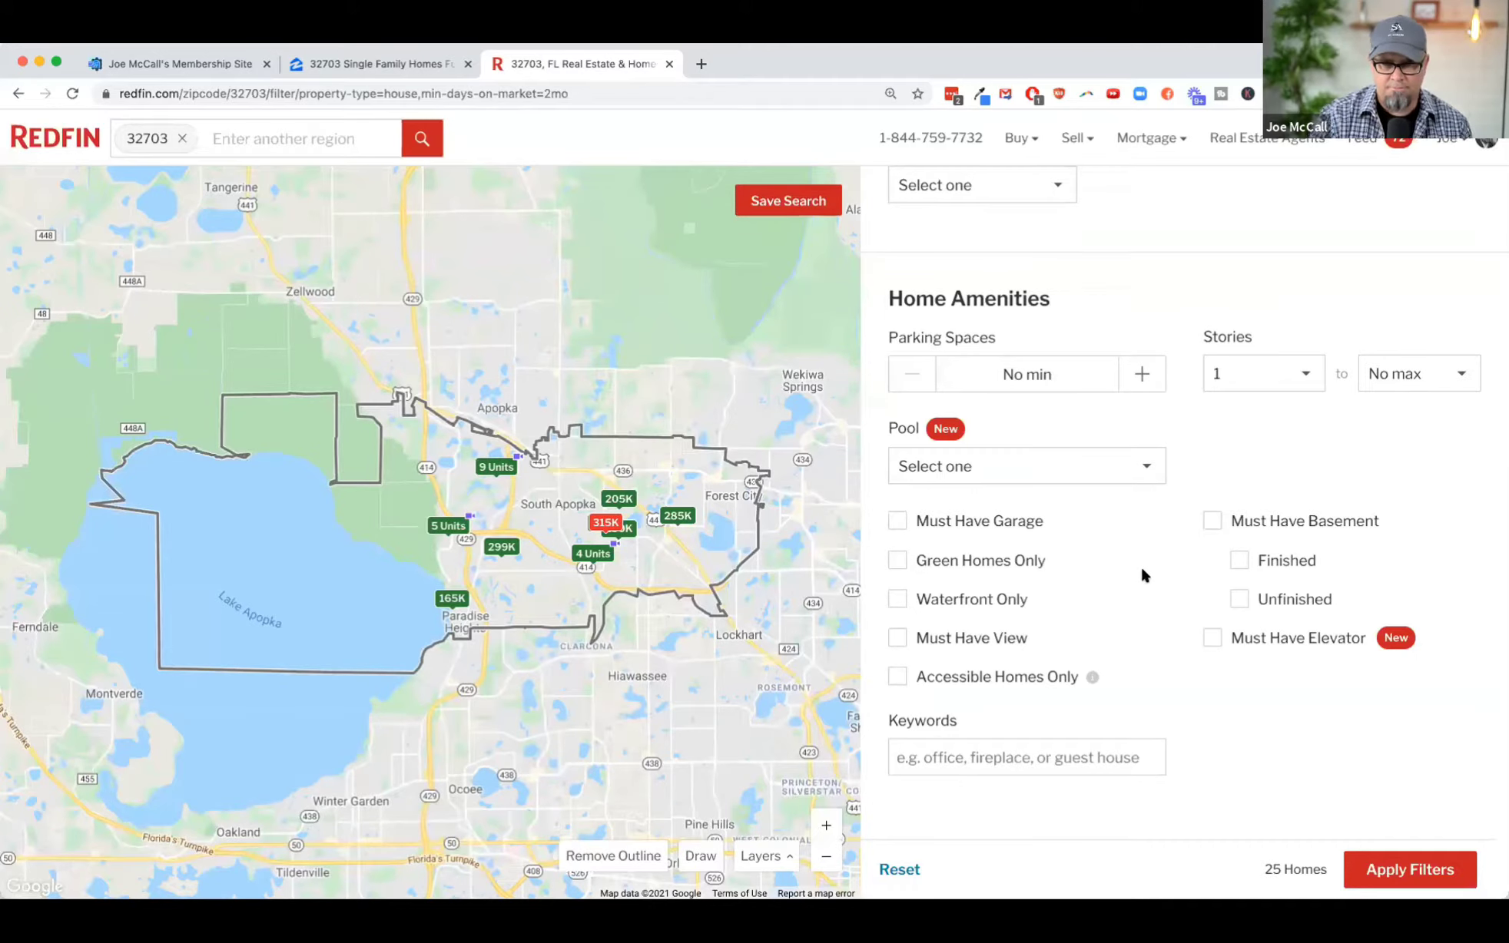
# Step: Set the maximum Year Built to 2015 in the 32703 home search and apply the filters
pyautogui.scroll(10, 1144, 574)
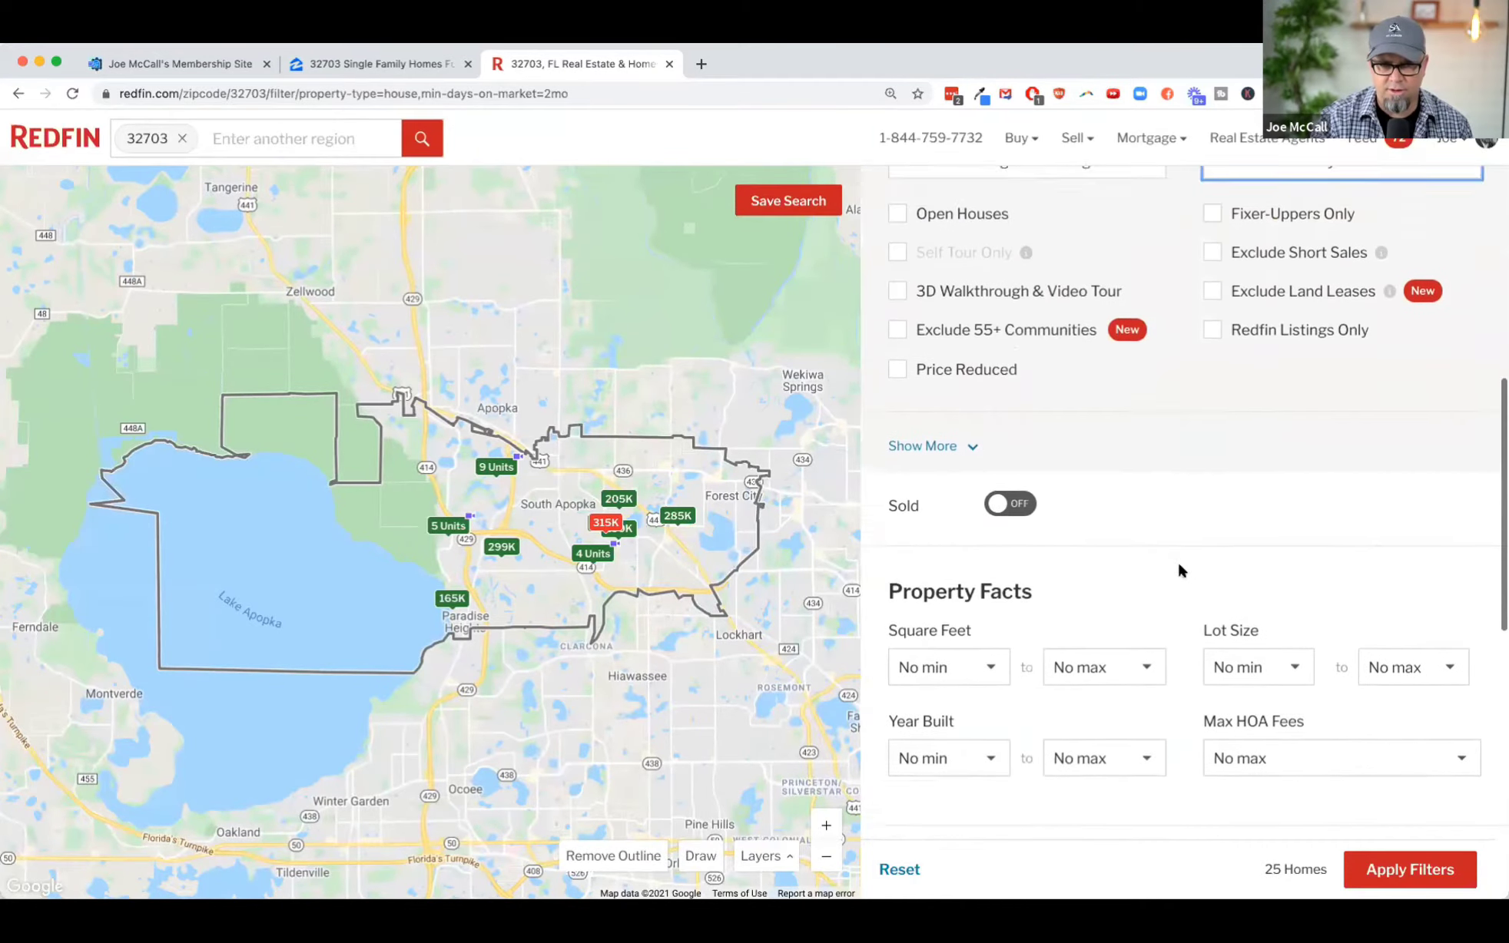
pyautogui.scroll(8, 1181, 570)
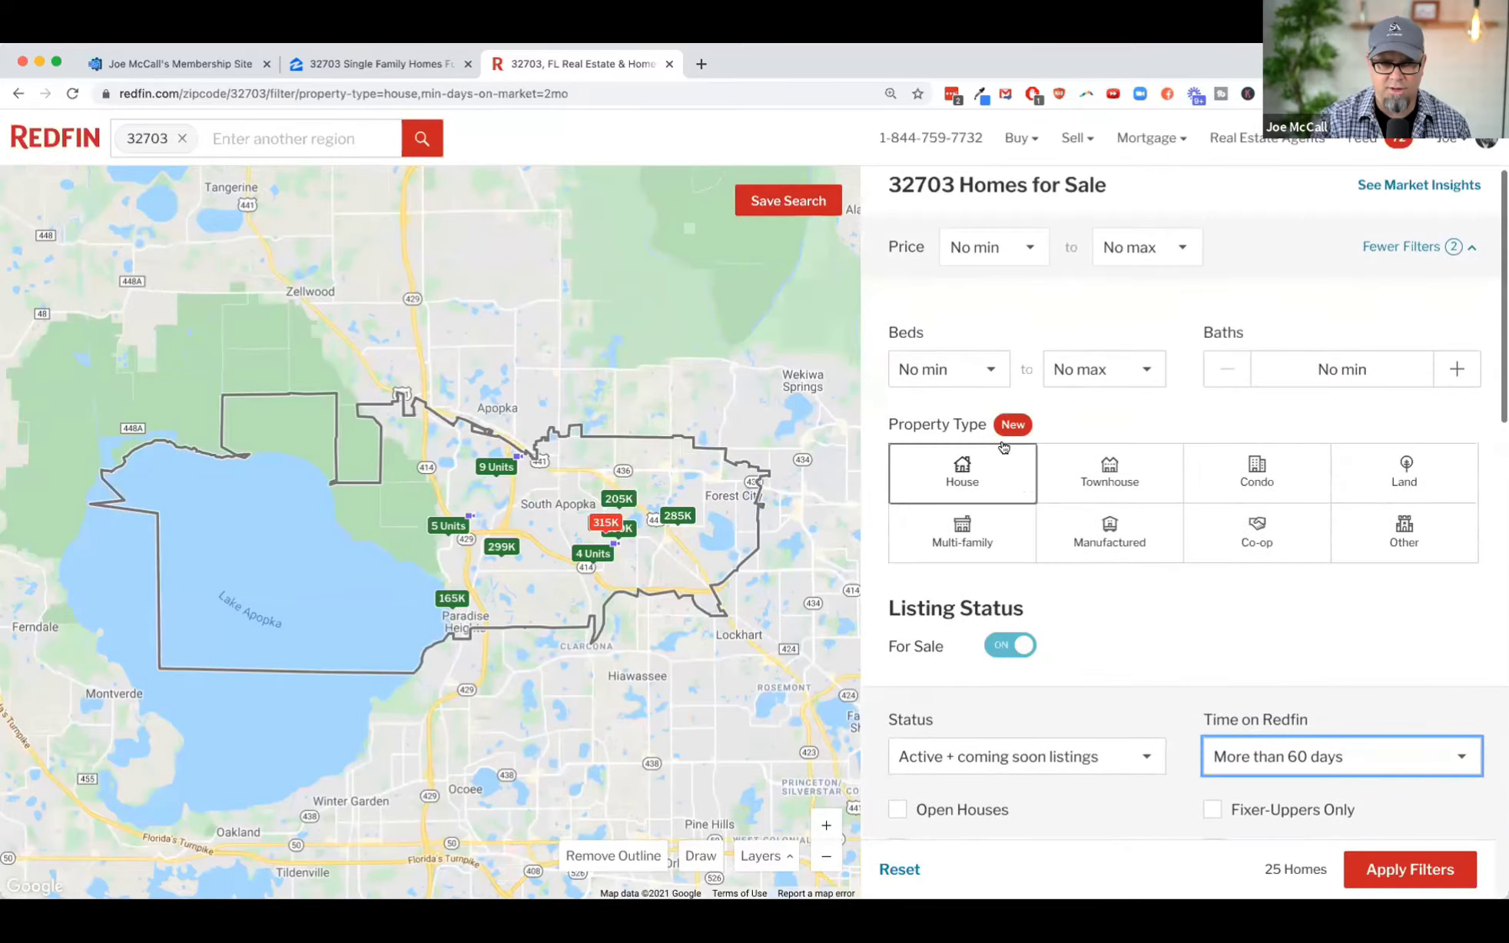
pyautogui.scroll(-5, 1155, 532)
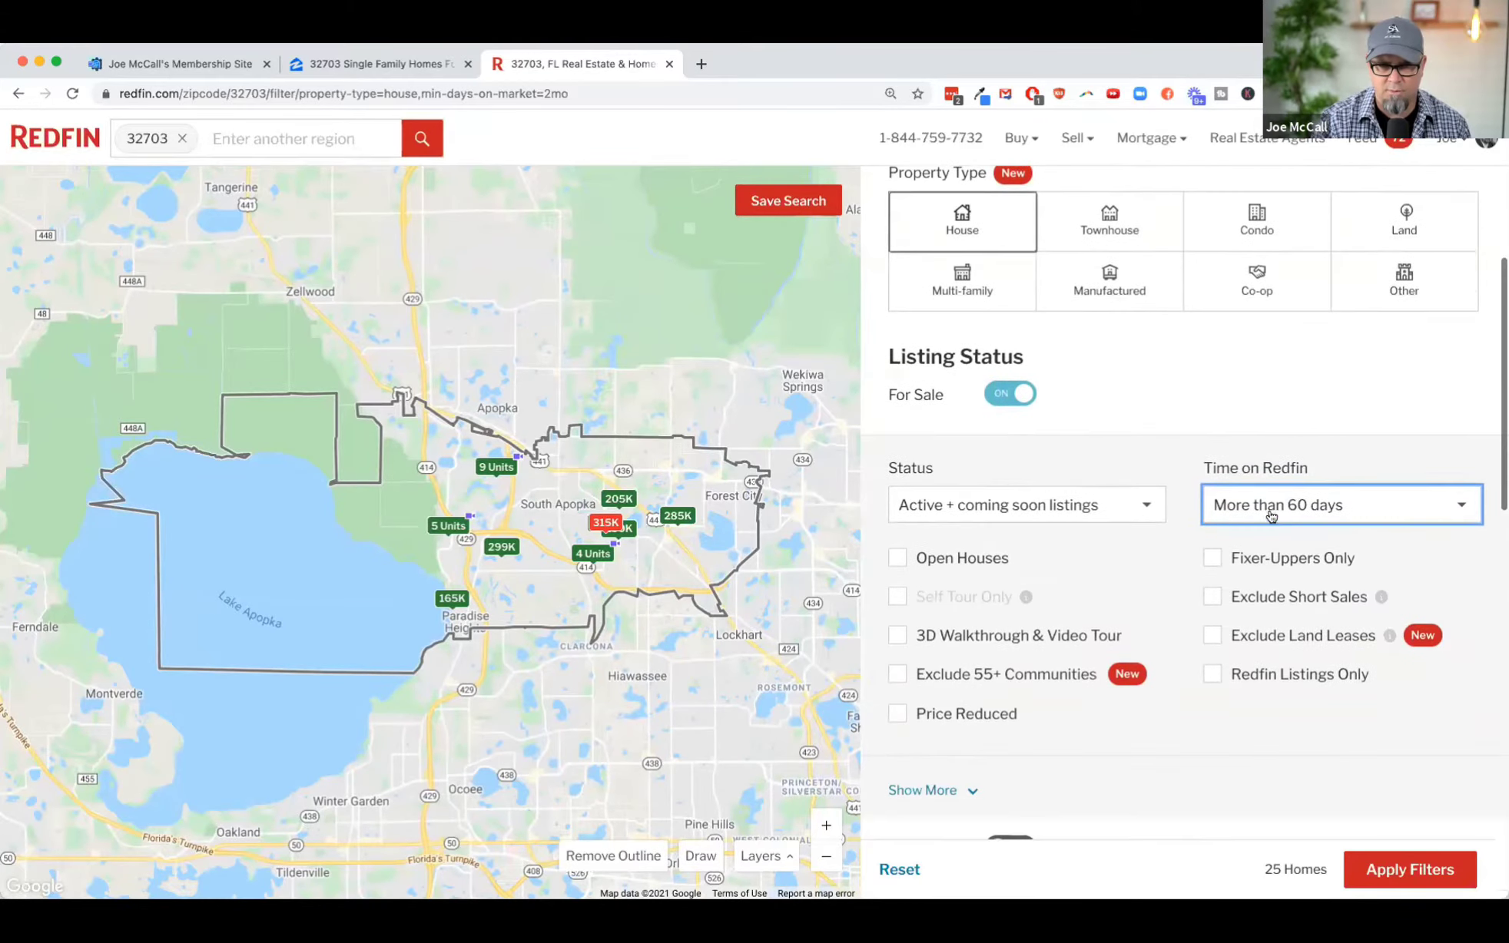
pyautogui.scroll(-3, 1178, 584)
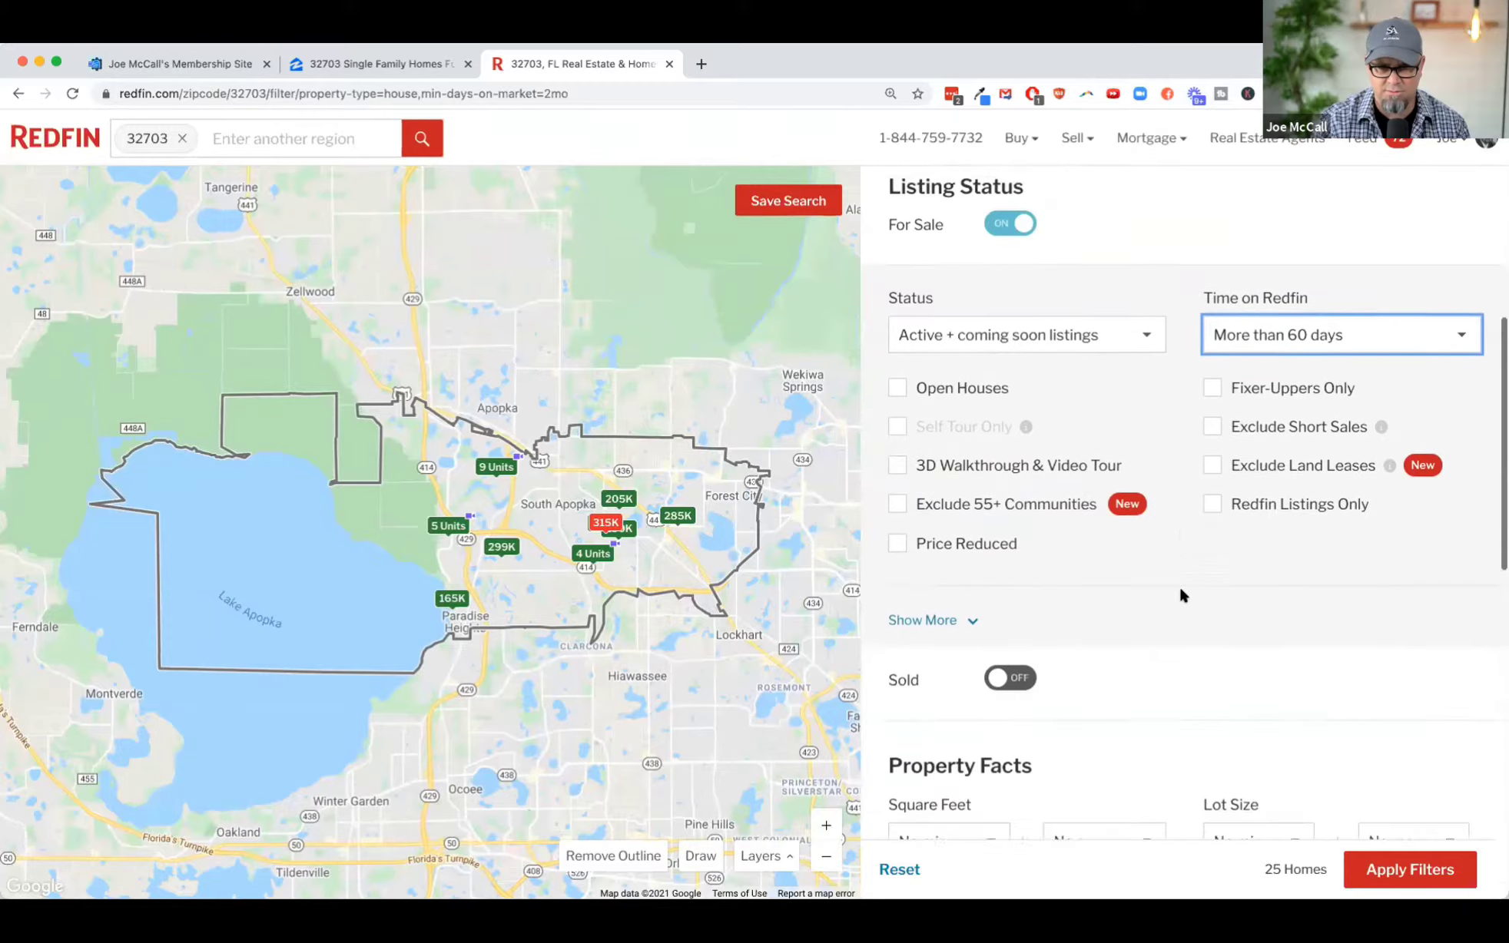
pyautogui.scroll(-6, 1149, 582)
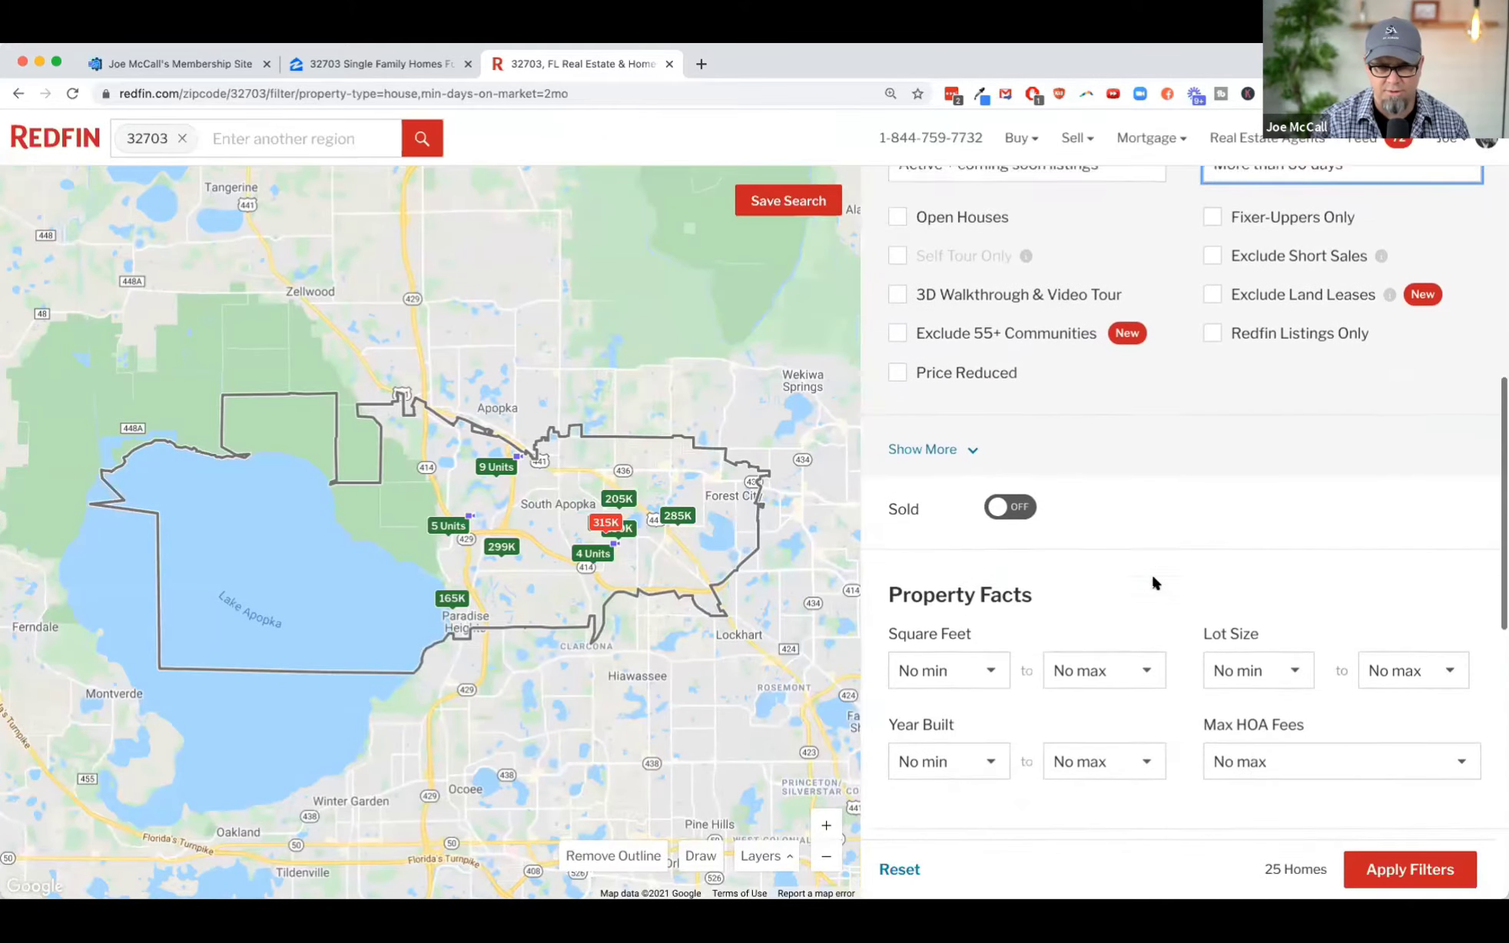
pyautogui.click(1150, 466)
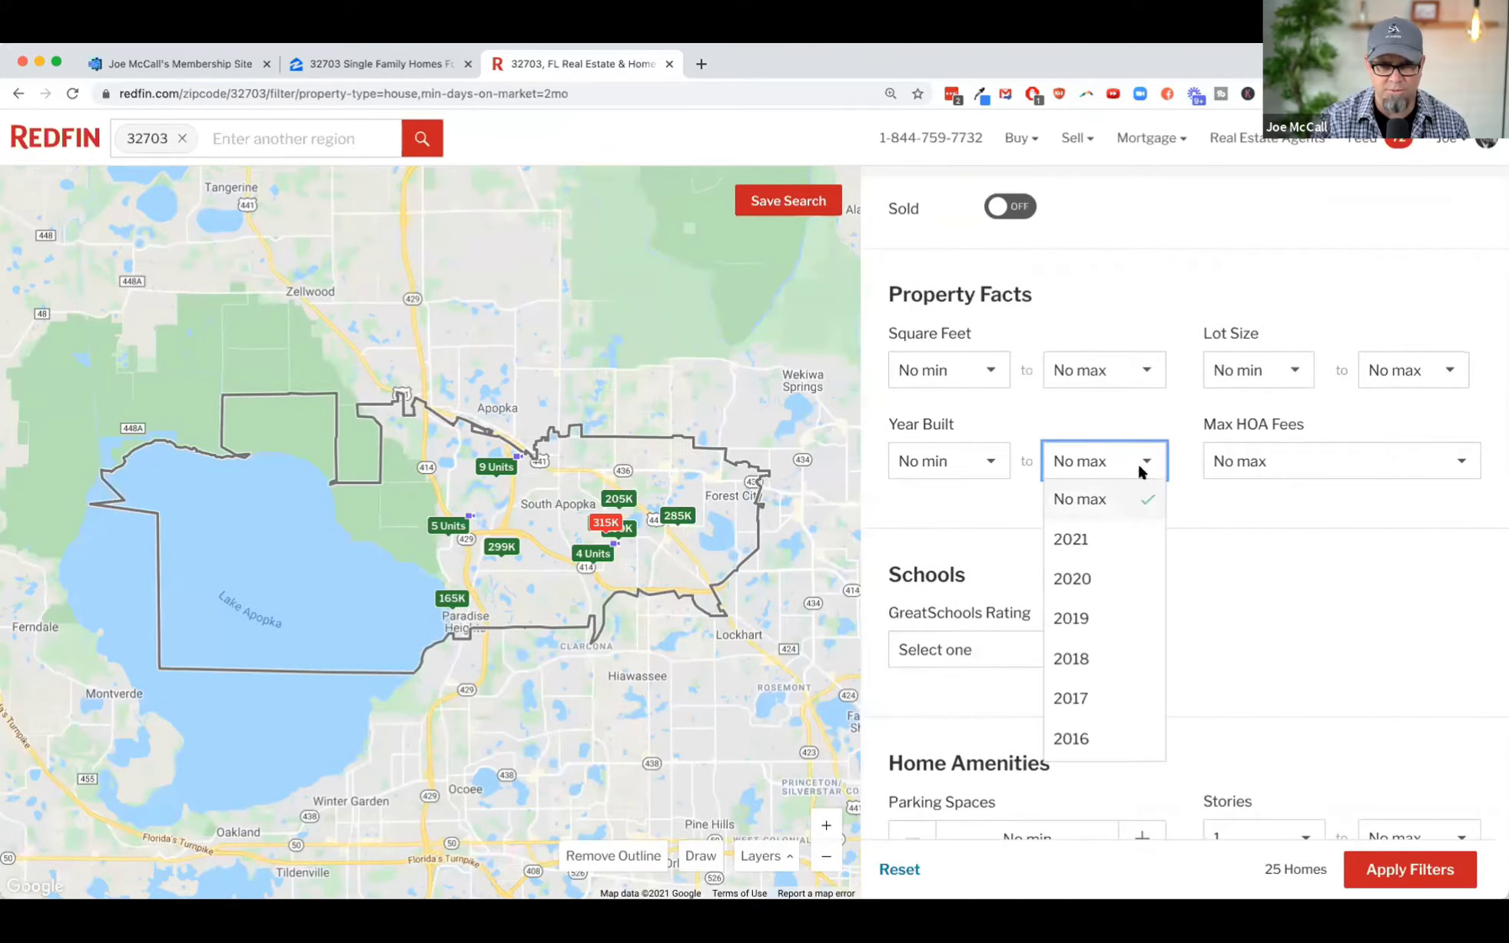
pyautogui.scroll(-2, 1104, 635)
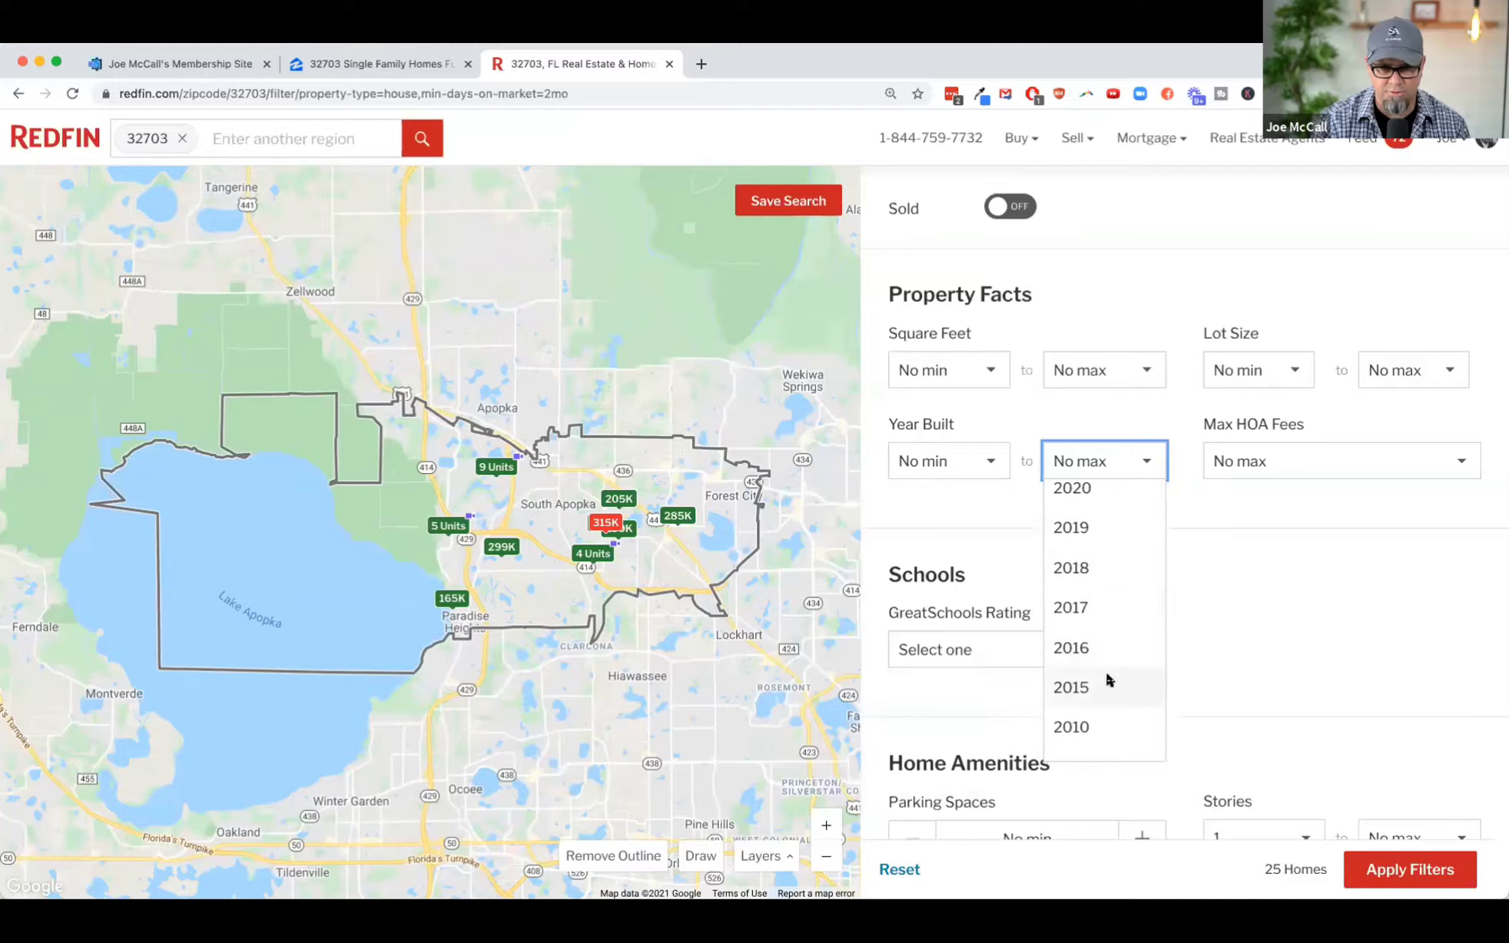
pyautogui.click(1105, 670)
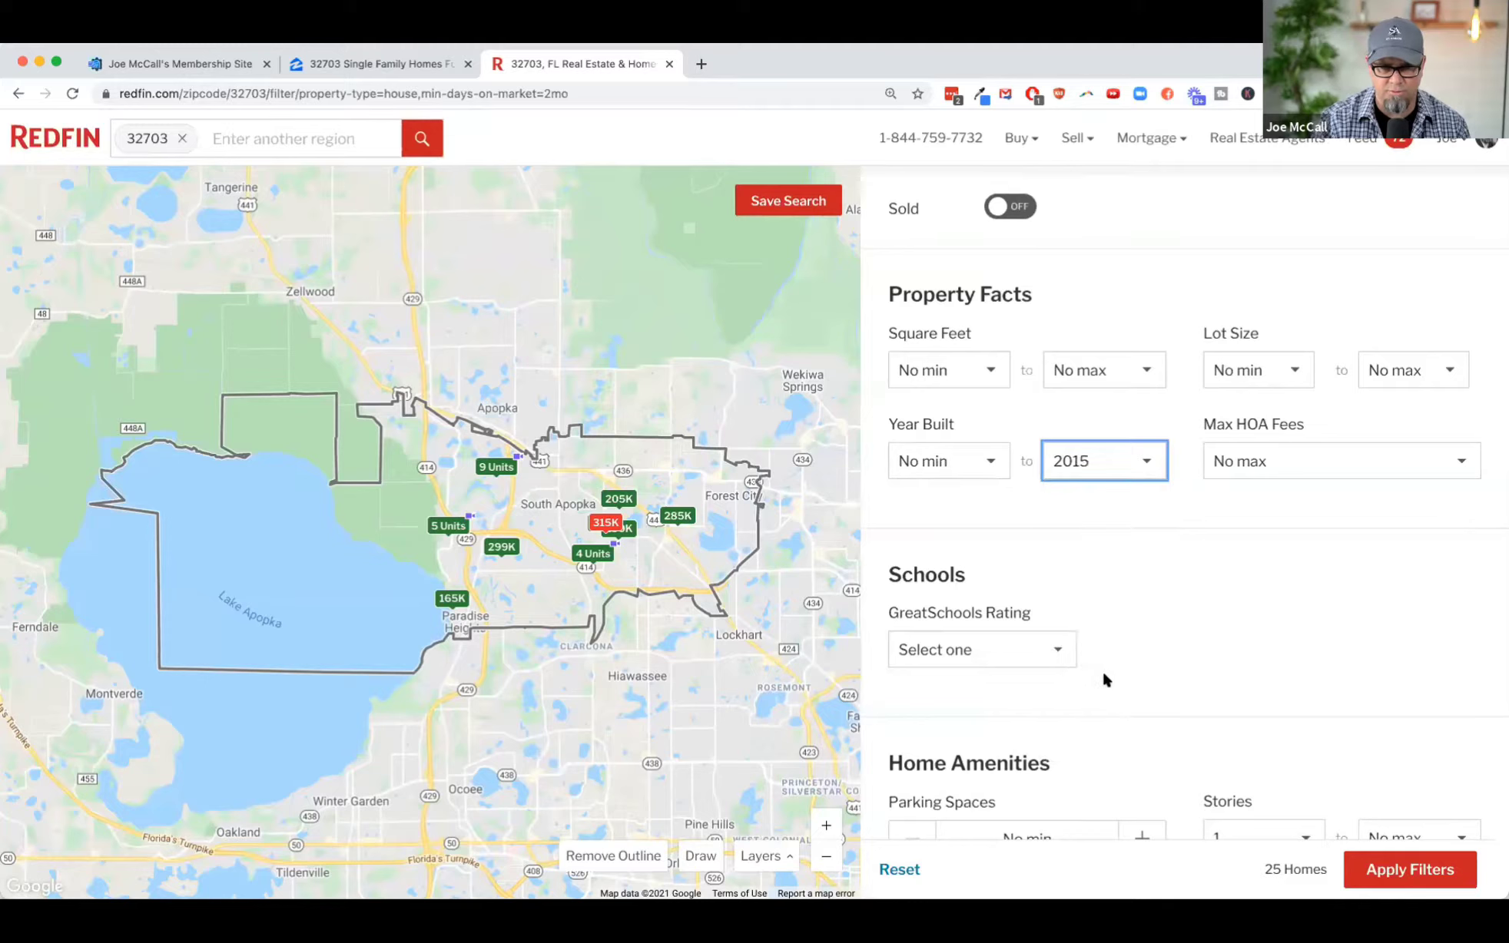
pyautogui.click(1410, 869)
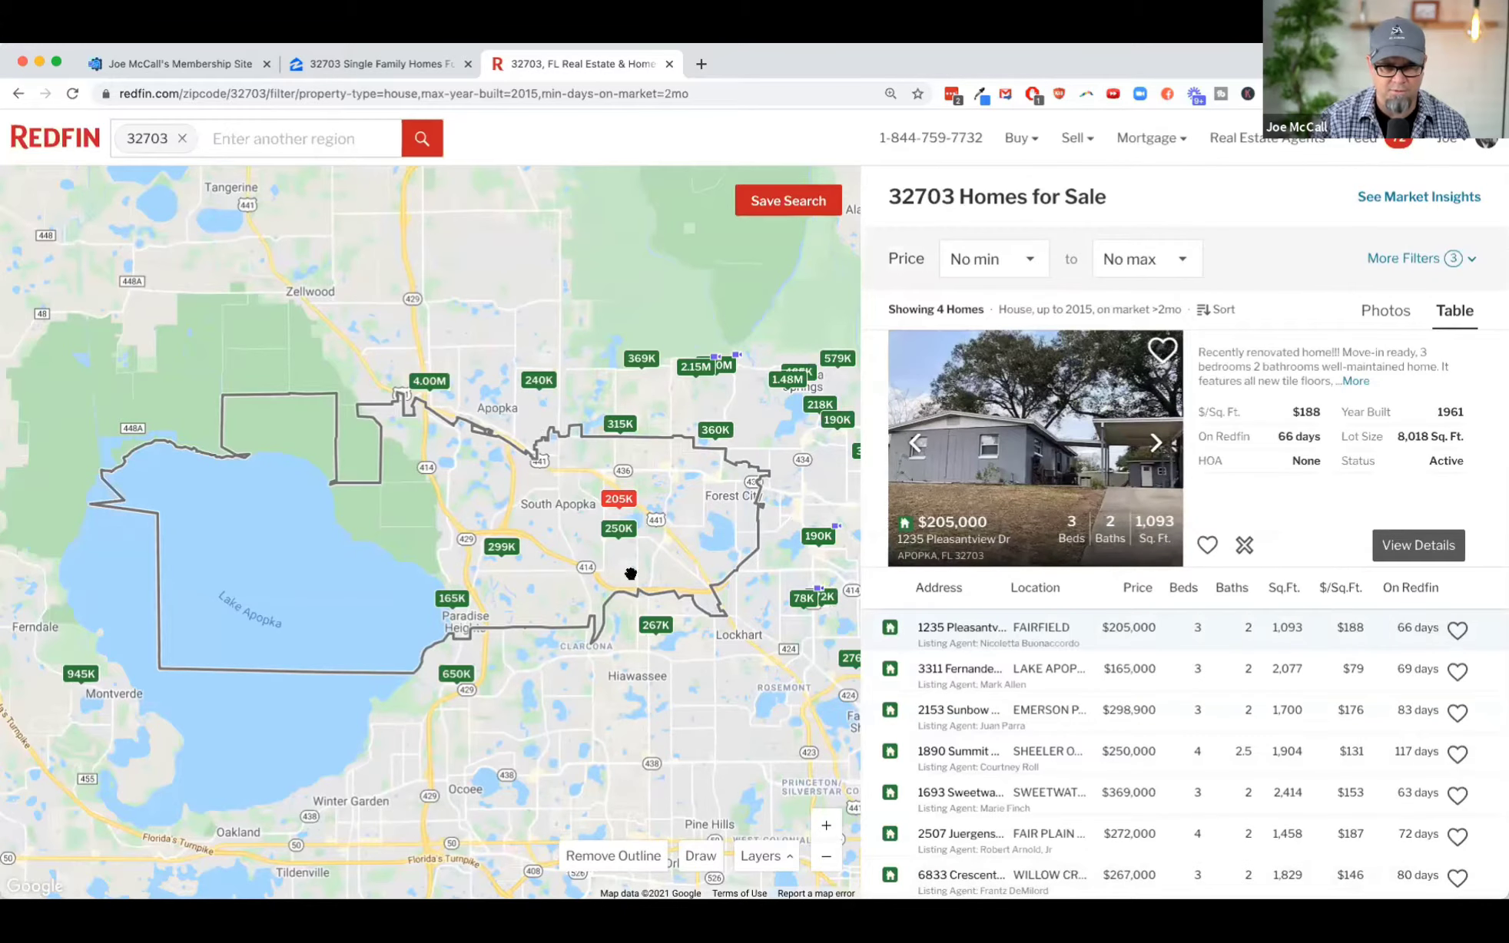
# Step: Remove the 32703 outline from the map and set the maximum price to $400k
pyautogui.click(621, 866)
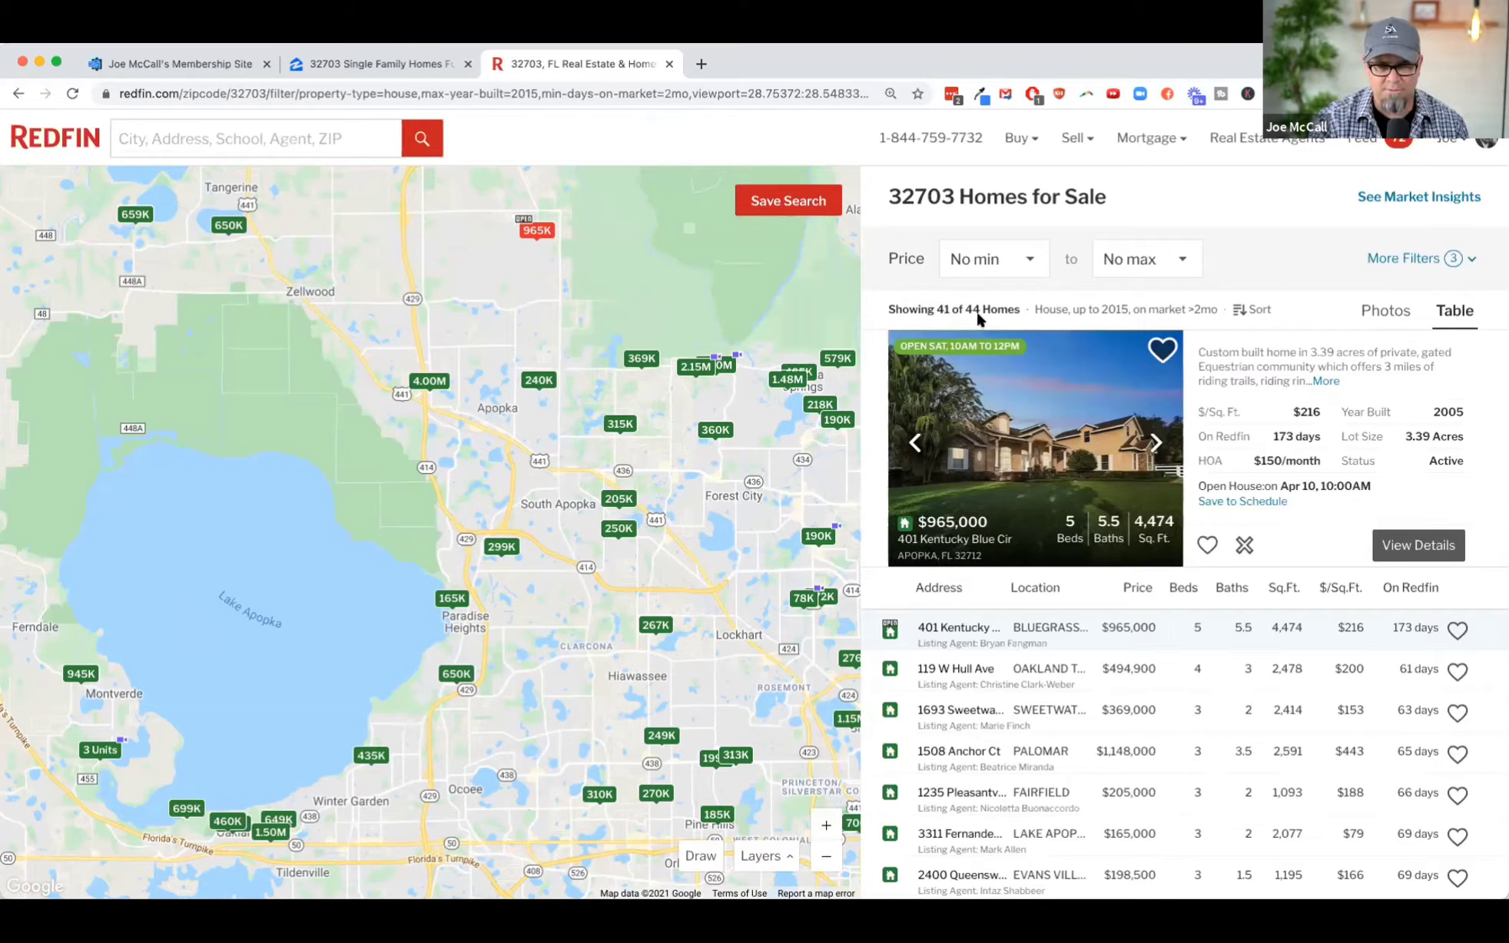
pyautogui.click(1140, 259)
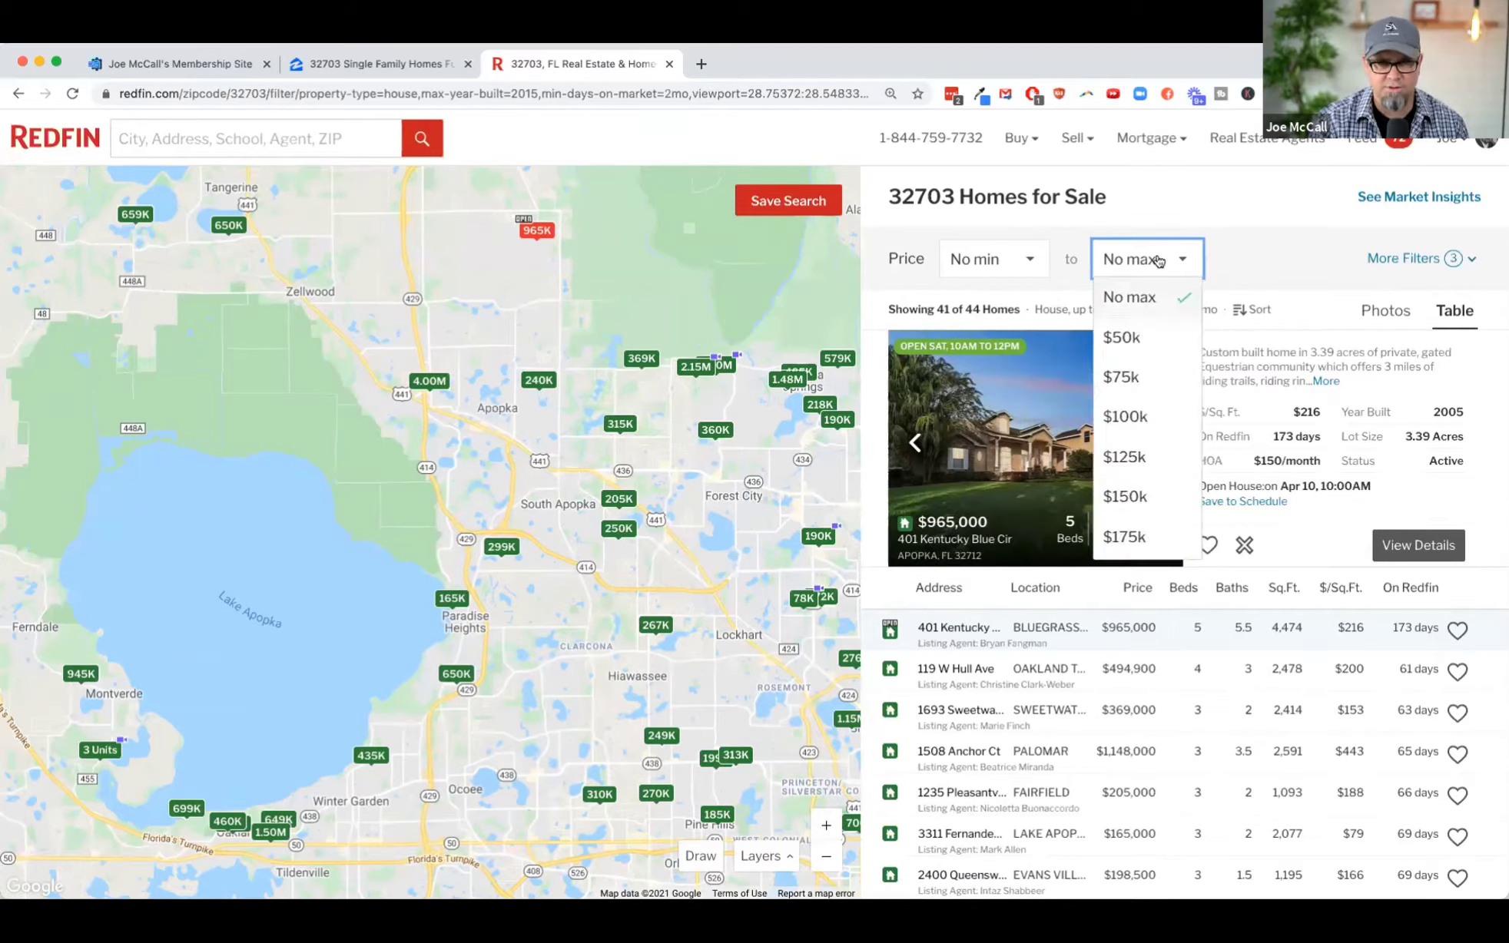
pyautogui.scroll(-2, 1142, 455)
pyautogui.scroll(-3, 1142, 455)
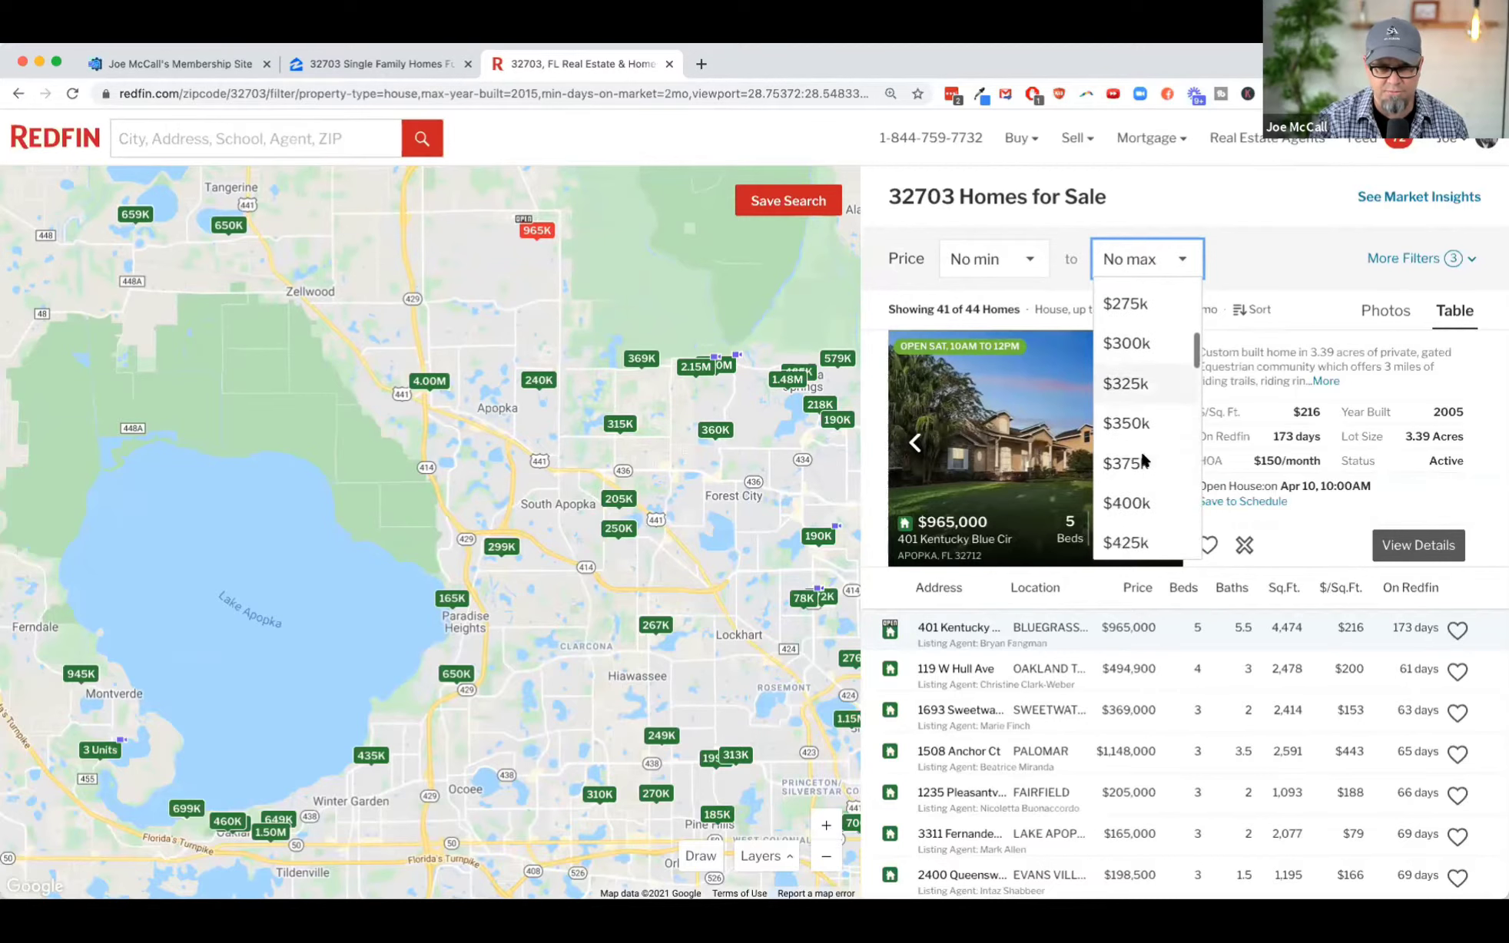
pyautogui.click(1152, 504)
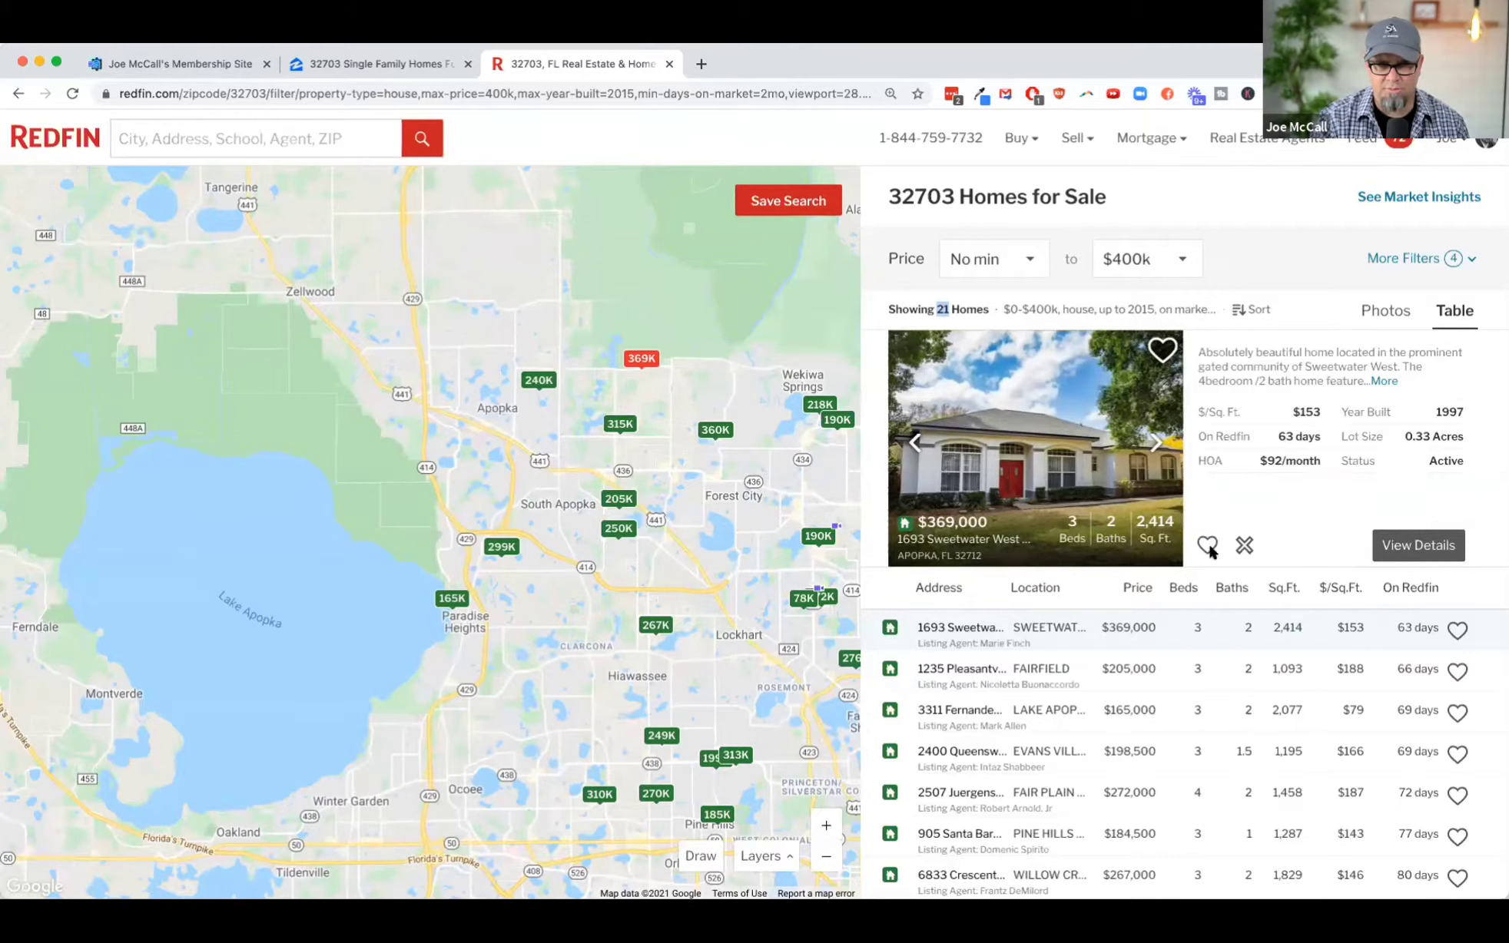
# Step: Browse the $369,000 listing's photos up to photo 23, and open its full details page
pyautogui.click(1155, 444)
pyautogui.click(1156, 445)
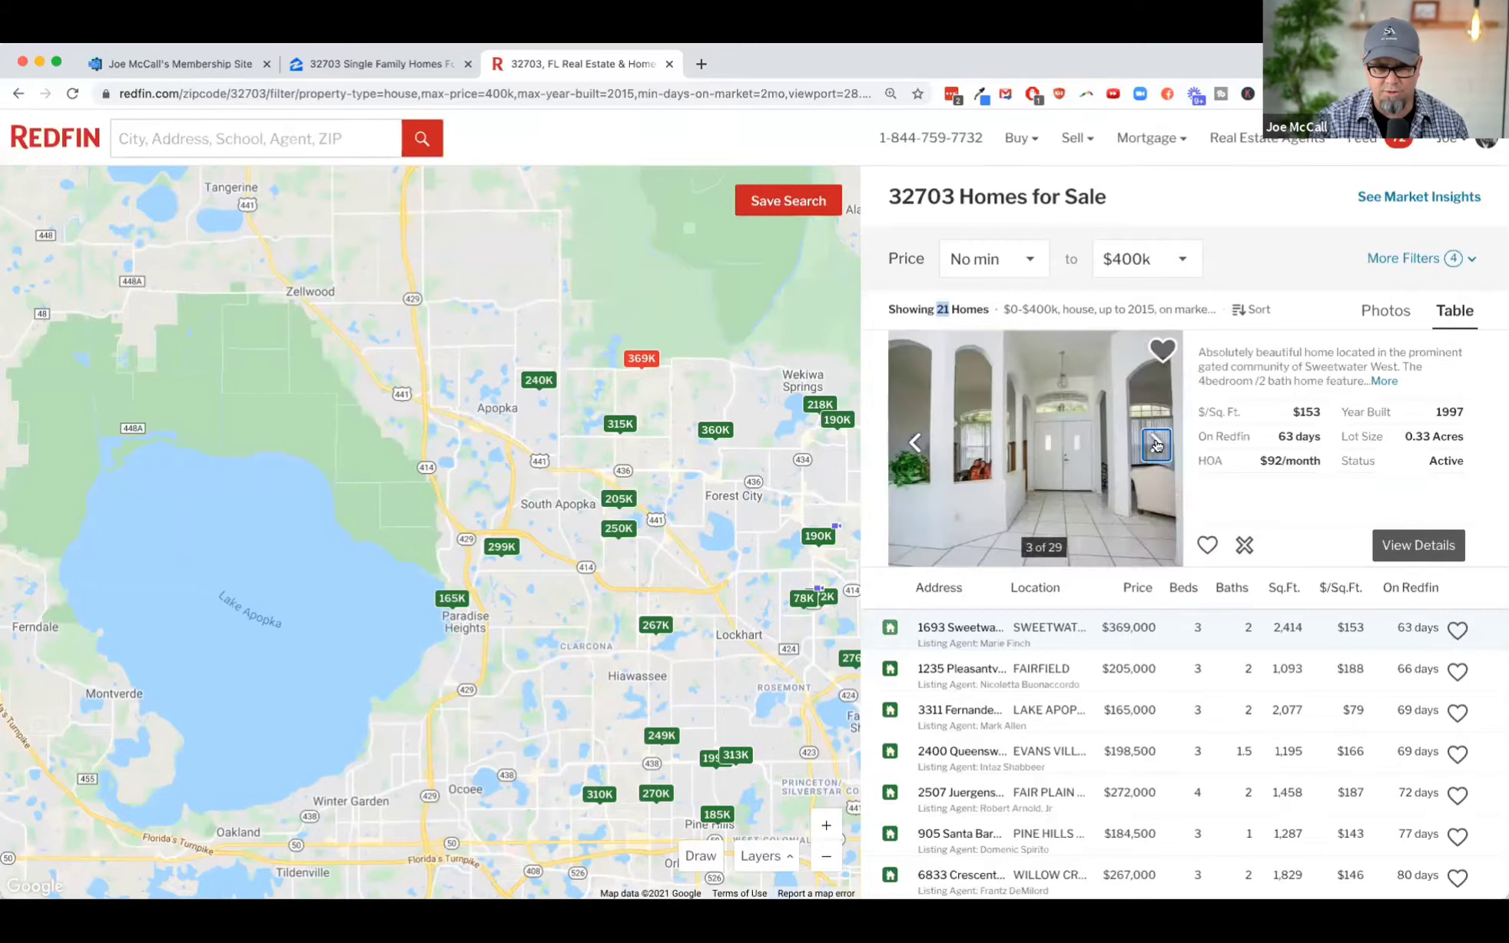
pyautogui.click(1156, 445)
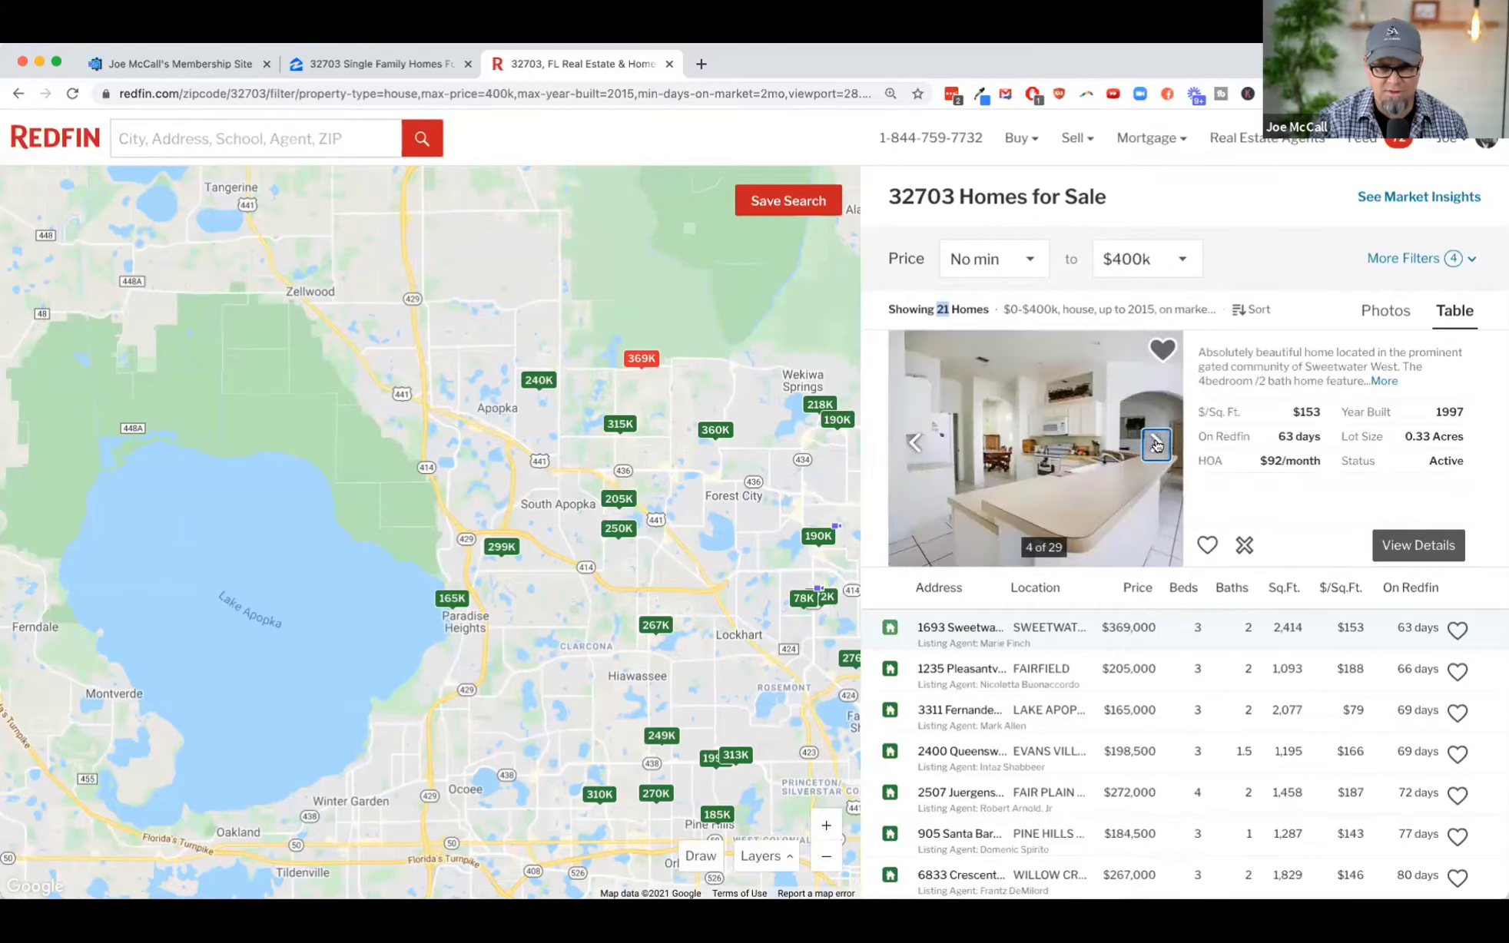
pyautogui.click(1156, 445)
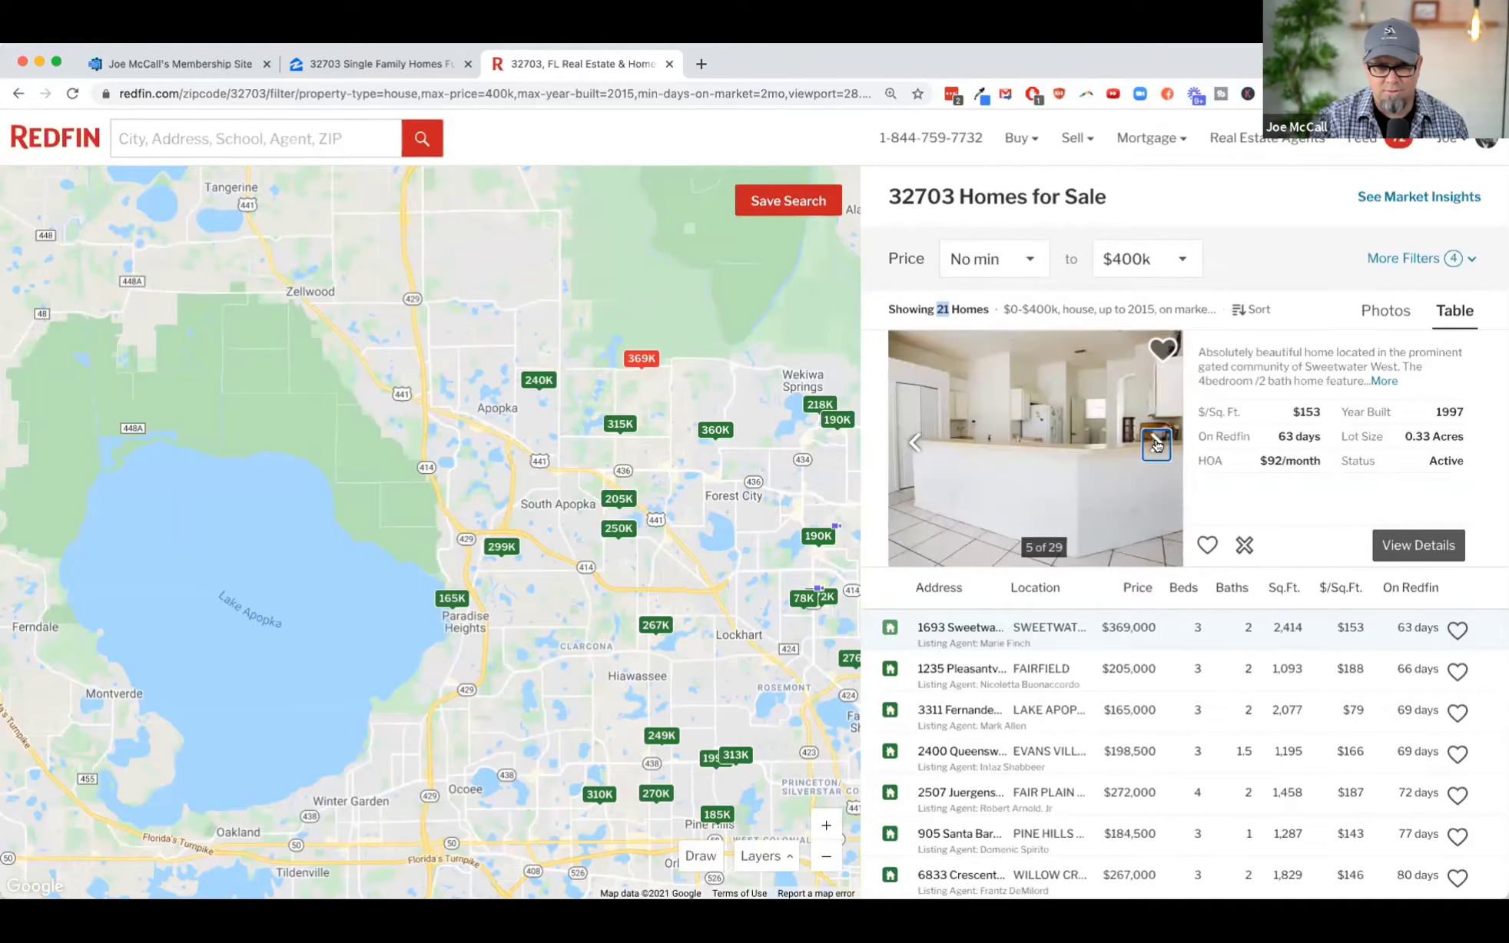
pyautogui.click(1157, 445)
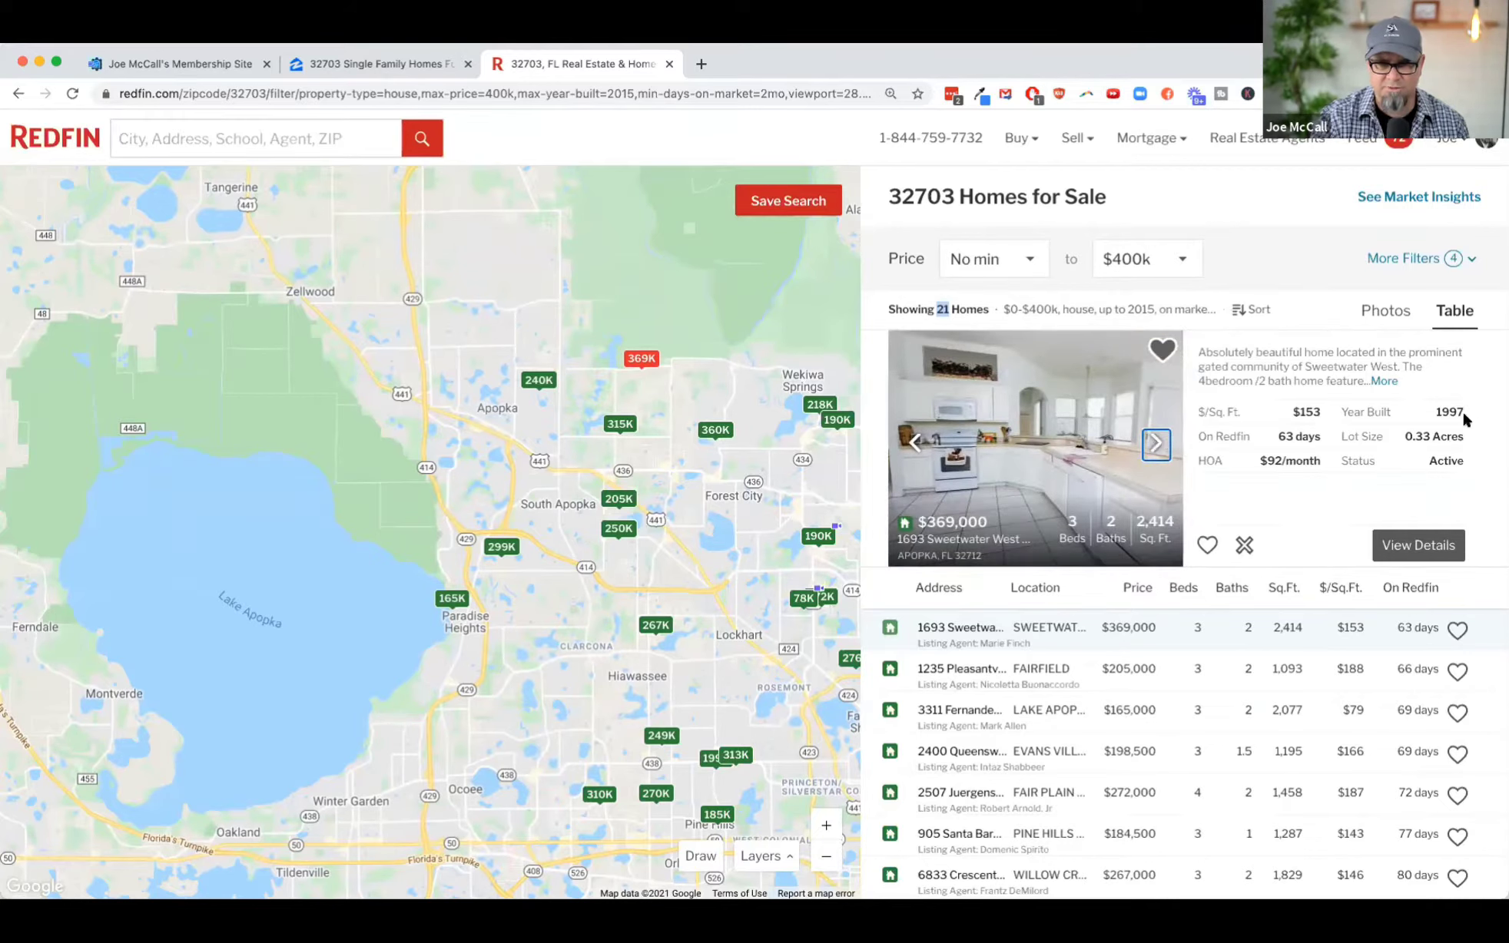
pyautogui.click(1150, 446)
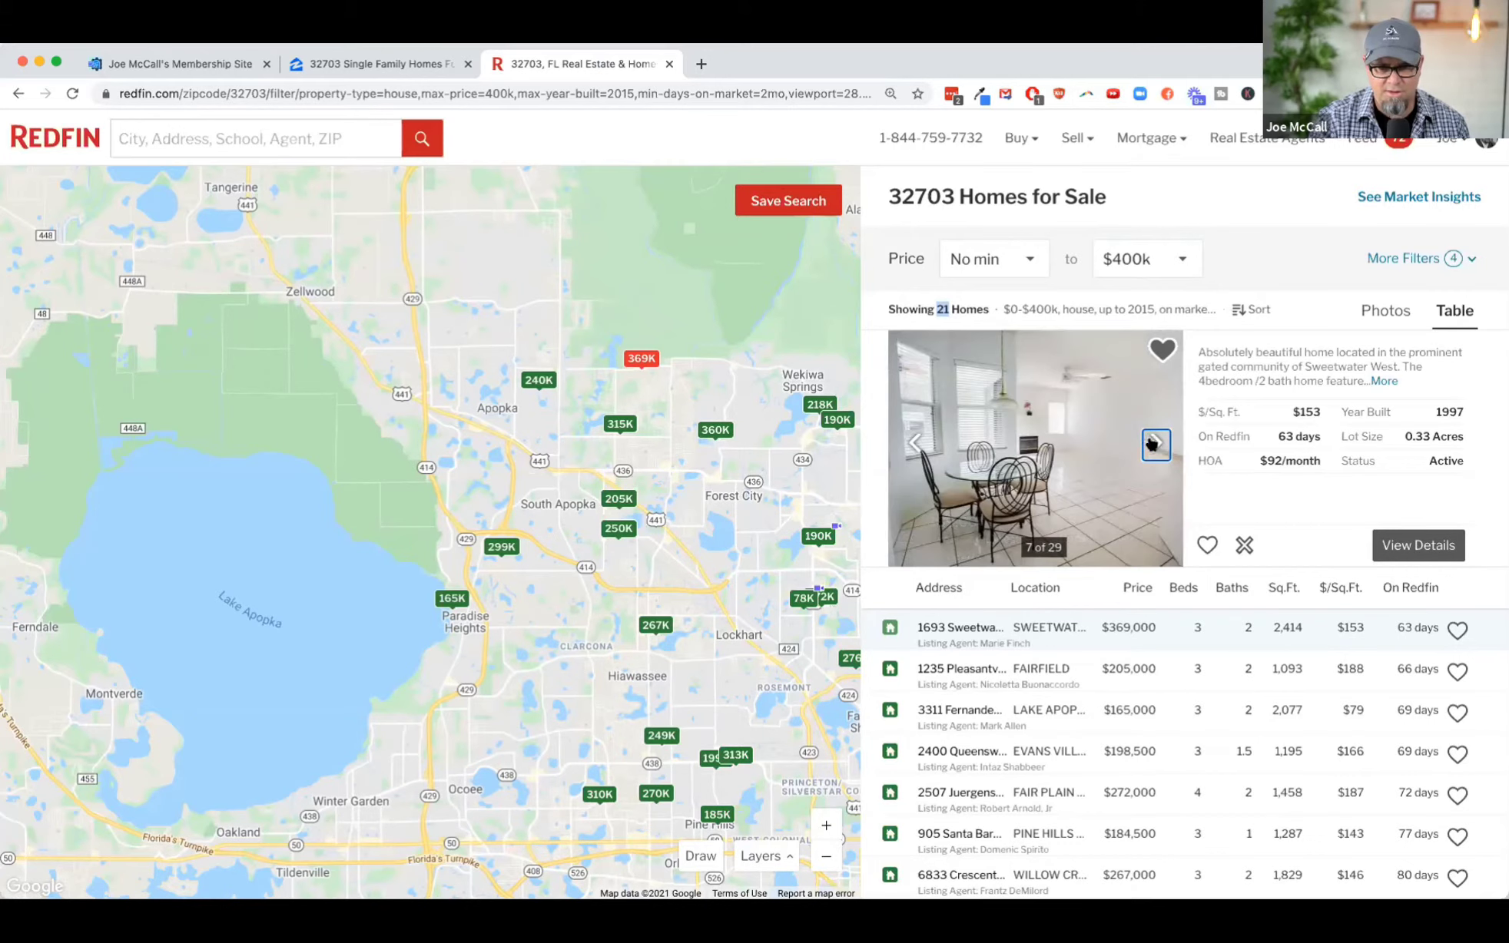
pyautogui.click(1150, 444)
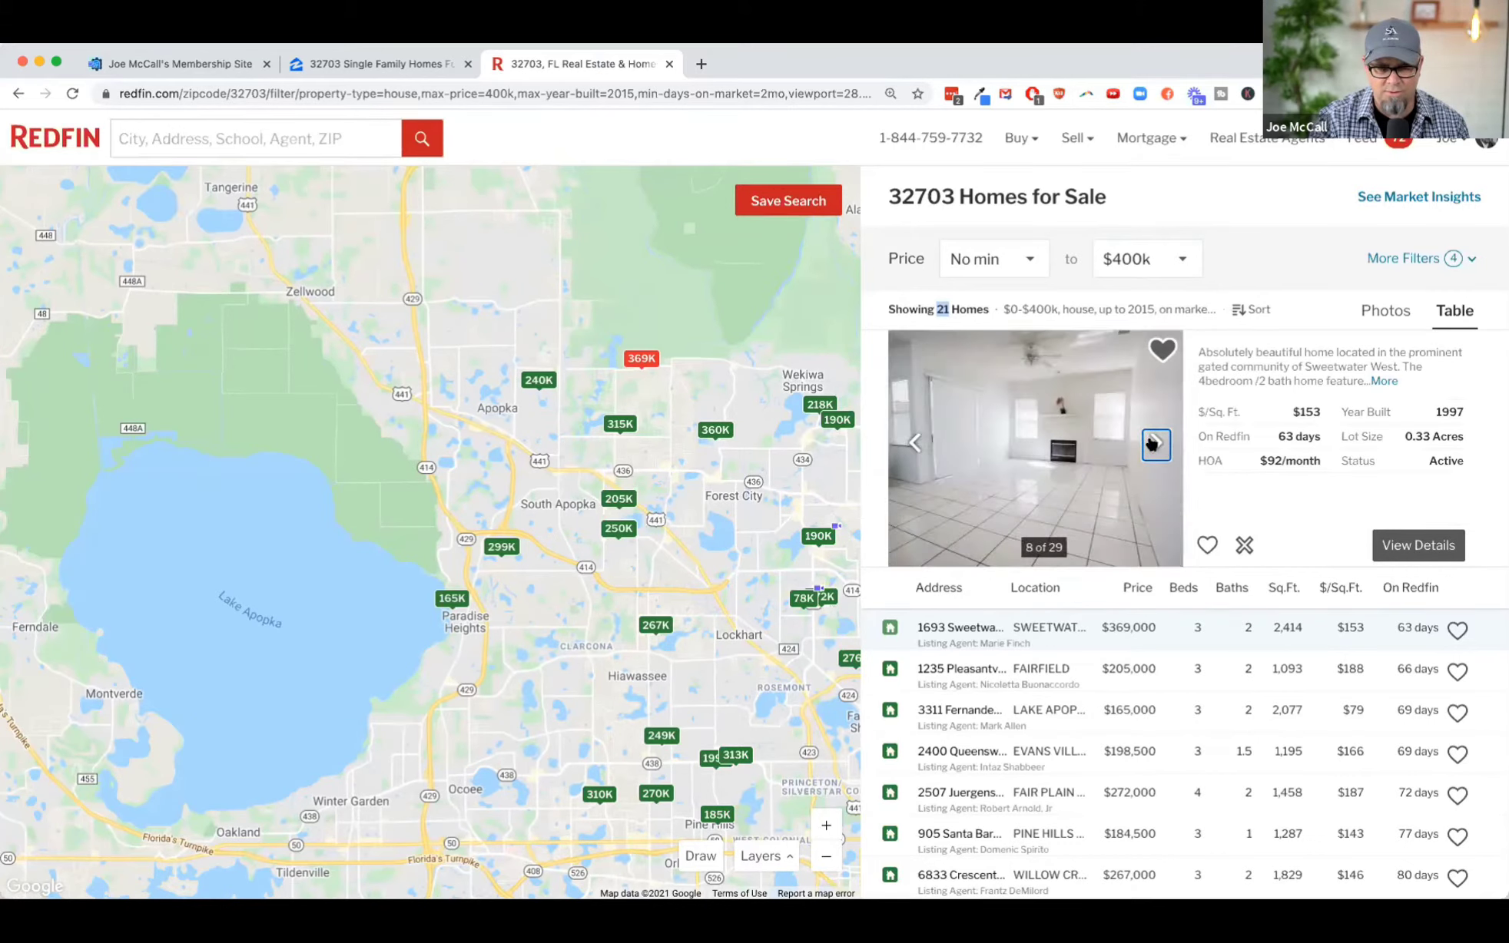
pyautogui.click(1152, 444)
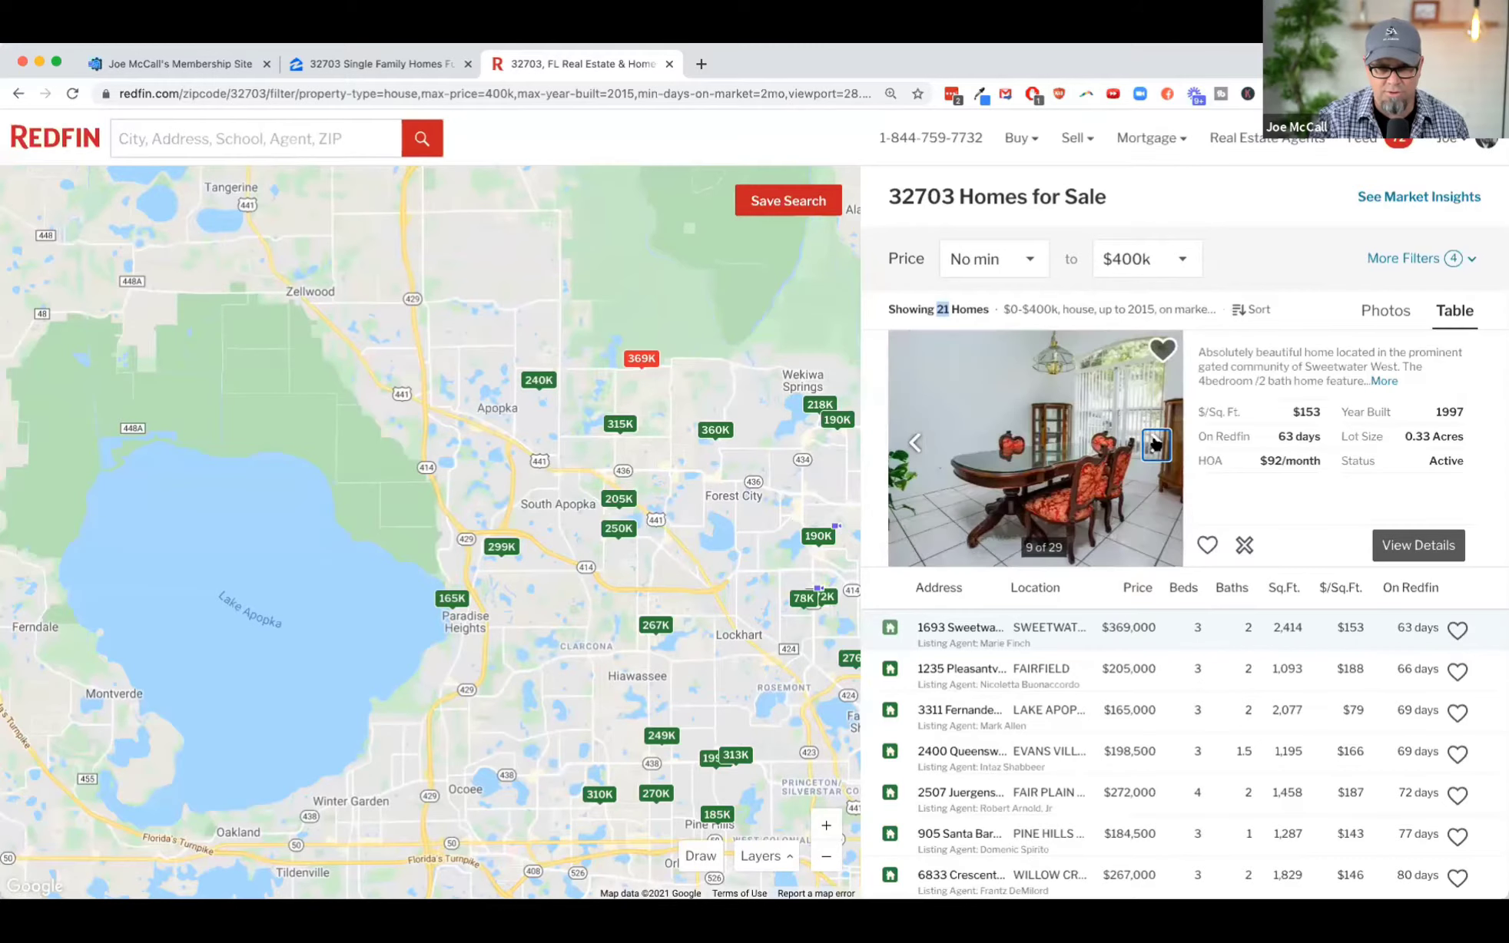
pyautogui.click(1156, 445)
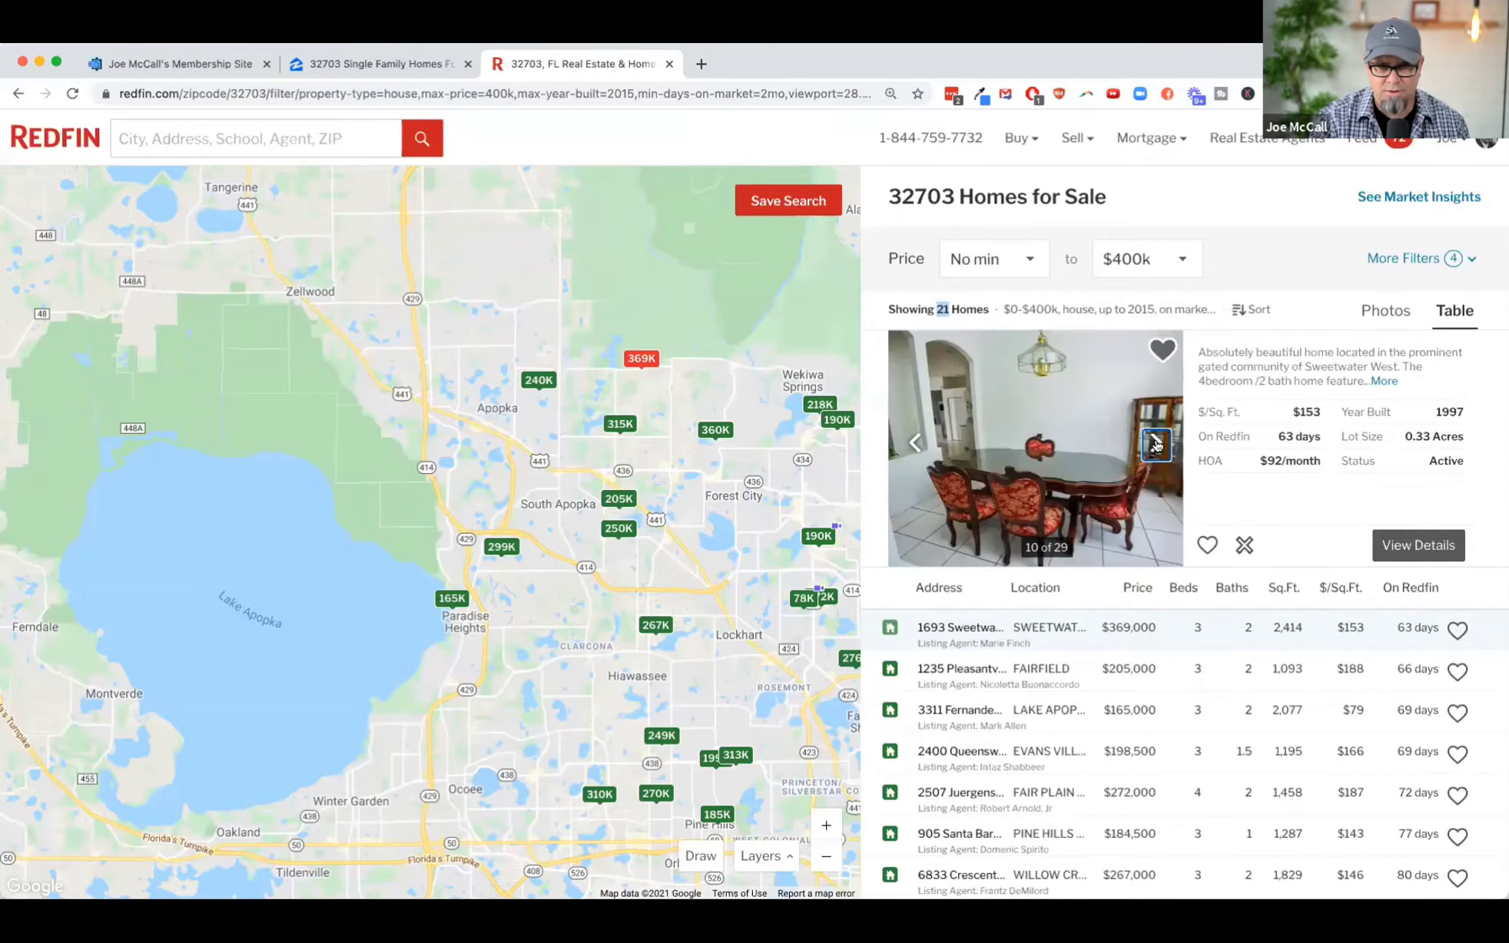
pyautogui.click(1157, 446)
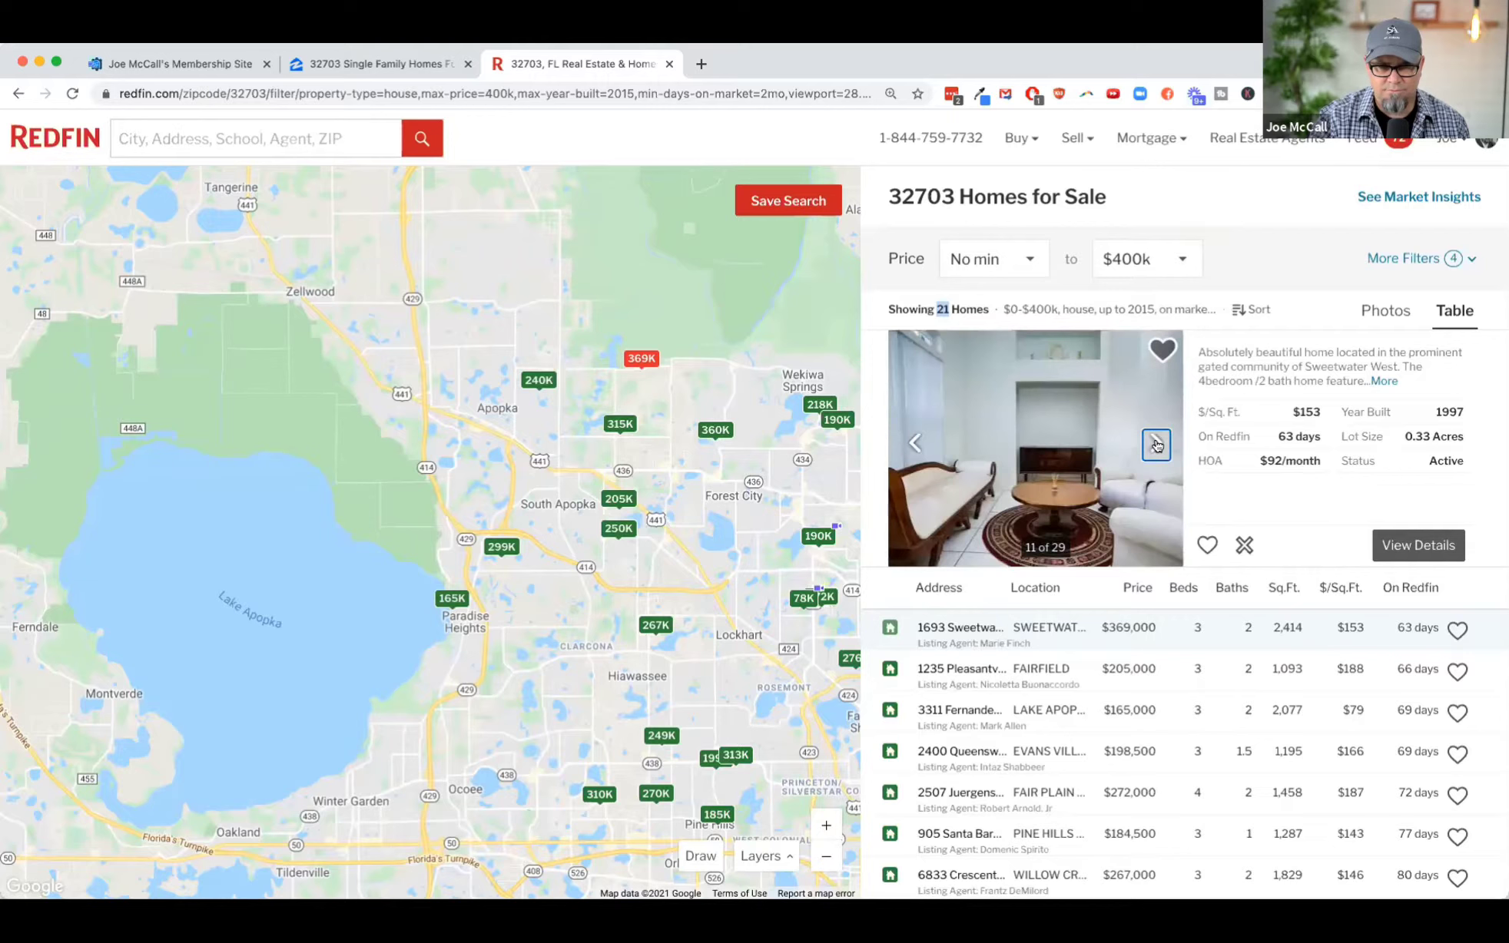
pyautogui.click(1157, 445)
pyautogui.click(1156, 446)
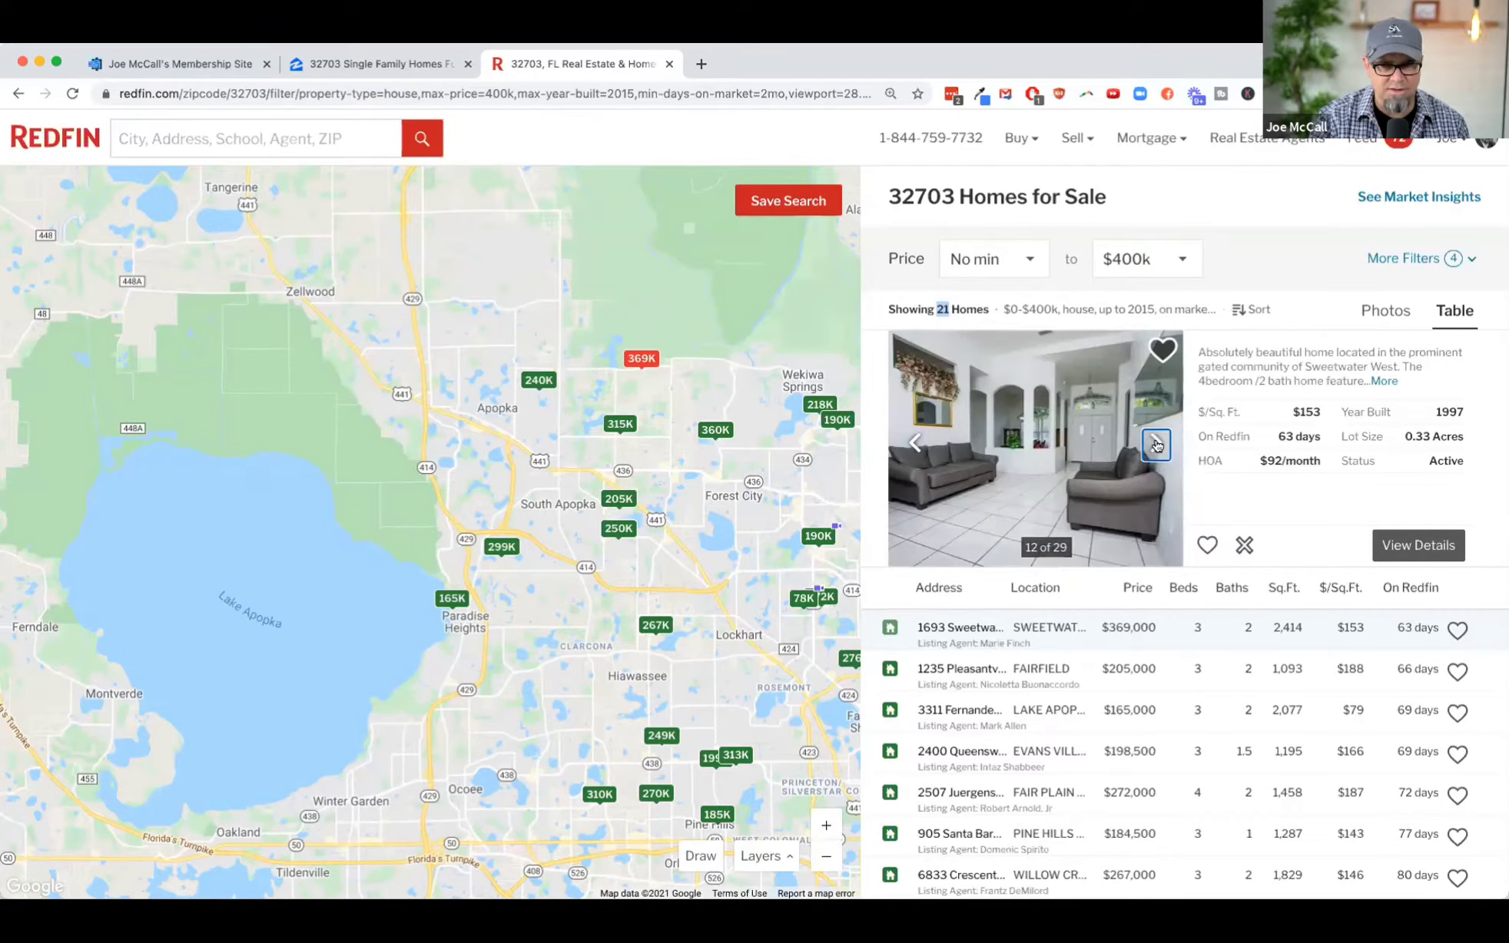
pyautogui.click(1157, 446)
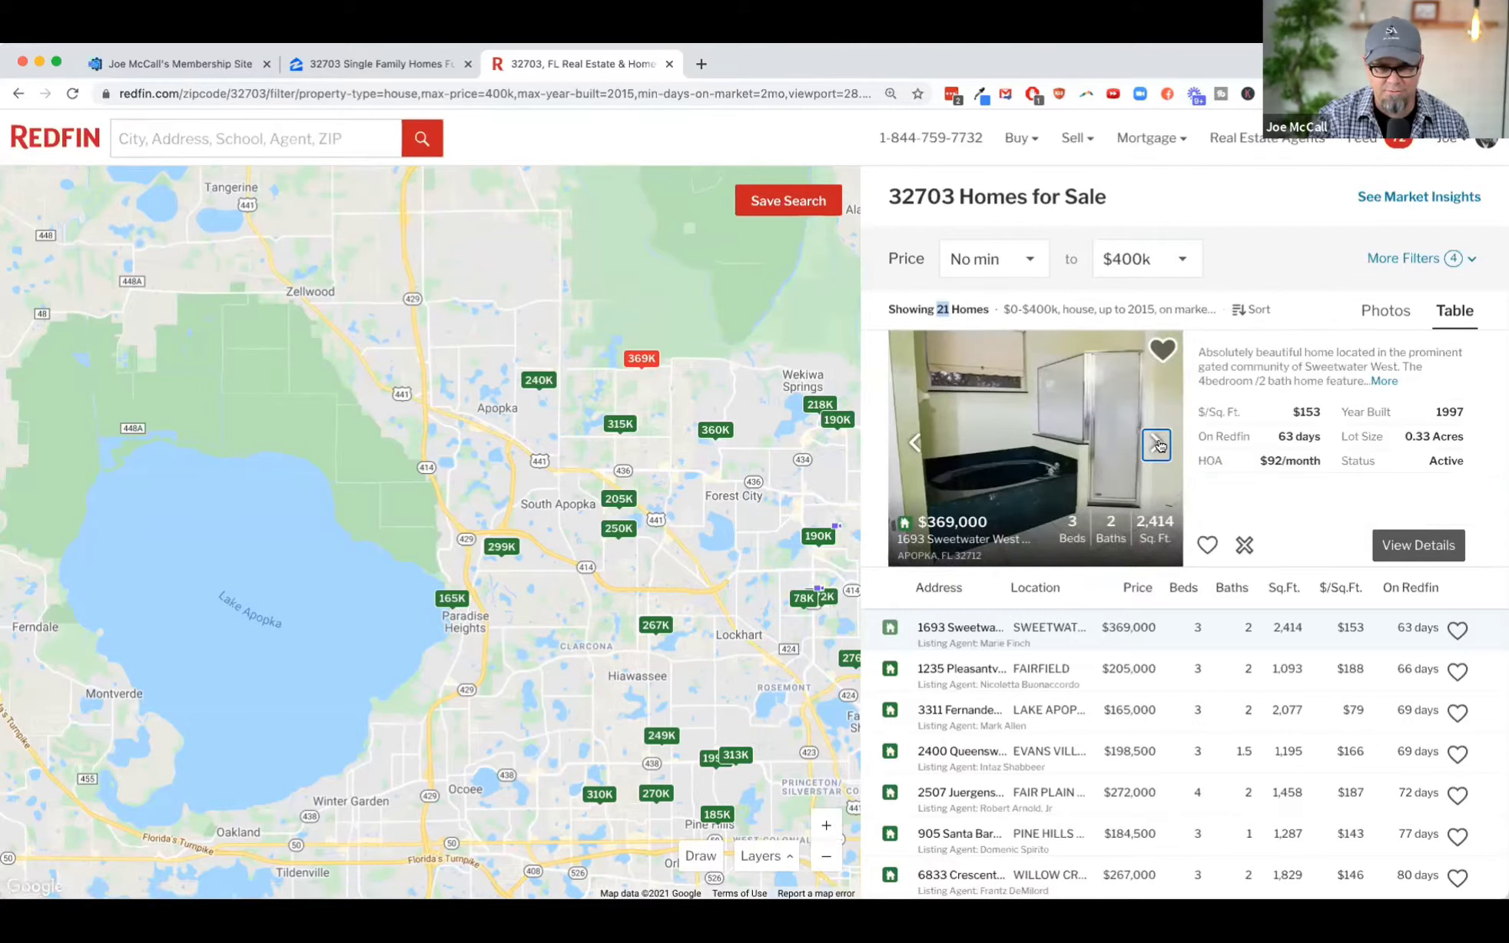
pyautogui.click(1156, 445)
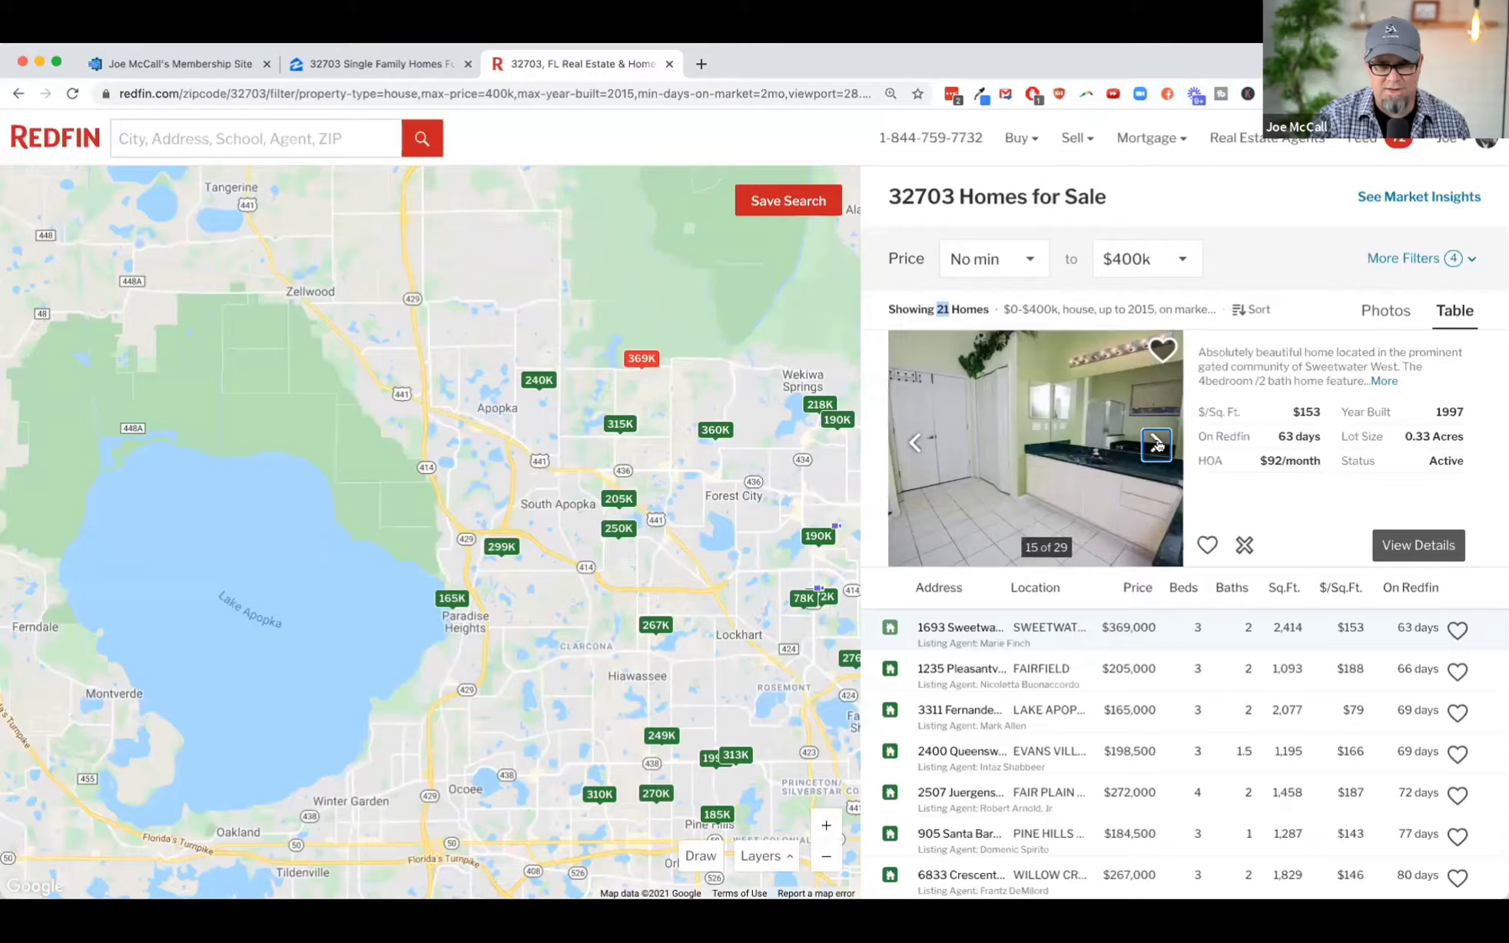
pyautogui.click(1157, 445)
pyautogui.click(1158, 445)
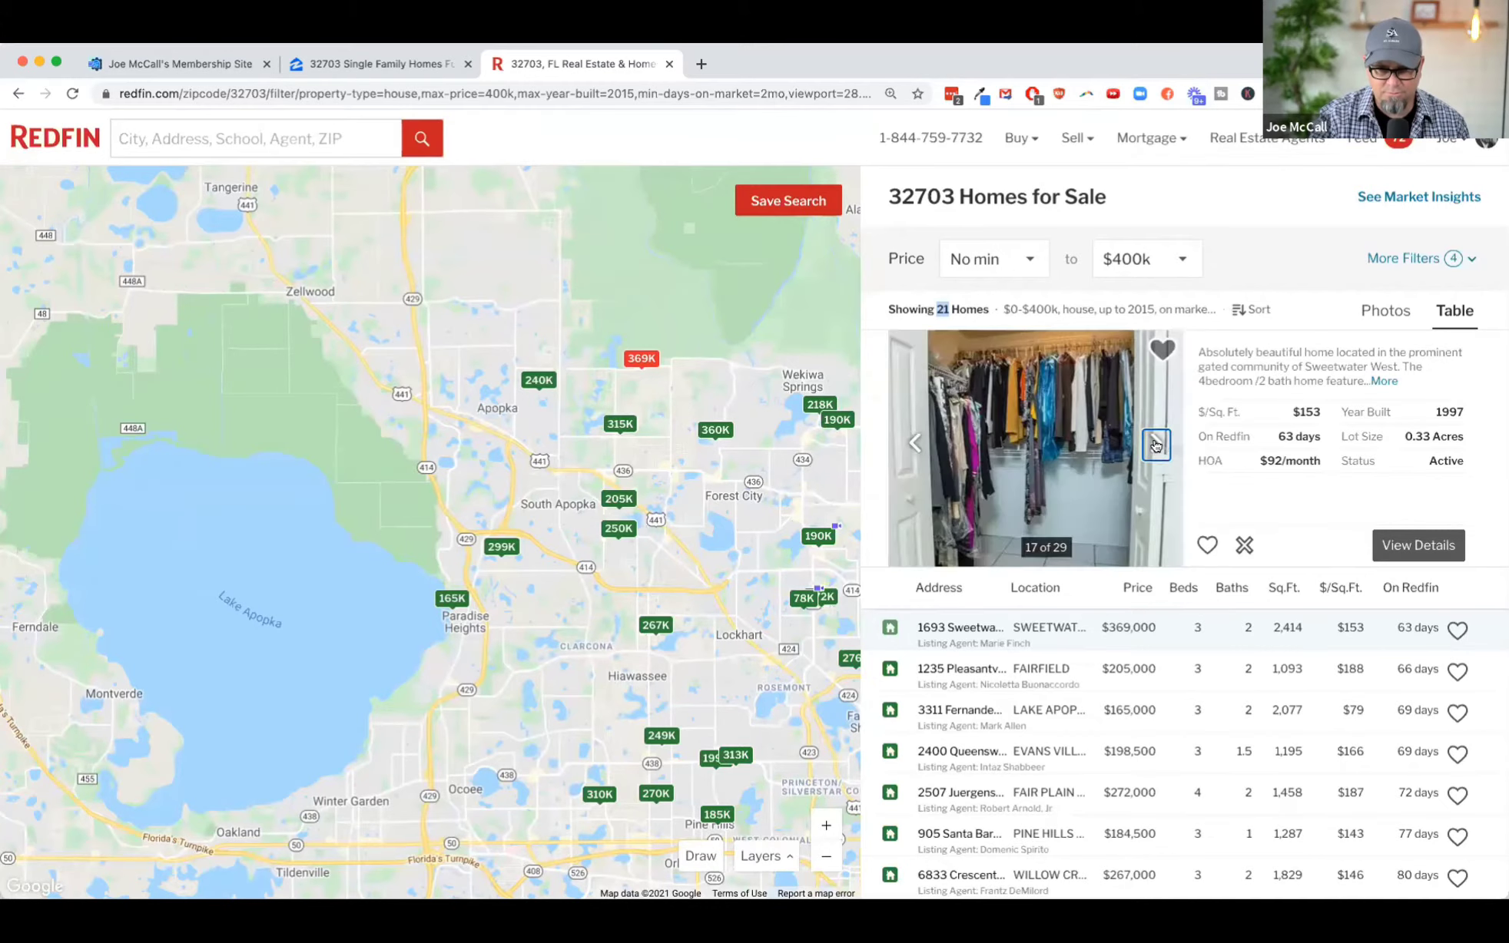
pyautogui.click(1156, 445)
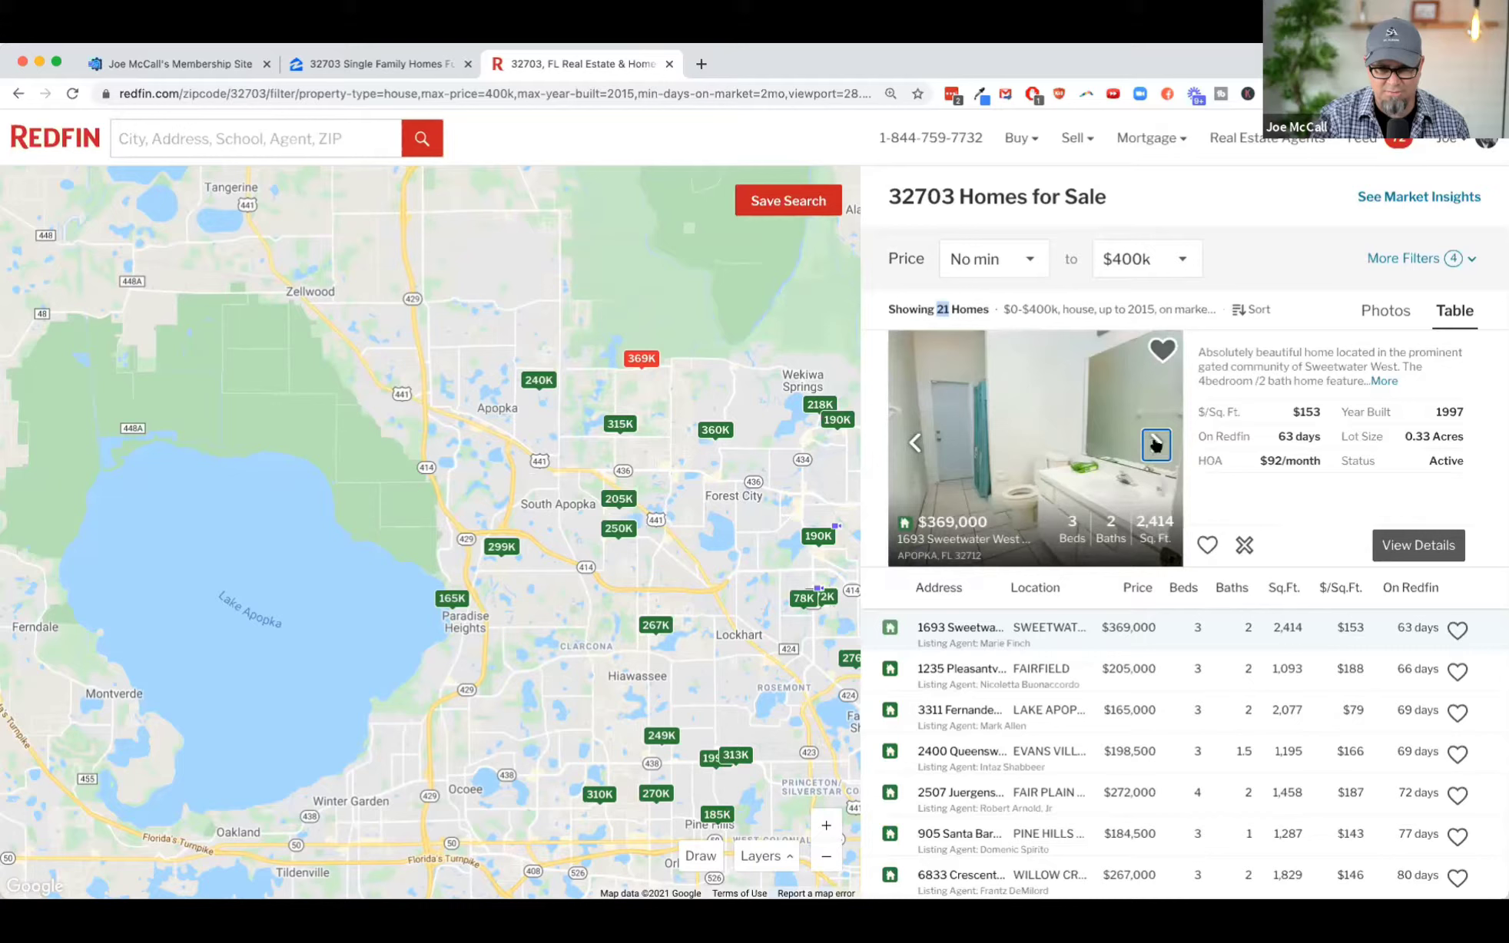
pyautogui.click(1156, 445)
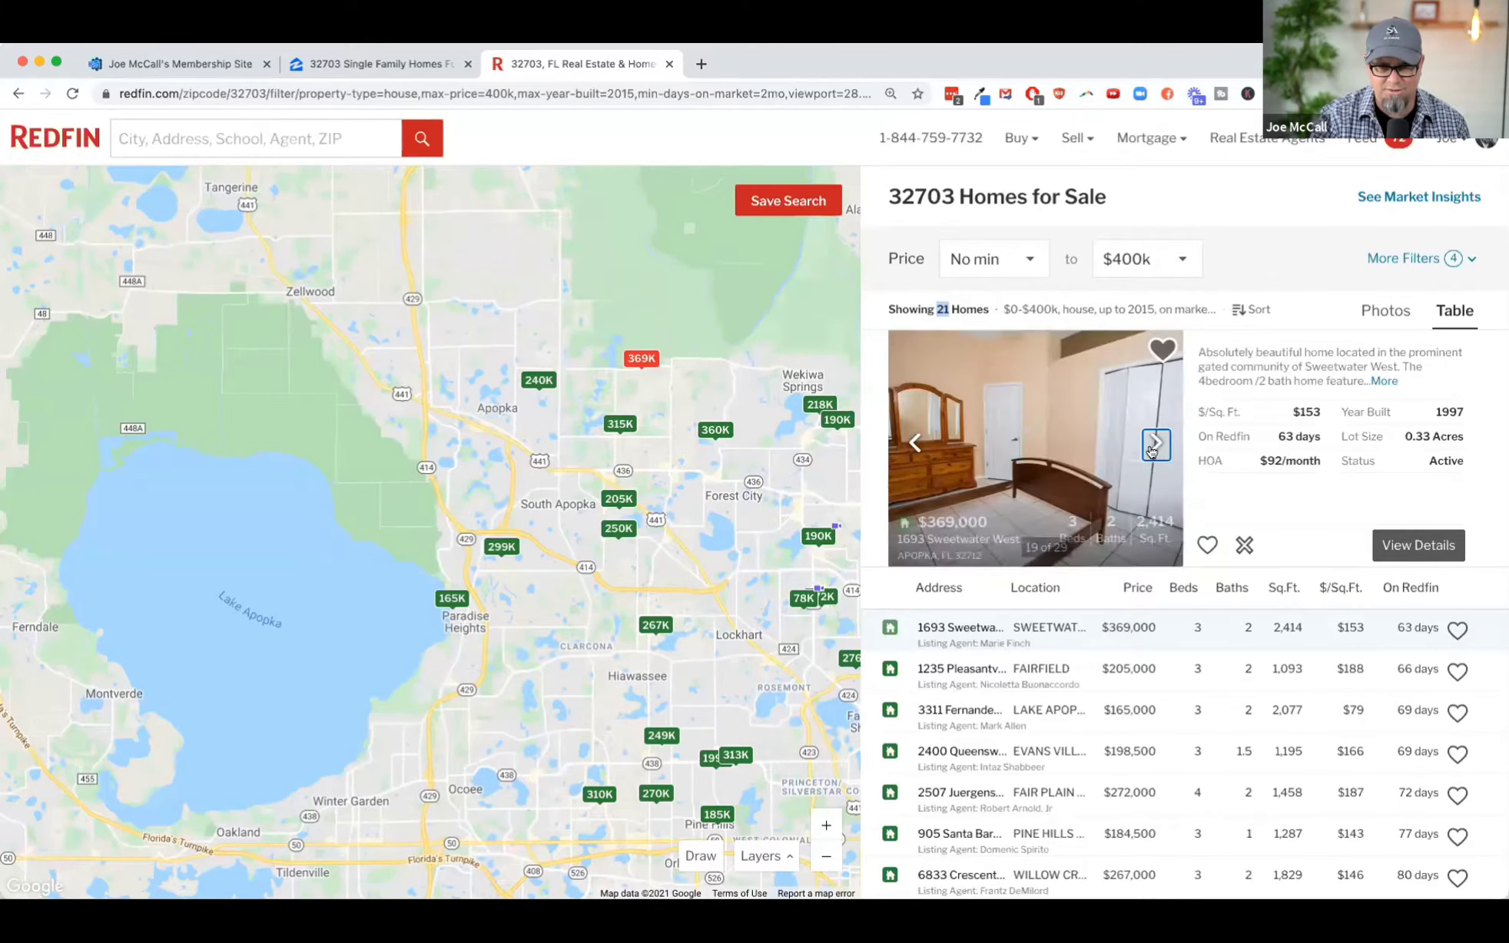
pyautogui.click(1157, 448)
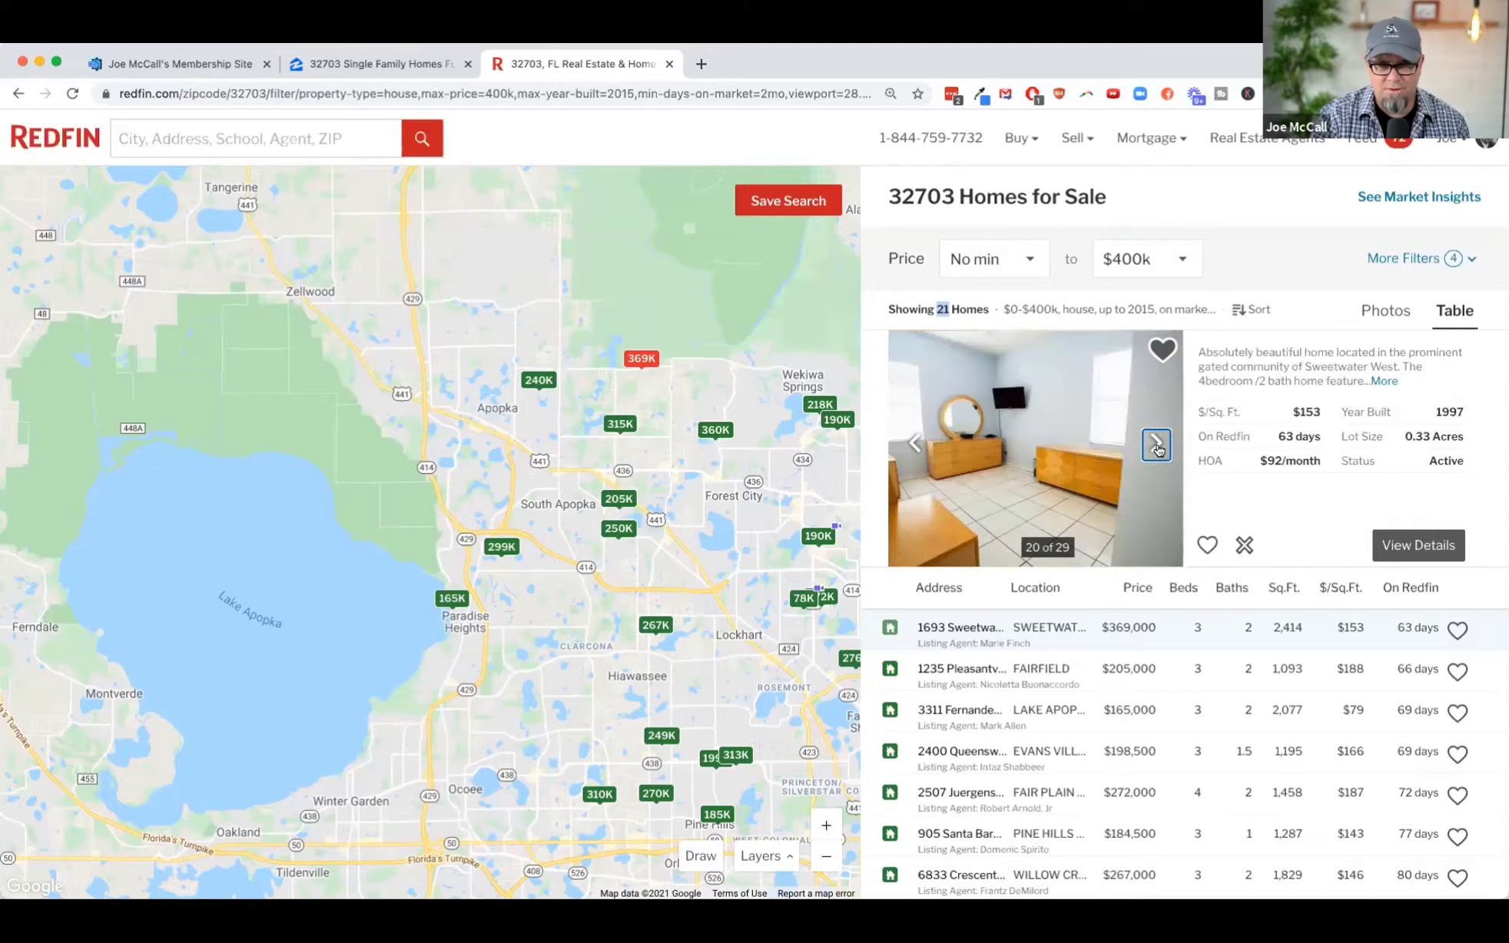
pyautogui.click(1158, 448)
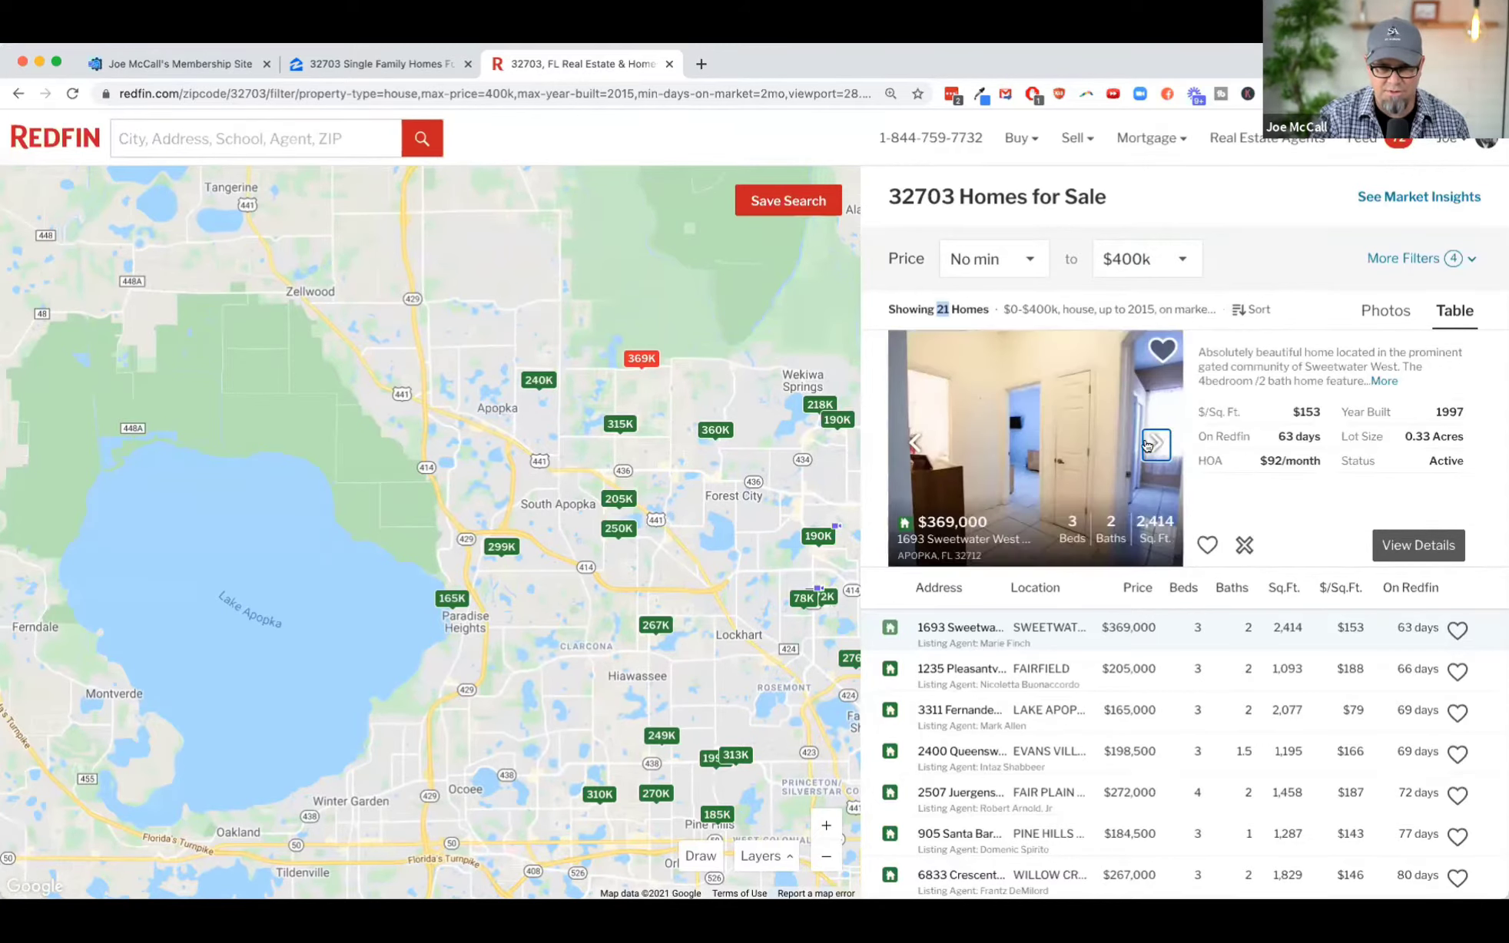
pyautogui.click(1147, 445)
pyautogui.click(1149, 445)
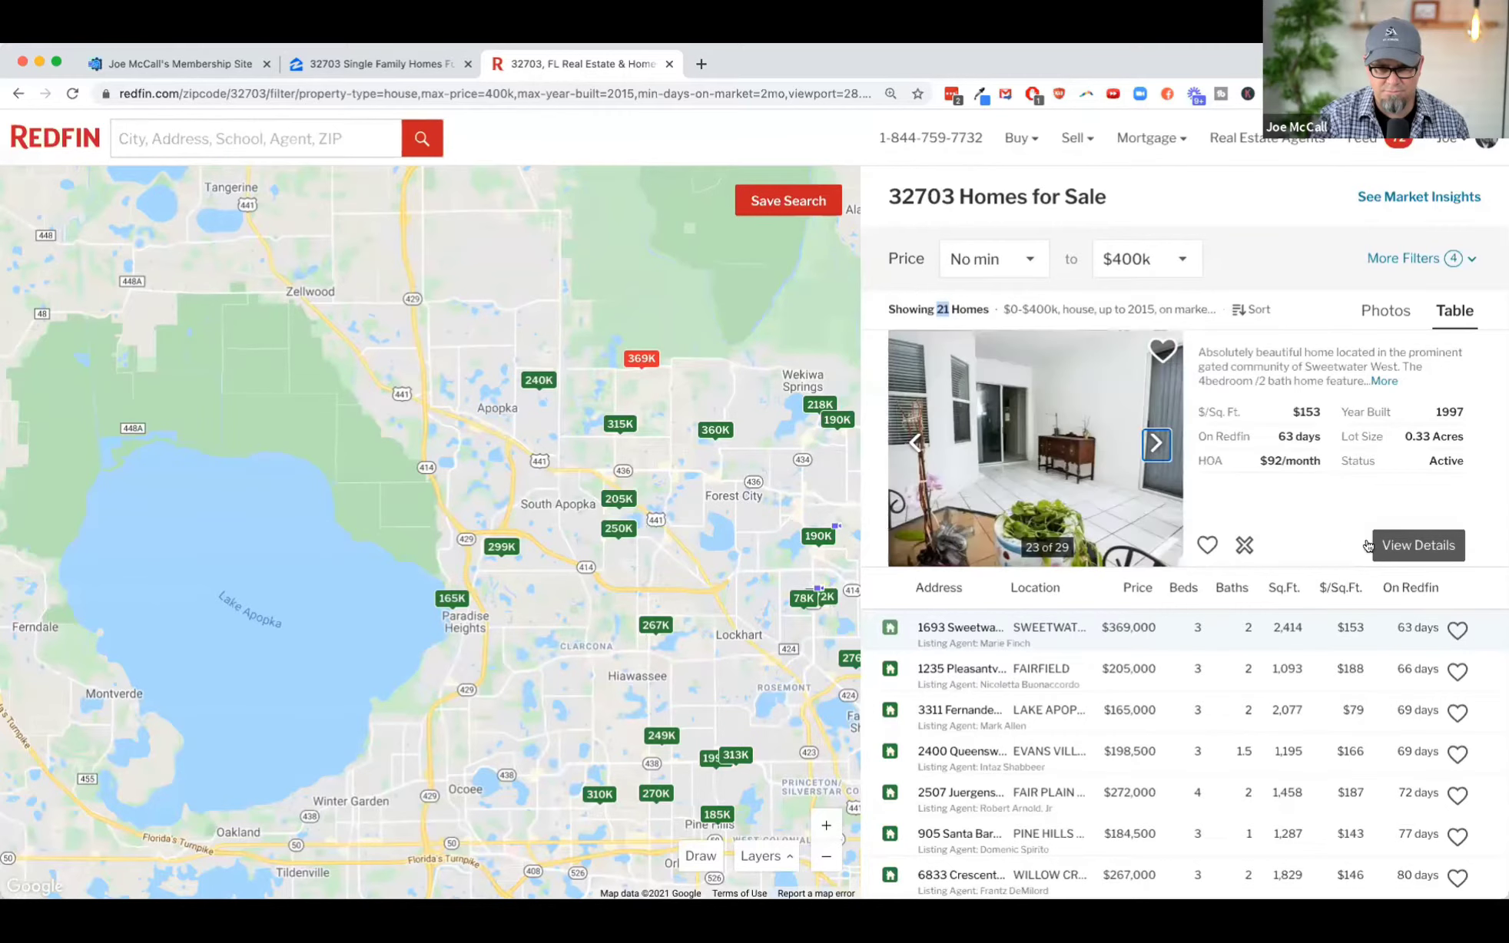
pyautogui.click(1418, 545)
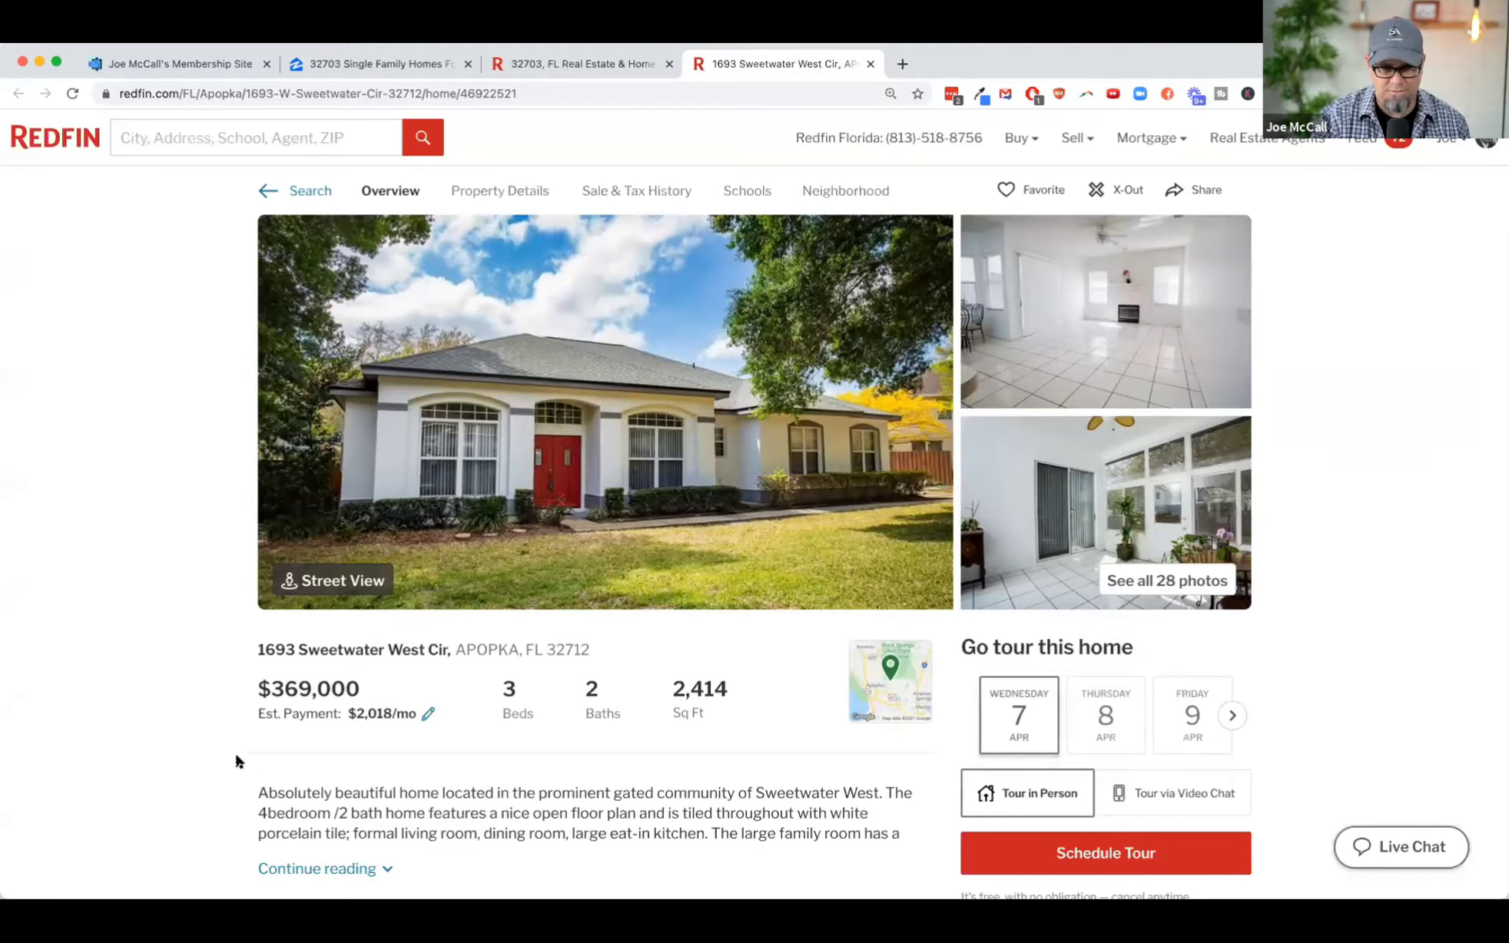
# Step: Return to the search results, widen the map area by one zoom level, and highlight the total number of homes
pyautogui.click(560, 57)
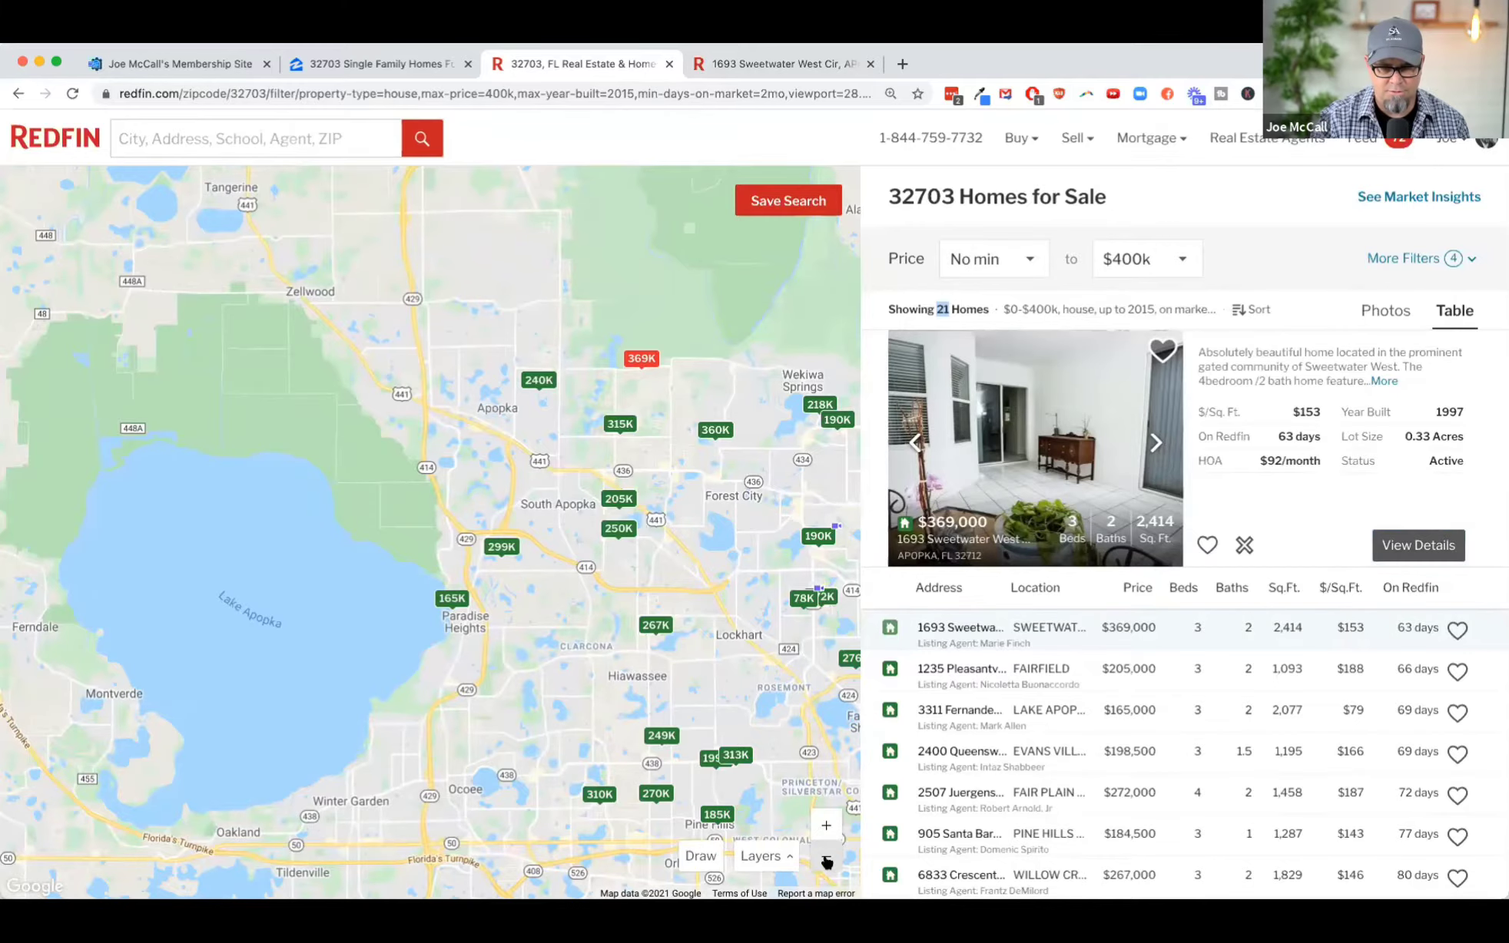
pyautogui.click(826, 858)
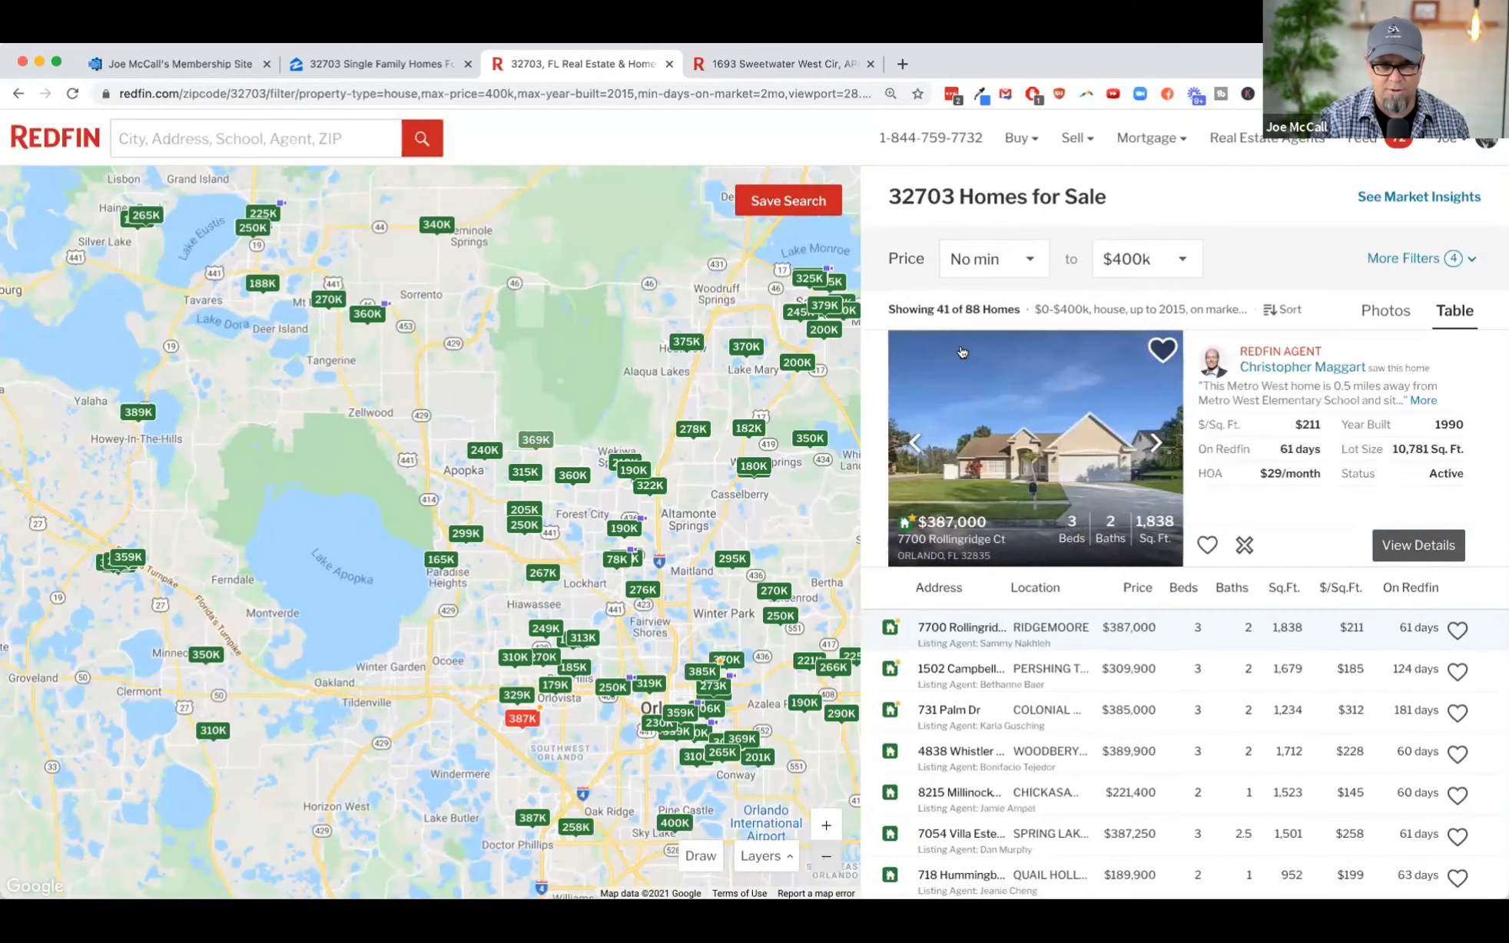
pyautogui.doubleClick(969, 307)
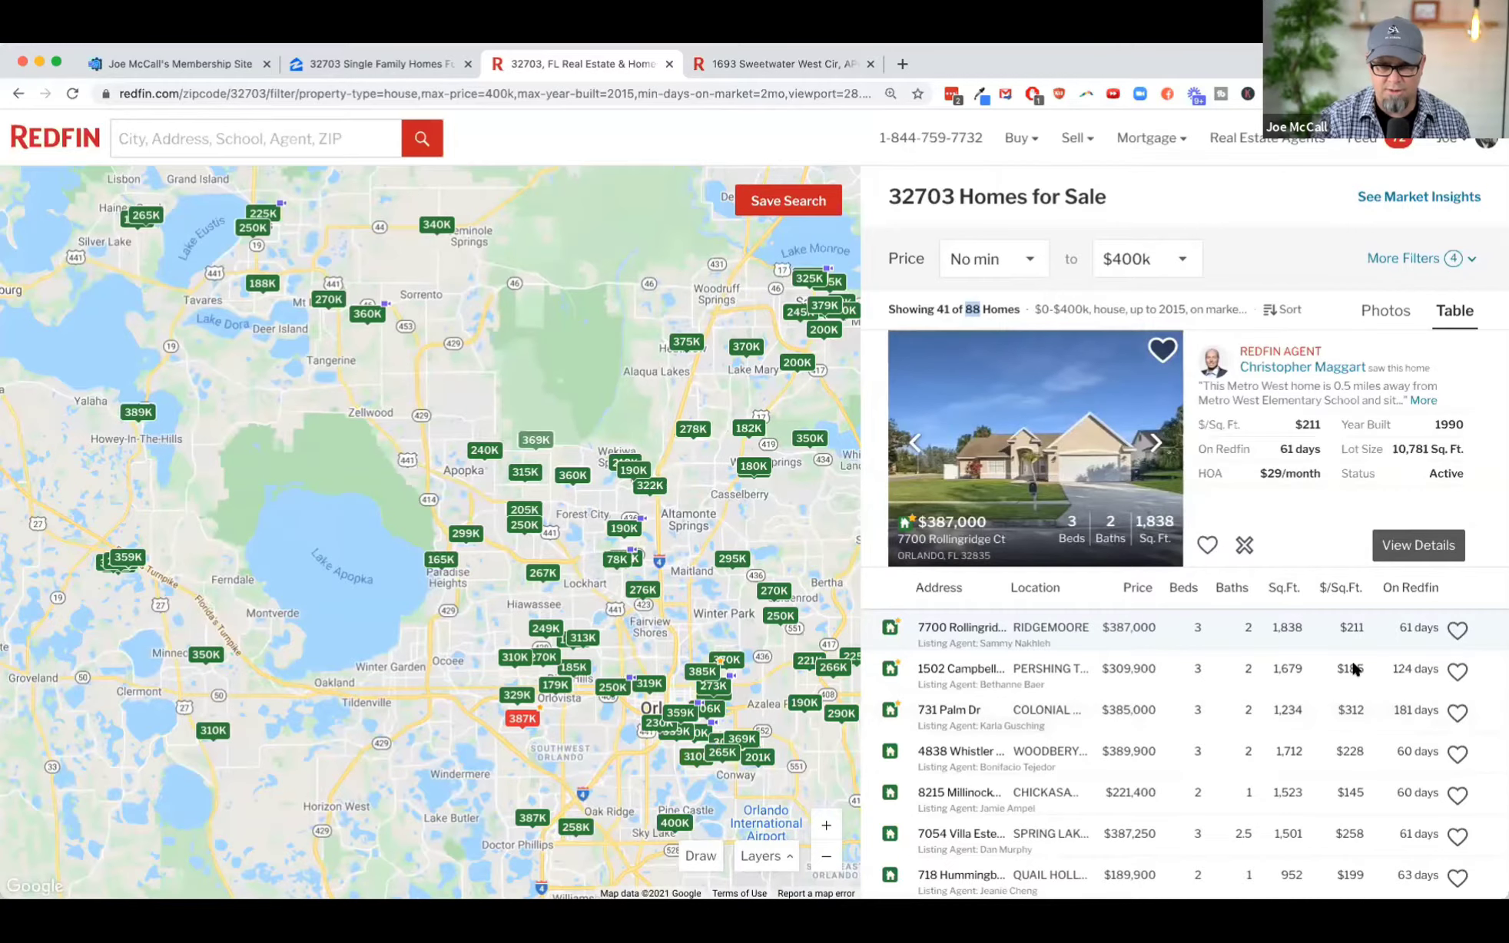
# Step: Download all homes from the 32703 search results as a CSV file
pyautogui.scroll(-10, 1183, 832)
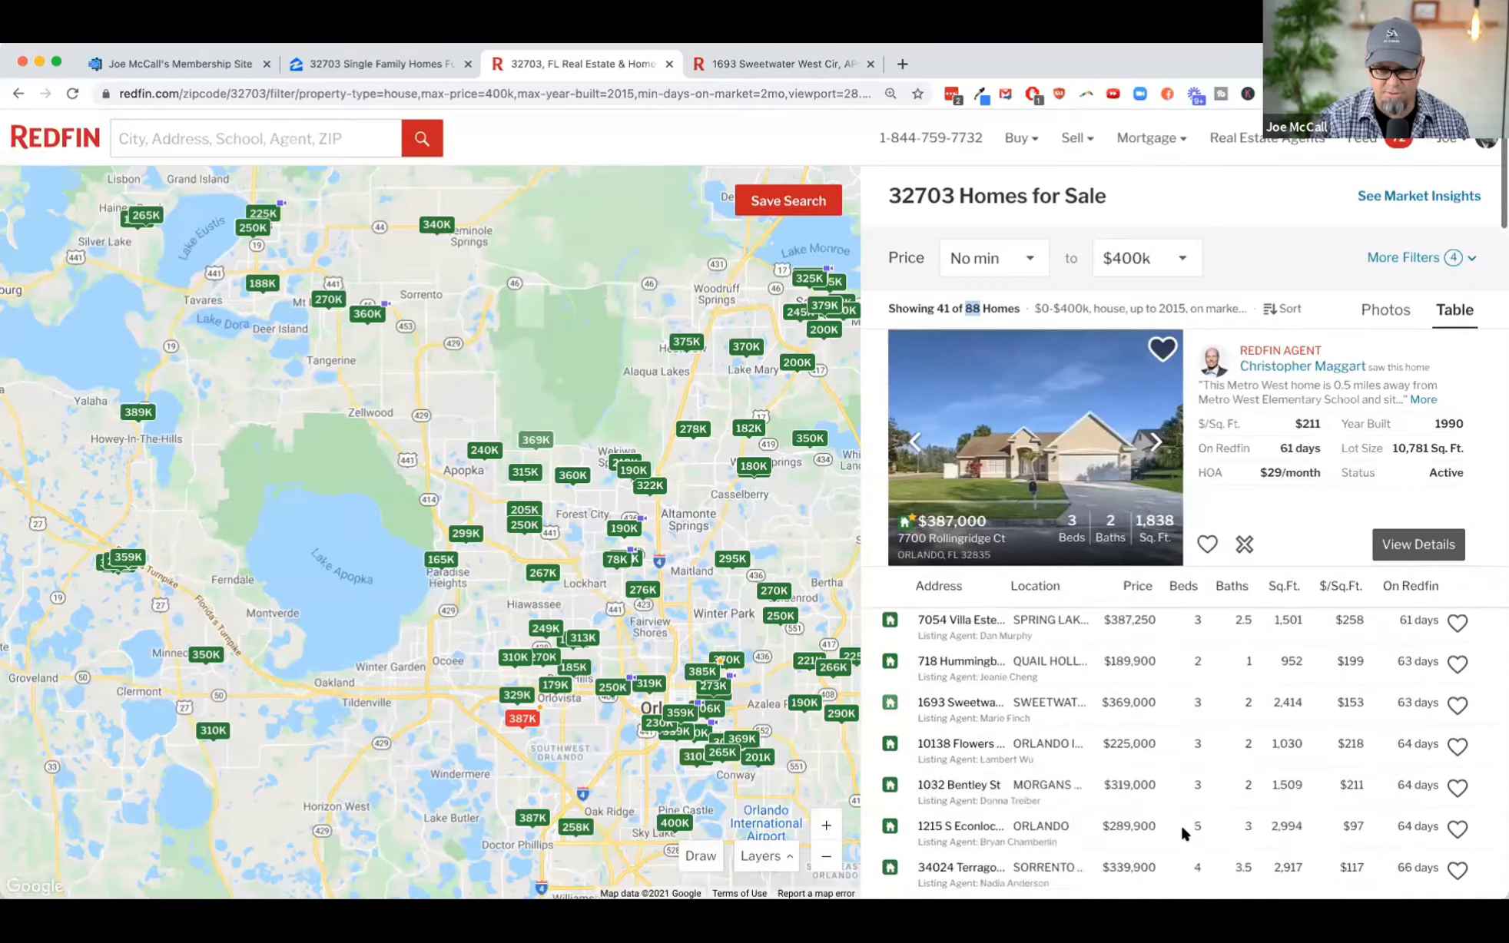
pyautogui.scroll(-5, 1180, 823)
pyautogui.scroll(-15, 1180, 823)
pyautogui.scroll(8, 1181, 823)
pyautogui.scroll(10, 1180, 823)
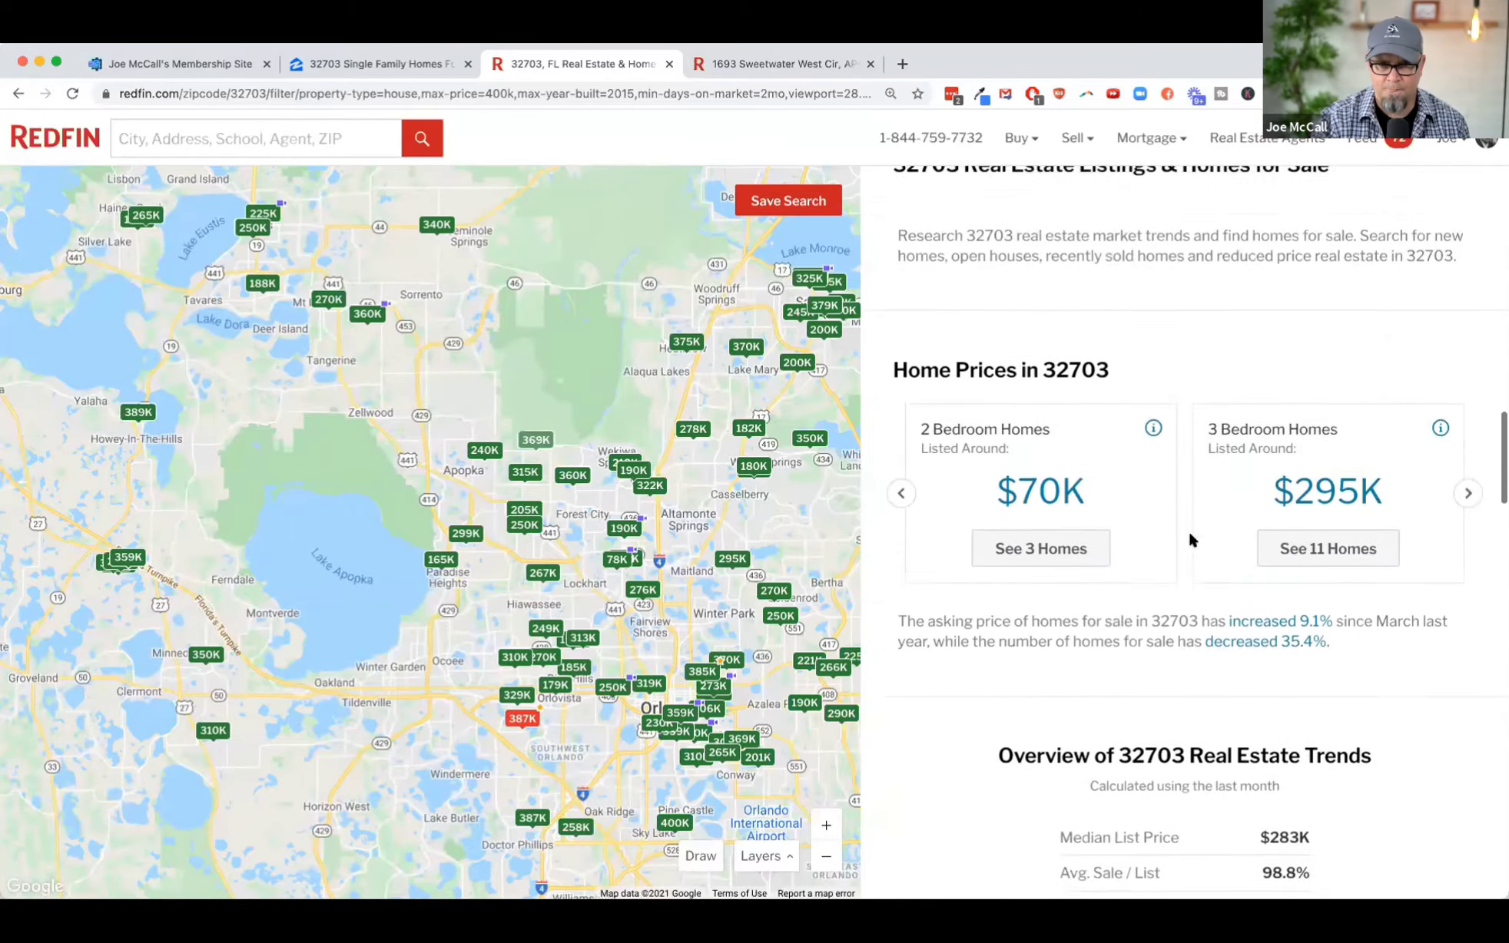
pyautogui.scroll(6, 1186, 534)
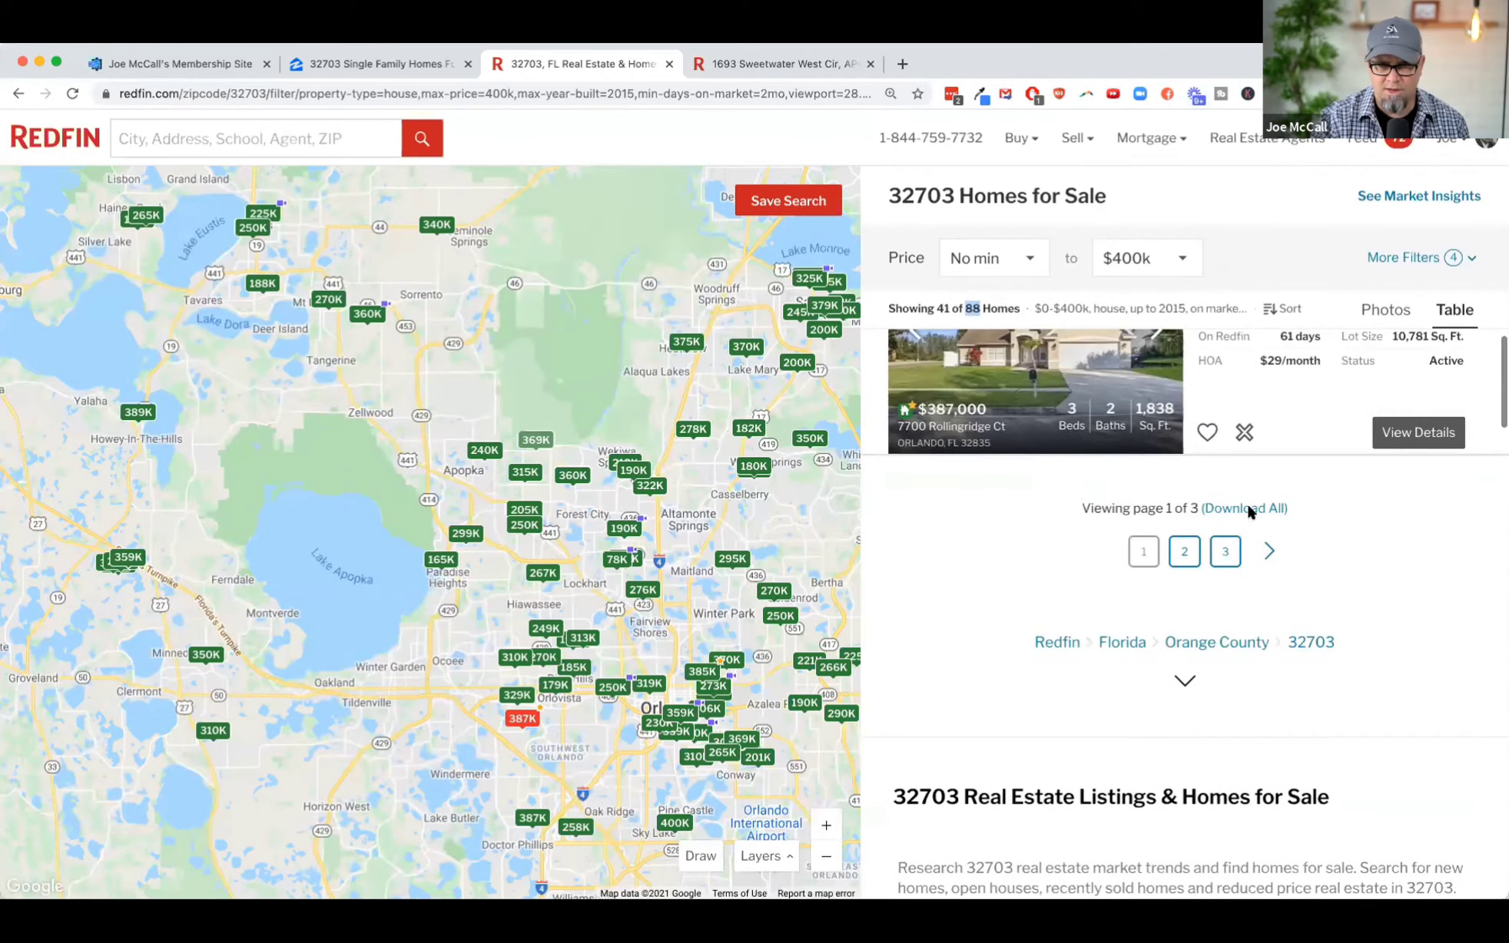
pyautogui.click(1244, 509)
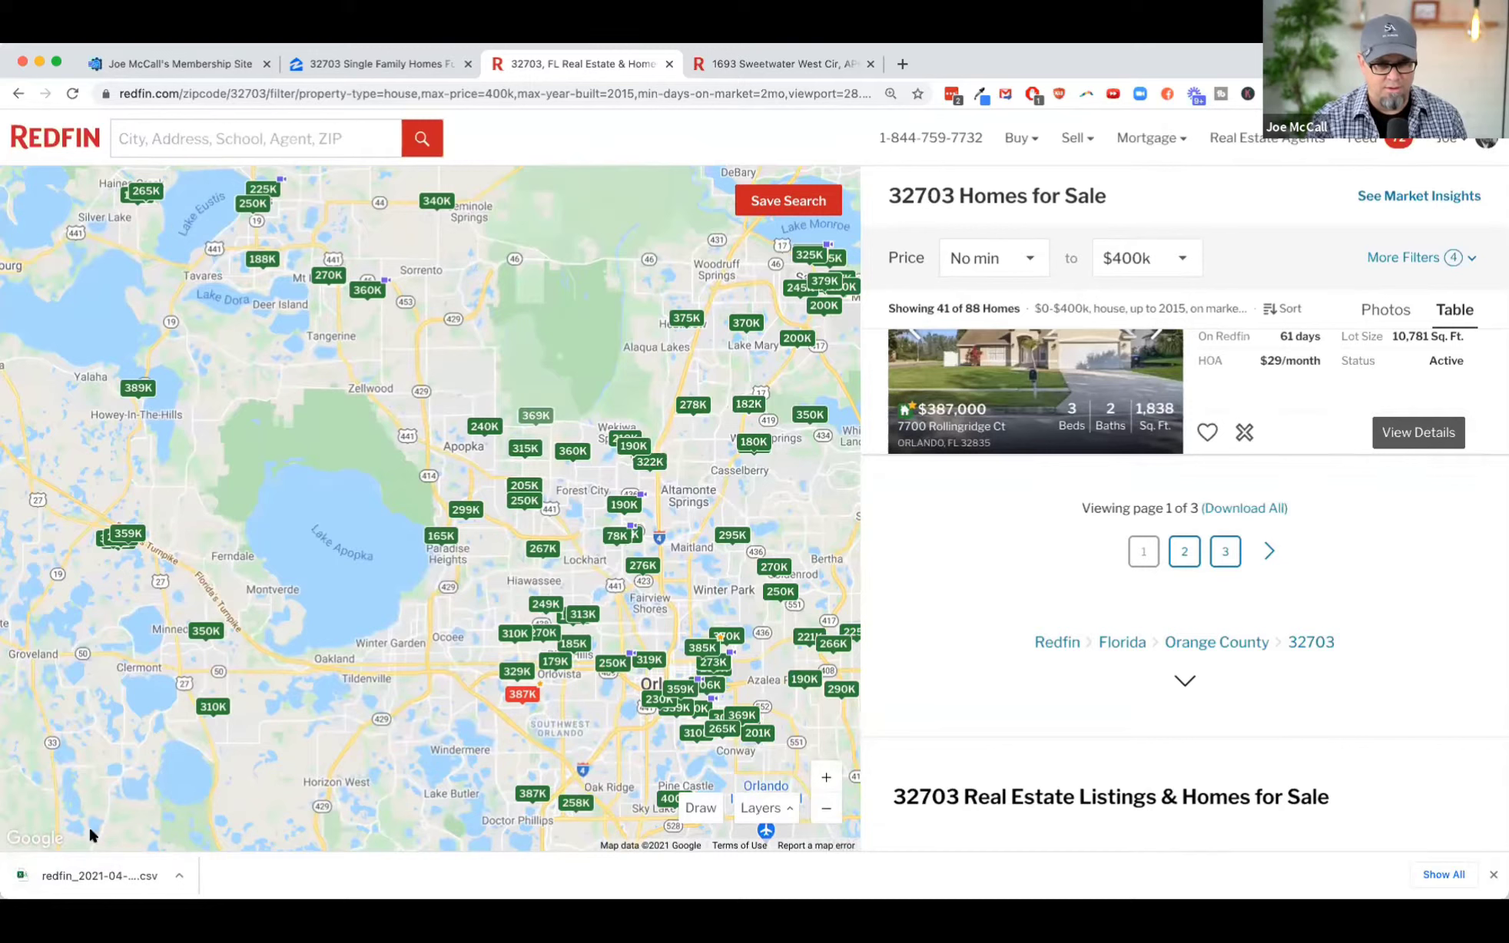
# Step: Open the downloaded CSV in Excel, enlarge its window to nearly fill the screen, and zoom the sheet to 130%
pyautogui.click(90, 864)
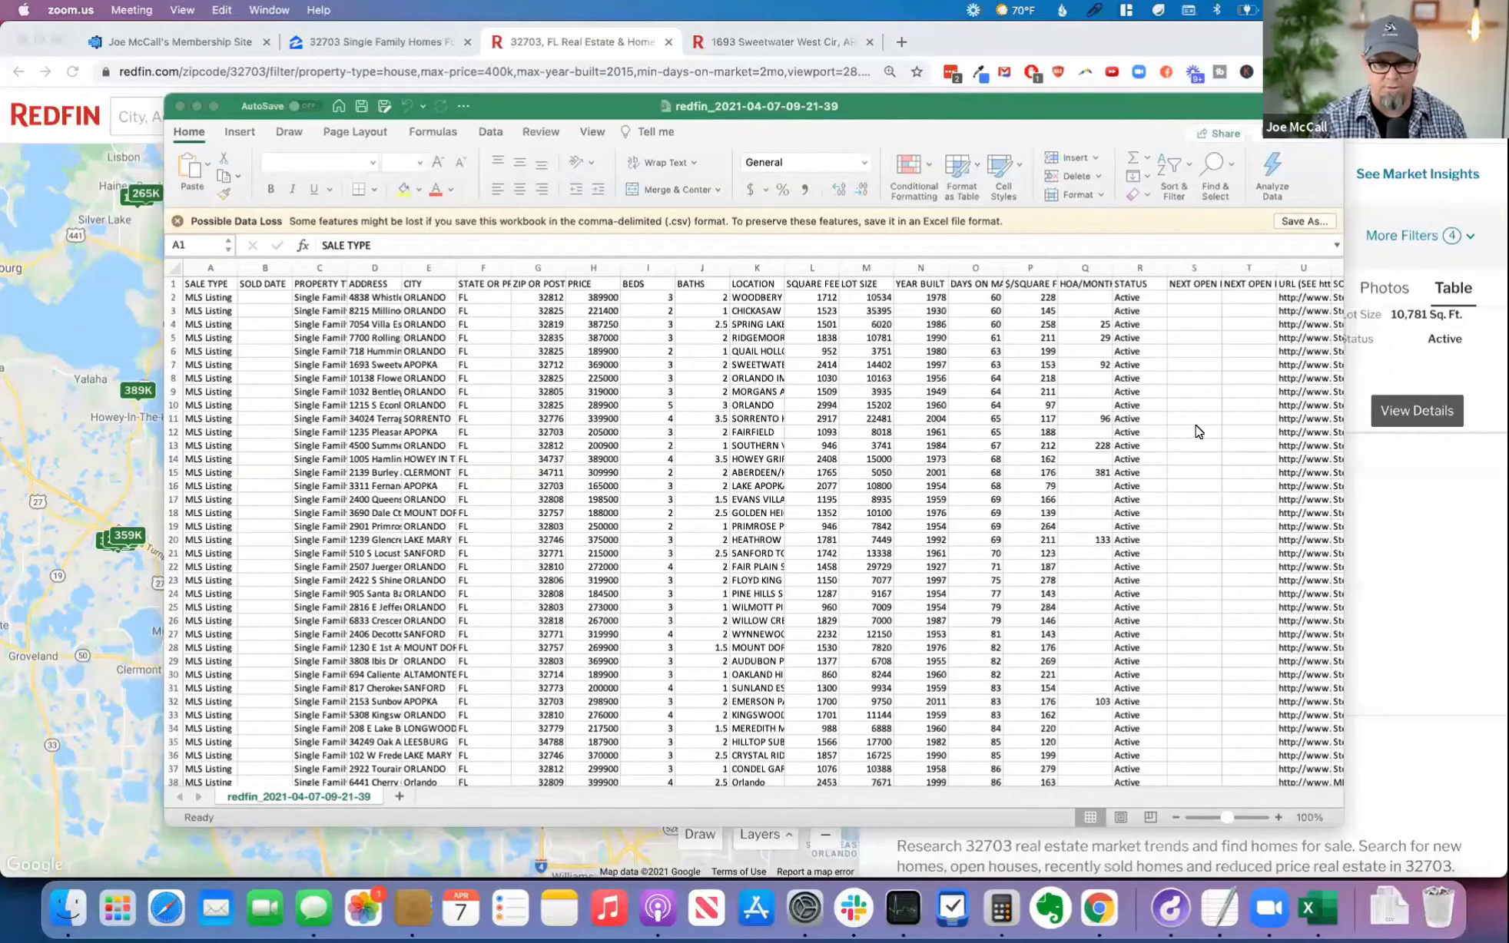
pyautogui.click(941, 106)
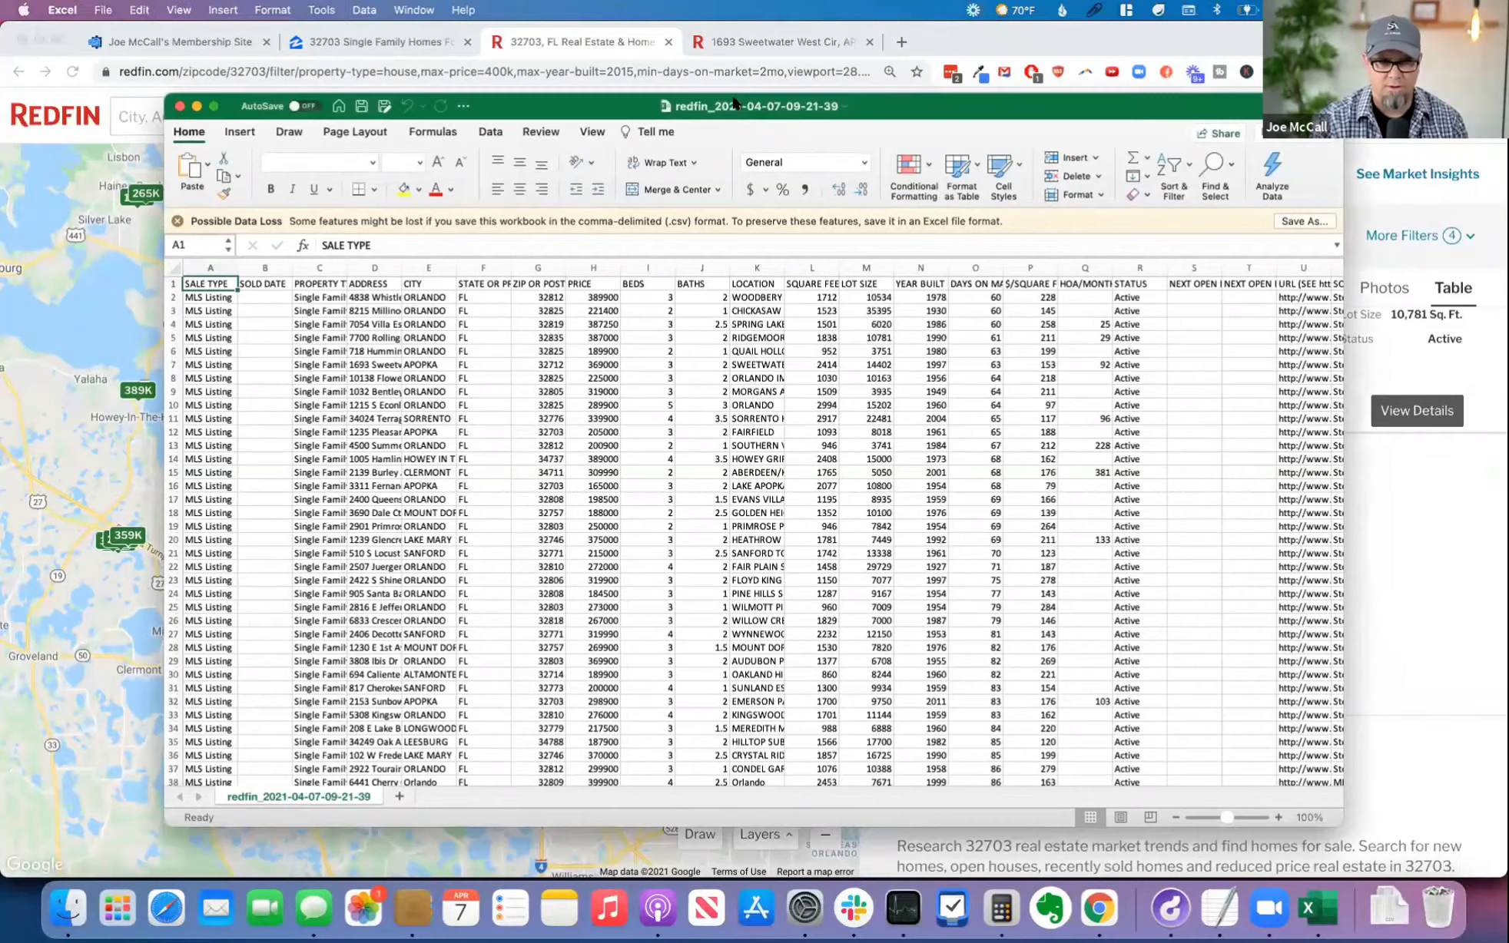
pyautogui.moveTo(882, 71); pyautogui.dragTo(795, 35)
pyautogui.moveTo(1195, 753); pyautogui.dragTo(1492, 855)
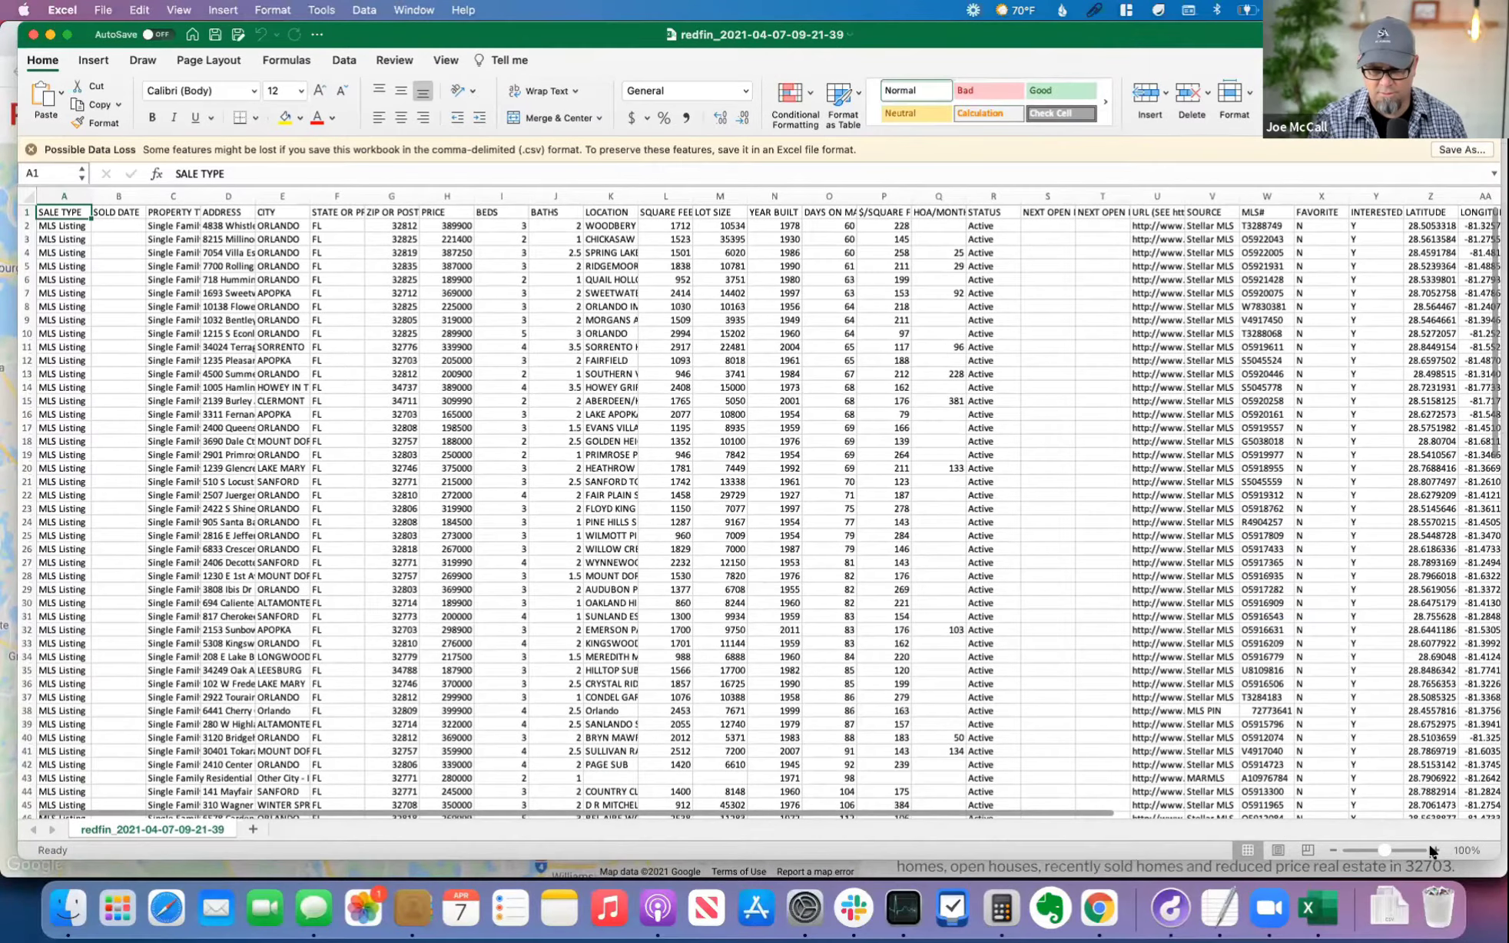
pyautogui.click(1433, 849)
pyautogui.click(1433, 848)
pyautogui.click(1433, 848)
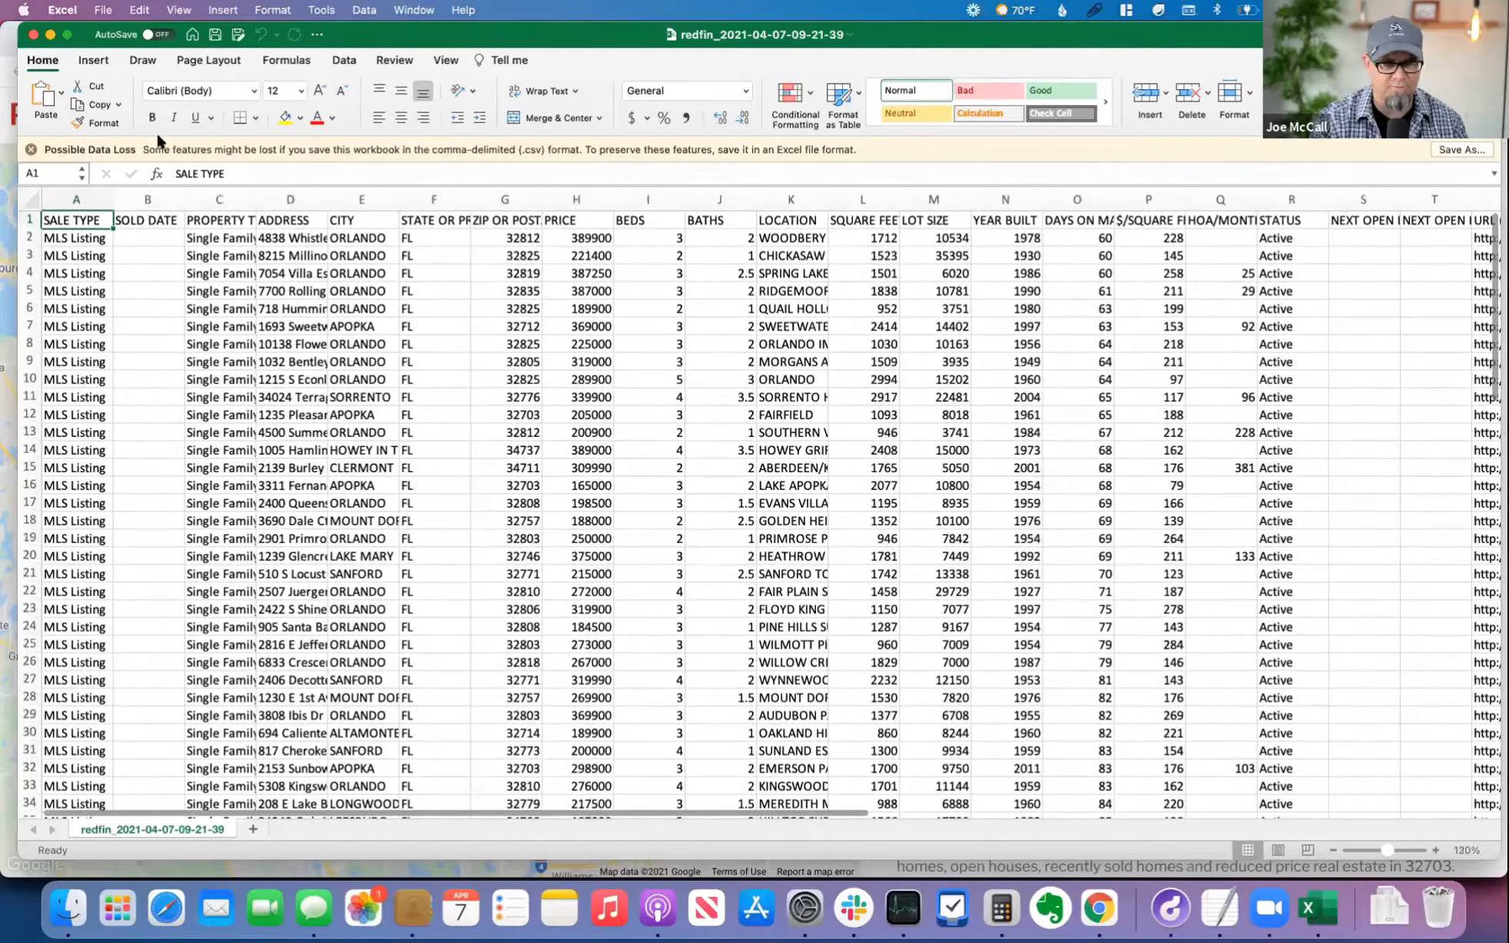
# Step: Auto-fit the width of every column in the sheet to its contents
pyautogui.click(27, 200)
pyautogui.doubleClick(113, 199)
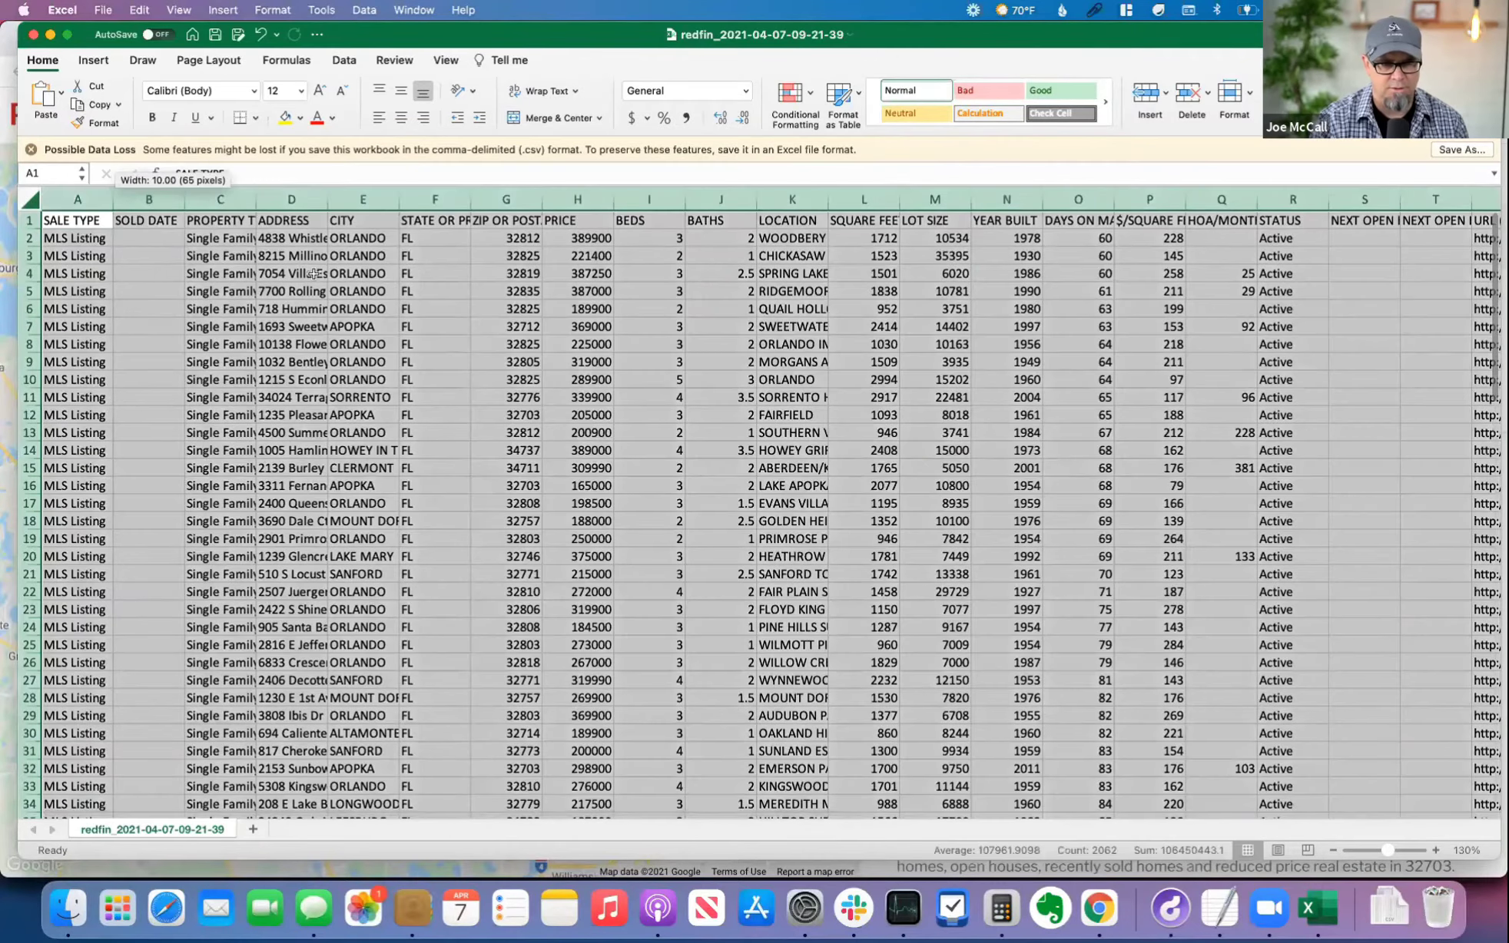
pyautogui.click(372, 272)
# Step: Examine the exported listing columns across to Longitude, and return to the Property Type of the first listing
pyautogui.press('Right')
pyautogui.press('Right')
pyautogui.press('Right')
pyautogui.press('Right')
pyautogui.press('Right')
pyautogui.press('Right')
pyautogui.press('Right')
pyautogui.press('Right')
pyautogui.press('Right')
pyautogui.press('Right')
pyautogui.press('Right')
pyautogui.press('Right')
pyautogui.press('Right')
pyautogui.press('Right')
pyautogui.press('Right')
pyautogui.press('Right')
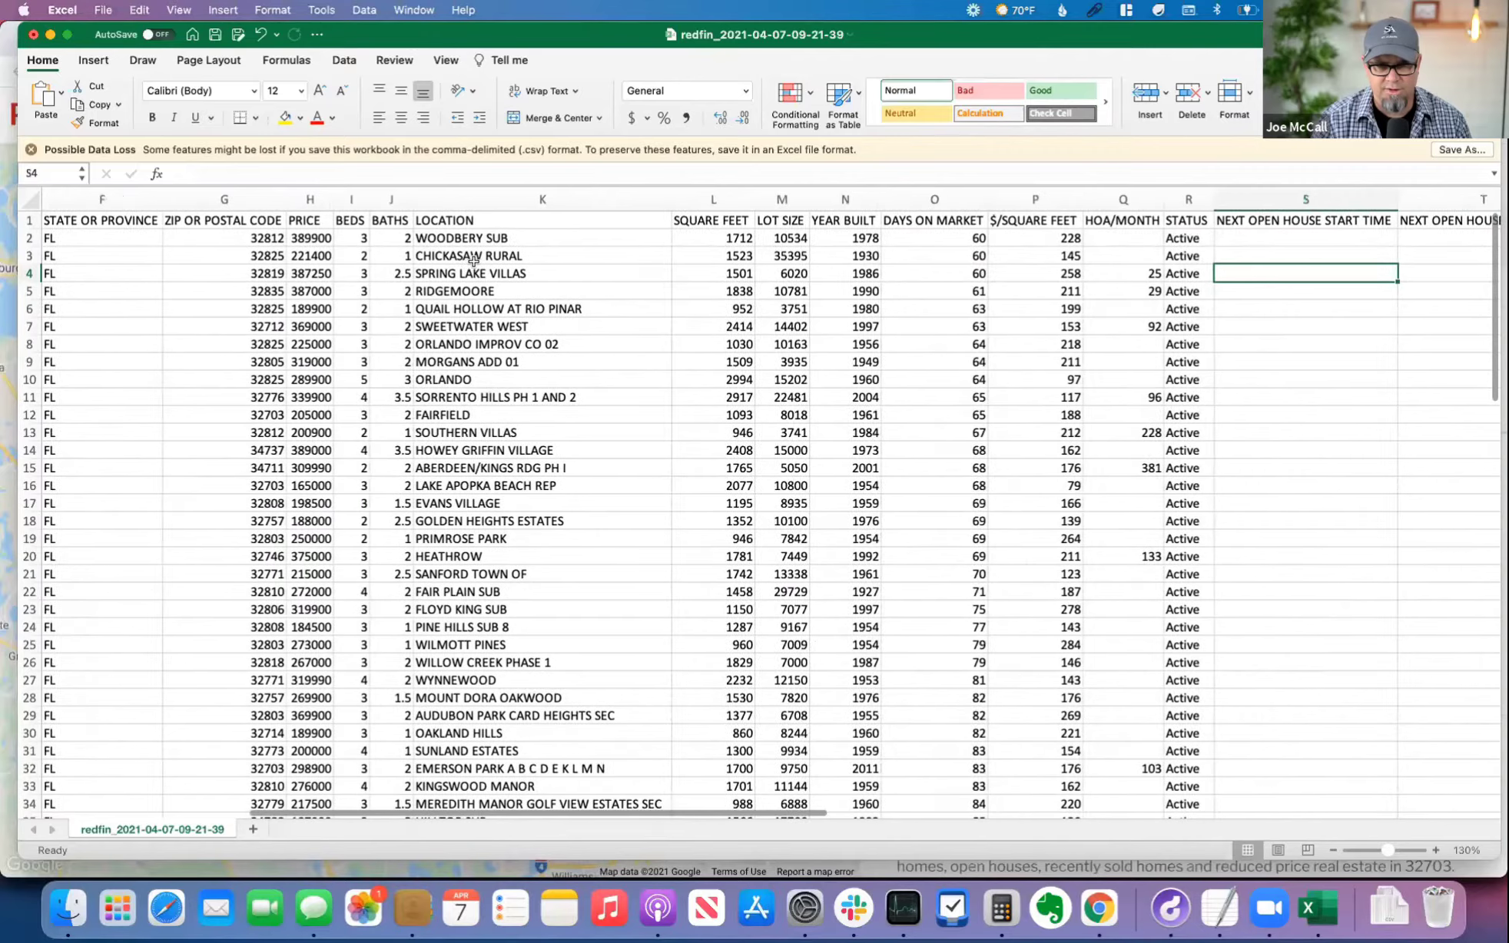
pyautogui.press('Right')
pyautogui.press('Right')
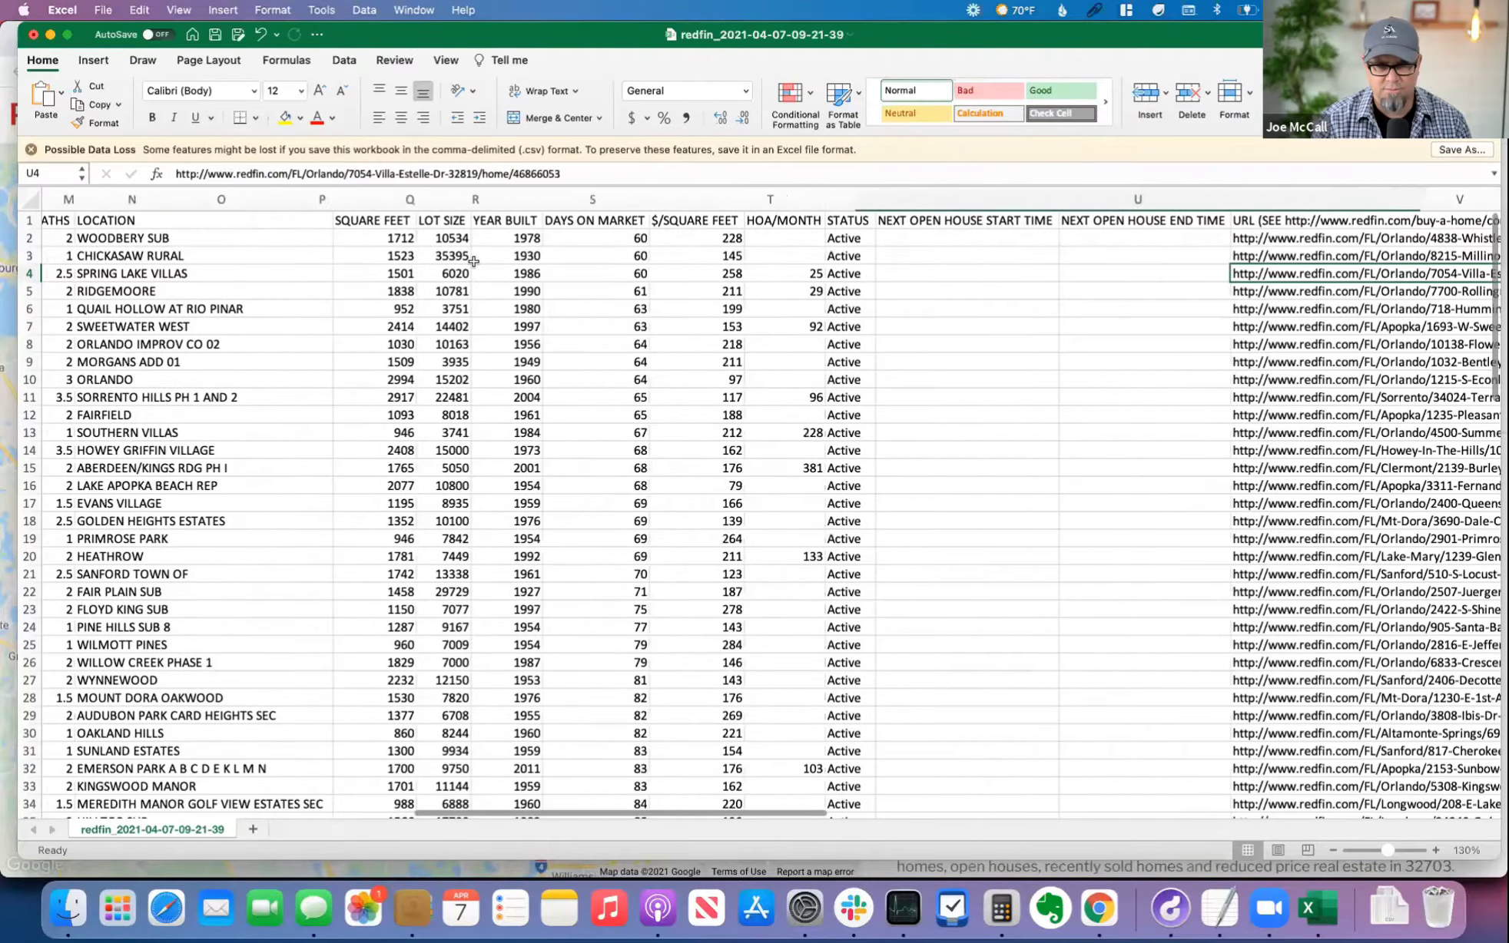
pyautogui.press('Right')
pyautogui.press('Right')
pyautogui.press('Right')
pyautogui.press('Right')
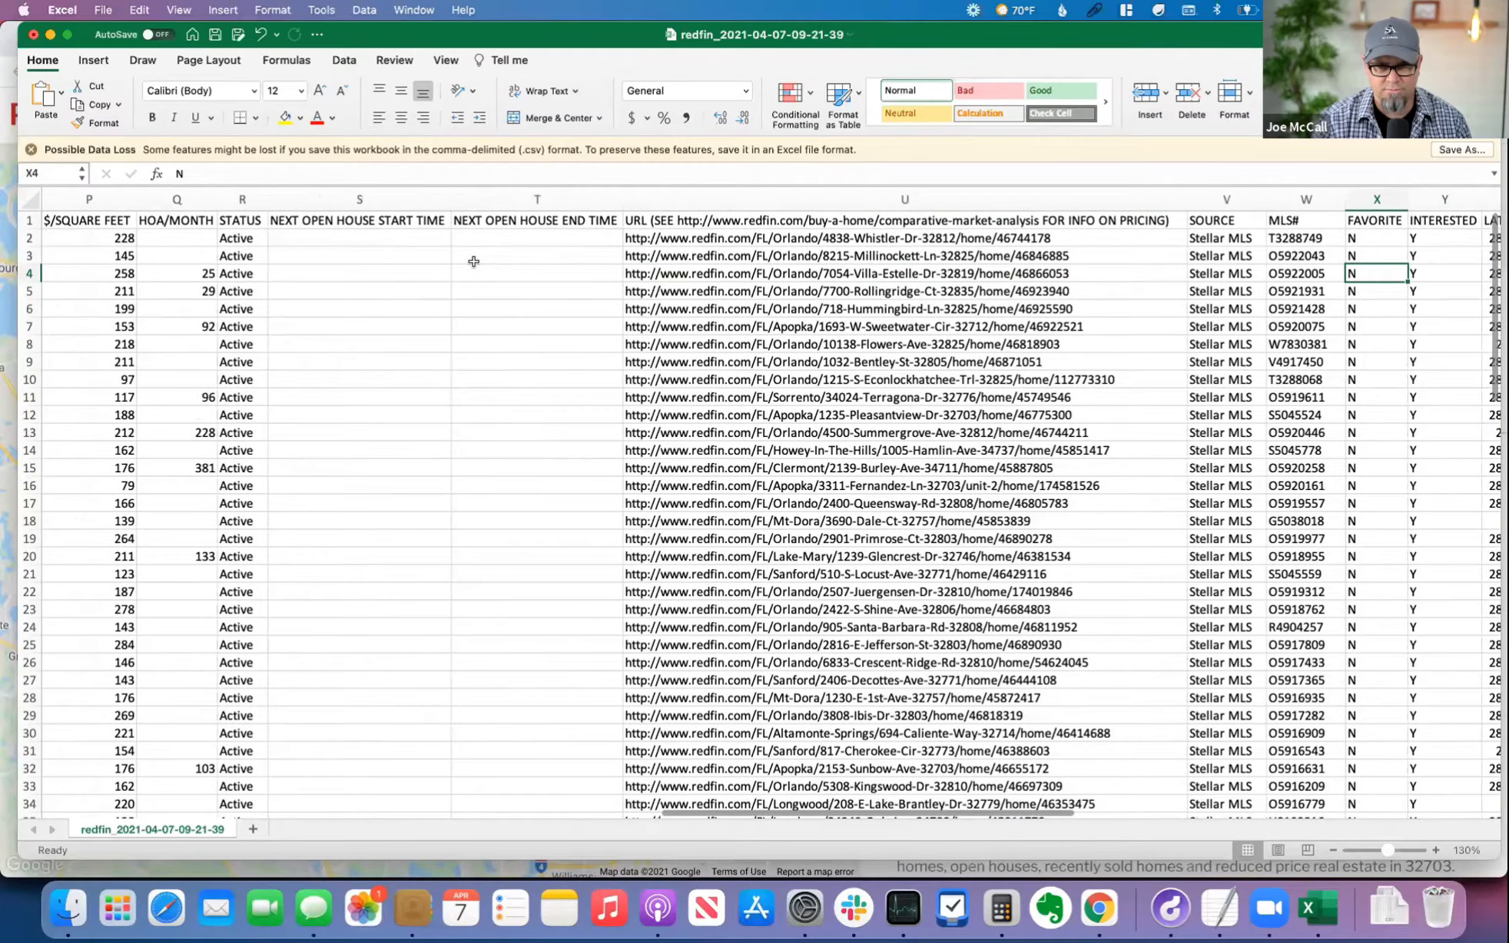
pyautogui.hscroll(5, 473, 262)
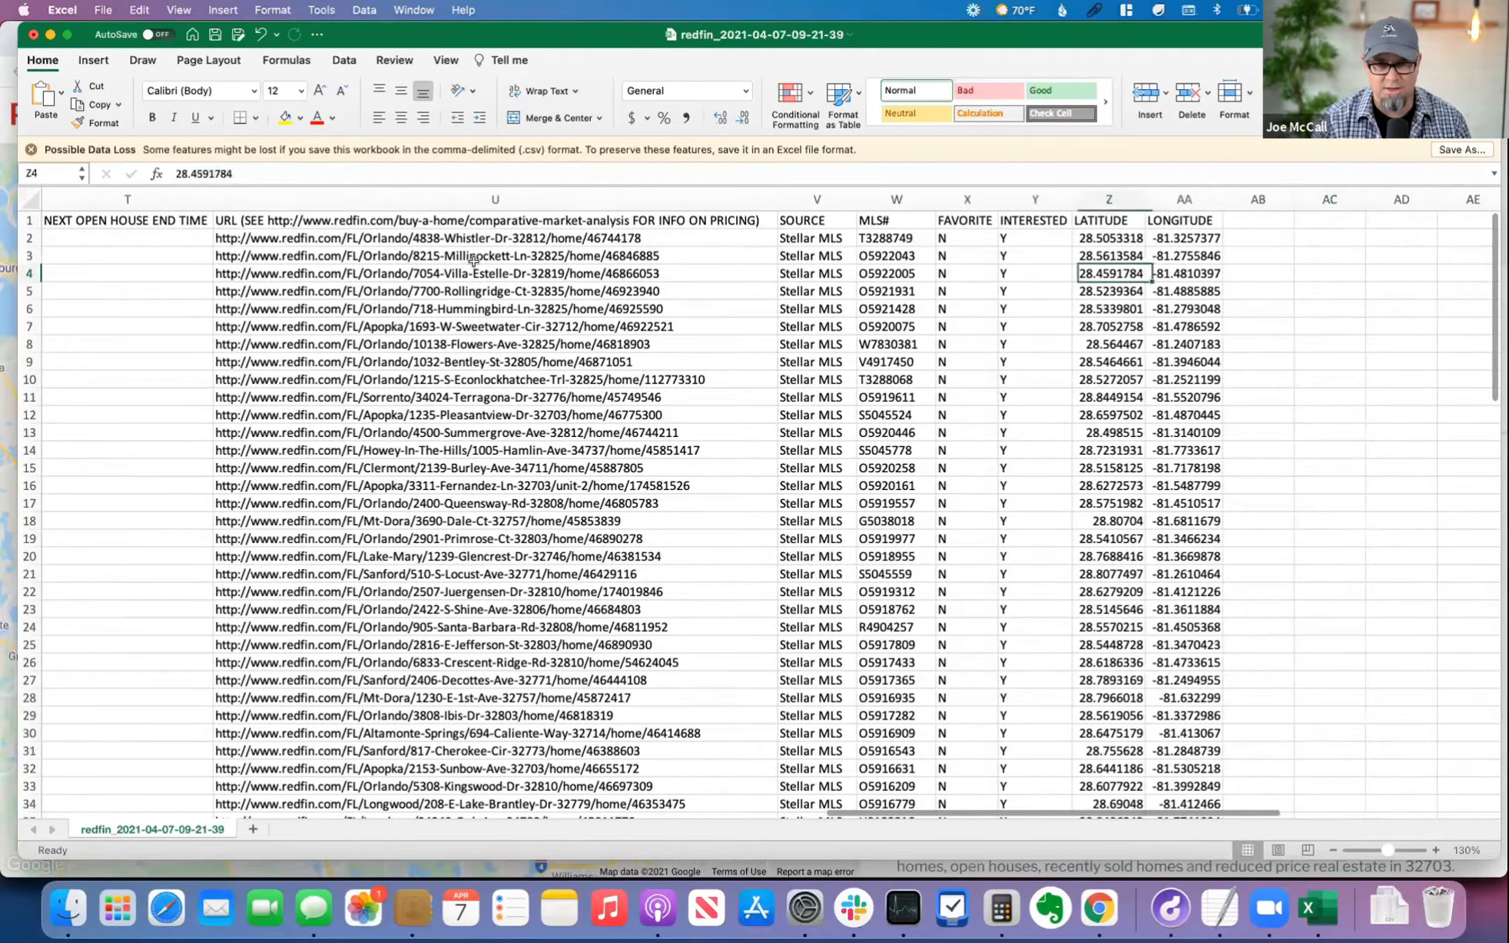
pyautogui.press('Right')
pyautogui.press('Right')
pyautogui.press('super+Left')
pyautogui.press('super+Up')
pyautogui.press('super+Left')
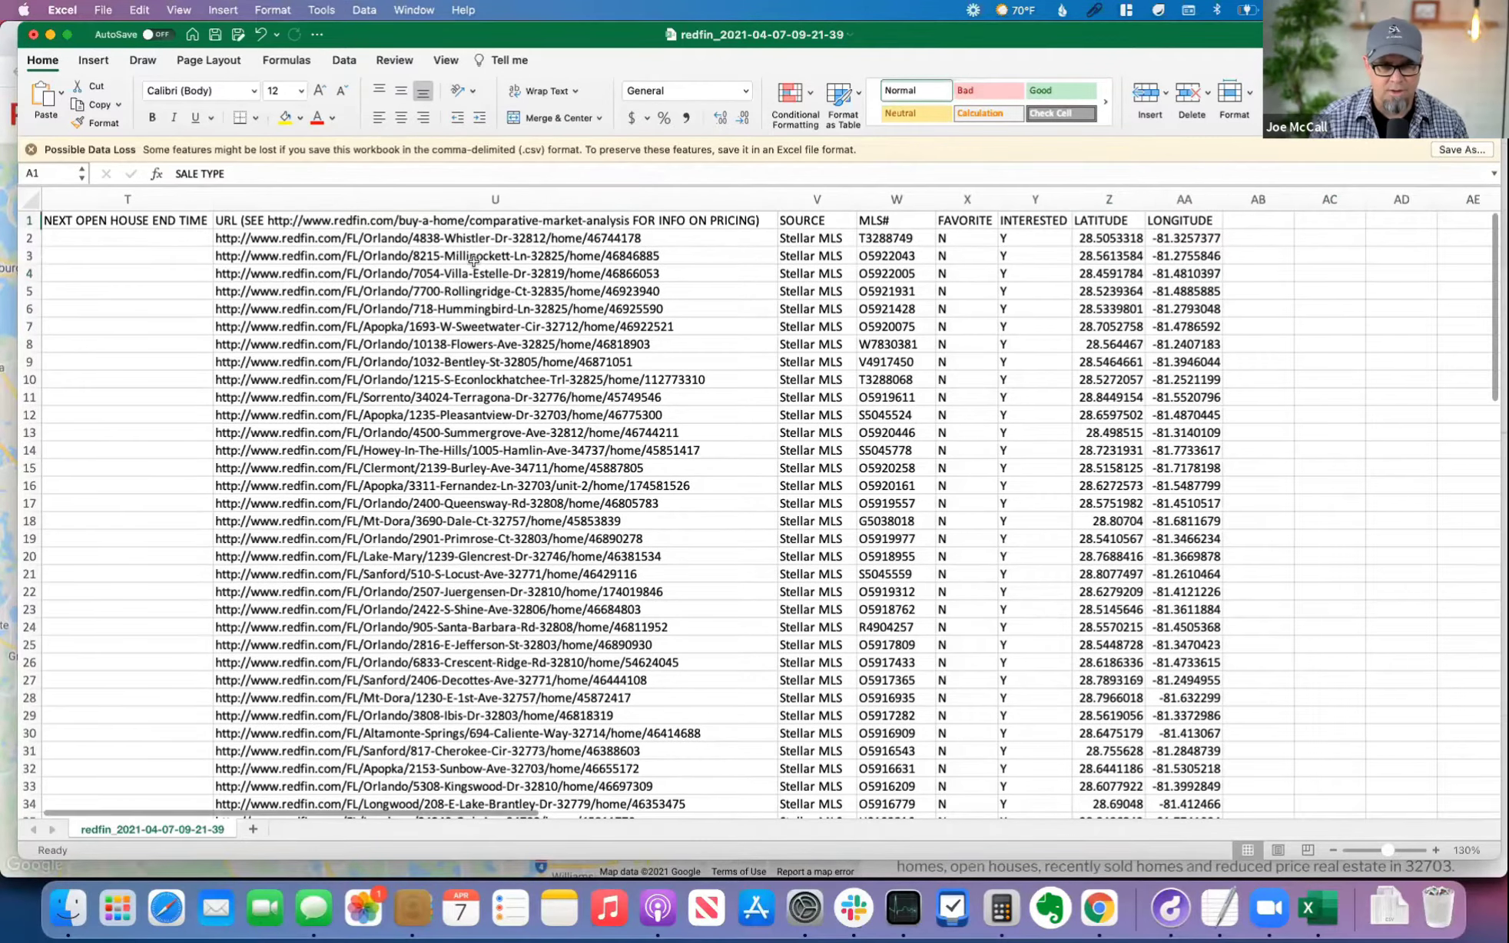
pyautogui.press('Right')
pyautogui.press('Right')
pyautogui.press('Down')
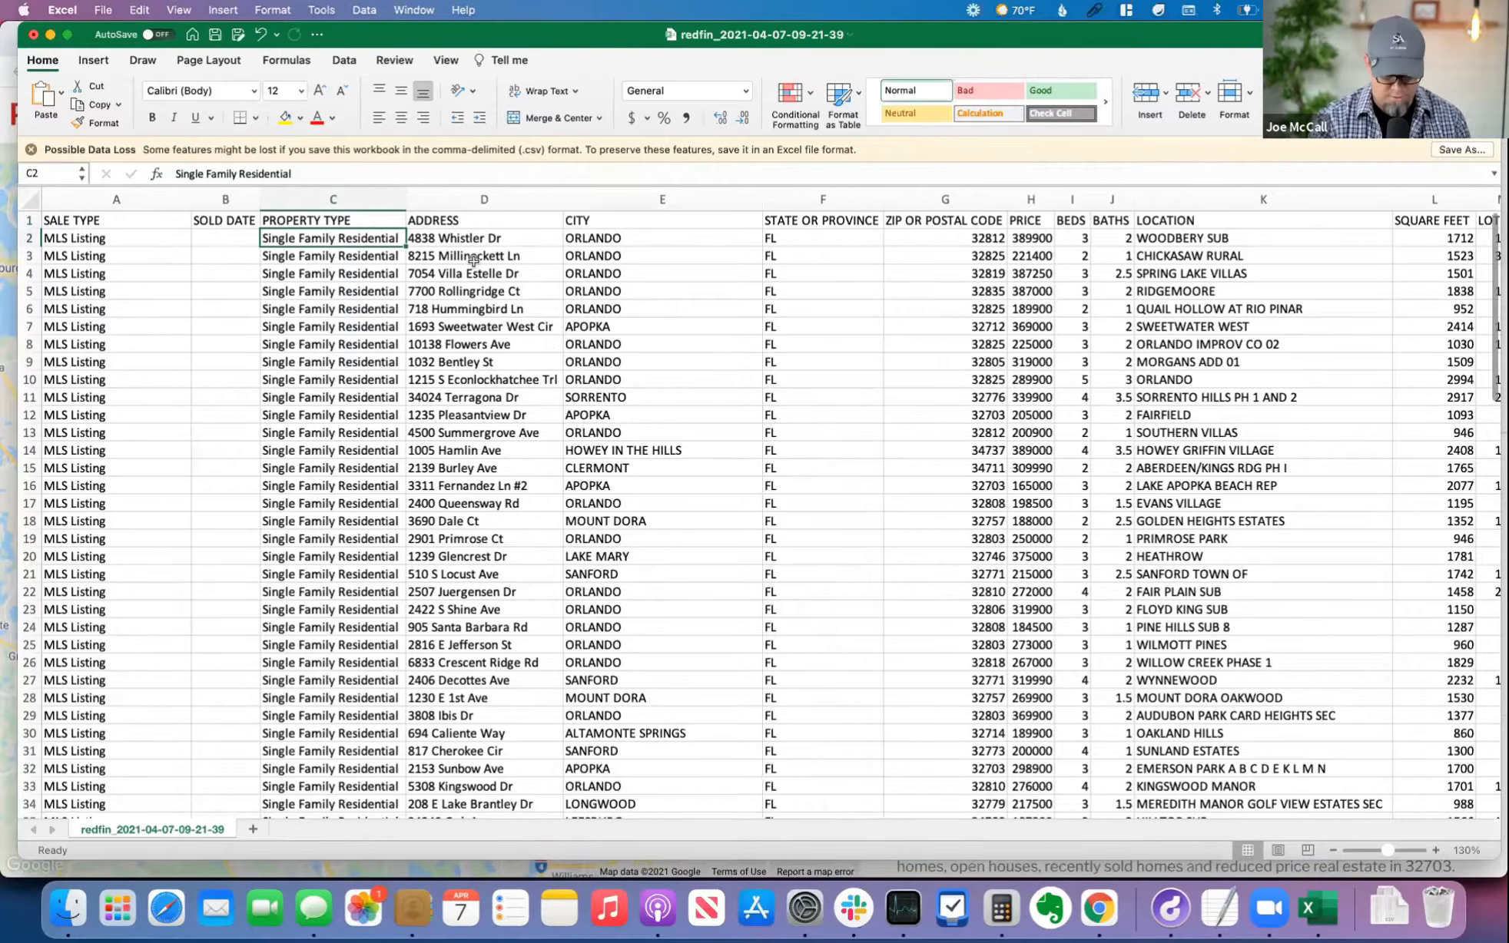
# Step: Switch to Chrome and enter the address propstreamjoe.com in a new tab
pyautogui.press('super+Tab')
pyautogui.press('super+Tab')
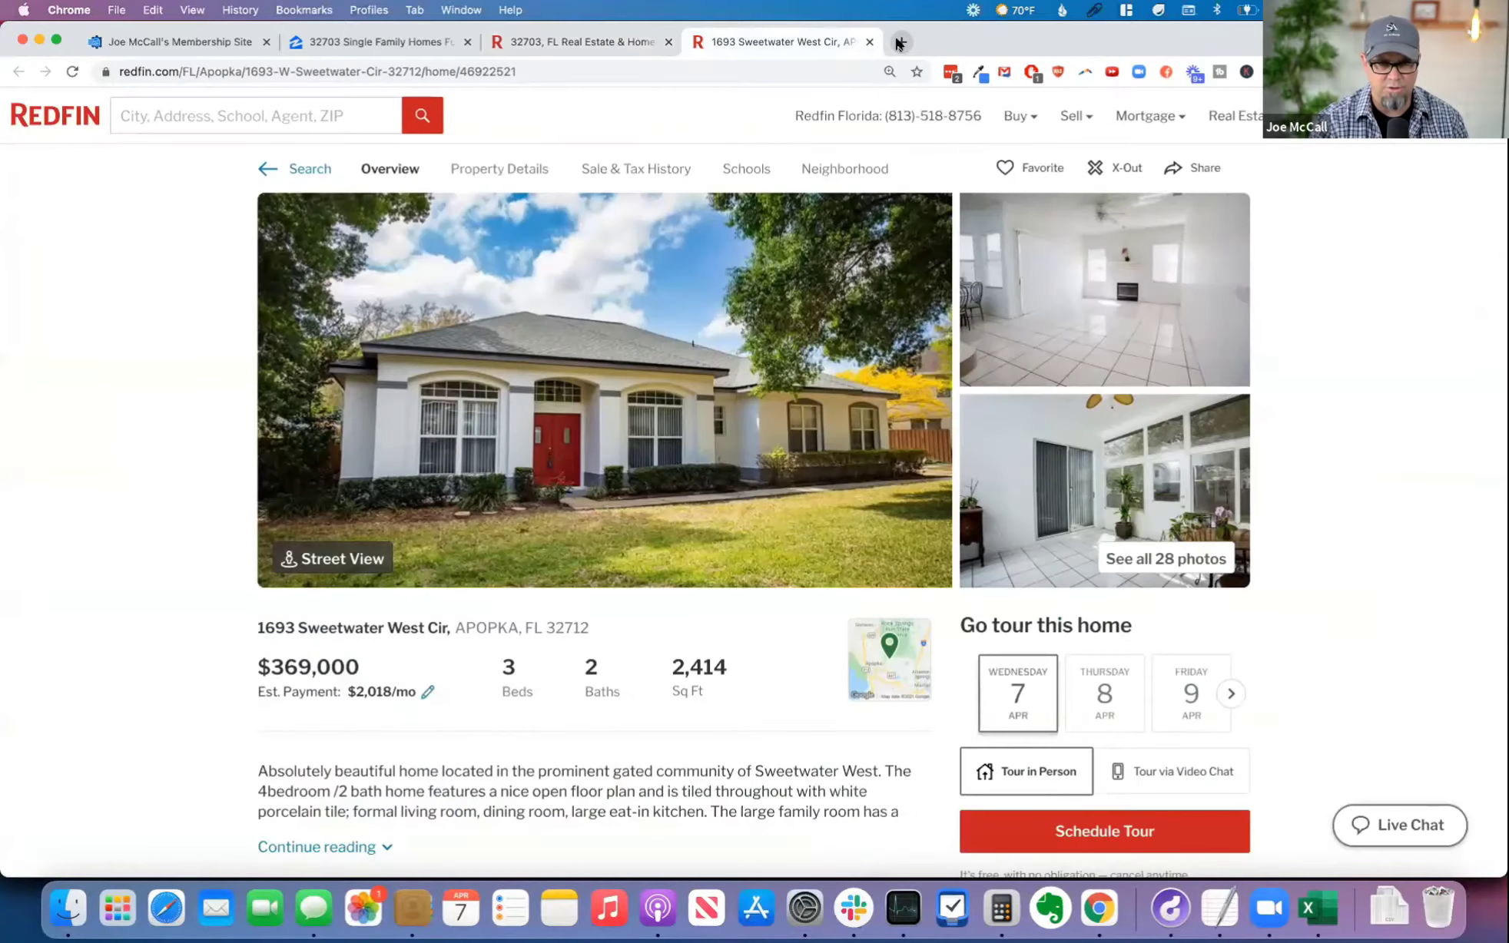
pyautogui.click(899, 42)
pyautogui.write('pr')
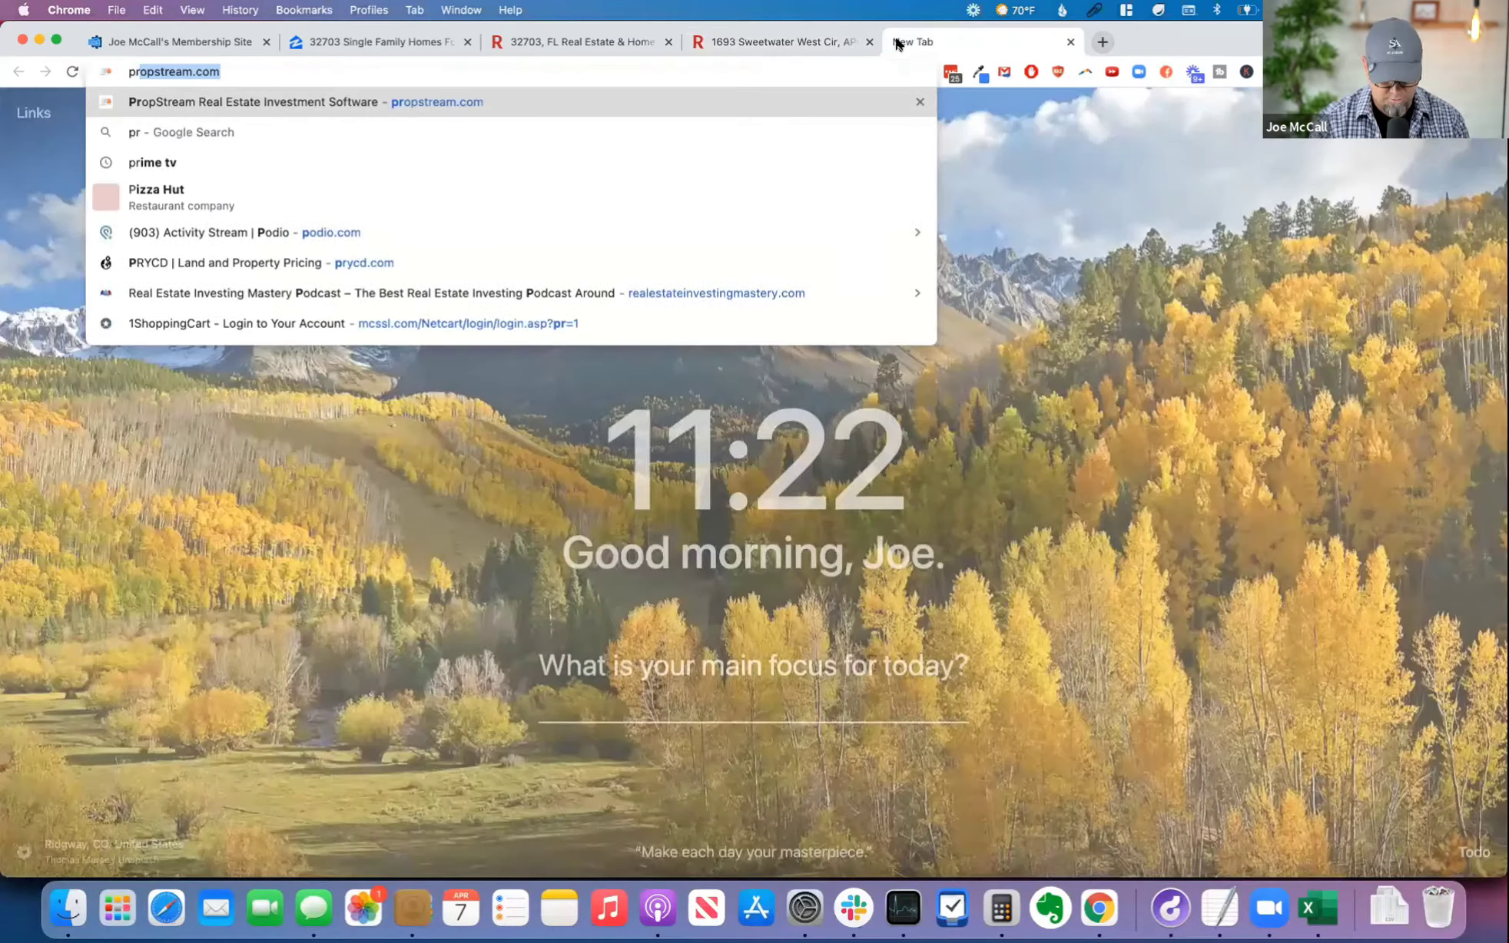
pyautogui.write('opstream.com')
pyautogui.write('joe')
pyautogui.press('super+a')
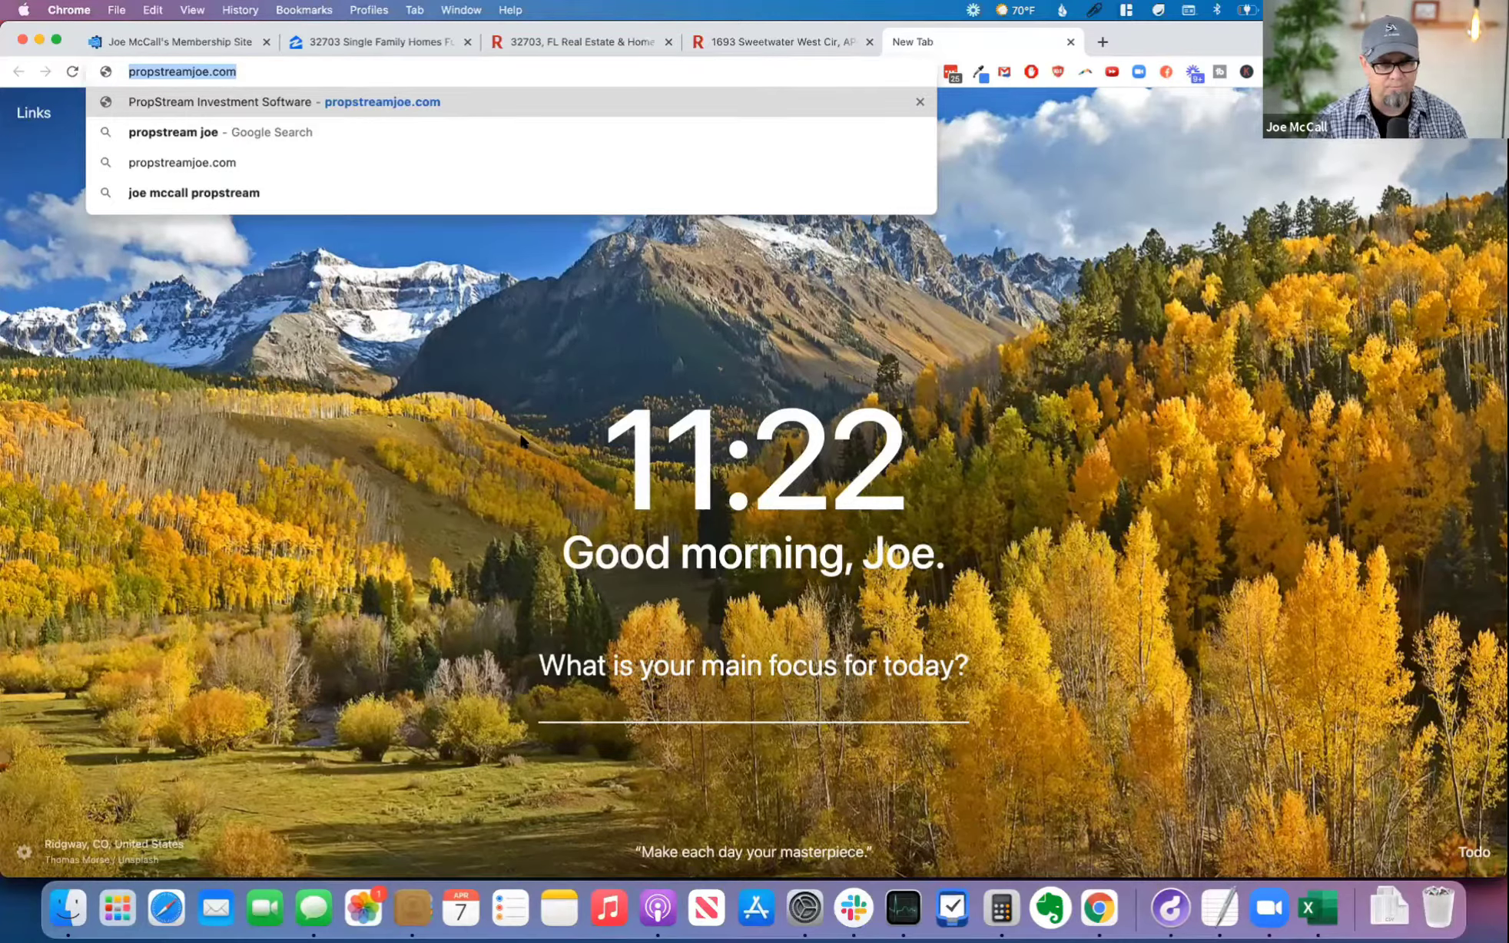
# Step: Change the new tab's address to propstream.com and load the site
pyautogui.click(263, 70)
pyautogui.press('BackSpace')
pyautogui.press('BackSpace')
pyautogui.press('BackSpace')
pyautogui.press('BackSpace')
pyautogui.press('BackSpace')
pyautogui.press('BackSpace')
pyautogui.press('BackSpace')
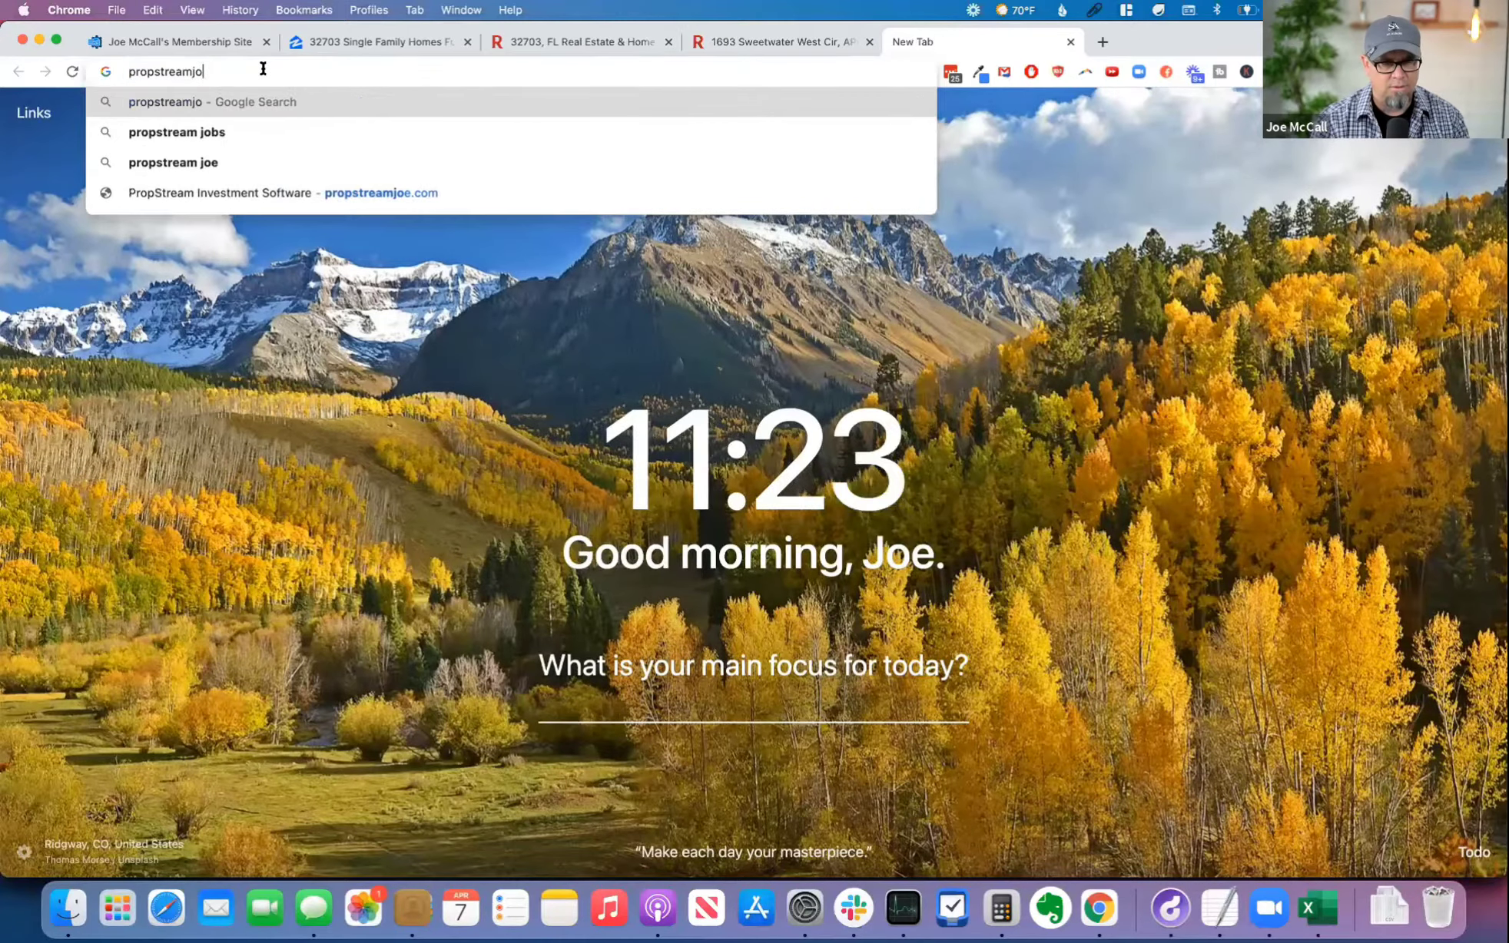
pyautogui.write('.com')
pyautogui.press('Return')
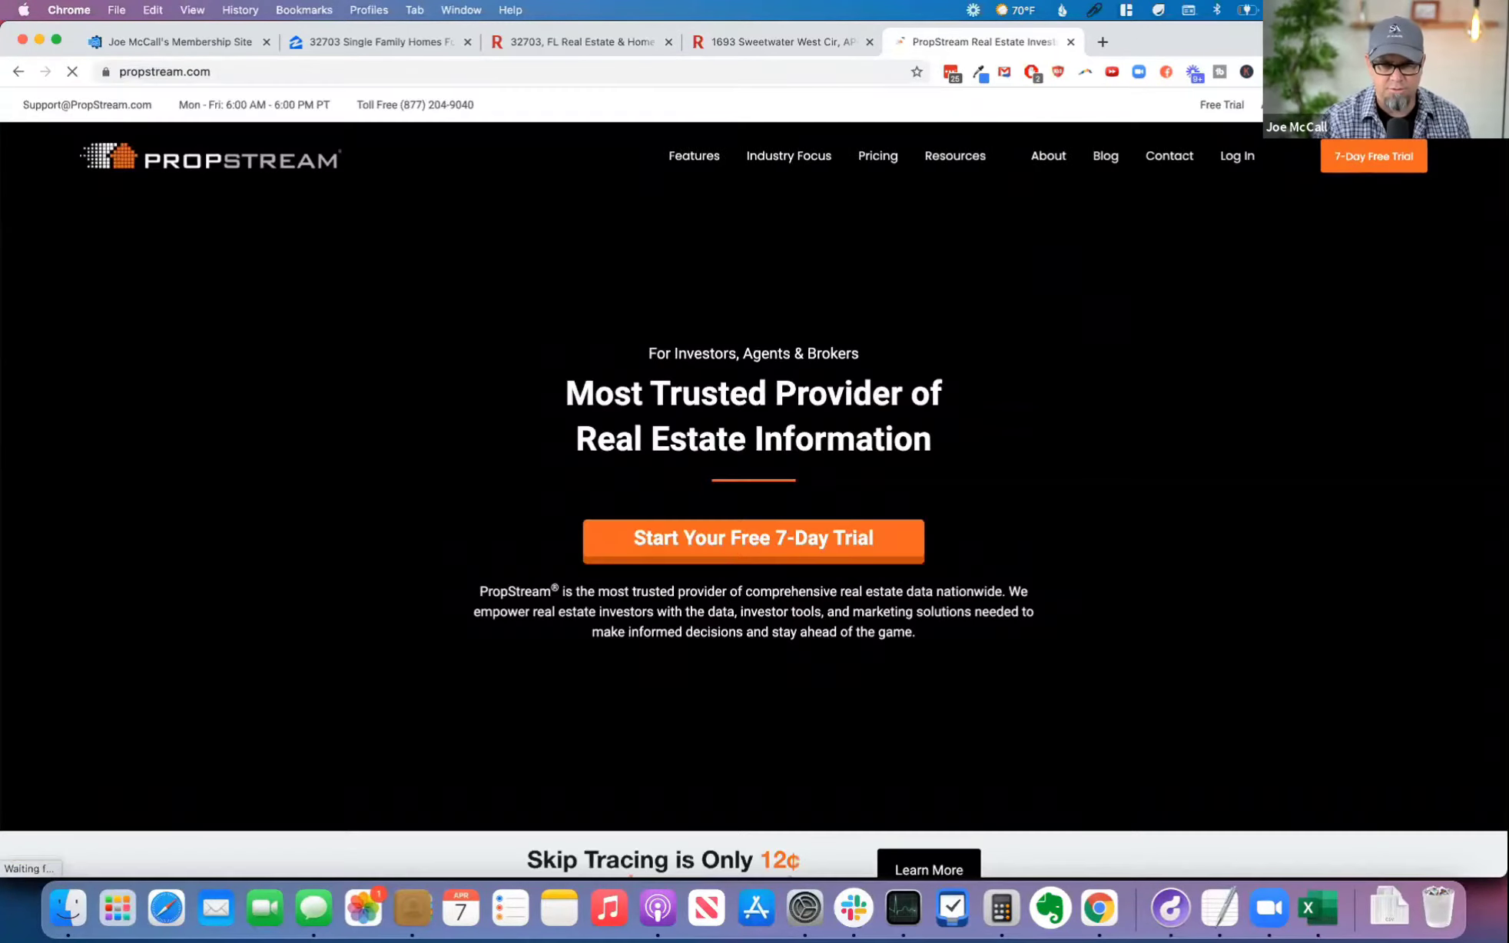
# Step: Open the PropStream login page and sign in with the saved username and password
pyautogui.click(1237, 156)
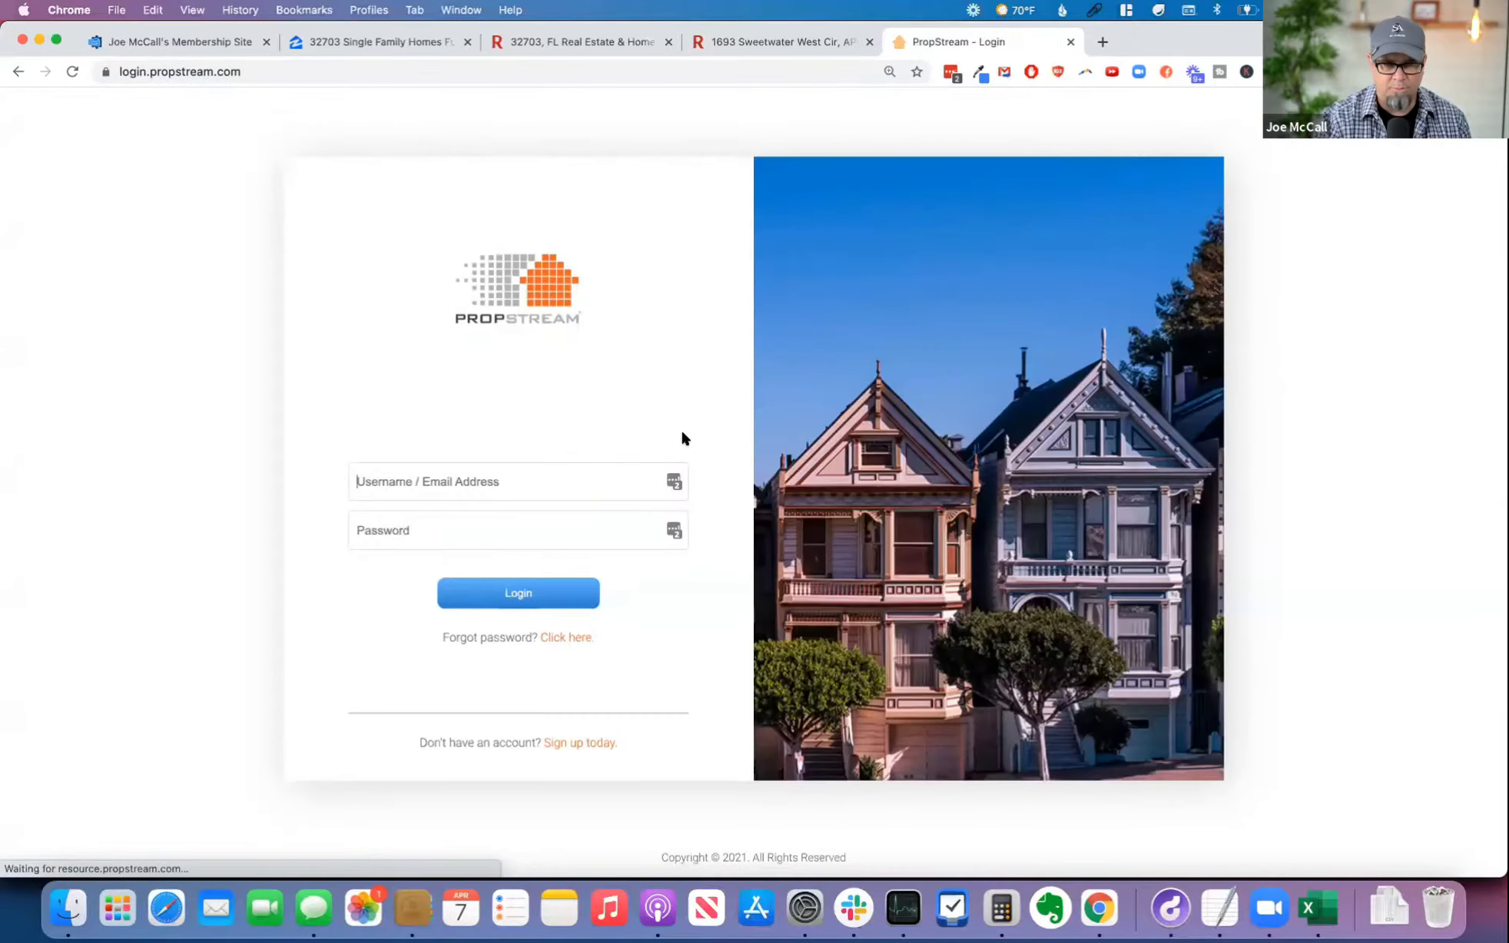
pyautogui.click(674, 484)
pyautogui.click(693, 549)
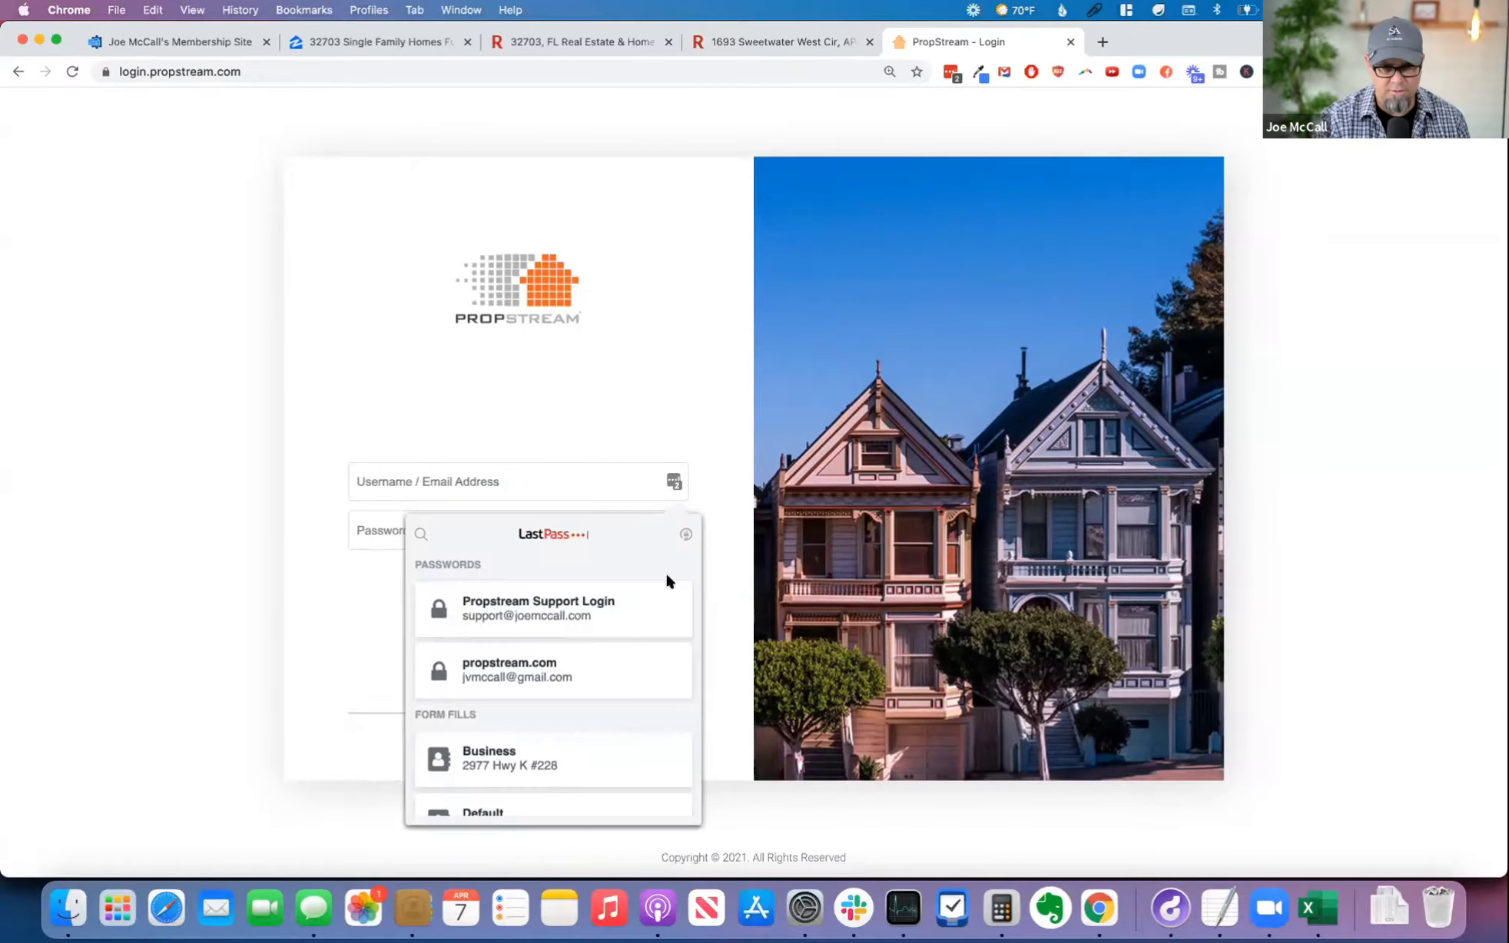
pyautogui.click(539, 667)
pyautogui.click(529, 595)
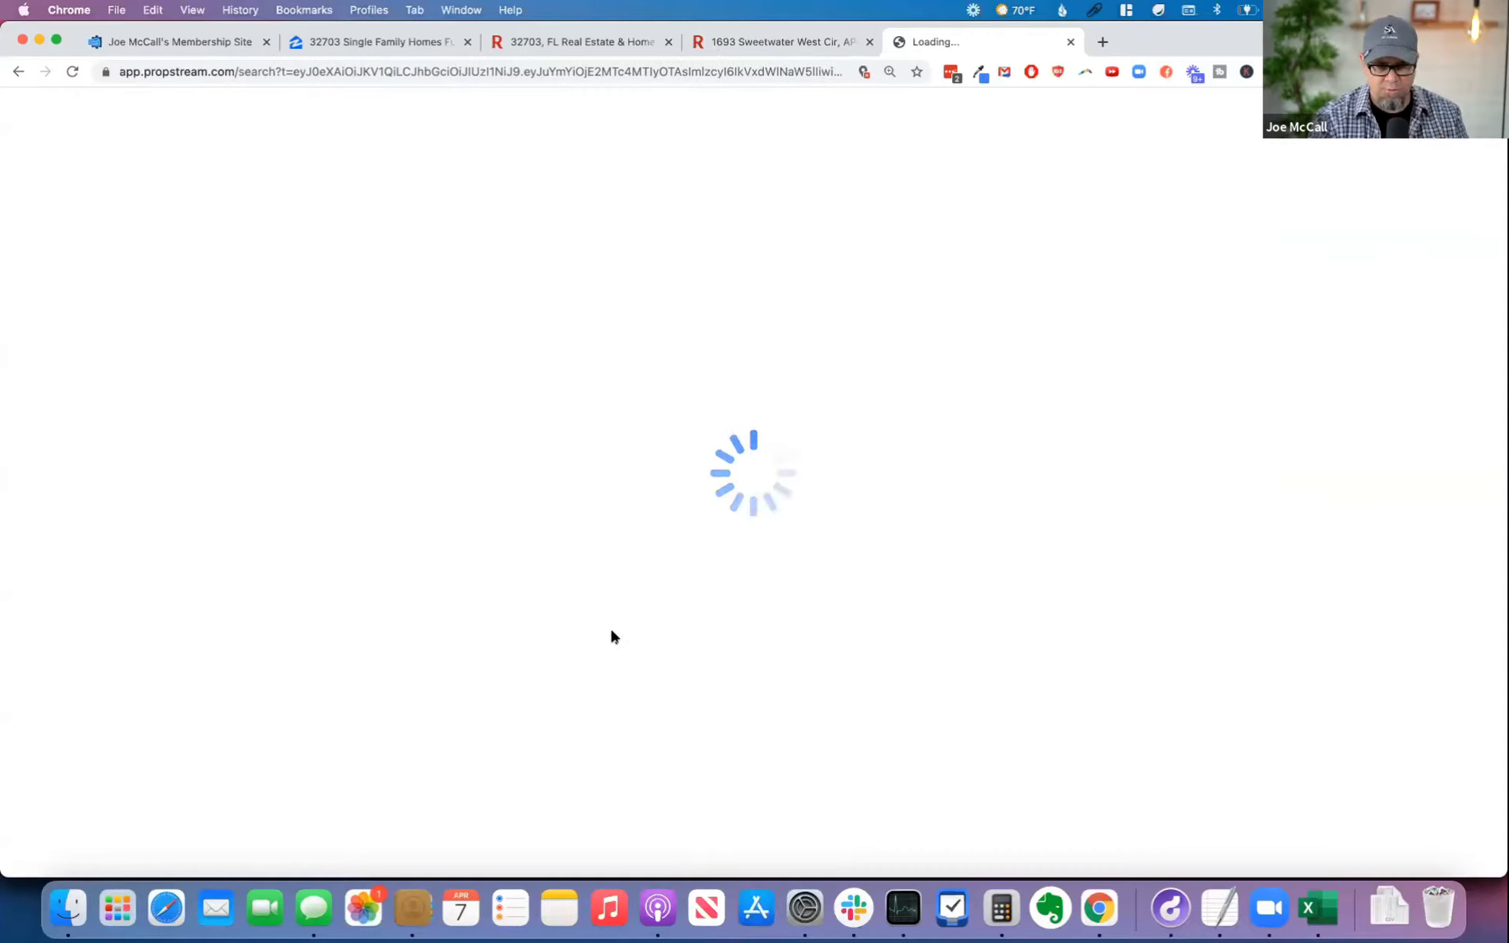
# Step: Switch to Excel and look through the exported listings from the first row to the last row
pyautogui.press('super+Tab')
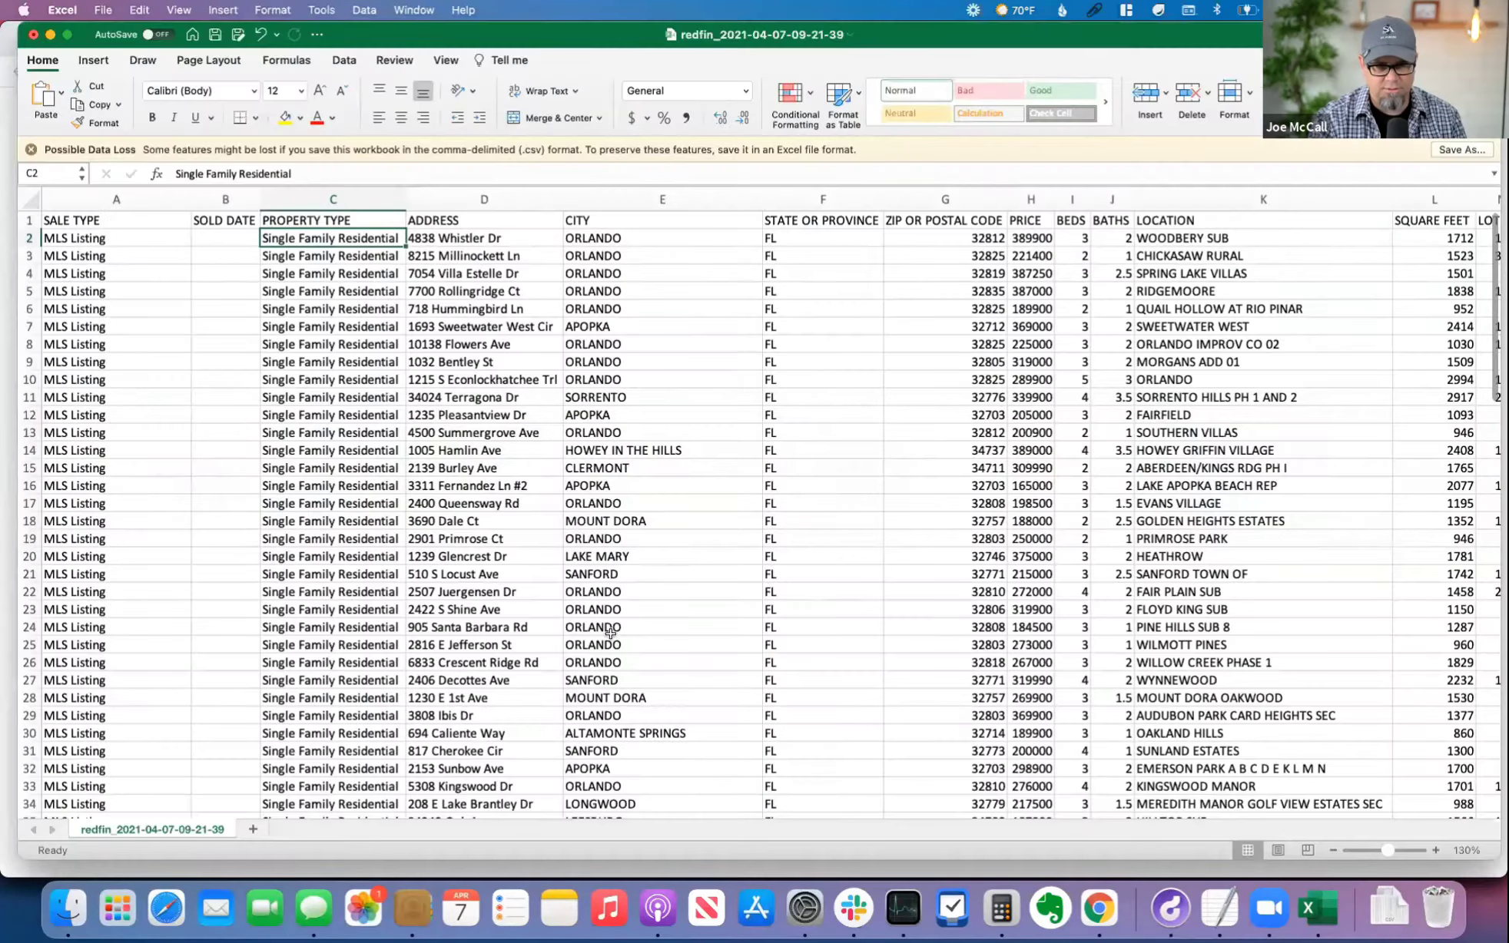
pyautogui.click(92, 608)
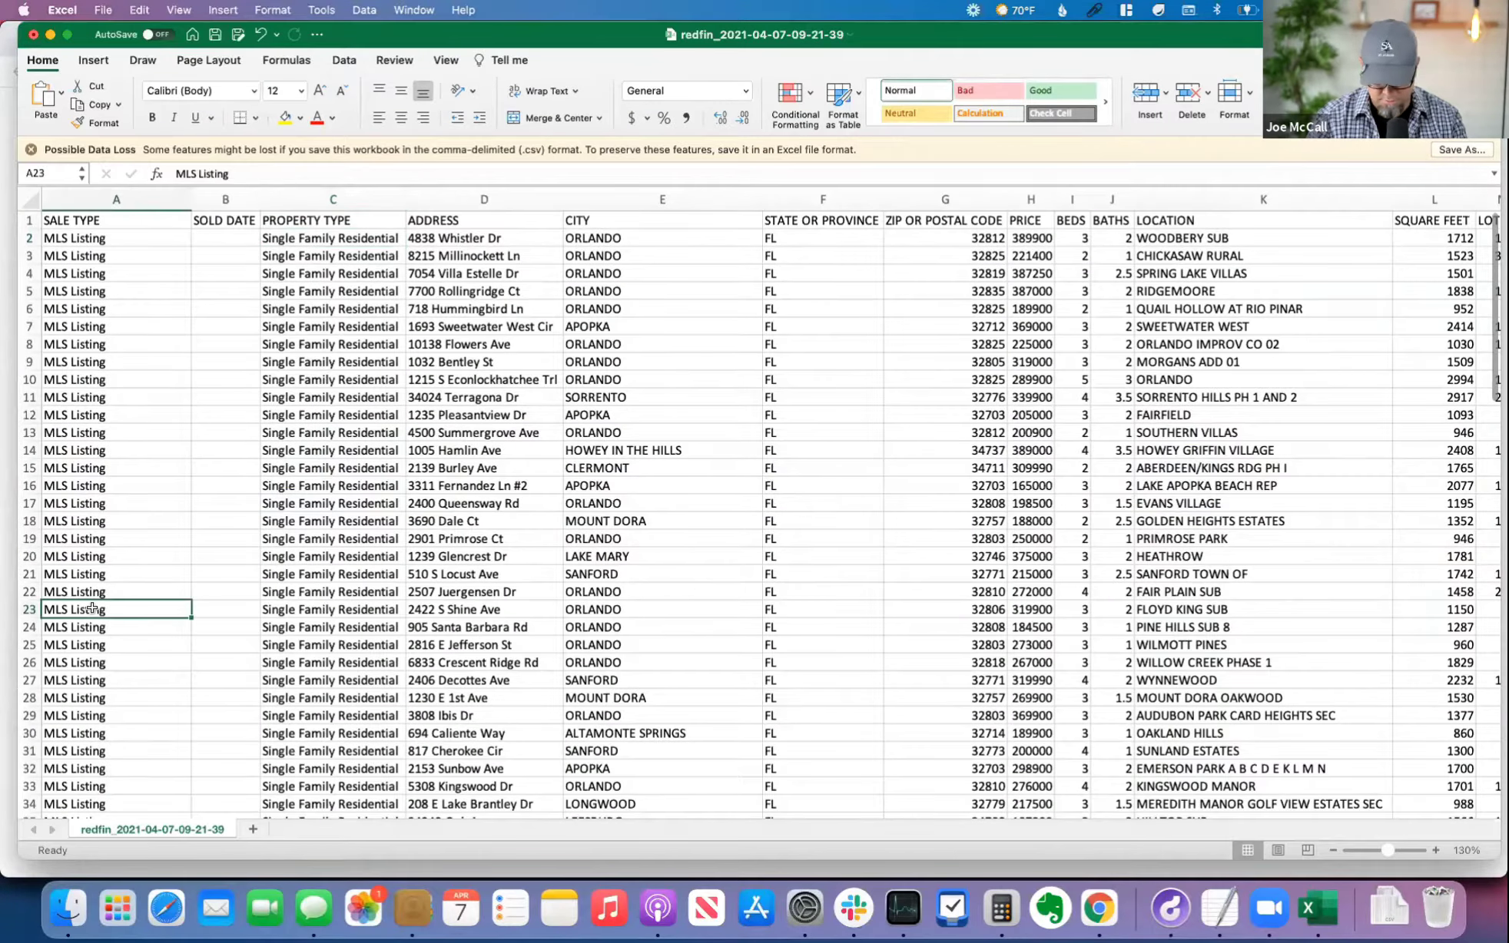
pyautogui.scroll(-15, 92, 609)
pyautogui.click(116, 611)
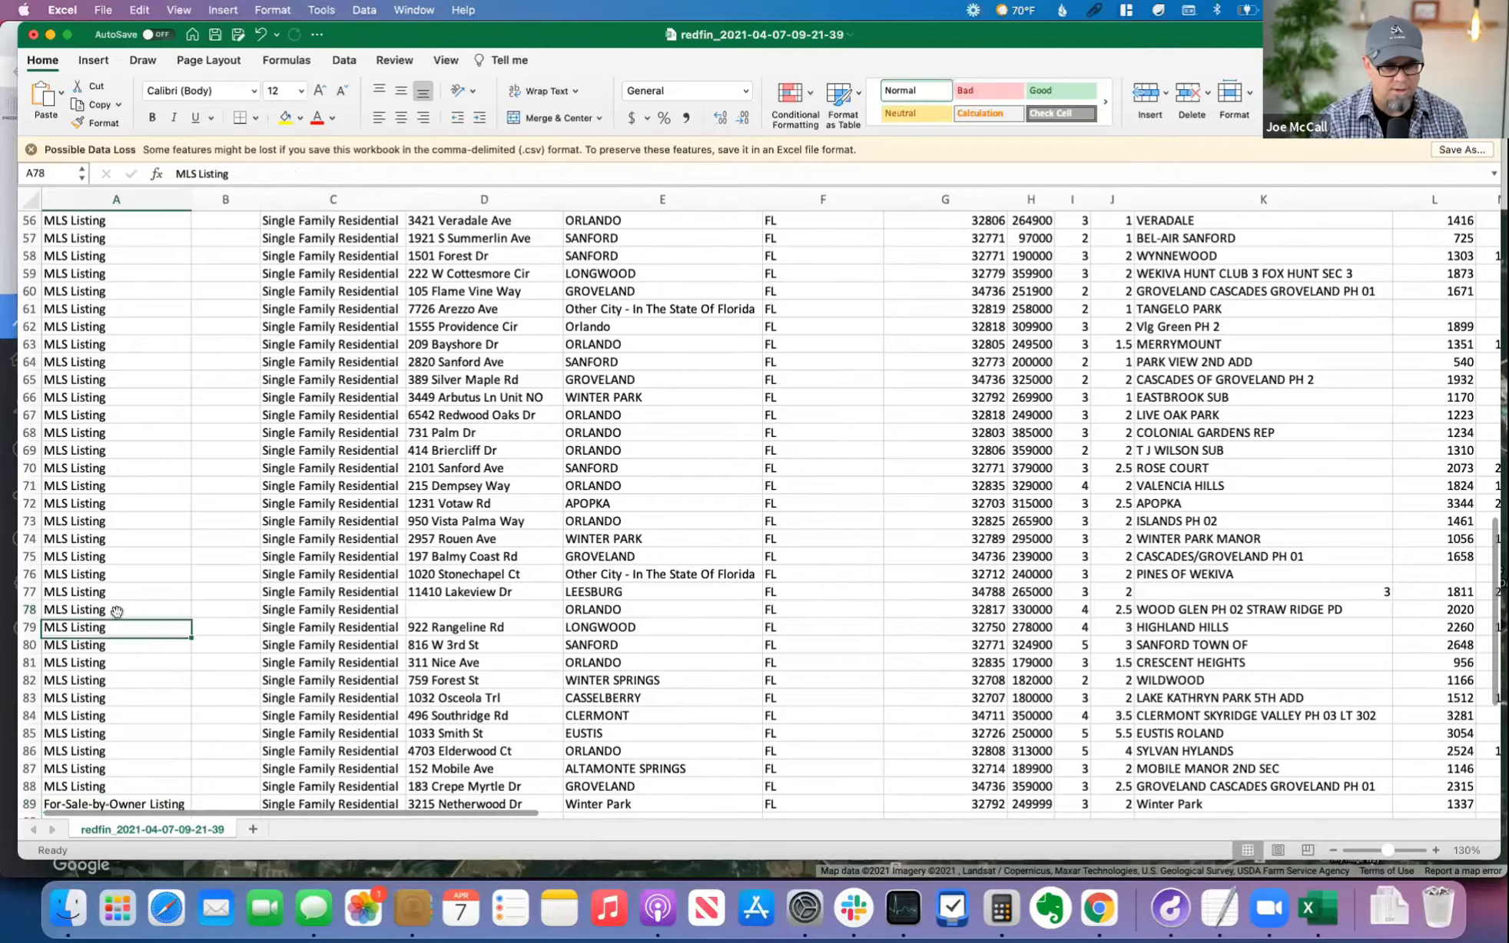
pyautogui.scroll(-4, 117, 612)
pyautogui.click(111, 576)
pyautogui.click(148, 561)
pyautogui.press('super+Up')
pyautogui.press('Down')
pyautogui.press('super+Right')
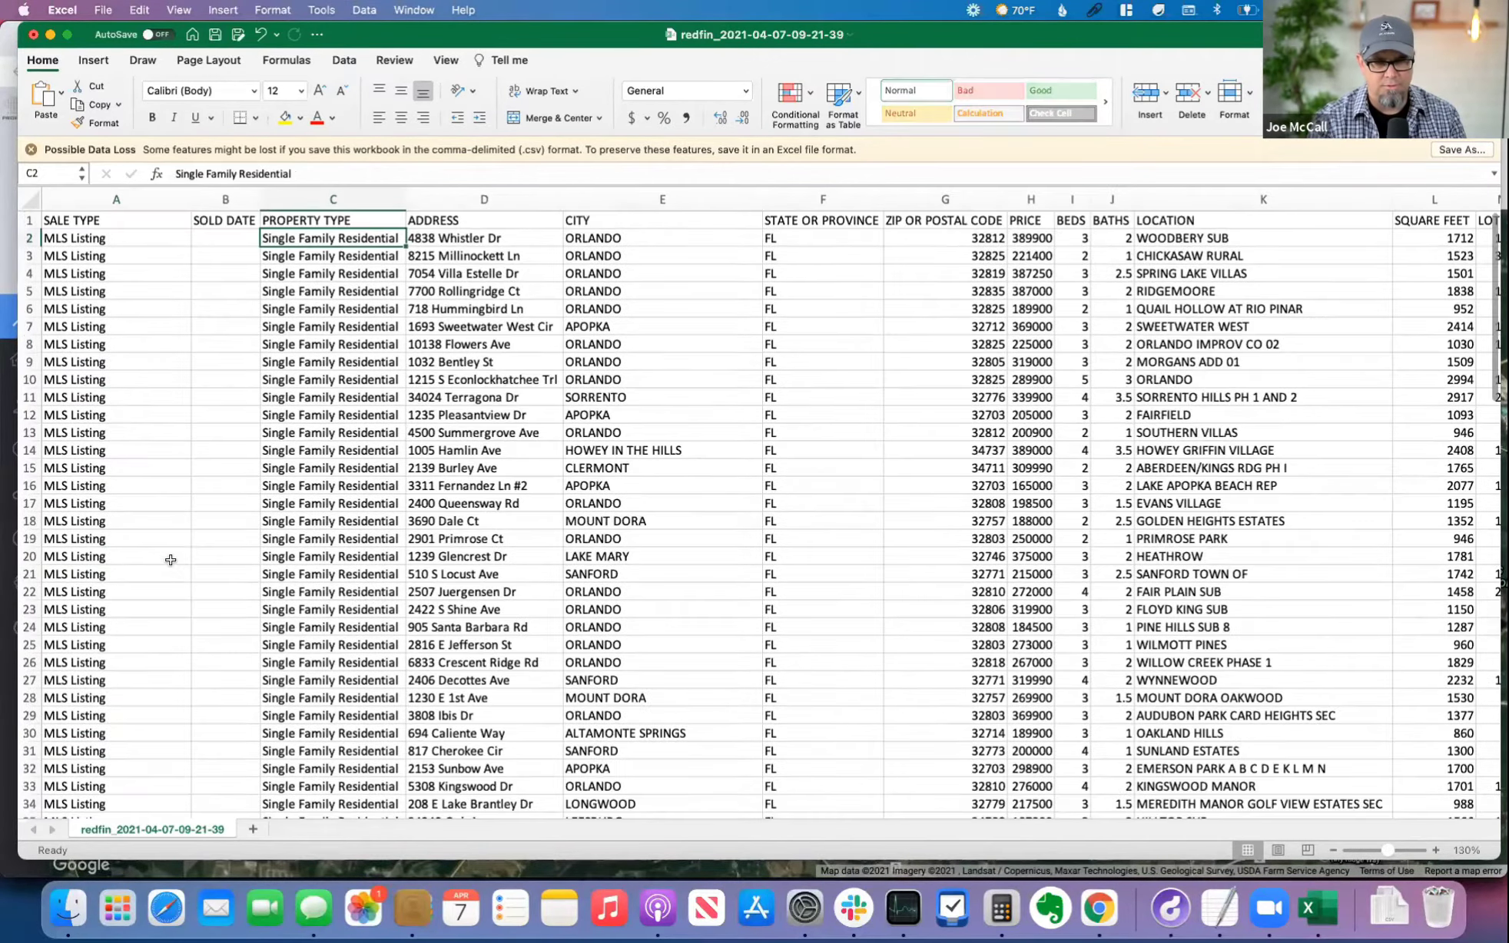
pyautogui.press('super+Down')
pyautogui.press('super+Left')
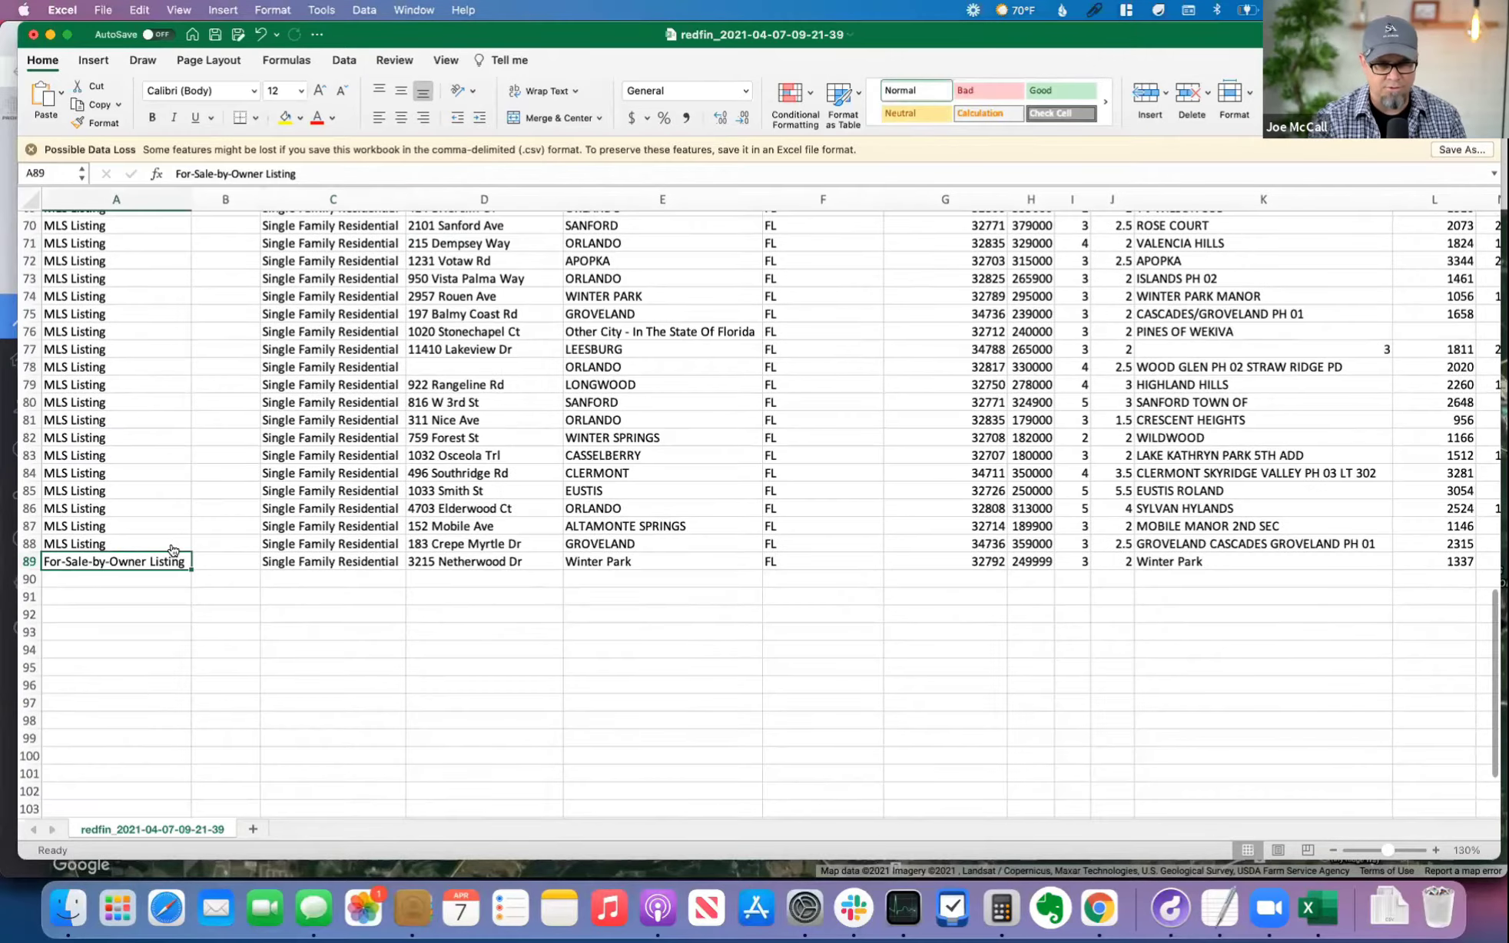
# Step: Switch to PropStream in Chrome and open the My Properties page
pyautogui.press('super+Tab')
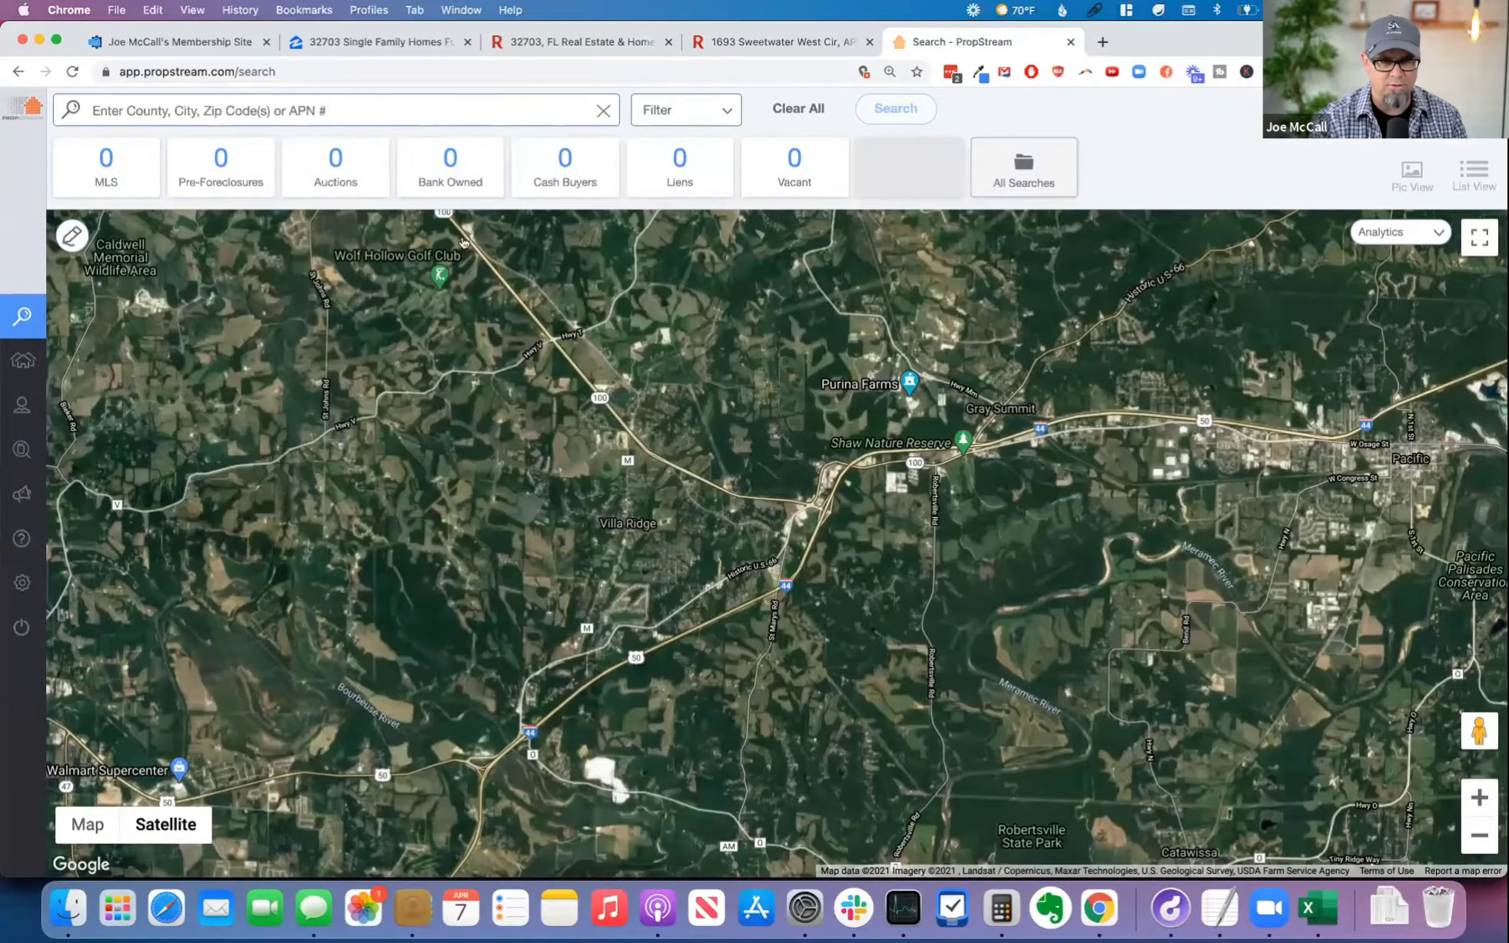
pyautogui.moveTo(31, 315)
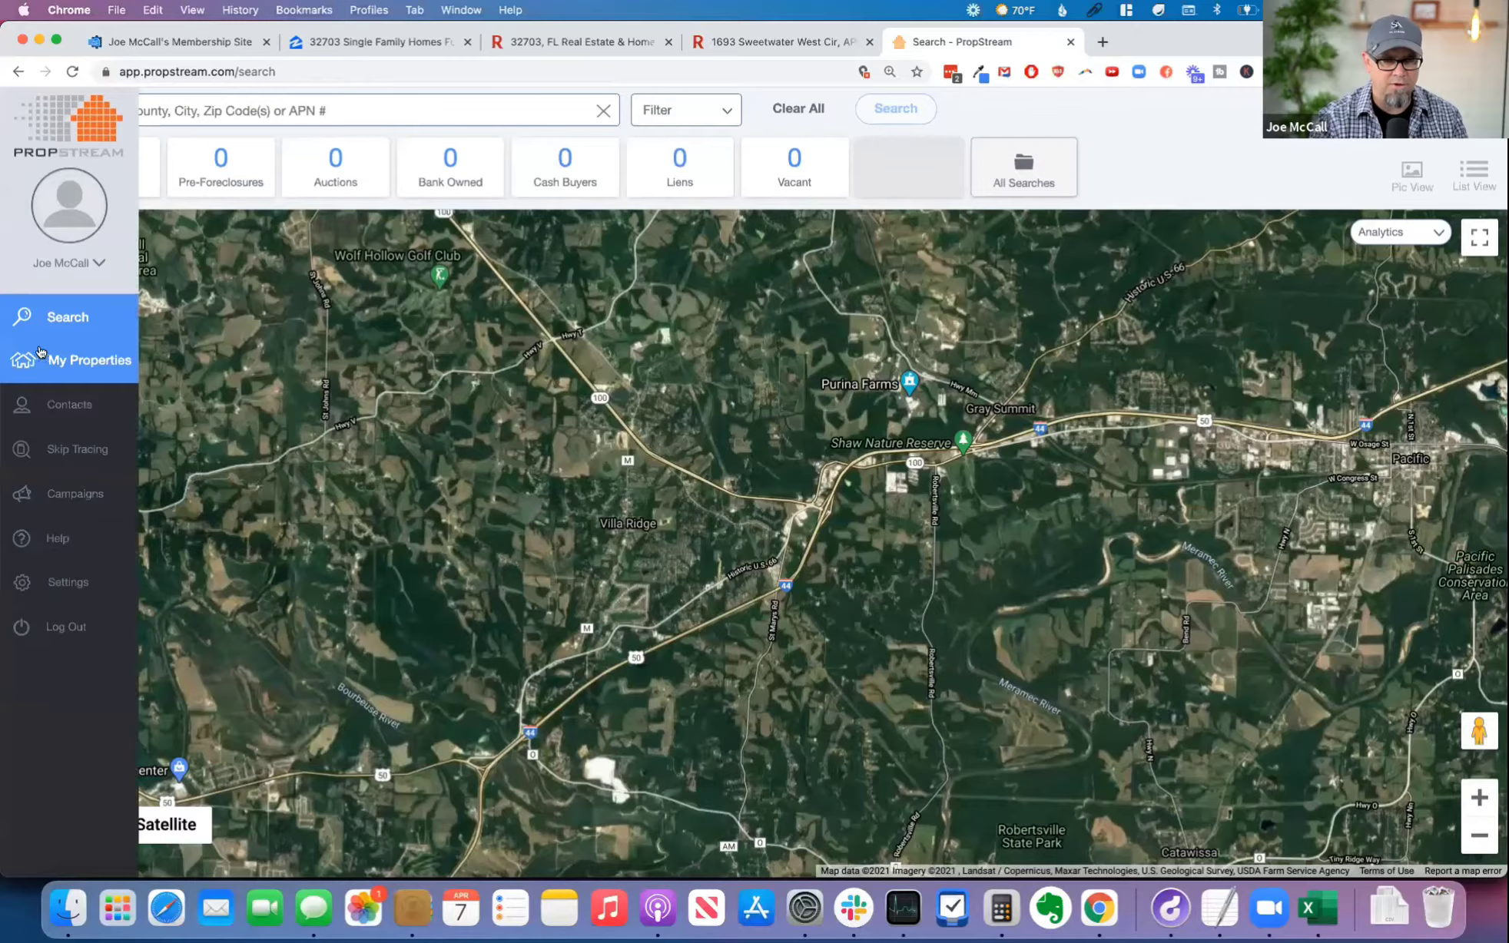
pyautogui.click(77, 358)
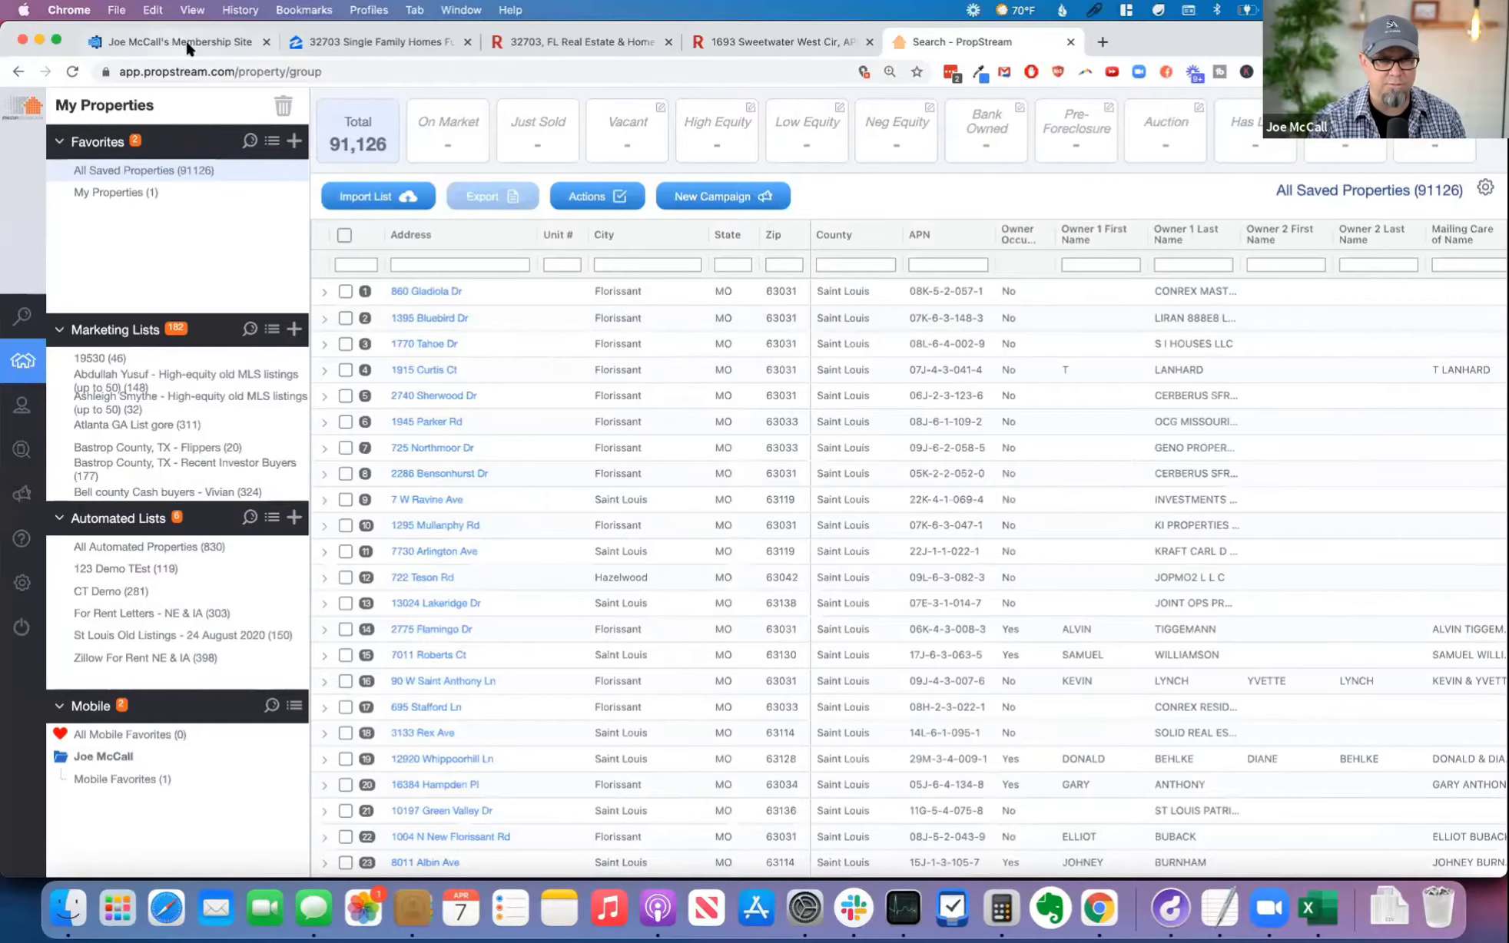
# Step: Return to the membership site's course library and open the Automated Offer Pro course
pyautogui.click(185, 39)
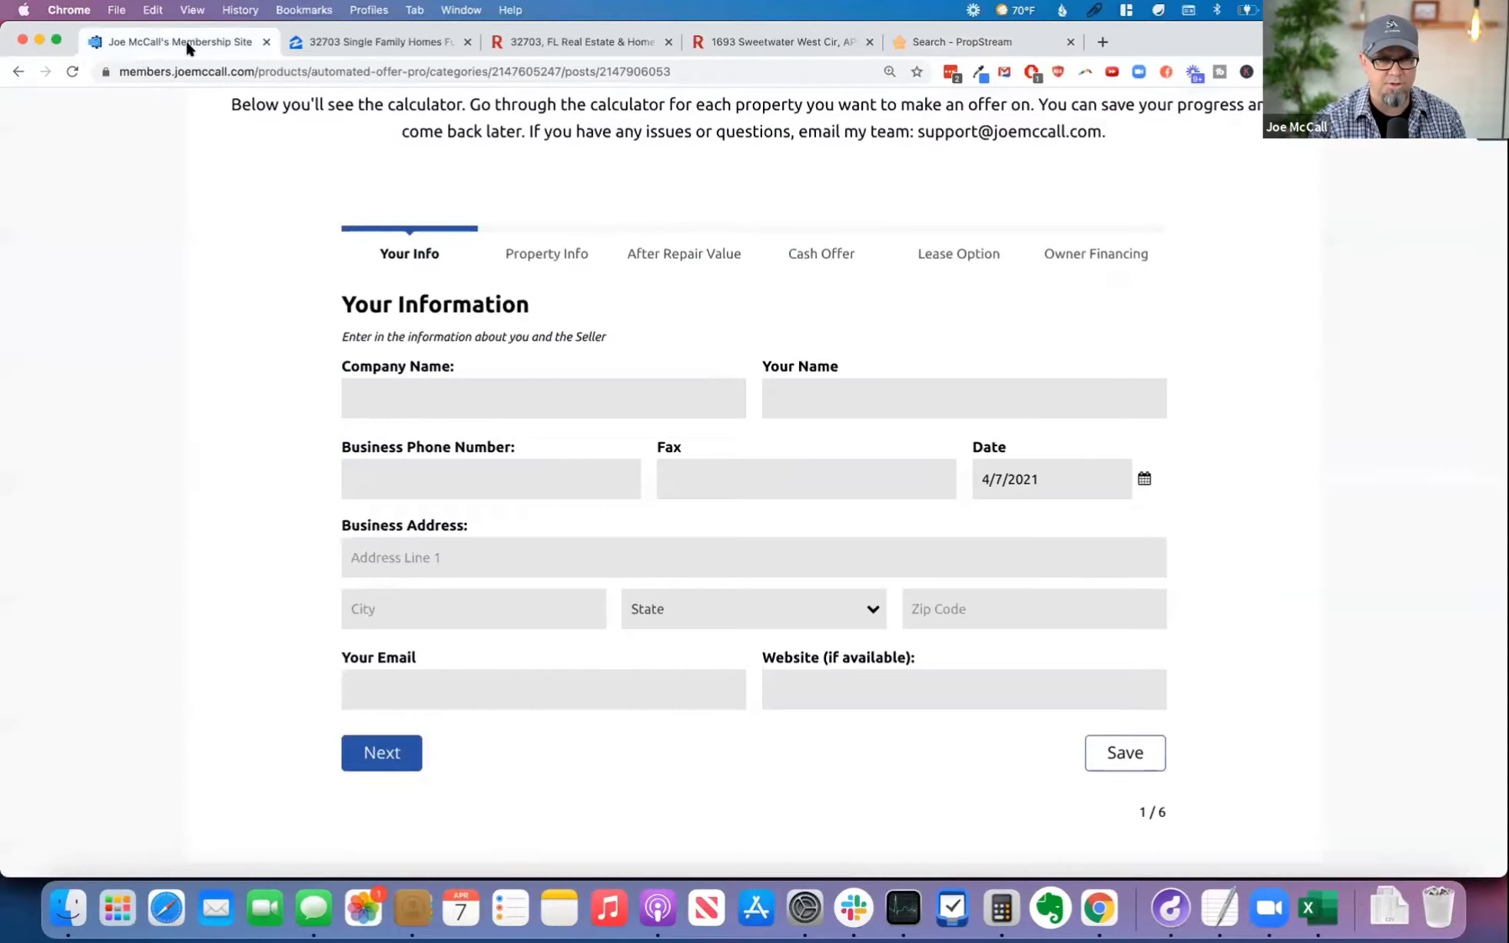
pyautogui.click(20, 73)
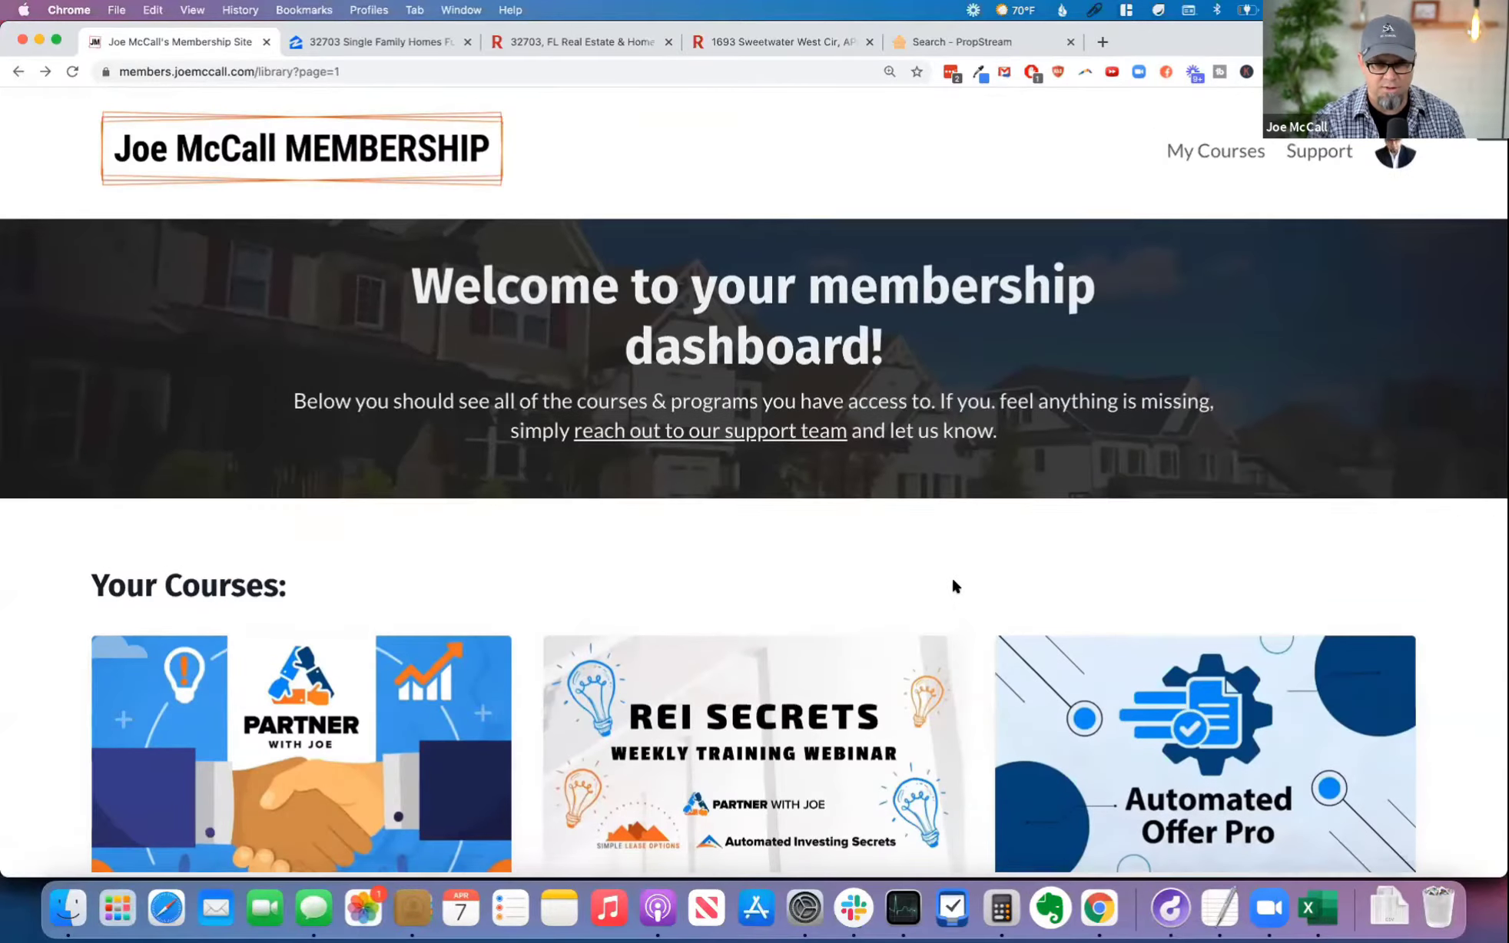
pyautogui.scroll(-2, 838, 590)
pyautogui.scroll(-1, 838, 591)
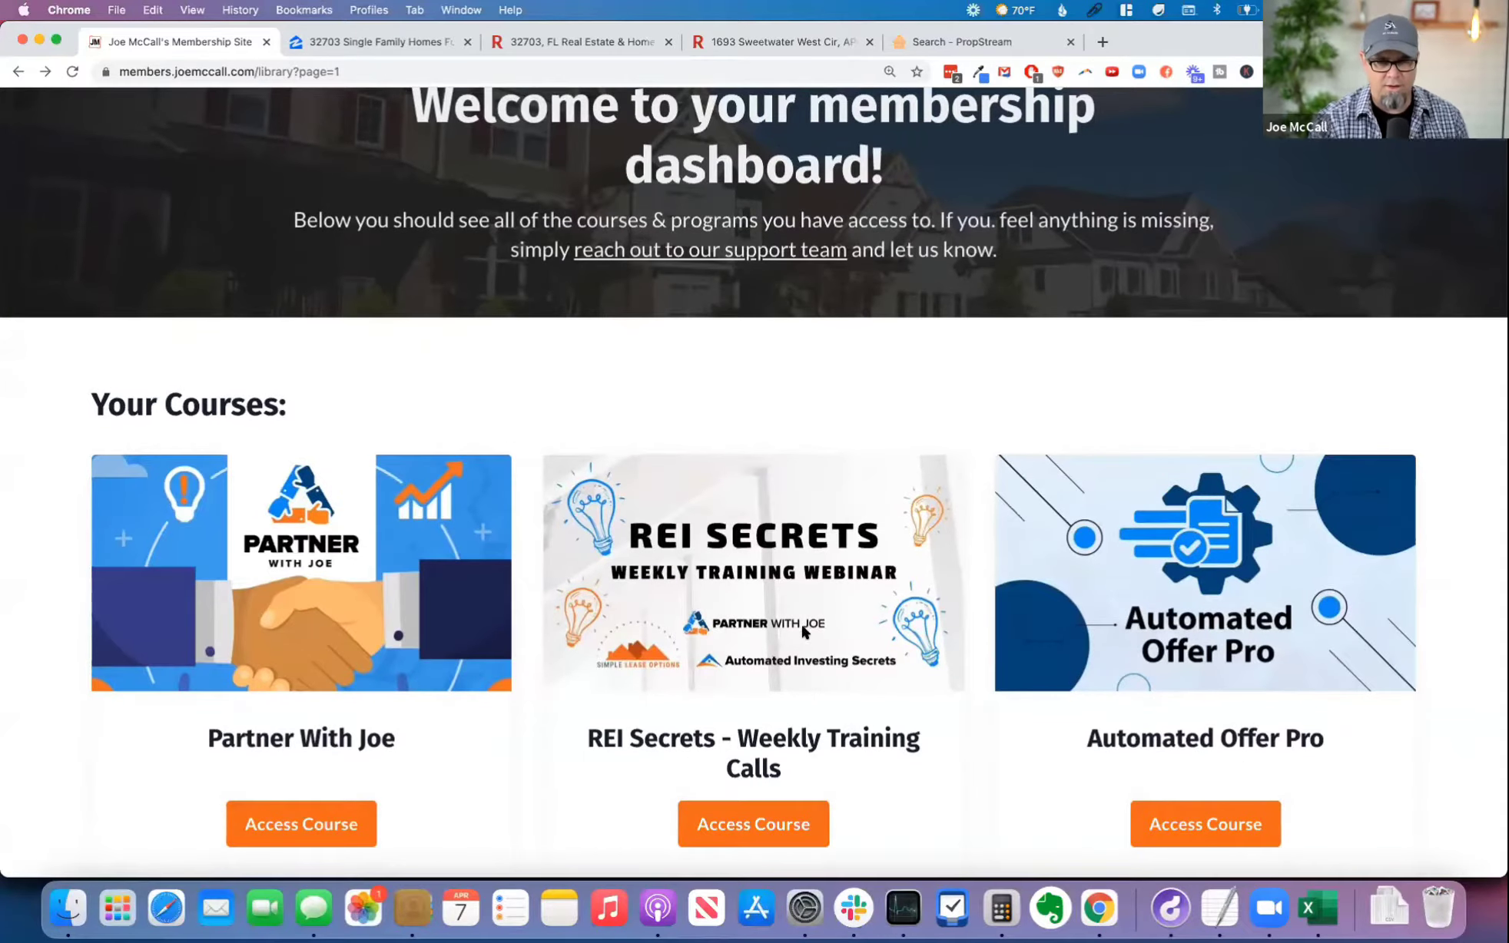
pyautogui.scroll(-3, 802, 621)
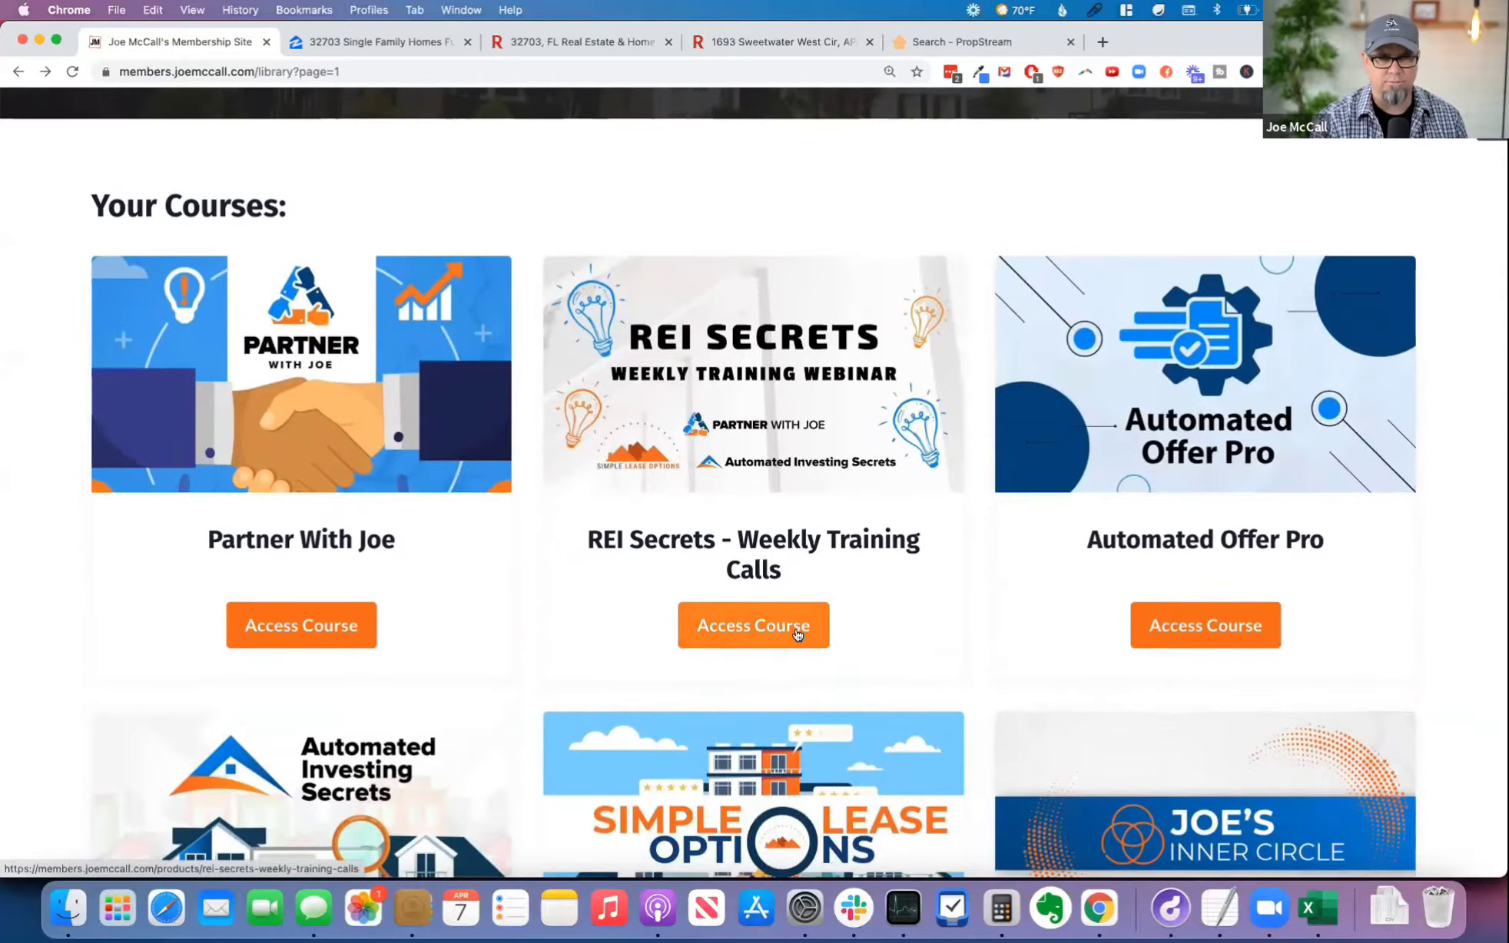
pyautogui.scroll(5, 798, 634)
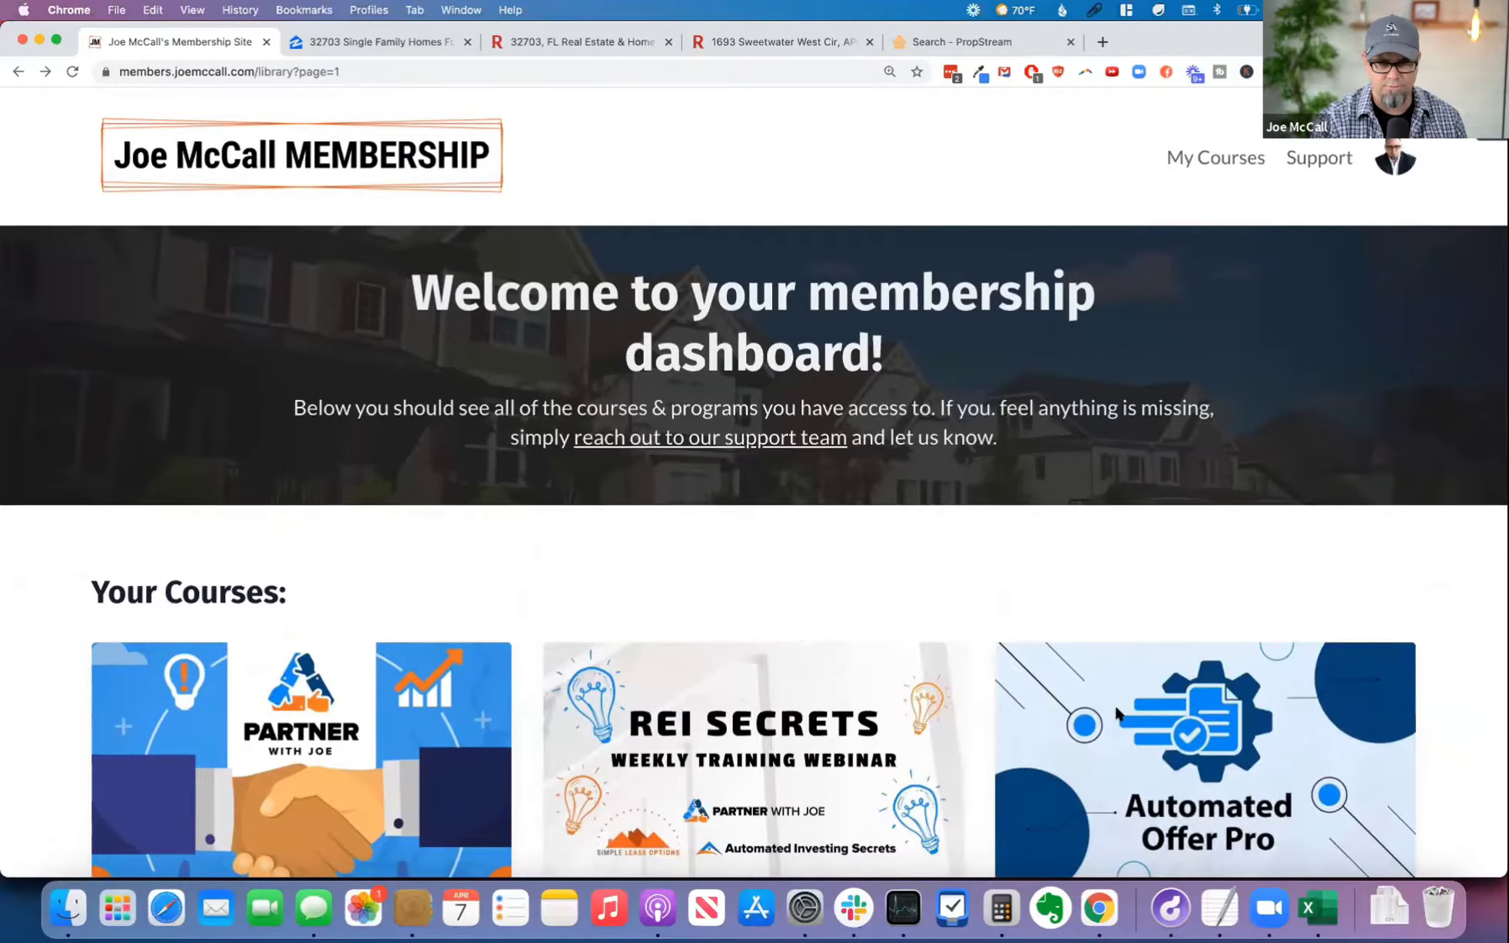
pyautogui.scroll(-2, 1145, 753)
pyautogui.scroll(-1, 1185, 842)
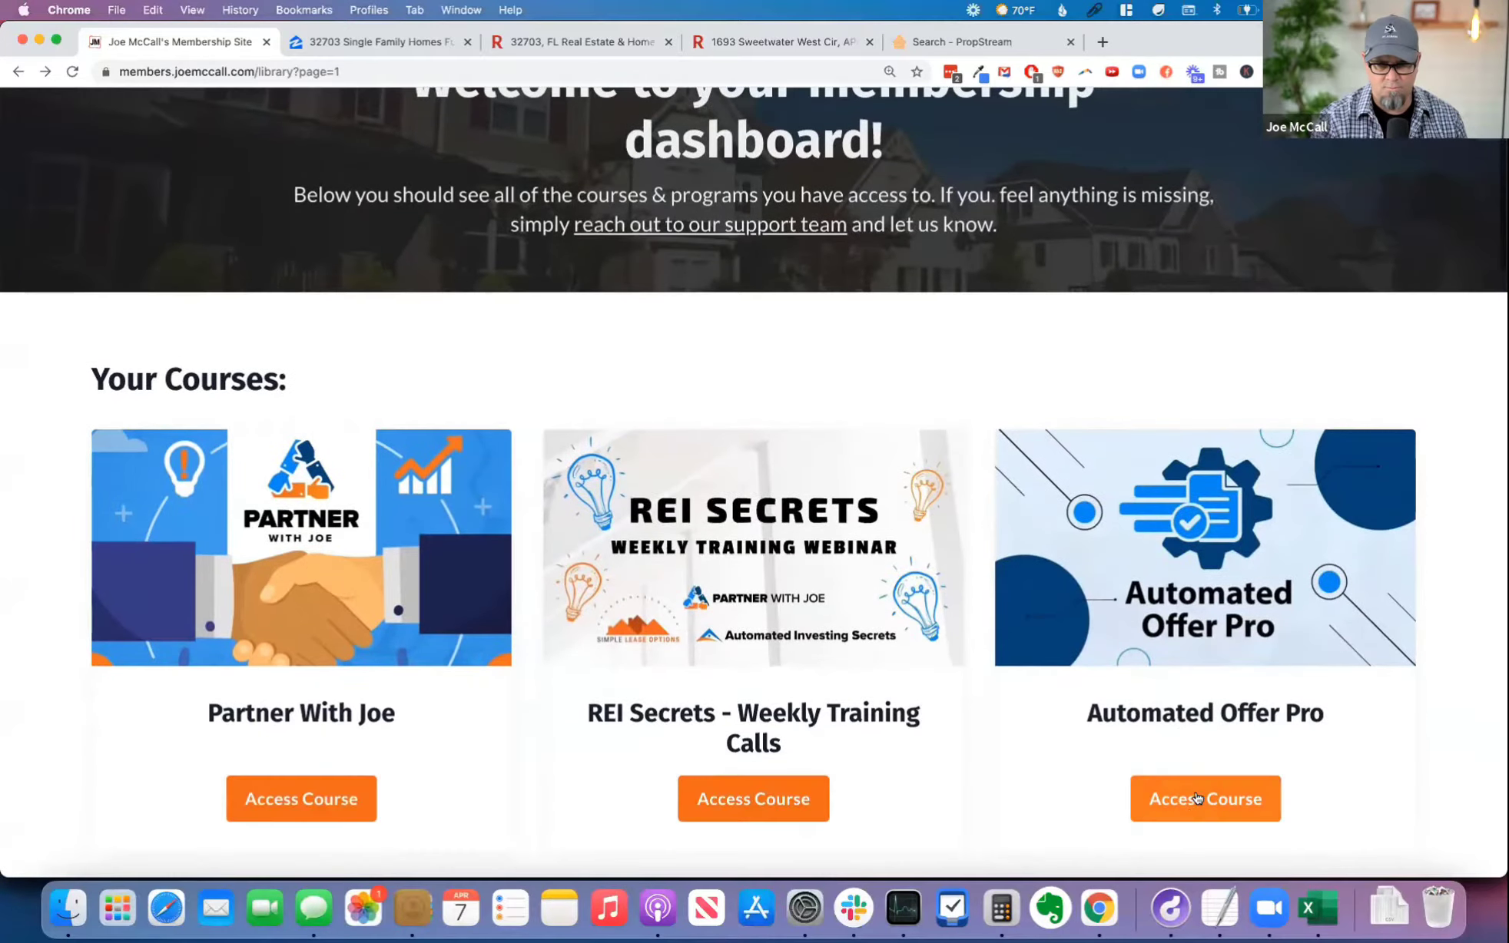
pyautogui.click(1199, 798)
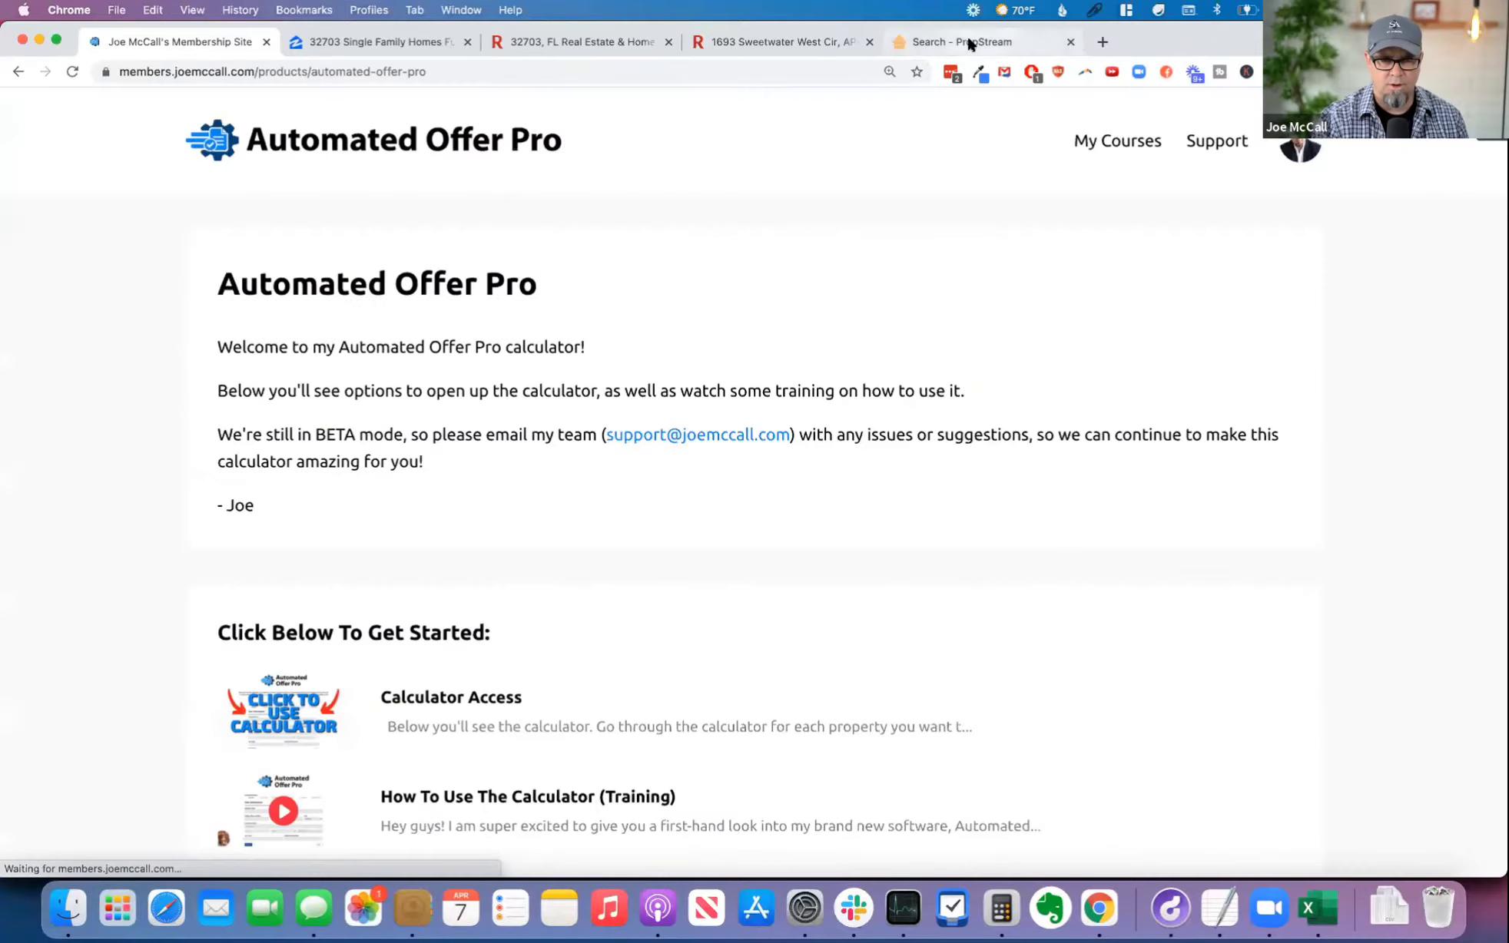
# Step: Switch back to PropStream, open the property import and download the sample template in CSV format
pyautogui.click(967, 36)
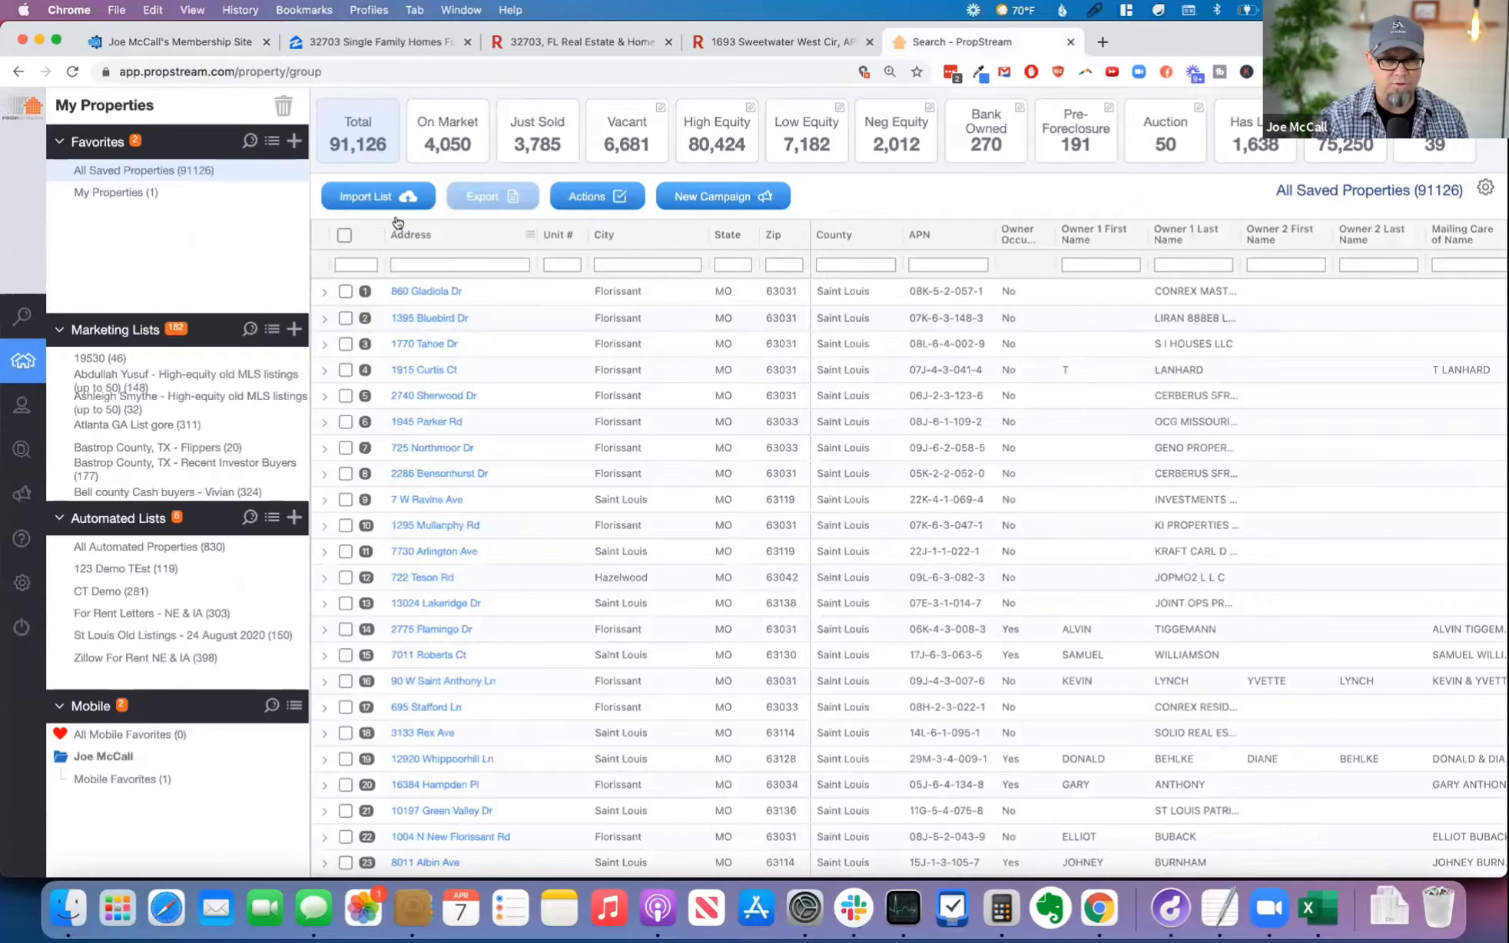
pyautogui.click(365, 197)
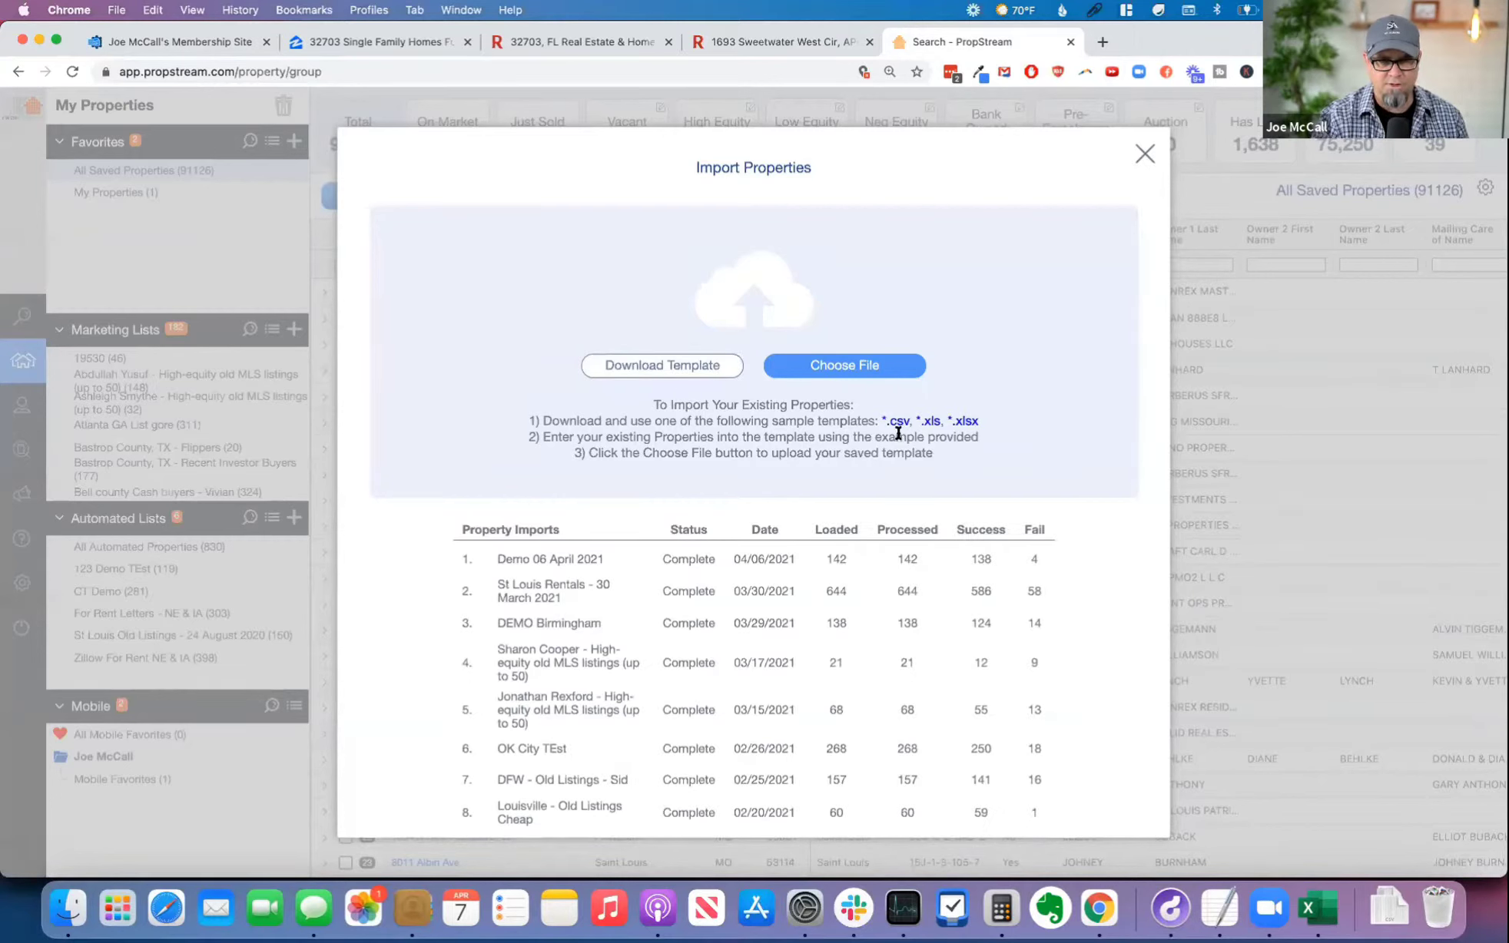
pyautogui.moveTo(559, 421); pyautogui.dragTo(860, 421)
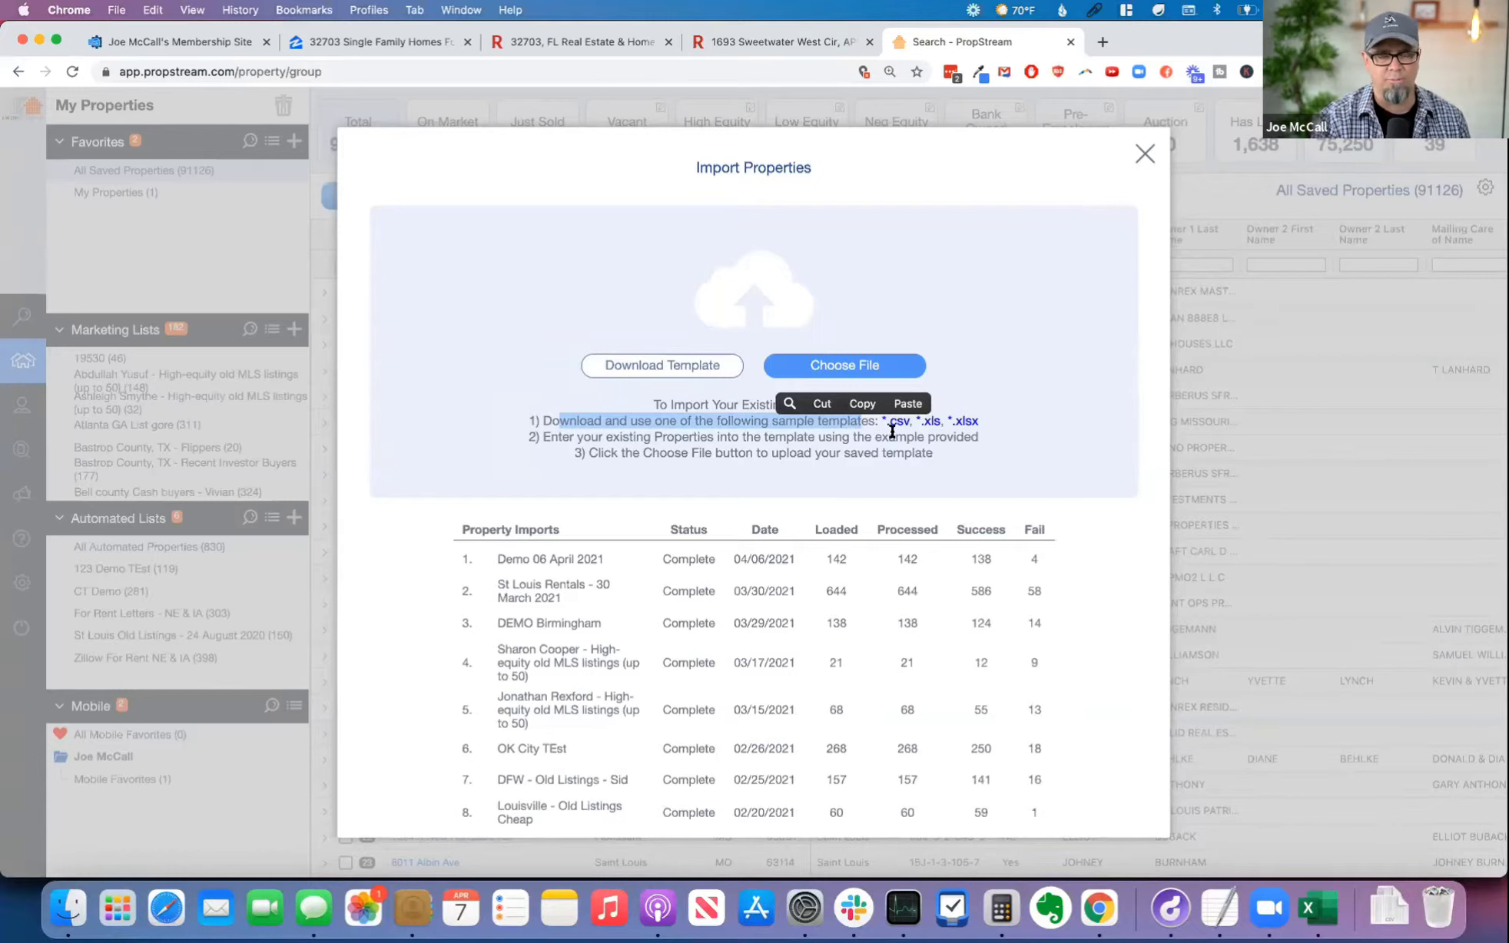
pyautogui.click(892, 433)
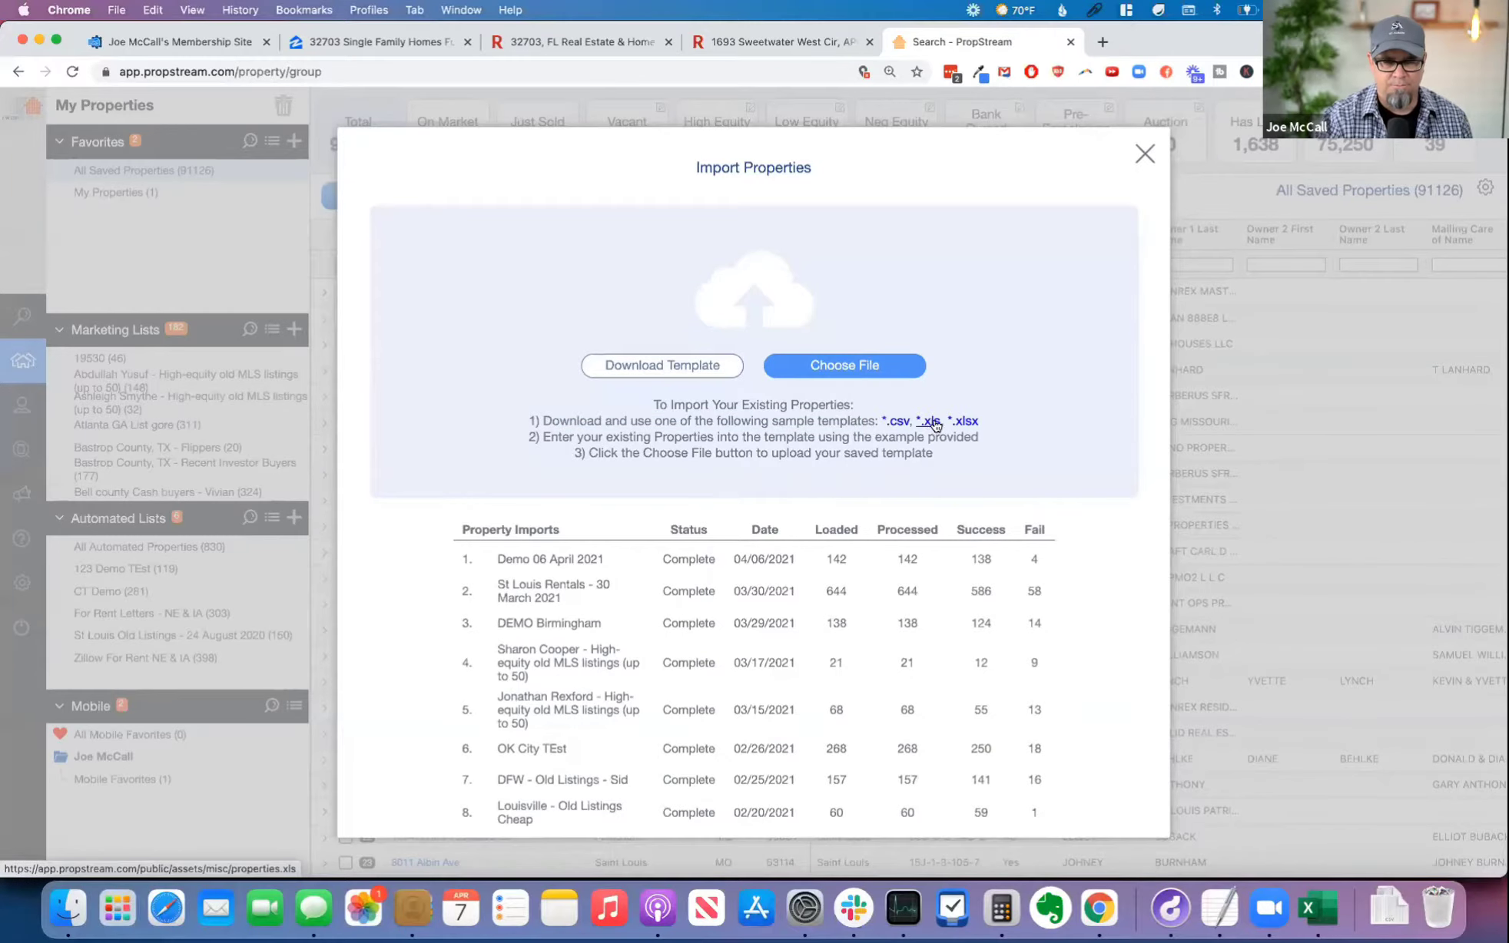
pyautogui.click(895, 421)
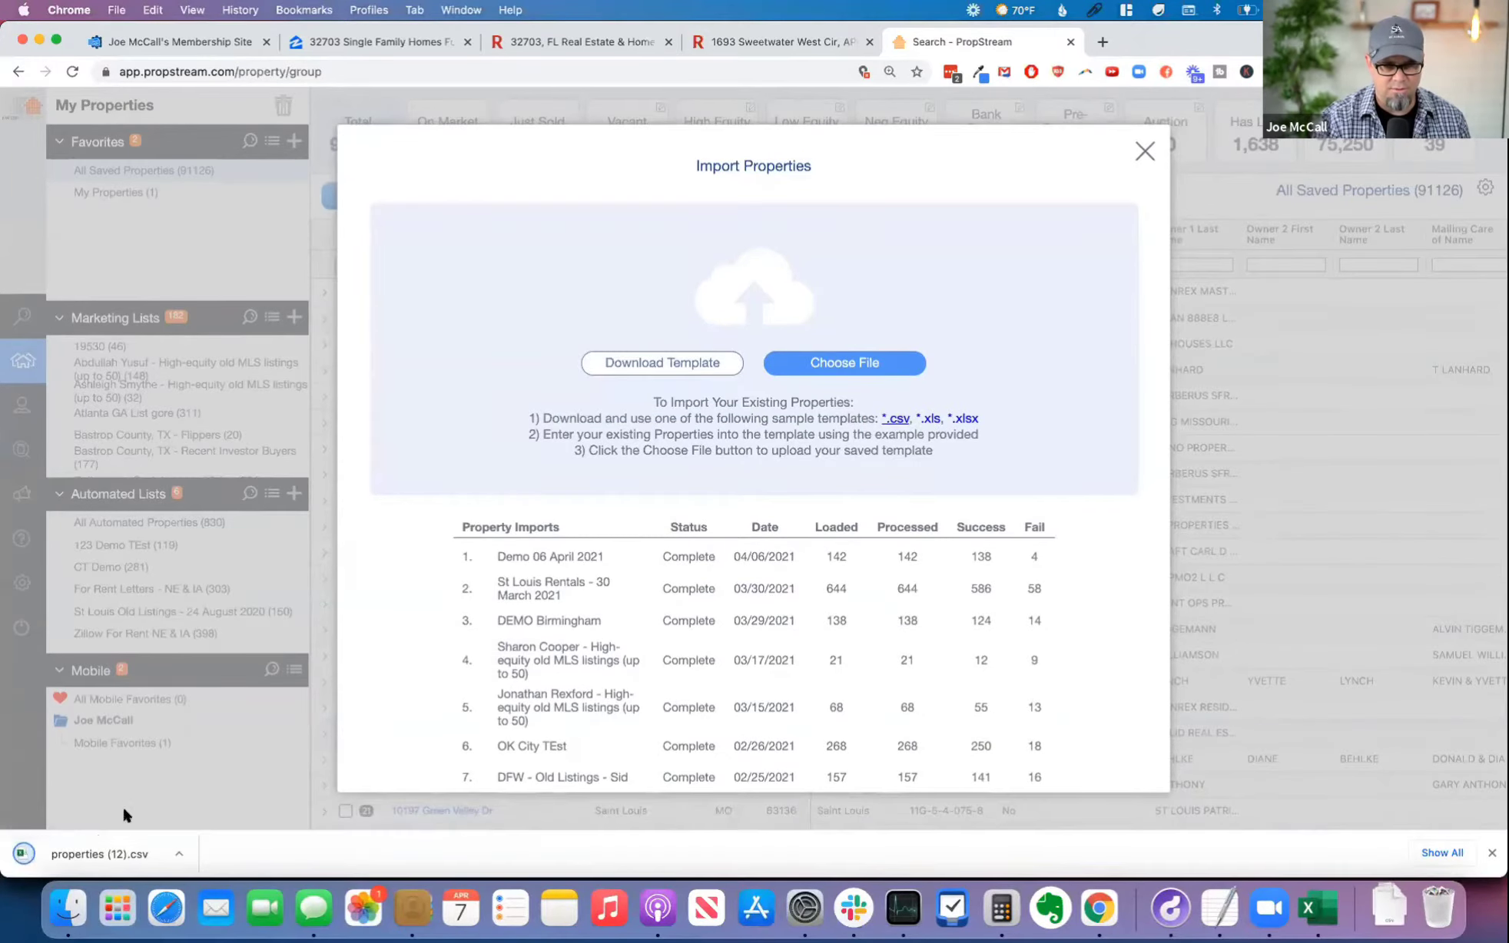
# Step: Open the downloaded properties (12).csv in Excel and clear the sample data in rows 2 and 3
pyautogui.click(75, 849)
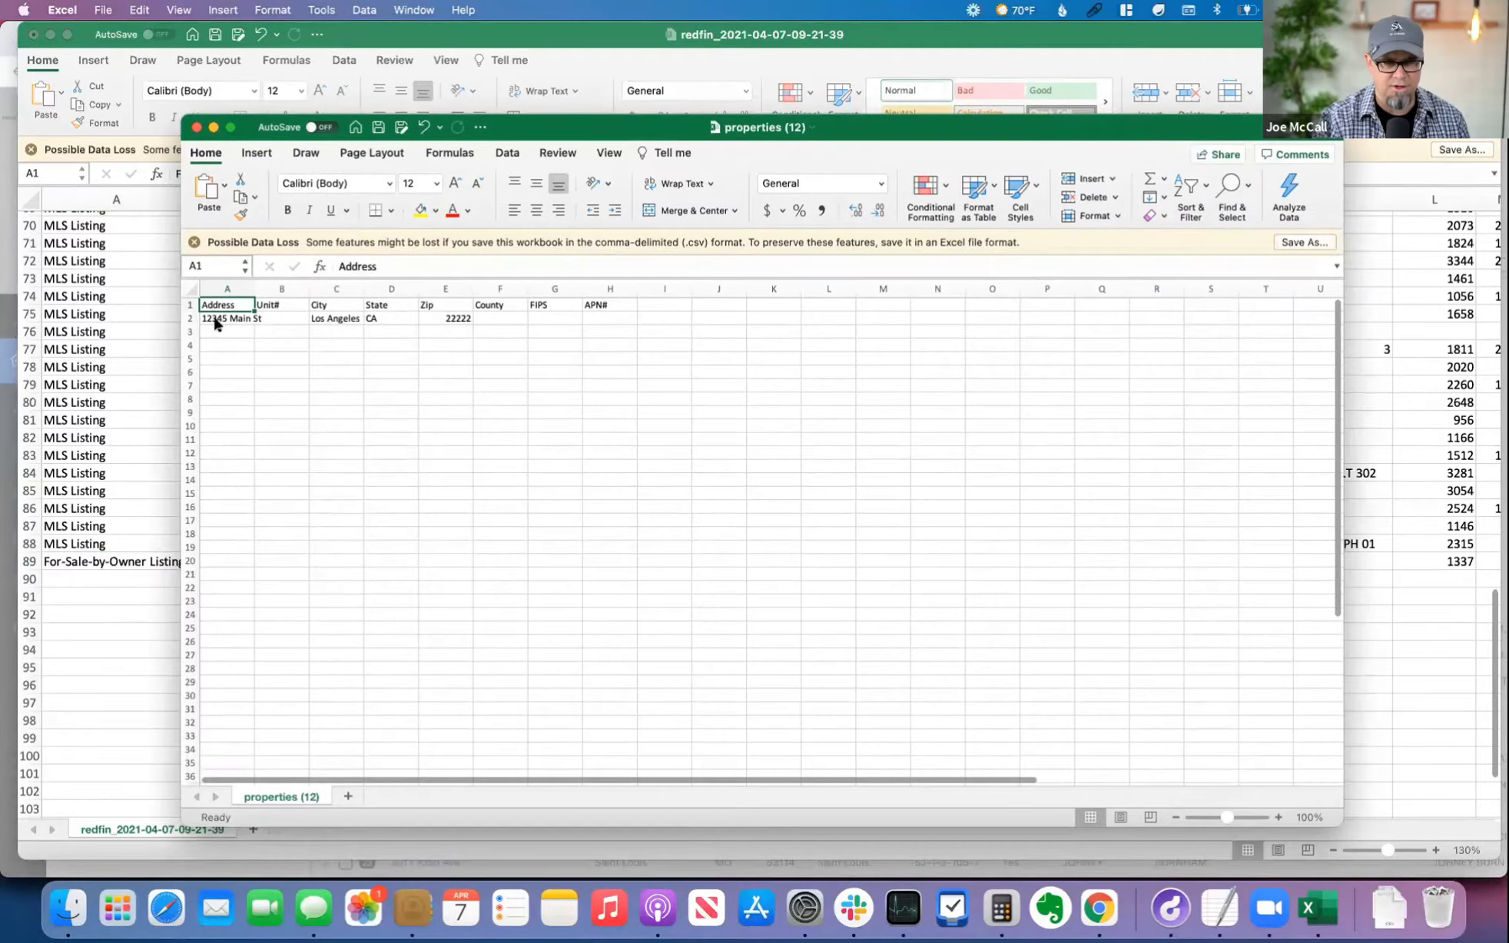
pyautogui.moveTo(218, 321); pyautogui.dragTo(606, 321)
pyautogui.press('Delete')
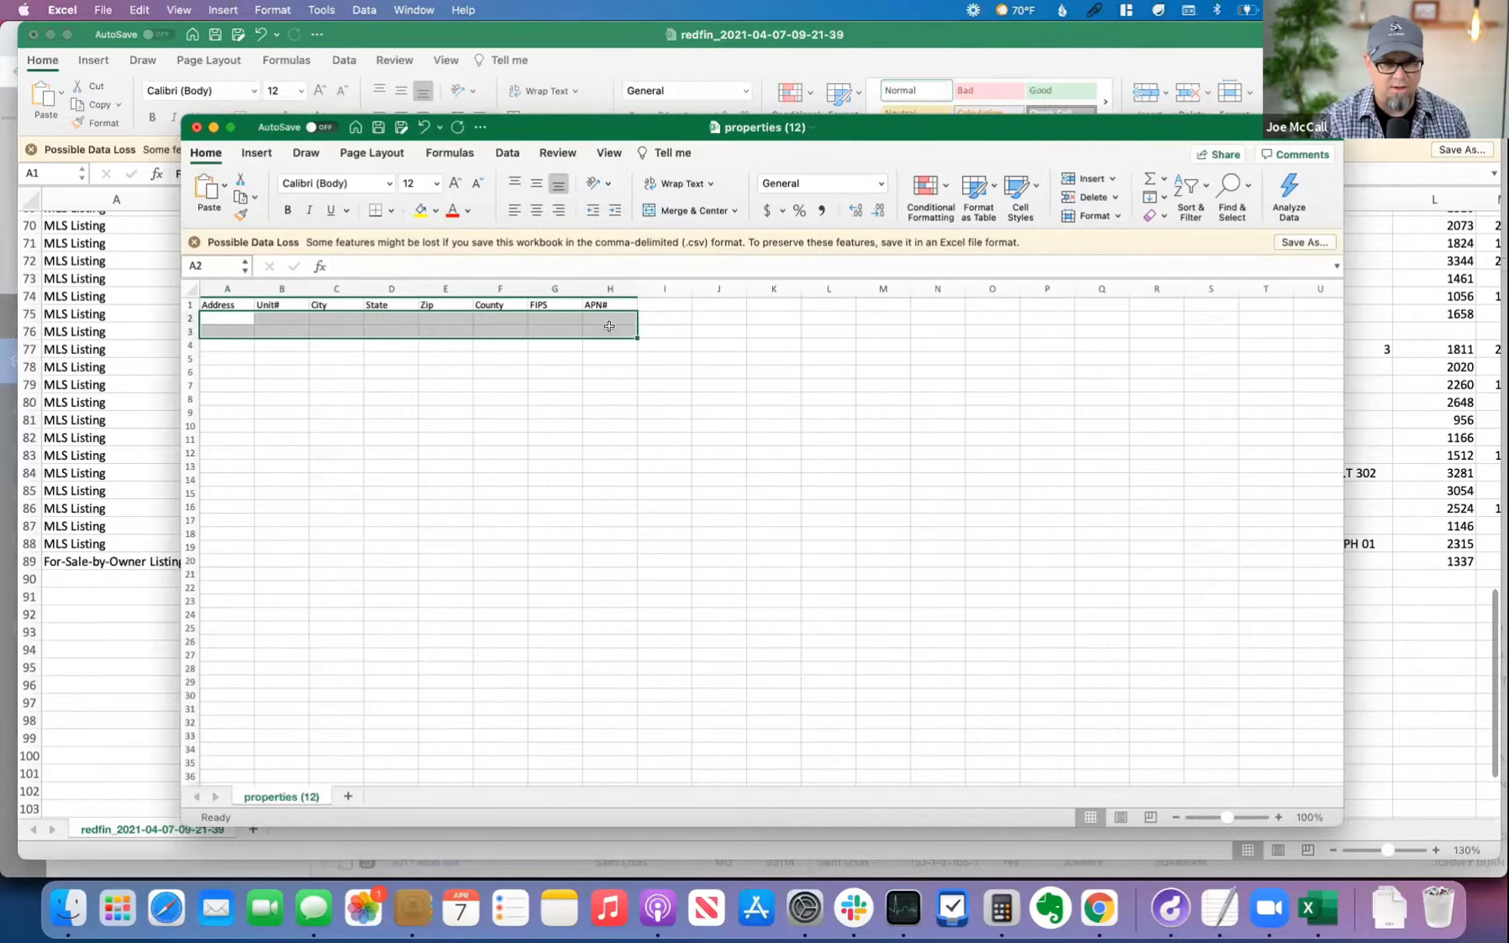
pyautogui.click(369, 365)
# Step: In the Redfin workbook, copy the address, city, state and zip data of all listings, from row 2 to row 89
pyautogui.click(81, 406)
pyautogui.scroll(3, 538, 284)
pyautogui.scroll(15, 615, 272)
pyautogui.click(617, 272)
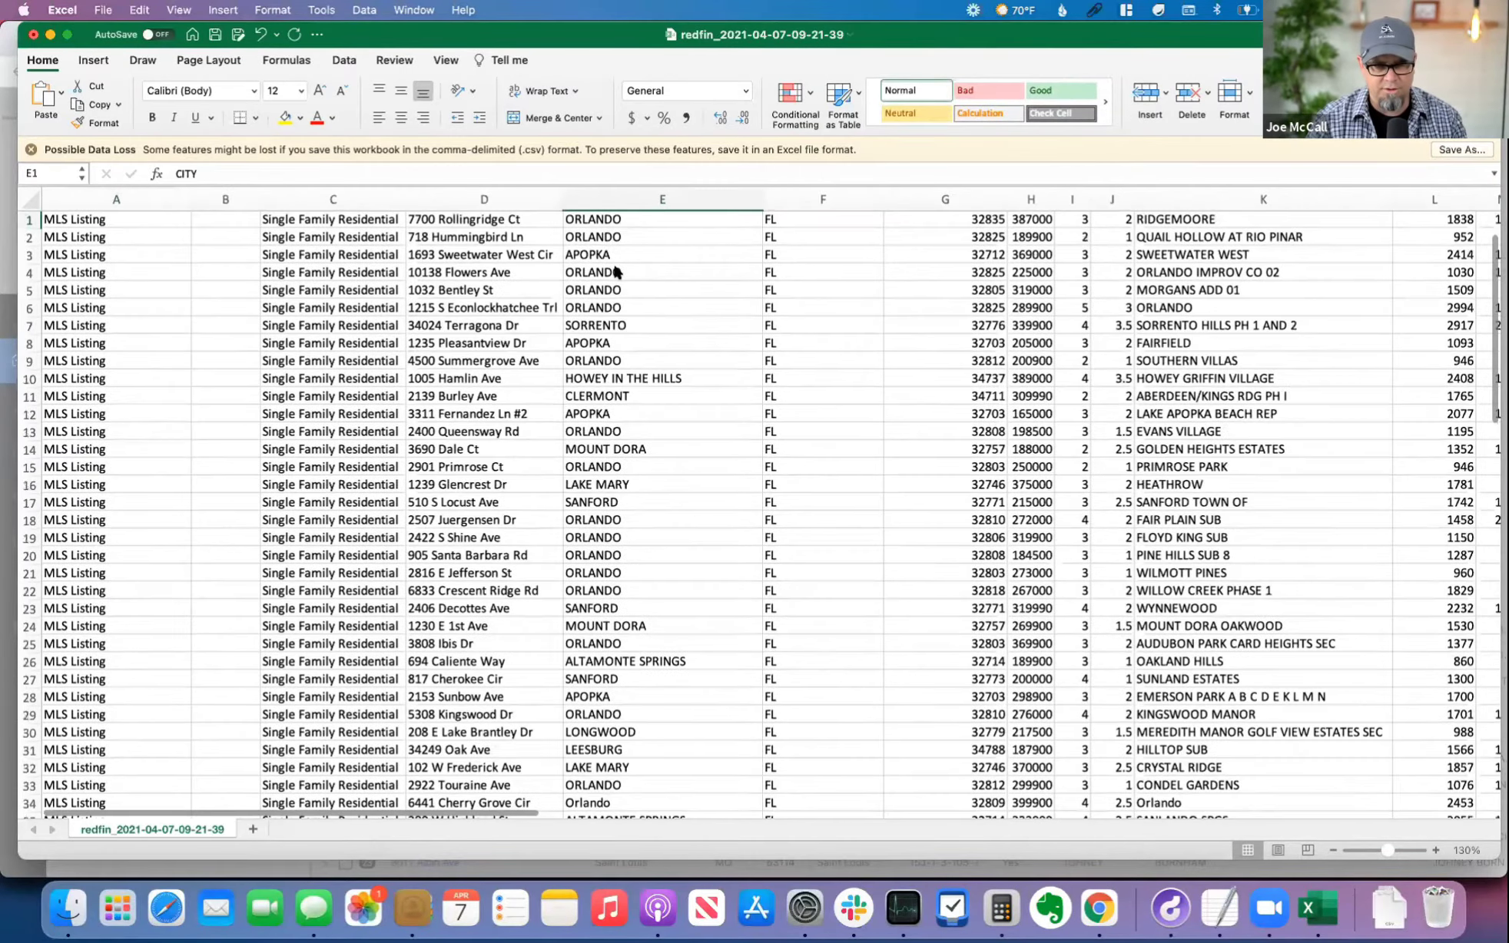
pyautogui.press('Down')
pyautogui.hotkey('shift', 'Right')
pyautogui.hotkey('shift', 'Right')
pyautogui.press('Left')
pyautogui.press('Left')
pyautogui.press('Right')
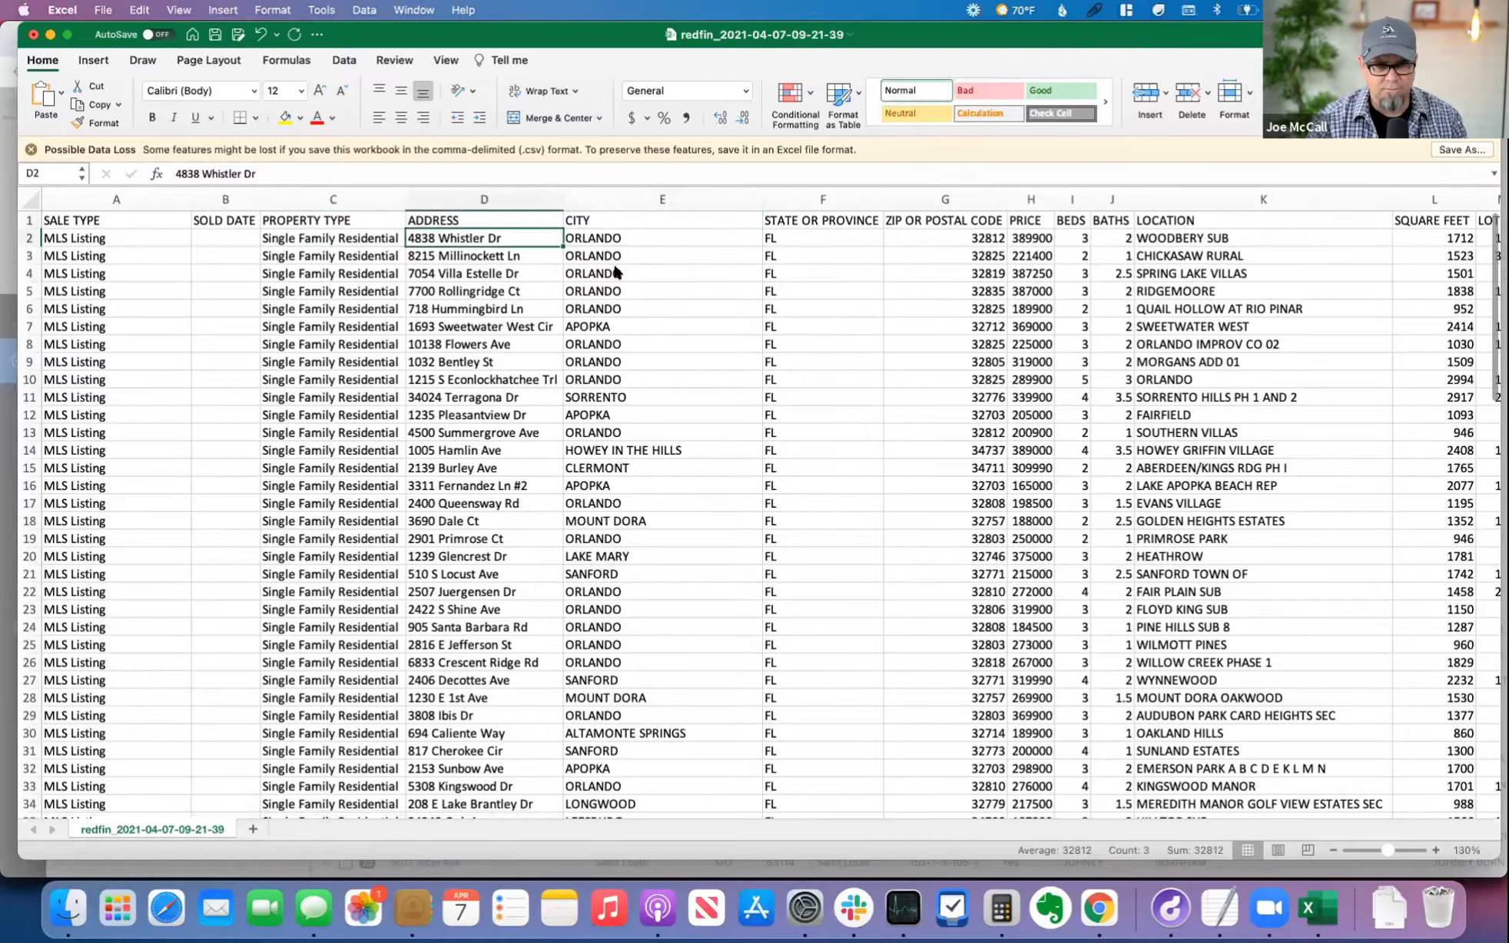
pyautogui.hotkey('shift', 'Right')
pyautogui.hotkey('shift', 'Right')
pyautogui.hotkey('shift', 'Right')
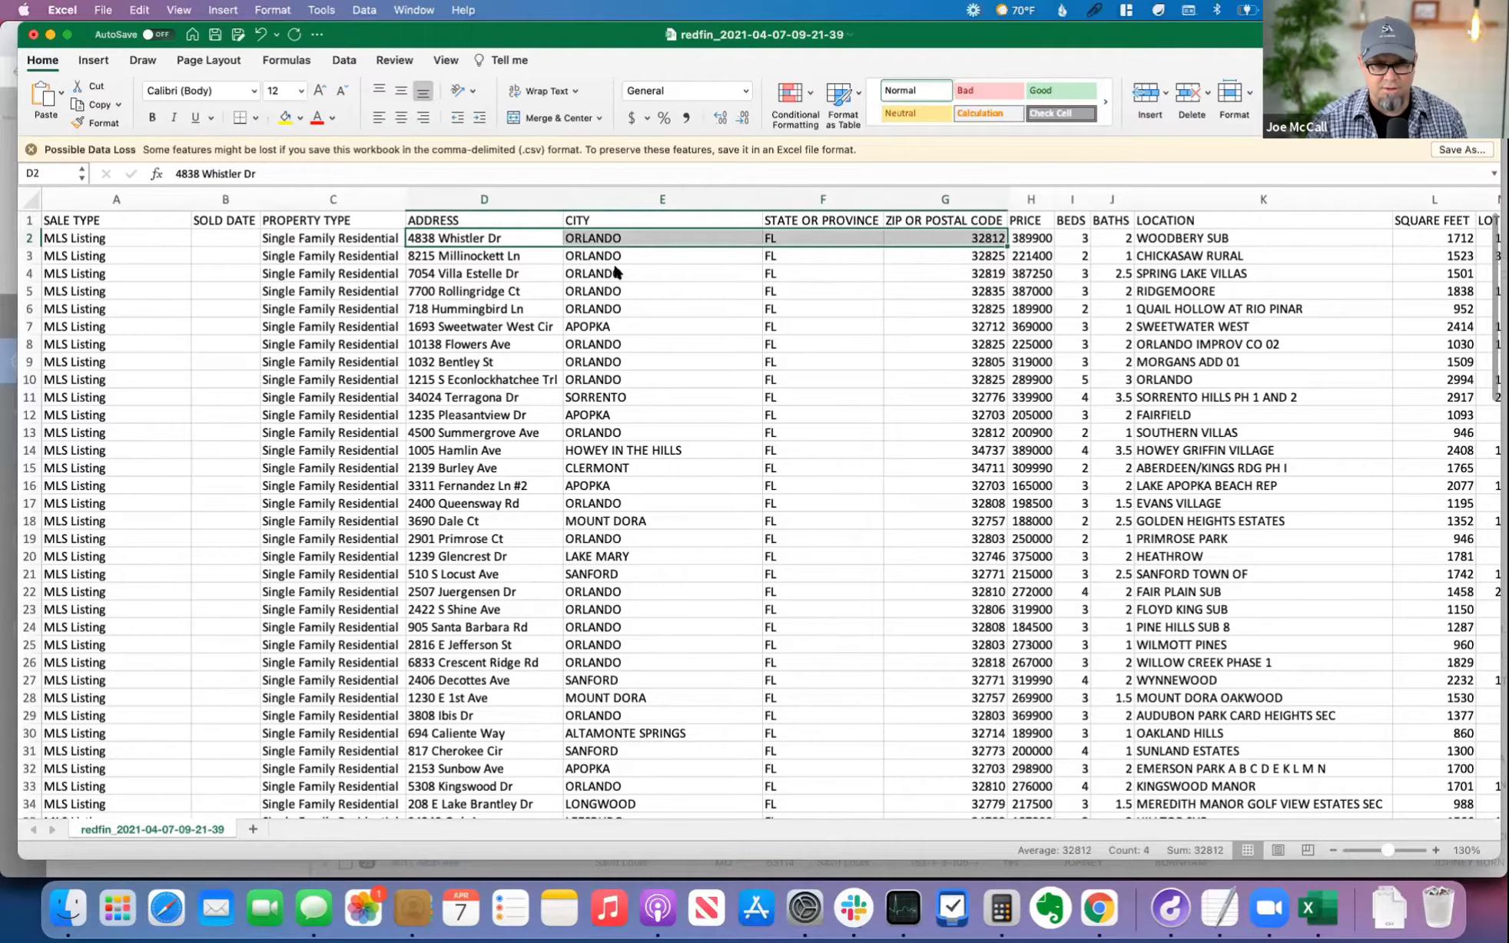
pyautogui.hotkey('shift', 'Down')
pyautogui.hotkey('shift', 'Down')
pyautogui.hotkey('shift', 'Down')
pyautogui.hotkey('shift', 'Down')
pyautogui.hotkey('shift', 'Down')
pyautogui.hotkey('shift', 'Down')
pyautogui.hotkey('shift', 'Down')
pyautogui.hotkey('shift', 'Down')
pyautogui.hotkey('shift', 'Down')
pyautogui.hotkey('shift', 'Down')
pyautogui.hotkey('shift', 'Down')
pyautogui.hotkey('shift', 'Down')
pyautogui.hotkey('shift', 'Down')
pyautogui.hotkey('shift', 'Down')
pyautogui.hotkey('shift', 'Down')
pyautogui.hotkey('shift', 'Down')
pyautogui.hotkey('shift', 'Down')
pyautogui.hotkey('shift', 'Down')
pyautogui.hotkey('shift', 'Down')
pyautogui.hotkey('shift', 'Down')
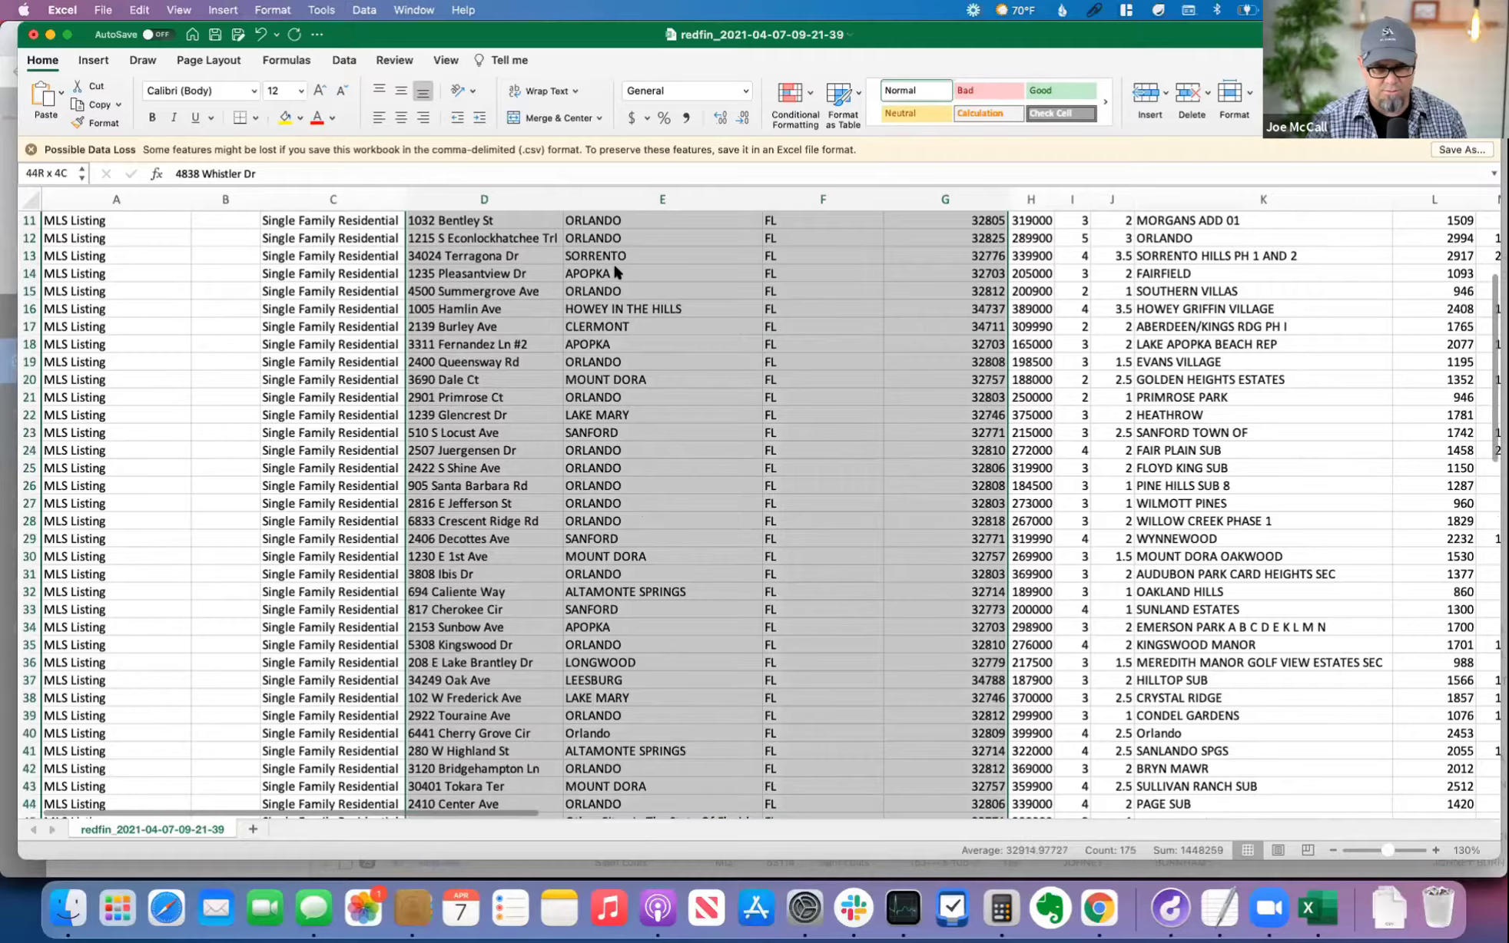
pyautogui.hotkey('shift', 'Down')
pyautogui.hotkey('shift', 'Down')
pyautogui.hotkey('shift', 'Down')
pyautogui.hotkey('shift', 'Down')
pyautogui.hotkey('shift', 'Down')
pyautogui.hotkey('shift', 'Down')
pyautogui.hotkey('shift', 'Down')
pyautogui.hotkey('shift', 'Down')
pyautogui.hotkey('shift', 'Down')
pyautogui.hotkey('shift', 'Down')
pyautogui.hotkey('shift', 'Down')
pyautogui.hotkey('shift', 'Down')
pyautogui.hotkey('shift', 'Down')
pyautogui.hotkey('shift', 'Down')
pyautogui.hotkey('shift', 'Down')
pyautogui.hotkey('shift', 'Down')
pyautogui.hotkey('shift', 'Down')
pyautogui.hotkey('shift', 'Down')
pyautogui.hotkey('shift', 'Down')
pyautogui.hotkey('shift', 'Down')
pyautogui.hotkey('shift', 'Down')
pyautogui.hotkey('shift', 'Down')
pyautogui.hotkey('shift', 'Down')
pyautogui.hotkey('shift', 'Down')
pyautogui.hotkey('shift', 'Down')
pyautogui.hotkey('shift', 'Down')
pyautogui.hotkey('shift', 'Down')
pyautogui.hotkey('shift', 'Down')
pyautogui.hotkey('shift', 'Down')
pyautogui.hotkey('shift', 'Down')
pyautogui.hotkey('shift', 'Down')
pyautogui.hotkey('shift', 'Down')
pyautogui.hotkey('shift', 'Down')
pyautogui.hotkey('shift', 'Down')
pyautogui.hotkey('shift', 'Down')
pyautogui.press('super+c')
pyautogui.scroll(20, 612, 262)
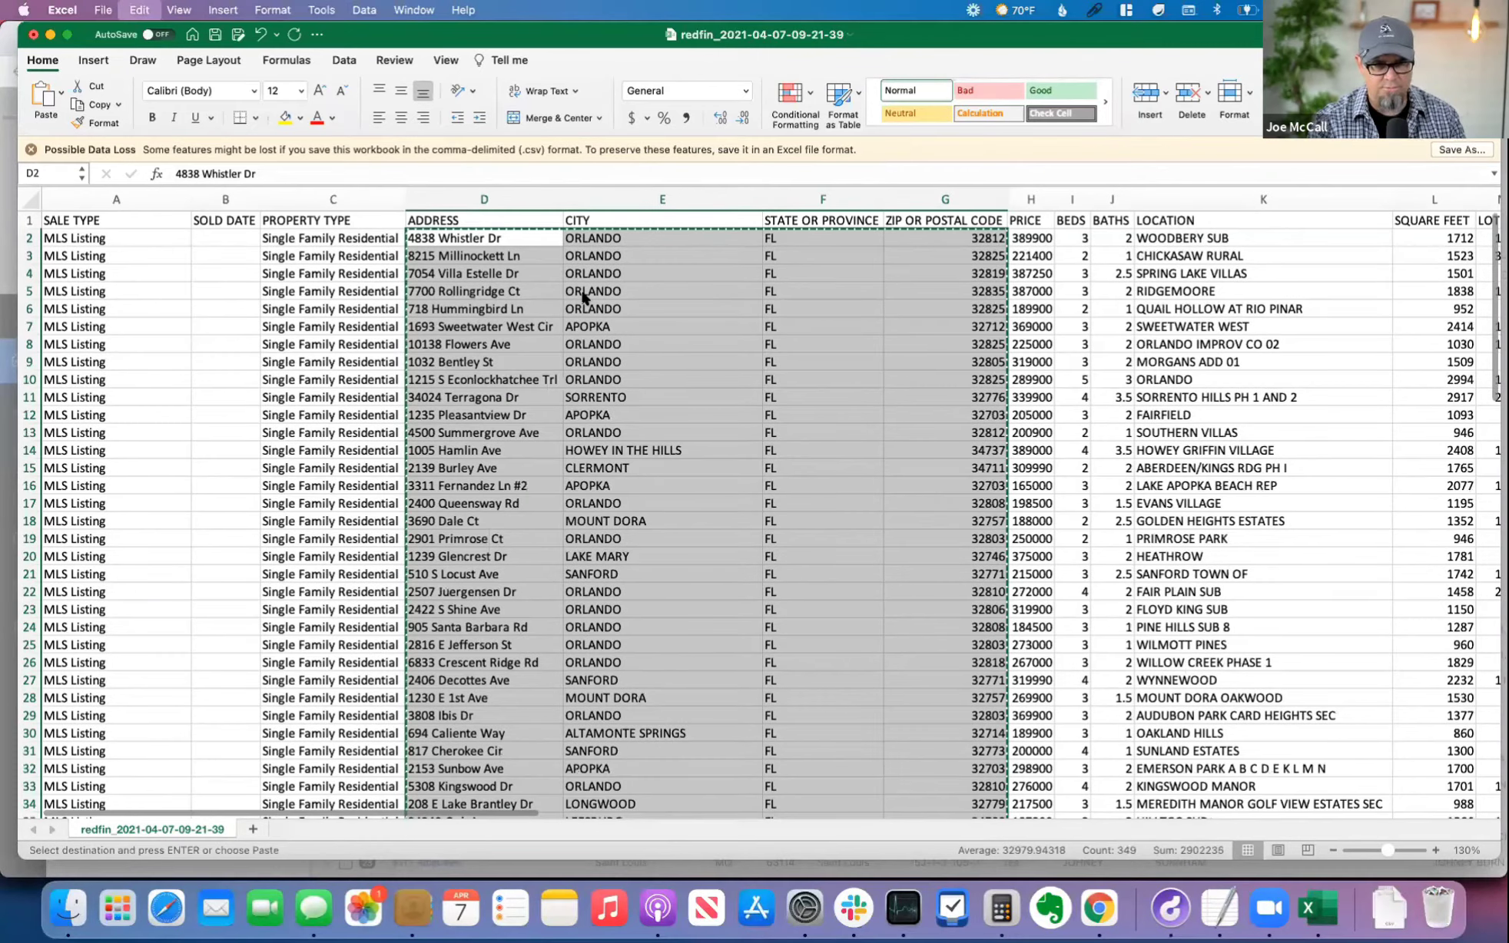
# Step: Paste the copied listing data into the properties (12) template, starting at cell A2
pyautogui.press('super+grave')
pyautogui.click(230, 318)
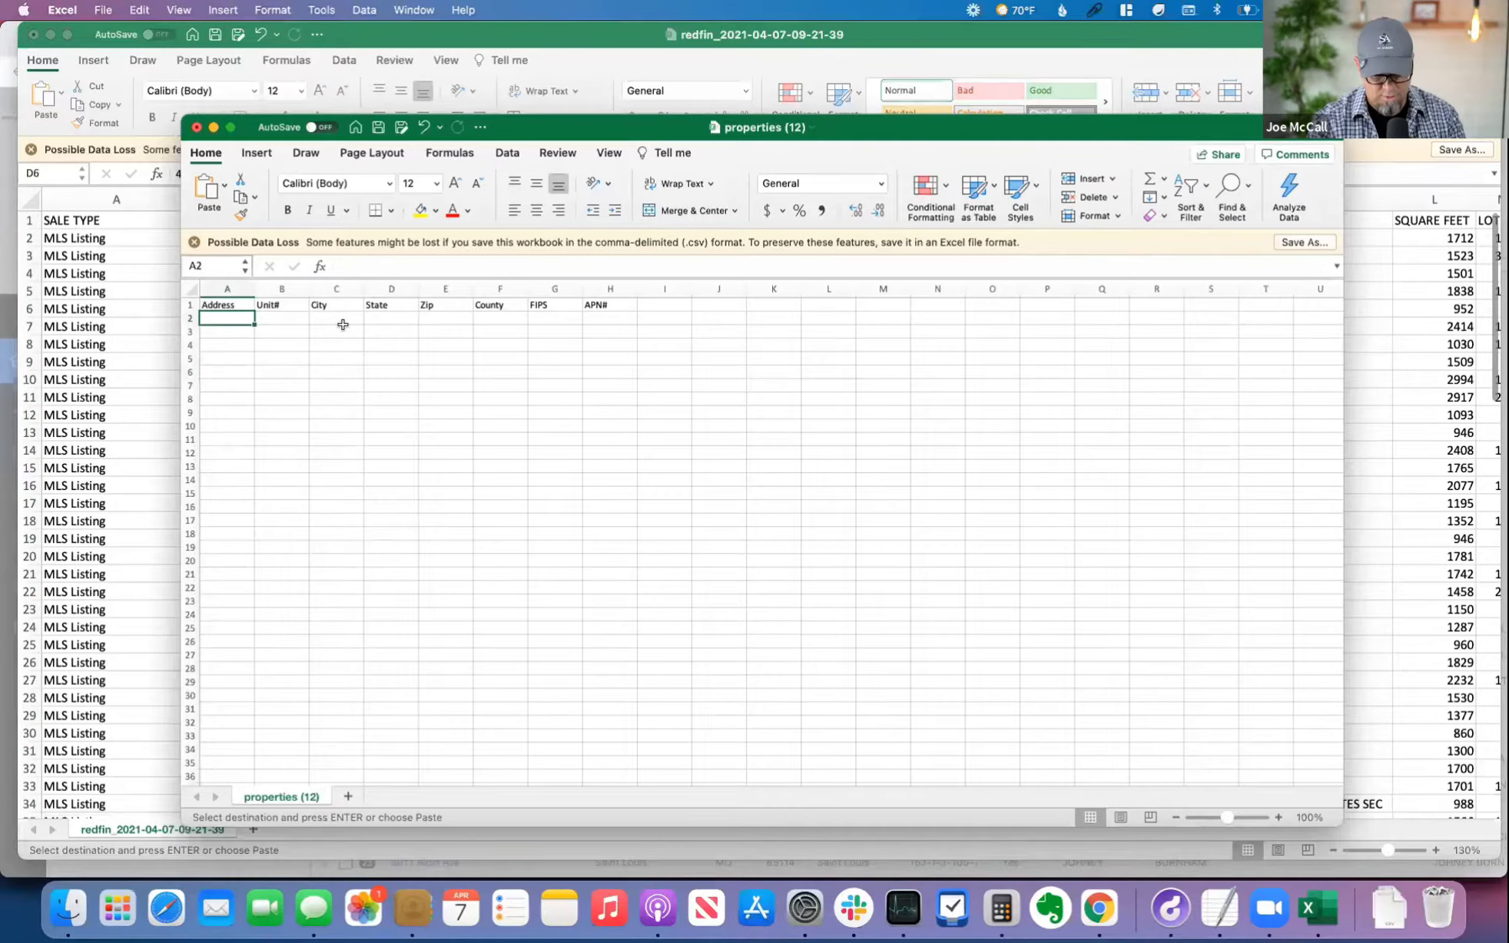
pyautogui.press('super+v')
# Step: Move the pasted city, state and zip data from B2 onward so it starts in C2 under the City header
pyautogui.click(276, 318)
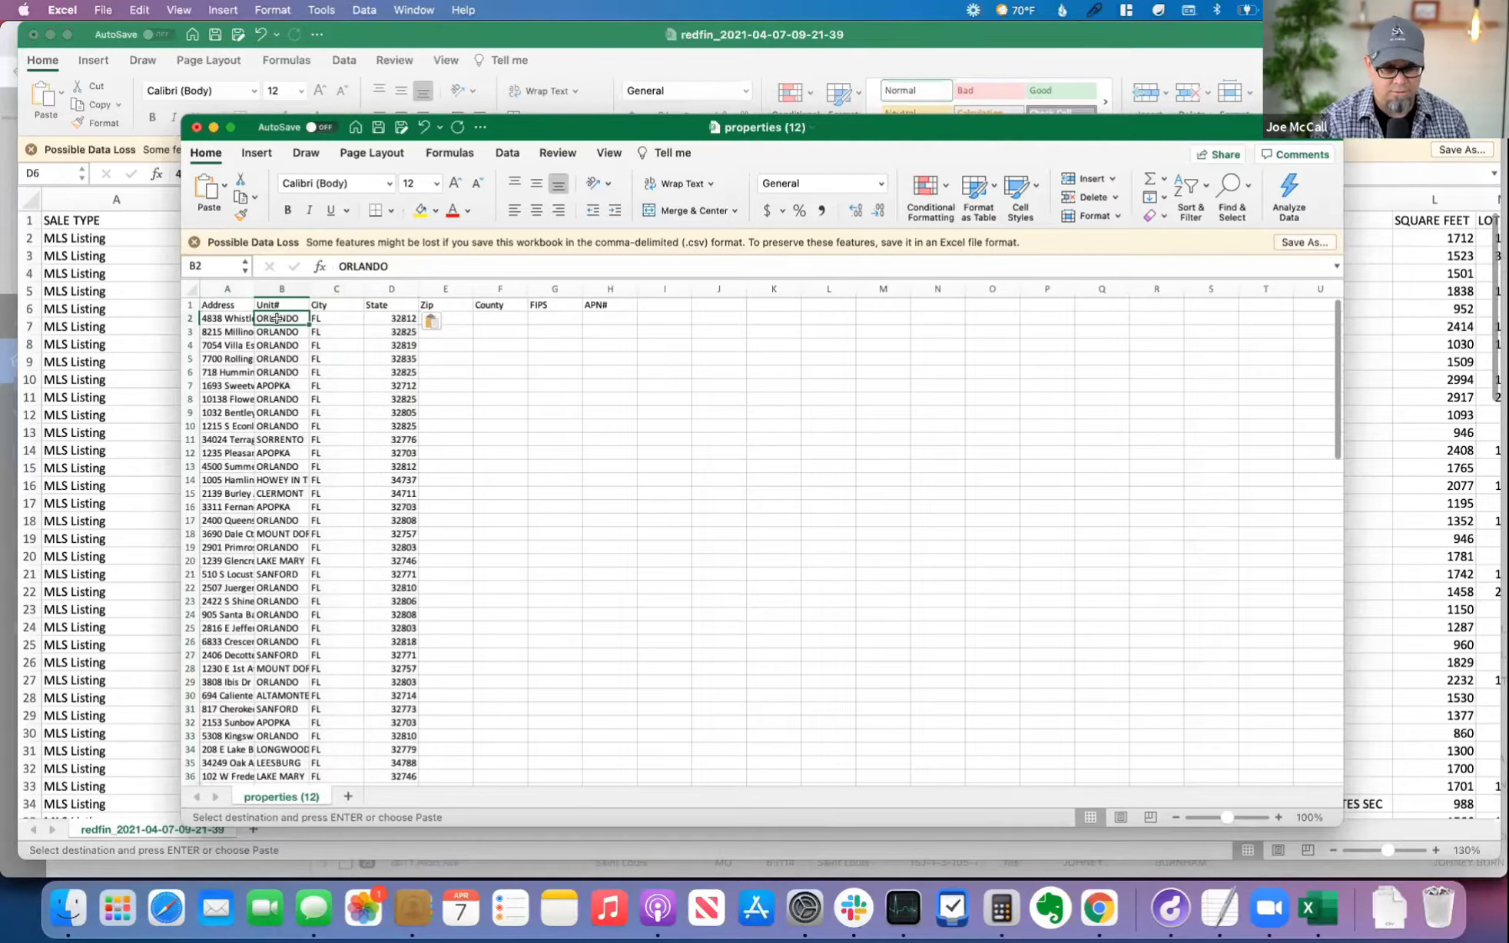
pyautogui.hotkey('shift', 'Right')
pyautogui.hotkey('shift', 'Right')
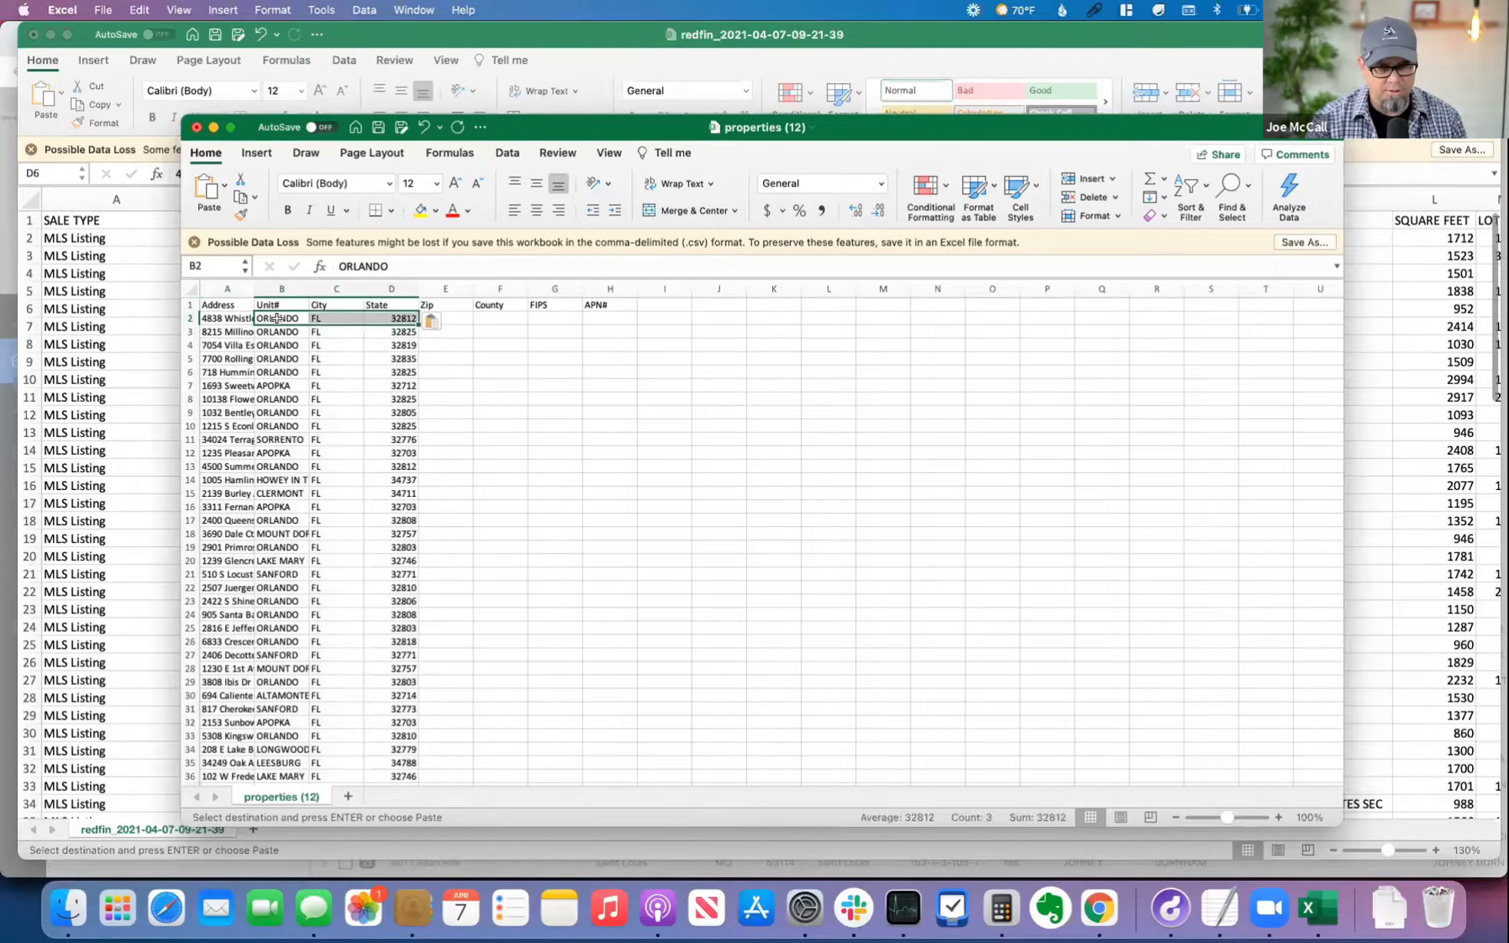
pyautogui.press('super+shift+Down')
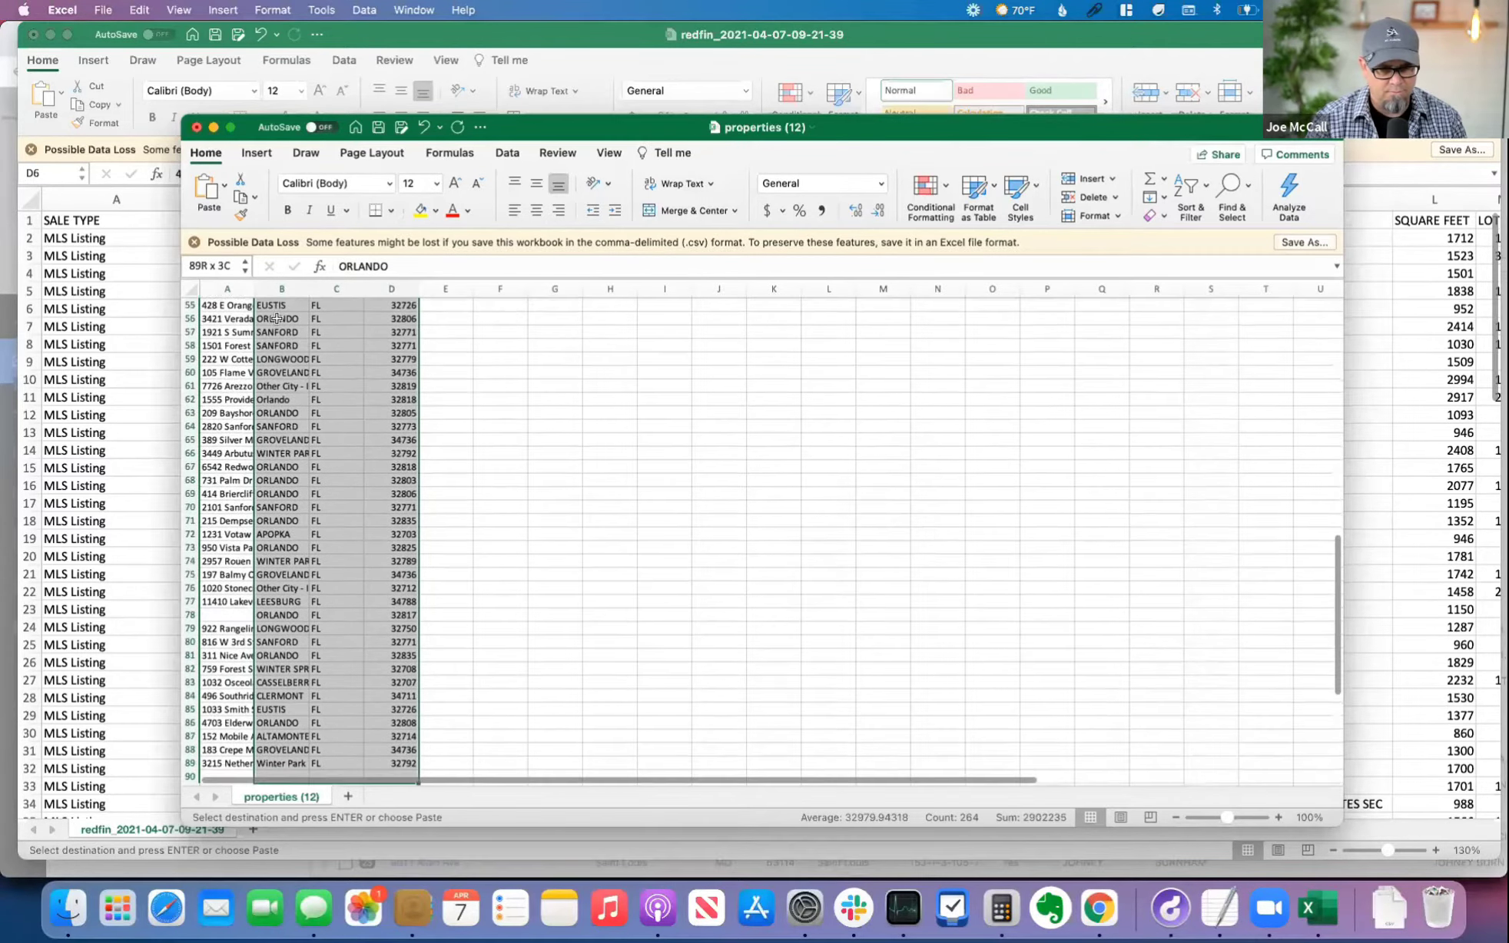
pyautogui.scroll(10, 278, 321)
pyautogui.press('Right')
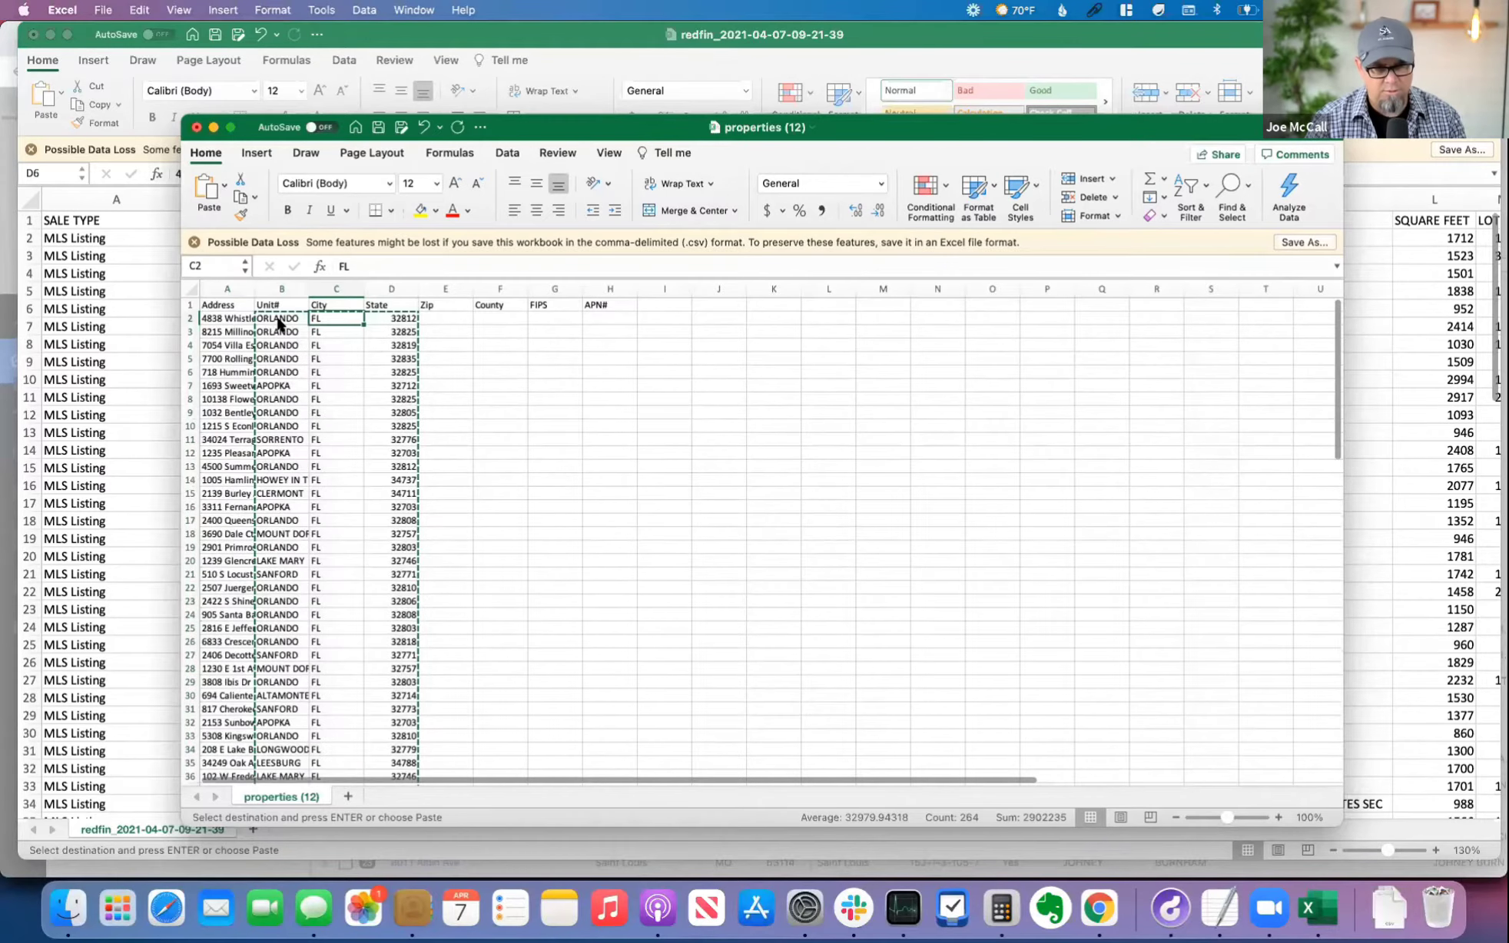
pyautogui.press('Return')
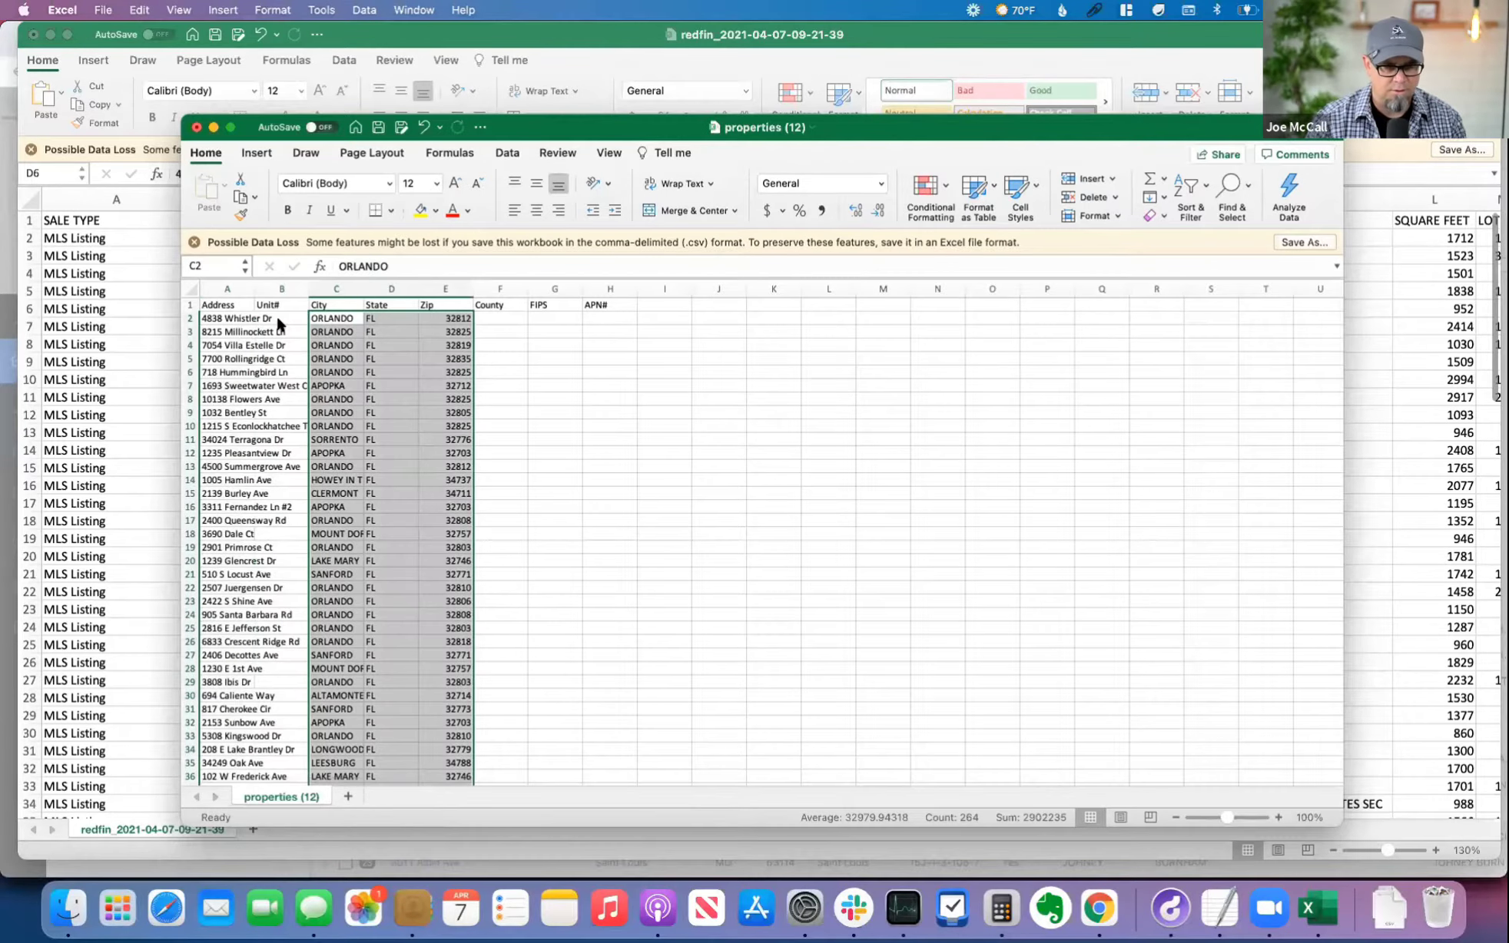
# Step: Auto-fit the widths of all columns in the template sheet to their contents
pyautogui.click(276, 315)
pyautogui.click(193, 291)
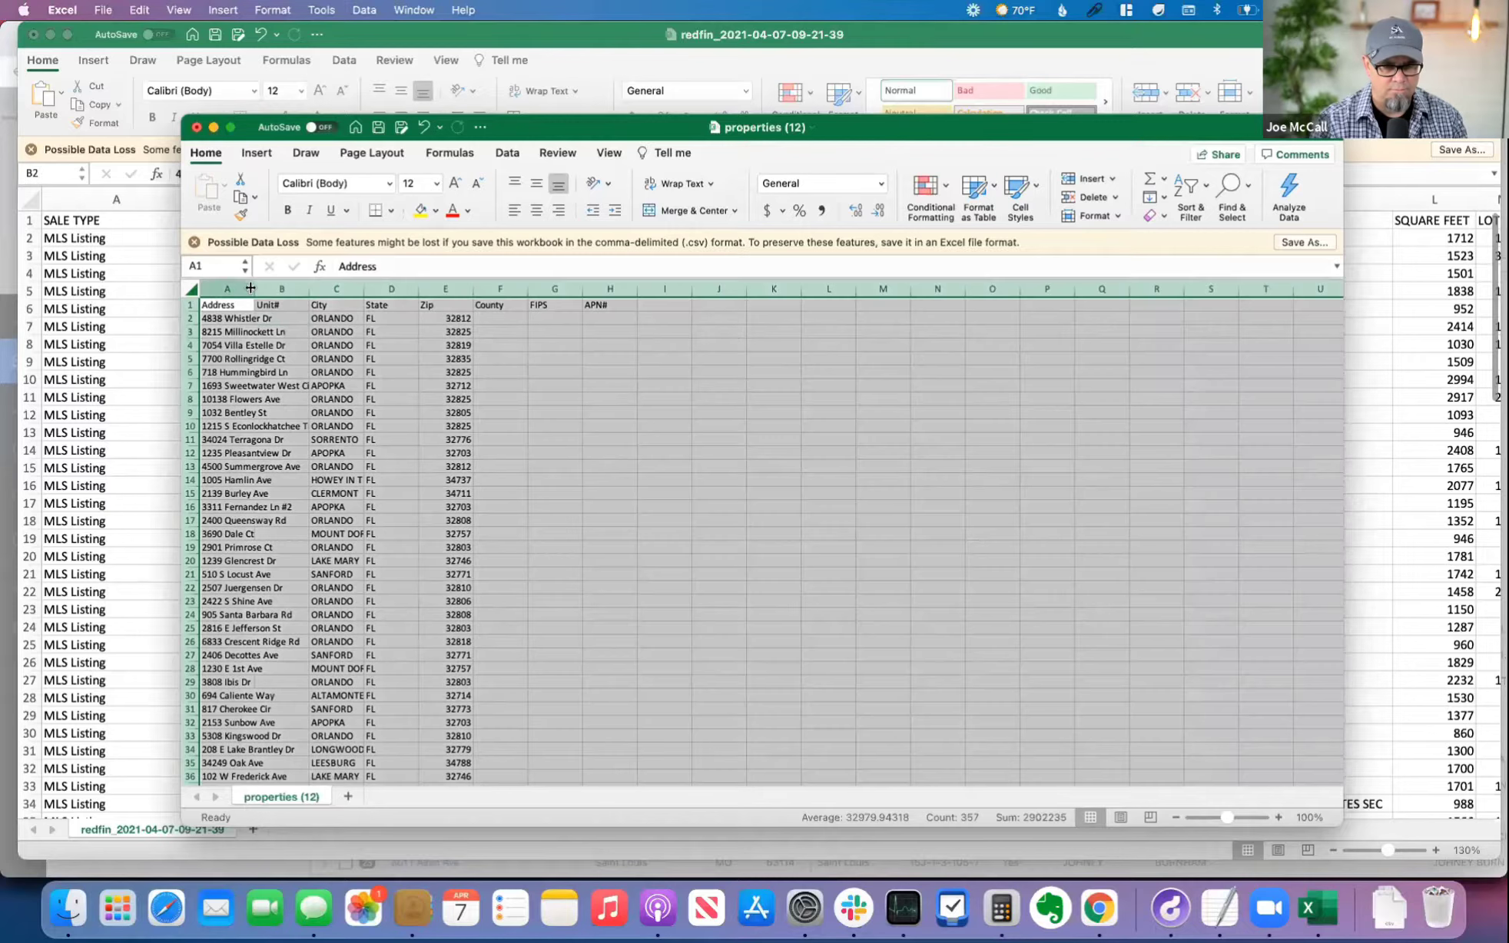
pyautogui.doubleClick(255, 289)
pyautogui.click(325, 354)
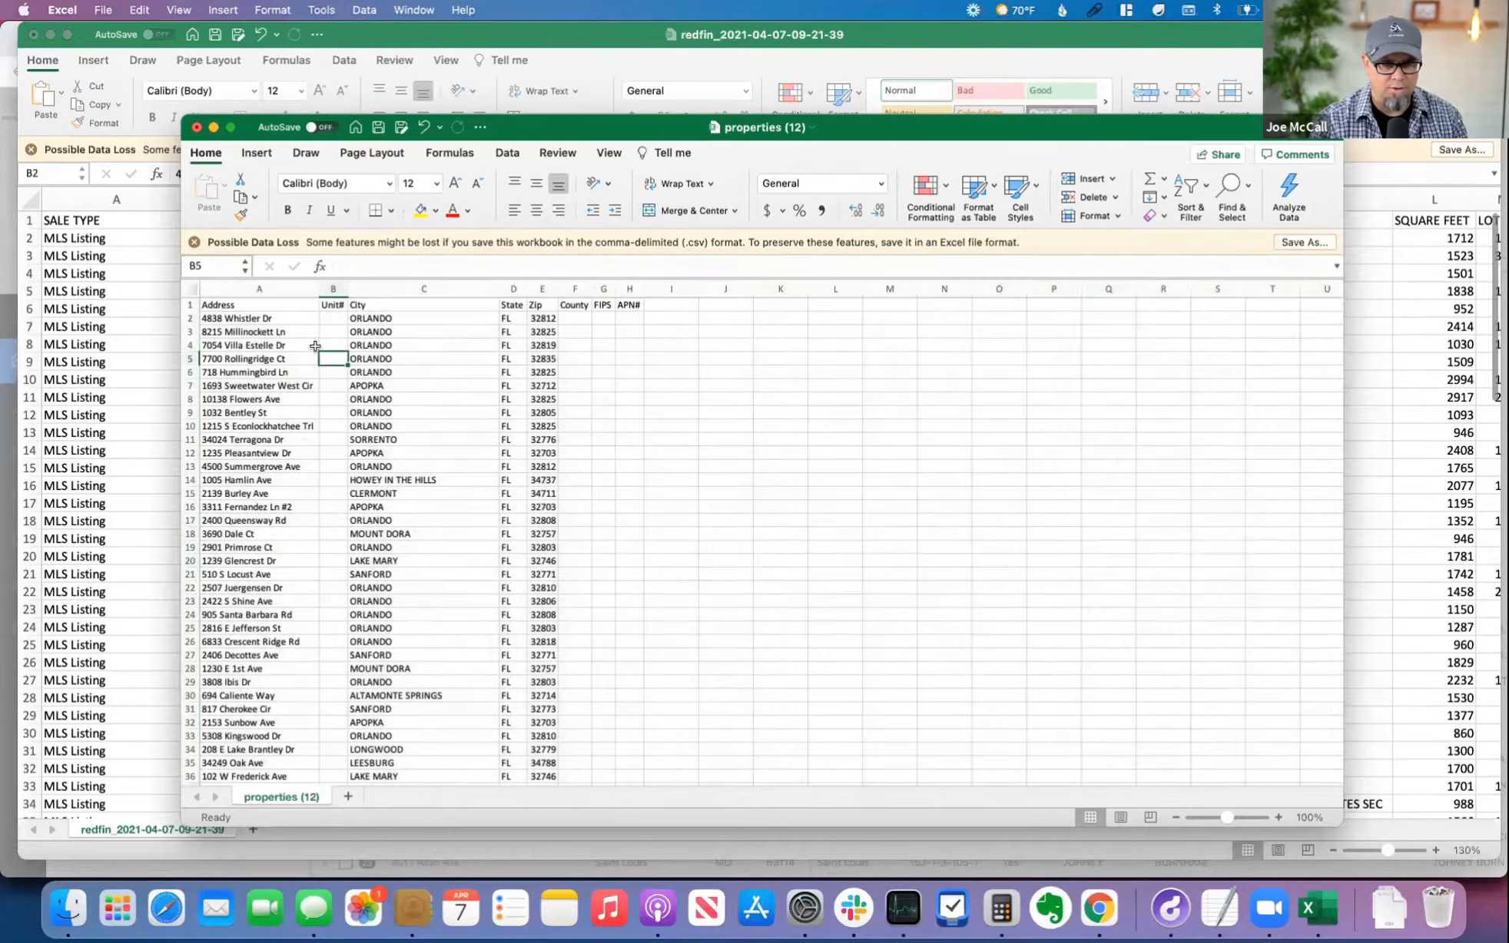
# Step: Check the column headers from Address through APN# and save the properties (12) file
pyautogui.click(240, 305)
pyautogui.click(332, 305)
pyautogui.click(391, 305)
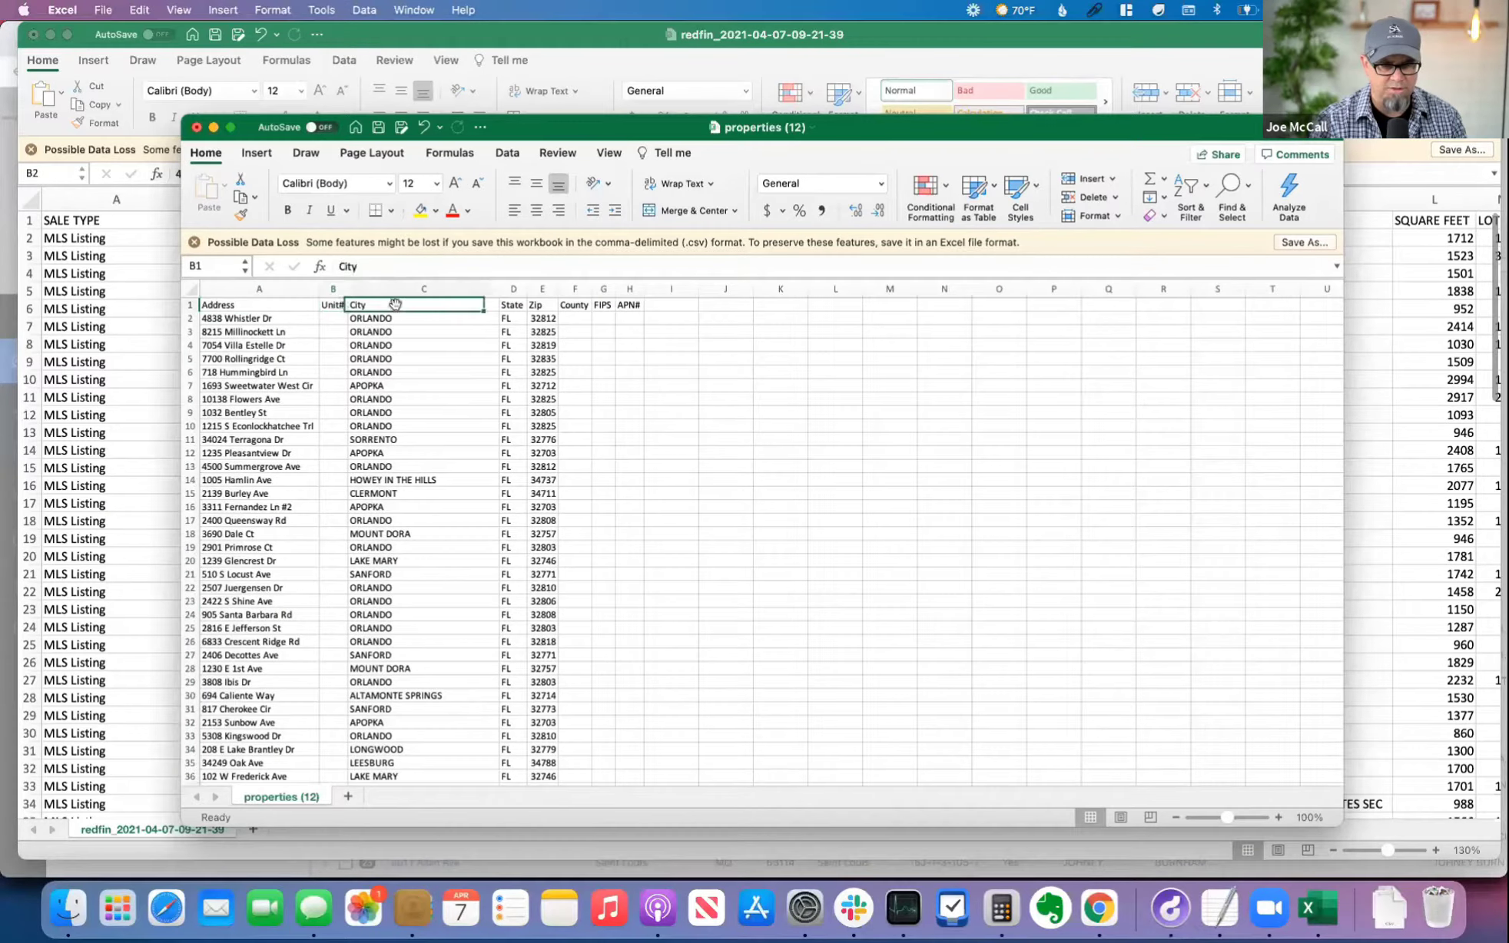
pyautogui.click(508, 304)
pyautogui.click(543, 305)
pyautogui.click(574, 304)
pyautogui.click(603, 304)
pyautogui.click(638, 305)
pyautogui.press('super+s')
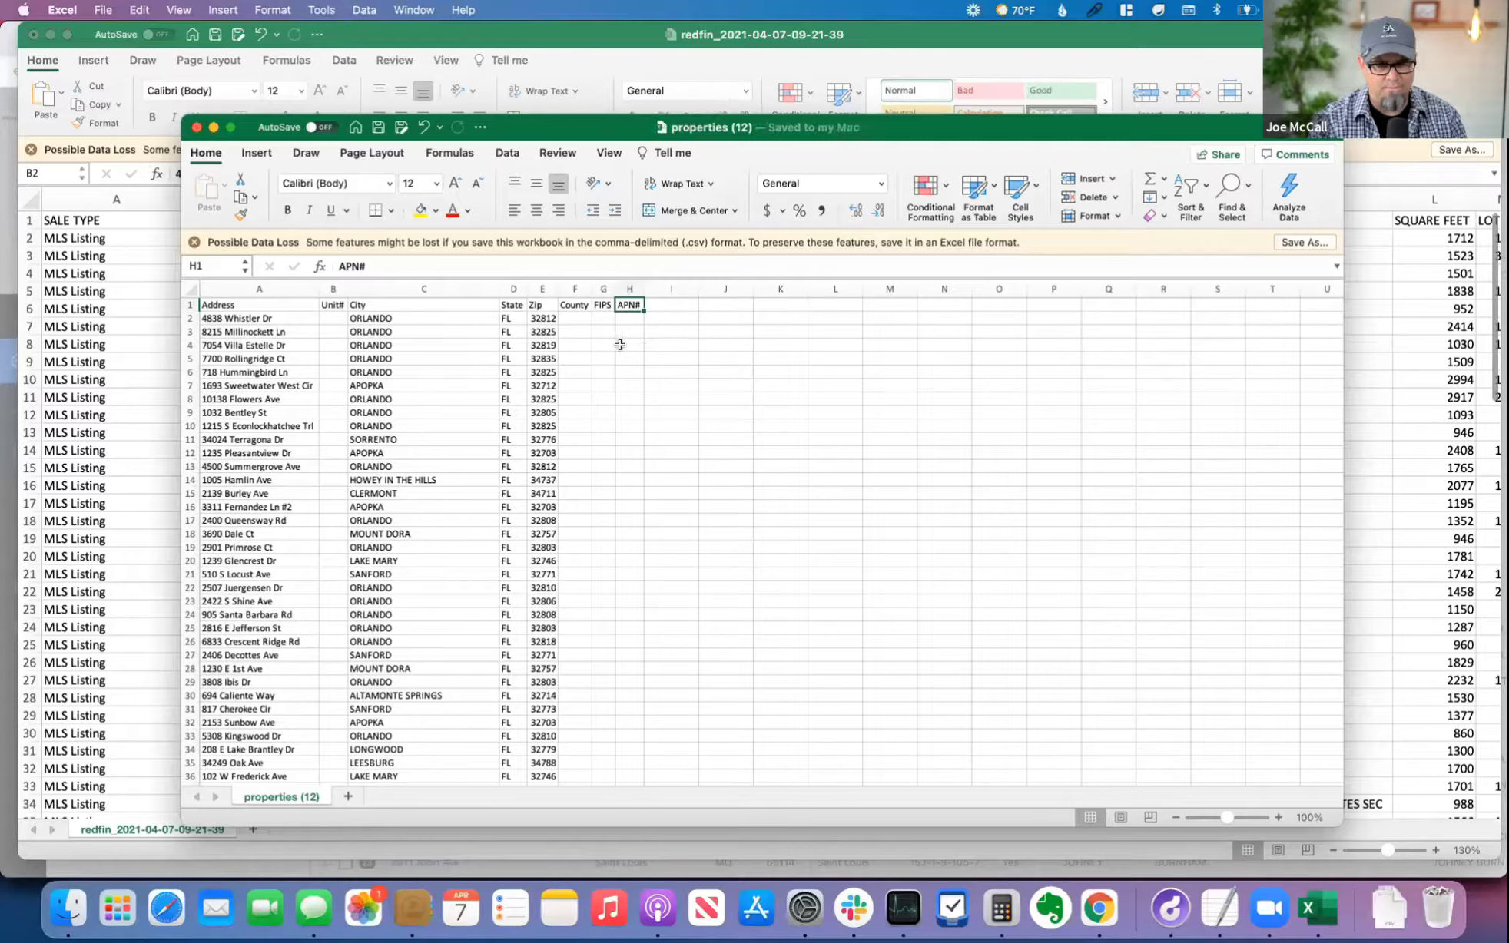
# Step: Switch to PropStream in Chrome and choose properties (12).csv from Downloads as the import file
pyautogui.press('super+Tab')
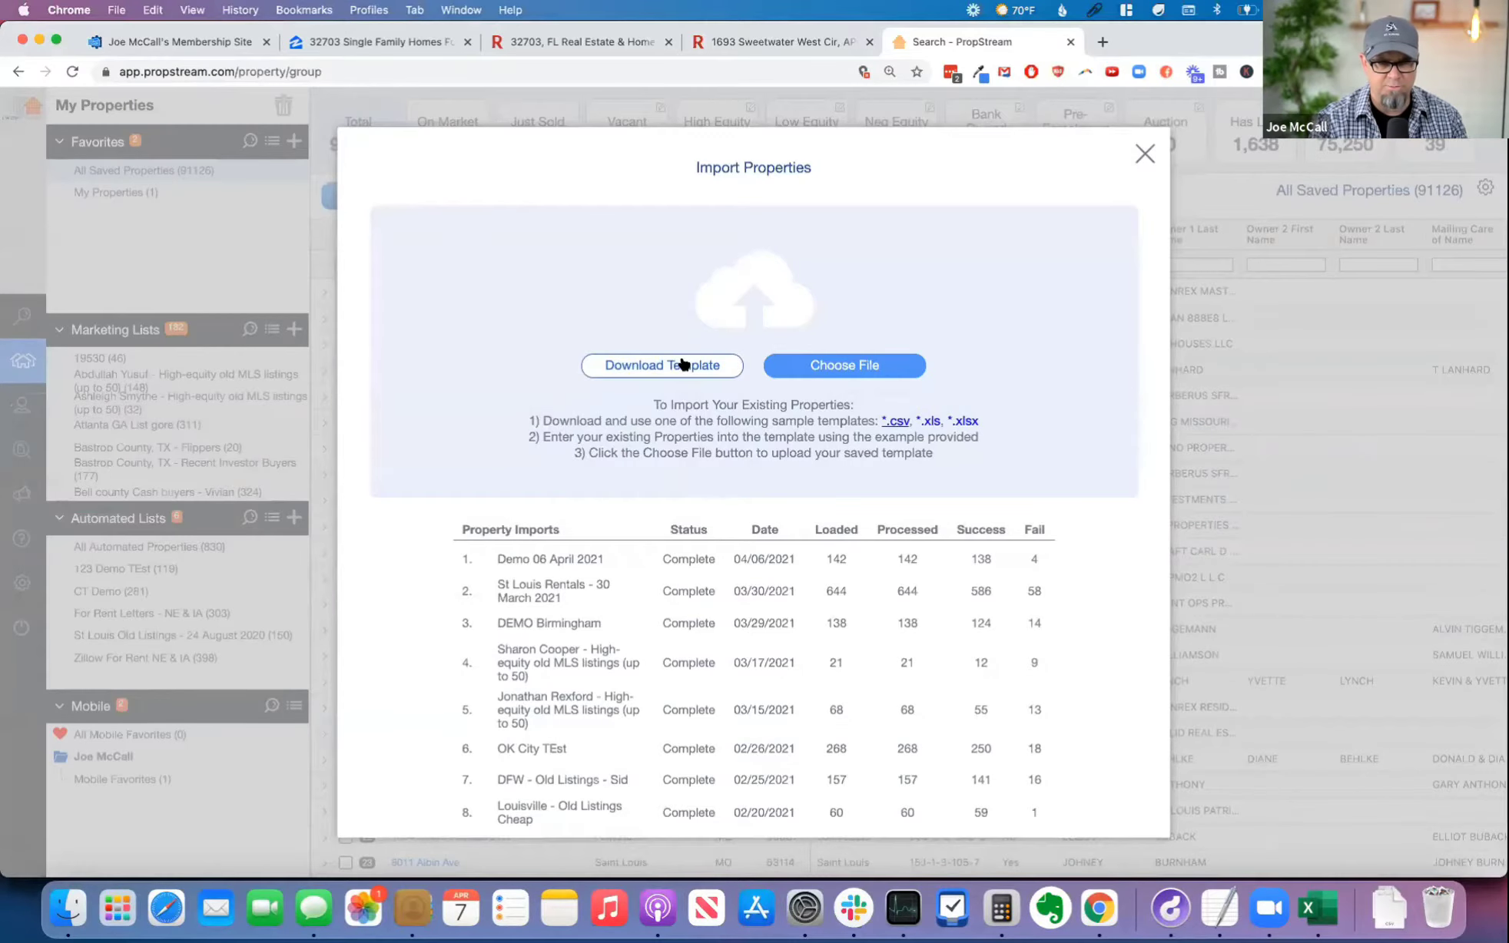
pyautogui.click(857, 364)
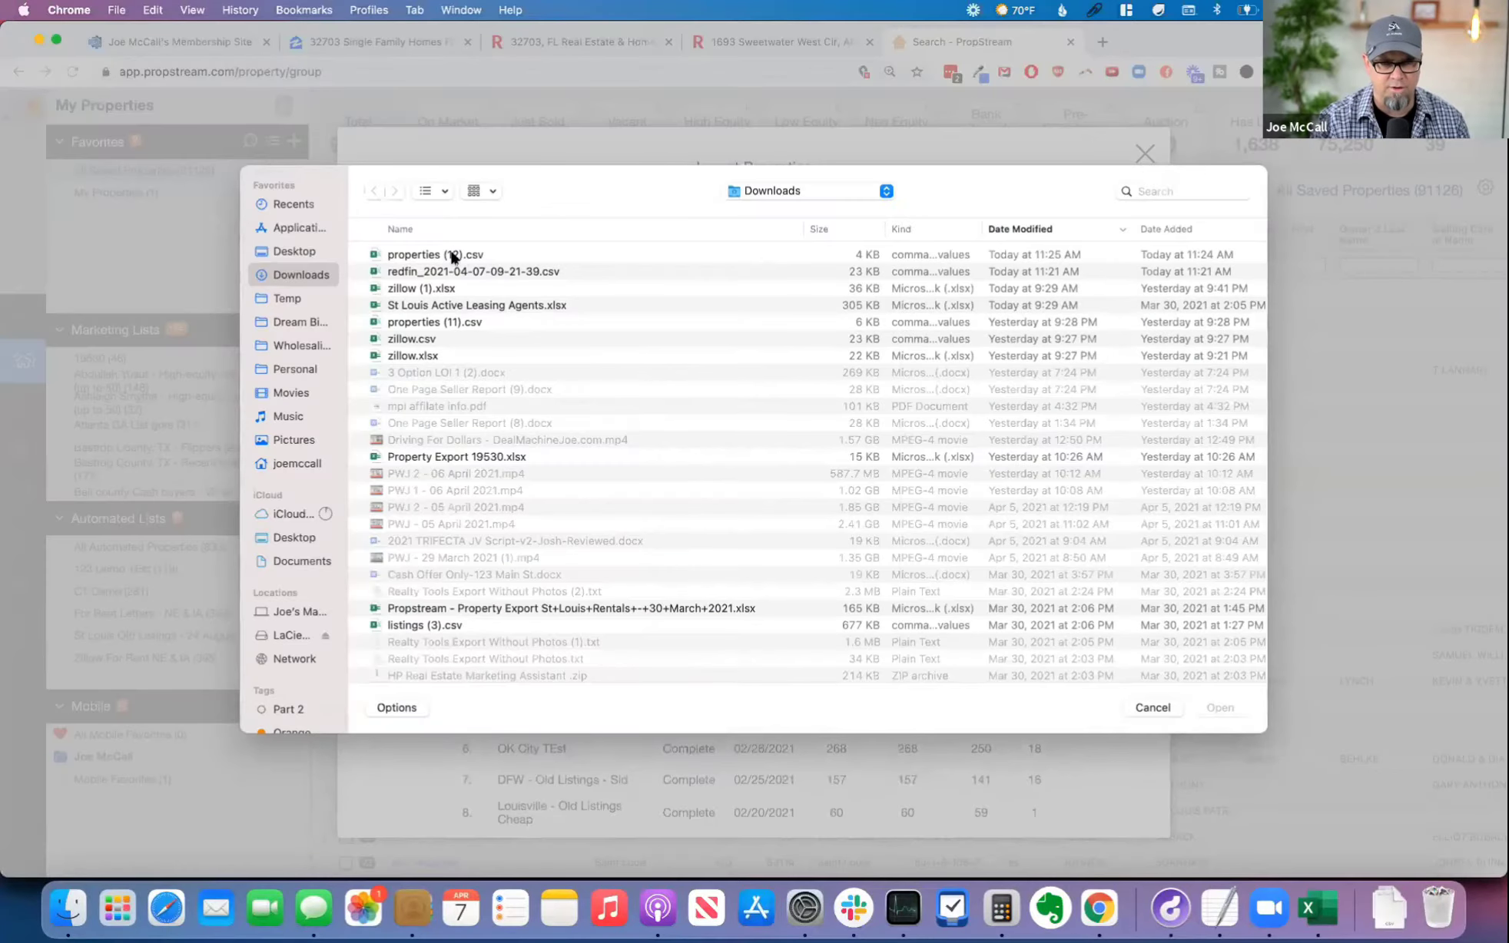
pyautogui.click(451, 254)
pyautogui.doubleClick(451, 255)
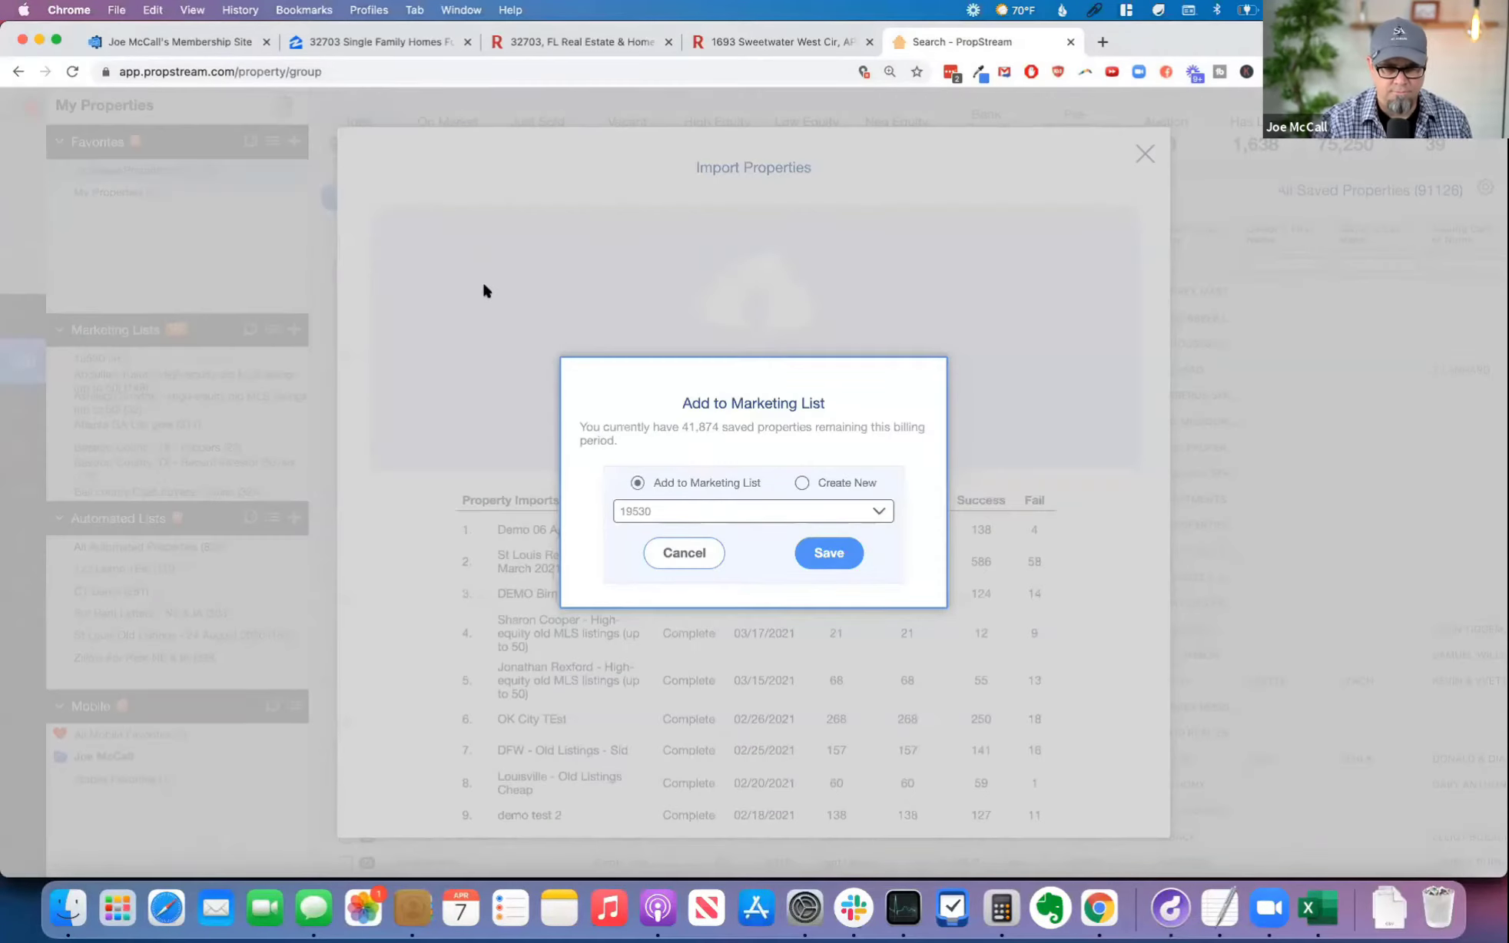
# Step: Save the imported properties to a new marketing list named 32703 Old Listings, copying the list name, and dismiss the confirmation
pyautogui.click(801, 482)
pyautogui.click(694, 509)
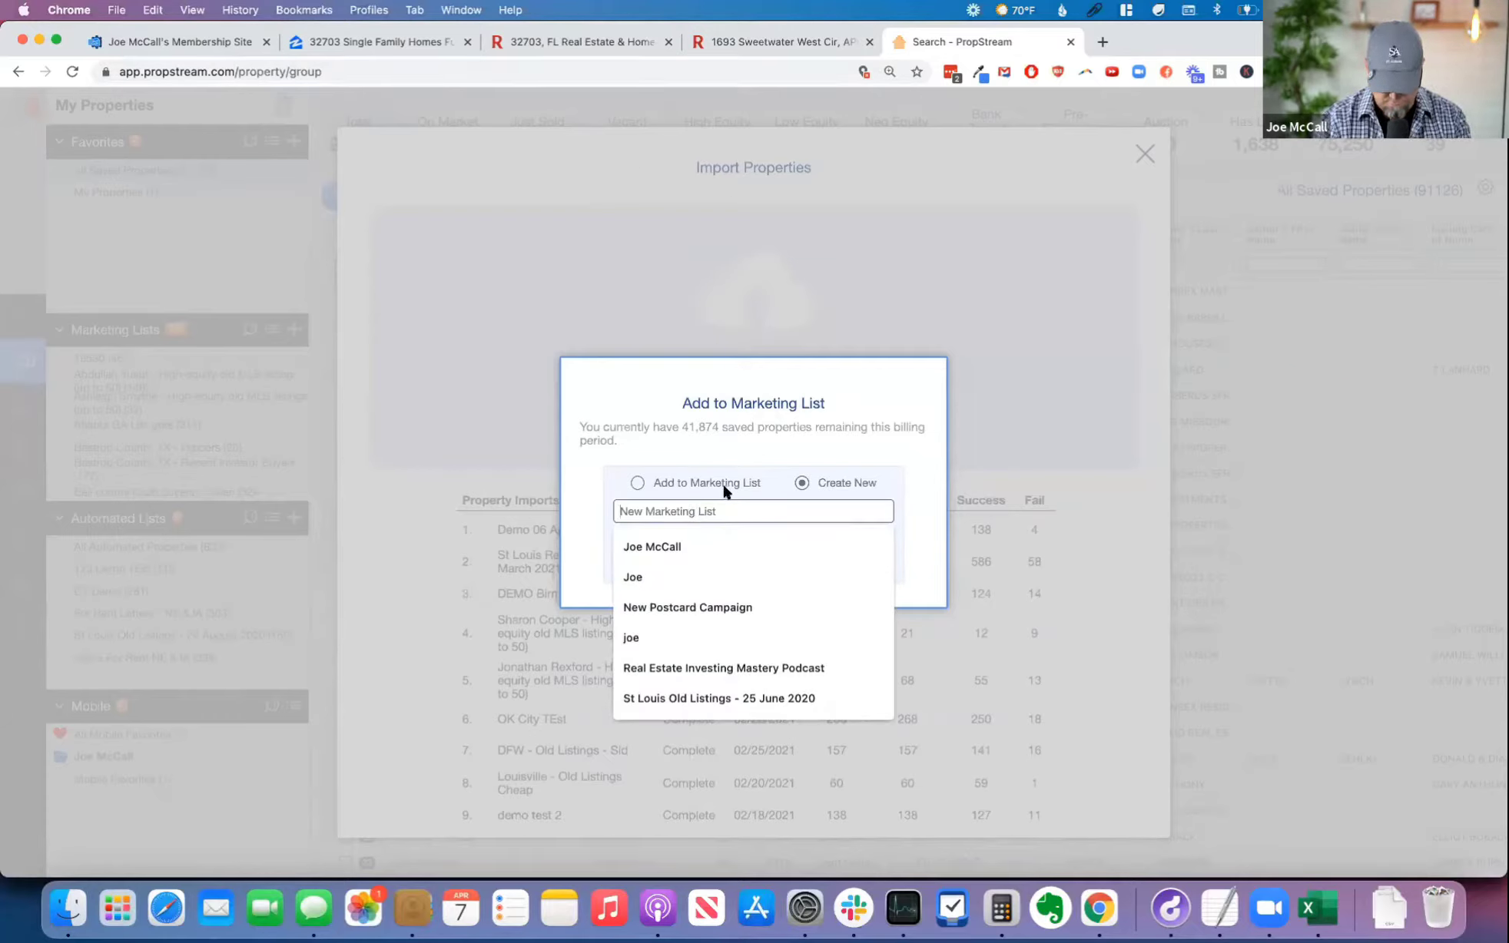
pyautogui.write('32703 Old Listings')
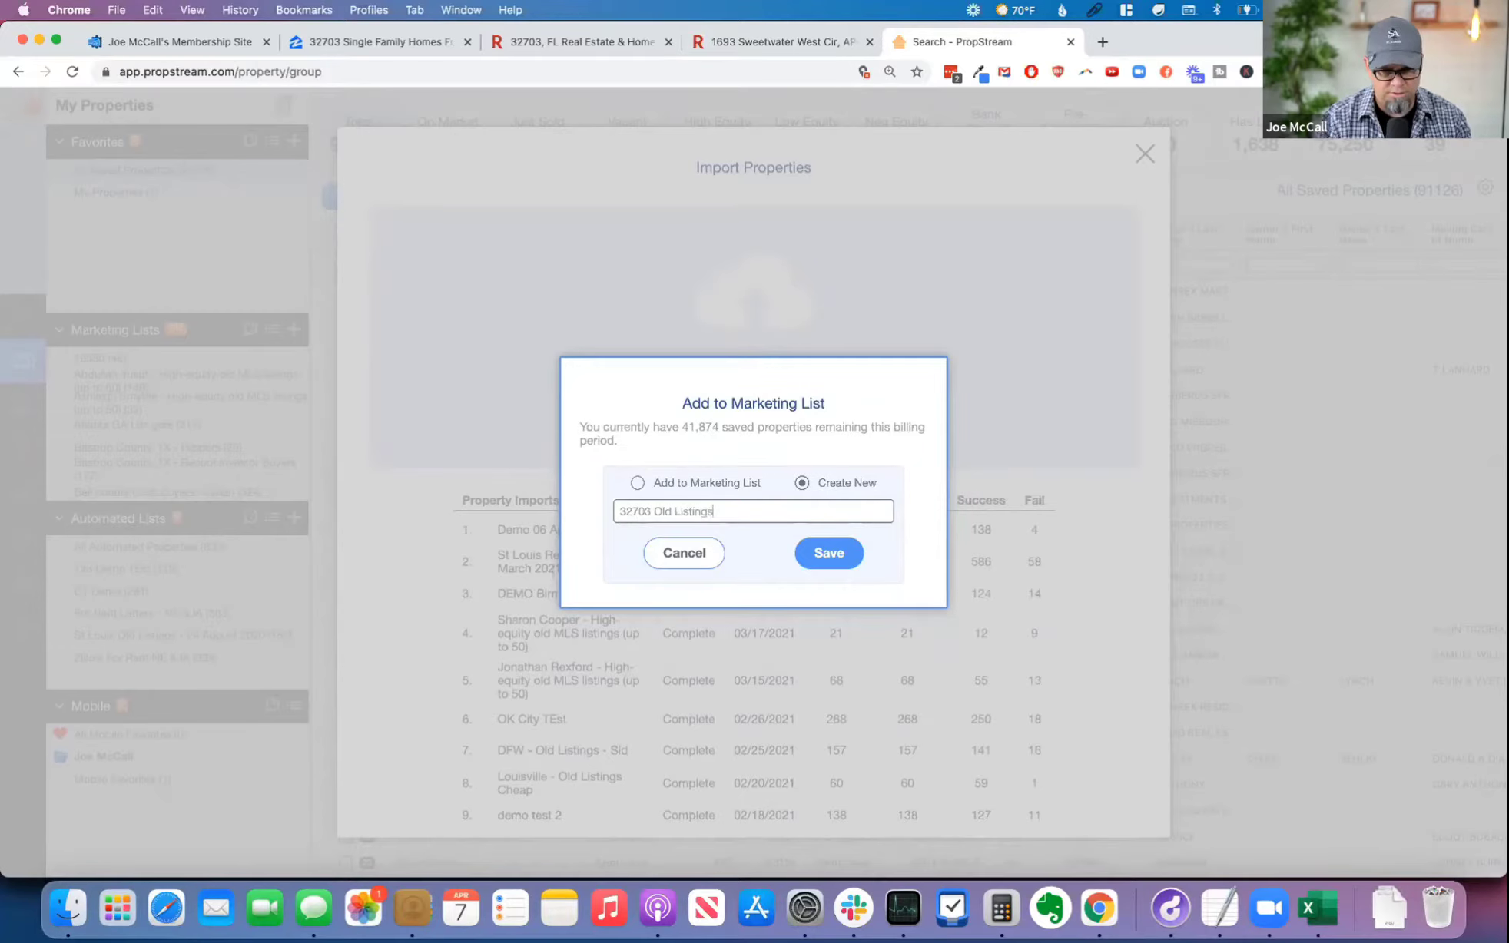
pyautogui.press('super+a')
pyautogui.press('super+c')
pyautogui.press('Right')
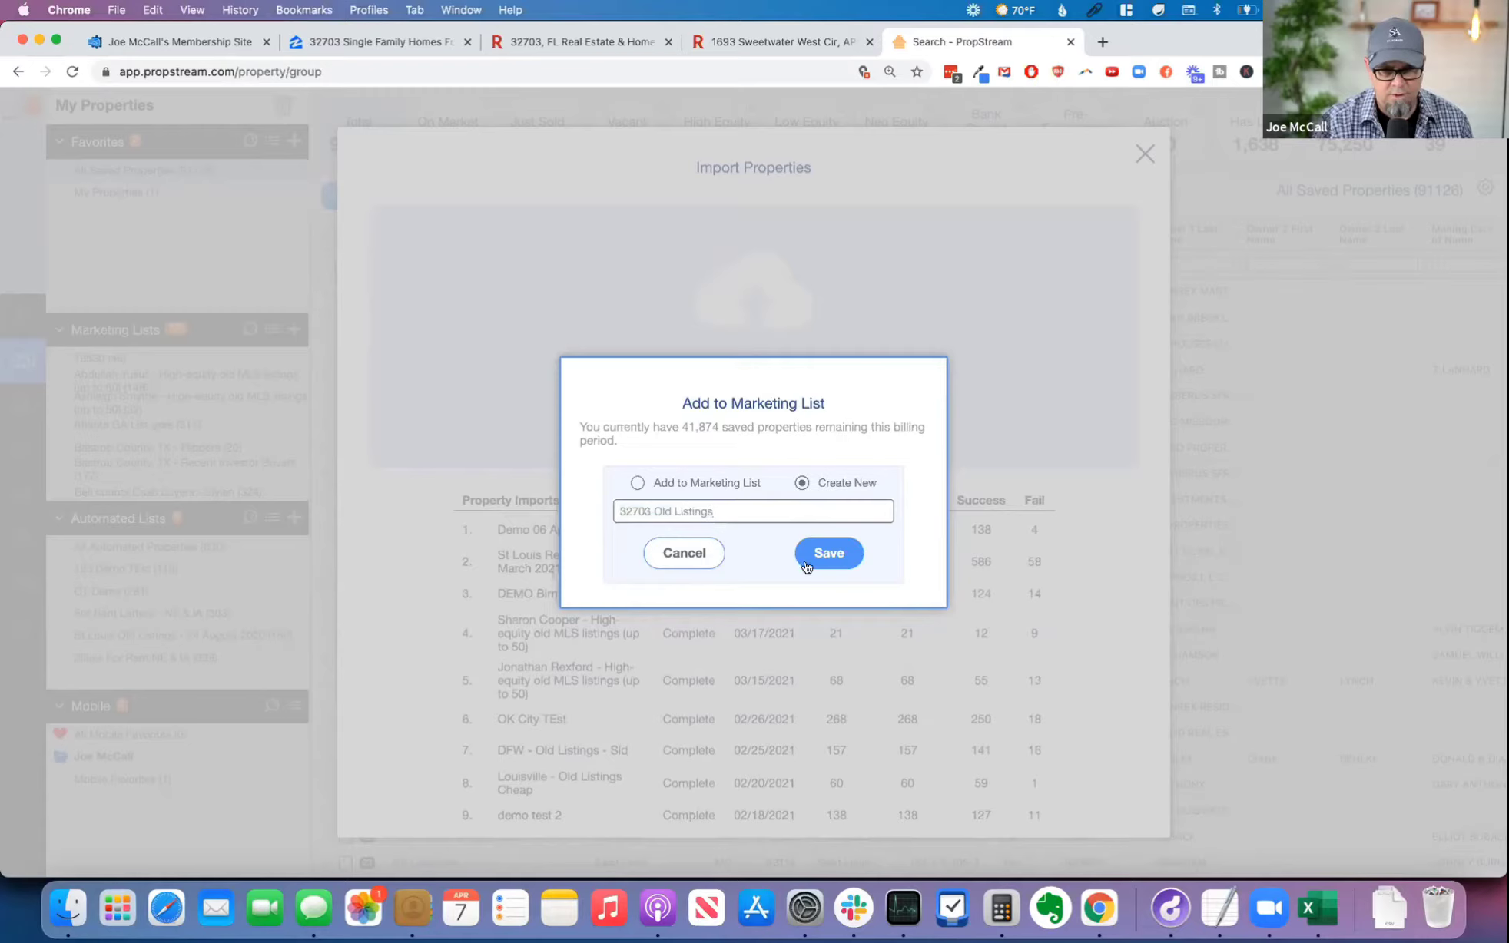
pyautogui.click(834, 557)
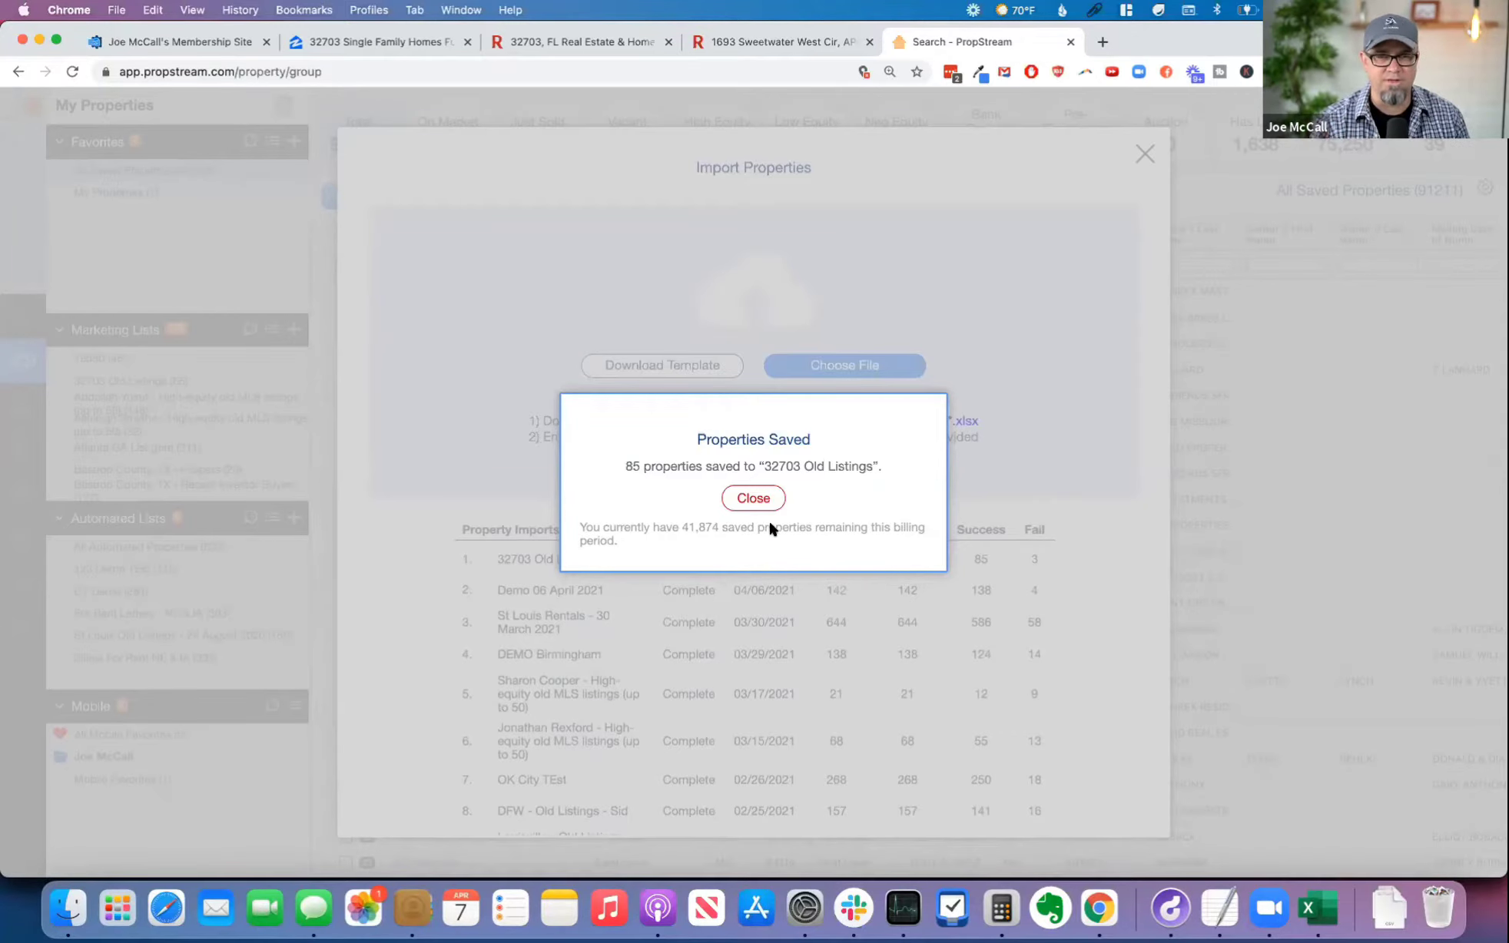
pyautogui.click(747, 499)
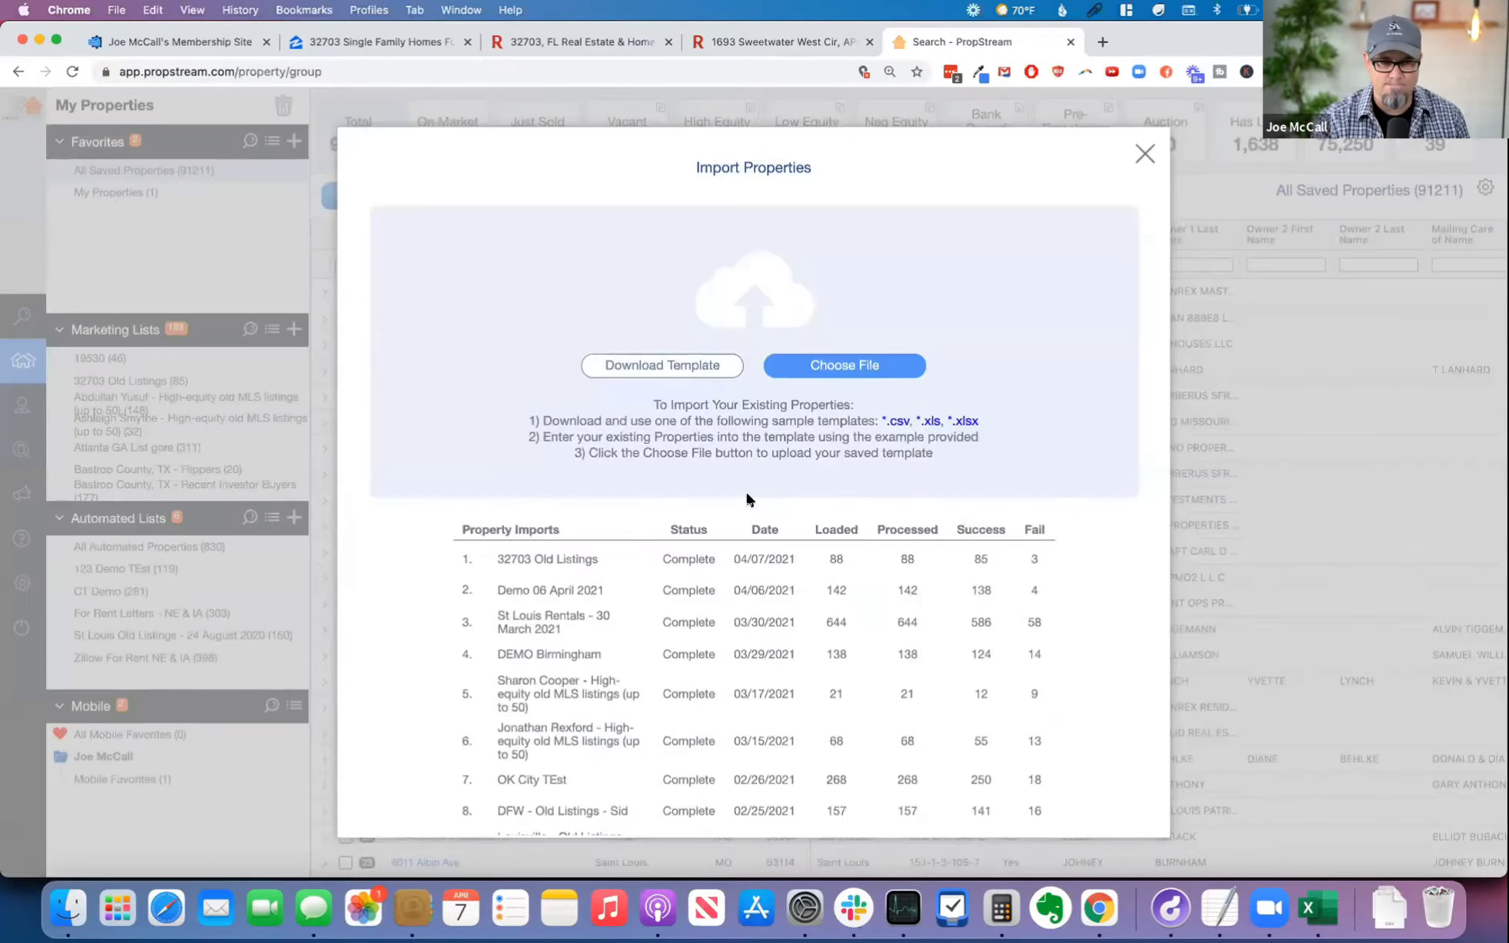
# Step: Check the import's processed and failed figures, close the import window and open the 32703 Old Listings marketing list
pyautogui.moveTo(848, 561)
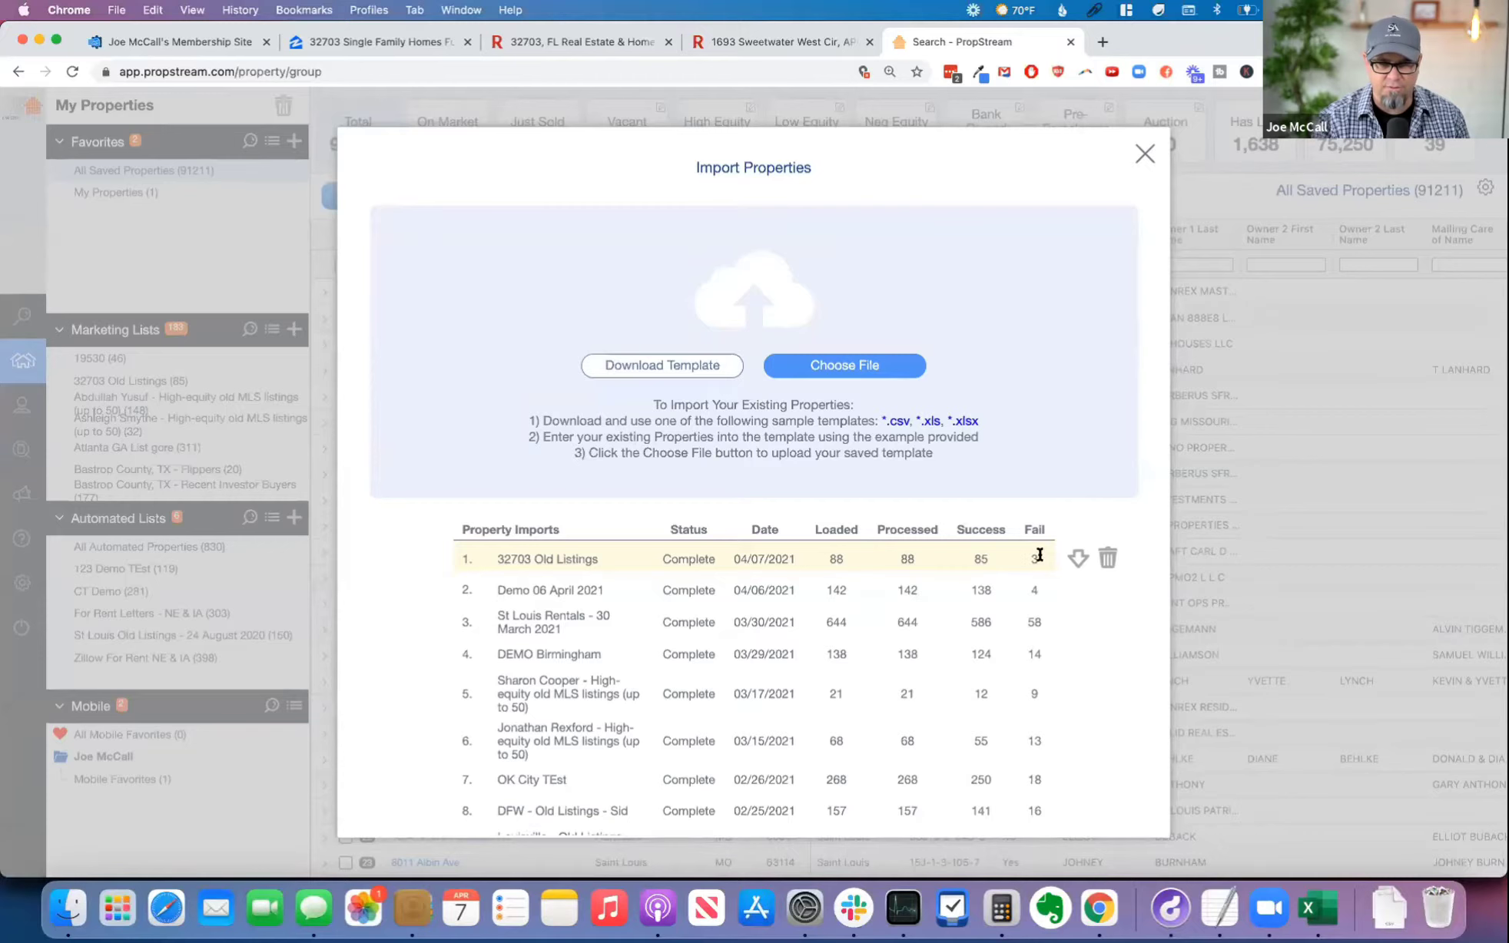
pyautogui.click(1145, 156)
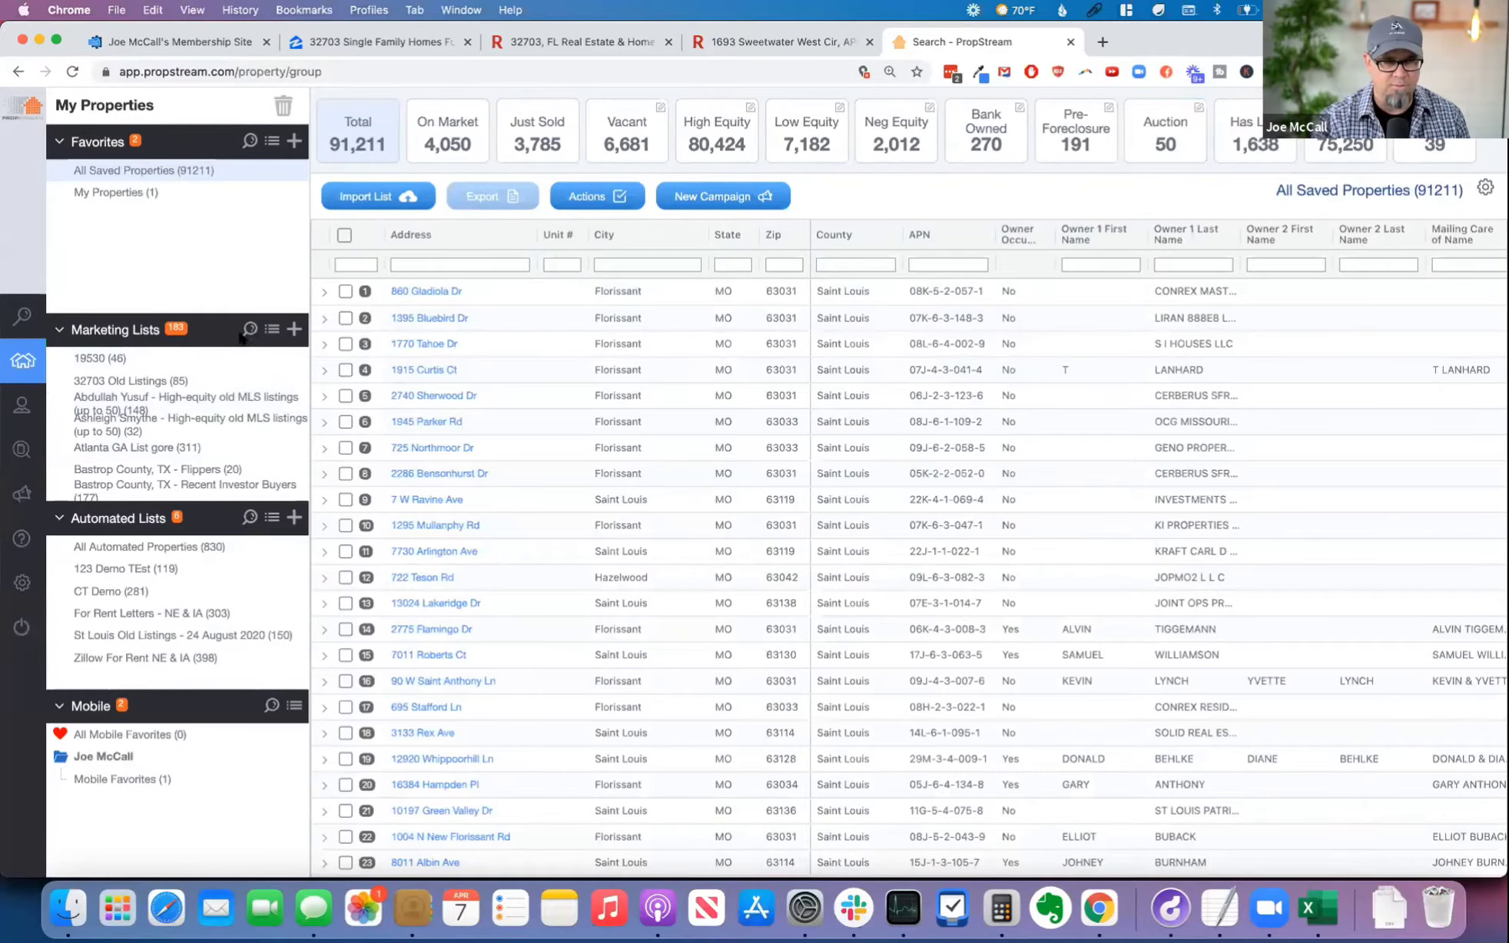
pyautogui.scroll(-2, 179, 384)
pyautogui.scroll(2, 183, 392)
pyautogui.click(179, 383)
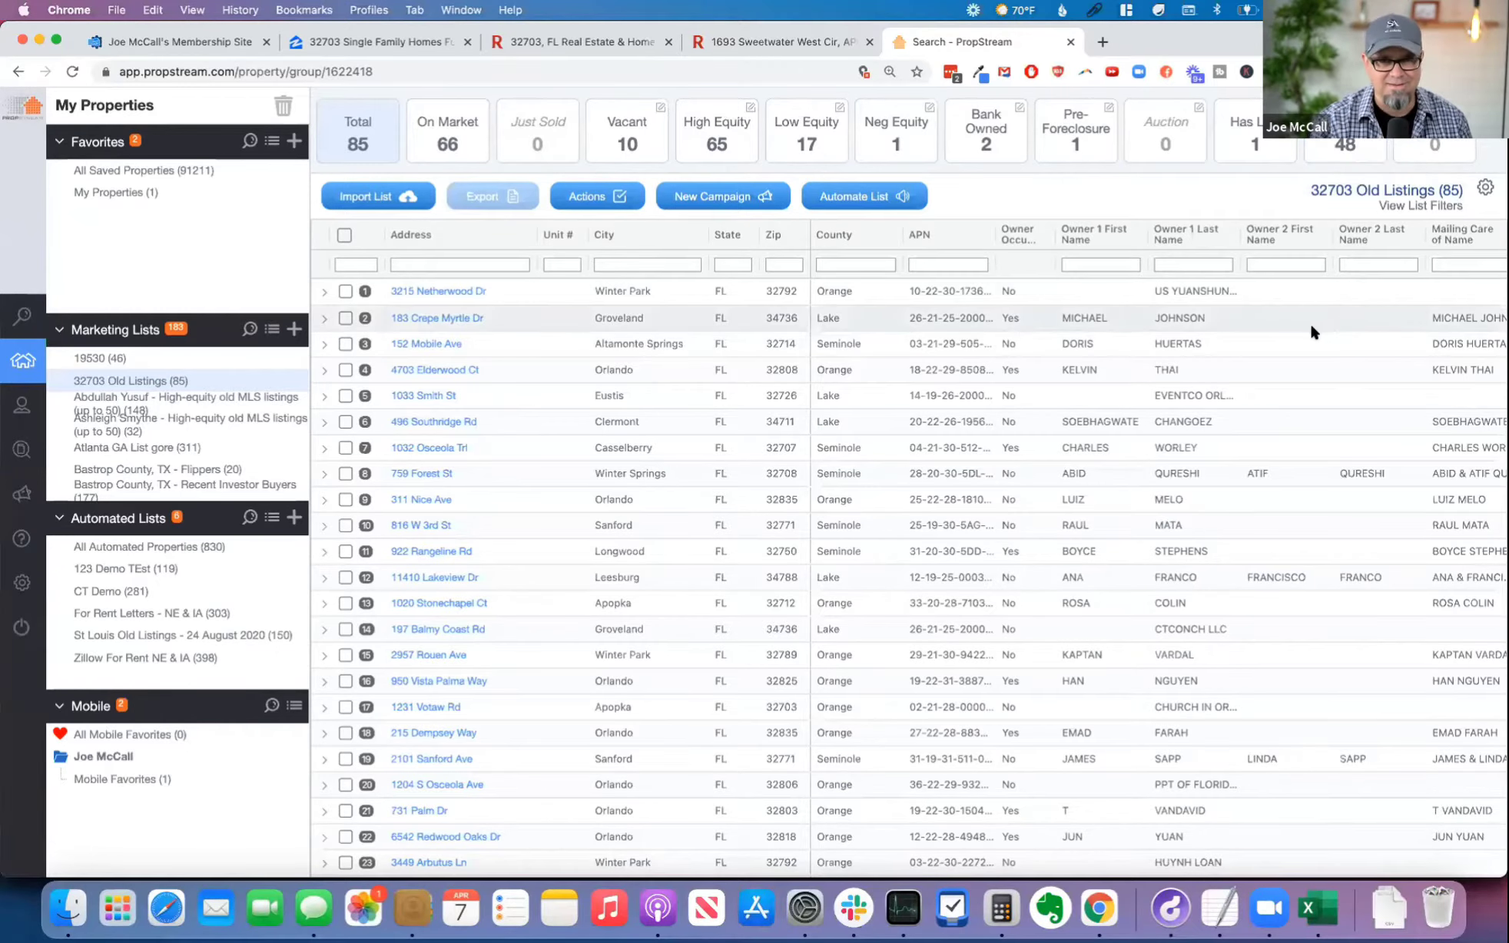
# Step: Examine the owner names and mailing addresses of the properties in the 32703 Old Listings list
pyautogui.hscroll(5, 1252, 338)
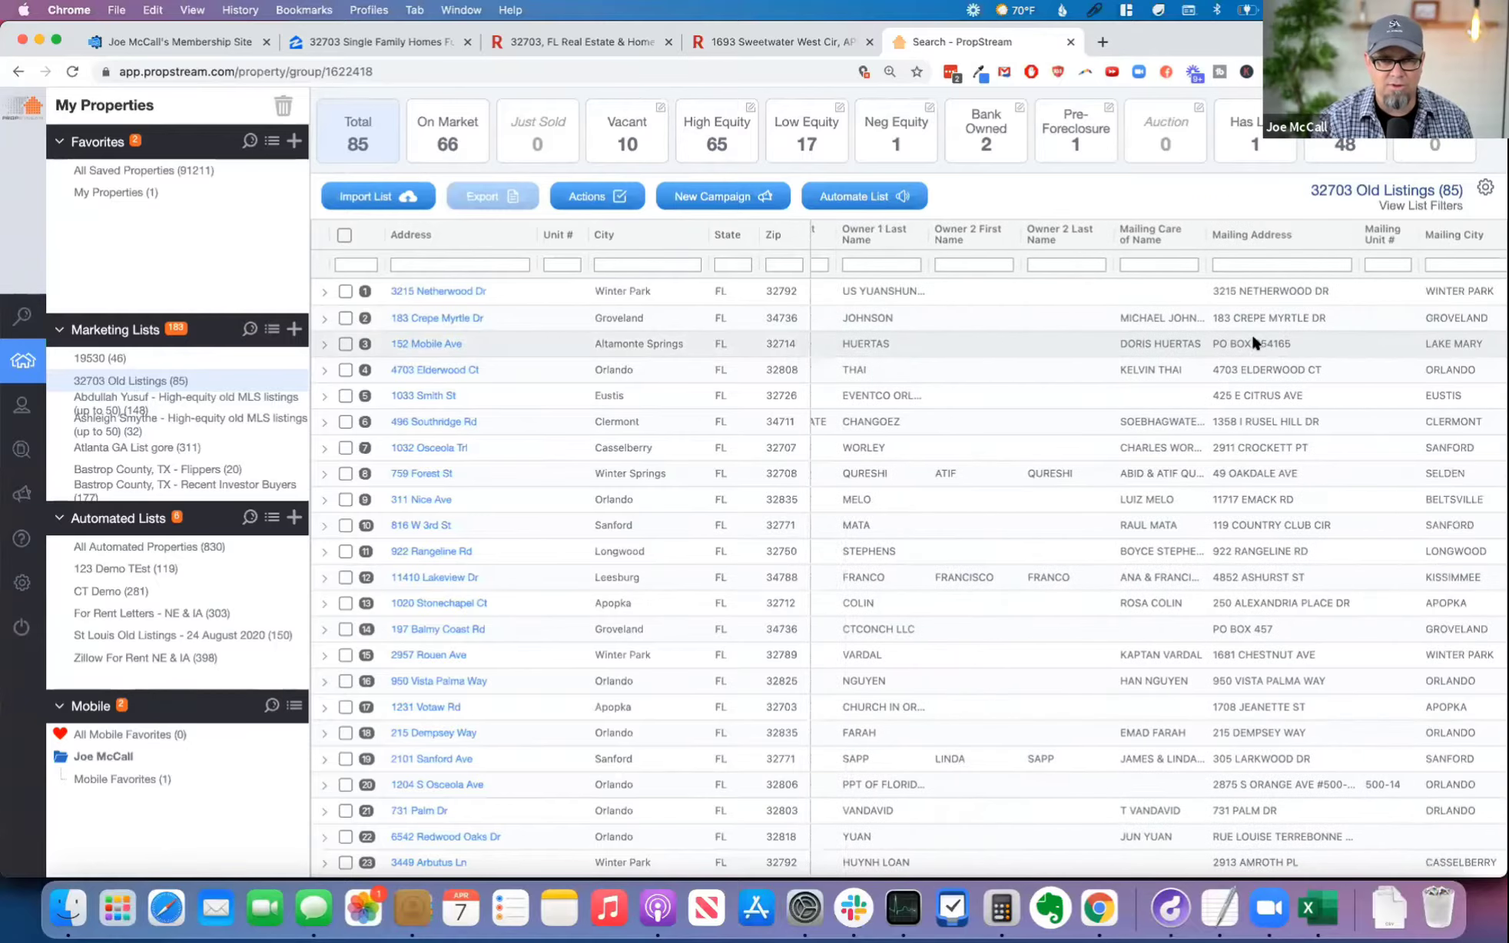
pyautogui.hscroll(-3, 1254, 333)
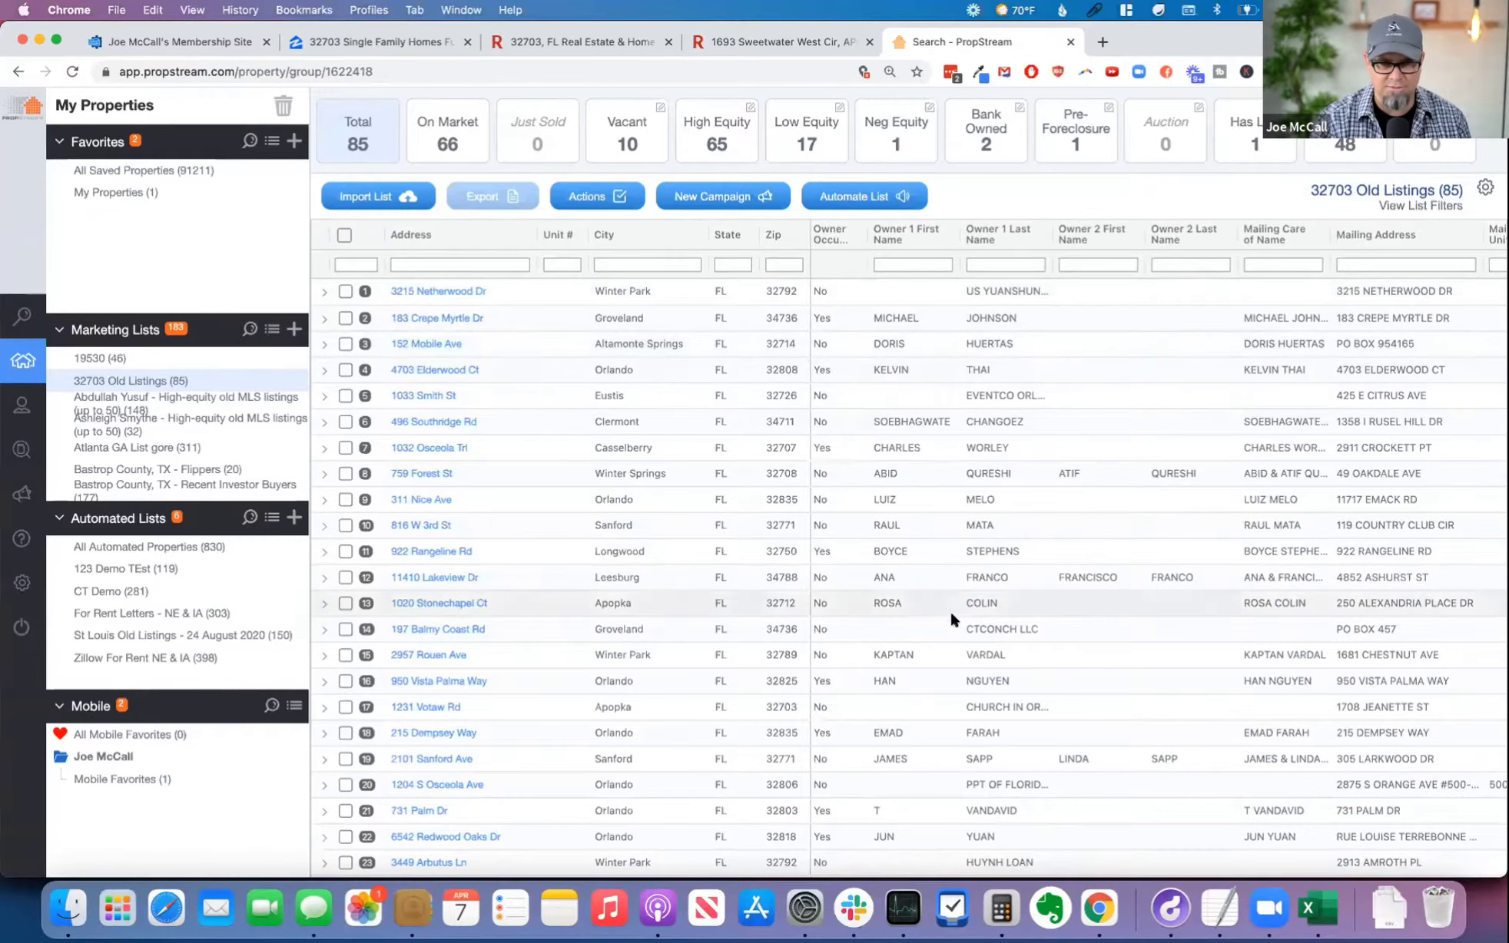
pyautogui.hscroll(4, 1283, 451)
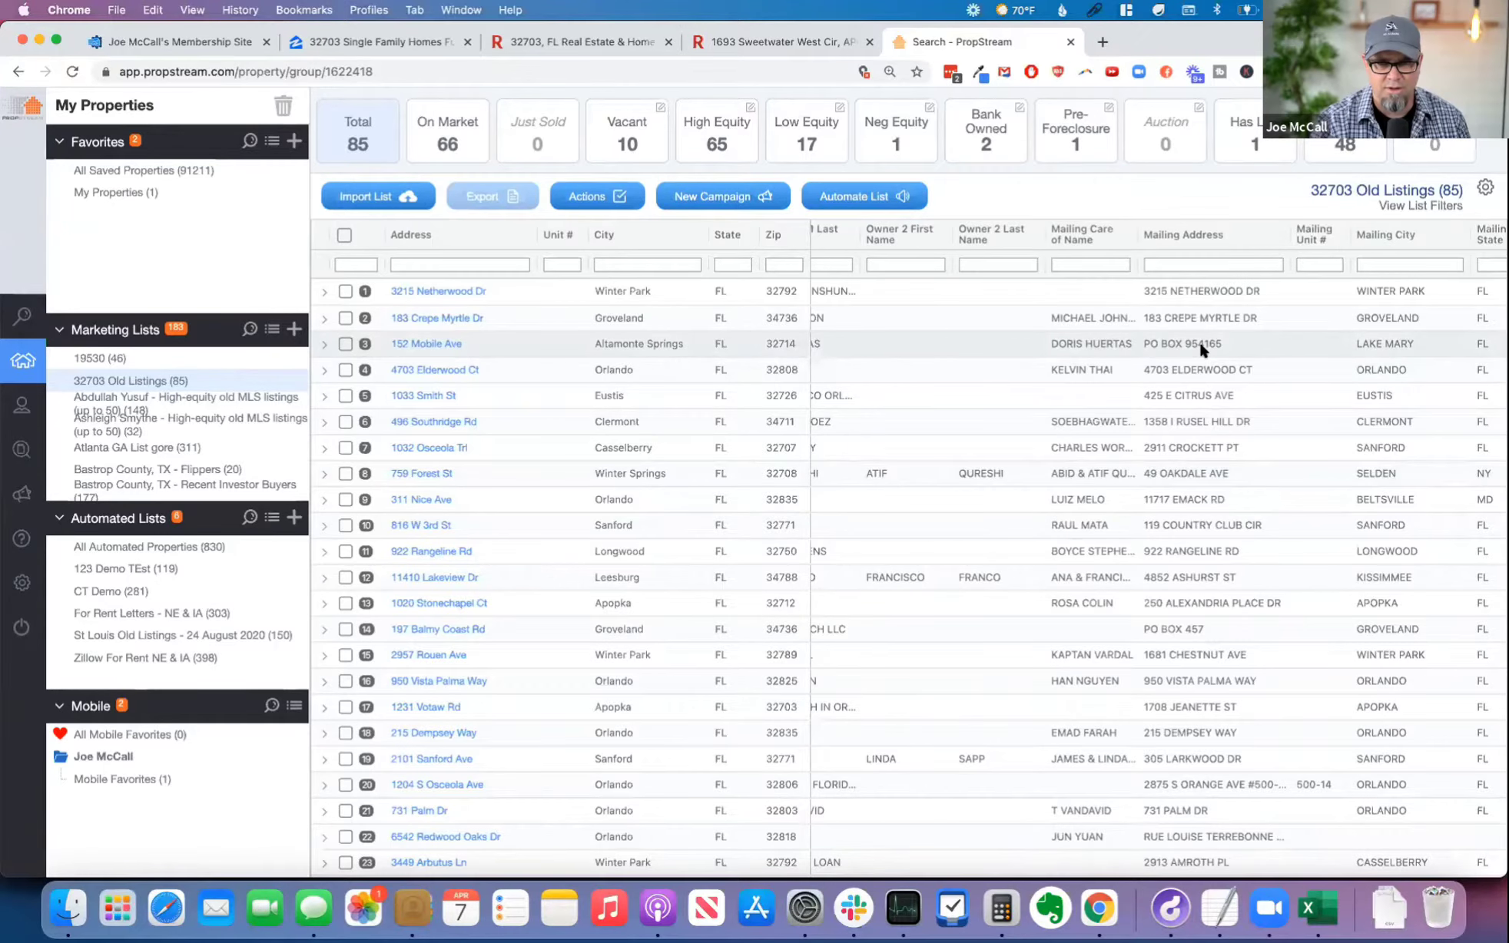
pyautogui.hscroll(2, 1201, 348)
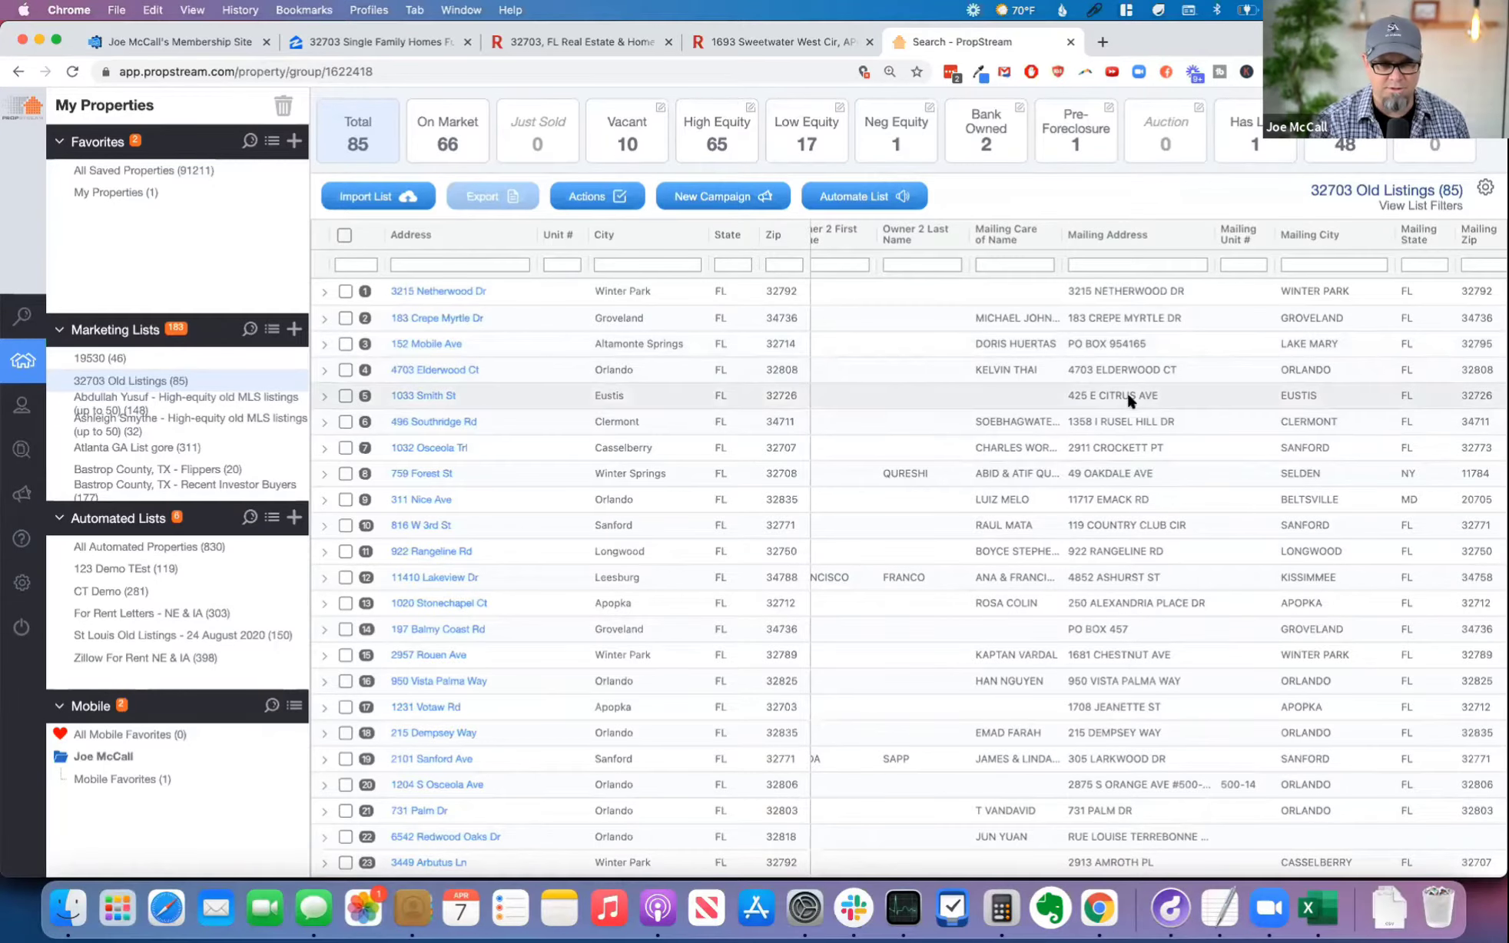
pyautogui.scroll(-1, 1138, 423)
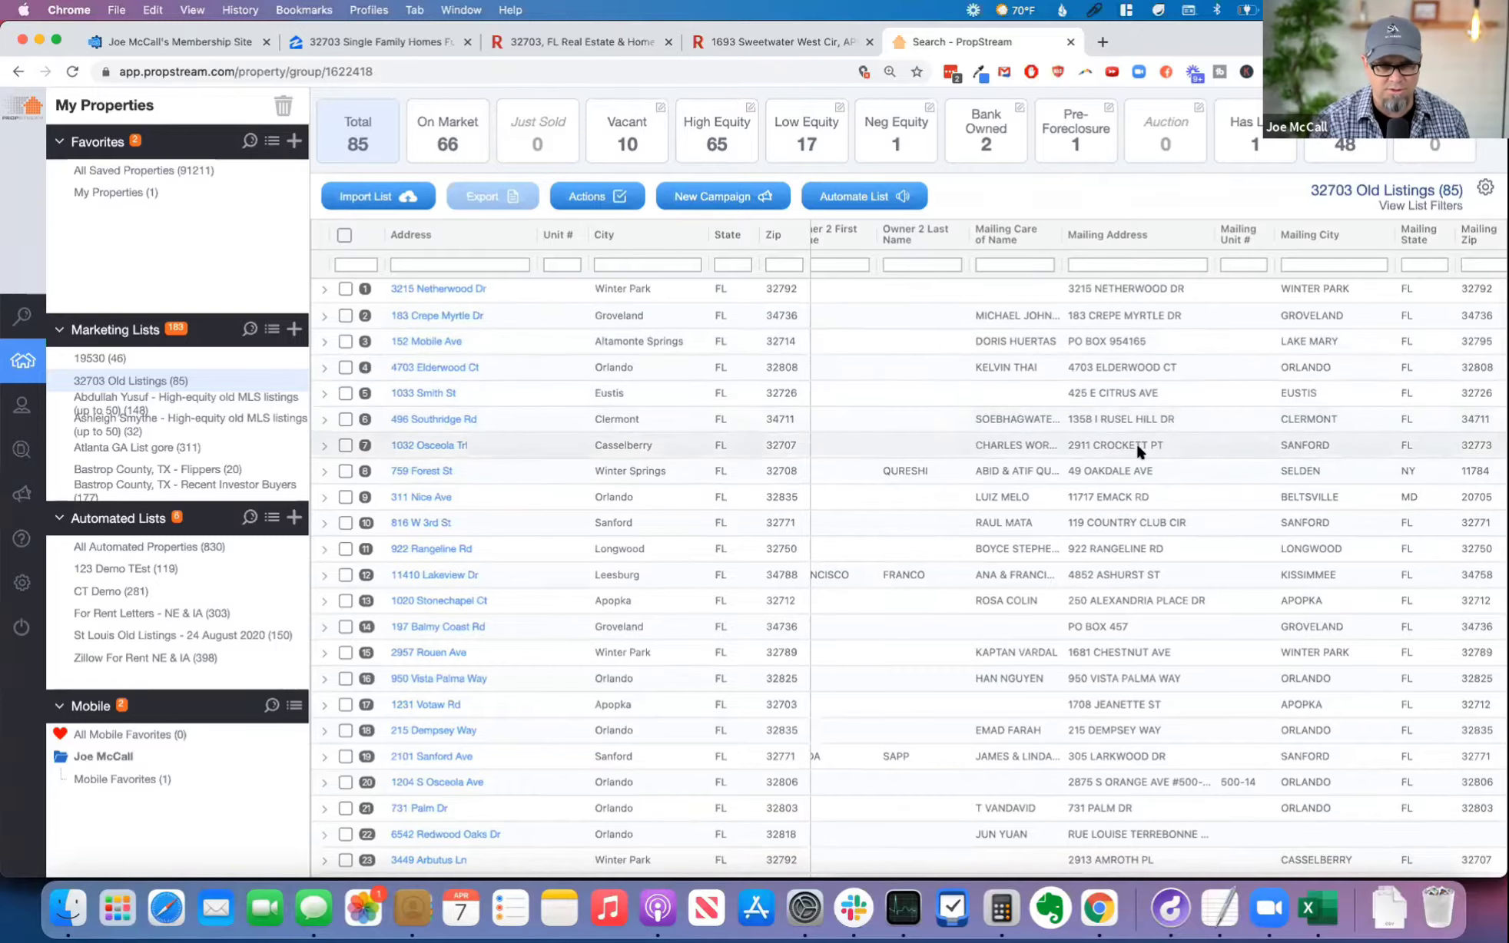
pyautogui.scroll(-1, 1135, 461)
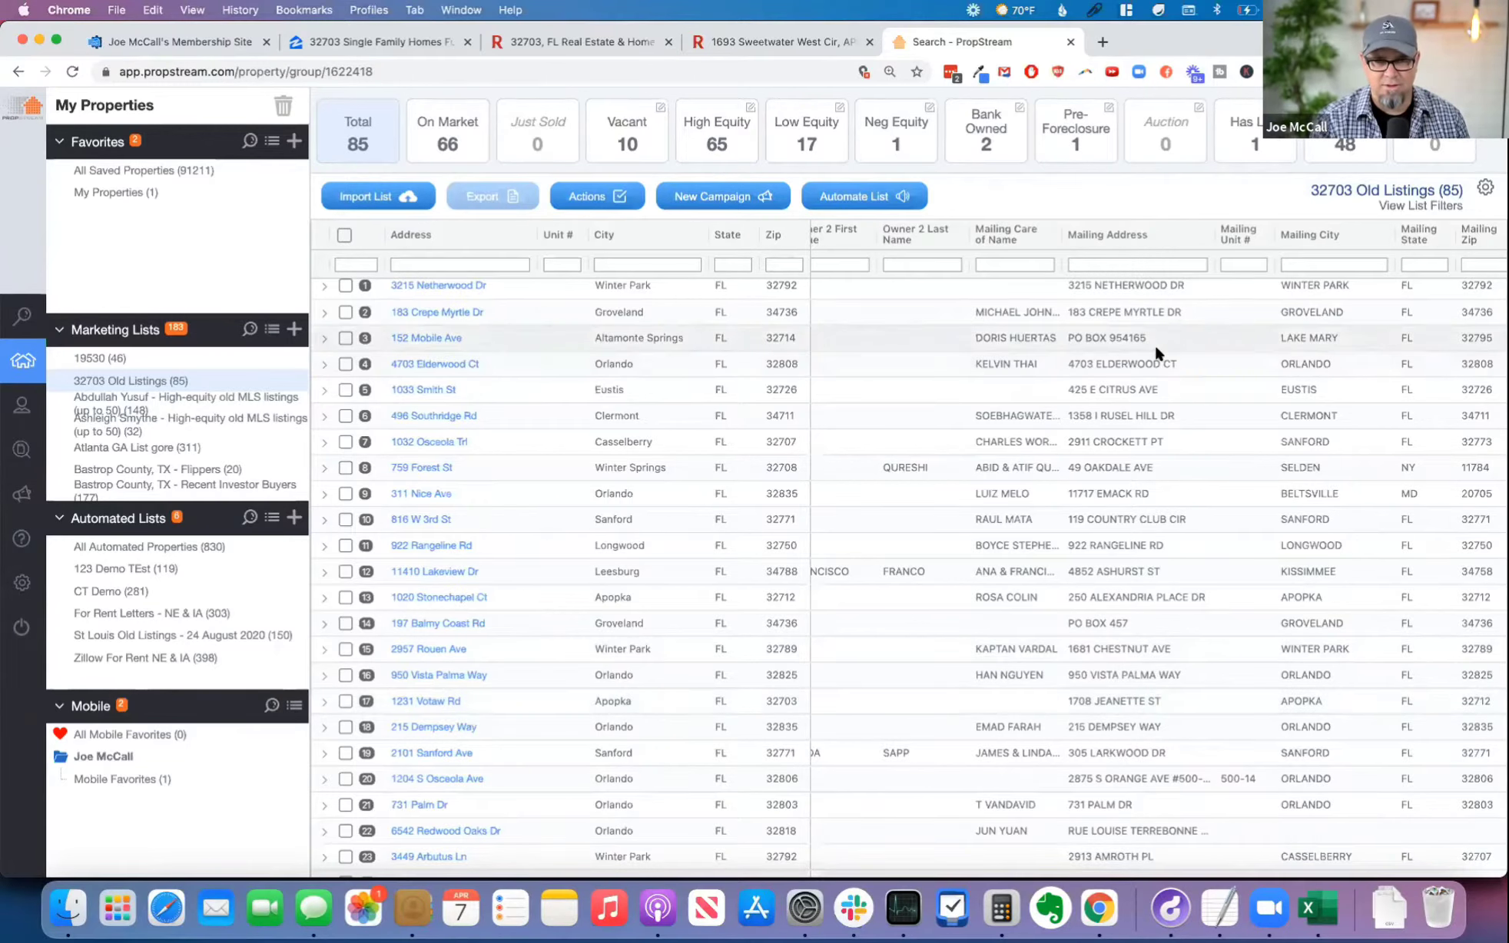
pyautogui.scroll(1, 1146, 362)
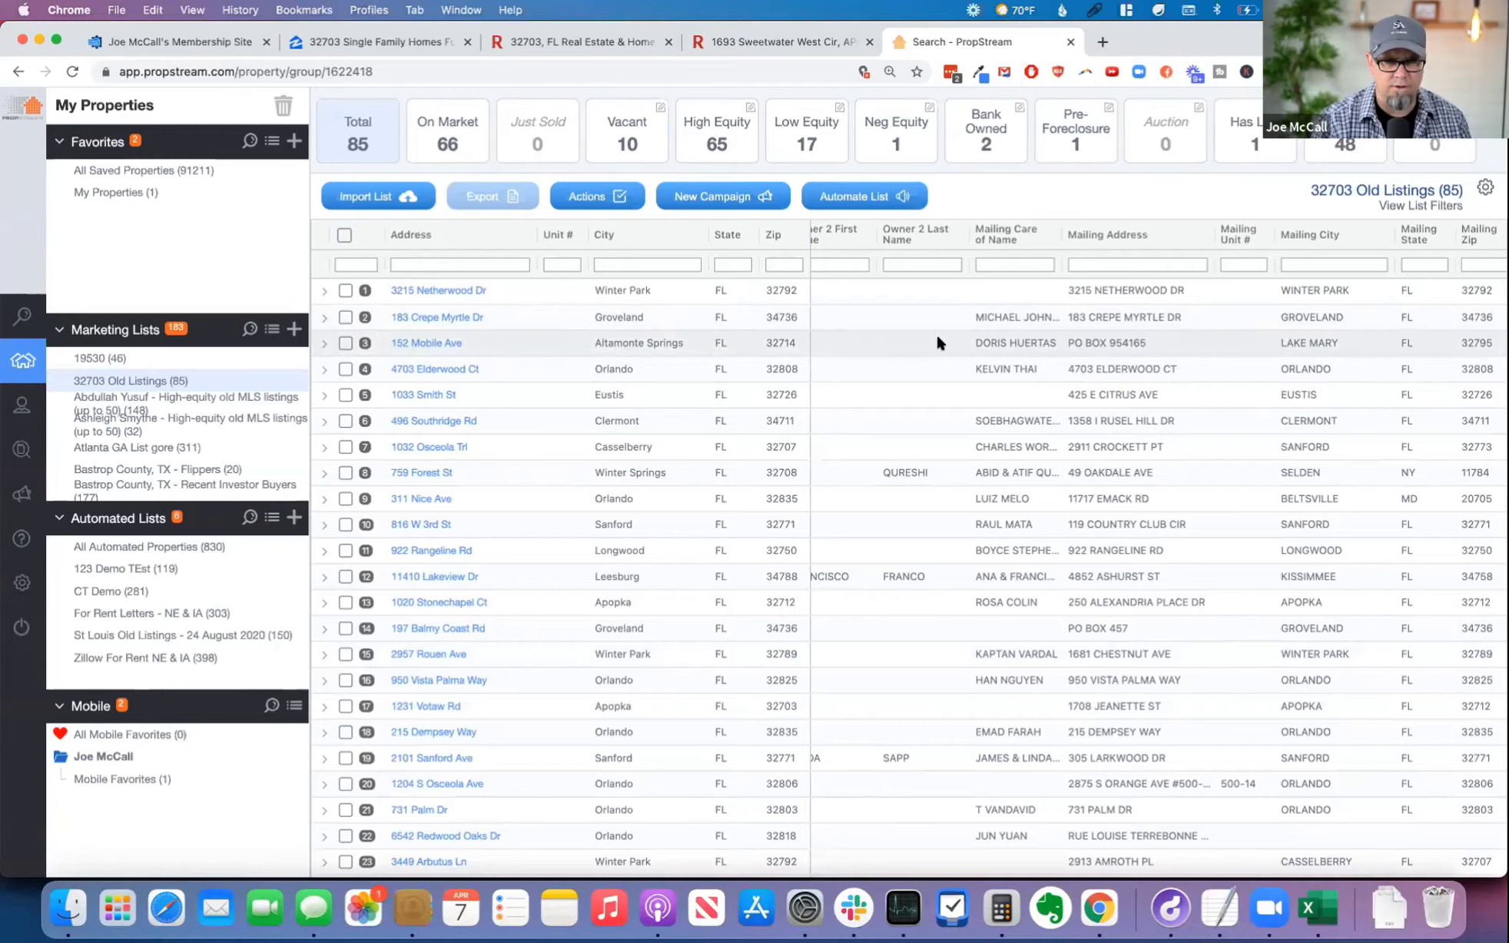
# Step: Switch to the Redfin 32703 search results and look through the listings table for the Altamonte Springs property
pyautogui.click(582, 42)
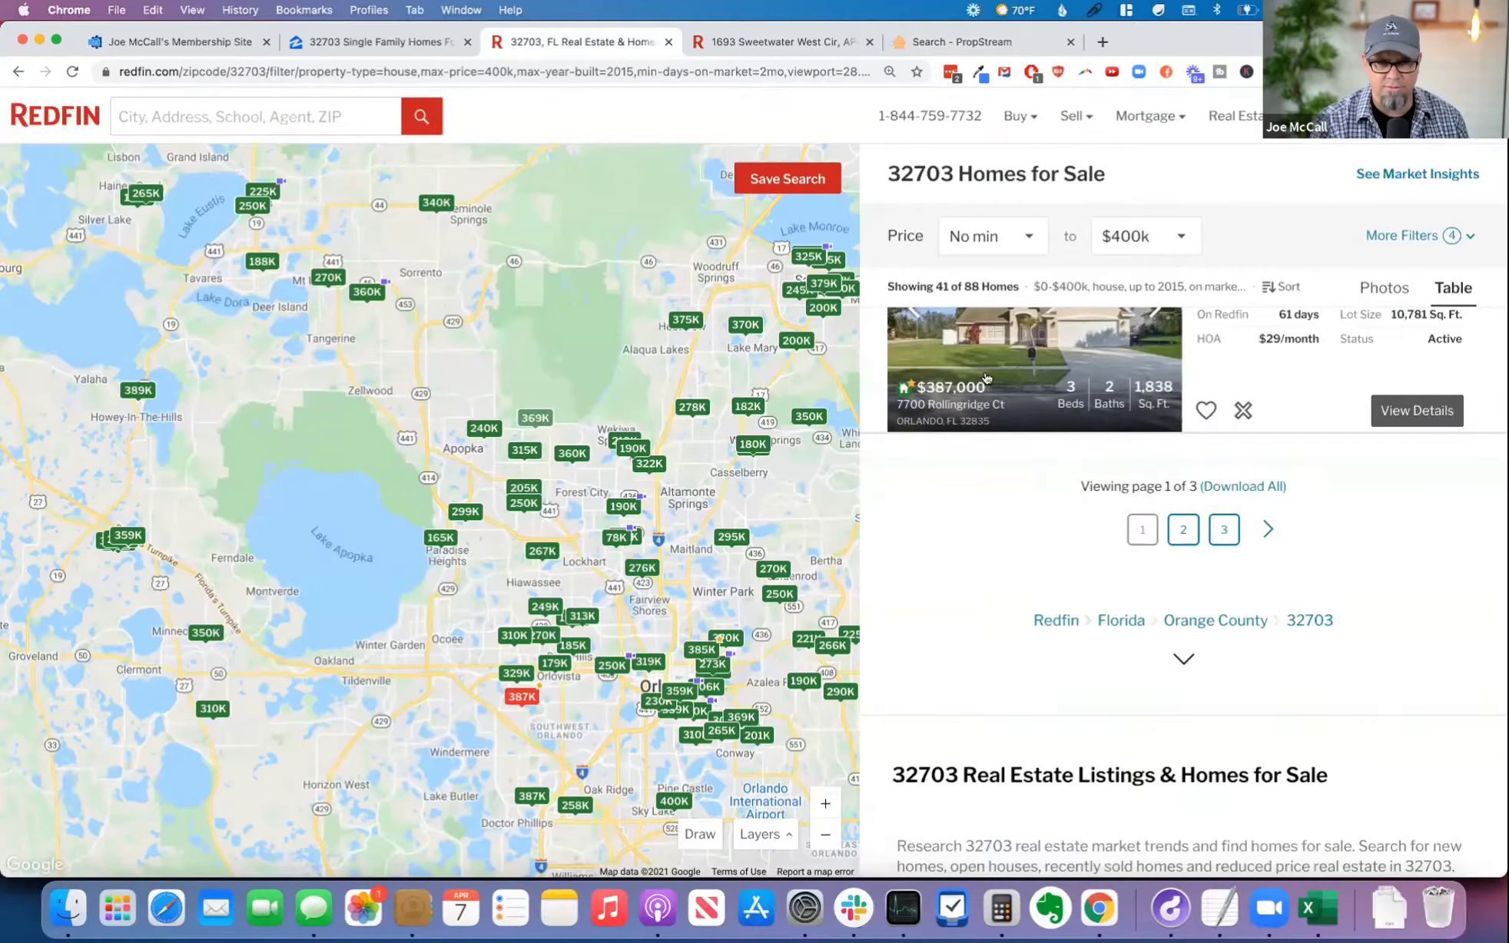
pyautogui.scroll(10, 1124, 559)
pyautogui.scroll(10, 1123, 560)
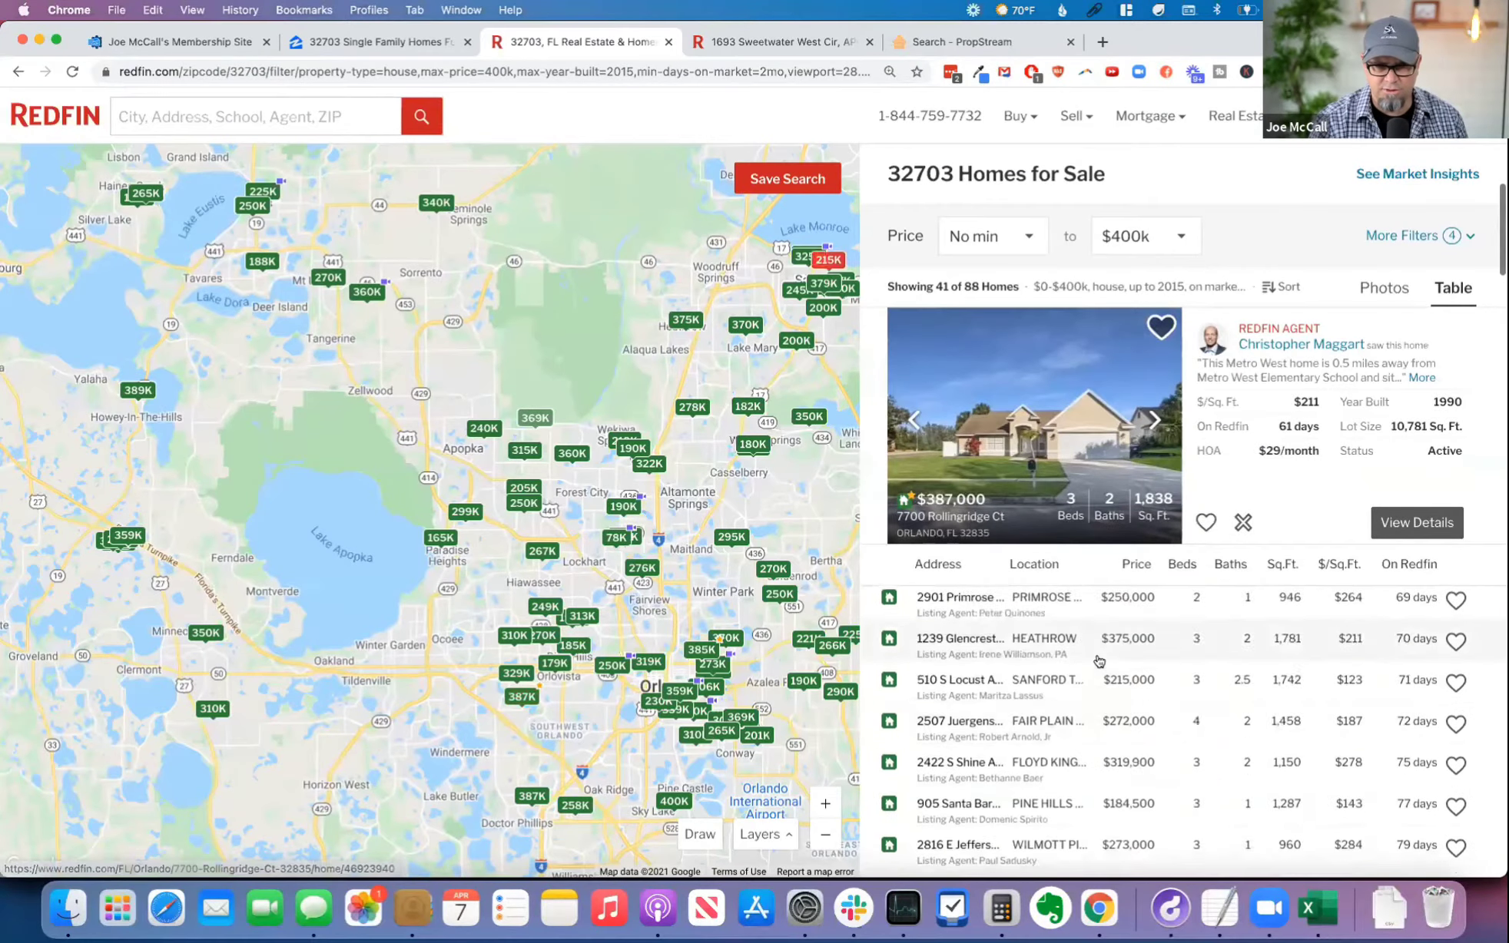
pyautogui.scroll(5, 1101, 662)
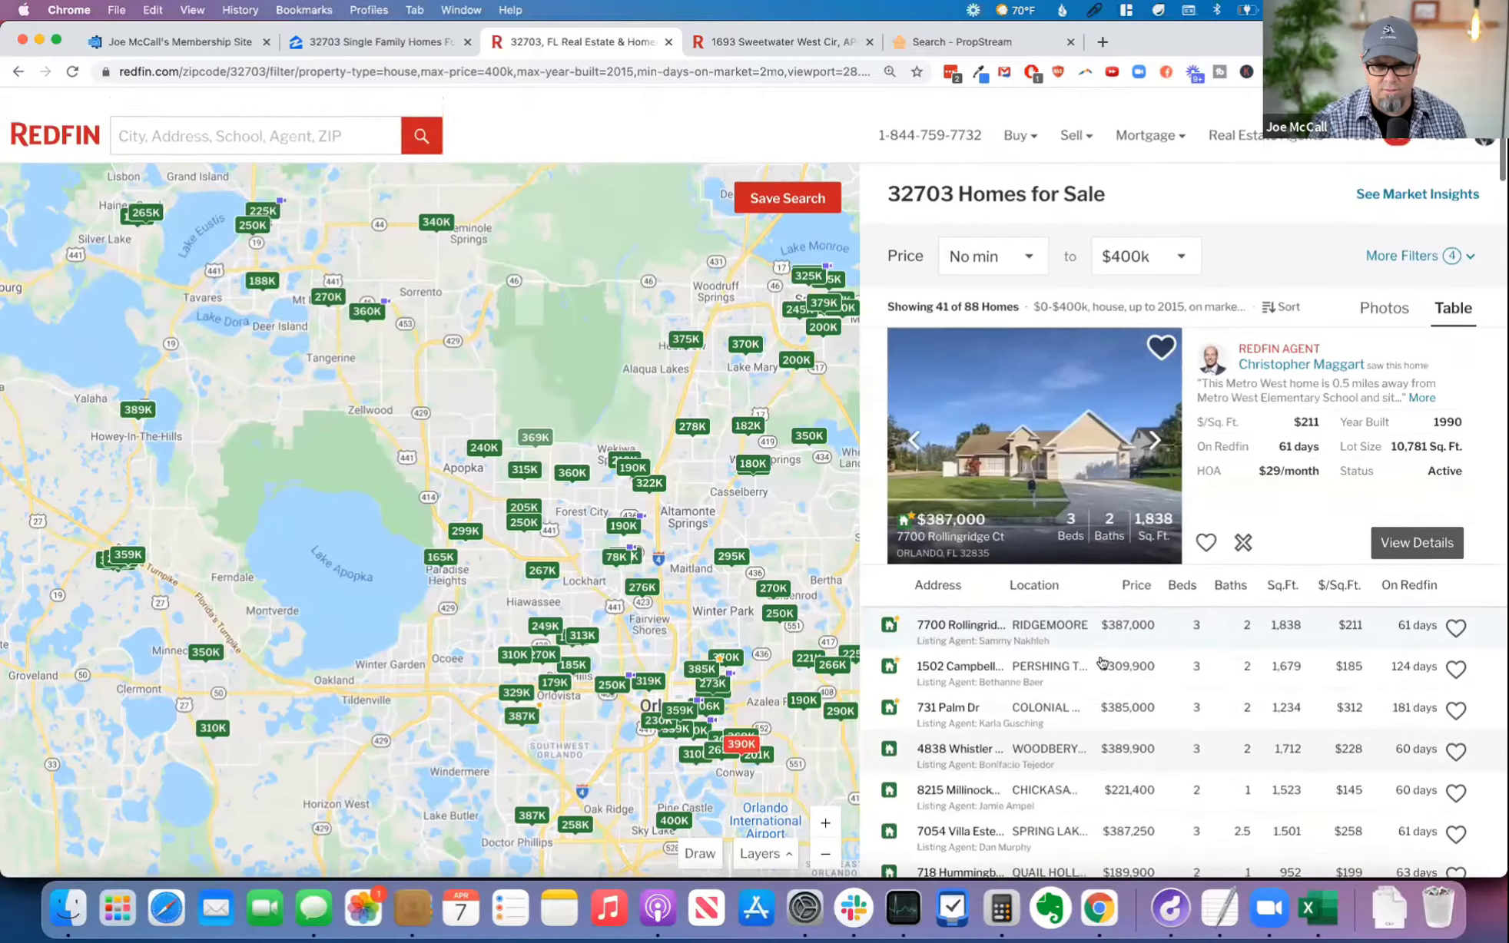
pyautogui.scroll(-3, 1083, 675)
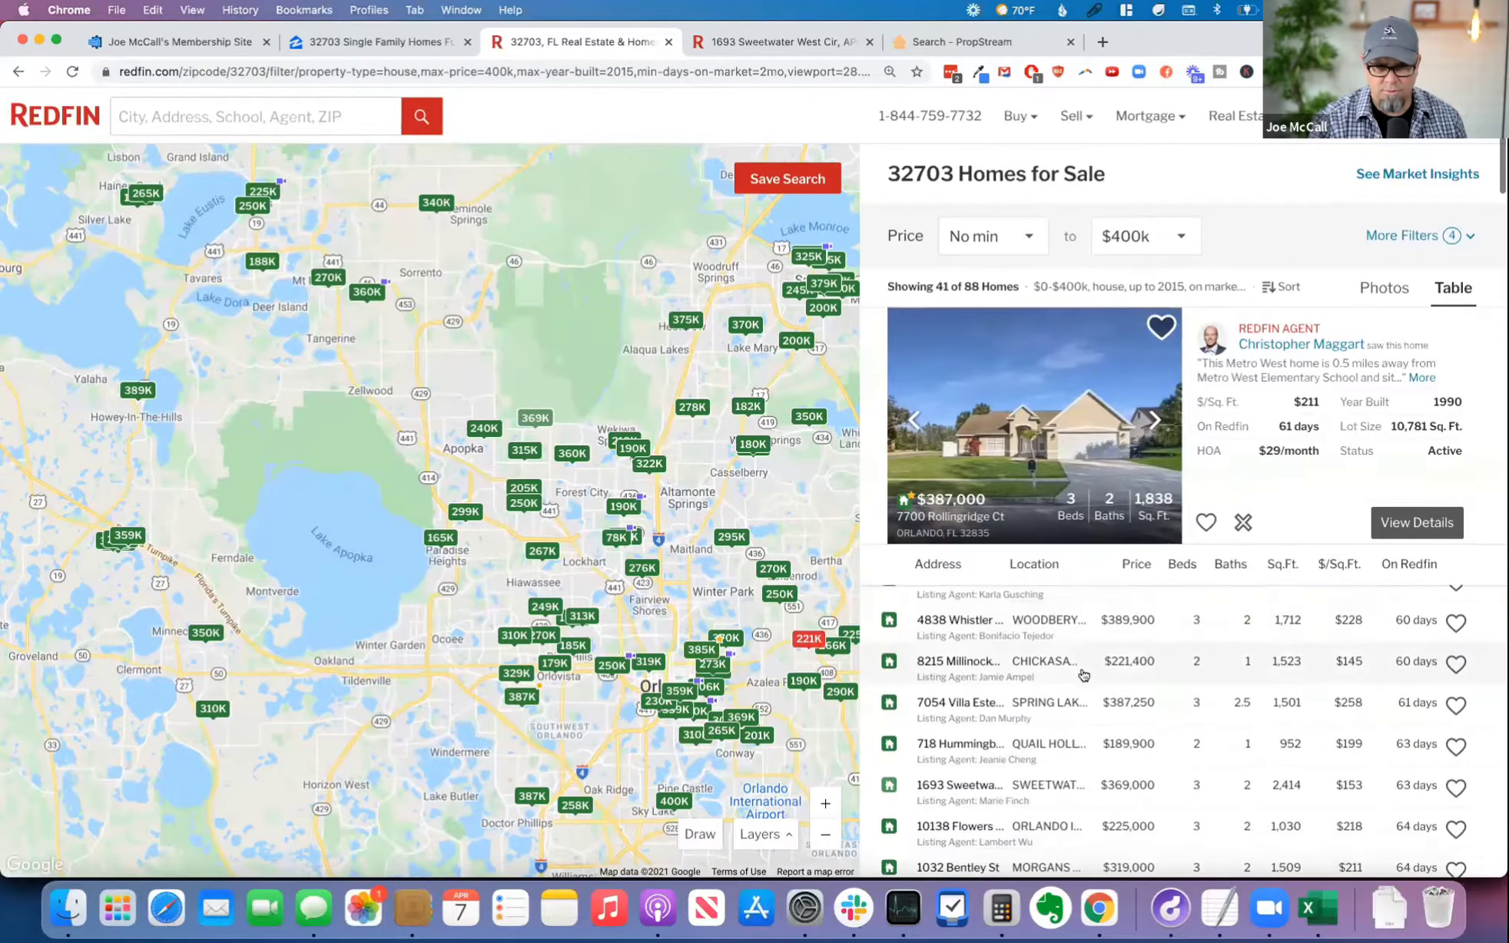
# Step: Search Redfin for the Altamonte Springs property's street address with zip 32703 and open its listing details
pyautogui.click(787, 41)
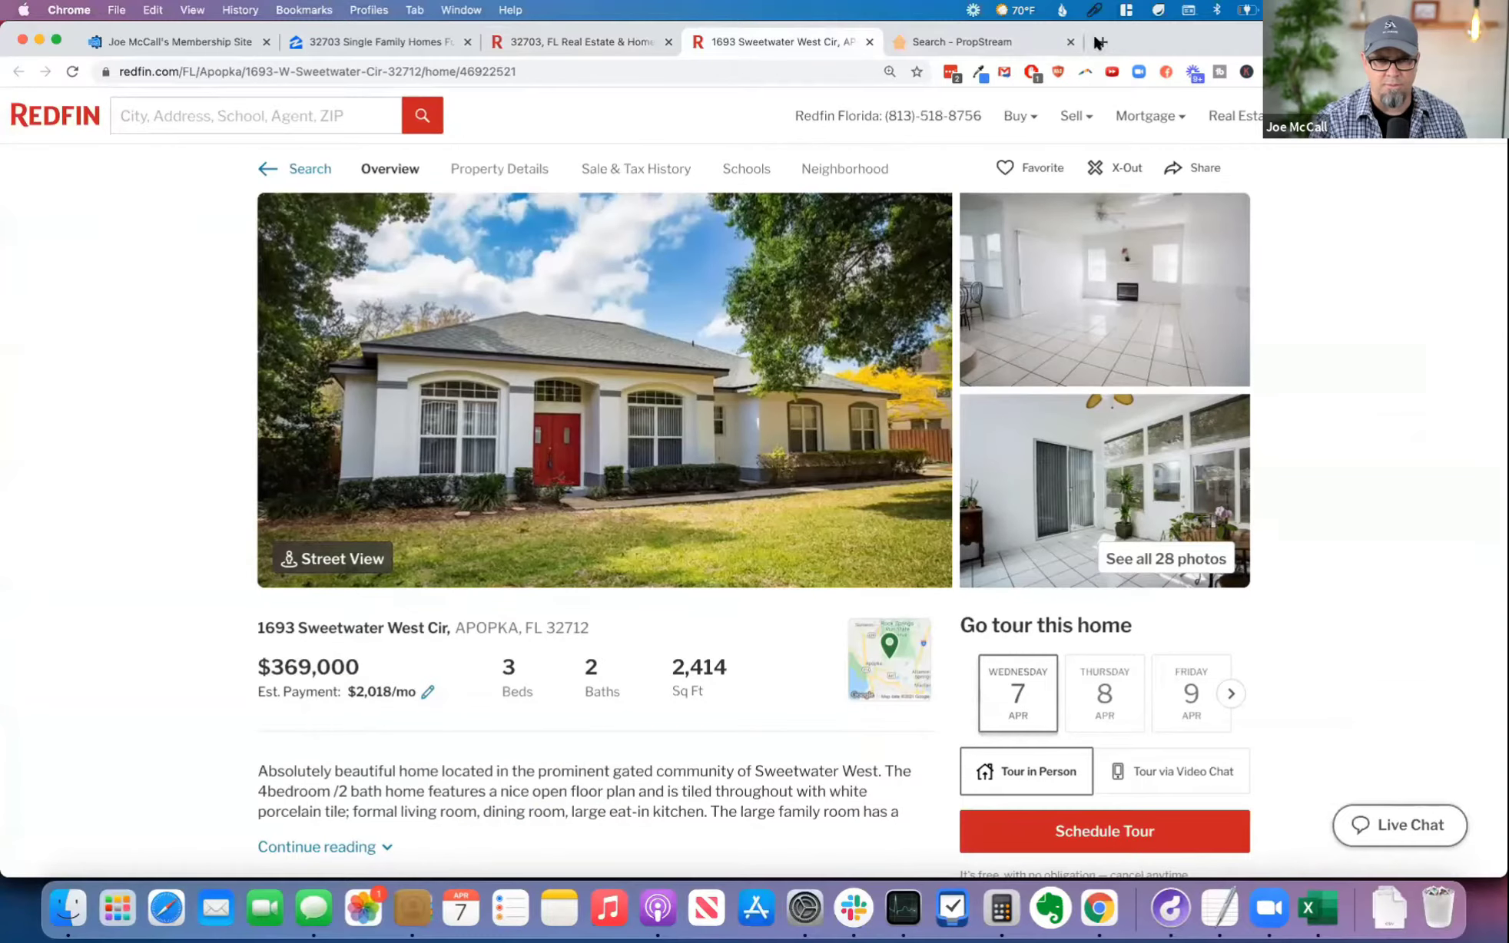
pyautogui.click(167, 112)
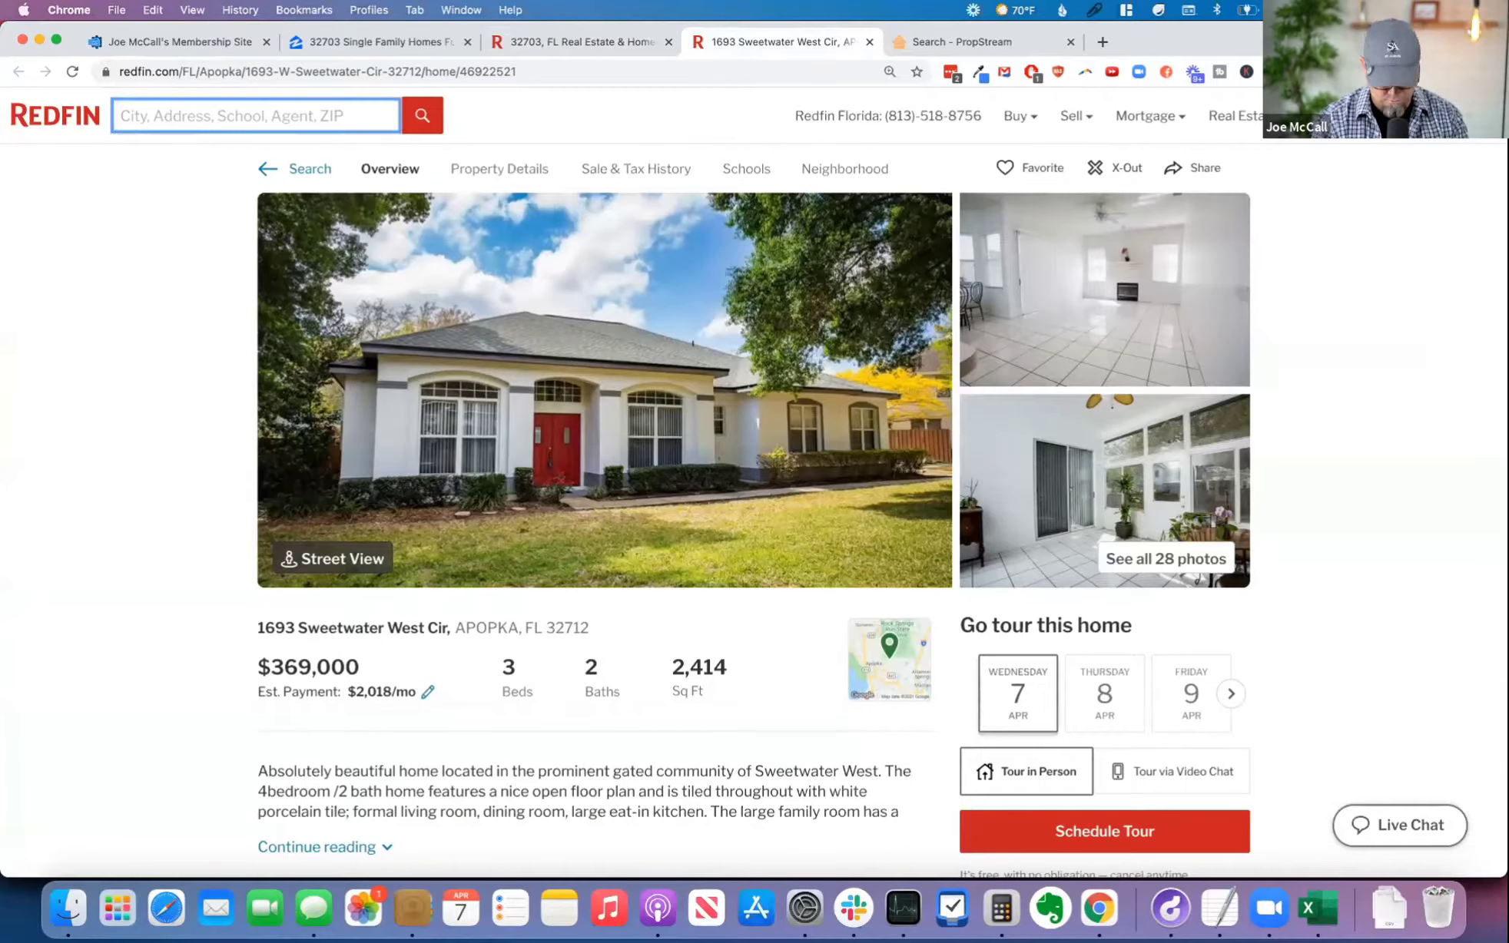
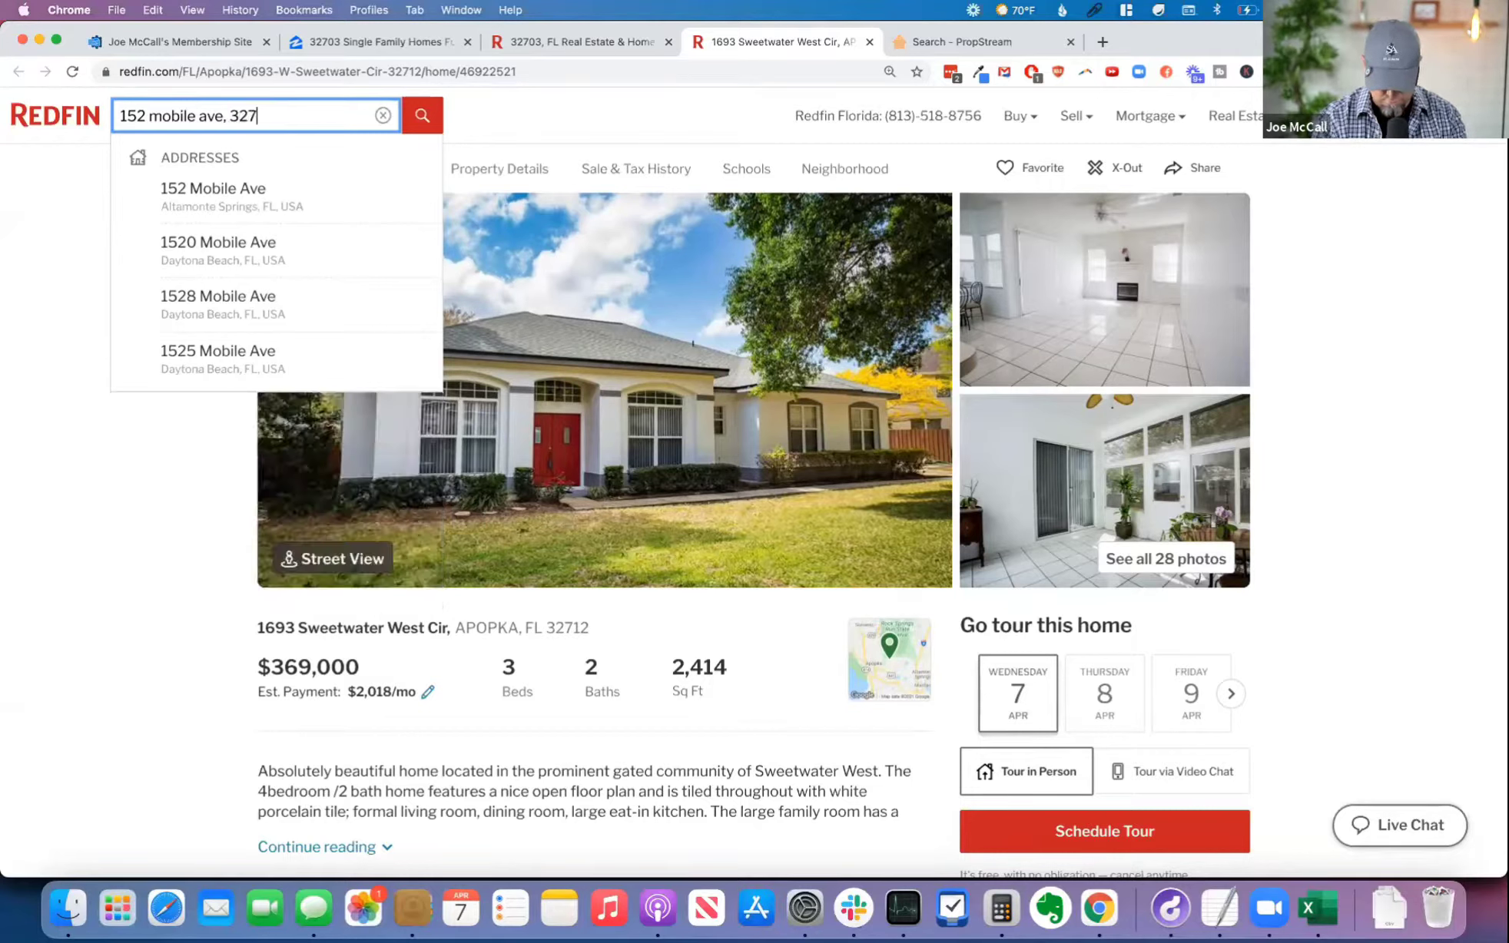
pyautogui.press('Return')
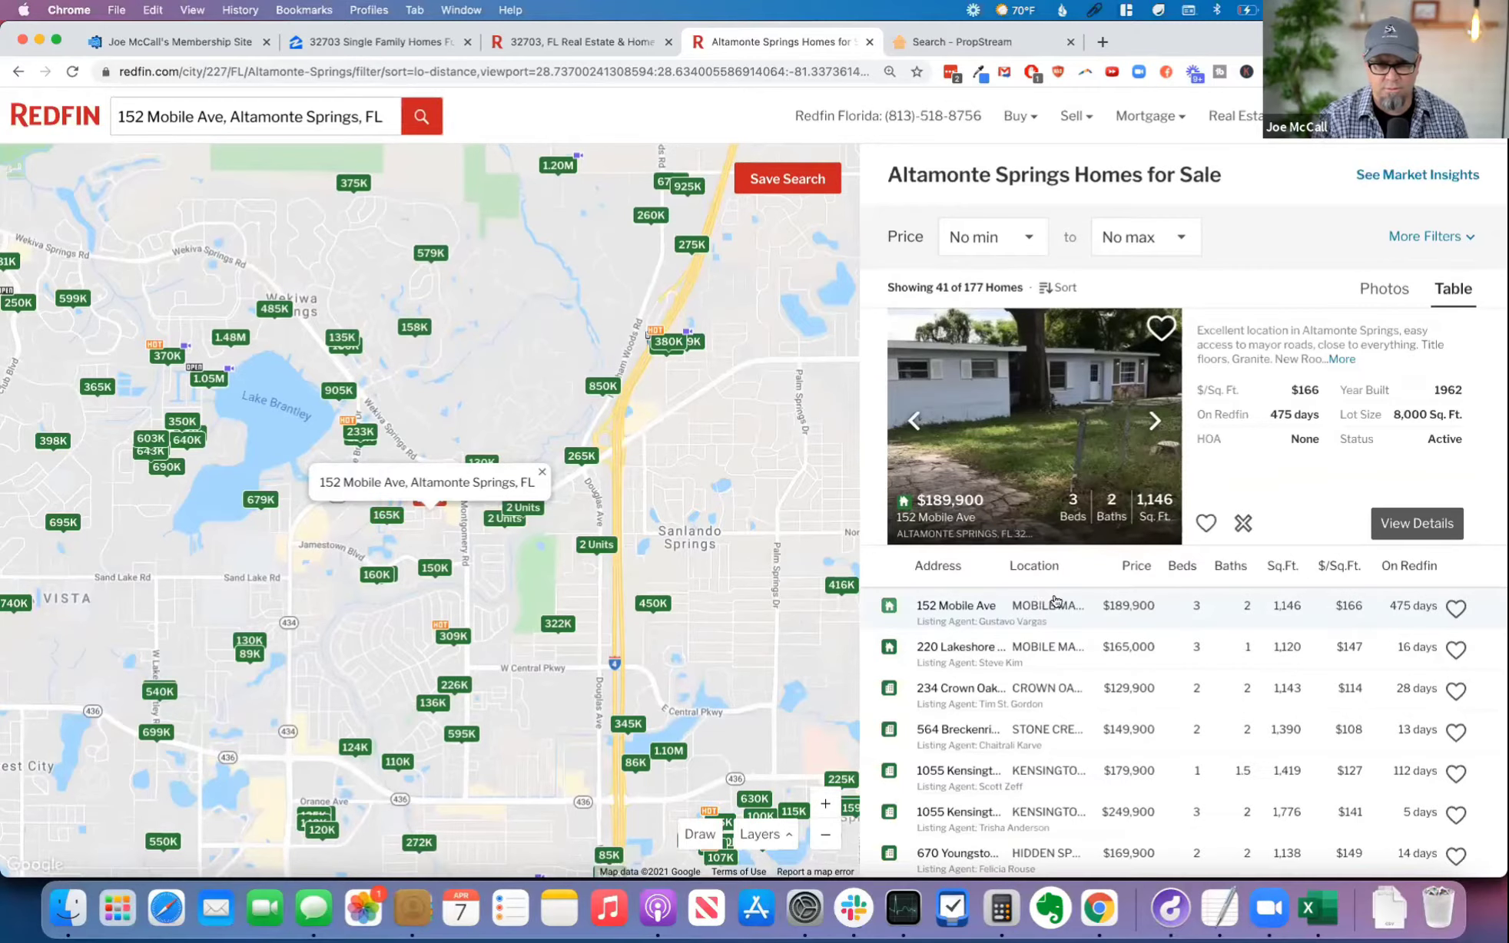
pyautogui.click(1433, 525)
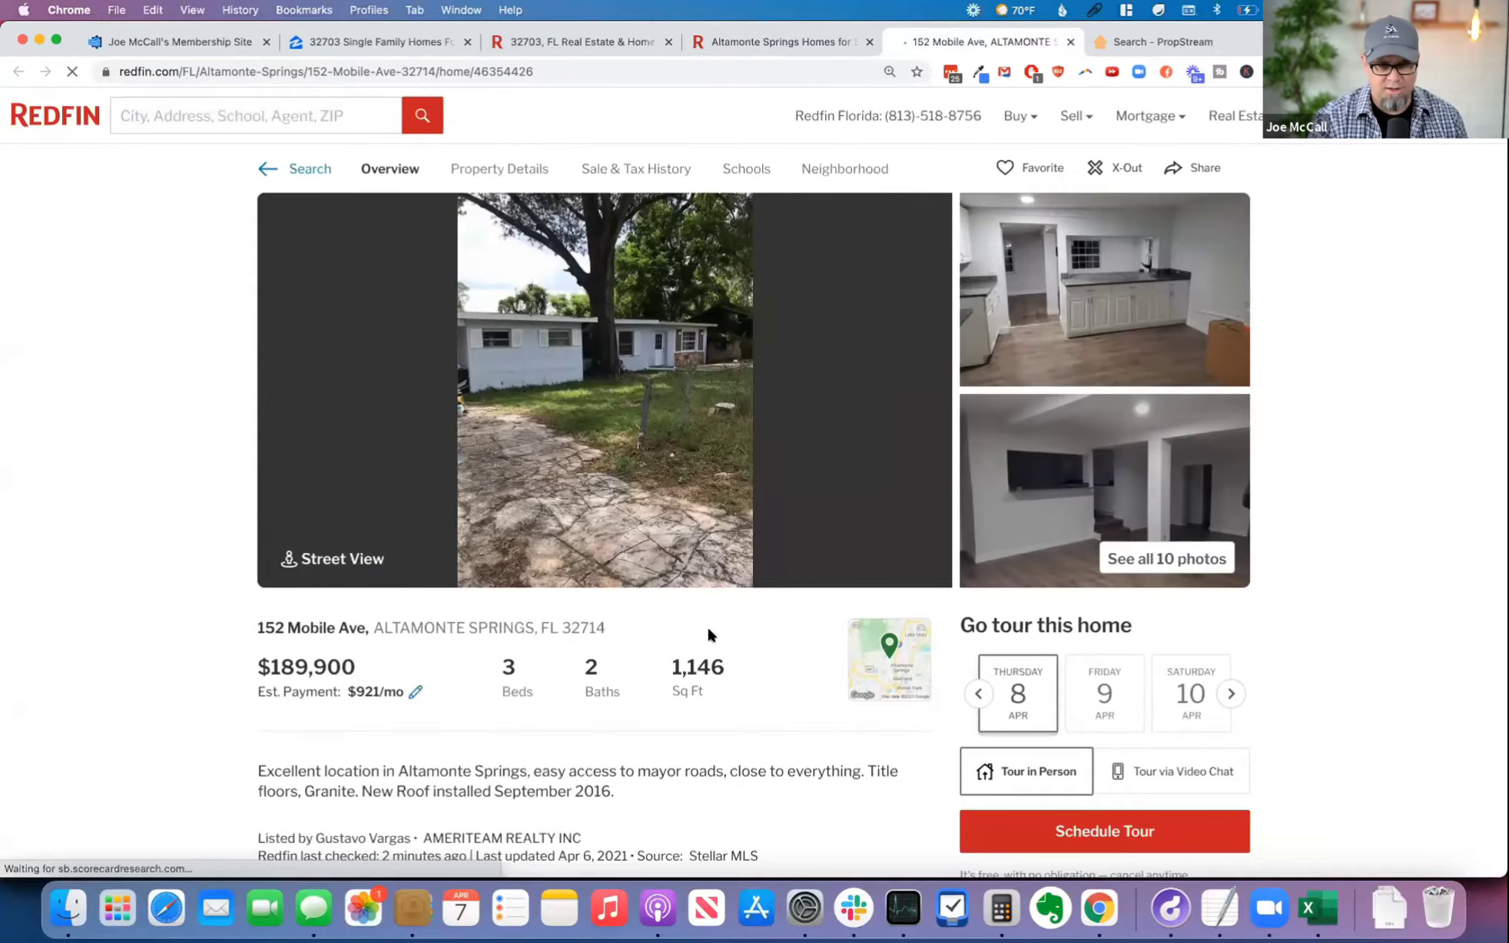
# Step: Examine the exterior, kitchen, bedroom and bathroom photos of the Altamonte Springs listing and close the photo gallery
pyautogui.scroll(-3, 763, 634)
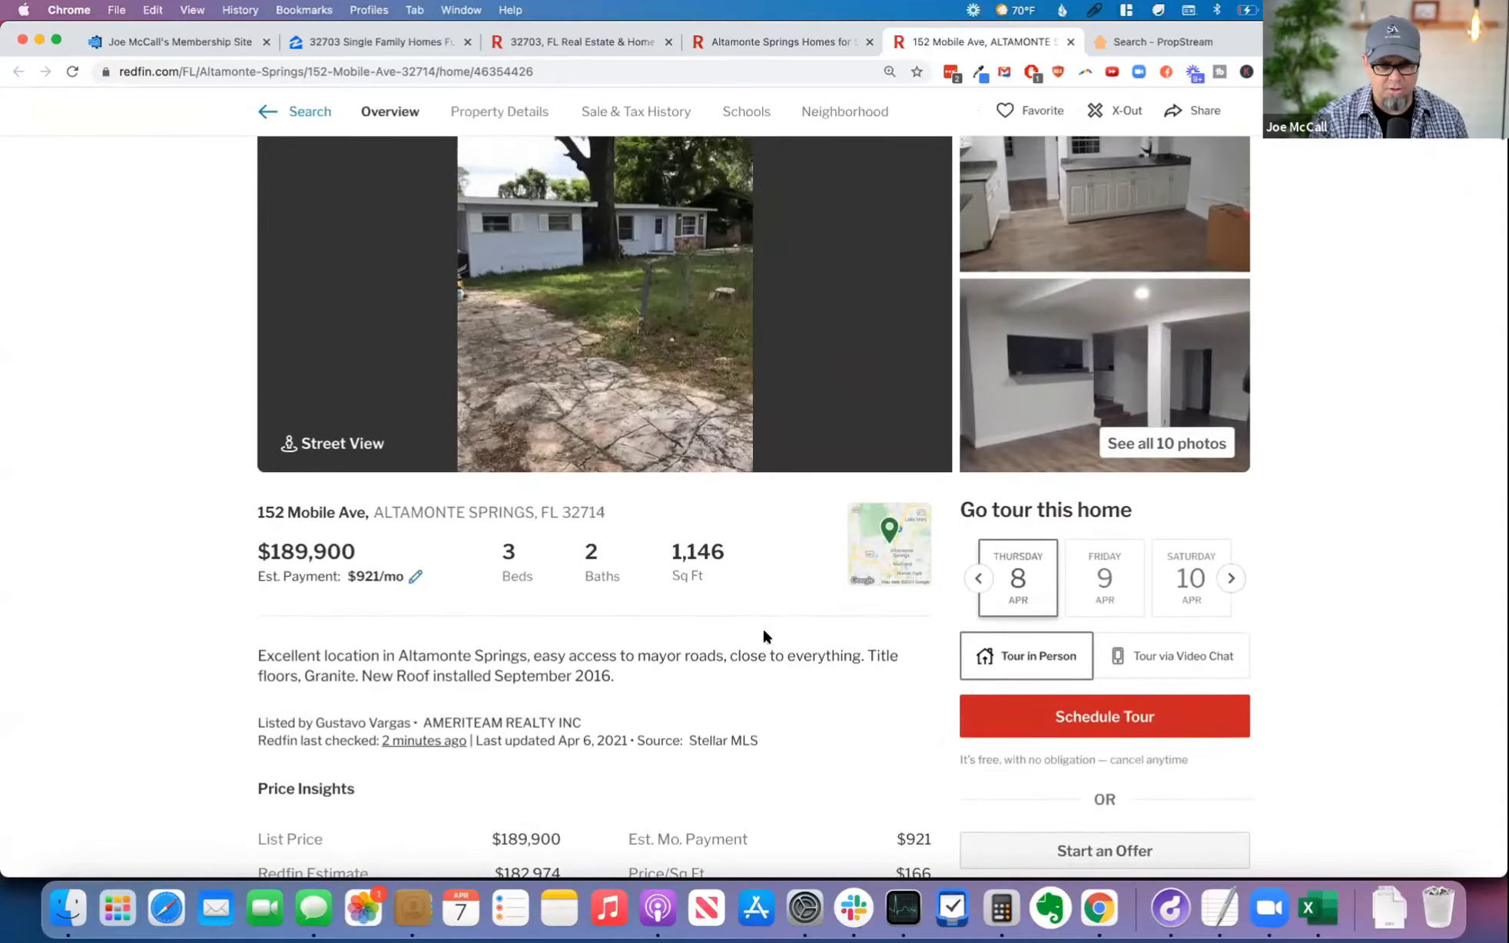
pyautogui.scroll(3, 763, 637)
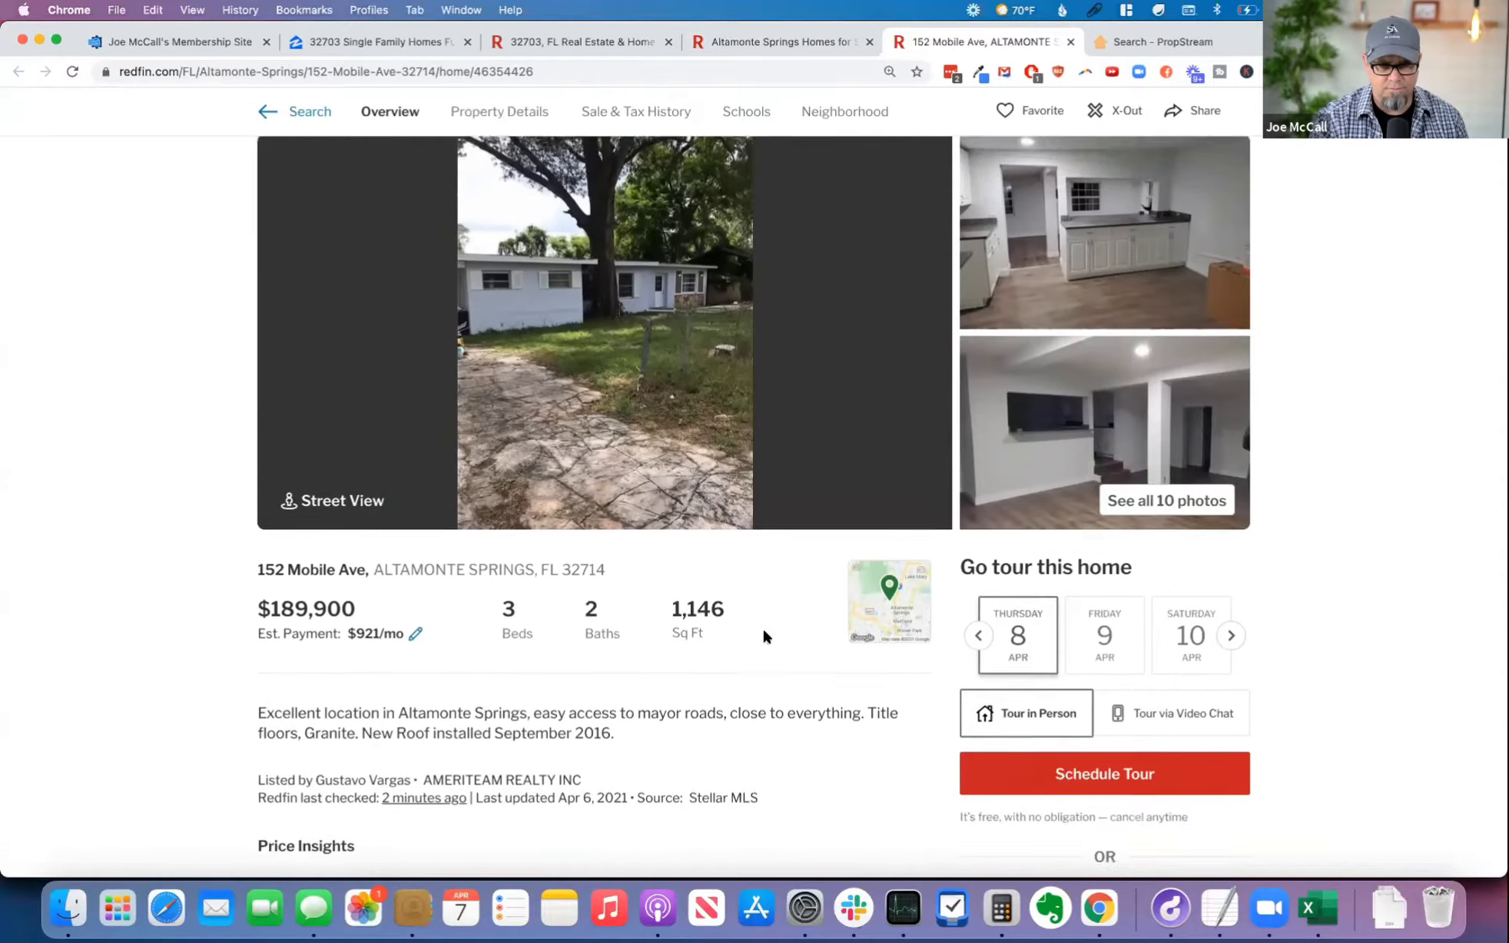
pyautogui.click(1147, 558)
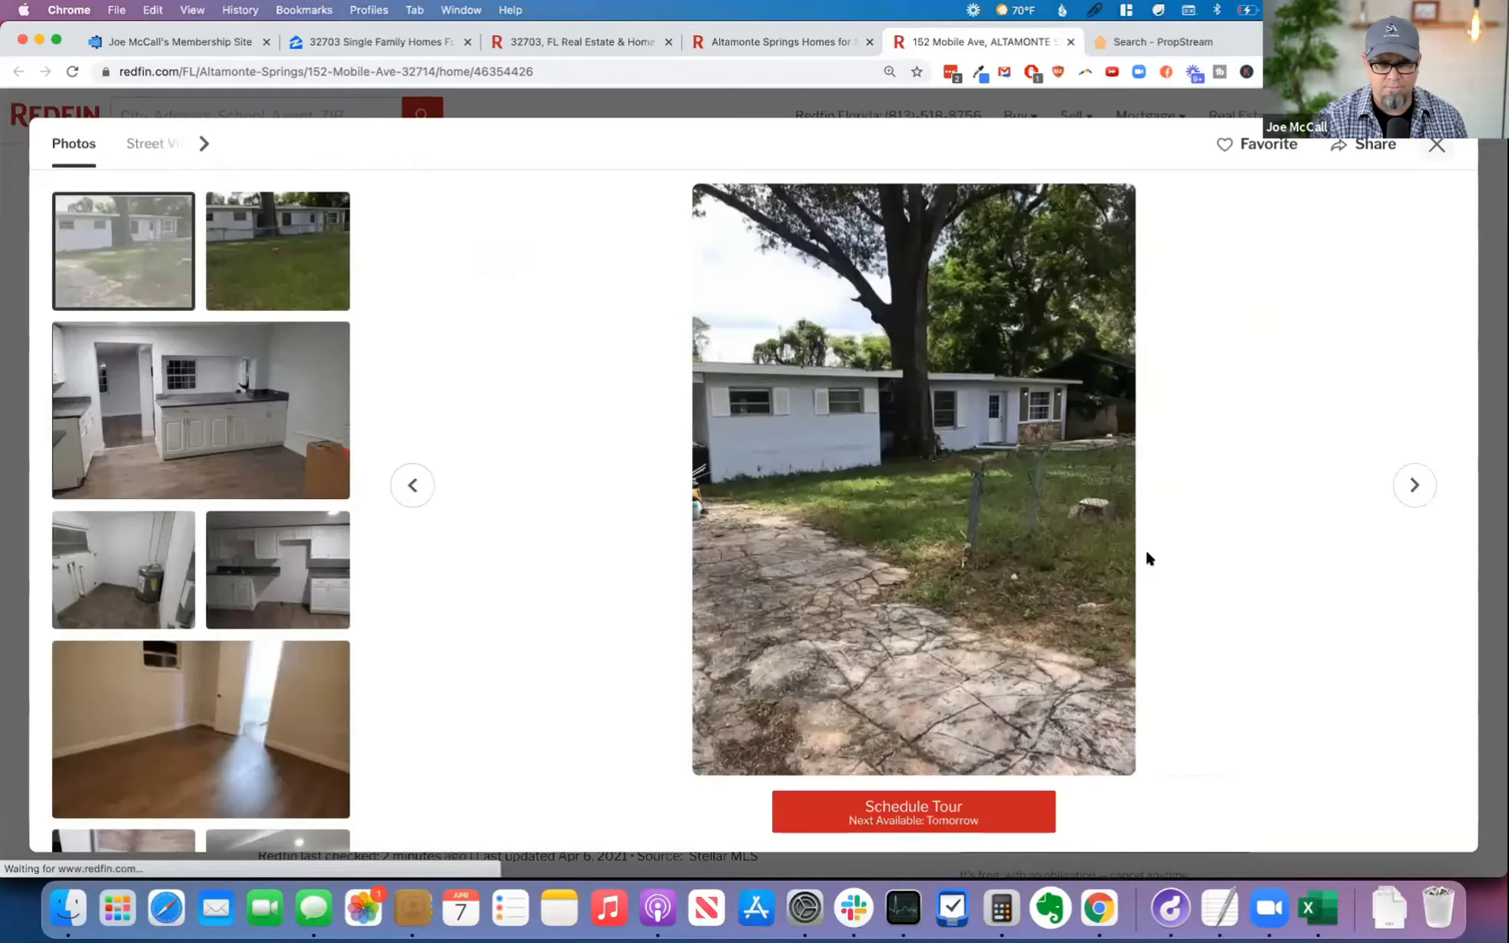
pyautogui.click(195, 465)
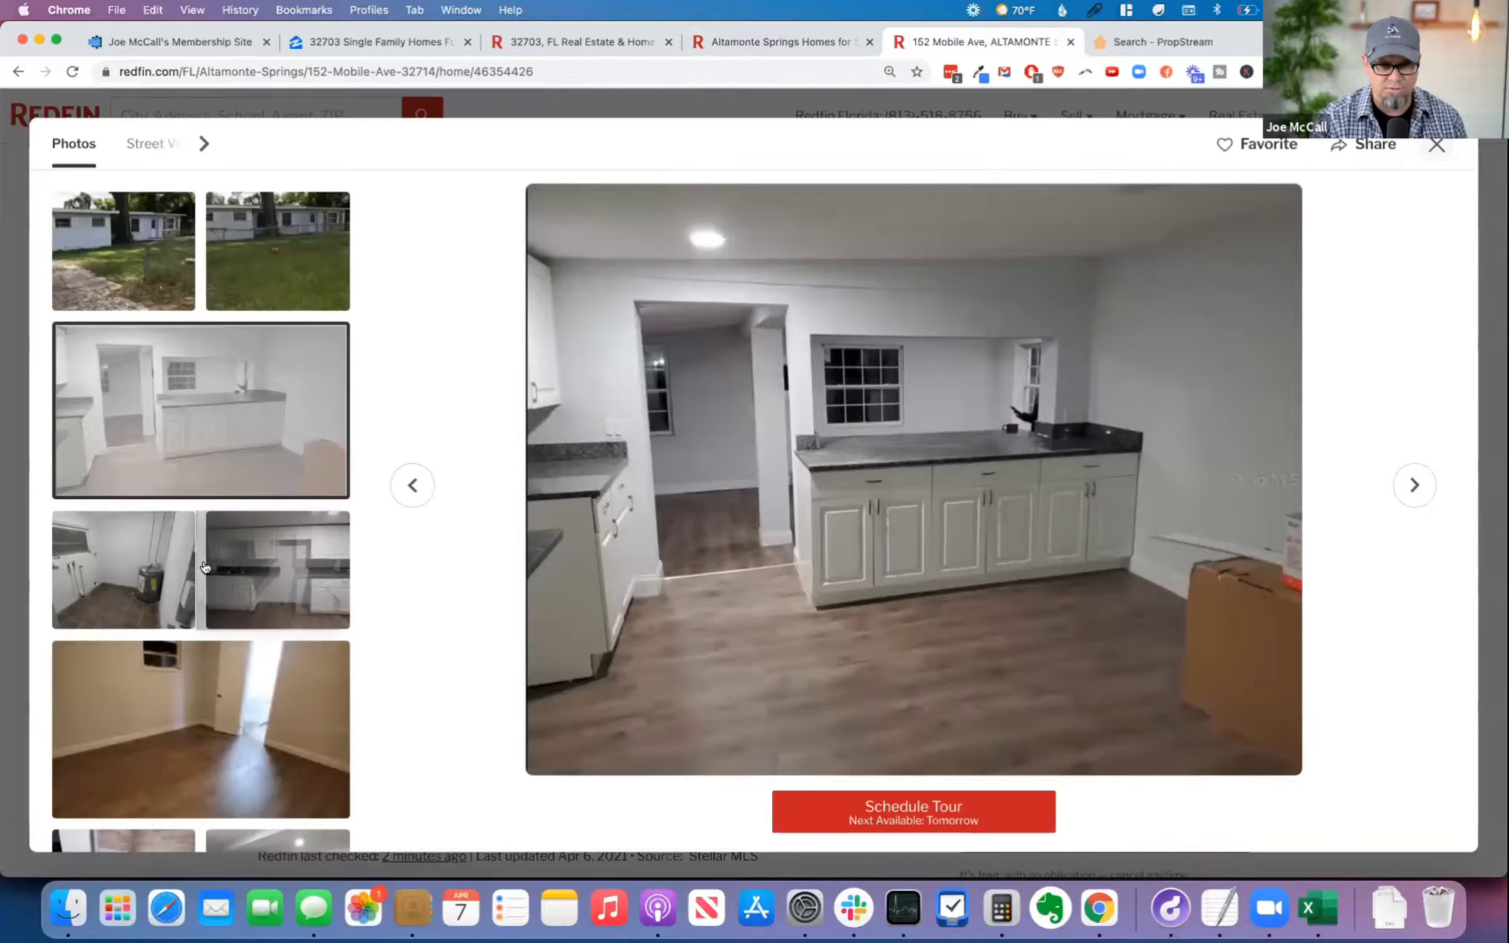
pyautogui.click(122, 621)
pyautogui.click(201, 689)
pyautogui.scroll(-8, 199, 674)
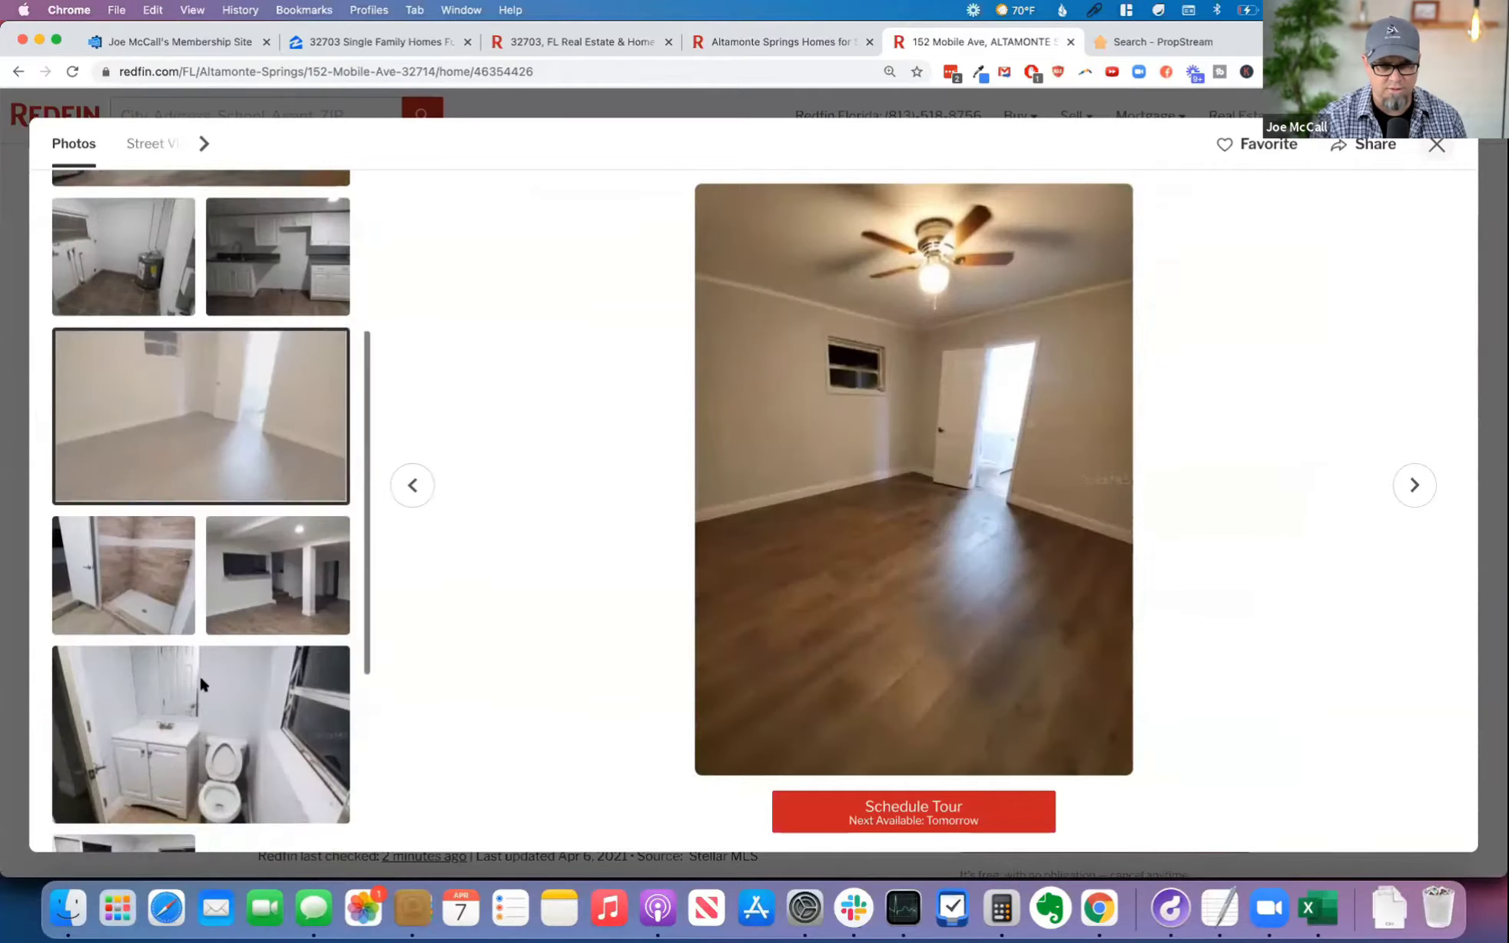
pyautogui.click(162, 538)
pyautogui.click(155, 633)
pyautogui.scroll(10, 154, 633)
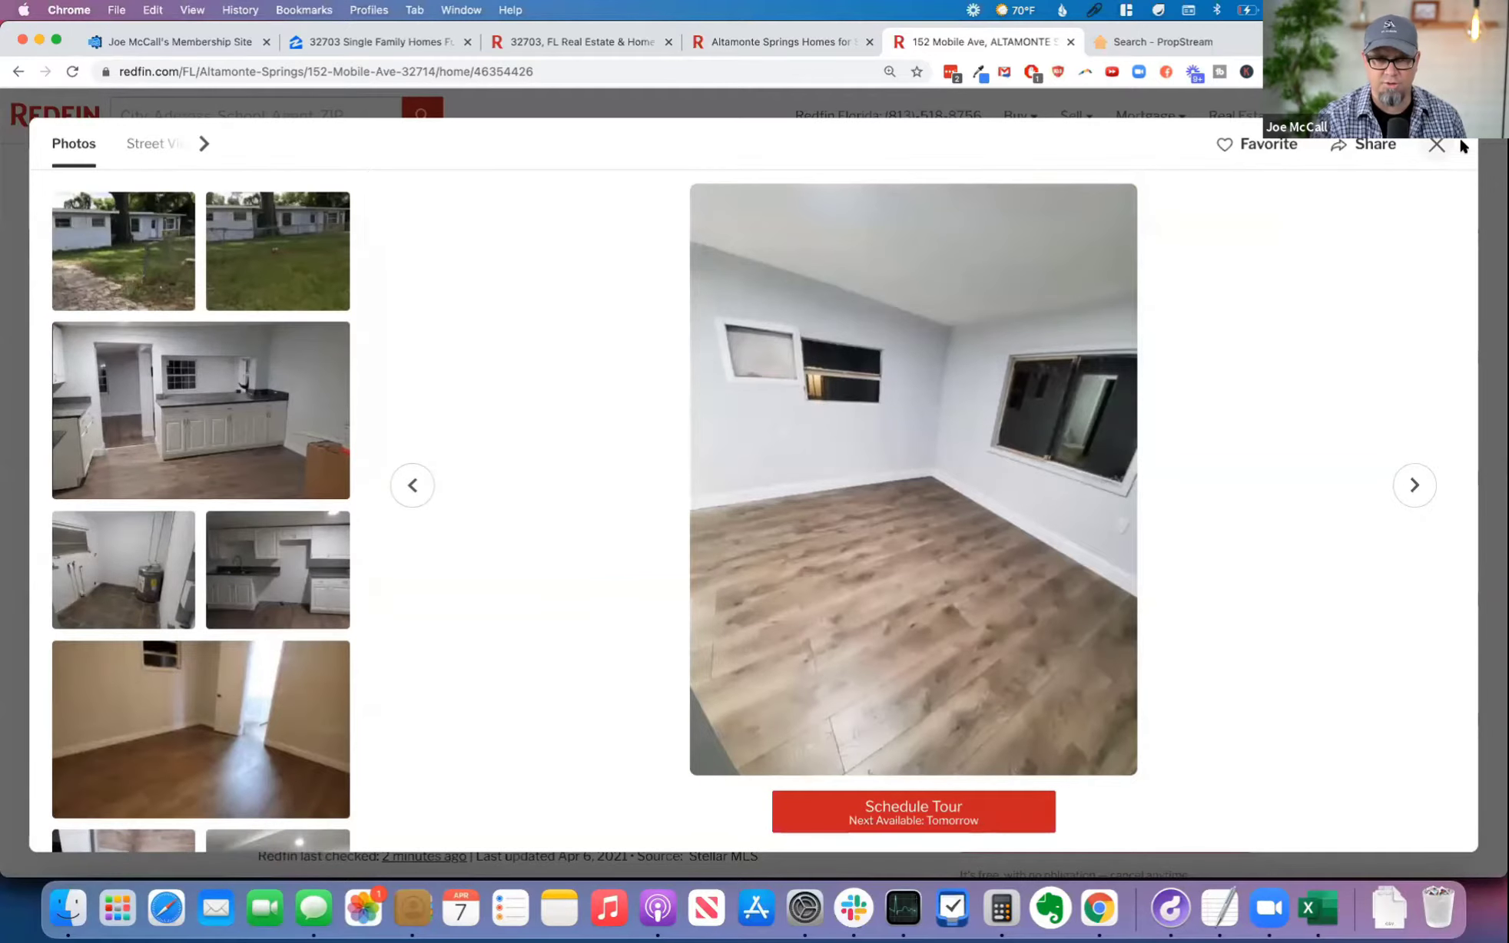
pyautogui.click(1437, 144)
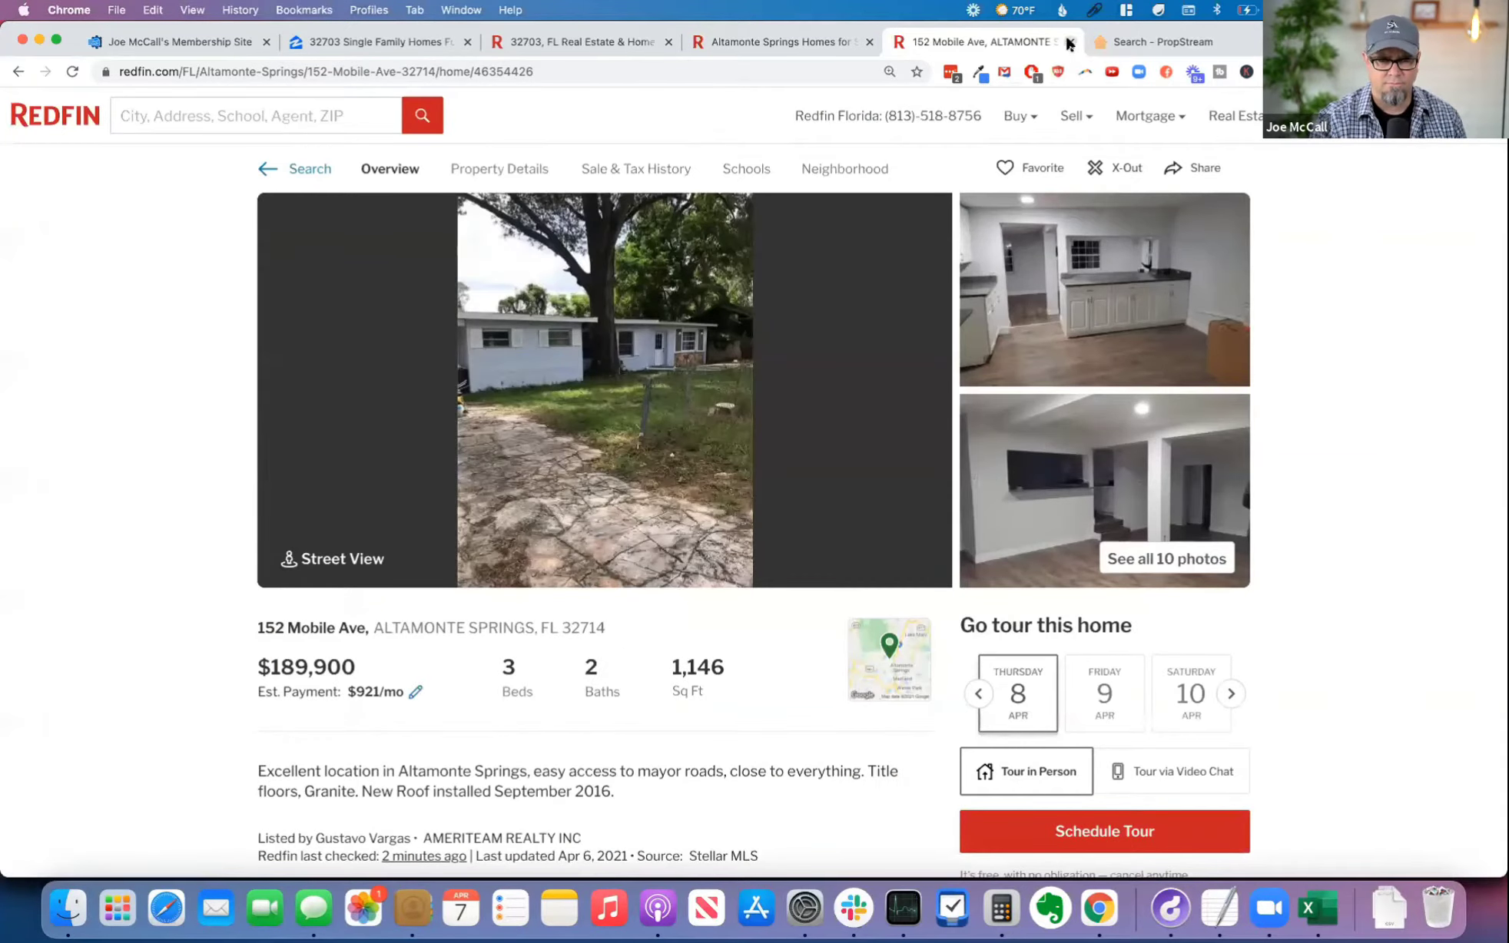
# Step: Open the listing's Quick Map and view the property's location relative to Orlando and the wider region
pyautogui.click(891, 663)
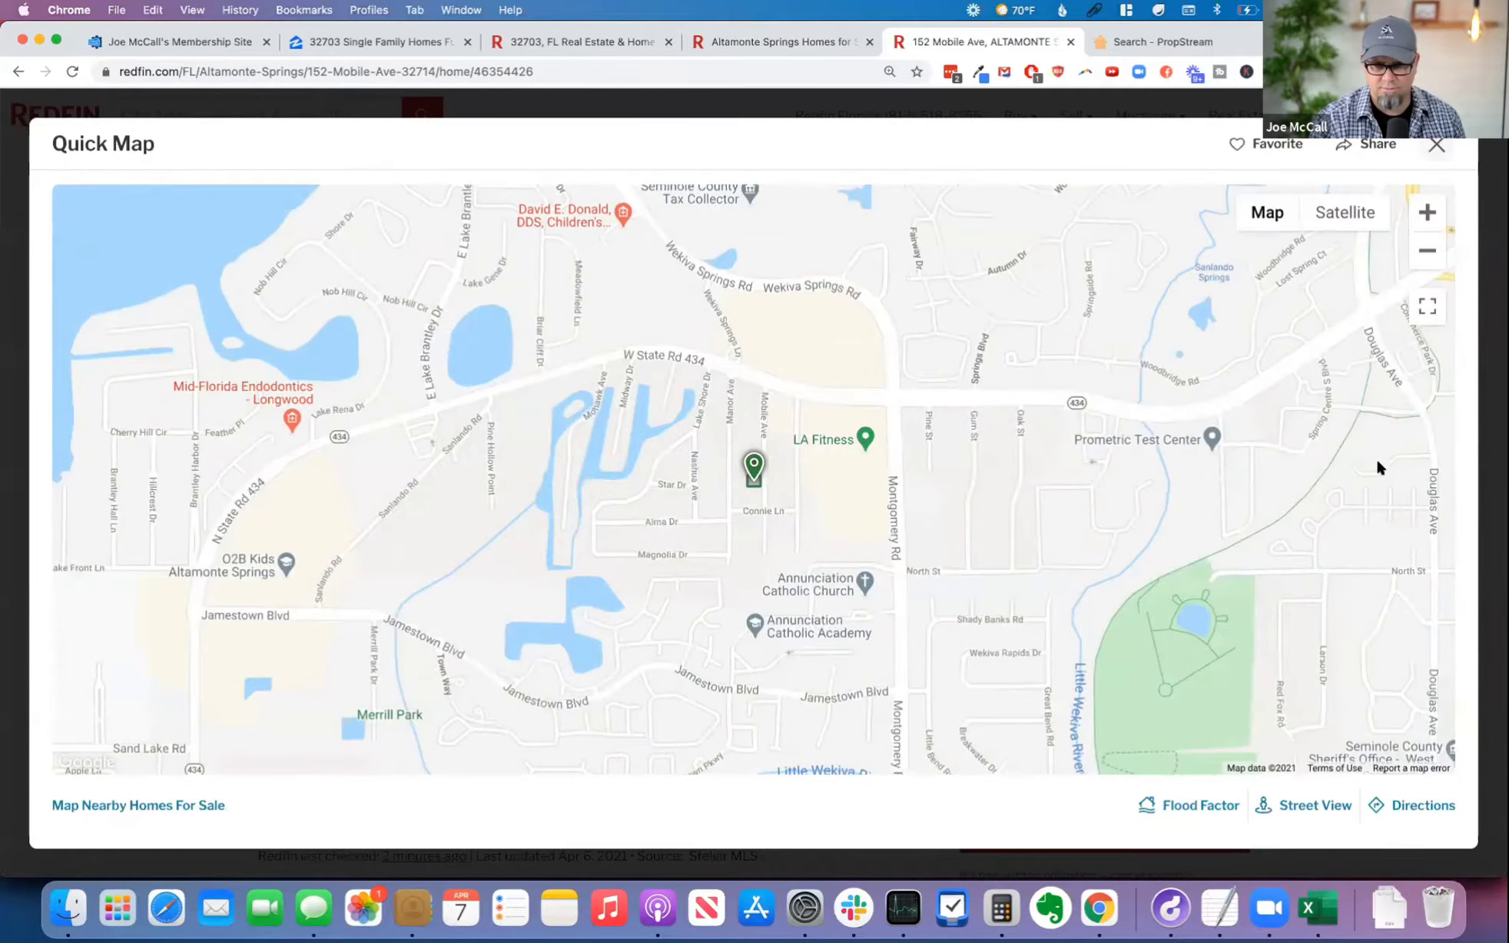
pyautogui.click(1427, 250)
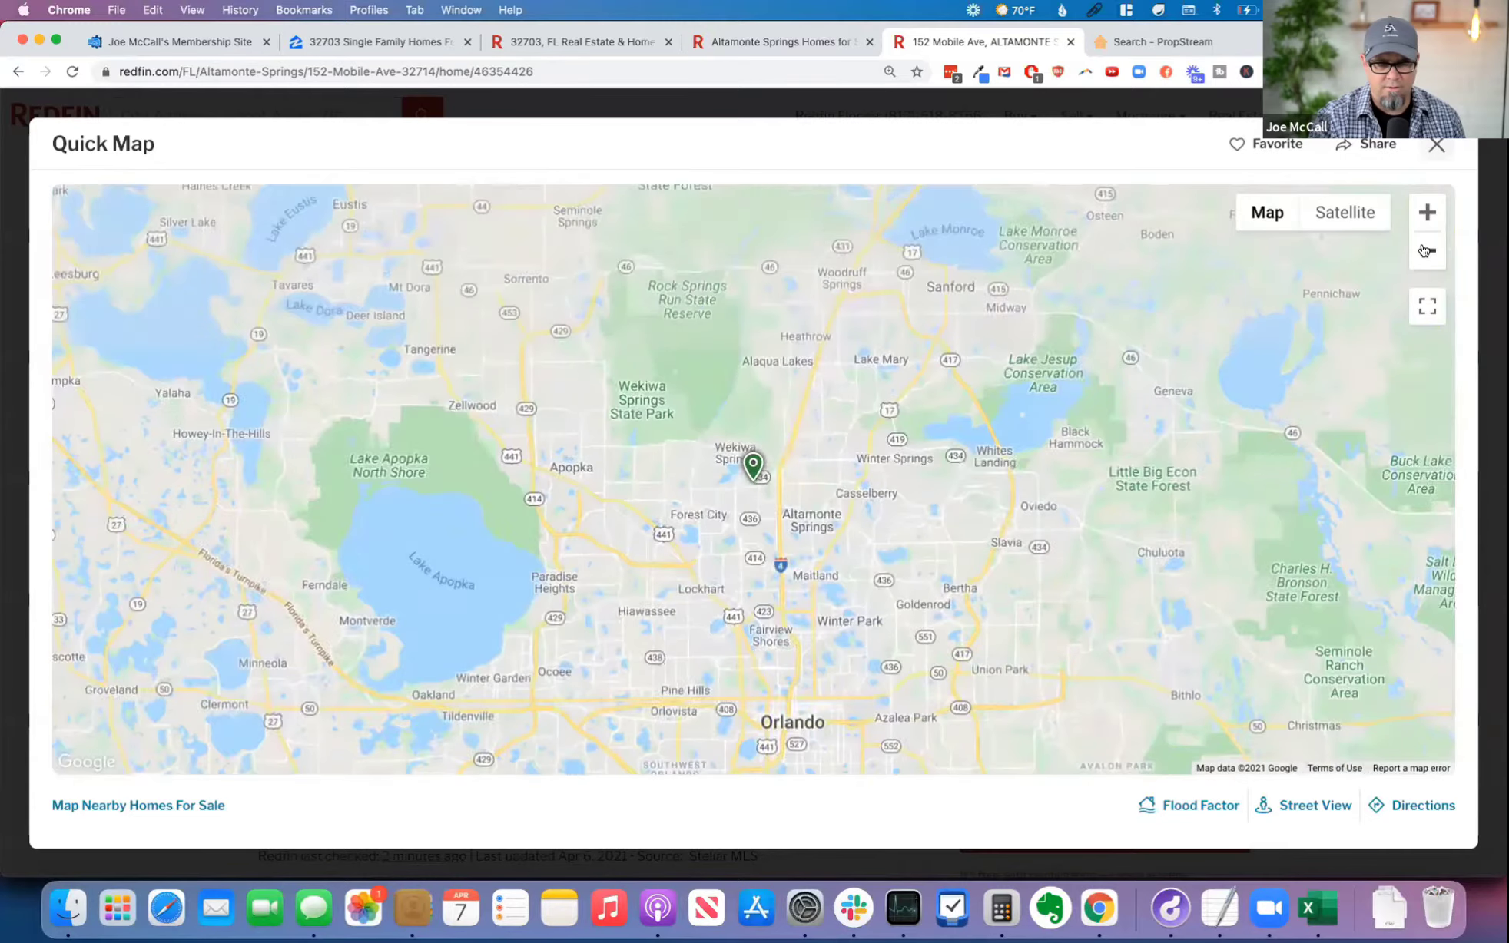
pyautogui.click(1425, 251)
pyautogui.click(1425, 252)
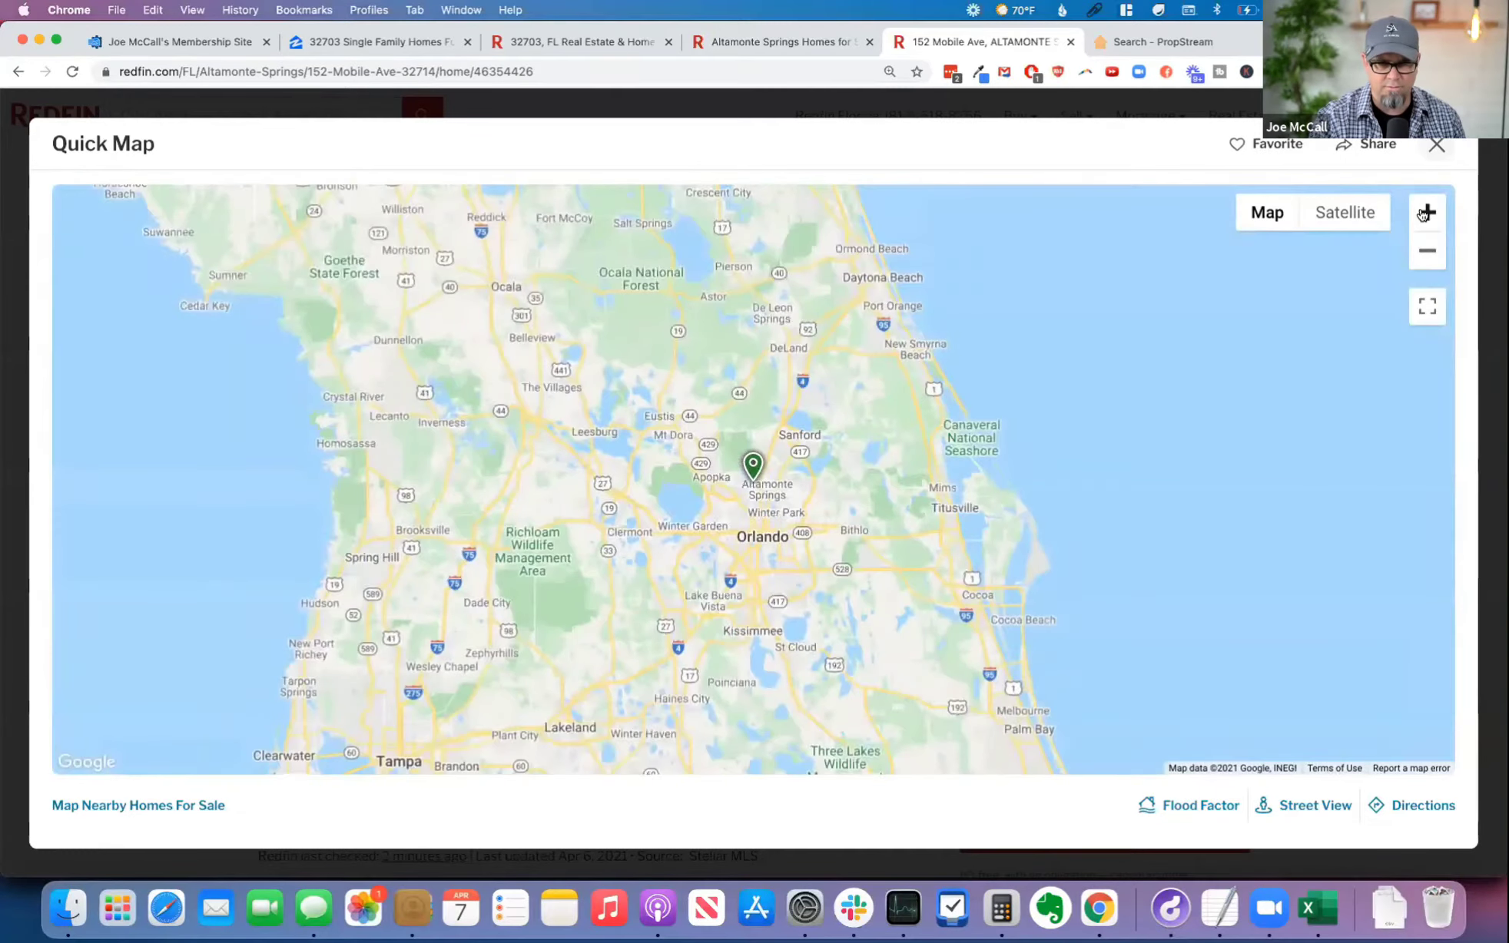
# Step: View the Altamonte Springs property's immediate neighborhood on the Quick Map and close its listing
pyautogui.click(1425, 213)
pyautogui.click(1425, 213)
pyautogui.click(1425, 213)
pyautogui.click(1425, 213)
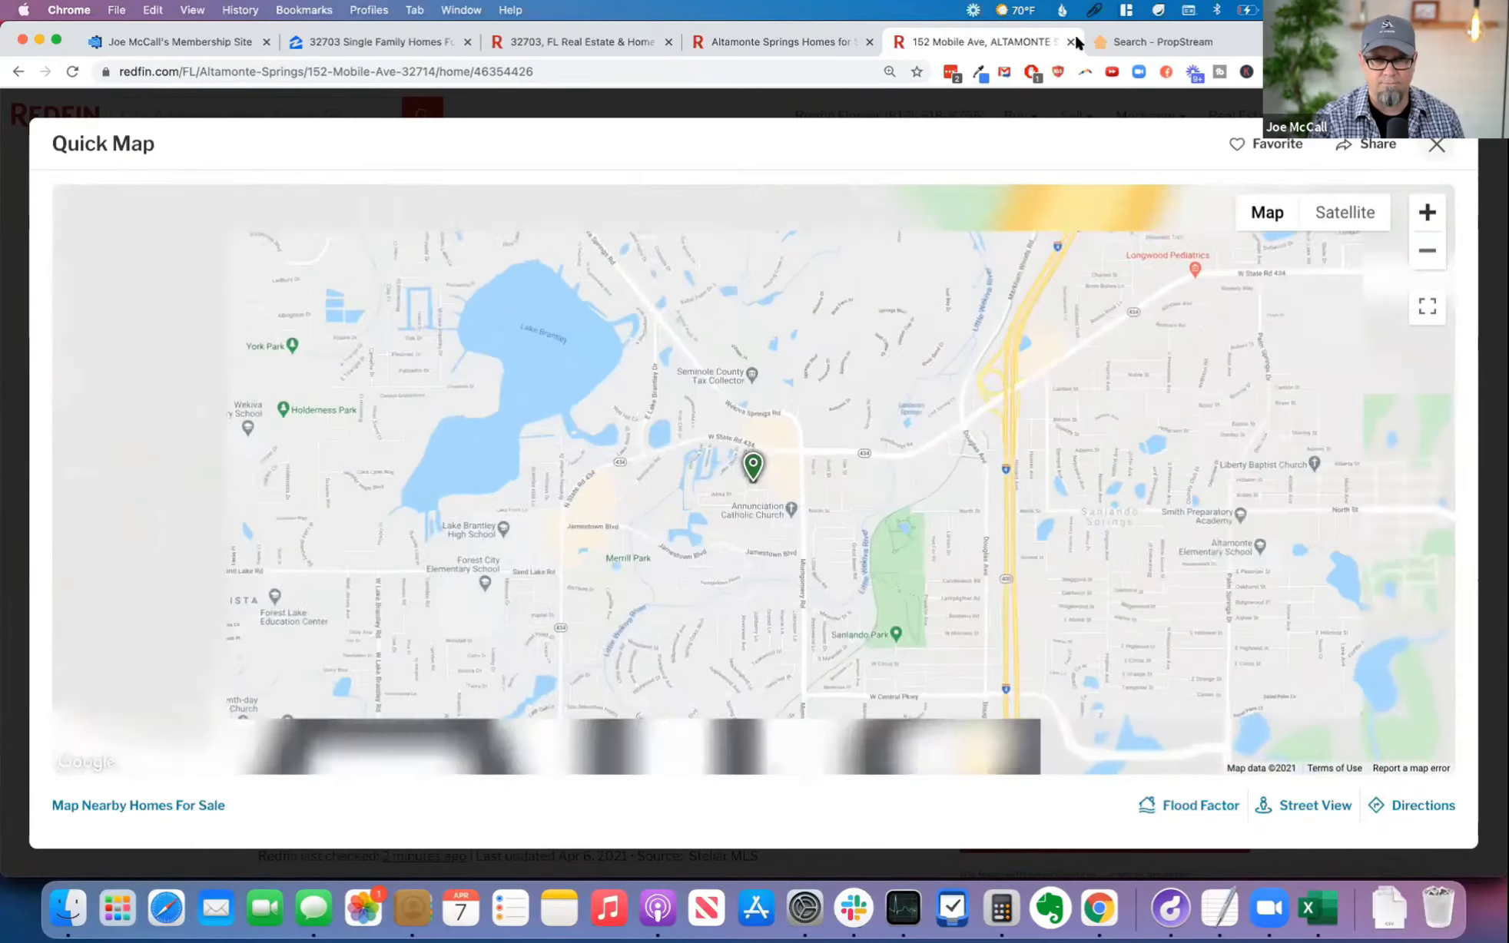
pyautogui.press('super+w')
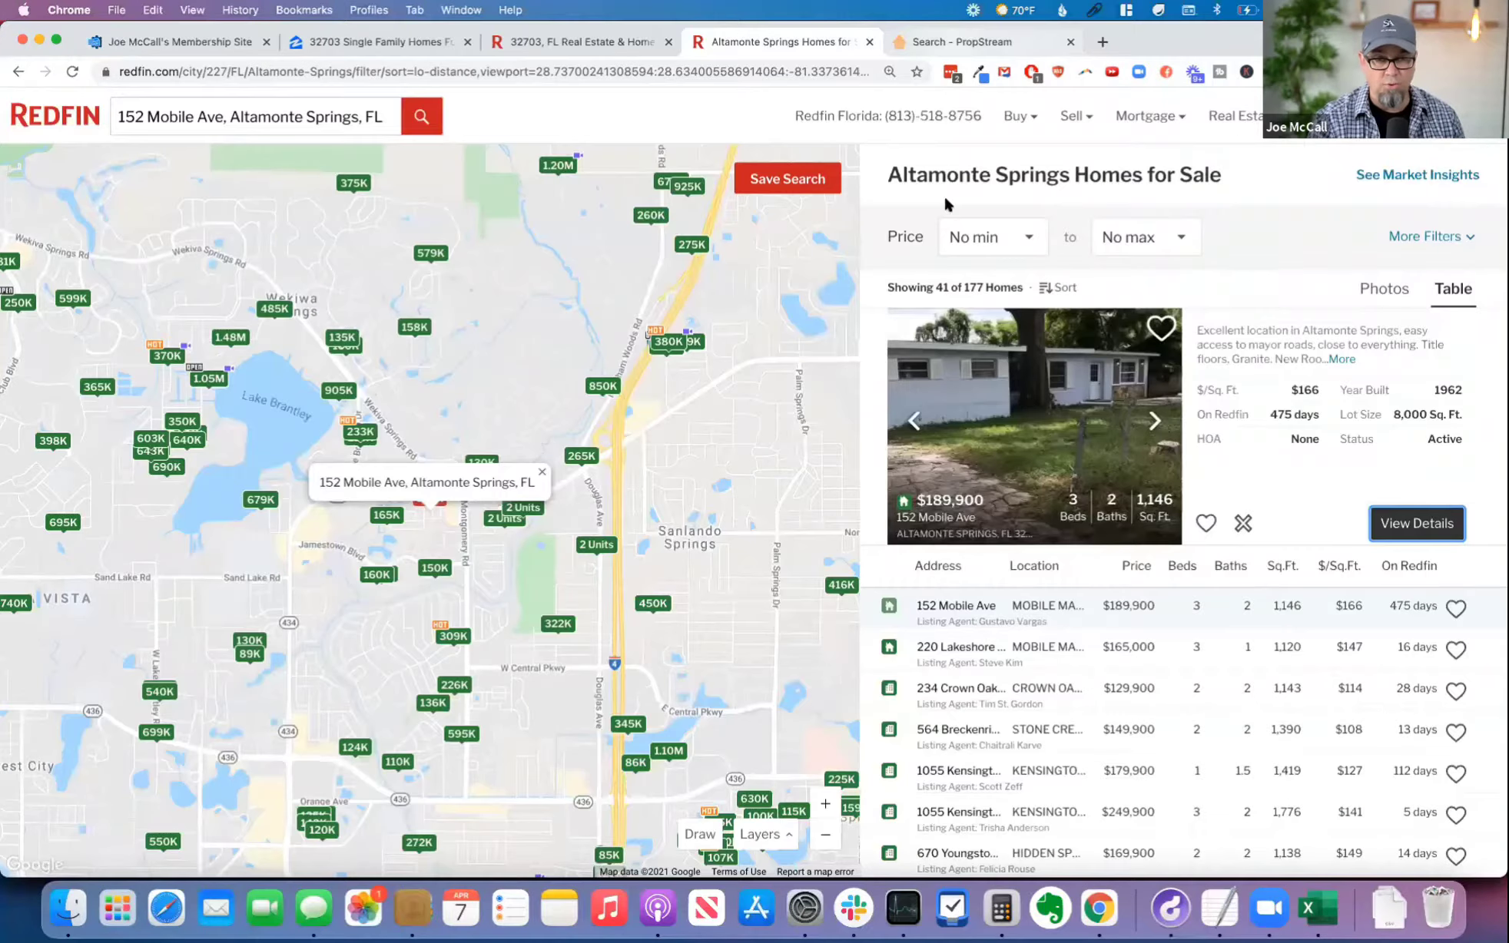
# Step: Filter the PropStream 32703 Old Listings to Free & Clear properties and review their mailing, last sale and estimated value columns
pyautogui.hotkey('ctrl', 'Tab')
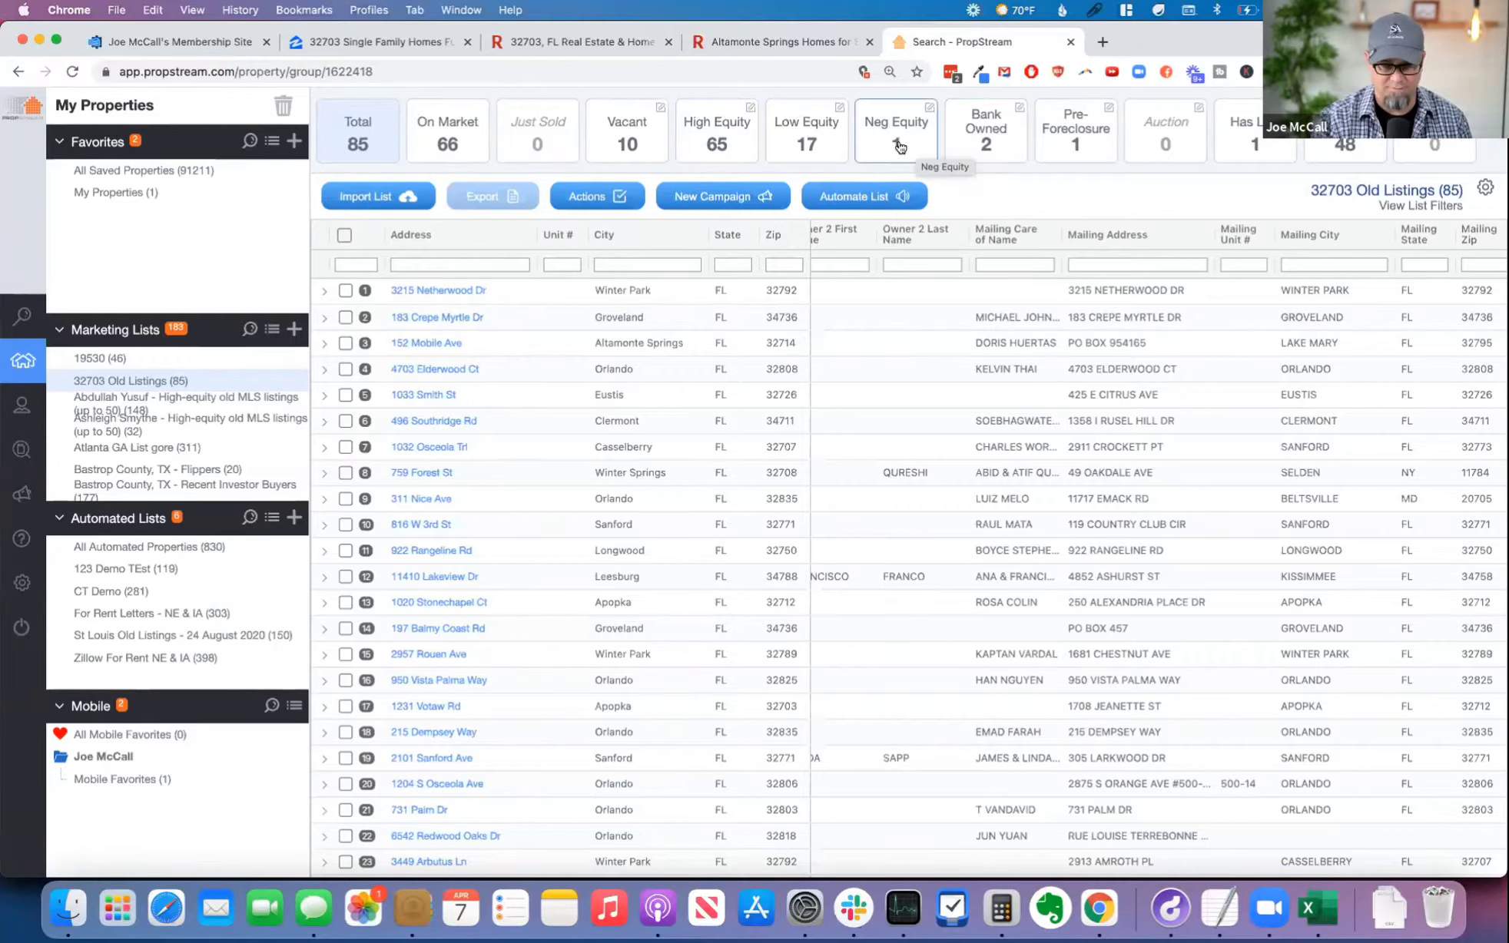
pyautogui.click(1339, 140)
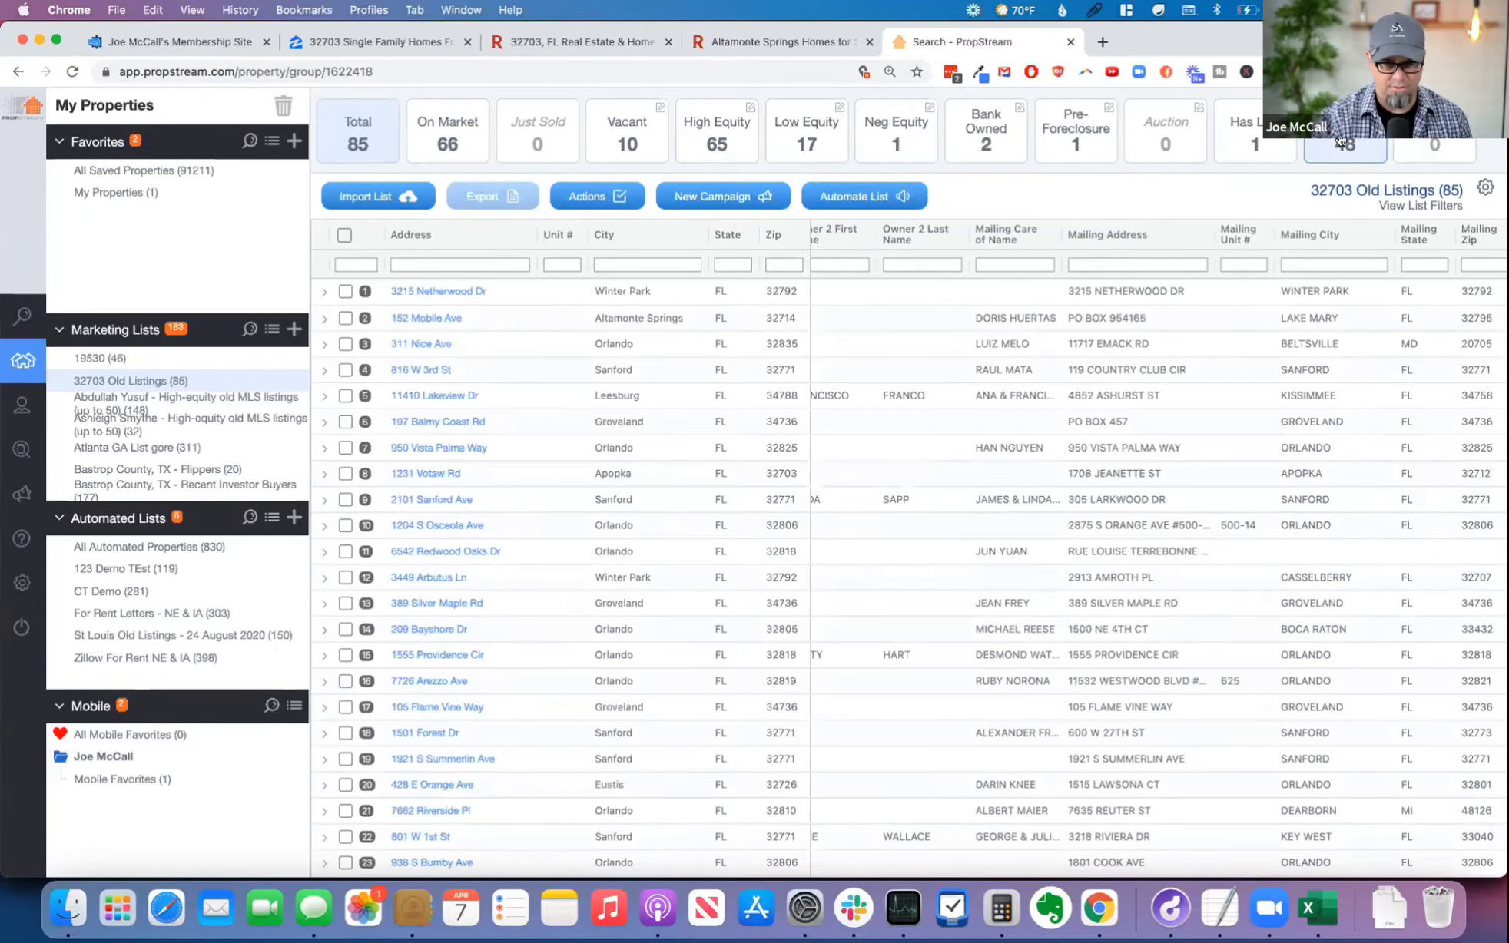
pyautogui.hscroll(2, 1099, 338)
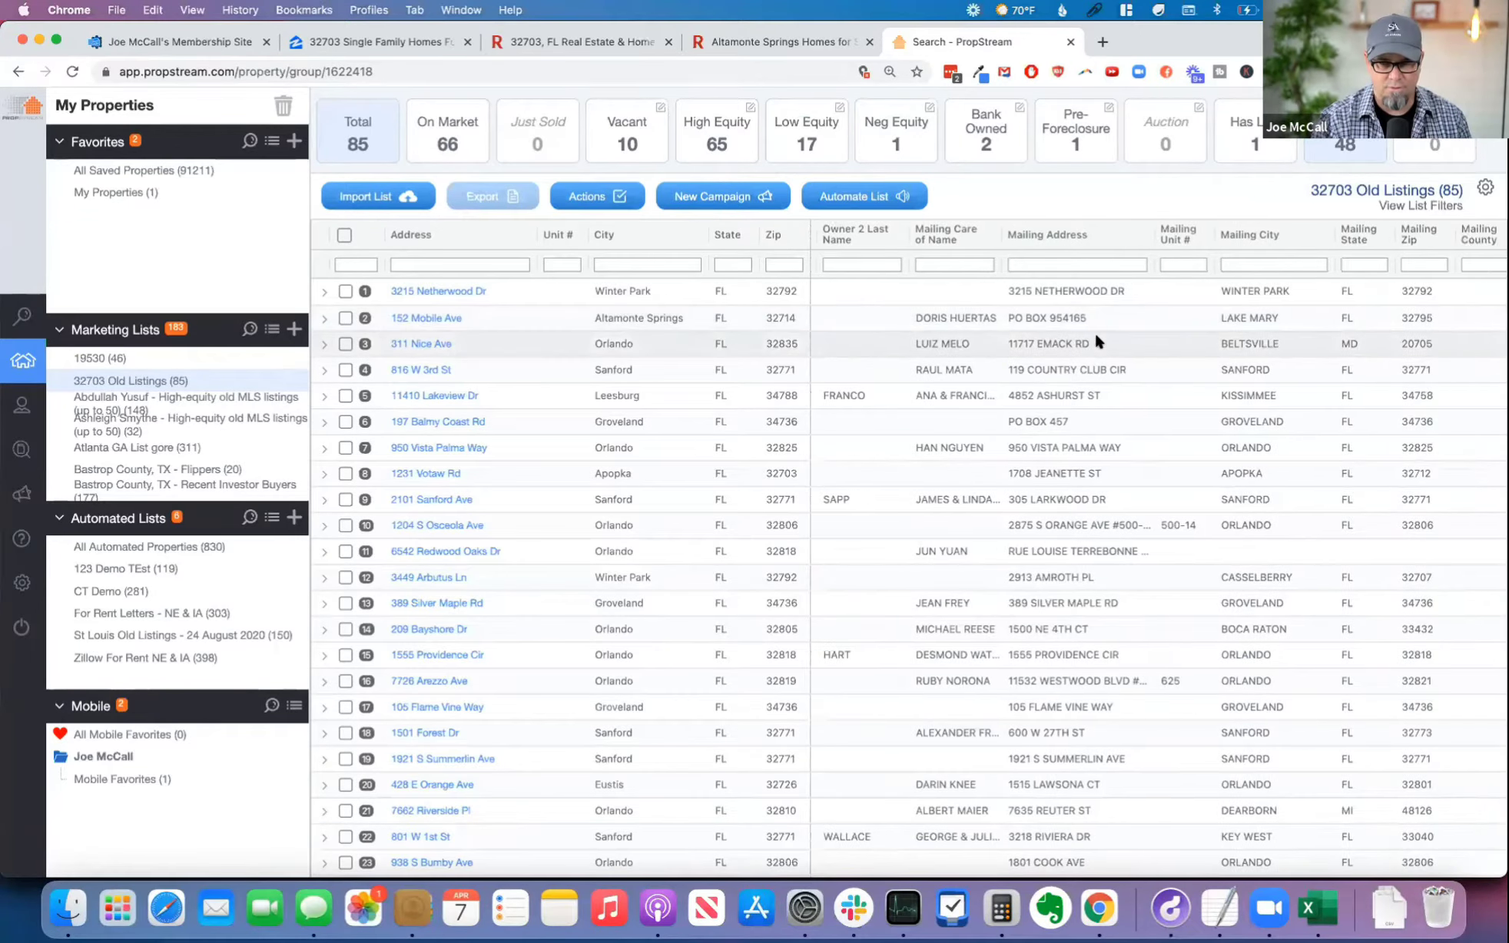
pyautogui.hscroll(5, 1094, 342)
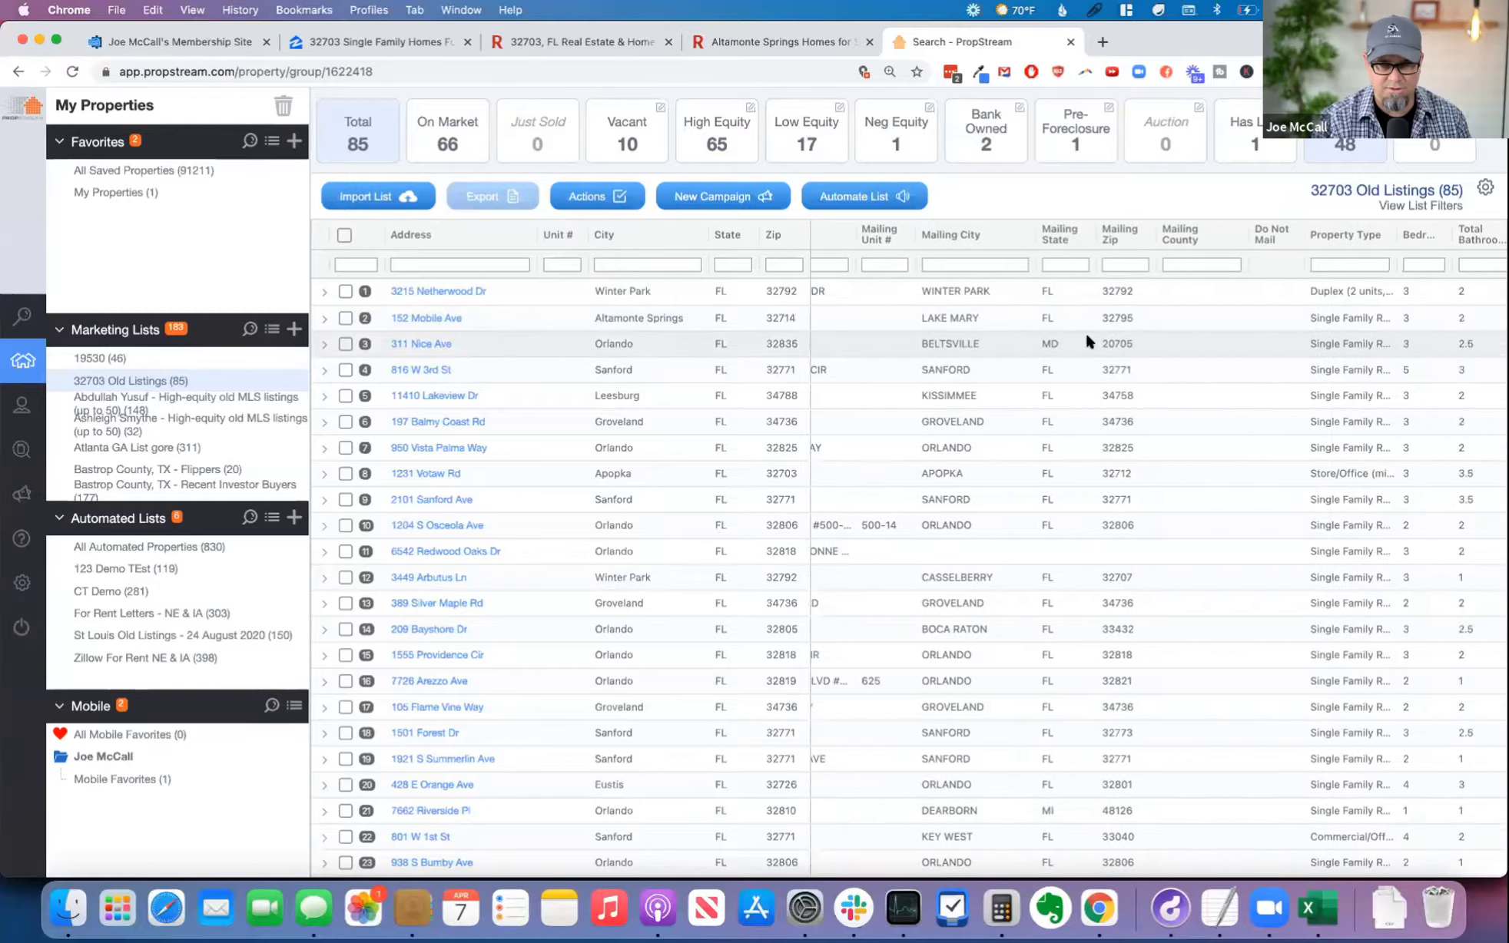
pyautogui.hscroll(9, 1085, 340)
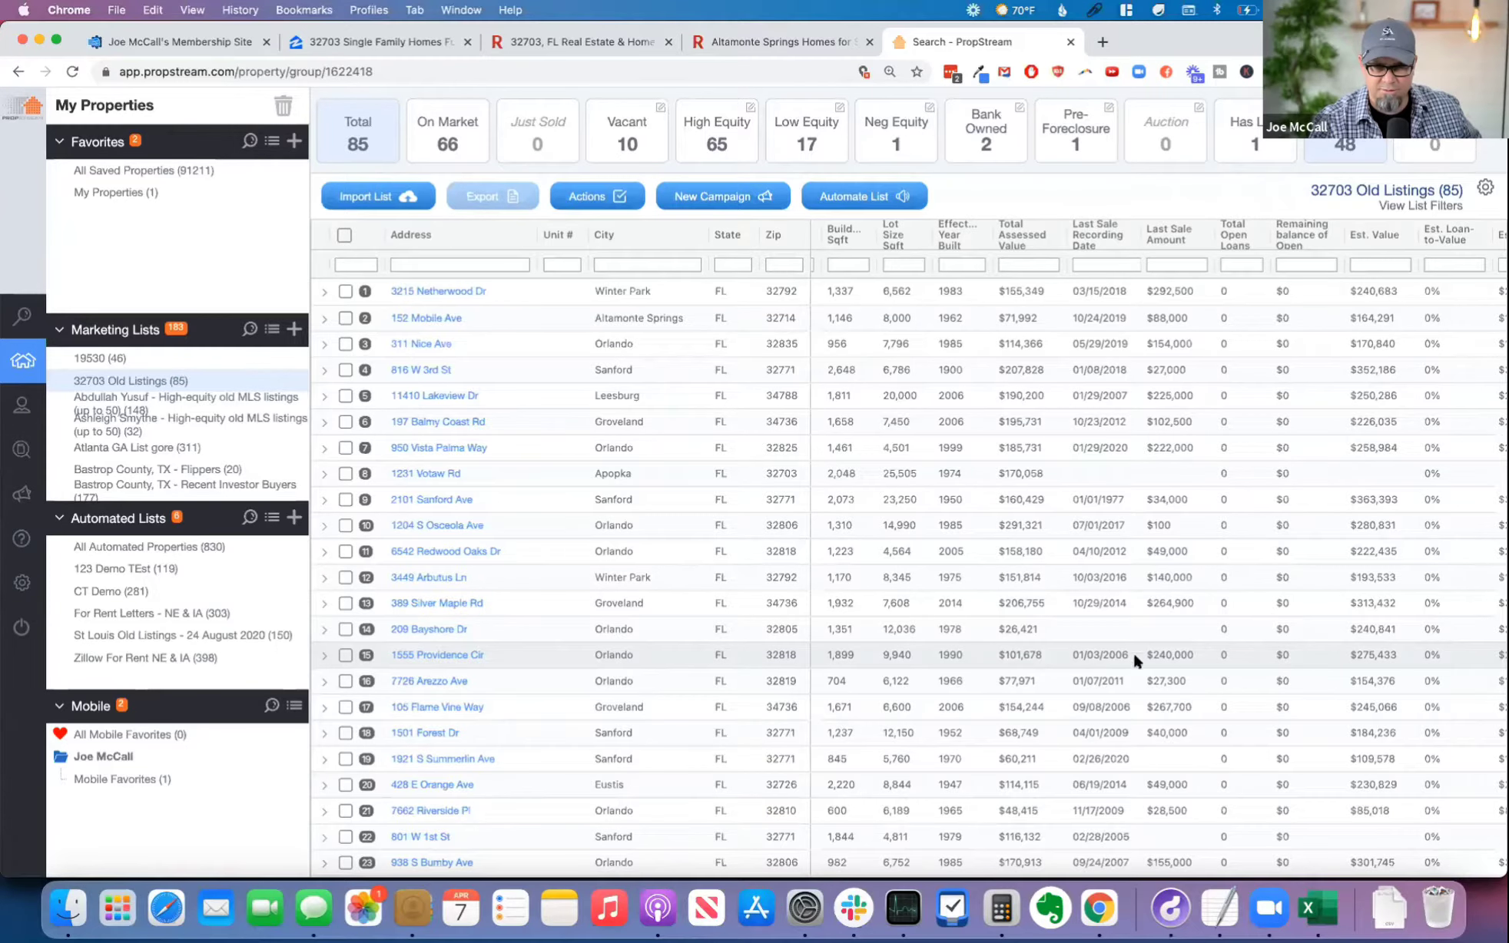
pyautogui.scroll(-1, 1174, 655)
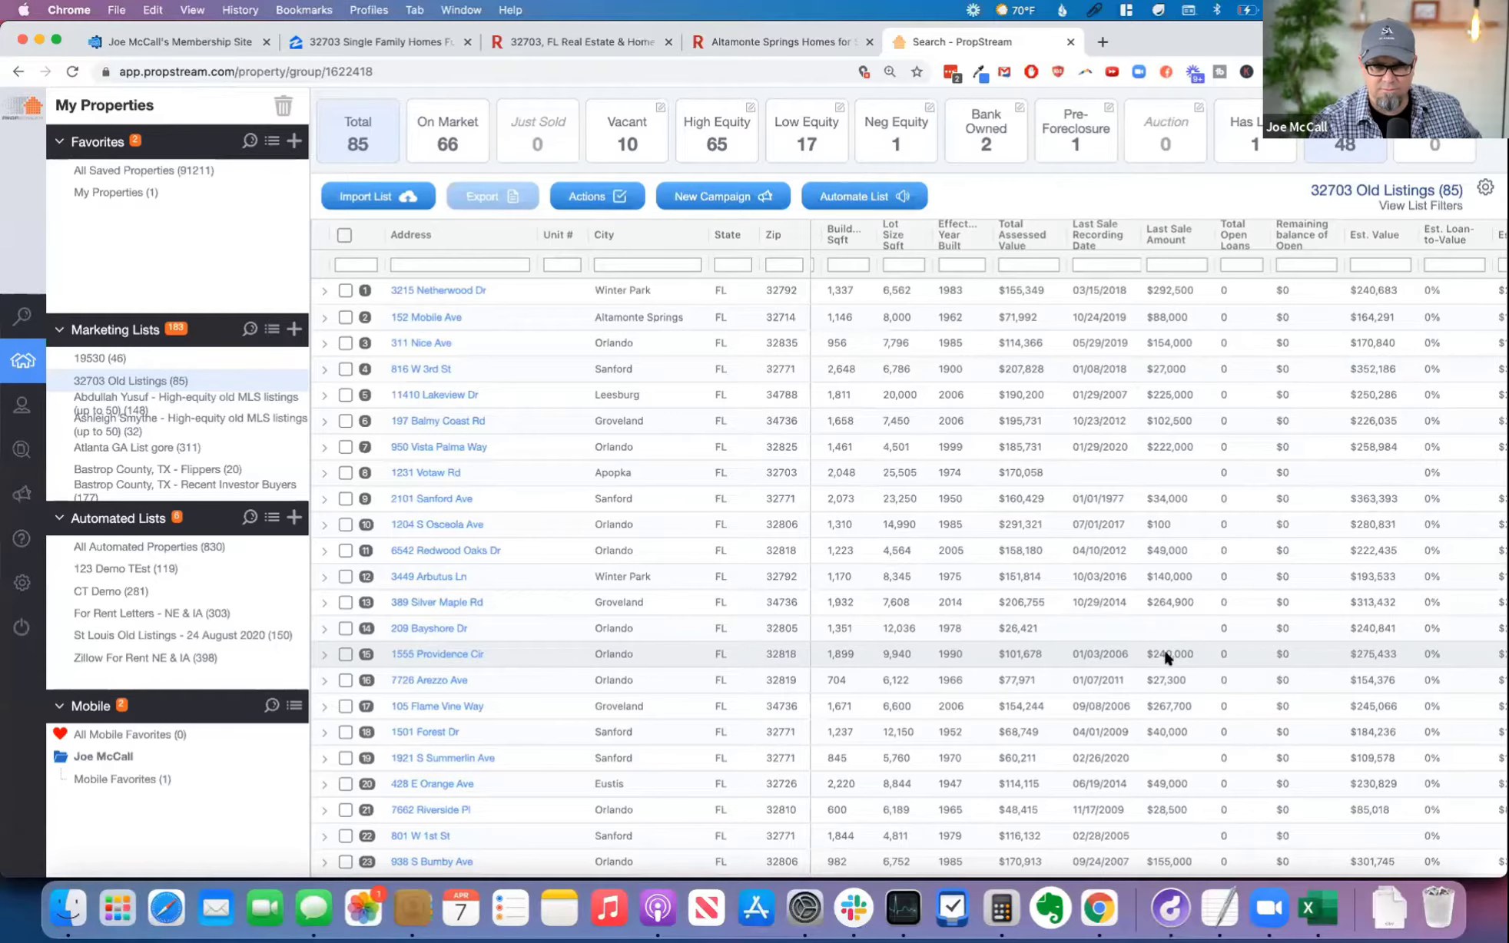
# Step: Open the details of the 15th filtered property, in Orlando 32818, and copy its full address
pyautogui.click(437, 654)
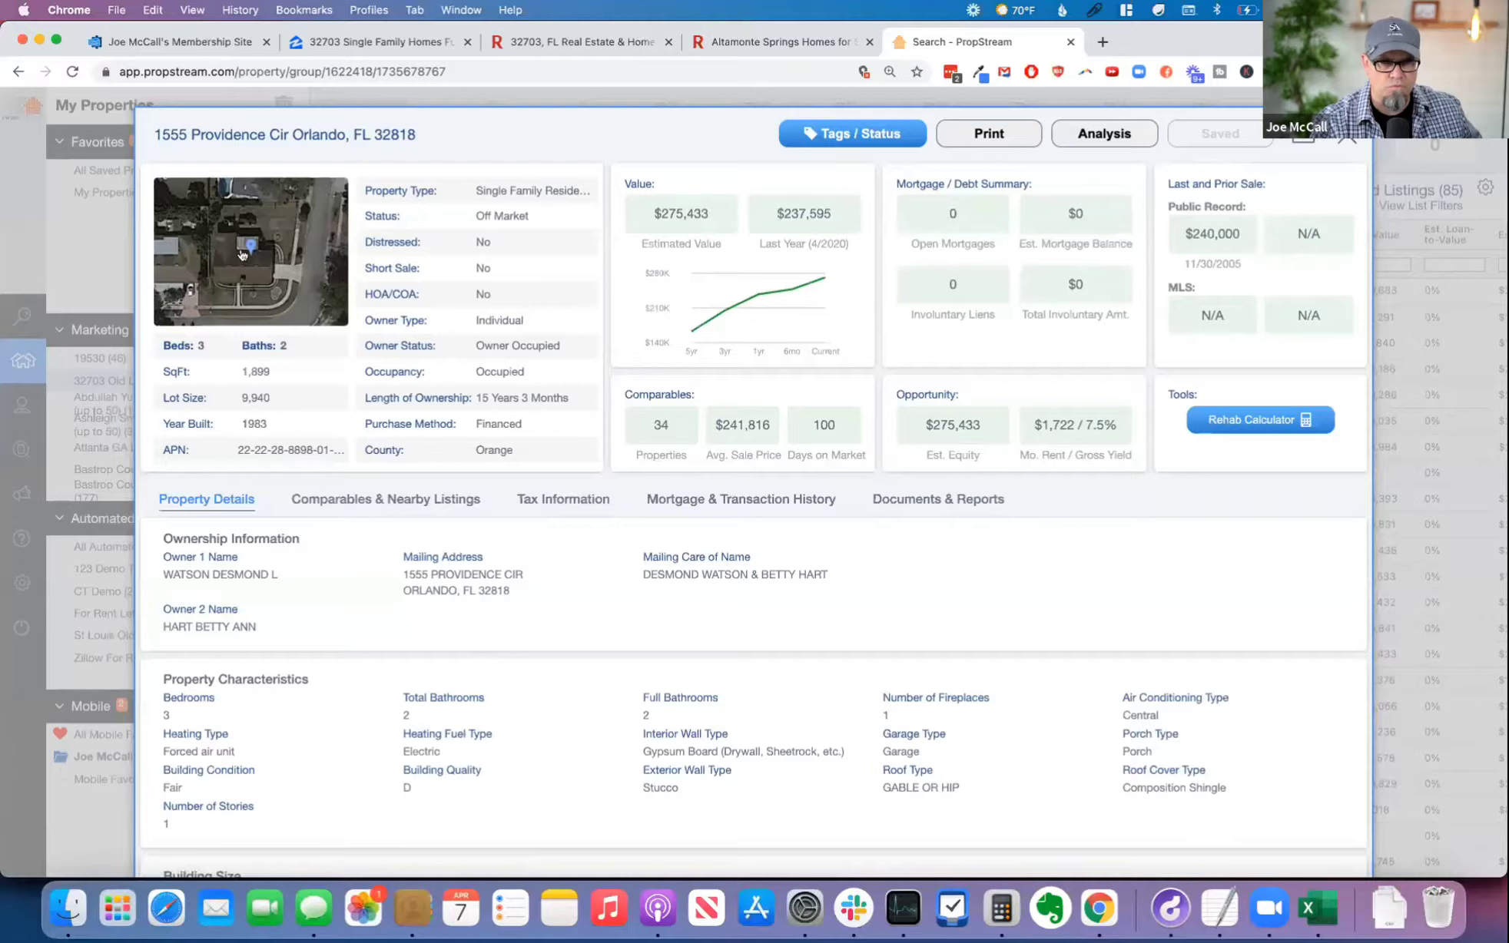
pyautogui.moveTo(160, 134); pyautogui.dragTo(442, 143)
pyautogui.click(415, 143)
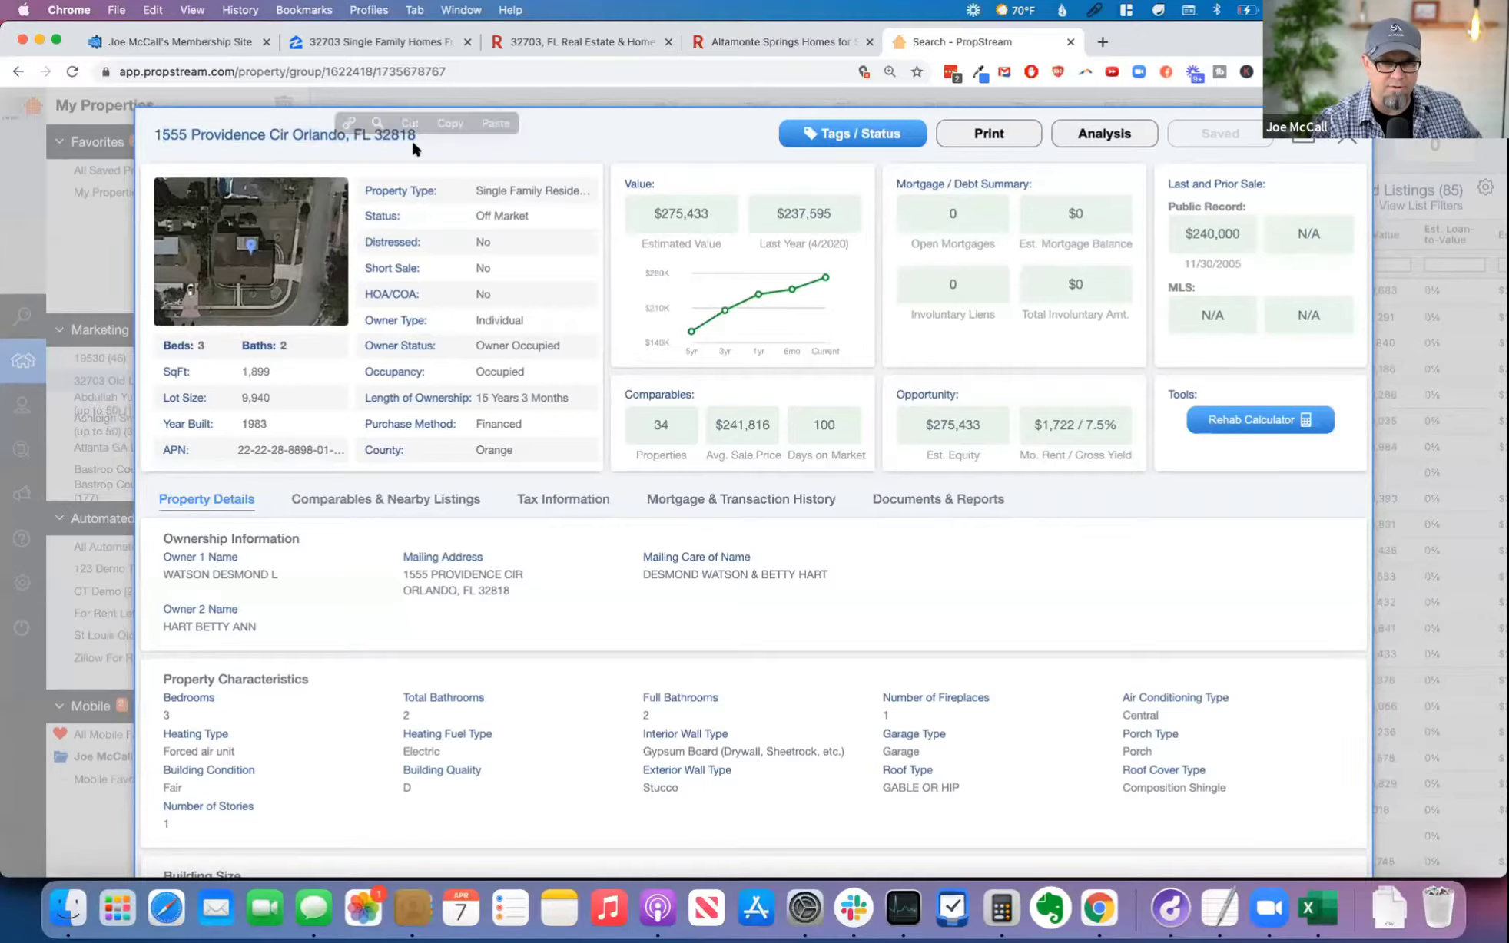
pyautogui.tripleClick(150, 133)
pyautogui.press('super+c')
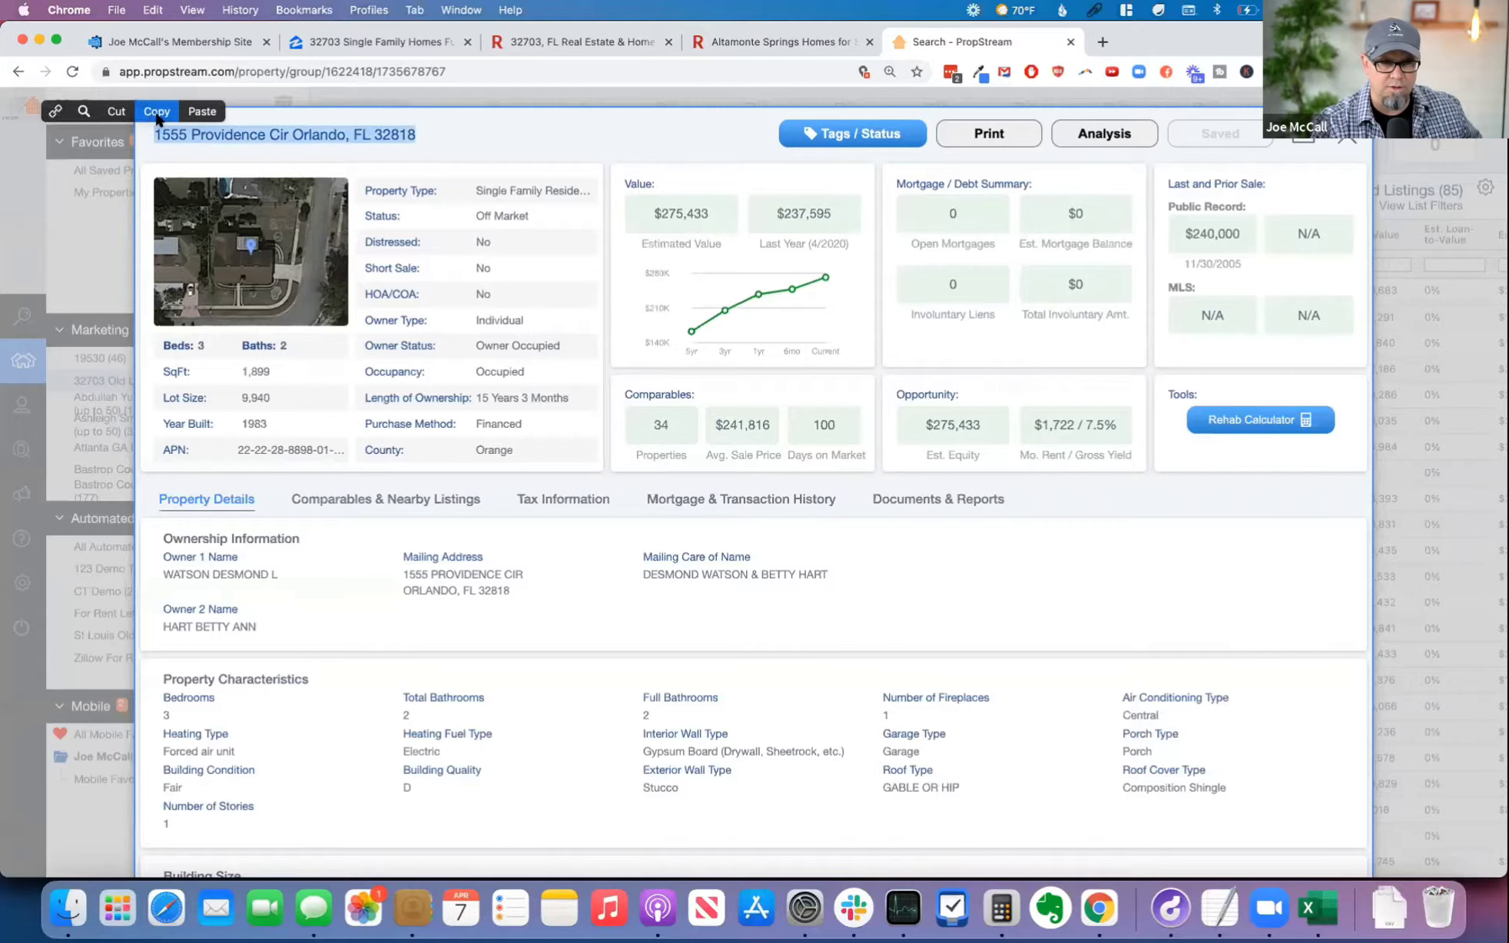
# Step: Switch to the Altamonte Springs Redfin page, search for the copied Orlando address and open the matching listing
pyautogui.click(755, 41)
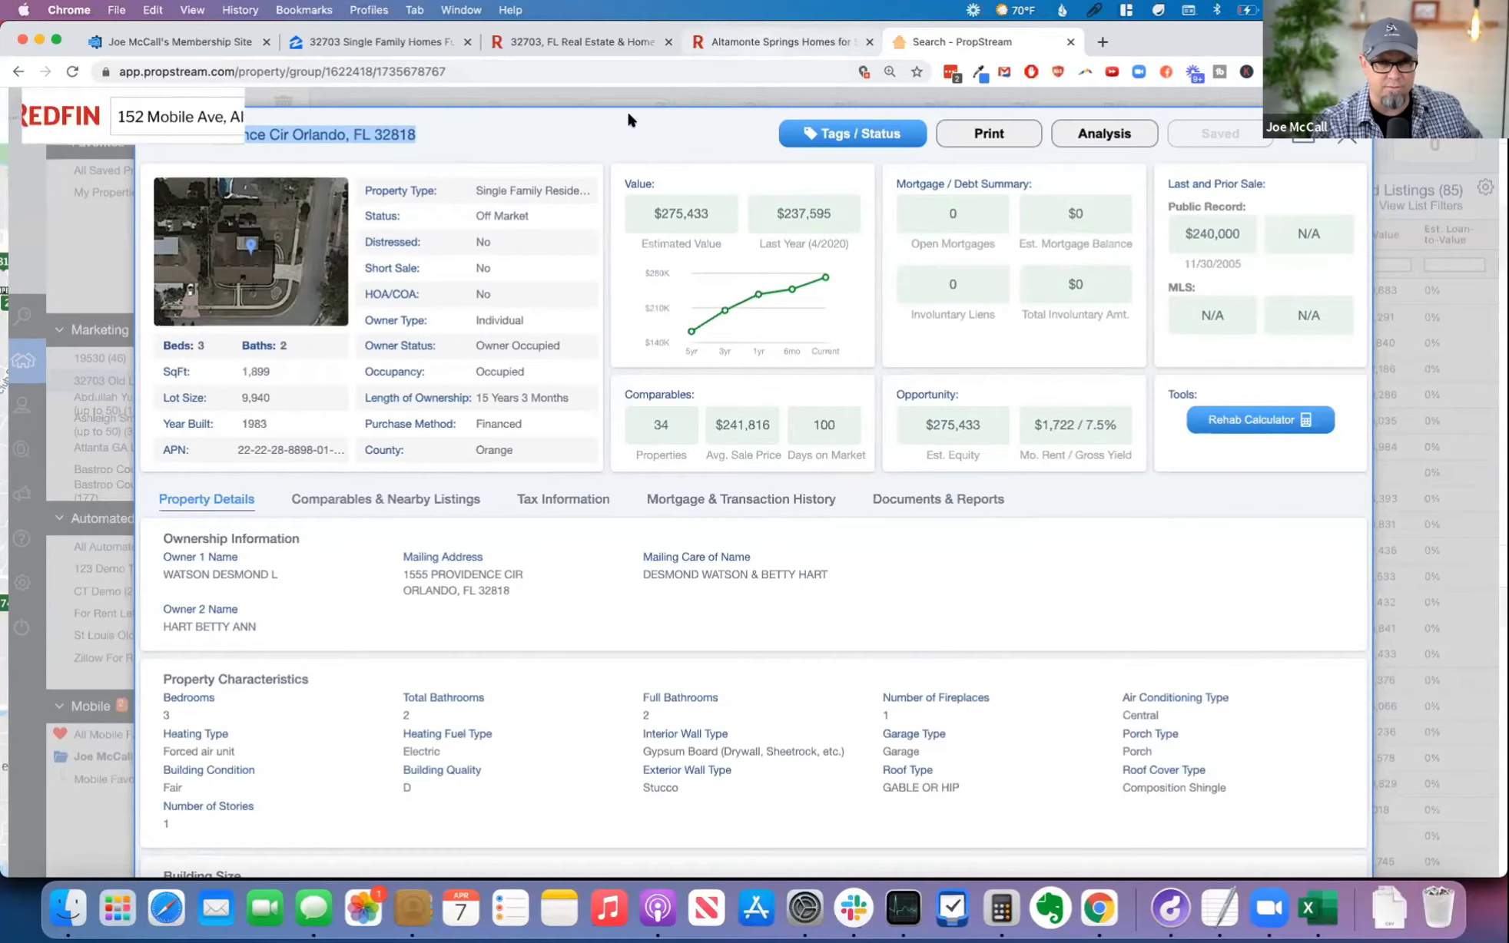
pyautogui.click(214, 110)
pyautogui.press('super+v')
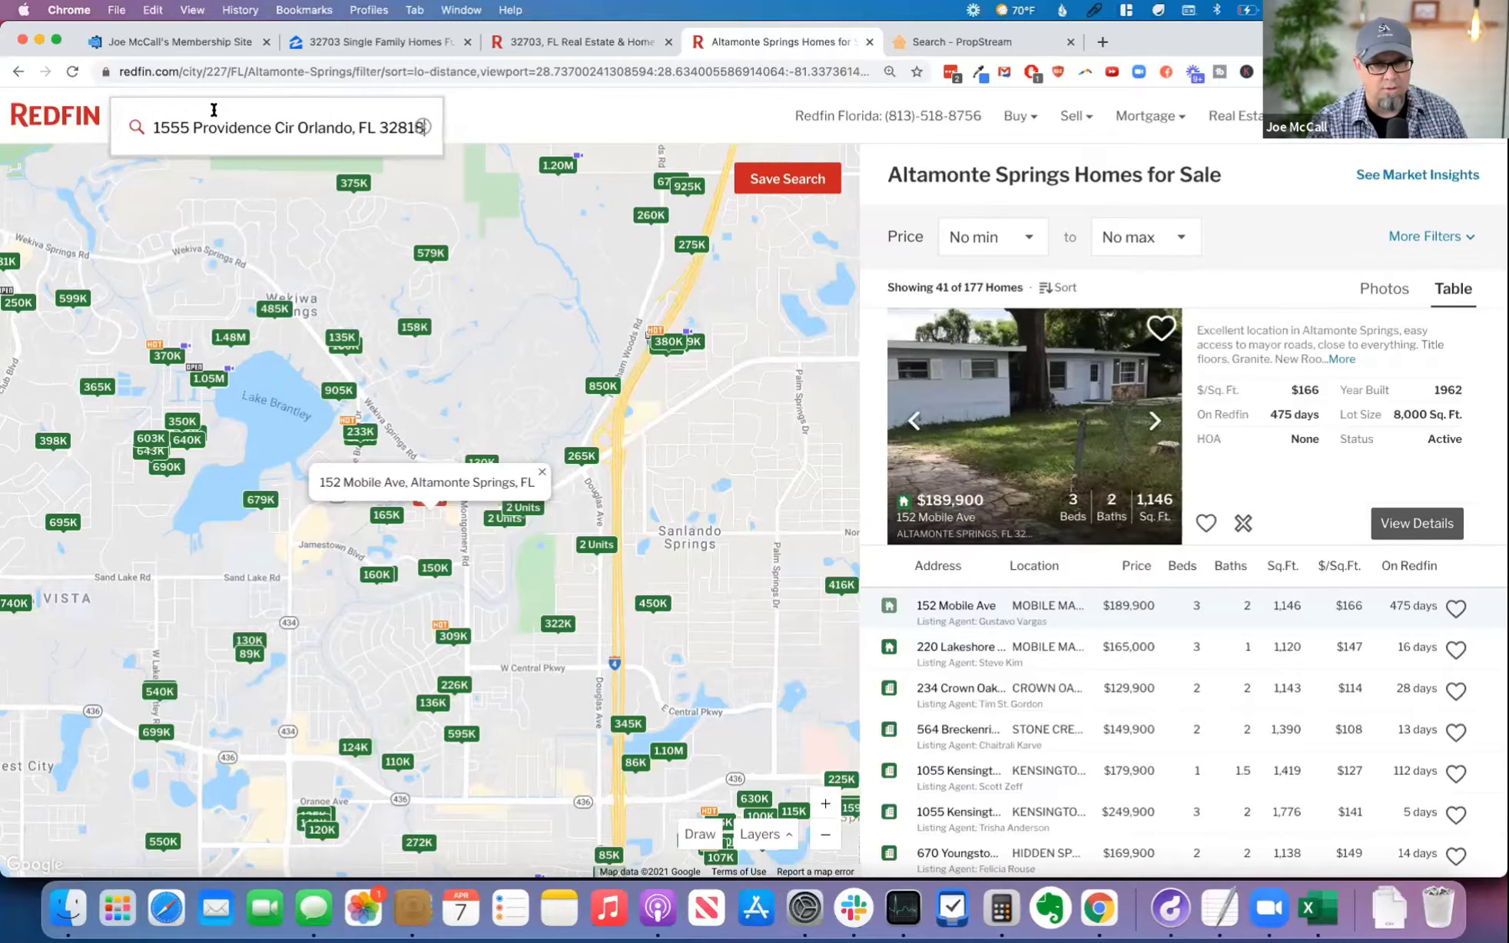
pyautogui.click(213, 216)
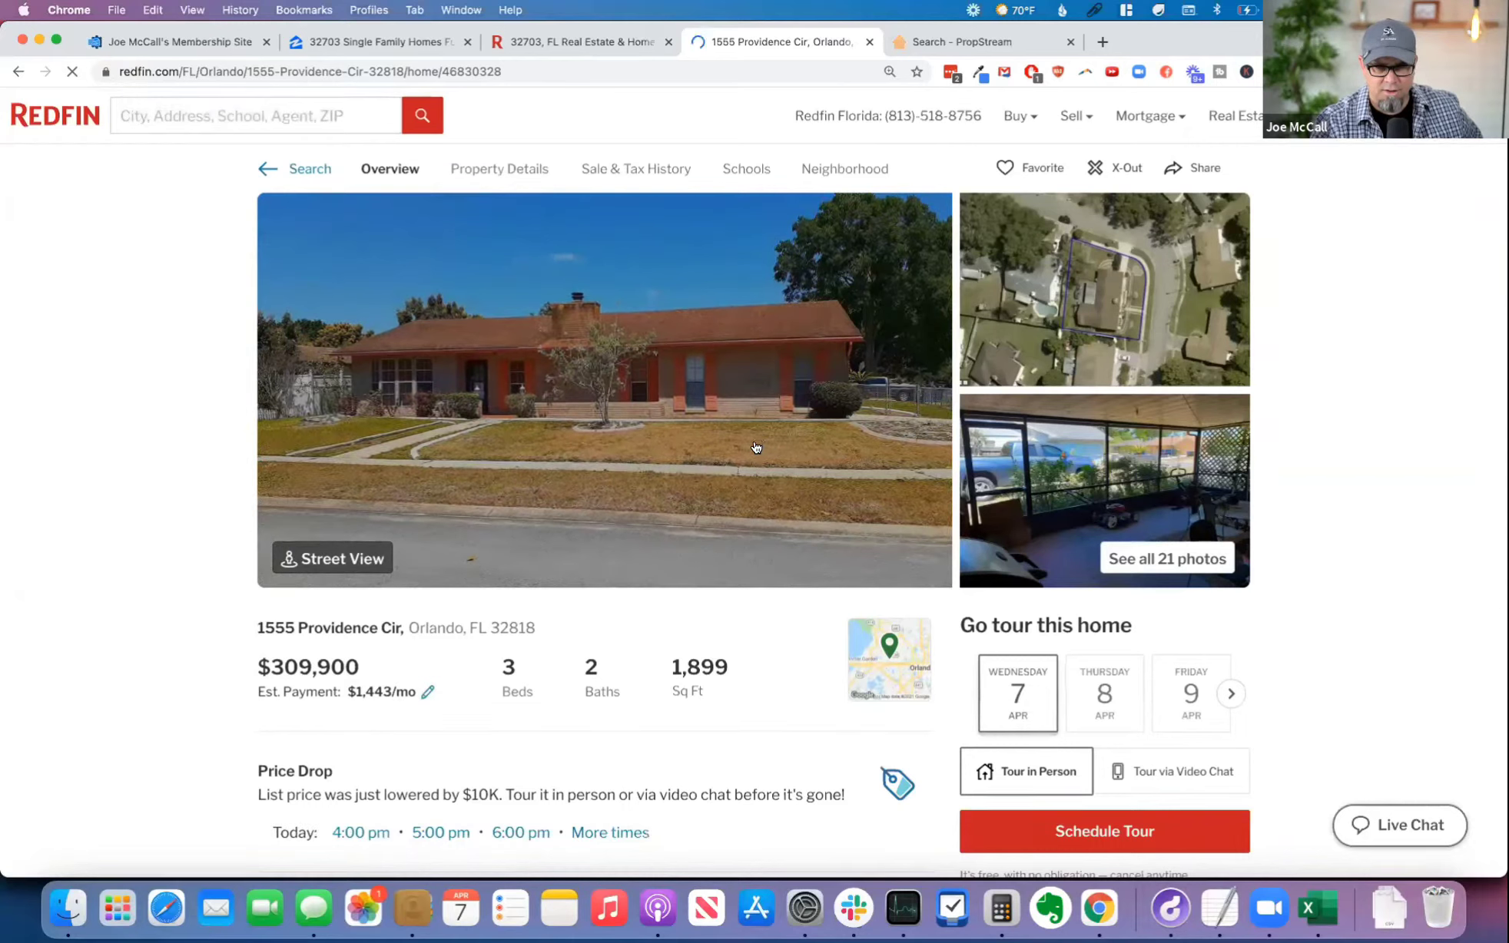
# Step: Examine the Orlando listing's price drop notice, full description, price insights and time on Redfin
pyautogui.moveTo(244, 762); pyautogui.dragTo(624, 797)
pyautogui.click(23, 776)
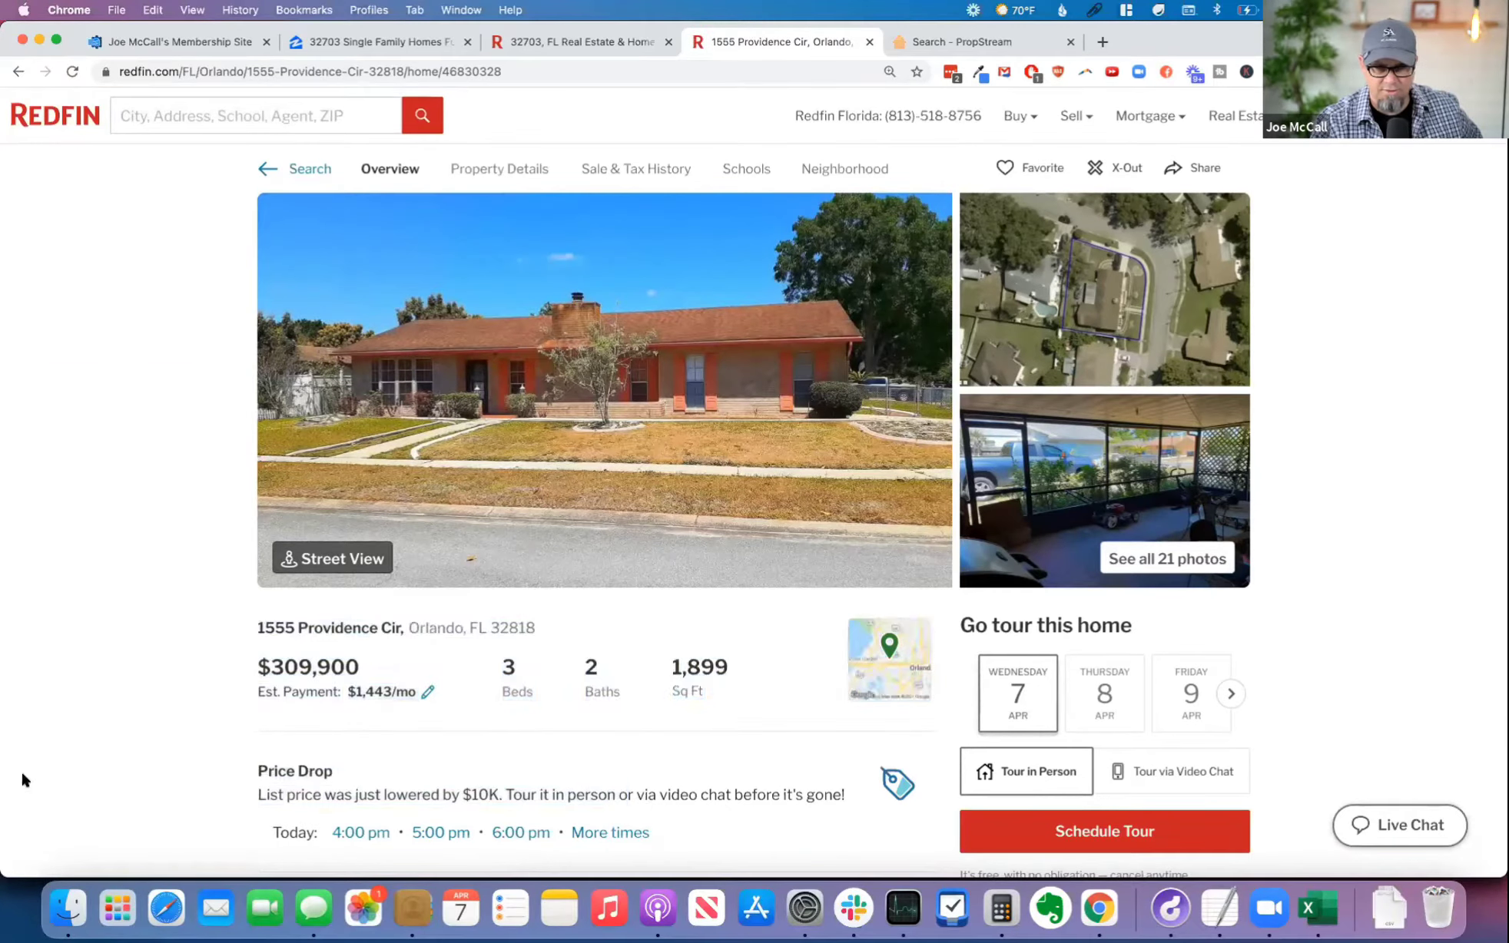
pyautogui.scroll(-5, 232, 757)
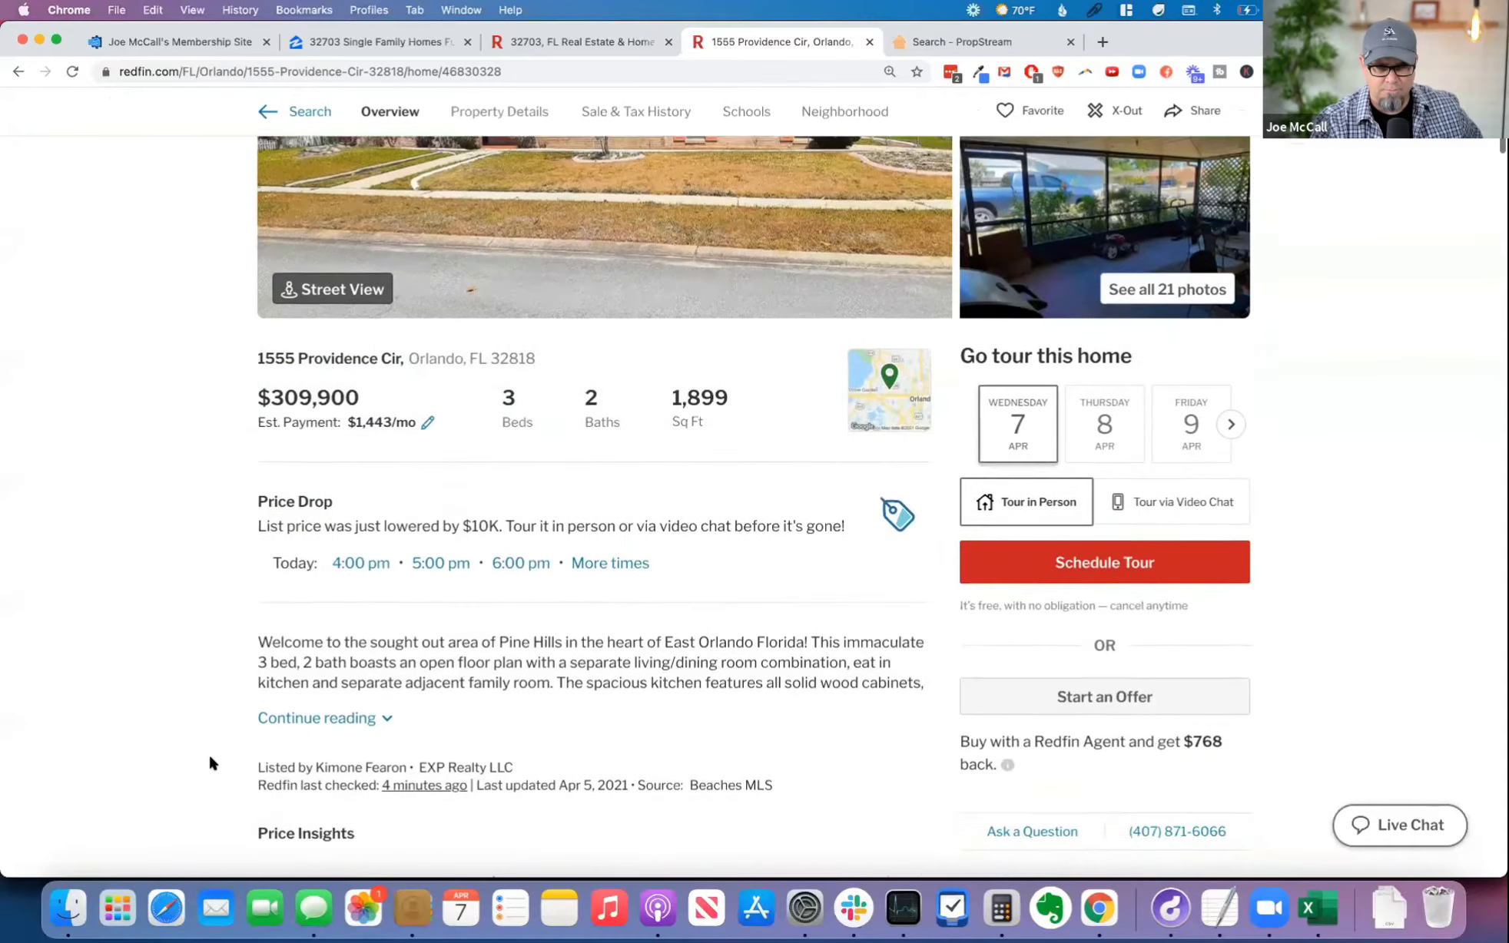
pyautogui.scroll(-1, 209, 753)
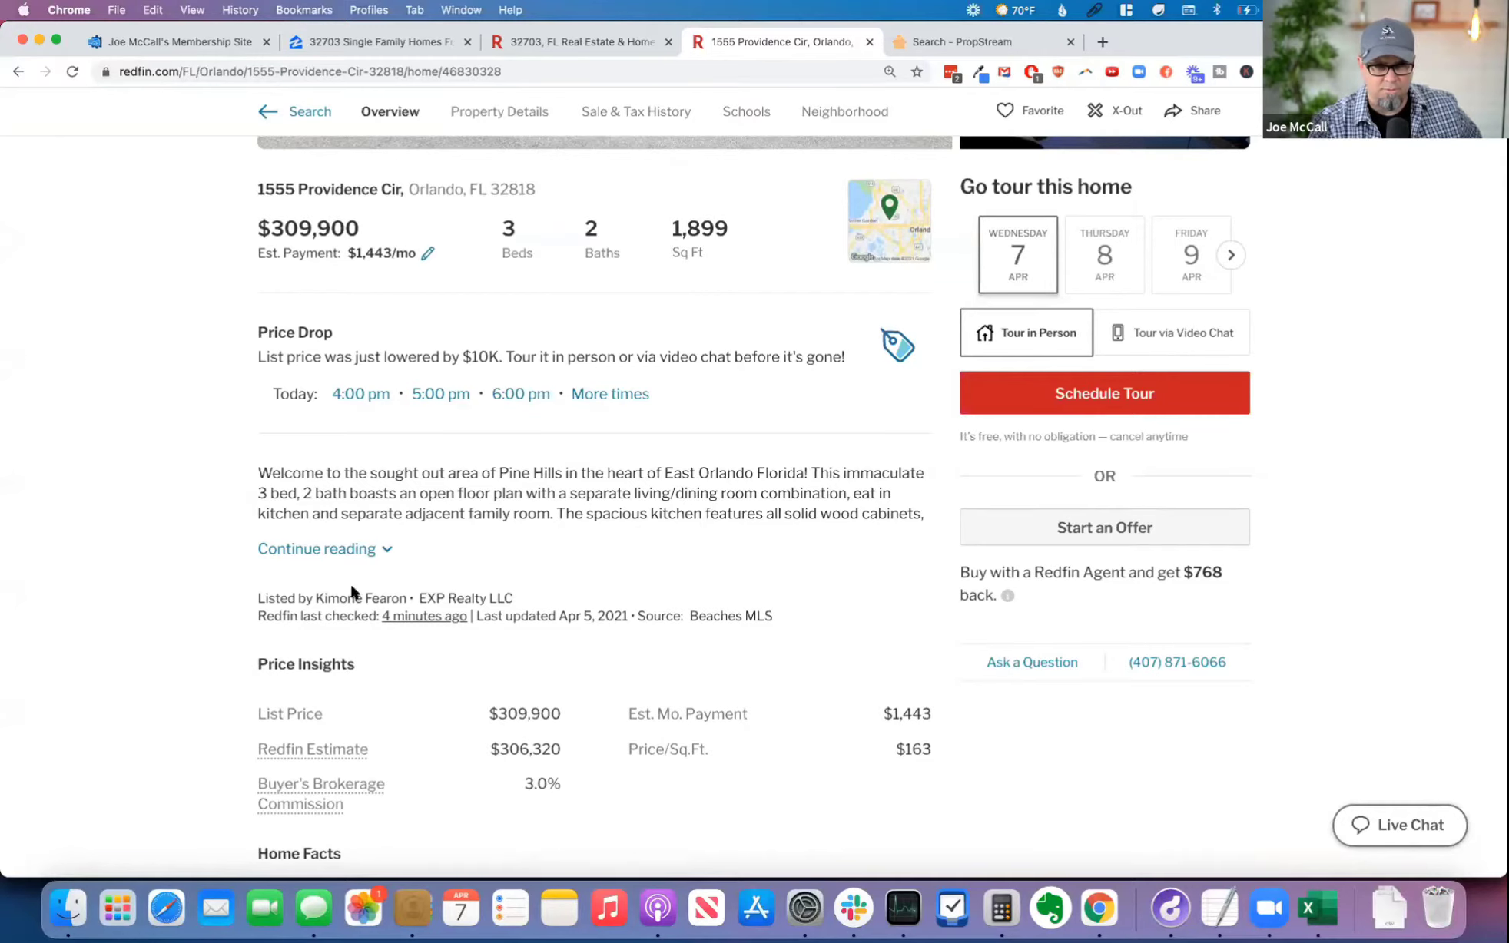
pyautogui.click(367, 550)
pyautogui.scroll(-5, 448, 581)
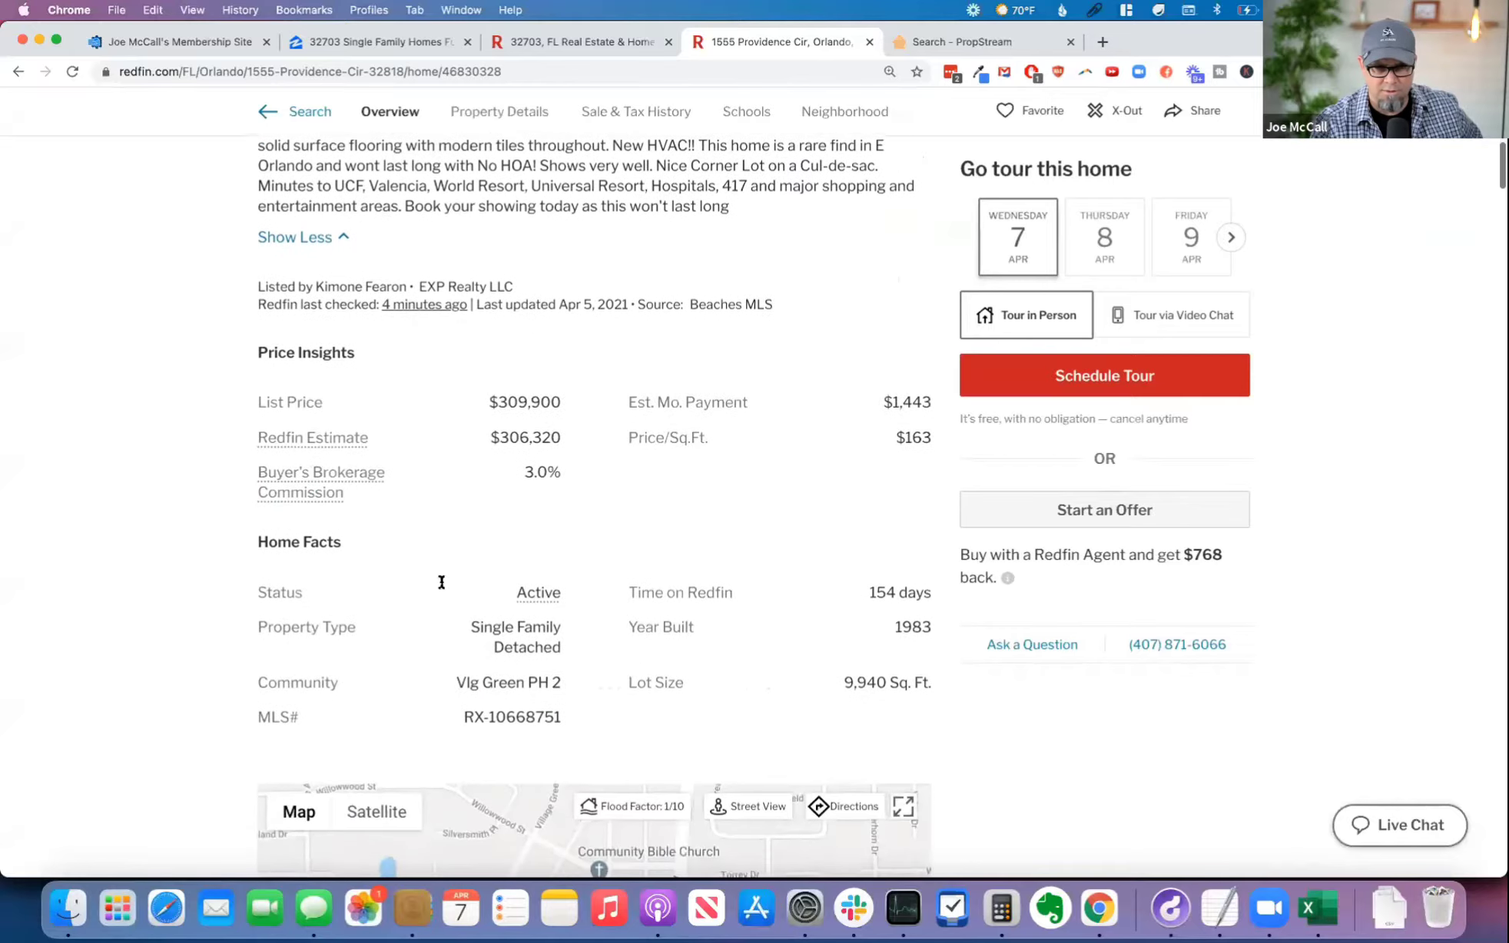
pyautogui.doubleClick(869, 591)
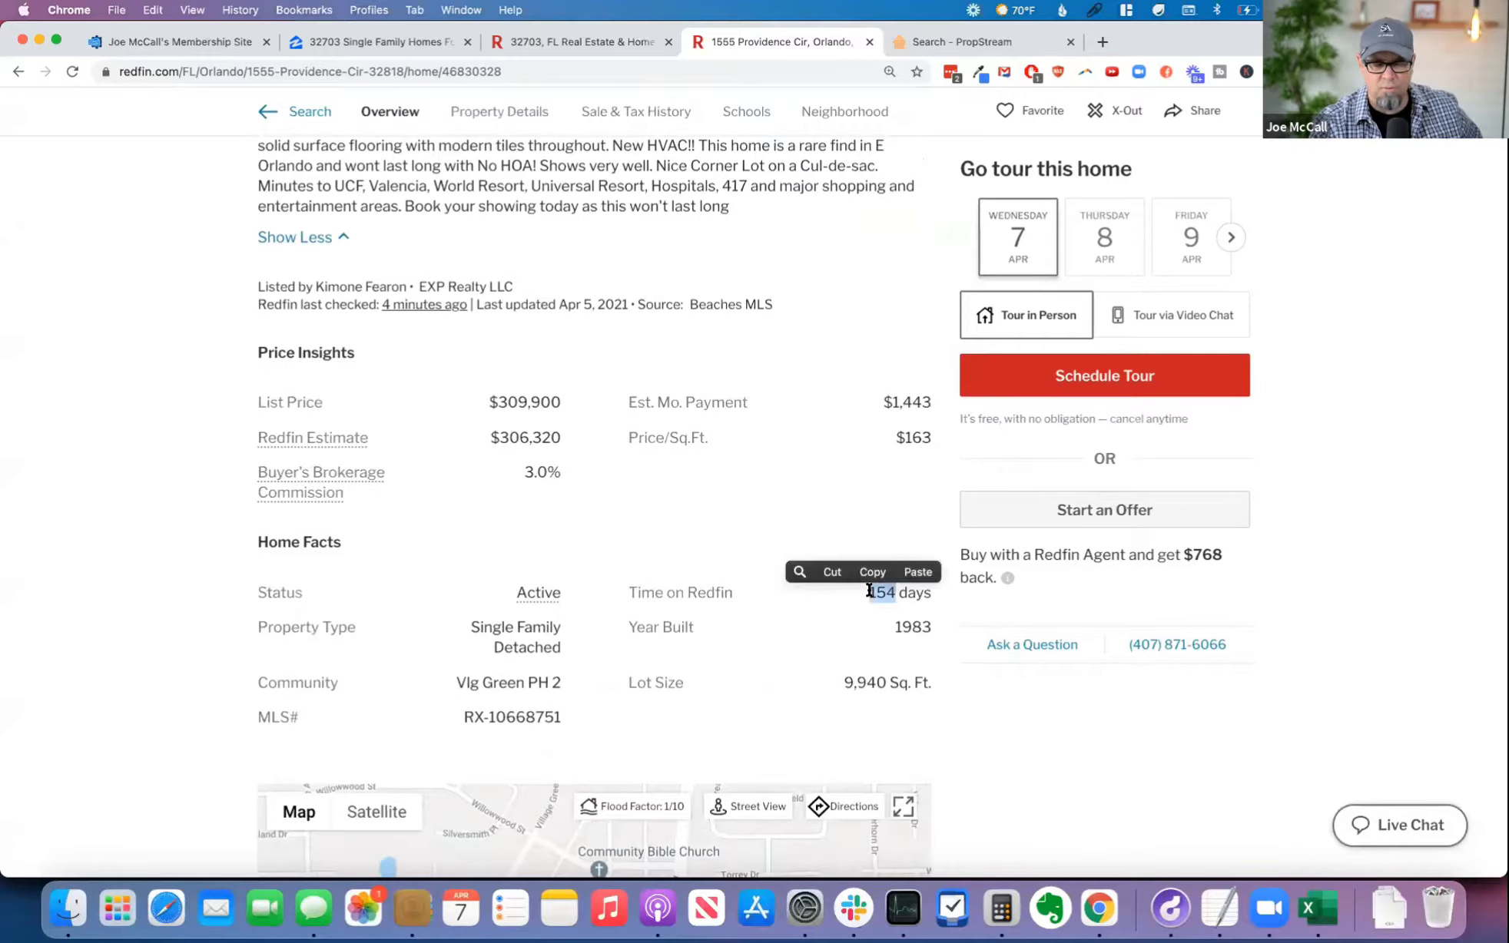
pyautogui.click(245, 601)
pyautogui.scroll(10, 244, 601)
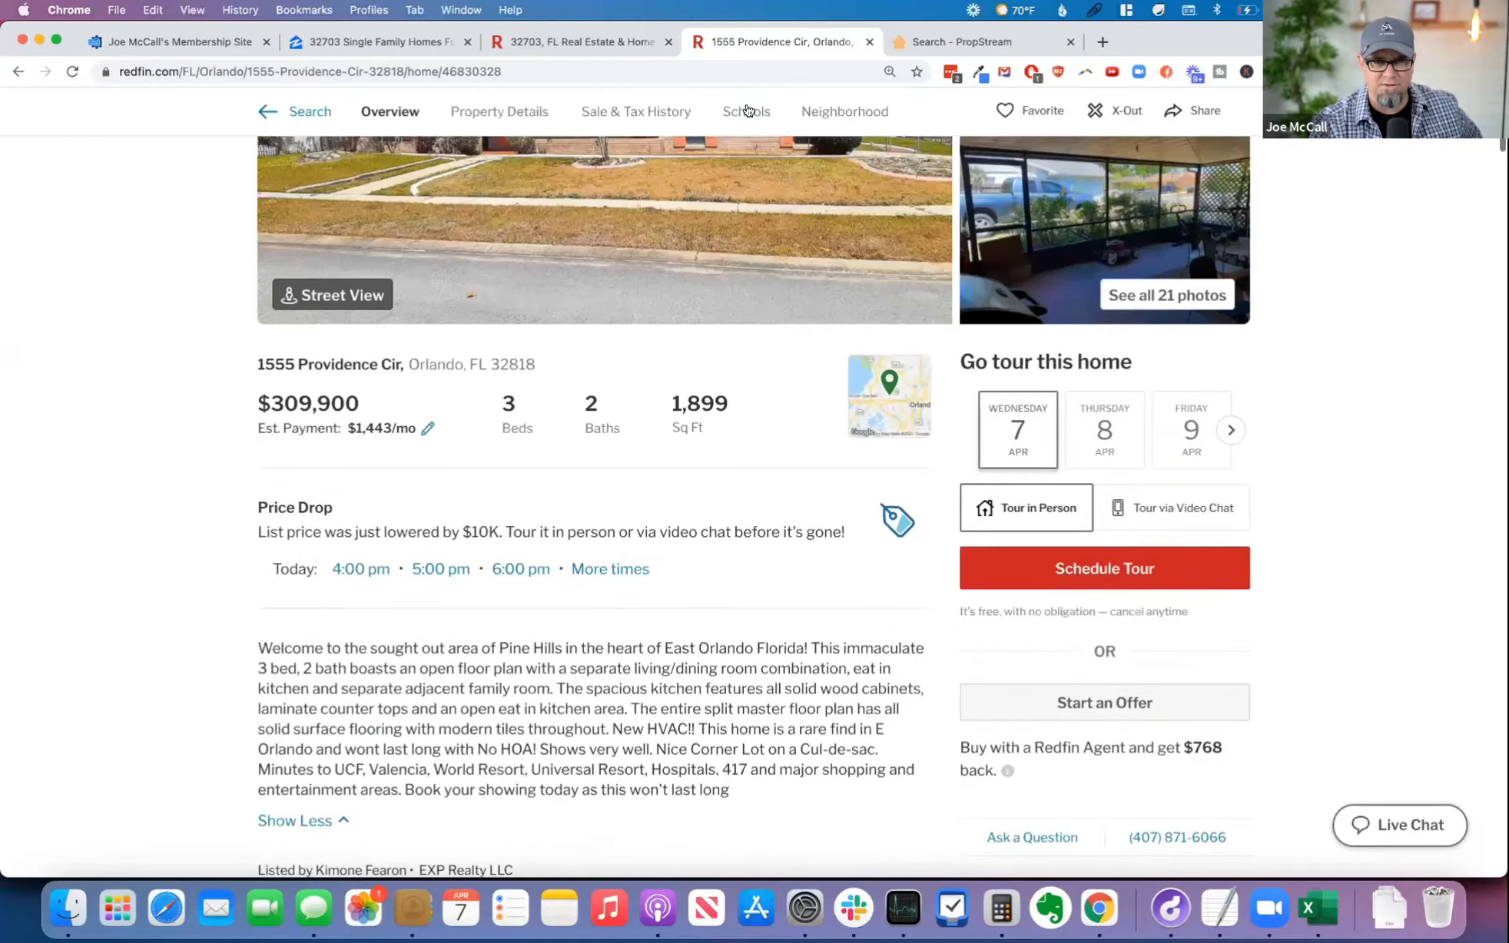
# Step: Switch back to PropStream and review the Orlando property's length of ownership, transaction history, owner names and mailing address
pyautogui.click(984, 44)
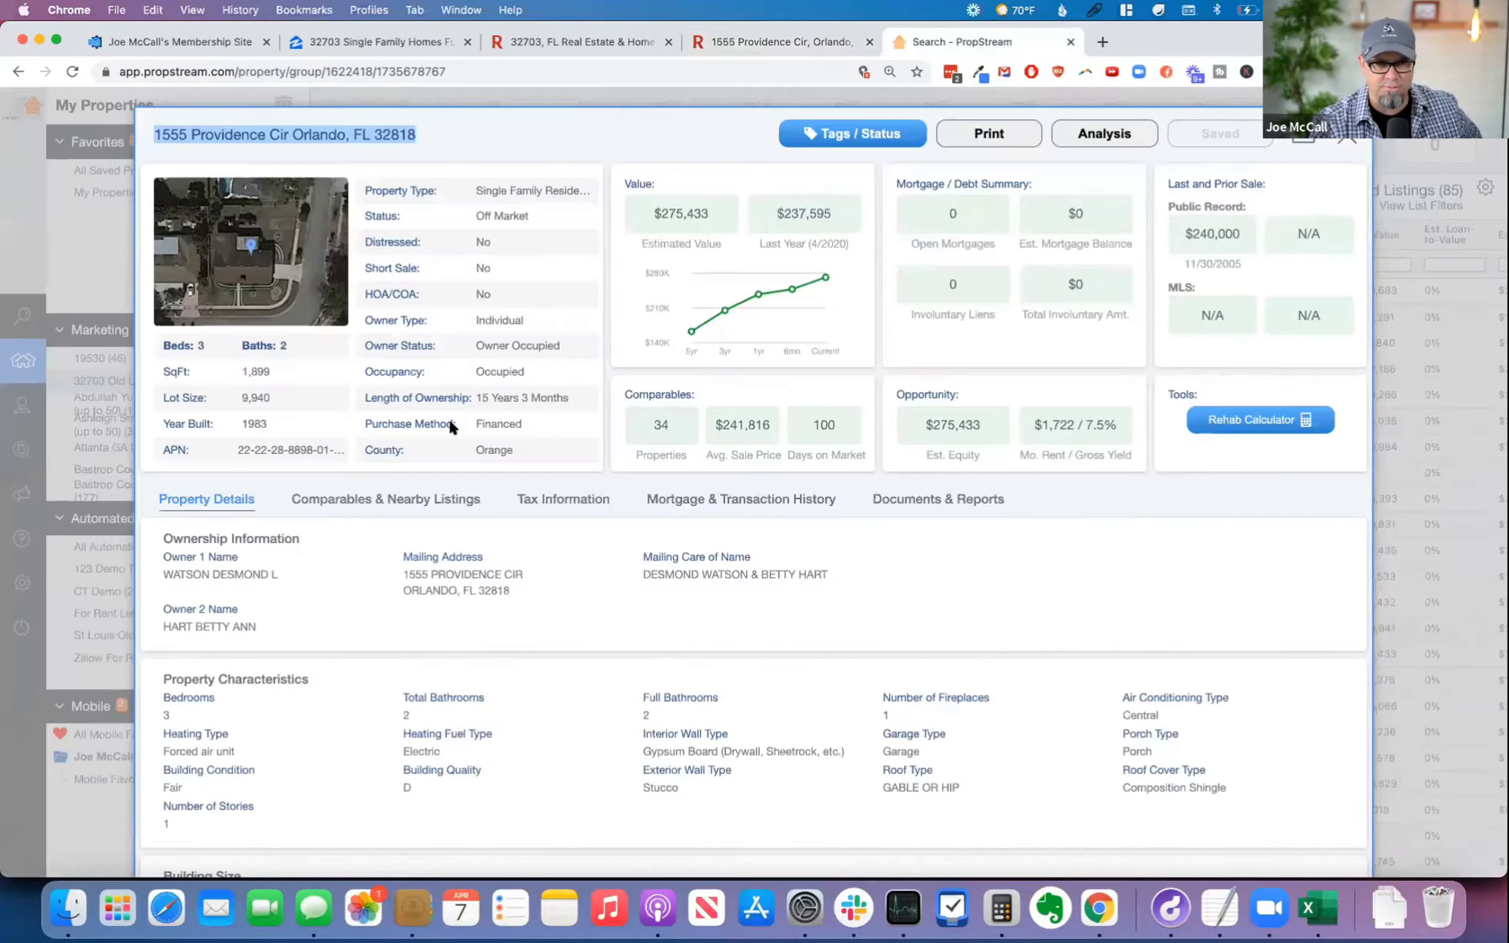
pyautogui.moveTo(475, 396); pyautogui.dragTo(581, 387)
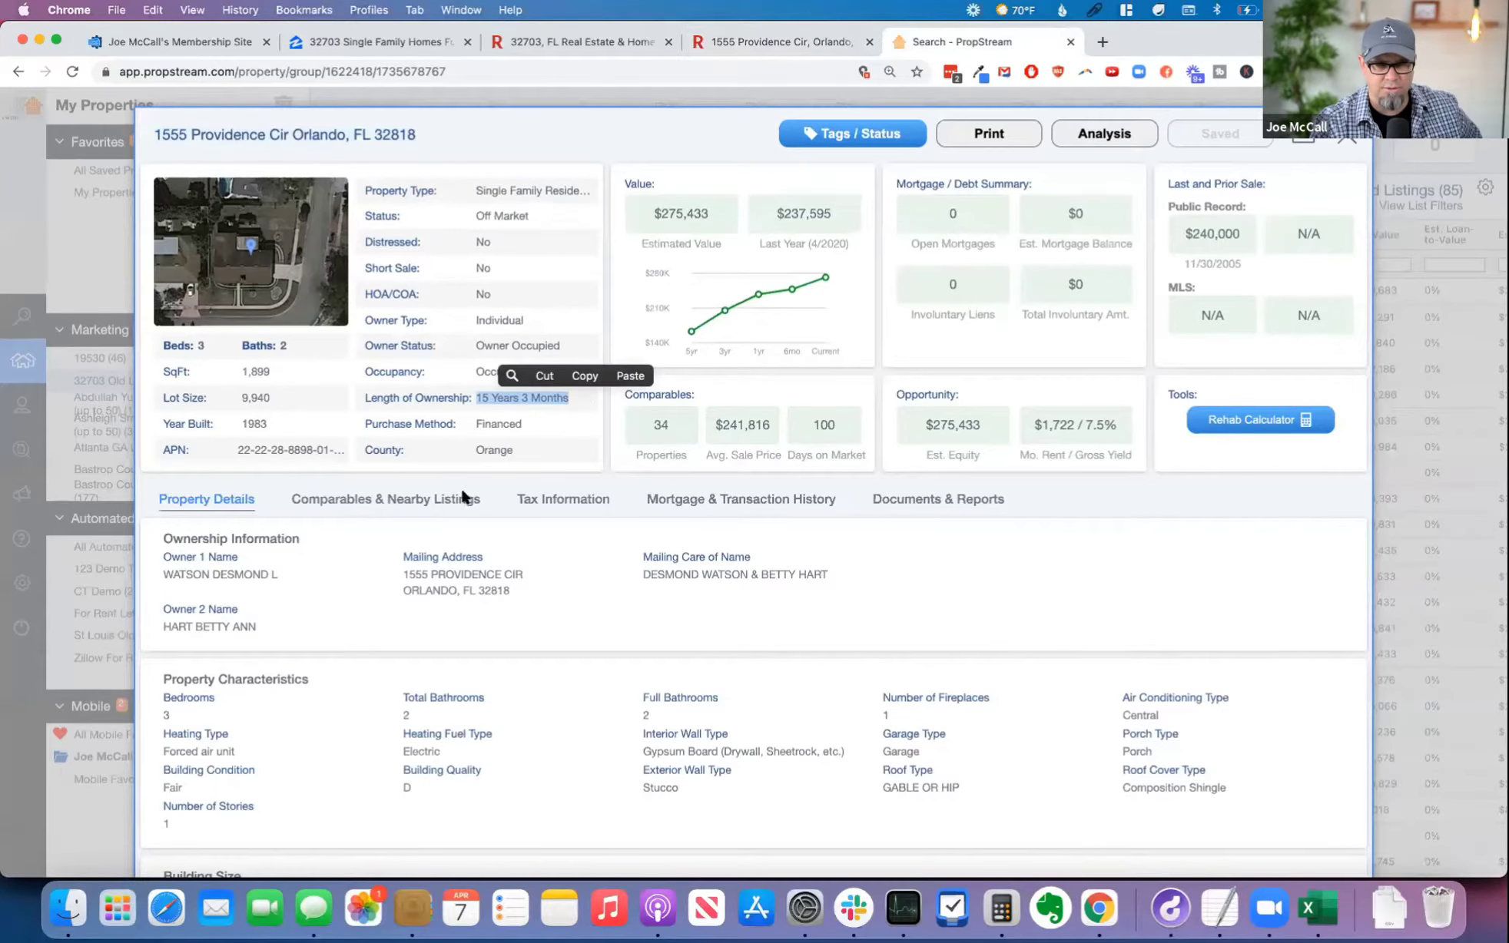
pyautogui.click(752, 500)
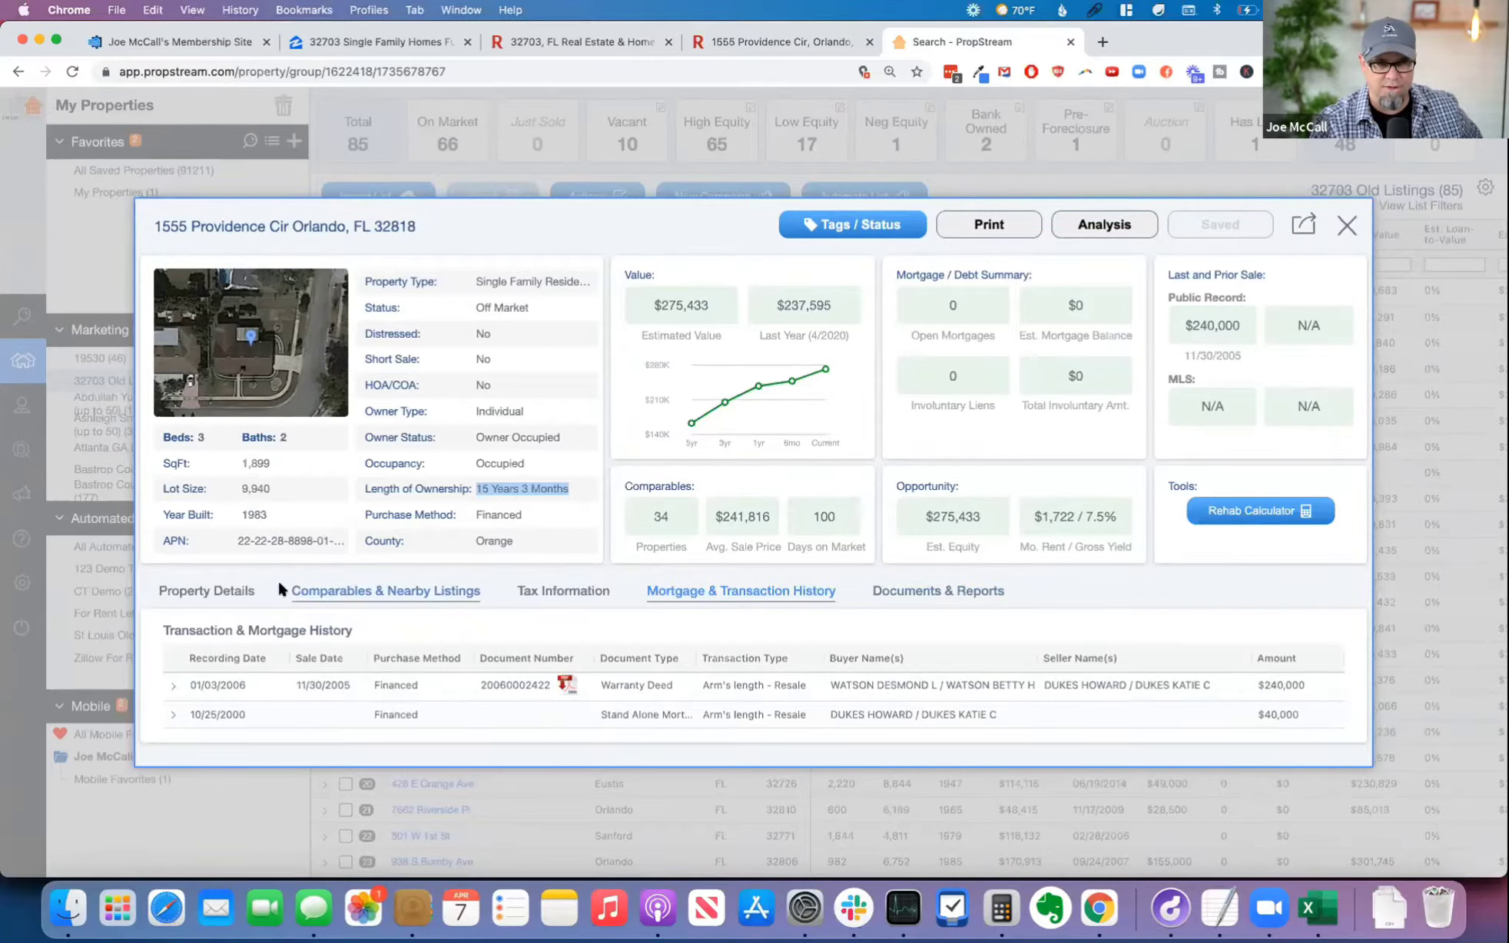
pyautogui.click(249, 590)
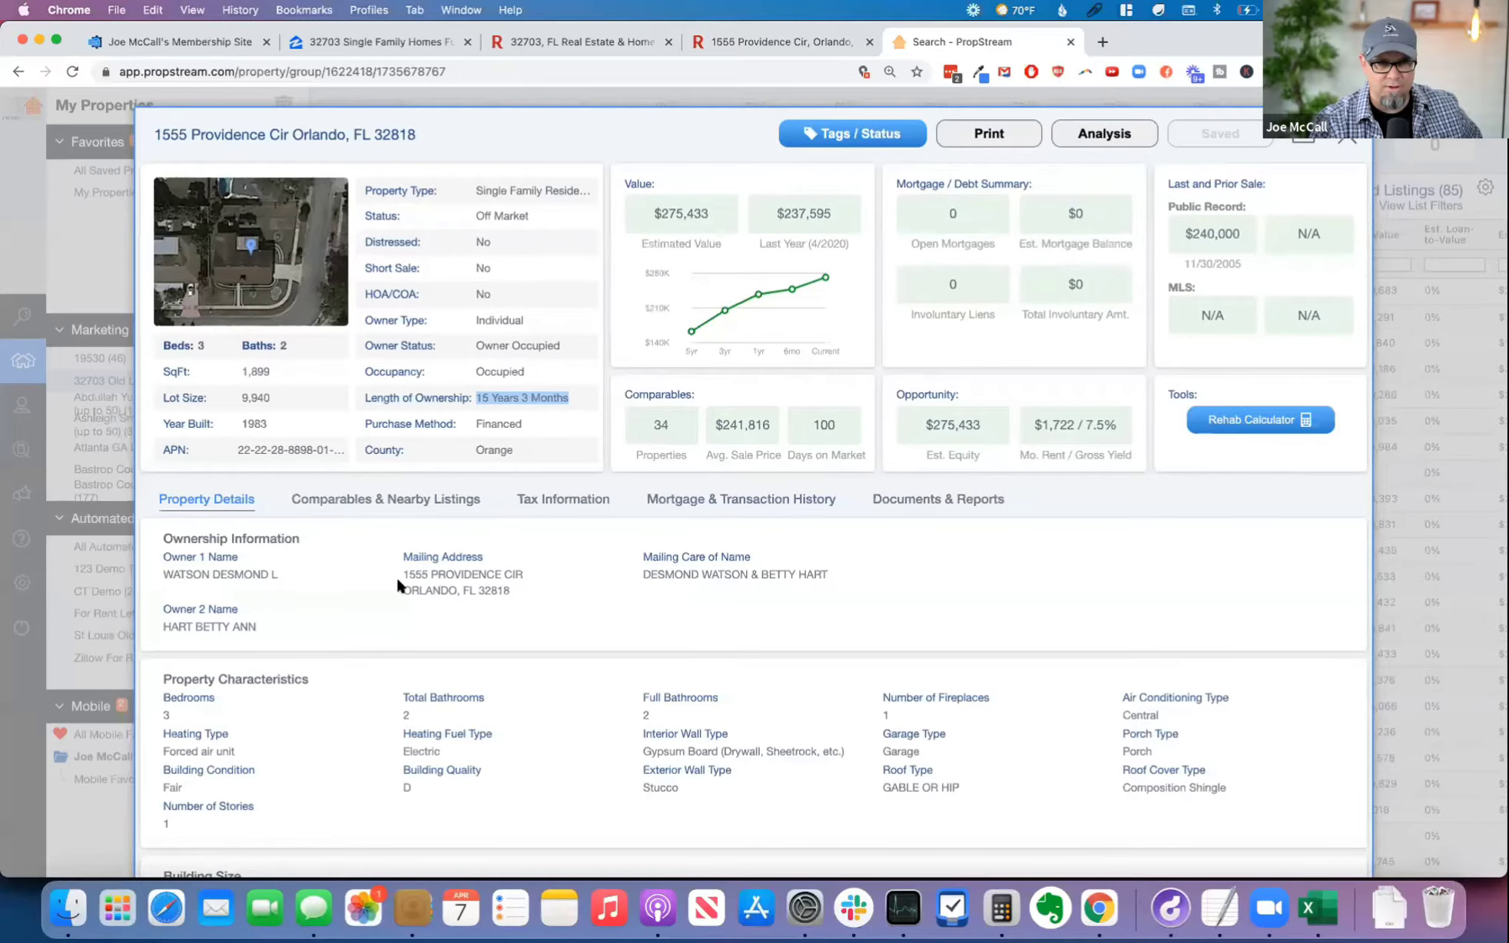
pyautogui.moveTo(158, 574); pyautogui.dragTo(306, 569)
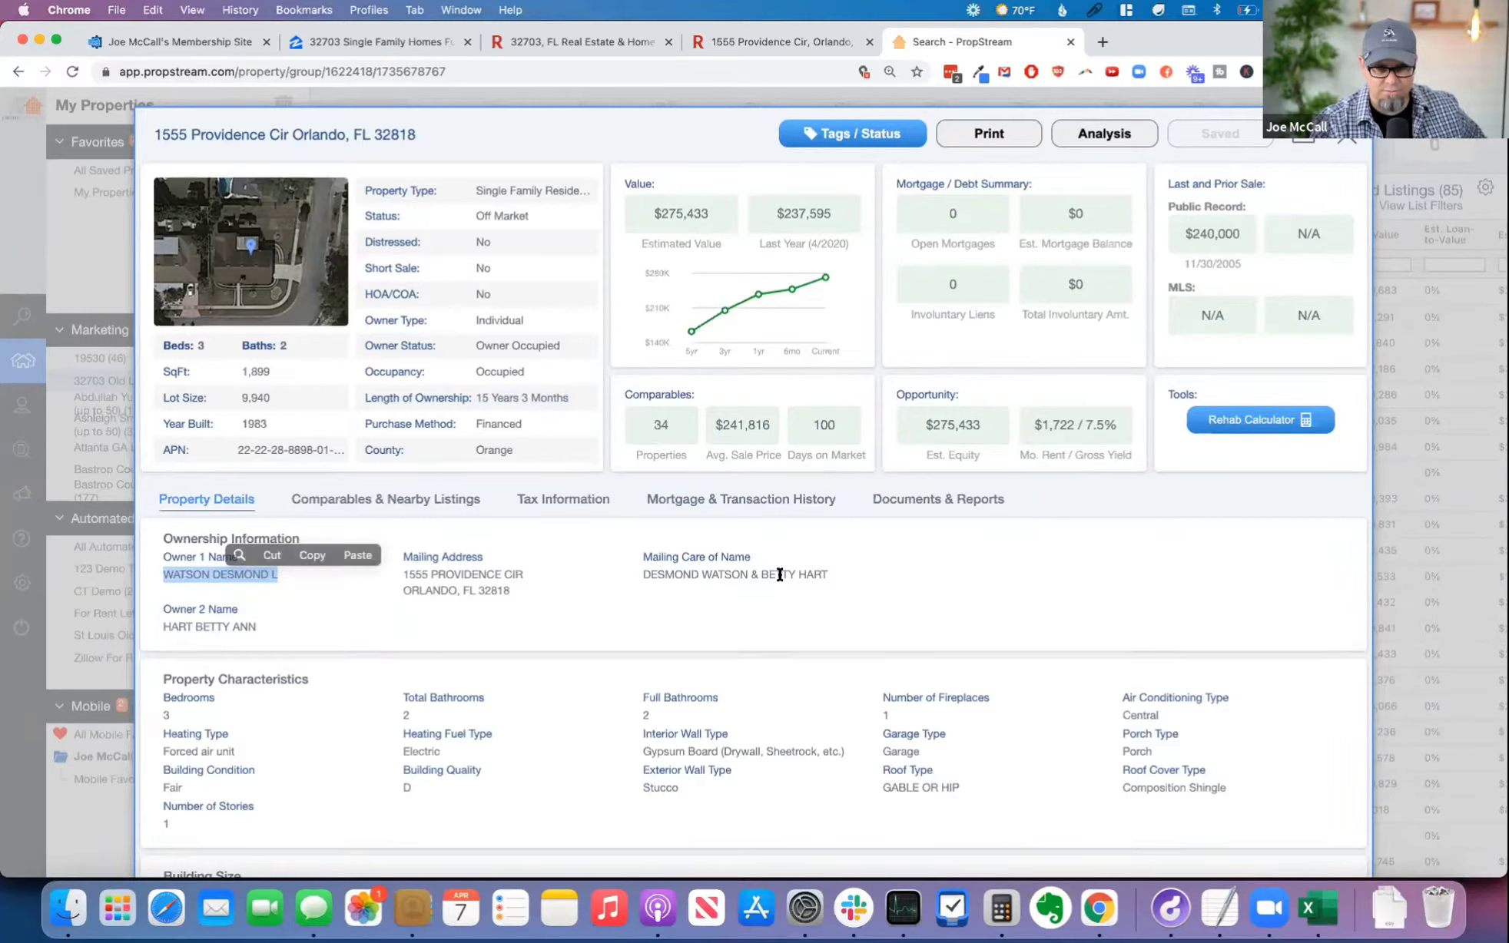
pyautogui.moveTo(416, 578); pyautogui.dragTo(536, 592)
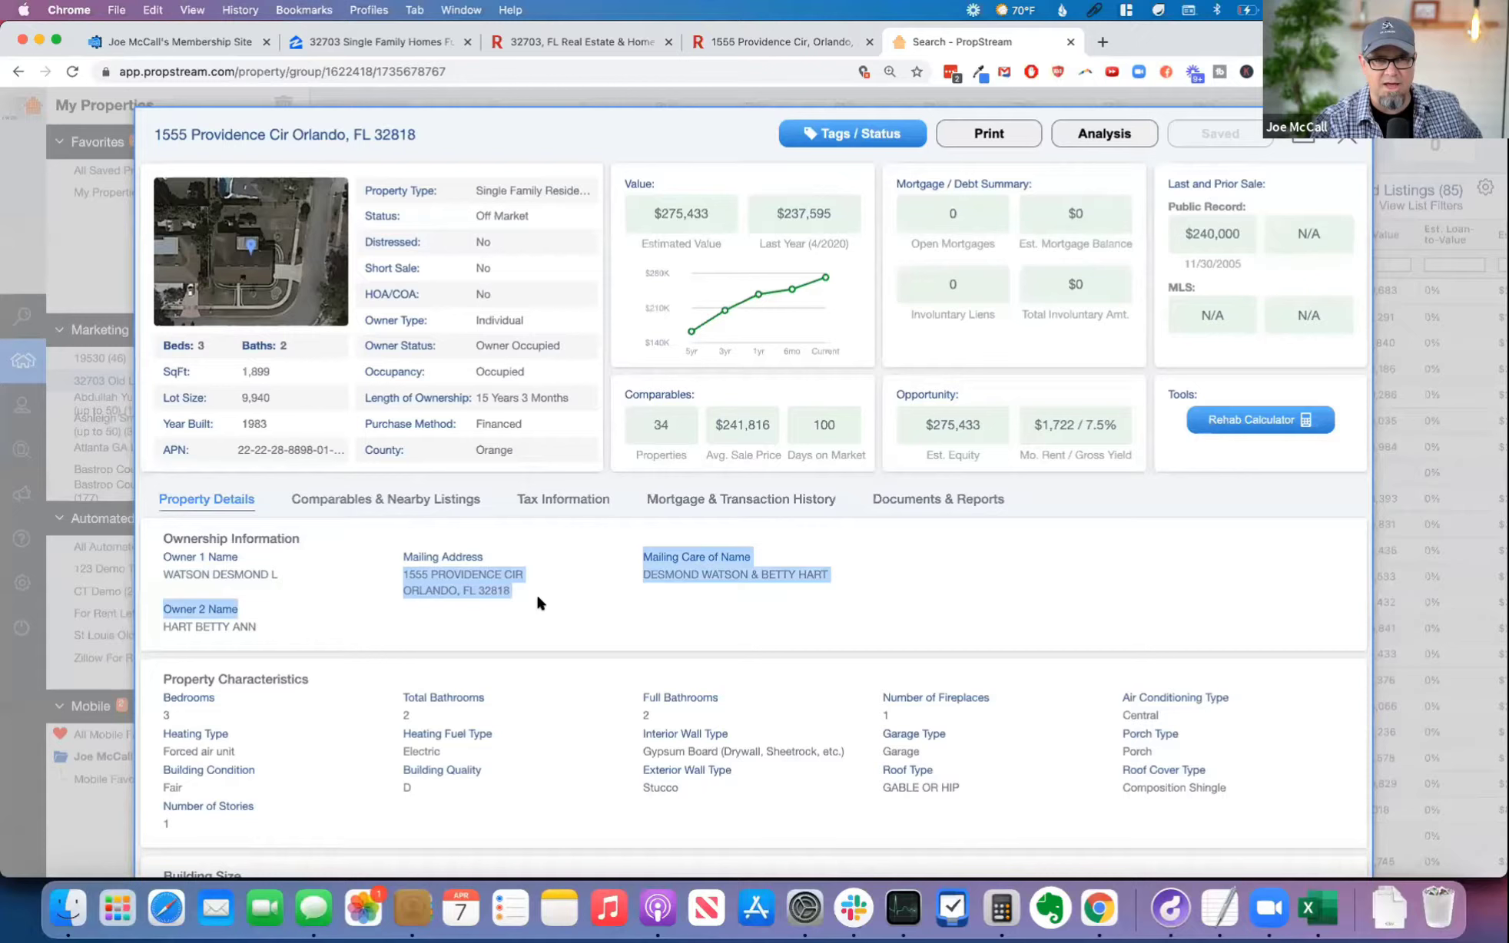
# Step: Switch to the Orlando 32818 property's Redfin listing, look through its exterior and interior photos, and close the gallery
pyautogui.click(781, 50)
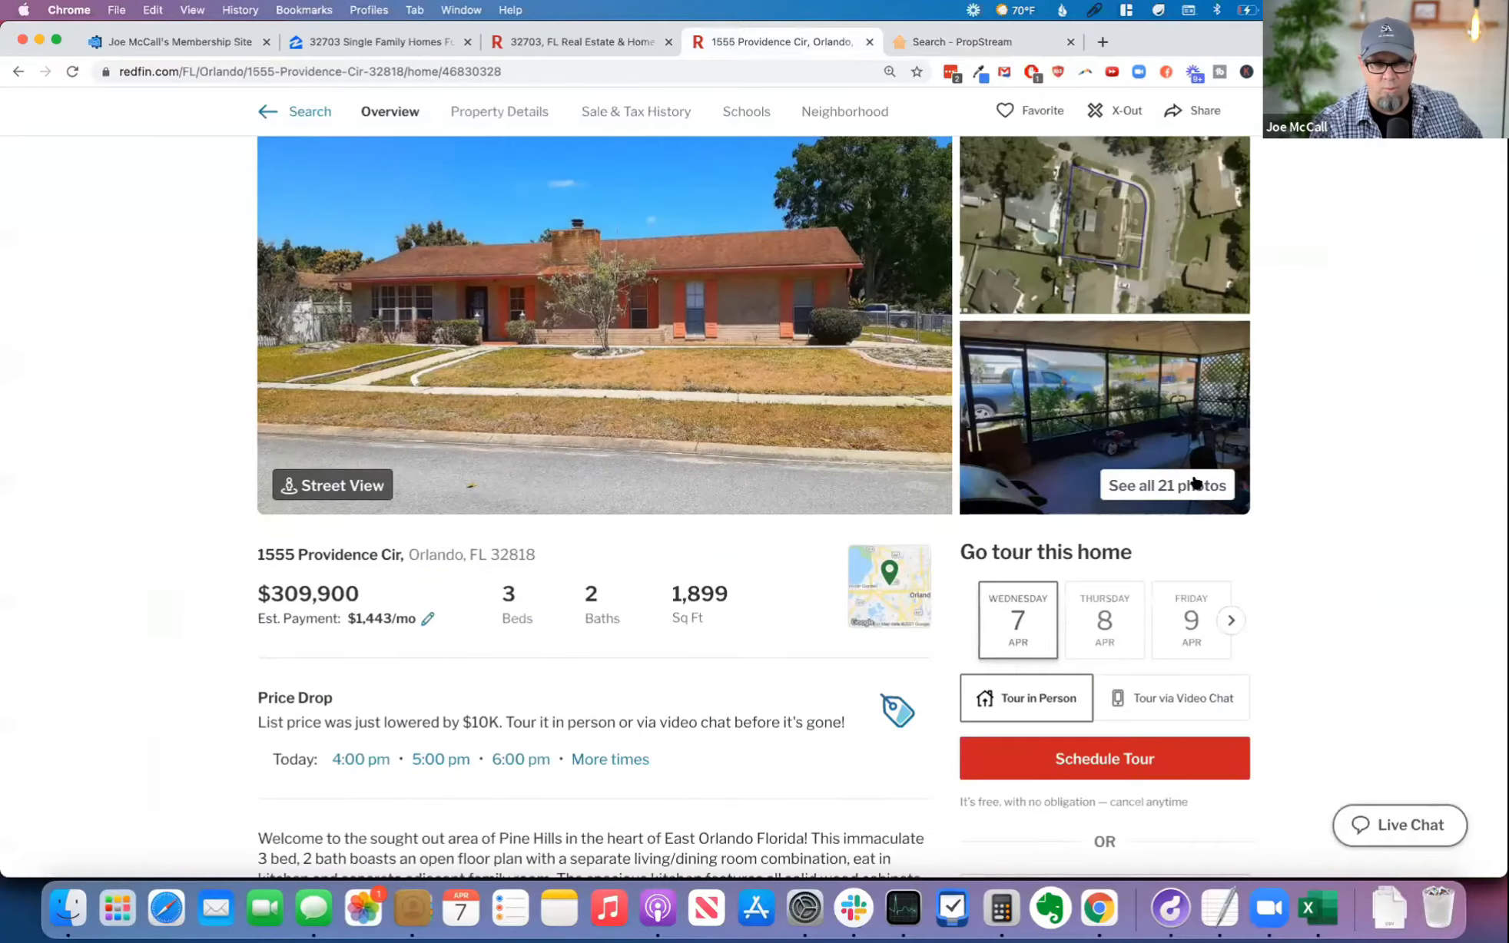
pyautogui.click(349, 497)
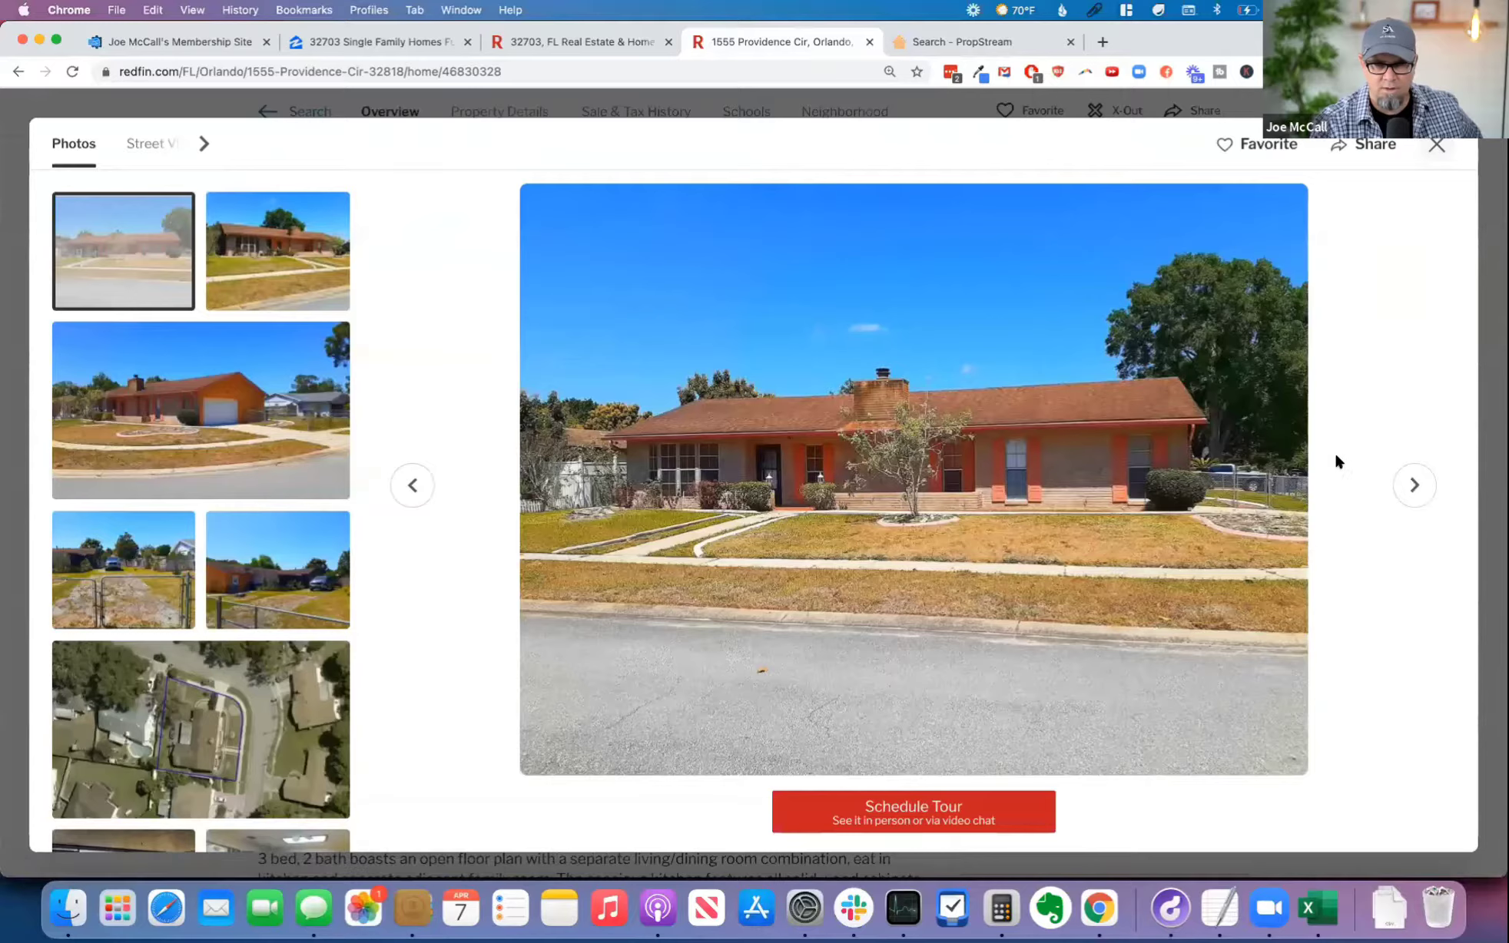
pyautogui.click(1413, 484)
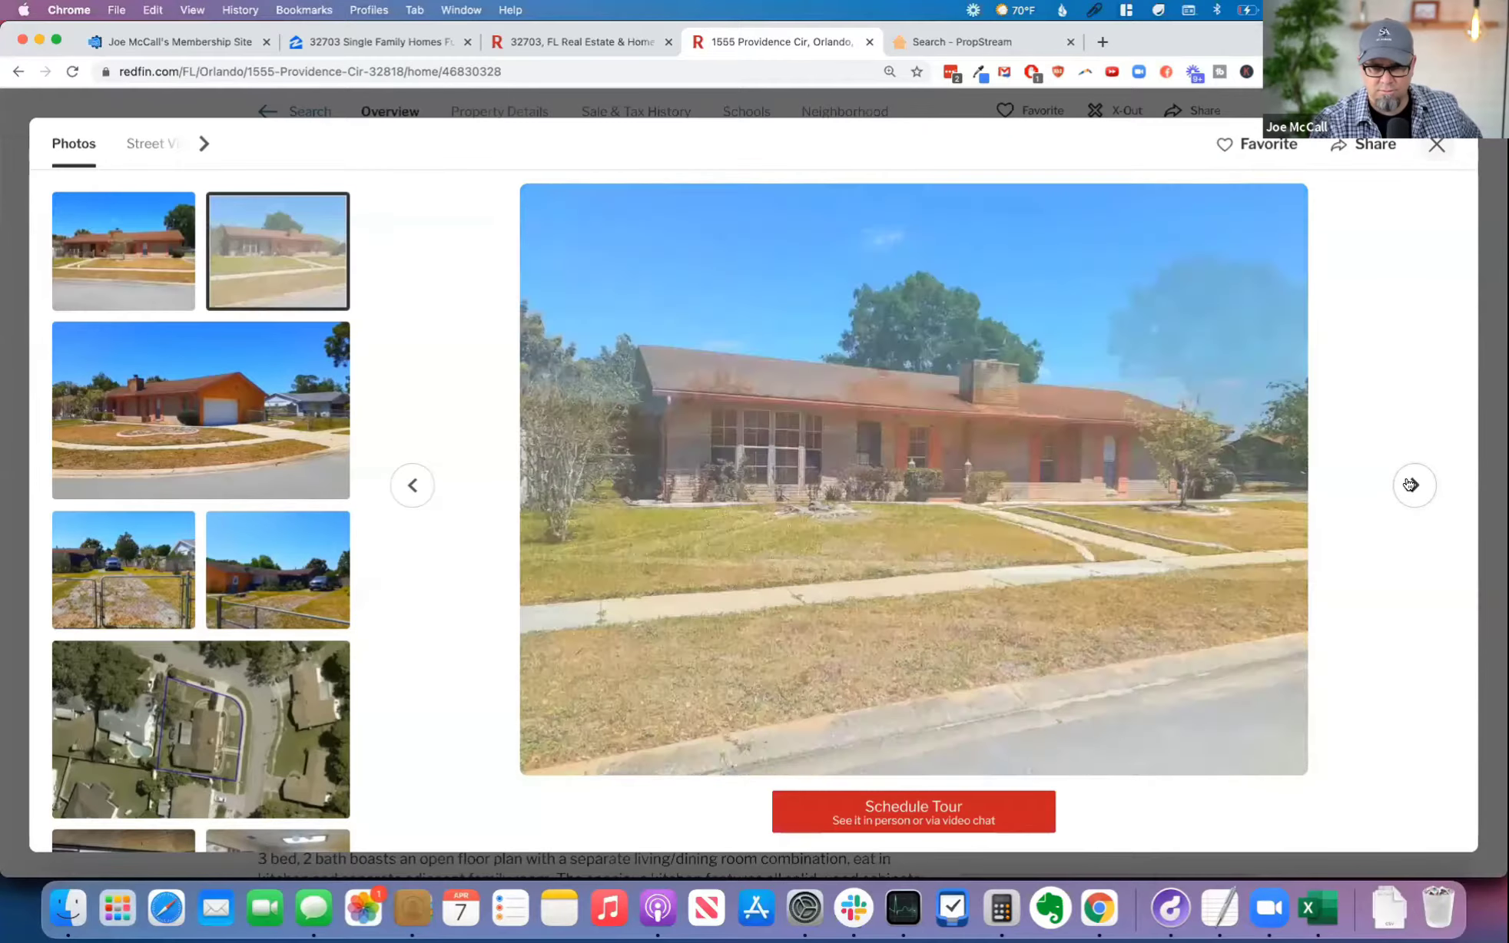
pyautogui.click(1412, 484)
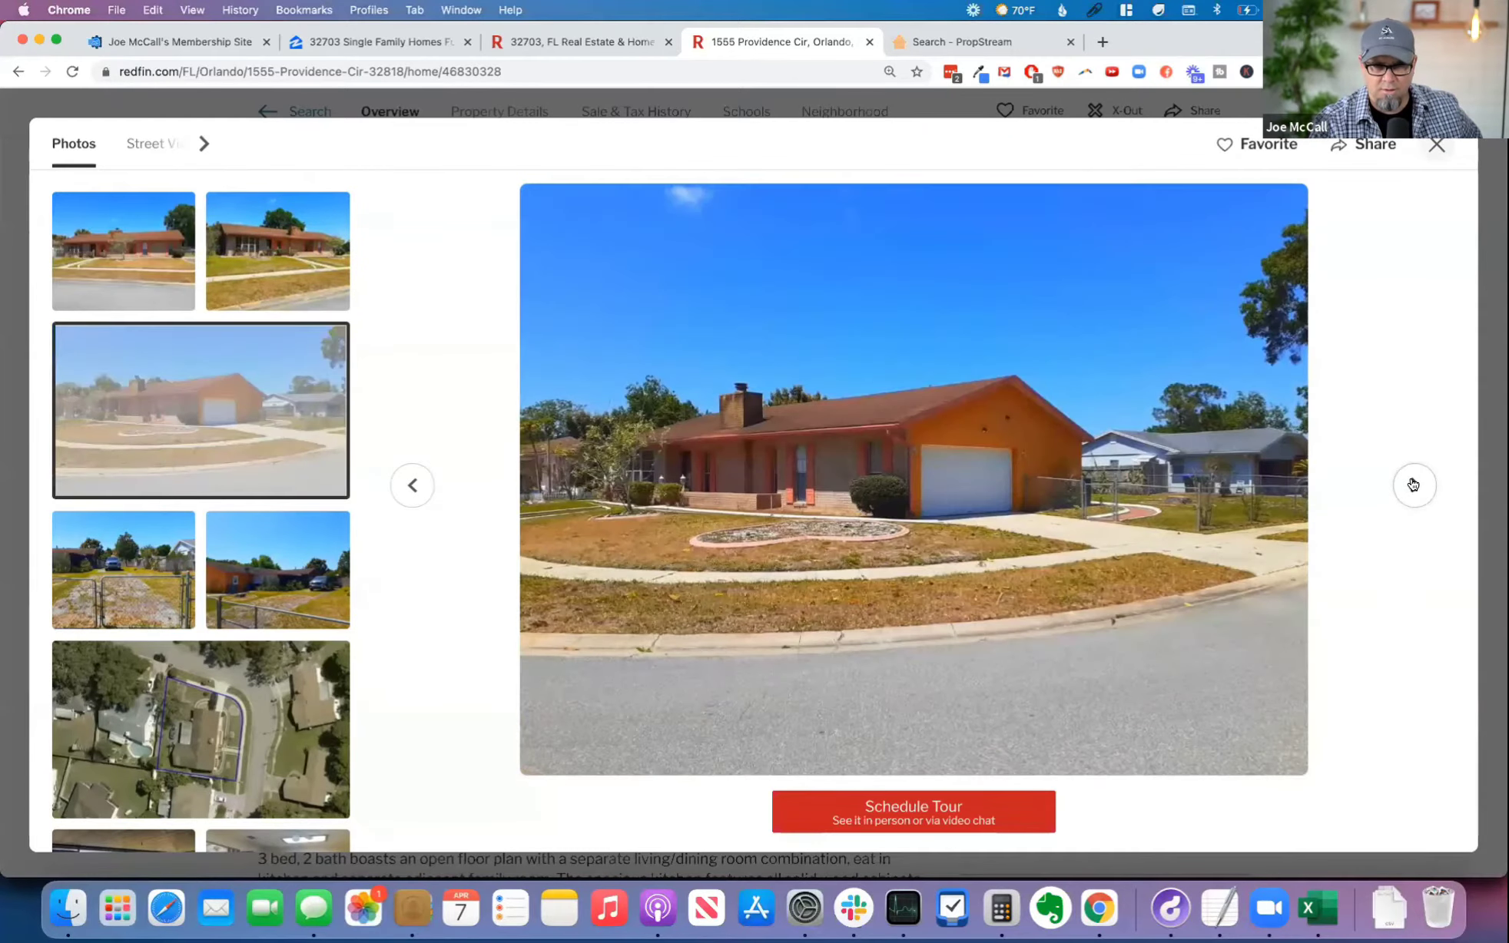
pyautogui.click(1412, 484)
pyautogui.click(1412, 485)
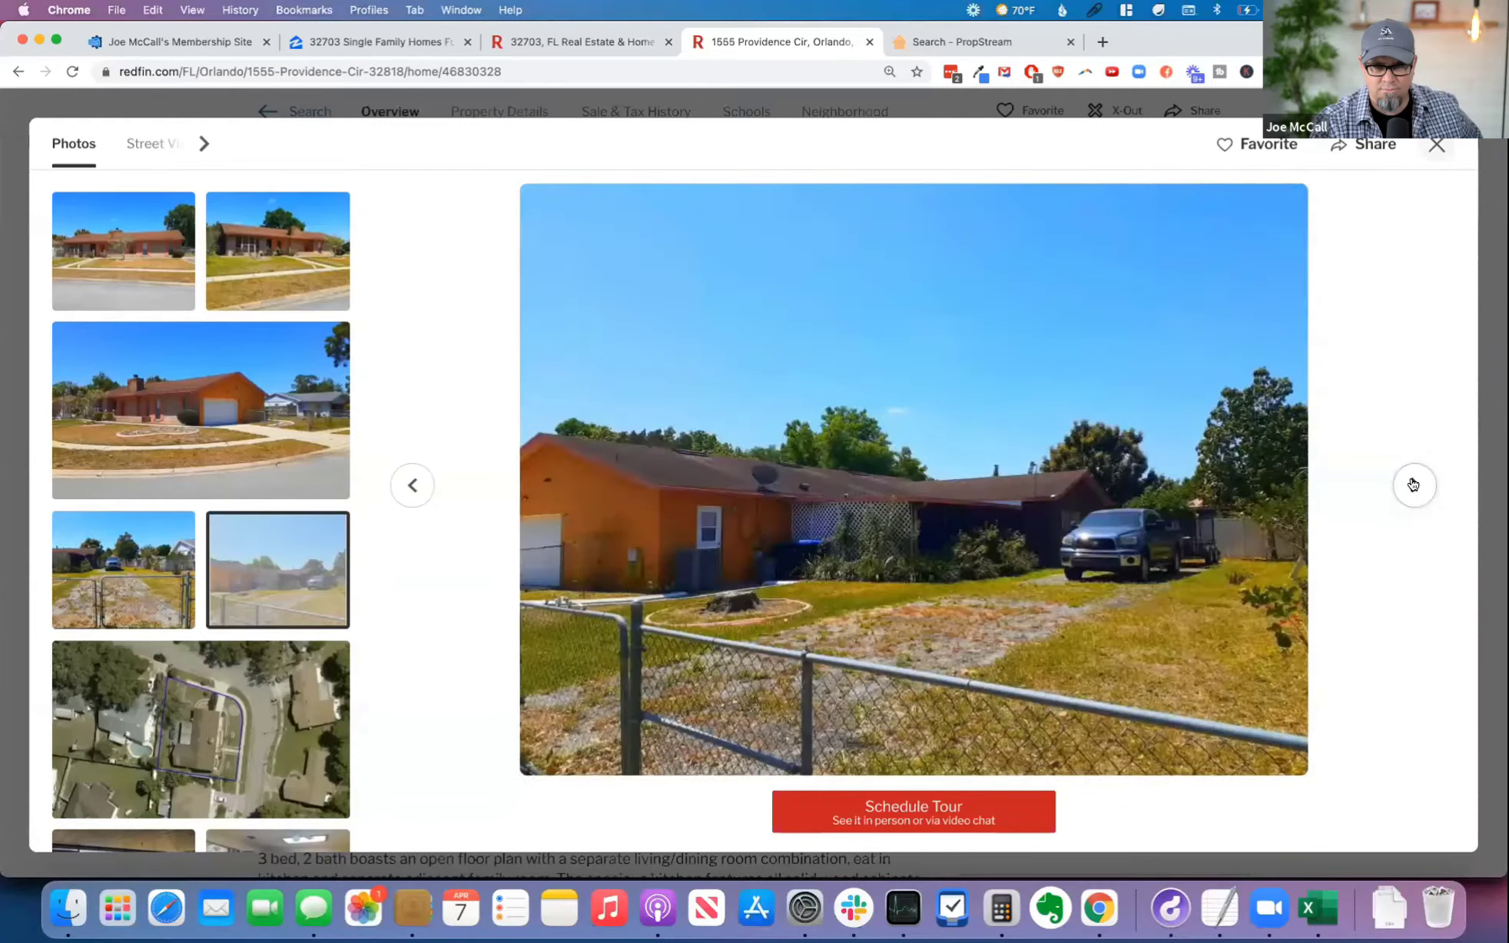
pyautogui.click(1412, 484)
pyautogui.click(1412, 484)
pyautogui.click(1412, 484)
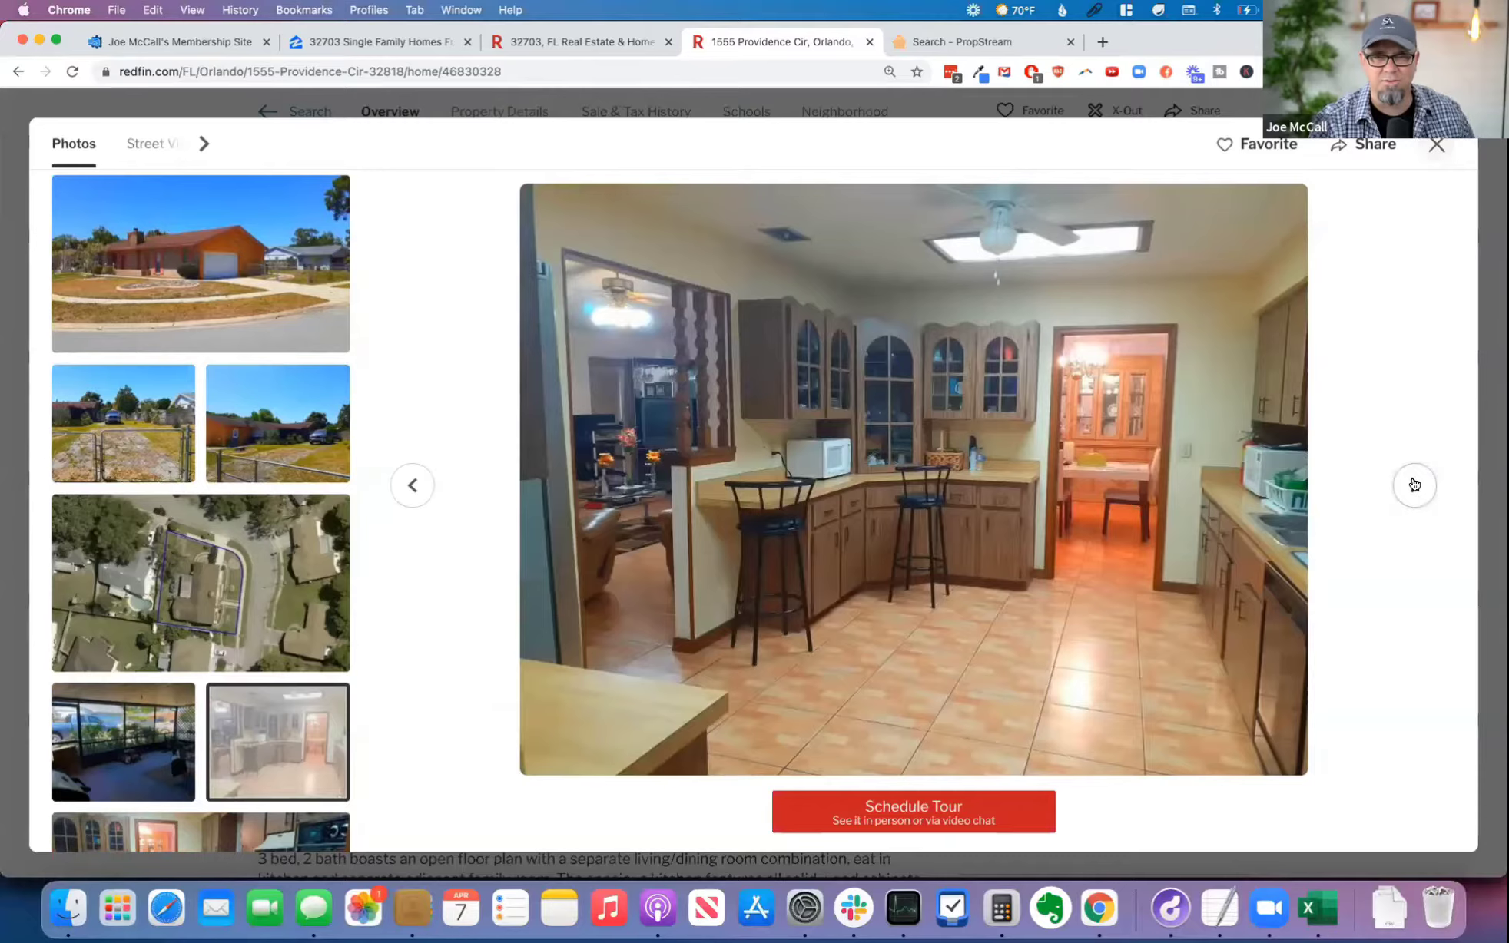
pyautogui.click(1414, 484)
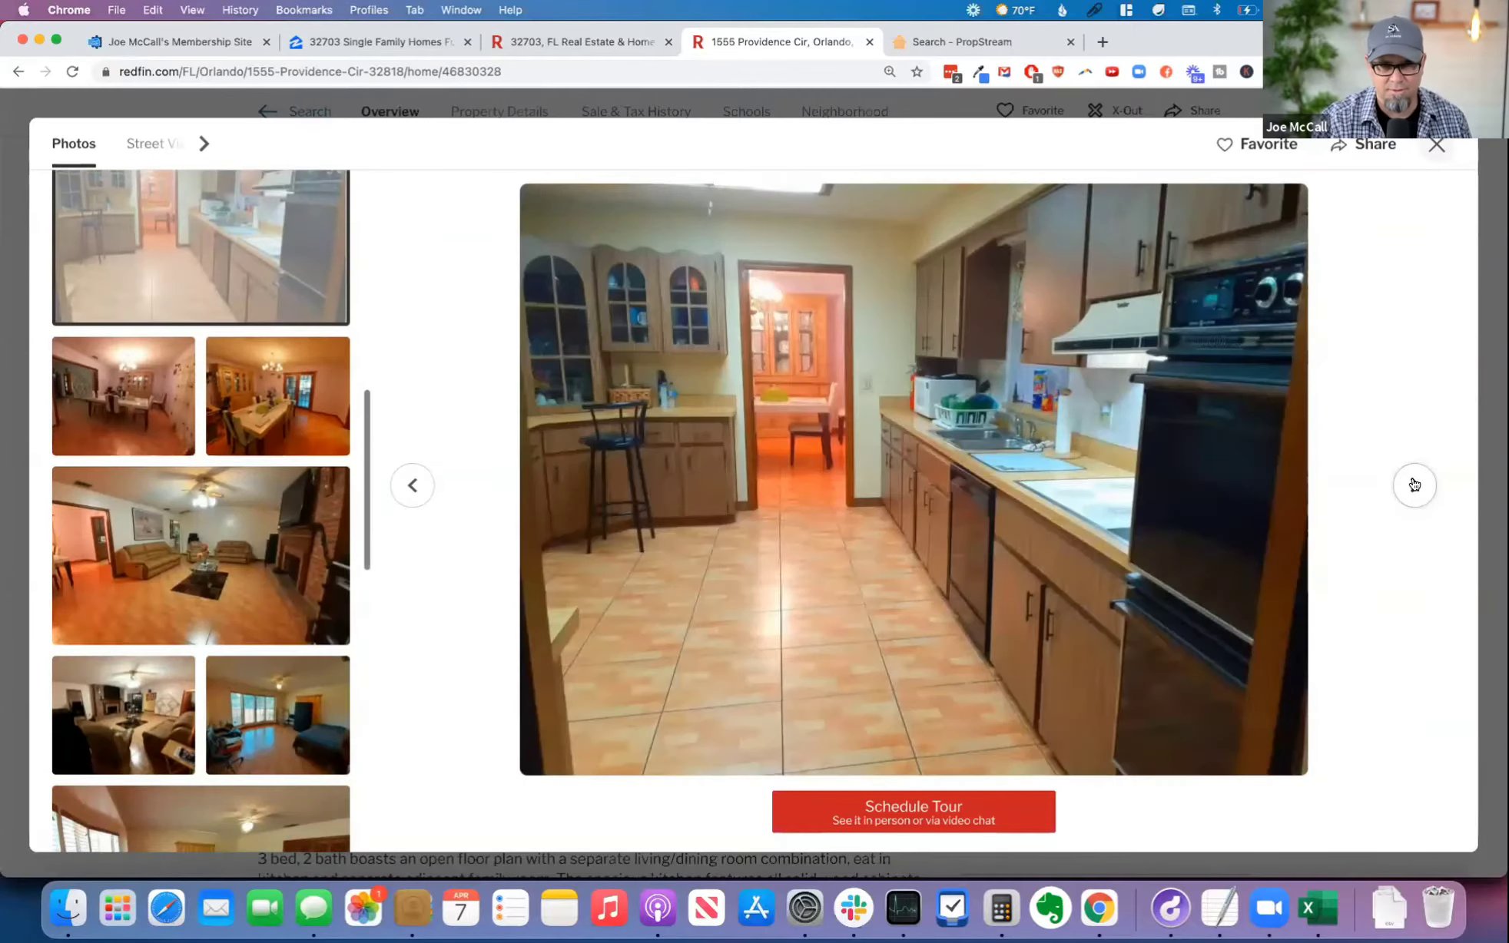
pyautogui.click(1414, 485)
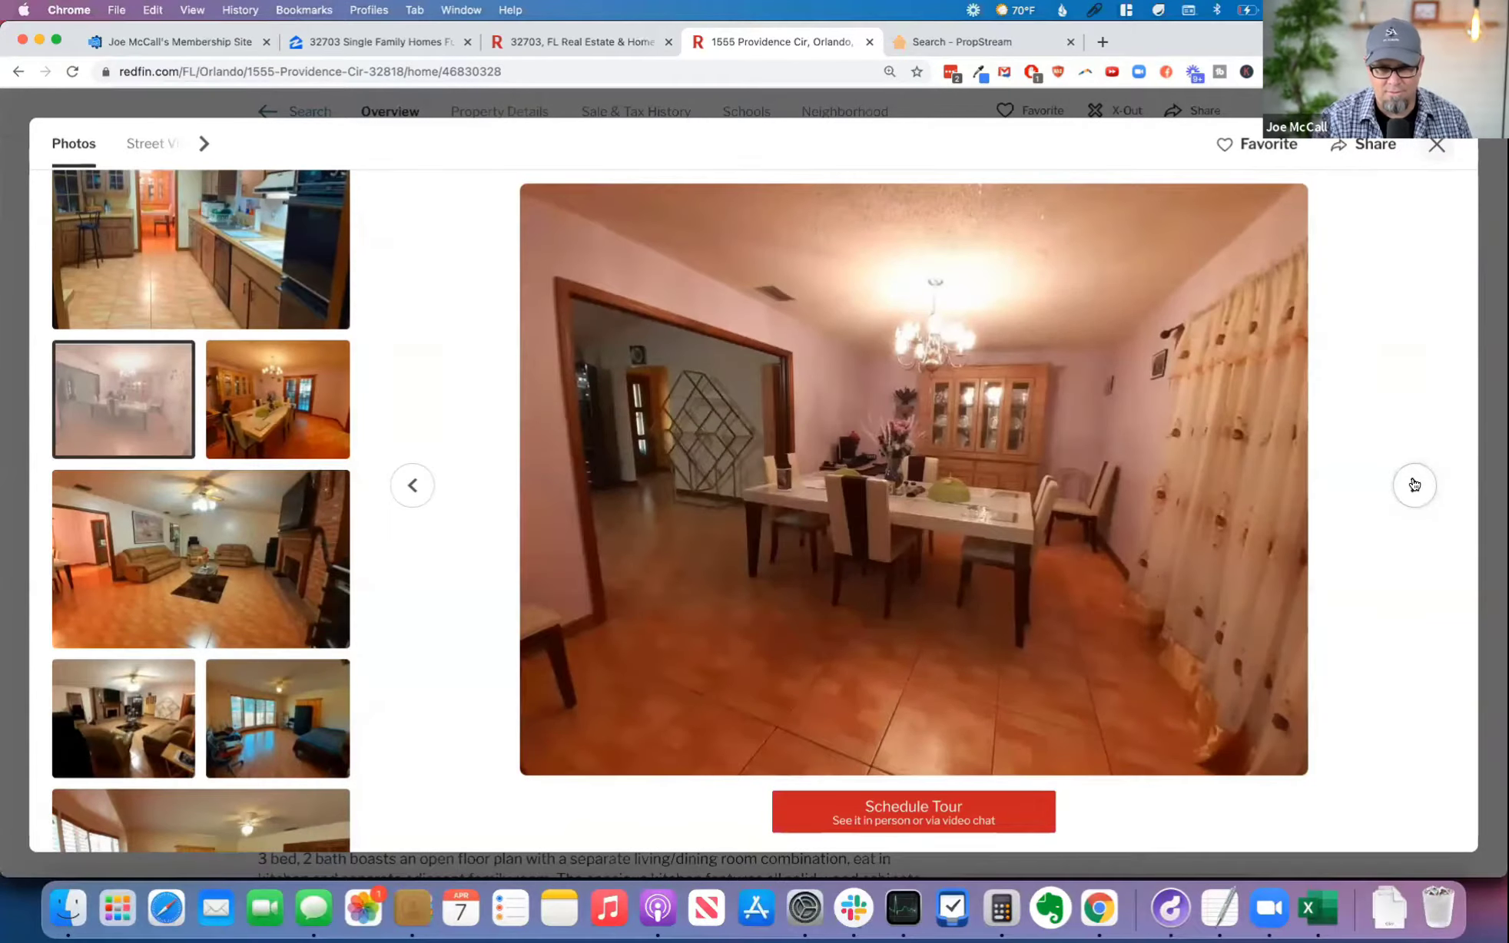
pyautogui.click(1413, 484)
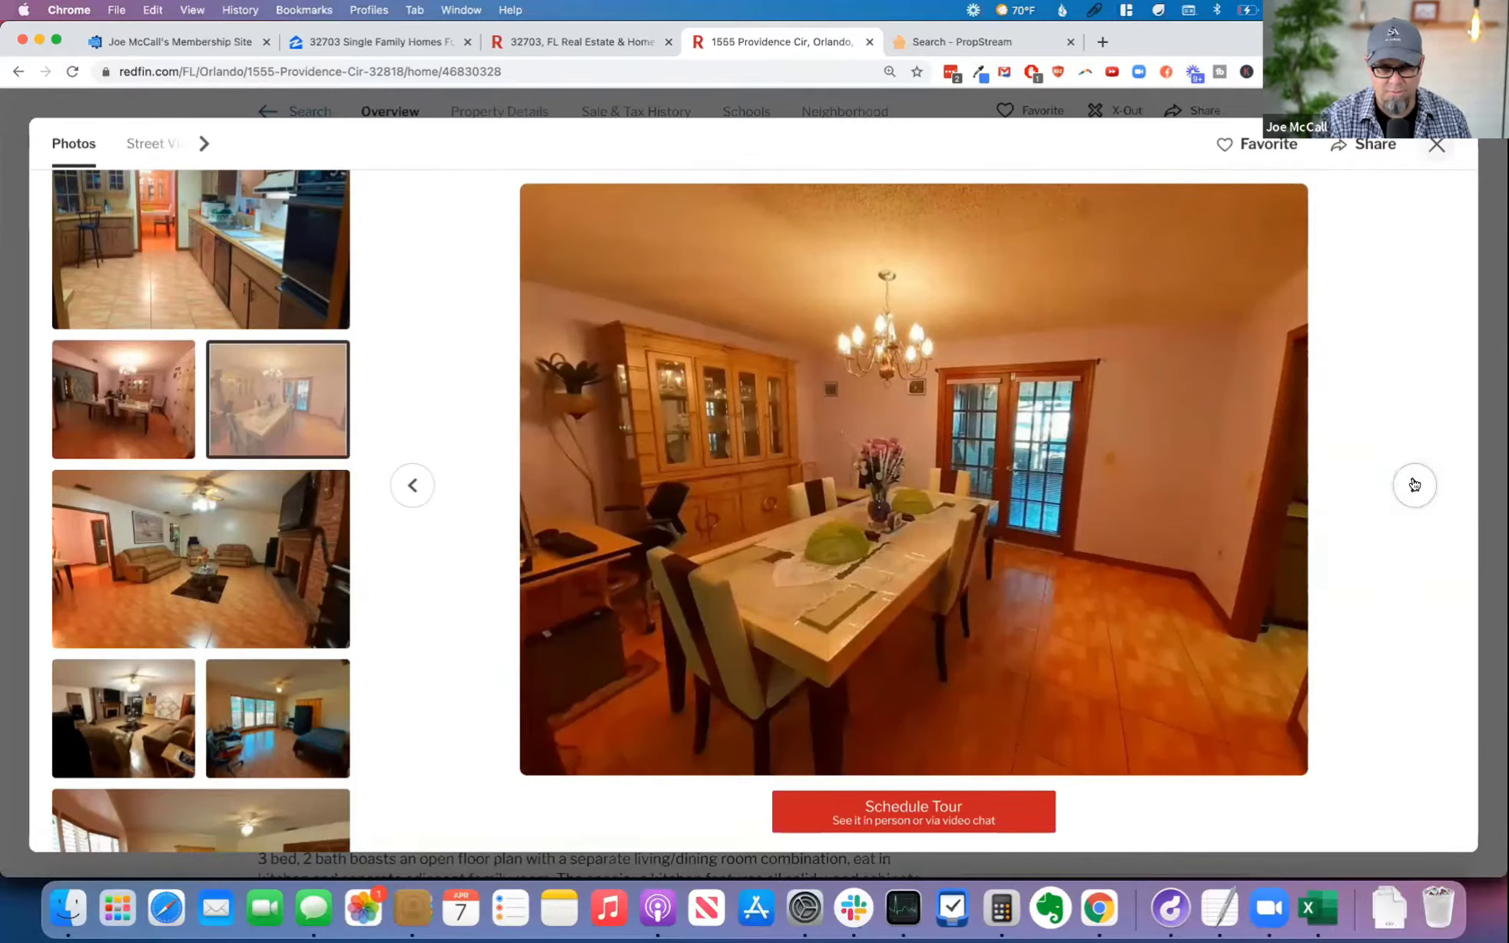
pyautogui.click(1414, 485)
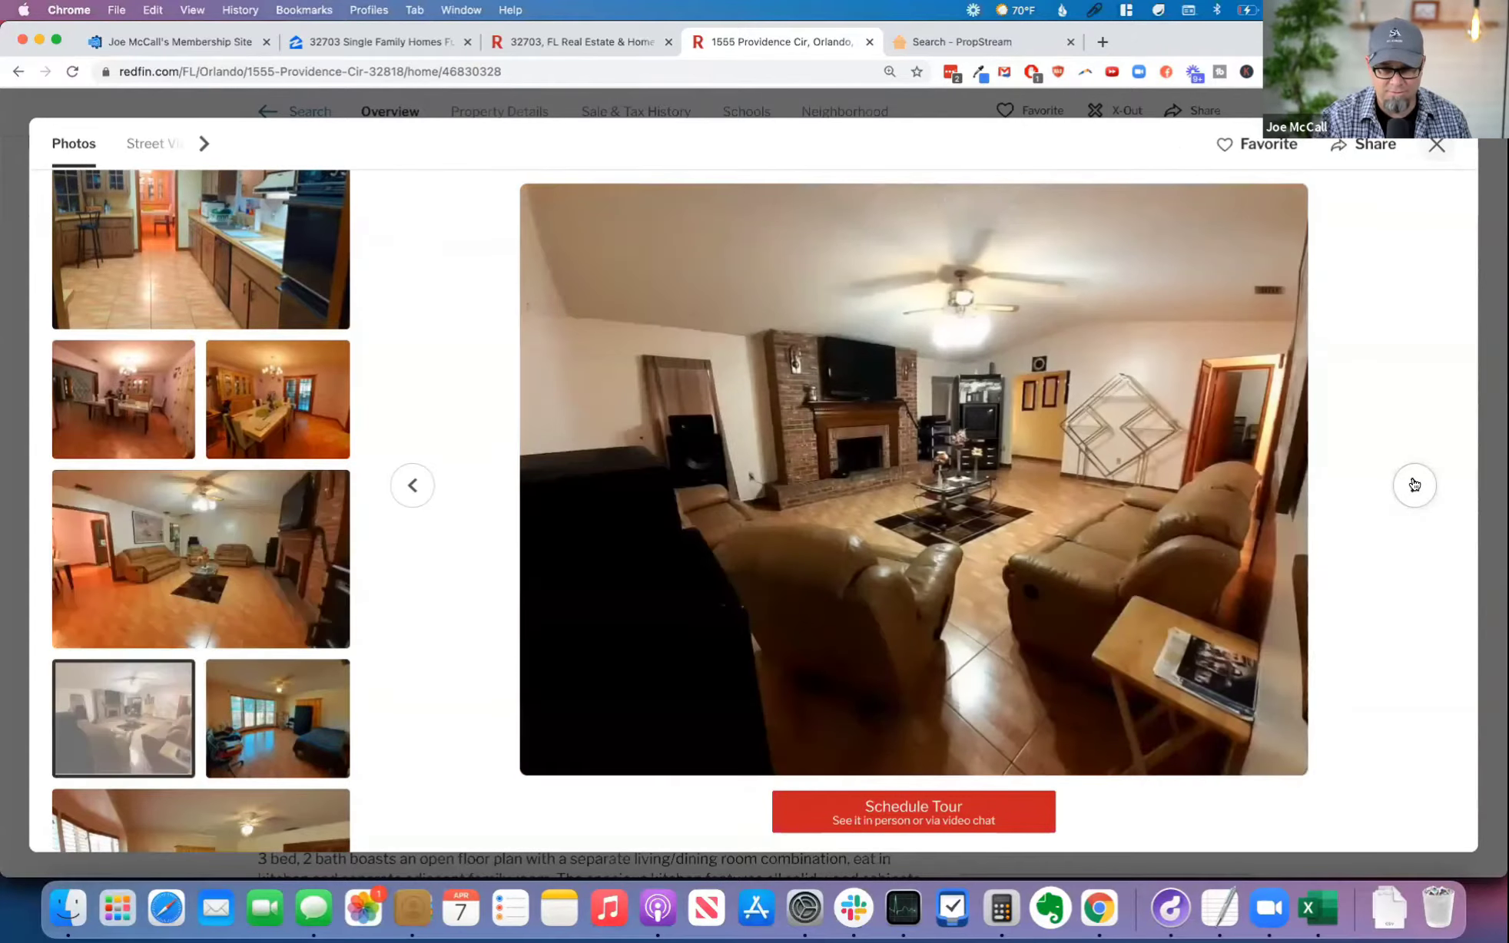
pyautogui.click(1415, 485)
pyautogui.click(1414, 485)
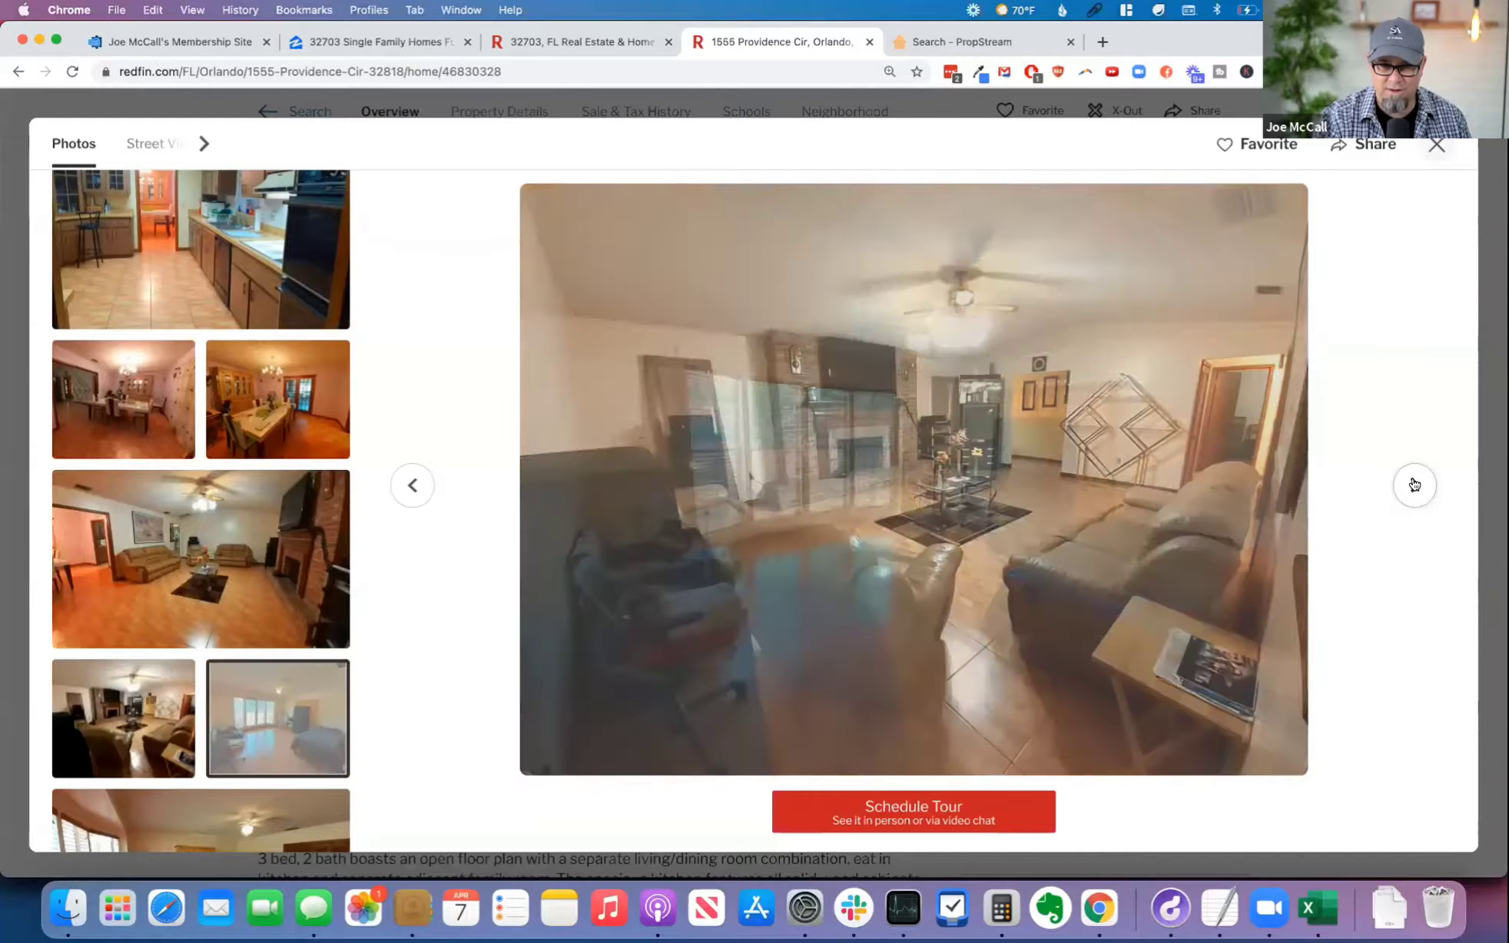
pyautogui.click(1415, 485)
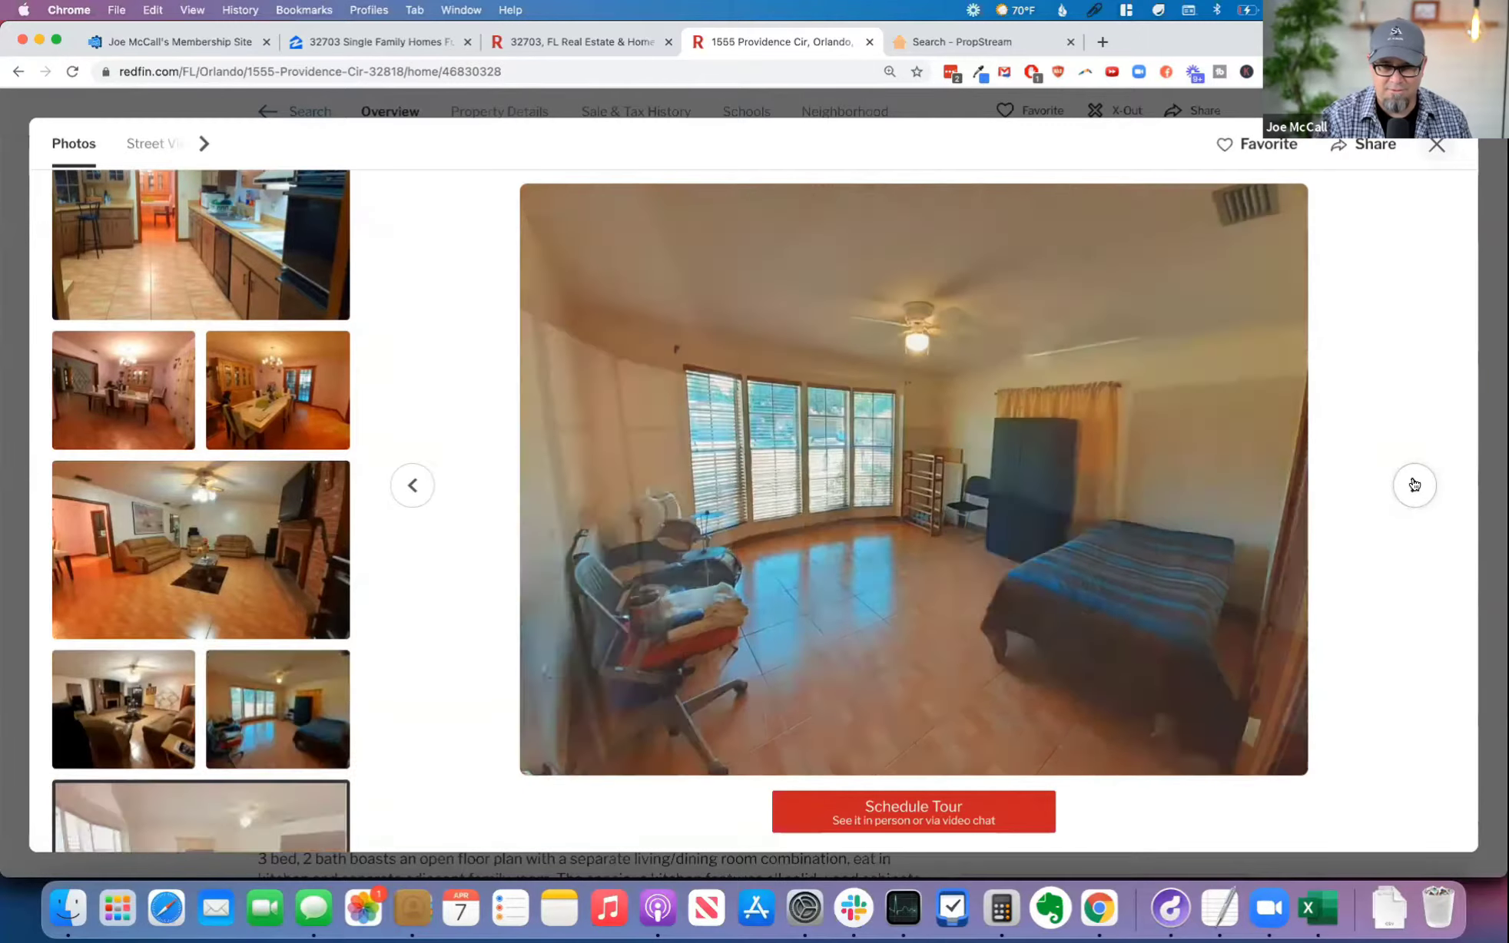
pyautogui.click(1415, 485)
pyautogui.click(1414, 485)
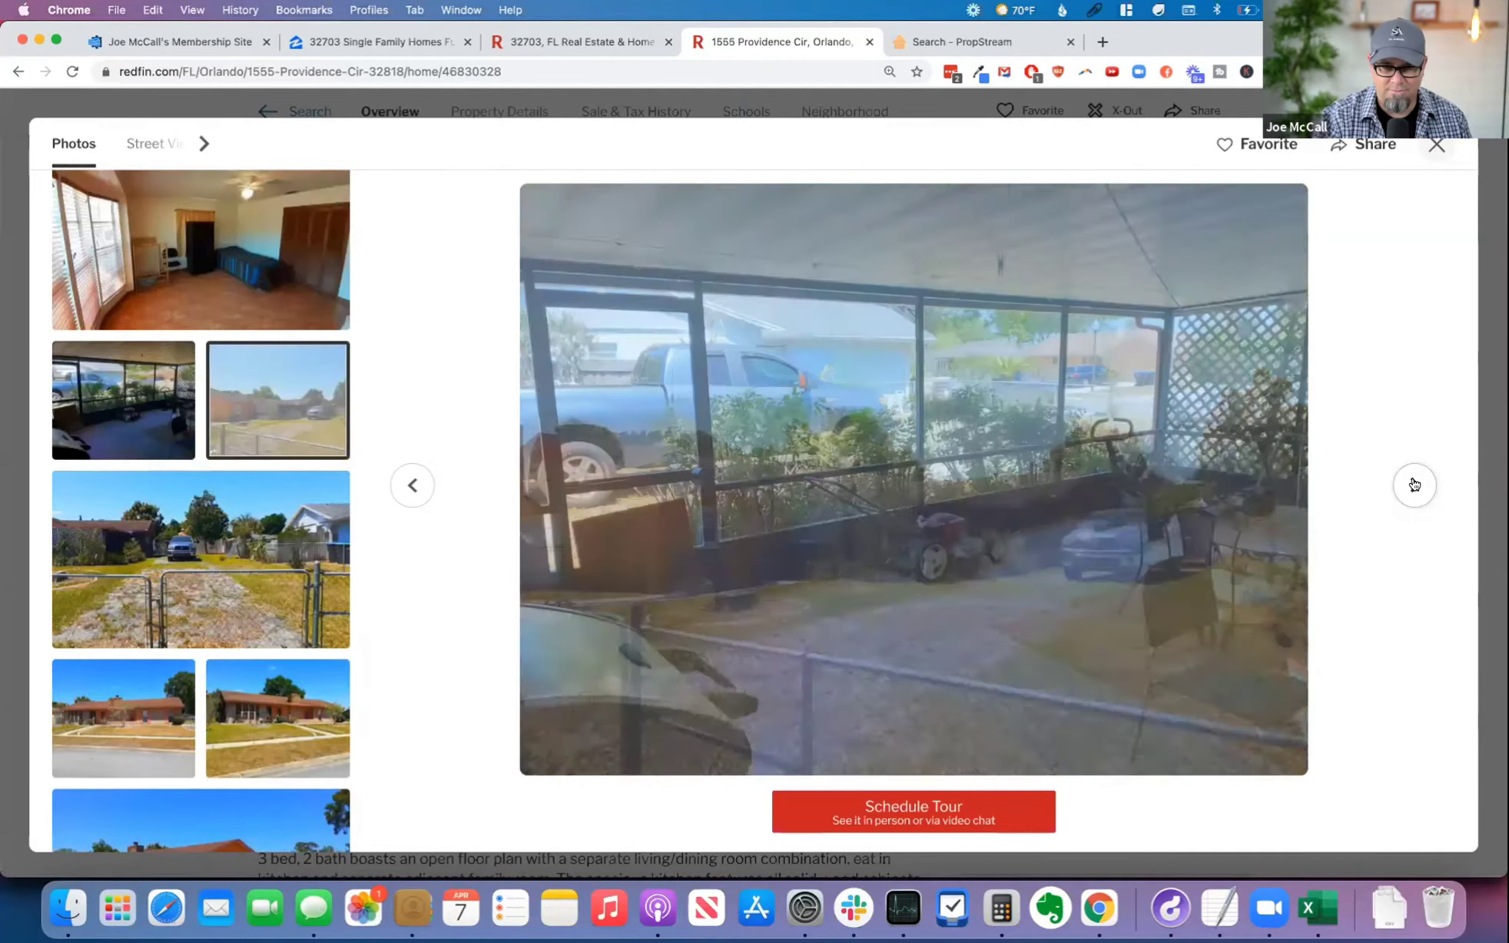
pyautogui.click(1415, 485)
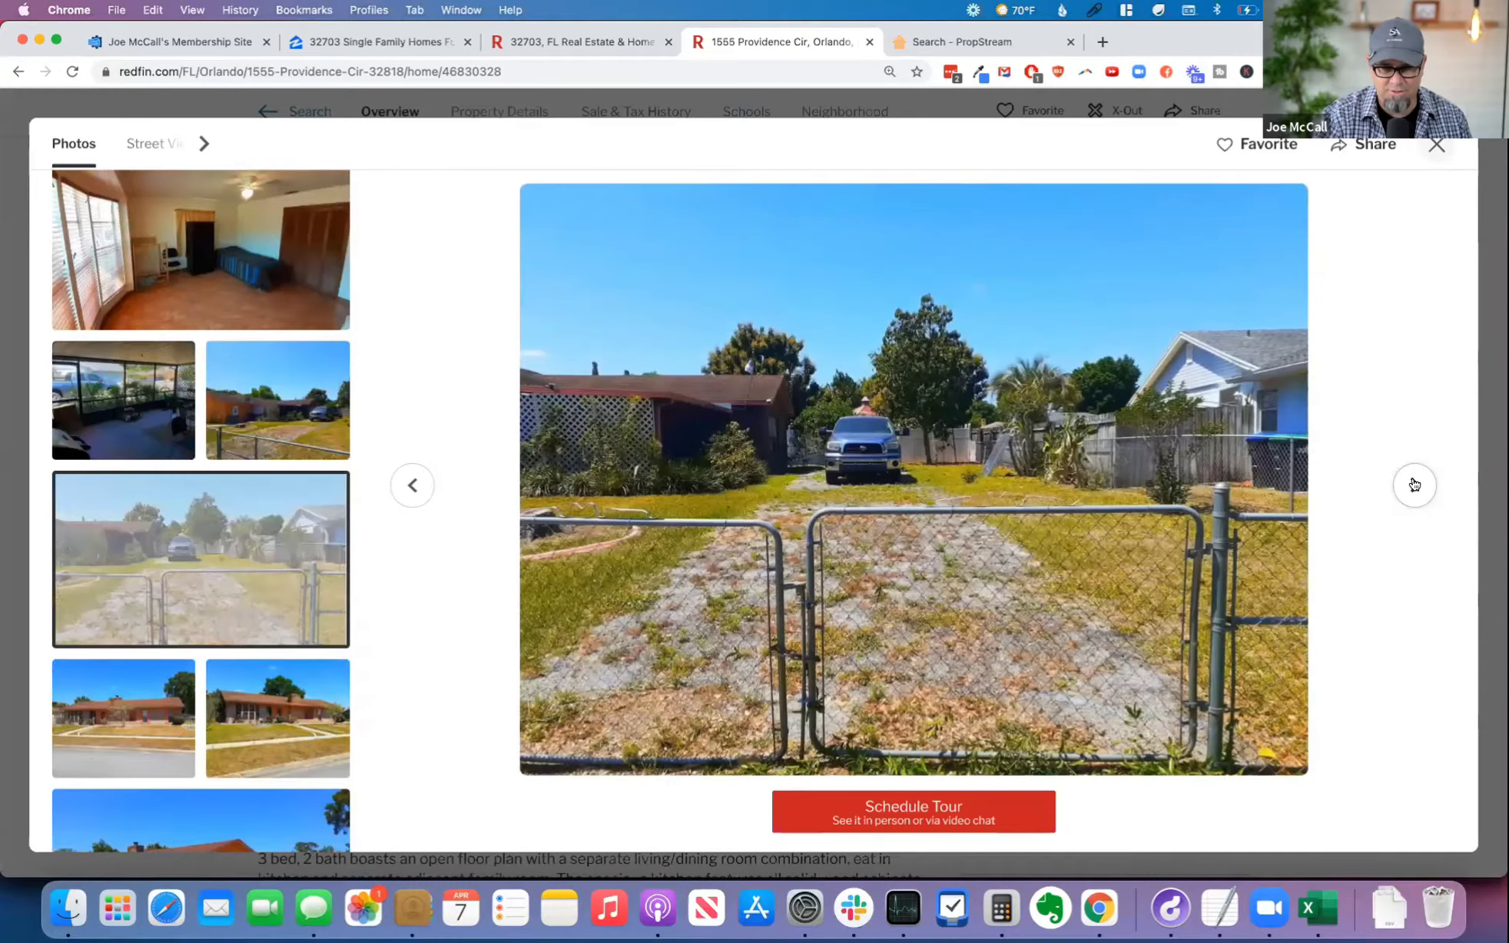
pyautogui.click(1415, 485)
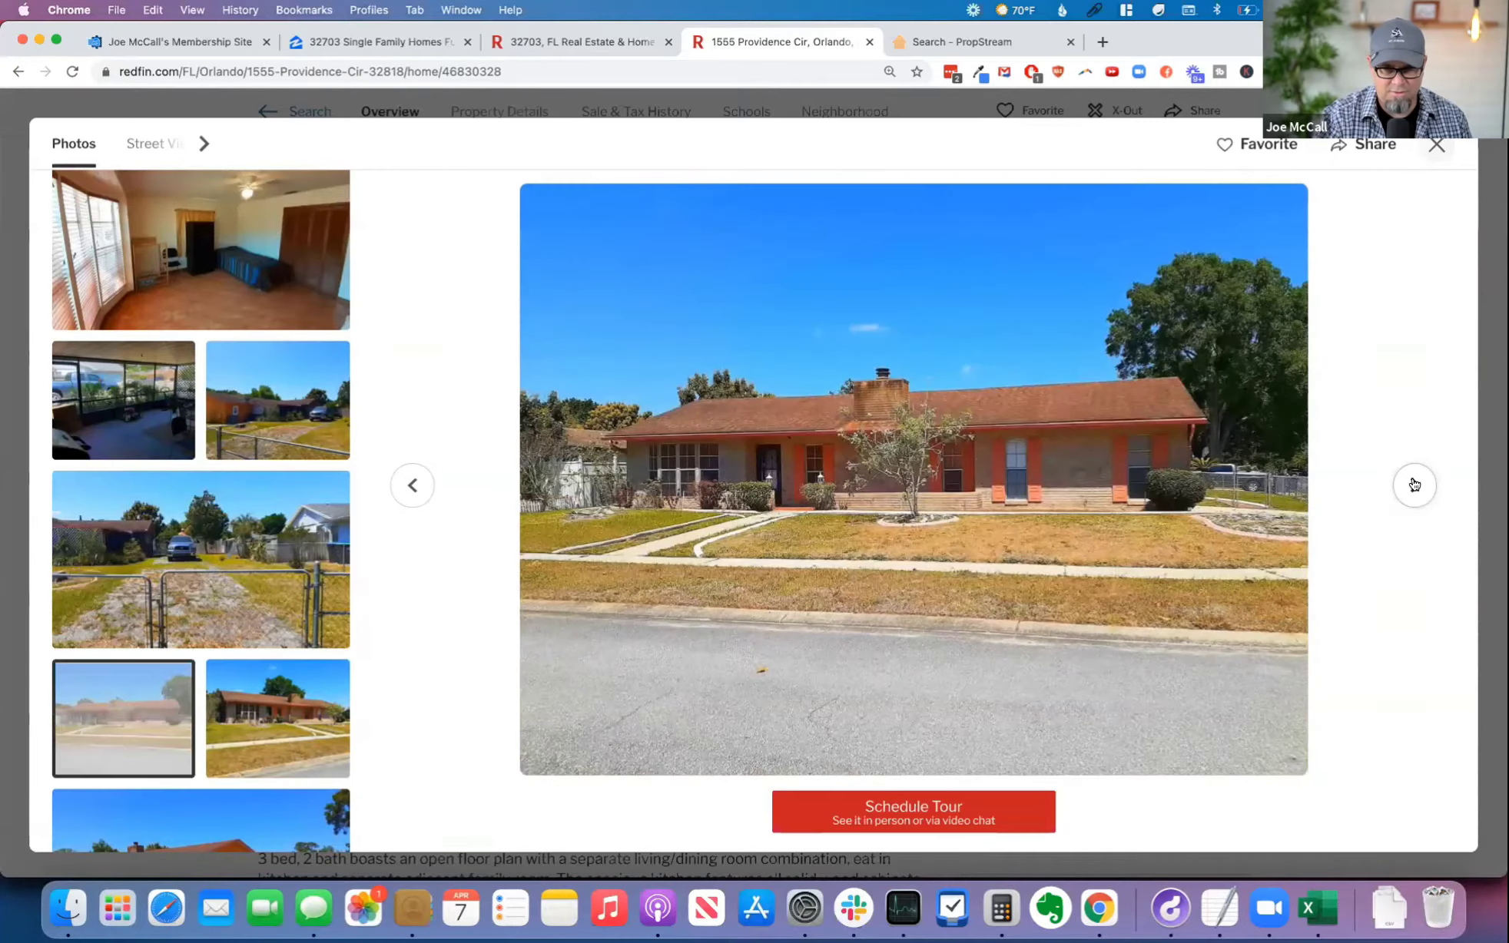
pyautogui.click(1414, 485)
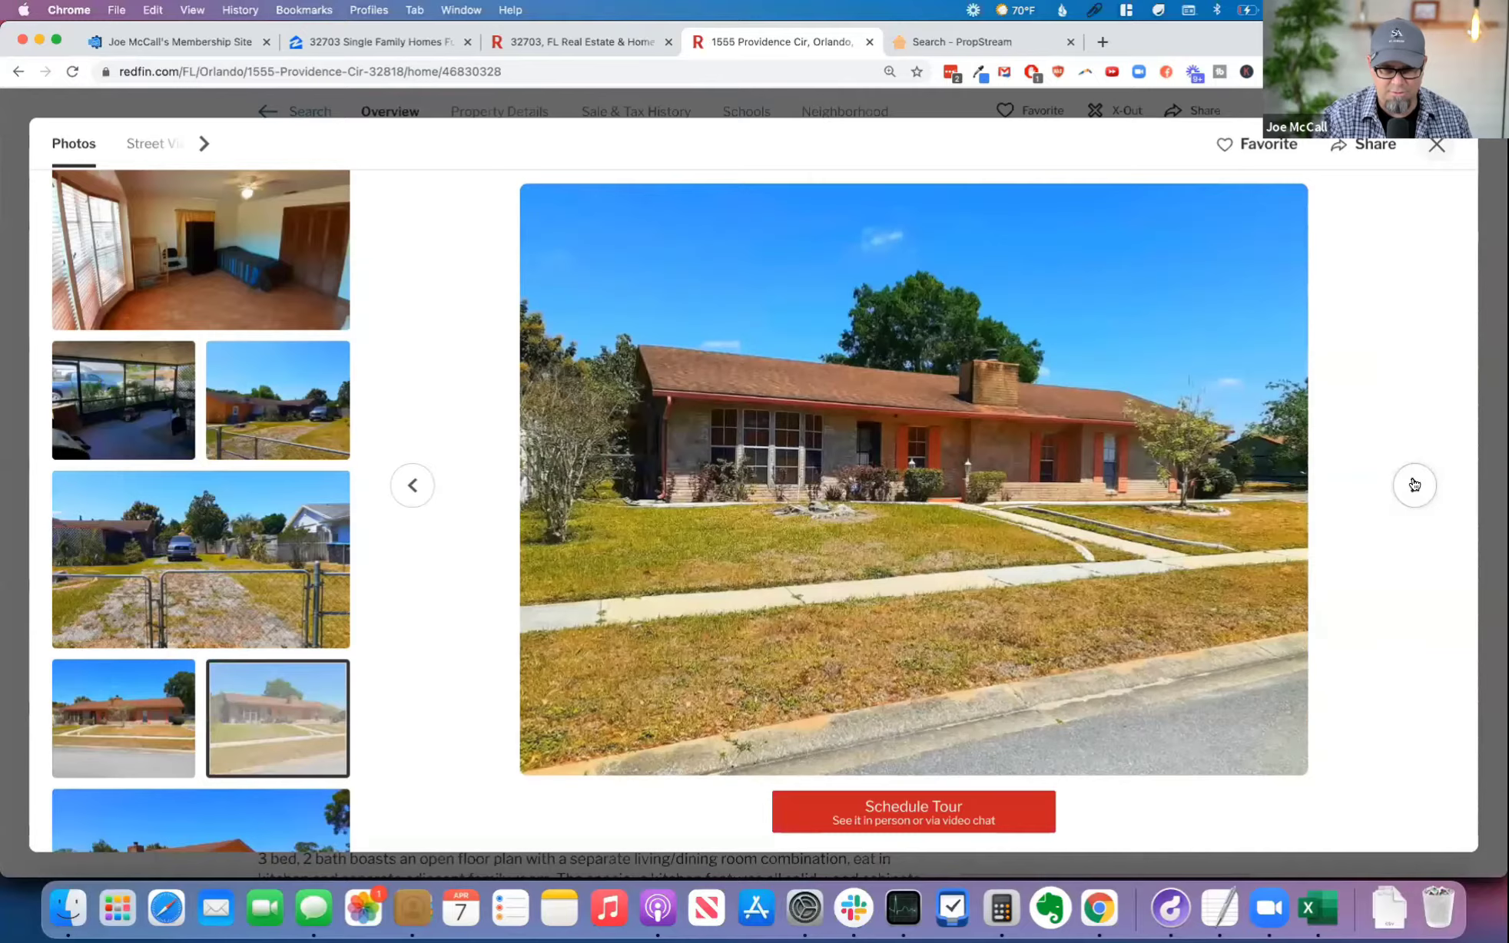
pyautogui.click(1415, 485)
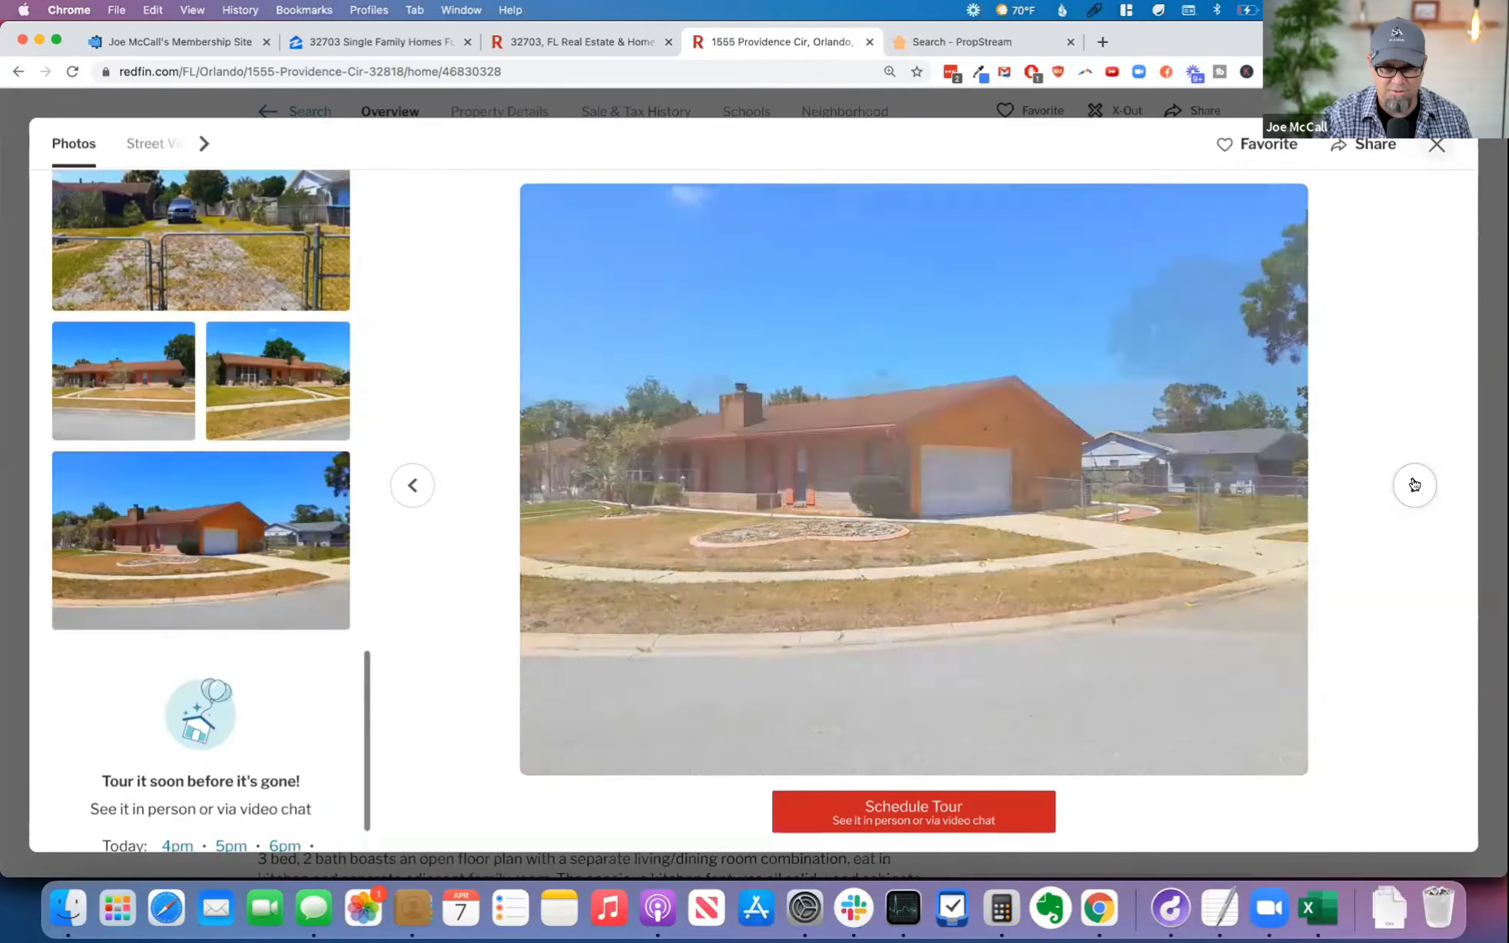
pyautogui.click(1415, 484)
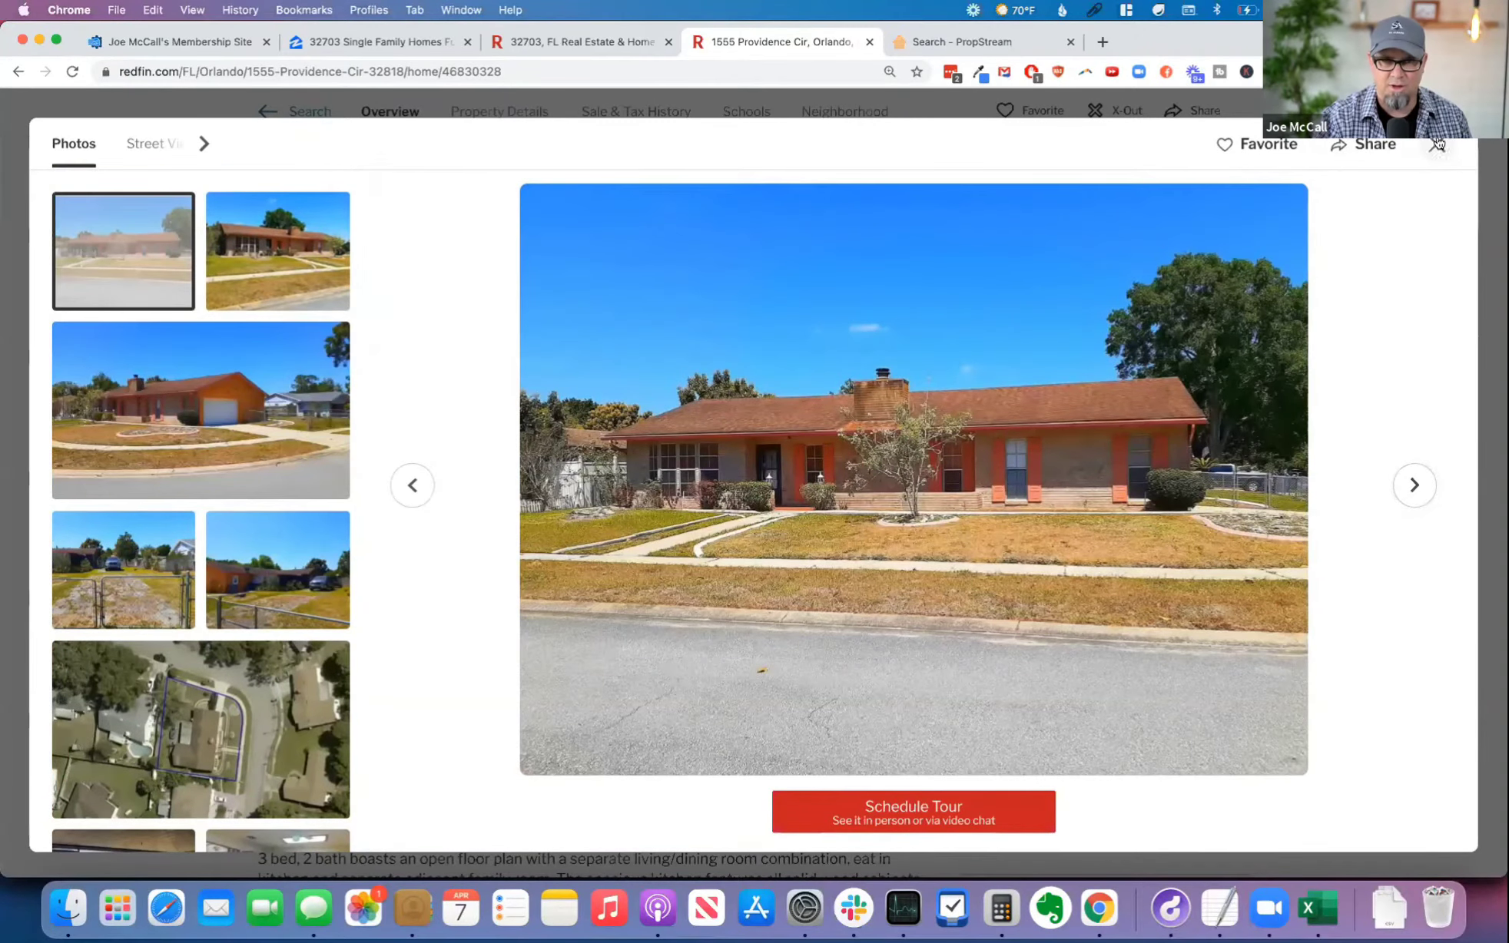
pyautogui.click(1437, 145)
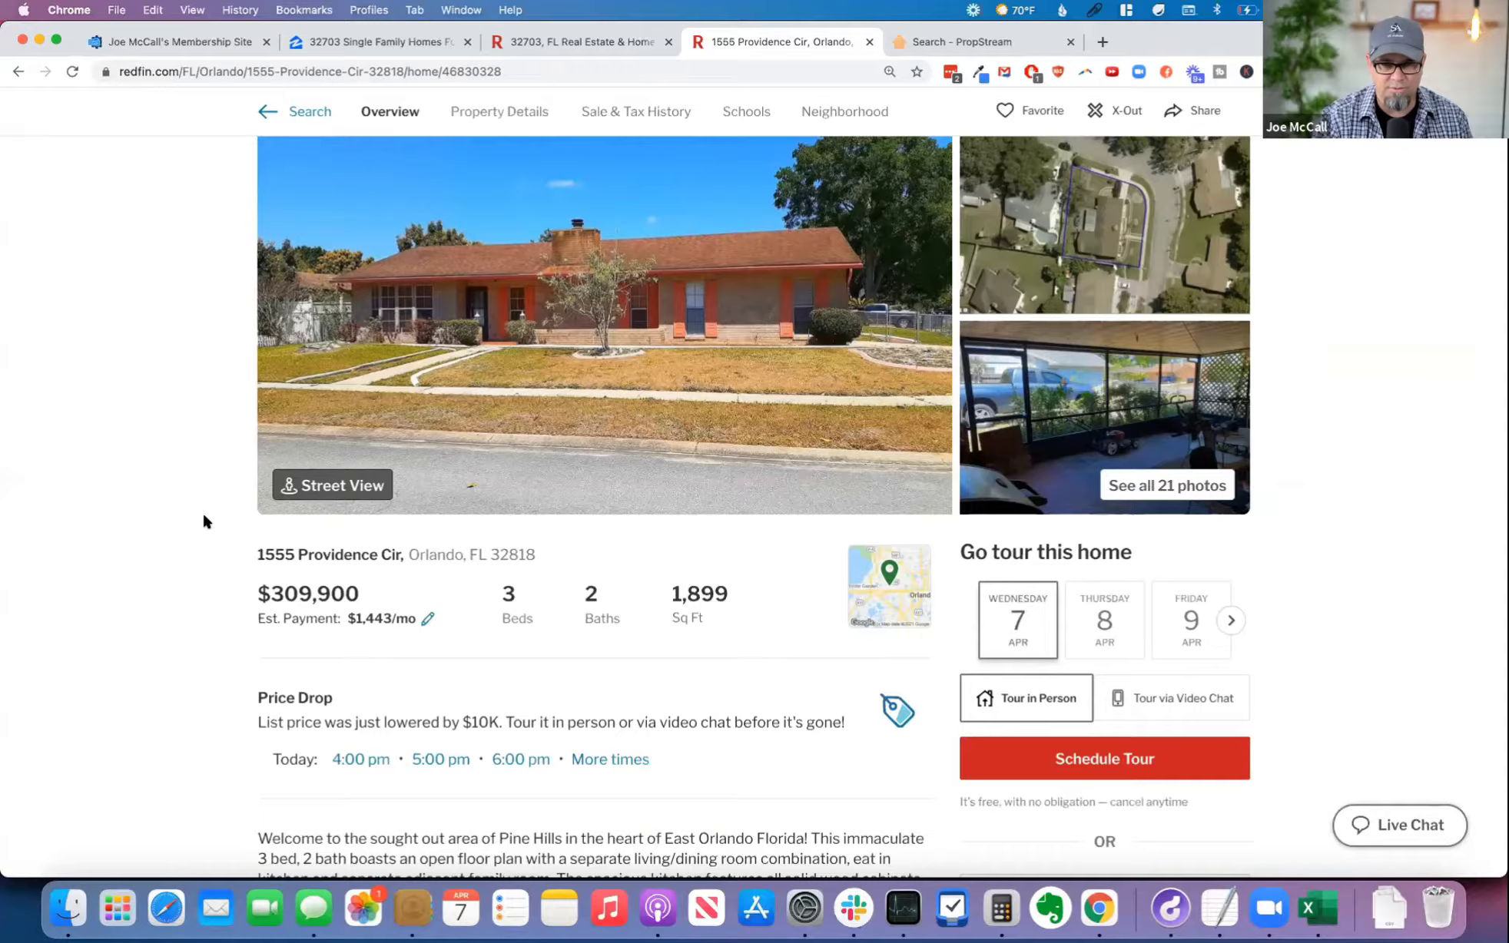
# Step: Examine the Redfin listing's price drop notice, description, listing agent and price insights
pyautogui.scroll(-5, 203, 521)
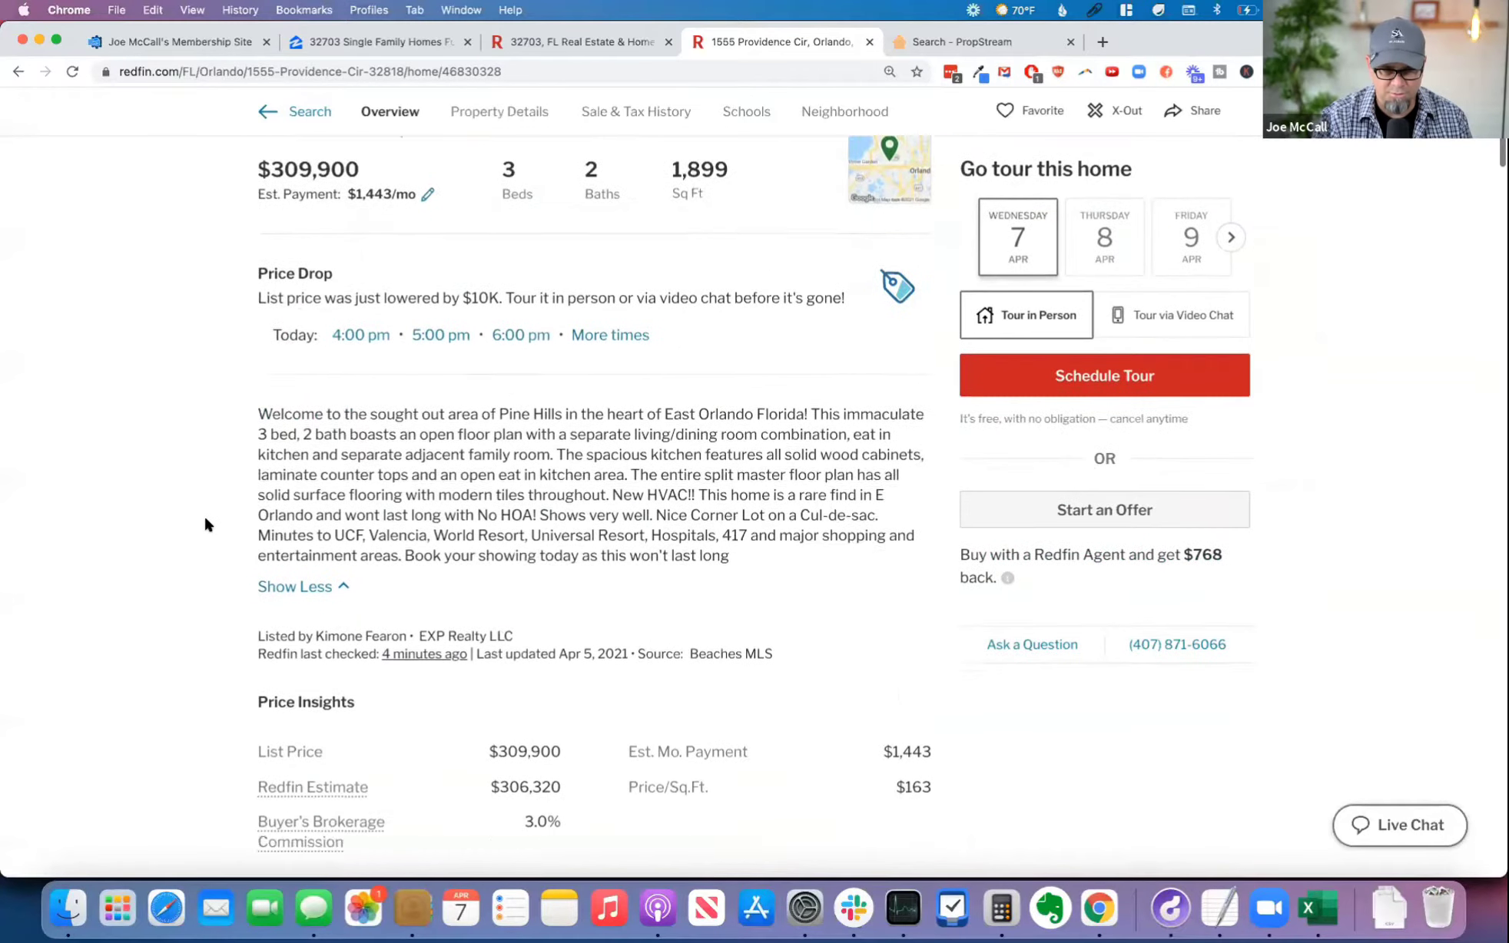
pyautogui.scroll(-2, 205, 524)
pyautogui.scroll(-3, 206, 525)
pyautogui.scroll(-3, 205, 522)
pyautogui.scroll(15, 209, 609)
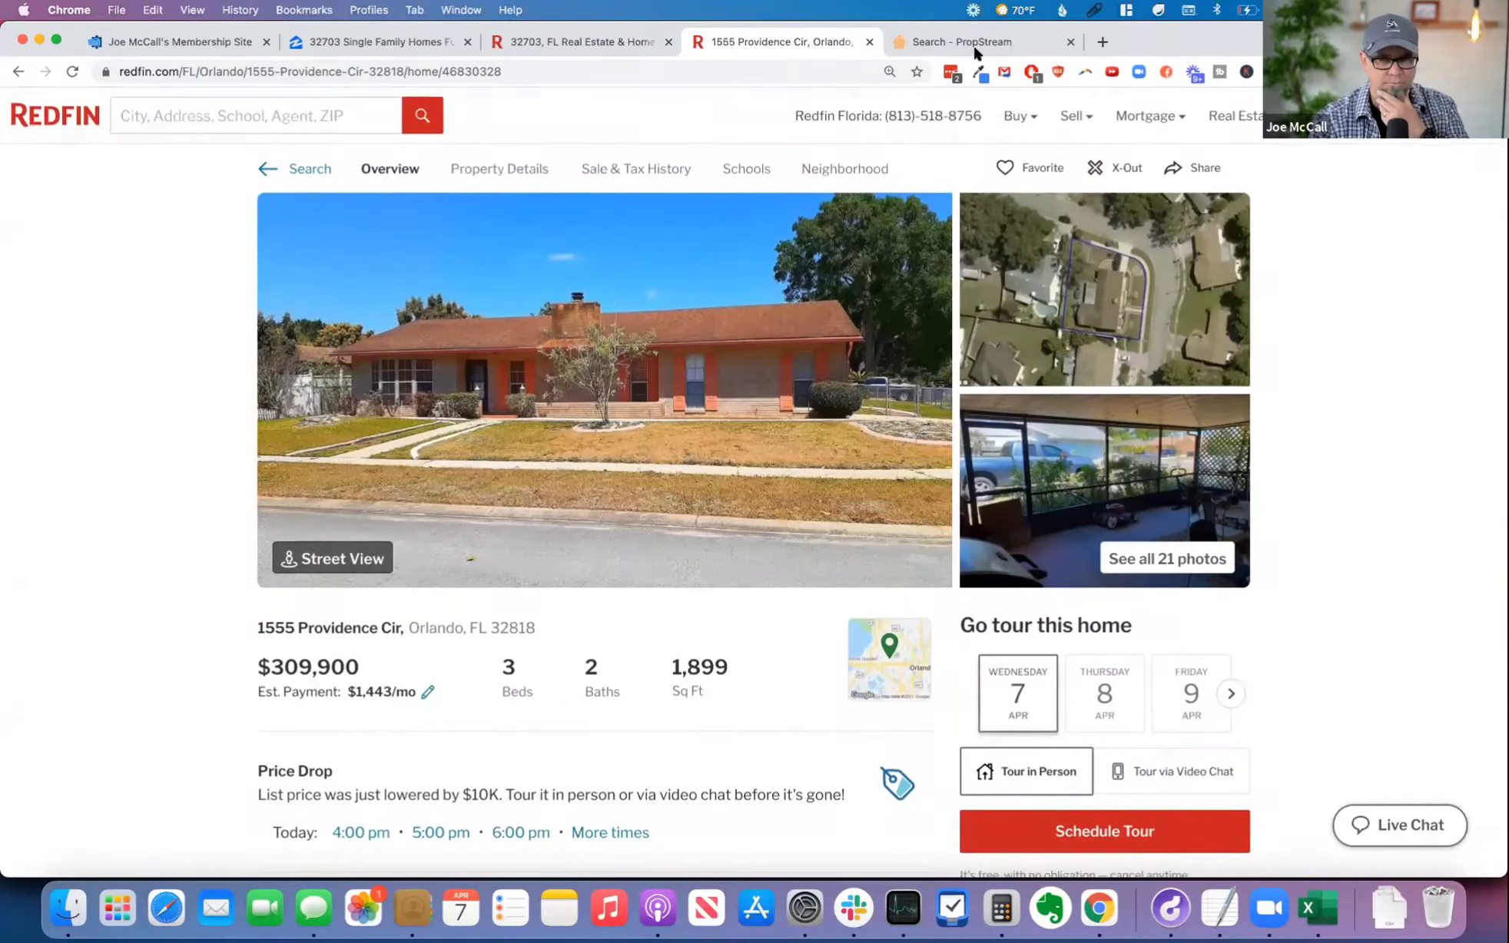
# Step: Switch back to PropStream, close the property details and select all filtered properties in 32703 Old Listings
pyautogui.click(968, 47)
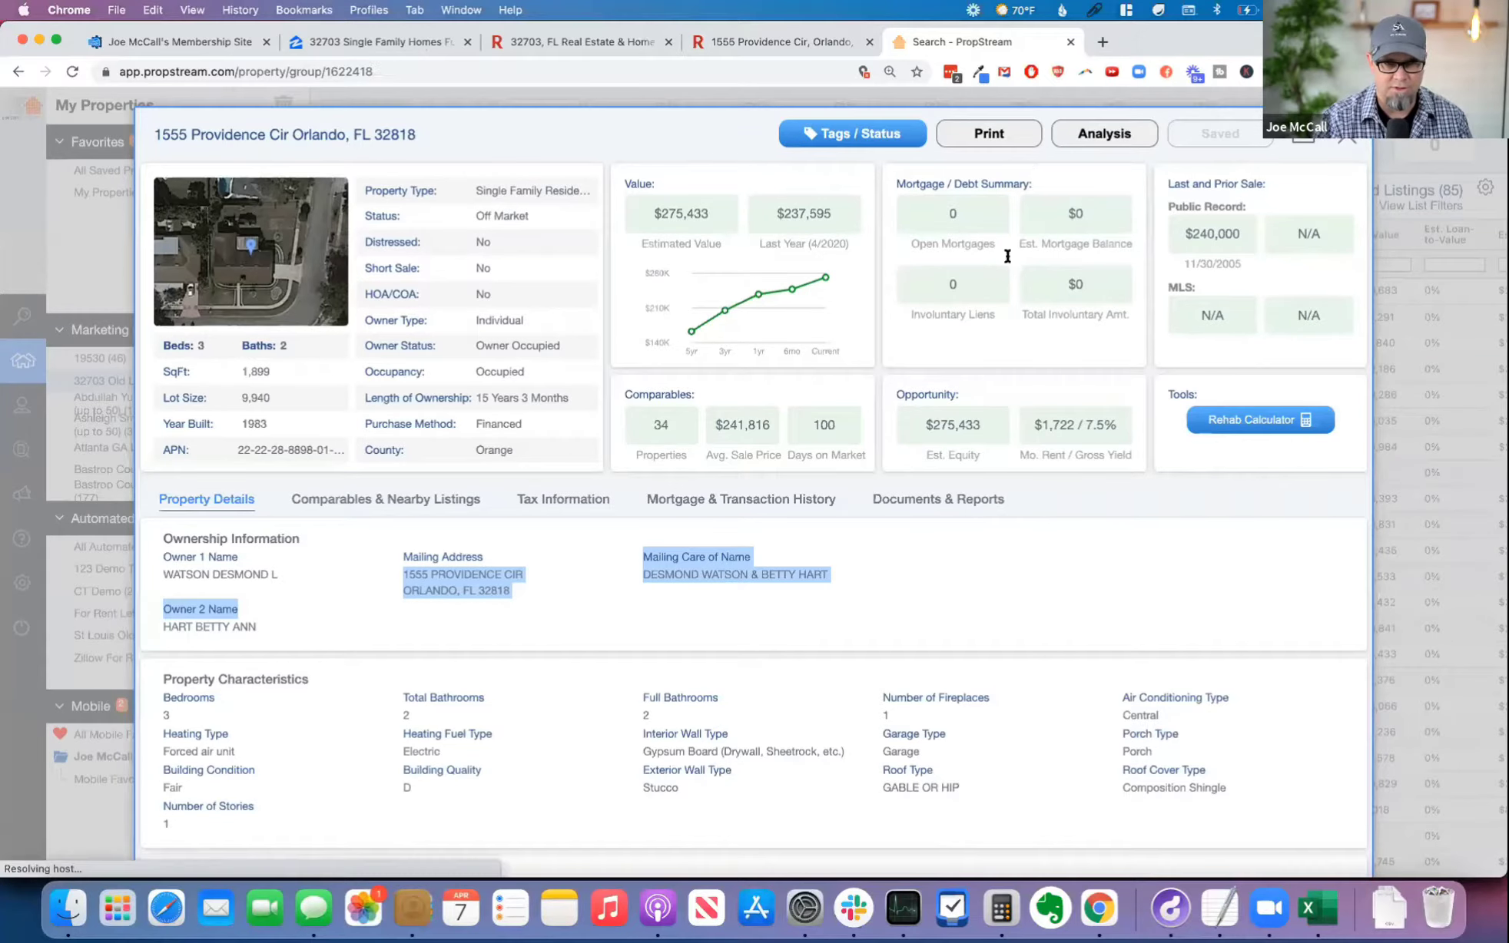
pyautogui.click(1350, 138)
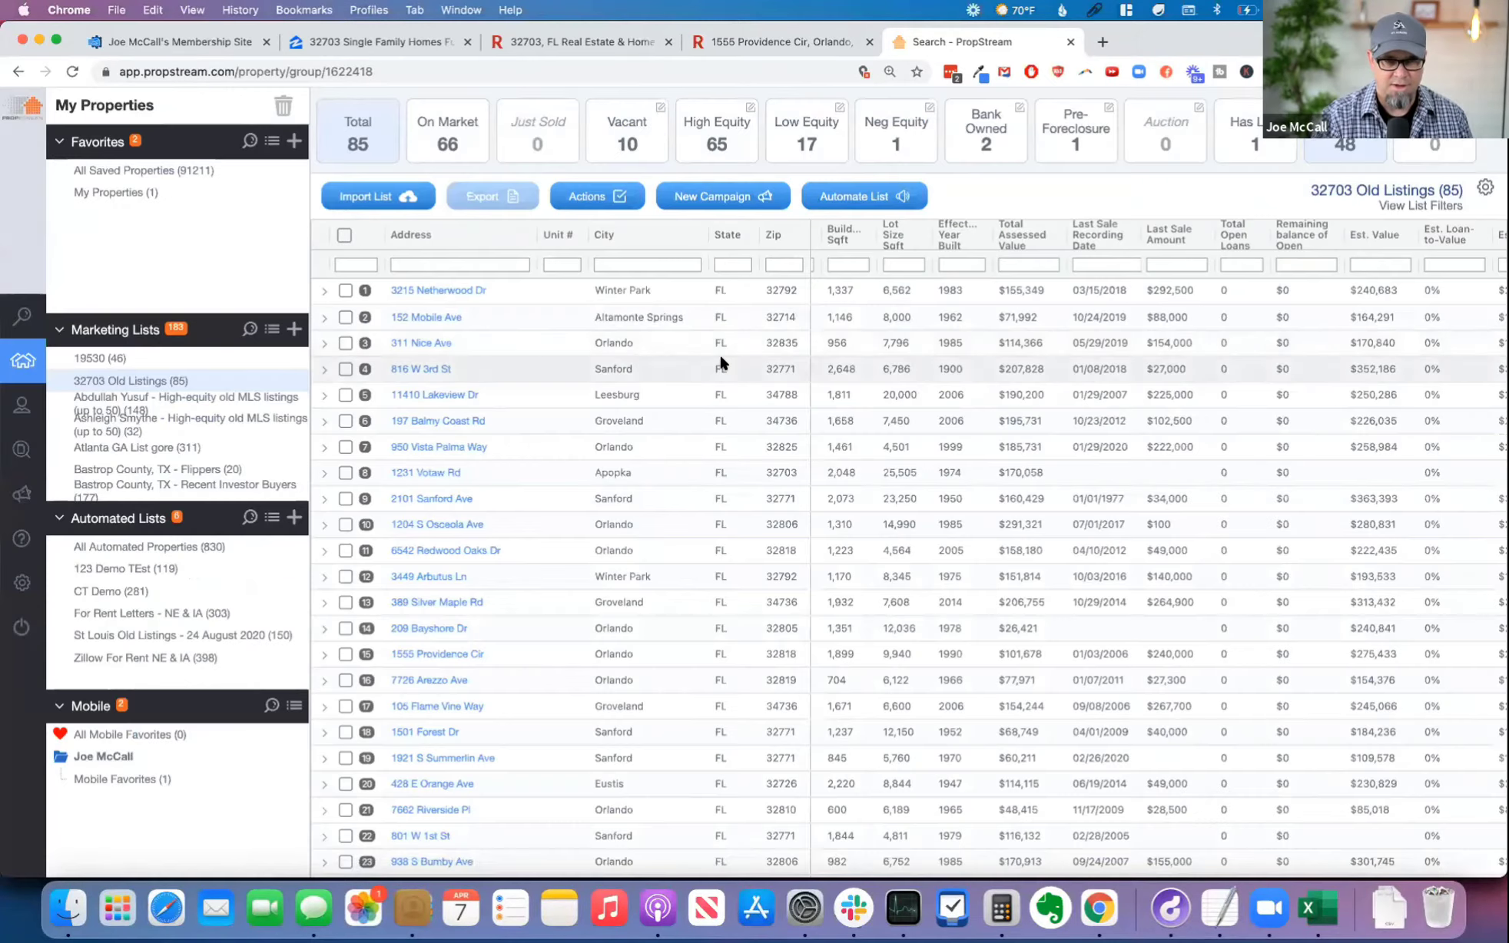
pyautogui.click(338, 232)
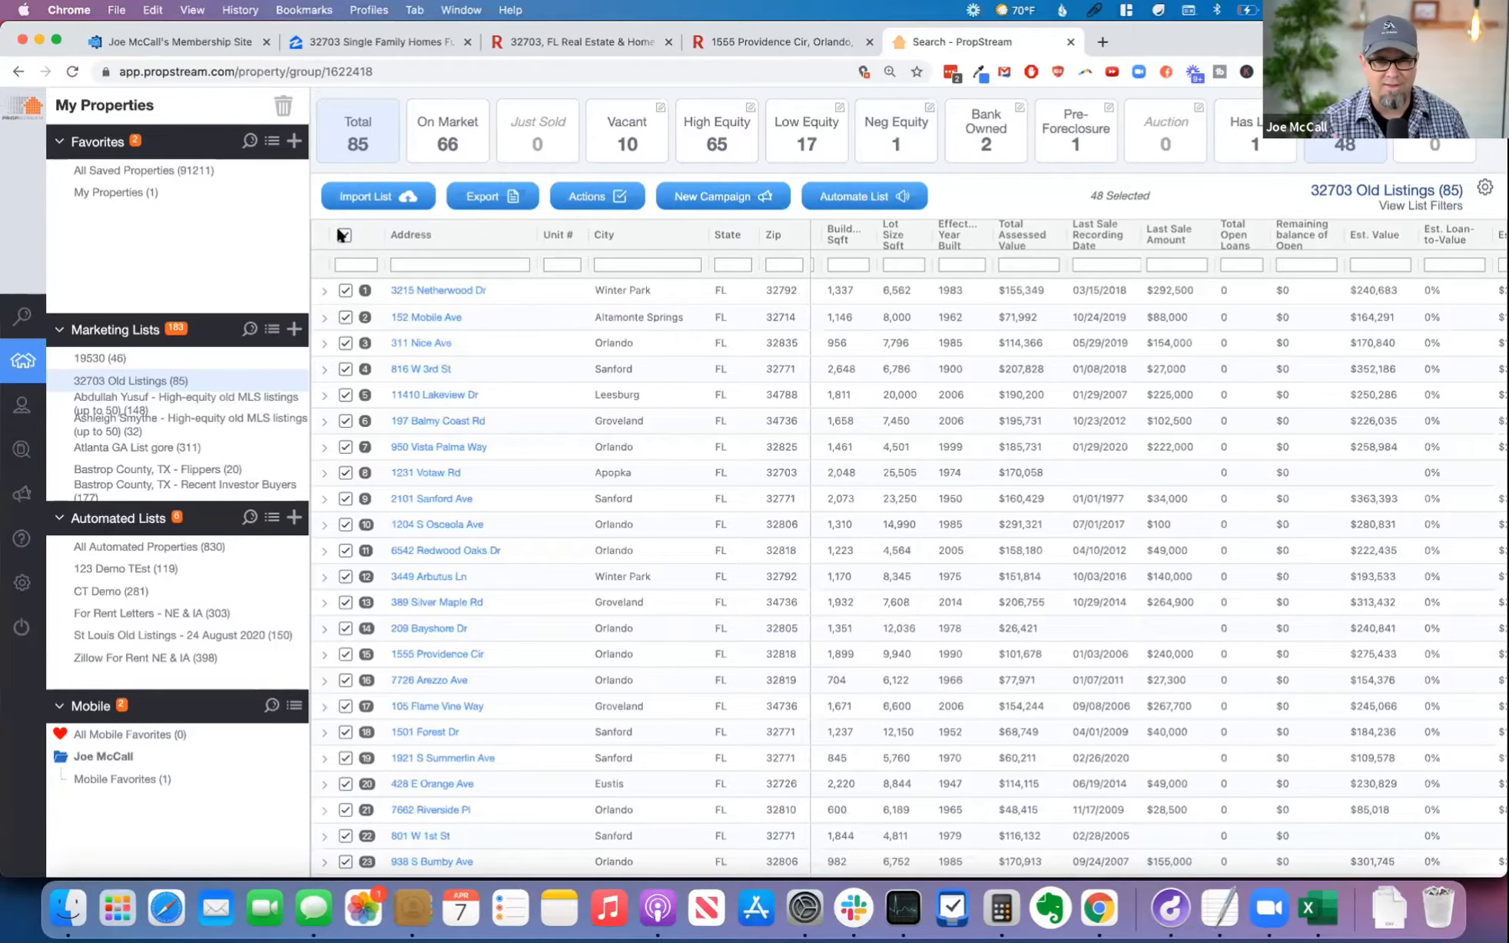
# Step: Review the MLS status, date, amount and agent contact columns for the selected properties
pyautogui.hscroll(5, 1091, 400)
pyautogui.hscroll(5, 1085, 398)
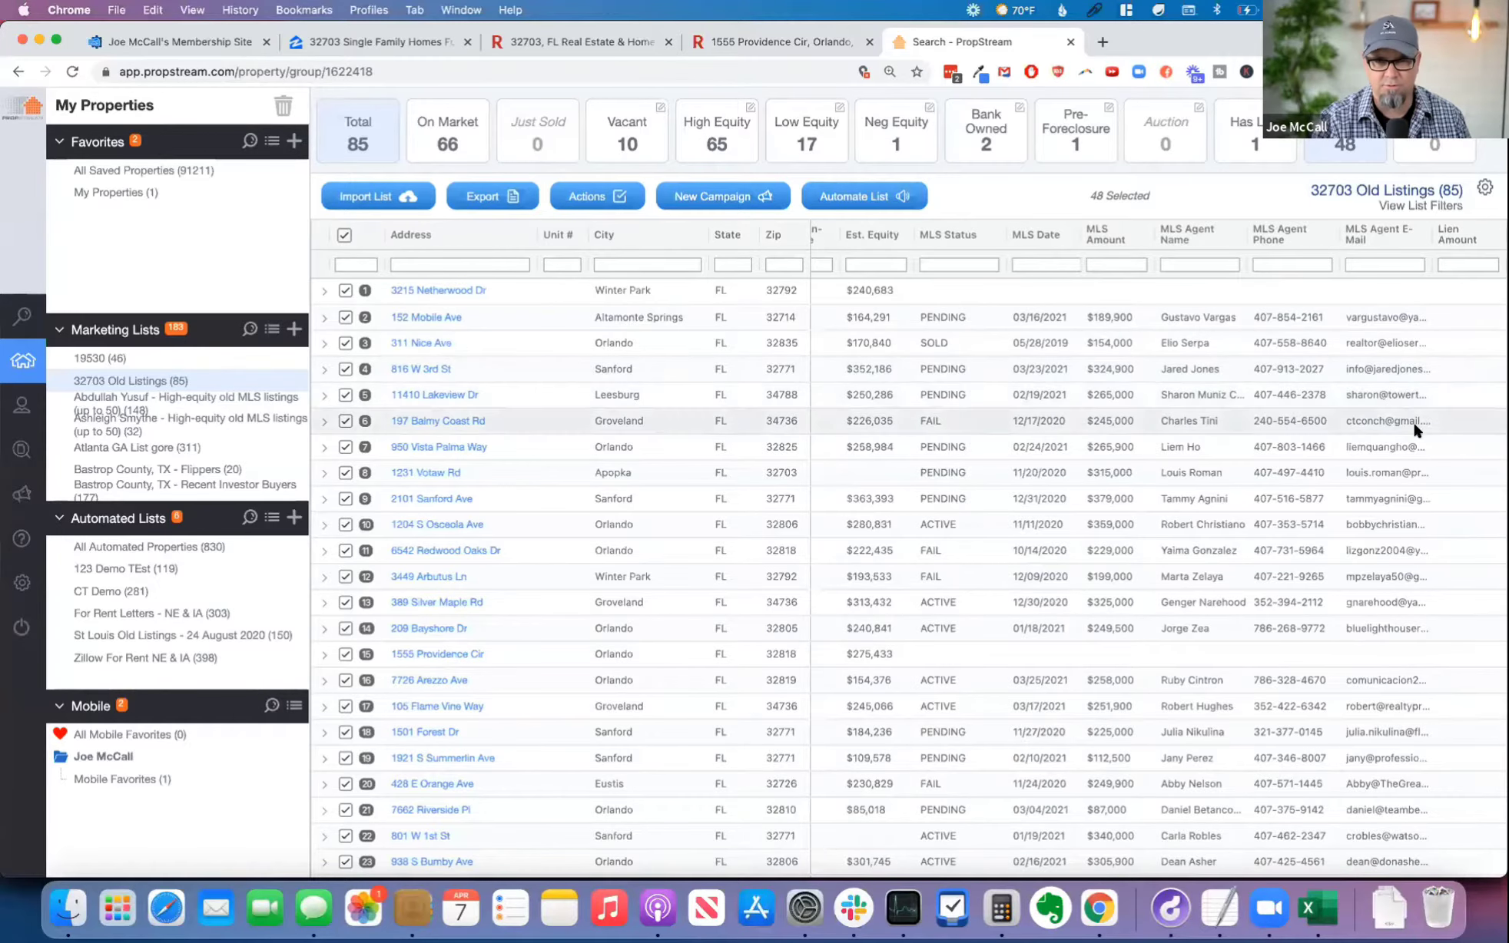
pyautogui.scroll(-1, 1406, 415)
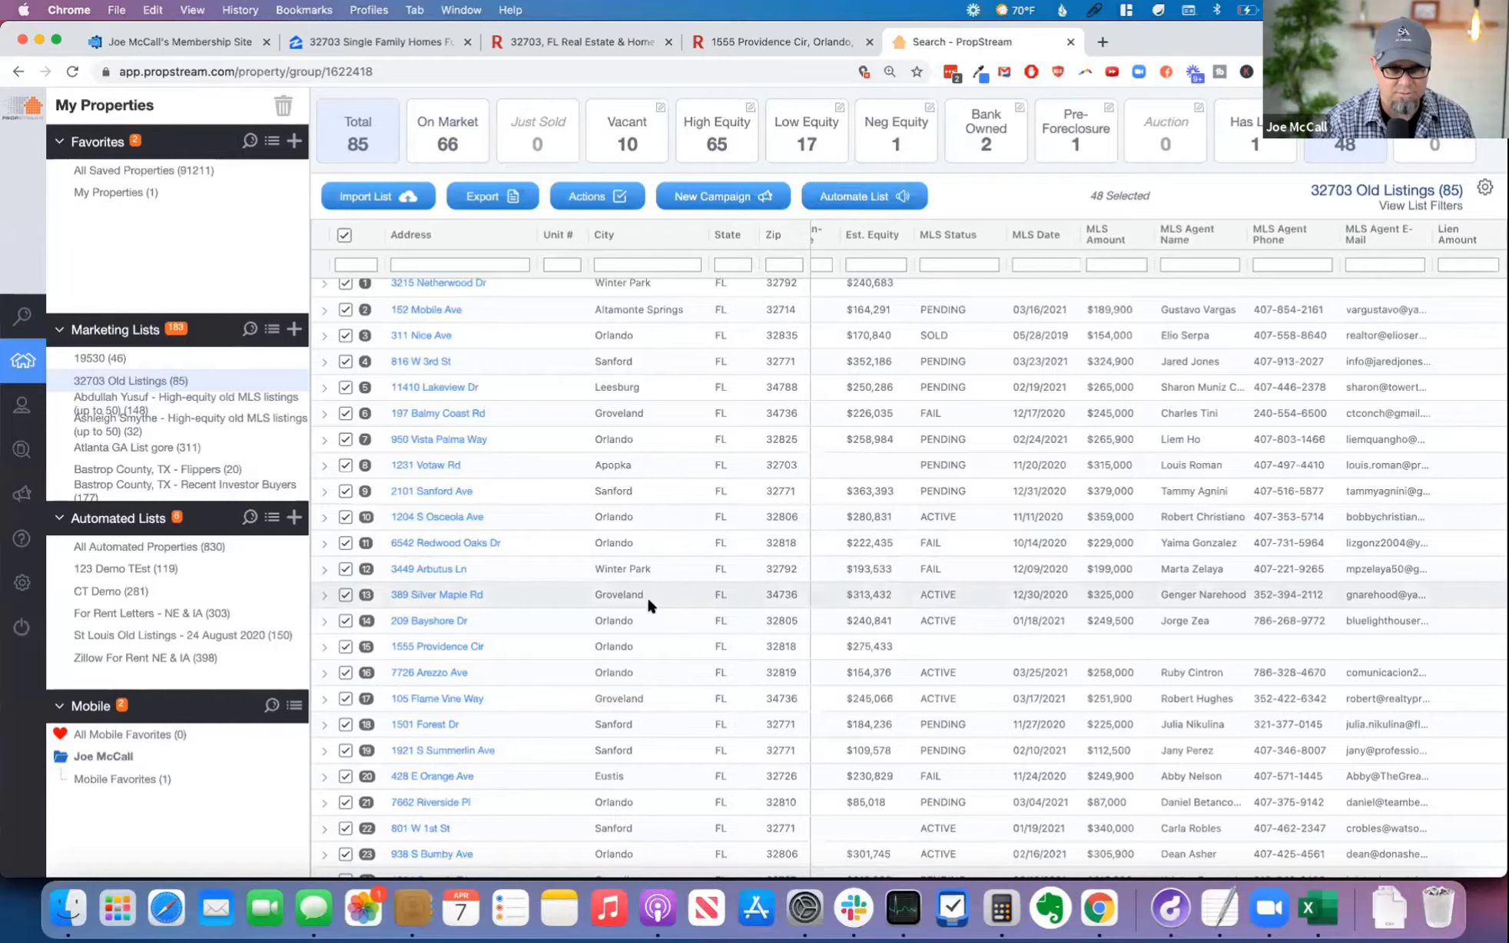
pyautogui.scroll(1, 535, 609)
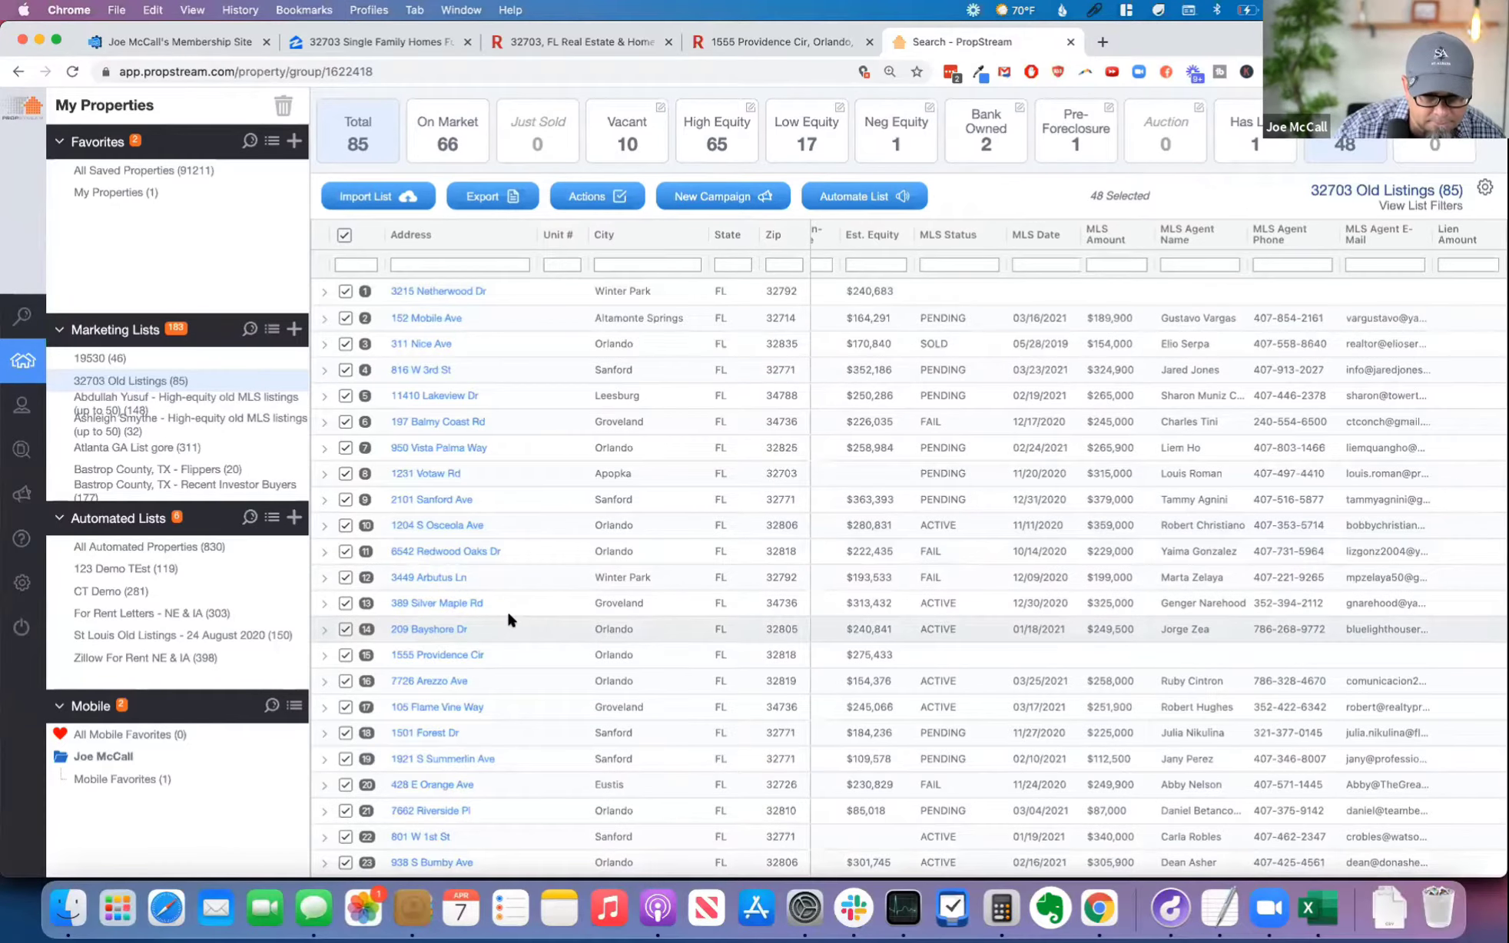
# Step: Reopen the 15th property's details, review its ownership, last sale and mortgage information, and return to the list
pyautogui.click(432, 655)
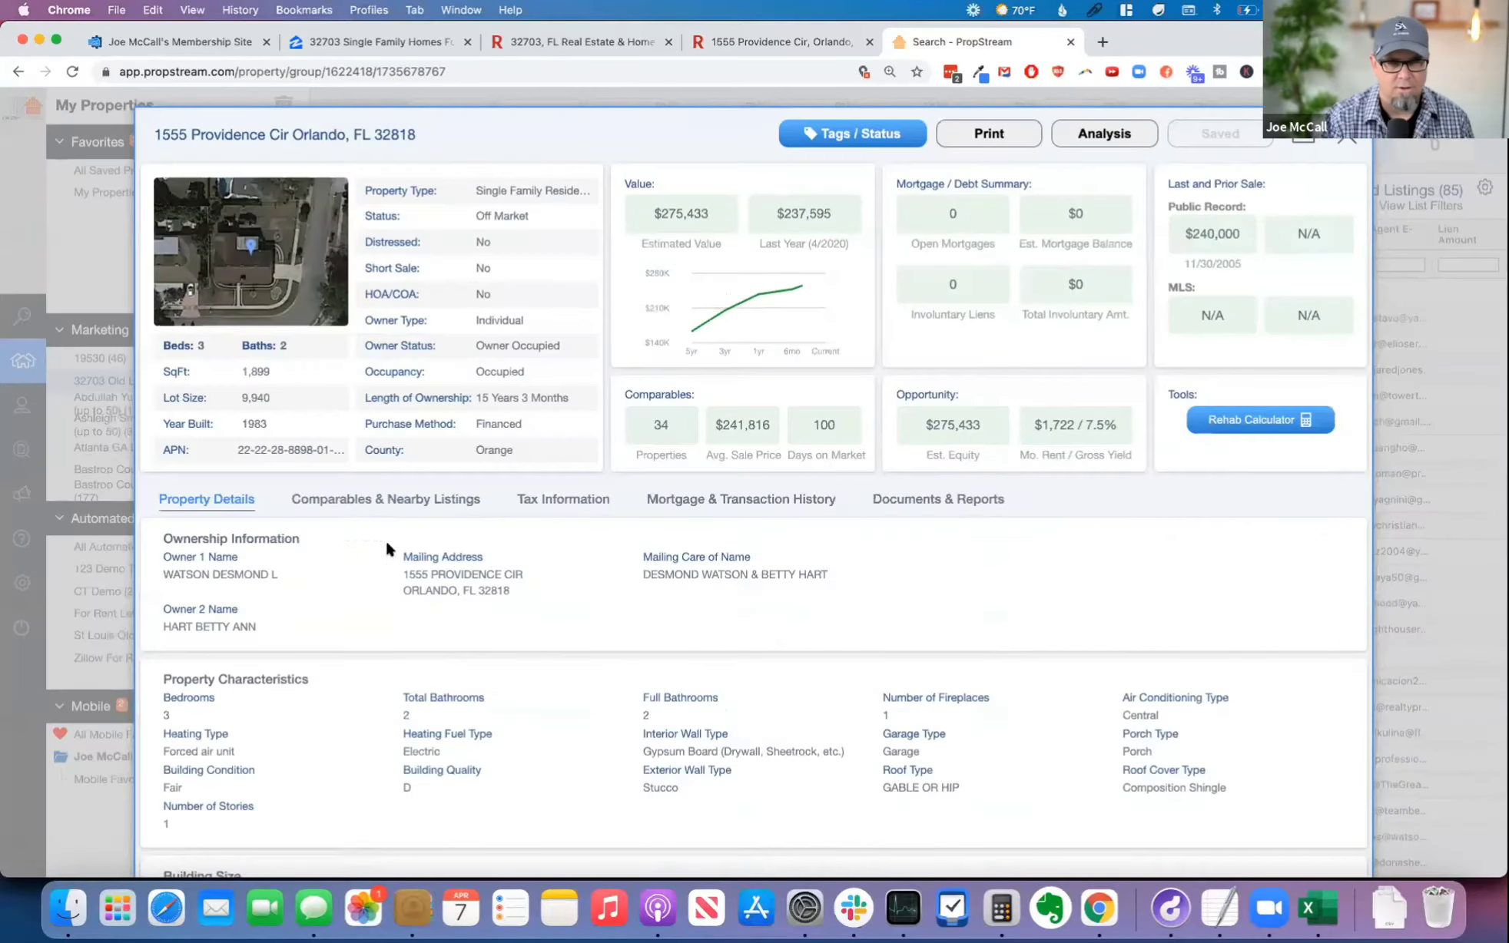
pyautogui.scroll(-3, 586, 640)
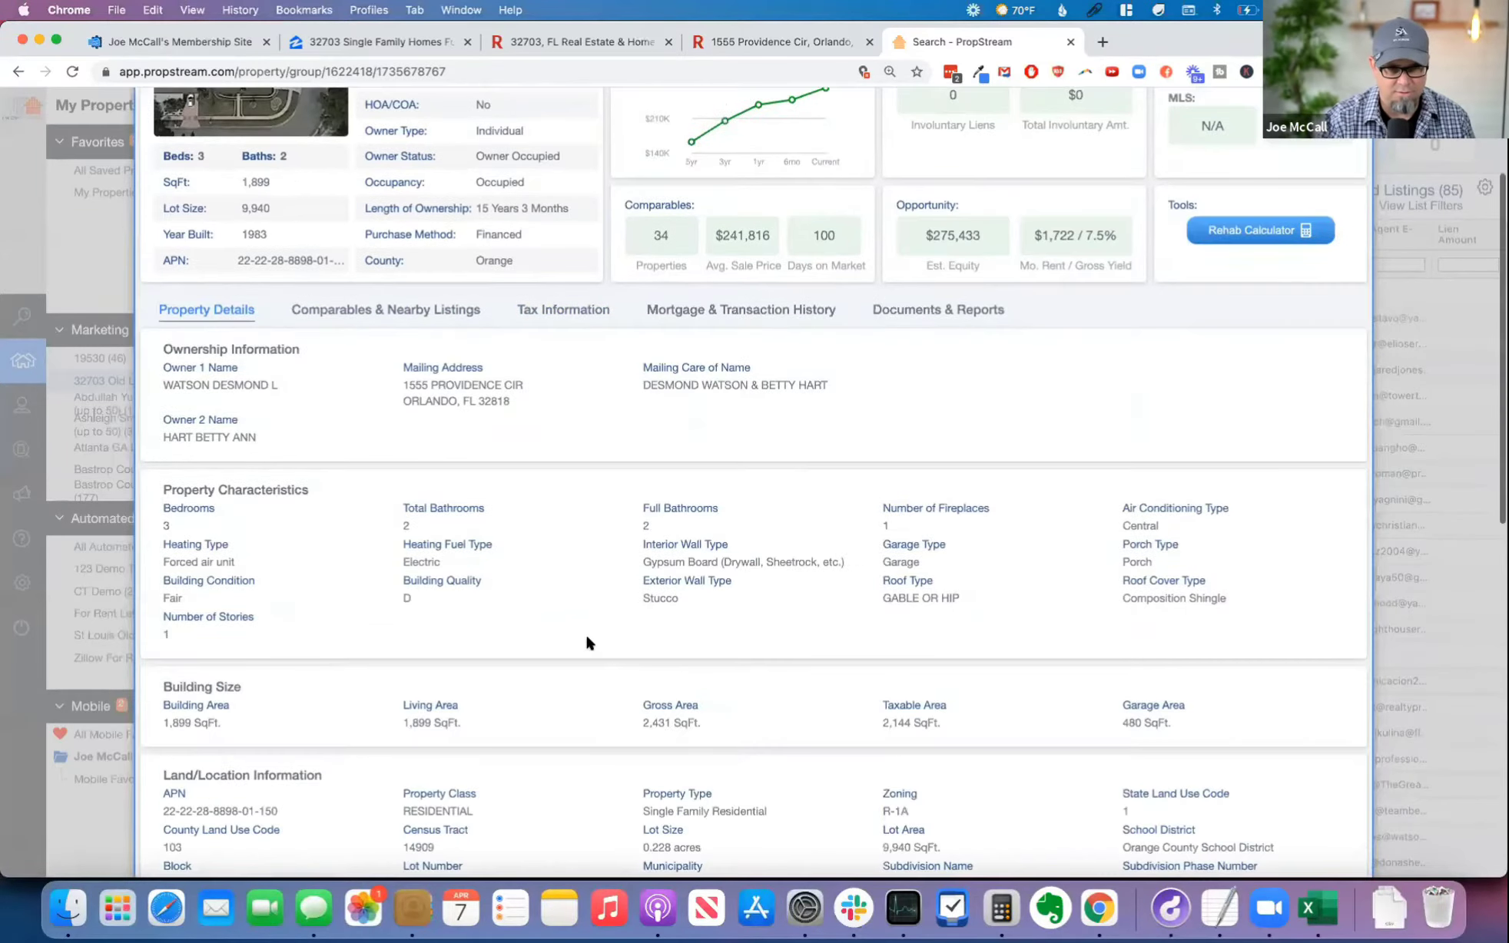
pyautogui.scroll(-10, 586, 637)
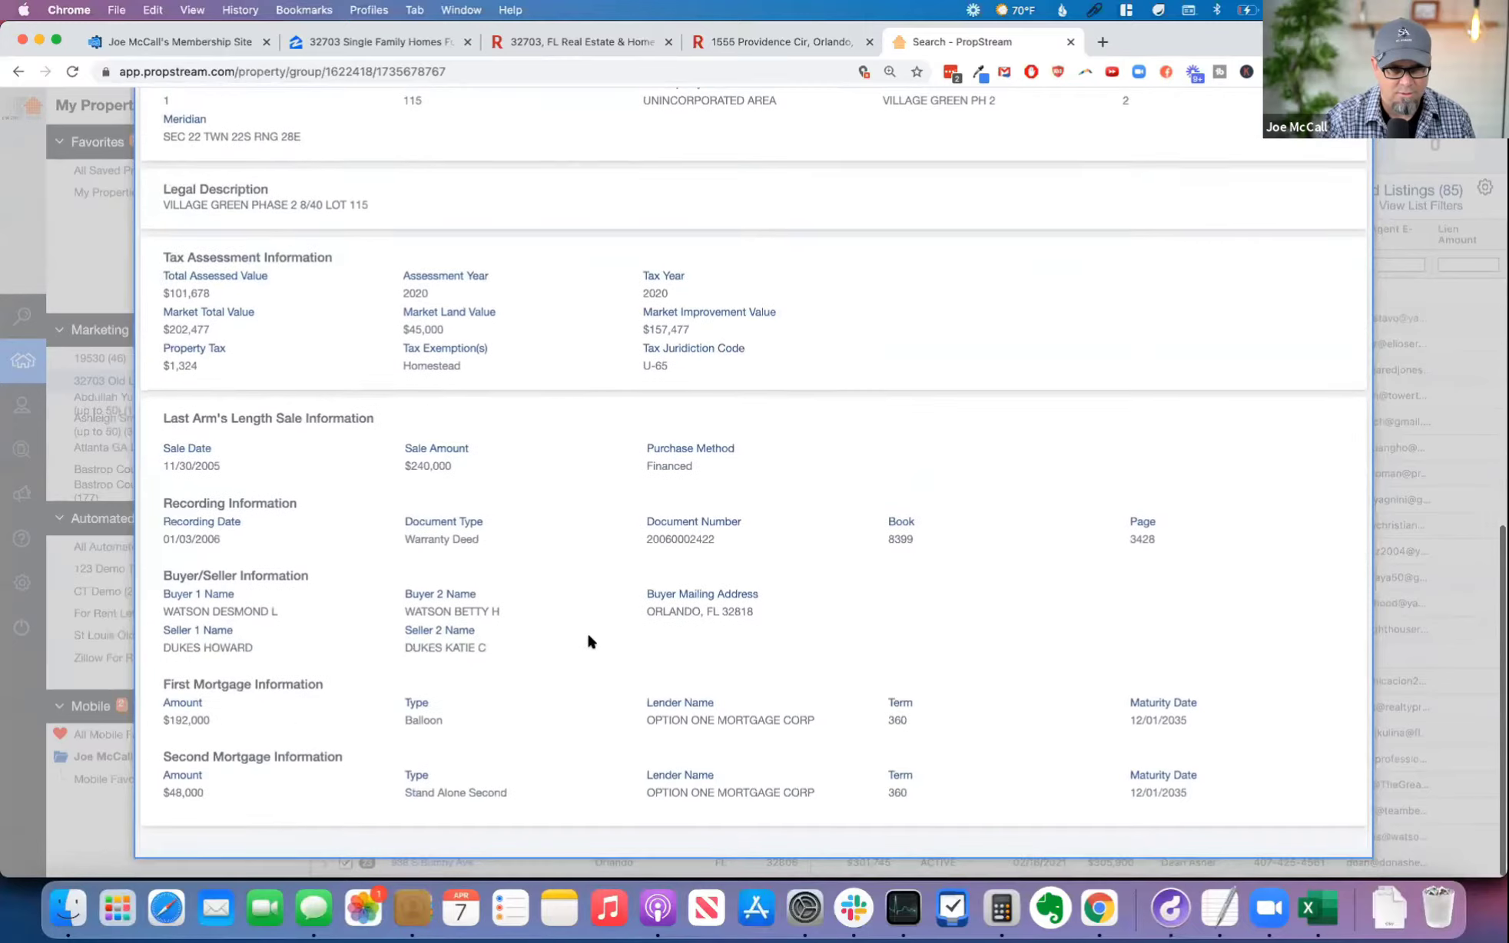
pyautogui.scroll(12, 588, 635)
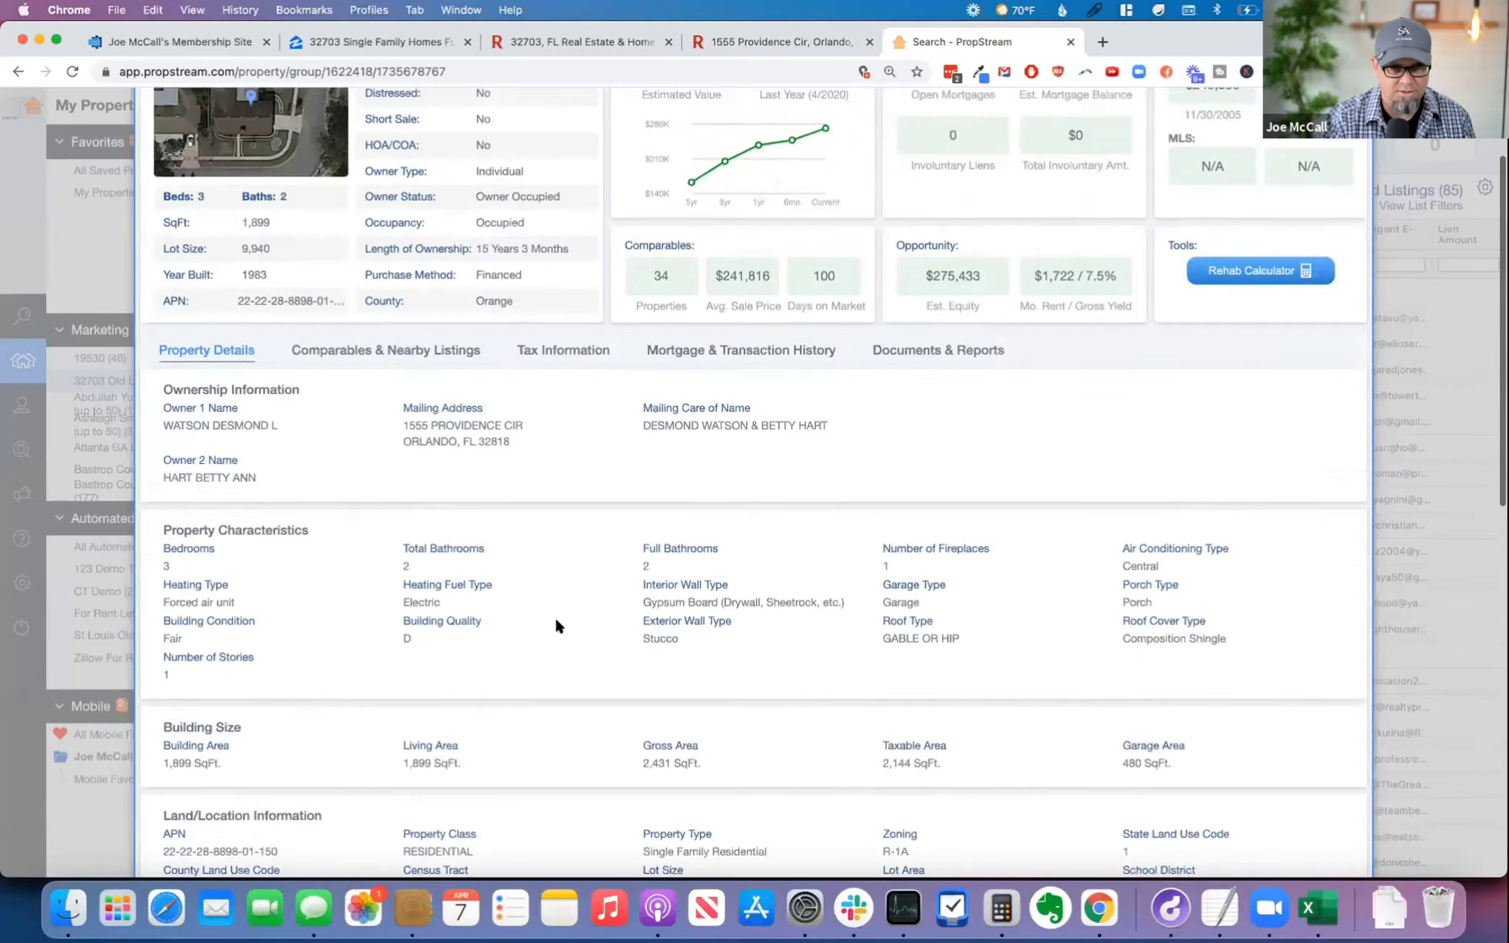
pyautogui.scroll(2, 556, 626)
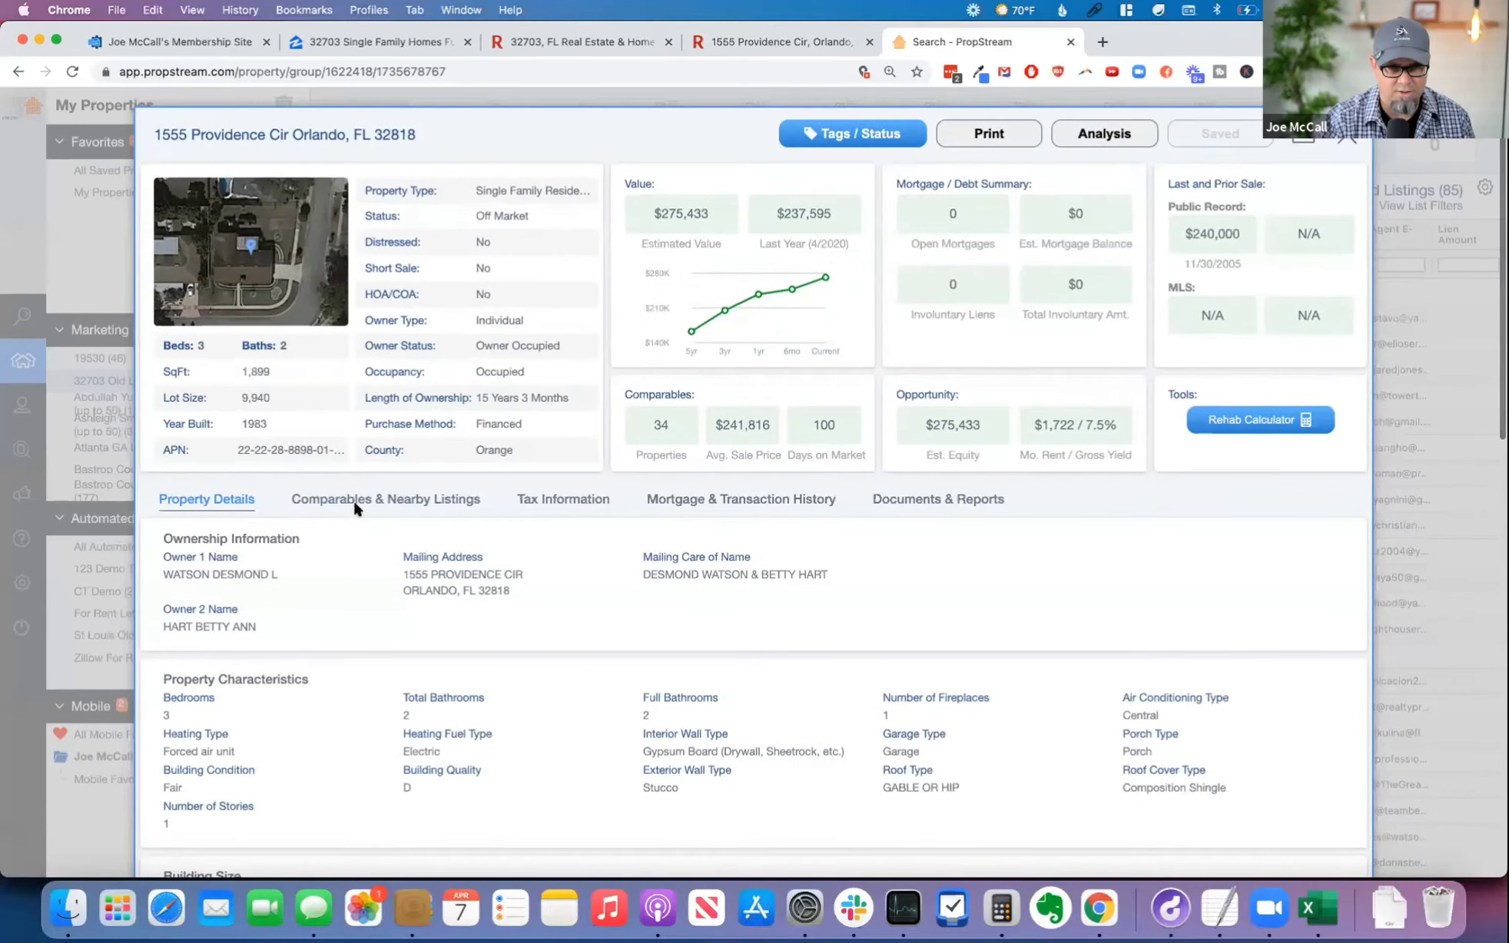
pyautogui.click(1337, 145)
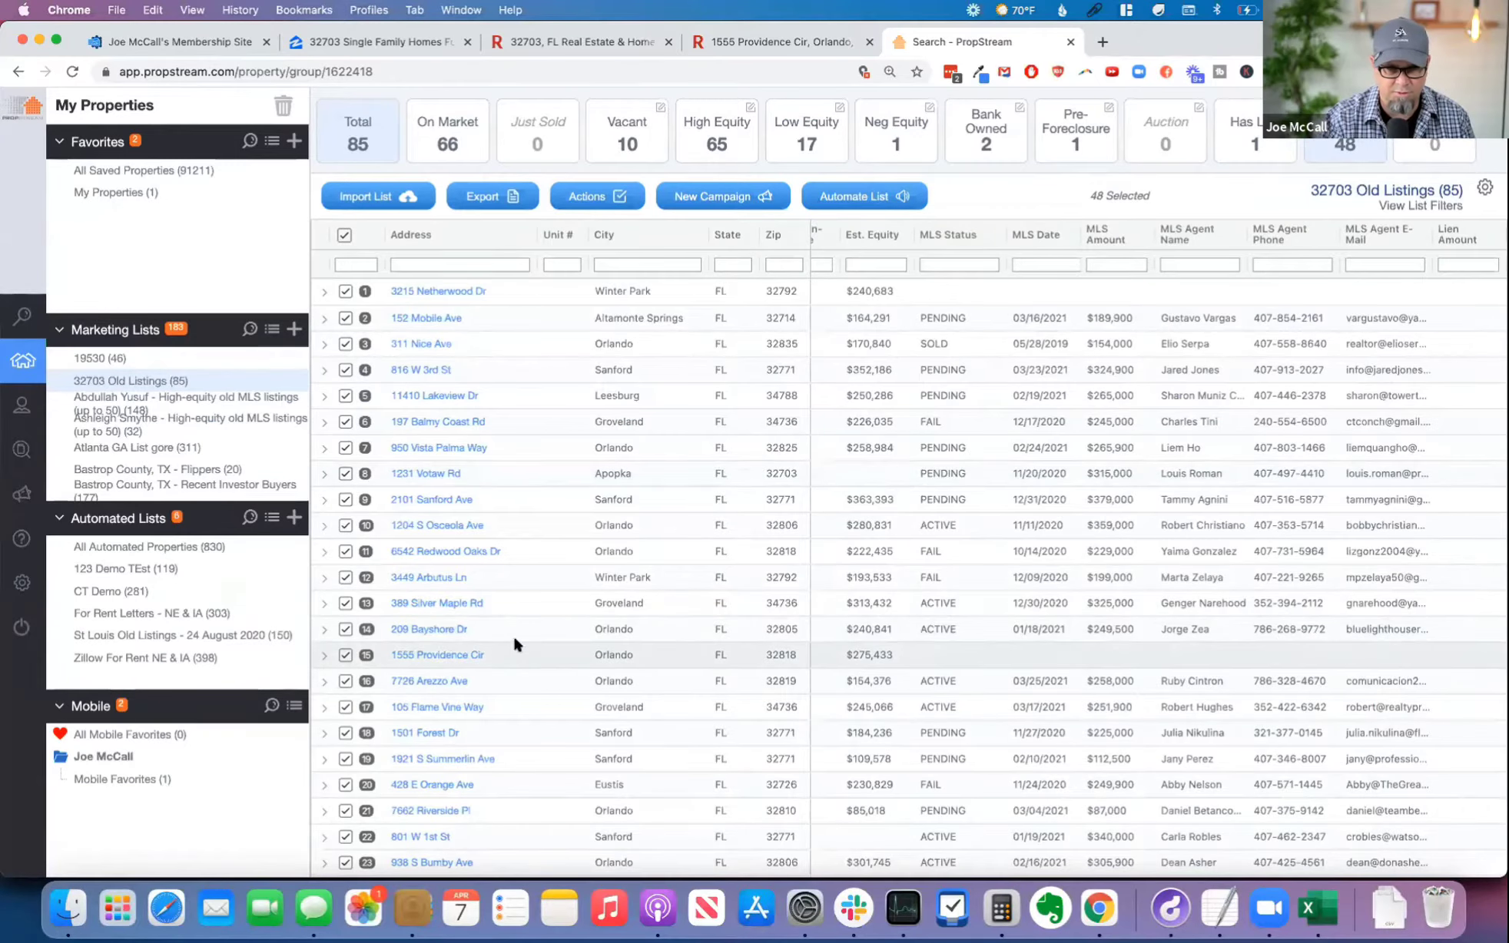
# Step: Open the 14th property's MLS details and examine the listing agent's name, phone and email alongside the listing history
pyautogui.click(438, 628)
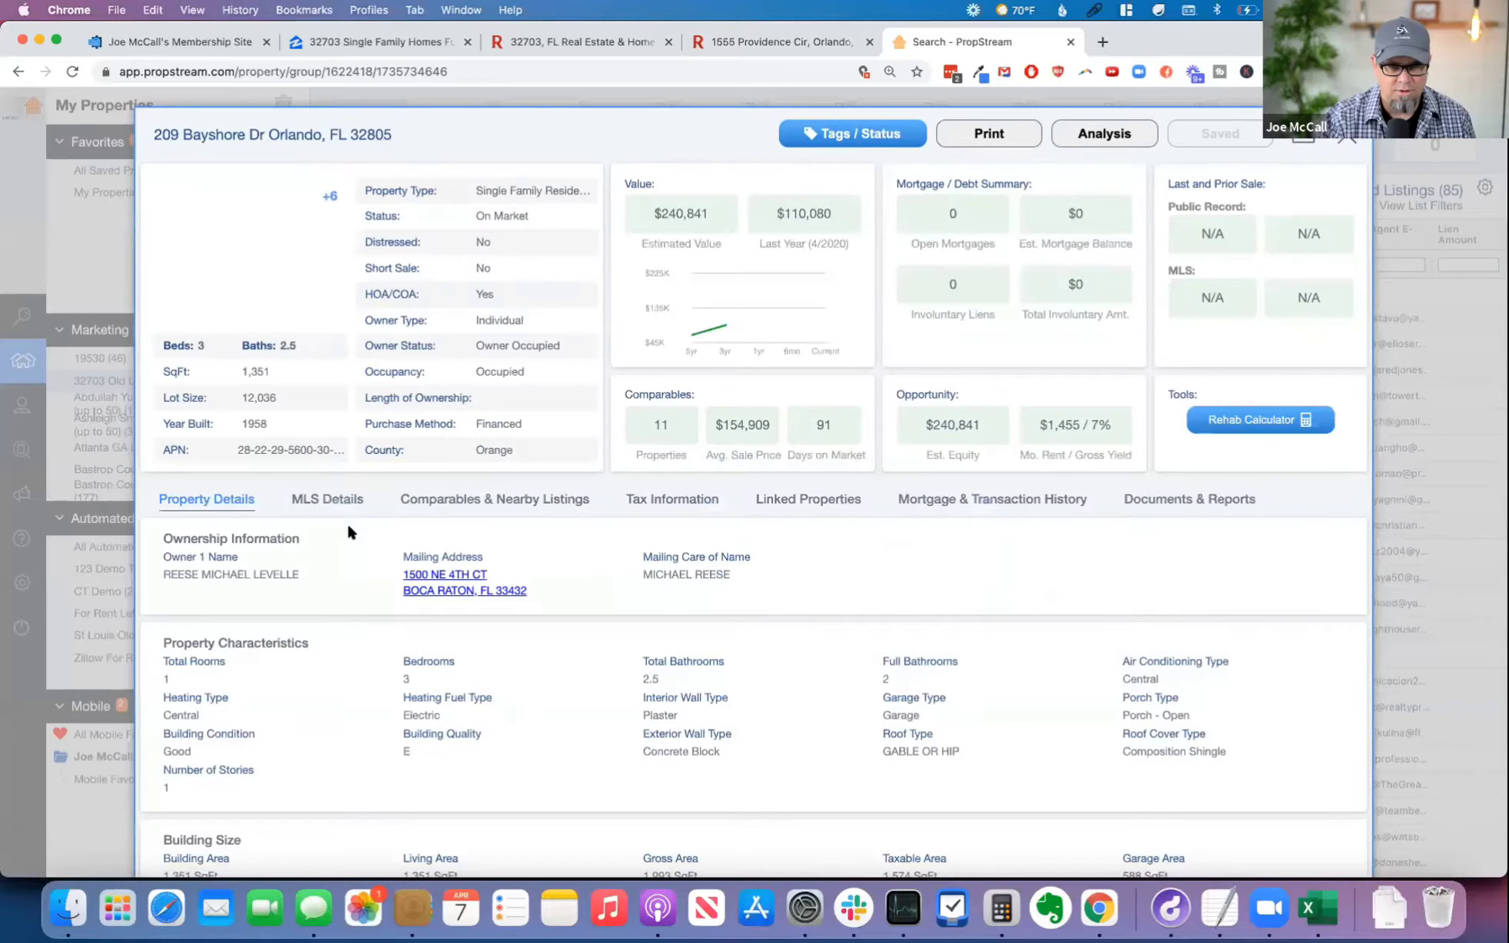
pyautogui.click(327, 499)
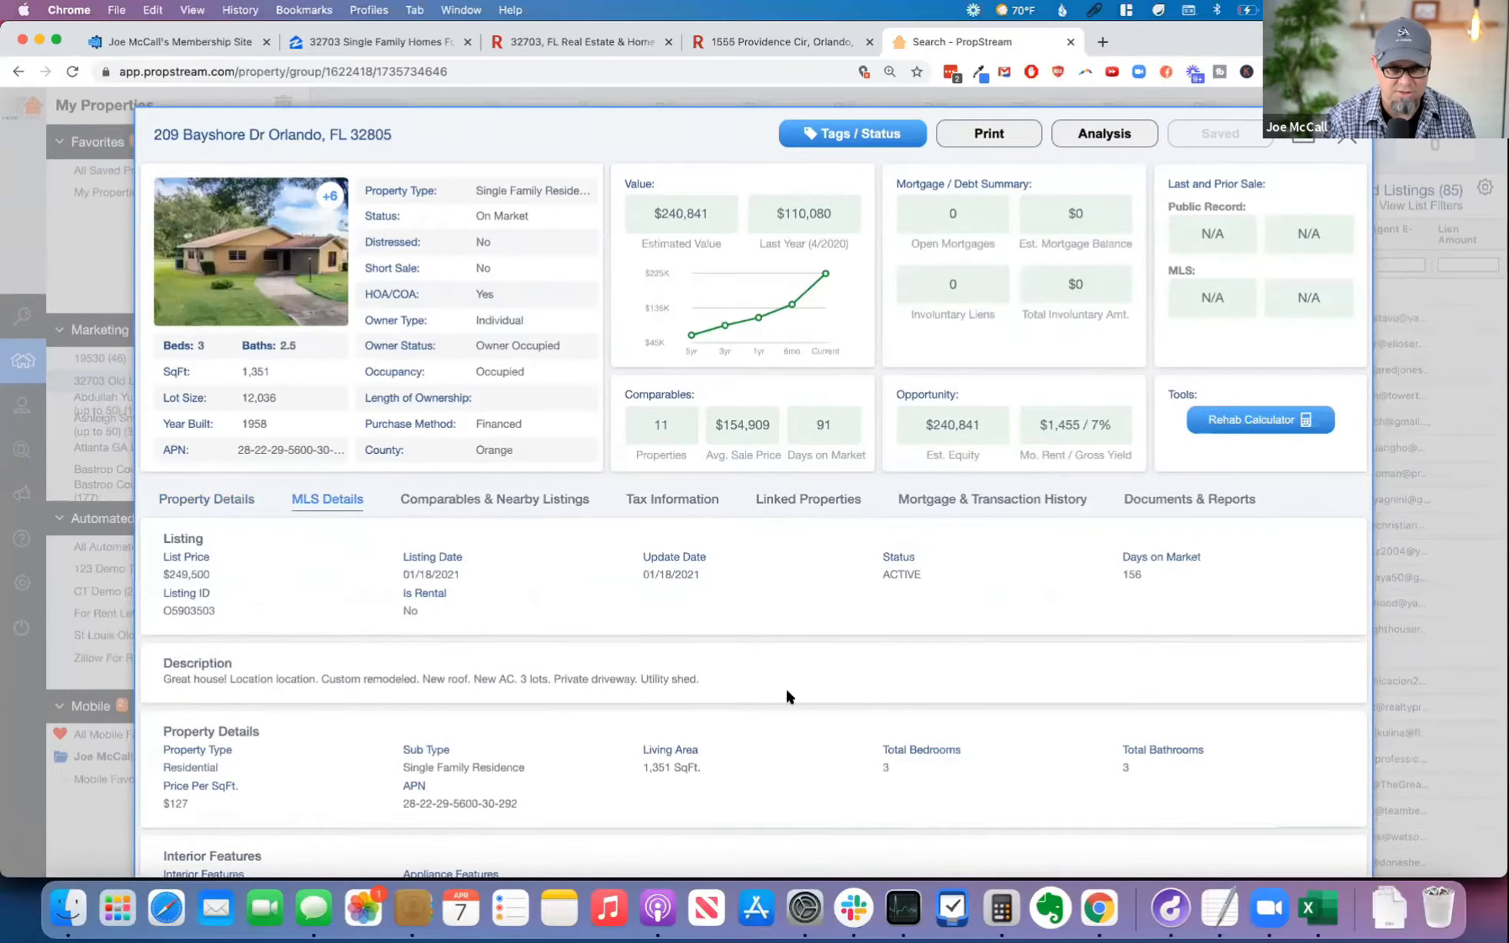
pyautogui.scroll(-9, 786, 691)
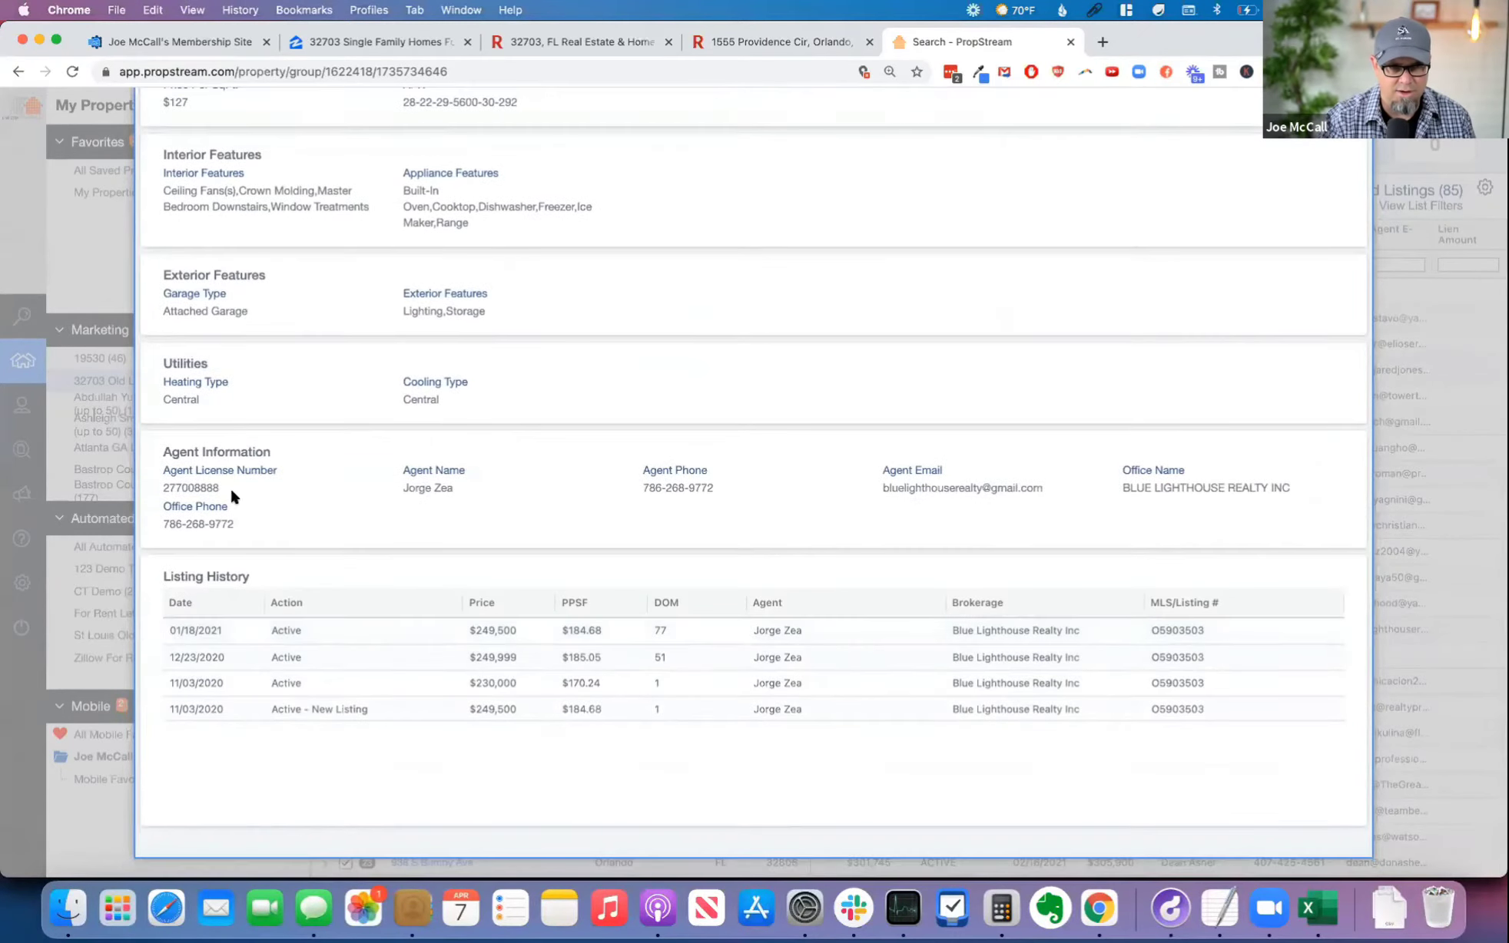
pyautogui.moveTo(394, 492); pyautogui.dragTo(475, 492)
pyautogui.tripleClick(664, 485)
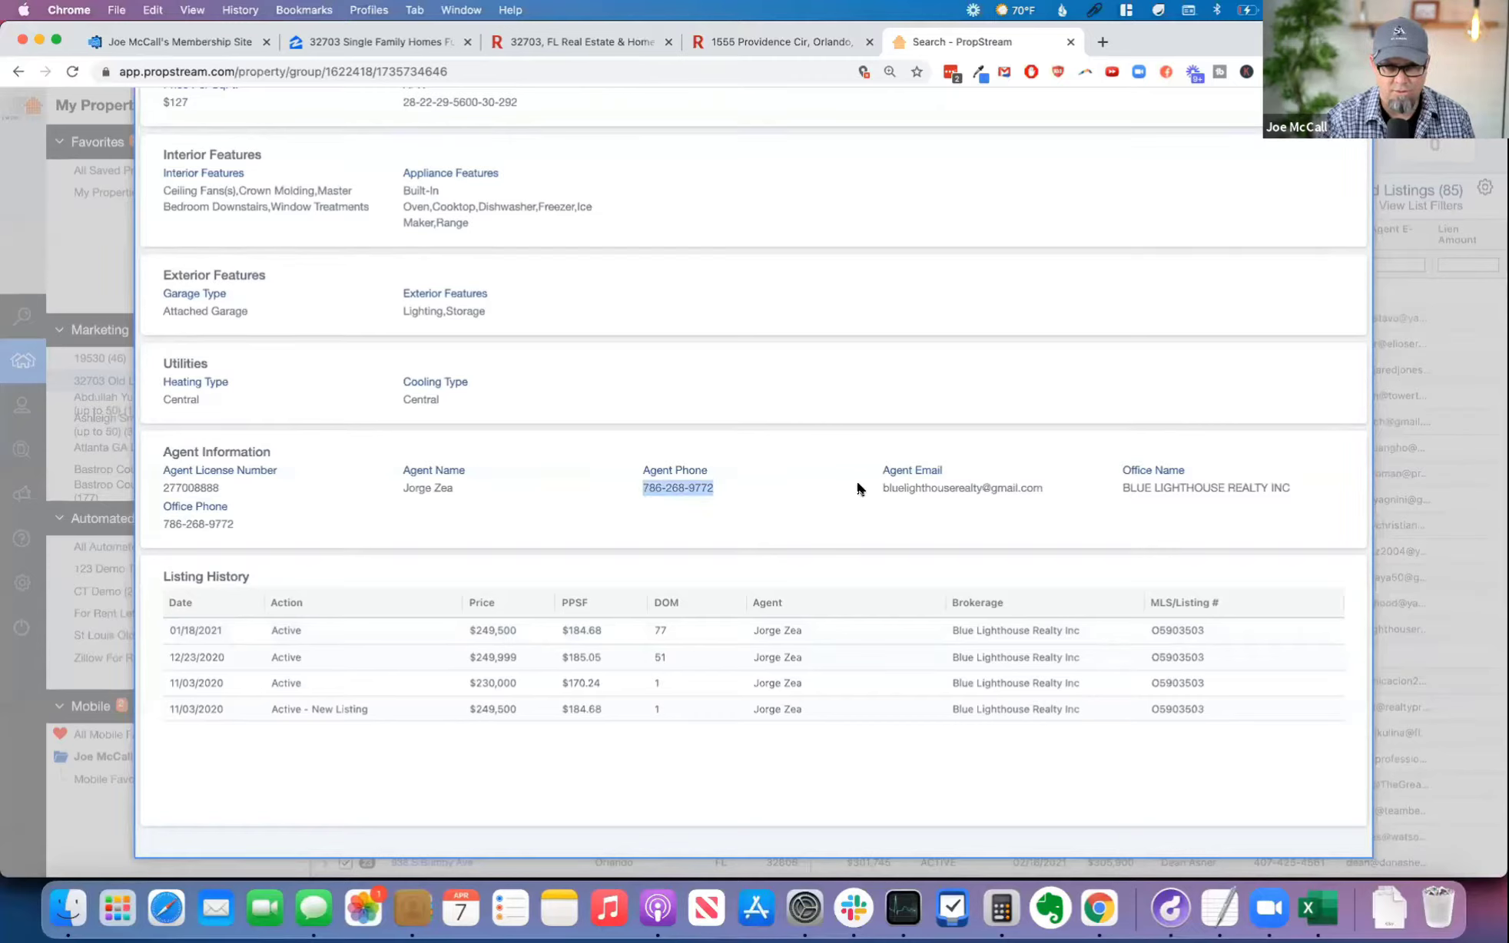
pyautogui.moveTo(858, 489); pyautogui.dragTo(1030, 486)
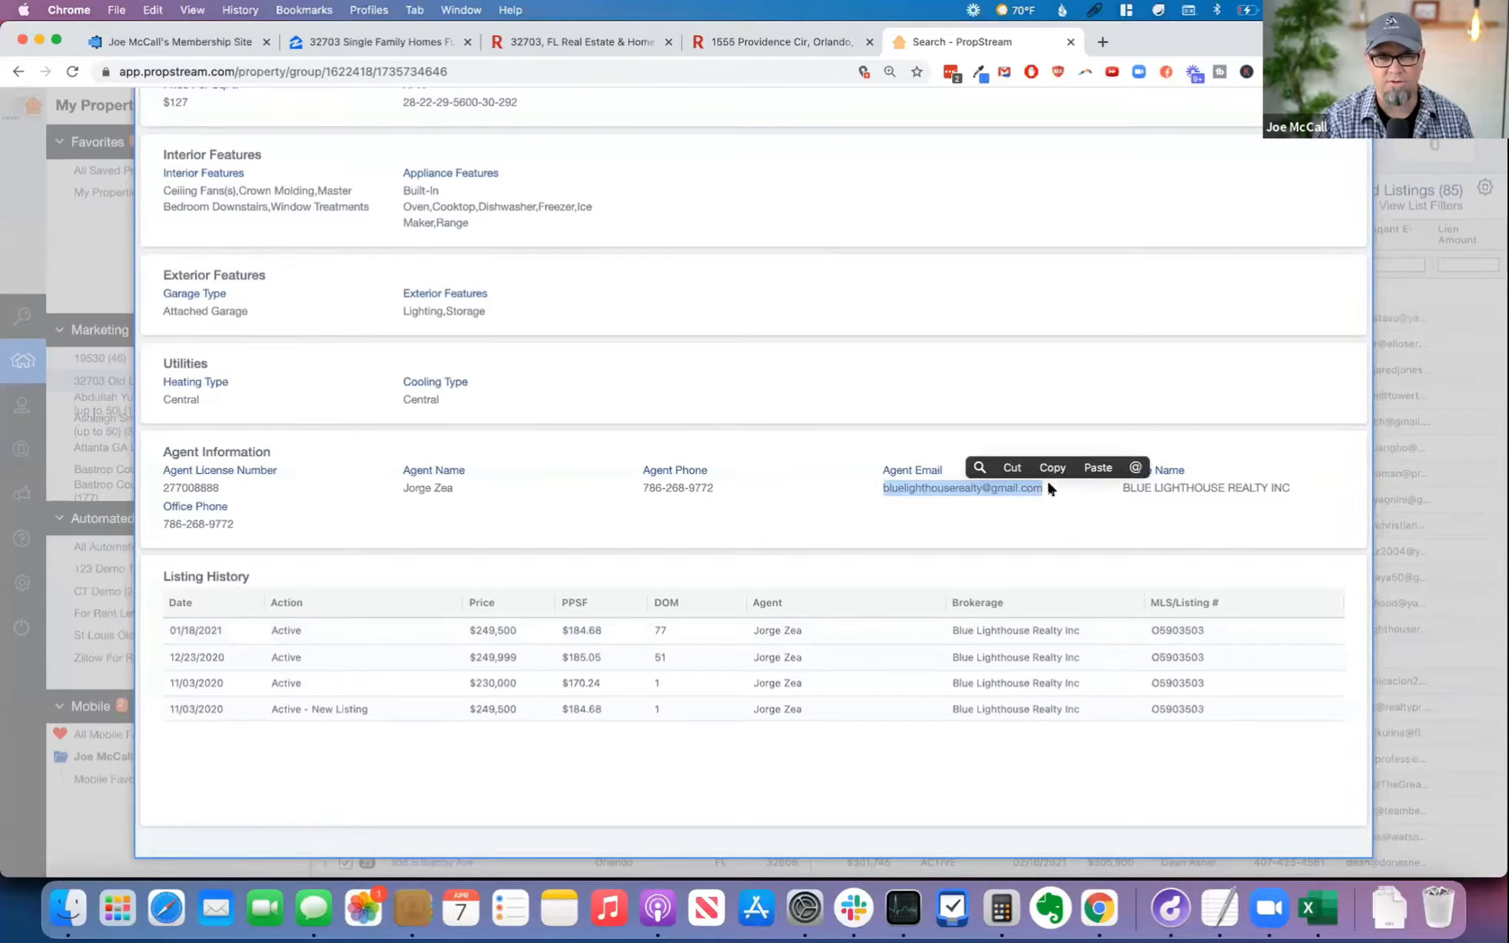
pyautogui.click(1042, 497)
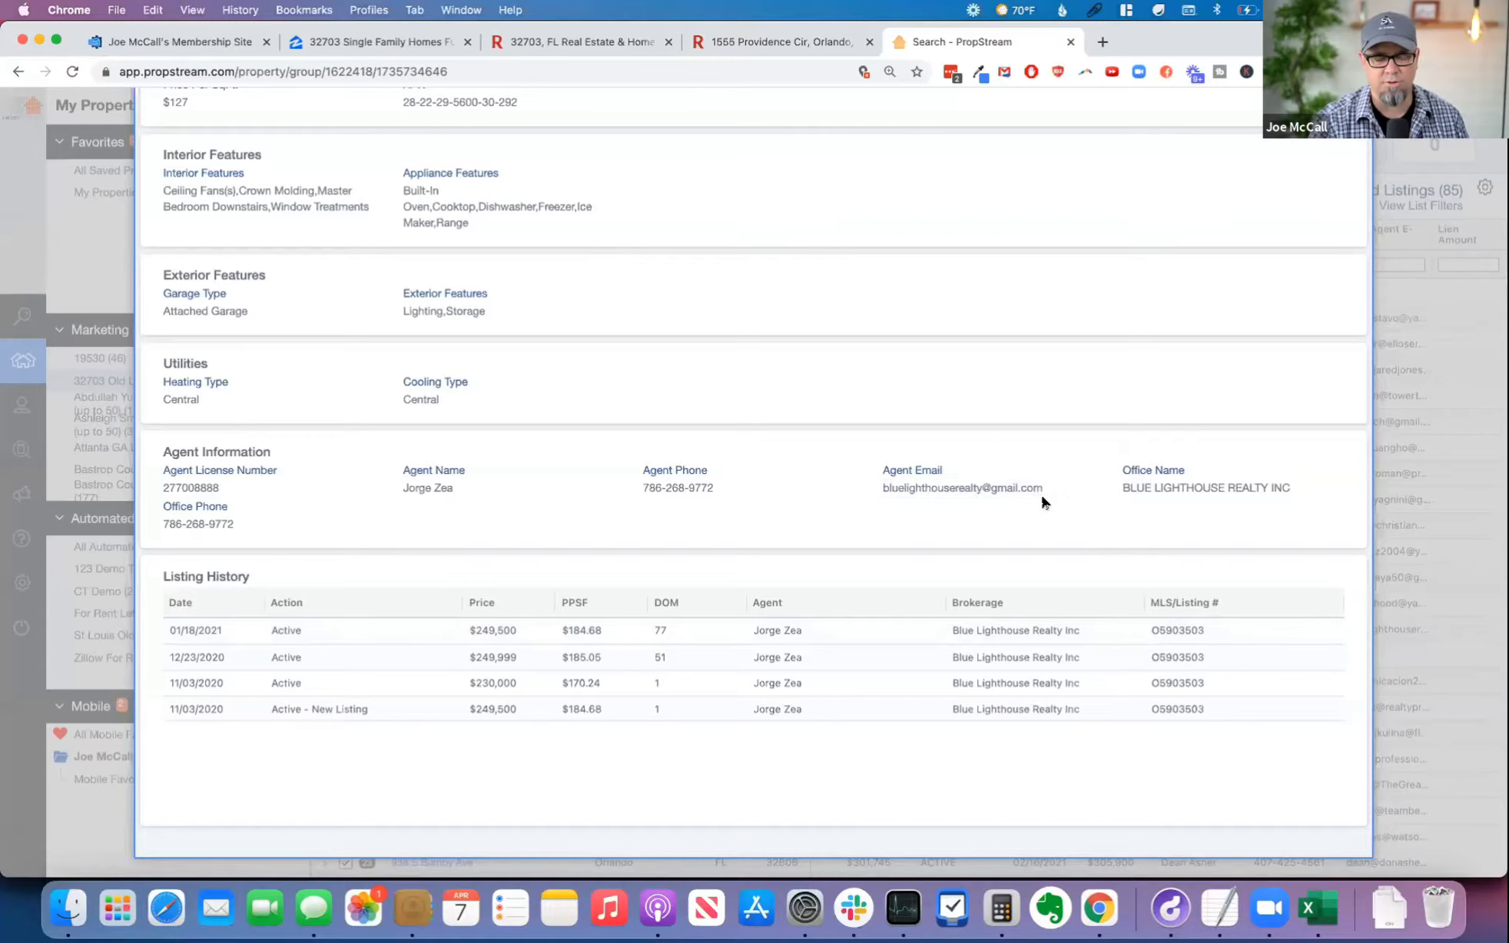
# Step: Open the GMass website through its gmass short link in a new browser tab
pyautogui.click(1098, 39)
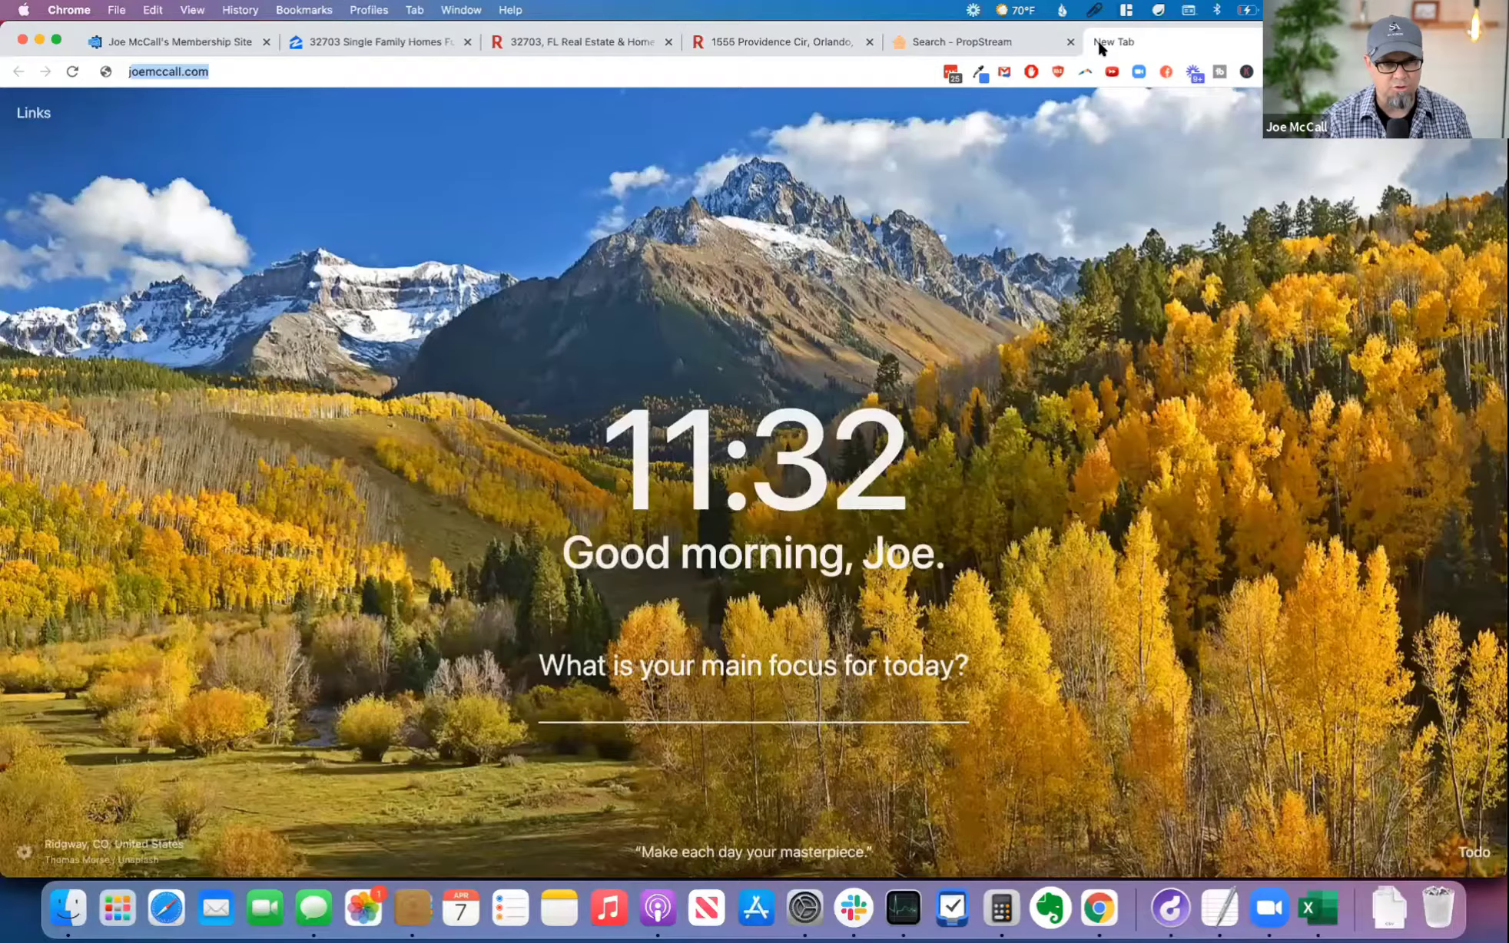
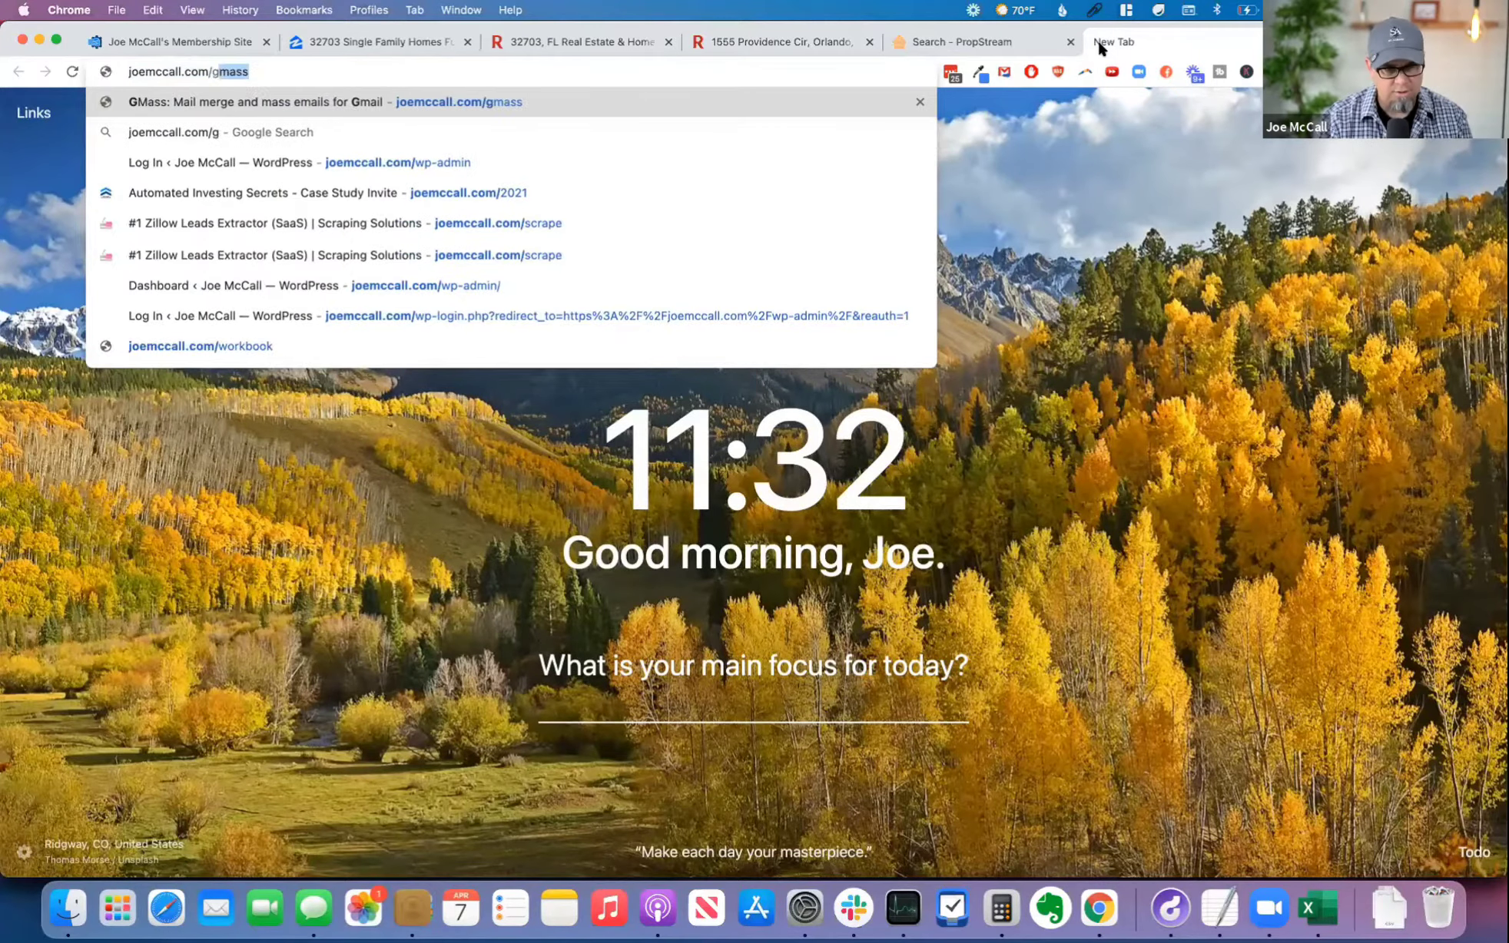
pyautogui.press('Return')
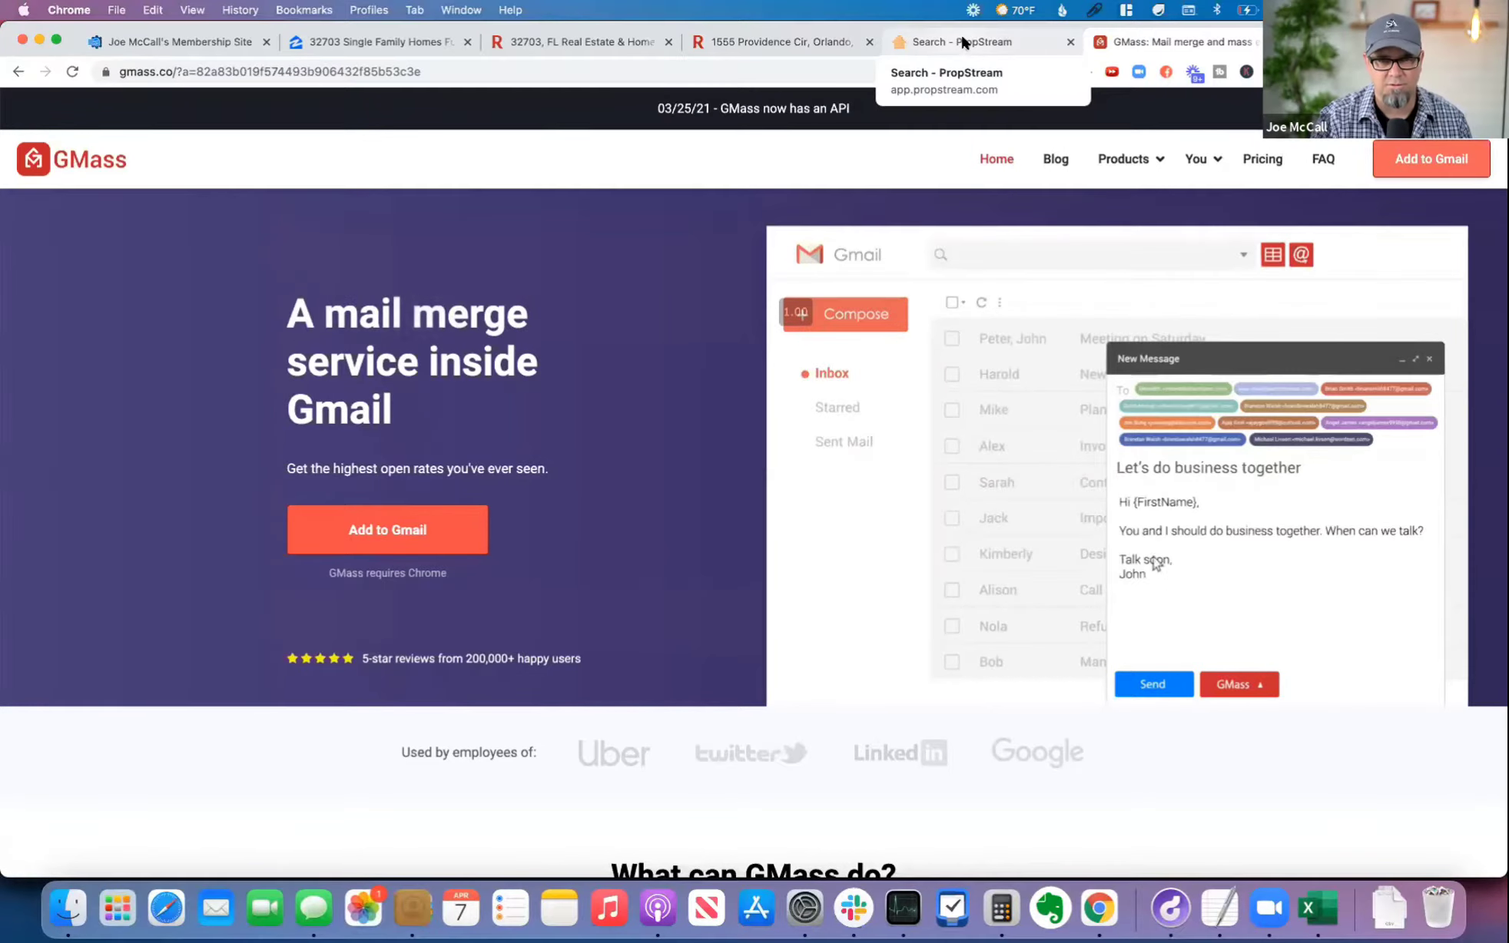
# Step: Switch back to PropStream, review the 14th property's ownership details and return to the list
pyautogui.click(959, 43)
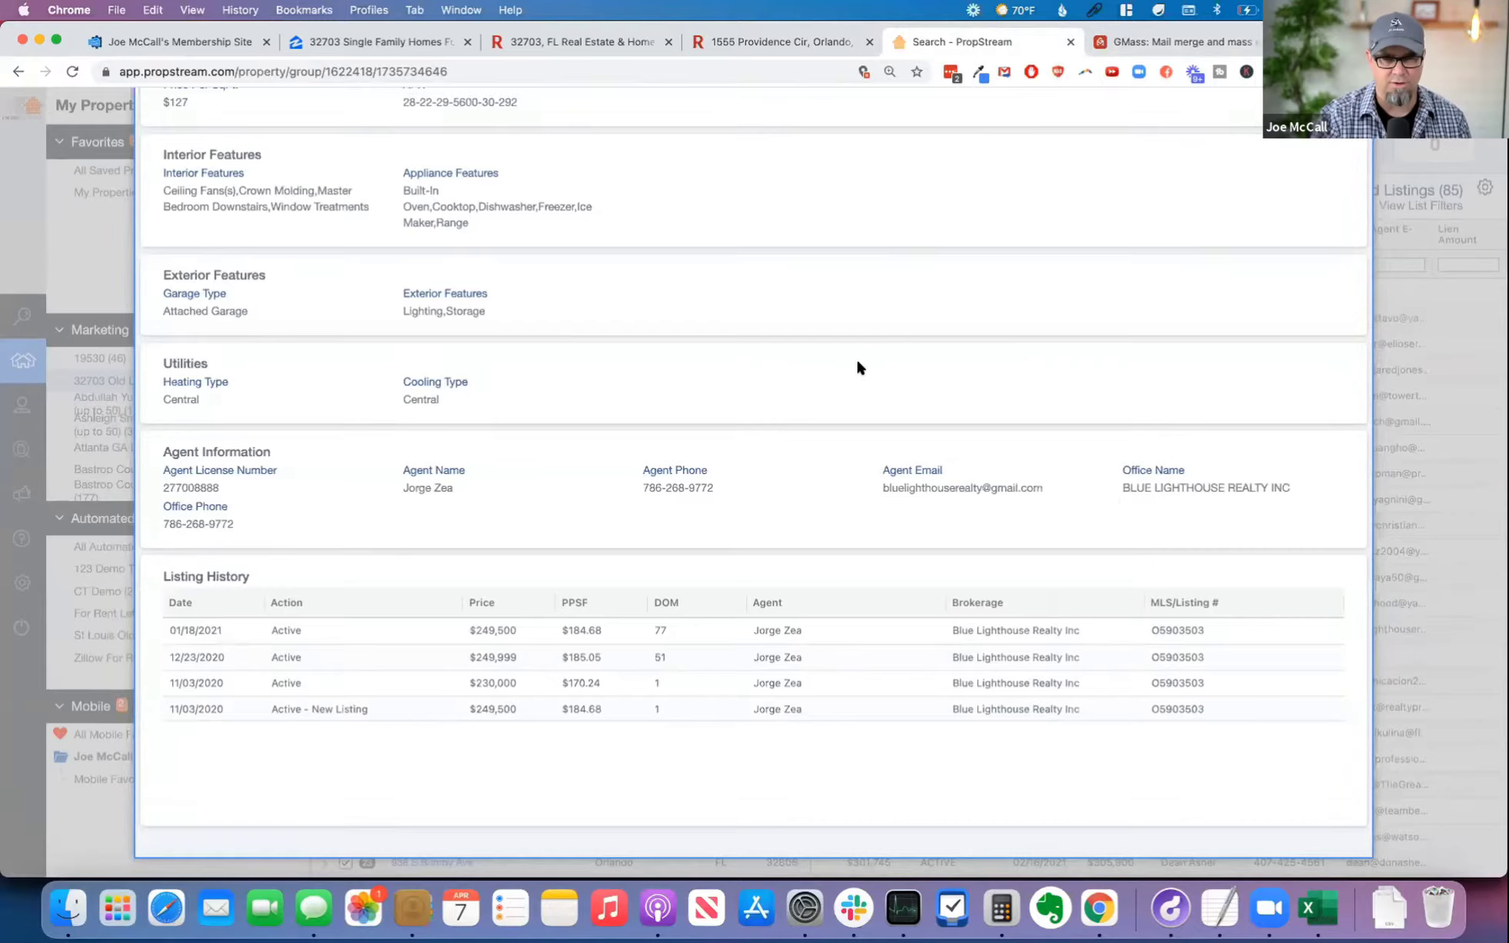
pyautogui.scroll(10, 860, 367)
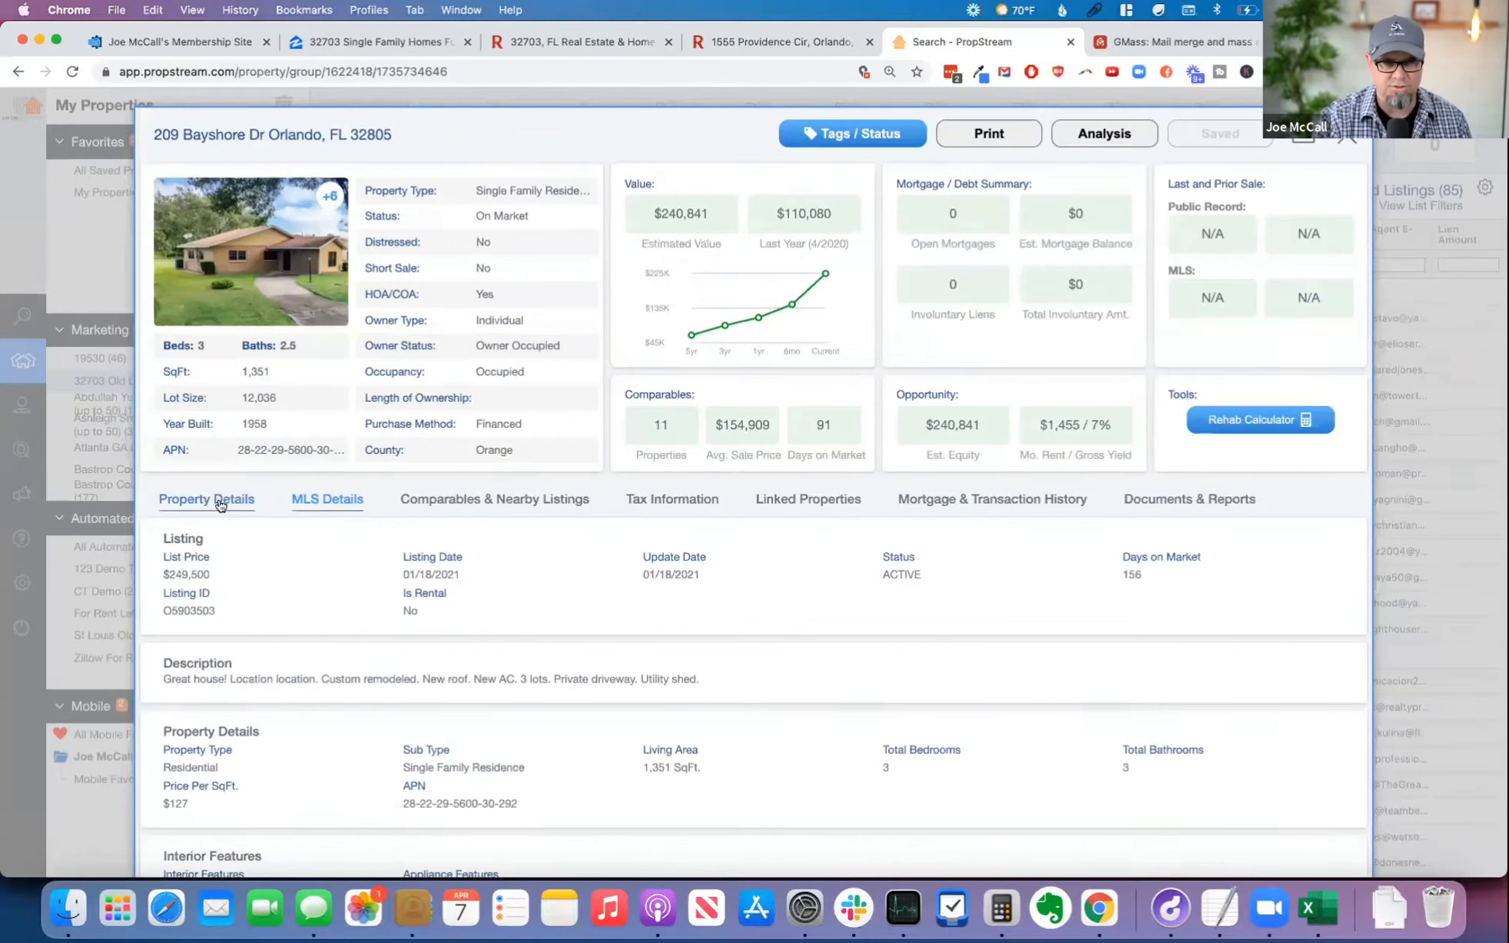
pyautogui.click(218, 503)
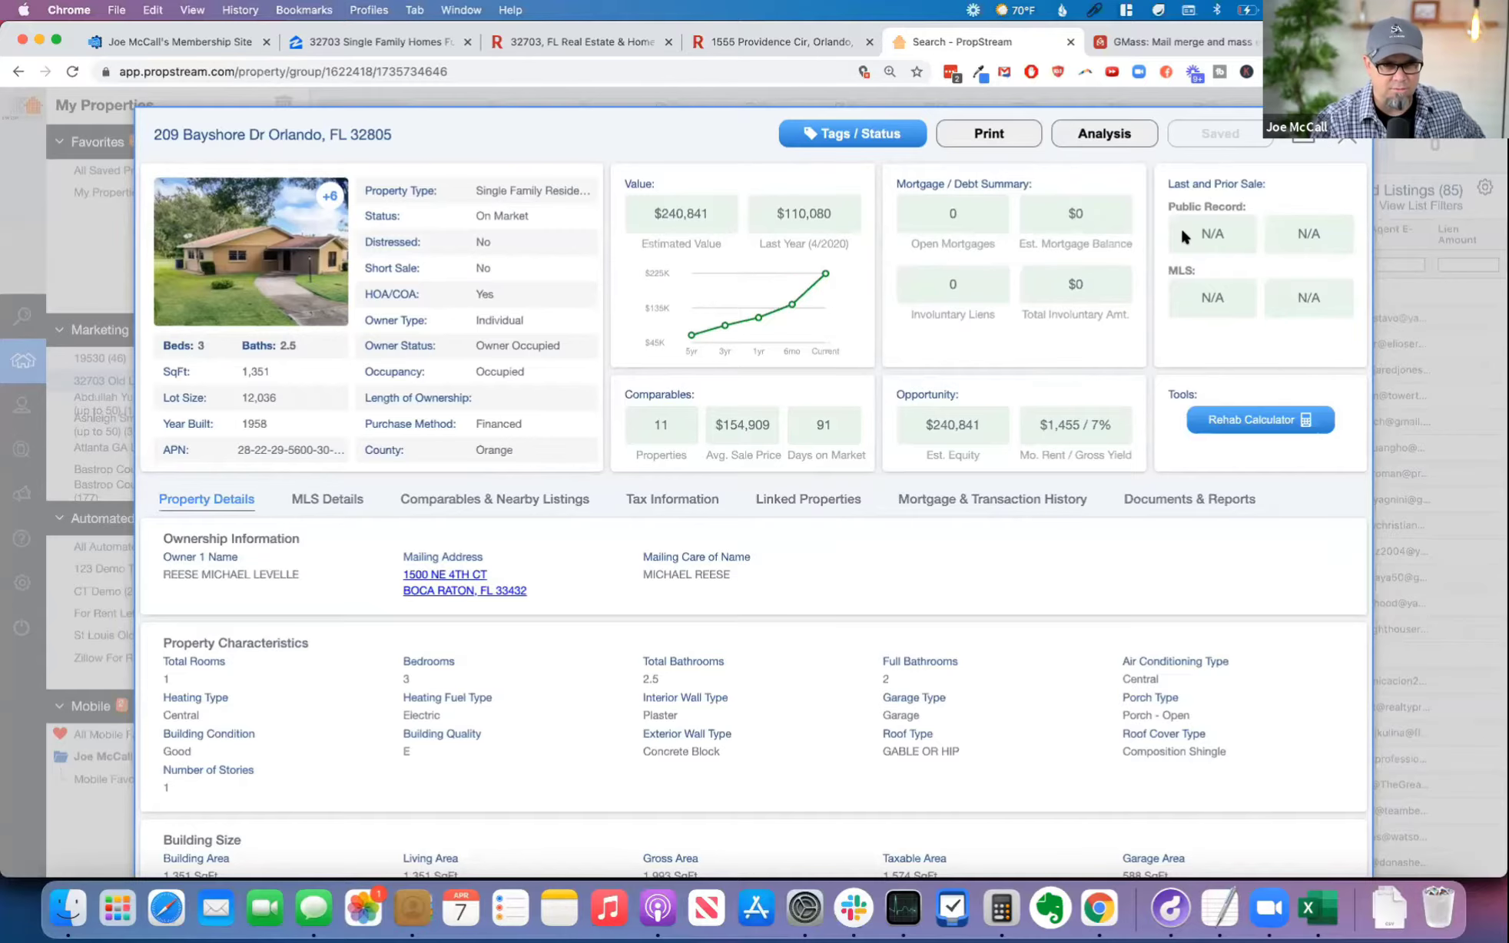
pyautogui.click(1345, 139)
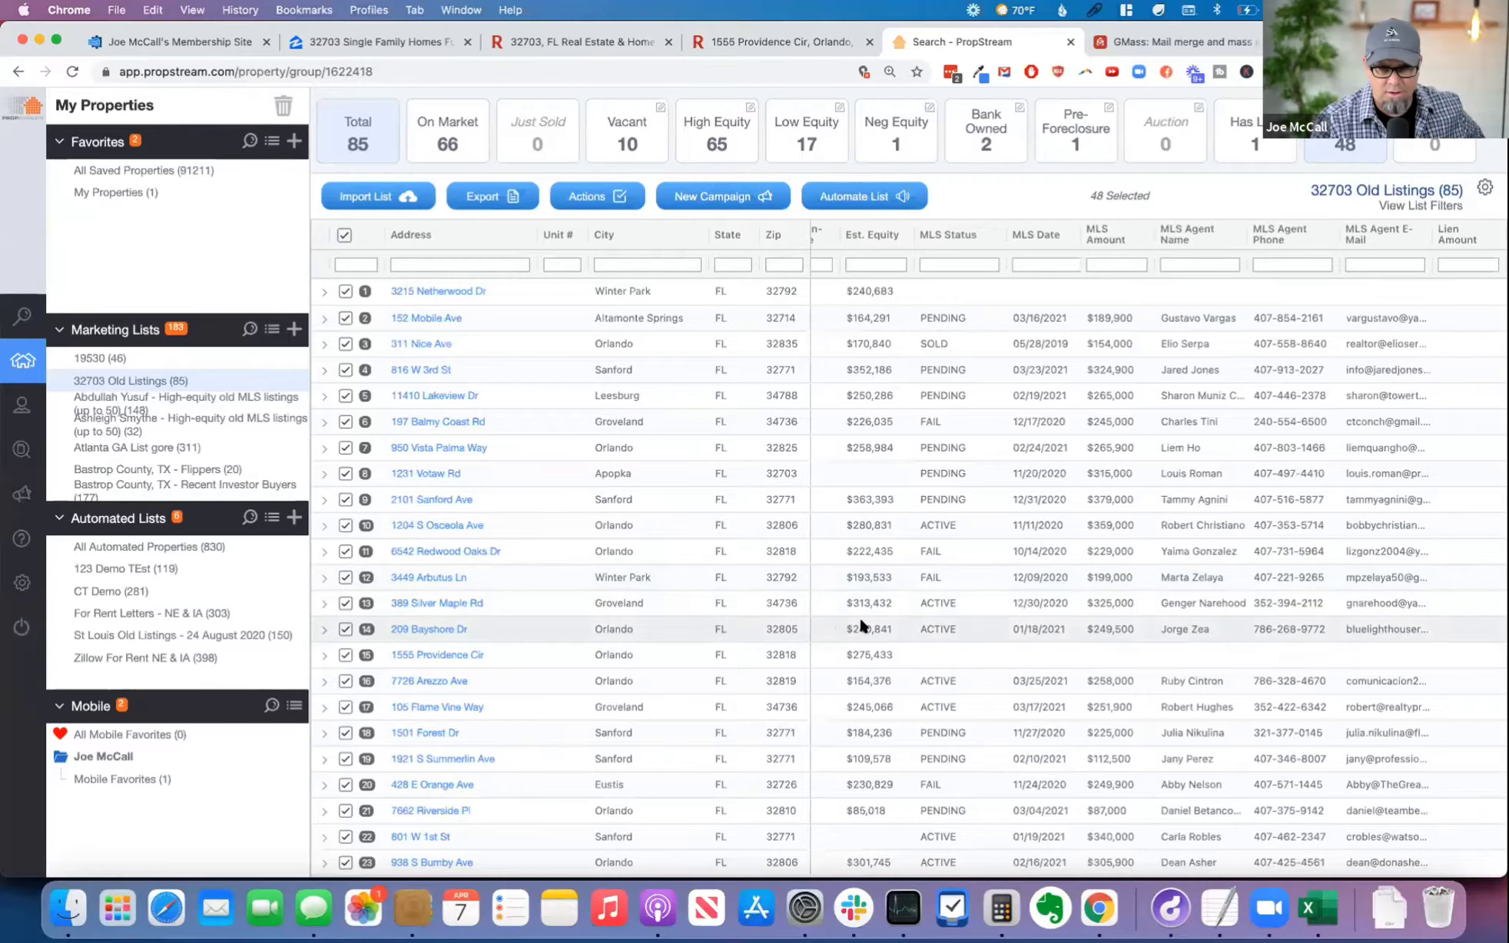
# Step: Review the list's equity, loan, last sale and mailing columns, and revisit the GMass page before returning to PropStream
pyautogui.hscroll(-10, 890, 632)
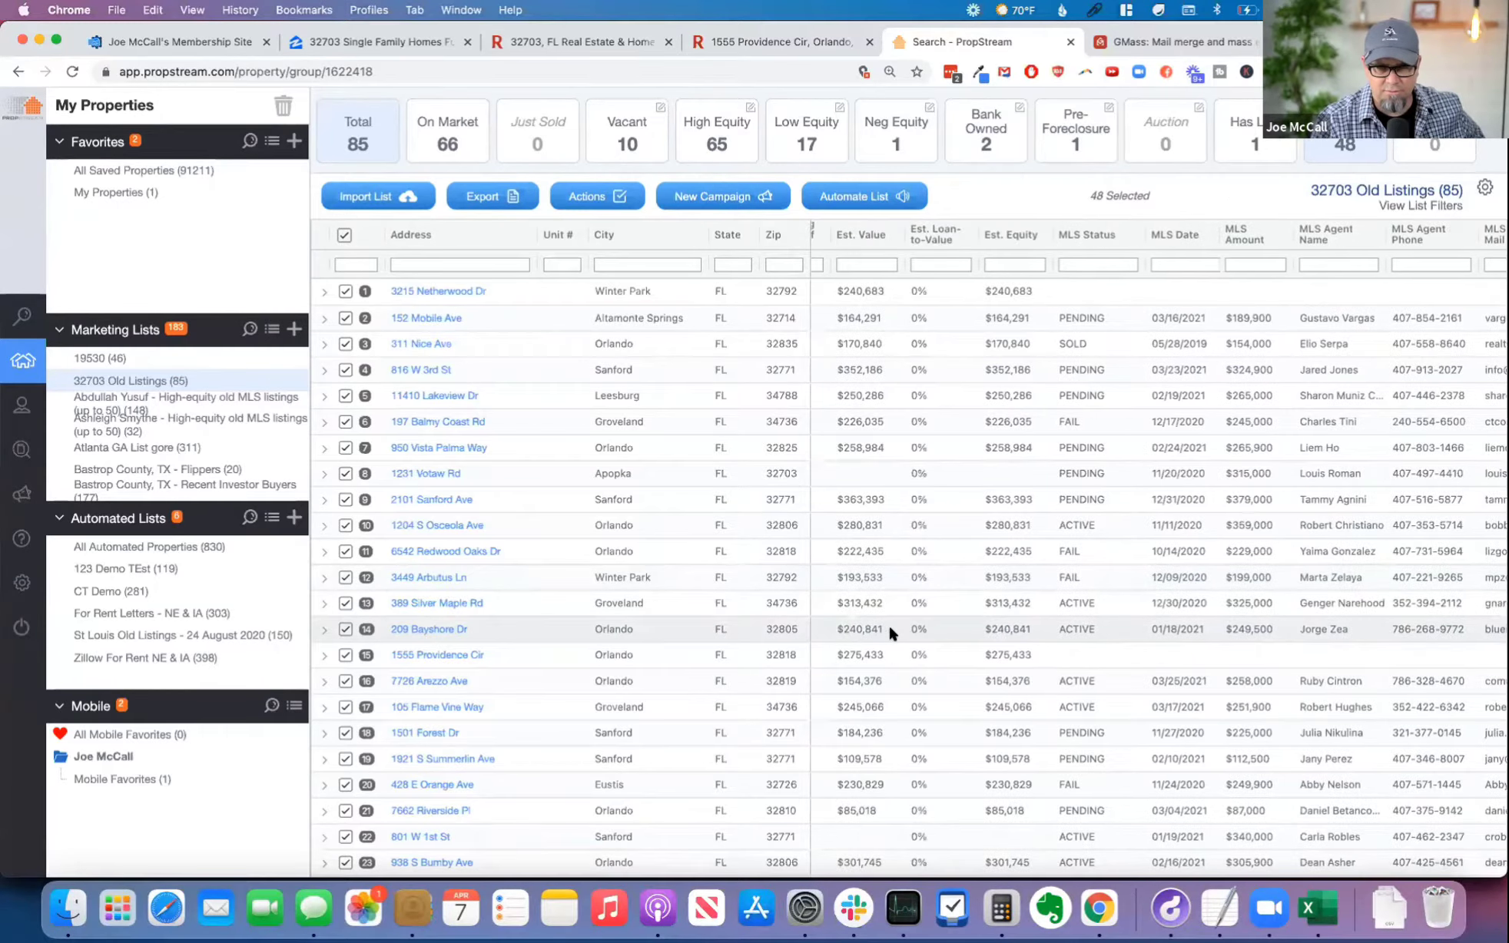
pyautogui.hscroll(-10, 890, 632)
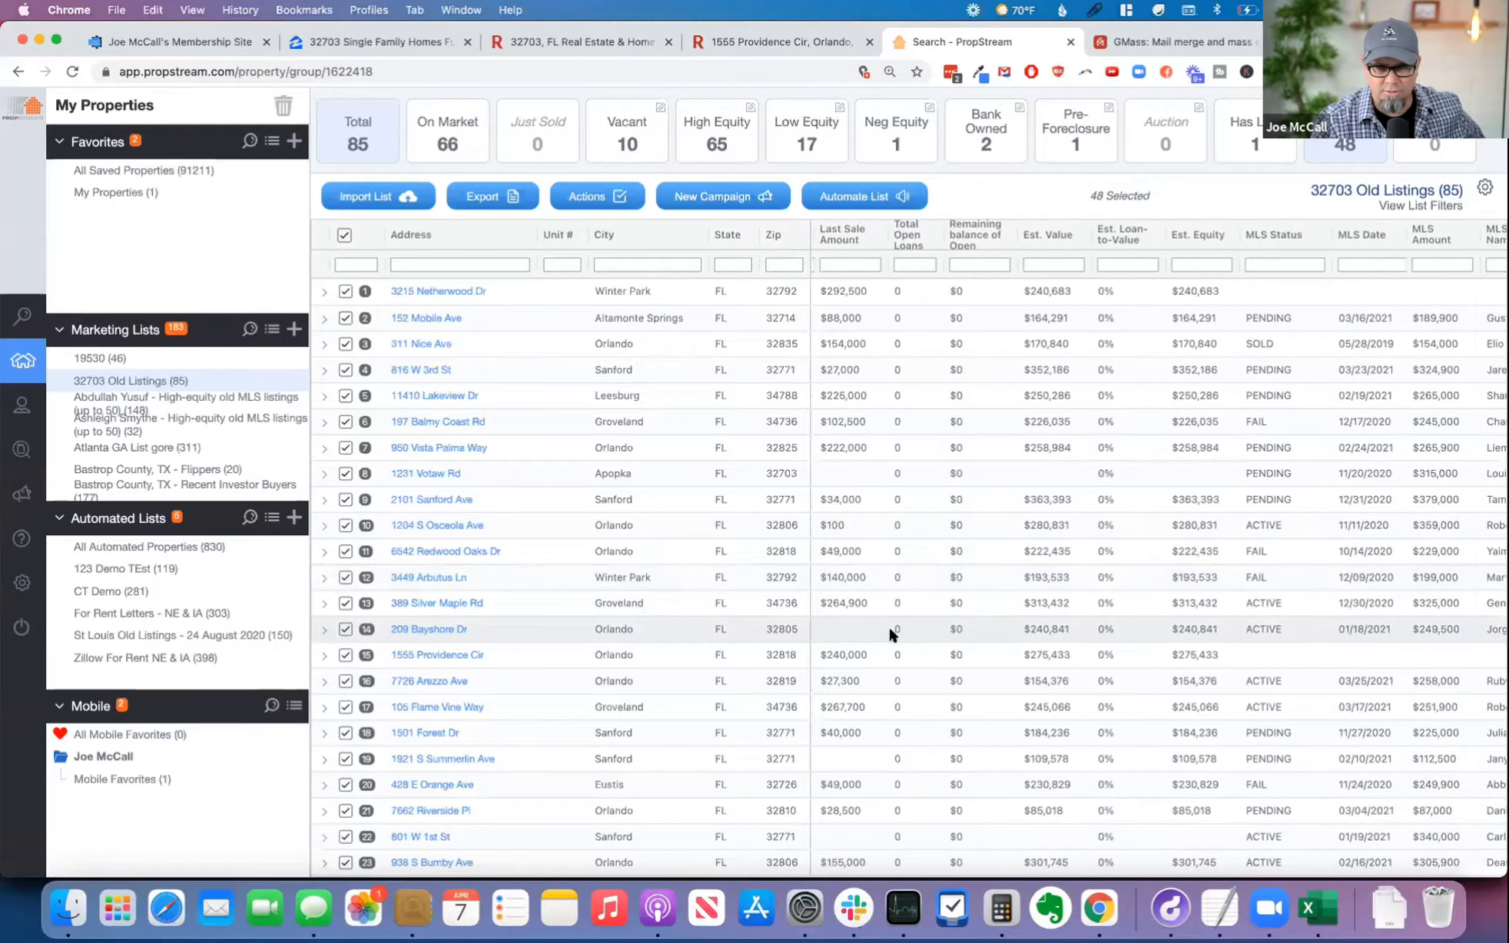
pyautogui.hscroll(-10, 890, 632)
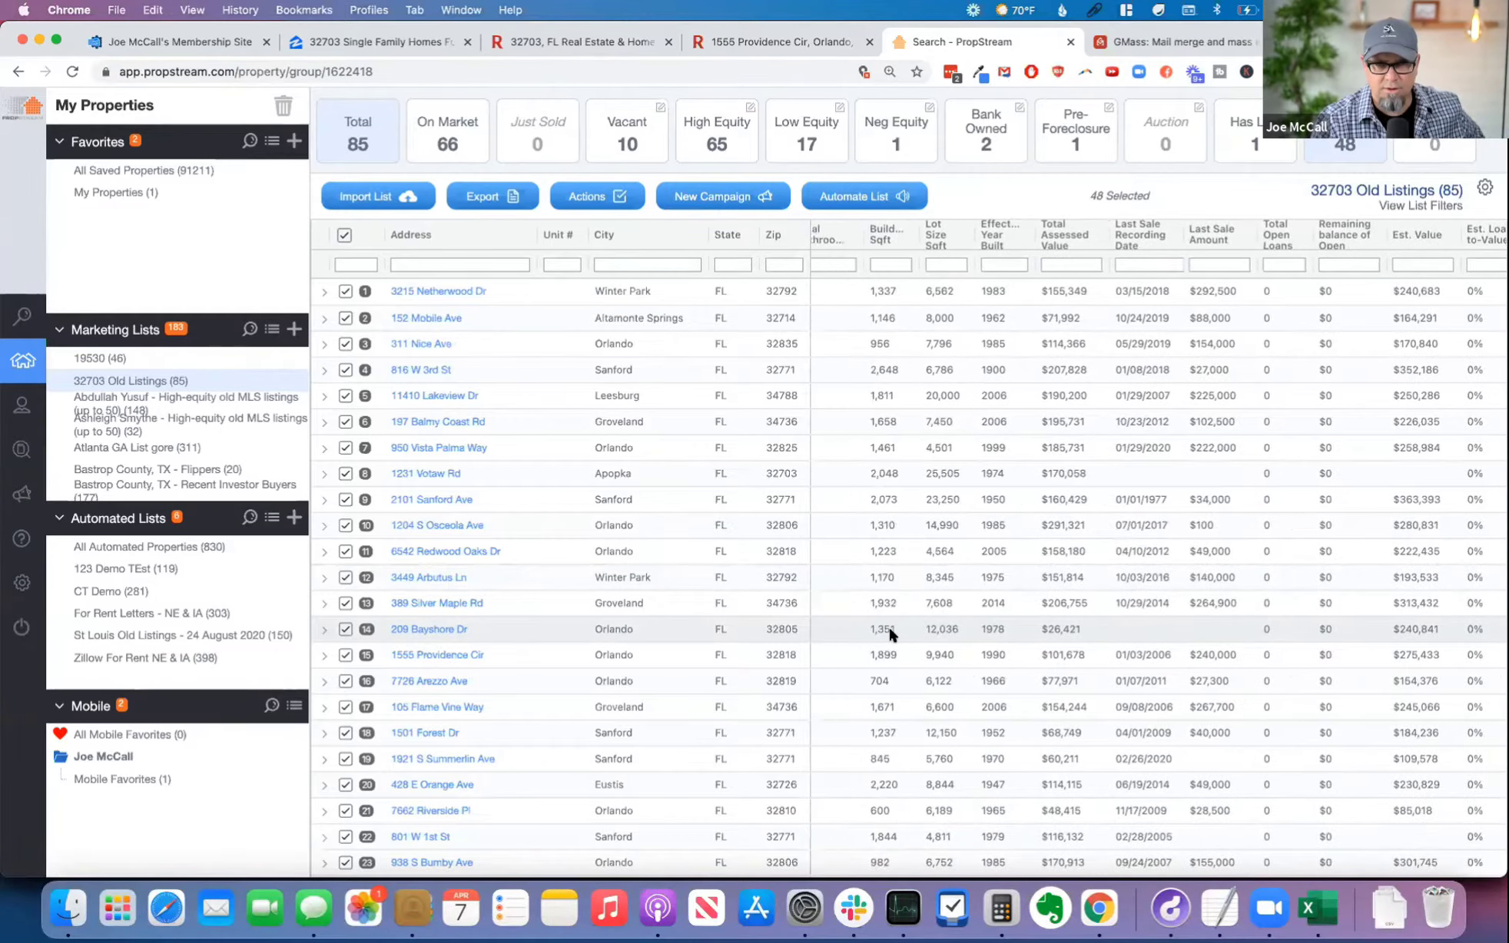
pyautogui.hscroll(-3, 891, 631)
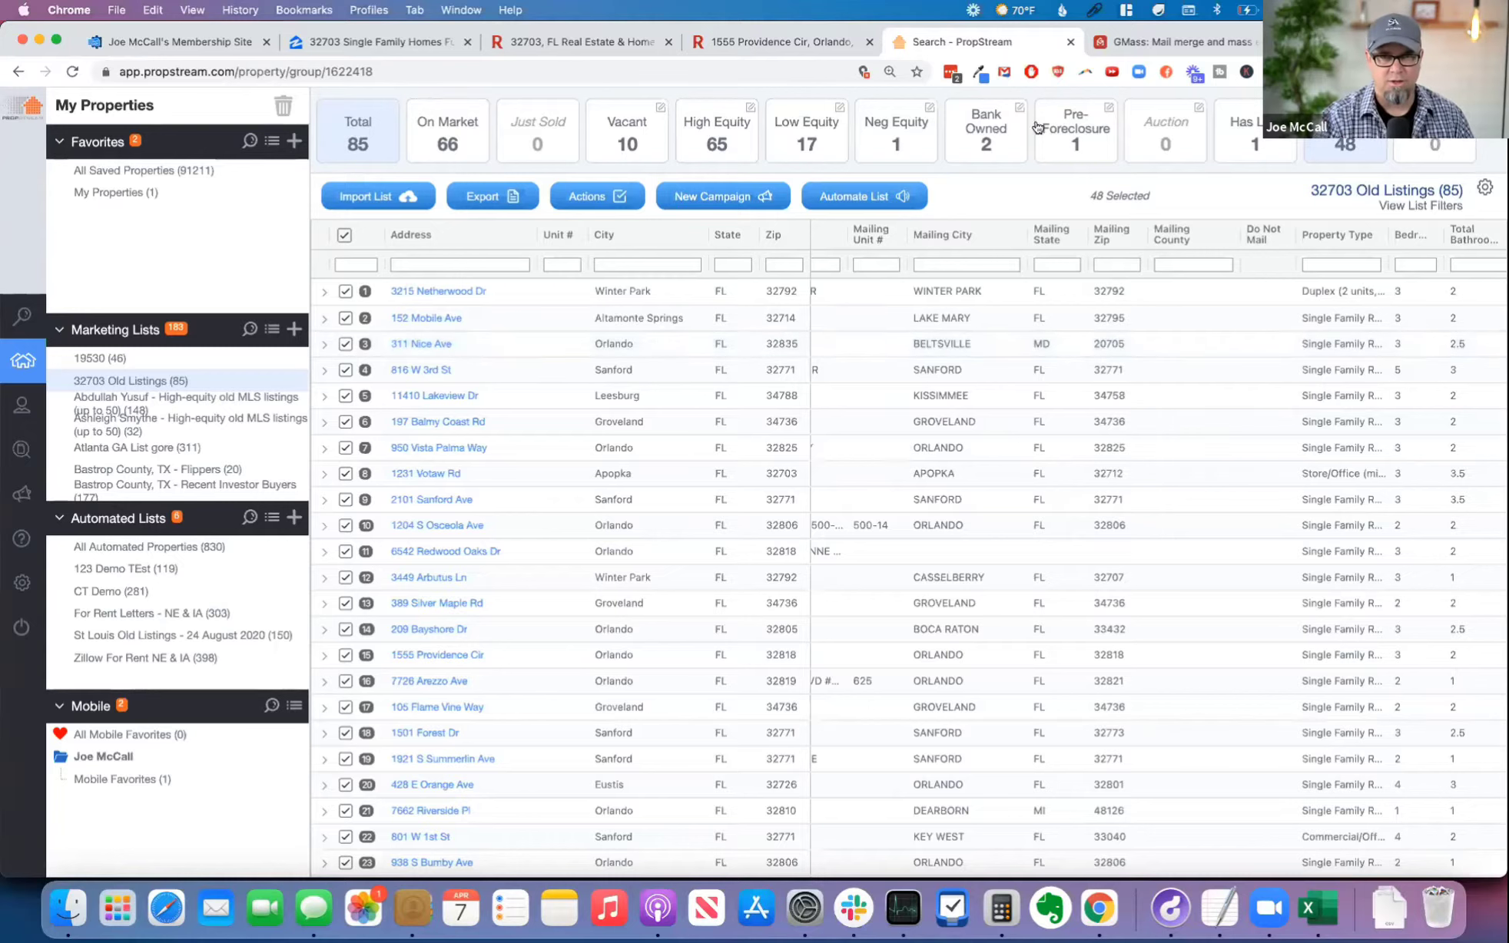
pyautogui.click(1179, 34)
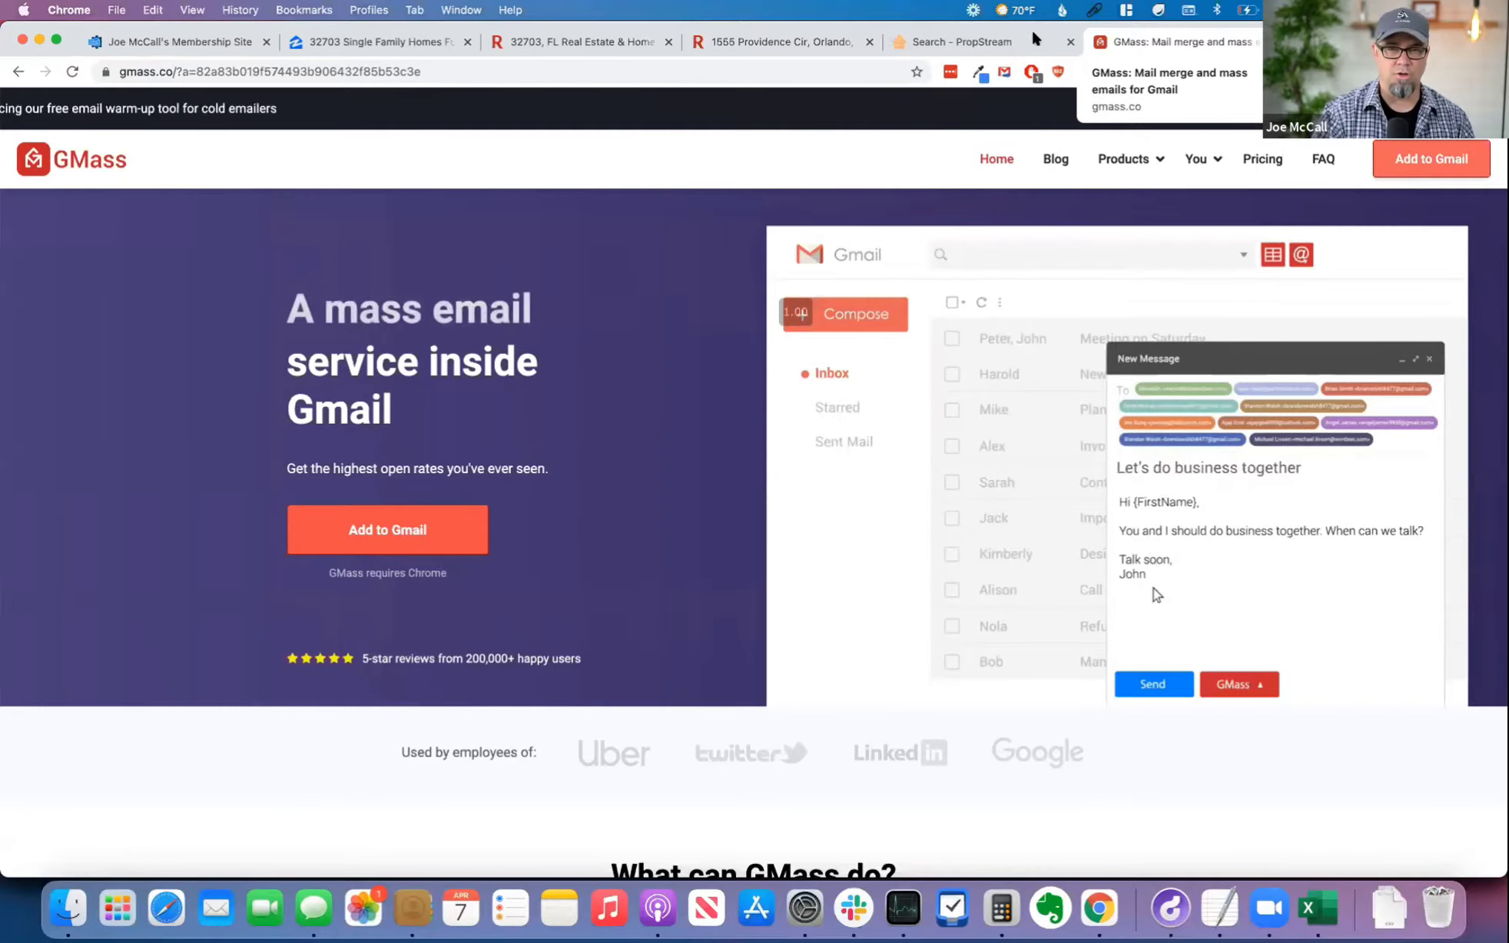
pyautogui.click(983, 42)
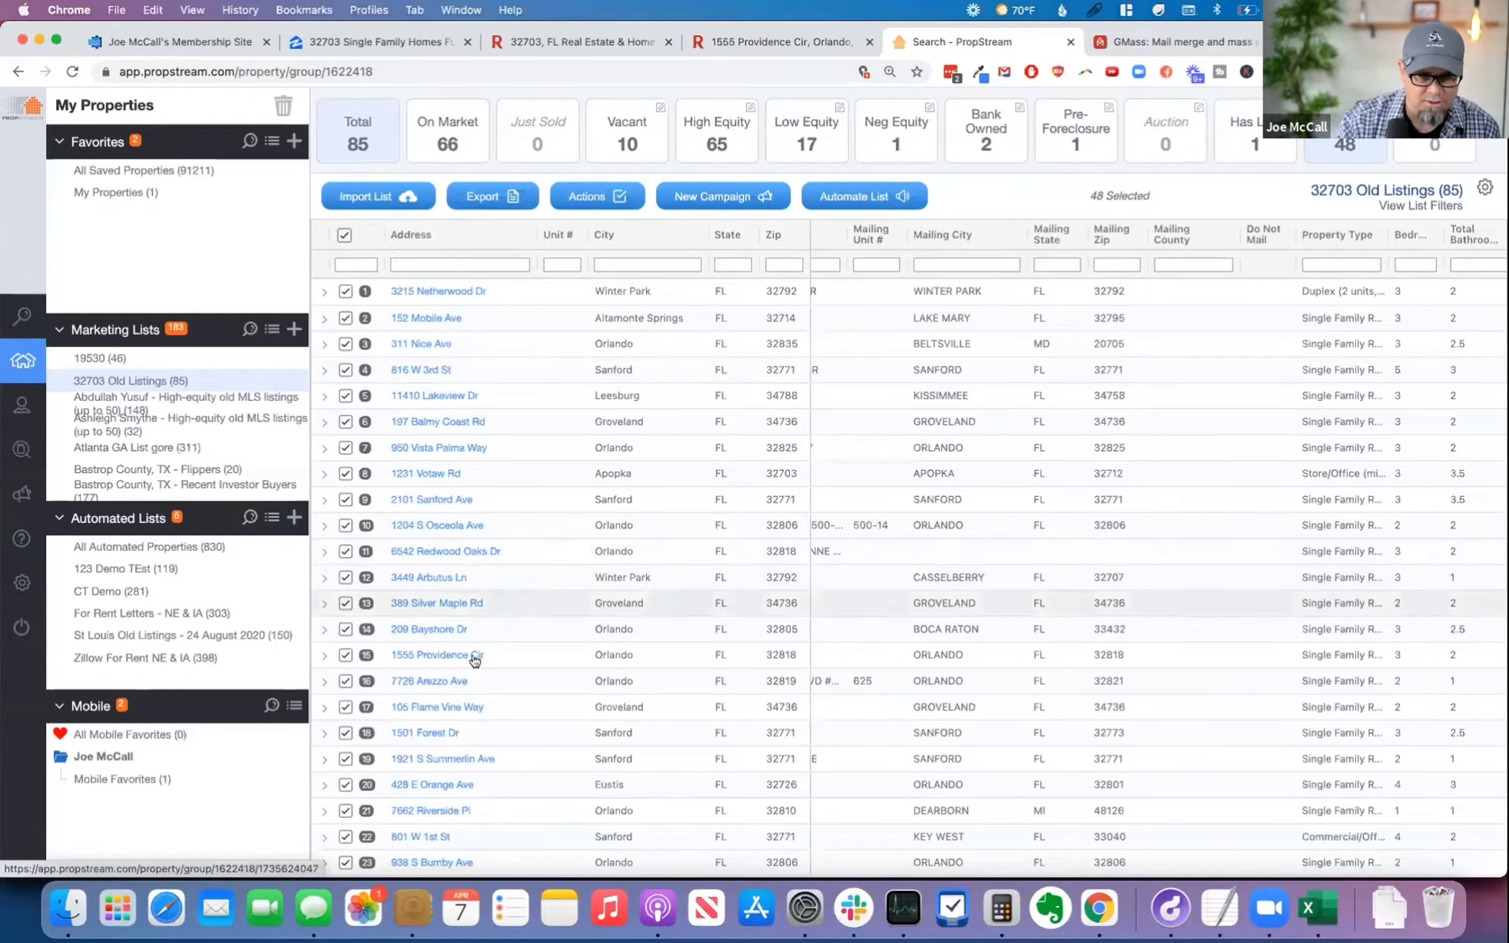
# Step: Open the 15th property's details, and switch to Redfin to look over the 32703 homes-for-sale table and its page links
pyautogui.click(438, 656)
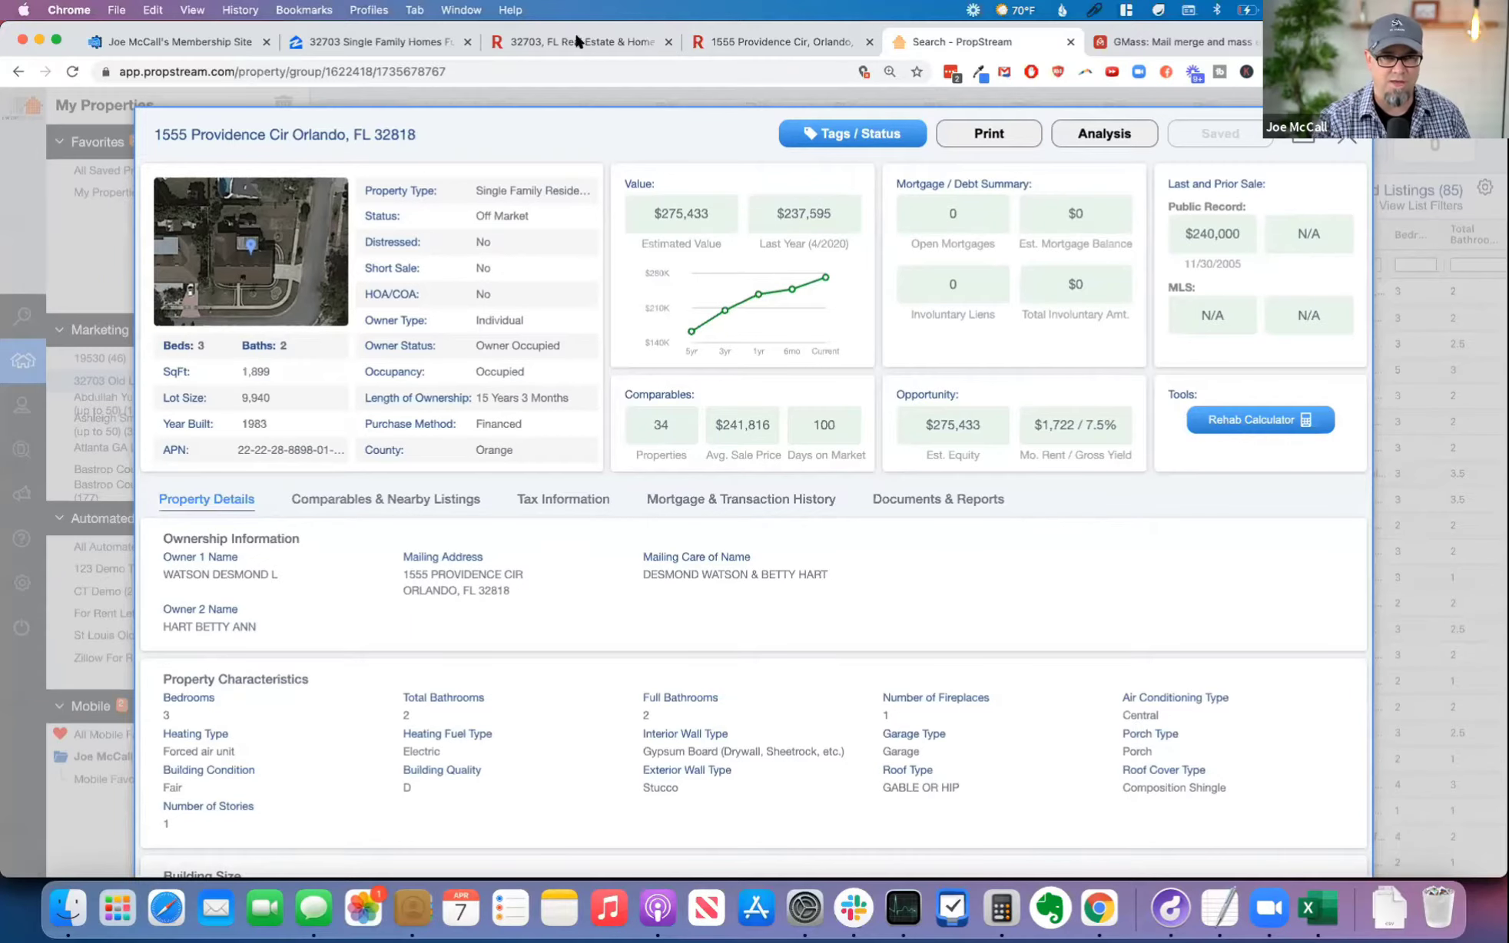
pyautogui.click(599, 42)
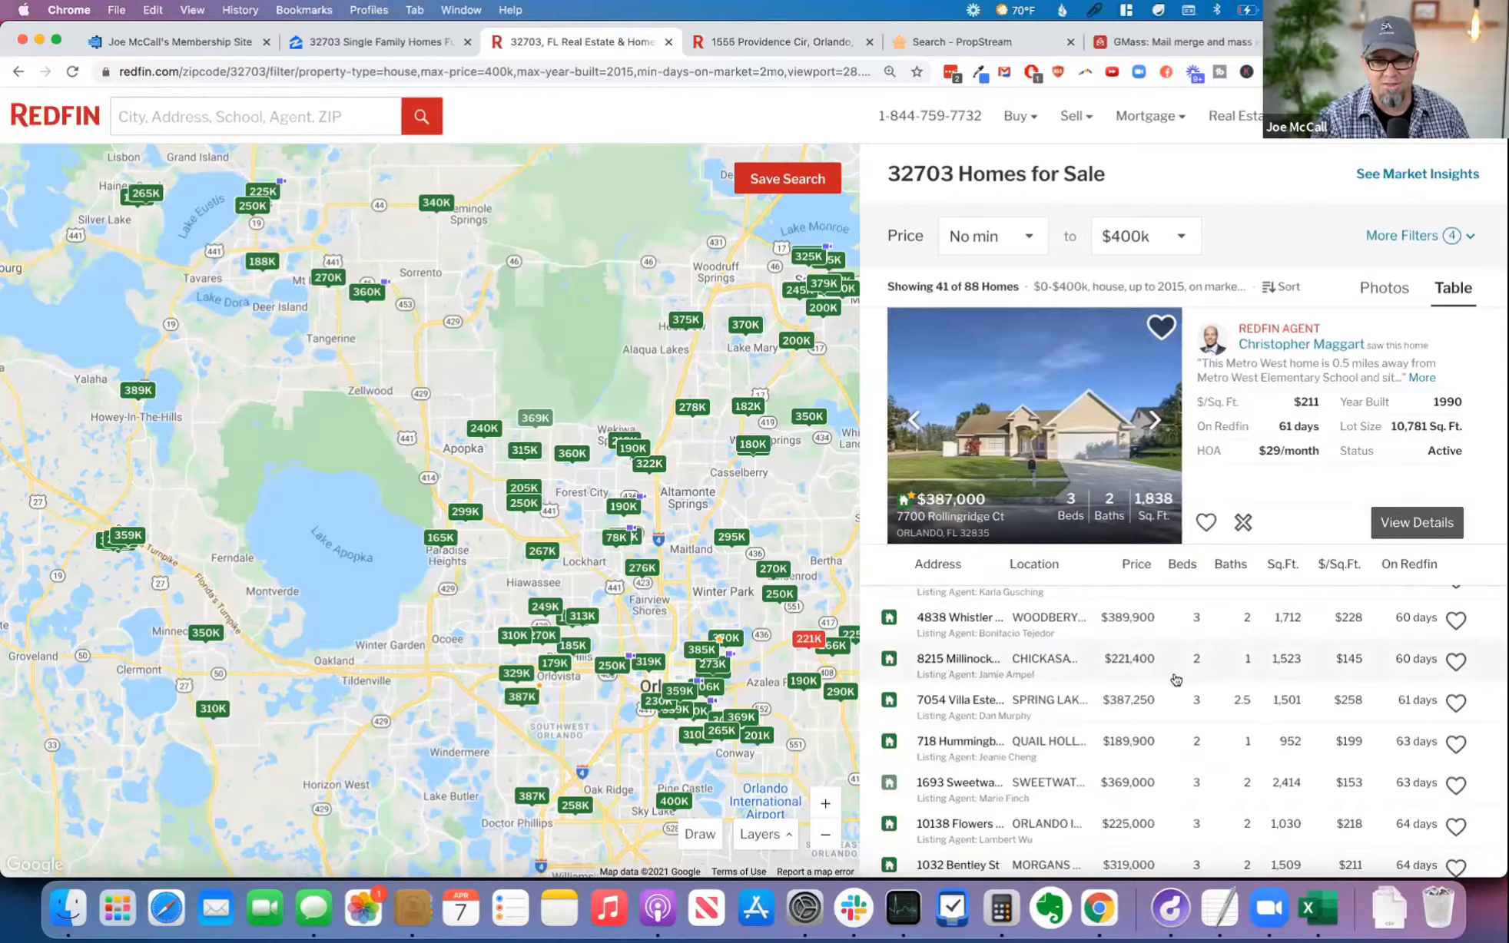
pyautogui.scroll(-15, 1187, 689)
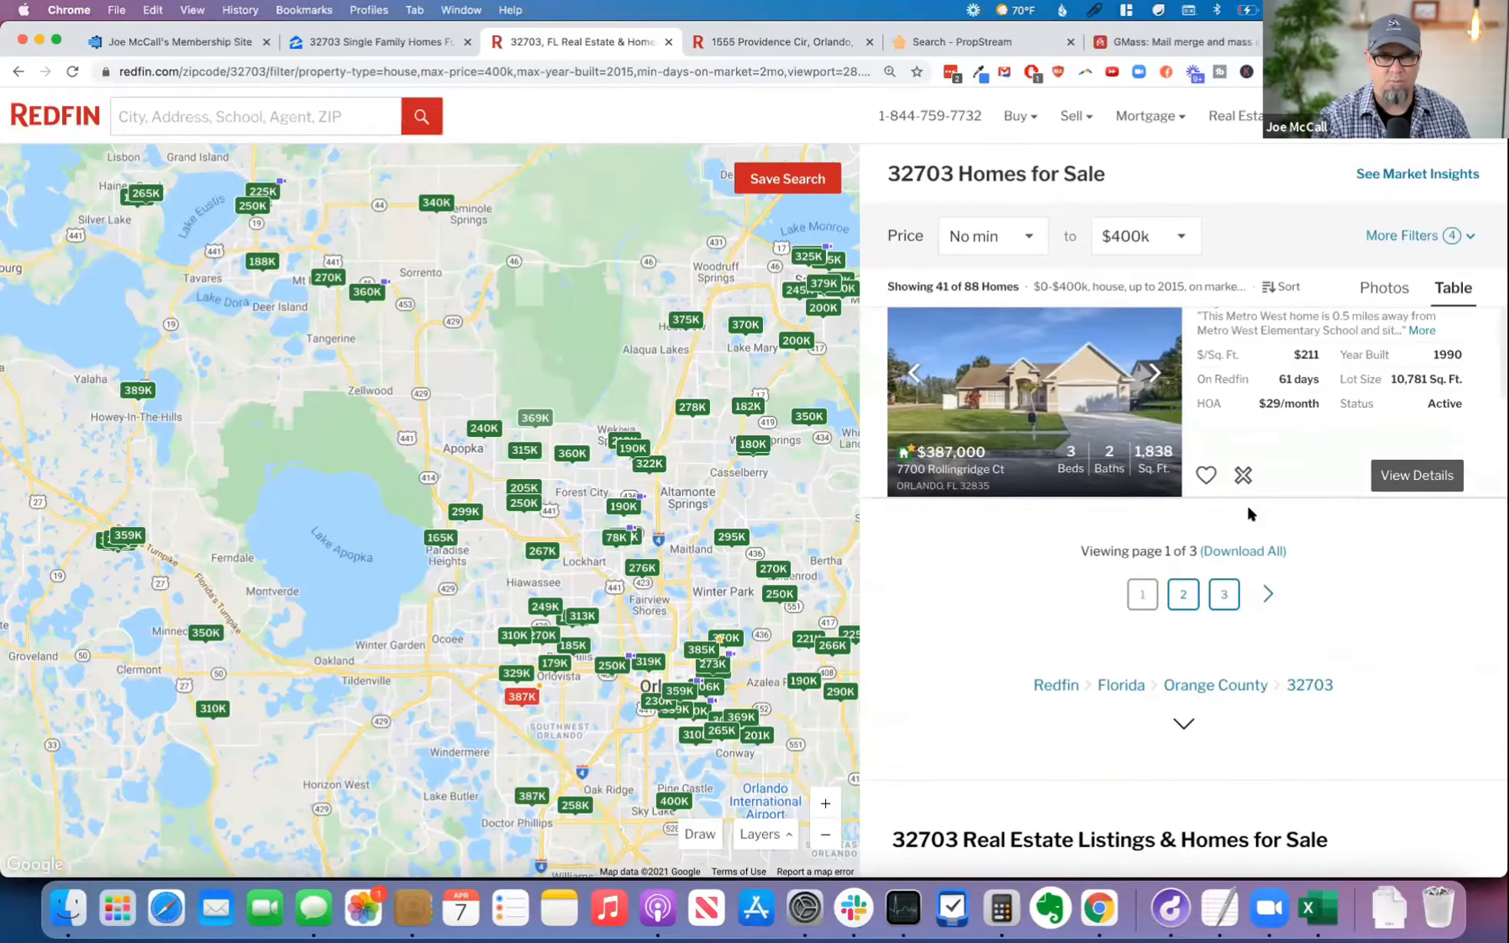
# Step: Switch back to PropStream, copy the 15th property's full address and check the names under Mailing Care of Name
pyautogui.click(976, 42)
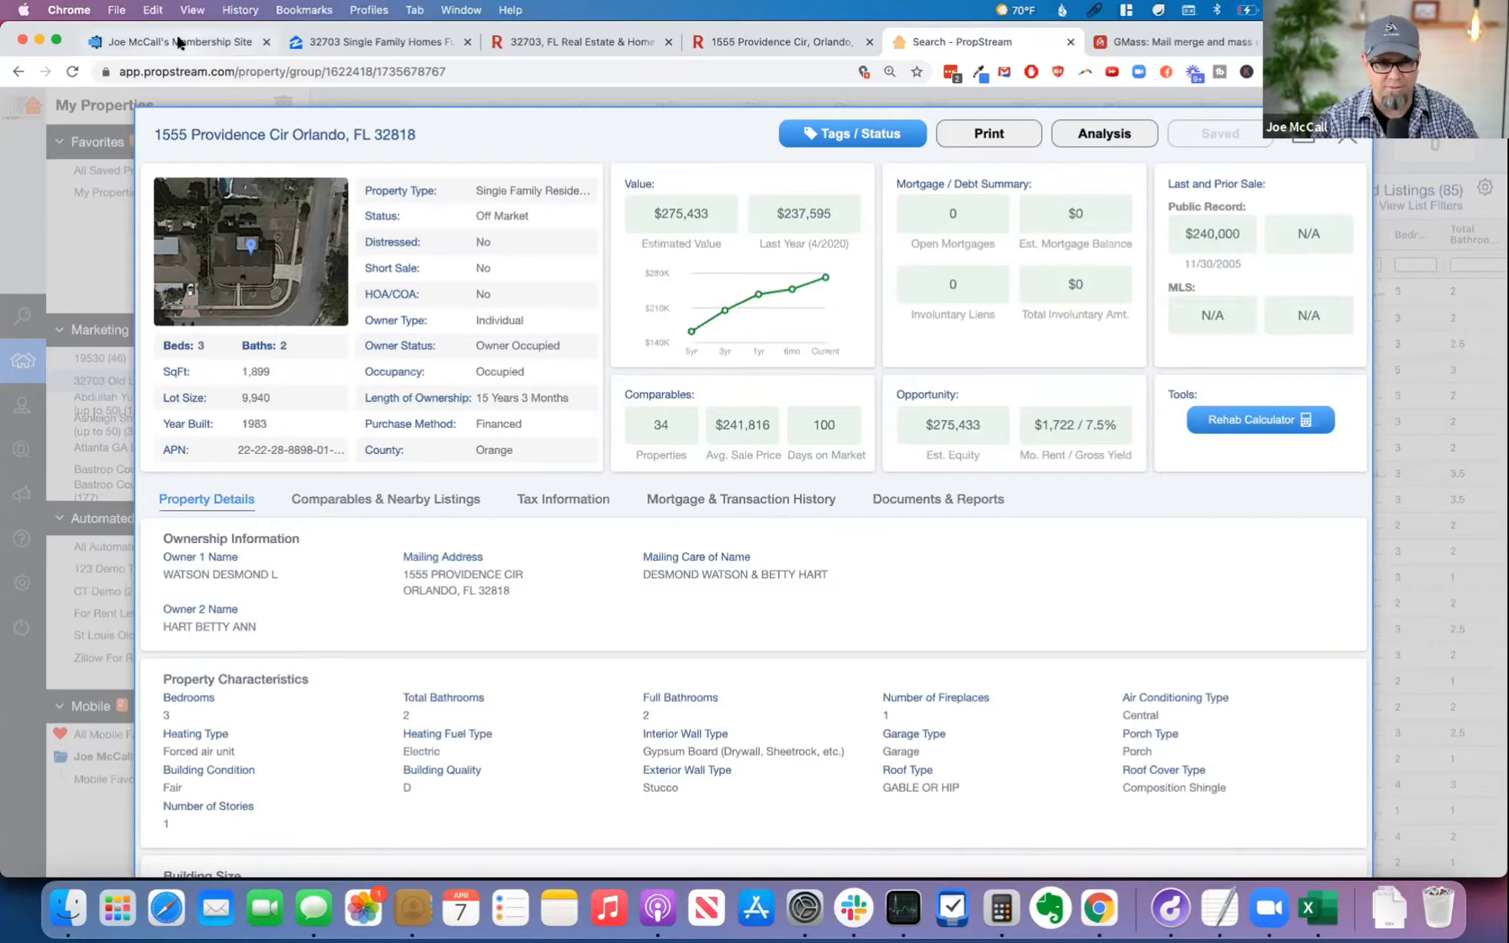
pyautogui.moveTo(154, 135); pyautogui.dragTo(426, 143)
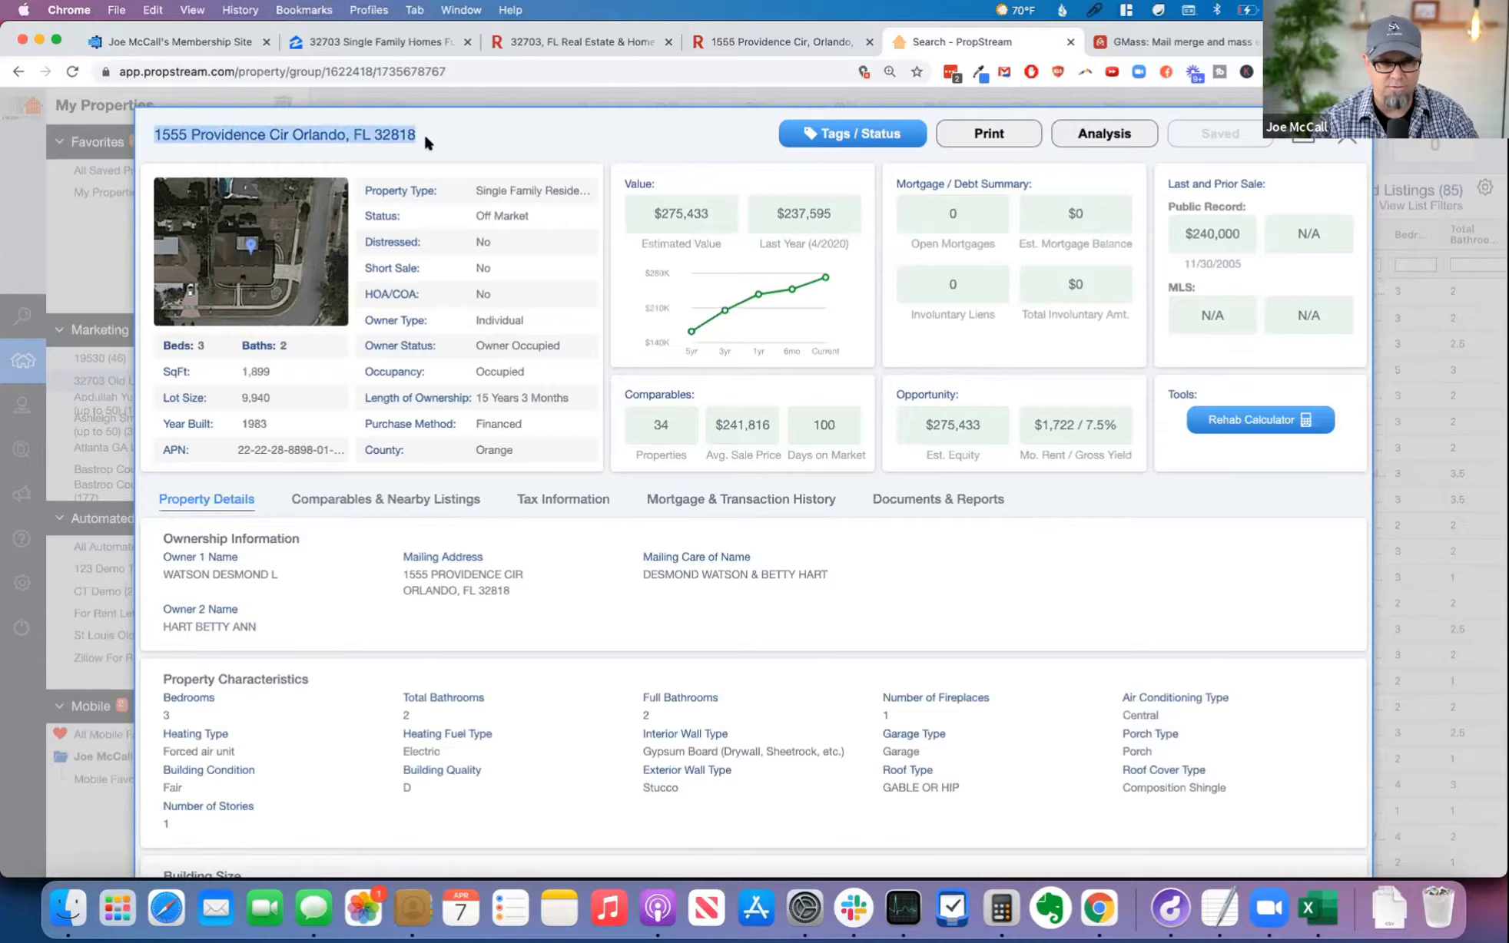
pyautogui.press('super+c')
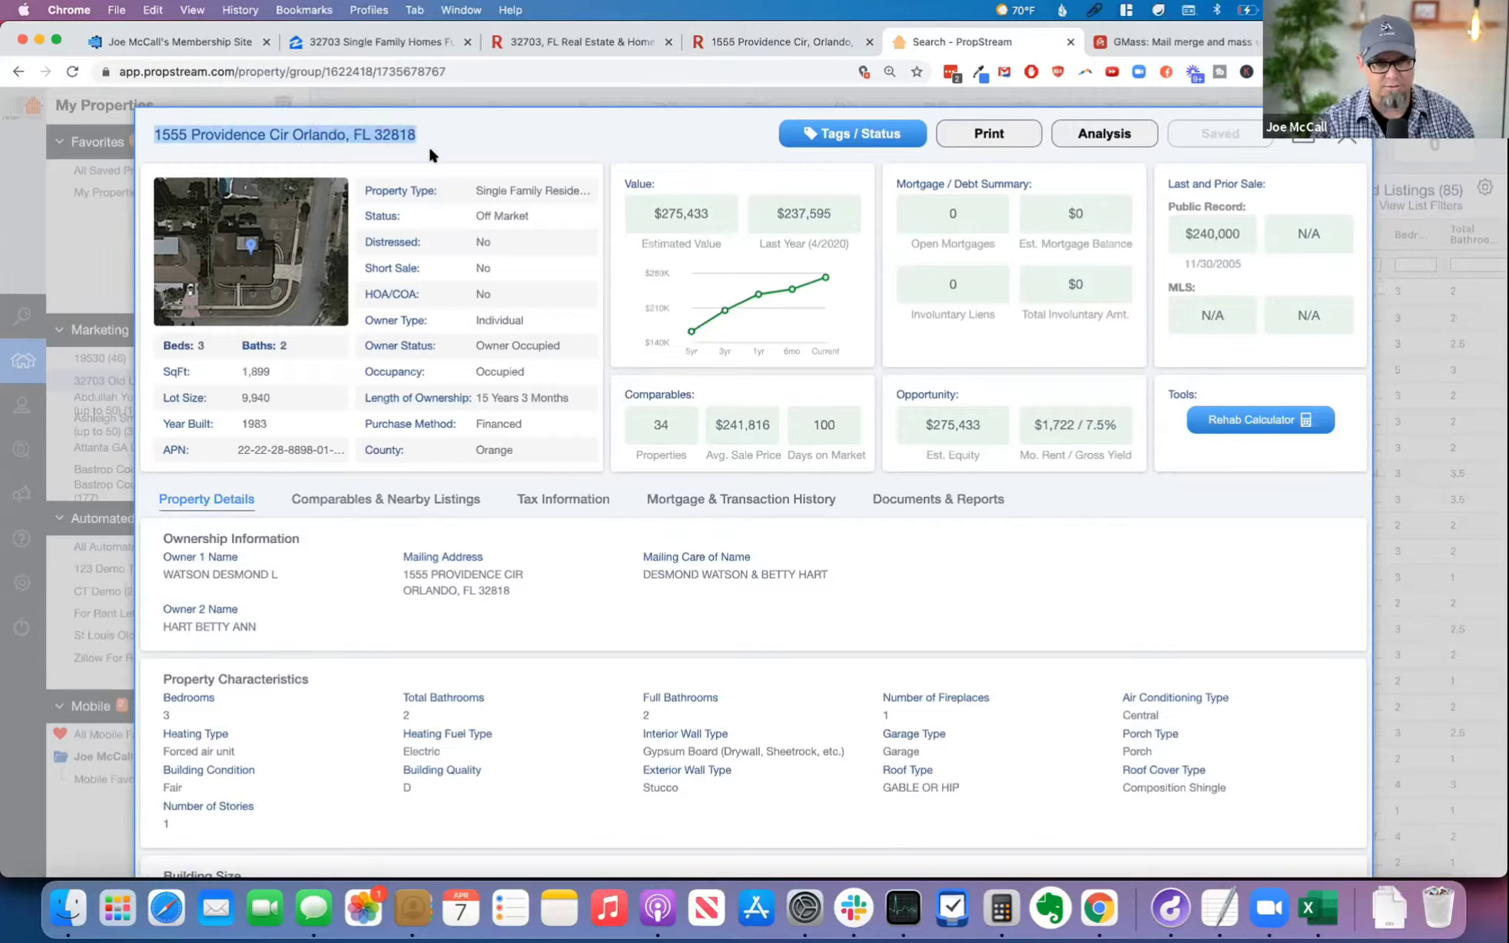
pyautogui.moveTo(638, 577); pyautogui.dragTo(848, 576)
pyautogui.click(852, 558)
# Step: Switch to the Automated Offer Pro membership page and open the calculator's Your Information form through Calculator Access
pyautogui.click(202, 31)
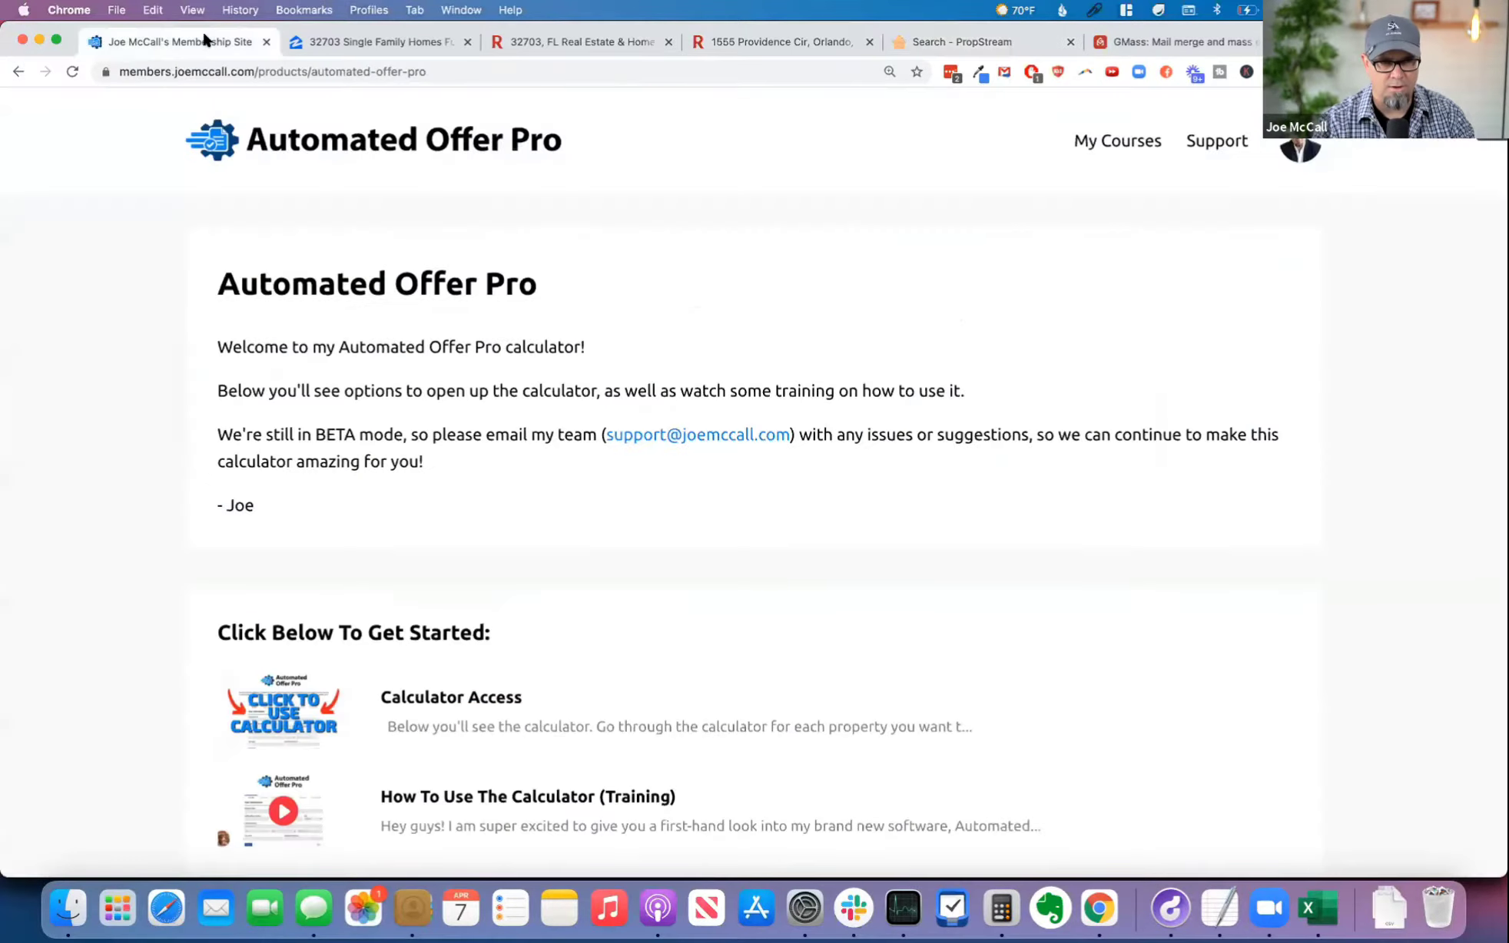
pyautogui.scroll(-3, 530, 415)
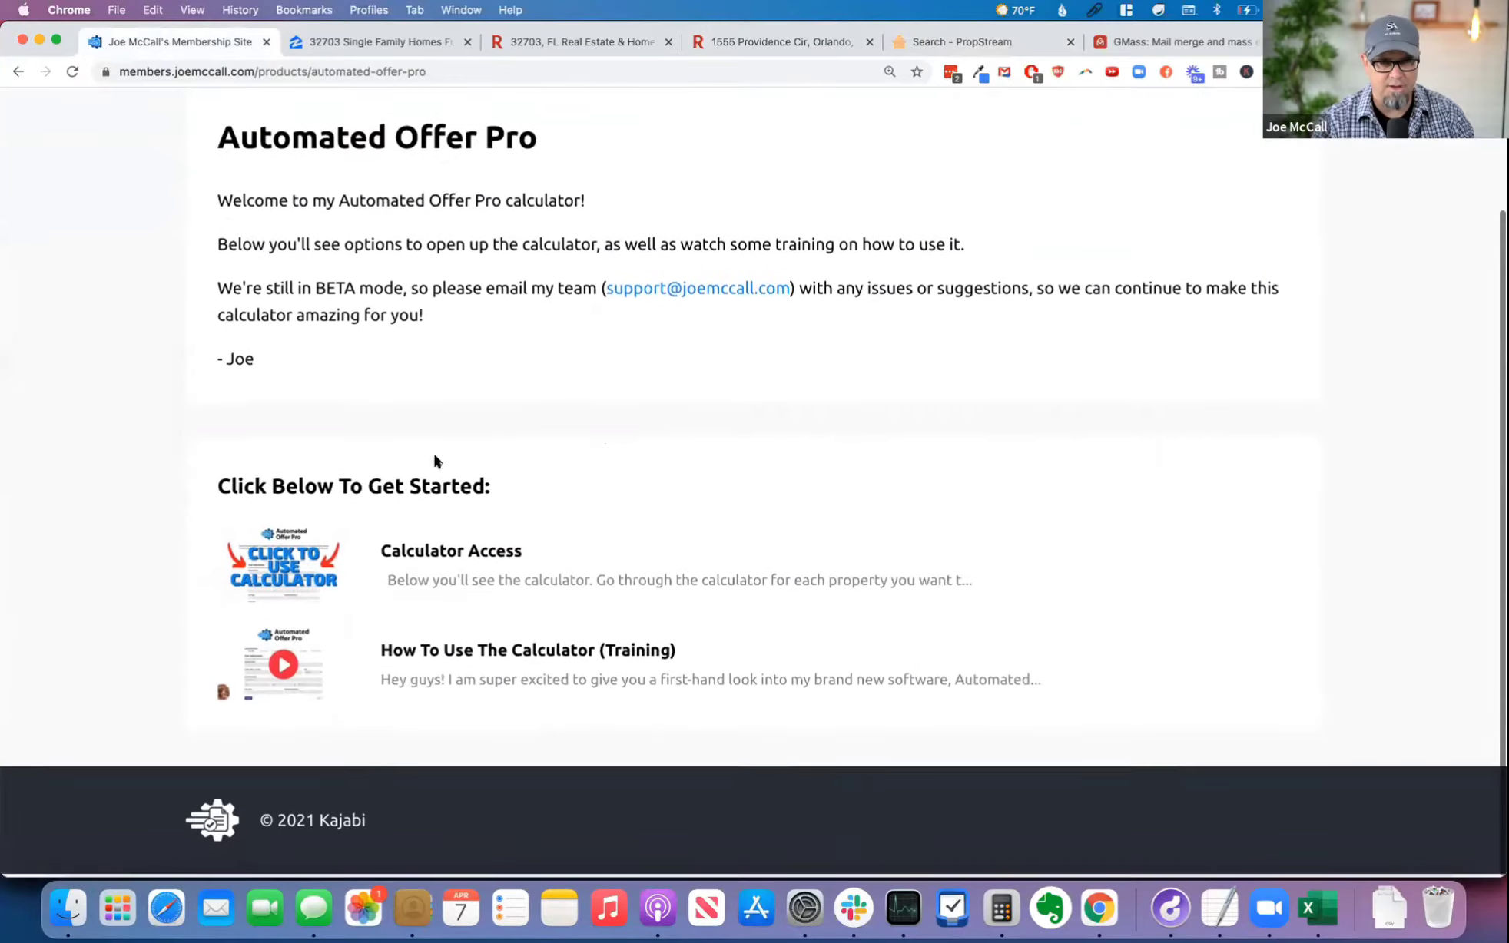
pyautogui.click(438, 557)
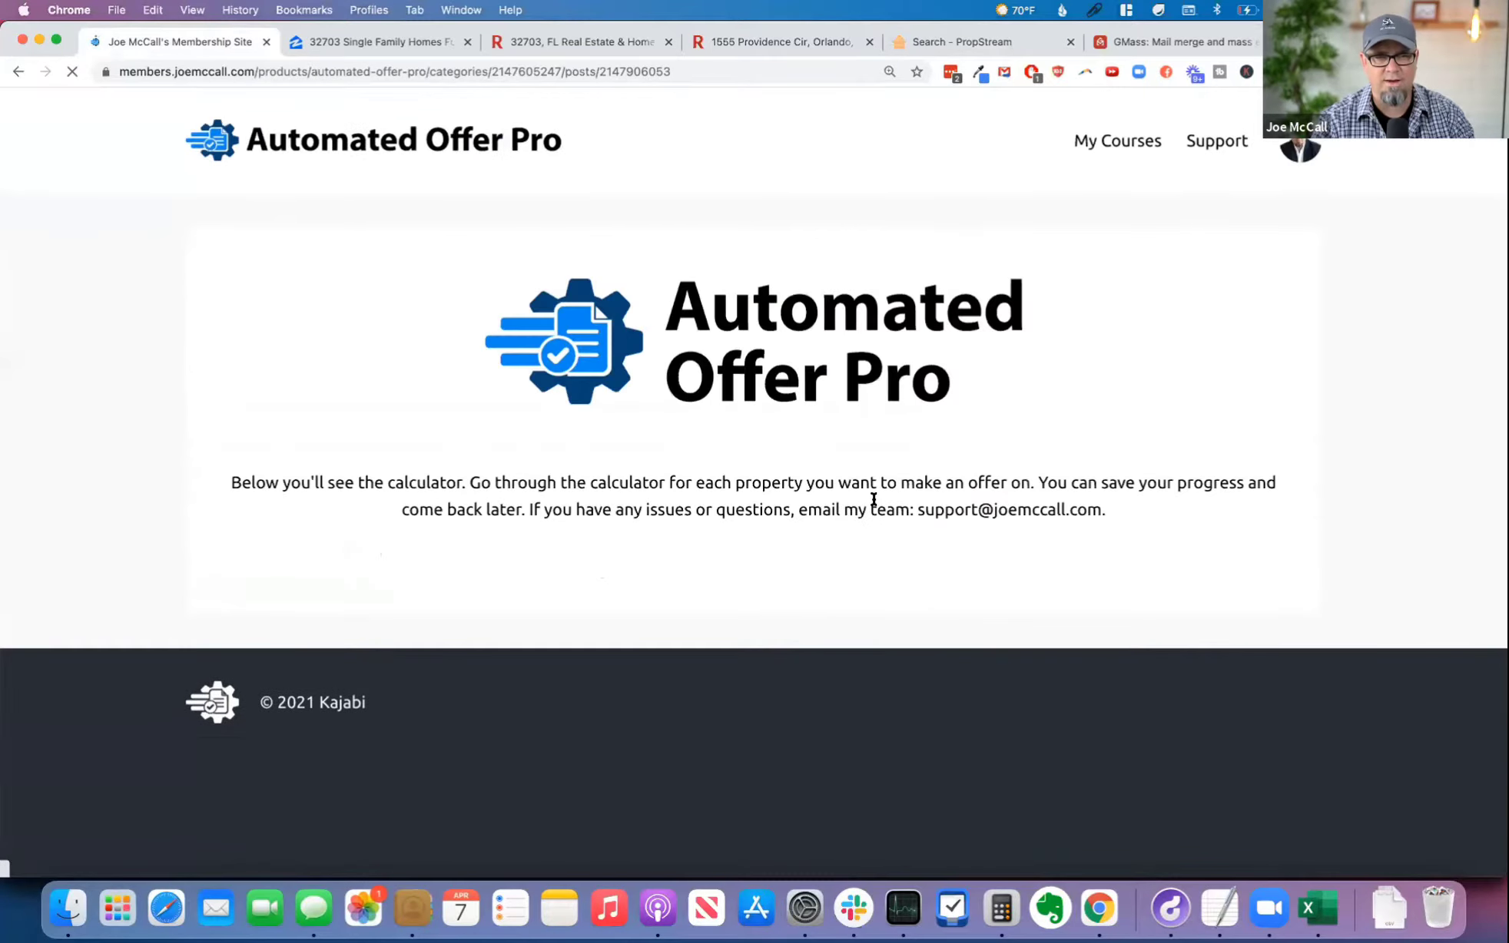
pyautogui.scroll(-5, 1068, 468)
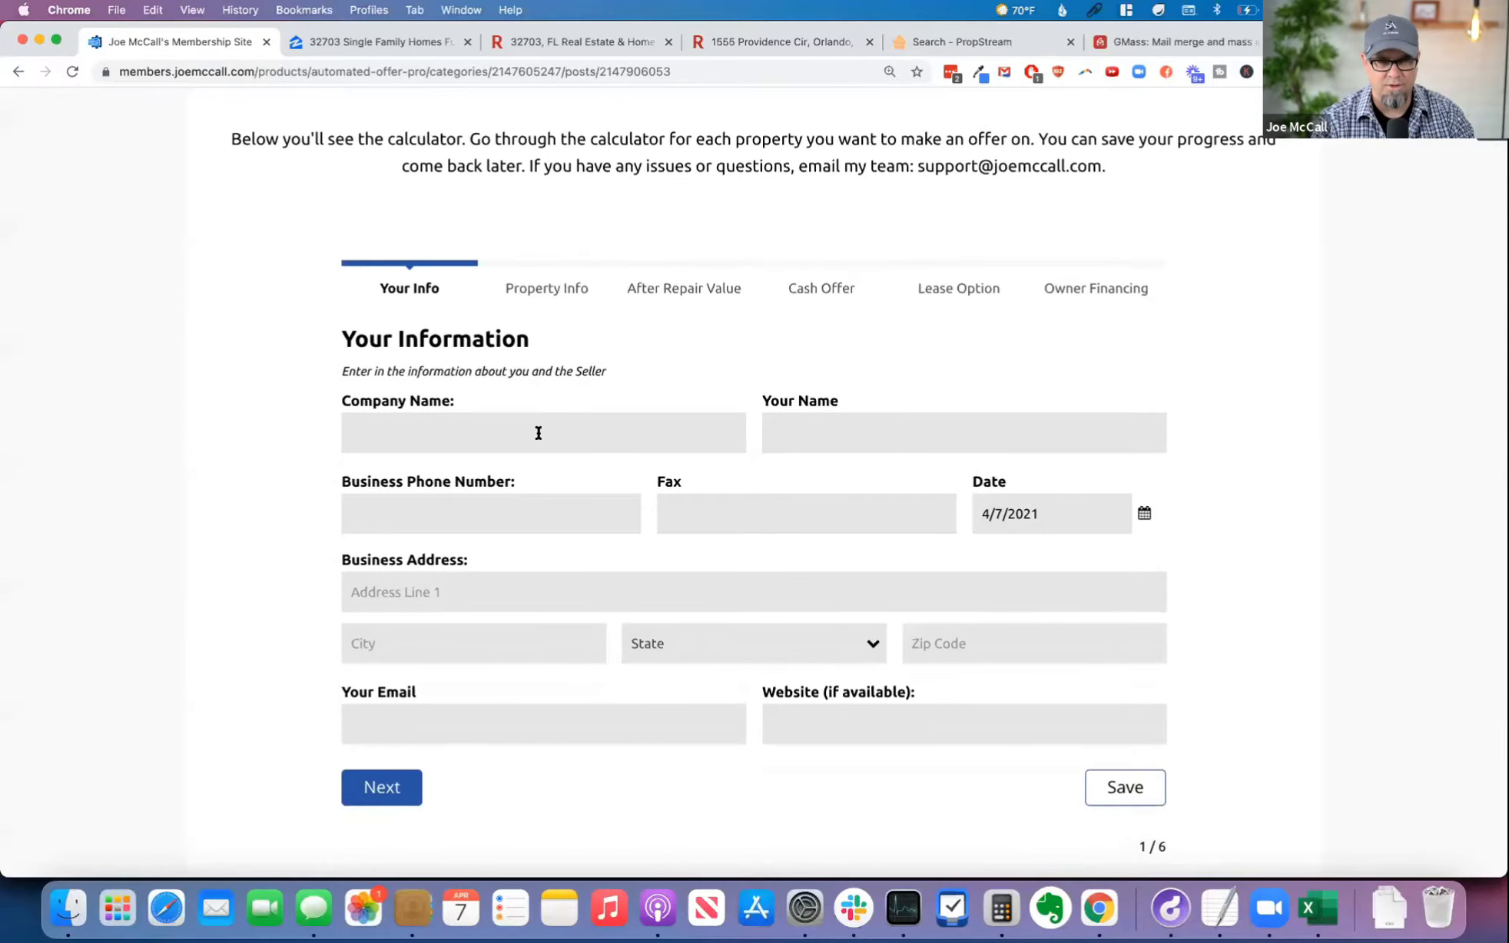
# Step: Fill the Your Information form from the saved Chamberlain Holdings, LLC autofill entry and add hyphens to the business phone number
pyautogui.click(538, 433)
pyautogui.click(454, 480)
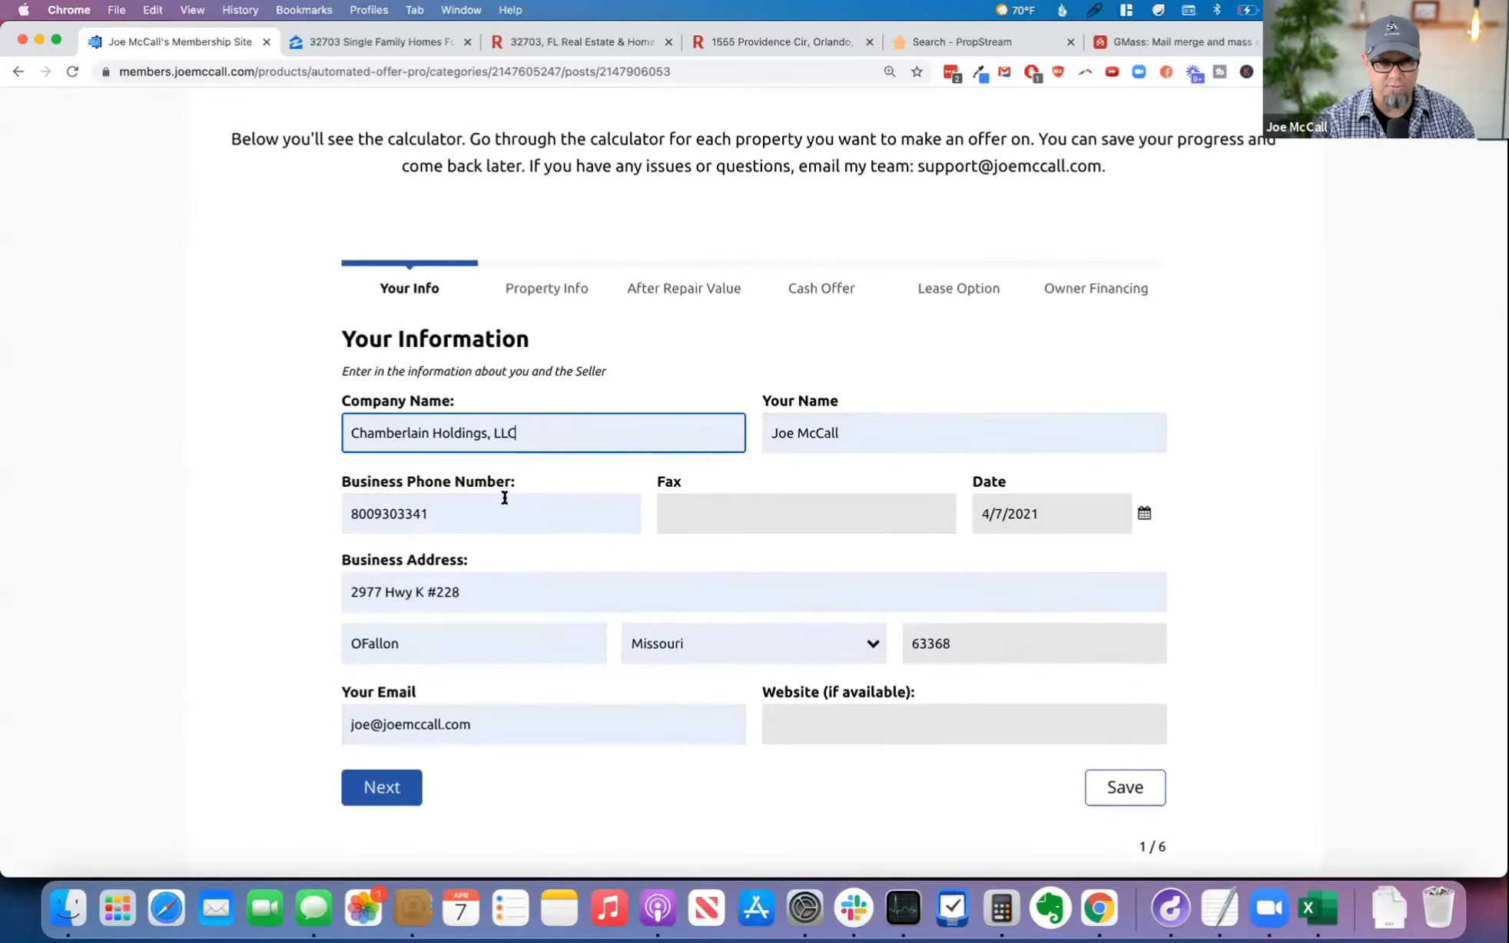
pyautogui.click(374, 514)
pyautogui.write('-')
pyautogui.press('Right')
pyautogui.press('Right')
pyautogui.press('Right')
pyautogui.write('-')
# Step: Enter the company's fax number with hyphens in the Your Information form
pyautogui.click(715, 522)
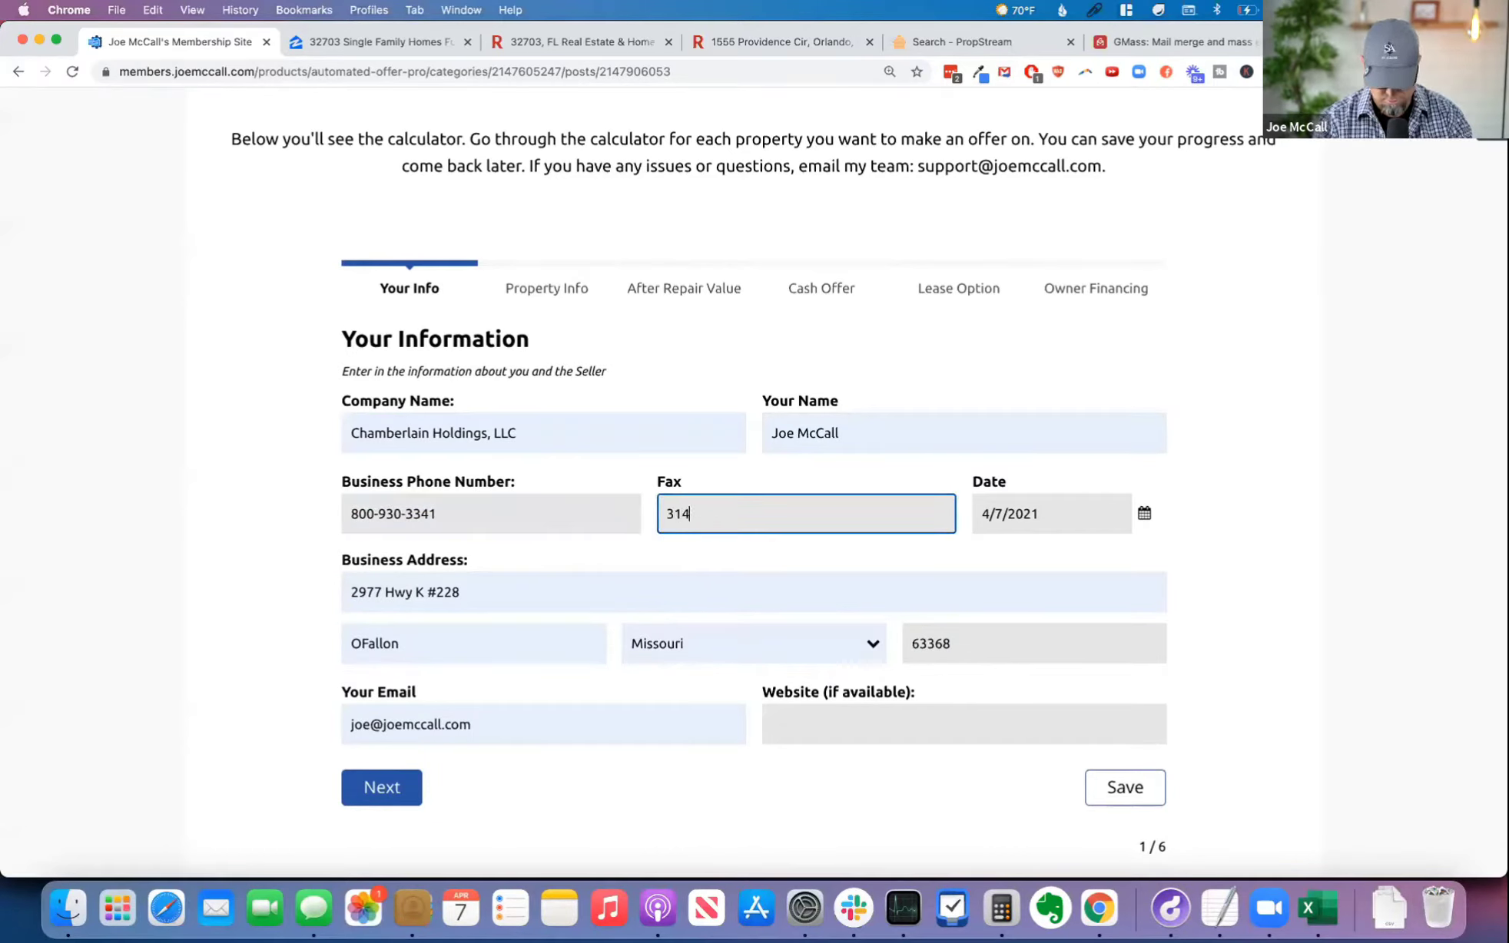
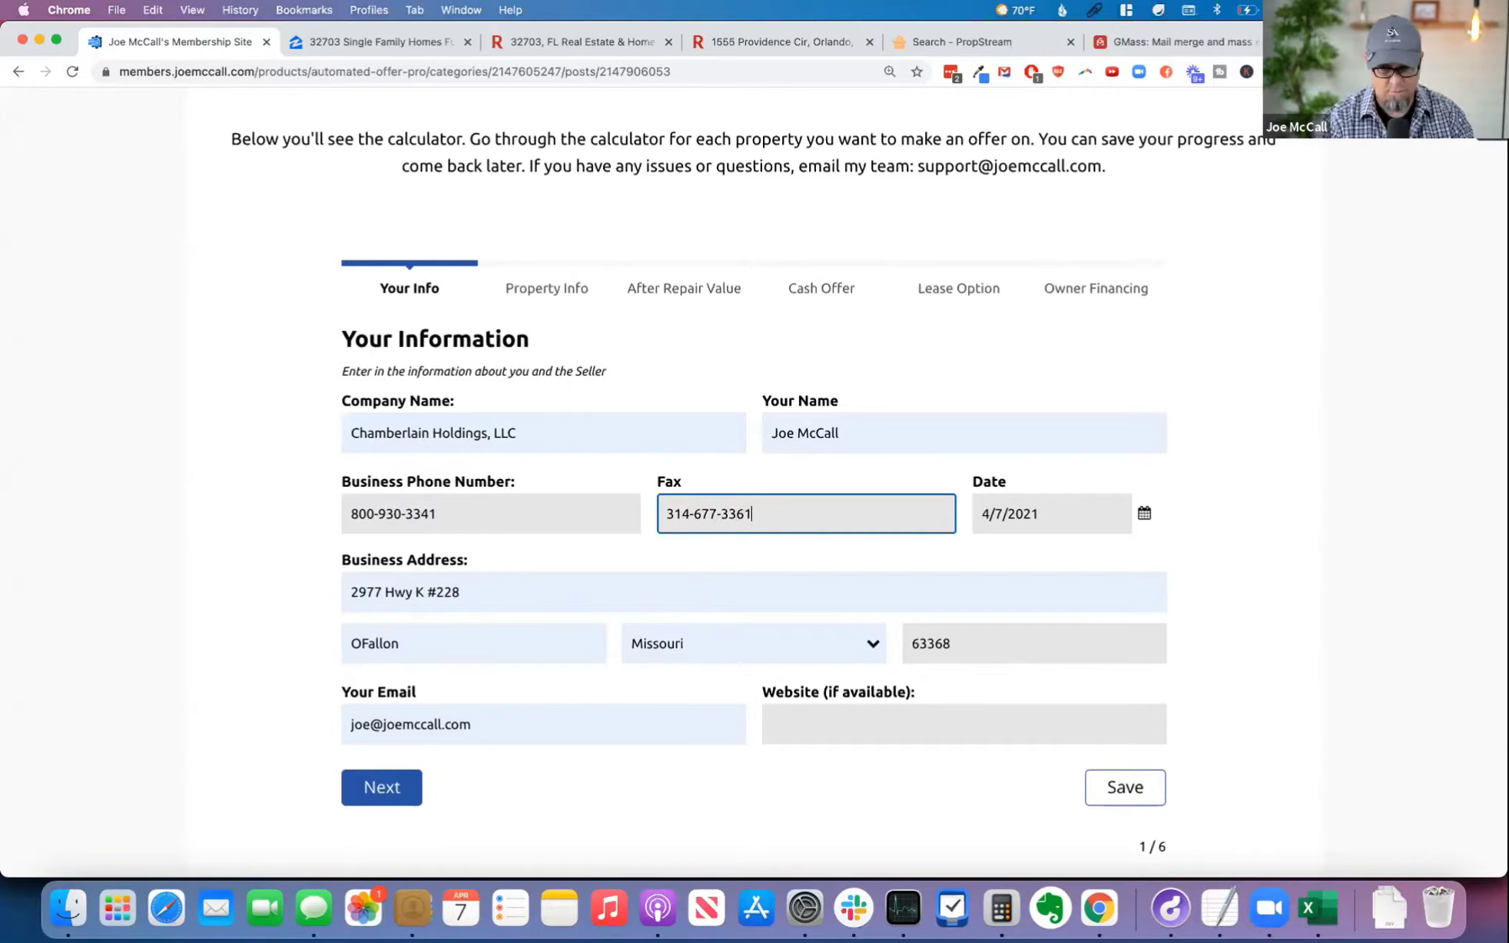
# Step: Check the autofilled business address and enter ChamberlainHoldings.com as the website
pyautogui.click(528, 596)
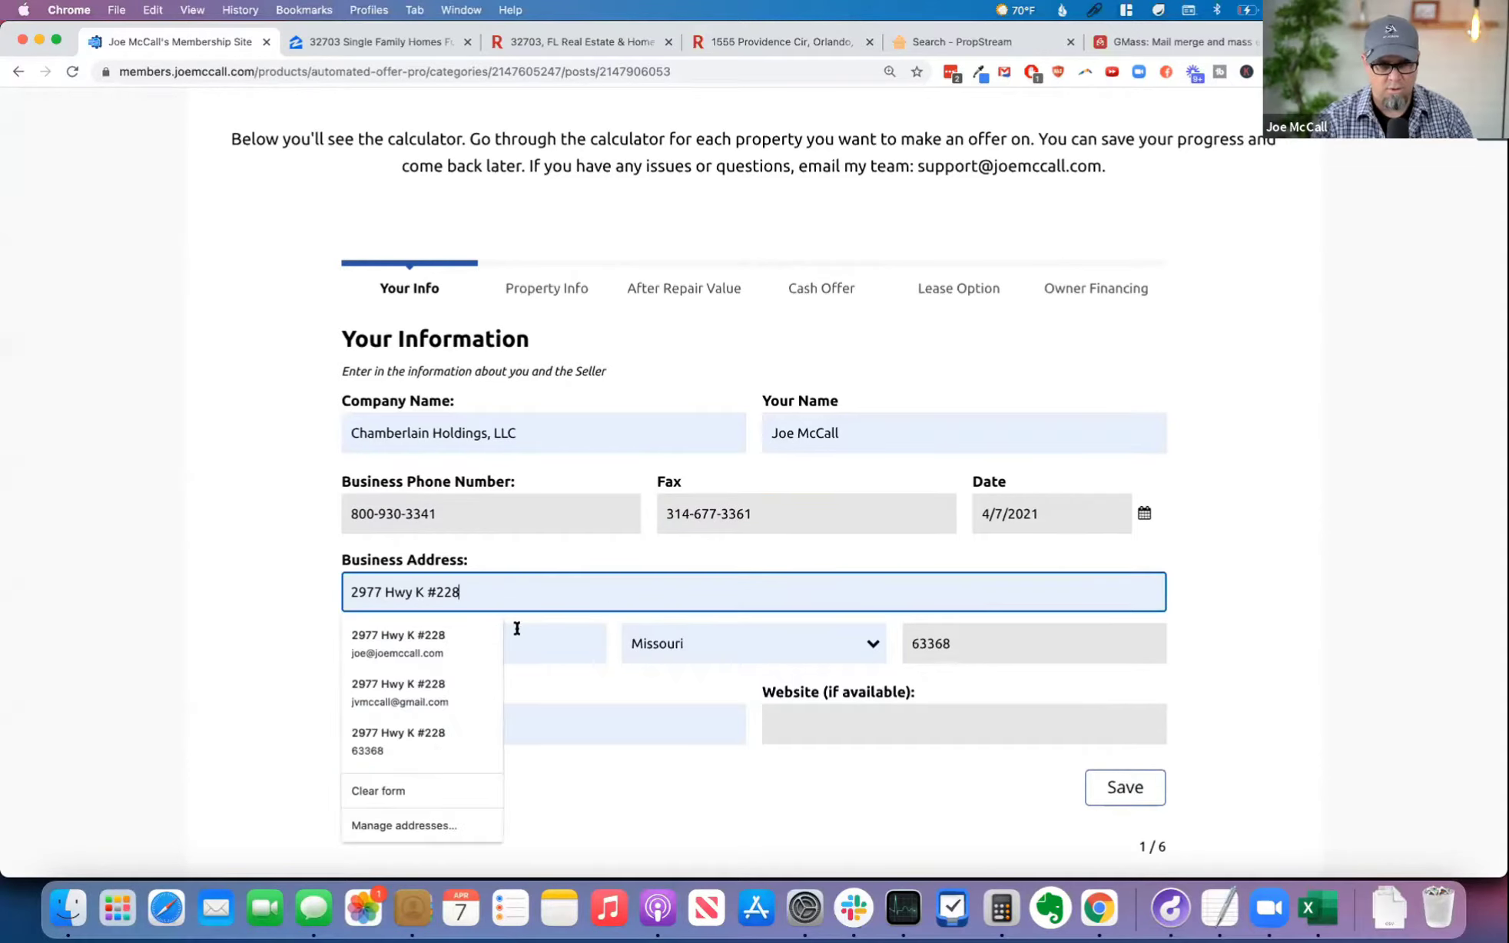
pyautogui.click(744, 644)
pyautogui.click(892, 723)
pyautogui.click(896, 722)
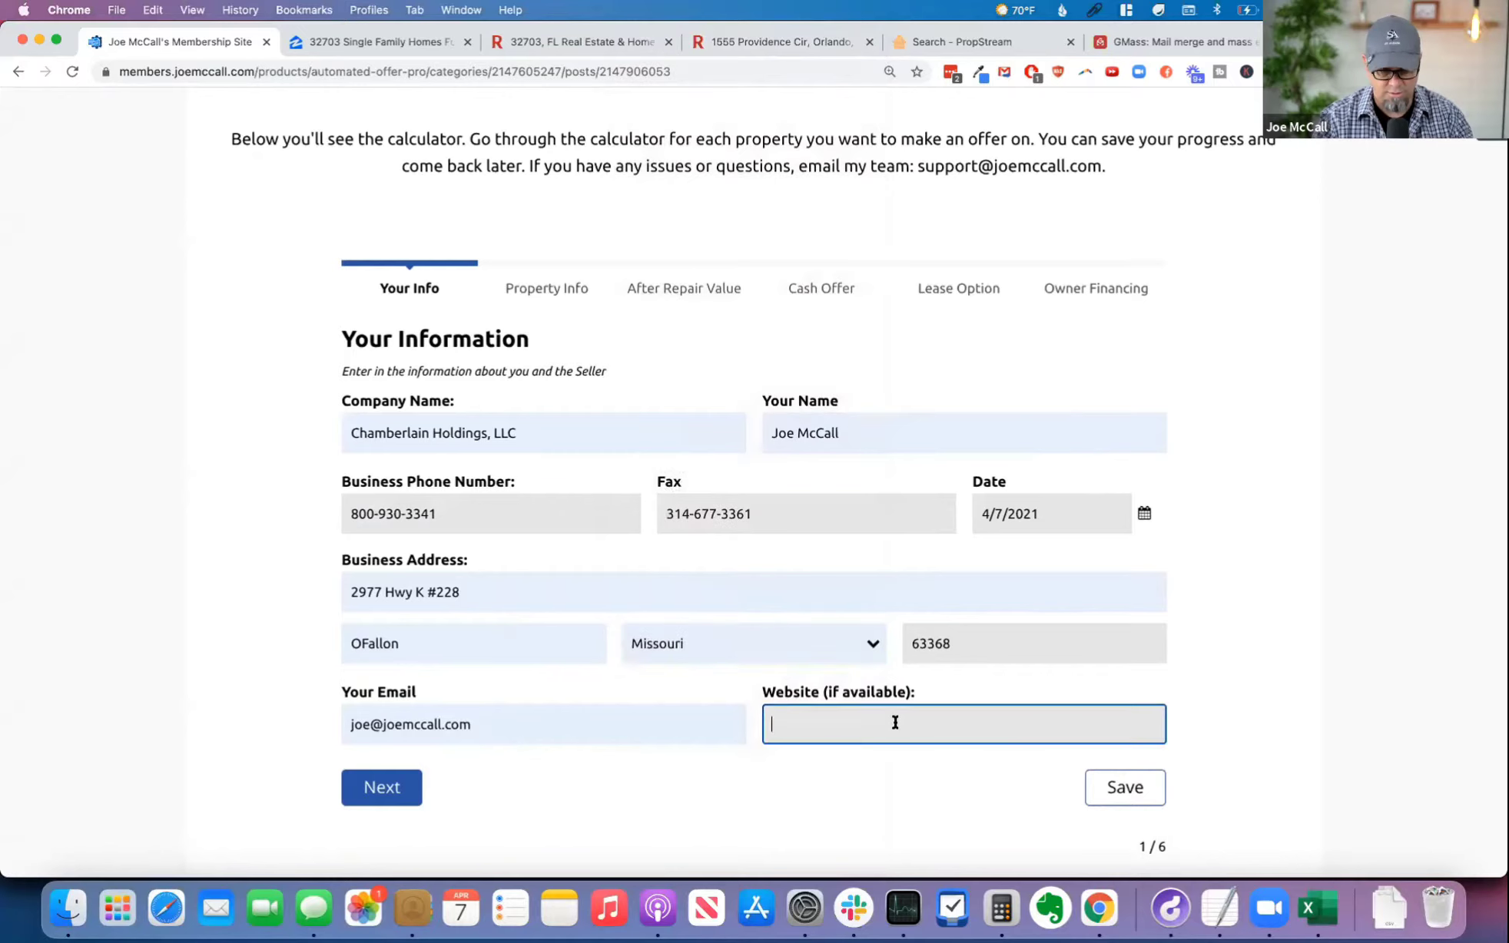
pyautogui.write('ChamberlainHoldings.com')
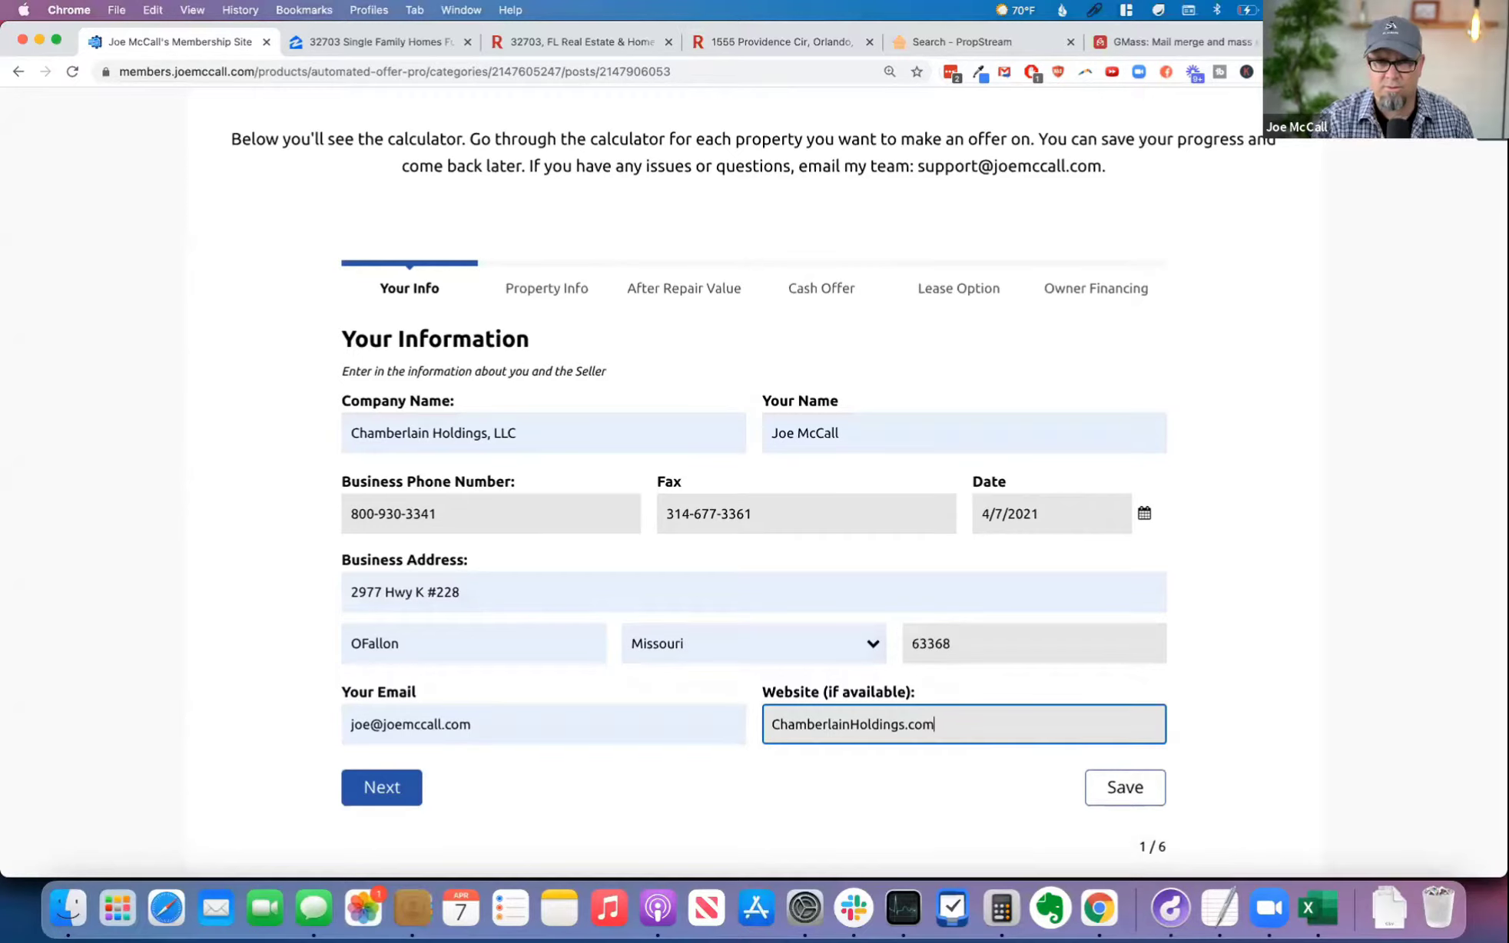
# Step: Generate rules in the Autofill extension from the completed Your Information form under the Automated Offer Pro profile
pyautogui.click(1329, 116)
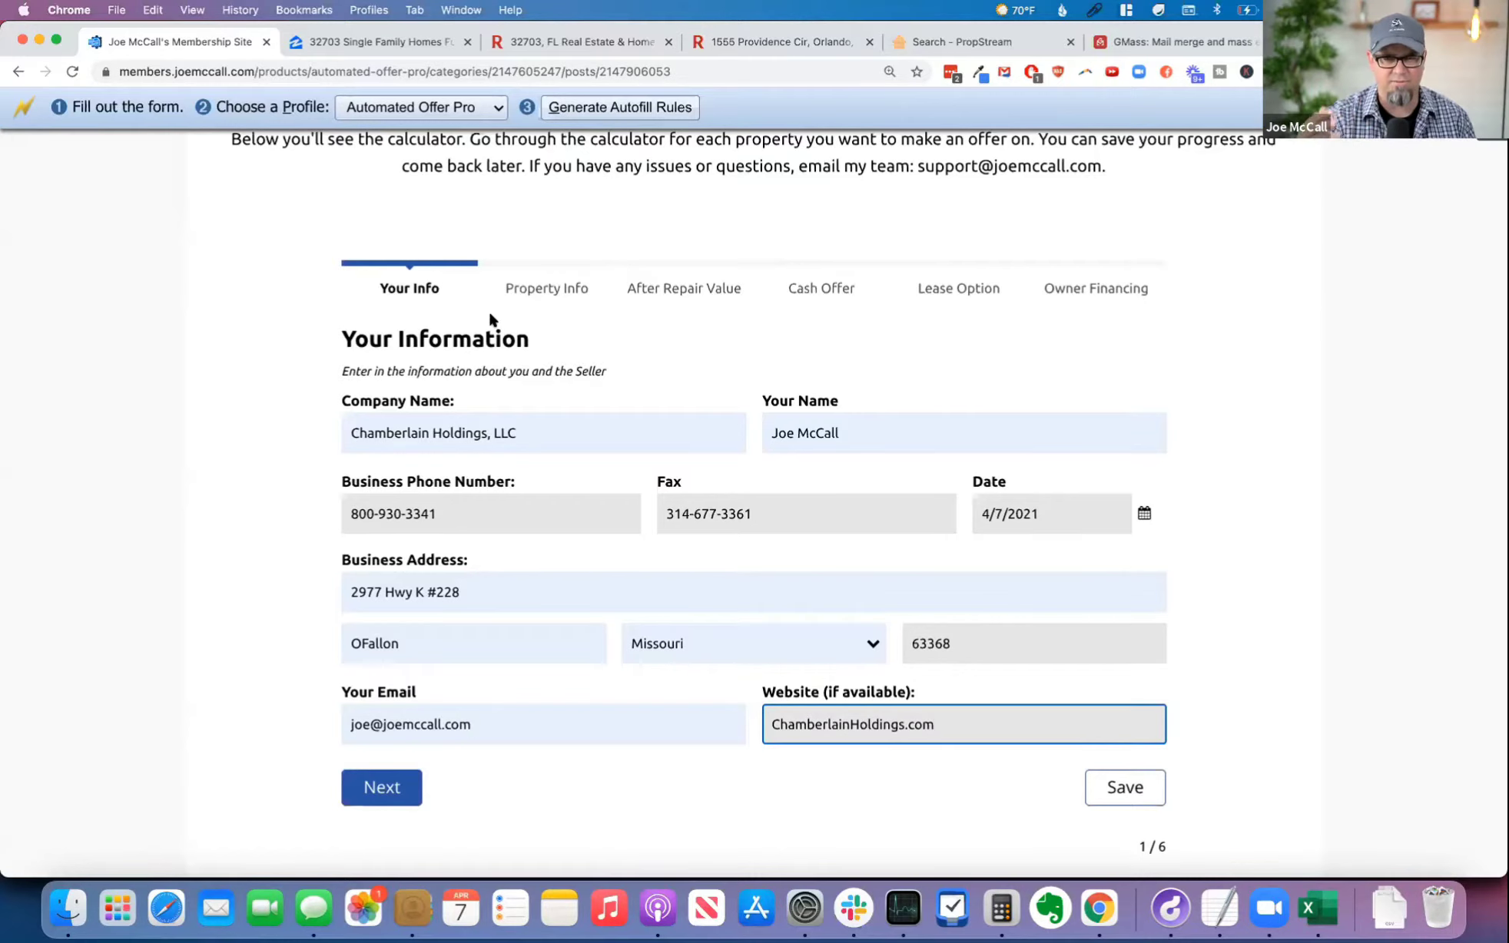
pyautogui.click(626, 108)
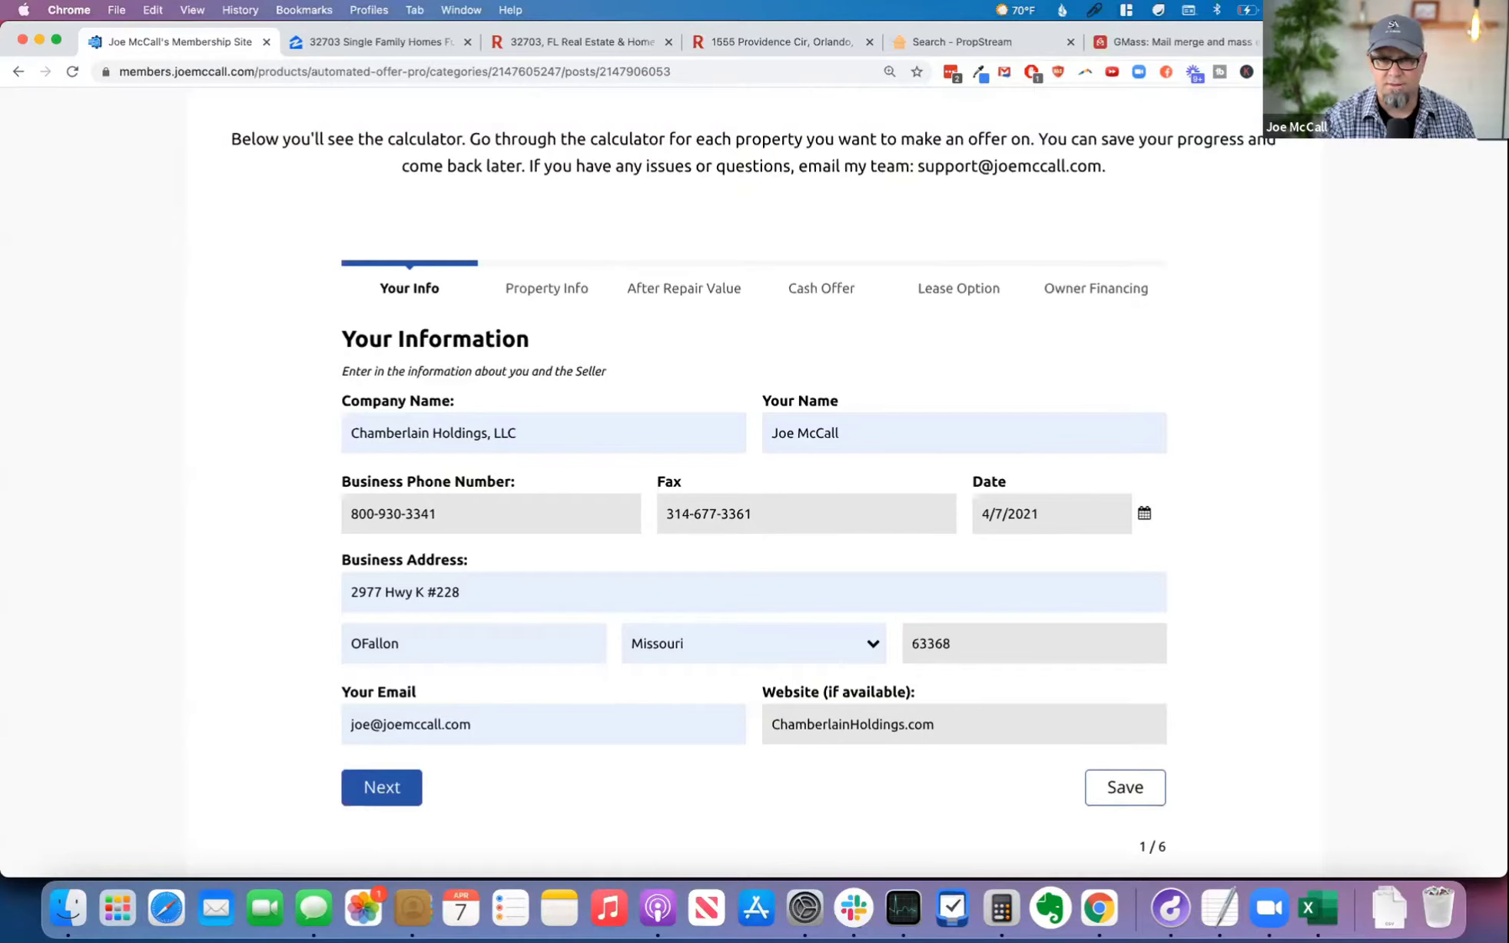
# Step: View the Autofill extension's details page in Chrome's extension management, then return to the calculator form
pyautogui.rightClick(1267, 73)
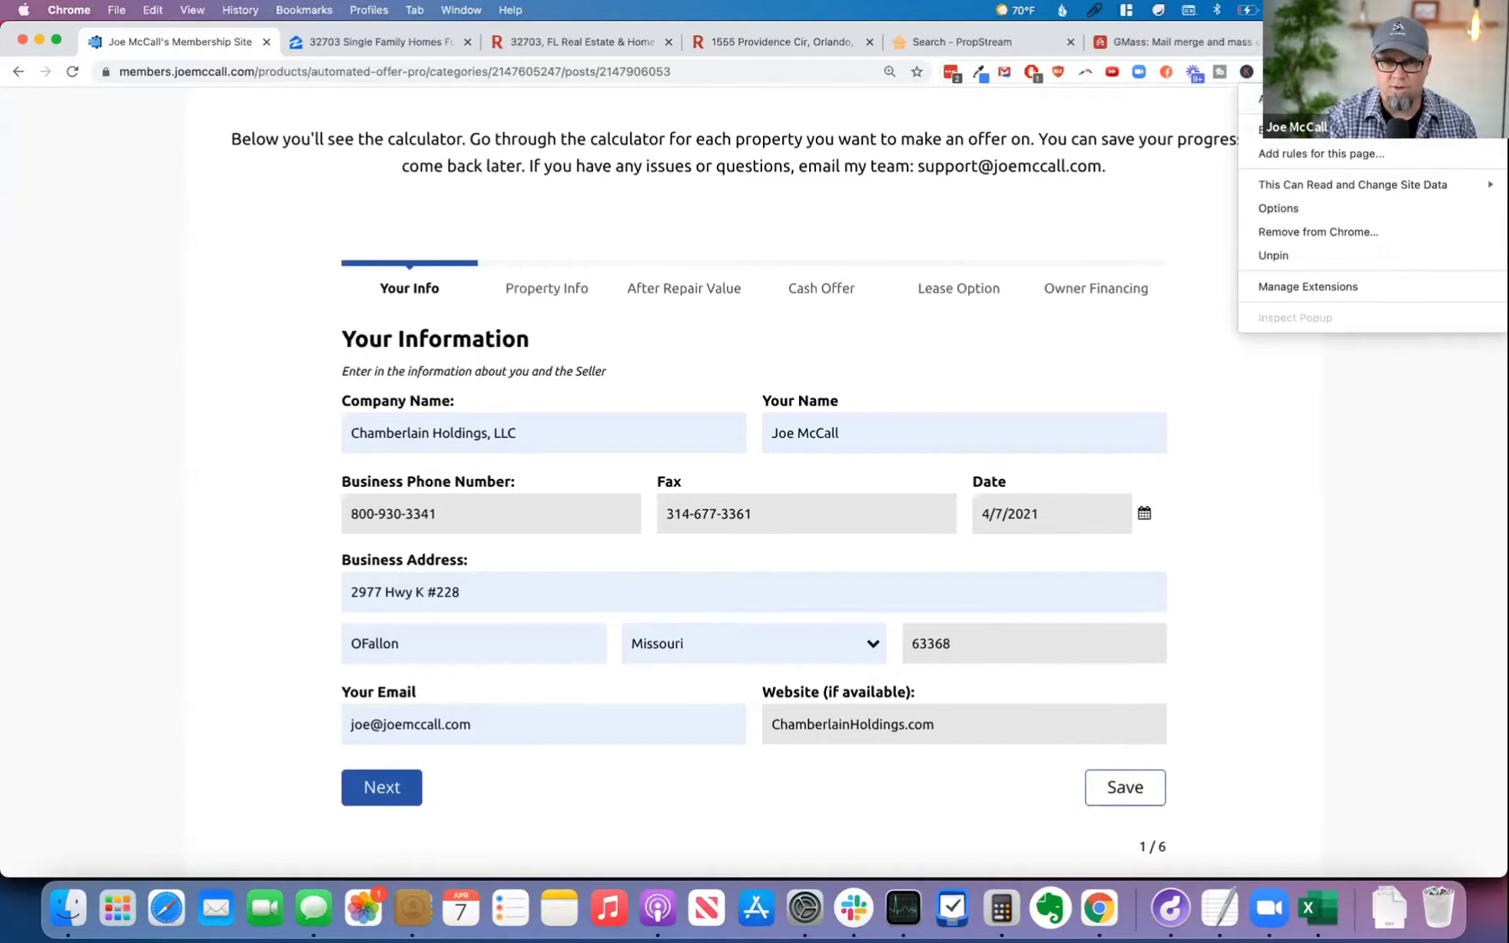
pyautogui.press('Escape')
pyautogui.click(1194, 72)
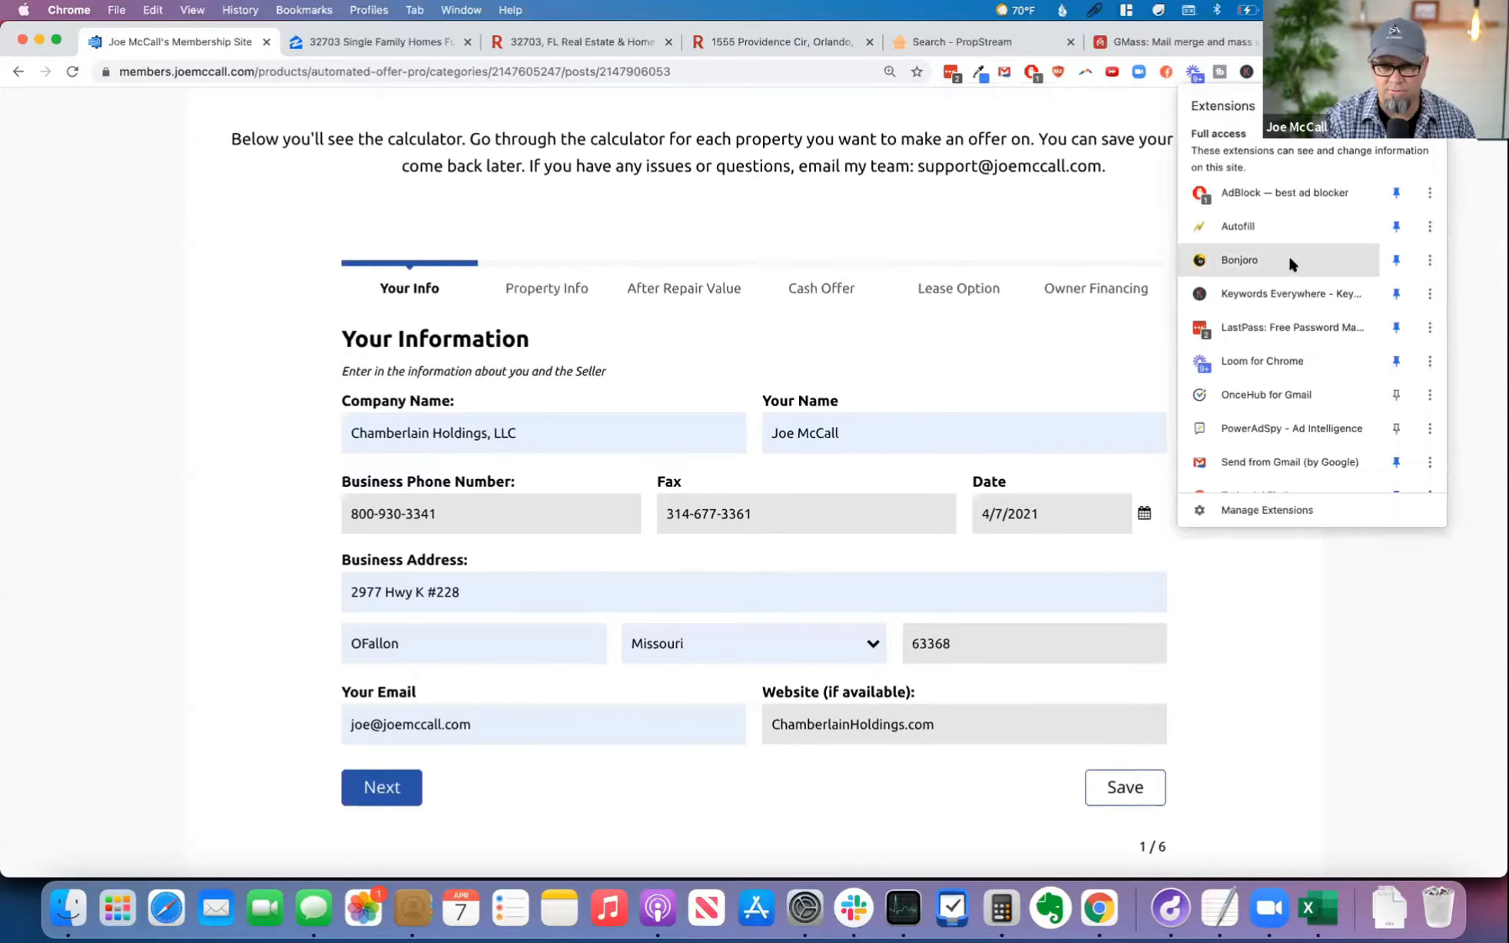
pyautogui.click(1425, 225)
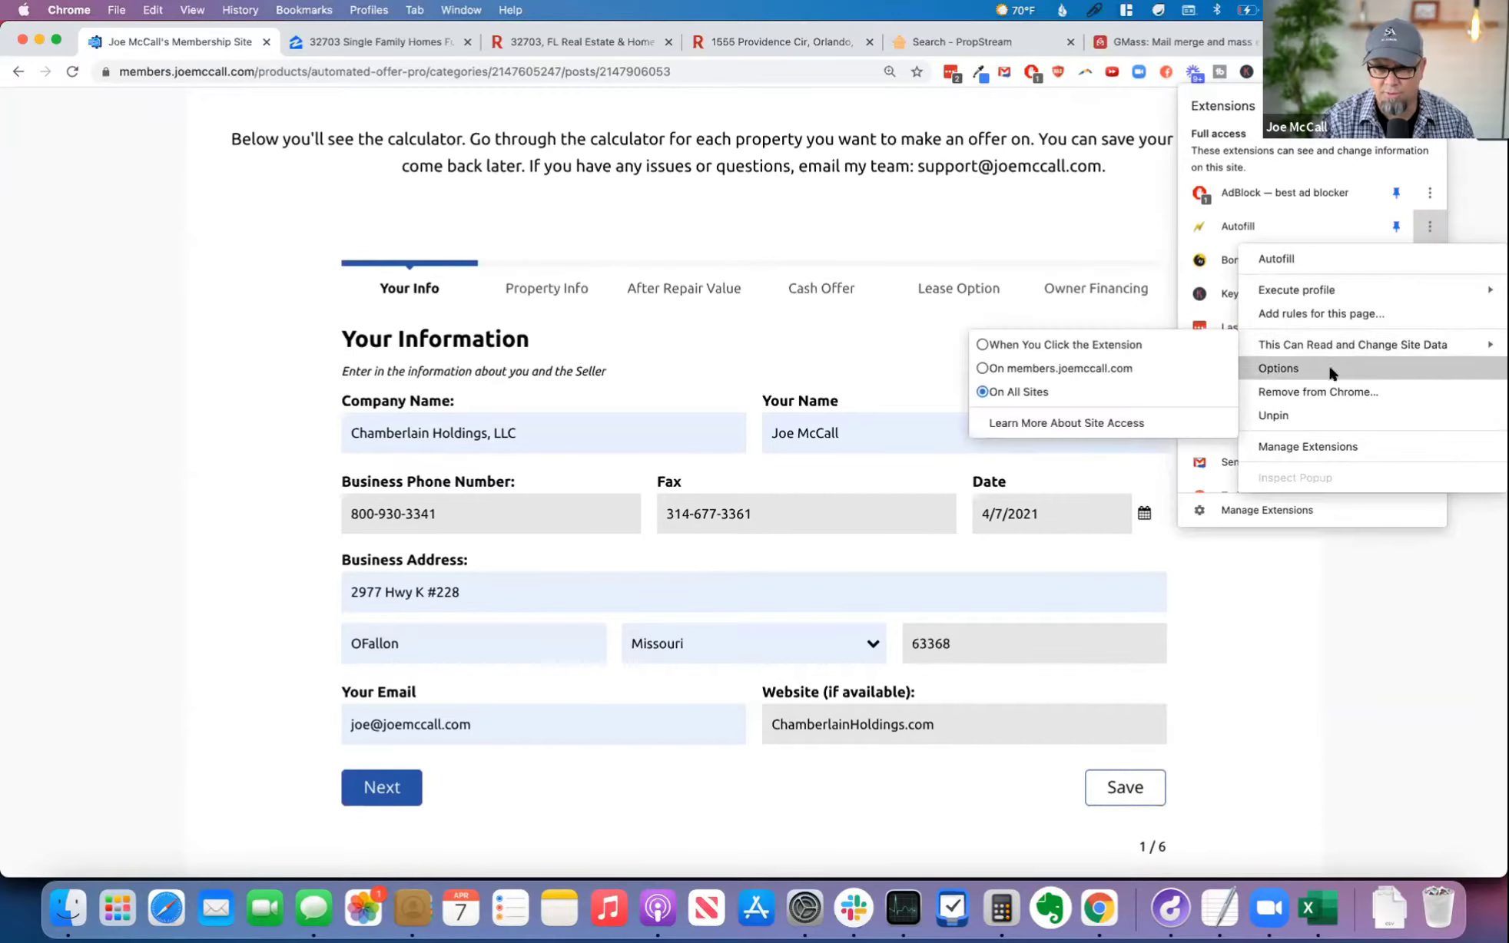
pyautogui.click(1345, 445)
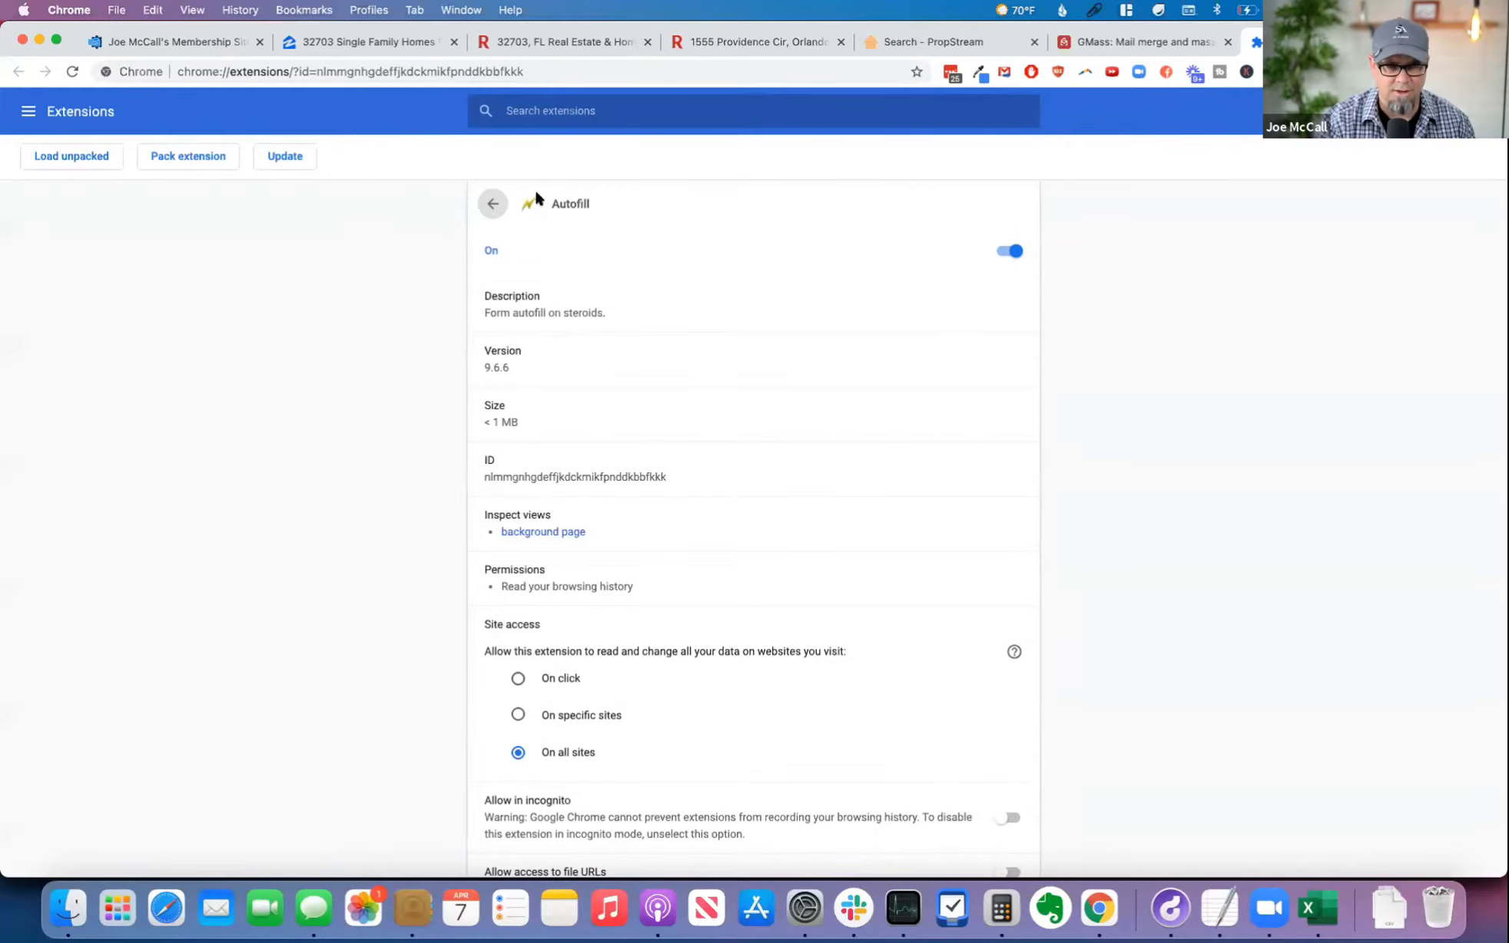
pyautogui.press('super+plus')
pyautogui.press('super+plus')
pyautogui.press('super+plus')
pyautogui.press('super+plus')
pyautogui.press('super+plus')
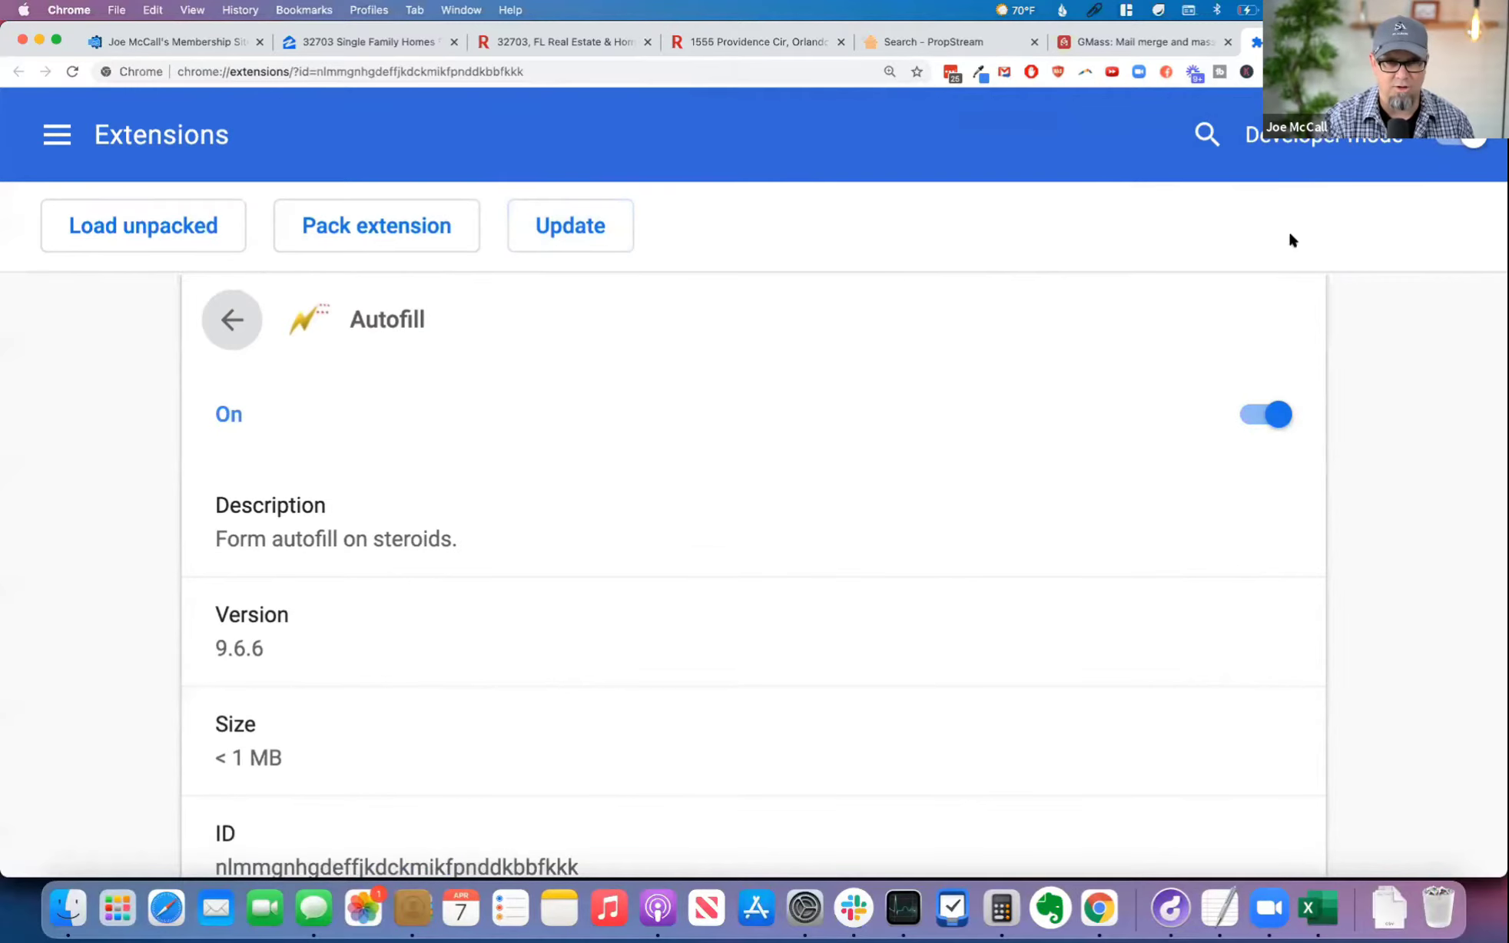
pyautogui.press('super+w')
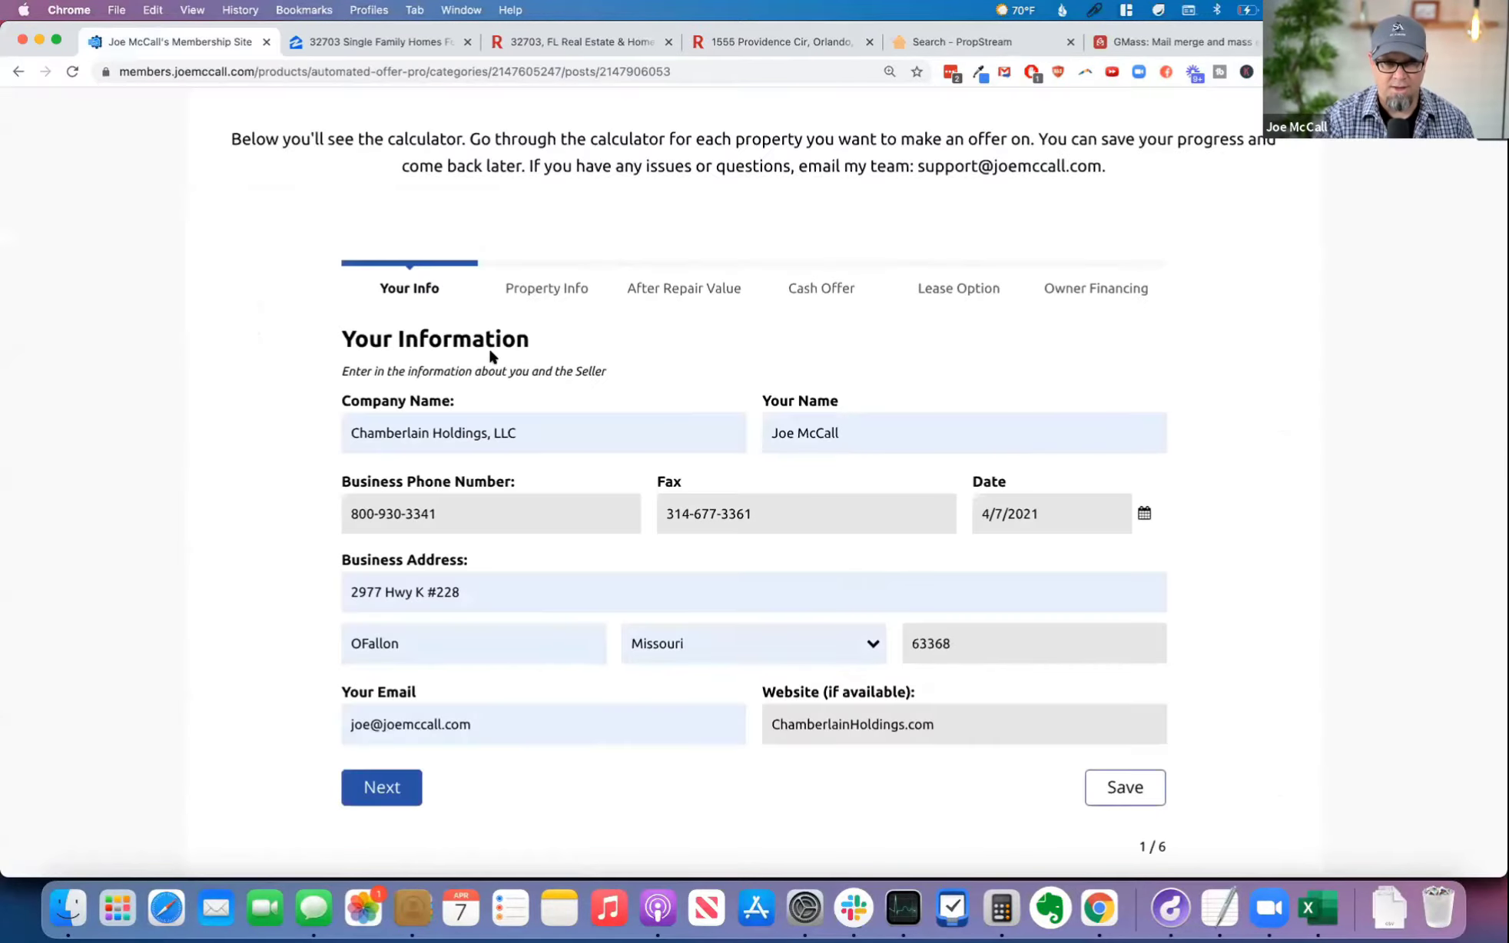
# Step: Go back to the Automated Offer Pro course page and reopen the calculator to check that the Your Information form autofills
pyautogui.click(17, 71)
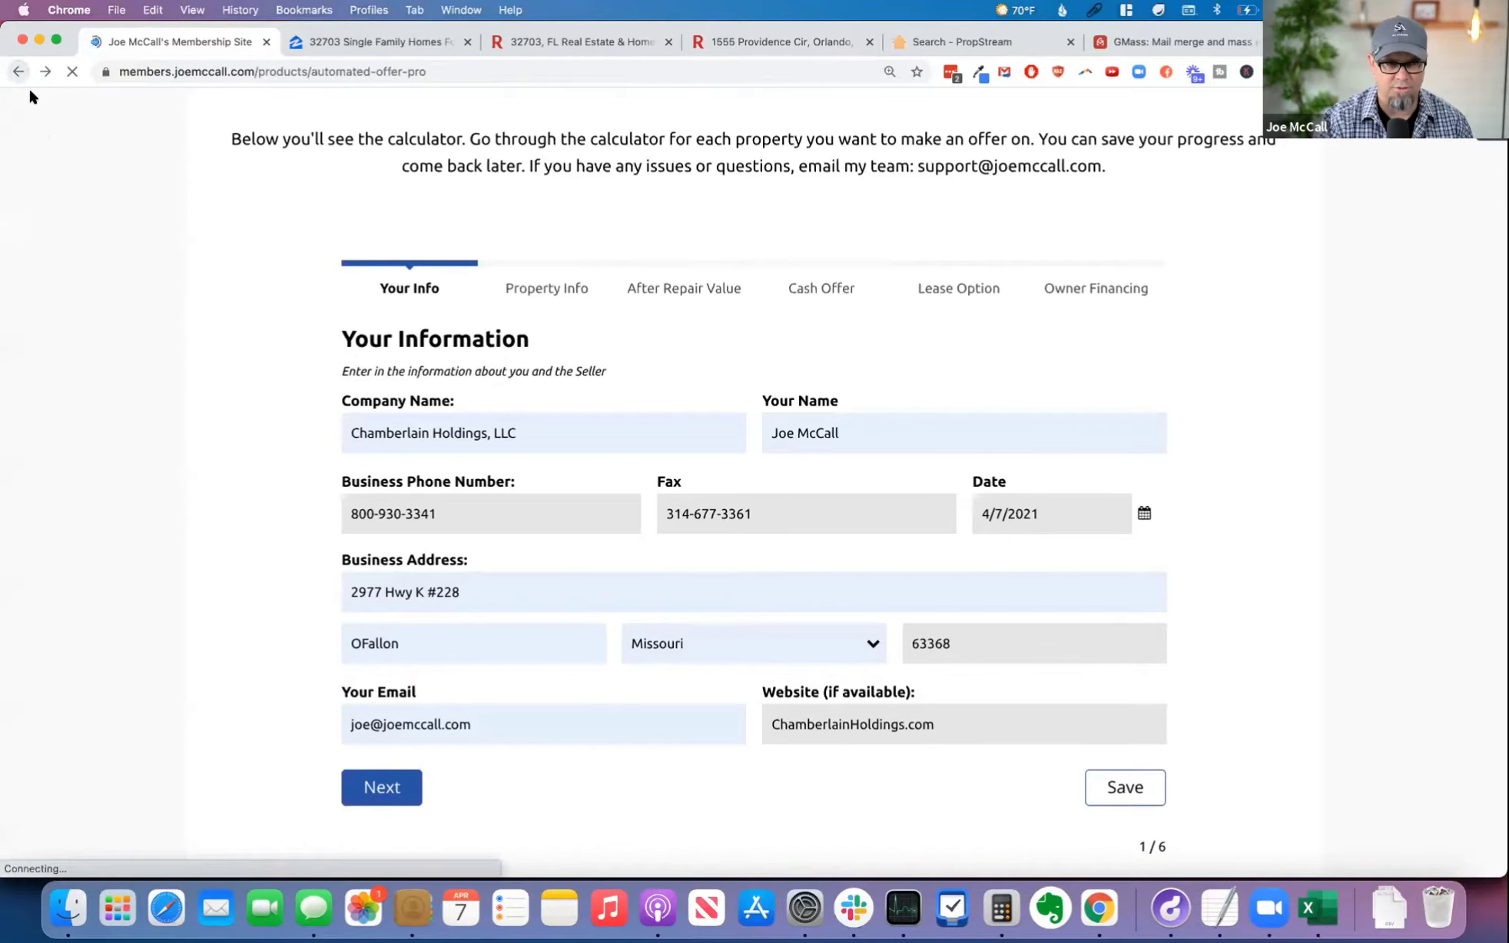
pyautogui.click(457, 558)
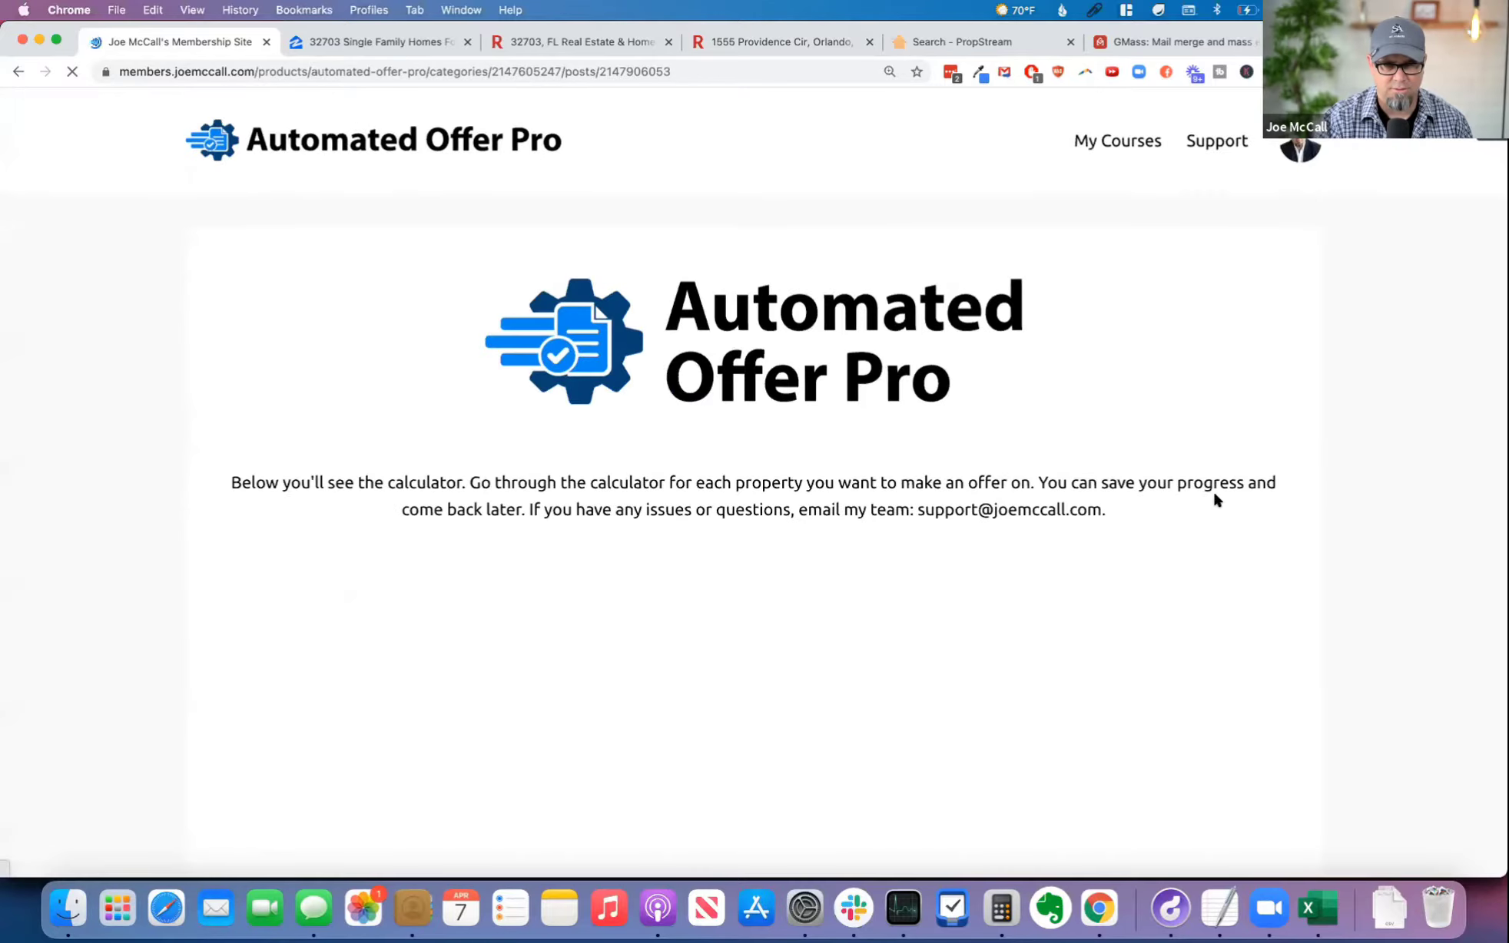
pyautogui.scroll(-5, 1278, 499)
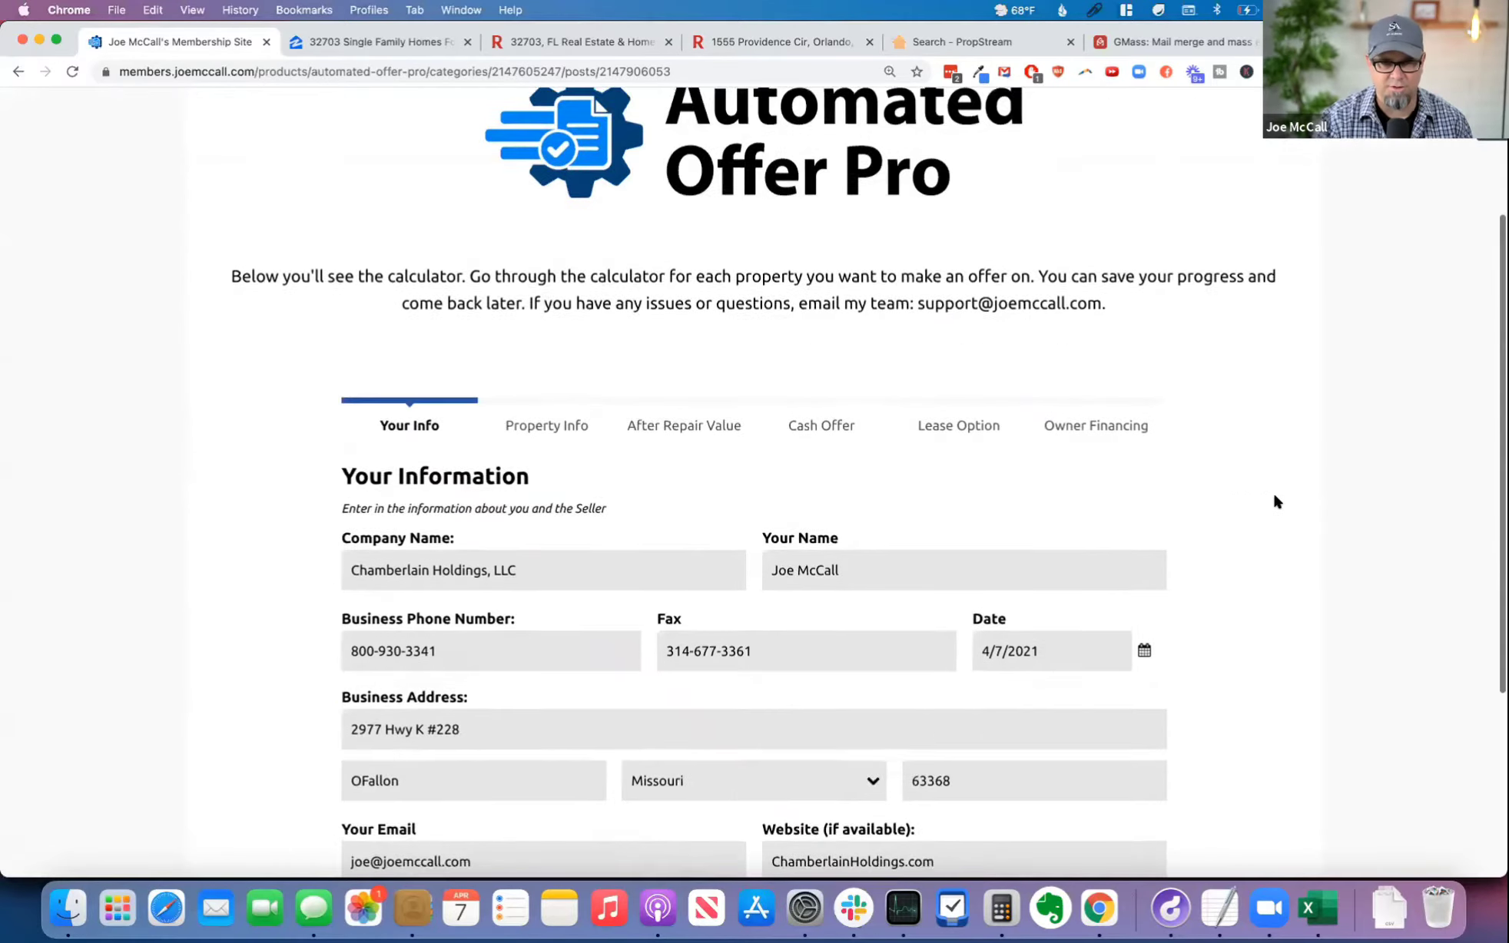
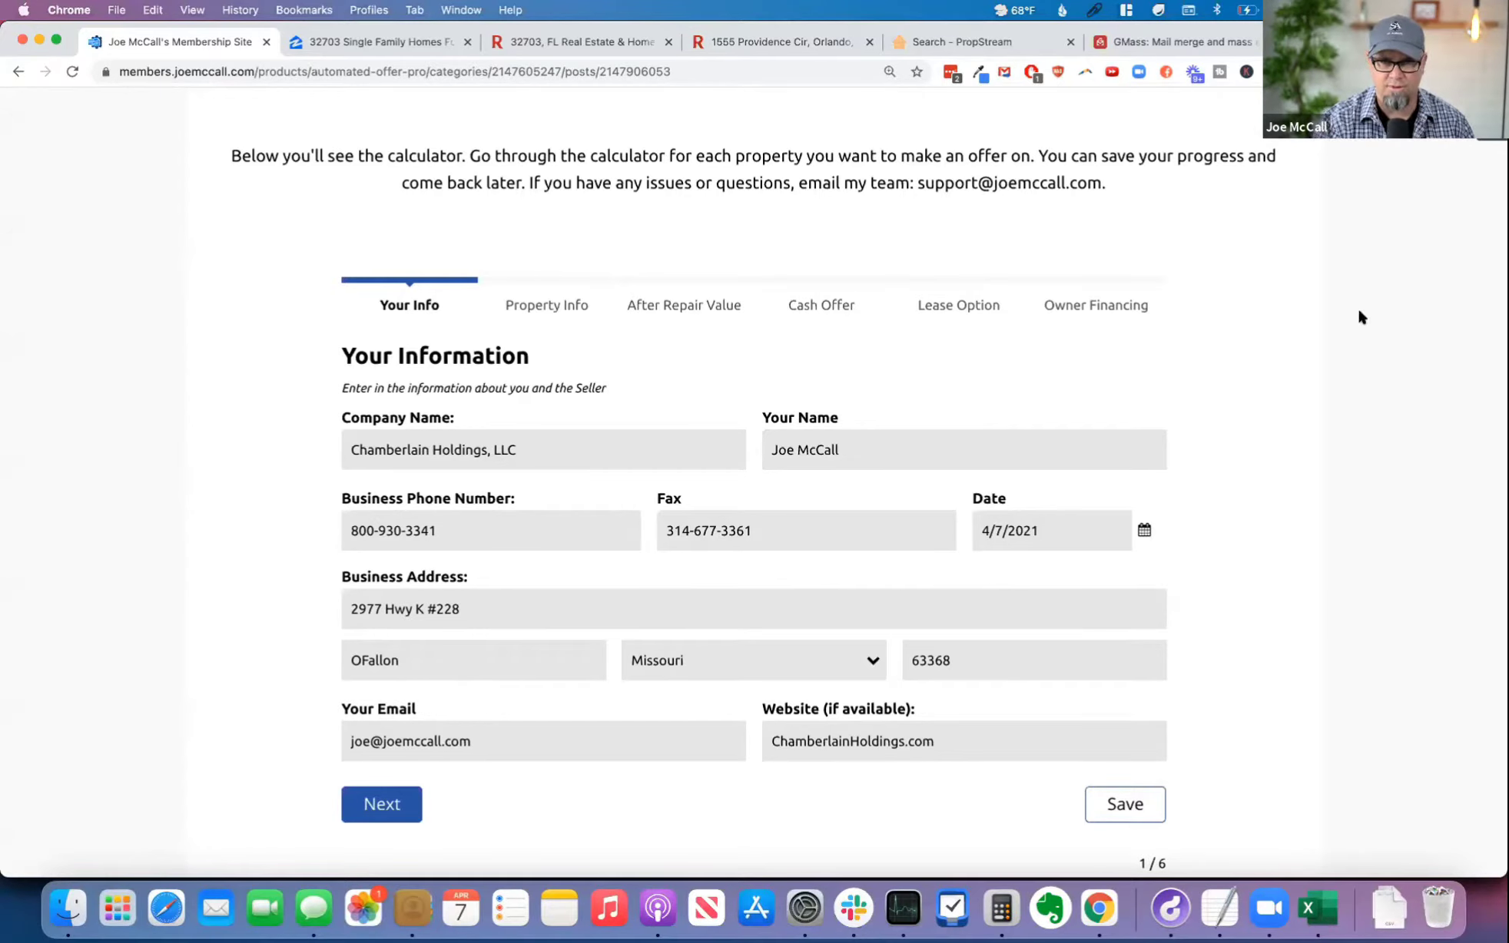
# Step: Continue to the Property Information page and enter both owners' full names in normal capitalization as the seller name
pyautogui.scroll(-3, 1271, 462)
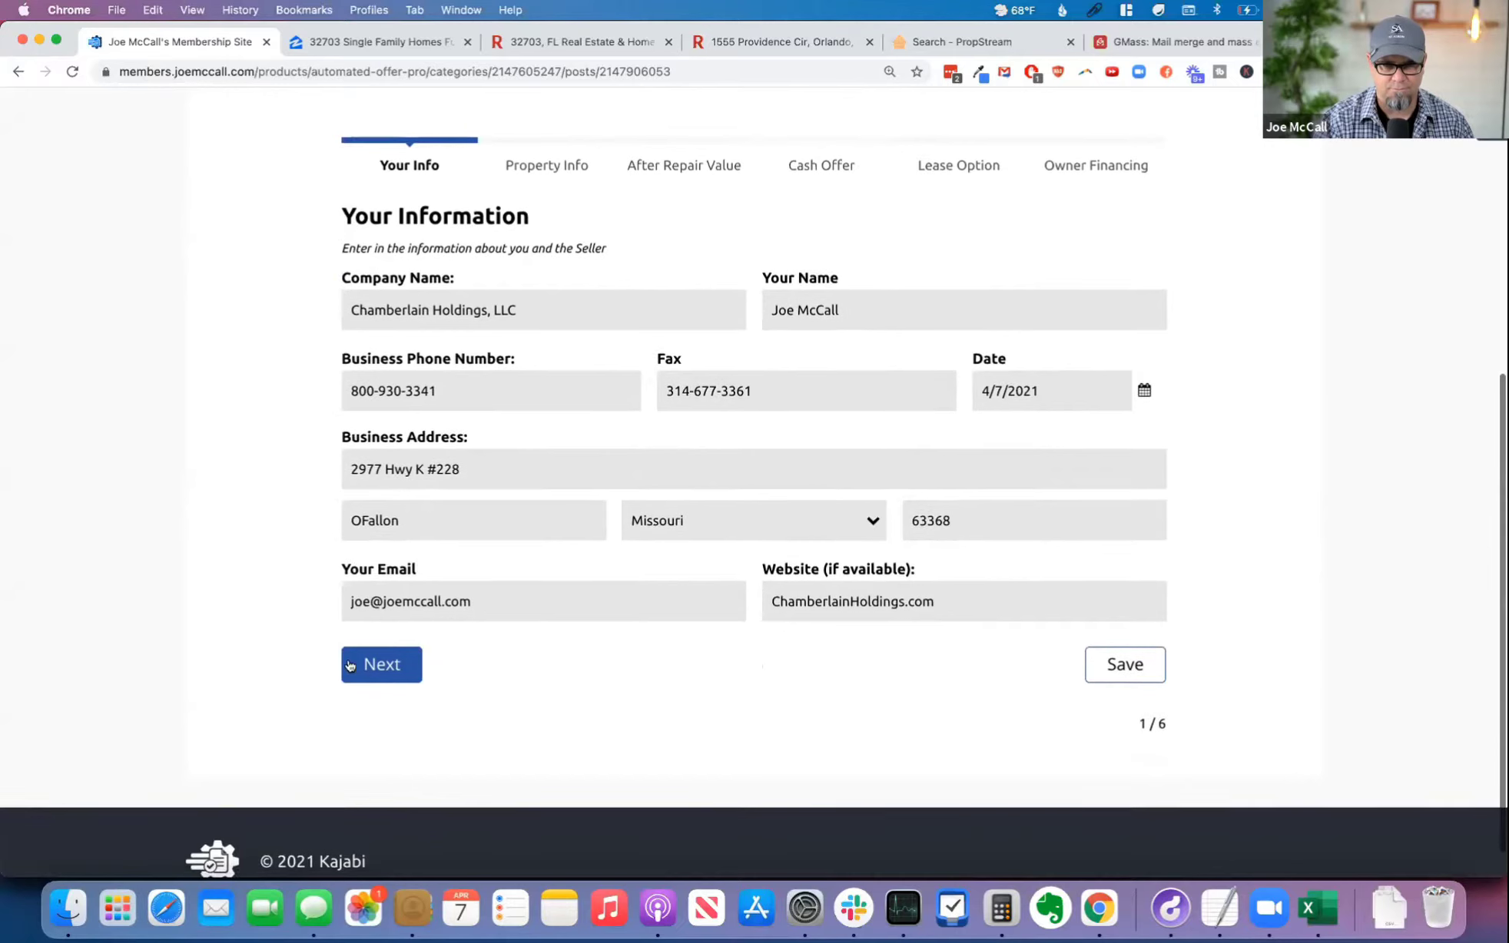
pyautogui.click(391, 665)
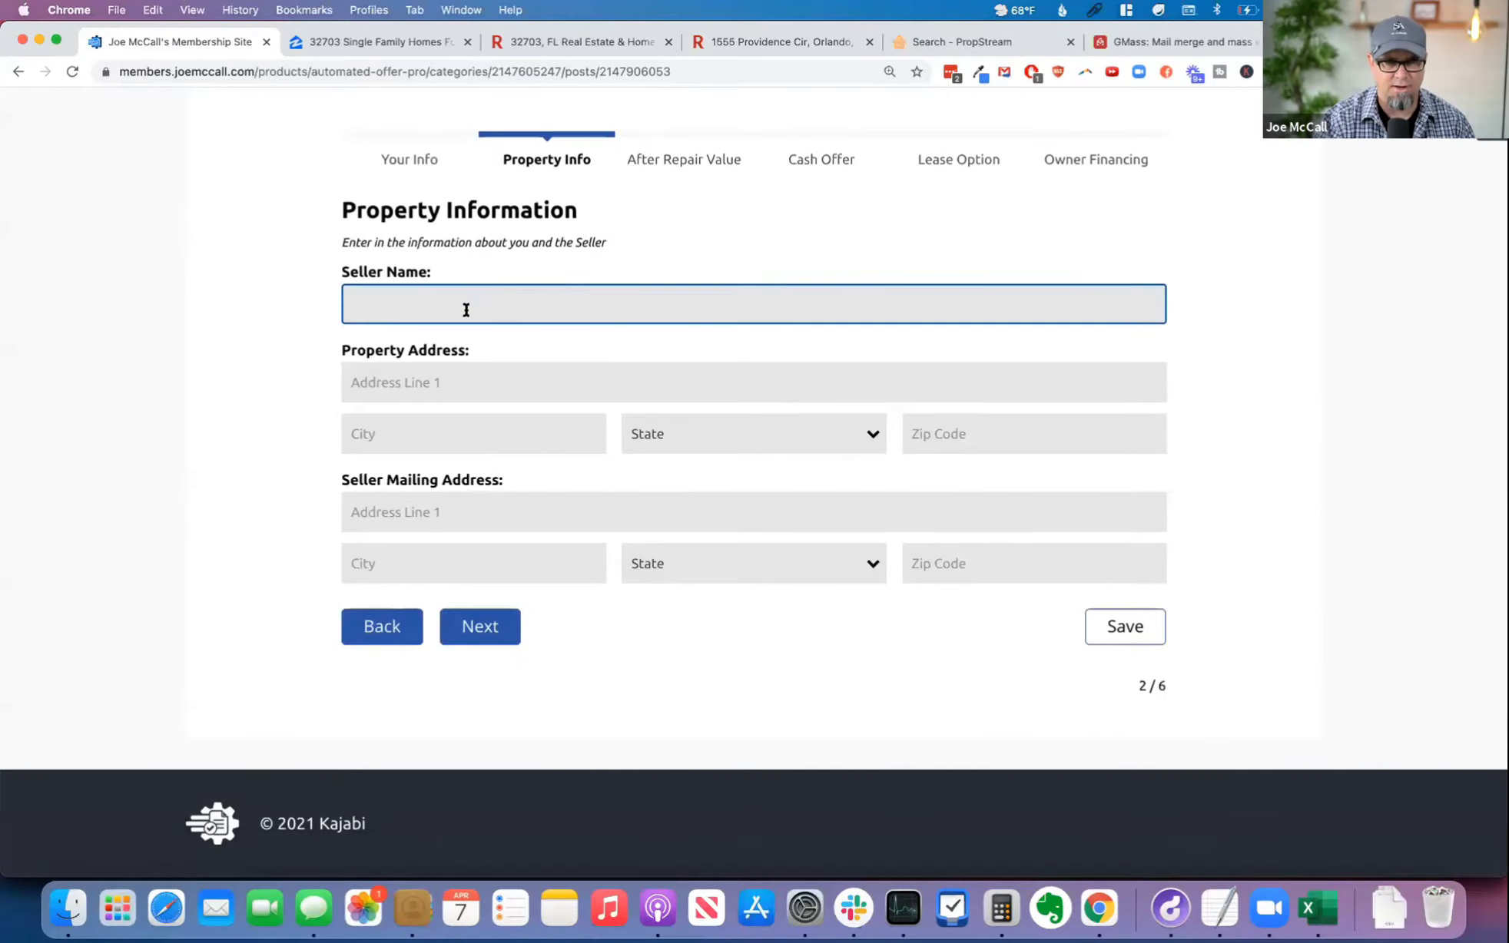
pyautogui.click(1098, 12)
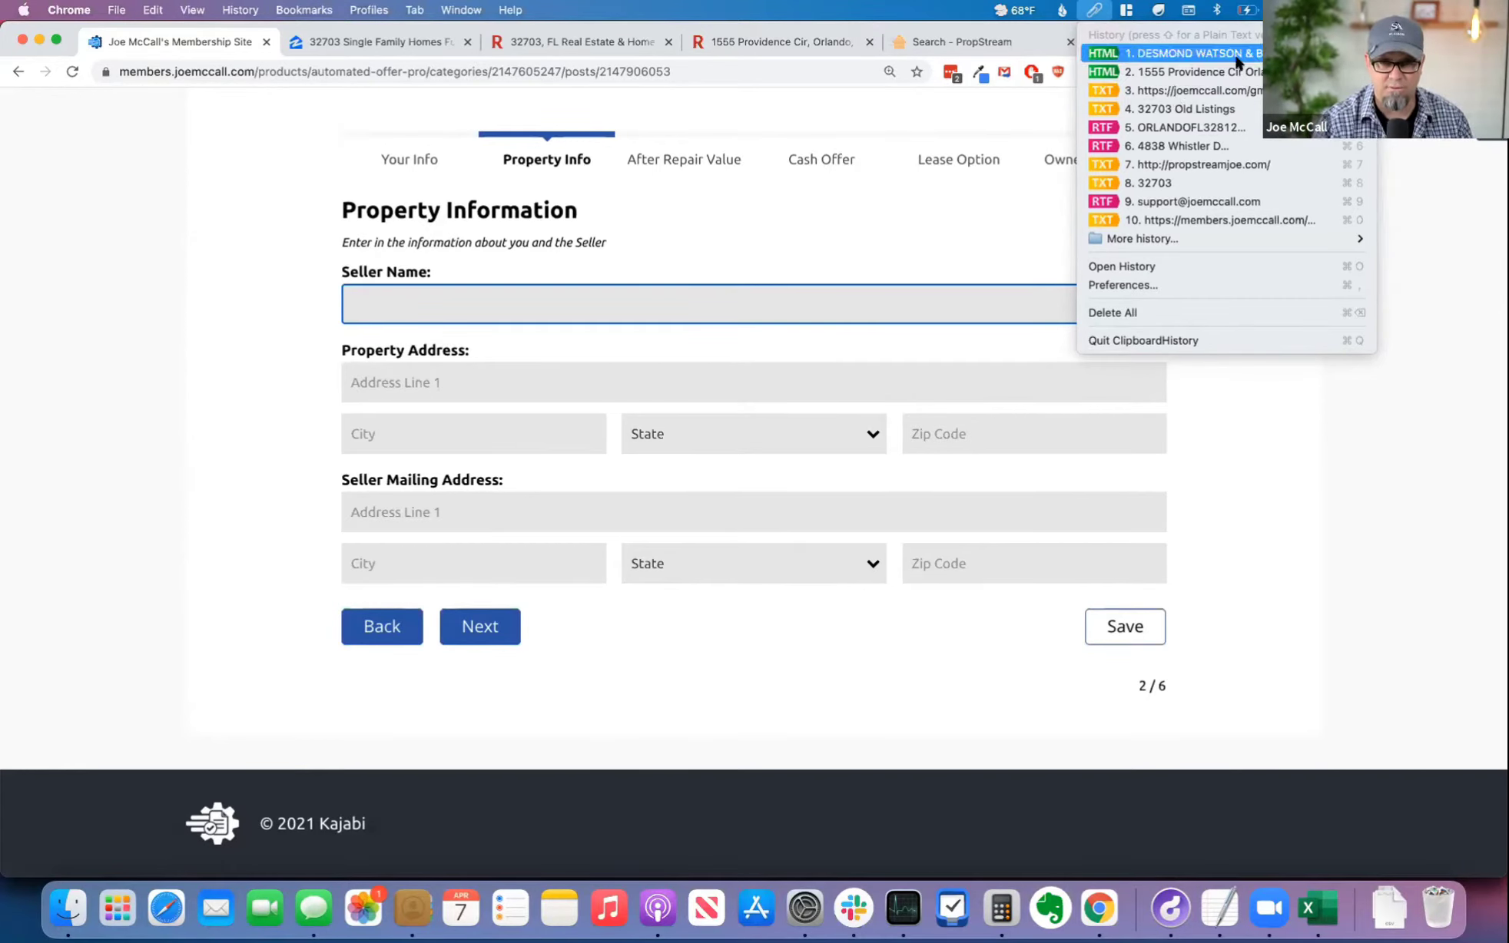
pyautogui.press('Return')
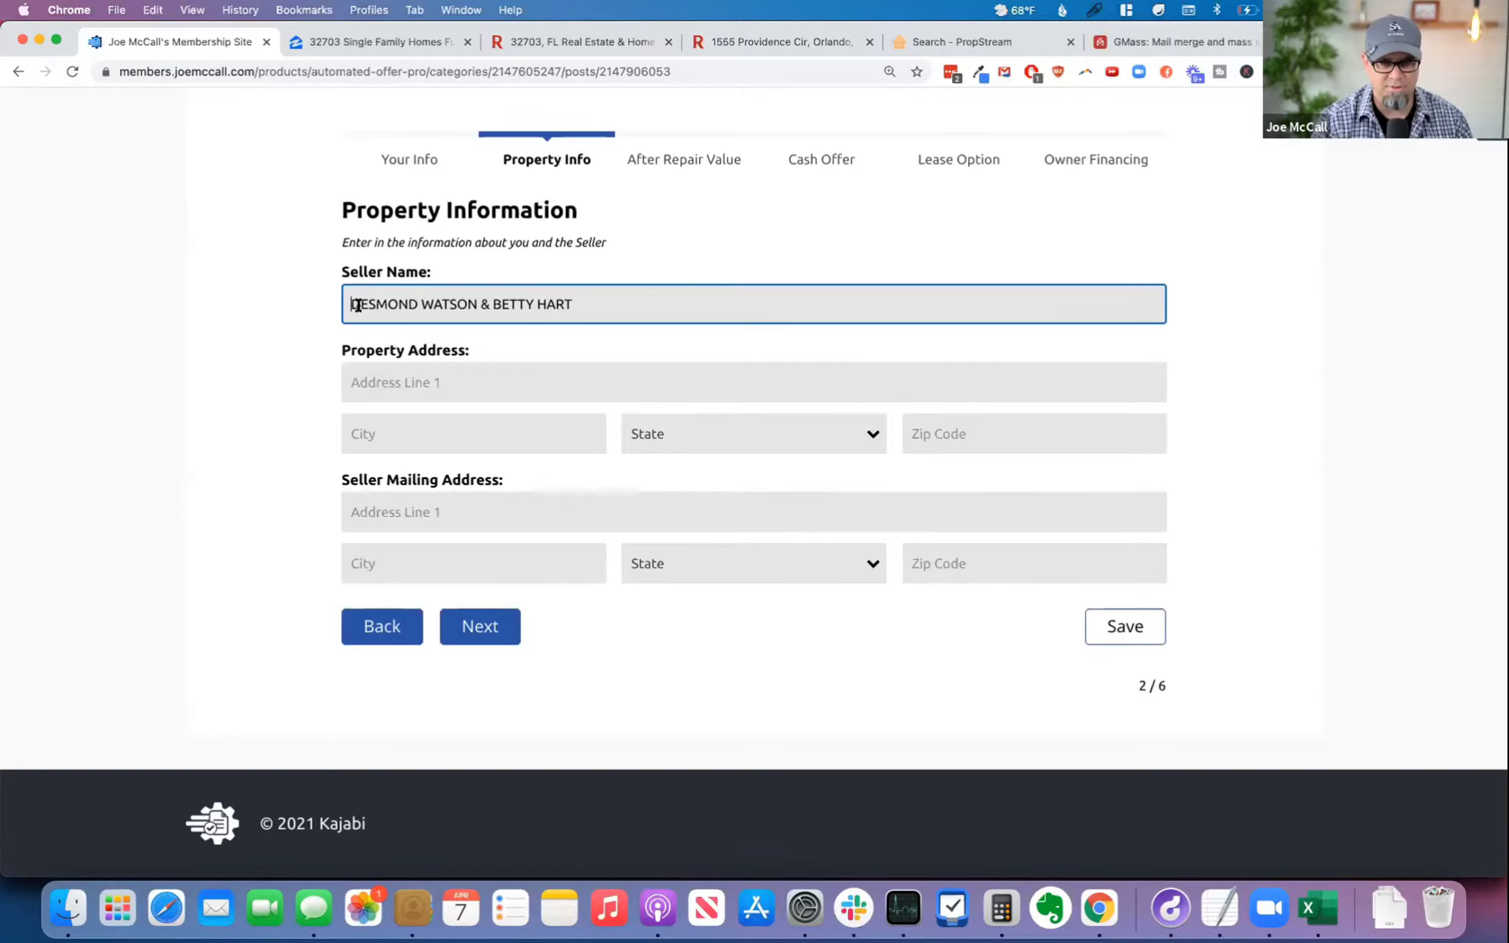
pyautogui.press('super+Left')
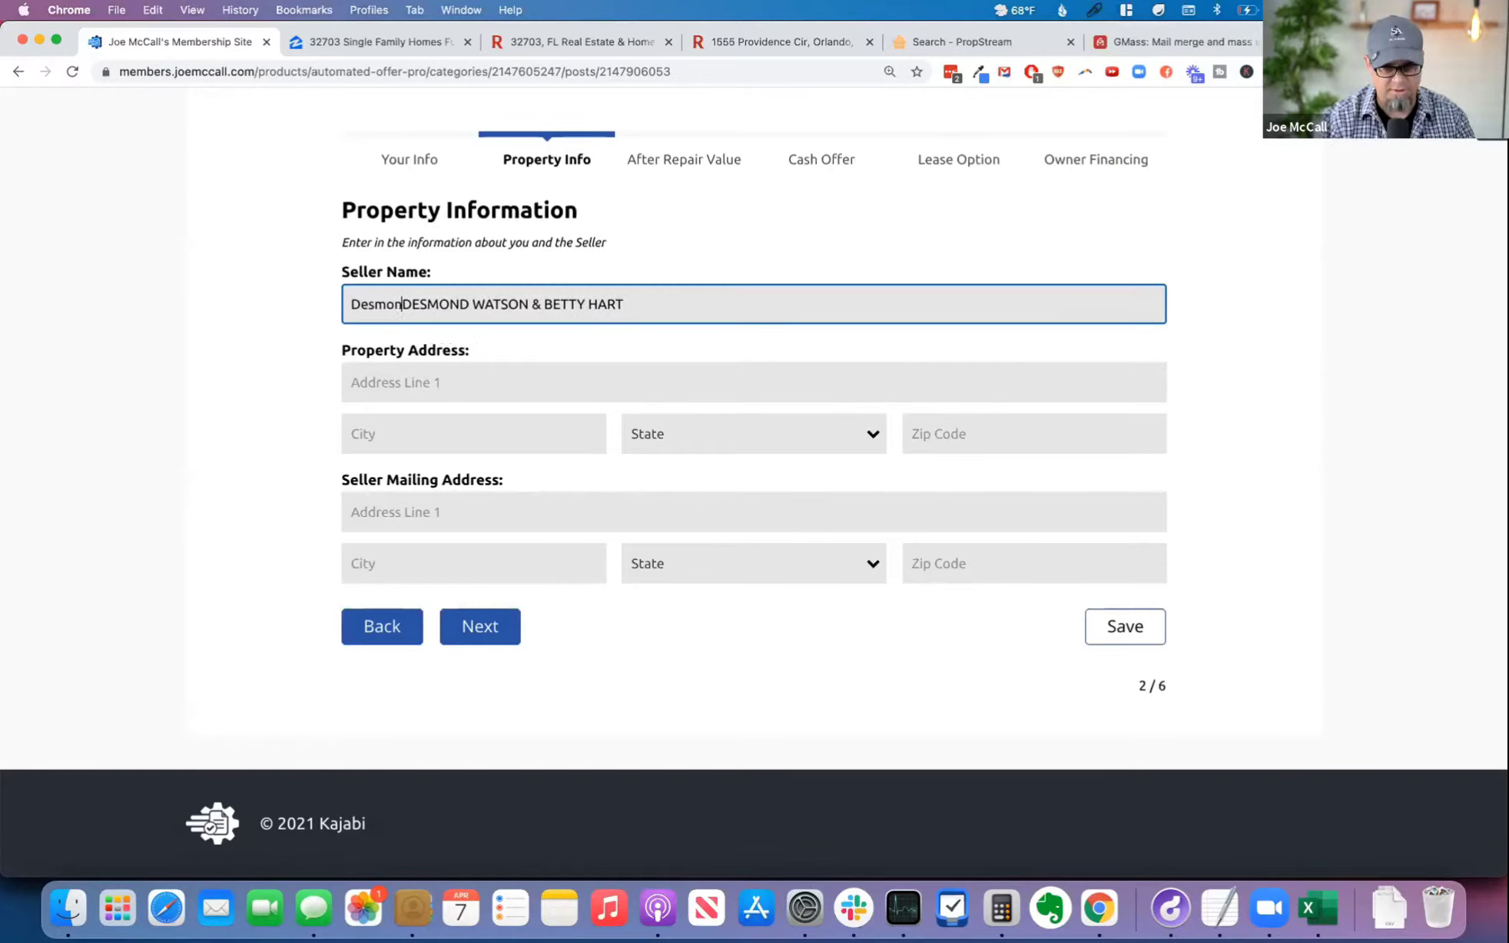
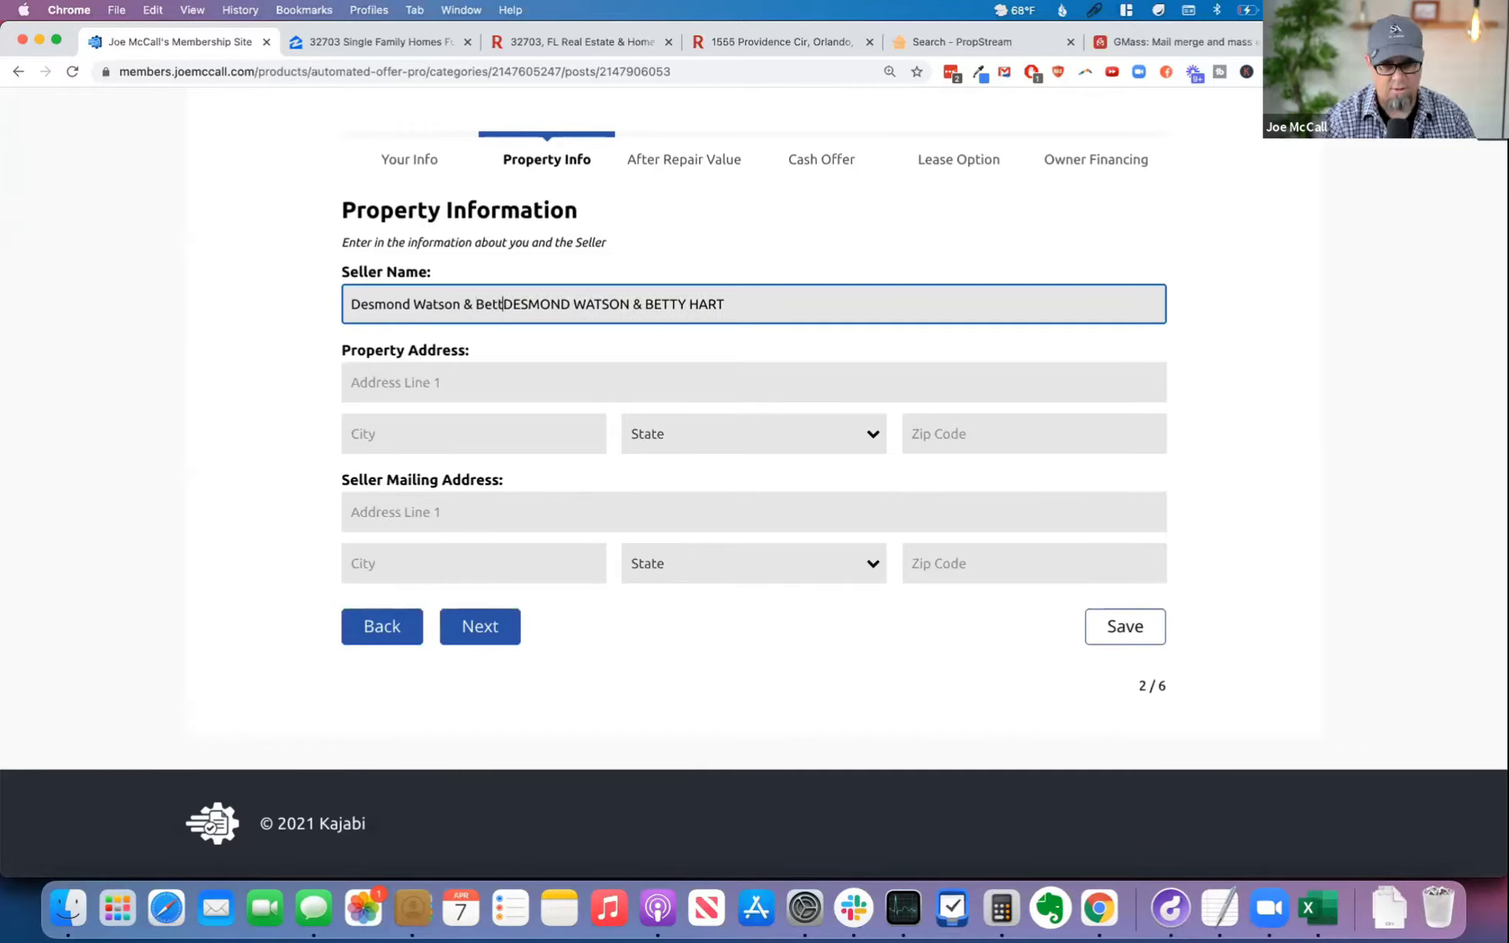
pyautogui.press('shift+super+Right')
pyautogui.press('BackSpace')
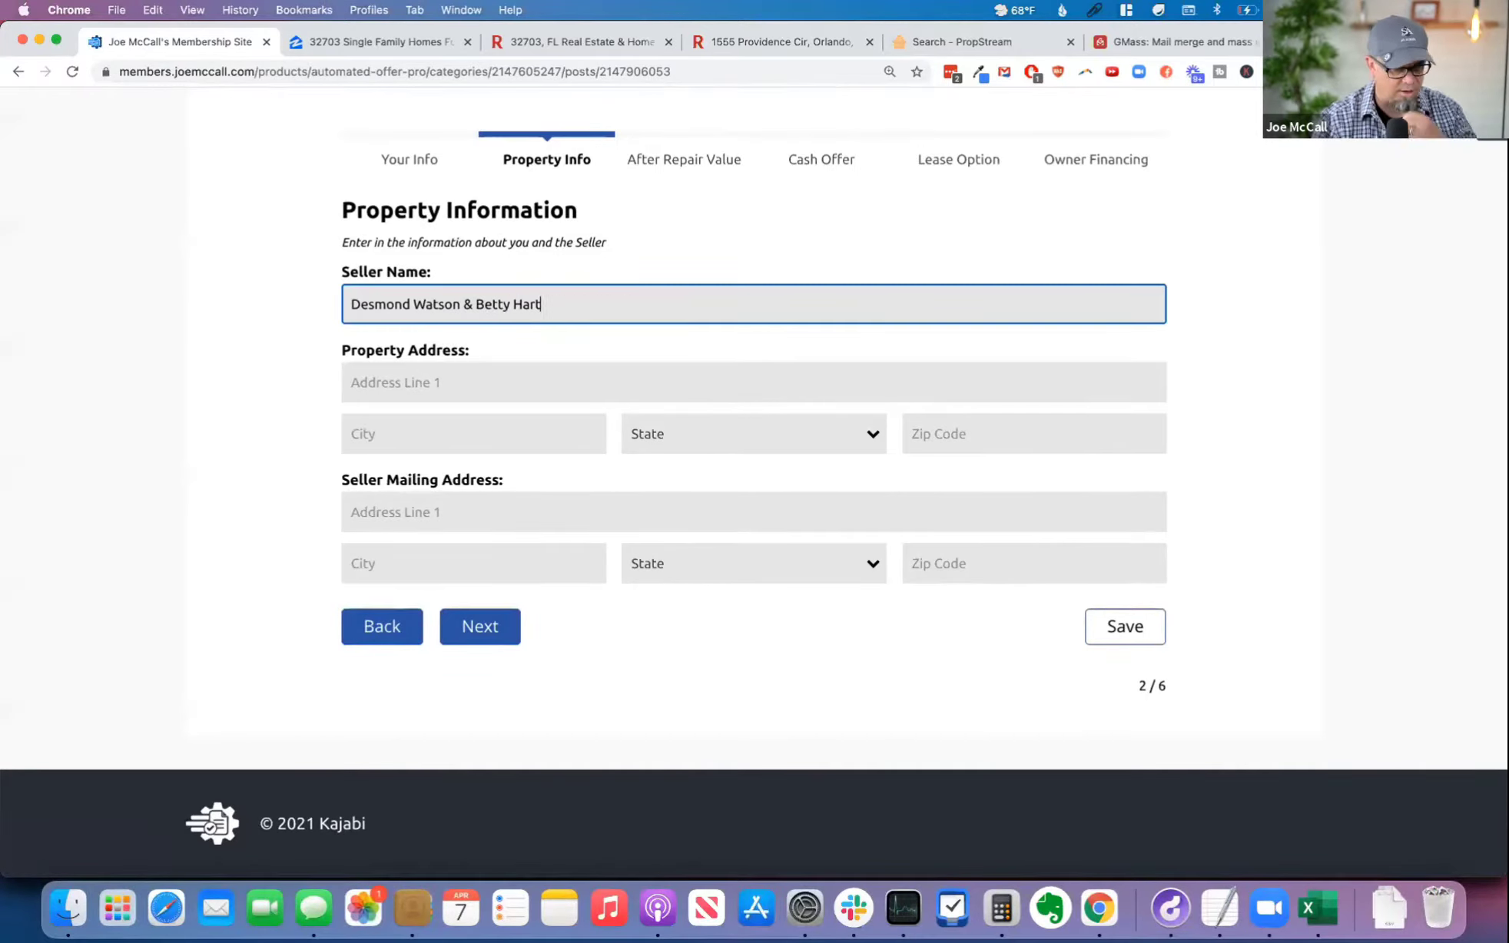
# Step: Fill Property Address from the clipboard history's copied listing address, and move the city into its own field
pyautogui.click(428, 381)
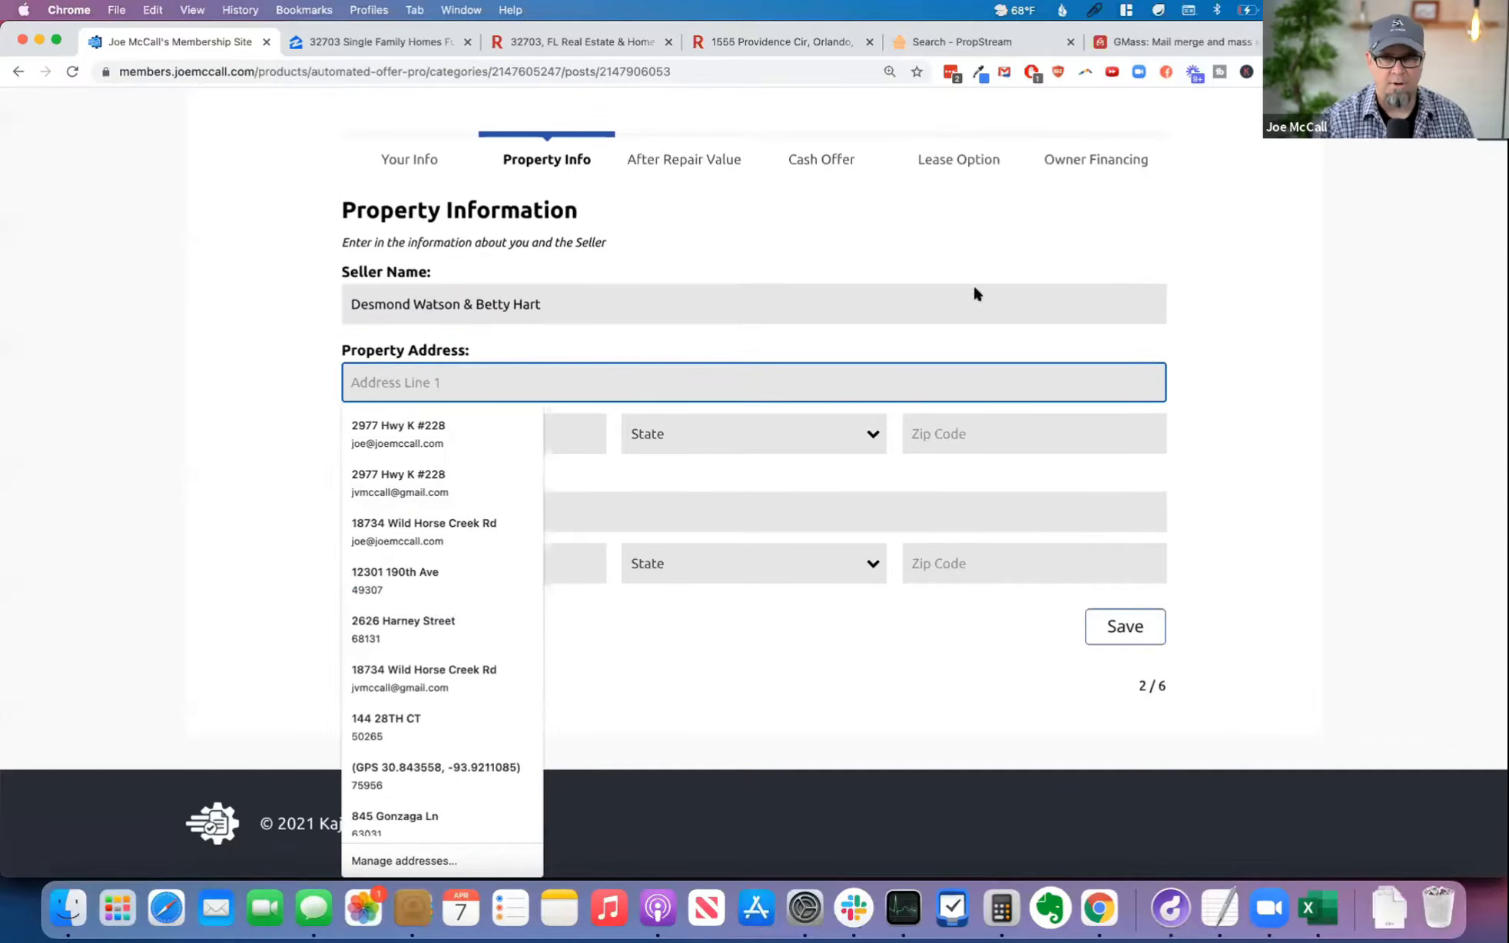
pyautogui.click(1094, 11)
pyautogui.click(1106, 71)
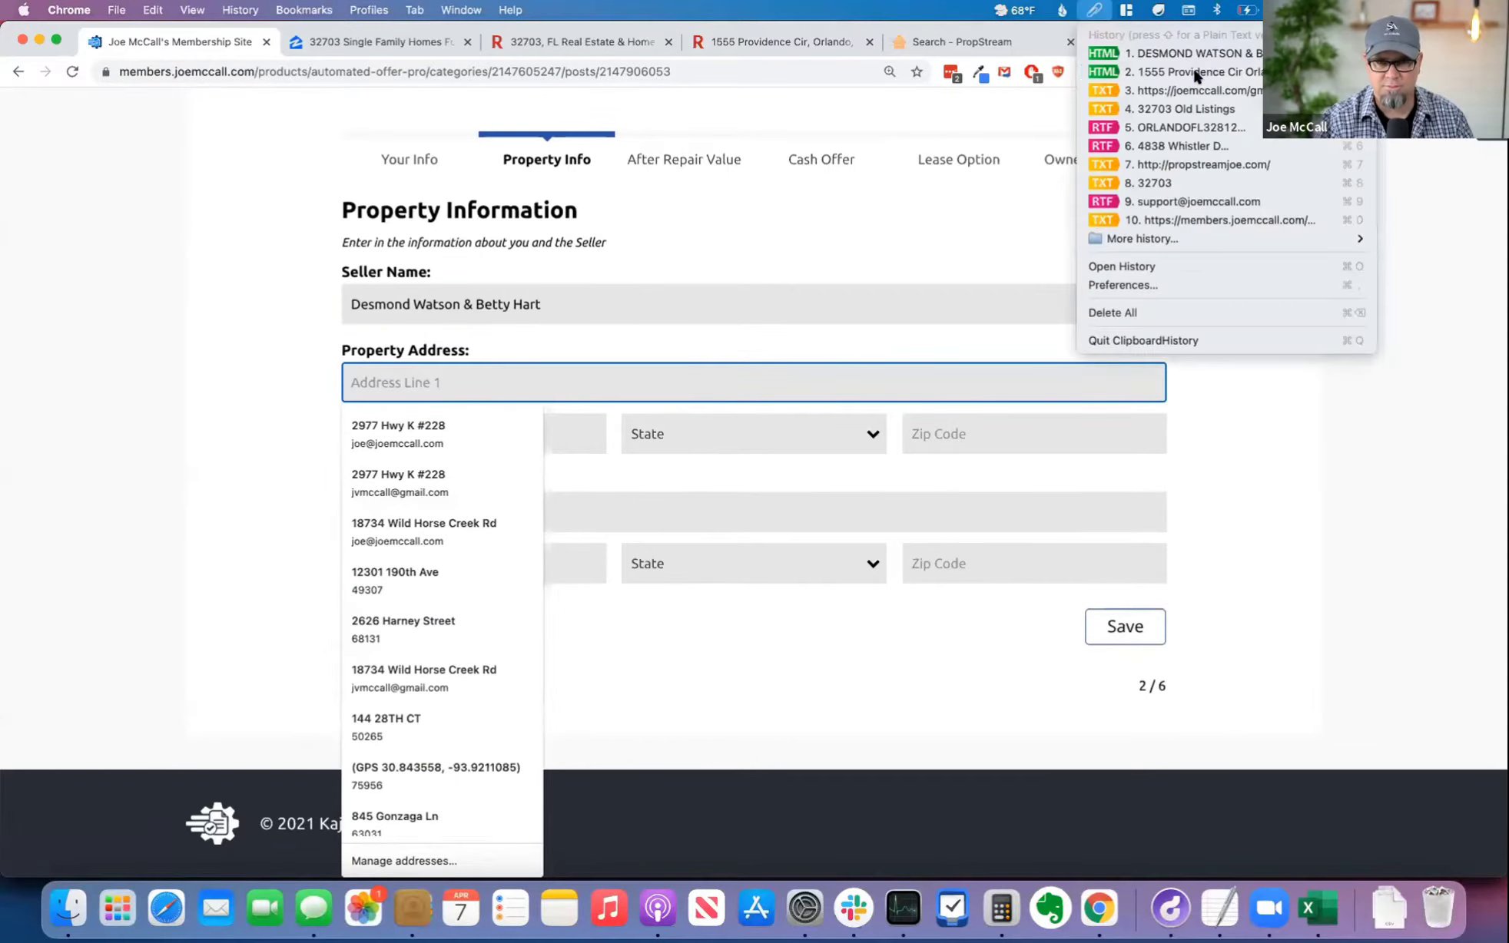
pyautogui.doubleClick(503, 381)
pyautogui.press('super+x')
pyautogui.click(443, 421)
pyautogui.press('super+v')
# Step: Select the property's state and move the ZIP code into its own field, leaving only the street in the address line
pyautogui.press('Tab')
pyautogui.press('f')
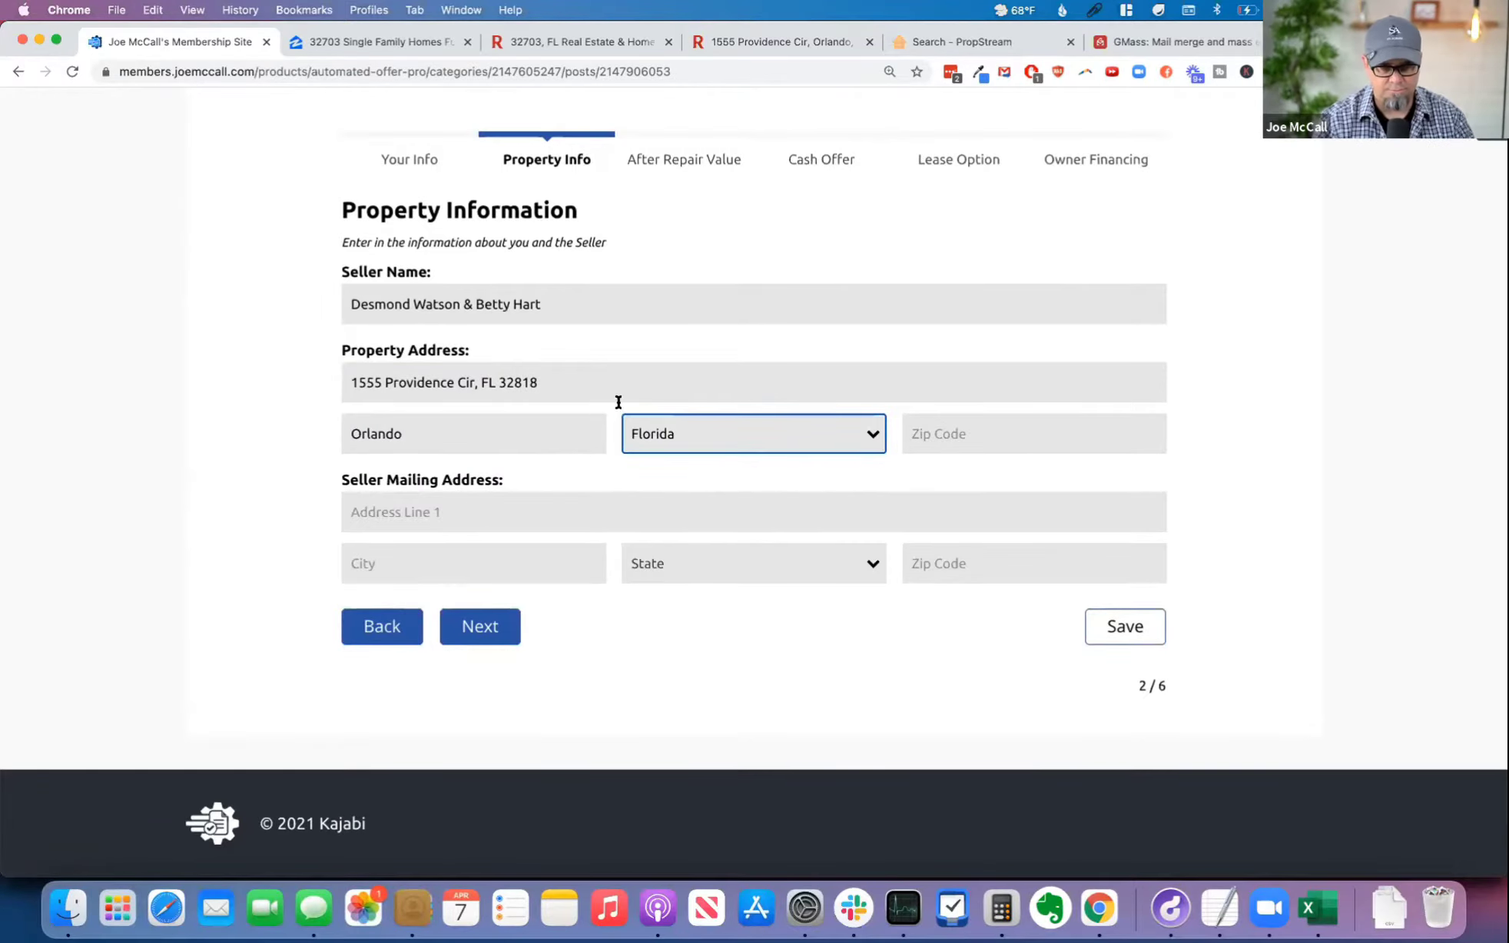
pyautogui.doubleClick(511, 382)
pyautogui.press('super+x')
pyautogui.click(964, 430)
pyautogui.press('super+v')
pyautogui.click(576, 377)
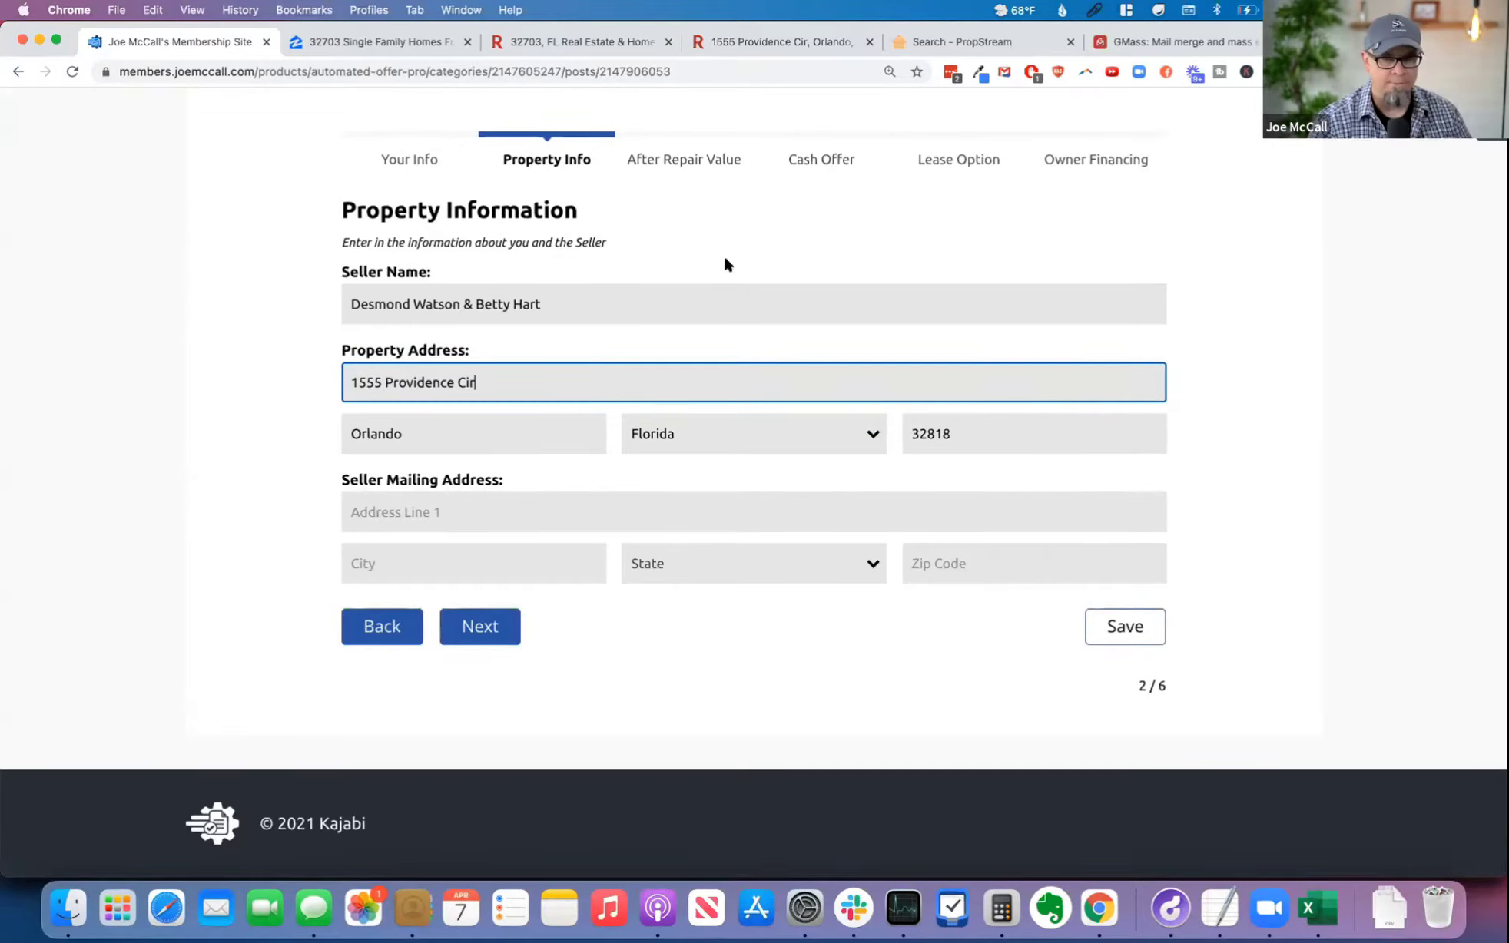
# Step: Check the owners' mailing address in PropStream, then copy the property's street line into Seller Mailing Address in the calculator
pyautogui.click(970, 40)
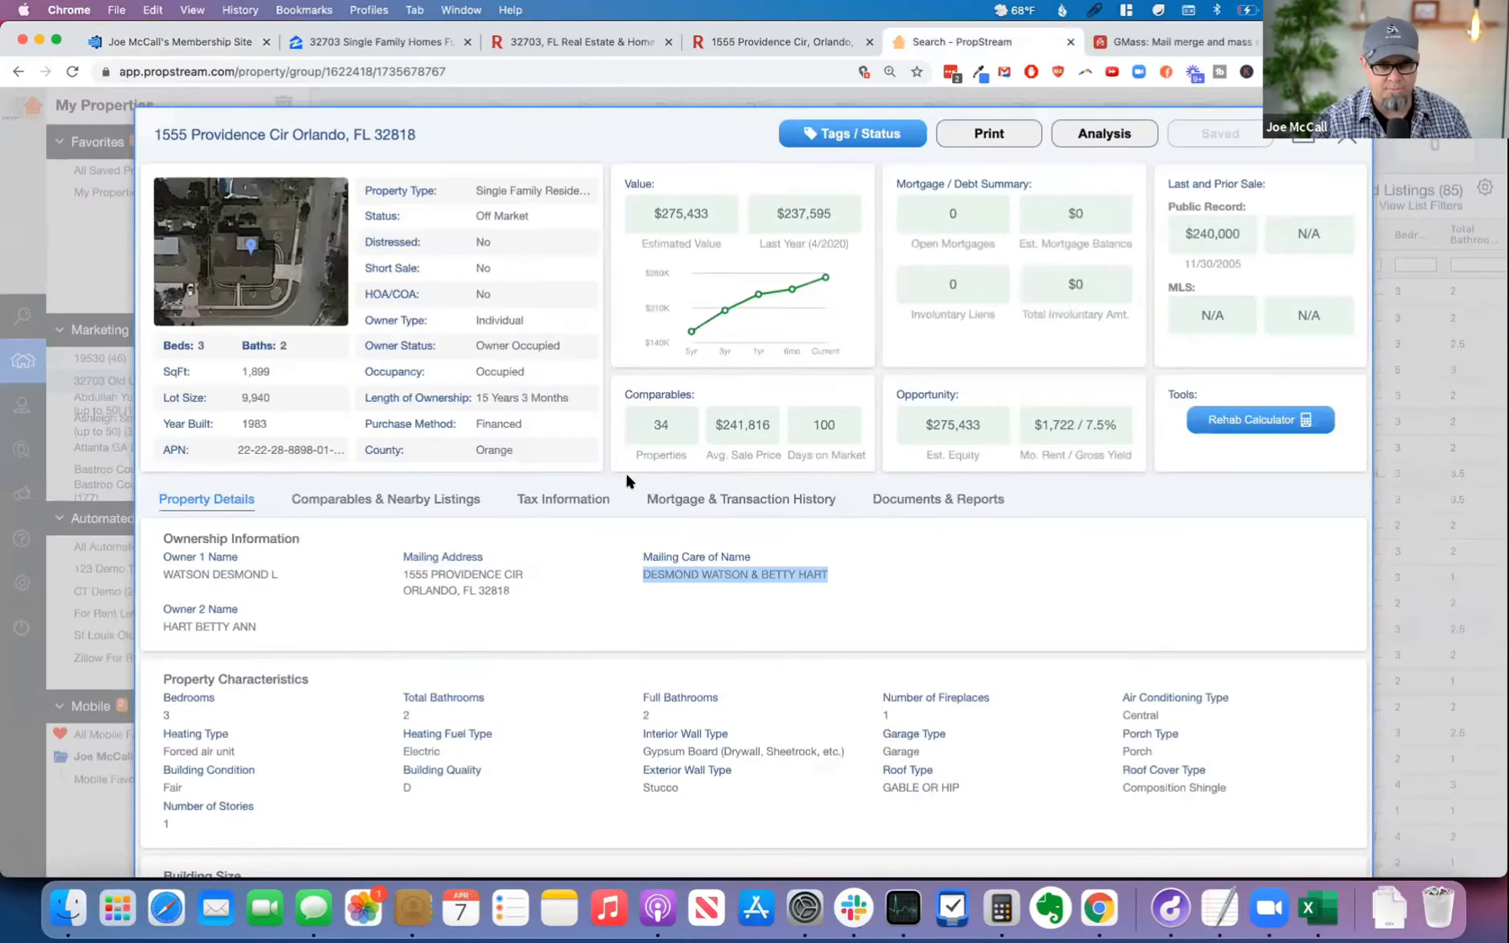
pyautogui.moveTo(527, 593); pyautogui.dragTo(400, 572)
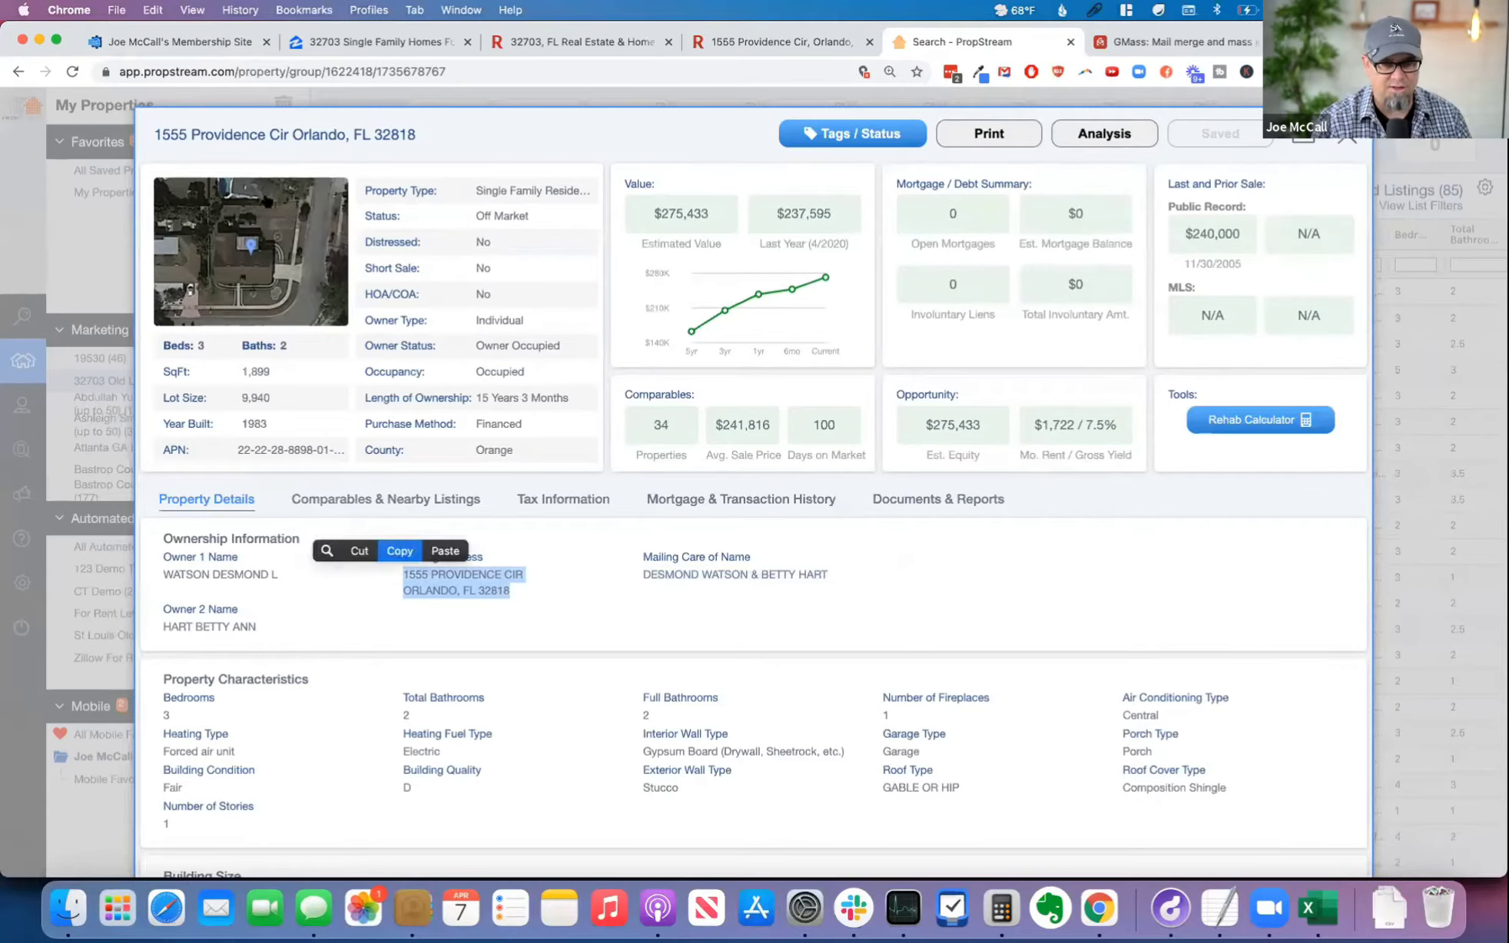
pyautogui.click(158, 32)
pyautogui.tripleClick(498, 400)
pyautogui.press('cmd+c')
pyautogui.click(452, 512)
pyautogui.press('cmd+v')
# Step: Complete Seller Mailing Address with the same city, state and ZIP code as the property, and continue to After Repair Value
pyautogui.doubleClick(382, 431)
pyautogui.press('cmd+c')
pyautogui.click(392, 555)
pyautogui.press('cmd+v')
pyautogui.press('Tab')
pyautogui.press('f')
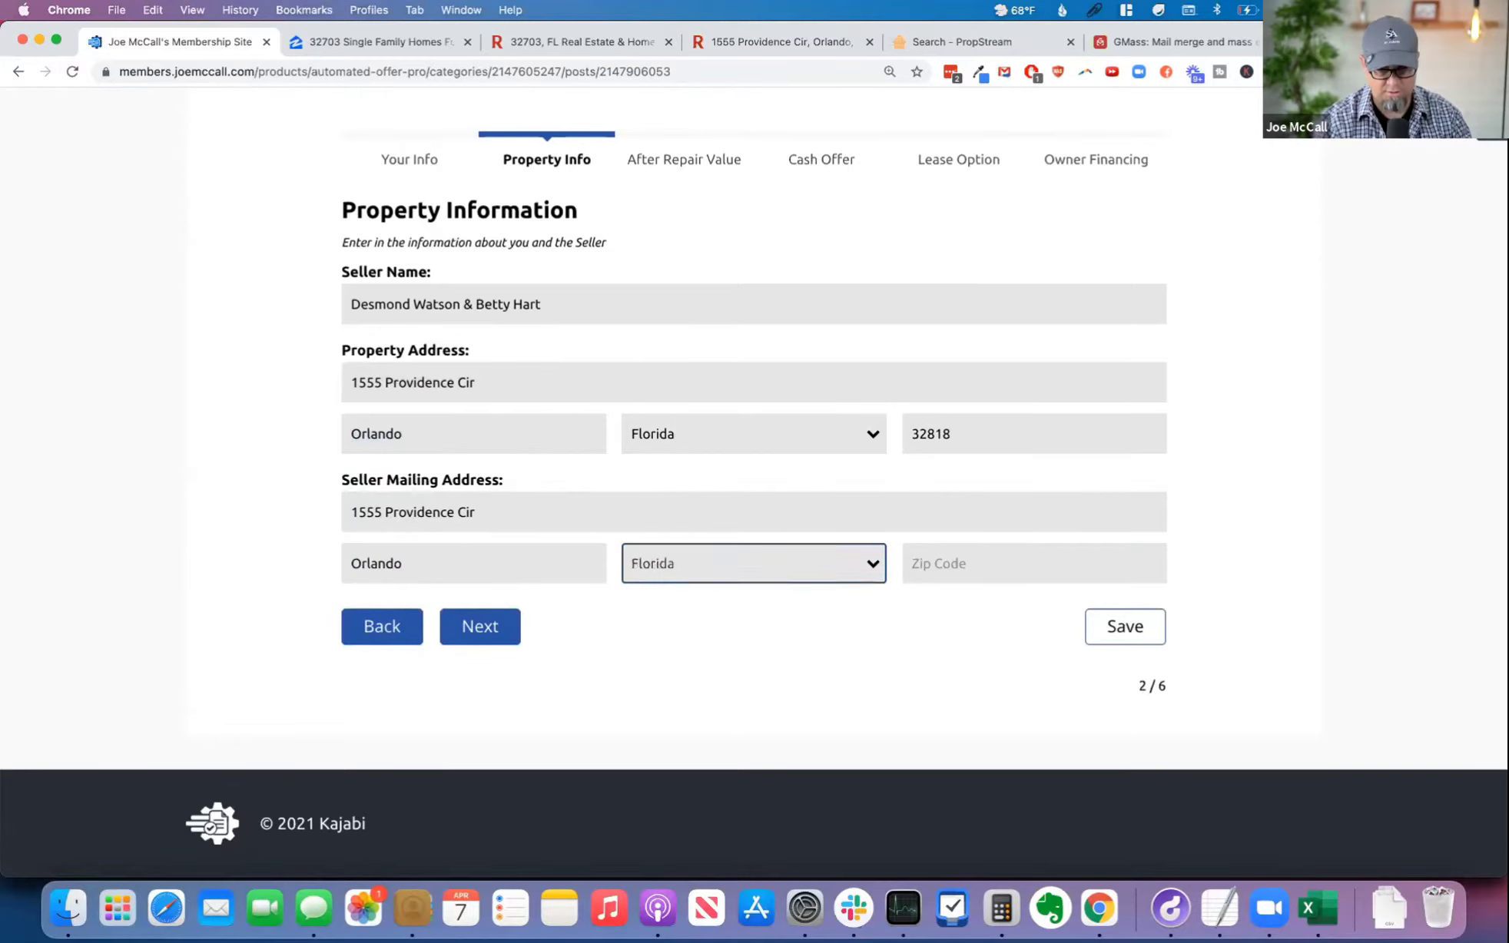
pyautogui.press('Tab')
pyautogui.doubleClick(938, 435)
pyautogui.press('super+c')
pyautogui.click(1031, 576)
pyautogui.press('super+v')
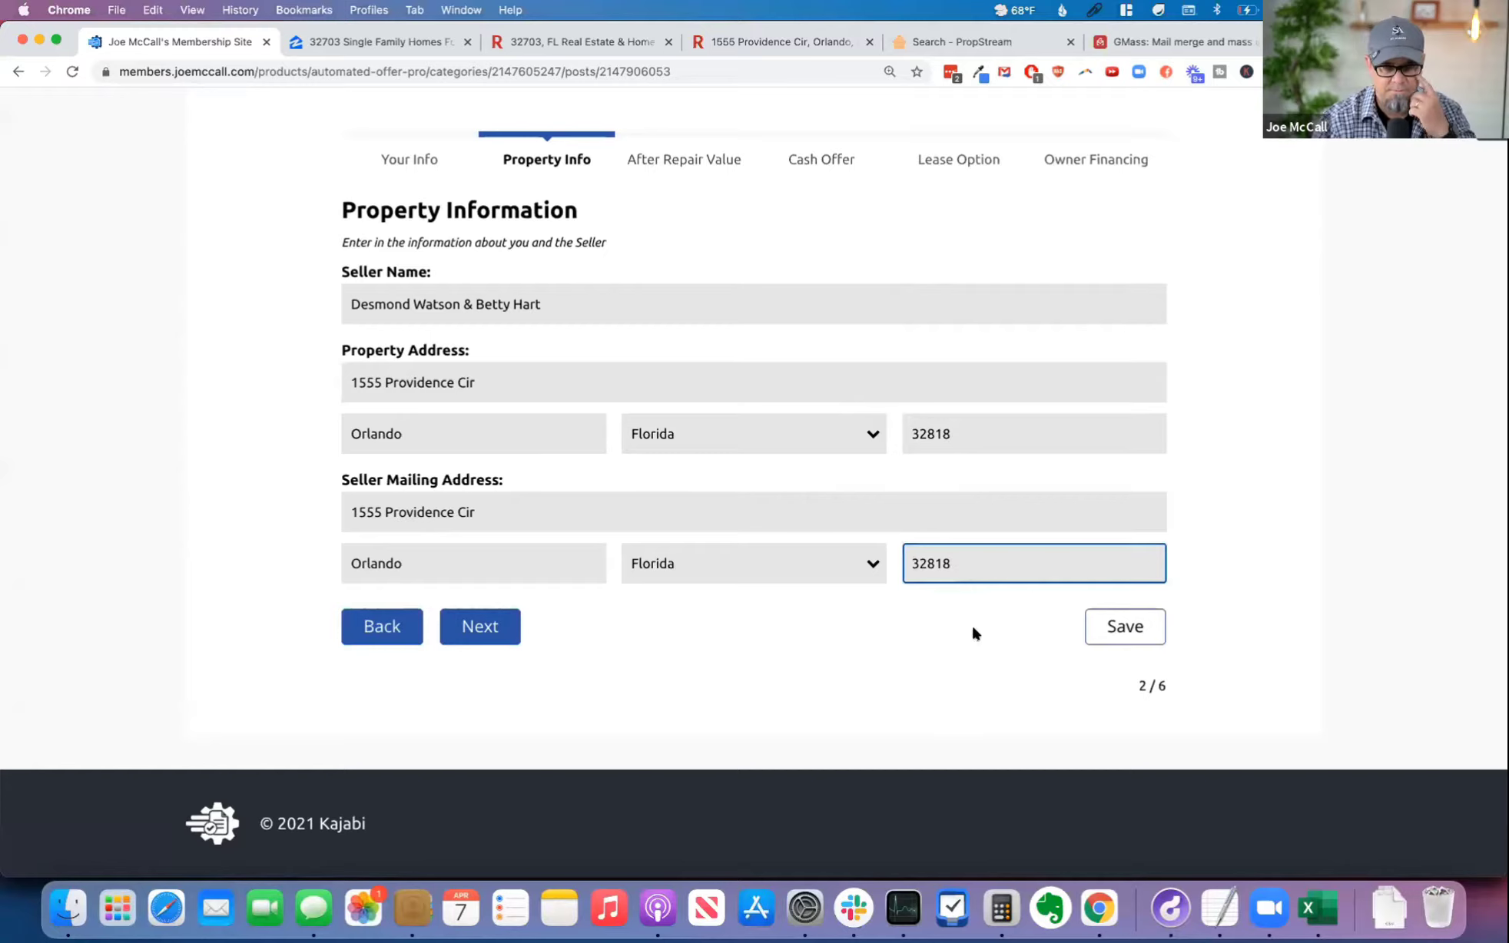
pyautogui.click(480, 626)
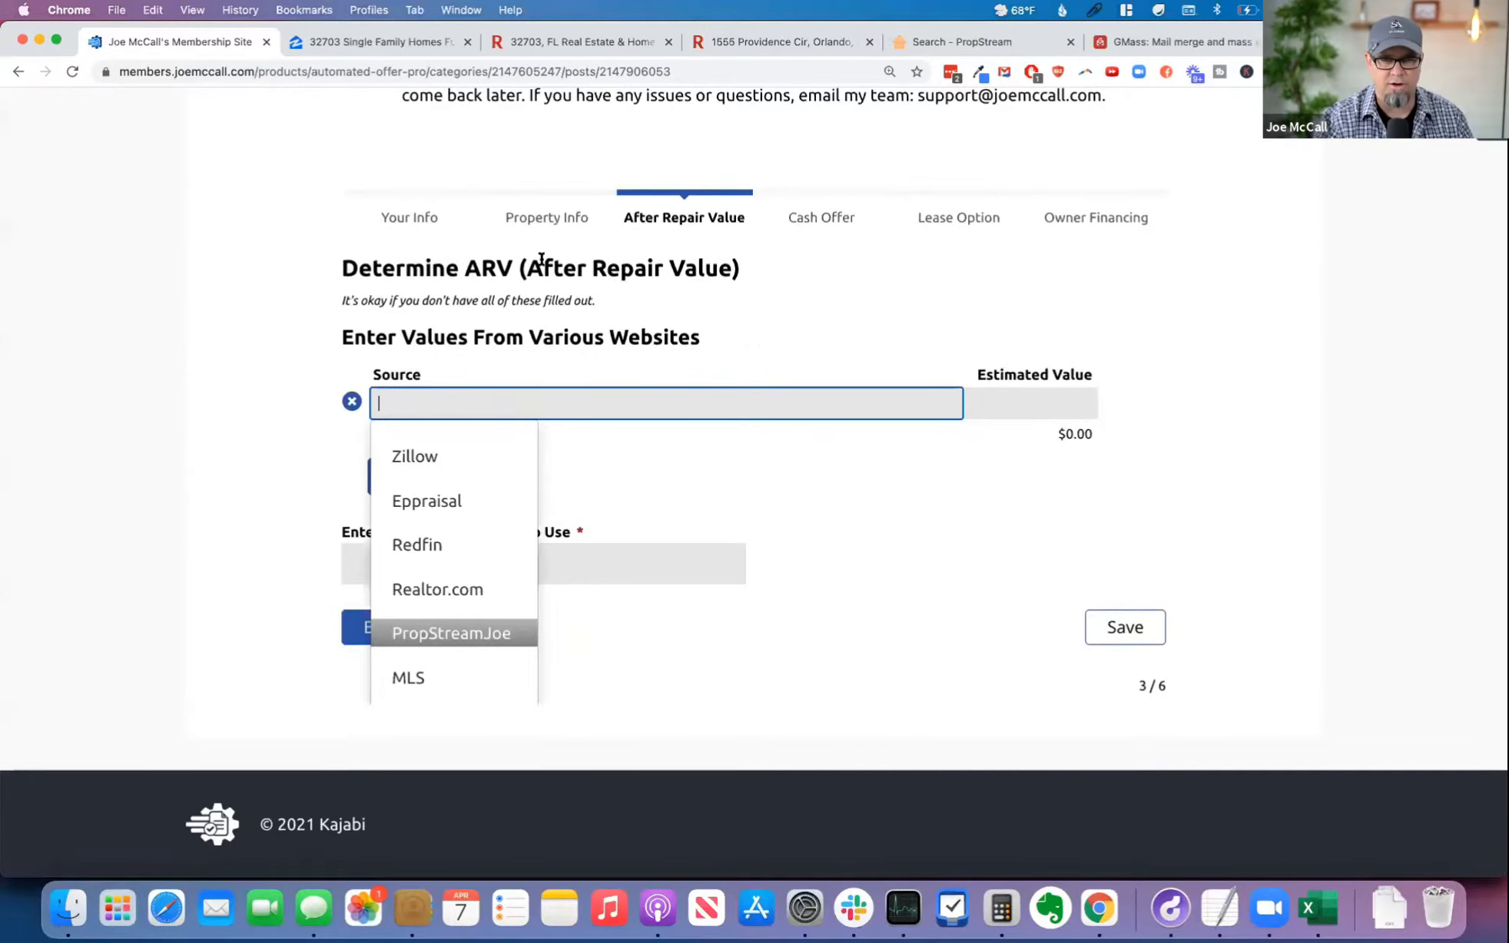
# Step: Copy the Redfin Estimate from Price Insights on the property's Redfin listing
pyautogui.click(725, 269)
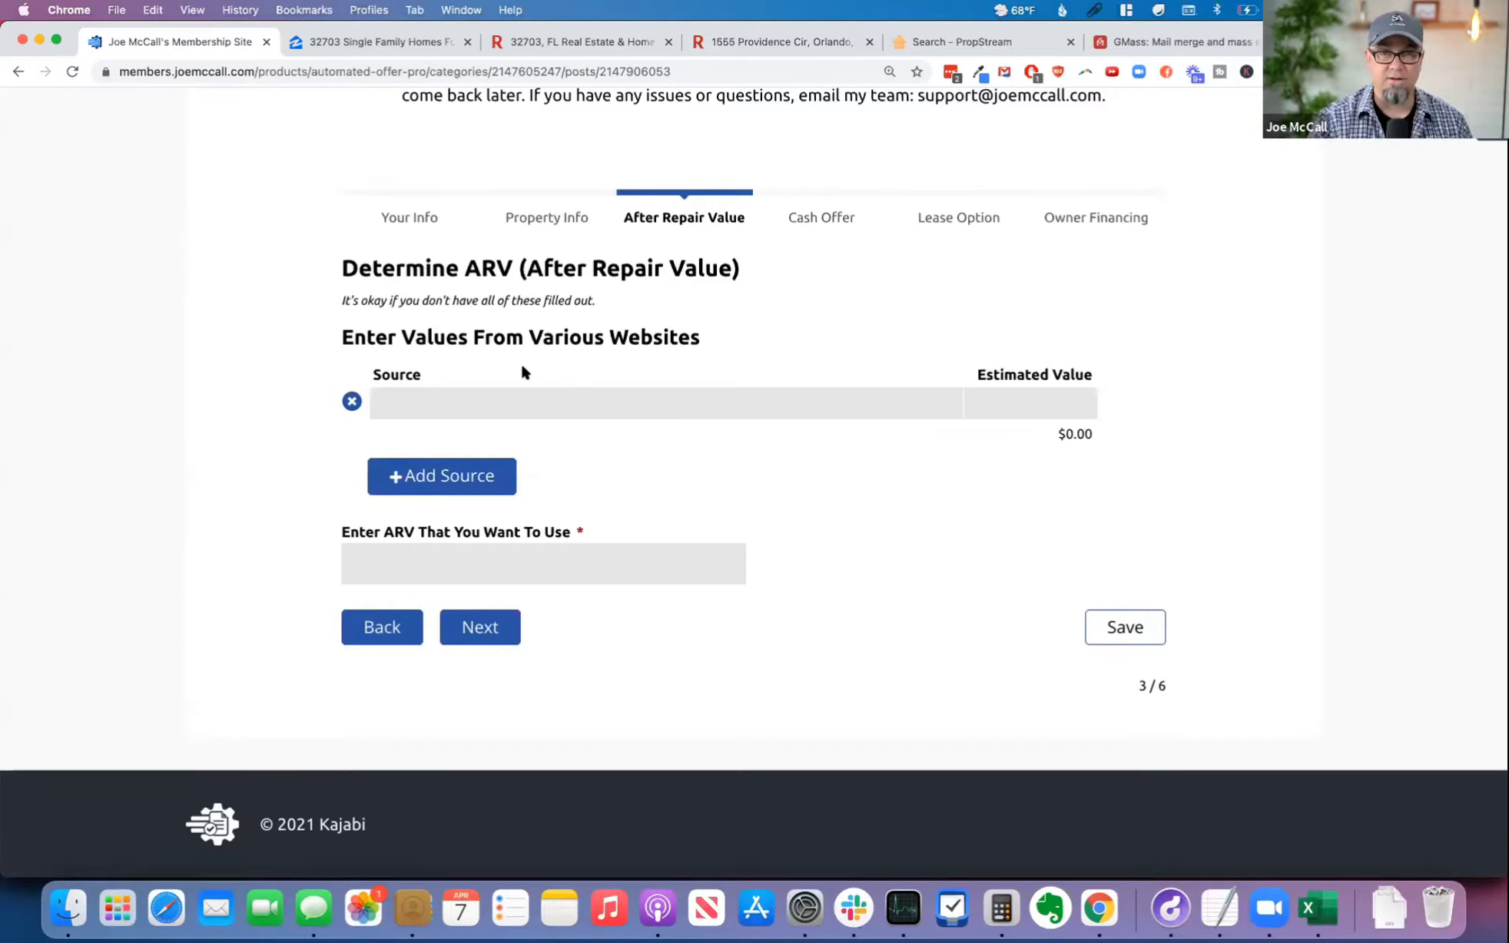
pyautogui.click(765, 41)
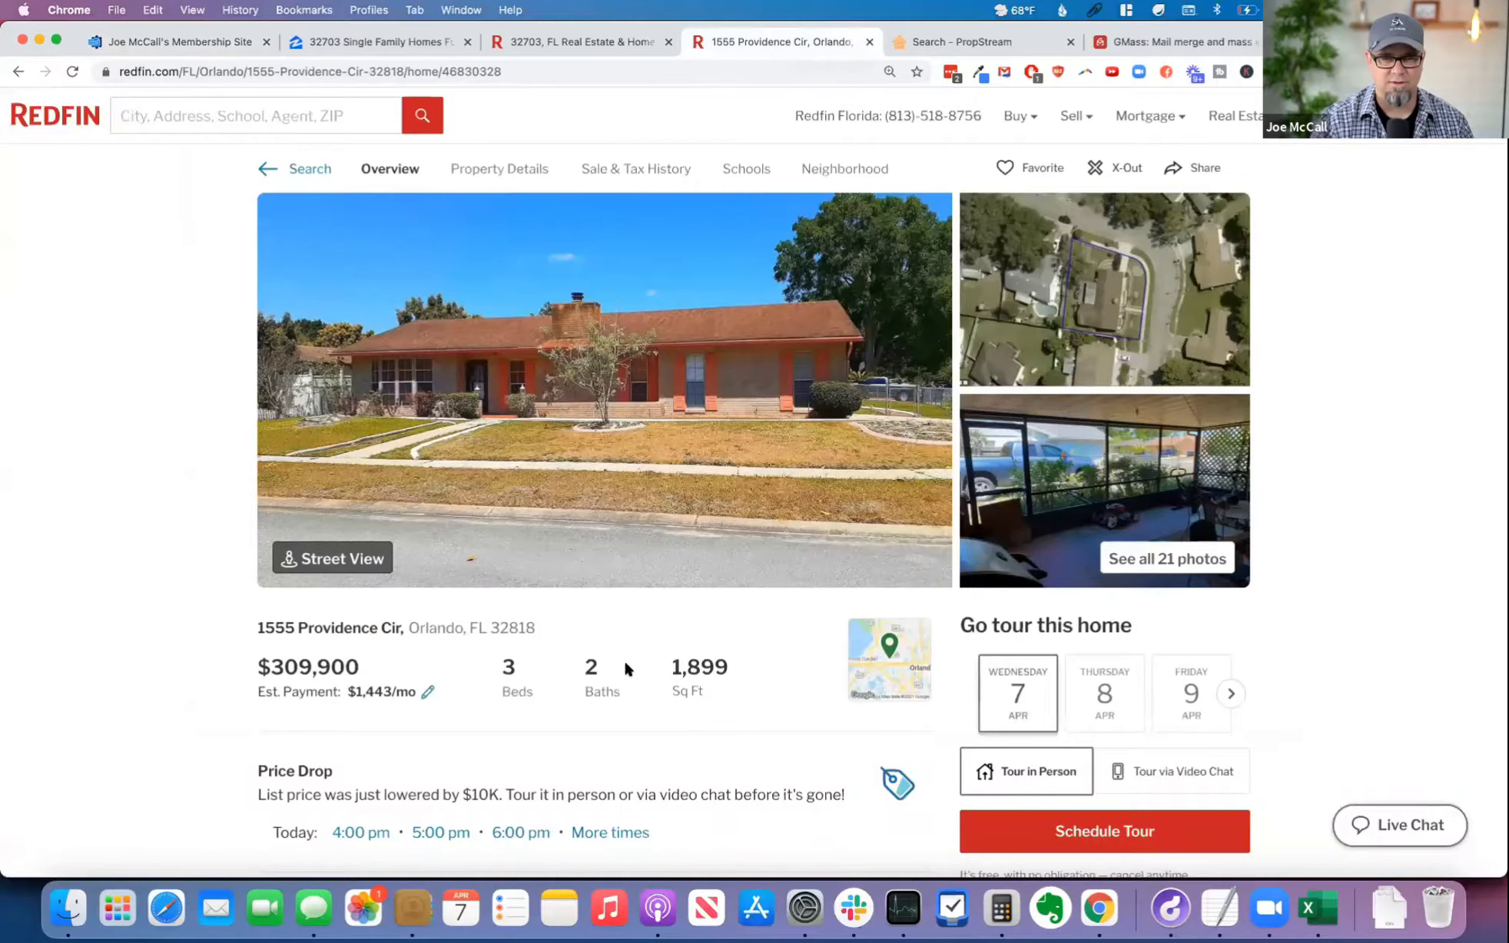
pyautogui.doubleClick(283, 665)
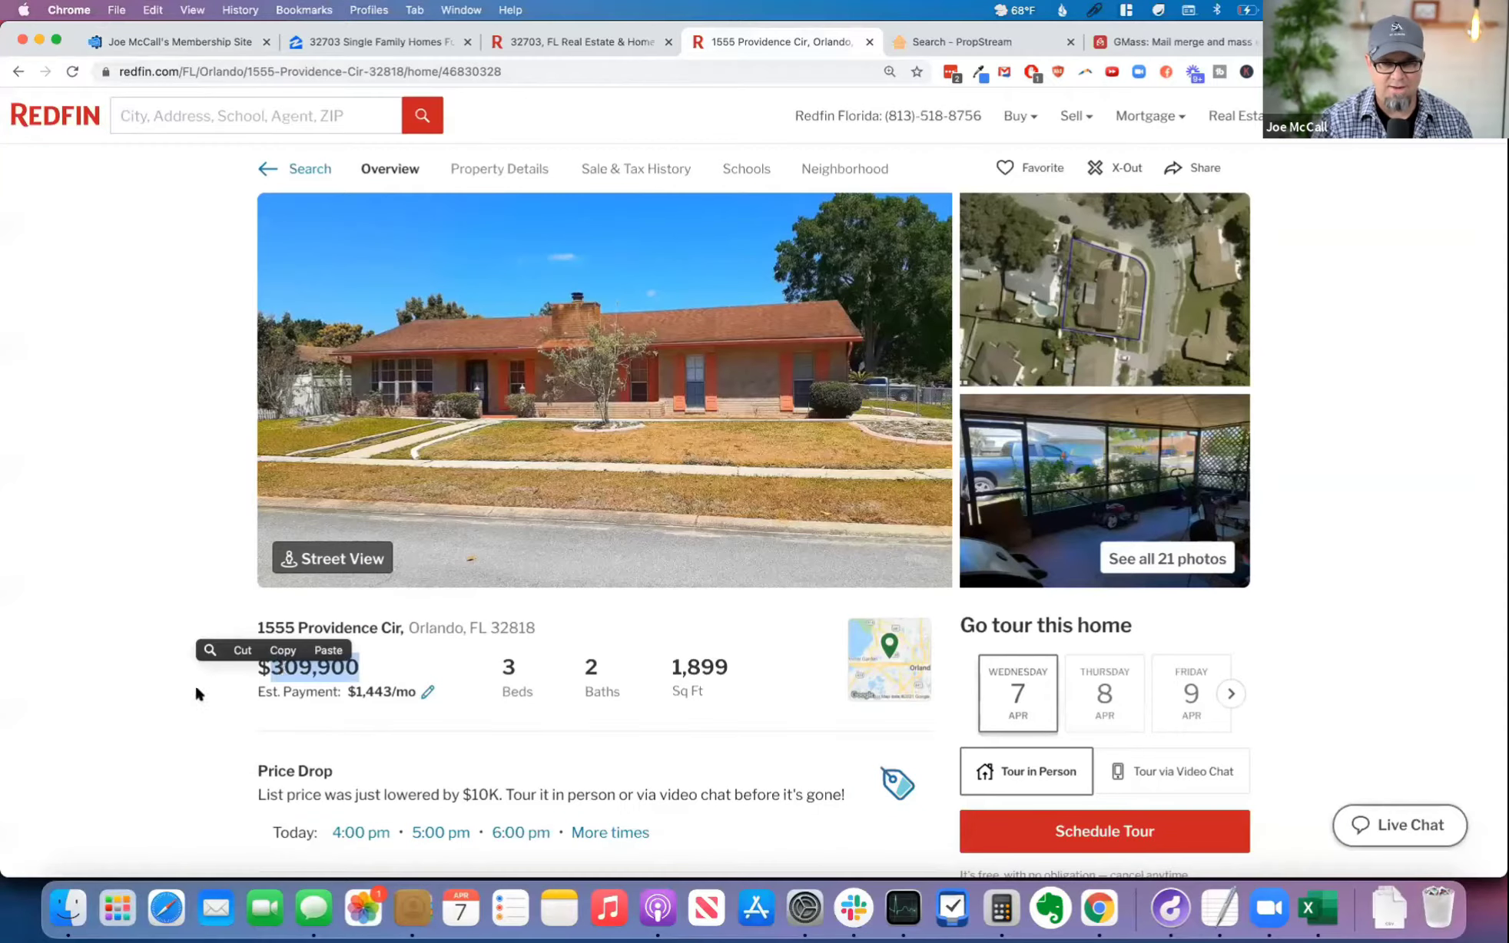
pyautogui.click(165, 698)
pyautogui.scroll(-5, 173, 701)
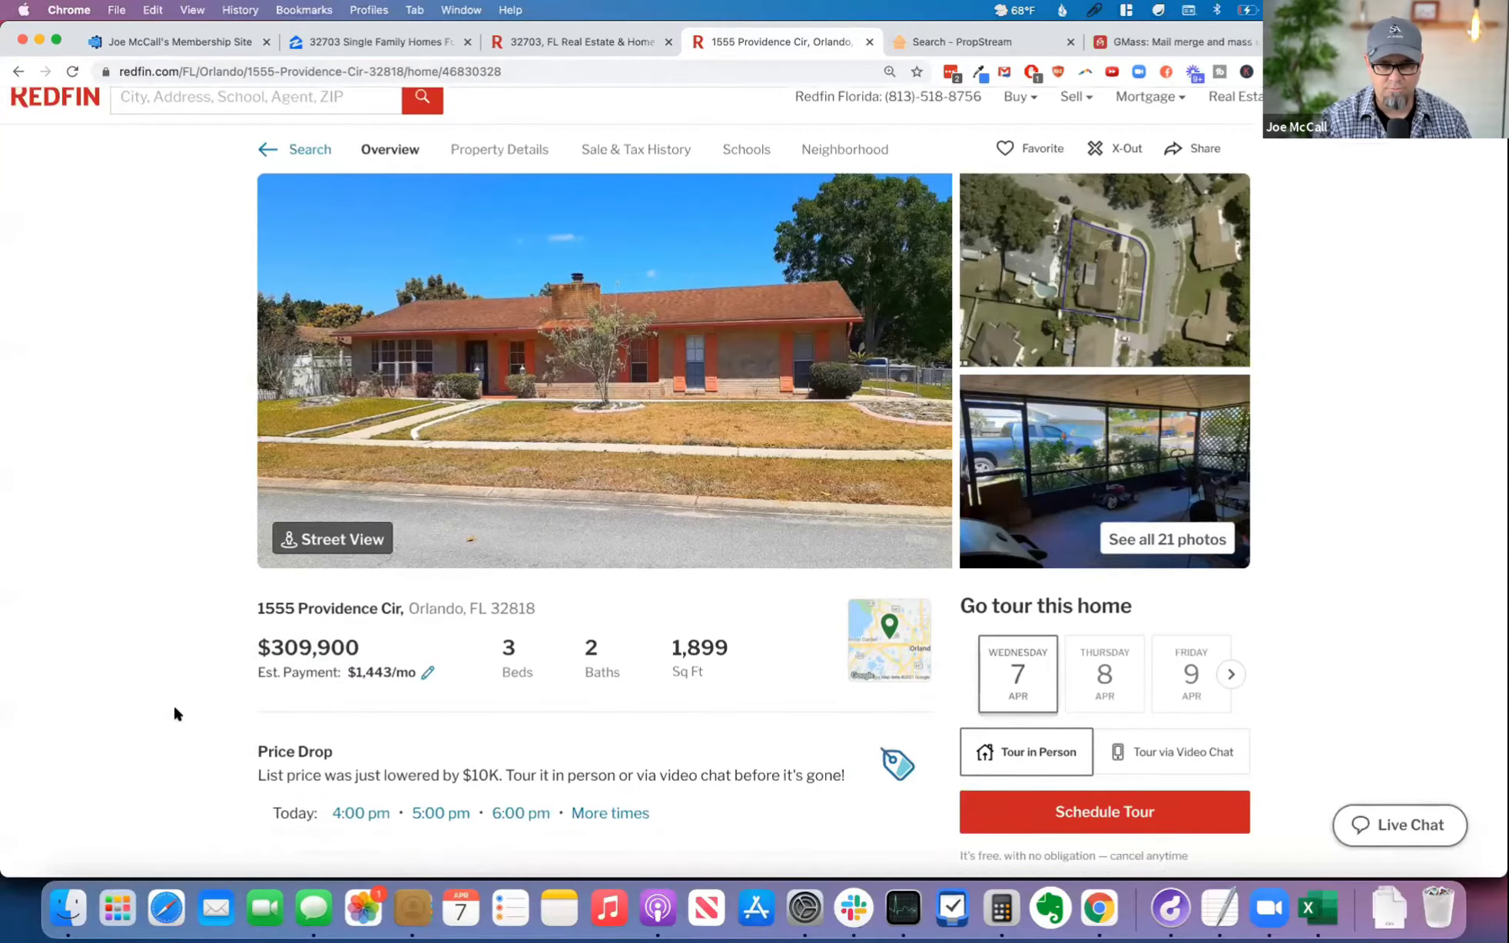
pyautogui.scroll(-5, 176, 714)
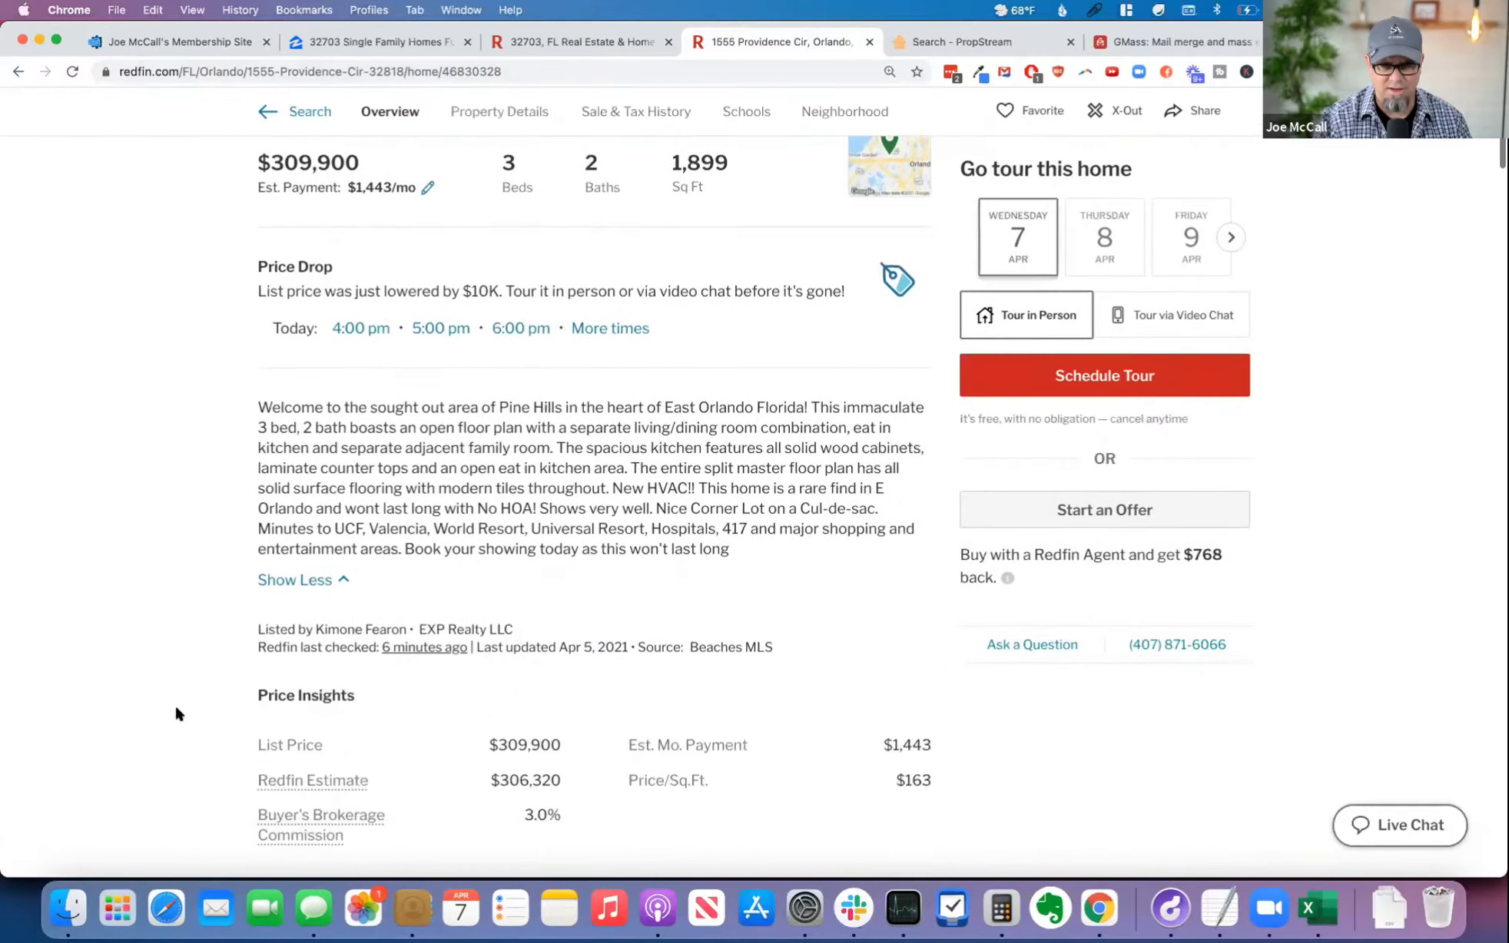
pyautogui.moveTo(563, 713); pyautogui.dragTo(494, 708)
pyautogui.press('super+c')
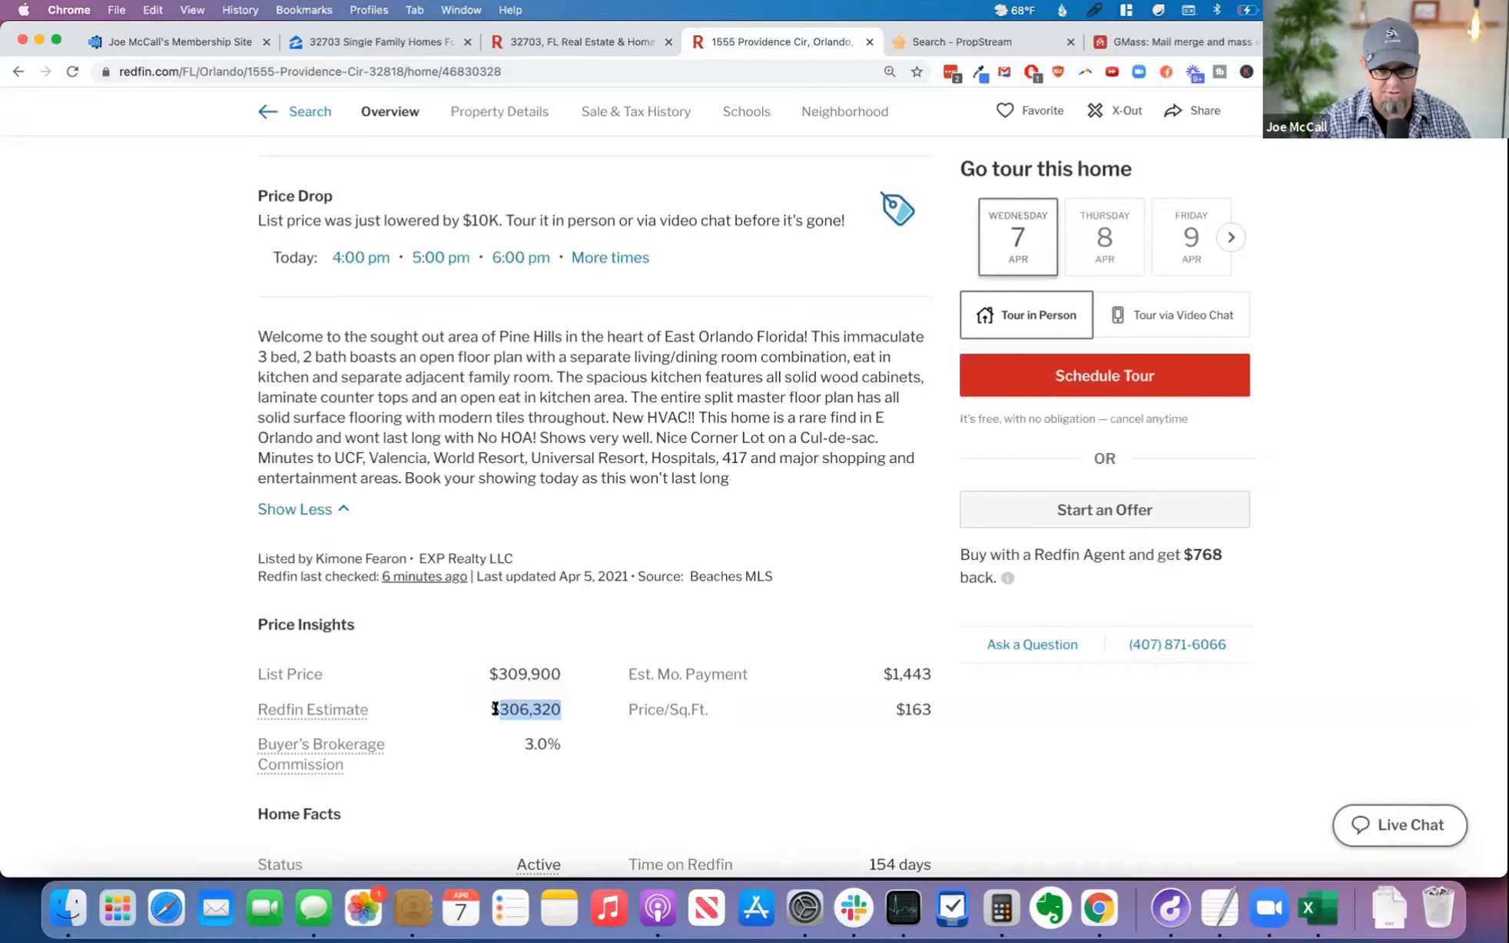
# Step: Add Redfin as the first ARV source in the calculator with an estimated value of 306,320
pyautogui.click(224, 42)
pyautogui.click(417, 403)
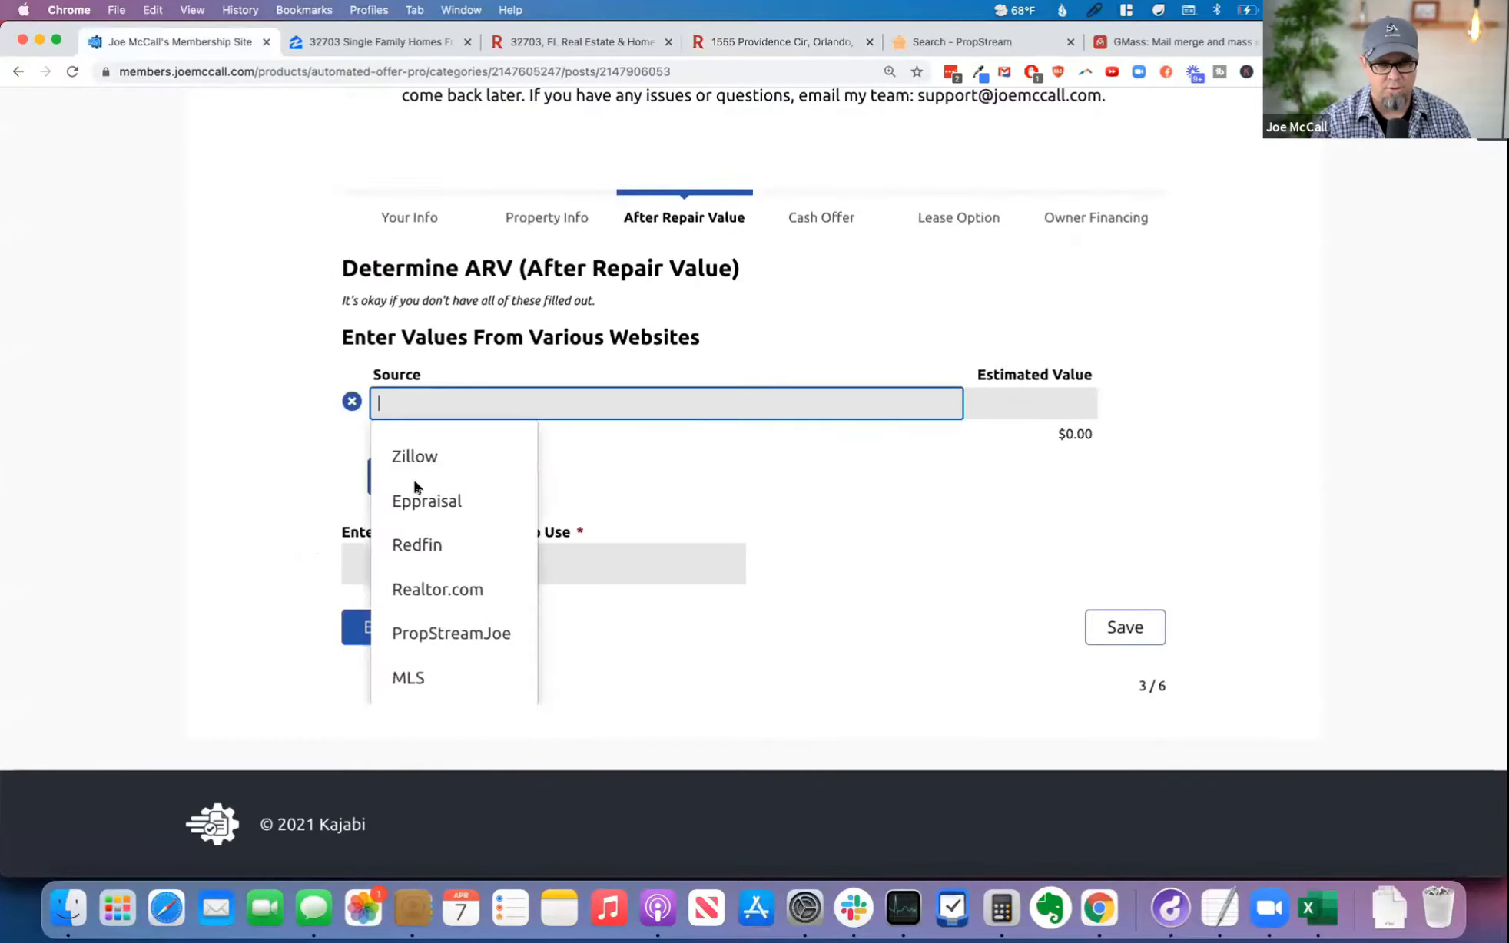
pyautogui.click(422, 540)
pyautogui.click(1055, 395)
pyautogui.press('super+v')
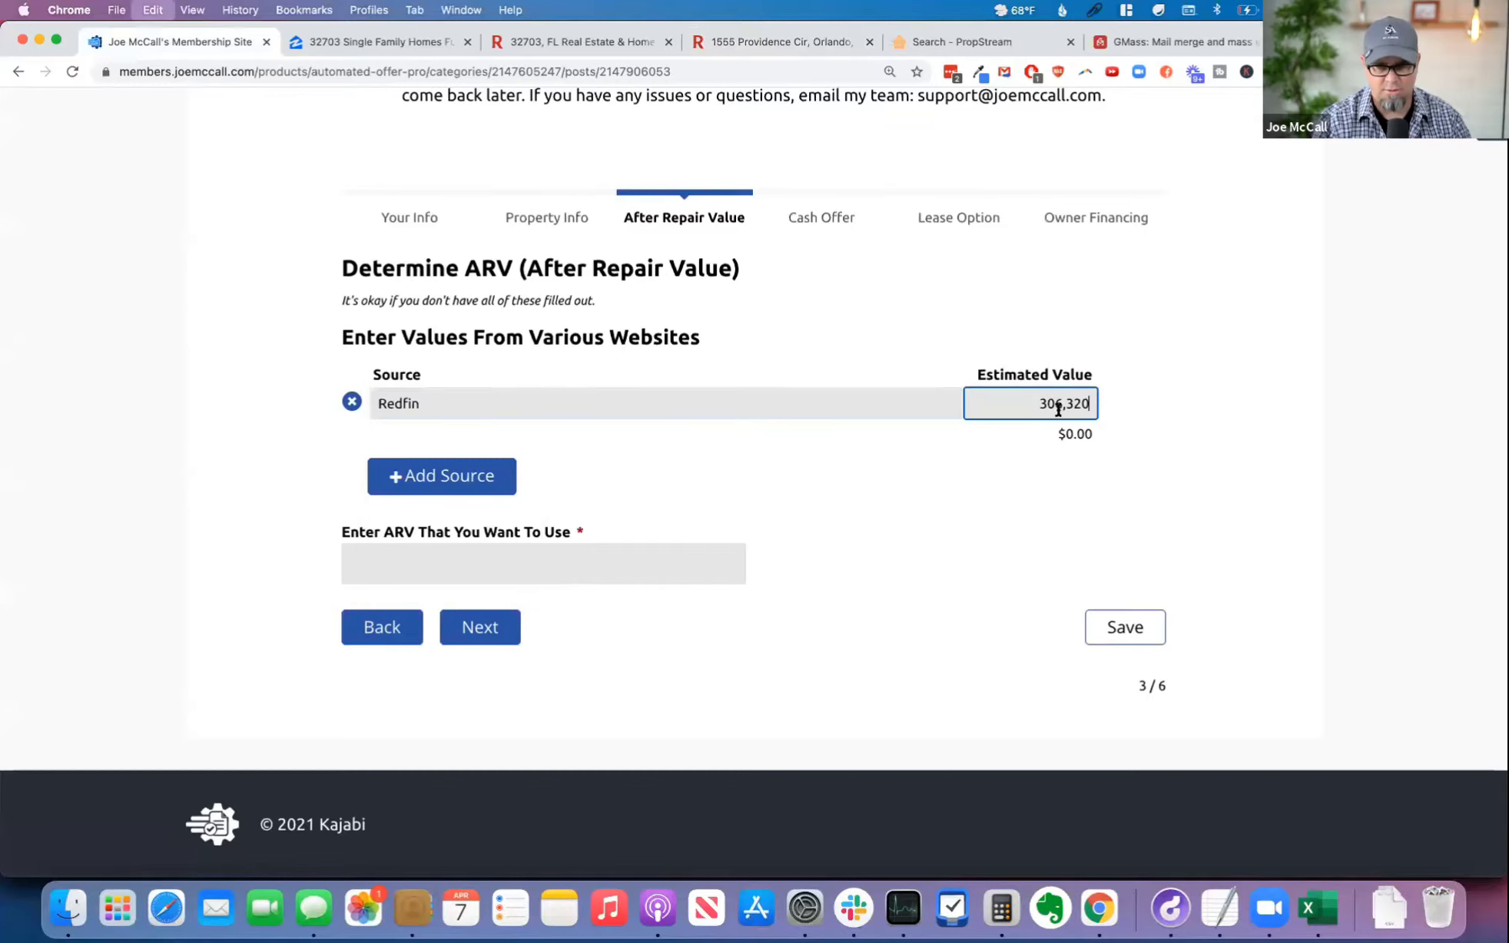
pyautogui.click(1136, 447)
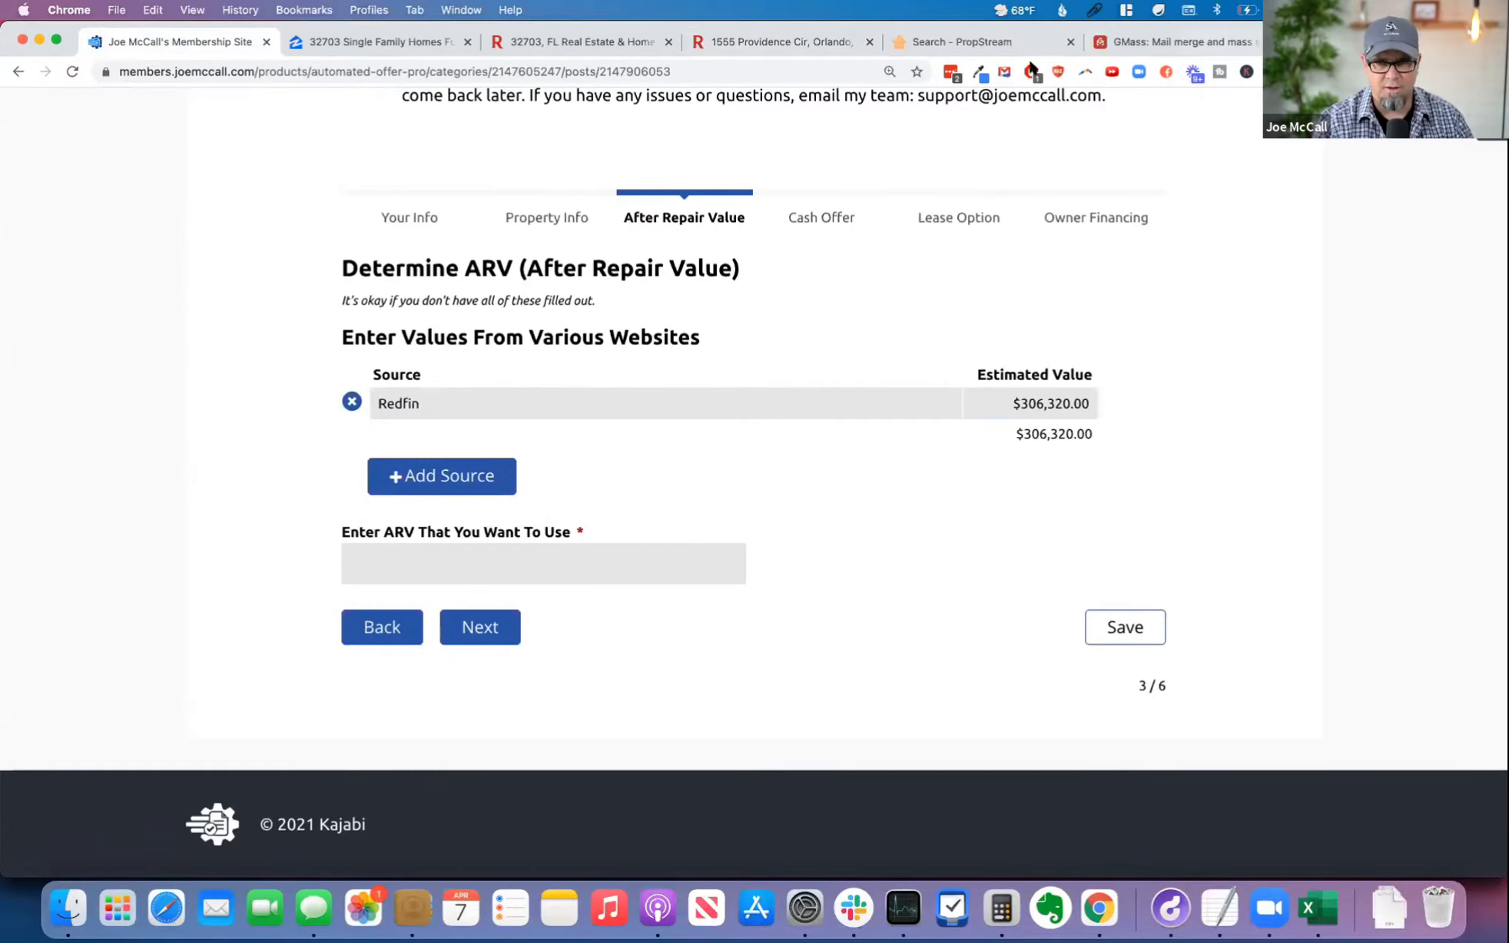
# Step: Return to the property's Redfin listing and select its full address for copying
pyautogui.click(776, 43)
pyautogui.scroll(10, 468, 225)
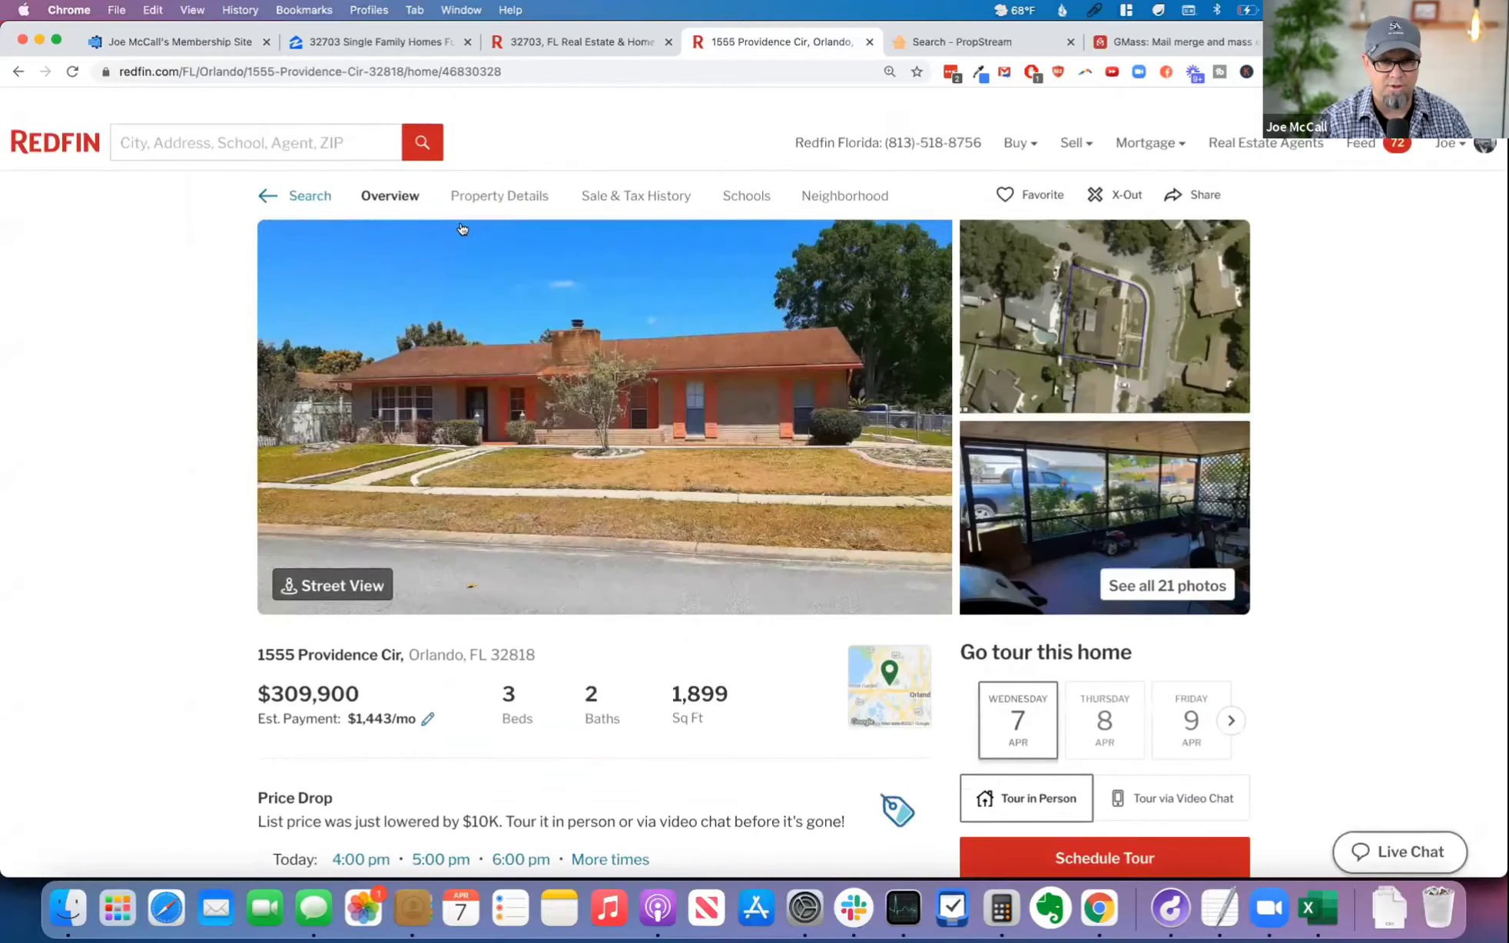
pyautogui.moveTo(257, 628); pyautogui.dragTo(547, 632)
pyautogui.click(548, 608)
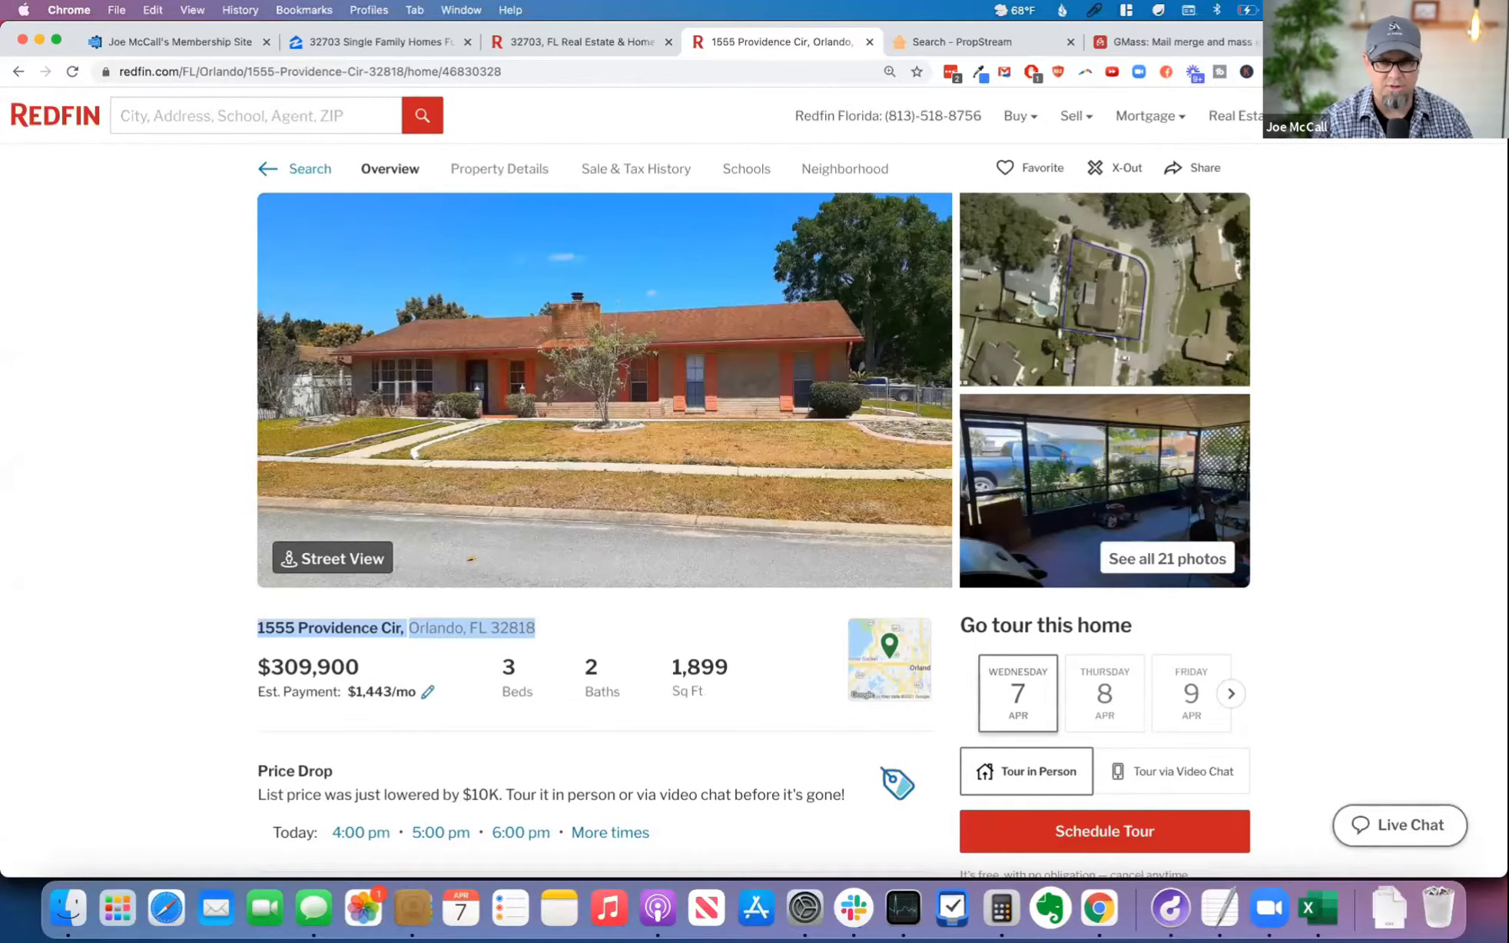
# Step: Open Realtor.com and Zillow in new browser tabs, then return to the Realtor.com page
pyautogui.press('super+t')
pyautogui.write('realtor.com')
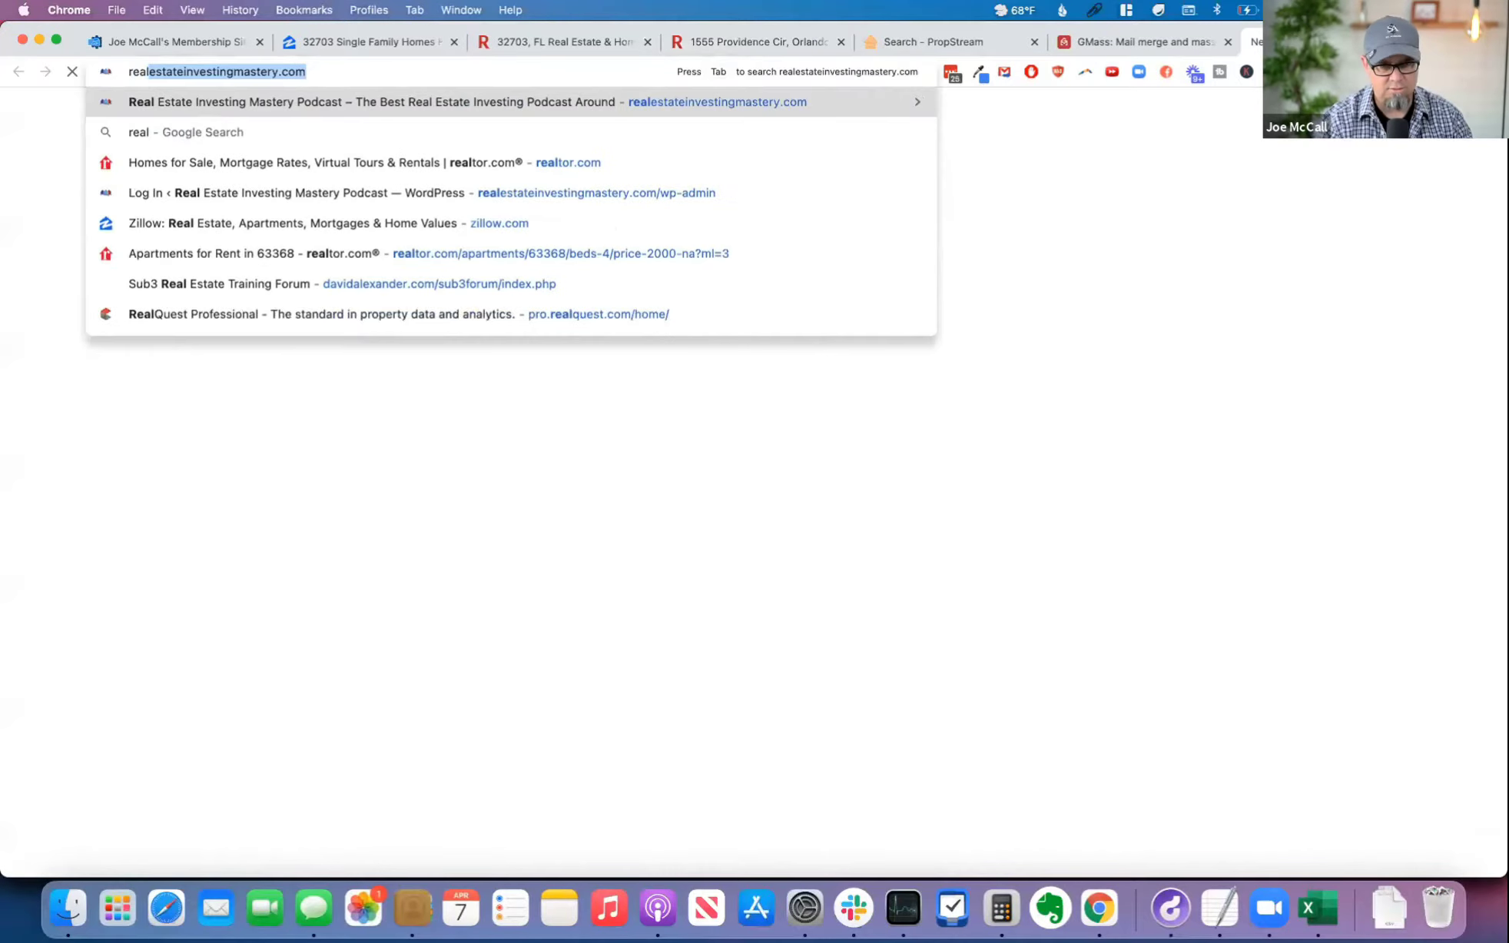
pyautogui.press('Return')
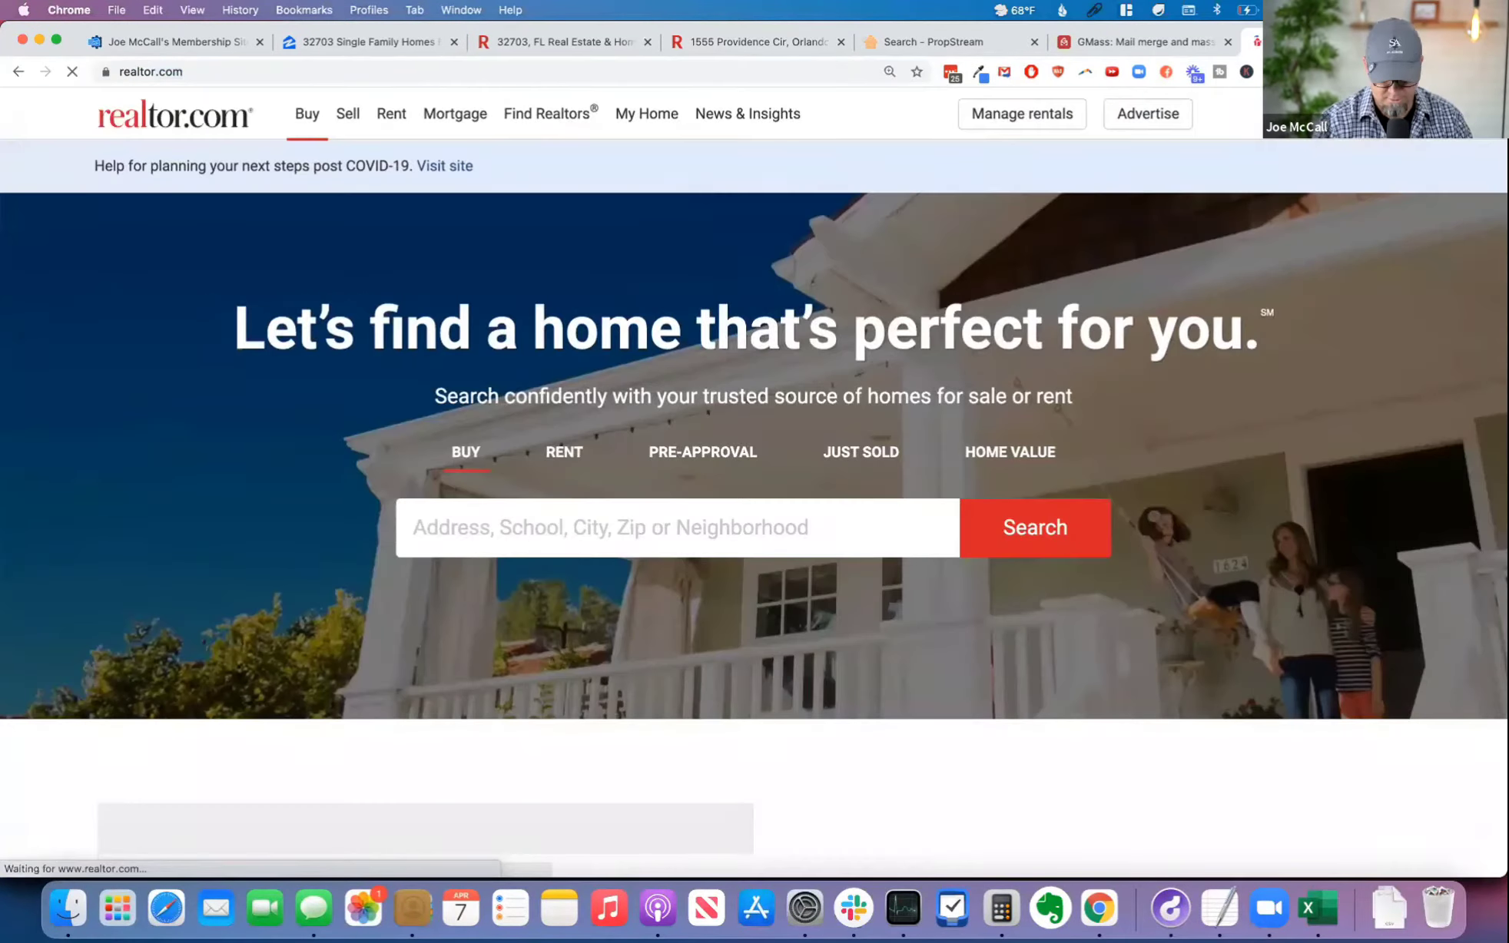
pyautogui.write('zillow')
pyautogui.press('Return')
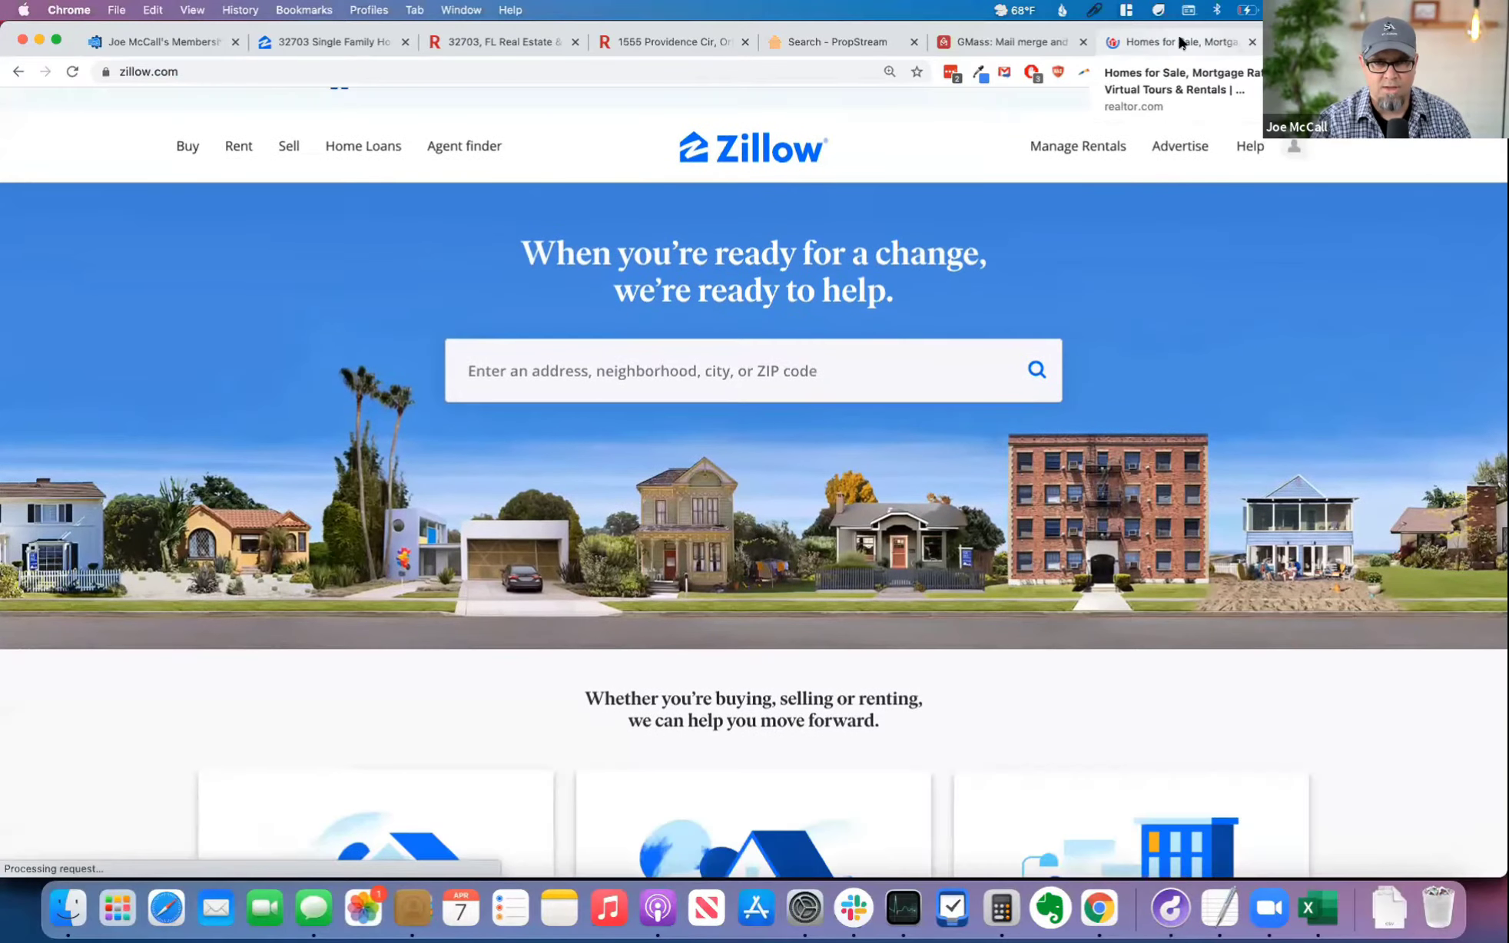
pyautogui.click(1176, 37)
# Step: Switch to PropStream and copy the property's estimated value
pyautogui.click(839, 47)
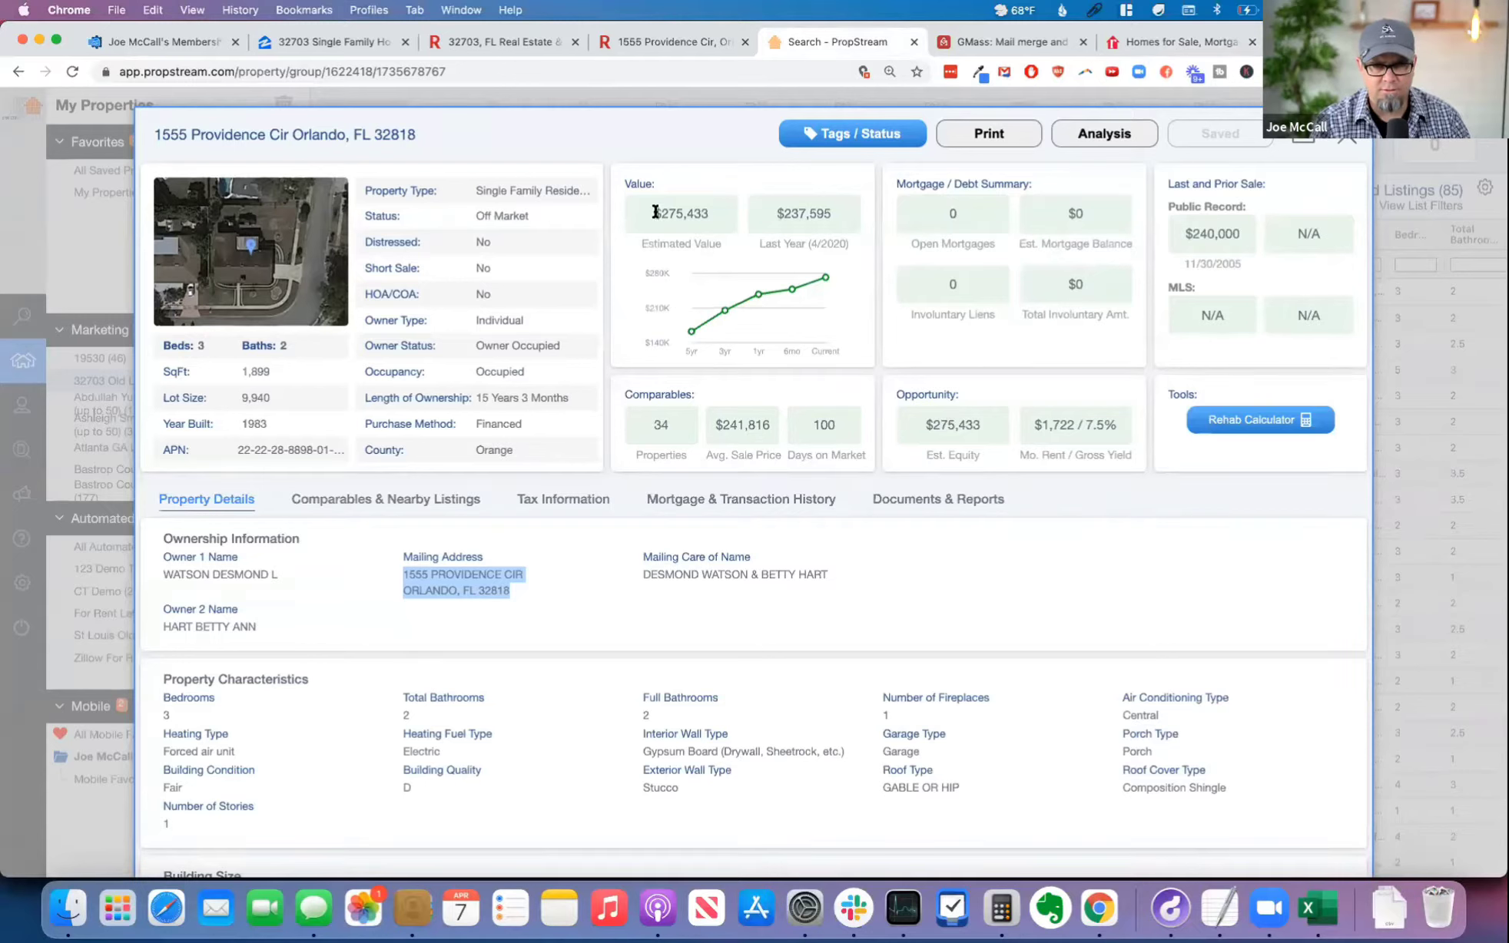
pyautogui.moveTo(656, 212); pyautogui.dragTo(712, 214)
pyautogui.press('super+c')
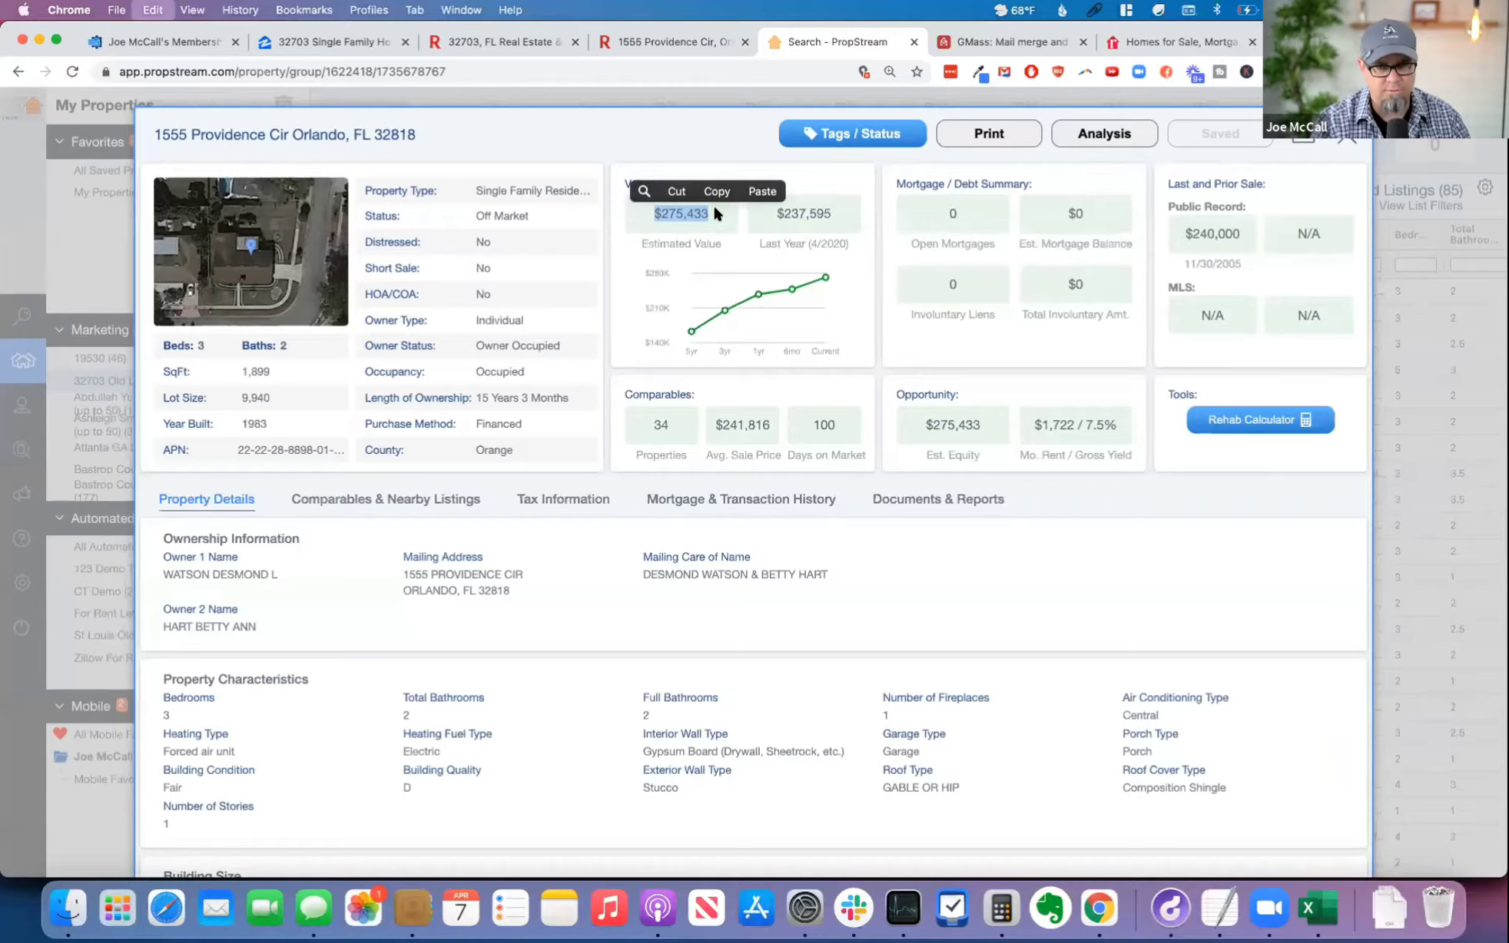
# Step: Add PropStreamJoe as the second ARV source in the calculator with an estimated value of 275,433, and start another source row
pyautogui.click(142, 36)
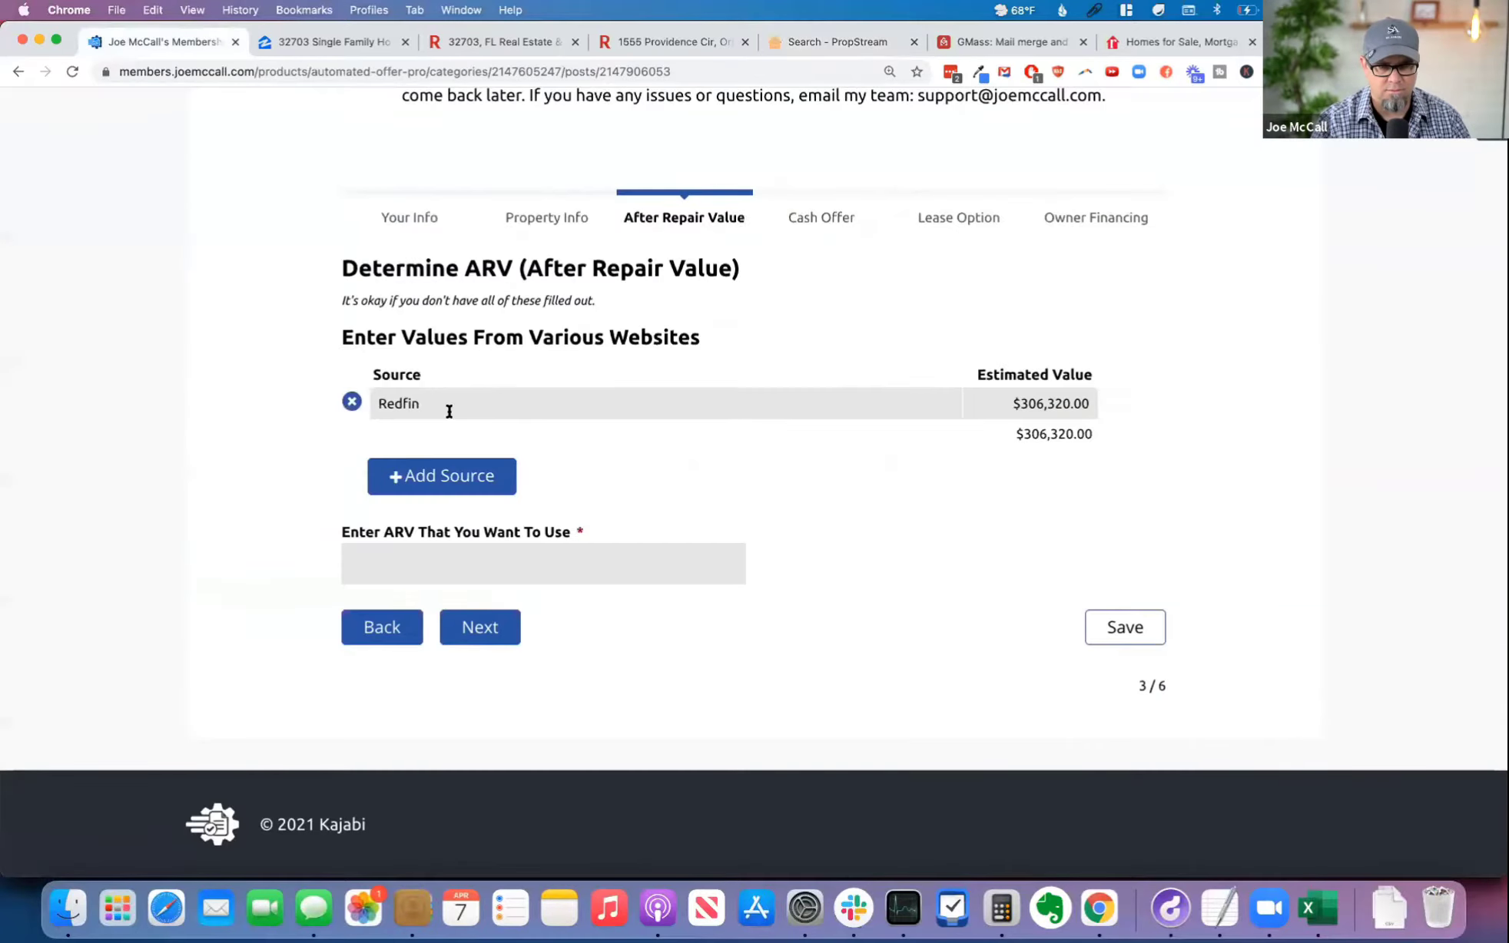
pyautogui.click(443, 472)
pyautogui.click(431, 439)
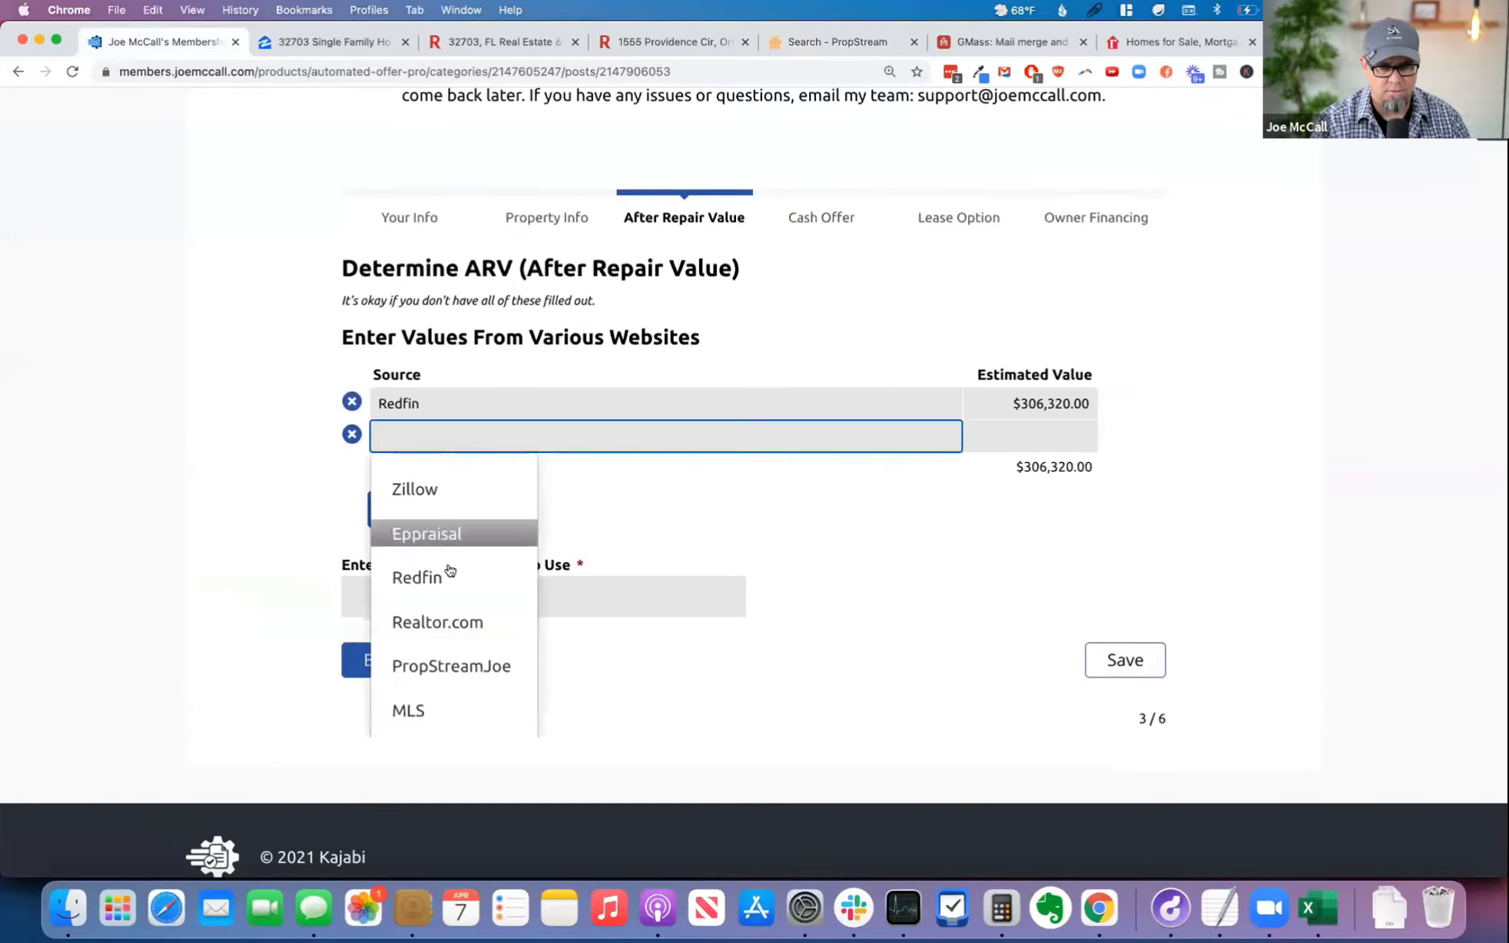
pyautogui.click(467, 665)
pyautogui.click(1053, 428)
pyautogui.press('super+v')
pyautogui.press('Tab')
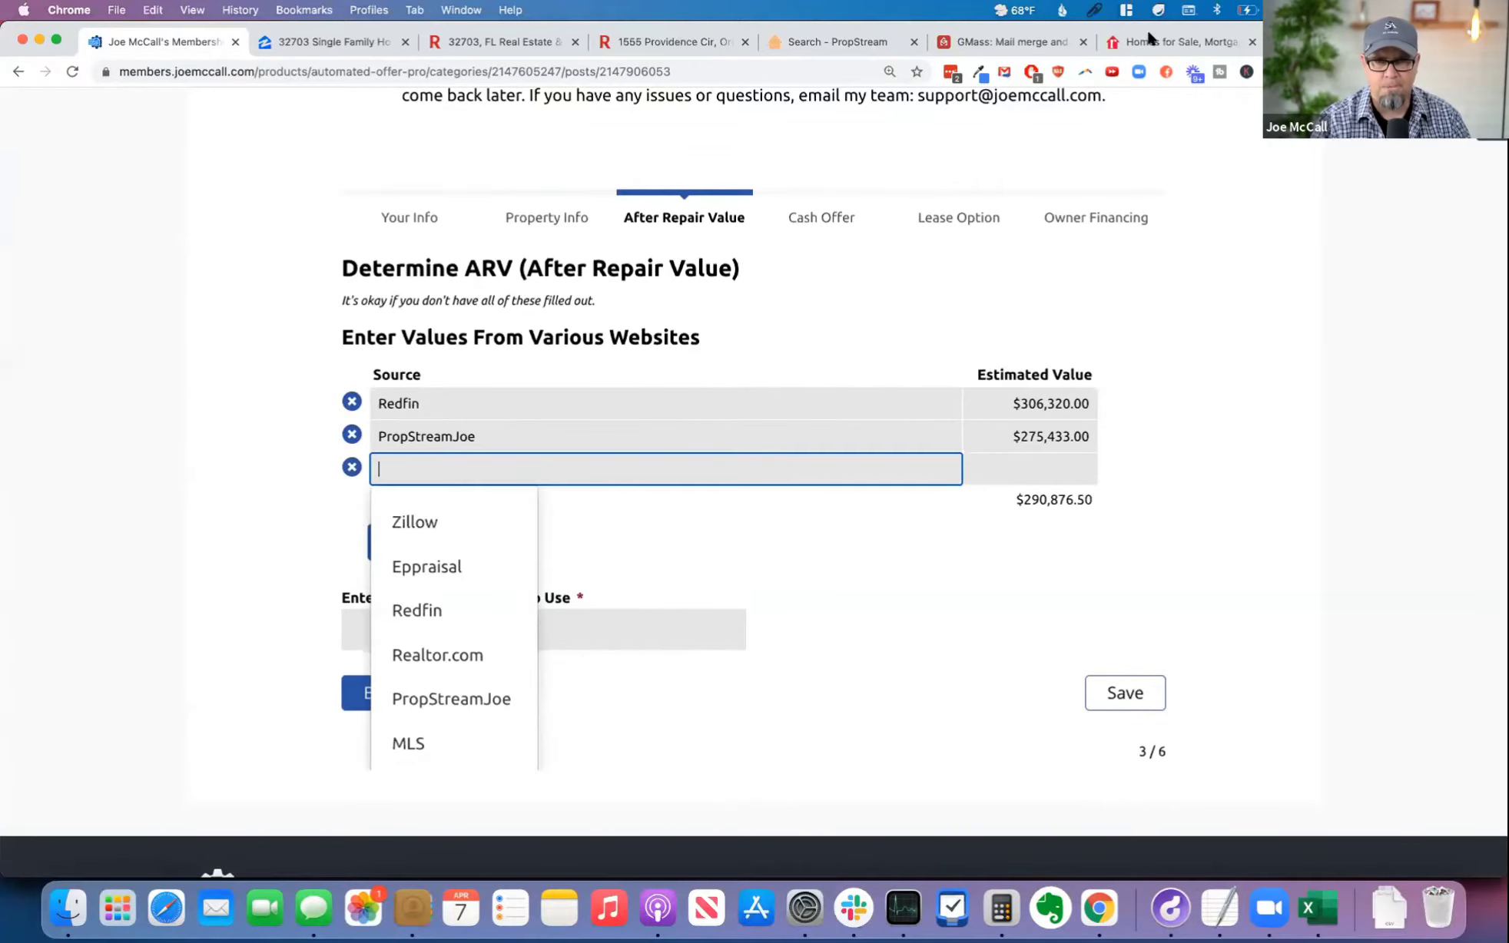
# Step: Close the GMass page and switch to the property search on Realtor.com
pyautogui.click(1019, 43)
pyautogui.click(1137, 42)
pyautogui.click(1083, 43)
pyautogui.click(568, 525)
pyautogui.press('super+a')
pyautogui.press('super+v')
pyautogui.press('super+a')
pyautogui.press('BackSpace')
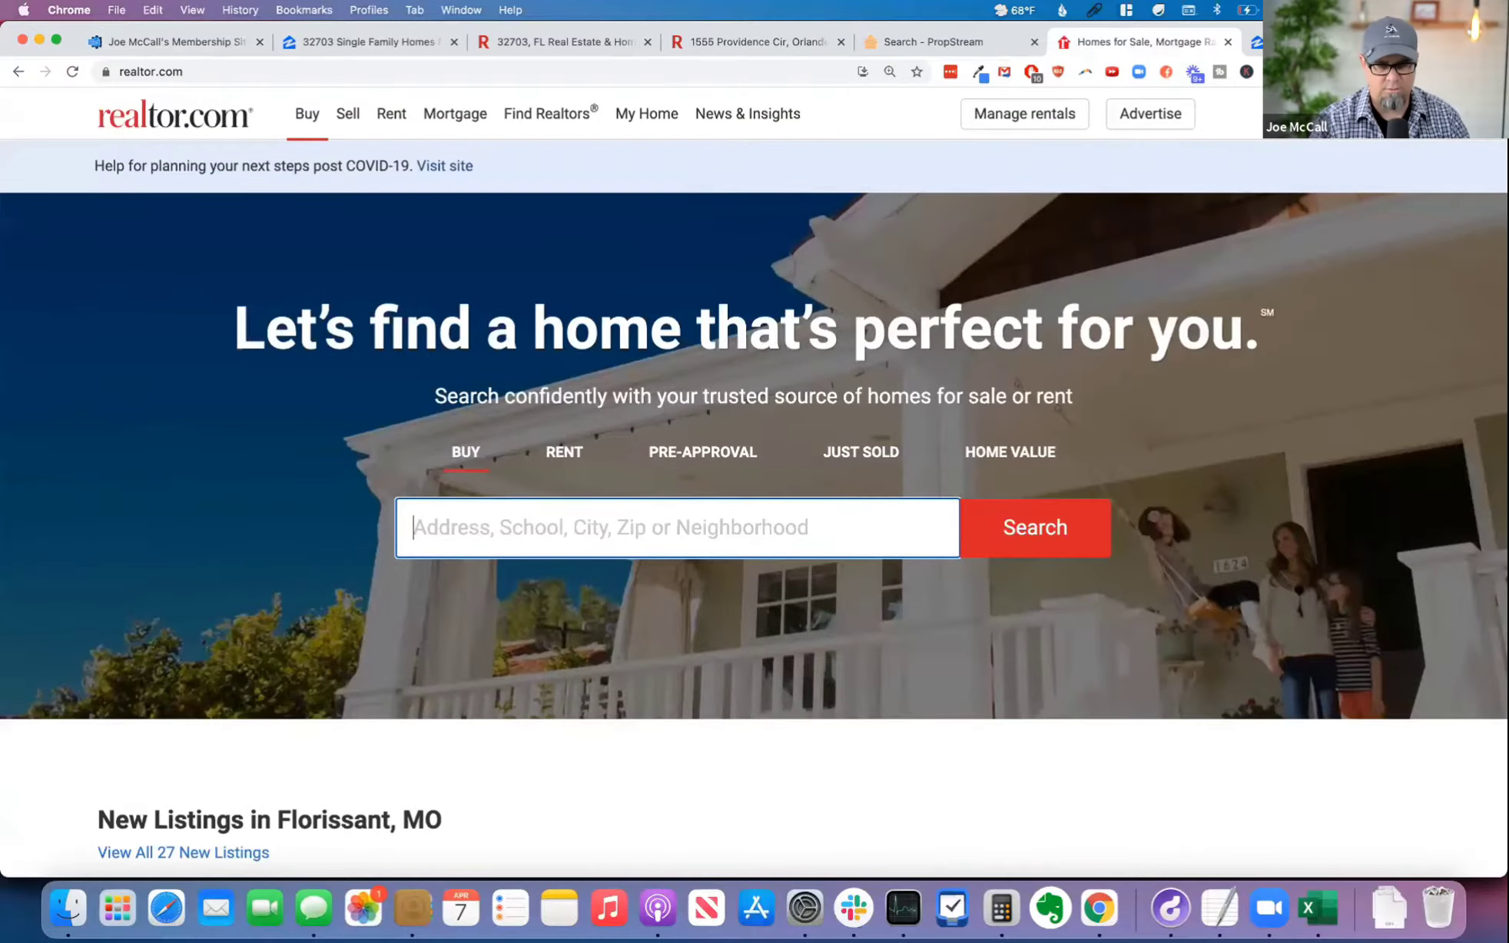
# Step: Look up the property's full address from the clipboard history on Realtor.com and open its listing
pyautogui.click(1093, 12)
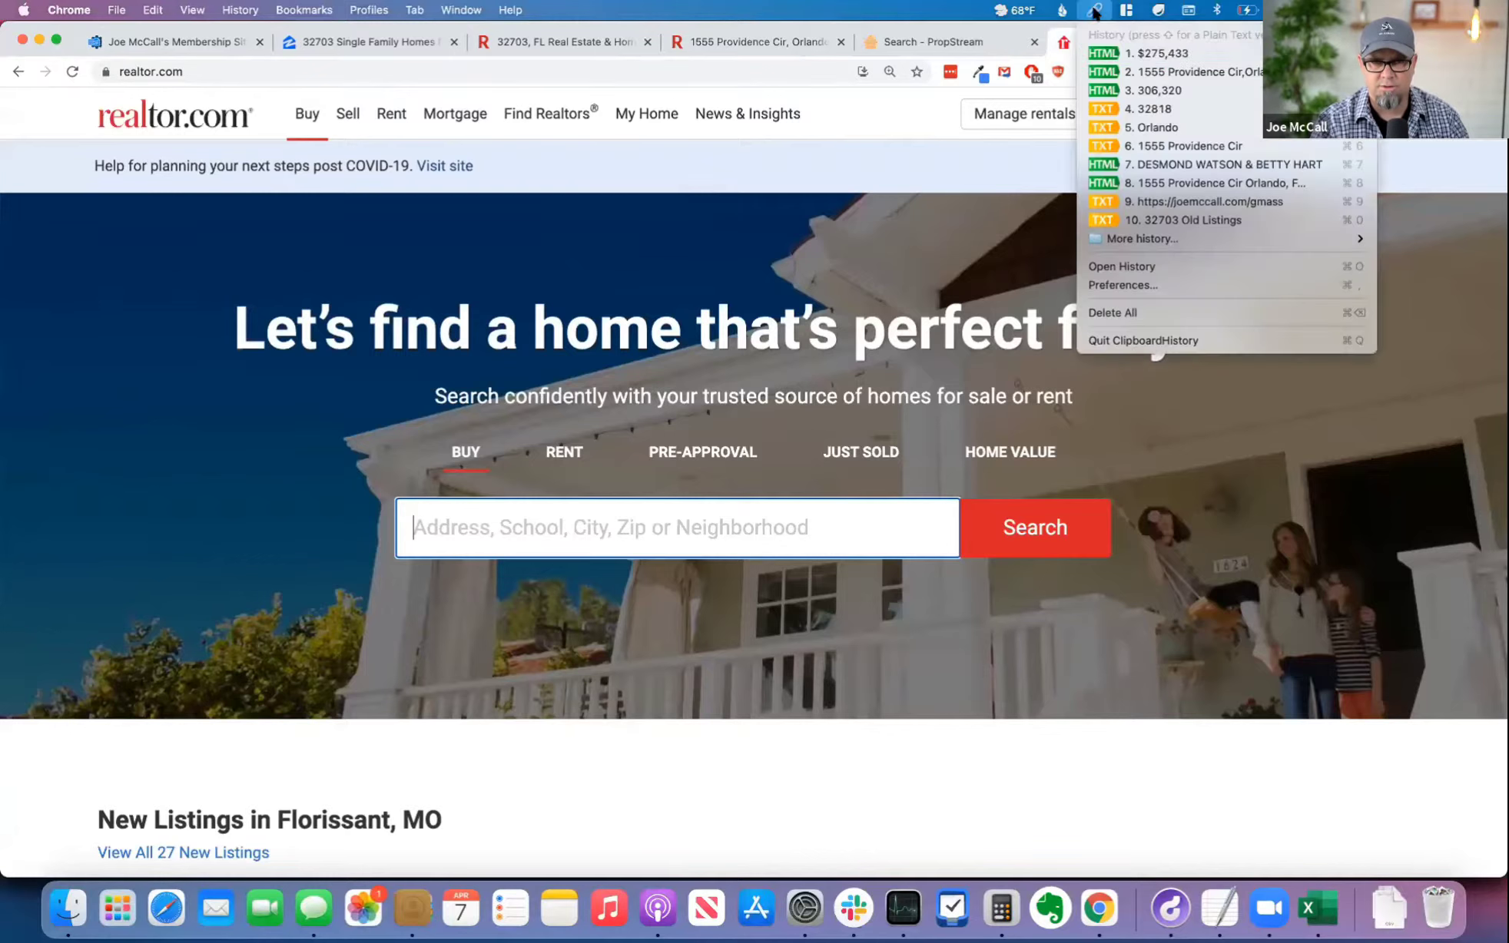
pyautogui.click(1175, 73)
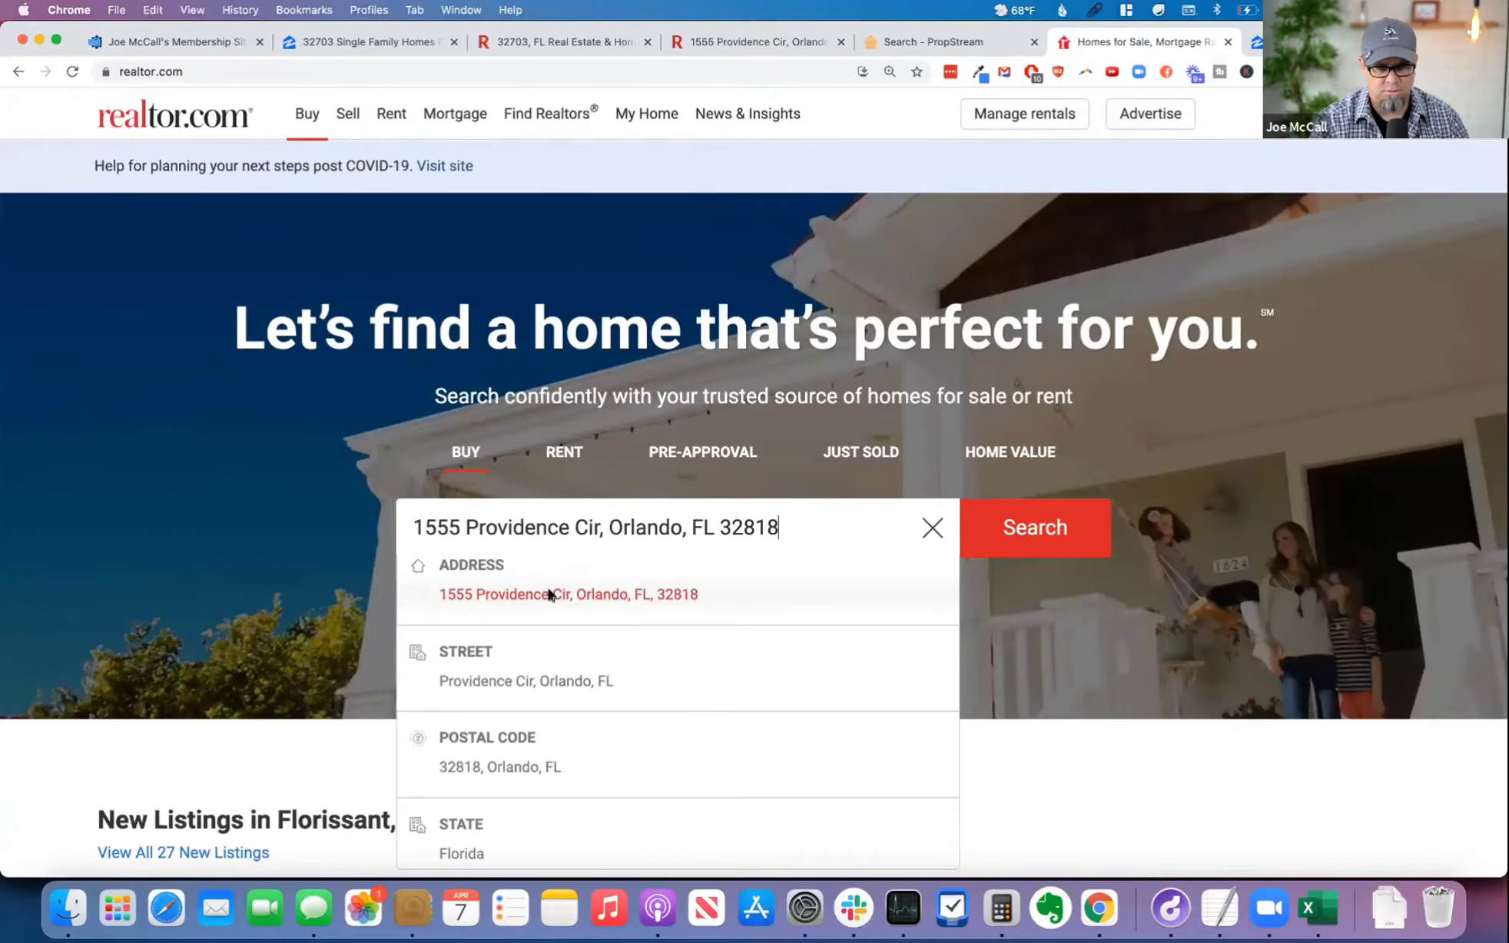
pyautogui.click(550, 595)
pyautogui.click(1036, 530)
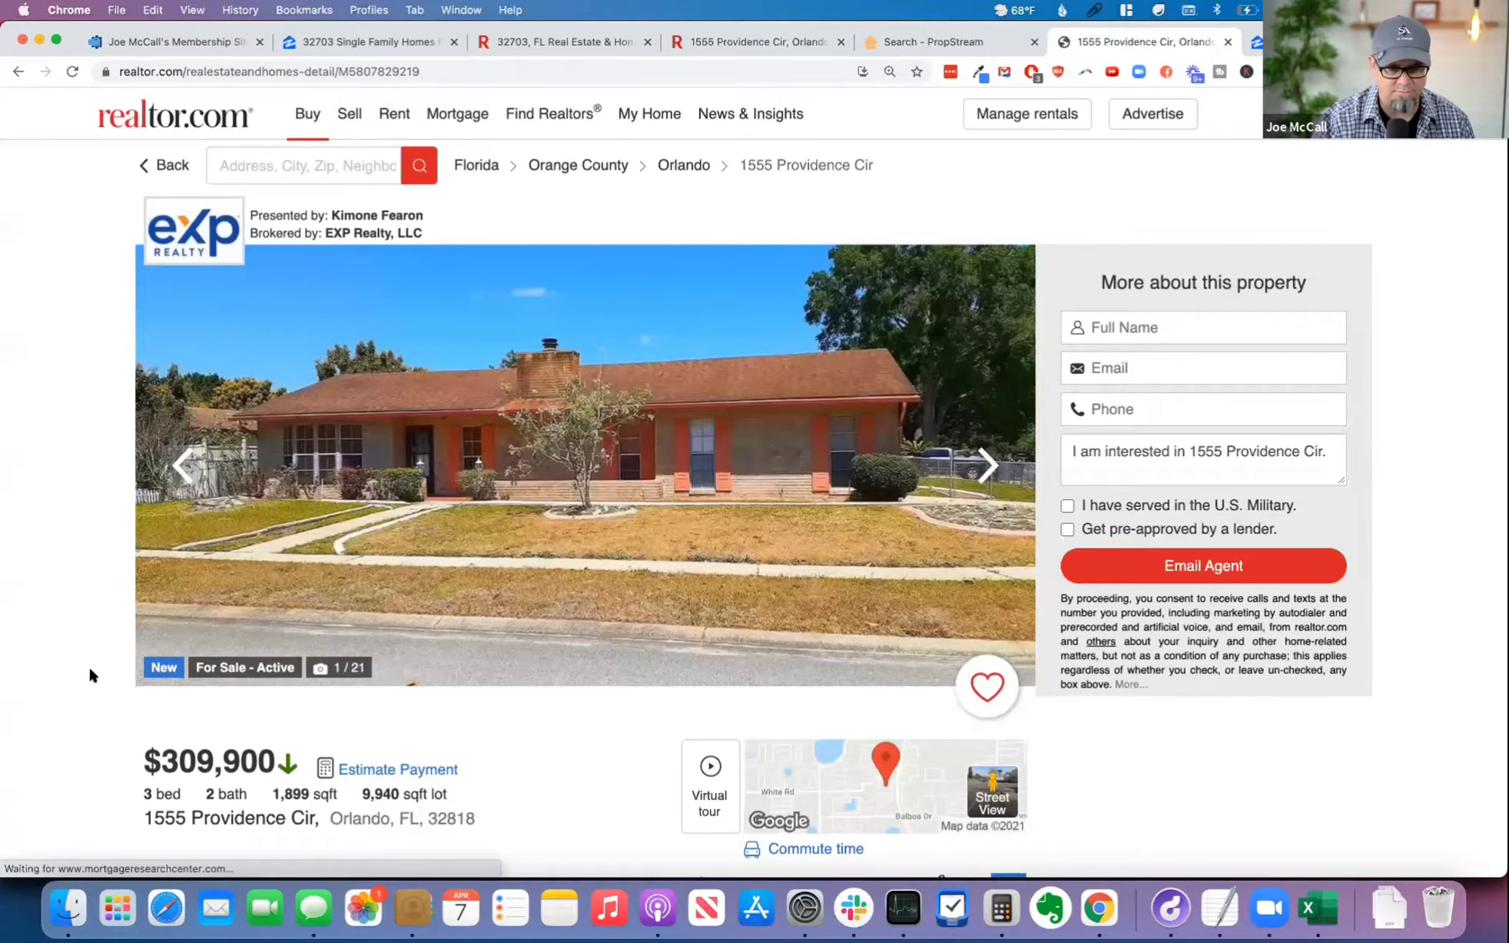
# Step: Expand Home Value on the Realtor.com listing and examine the estimates from each valuation provider
pyautogui.scroll(-3, 85, 684)
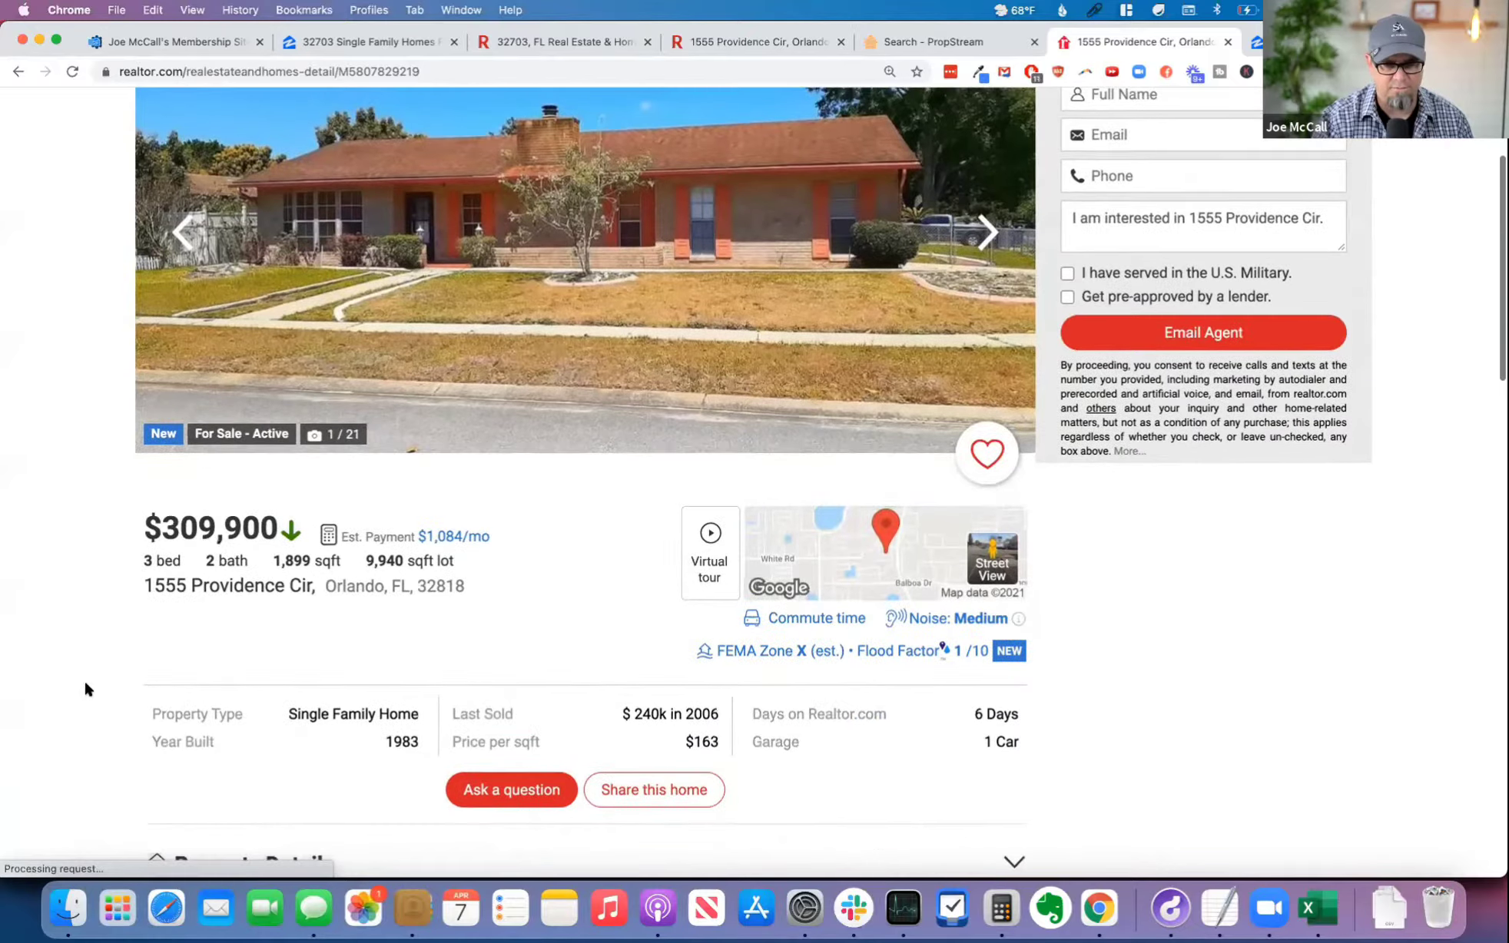
pyautogui.scroll(-5, 97, 686)
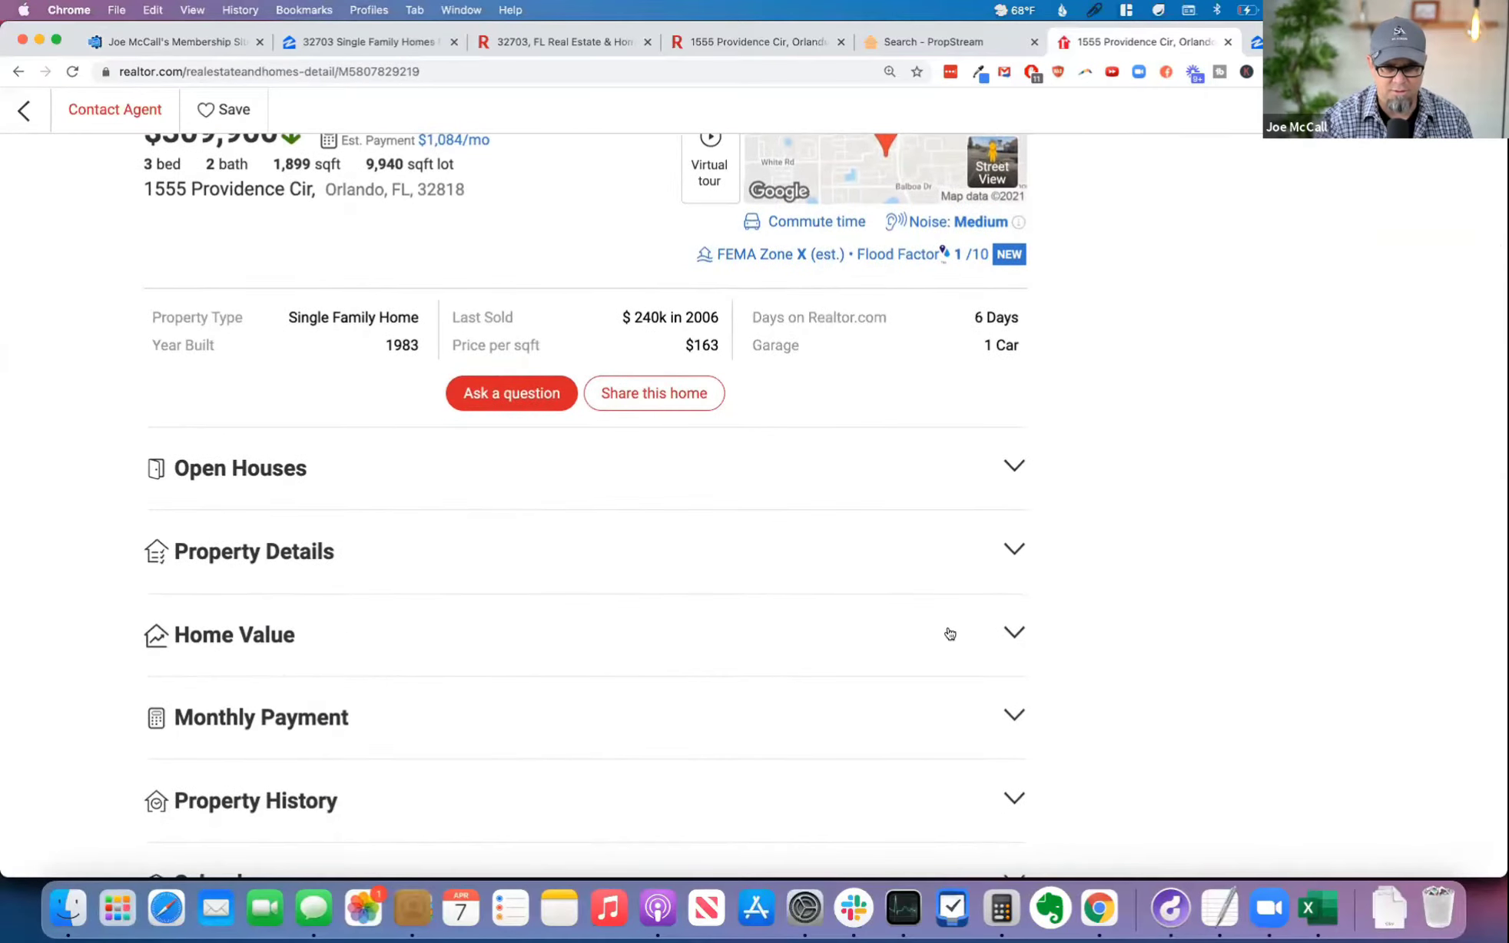
pyautogui.click(1011, 631)
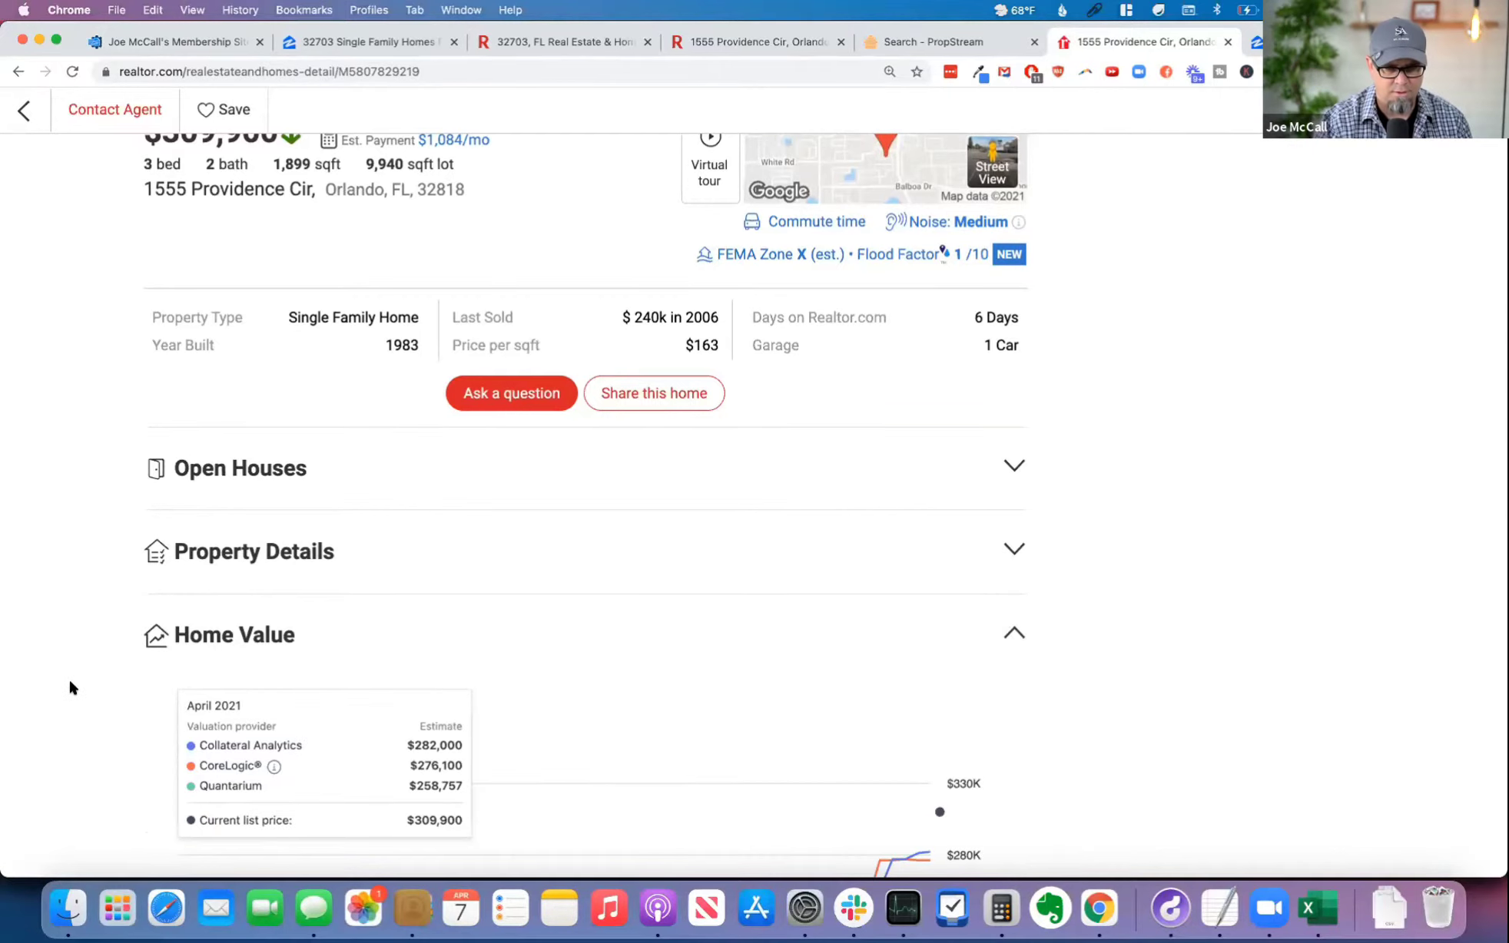
pyautogui.scroll(-4, 69, 688)
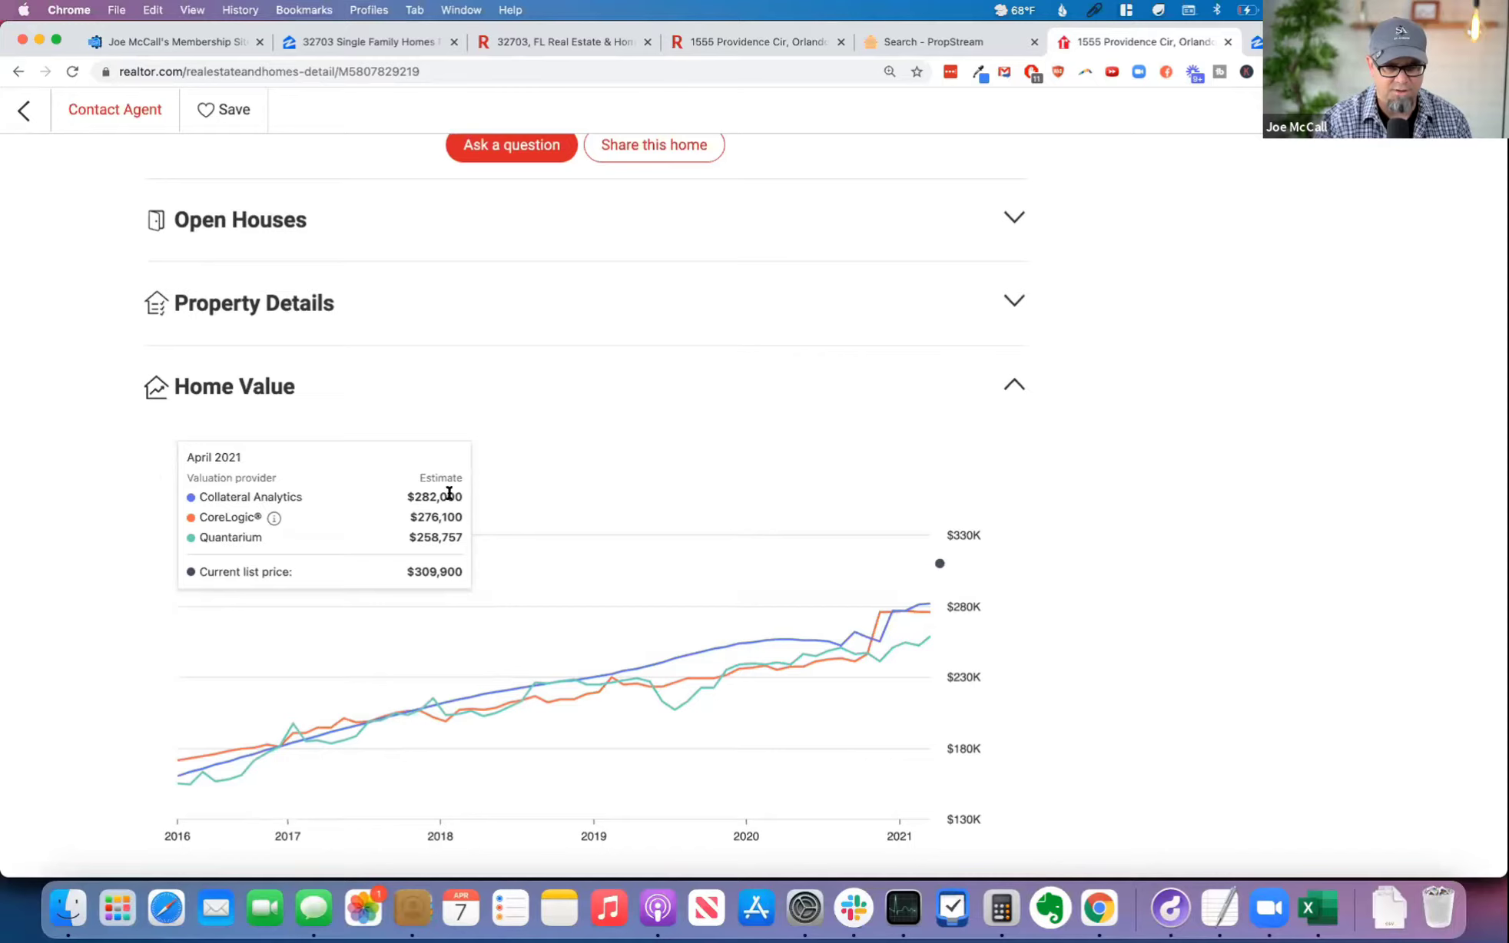
pyautogui.scroll(5, 451, 493)
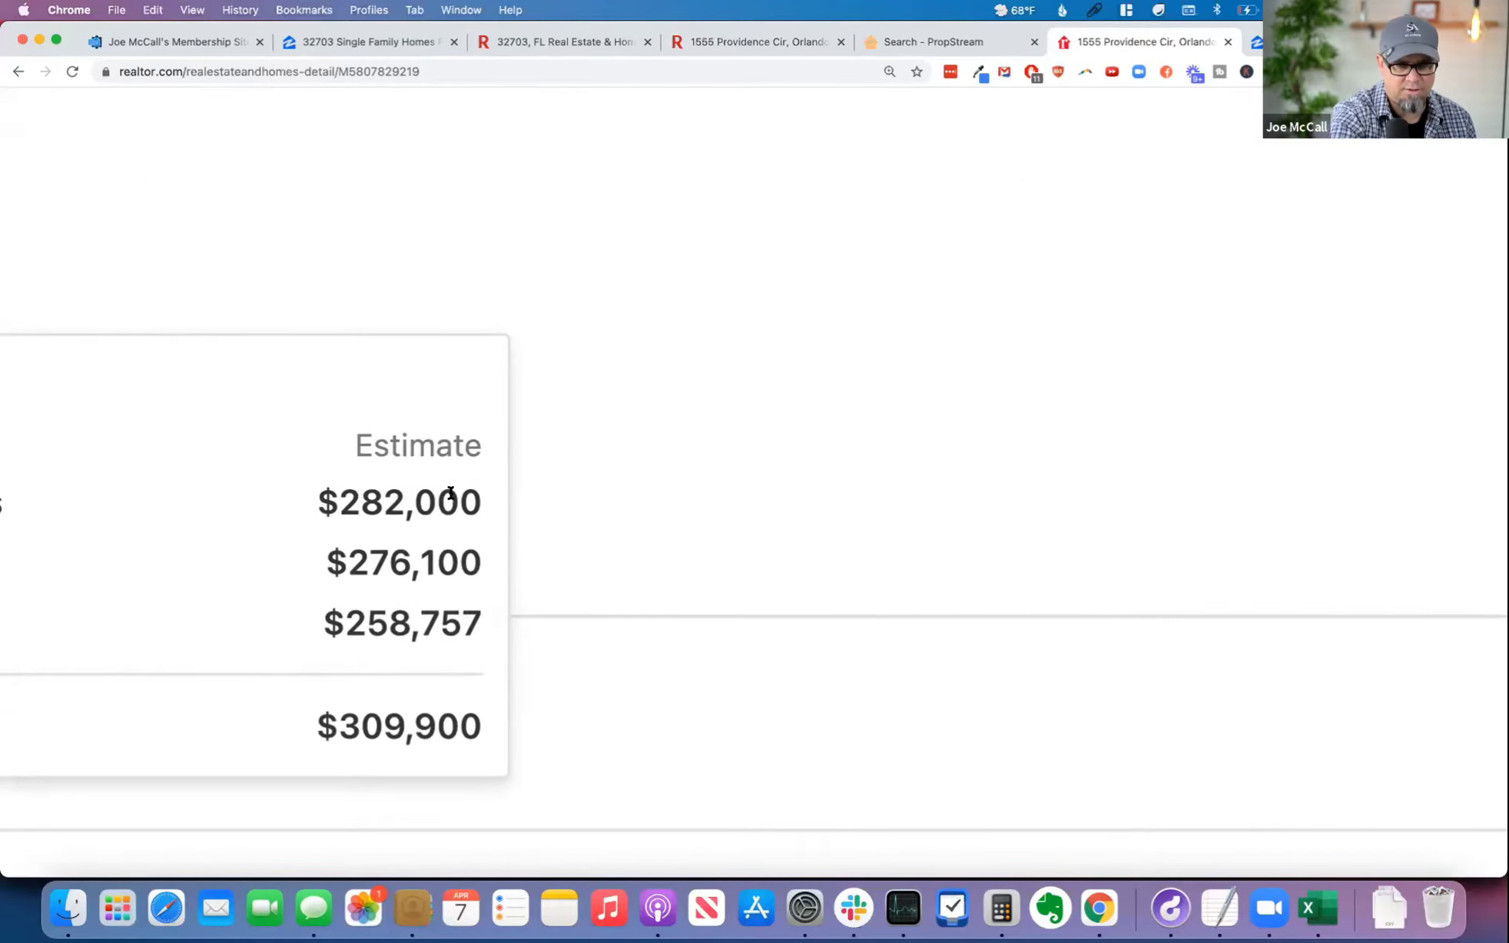
pyautogui.hscroll(-8, 451, 493)
pyautogui.hscroll(-2, 451, 493)
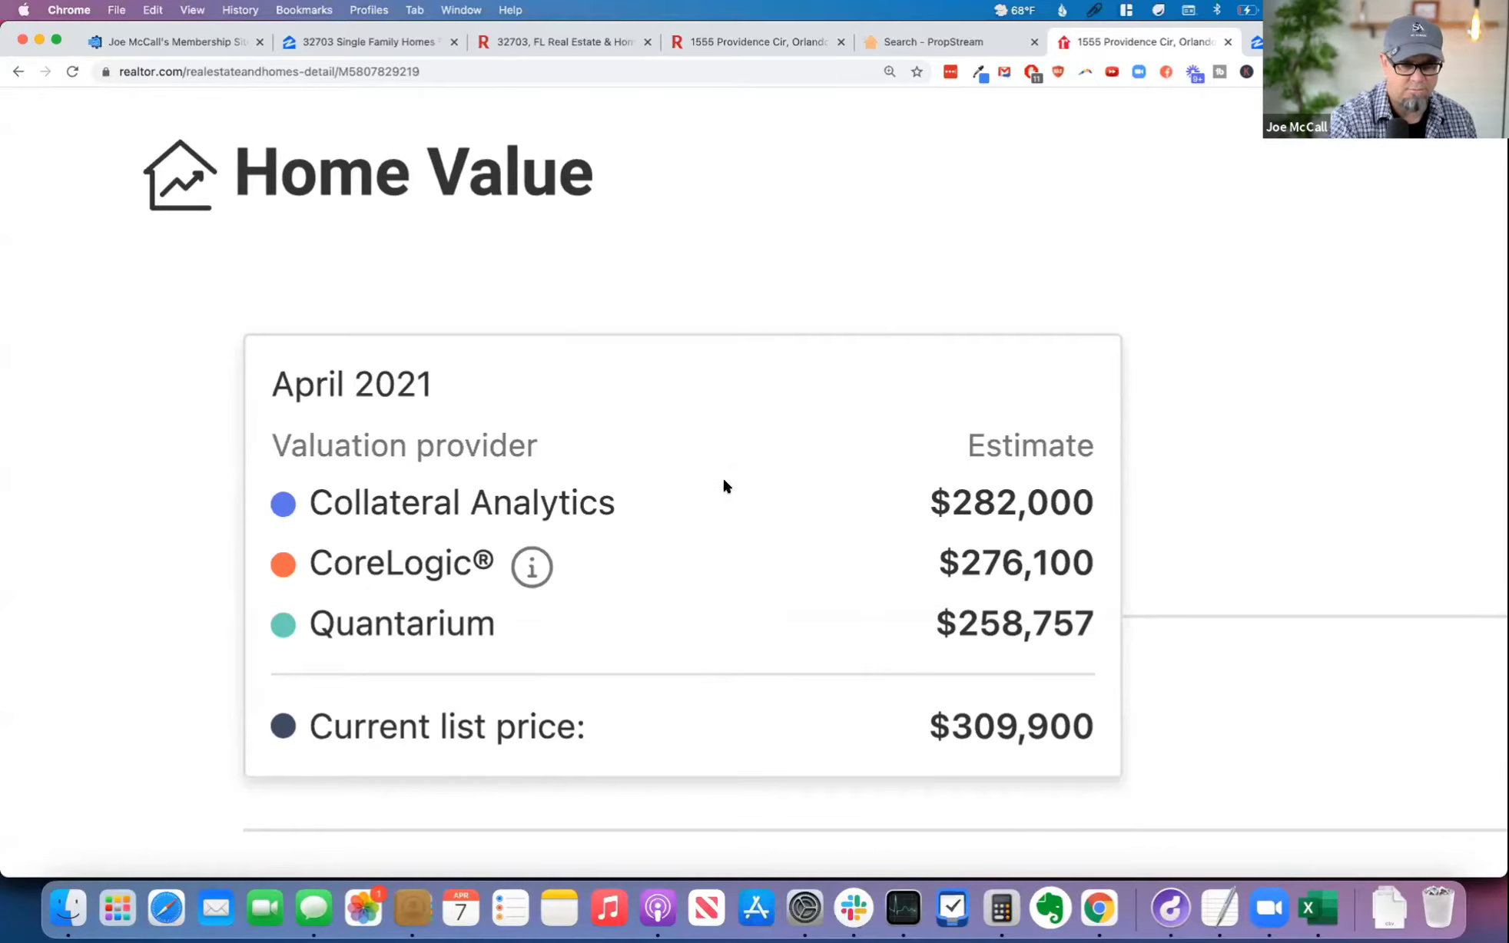
# Step: Enter the Collateral Analytics estimate of 282,000 in the calculator's third ARV row and add another source row
pyautogui.click(163, 40)
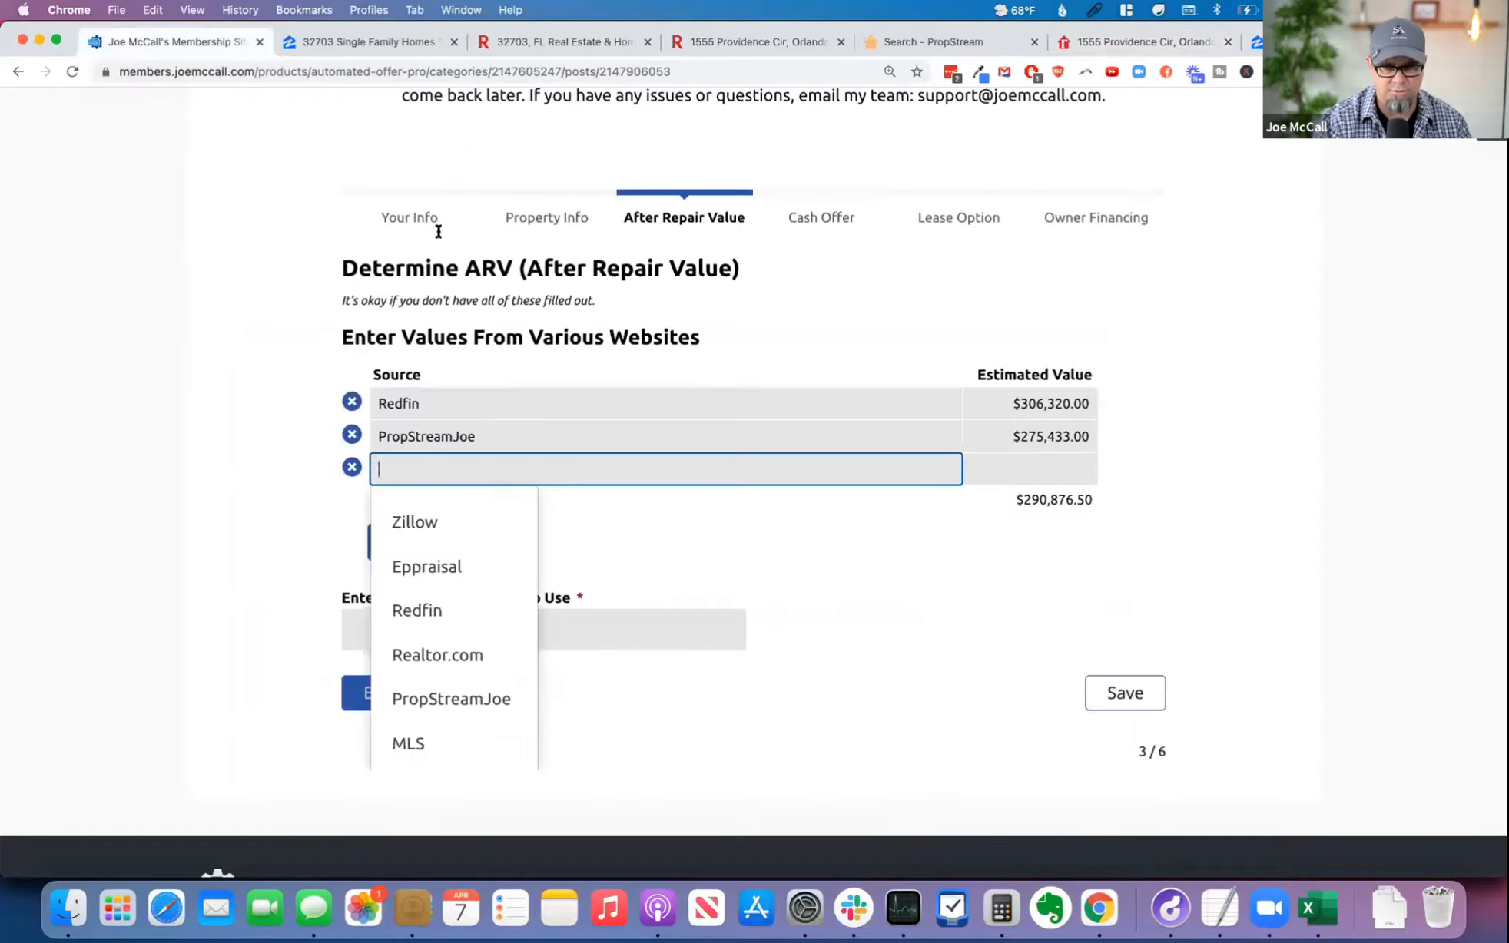
pyautogui.click(1015, 466)
pyautogui.write('282000')
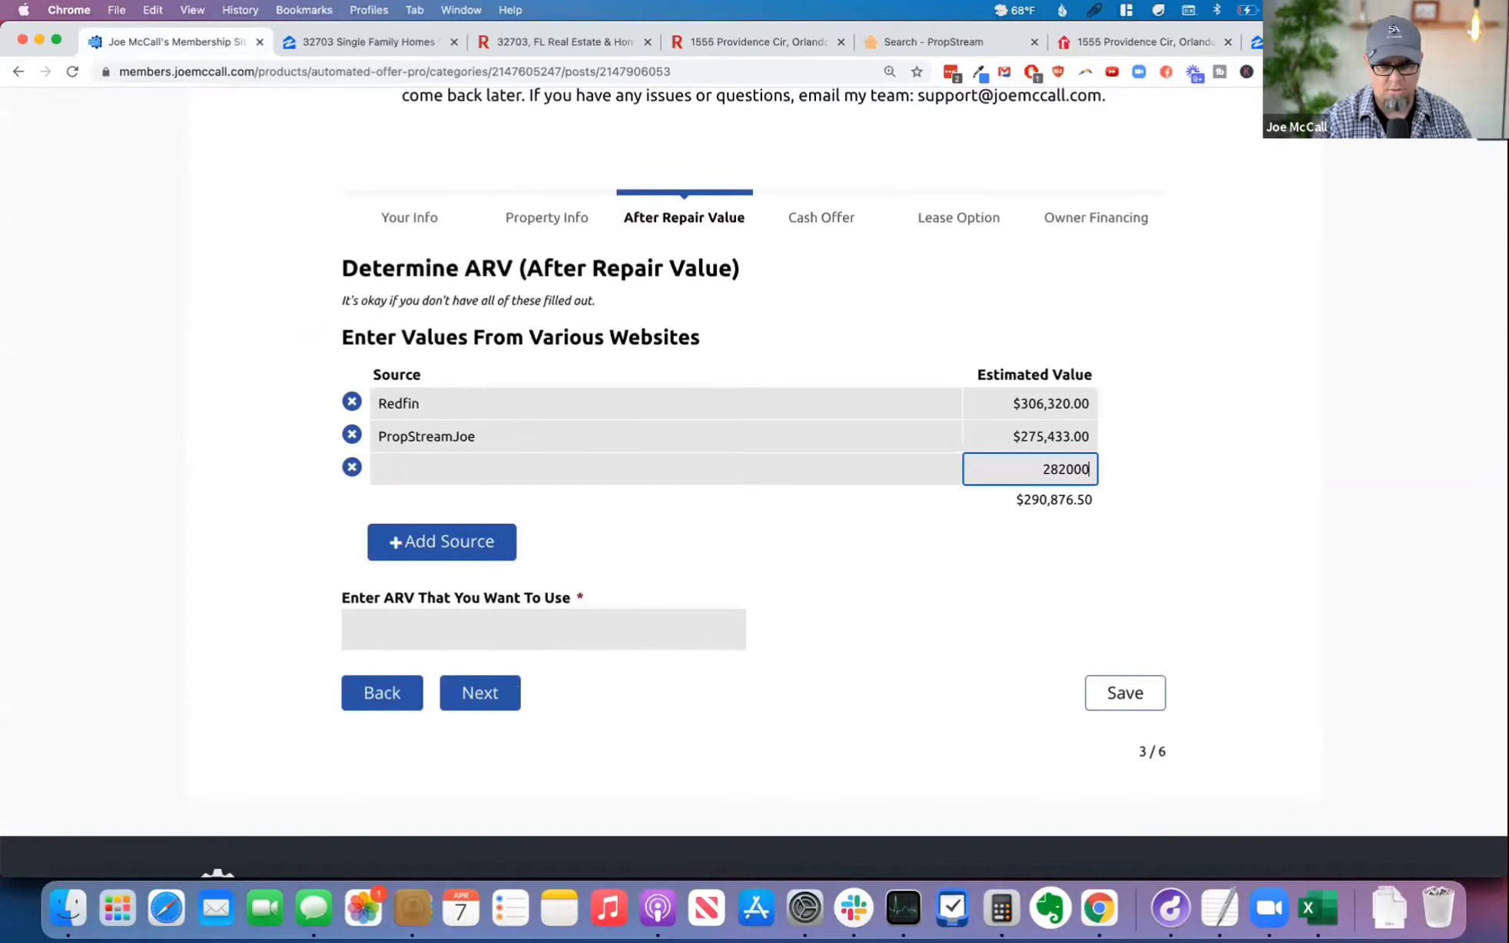
pyautogui.click(459, 528)
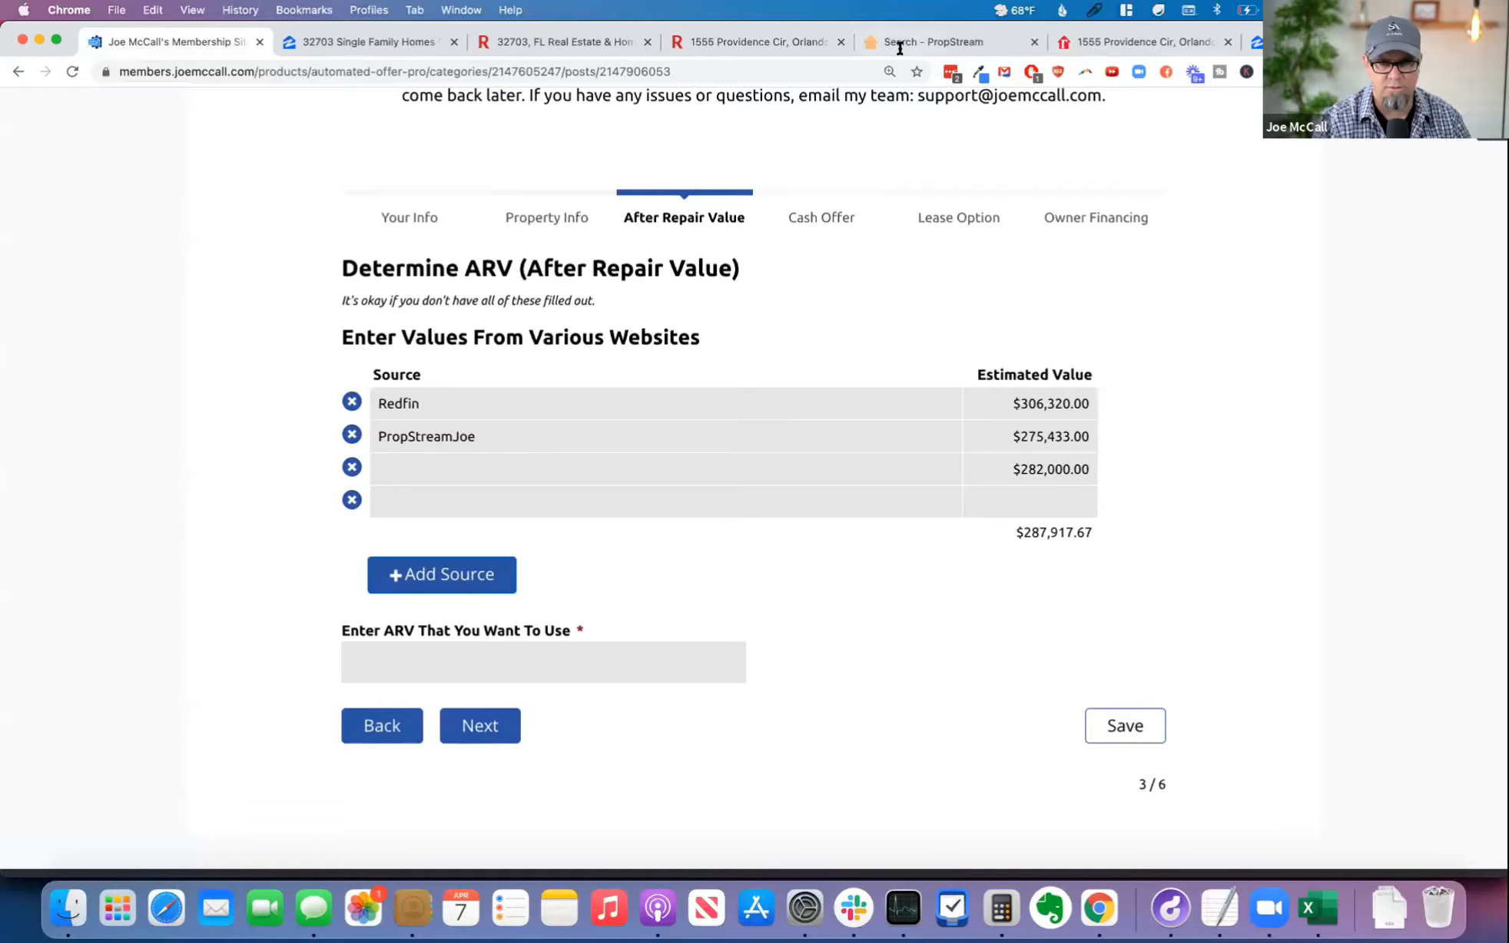
# Step: Check the CoreLogic estimate on Realtor.com, enter 276,100 in the calculator's fourth ARV row and start another source row
pyautogui.click(1121, 43)
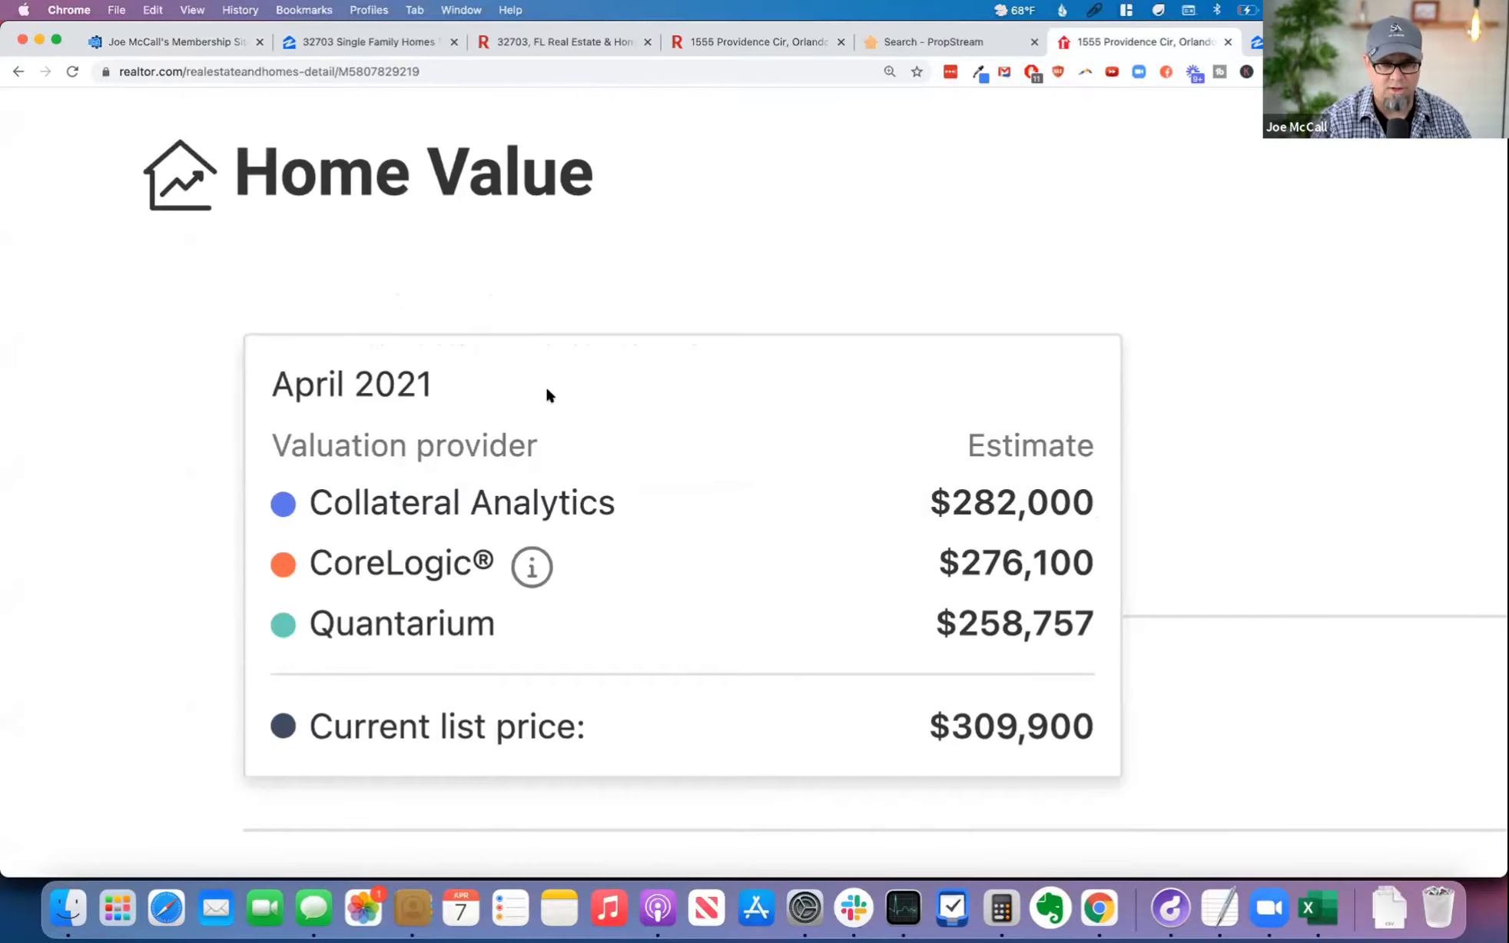
pyautogui.click(174, 42)
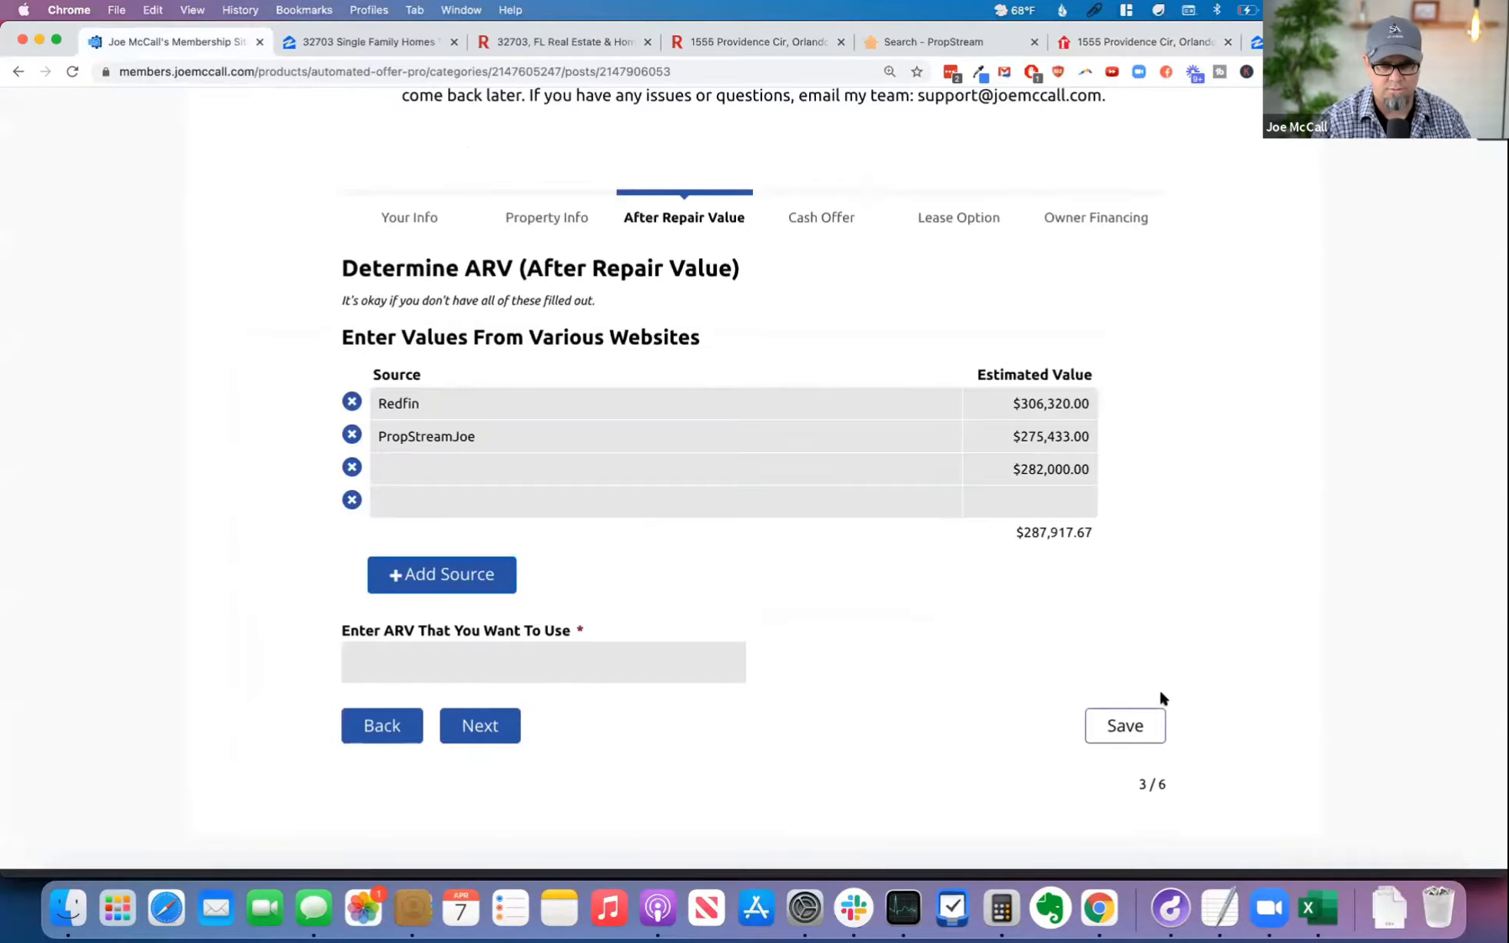
pyautogui.click(1039, 501)
pyautogui.write('276100')
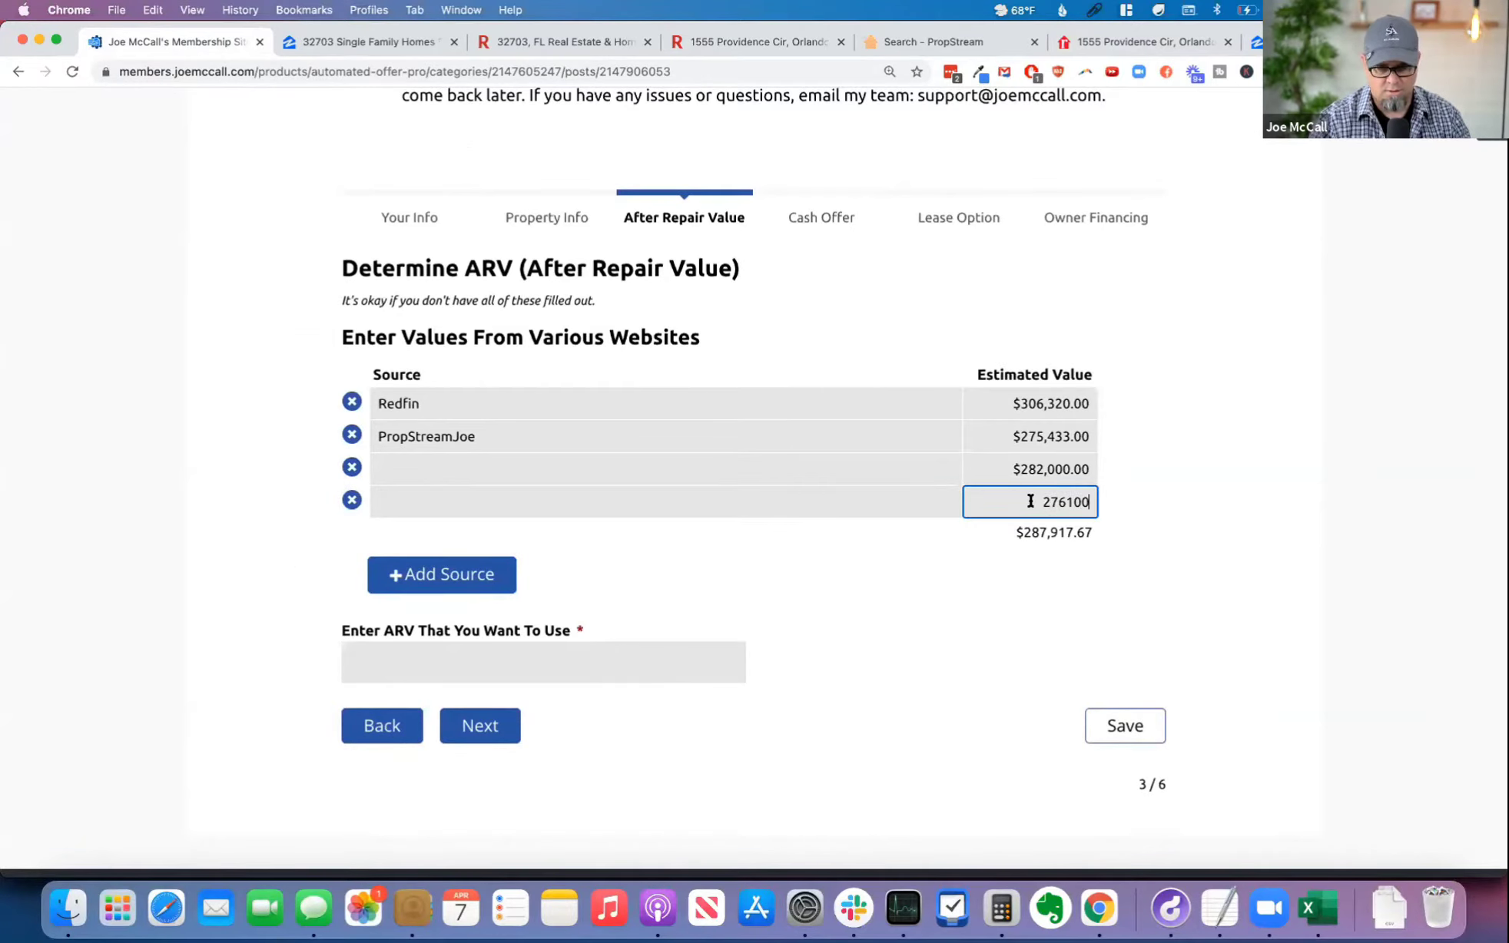
pyautogui.press('Tab')
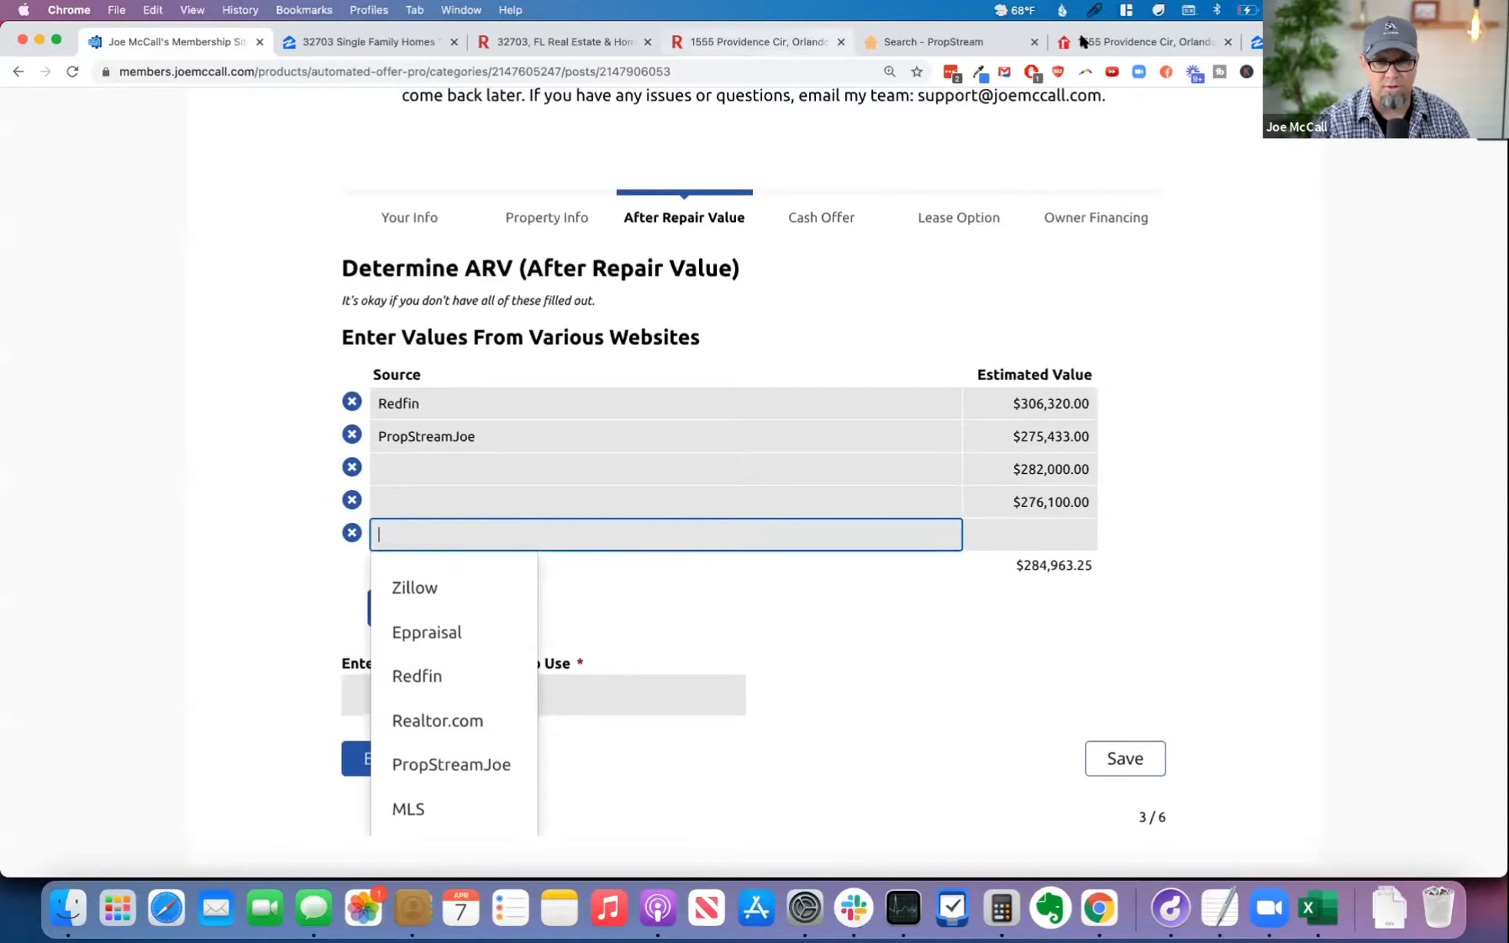
# Step: Copy the Quantarium estimate from Home Value on the property's Realtor.com listing
pyautogui.click(1097, 41)
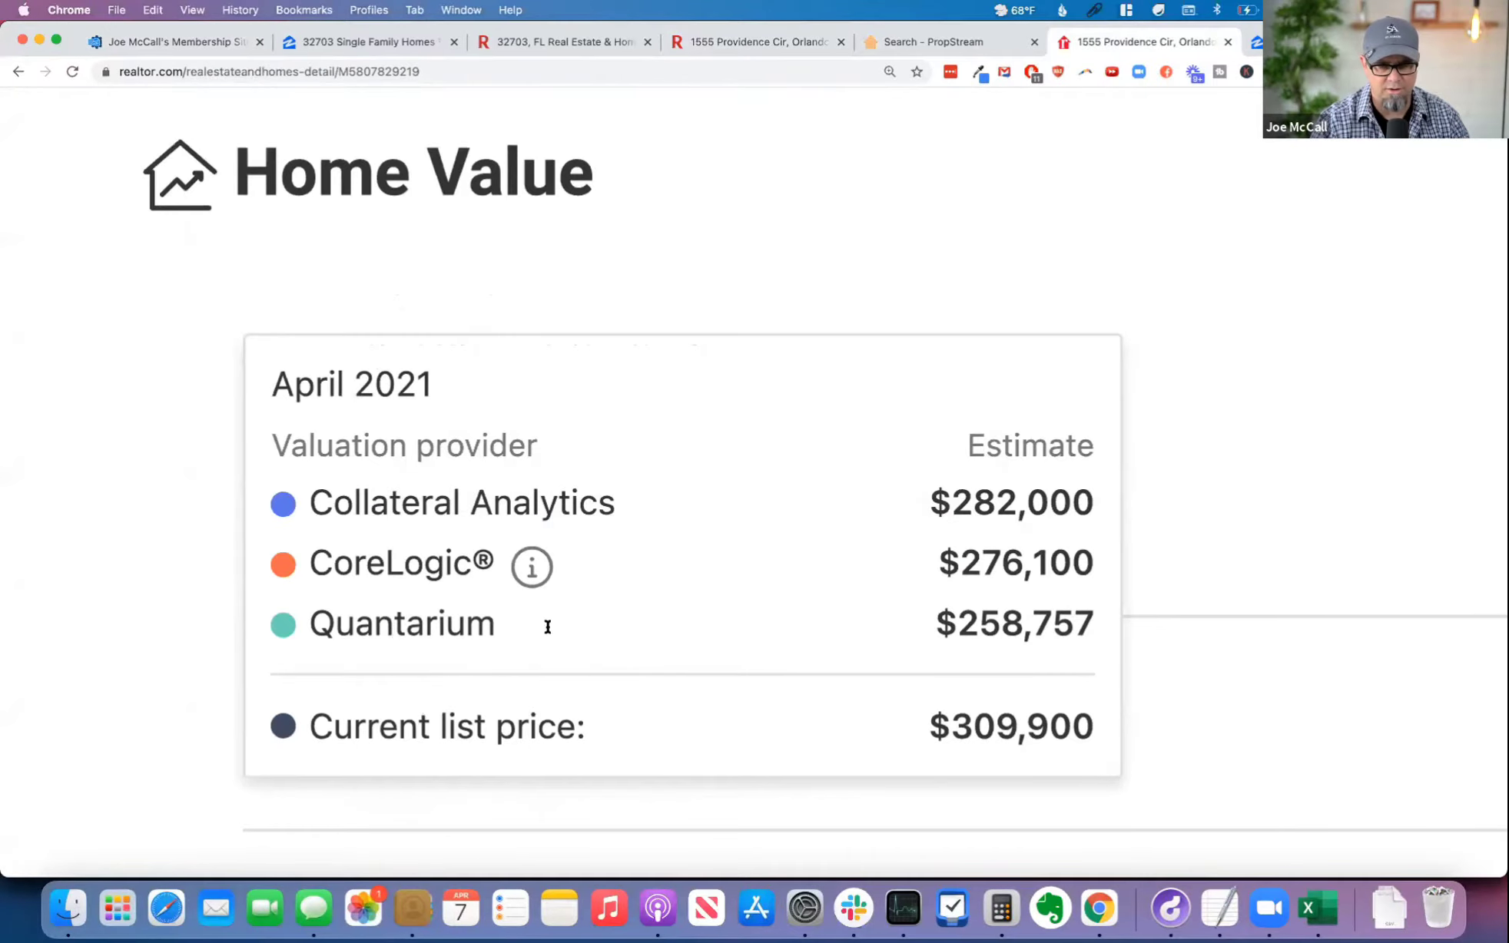
pyautogui.doubleClick(1004, 617)
pyautogui.press('super+c')
# Step: Name the fifth ARV source Quantarium in the calculator and set its estimated value to 258,757
pyautogui.click(202, 42)
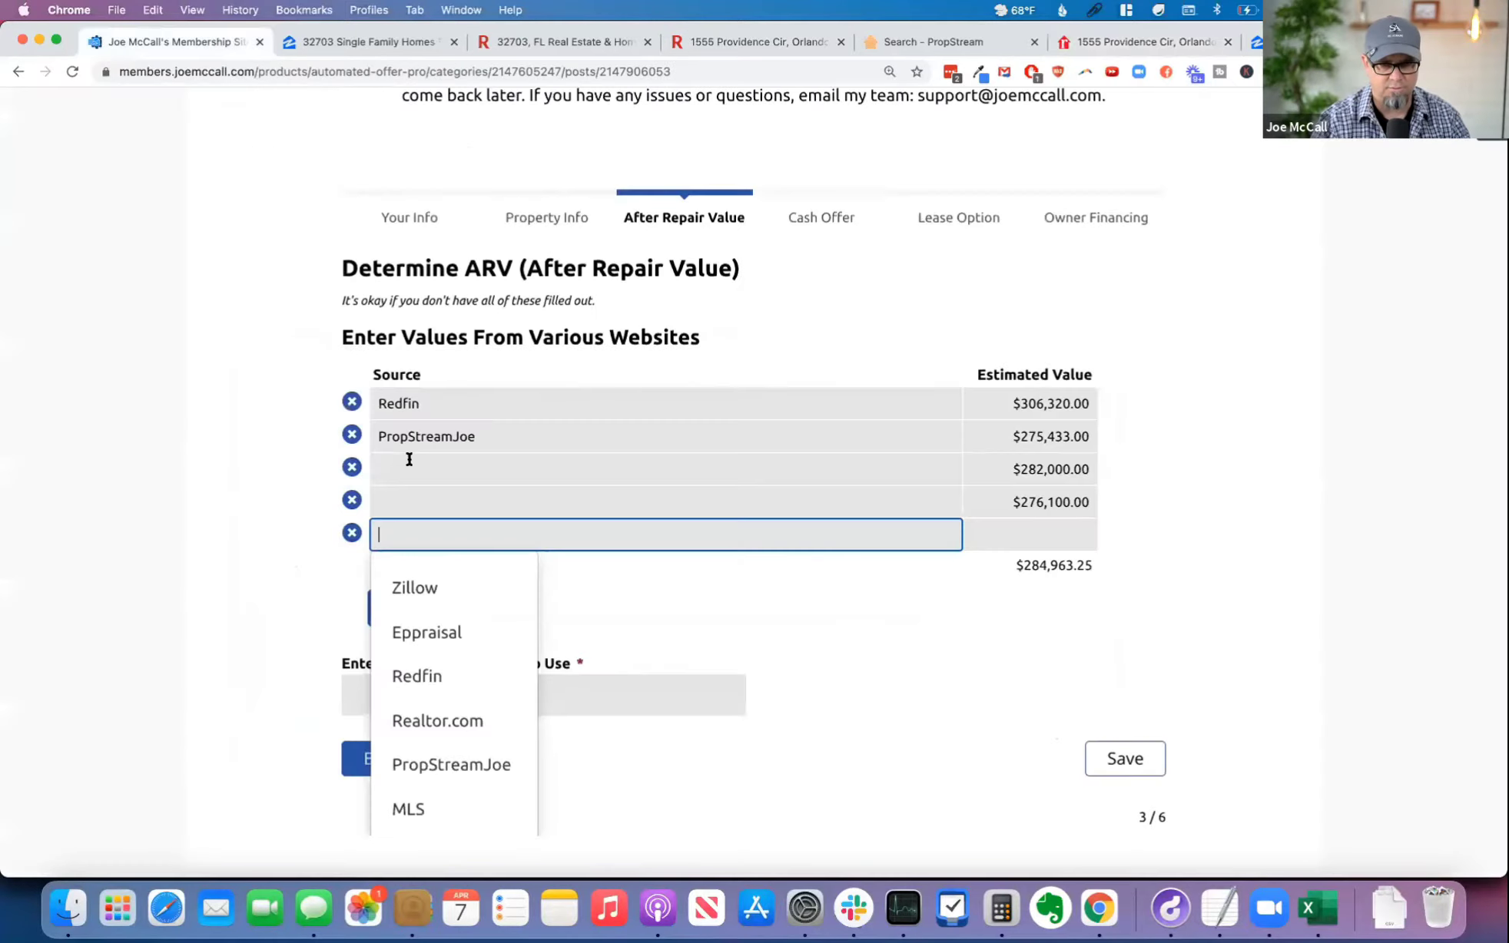
pyautogui.write('Quantarium')
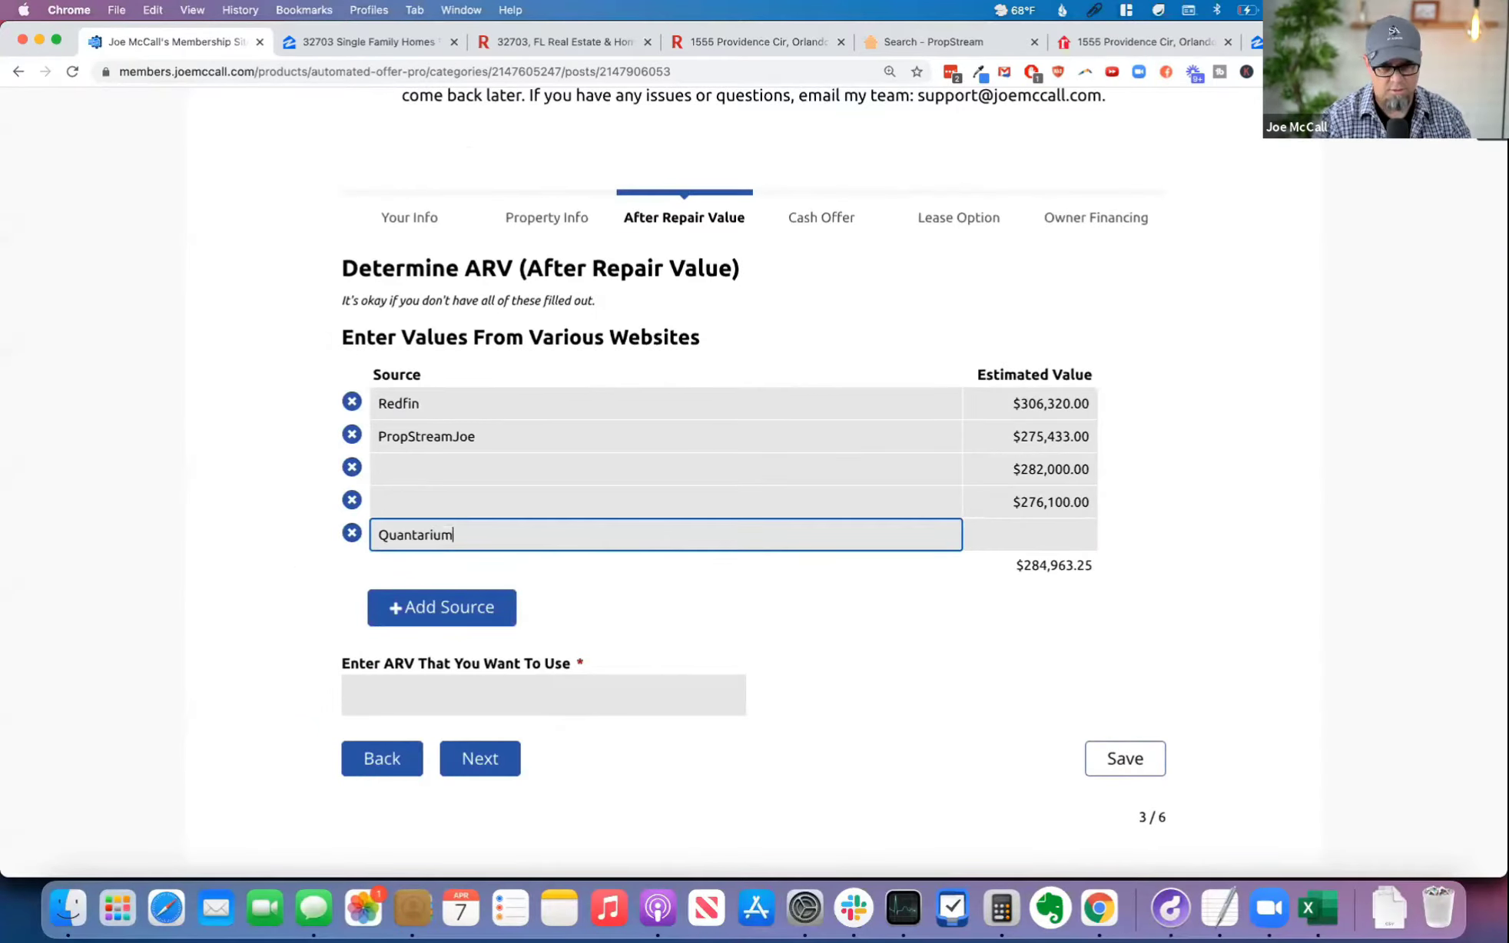
pyautogui.press('Tab')
pyautogui.press('super+v')
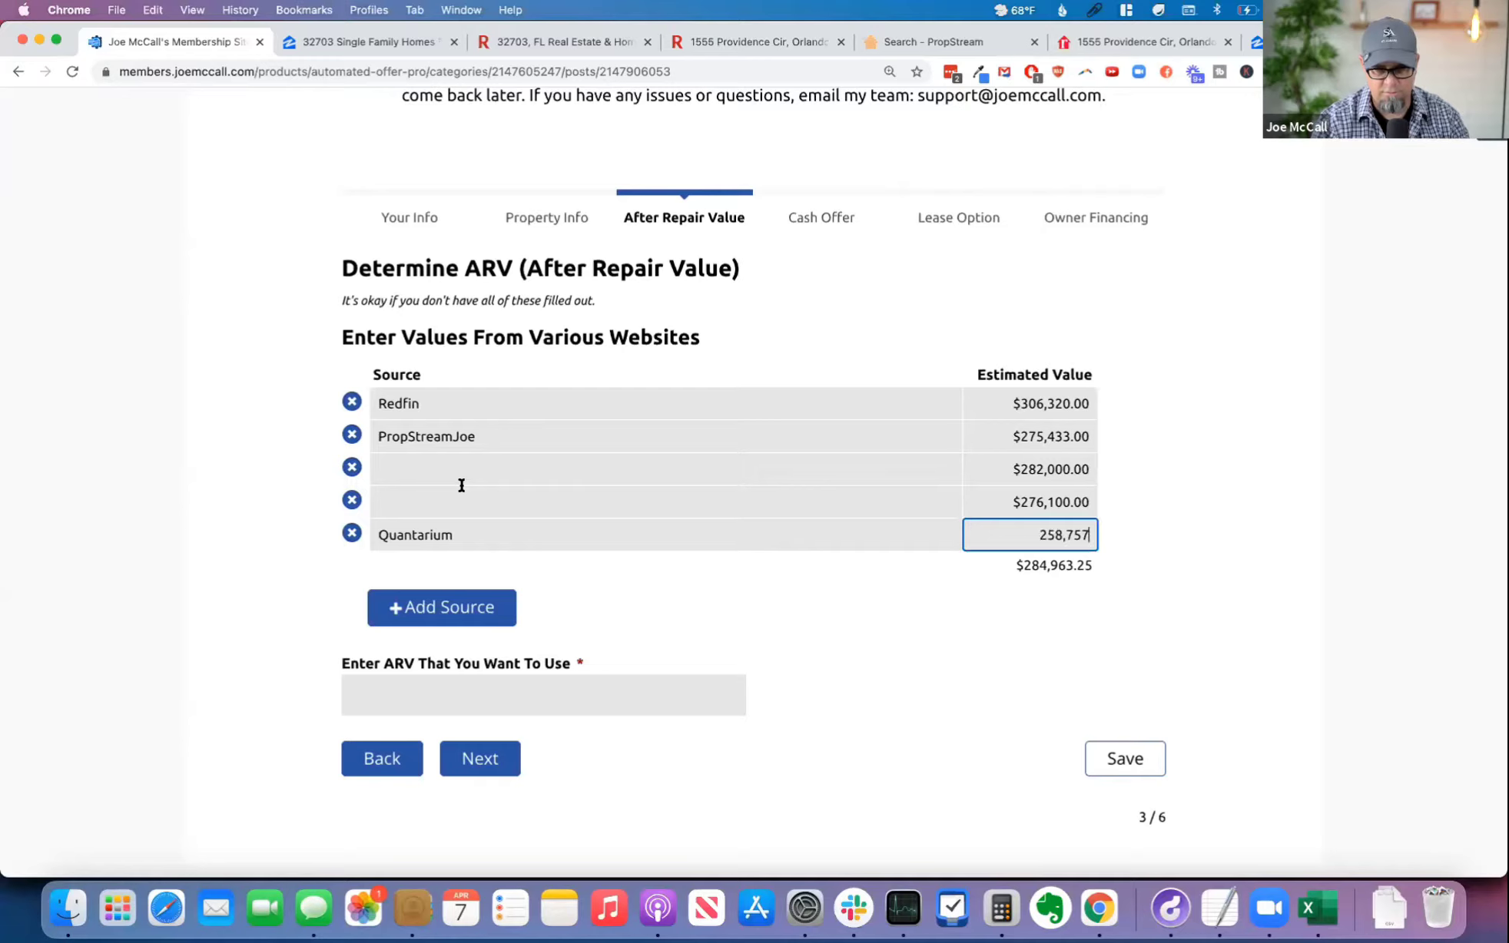
pyautogui.click(784, 602)
pyautogui.scroll(-1, 758, 609)
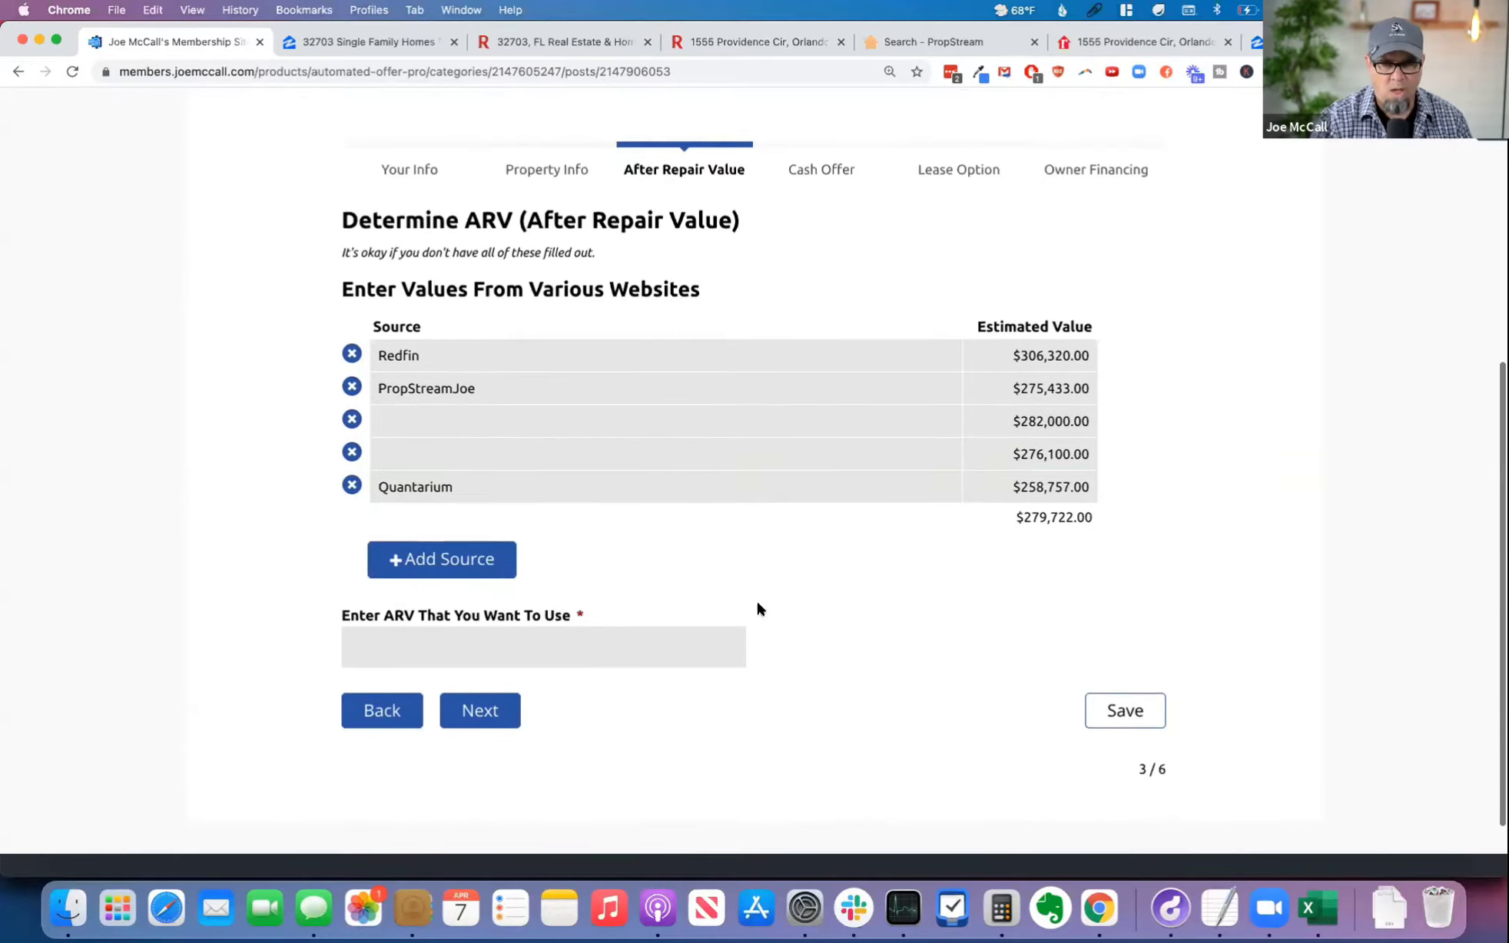
# Step: Collapse Home Value on the Realtor.com listing and switch to the address search on Zillow
pyautogui.click(1150, 40)
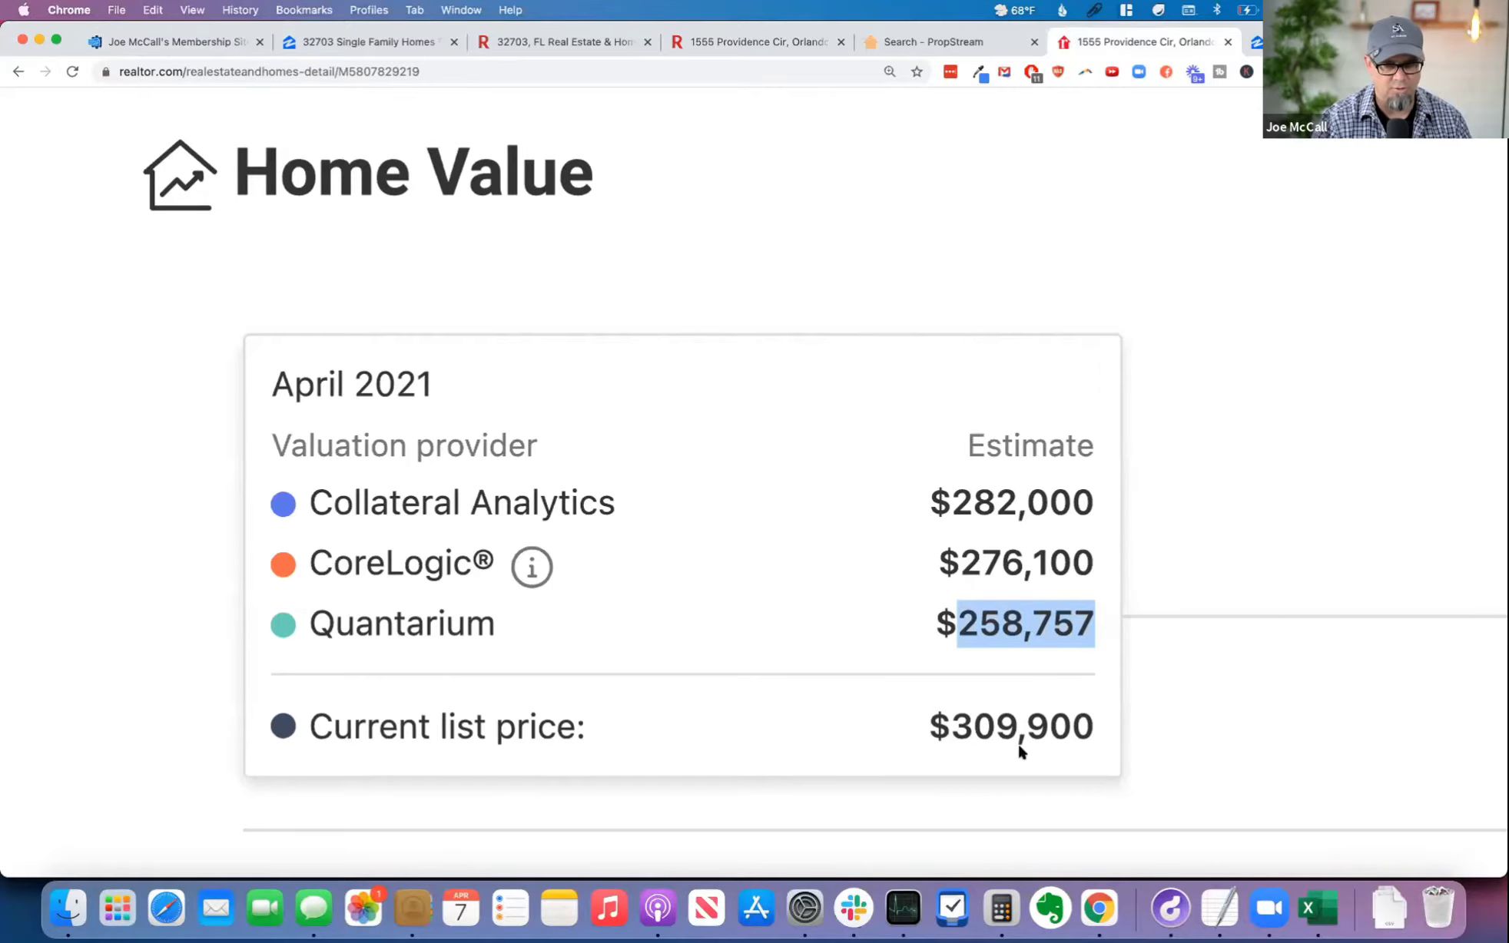
pyautogui.click(1054, 204)
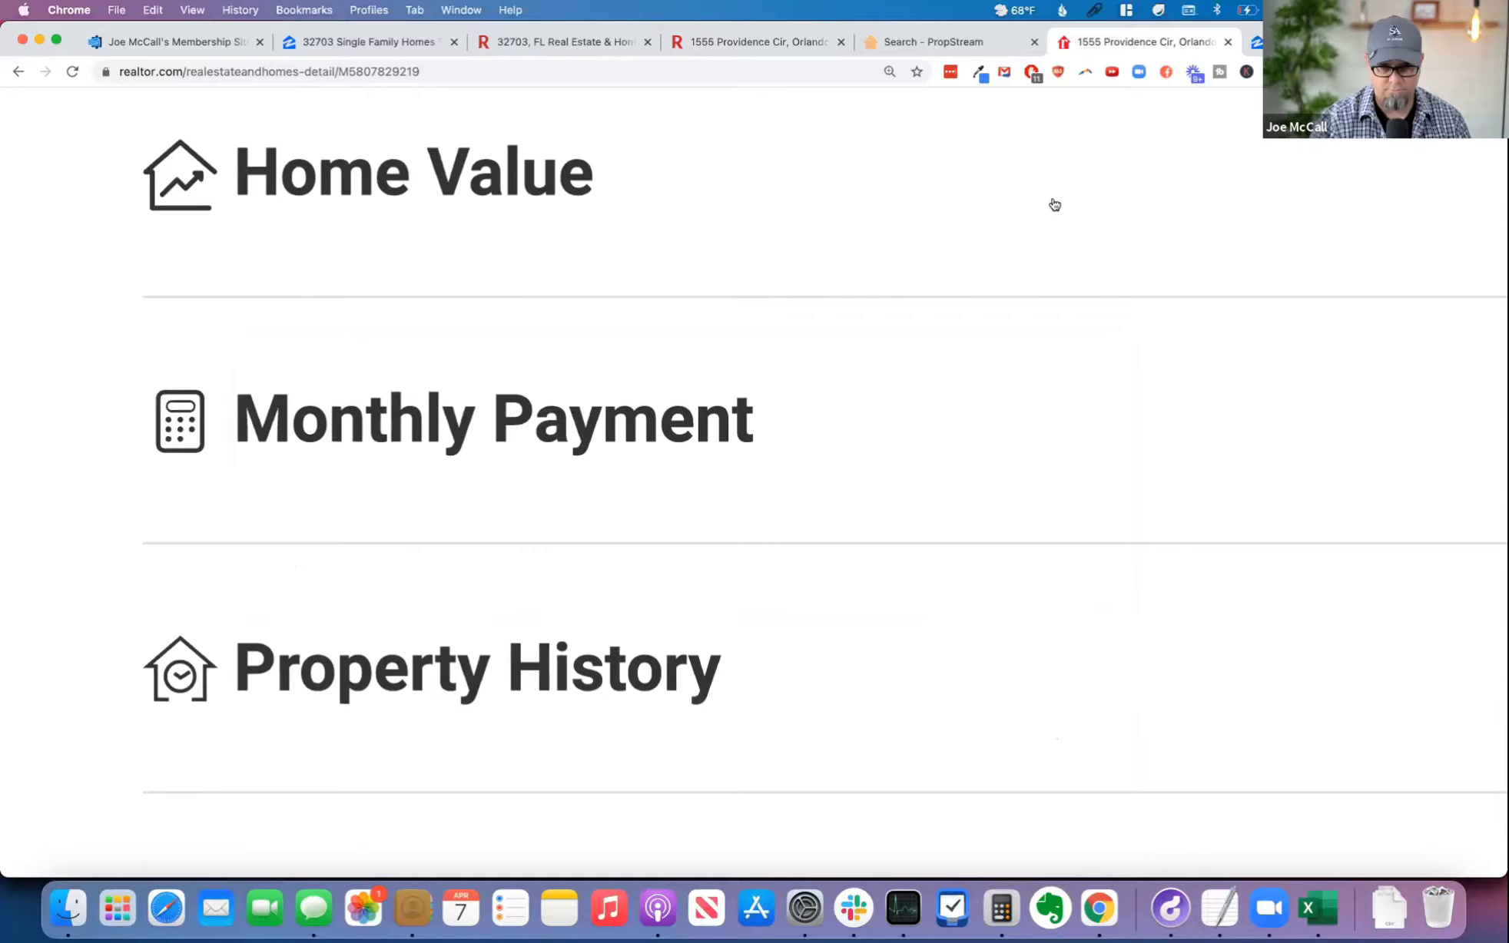
pyautogui.press('super+0')
pyautogui.click(1306, 41)
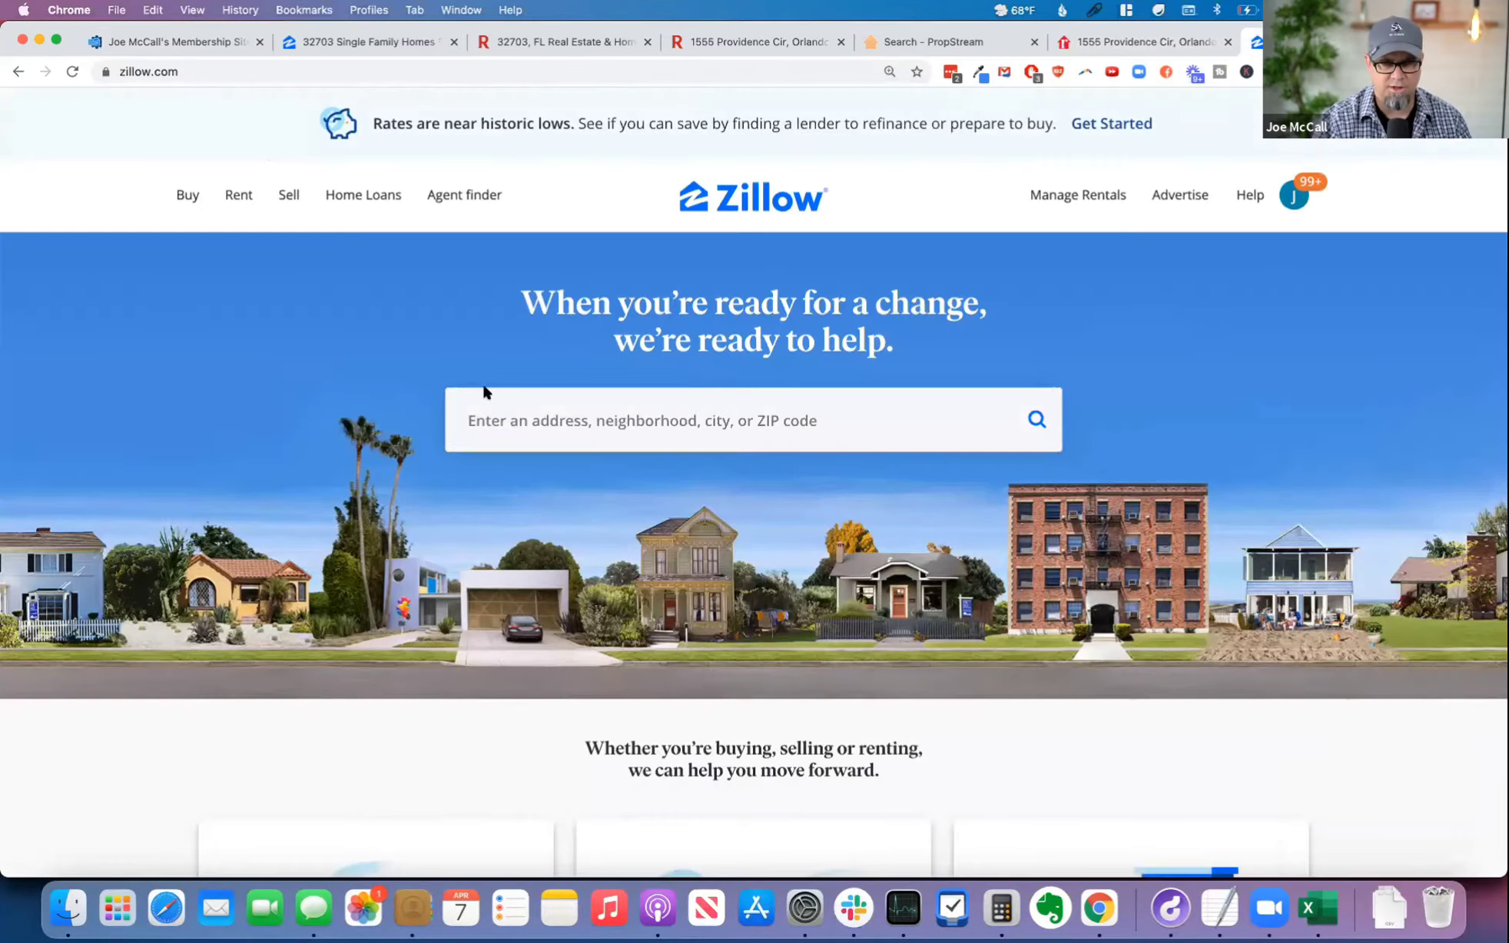
pyautogui.click(507, 427)
pyautogui.write('258,757')
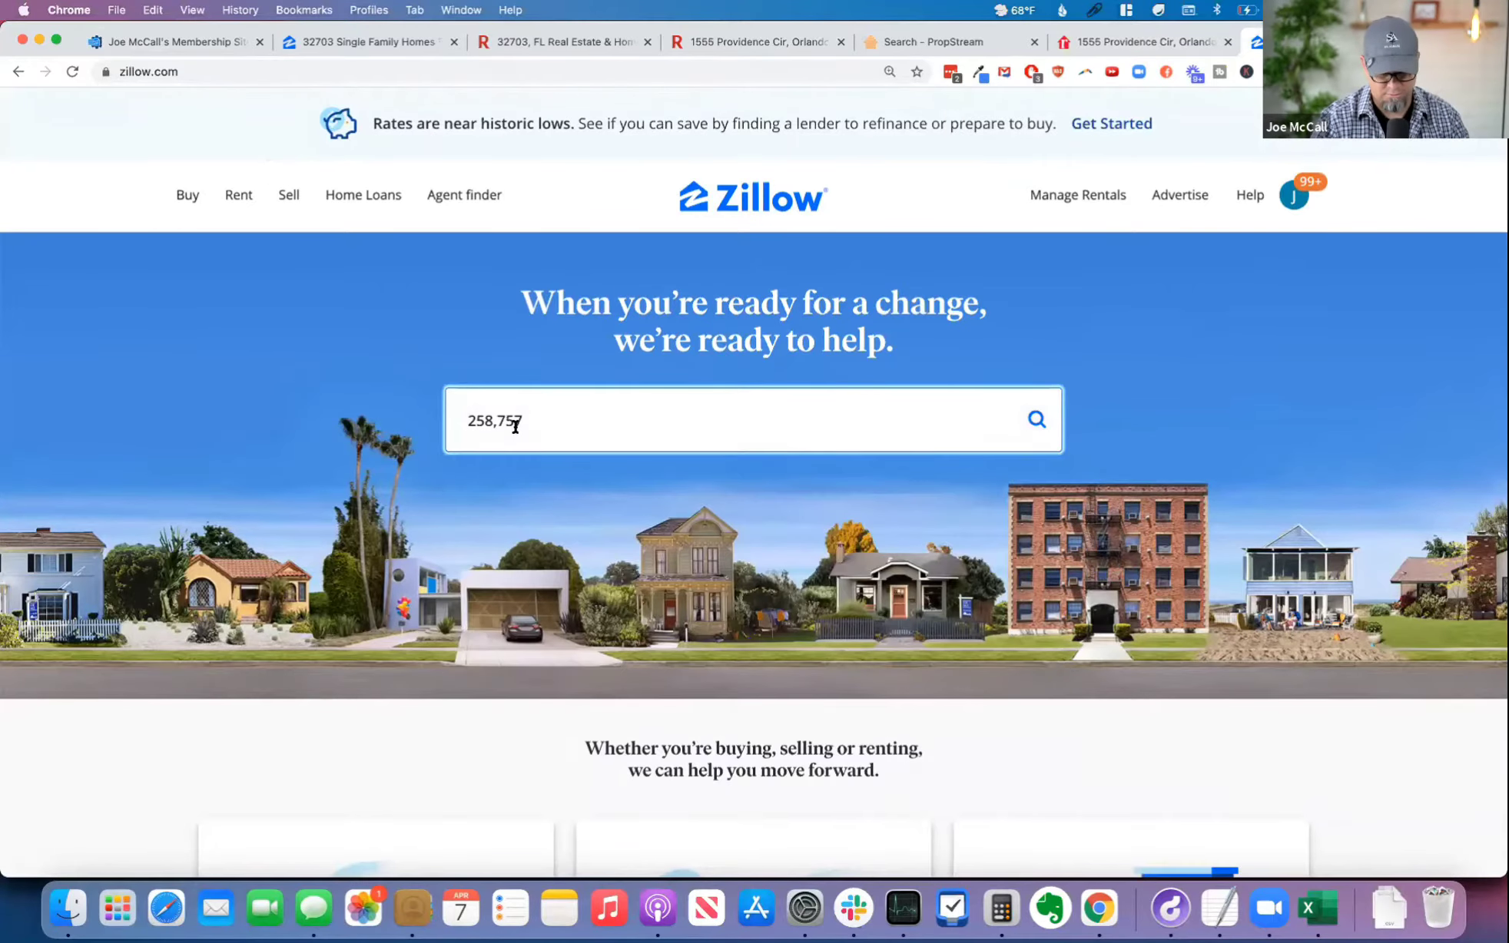
pyautogui.press('super+a')
pyautogui.click(117, 489)
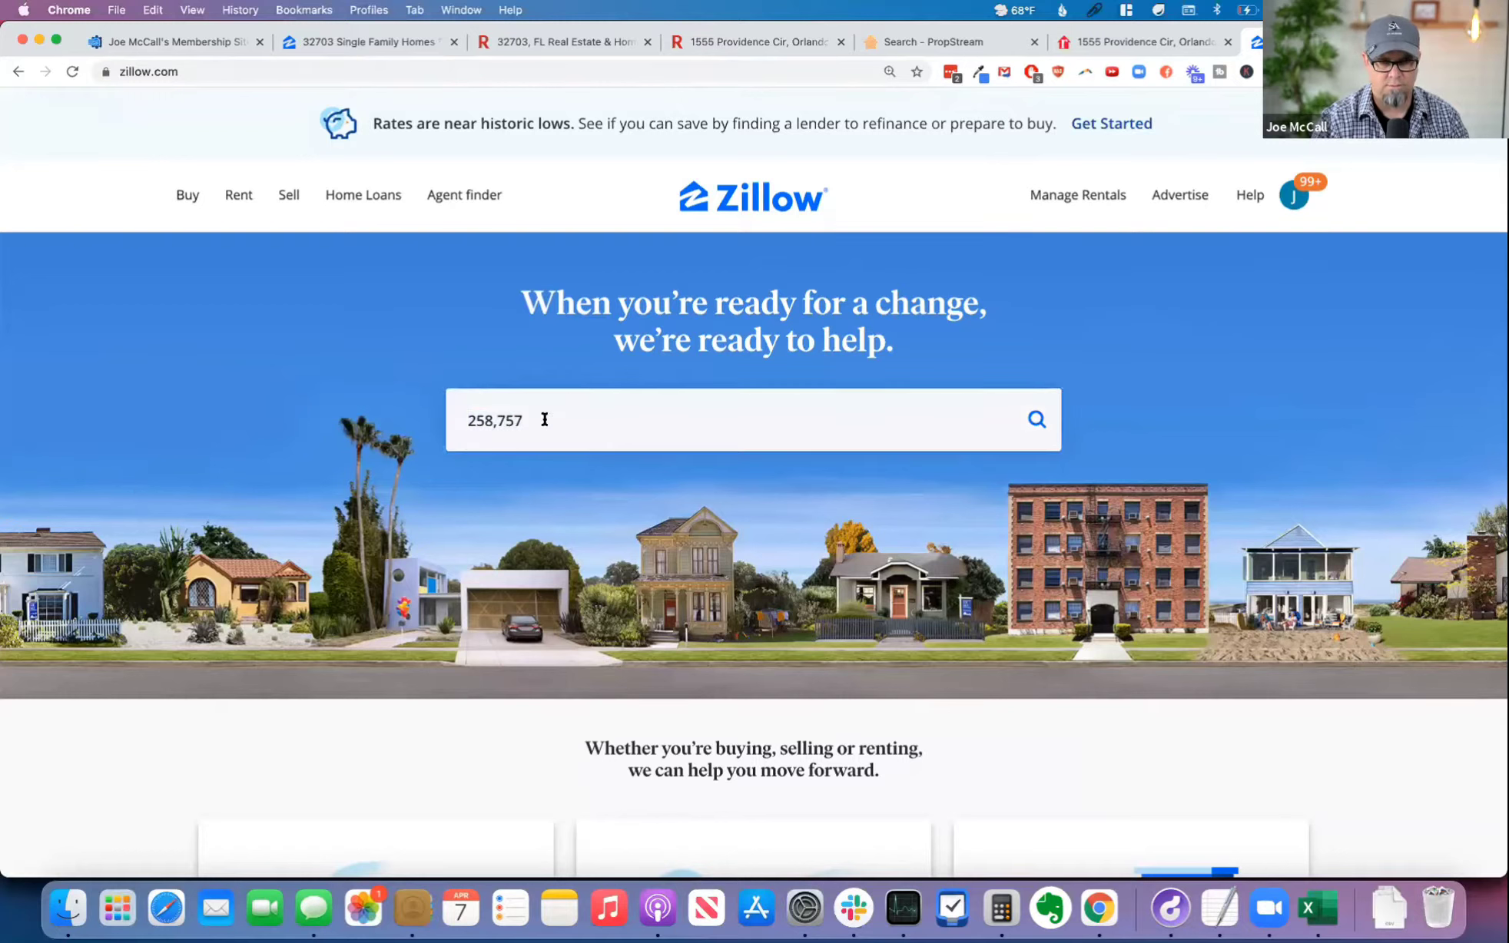
pyautogui.doubleClick(544, 420)
pyautogui.press('BackSpace')
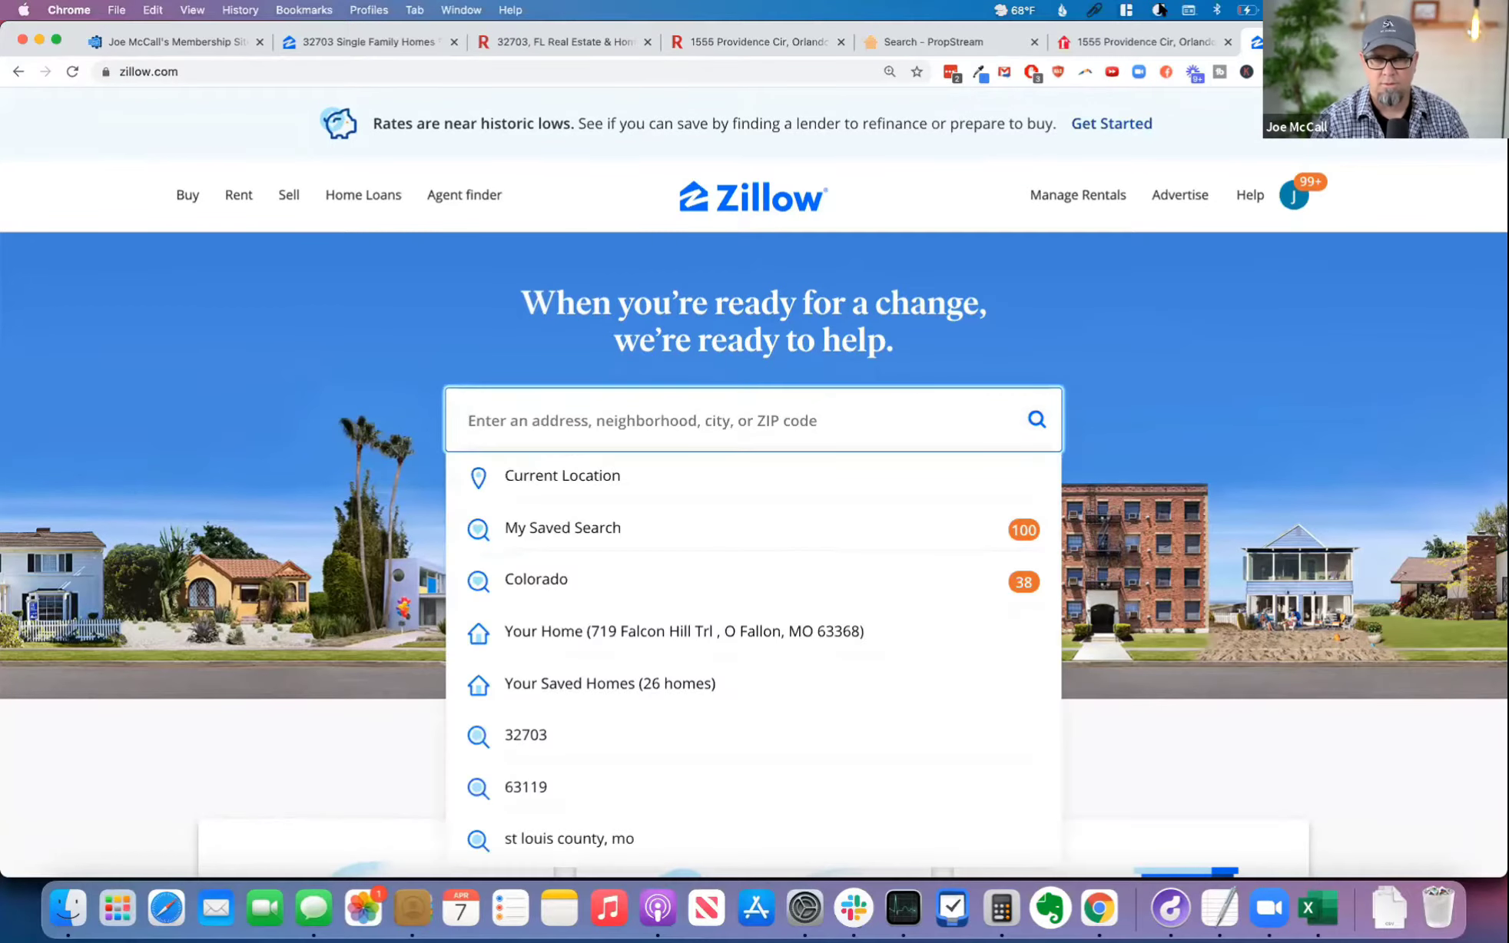
# Step: Look up the property on Zillow using the previously copied address and copy its Zestimate figure
pyautogui.click(1094, 10)
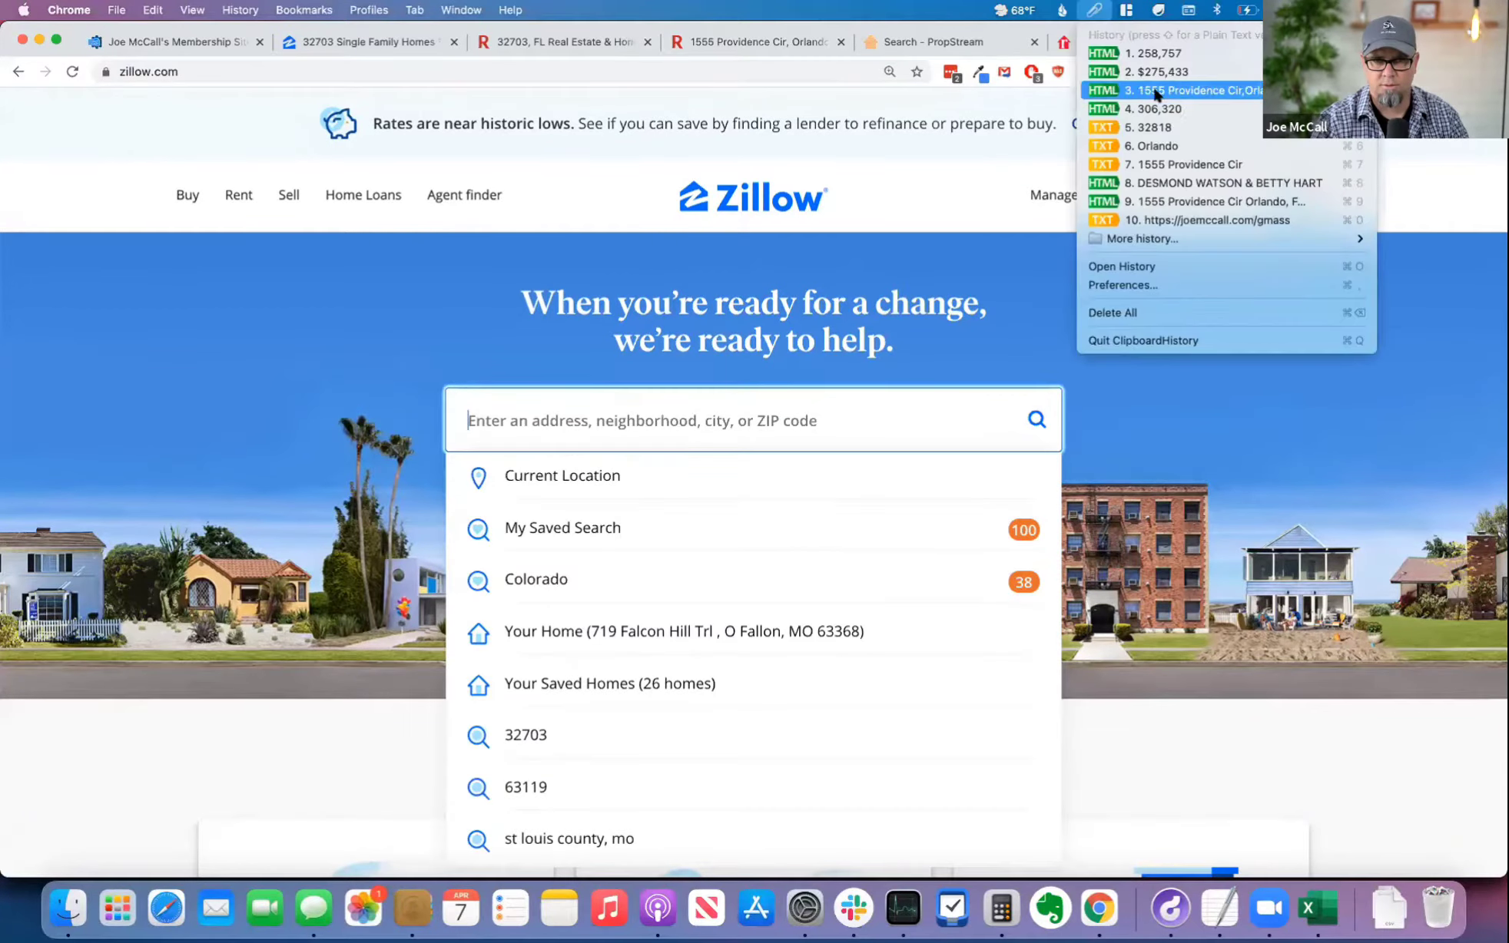
pyautogui.click(1153, 95)
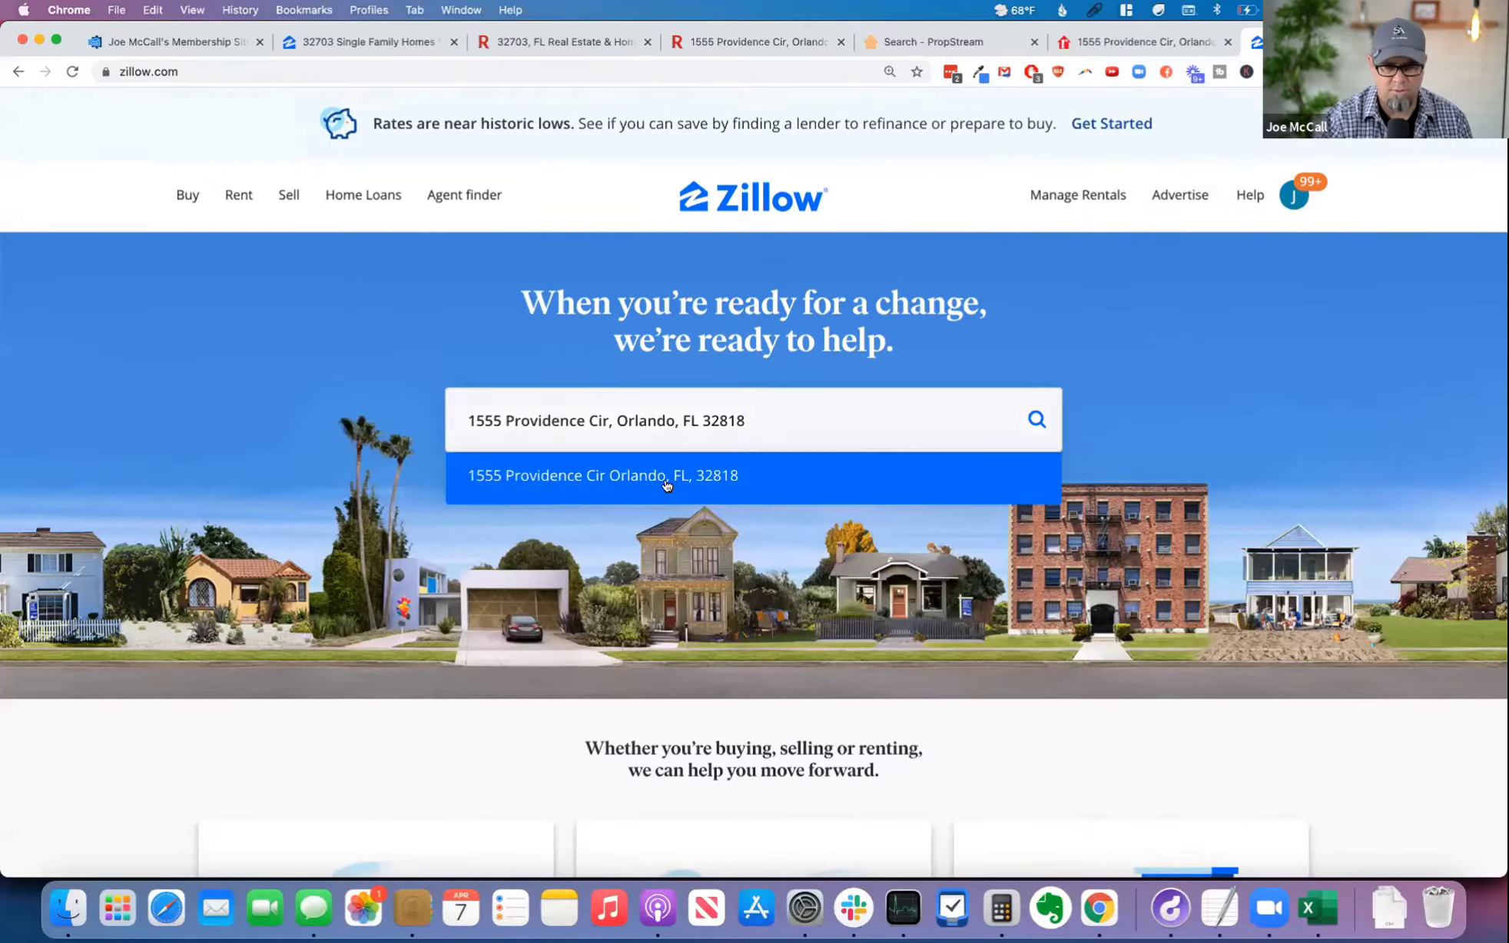
pyautogui.click(699, 476)
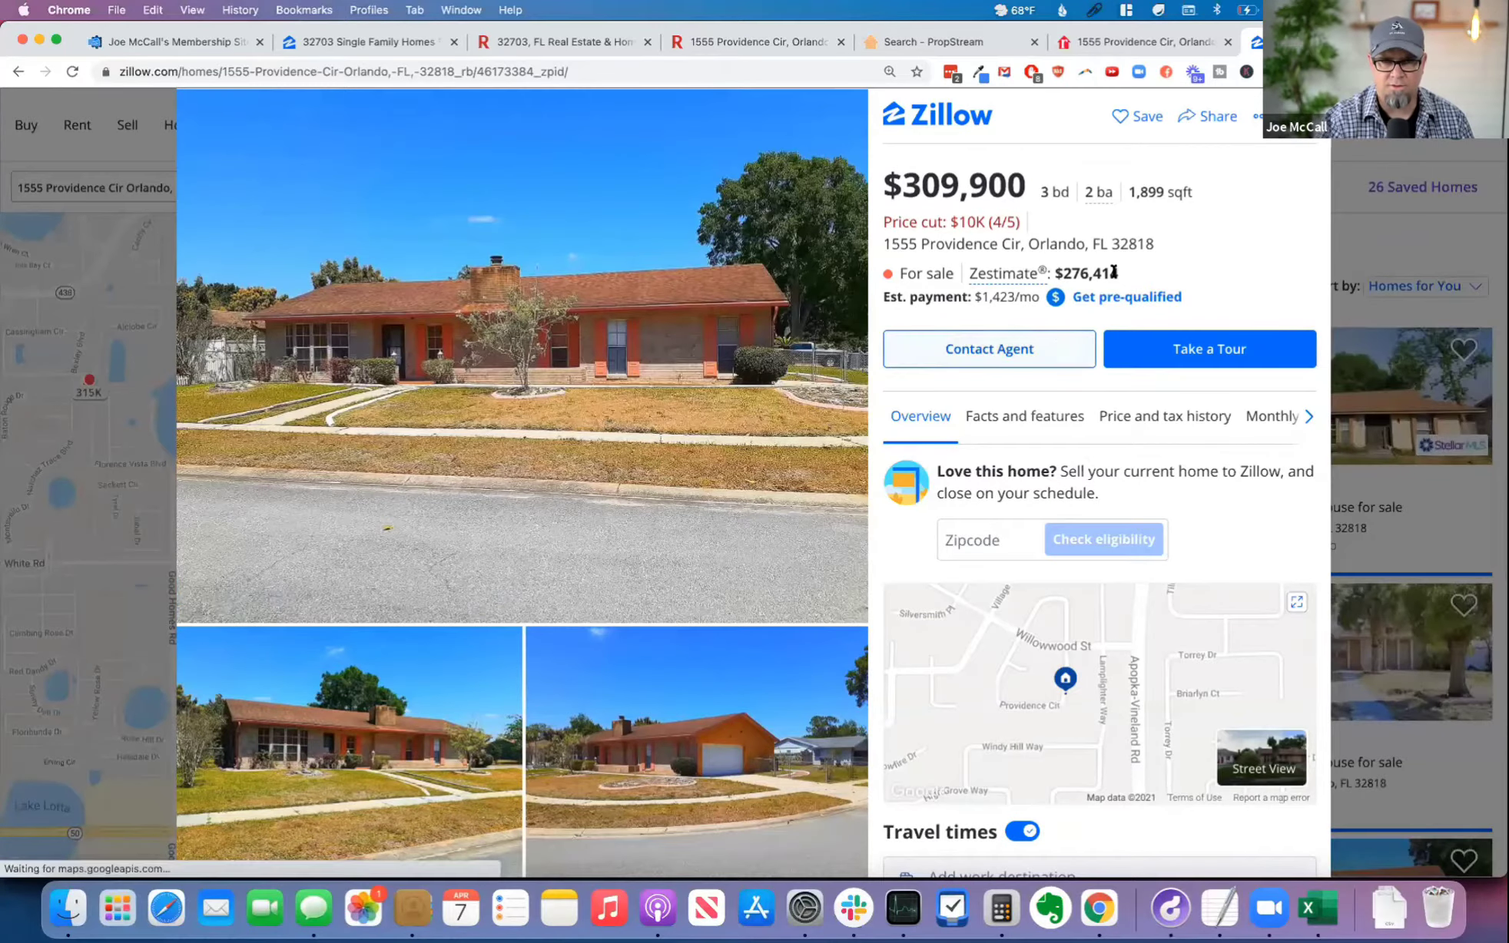
pyautogui.moveTo(1118, 275); pyautogui.dragTo(1060, 275)
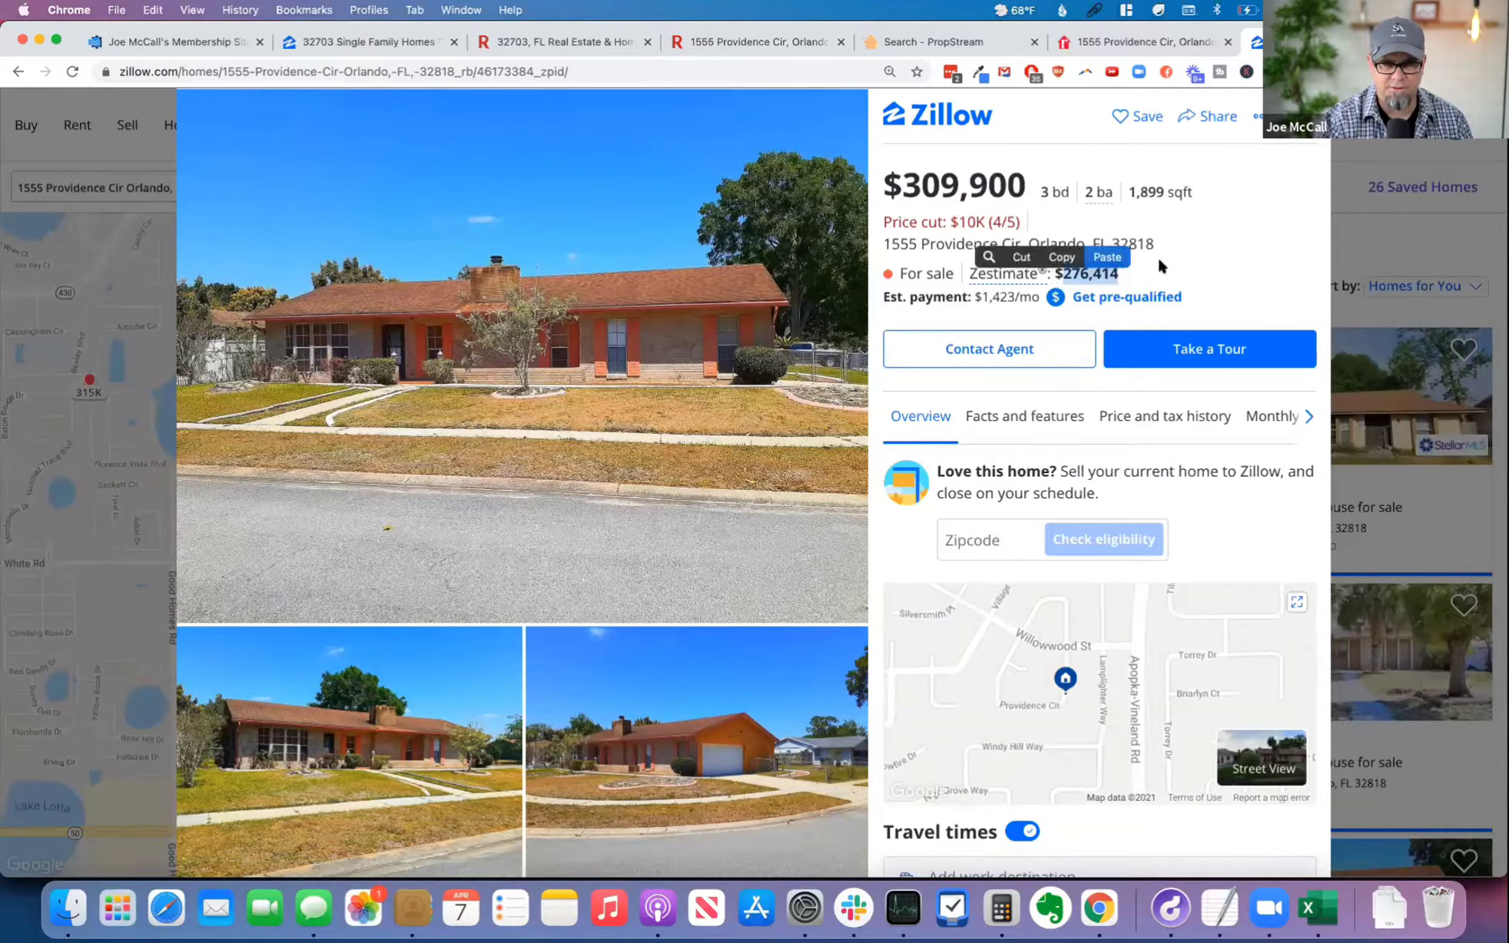
pyautogui.click(1063, 257)
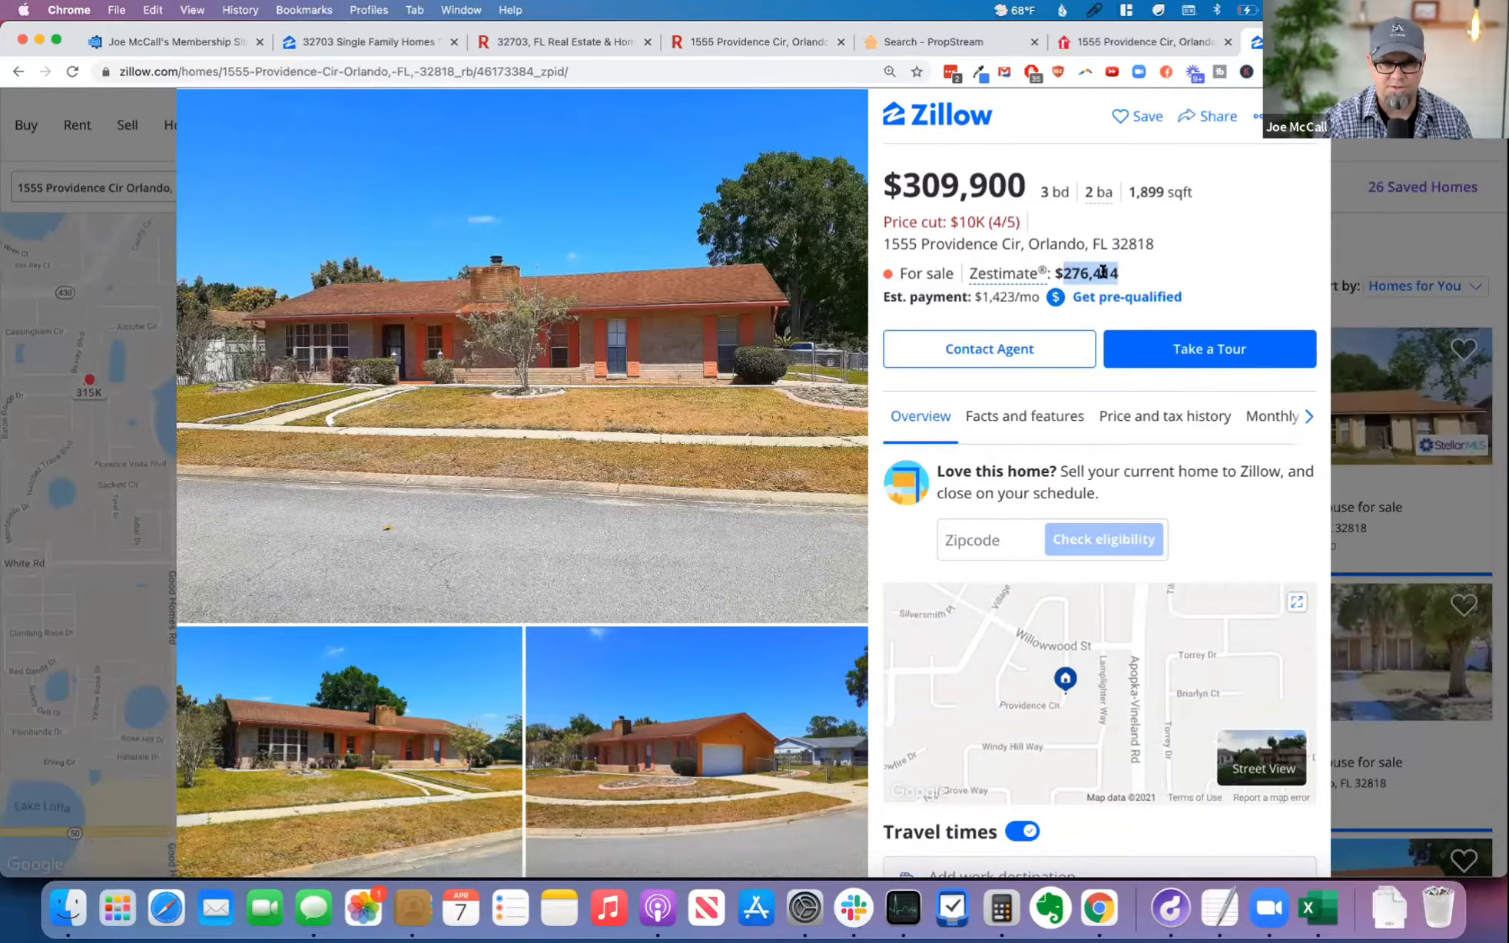
# Step: Name the sixth ARV source Zillow in the calculator, set its estimated value to 276,414 and check the average
pyautogui.click(177, 42)
pyautogui.click(431, 559)
pyautogui.click(430, 516)
pyautogui.click(433, 570)
pyautogui.click(980, 520)
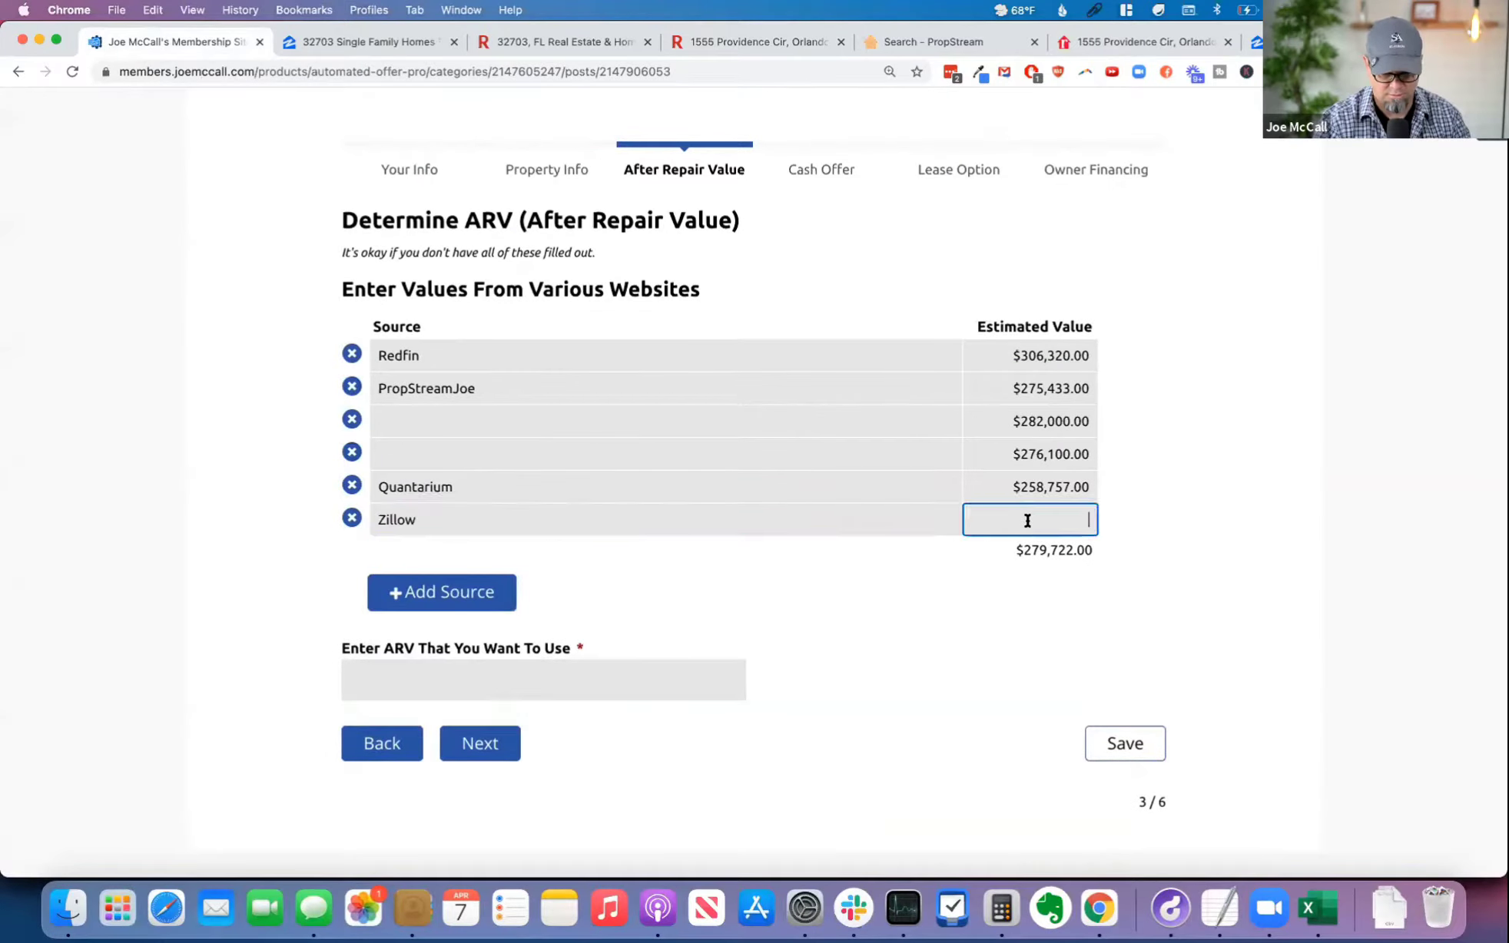
pyautogui.press('super+v')
pyautogui.click(1223, 527)
pyautogui.moveTo(1105, 549); pyautogui.dragTo(997, 549)
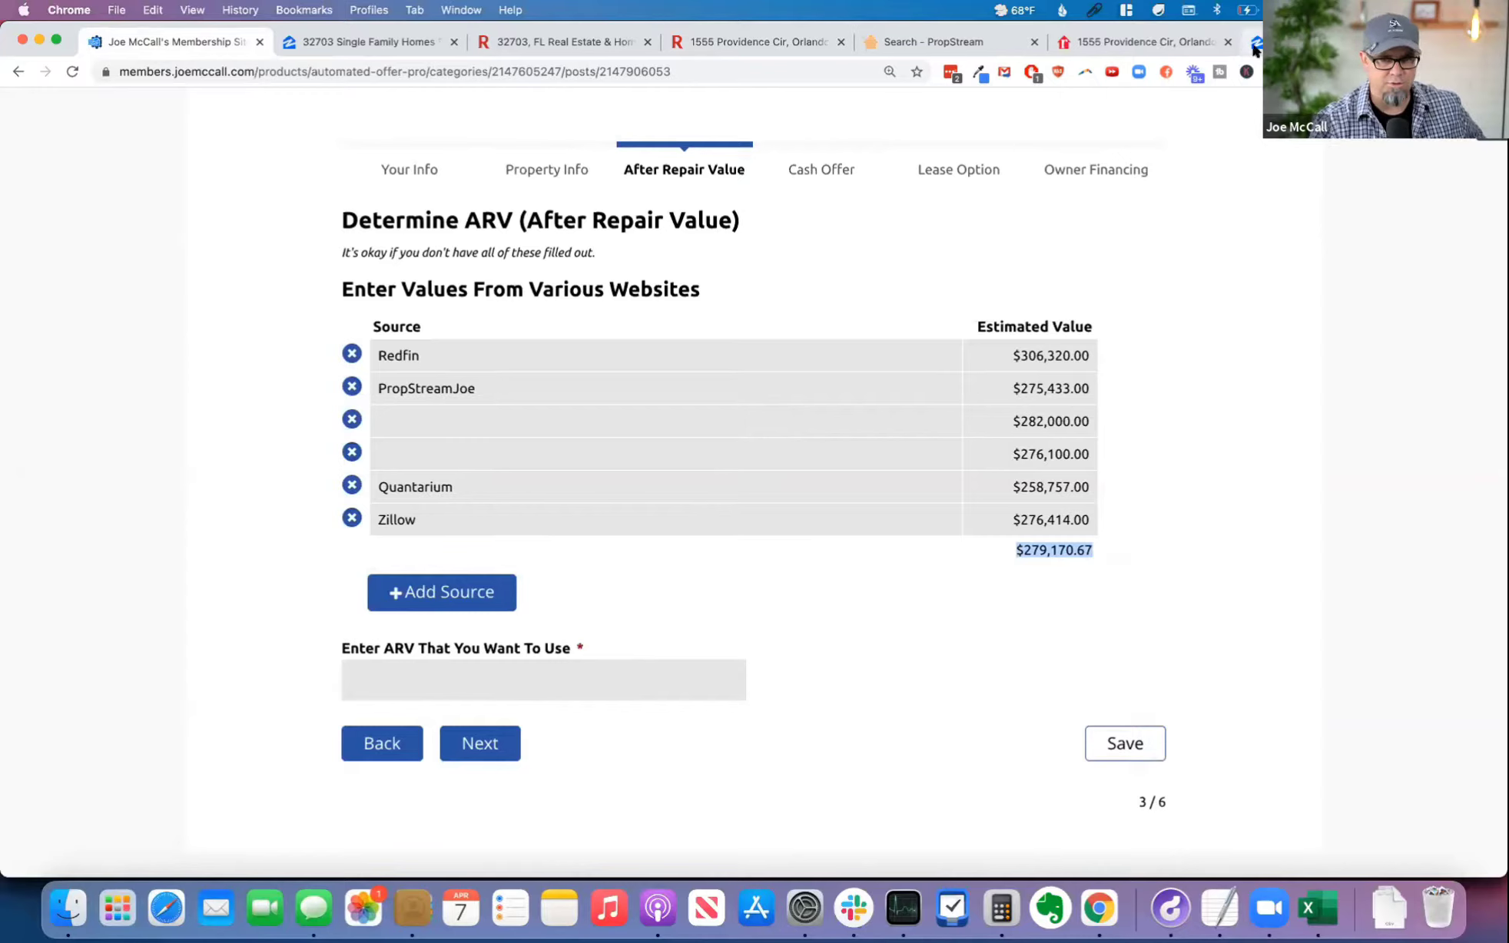
pyautogui.click(446, 590)
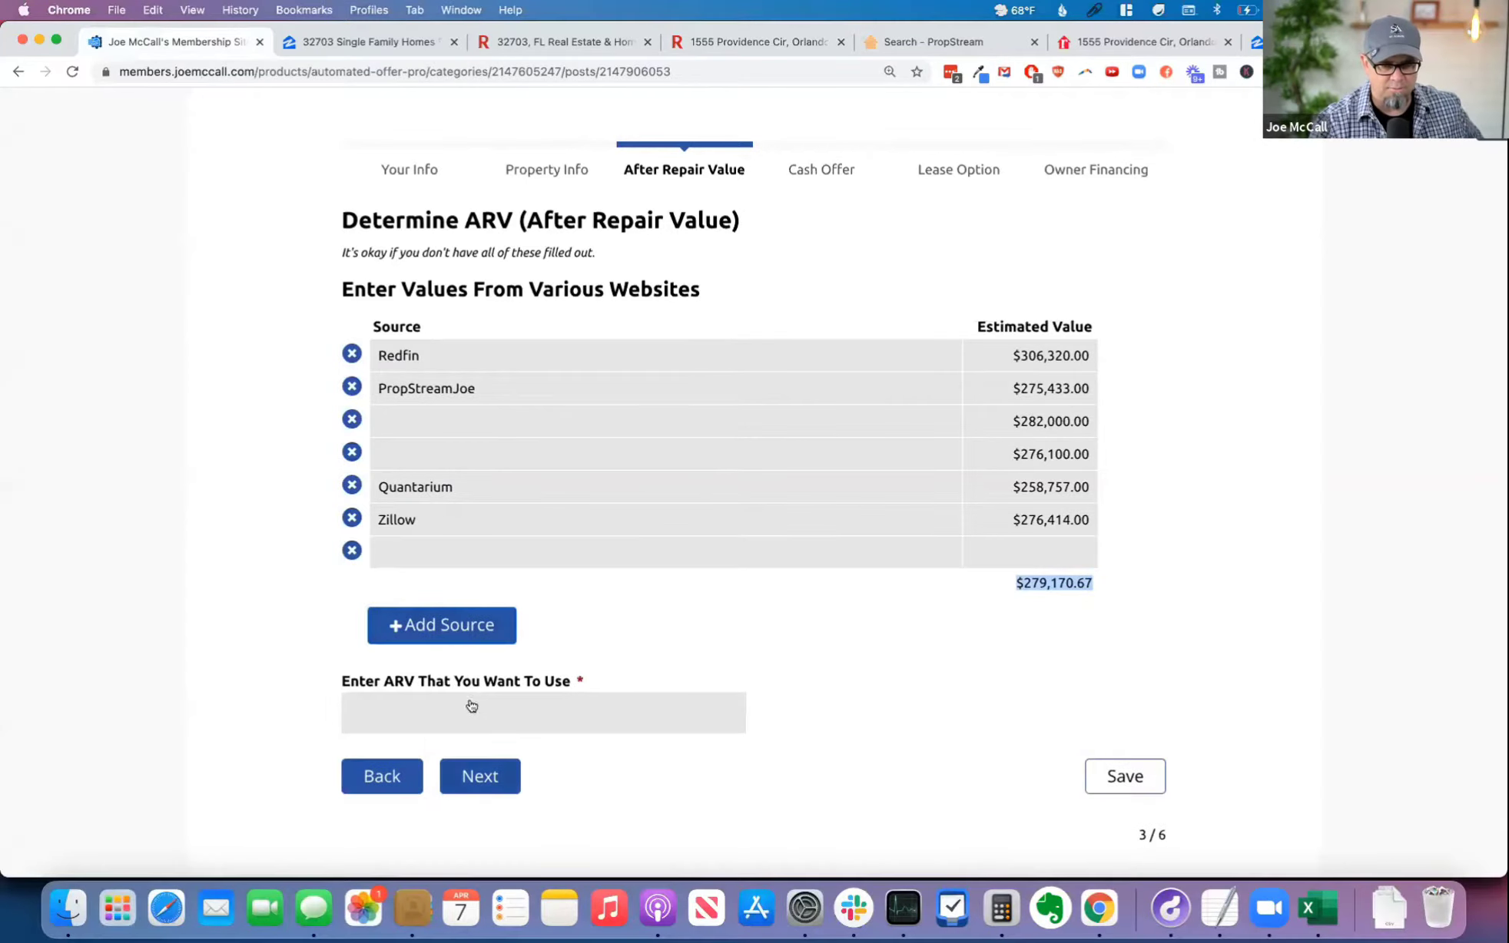
pyautogui.click(425, 543)
pyautogui.scroll(-1, 438, 667)
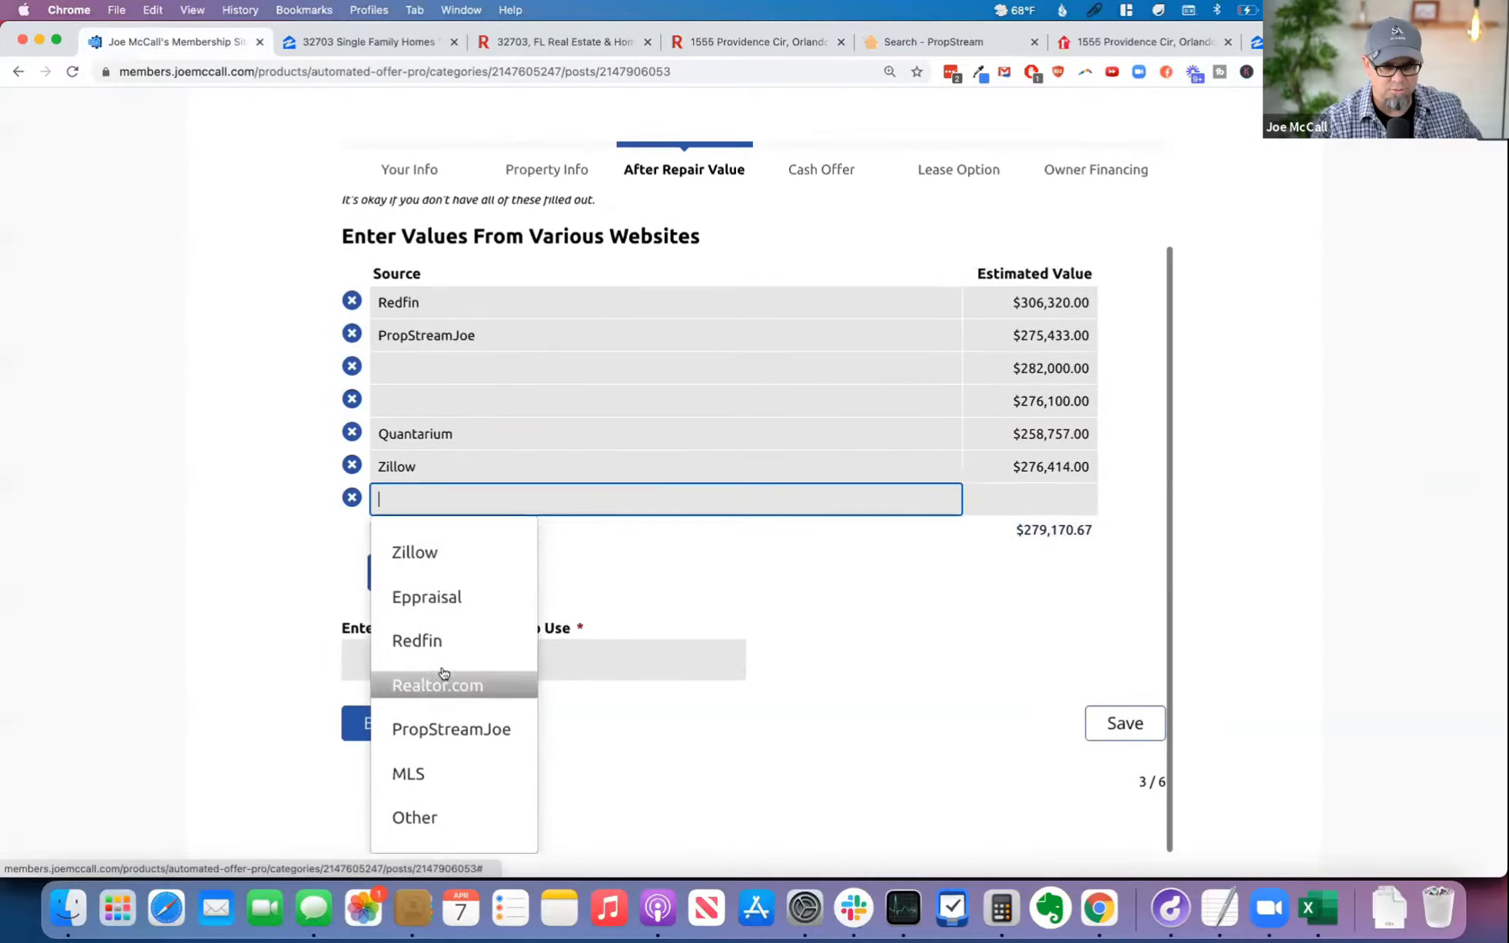
pyautogui.click(892, 611)
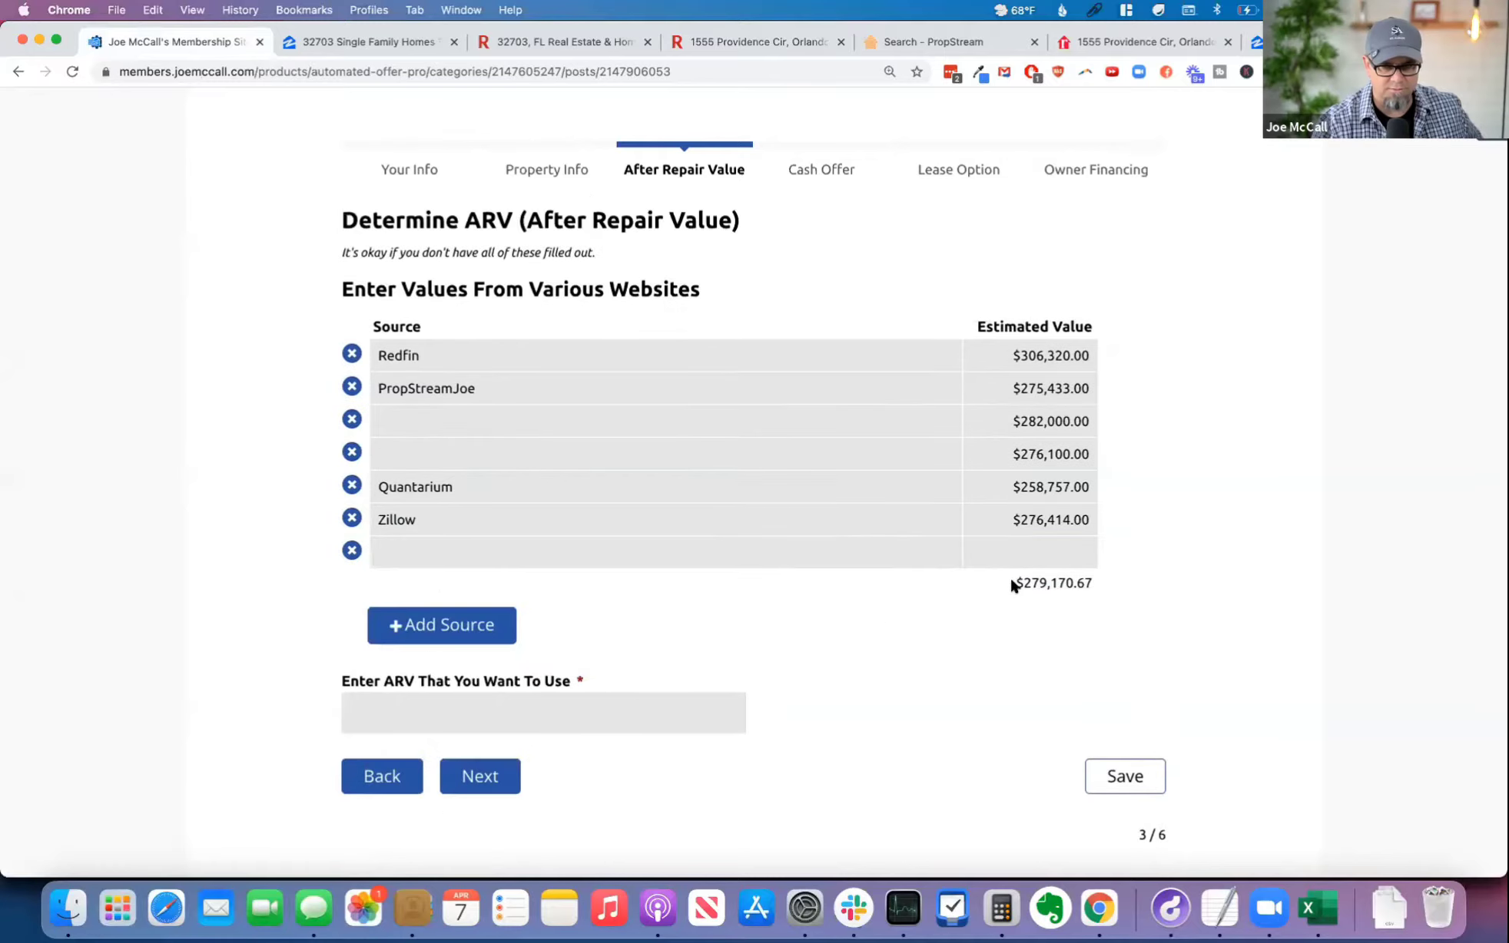
pyautogui.click(351, 550)
# Step: Review the average of the estimates and set the ARV to use to 280,000
pyautogui.moveTo(1008, 549); pyautogui.dragTo(1098, 551)
pyautogui.click(1123, 563)
pyautogui.click(582, 674)
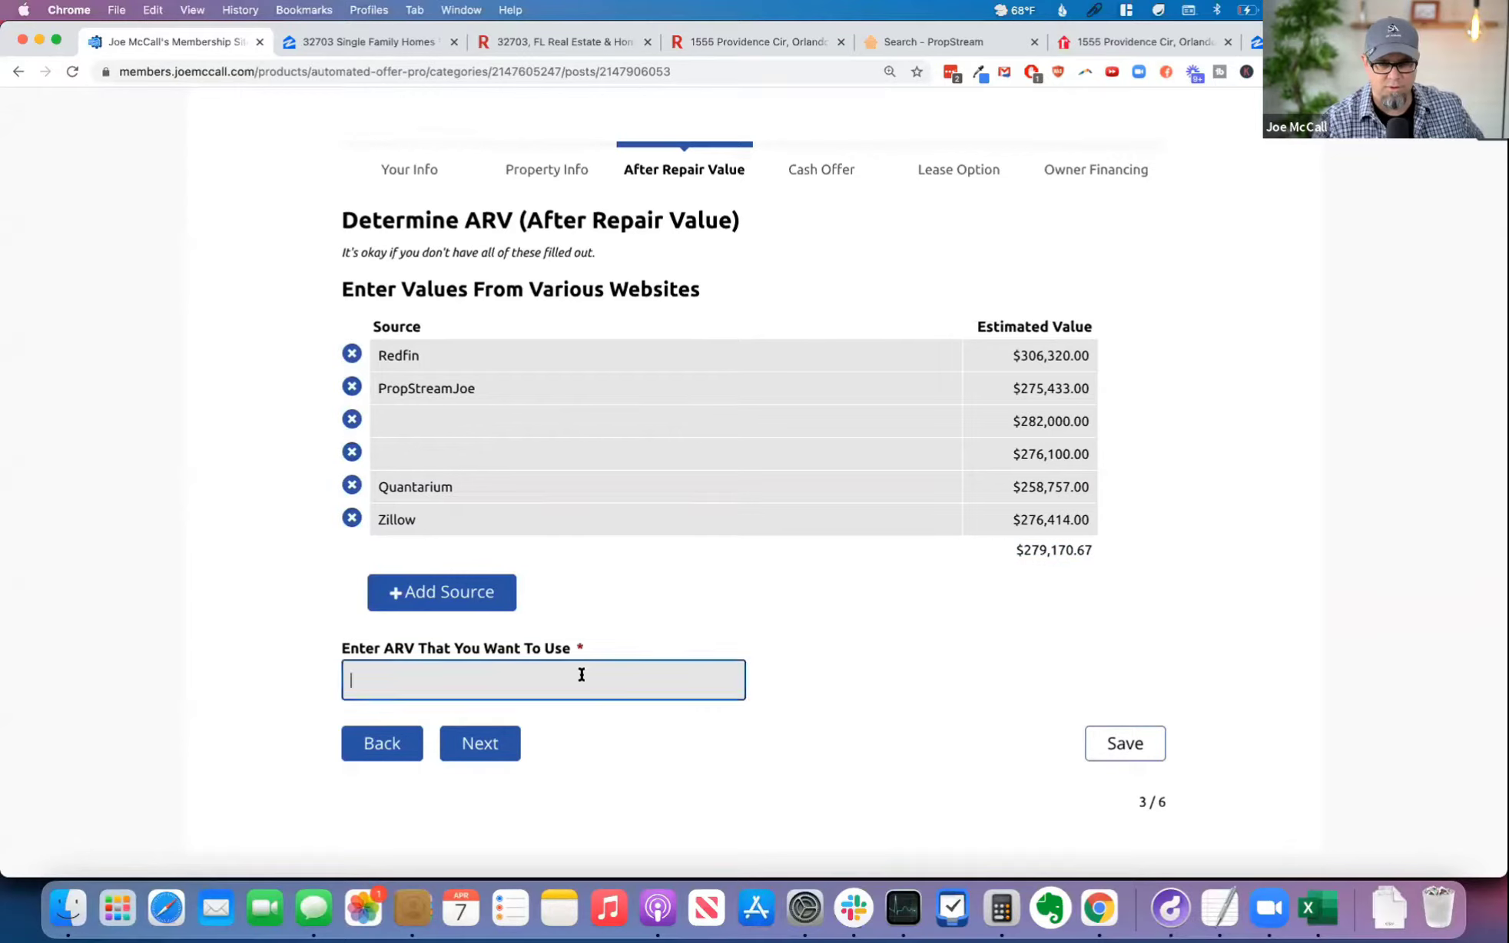
pyautogui.write('280000')
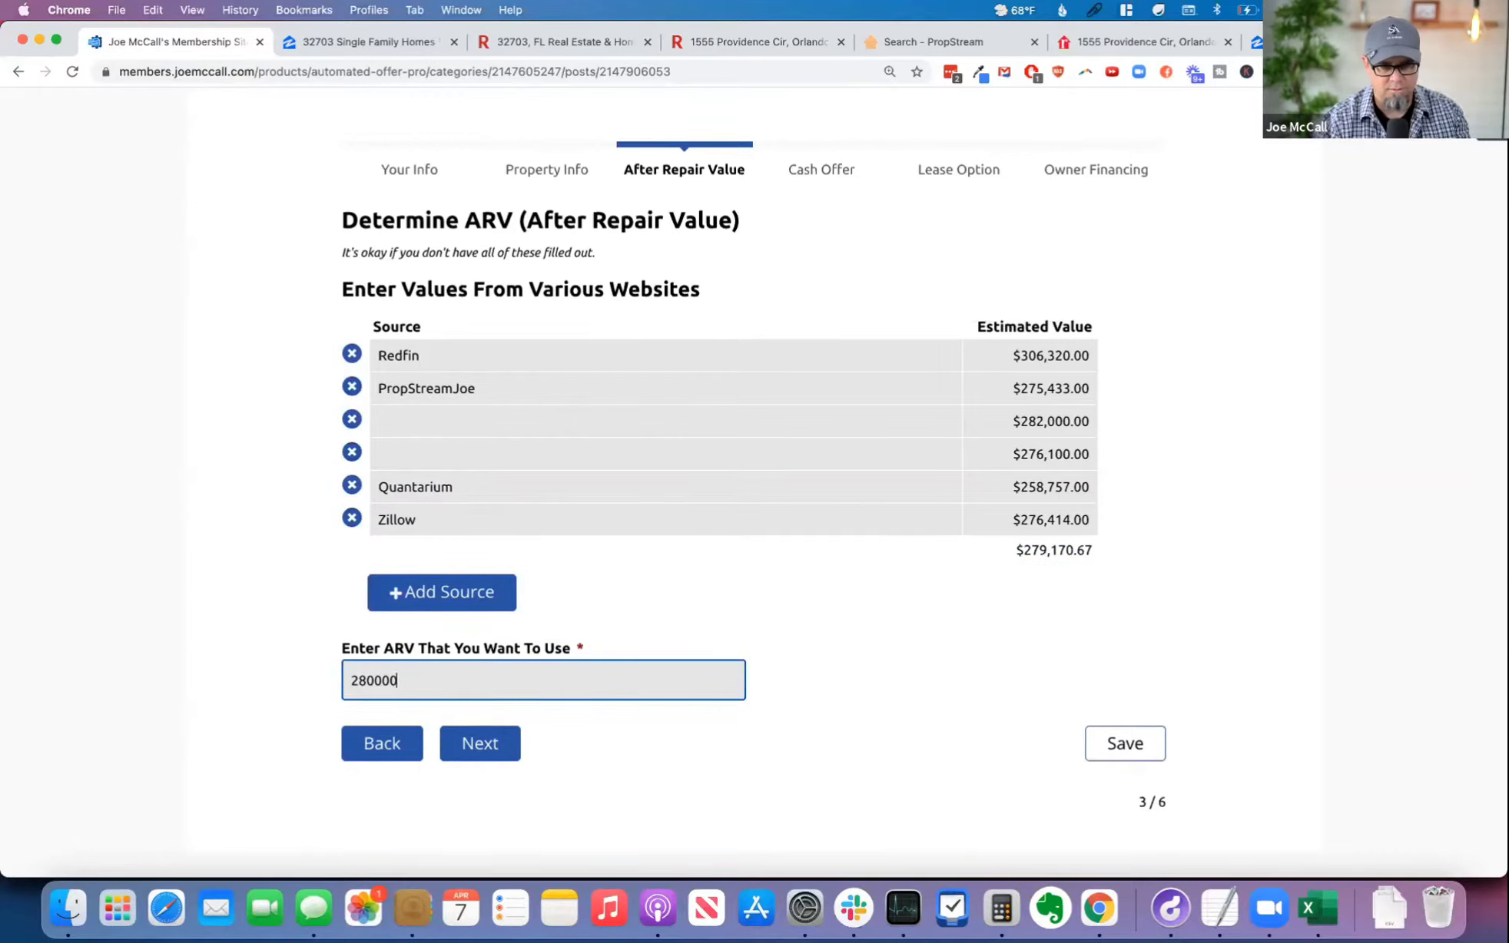
pyautogui.press('Tab')
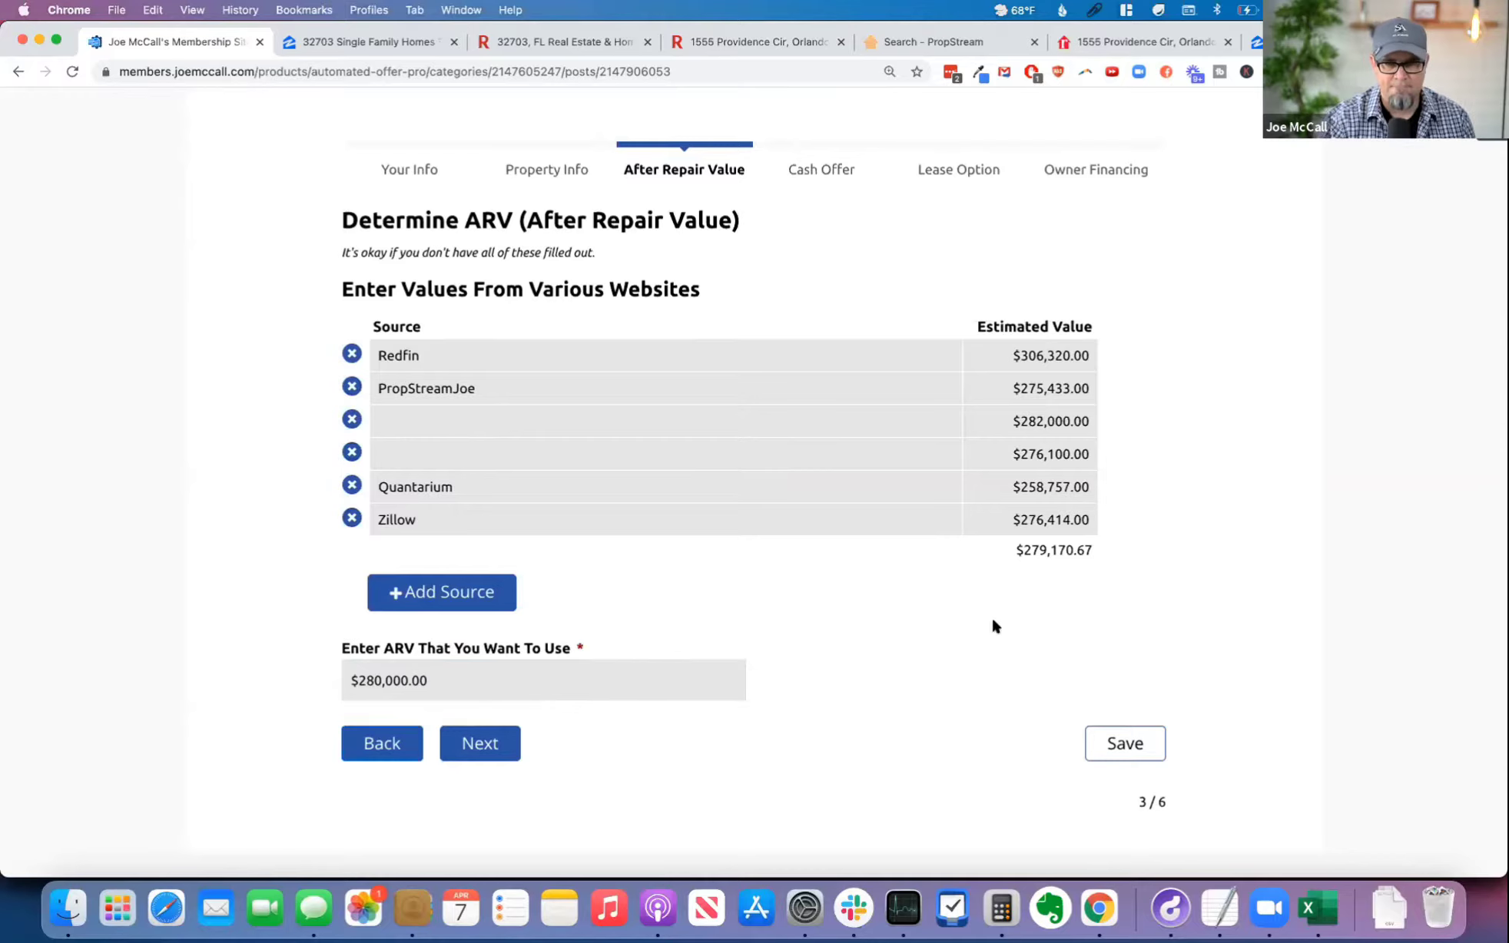
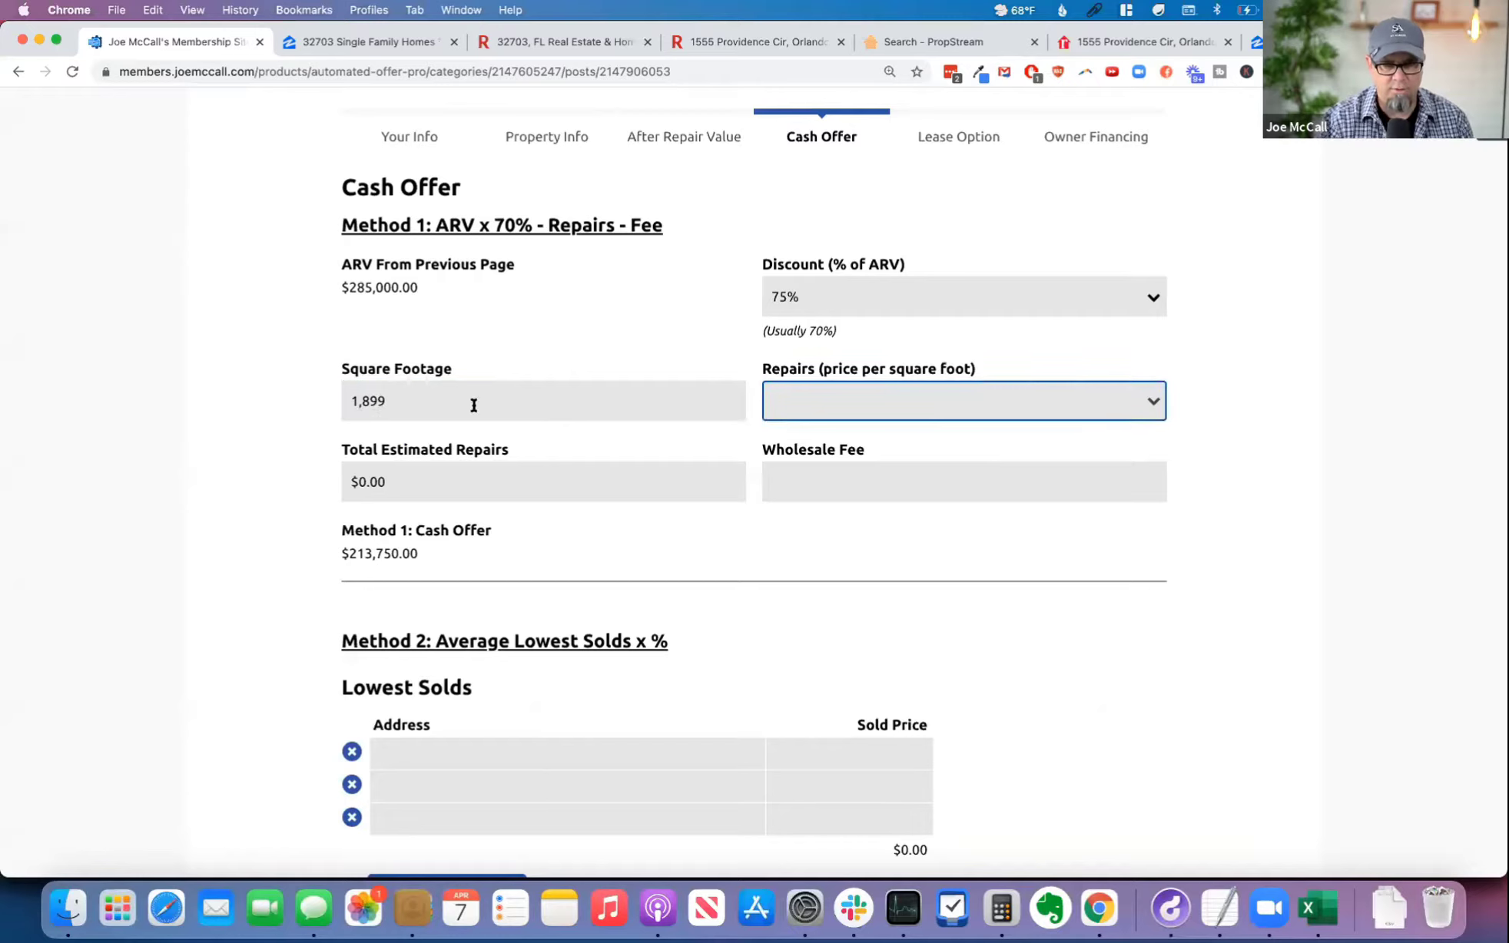
# Step: Open the property's photo gallery on its Redfin listing and examine the exterior, lot and kitchen to judge the repairs needed
pyautogui.click(804, 408)
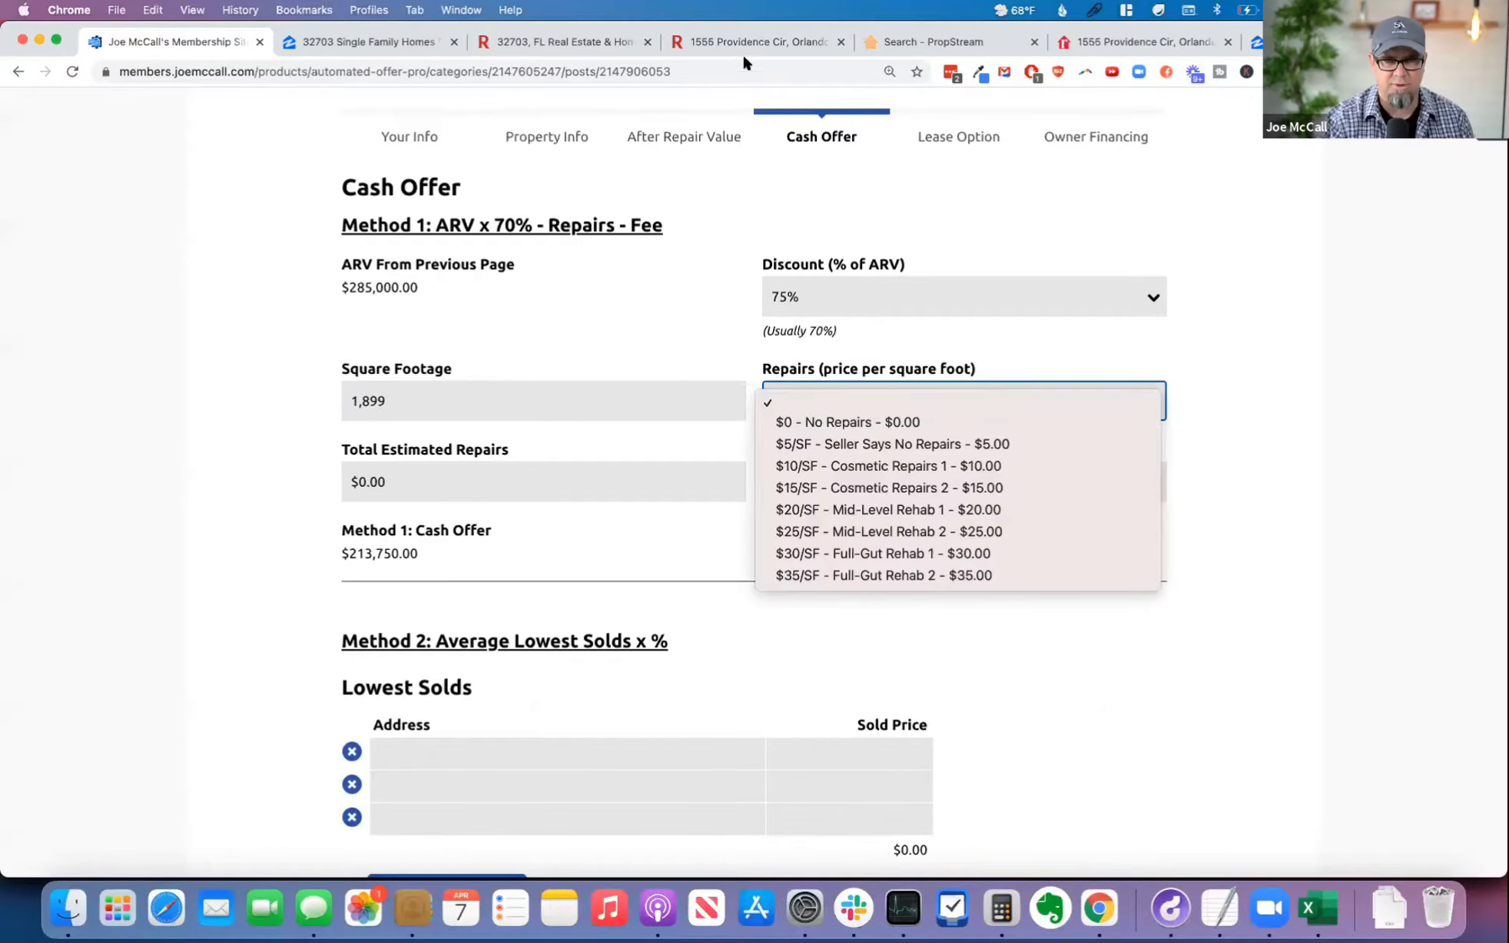
pyautogui.click(765, 40)
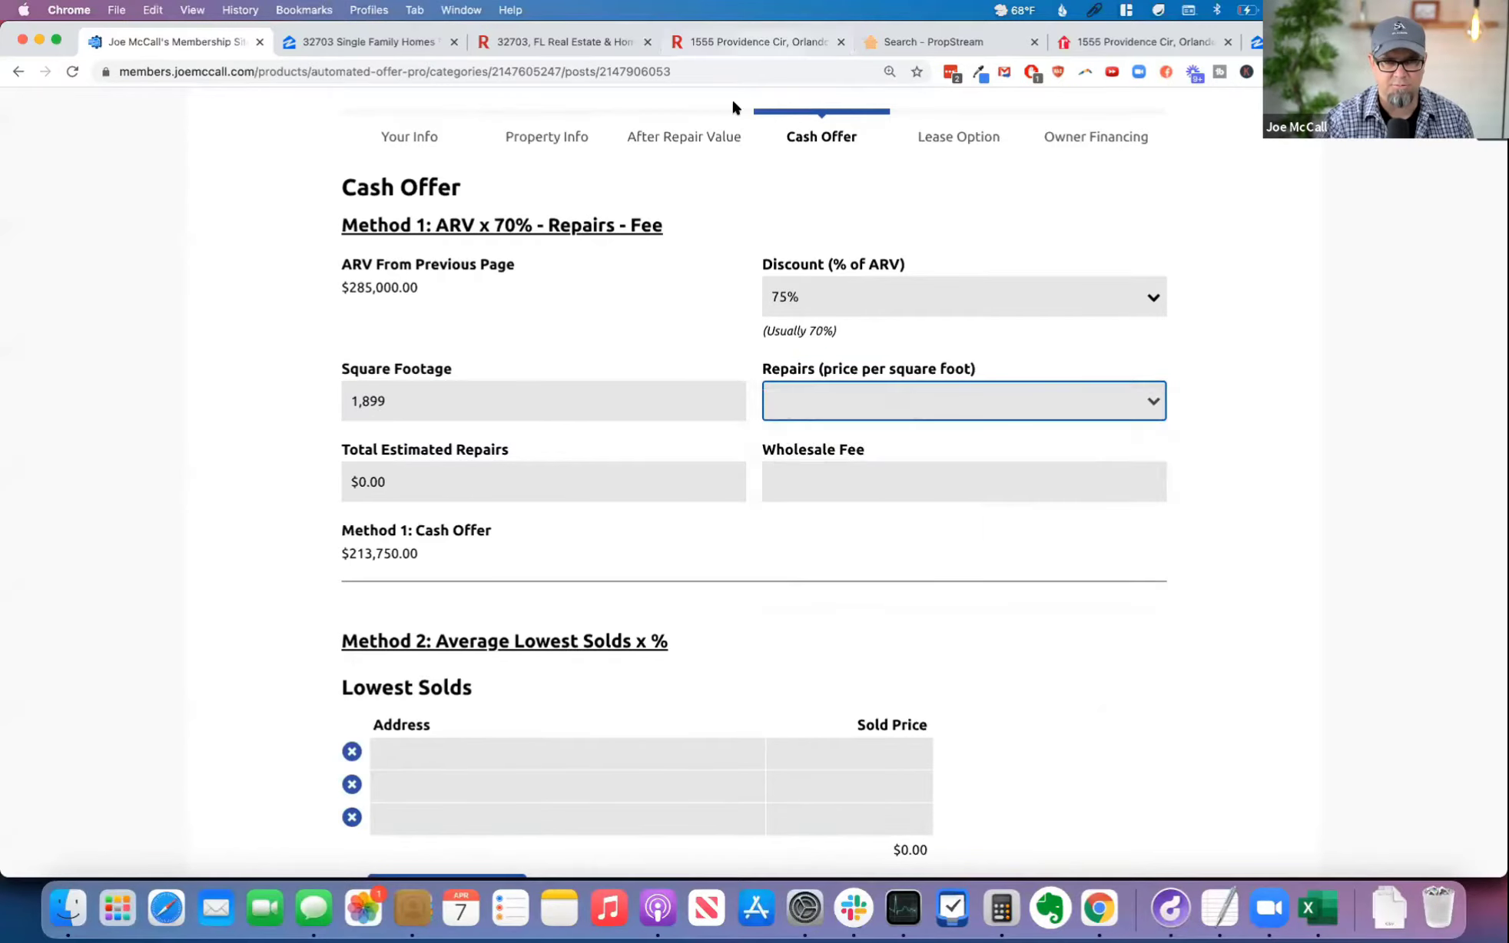
pyautogui.click(757, 40)
pyautogui.click(1175, 552)
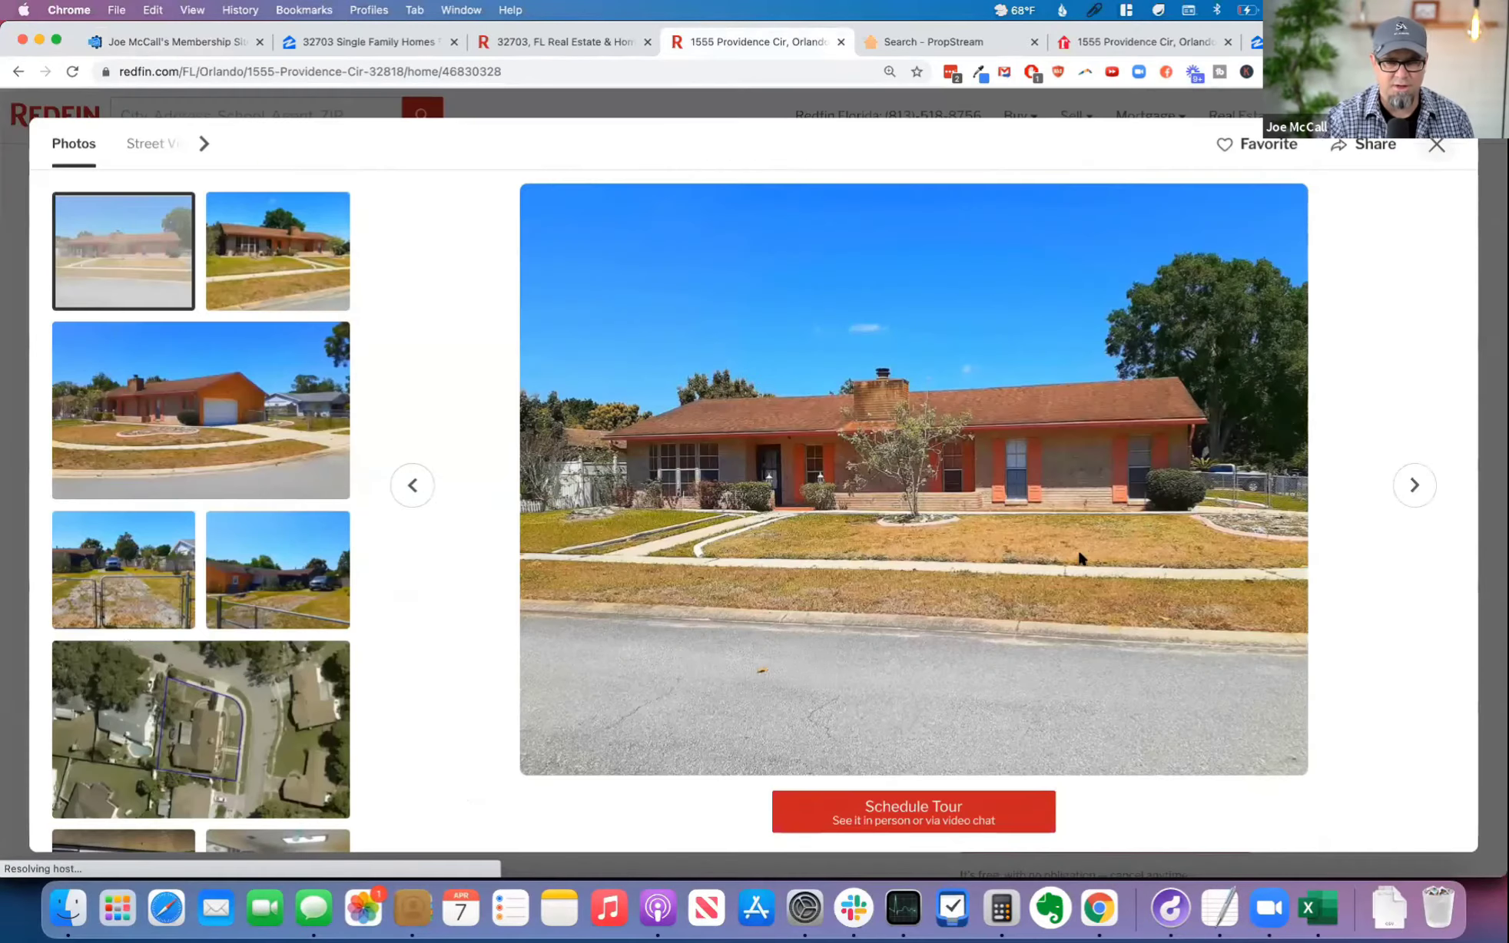
pyautogui.click(132, 570)
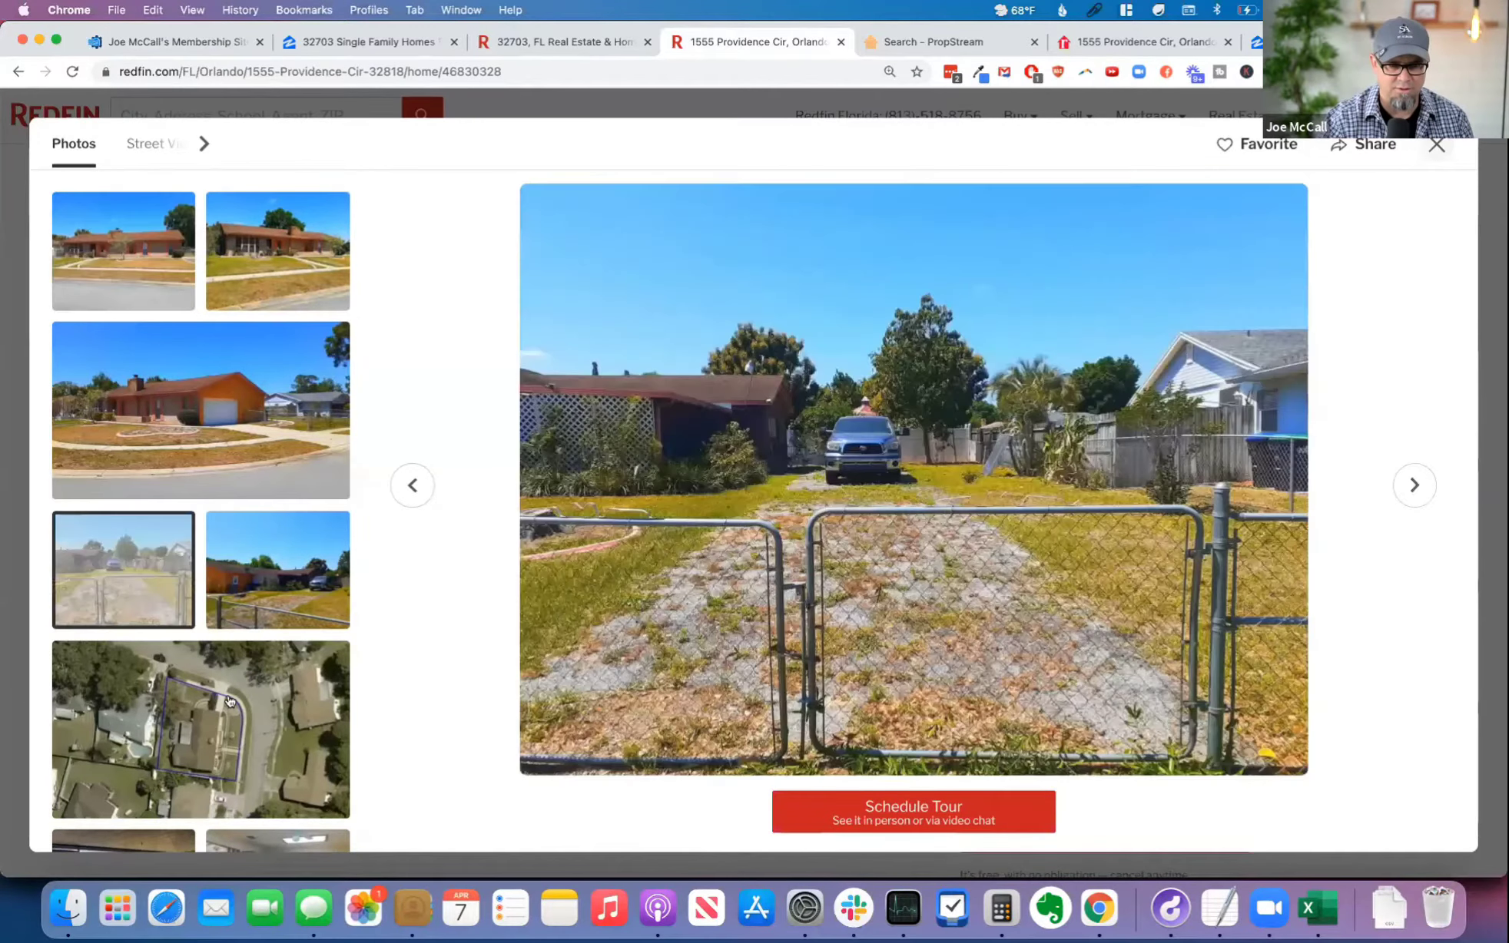
pyautogui.scroll(-1, 229, 703)
pyautogui.click(229, 703)
pyautogui.scroll(-6, 229, 703)
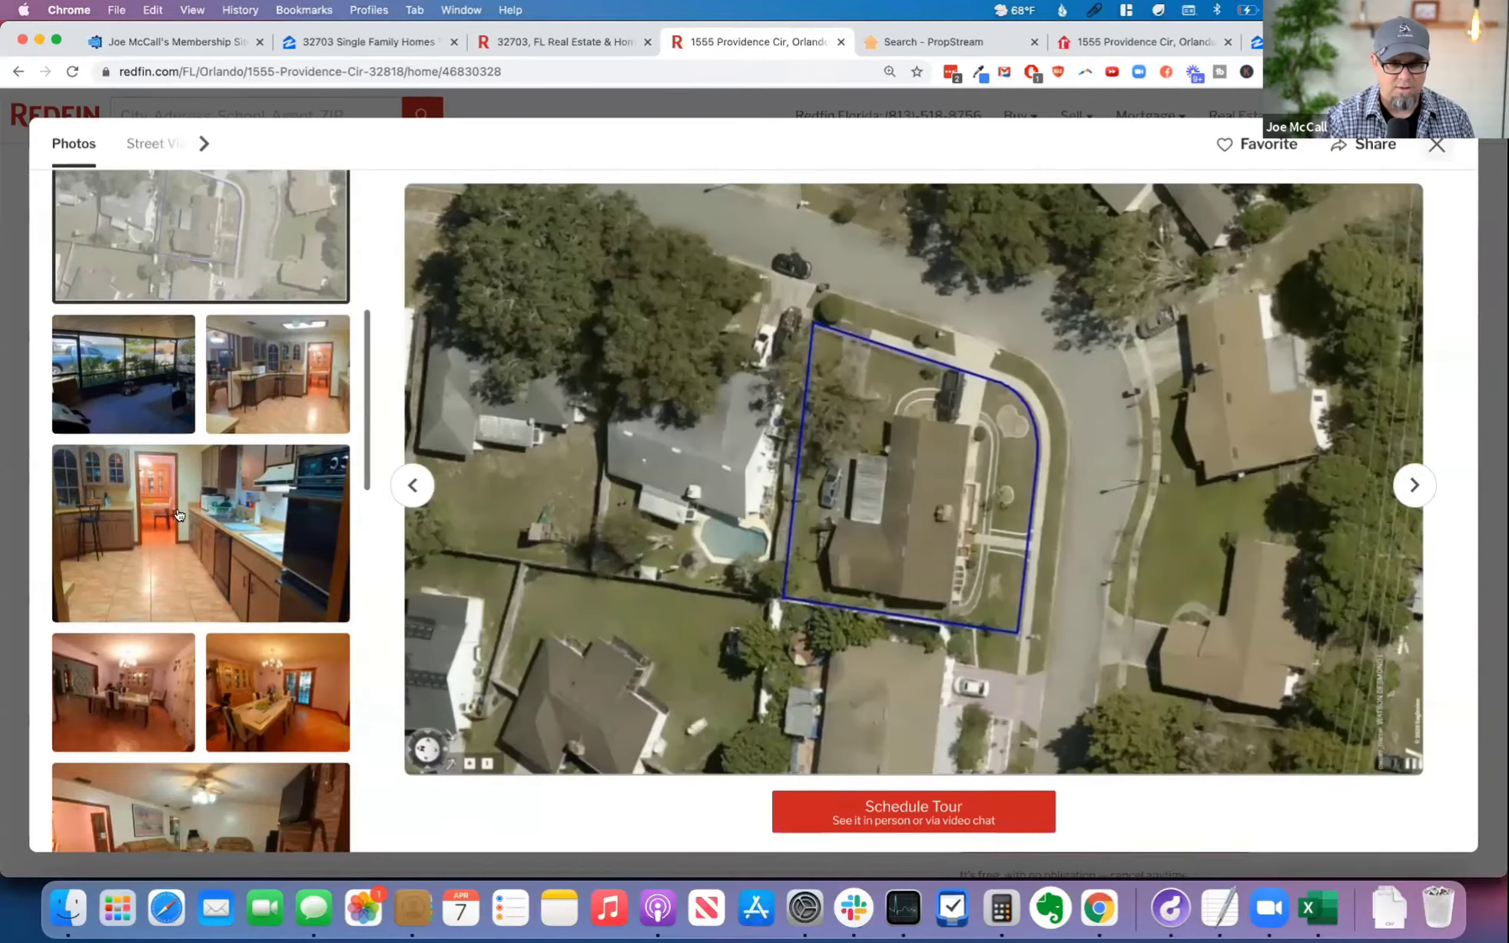
pyautogui.click(281, 522)
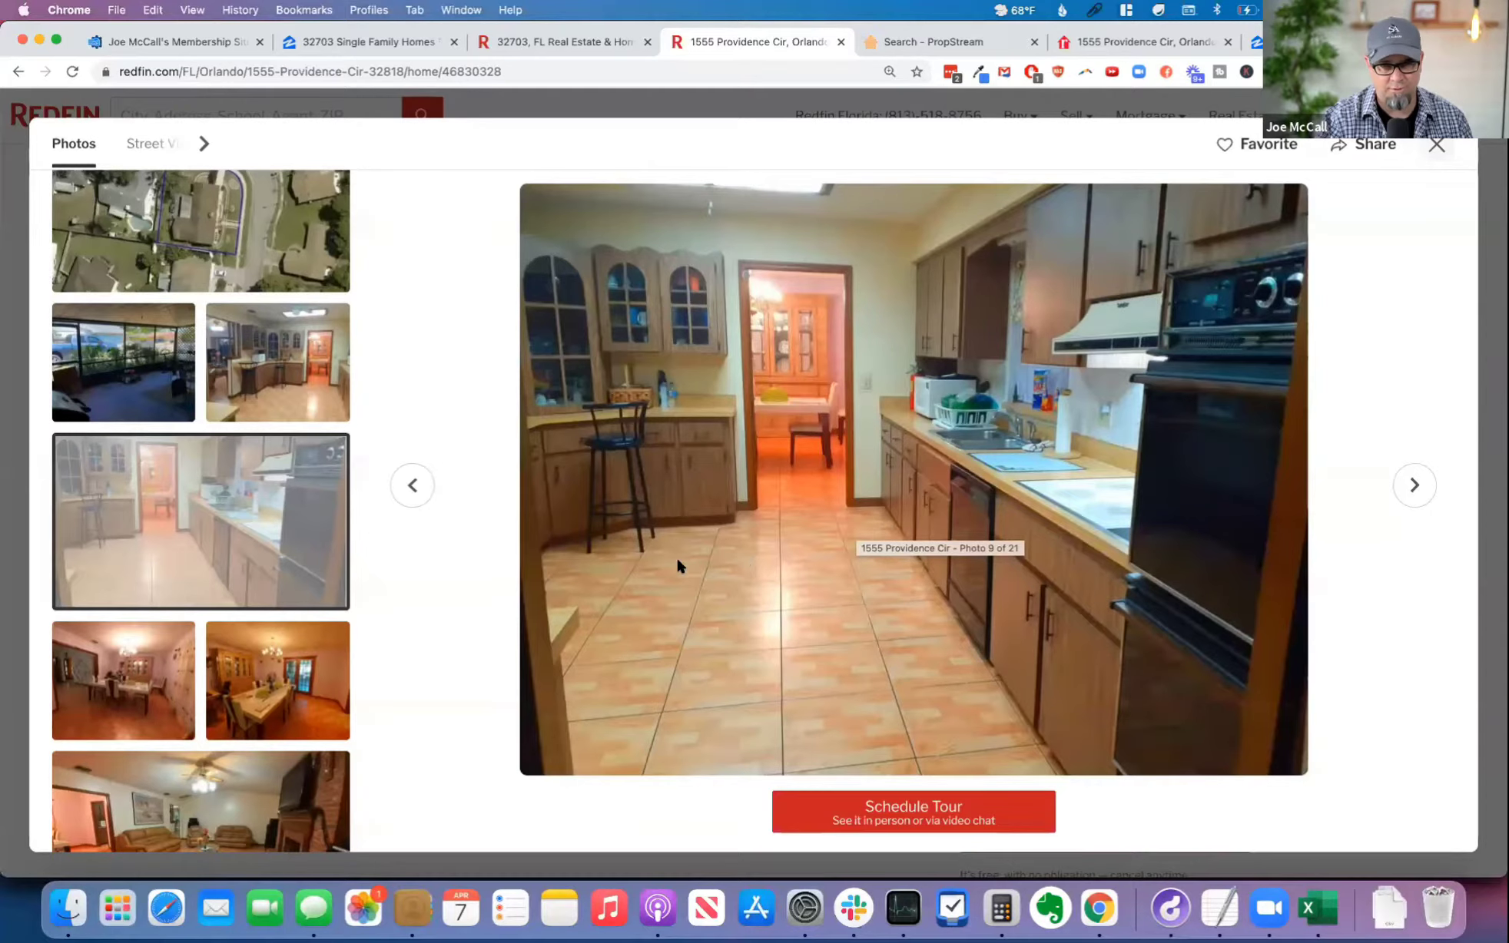
# Step: Go through the remaining listing photos and examine the living room and other interior rooms for their condition
pyautogui.scroll(-2, 269, 659)
pyautogui.scroll(-10, 269, 659)
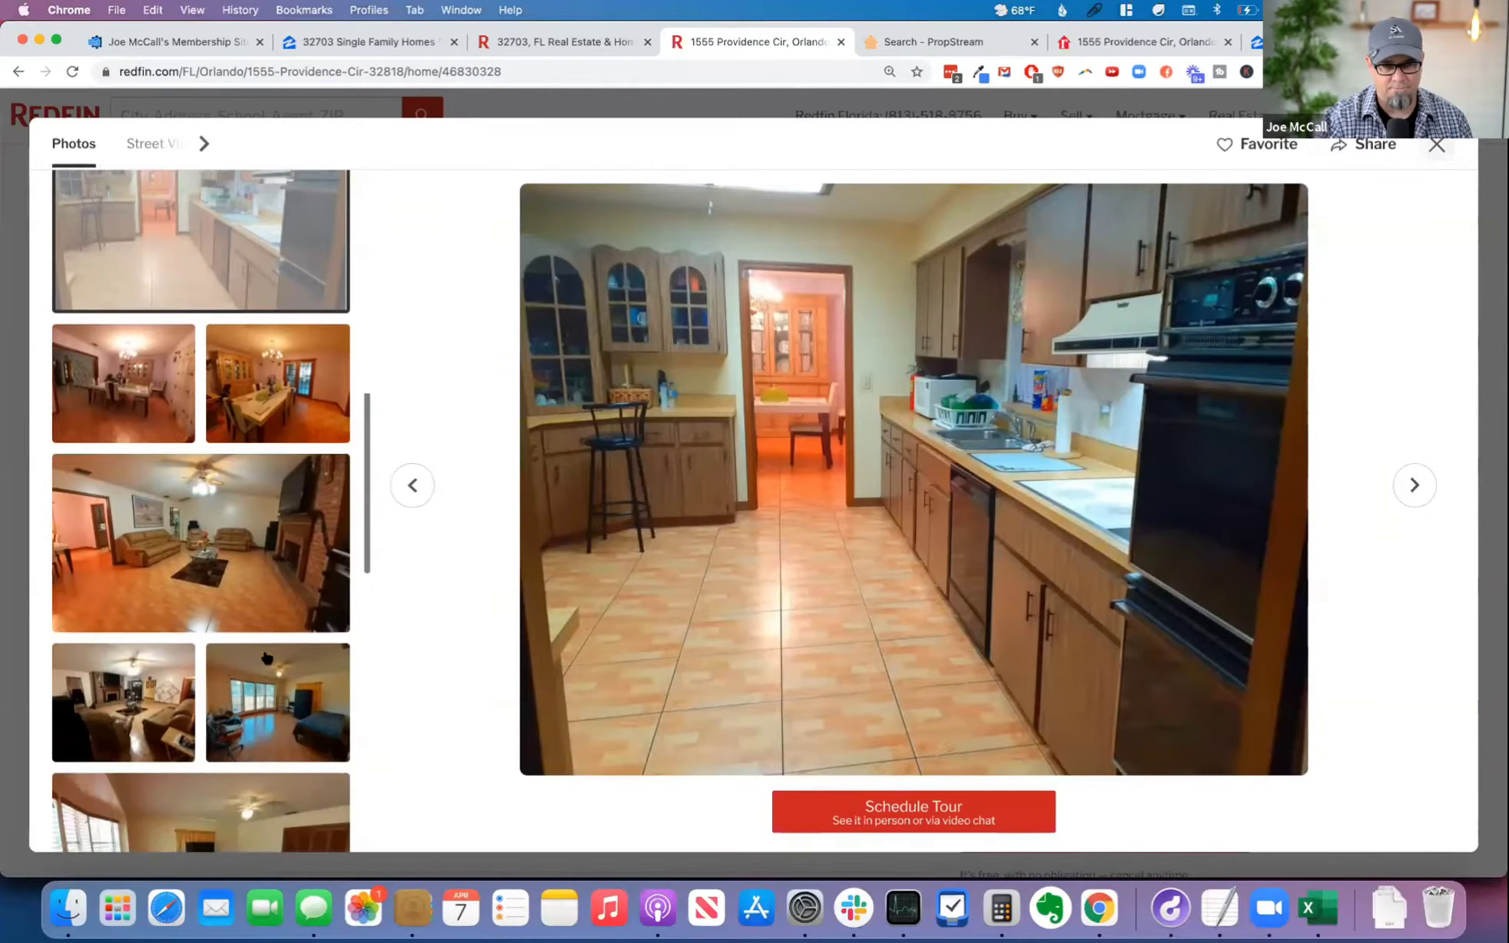
pyautogui.scroll(-8, 268, 655)
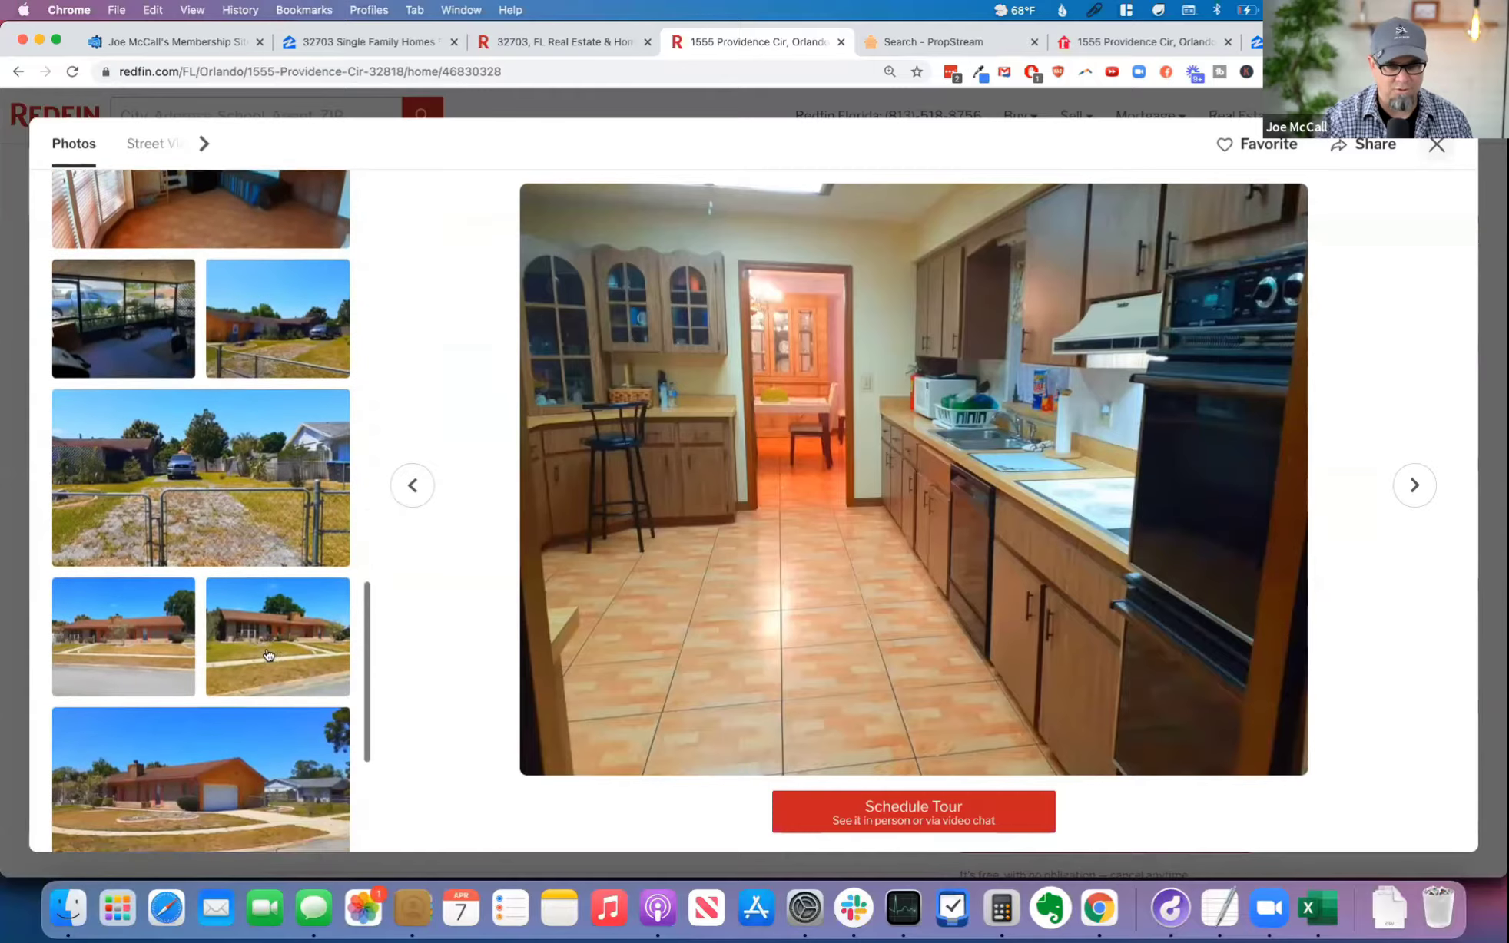
pyautogui.scroll(4, 268, 654)
pyautogui.scroll(10, 269, 655)
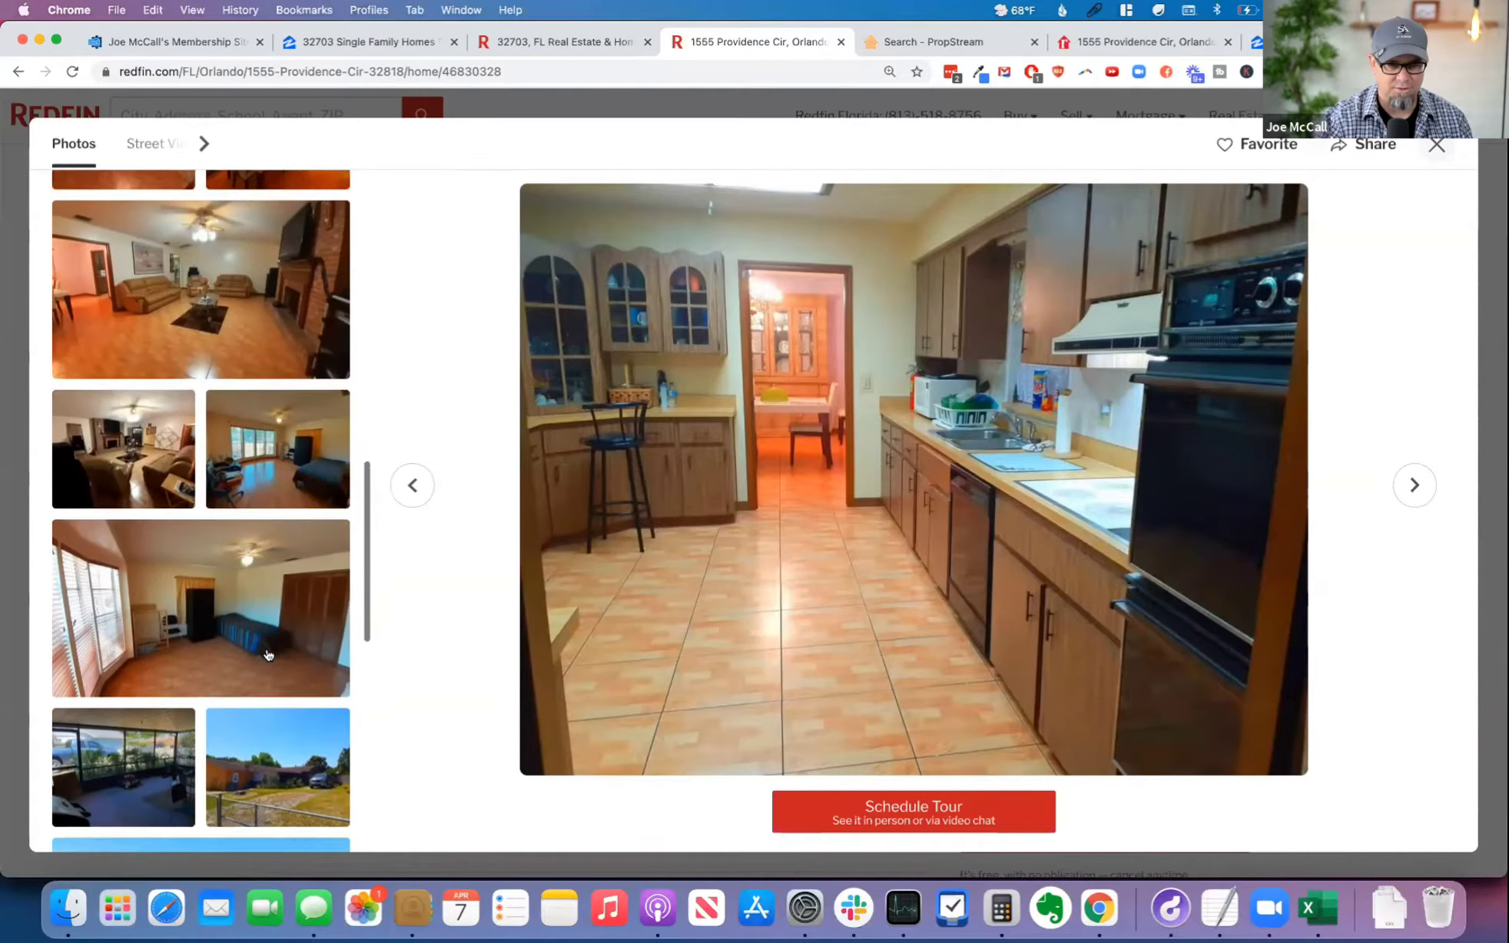
pyautogui.scroll(1, 268, 654)
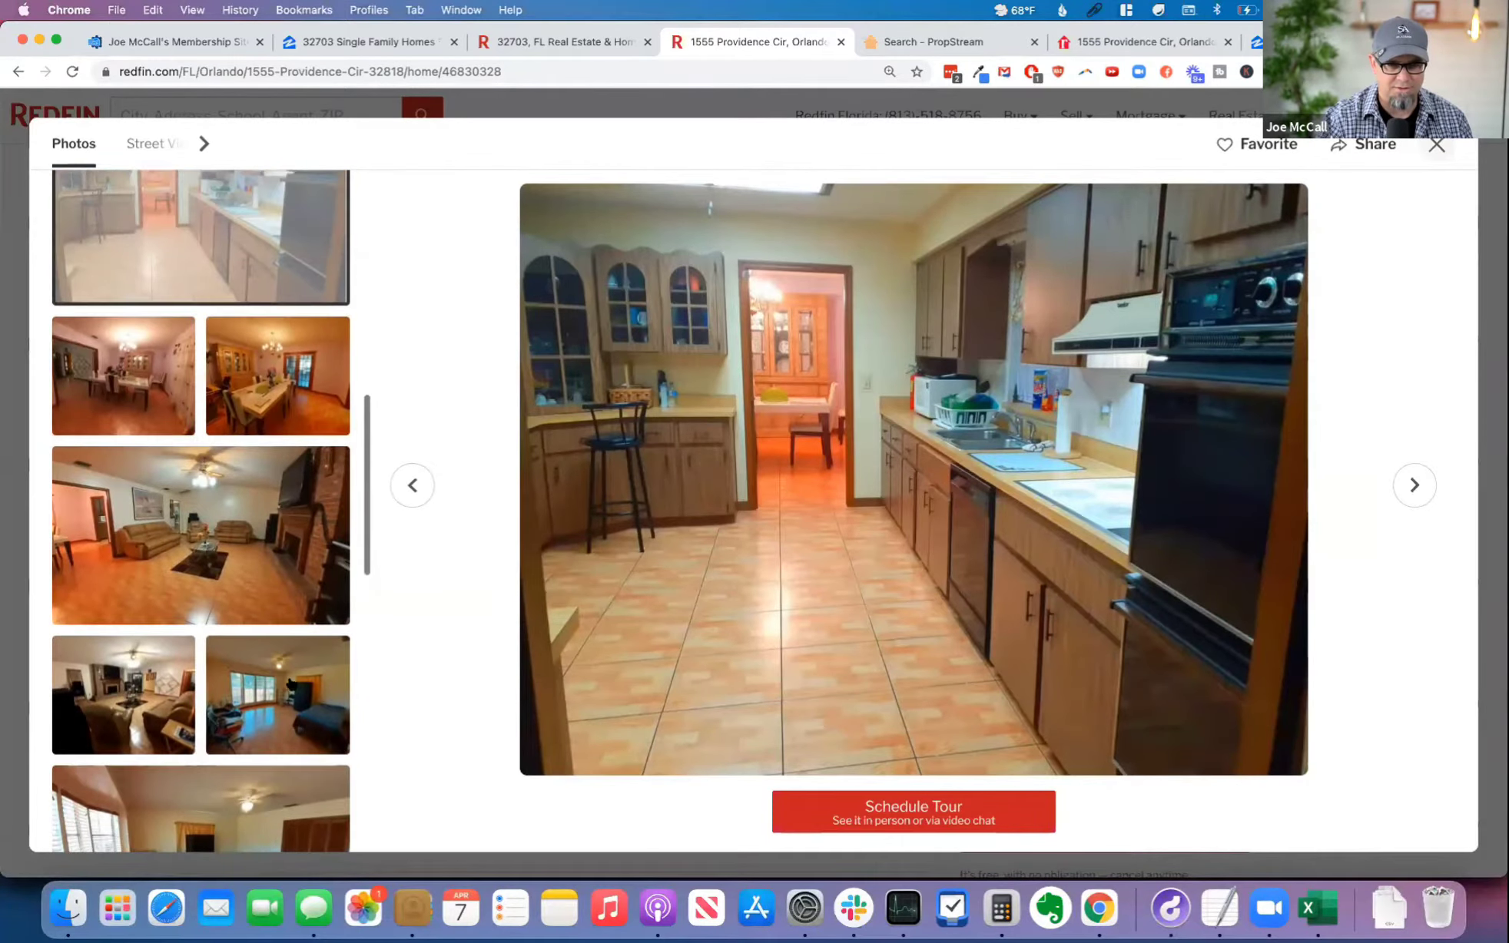
pyautogui.click(154, 692)
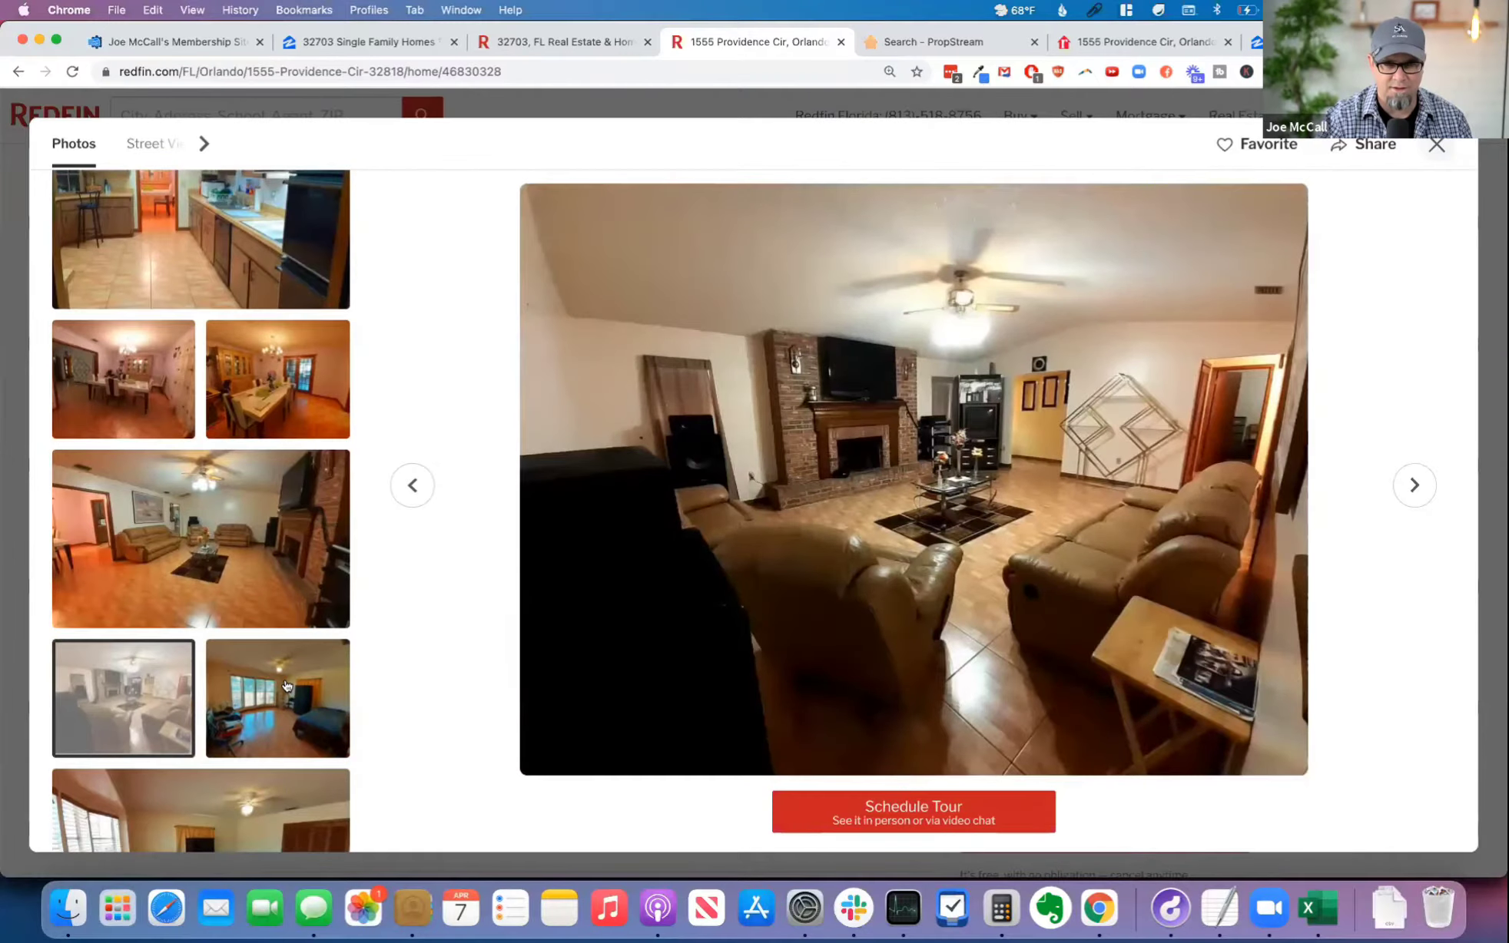
pyautogui.click(285, 686)
pyautogui.click(227, 602)
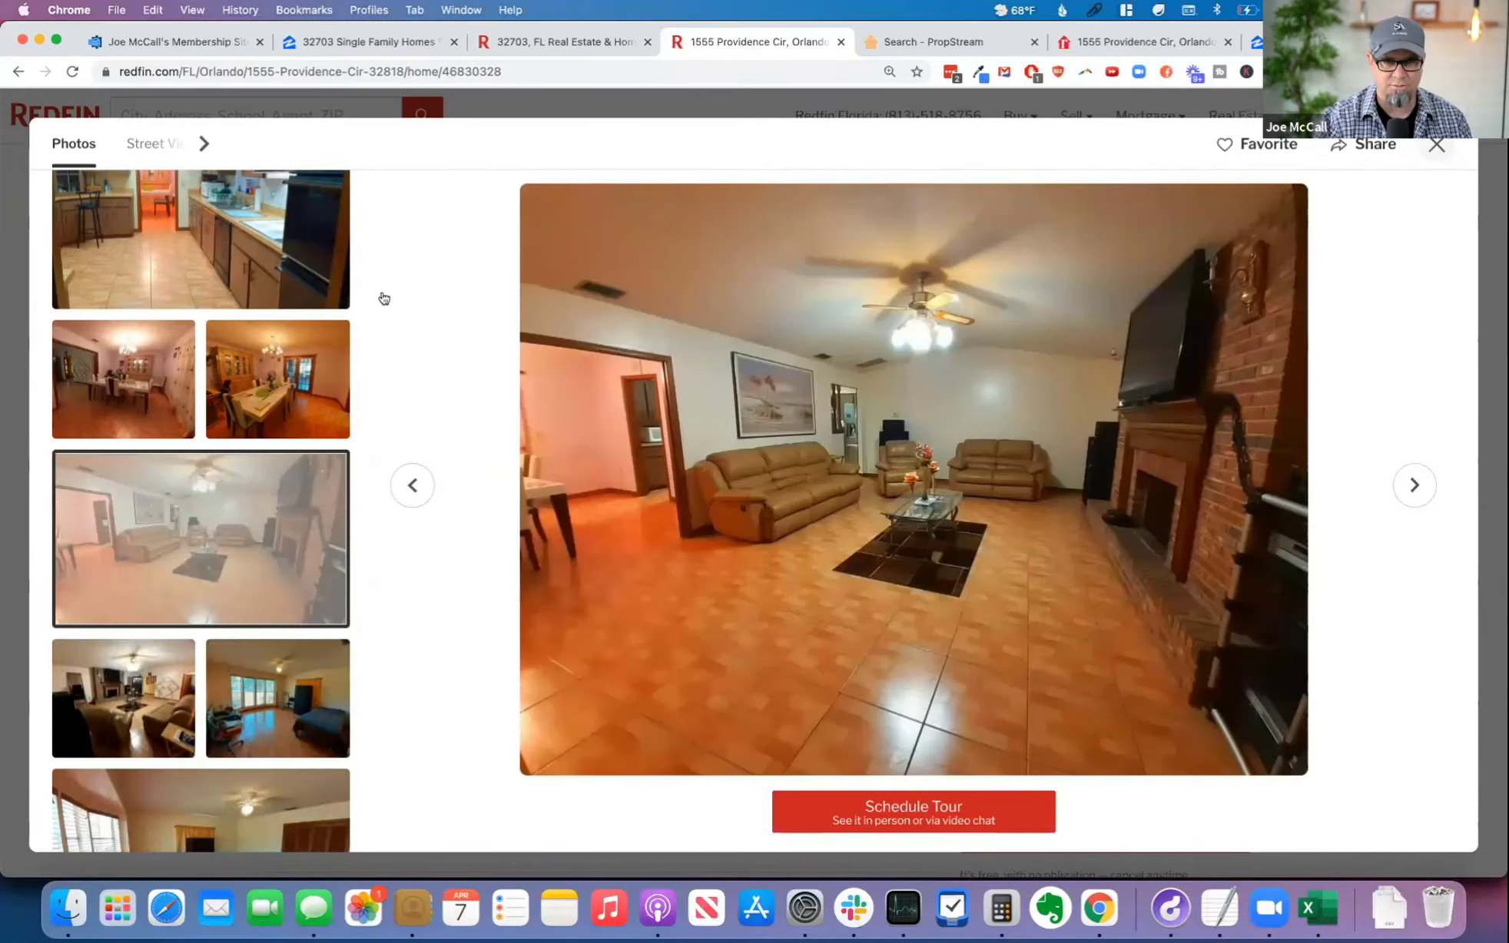
# Step: Return to the cash offer calculator and set the repairs price per square foot to $20/SF - Mid-Level Rehab 1
pyautogui.click(175, 43)
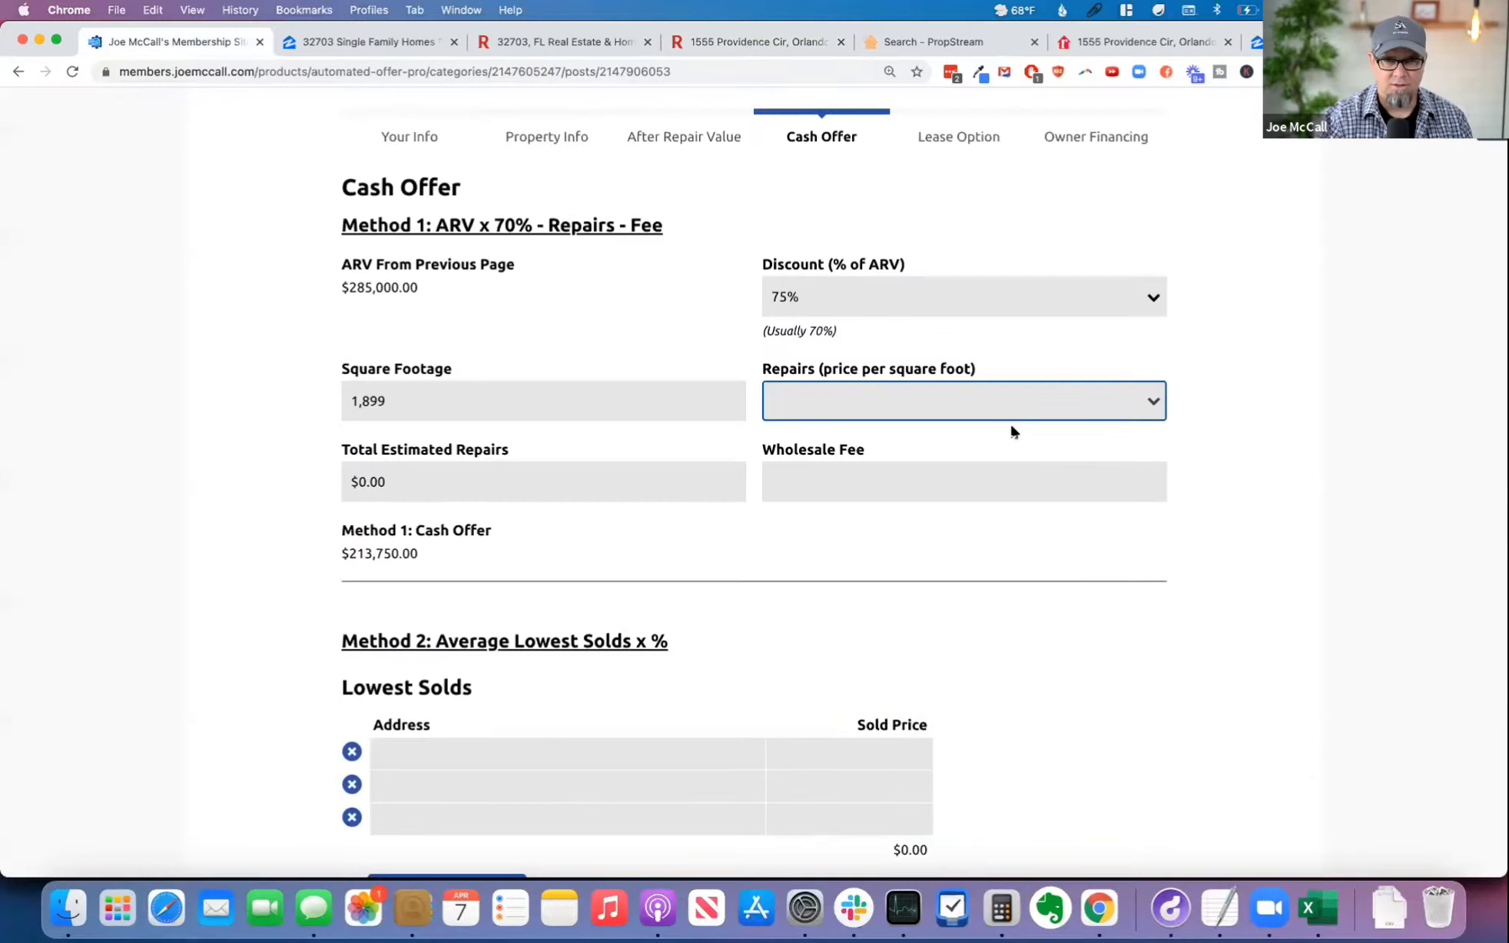
pyautogui.click(976, 404)
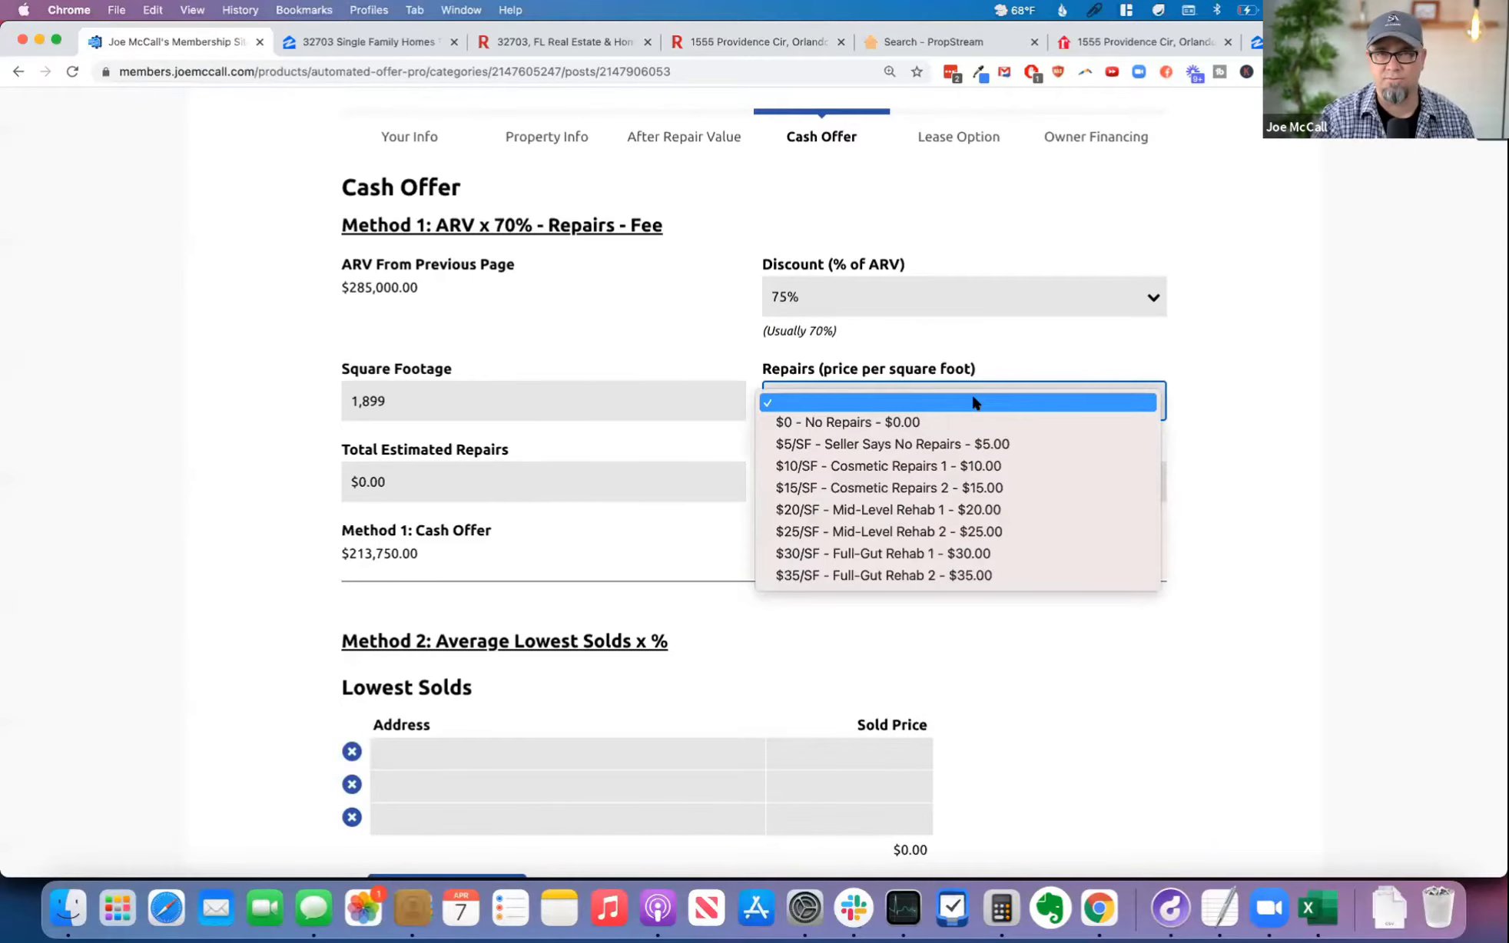
pyautogui.click(1033, 511)
pyautogui.click(449, 483)
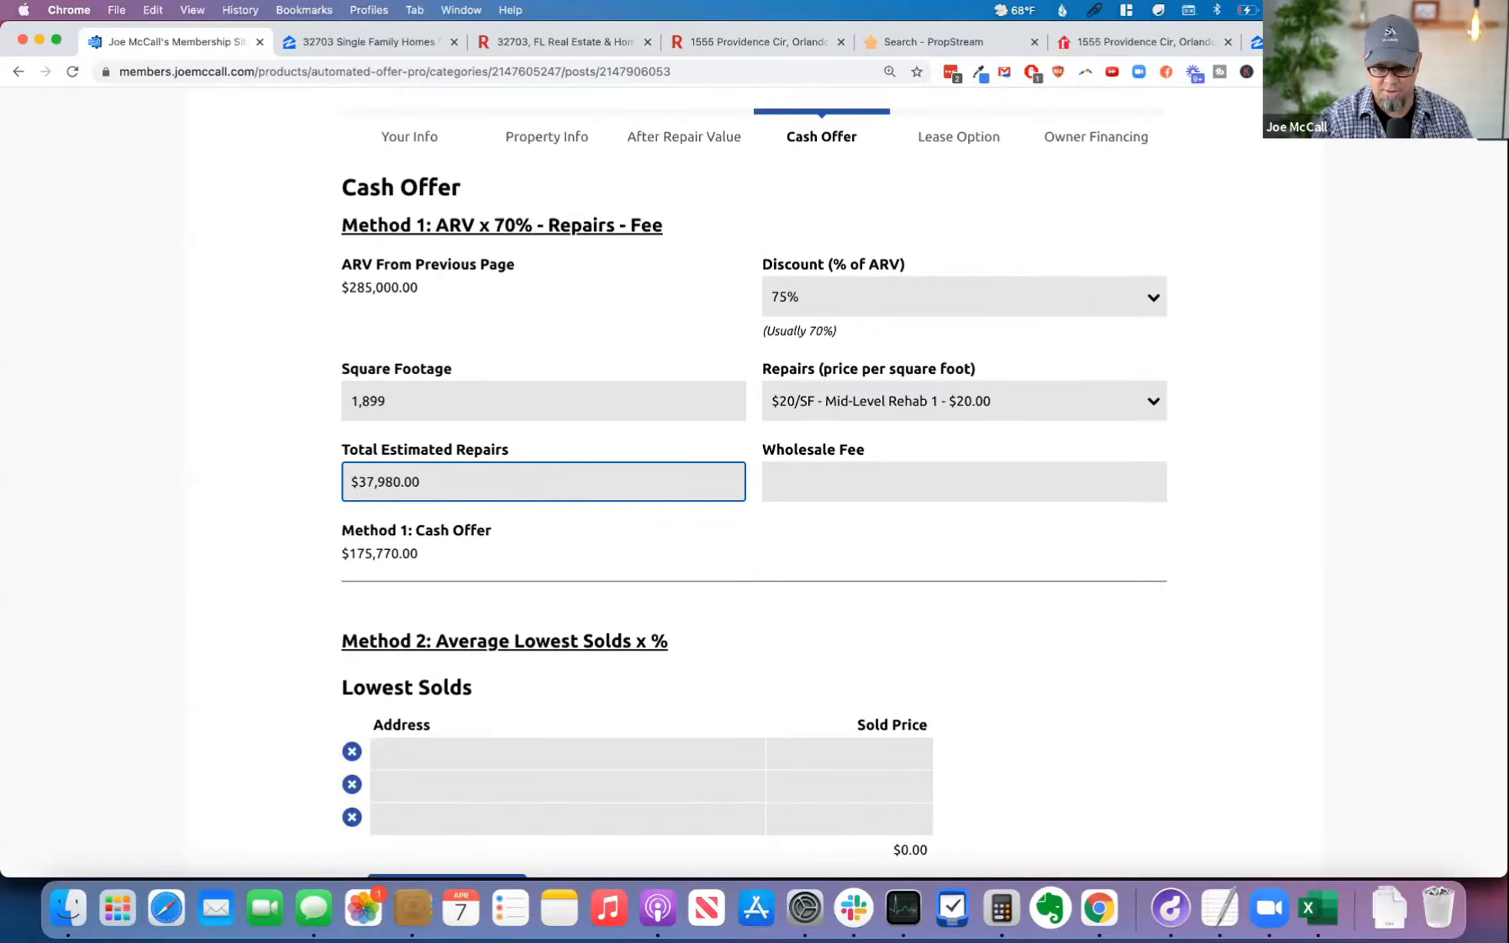
# Step: Open the FreedomSoft dashboard at my.freedomsoft.com in a new browser tab and enlarge the page
pyautogui.press('super+t')
pyautogui.write('m')
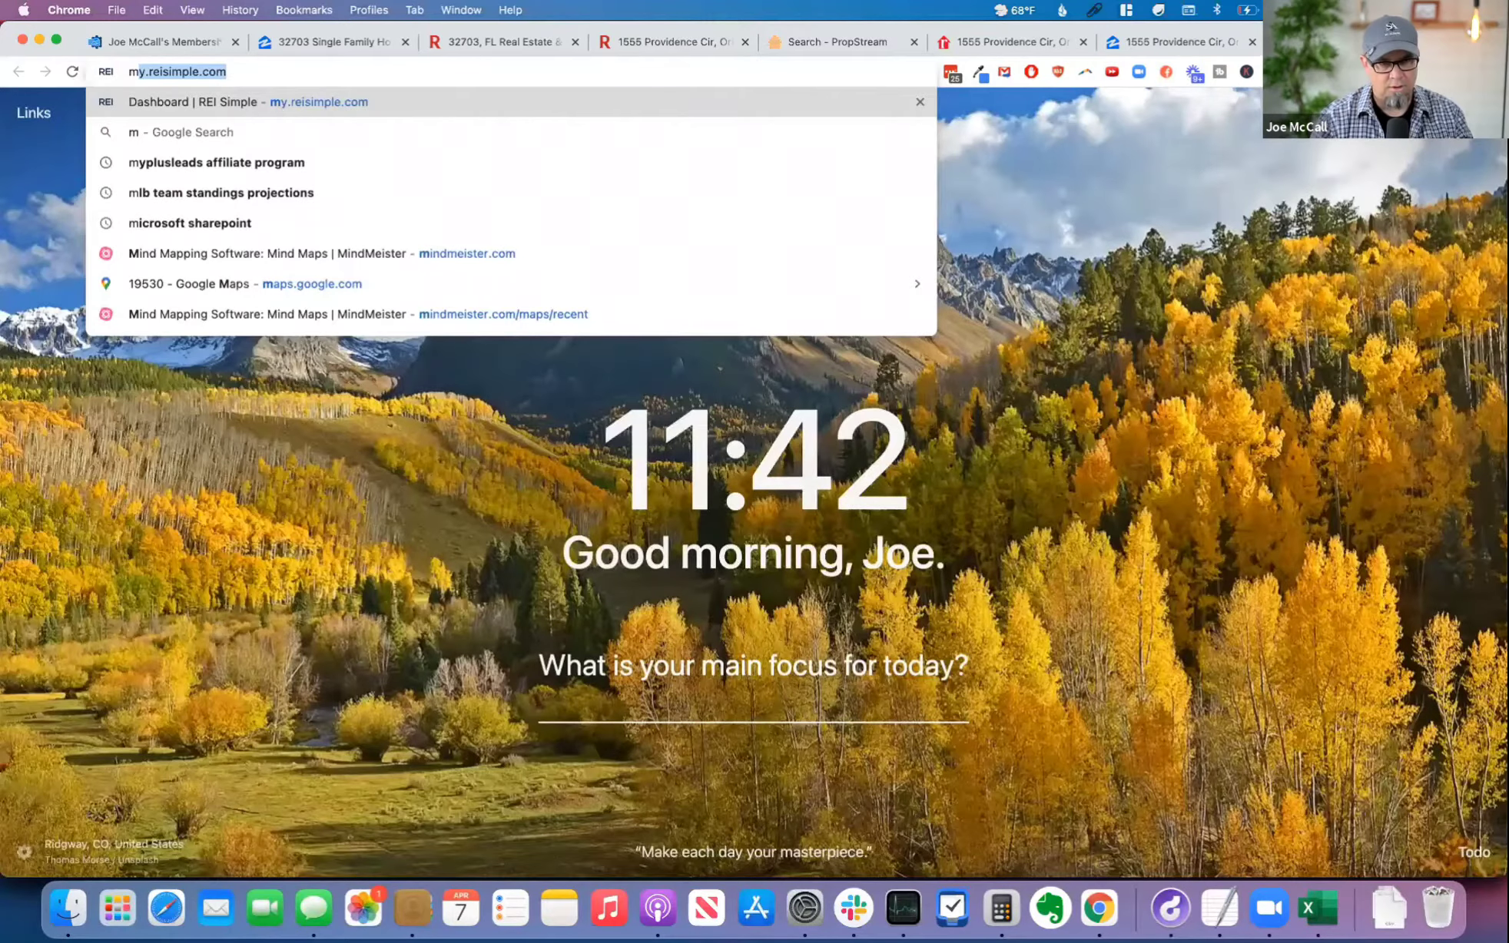
pyautogui.write('y.f')
pyautogui.press('Return')
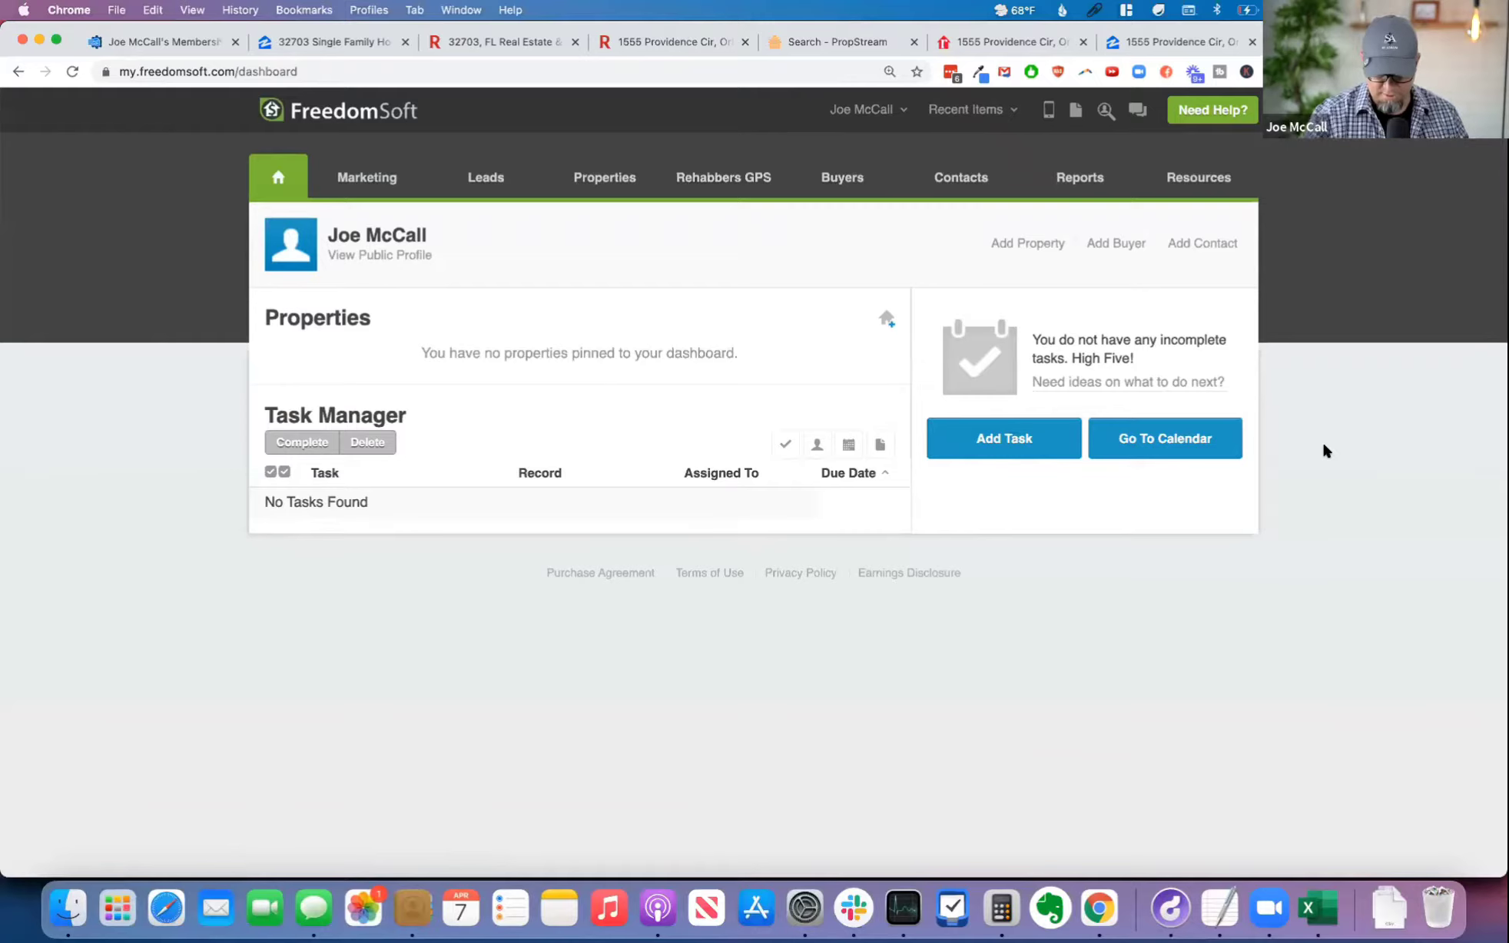
pyautogui.press('super+plus')
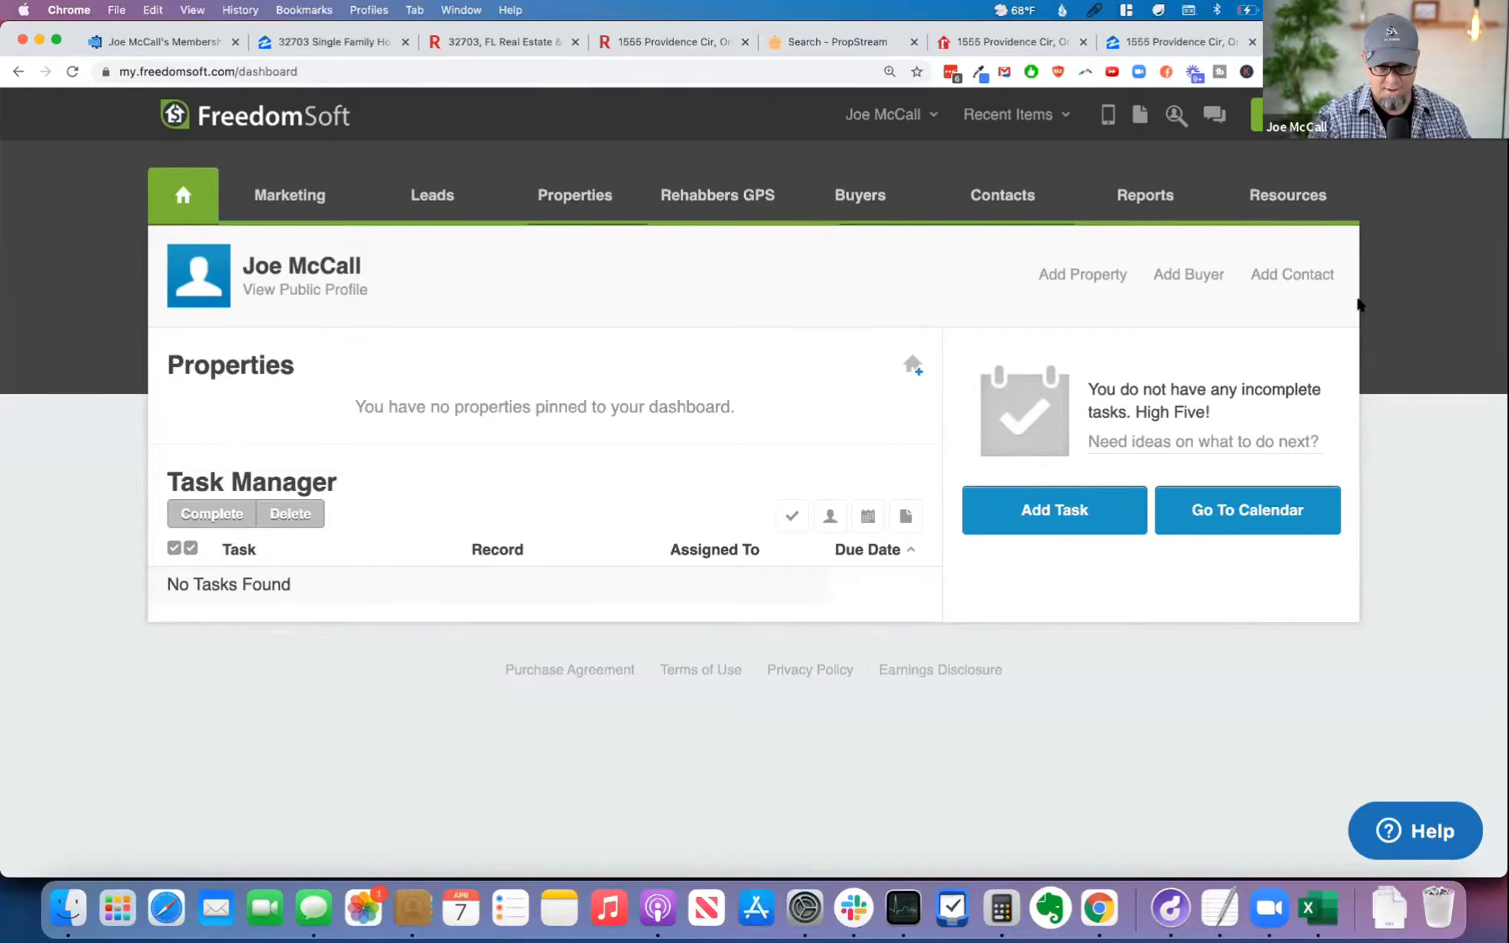
# Step: Start a new estimate in the Rehab Estimator and title it DEMO
pyautogui.moveTo(433, 201)
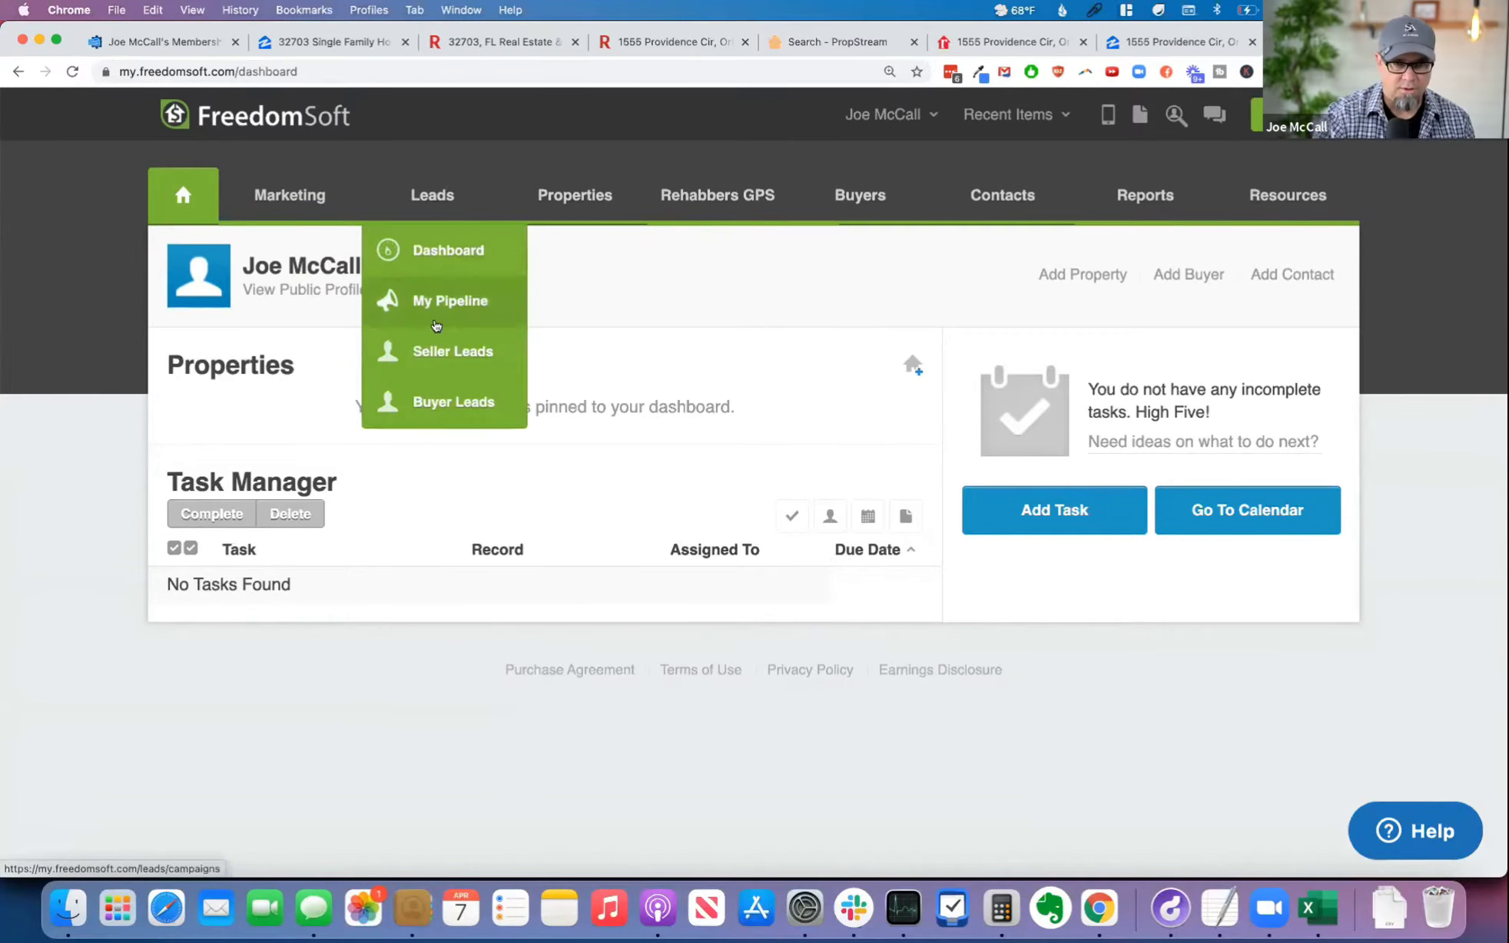
pyautogui.moveTo(730, 202)
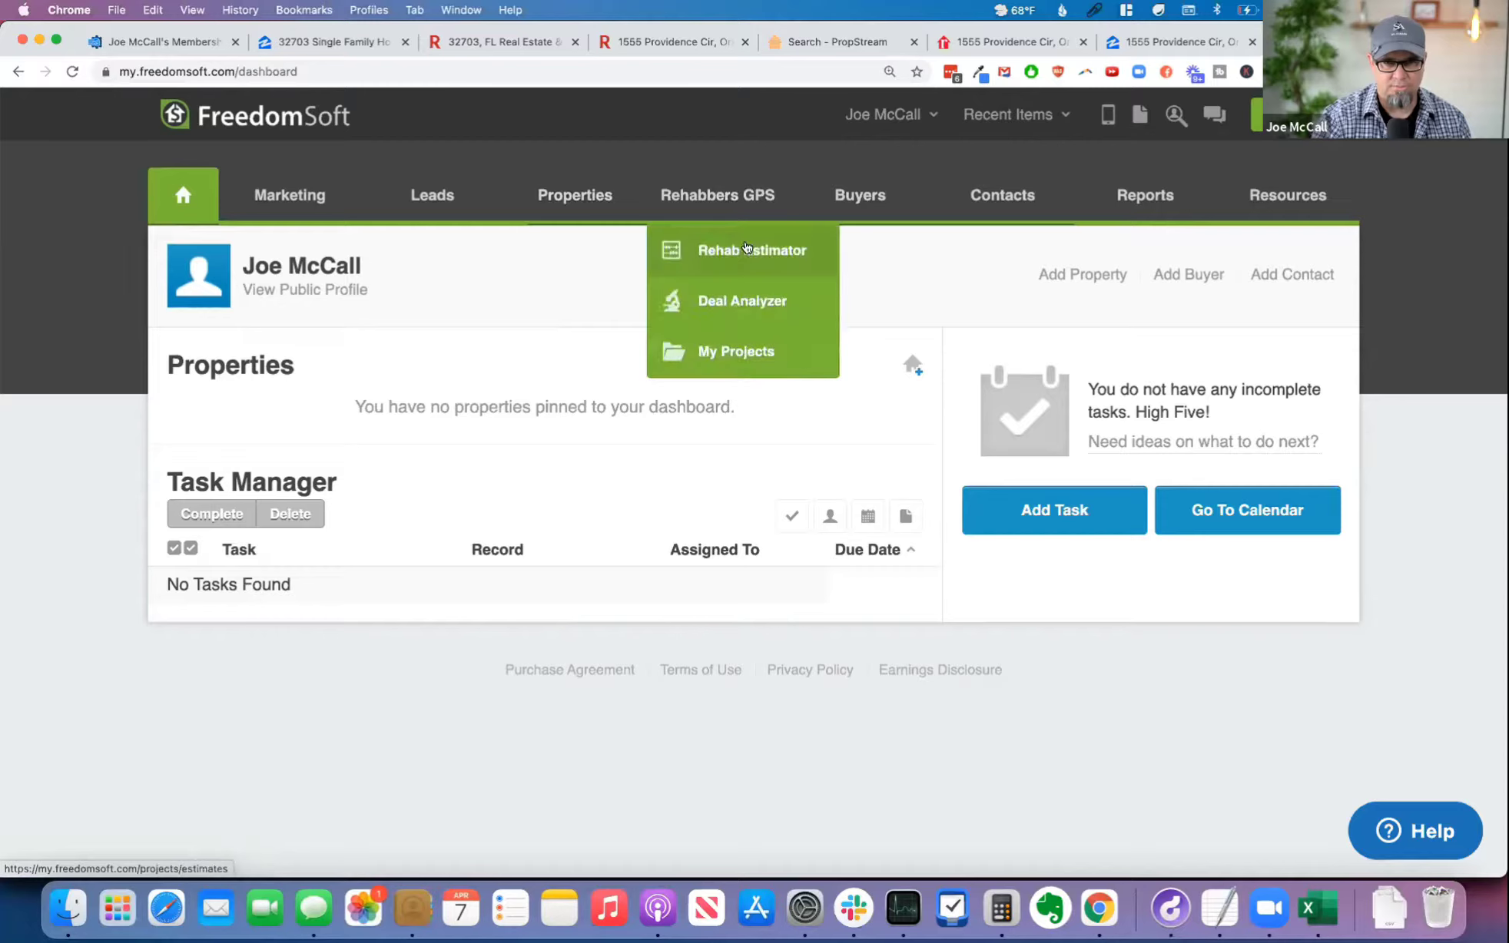
pyautogui.click(774, 248)
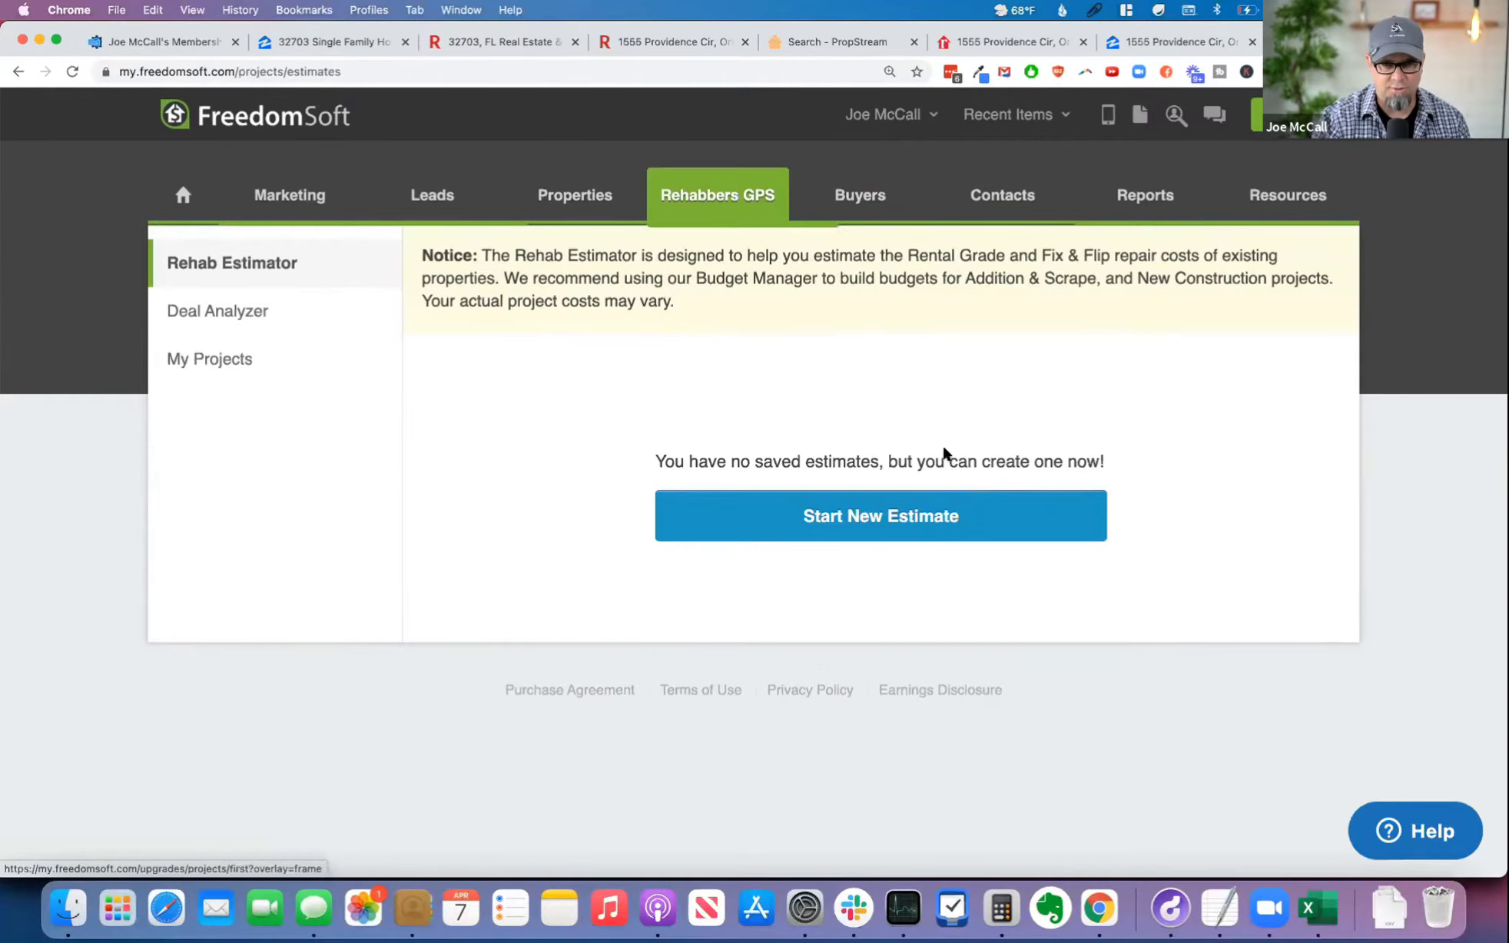
pyautogui.click(870, 529)
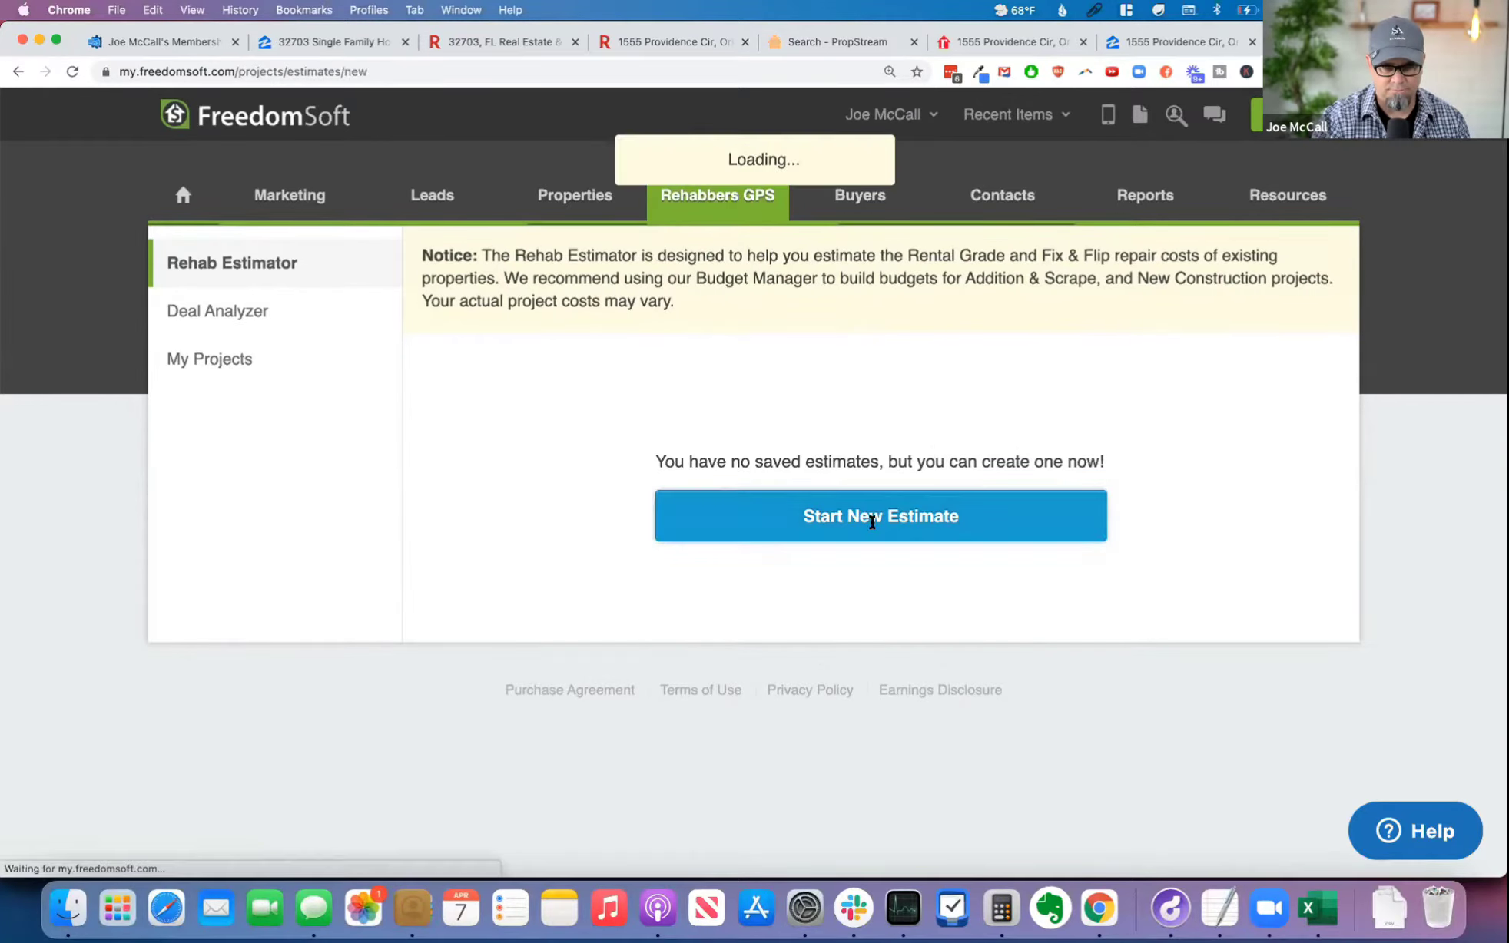
pyautogui.click(651, 453)
pyautogui.write('DEMO')
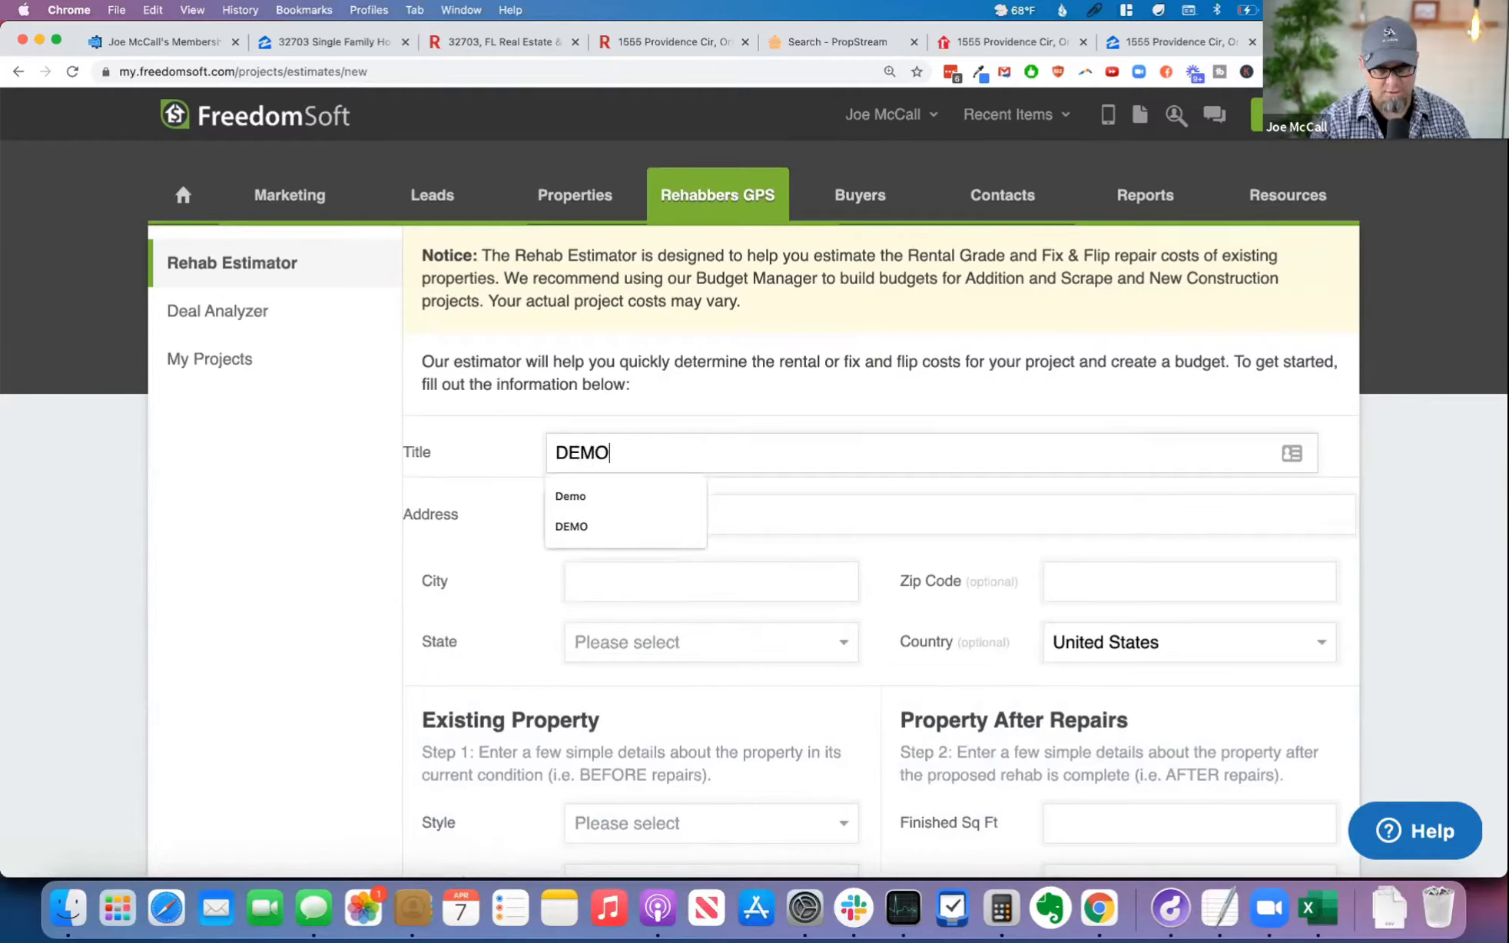
pyautogui.press('Tab')
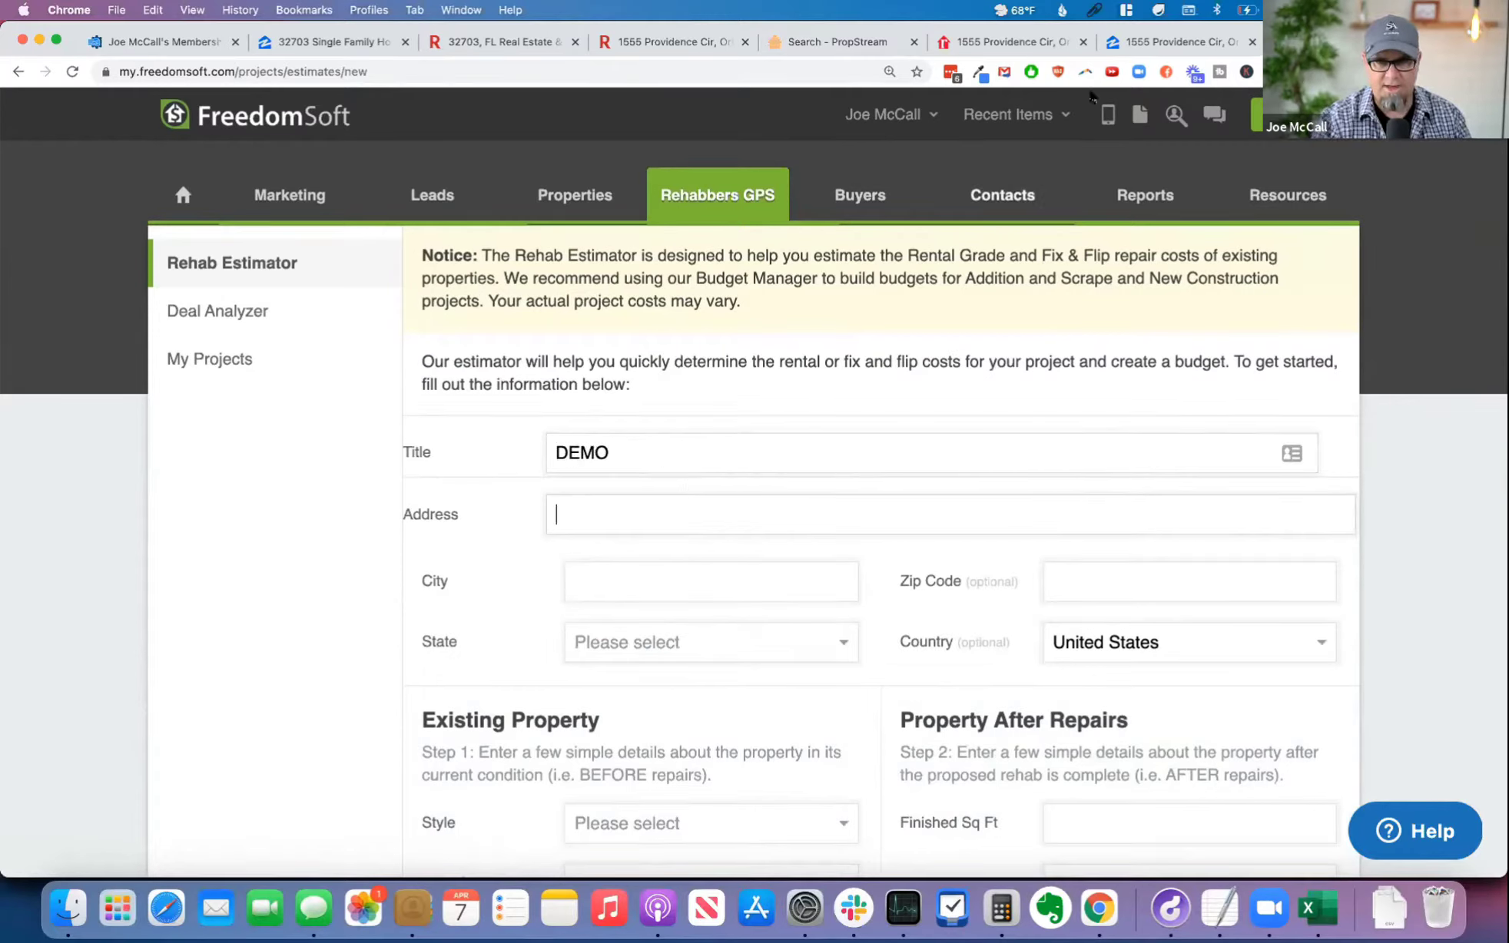
# Step: Fill in the property's address from the clipboard history and move its city and ZIP code into their own fields
pyautogui.click(1093, 9)
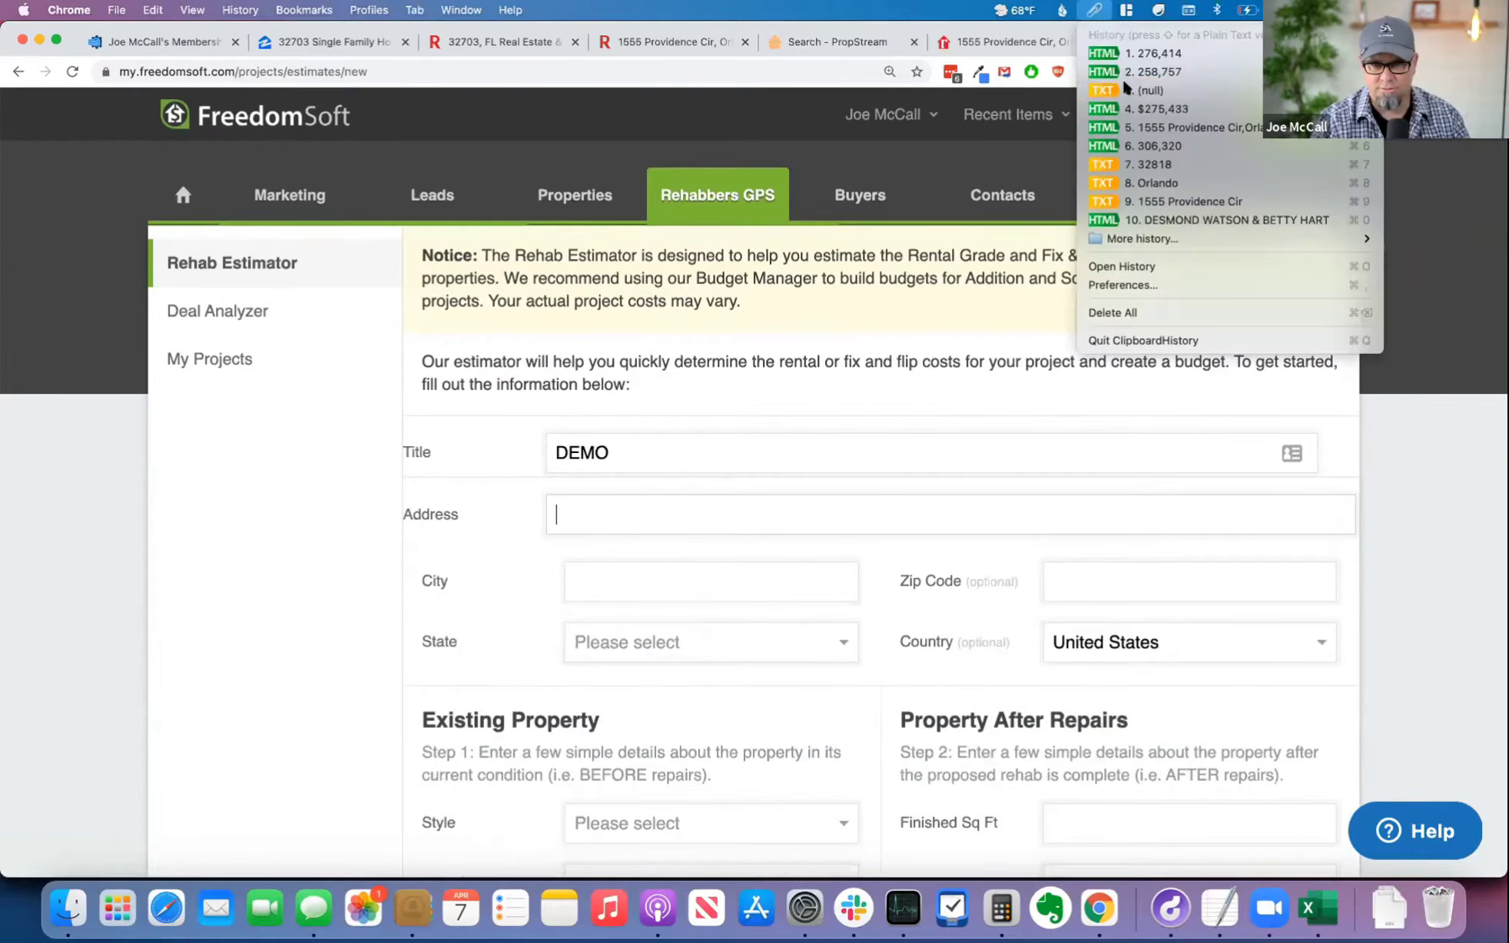
pyautogui.click(1184, 128)
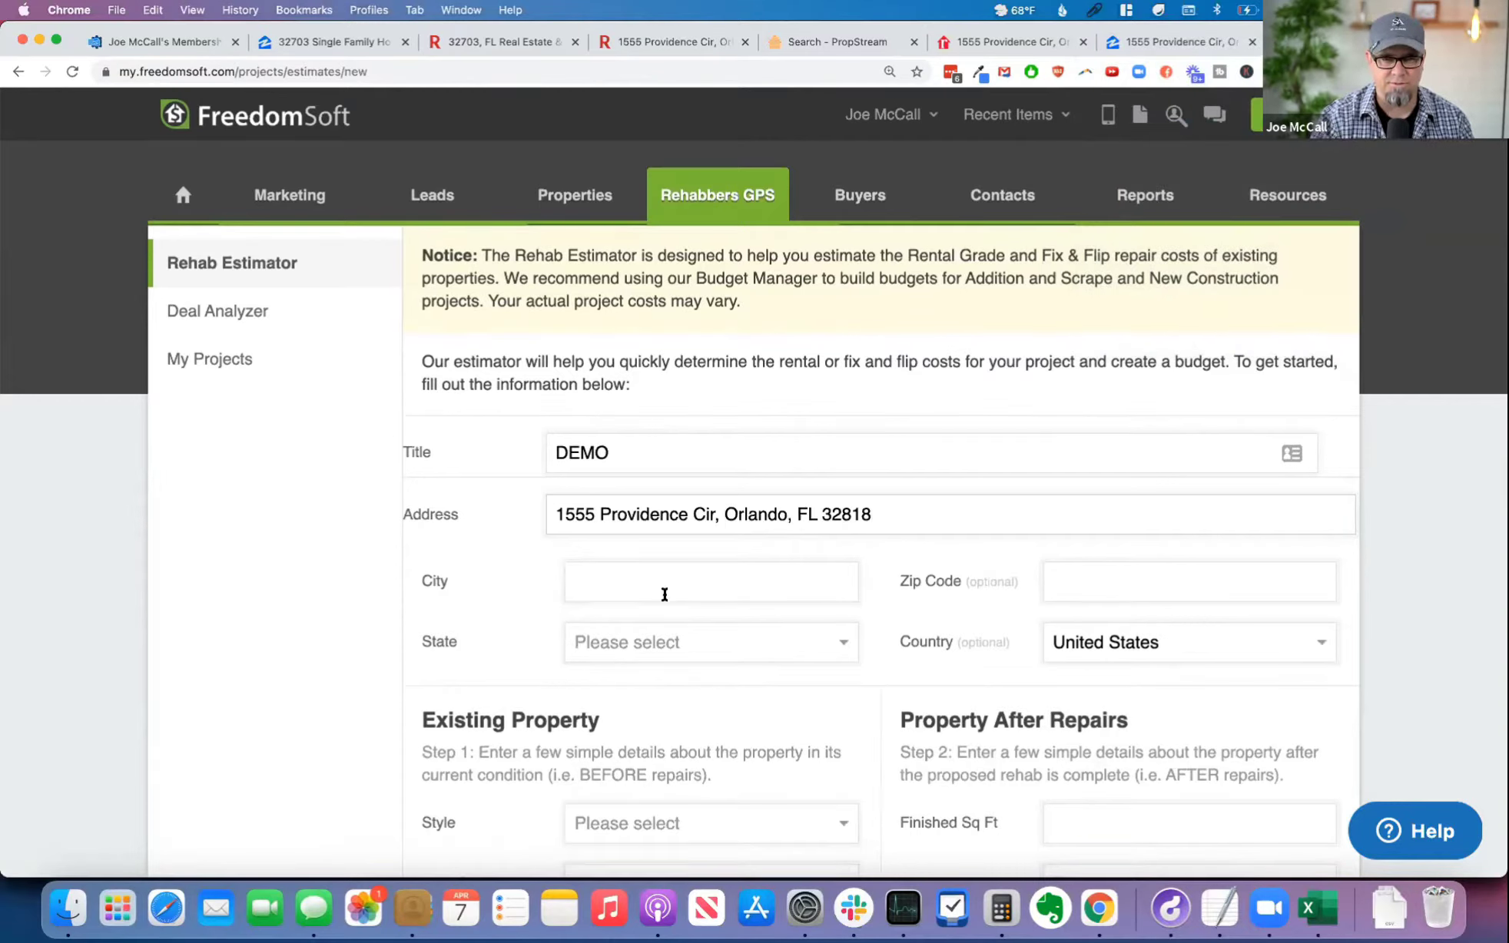
pyautogui.click(660, 578)
pyautogui.press('Escape')
pyautogui.doubleClick(760, 515)
pyautogui.press('super+c')
pyautogui.click(694, 575)
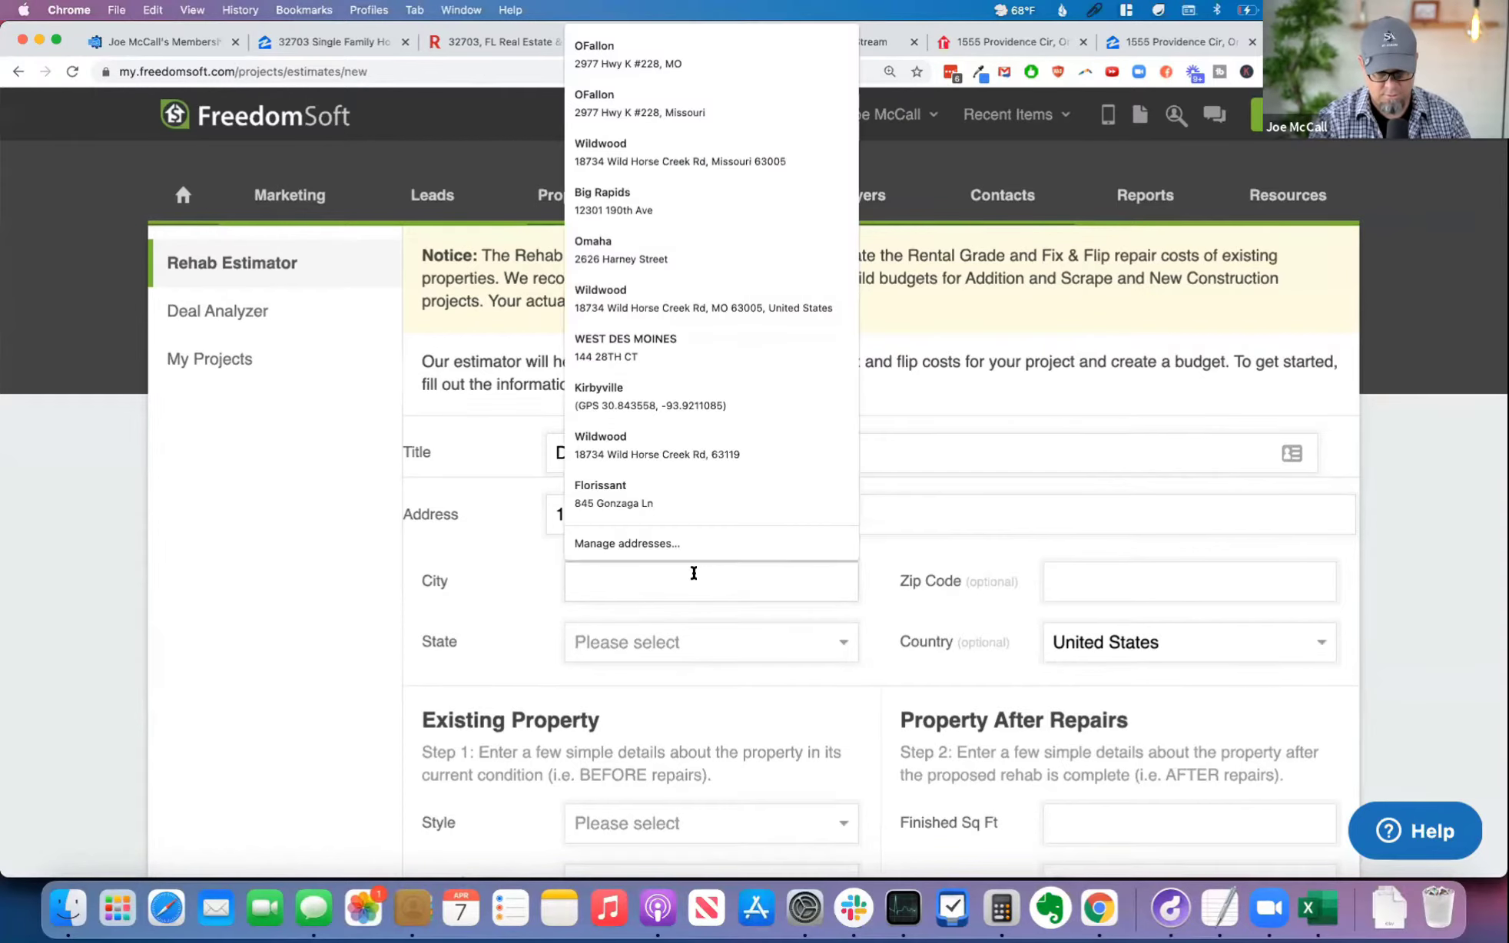
pyautogui.press('super+v')
pyautogui.doubleClick(779, 507)
pyautogui.press('super+x')
pyautogui.click(1088, 579)
pyautogui.press('super+v')
# Step: Select Florida as the state and remove the leftover state abbreviation from the address
pyautogui.click(659, 638)
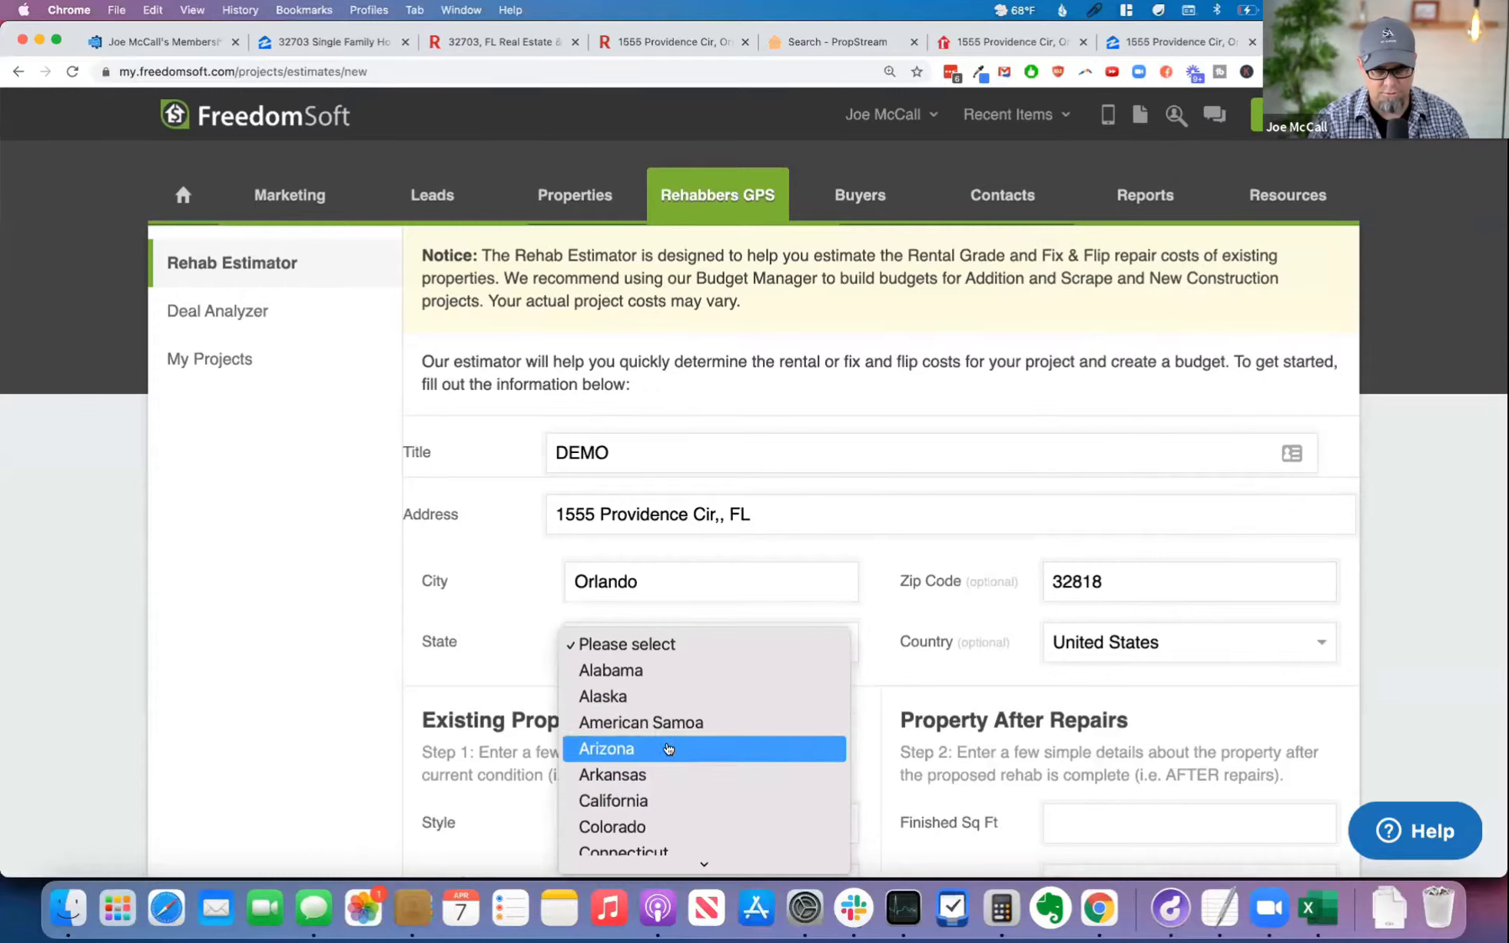
pyautogui.click(661, 680)
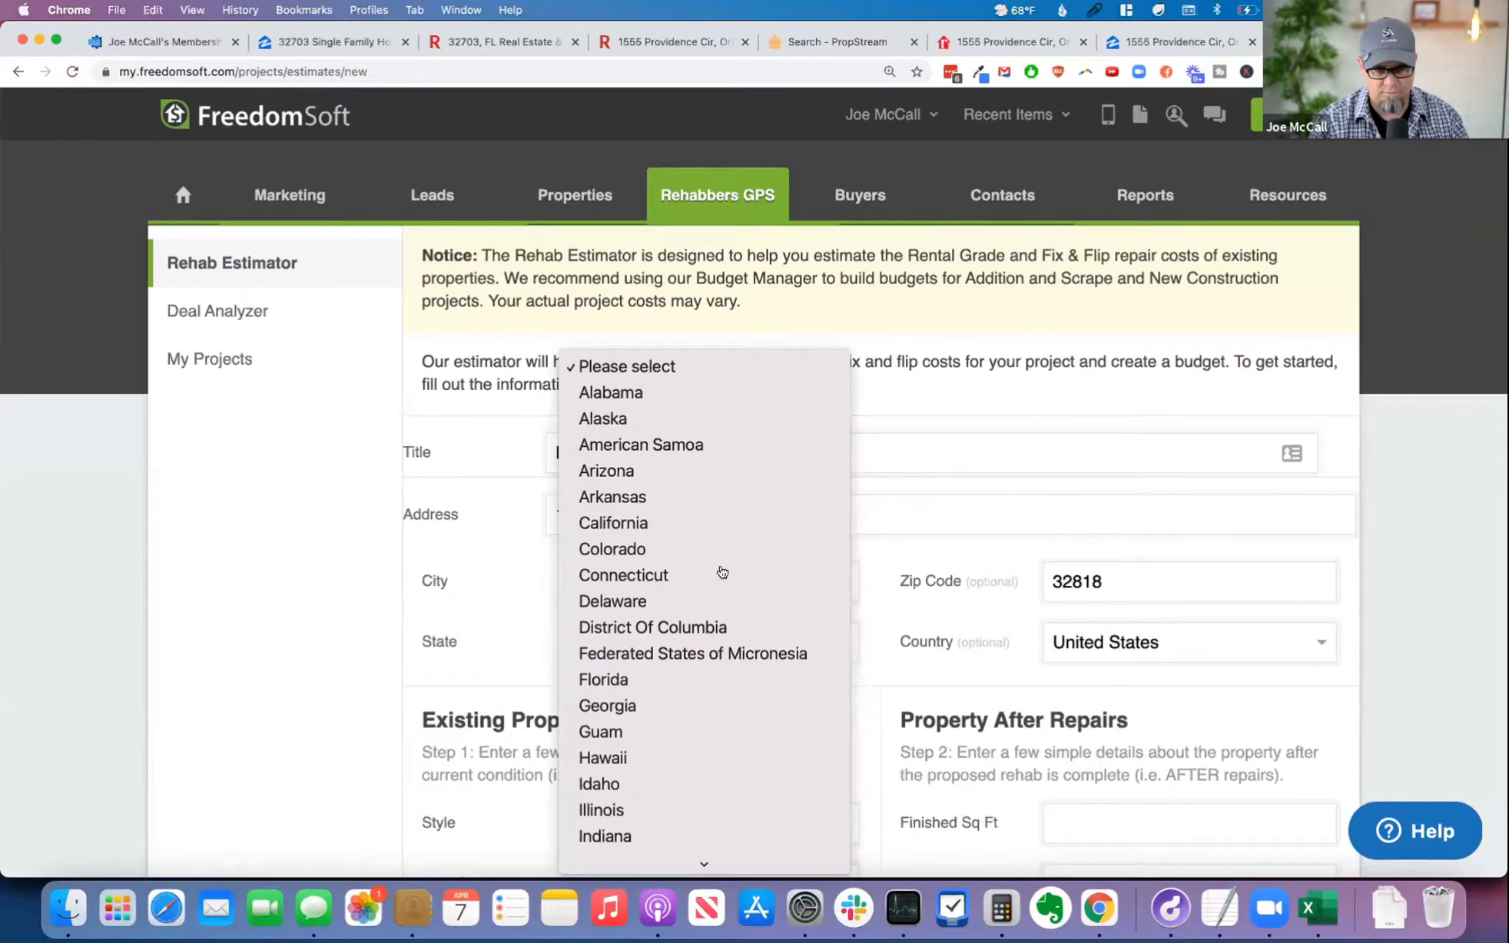
pyautogui.moveTo(790, 507); pyautogui.dragTo(729, 514)
pyautogui.press('BackSpace')
pyautogui.press('BackSpace')
pyautogui.press('BackSpace')
pyautogui.press('BackSpace')
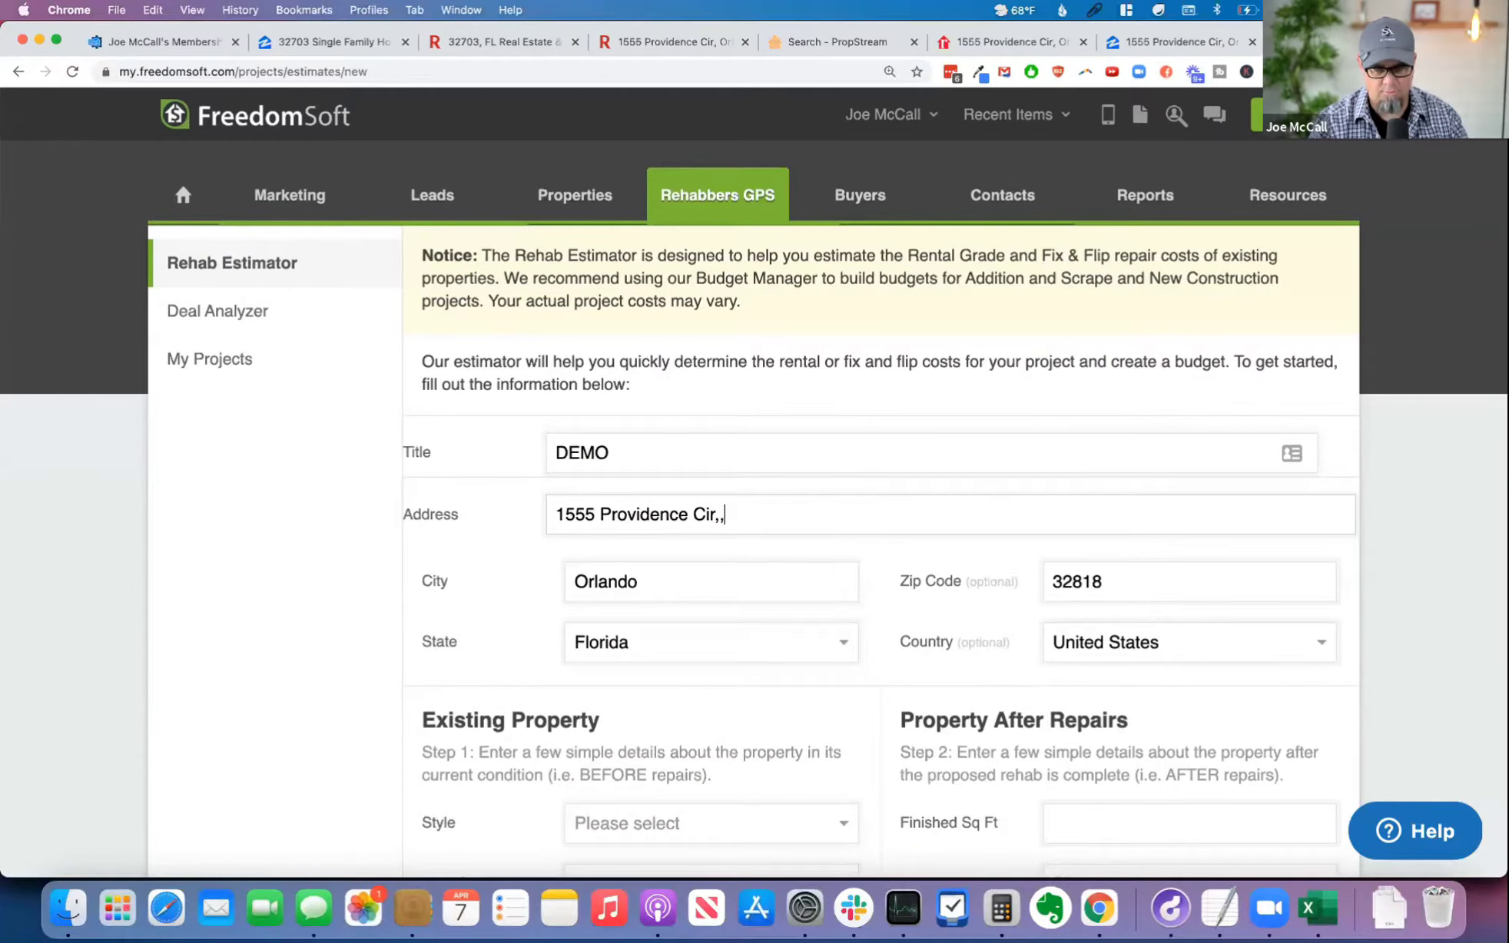
# Step: Set the existing property's style to Ranch
pyautogui.scroll(-5, 628, 581)
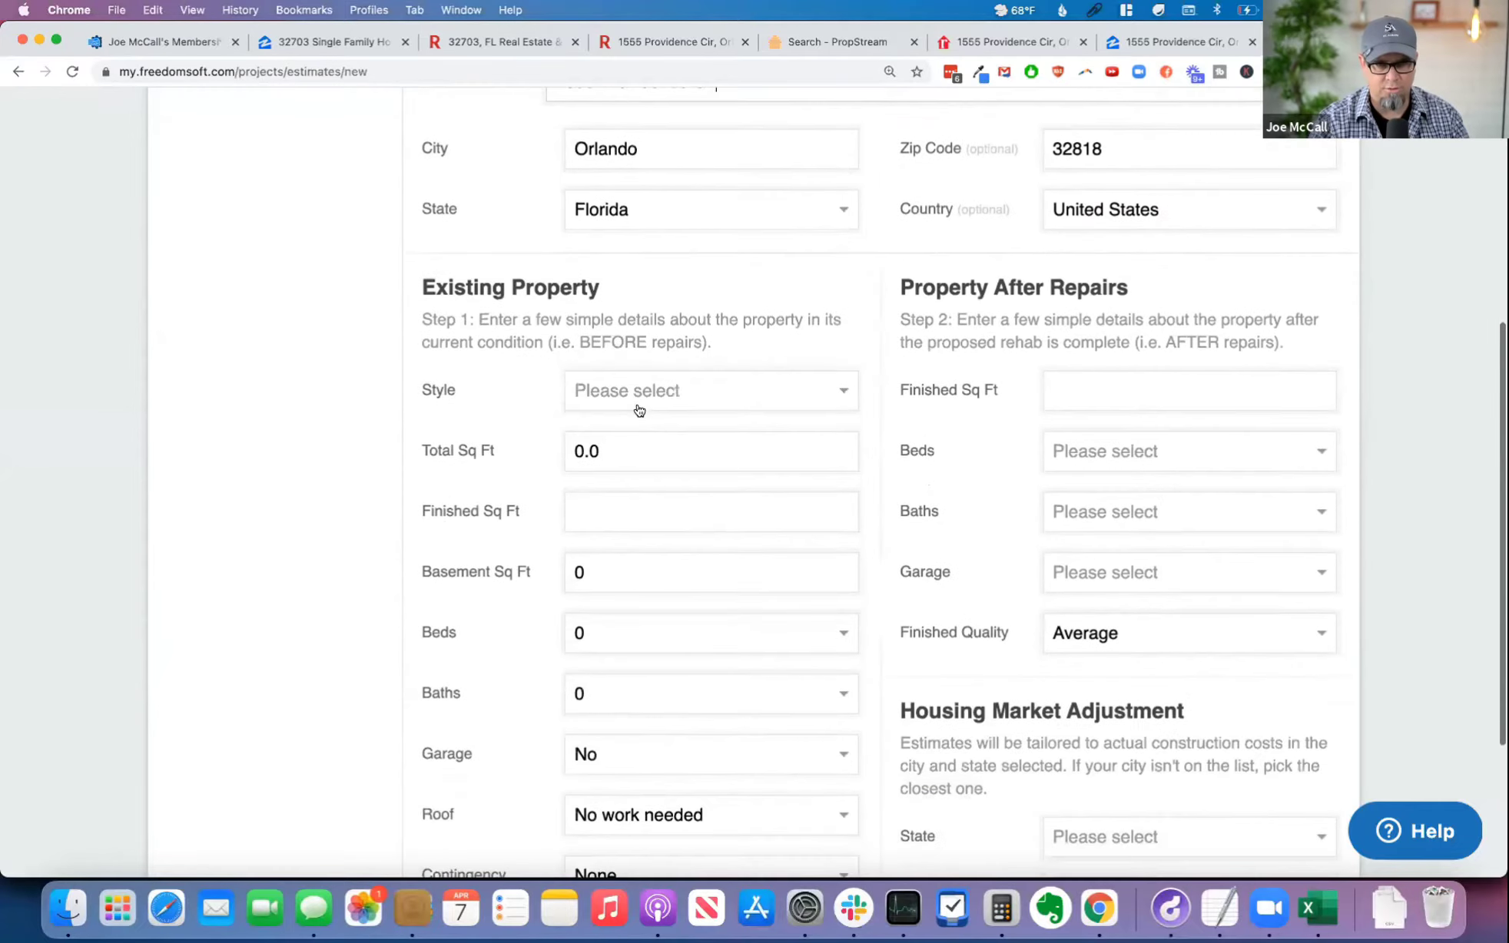
pyautogui.click(642, 382)
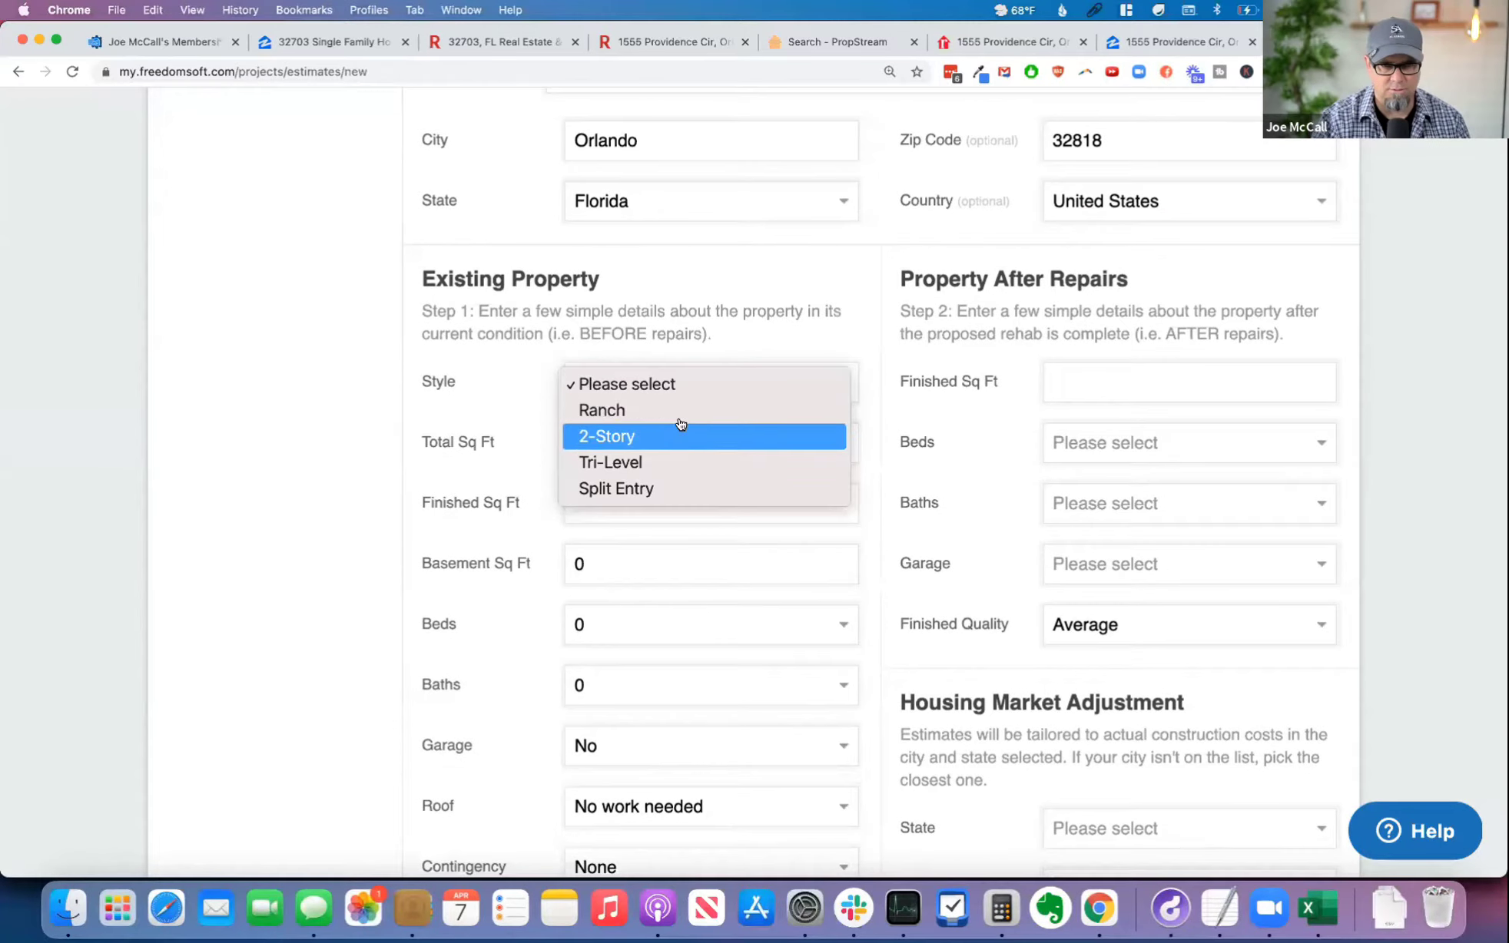
pyautogui.click(684, 410)
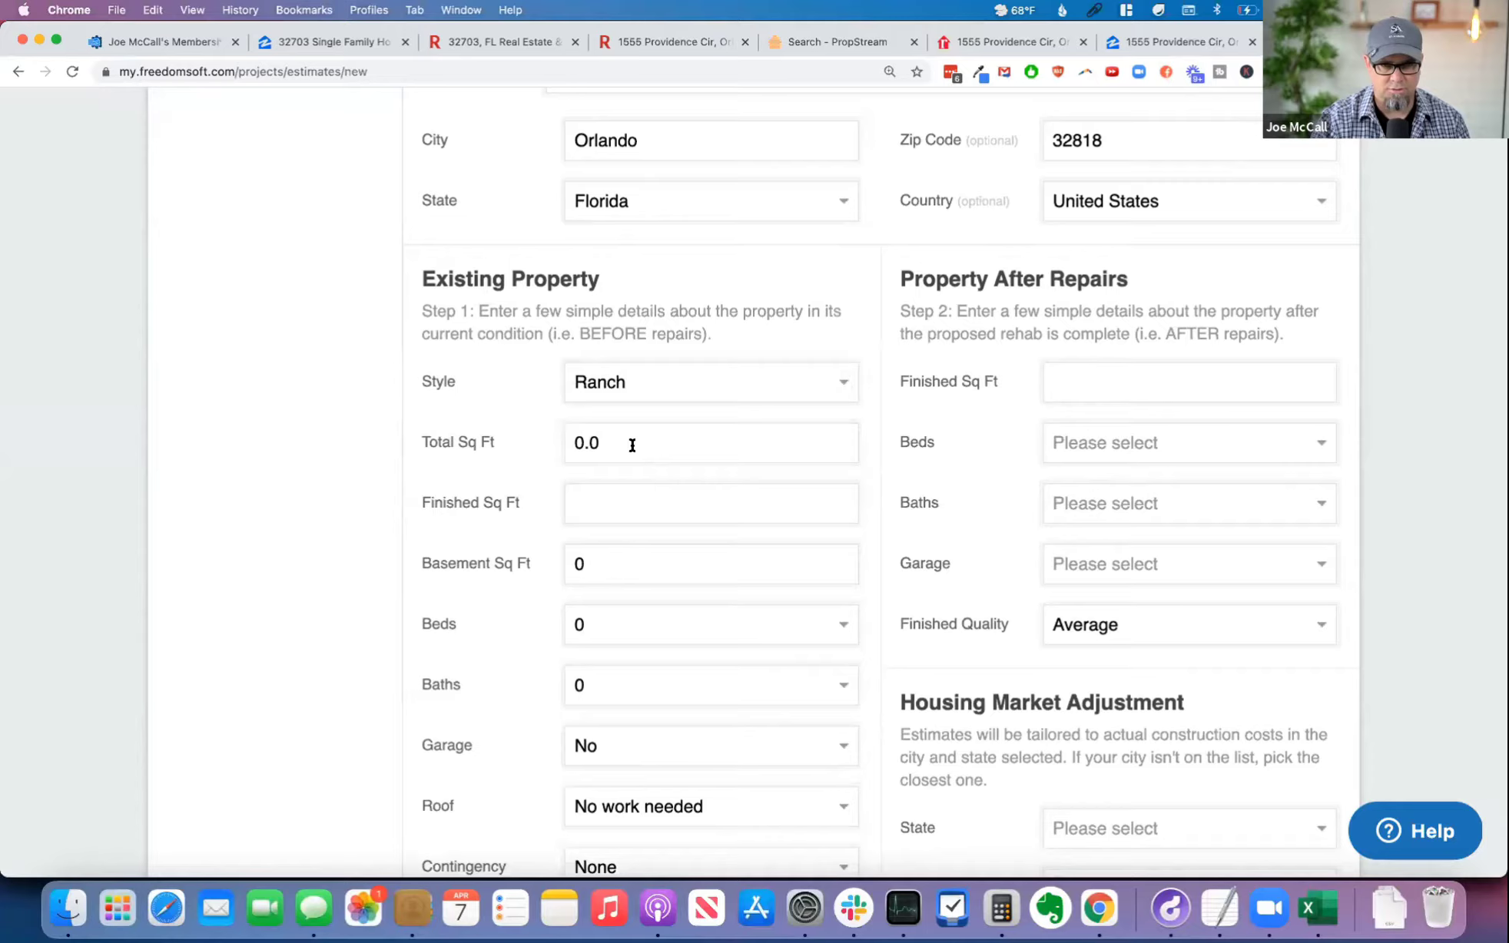
# Step: Check the property's size on its Redfin listing and set the existing property's total and finished square footage to 1899
pyautogui.click(667, 42)
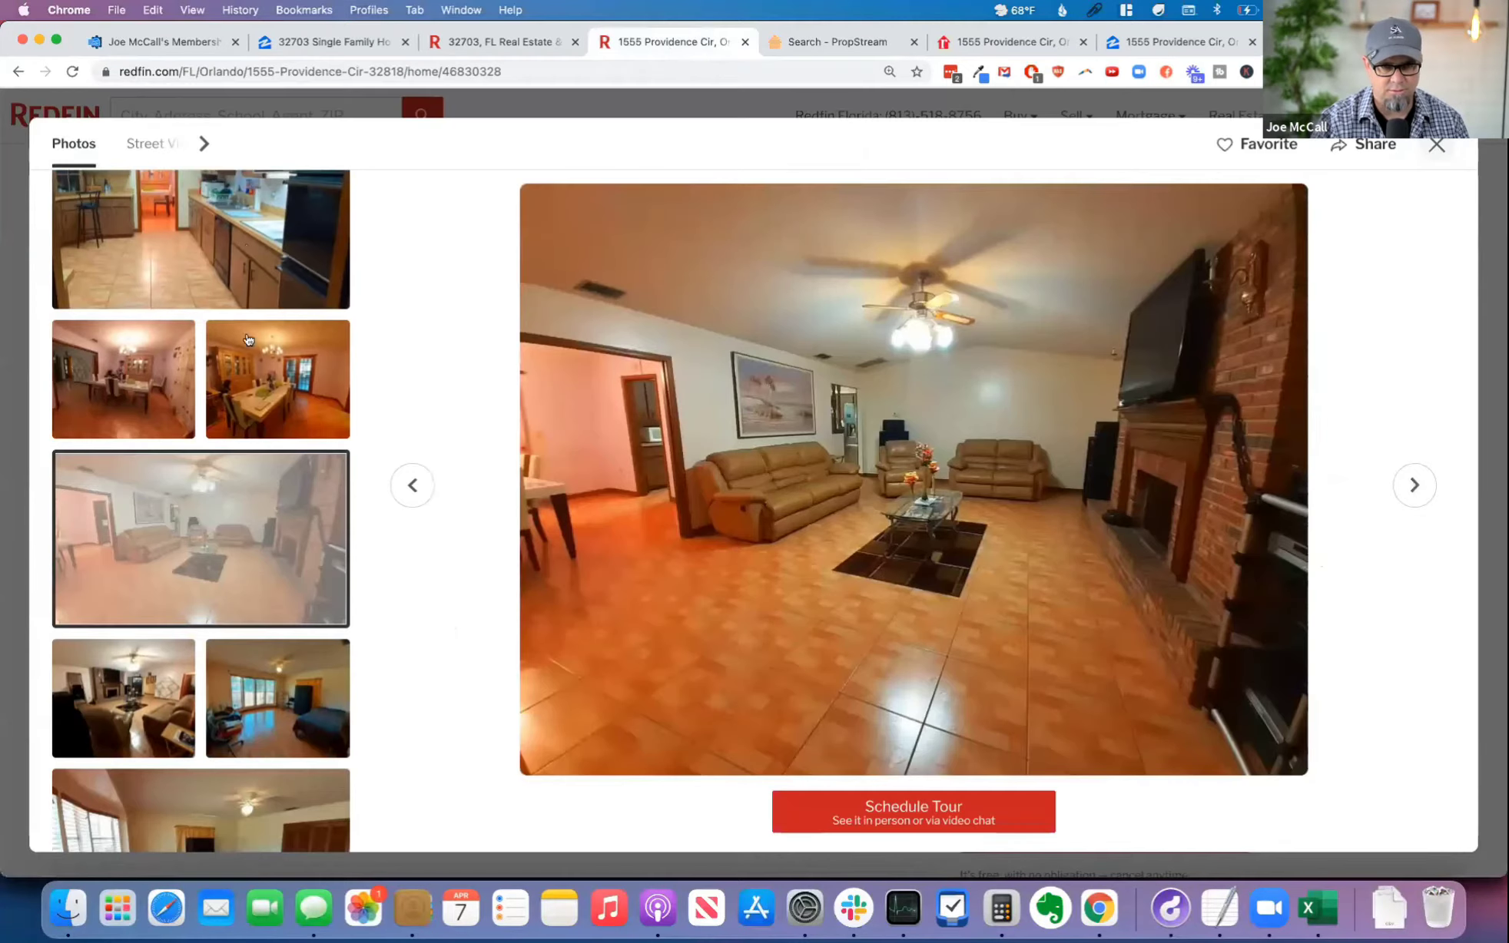
pyautogui.click(1434, 148)
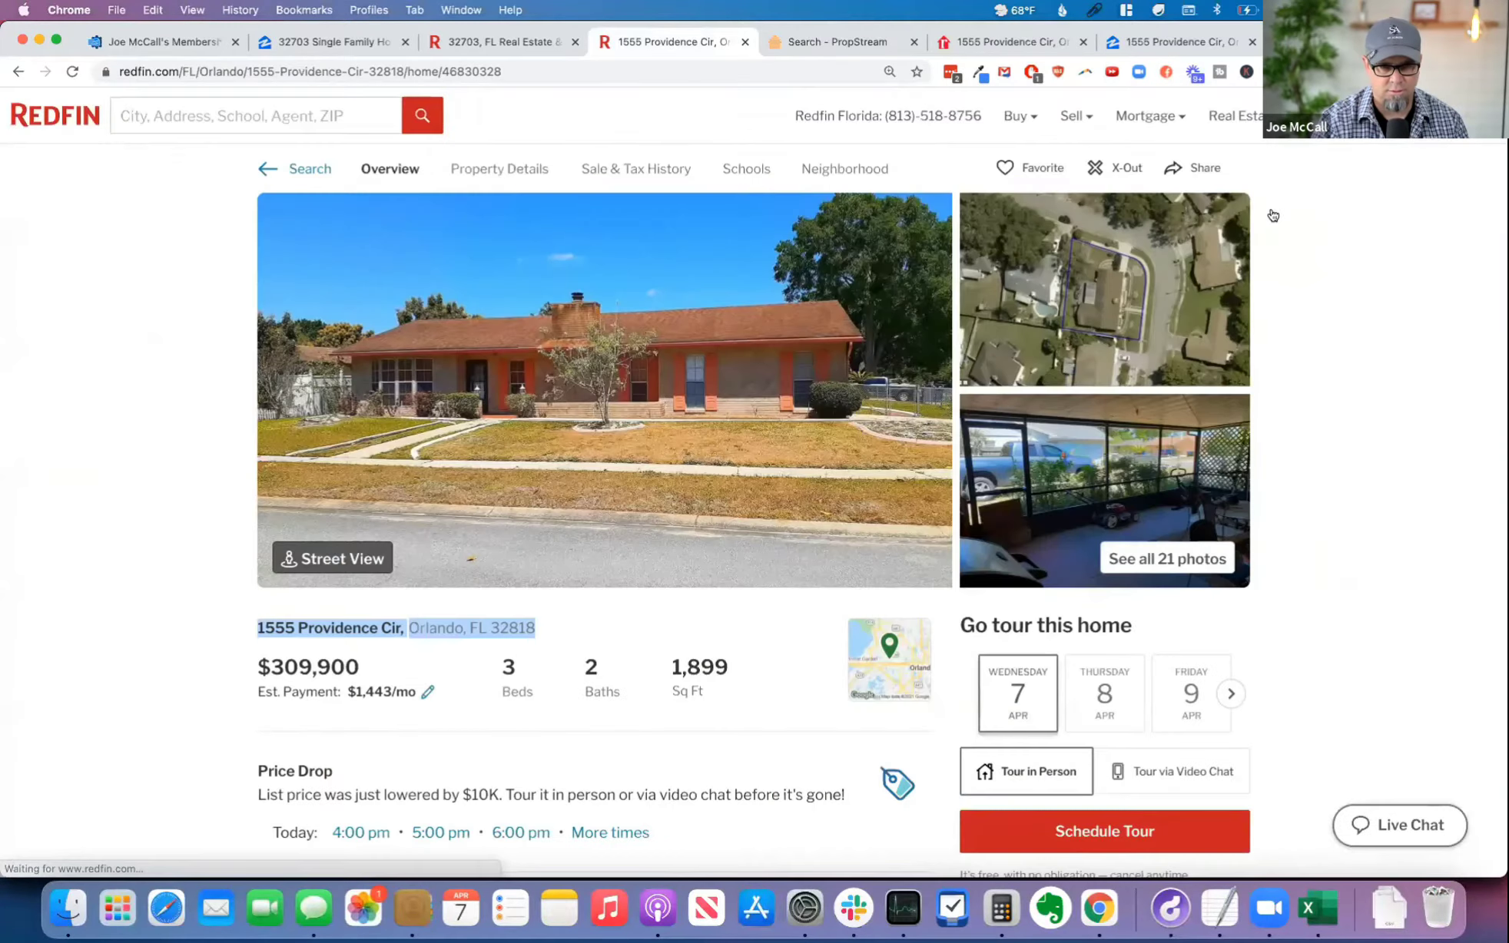
pyautogui.click(1175, 42)
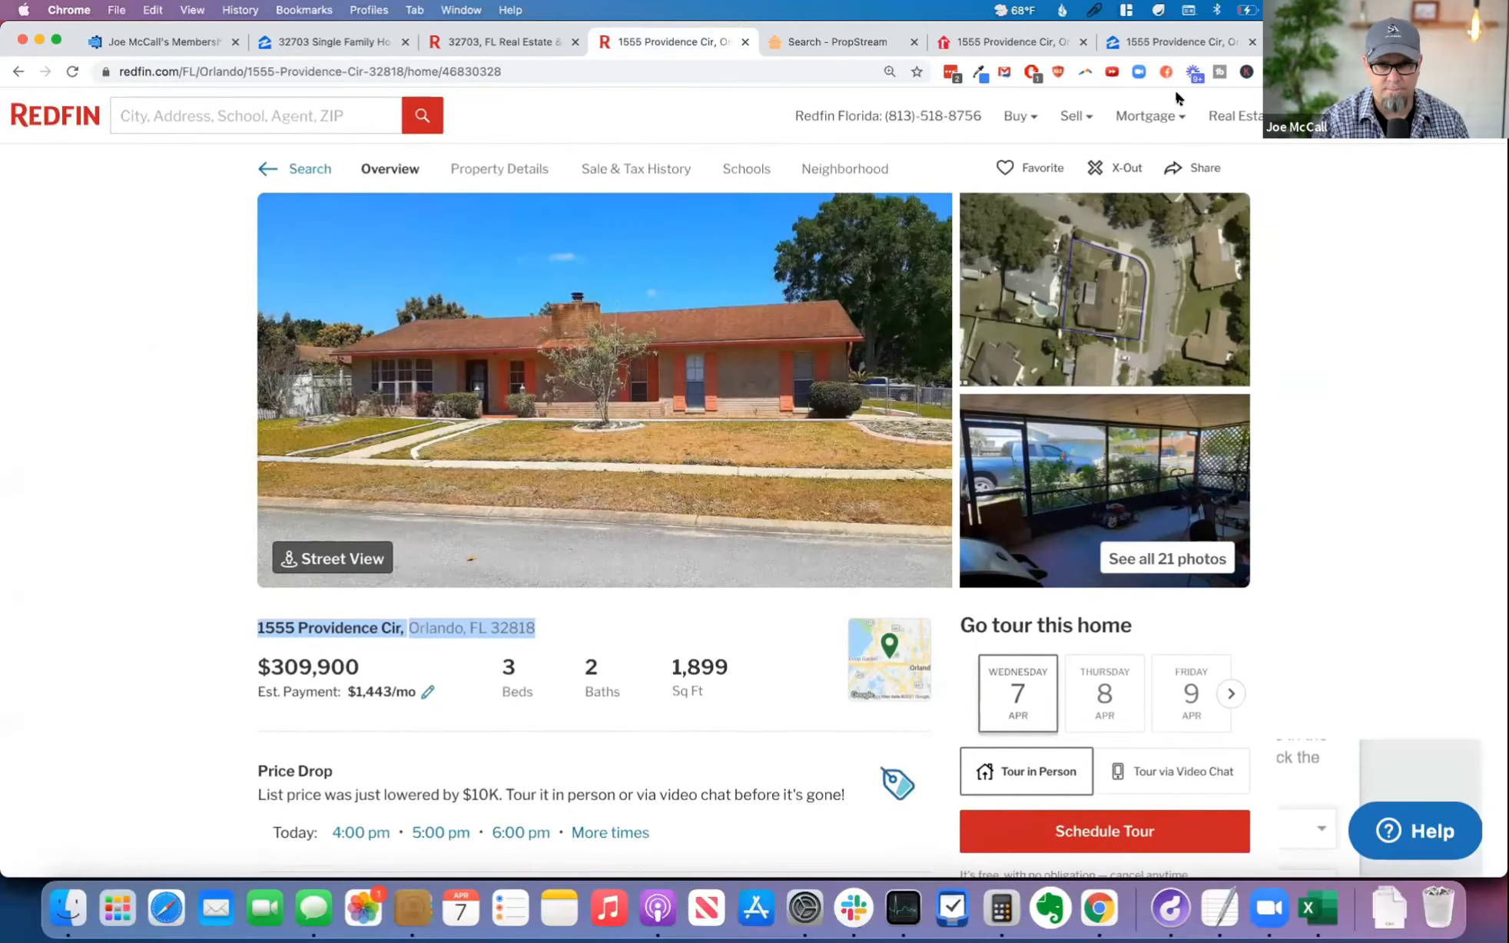
pyautogui.doubleClick(625, 441)
pyautogui.write('1899')
pyautogui.press('Tab')
pyautogui.write('1899')
pyautogui.click(607, 567)
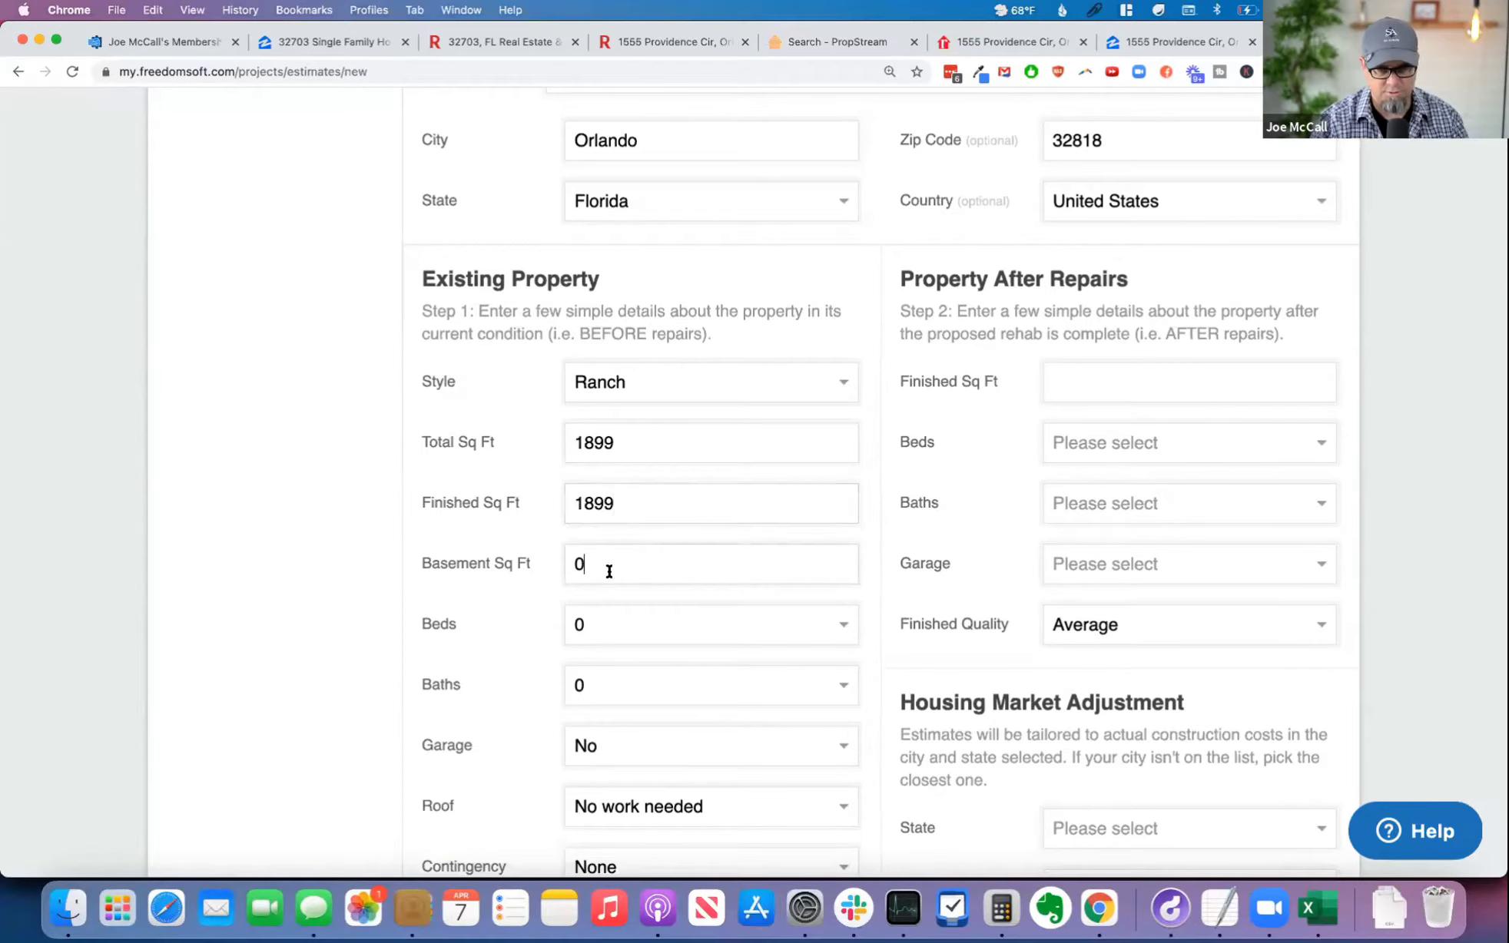
# Step: Set the existing property to 3 beds and 2 baths, checking the counts on the Redfin listing
pyautogui.scroll(-3, 522, 600)
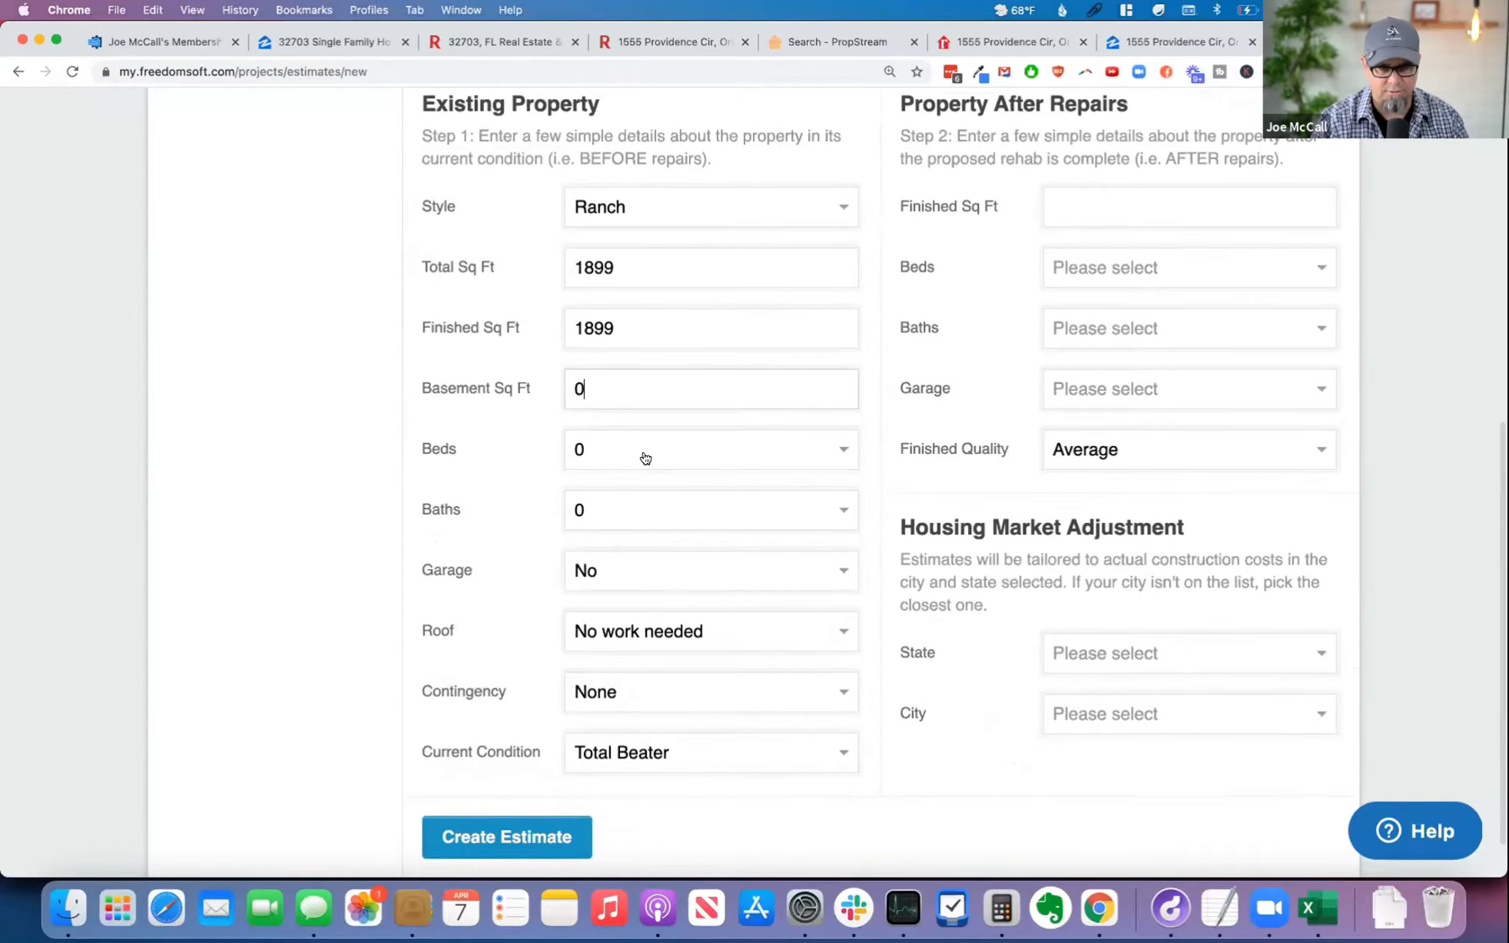
pyautogui.click(640, 459)
pyautogui.click(625, 536)
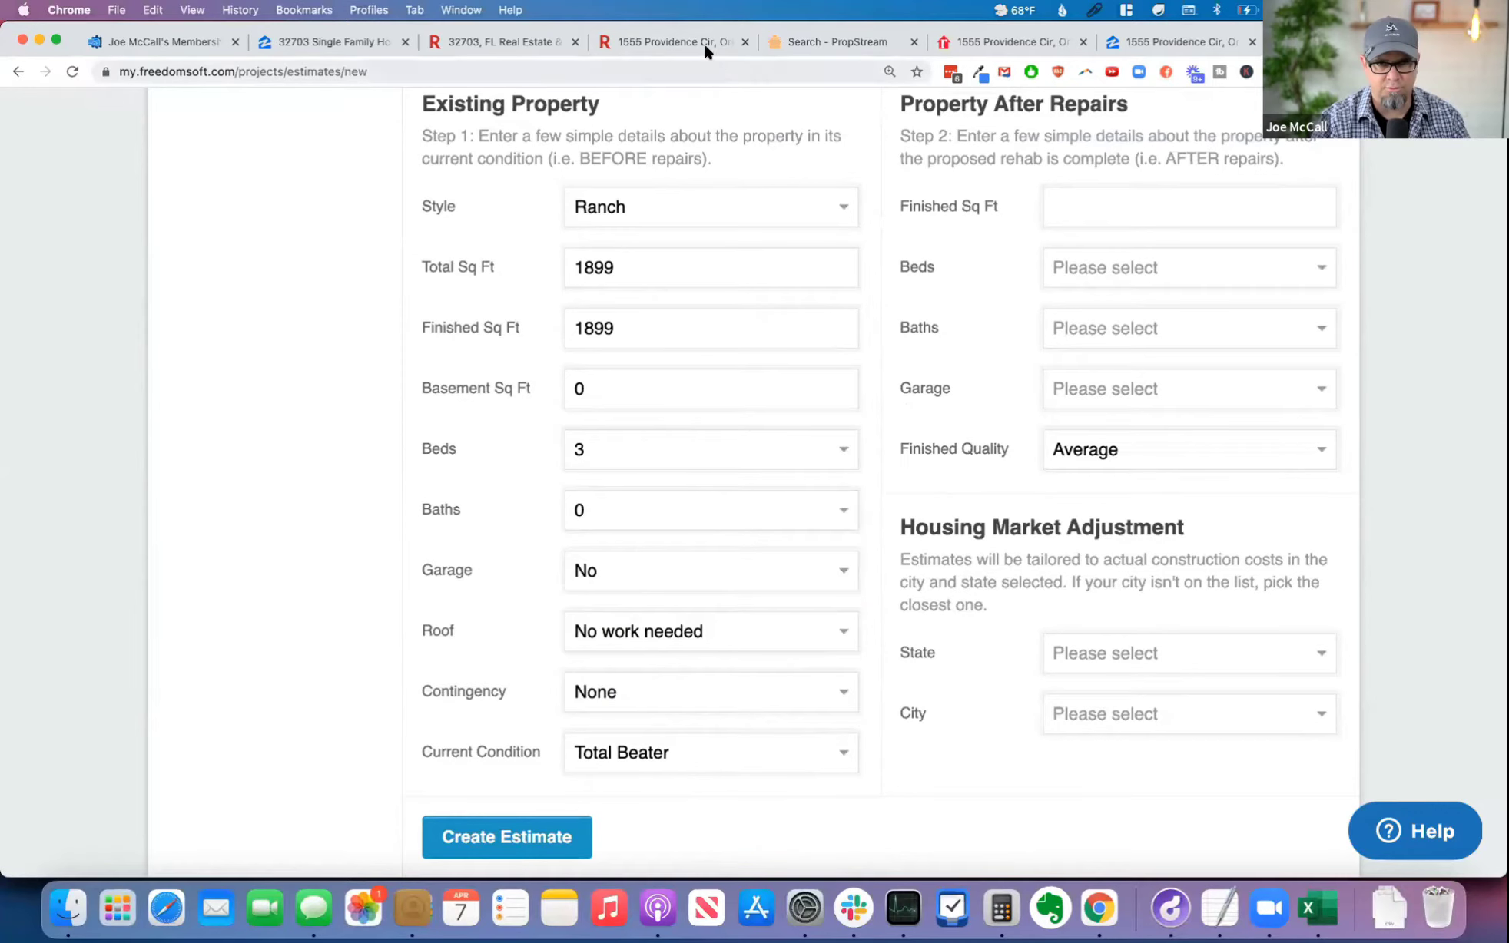
pyautogui.click(682, 44)
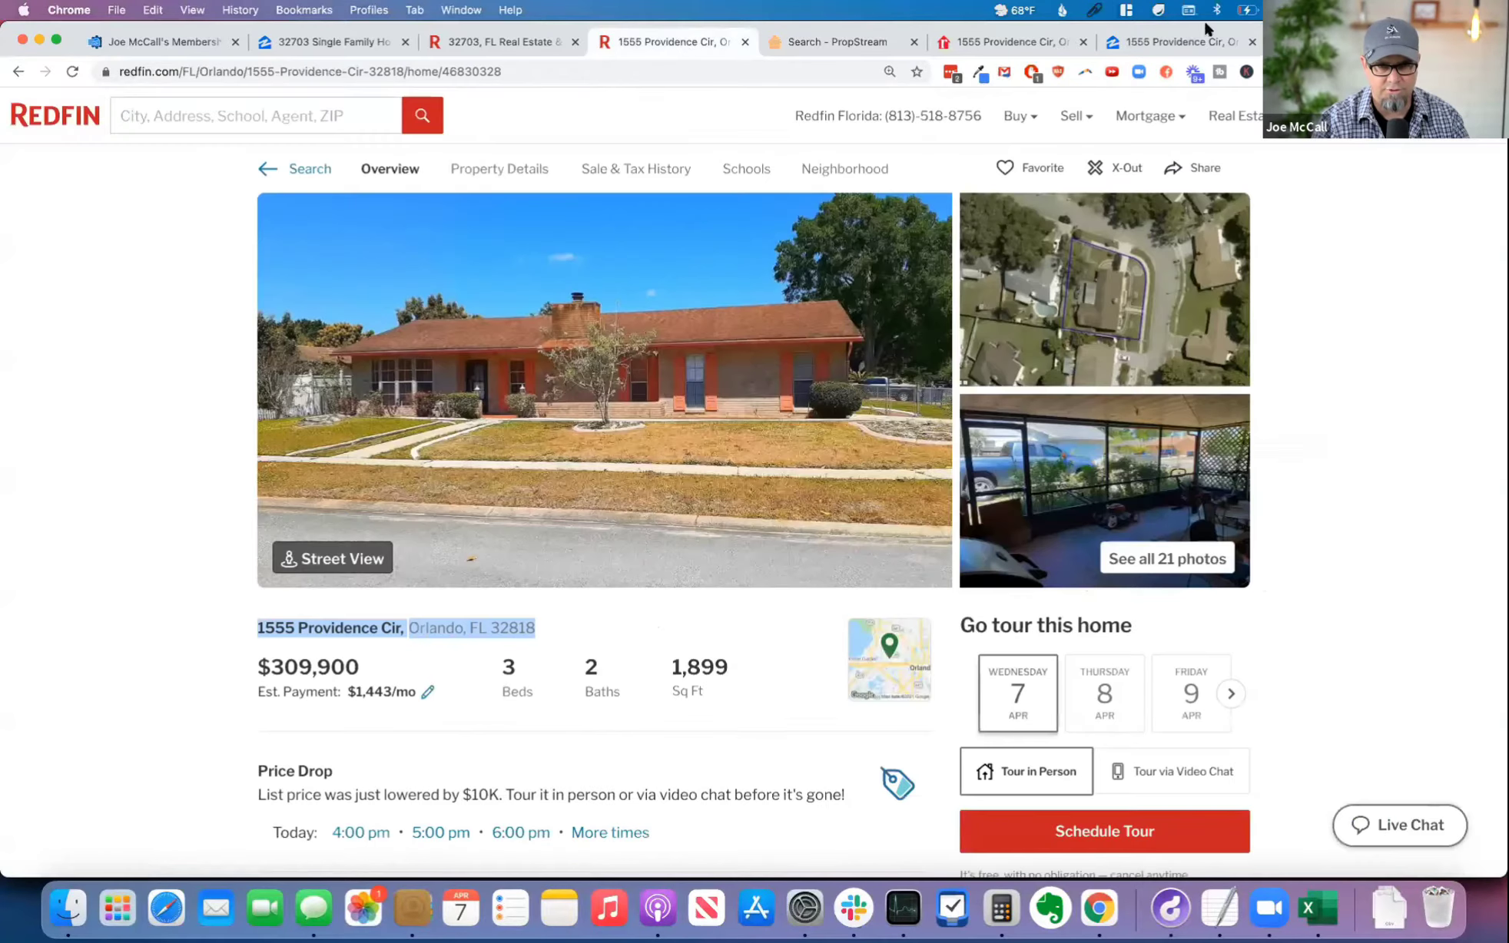
pyautogui.click(1330, 42)
pyautogui.click(636, 515)
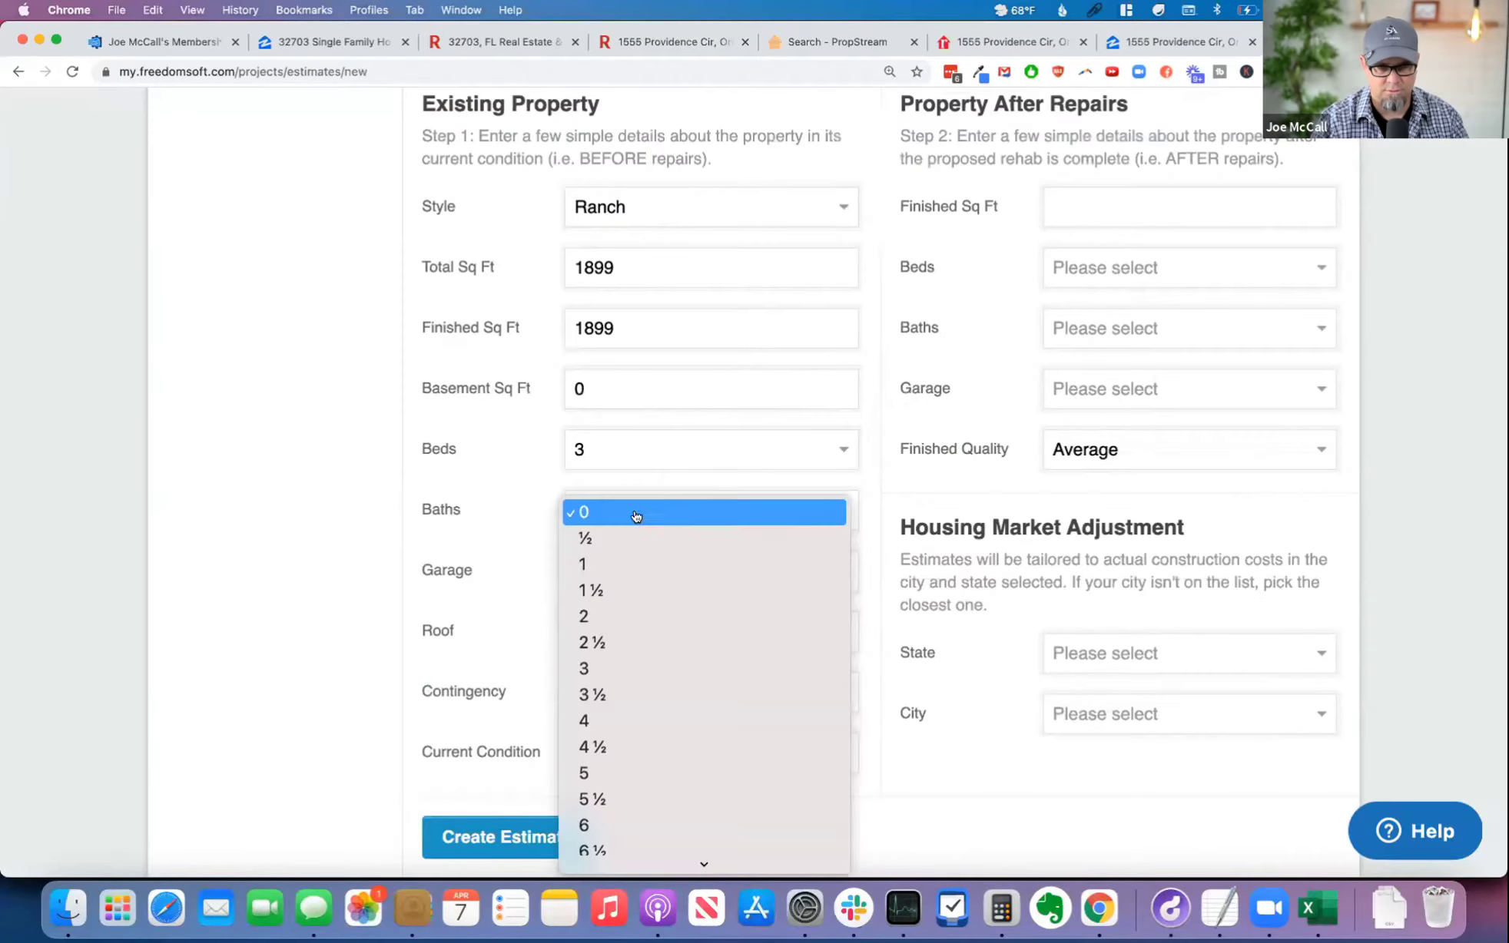
pyautogui.click(625, 617)
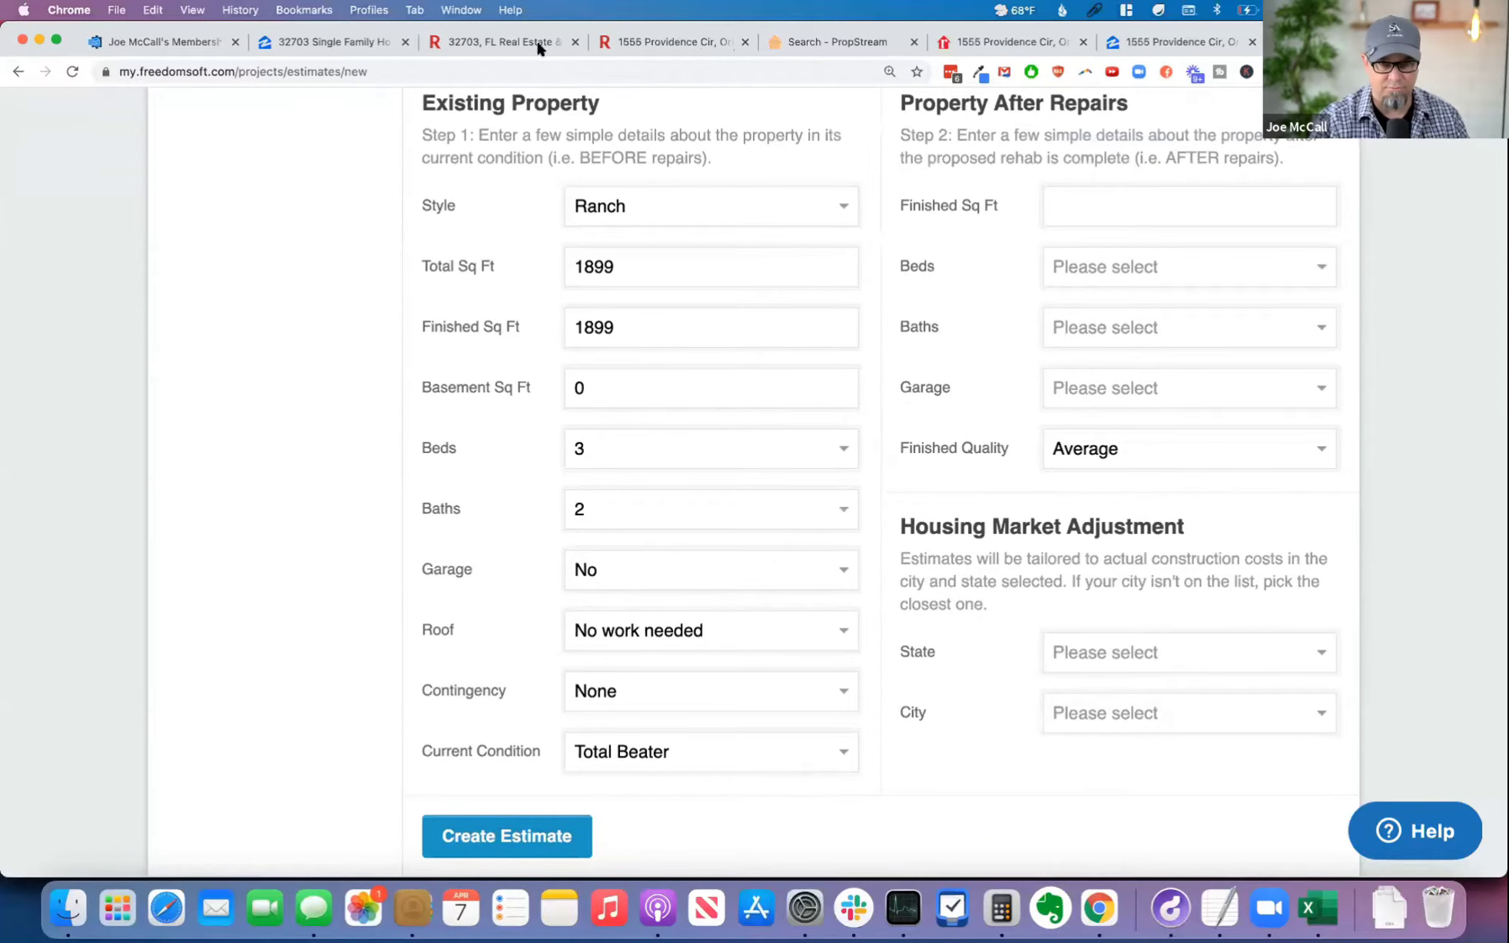
# Step: Examine the Redfin exterior and aerial photos for a garage and set the existing property's garage to Yes - 1 Car
pyautogui.click(642, 48)
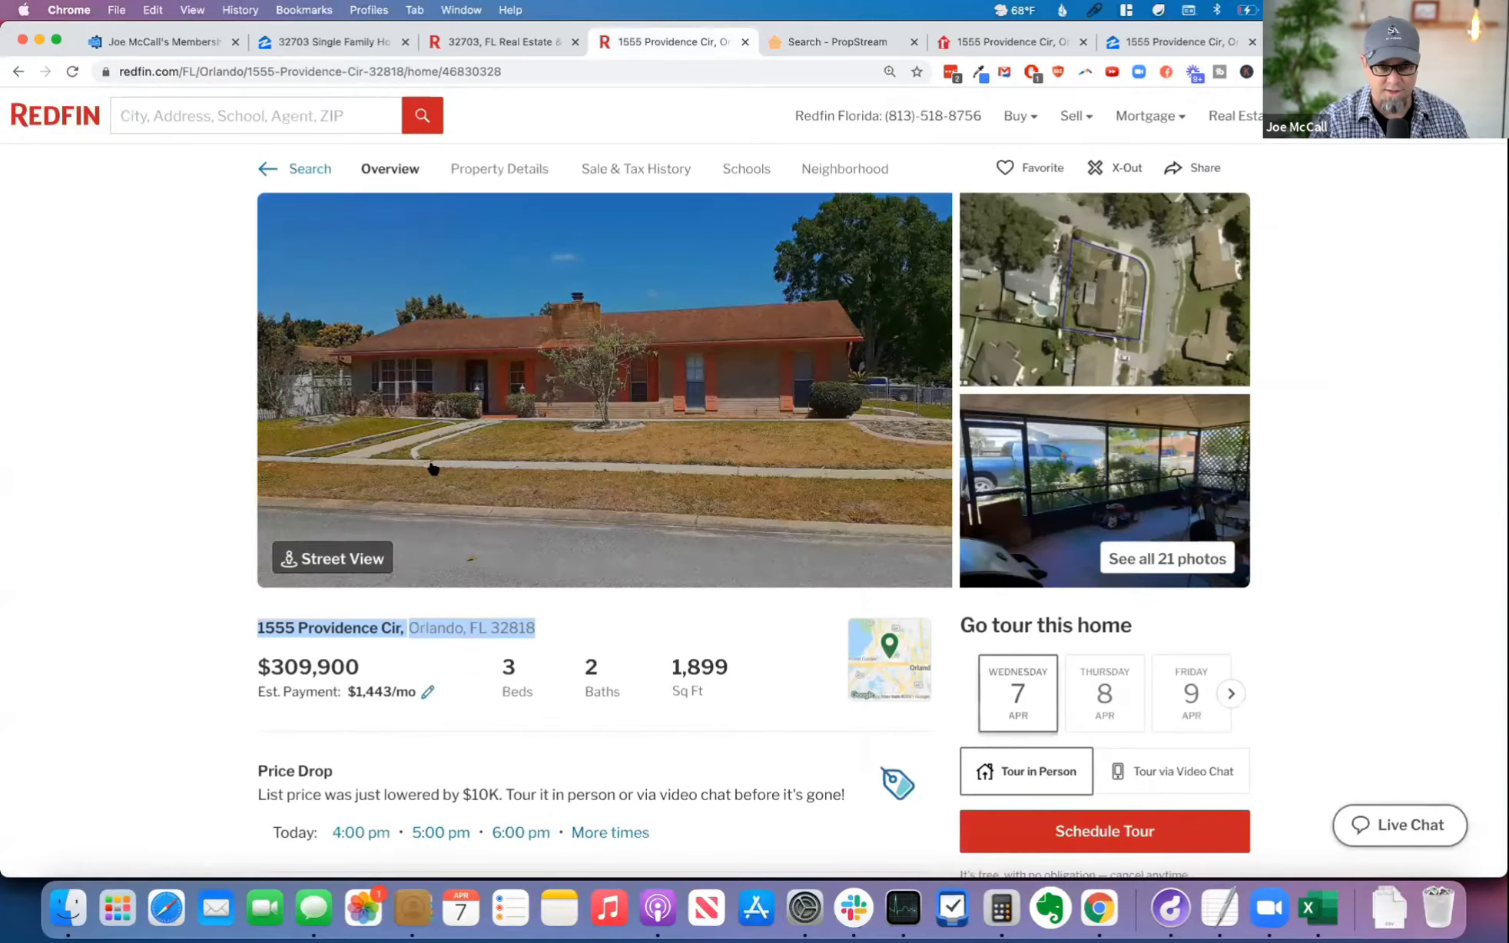
pyautogui.click(1192, 560)
pyautogui.scroll(-5, 169, 469)
pyautogui.scroll(2, 177, 471)
pyautogui.click(241, 516)
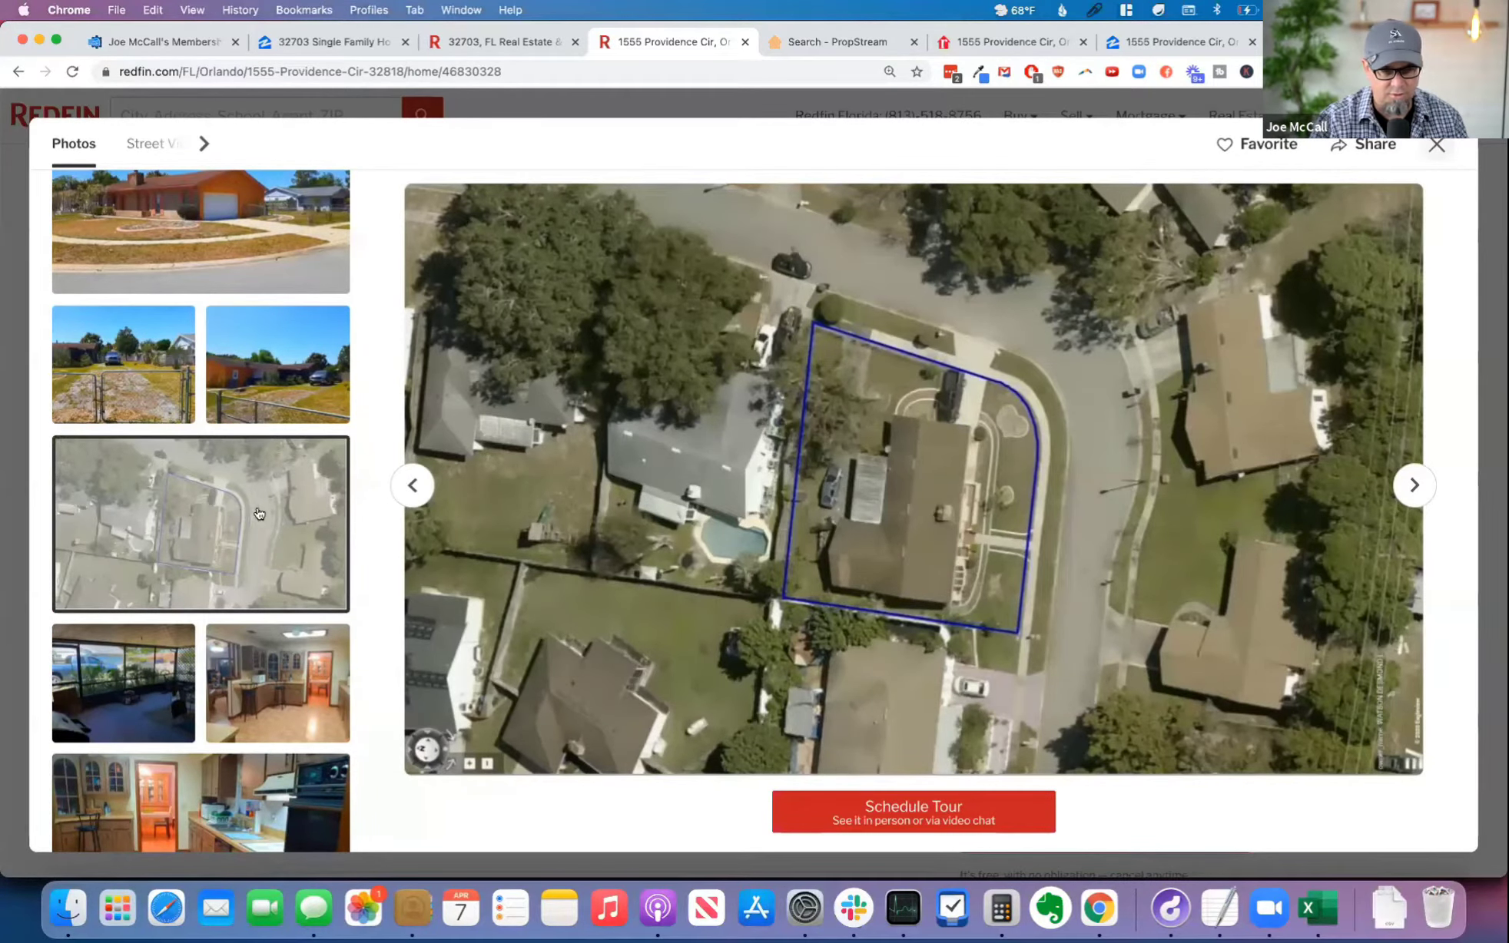
pyautogui.click(219, 206)
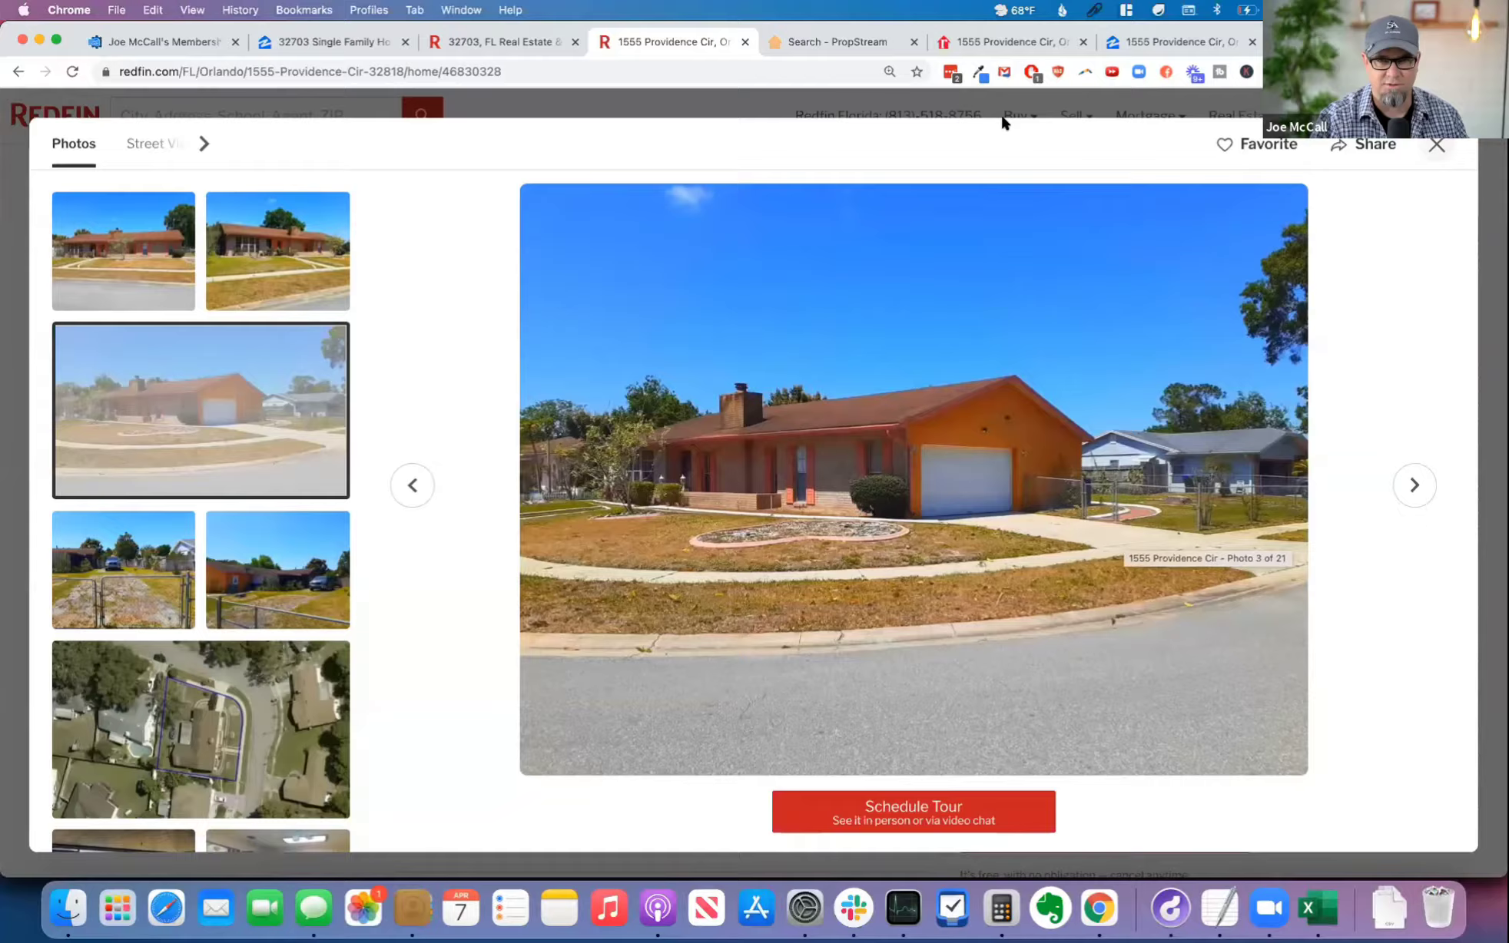
pyautogui.click(1337, 42)
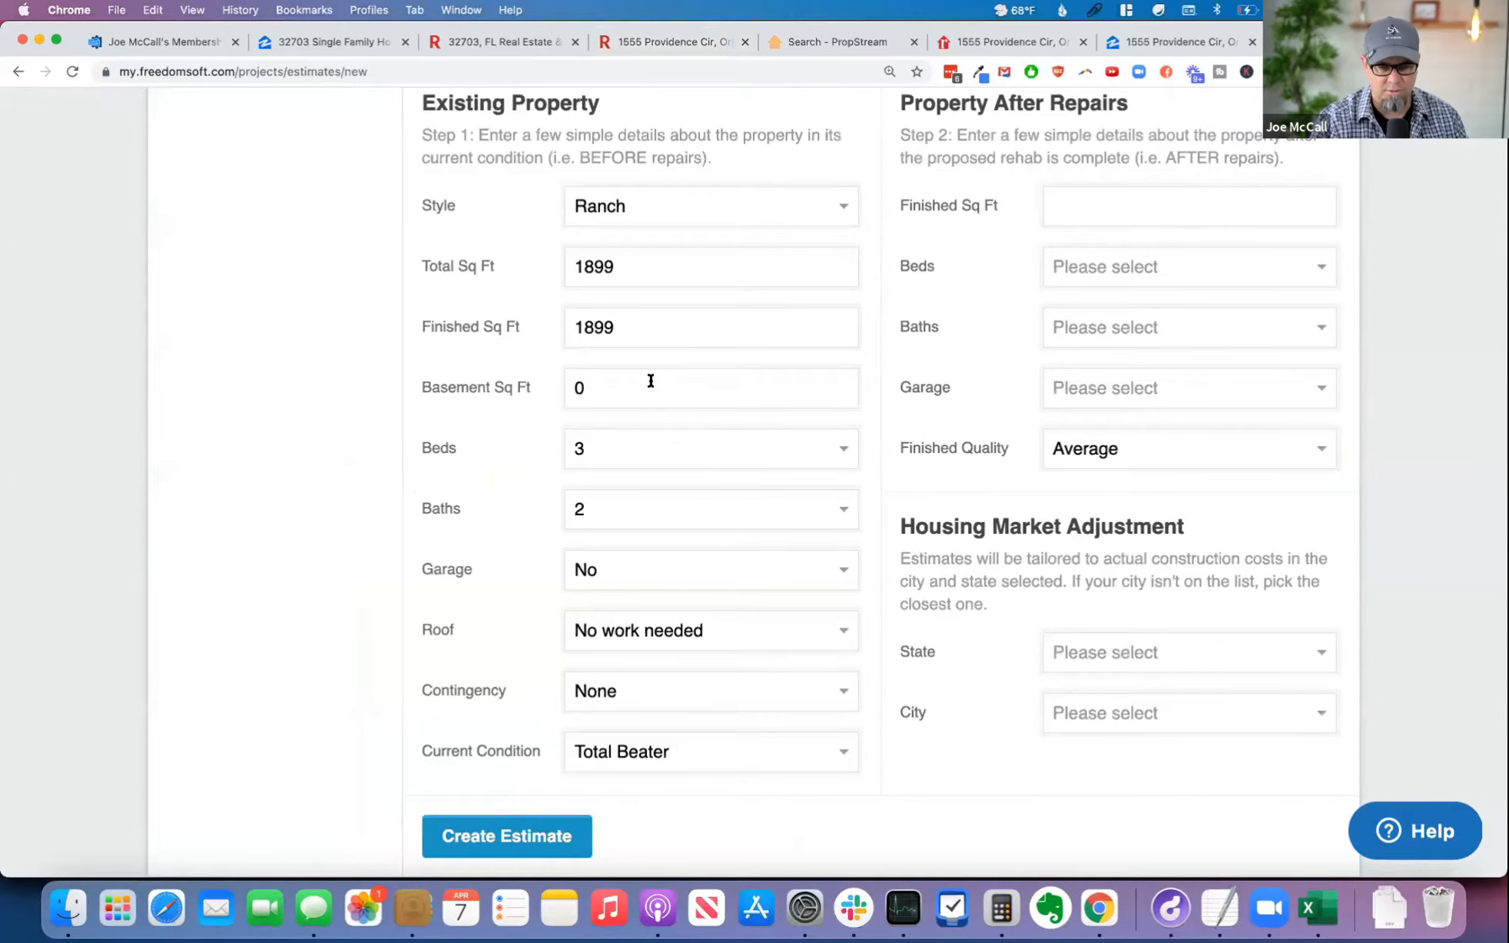
pyautogui.click(630, 572)
pyautogui.click(652, 599)
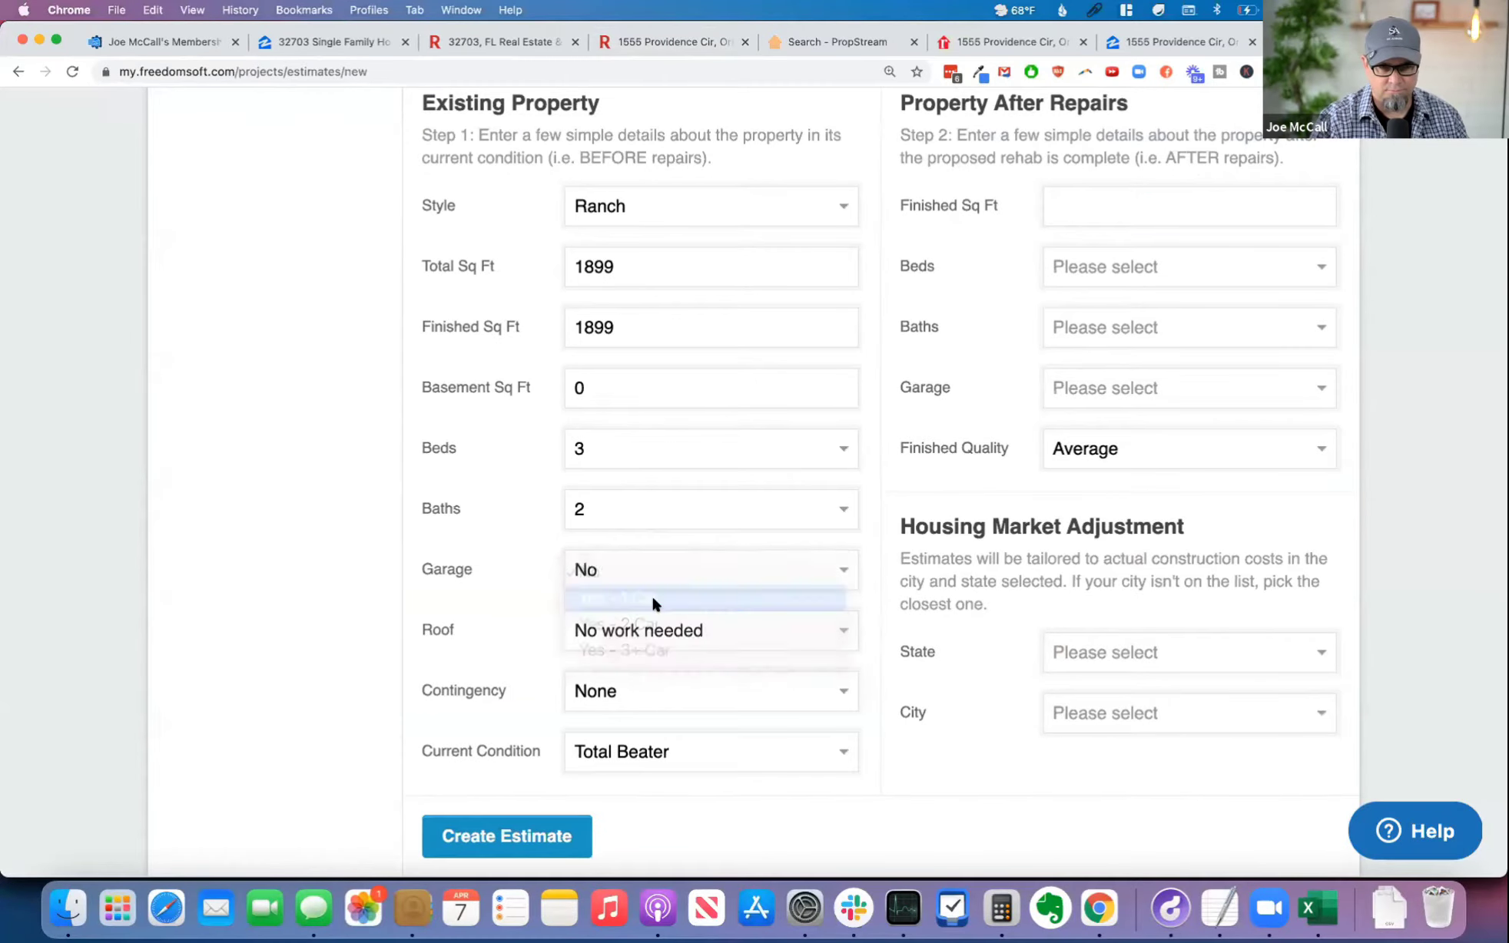
# Step: Set the existing property's roof to Repair, checking its condition in the Redfin exterior photos
pyautogui.click(652, 632)
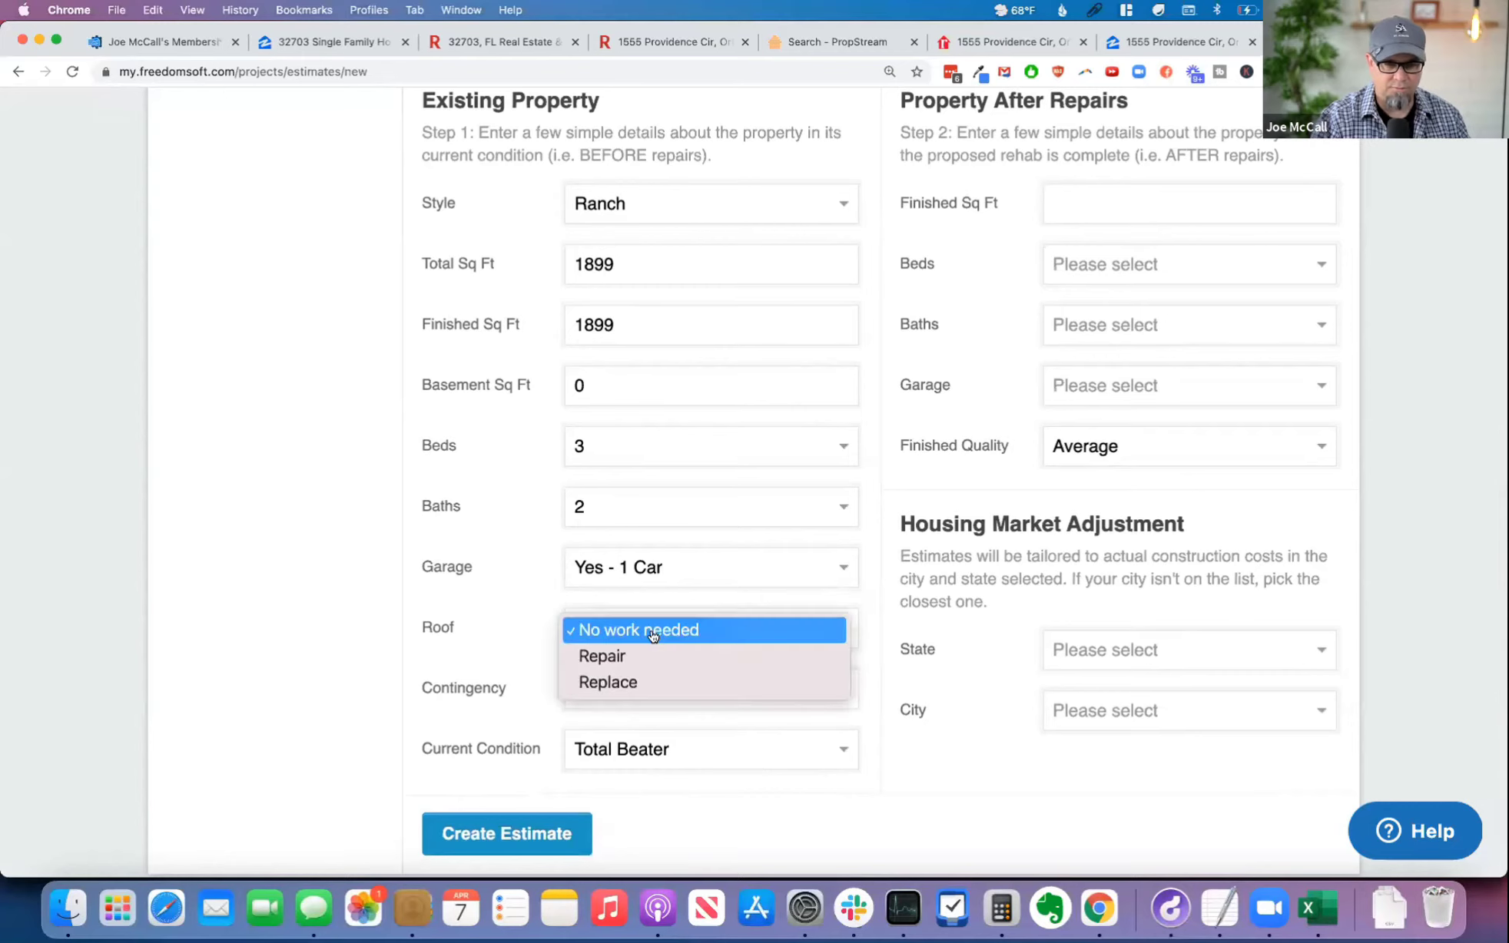
pyautogui.click(662, 657)
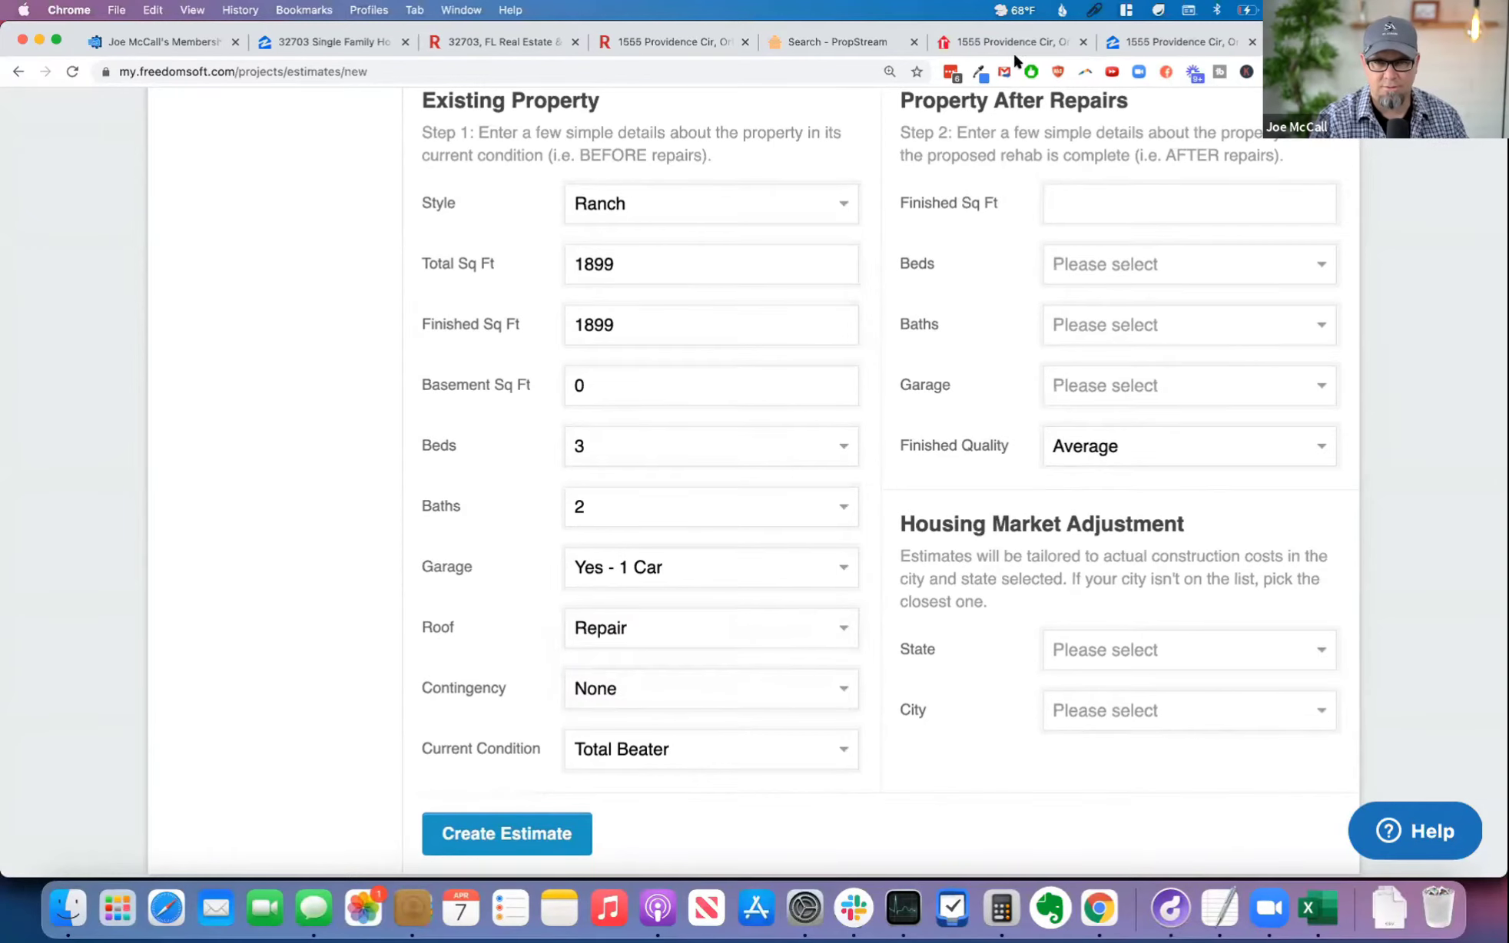
pyautogui.click(681, 38)
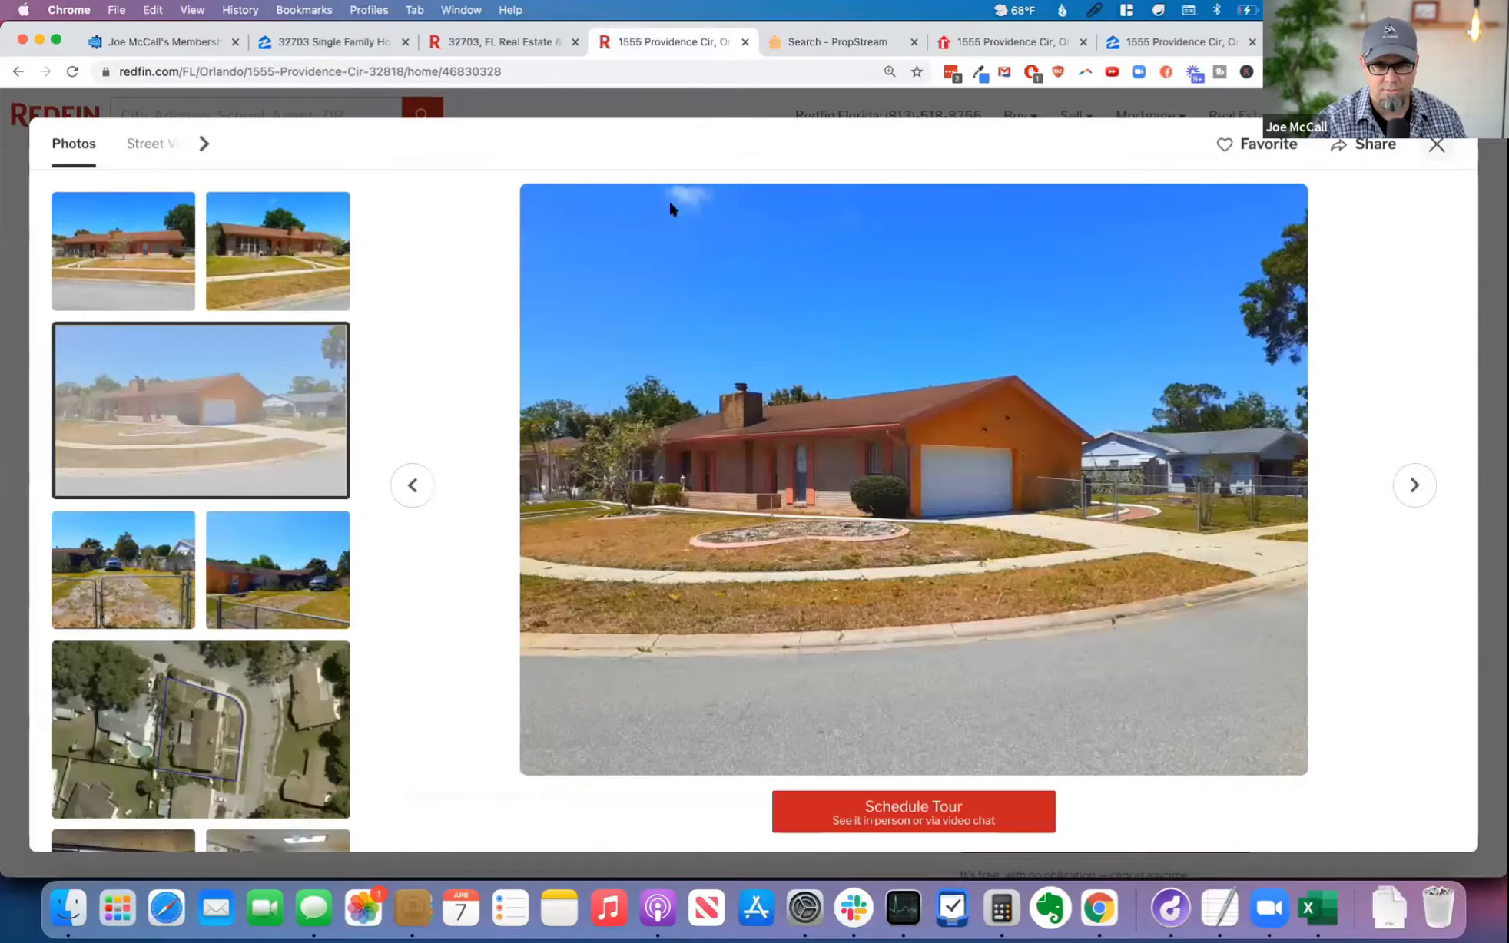
pyautogui.click(279, 260)
pyautogui.click(131, 246)
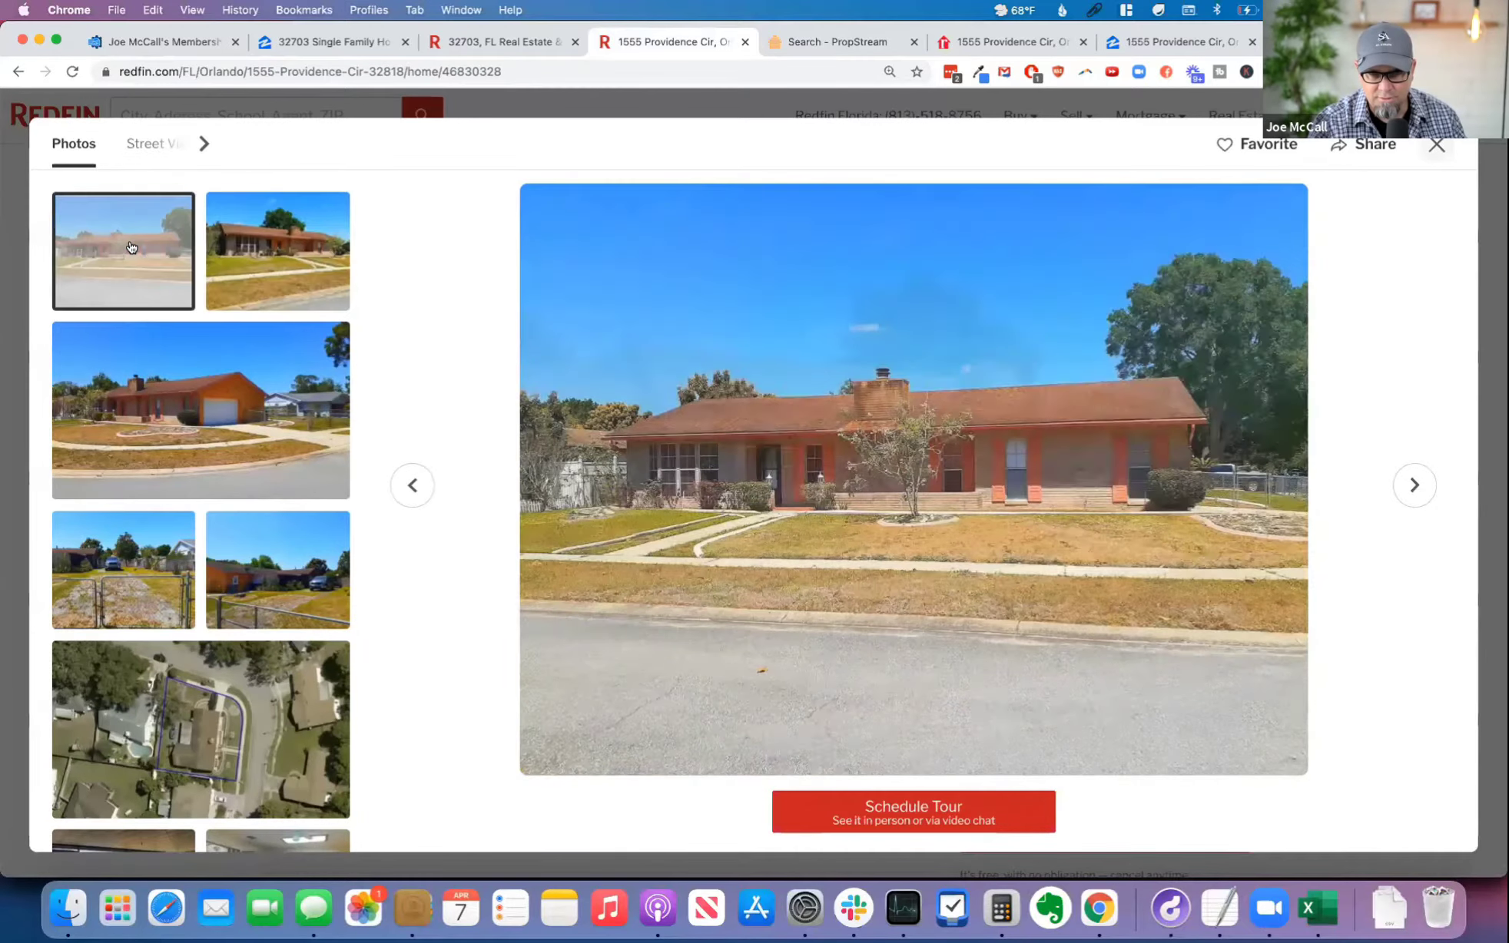
pyautogui.click(292, 260)
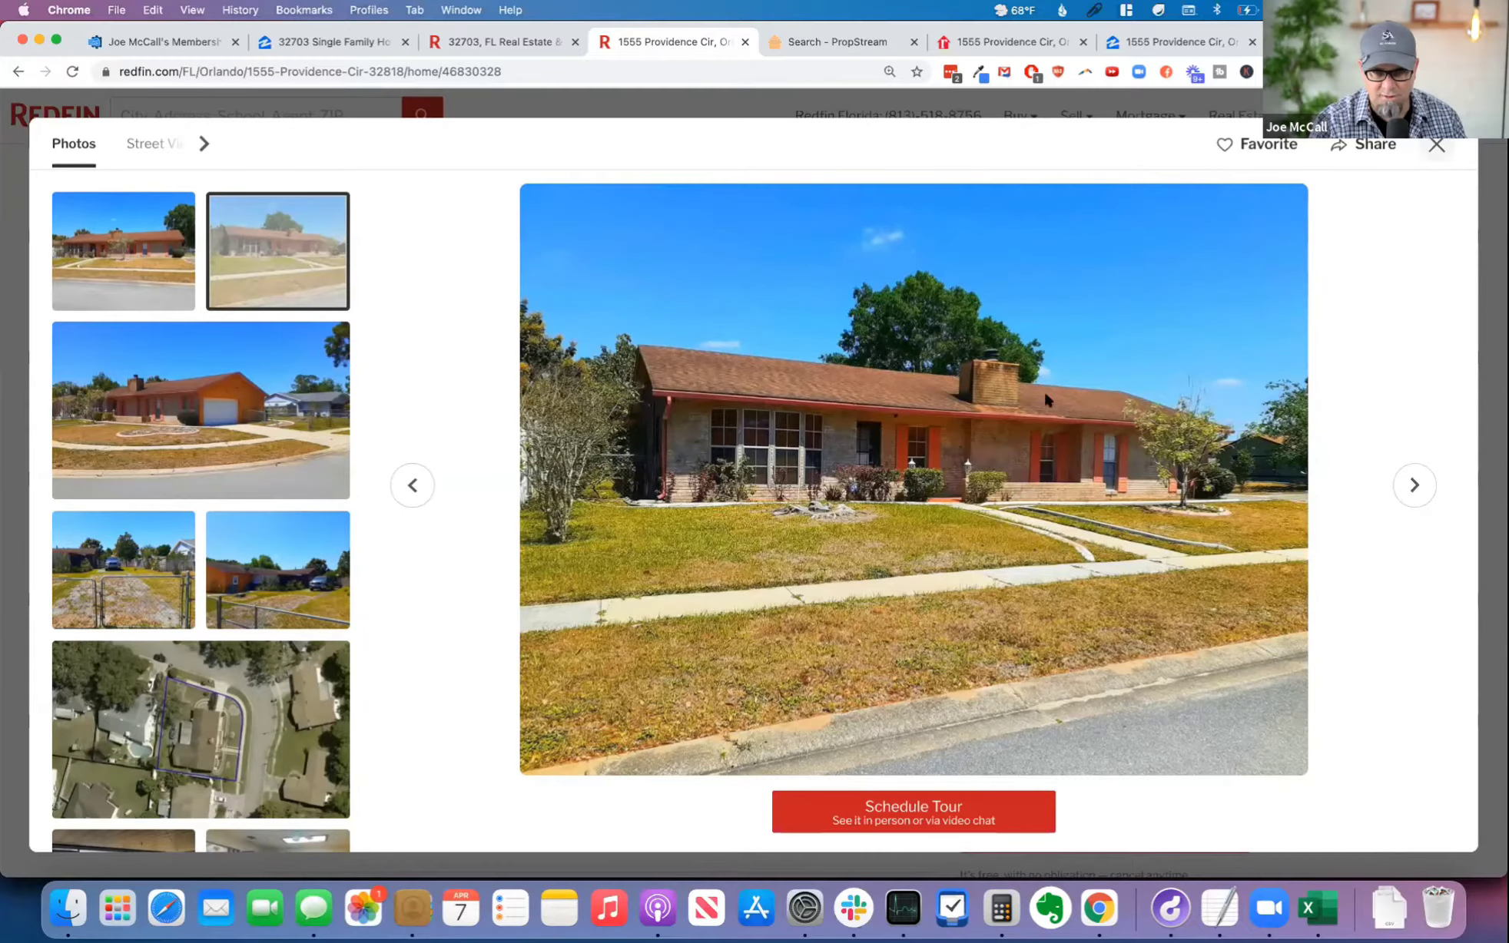
pyautogui.click(200, 422)
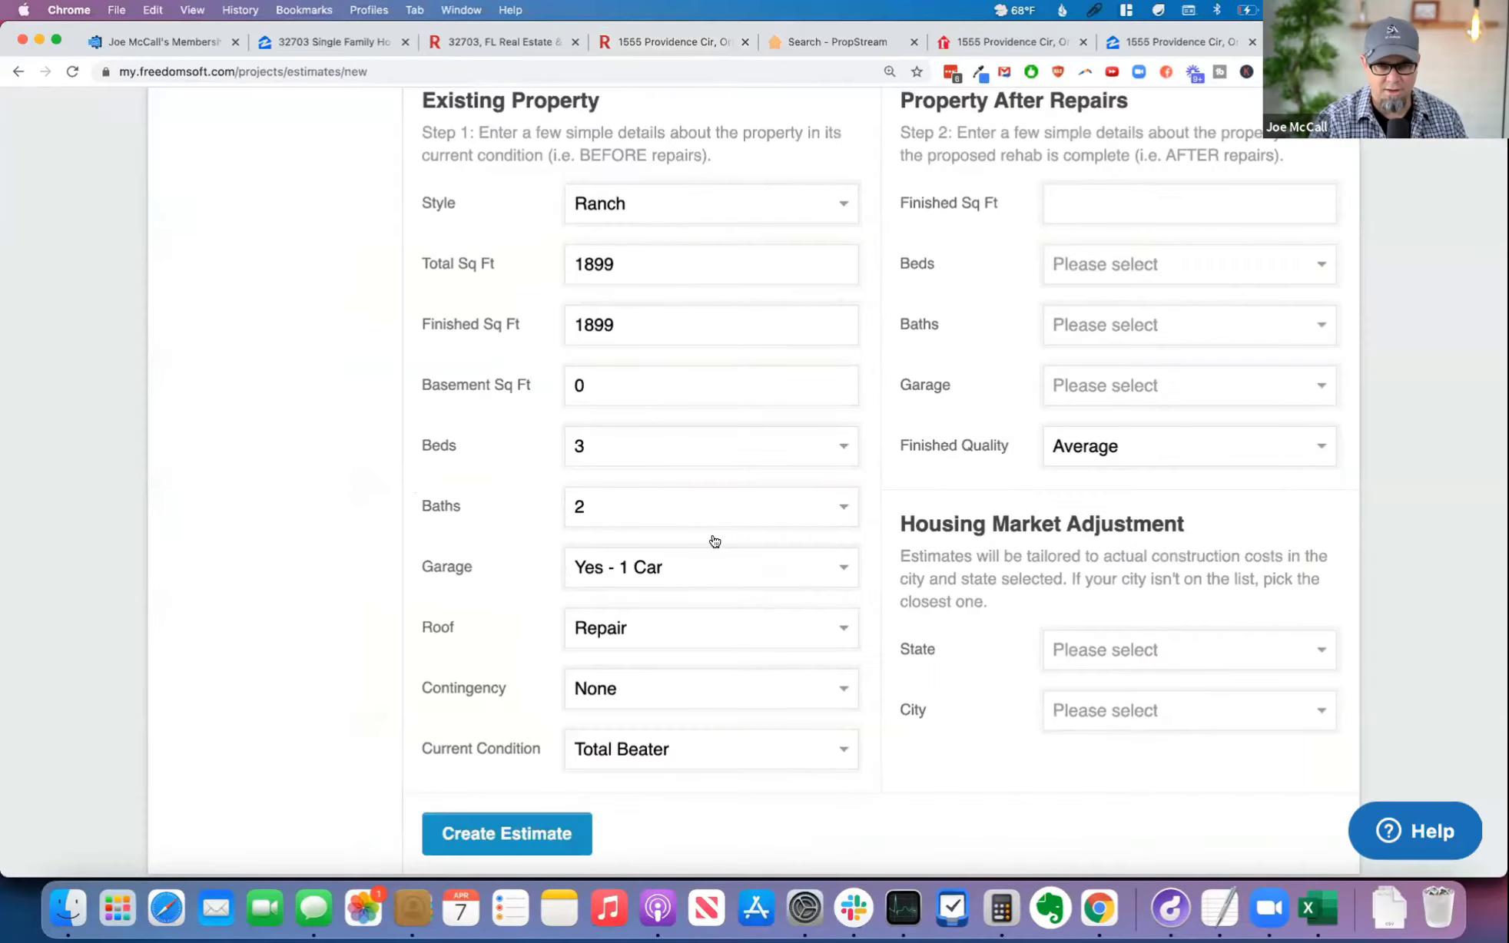
pyautogui.click(652, 640)
pyautogui.click(669, 632)
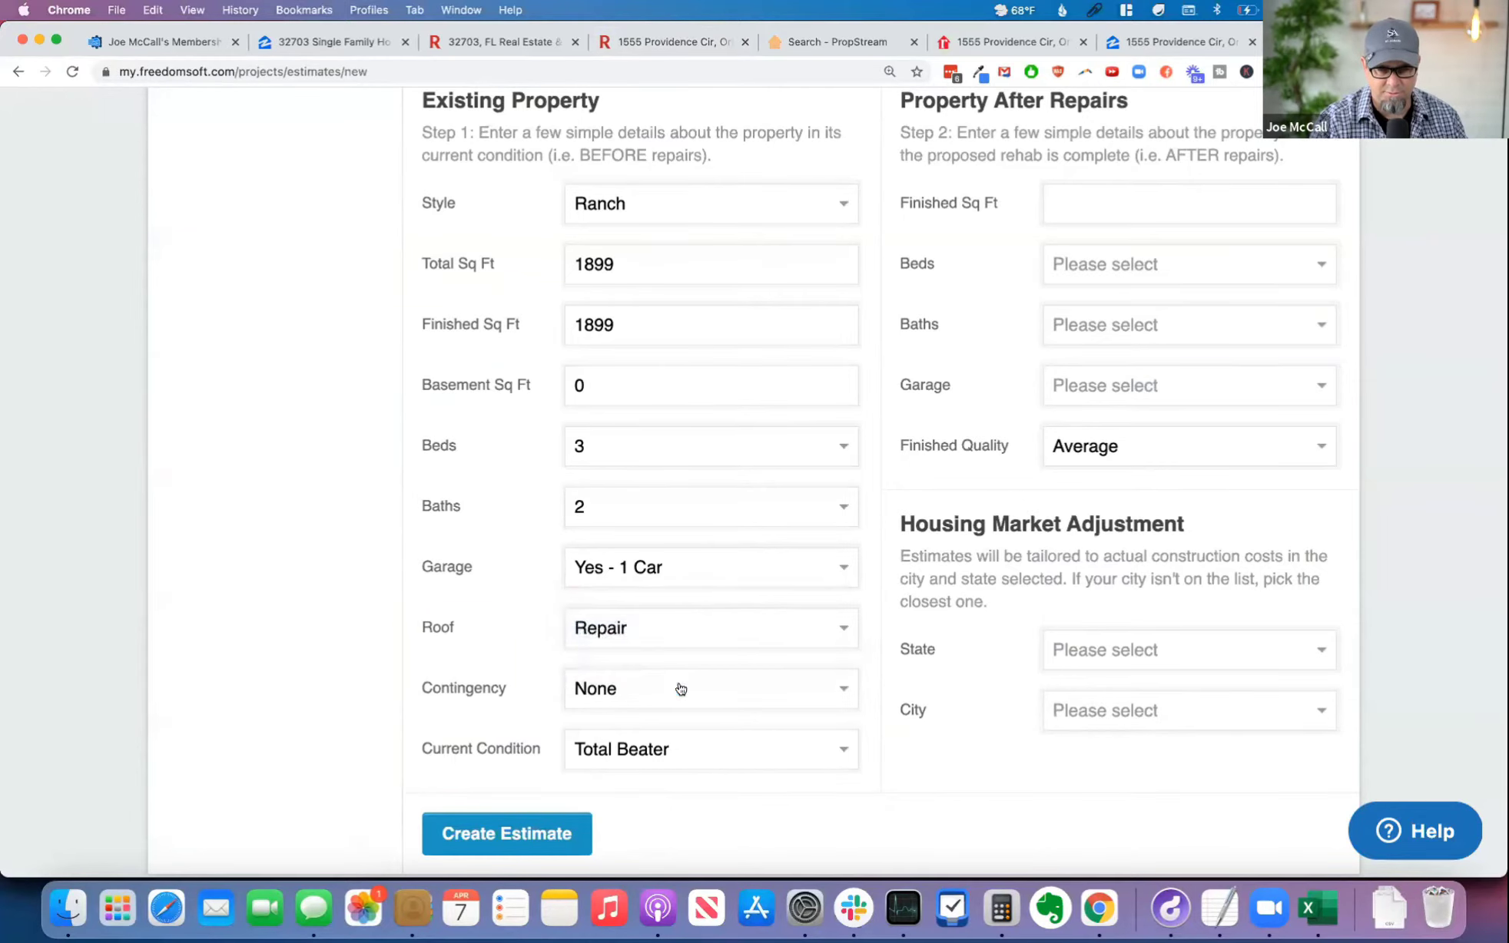
# Step: Set the contingency to 5% and the current condition to Livable, Needs Work
pyautogui.click(679, 690)
pyautogui.click(664, 724)
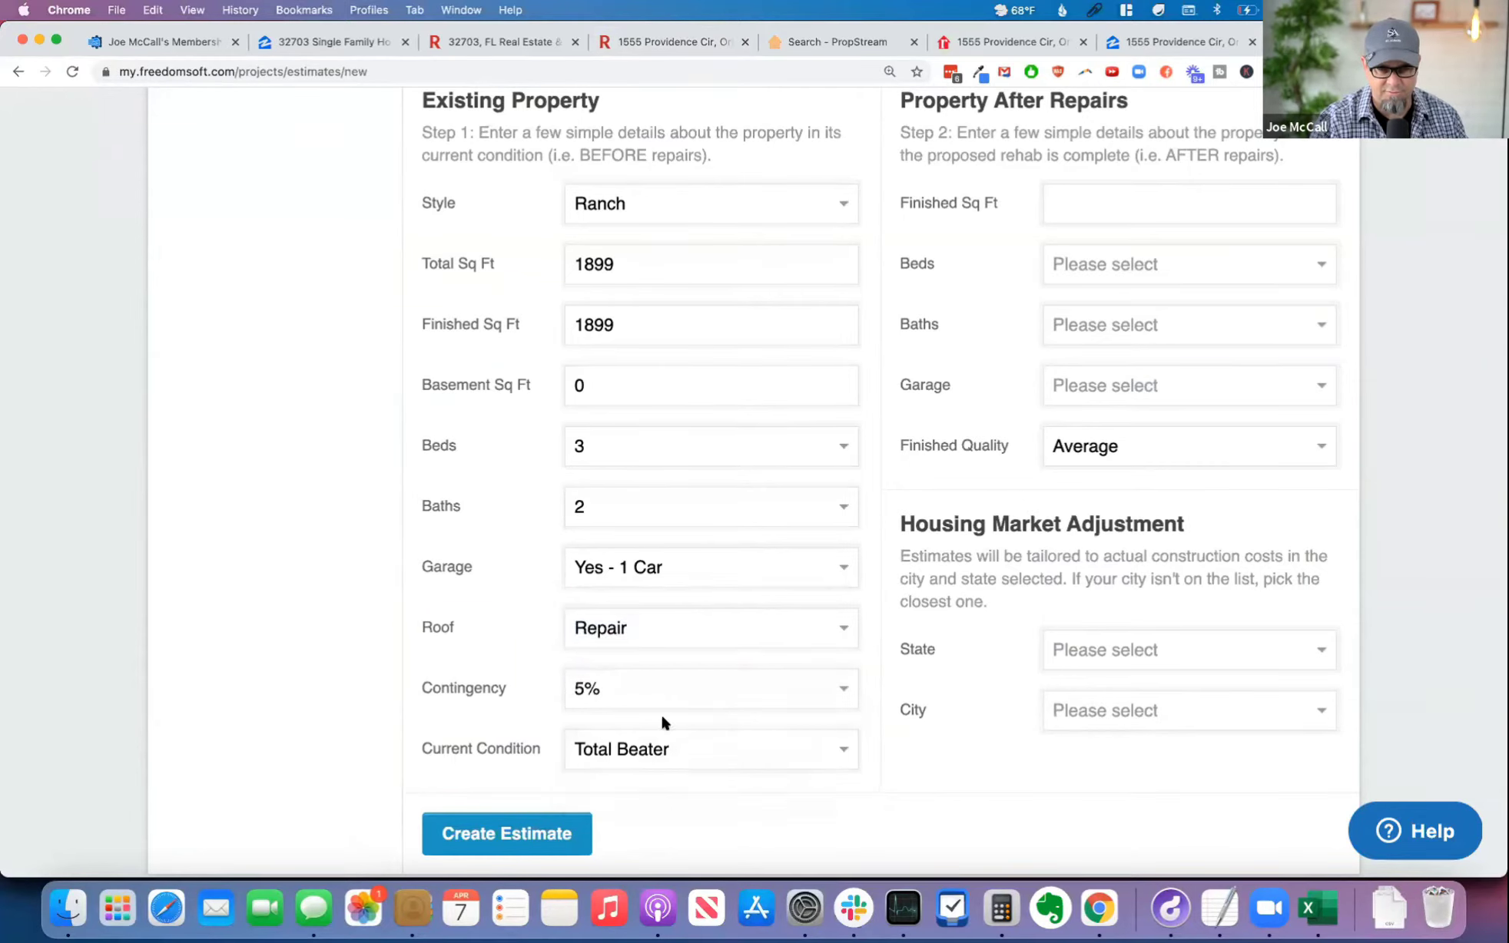
pyautogui.click(704, 756)
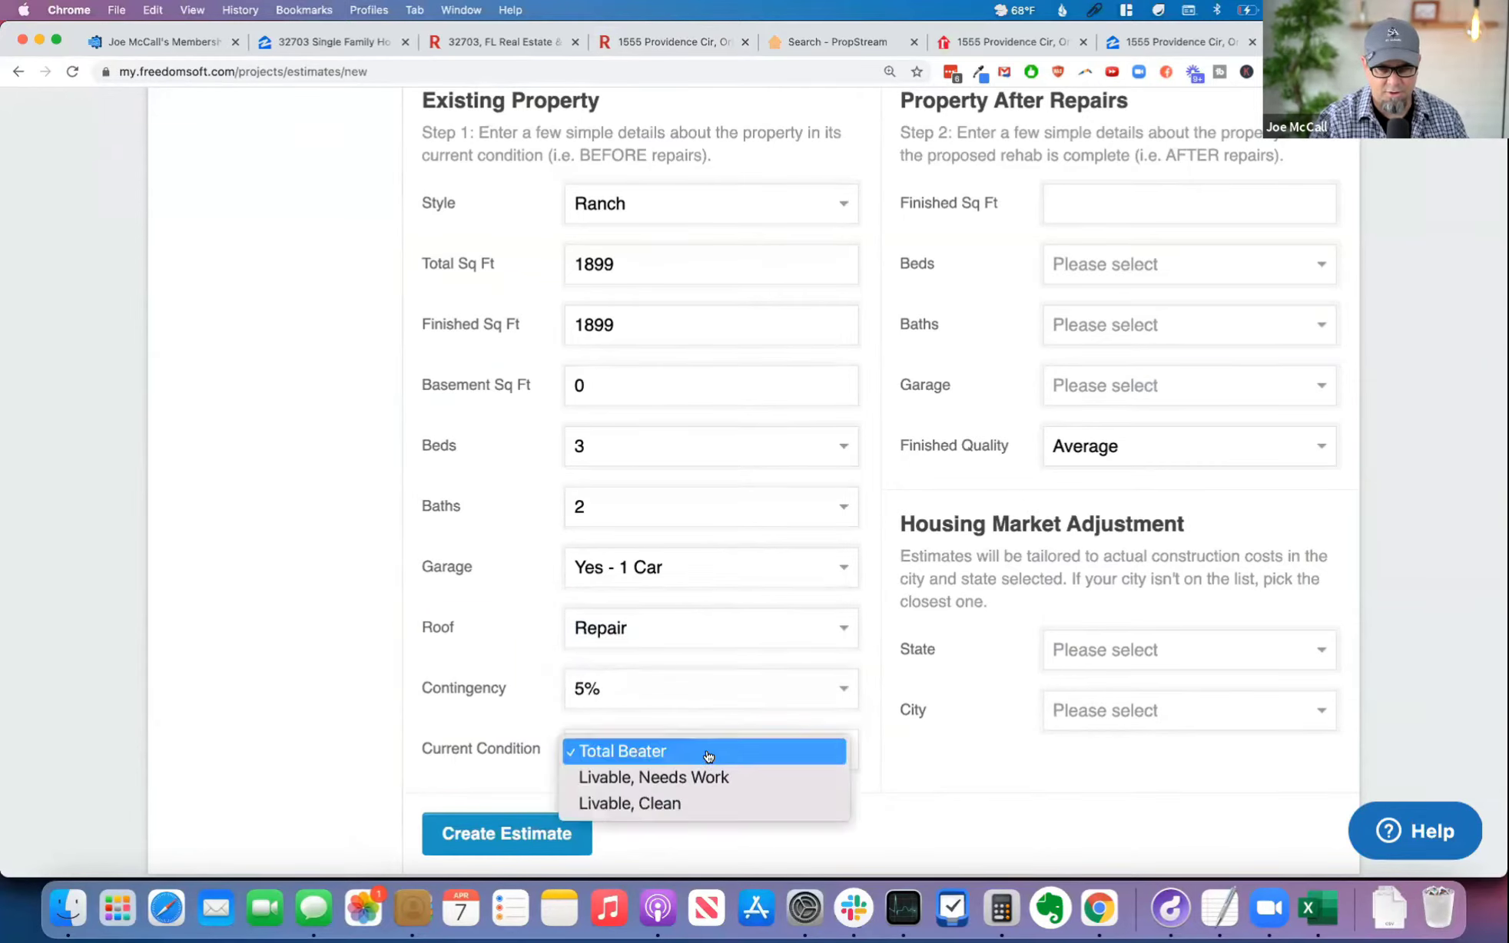
pyautogui.click(754, 778)
# Step: Set the property after repairs to 1899 finished square feet and 3 beds
pyautogui.scroll(3, 987, 769)
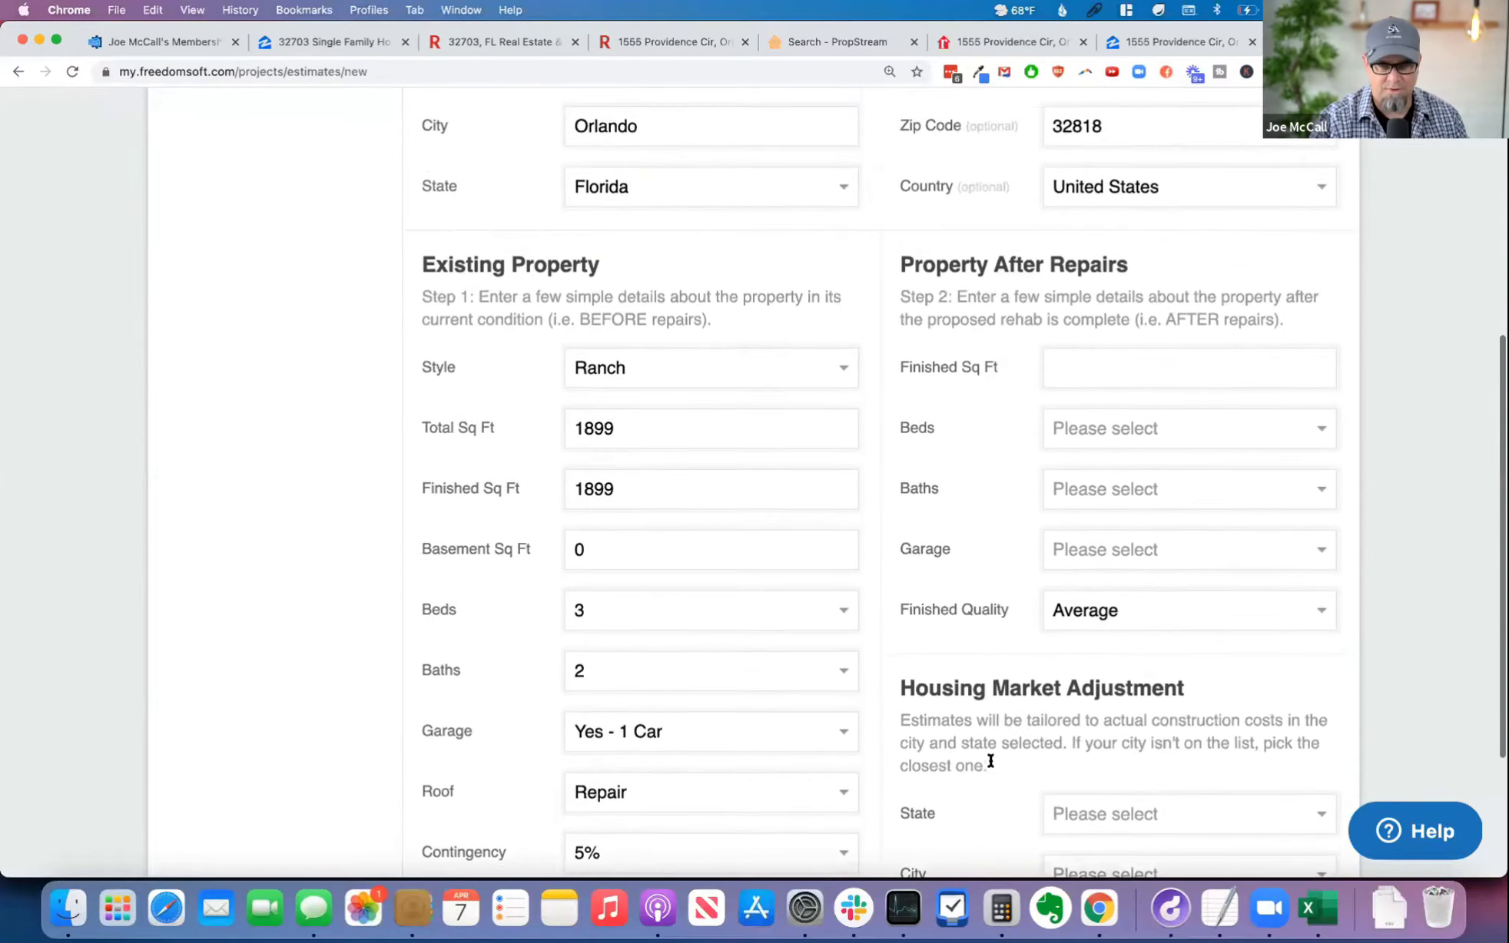
pyautogui.moveTo(913, 269); pyautogui.dragTo(1107, 269)
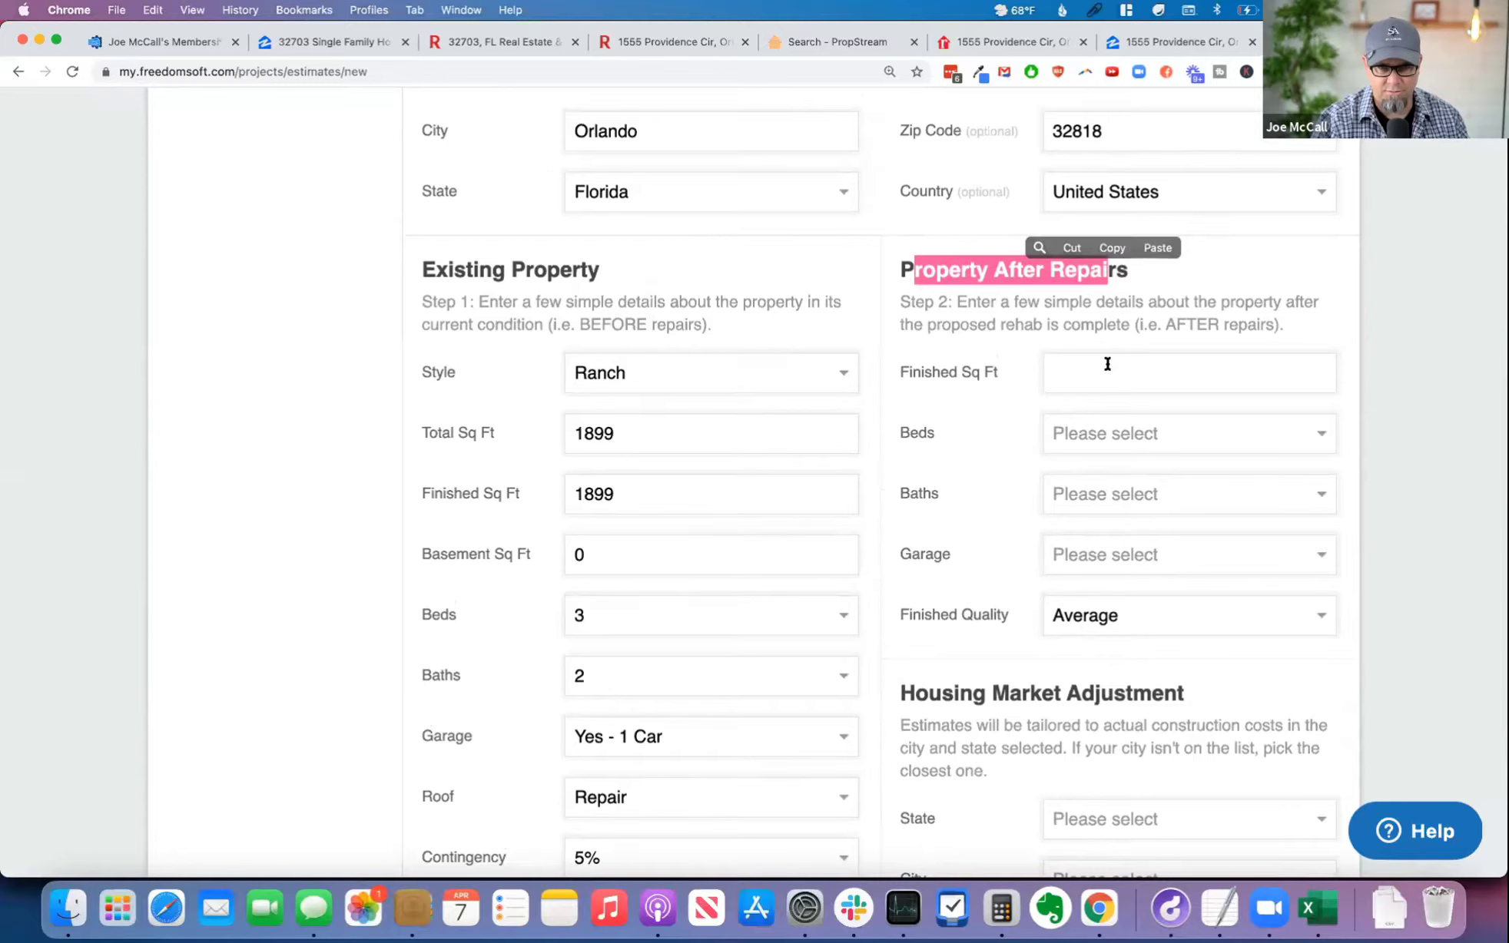
pyautogui.click(1107, 372)
pyautogui.write('1899')
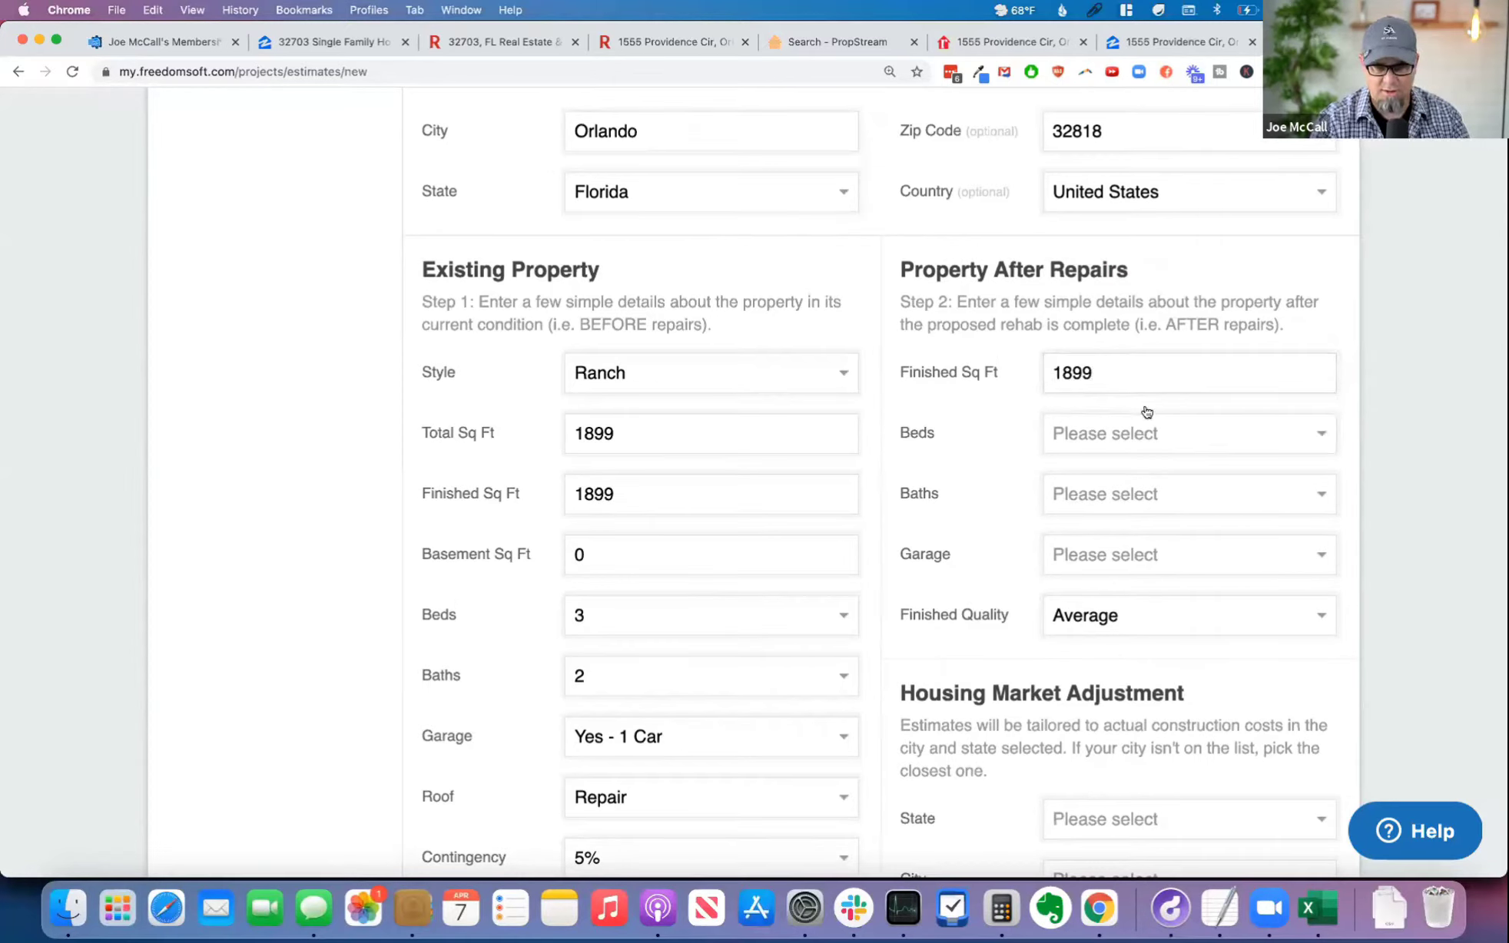
pyautogui.click(1150, 434)
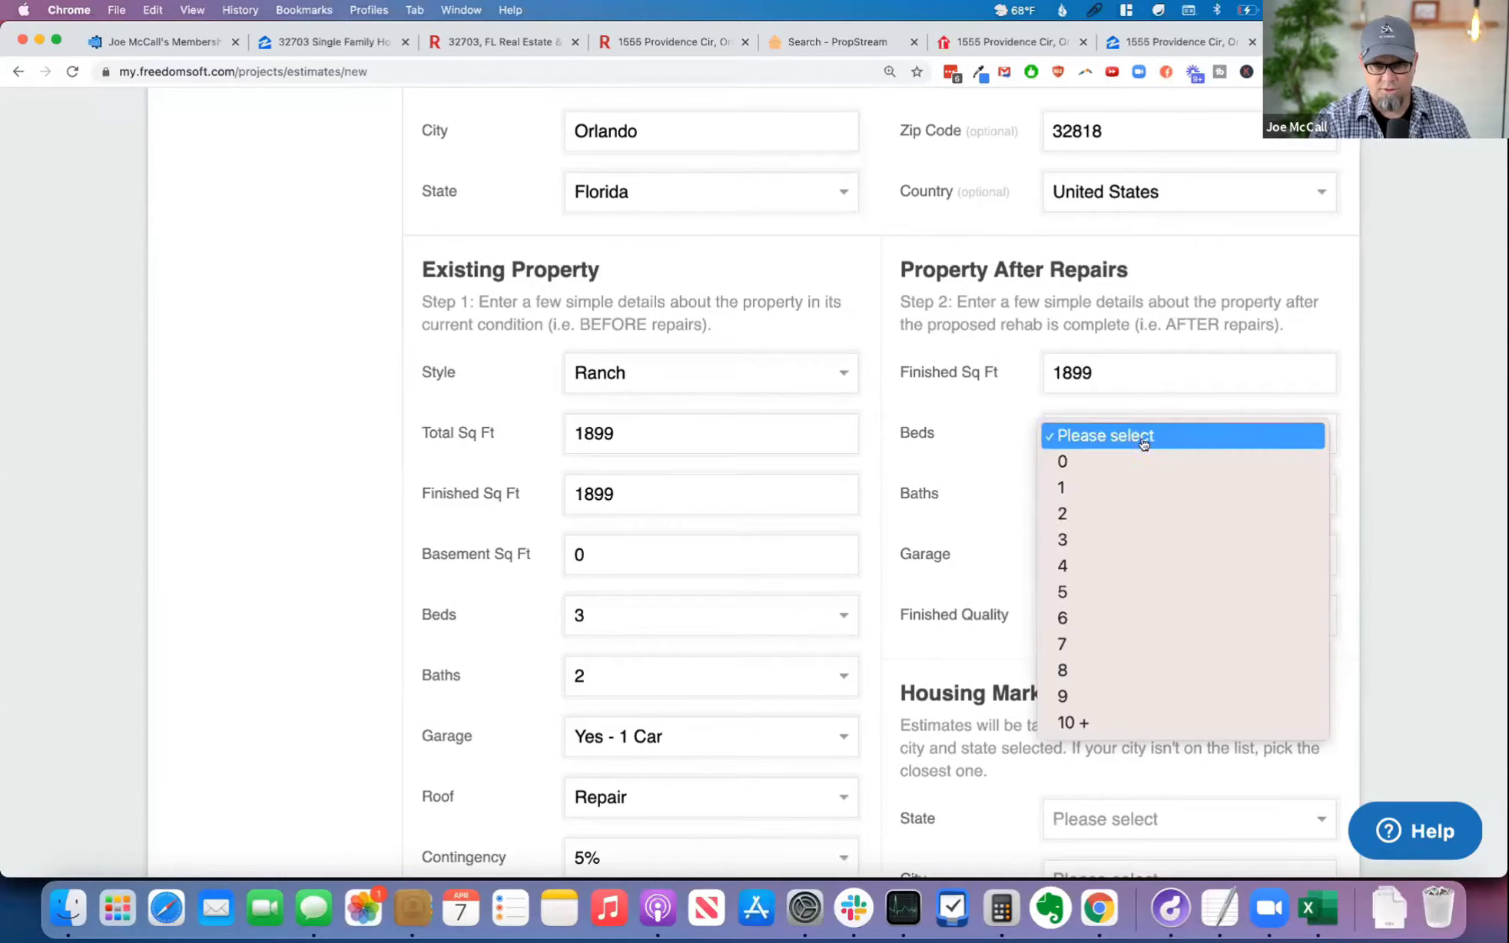
pyautogui.click(1115, 539)
# Step: Set the property after repairs to 2 baths and a Yes - 1 Car garage, keeping Average finished quality
pyautogui.click(1111, 494)
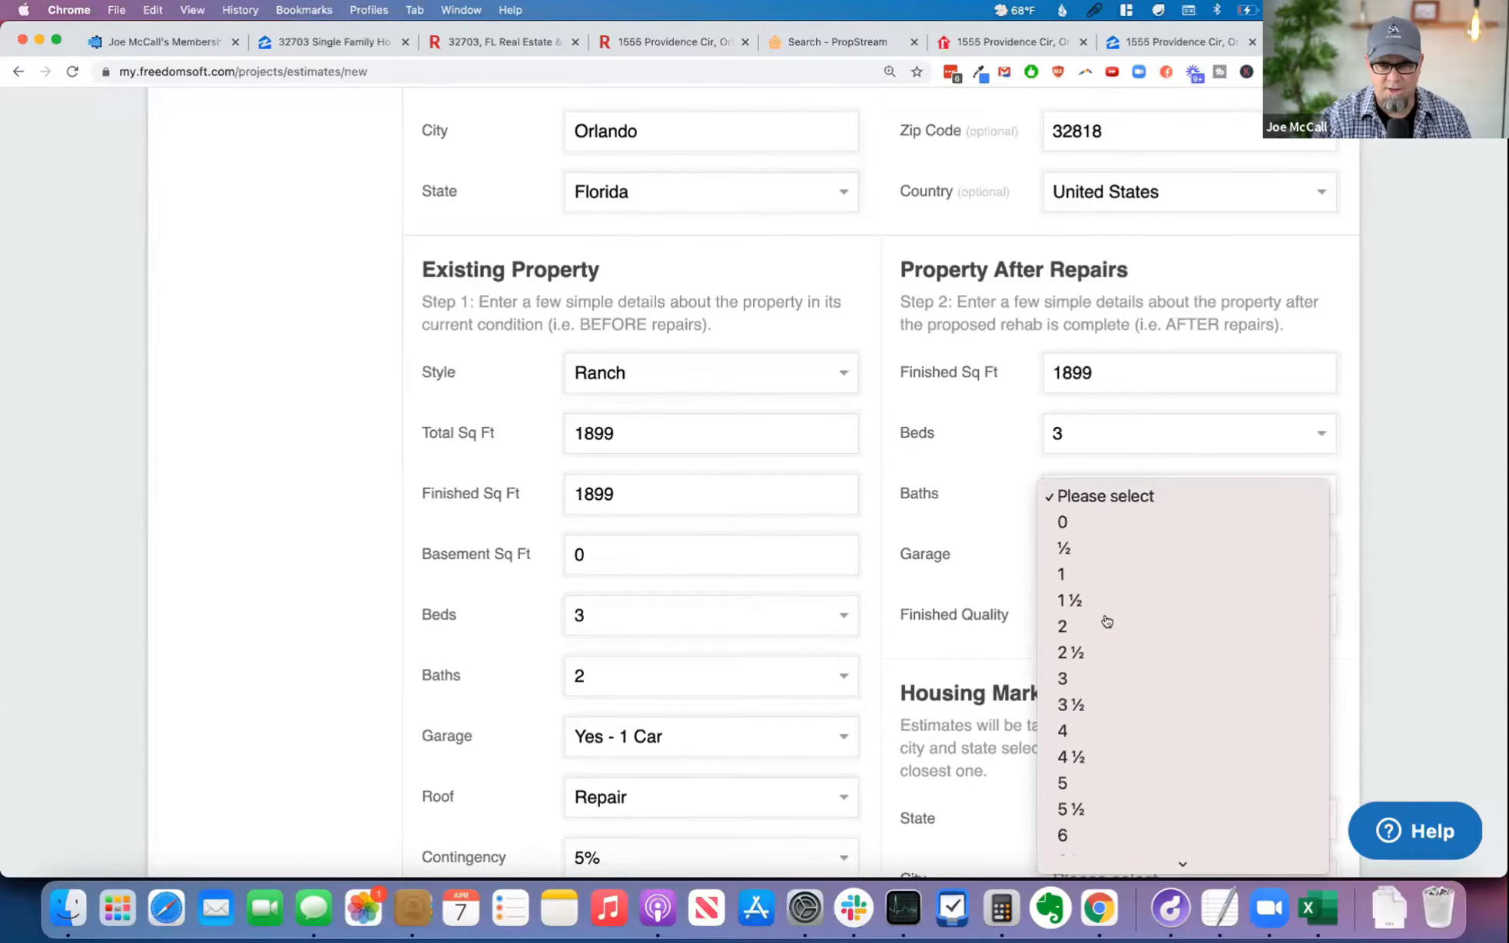
pyautogui.click(1108, 626)
pyautogui.click(1128, 555)
pyautogui.click(1123, 617)
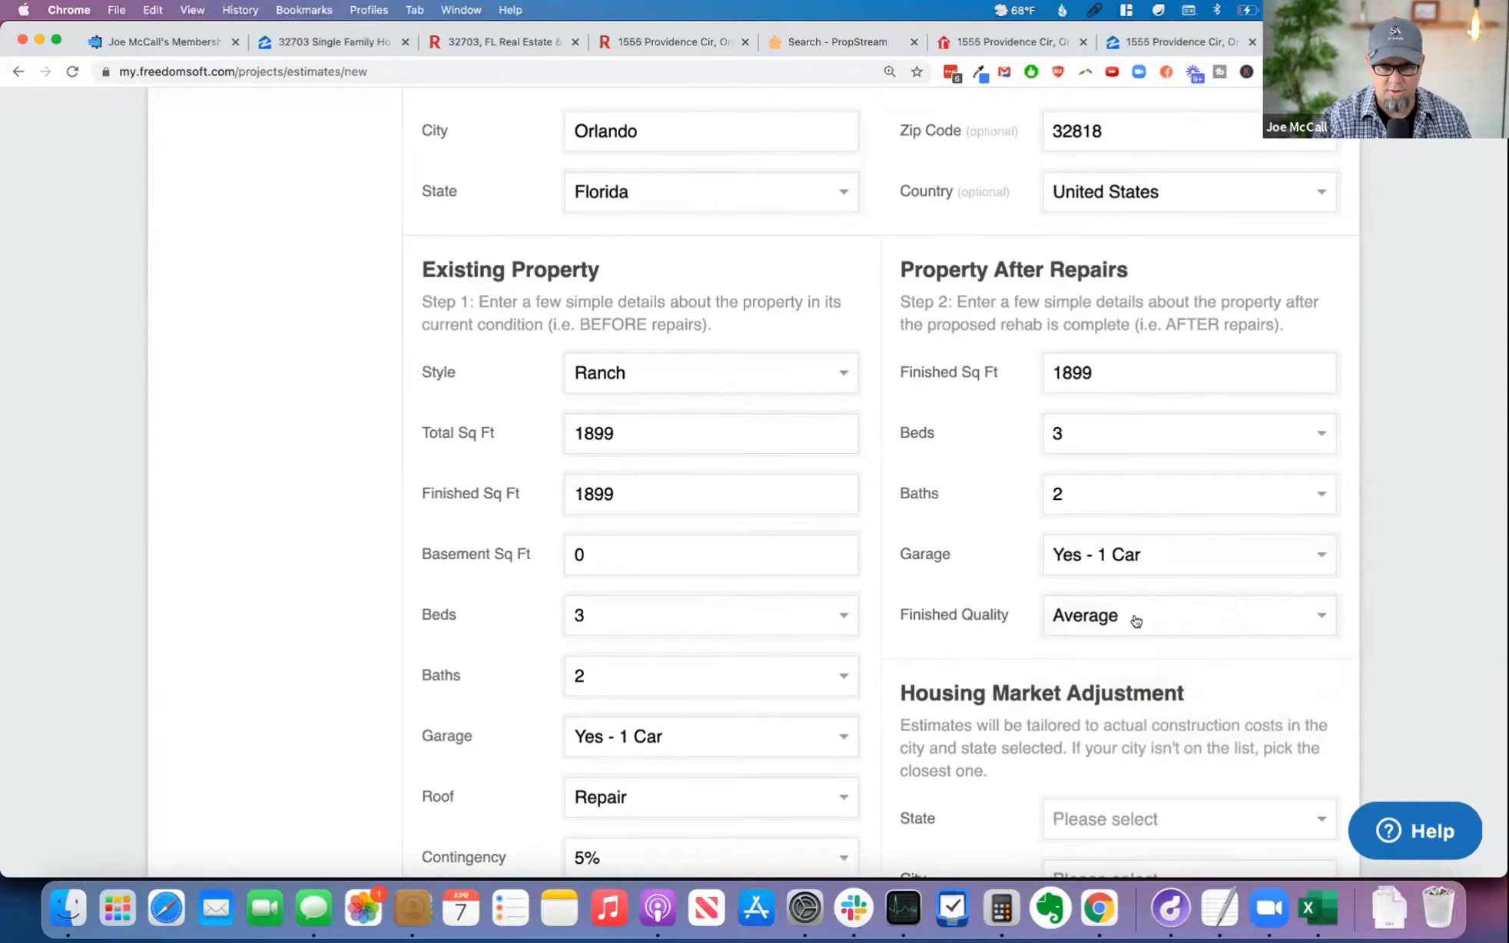
pyautogui.click(1164, 615)
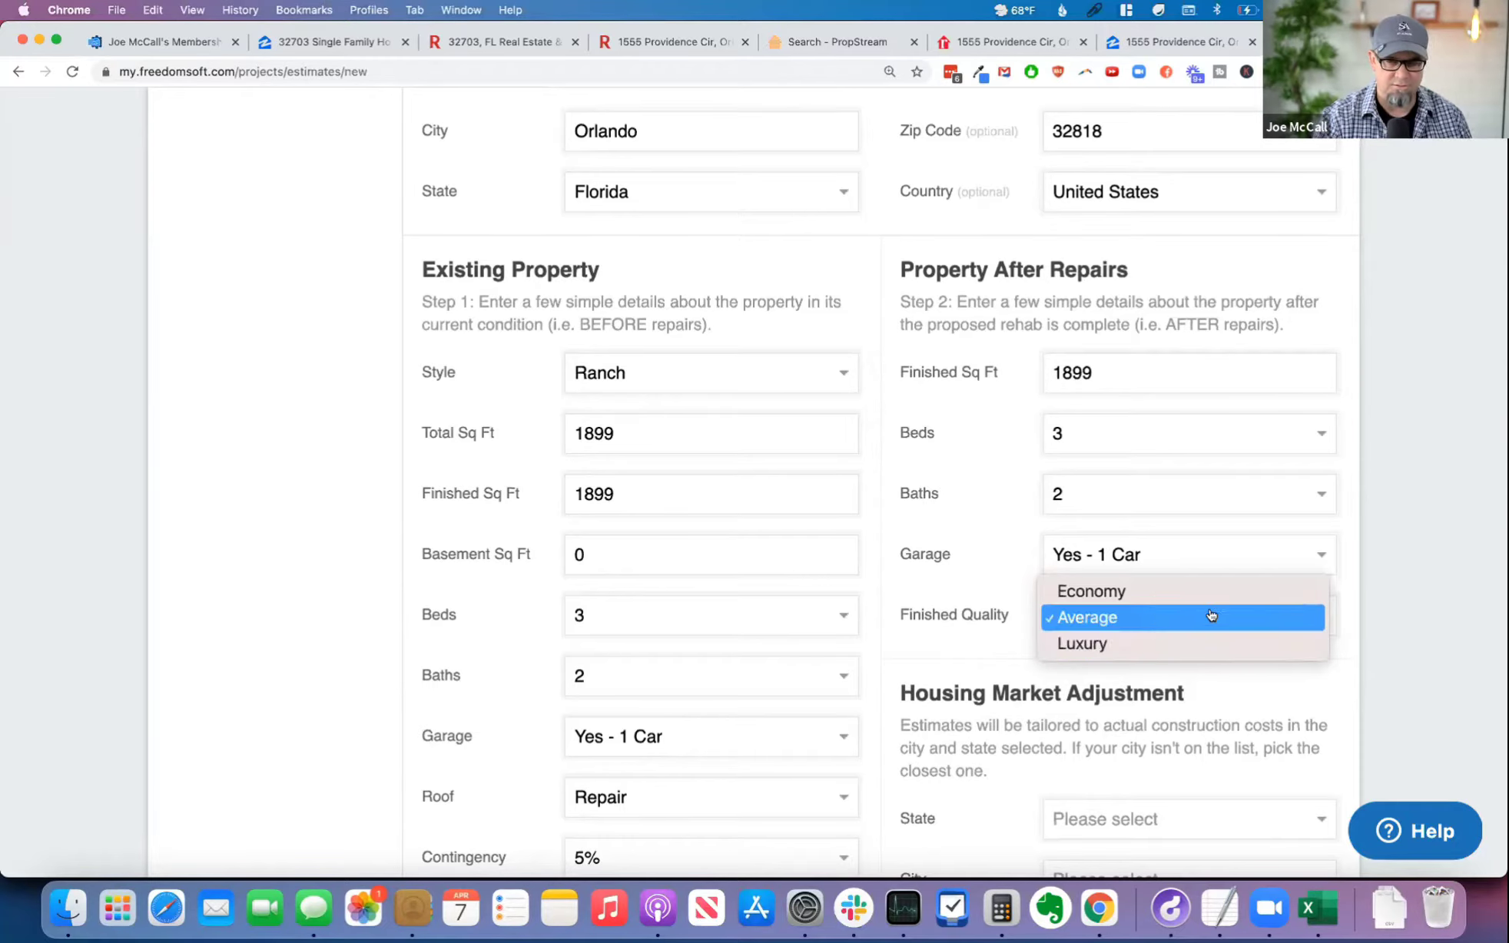
pyautogui.click(1380, 615)
# Step: Set the housing market adjustment to Orlando, Florida, and create the estimate
pyautogui.scroll(-5, 1408, 603)
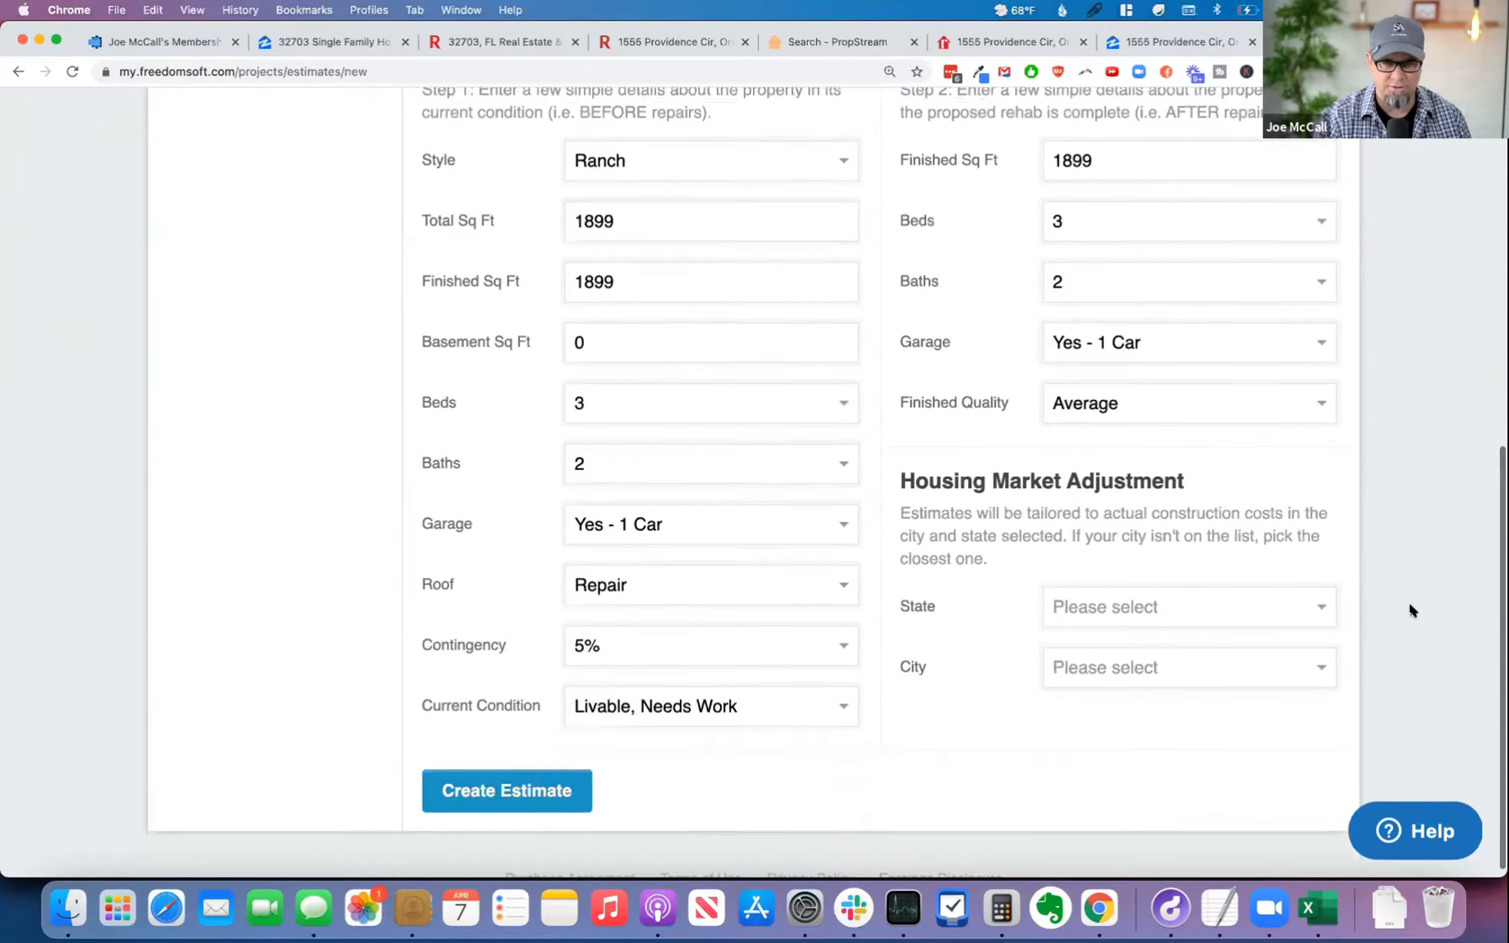
pyautogui.moveTo(904, 470); pyautogui.dragTo(1260, 547)
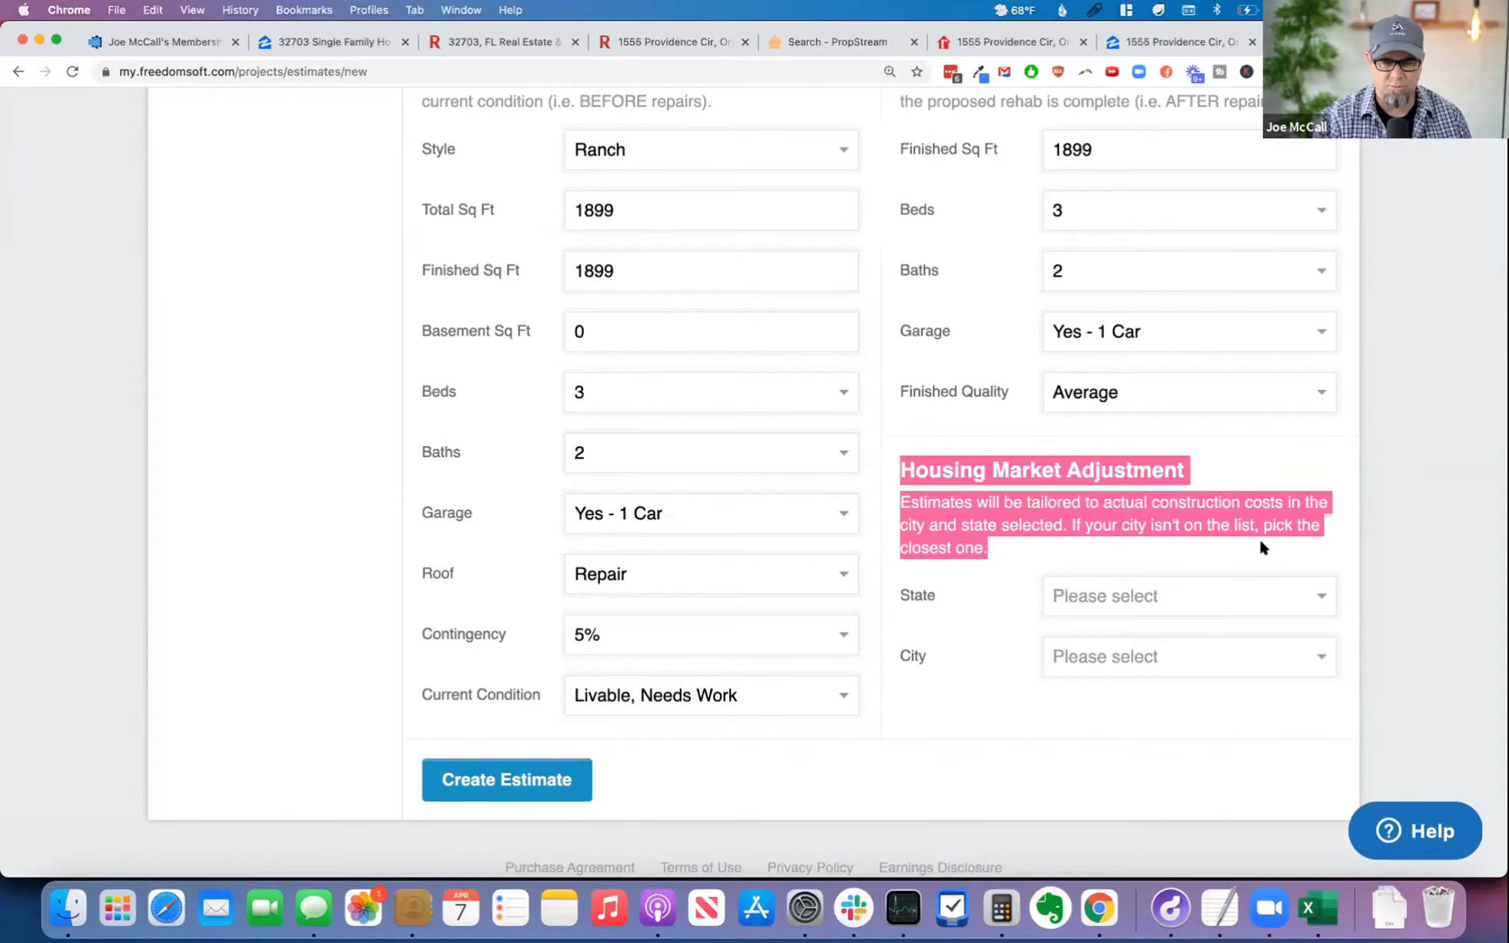
pyautogui.click(991, 555)
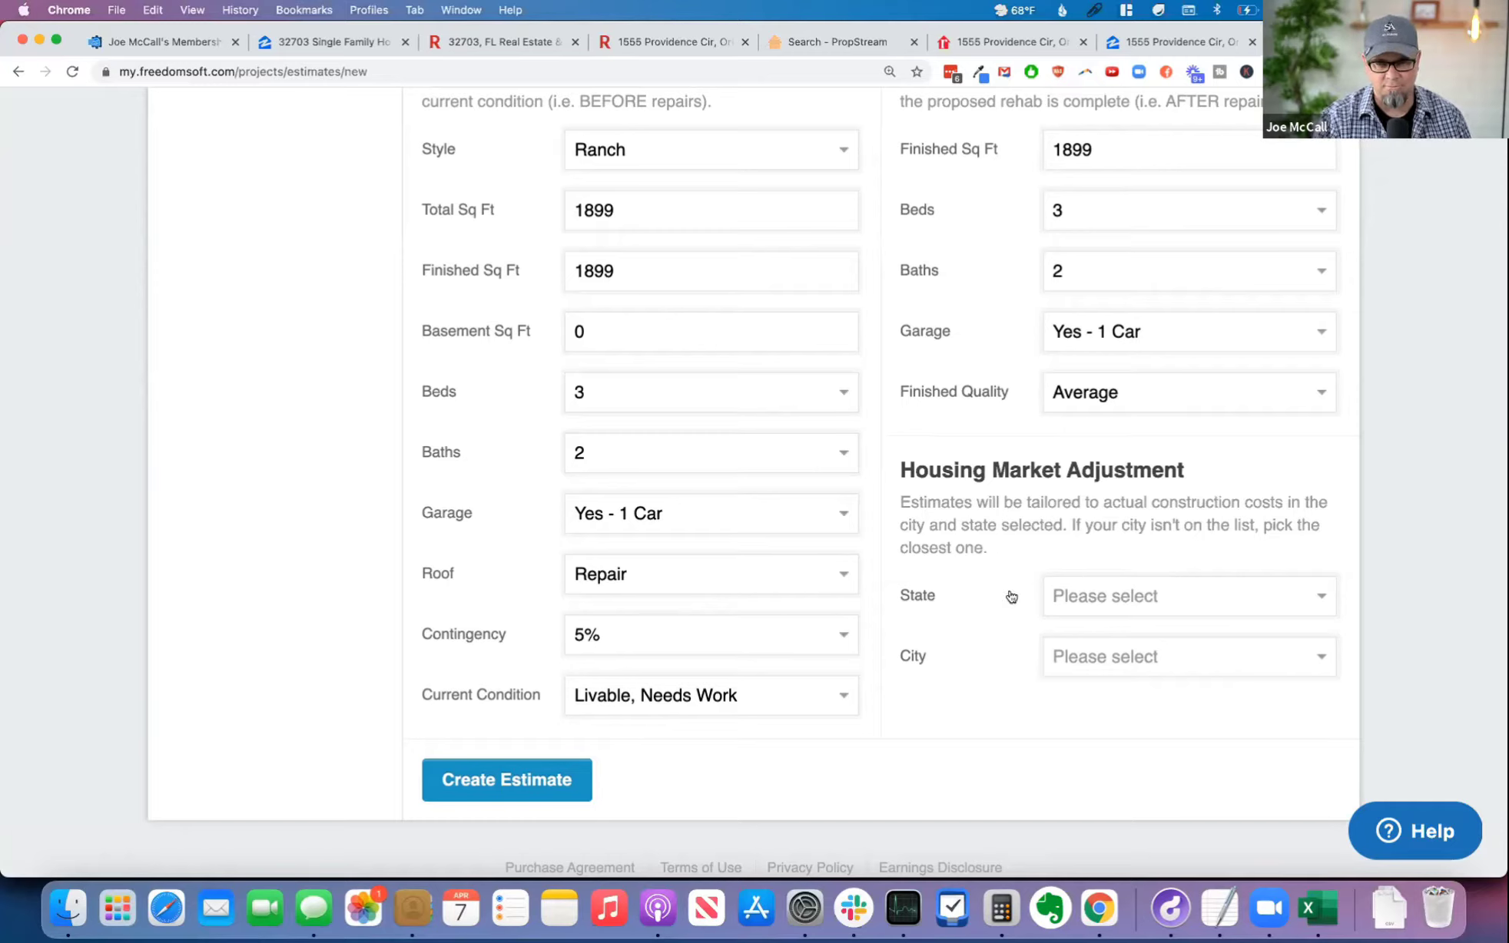
pyautogui.click(1125, 596)
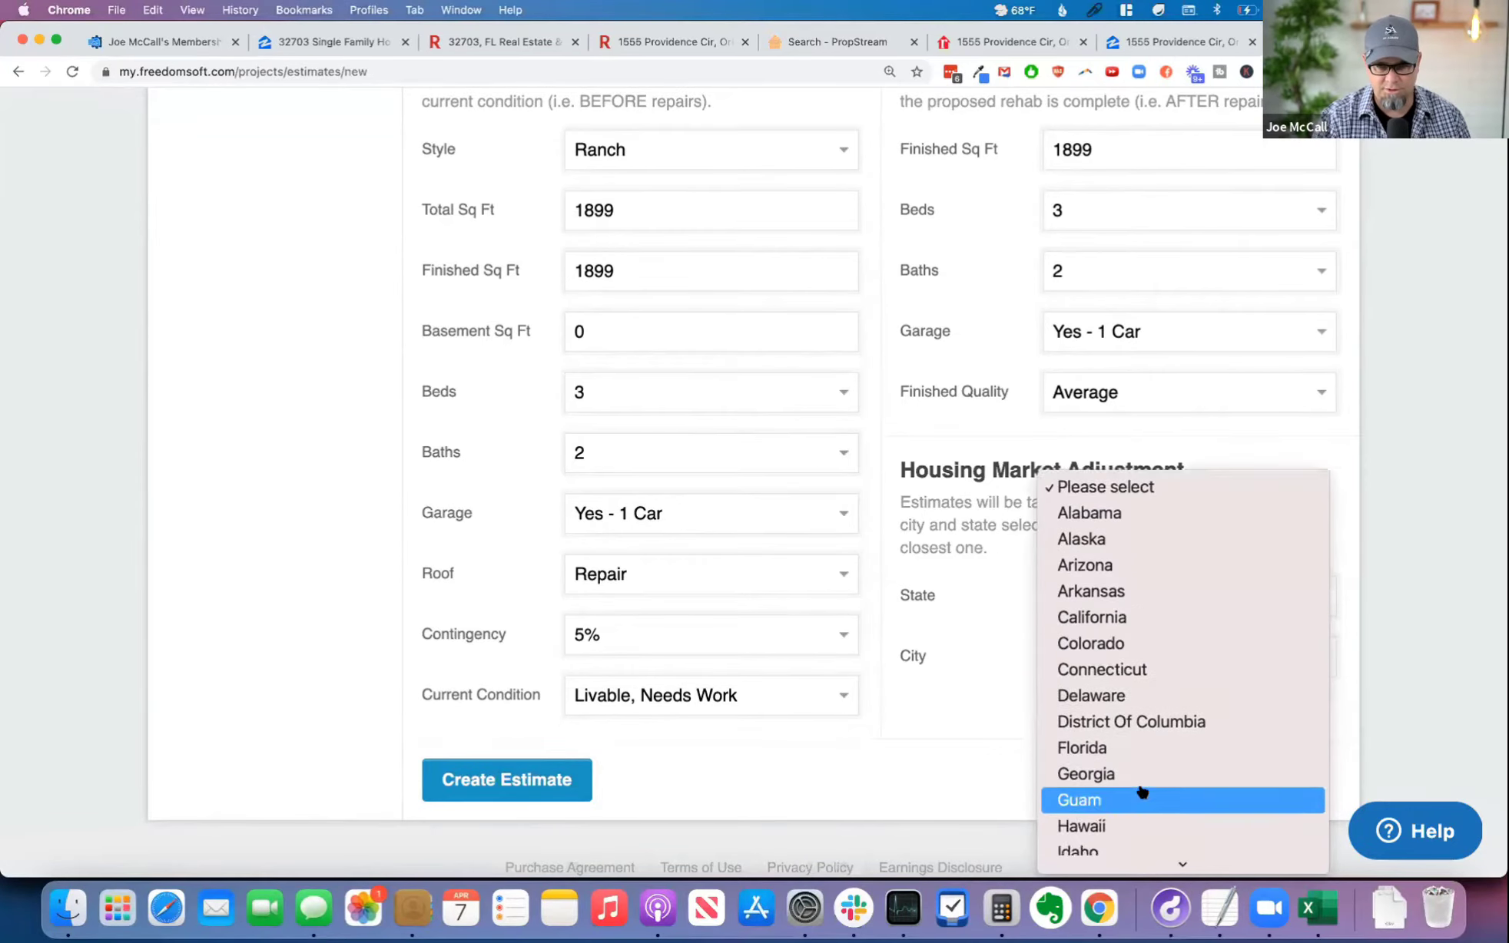
pyautogui.click(1132, 604)
pyautogui.click(1136, 655)
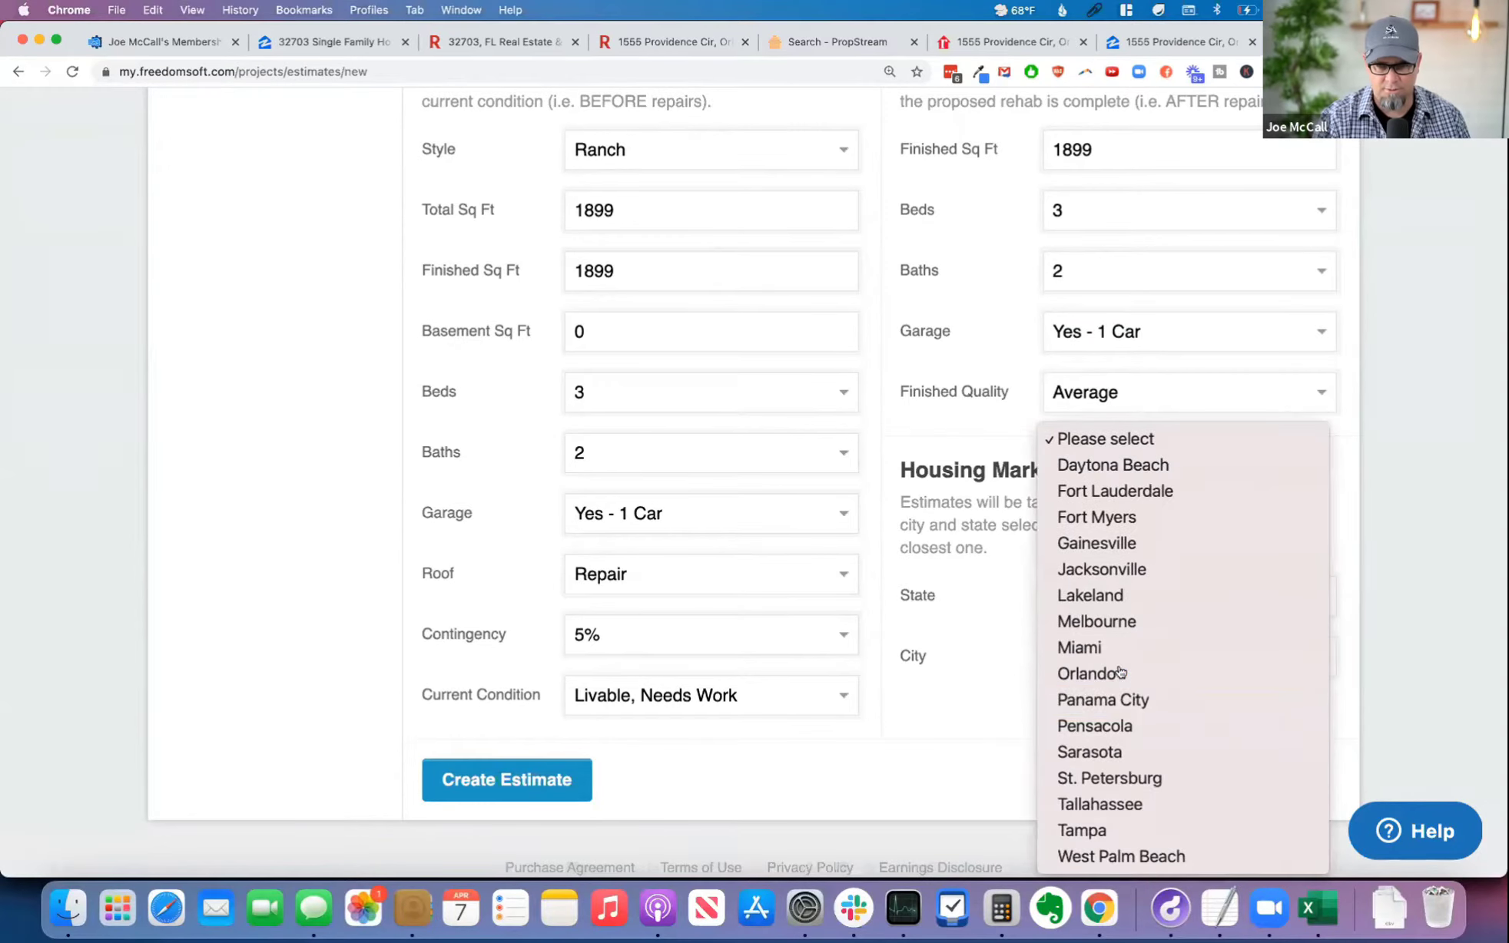
pyautogui.click(1120, 673)
pyautogui.click(532, 781)
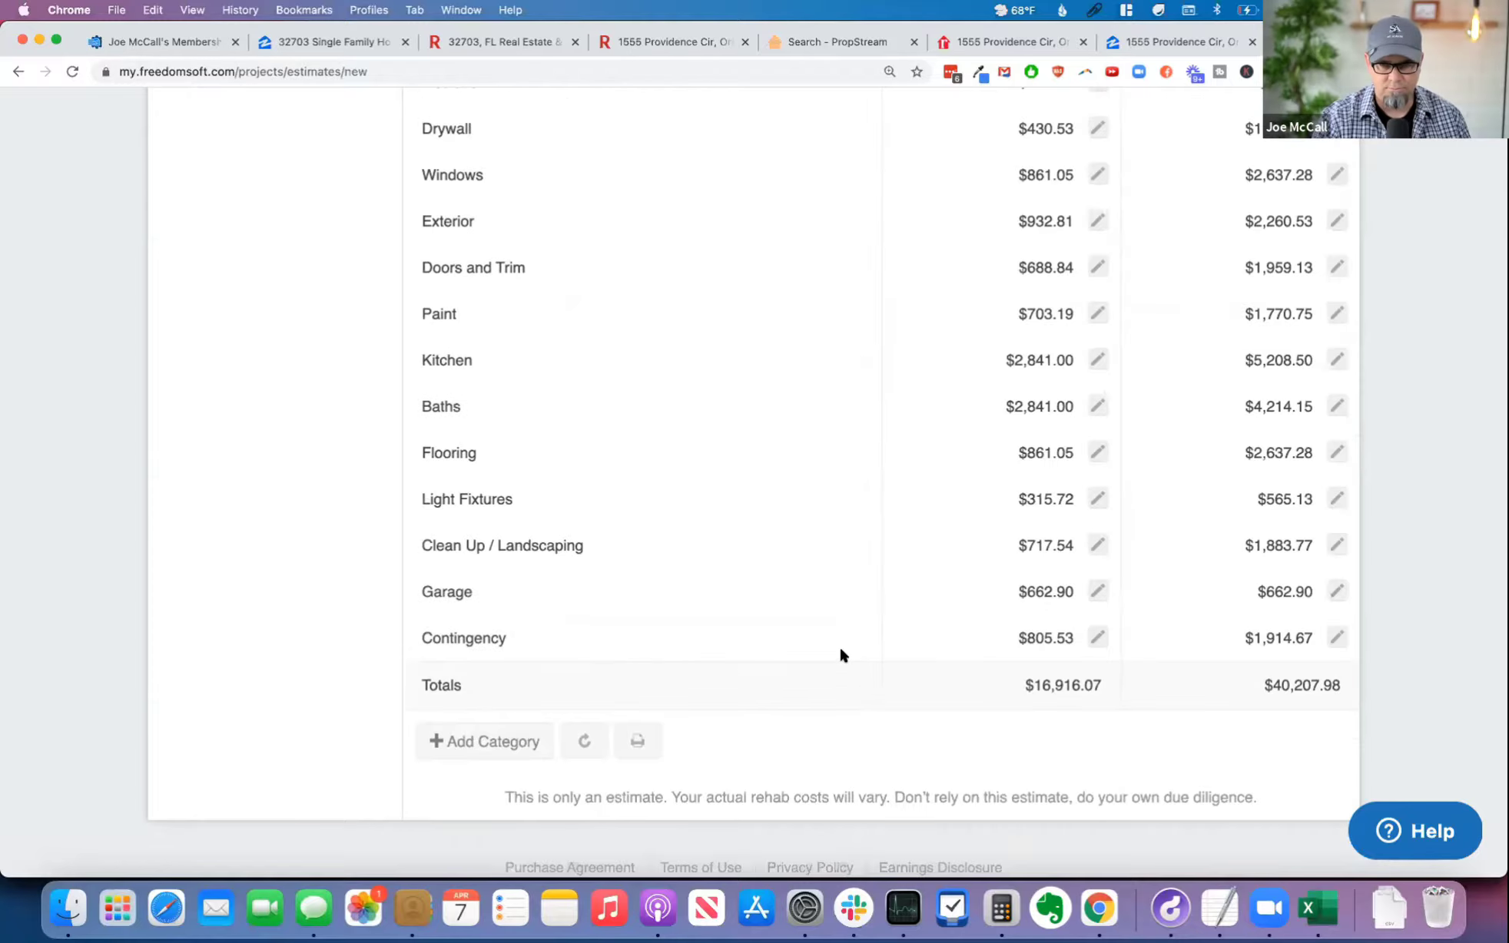
# Step: Review the rehab estimate's category costs, comparing the Rental Grade and Fix and Flip columns
pyautogui.scroll(8, 838, 645)
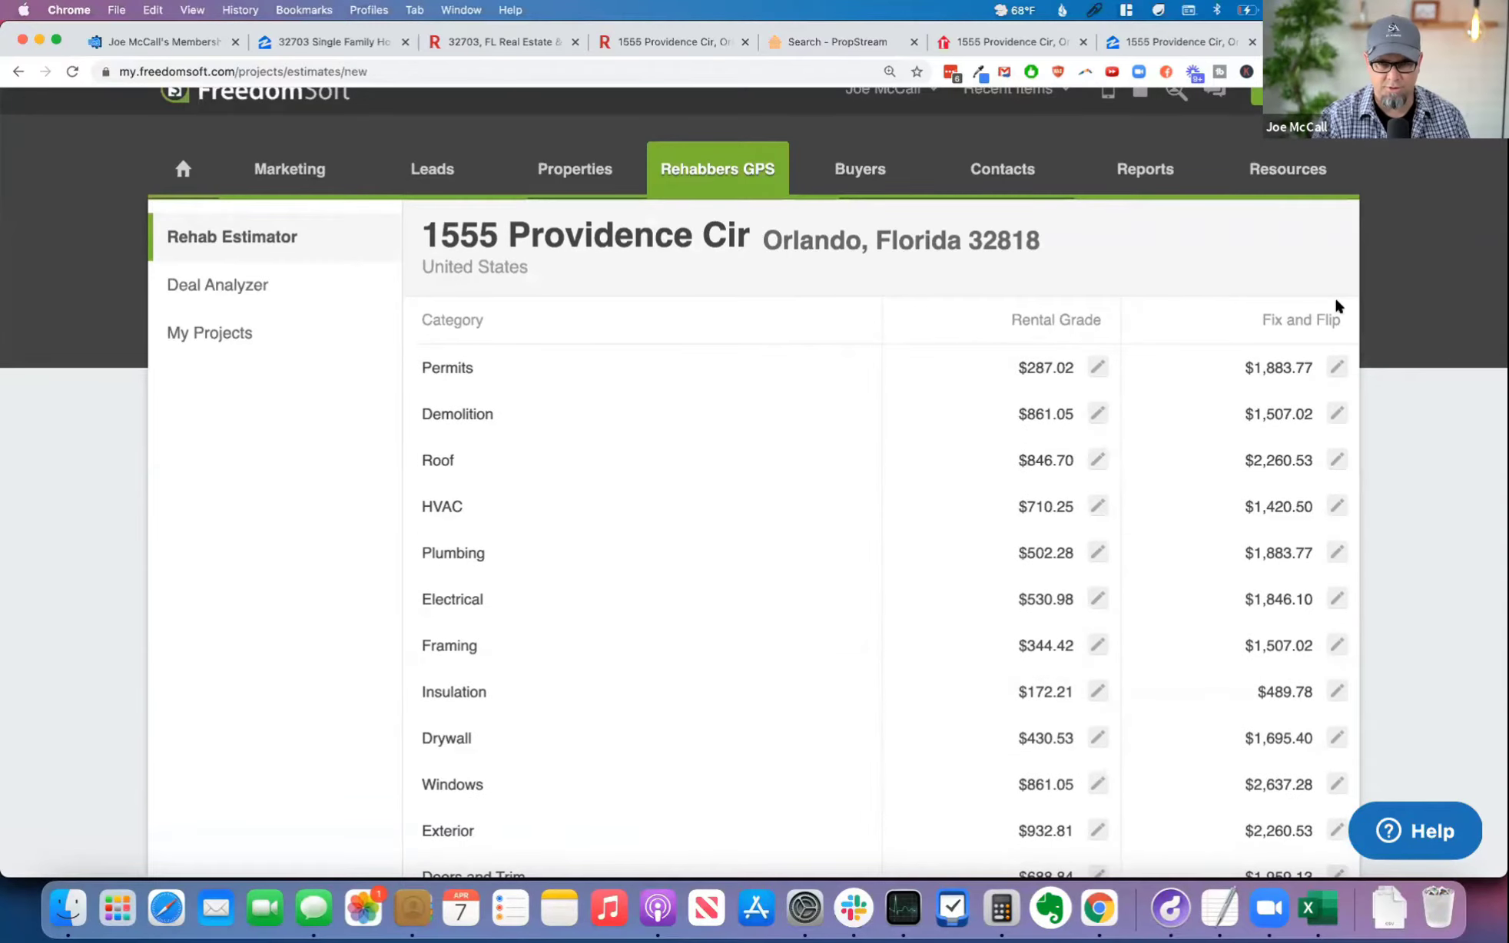
pyautogui.scroll(-3, 1114, 465)
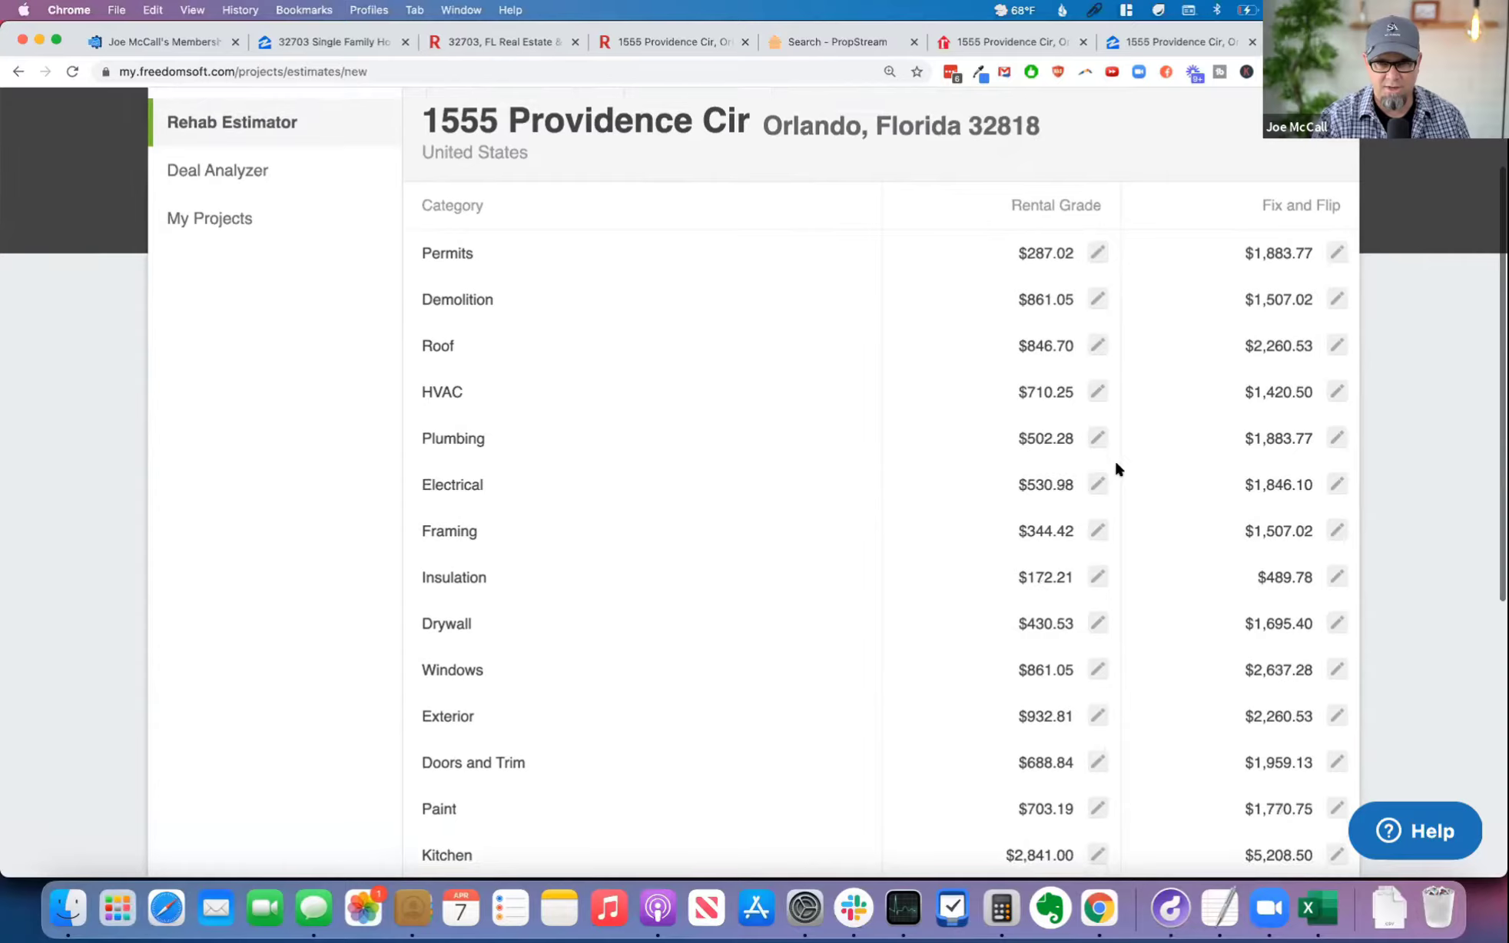
pyautogui.scroll(4, 1115, 465)
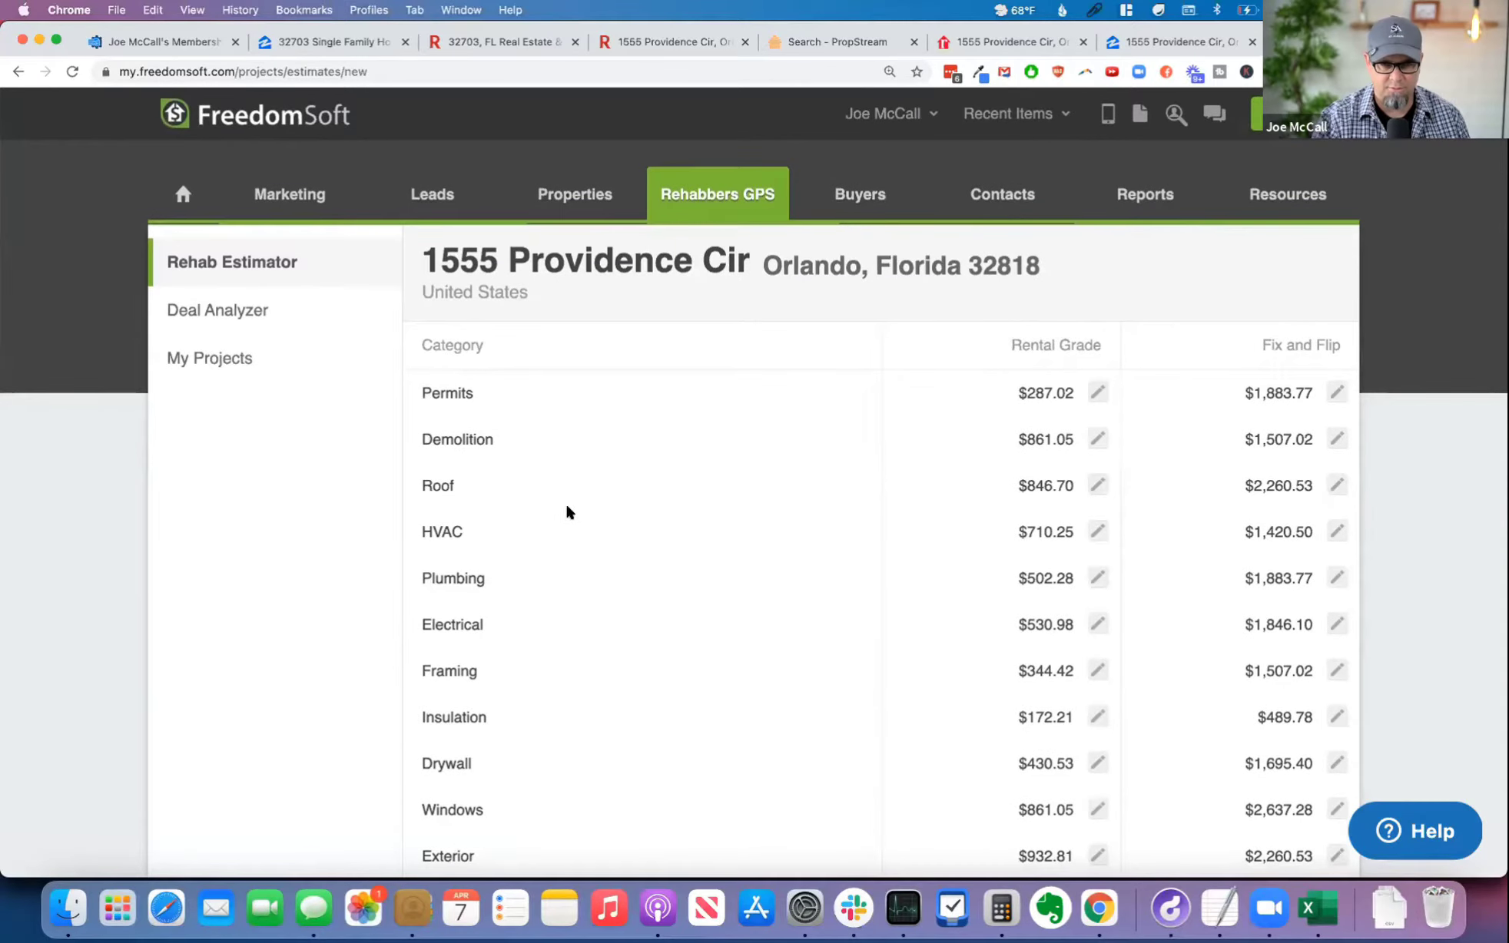
pyautogui.scroll(-1, 520, 525)
pyautogui.scroll(-3, 517, 515)
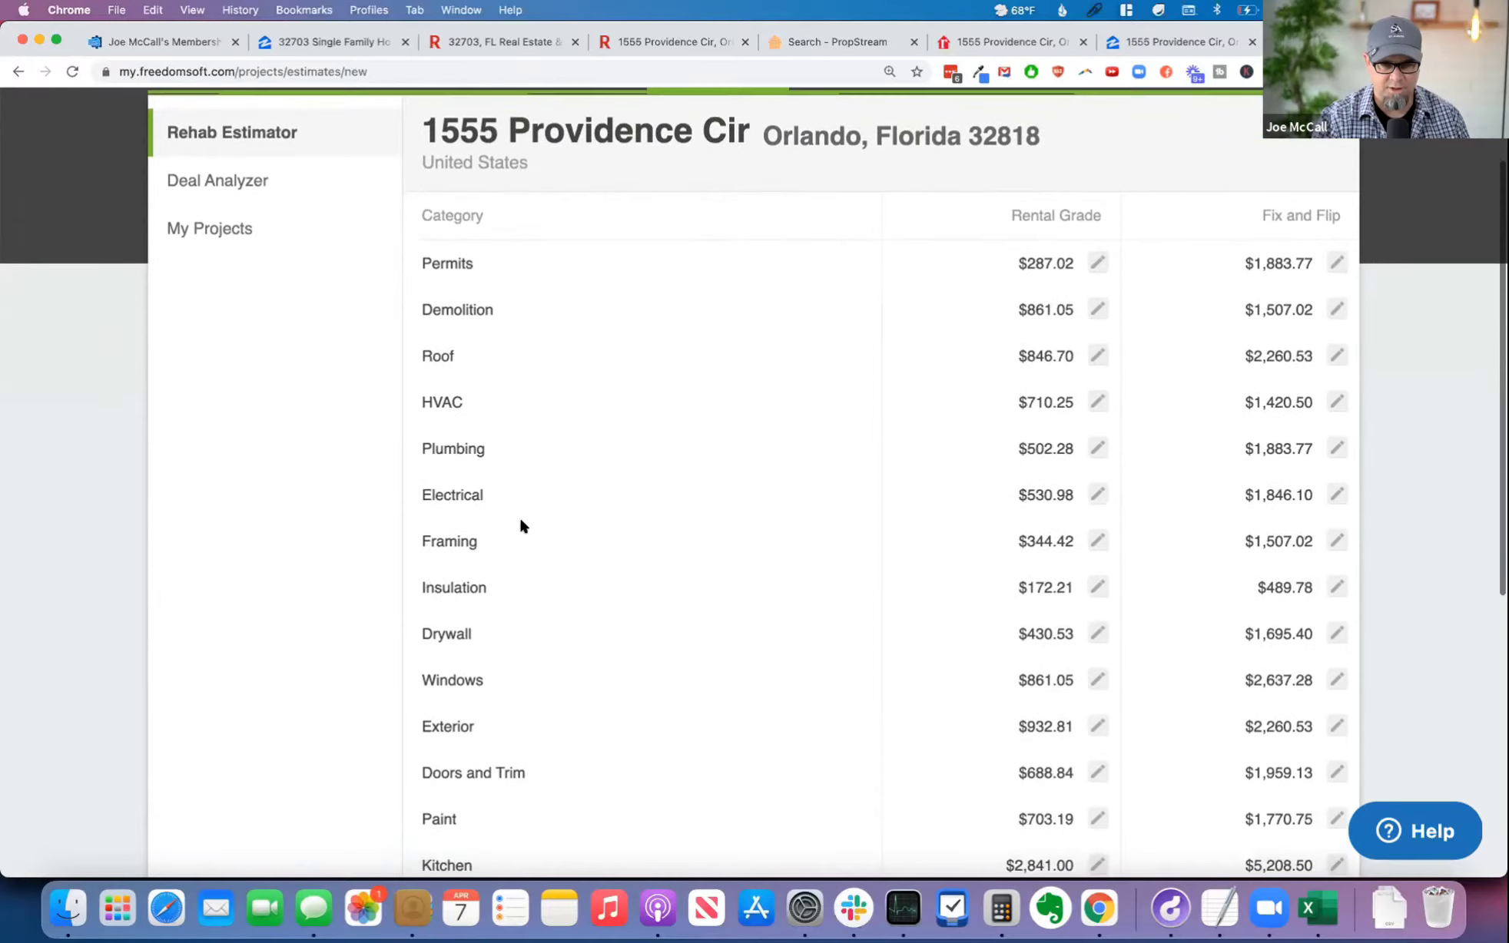
pyautogui.scroll(-4, 518, 515)
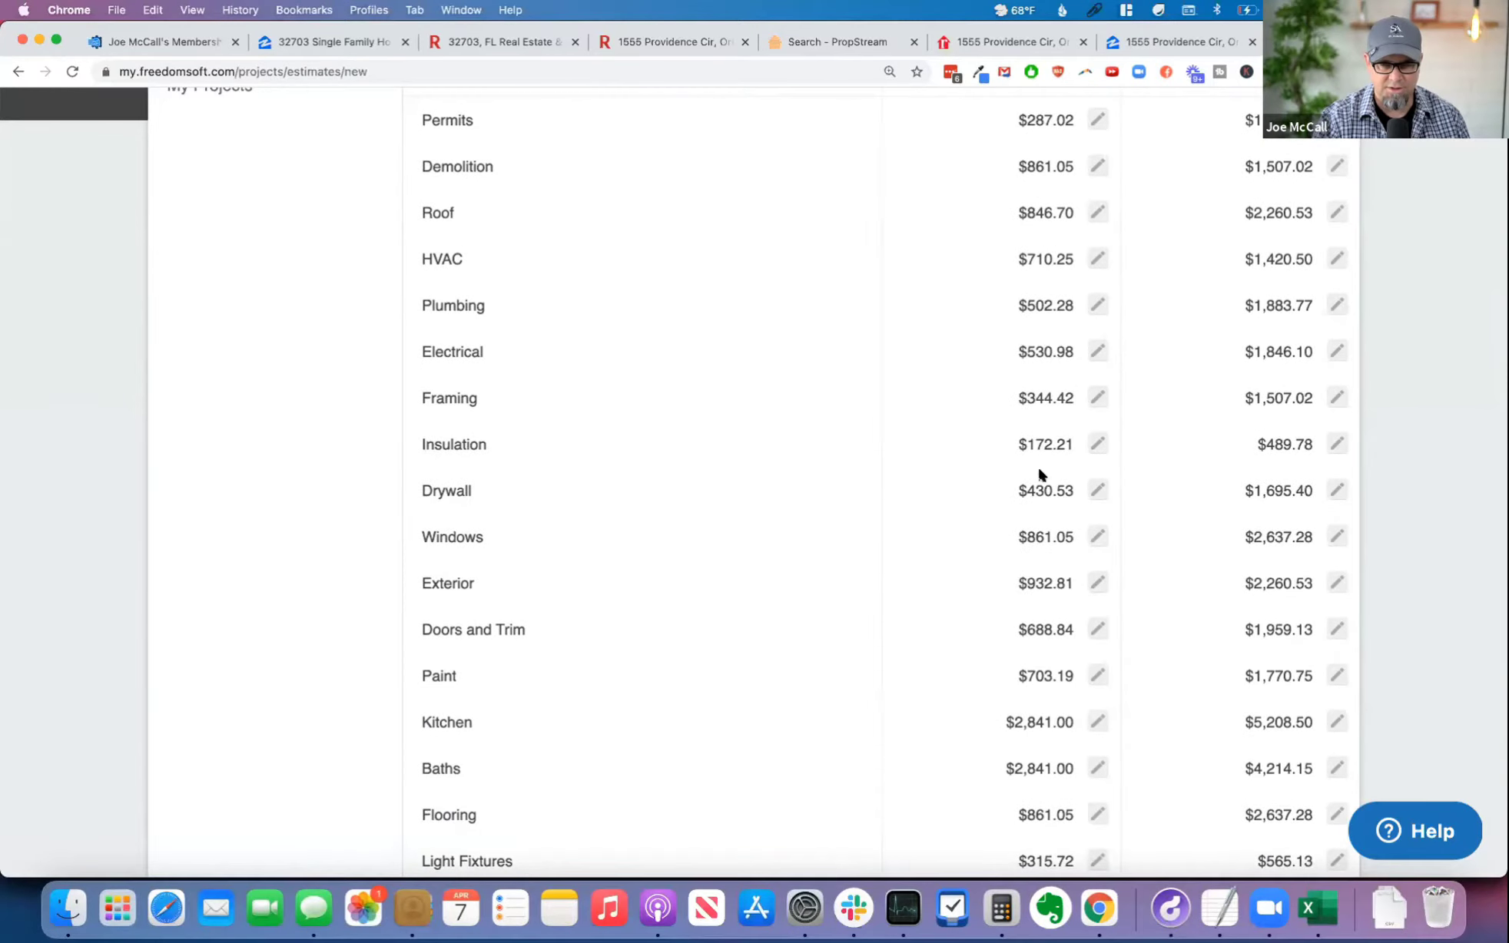
pyautogui.scroll(6, 870, 499)
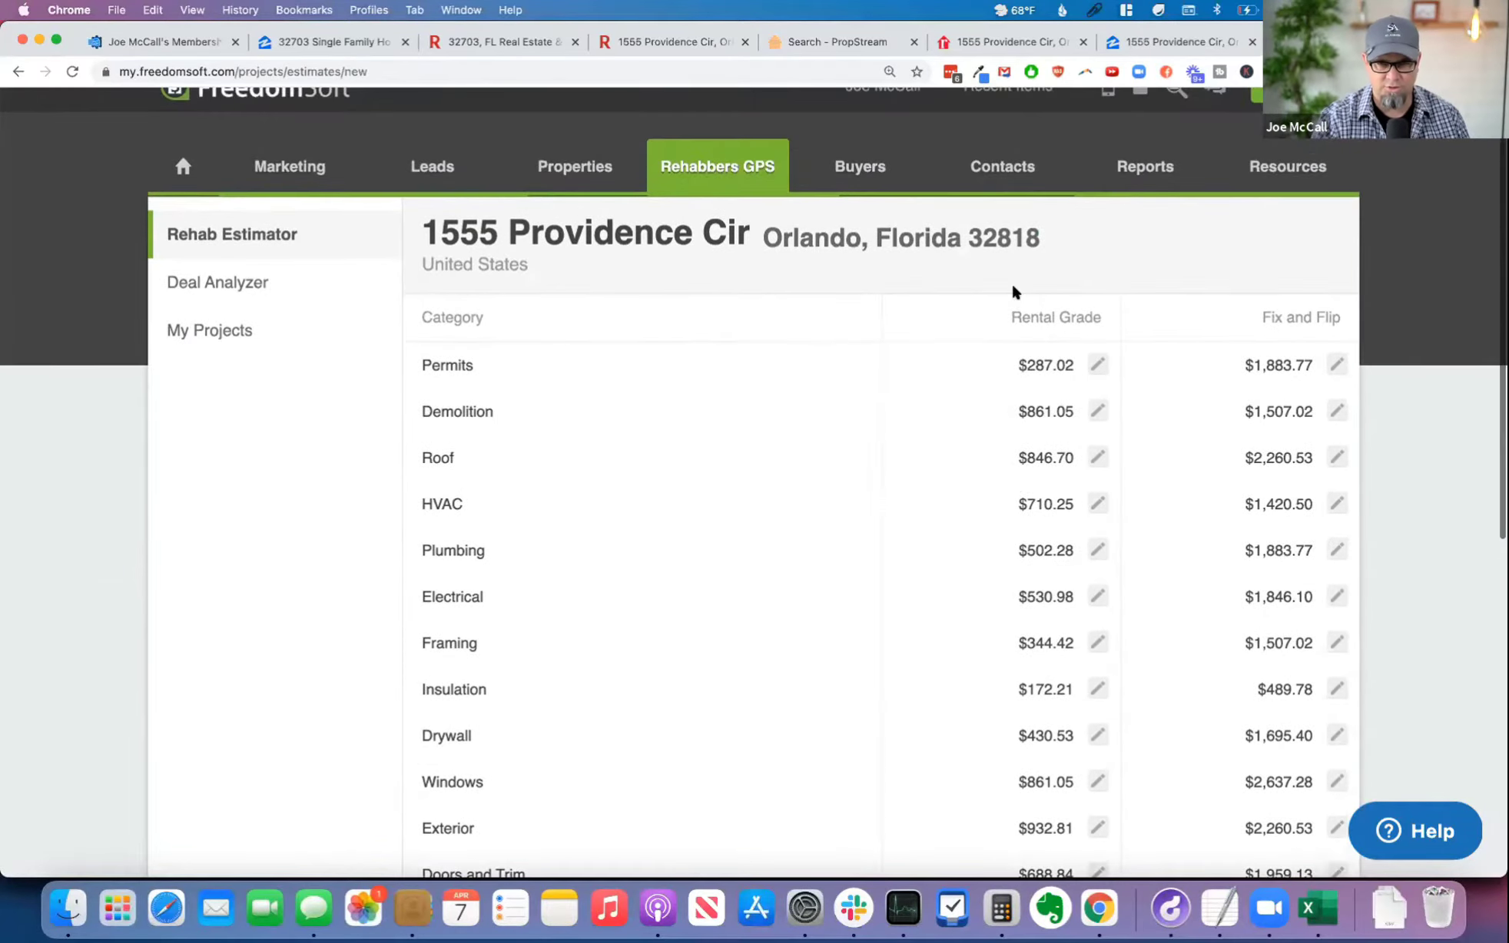
pyautogui.moveTo(1009, 307); pyautogui.dragTo(1115, 317)
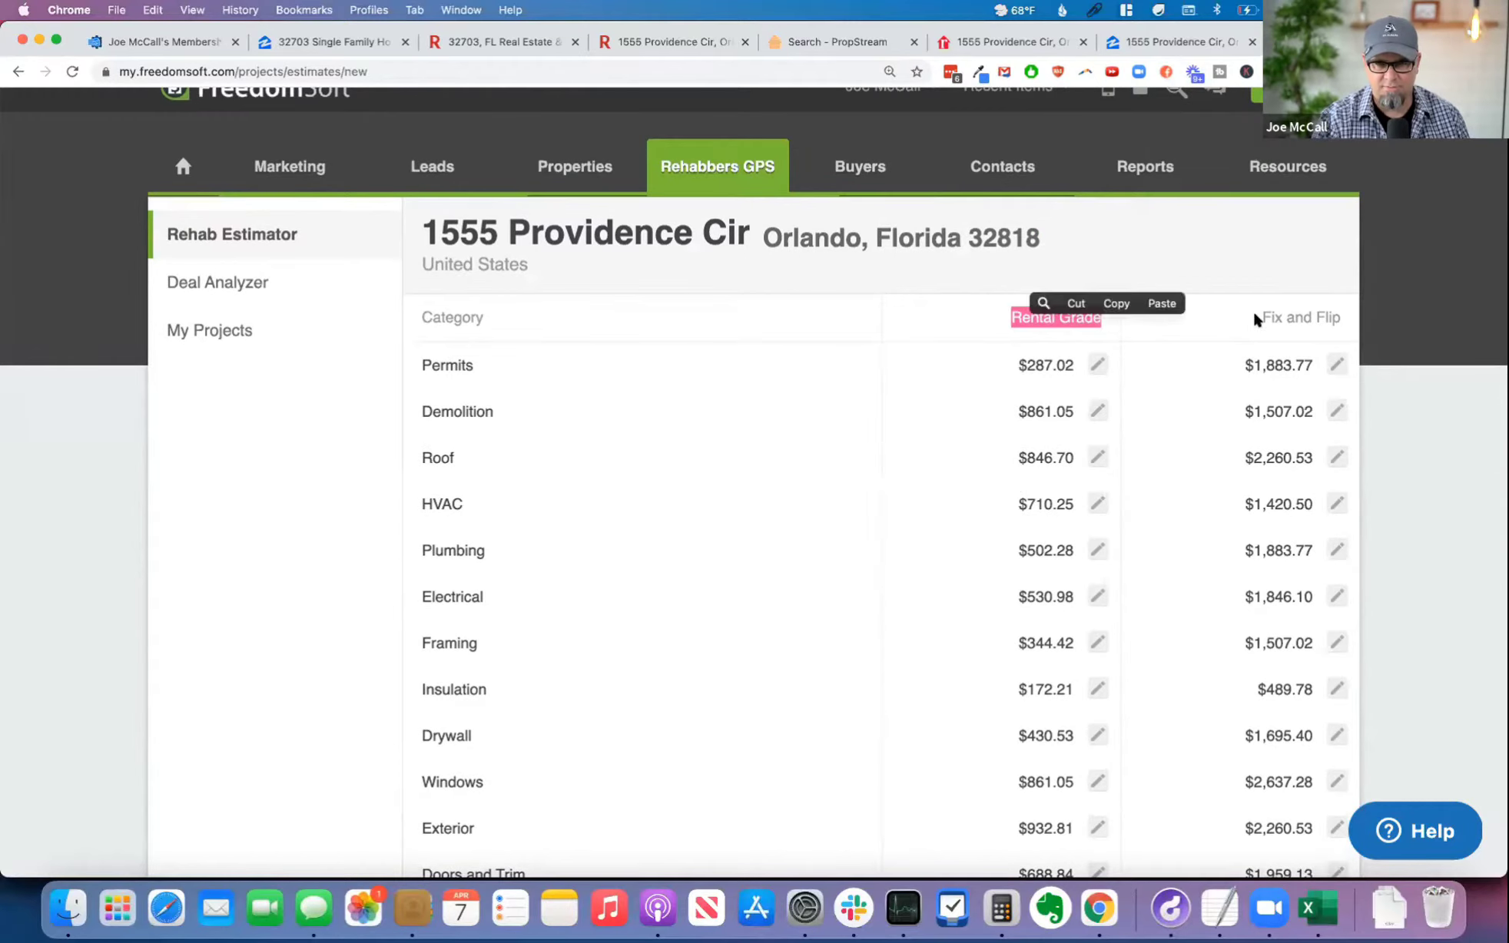
pyautogui.moveTo(1258, 317); pyautogui.dragTo(1344, 317)
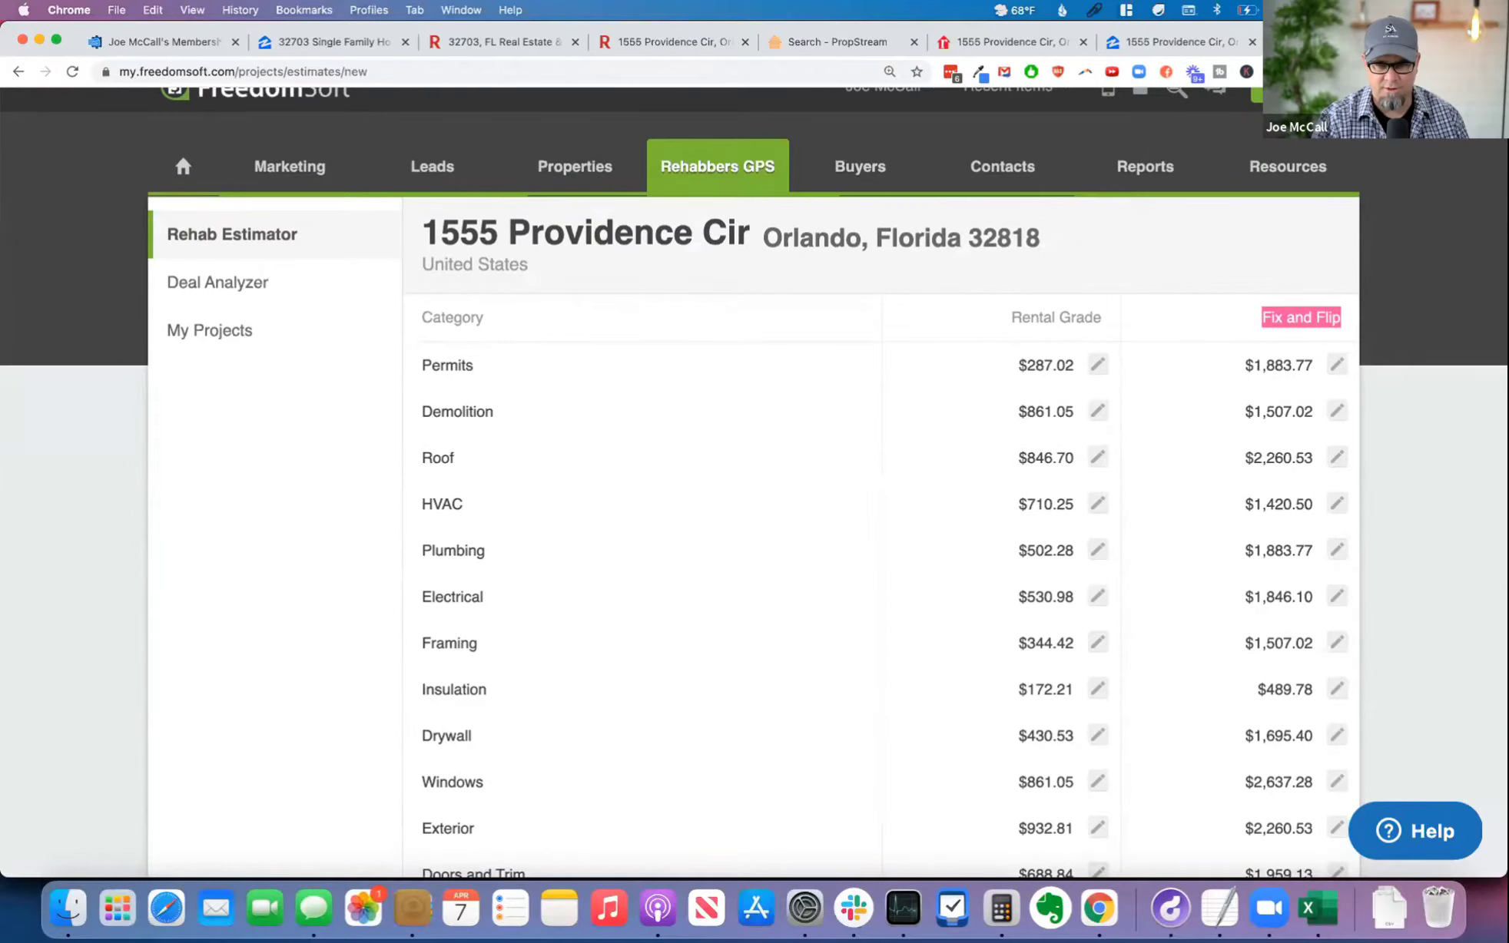
# Step: Set the Fix and Flip kitchen cost in the rehab estimate to $7,500
pyautogui.scroll(-5, 1375, 561)
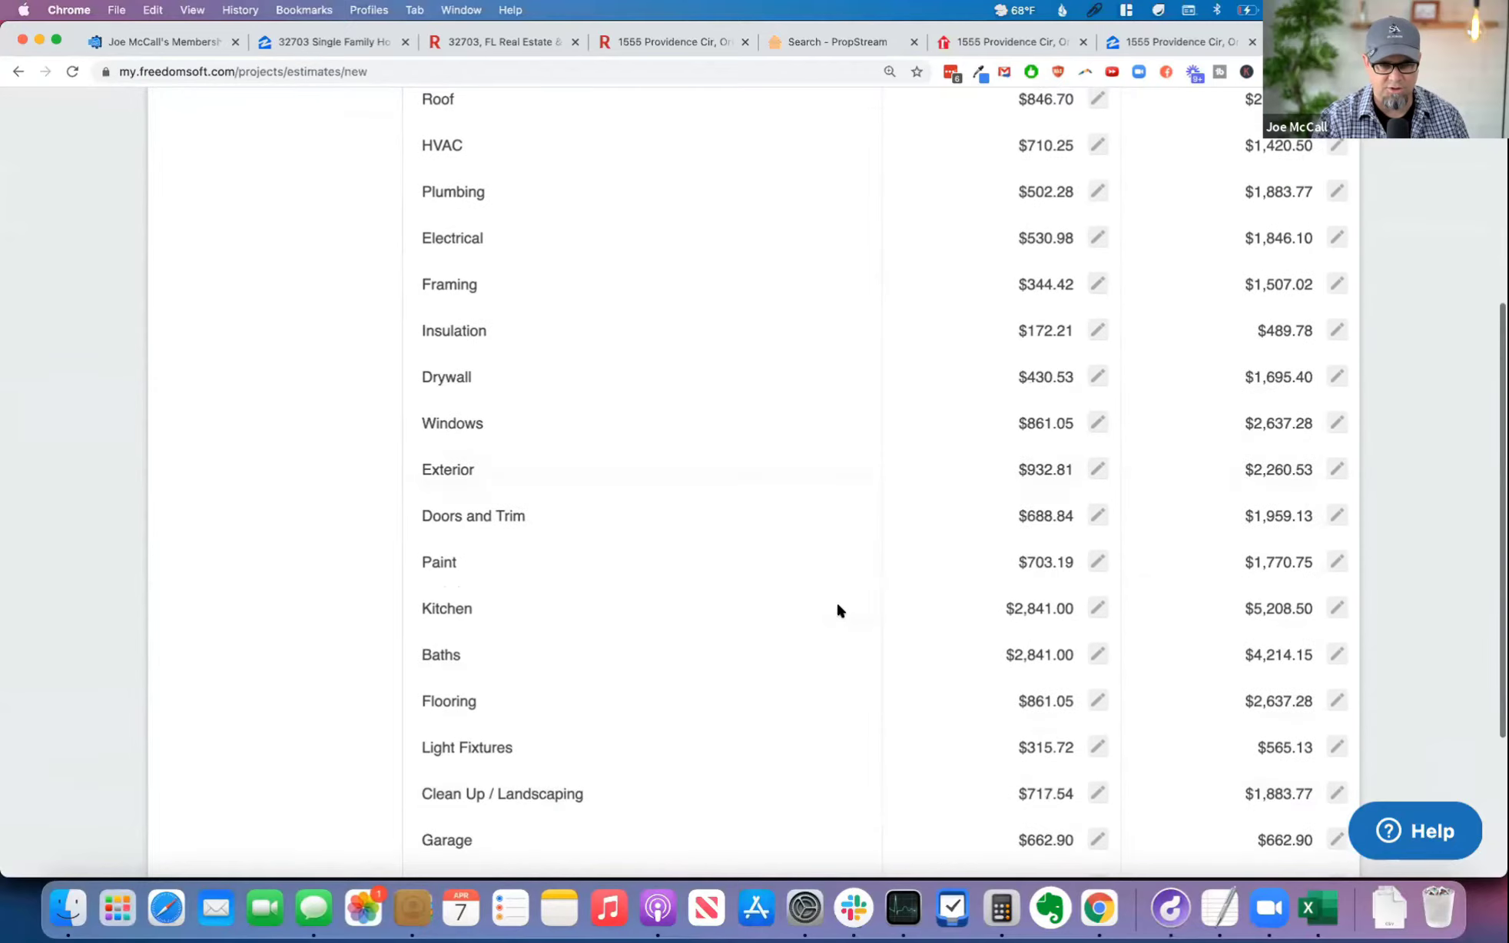
pyautogui.scroll(-2, 842, 610)
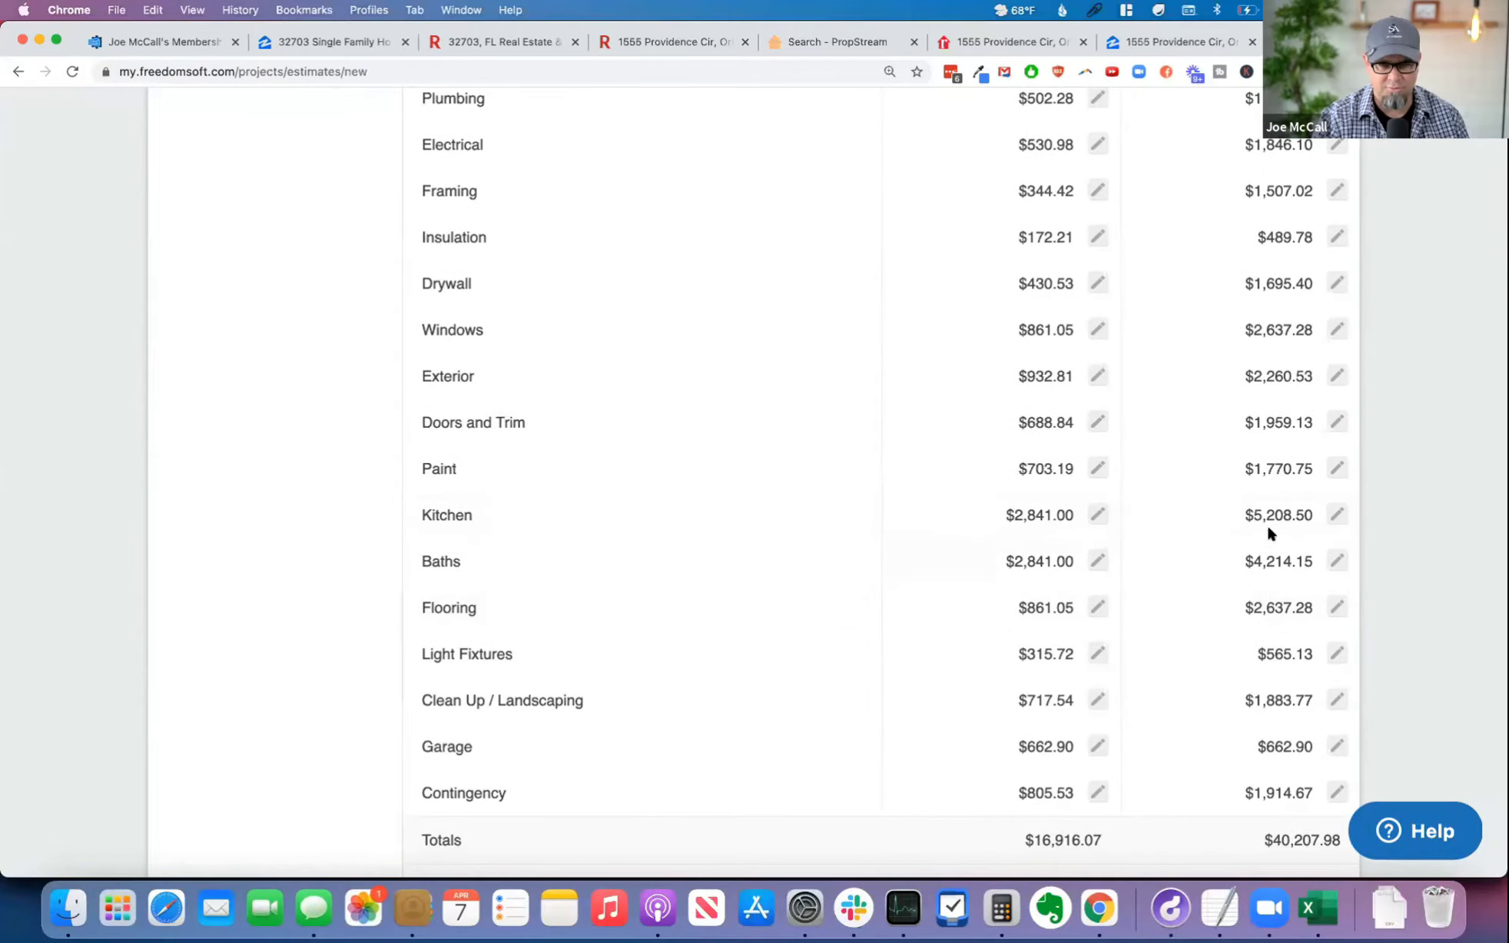
pyautogui.click(1337, 514)
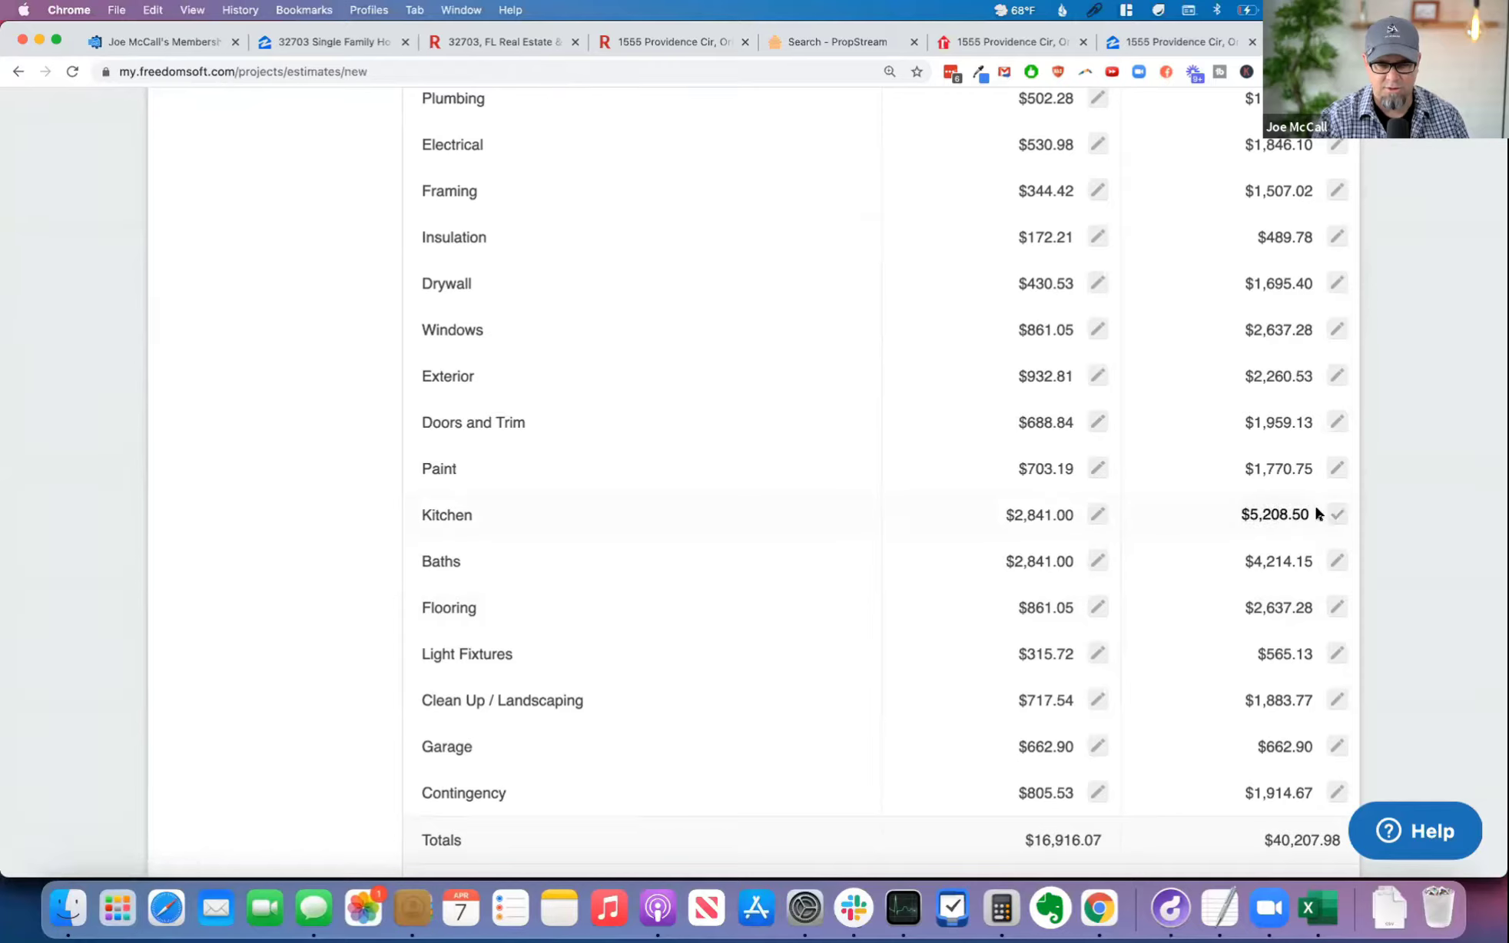
pyautogui.click(1337, 514)
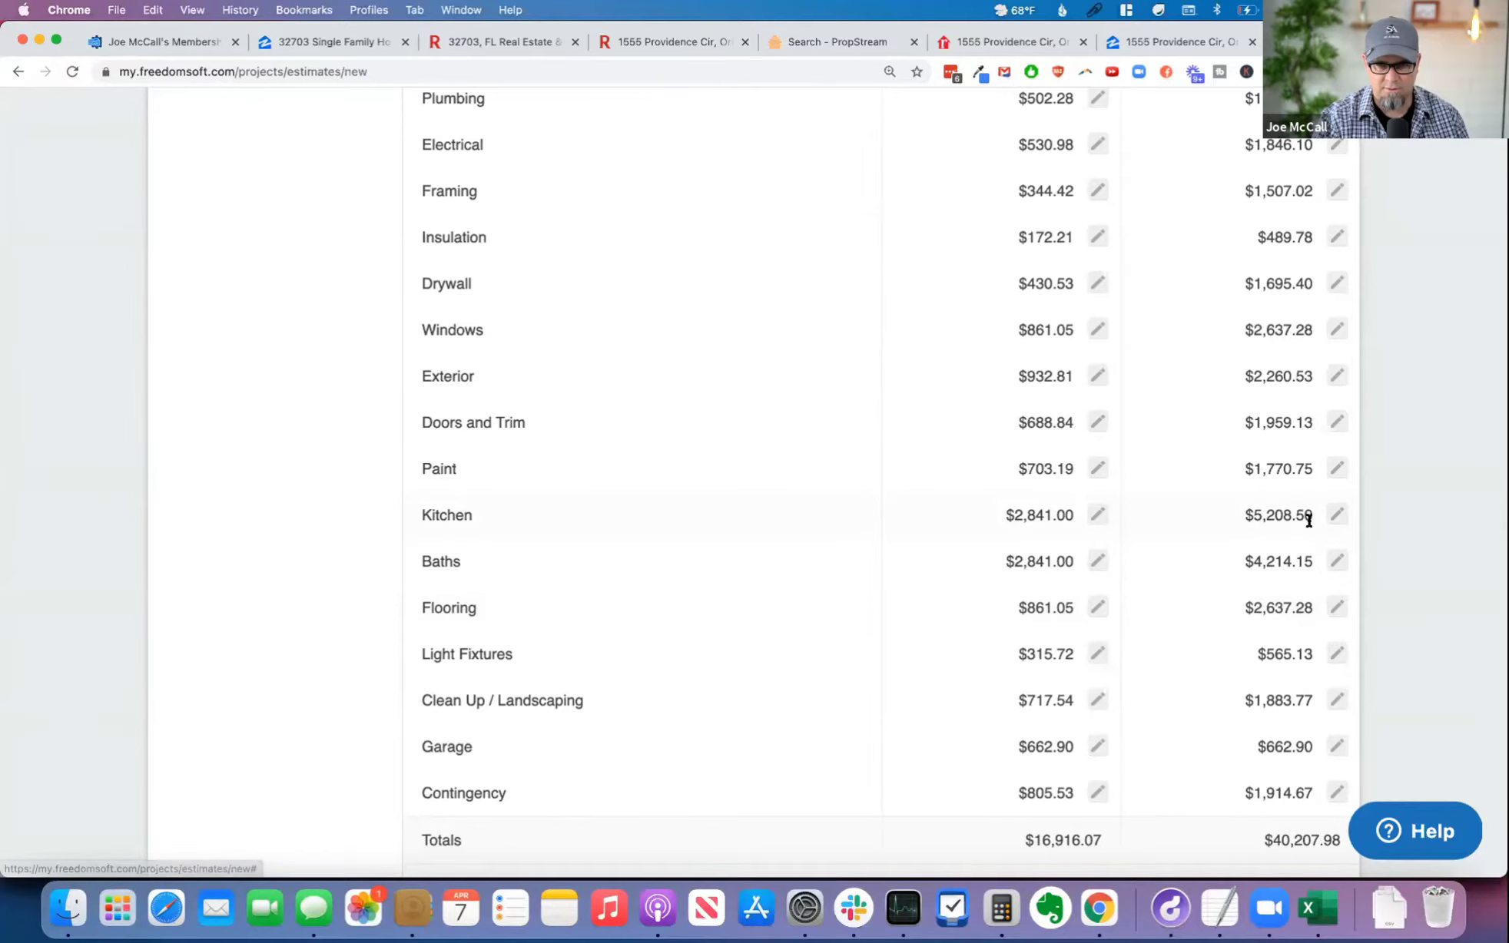
pyautogui.click(1337, 514)
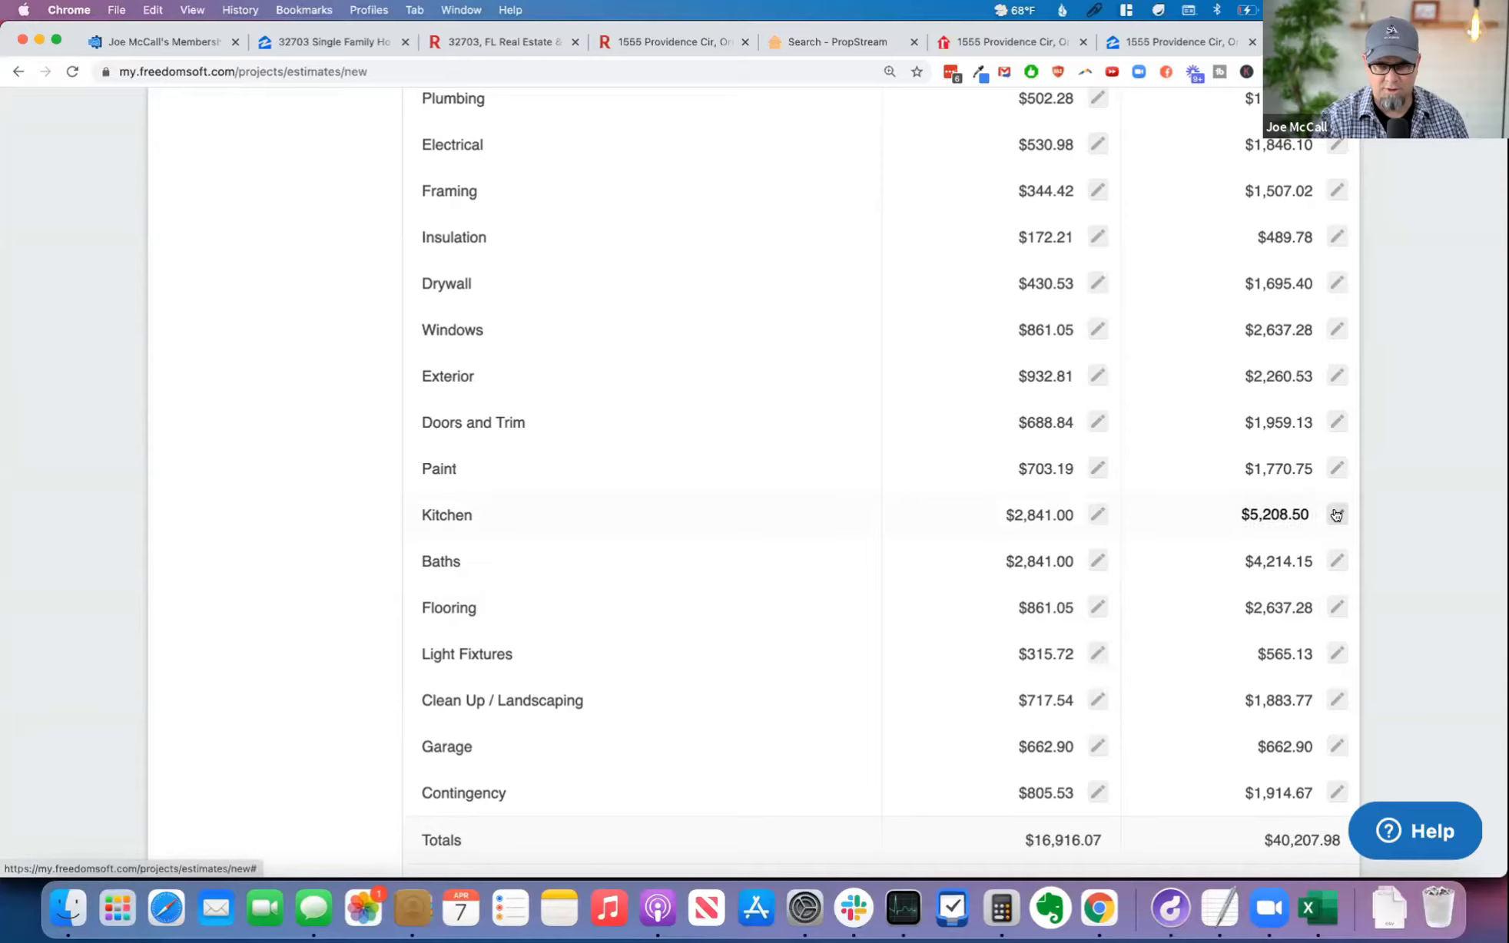
pyautogui.doubleClick(1273, 515)
pyautogui.write('7500')
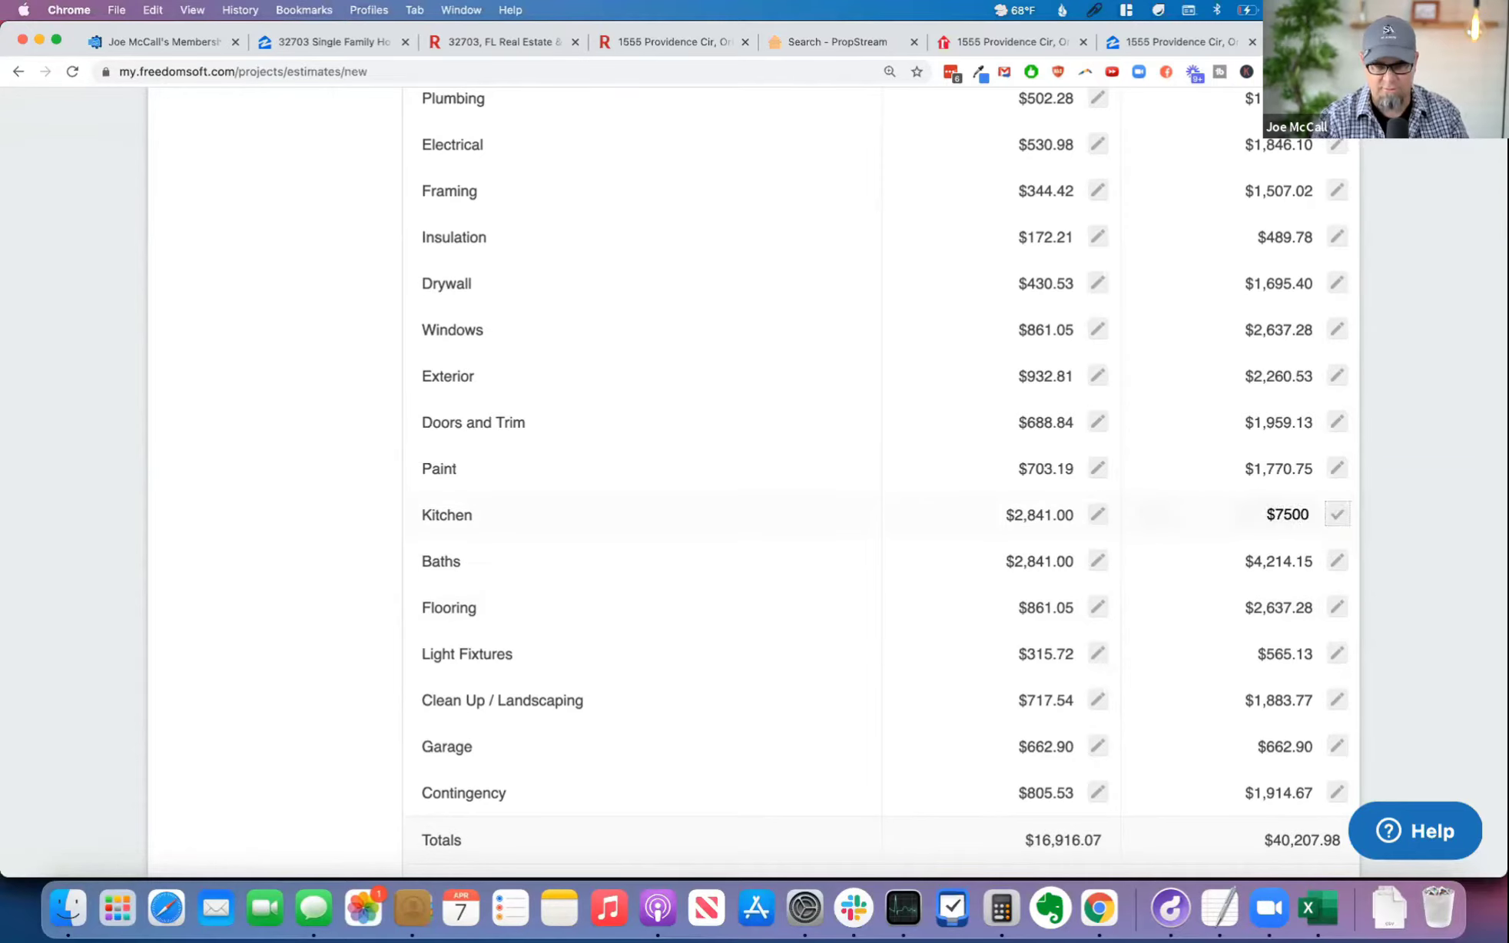
pyautogui.click(1338, 515)
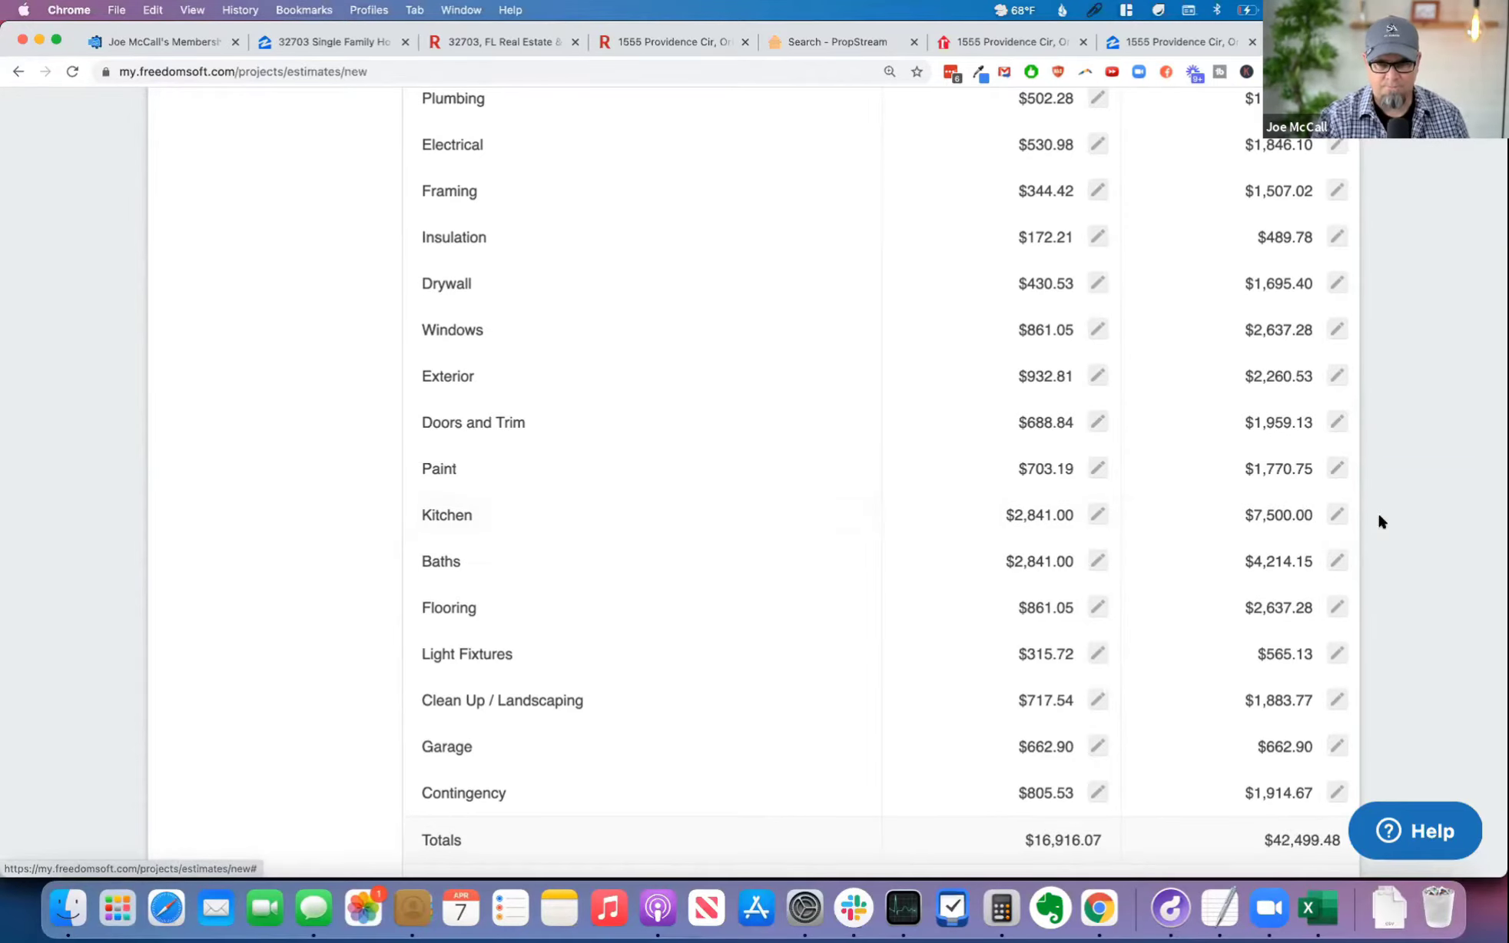
# Step: Try to set the Fix and Flip garage cost in the rehab estimate to 0
pyautogui.scroll(-3, 1353, 531)
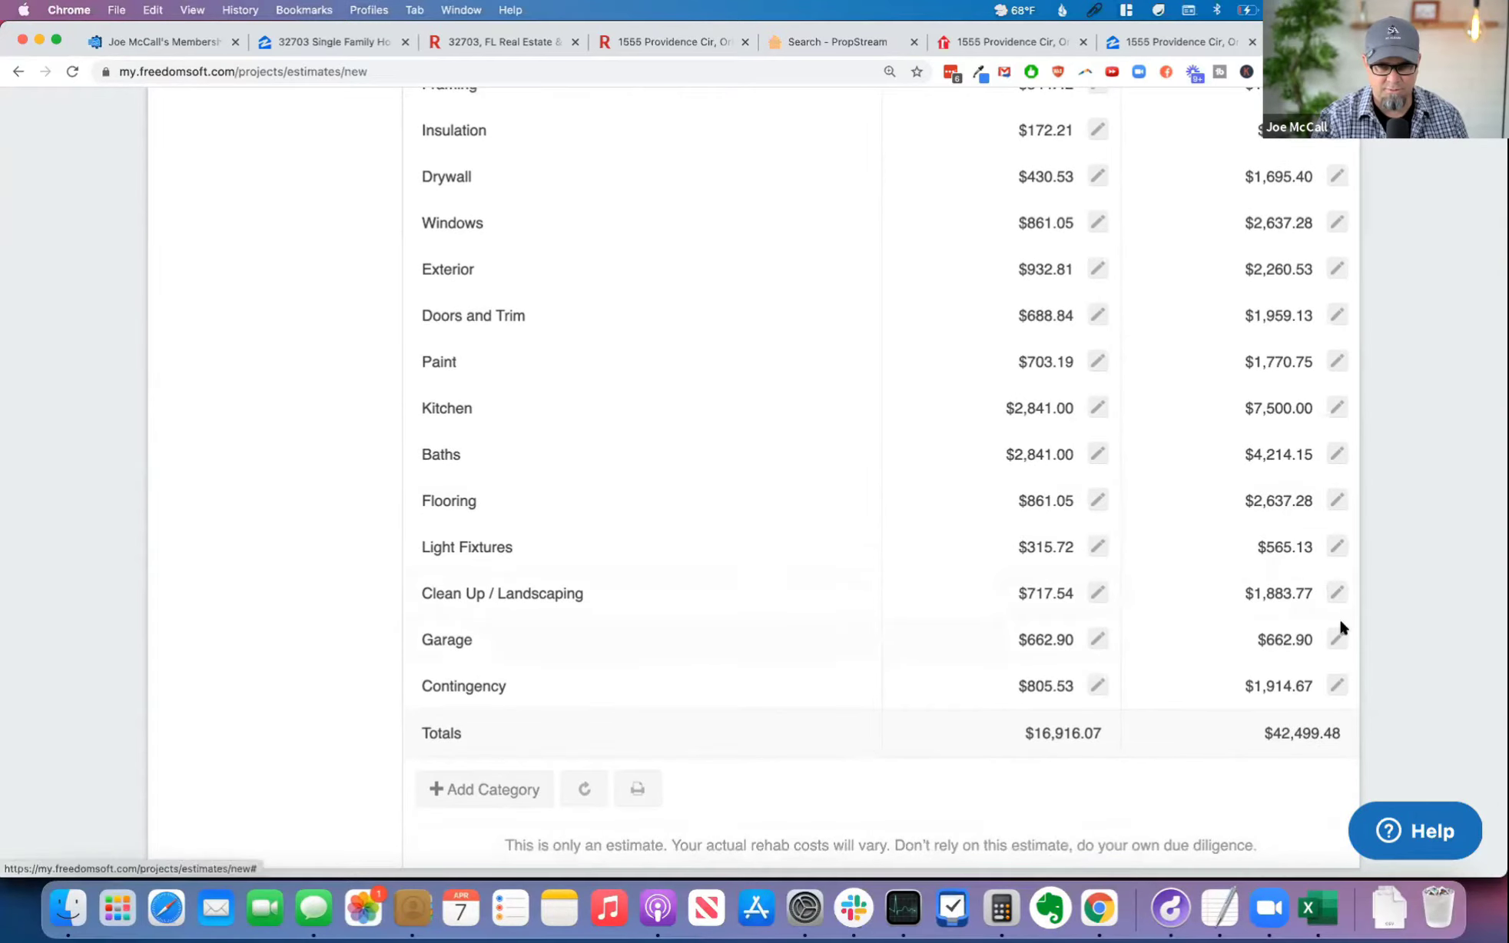
pyautogui.click(1333, 642)
pyautogui.doubleClick(1271, 638)
pyautogui.write('0')
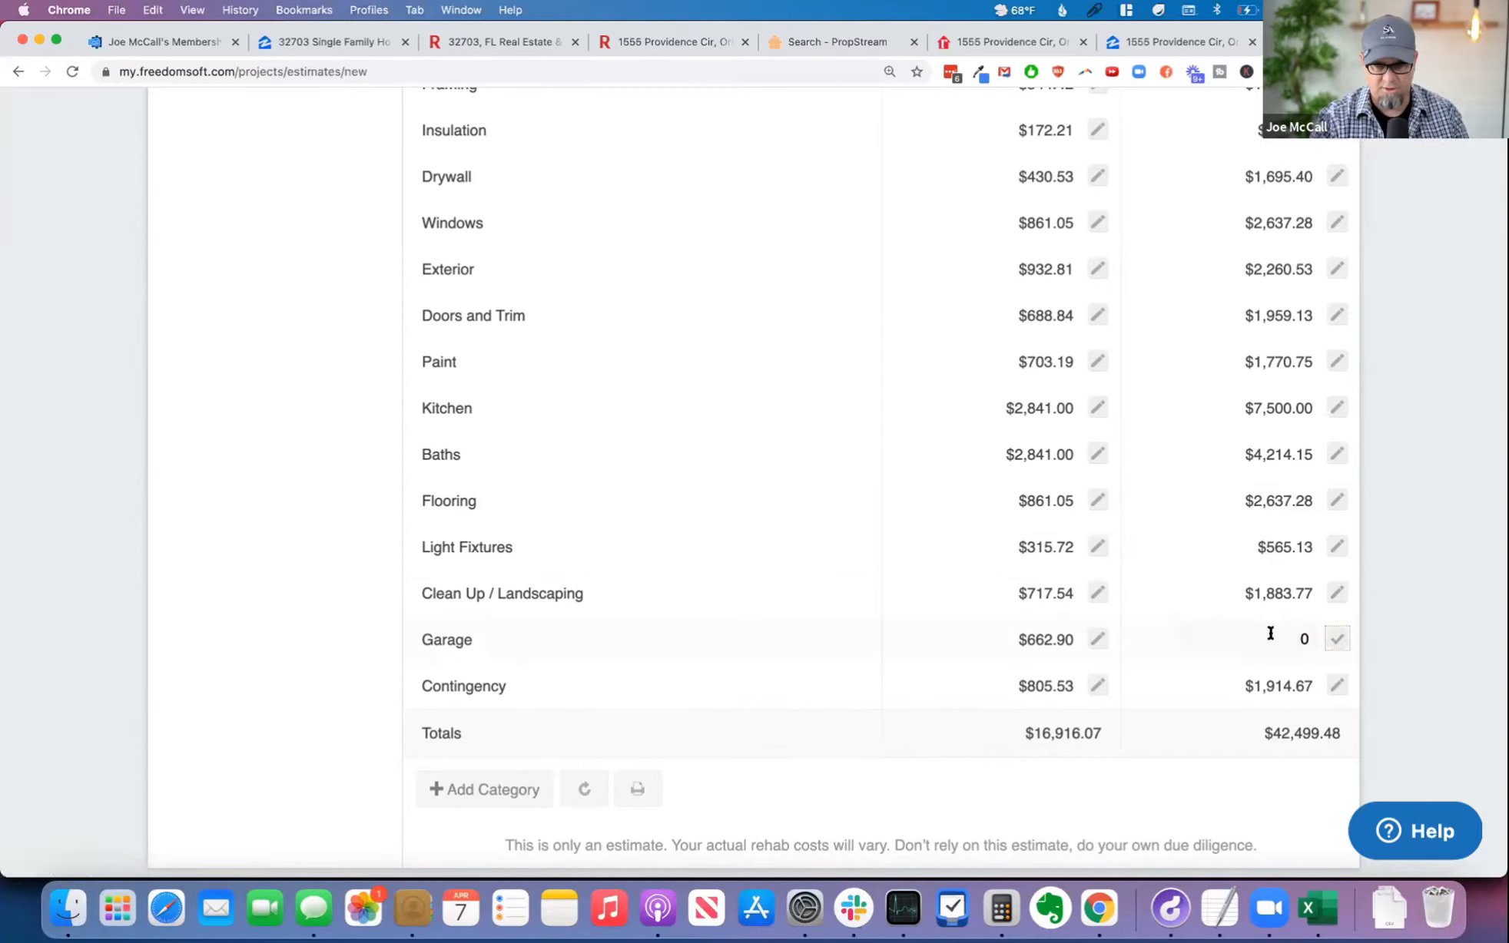
pyautogui.press('Return')
# Step: Copy the Fix and Flip total and return to the Cash Offer page of the Automated Offer Pro calculator
pyautogui.scroll(-2, 1364, 706)
pyautogui.moveTo(1251, 681)
pyautogui.mouseDown()
pyautogui.moveTo(1396, 680)
pyautogui.moveTo(1267, 686)
pyautogui.mouseUp()
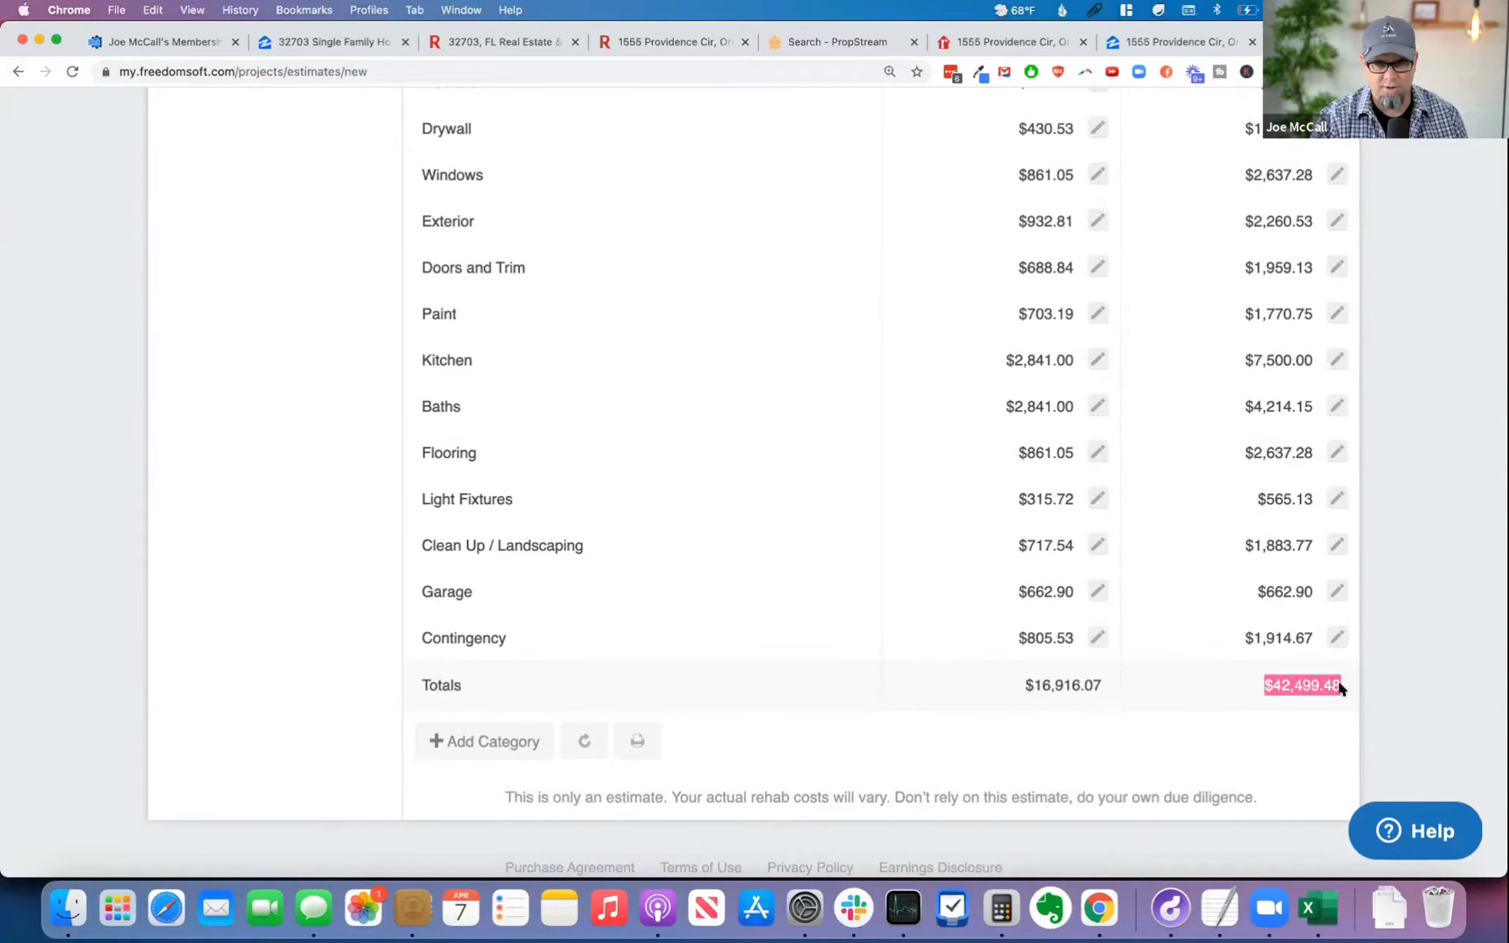
pyautogui.press('super+c')
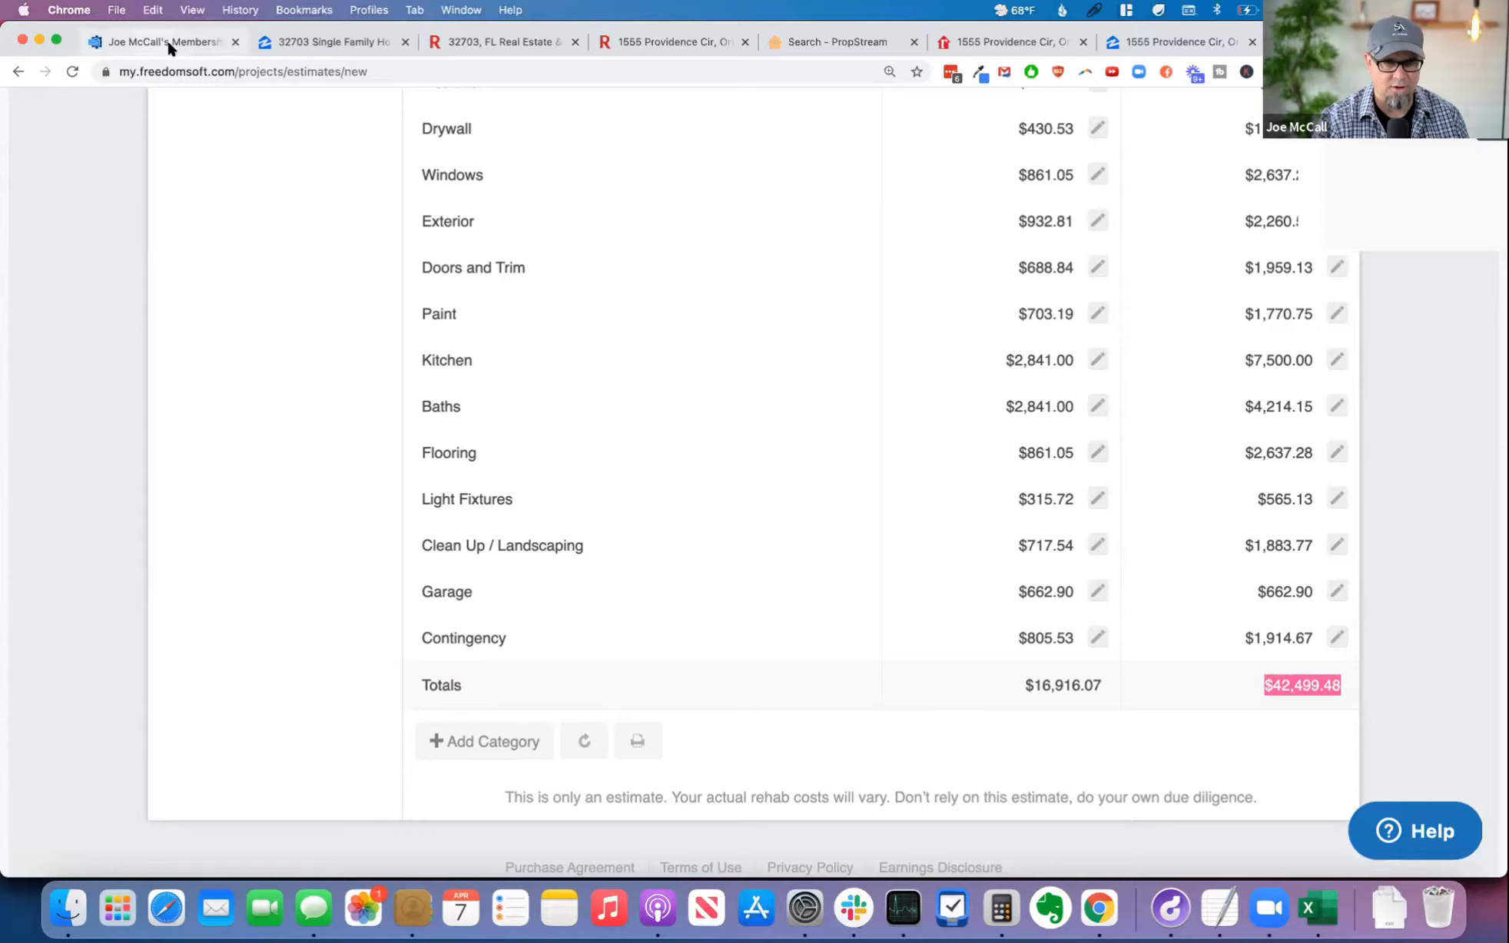
pyautogui.click(166, 41)
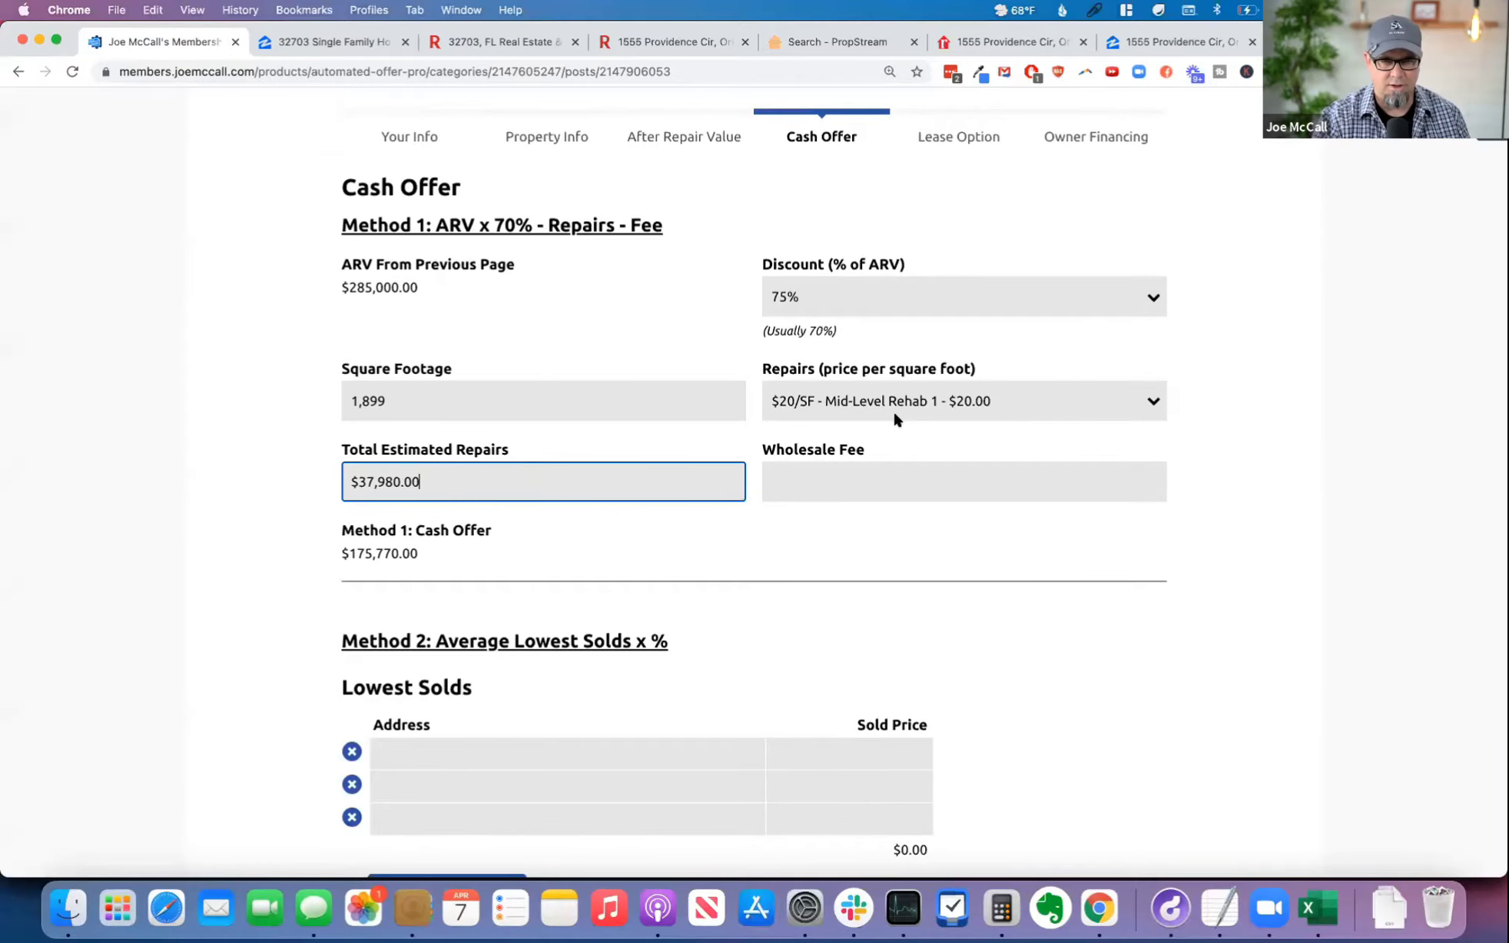
# Step: Try the $25/SF Mid-Level Rehab 2 repair price against the rehab estimate, and restore $20/SF Mid-Level Rehab 1
pyautogui.click(955, 403)
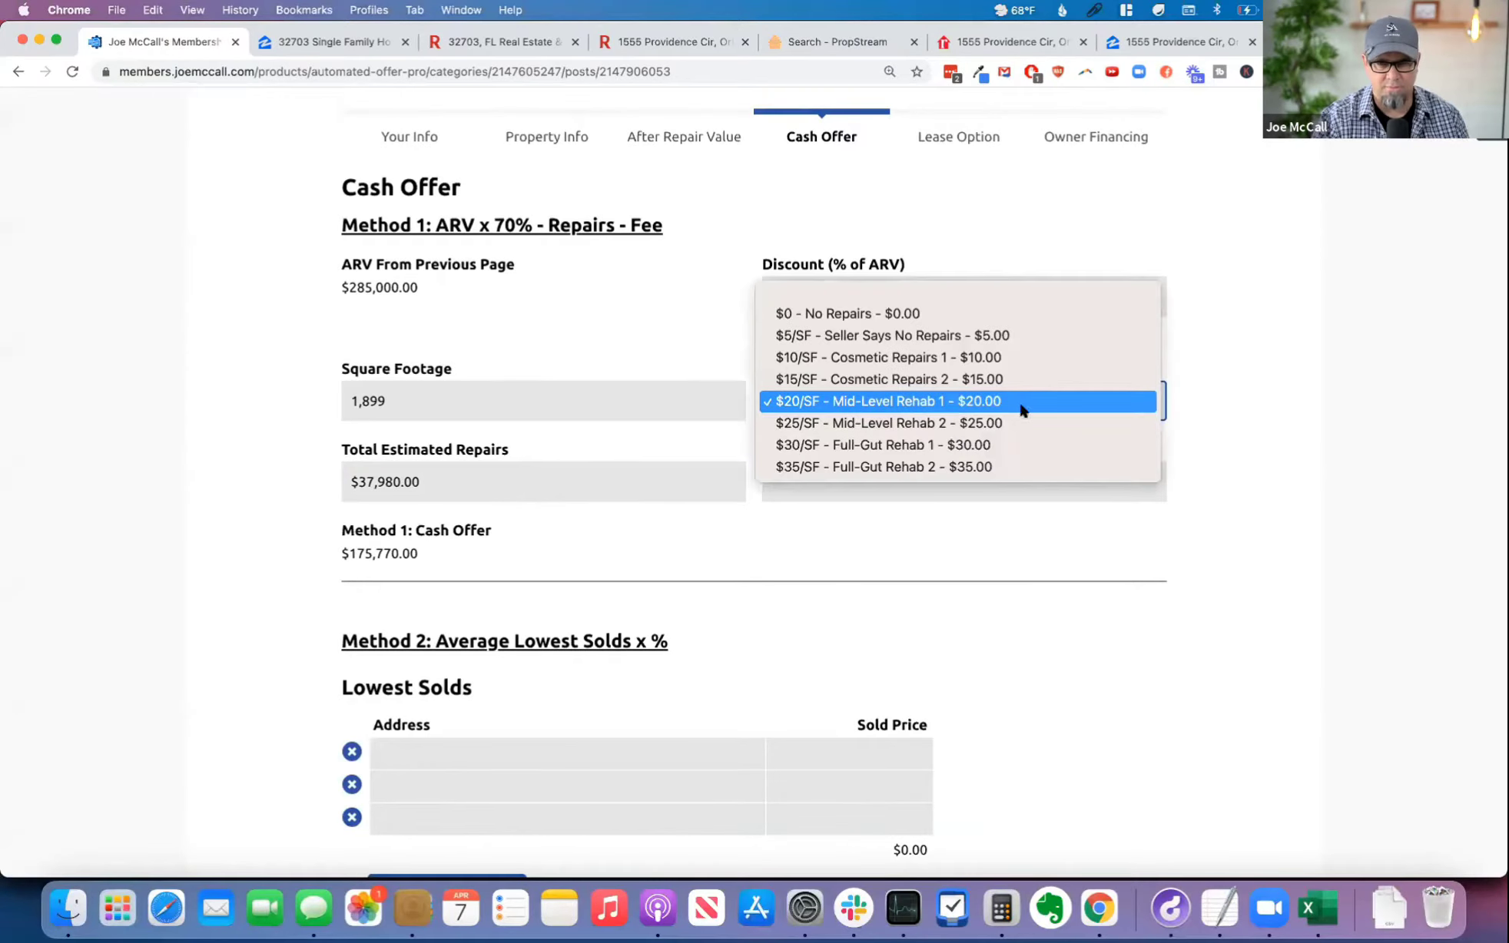
pyautogui.click(1016, 423)
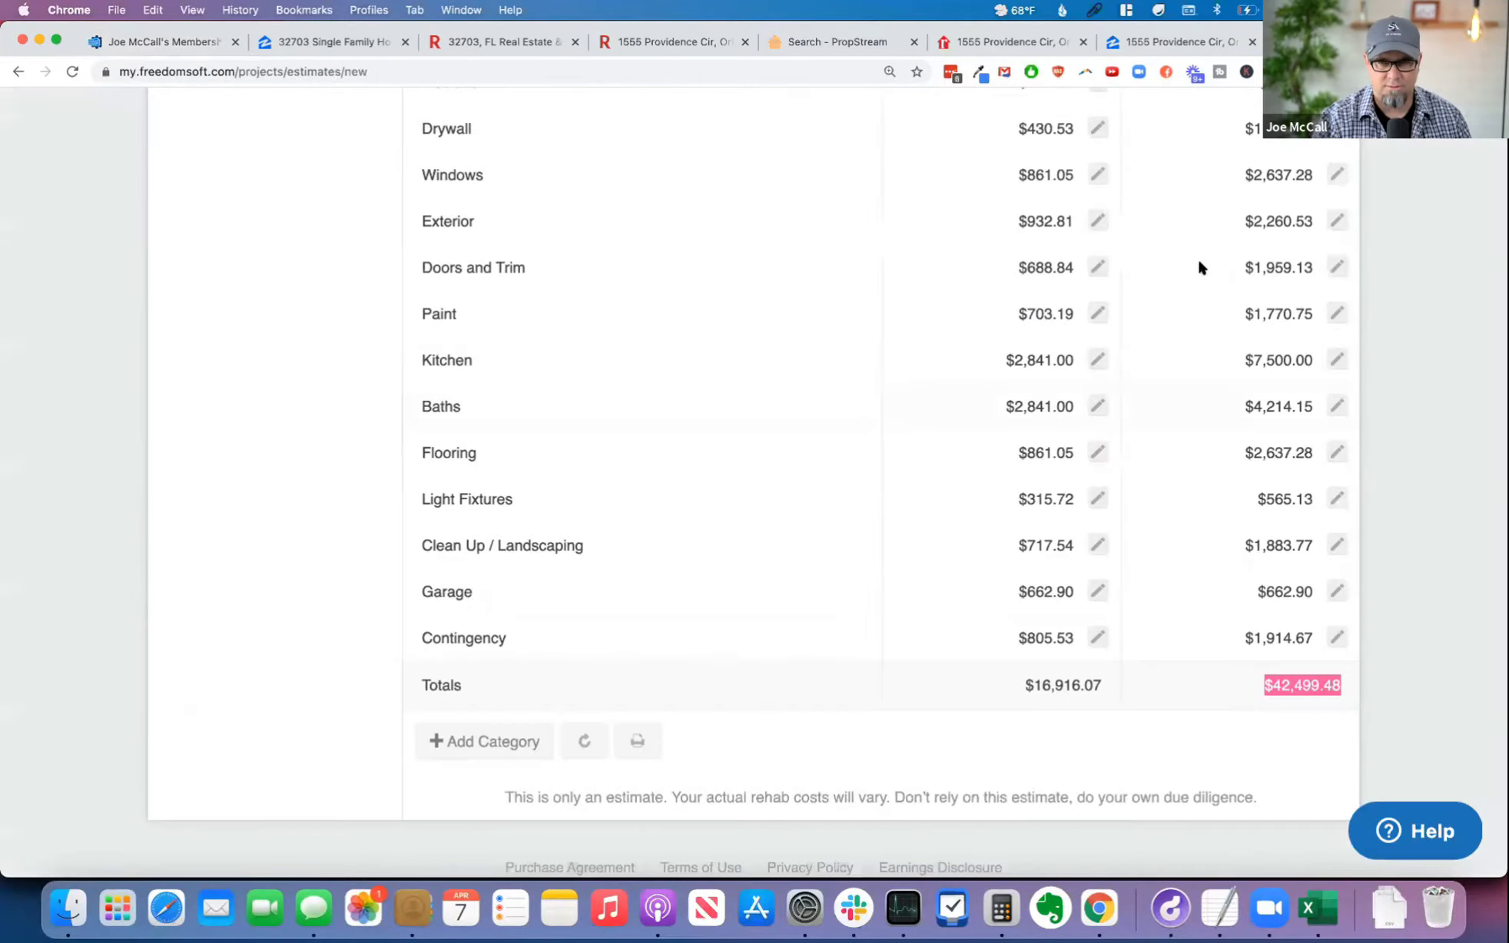
pyautogui.click(146, 43)
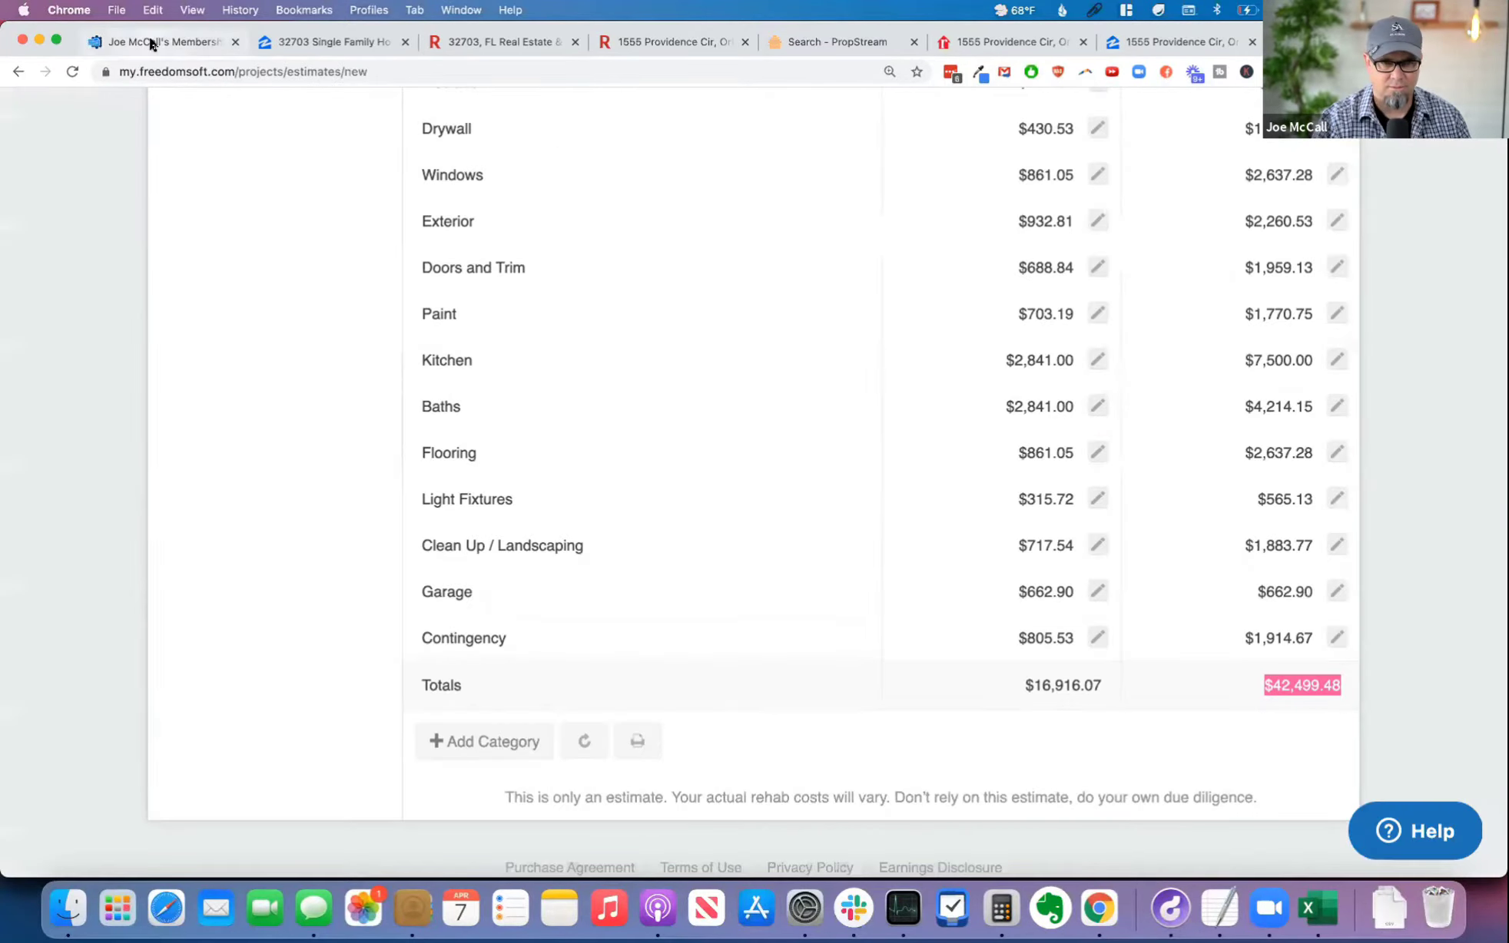
pyautogui.click(968, 393)
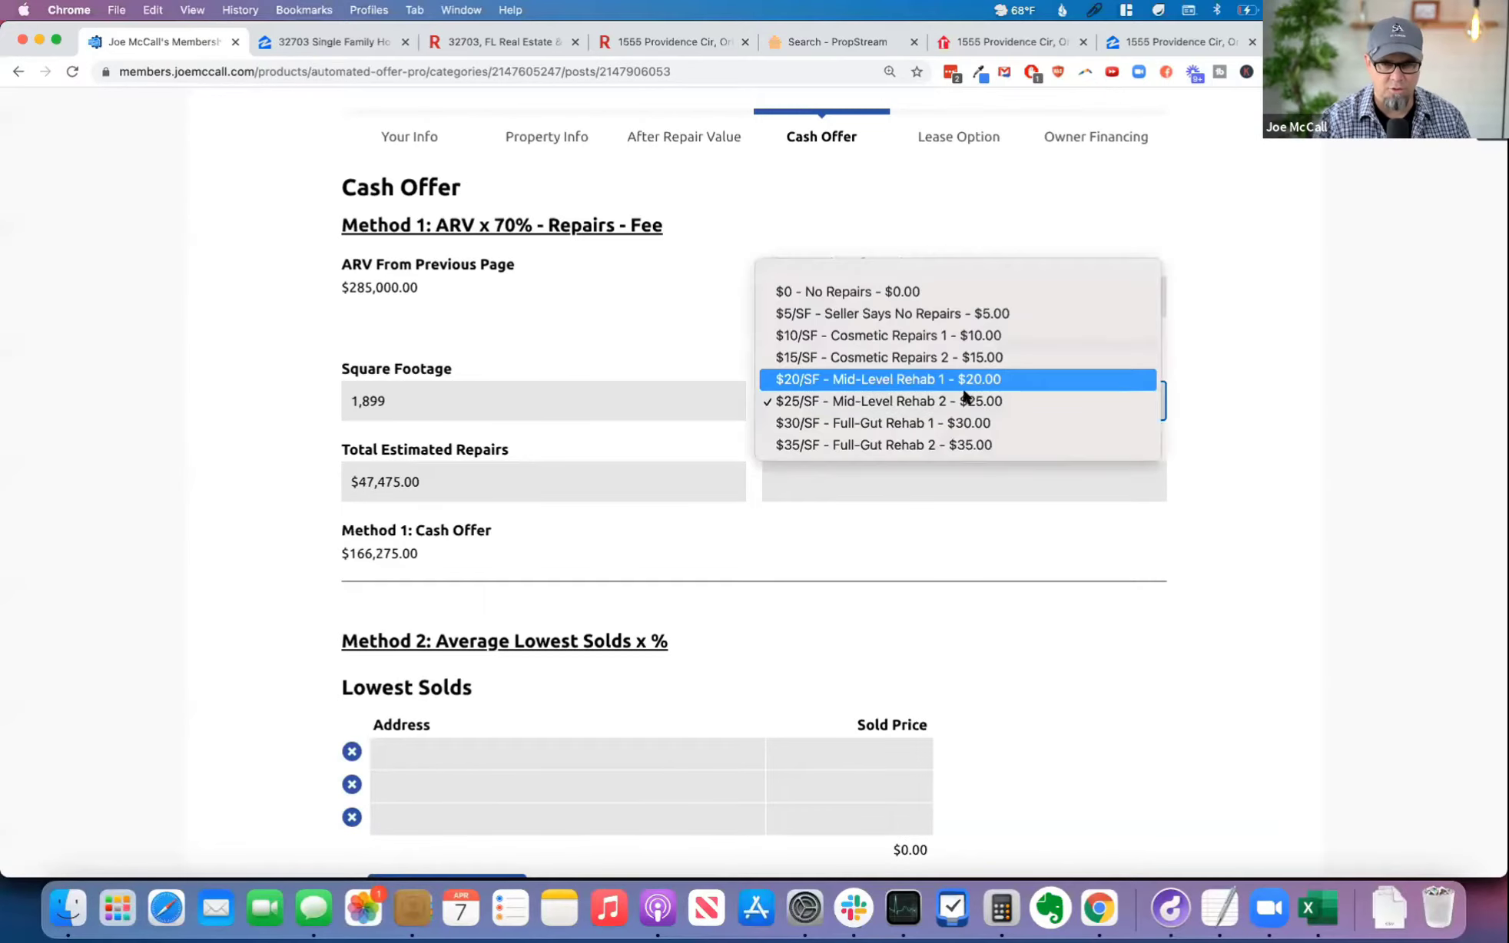
pyautogui.click(1033, 381)
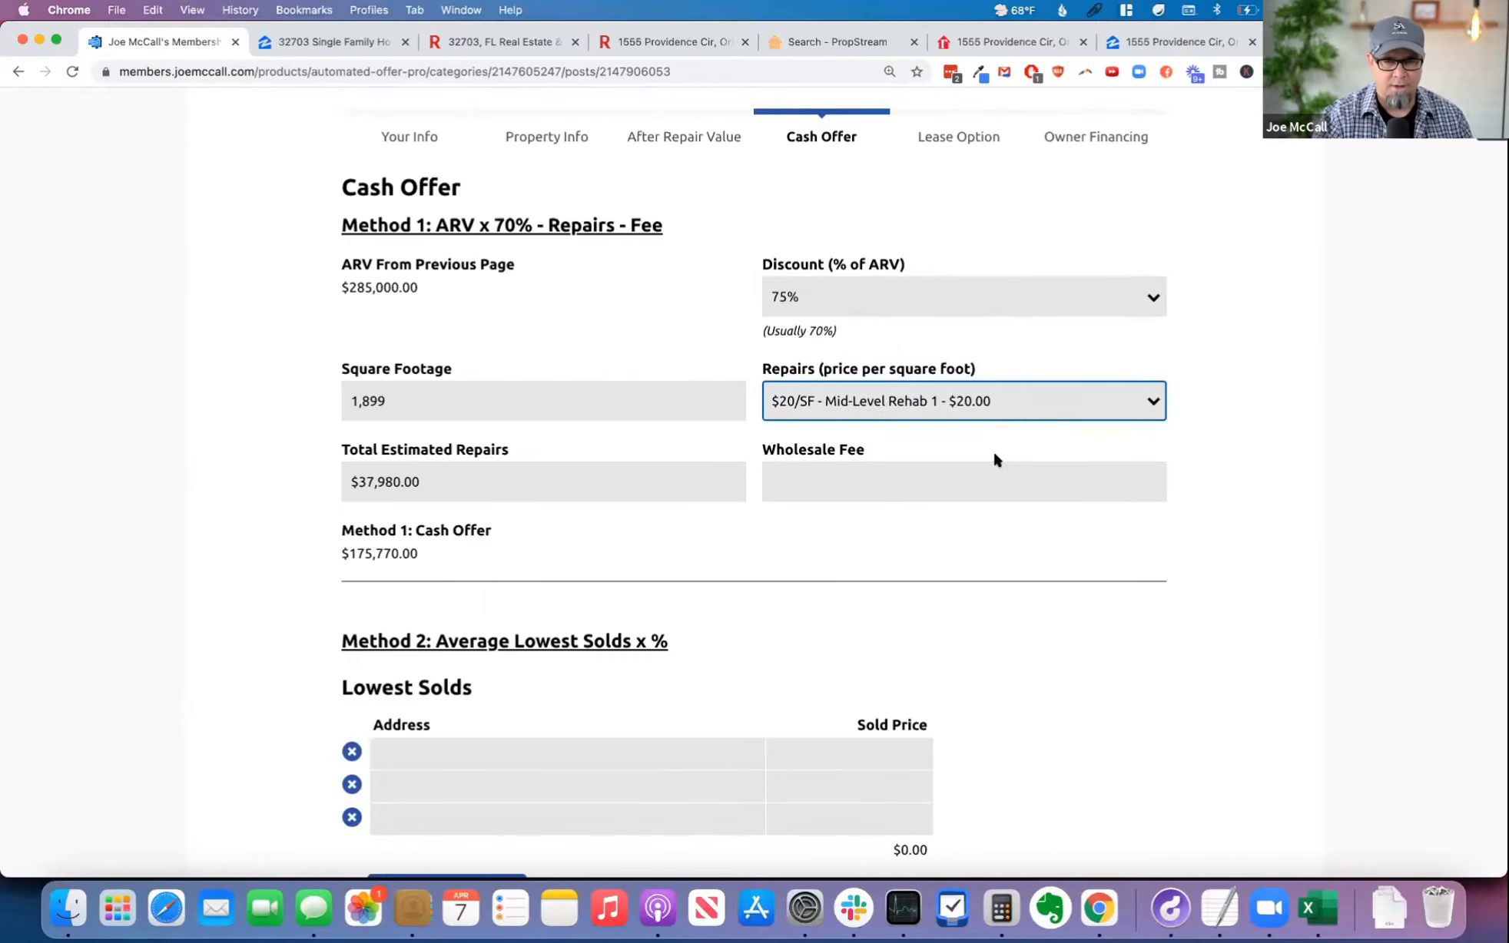
# Step: Set the Total Estimated Repairs for Method 1 to $40,000
pyautogui.scroll(-1, 465, 498)
pyautogui.click(480, 473)
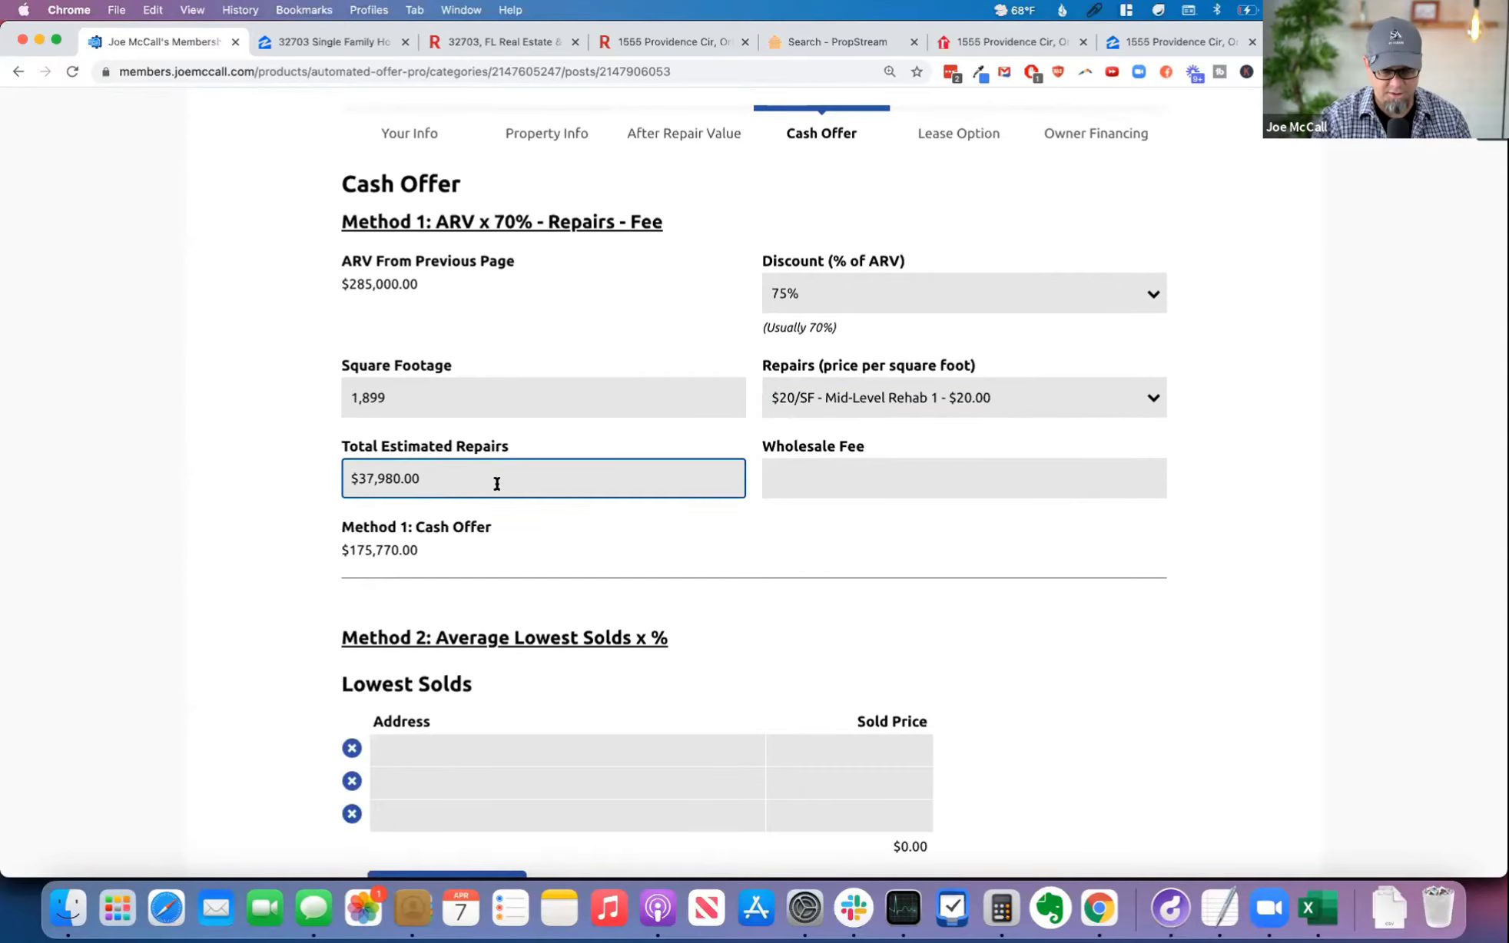
pyautogui.press('super+a')
pyautogui.write('400000')
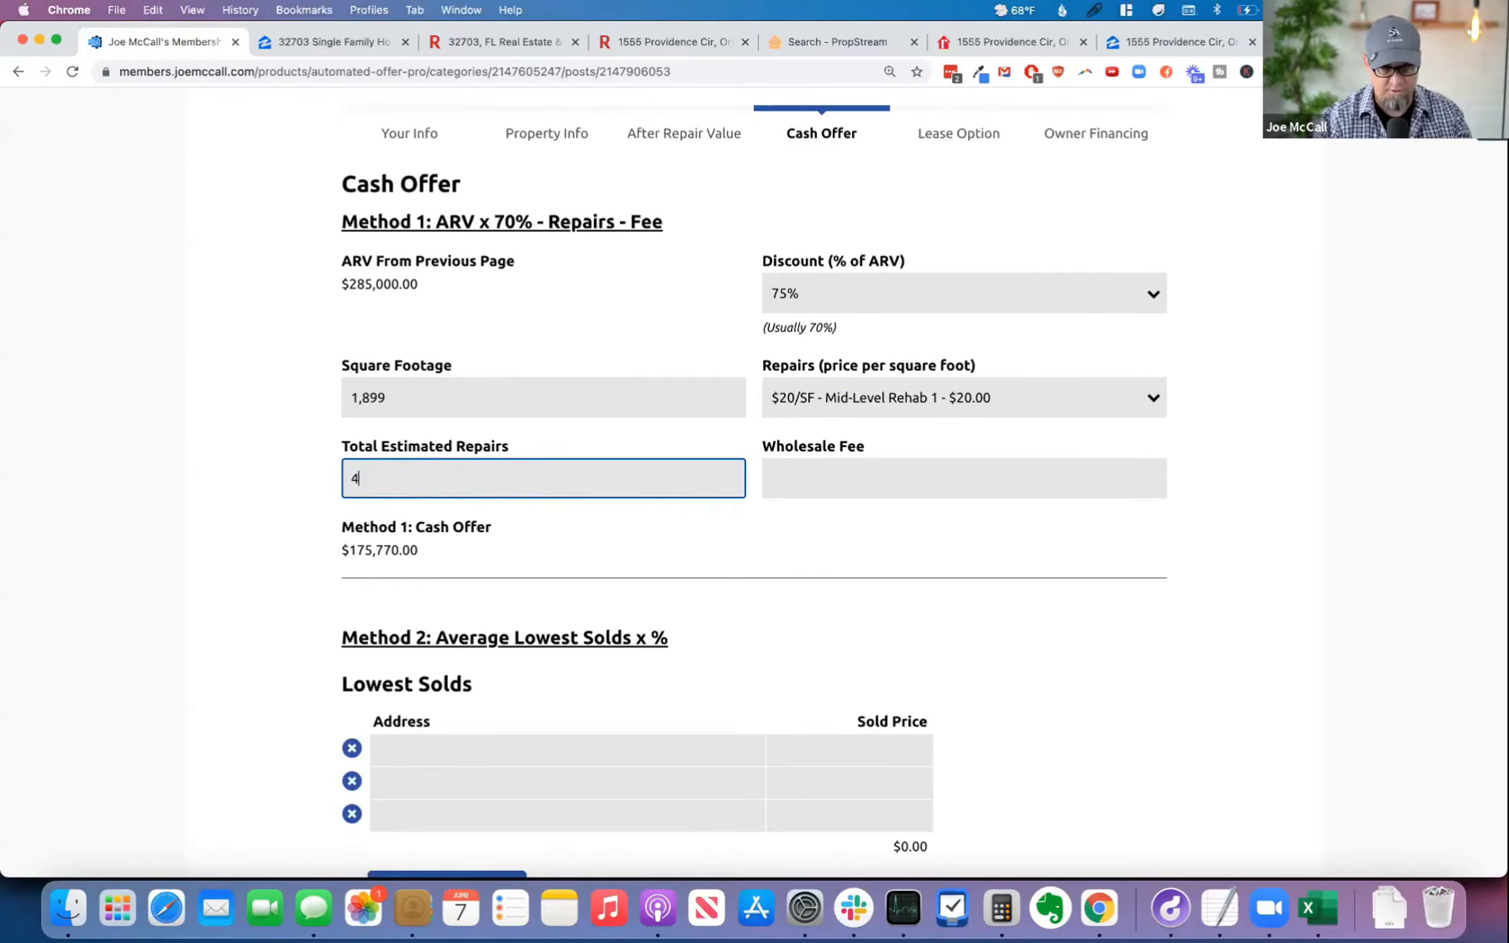
pyautogui.press('Tab')
pyautogui.click(448, 489)
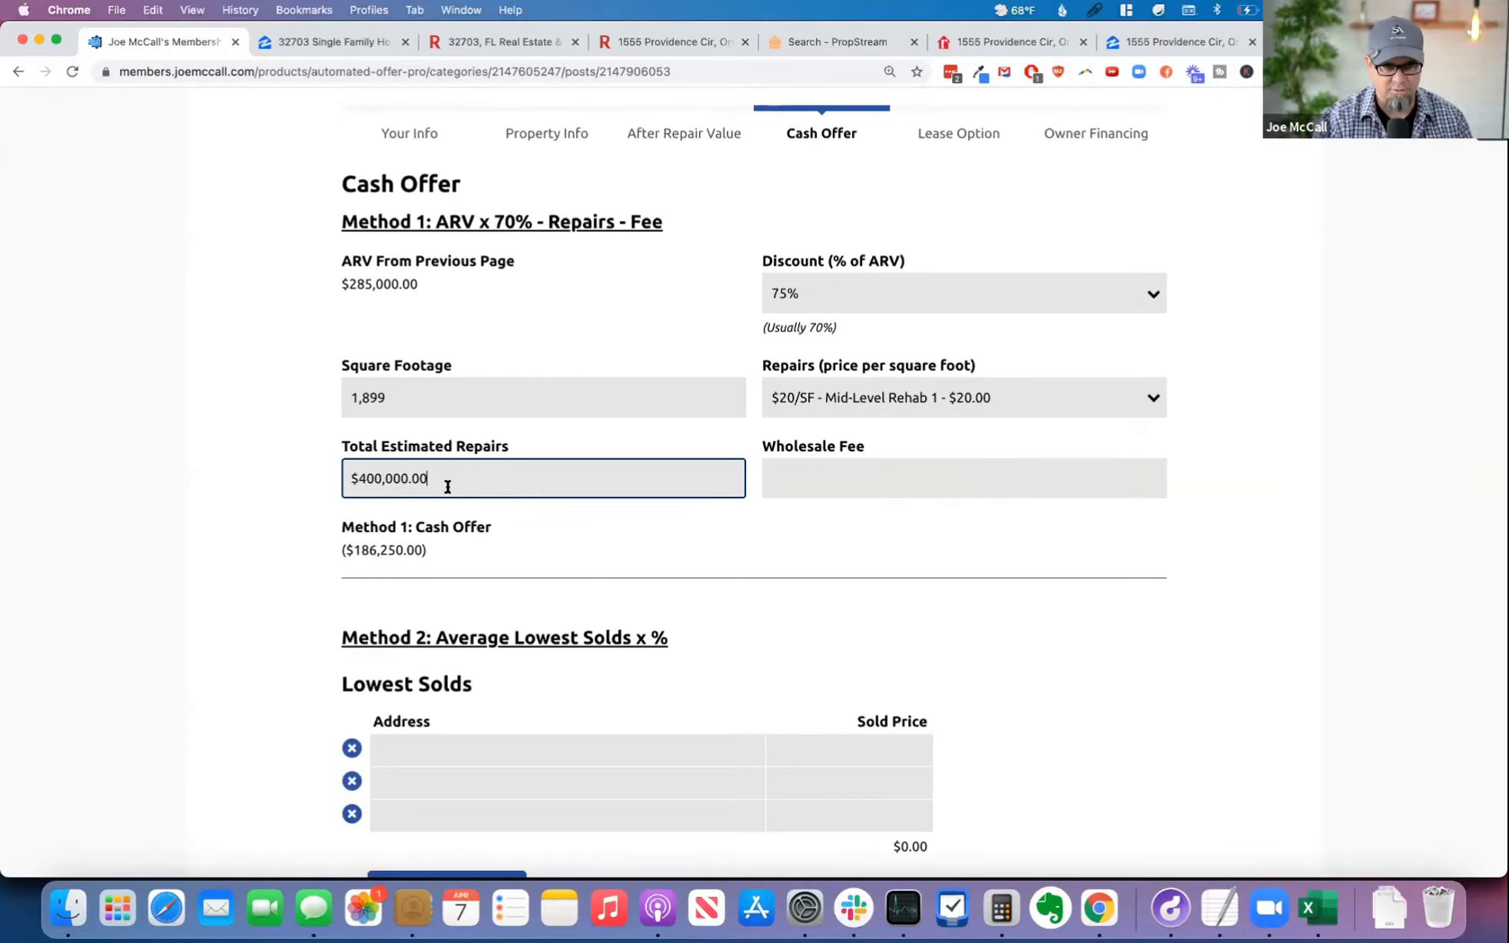
pyautogui.press('BackSpace')
pyautogui.press('BackSpace')
pyautogui.press('BackSpace')
pyautogui.press('BackSpace')
pyautogui.press('Tab')
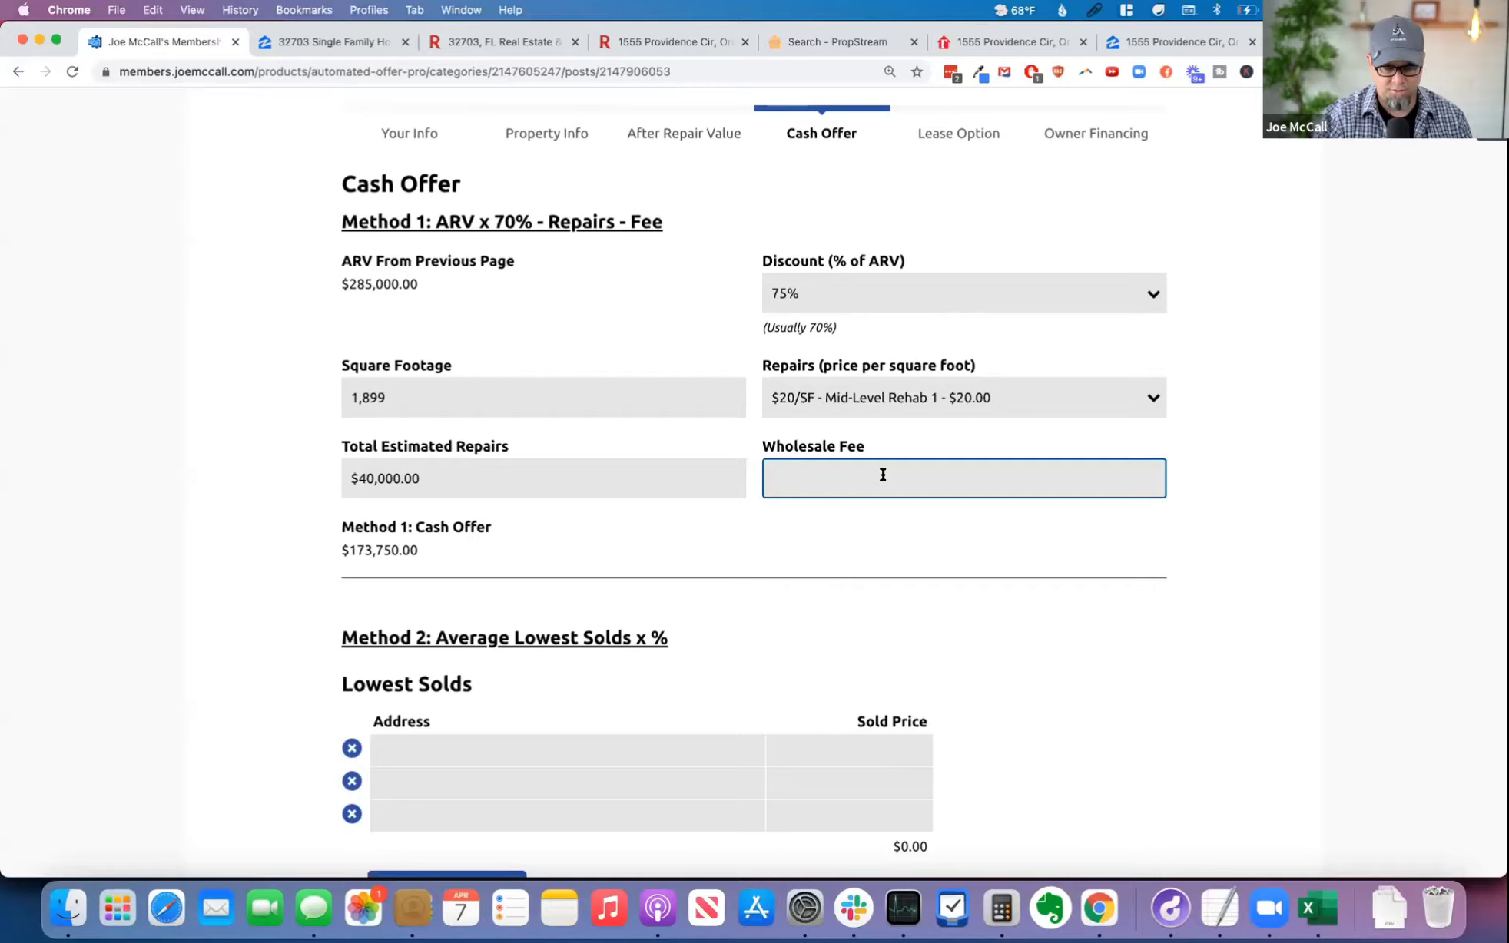
# Step: Set the Wholesale Fee to $10,000 and check the Method 1 cash offer
pyautogui.write('10000')
pyautogui.press('Tab')
pyautogui.scroll(-1, 406, 543)
pyautogui.click(408, 540)
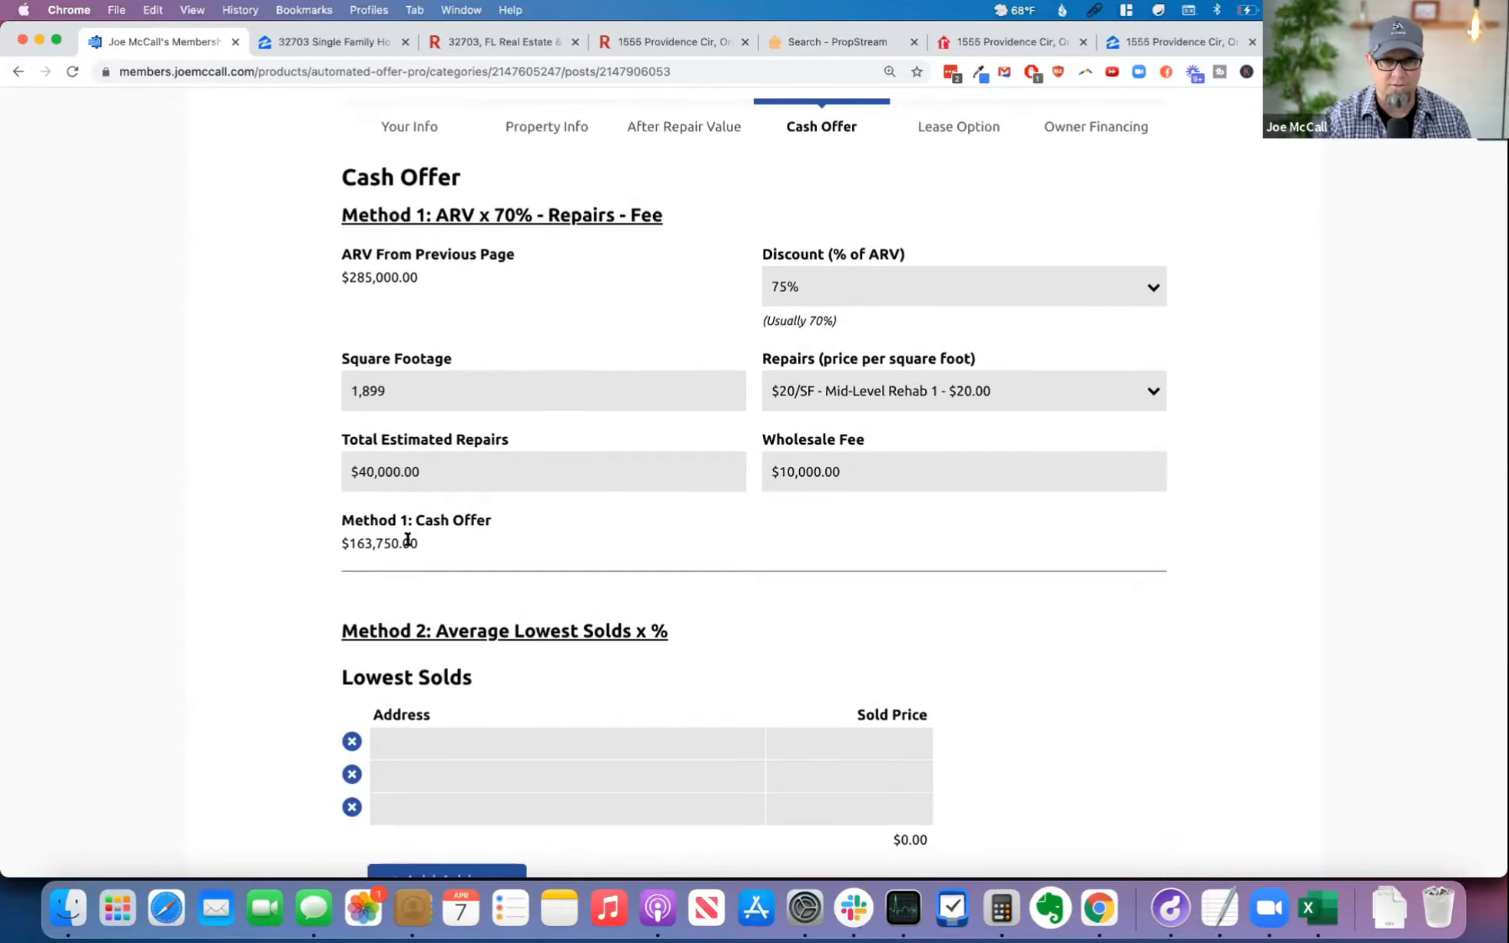
pyautogui.moveTo(408, 540); pyautogui.dragTo(333, 537)
pyautogui.click(542, 541)
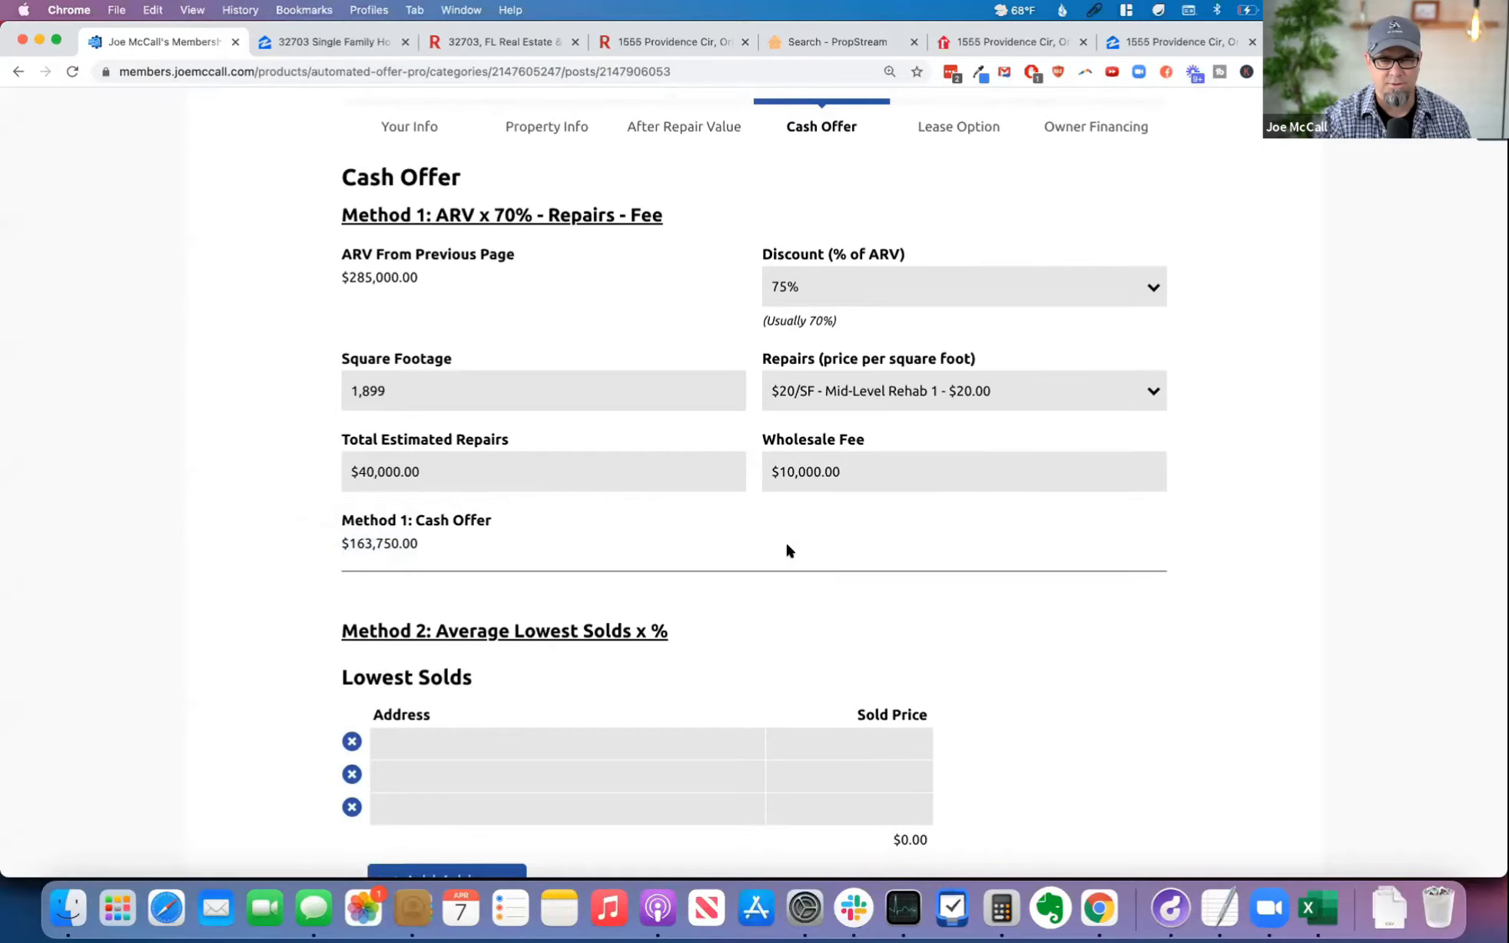
# Step: Review the Method 2 Average Lowest Solds section and its address and sold price fields
pyautogui.scroll(-3, 787, 549)
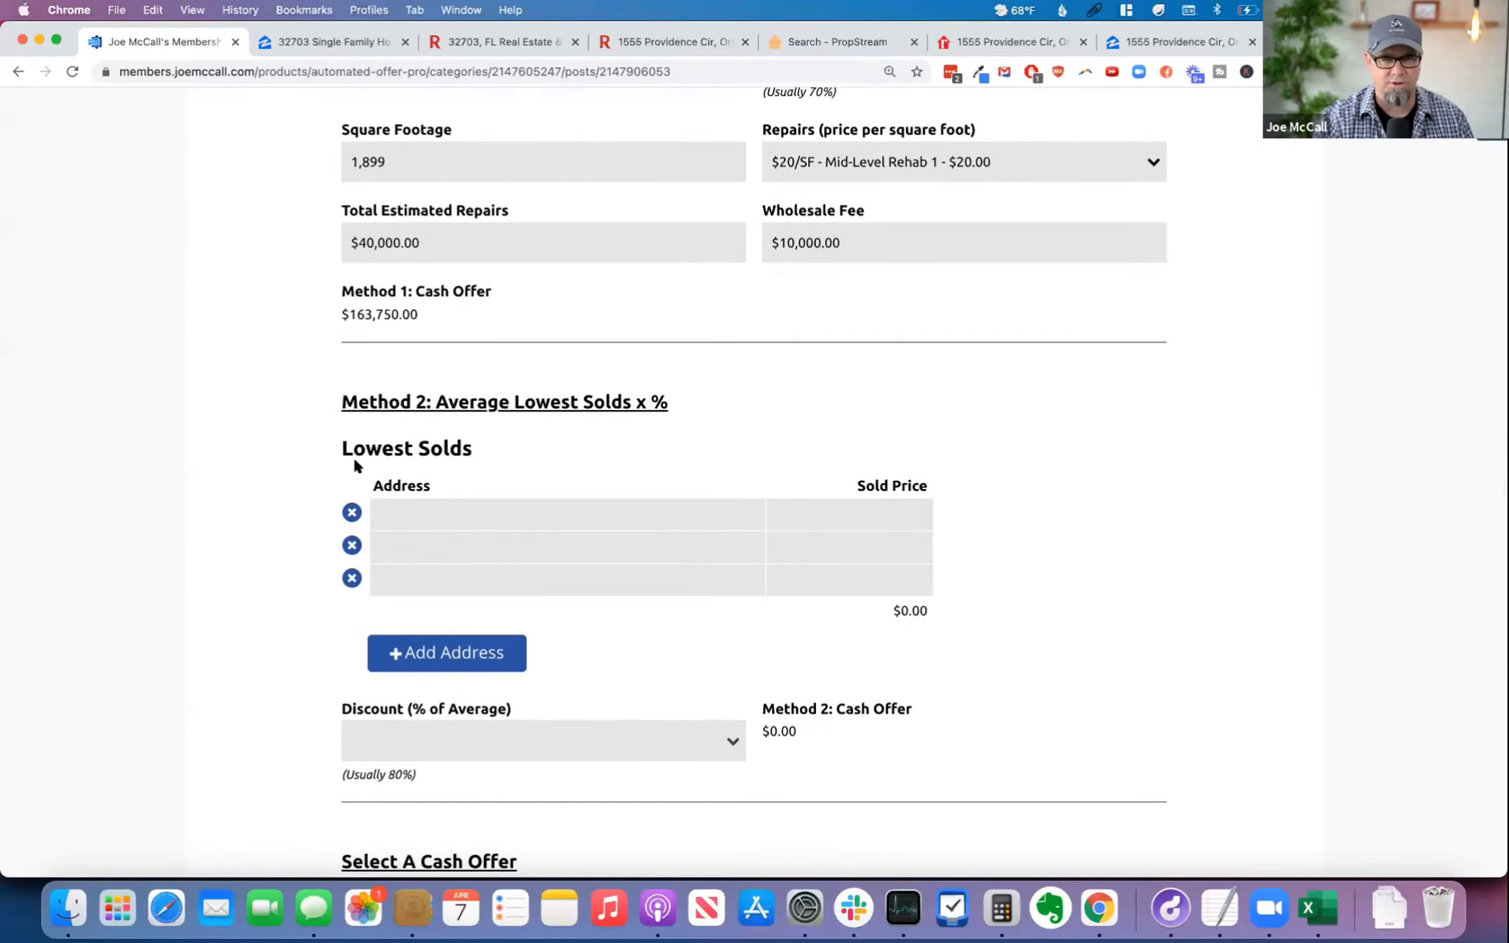
pyautogui.tripleClick(550, 445)
pyautogui.moveTo(448, 401); pyautogui.dragTo(755, 416)
pyautogui.click(721, 448)
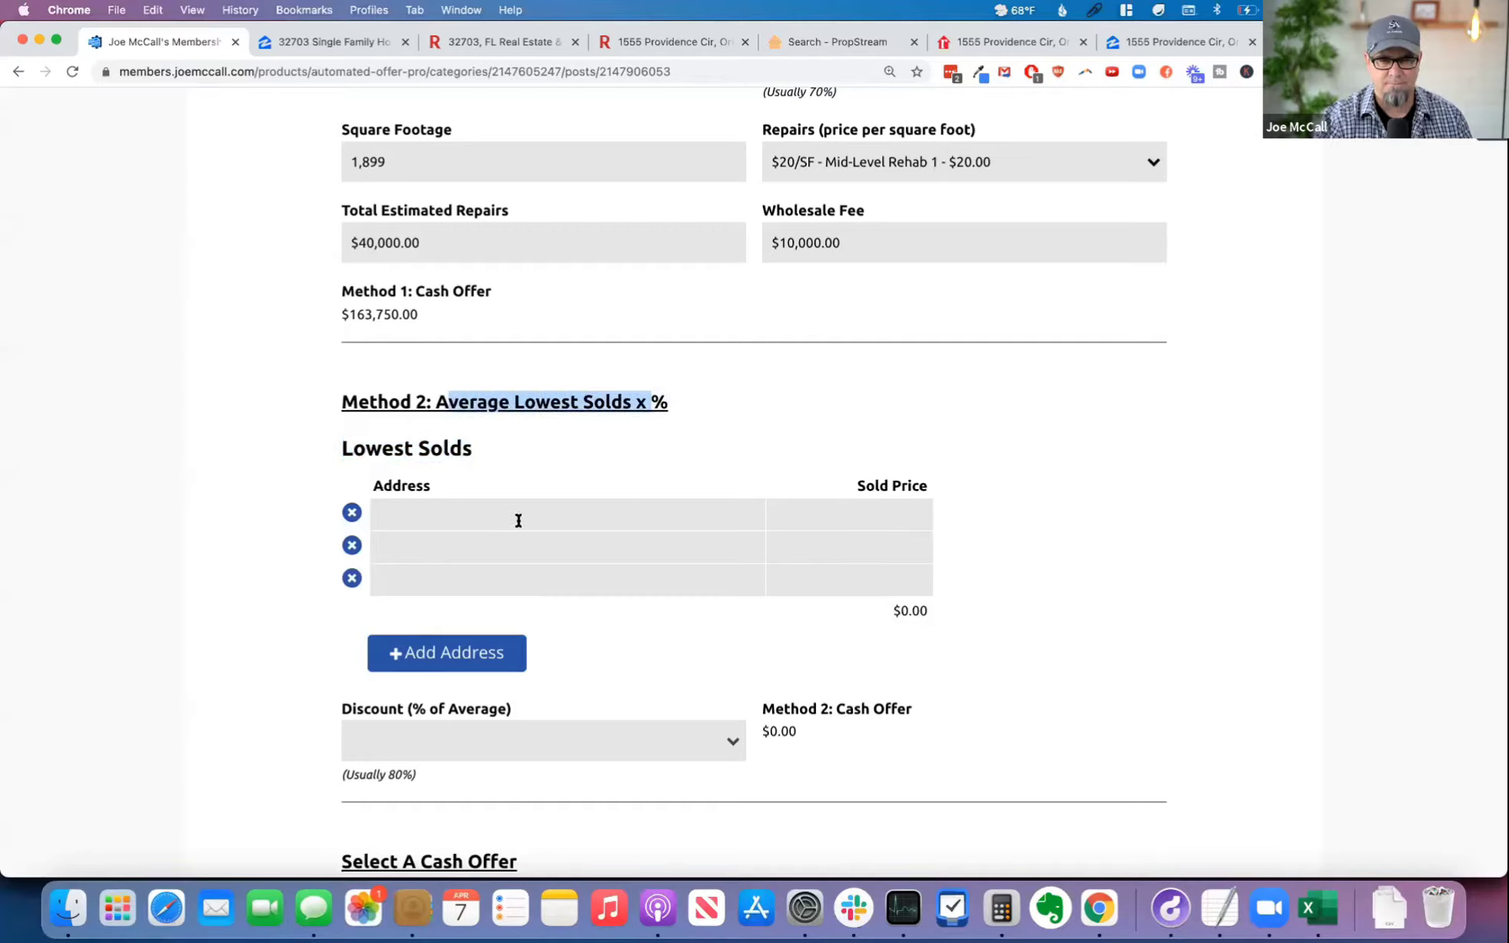
pyautogui.click(699, 374)
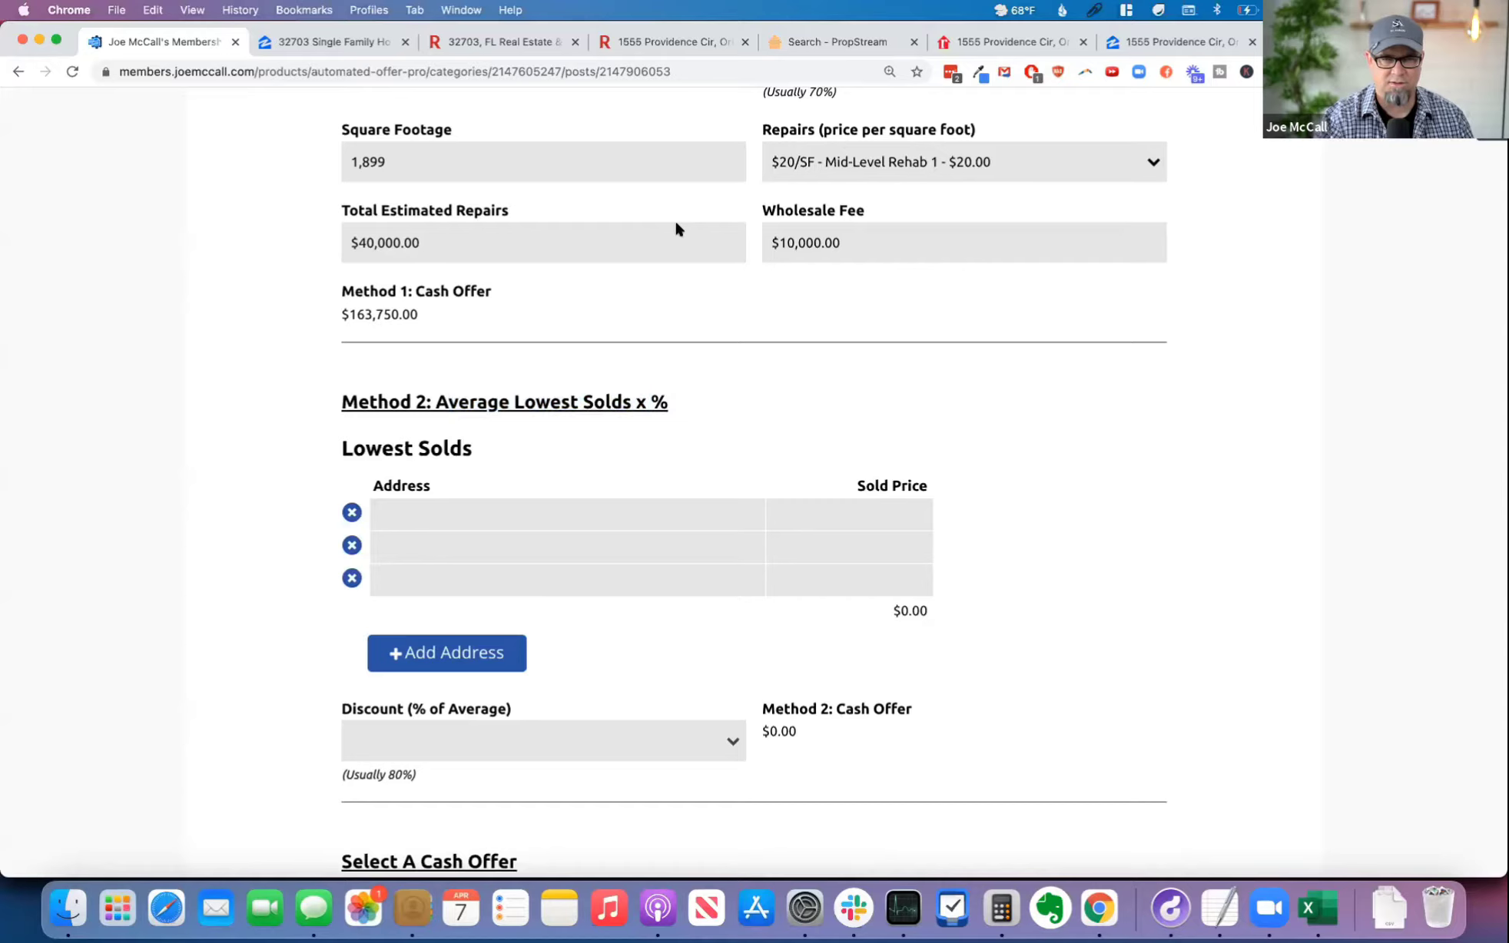
# Step: Switch to PropStream and display the comparables and nearby listings for the subject property
pyautogui.click(682, 42)
pyautogui.click(836, 41)
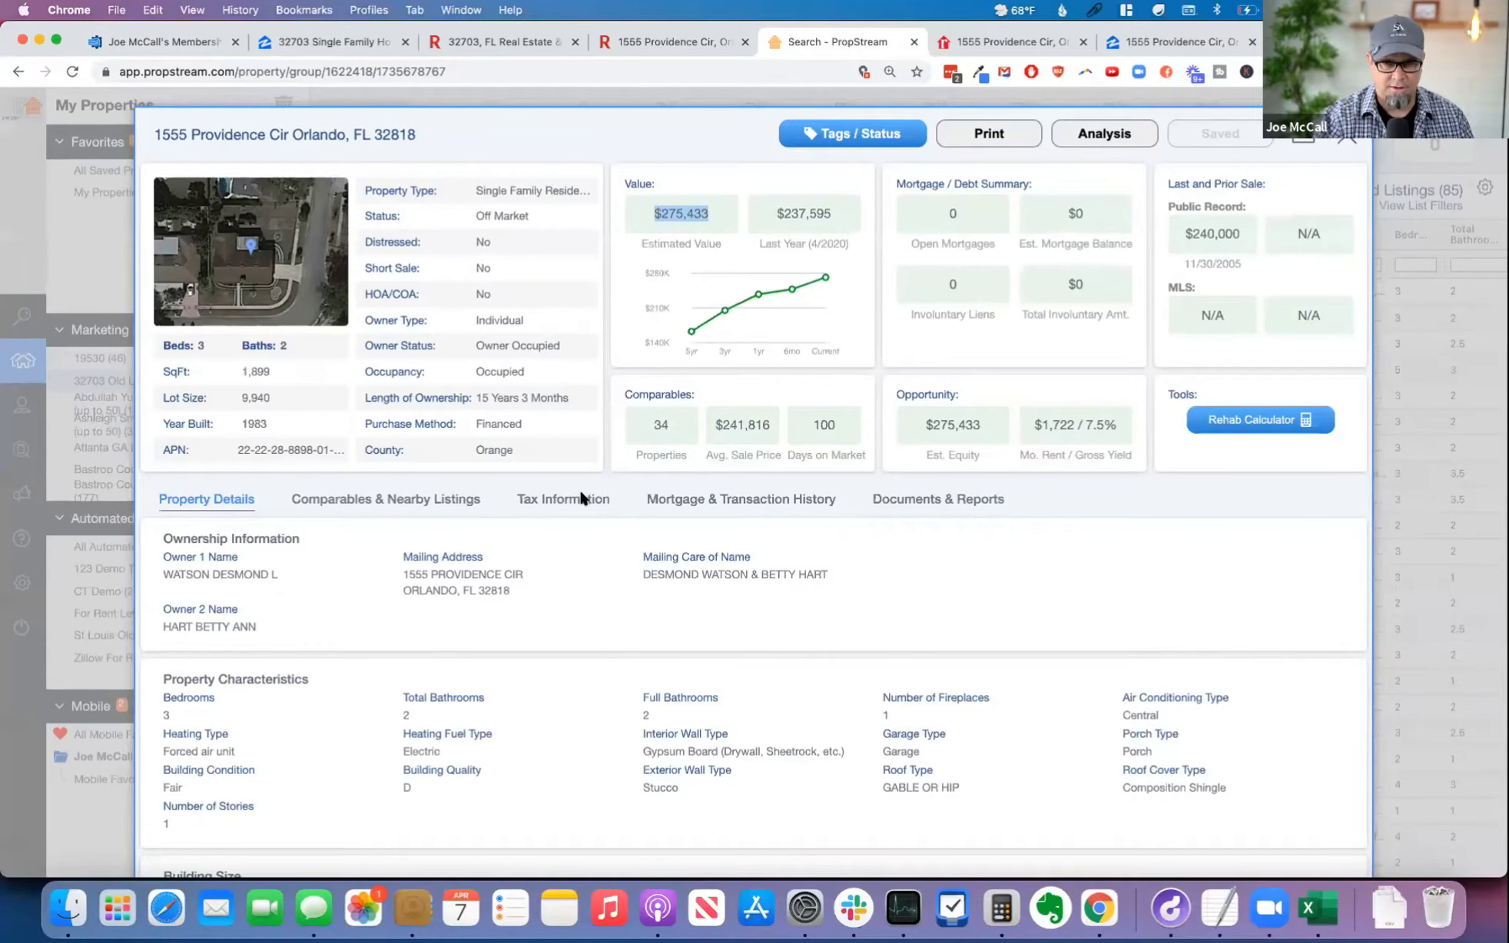
pyautogui.click(388, 499)
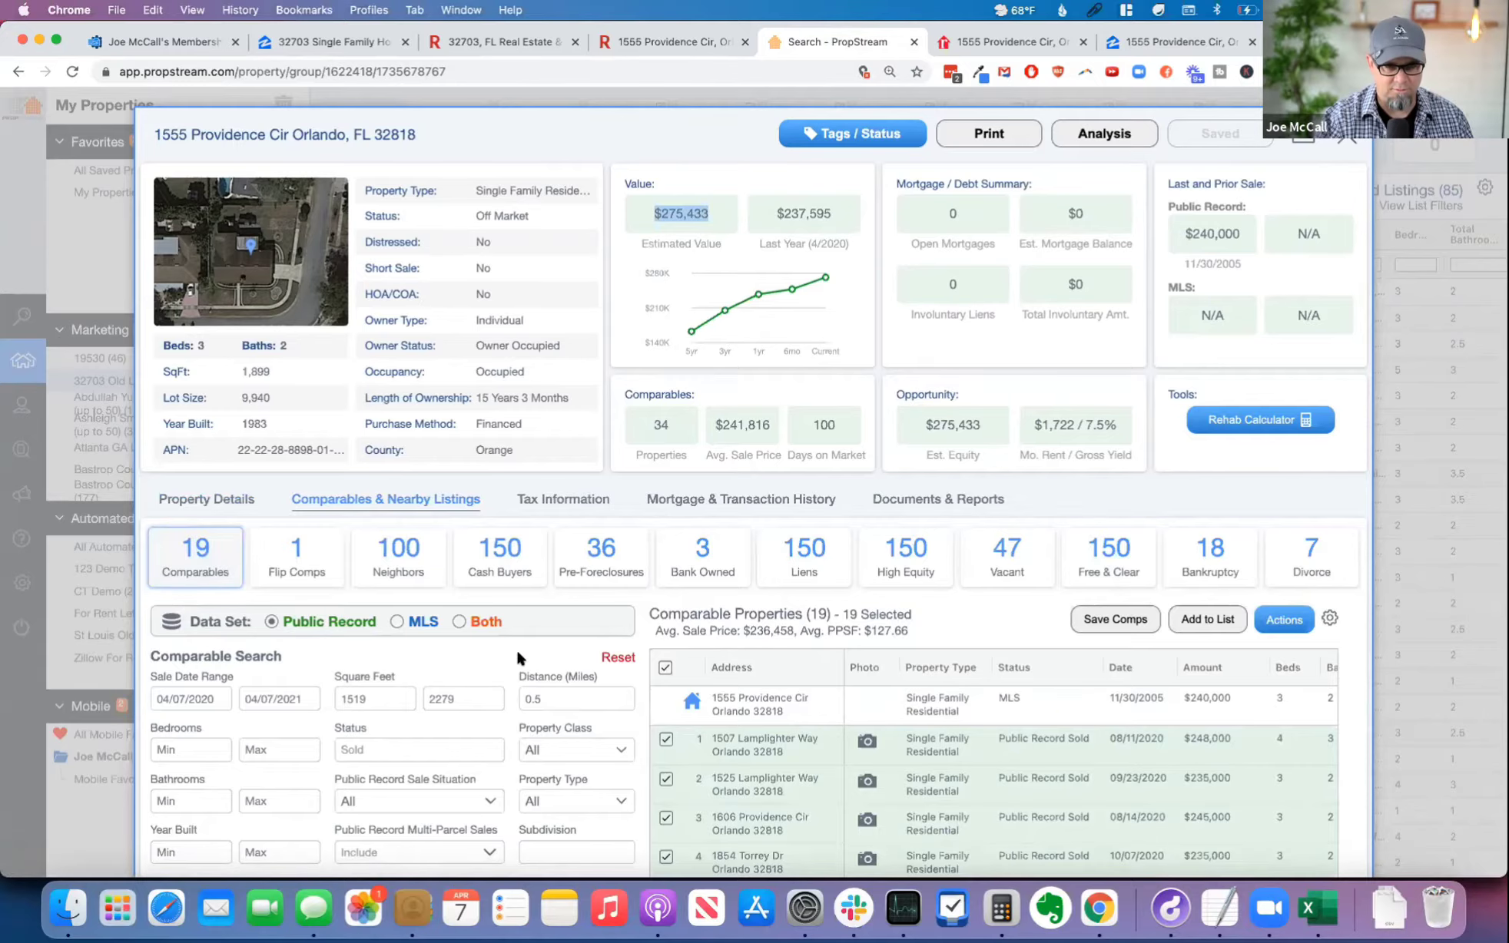
pyautogui.scroll(-4, 516, 647)
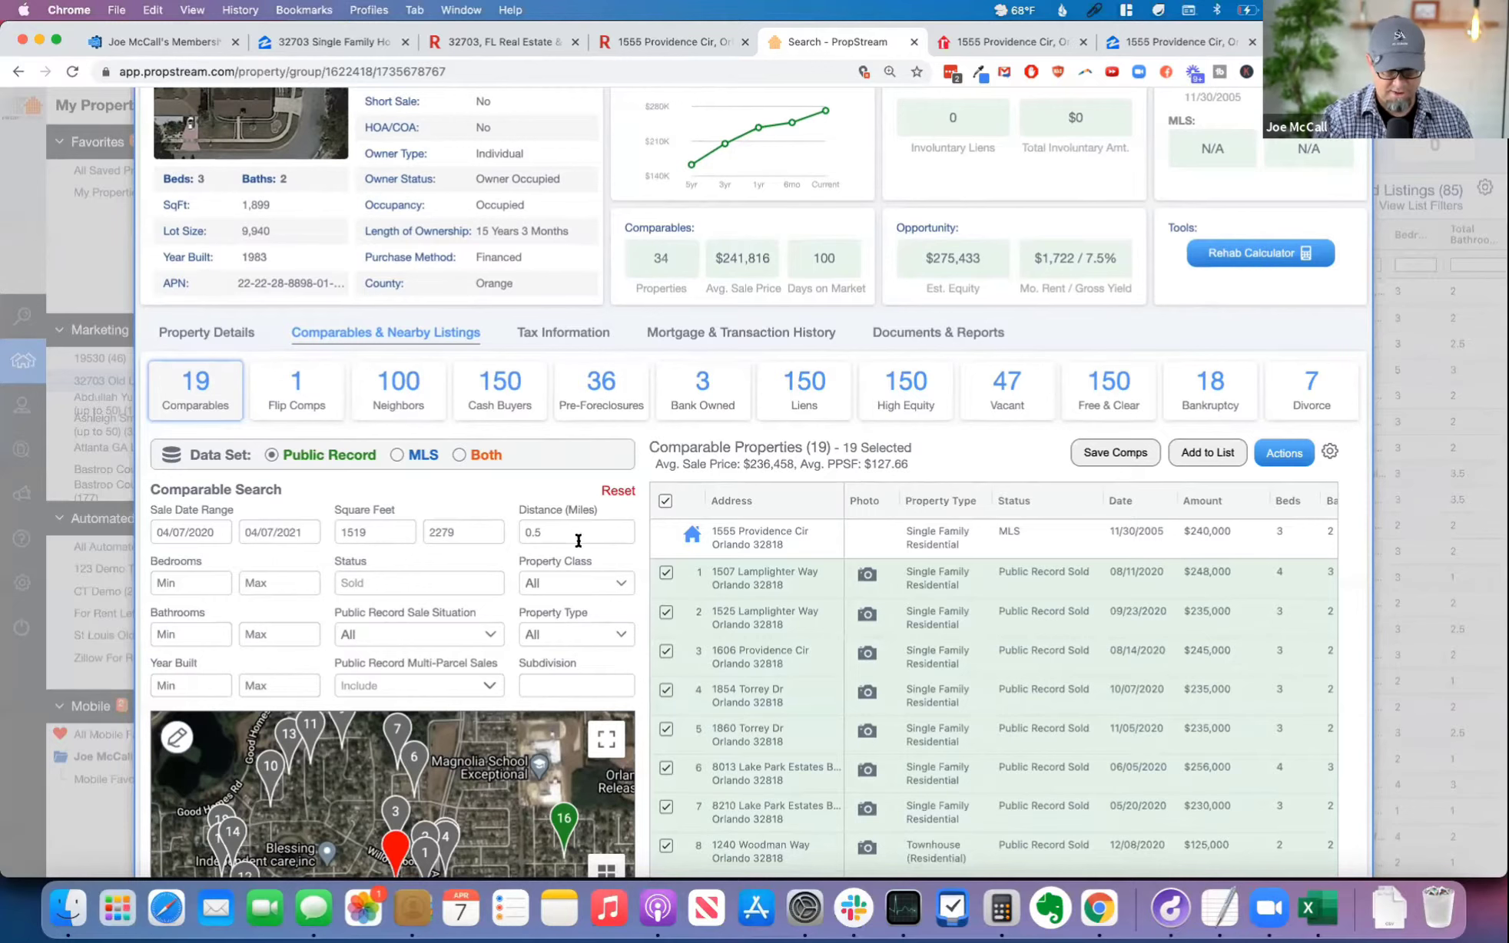
# Step: Try a comparable search distance of 1 mile, and restore it to 0.5 miles
pyautogui.click(553, 527)
pyautogui.write('1')
pyautogui.press('Tab')
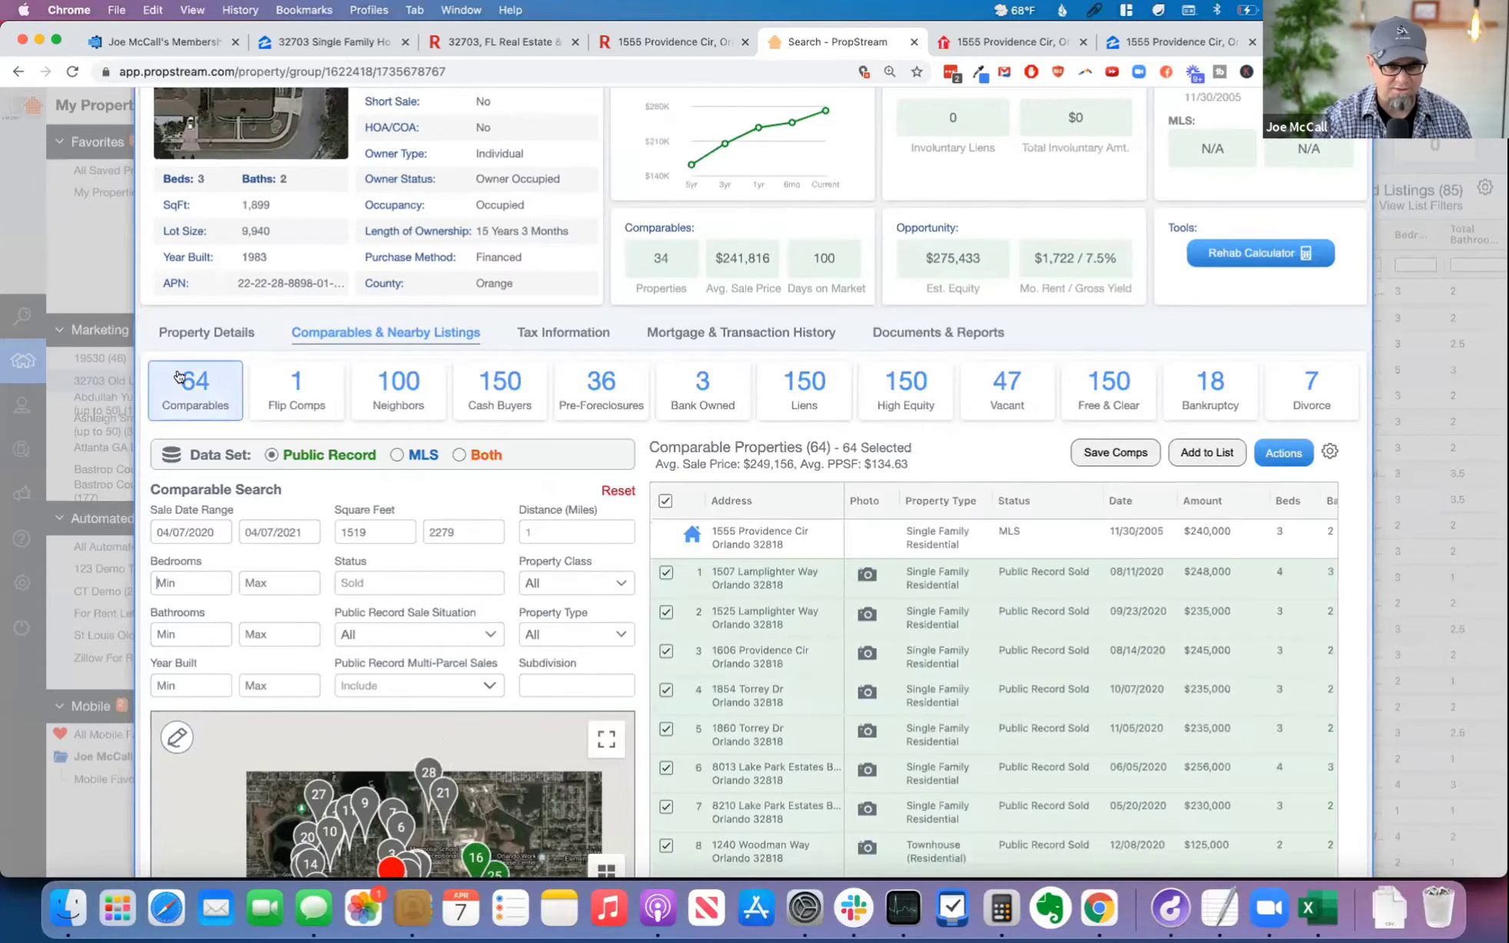
pyautogui.doubleClick(537, 530)
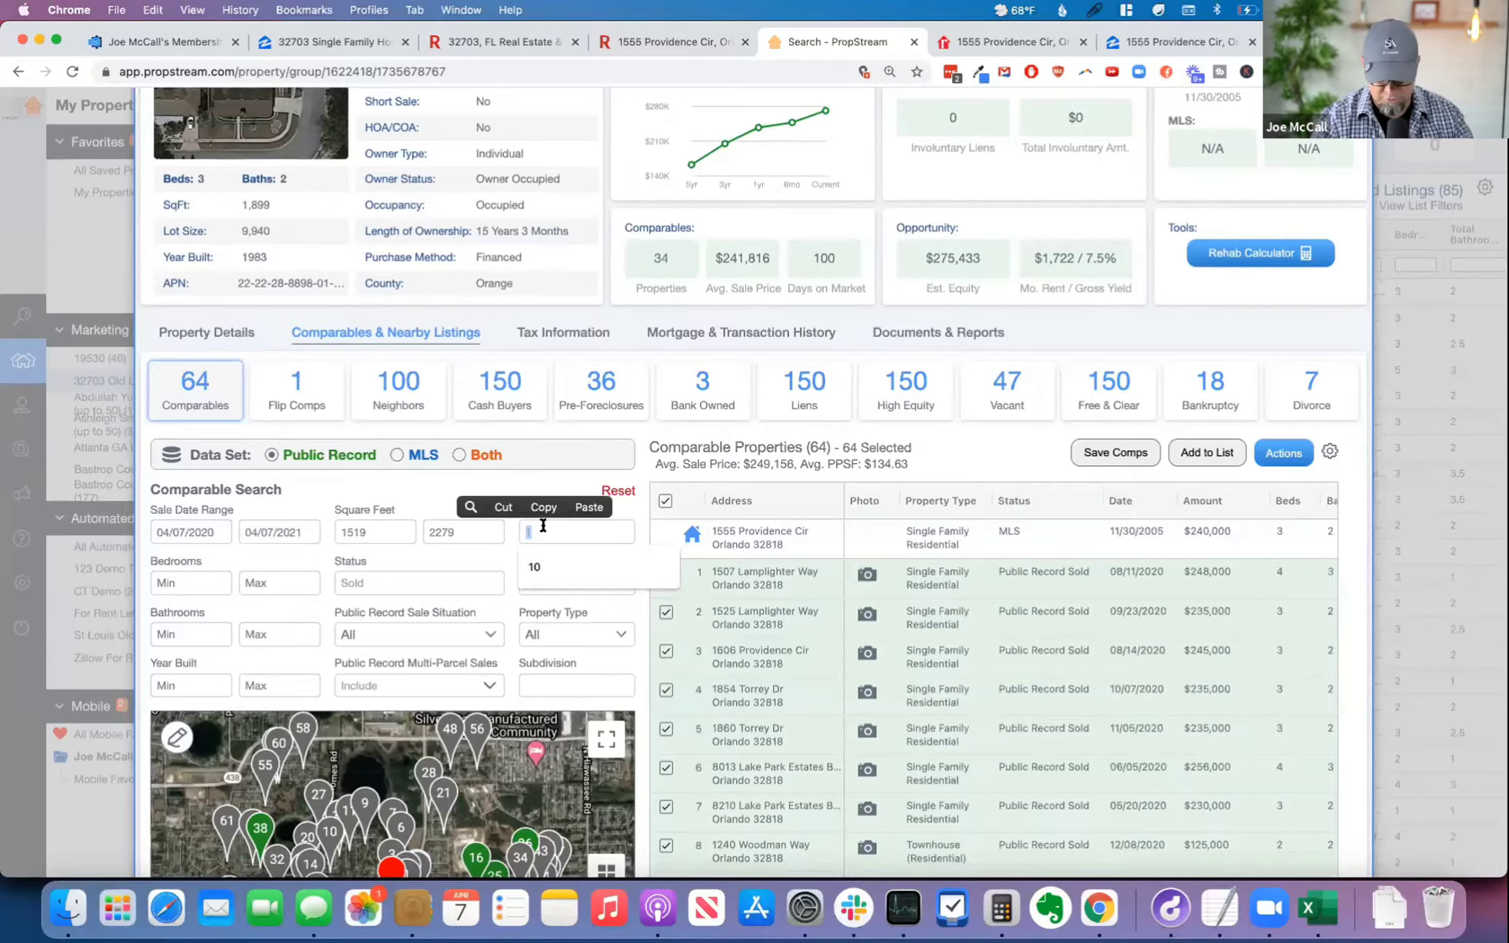
pyautogui.write('.5')
pyautogui.press('Tab')
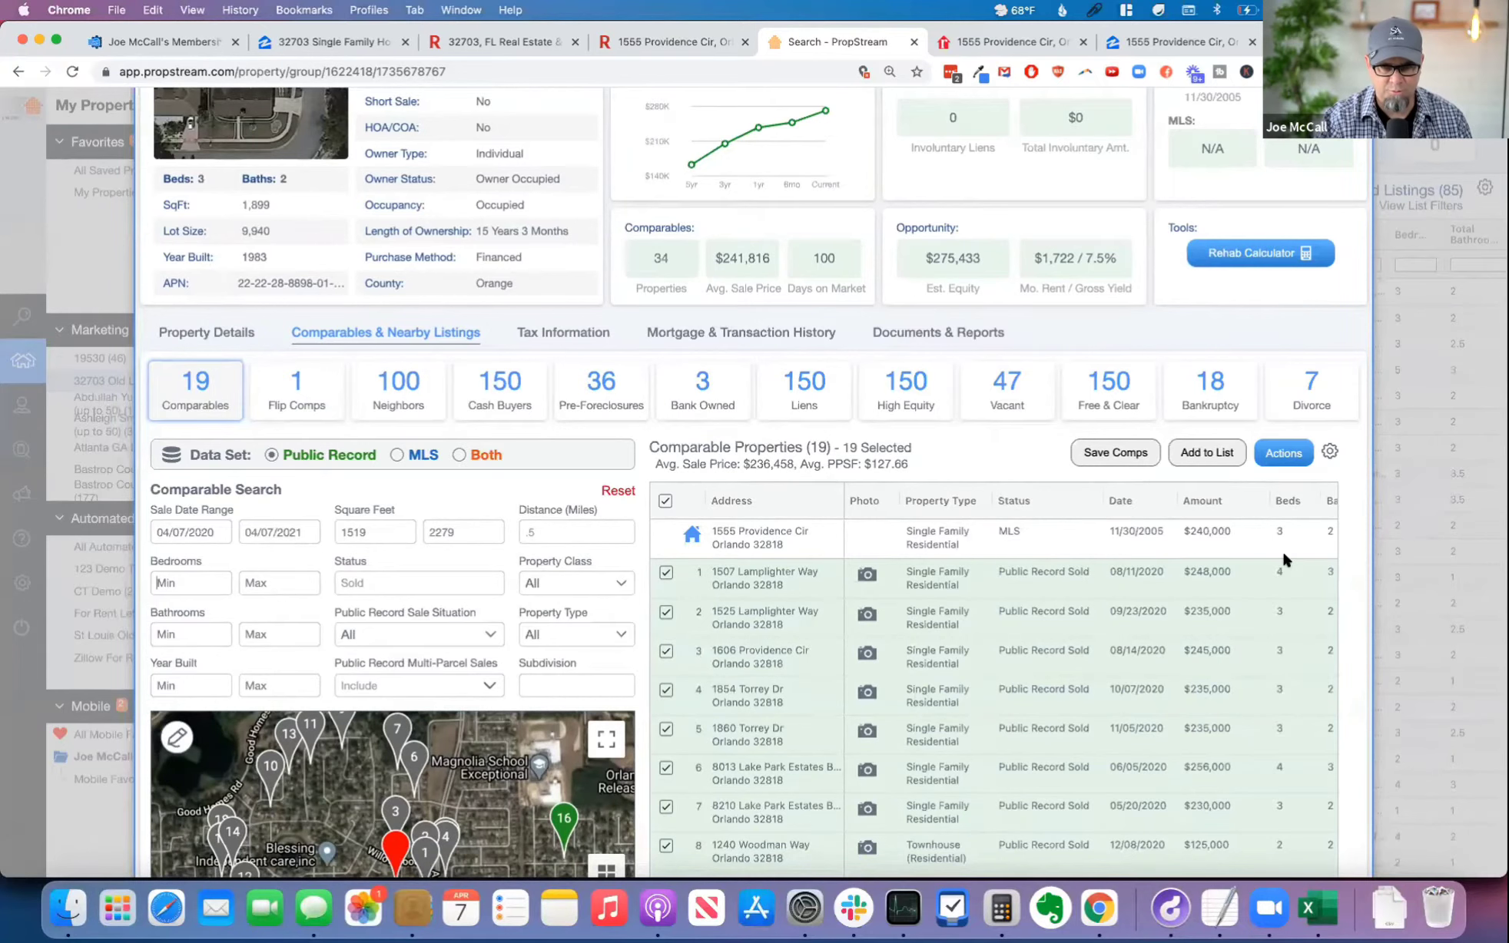
# Step: Set the comparable search's minimum bedrooms to 3 and sort the comparables by amount, lowest first
pyautogui.scroll(-1, 1207, 506)
pyautogui.click(1212, 504)
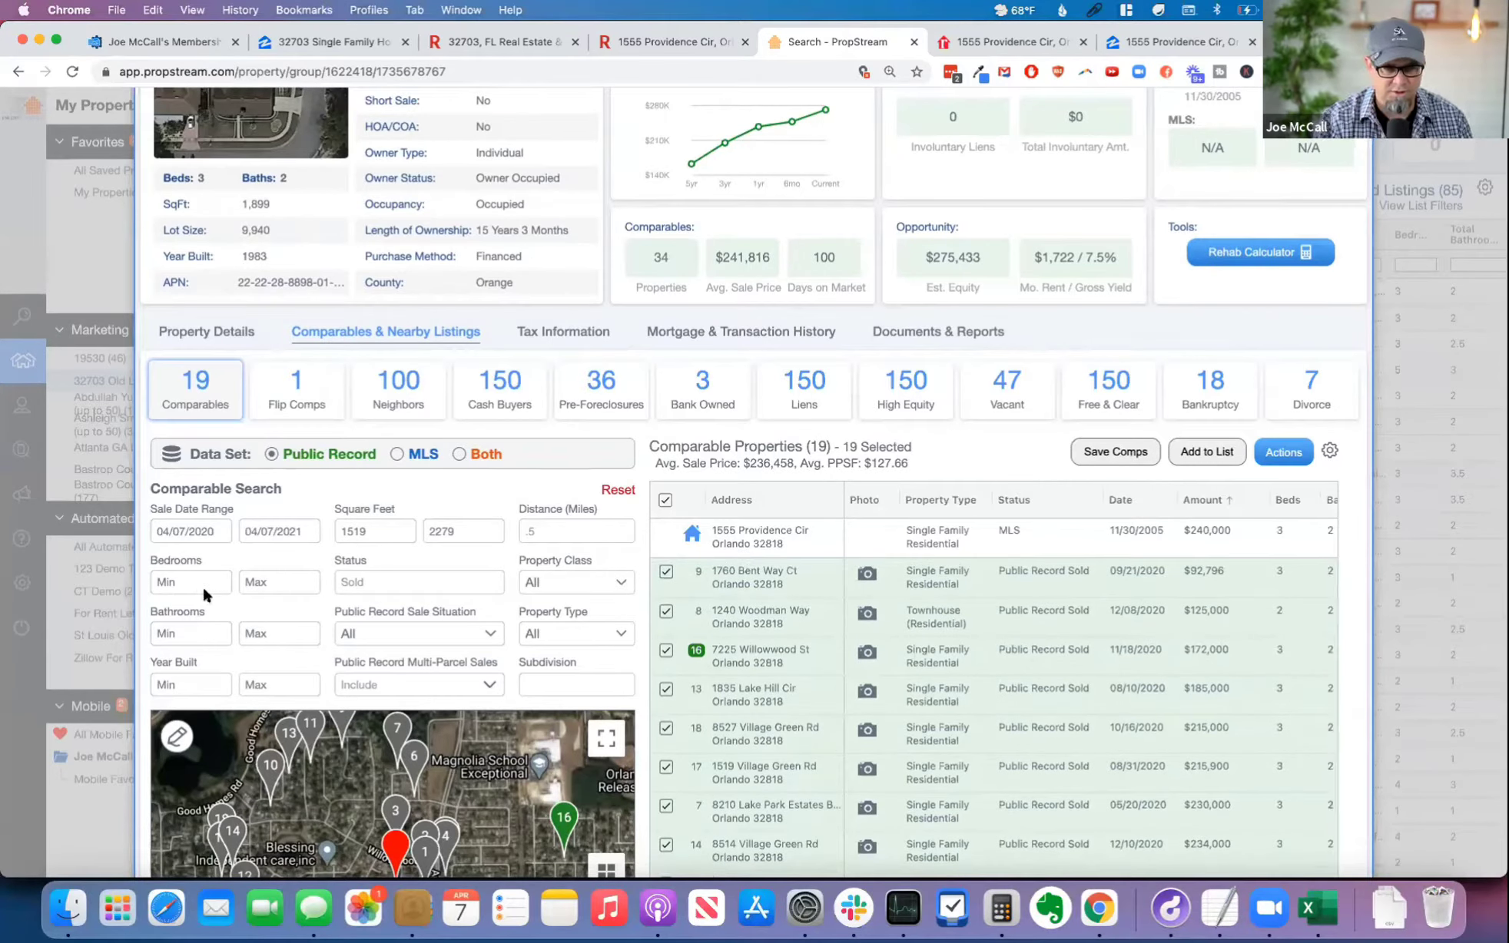
pyautogui.write('3')
pyautogui.press('Tab')
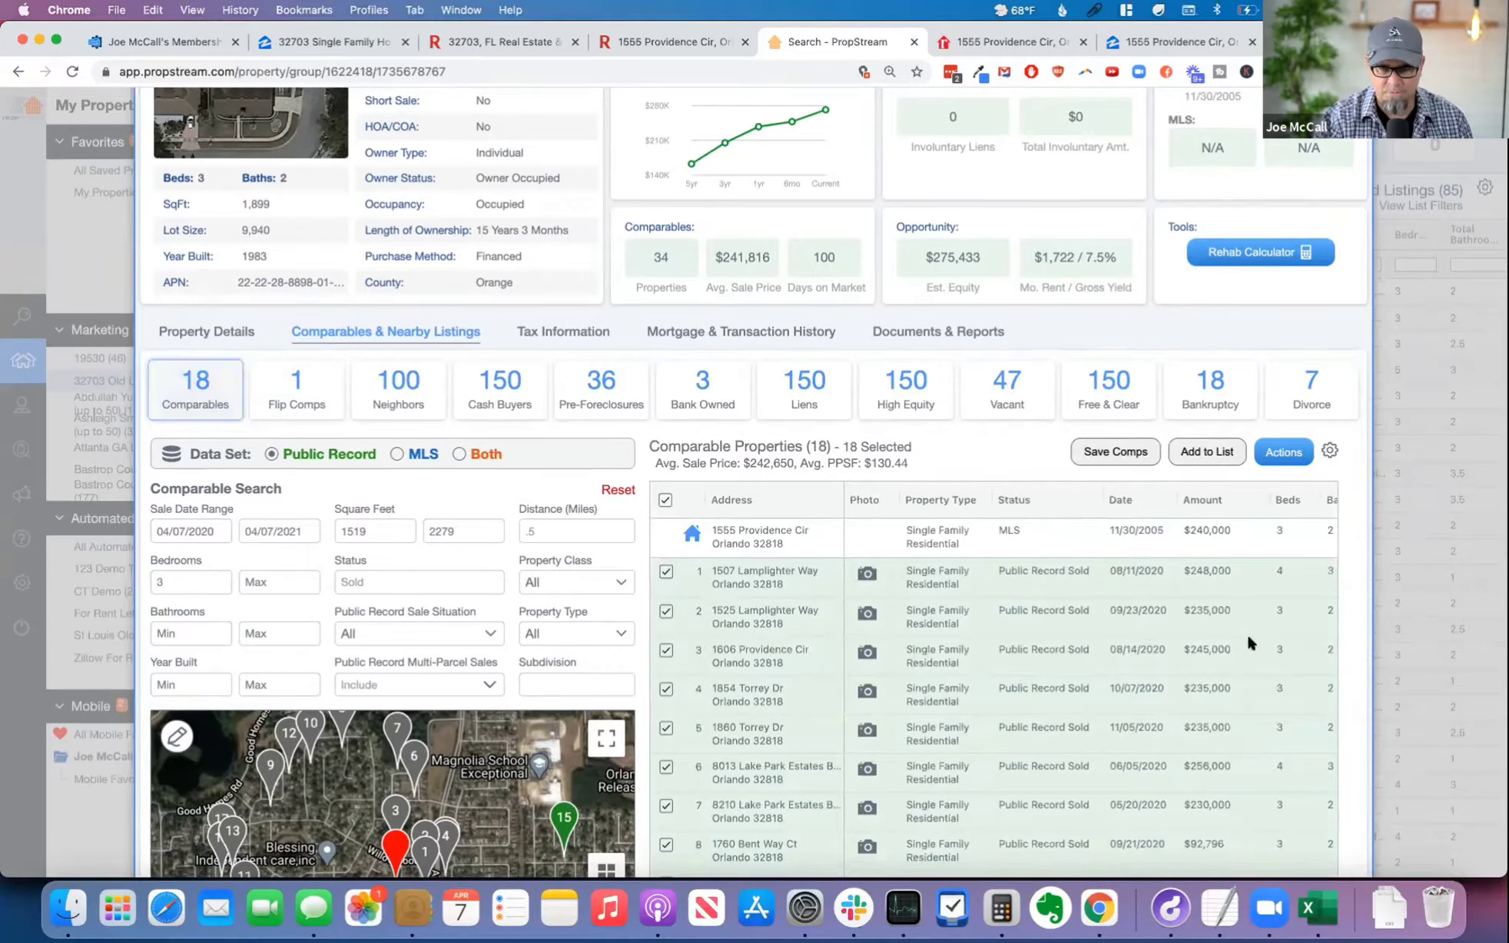
pyautogui.click(1203, 500)
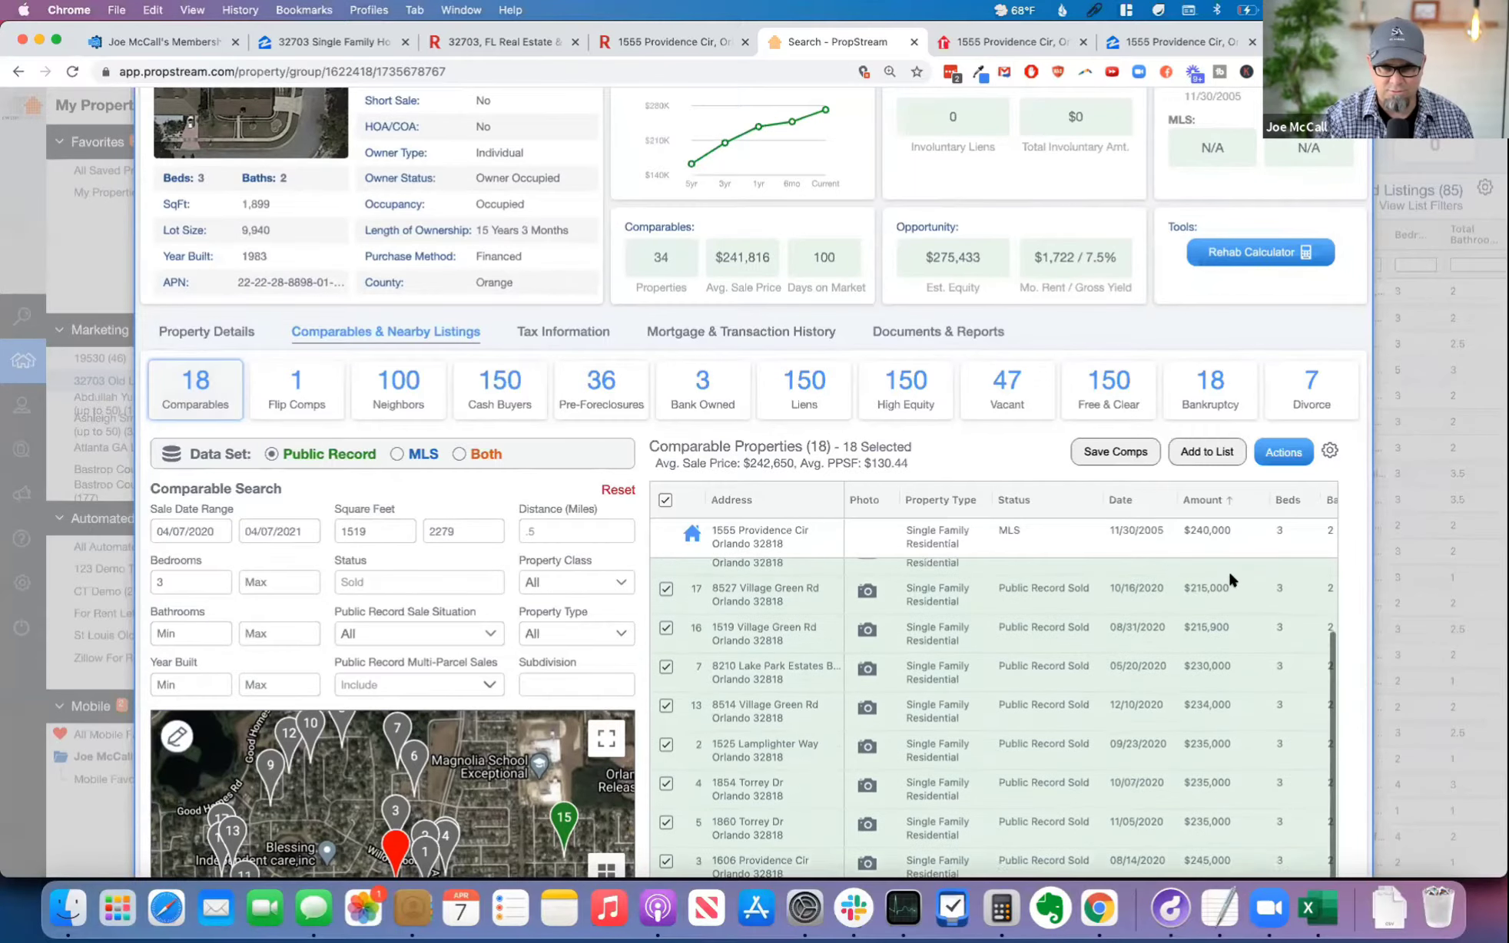
pyautogui.scroll(-3, 1350, 594)
pyautogui.scroll(-1, 1350, 595)
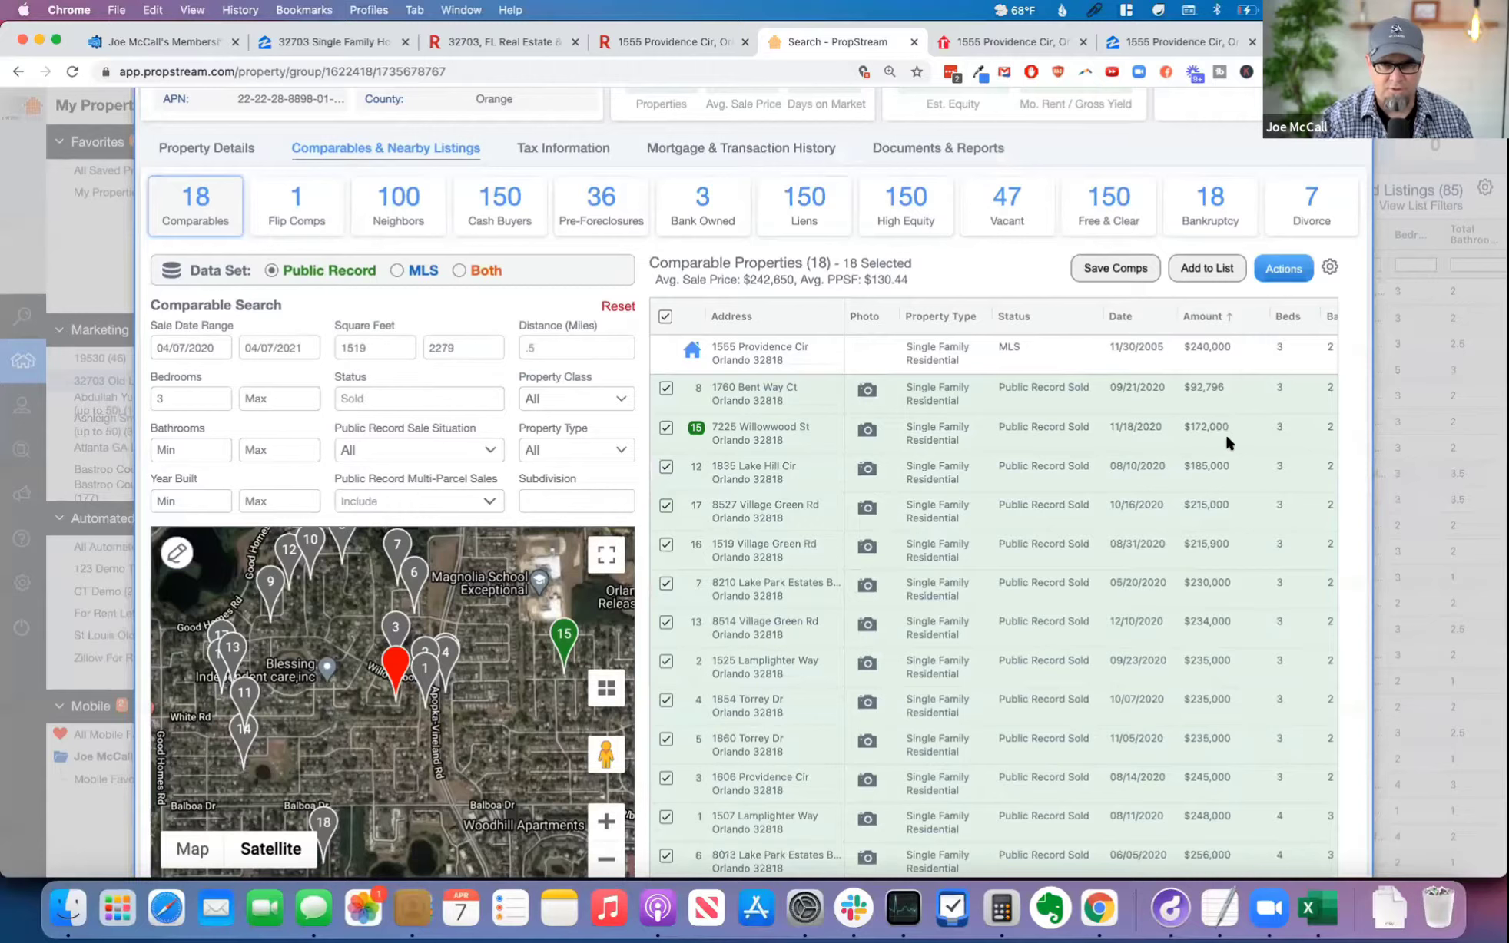
# Step: Copy the $172,000 comparable's address into the first Lowest Solds row in Automated Offer Pro and set its sold price to $172,000
pyautogui.scroll(-1, 799, 434)
pyautogui.moveTo(786, 432); pyautogui.dragTo(707, 417)
pyautogui.press('super+c')
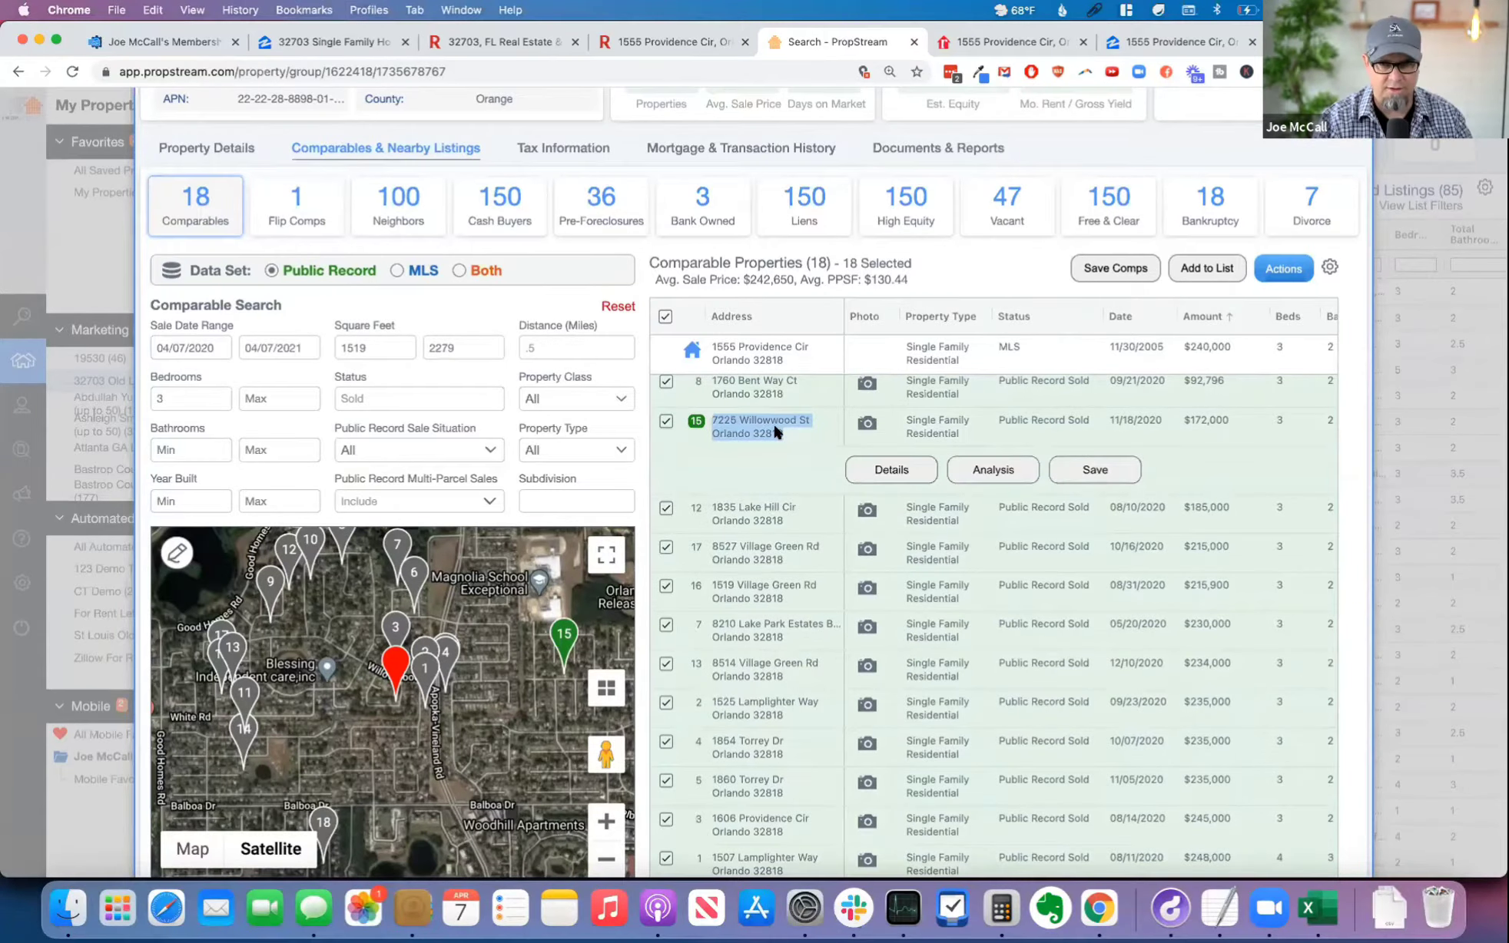
pyautogui.click(171, 42)
pyautogui.click(451, 511)
pyautogui.press('super+v')
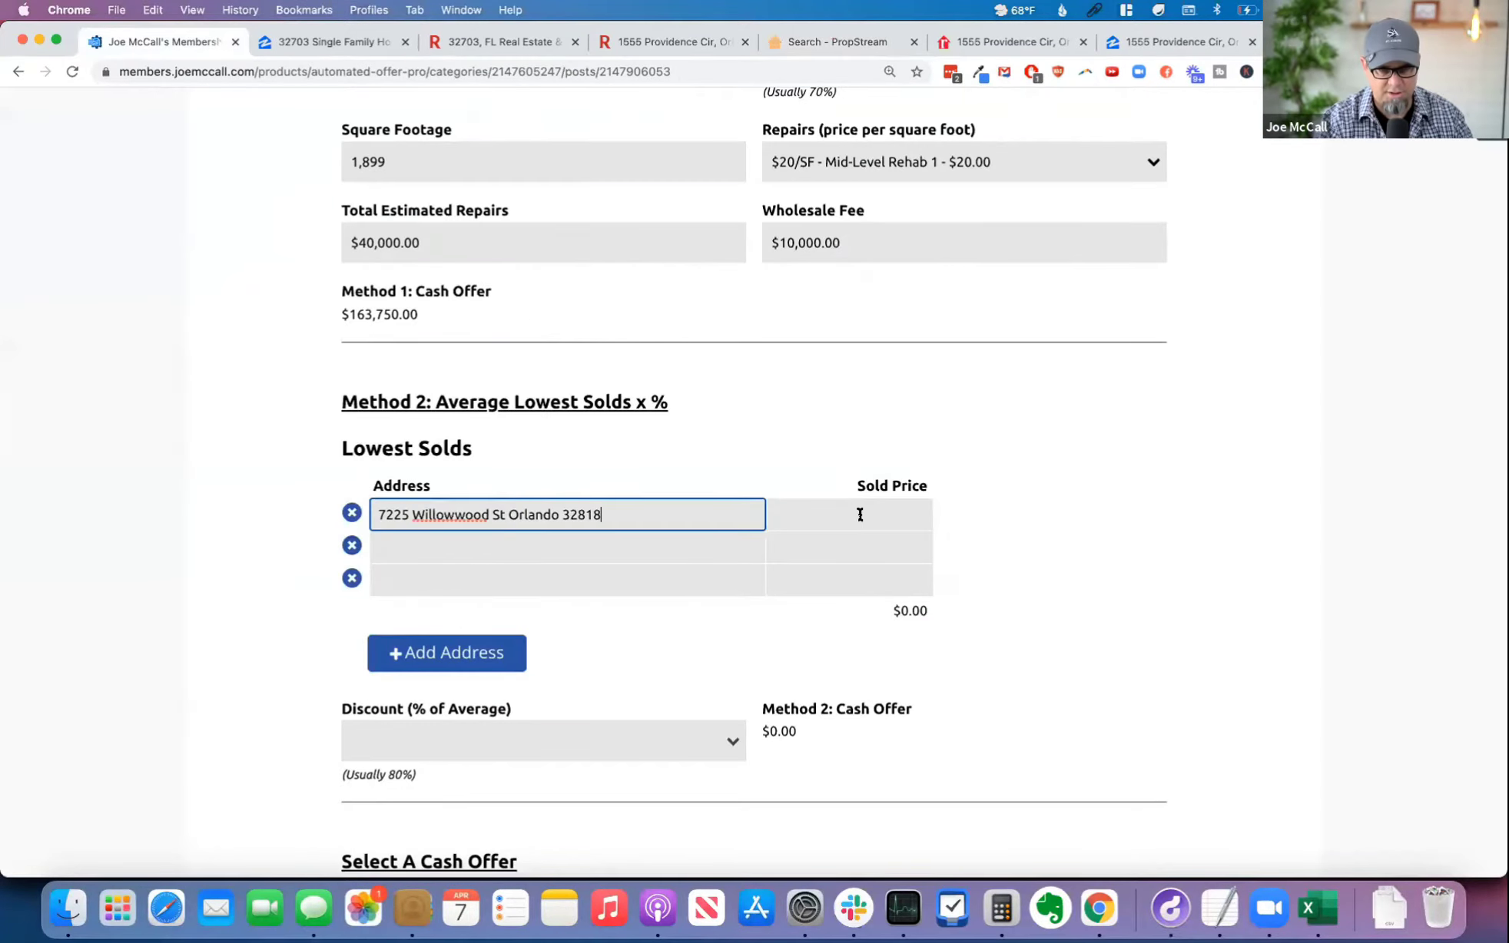
pyautogui.click(850, 516)
pyautogui.write('1')
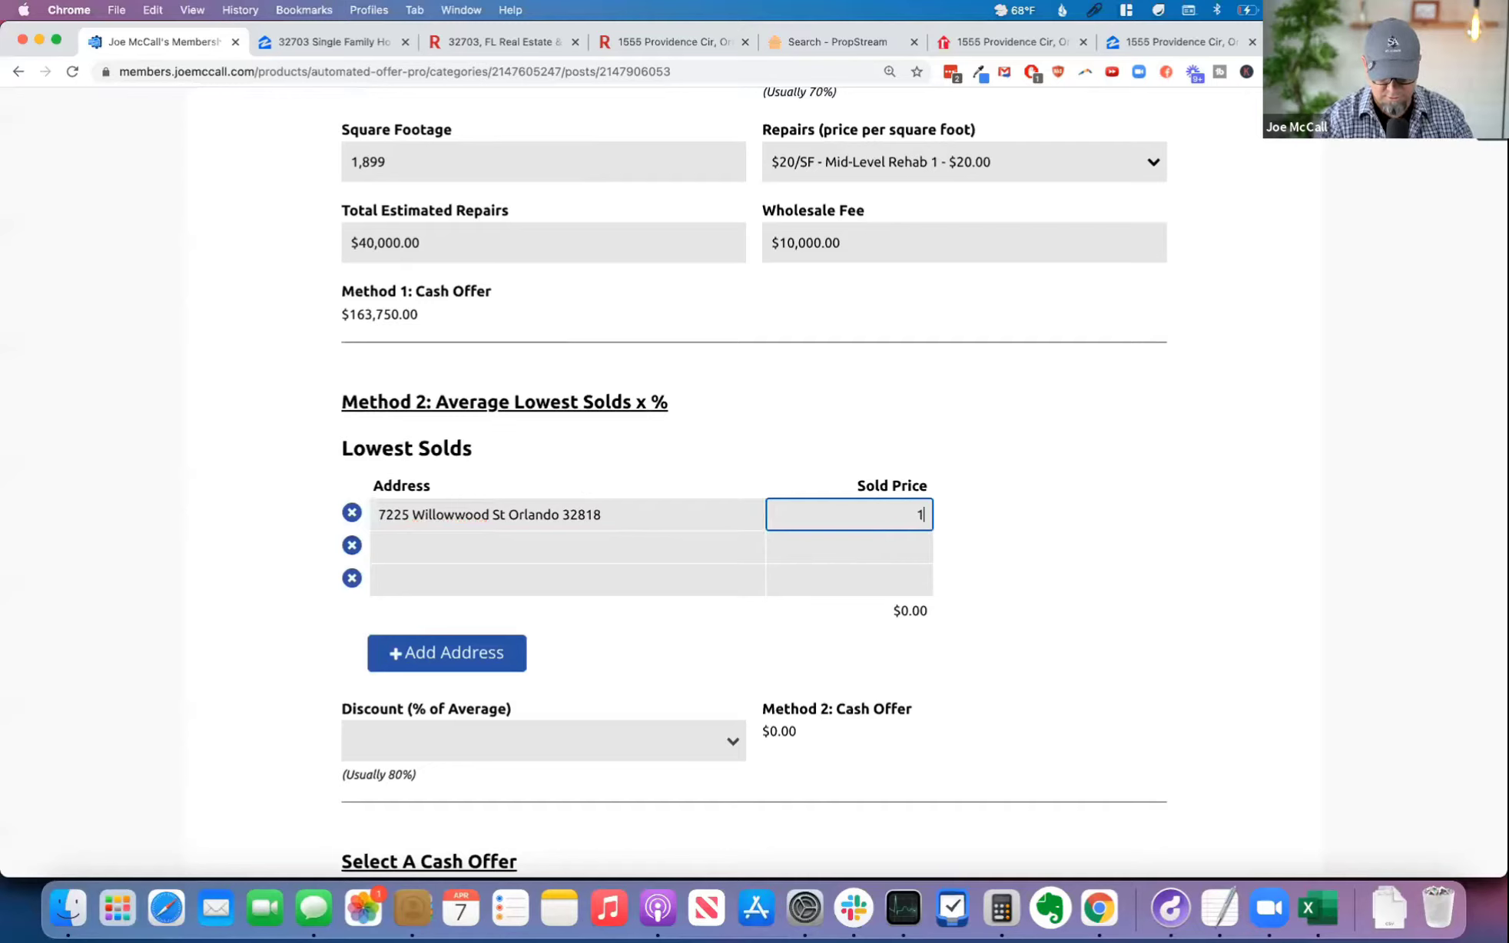
pyautogui.write('72,000')
pyautogui.press('Tab')
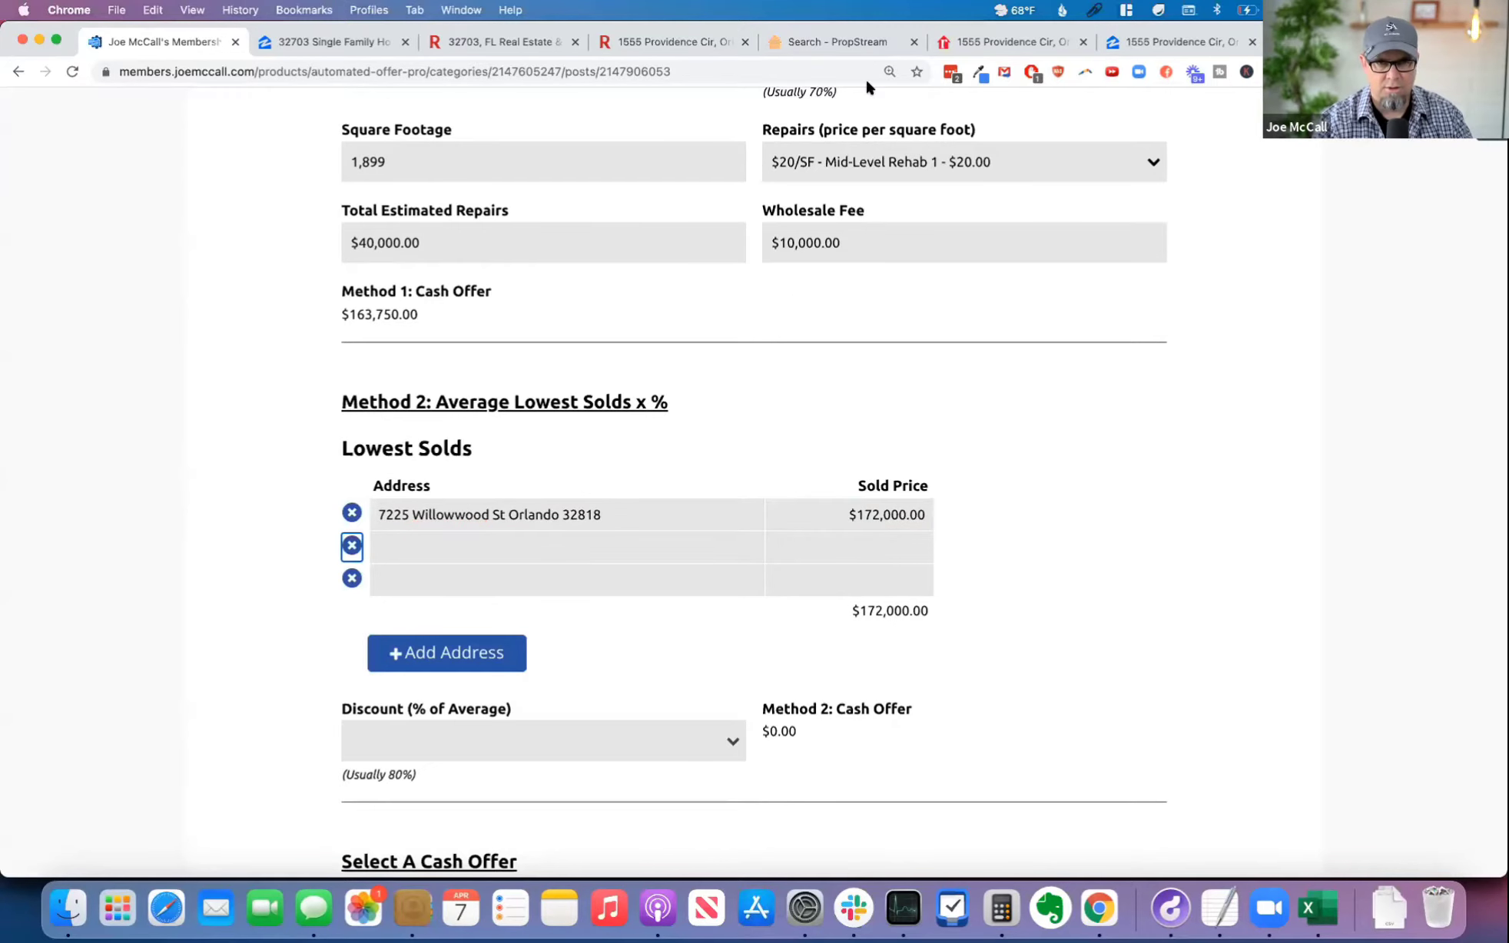
# Step: Copy the $185,000 comparable's address from PropStream into the second Lowest Solds row and set its sold price to $185,000
pyautogui.click(830, 36)
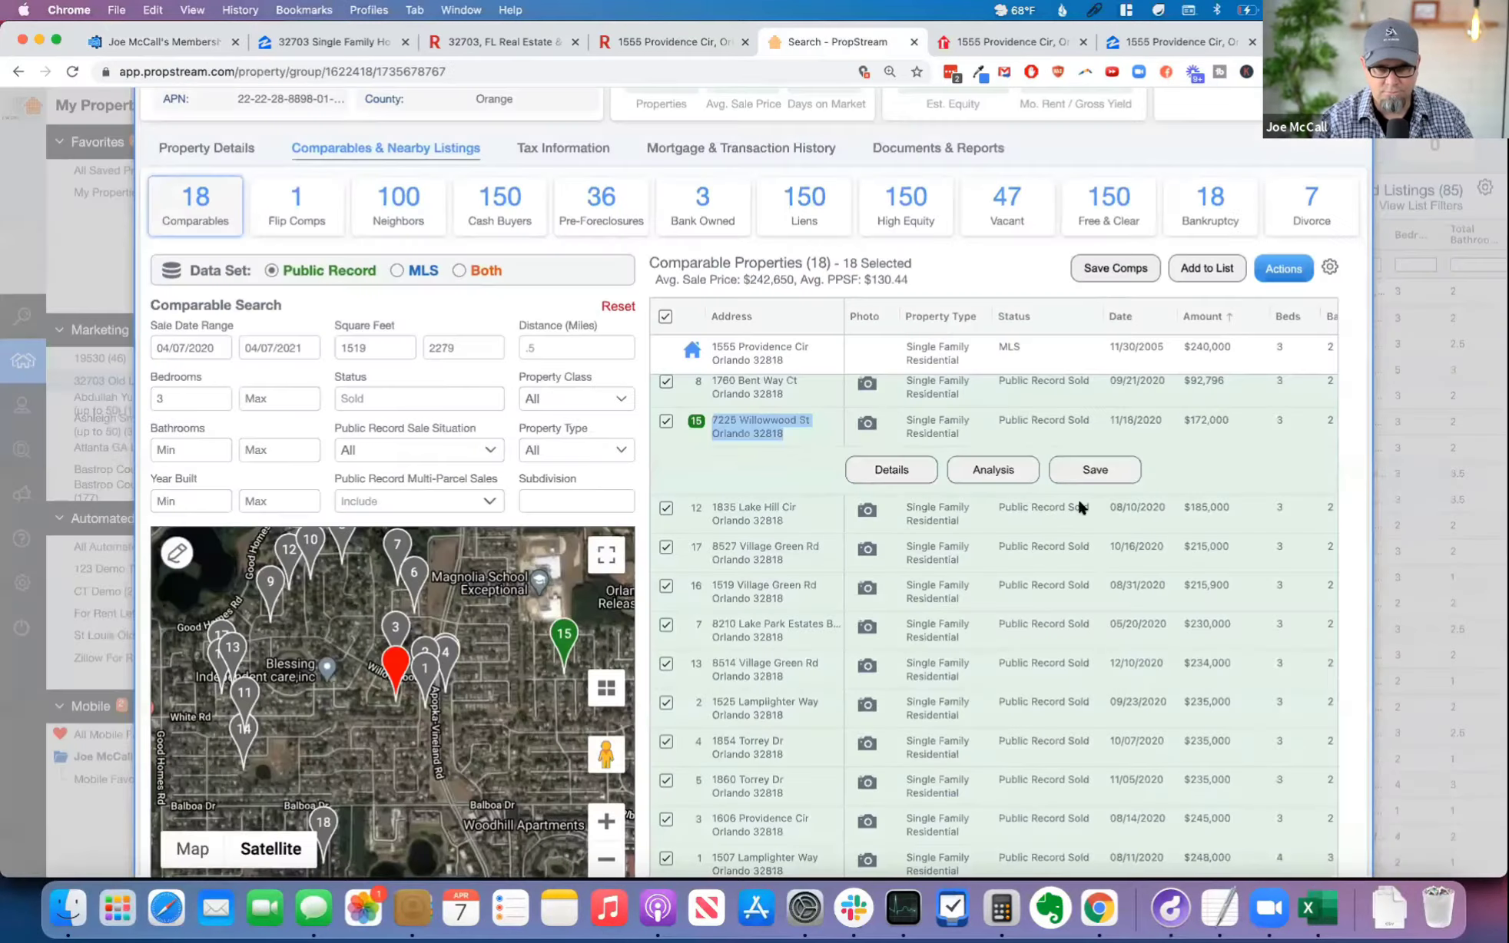
pyautogui.moveTo(729, 512); pyautogui.dragTo(705, 501)
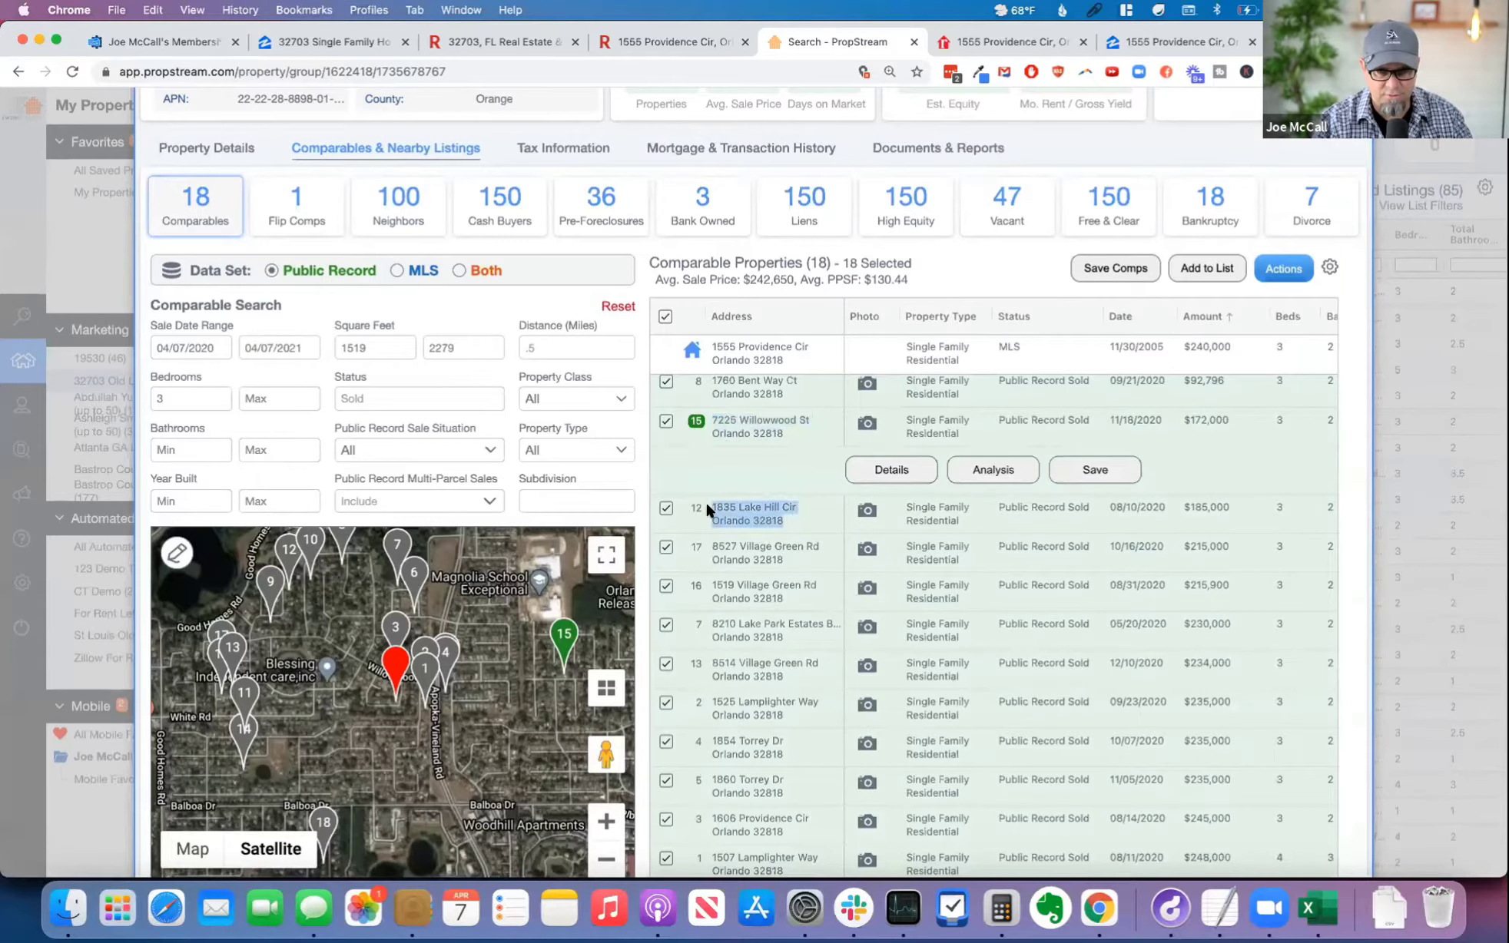
pyautogui.press('super+c')
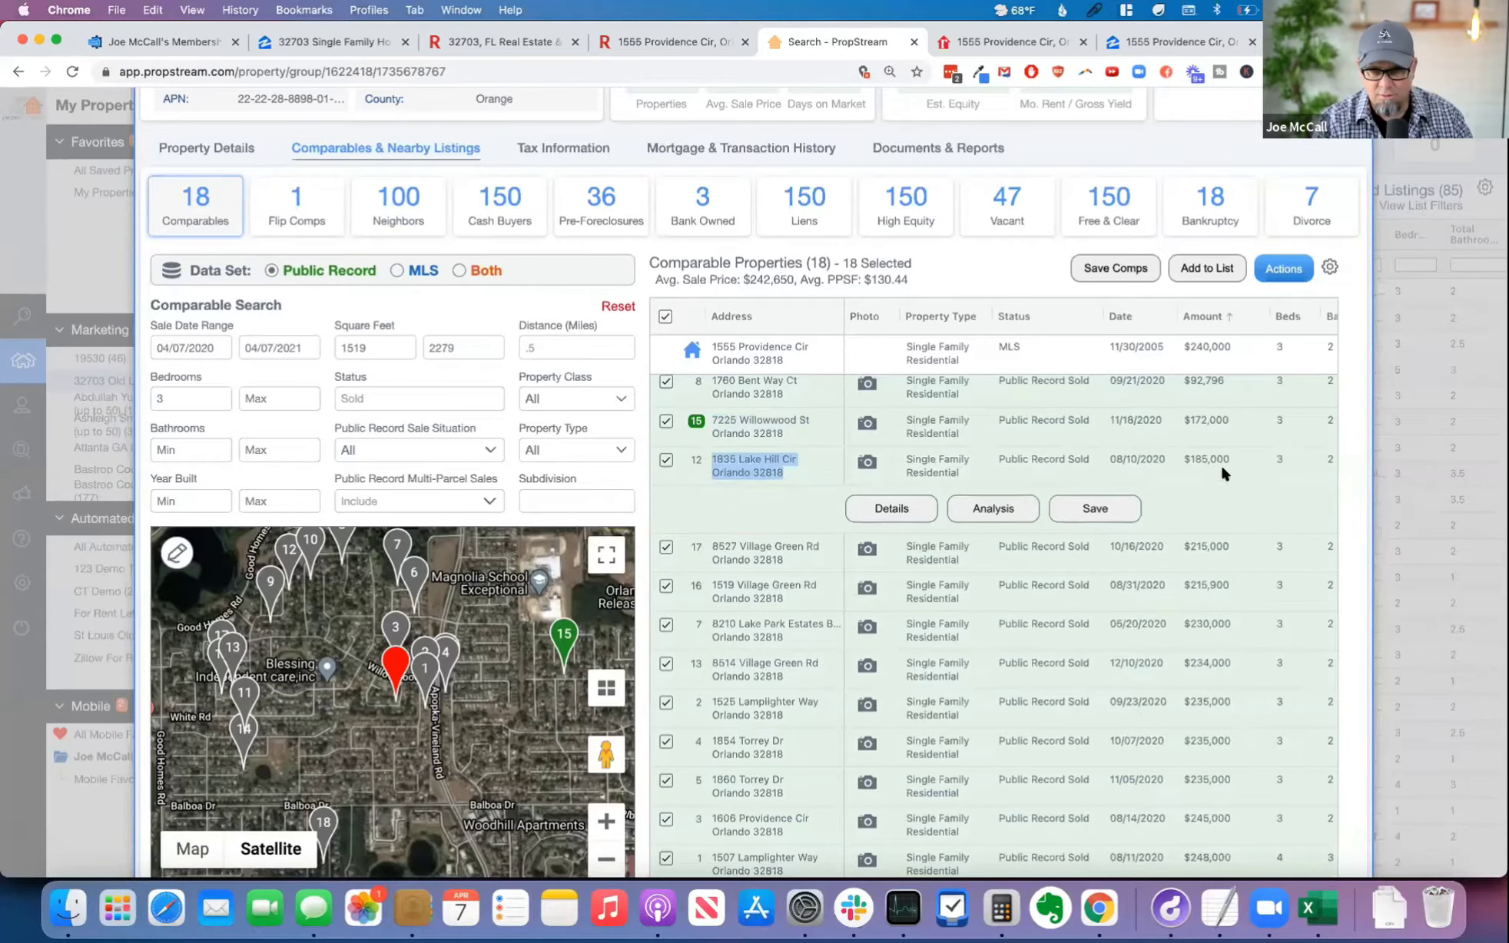
pyautogui.press('super+1')
pyautogui.click(468, 550)
pyautogui.press('super+v')
pyautogui.click(887, 545)
pyautogui.write('185,000')
pyautogui.press('Tab')
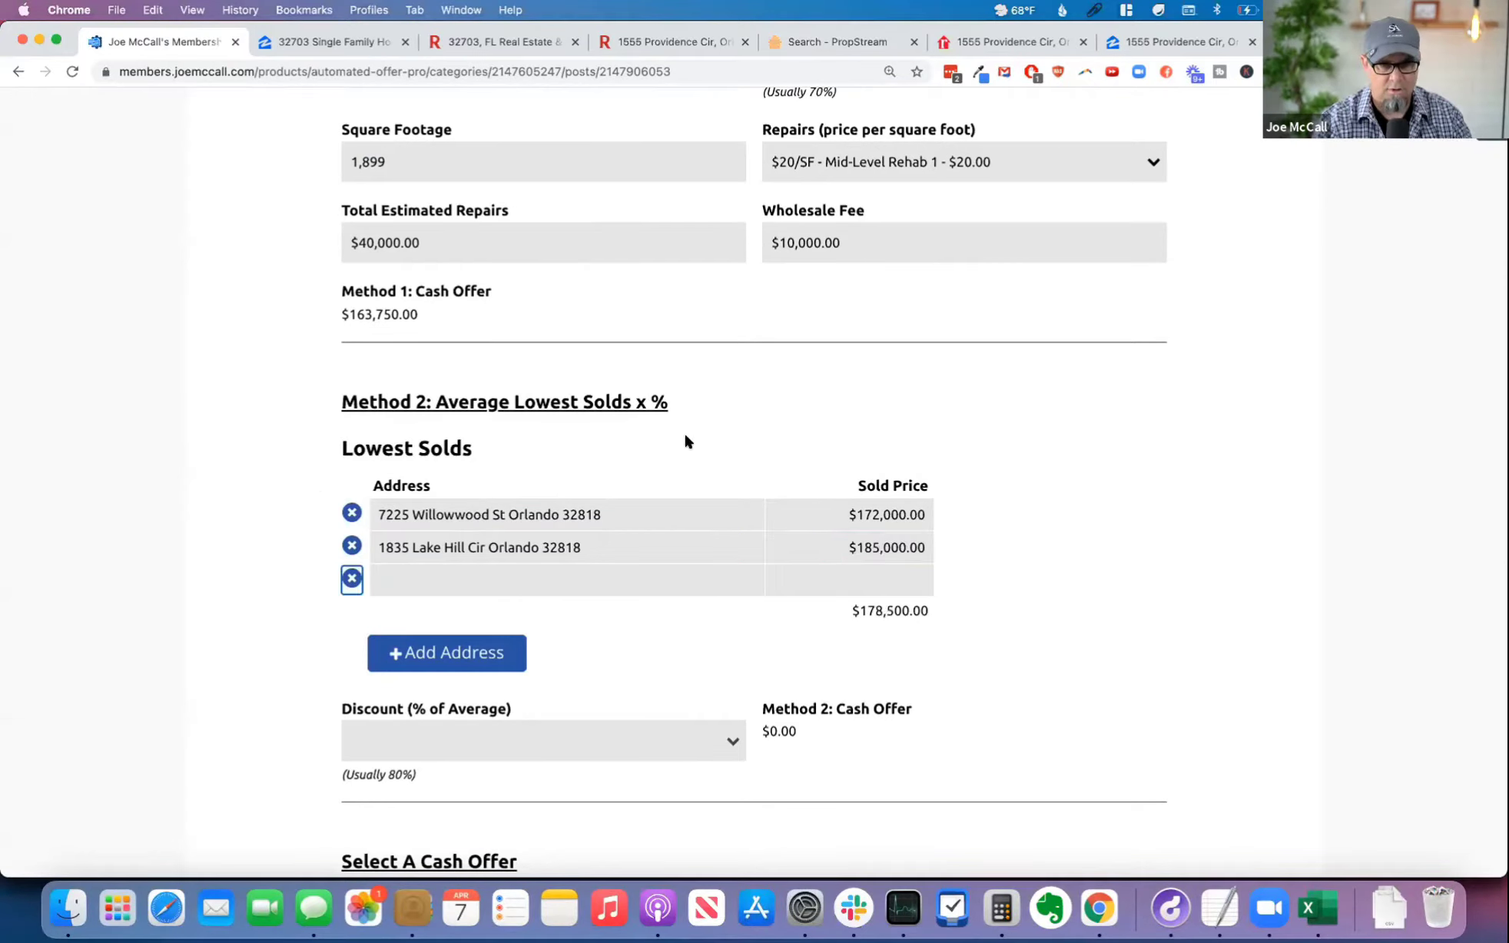
# Step: Copy the $215,000 comparable's address from PropStream into the third Lowest Solds row and set its sold price to $215,000
pyautogui.click(844, 42)
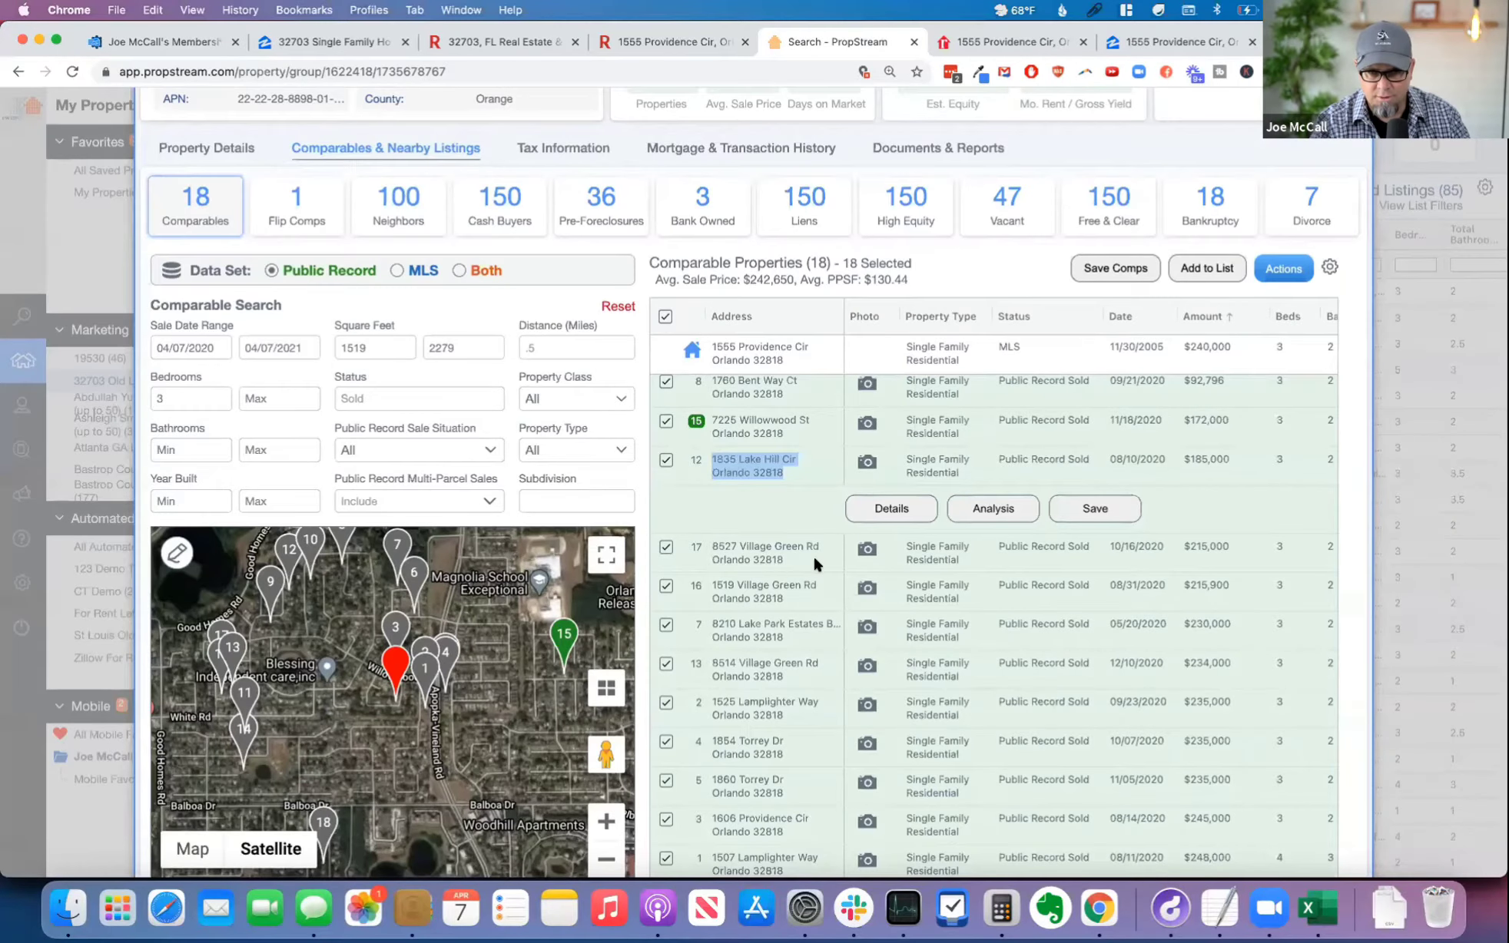
pyautogui.tripleClick(706, 546)
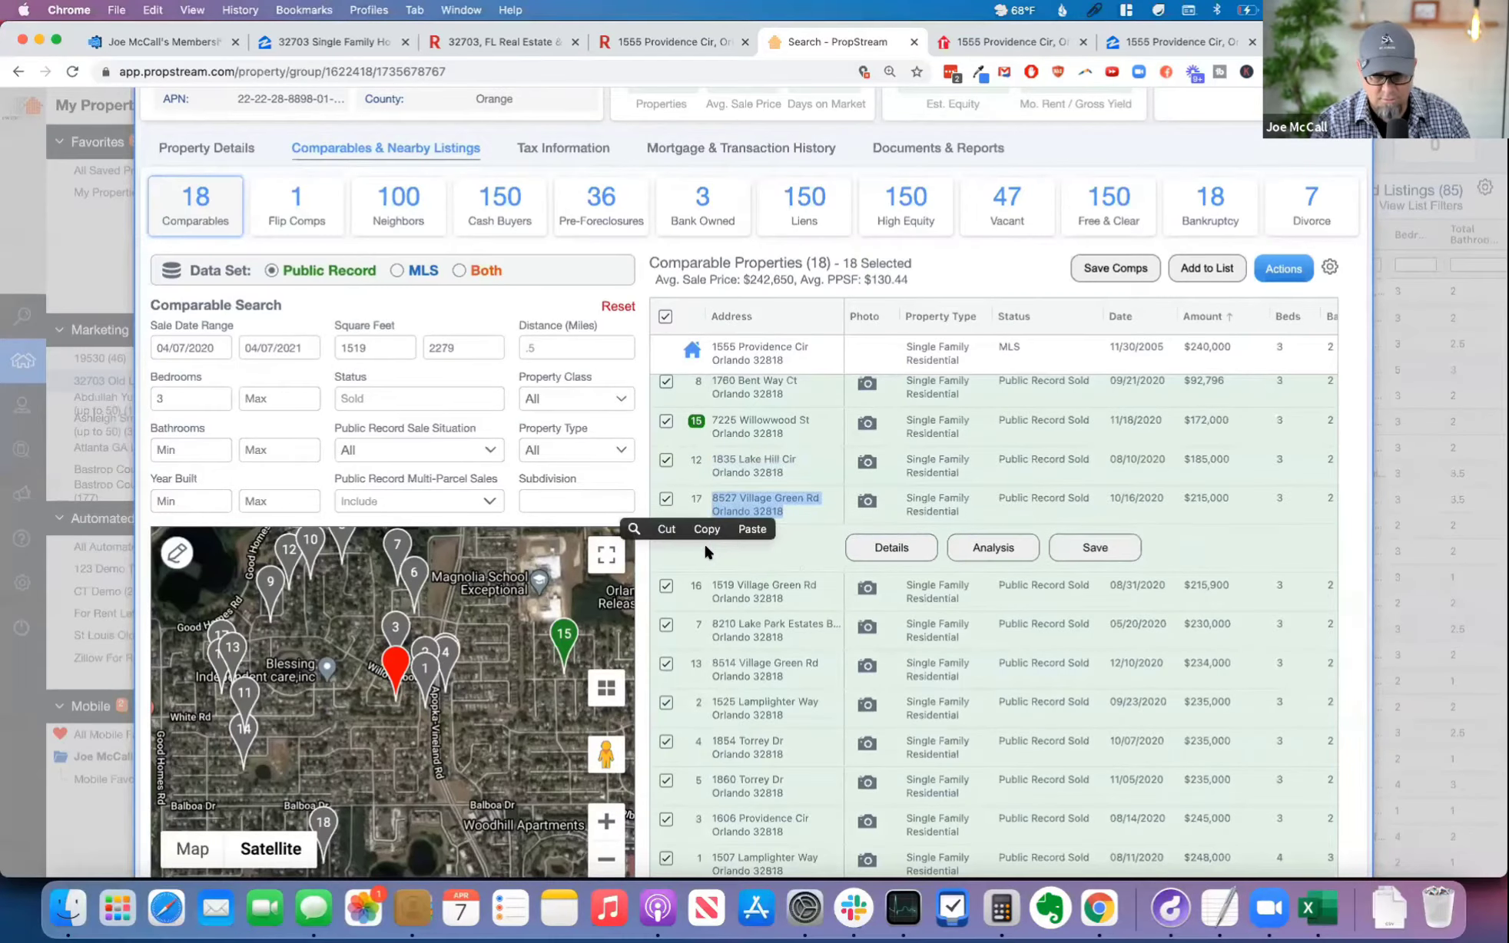
pyautogui.click(196, 43)
pyautogui.click(476, 582)
pyautogui.press('super+v')
pyautogui.click(885, 574)
pyautogui.write('215000')
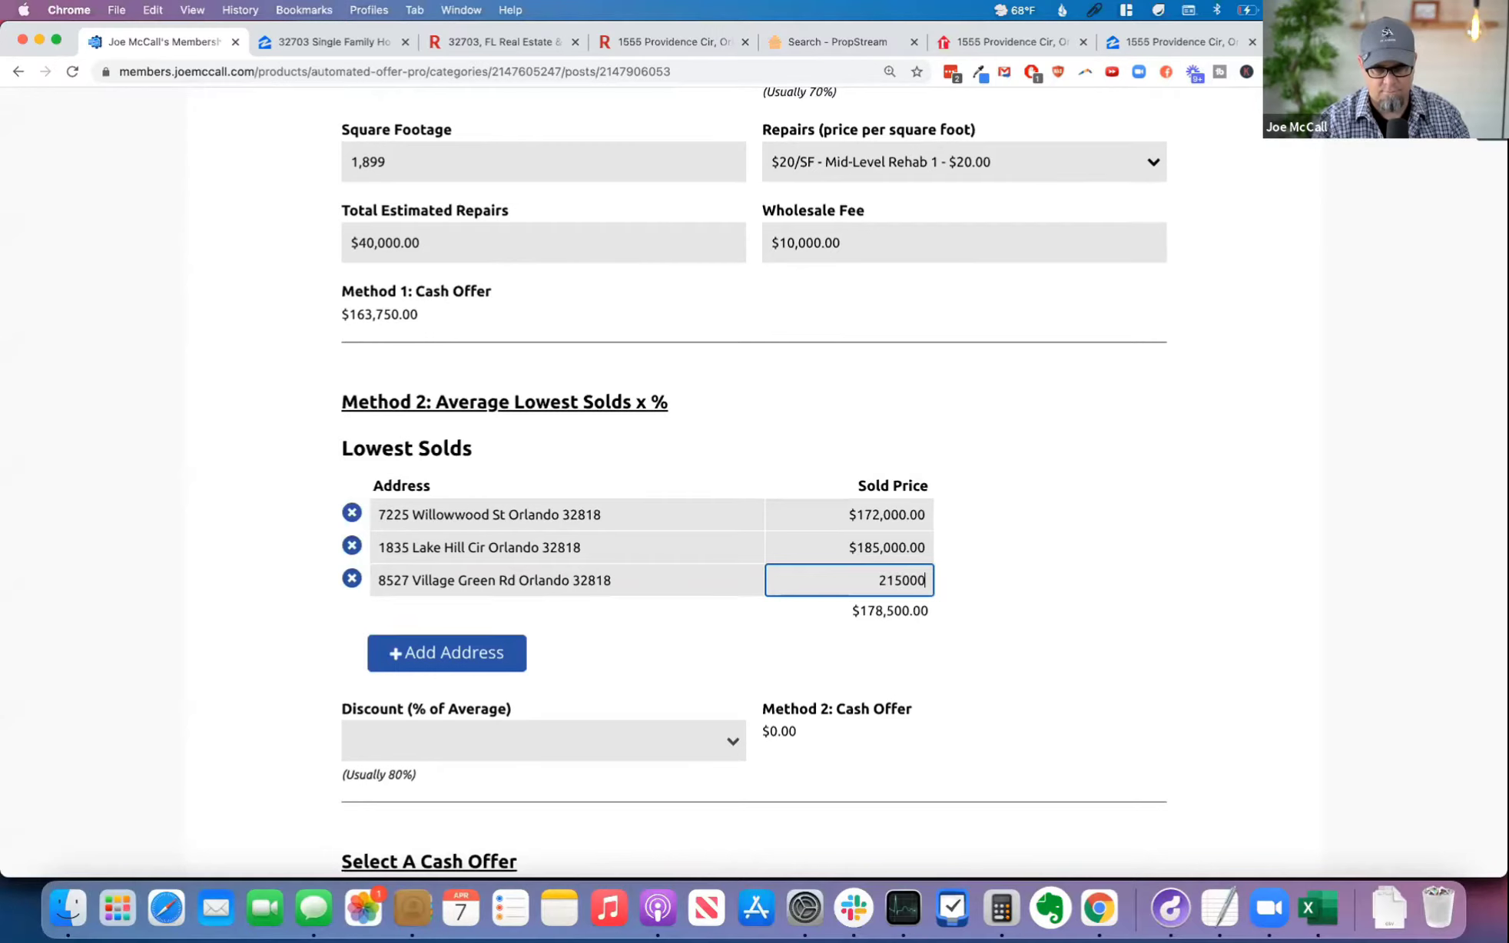
pyautogui.press('Tab')
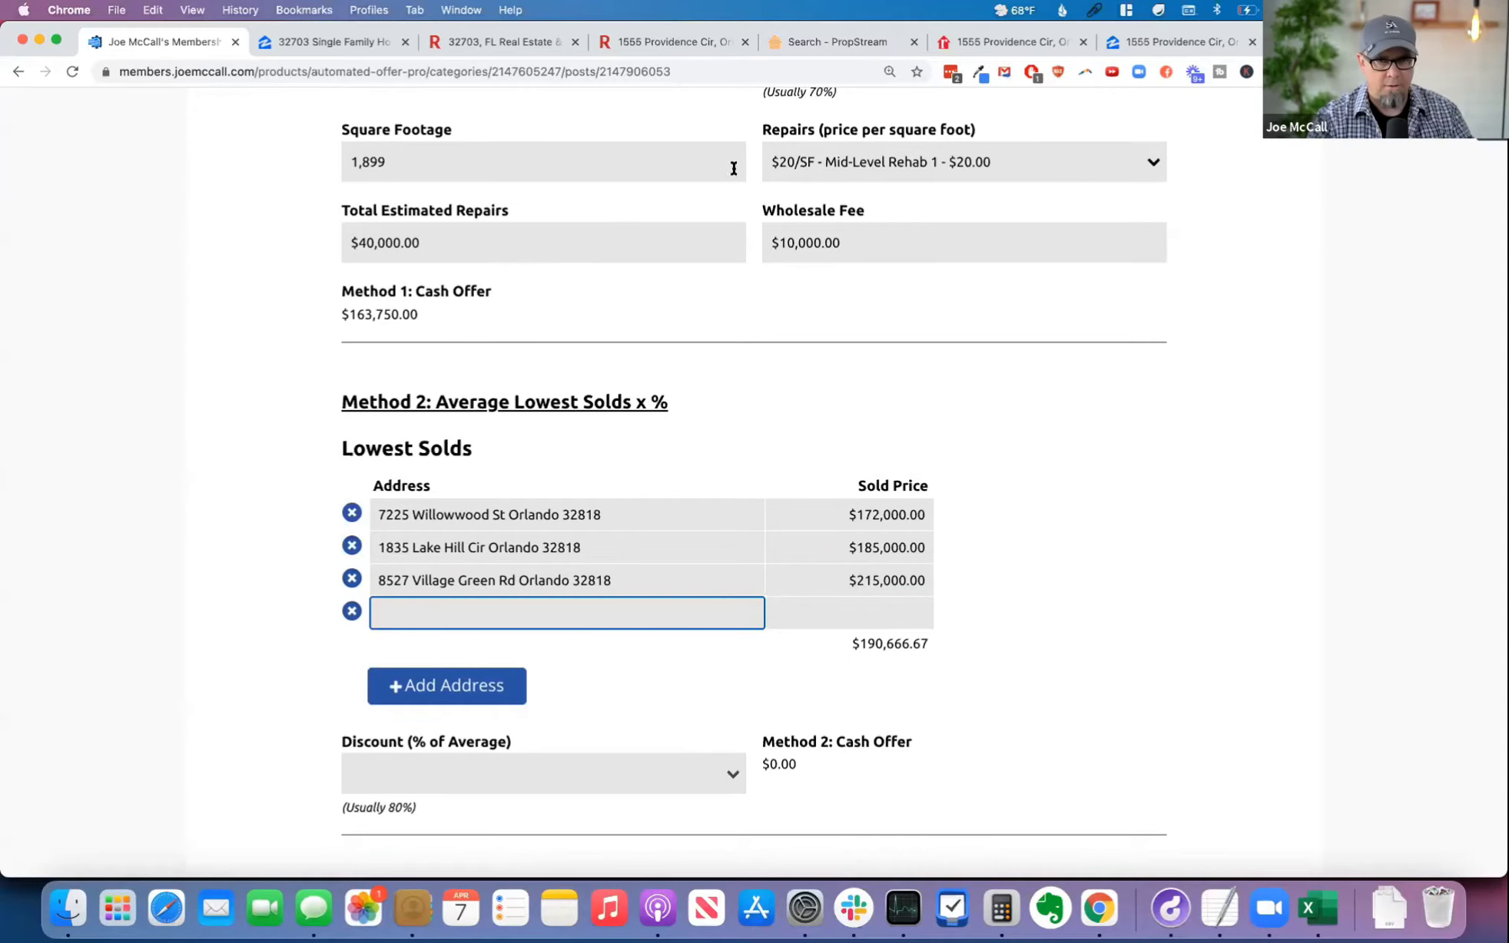
# Step: Copy the $215,900 comparable's address from PropStream into the fourth Lowest Solds row and set its sold price to $215,900
pyautogui.click(832, 35)
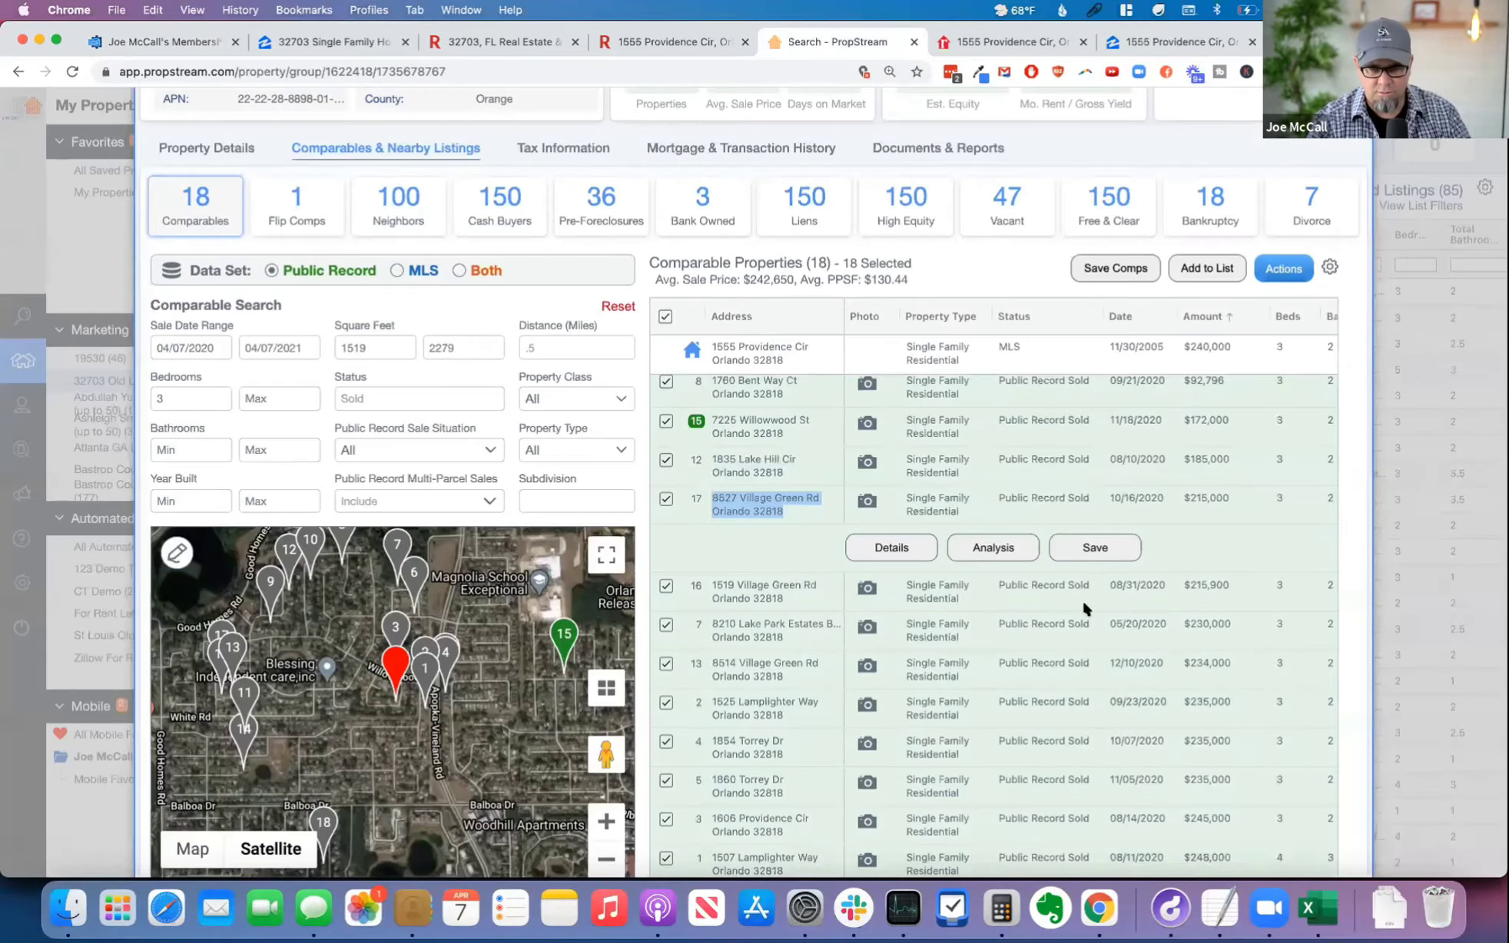
pyautogui.moveTo(790, 594); pyautogui.dragTo(707, 582)
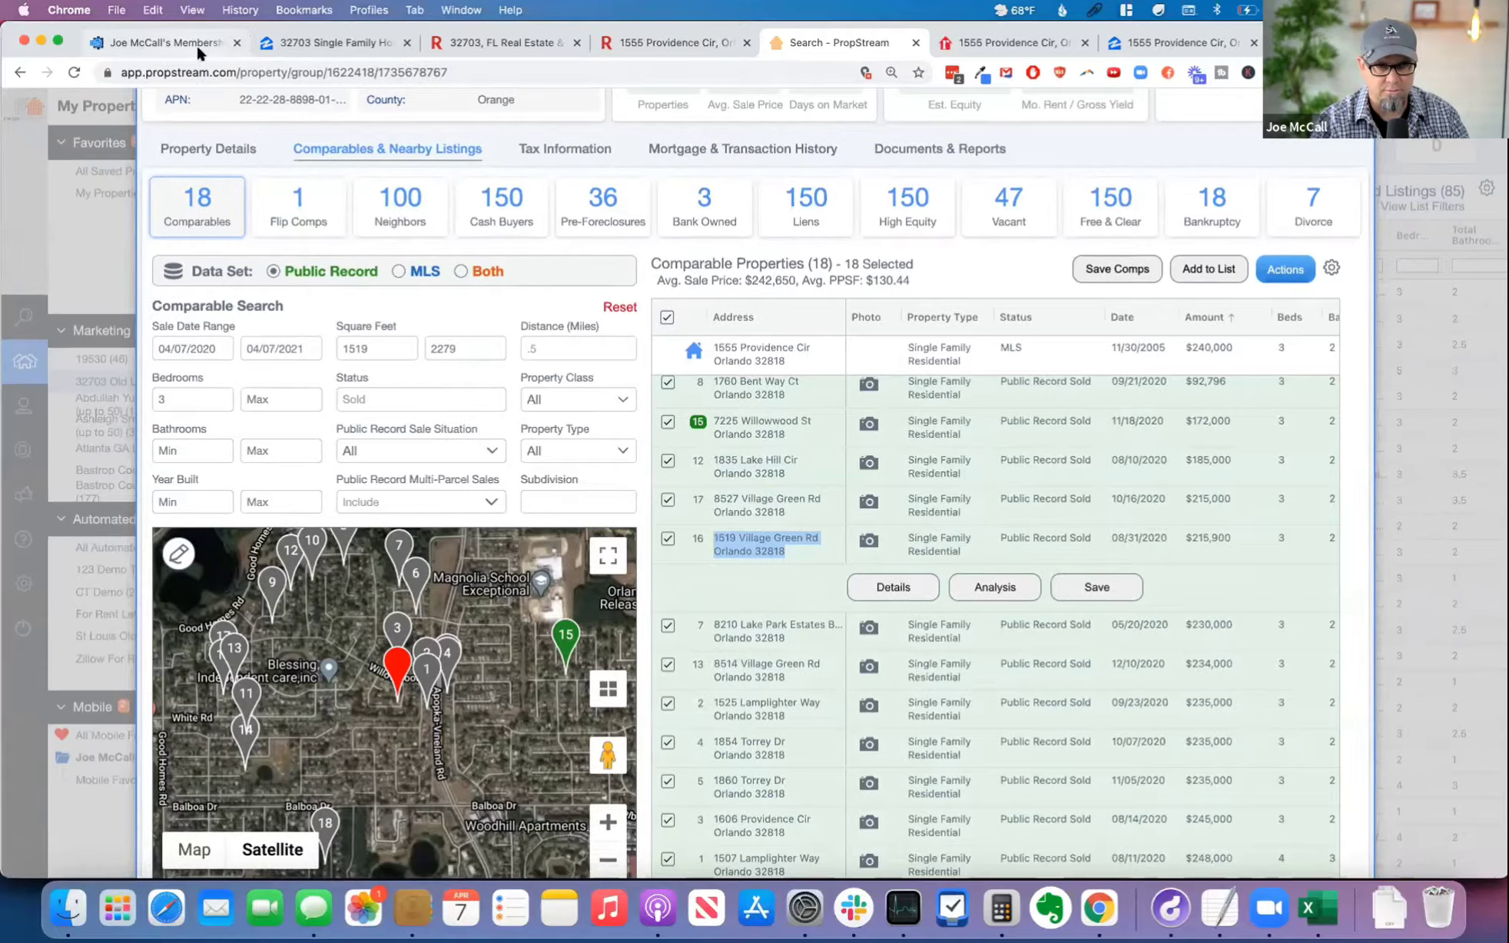
pyautogui.click(196, 43)
pyautogui.press('super+v')
pyautogui.press('Tab')
pyautogui.write('215,900')
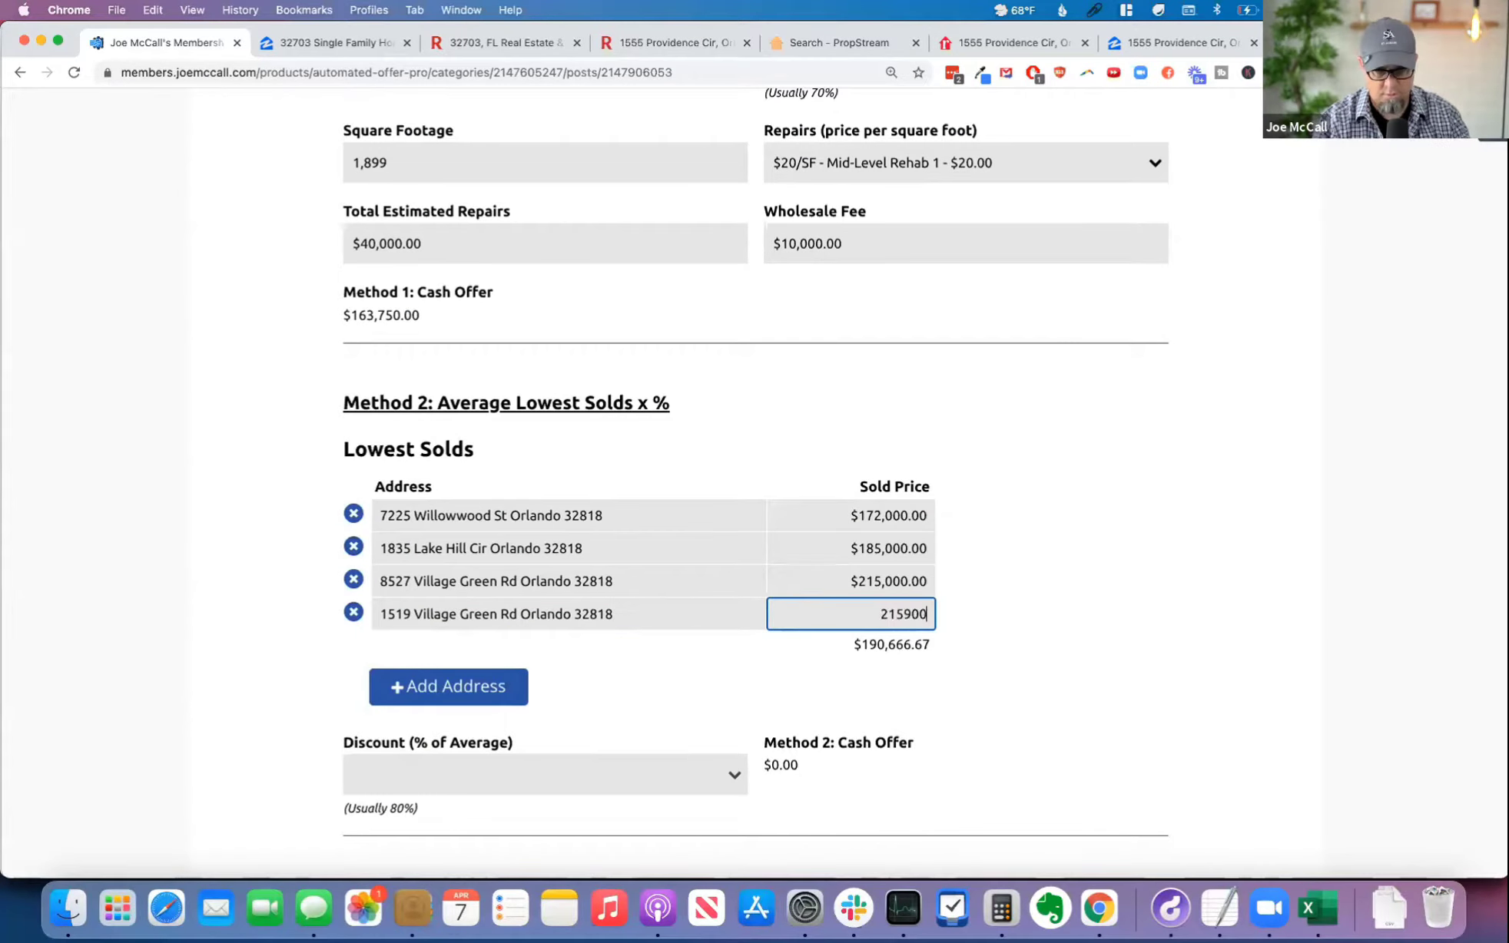
pyautogui.click(449, 686)
# Step: Set the Method 2 Discount (% of Average) to 80% and review the resulting cash offer
pyautogui.scroll(-3, 951, 713)
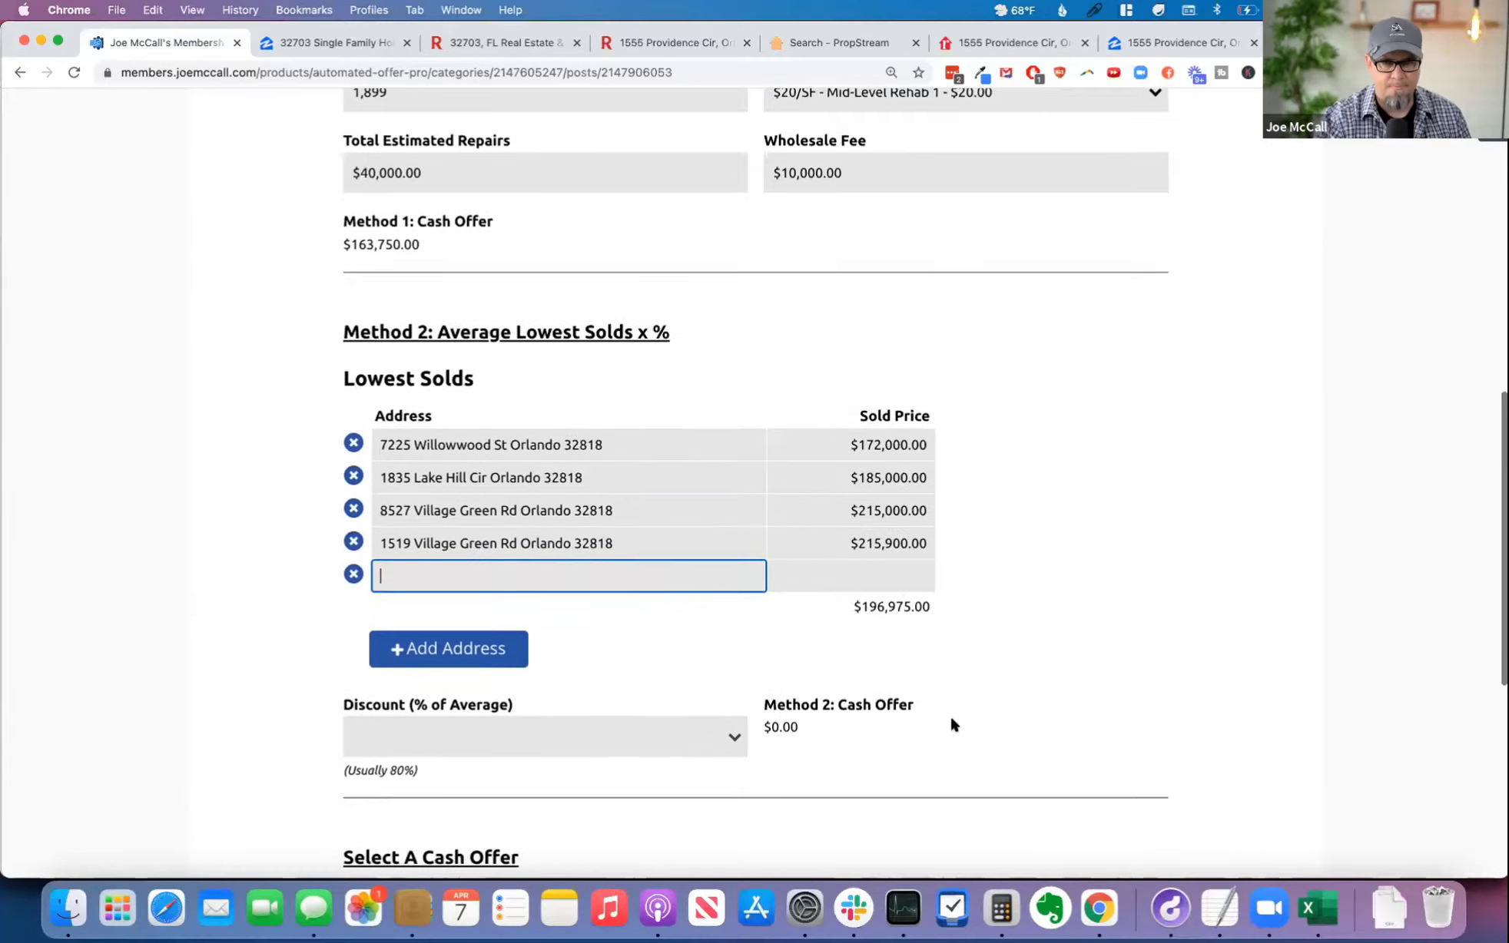
pyautogui.click(437, 576)
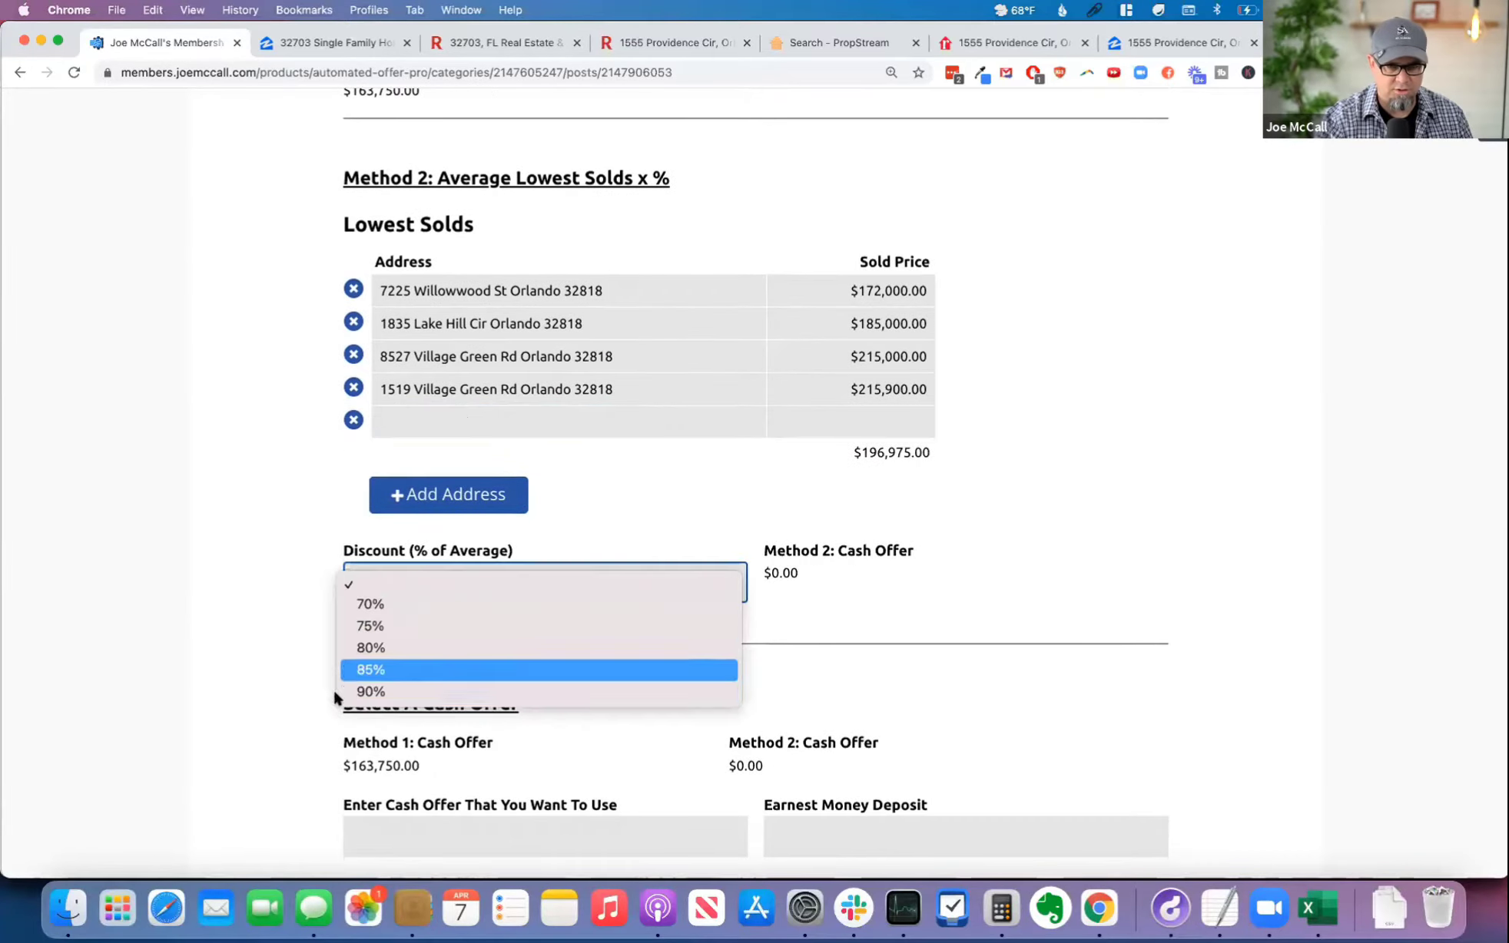
pyautogui.click(372, 649)
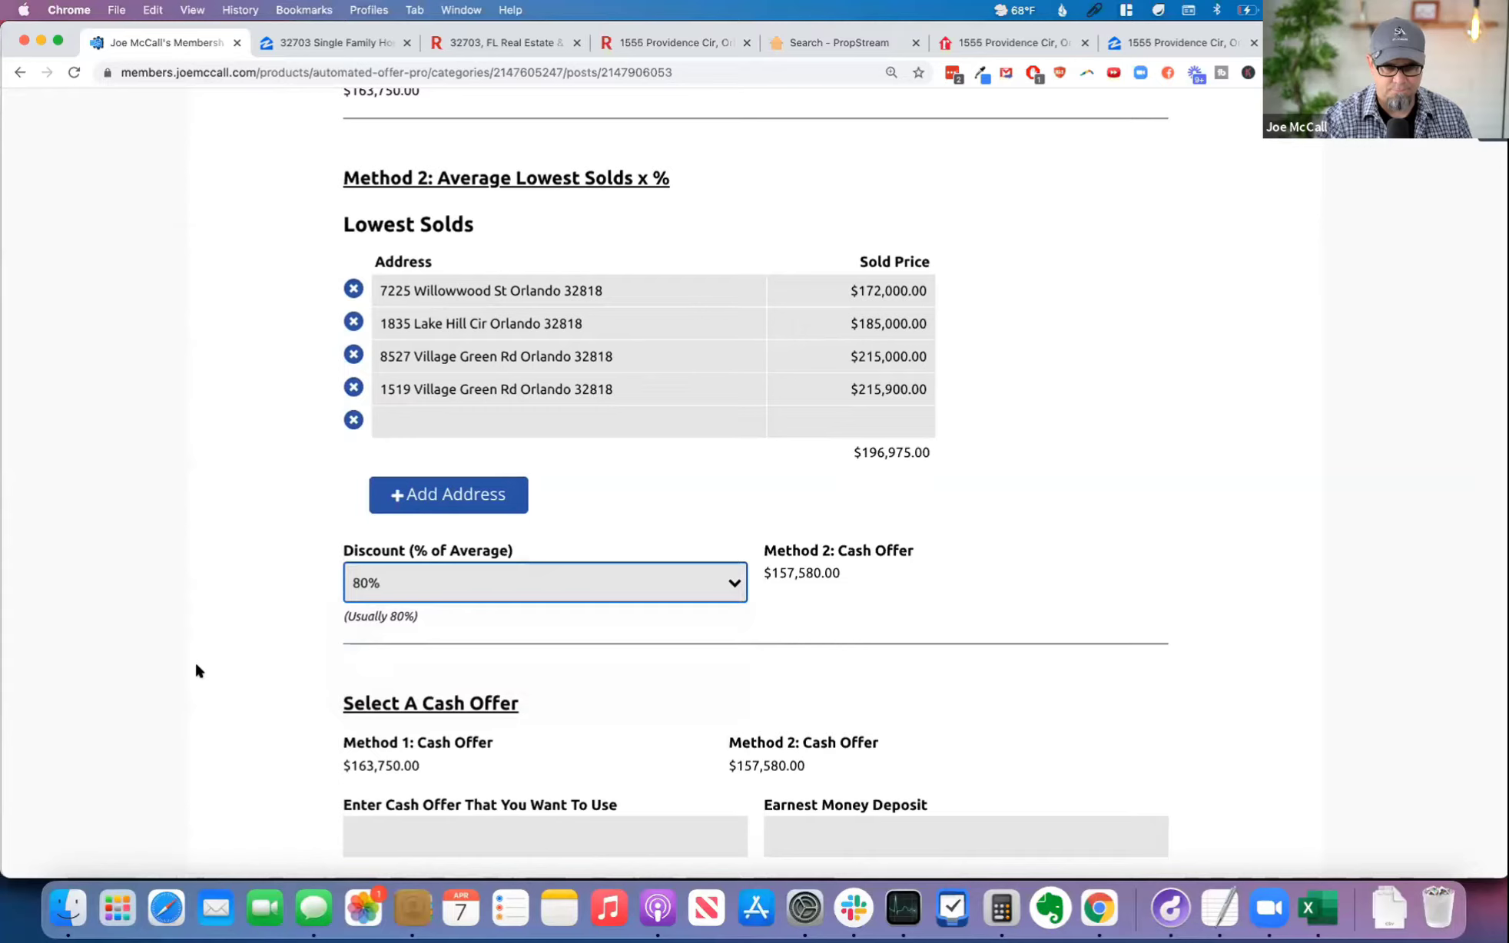
pyautogui.scroll(2, 1011, 475)
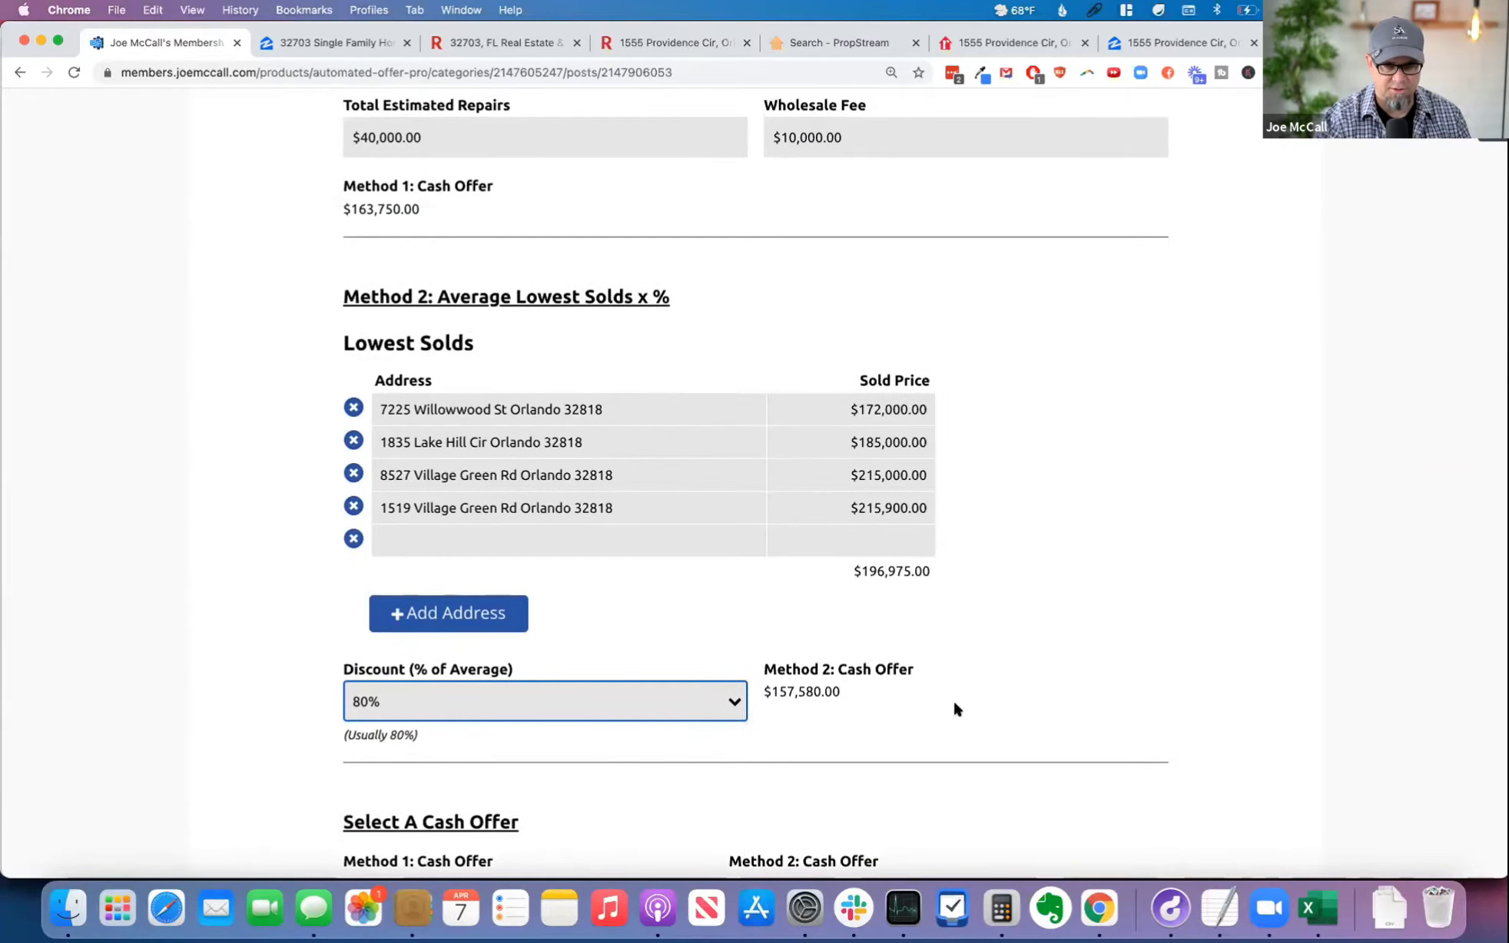
pyautogui.scroll(-8, 1114, 696)
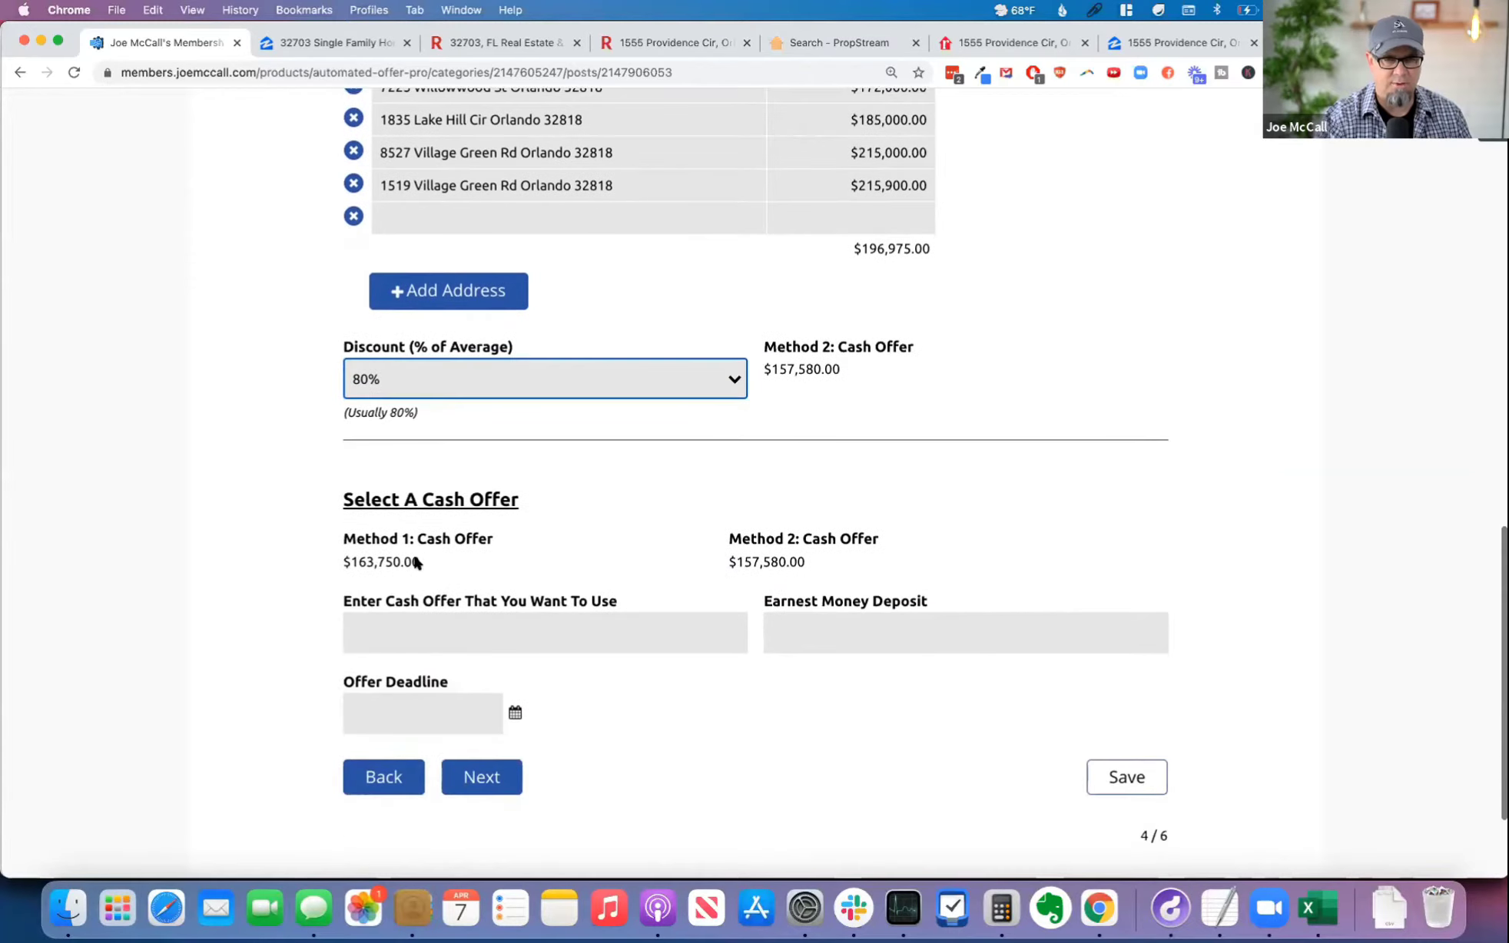
# Step: Compare the Method 1 and Method 2 cash offers and enter $160,000 as the cash offer to use
pyautogui.moveTo(343, 541); pyautogui.dragTo(493, 537)
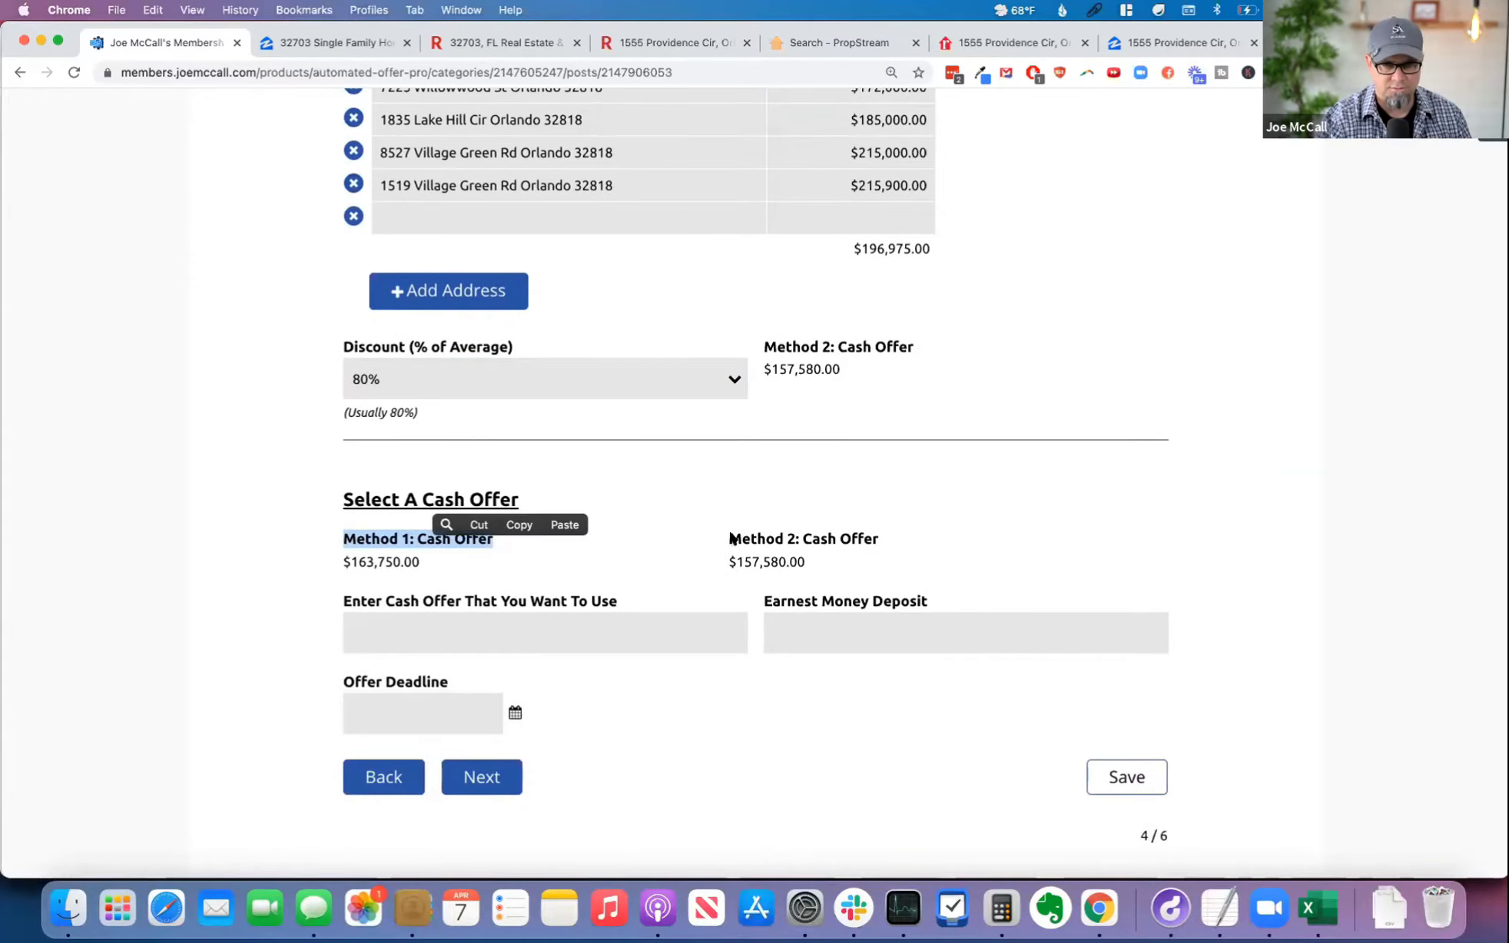
pyautogui.moveTo(728, 538); pyautogui.dragTo(883, 538)
pyautogui.moveTo(430, 561); pyautogui.dragTo(343, 562)
pyautogui.moveTo(717, 562); pyautogui.dragTo(812, 561)
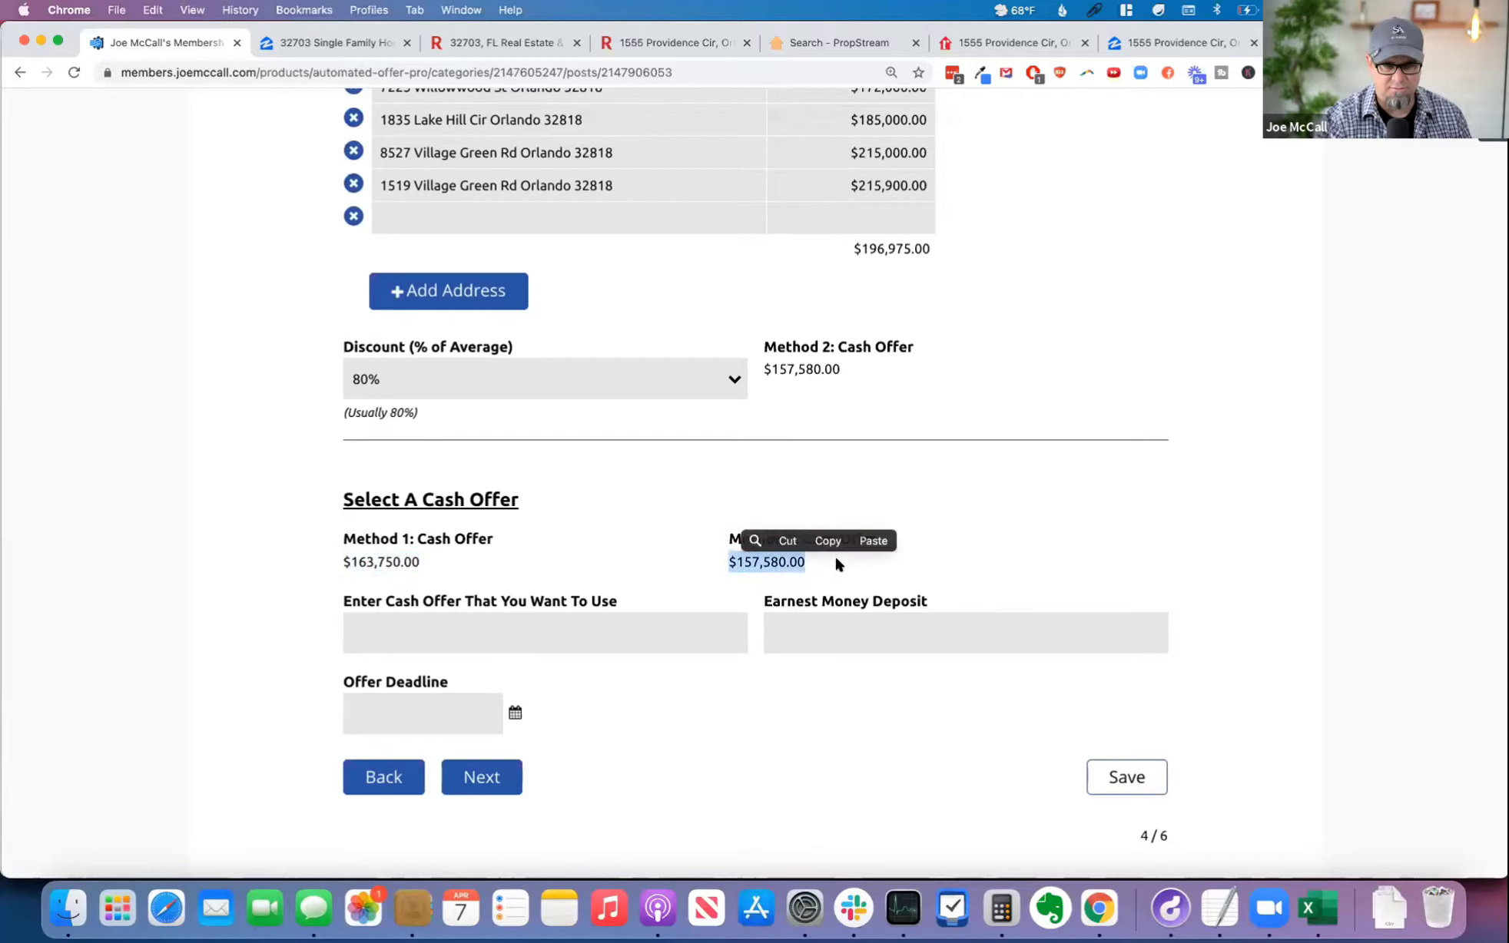
pyautogui.click(601, 647)
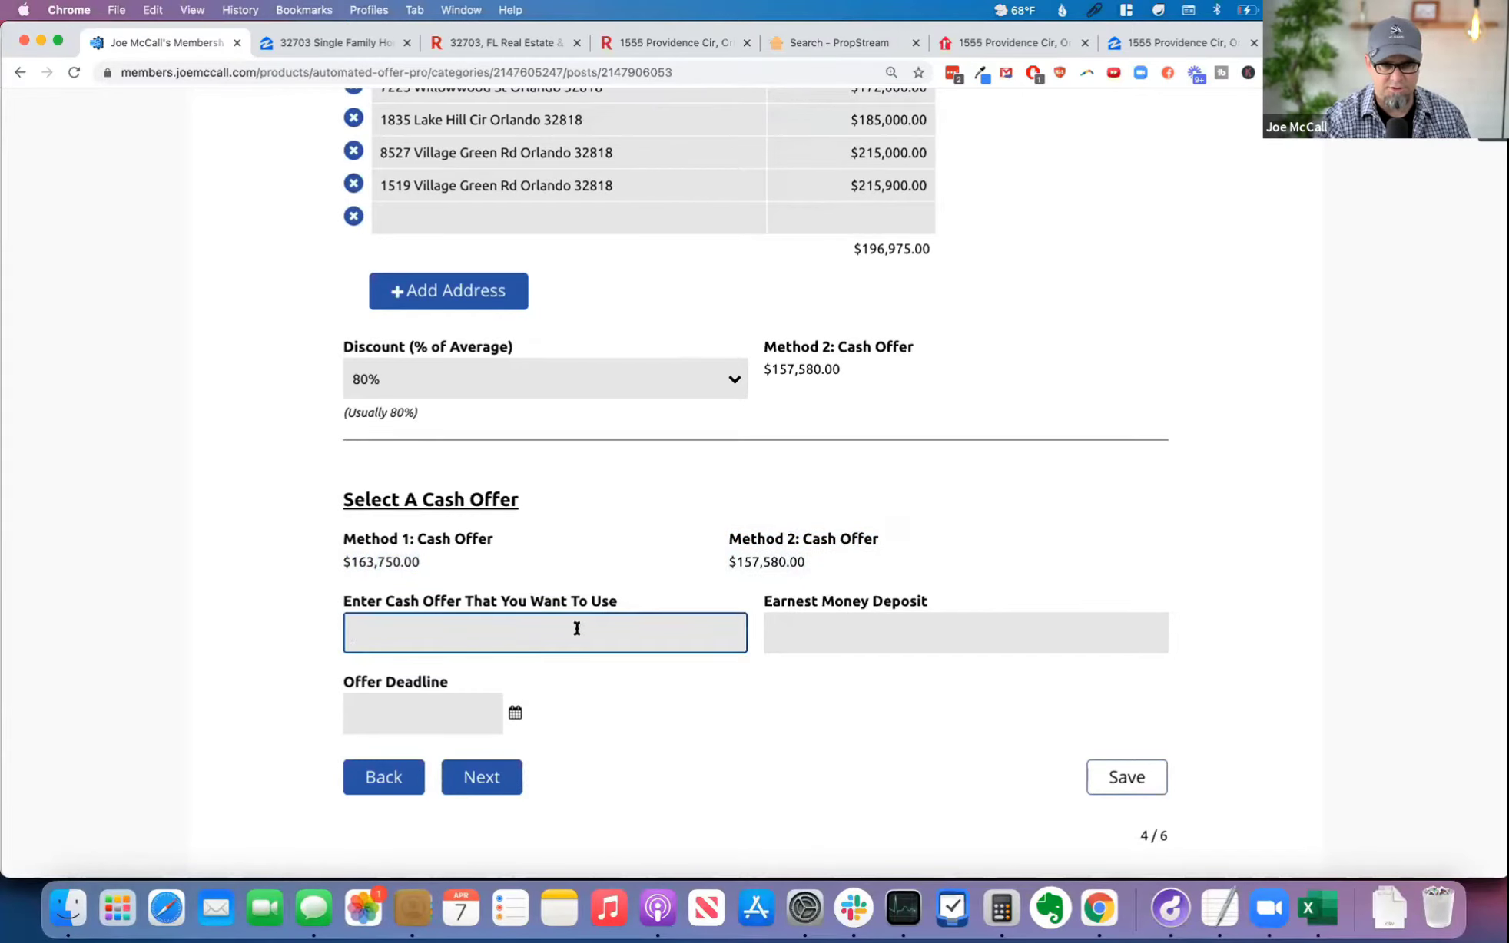
pyautogui.write('160,000')
pyautogui.press('Tab')
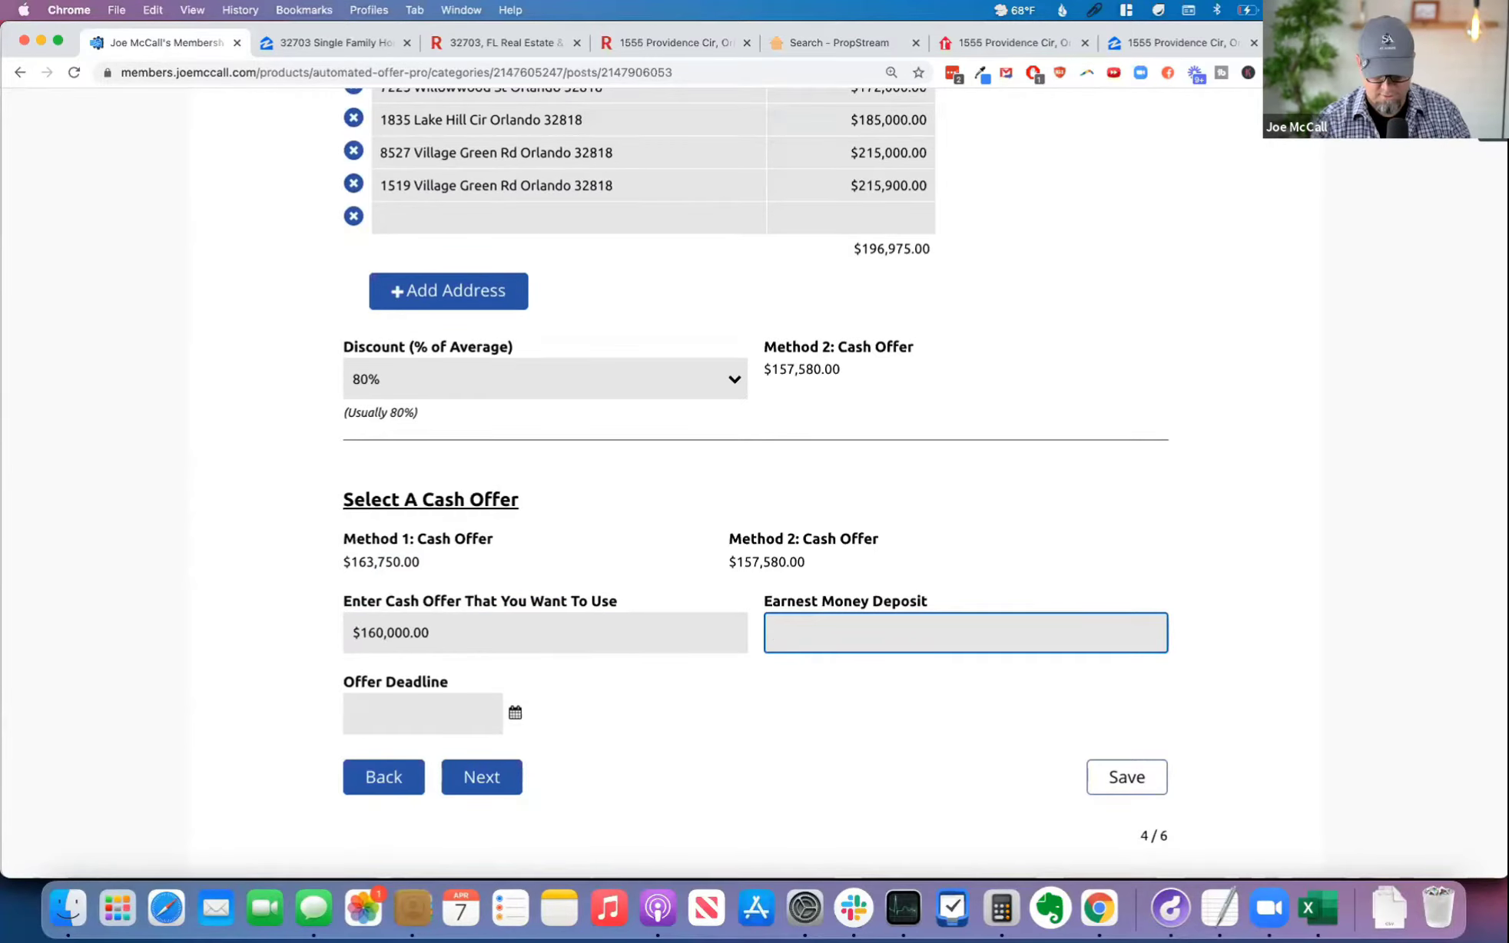
# Step: Set the Earnest Money Deposit to $2,000 and the Offer Deadline to 4/9/2021, and look over the Cash Offer page
pyautogui.write('2')
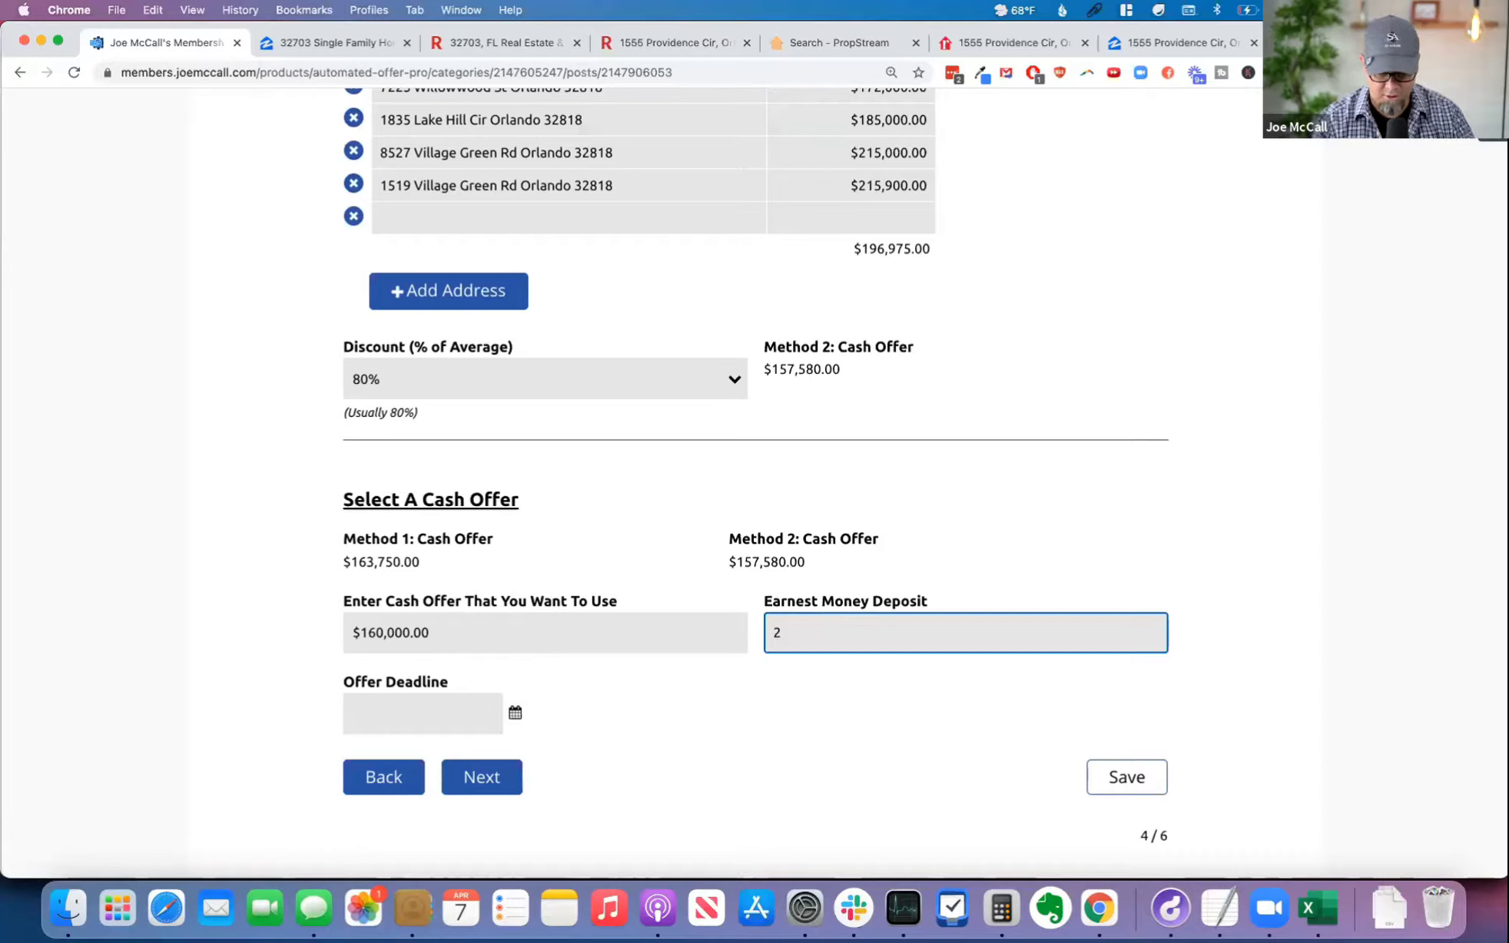
pyautogui.write('000')
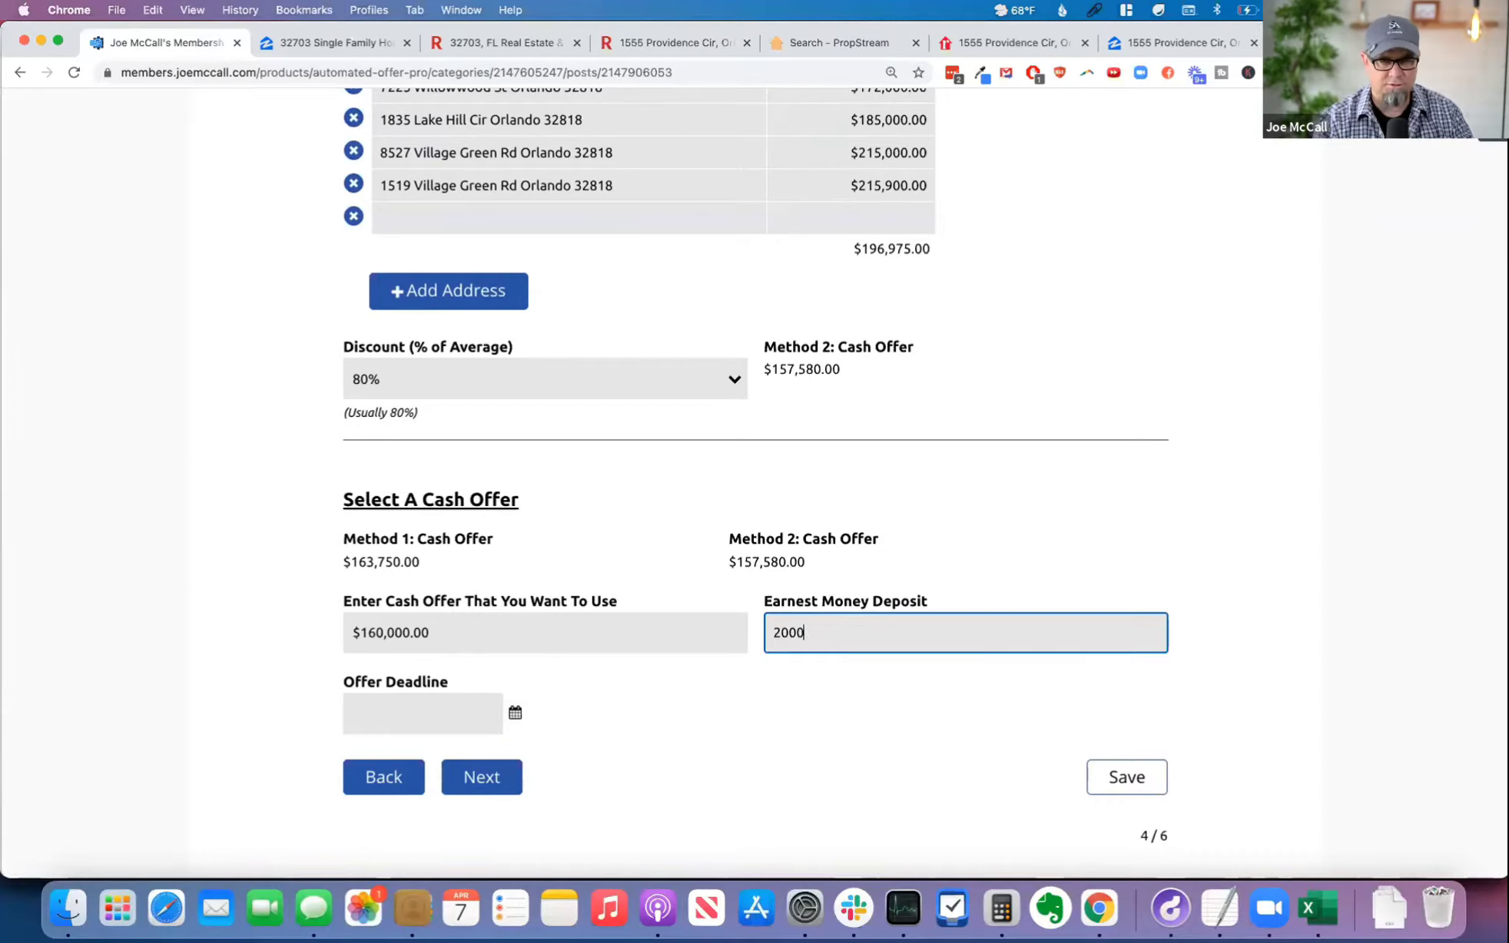
pyautogui.click(469, 707)
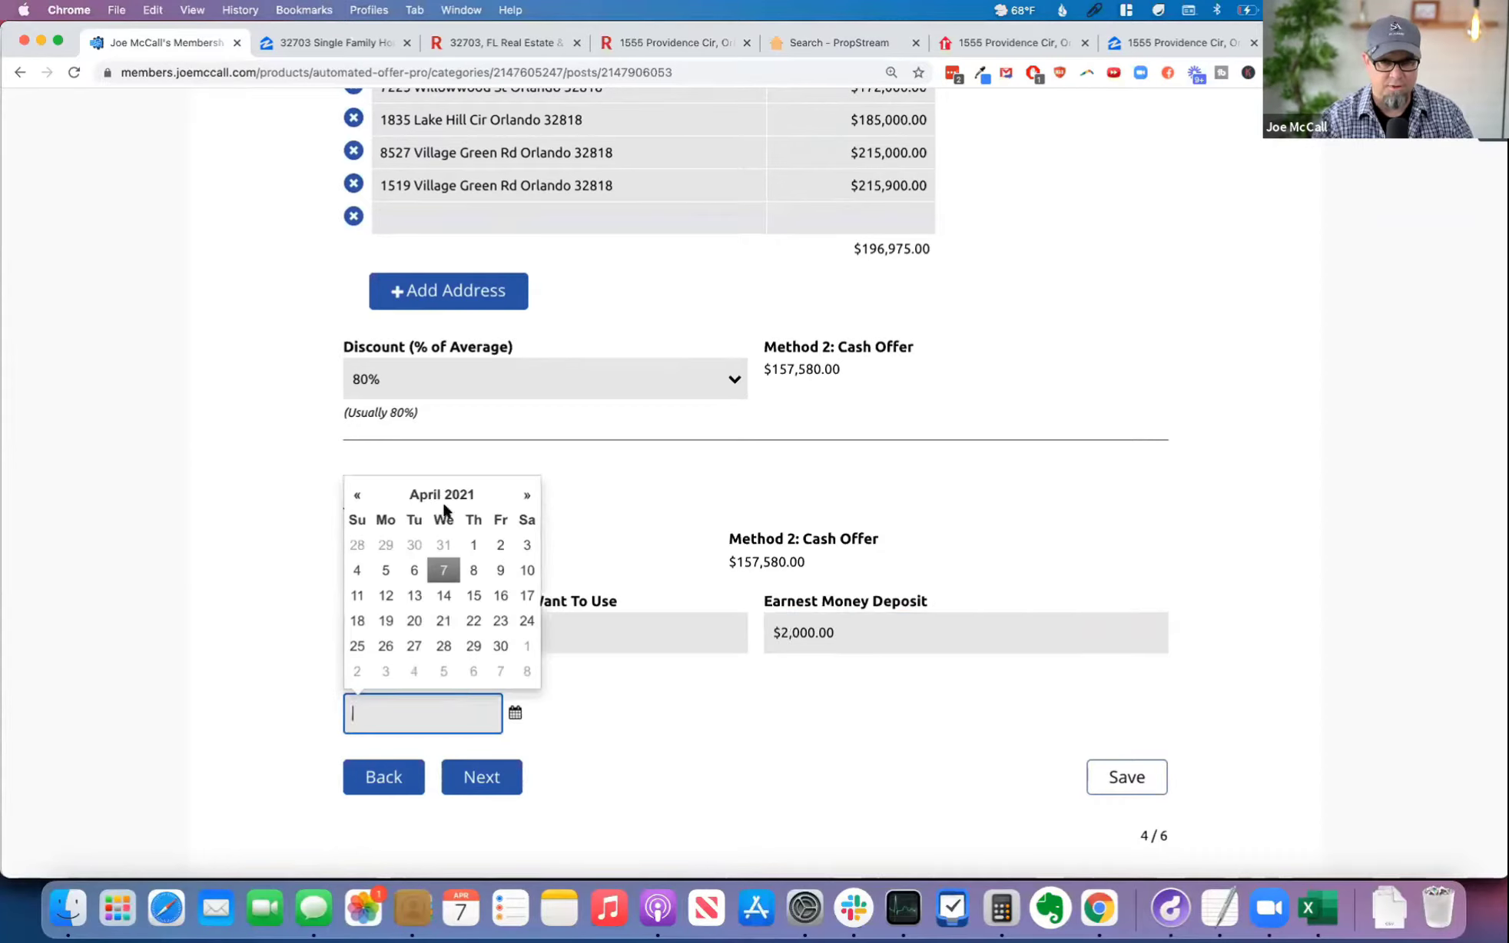
pyautogui.click(500, 570)
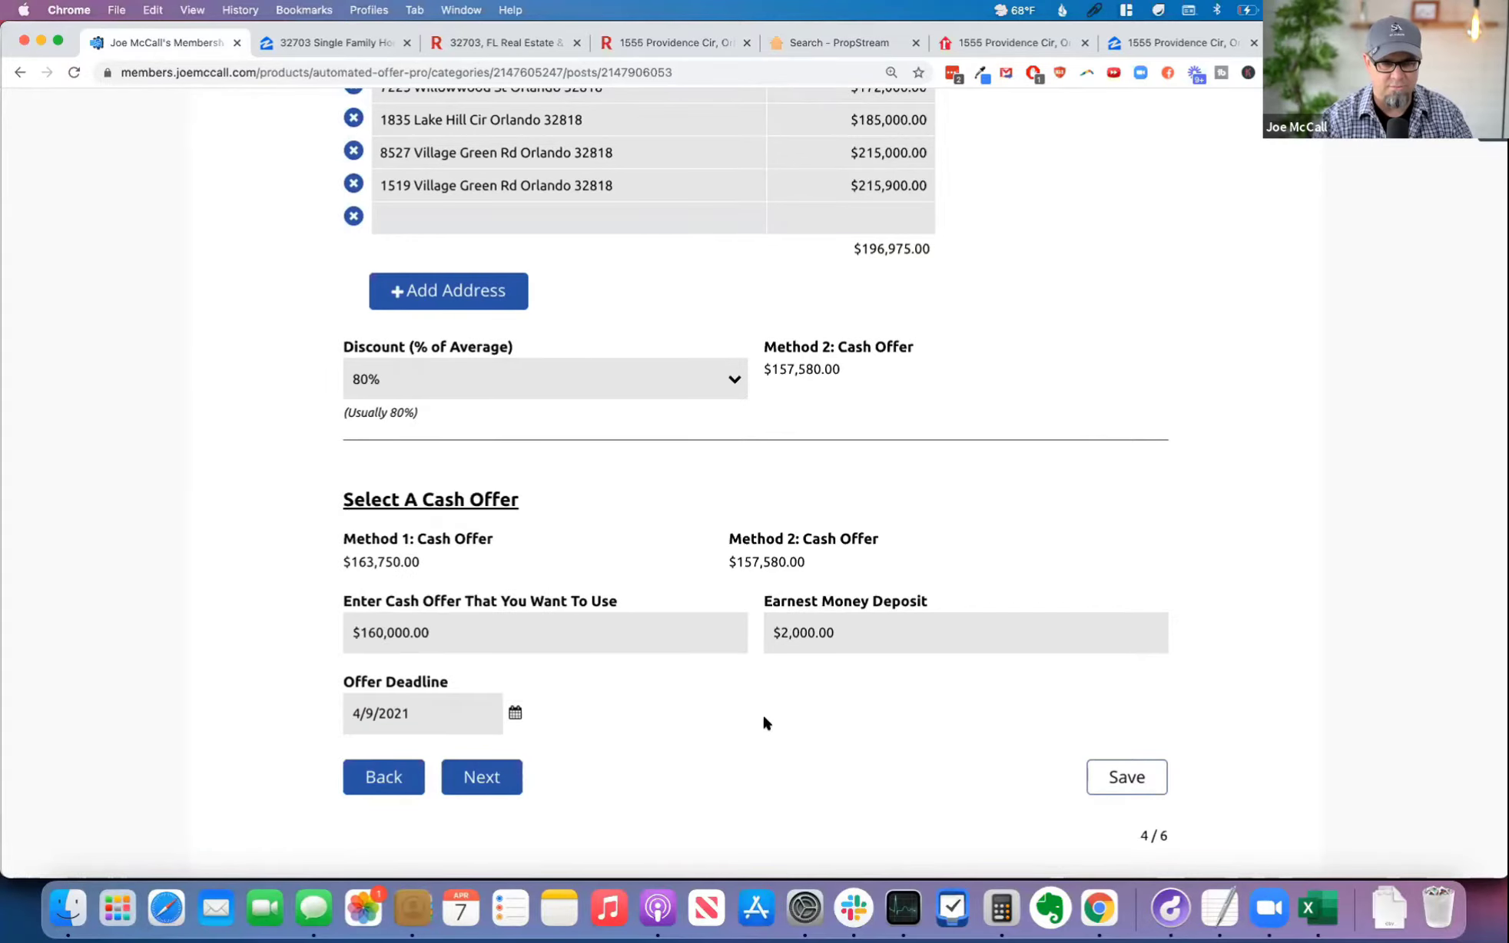
pyautogui.scroll(6, 764, 719)
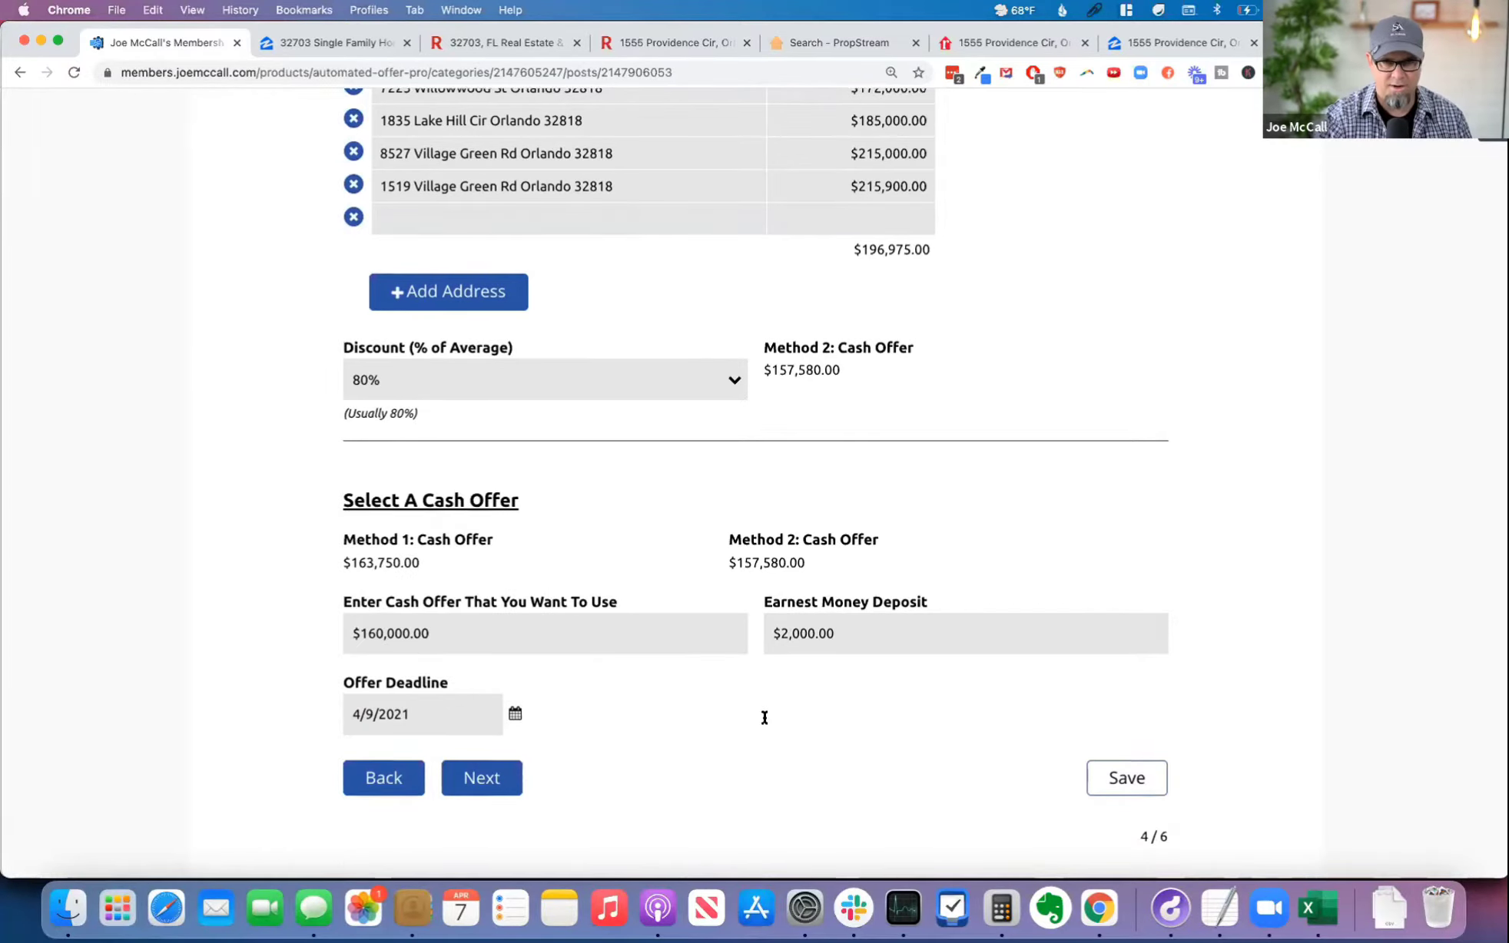
pyautogui.scroll(8, 764, 720)
pyautogui.scroll(-13, 765, 719)
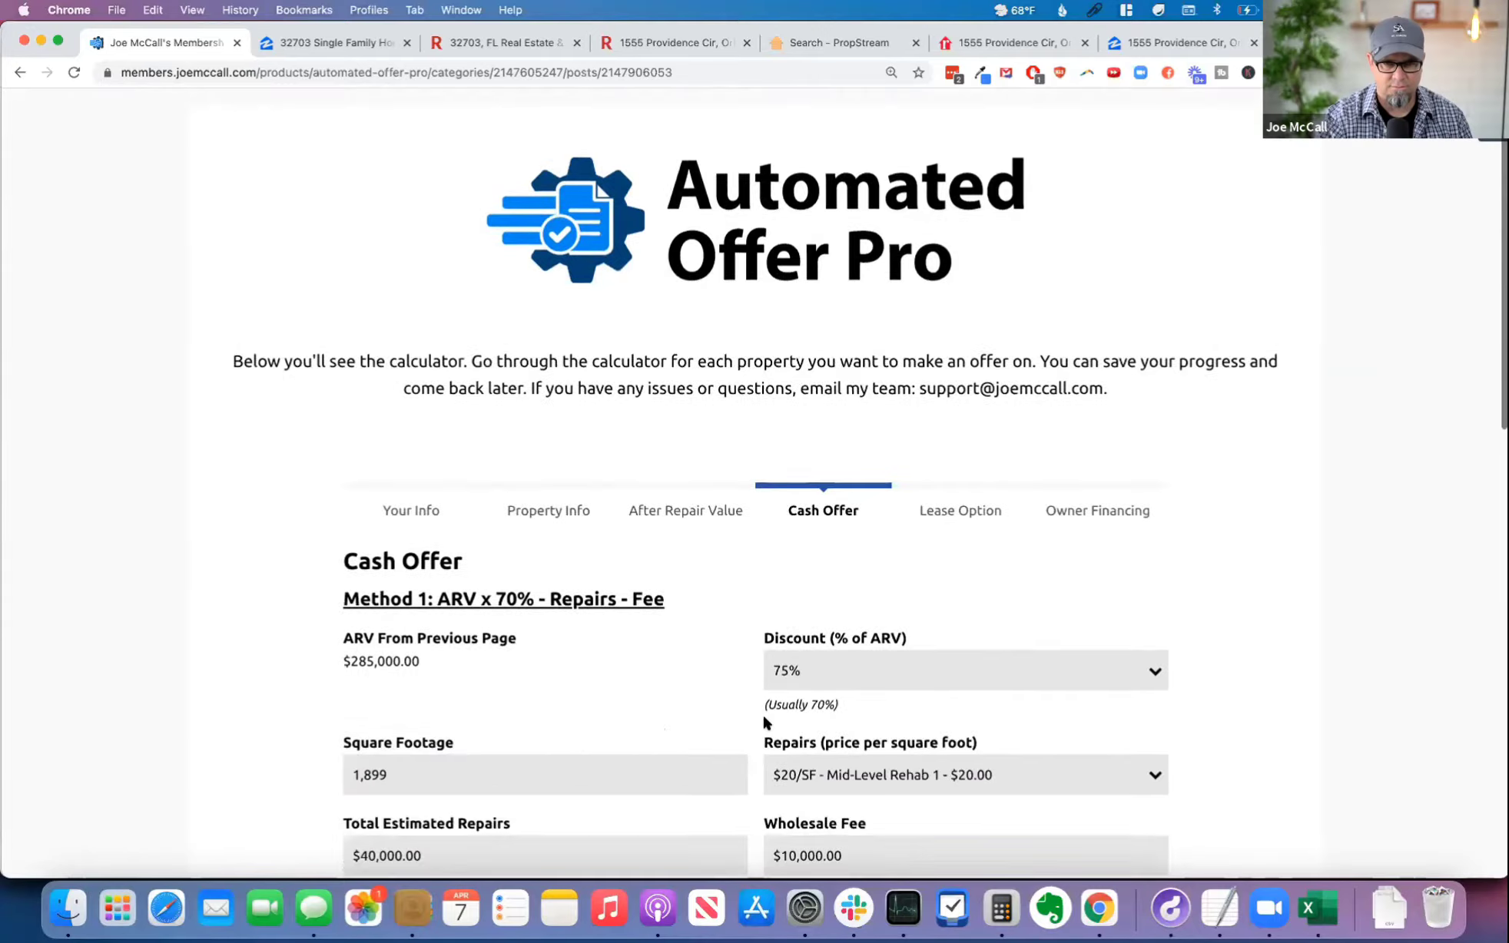
pyautogui.scroll(-2, 764, 721)
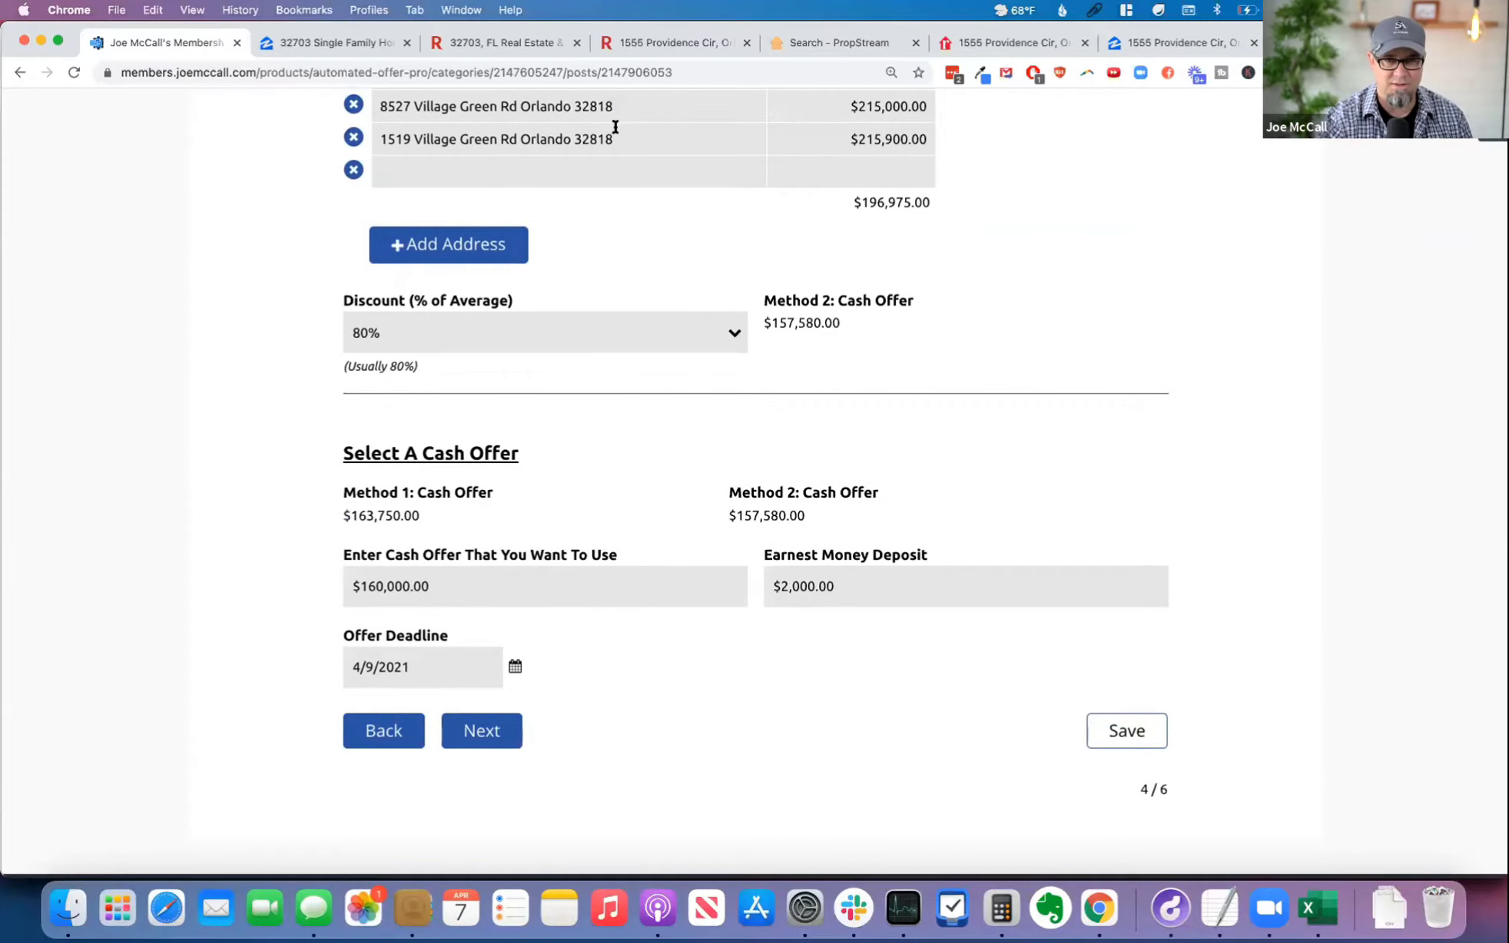
# Step: Switch to the subject property's Redfin listing, close its photo viewer, and examine the list price, price drop and time on Redfin
pyautogui.click(675, 42)
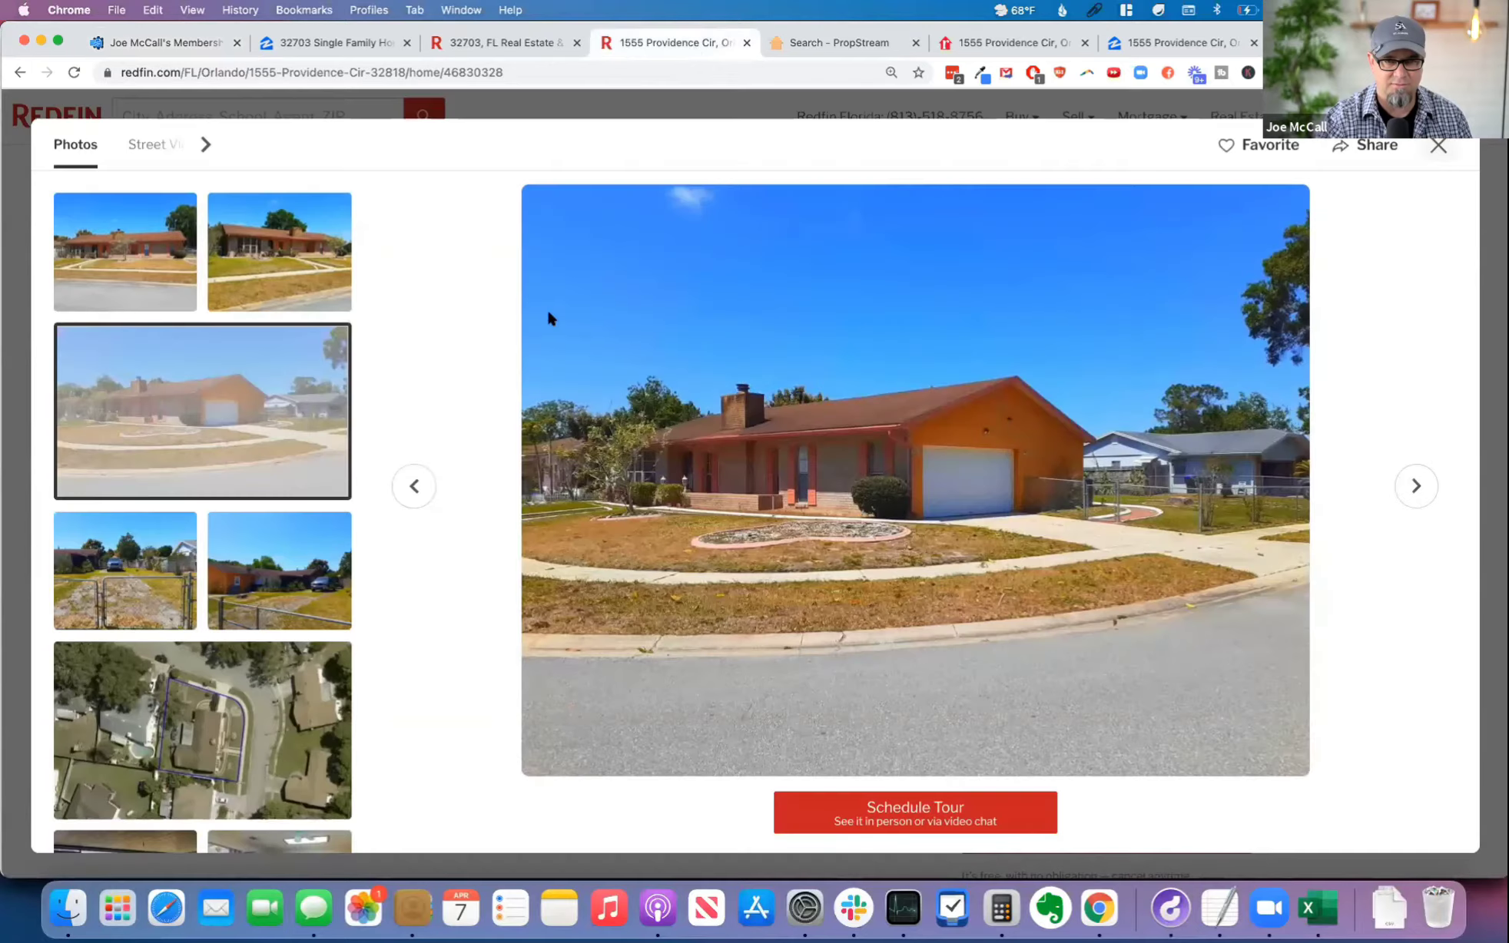
pyautogui.click(1438, 145)
pyautogui.moveTo(369, 666); pyautogui.dragTo(193, 659)
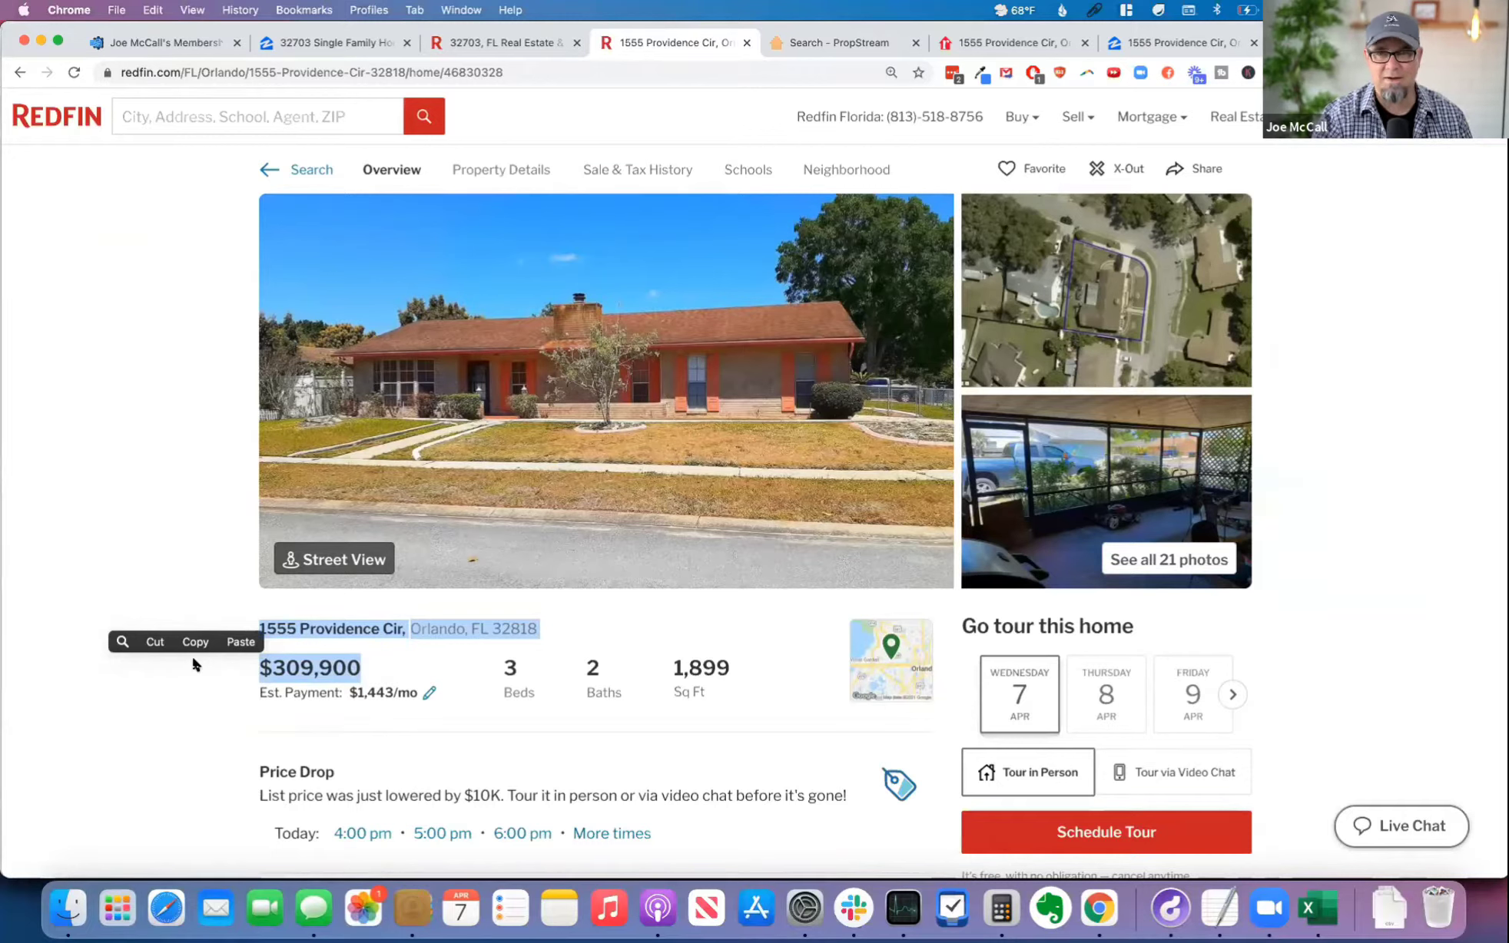
pyautogui.click(191, 661)
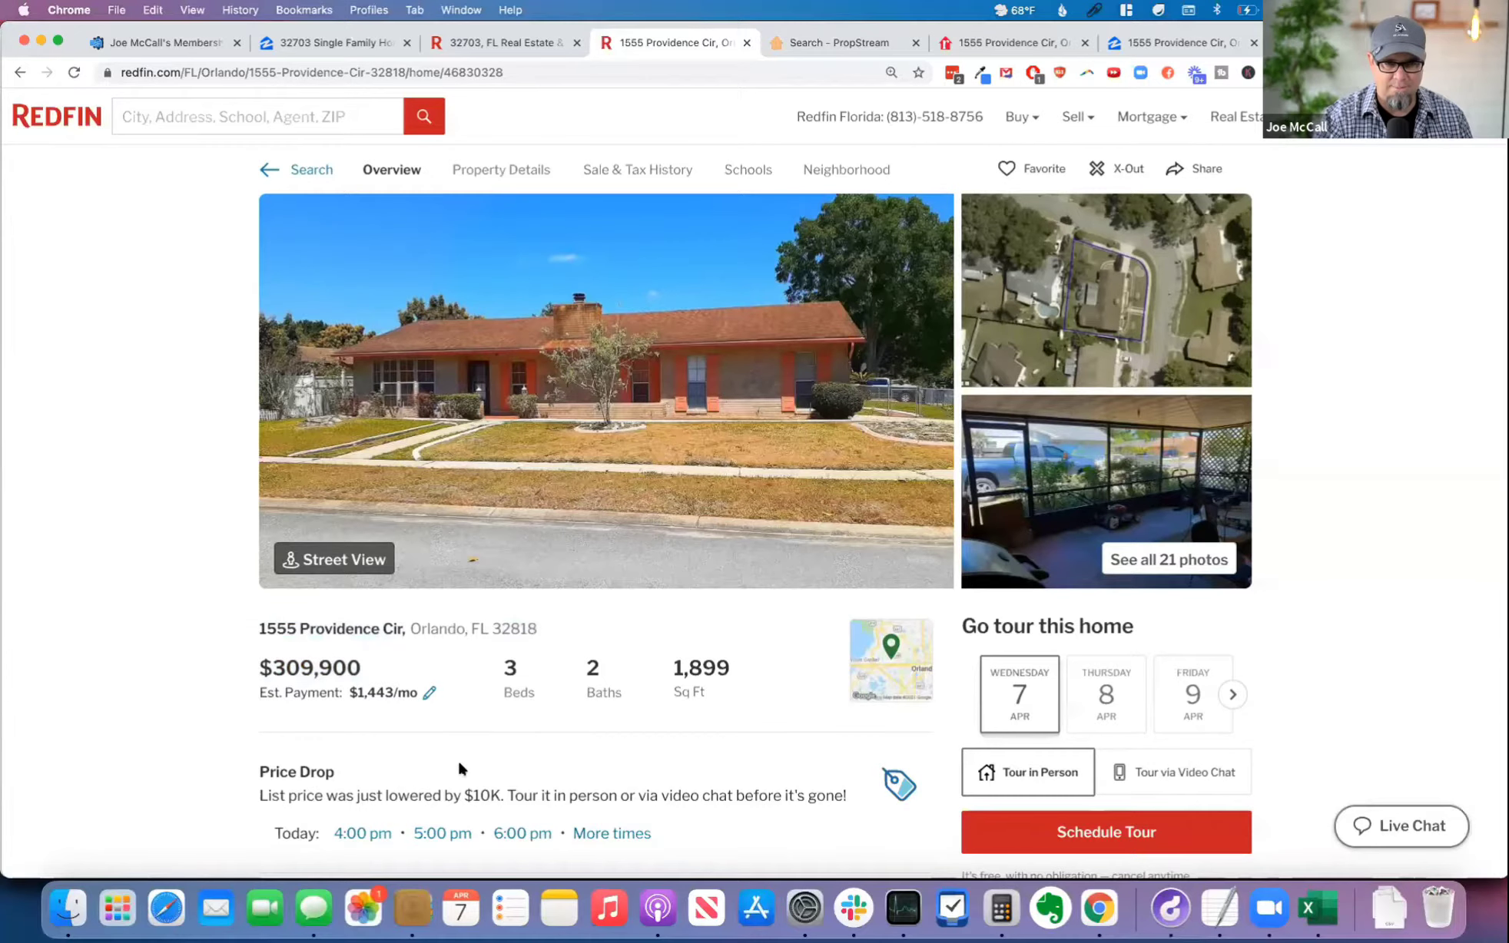
pyautogui.scroll(-2, 459, 769)
pyautogui.moveTo(501, 719); pyautogui.dragTo(367, 714)
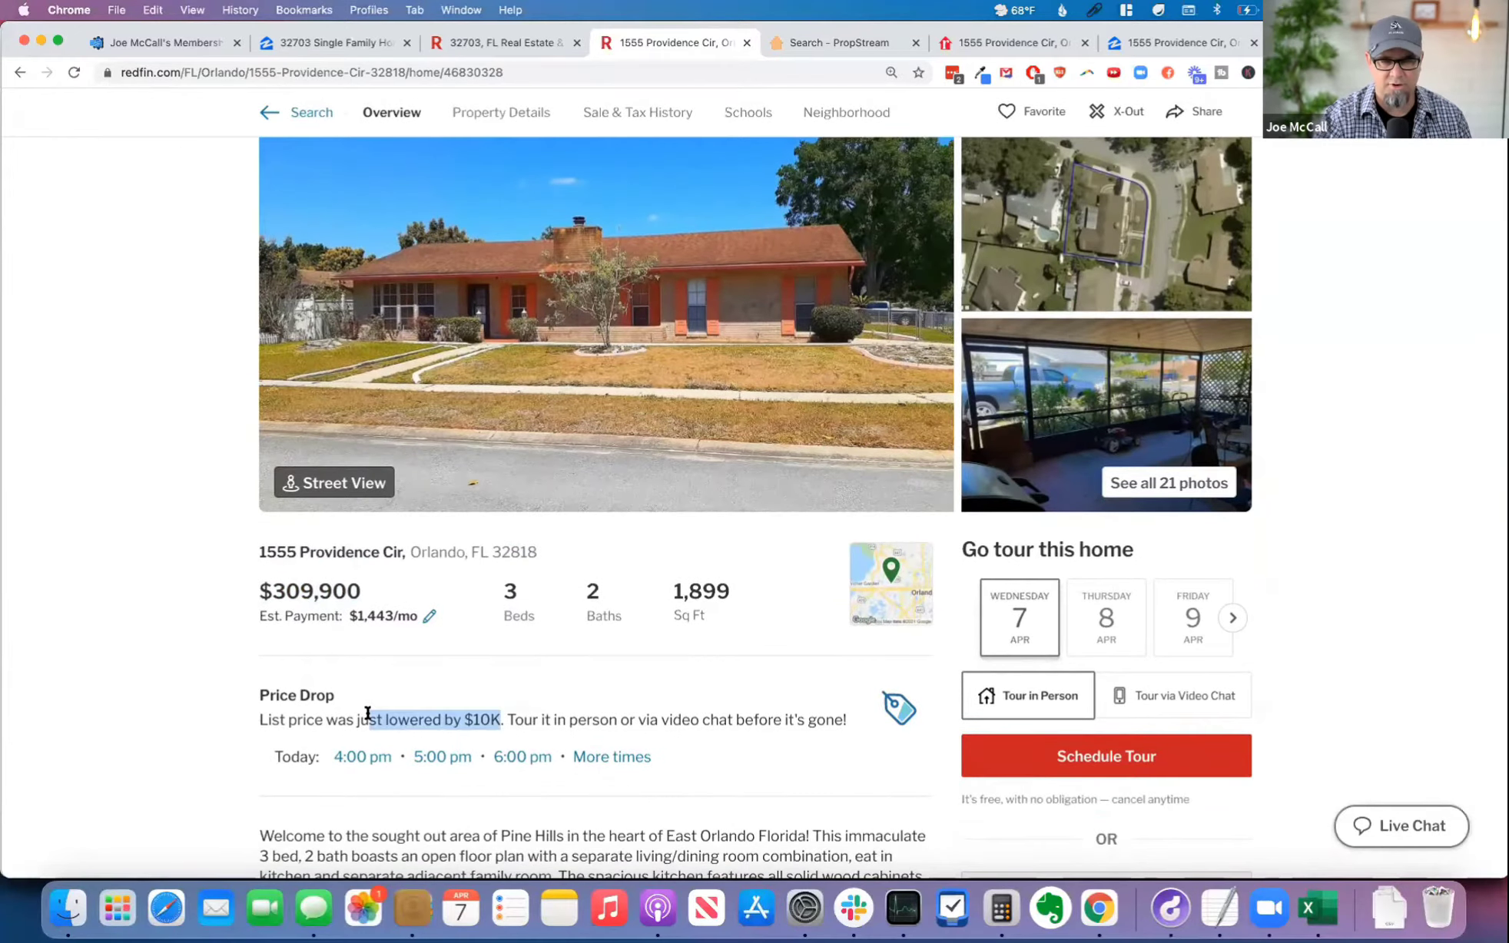
pyautogui.scroll(-6, 767, 710)
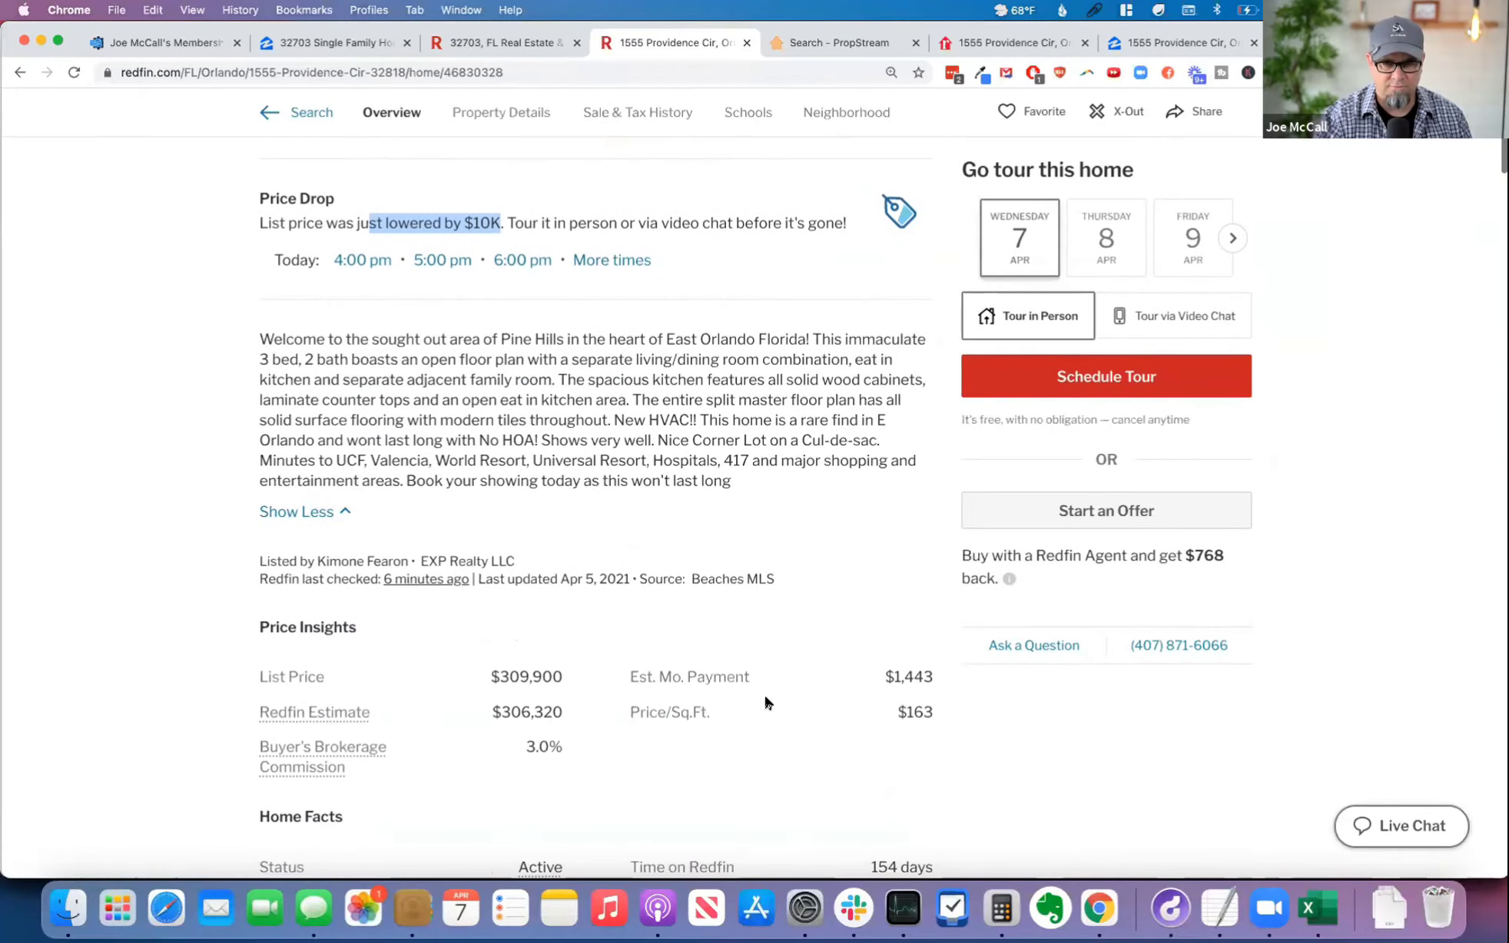
pyautogui.scroll(-3, 780, 753)
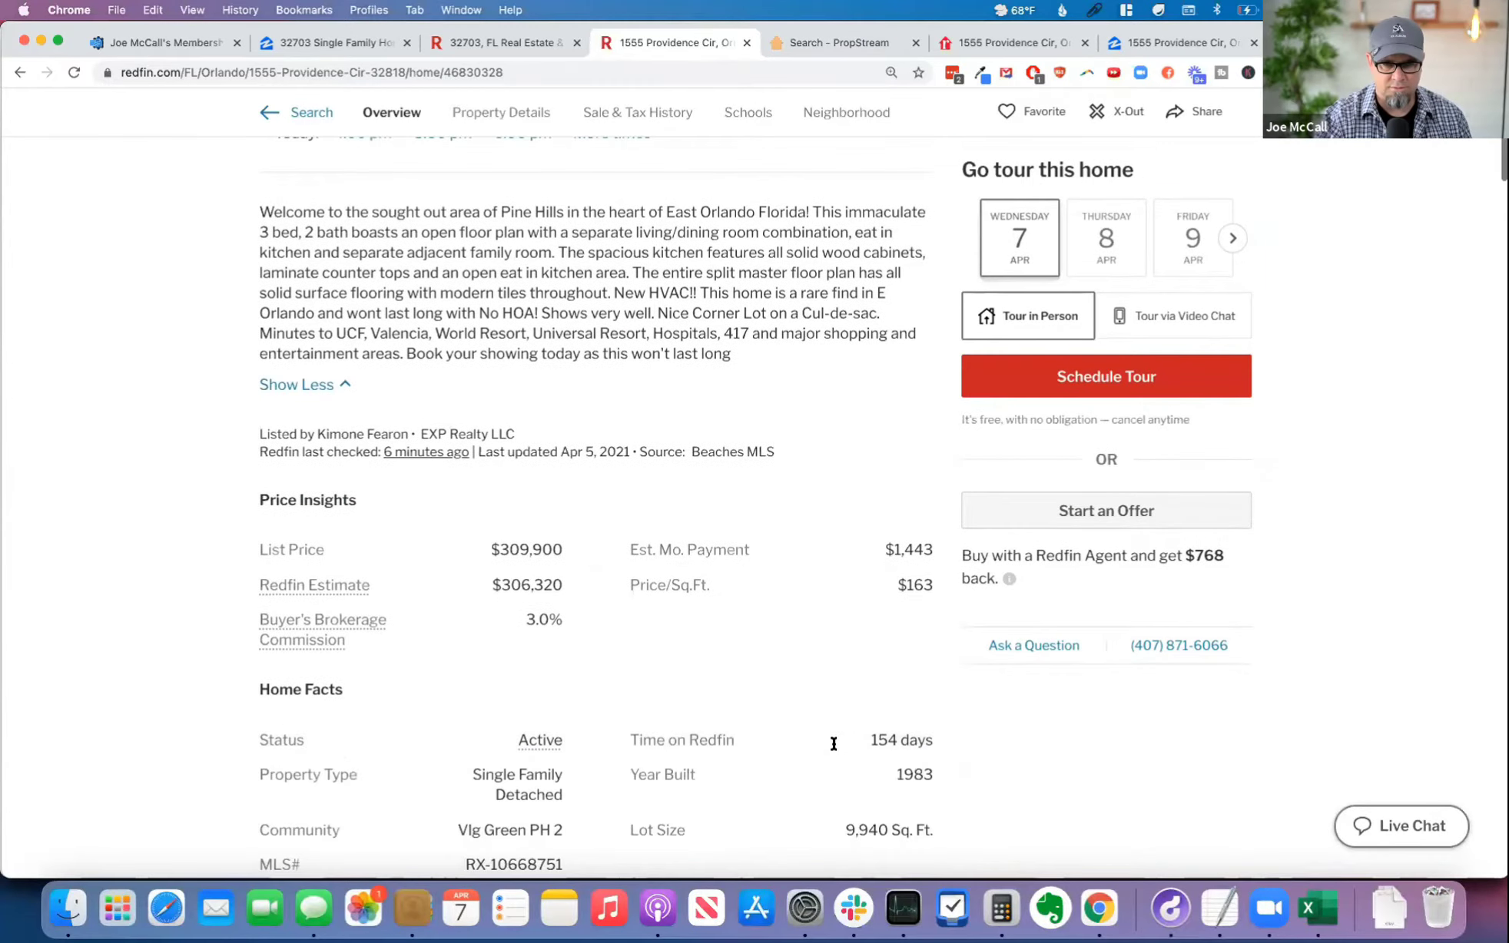
pyautogui.moveTo(934, 742); pyautogui.dragTo(842, 742)
pyautogui.click(844, 742)
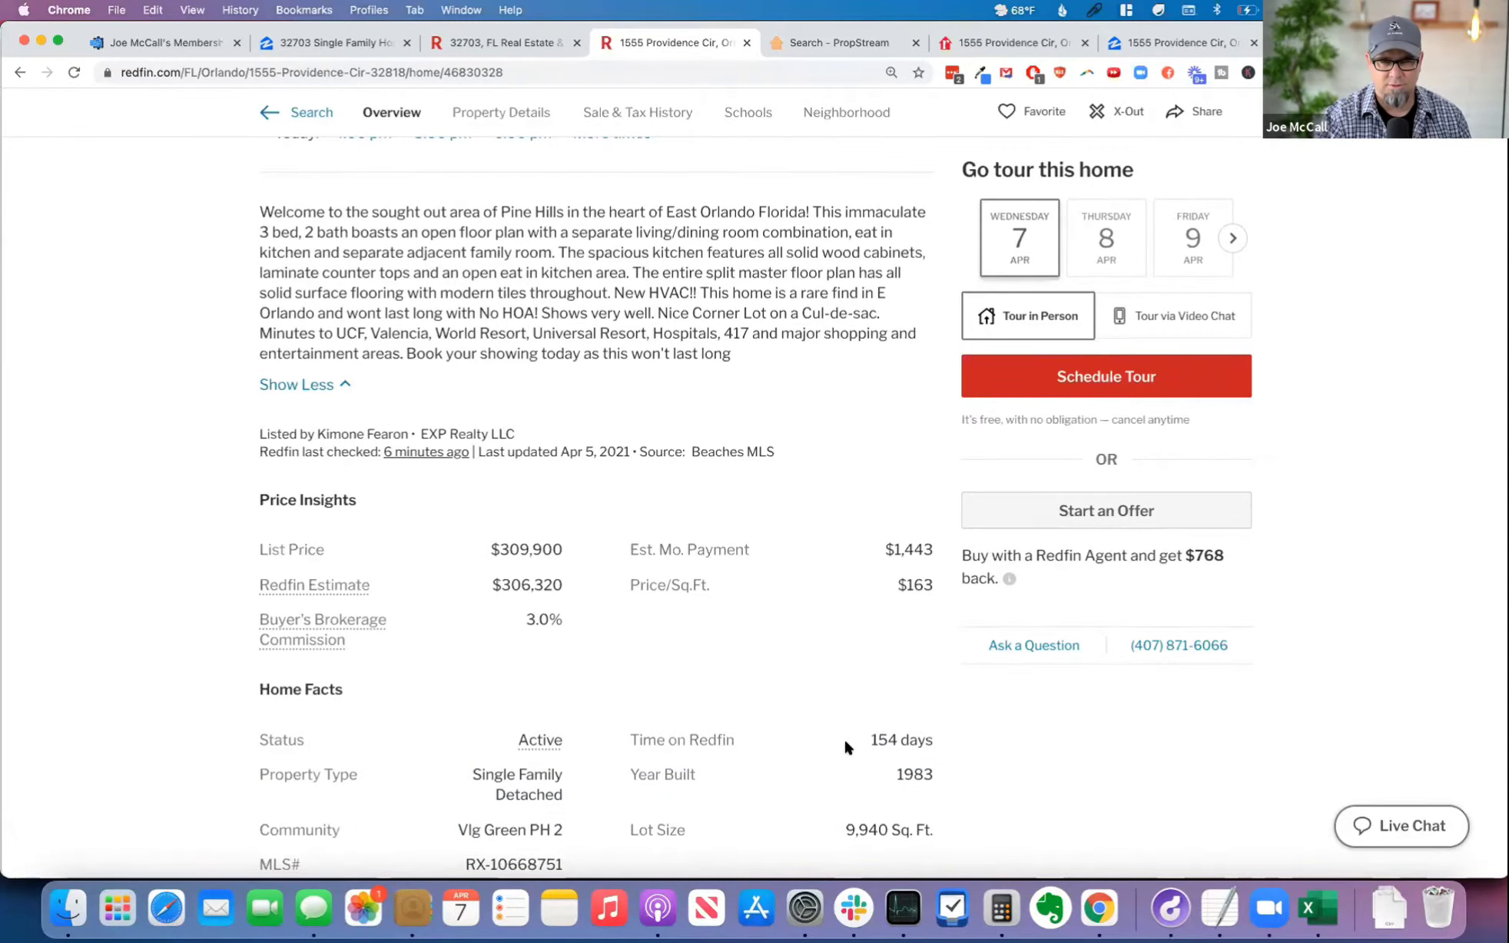
pyautogui.scroll(15, 845, 738)
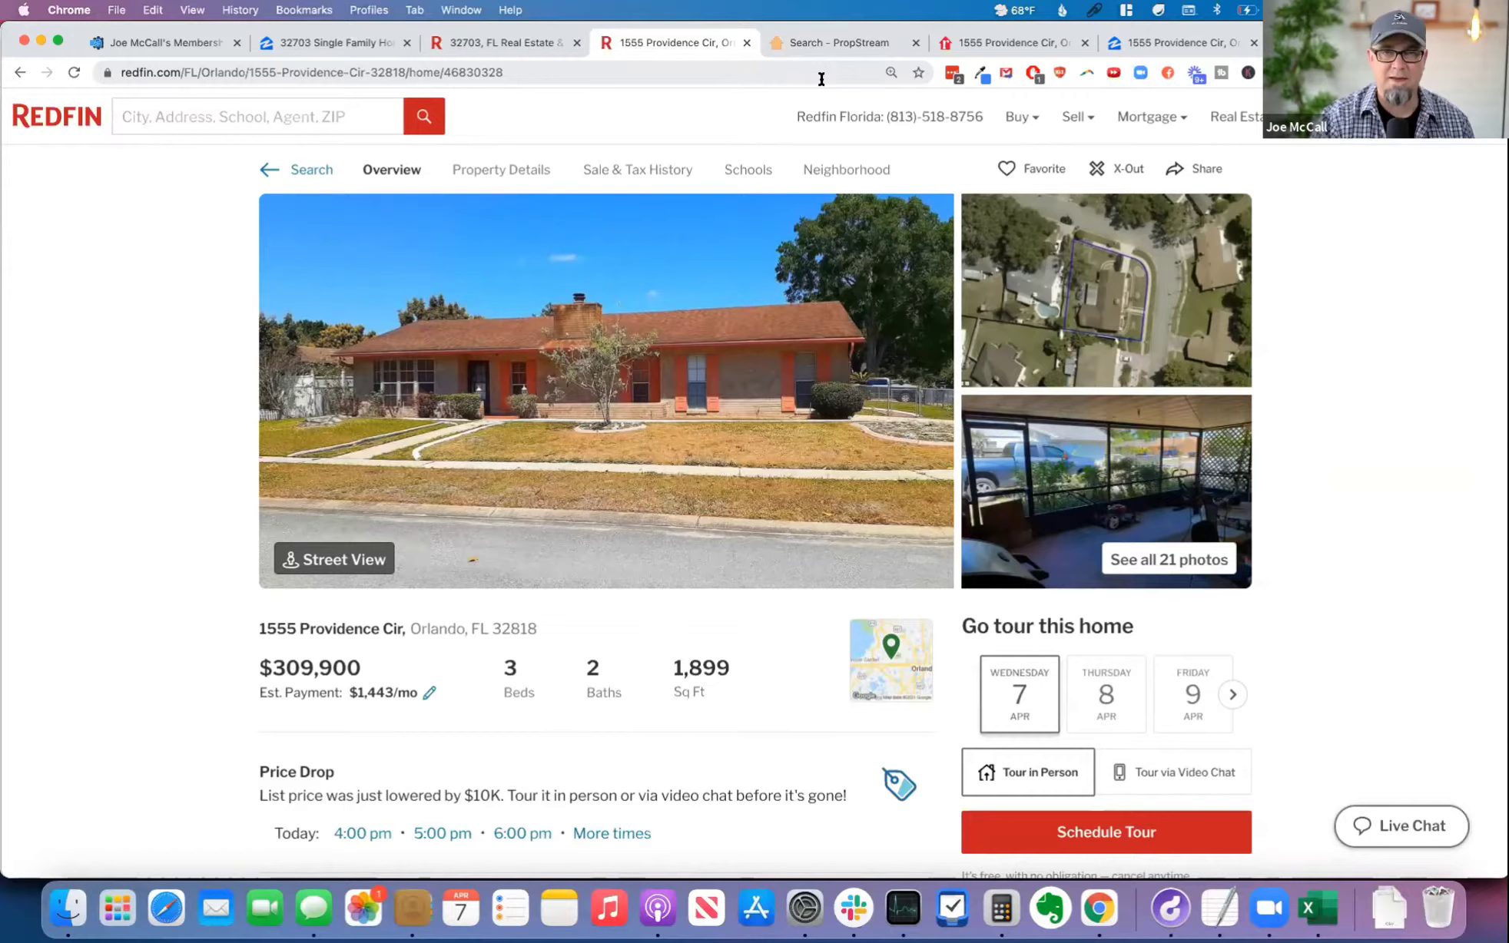
# Step: Return to Automated Offer Pro, advance to the Lease Option page and review the Sandwich Lease Option Offer's property values and suggested minimum equity
pyautogui.click(165, 40)
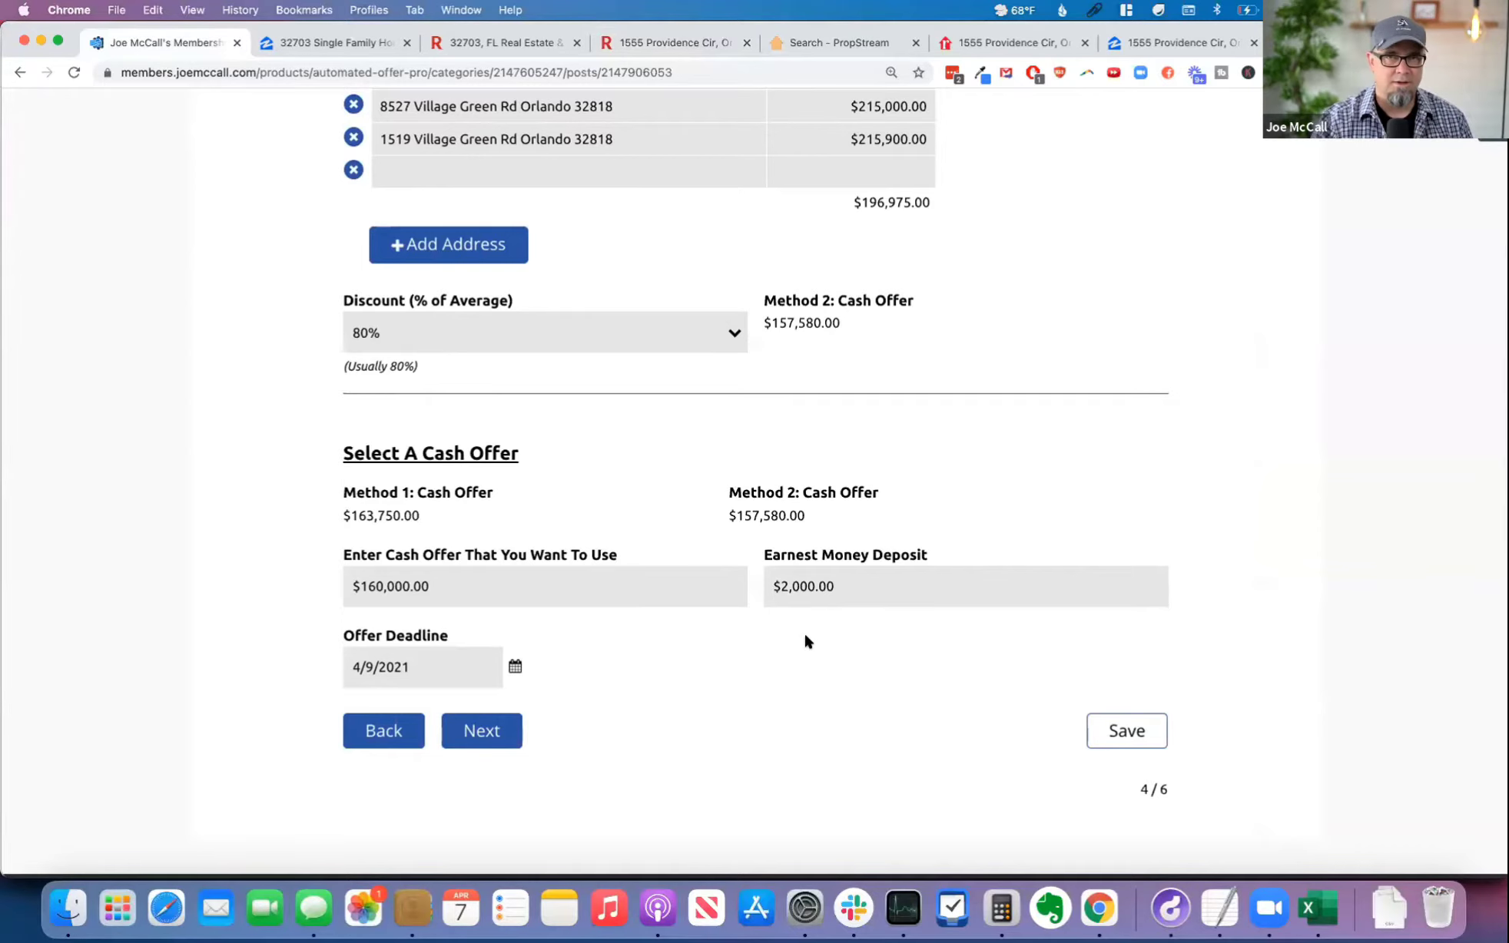
pyautogui.click(481, 731)
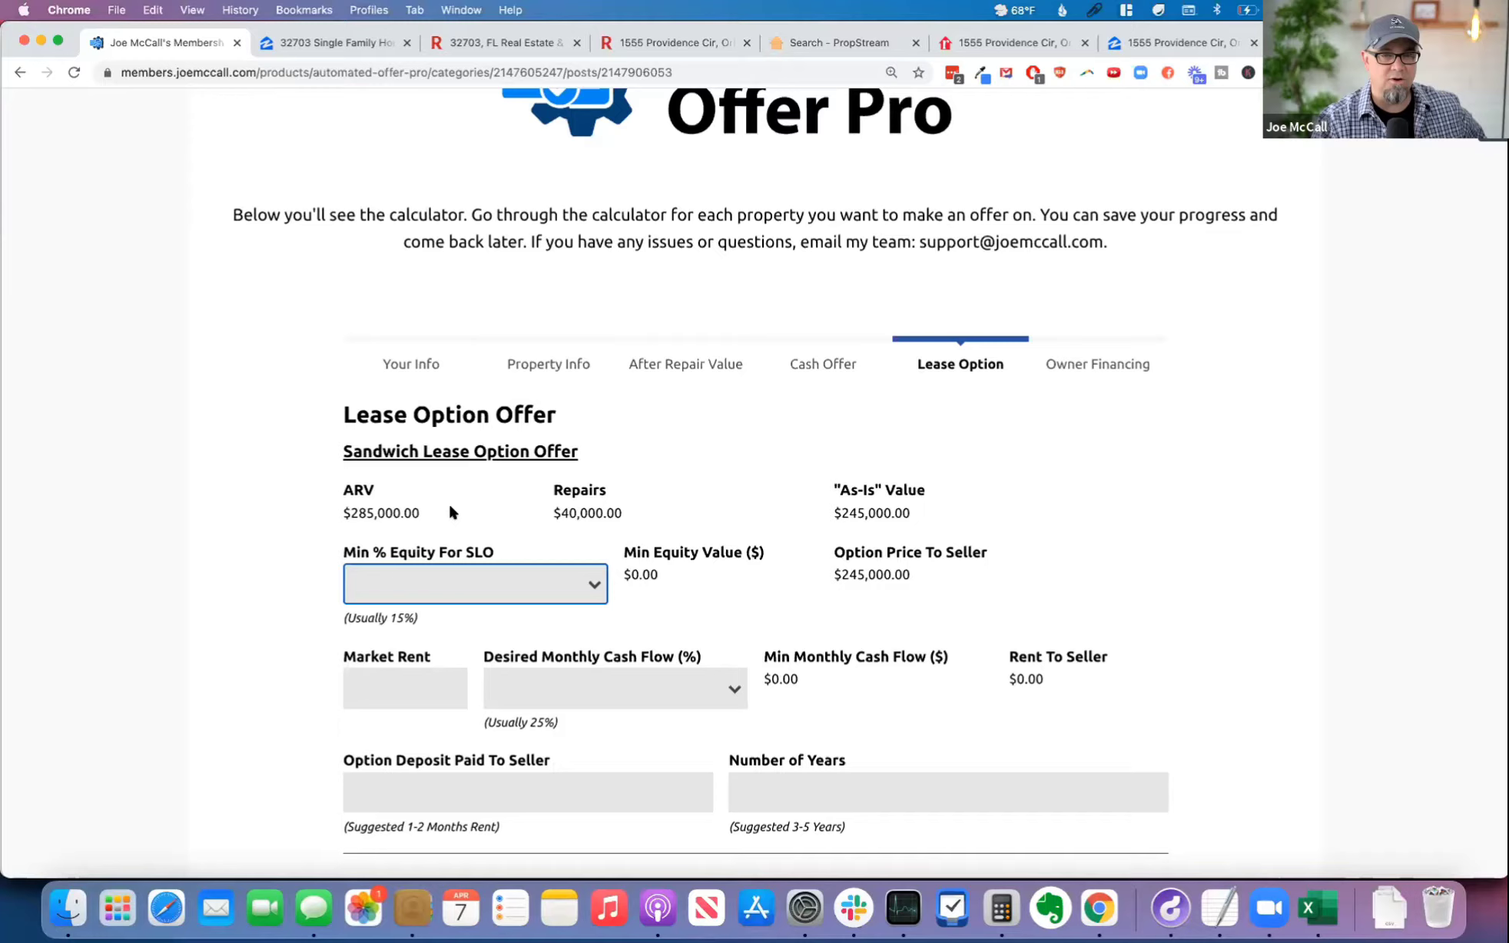
pyautogui.scroll(-2, 451, 492)
pyautogui.moveTo(430, 419); pyautogui.dragTo(345, 407)
pyautogui.moveTo(626, 411); pyautogui.dragTo(542, 407)
pyautogui.moveTo(832, 415); pyautogui.dragTo(942, 420)
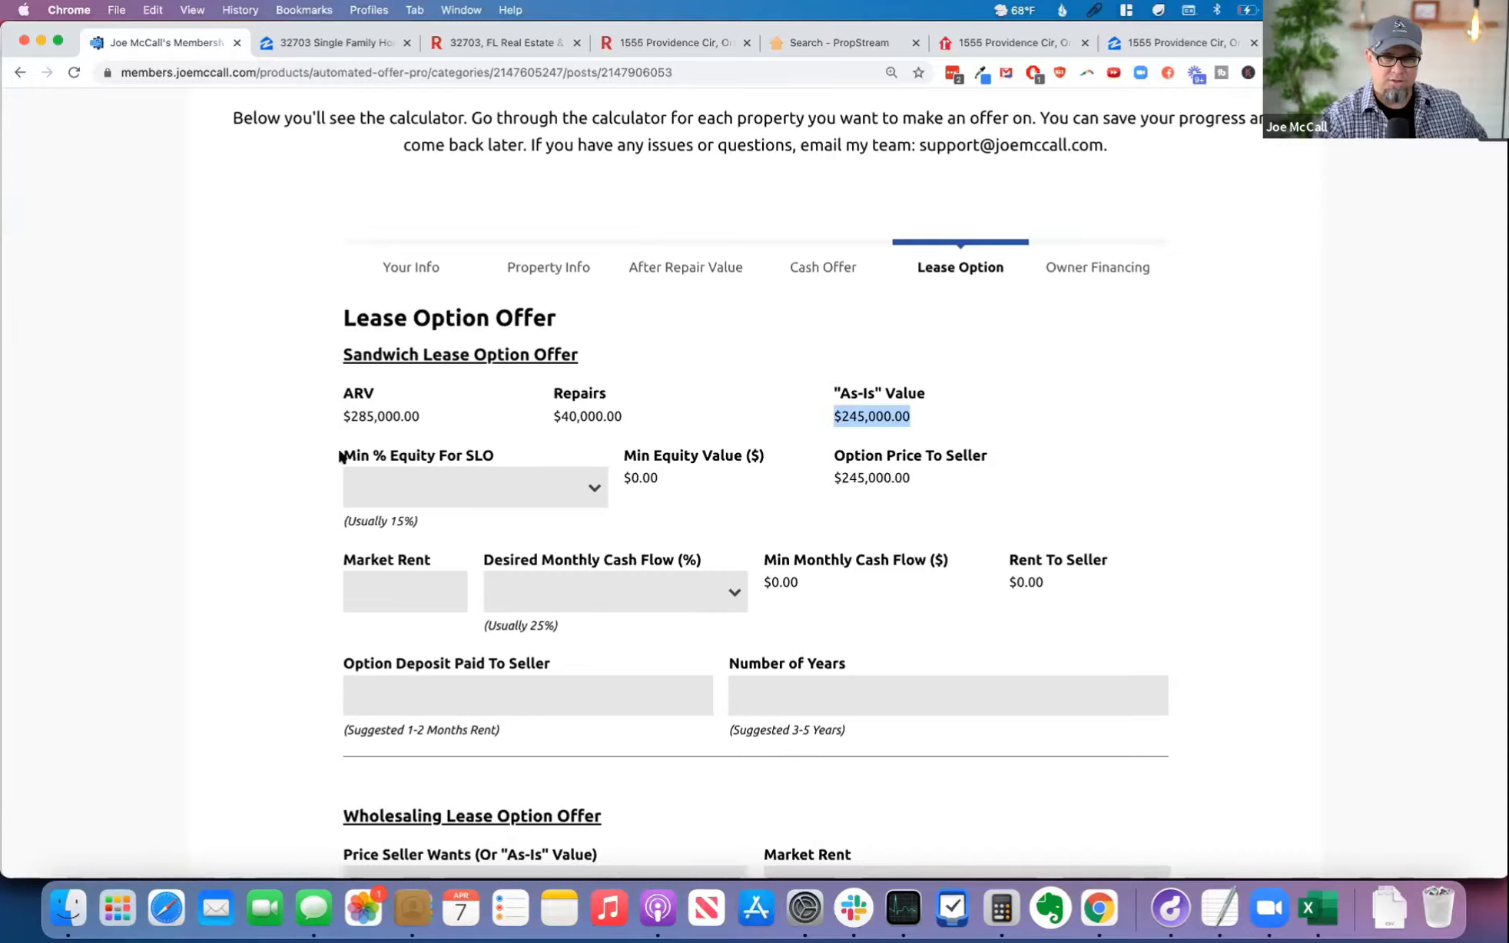
pyautogui.moveTo(339, 354); pyautogui.dragTo(582, 356)
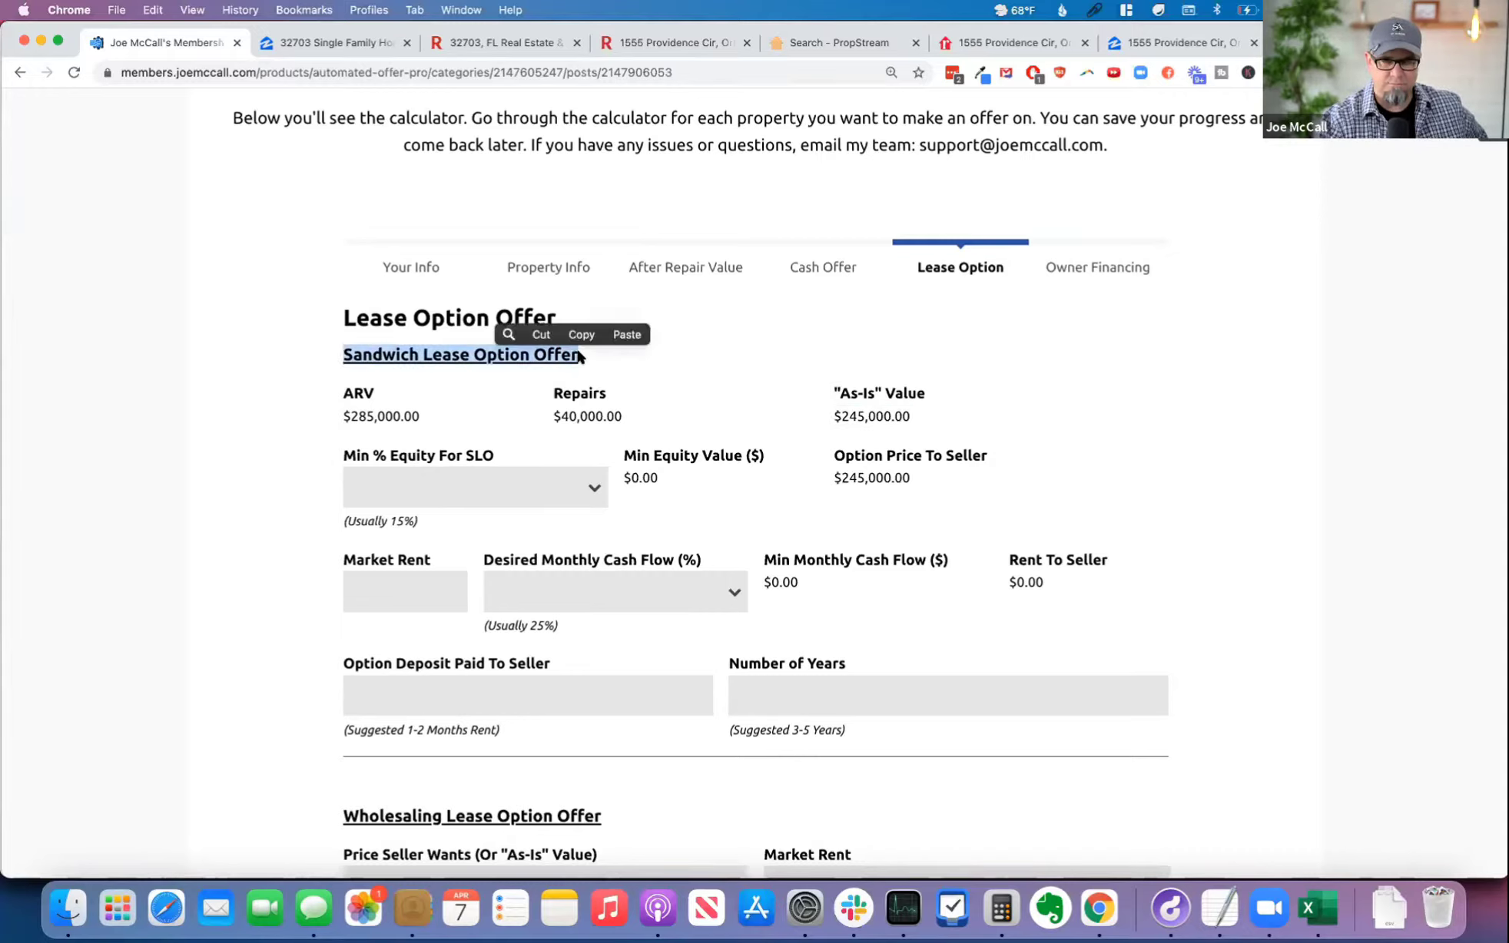
pyautogui.moveTo(421, 523); pyautogui.dragTo(343, 519)
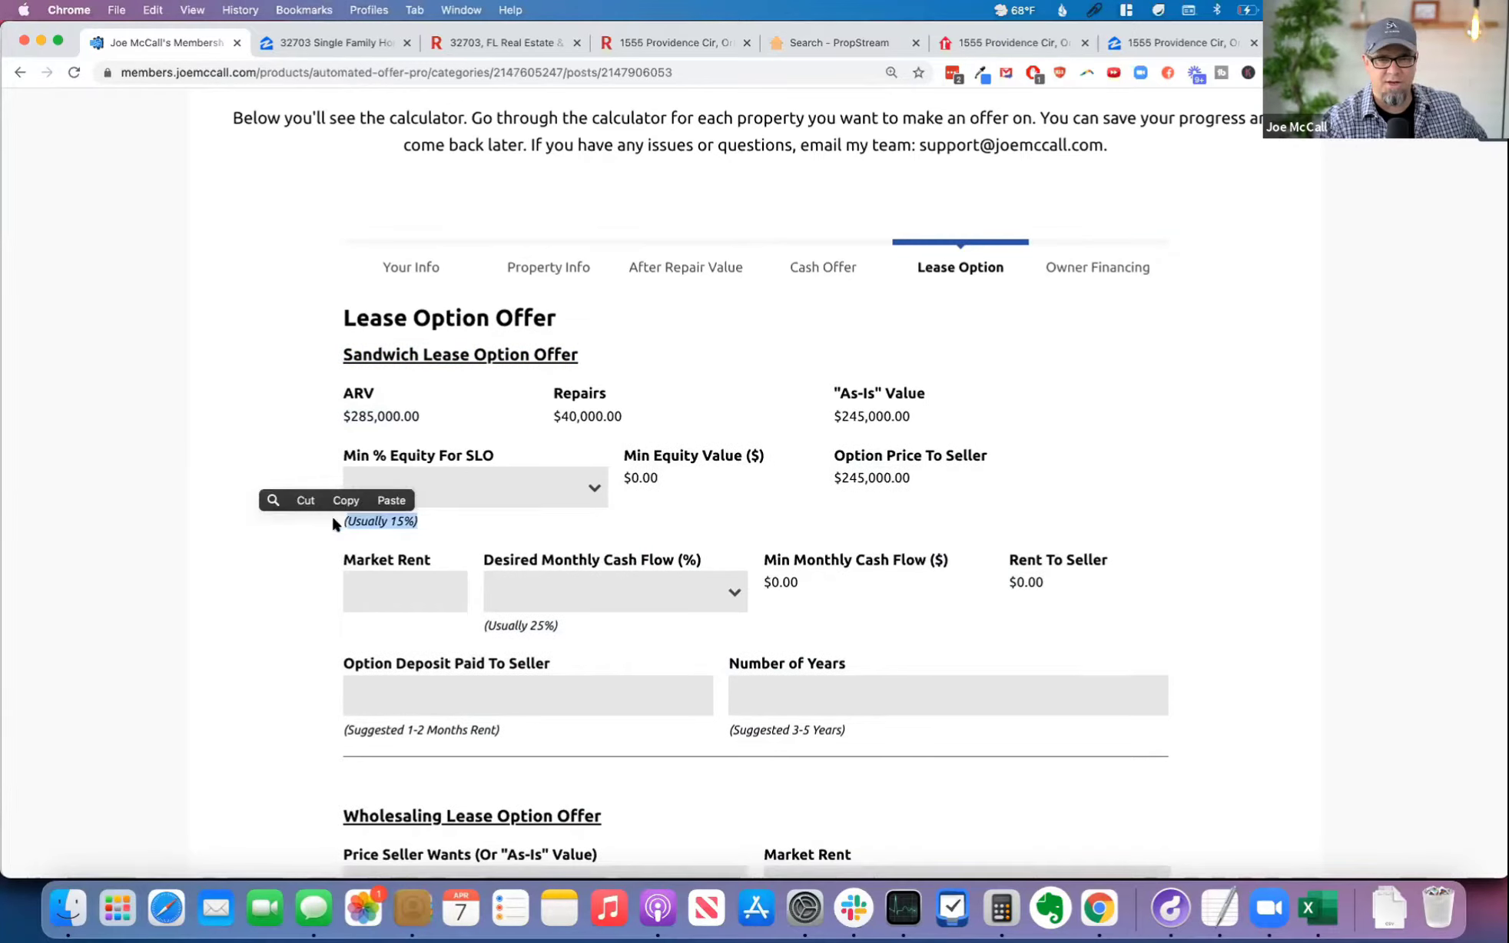
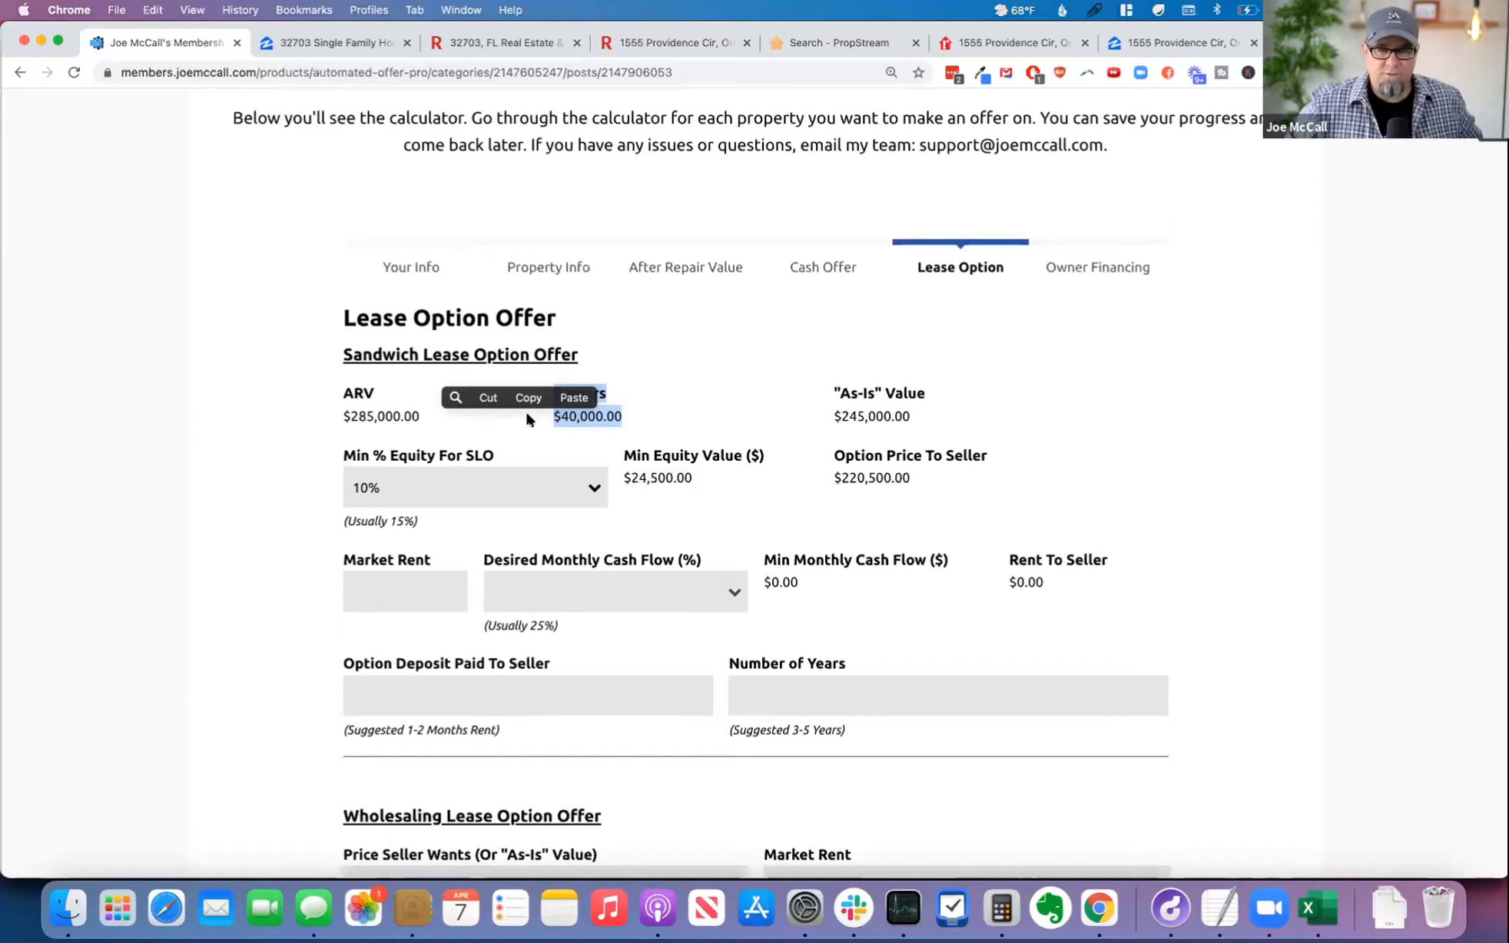
# Step: Review the Sandwich Lease Option Offer's ARV, repairs, "As-Is" value and option price to seller
pyautogui.click(683, 417)
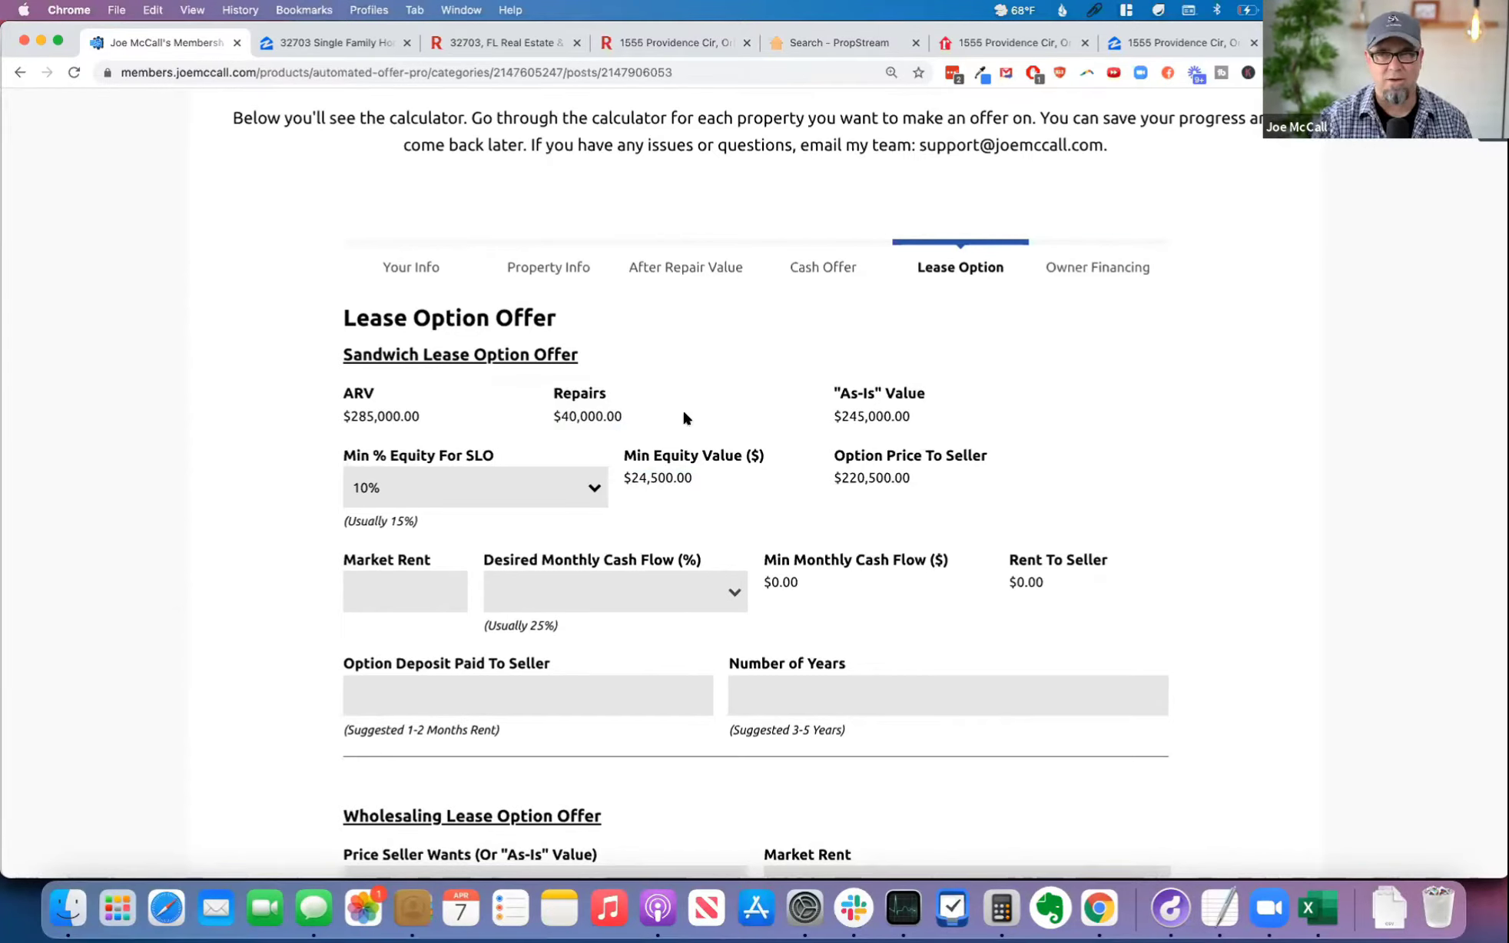
pyautogui.moveTo(683, 417); pyautogui.dragTo(548, 418)
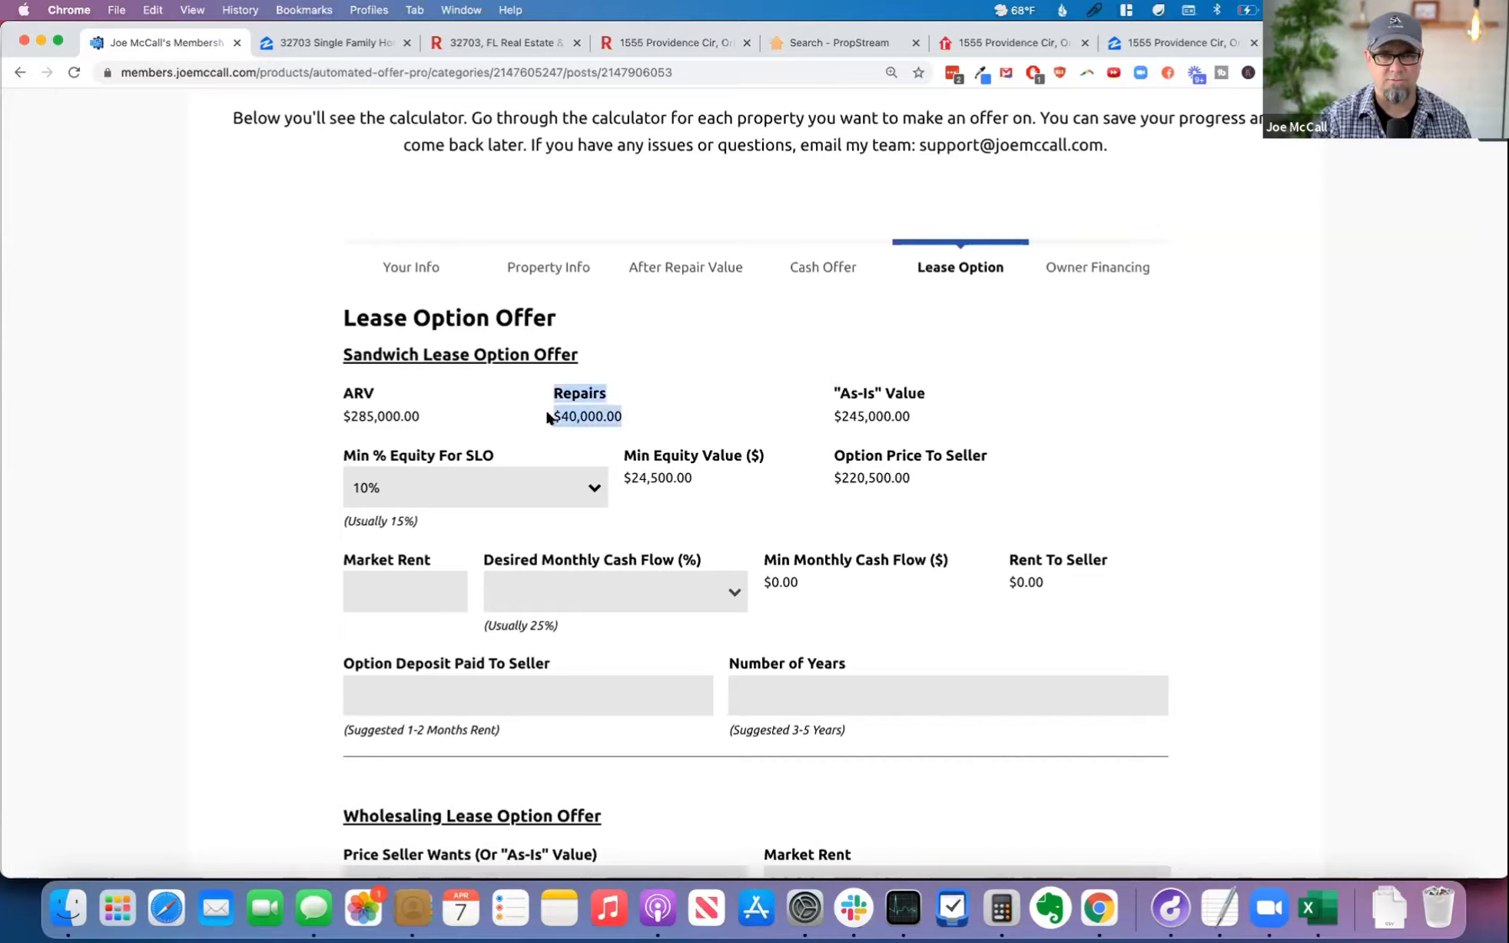
pyautogui.click(643, 417)
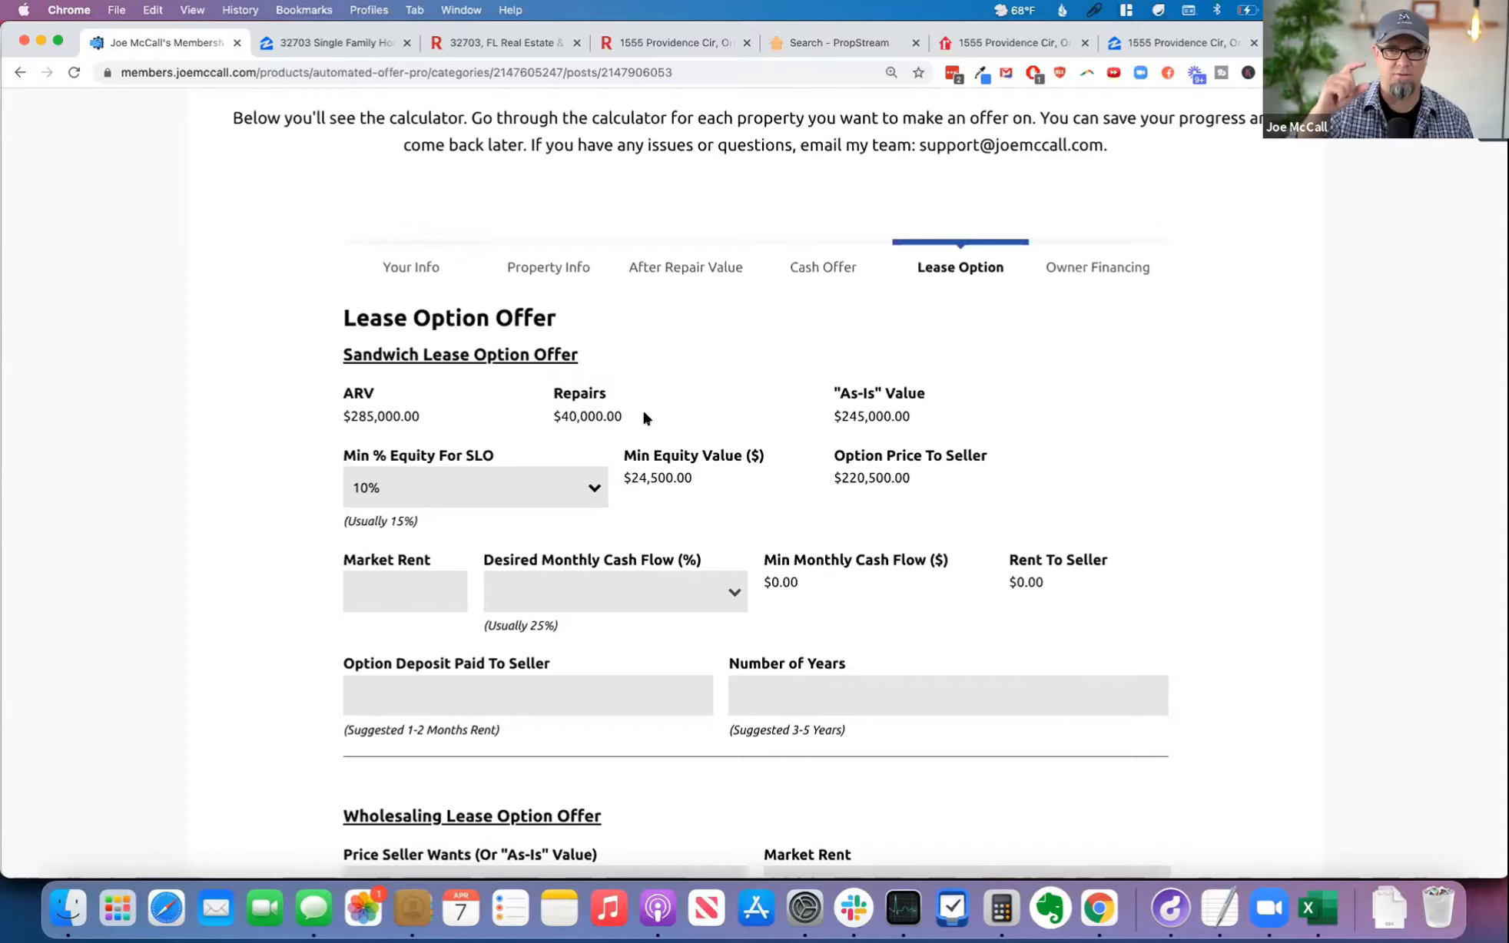
pyautogui.moveTo(914, 476); pyautogui.dragTo(833, 476)
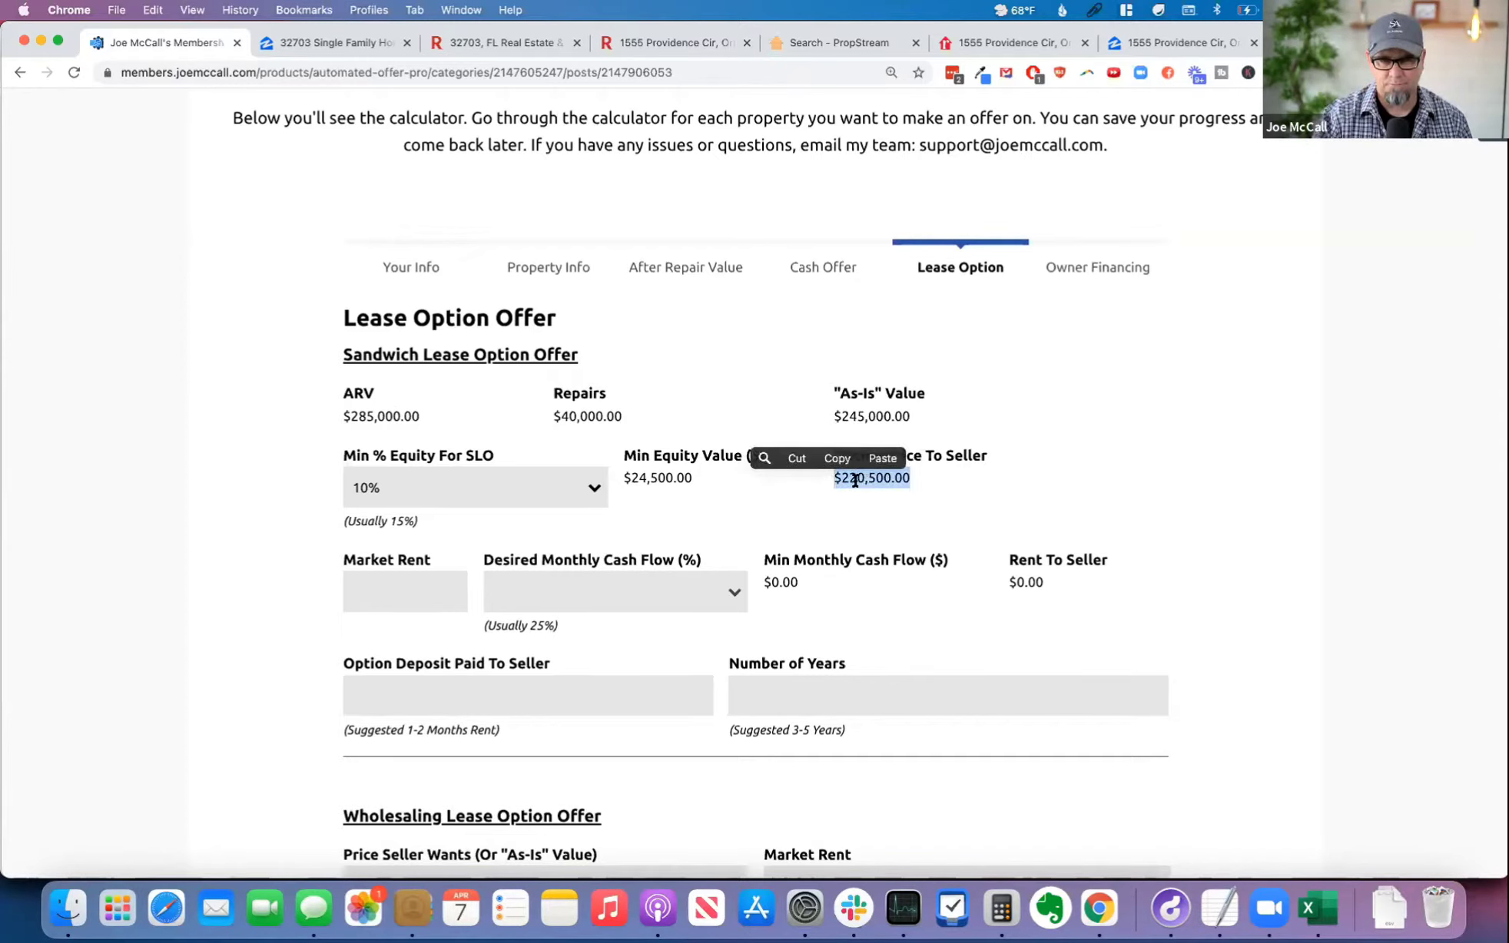
pyautogui.click(942, 475)
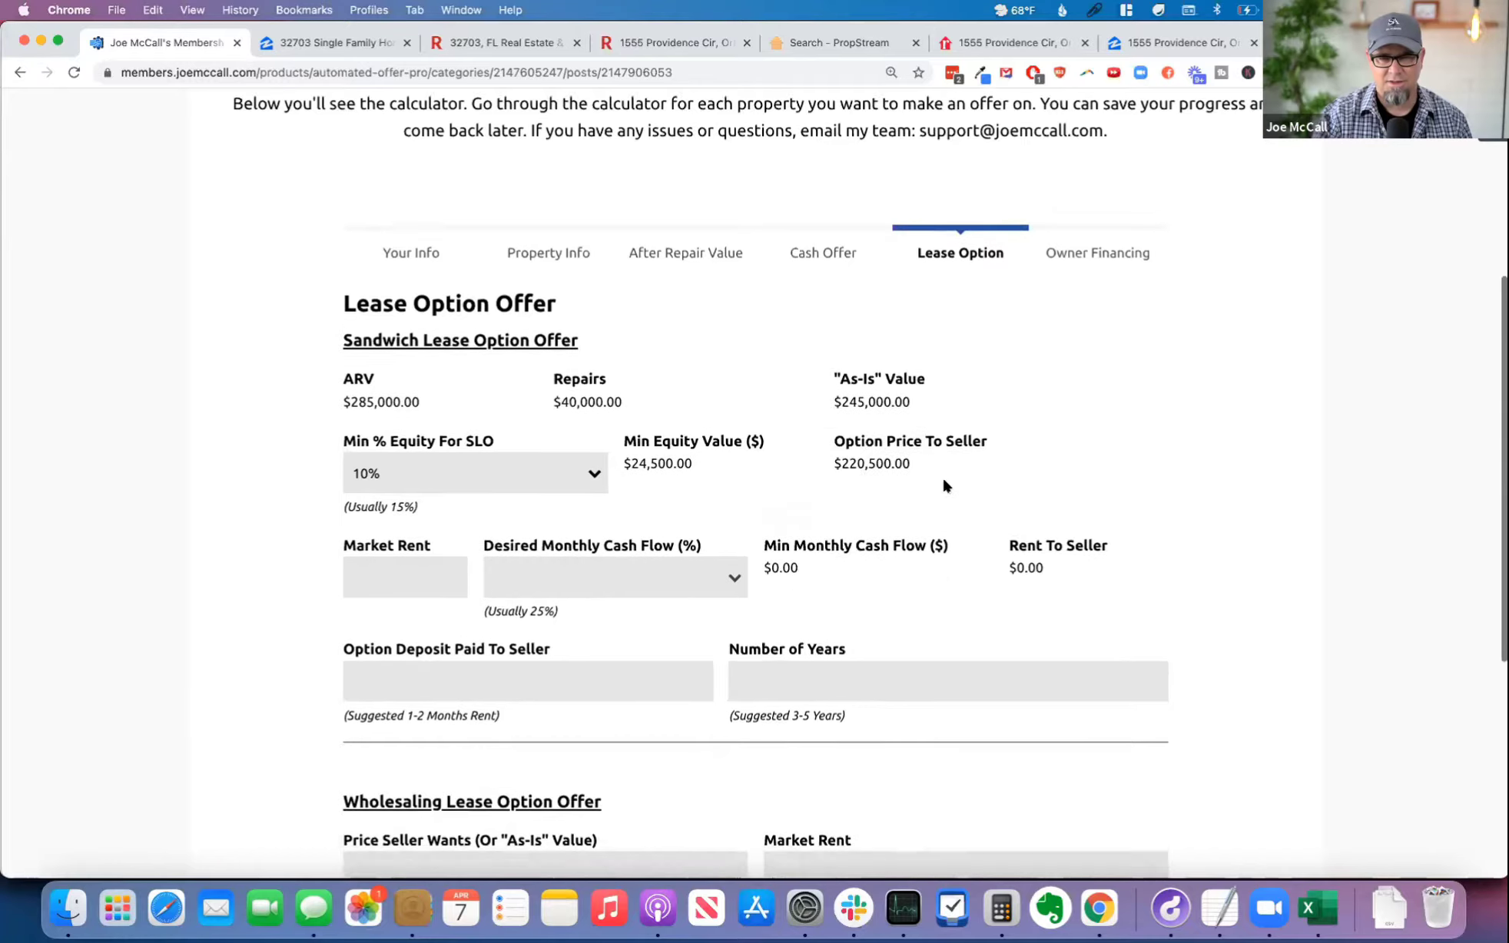
pyautogui.scroll(-2, 943, 474)
pyautogui.scroll(1, 949, 480)
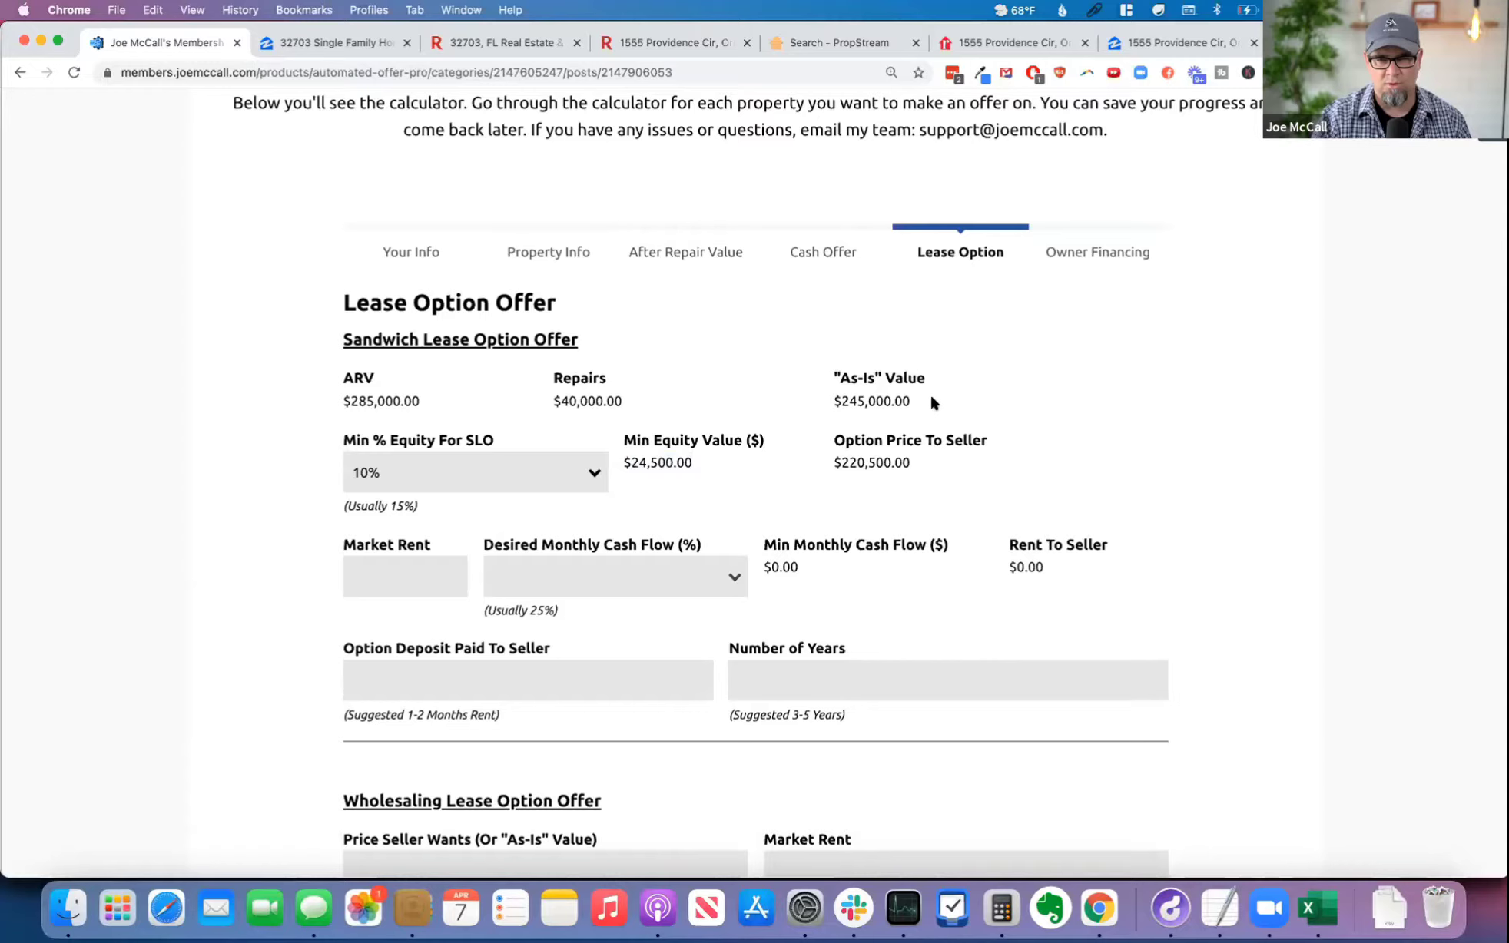
pyautogui.moveTo(926, 396); pyautogui.dragTo(830, 399)
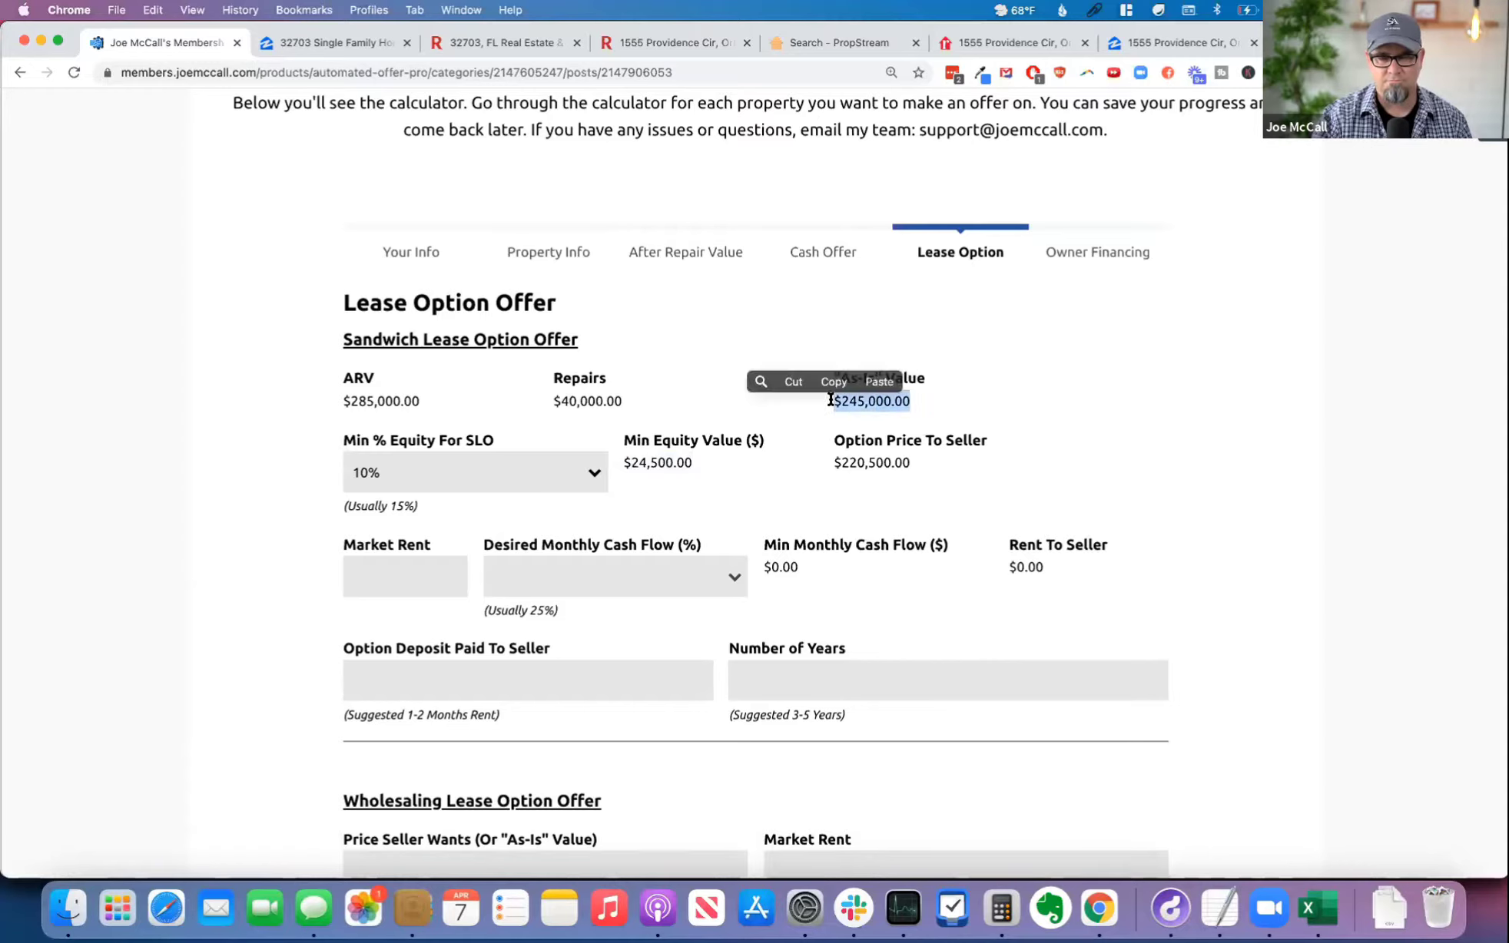
pyautogui.click(945, 405)
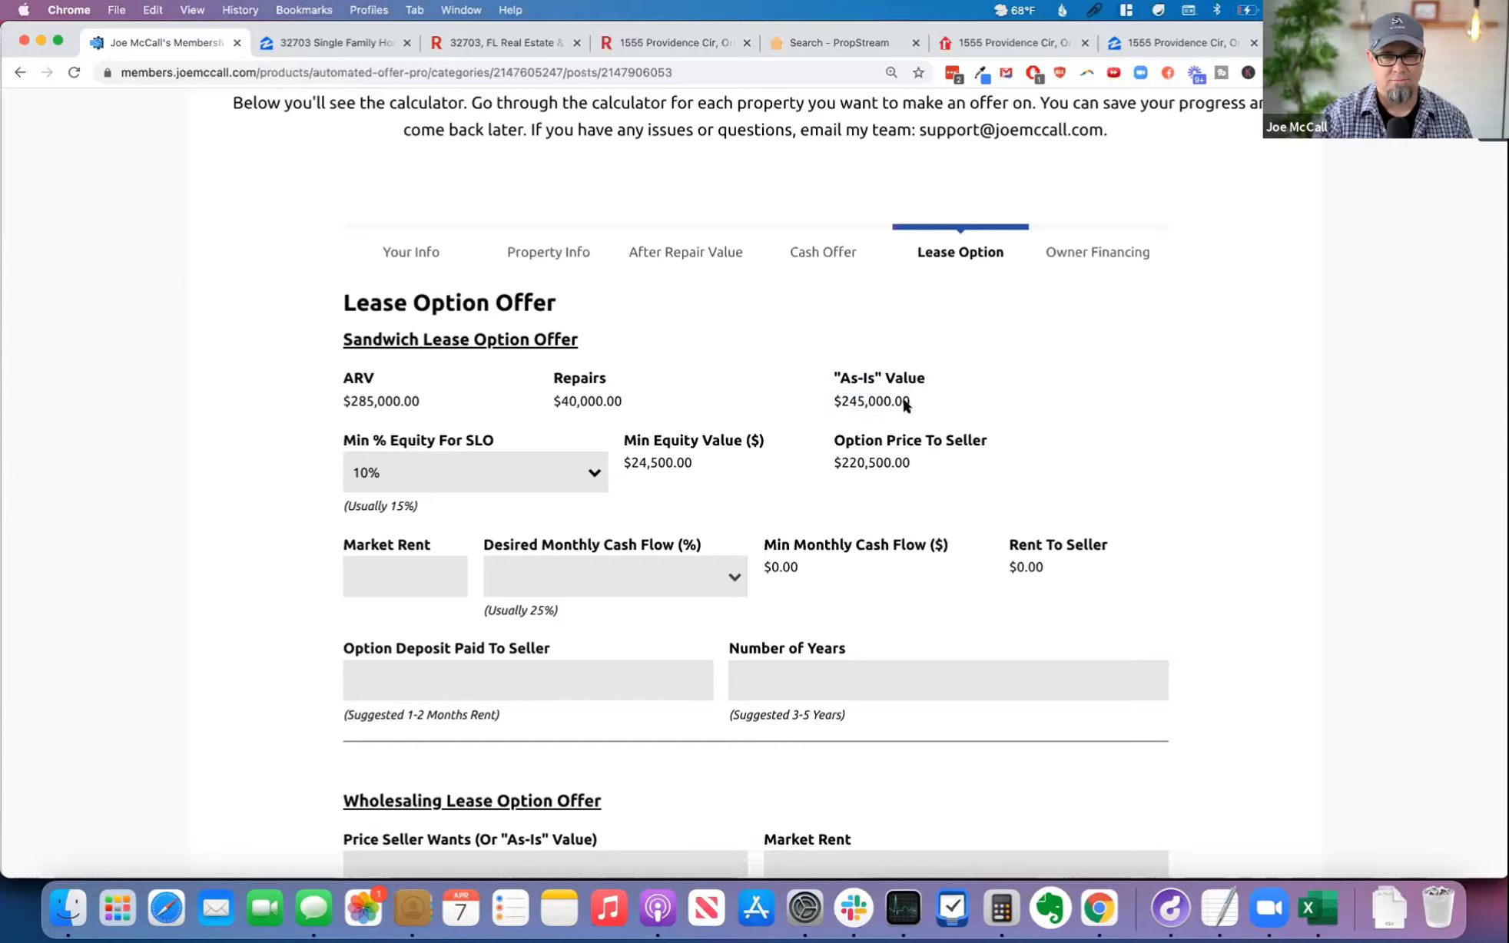
pyautogui.moveTo(428, 396); pyautogui.dragTo(344, 398)
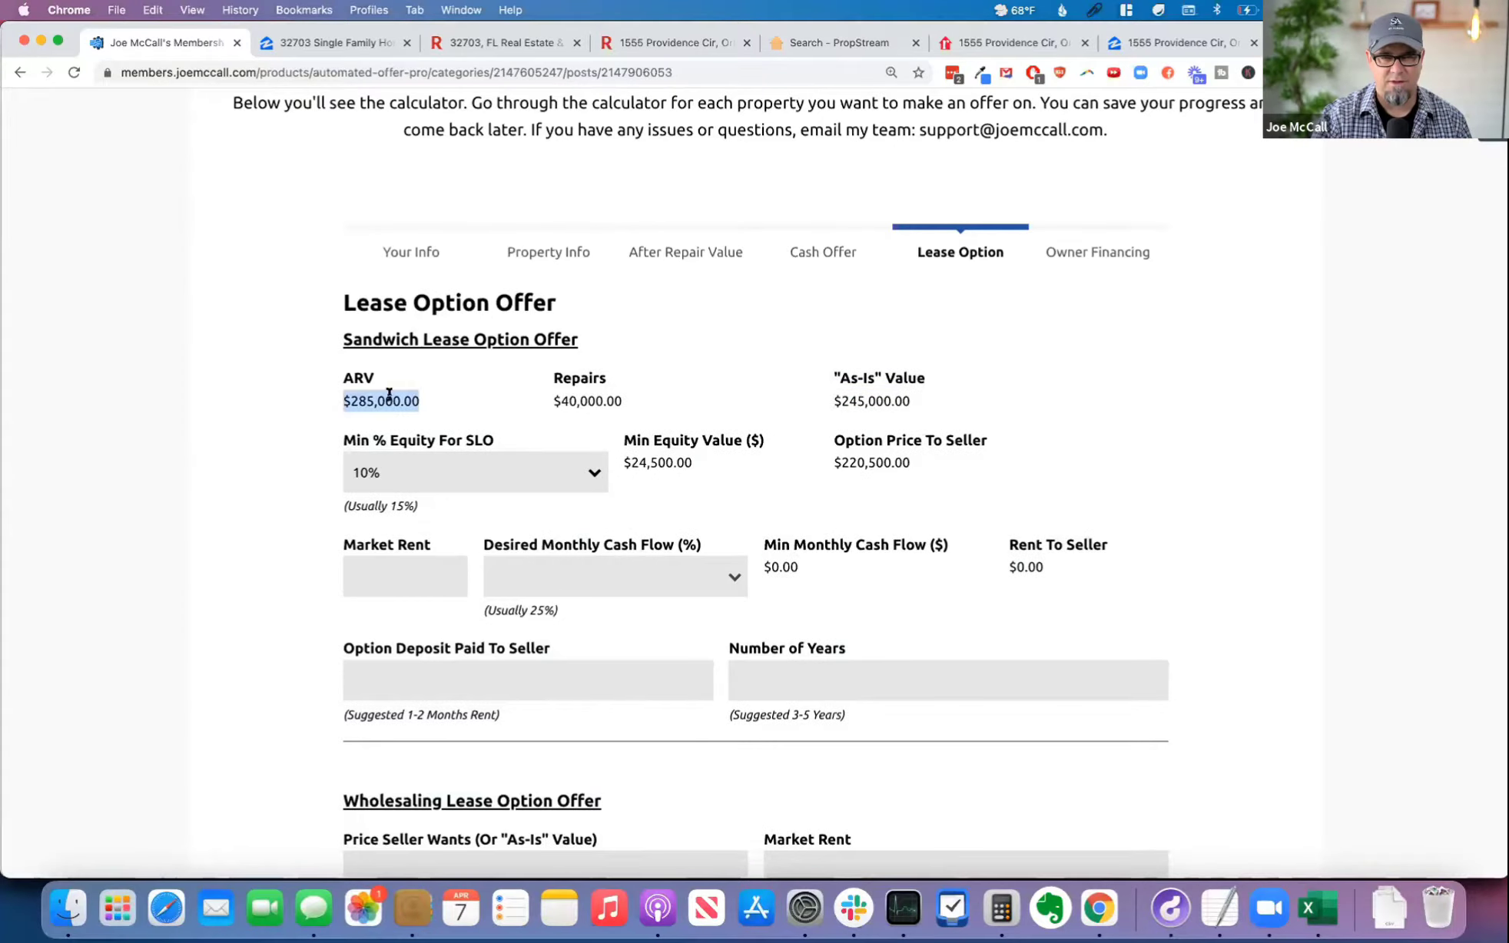
pyautogui.moveTo(915, 403); pyautogui.dragTo(834, 400)
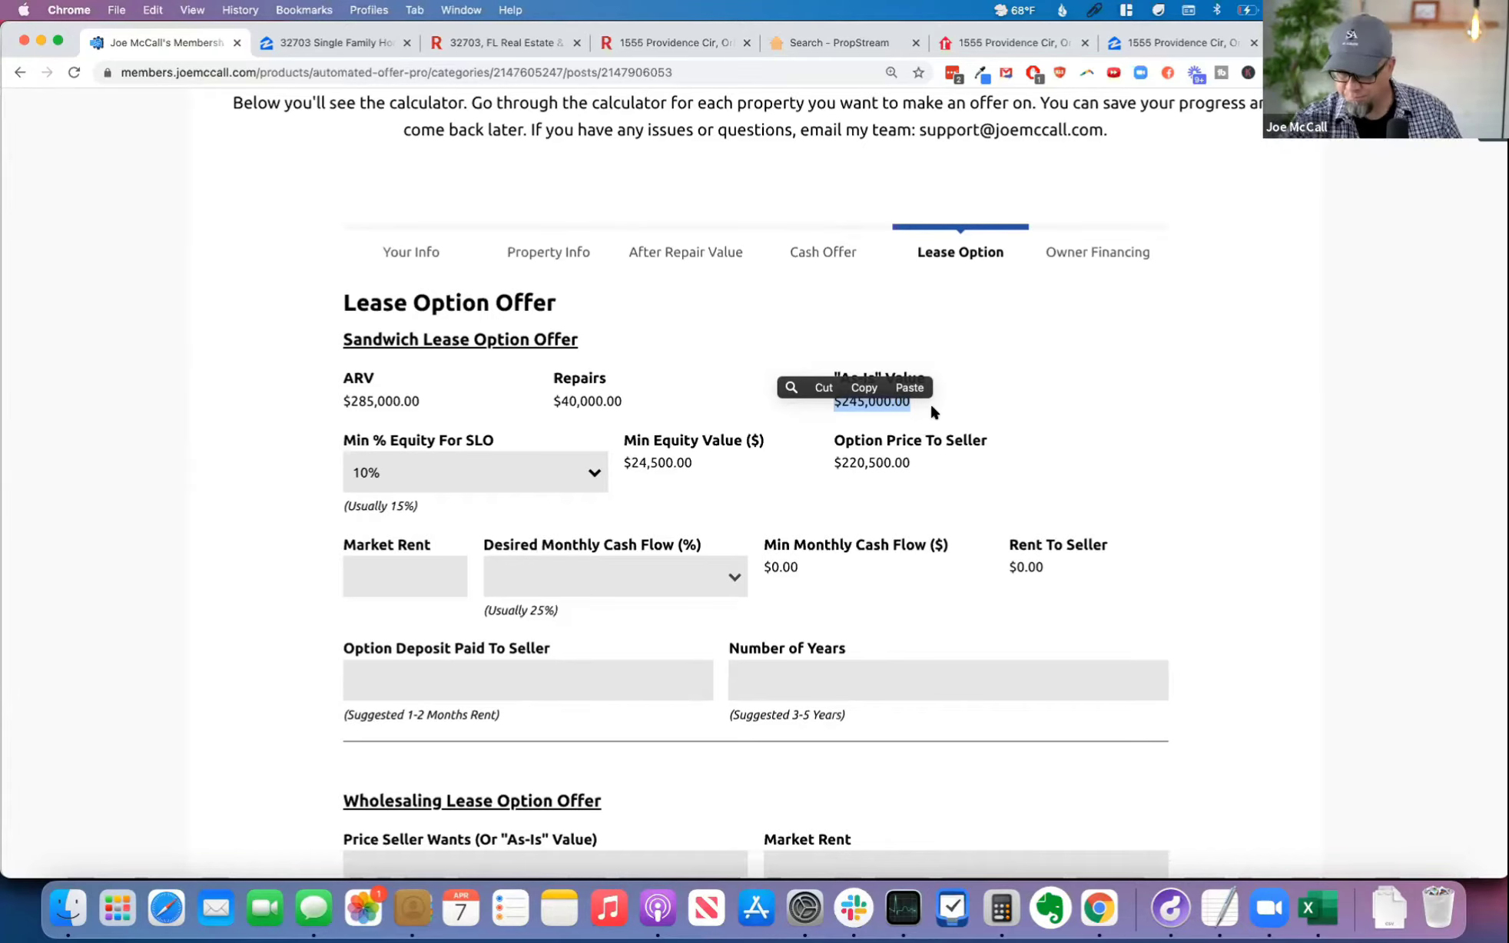
# Step: Switch to the property's Redfin listing and examine the kitchen and bedroom photos in its photo viewer, closing the viewer when done
pyautogui.click(673, 34)
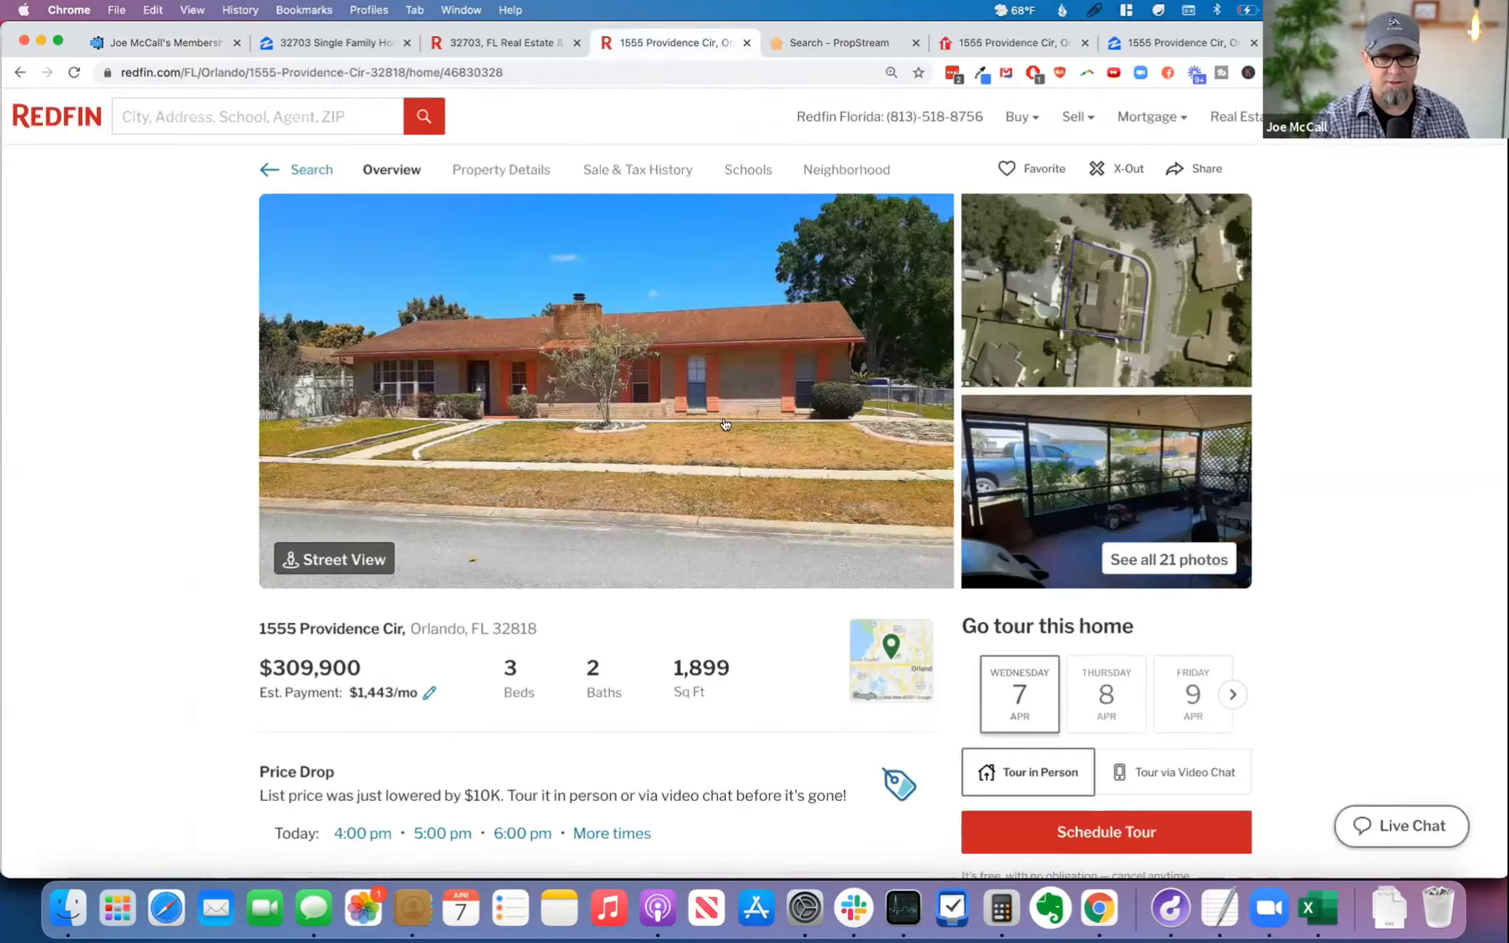
pyautogui.click(1184, 560)
pyautogui.scroll(-10, 324, 654)
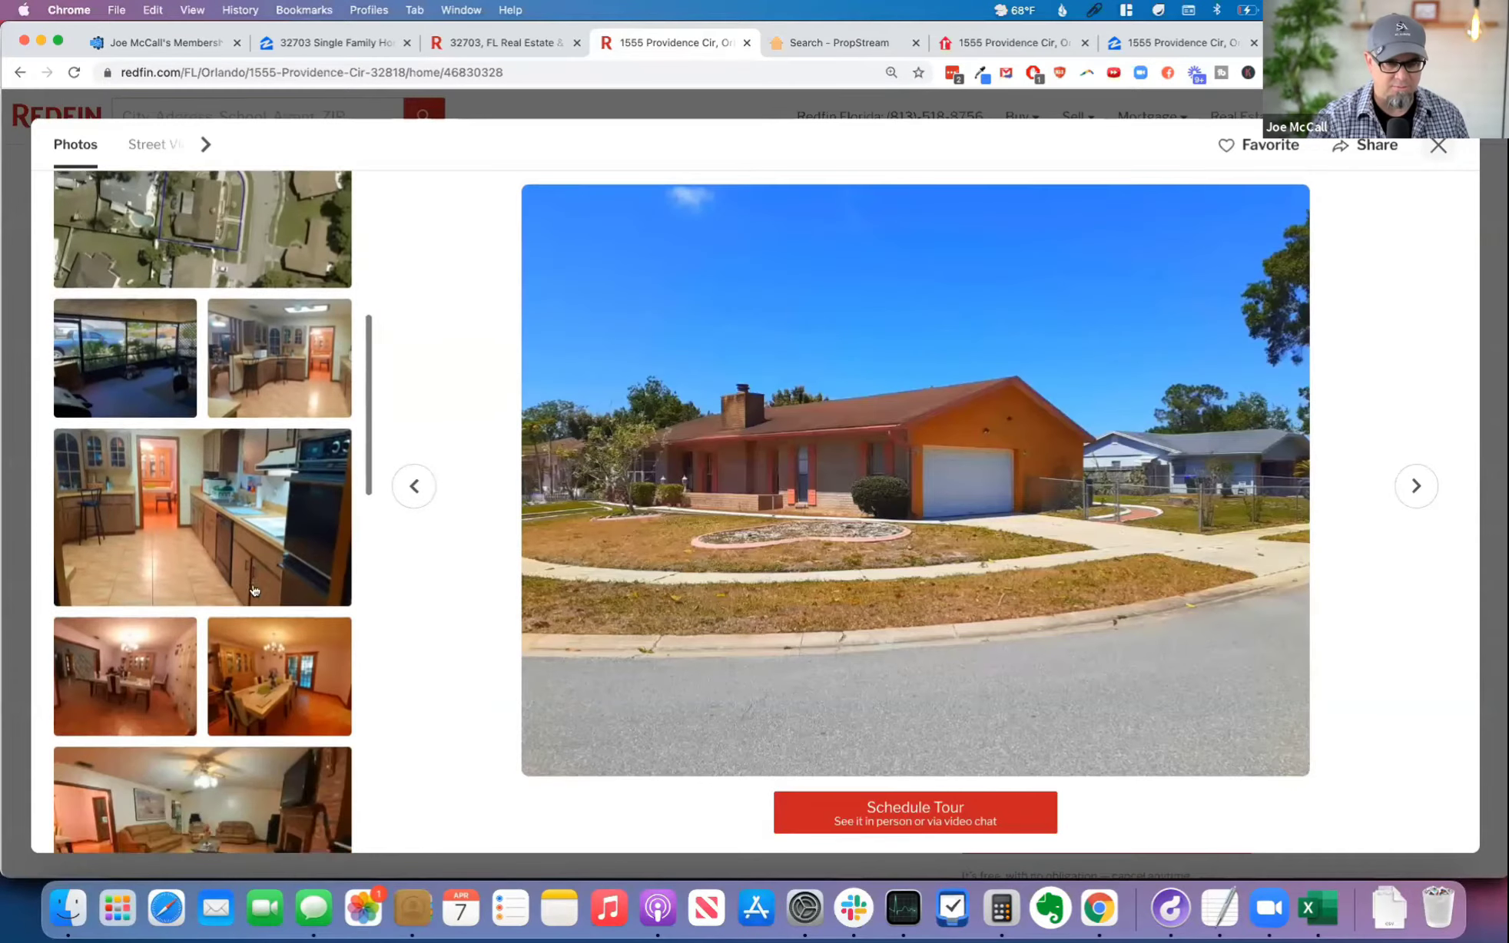
pyautogui.click(230, 292)
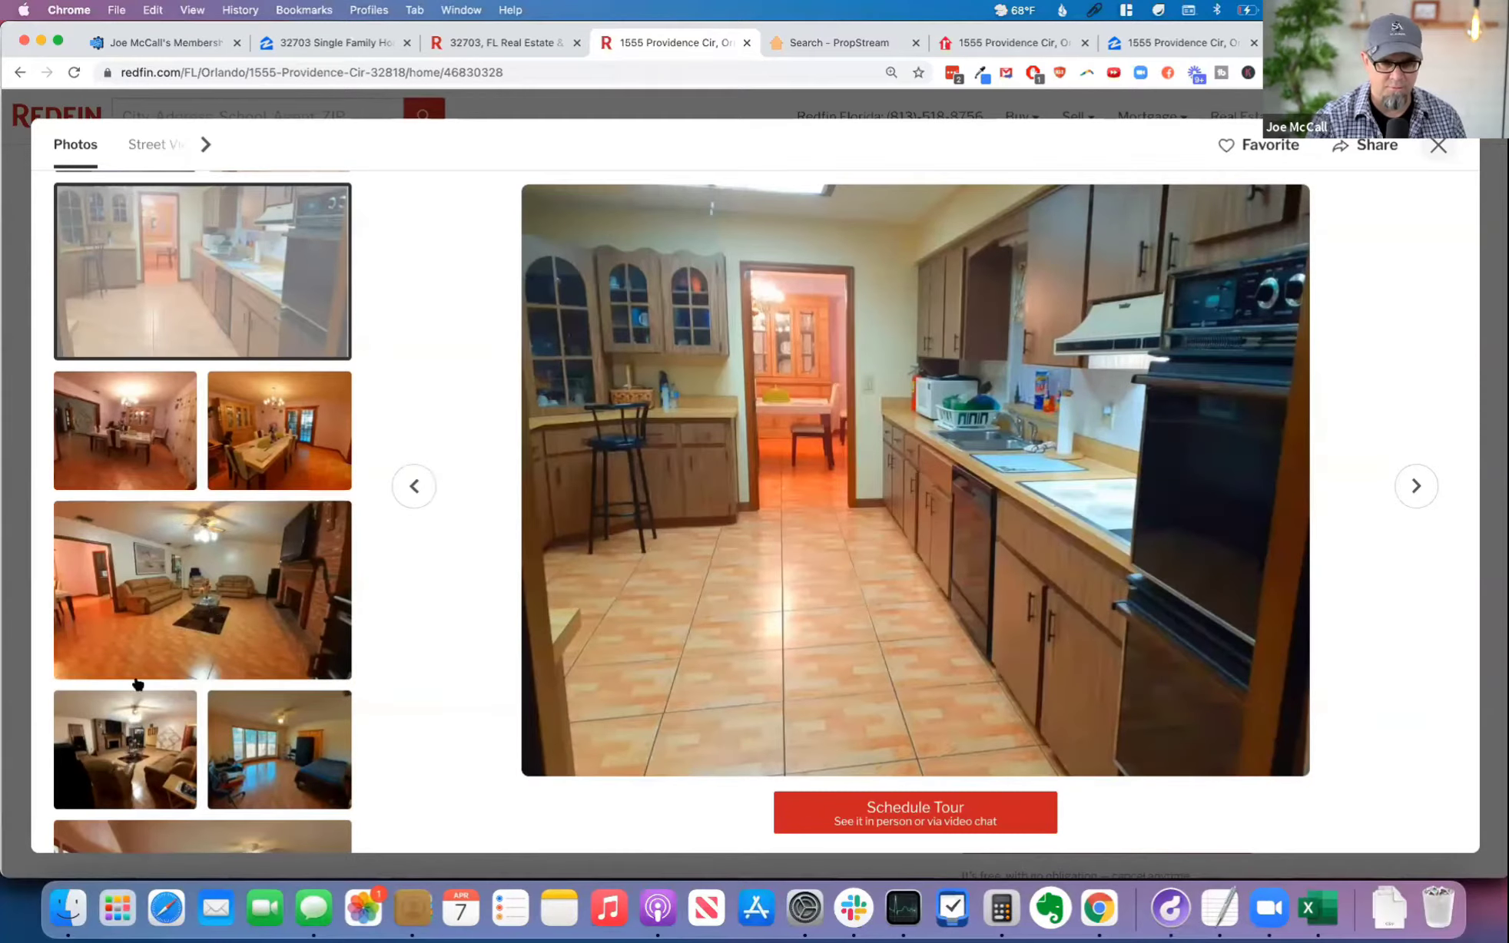
pyautogui.click(287, 733)
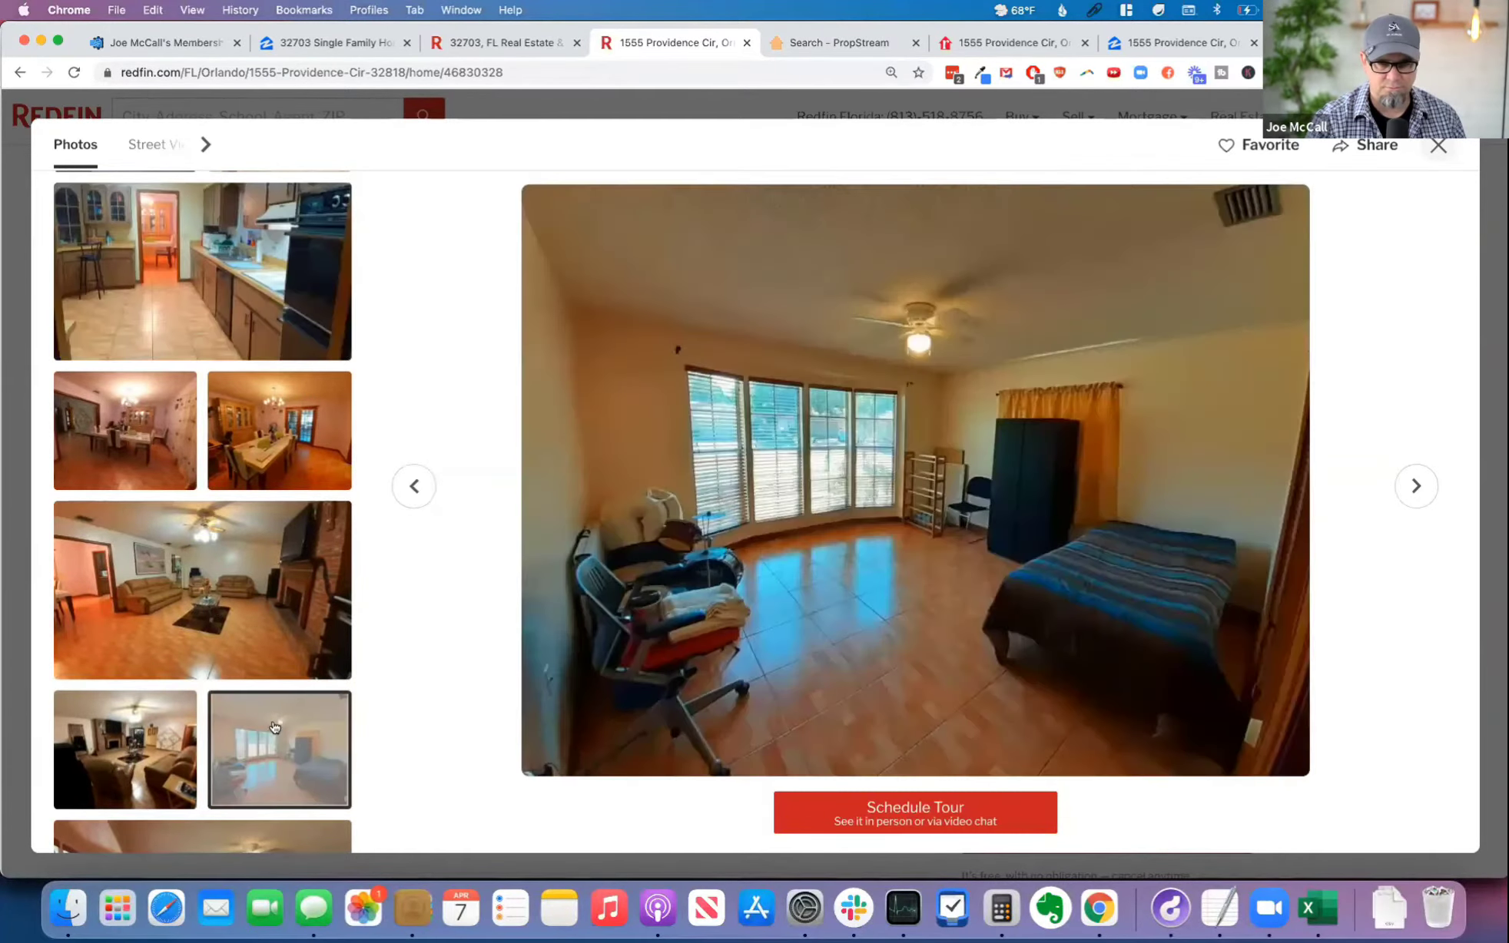
pyautogui.click(1440, 146)
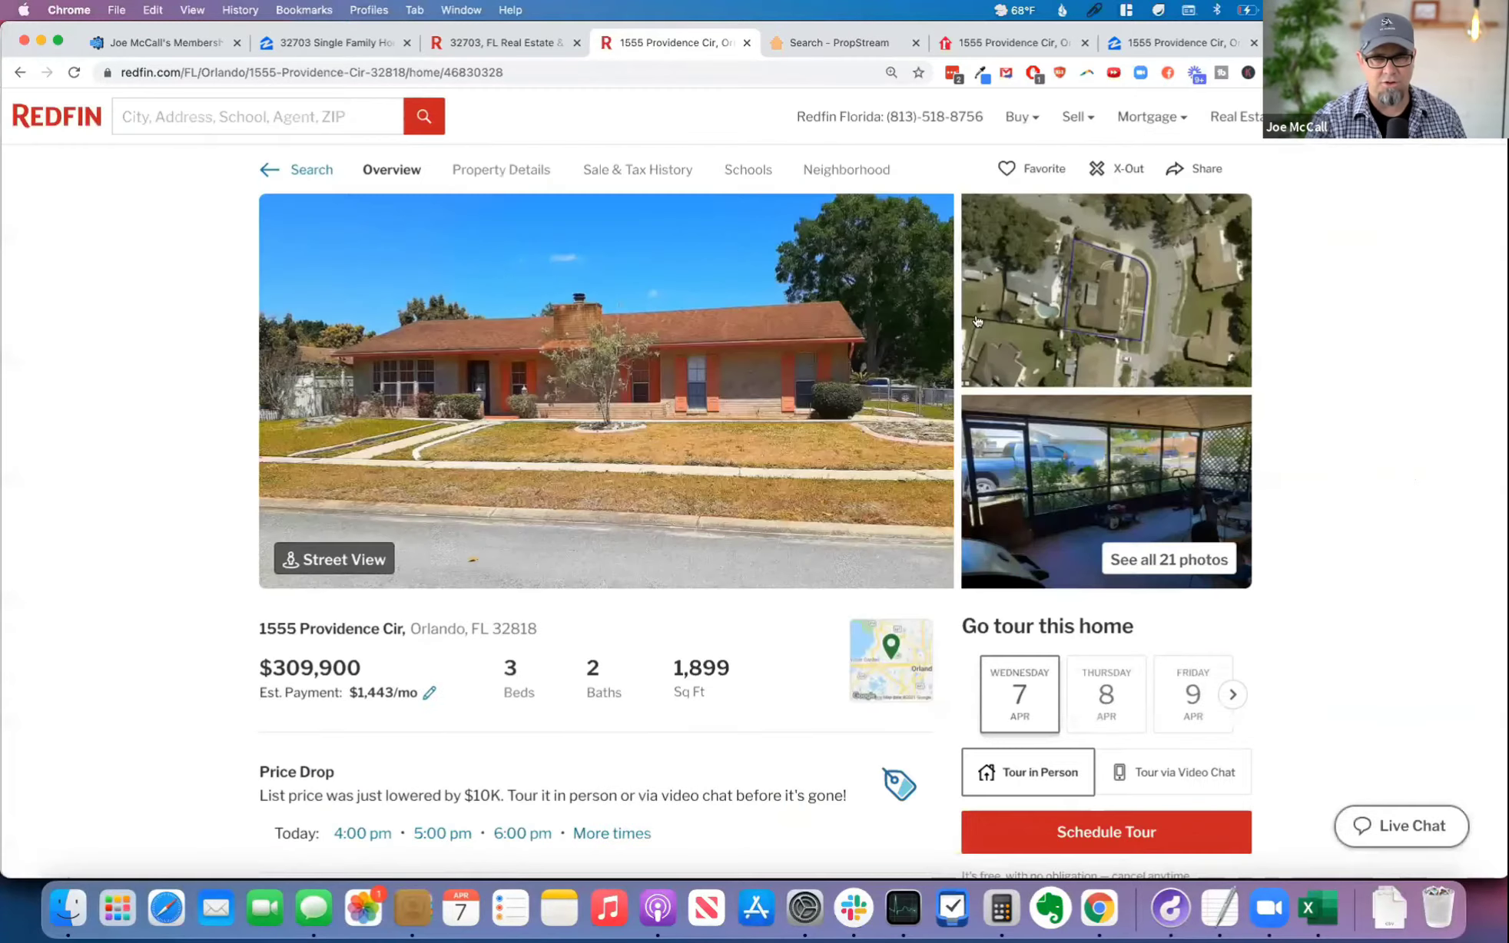
# Step: Return to Automated Offer Pro and compare the ARV, repair cost and "As-Is" value on the Lease Option page
pyautogui.click(148, 44)
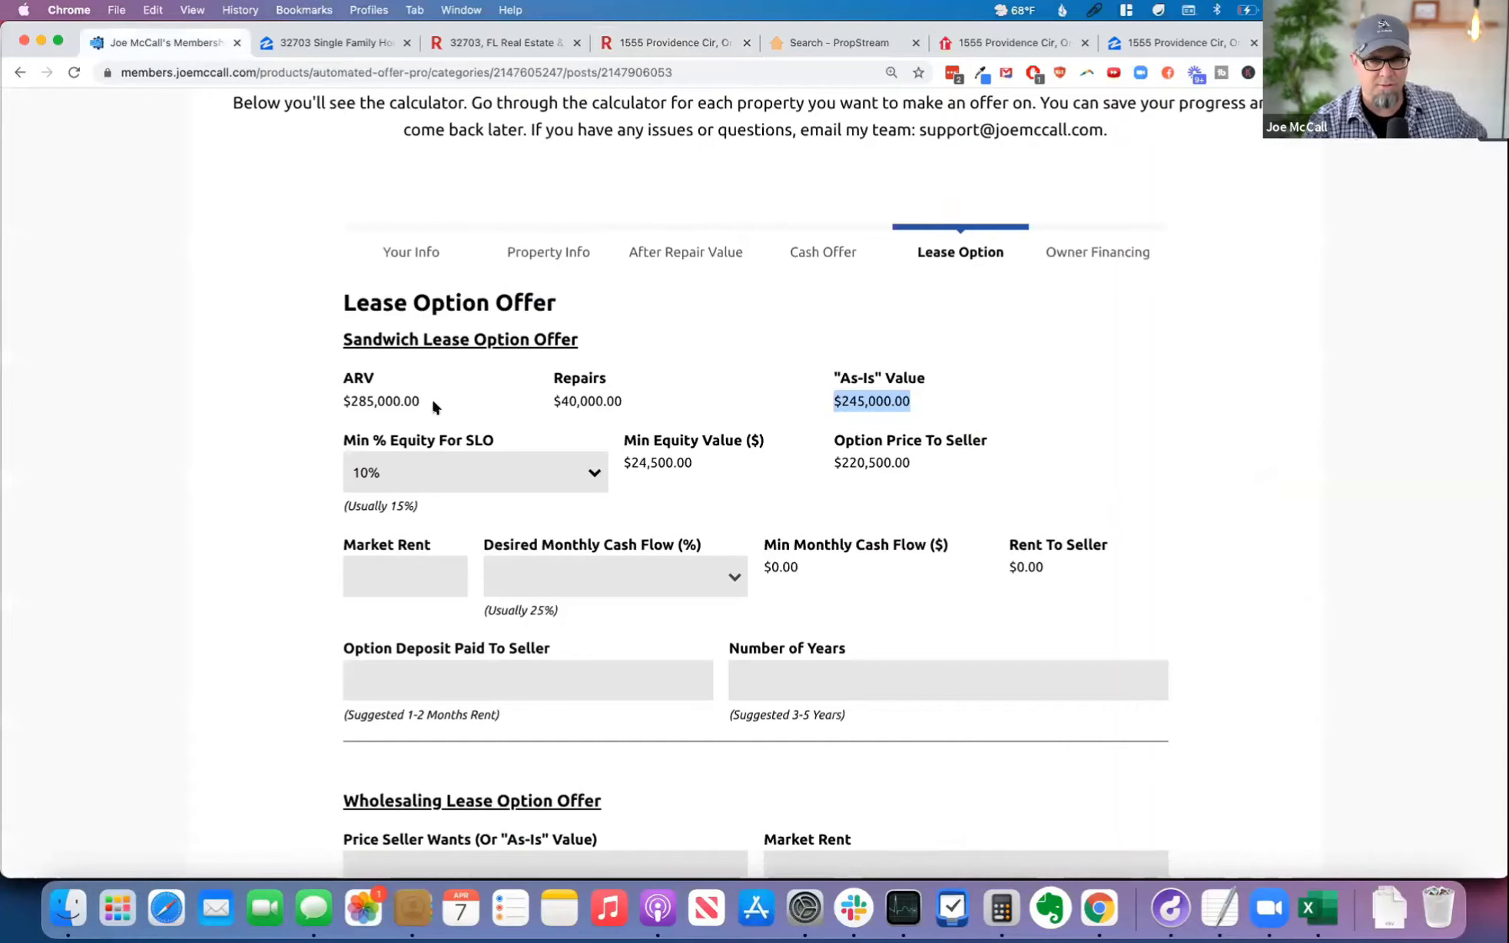
pyautogui.moveTo(421, 402); pyautogui.dragTo(337, 400)
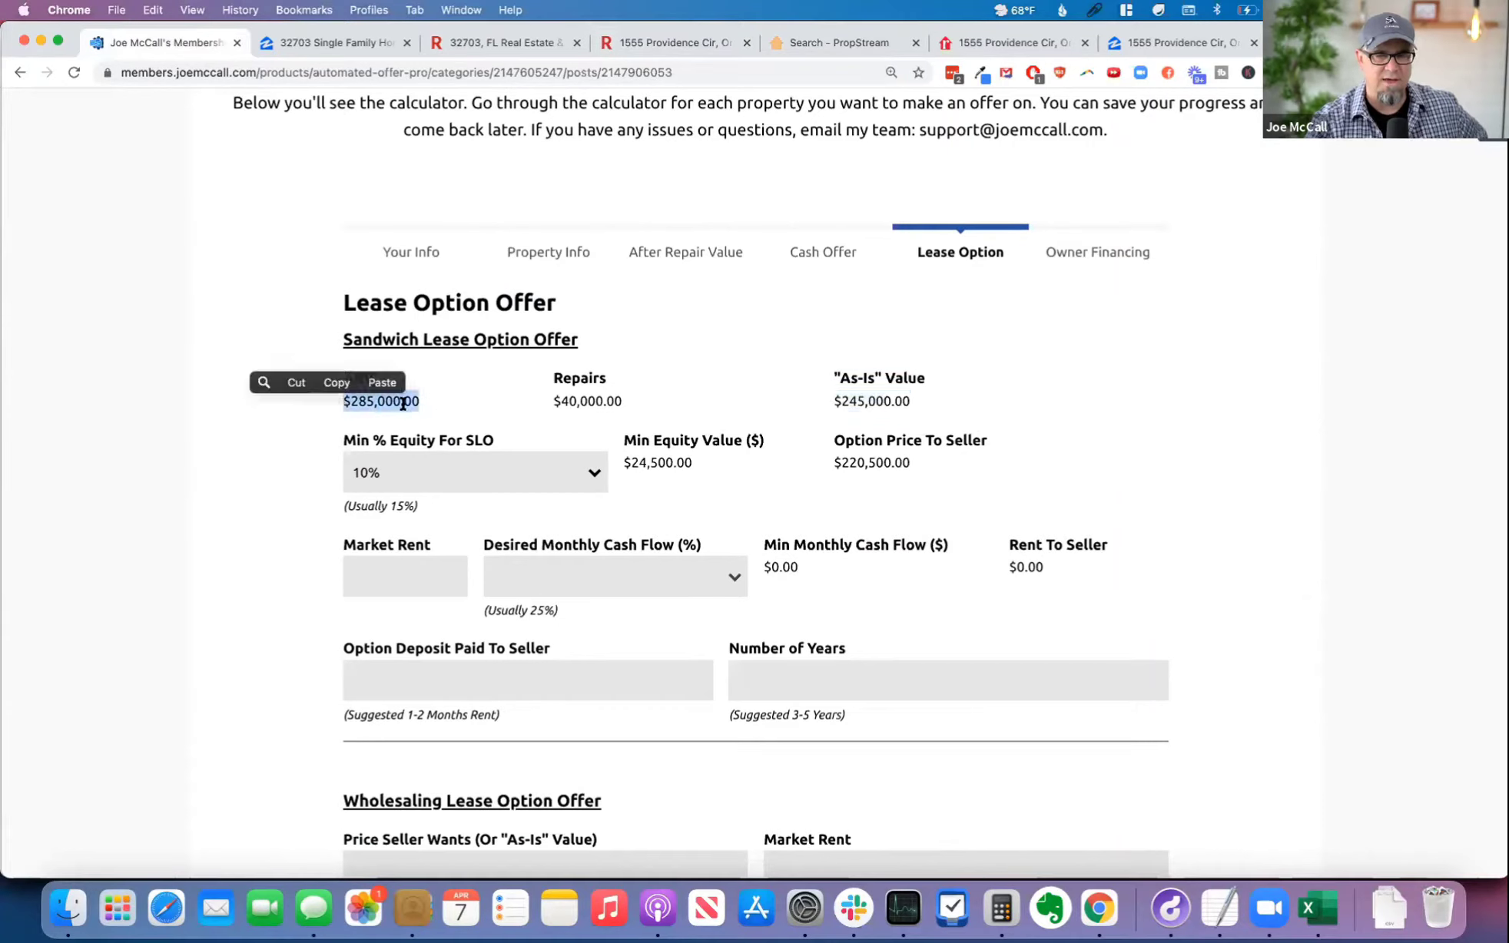
pyautogui.moveTo(547, 404); pyautogui.dragTo(672, 394)
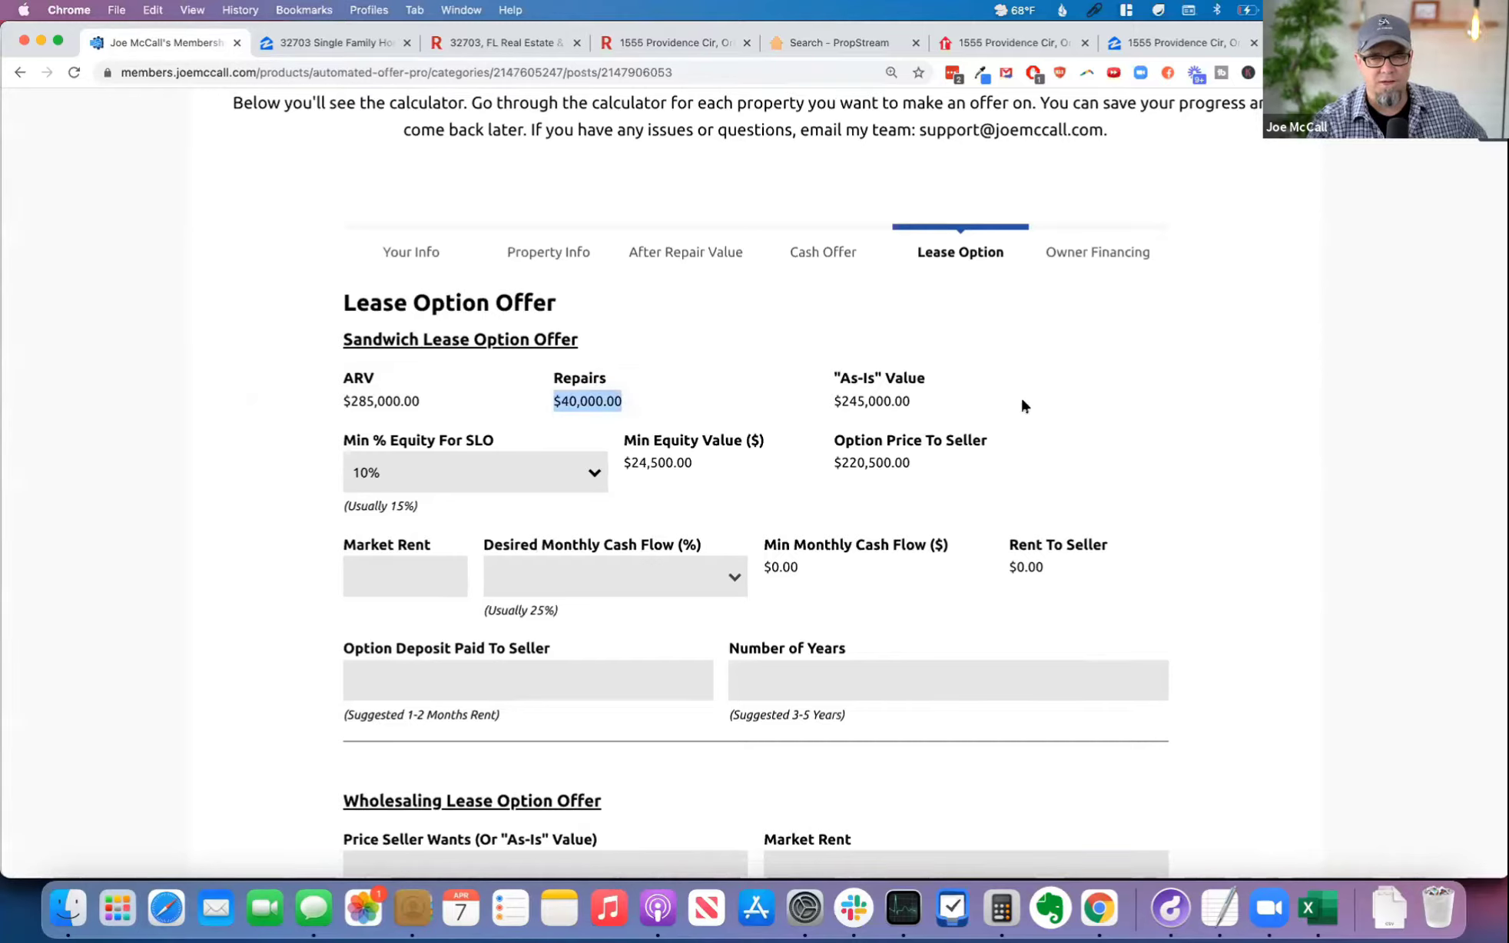
pyautogui.click(619, 400)
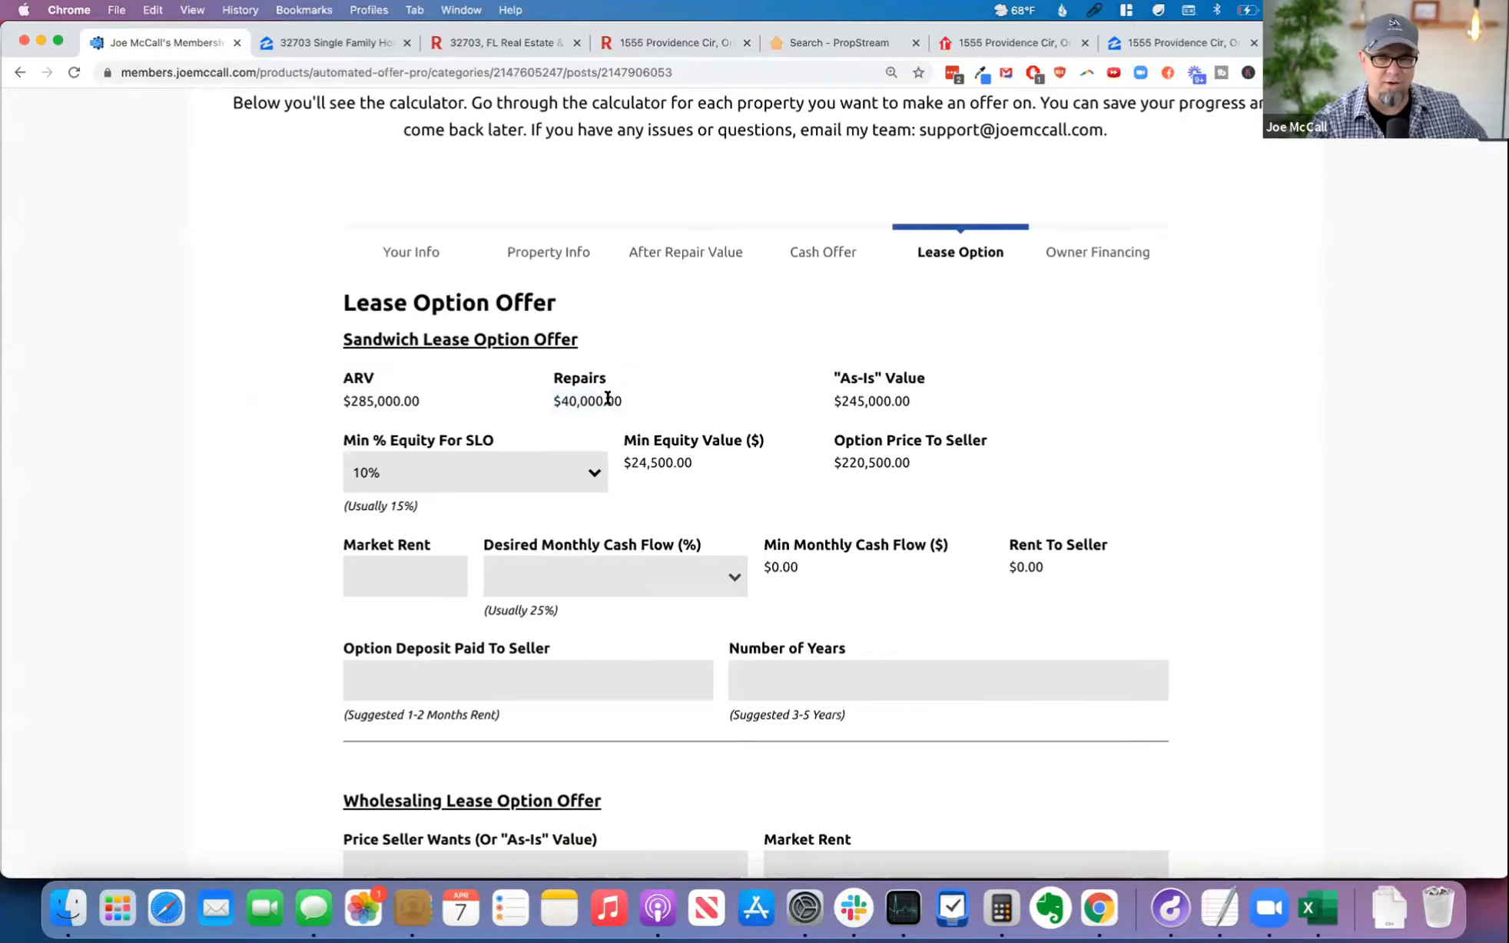
pyautogui.moveTo(938, 396); pyautogui.dragTo(832, 401)
pyautogui.click(944, 412)
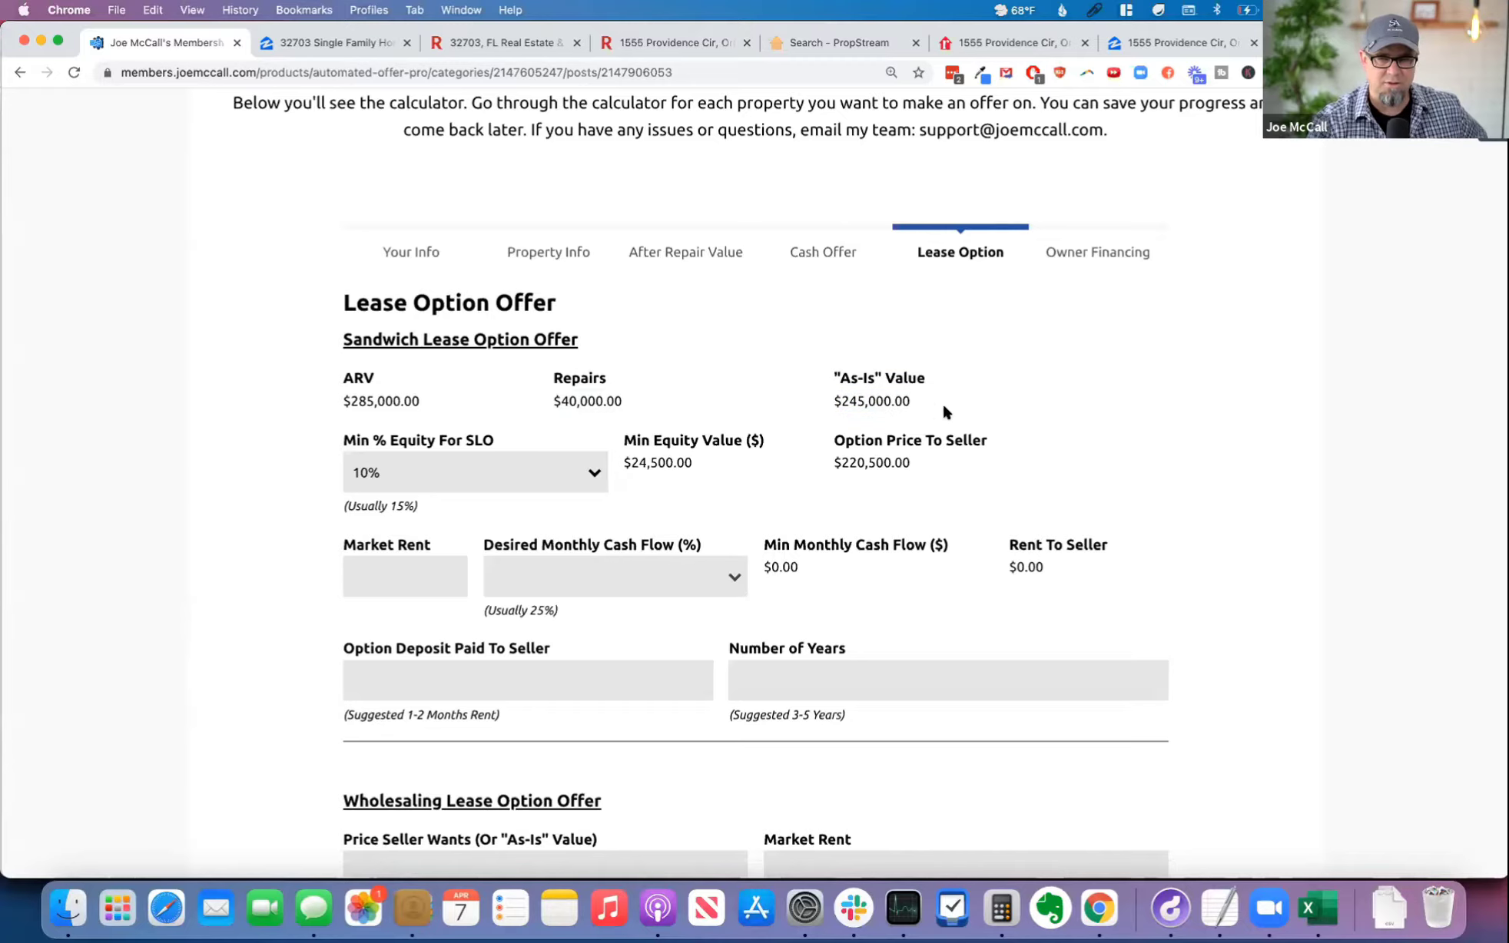
pyautogui.doubleClick(383, 399)
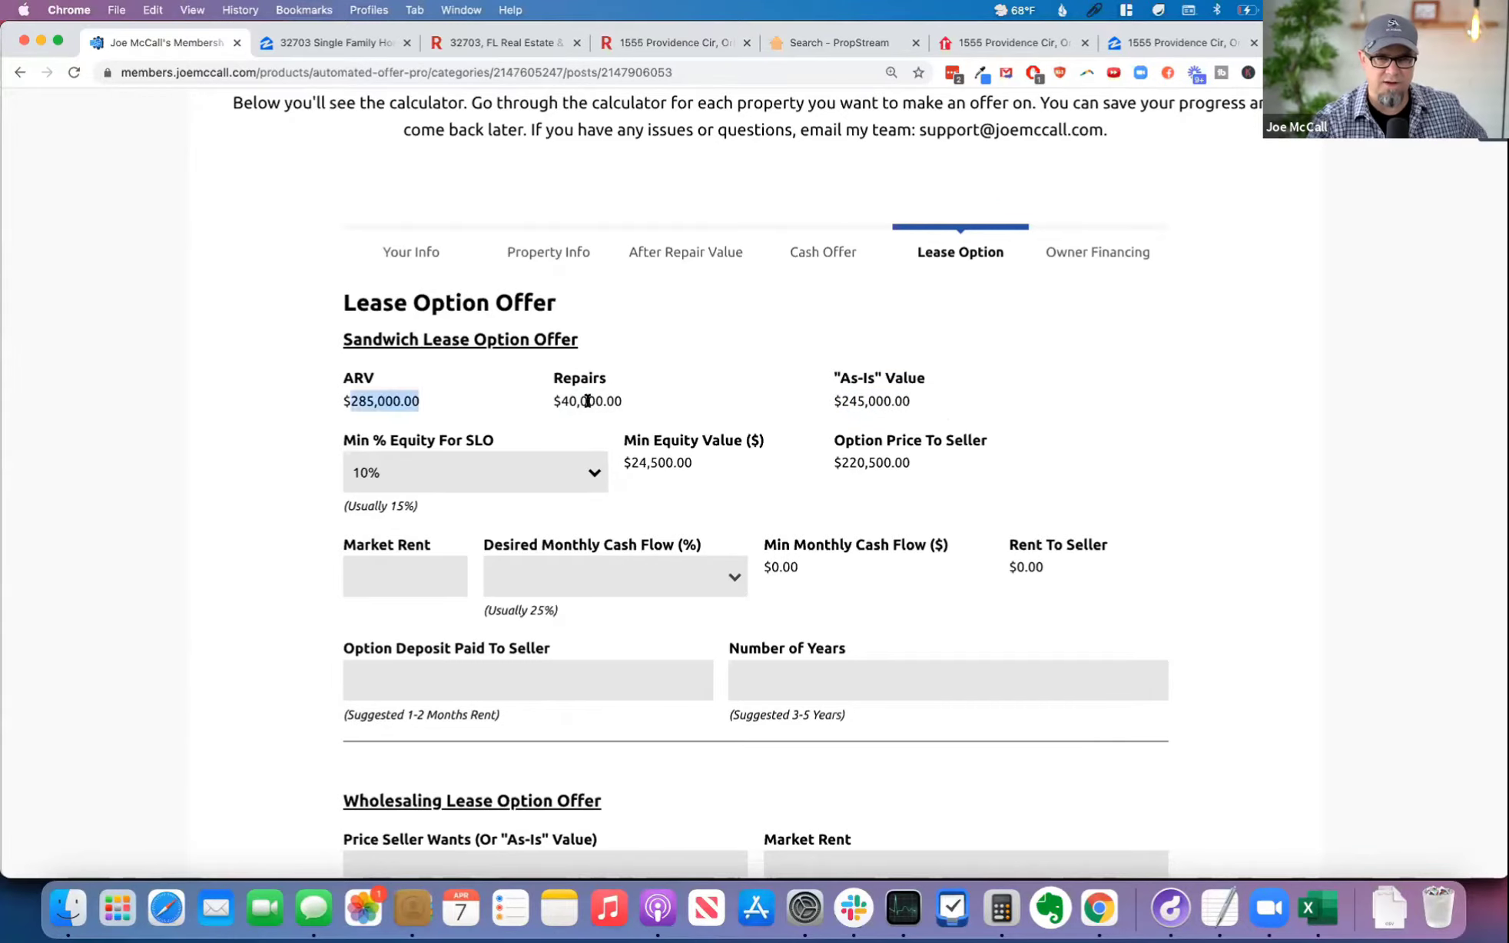
pyautogui.doubleClick(875, 400)
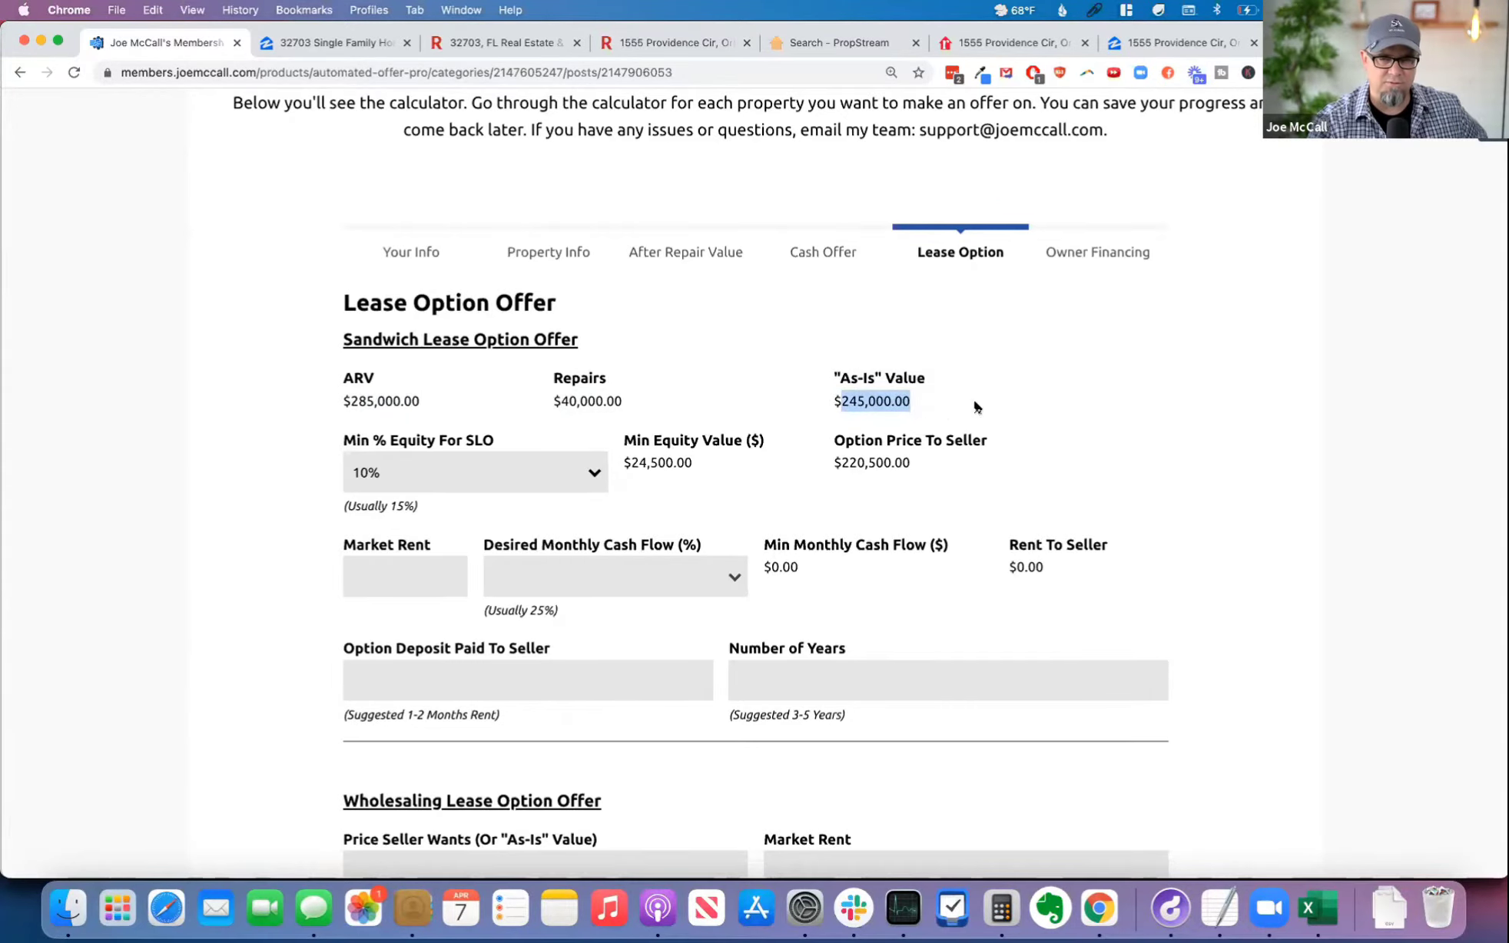
pyautogui.moveTo(559, 397); pyautogui.dragTo(623, 398)
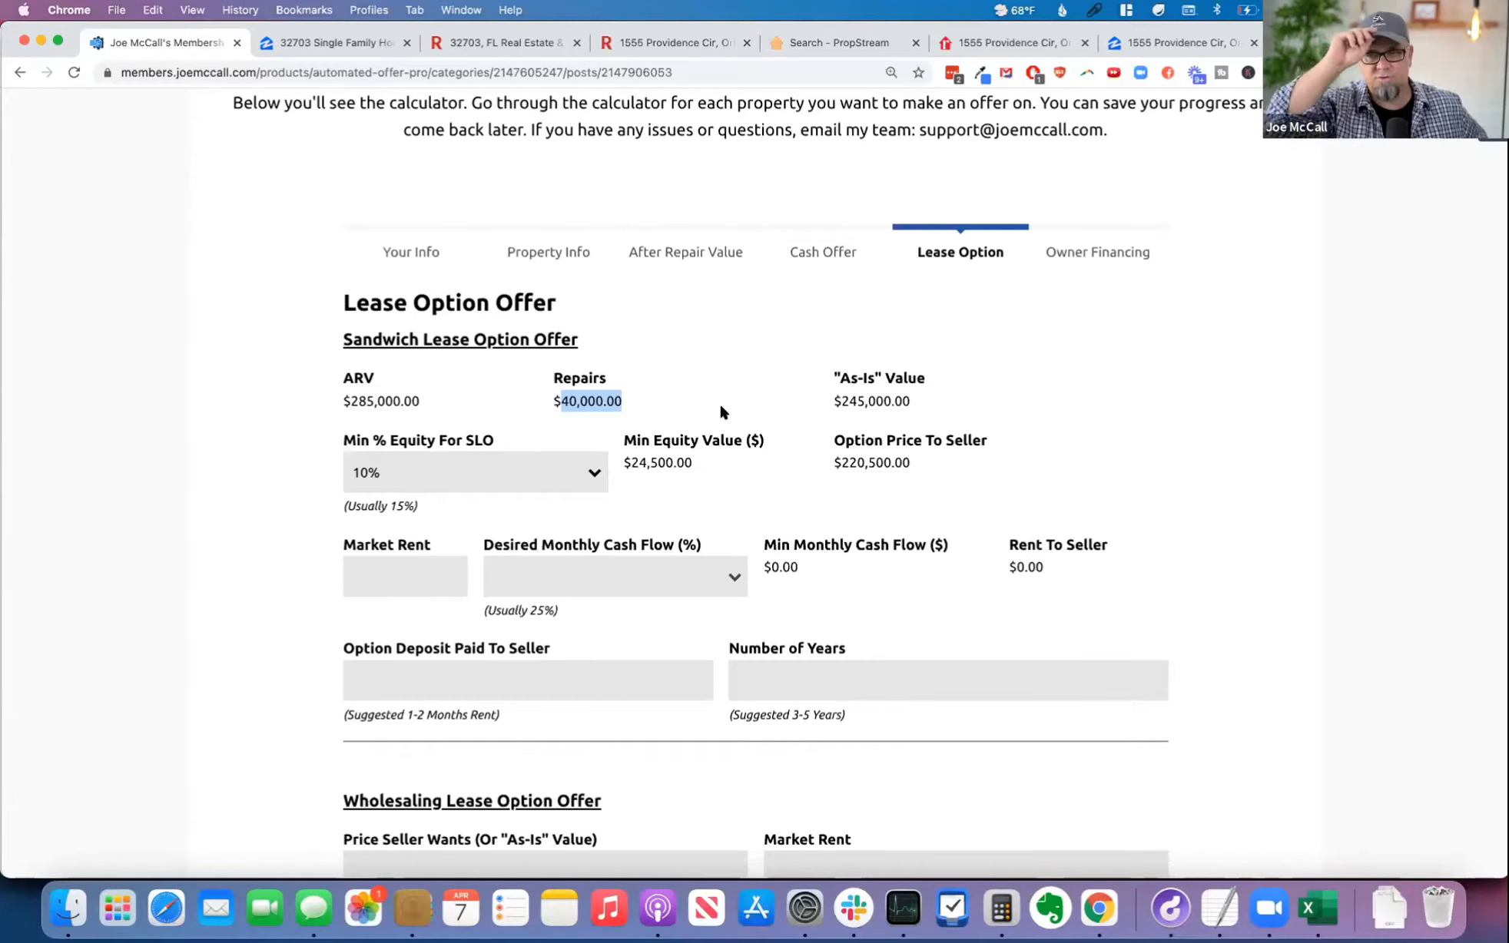
pyautogui.click(767, 469)
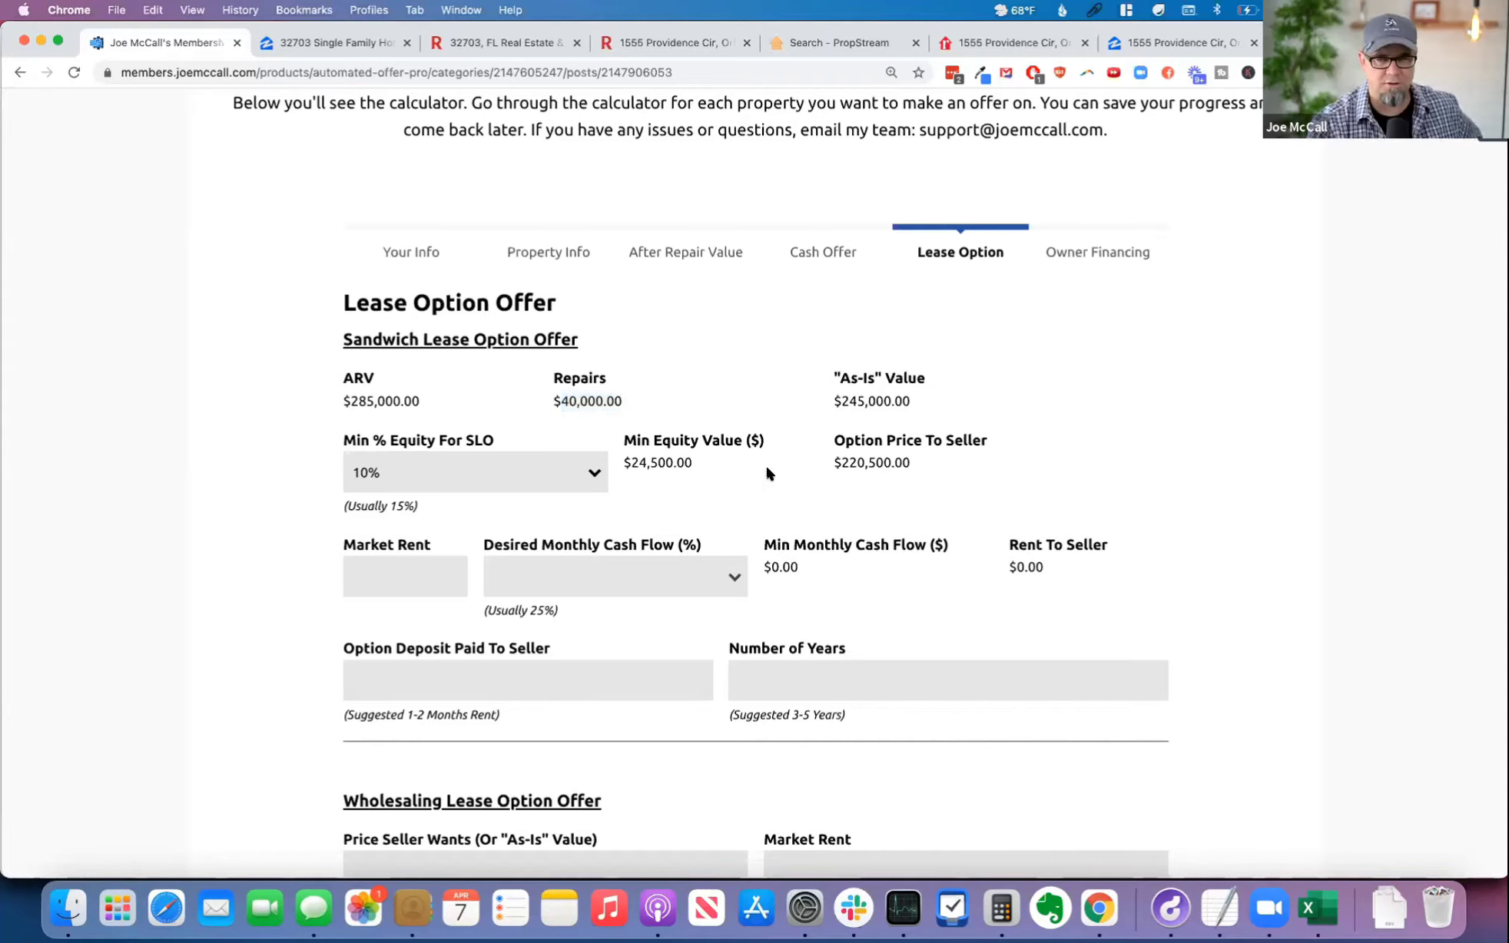
# Step: Switch to the property's PropStream record and copy its estimated monthly rent
pyautogui.click(834, 42)
pyautogui.scroll(5, 204, 361)
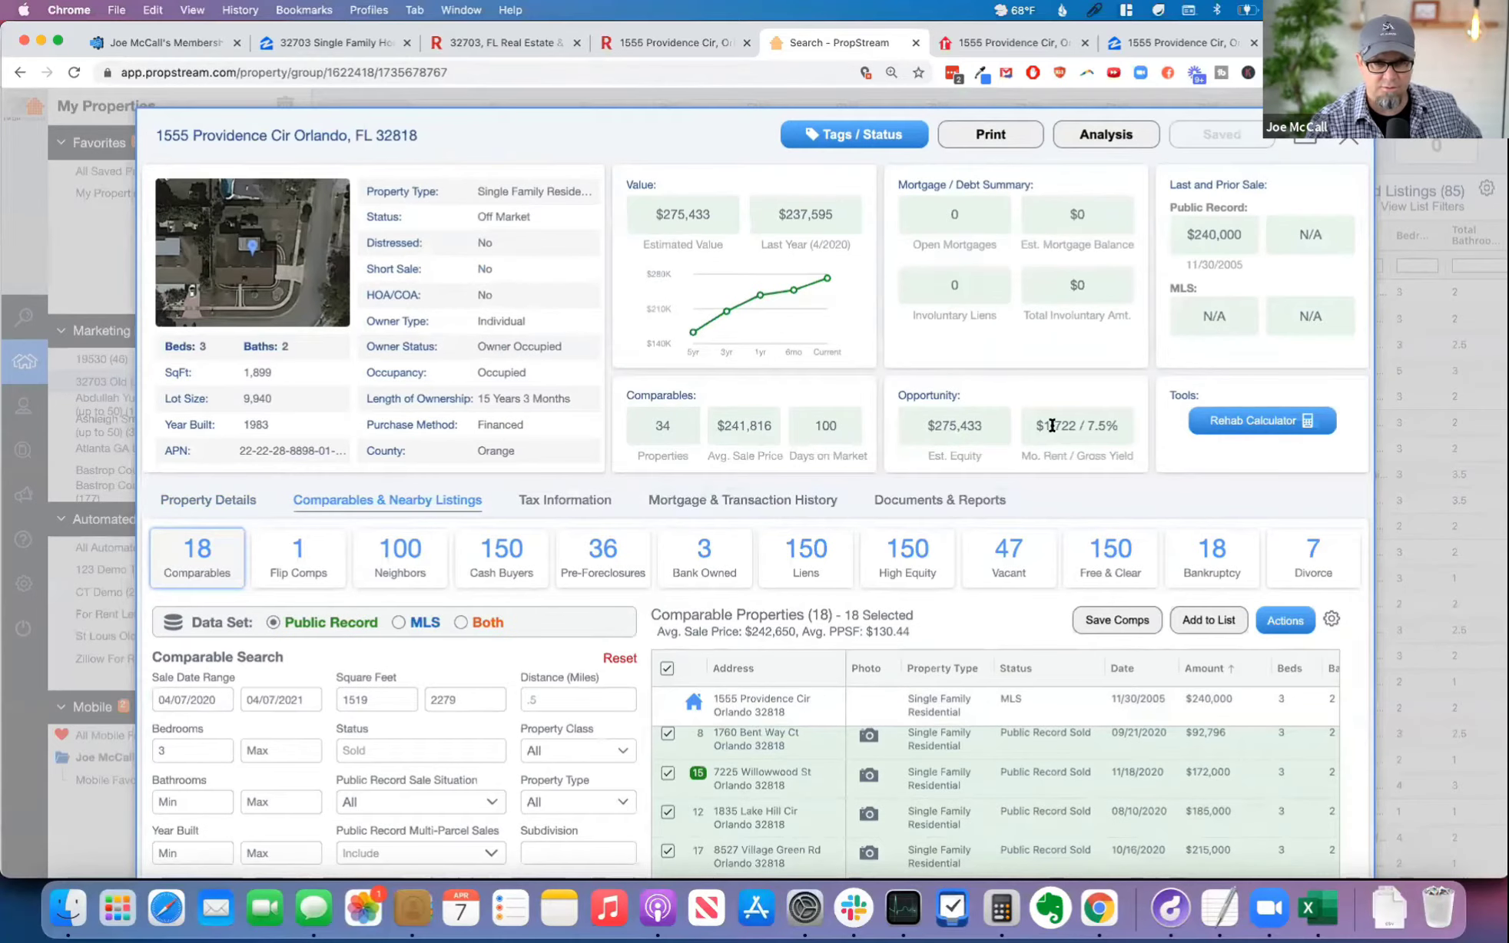
pyautogui.doubleClick(1055, 424)
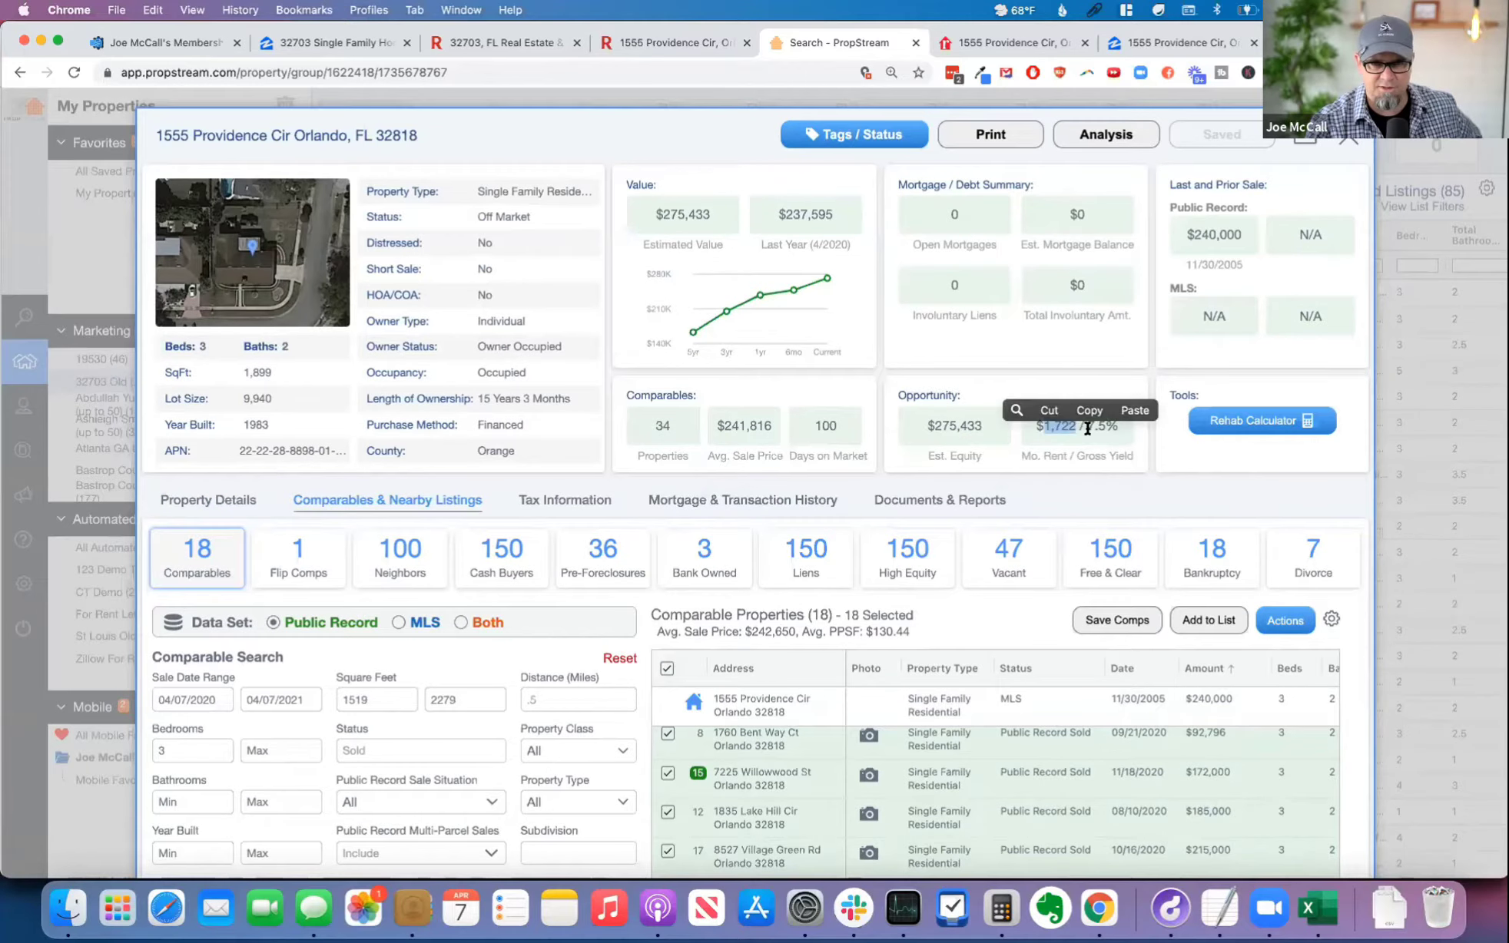
pyautogui.press('super+c')
# Step: Look up the Rent Zestimate on the property's Zillow listing and compare it with PropStream's monthly rent estimate
pyautogui.click(1179, 39)
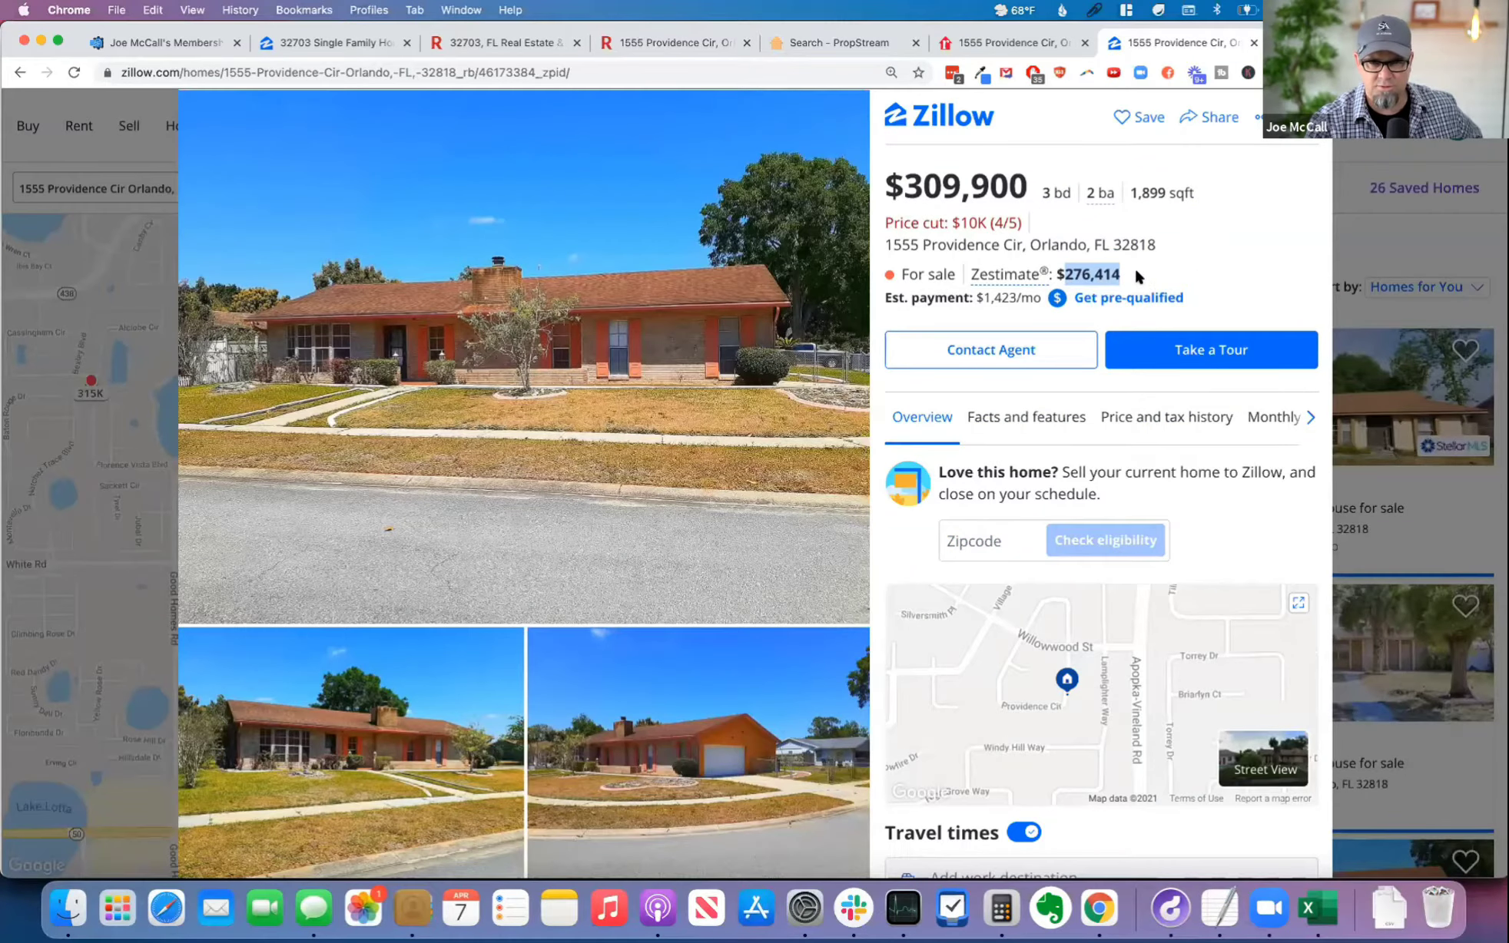
pyautogui.click(1254, 419)
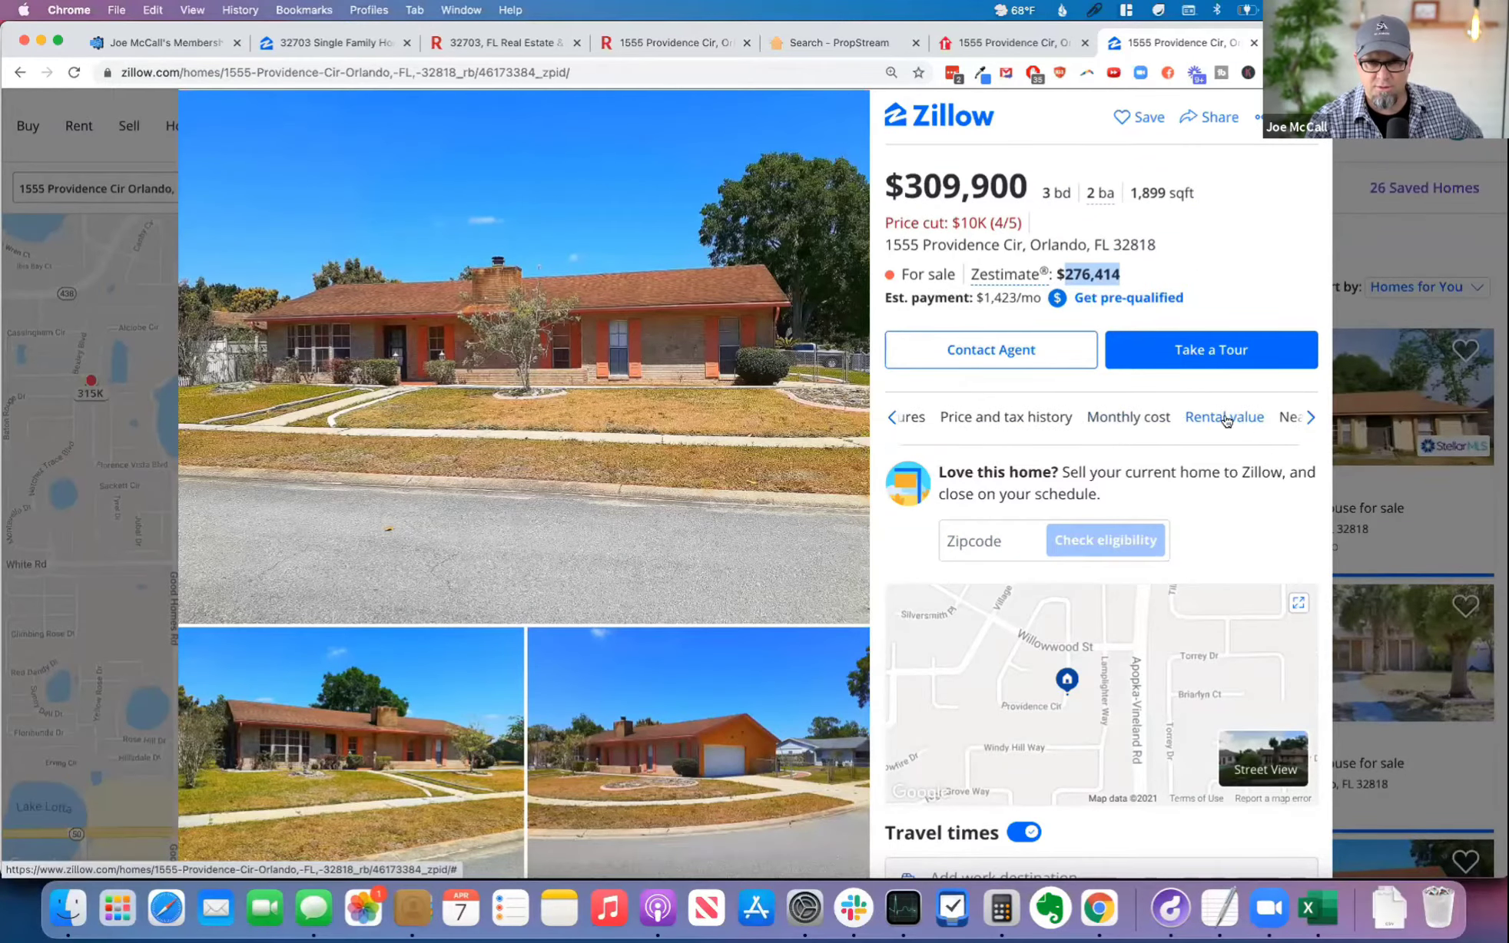
pyautogui.click(1233, 418)
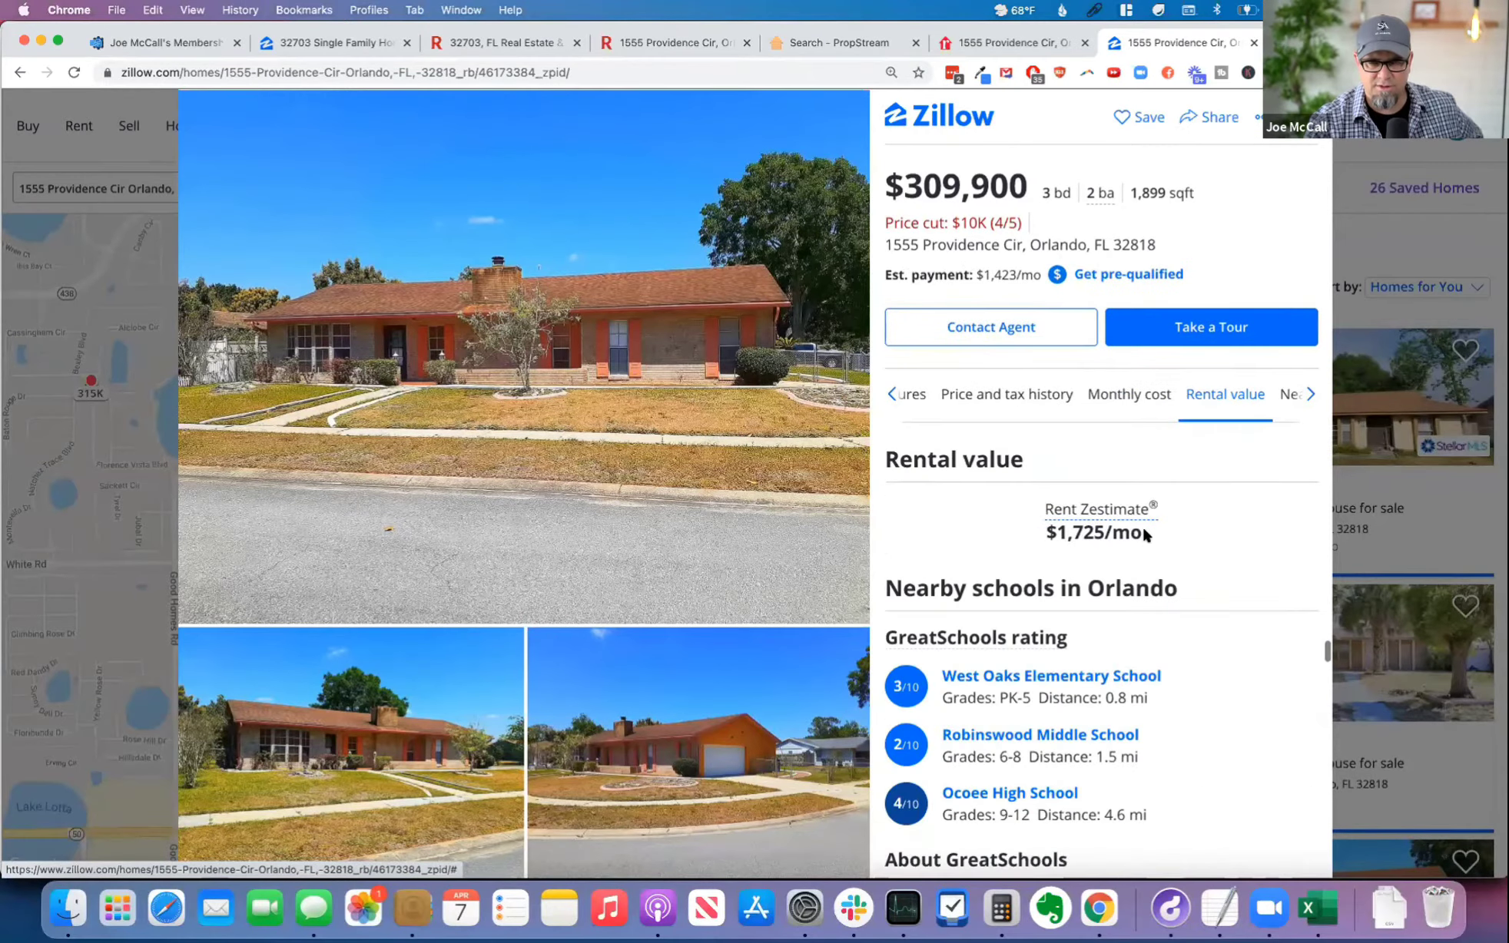
pyautogui.click(842, 42)
pyautogui.doubleClick(1058, 420)
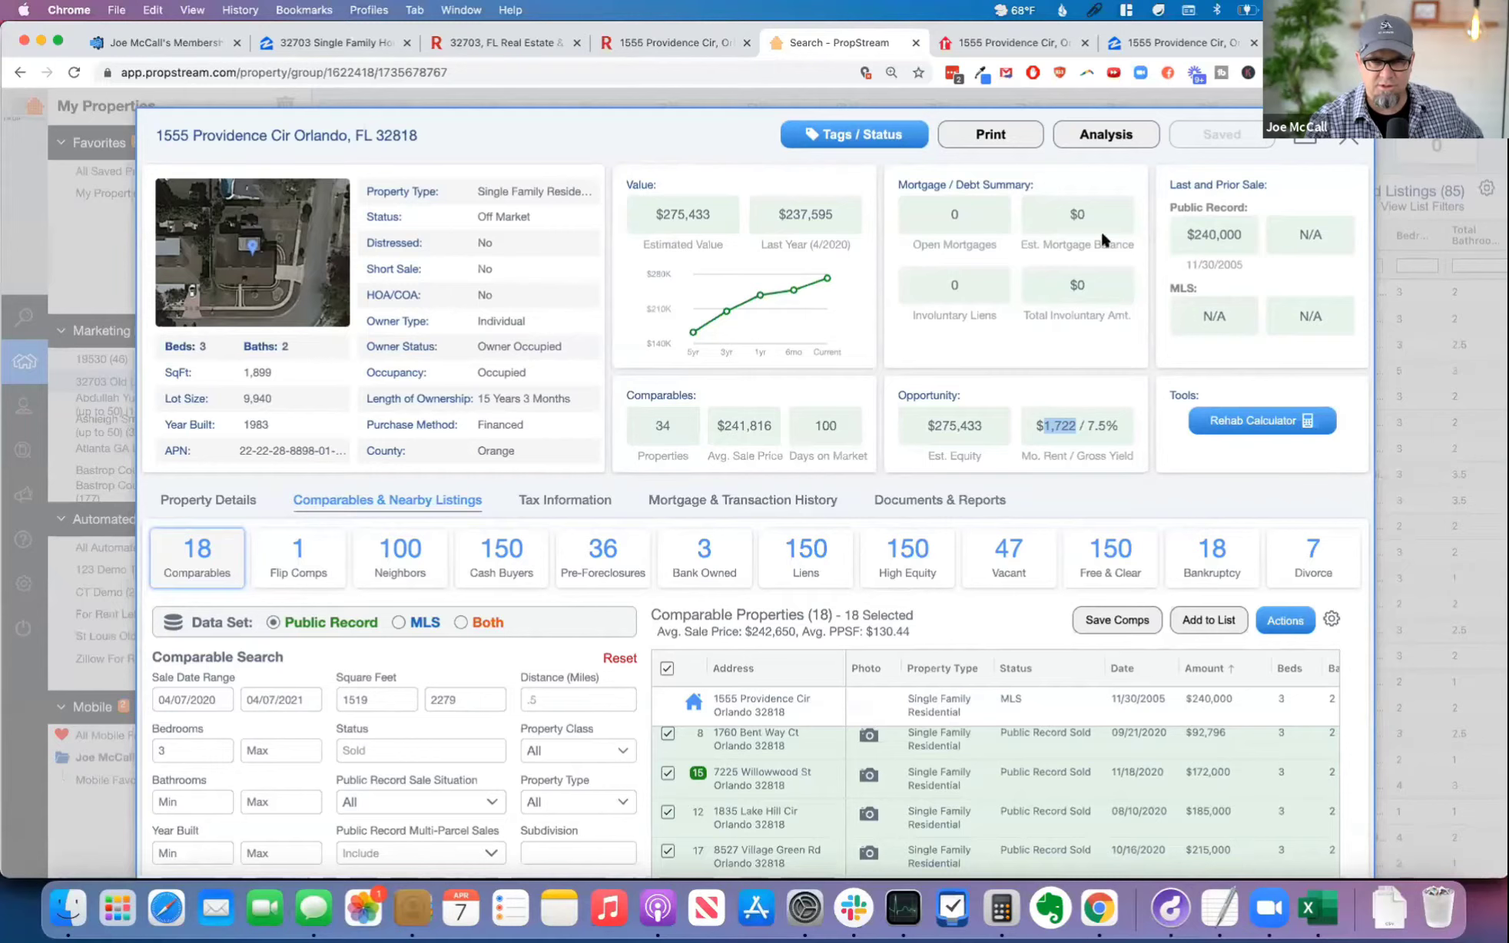
pyautogui.click(1143, 41)
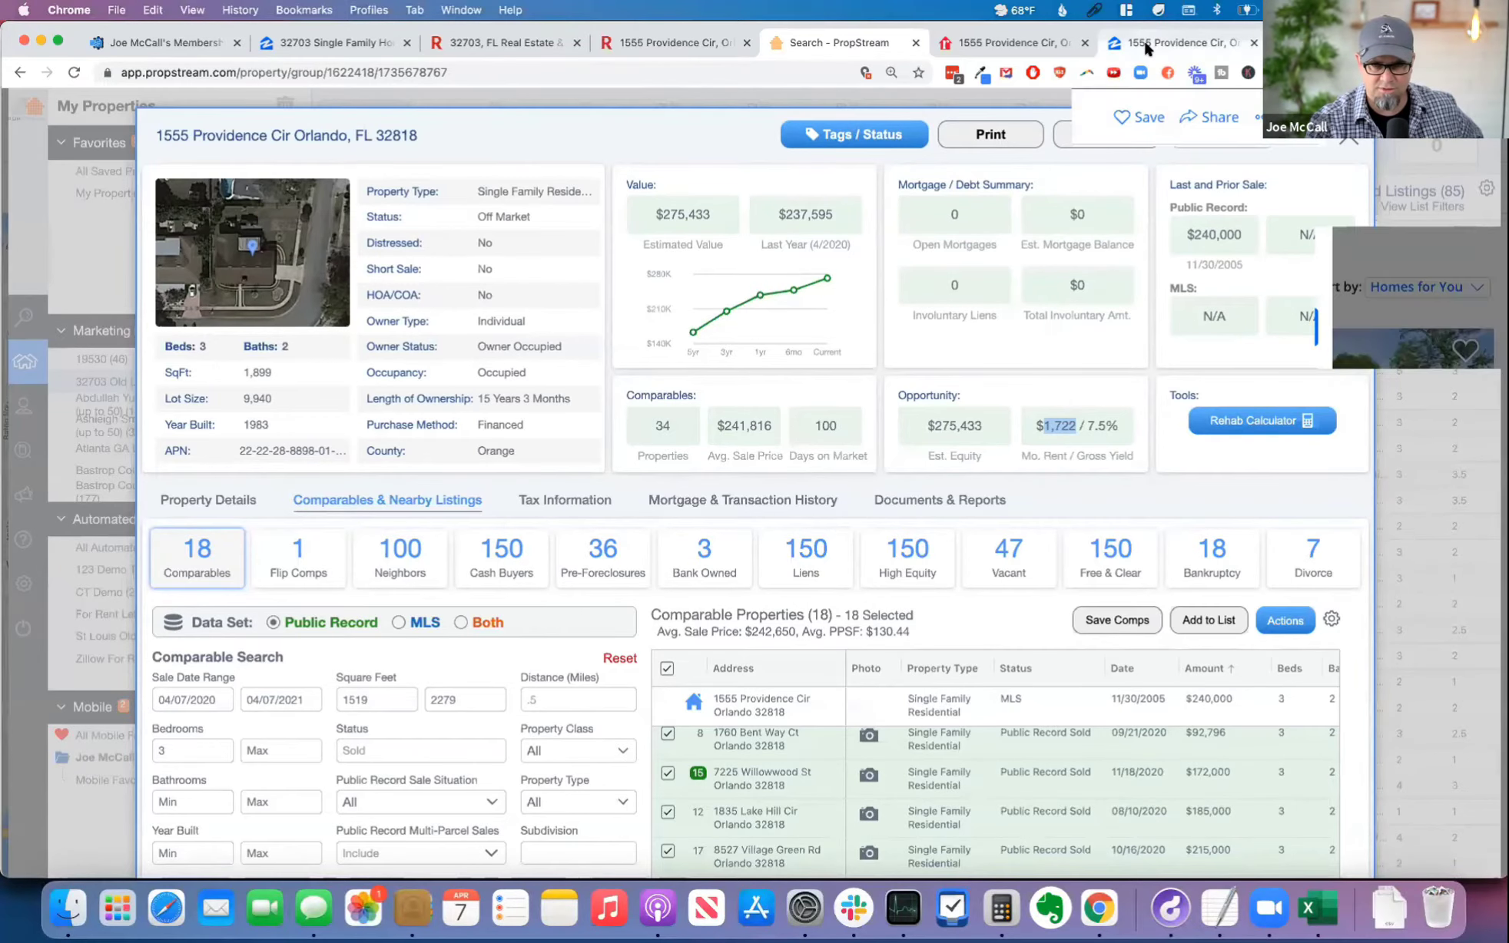
# Step: Return to Automated Offer Pro and set the Sandwich Lease Option Offer's Market Rent to $1,695
pyautogui.click(178, 39)
pyautogui.click(403, 566)
pyautogui.write('1700')
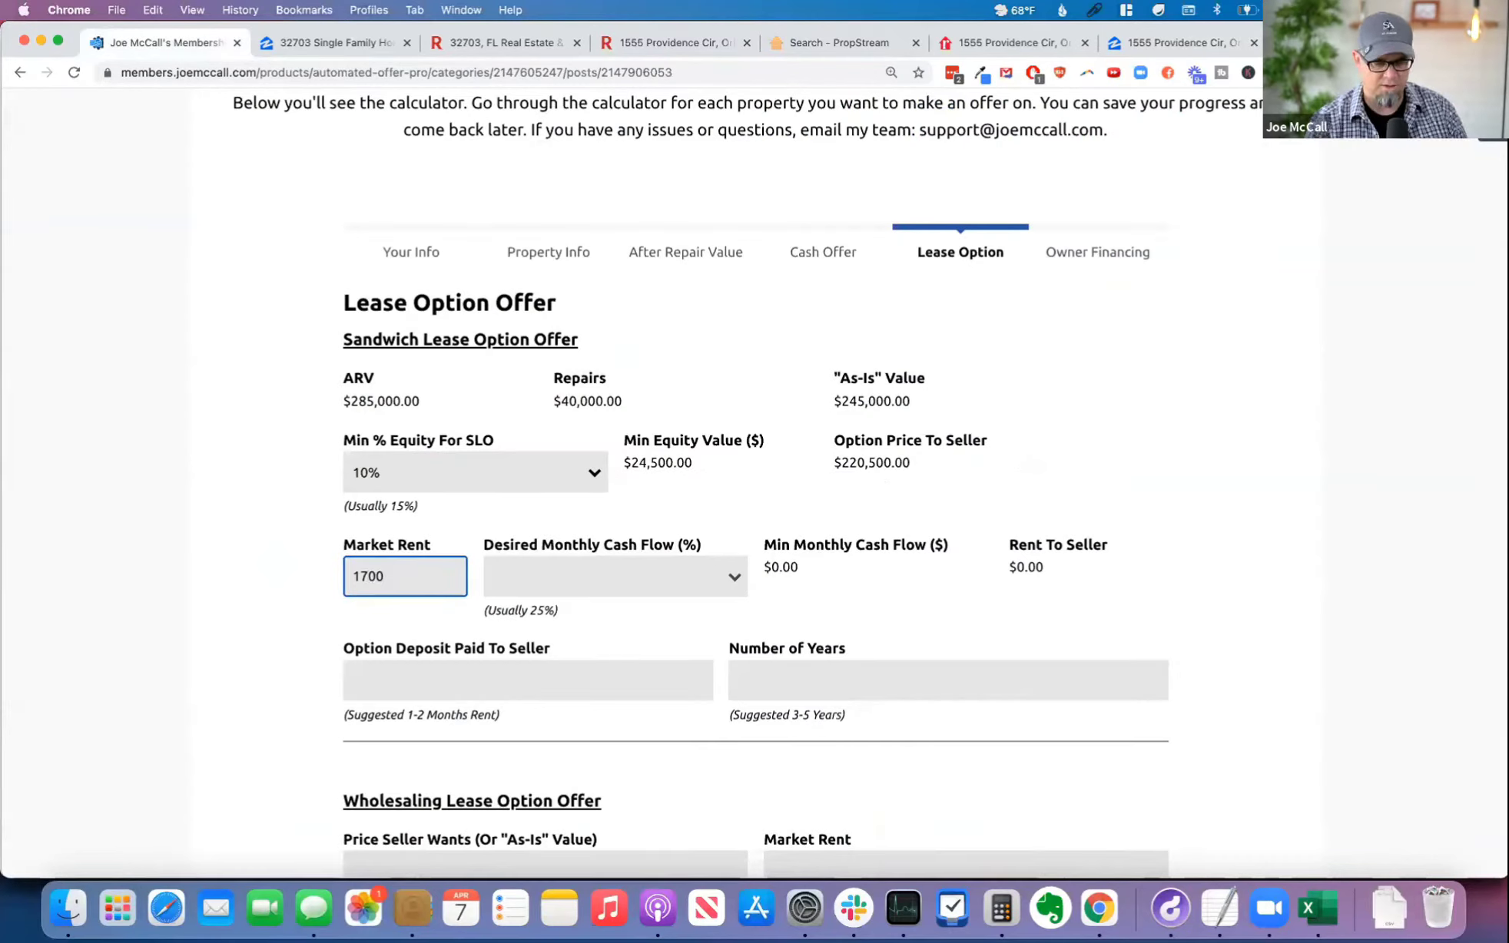
pyautogui.press('Tab')
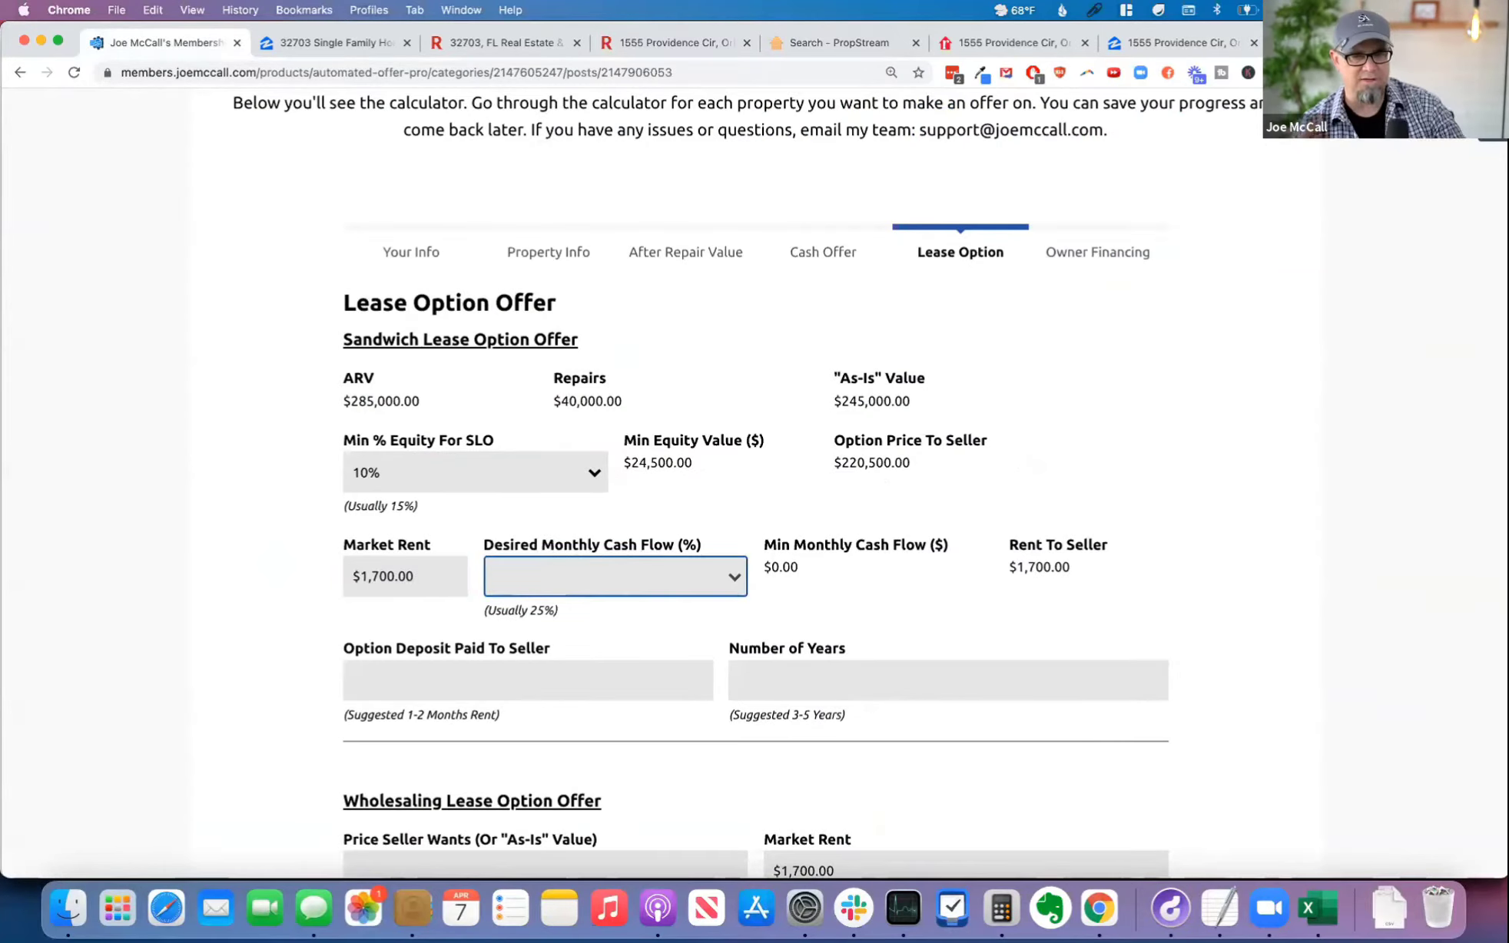
pyautogui.doubleClick(376, 576)
pyautogui.write('1,695')
pyautogui.press('Tab')
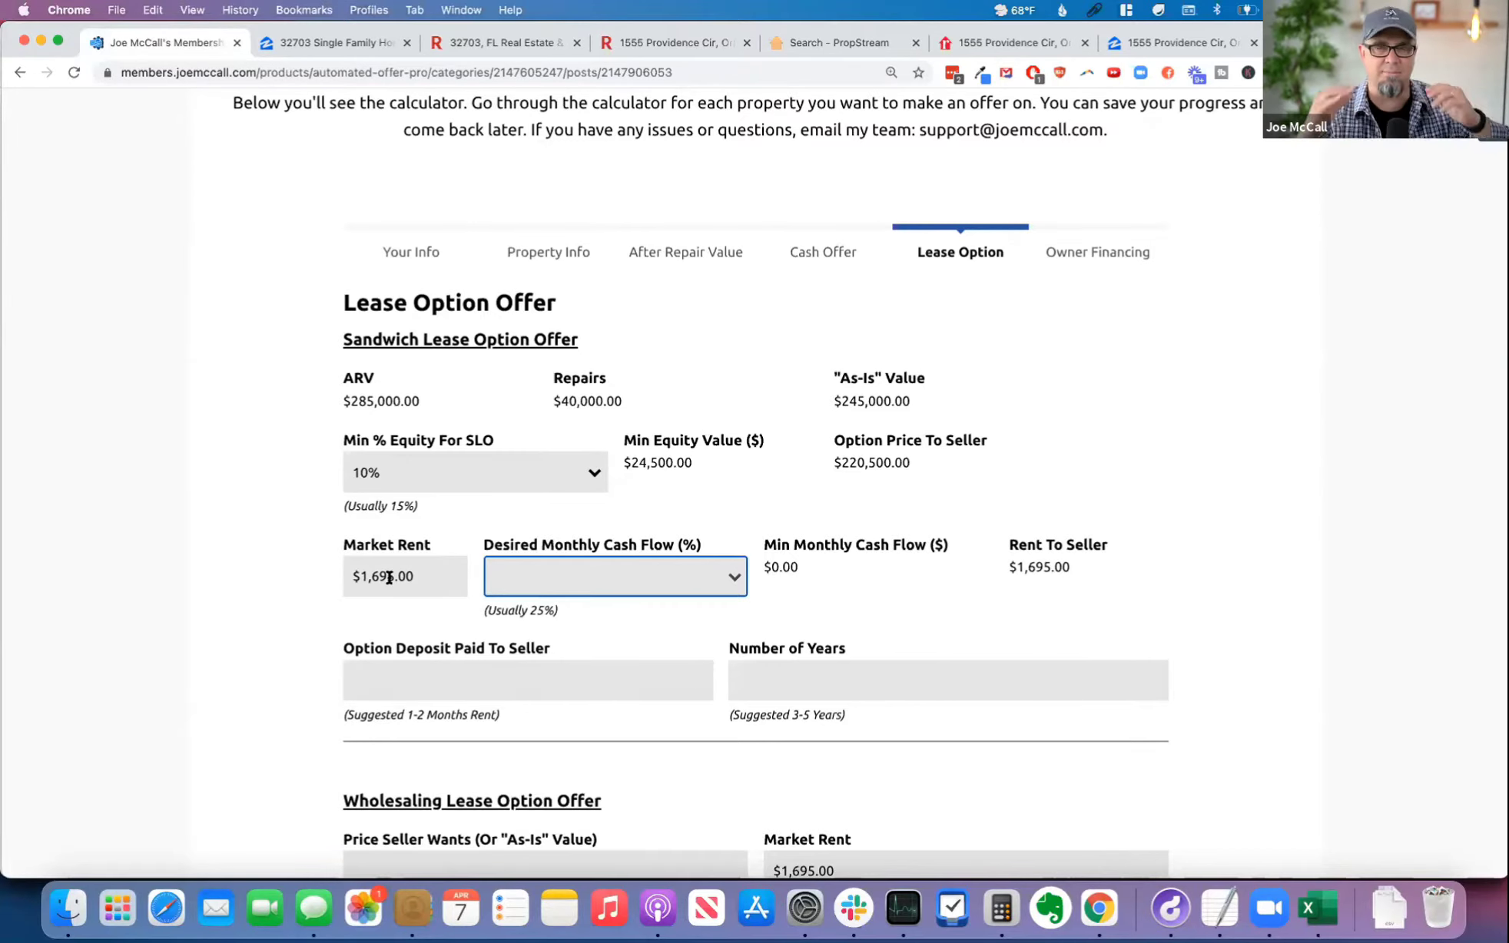
# Step: Set the Sandwich Lease Option Offer's Desired Monthly Cash Flow to 25% and check the minimum monthly cash flow
pyautogui.click(611, 579)
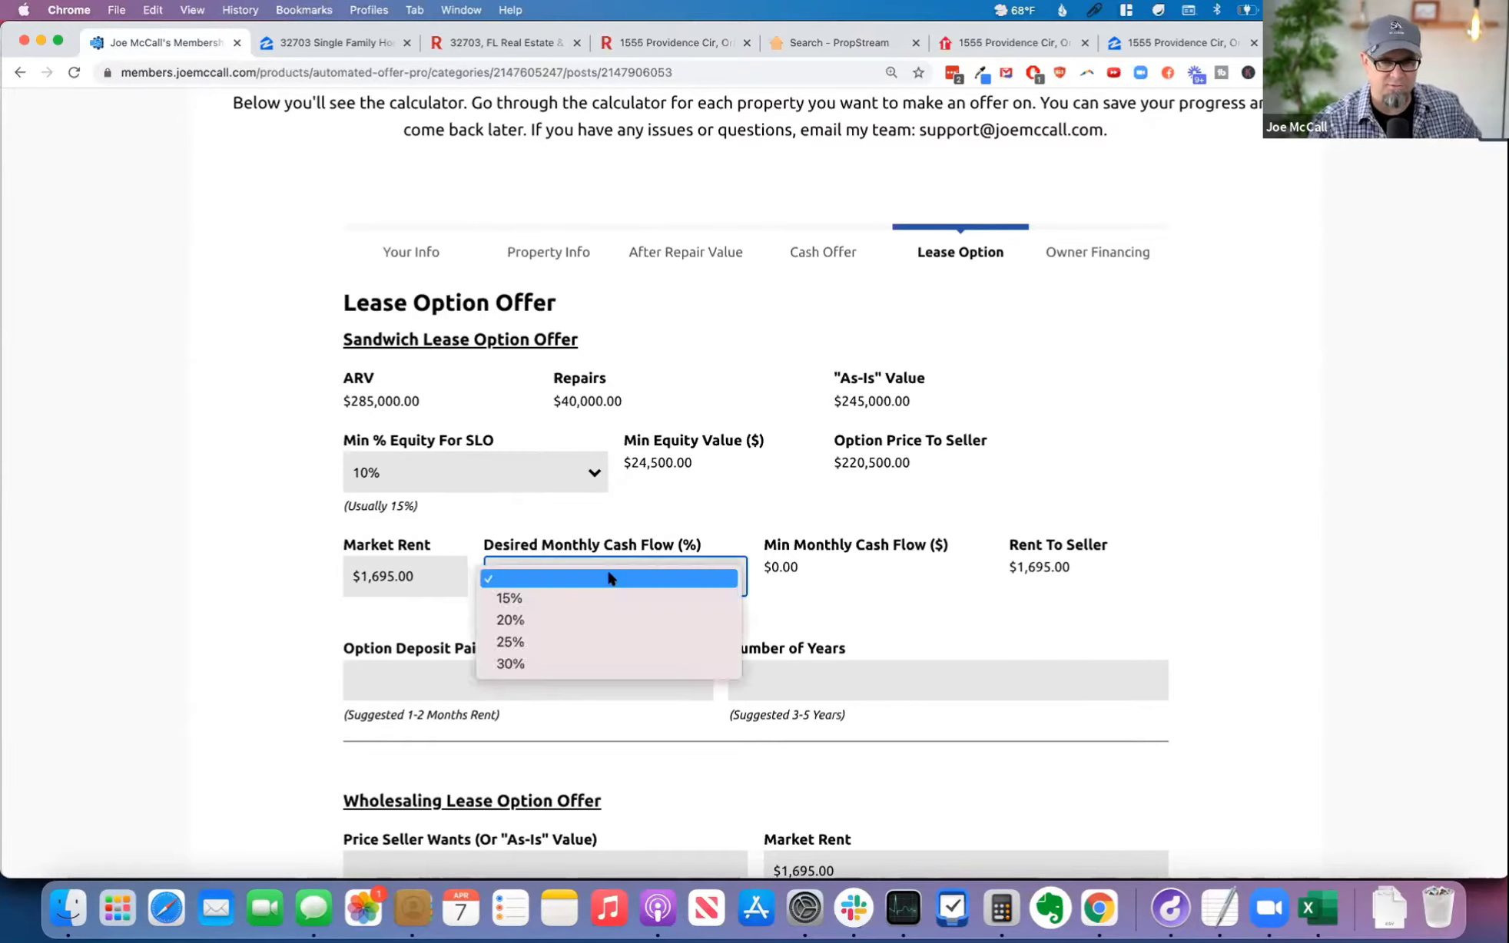
pyautogui.click(577, 641)
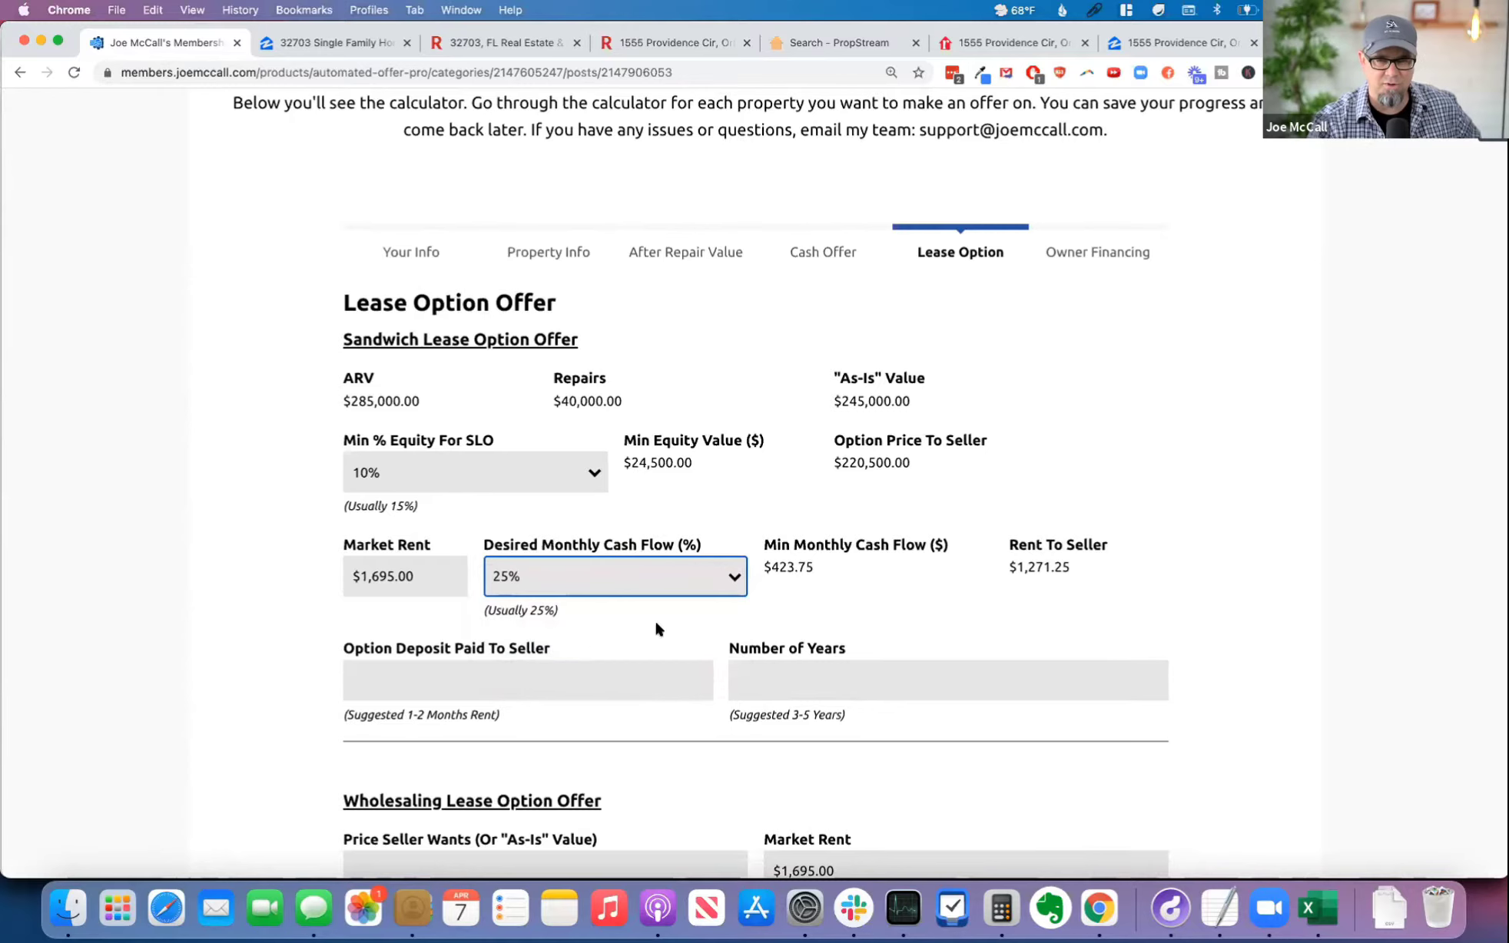
pyautogui.doubleClick(778, 567)
# Step: Try a Desired Monthly Cash Flow of 20% and check its effect on the minimum monthly cash flow and Rent To Seller
pyautogui.click(573, 570)
pyautogui.click(568, 564)
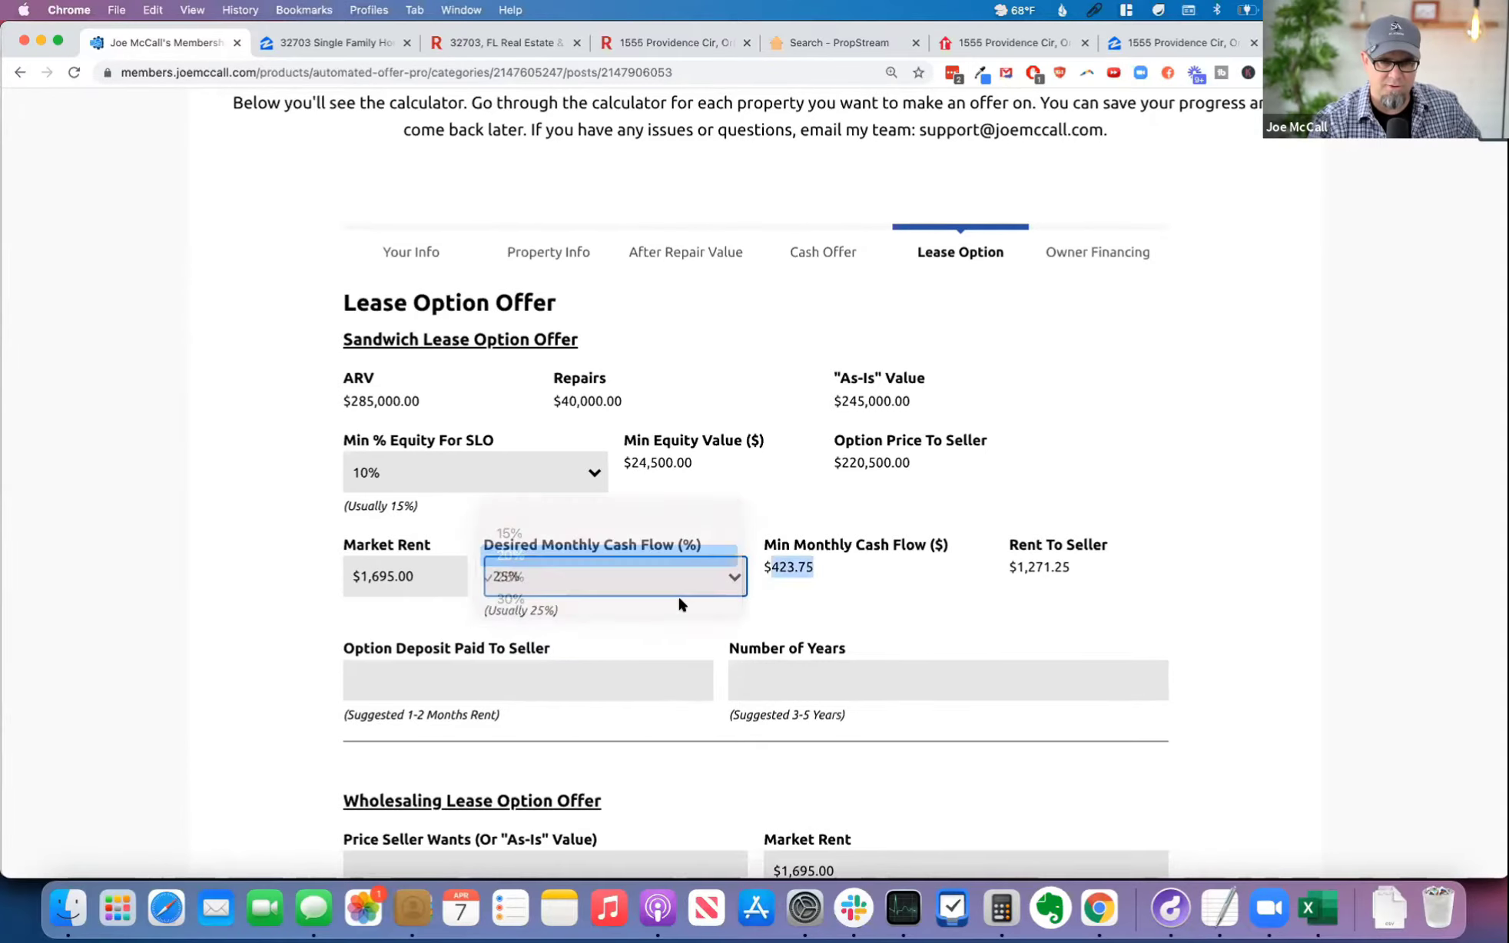
pyautogui.doubleClick(783, 561)
pyautogui.click(875, 570)
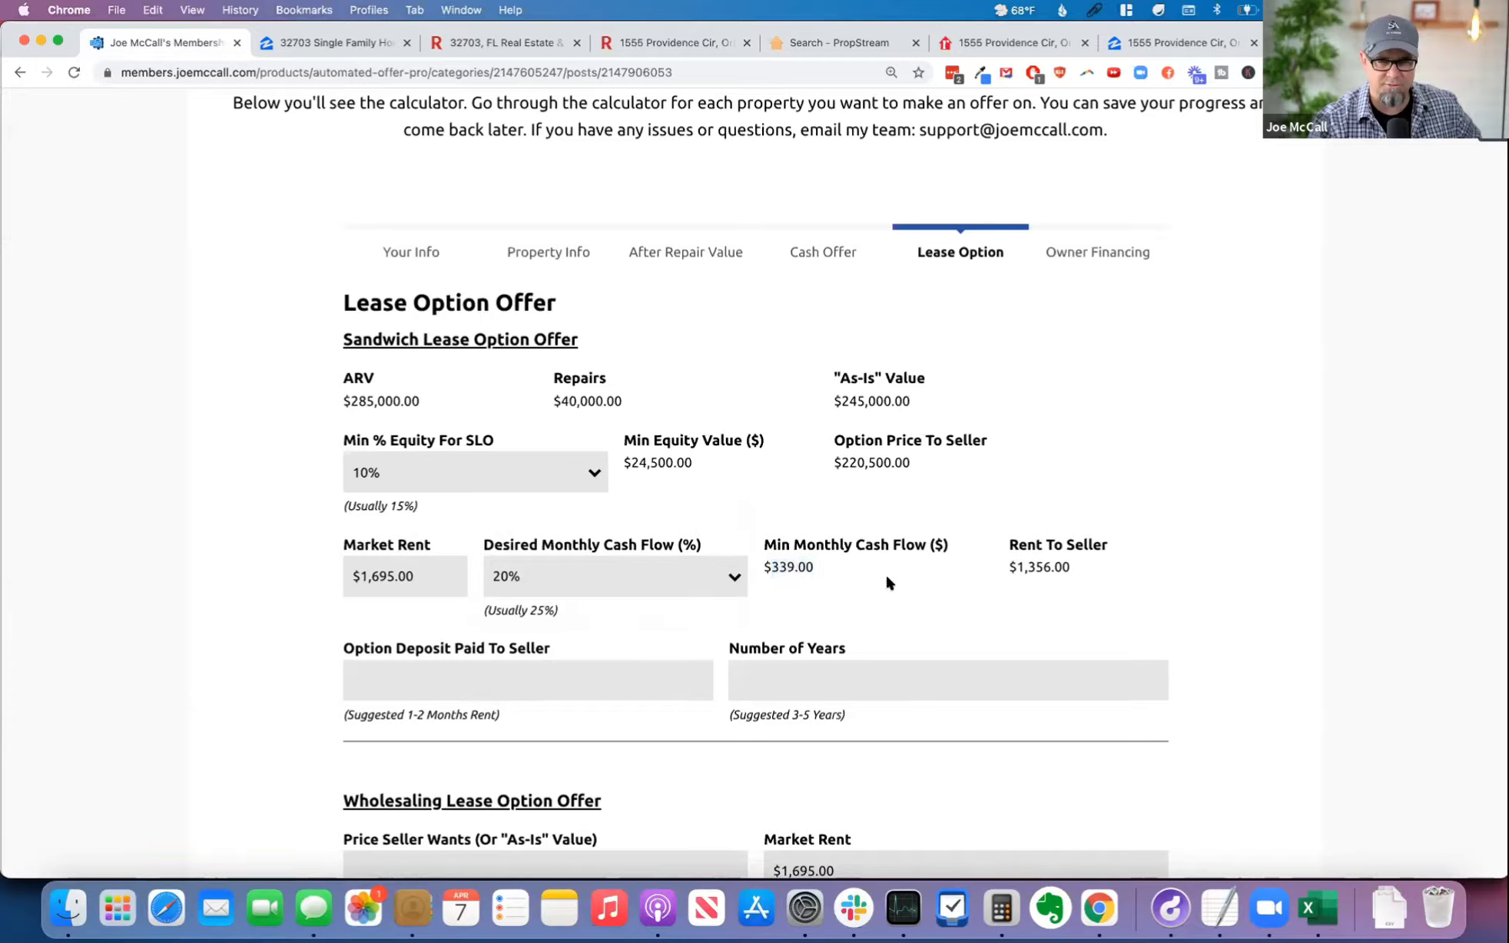
pyautogui.doubleClick(1037, 568)
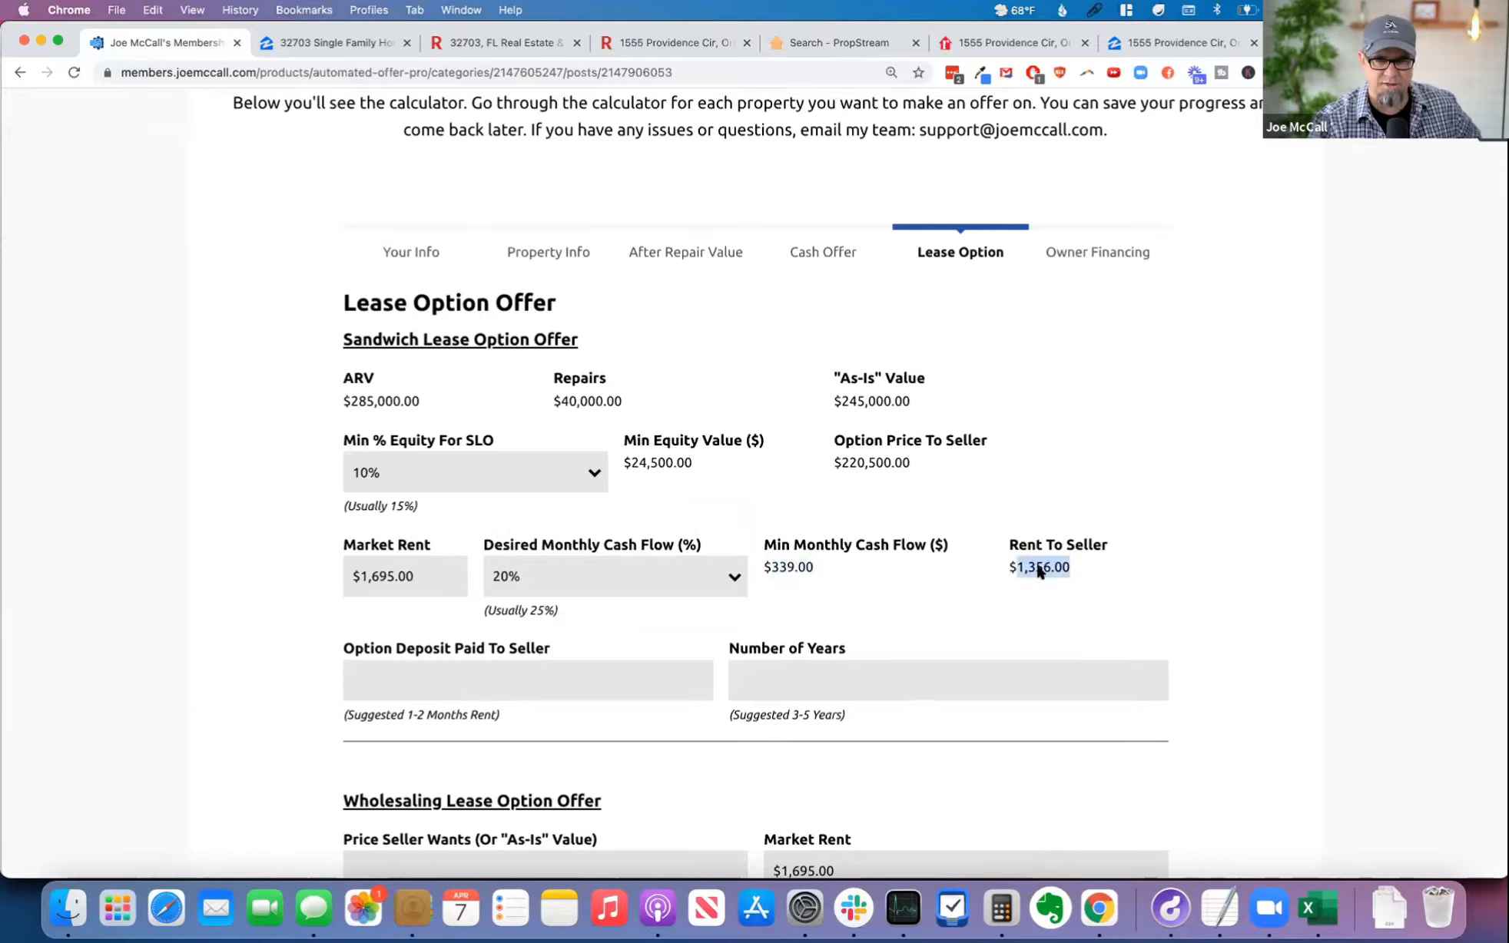
pyautogui.moveTo(1037, 570); pyautogui.dragTo(990, 575)
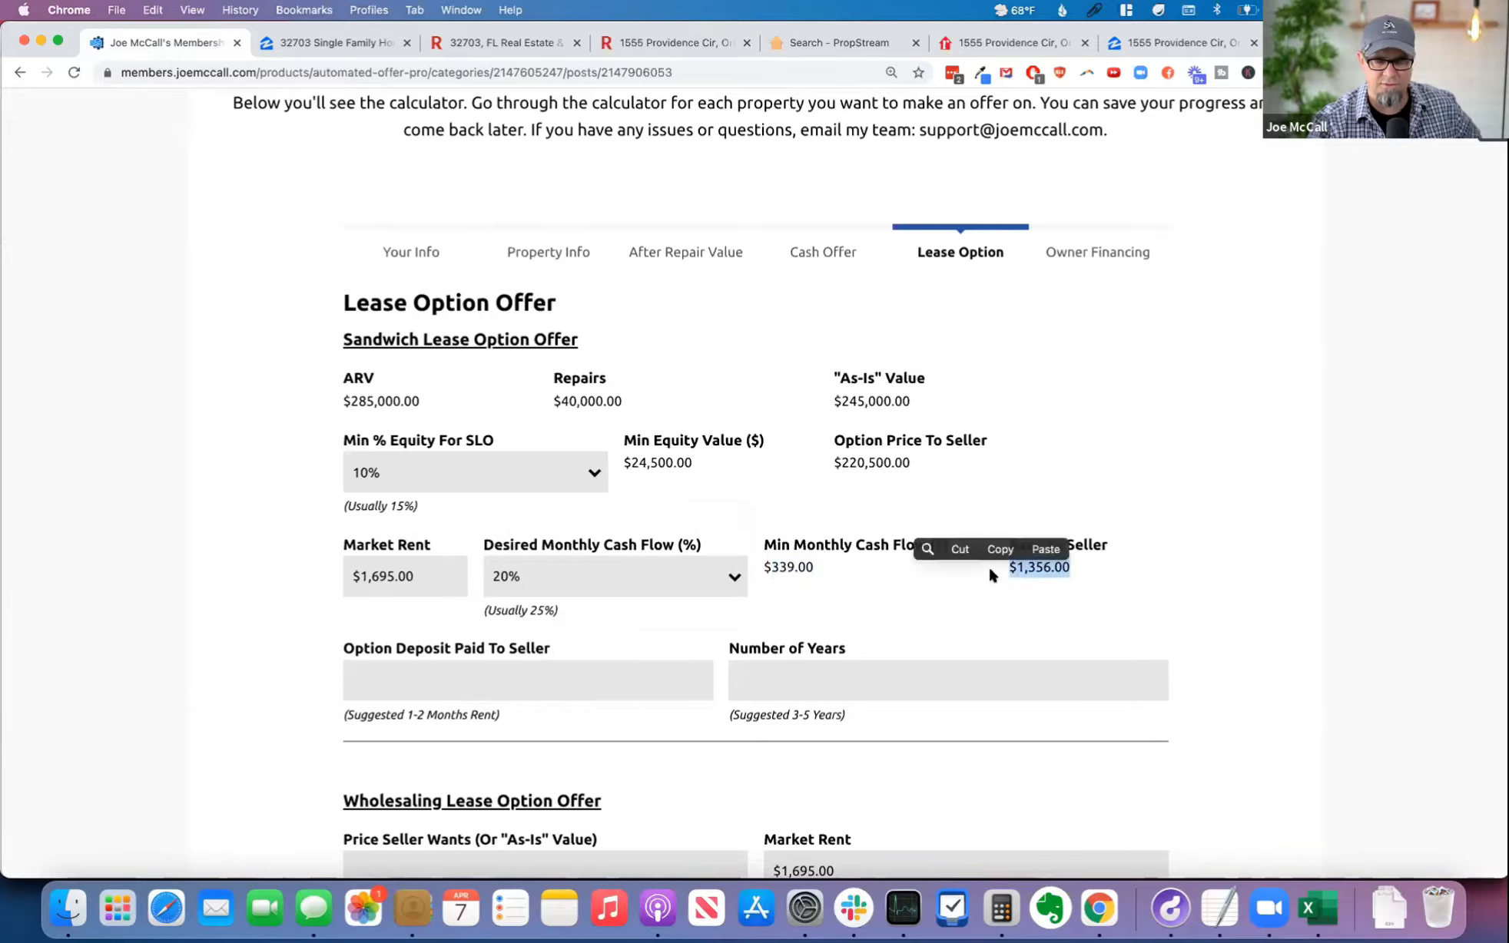
# Step: Return the Desired Monthly Cash Flow to 25% and check the Rent To Seller amount
pyautogui.click(578, 567)
pyautogui.click(585, 600)
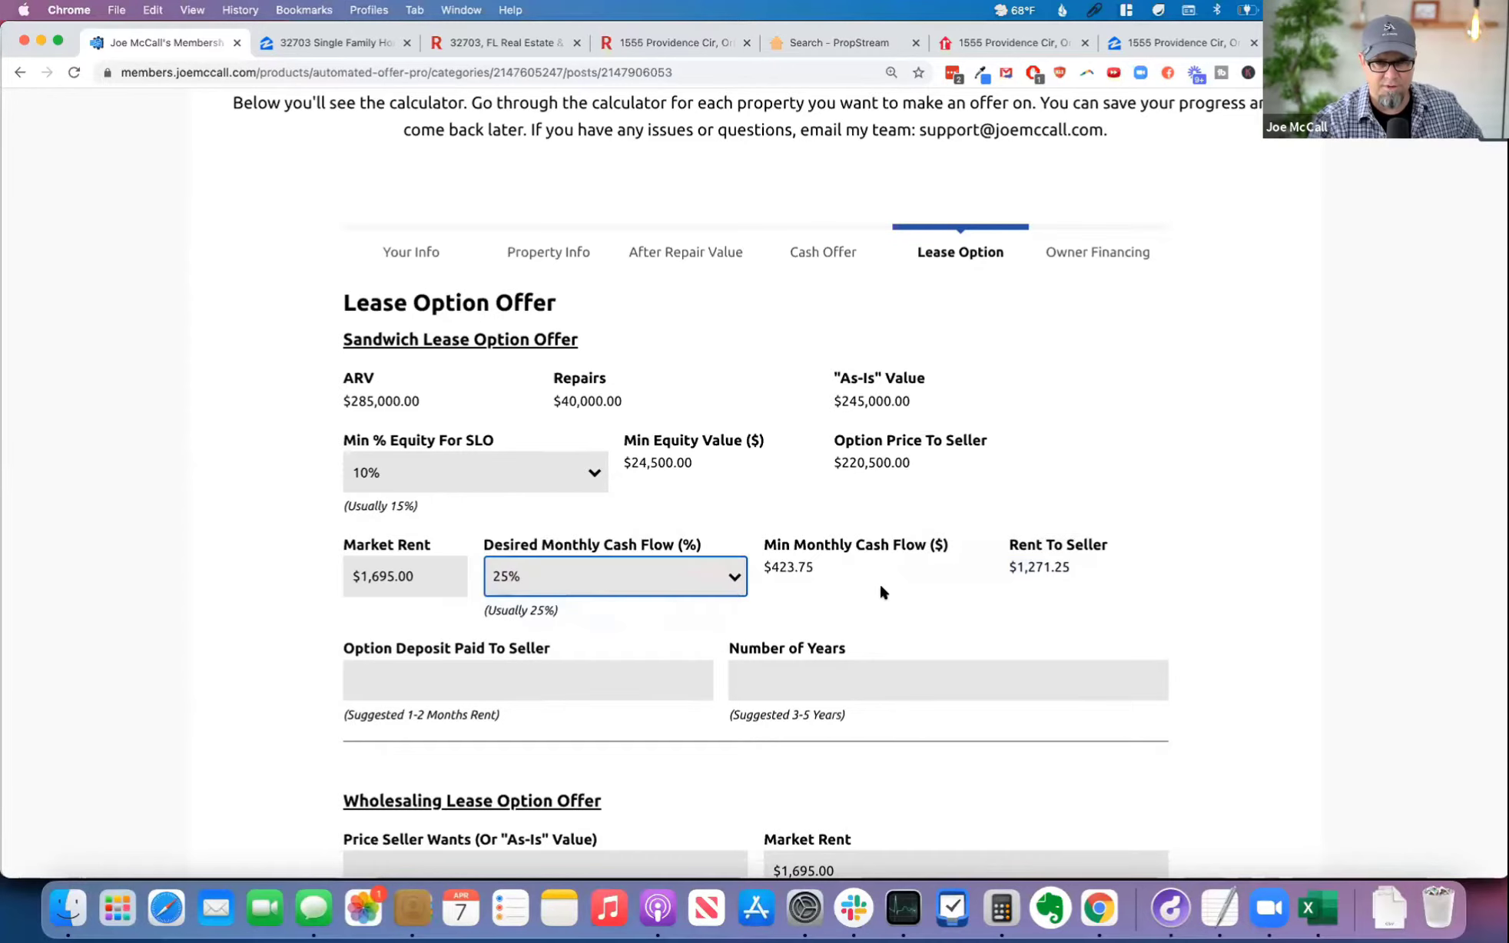
pyautogui.moveTo(1089, 568); pyautogui.dragTo(995, 565)
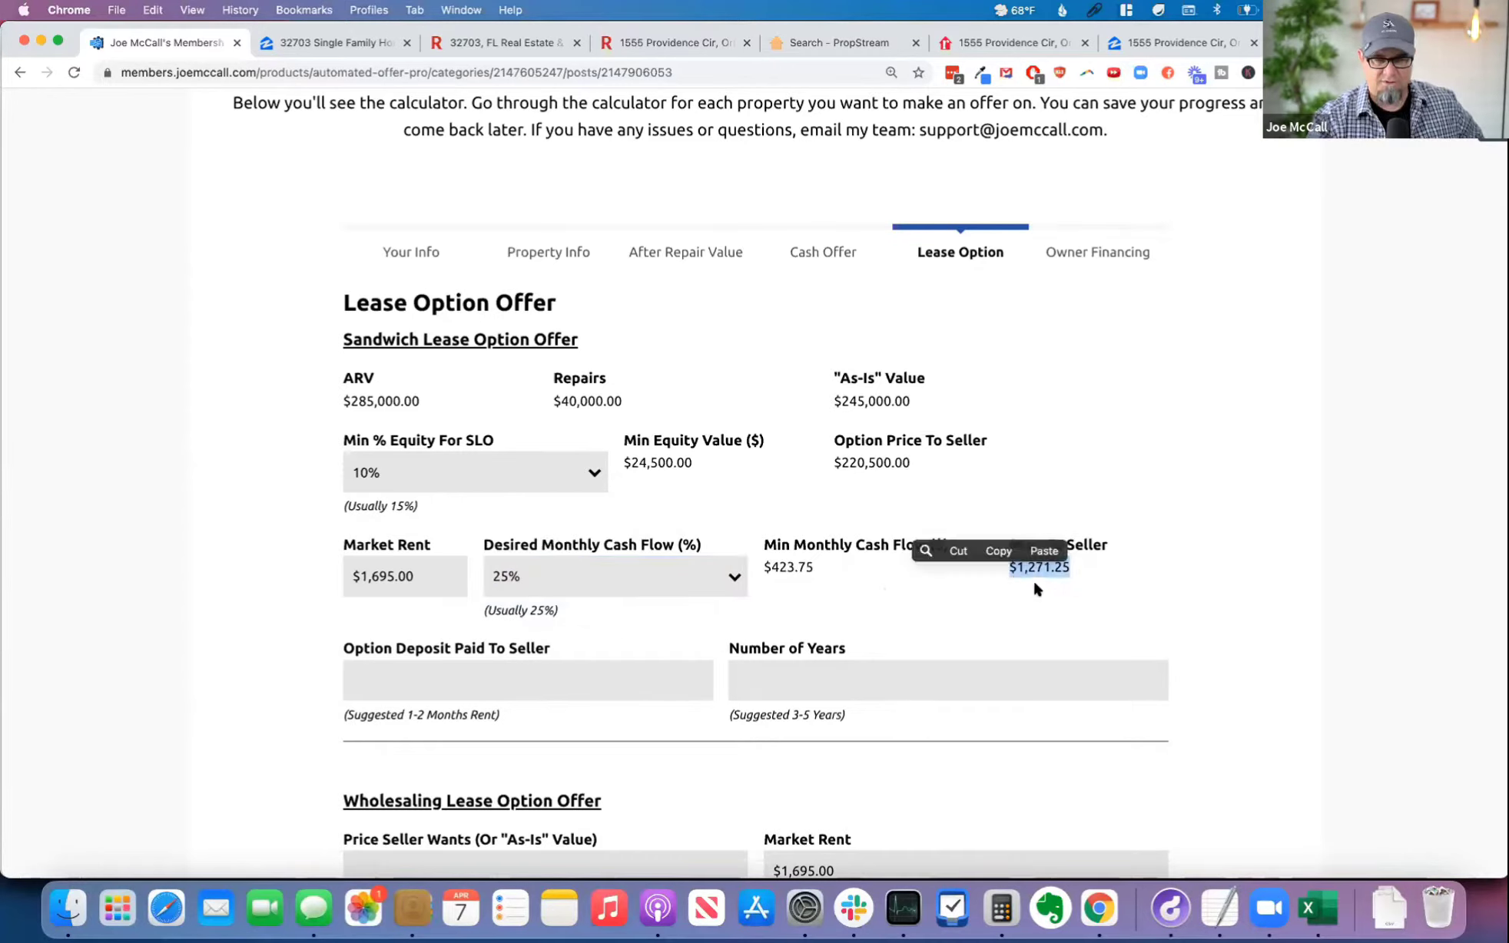
pyautogui.moveTo(1089, 583); pyautogui.dragTo(1091, 582)
pyautogui.click(1065, 587)
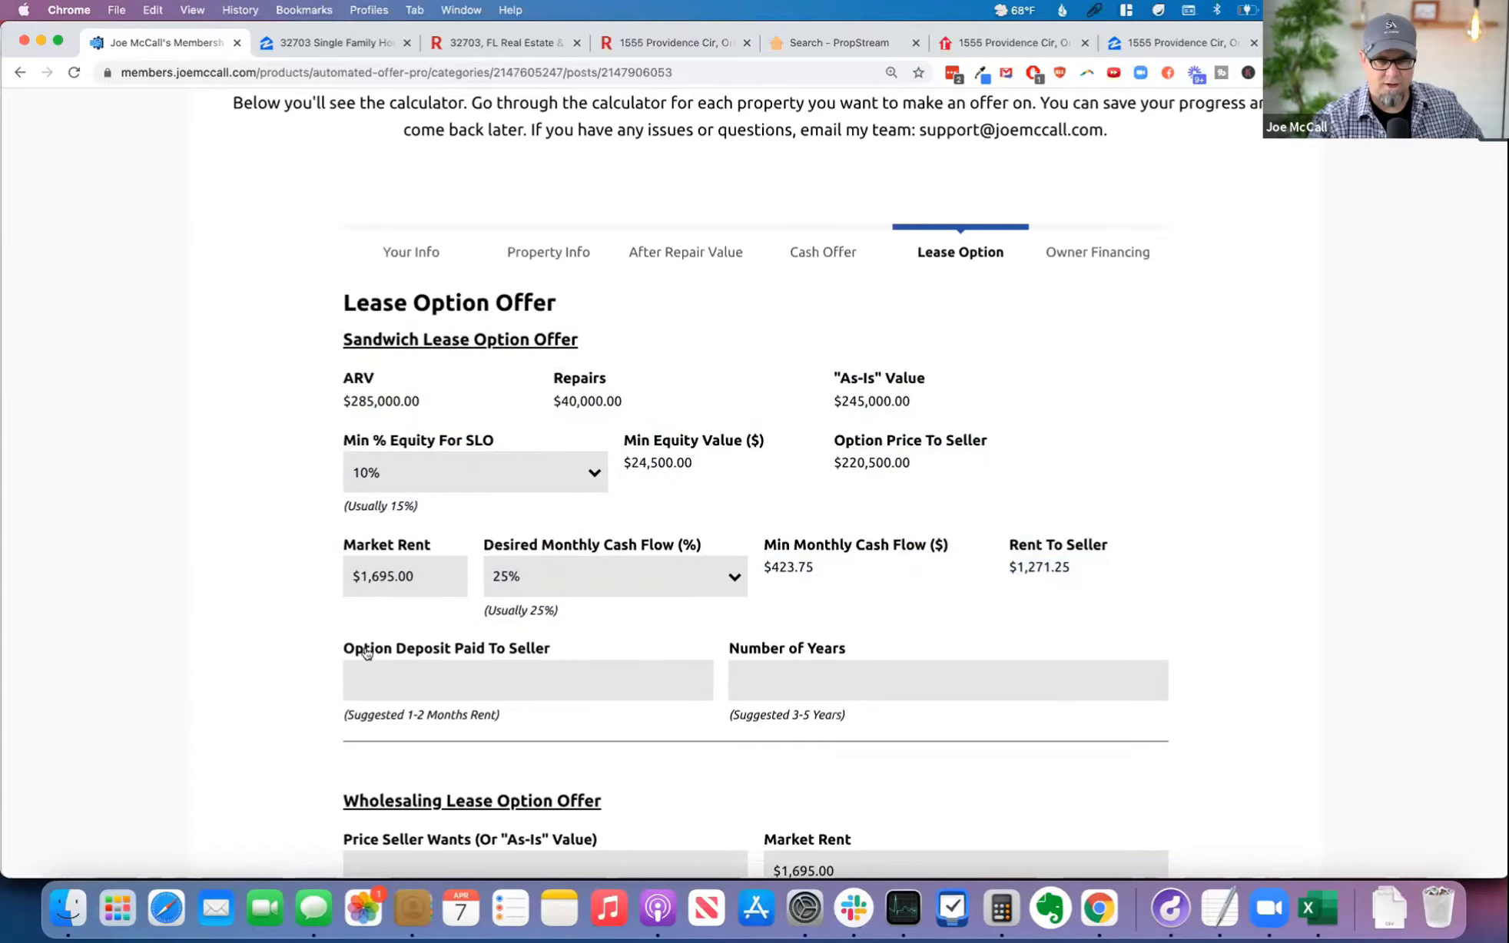
# Step: Set the Sandwich Lease Option Offer's Option Deposit Paid To Seller to $2,000 and its Number of Years to 5
pyautogui.click(507, 684)
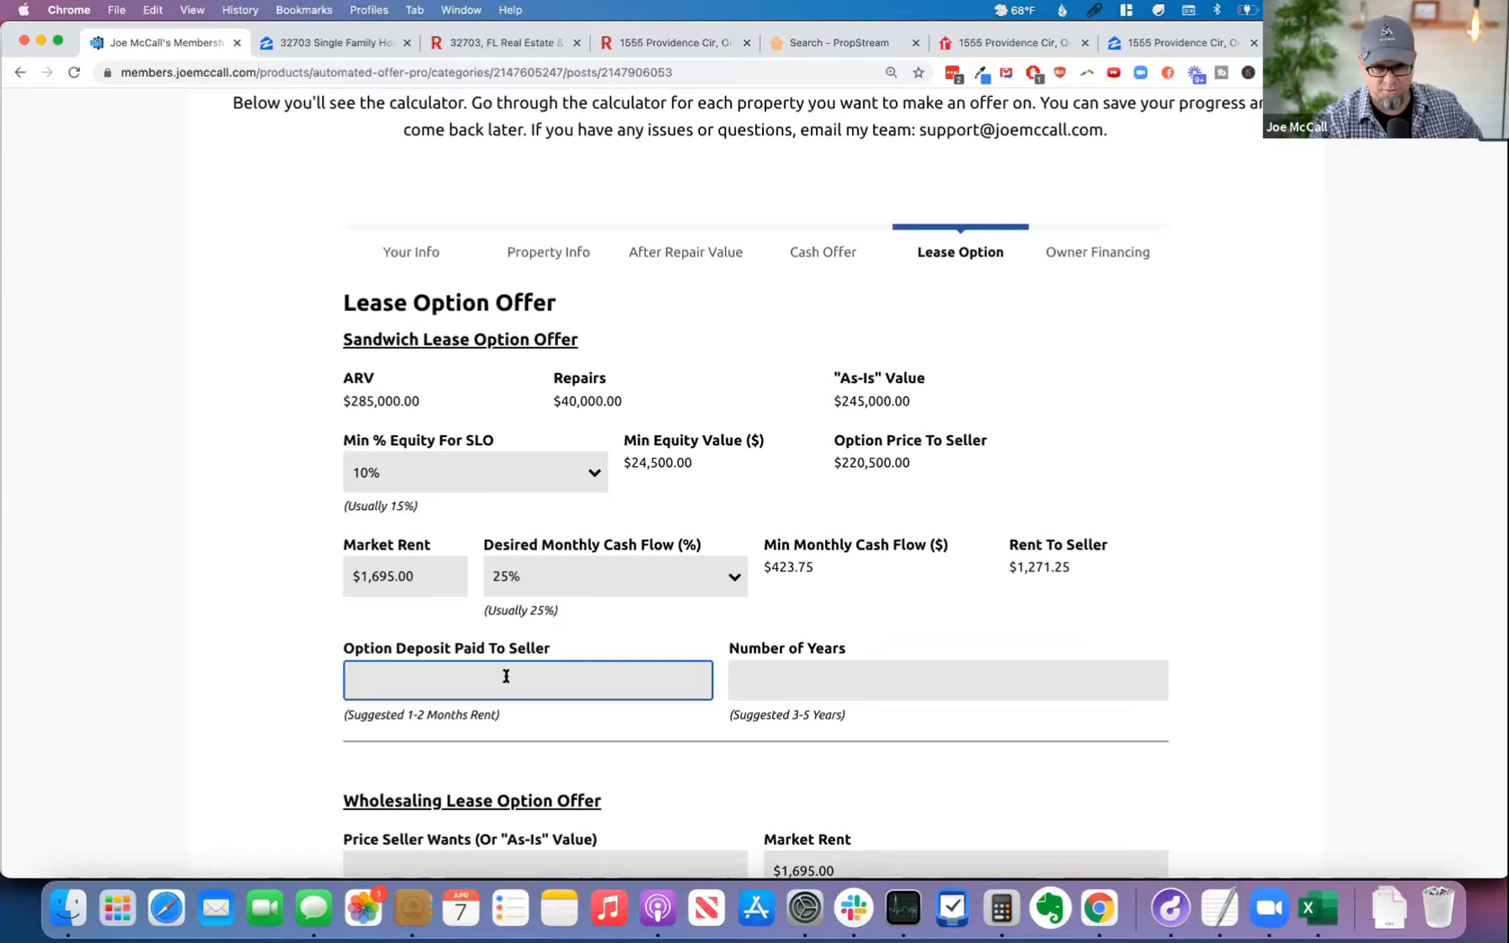
pyautogui.write('2000')
pyautogui.press('Tab')
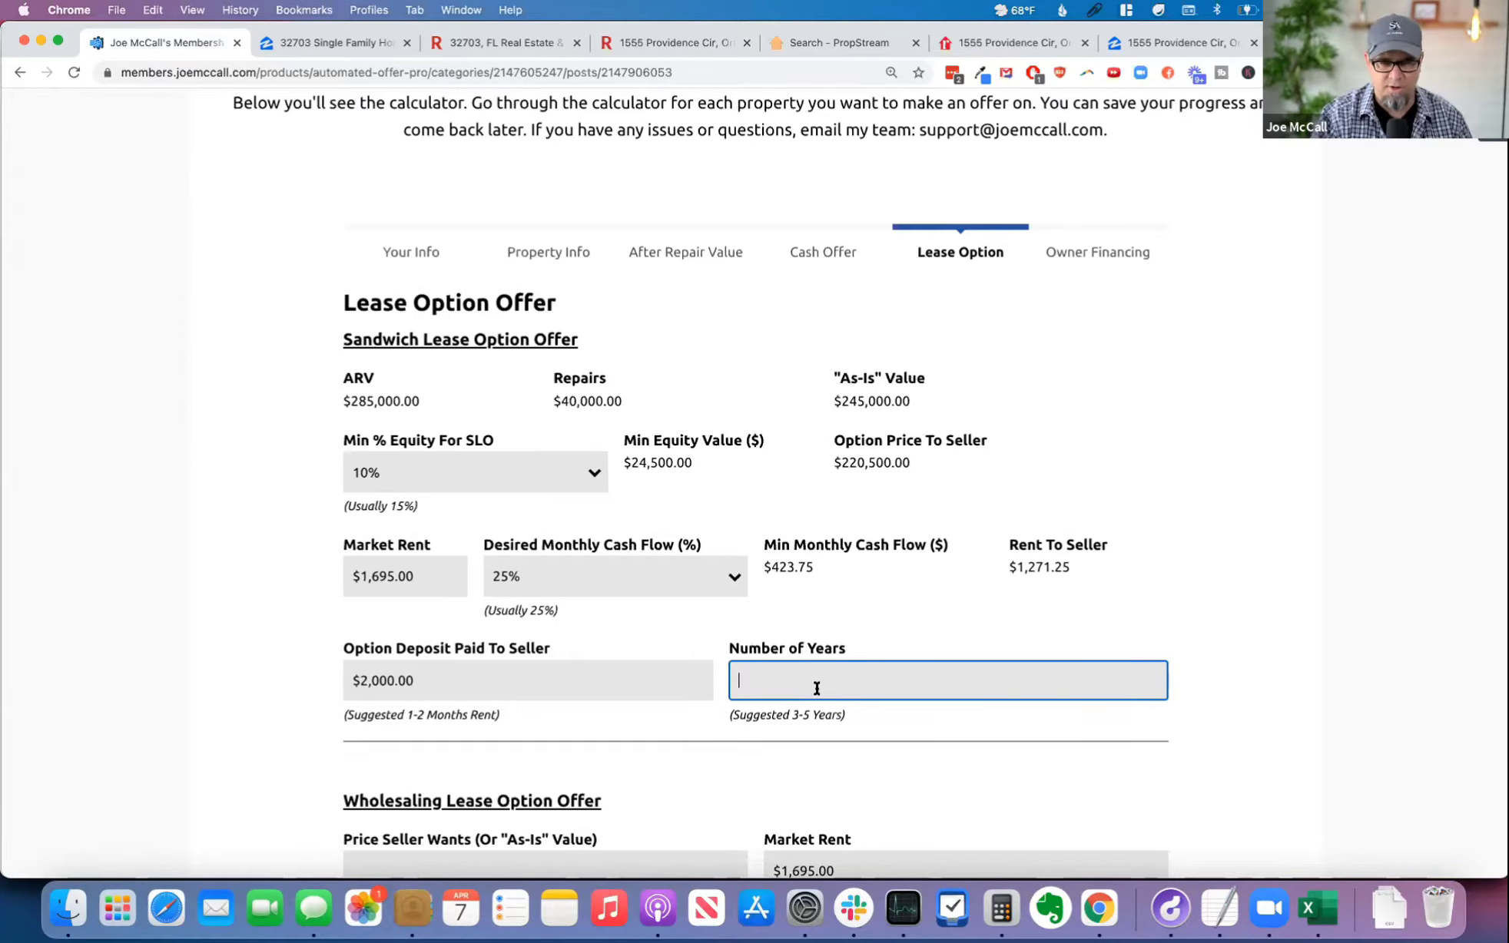
pyautogui.write('5')
pyautogui.press('Tab')
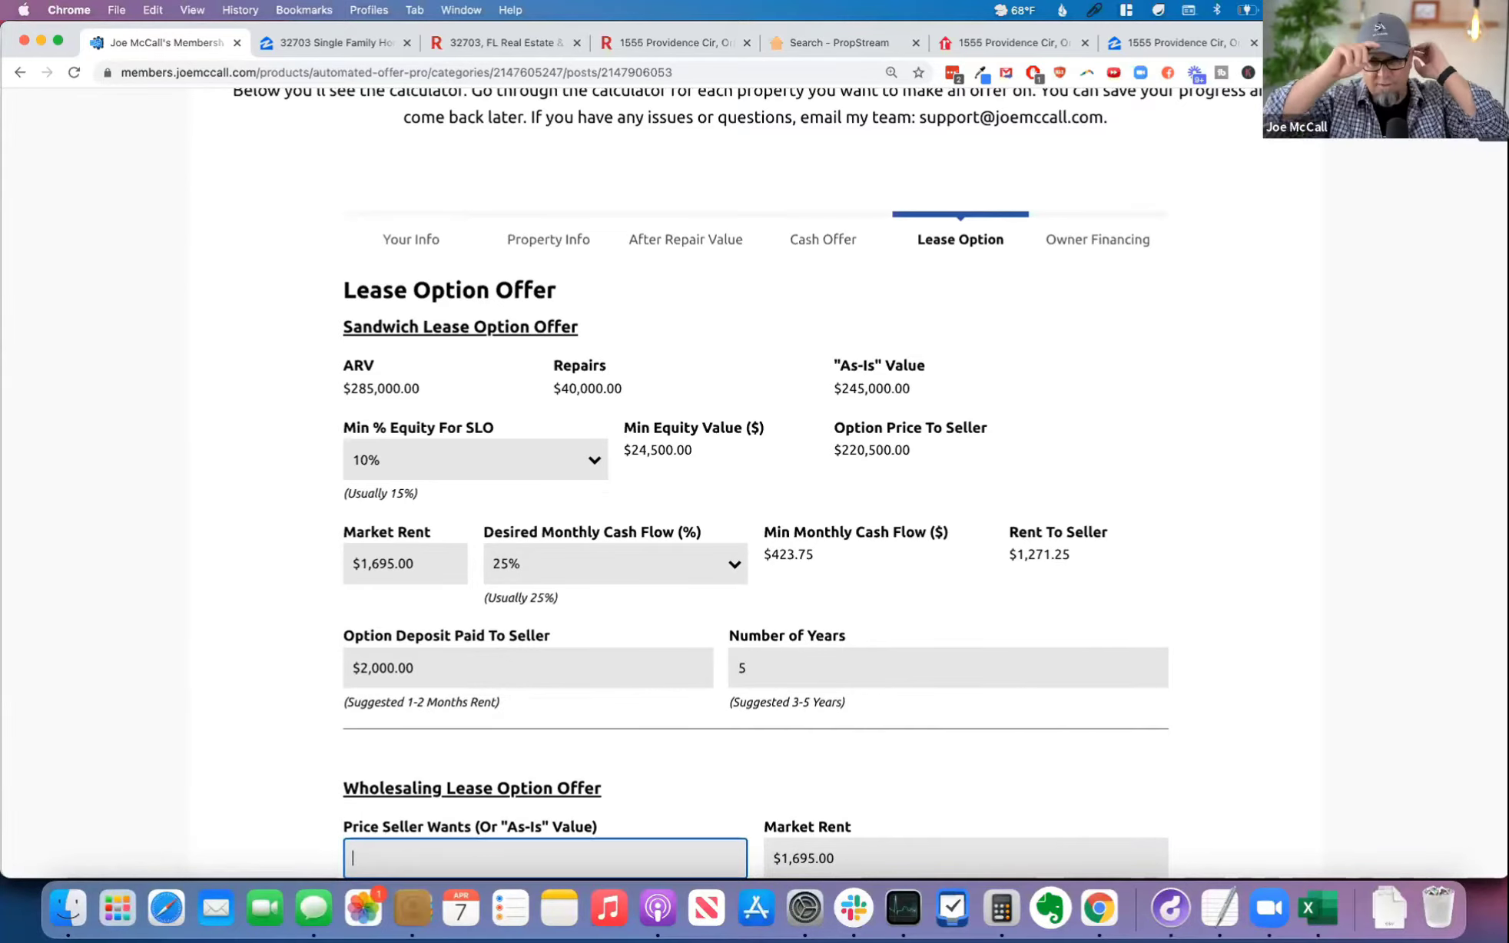
# Step: Review the completed sandwich offer figures and the "As-Is" value suggested for the Wholesaling Lease Option Offer
pyautogui.scroll(-2, 755, 538)
pyautogui.scroll(-5, 252, 571)
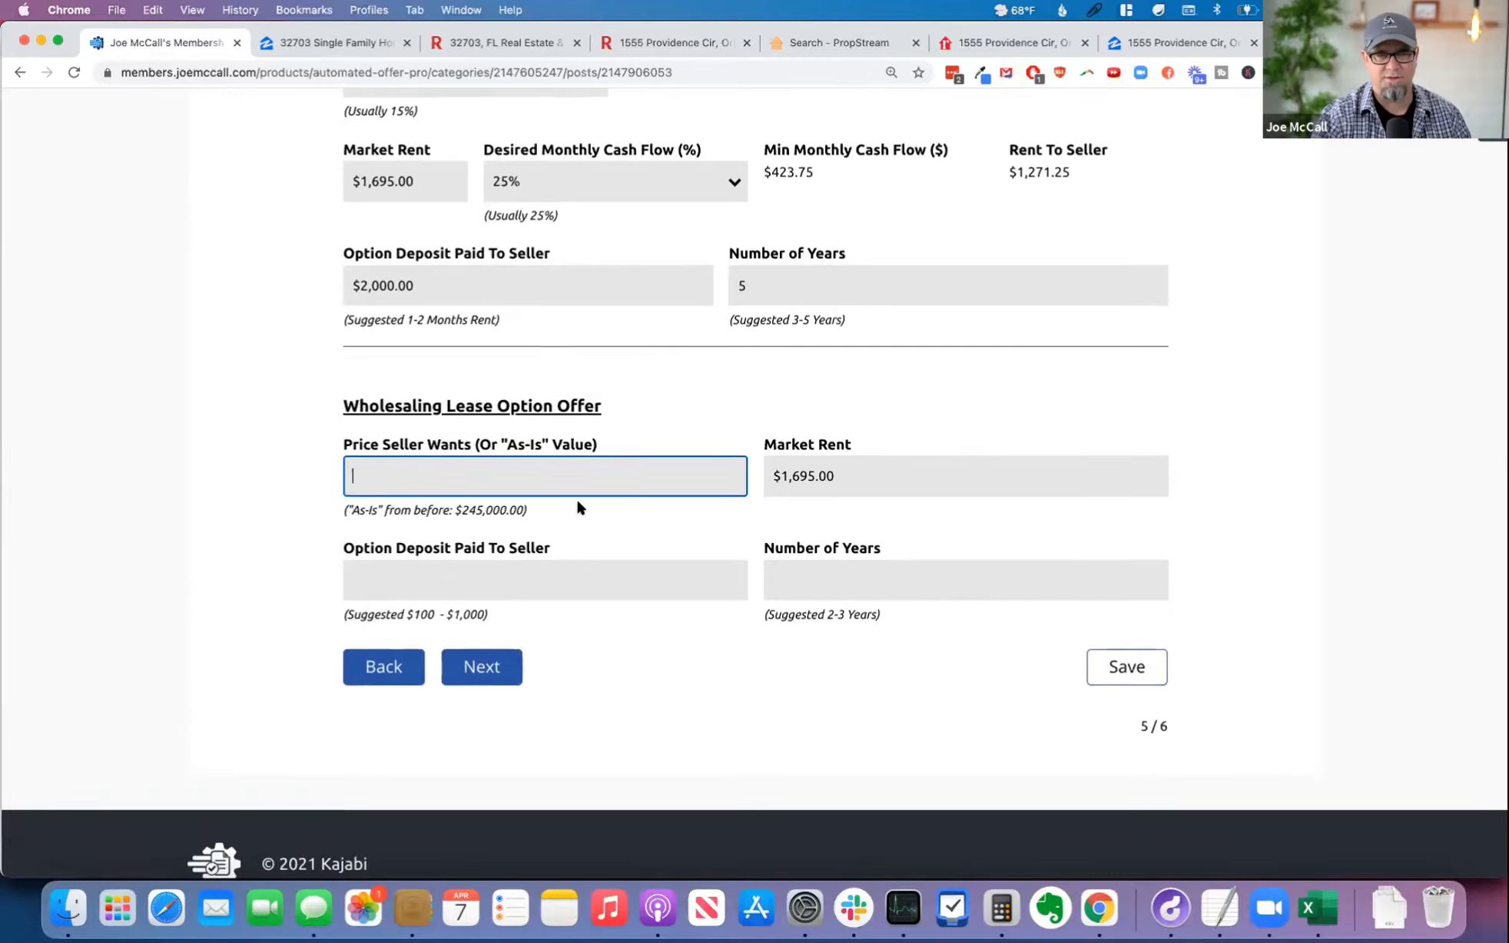
pyautogui.scroll(4, 579, 497)
pyautogui.scroll(1, 606, 503)
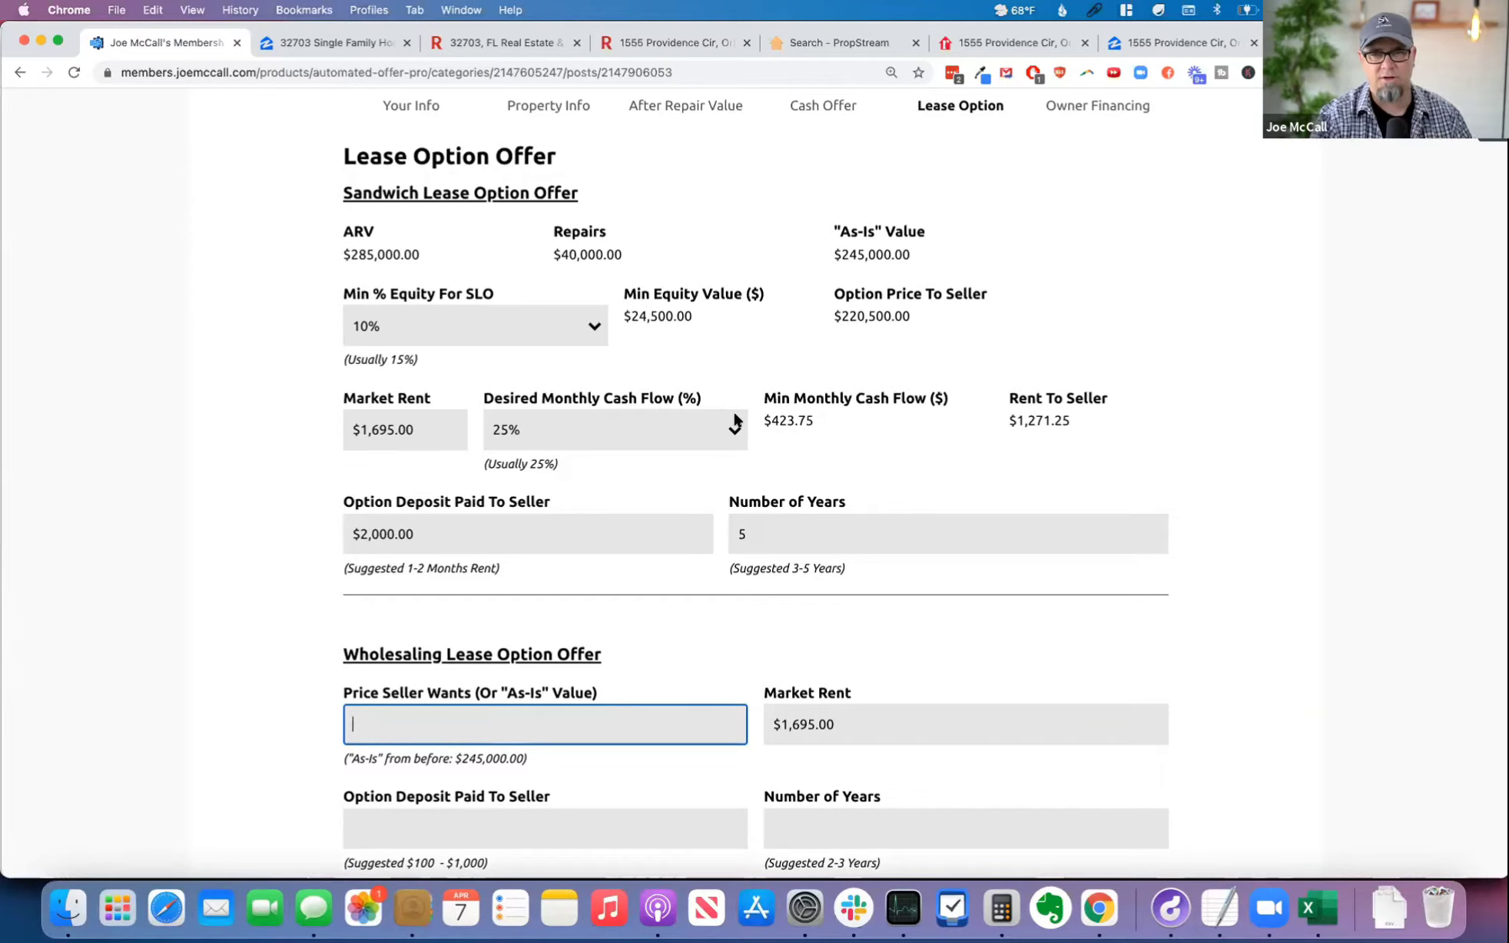
pyautogui.scroll(-1, 746, 421)
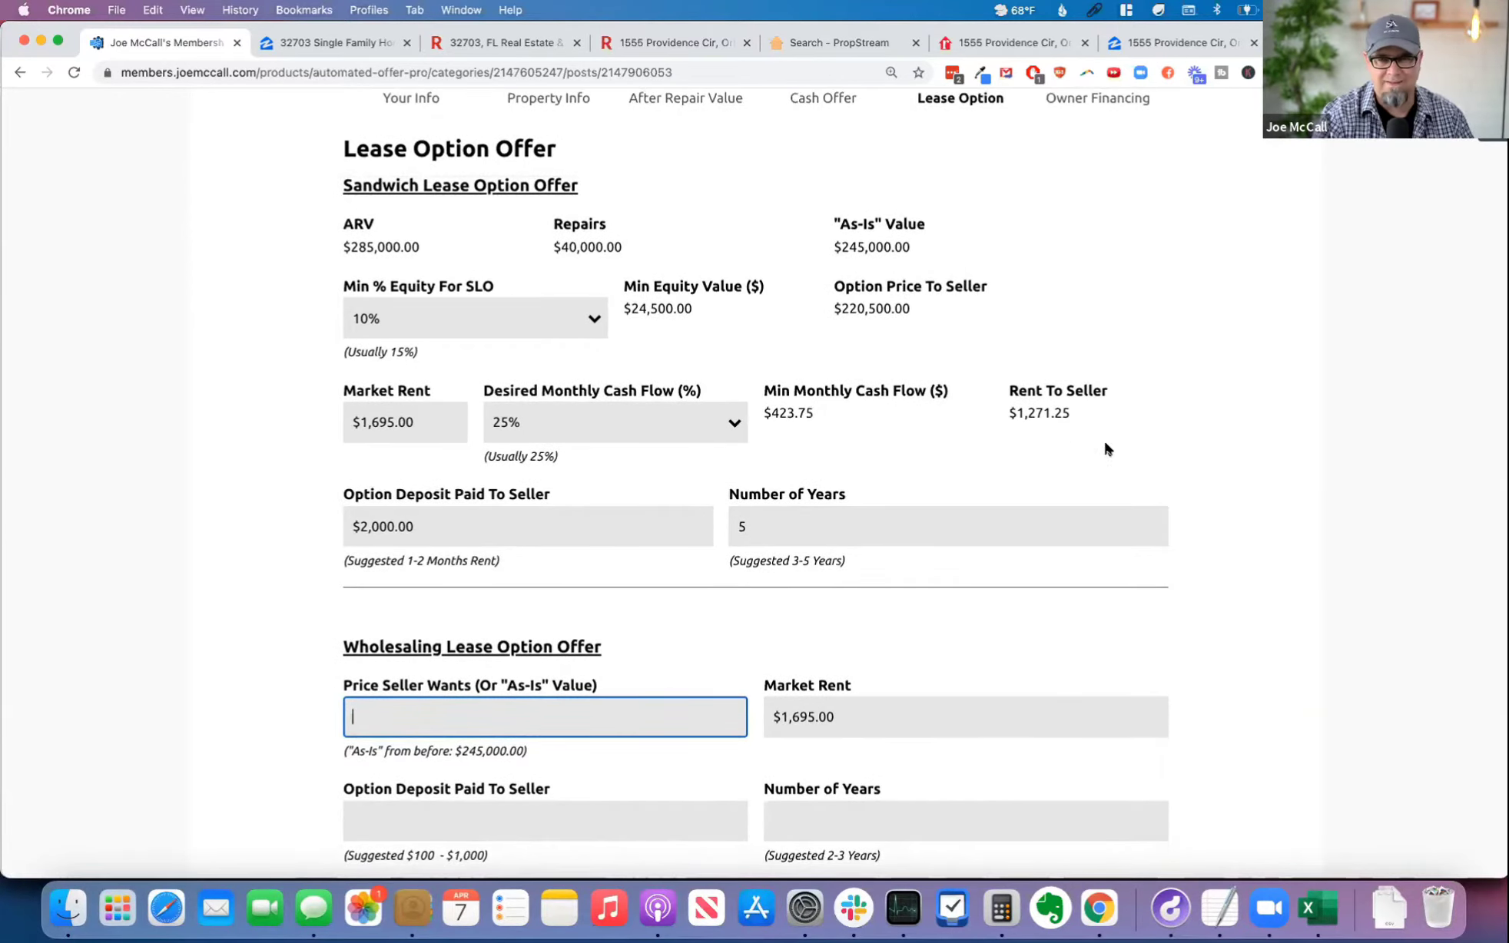
pyautogui.click(308, 626)
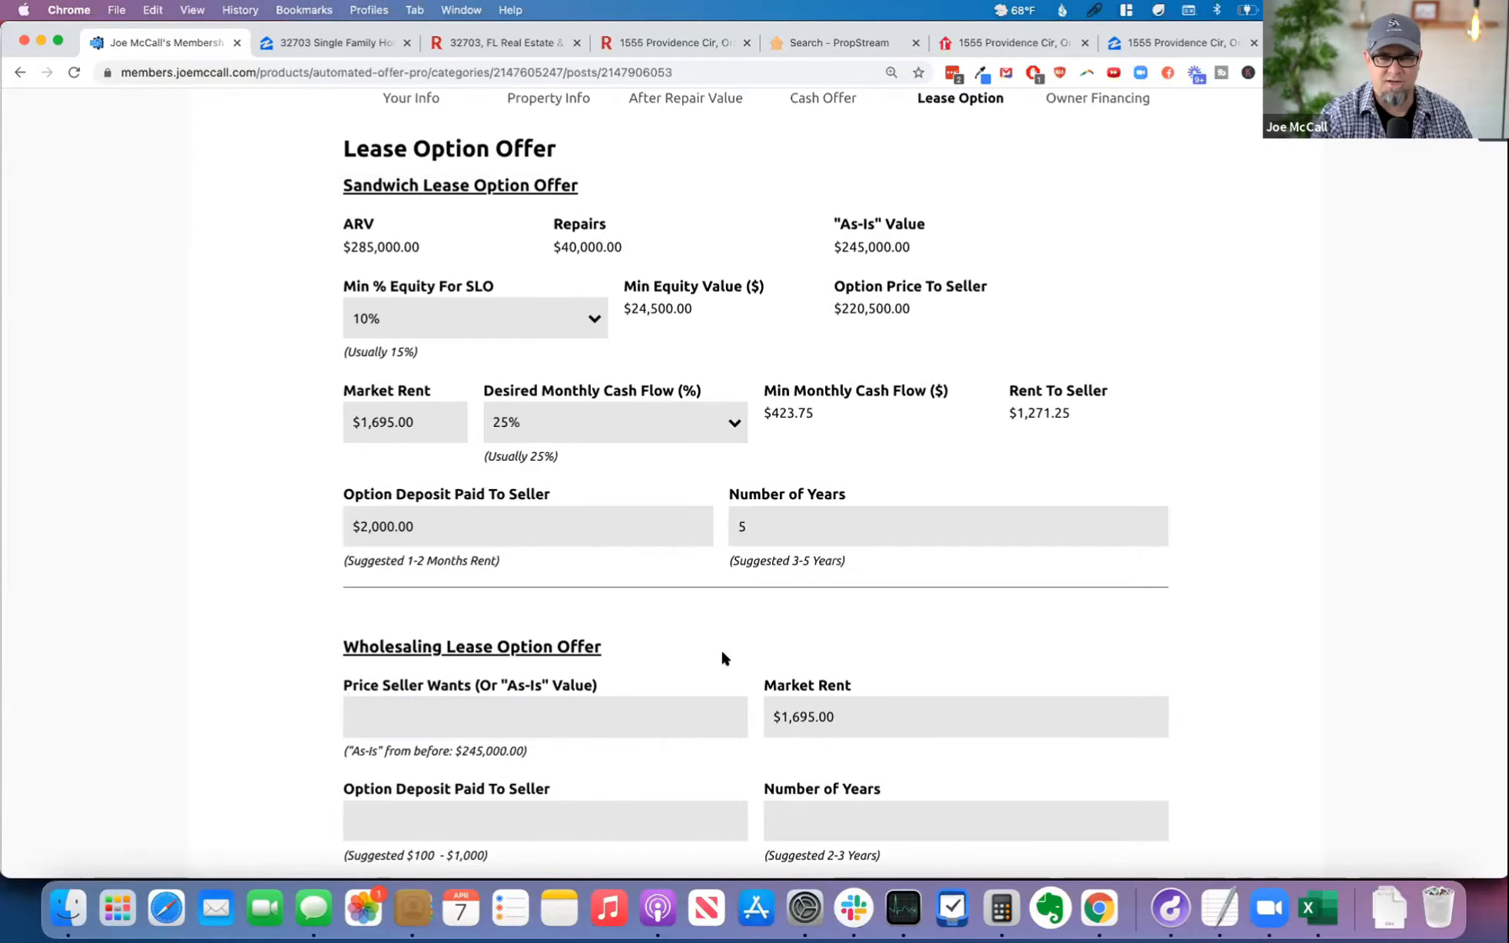
pyautogui.scroll(-4, 793, 646)
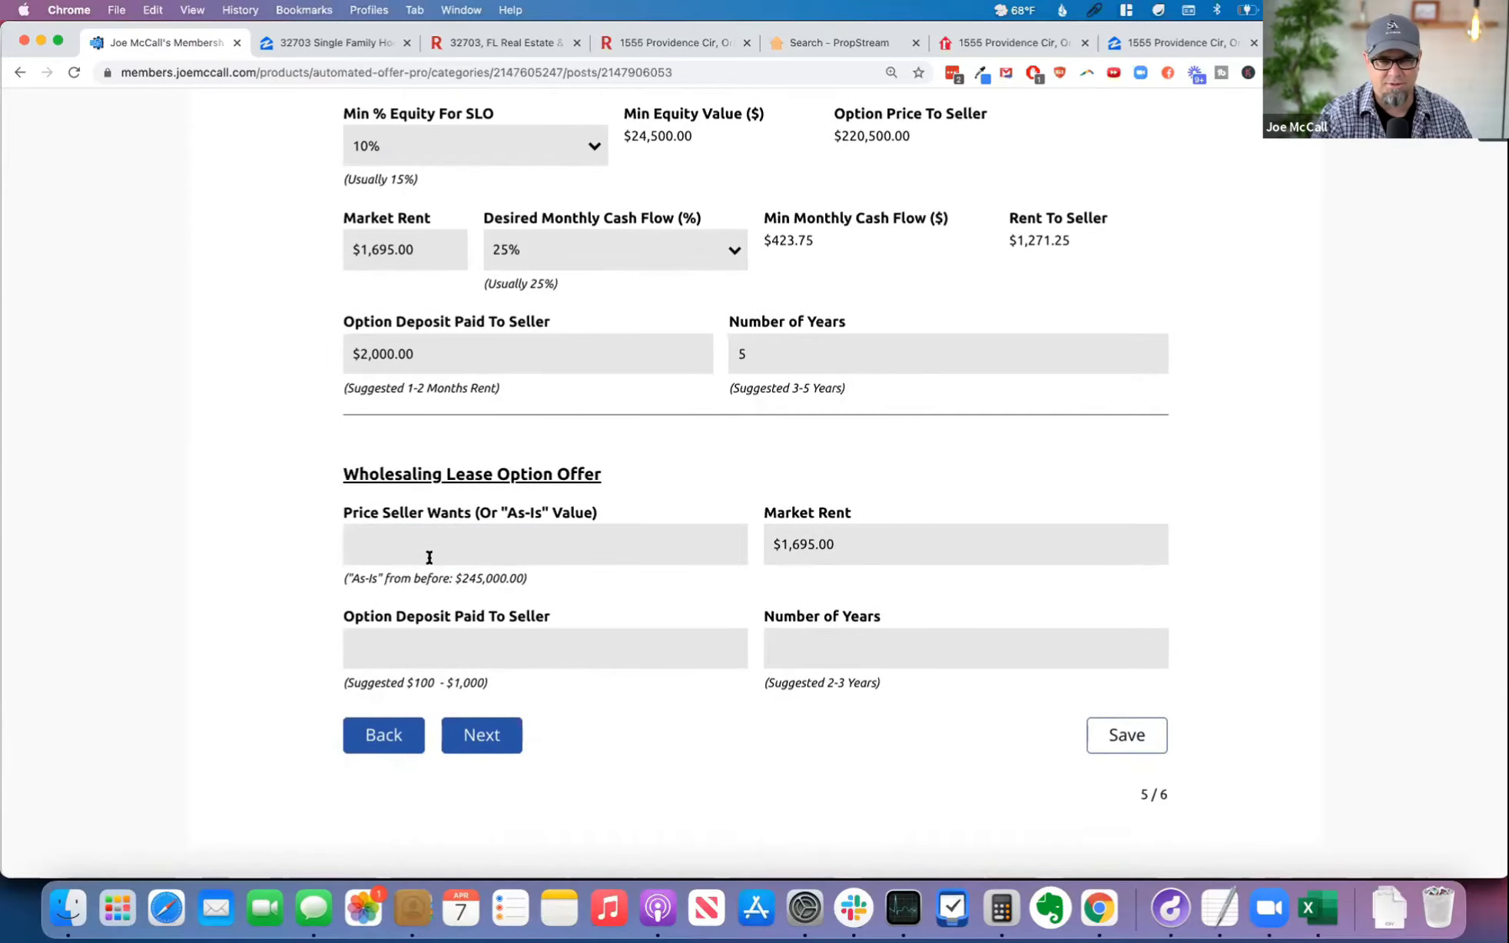
pyautogui.moveTo(527, 579); pyautogui.dragTo(293, 579)
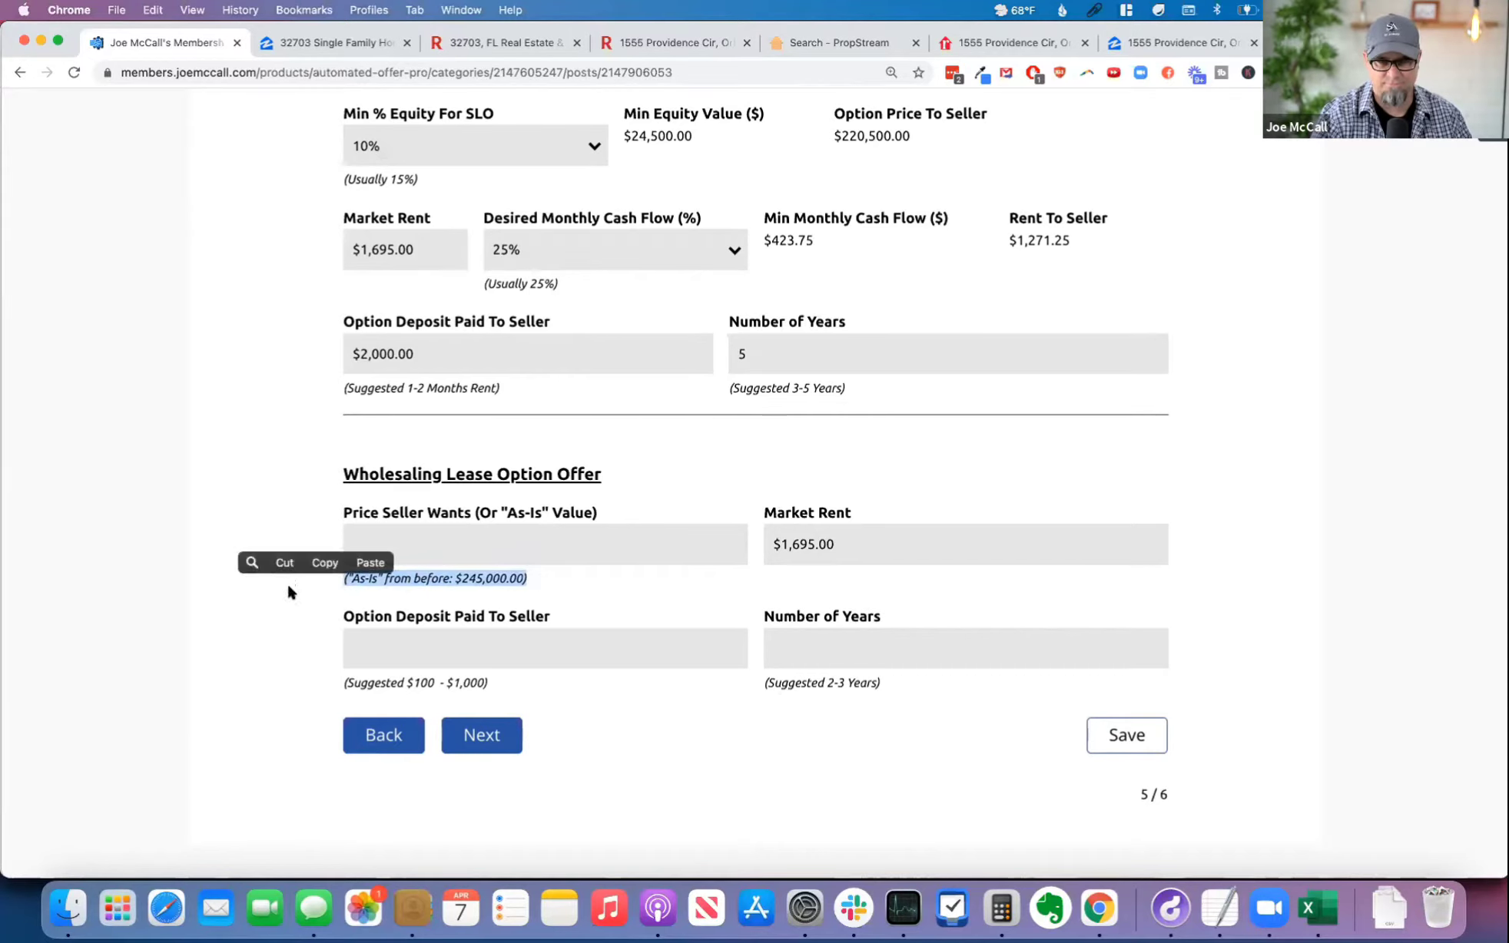
pyautogui.click(286, 580)
pyautogui.scroll(2, 285, 581)
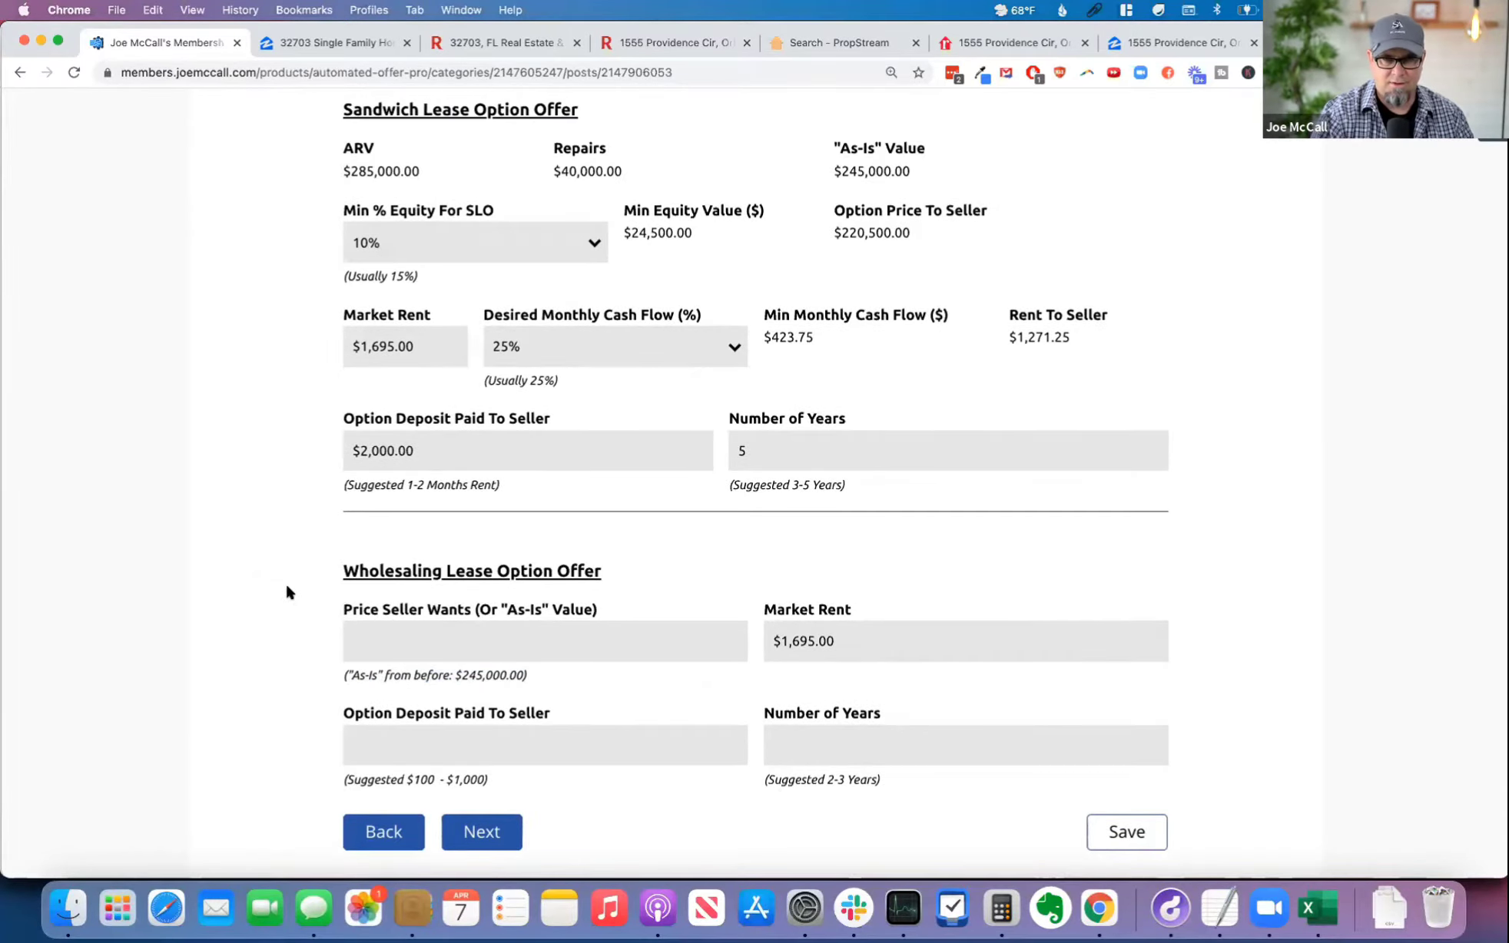
# Step: Fill in the Wholesaling Lease Option Offer with a seller price of $255,000, an option deposit of $100 and 2 years
pyautogui.click(501, 639)
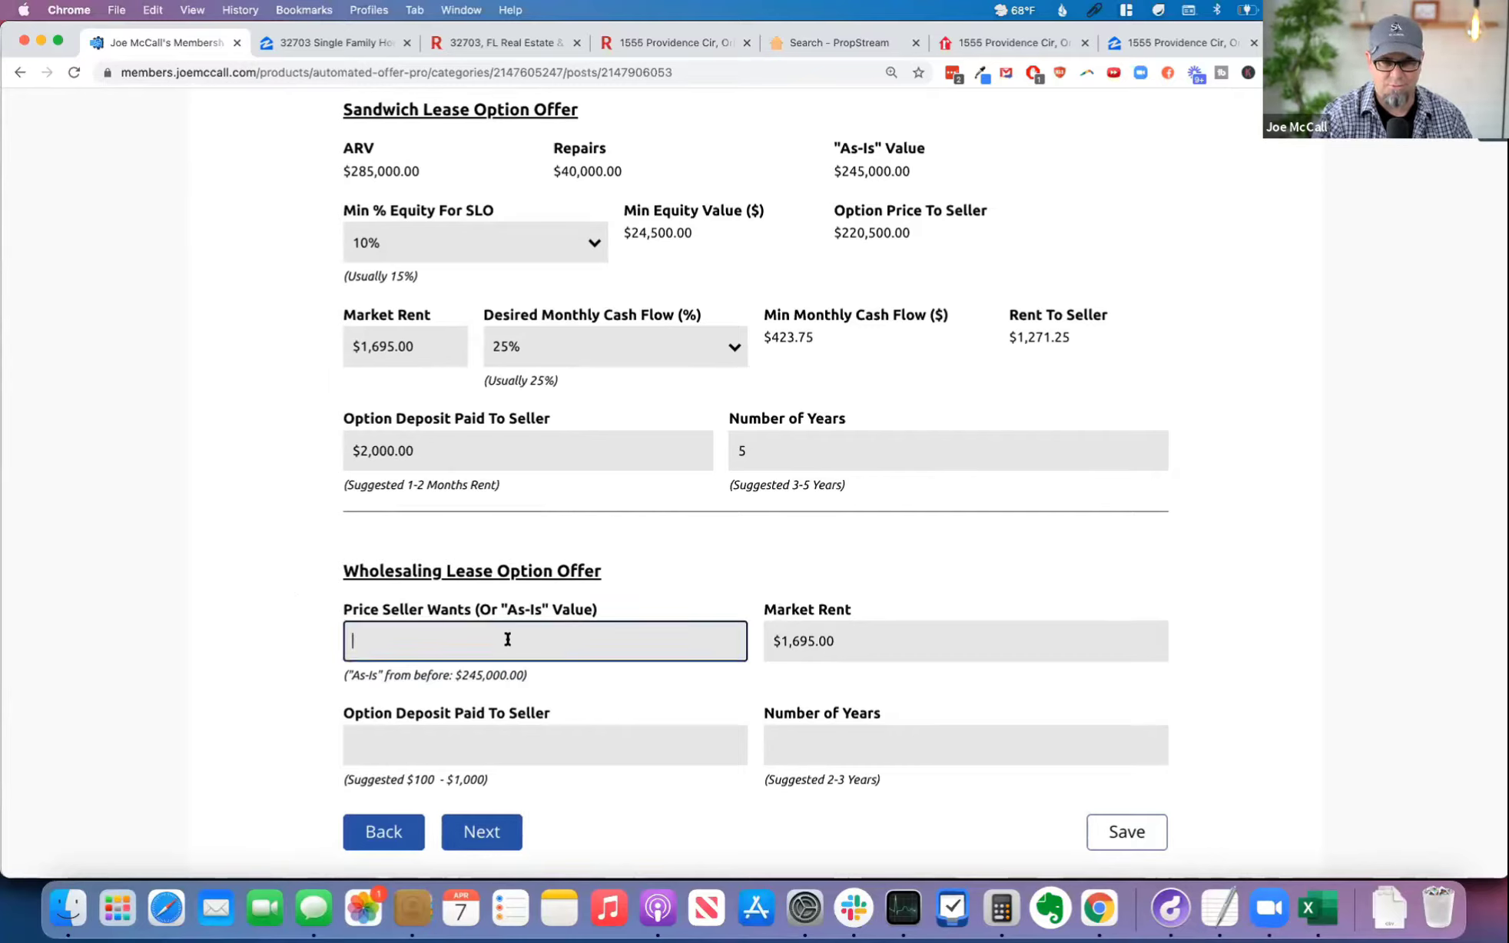
pyautogui.write('255,000')
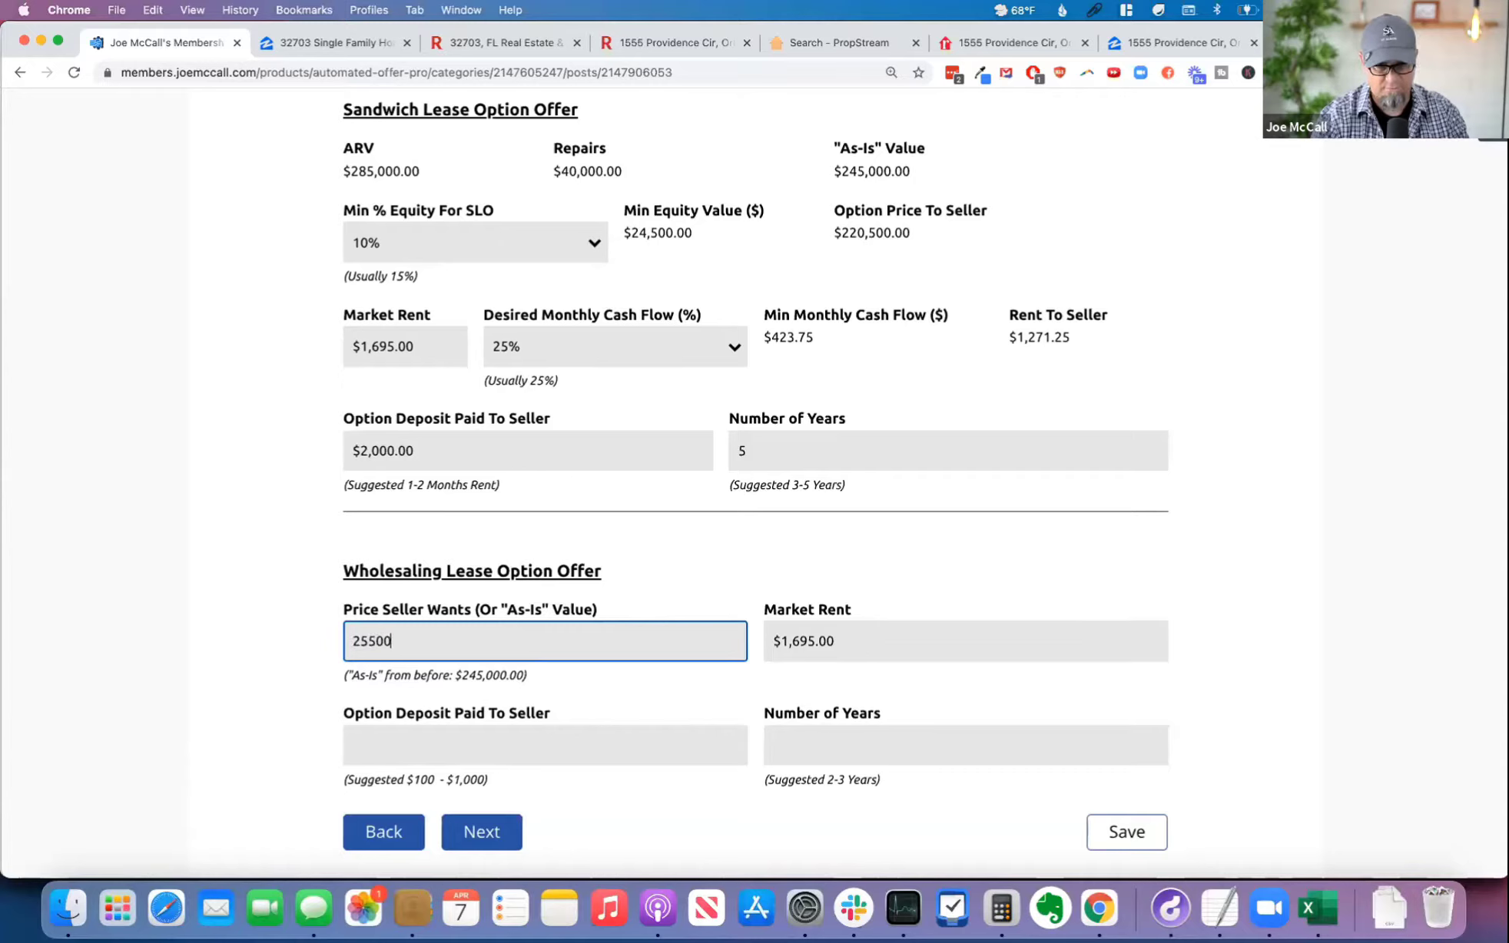
pyautogui.press('Tab')
pyautogui.click(523, 739)
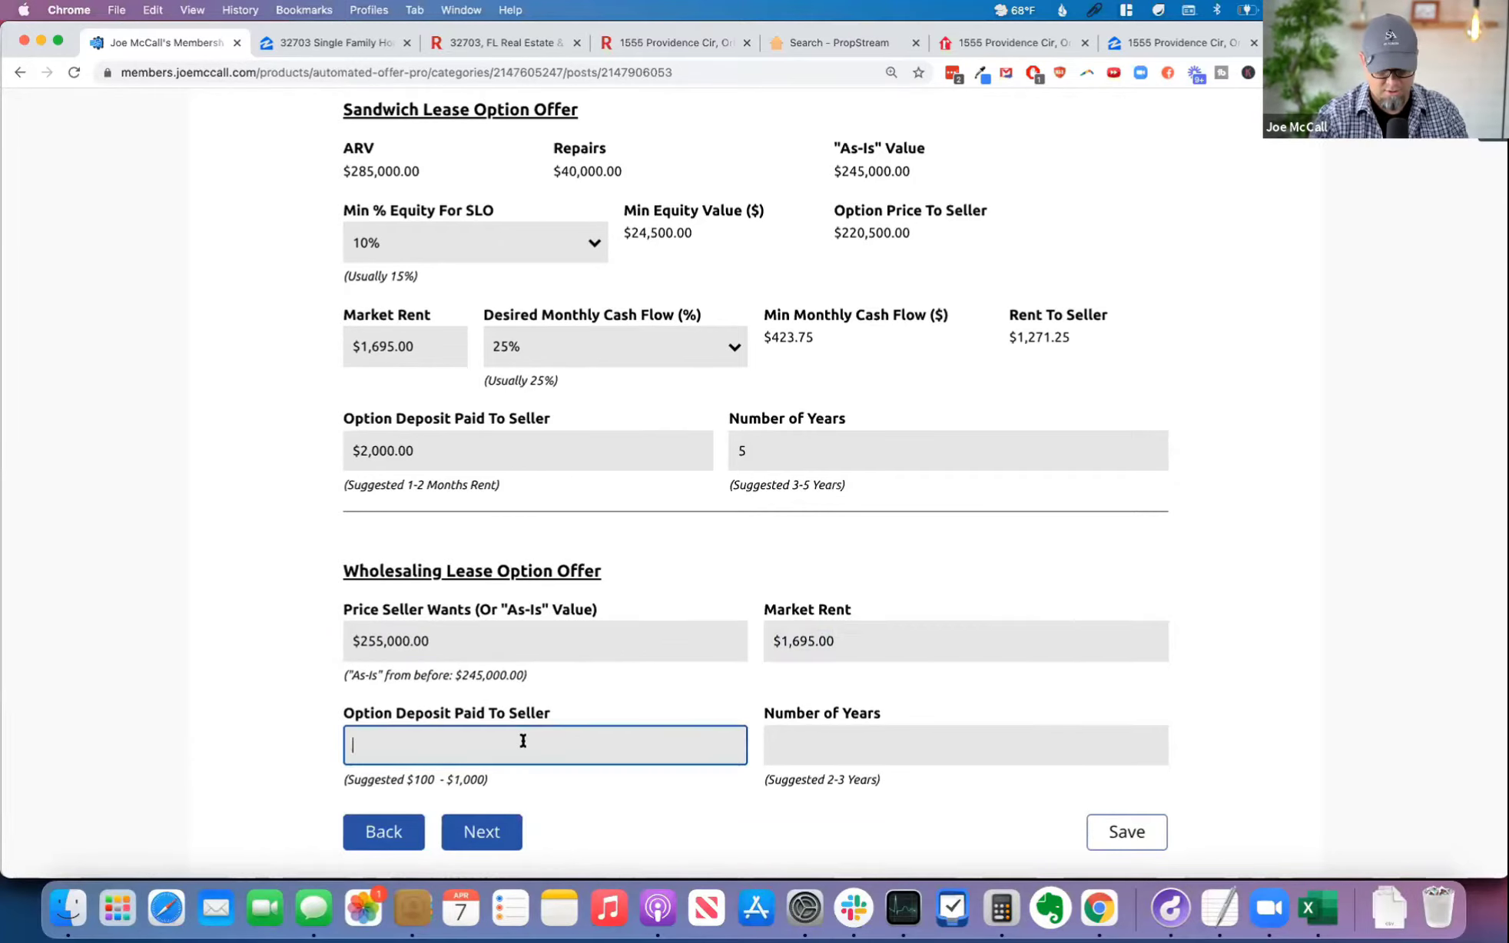
pyautogui.write('100')
pyautogui.press('Tab')
pyautogui.write('2')
pyautogui.click(885, 811)
pyautogui.scroll(-3, 884, 803)
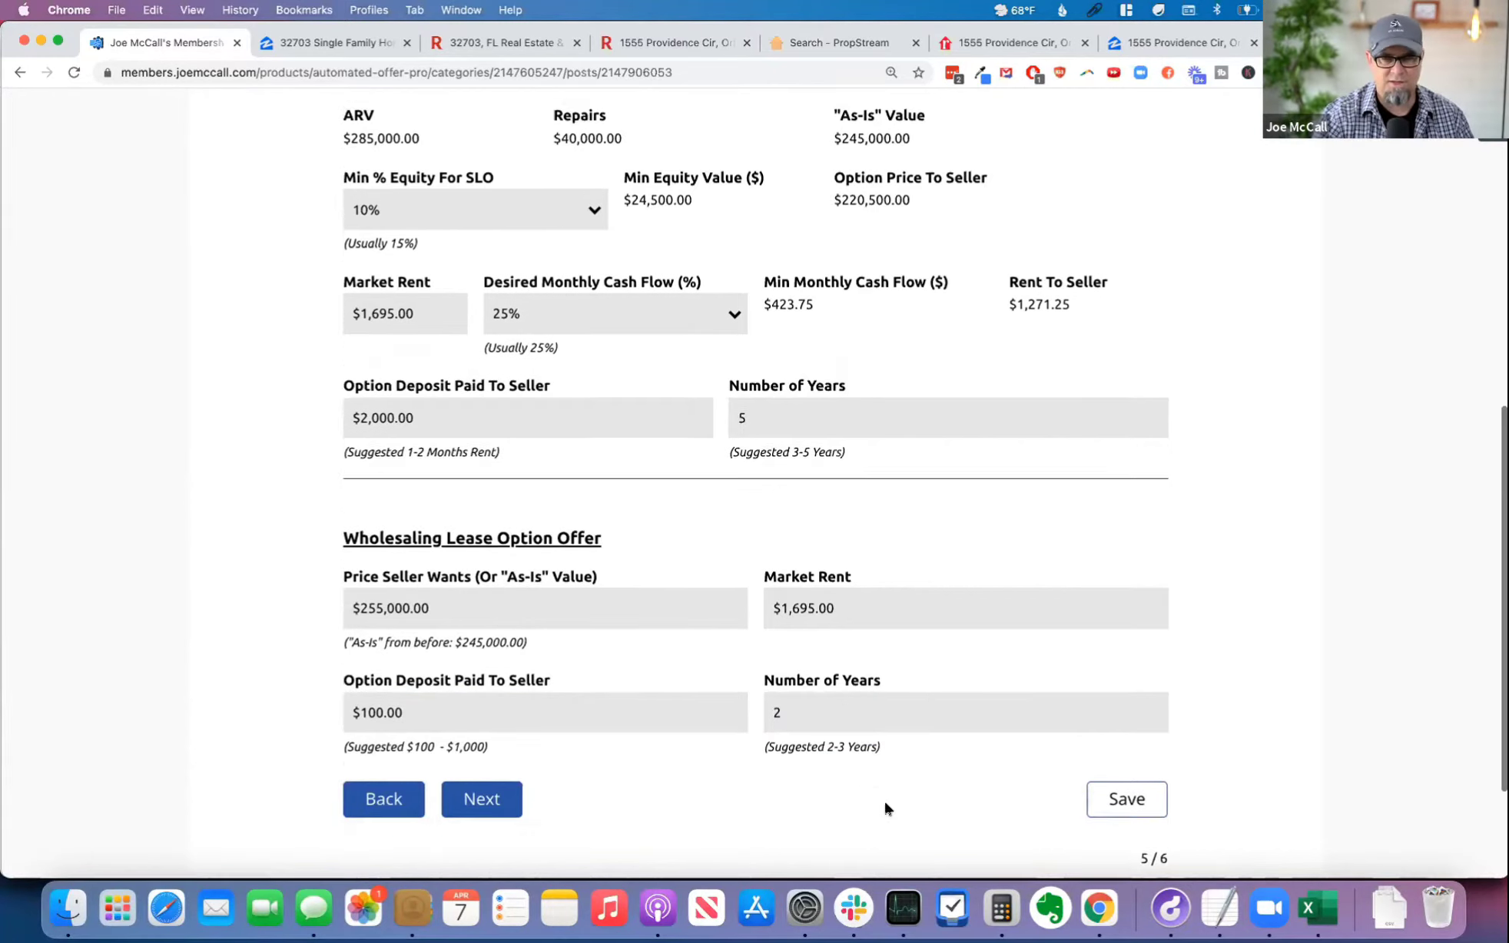
# Step: Check the wholesaling offer's price, market rent, deposit and years, and continue to the Owner Financing page
pyautogui.doubleClick(403, 478)
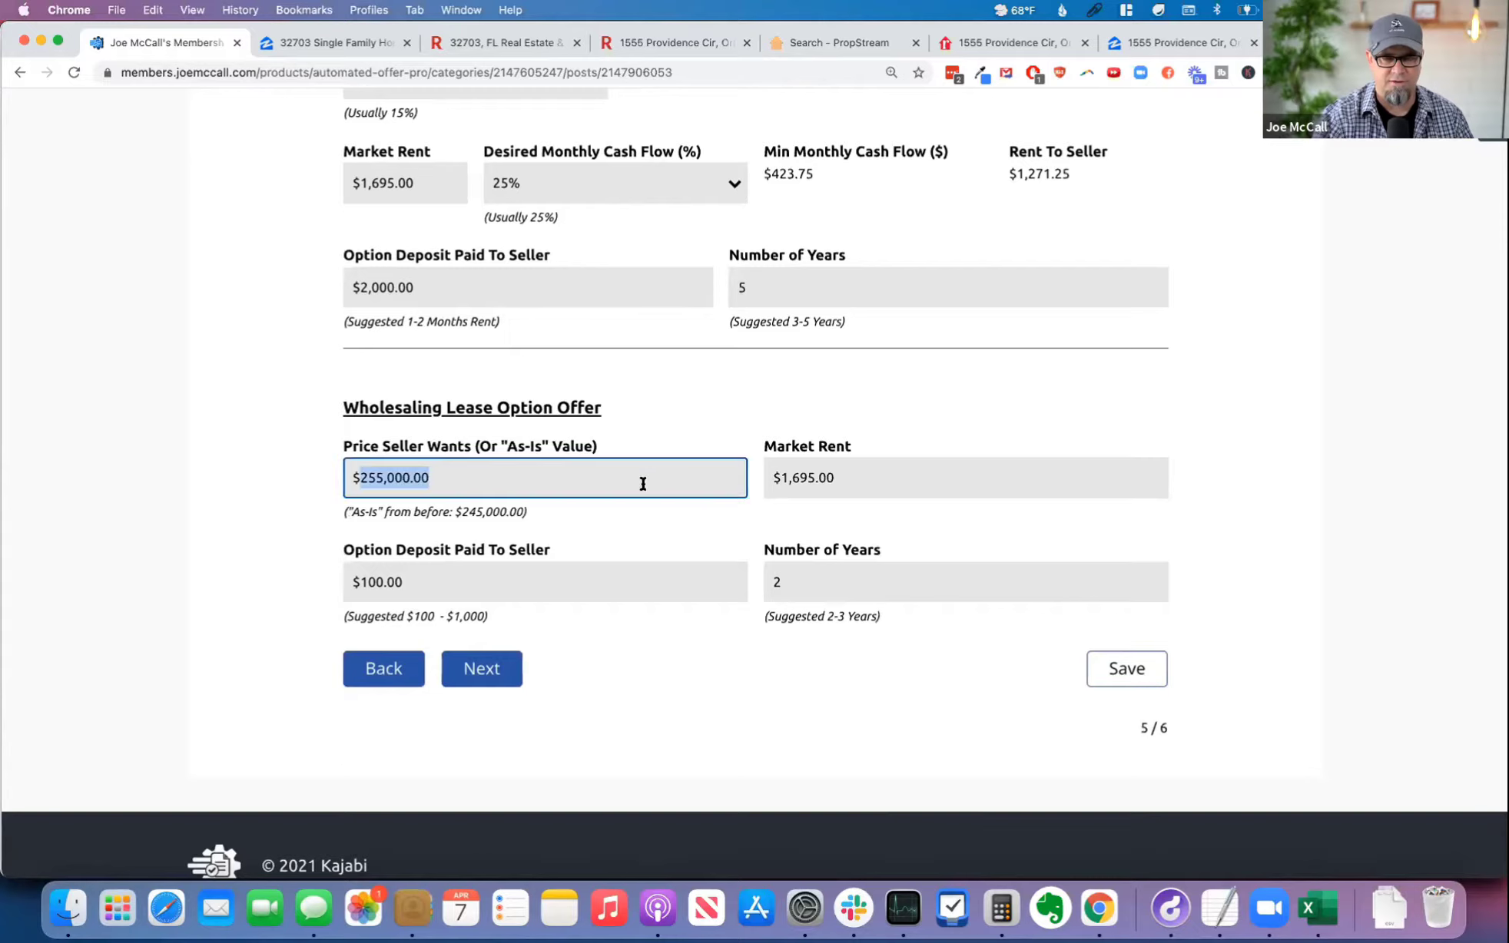
pyautogui.doubleClick(866, 483)
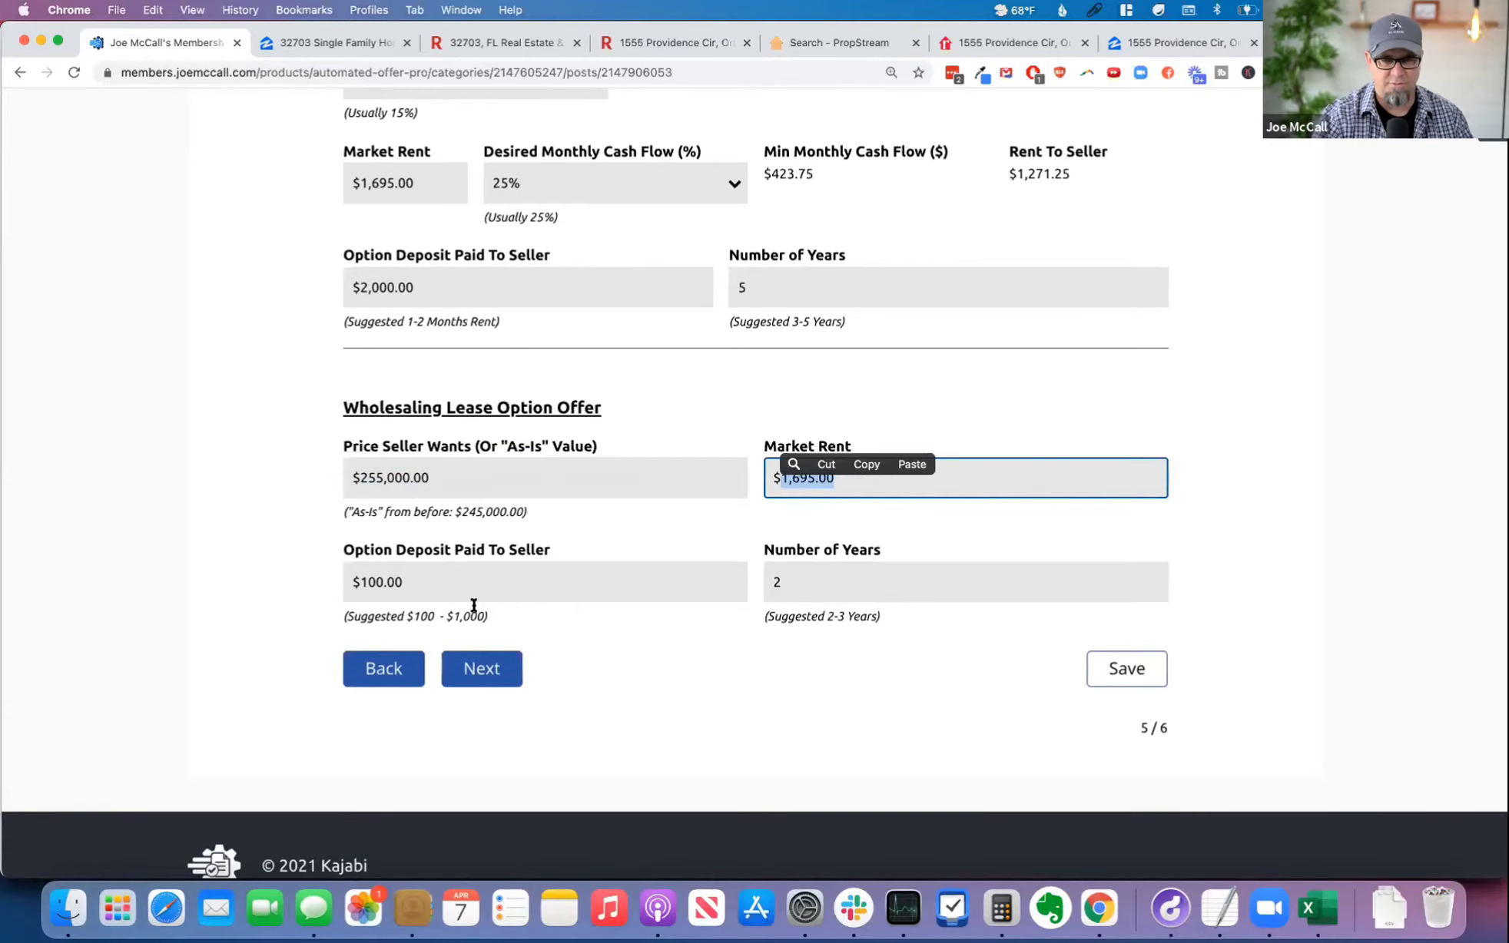
pyautogui.doubleClick(501, 583)
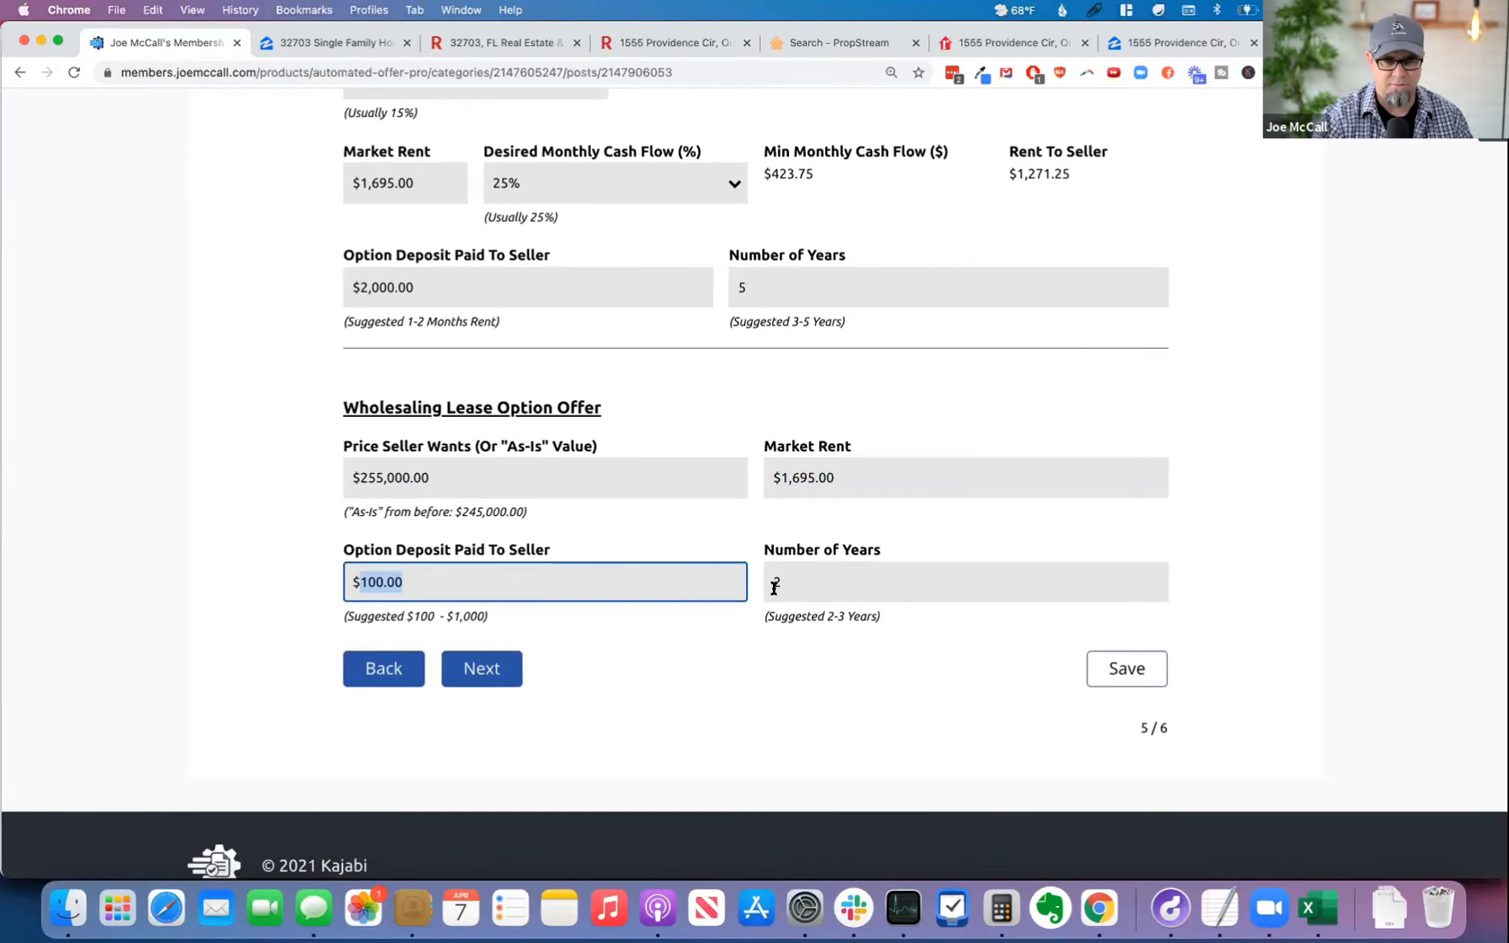
pyautogui.doubleClick(869, 581)
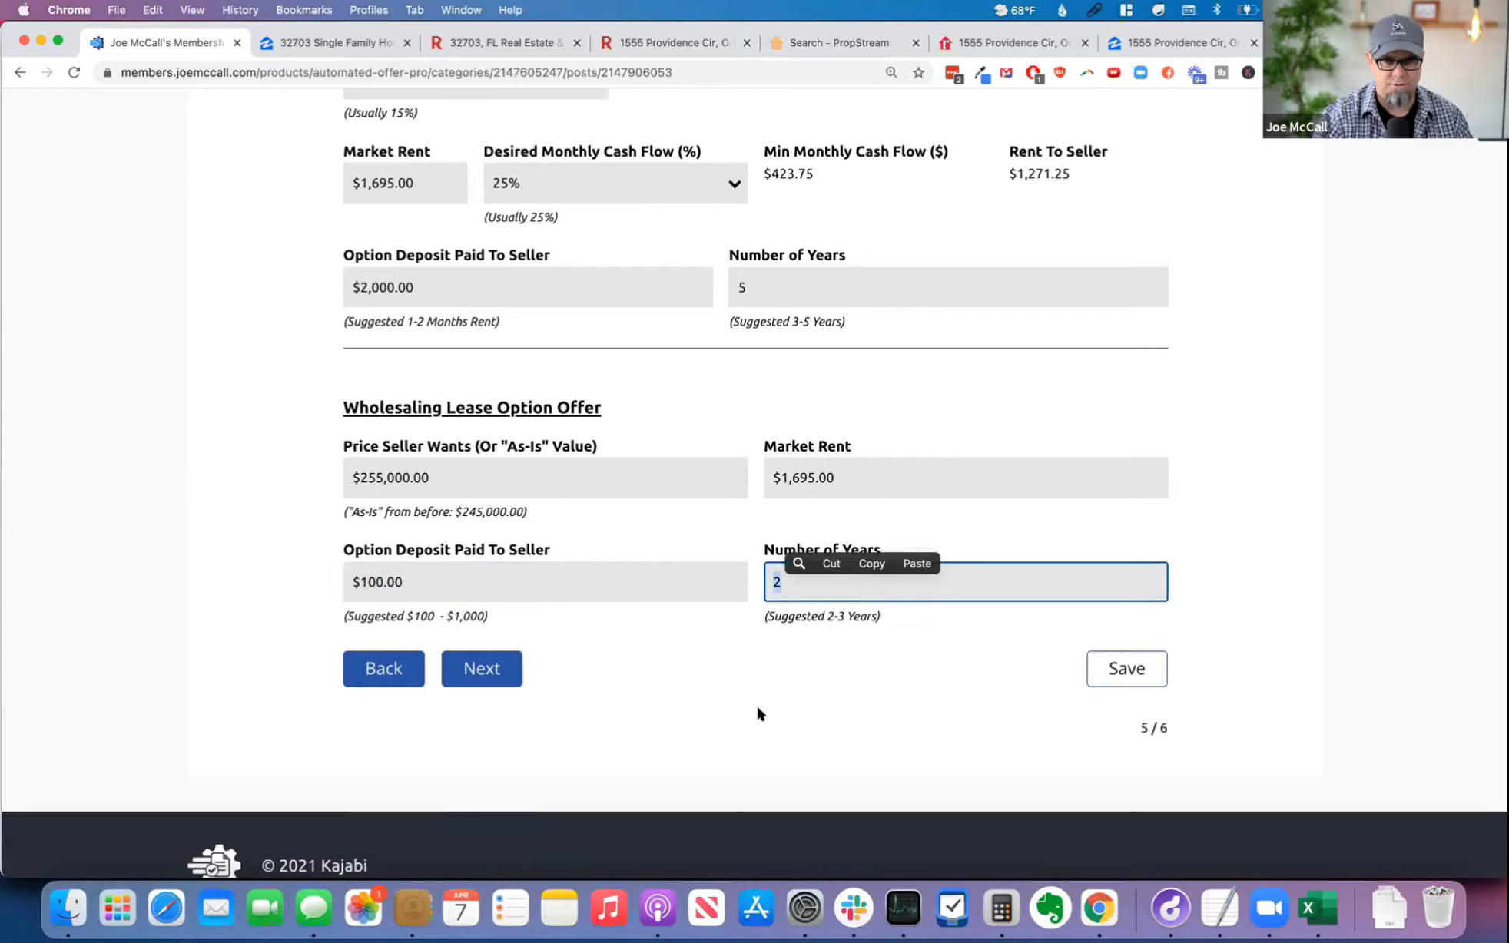
pyautogui.click(702, 678)
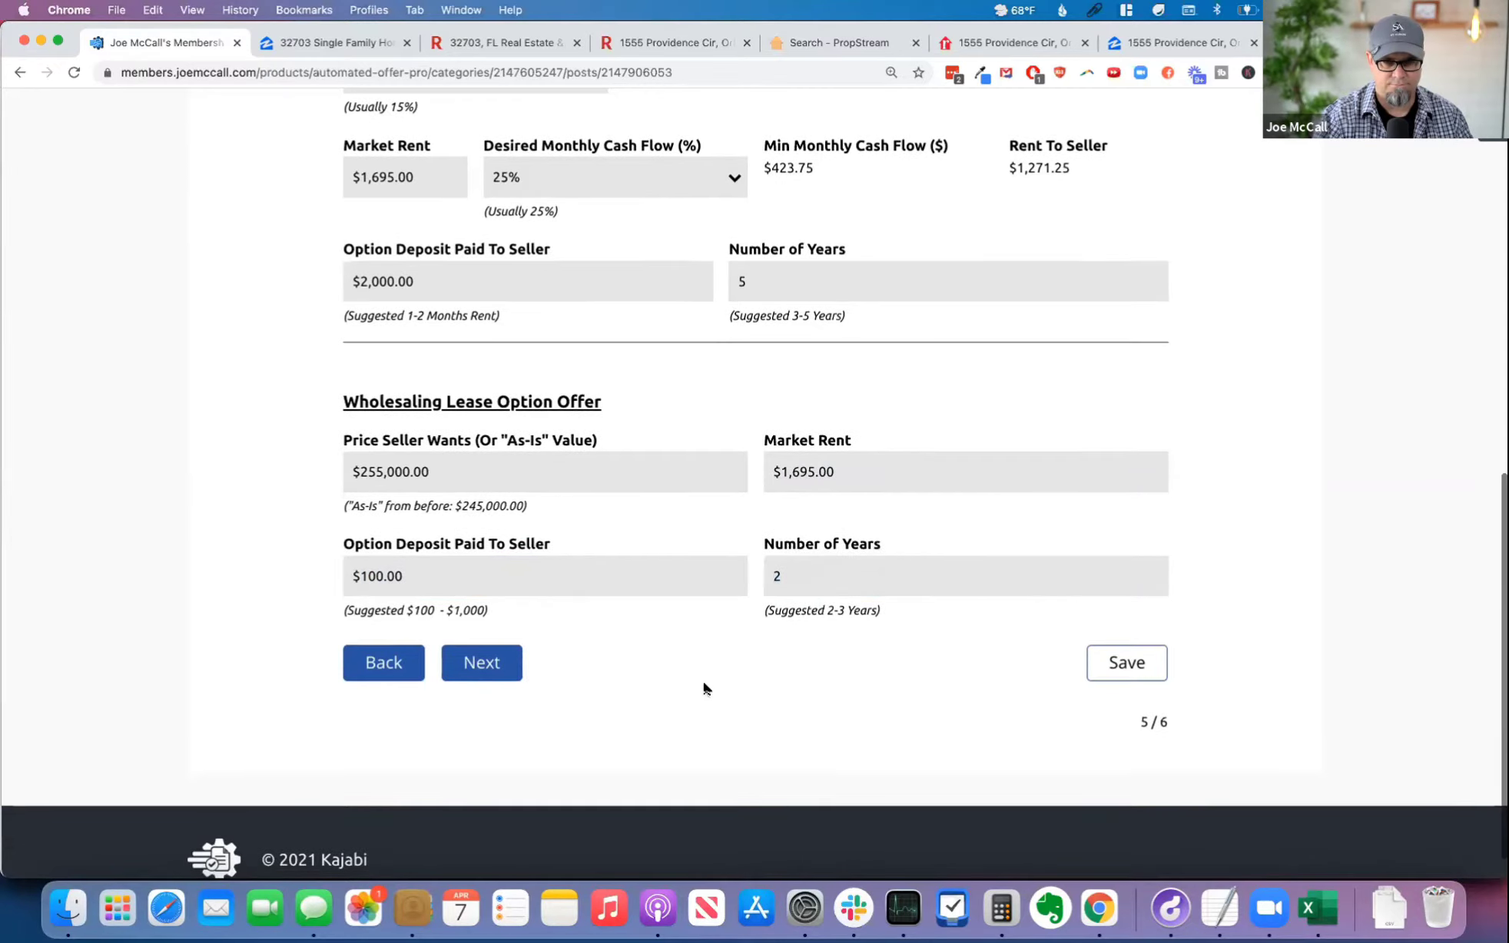
pyautogui.click(489, 671)
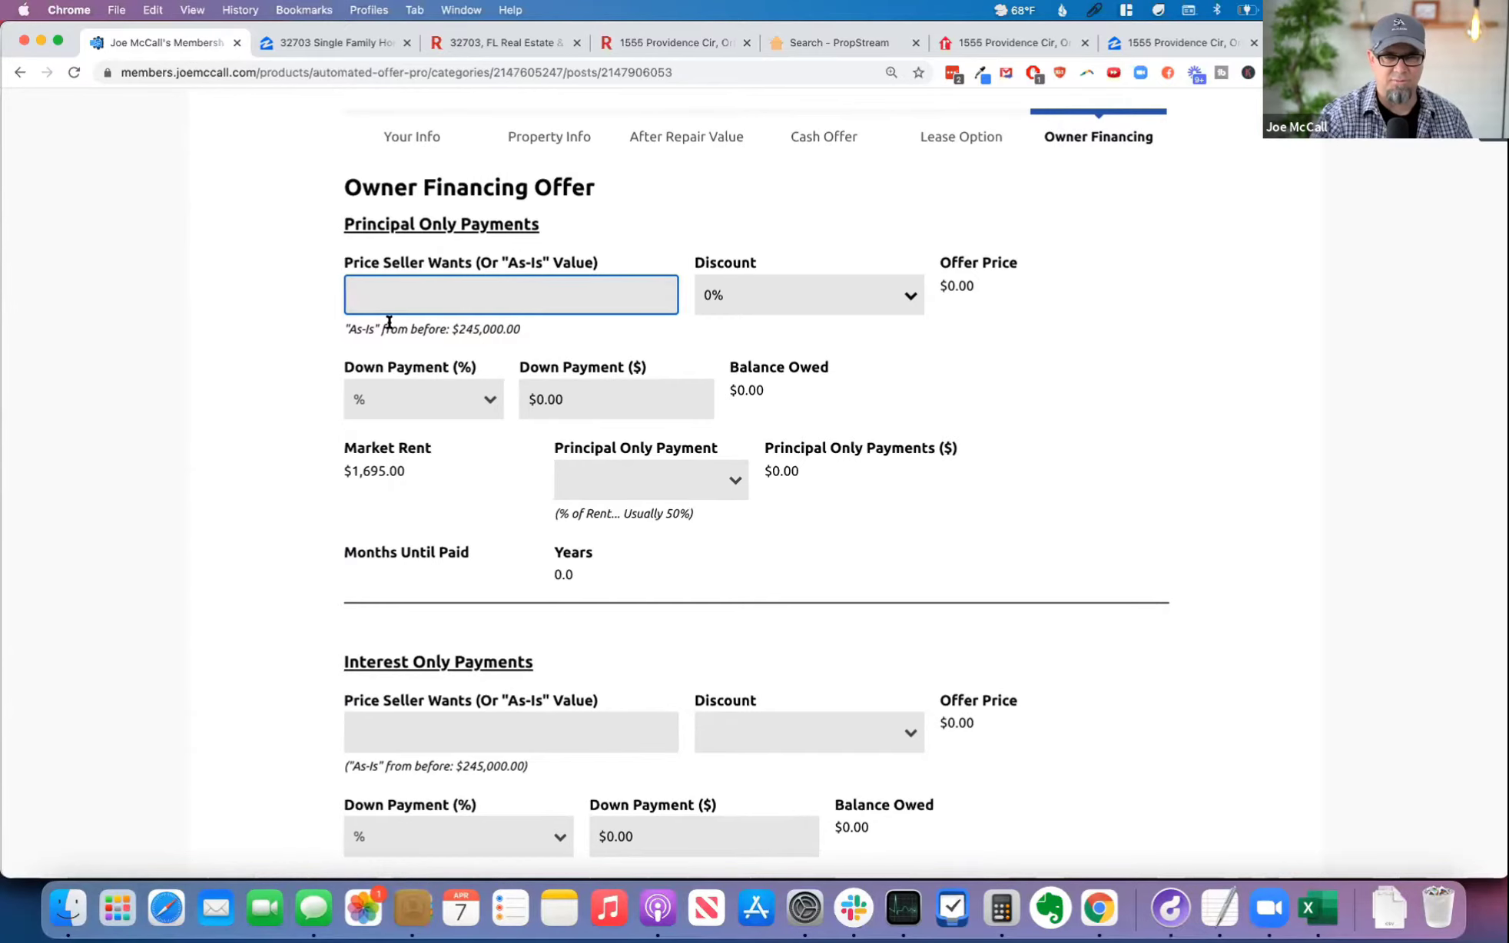
# Step: Set the Principal Only Payments offer's Price Seller Wants to $275,000 and keep its Discount at 0%
pyautogui.click(497, 296)
pyautogui.click(257, 330)
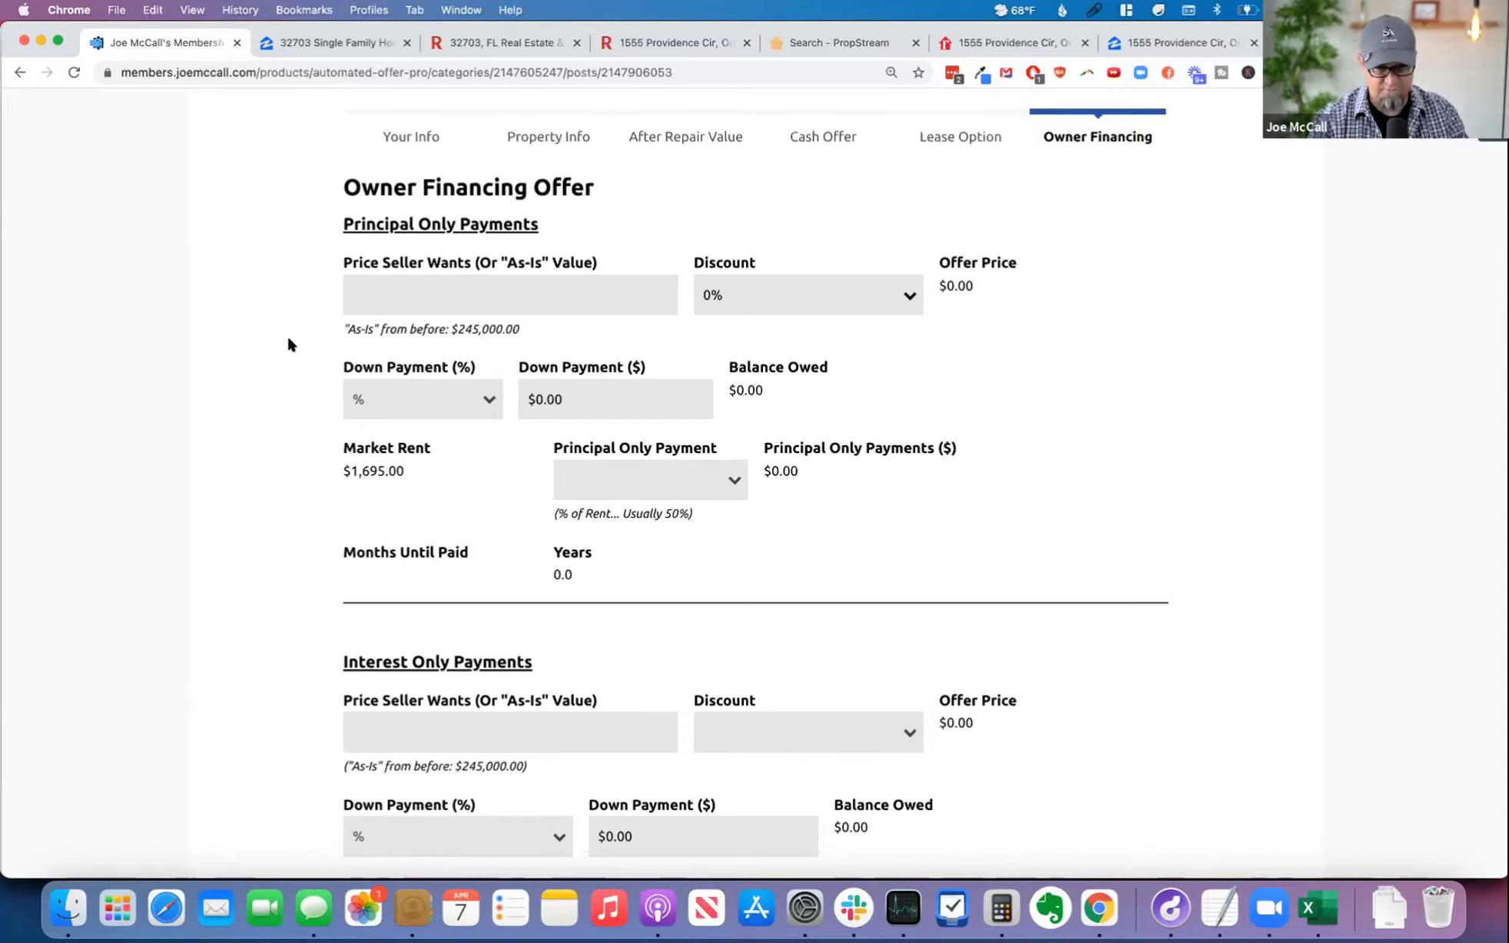
pyautogui.click(426, 298)
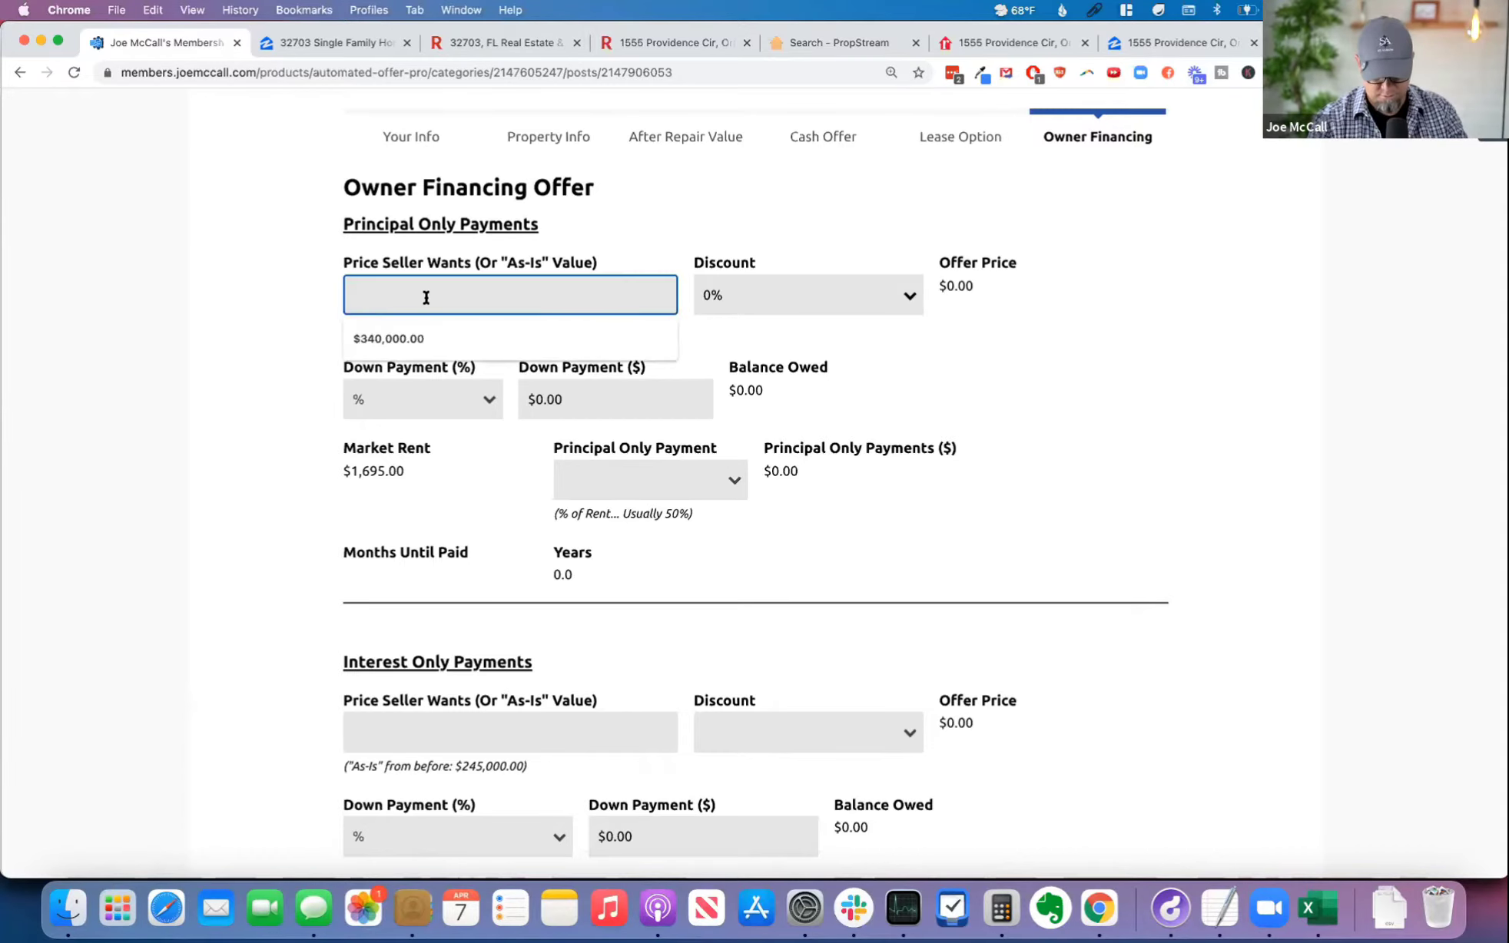
pyautogui.write('275,000')
pyautogui.press('Tab')
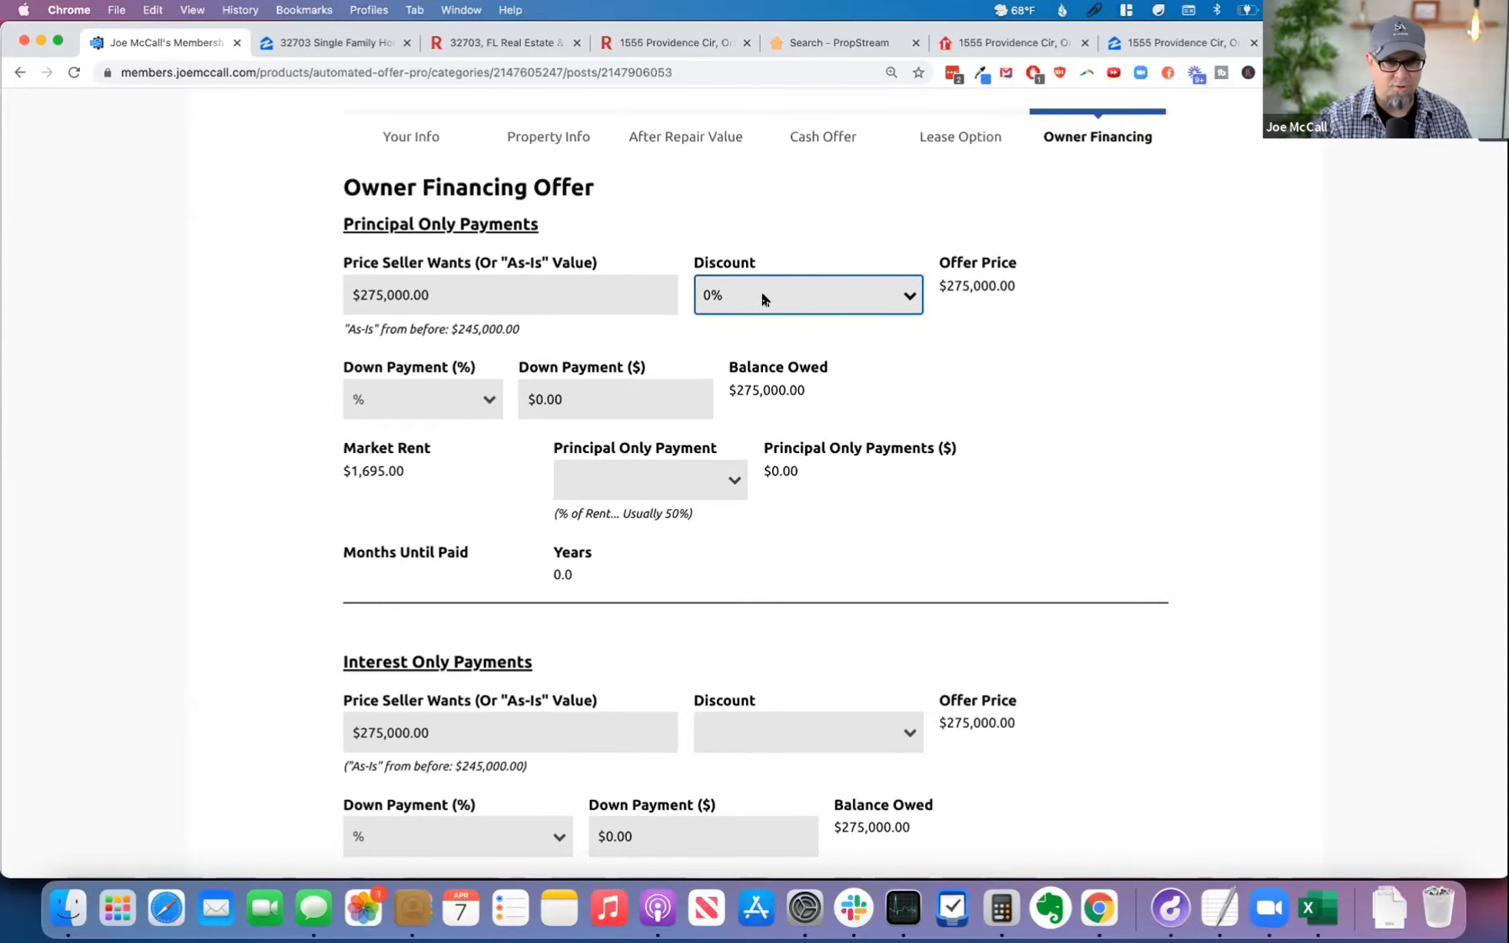
pyautogui.click(812, 289)
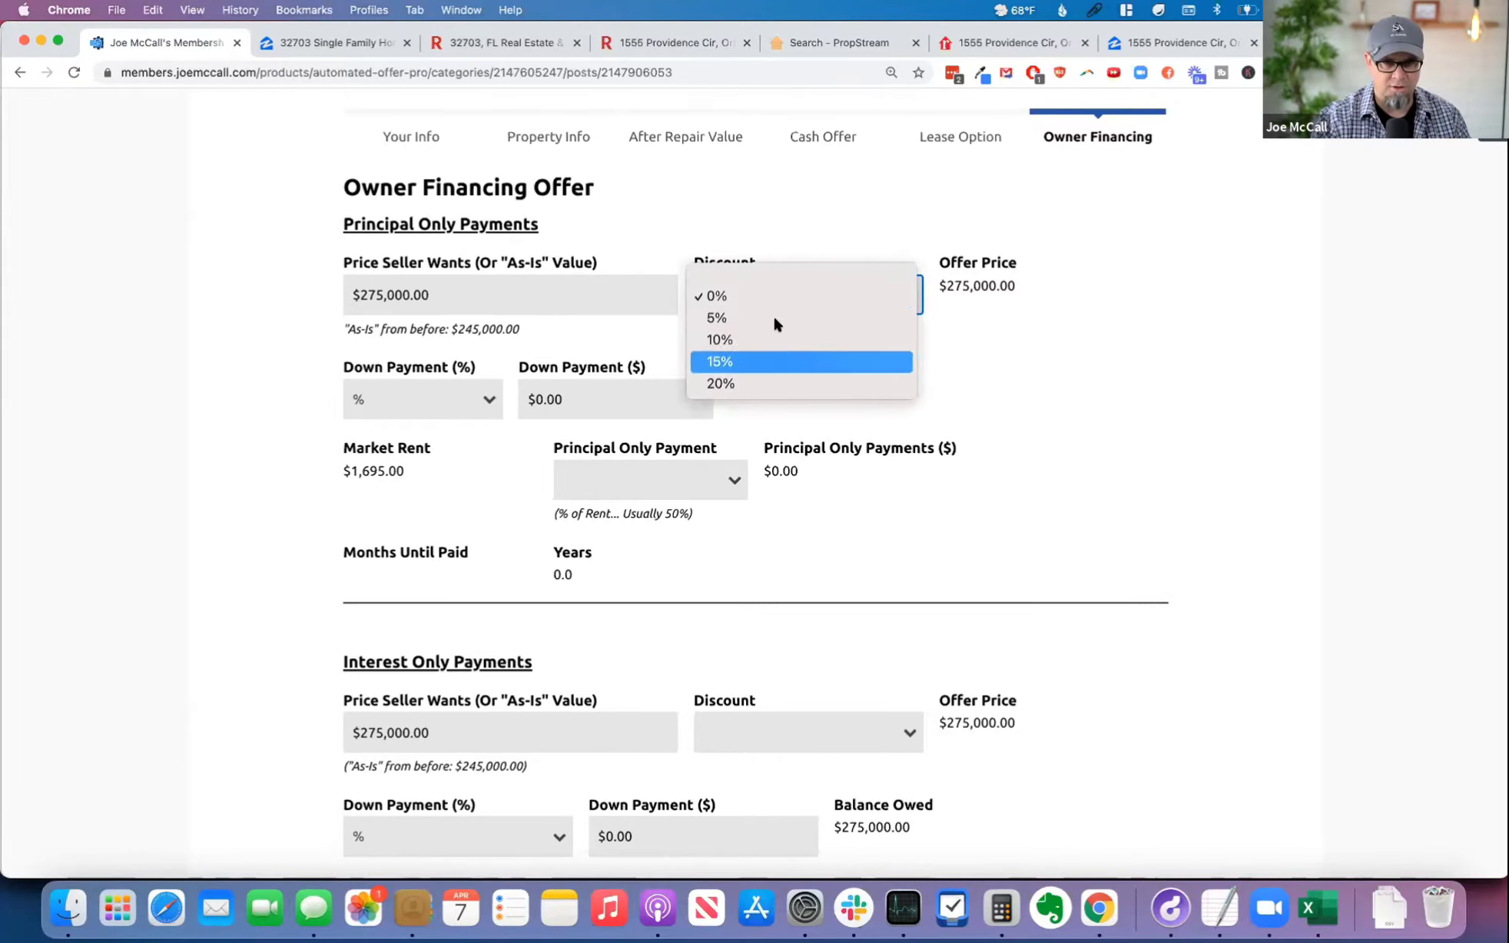
pyautogui.click(800, 216)
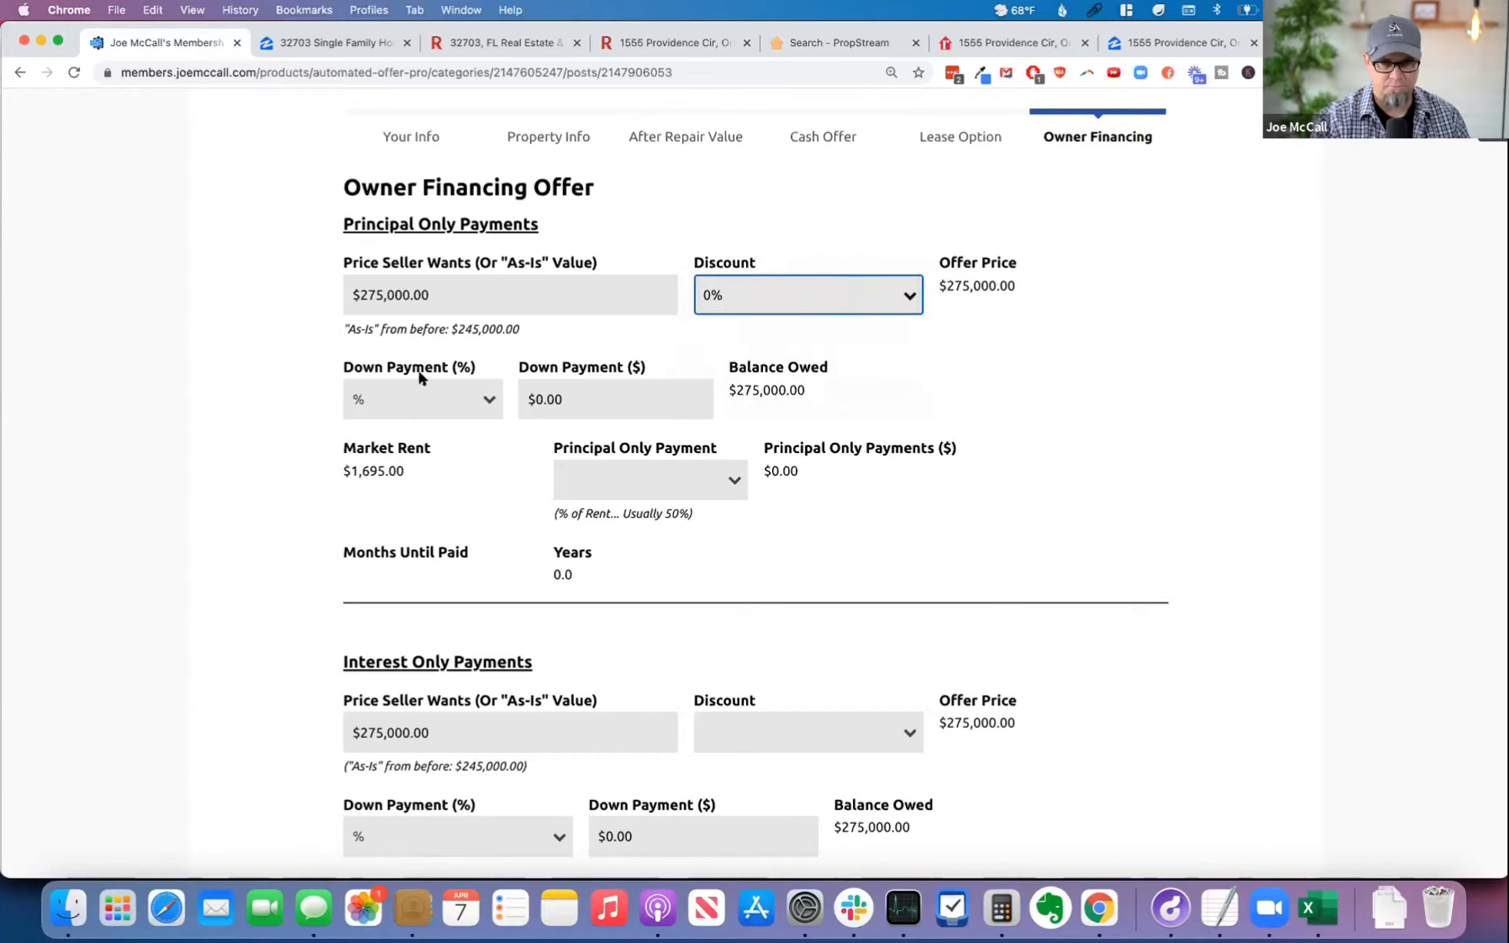
# Step: Open the Down Payment (%) choices for the Principal Only Payments offer
pyautogui.click(436, 400)
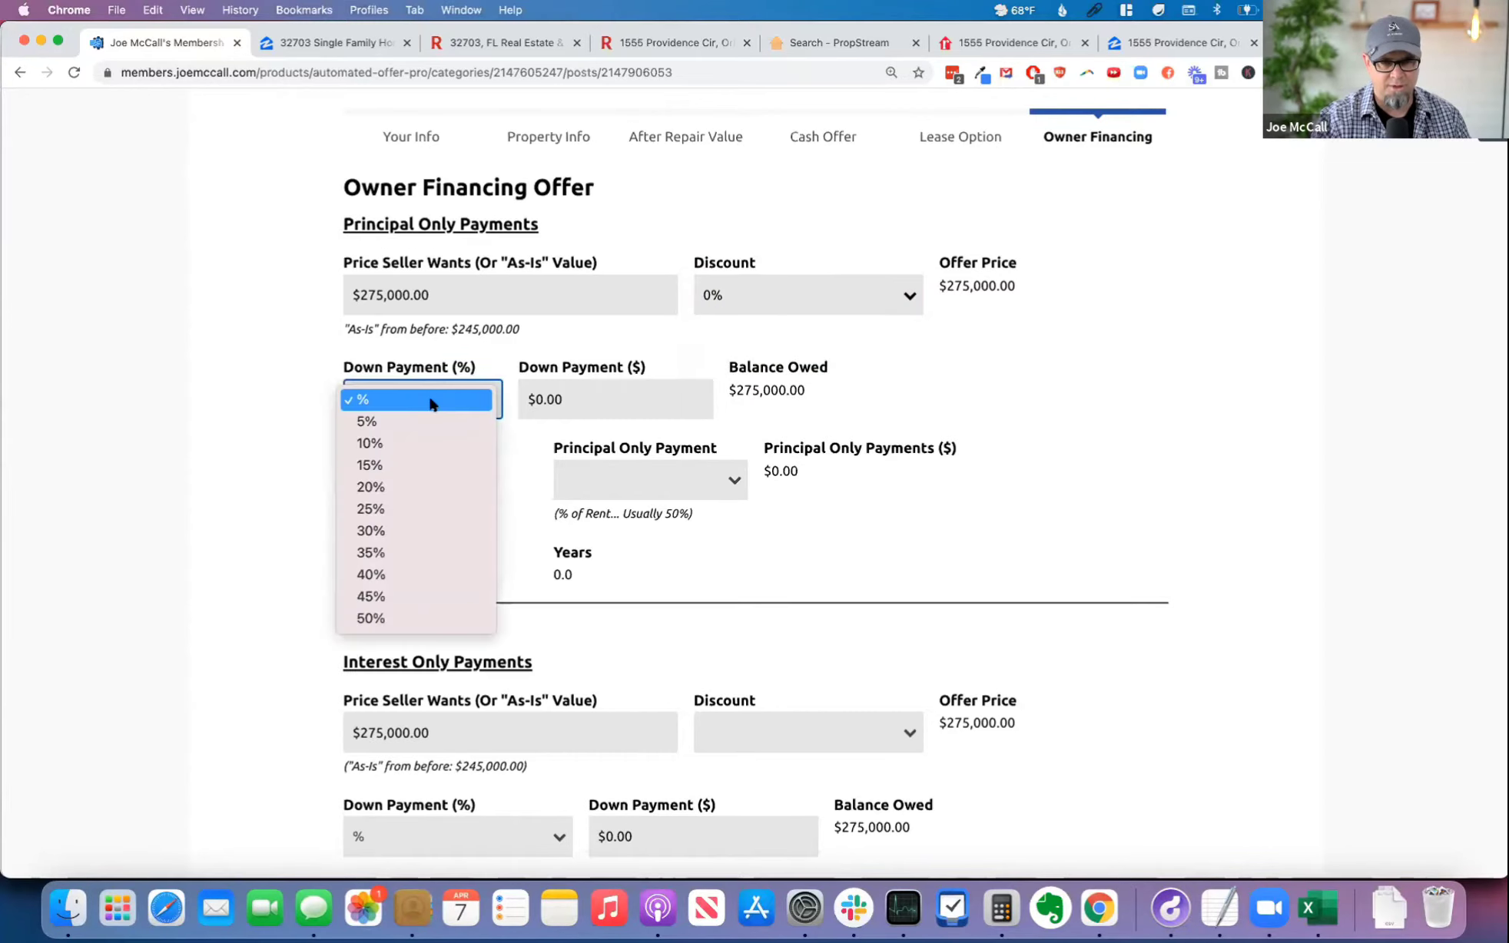
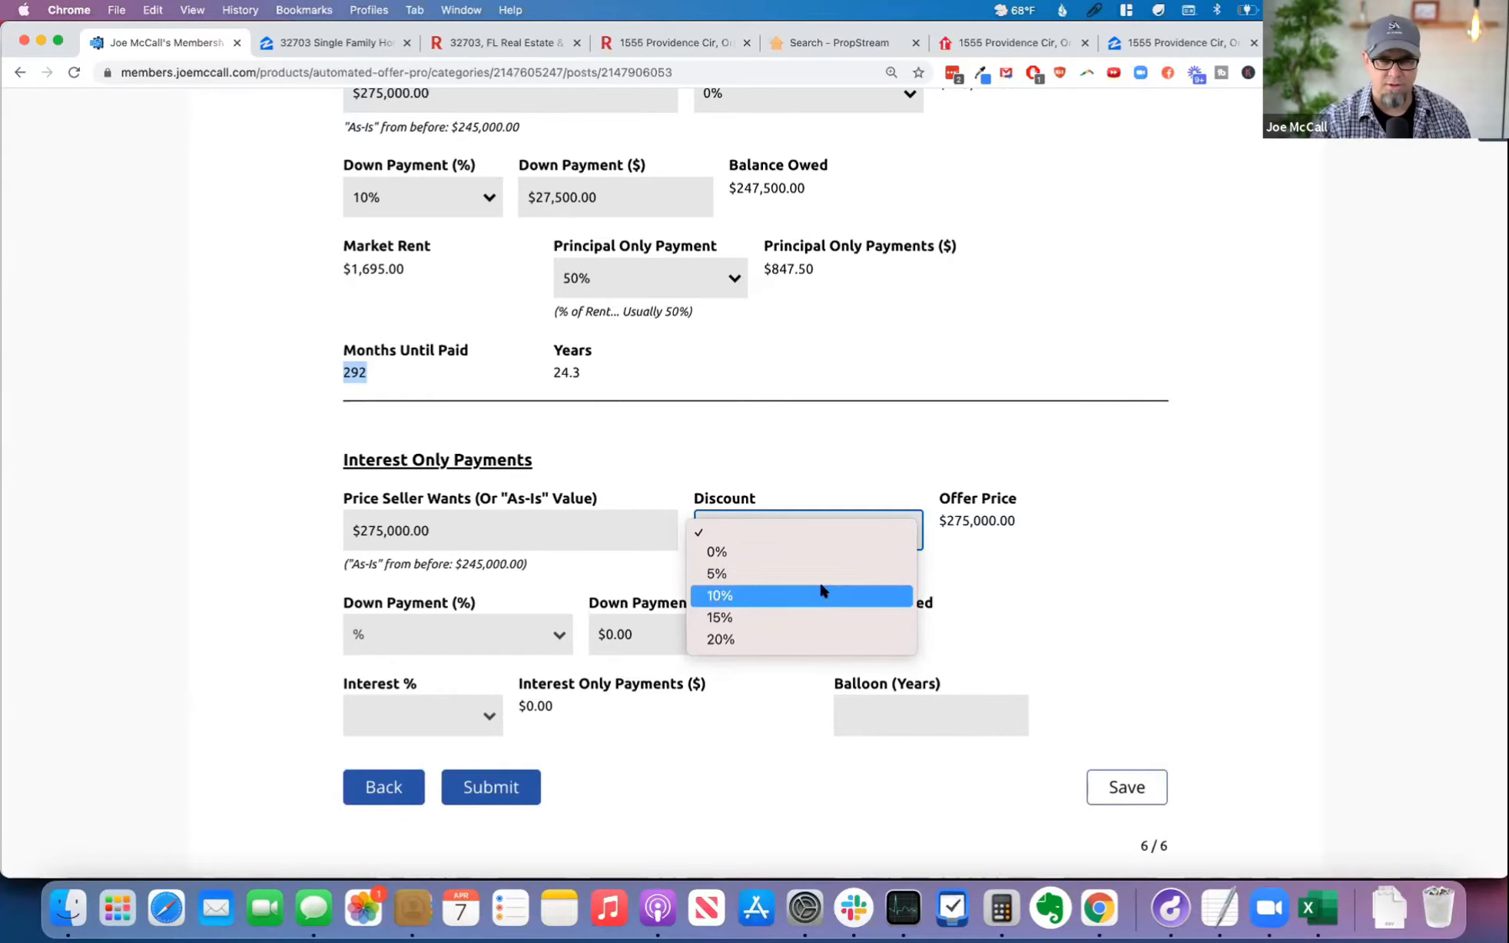
# Step: Compare the offer price at 10% and 5% Discount for the Interest Only Payments offer, and settle on 10%
pyautogui.click(819, 591)
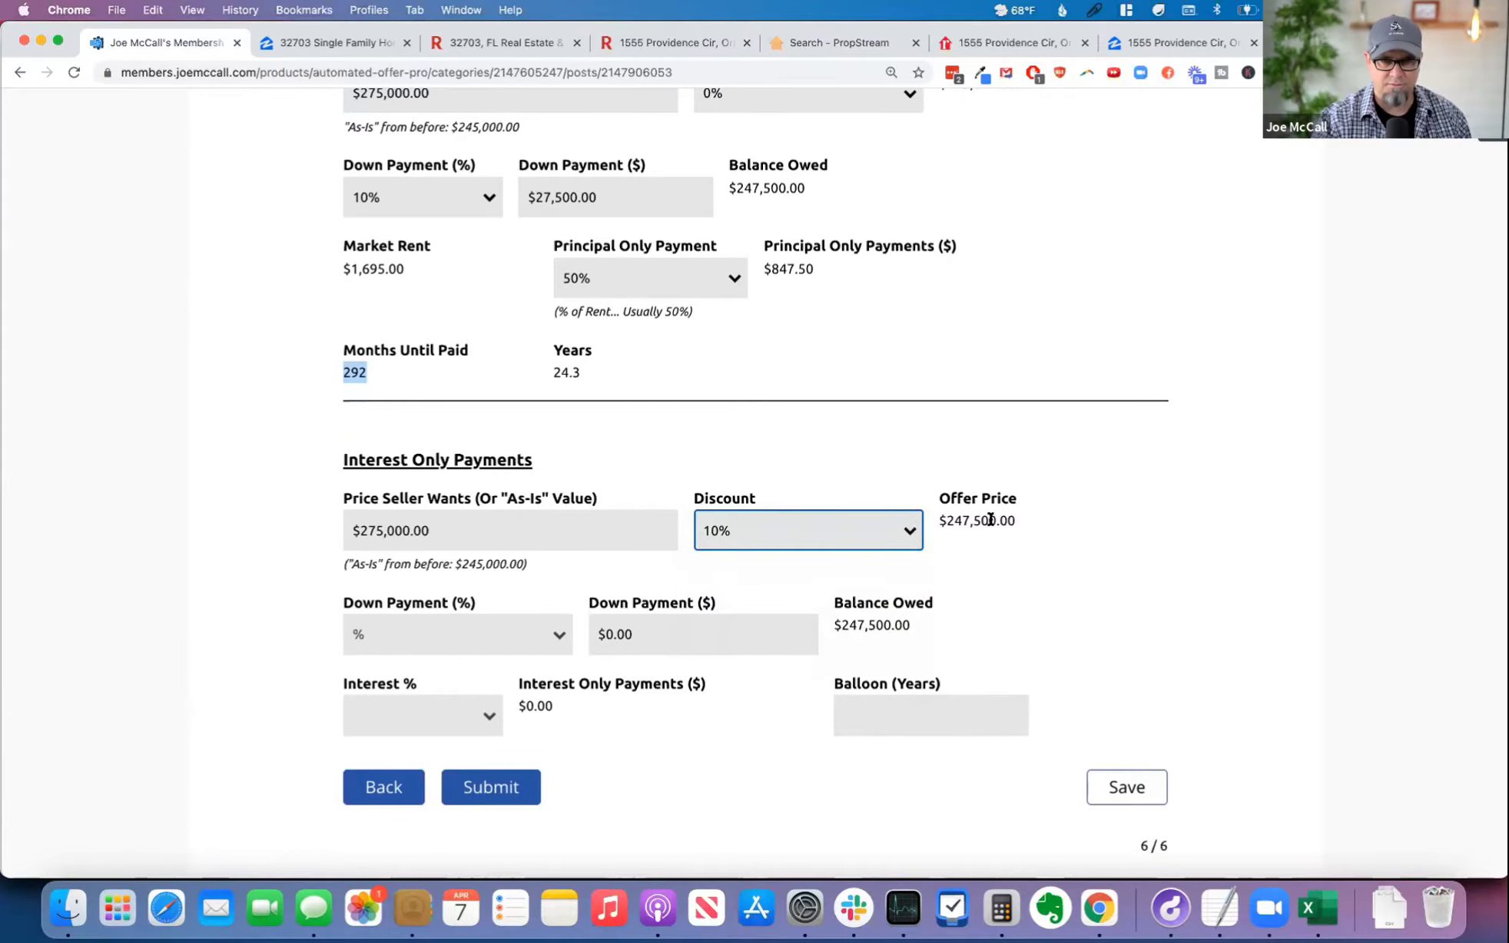
pyautogui.scroll(2, 990, 516)
pyautogui.doubleClick(969, 158)
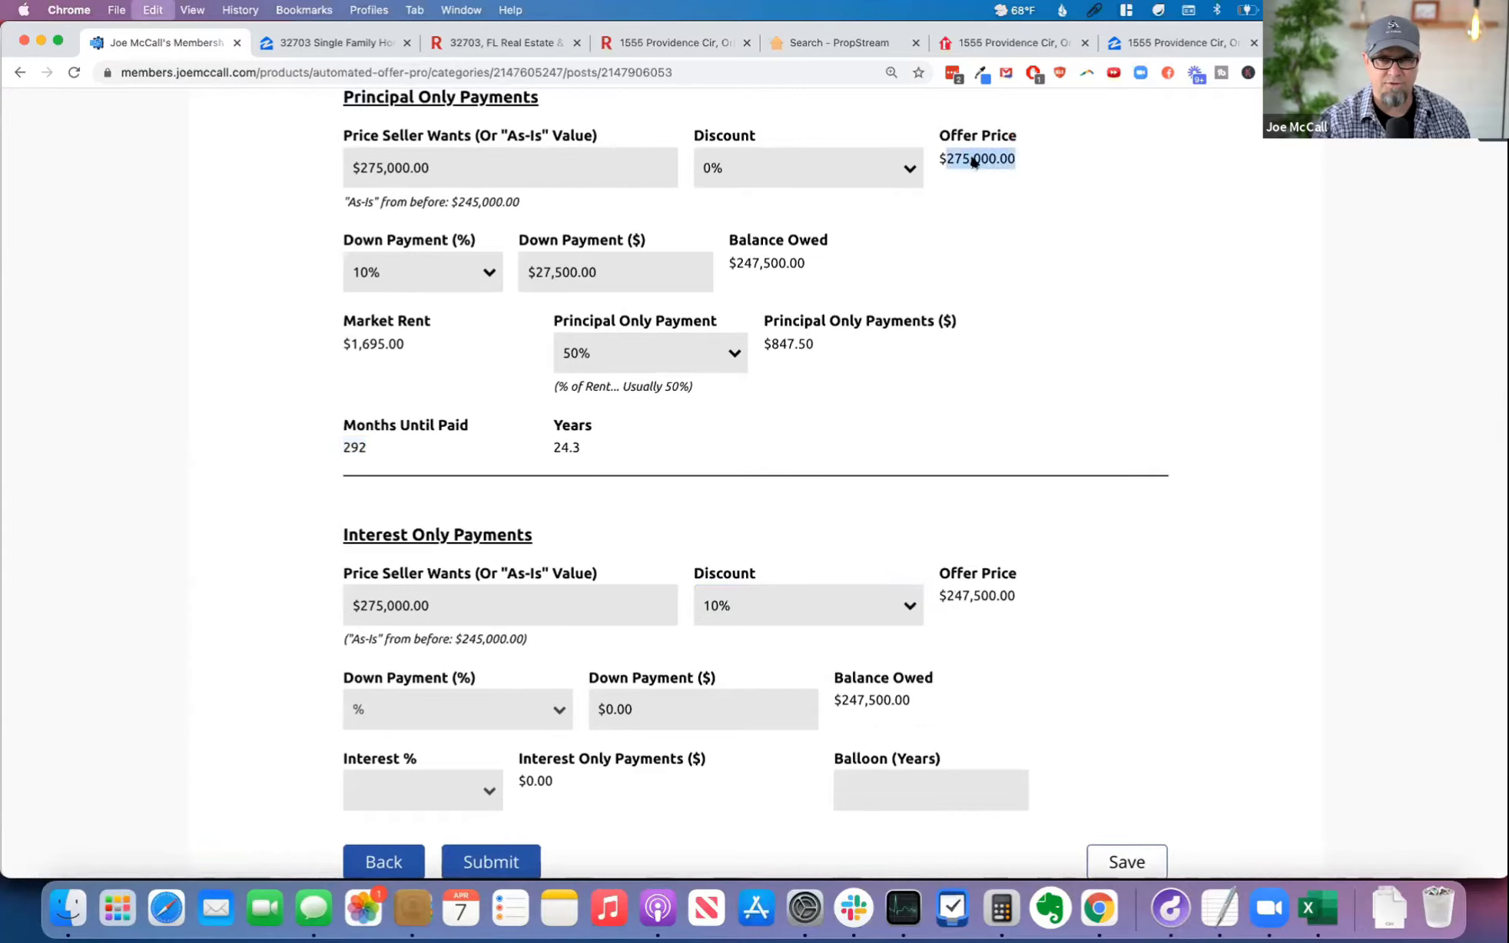
pyautogui.doubleClick(973, 596)
pyautogui.click(773, 606)
pyautogui.click(766, 582)
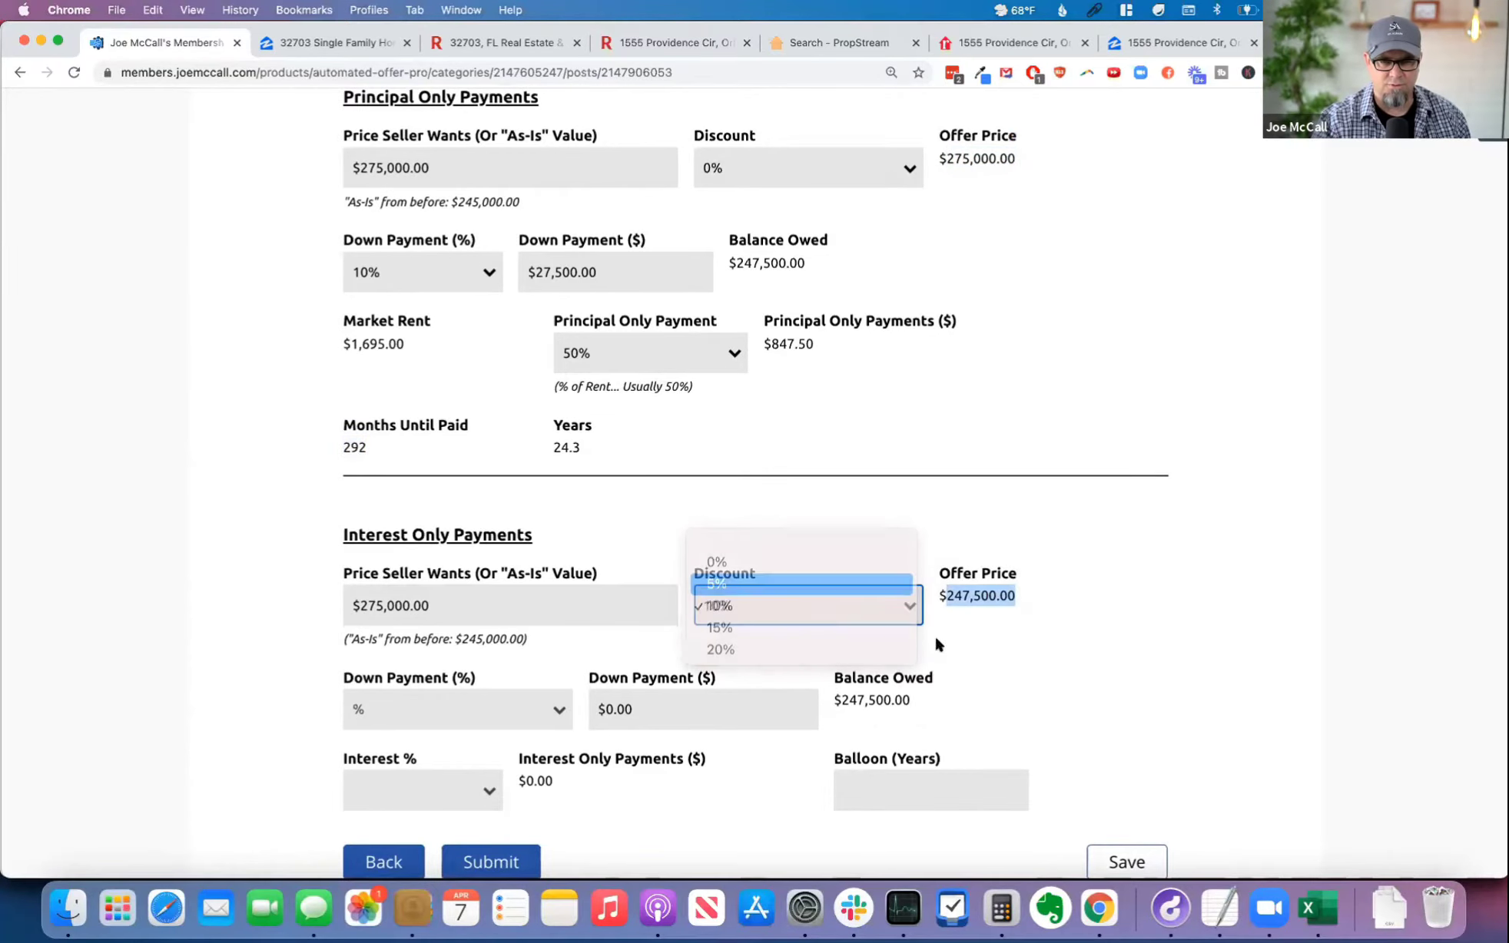
pyautogui.doubleClick(976, 596)
pyautogui.click(799, 607)
pyautogui.click(846, 627)
pyautogui.doubleClick(979, 597)
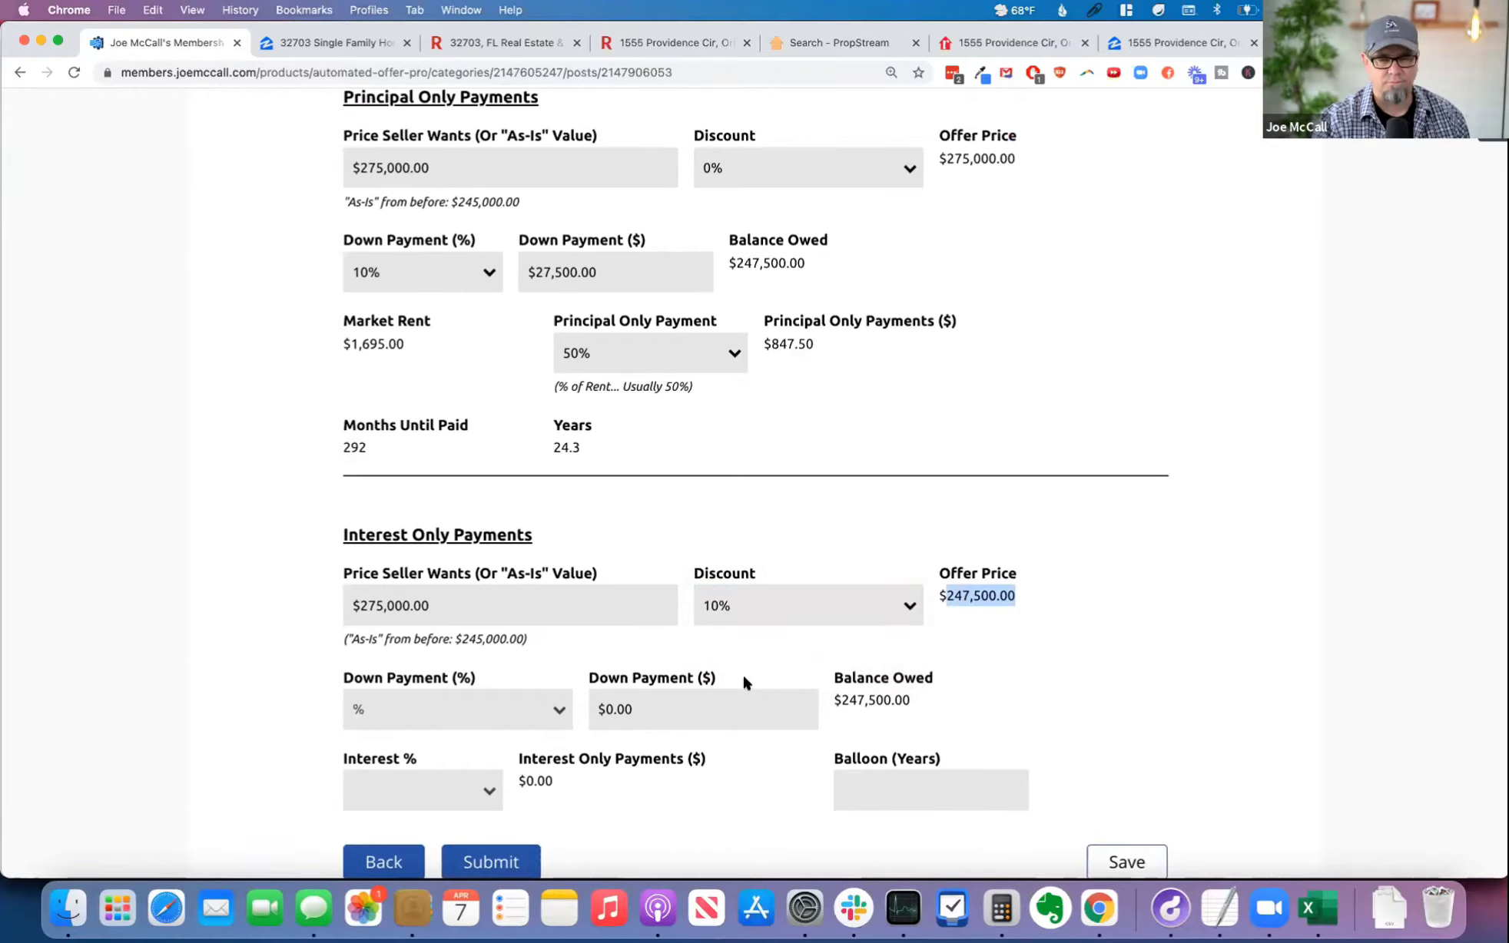
# Step: Set the Interest Only Payments offer's down payment to 5%, interest to 4% and balloon to 10 years
pyautogui.click(491, 709)
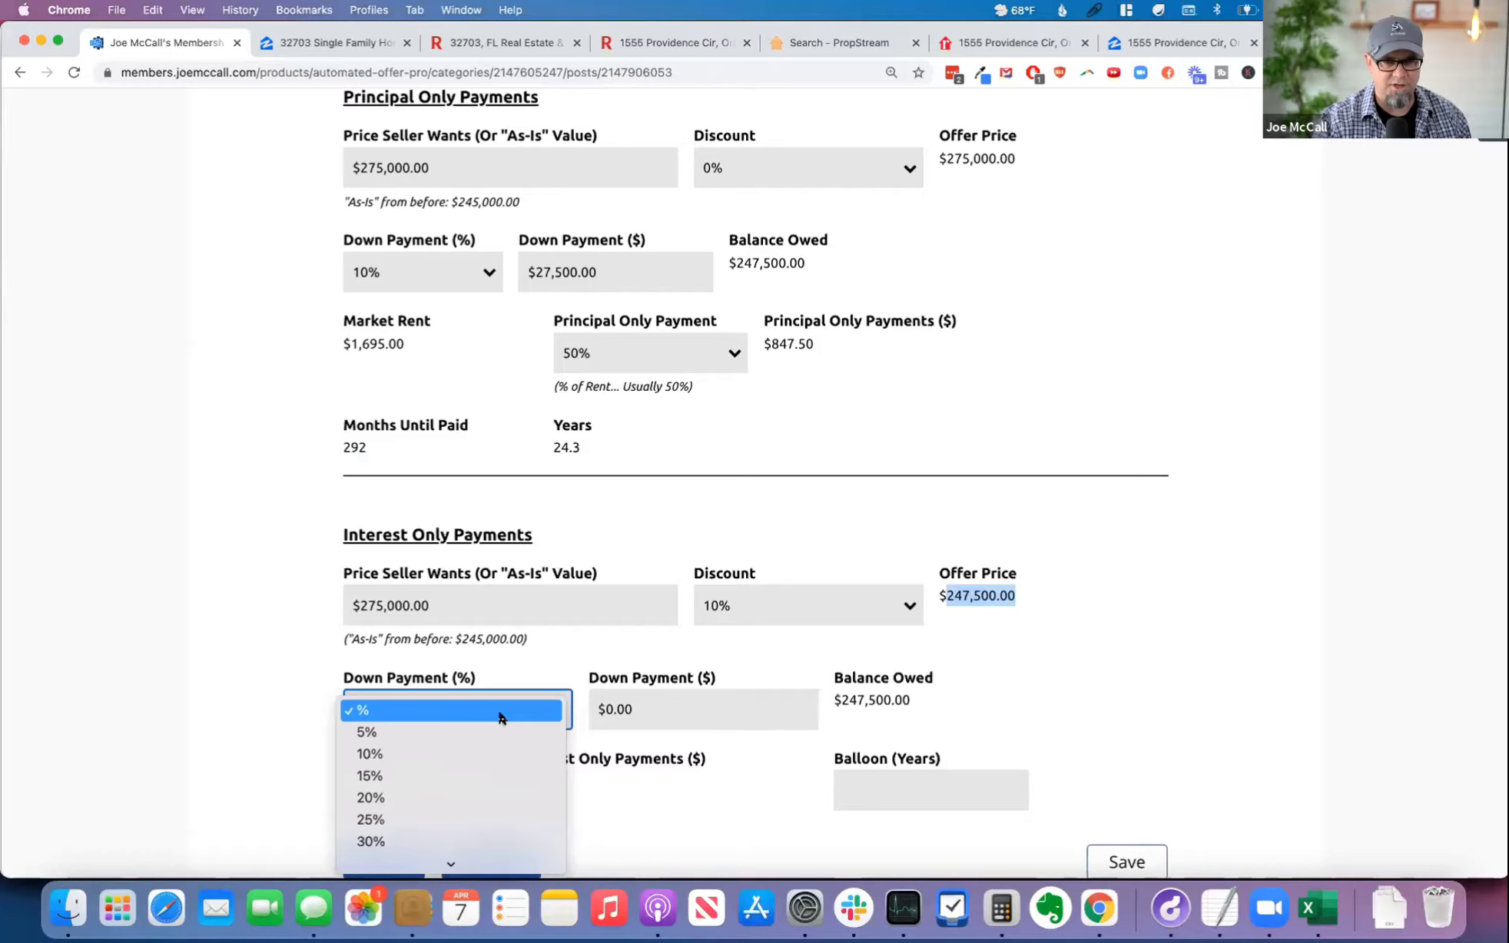
pyautogui.click(471, 734)
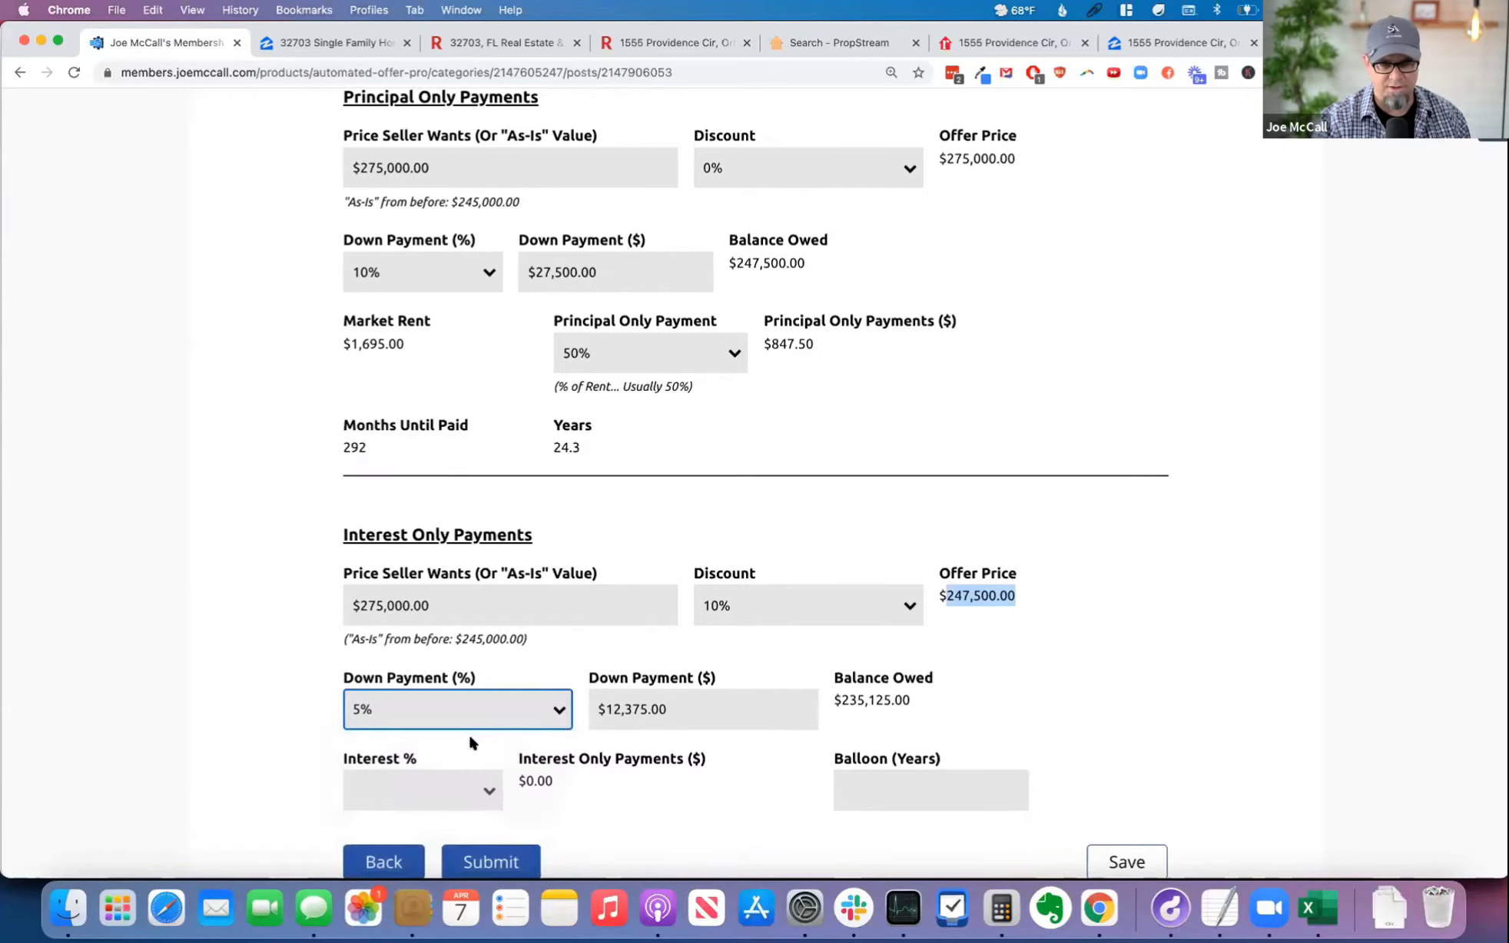
pyautogui.scroll(-3, 766, 750)
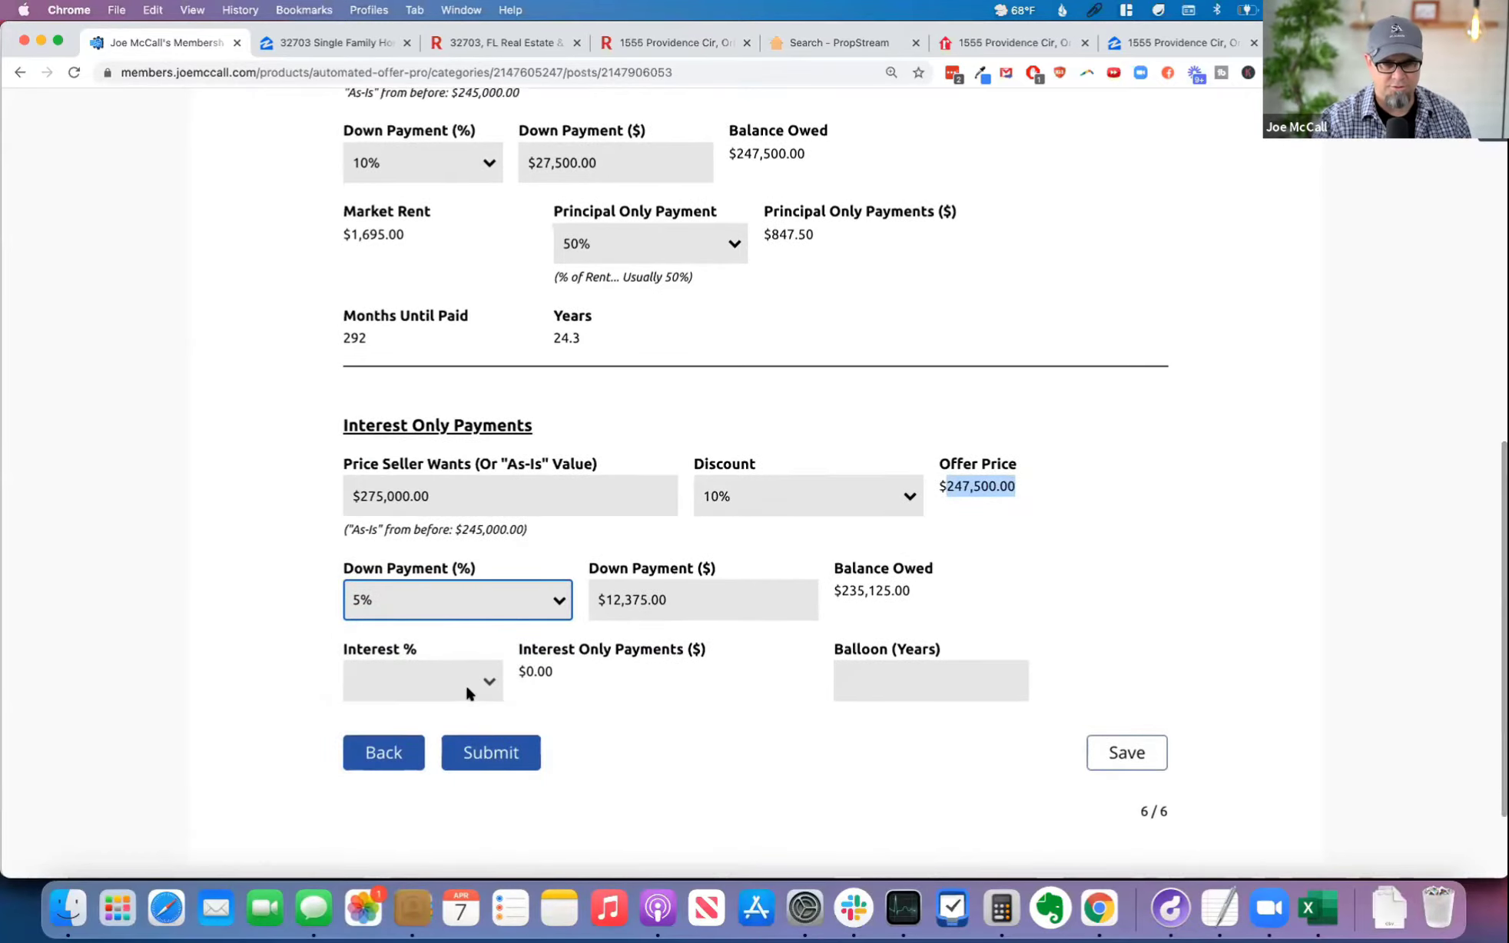
pyautogui.click(465, 682)
pyautogui.click(430, 765)
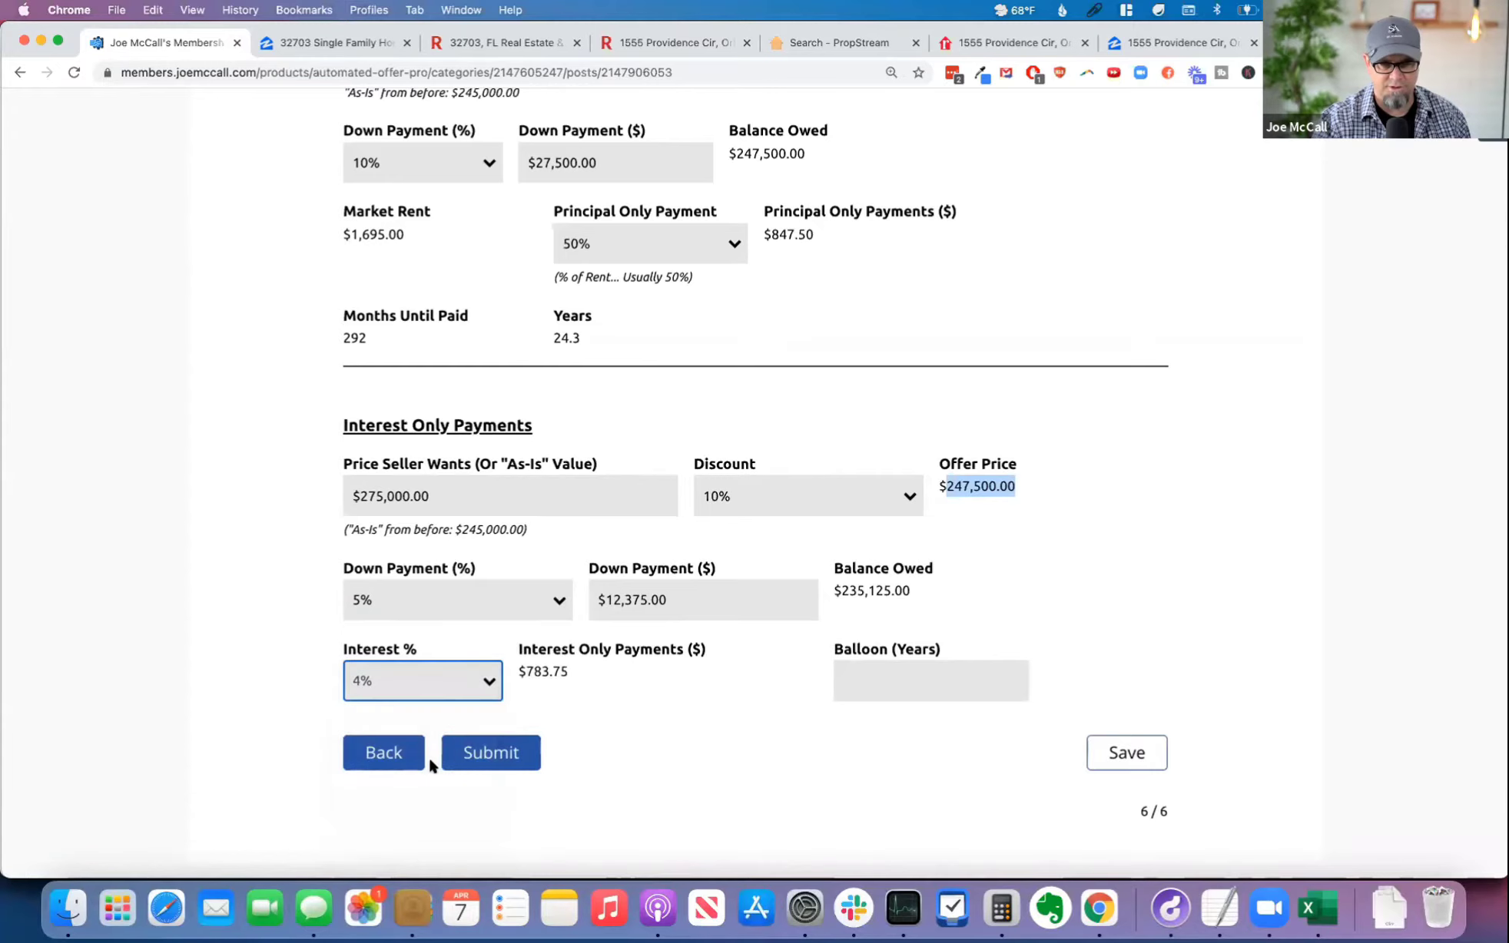
pyautogui.click(927, 682)
pyautogui.write('10')
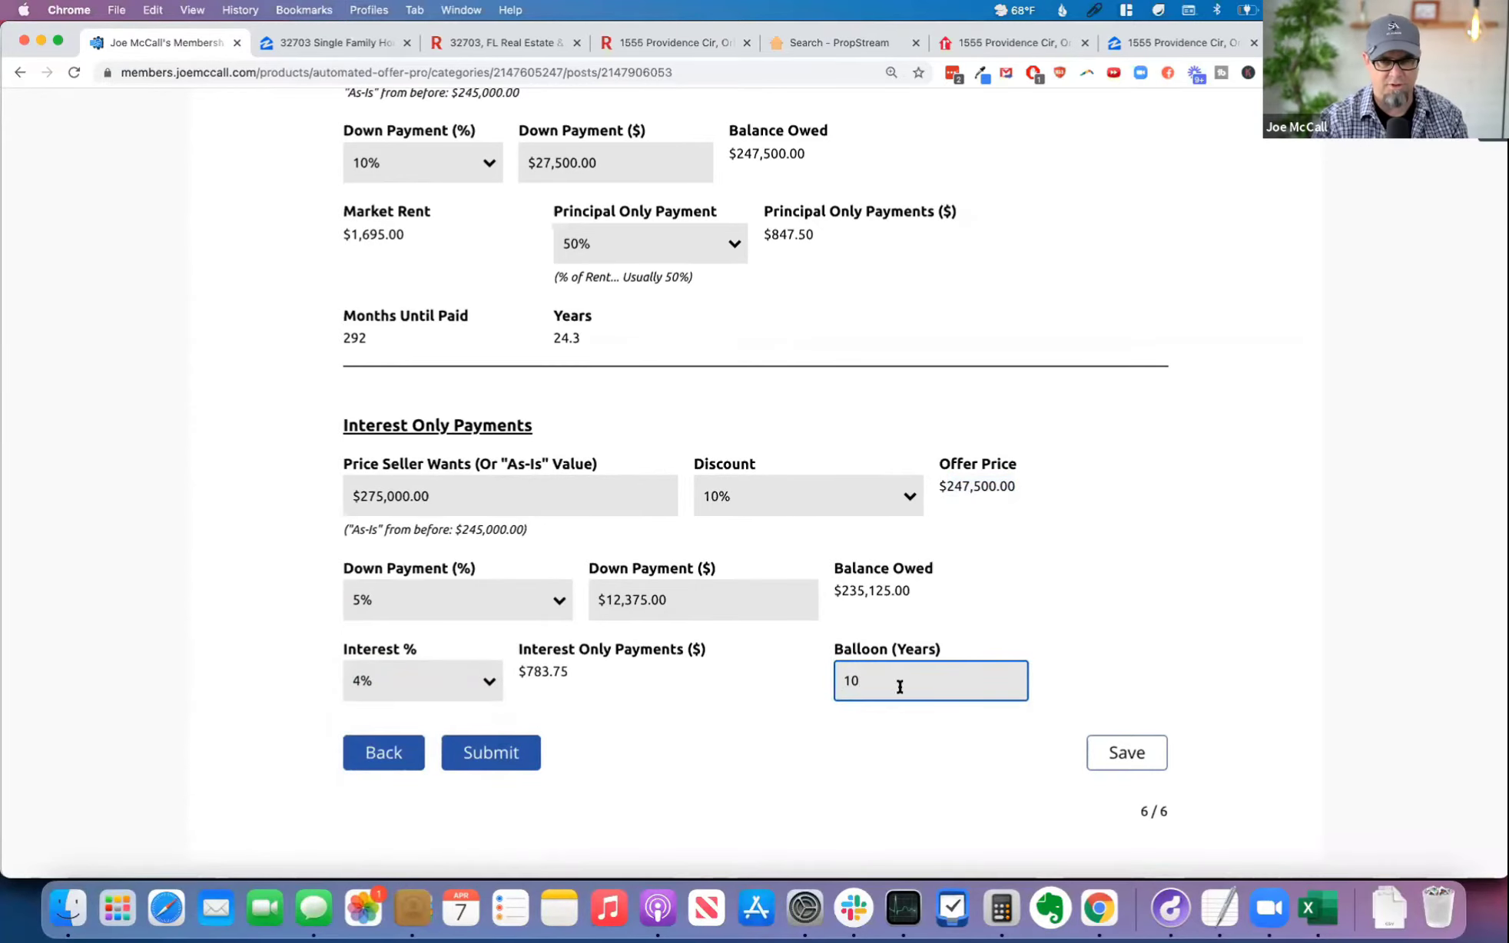
pyautogui.click(1125, 669)
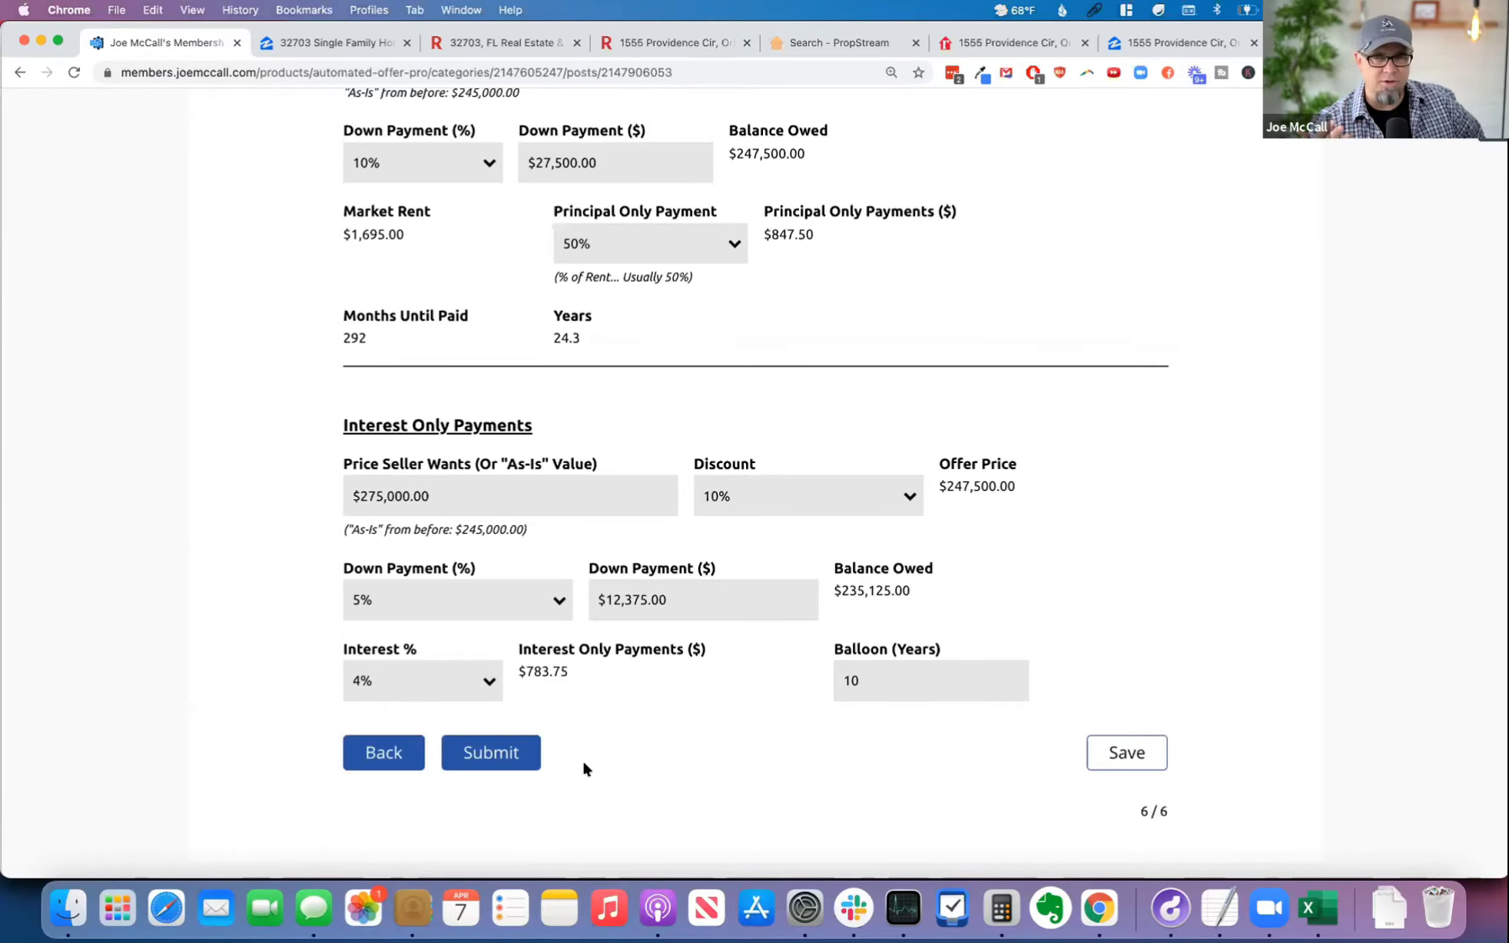
# Step: Review the prices, down payments, monthly payments and terms of the Principal Only and Interest Only Payments offers
pyautogui.scroll(-1, 346, 607)
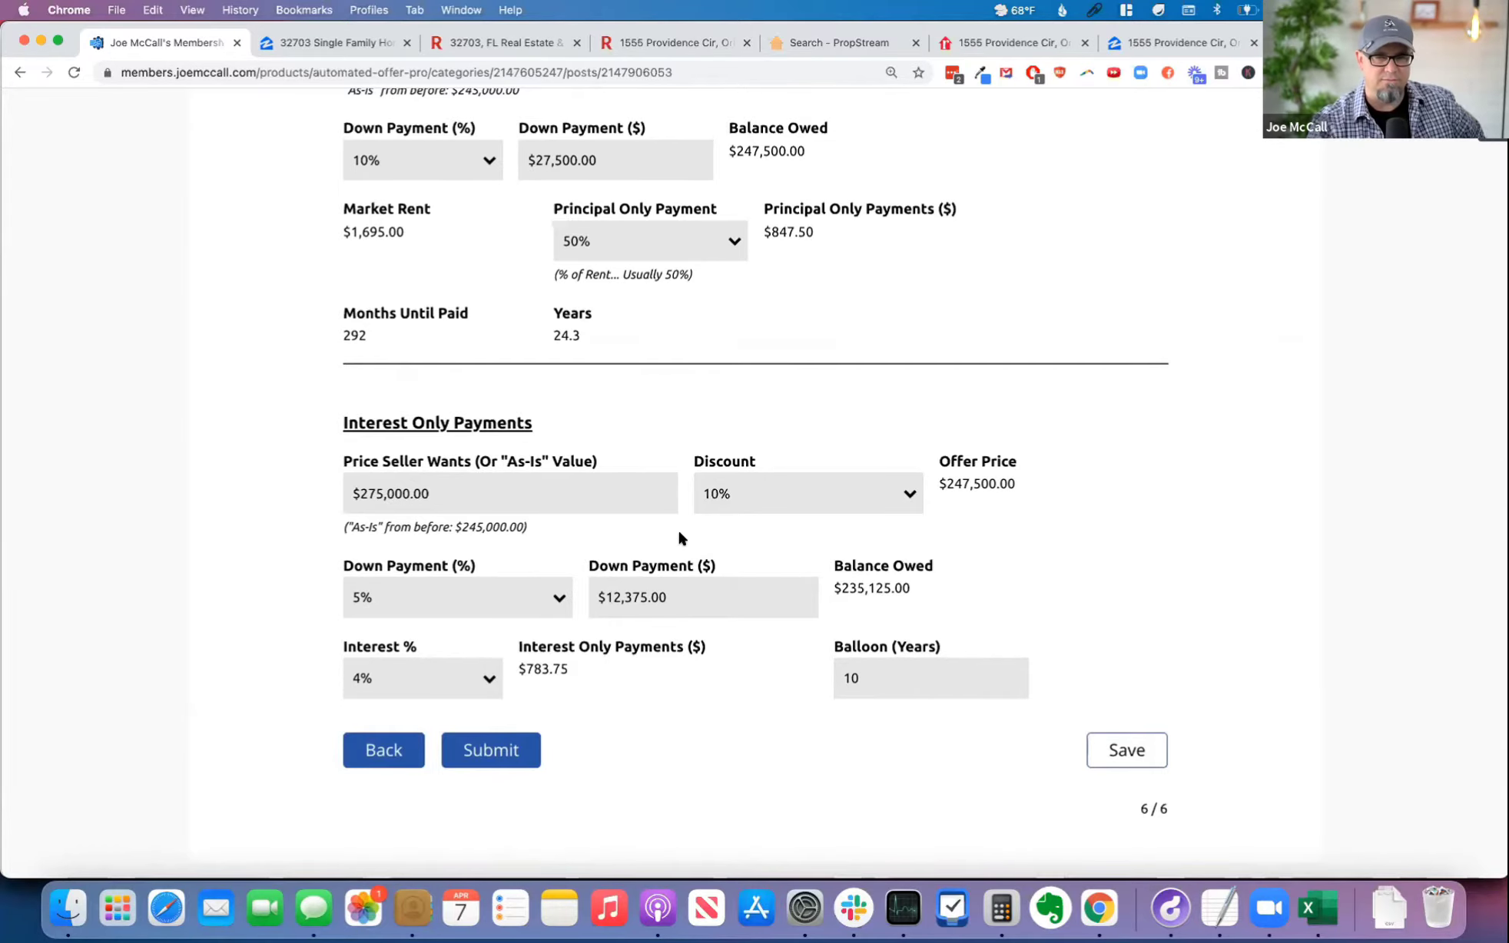
pyautogui.scroll(3, 684, 538)
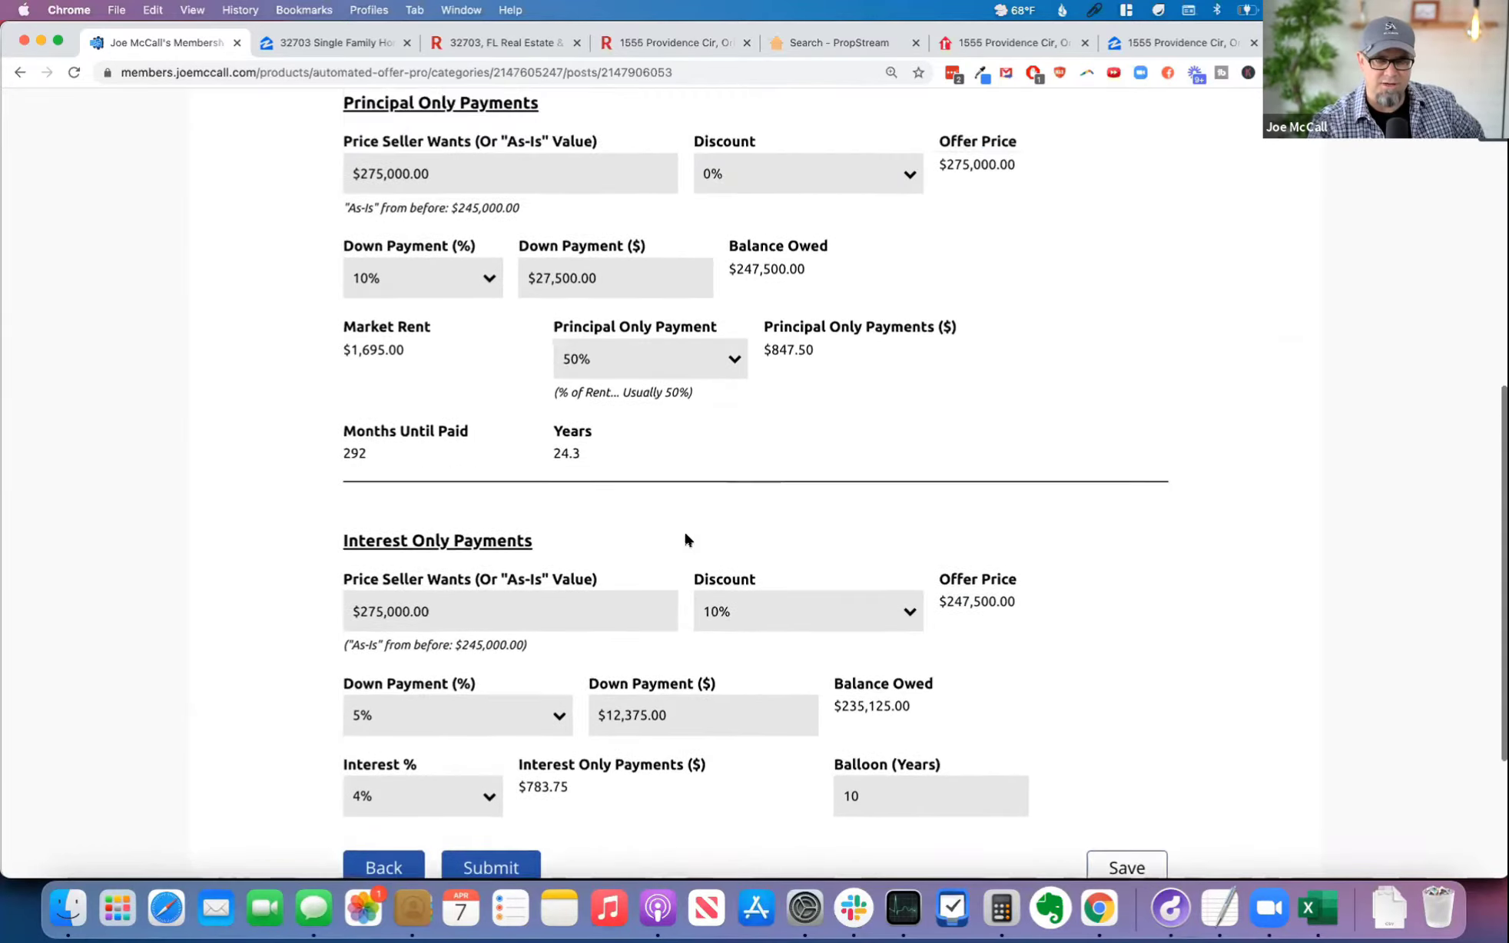
pyautogui.scroll(1, 686, 540)
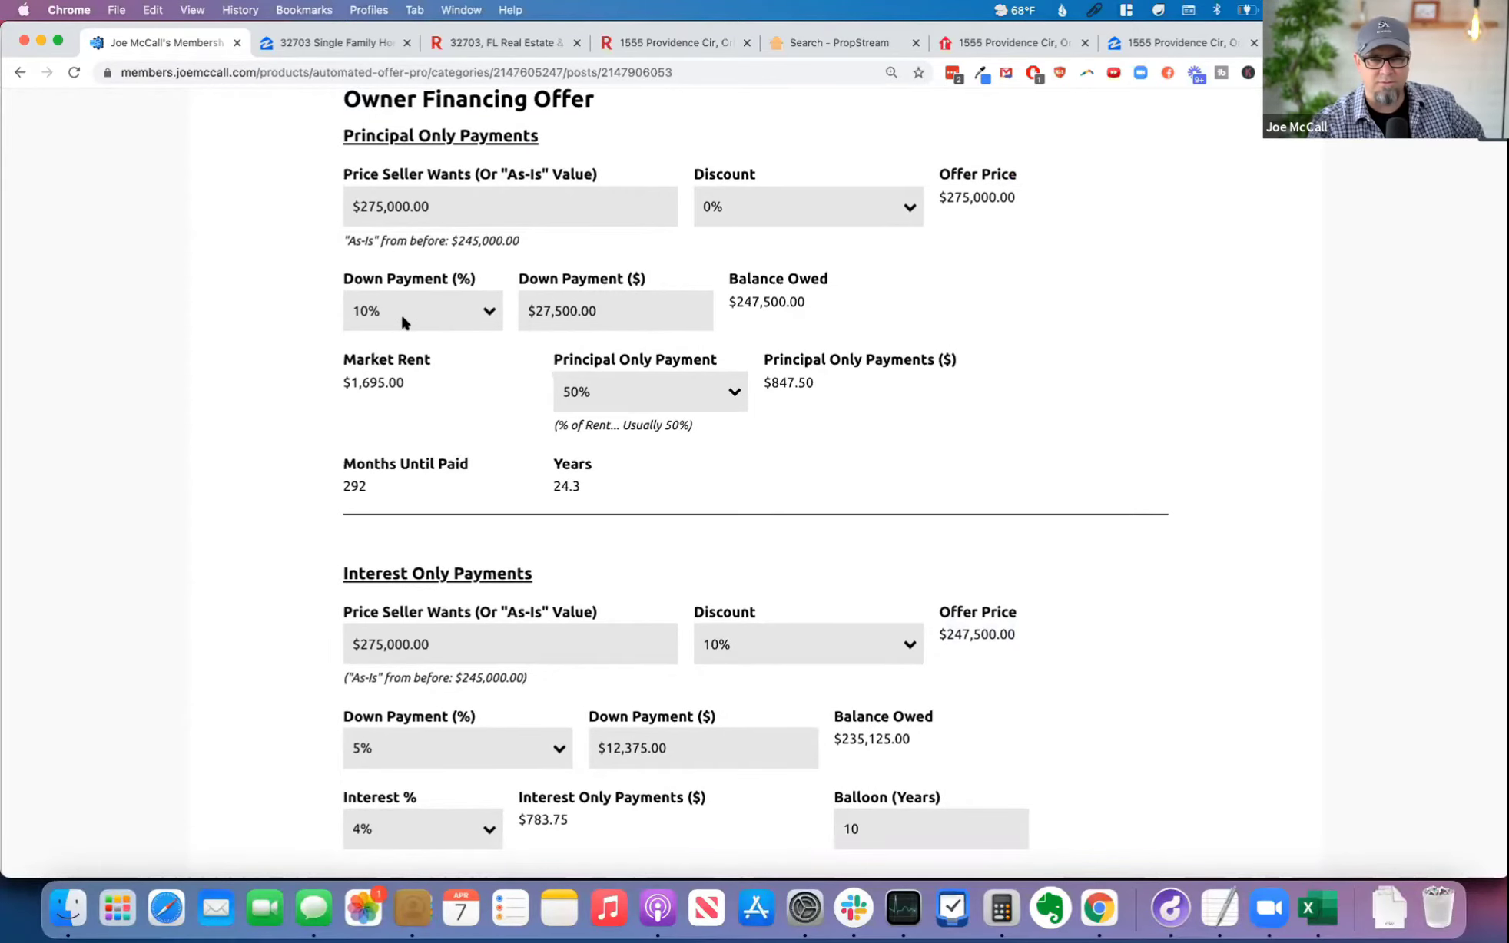
pyautogui.scroll(1, 793, 382)
pyautogui.scroll(1, 793, 382)
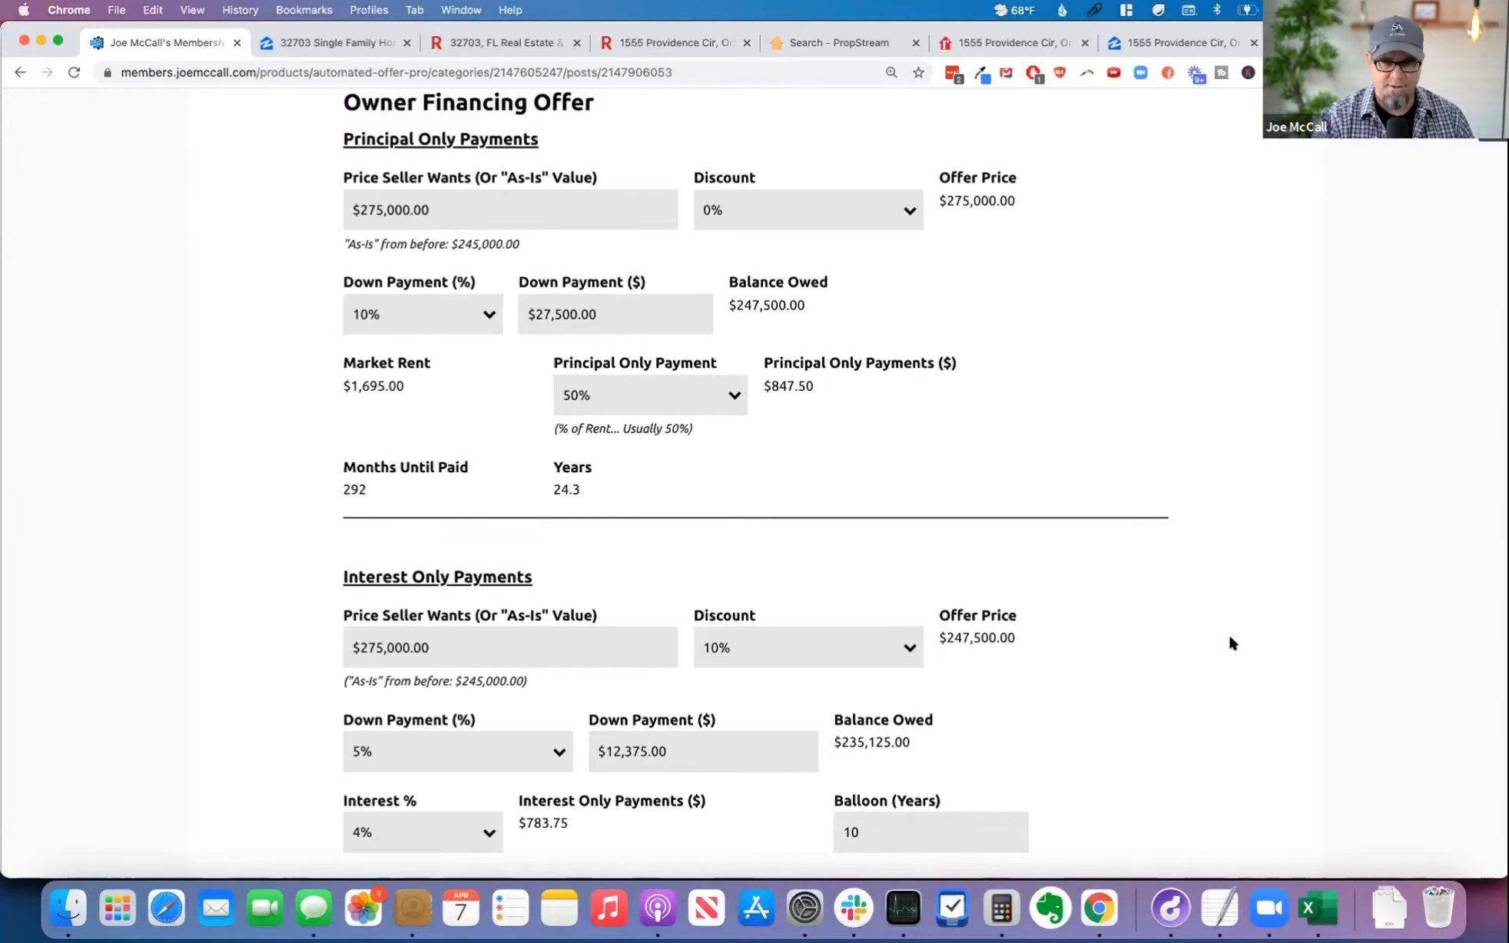
pyautogui.scroll(-3, 1231, 634)
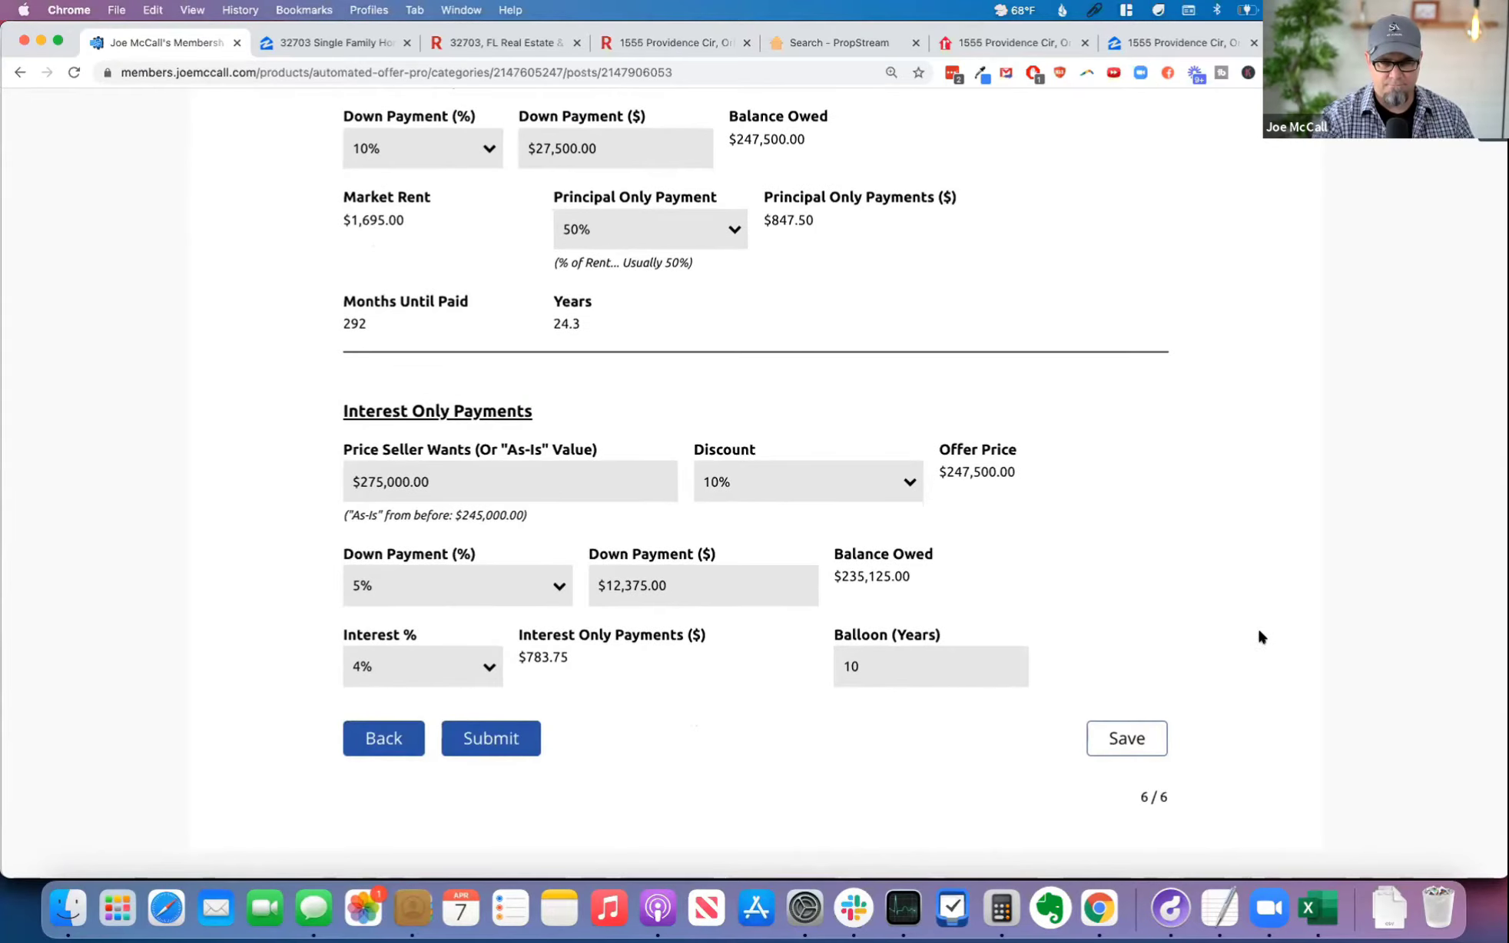
pyautogui.scroll(5, 1128, 653)
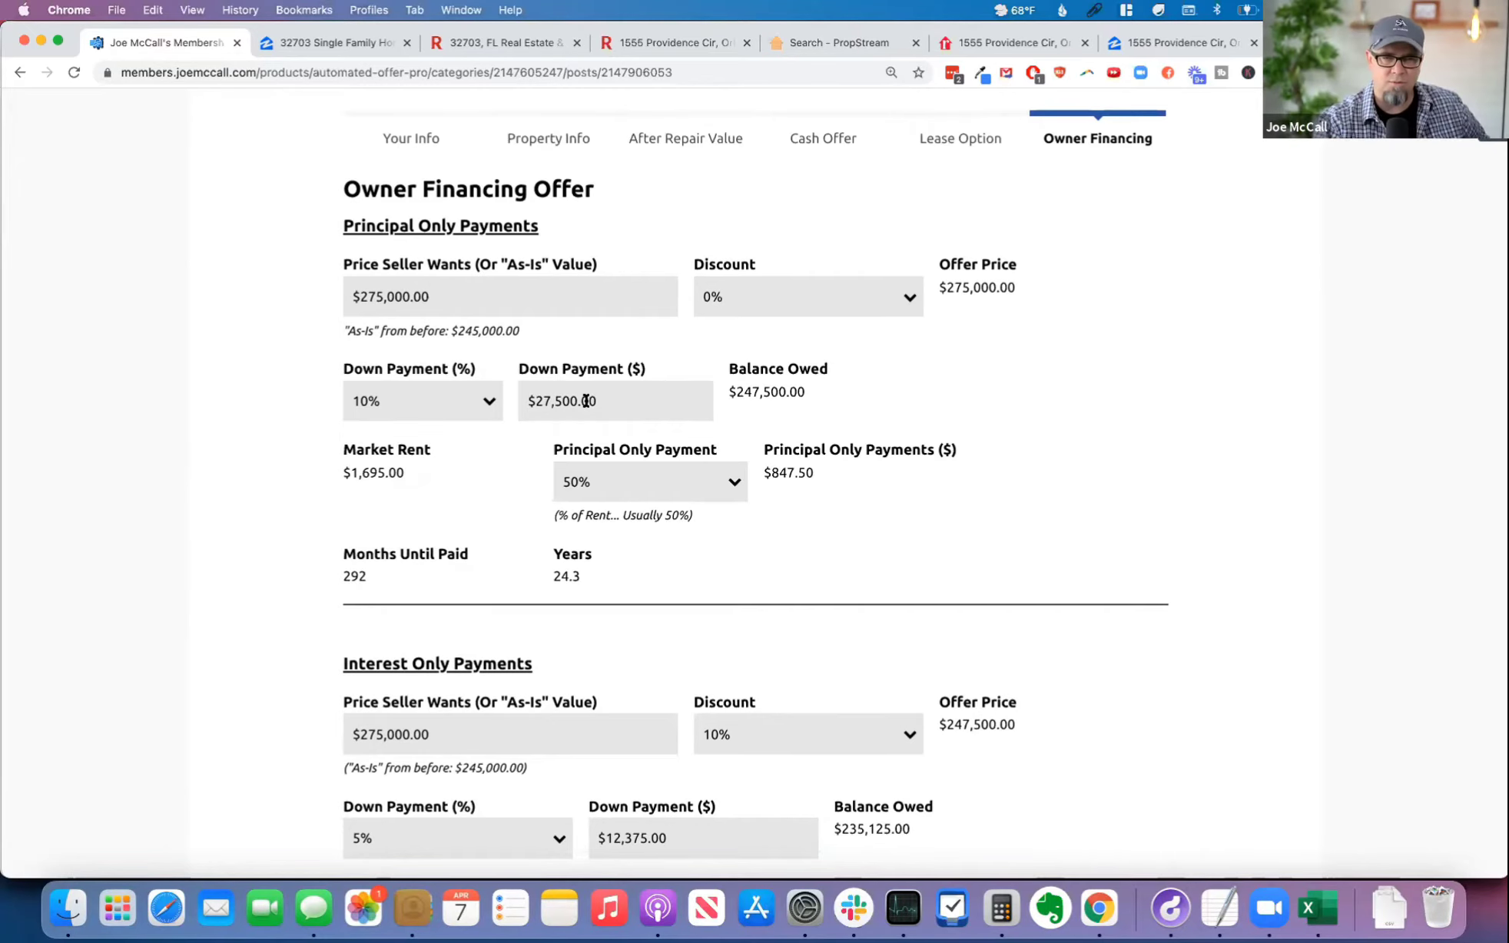
pyautogui.scroll(-1, 559, 330)
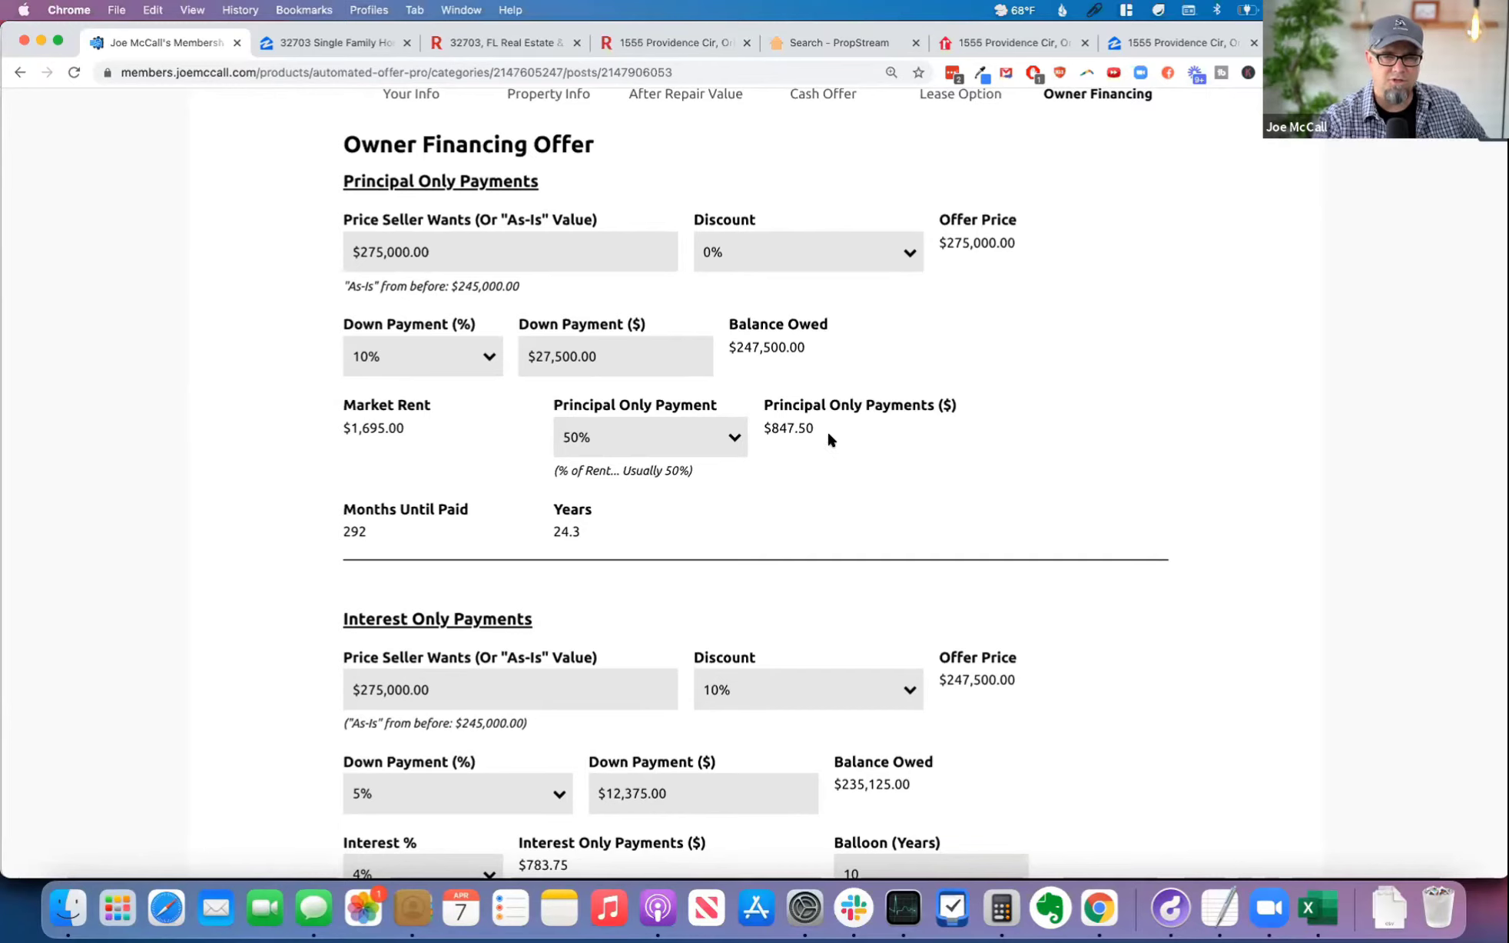
pyautogui.moveTo(763, 405); pyautogui.dragTo(974, 405)
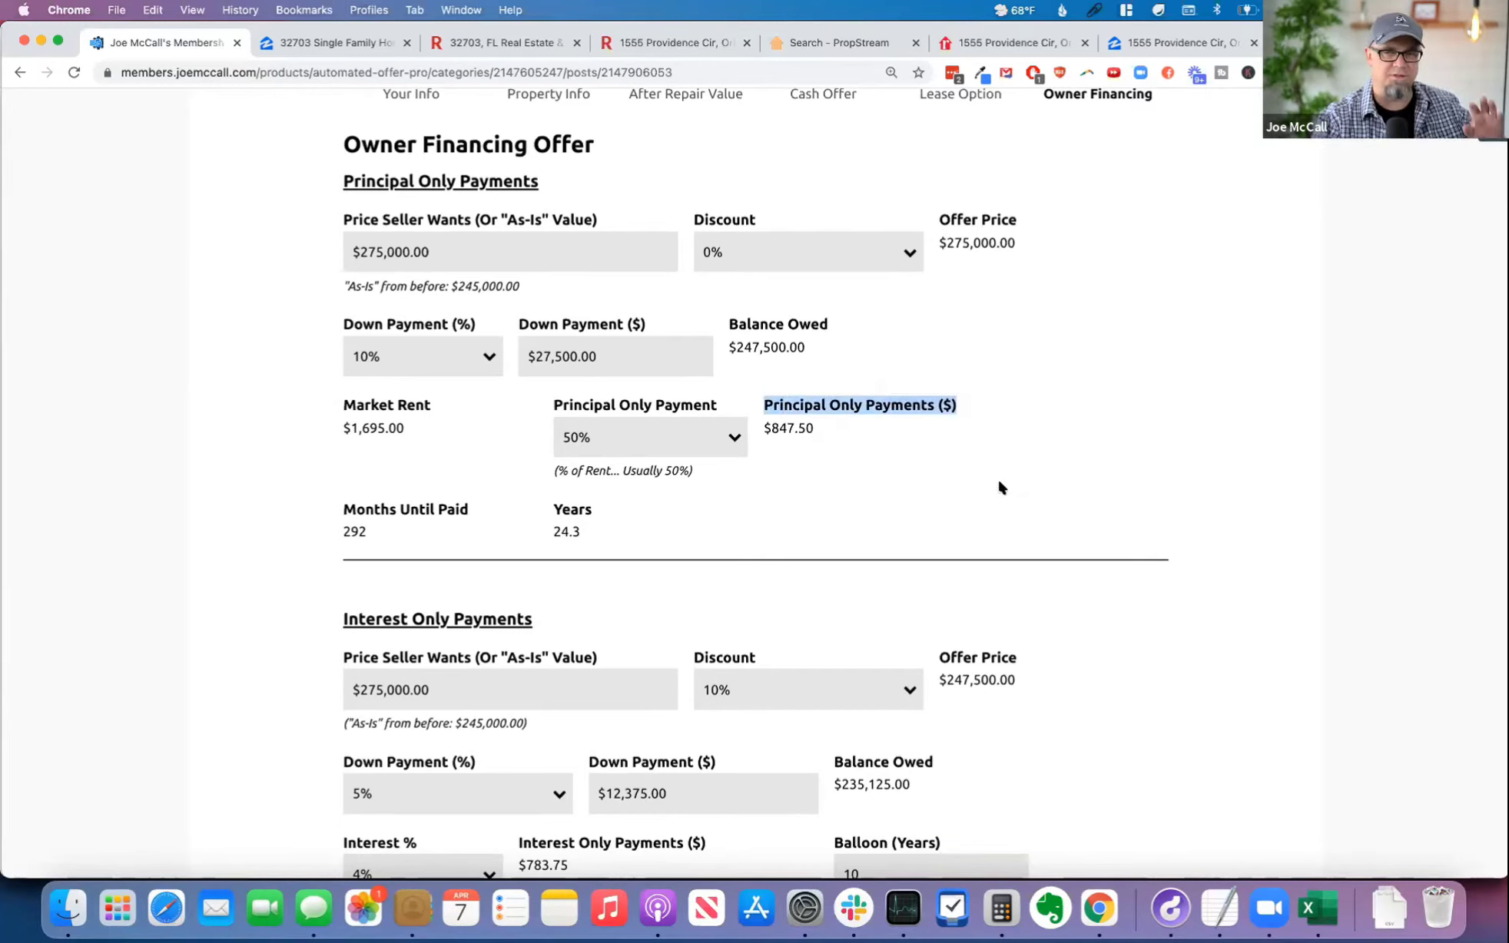
pyautogui.click(945, 484)
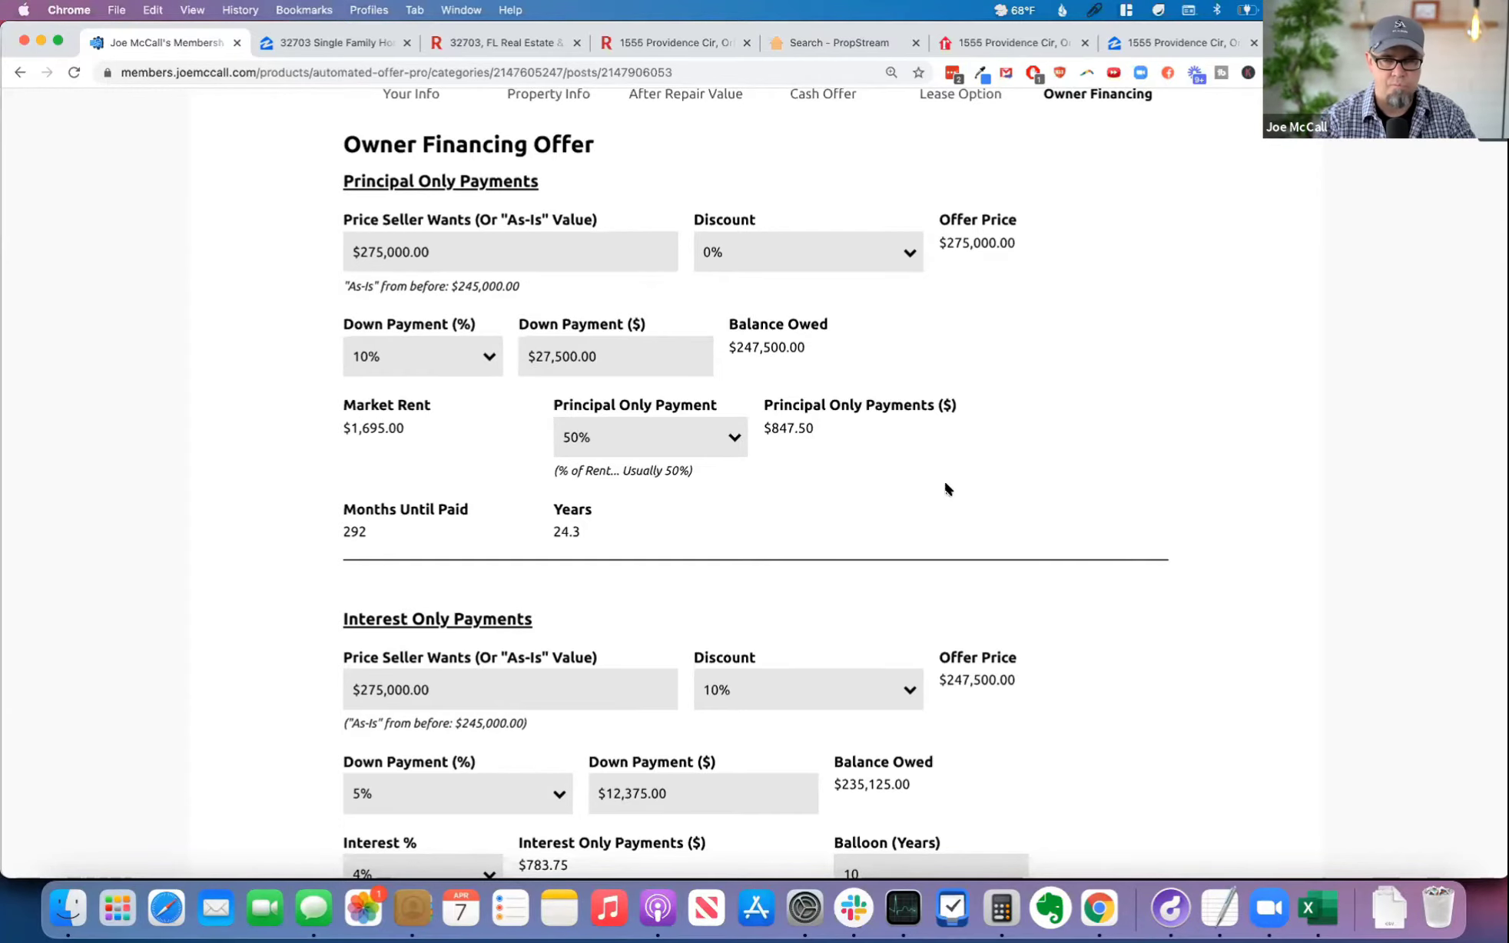
pyautogui.scroll(-5, 1099, 546)
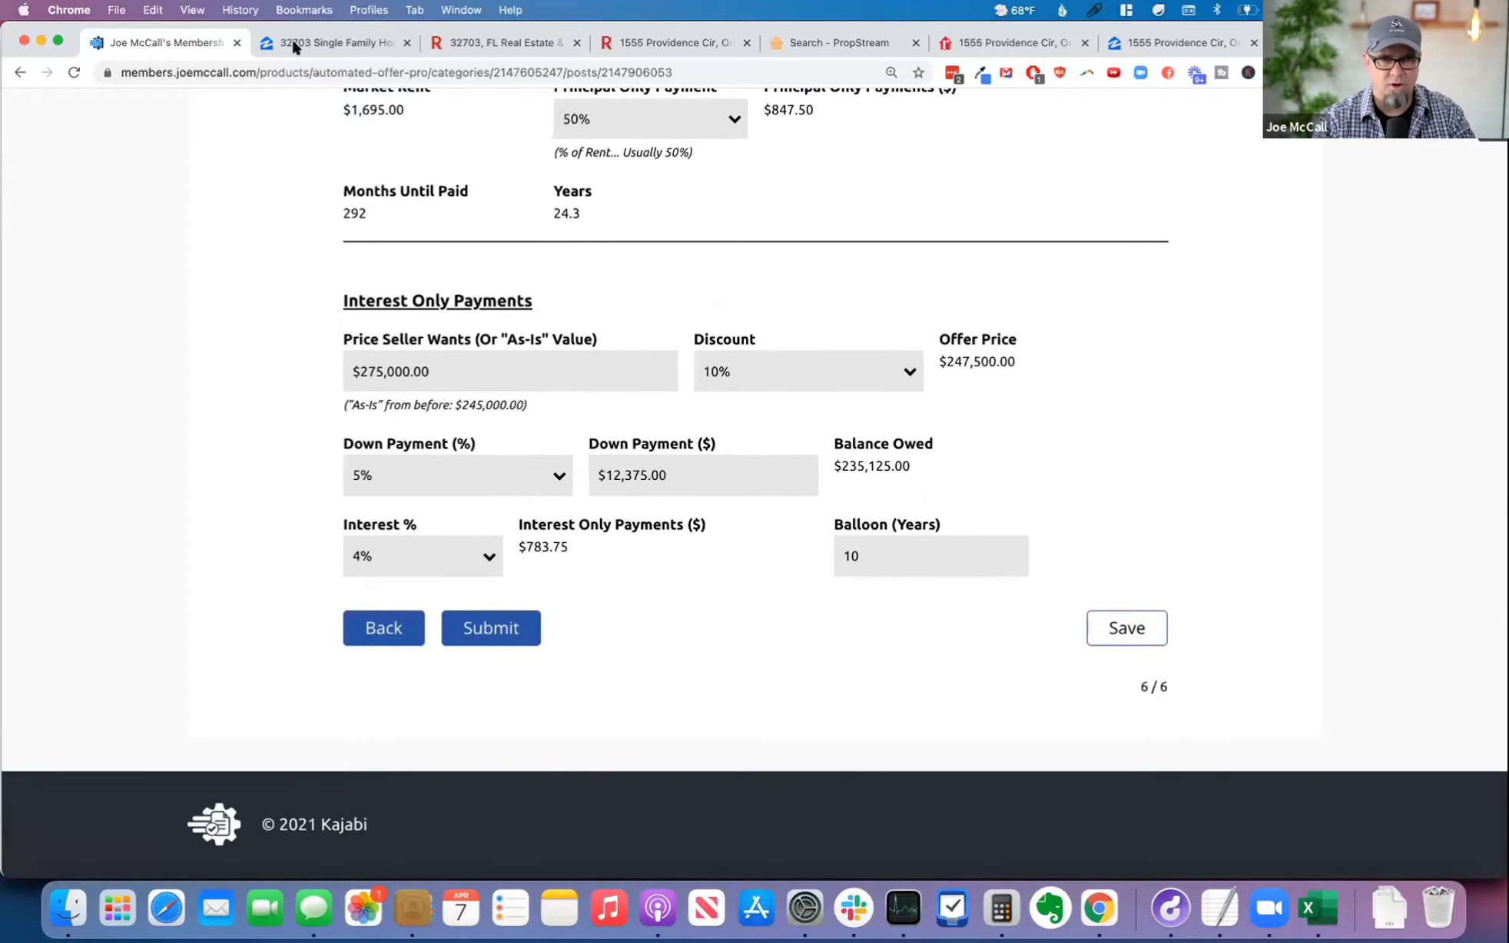
pyautogui.scroll(15, 281, 181)
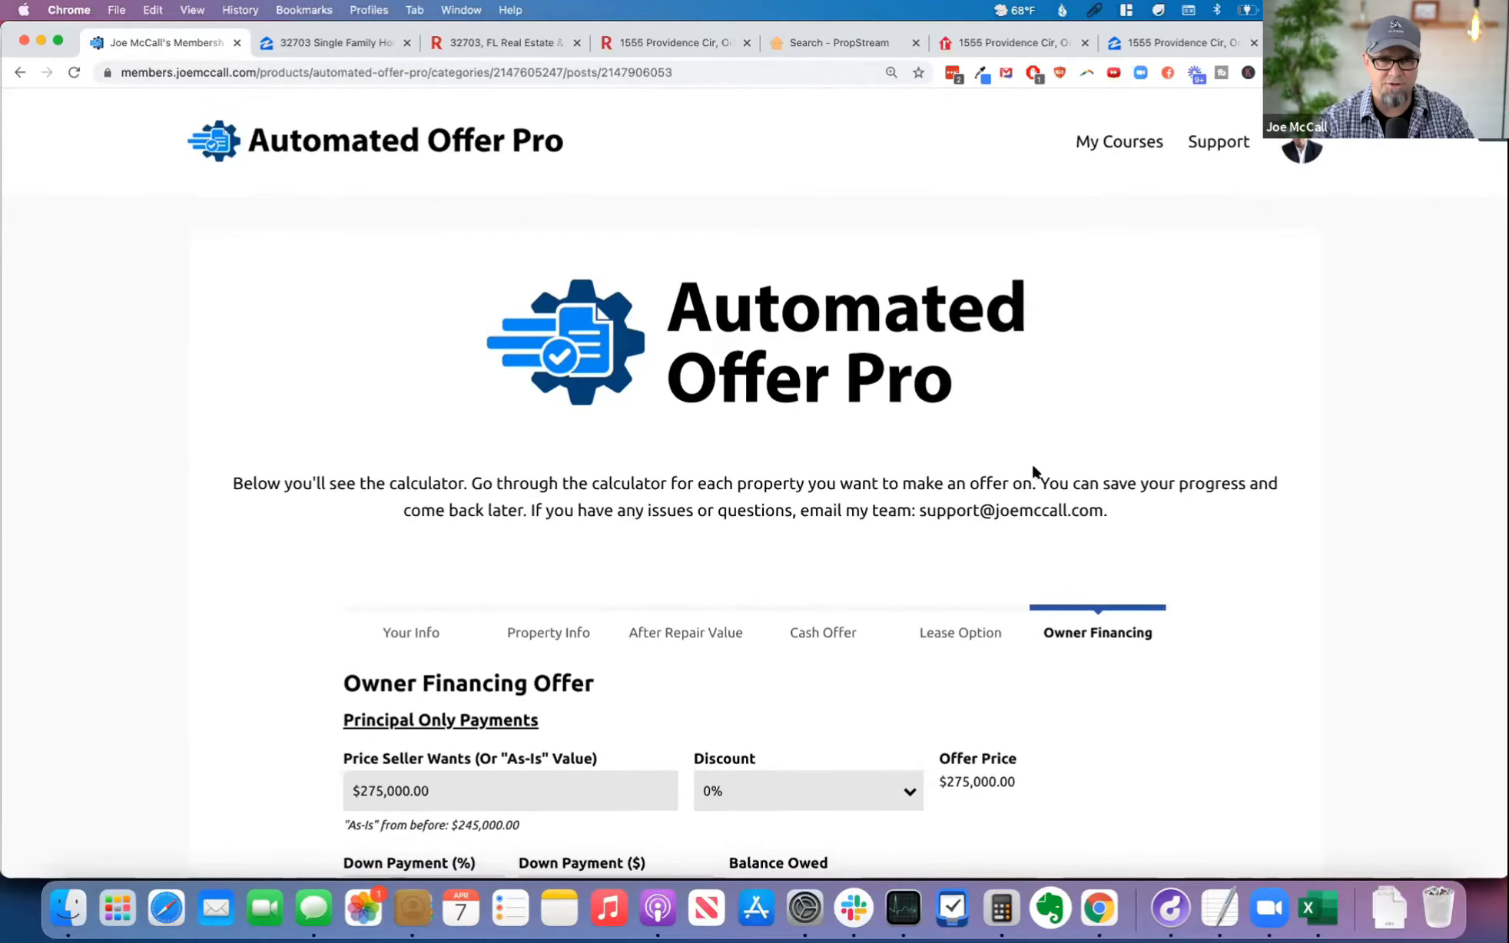
pyautogui.scroll(-15, 1032, 461)
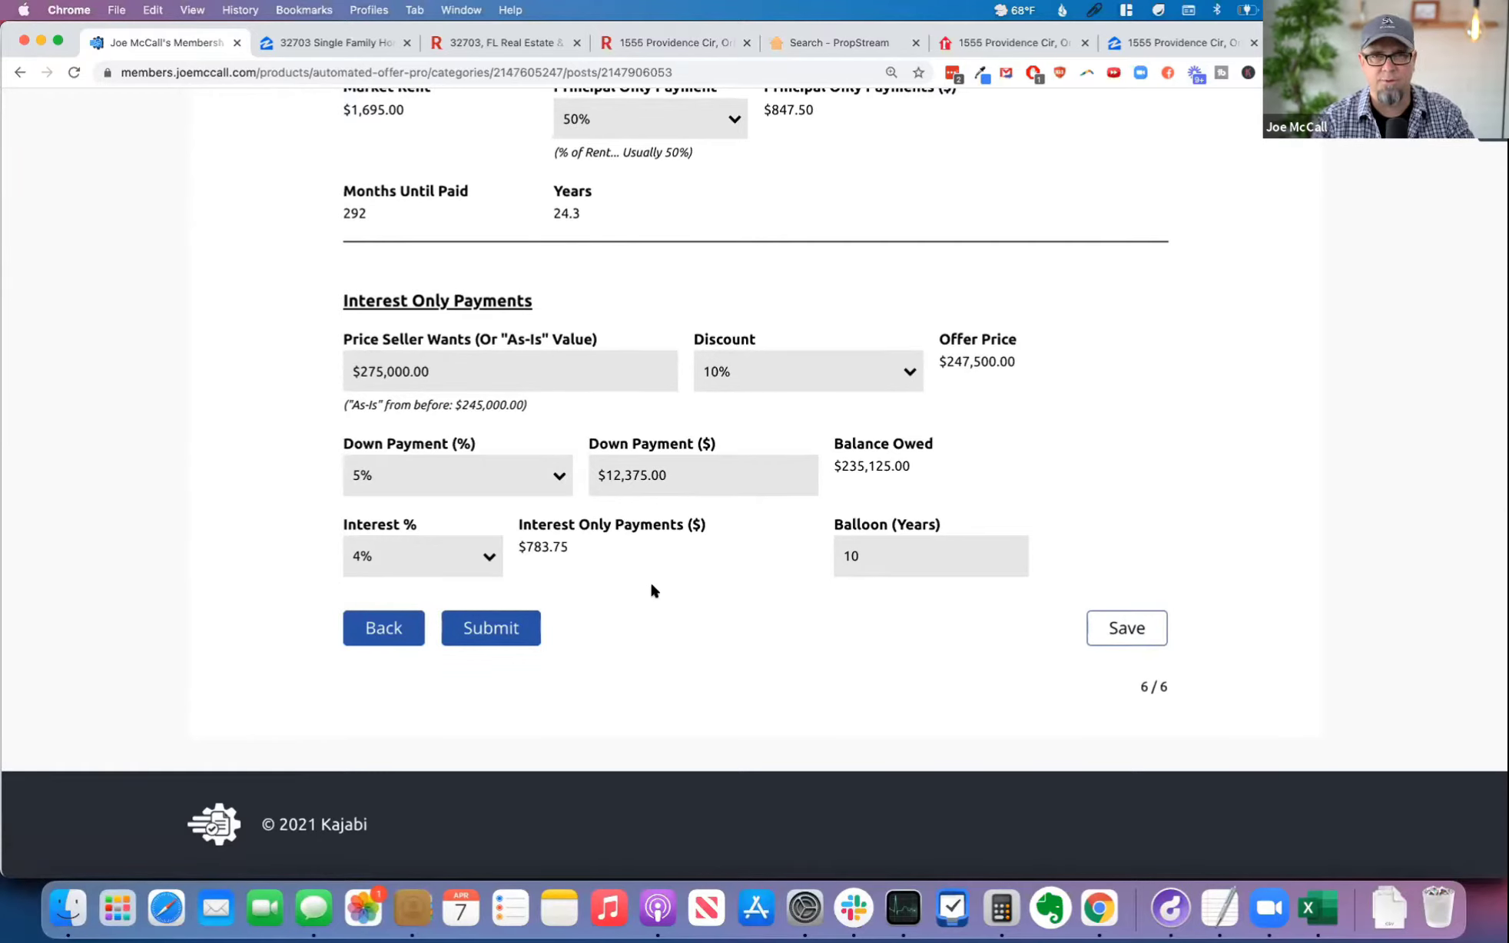
# Step: Submit the completed offer form and read the notice and letter descriptions on the results page
pyautogui.click(497, 632)
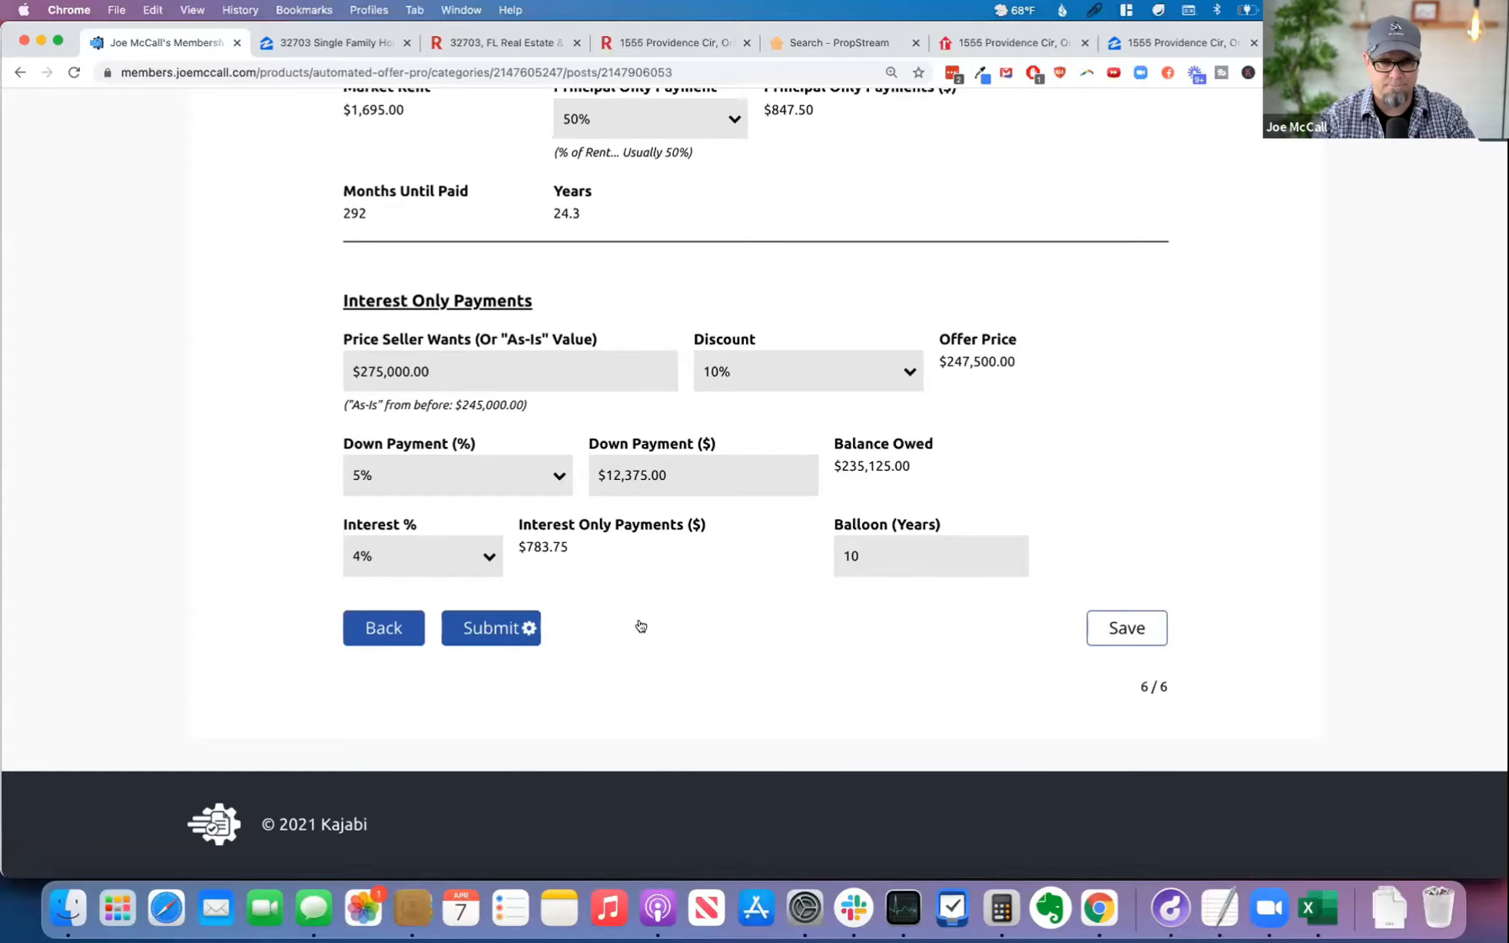
pyautogui.scroll(5, 759, 607)
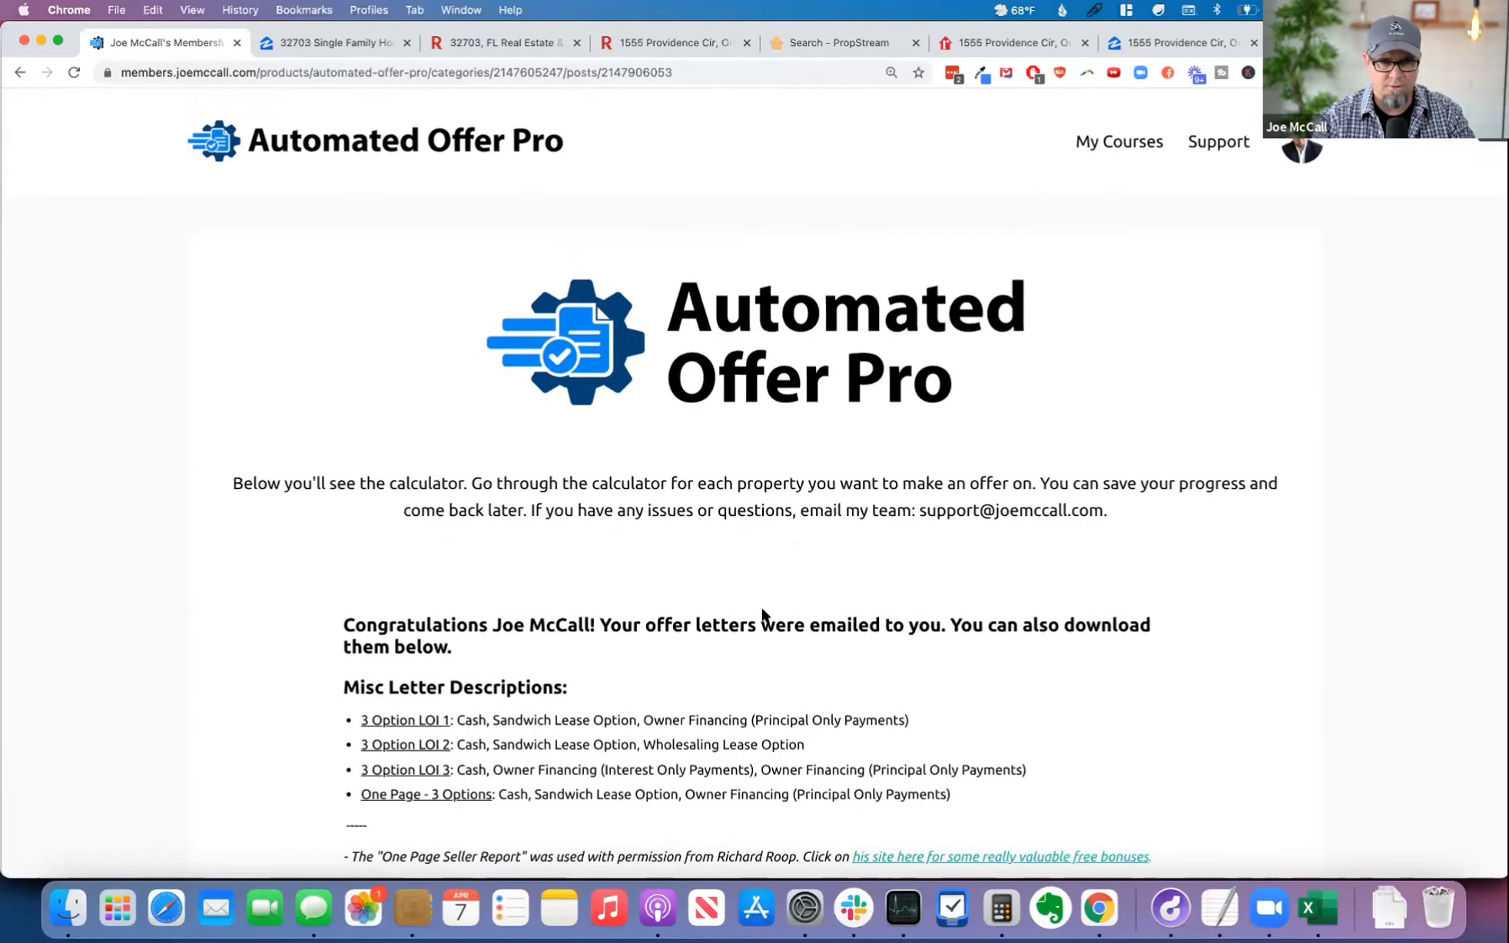
pyautogui.scroll(-5, 761, 612)
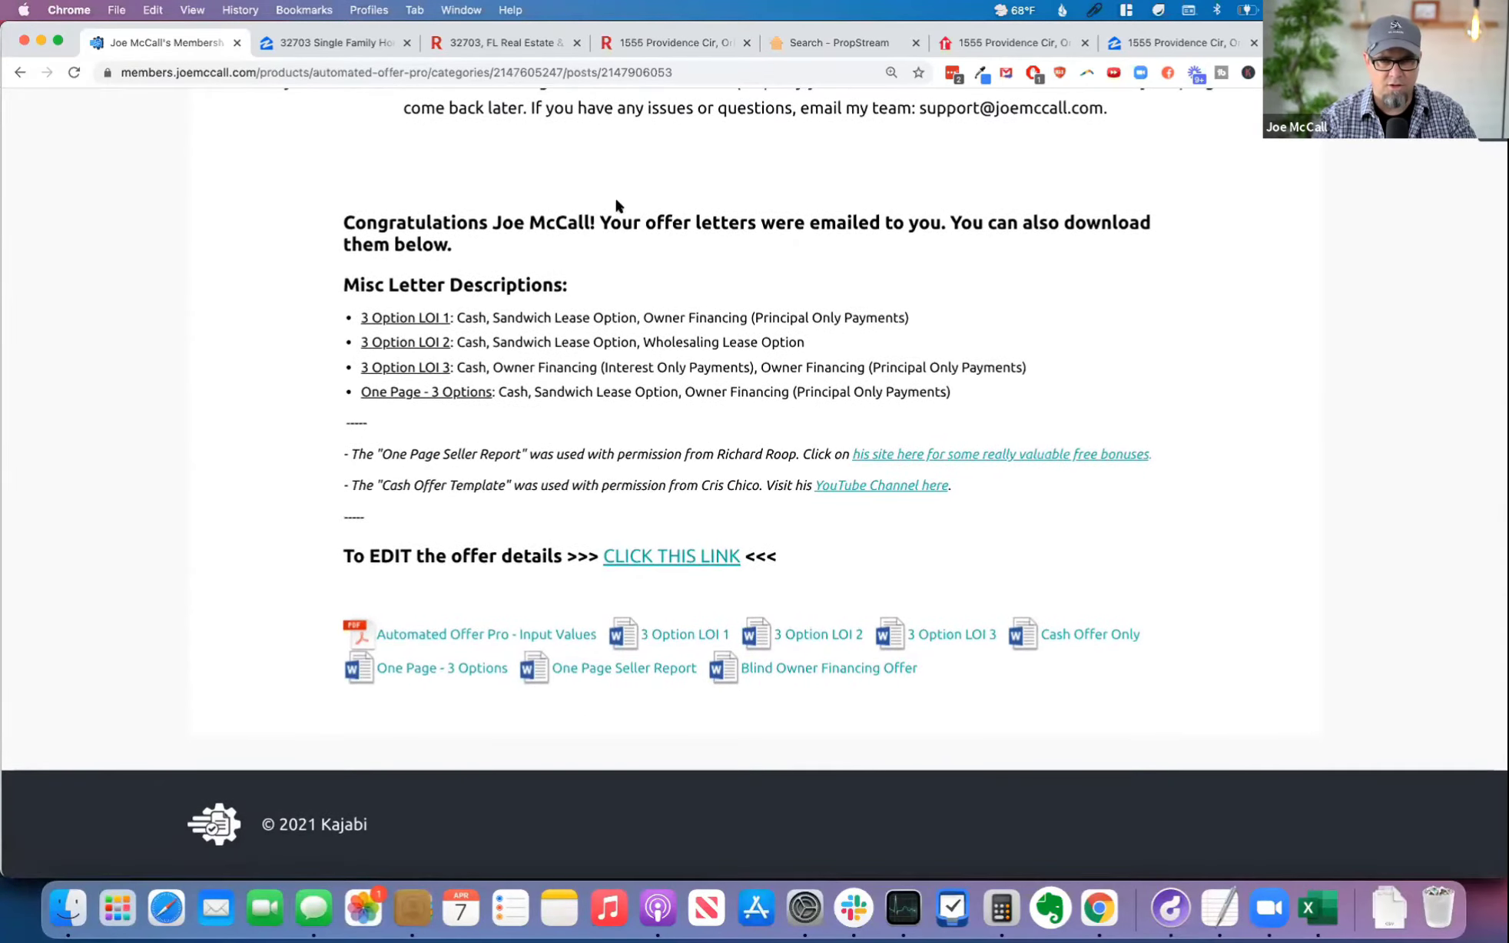
pyautogui.moveTo(600, 222); pyautogui.dragTo(964, 286)
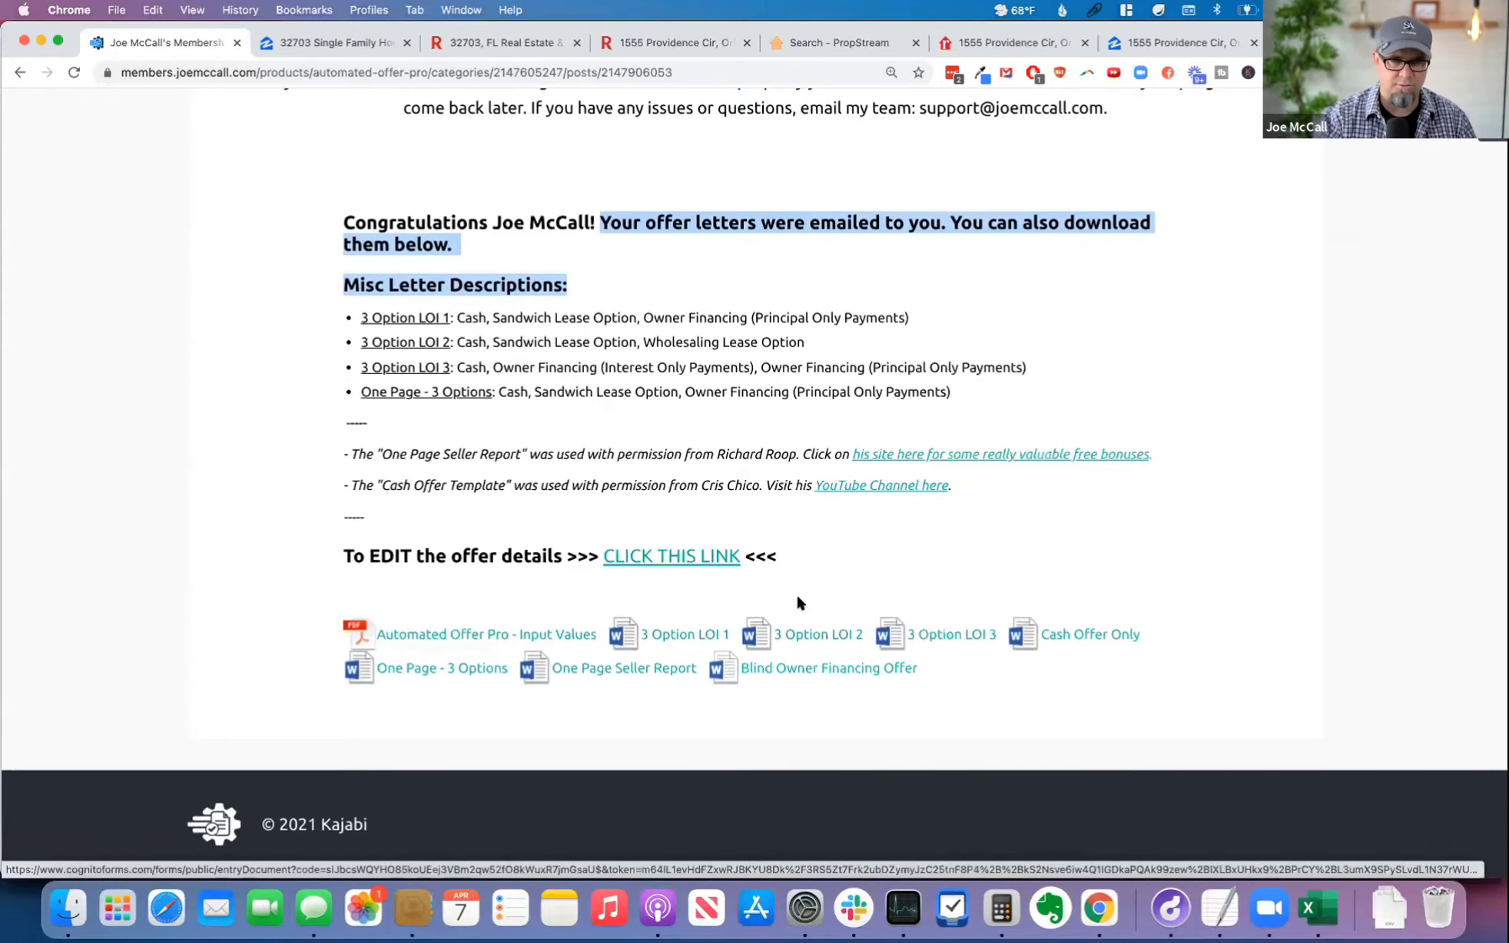
# Step: Download the 3 Option LOI 1, 2 and 3, Cash Offer Only, One Page - 3 Options, One Page Seller Report and Blind Owner Financing Offer letters
pyautogui.click(675, 633)
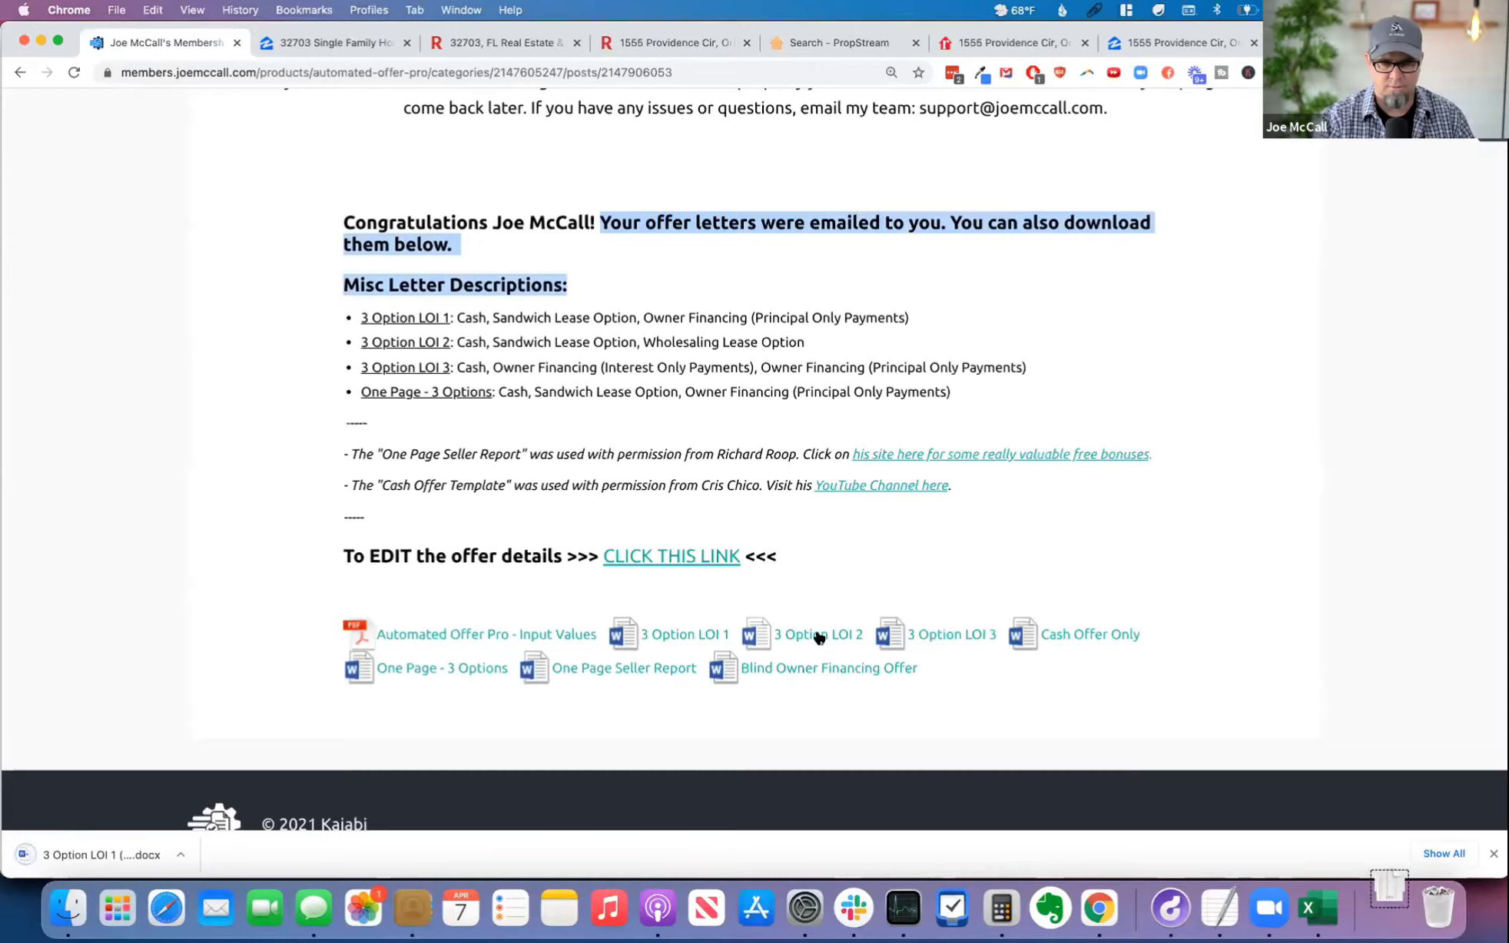
pyautogui.click(819, 637)
pyautogui.click(951, 635)
pyautogui.click(1071, 634)
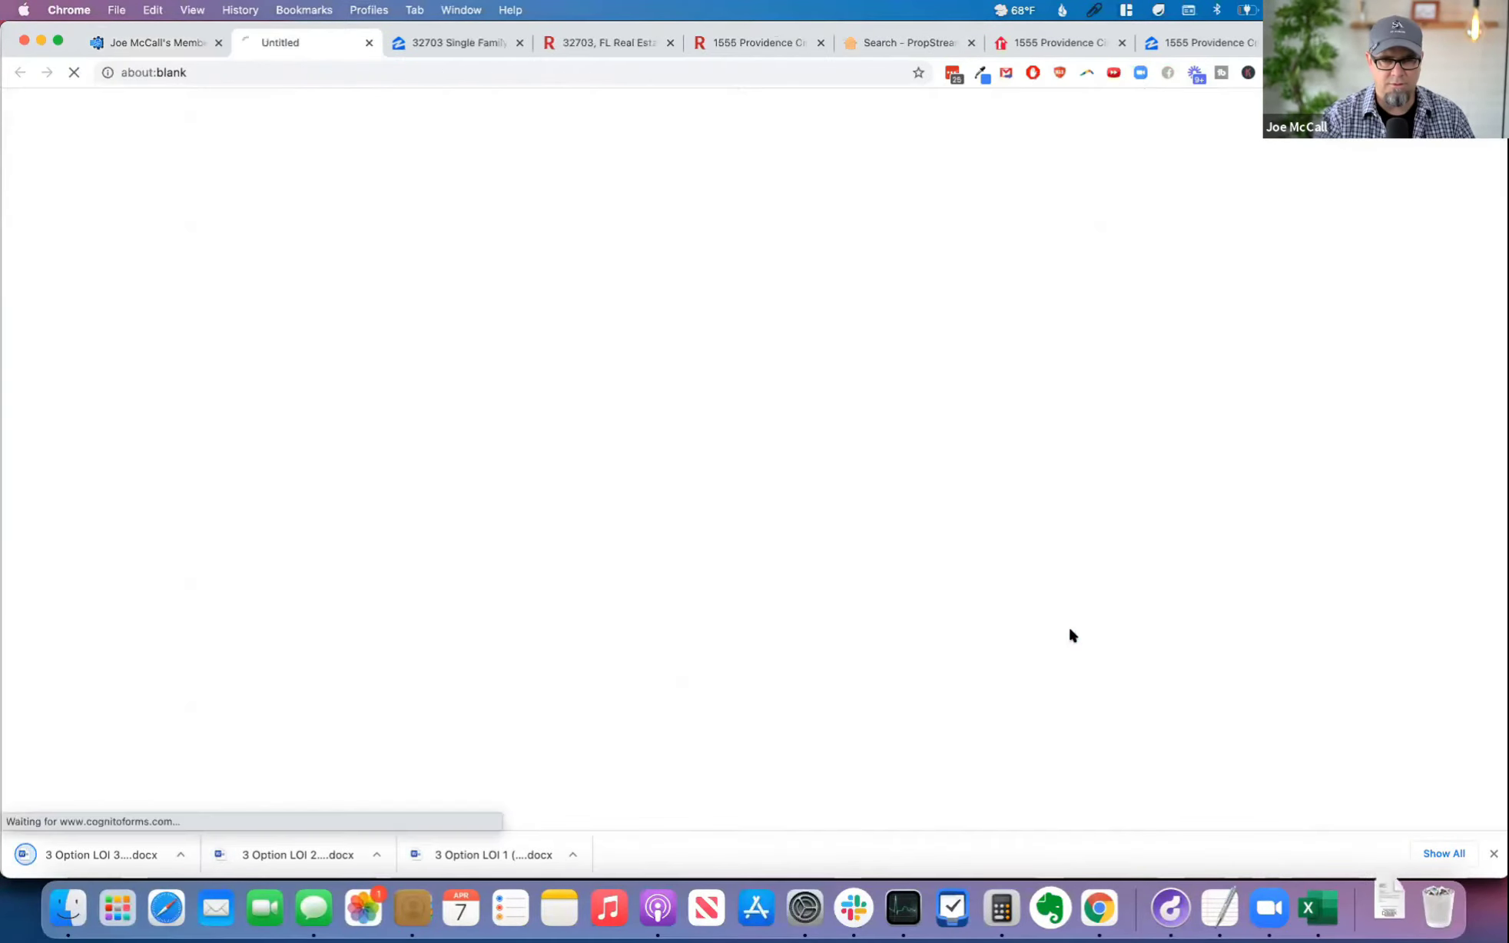
pyautogui.click(444, 668)
pyautogui.click(615, 667)
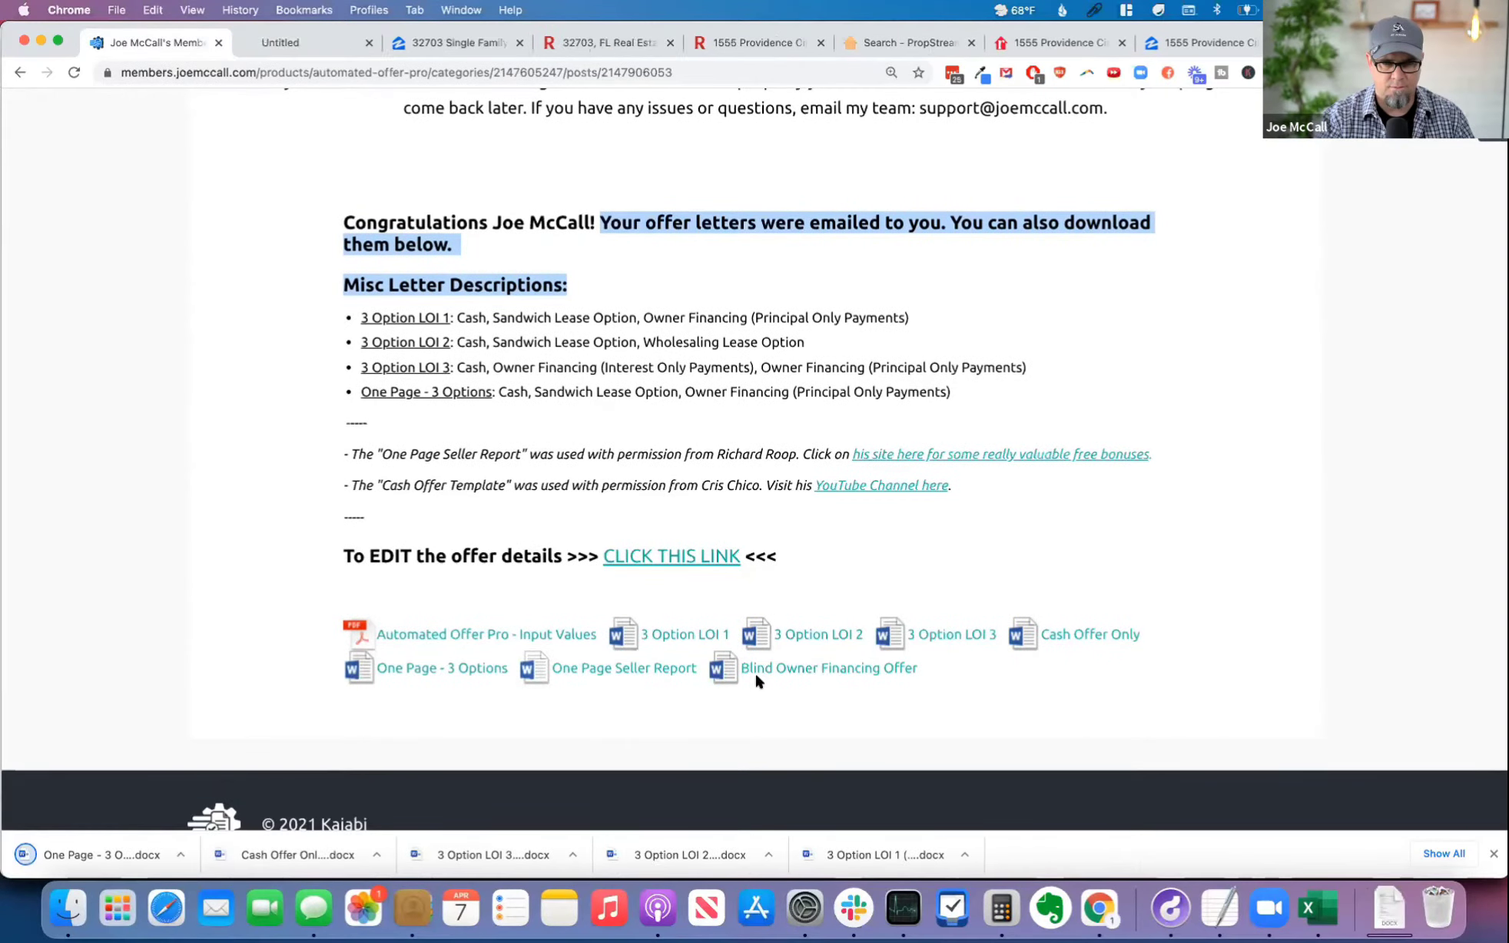
pyautogui.click(818, 668)
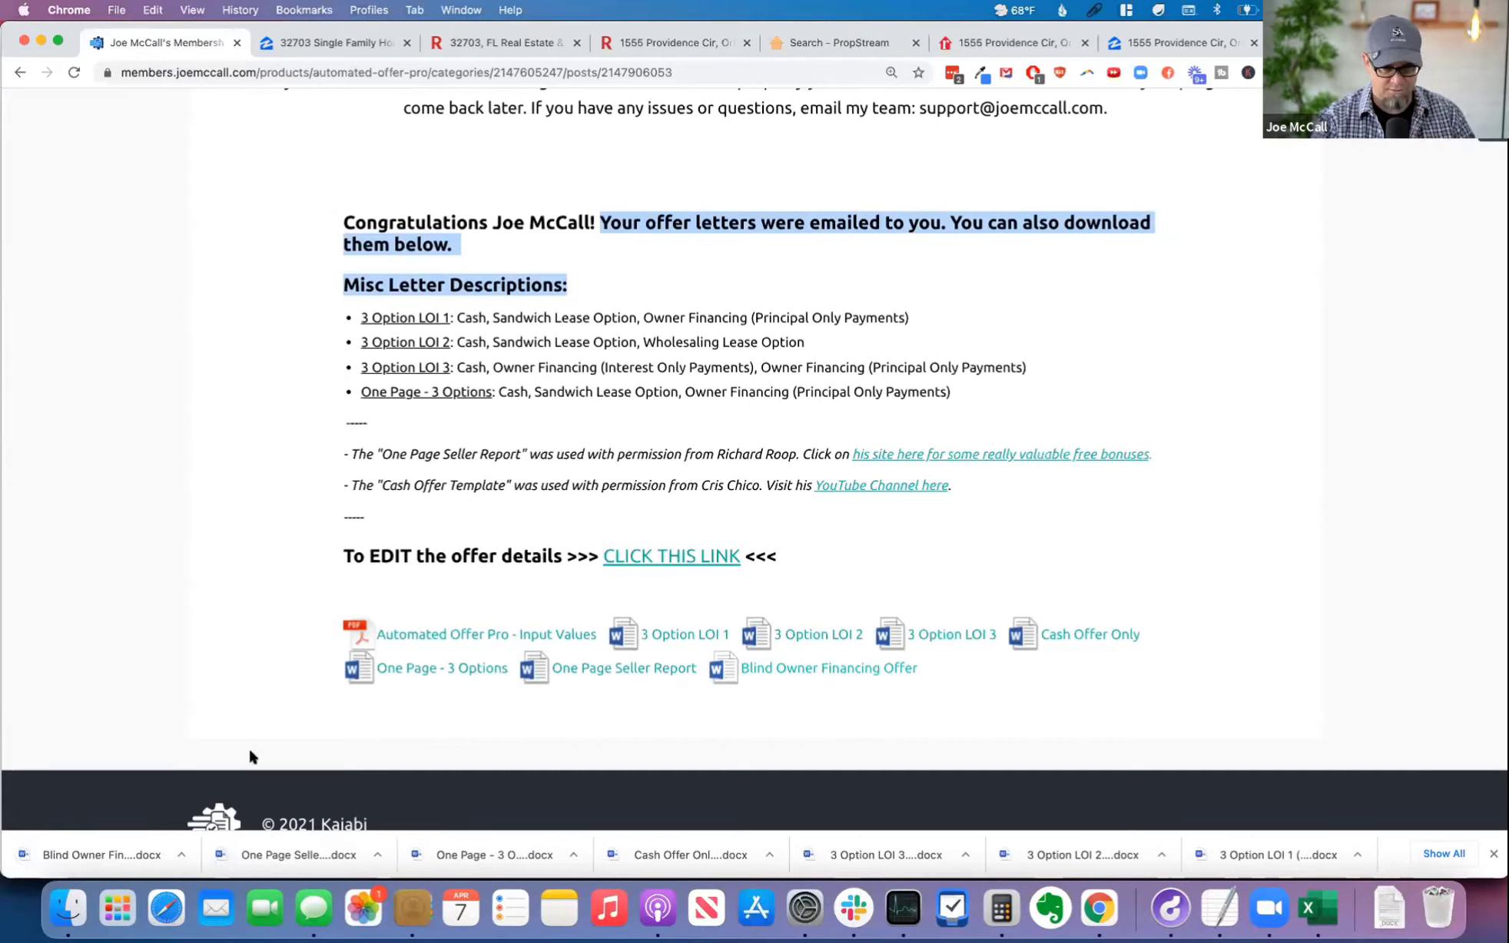
# Step: Open the downloaded Blind Owner Financing Offer letter in Word and enlarge its view to 210%
pyautogui.click(90, 850)
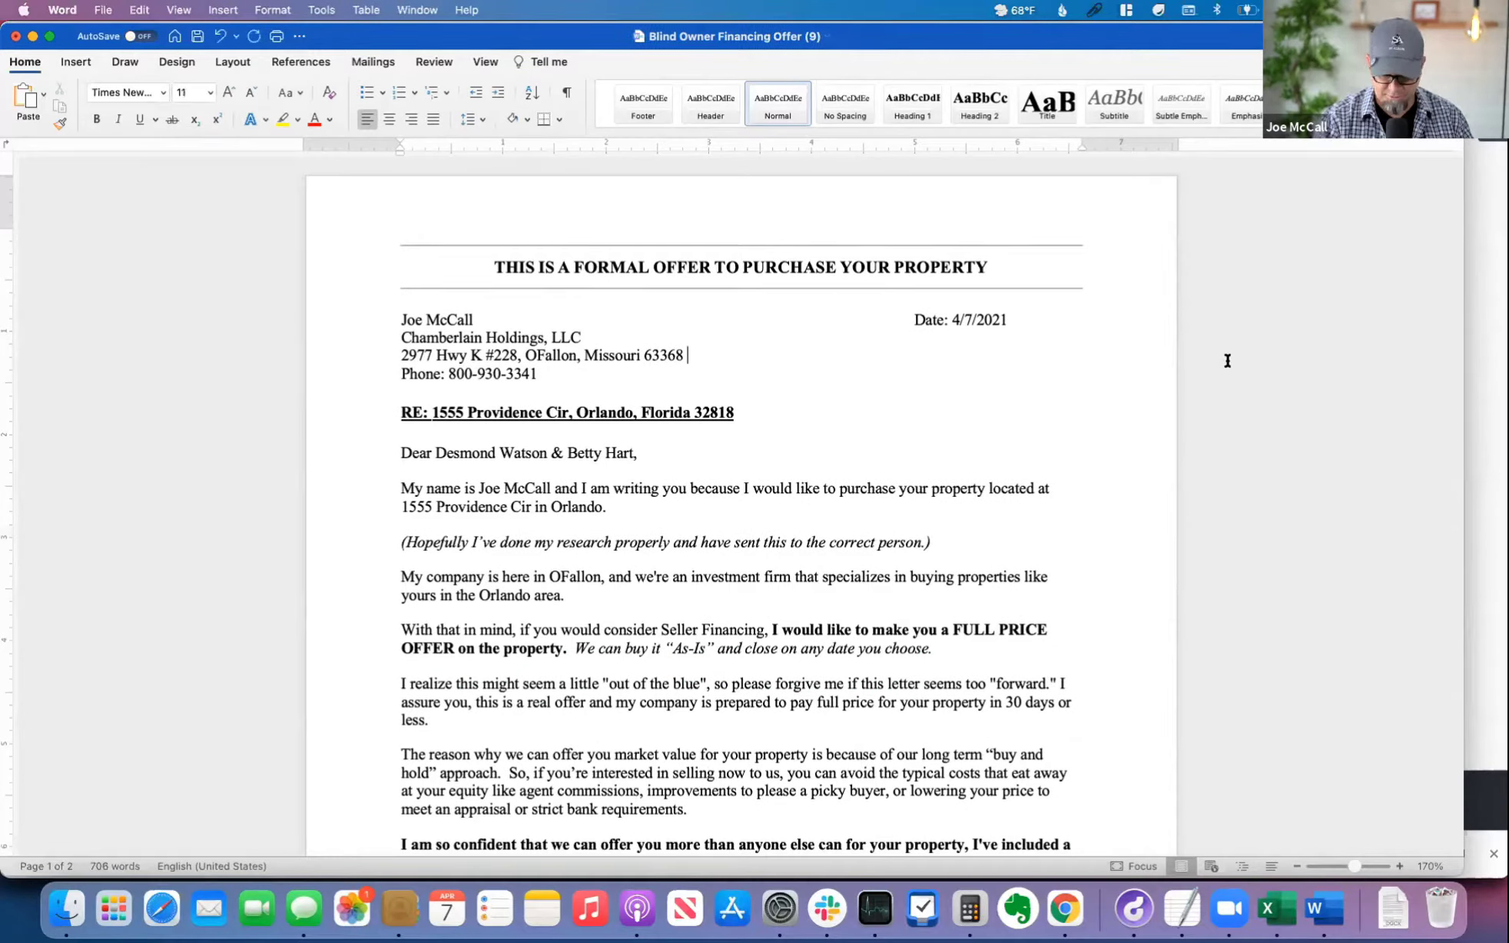
pyautogui.click(1400, 866)
pyautogui.click(1400, 866)
pyautogui.click(1400, 866)
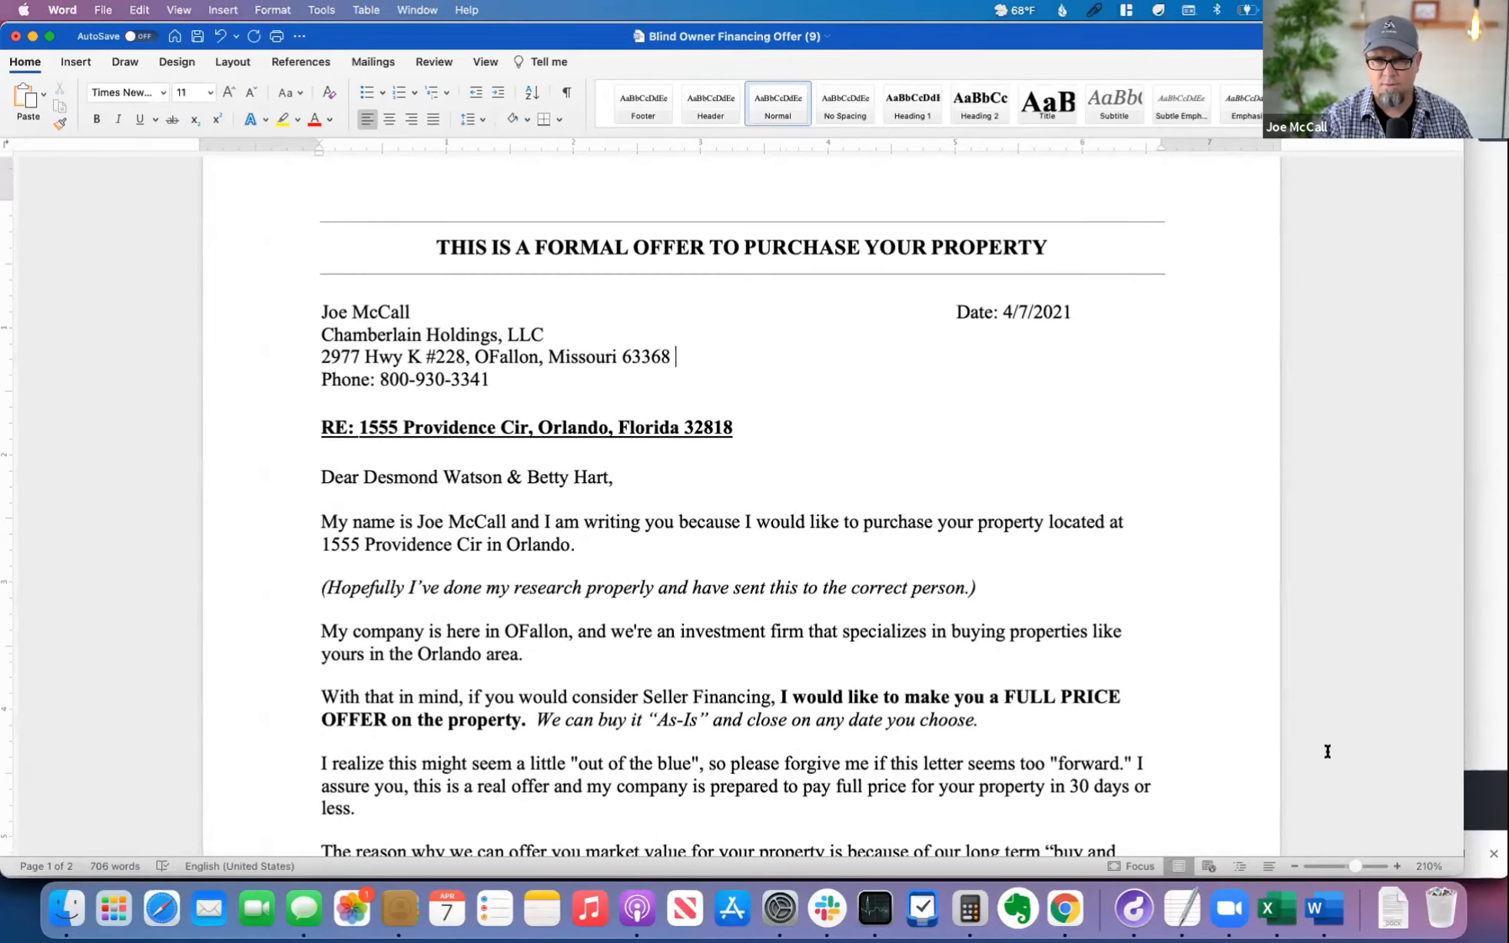
# Step: Abbreviate the state name in the letter's RE: property address line to FL
pyautogui.scroll(2, 1228, 595)
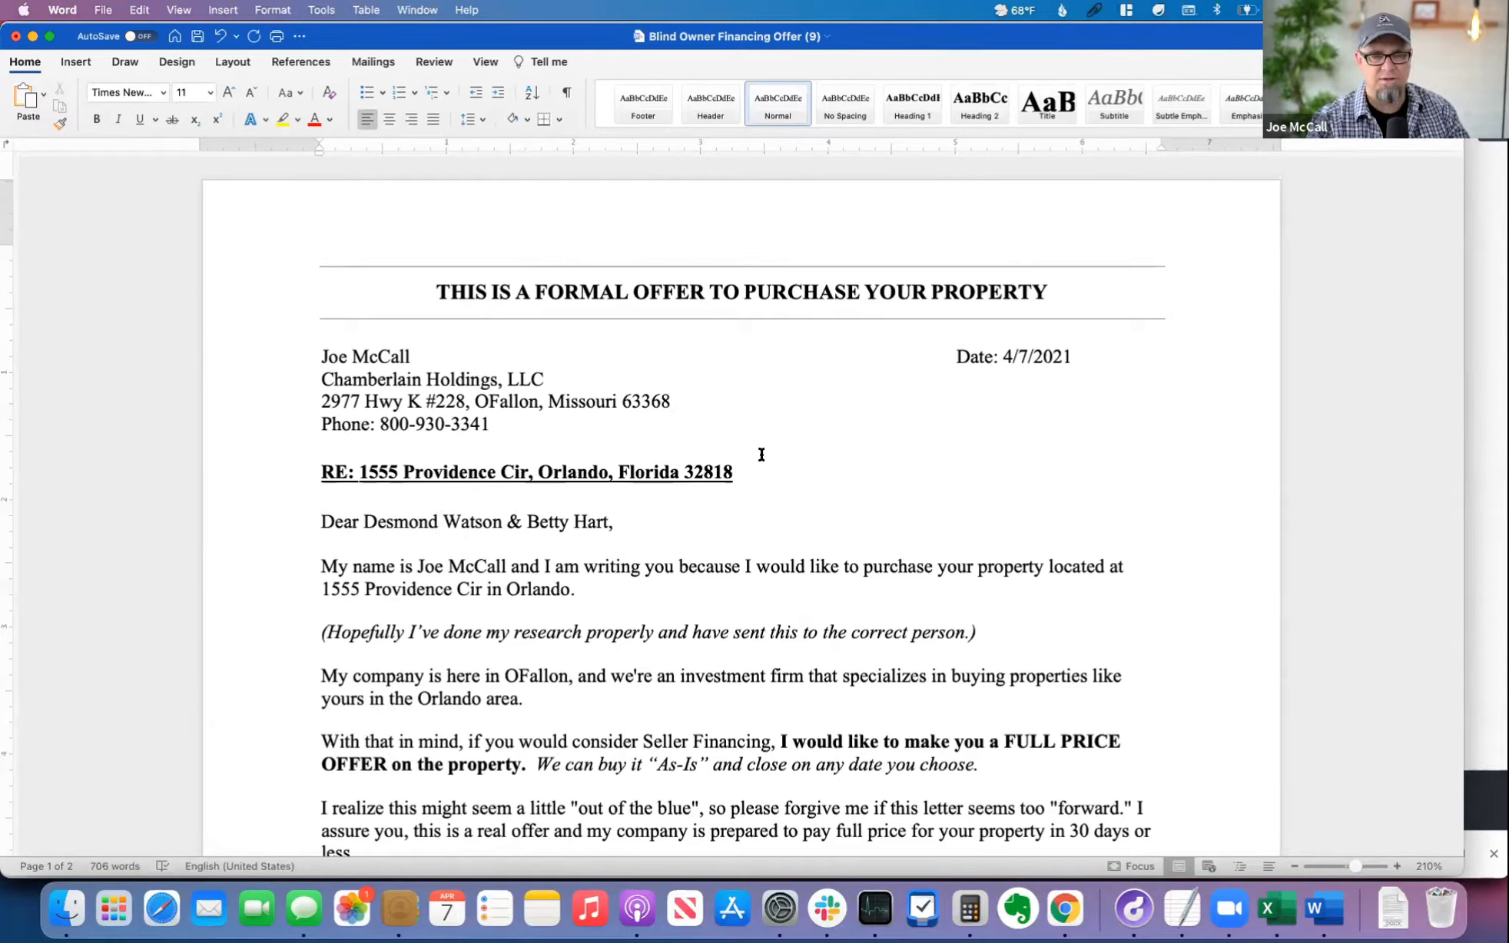
pyautogui.doubleClick(646, 471)
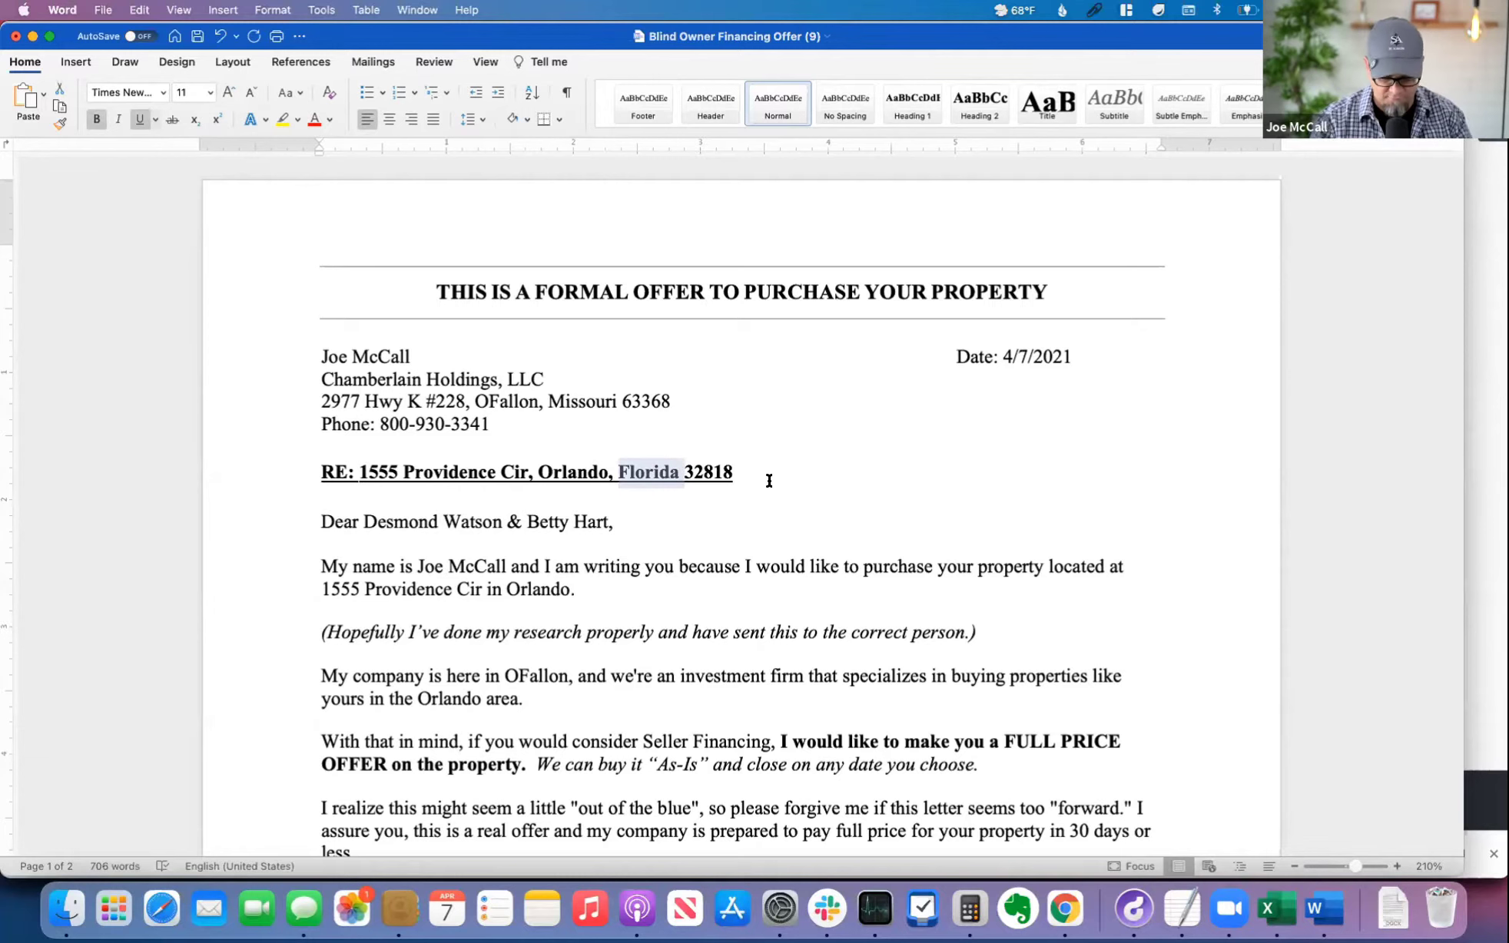
pyautogui.write('FL')
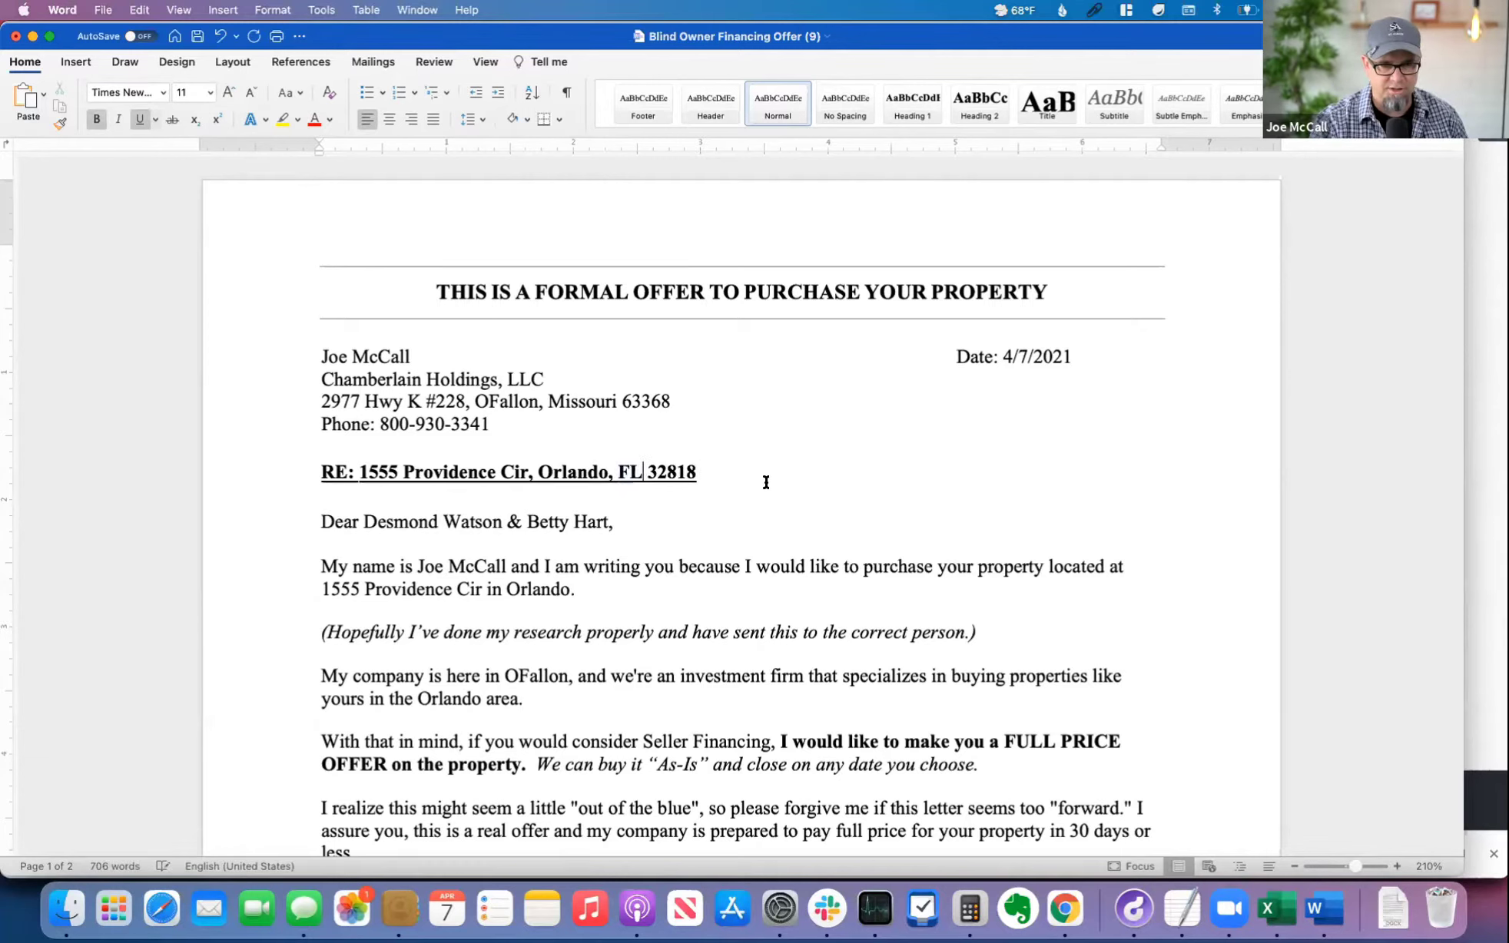
# Step: Check the letter's sender block and greeting against the owner names in the property's ownership details in PropStream, and return to Word
pyautogui.moveTo(362, 517); pyautogui.dragTo(610, 518)
pyautogui.click(697, 522)
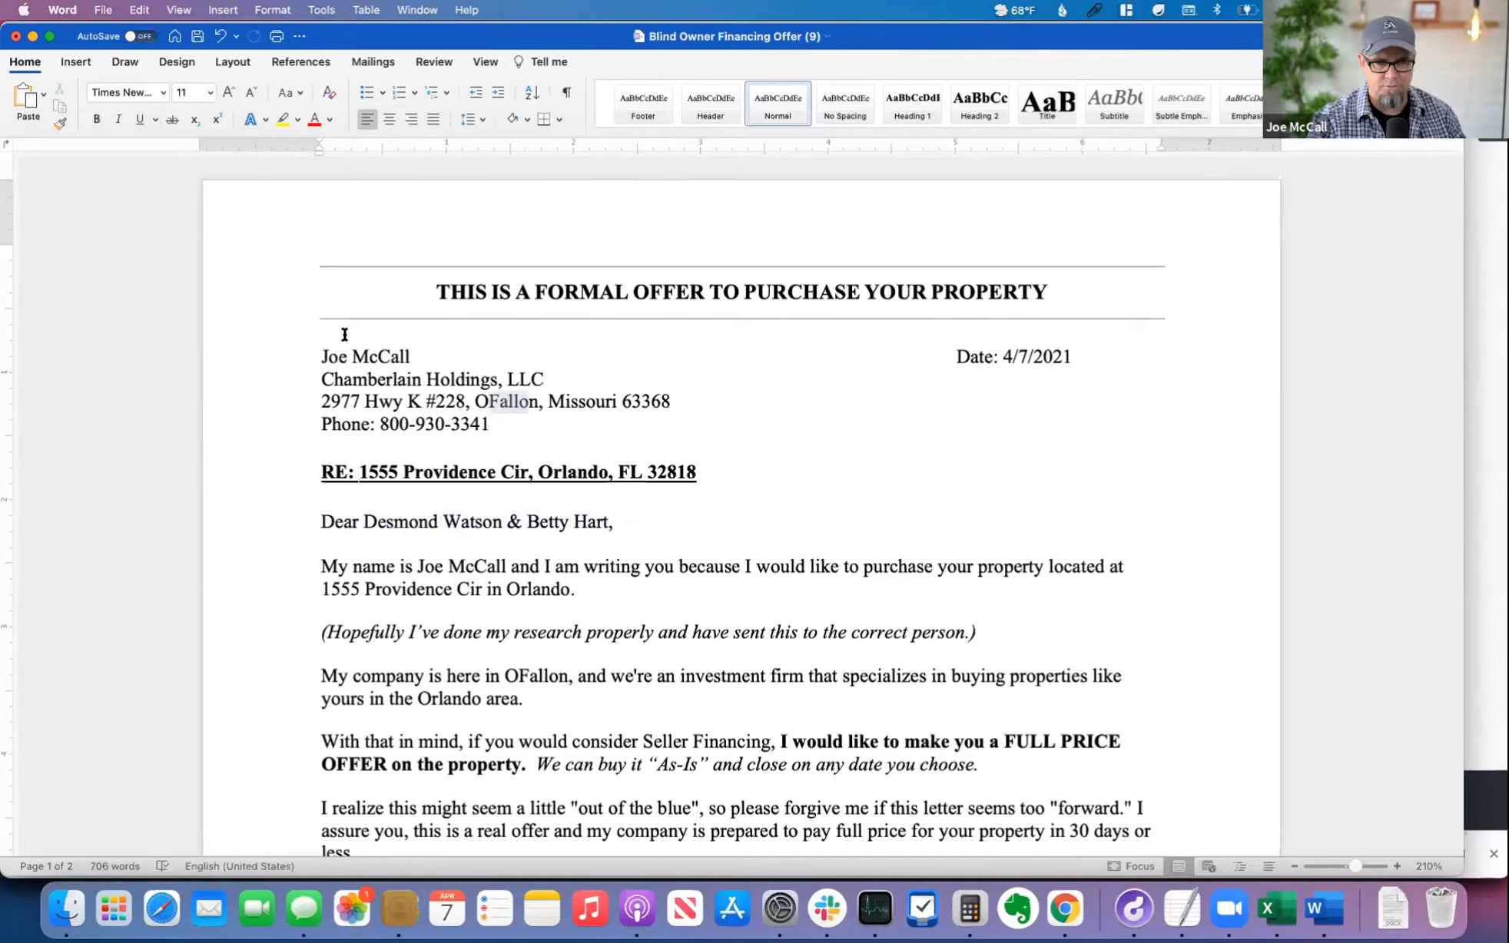
pyautogui.moveTo(344, 333); pyautogui.dragTo(538, 401)
pyautogui.click(843, 412)
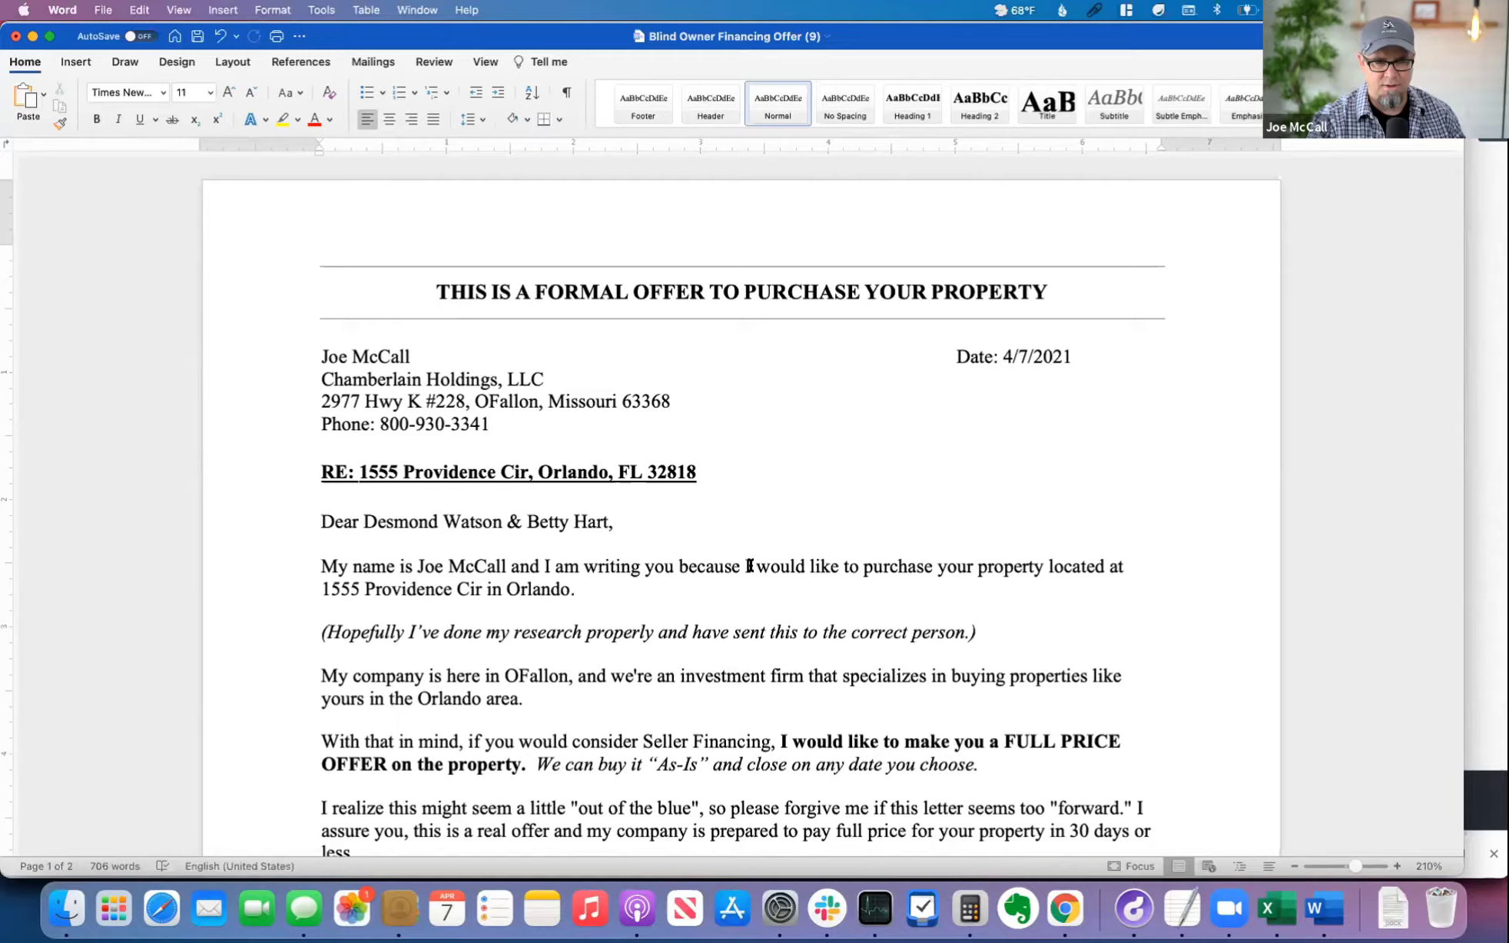
pyautogui.scroll(-3, 722, 554)
pyautogui.scroll(3, 694, 547)
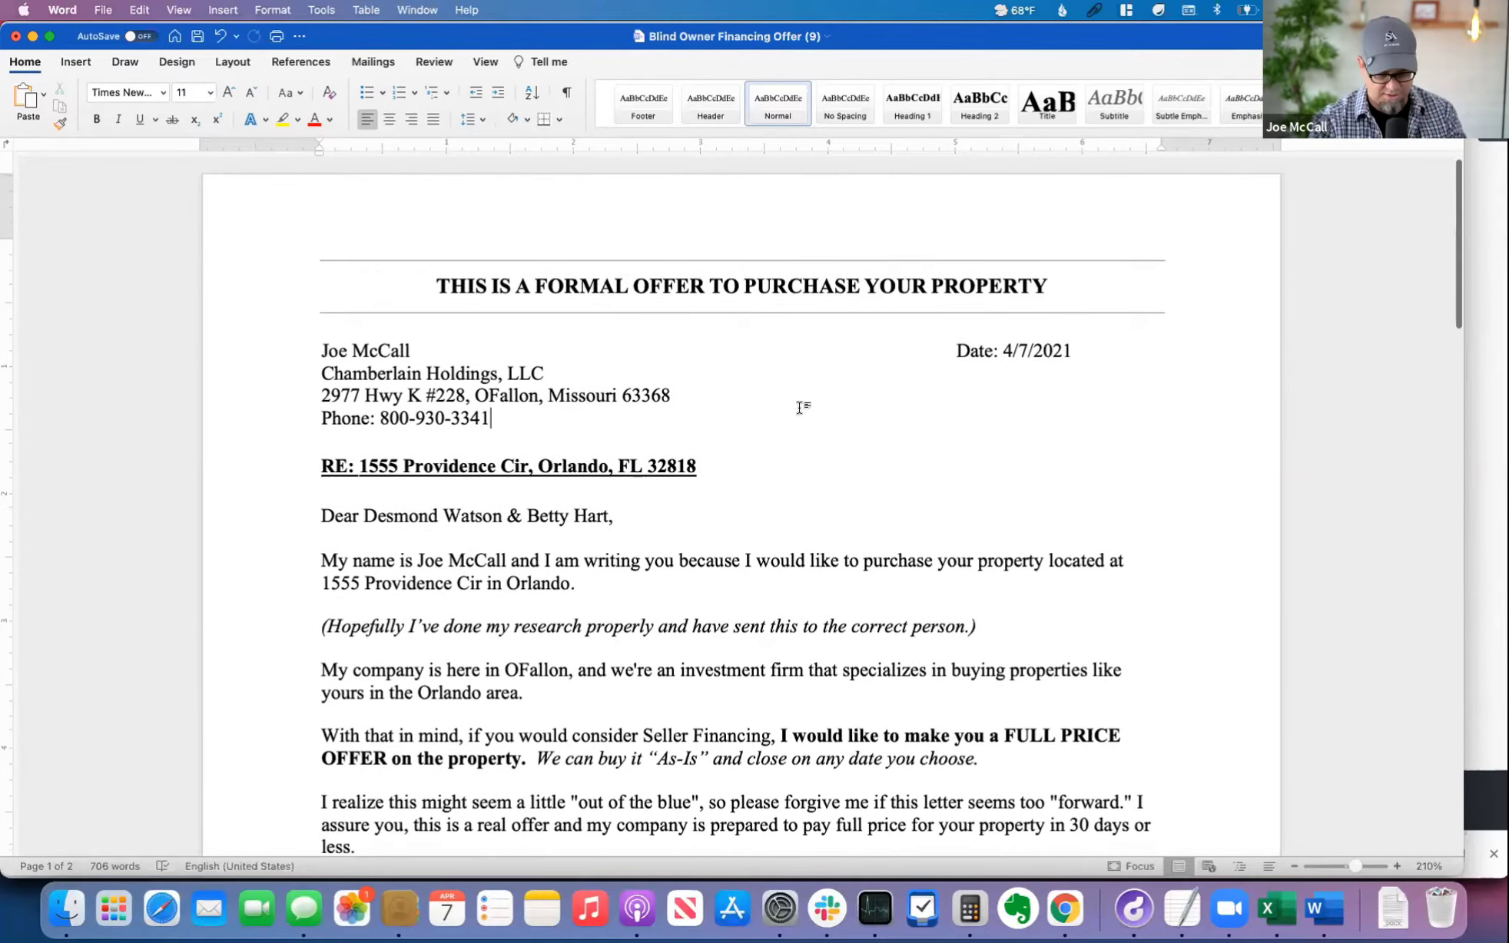
pyautogui.press('super+Tab')
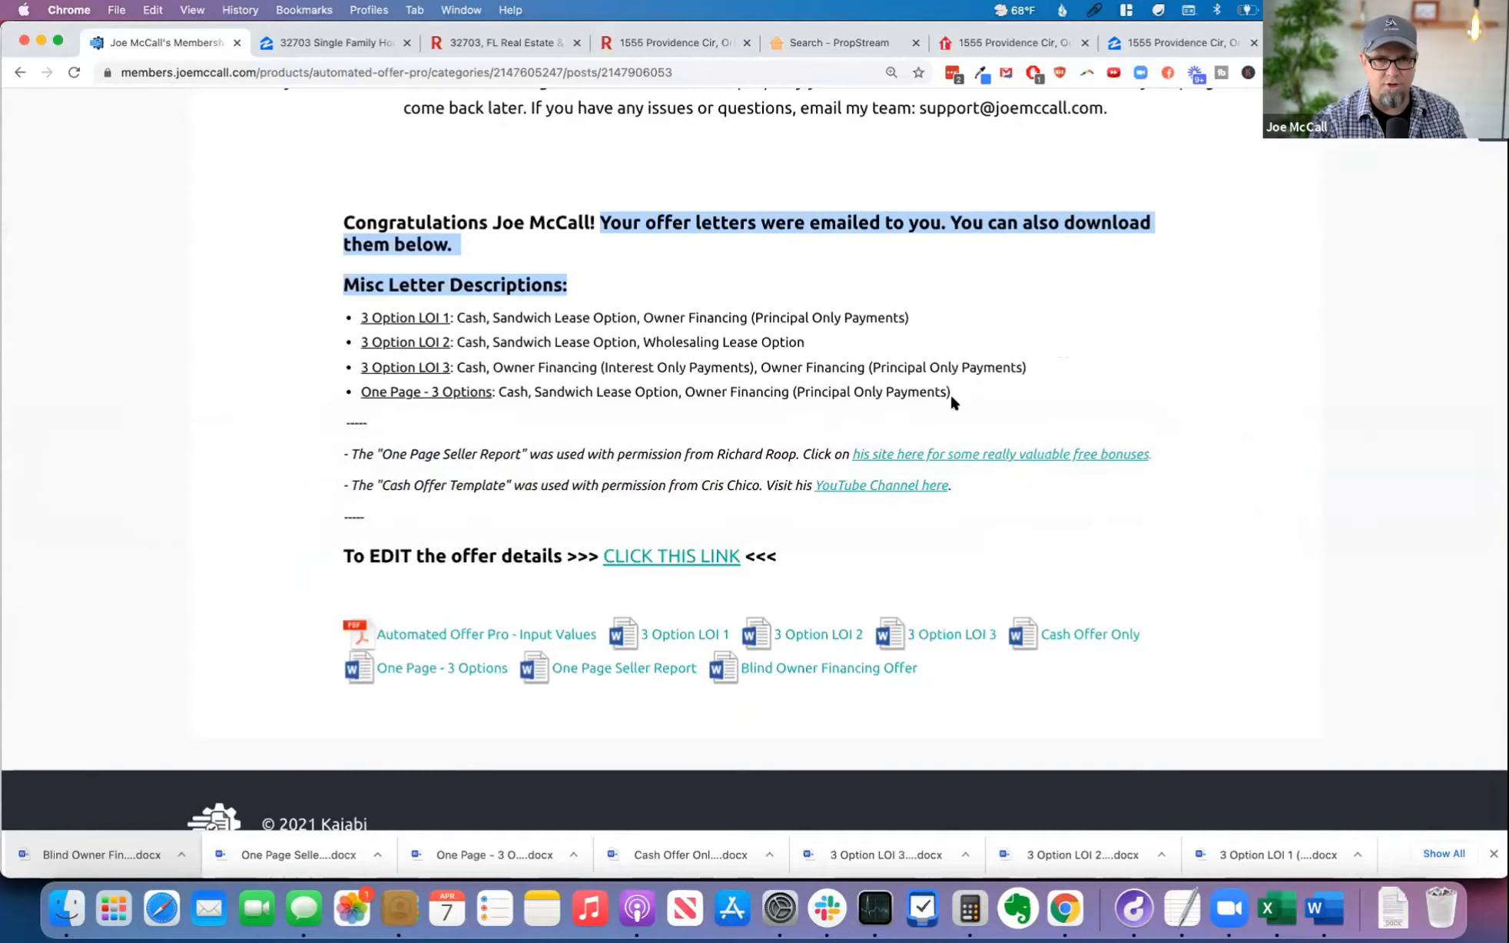
pyautogui.scroll(10, 951, 393)
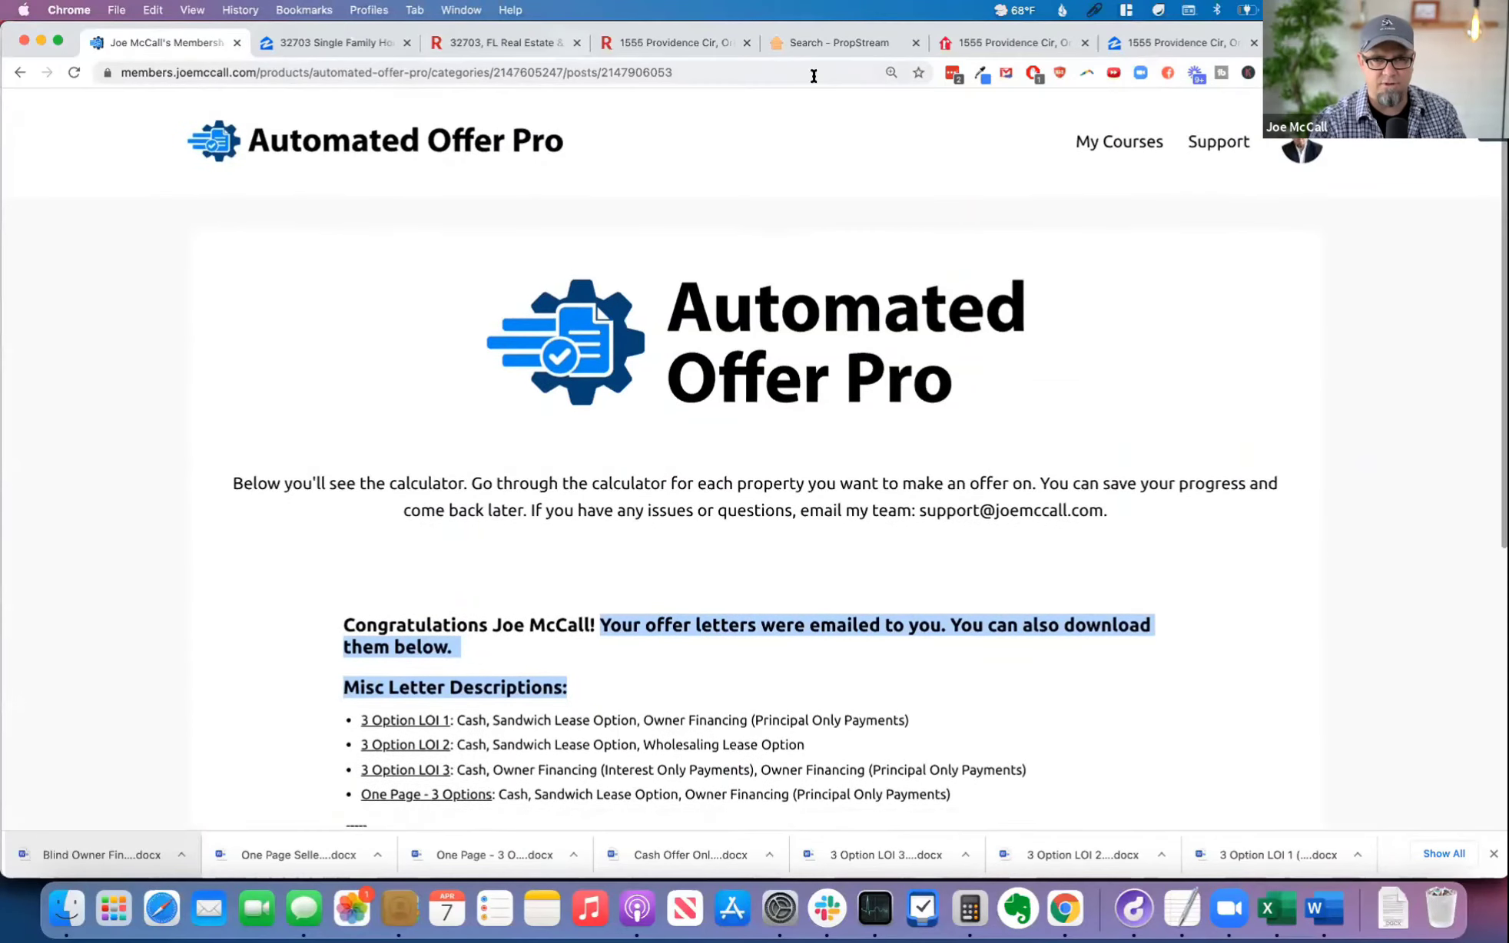
pyautogui.click(852, 42)
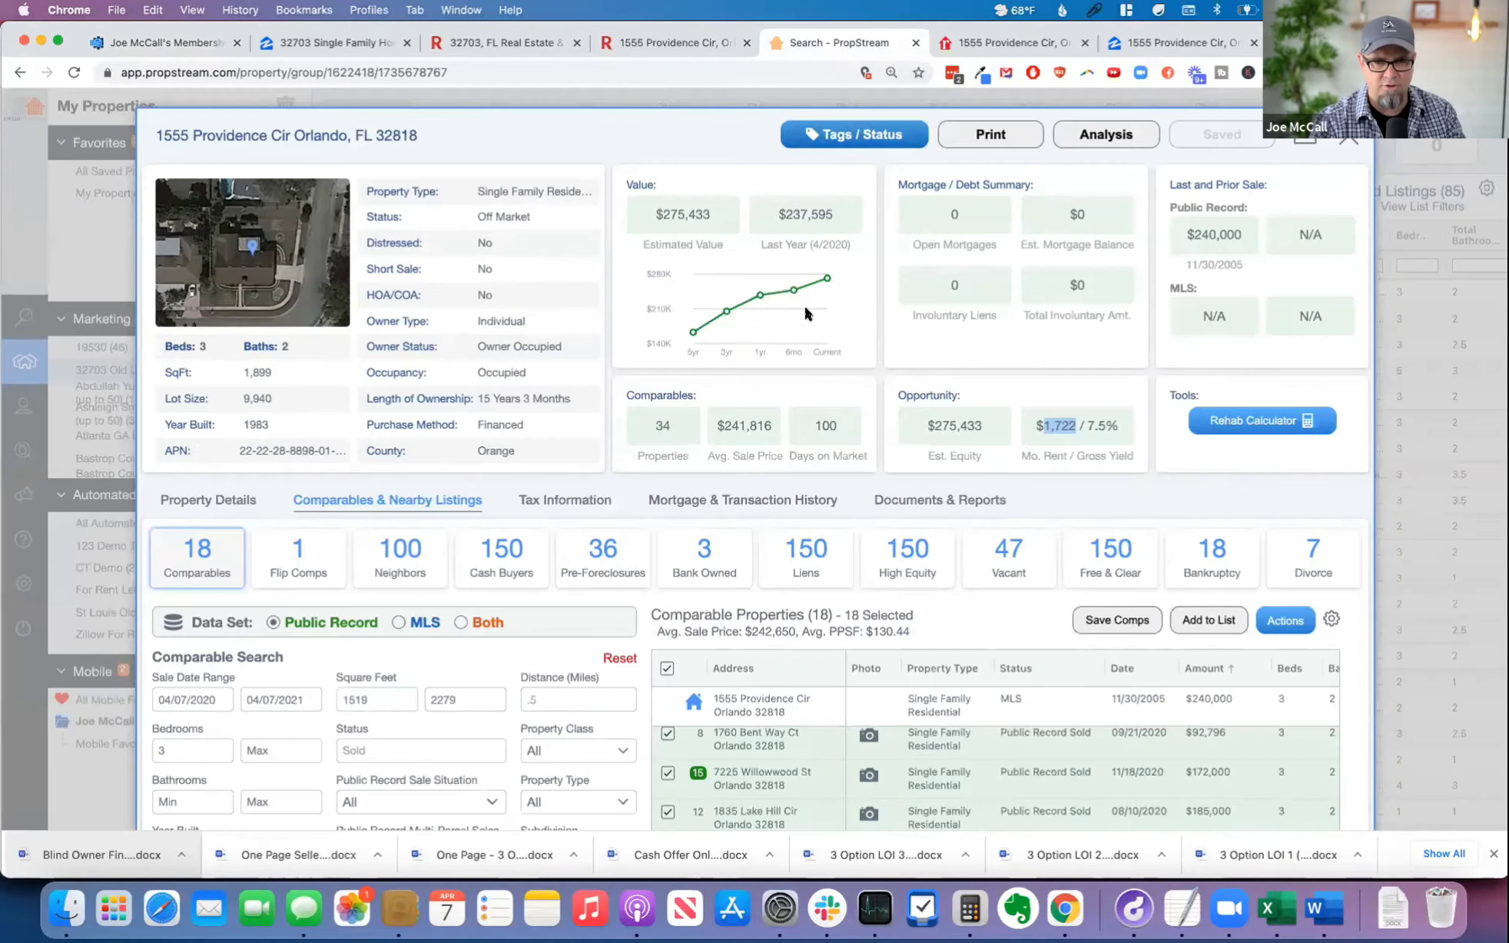
pyautogui.click(230, 501)
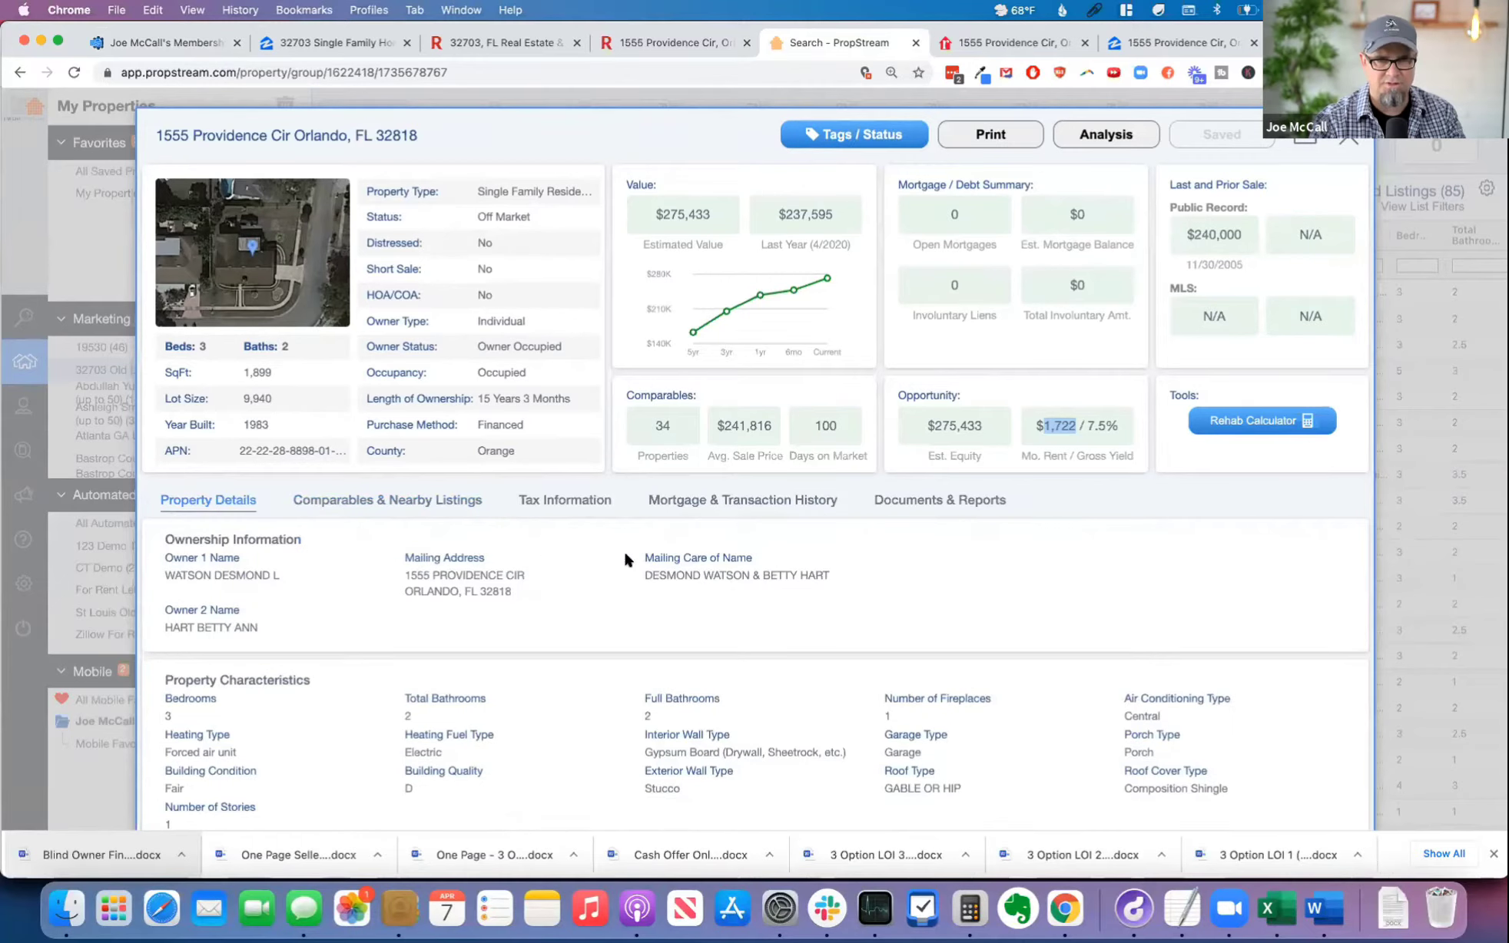
pyautogui.press('super+Tab')
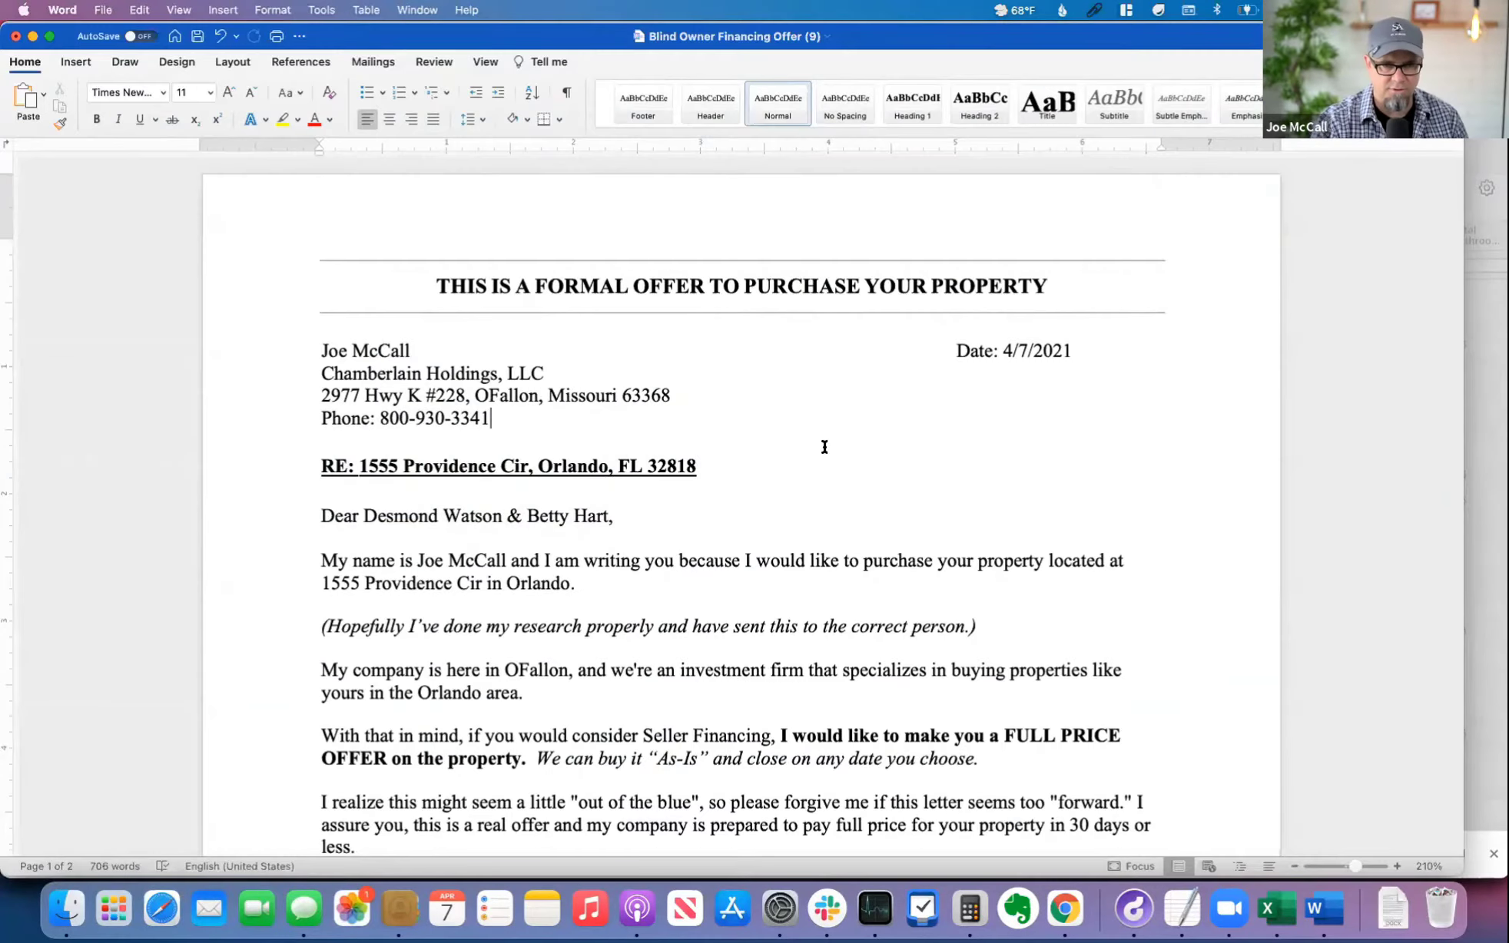
pyautogui.click(308, 516)
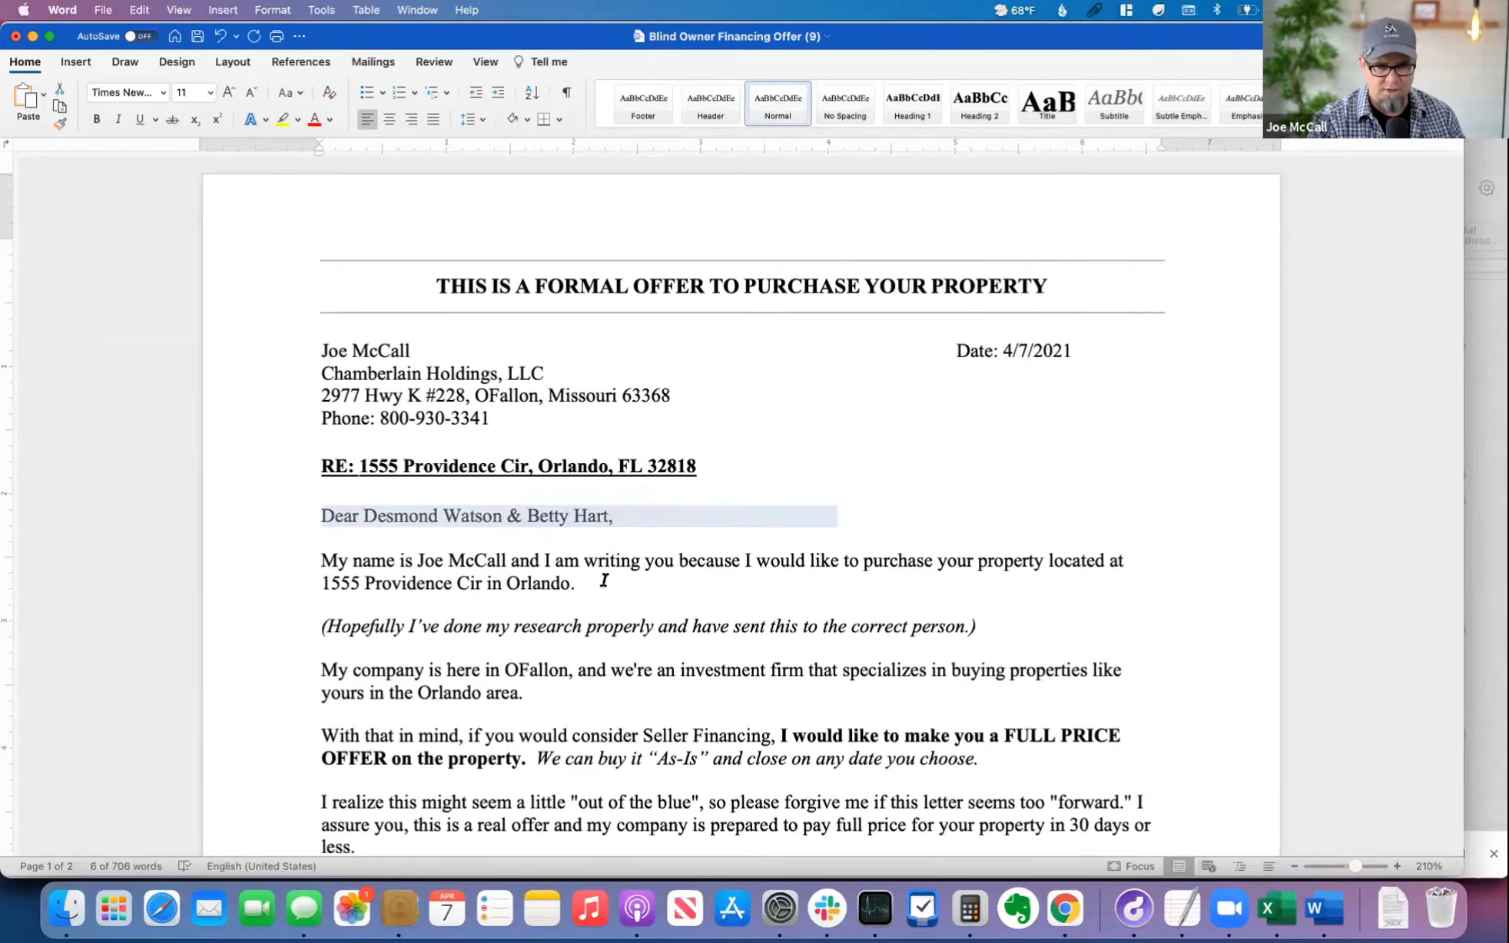
# Step: Delete "here in OFallon, and we're" from the company introduction sentence so it reads "My company is an investment firm"
pyautogui.moveTo(604, 582); pyautogui.dragTo(332, 583)
pyautogui.click(327, 628)
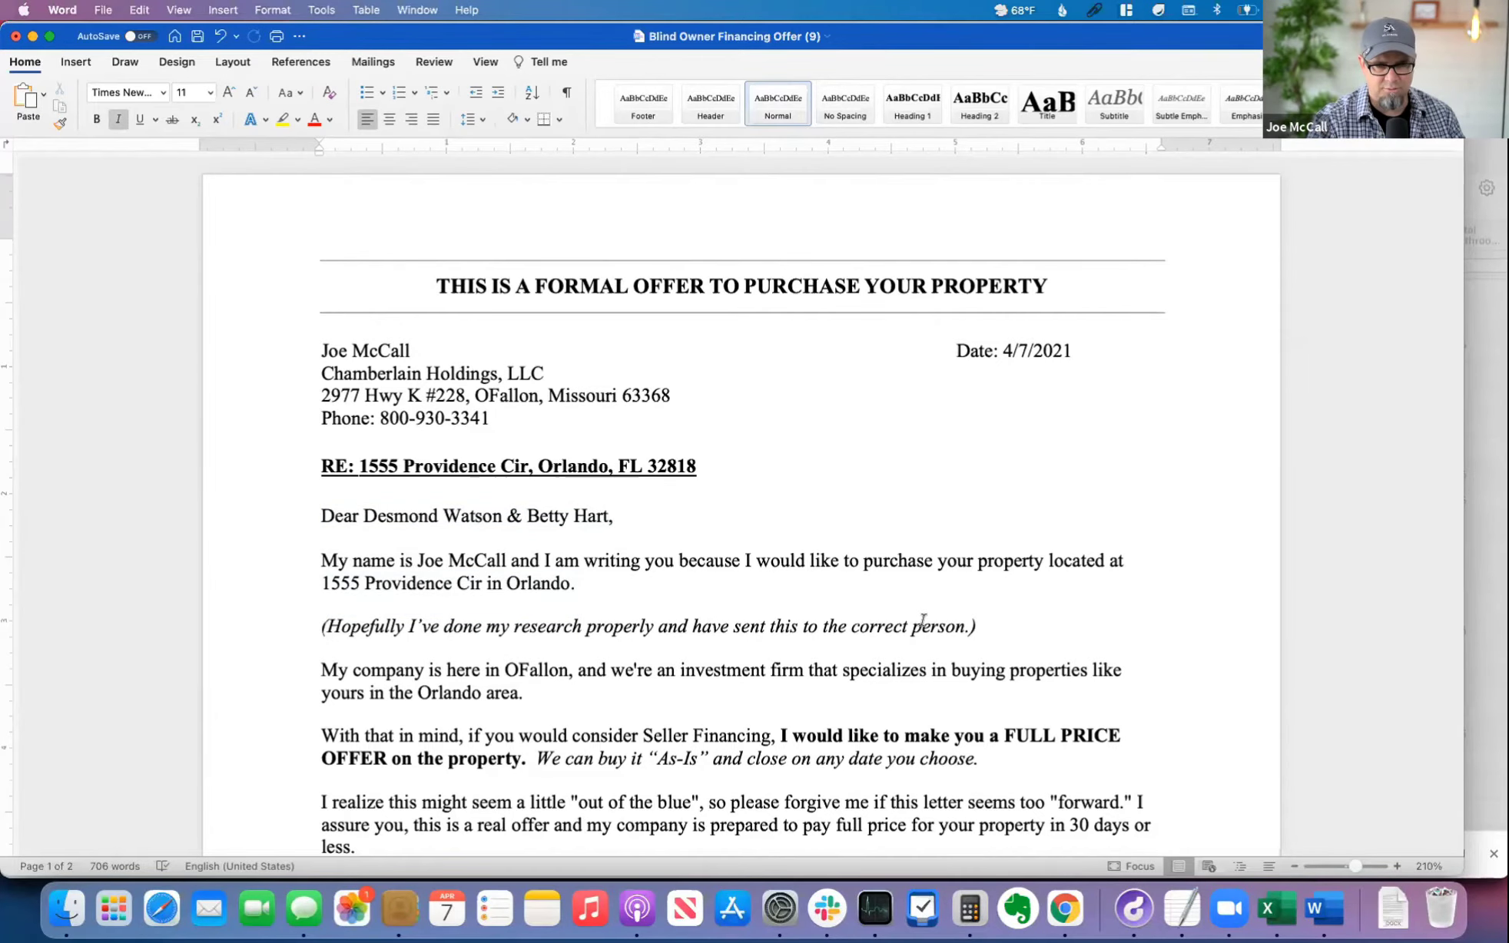
pyautogui.scroll(-5, 923, 621)
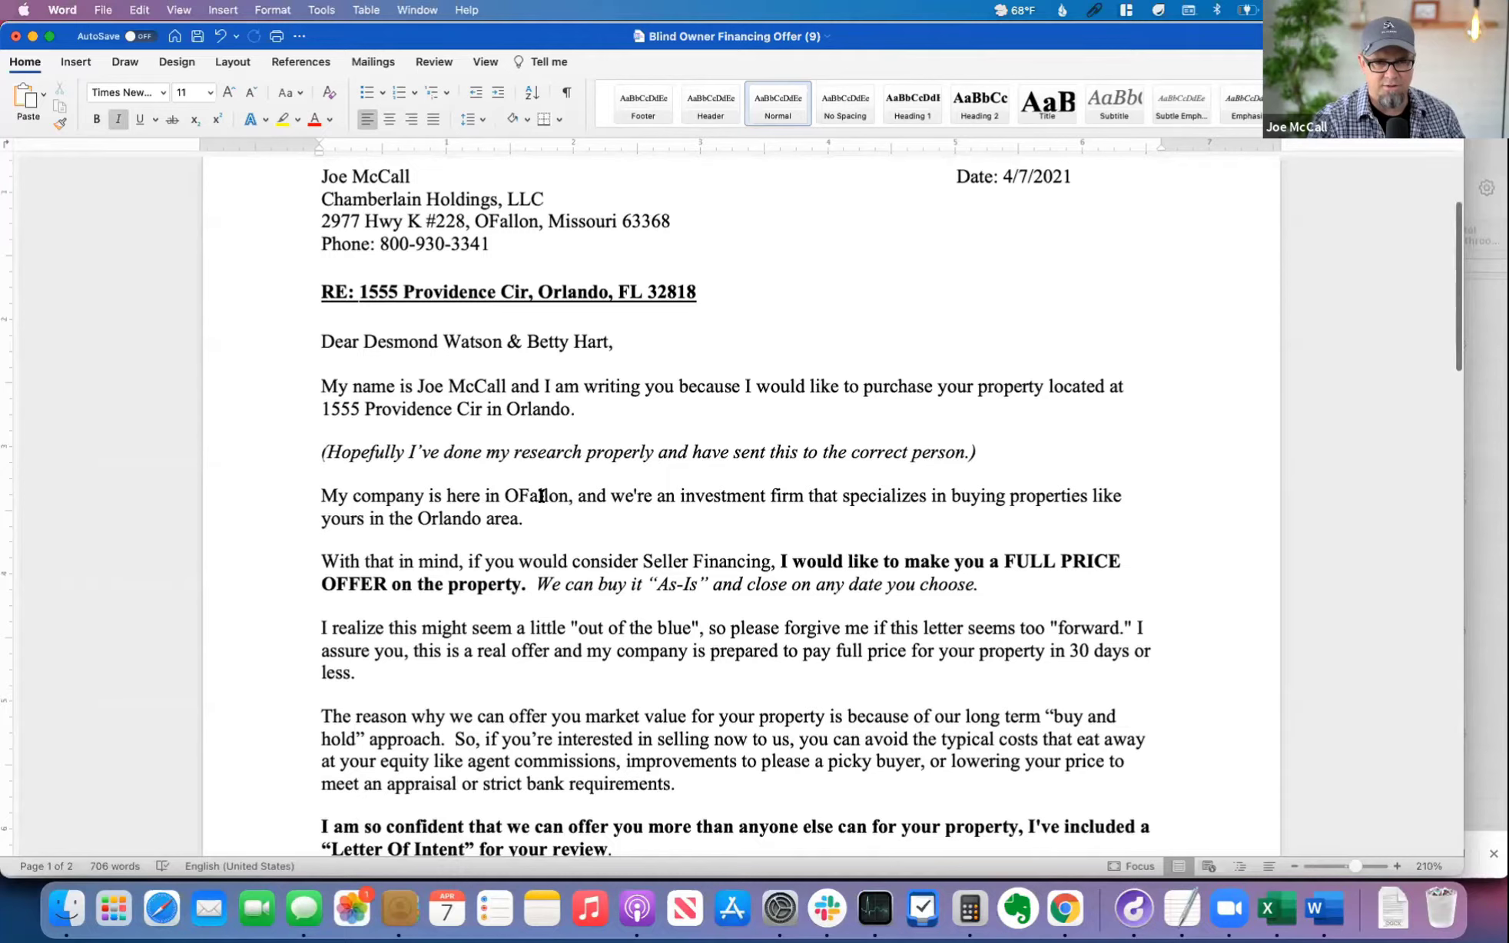
pyautogui.doubleClick(538, 492)
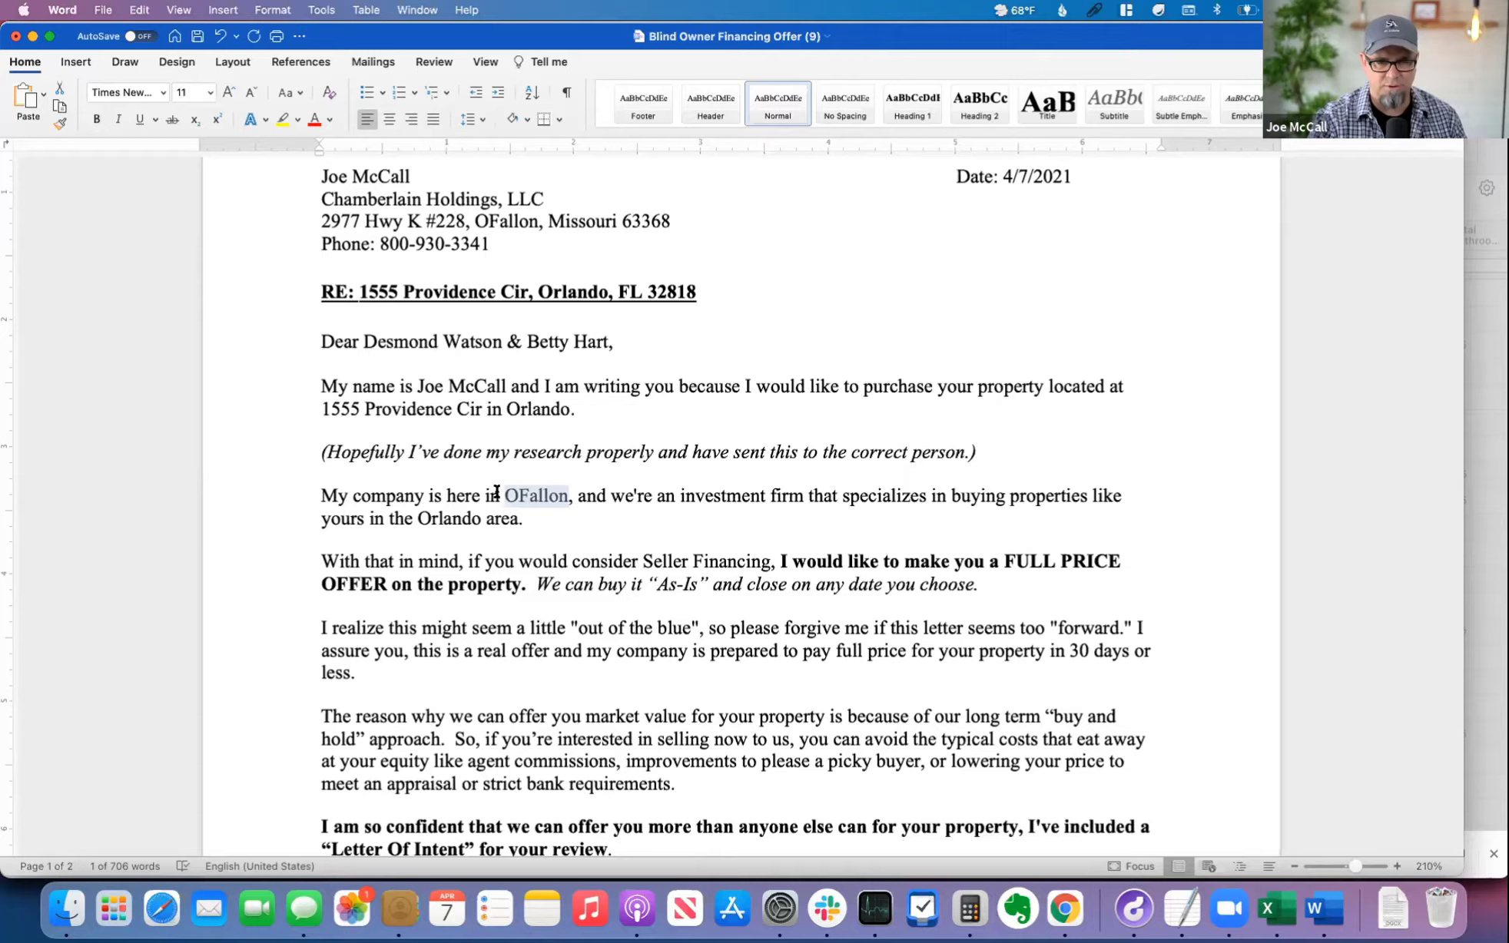
pyautogui.scroll(-1, 584, 495)
pyautogui.moveTo(655, 489); pyautogui.dragTo(451, 486)
pyautogui.press('BackSpace')
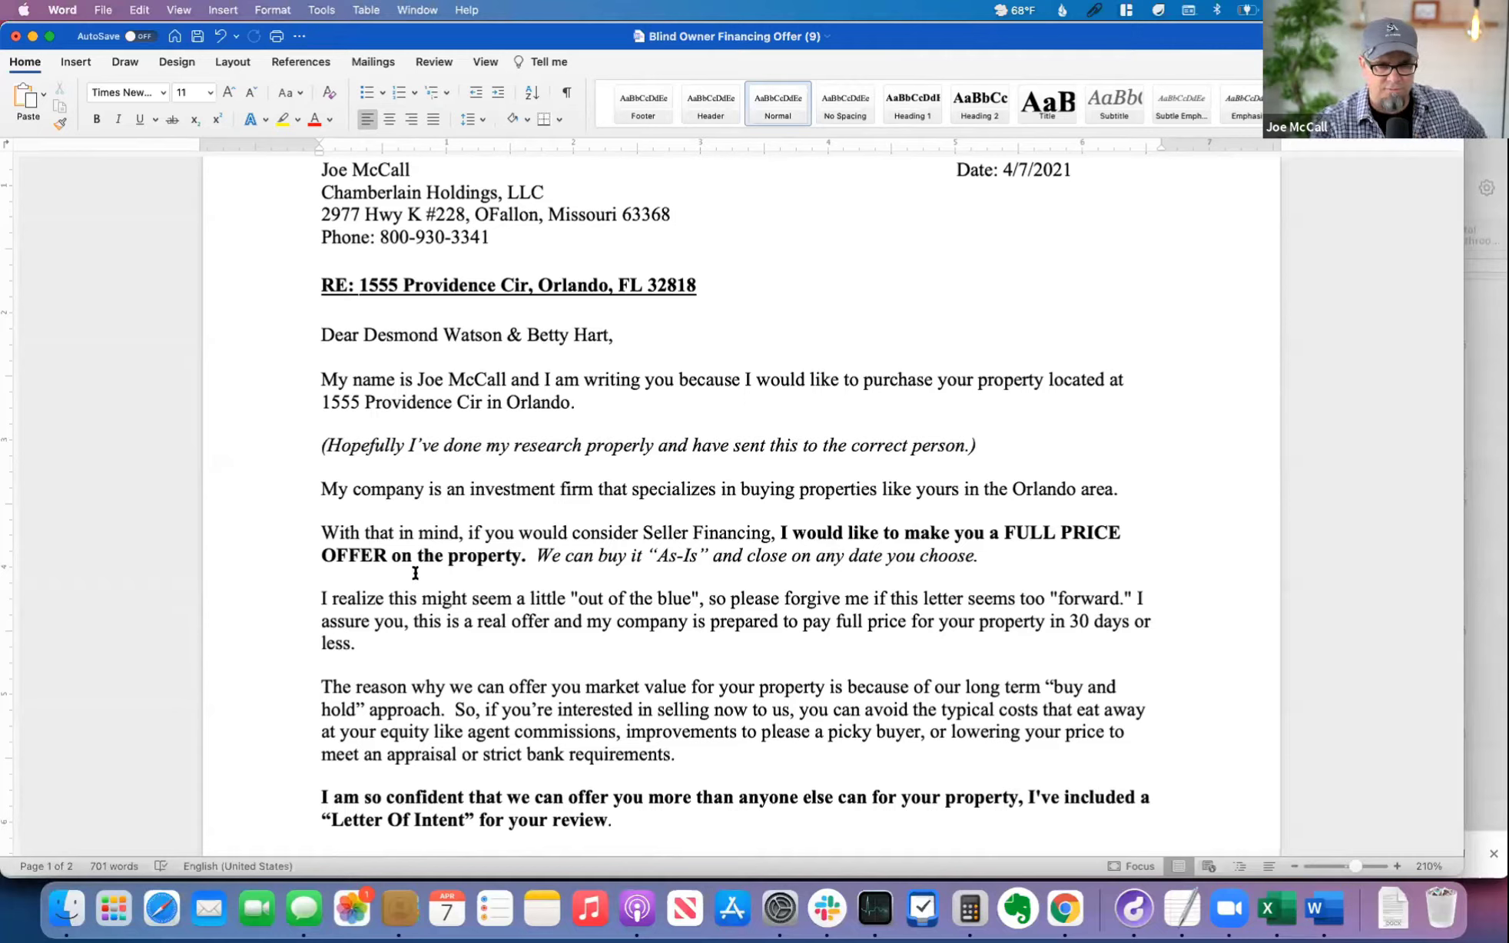
# Step: Read the rest of the cover letter, from the full price offer paragraph through the closing, PS and non-solicitation disclaimer
pyautogui.moveTo(525, 557); pyautogui.dragTo(981, 555)
pyautogui.click(354, 620)
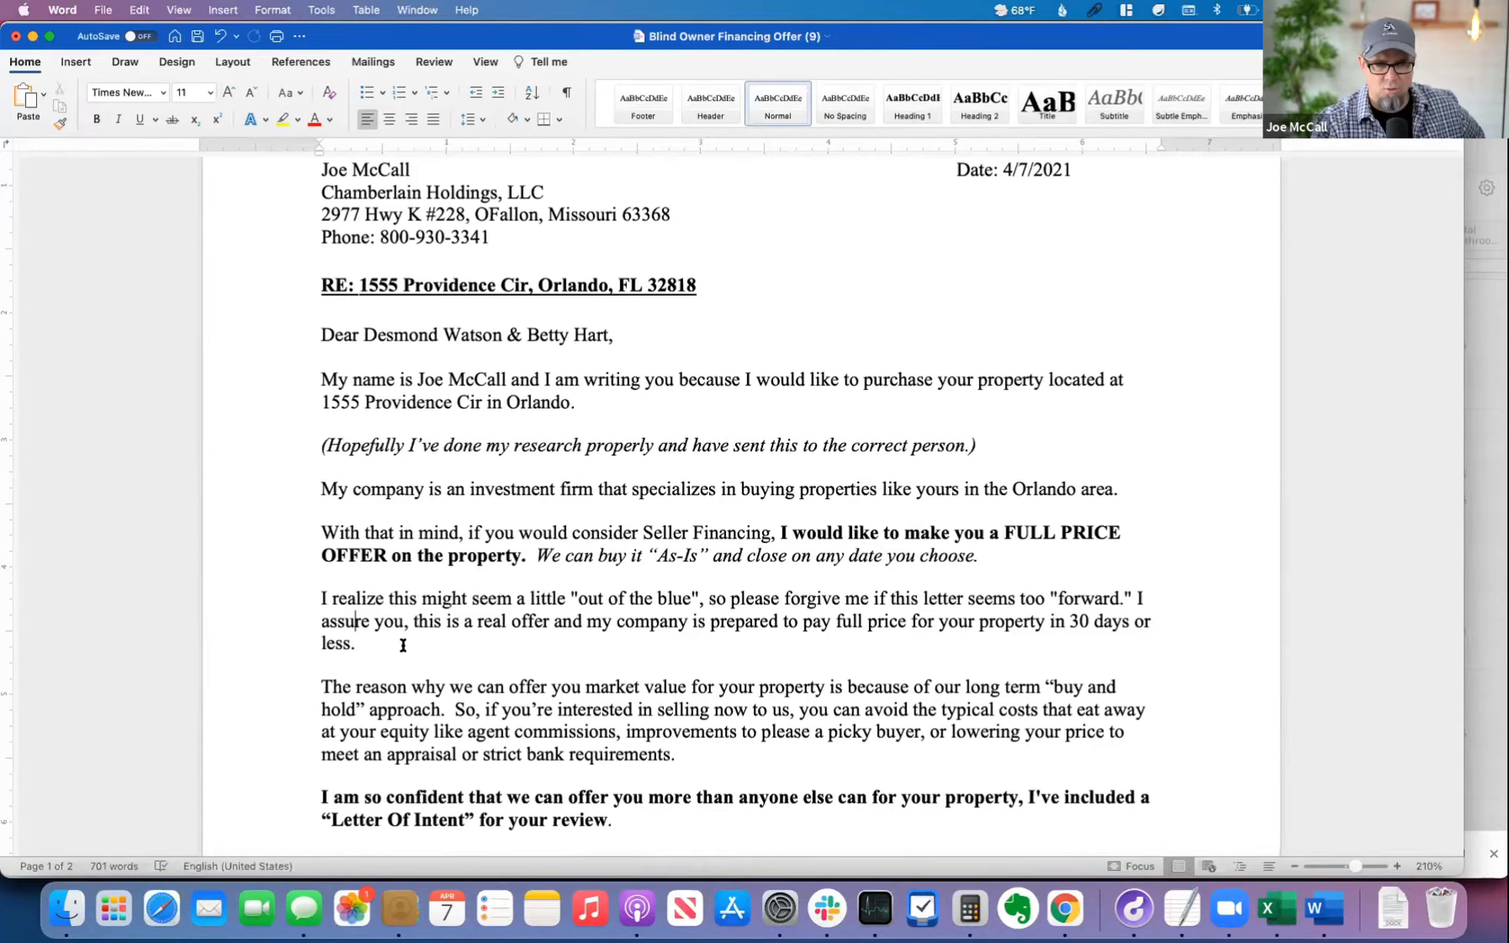
pyautogui.scroll(-10, 530, 646)
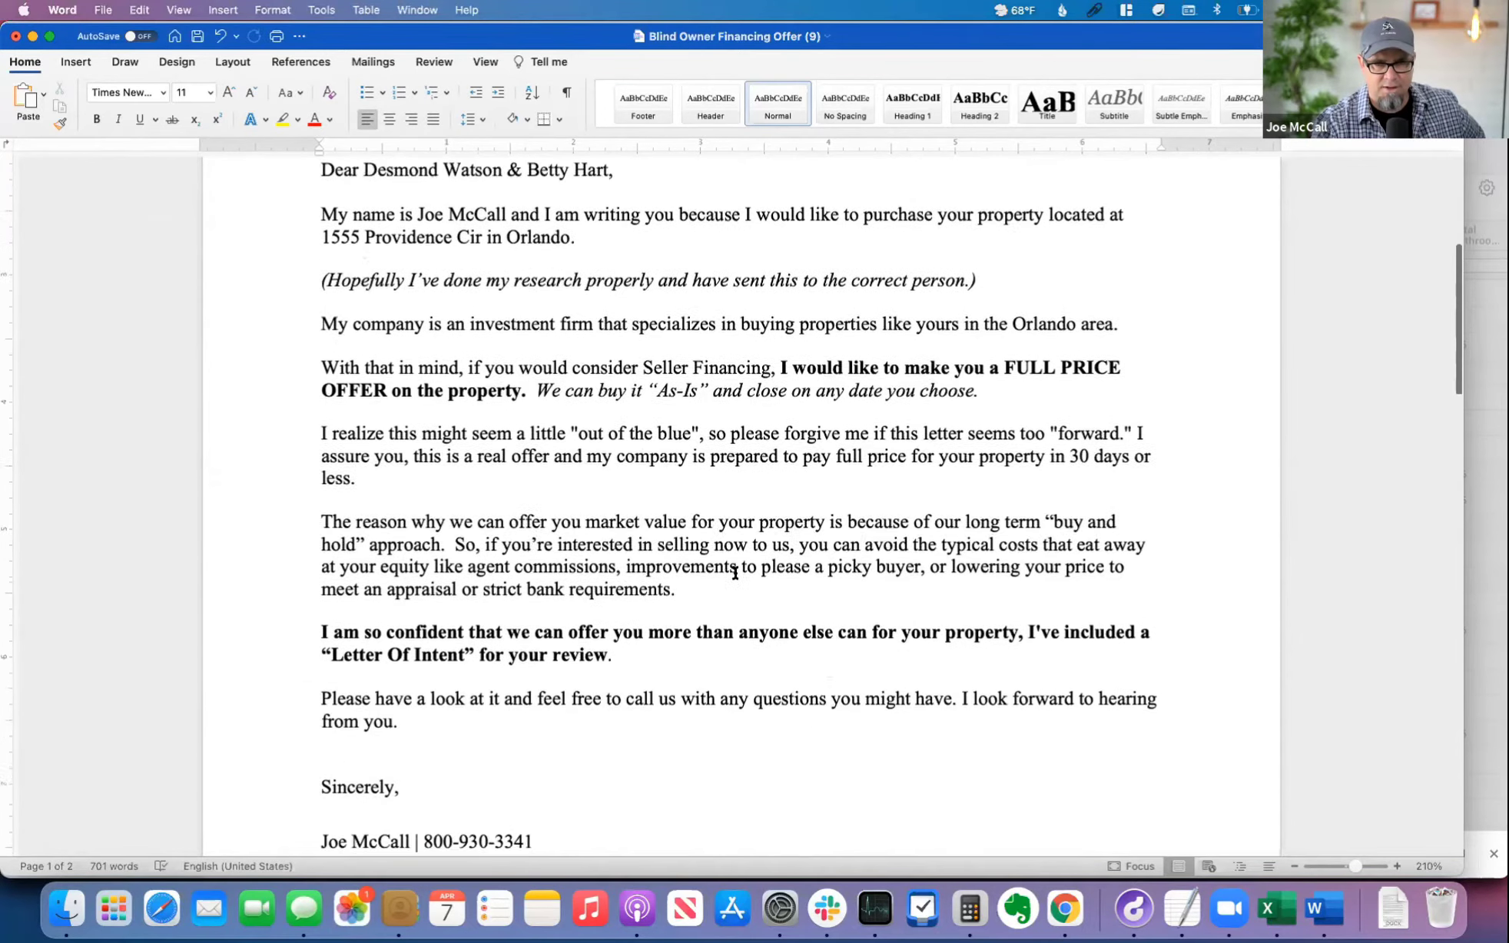
pyautogui.scroll(1, 987, 292)
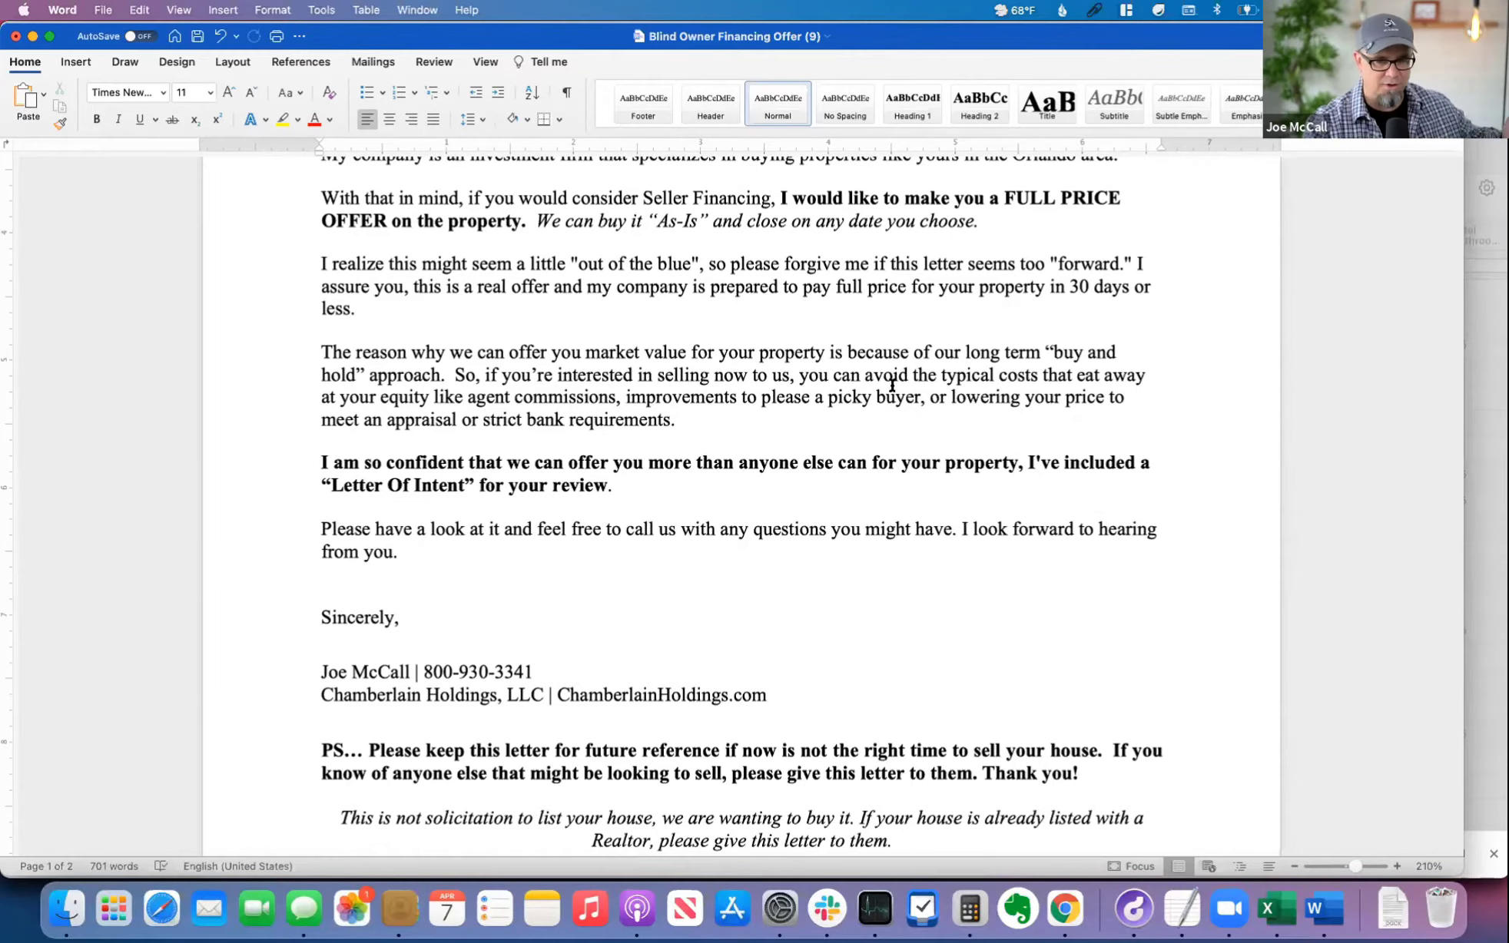
pyautogui.scroll(-5, 892, 384)
pyautogui.scroll(6, 907, 385)
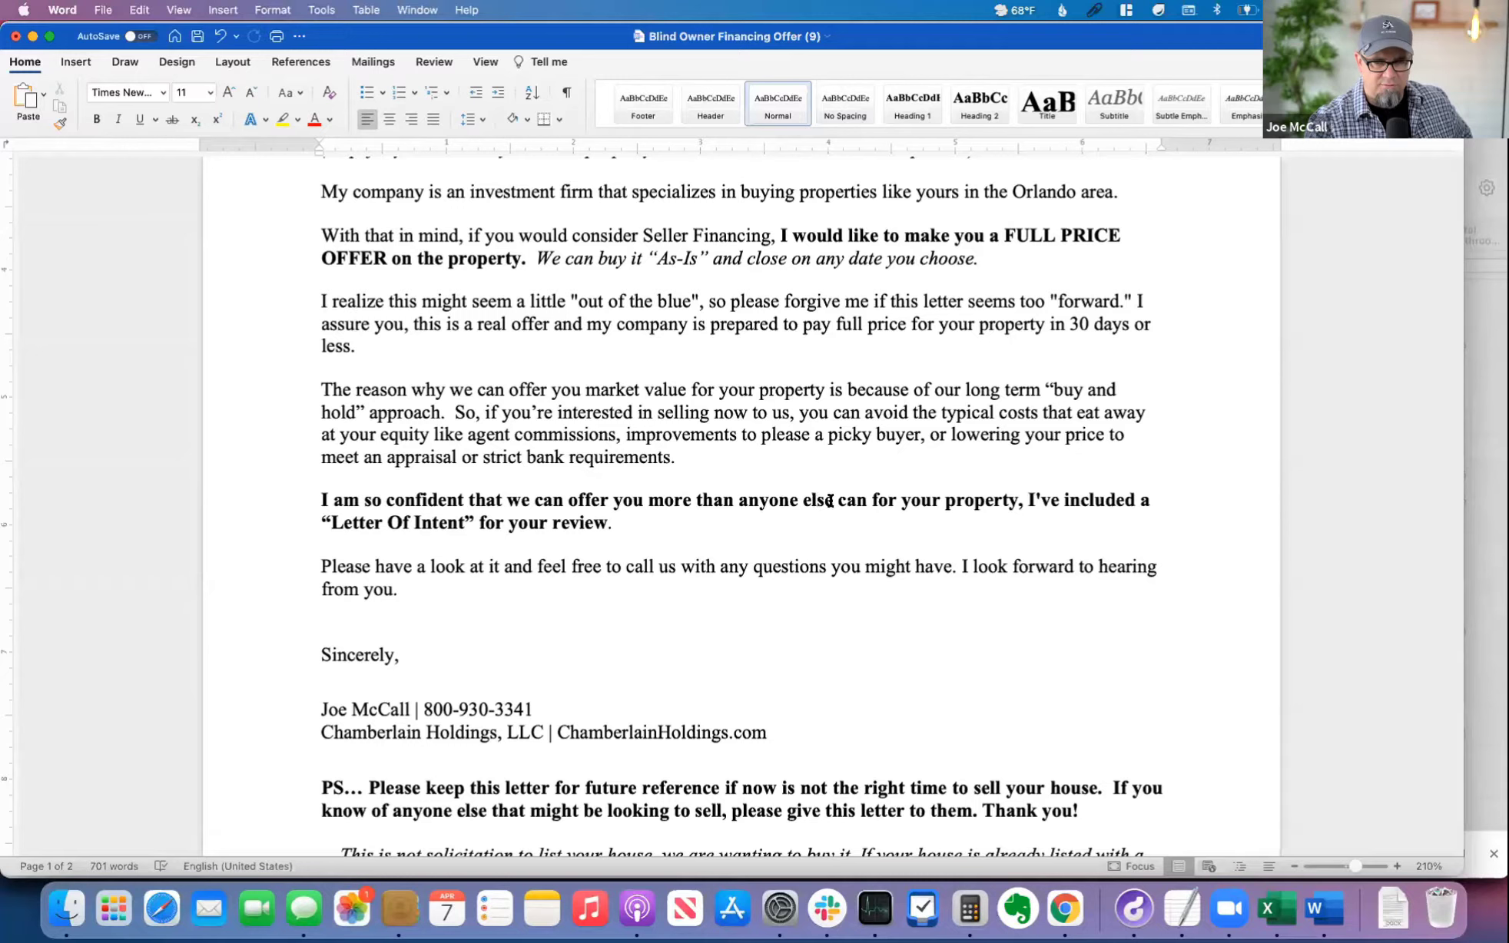
pyautogui.scroll(-4, 707, 521)
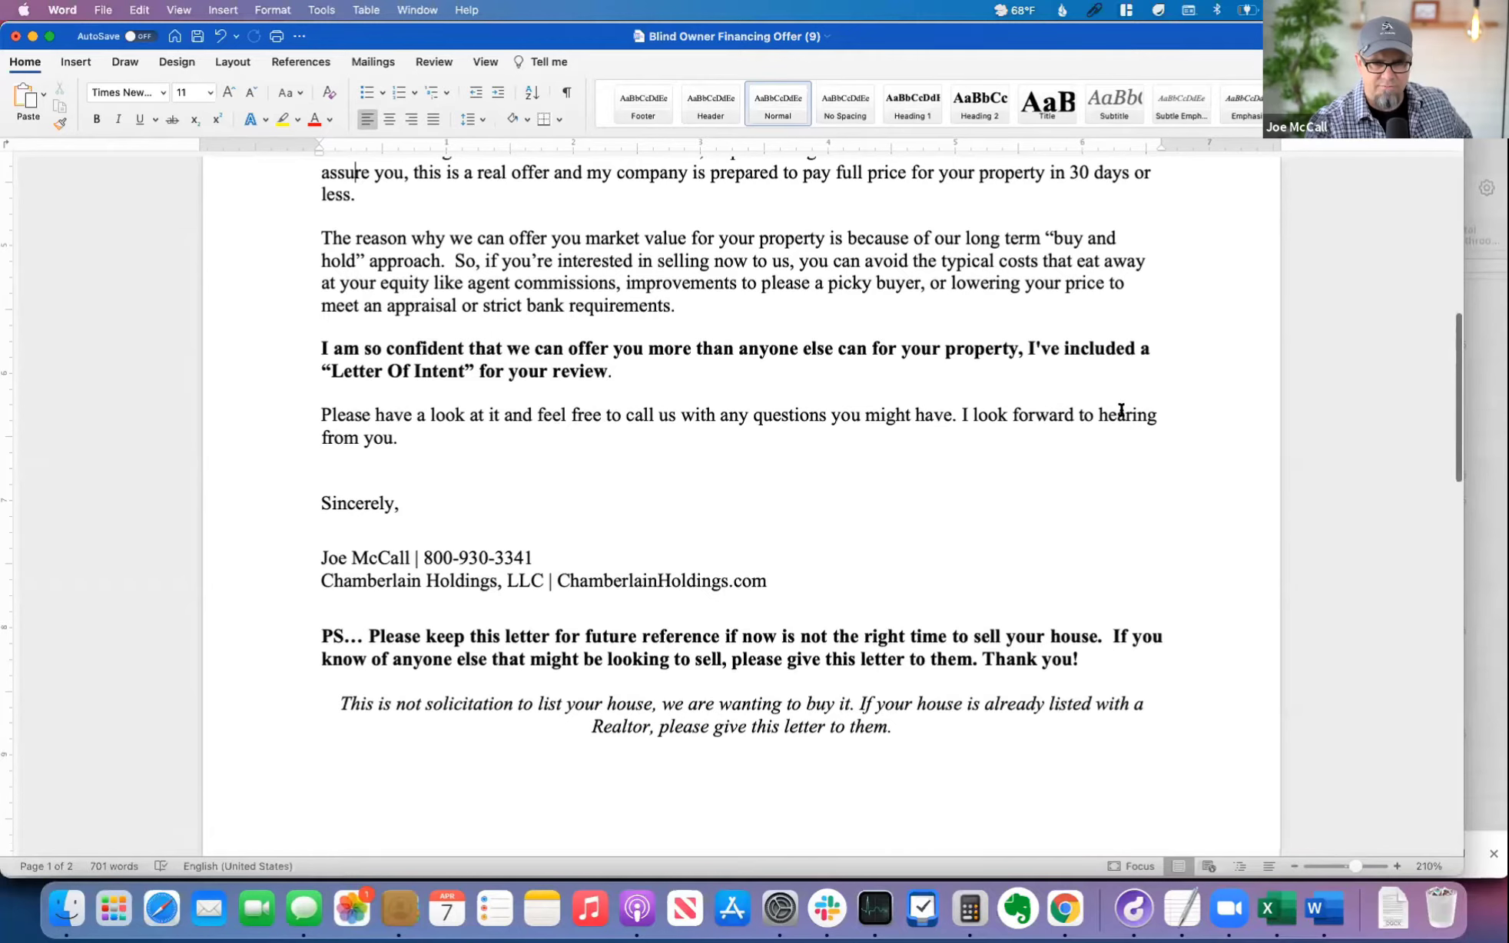
pyautogui.scroll(3, 594, 445)
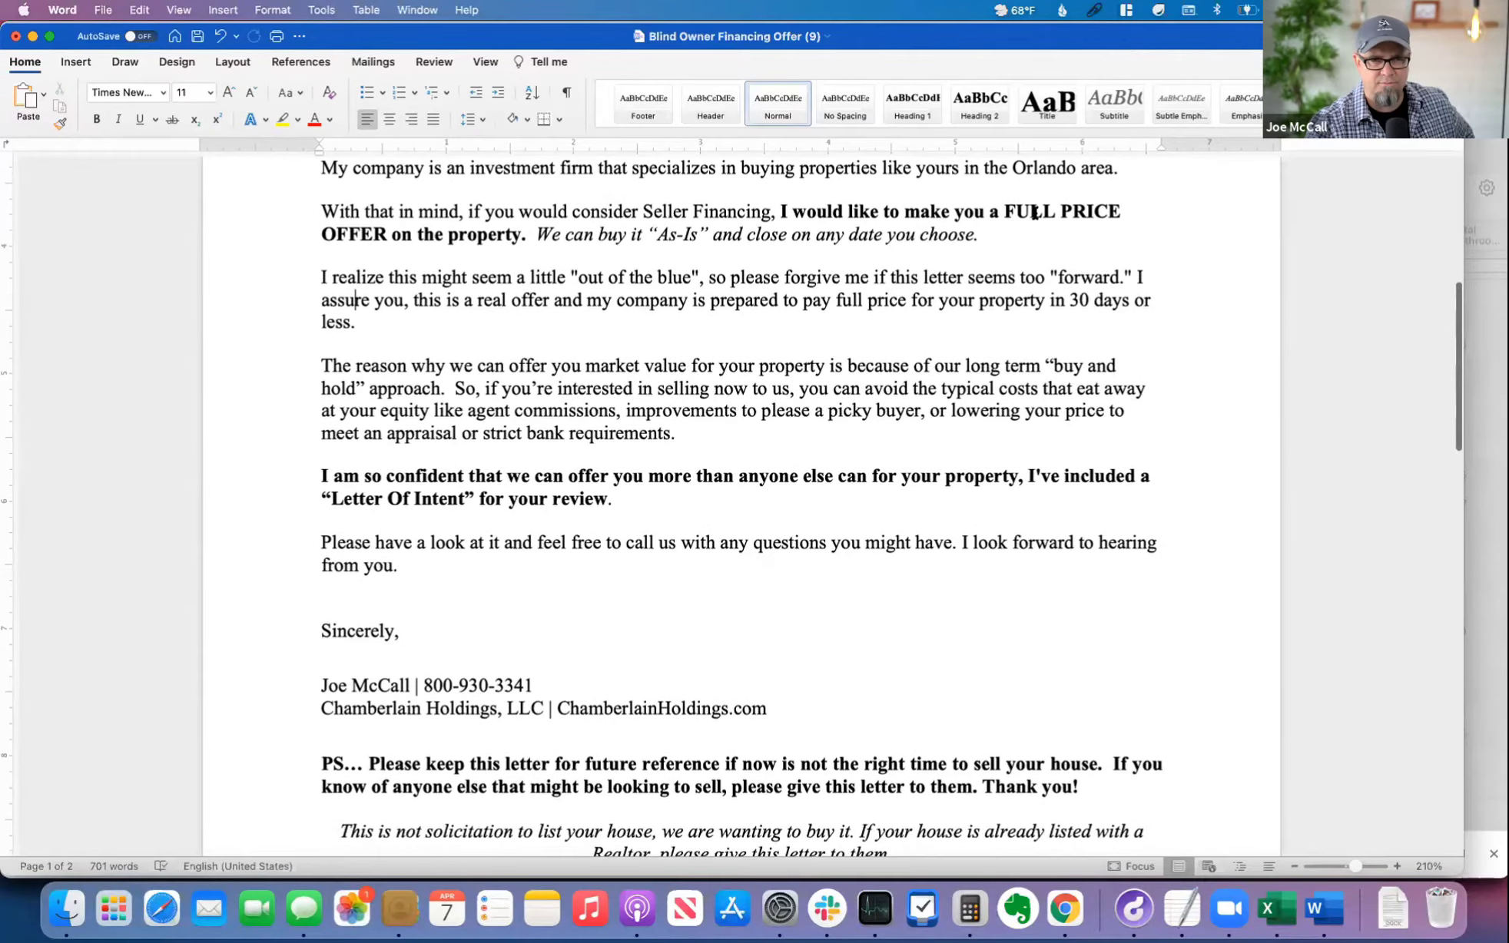
pyautogui.scroll(2, 1079, 288)
pyautogui.scroll(-1, 1091, 288)
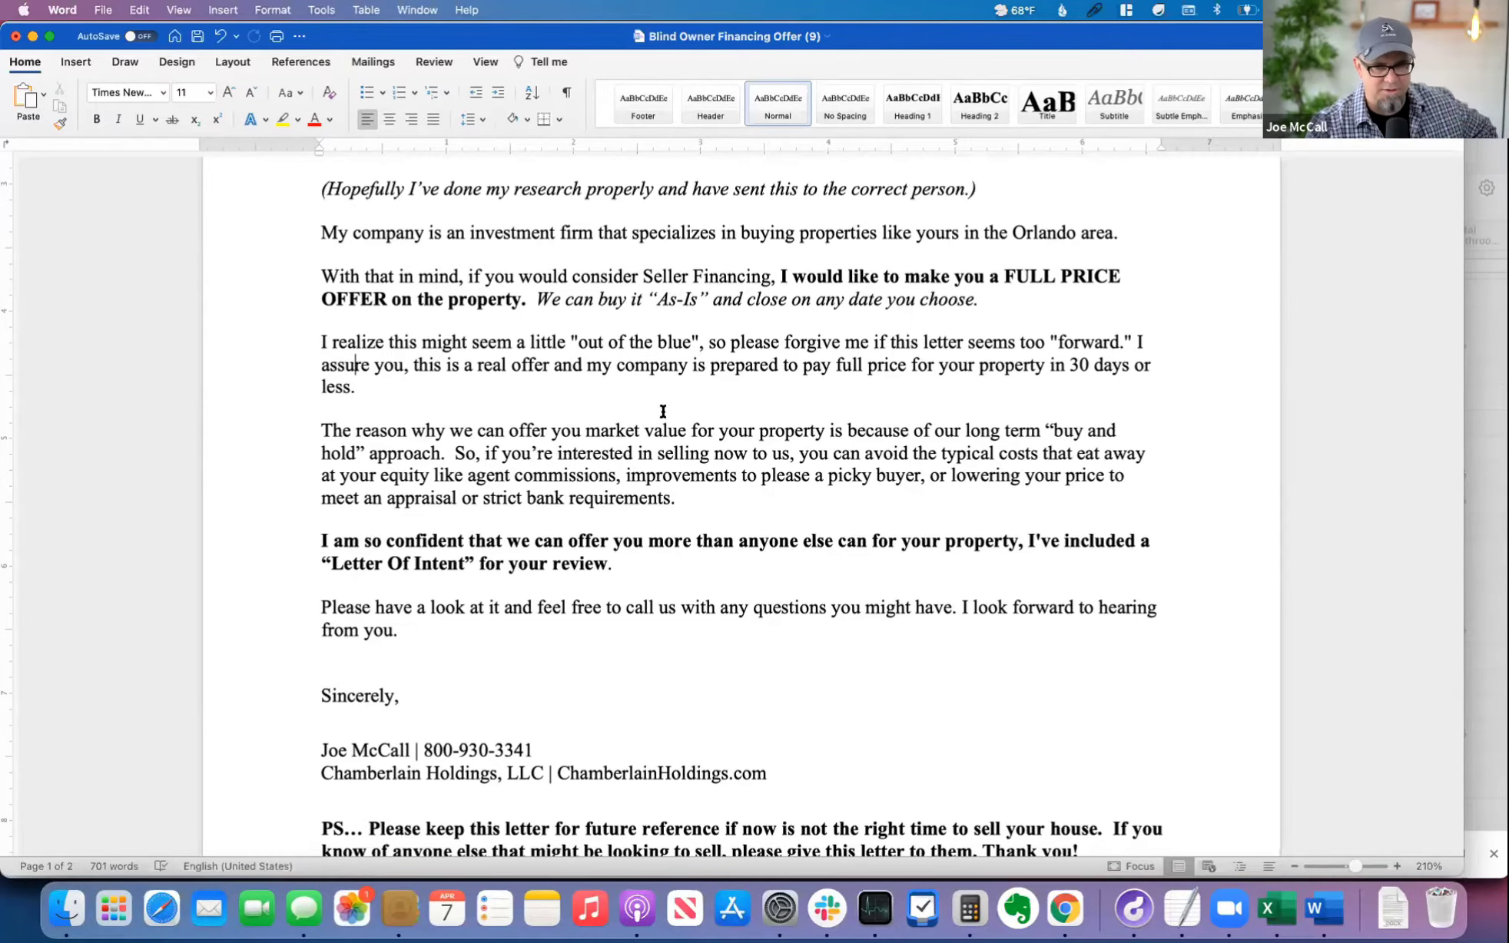
pyautogui.scroll(-5, 694, 453)
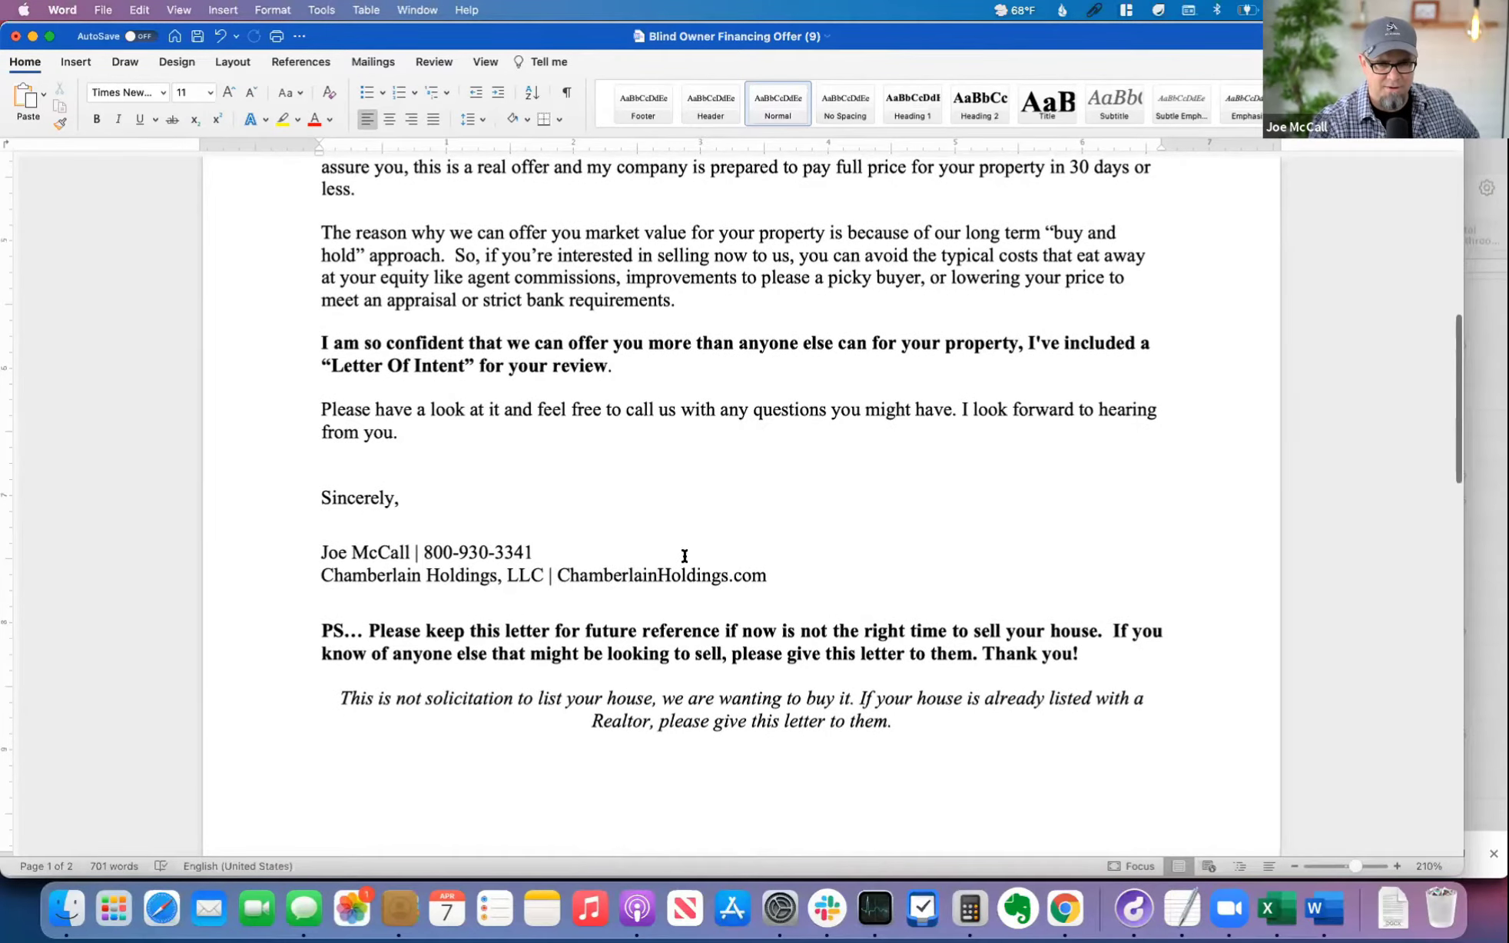
pyautogui.scroll(-3, 683, 554)
pyautogui.scroll(-1, 722, 482)
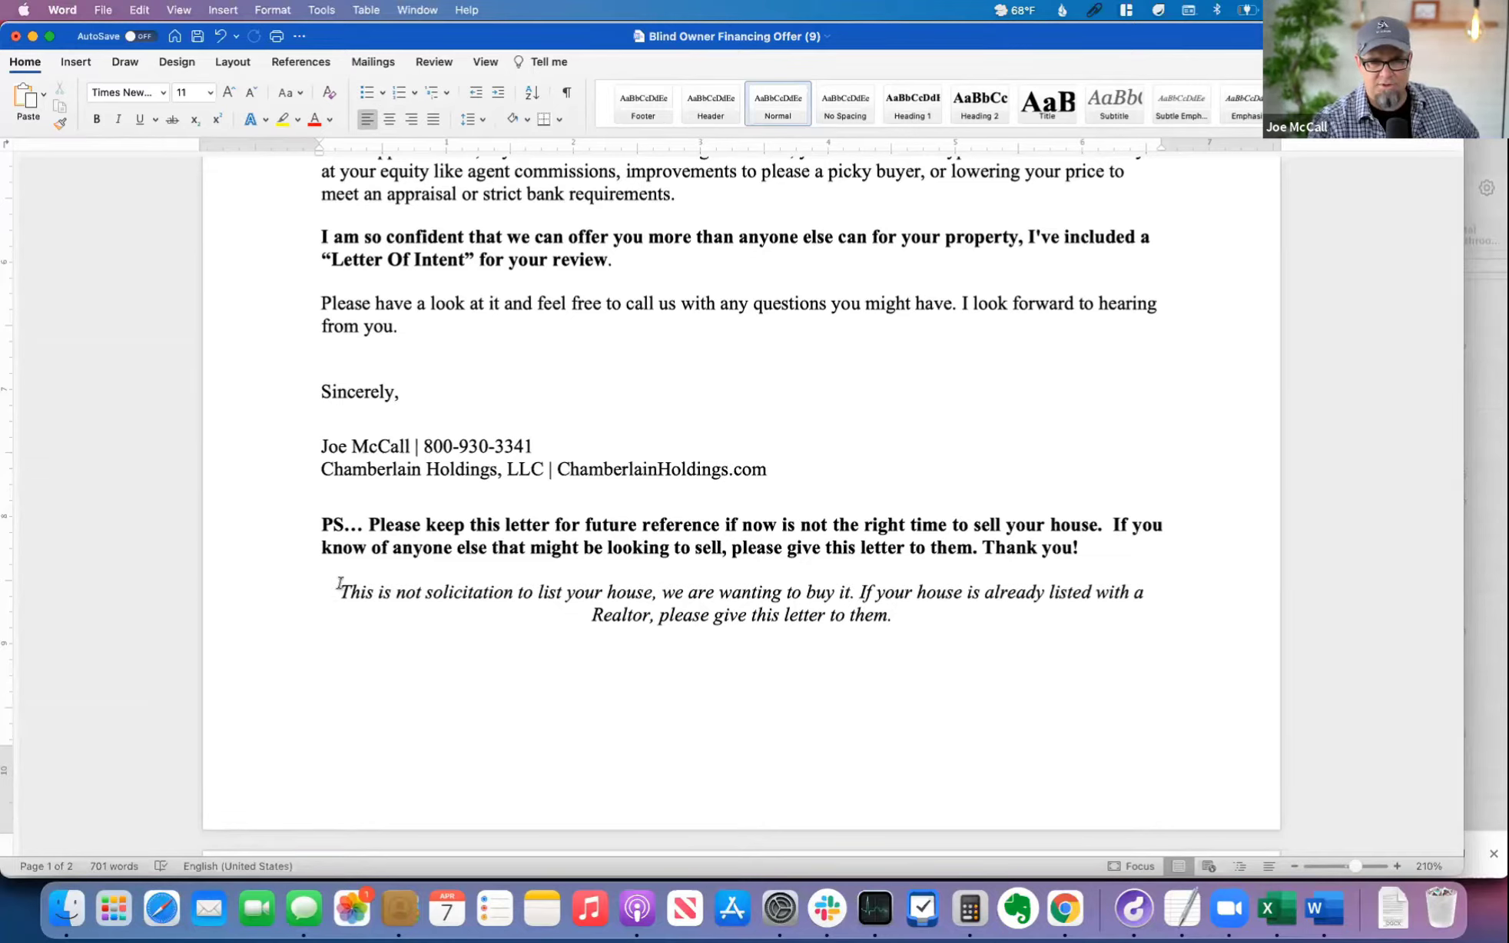
pyautogui.moveTo(339, 583); pyautogui.dragTo(856, 650)
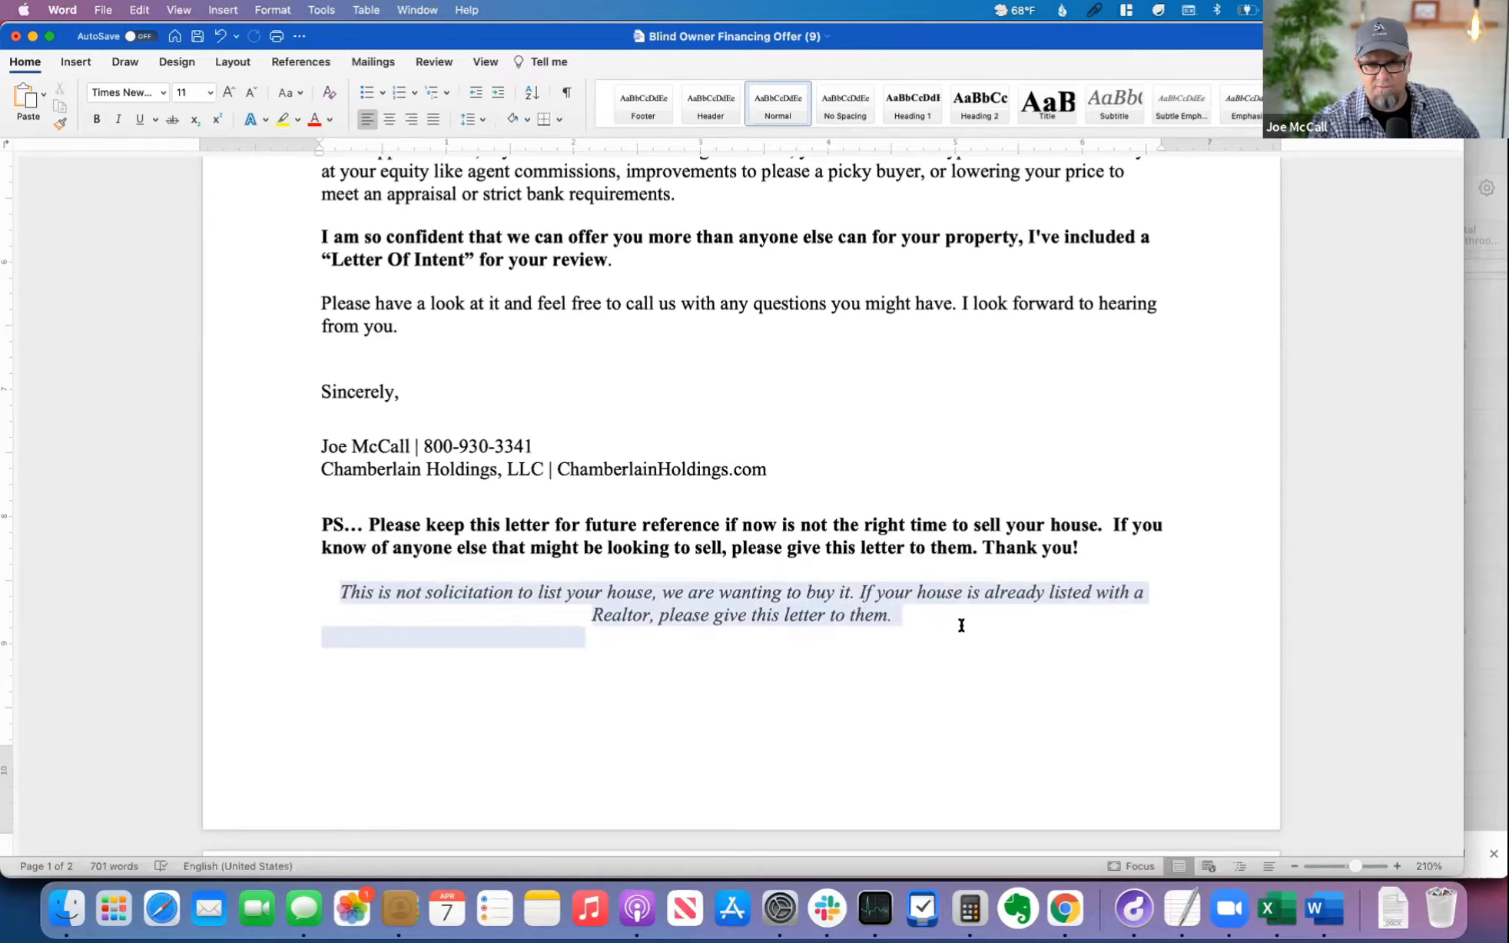
pyautogui.moveTo(961, 618); pyautogui.dragTo(961, 618)
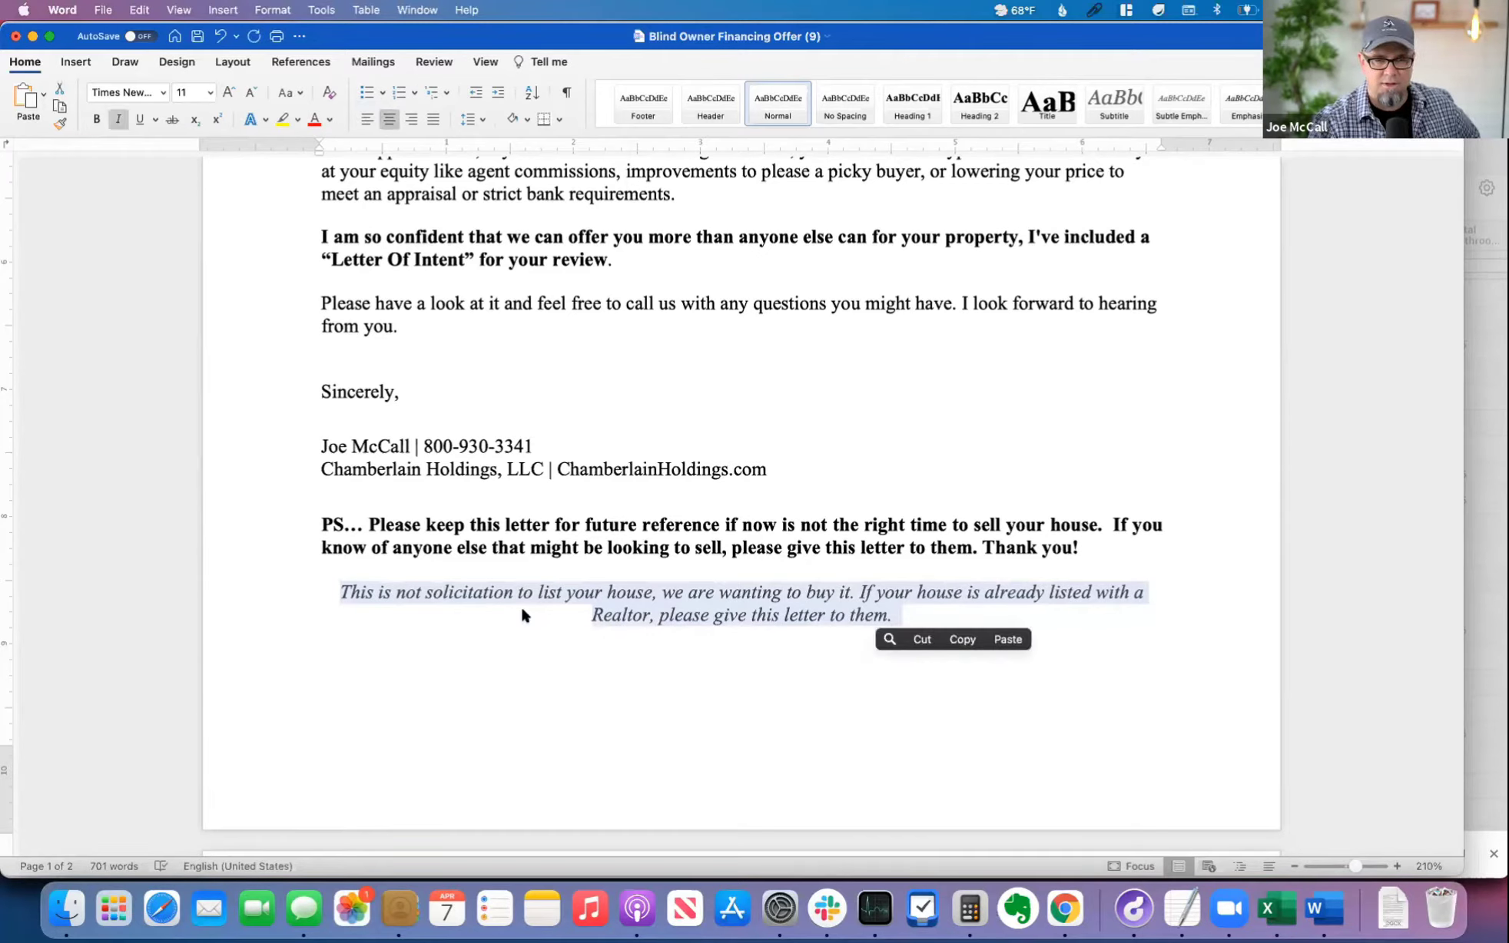
pyautogui.click(520, 605)
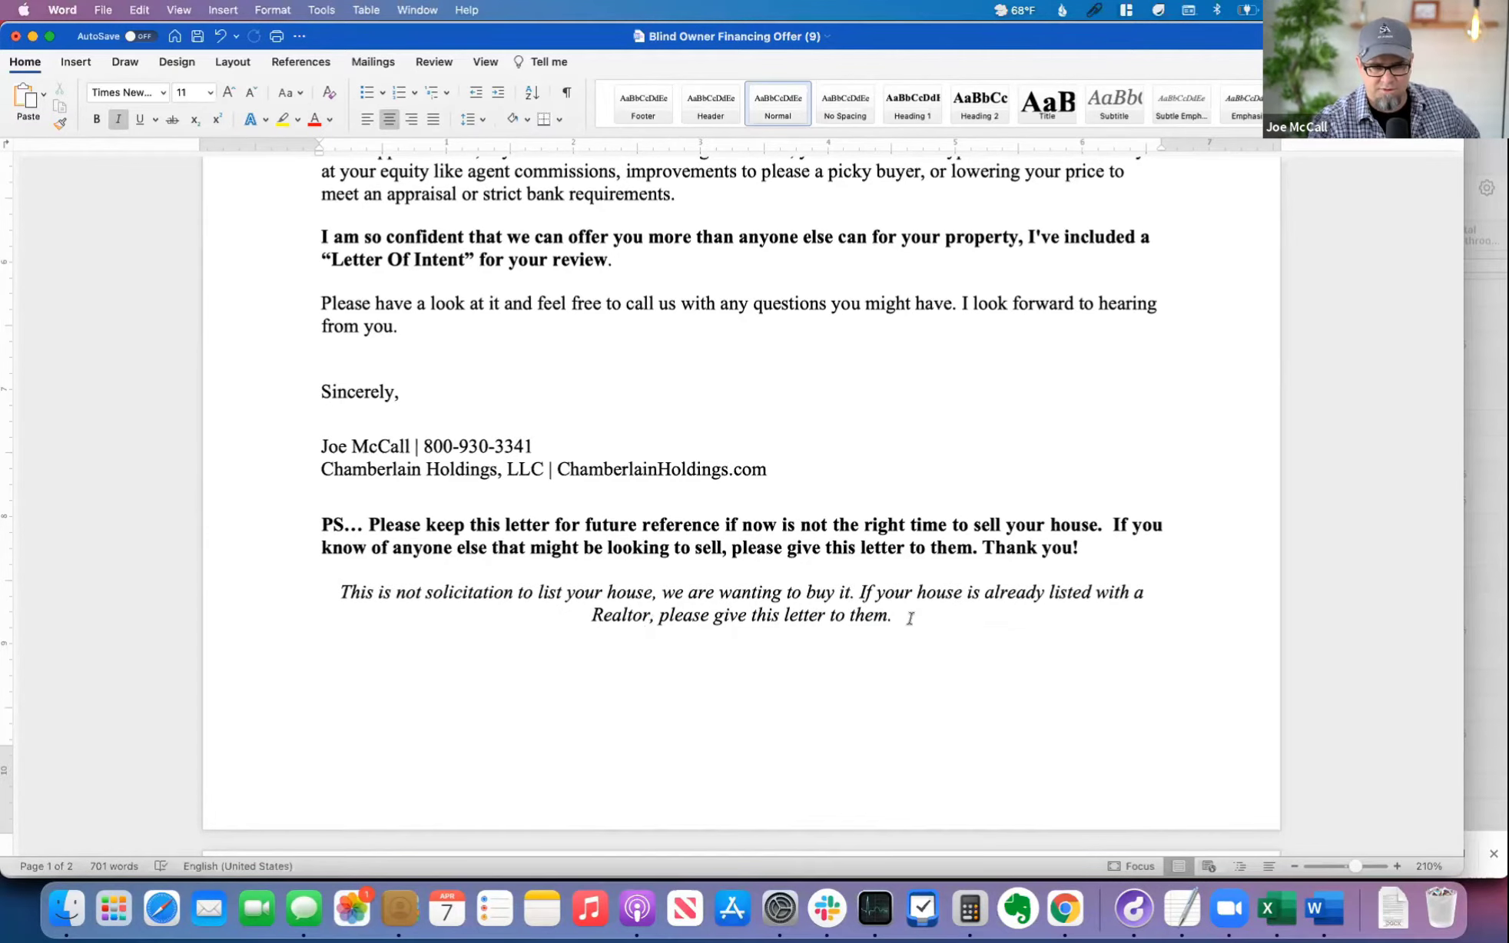
# Step: Review the Letter of Intent on the second page, focusing on the purchase price and seller financing terms
pyautogui.scroll(-15, 913, 619)
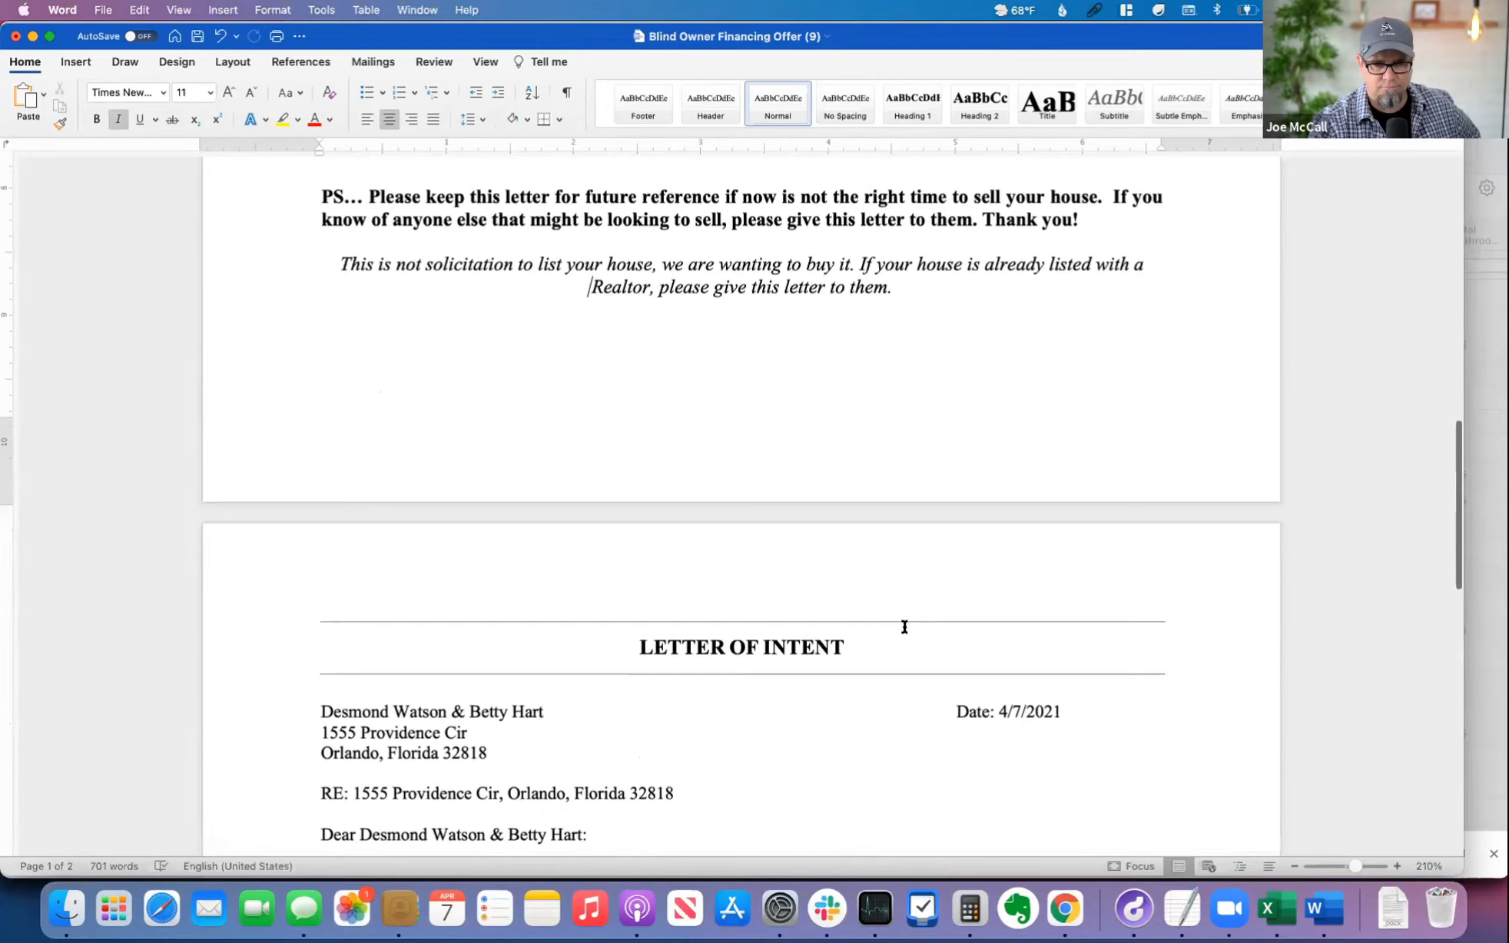
pyautogui.scroll(-4, 904, 628)
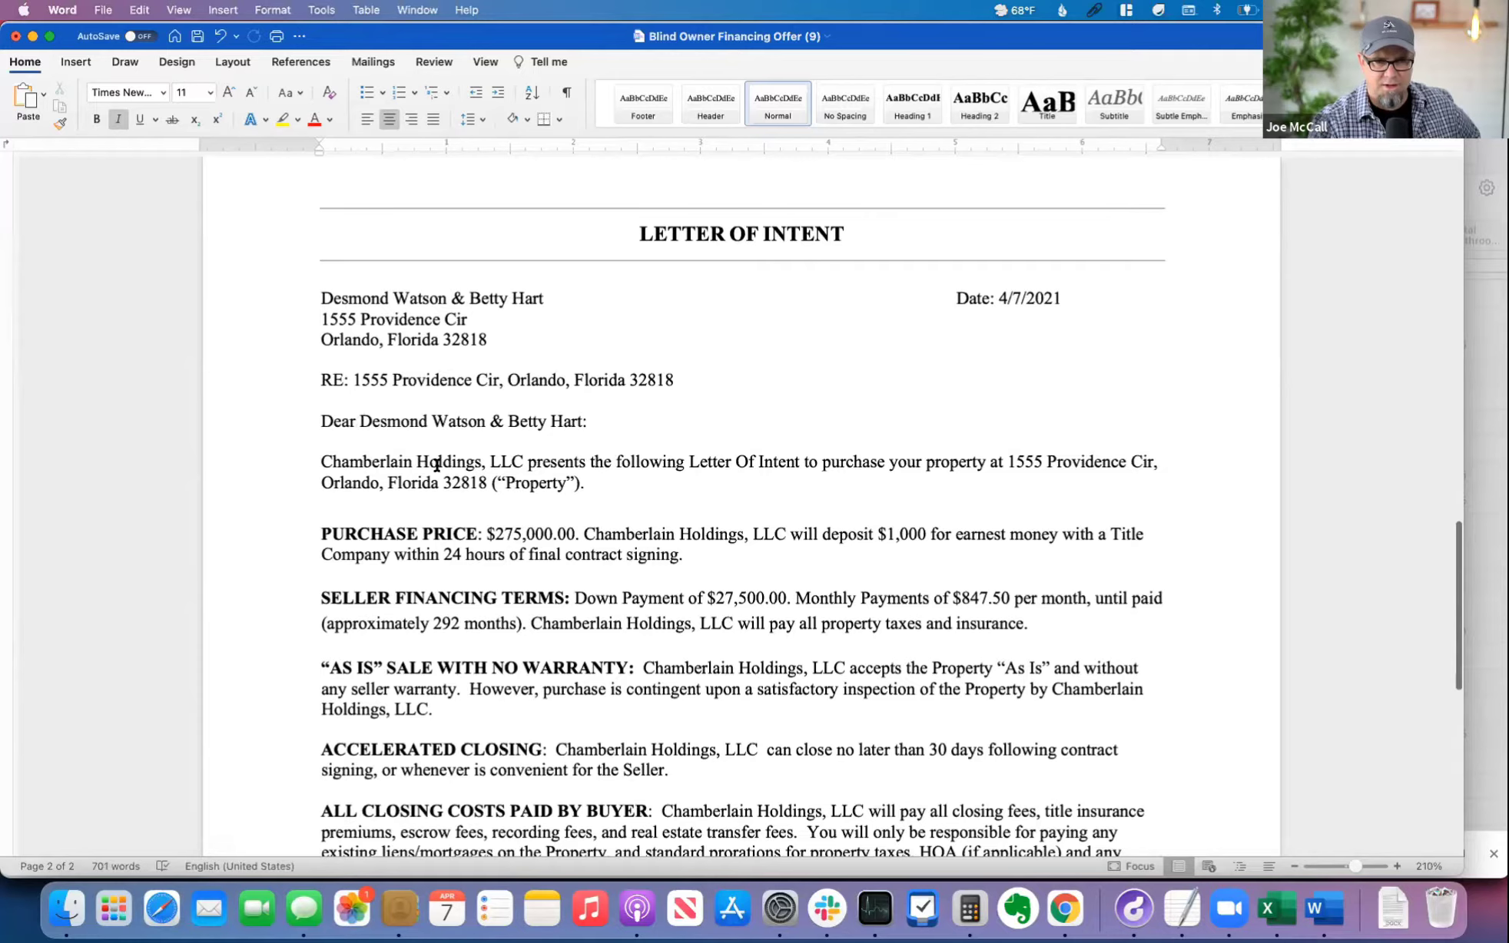
pyautogui.scroll(-7, 769, 485)
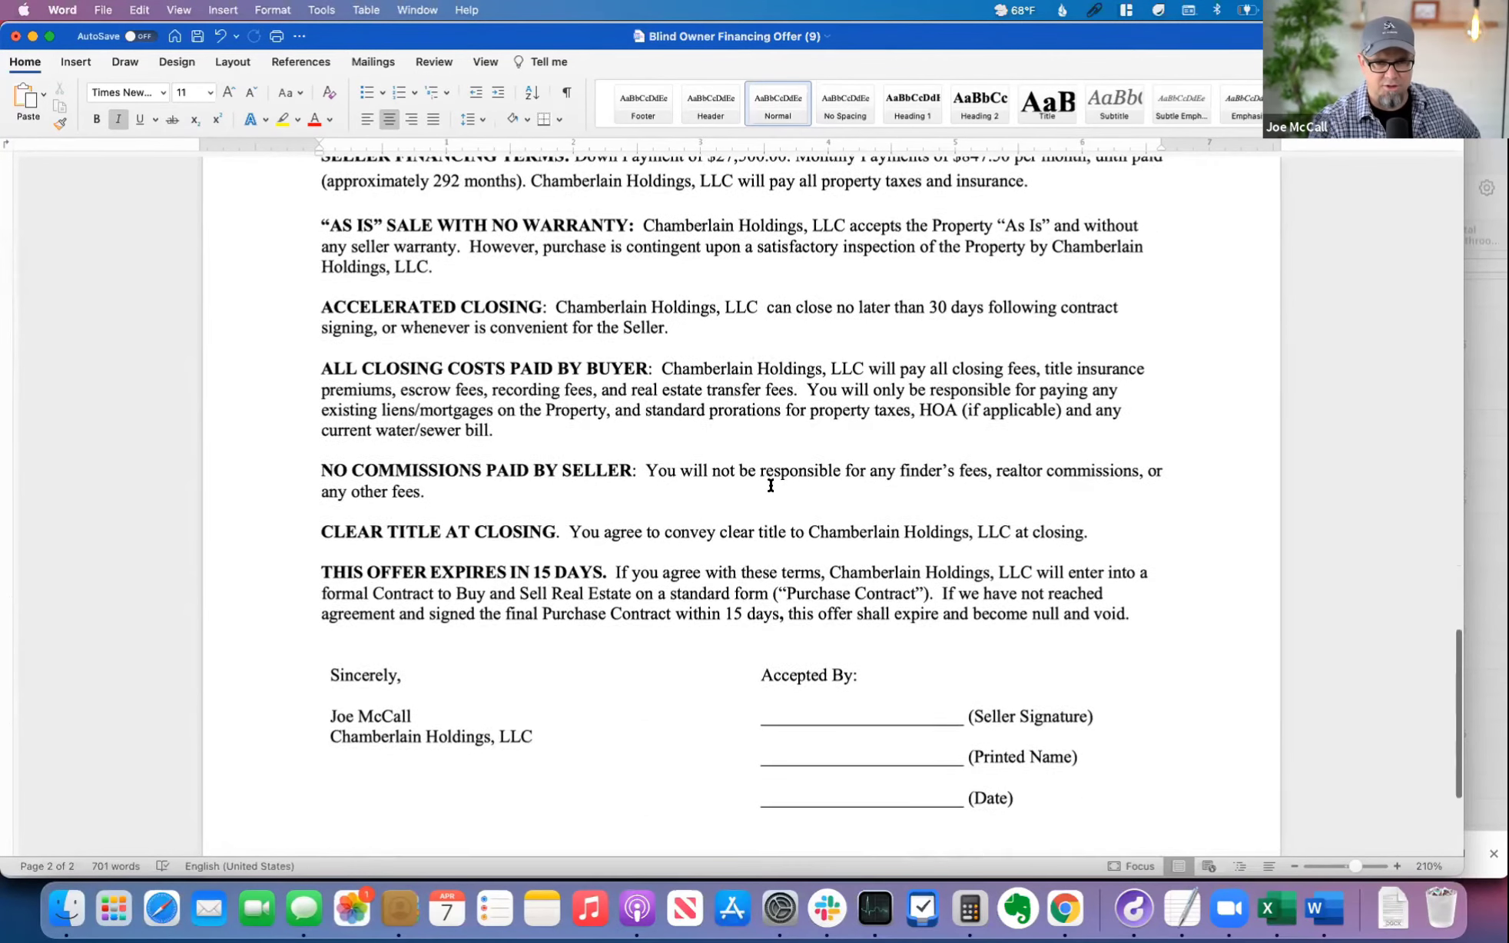
pyautogui.scroll(5, 770, 485)
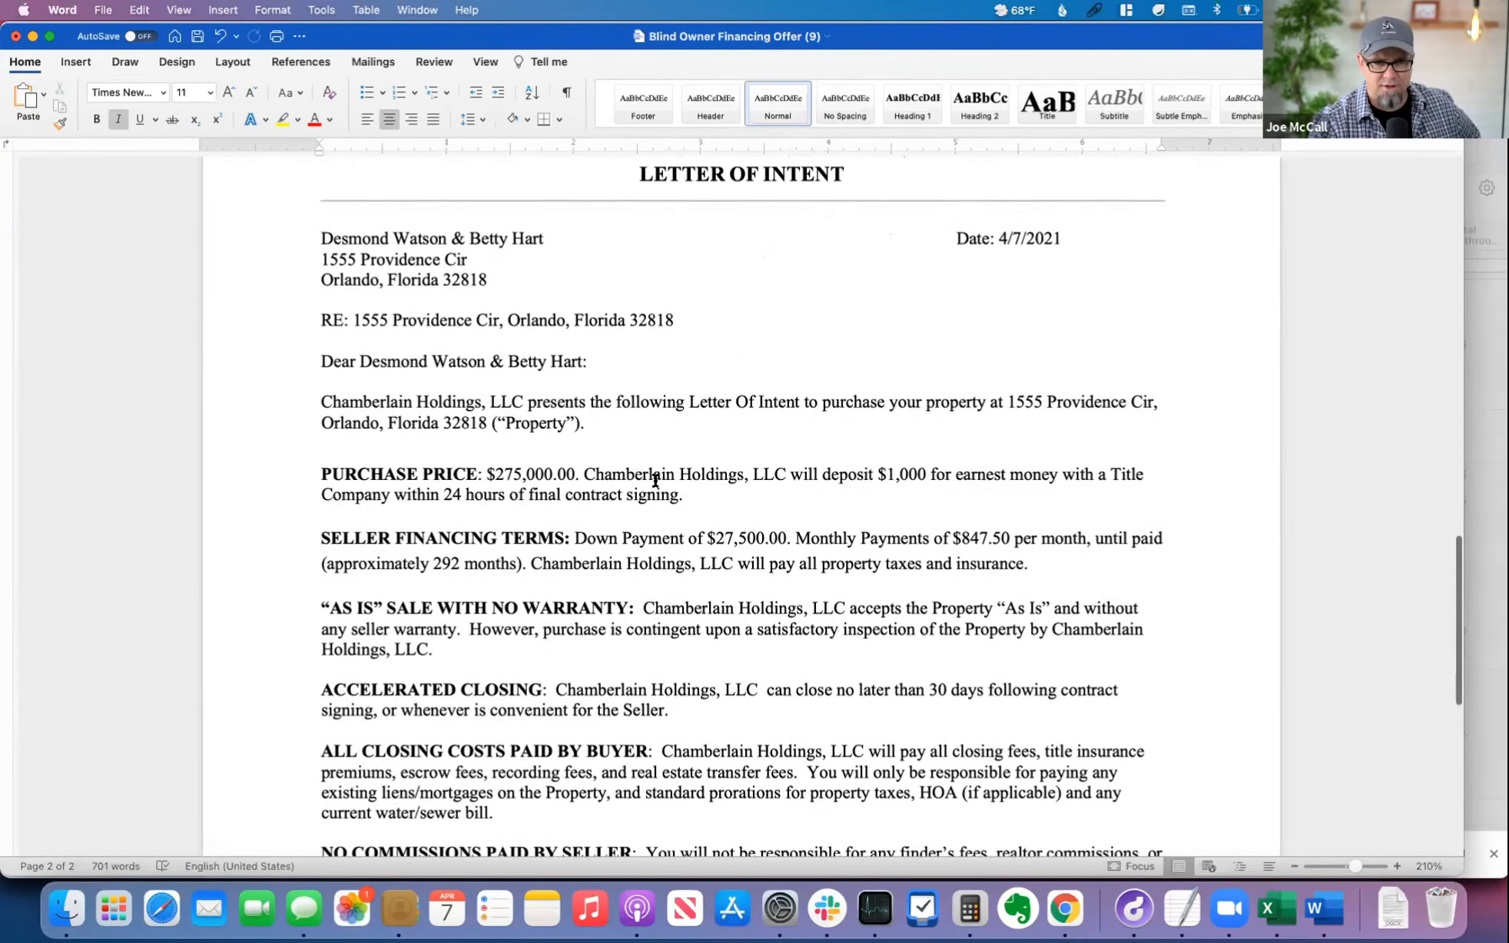
pyautogui.doubleClick(548, 474)
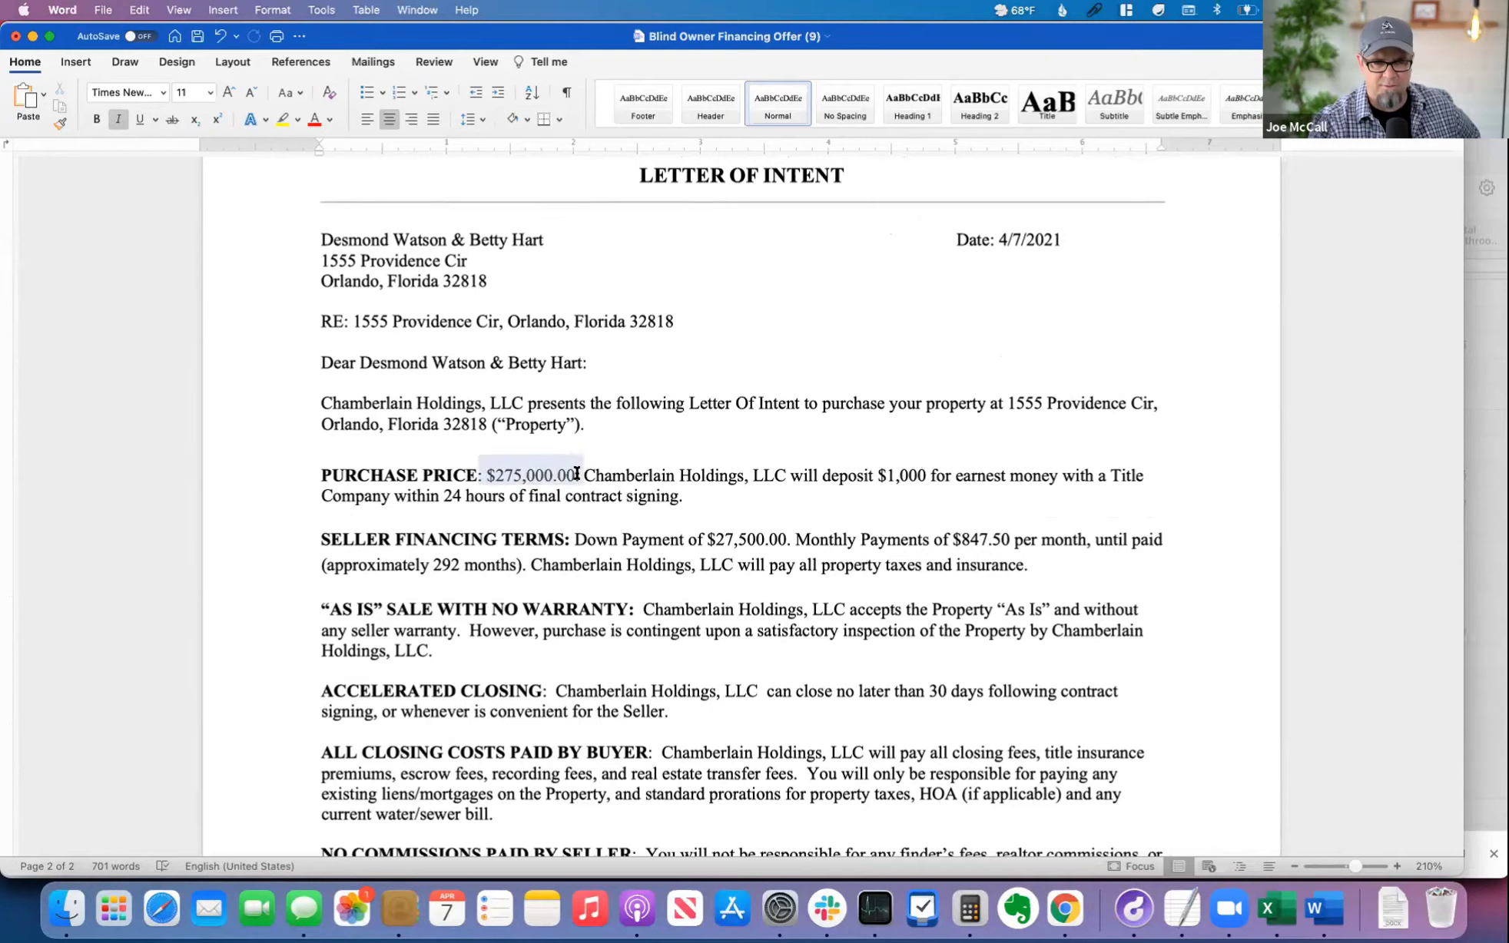
pyautogui.click(806, 498)
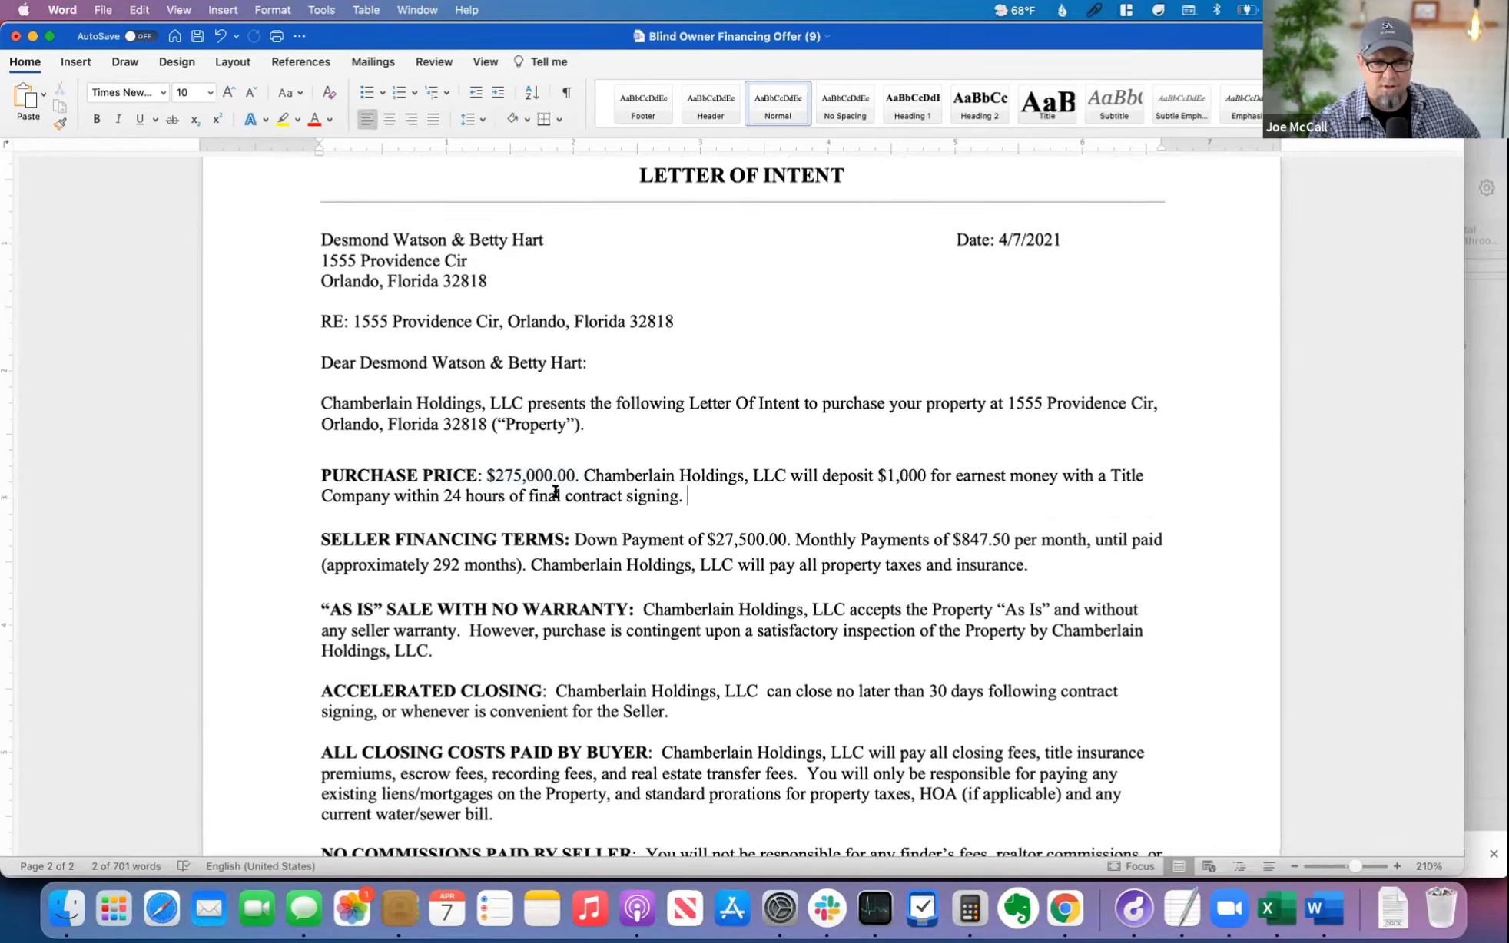
pyautogui.doubleClick(507, 474)
pyautogui.click(804, 483)
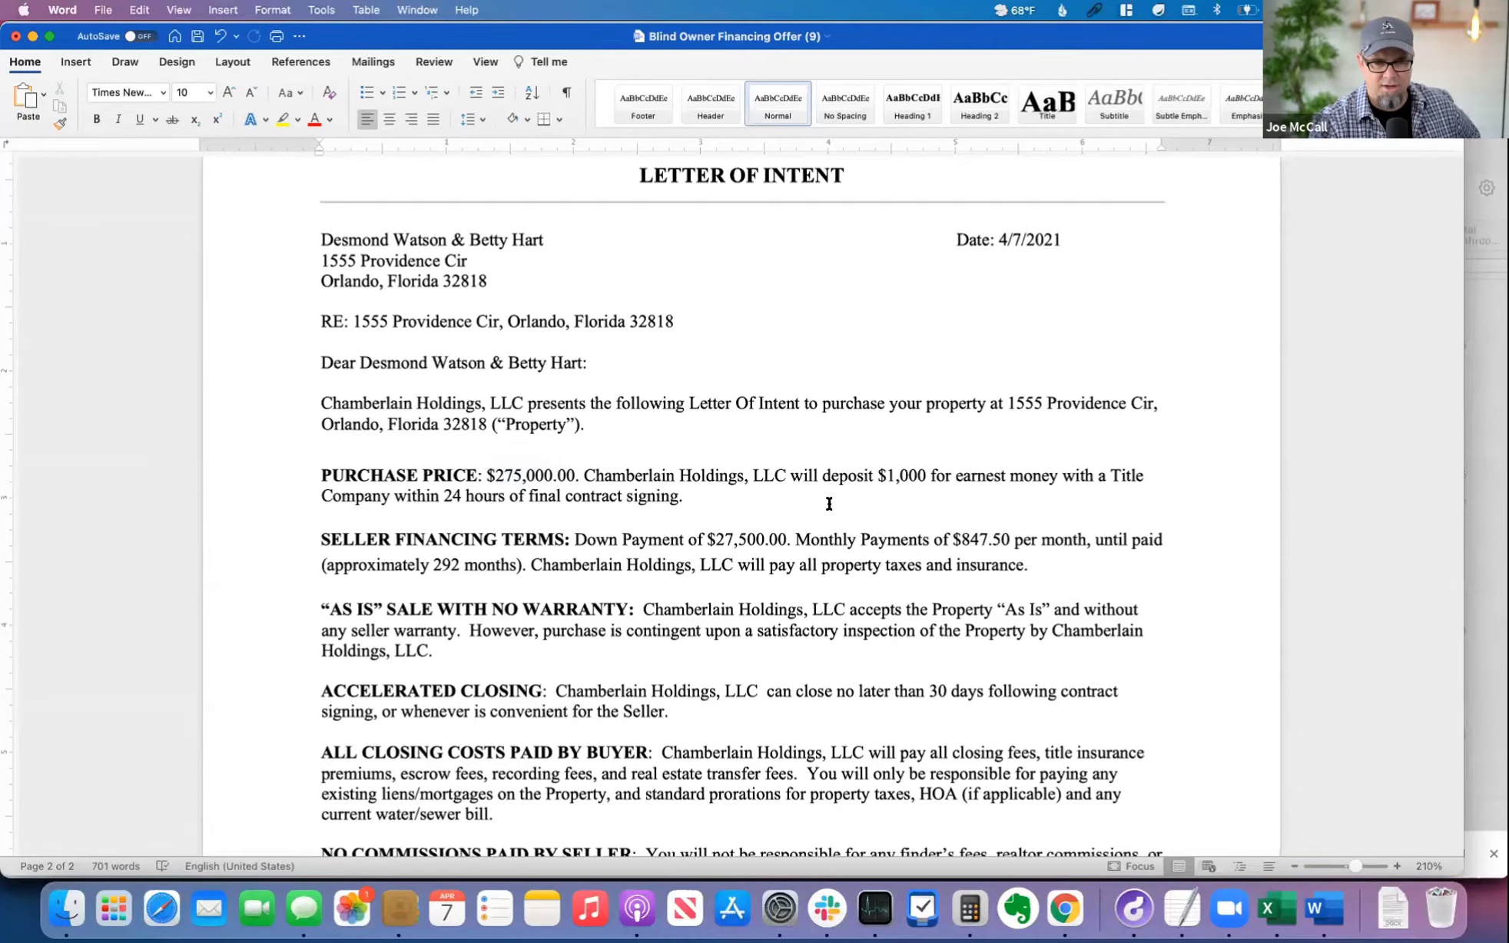
pyautogui.scroll(-2, 829, 504)
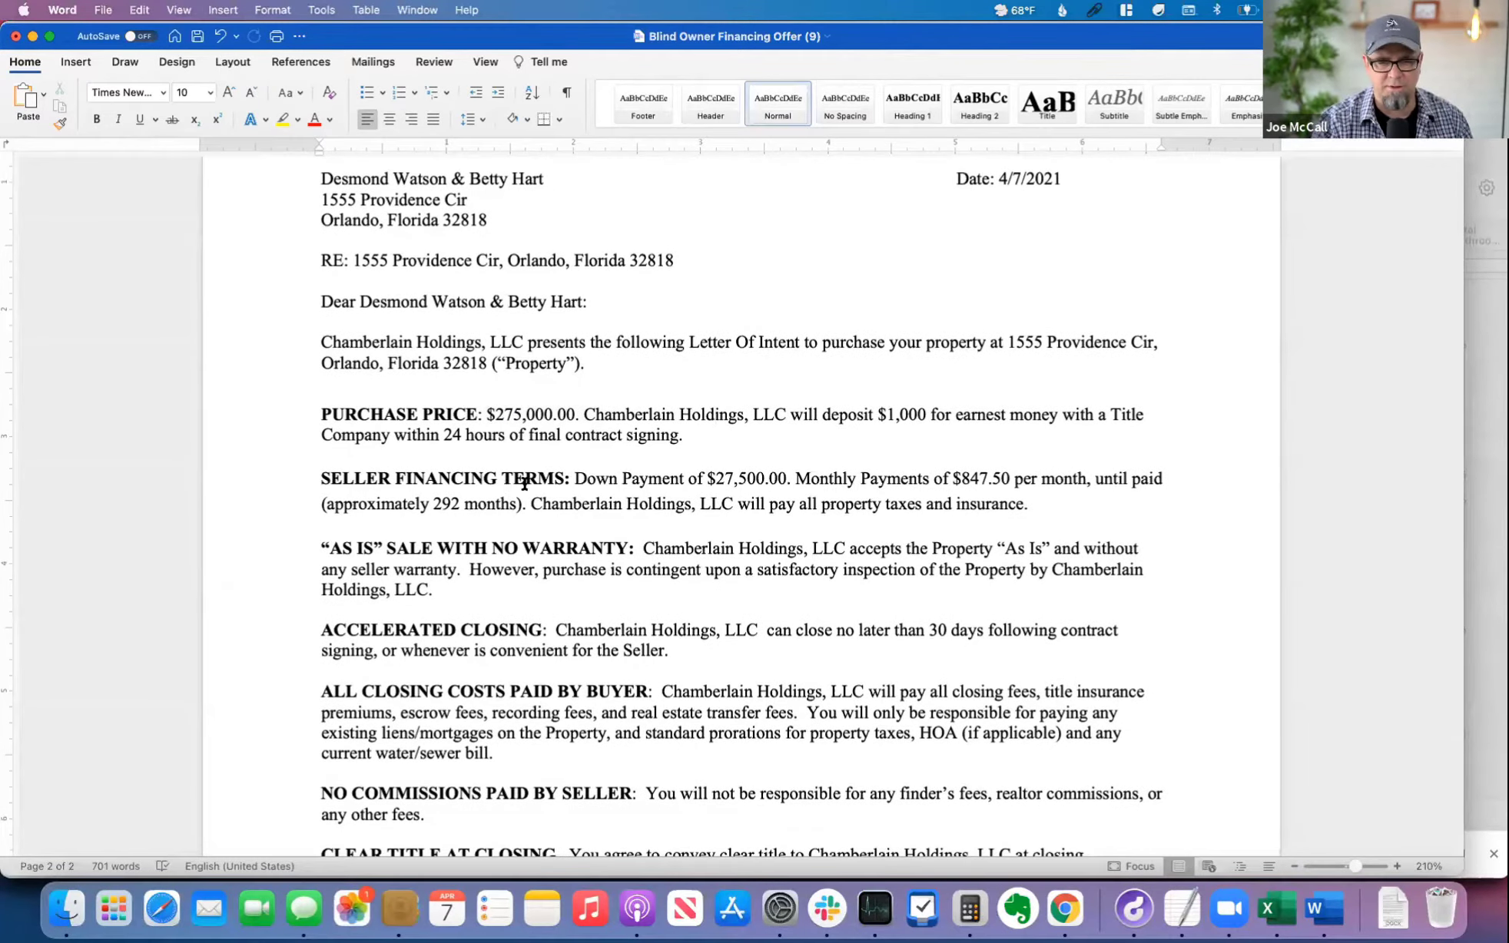
pyautogui.moveTo(570, 478); pyautogui.dragTo(1020, 471)
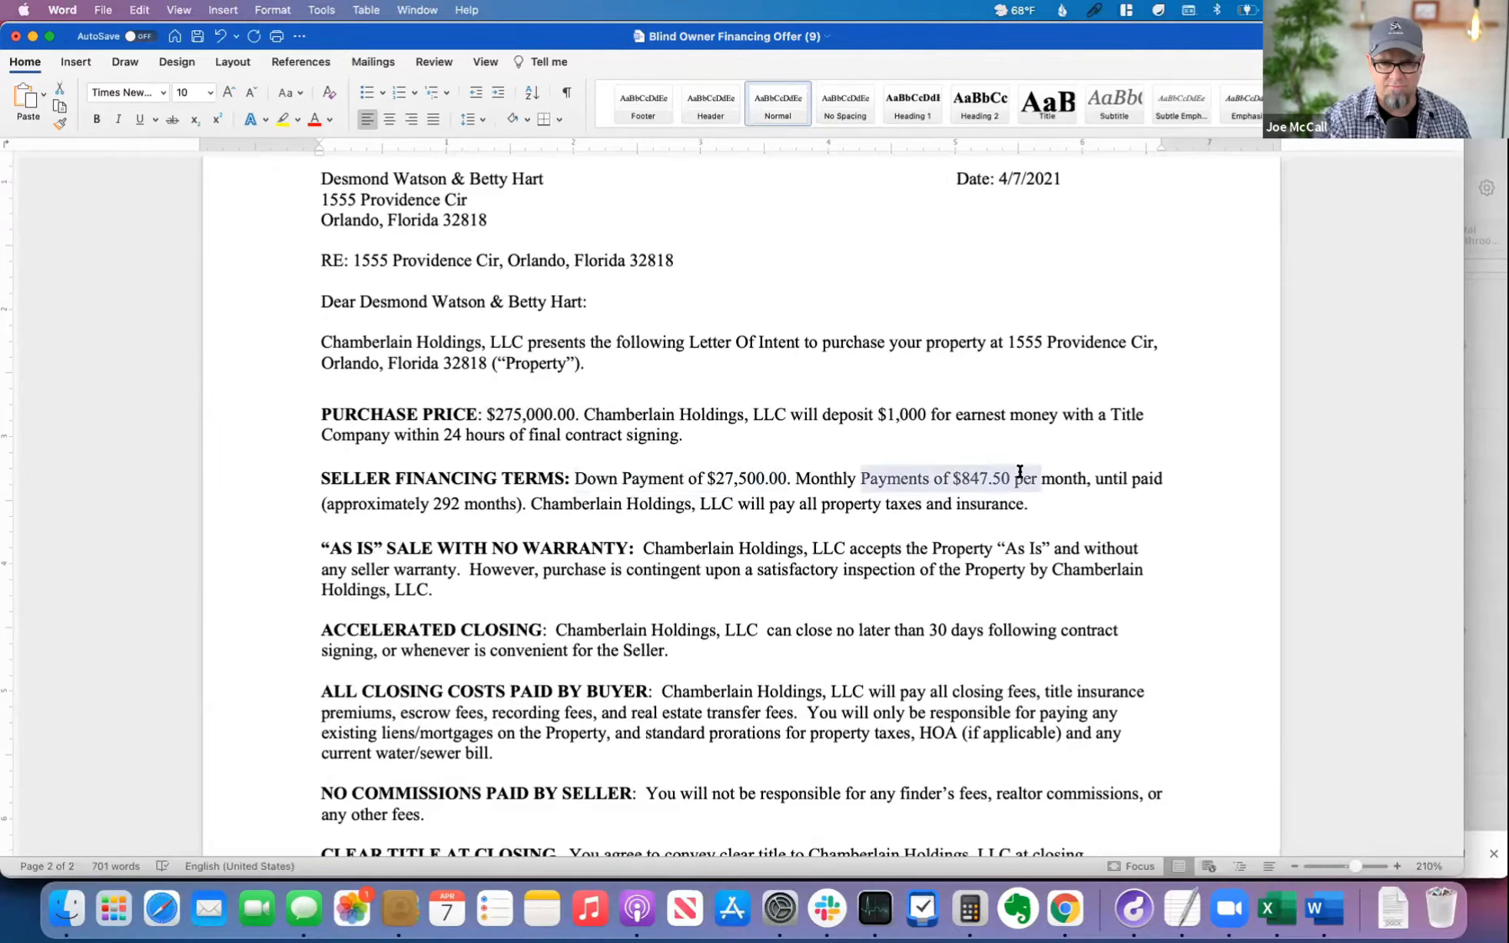
pyautogui.moveTo(329, 504); pyautogui.dragTo(516, 504)
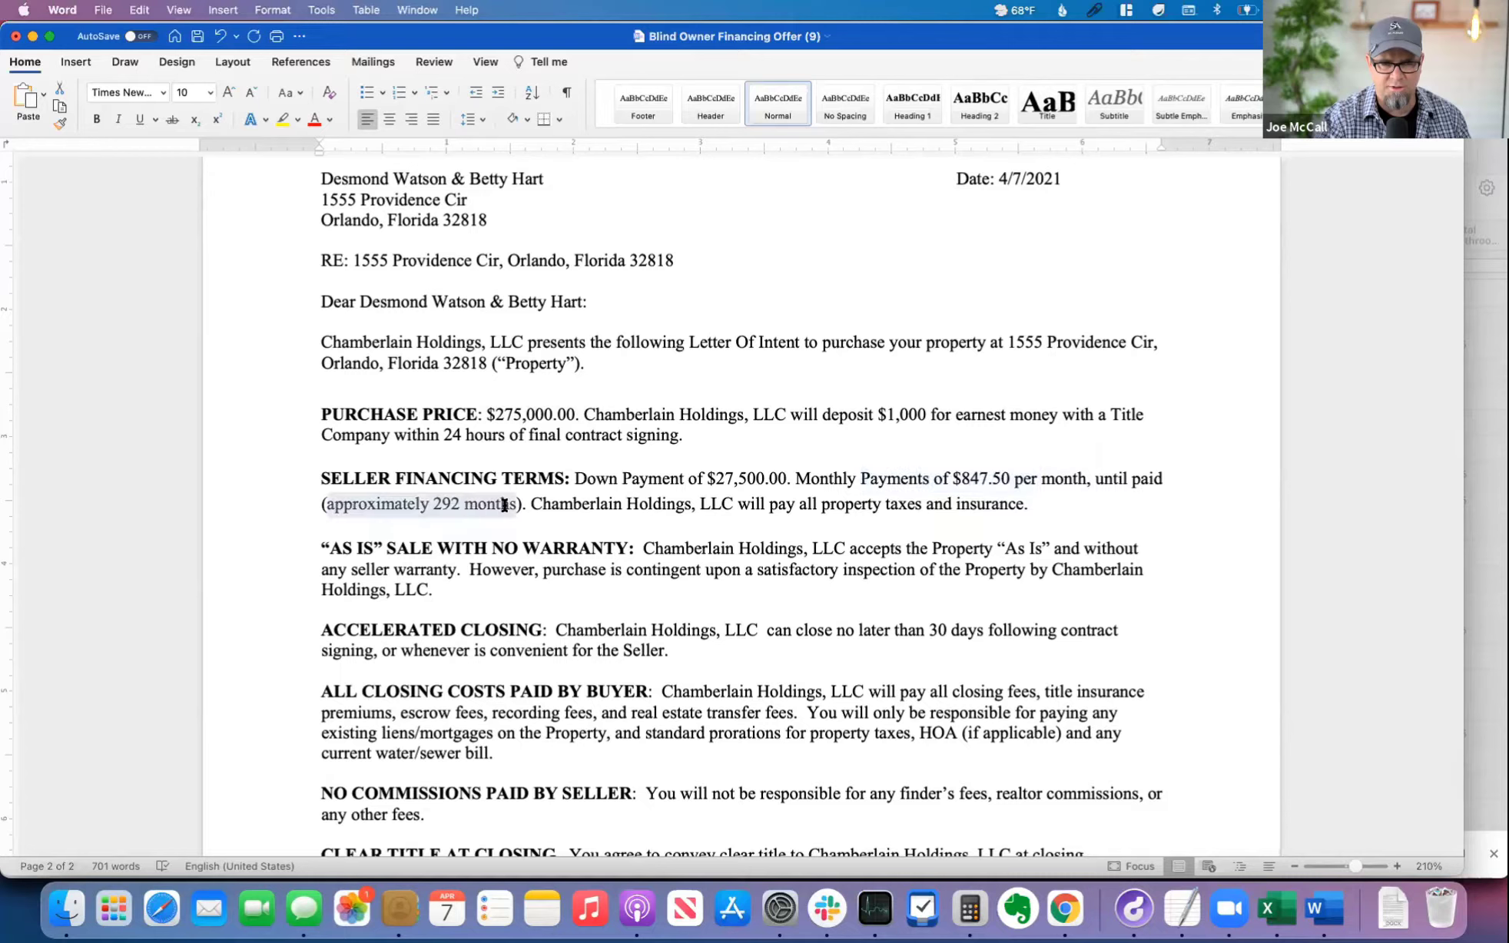
# Step: Review the rest of the Letter of Intent, from the seller financing terms through the signature block and return contact line, and return to the cover letter
pyautogui.click(680, 510)
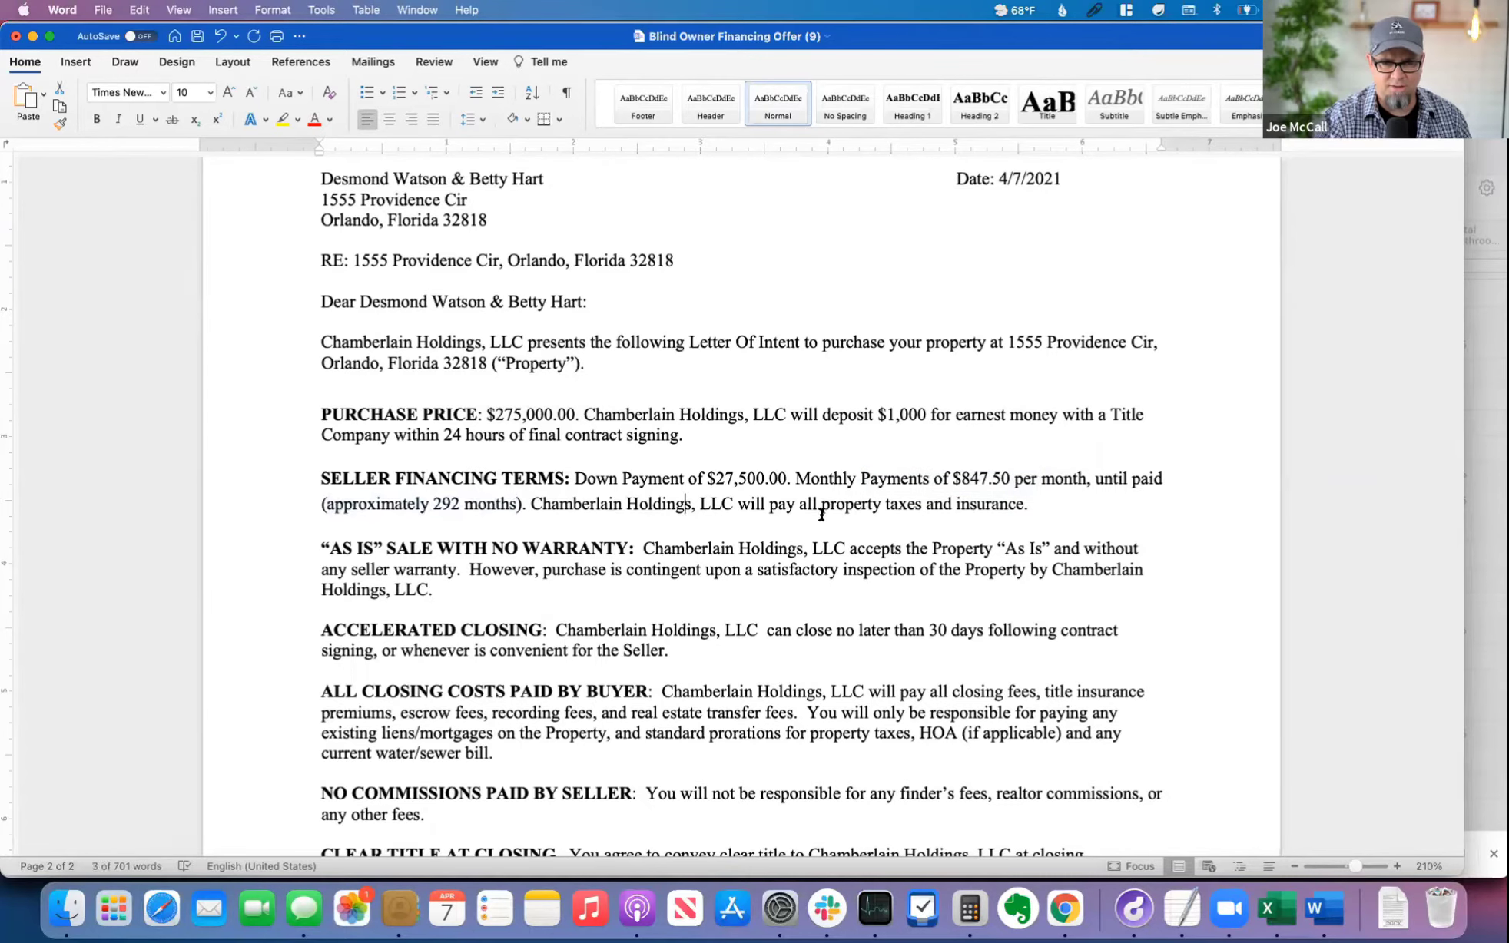
pyautogui.scroll(-3, 679, 539)
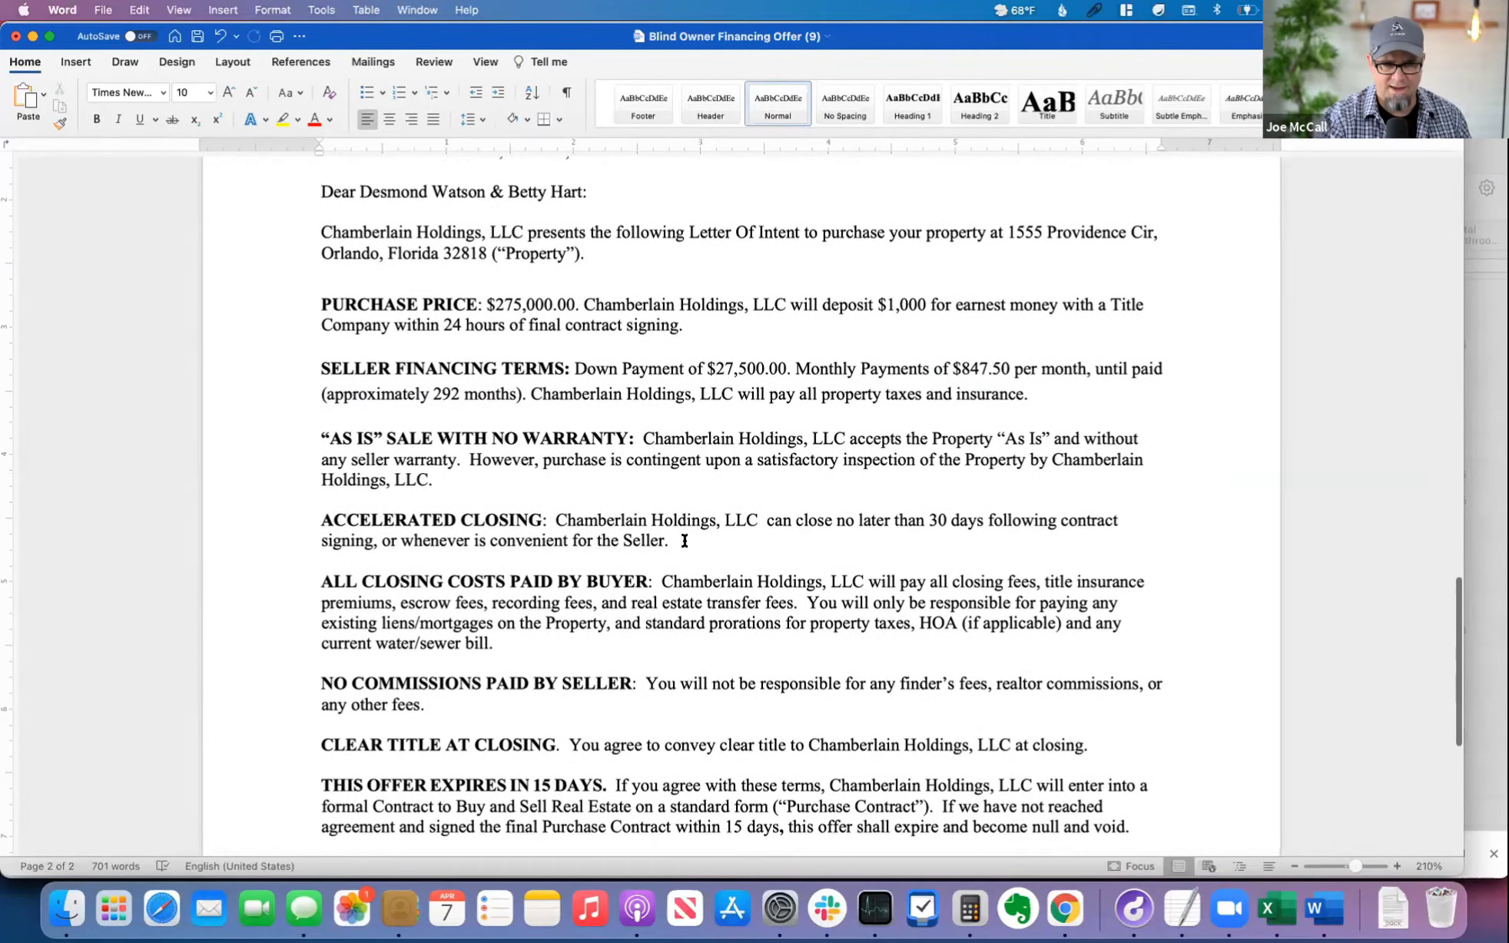
pyautogui.scroll(-9, 698, 546)
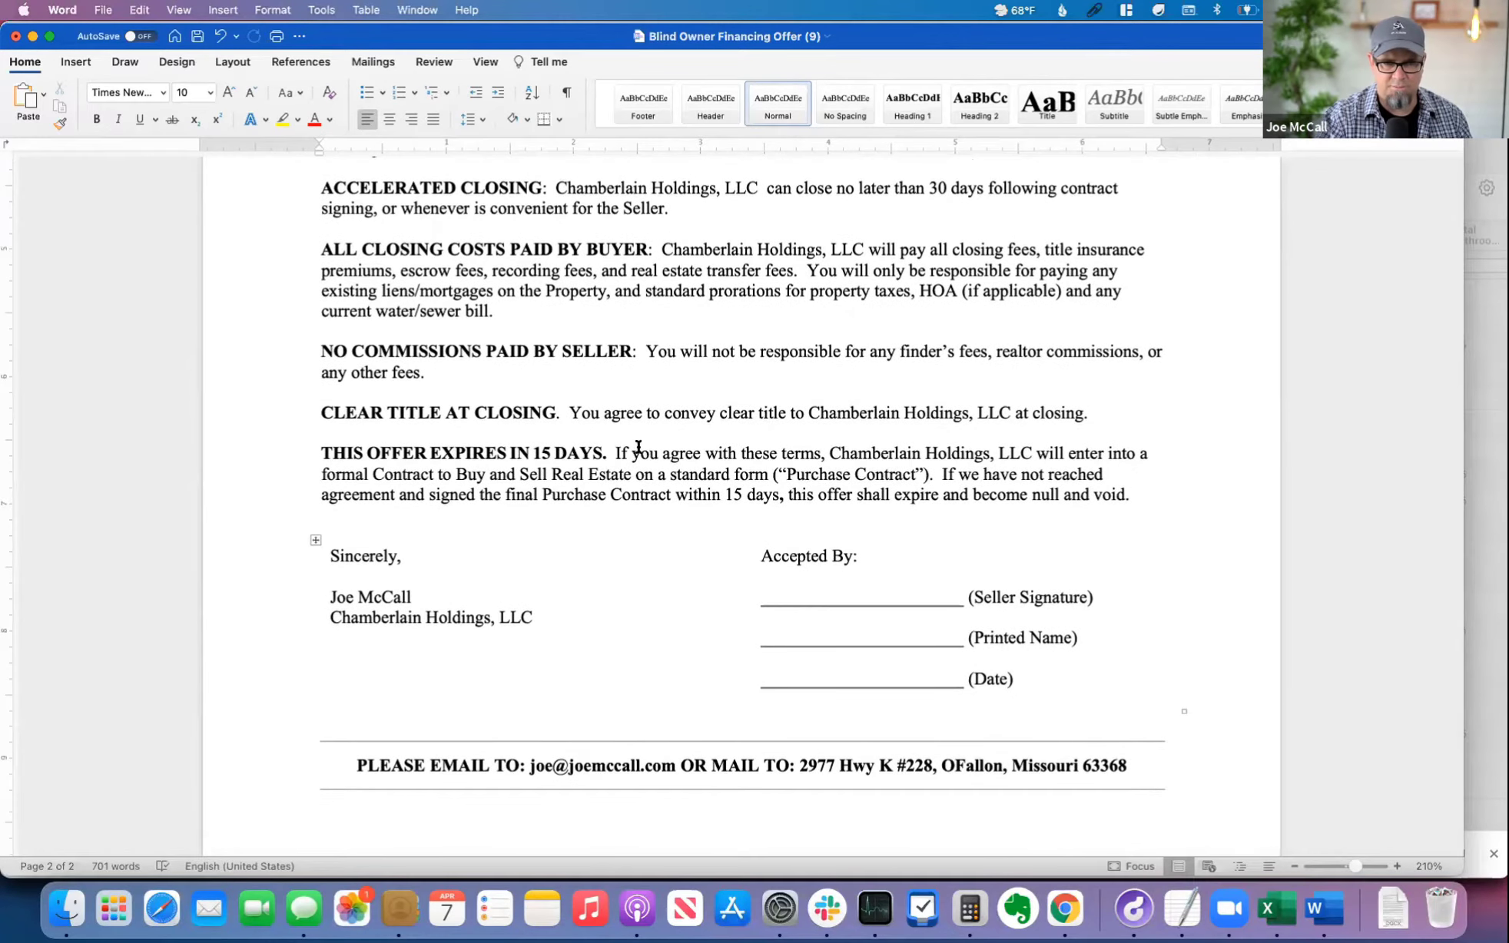
pyautogui.scroll(2, 925, 495)
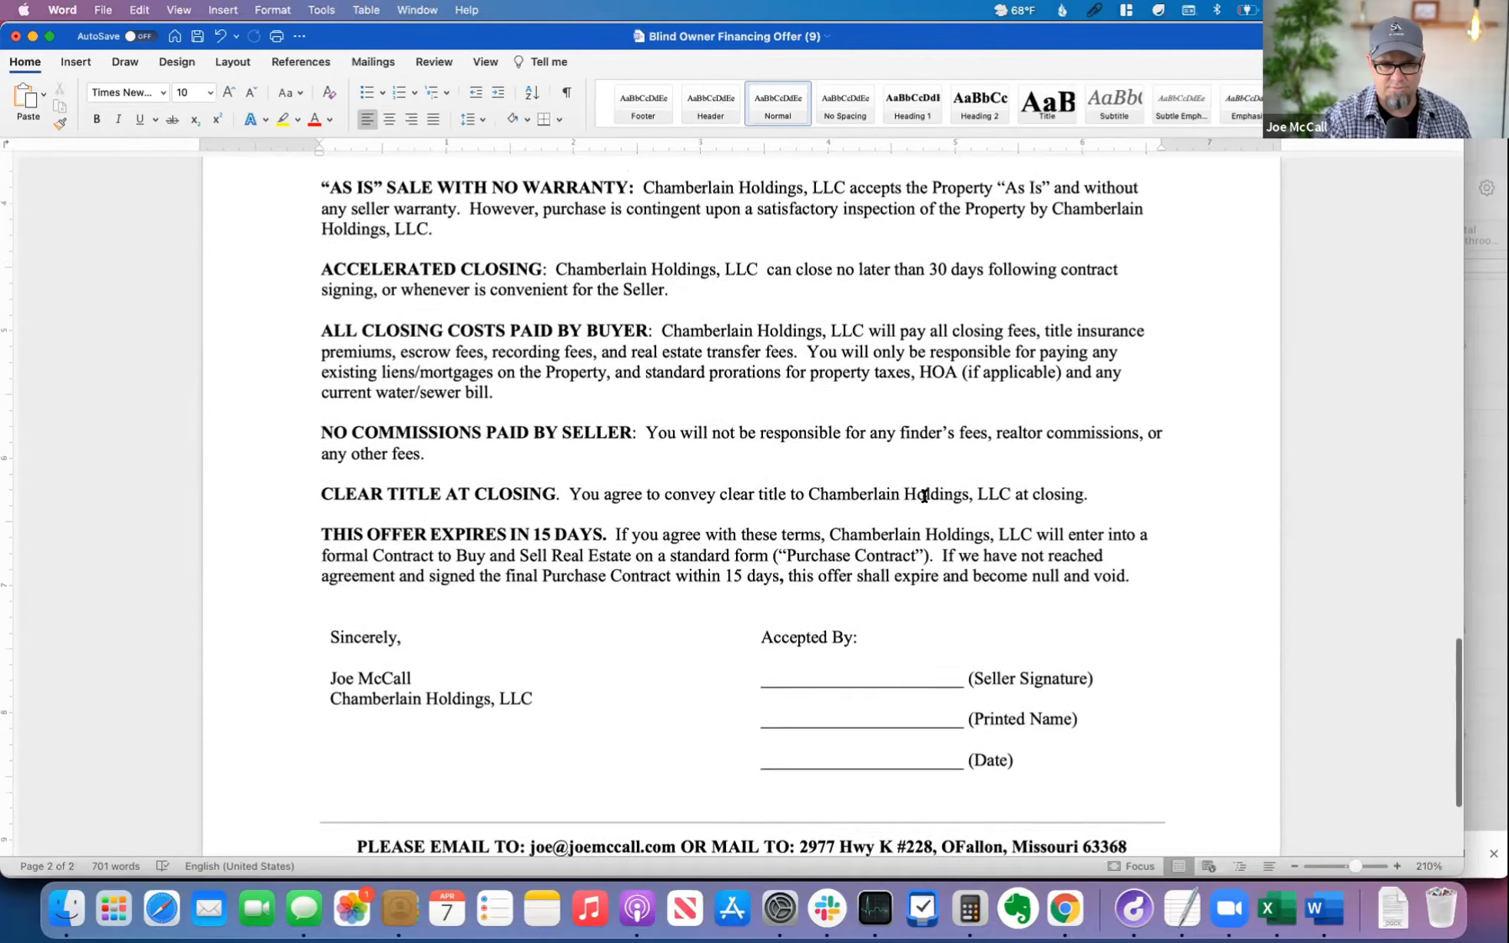
pyautogui.scroll(-5, 924, 496)
pyautogui.moveTo(352, 648); pyautogui.dragTo(1162, 640)
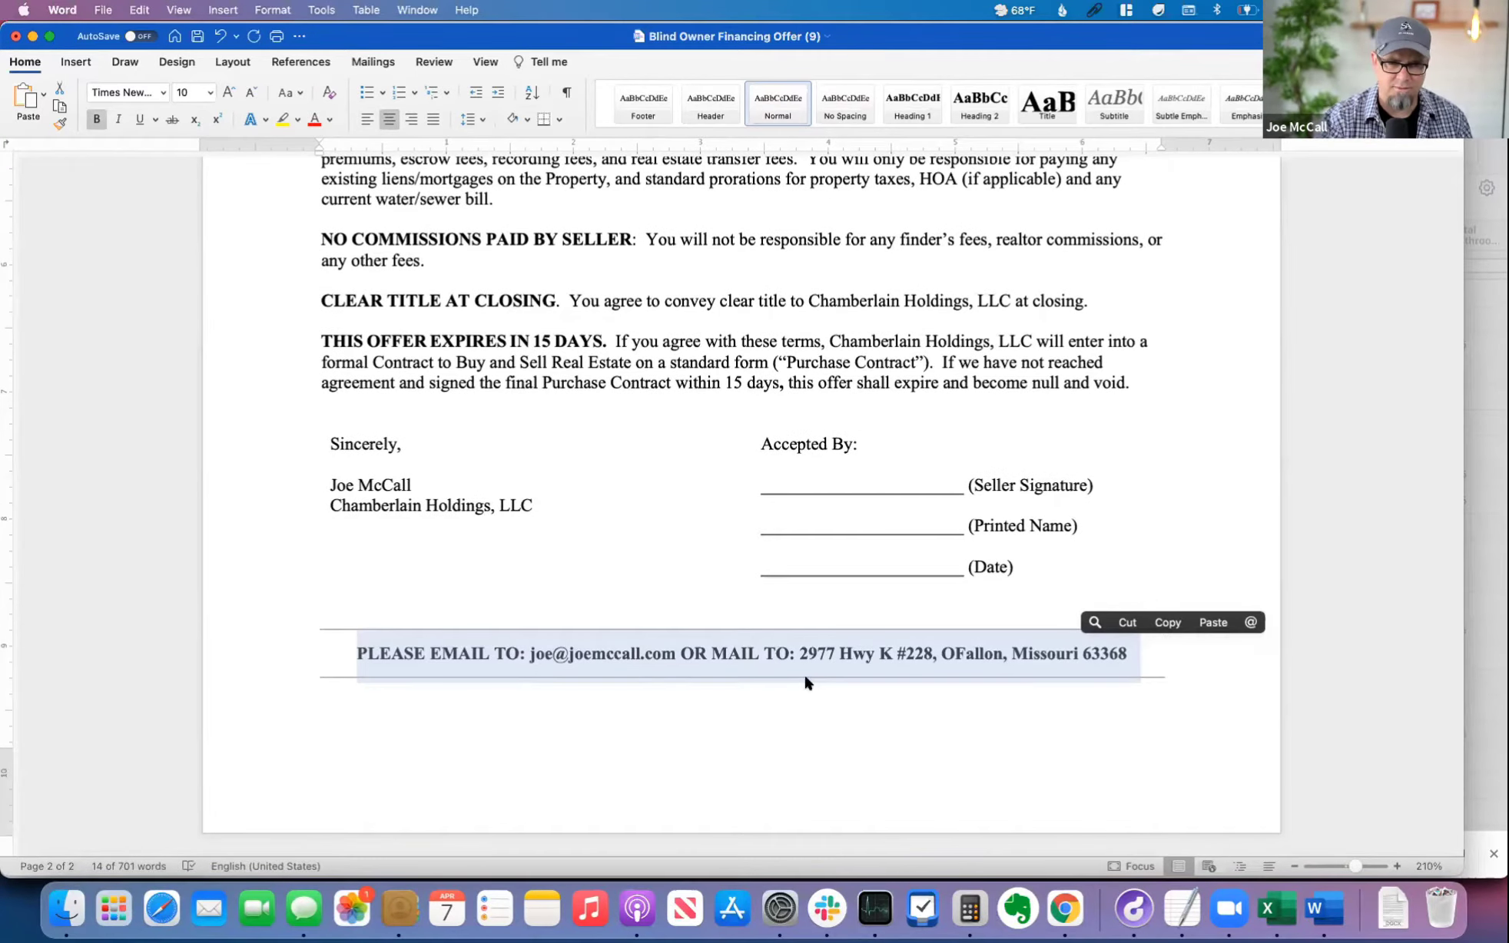
pyautogui.click(544, 686)
pyautogui.scroll(15, 834, 676)
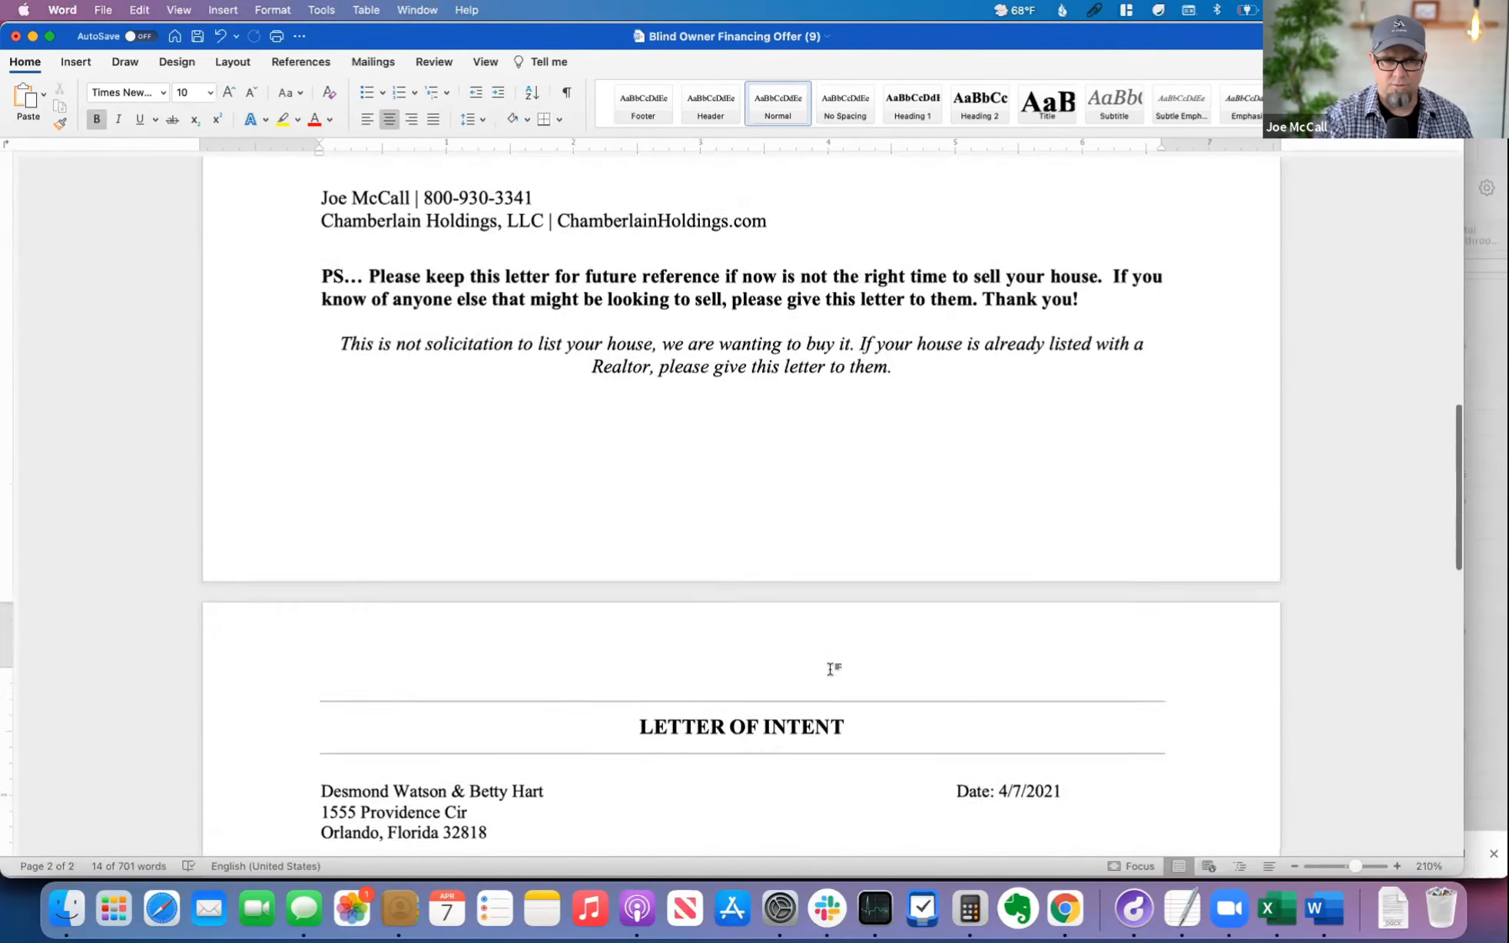
pyautogui.scroll(15, 834, 669)
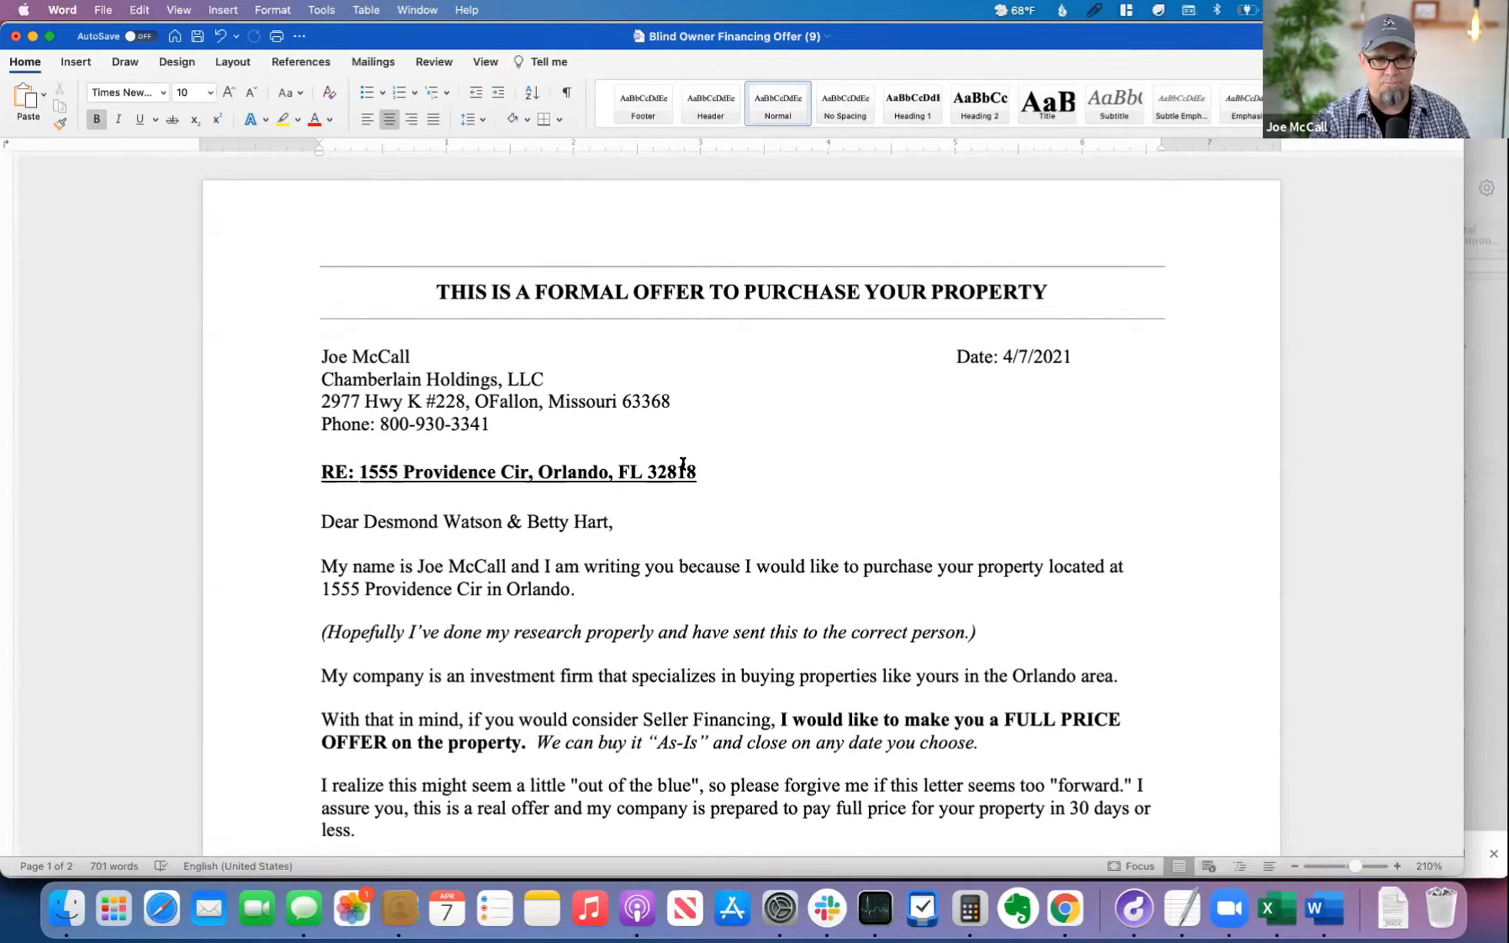
# Step: Switch to Chrome and open the downloaded One Page Seller Report document
pyautogui.press('super+Tab')
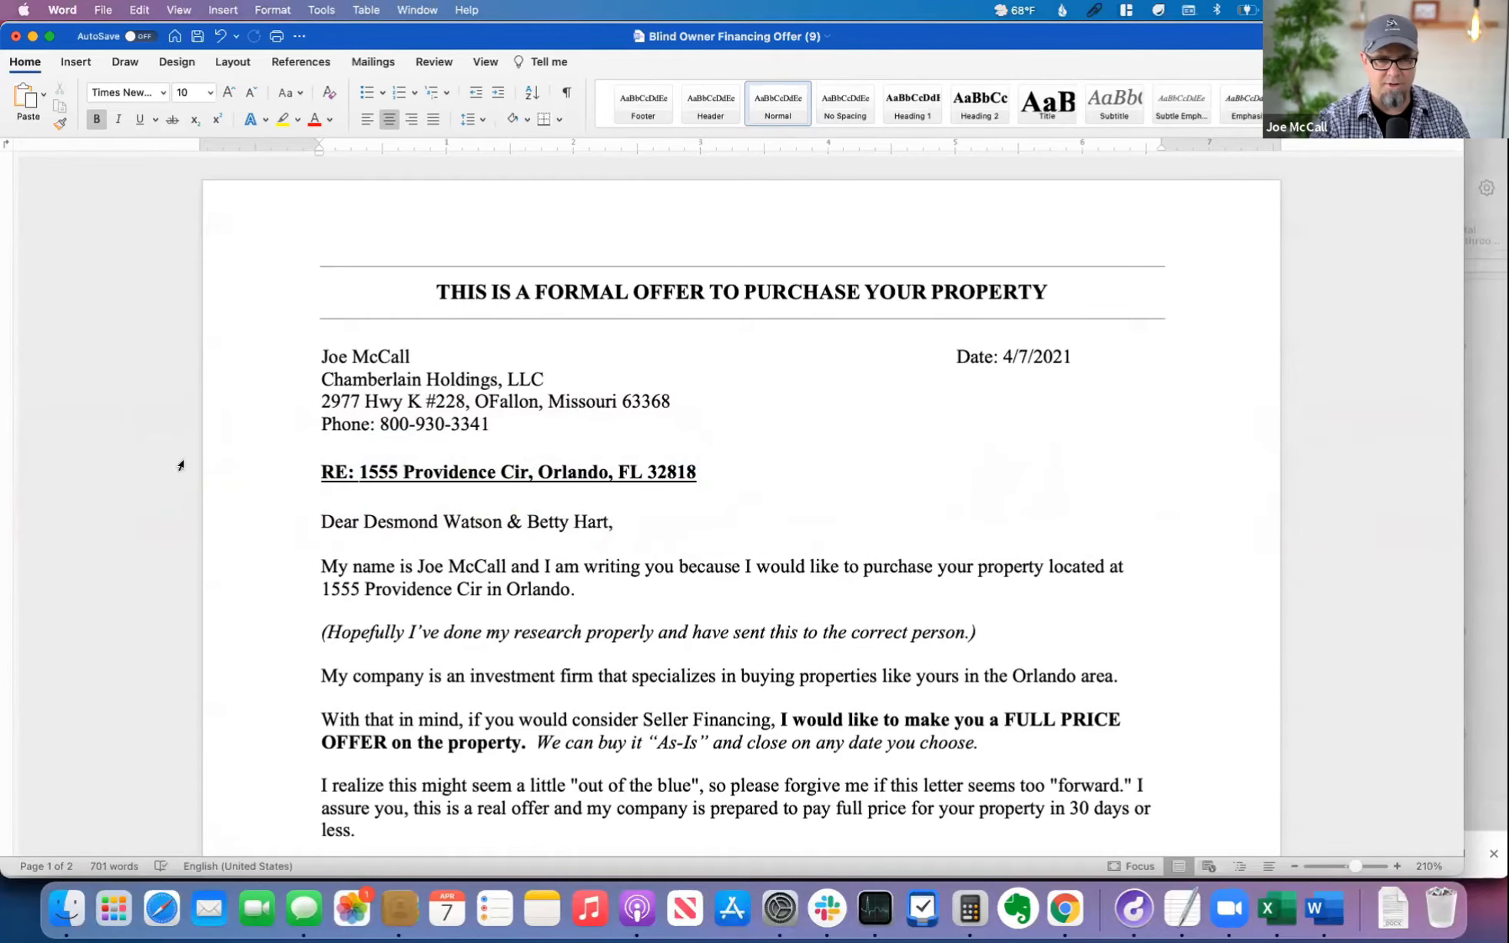
pyautogui.press('super+Tab')
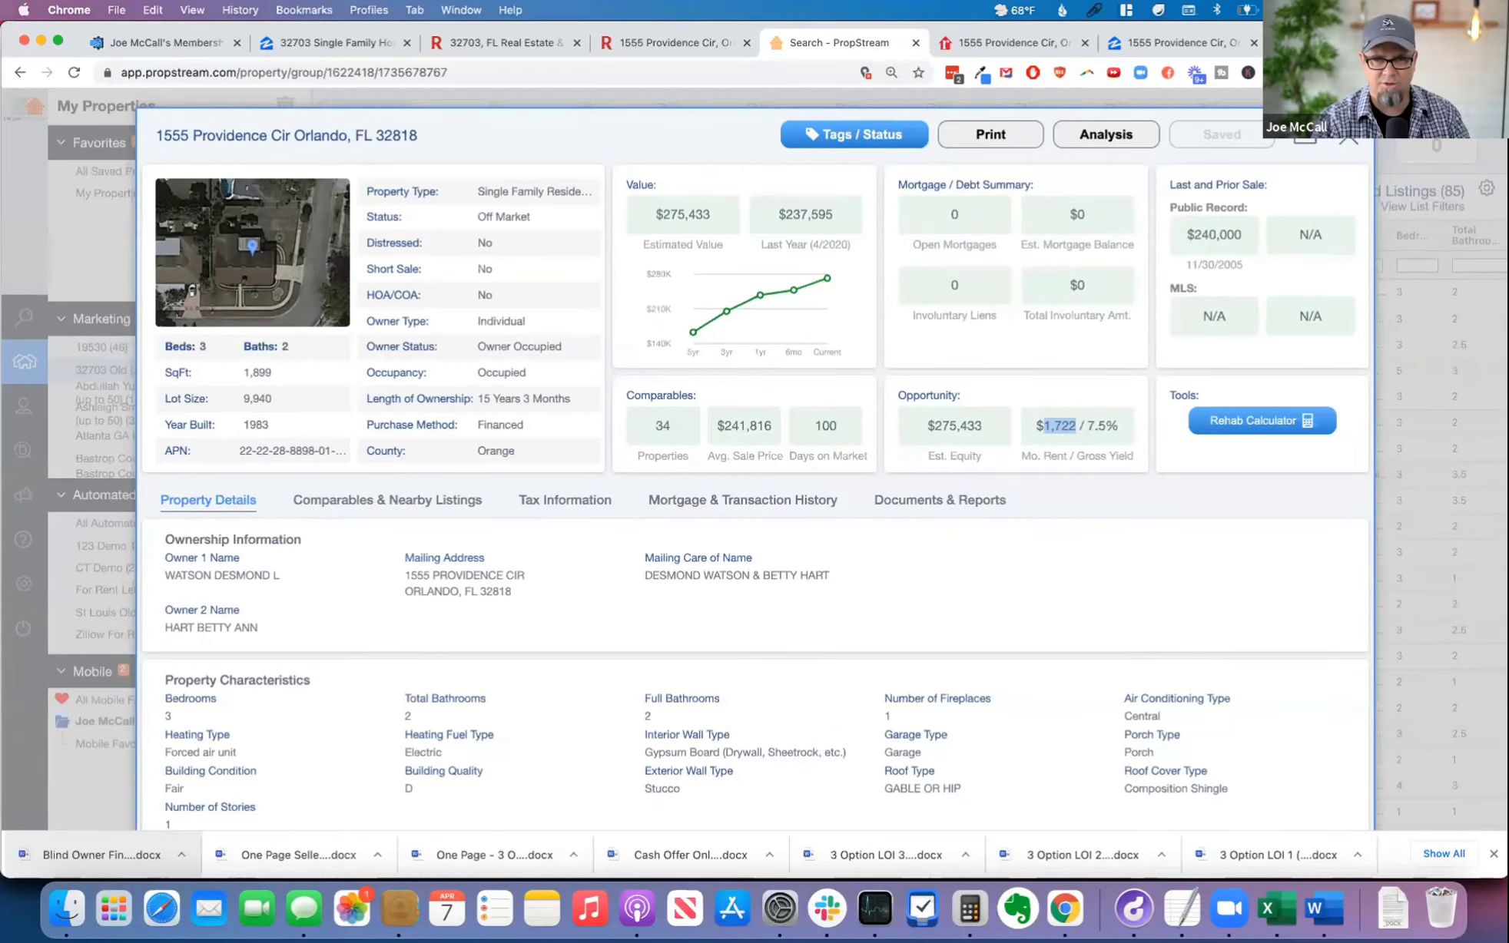
pyautogui.press('super+9')
pyautogui.scroll(10, 571, 153)
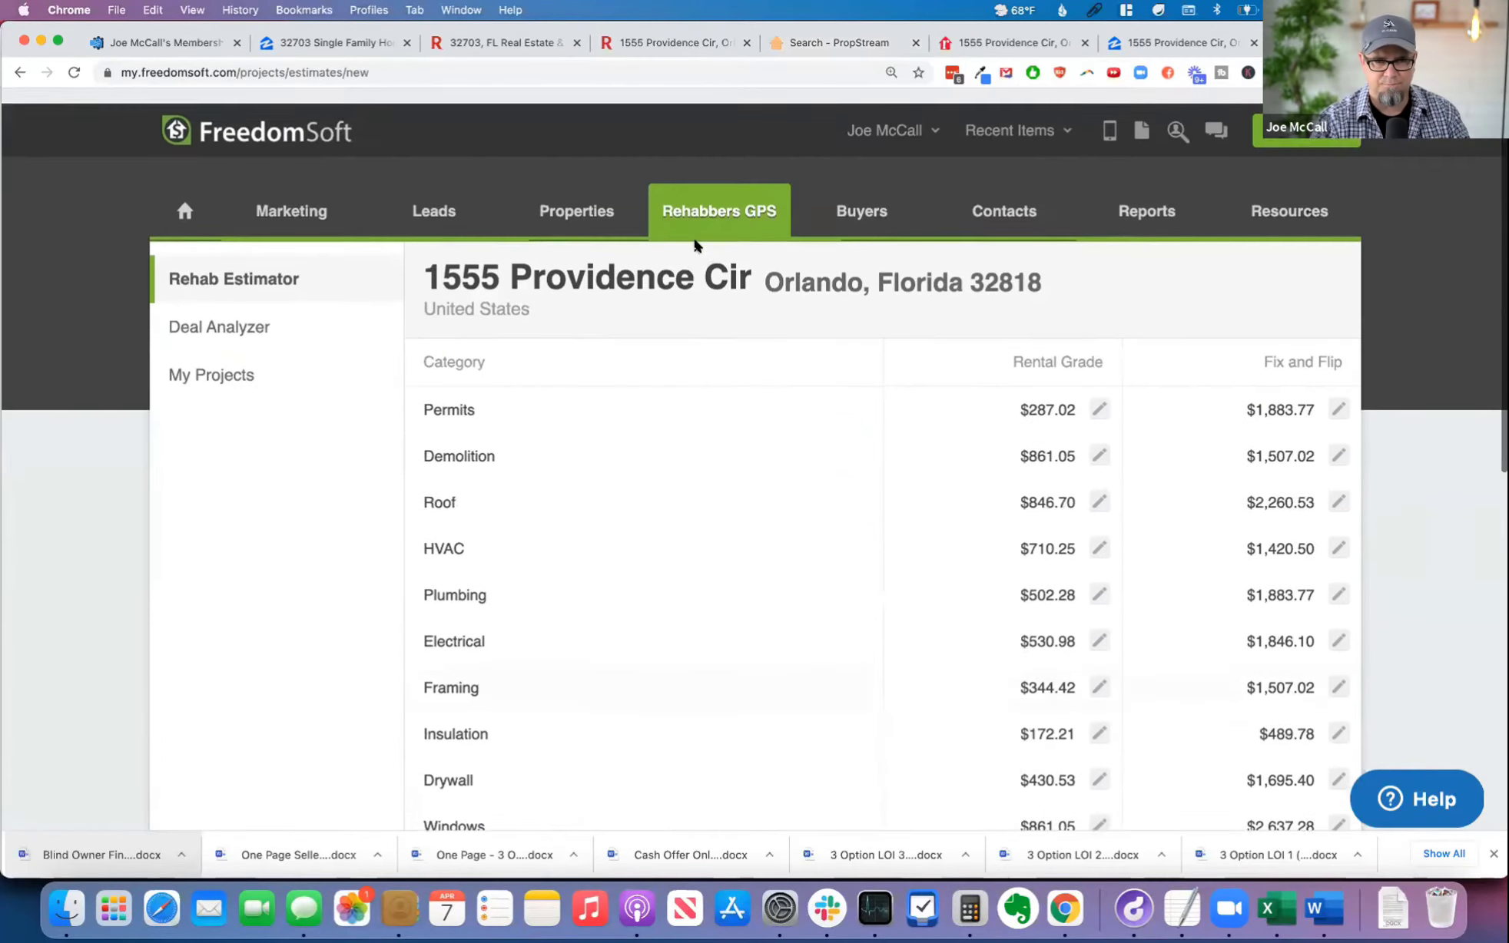
pyautogui.moveTo(435, 197)
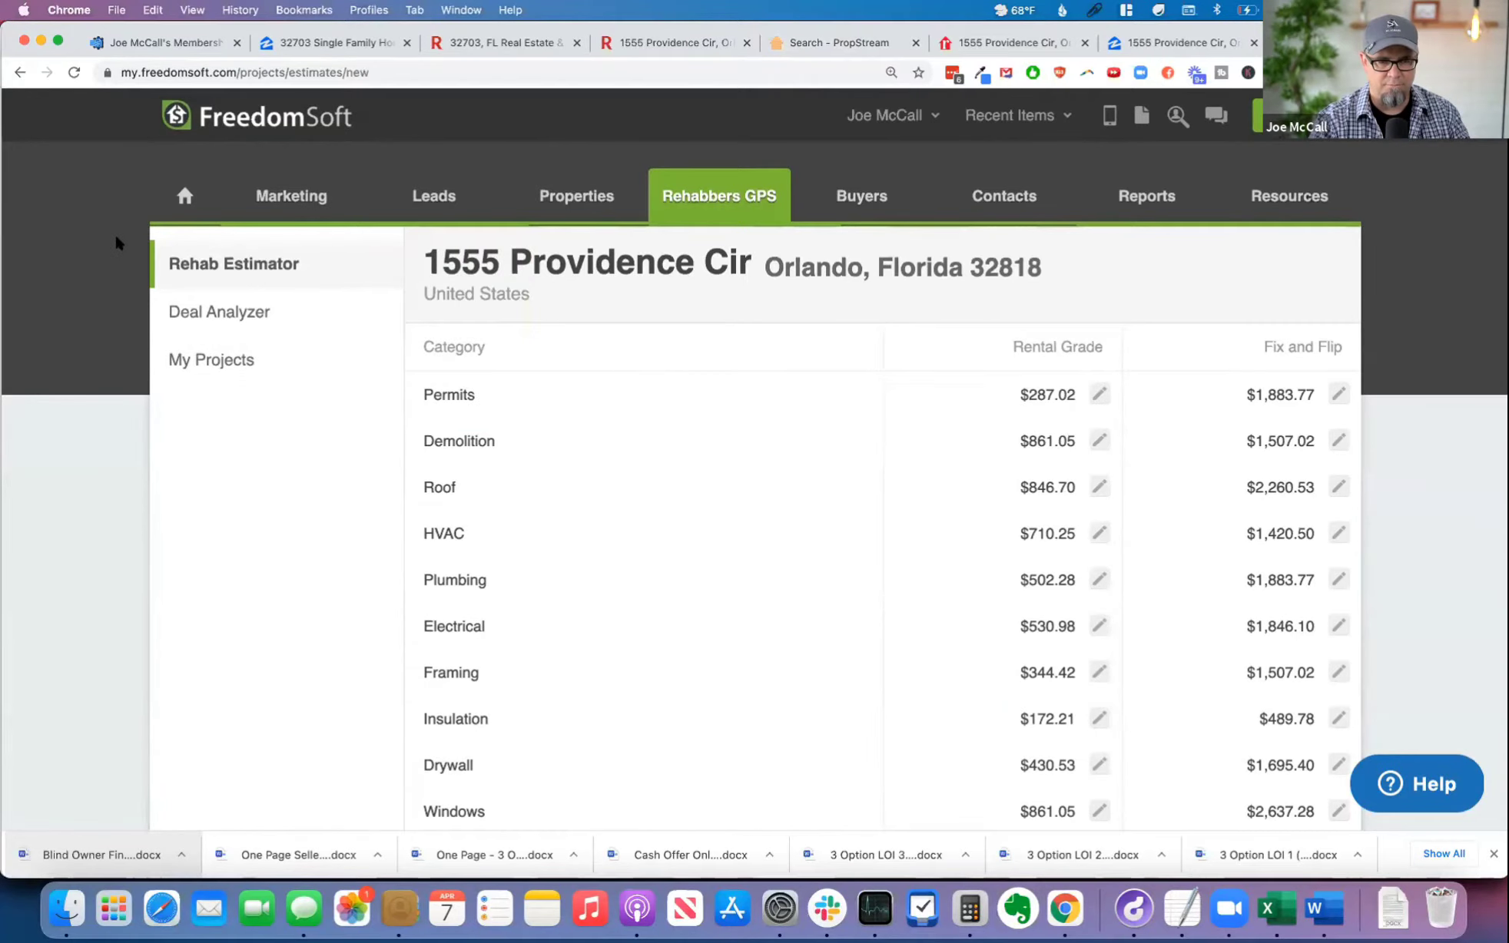
pyautogui.click(291, 852)
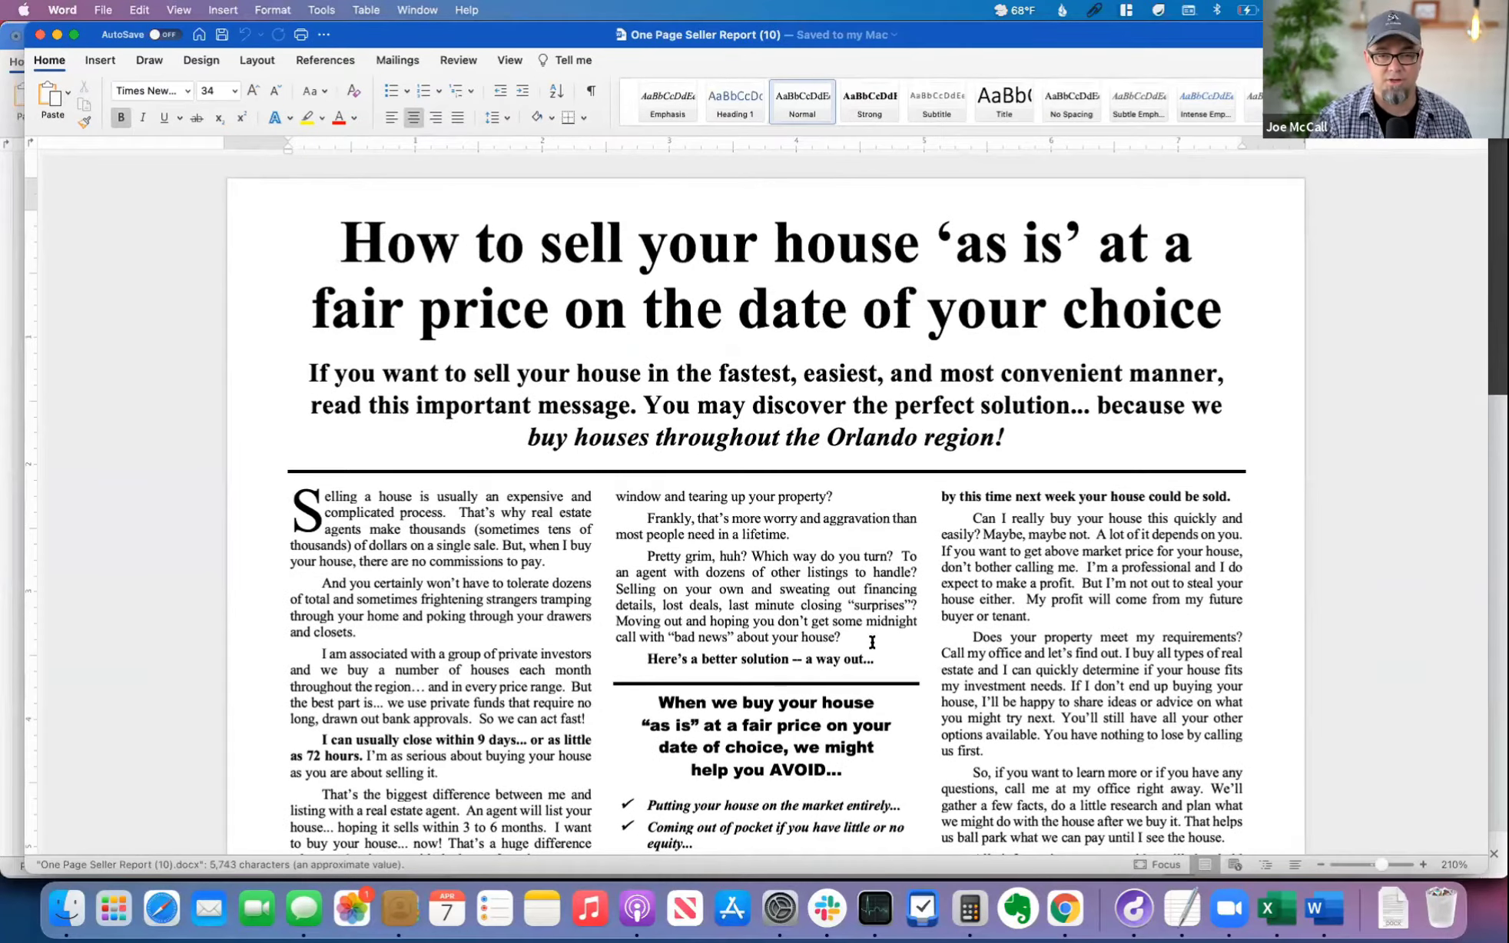
# Step: Skim the One Page Seller Report down to its closing and P.S., and return to the headline
pyautogui.scroll(-10, 887, 644)
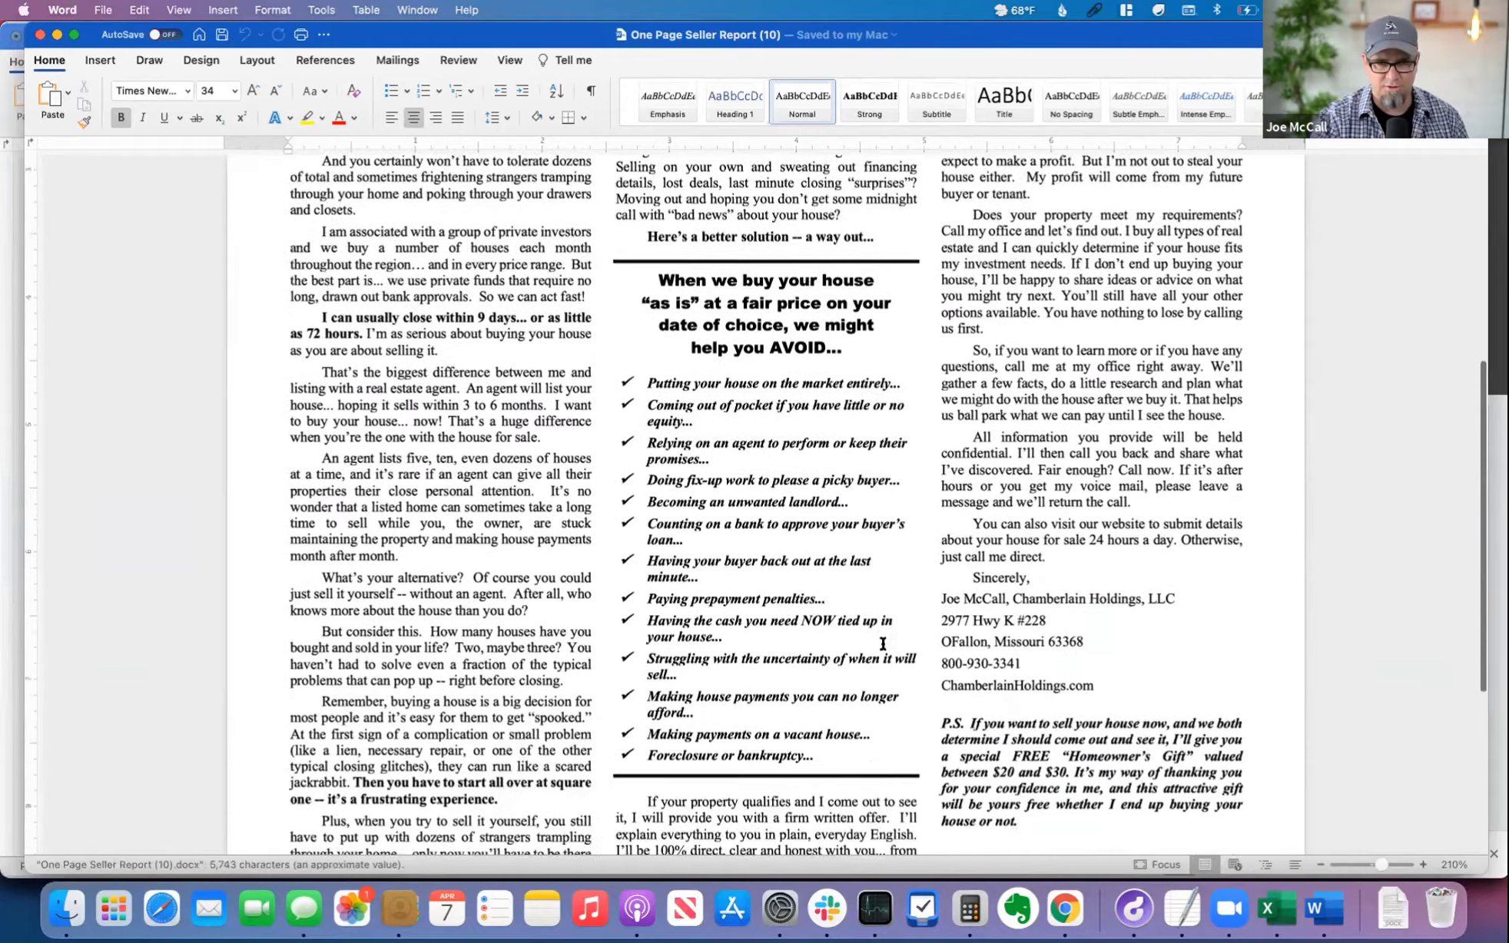
pyautogui.scroll(6, 871, 627)
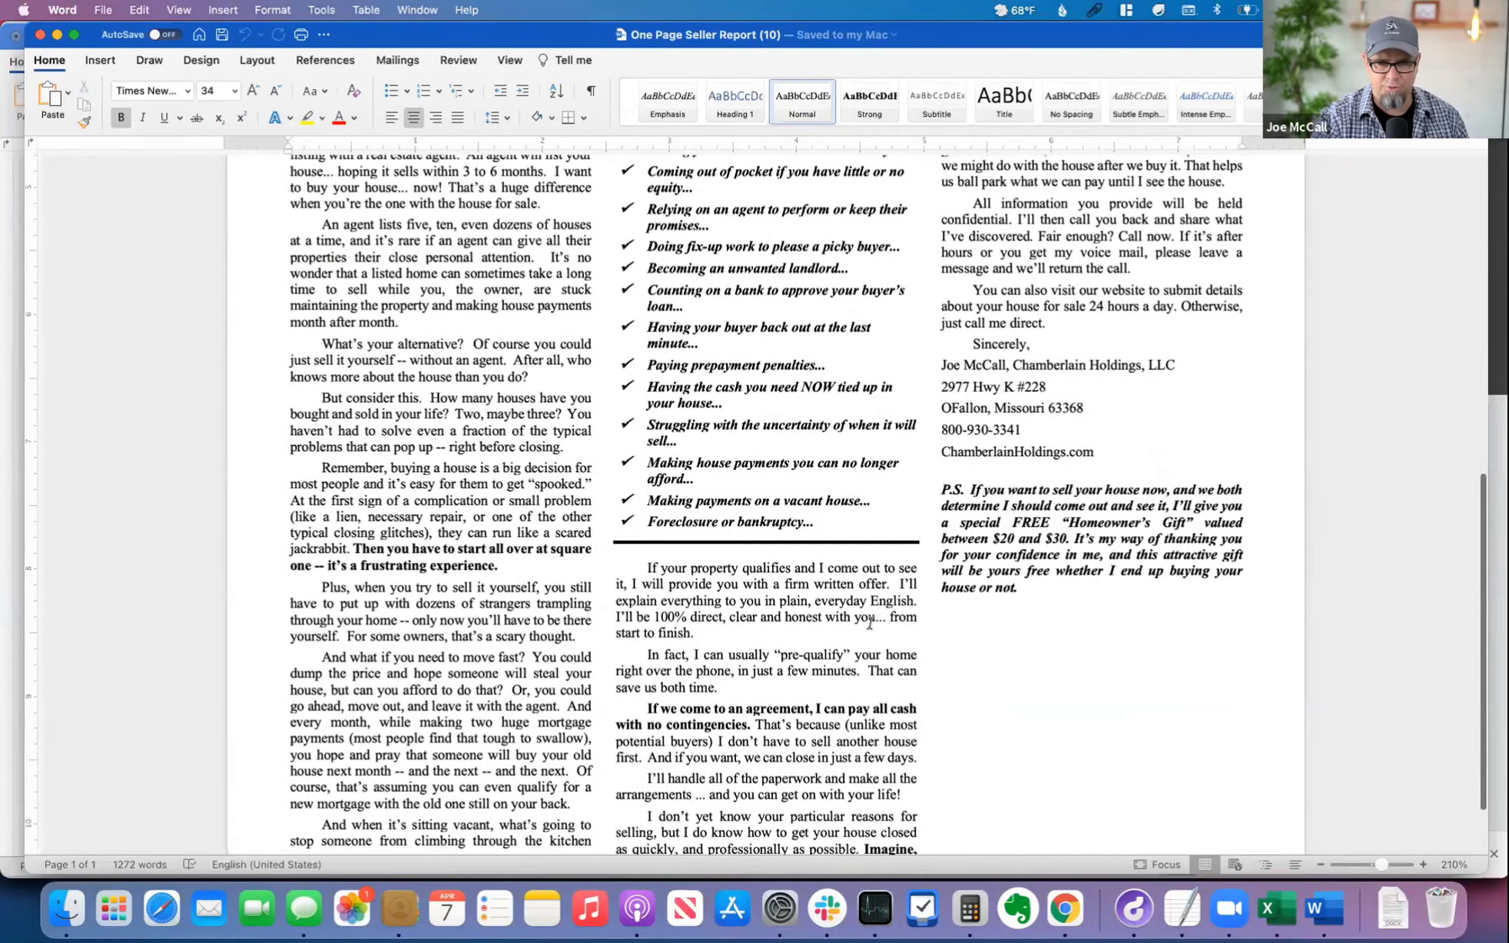
pyautogui.scroll(4, 870, 624)
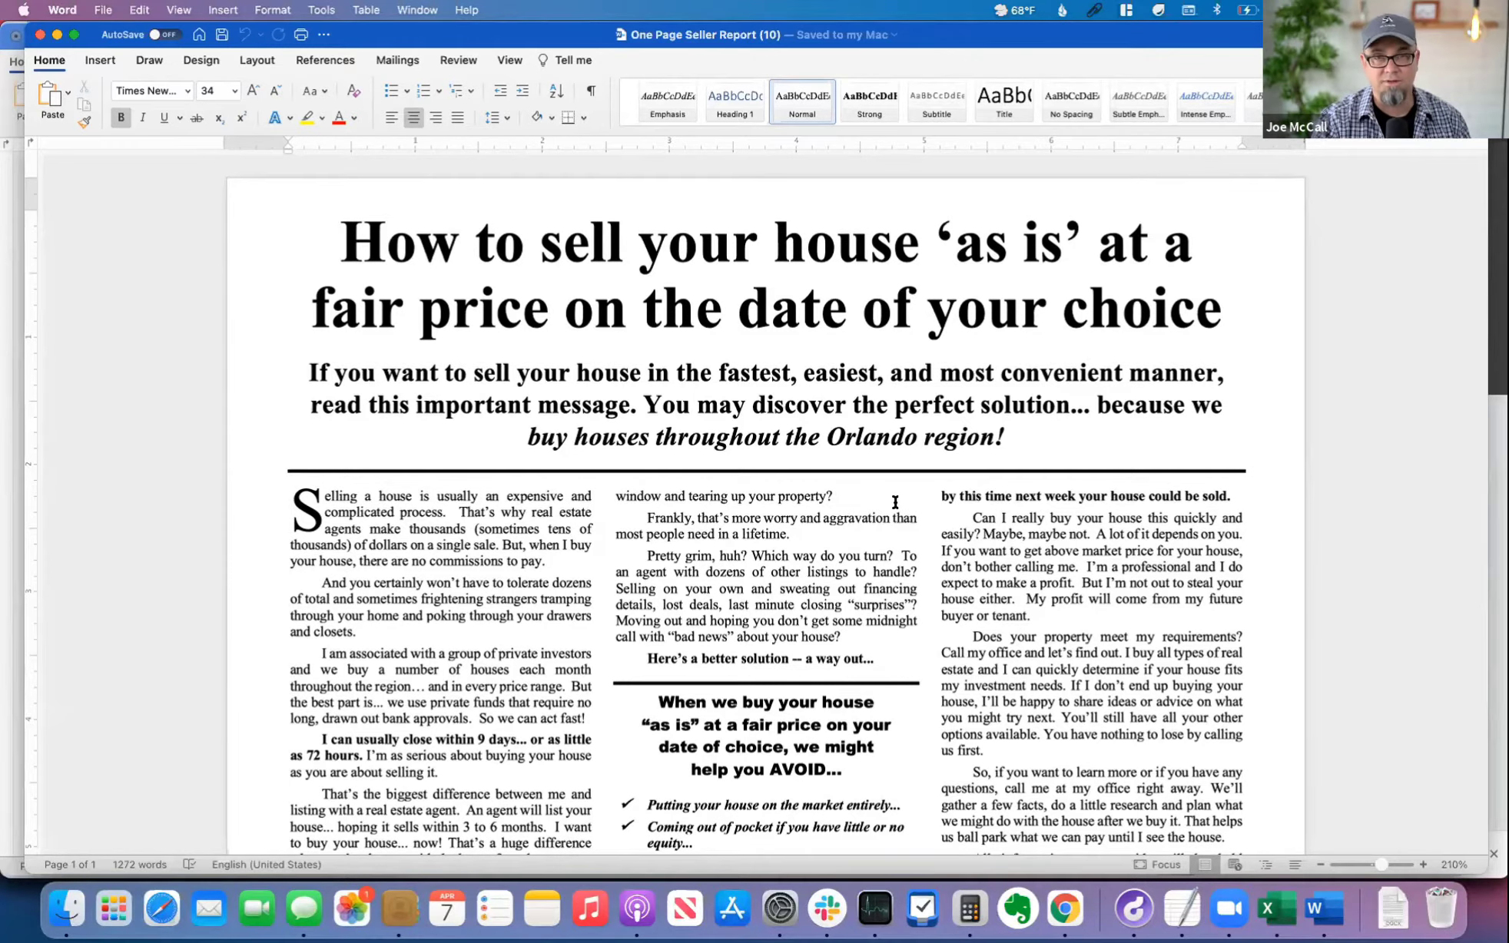
# Step: Check the print settings of the Blind Owner Financing Offer without printing, and return to the One Page Seller Report
pyautogui.press('super+grave')
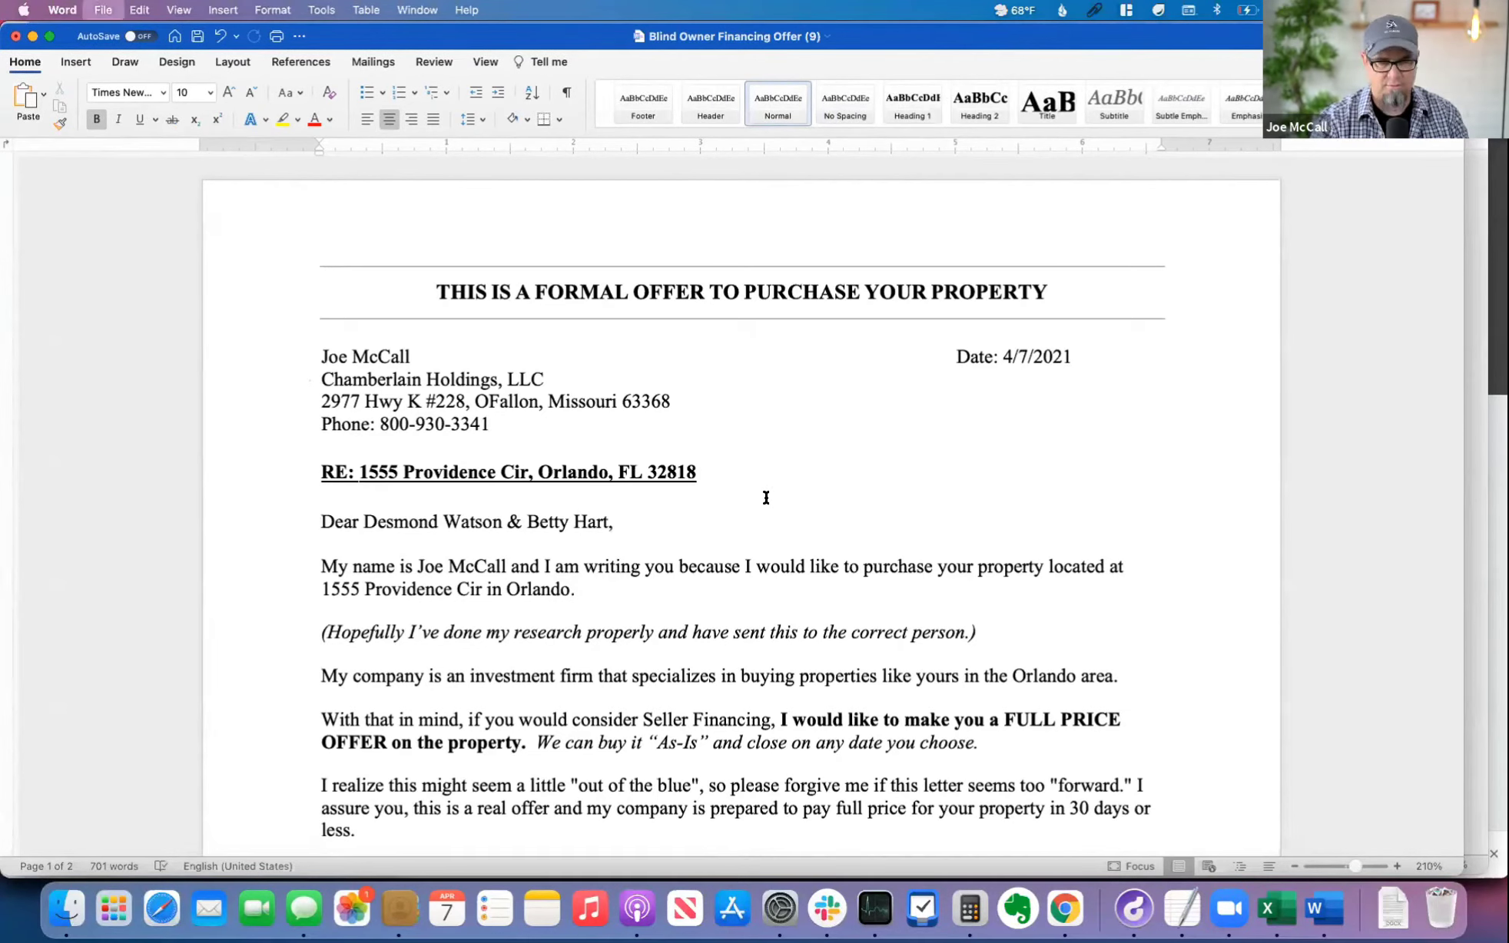
pyautogui.press('super+p')
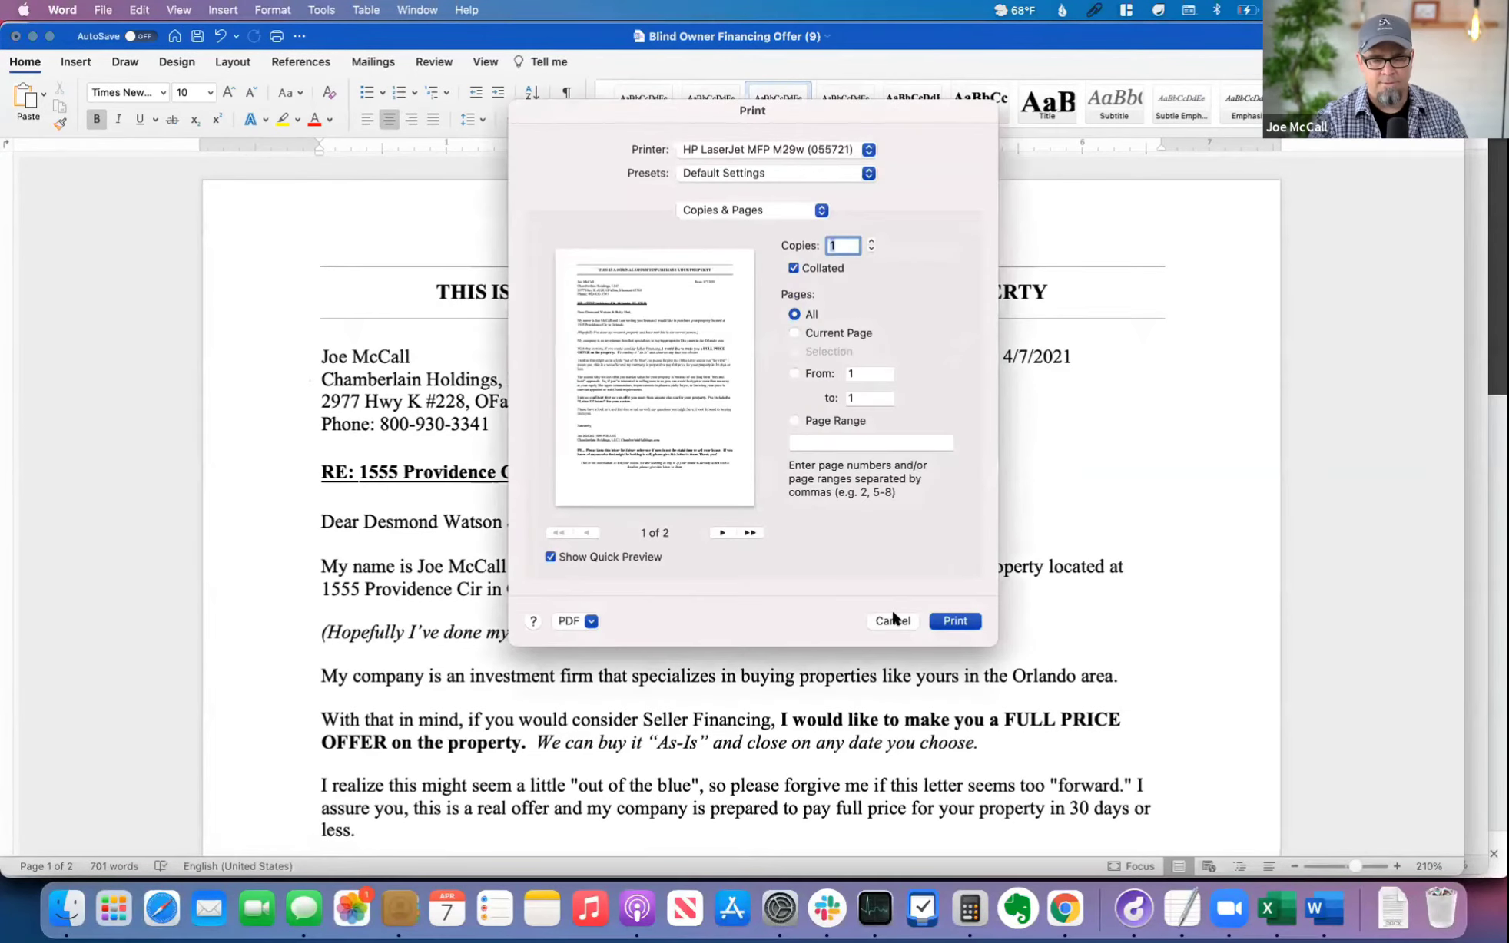
pyautogui.click(893, 619)
pyautogui.press('super+grave')
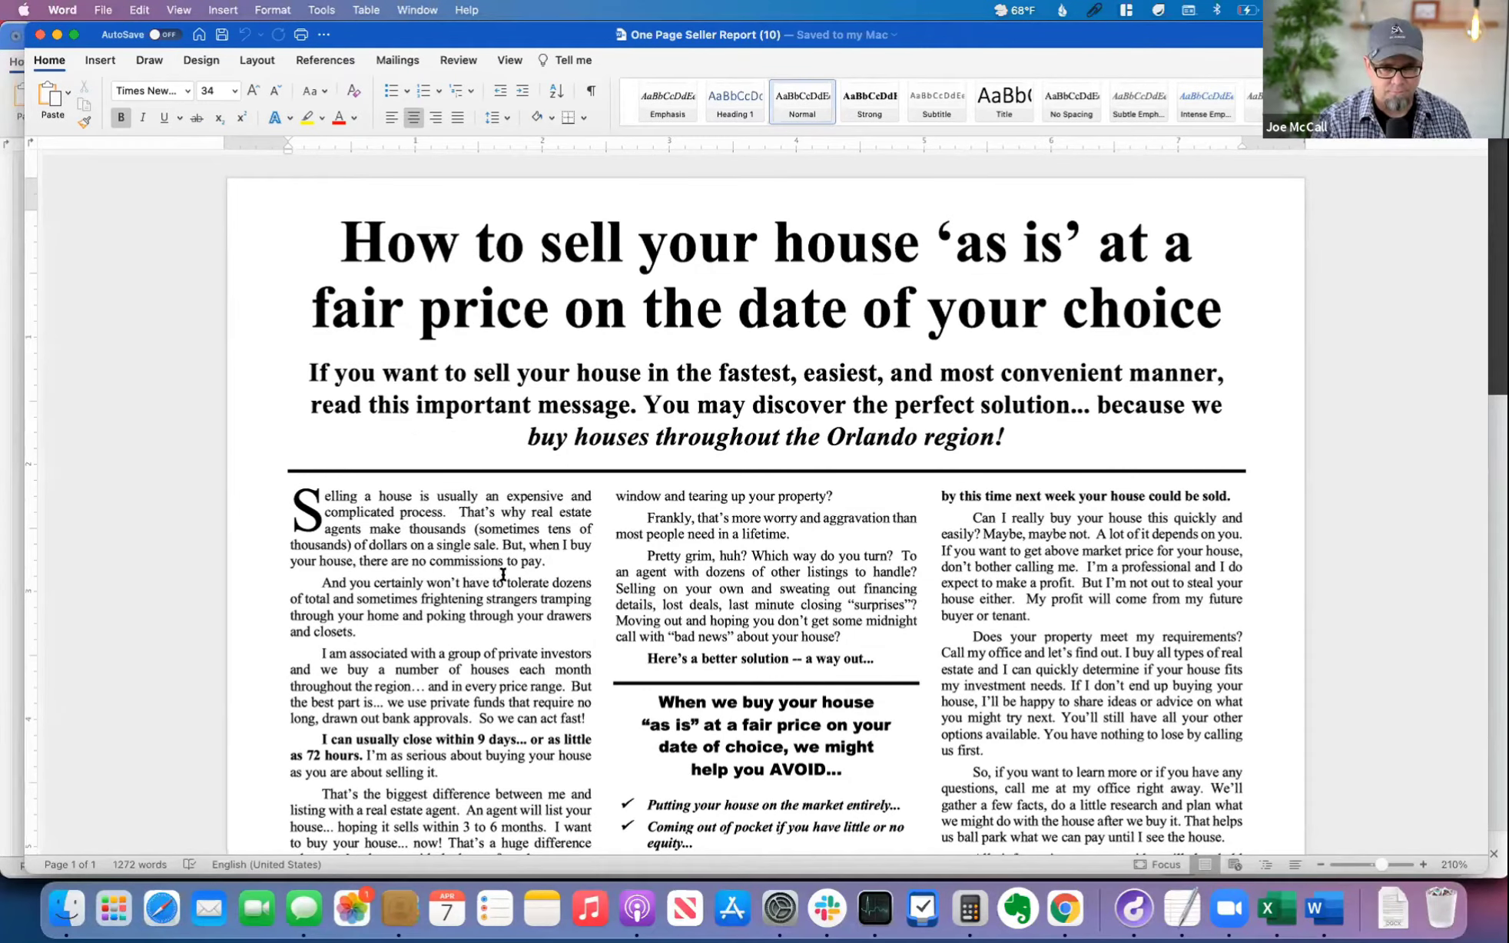
# Step: Examine the seller report's list of problems to avoid, the sender's contact block and the Homeowner's Gift P.S
pyautogui.scroll(-5, 383, 541)
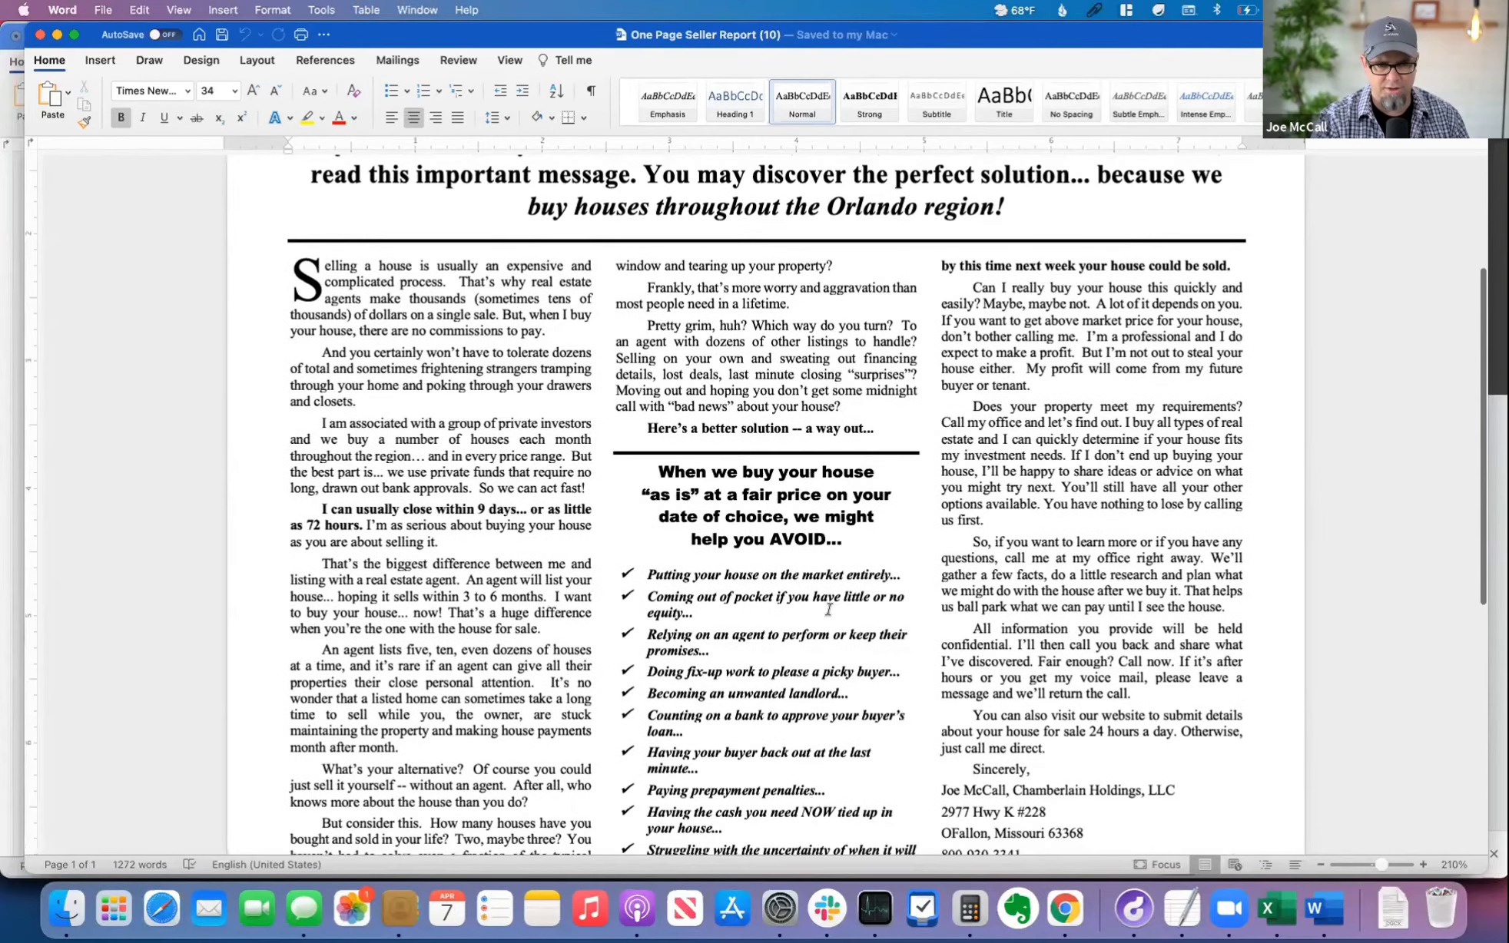
pyautogui.scroll(-7, 829, 610)
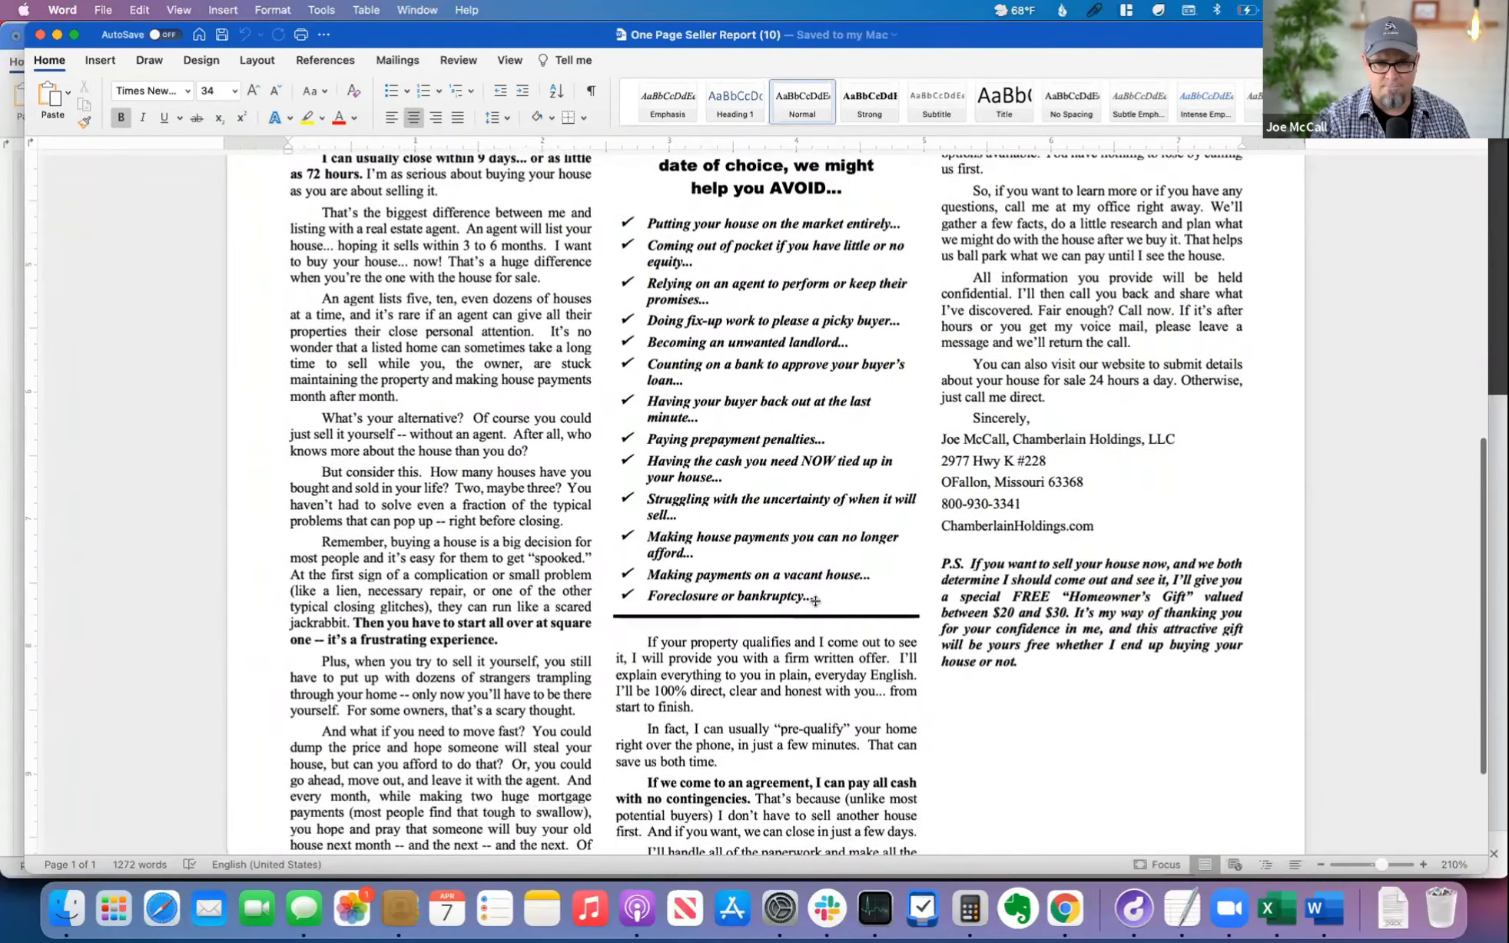
pyautogui.scroll(-5, 815, 604)
pyautogui.scroll(8, 875, 537)
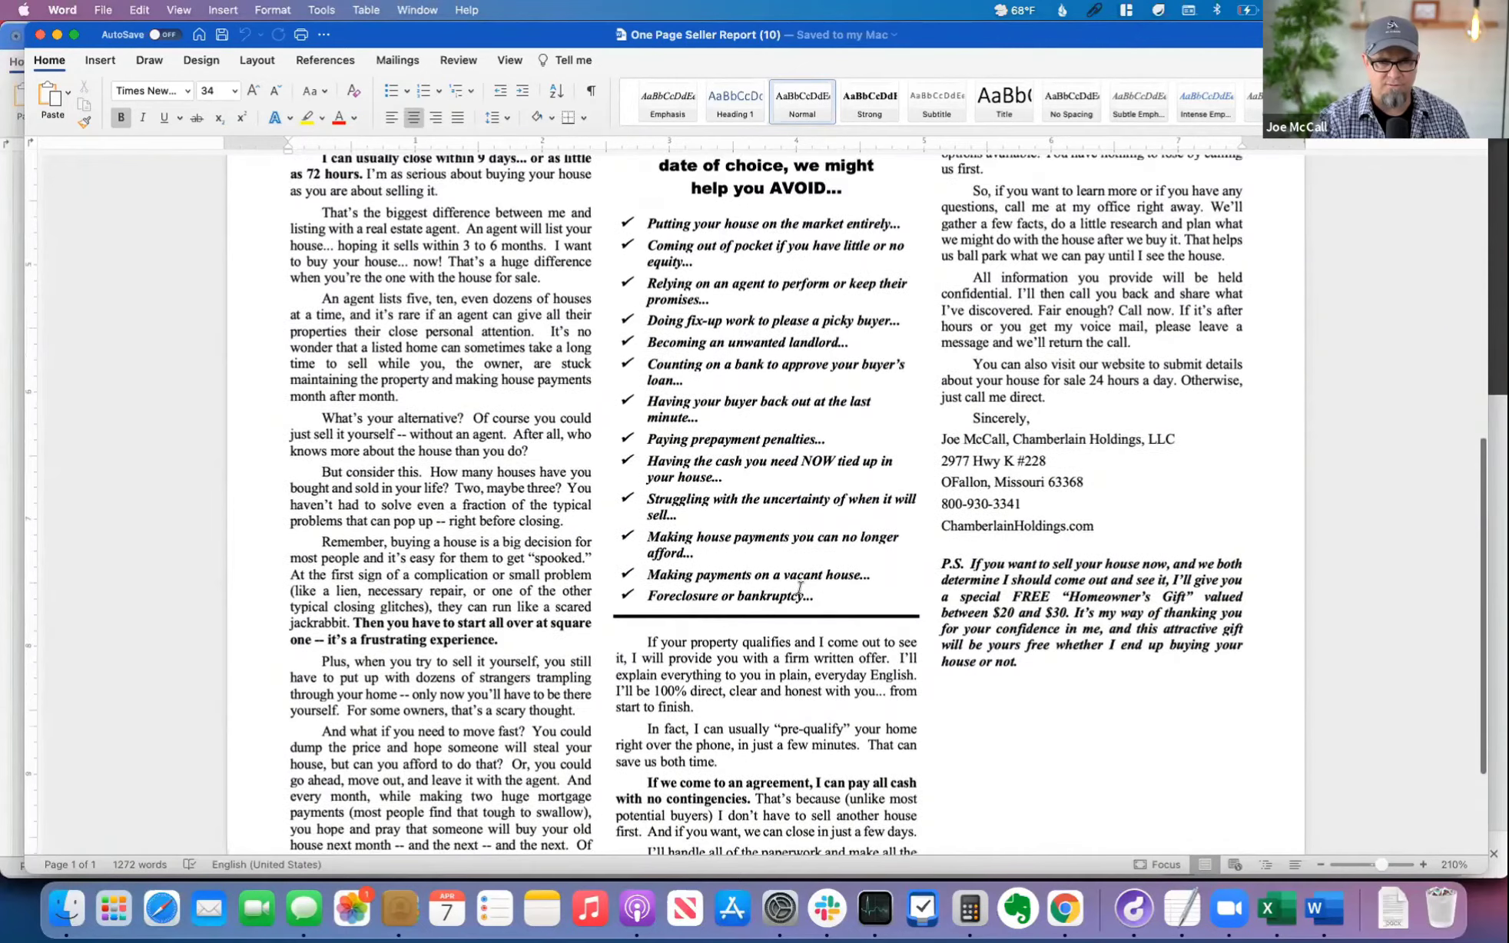
pyautogui.scroll(-8, 577, 554)
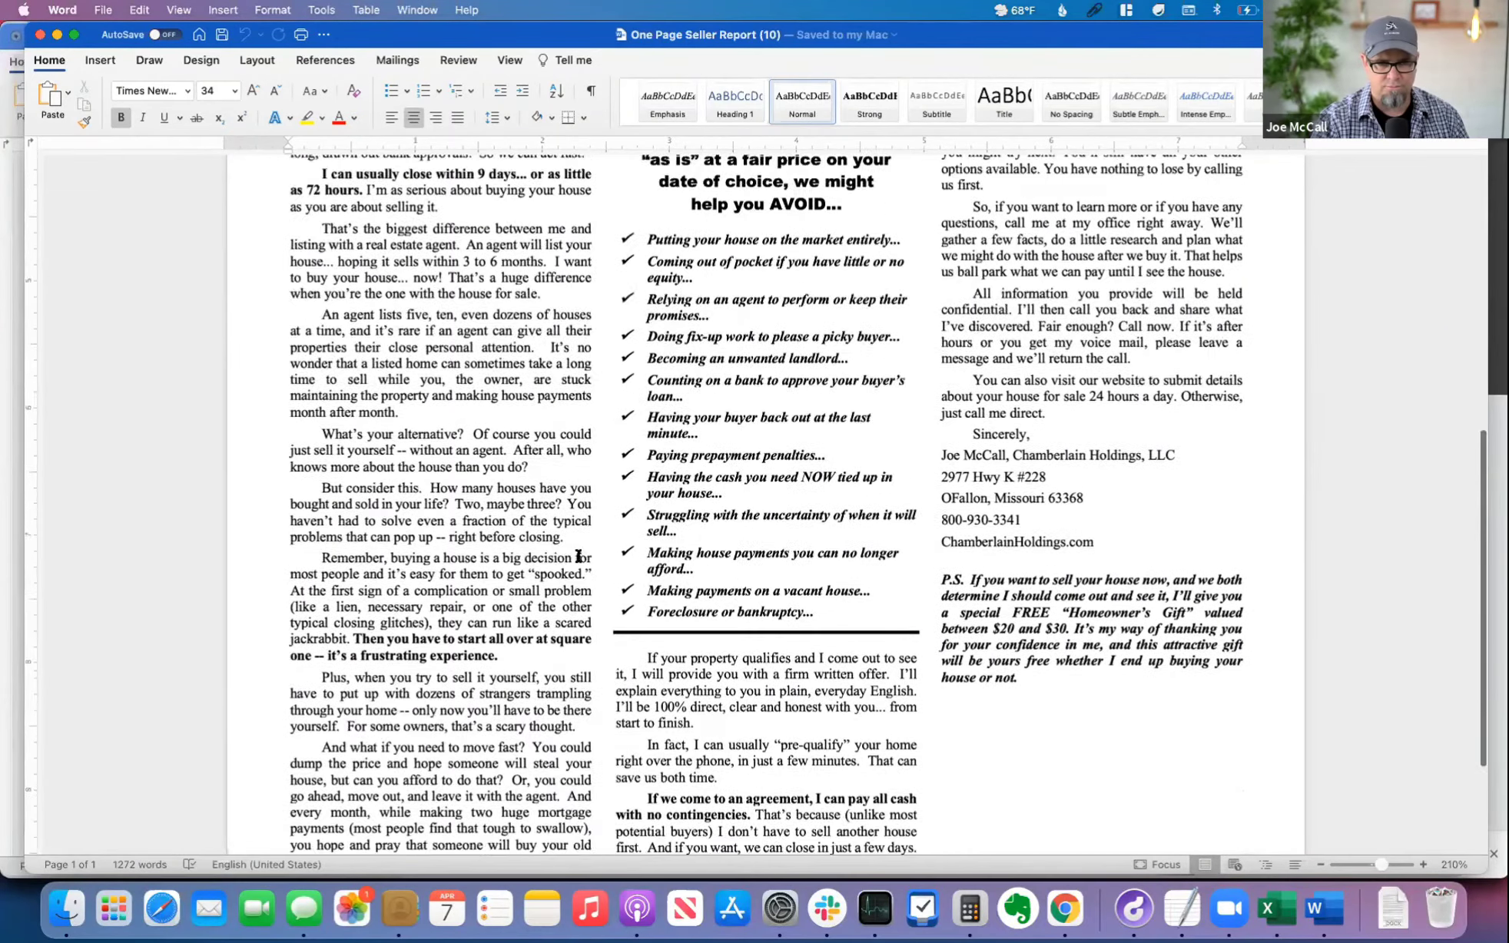
pyautogui.scroll(17, 580, 554)
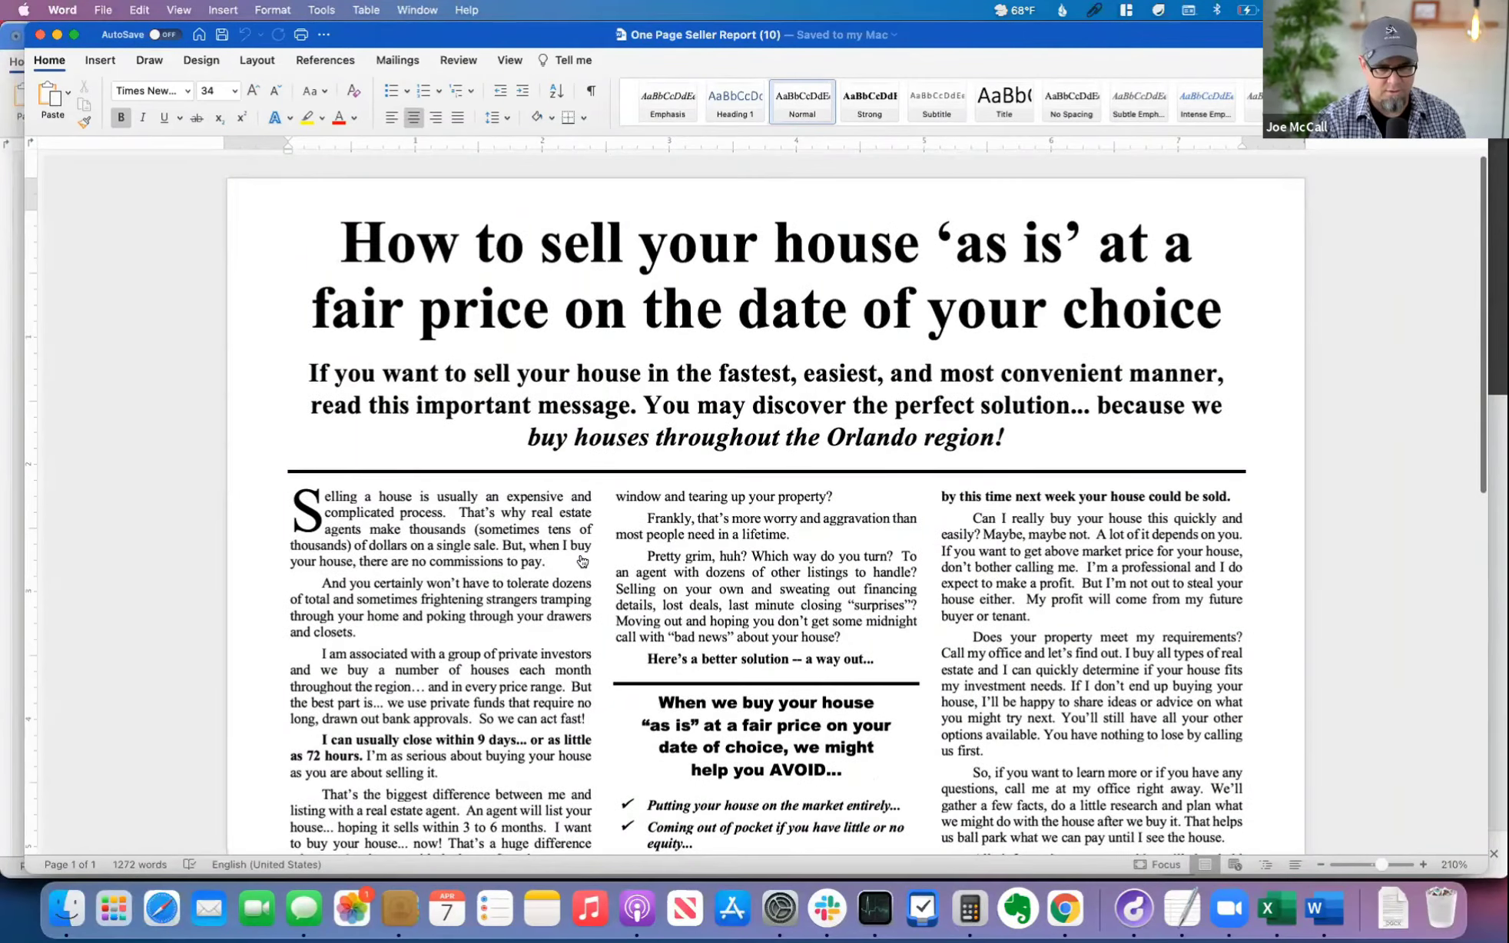
# Step: Switch to Chrome and open the downloaded One Page - 3 Options letter
pyautogui.press('super+Tab')
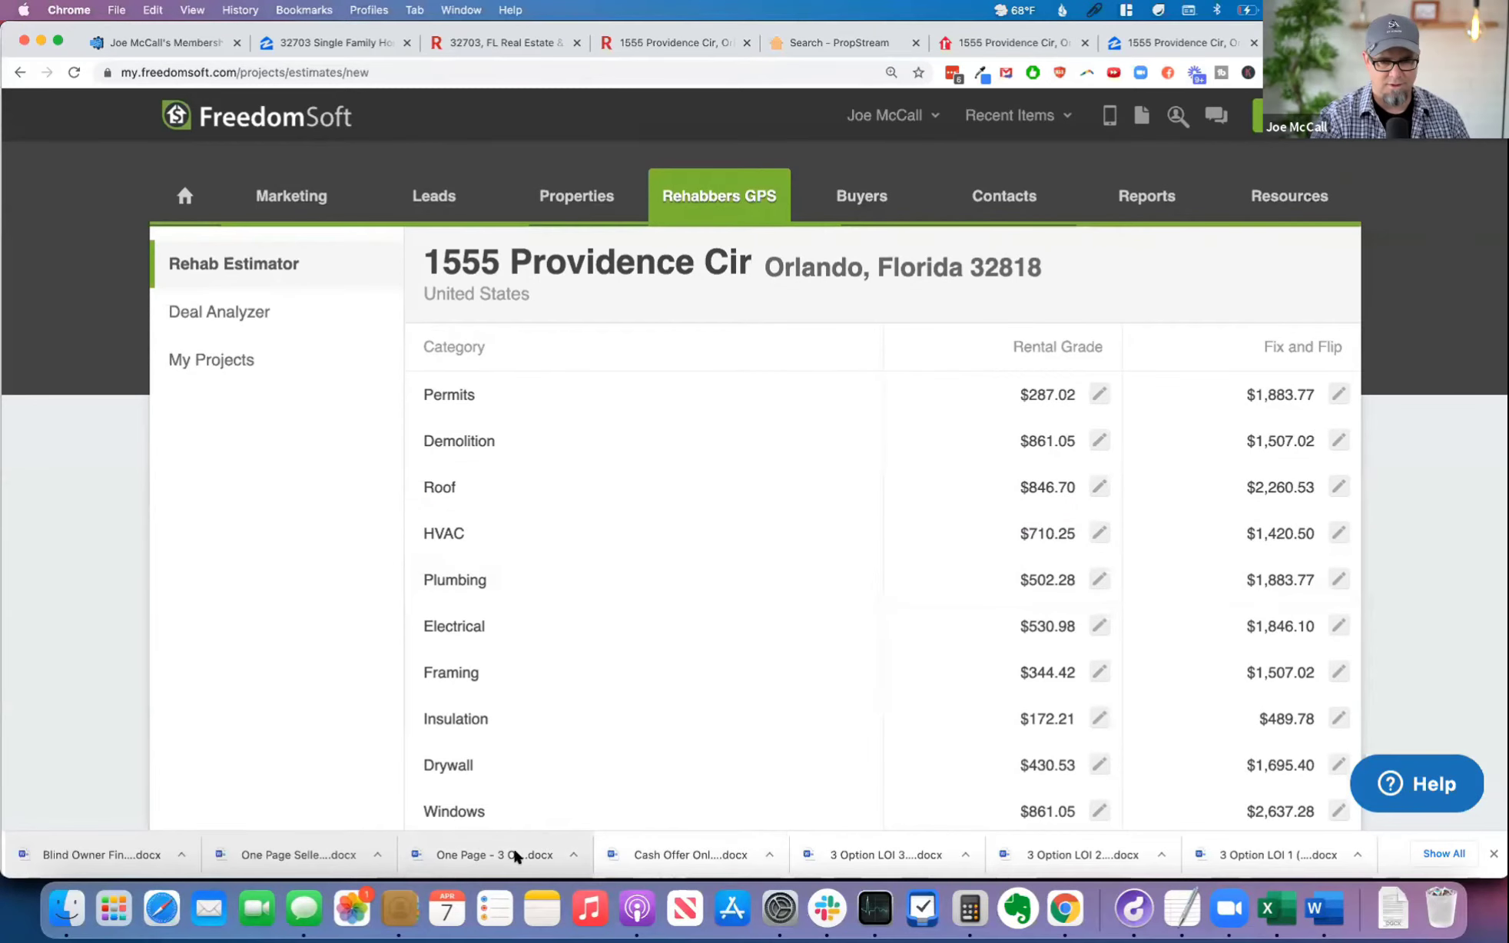
pyautogui.click(482, 846)
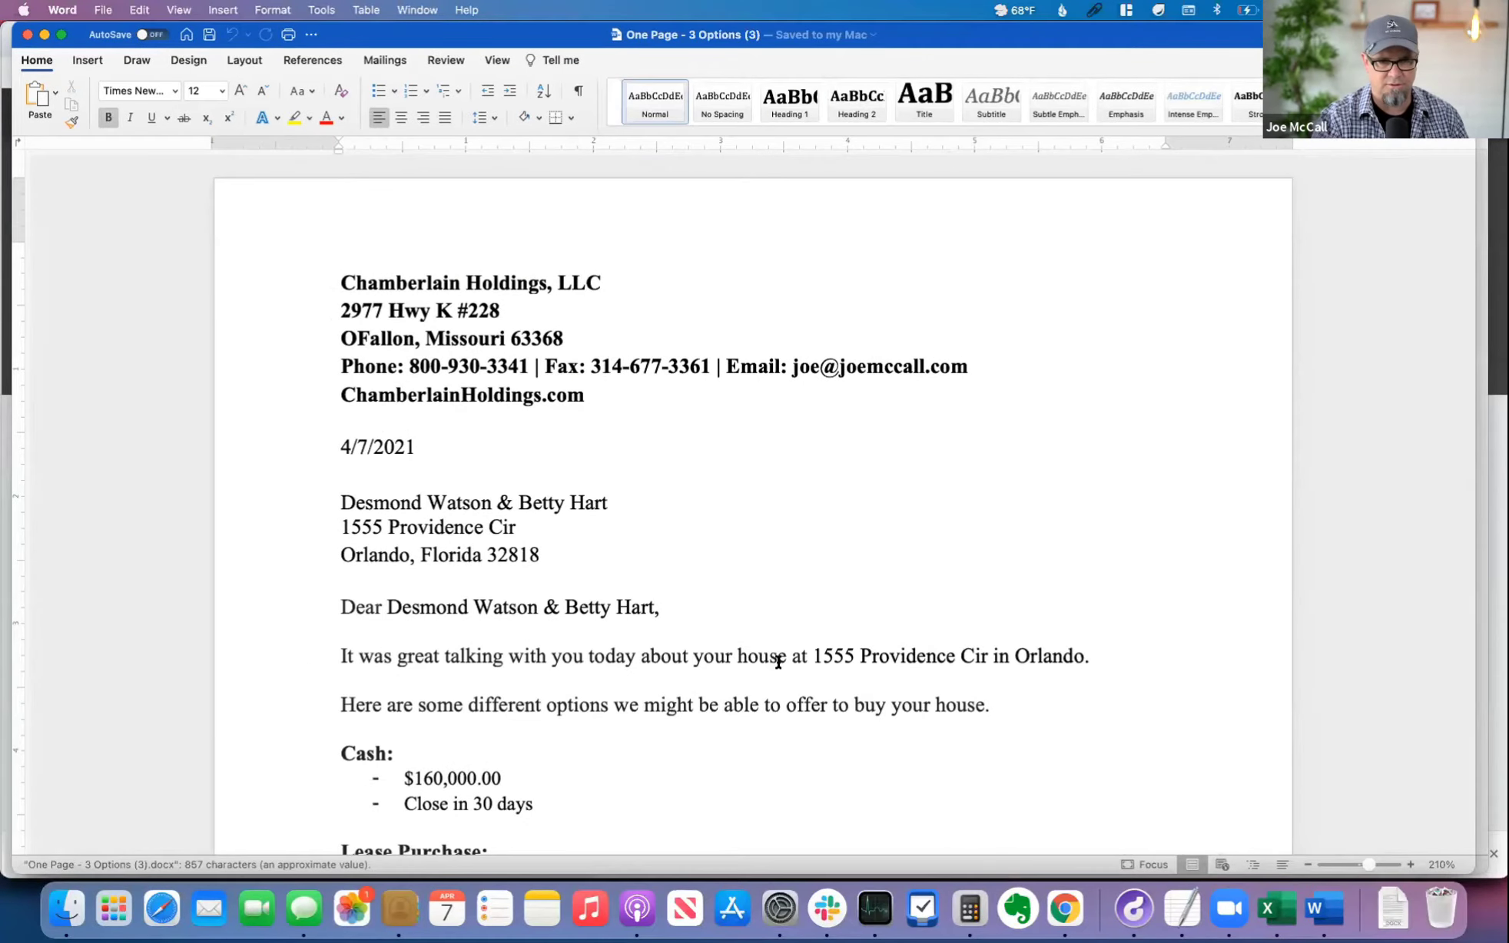
pyautogui.scroll(-15, 778, 662)
pyautogui.scroll(5, 780, 662)
pyautogui.scroll(5, 780, 662)
# Step: Compare the cash offer, the lease purchase price and the seller financing price in the 3 Options letter
pyautogui.moveTo(405, 548); pyautogui.dragTo(545, 567)
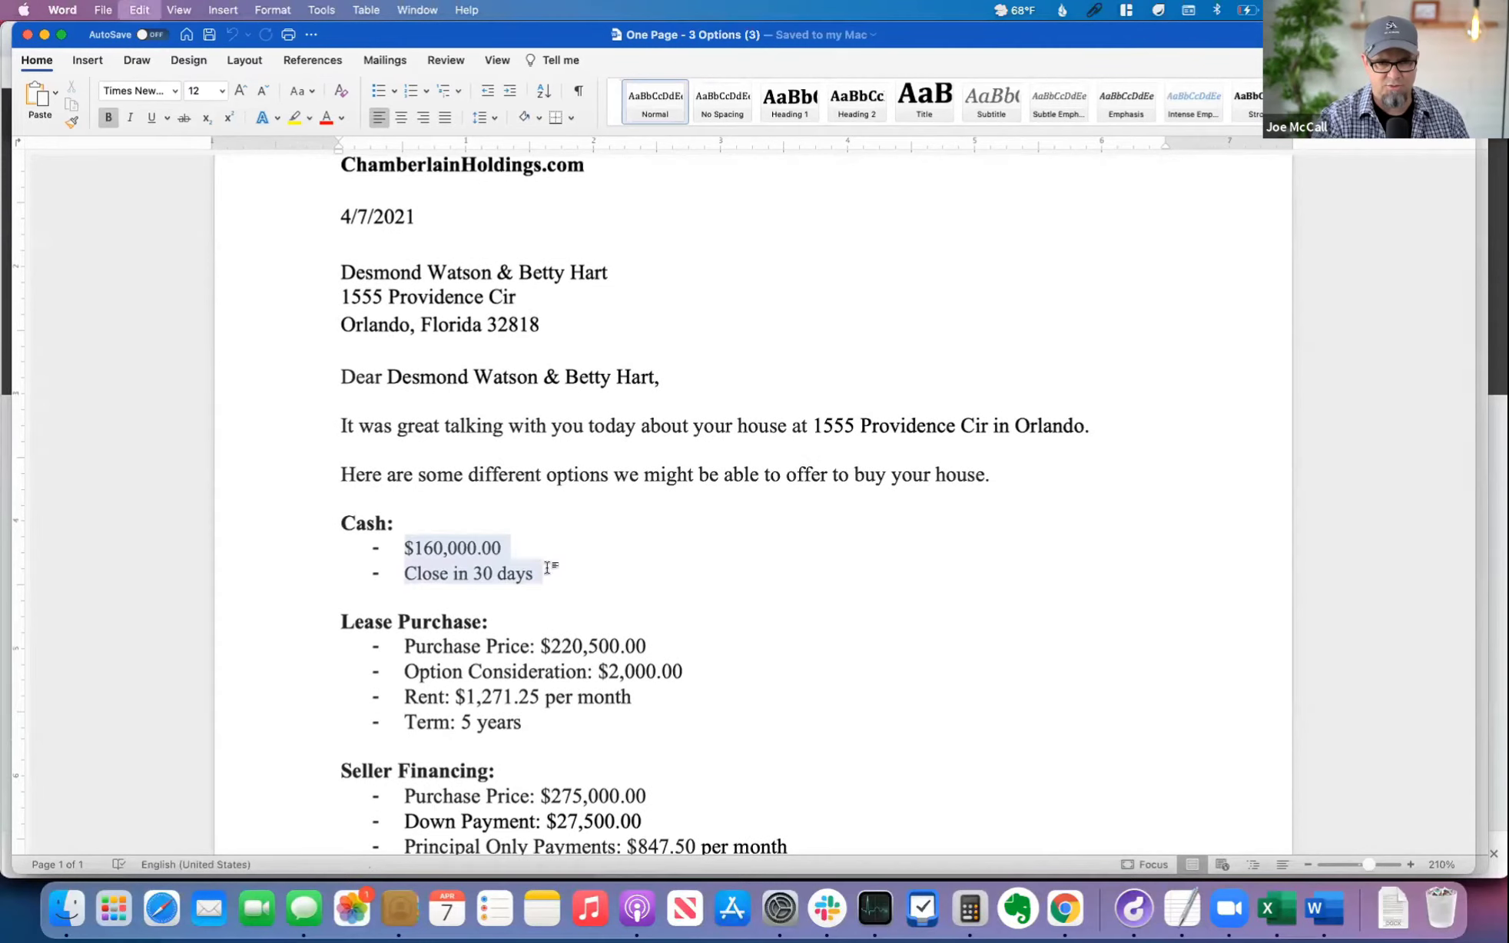
pyautogui.click(708, 613)
pyautogui.doubleClick(617, 644)
pyautogui.scroll(-3, 743, 722)
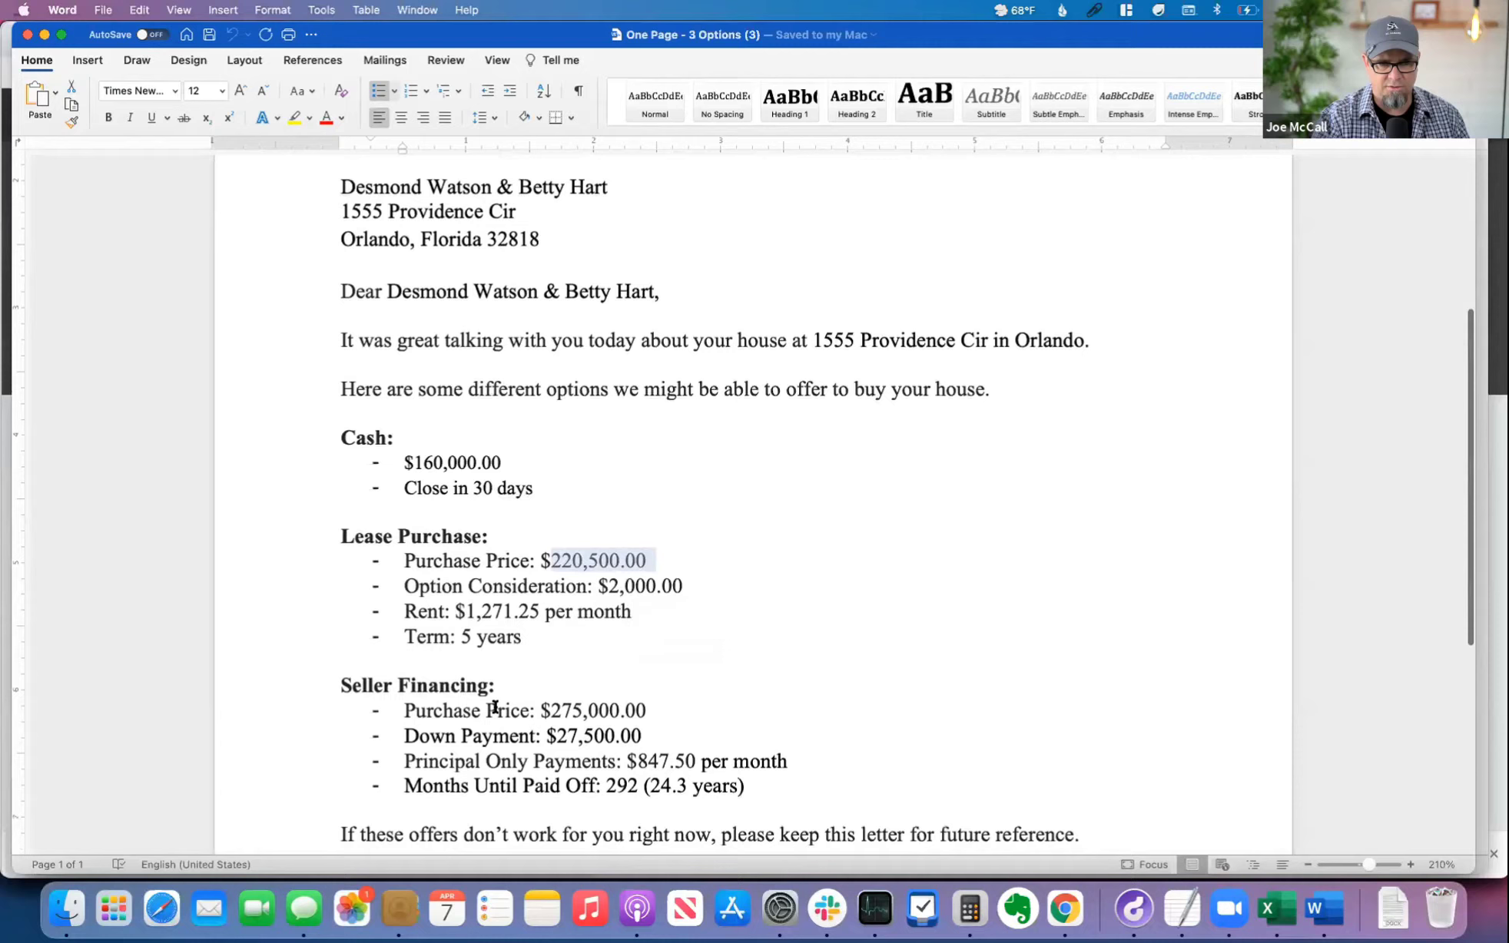
pyautogui.moveTo(548, 709); pyautogui.dragTo(632, 708)
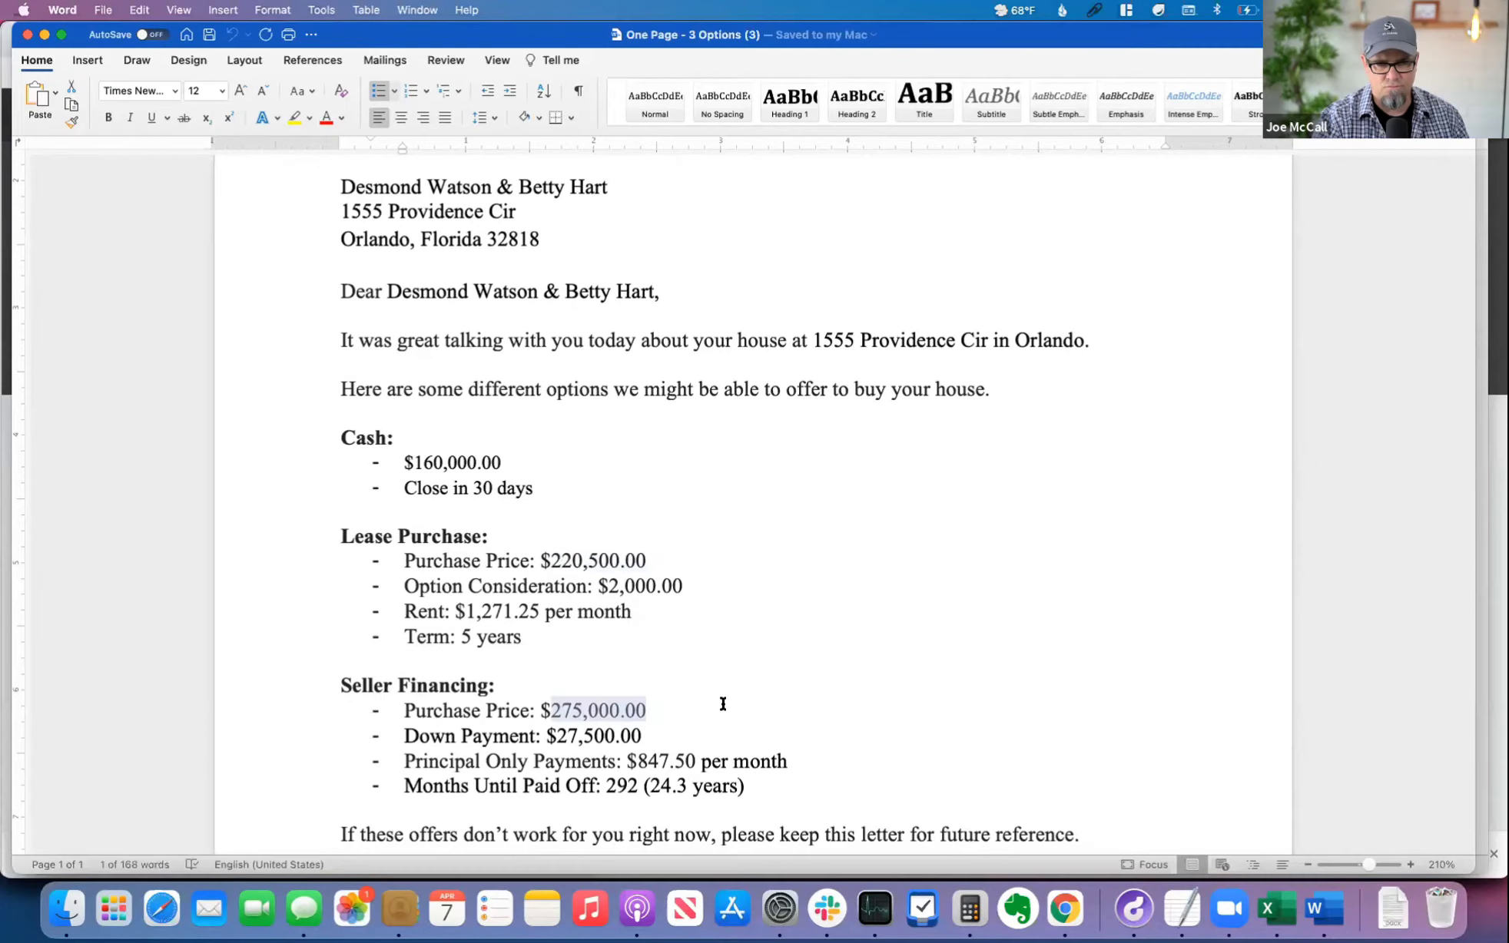
pyautogui.click(743, 658)
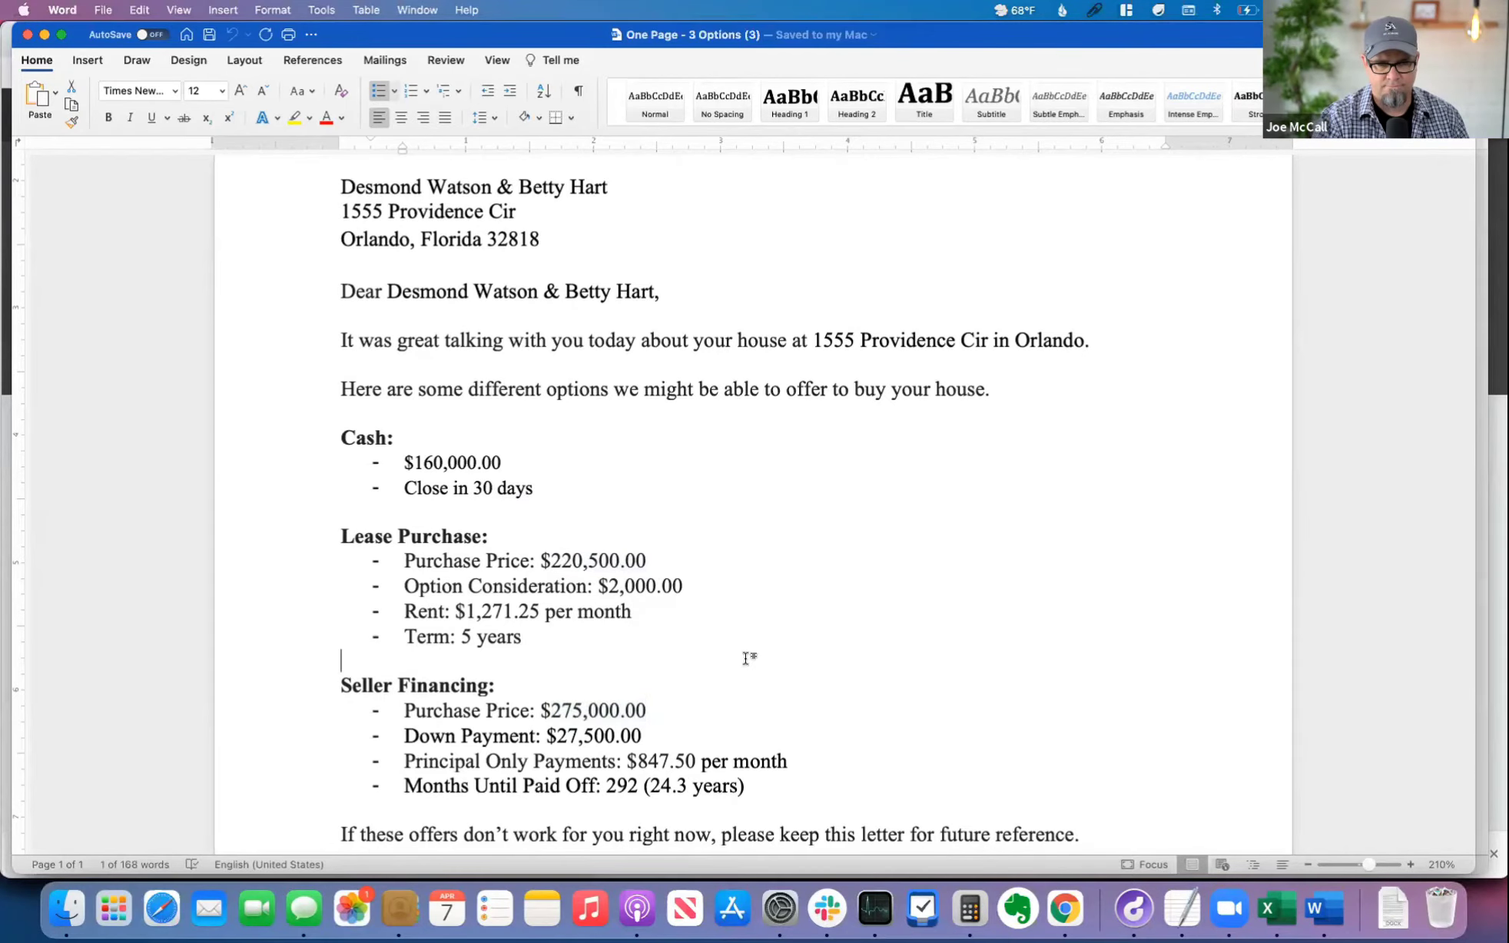
# Step: Compare the lease purchase rent with the principal only payments, and review the full Seller Financing terms
pyautogui.scroll(-2, 761, 690)
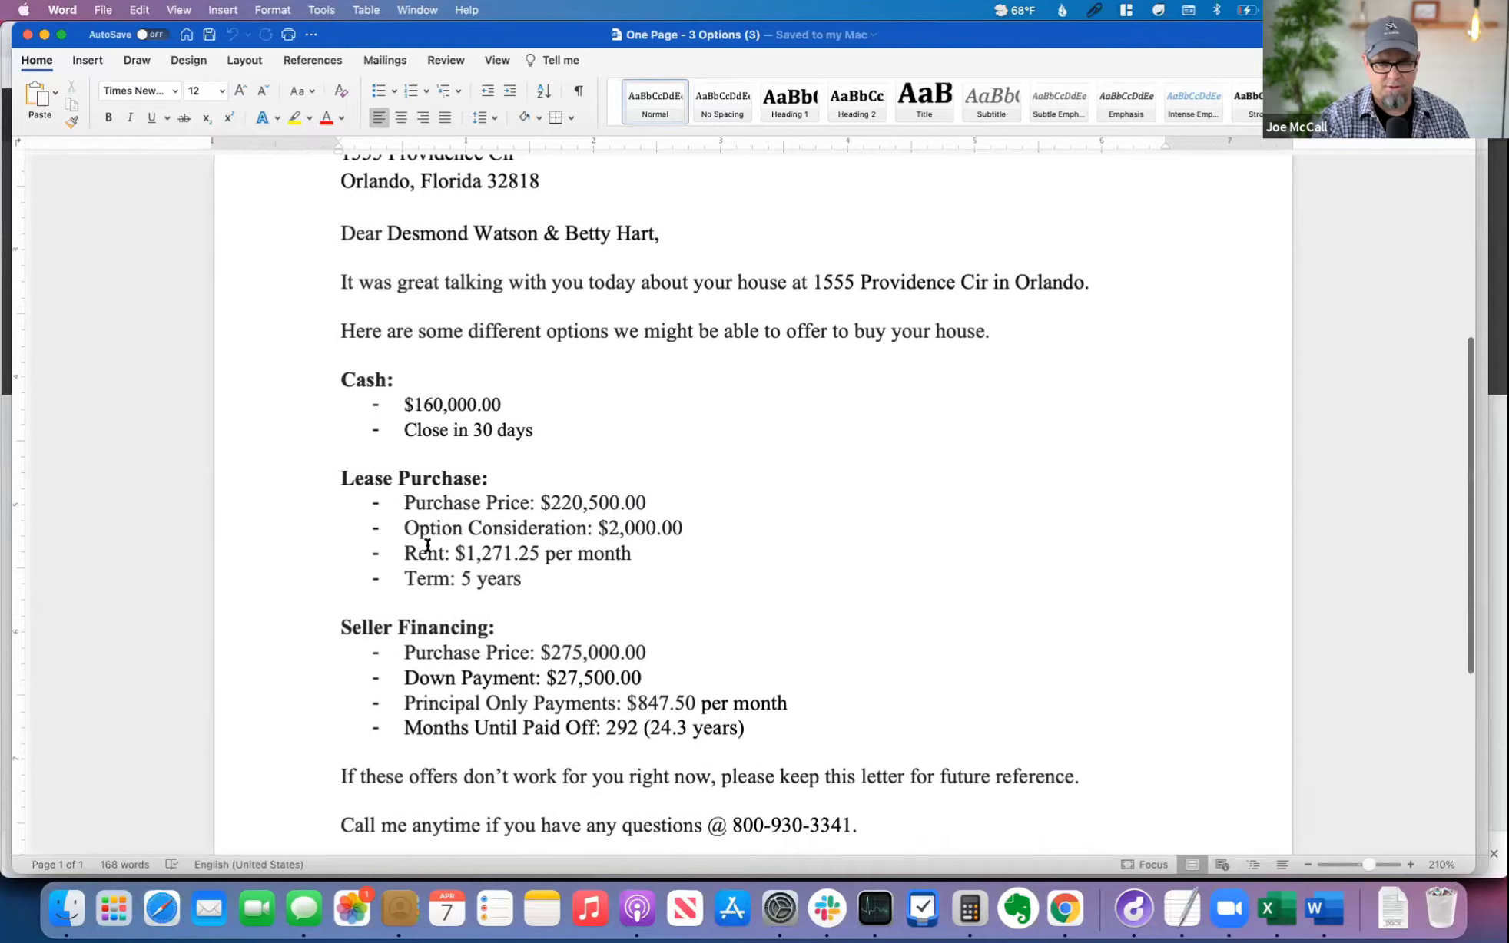
pyautogui.moveTo(485, 553); pyautogui.dragTo(543, 554)
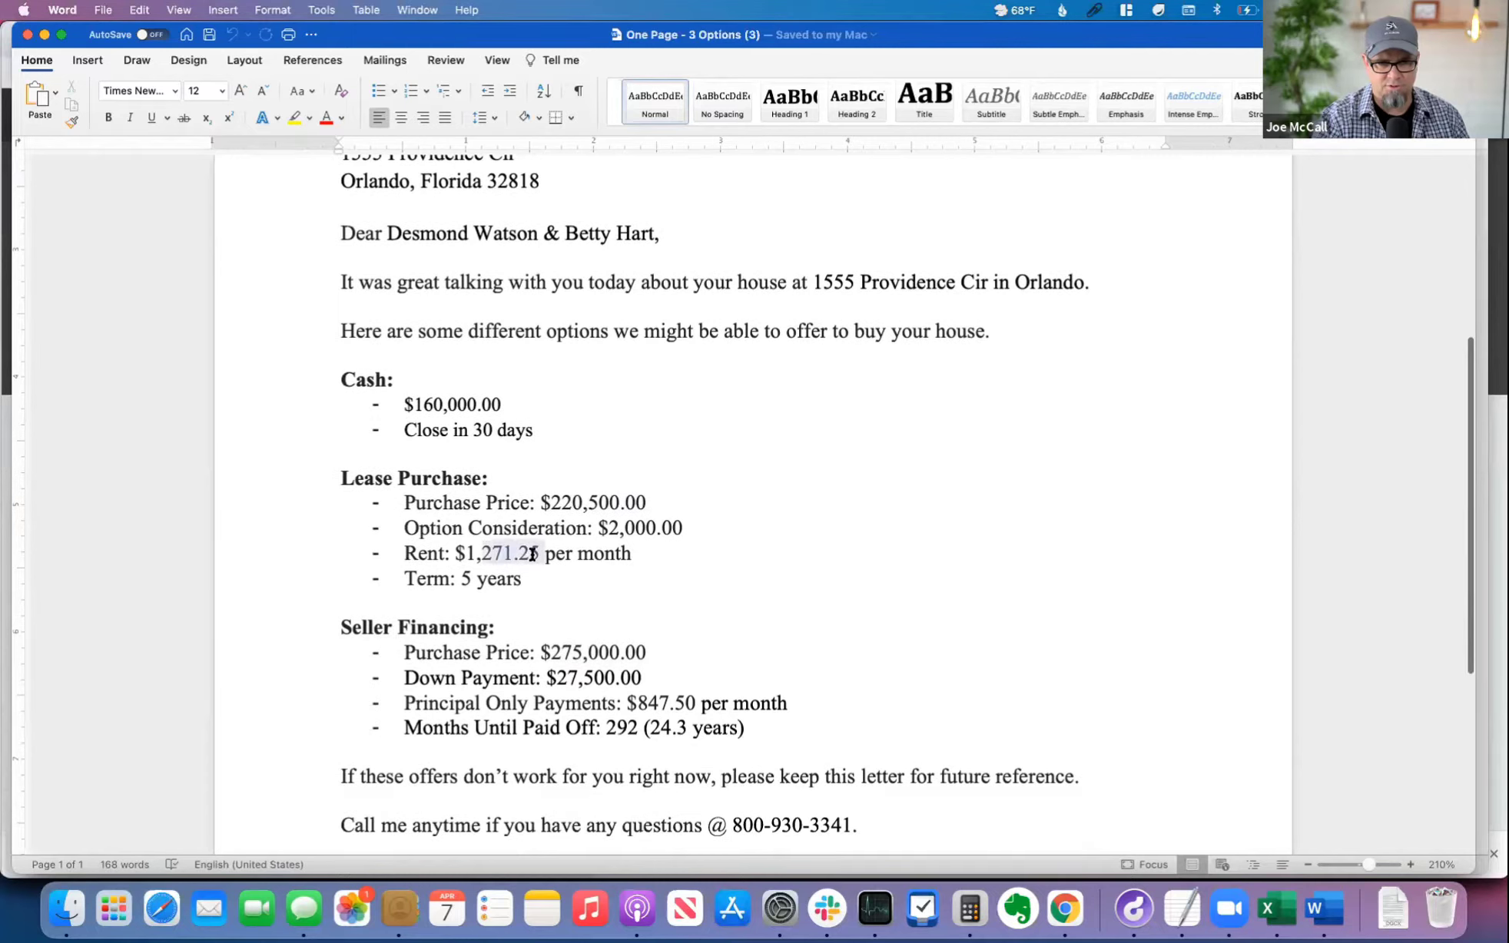
pyautogui.click(731, 615)
pyautogui.moveTo(644, 701); pyautogui.dragTo(733, 703)
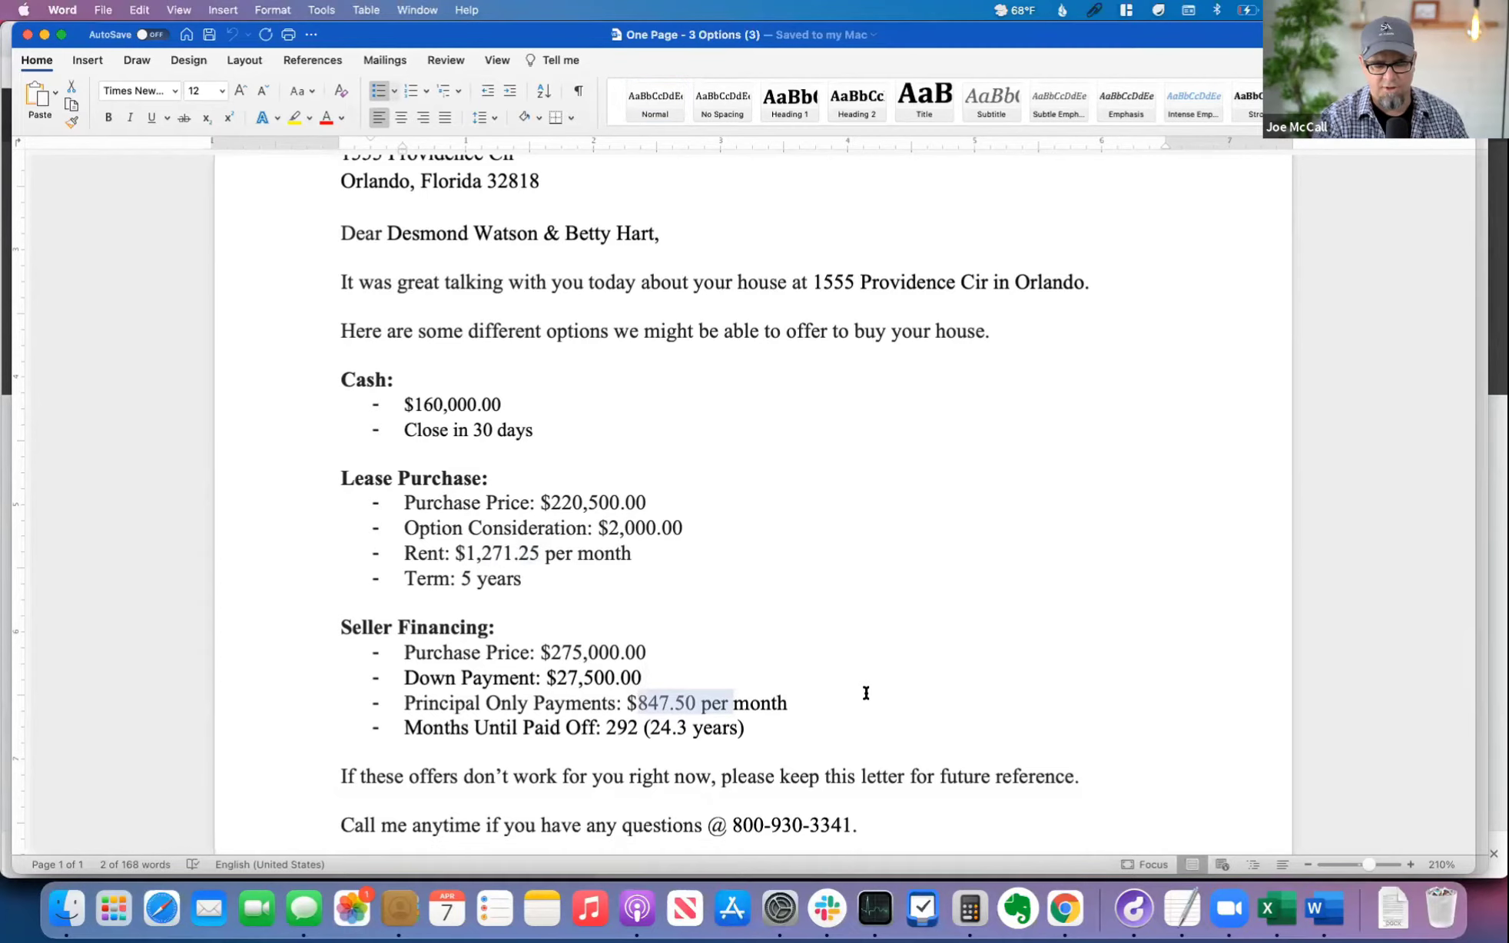
pyautogui.click(838, 722)
pyautogui.moveTo(401, 535); pyautogui.dragTo(316, 487)
pyautogui.moveTo(341, 627); pyautogui.dragTo(814, 708)
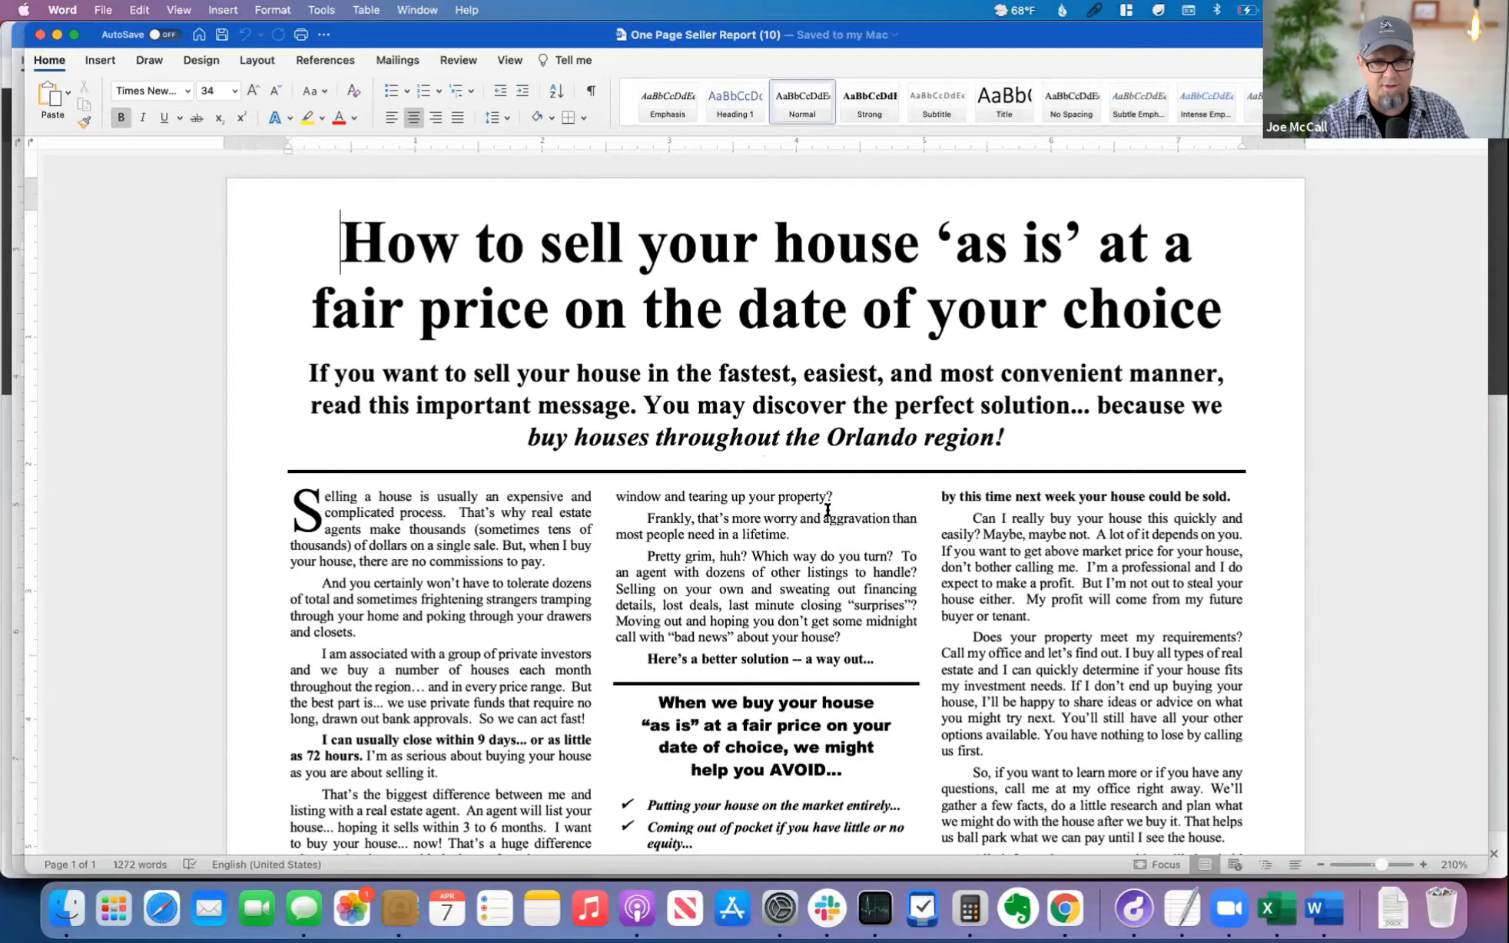
# Step: Review the One Page Seller Report and the Blind Owner Financing Offer letter among the open Word documents
pyautogui.scroll(-15, 828, 510)
pyautogui.scroll(15, 827, 511)
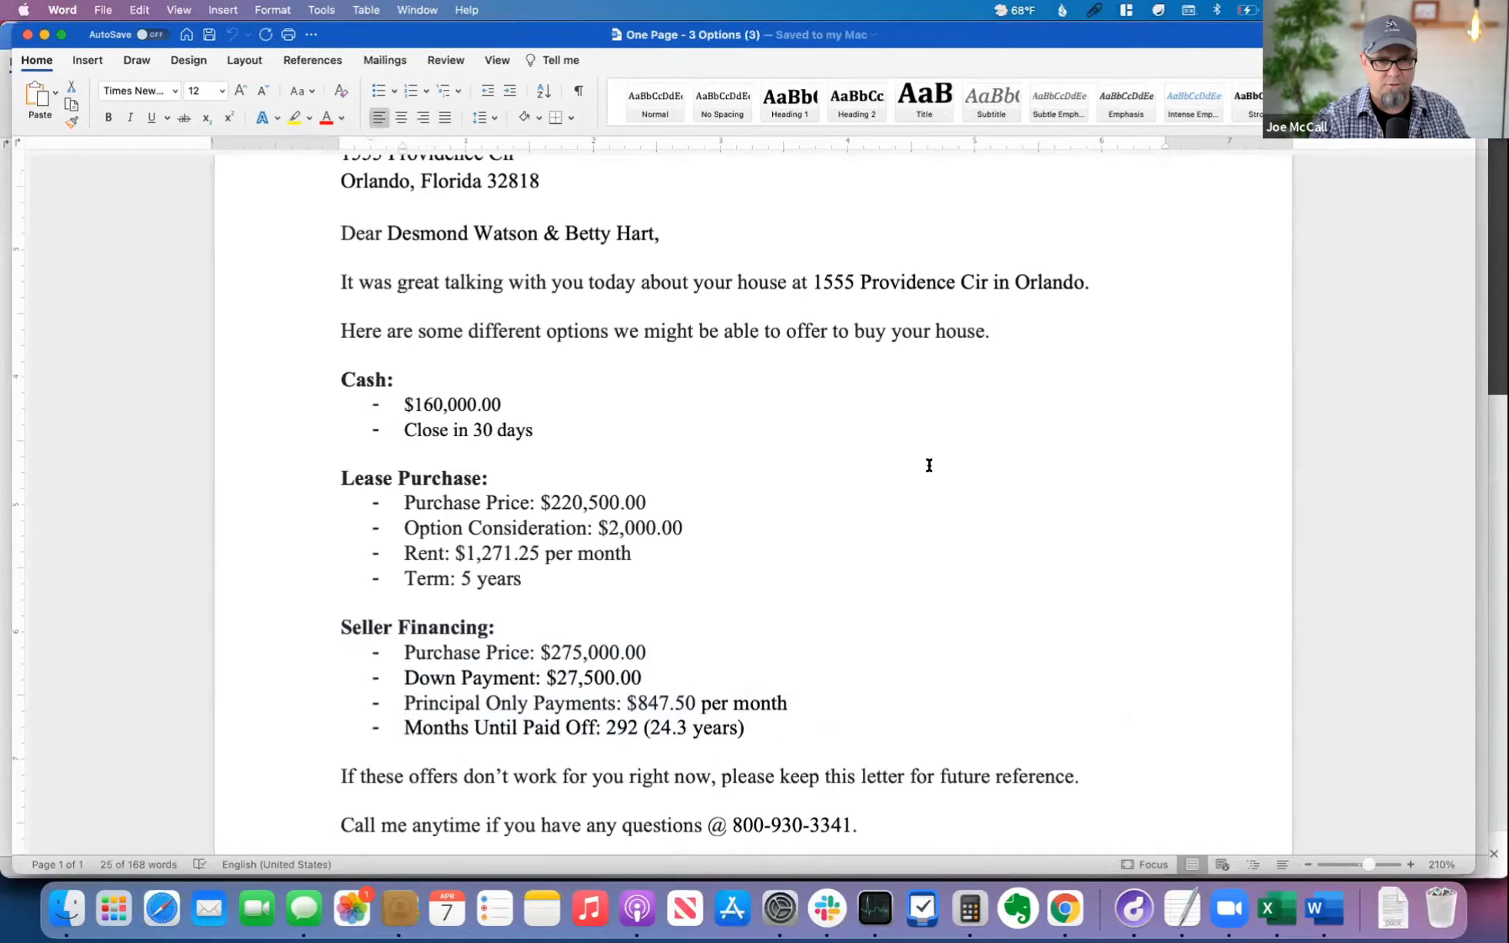
pyautogui.hotkey('shift', 'Down')
pyautogui.hotkey('shift', 'Down')
pyautogui.hotkey('shift', 'Down')
pyautogui.hotkey('shift', 'Down')
pyautogui.hotkey('shift', 'Down')
# Step: Switch to Chrome and start a new seller lead in FreedomSoft
pyautogui.press('super+Tab')
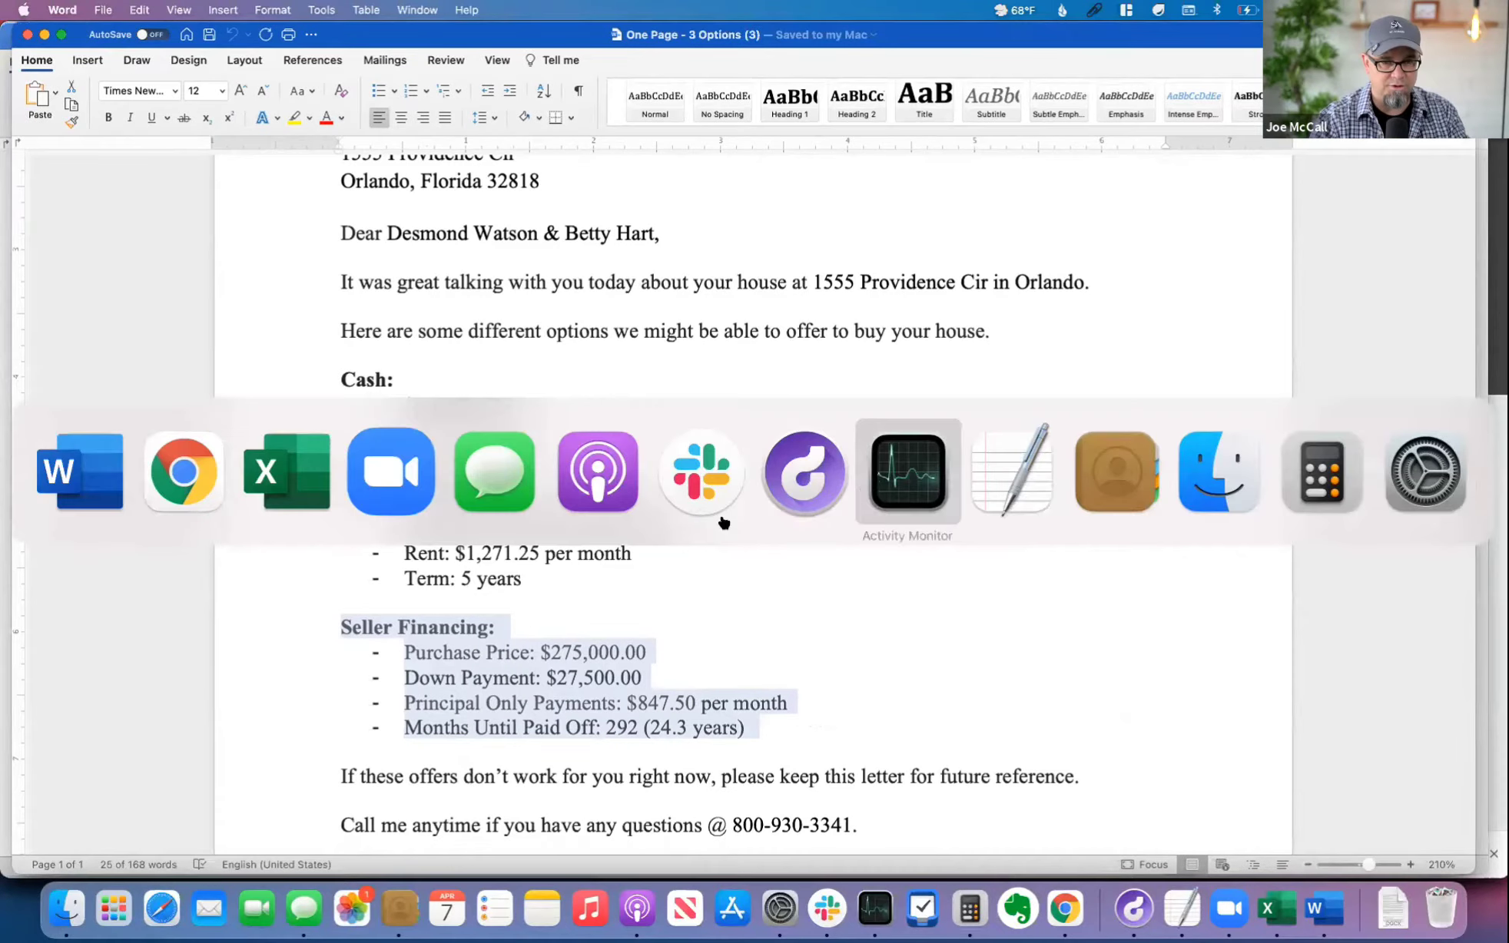
pyautogui.click(204, 488)
pyautogui.moveTo(434, 196)
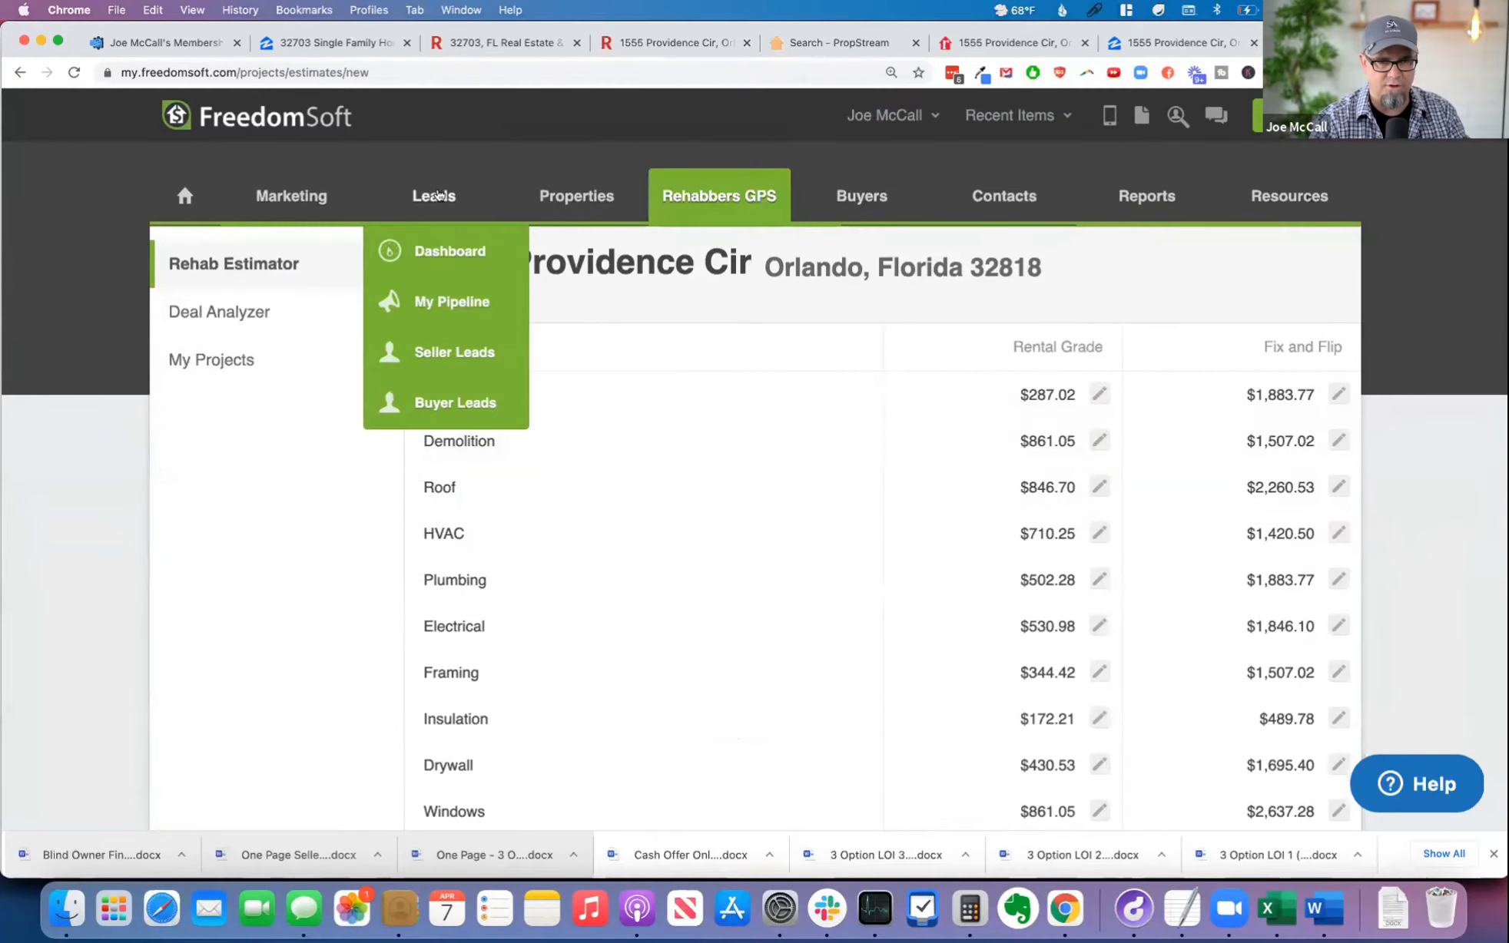
pyautogui.click(467, 354)
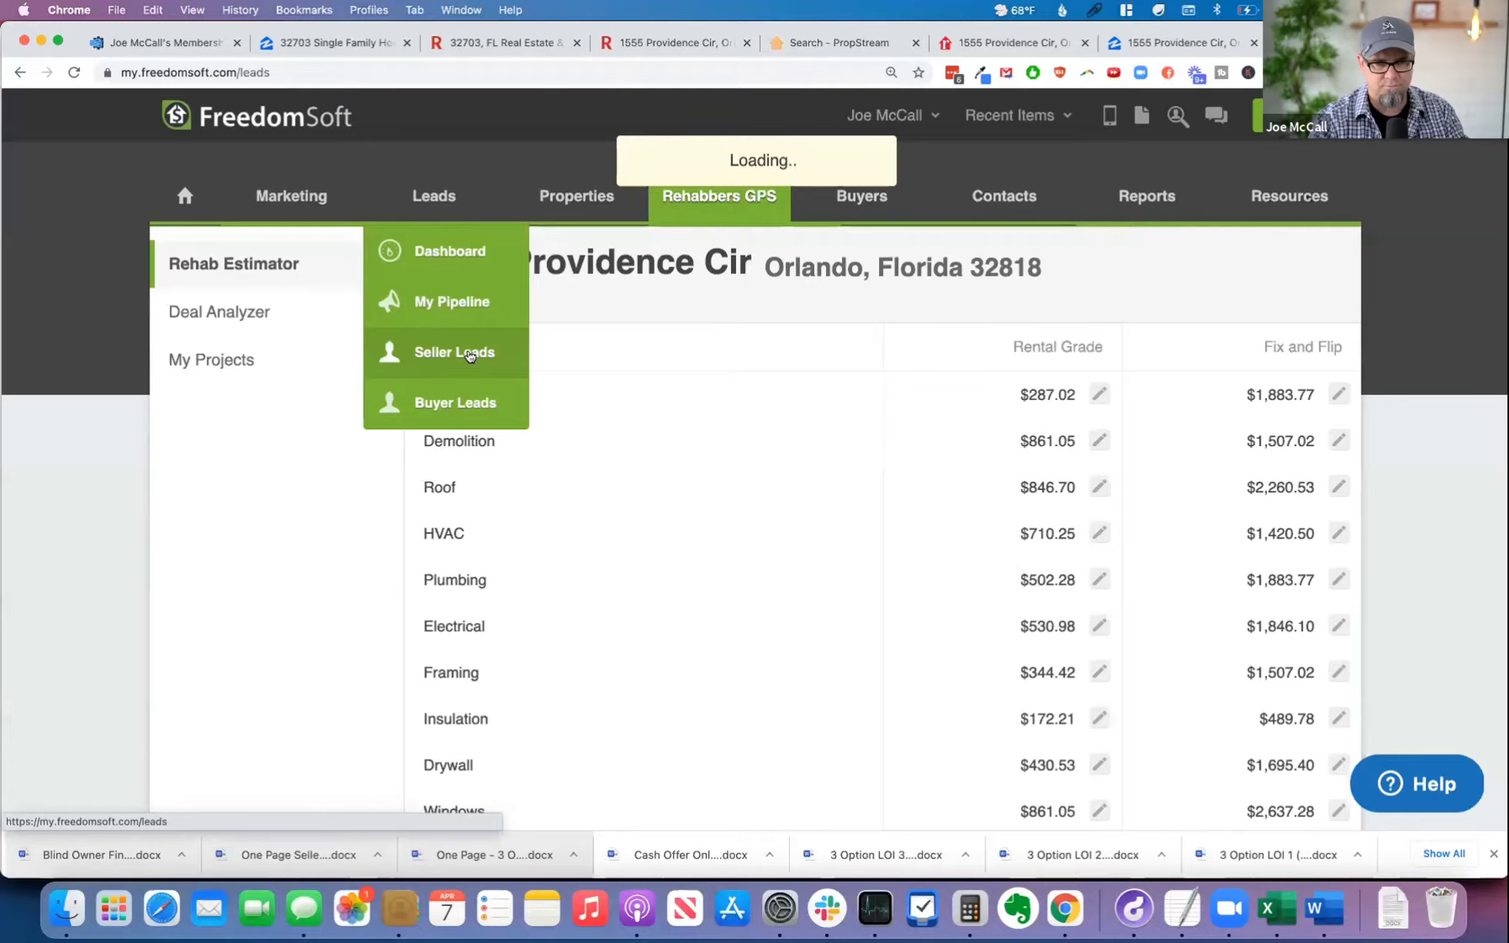
pyautogui.click(130, 329)
pyautogui.click(645, 347)
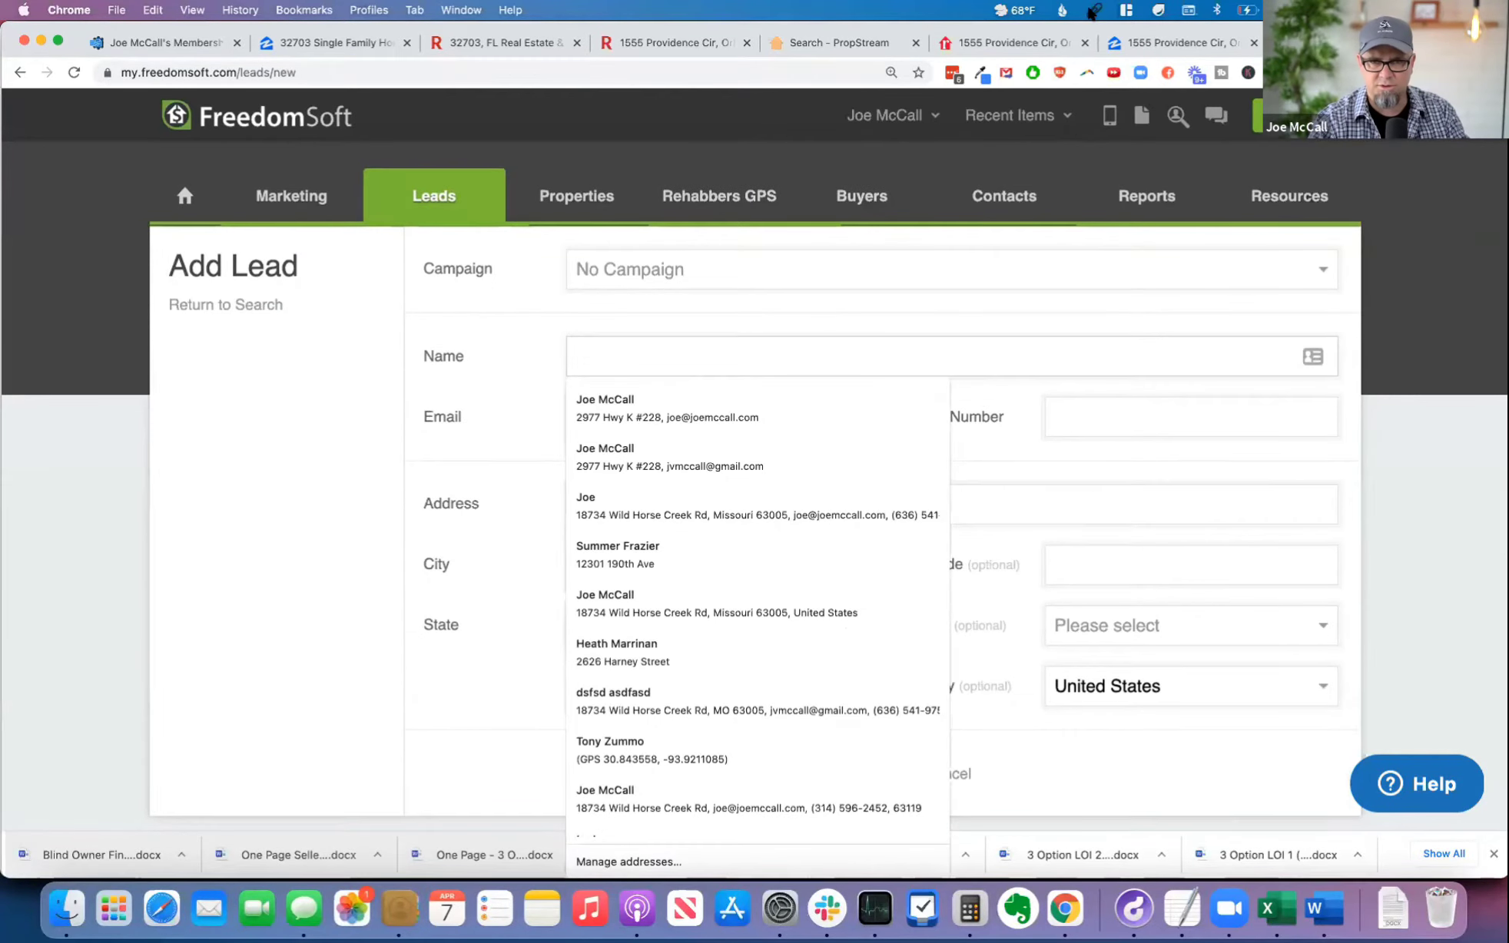
# Step: Copy the owners' names and the property address from the 3 Options letter in Word into the new lead's Name and Address fields
pyautogui.press('super+Tab')
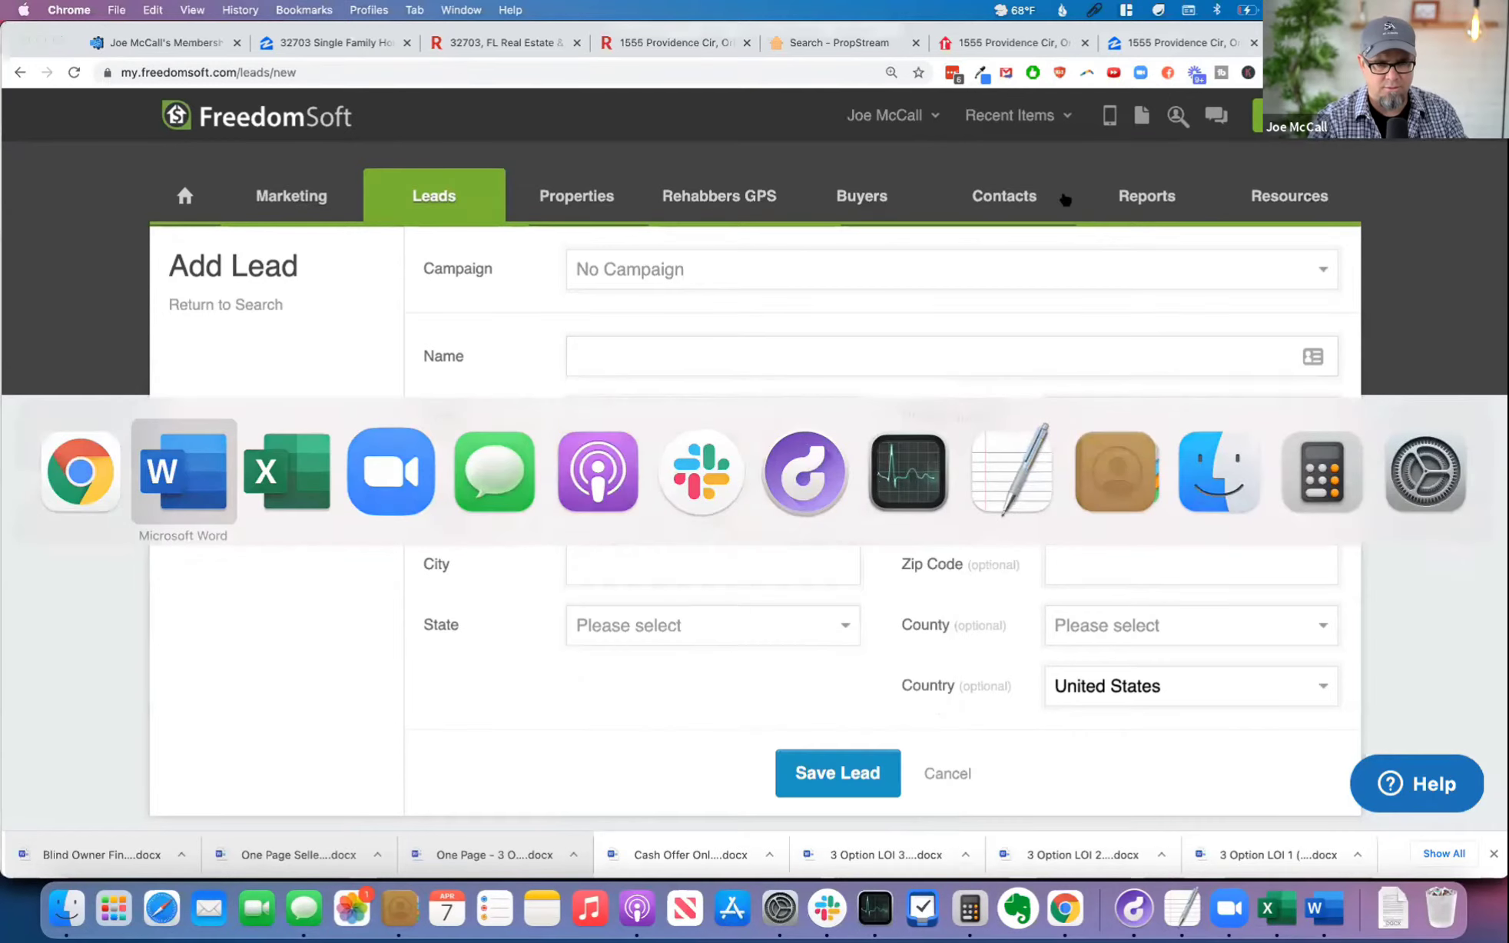
pyautogui.scroll(-1, 465, 500)
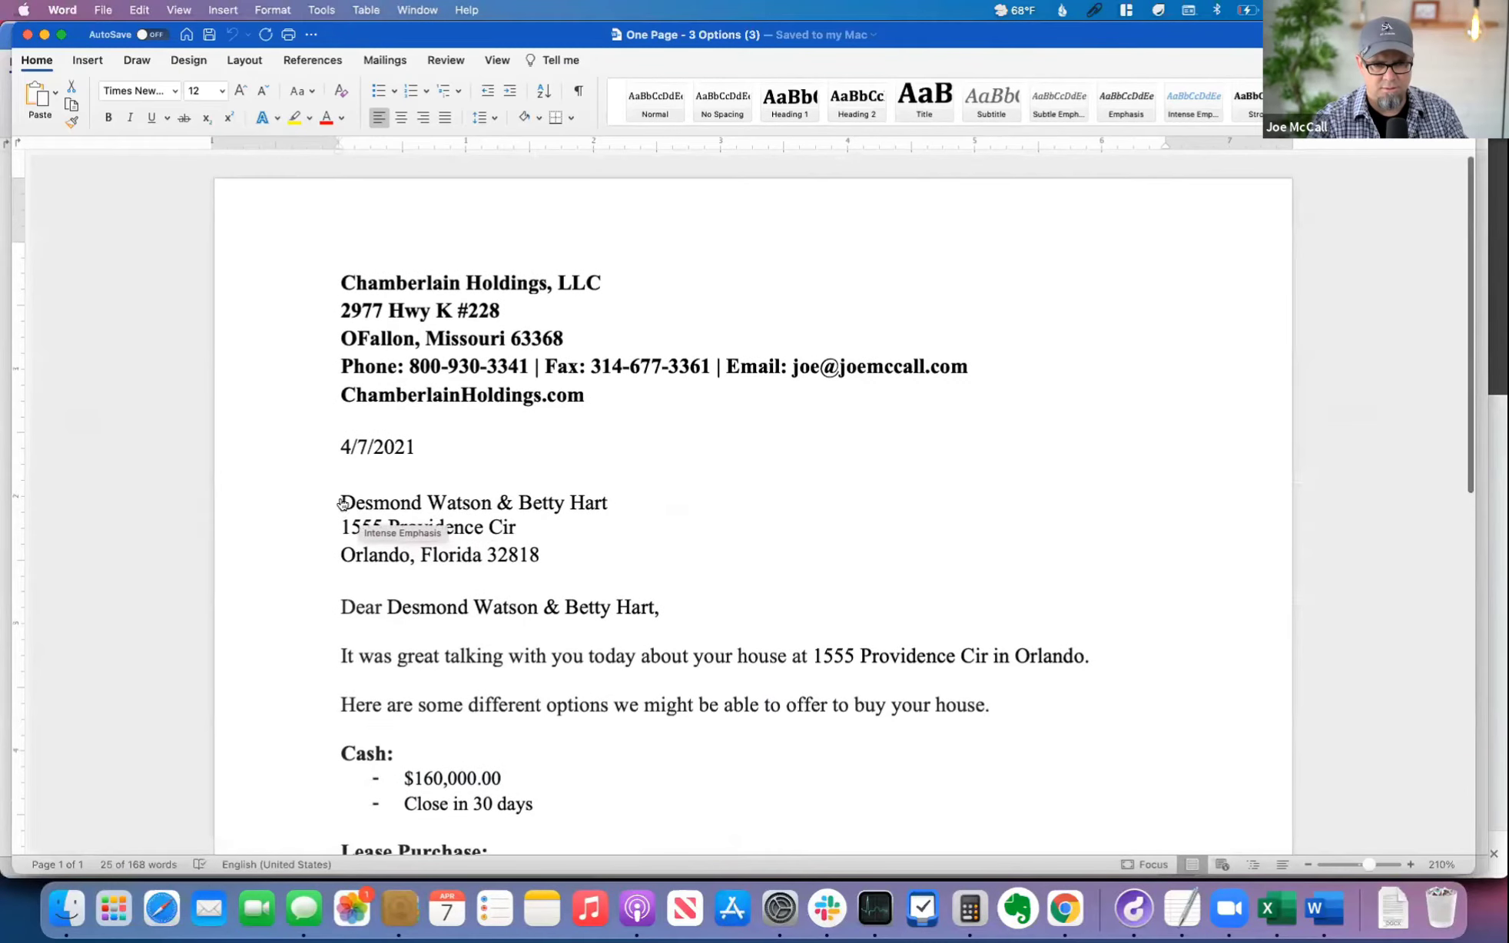
pyautogui.moveTo(342, 501); pyautogui.dragTo(598, 509)
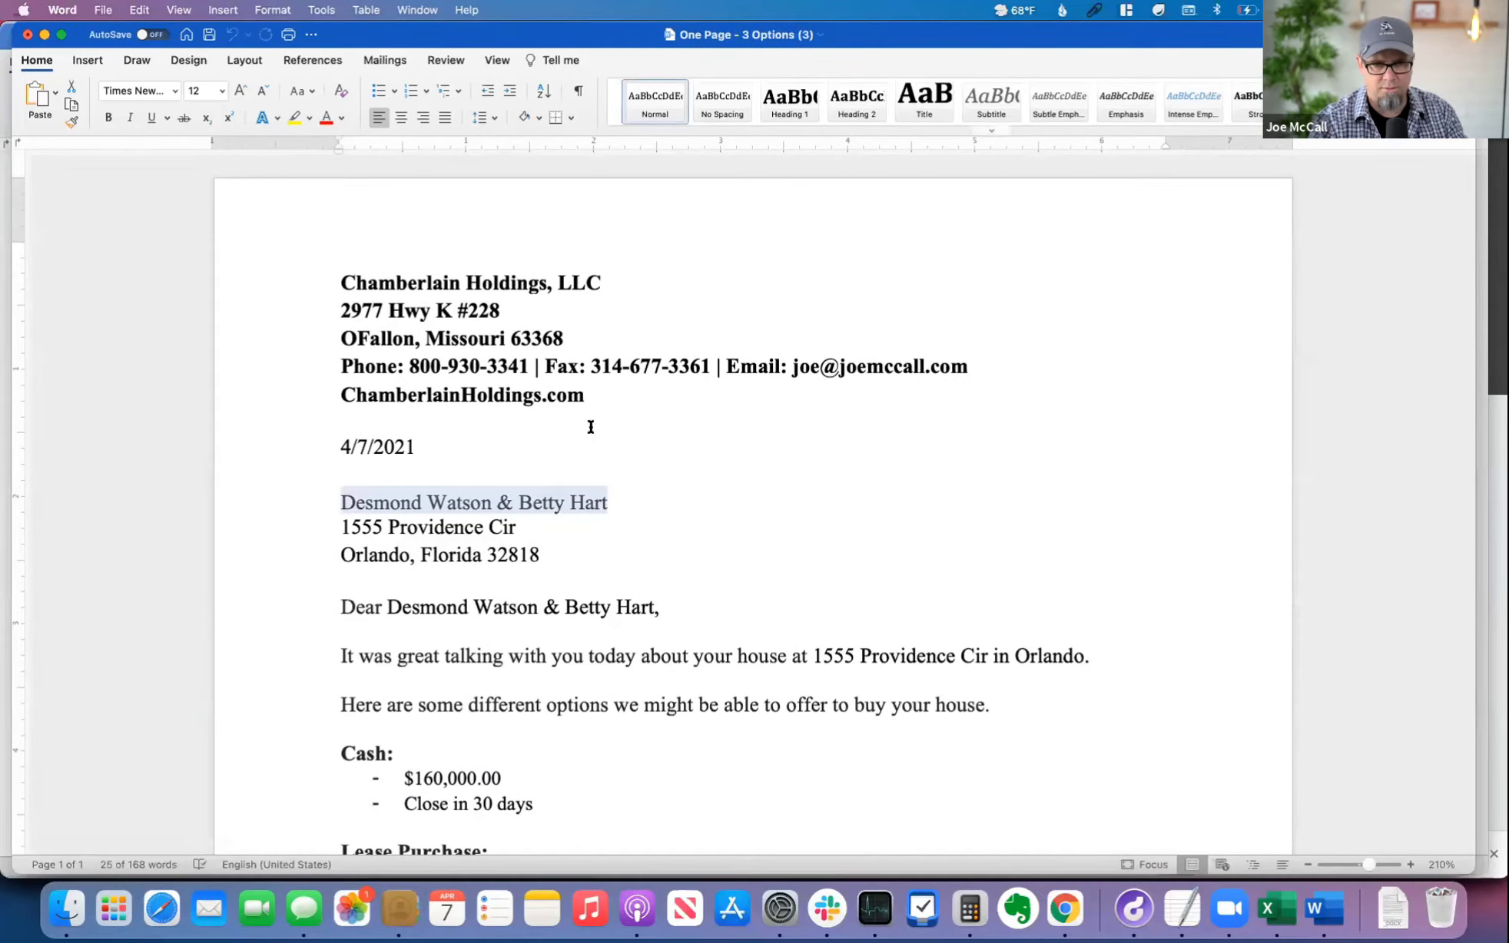
pyautogui.moveTo(342, 527); pyautogui.dragTo(565, 563)
pyautogui.press('super+c')
pyautogui.press('super+Tab')
pyautogui.click(637, 493)
pyautogui.press('super+v')
pyautogui.click(632, 351)
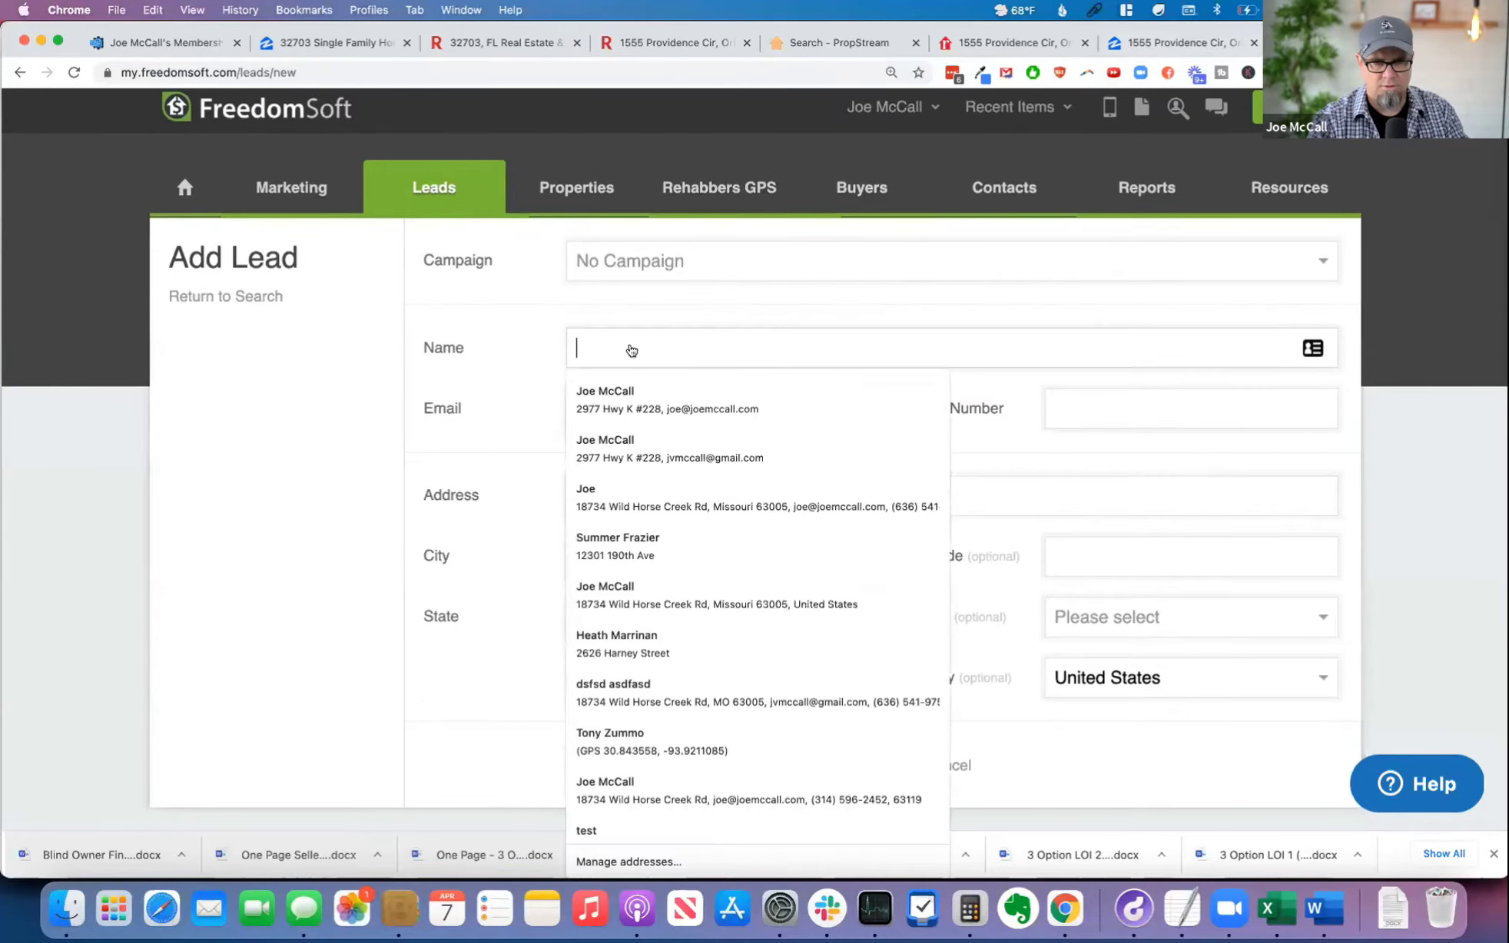
pyautogui.click(1090, 10)
pyautogui.click(1123, 71)
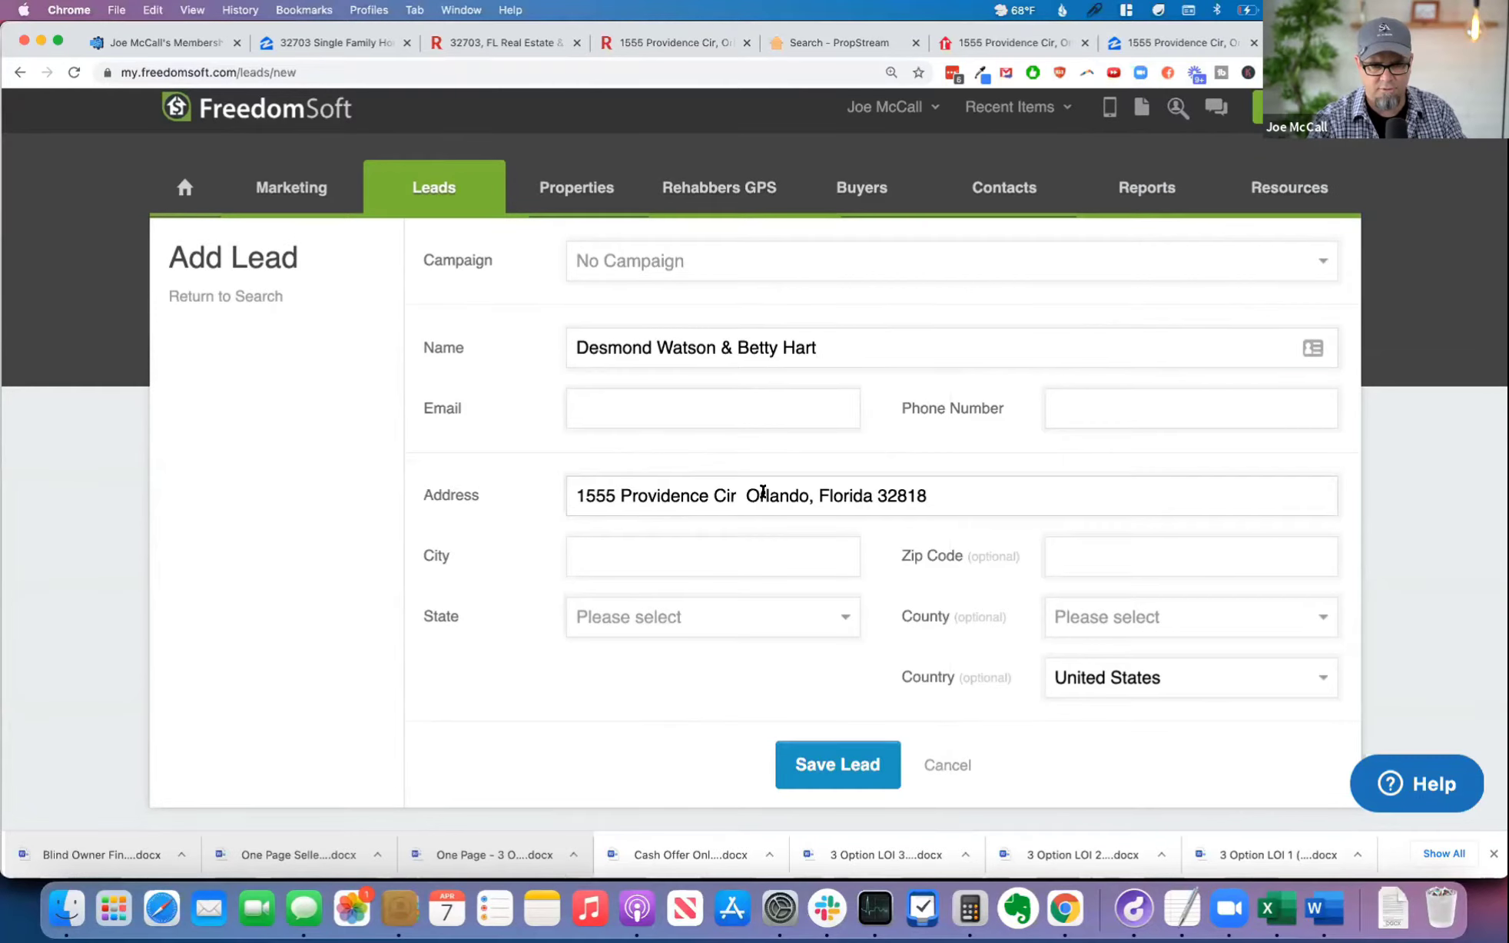
# Step: Move the city out of the lead's Address field into the City field and set the state to Florida
pyautogui.doubleClick(763, 493)
pyautogui.press('super+x')
pyautogui.click(623, 555)
pyautogui.press('super+v')
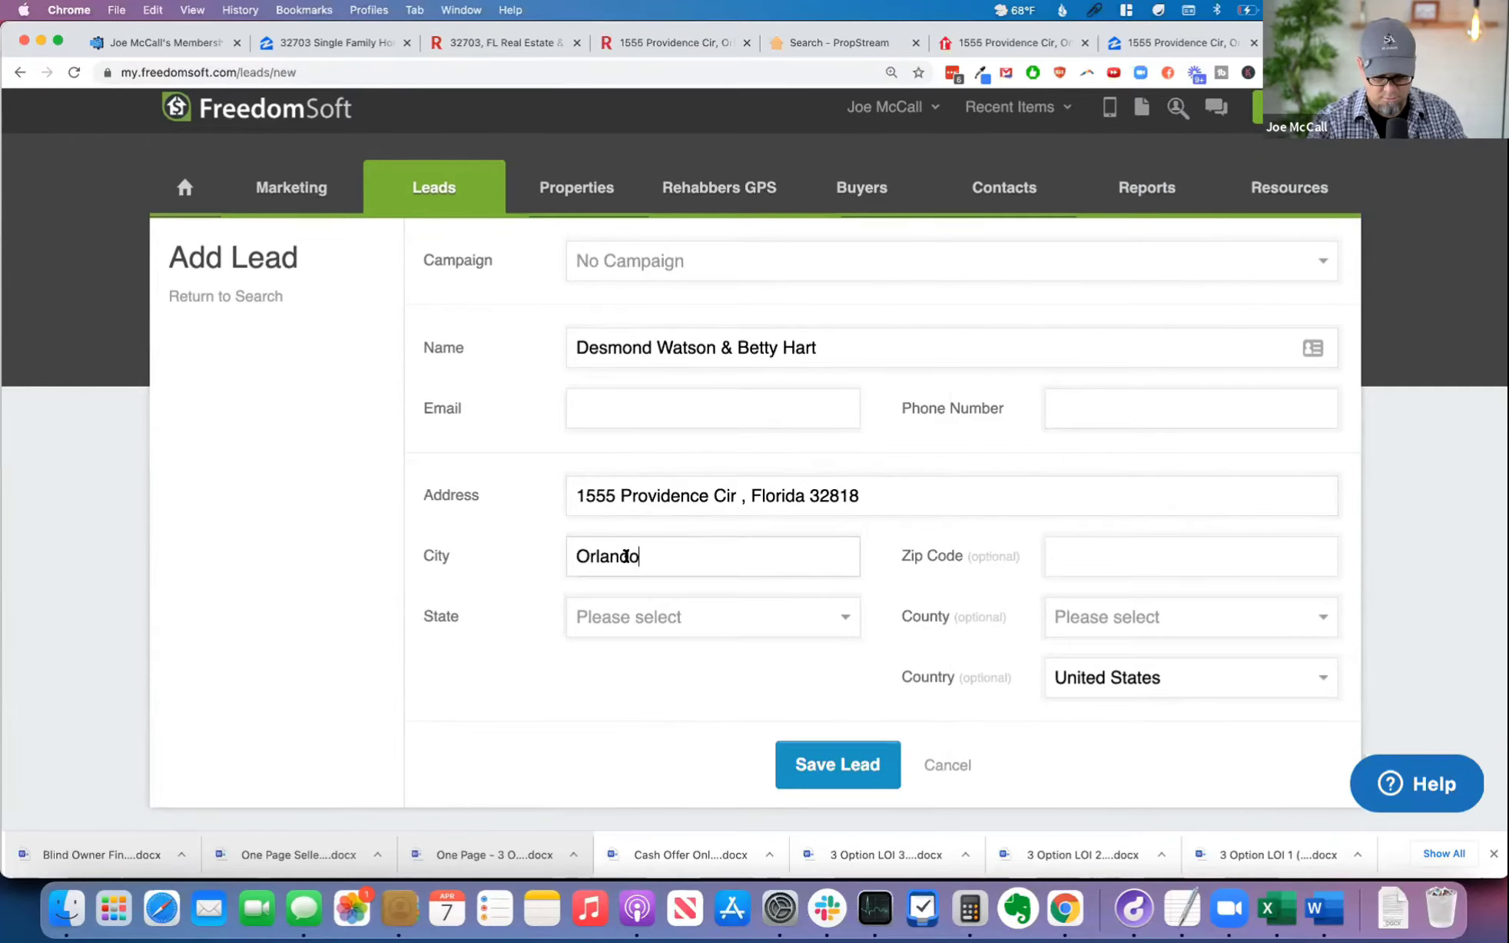
pyautogui.press('f')
pyautogui.press('f')
pyautogui.press('f')
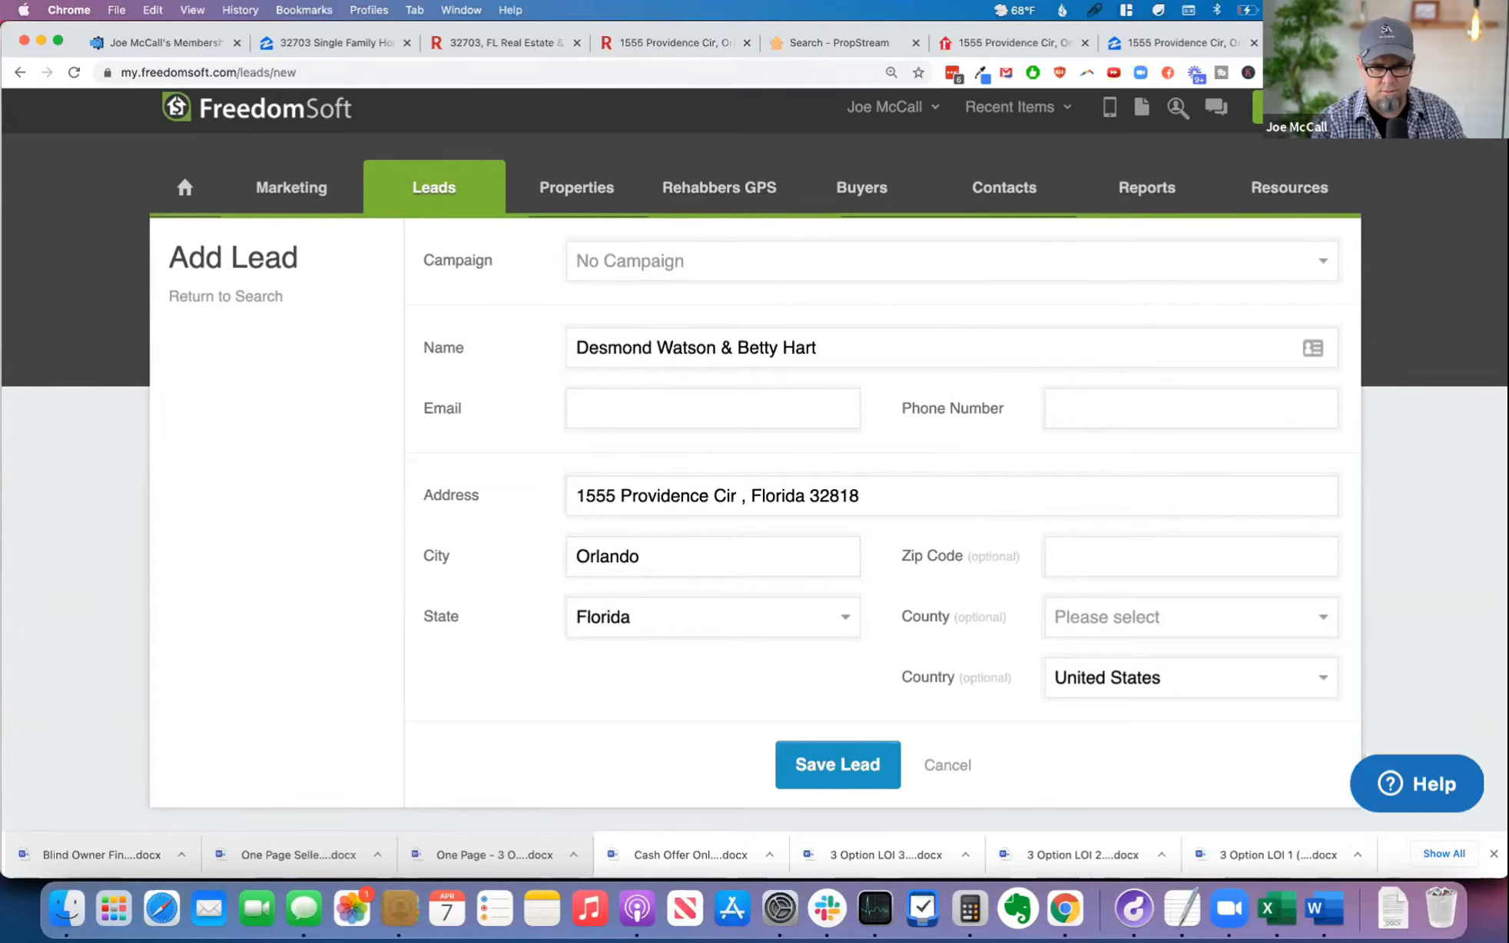
pyautogui.click(744, 617)
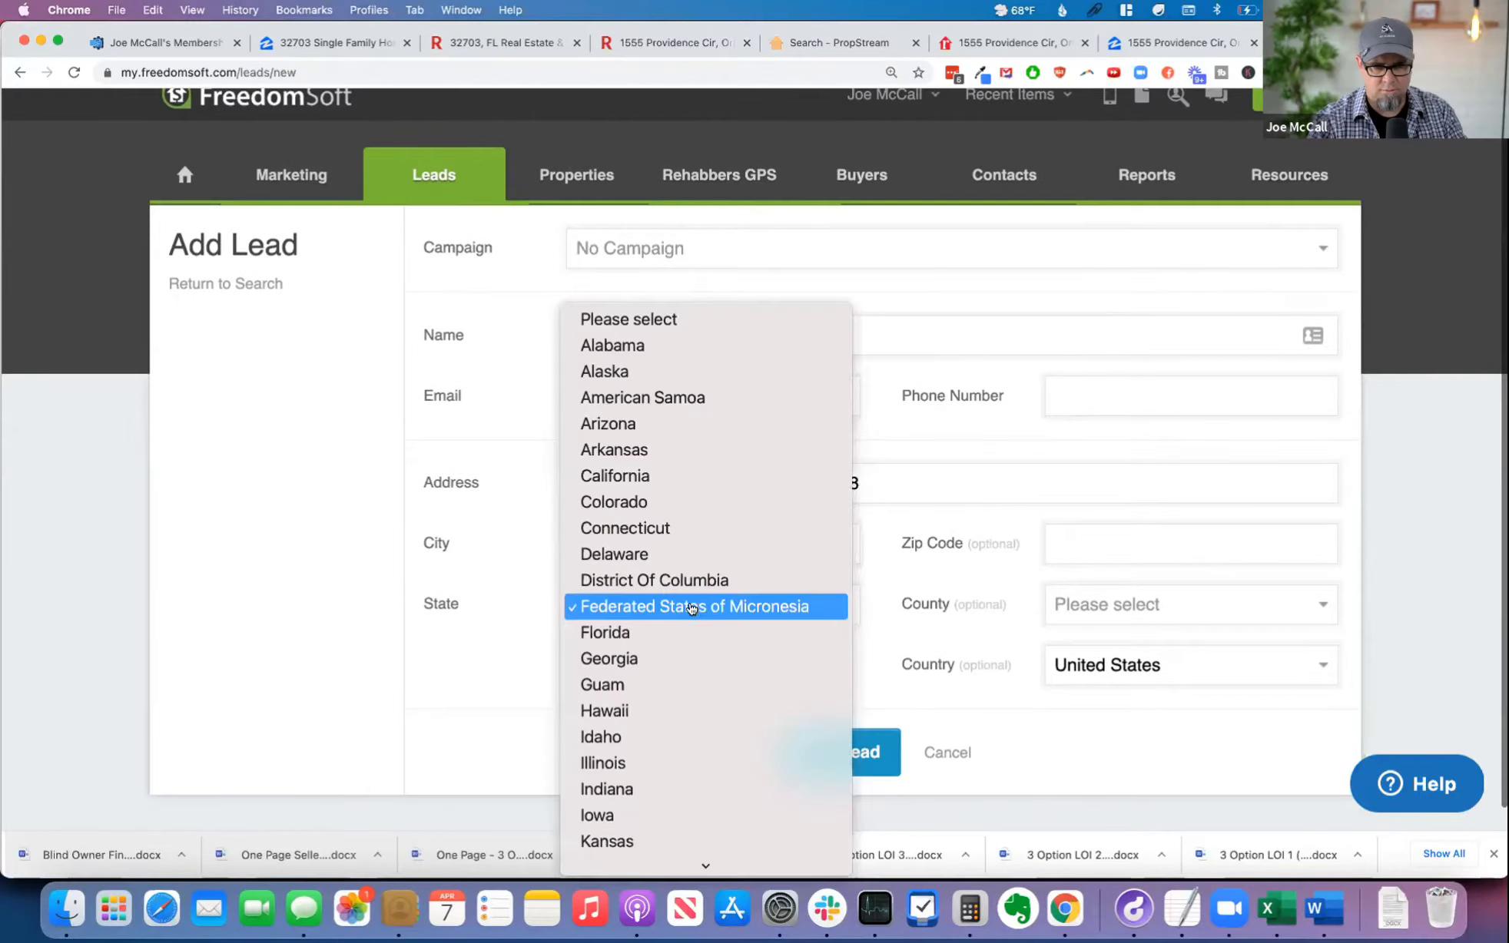
pyautogui.click(697, 630)
# Step: Move the zip code into the Zip Code field and remove the leftover state and comma from the Address field
pyautogui.doubleClick(819, 482)
pyautogui.press('super+x')
pyautogui.click(1094, 543)
pyautogui.click(839, 484)
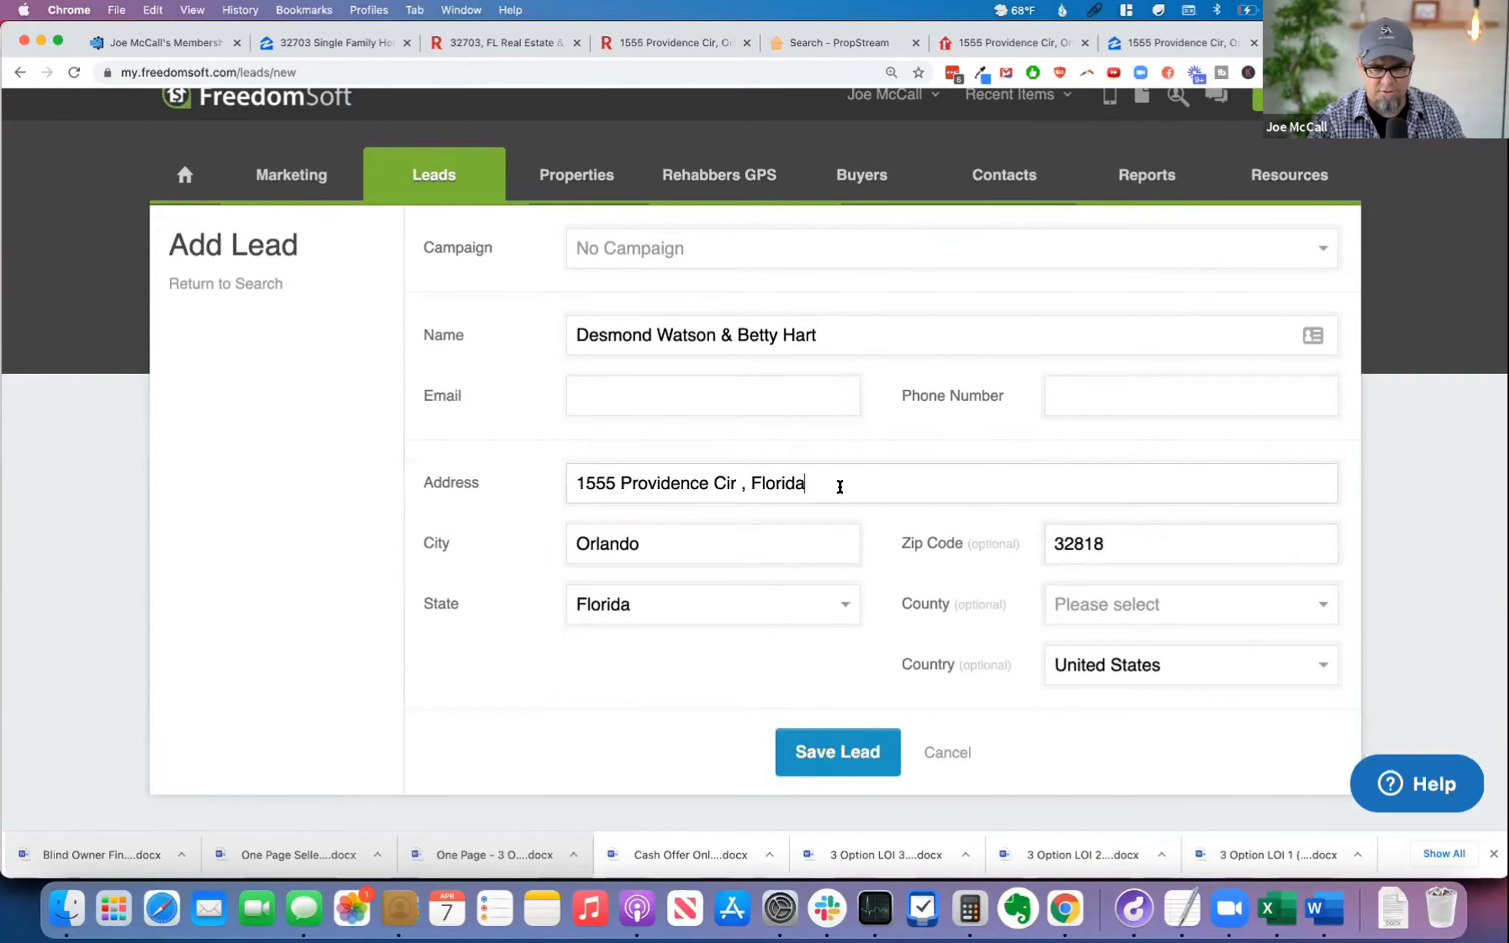
pyautogui.press('BackSpace')
pyautogui.press('BackSpace')
pyautogui.press('BackSpace')
pyautogui.press('BackSpace')
pyautogui.press('BackSpace')
pyautogui.press('BackSpace')
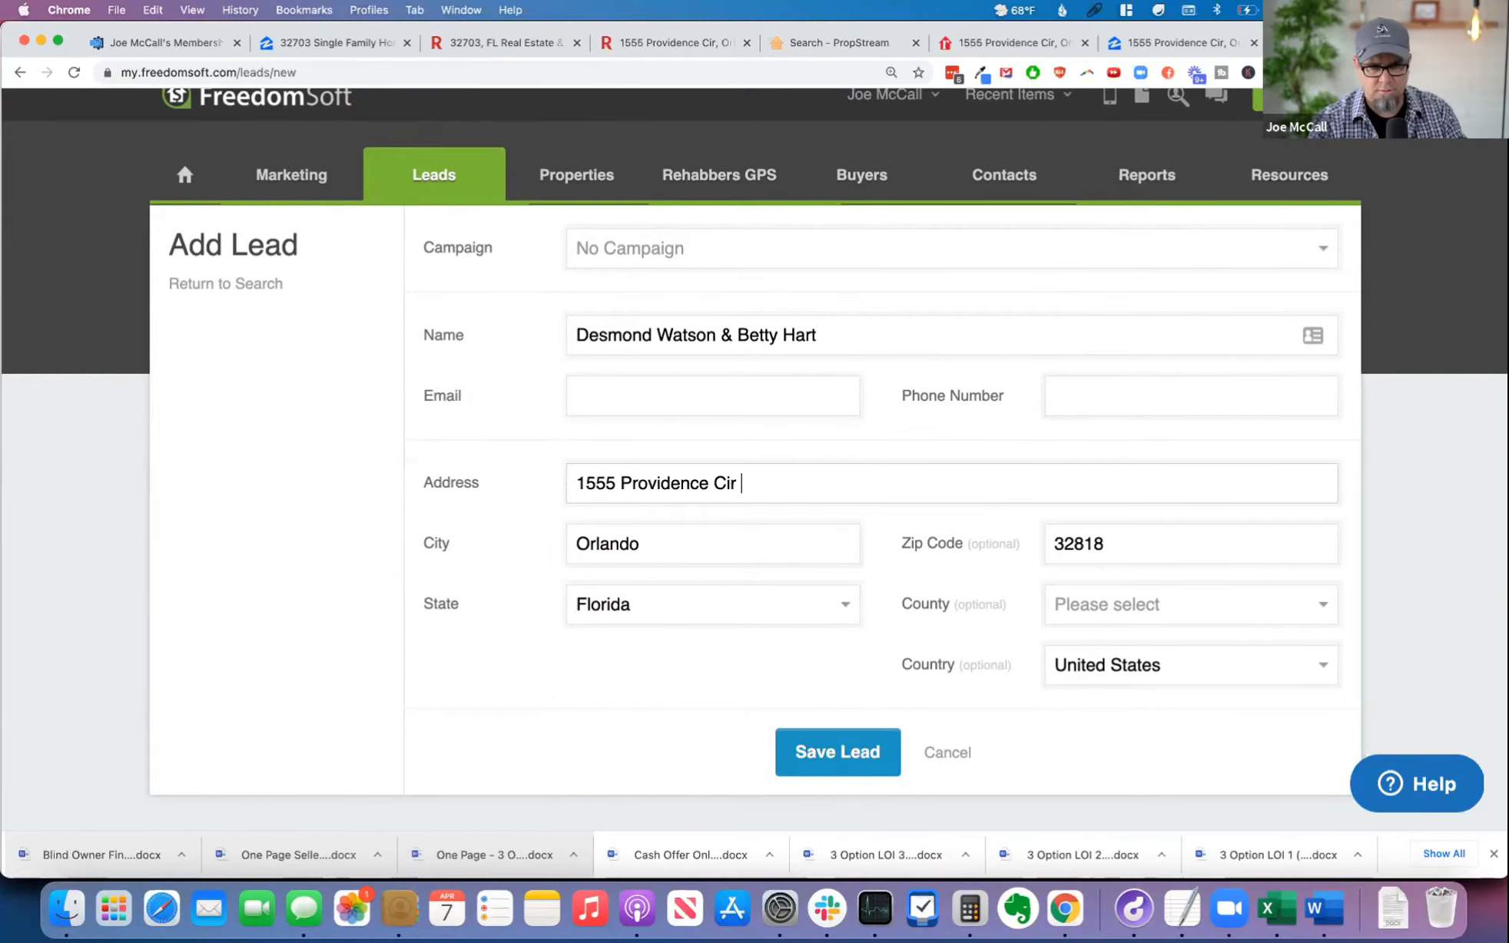
# Step: Check the available campaigns, leave the lead at No Campaign and save it
pyautogui.click(741, 249)
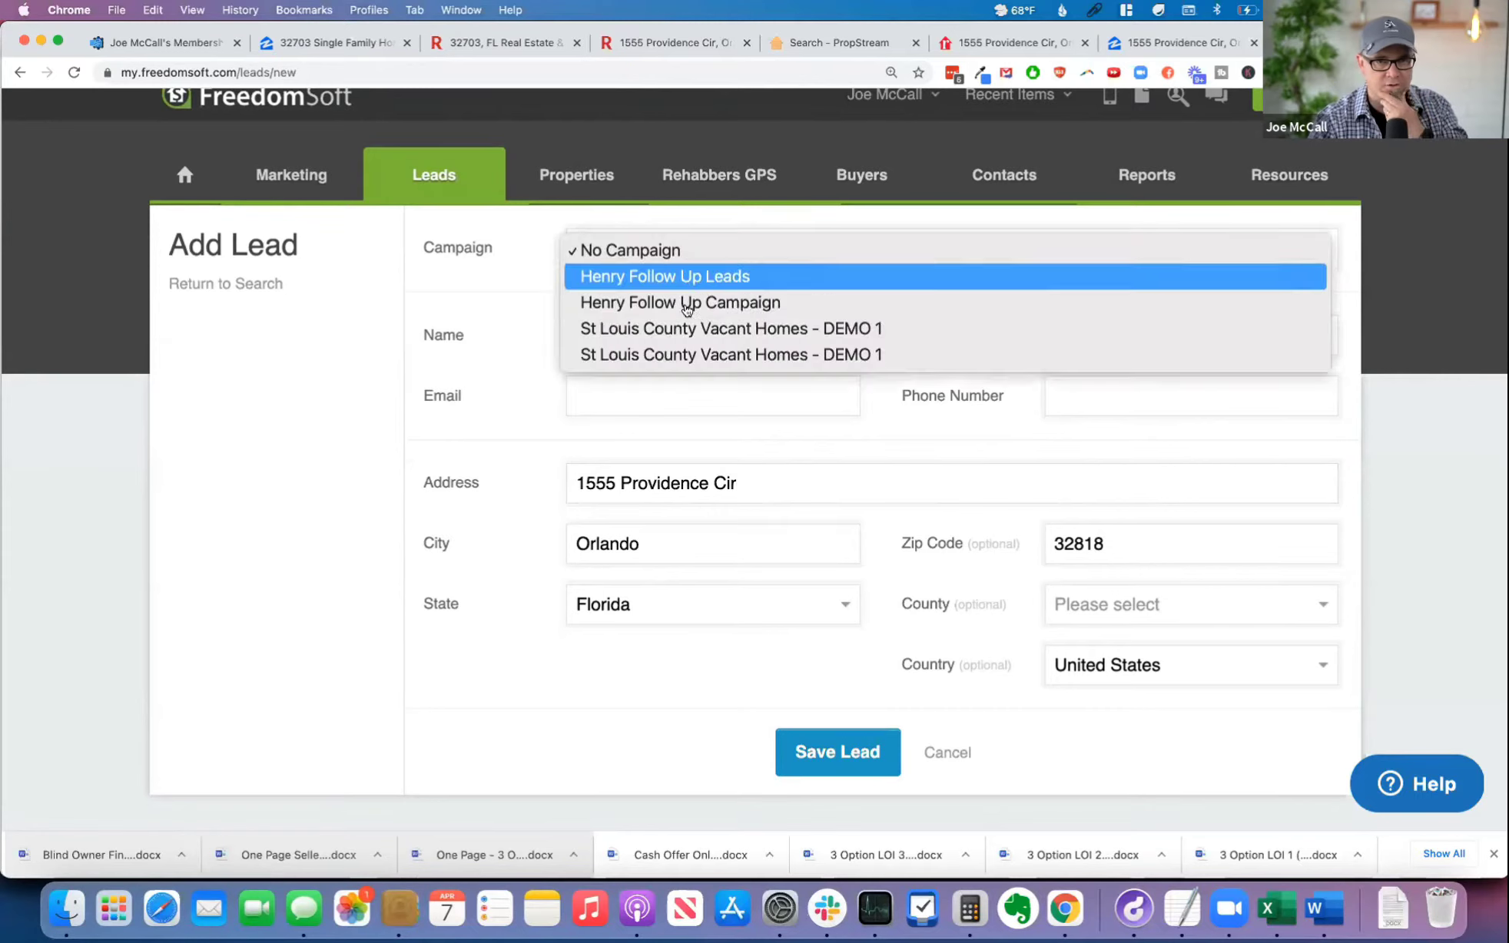
pyautogui.click(377, 468)
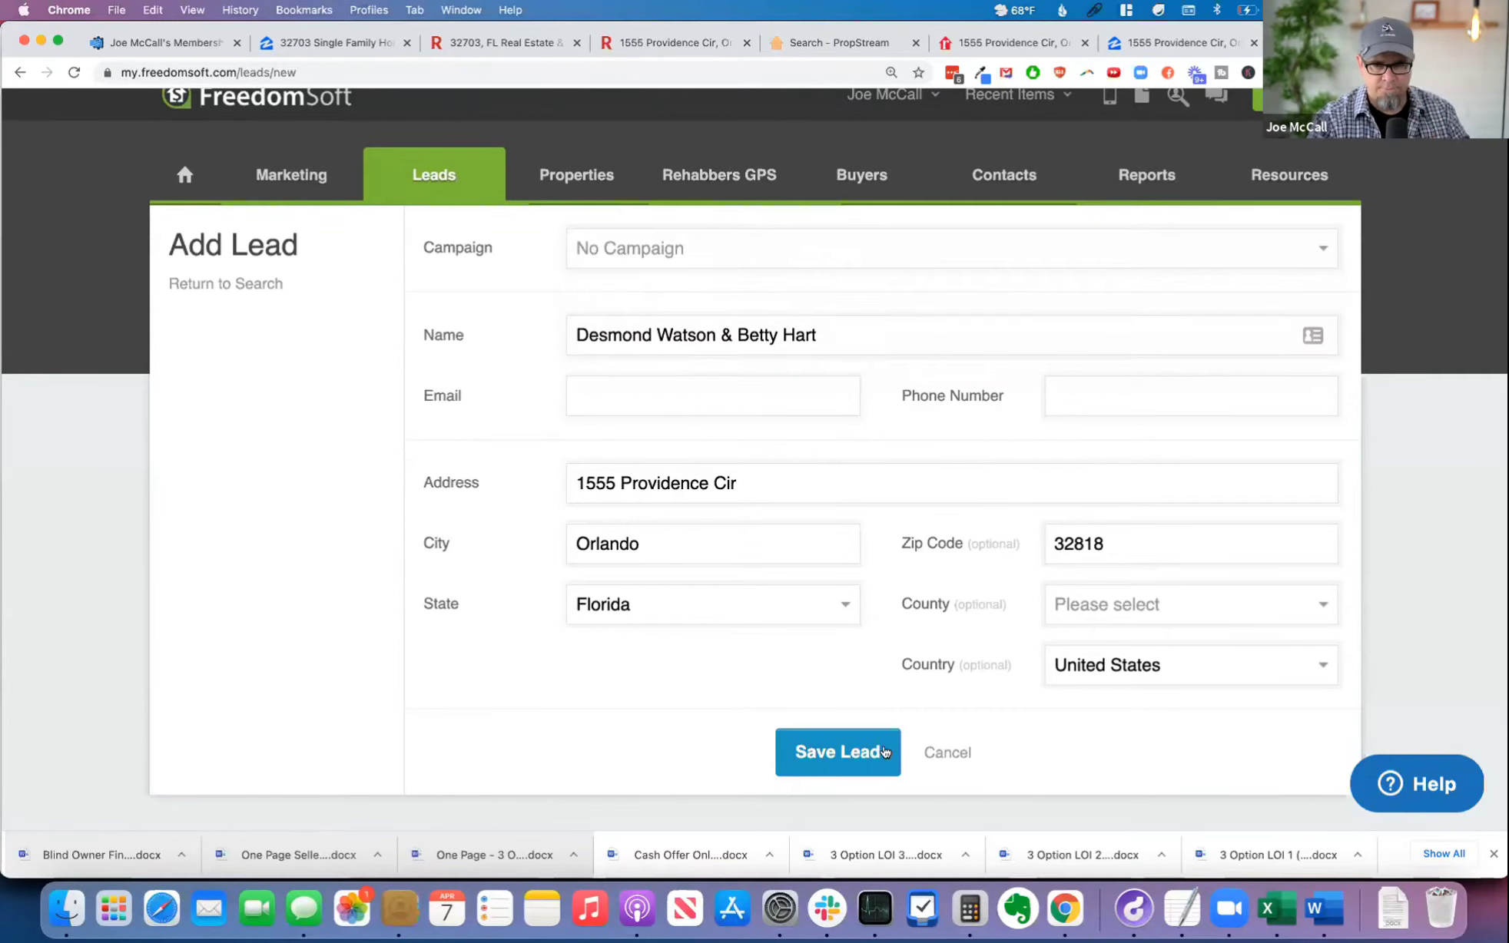
pyautogui.click(885, 752)
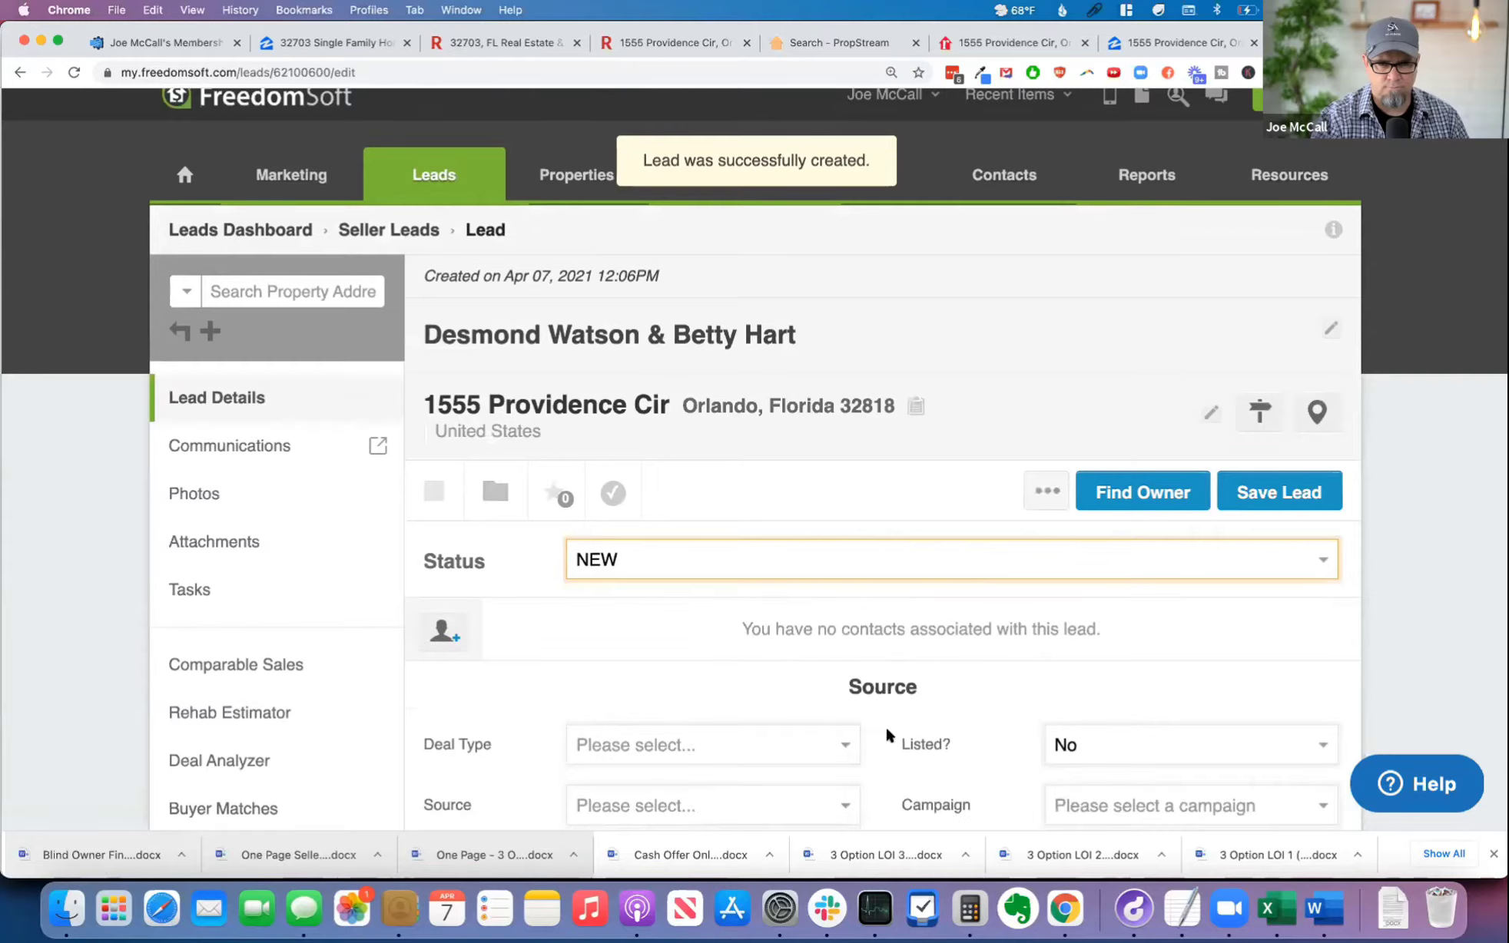
# Step: Find the lead's owner using the matching address, save the owner details to the lead with overwriting allowed, and check the Owner section
pyautogui.scroll(-3, 953, 726)
pyautogui.scroll(4, 1129, 580)
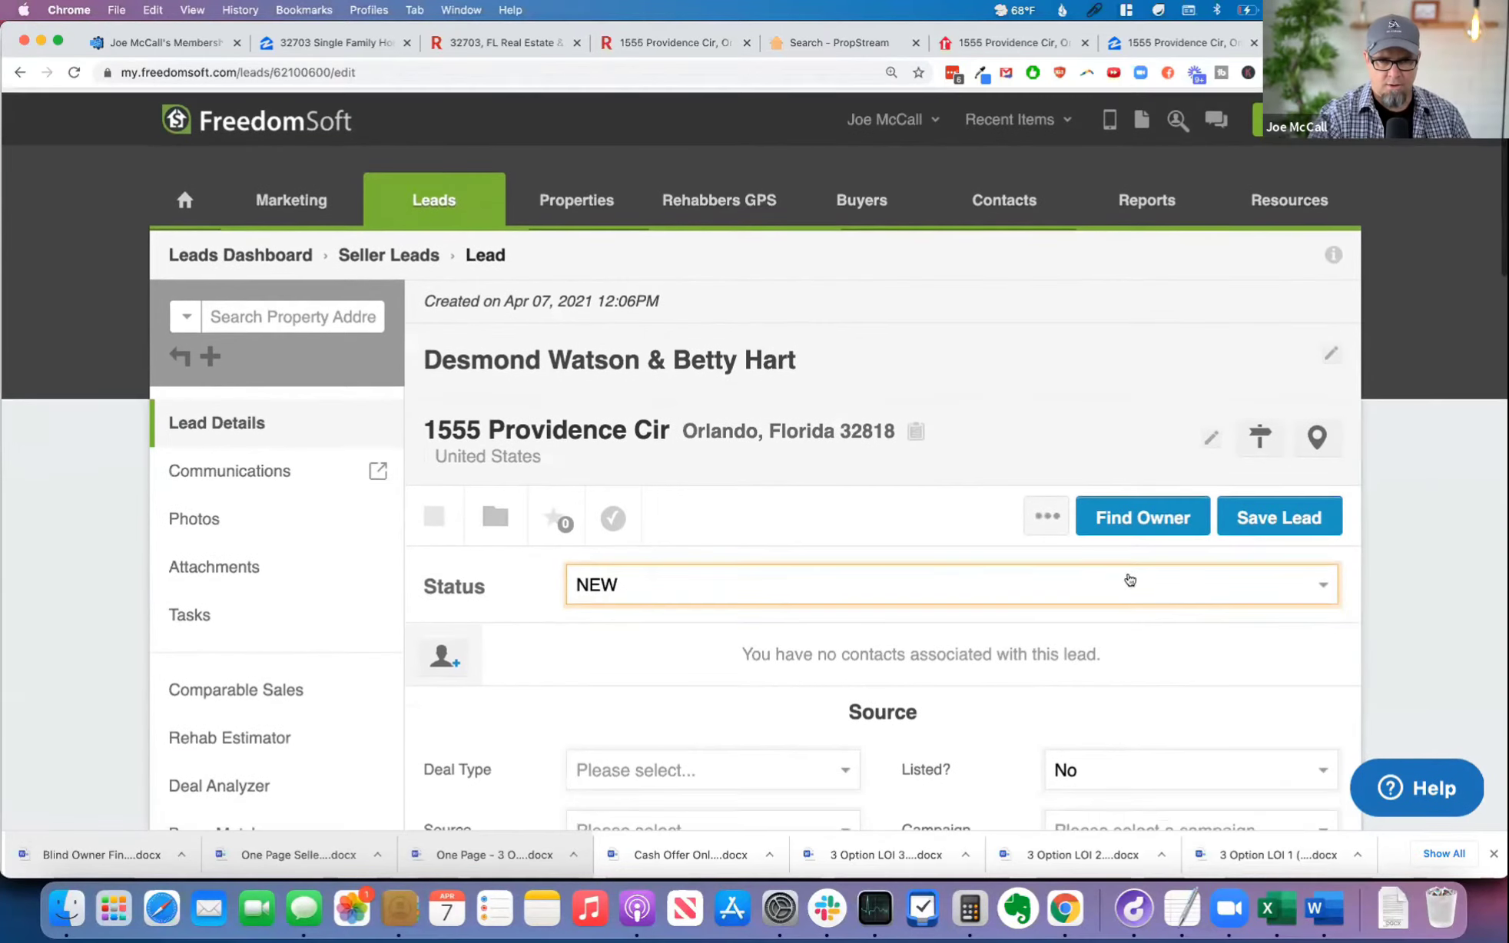
pyautogui.click(1138, 516)
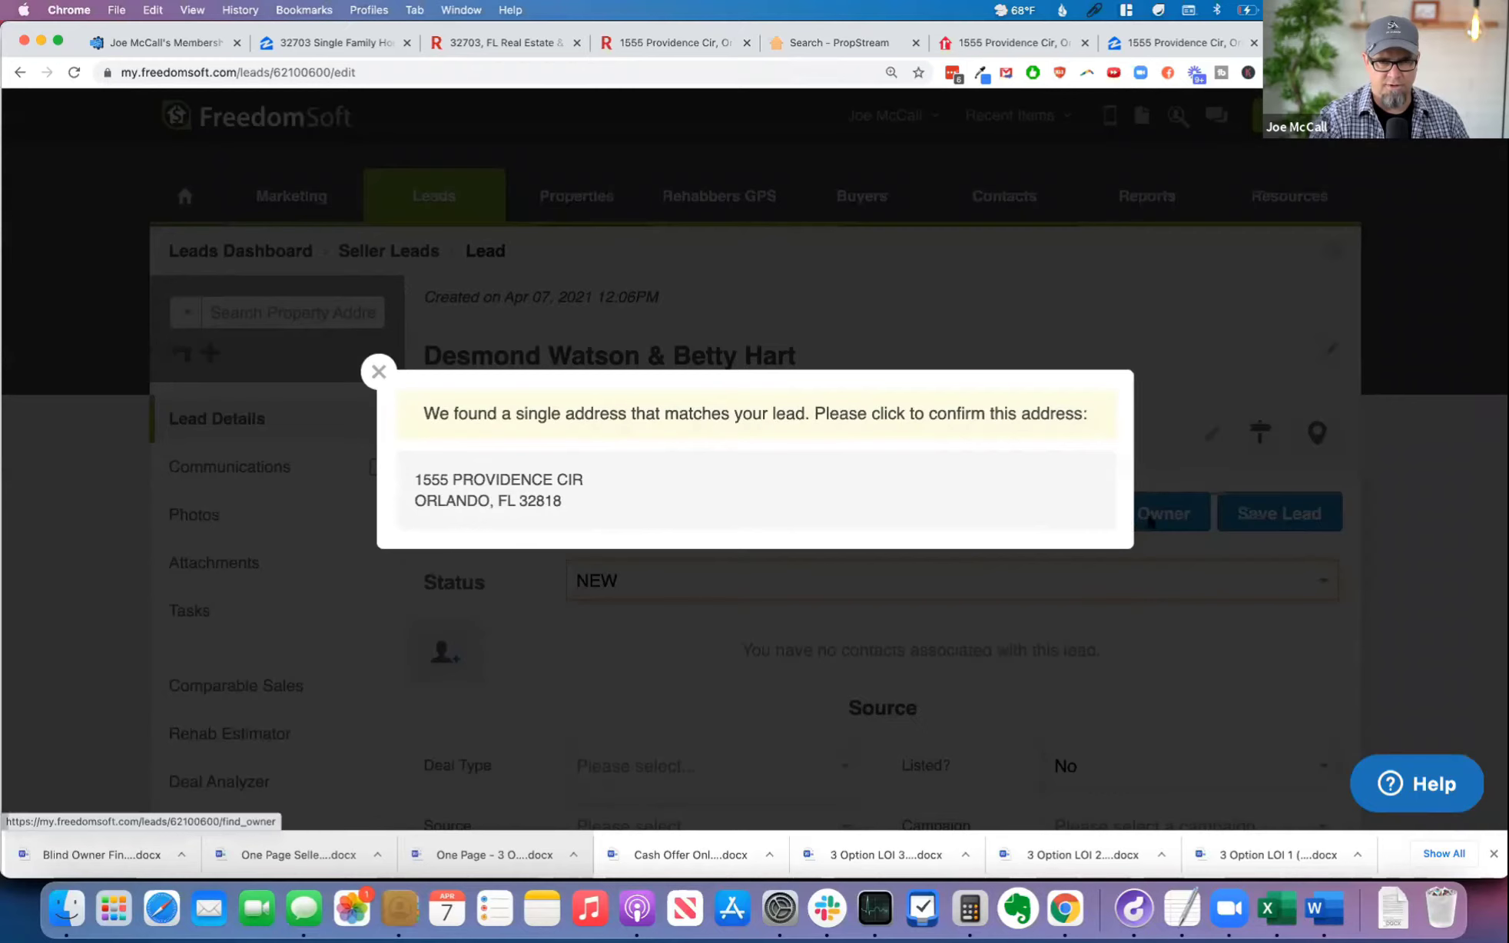
pyautogui.click(706, 499)
pyautogui.click(758, 532)
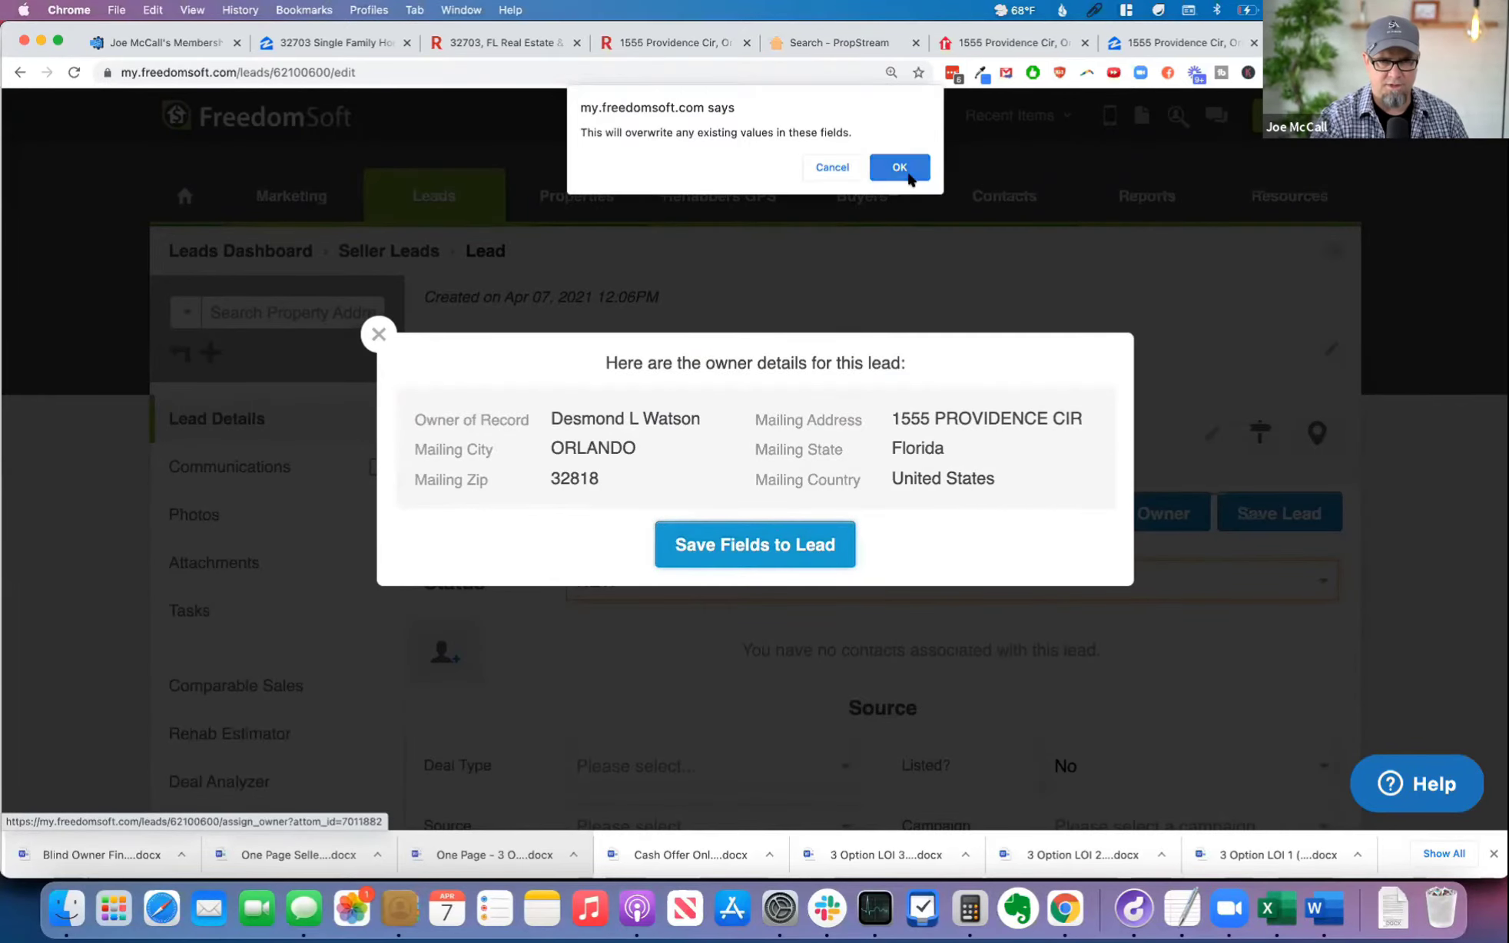
pyautogui.click(907, 176)
pyautogui.scroll(-15, 877, 637)
pyautogui.scroll(-6, 877, 635)
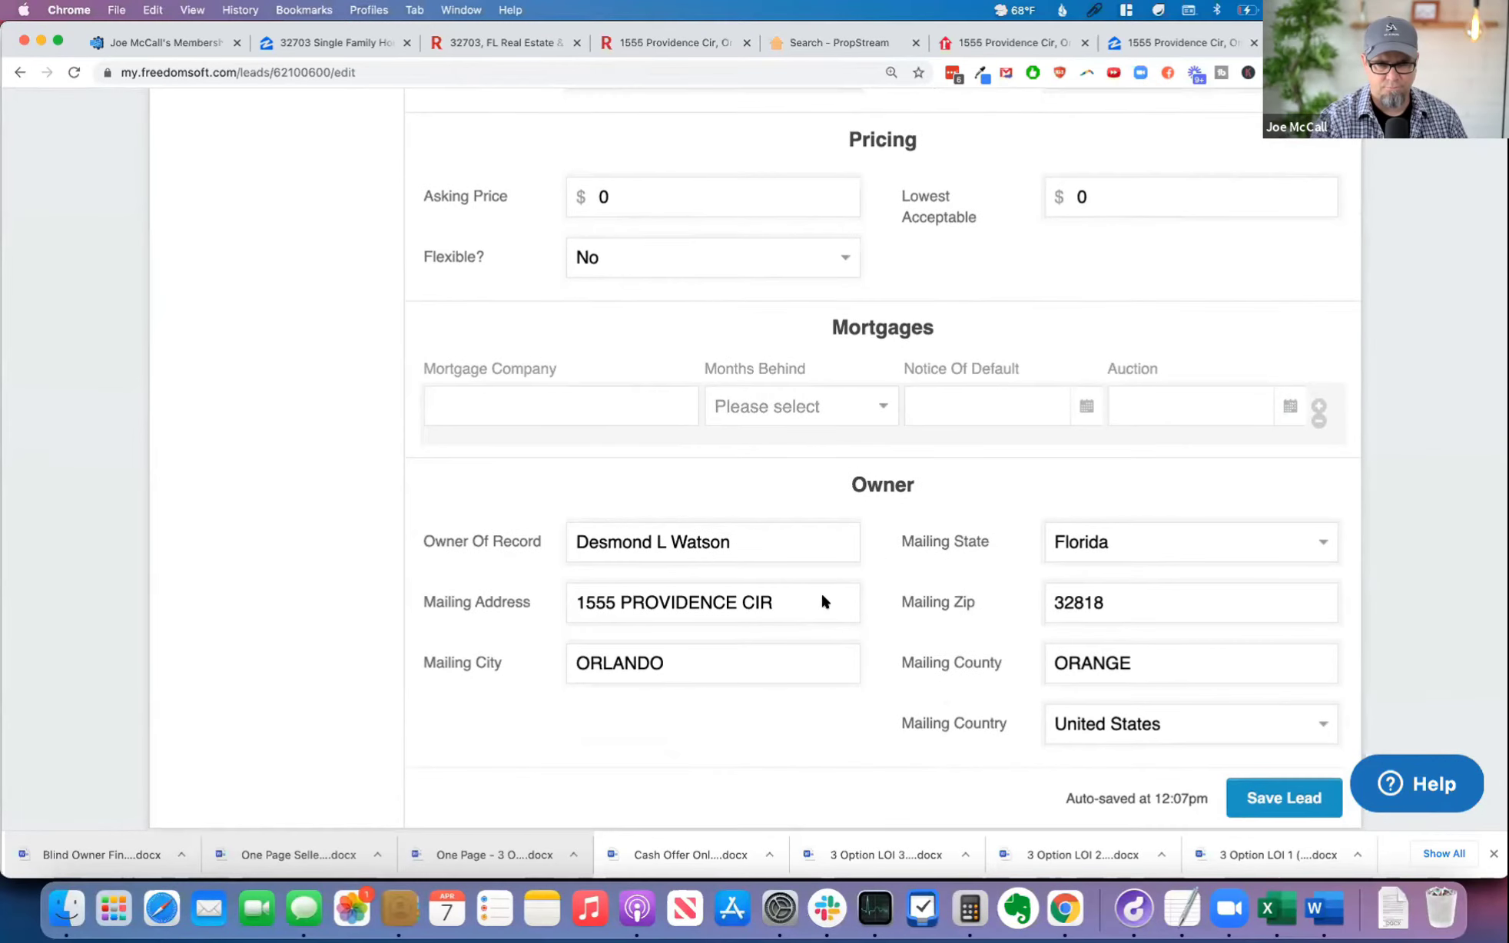
pyautogui.scroll(20, 822, 602)
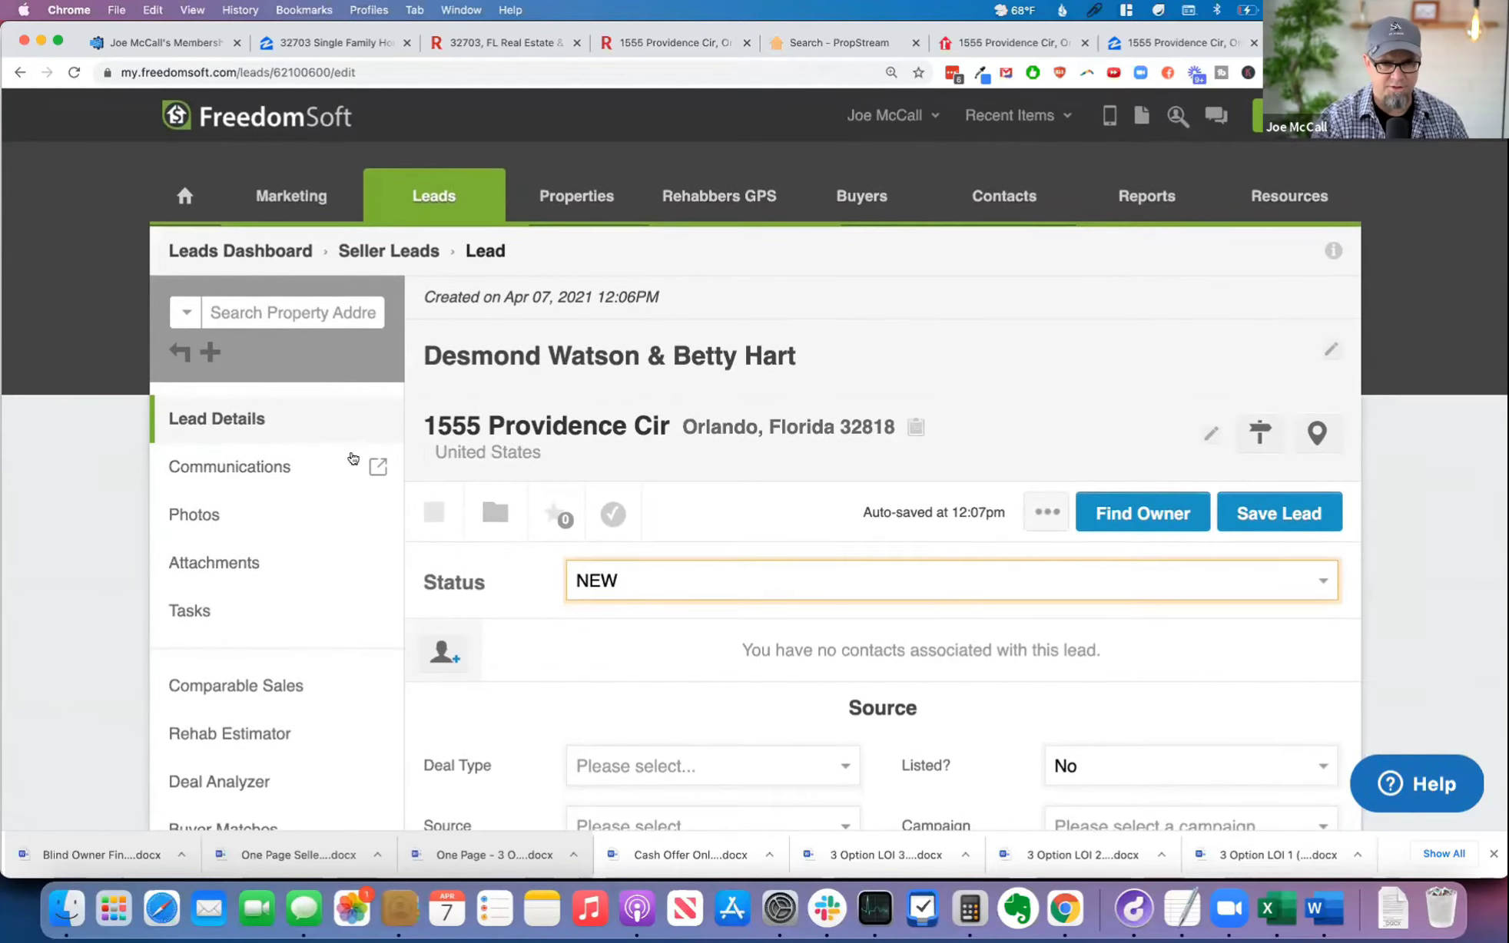
# Step: Attach Blind Owner Financing Offer (9).docx and One Page Seller Report (10).docx from Downloads to the lead
pyautogui.click(232, 567)
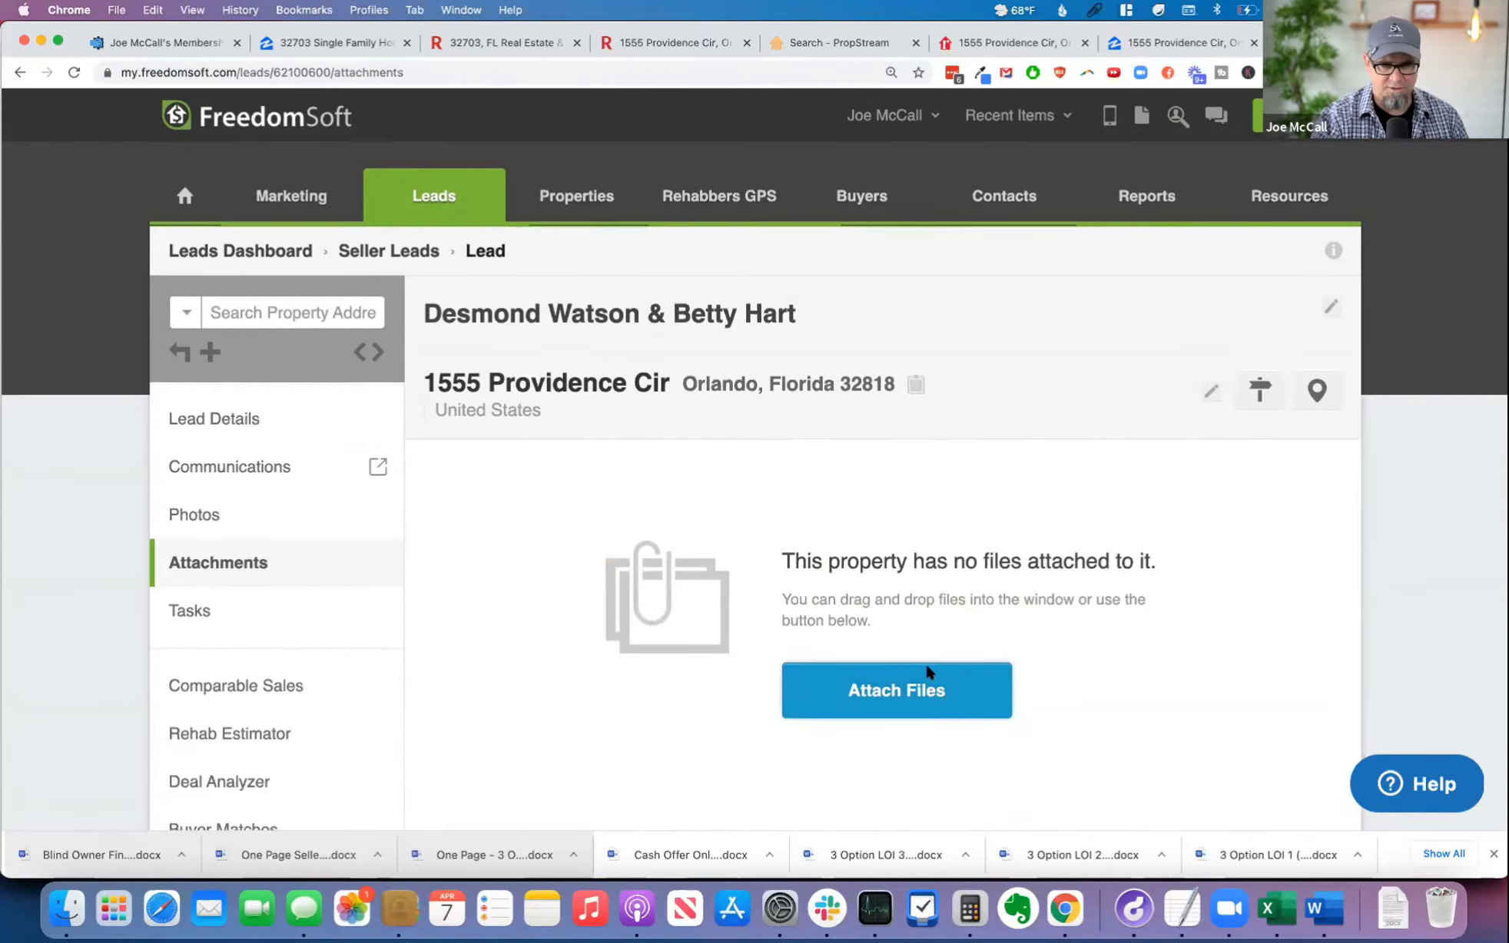
pyautogui.scroll(-2, 510, 297)
pyautogui.scroll(2, 512, 299)
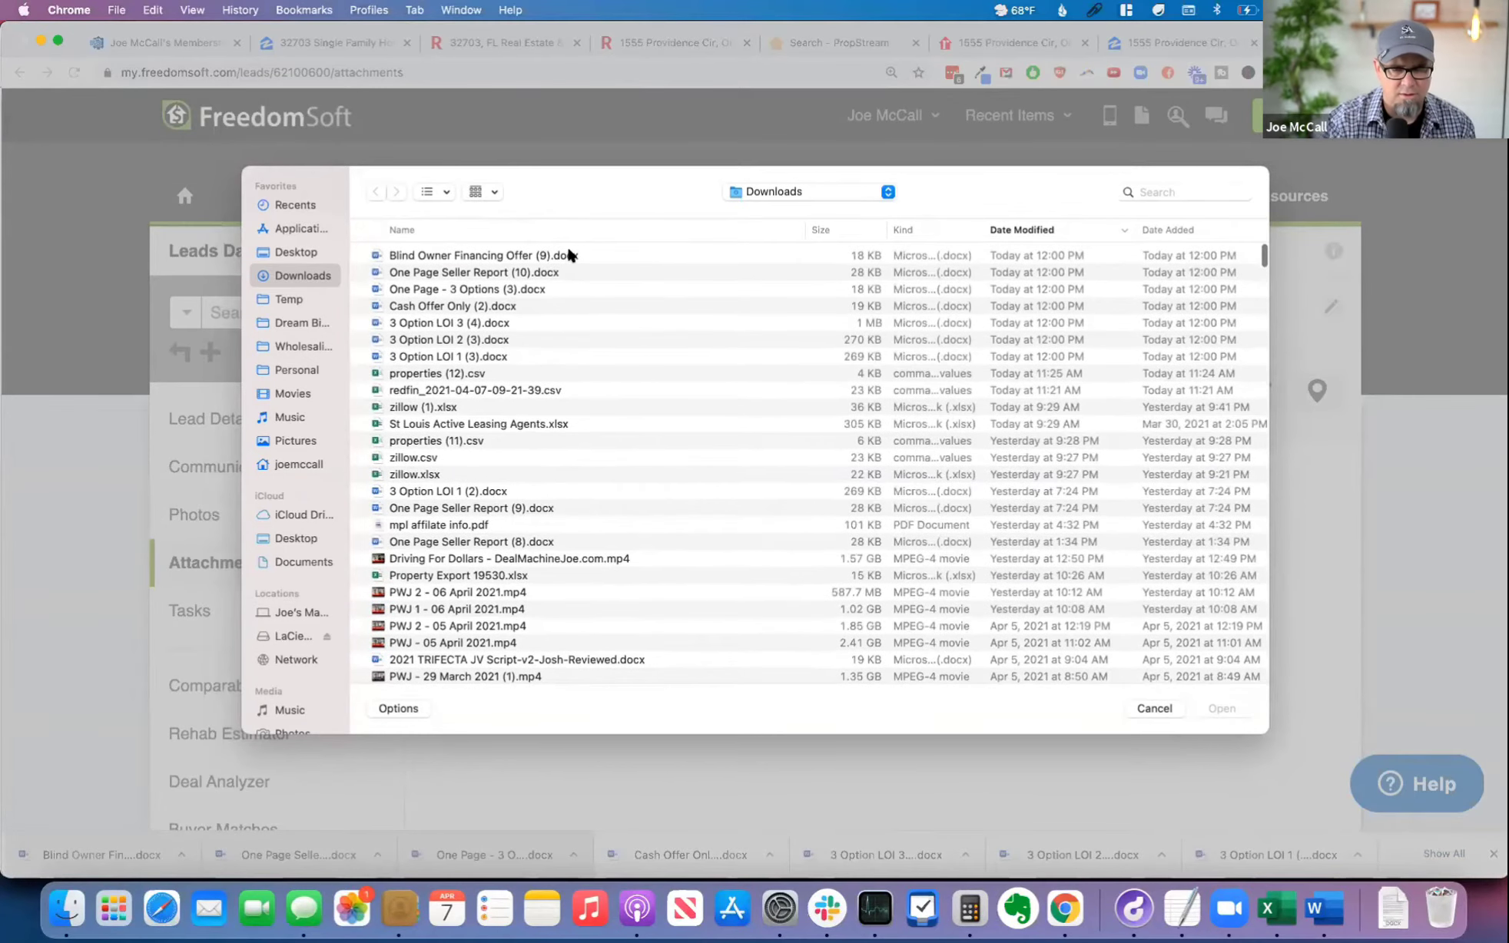
pyautogui.moveTo(542, 257); pyautogui.dragTo(555, 266)
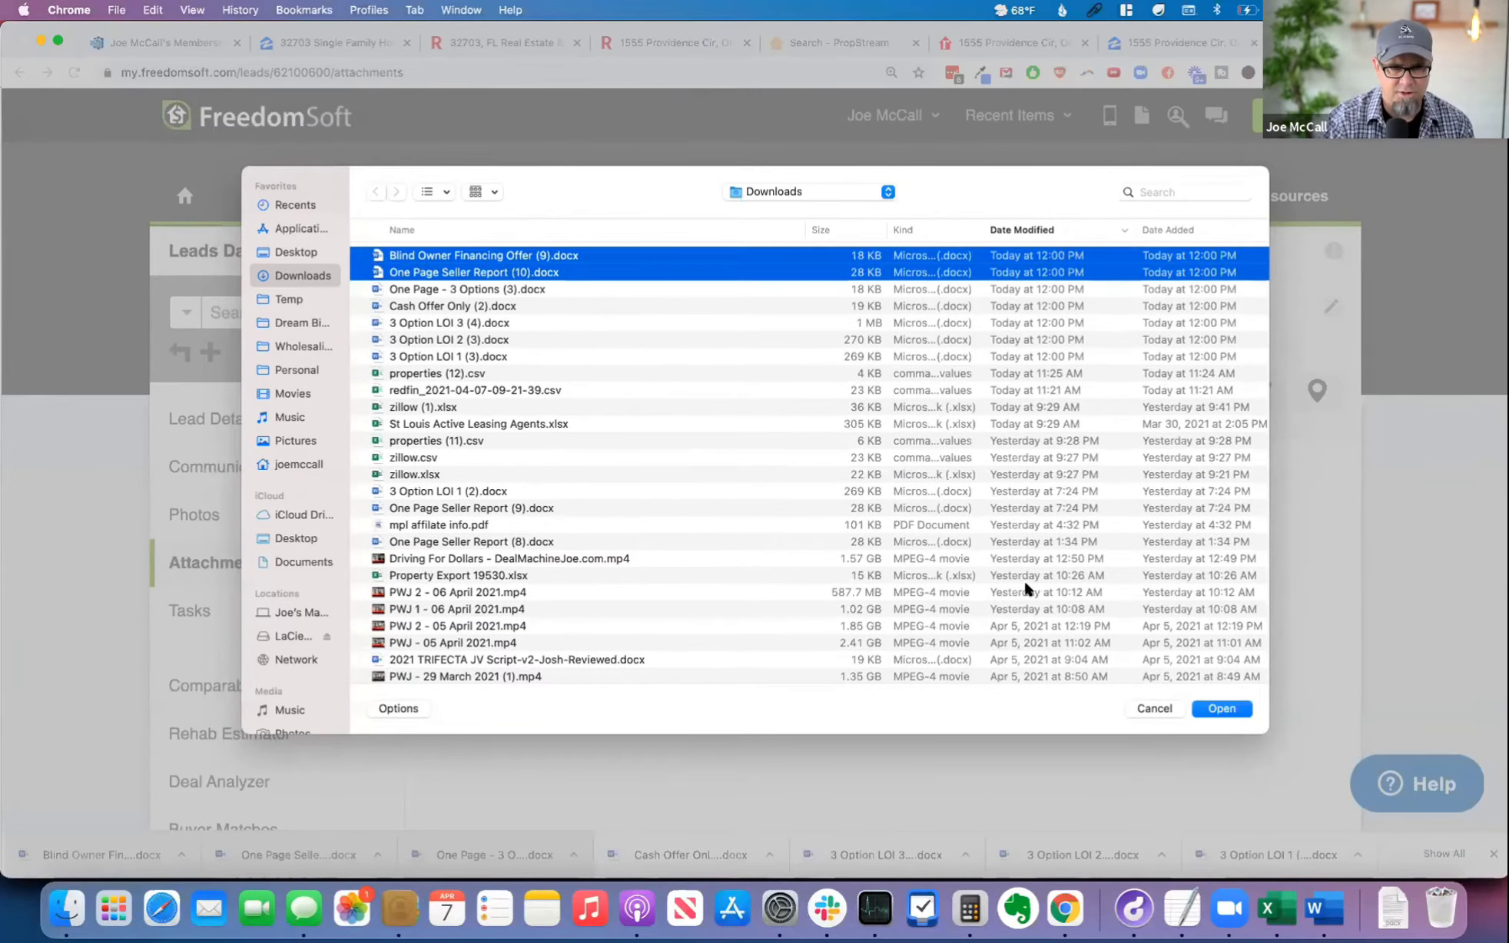
pyautogui.click(1223, 709)
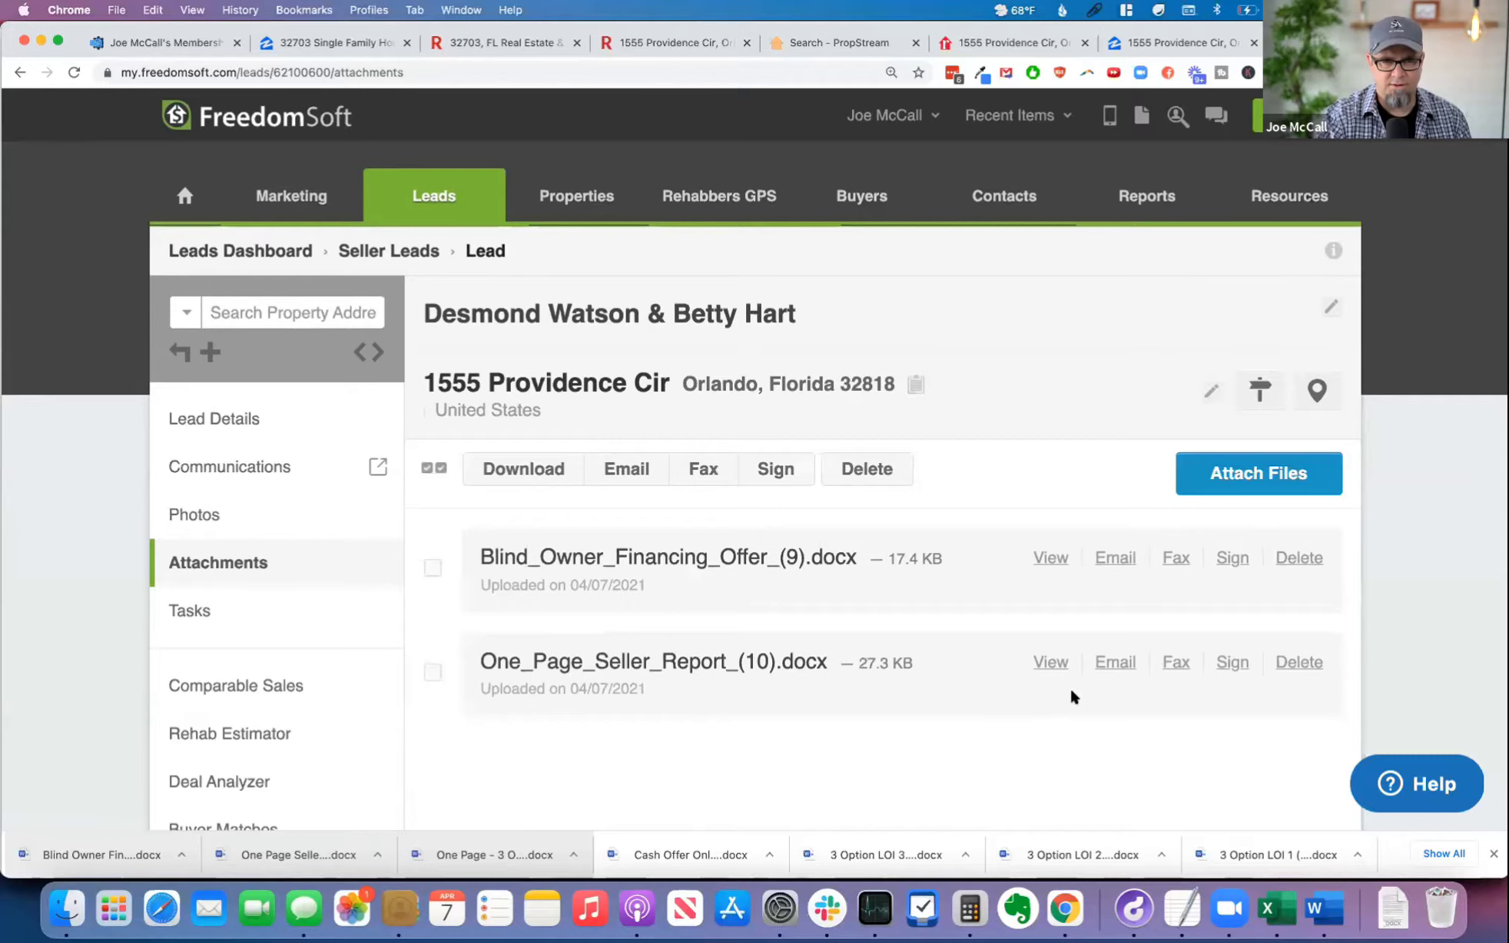
# Step: Select both attached files and start an email that includes them
pyautogui.click(438, 468)
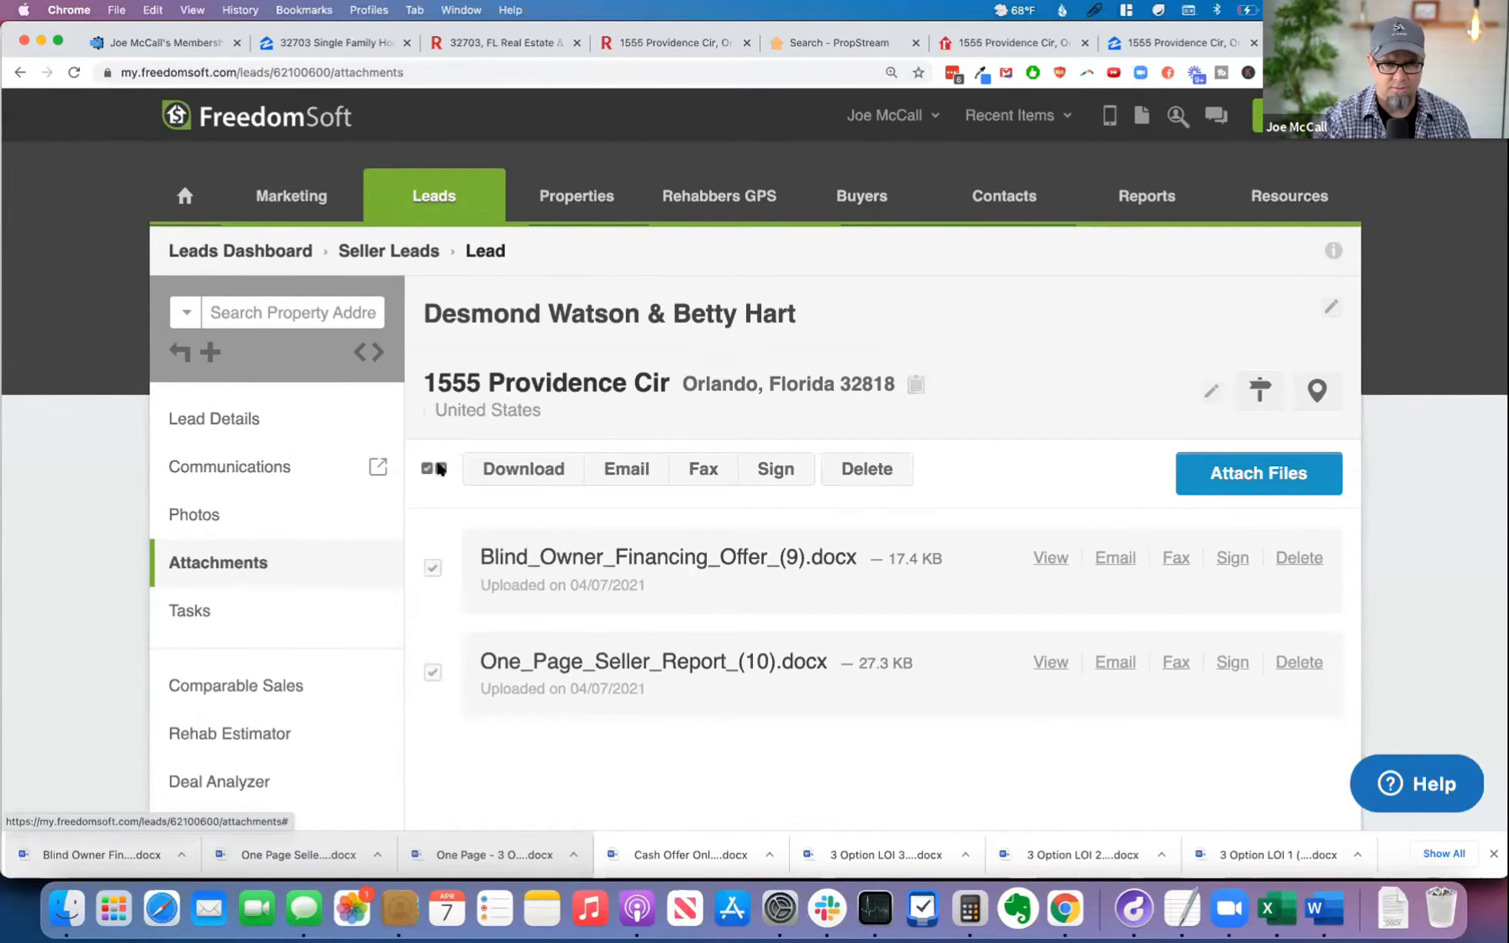
pyautogui.click(632, 473)
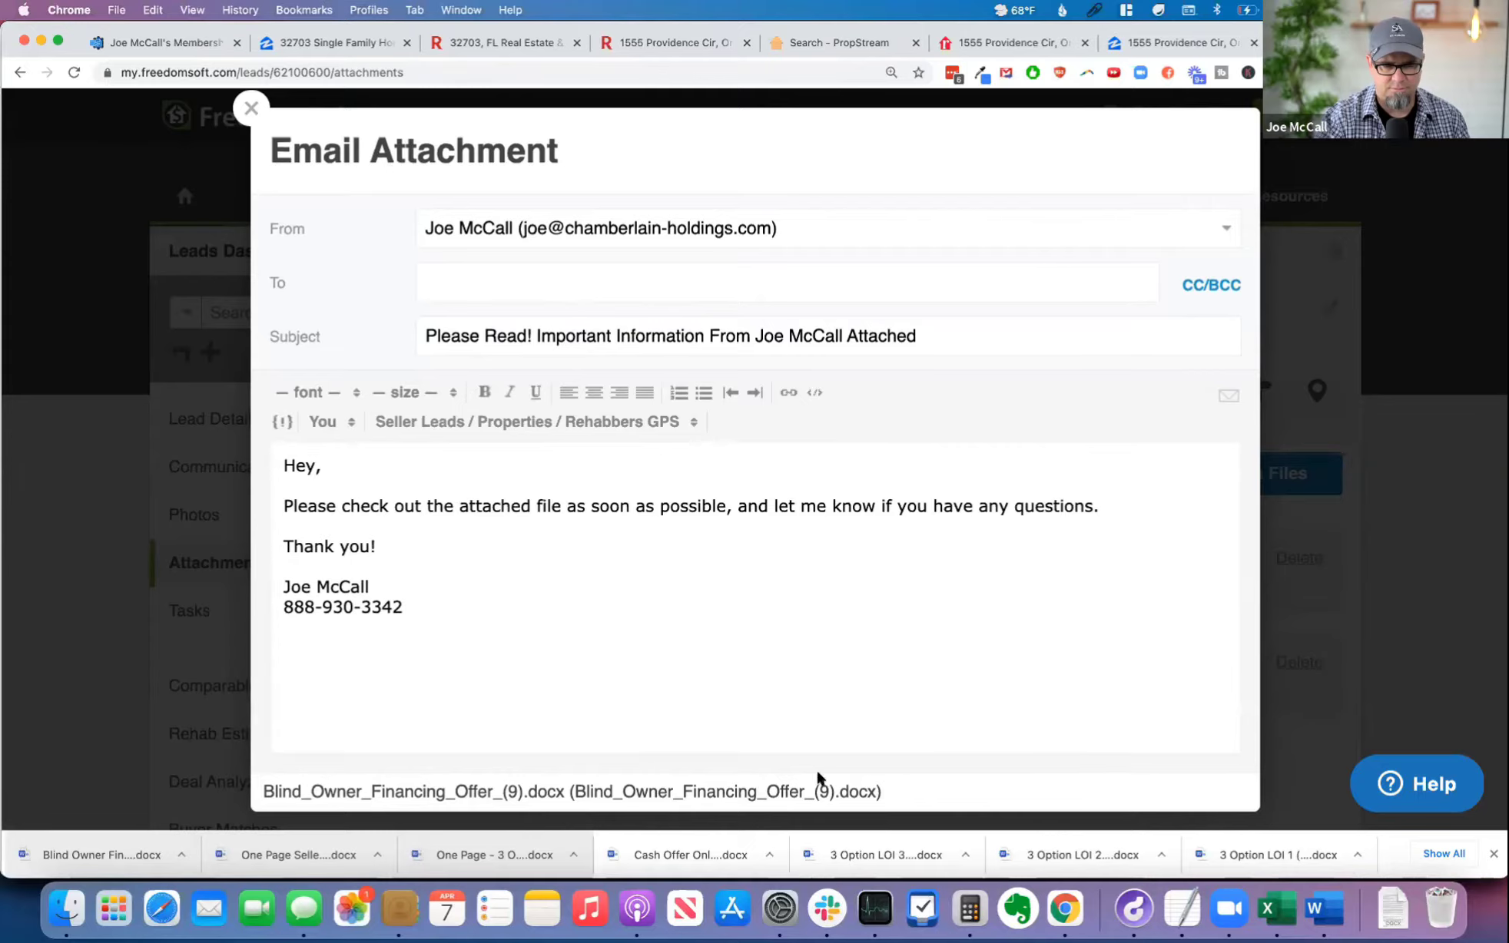
pyautogui.scroll(-3, 858, 765)
pyautogui.scroll(3, 643, 640)
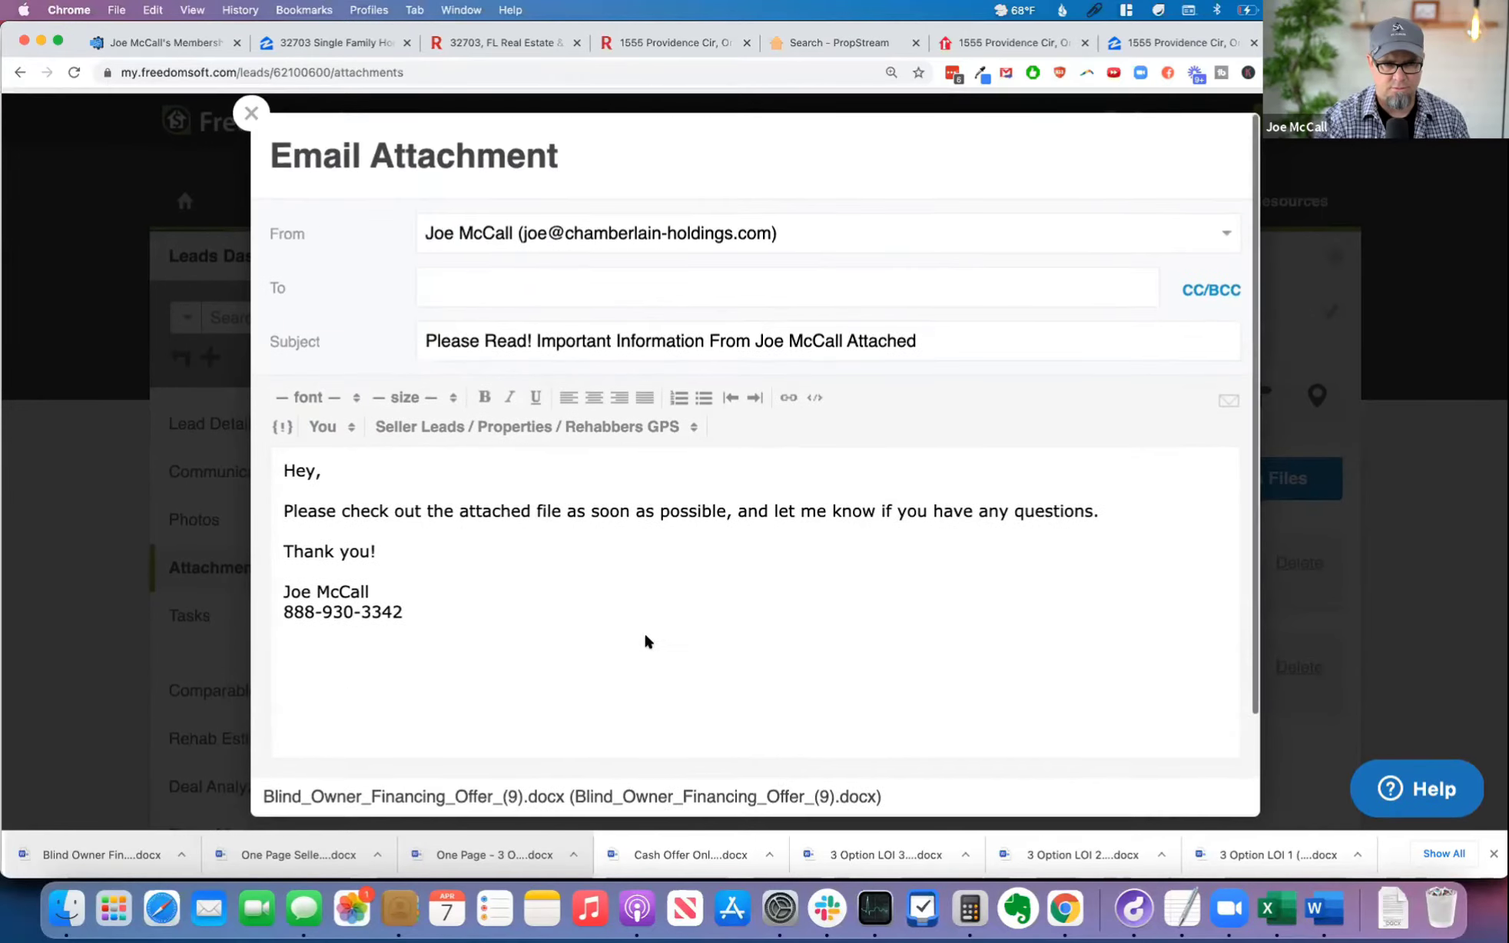
# Step: Enter em2mail as the recipient of the attachment email
pyautogui.click(533, 282)
pyautogui.write('mailbot')
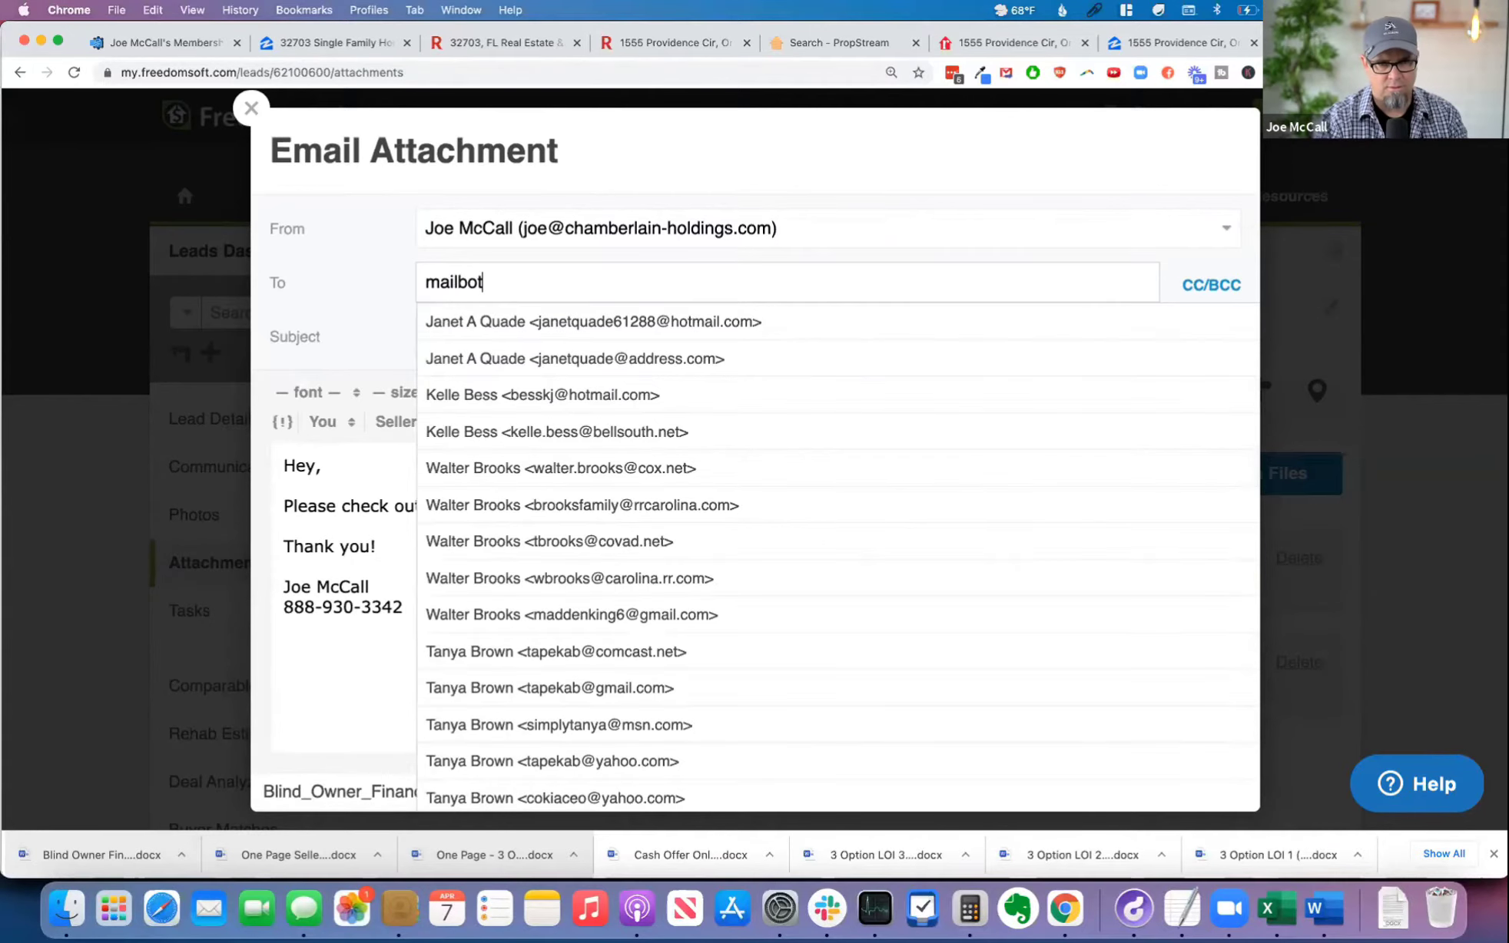
pyautogui.doubleClick(559, 286)
pyautogui.write('em2m')
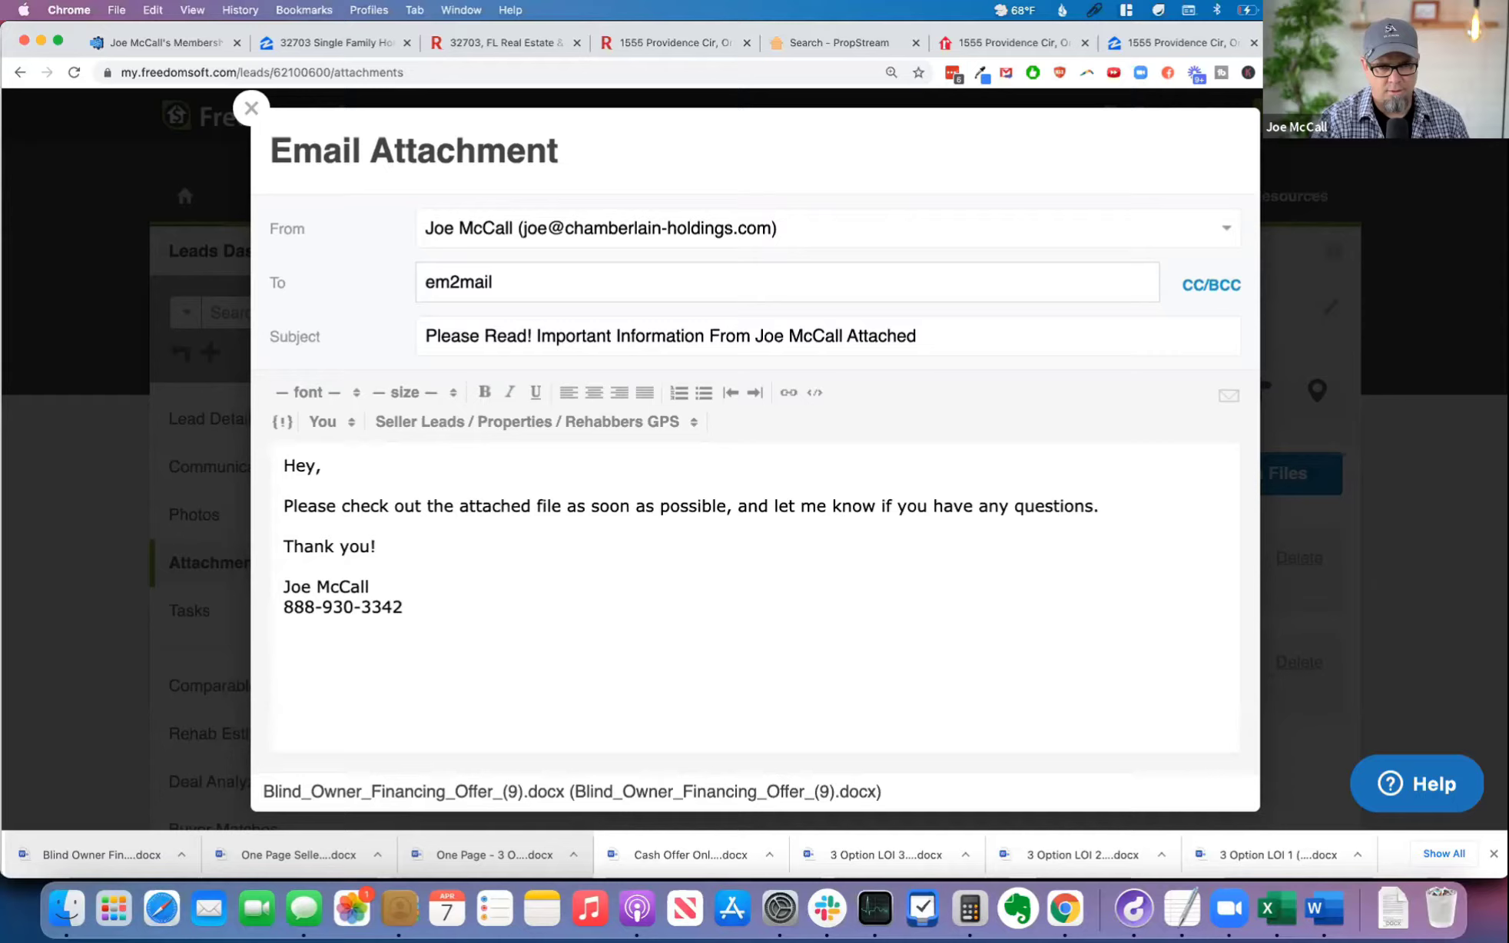
pyautogui.doubleClick(573, 292)
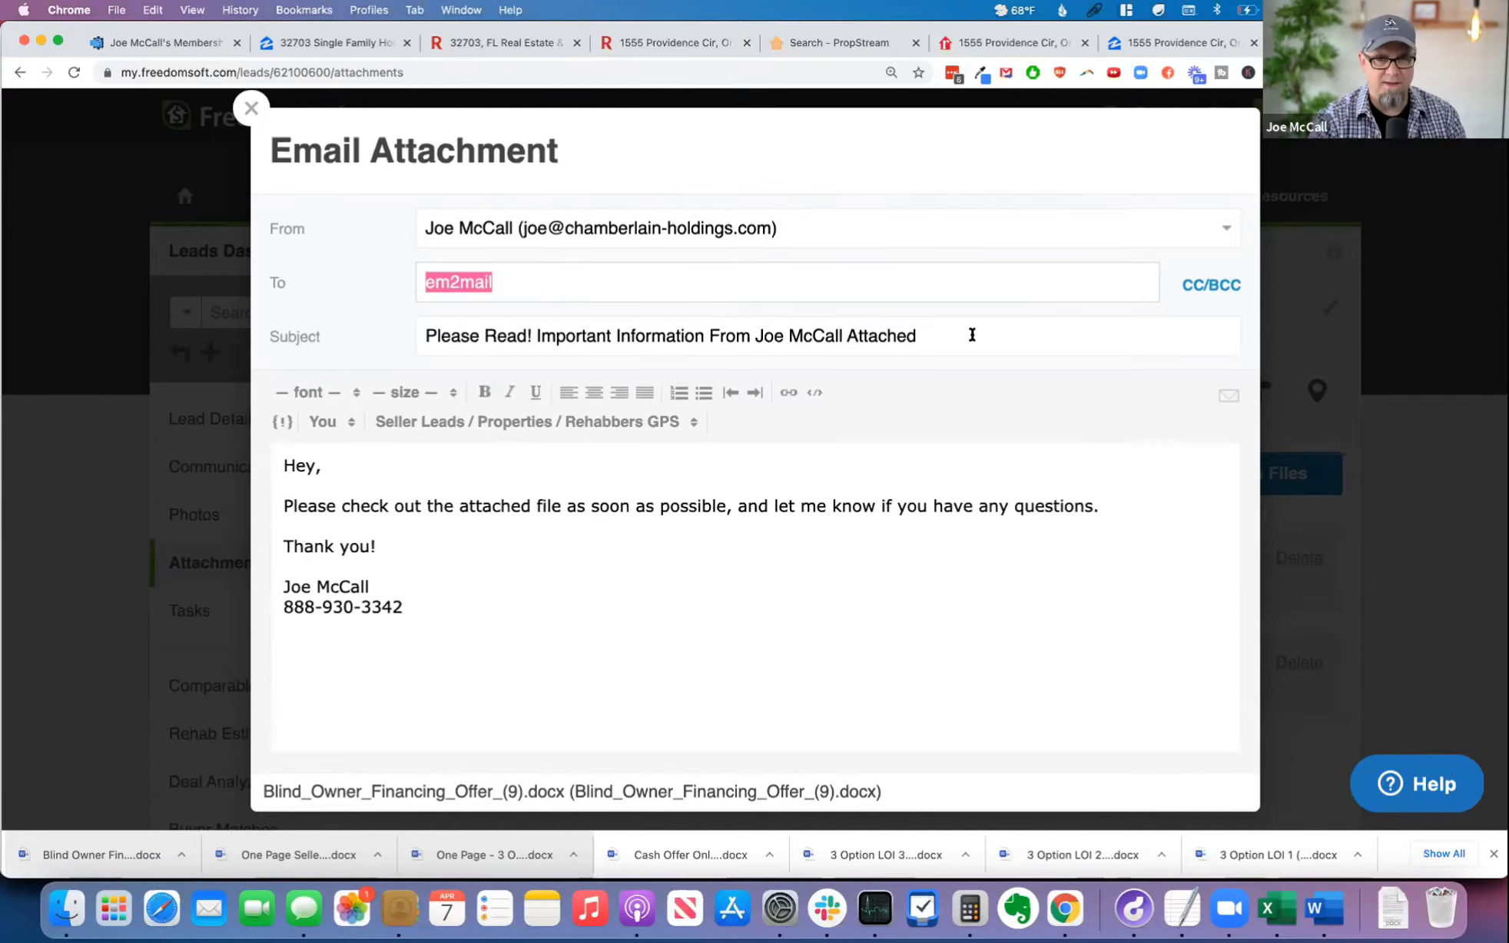
# Step: Apply the Cash Offer (Fax or Email) template to the attachment email and read through its text
pyautogui.click(1227, 394)
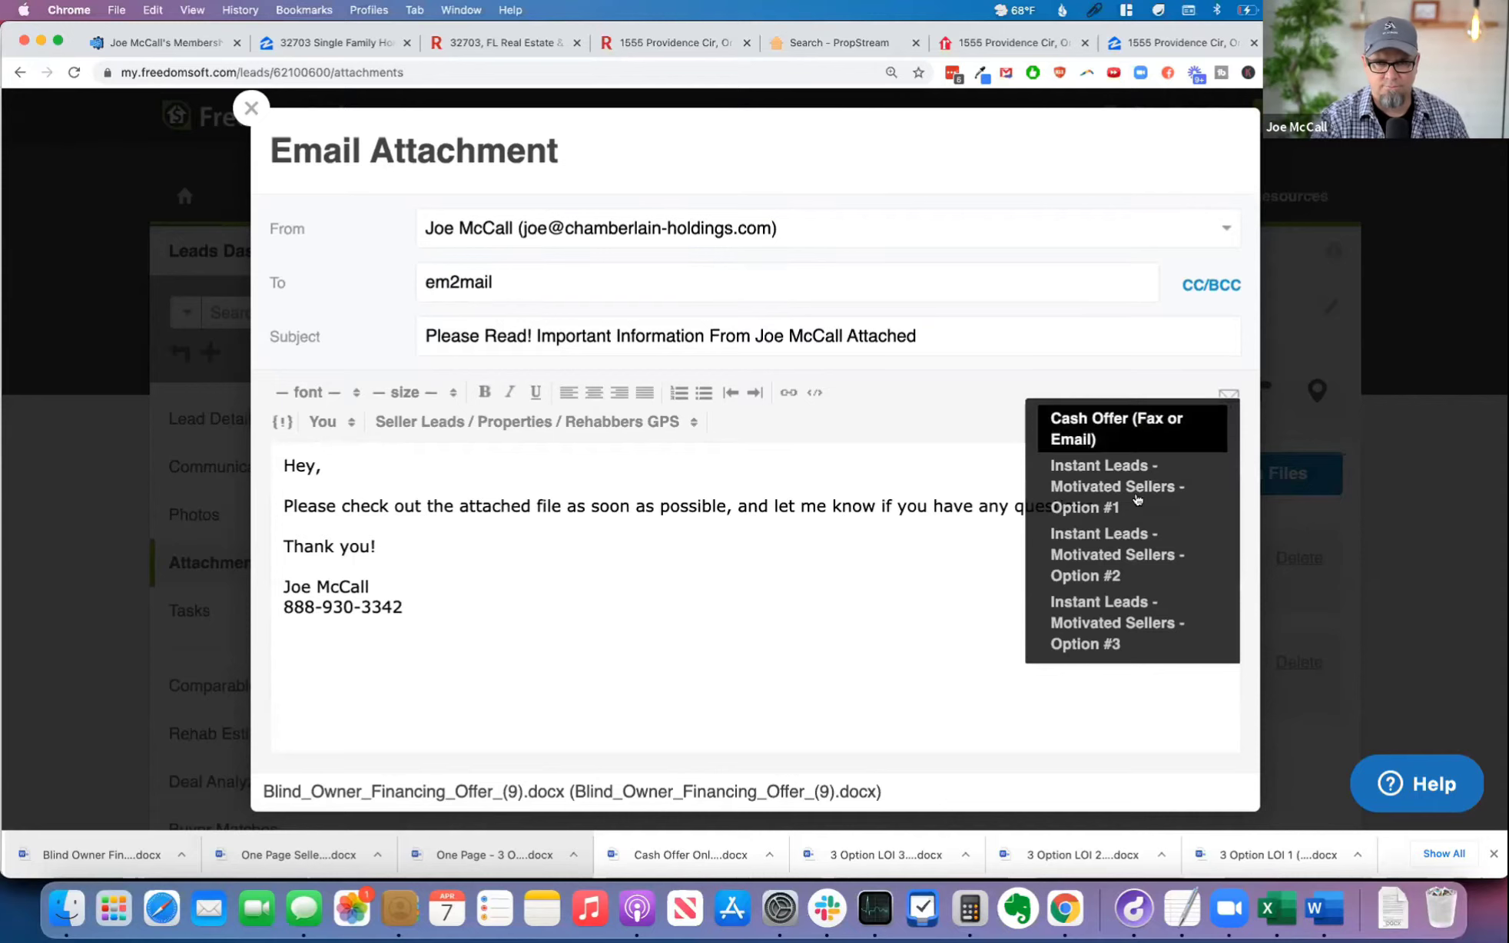
pyautogui.scroll(-3, 1137, 523)
pyautogui.scroll(3, 1141, 530)
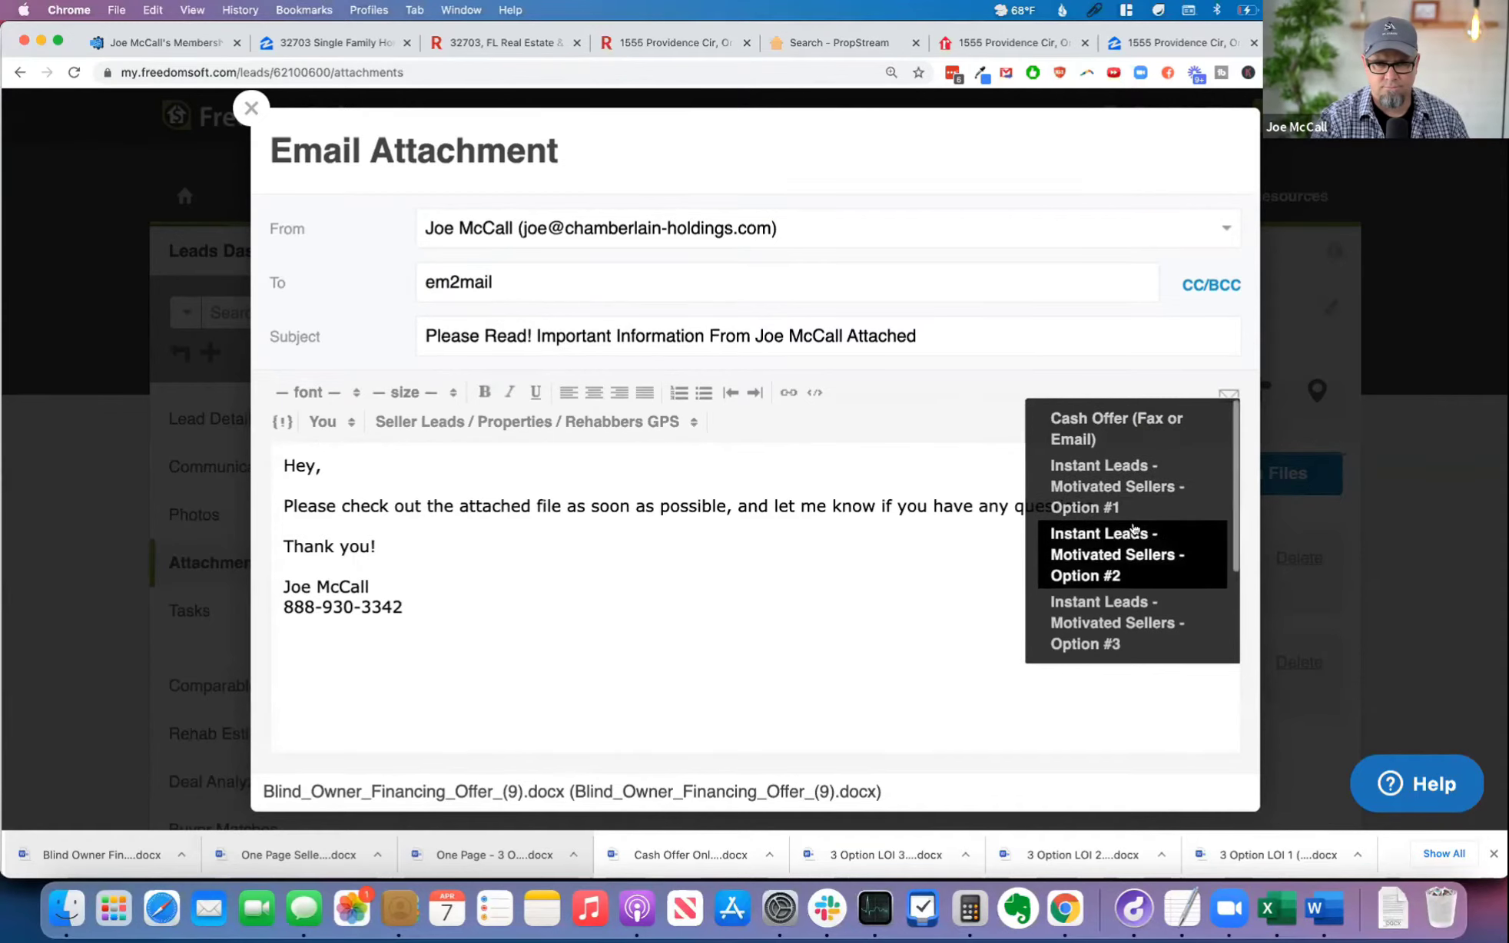
pyautogui.click(1123, 419)
pyautogui.scroll(-6, 806, 535)
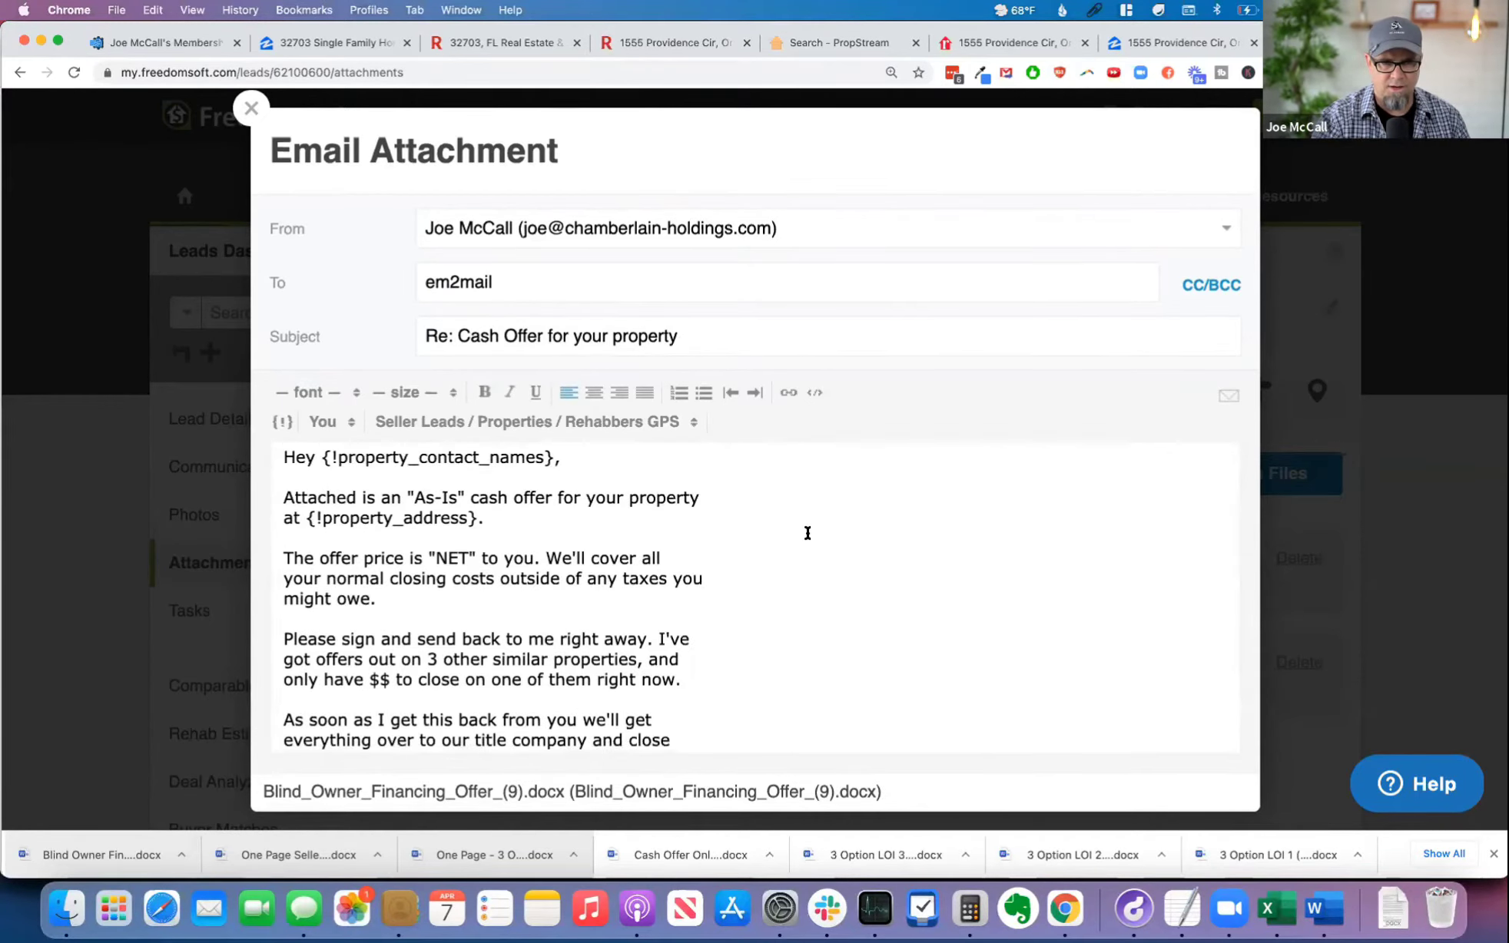
pyautogui.scroll(10, 807, 537)
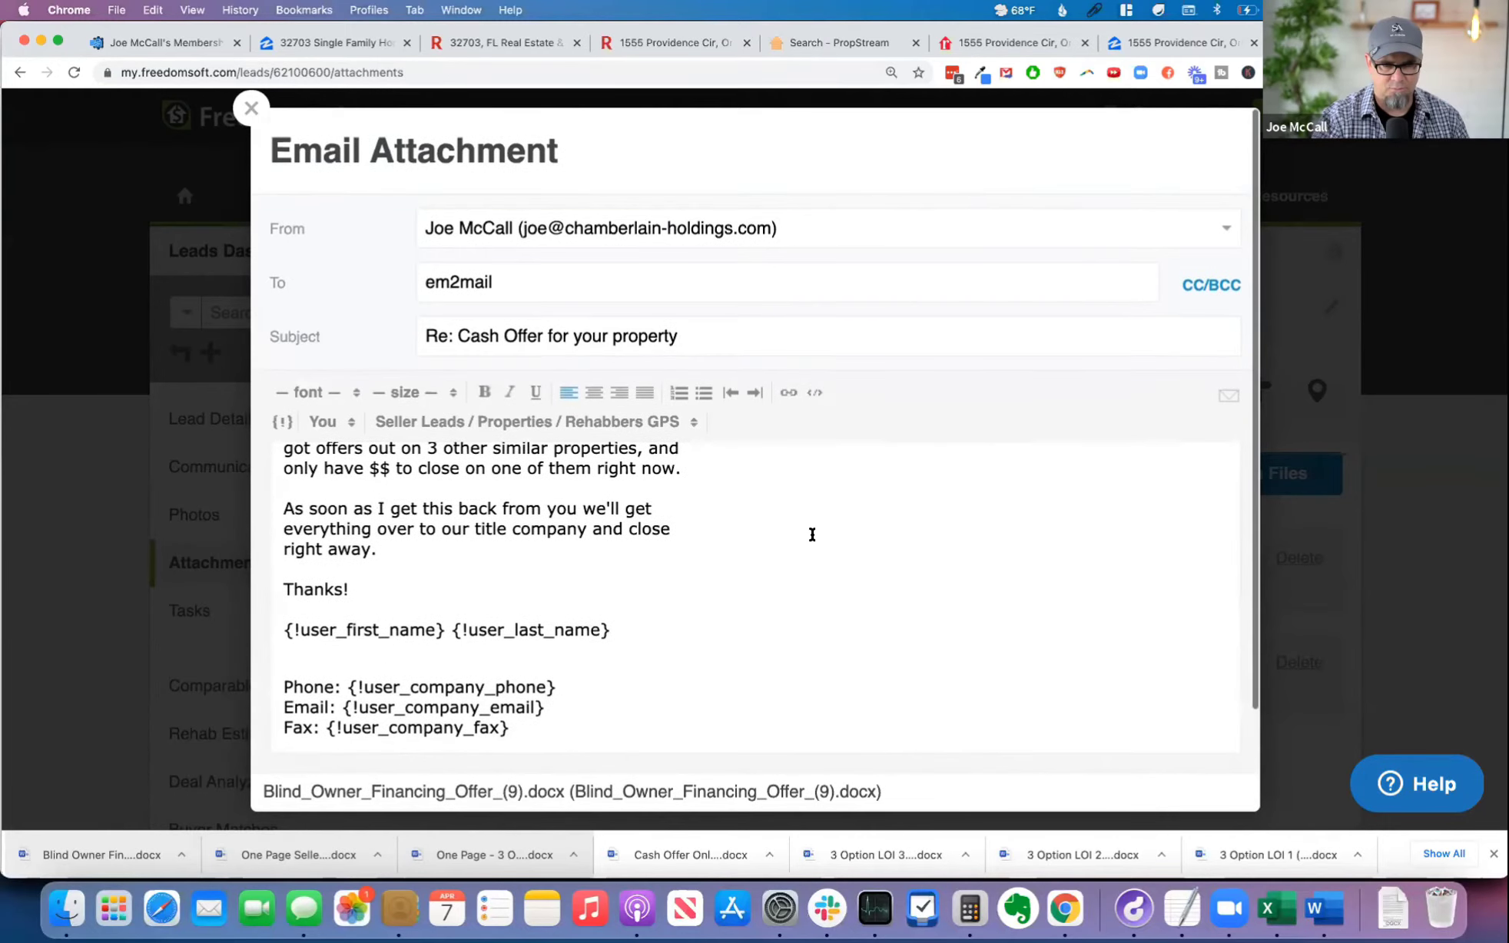
pyautogui.click(1228, 395)
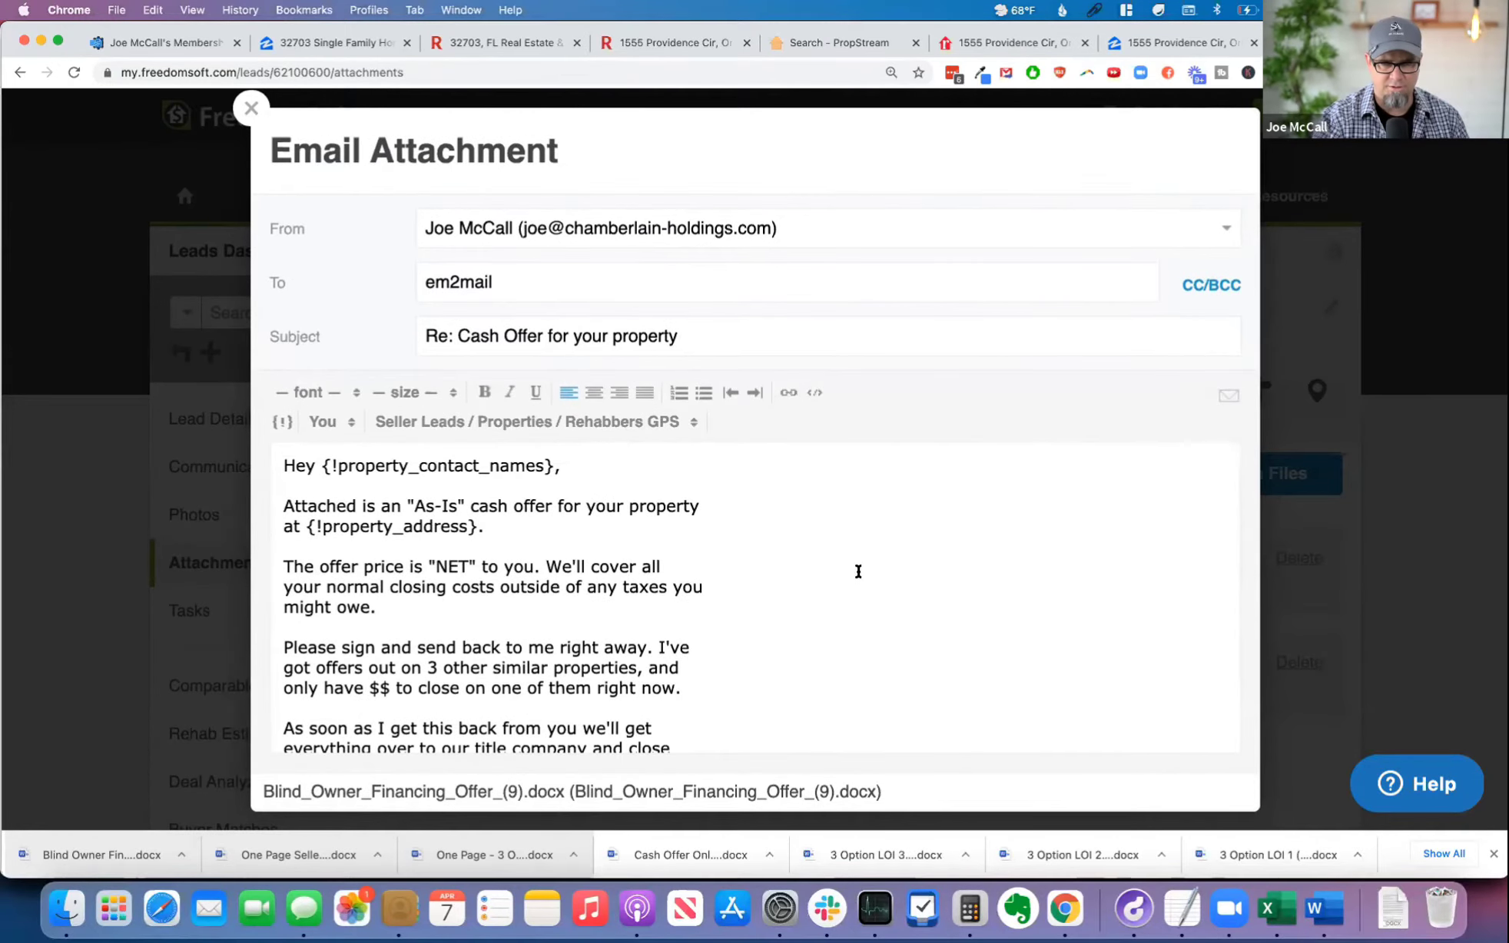
# Step: Clear the recipient and close the attachment email without sending it
pyautogui.doubleClick(528, 280)
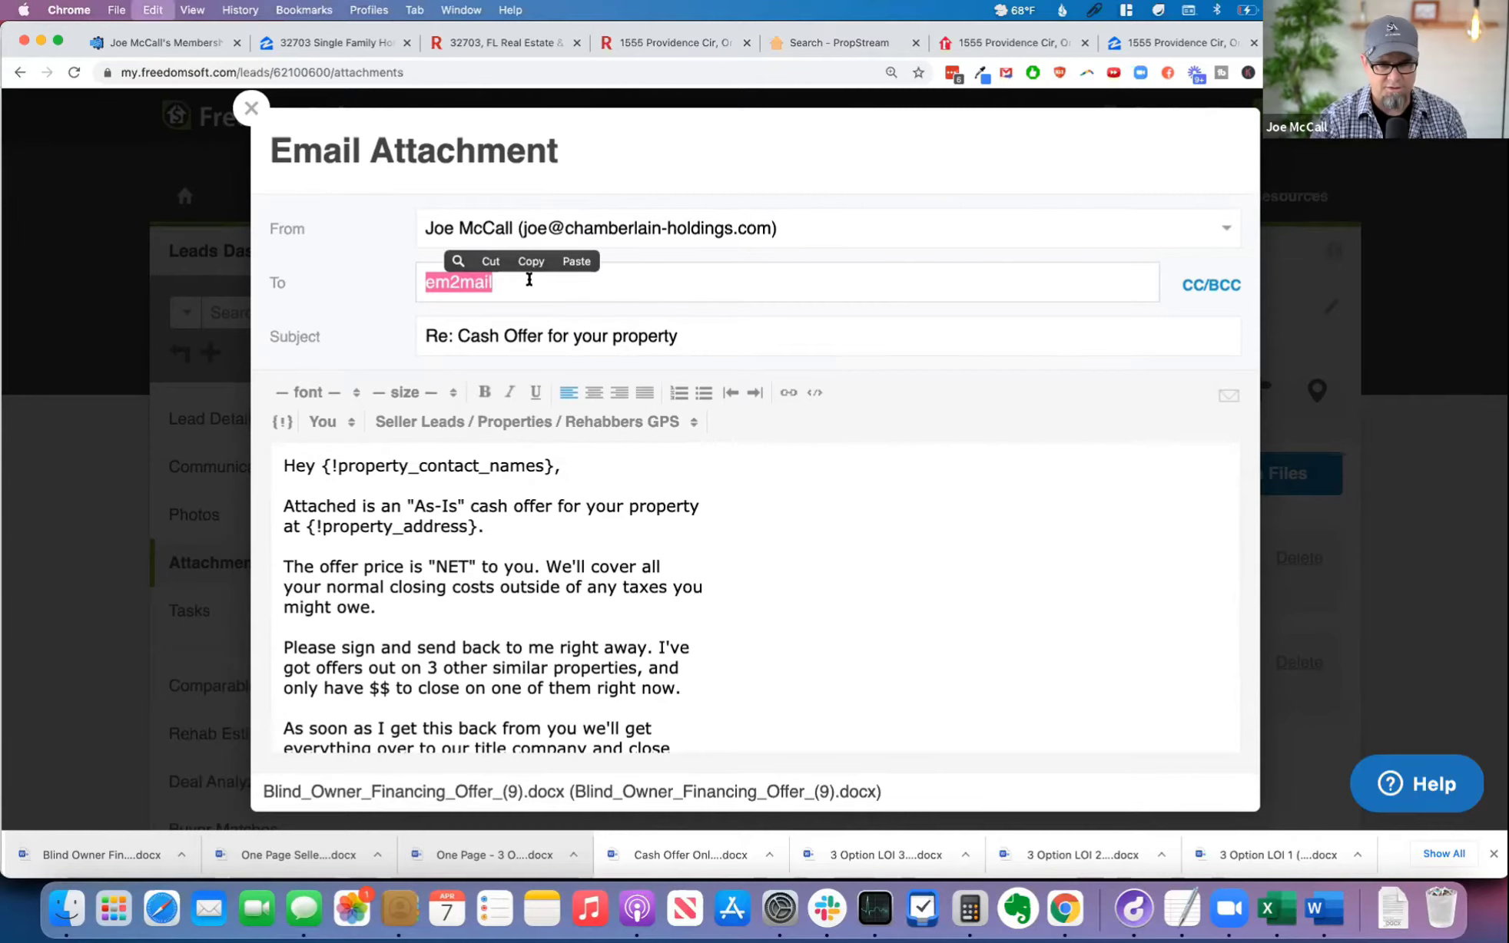
pyautogui.press('BackSpace')
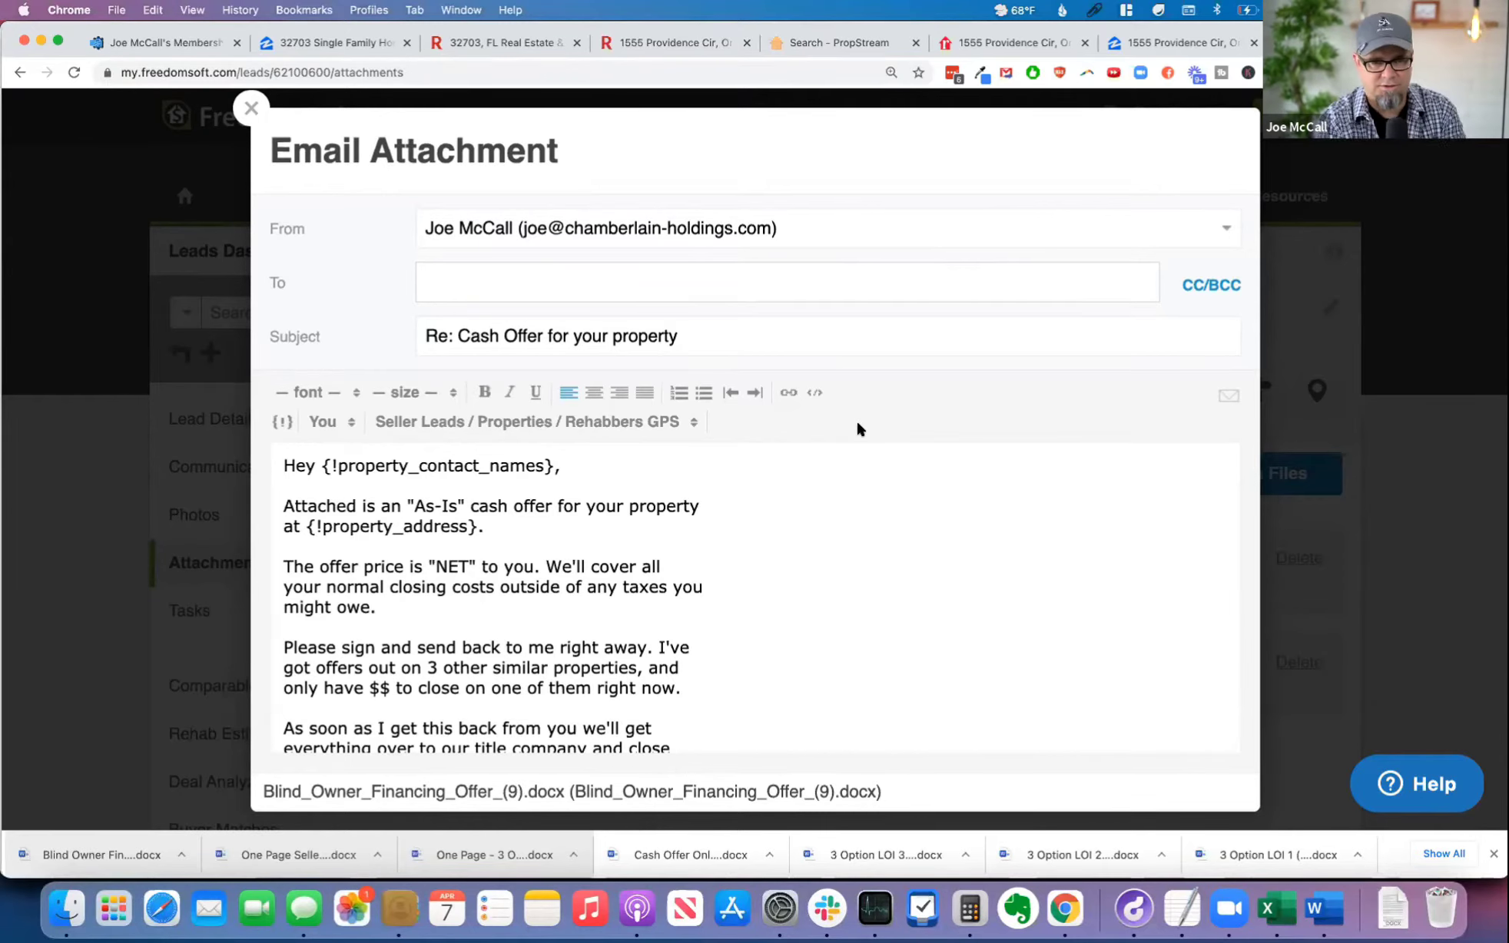
pyautogui.scroll(-5, 697, 533)
pyautogui.scroll(5, 690, 532)
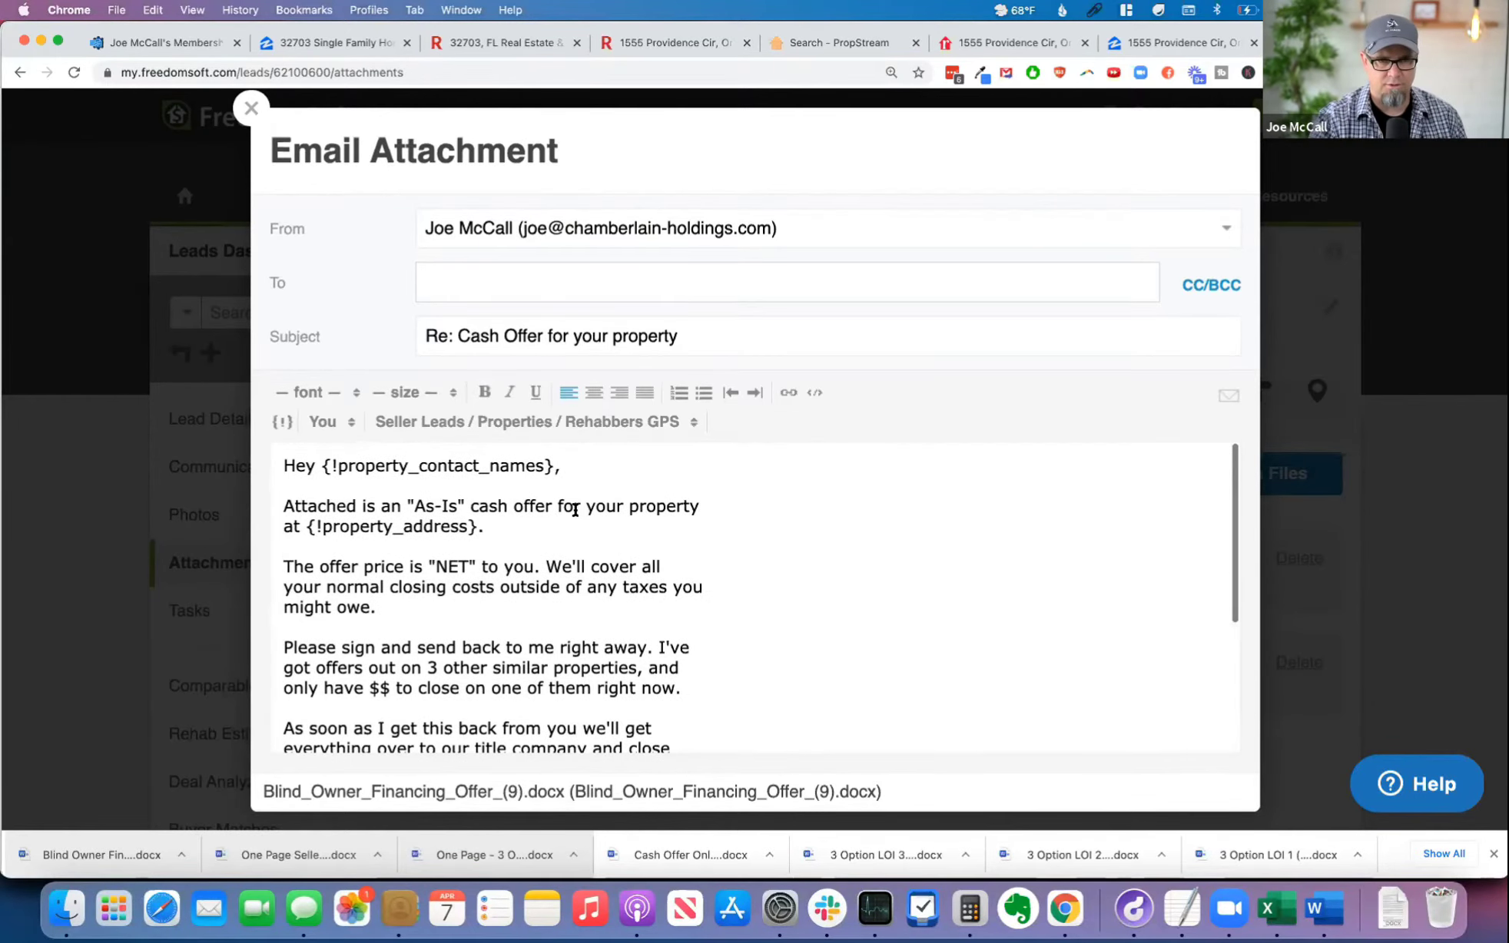
pyautogui.click(251, 108)
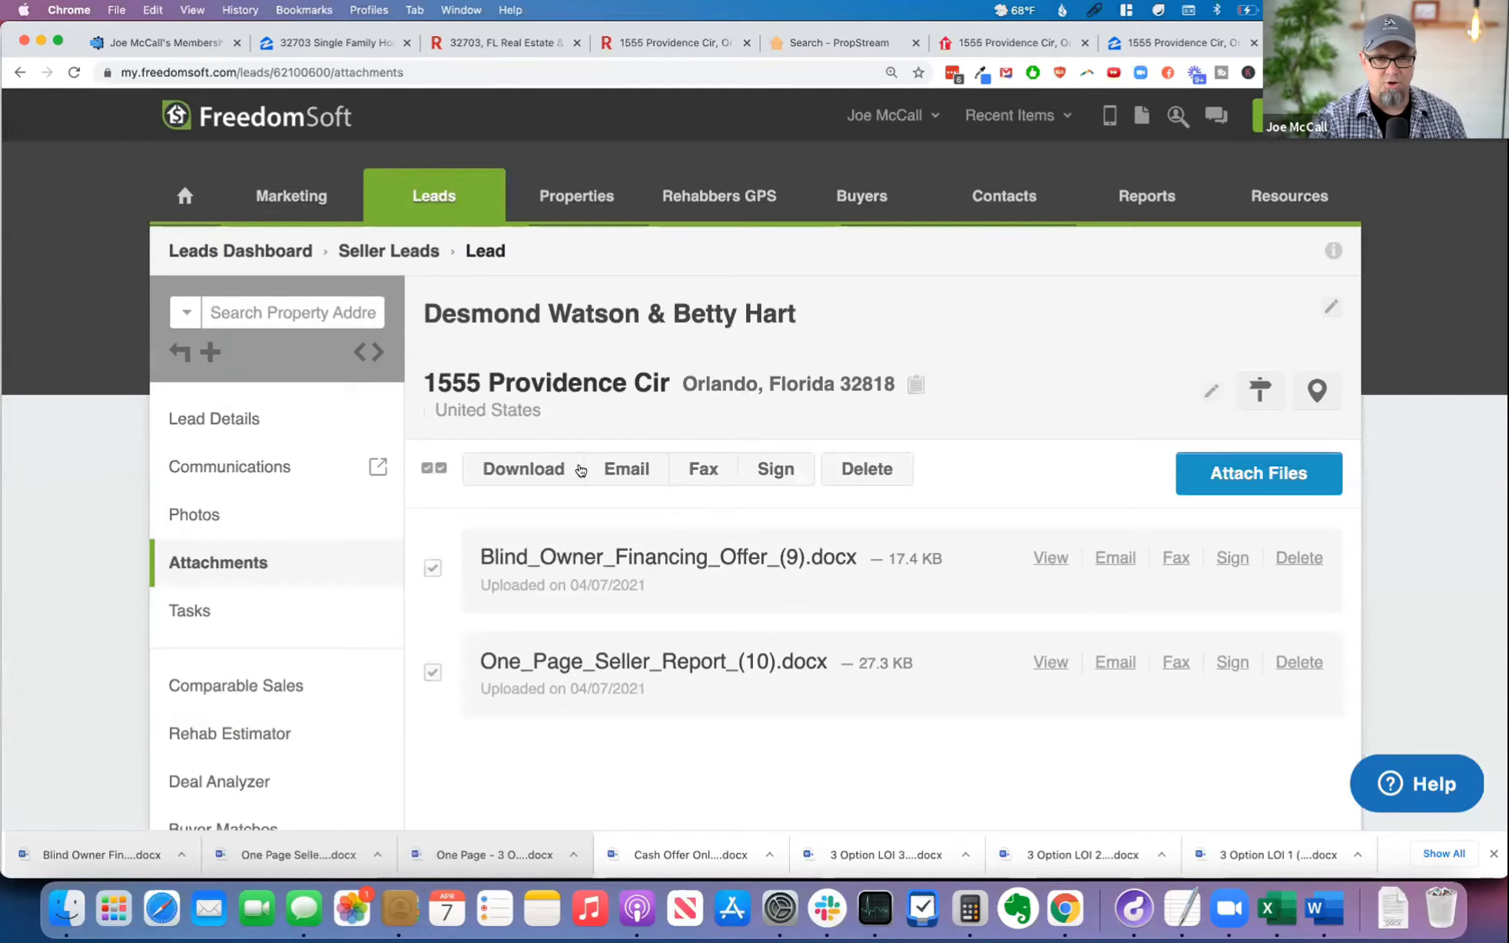
# Step: View both attached files, the Blind Owner Financing Offer and the One Page Seller Report, from the lead's attachments
pyautogui.scroll(-1, 719, 320)
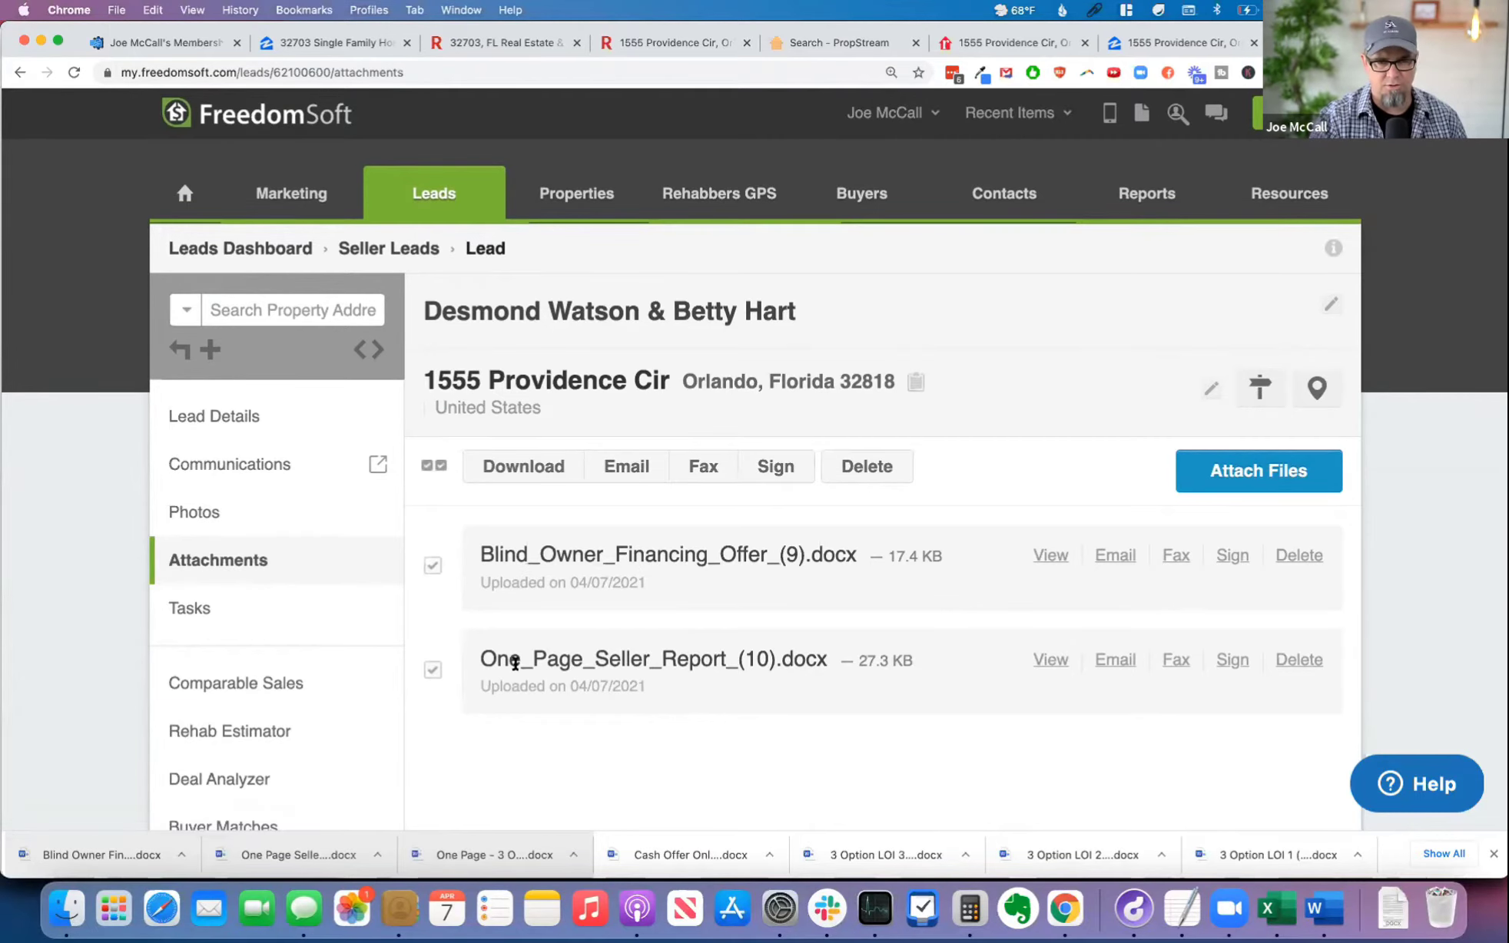
pyautogui.scroll(-1, 753, 473)
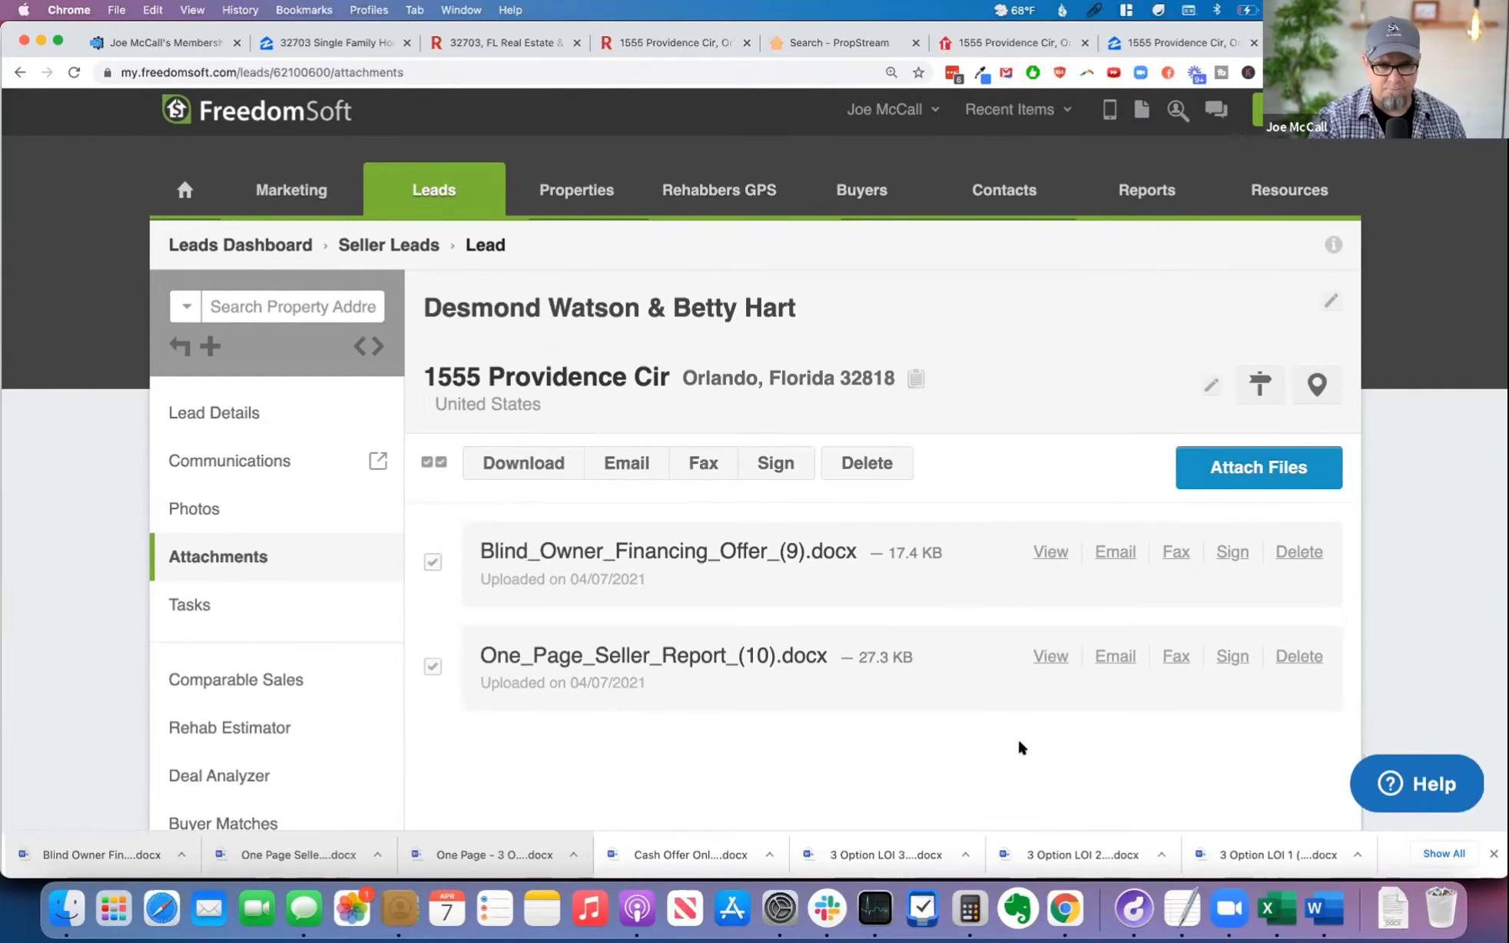
pyautogui.click(1050, 553)
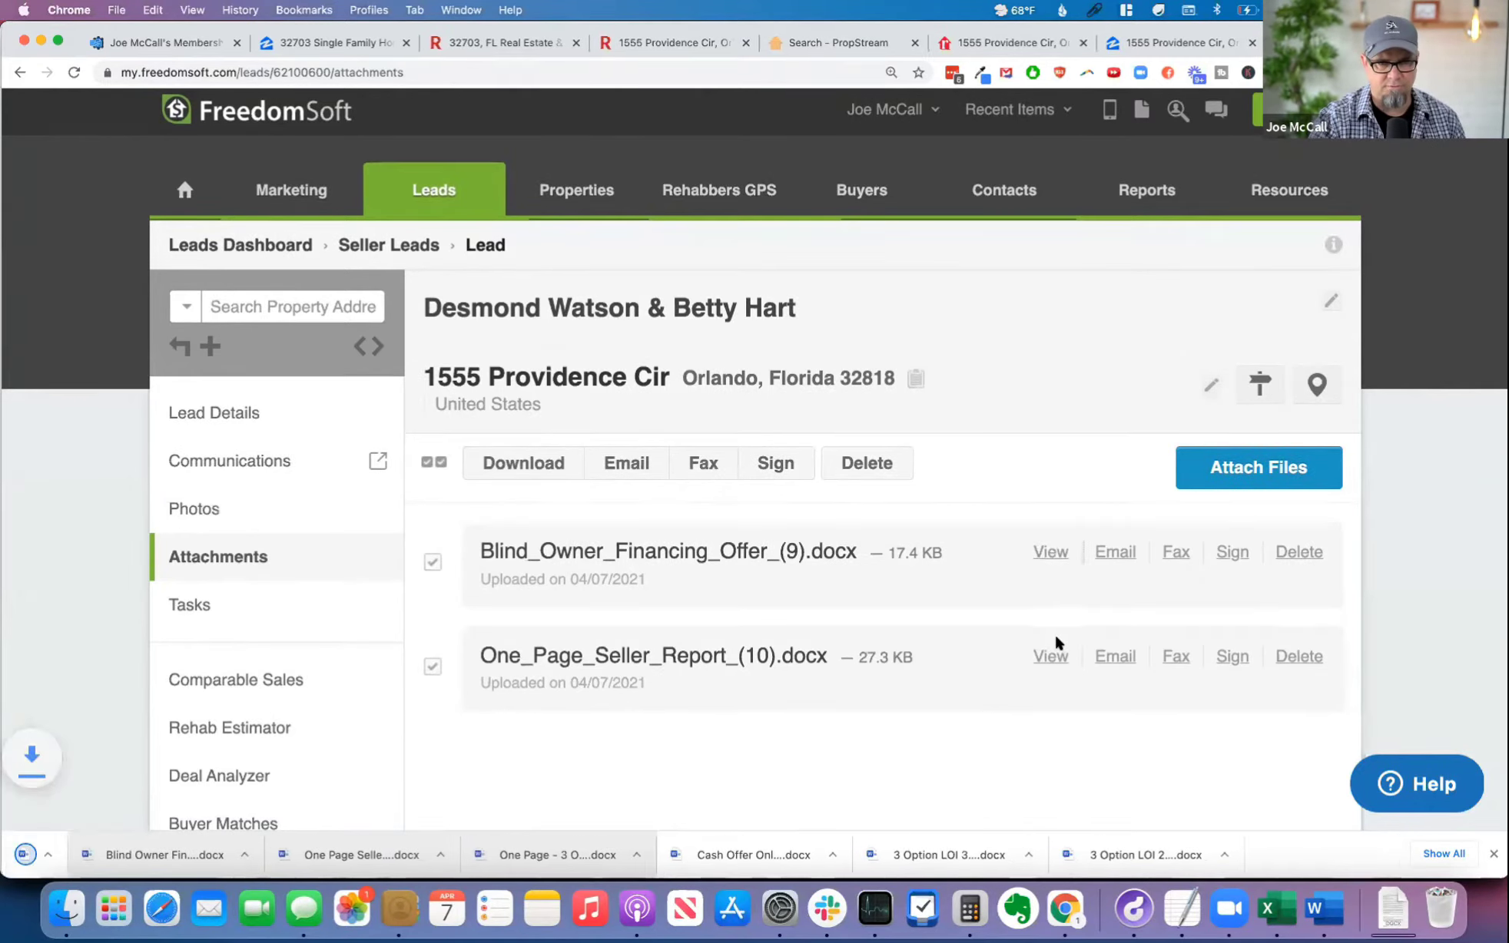
pyautogui.click(1050, 656)
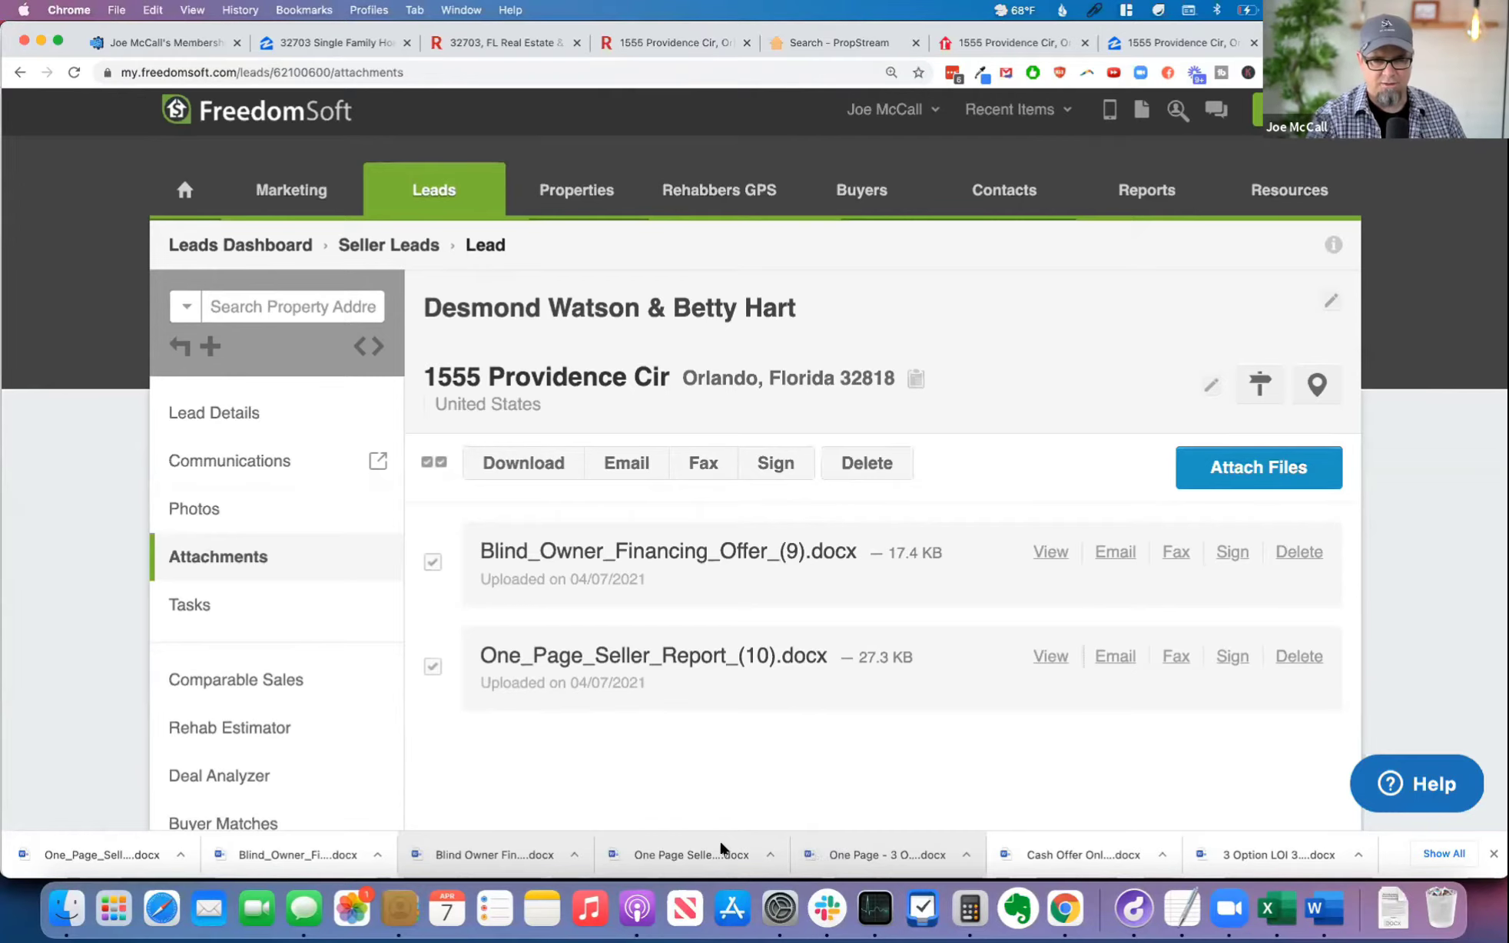
# Step: Open the downloaded One Page - 3 Options letter, followed by the Cash Offer Only (2) letter, in Word
pyautogui.click(893, 856)
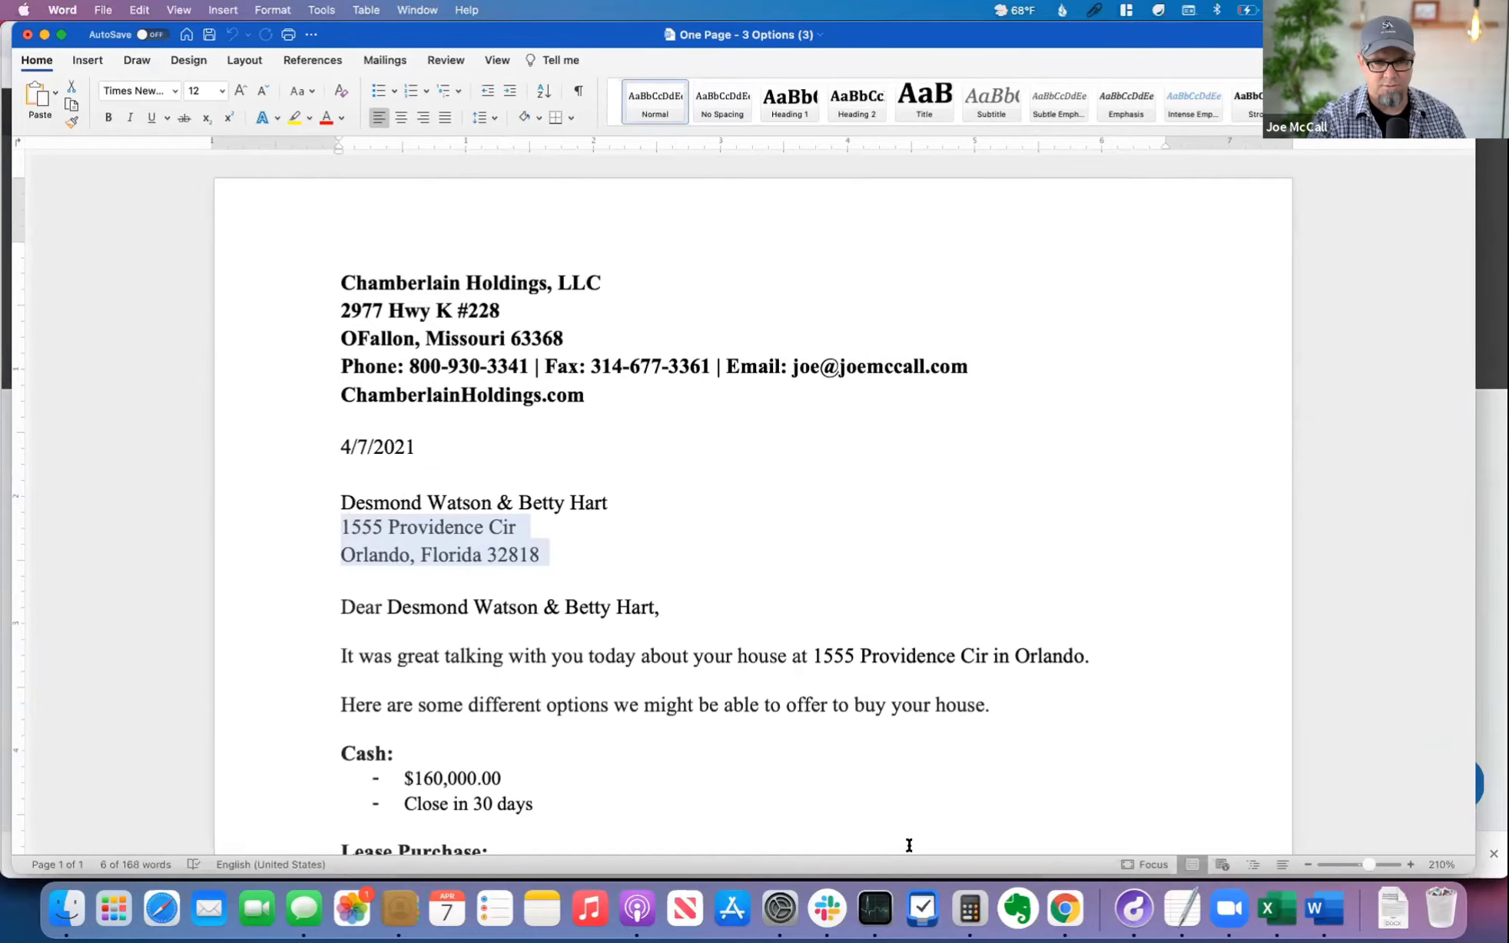
pyautogui.press('super+Tab')
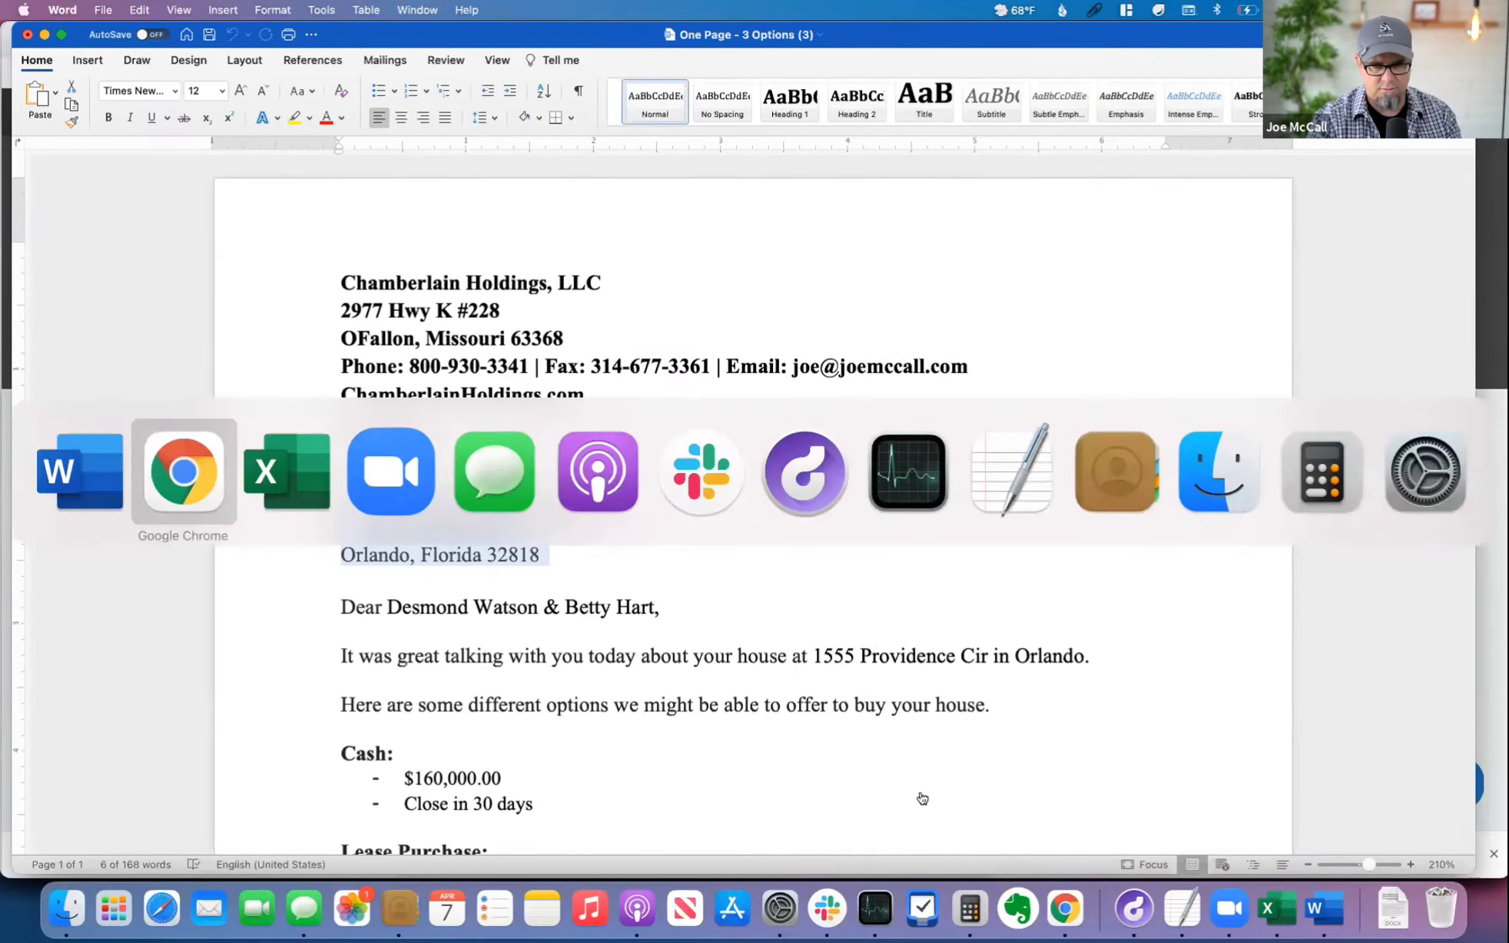
pyautogui.press('super+Tab')
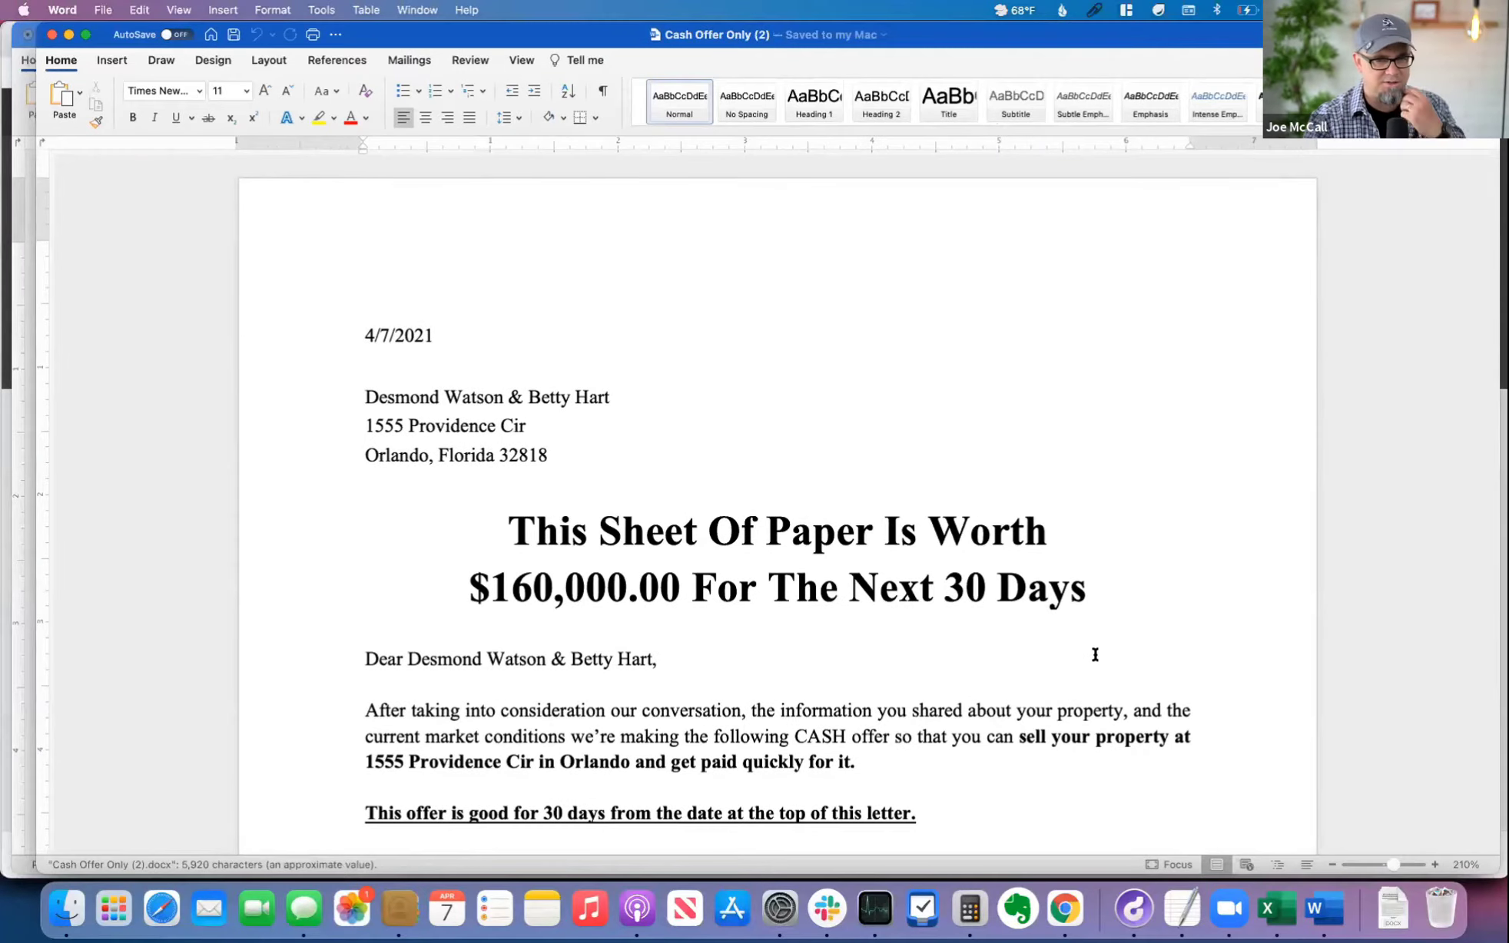
# Step: Remove the cents from the offer price in the cash offer letter's headline so it reads $160,000
pyautogui.scroll(-10, 1095, 661)
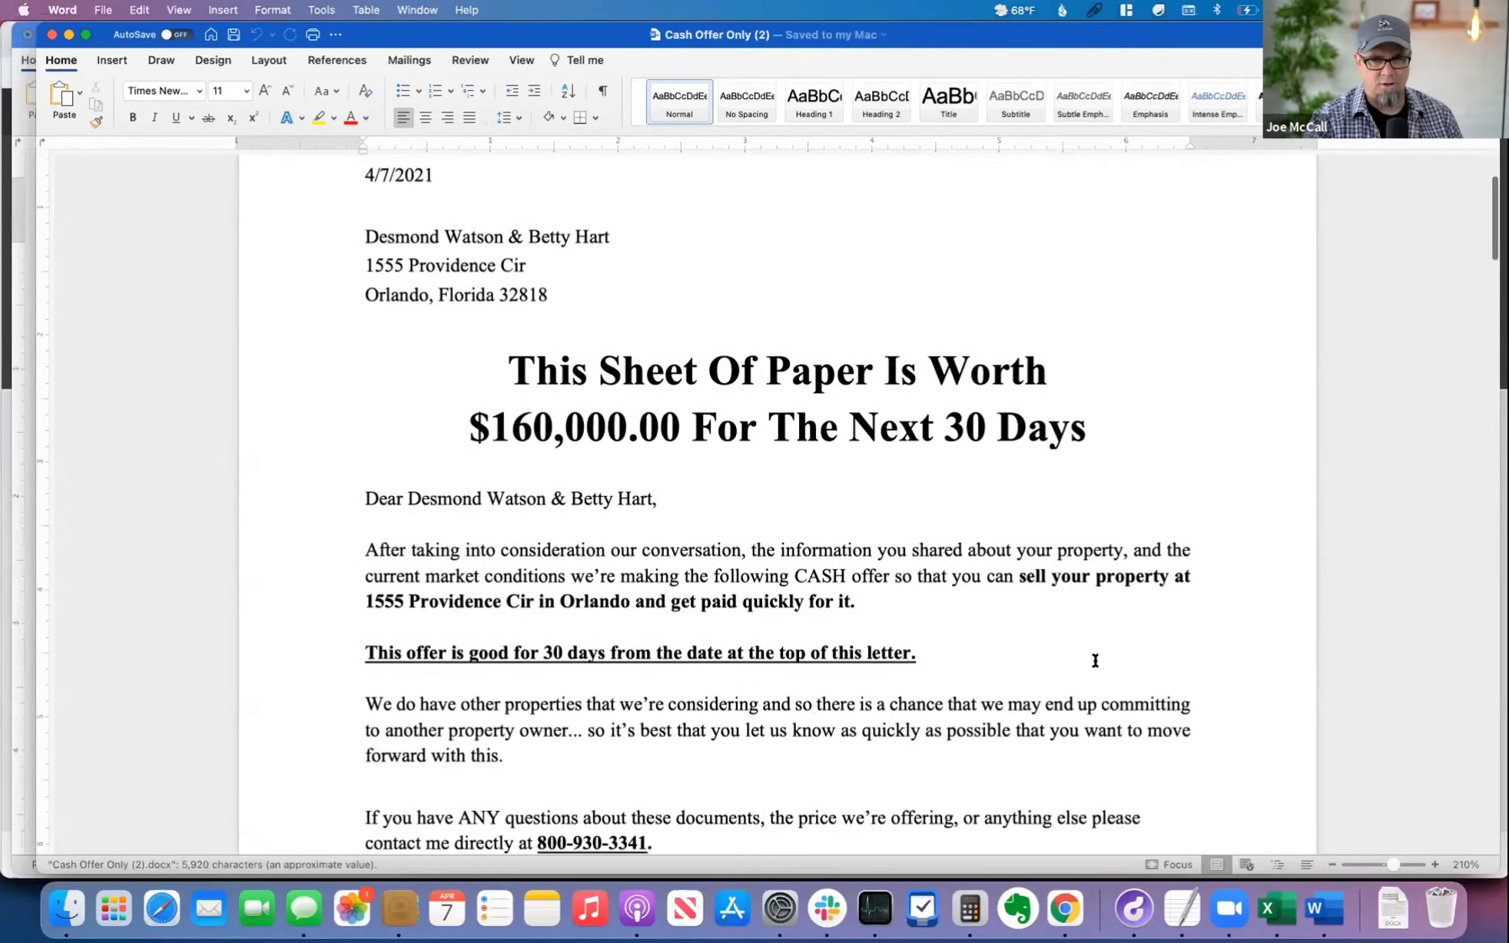
pyautogui.scroll(8, 1091, 661)
pyautogui.scroll(1, 1039, 609)
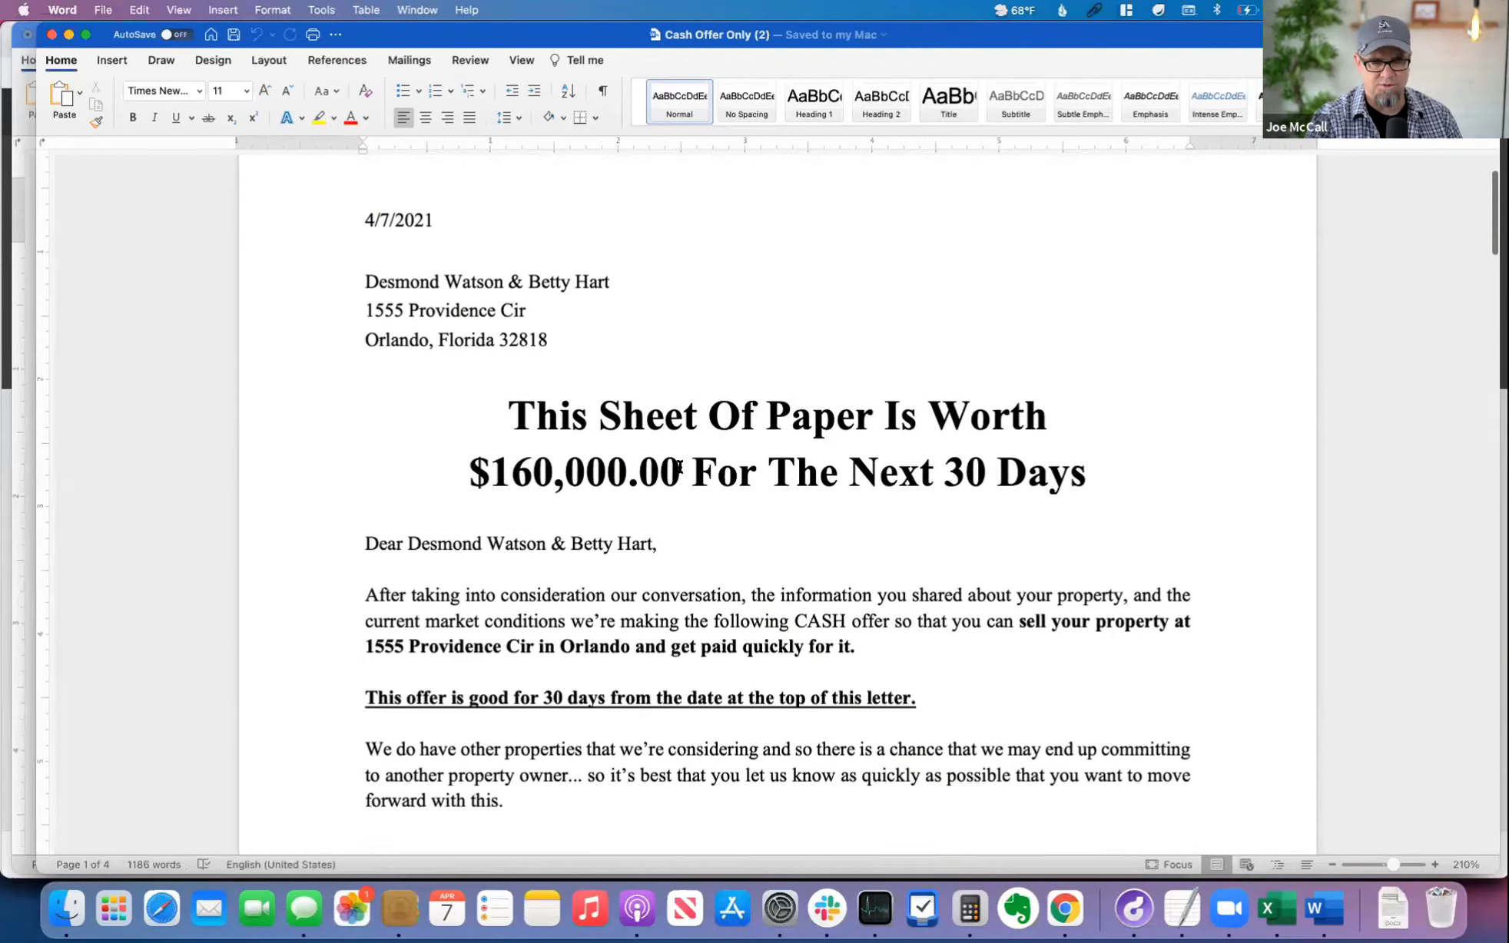
pyautogui.doubleClick(657, 467)
pyautogui.press('BackSpace')
pyautogui.press('BackSpace')
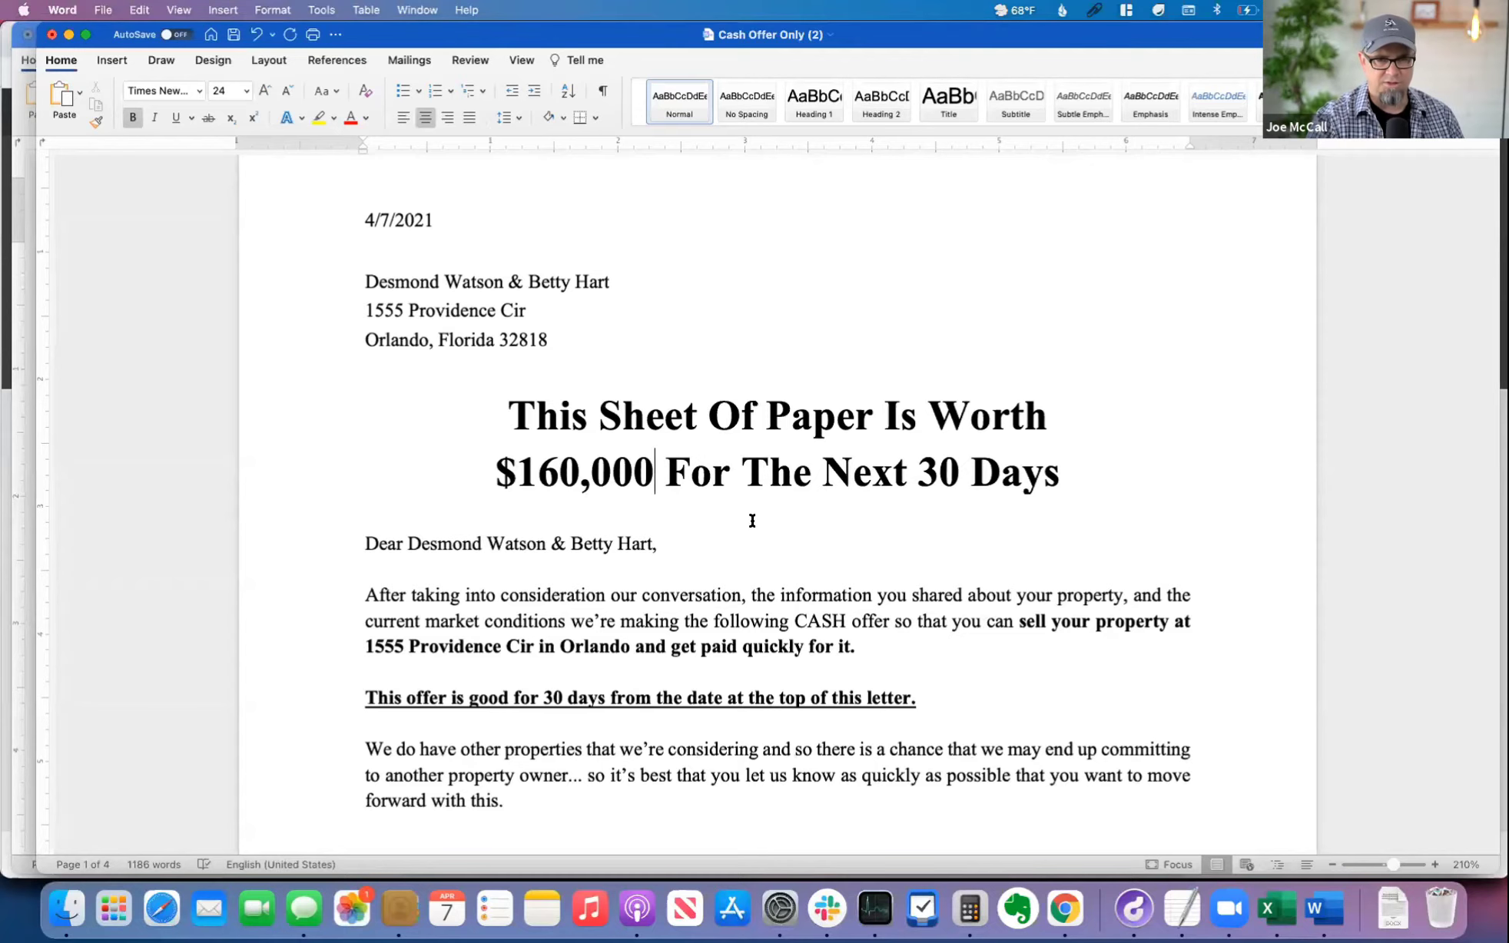
# Step: Read through the cash offer letter's body and the purchase contract's price, earnest money deposit, terms and acceptance deadline
pyautogui.scroll(-5, 774, 536)
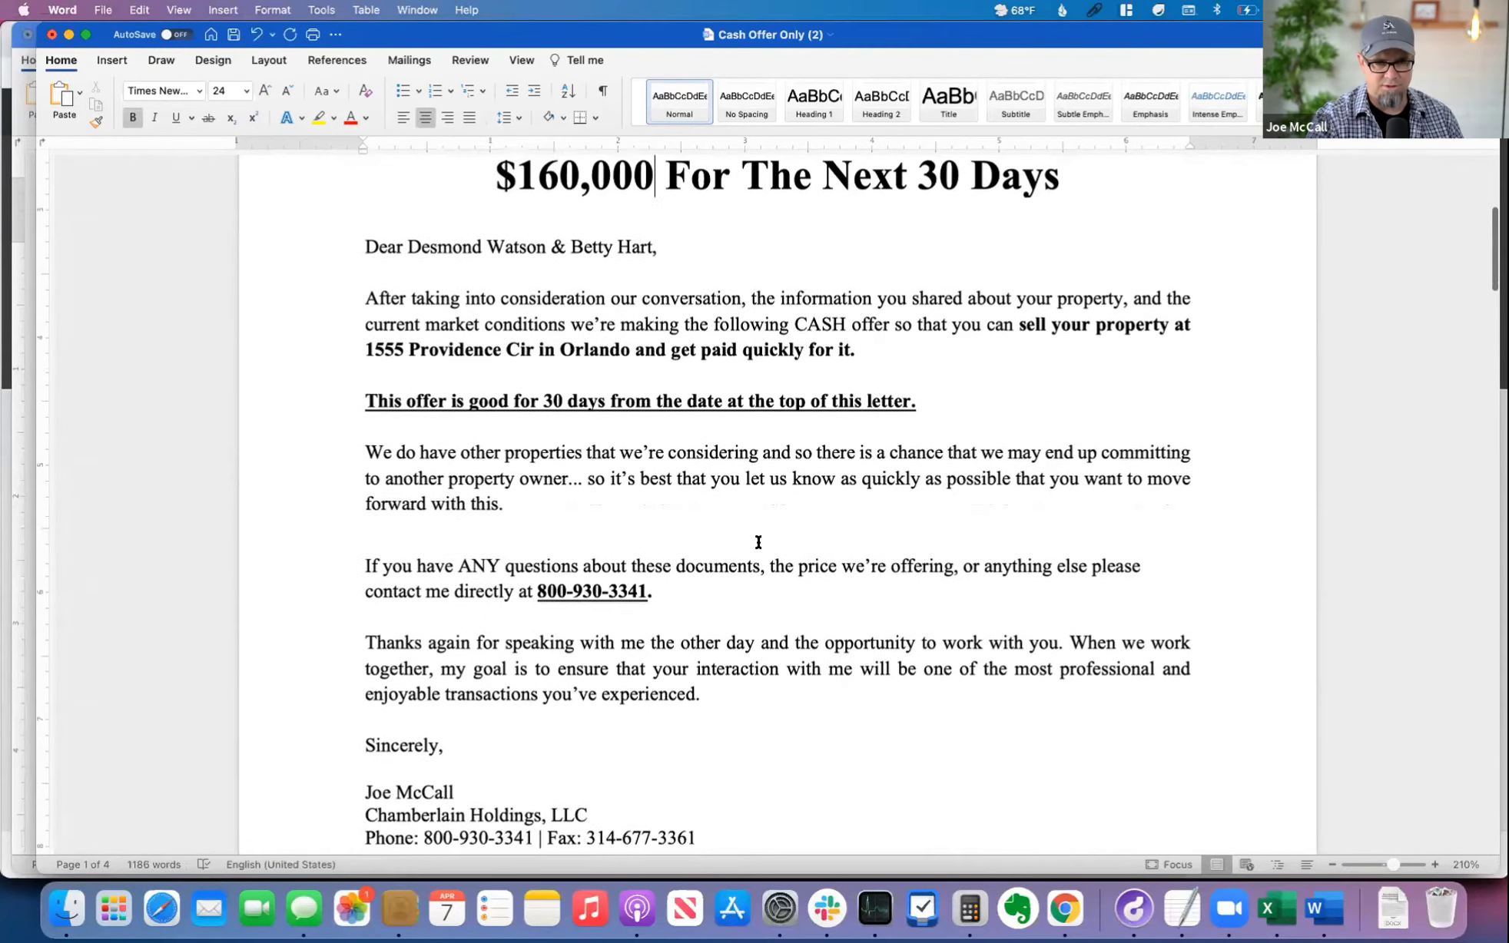
pyautogui.moveTo(374, 472); pyautogui.dragTo(947, 670)
pyautogui.scroll(-1, 771, 650)
pyautogui.click(777, 659)
pyautogui.scroll(-10, 777, 659)
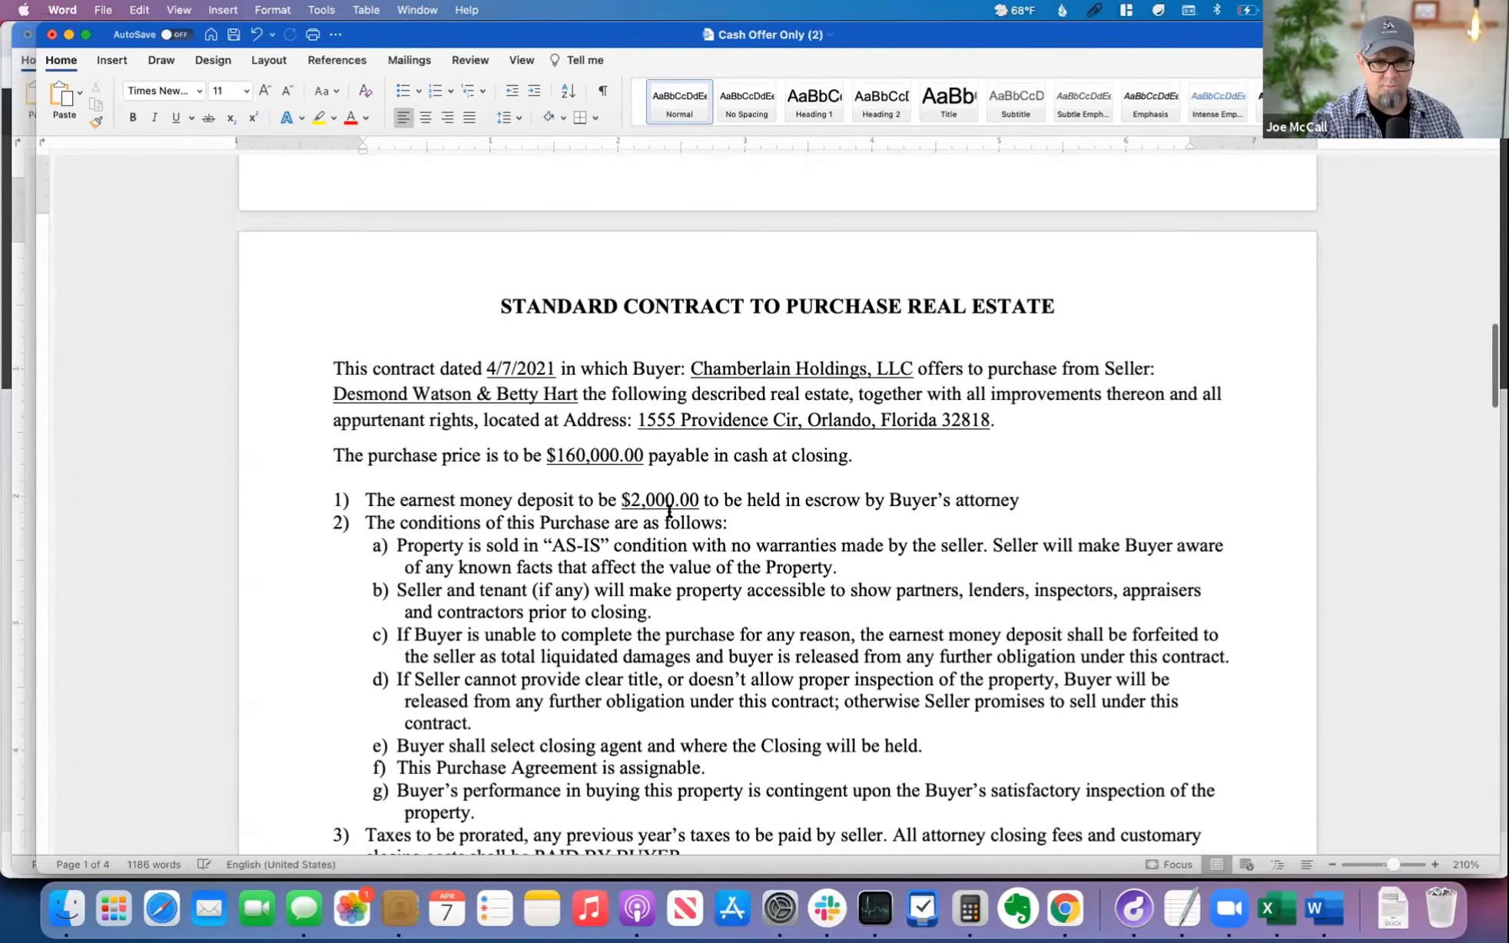
pyautogui.click(571, 456)
pyautogui.click(655, 495)
pyautogui.scroll(-5, 898, 648)
pyautogui.scroll(-3, 898, 648)
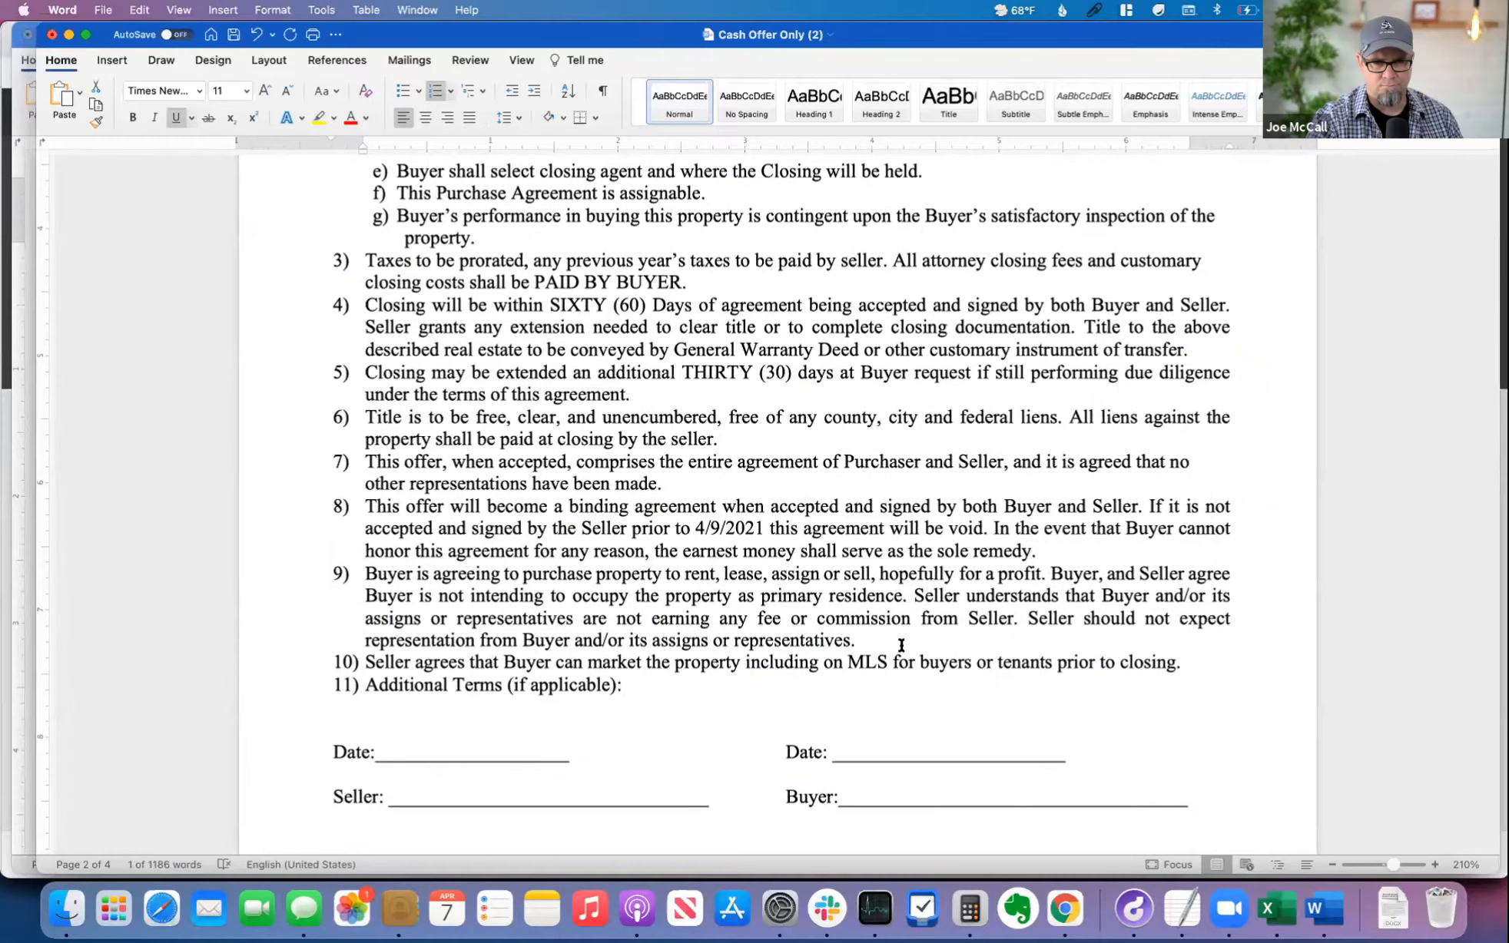
pyautogui.scroll(-1, 684, 528)
pyautogui.click(686, 521)
pyautogui.scroll(-8, 785, 600)
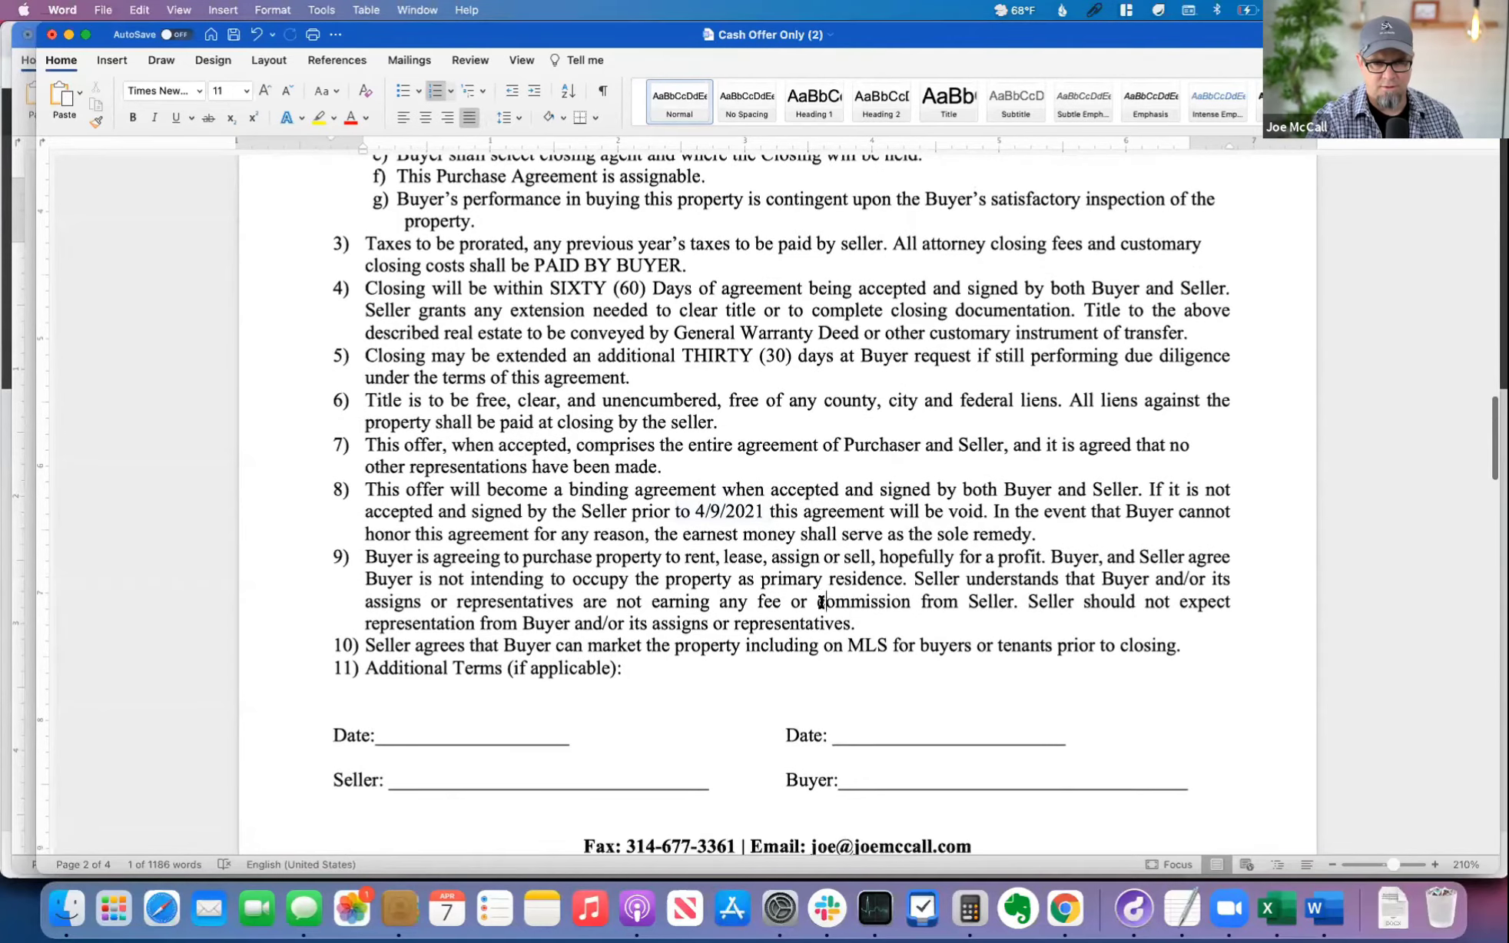
# Step: Look over the seller benefits table and the Two Ways To Sell Your Property page, and return to the first page
pyautogui.scroll(-8, 808, 593)
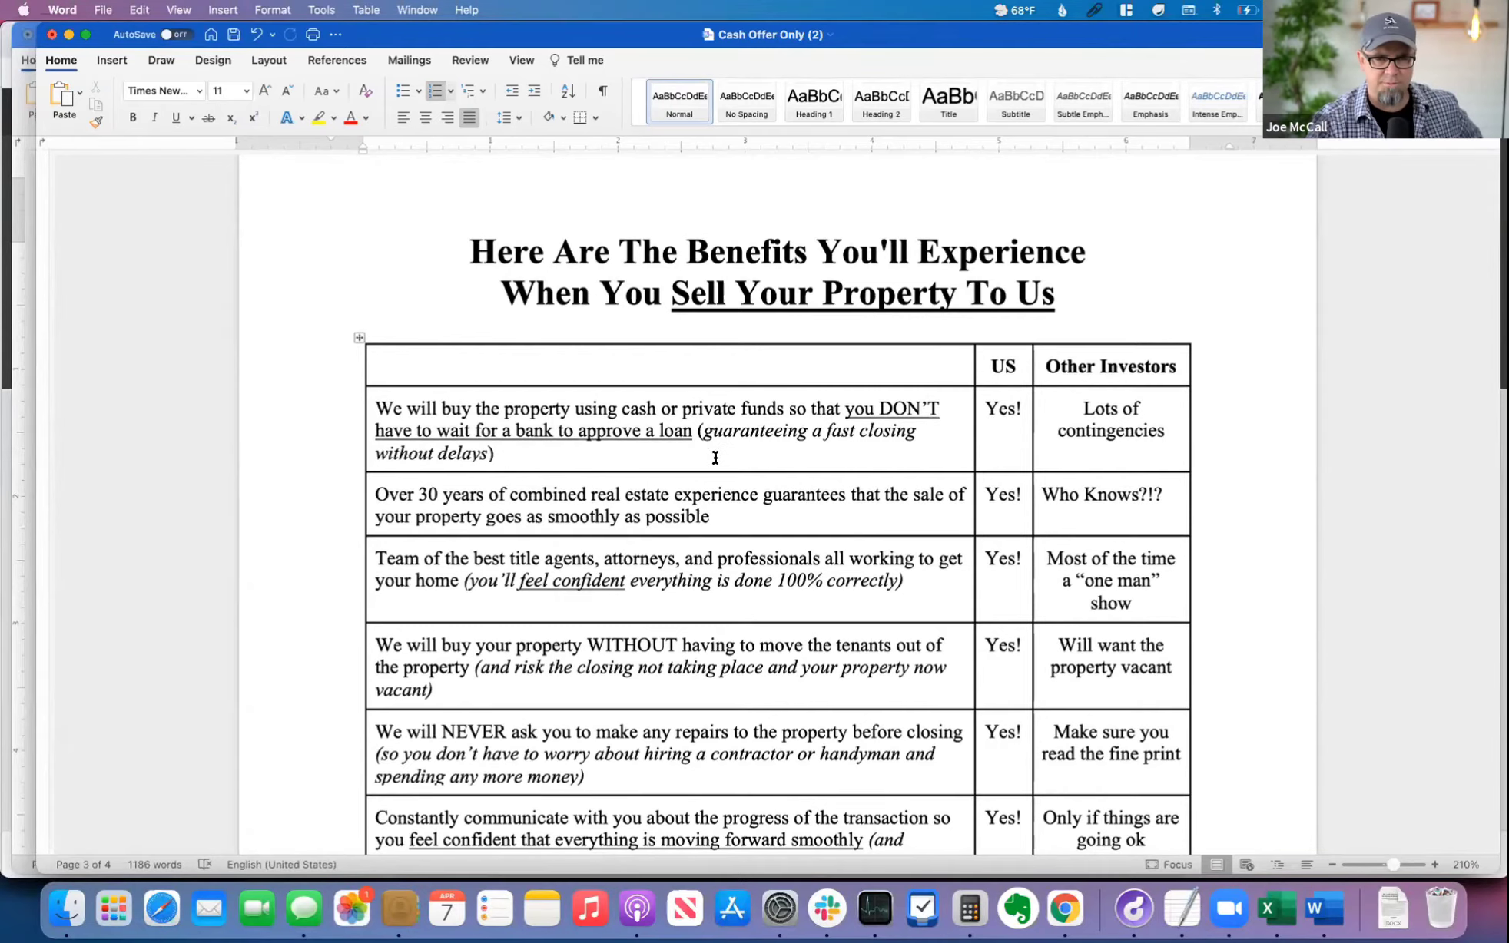
pyautogui.scroll(-18, 788, 520)
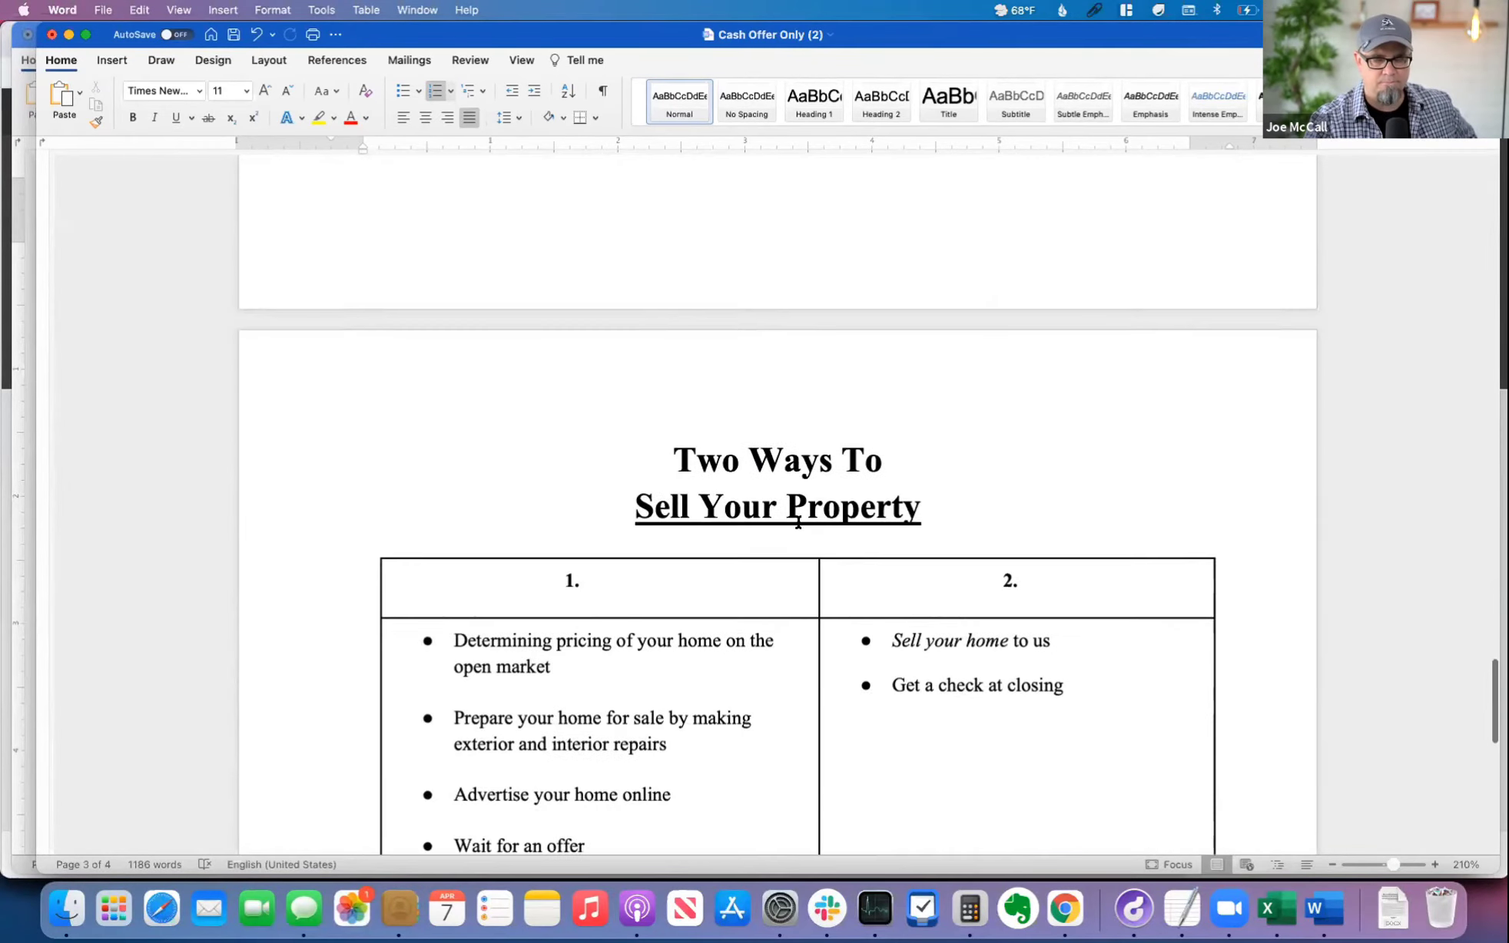
pyautogui.scroll(-10, 801, 524)
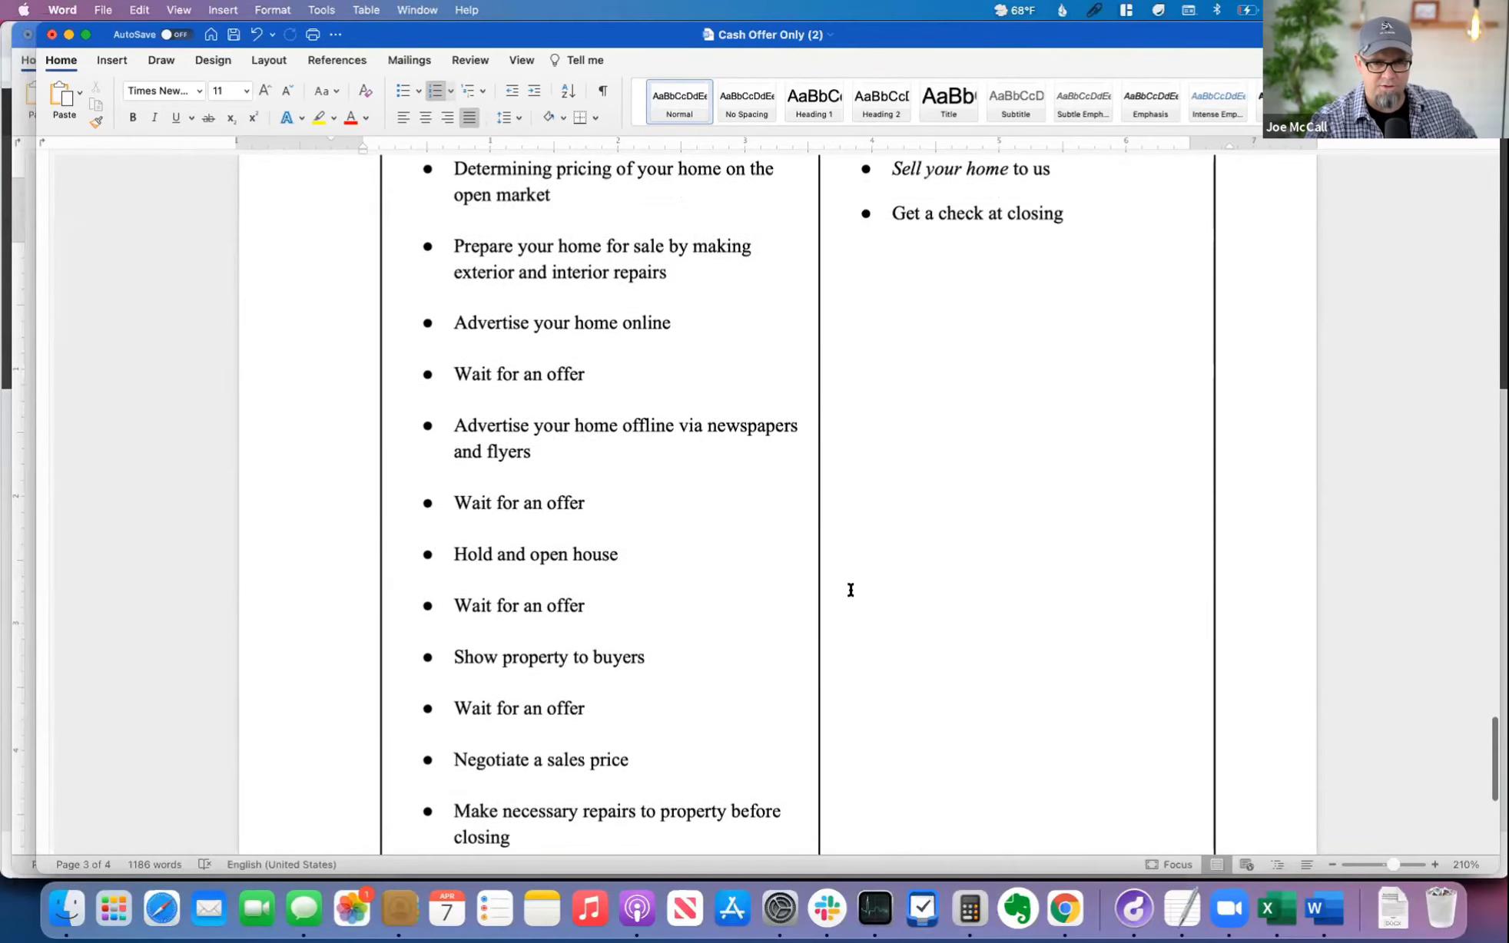
pyautogui.scroll(20, 845, 561)
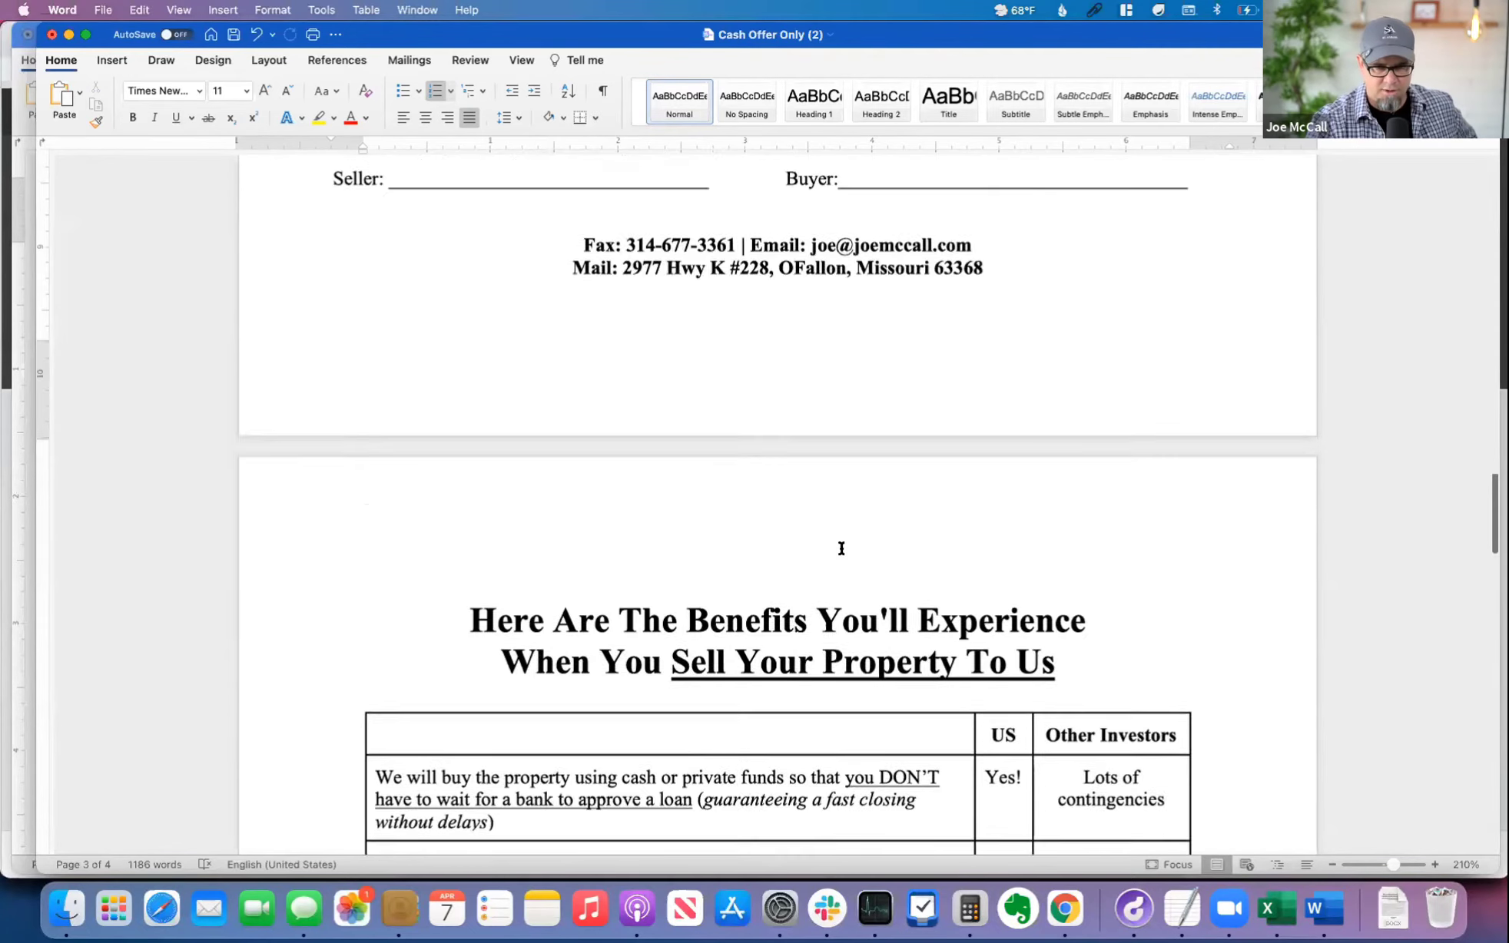
pyautogui.scroll(20, 839, 546)
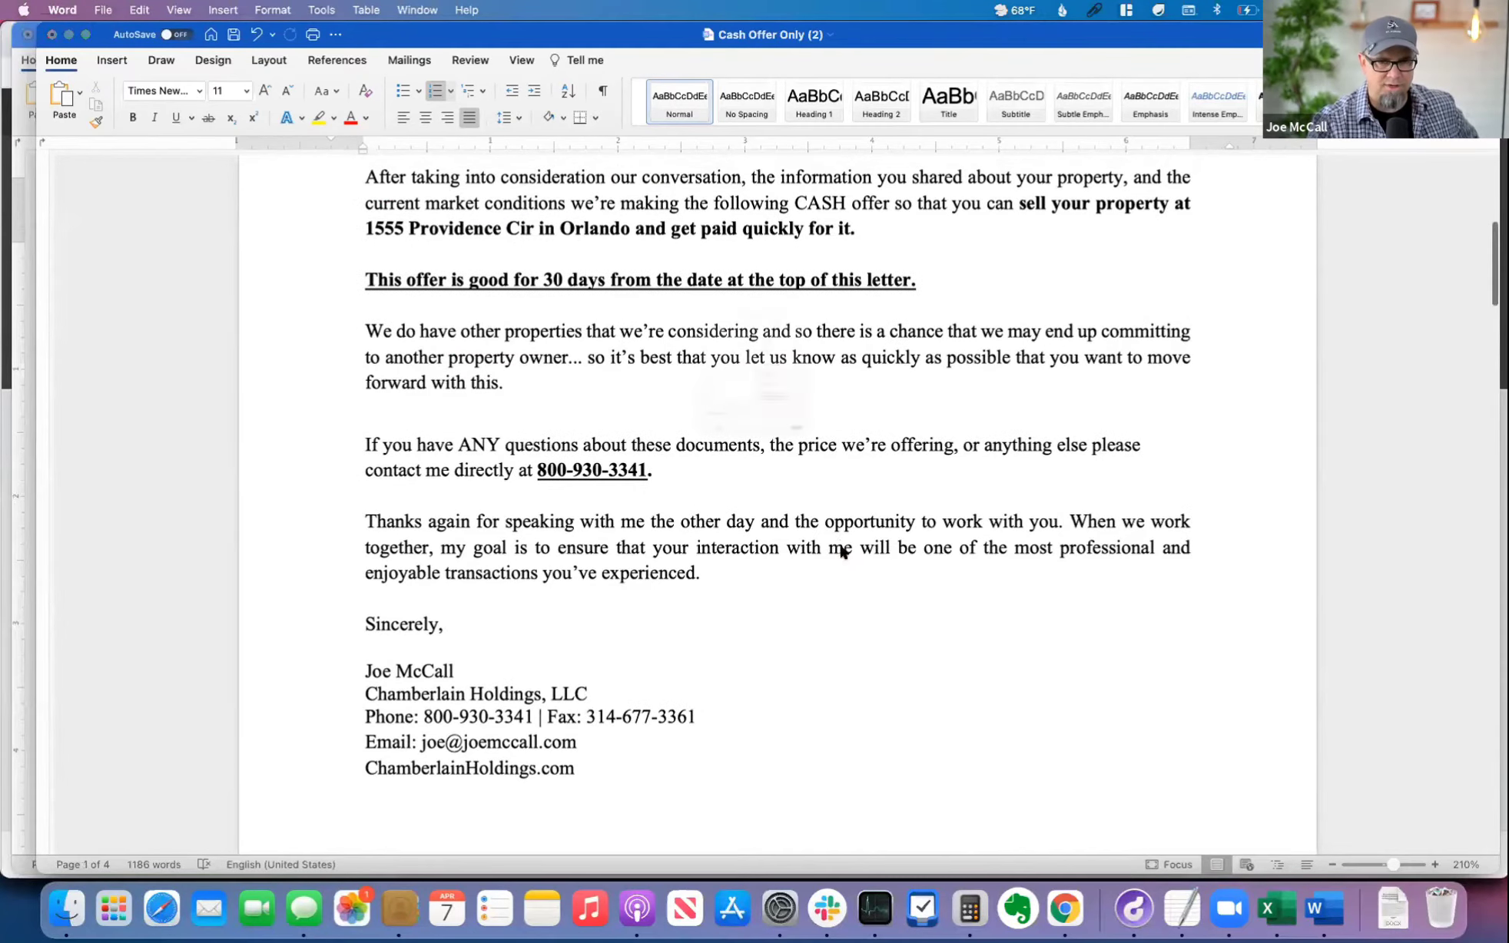
# Step: Save the edited cash offer as the PDF Cash Offer Only (2).pdf in the Temp folder
pyautogui.press('super+p')
pyautogui.click(582, 624)
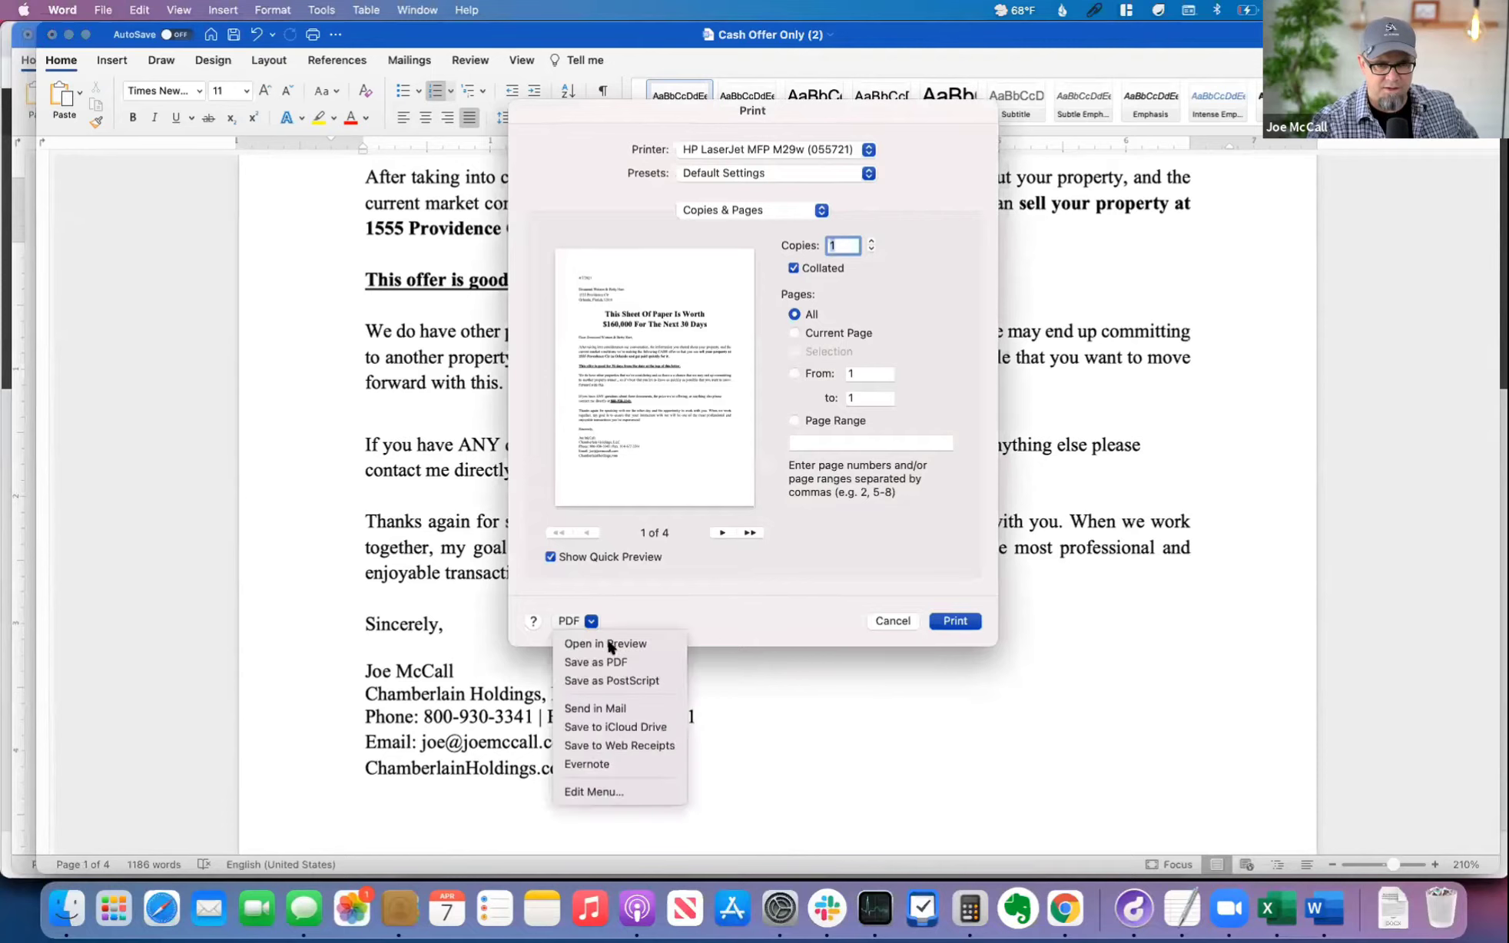
pyautogui.click(607, 662)
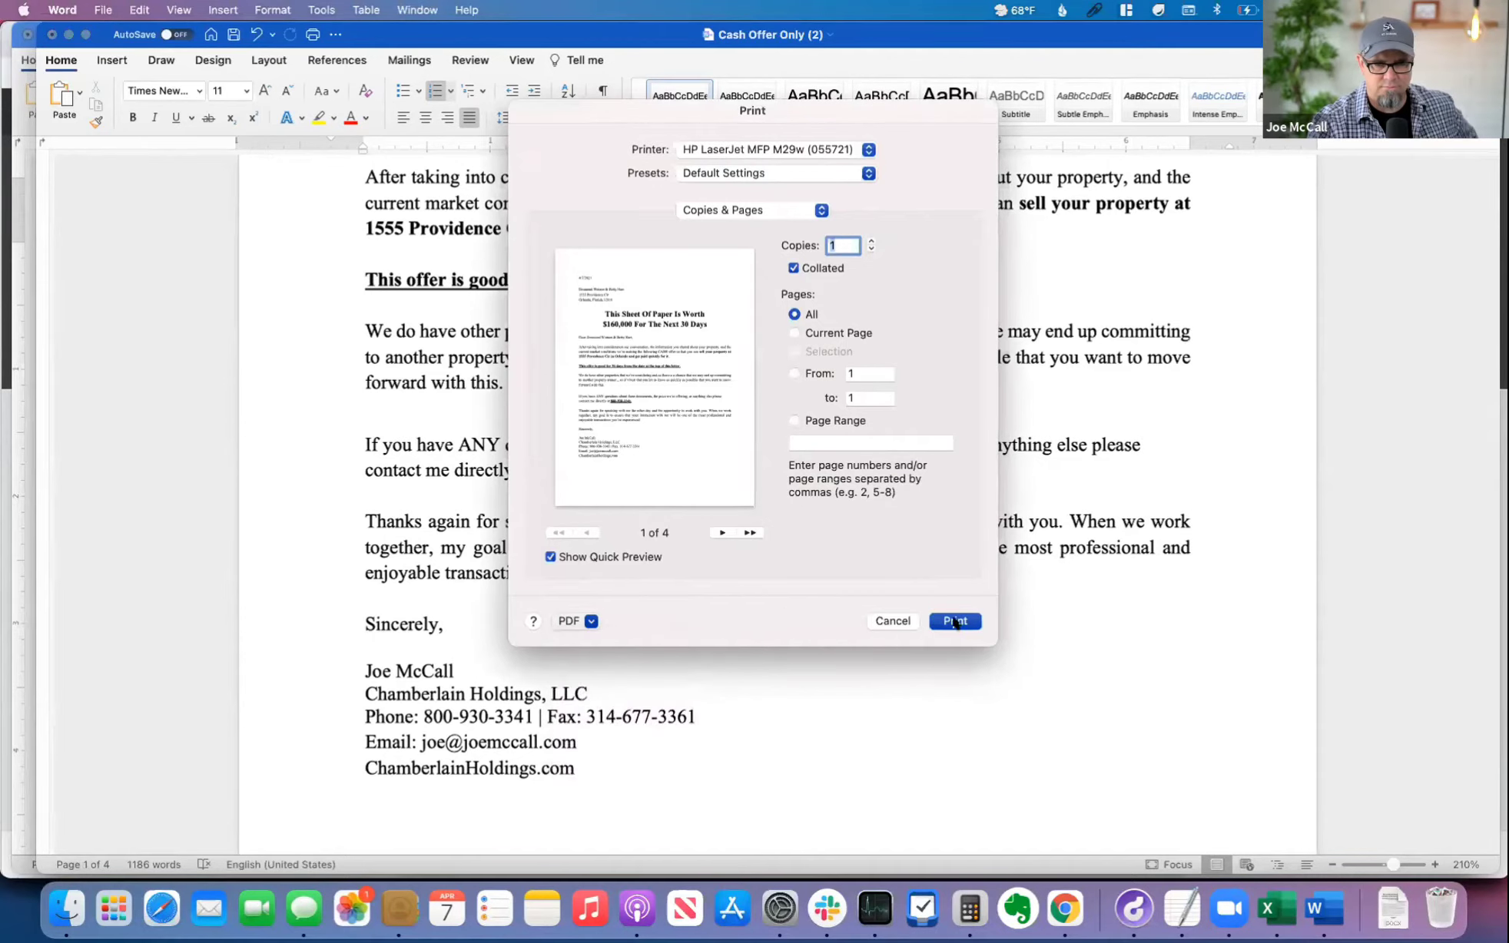
pyautogui.click(510, 262)
pyautogui.click(1025, 570)
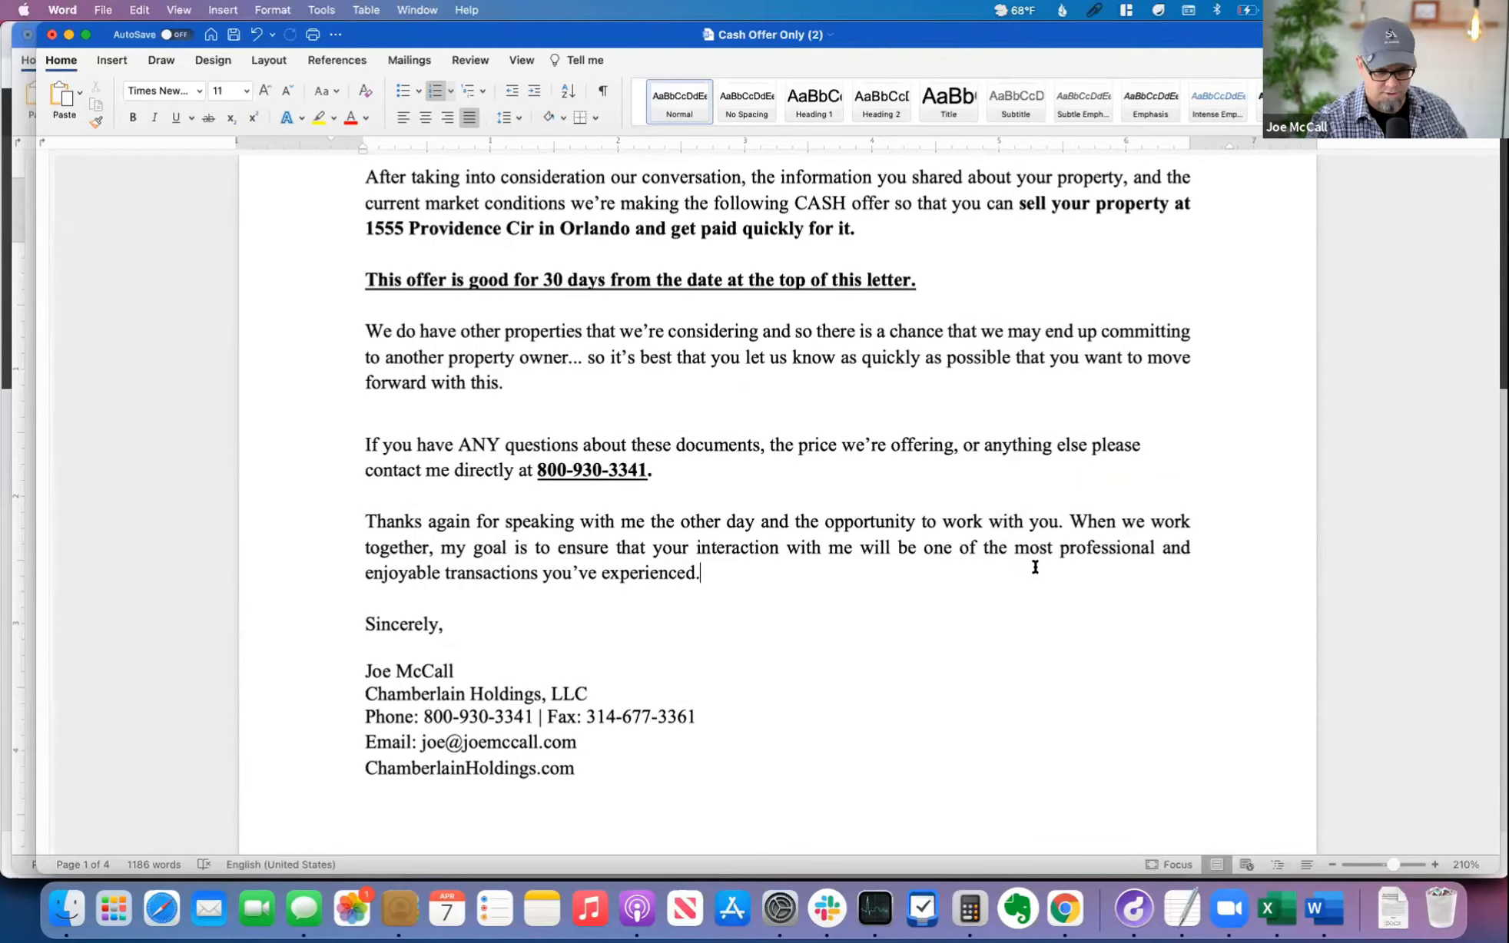
# Step: Switch to FreedomSoft in Chrome, attach Cash Offer Only (2).pdf from the Temp folder to the lead, and open the lead's communications
pyautogui.press('super+Tab')
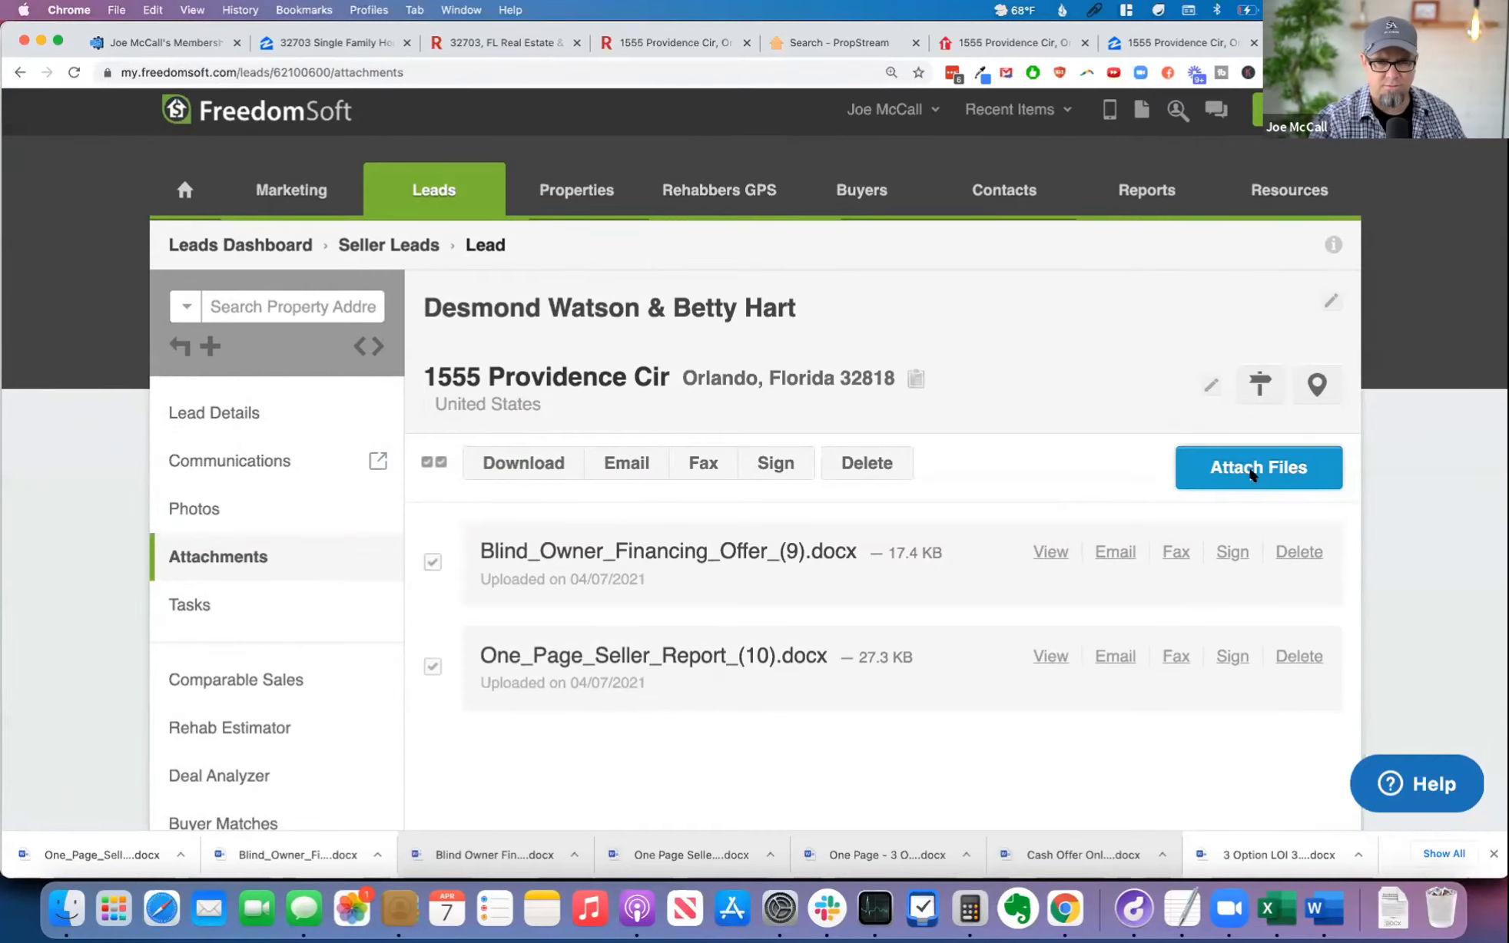
pyautogui.click(1251, 475)
pyautogui.click(298, 298)
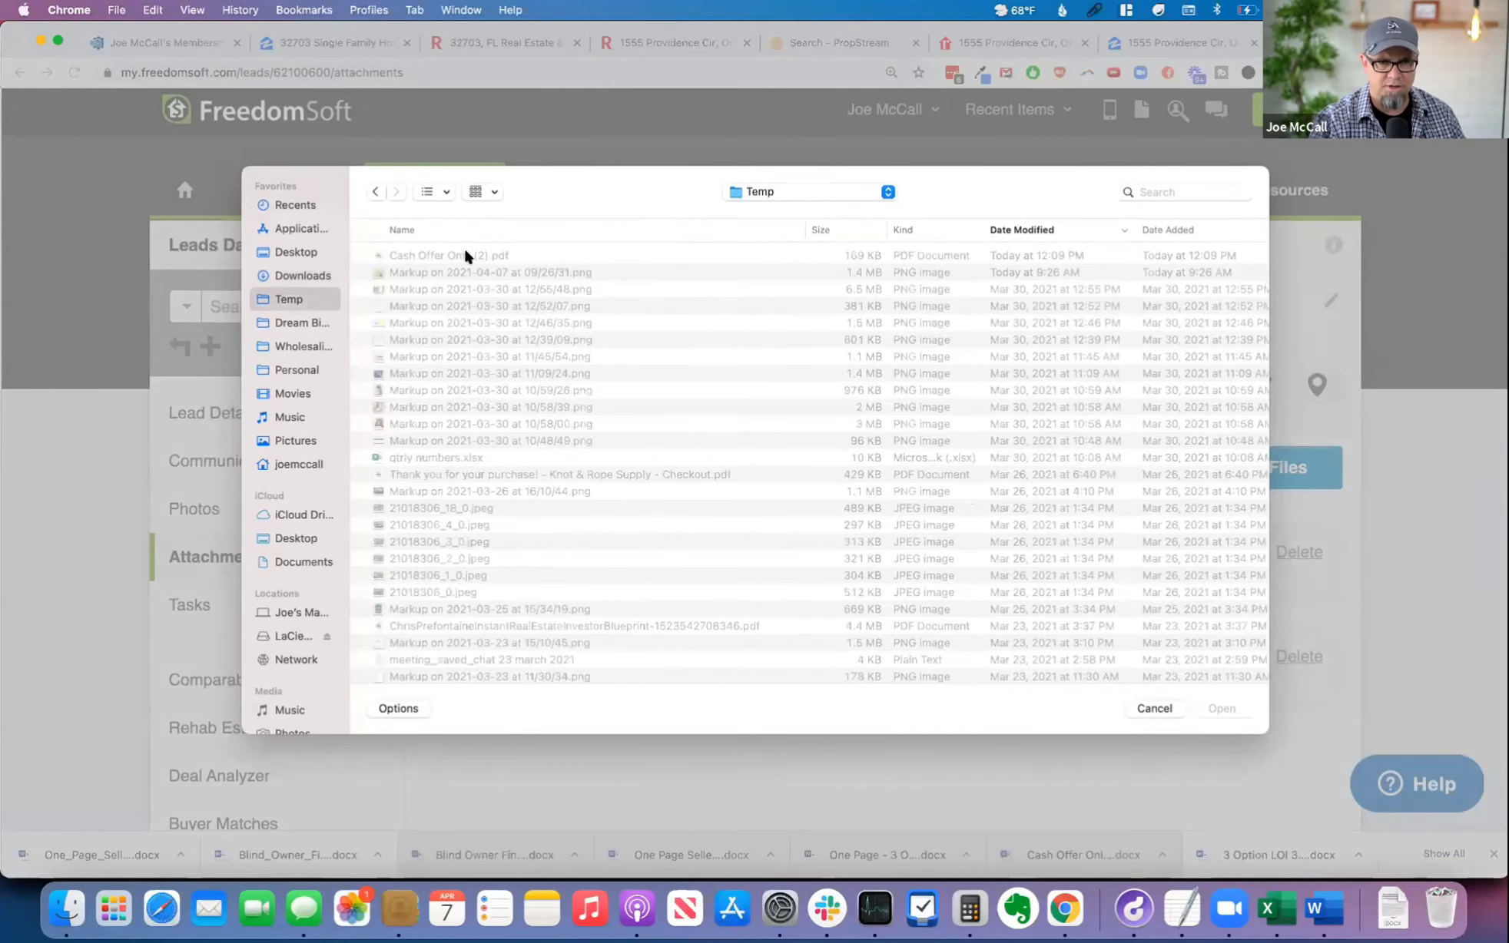
pyautogui.click(488, 255)
pyautogui.doubleClick(489, 255)
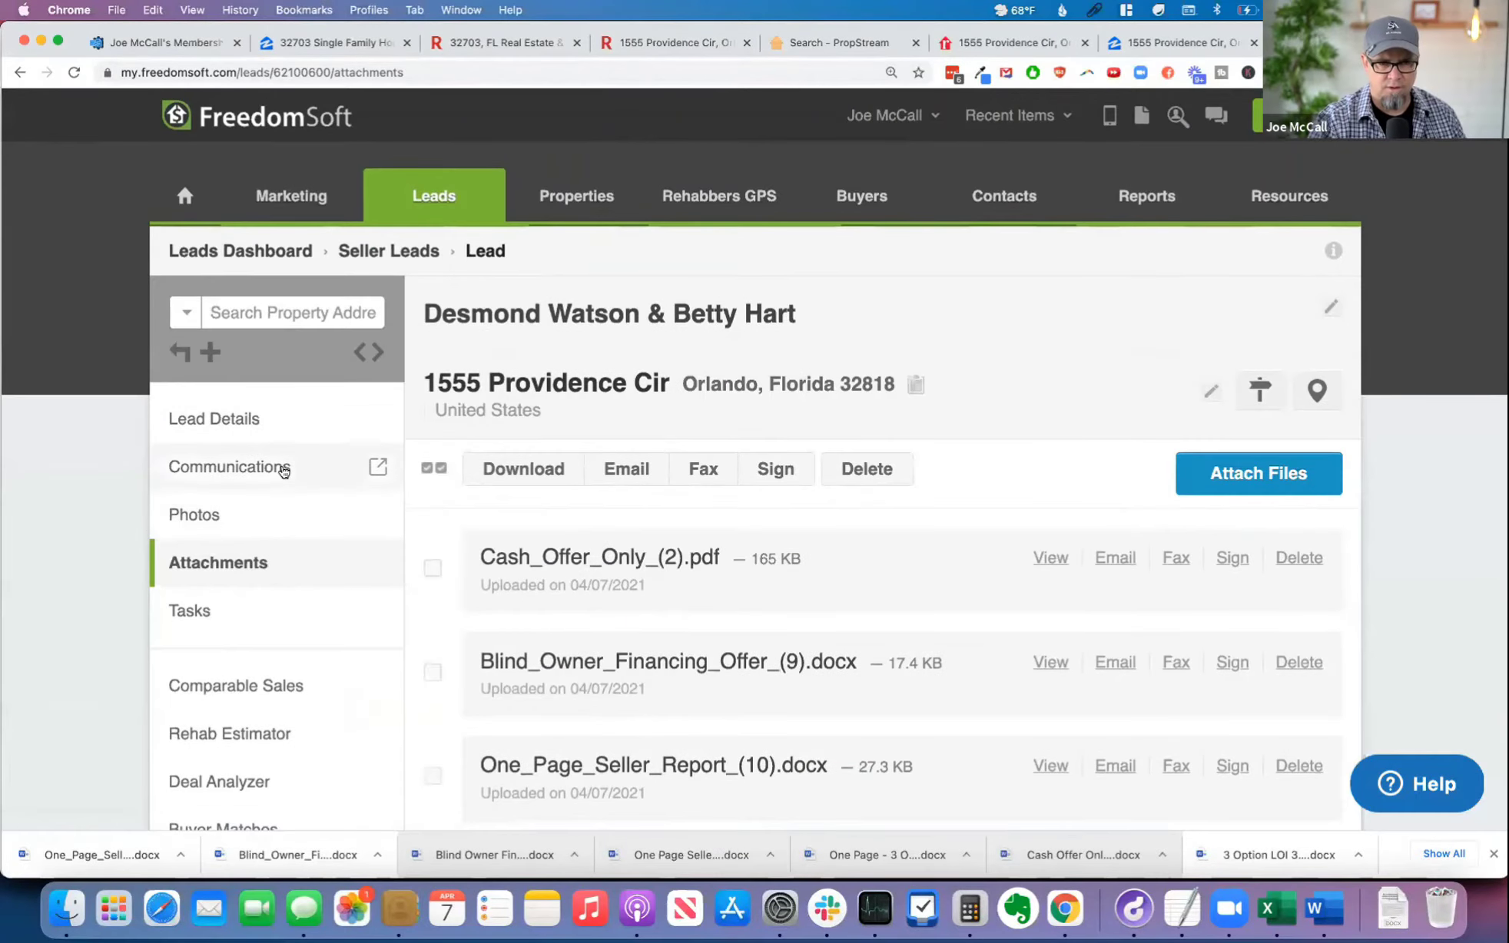
pyautogui.click(309, 470)
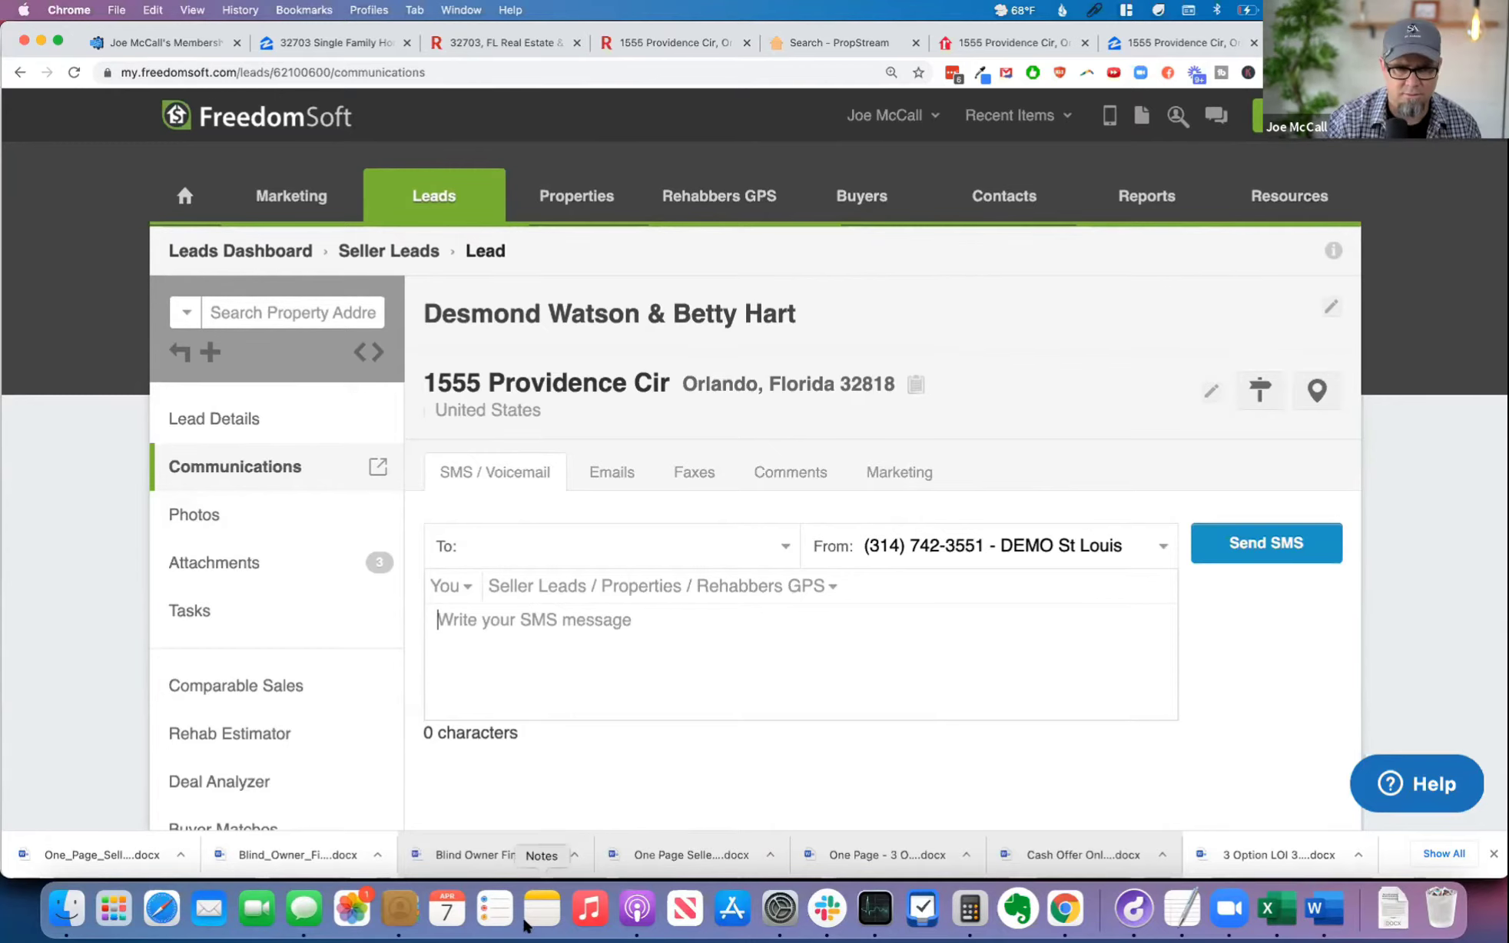
# Step: Add the seller's mobile phone number to the lead's contact details and save them
pyautogui.click(943, 326)
pyautogui.click(1007, 361)
pyautogui.press('super+v')
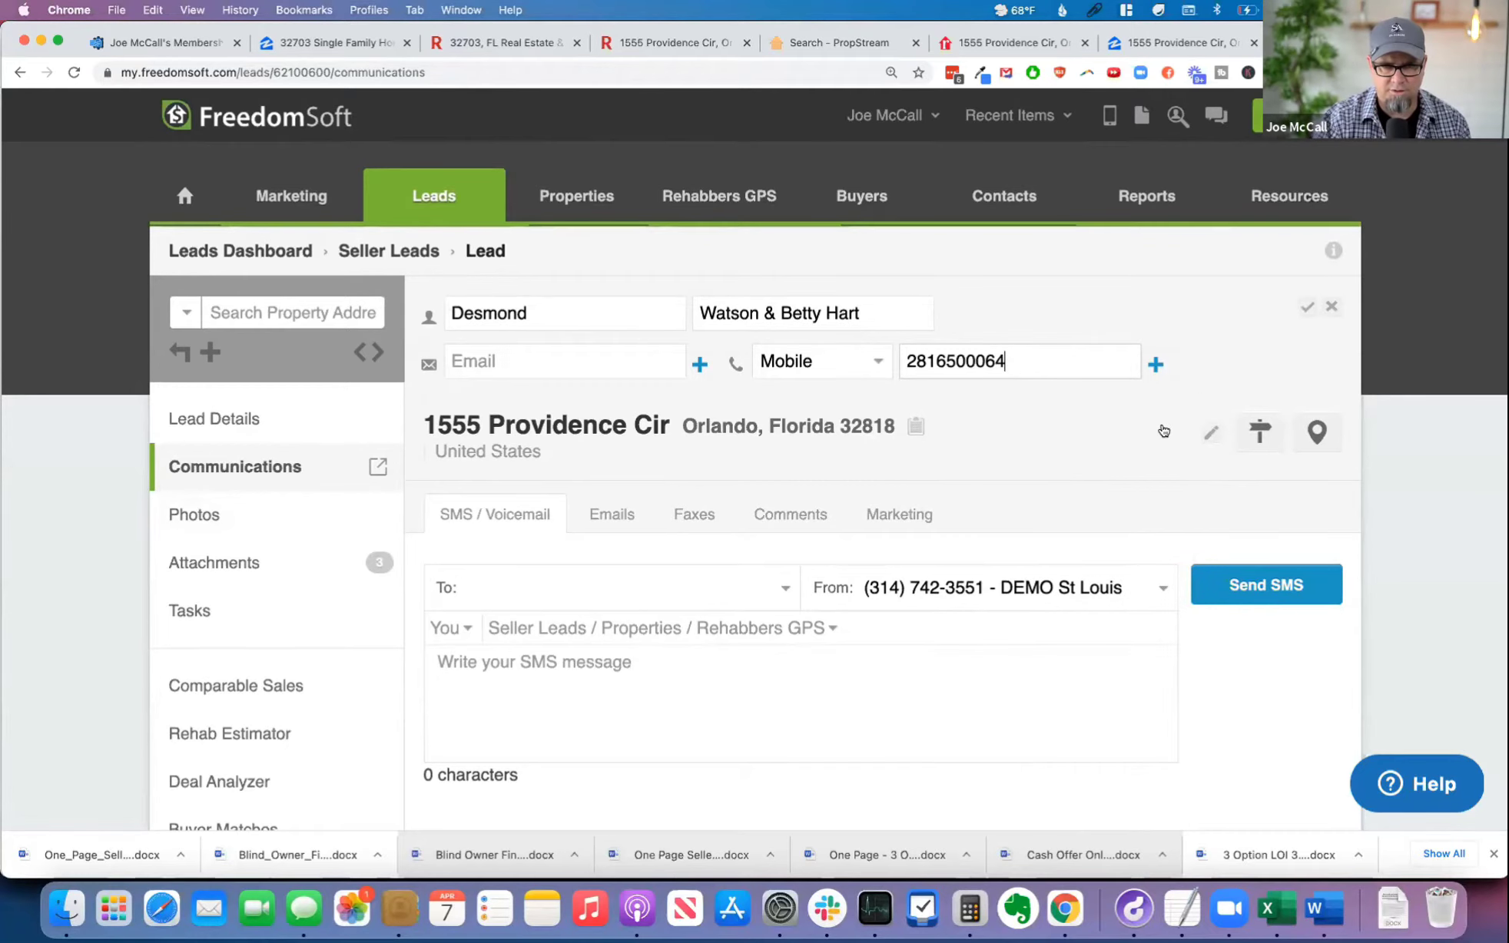
pyautogui.click(1306, 307)
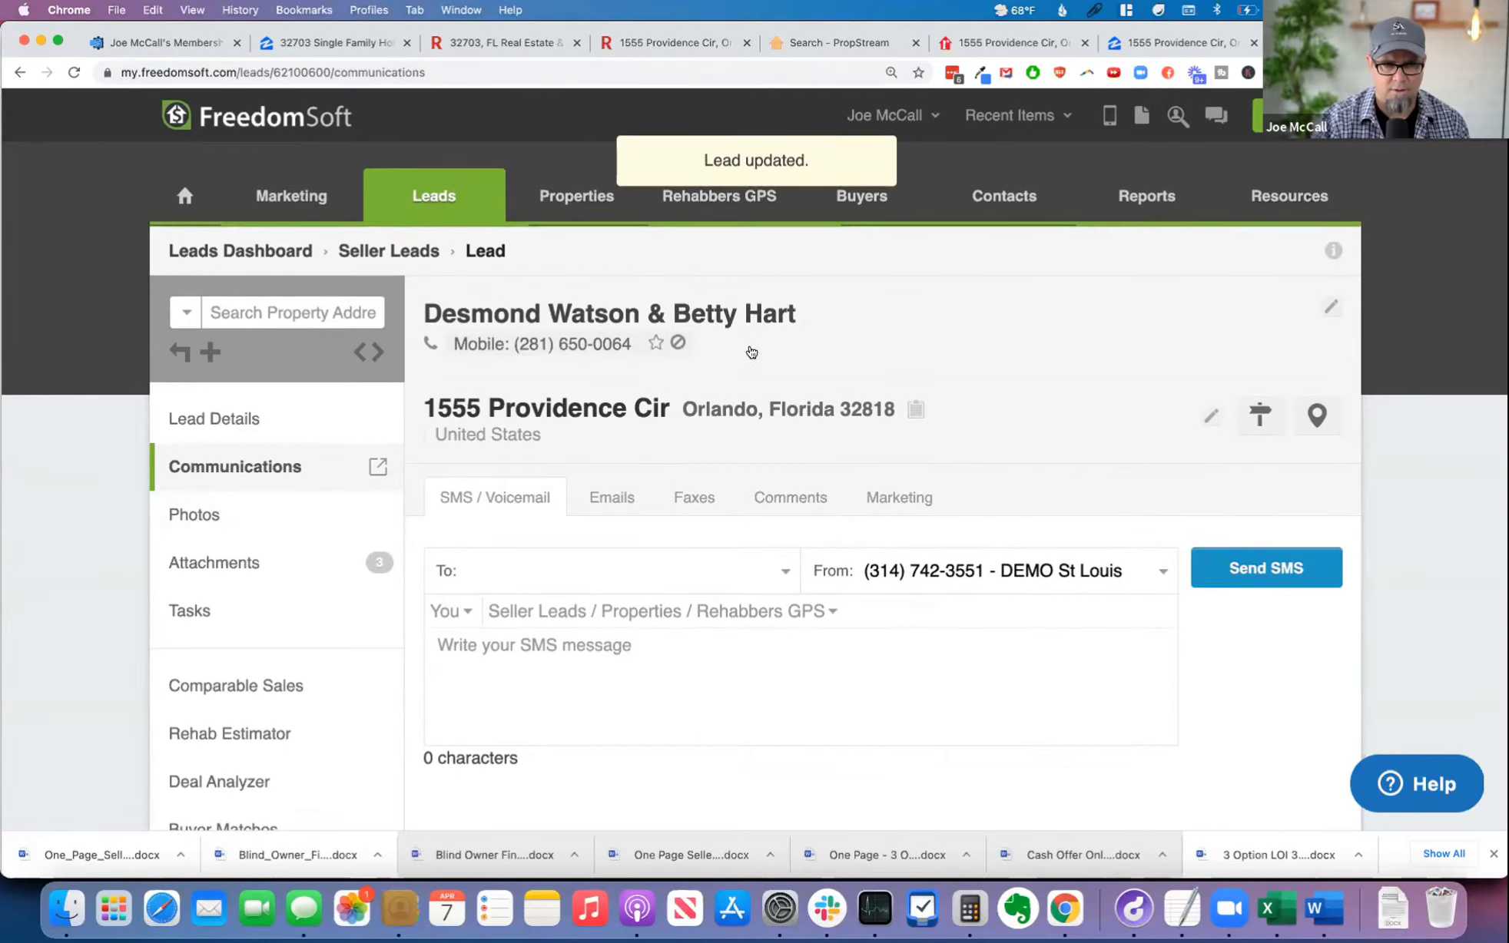
# Step: Open the lead's attachments and look over the attached offer files and their view, email, fax and sign options
pyautogui.click(260, 573)
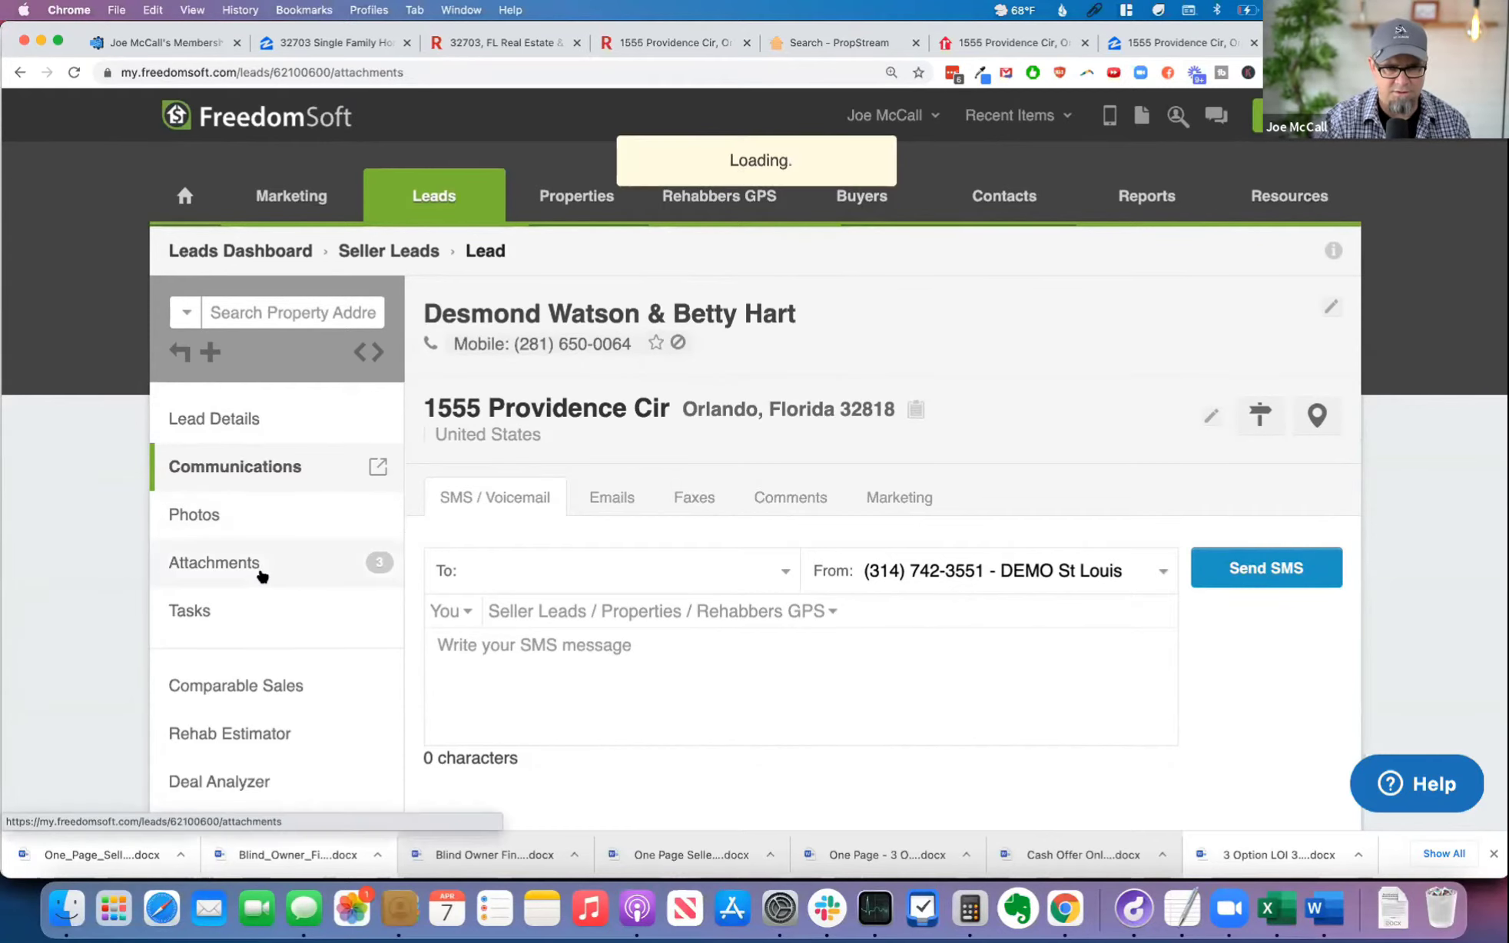
pyautogui.scroll(-5, 962, 547)
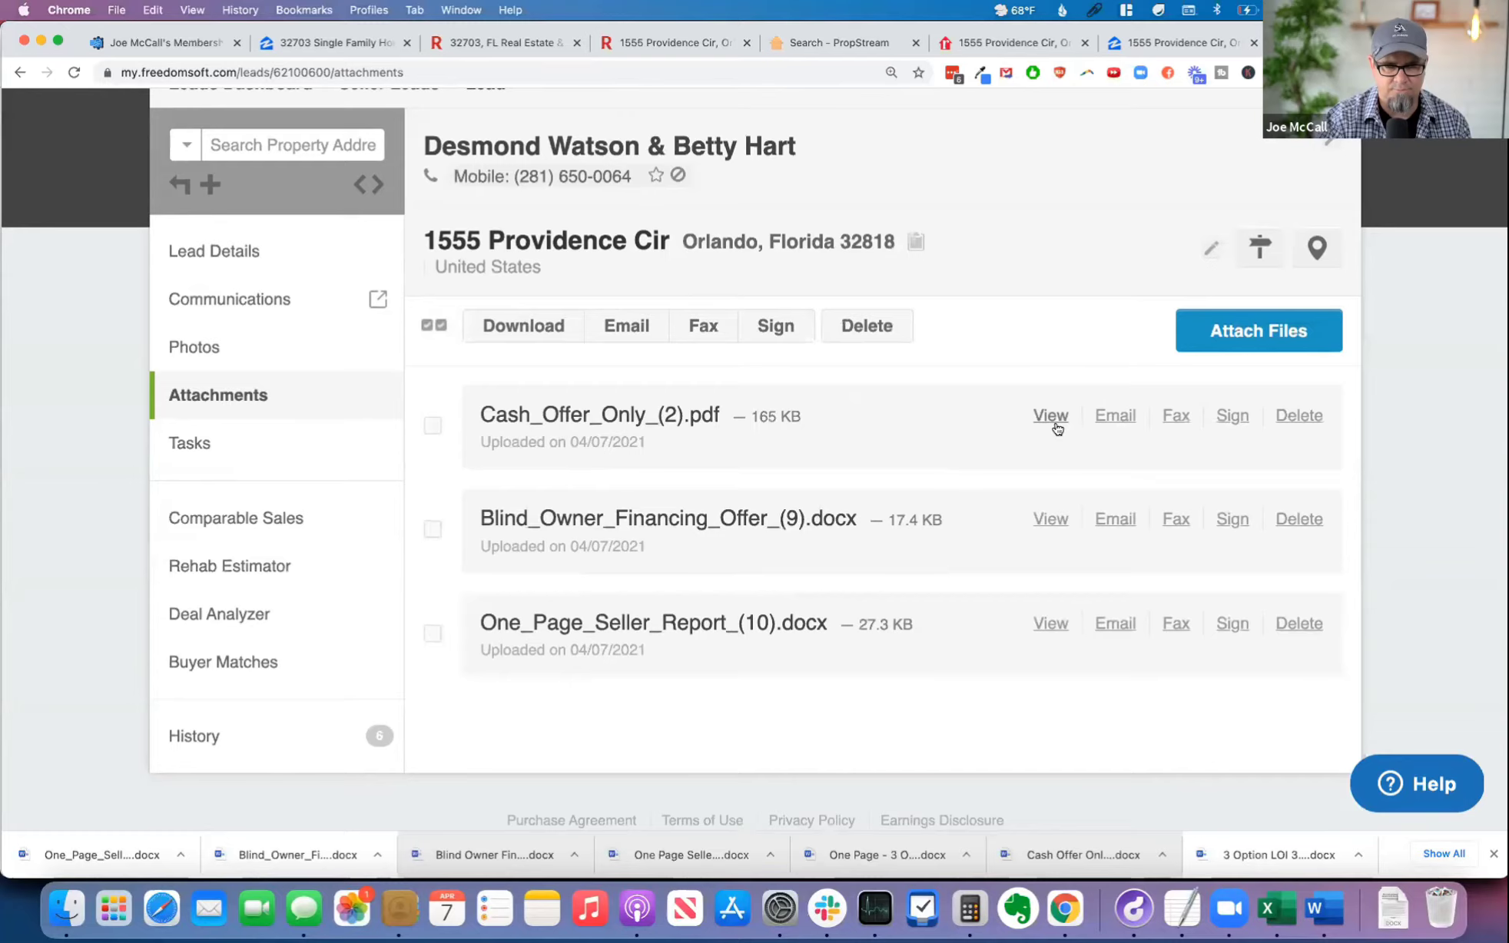
pyautogui.scroll(5, 1005, 431)
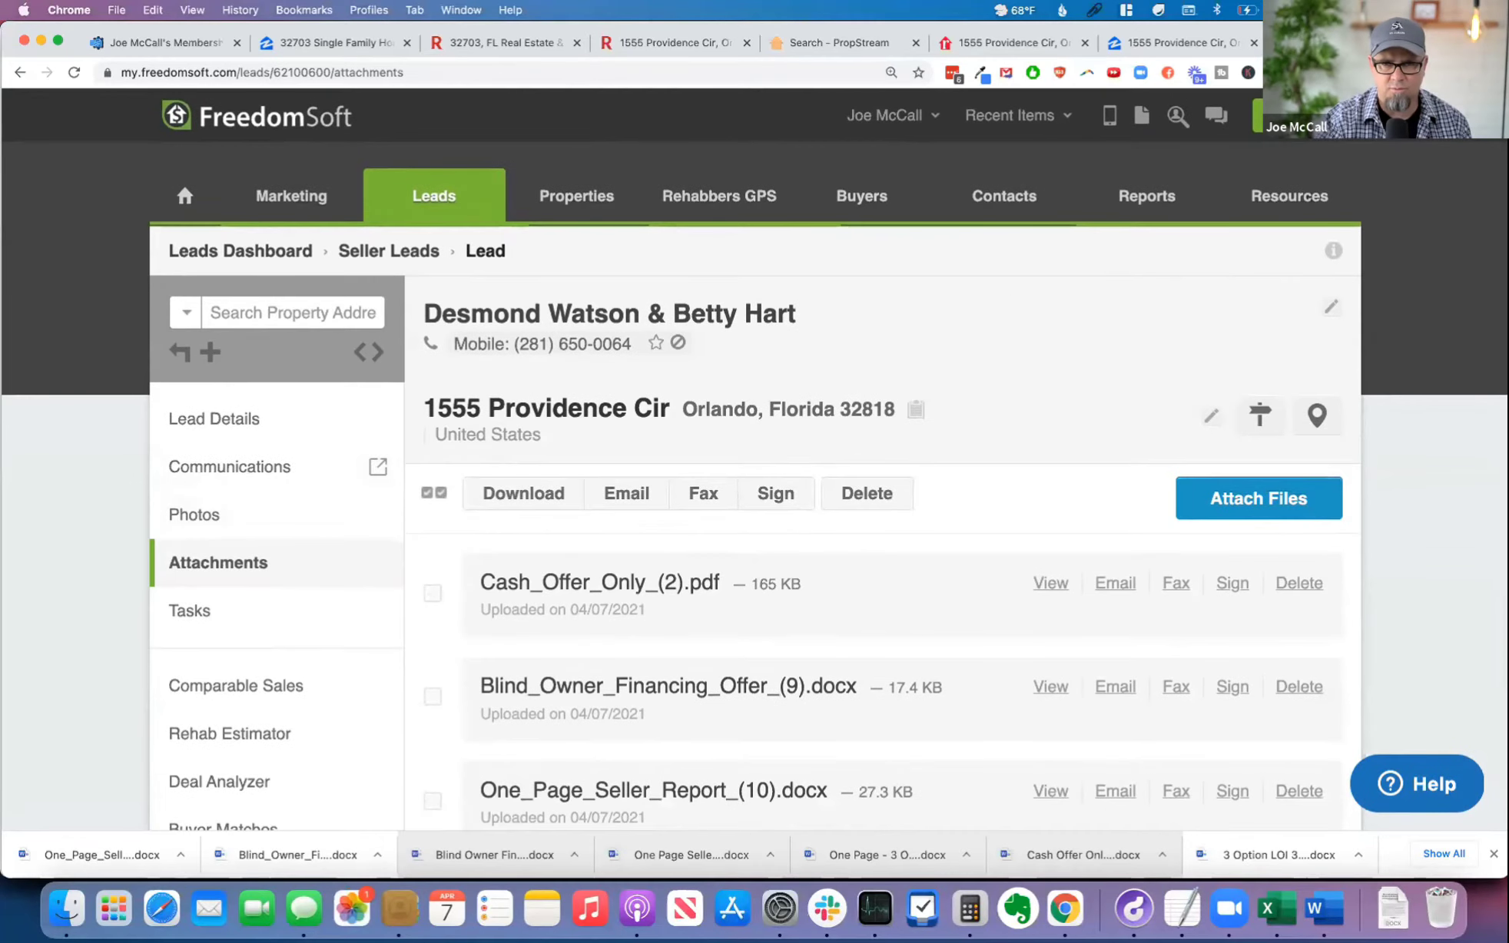
# Step: Open click2mail.com in a new tab, log in with the saved username and password, and dismiss the downloads list
pyautogui.press('super+t')
pyautogui.write('click2mail.com')
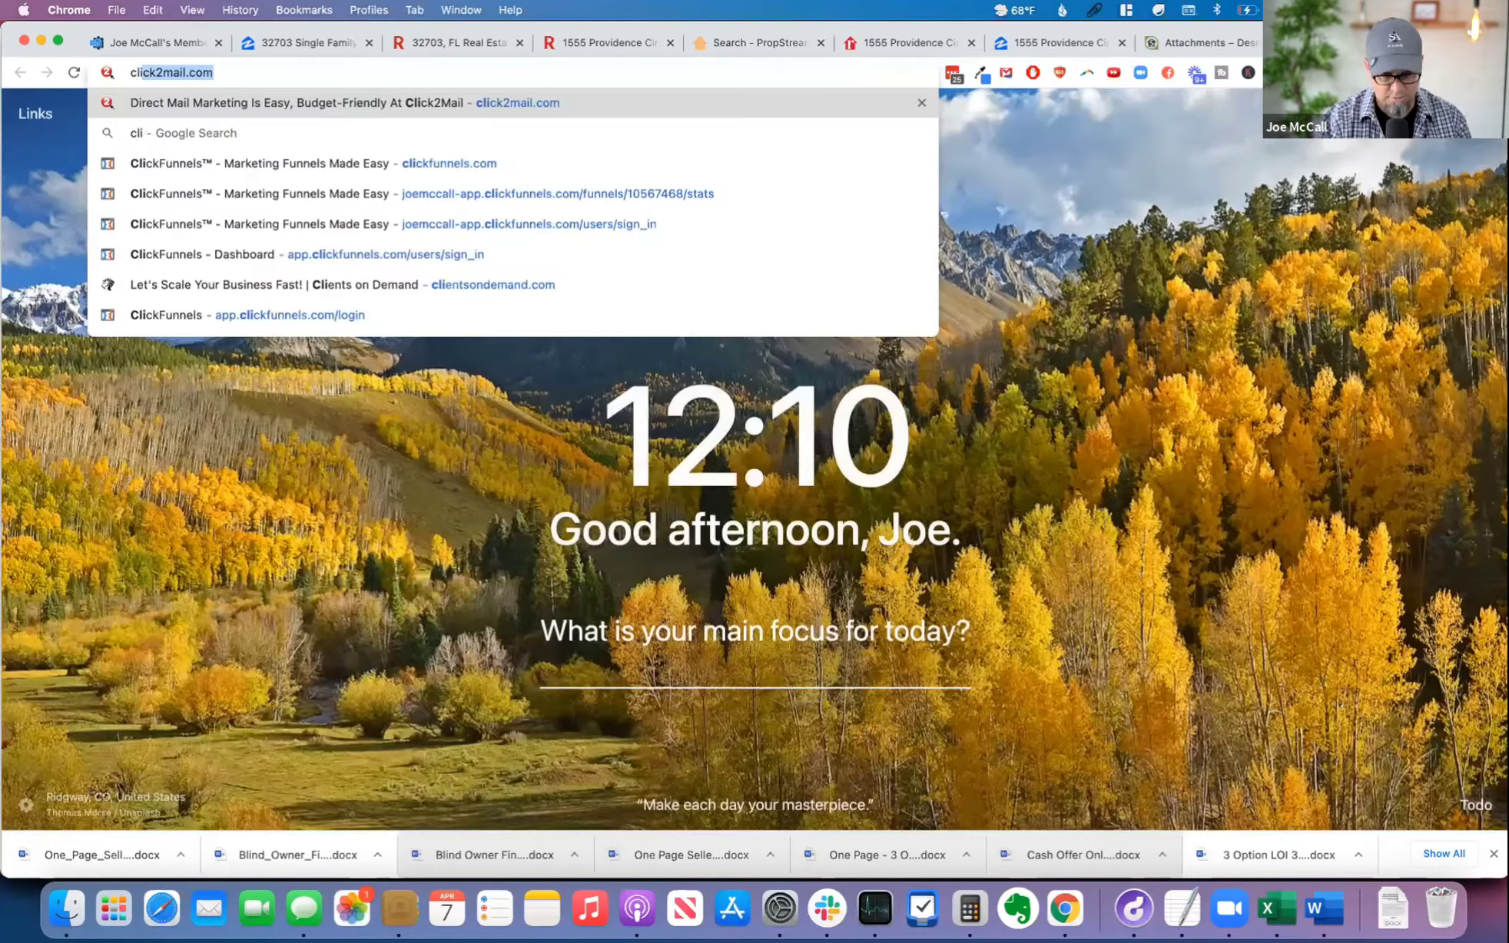
pyautogui.press('Return')
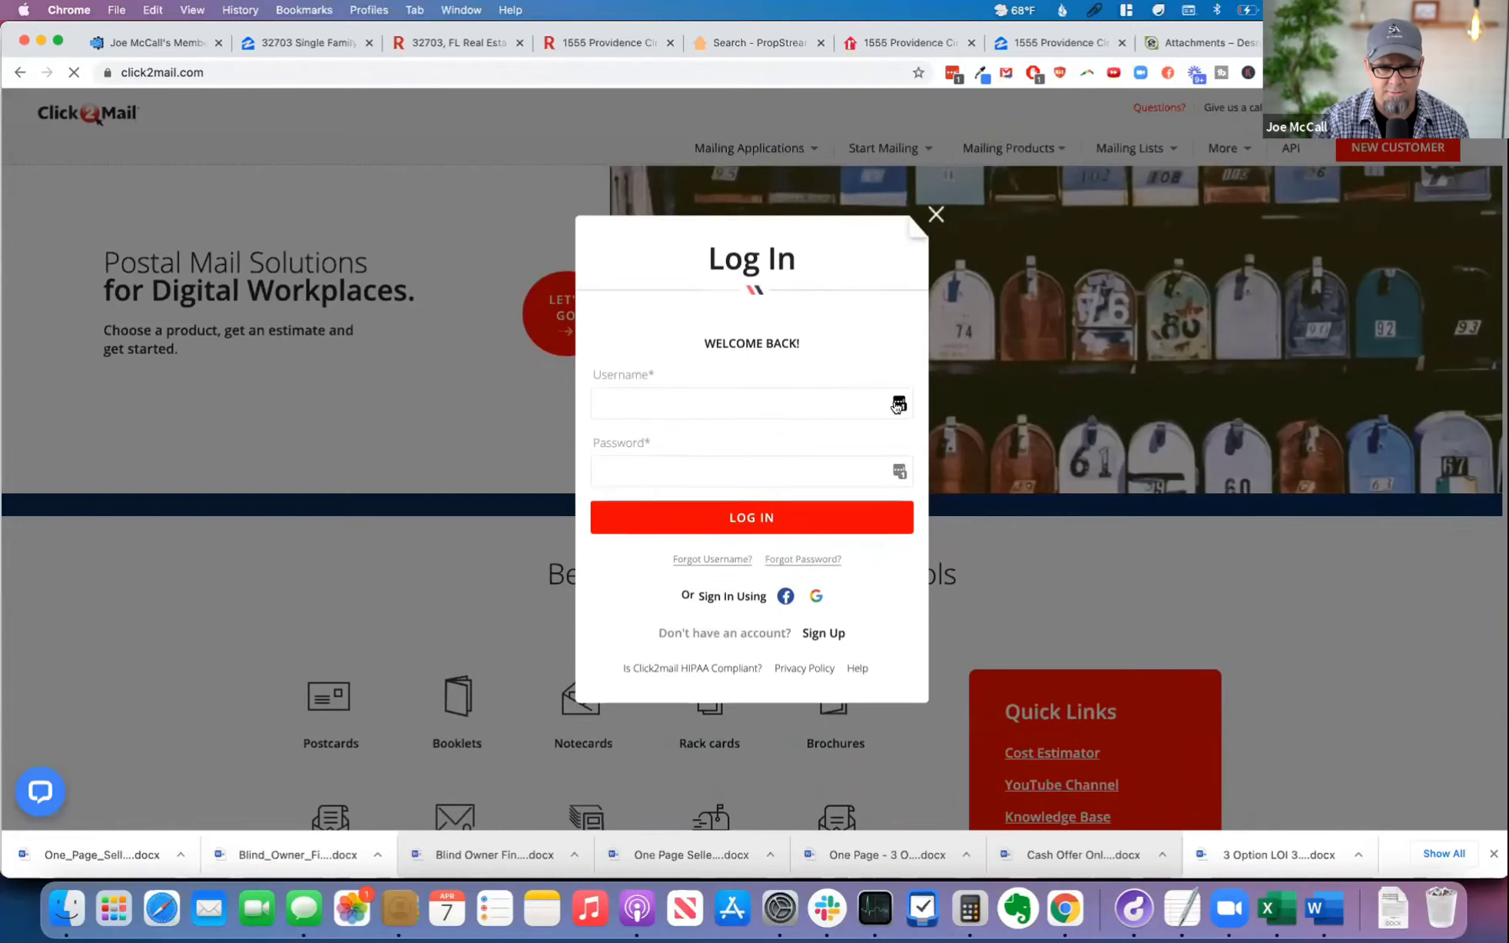
pyautogui.click(898, 406)
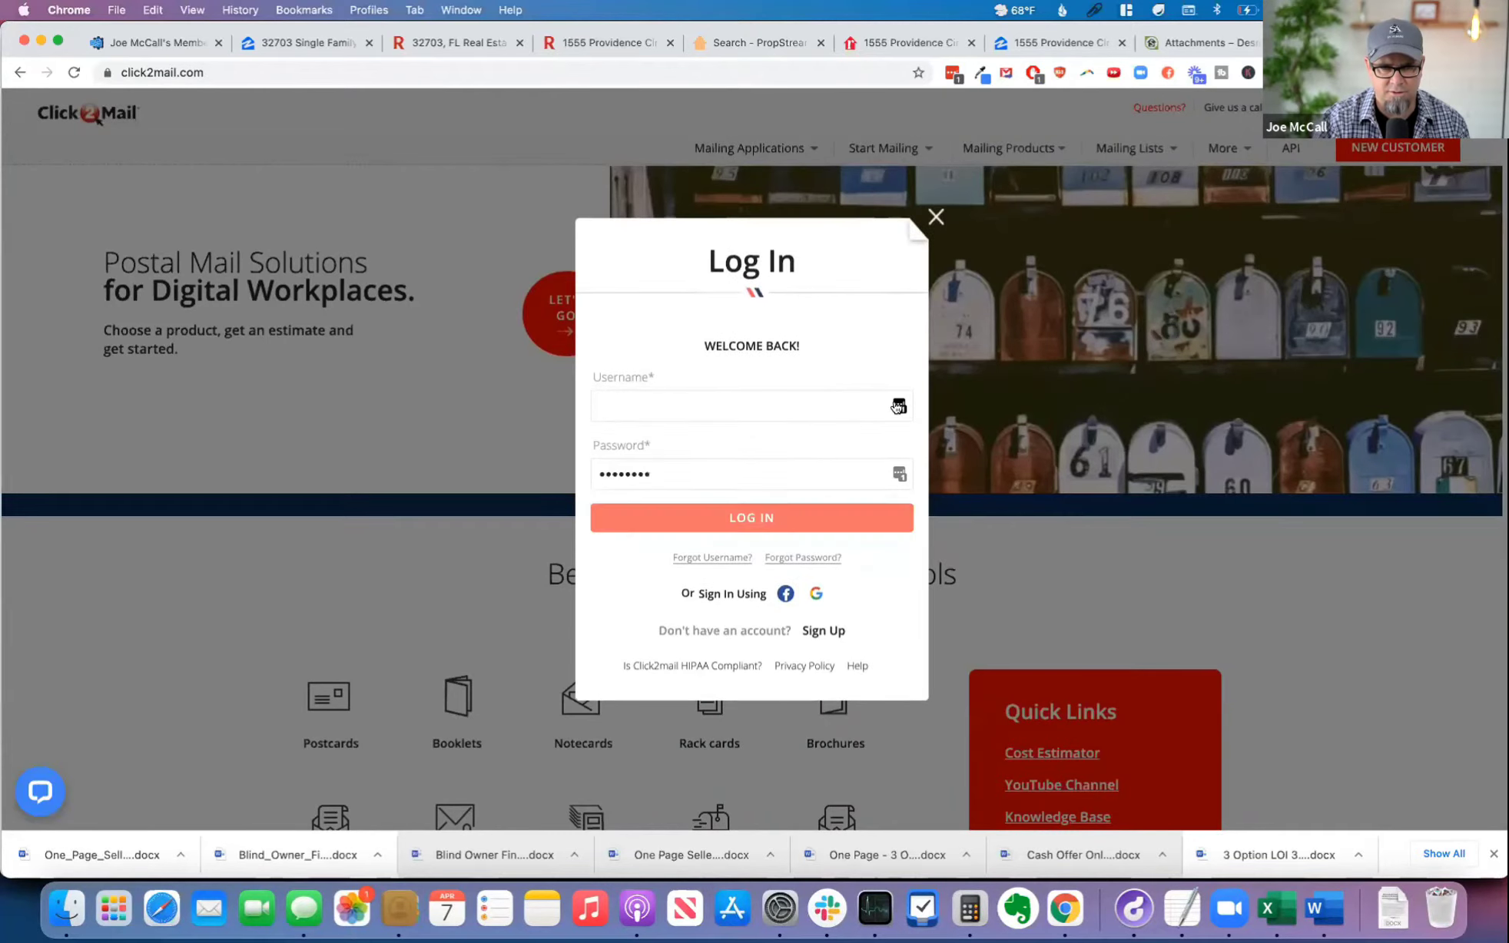
pyautogui.click(765, 525)
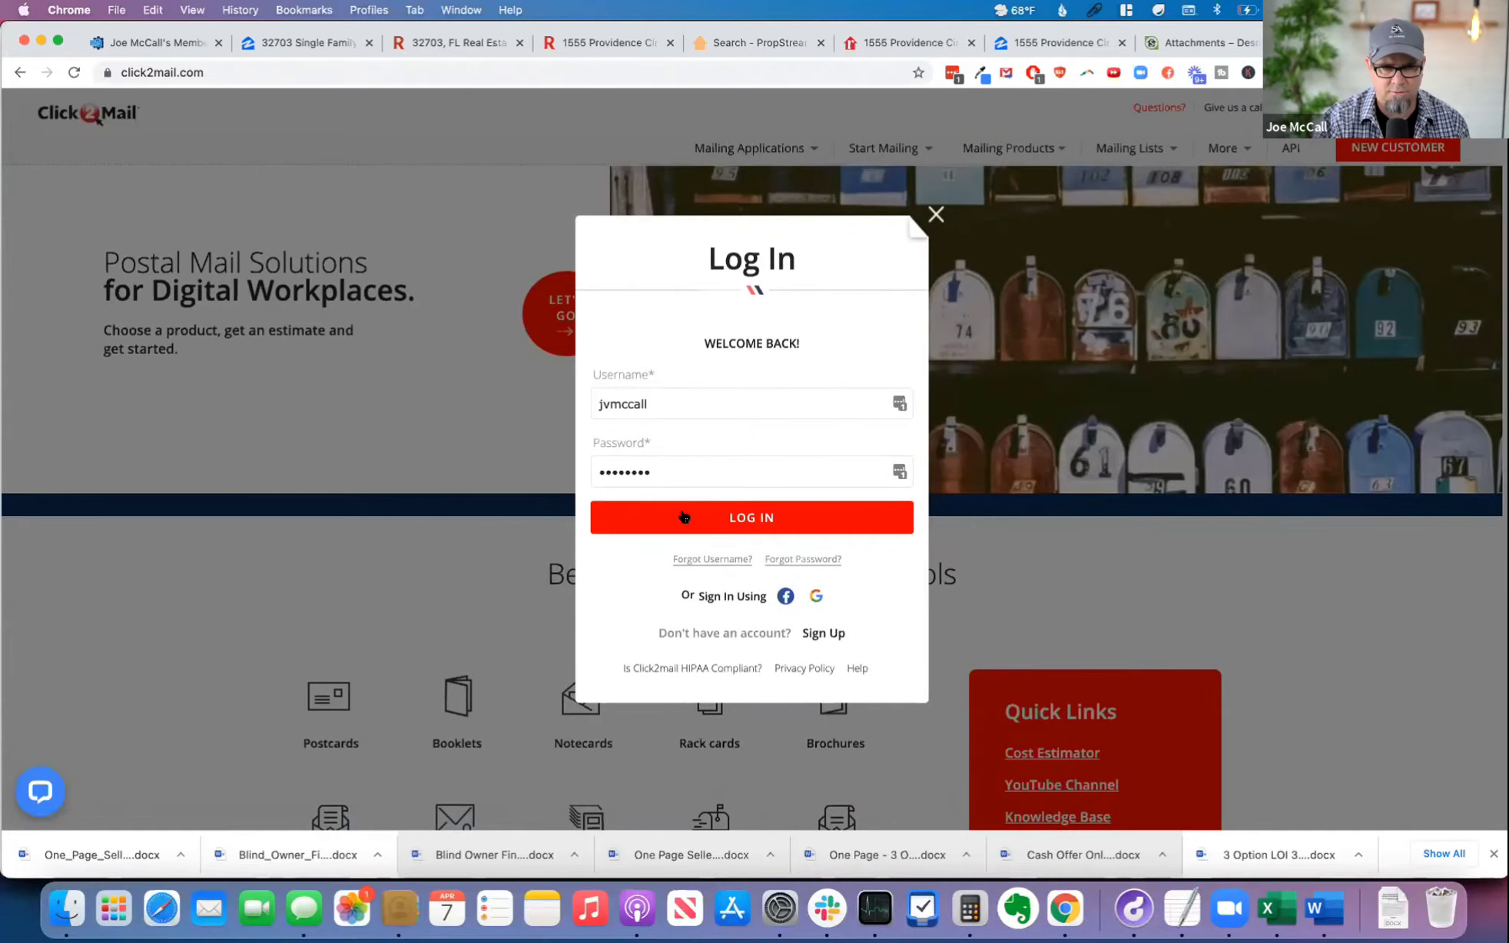
pyautogui.click(731, 515)
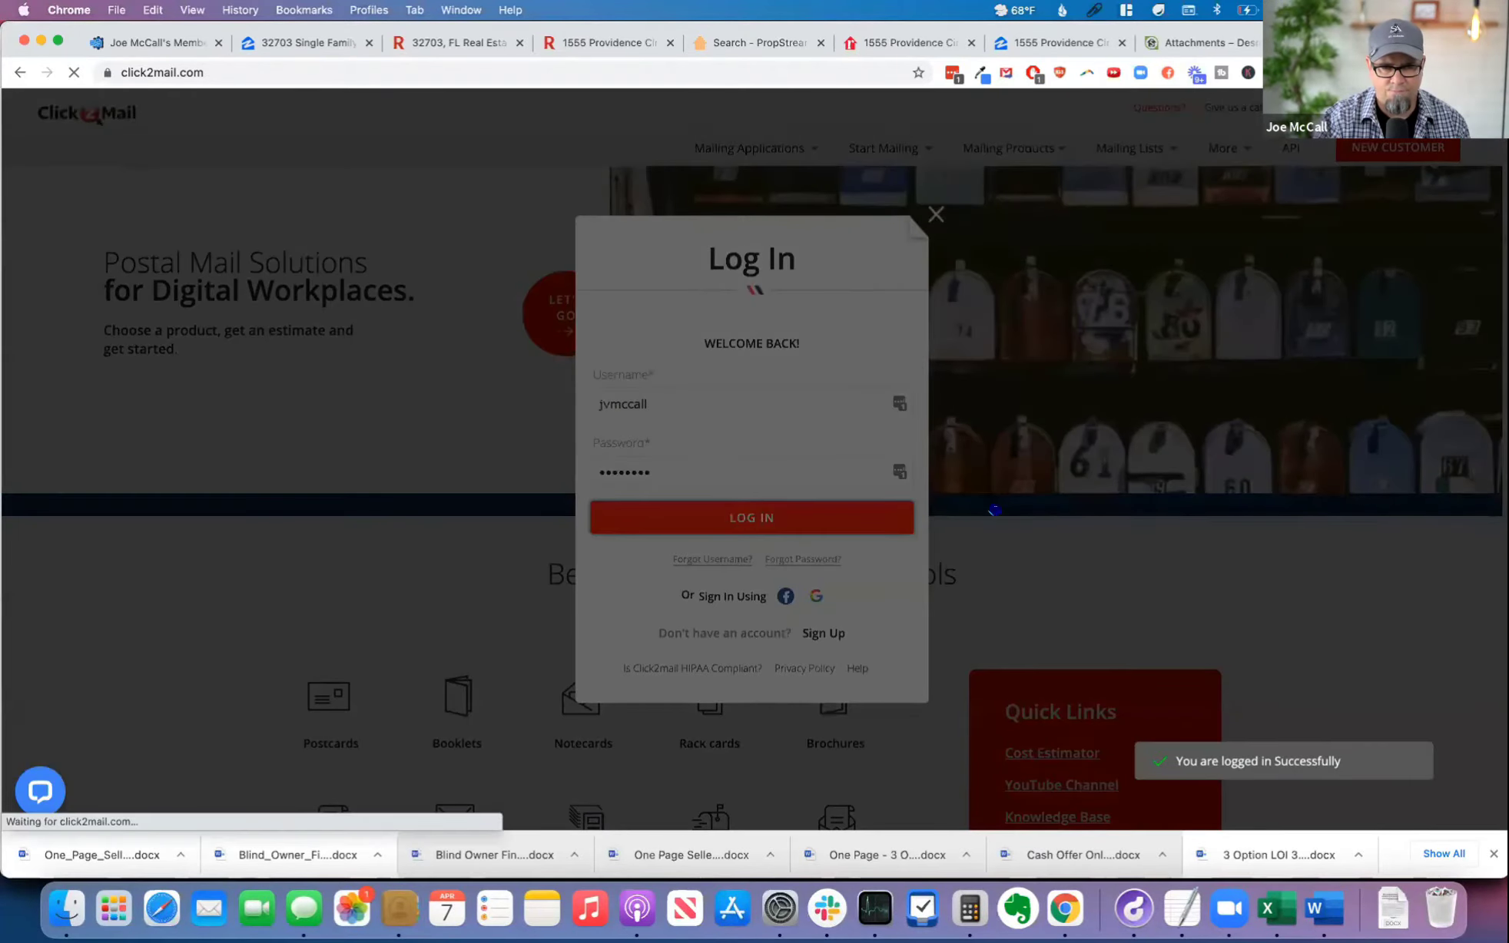
pyautogui.click(1491, 854)
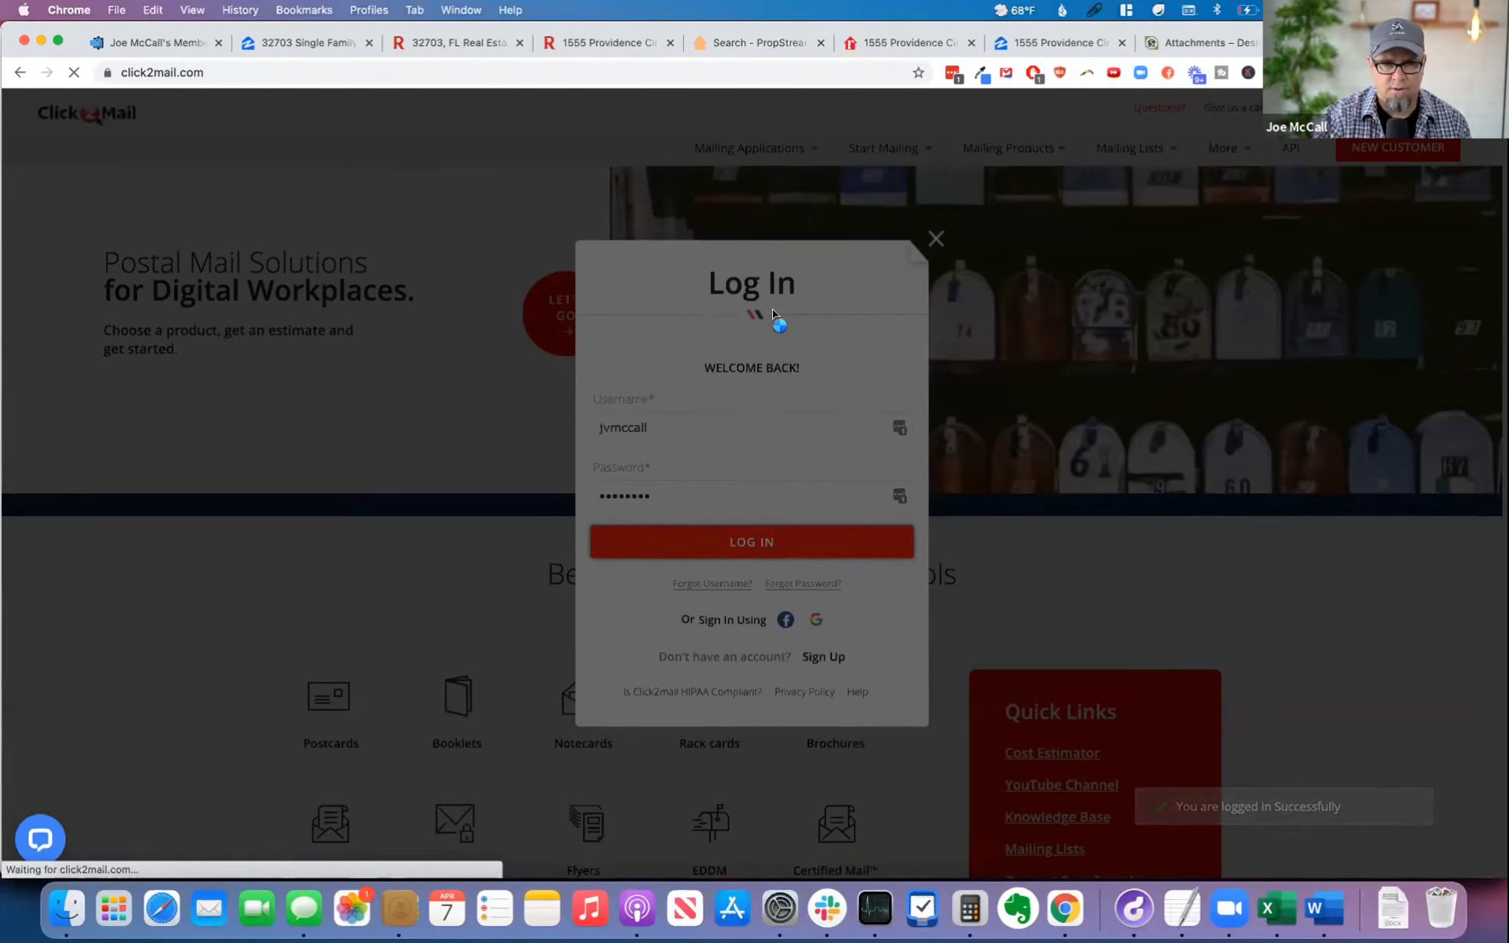
# Step: Switch back to FreedomSoft and start a new contact of type Advertiser with the first name Mail Bot
pyautogui.click(1212, 36)
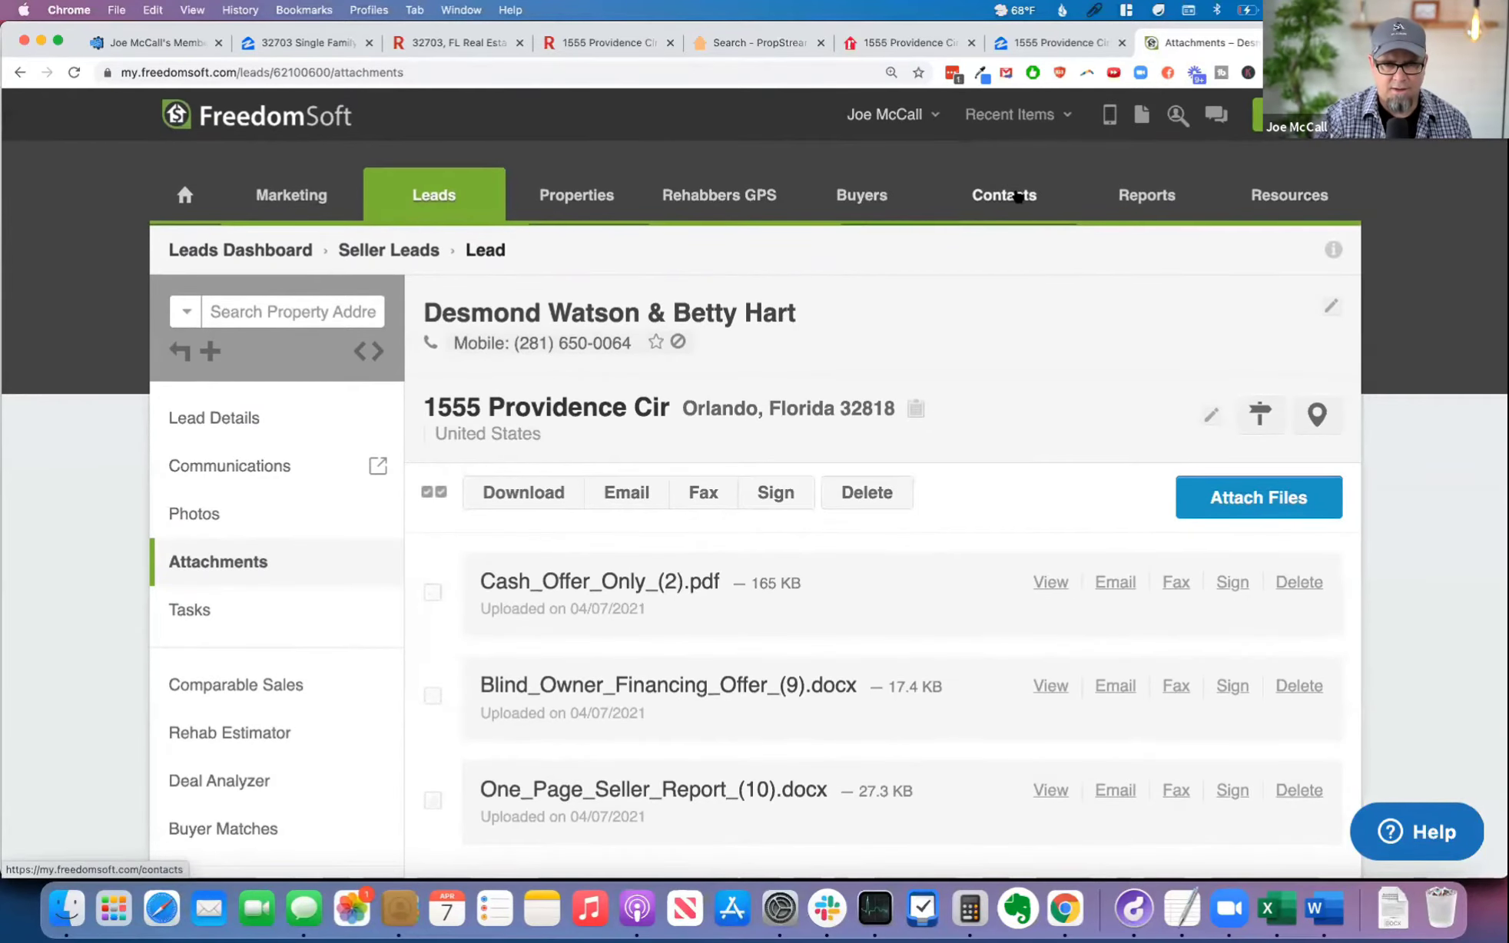
pyautogui.click(1016, 196)
pyautogui.click(742, 459)
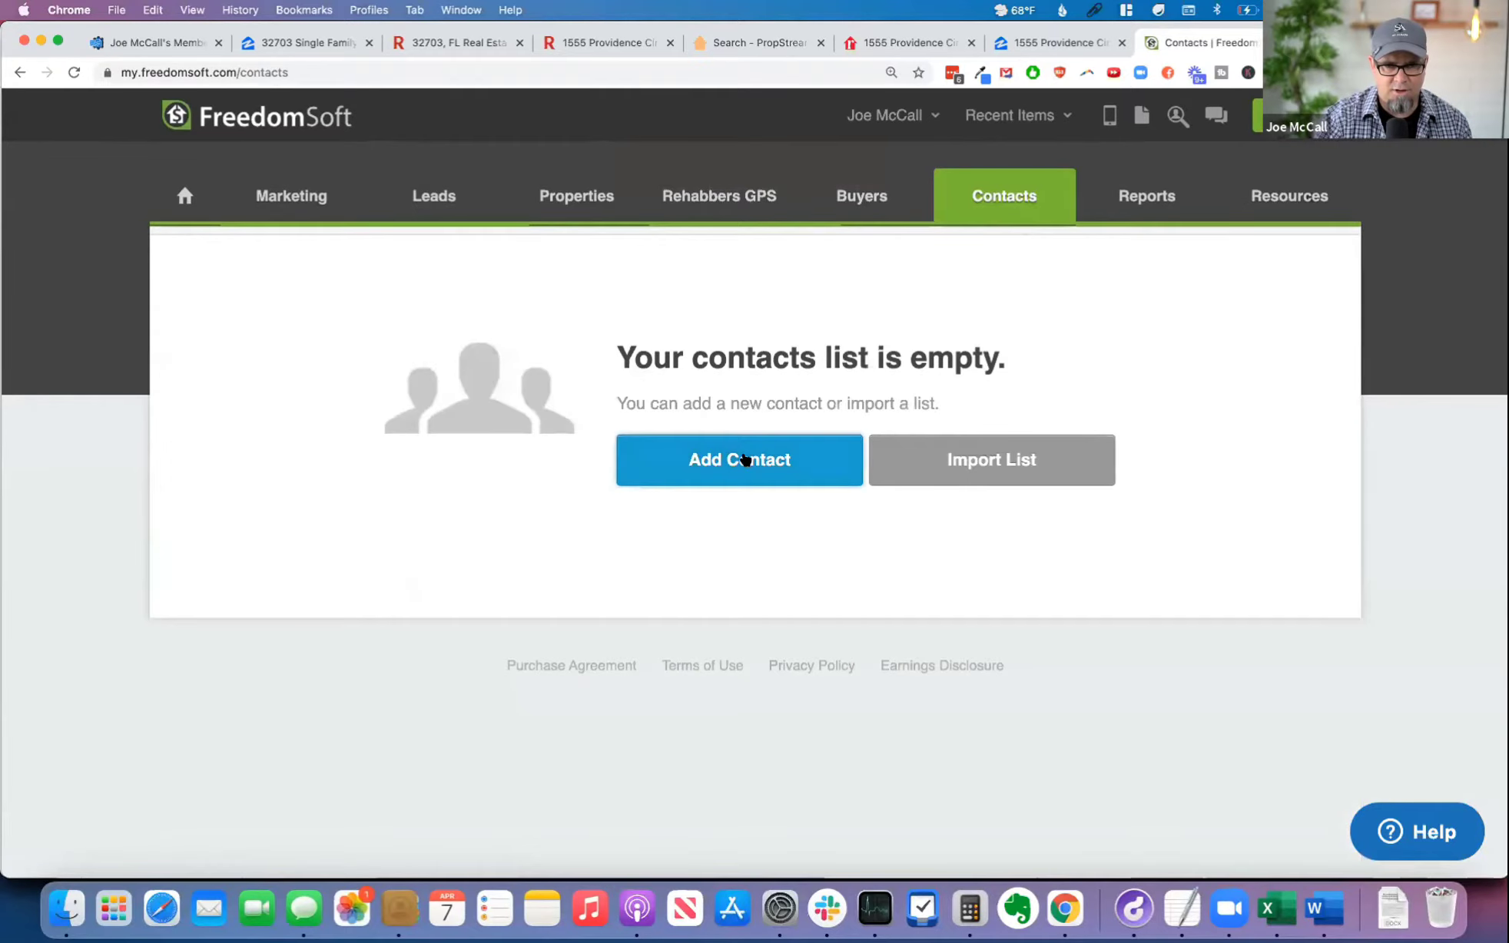
pyautogui.click(730, 265)
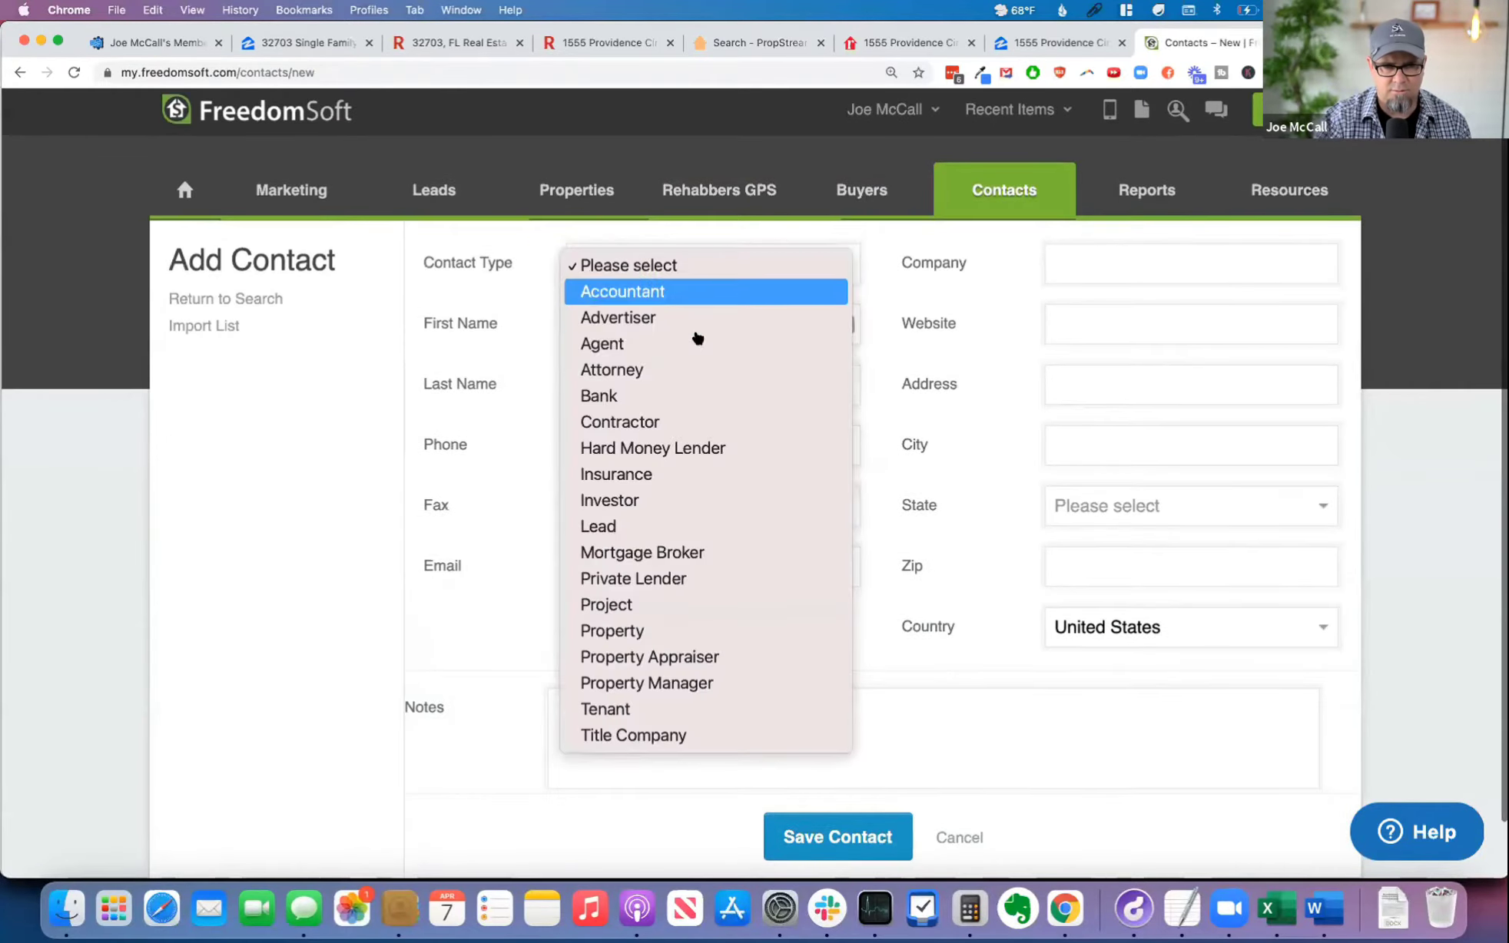
pyautogui.click(689, 316)
pyautogui.click(1074, 262)
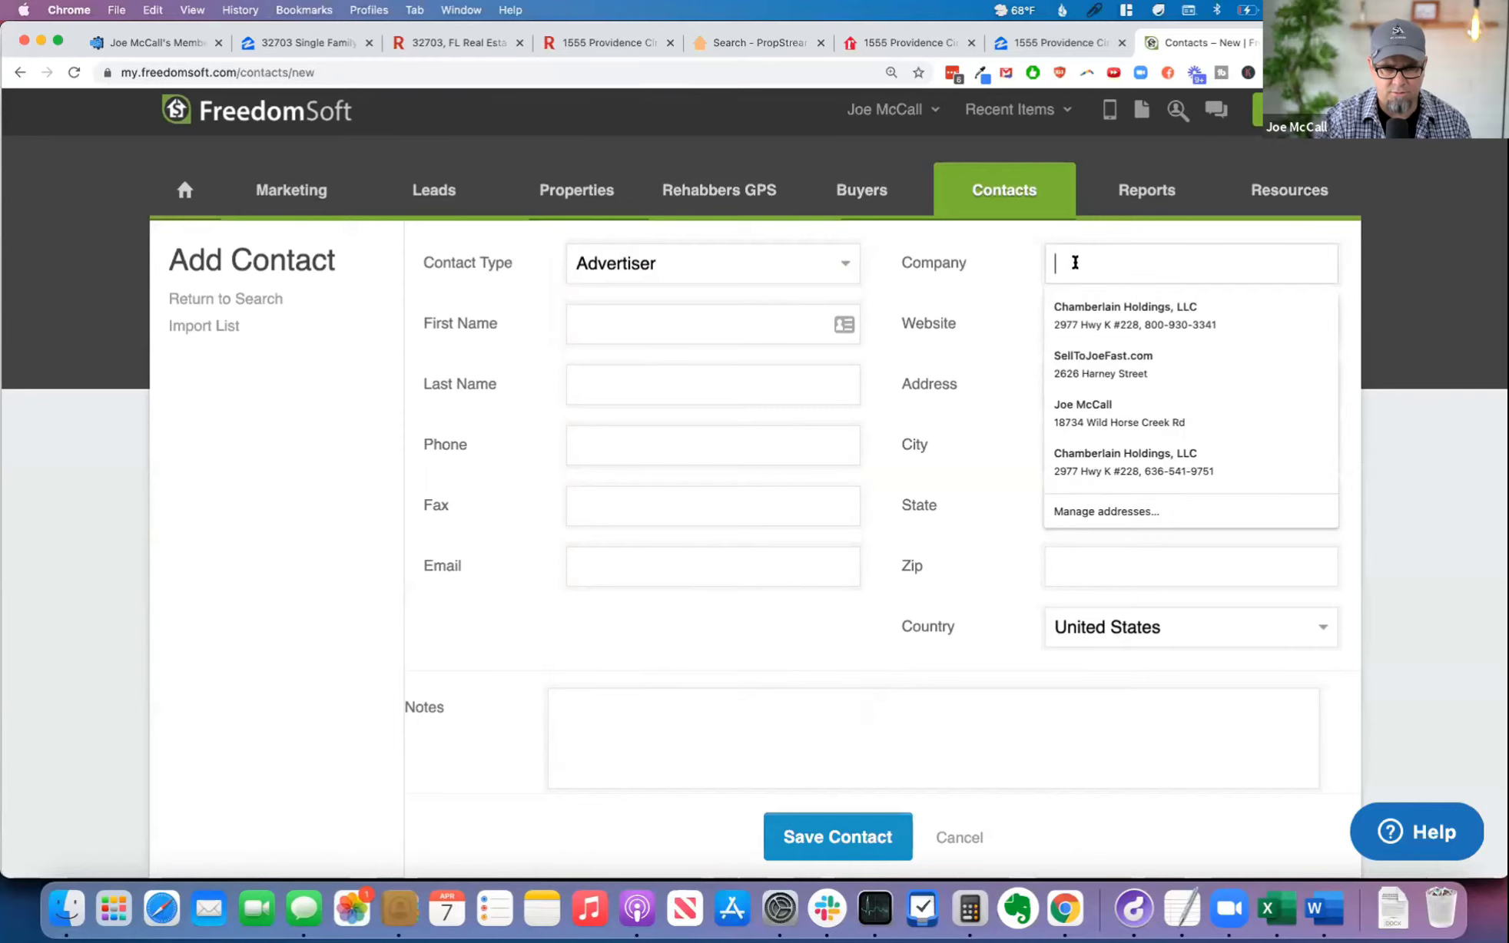
pyautogui.click(645, 316)
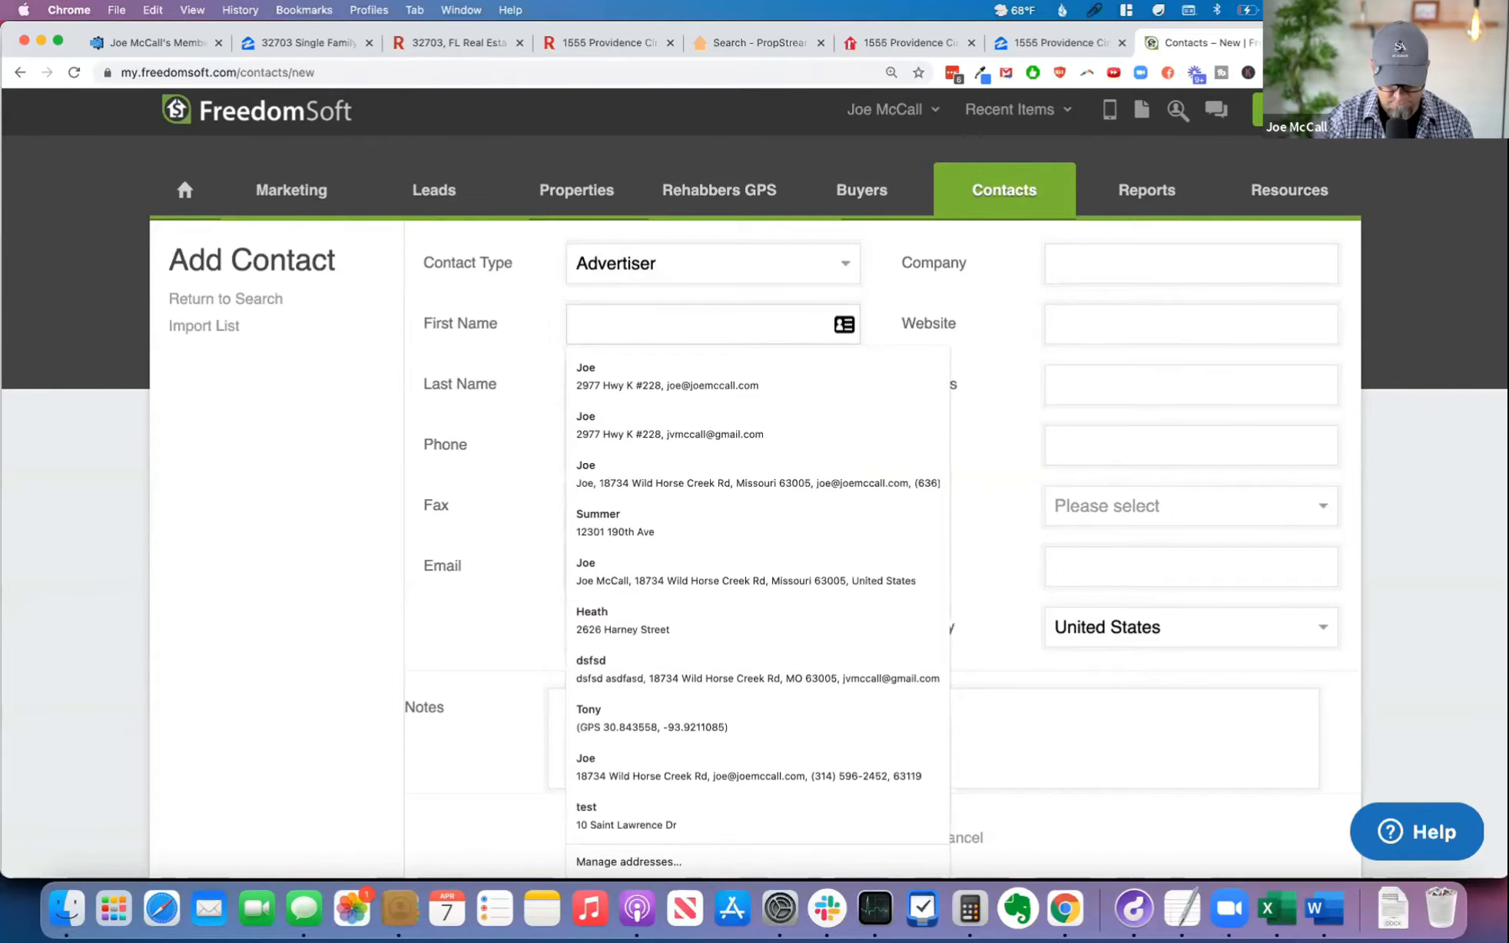
pyautogui.write('Mail Bot')
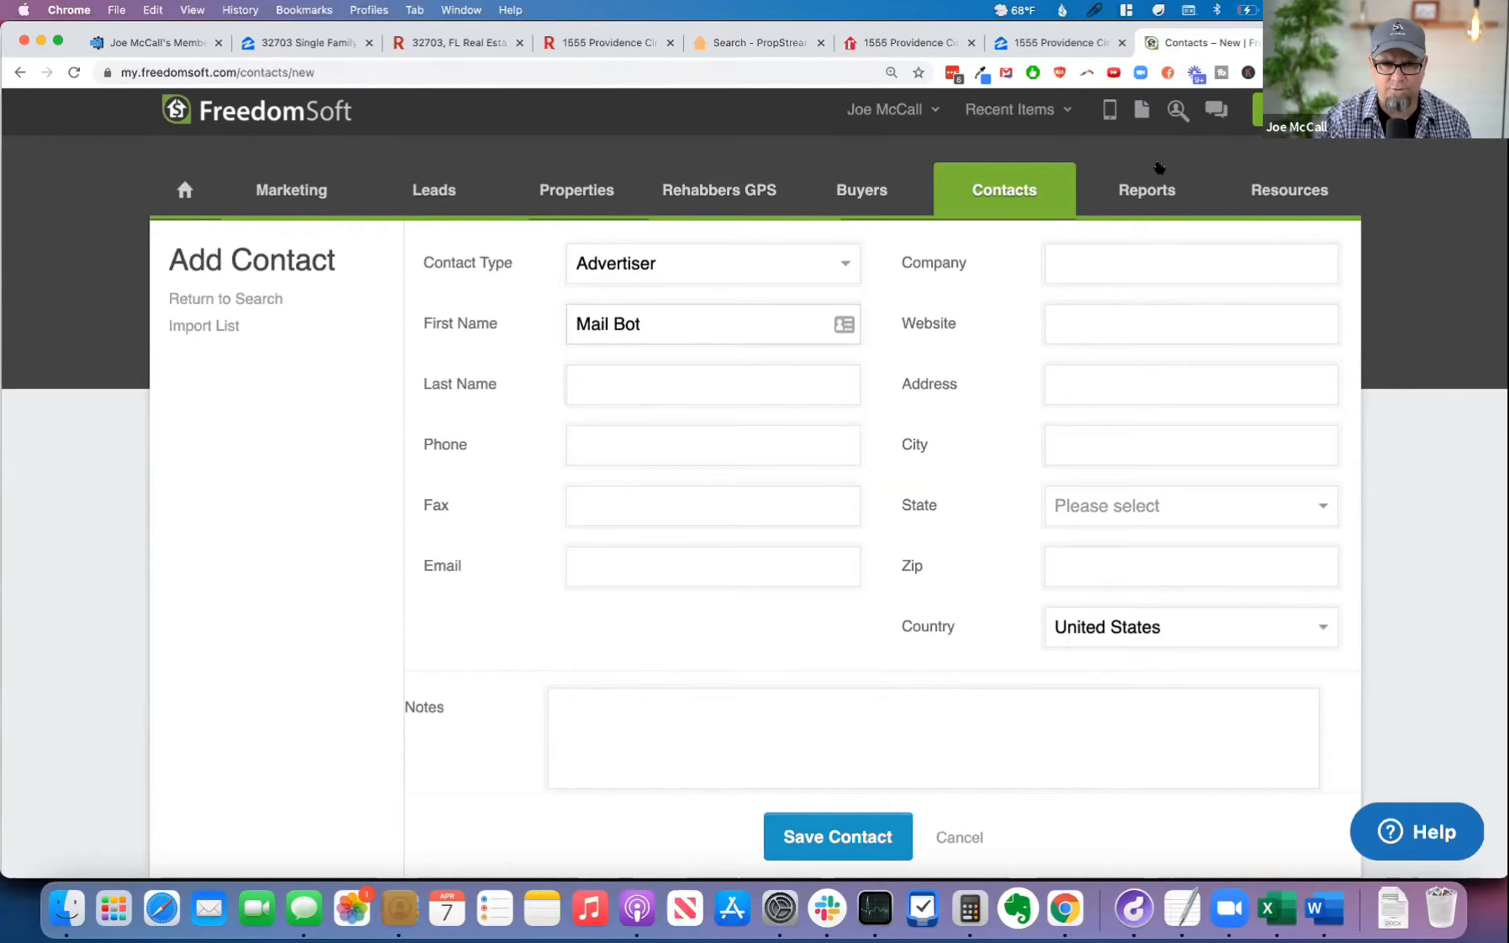
# Step: Switch to Click2Mail, look through the Email to Mail senders and mailboxes, and copy the address of the Click2Mail Yellow Paper mailbox
pyautogui.click(1352, 43)
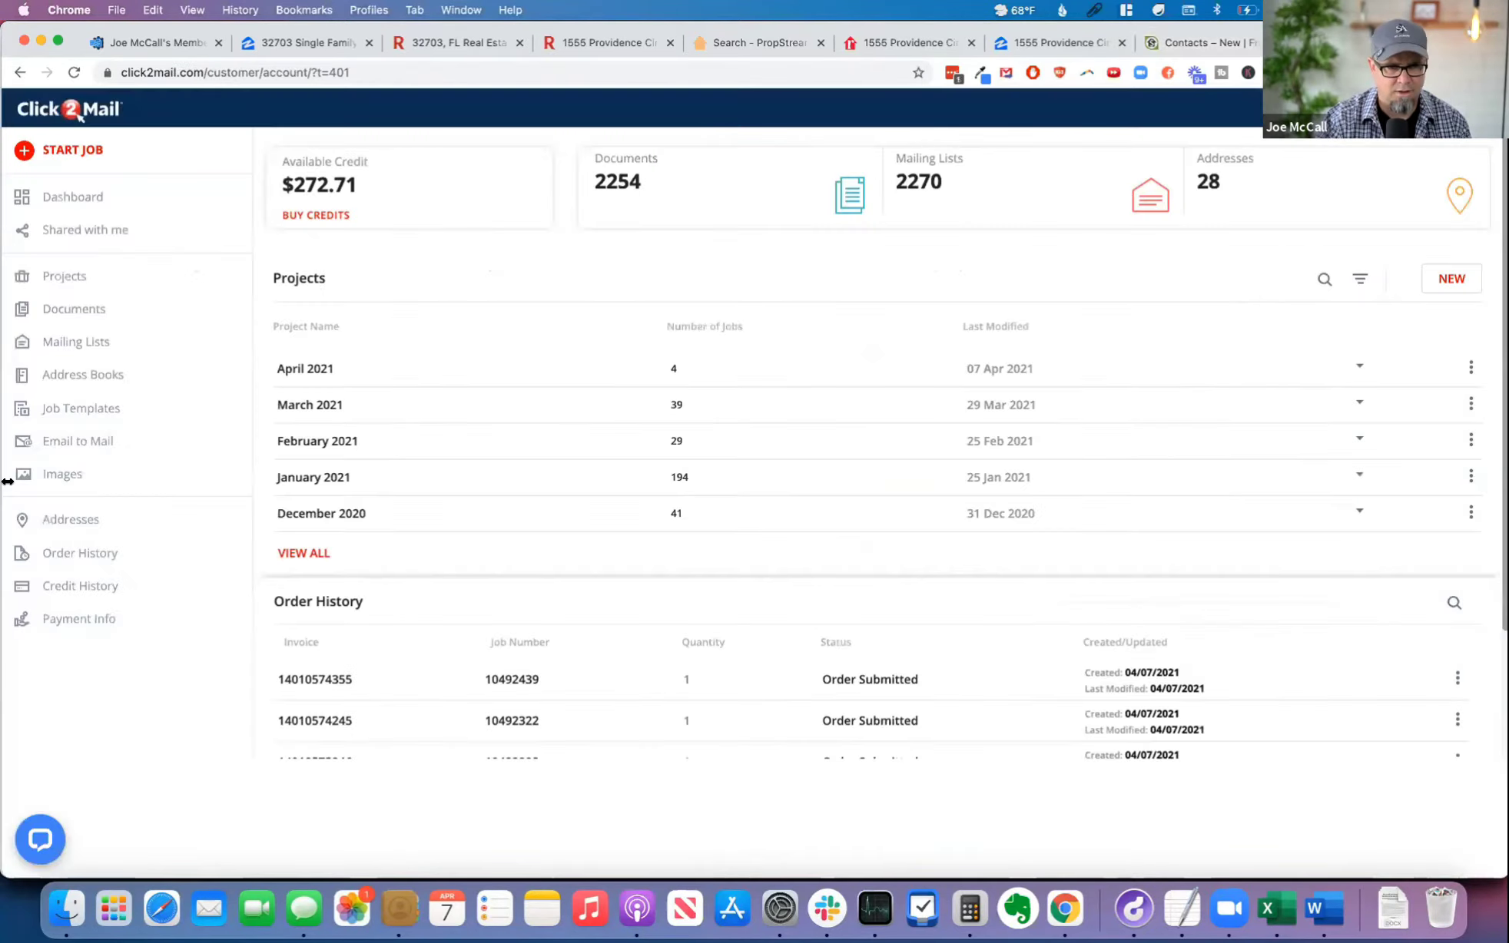
pyautogui.click(91, 446)
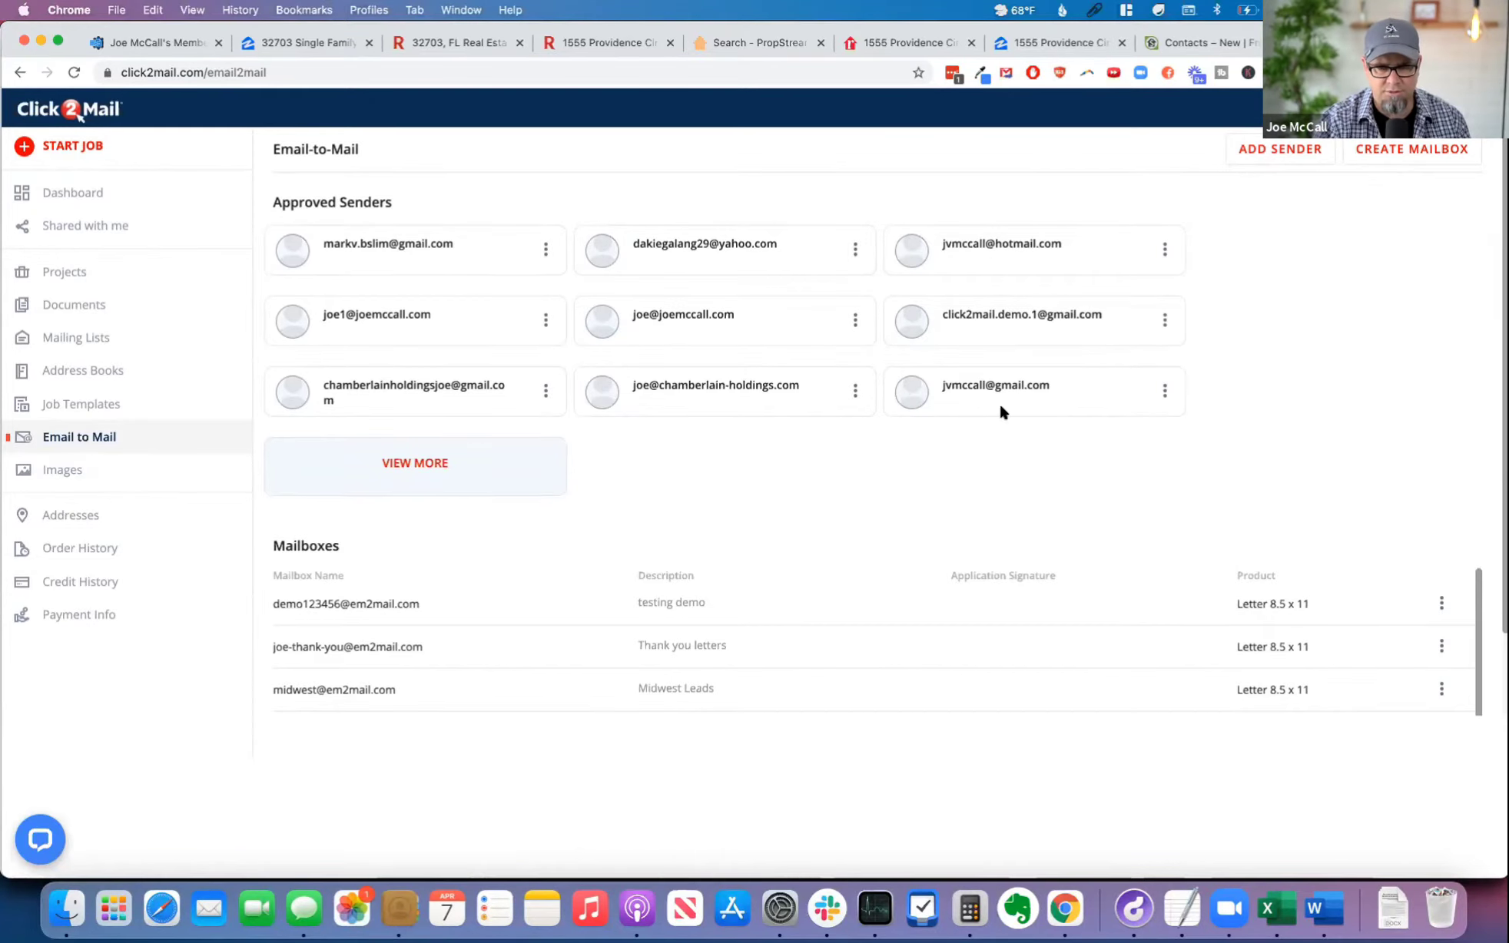
pyautogui.scroll(-1, 998, 408)
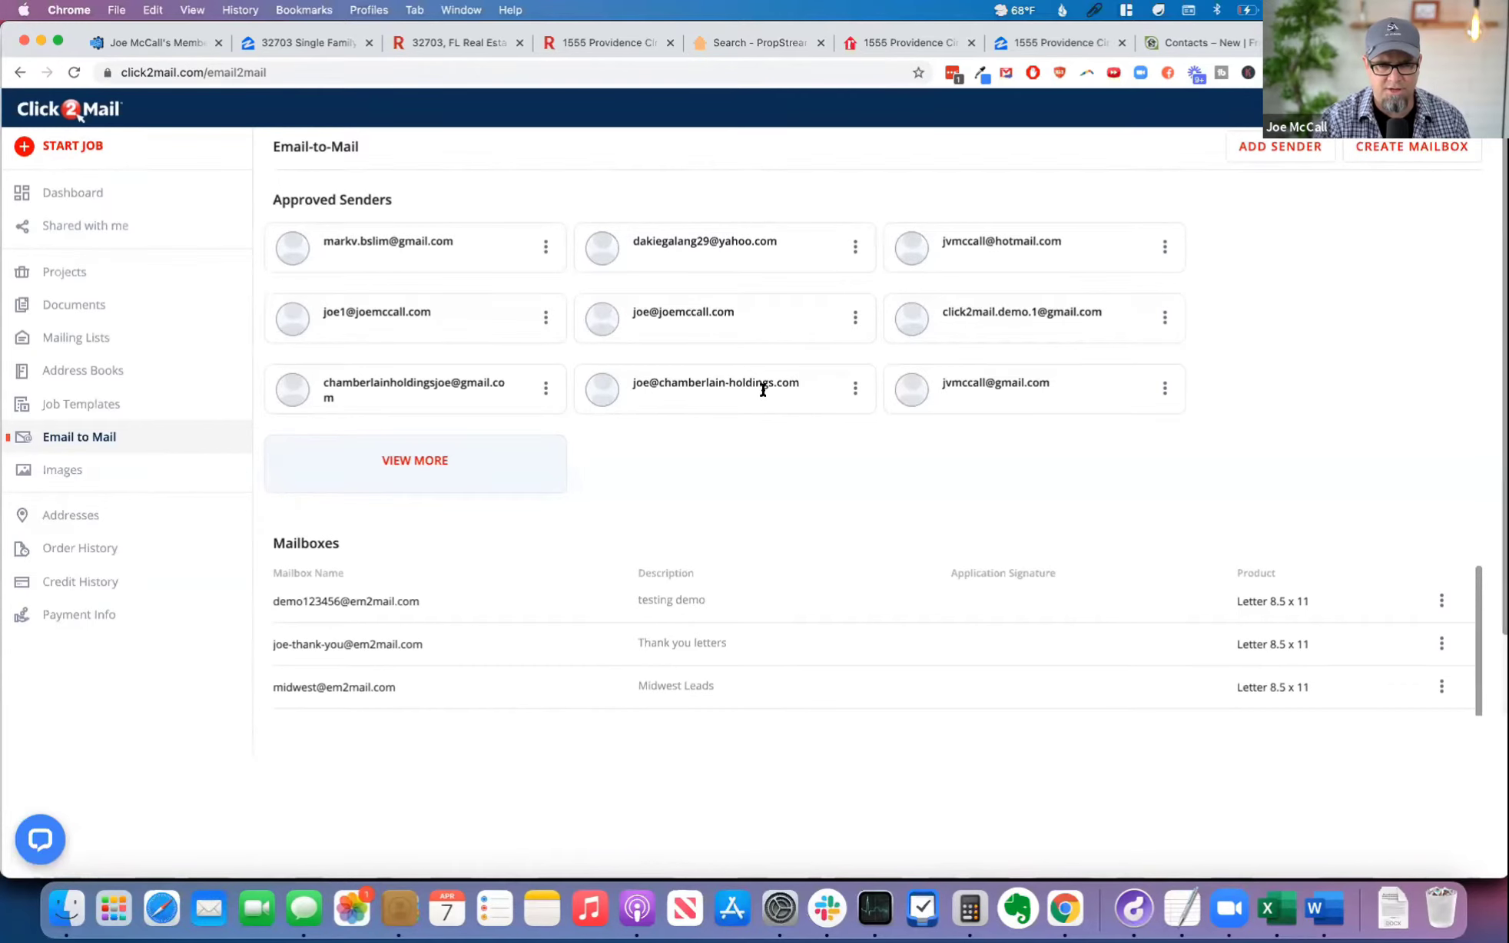
pyautogui.scroll(-3, 768, 484)
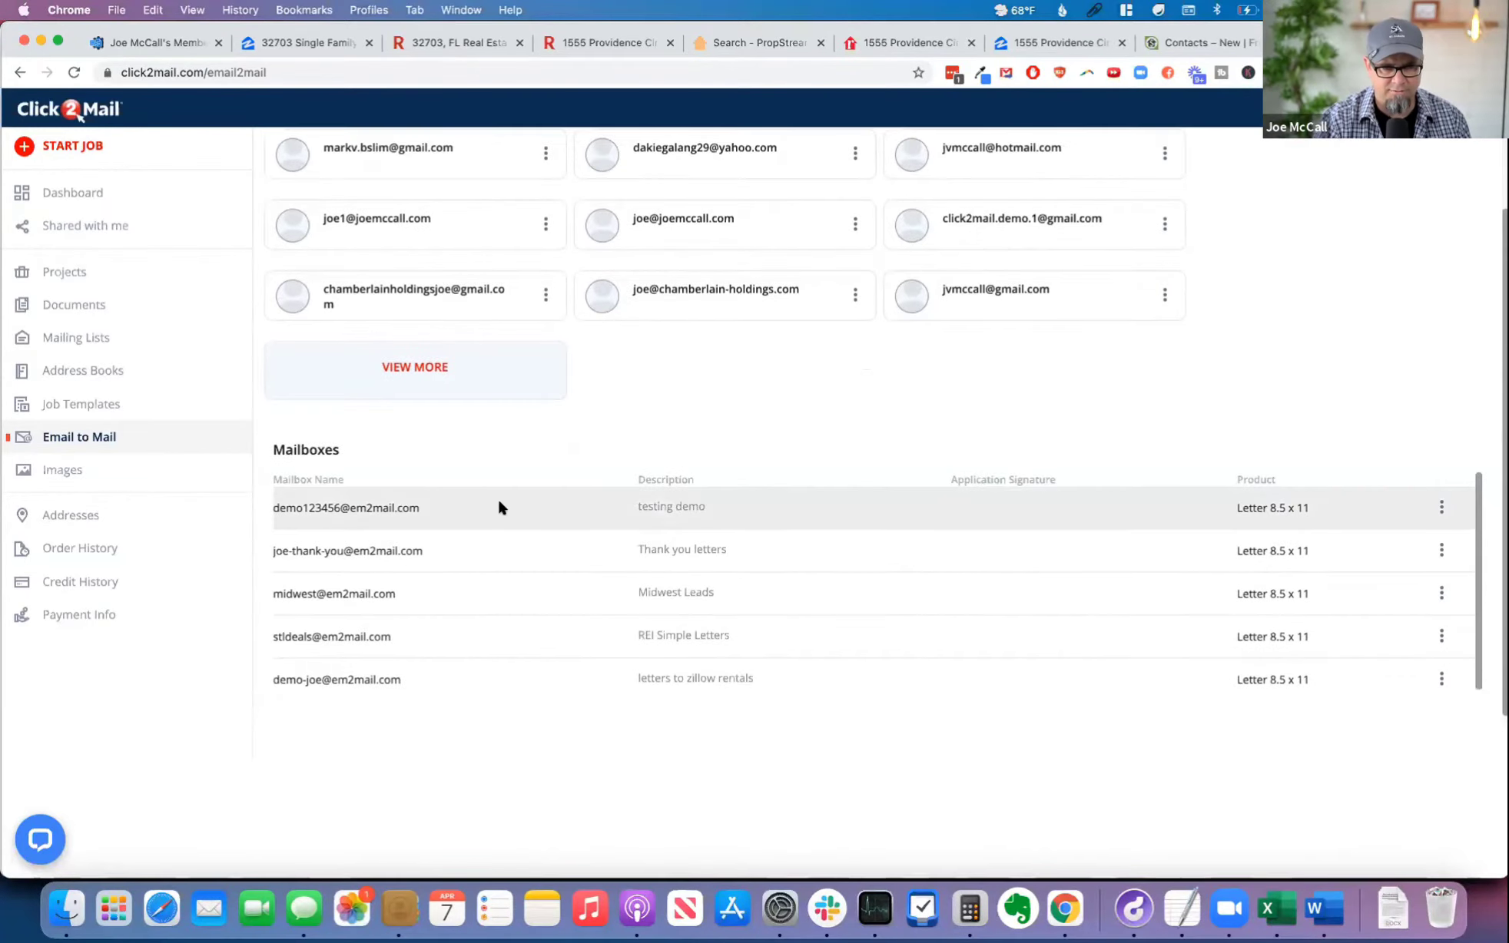
pyautogui.scroll(-1, 498, 504)
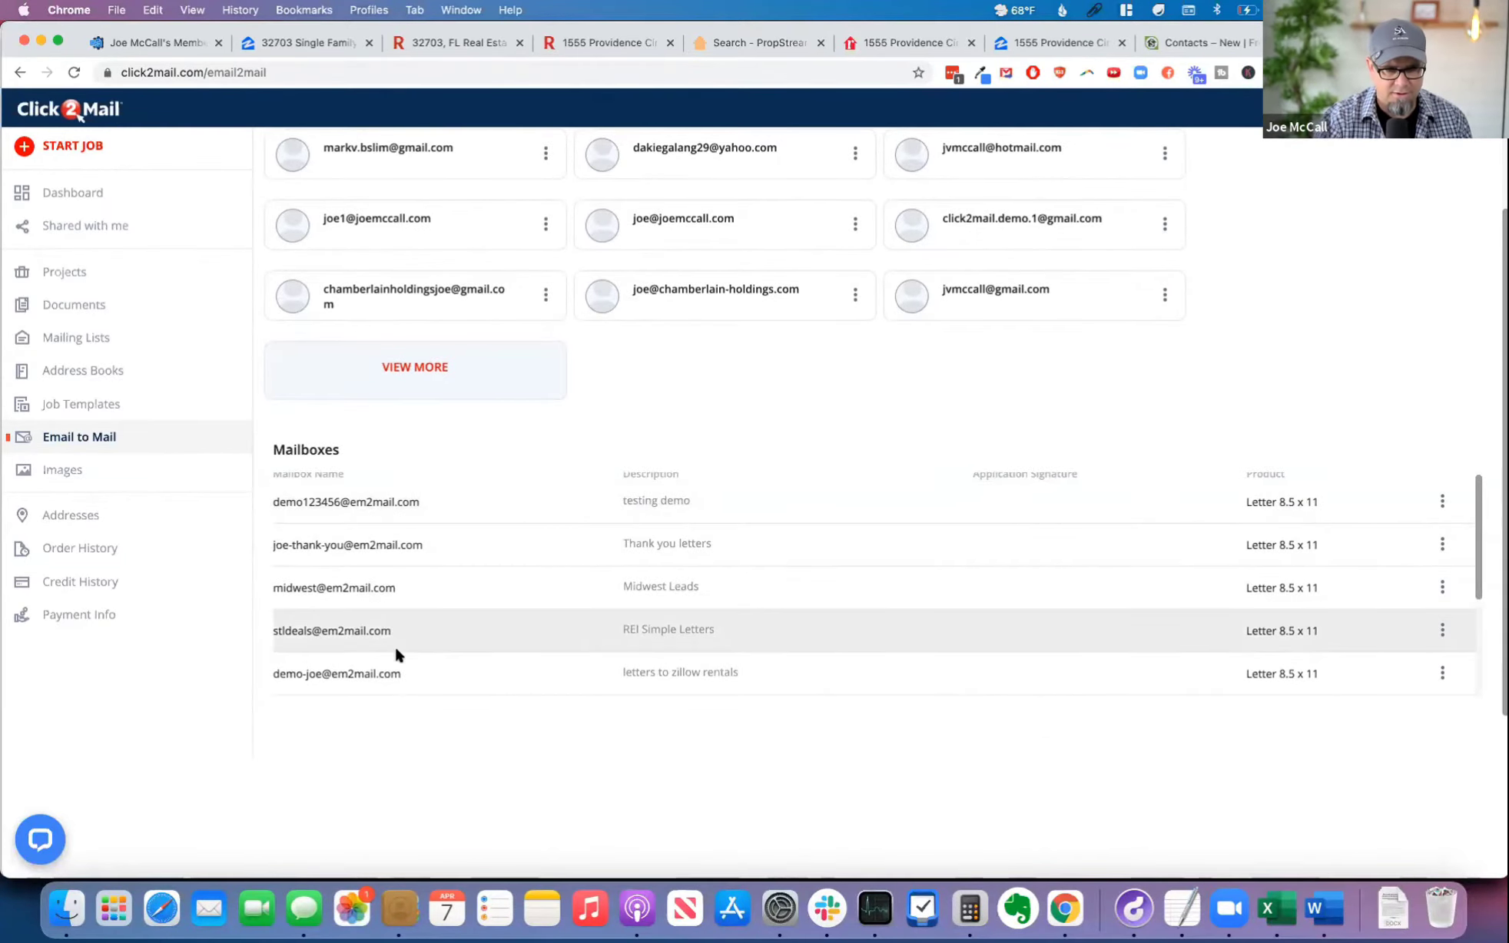
pyautogui.scroll(-4, 977, 677)
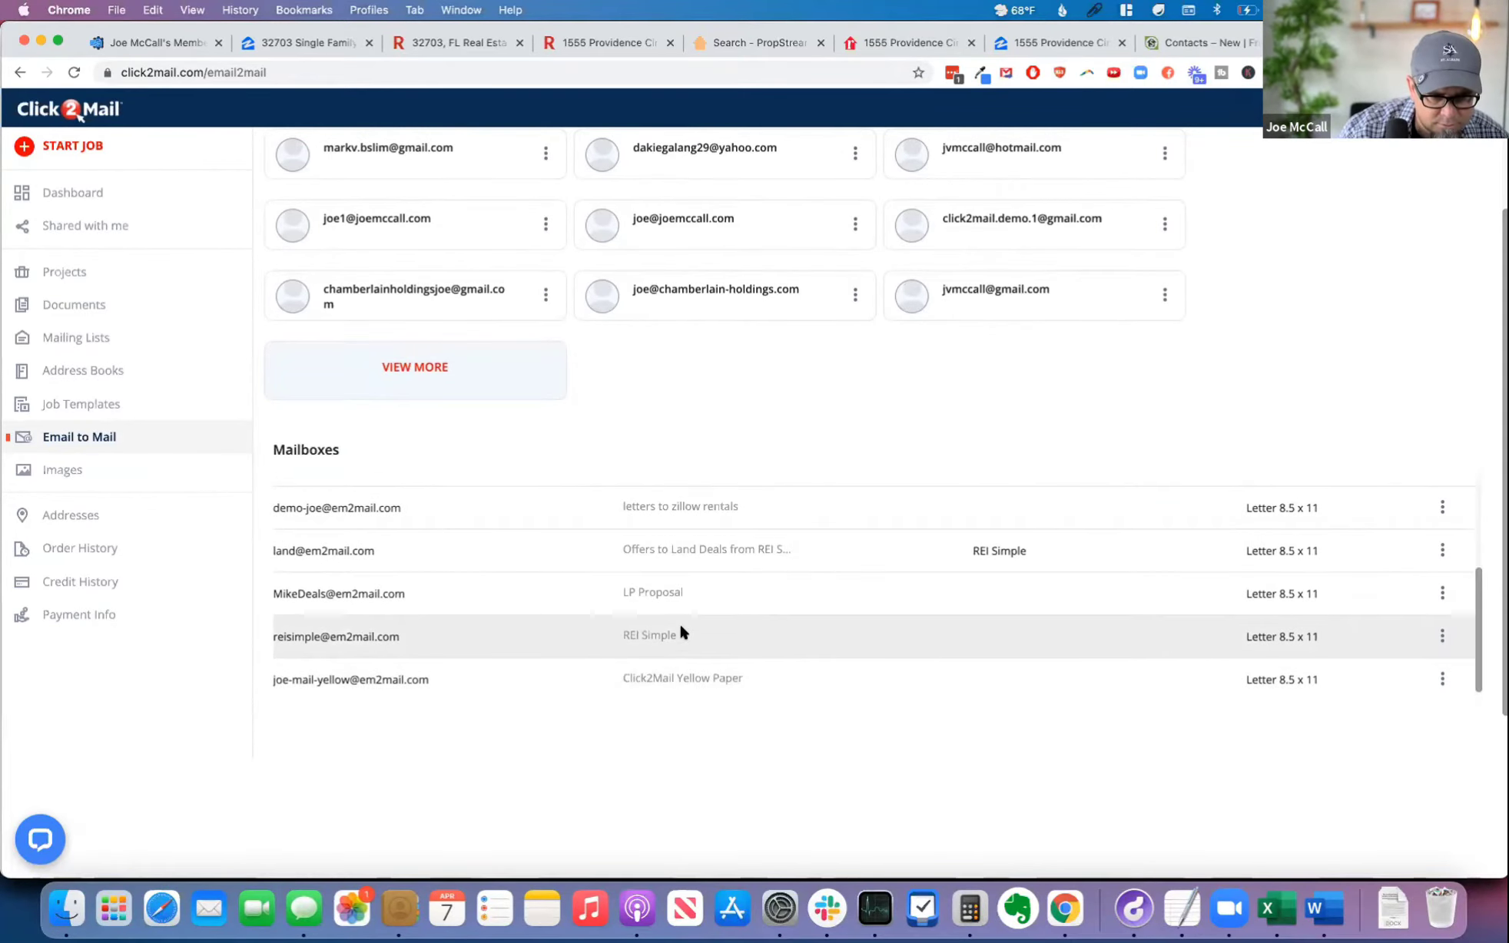
pyautogui.scroll(-1, 680, 626)
pyautogui.scroll(3, 580, 640)
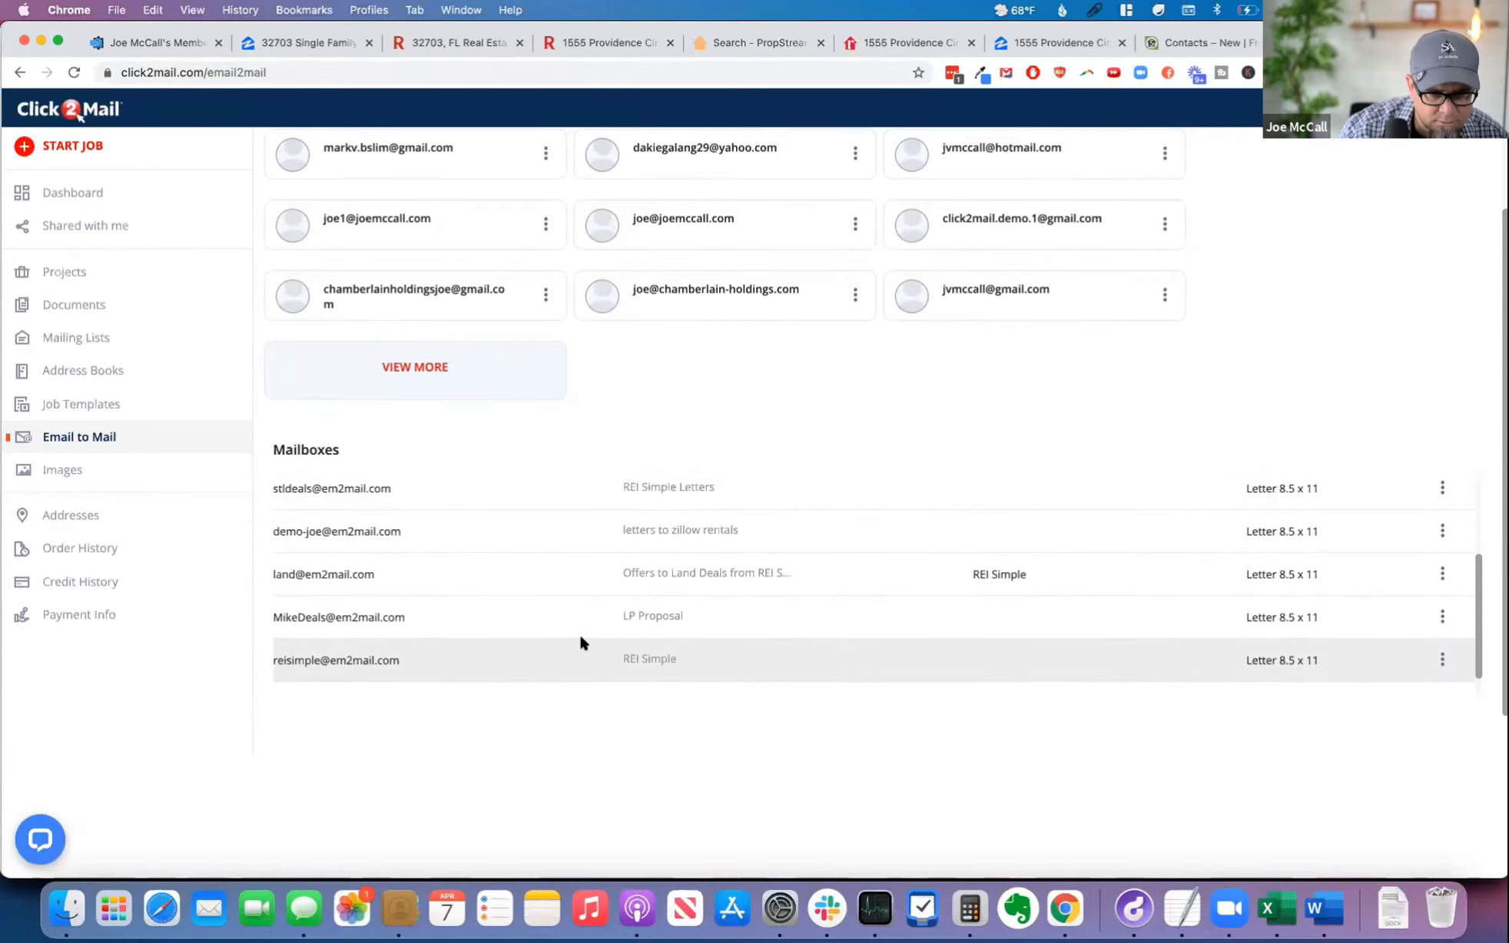
pyautogui.scroll(5, 580, 639)
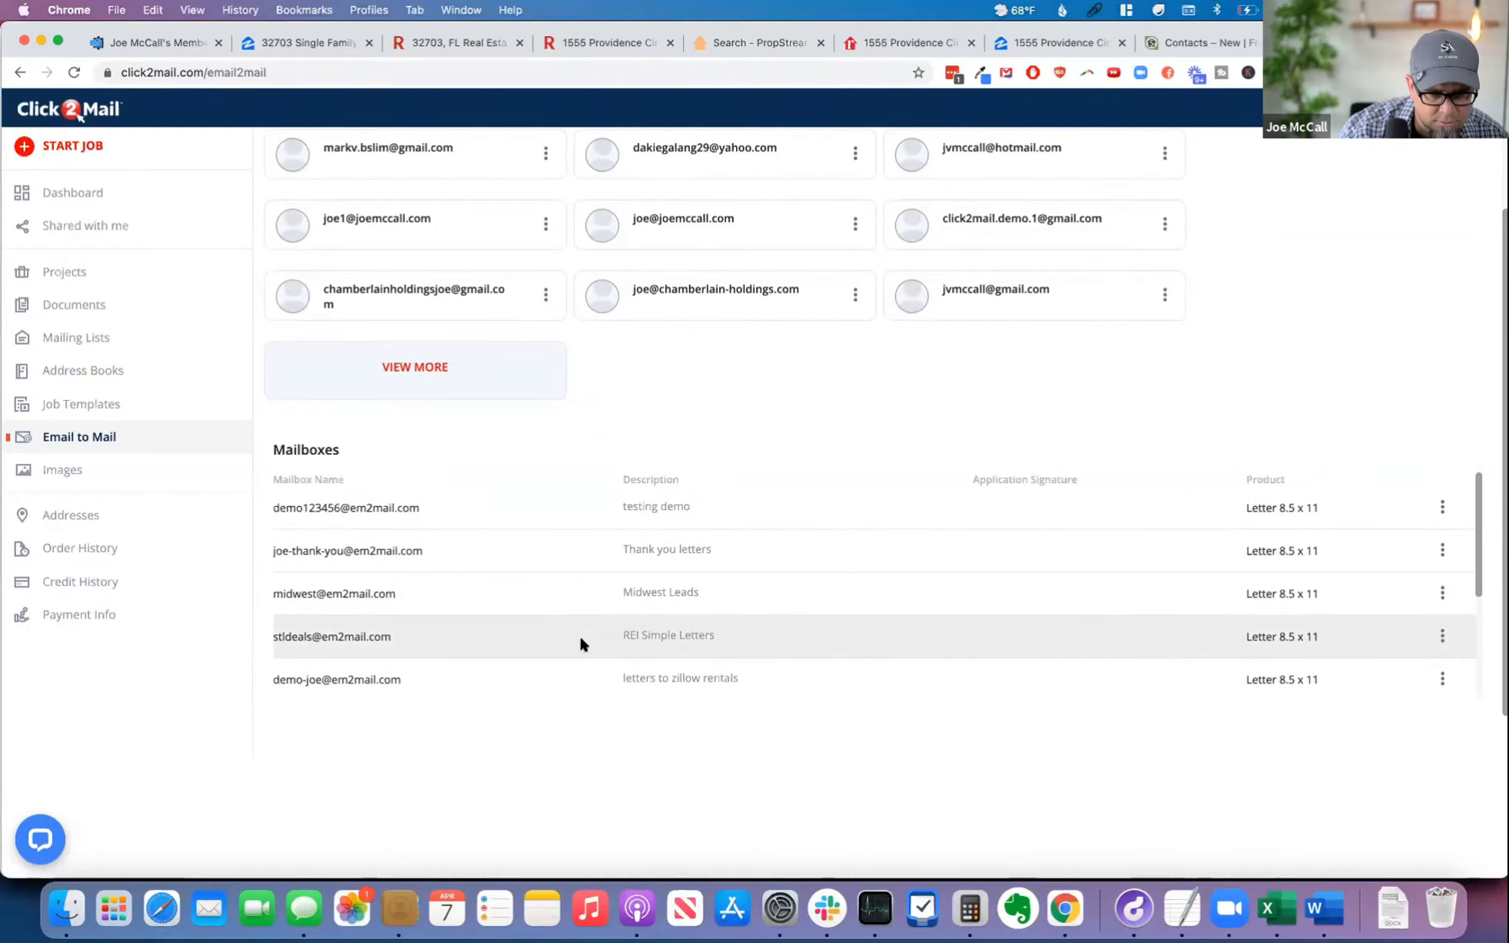
pyautogui.scroll(-5, 581, 644)
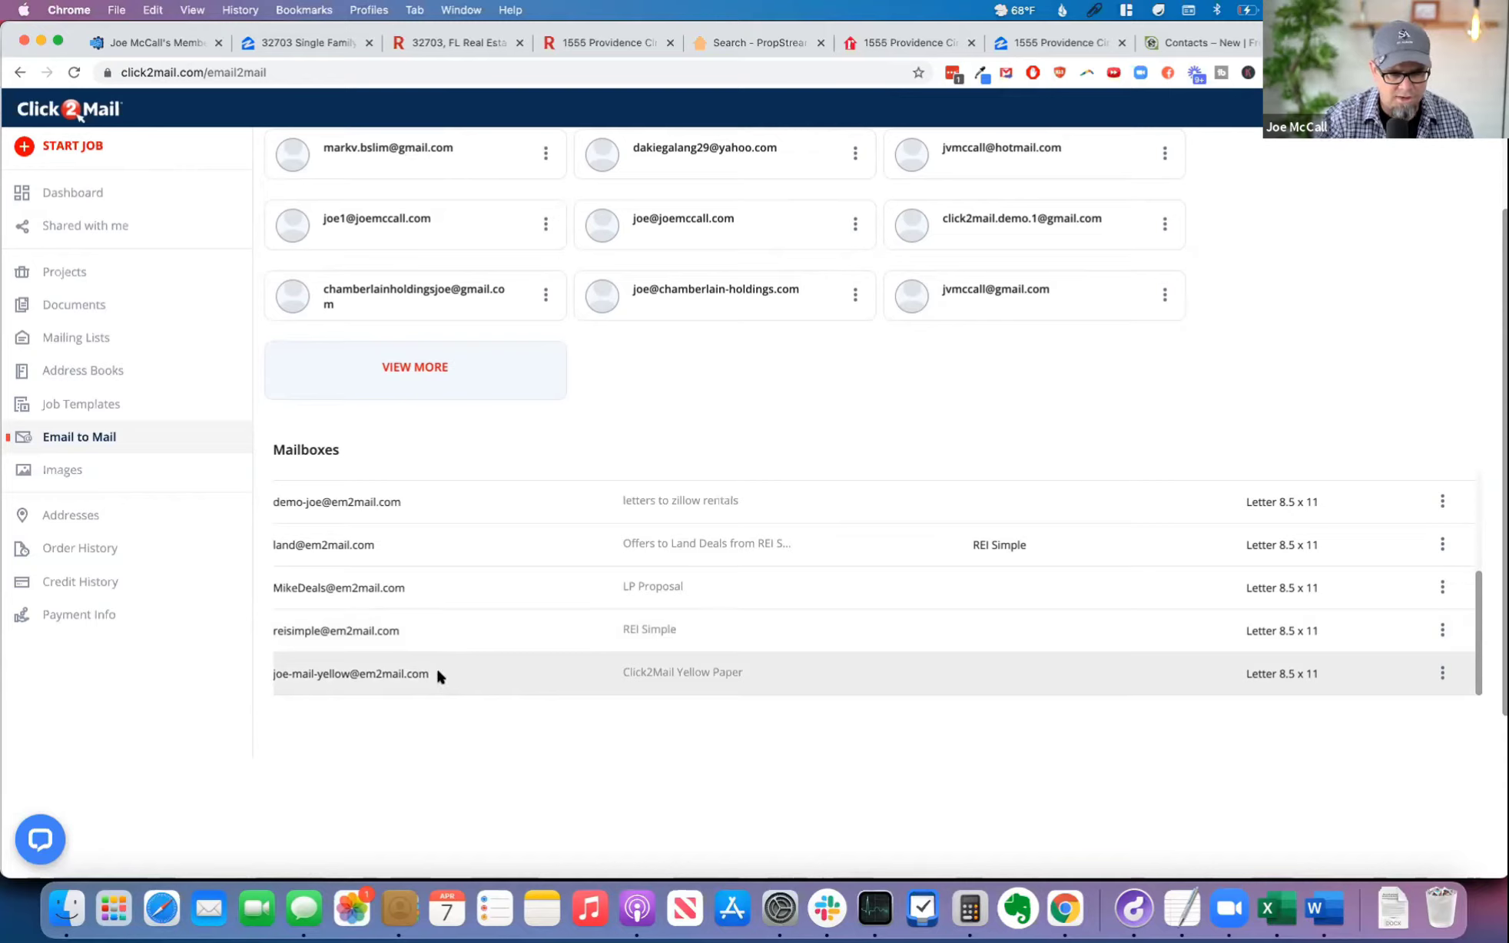
pyautogui.moveTo(431, 674); pyautogui.dragTo(269, 676)
pyautogui.press('super+c')
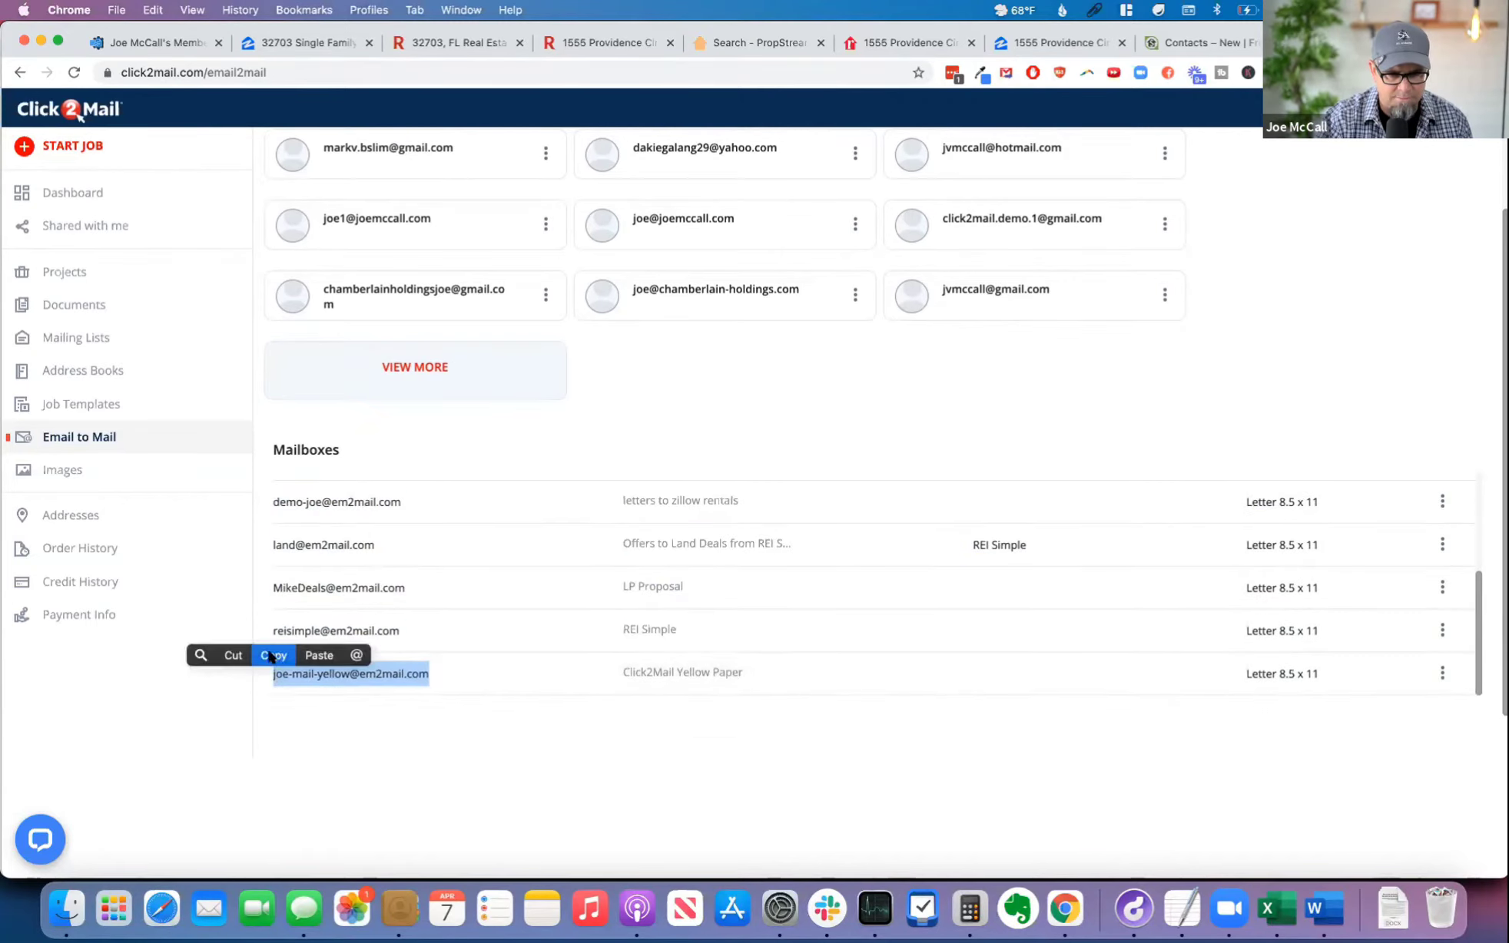
# Step: Open the Click2Mail Yellow Paper mailbox for editing and examine its layout, envelope, printing, paper, production time, mail class and pricing
pyautogui.click(1442, 673)
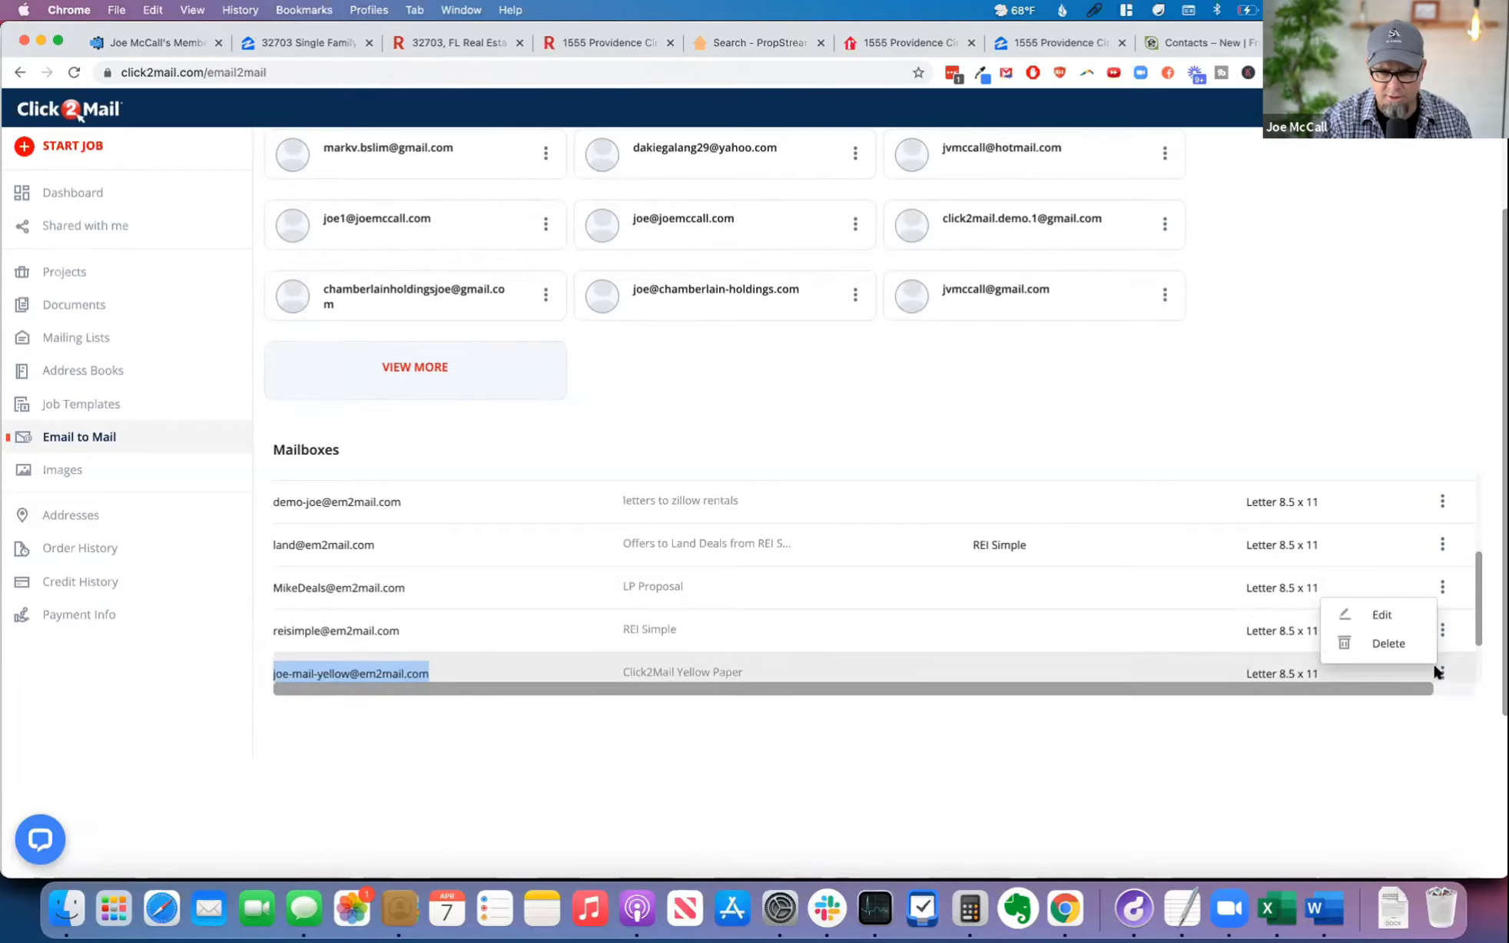
pyautogui.click(1388, 603)
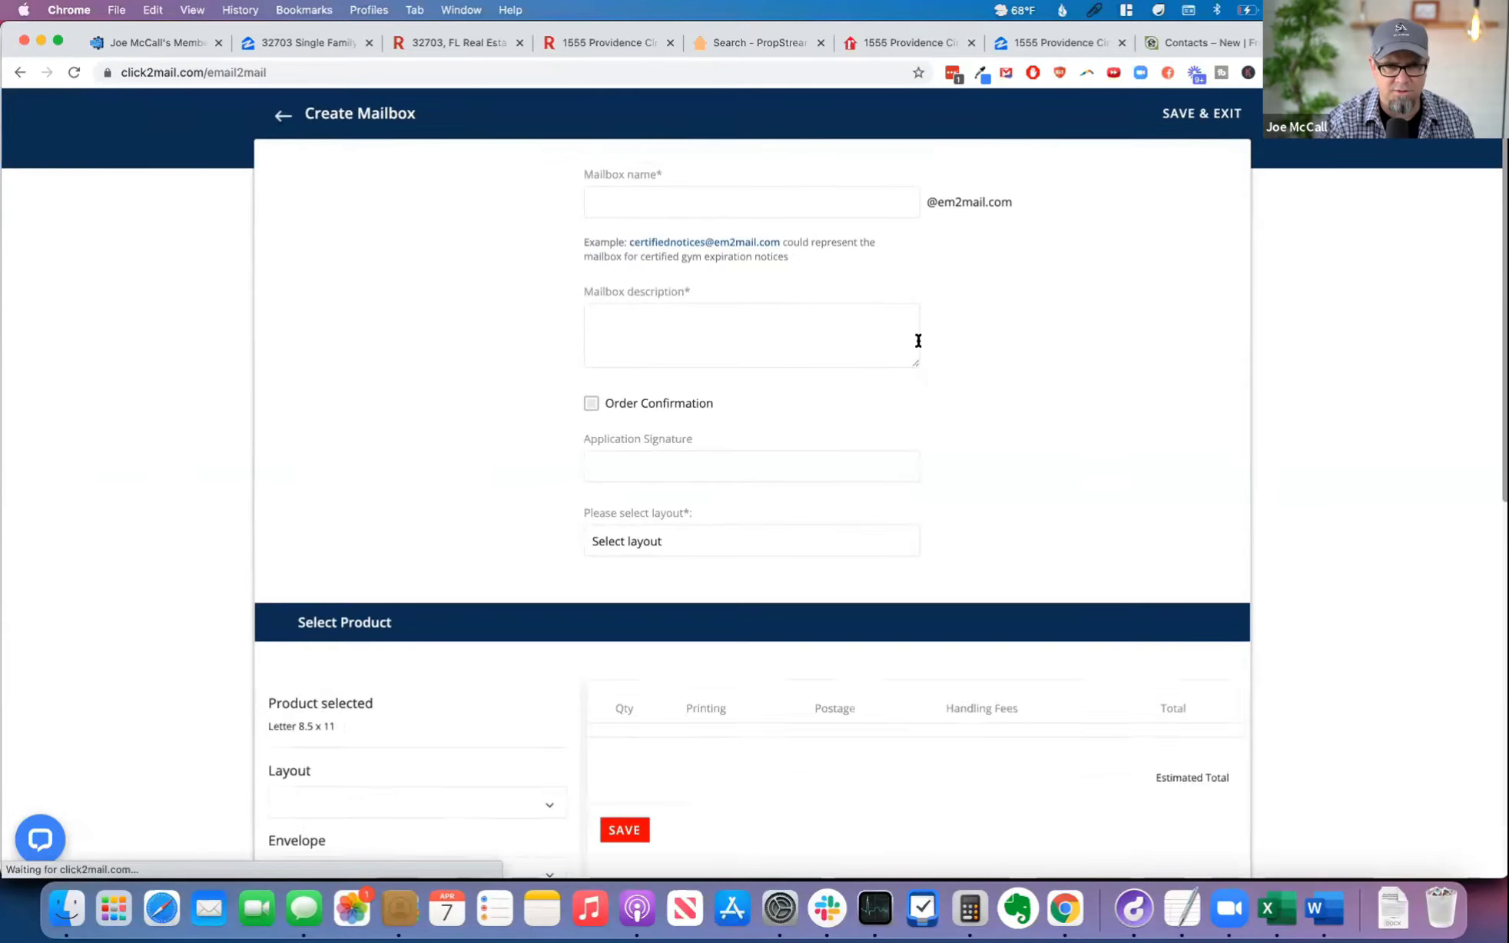
pyautogui.scroll(-1, 685, 200)
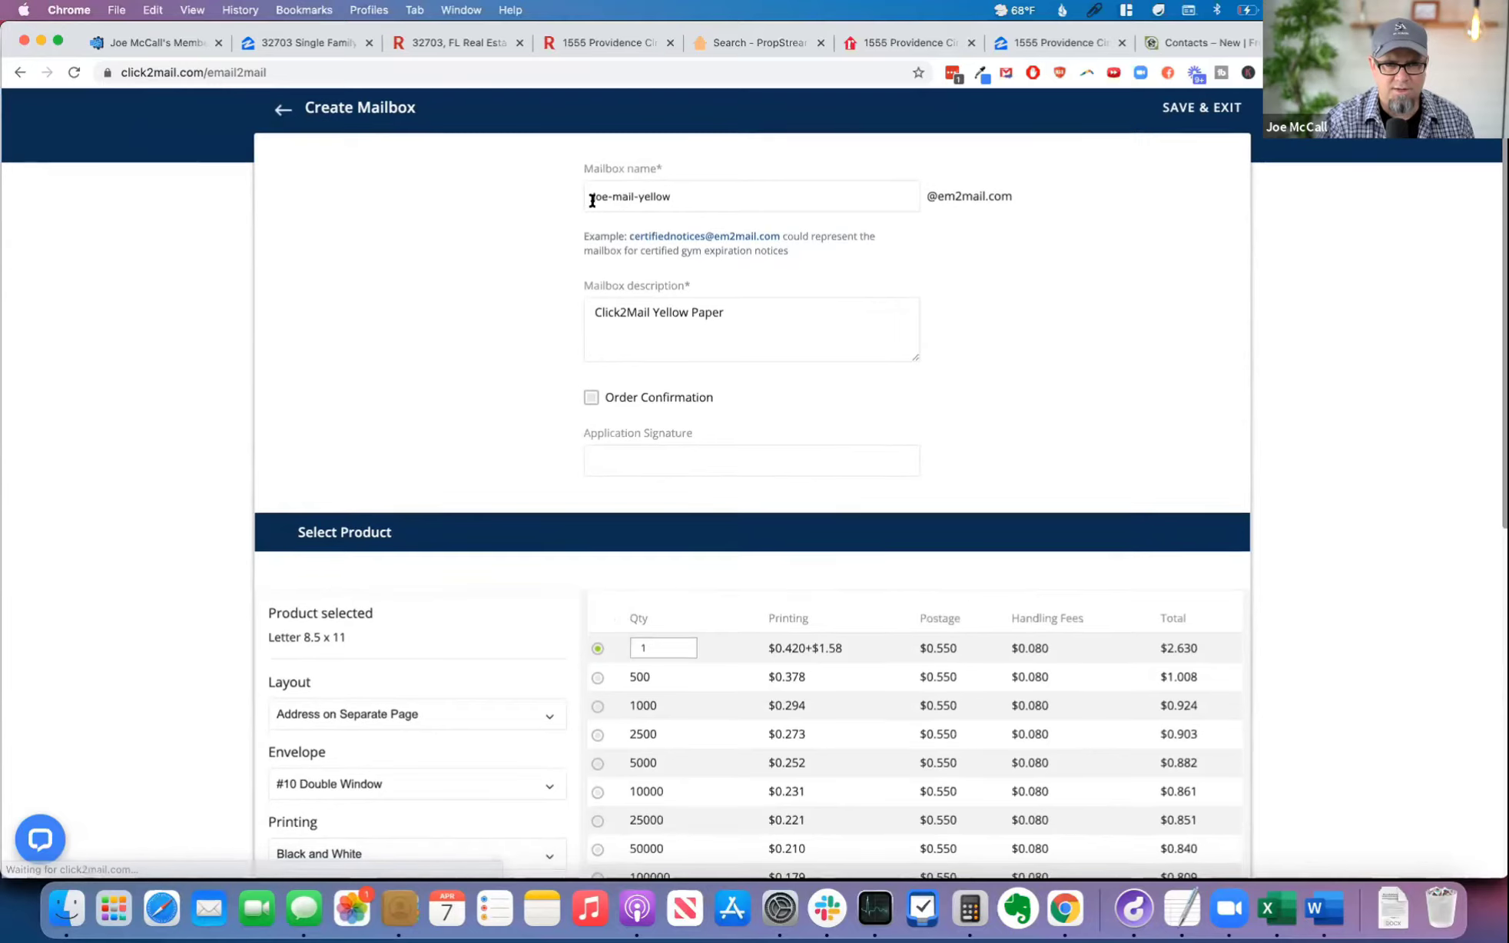
pyautogui.press('super+equal')
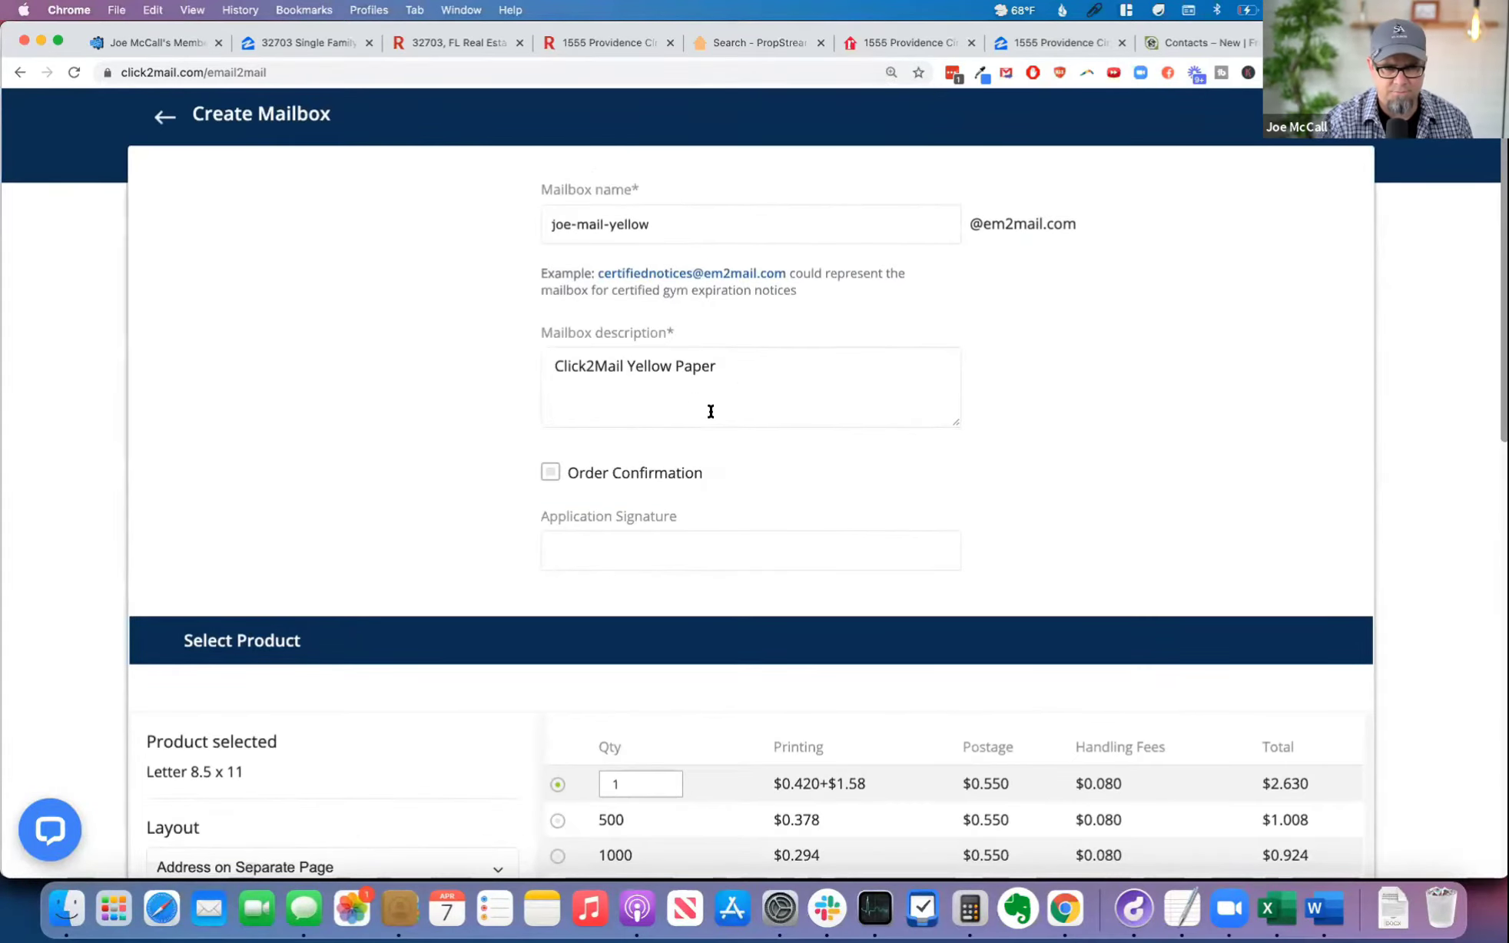
pyautogui.scroll(-5, 1089, 474)
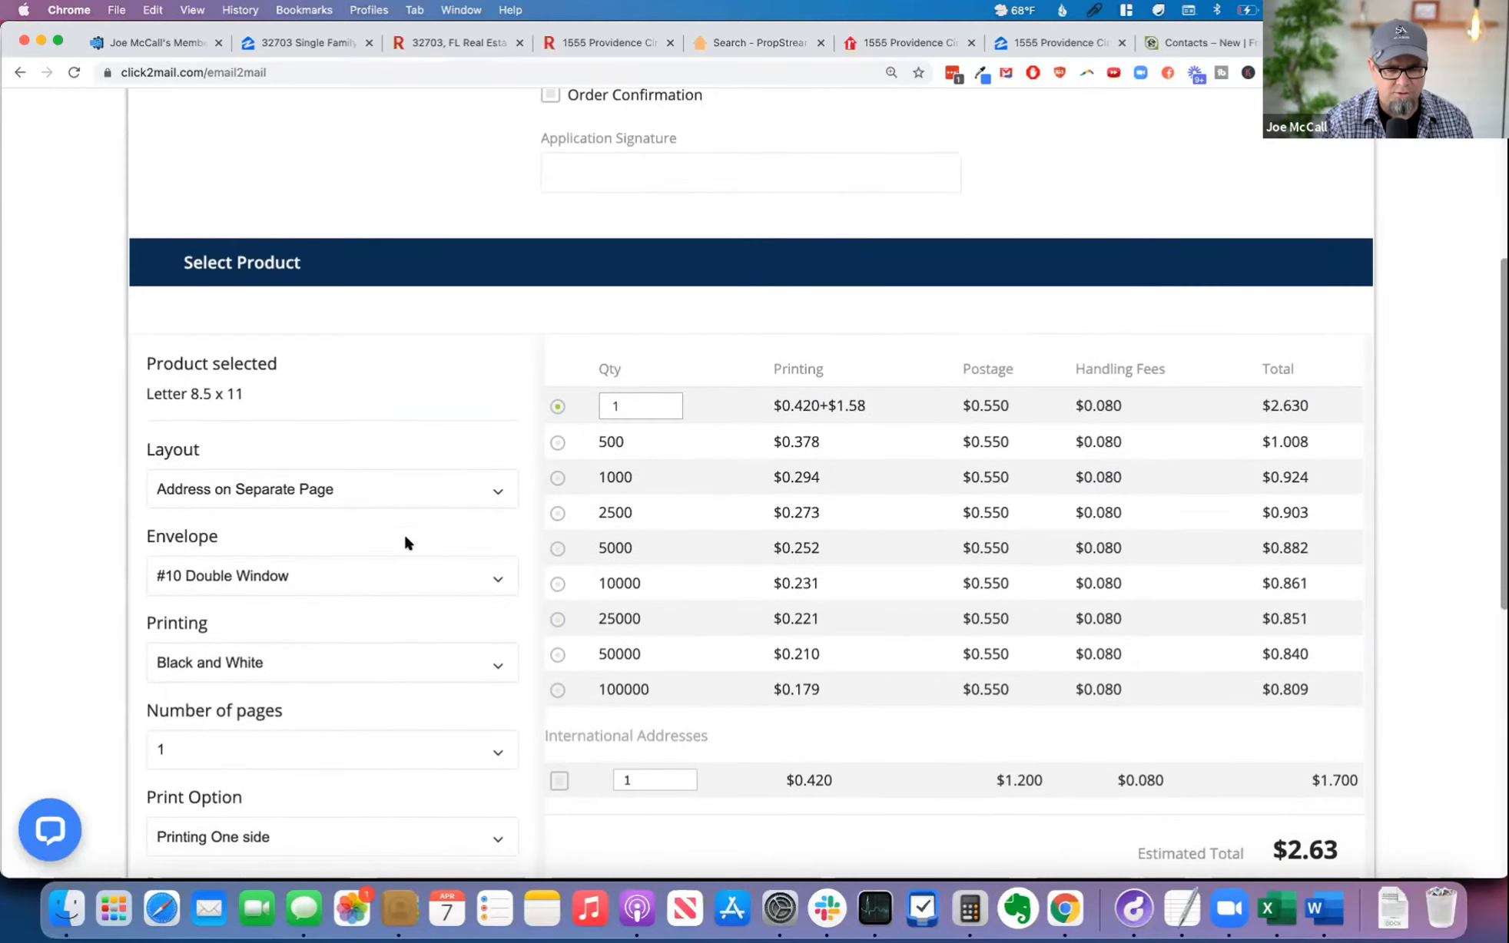
pyautogui.scroll(-3, 405, 542)
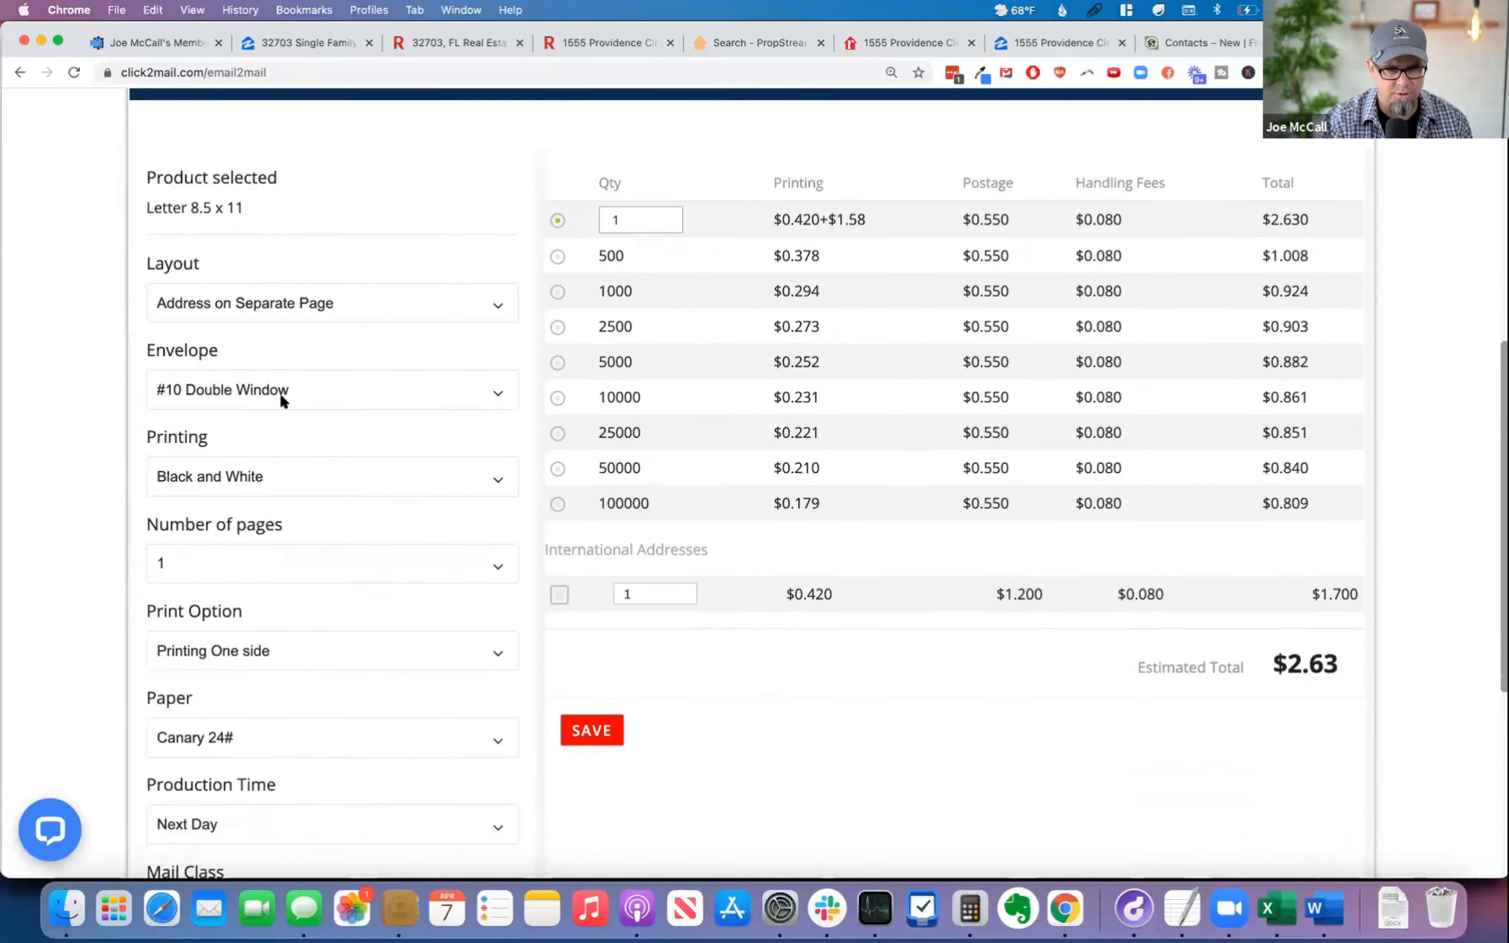
pyautogui.scroll(-3, 306, 489)
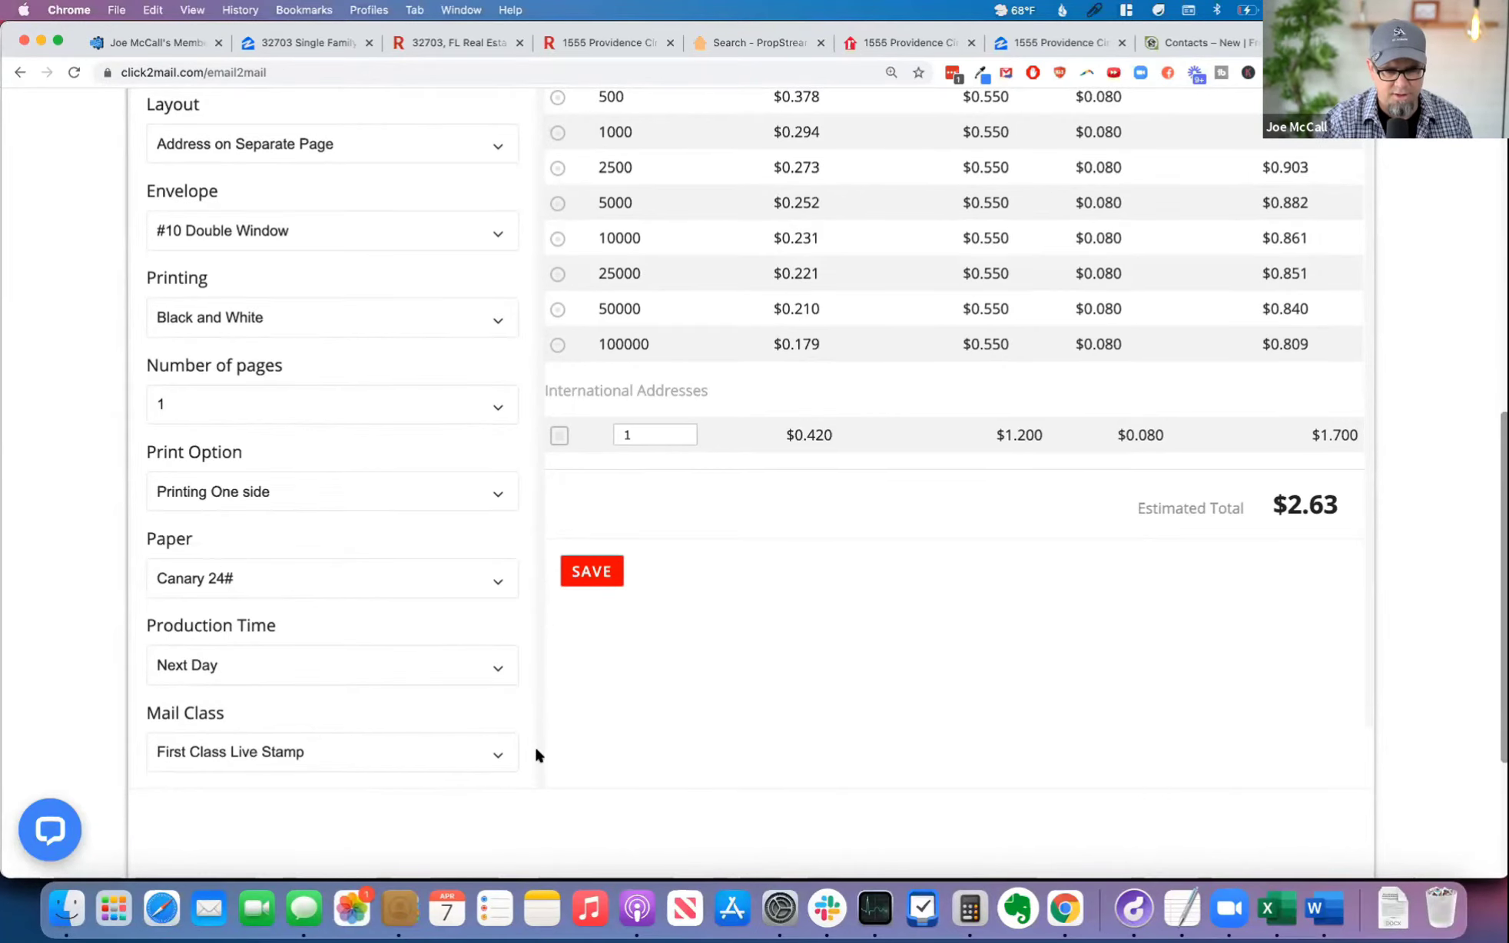
pyautogui.scroll(-2, 534, 745)
pyautogui.scroll(5, 538, 741)
pyautogui.scroll(2, 1329, 724)
pyautogui.scroll(-3, 1310, 722)
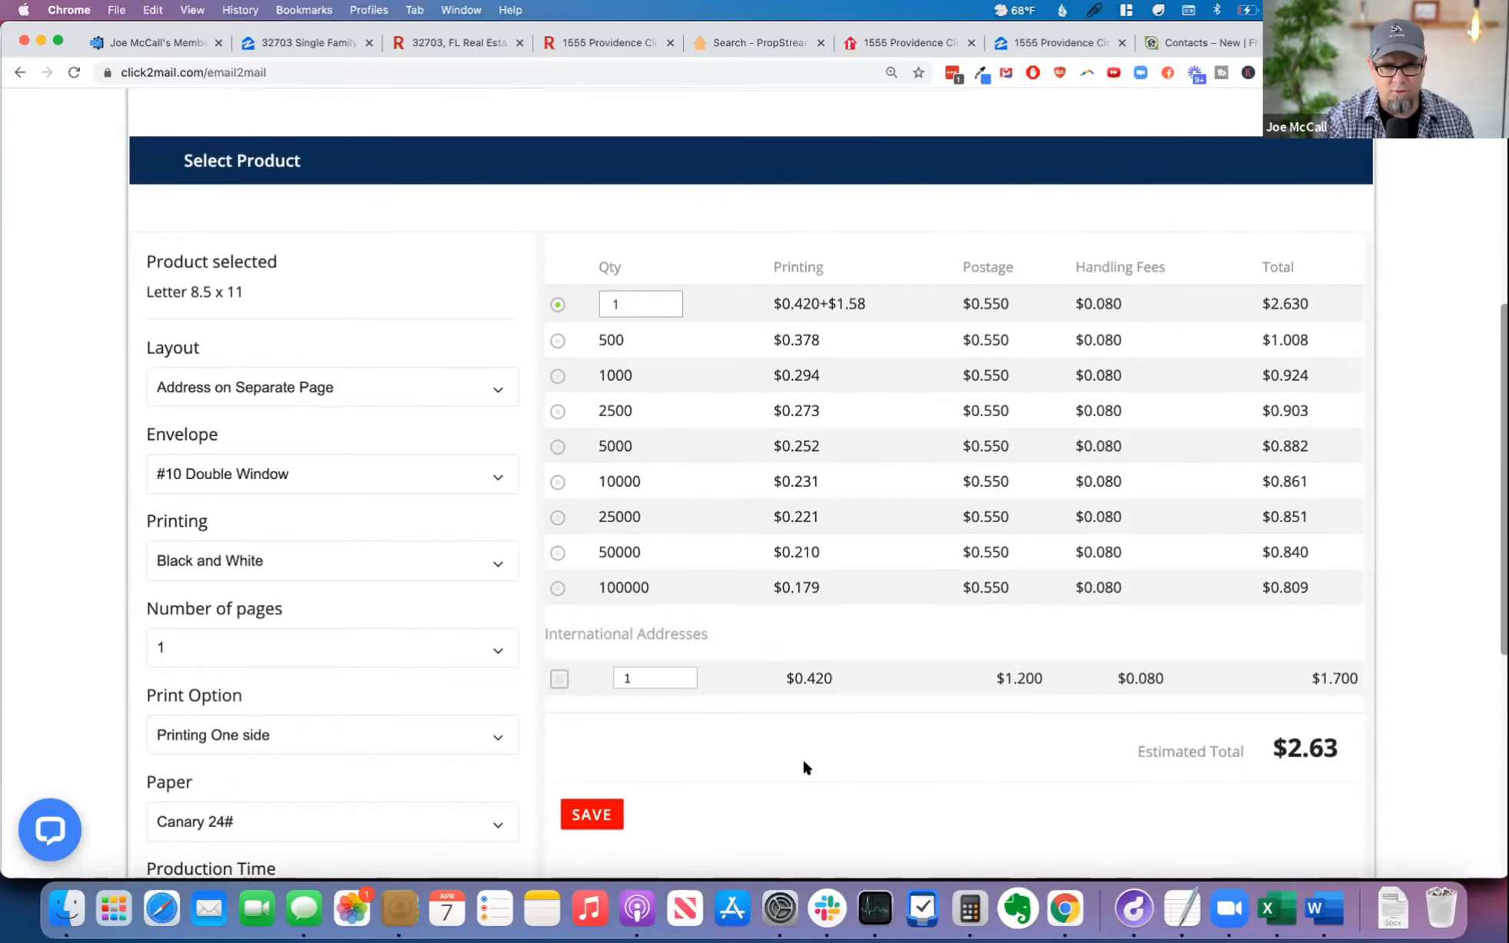
# Step: Switch back to FreedomSoft, paste the copied mailbox address as the new contact's email, and save the contact
pyautogui.scroll(4, 840, 761)
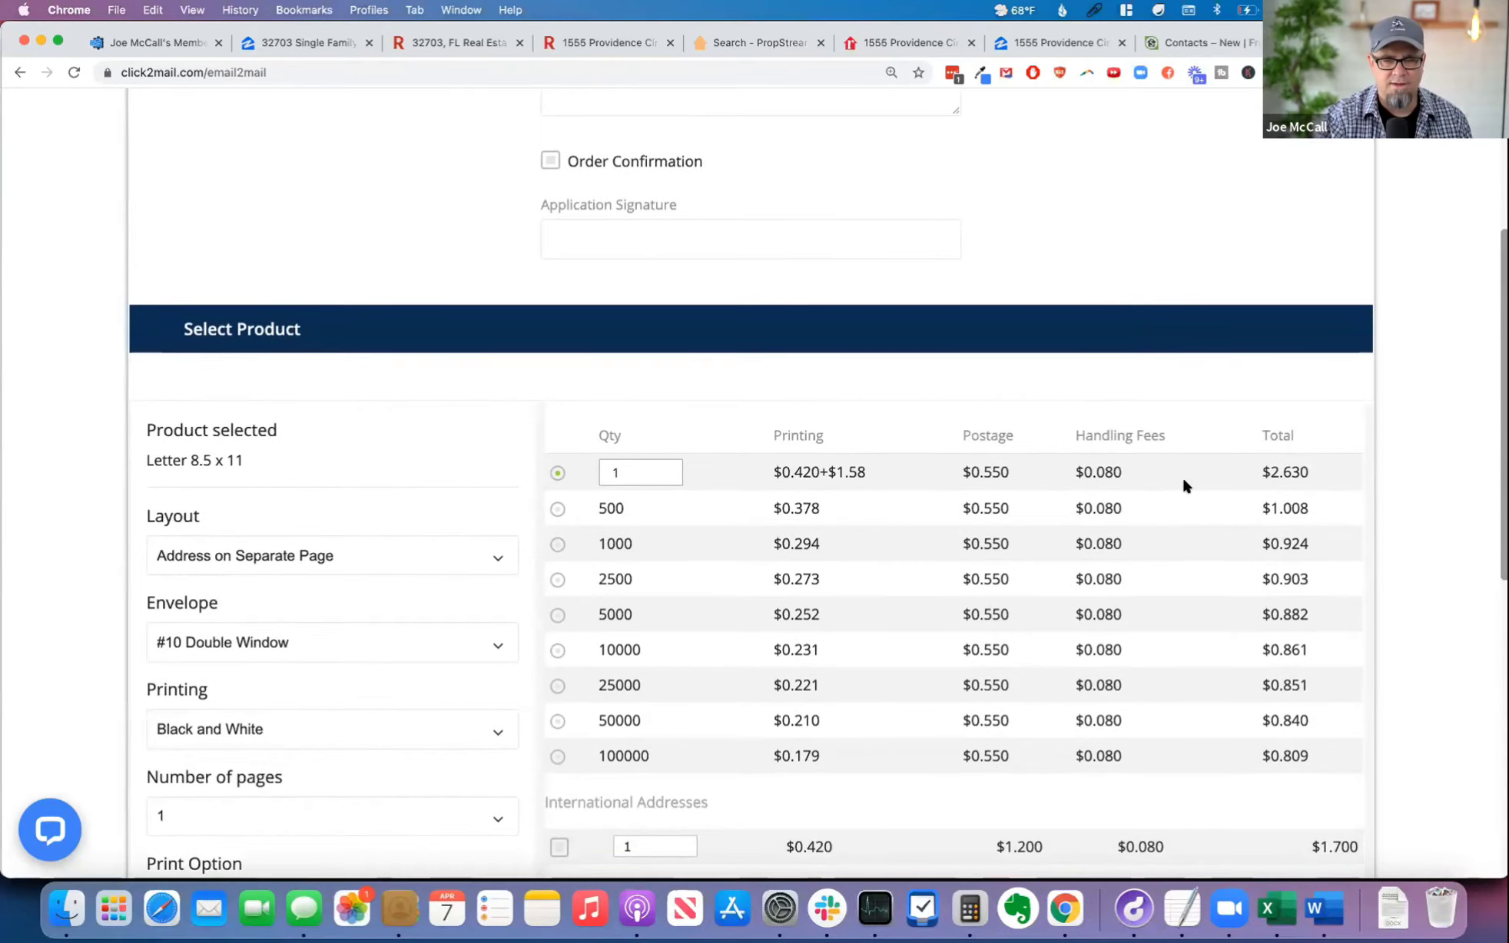
pyautogui.scroll(4, 1141, 484)
pyautogui.scroll(3, 1142, 493)
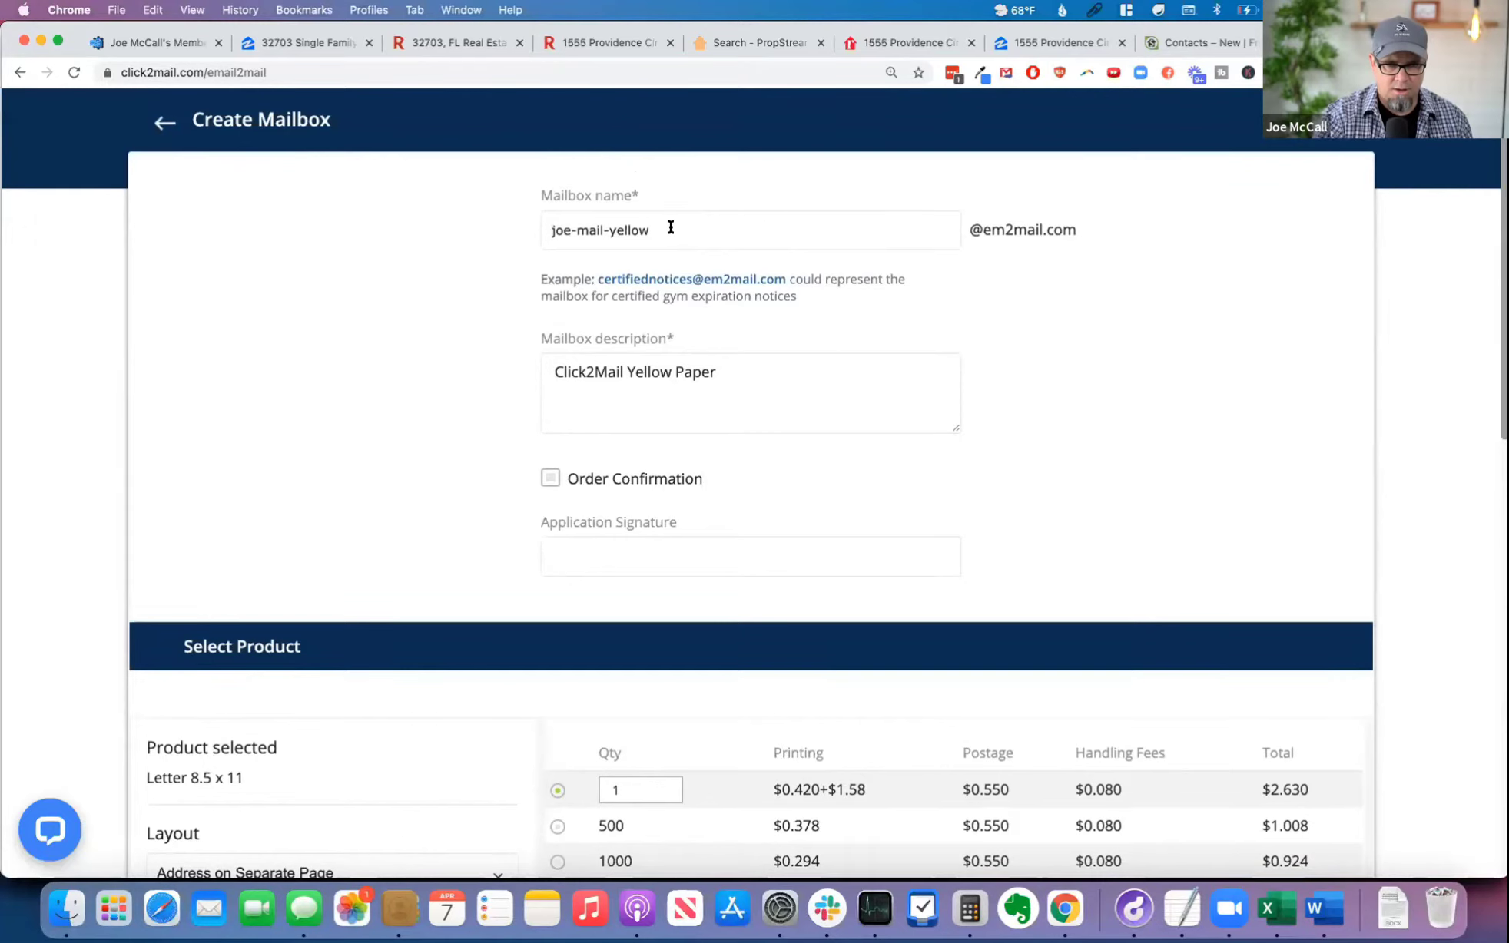
pyautogui.click(1196, 39)
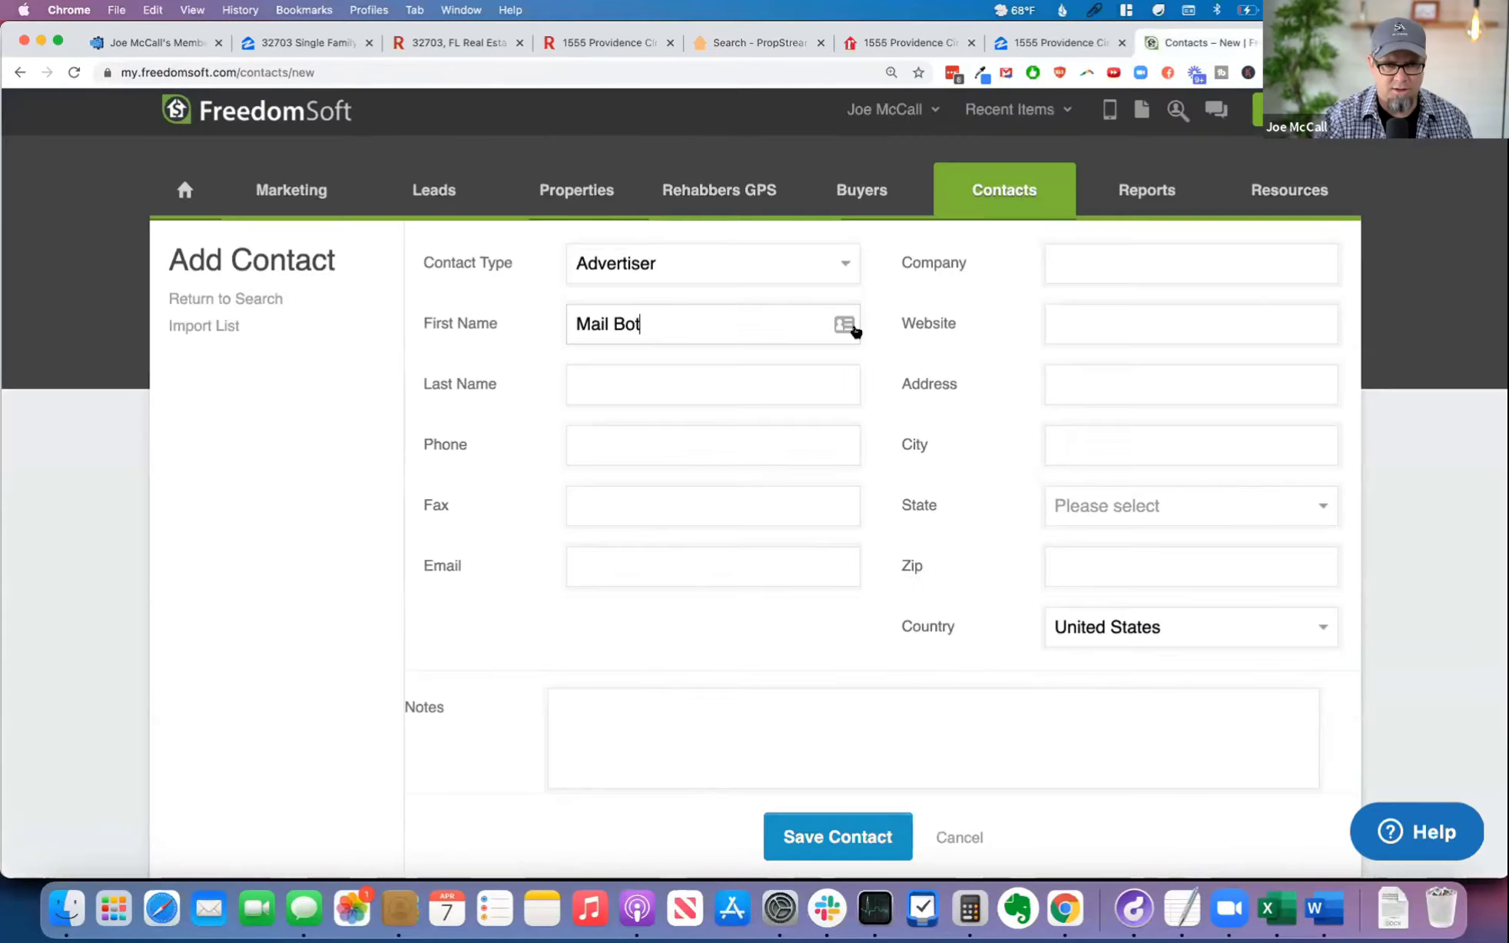
pyautogui.click(629, 565)
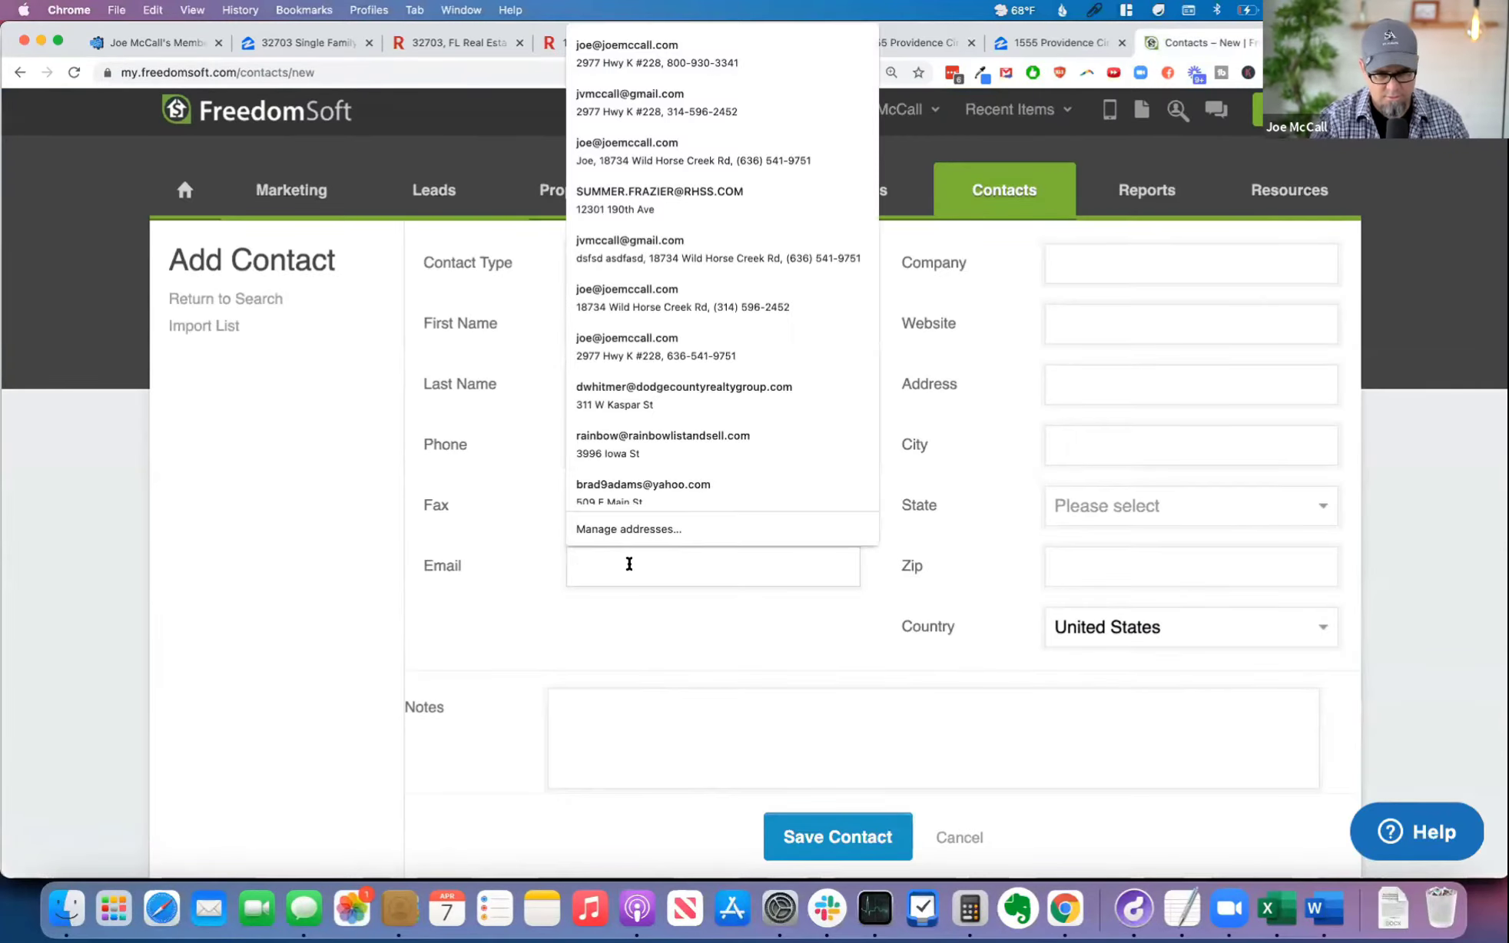
pyautogui.press('super+v')
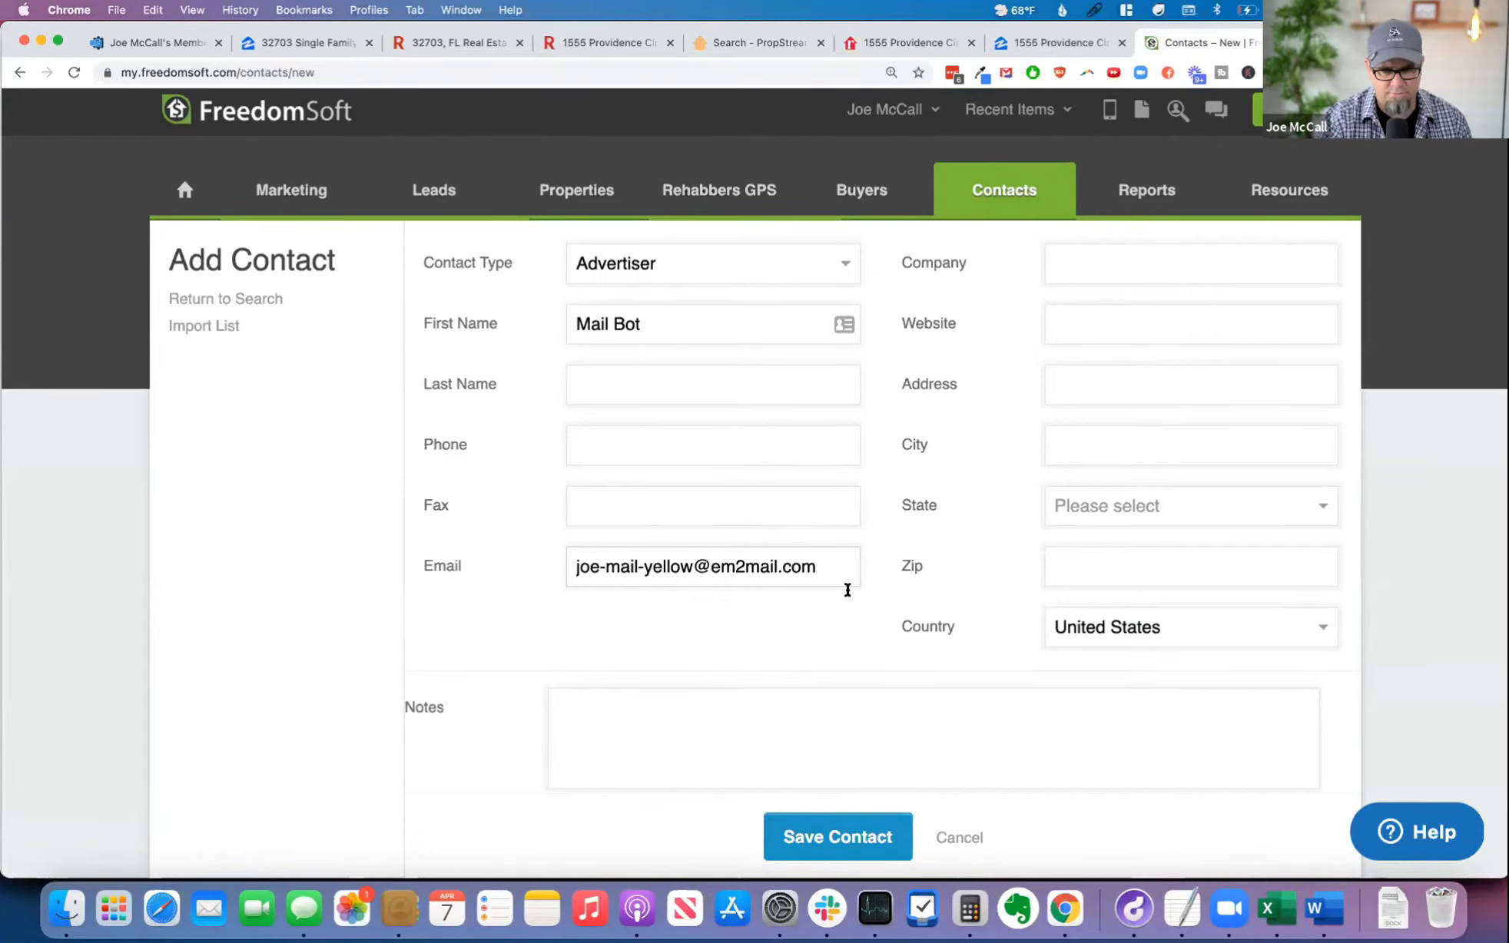
pyautogui.scroll(-2, 876, 727)
pyautogui.click(851, 770)
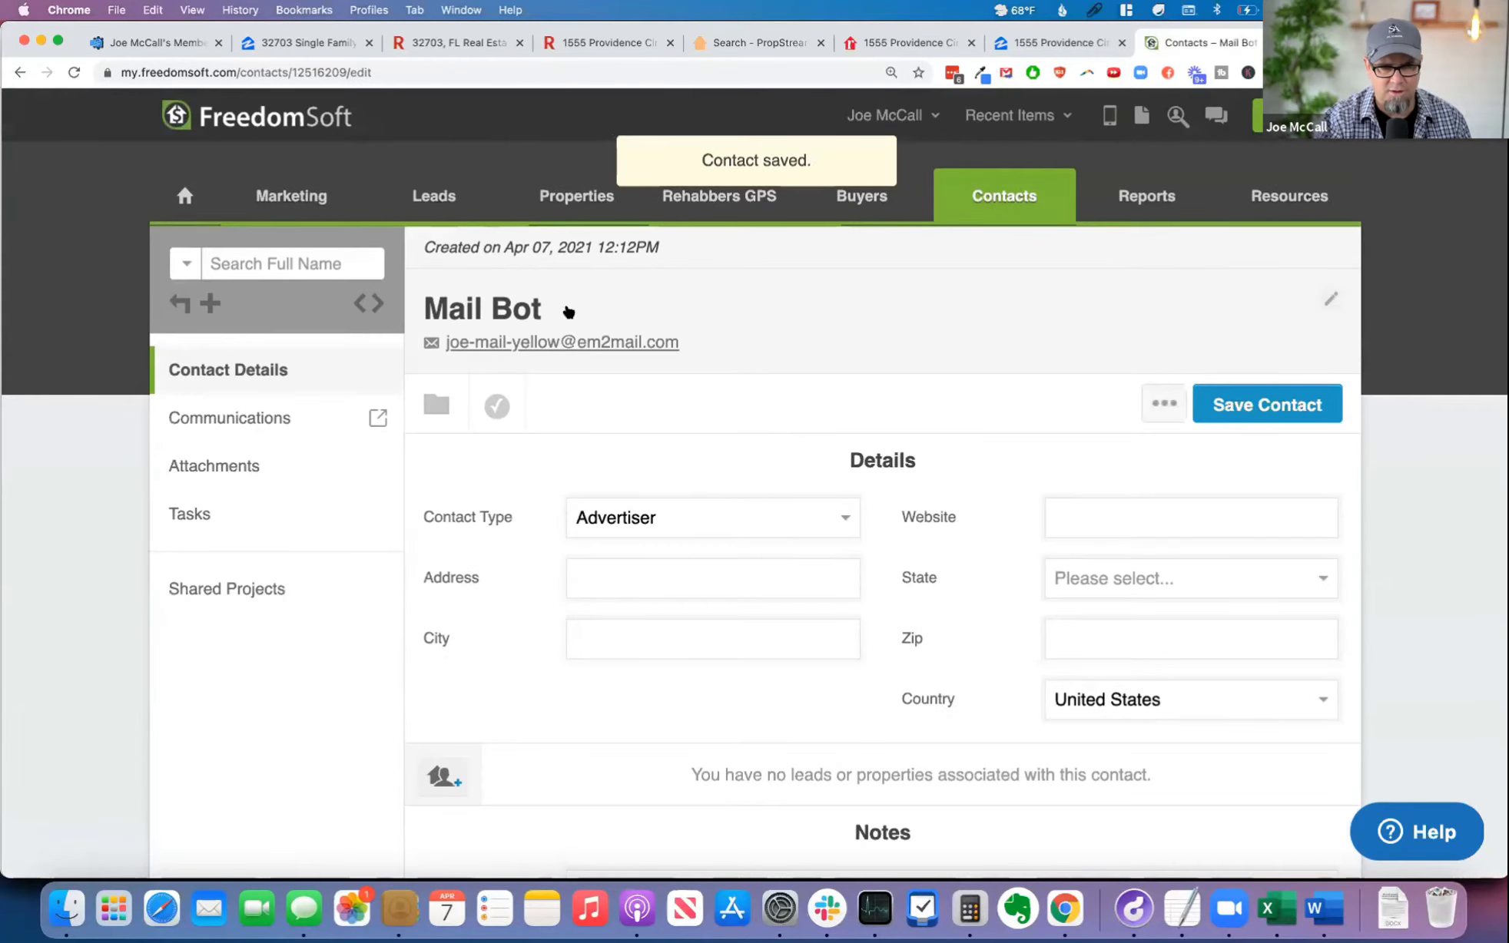
# Step: Change the saved contact's first name to MailBot and save the contact
pyautogui.click(997, 297)
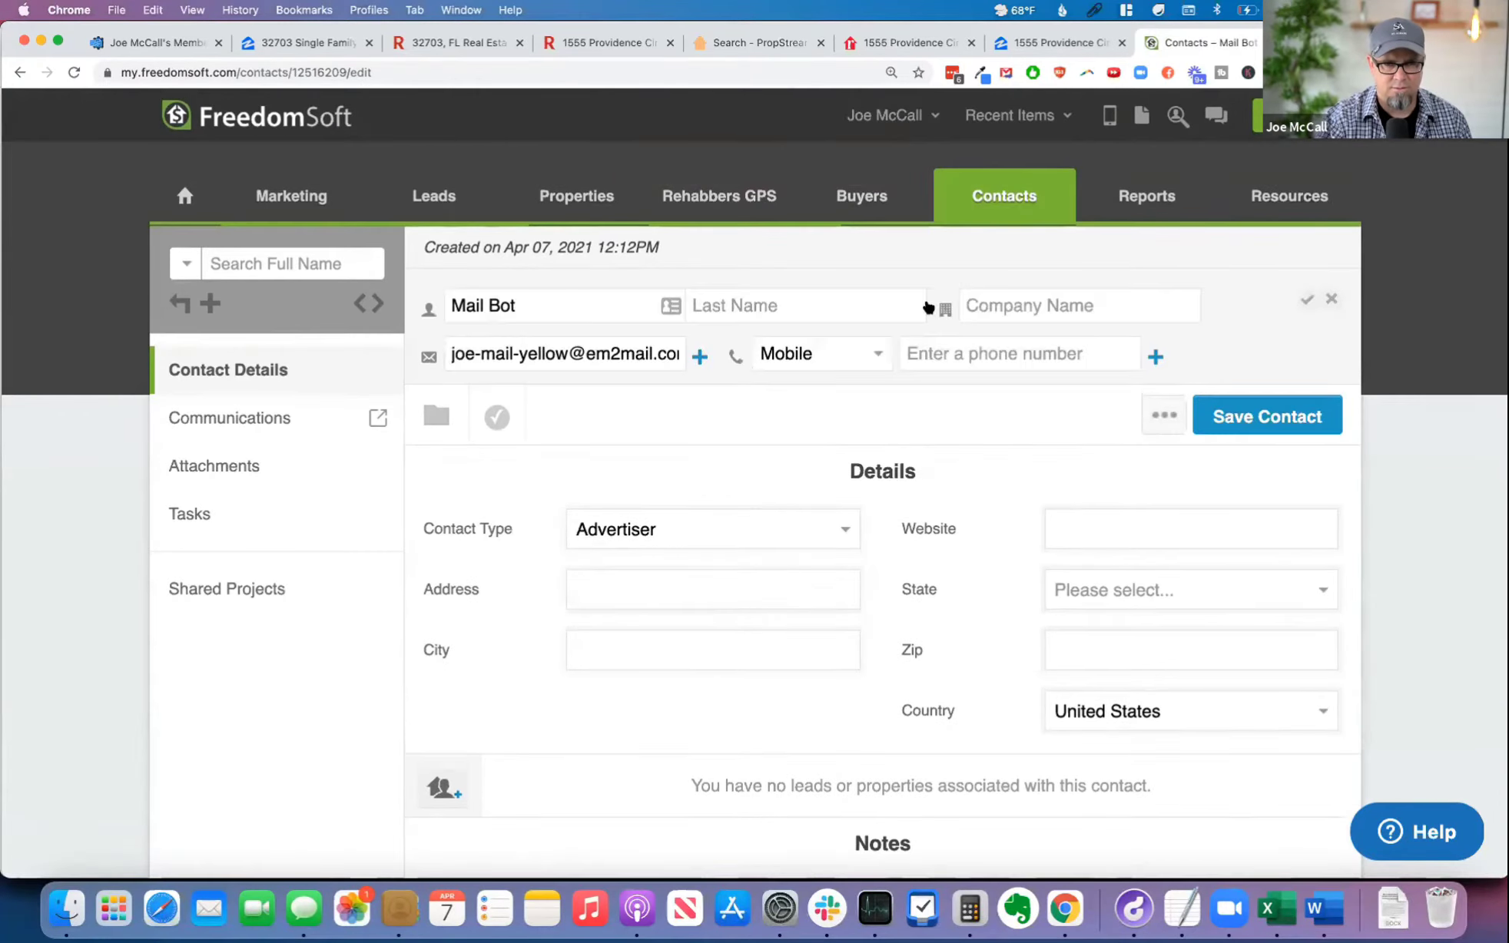
pyautogui.click(488, 304)
pyautogui.press('BackSpace')
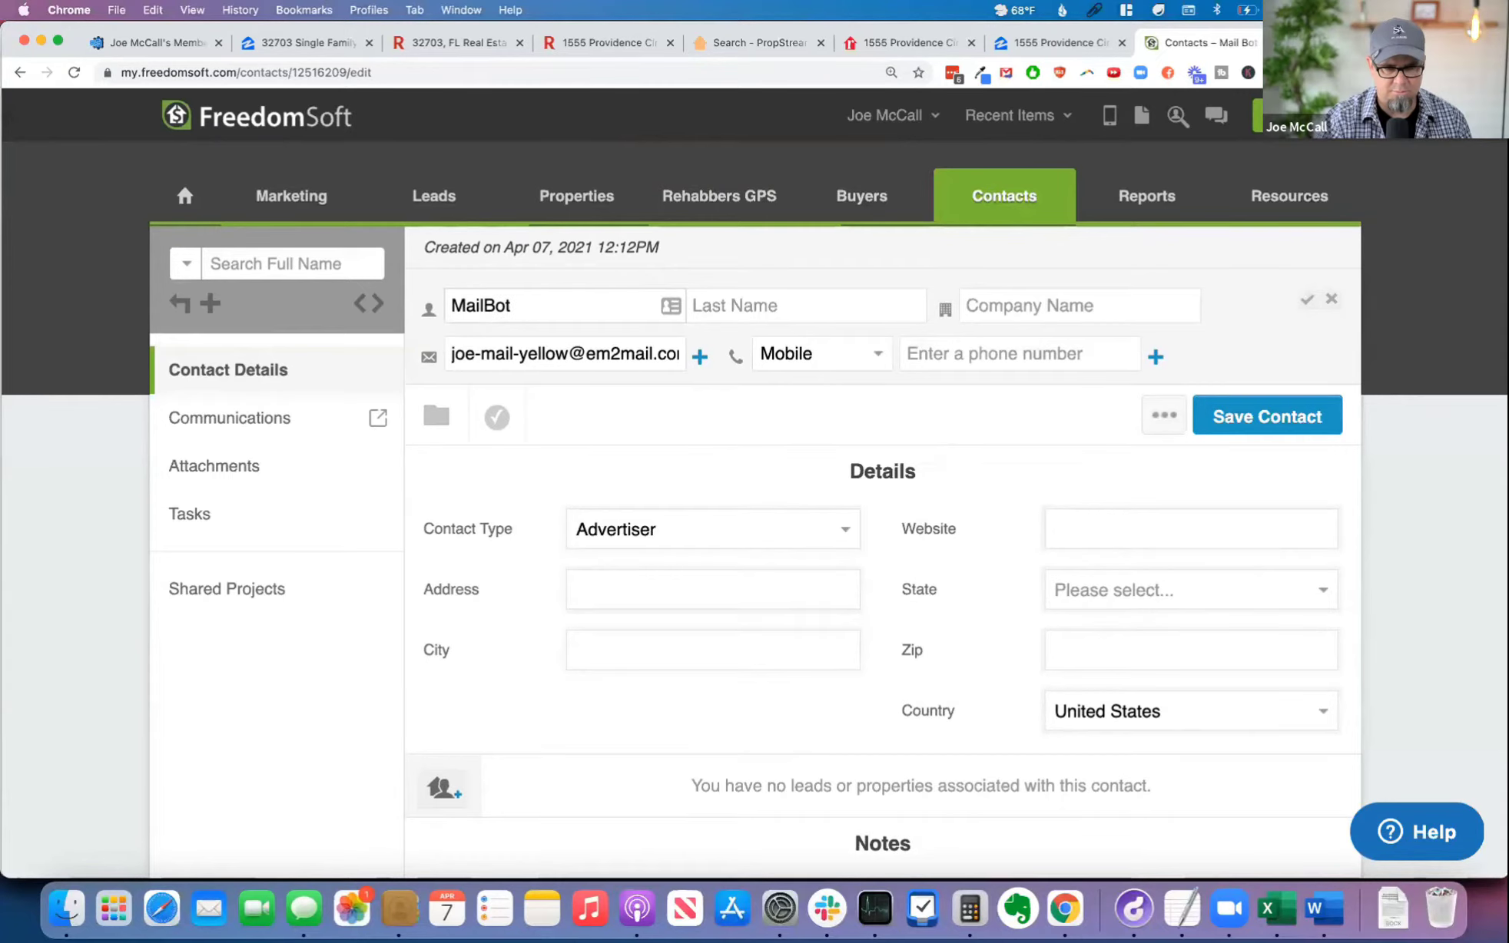
pyautogui.click(1282, 407)
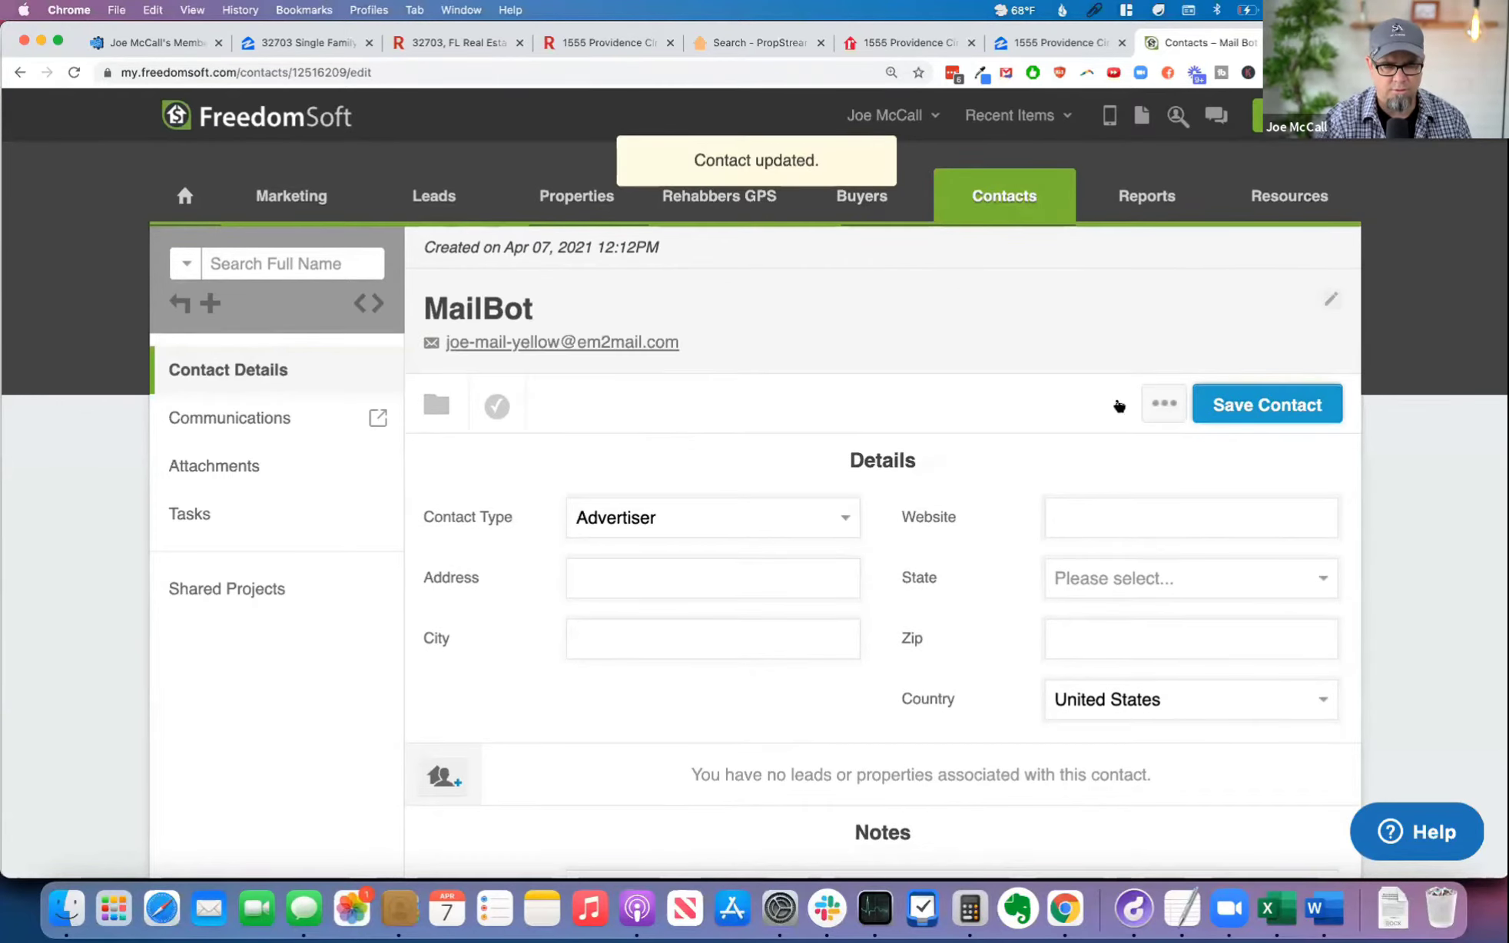
# Step: Revisit the seller lead's attachments, then open the email templates in the account settings
pyautogui.moveTo(999, 139)
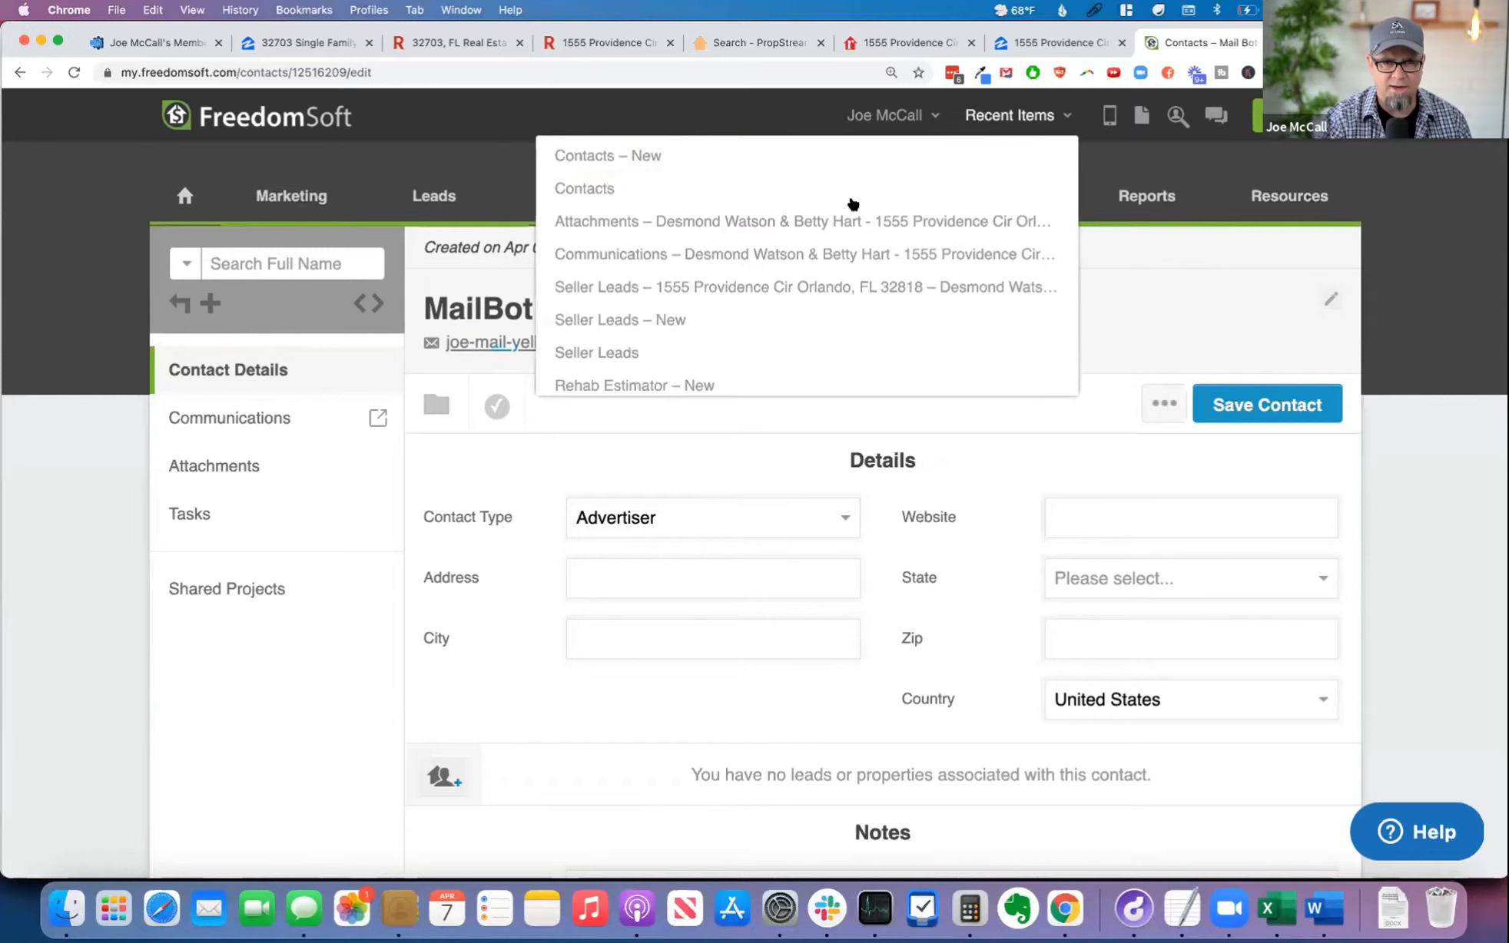
pyautogui.click(809, 223)
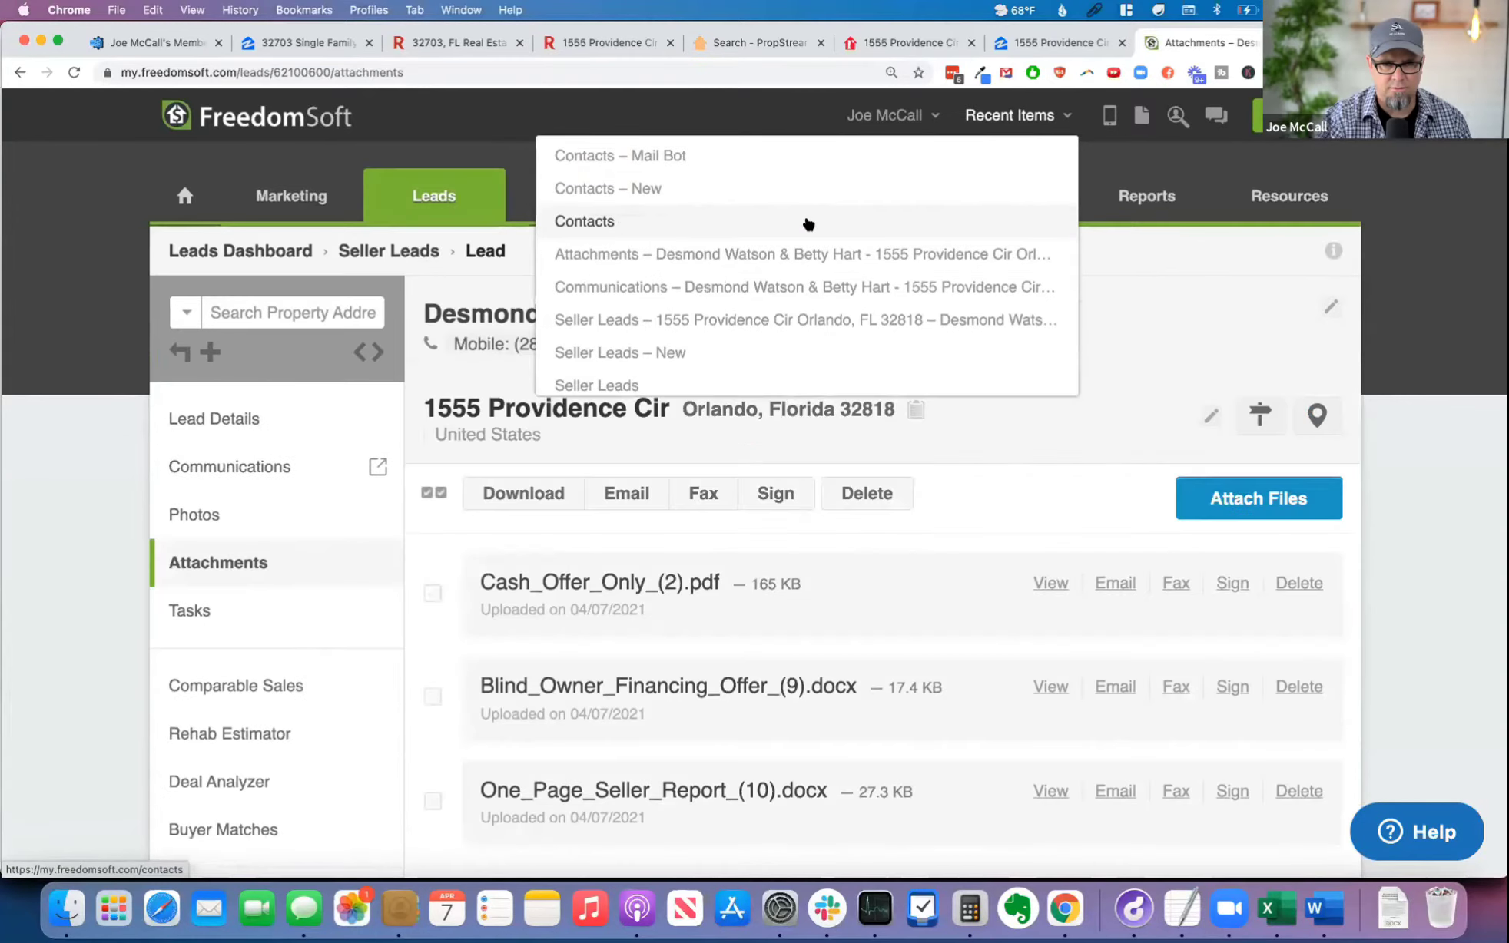
pyautogui.moveTo(891, 116)
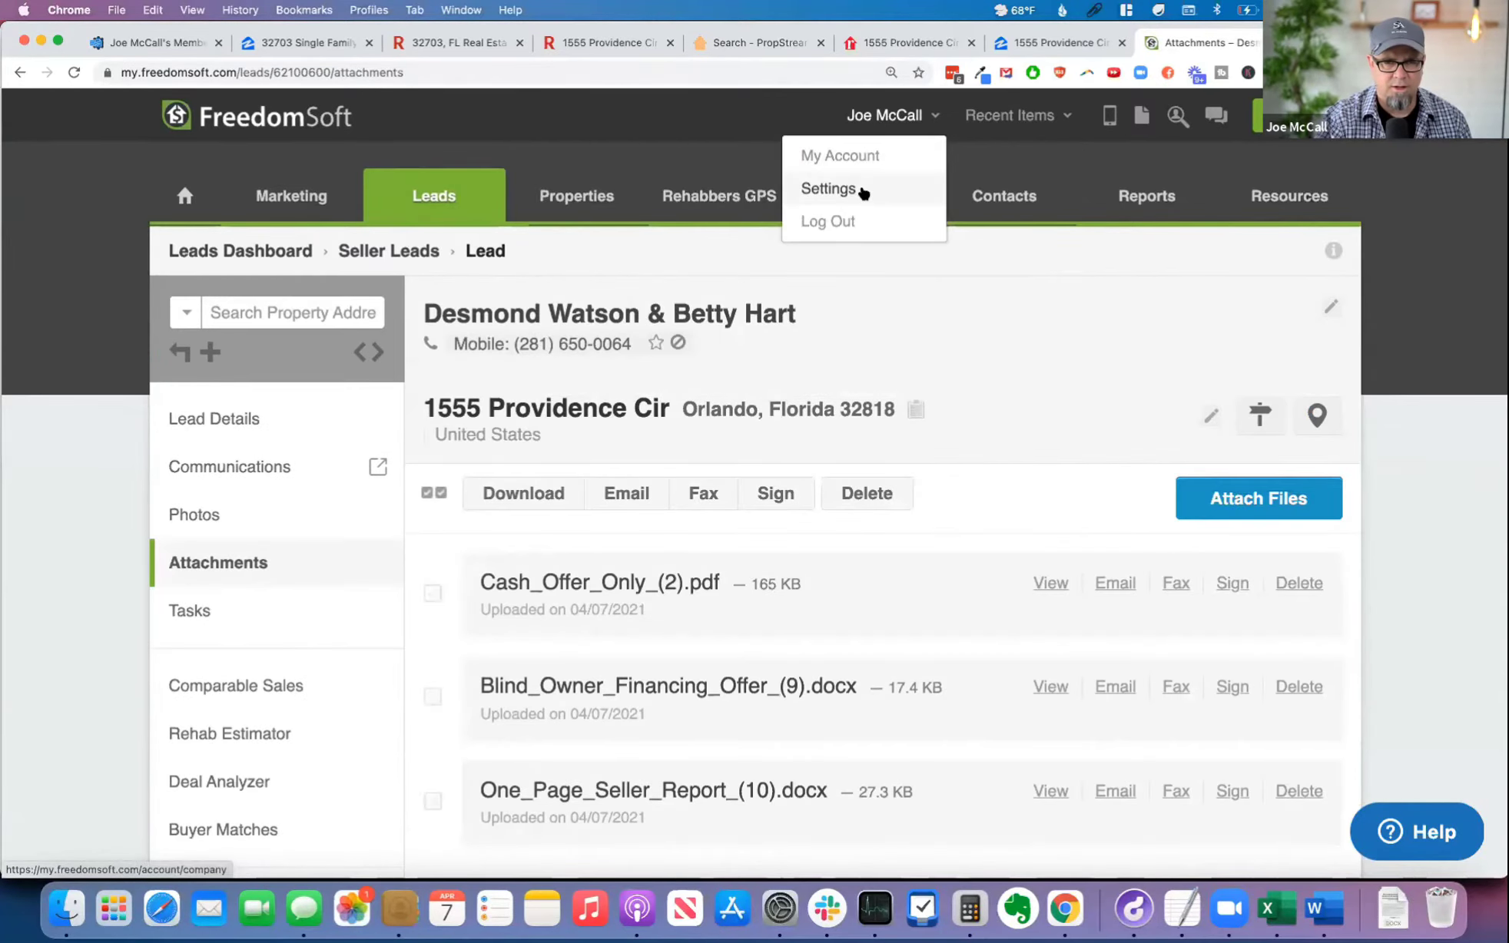
pyautogui.click(863, 190)
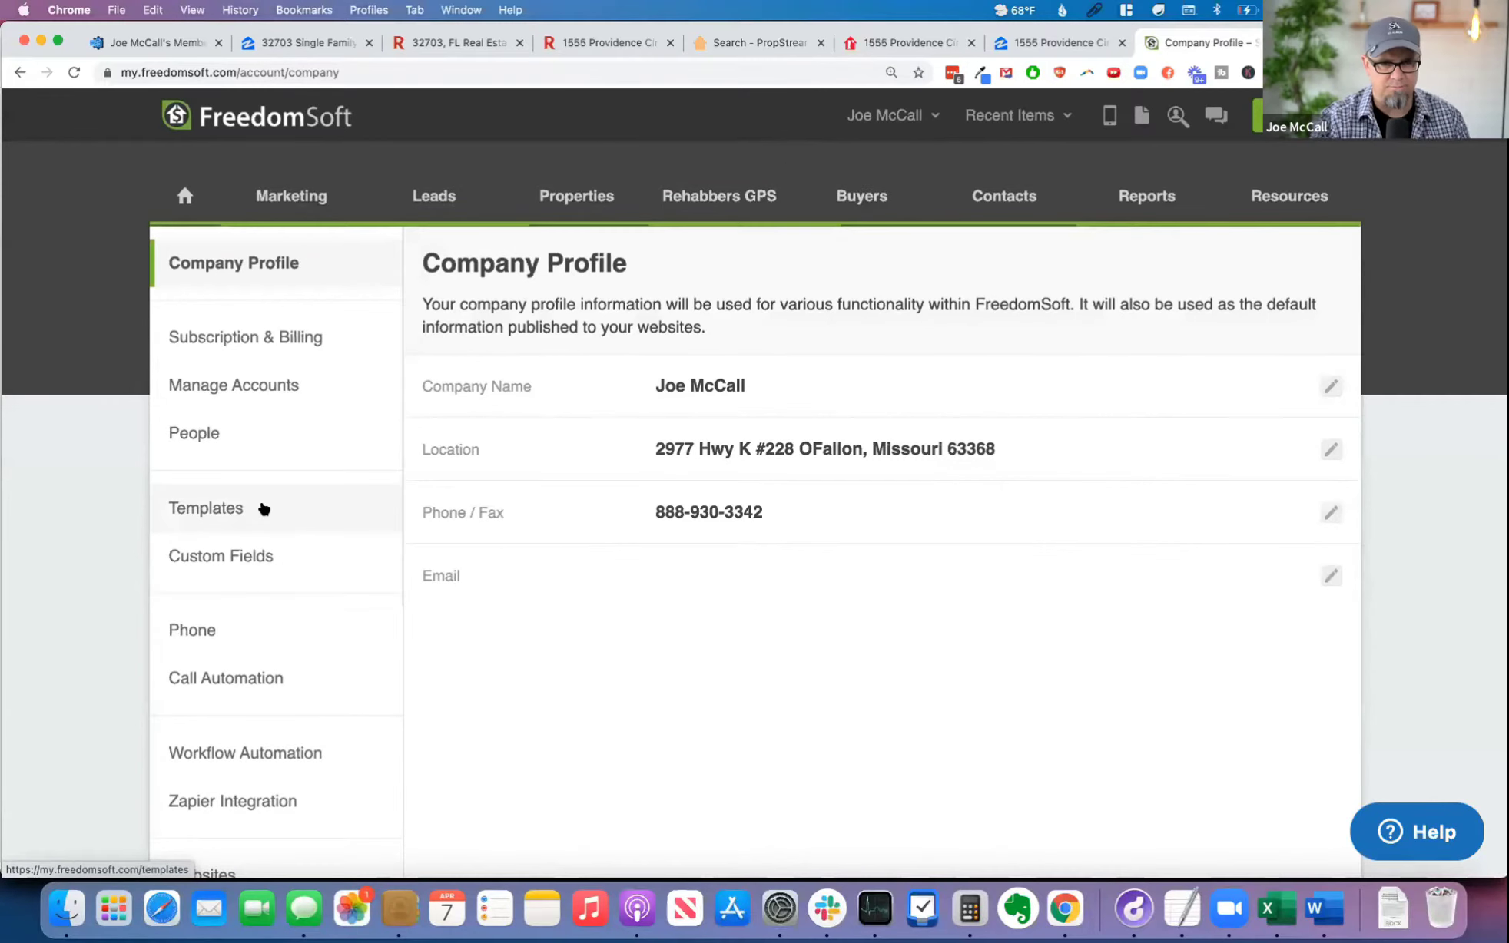
pyautogui.click(262, 508)
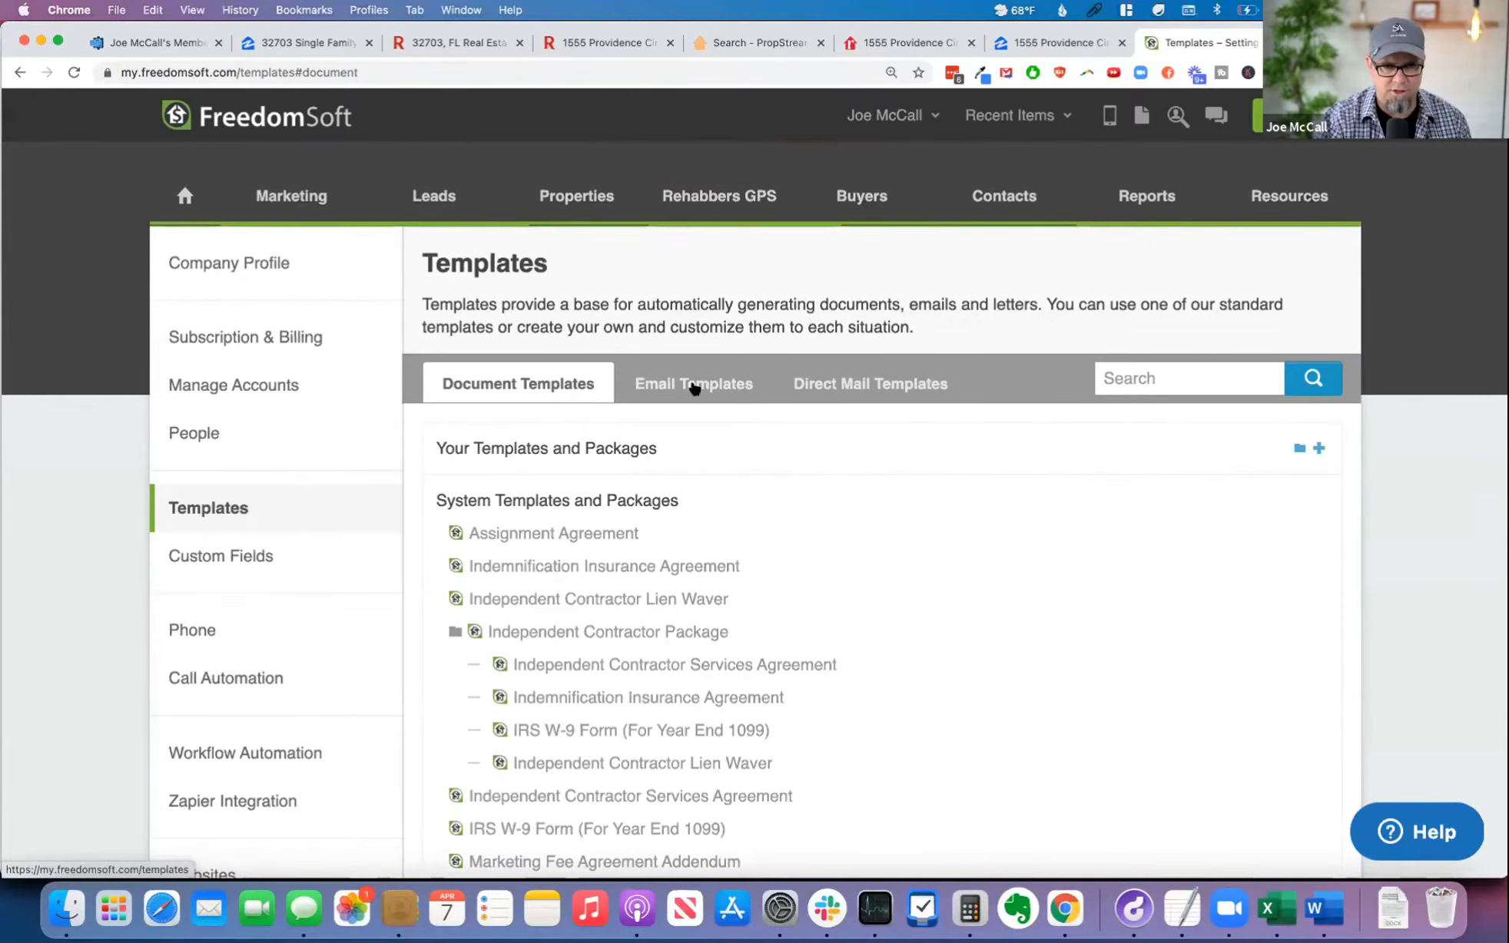
pyautogui.click(694, 385)
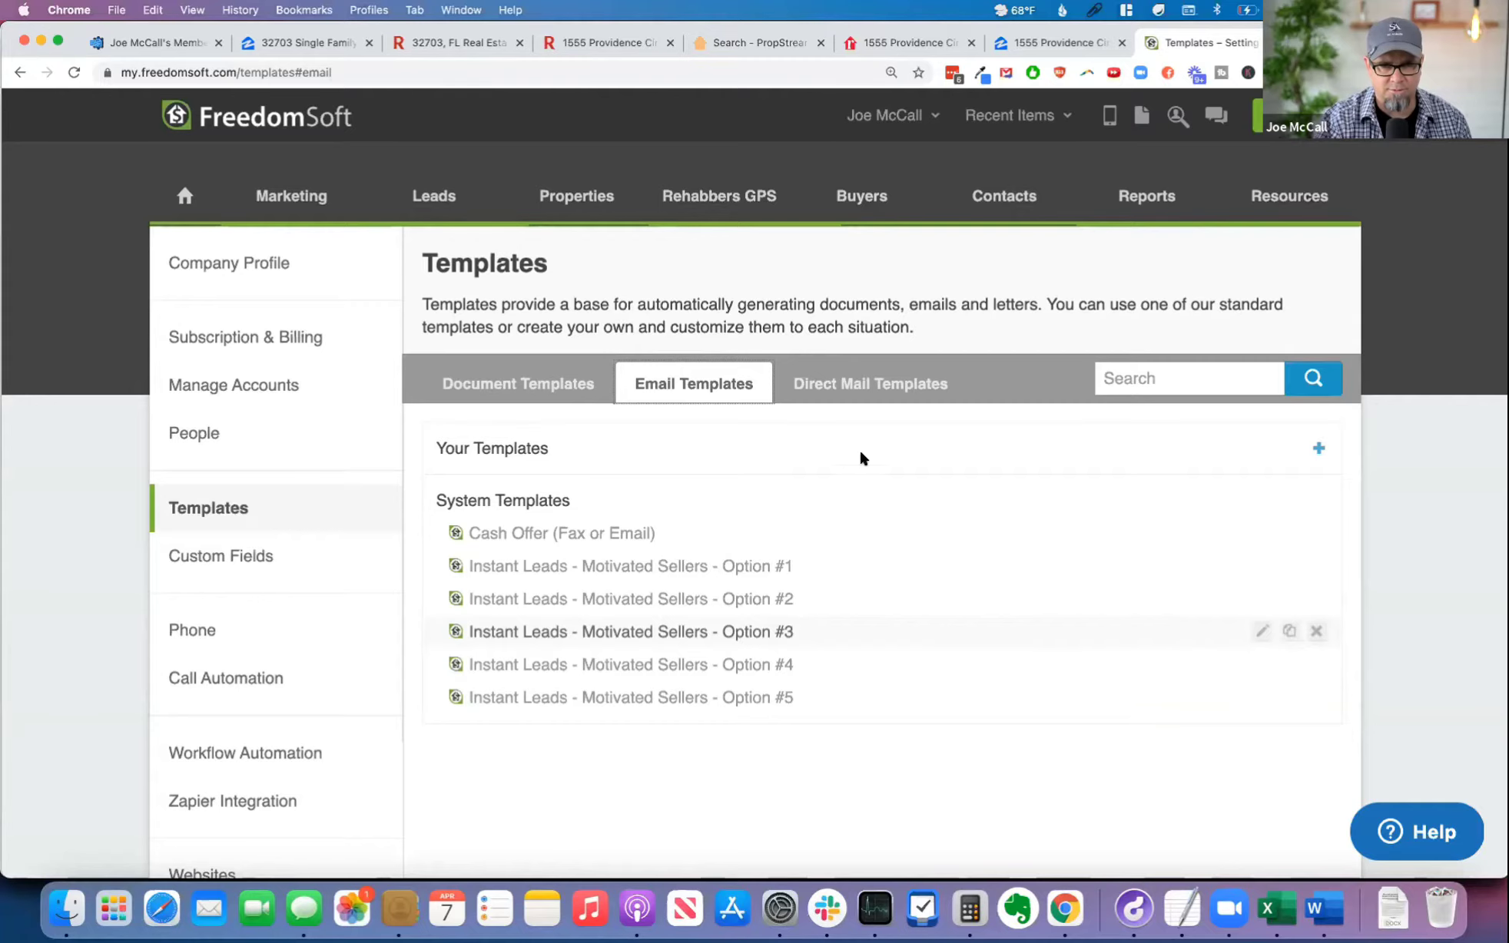
# Step: Create a new email template named Email2Mail
pyautogui.scroll(-3, 1165, 647)
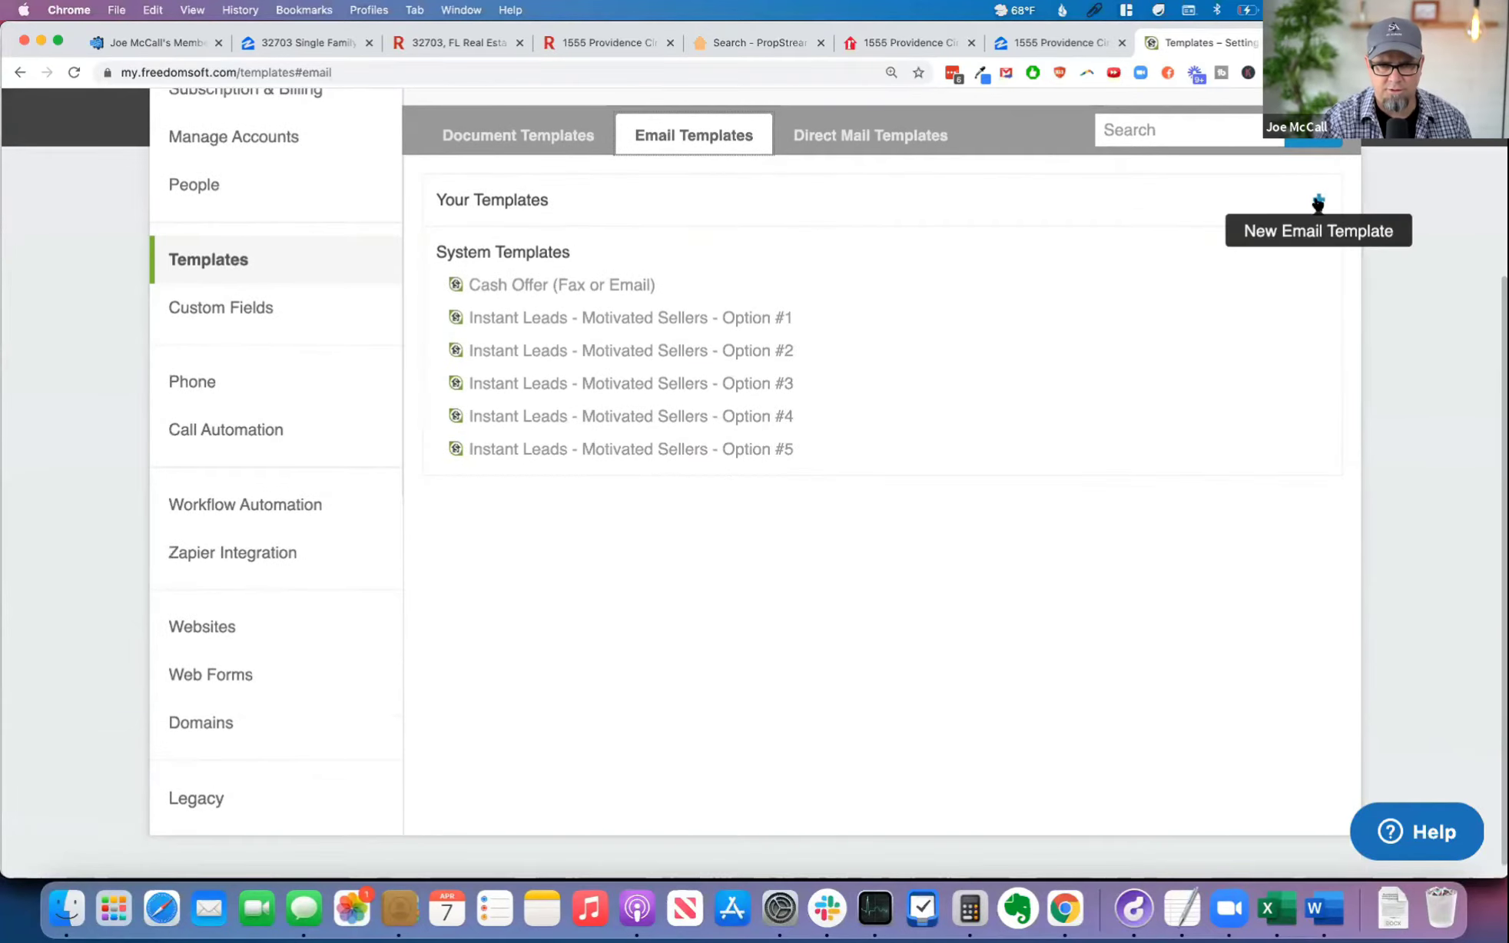
pyautogui.click(1316, 203)
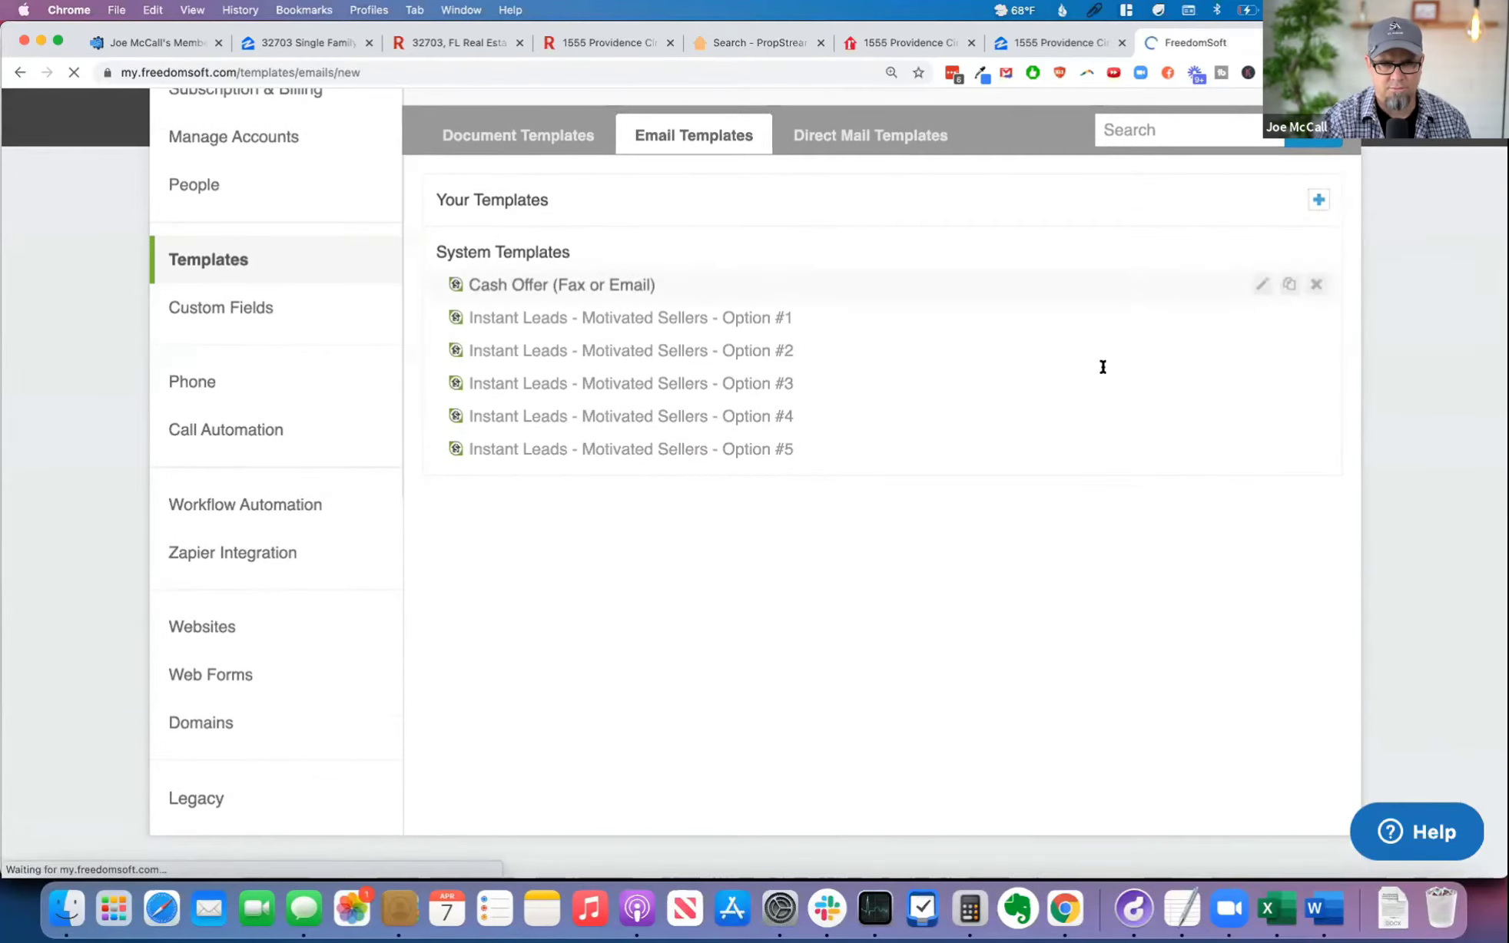
pyautogui.click(474, 126)
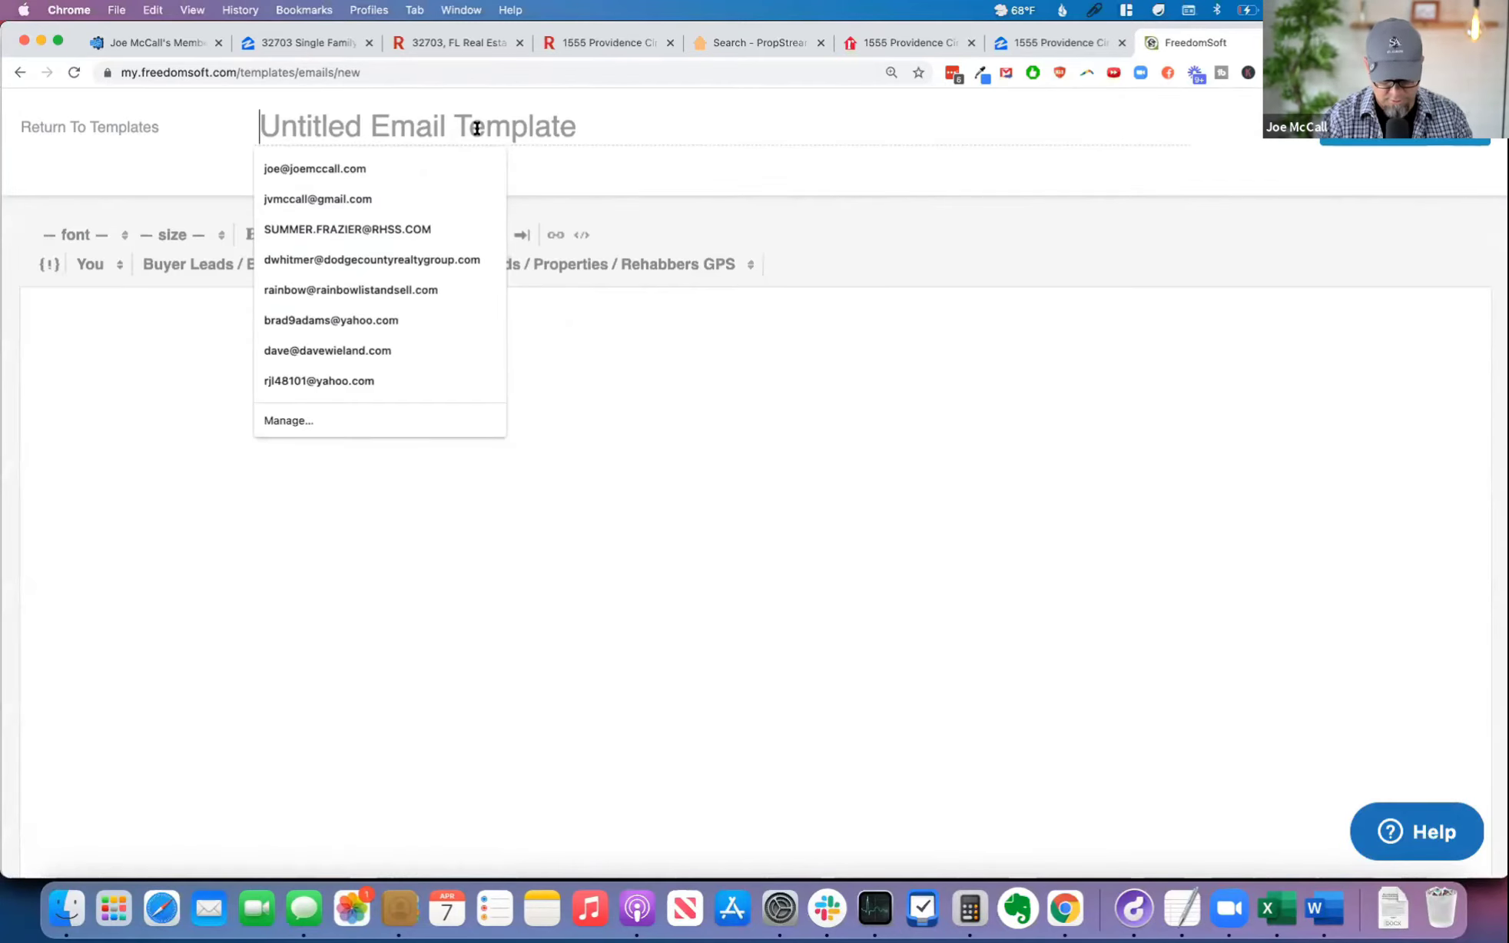
pyautogui.write('Em')
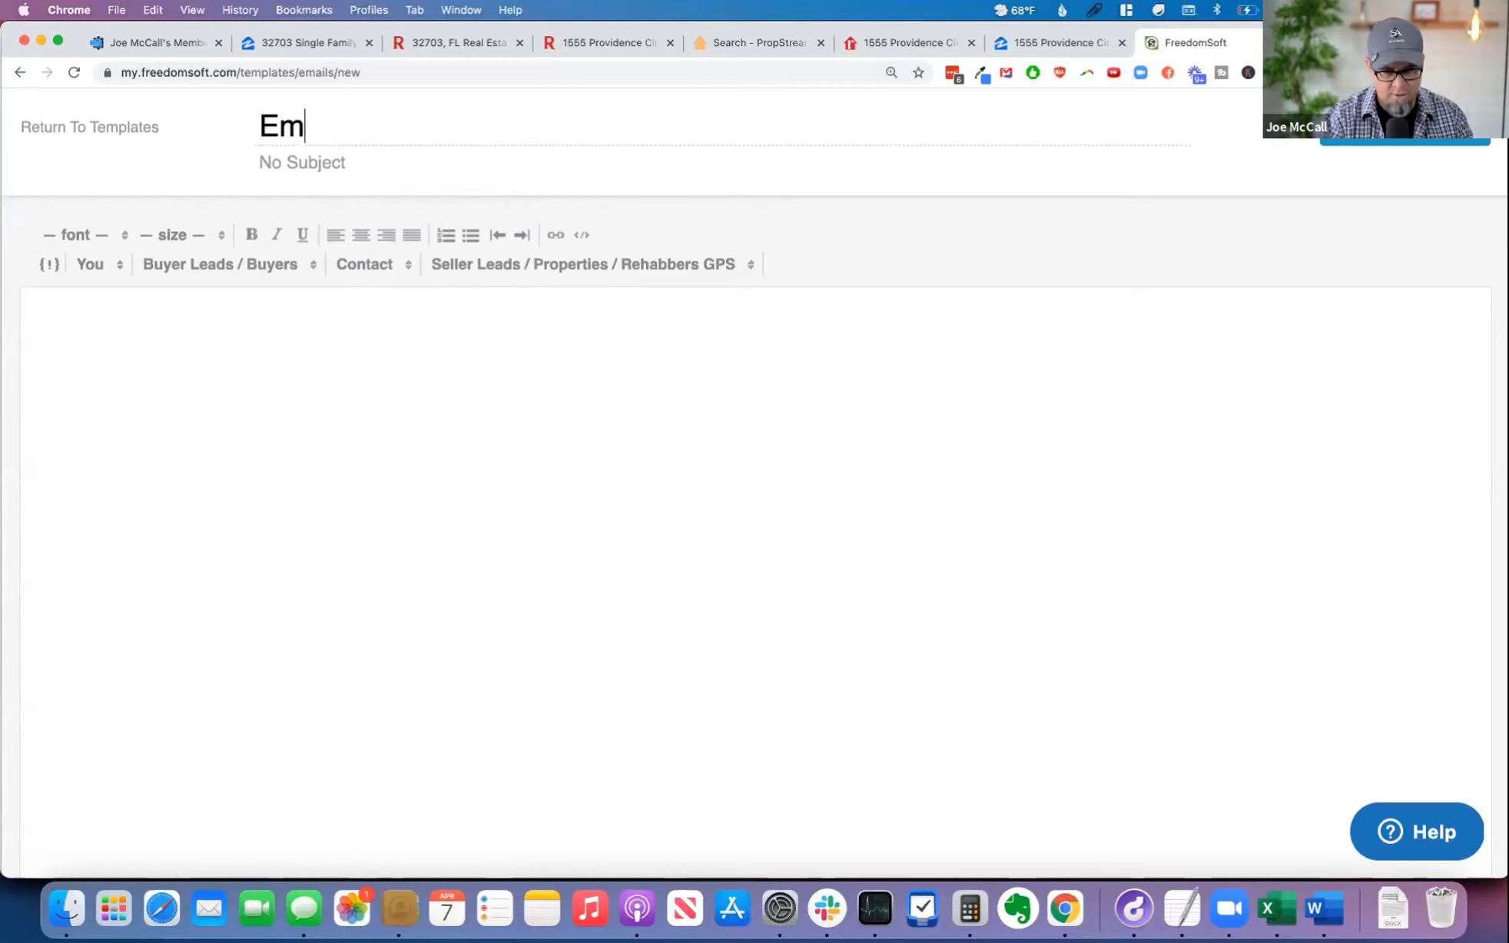
pyautogui.write('ail2Mail')
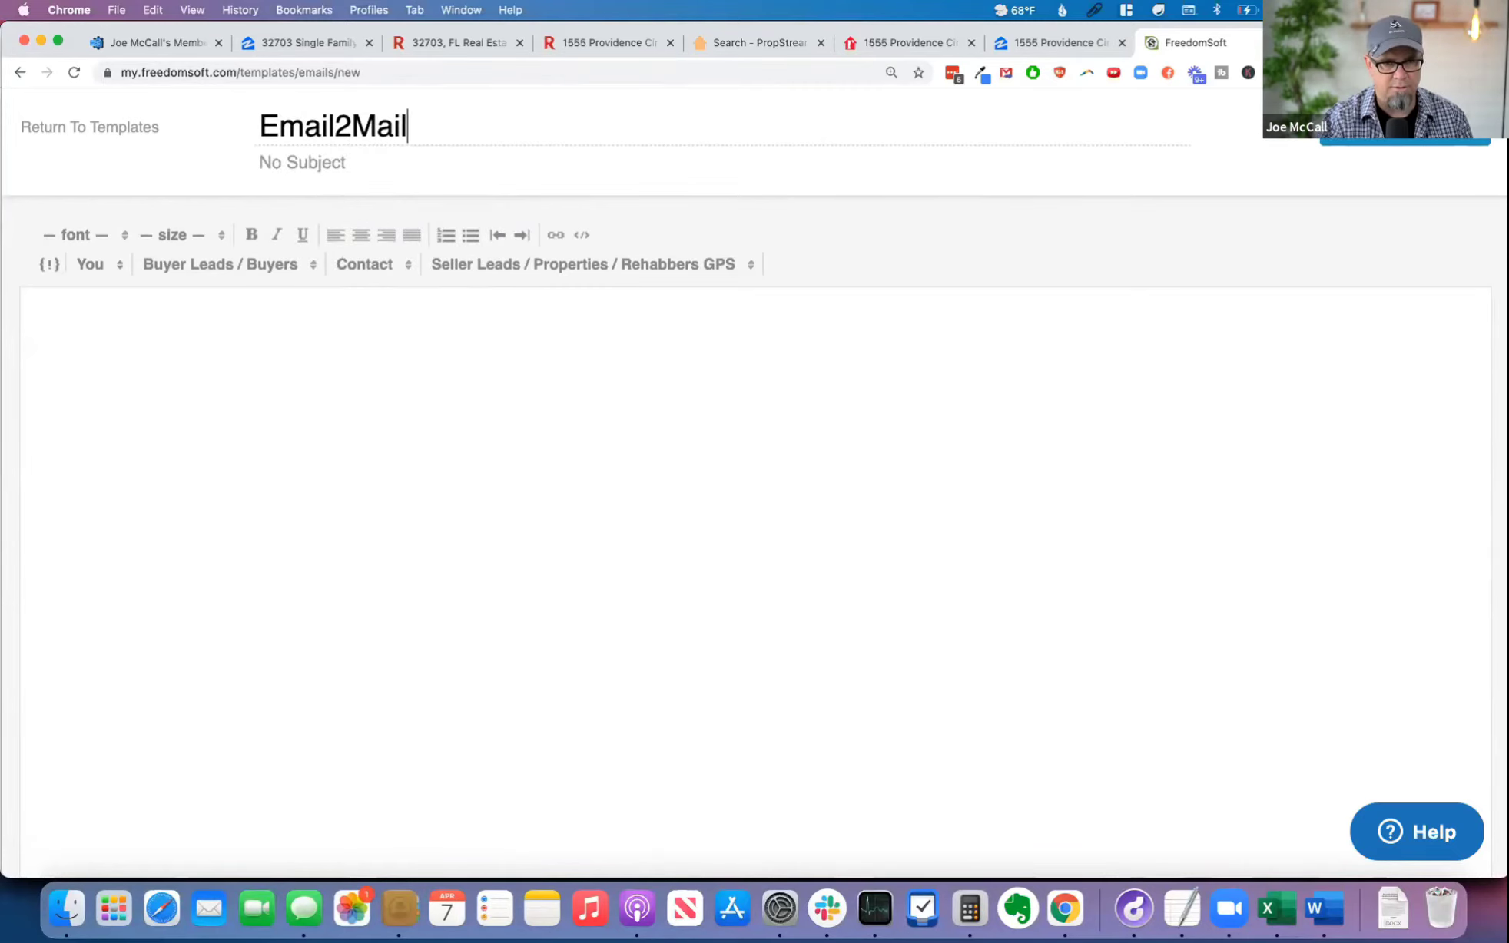
# Step: Insert the seller lead merge fields Primary Contact Name, Mailing Address and Mailing City, State Zip in the template body, separated by semicolons
pyautogui.click(492, 367)
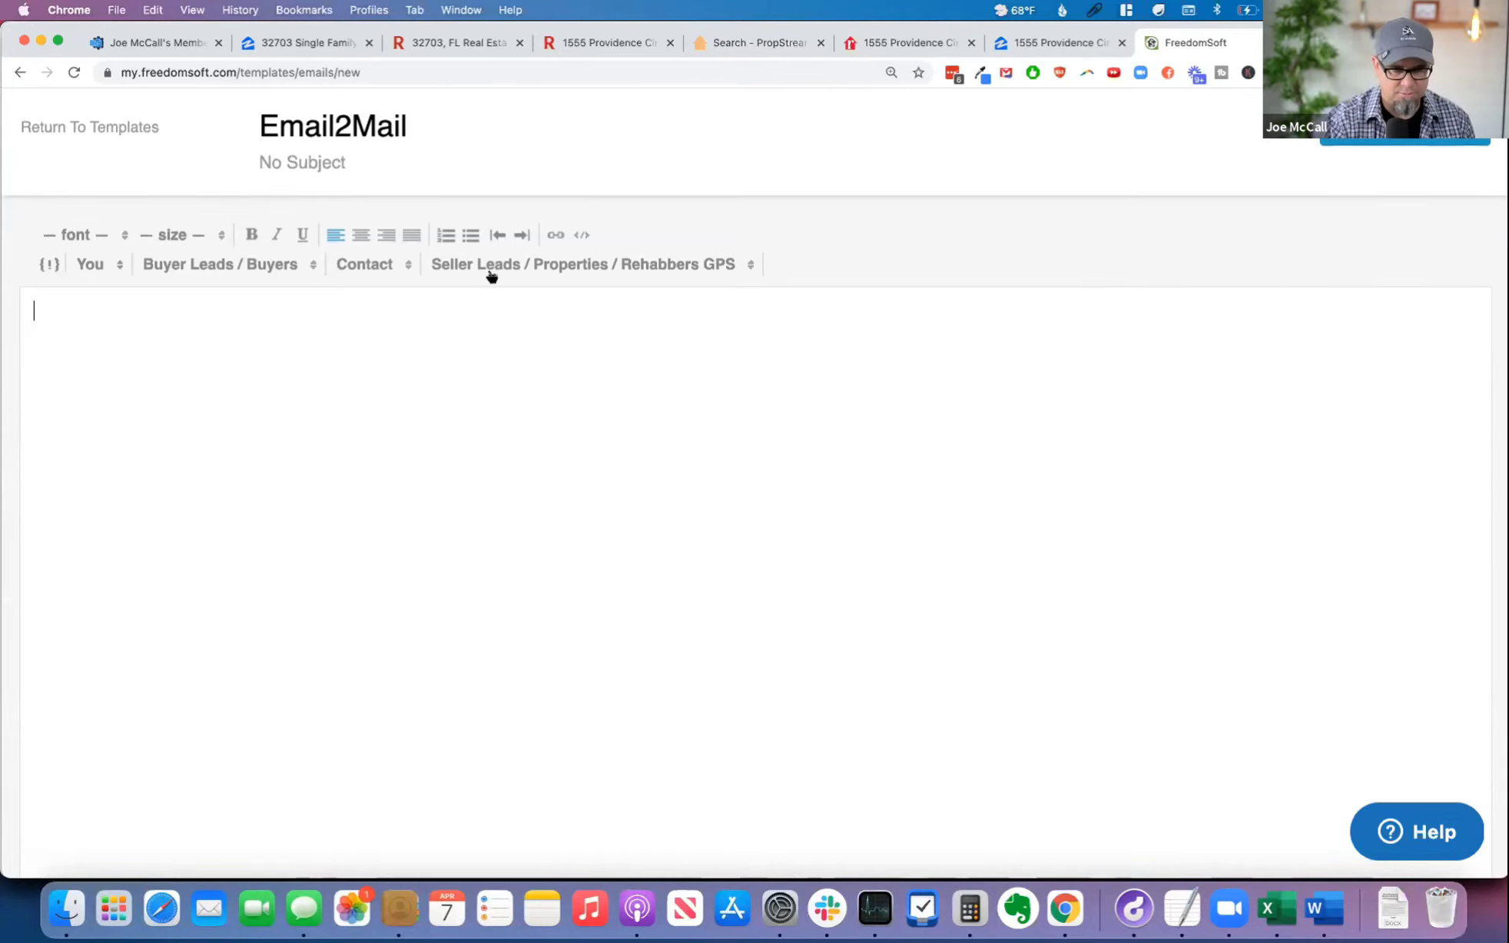
pyautogui.click(539, 265)
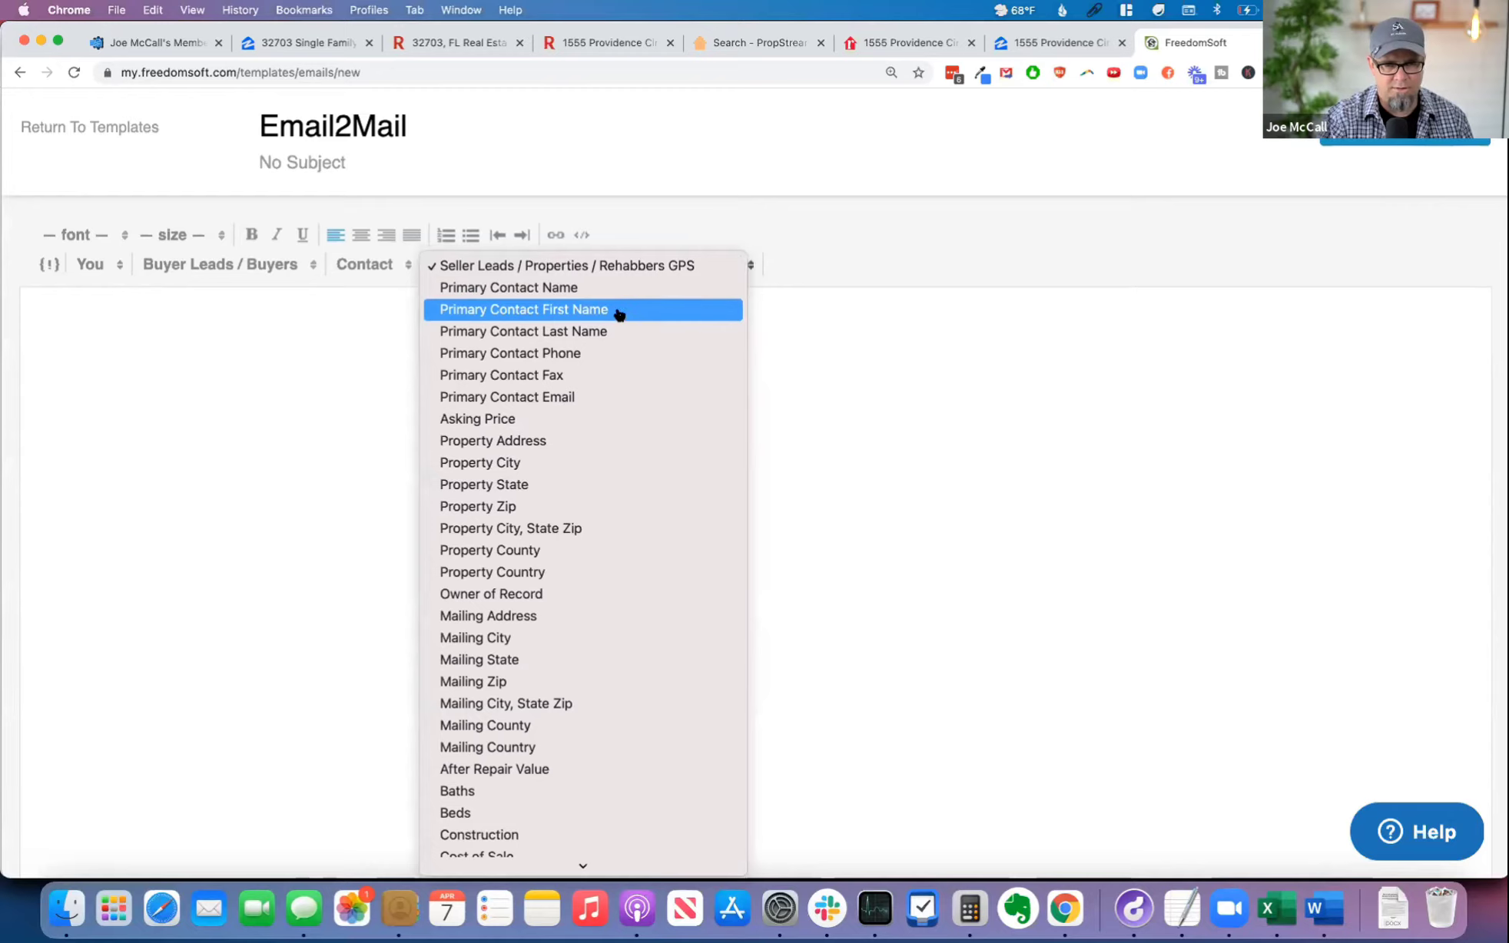
pyautogui.click(597, 291)
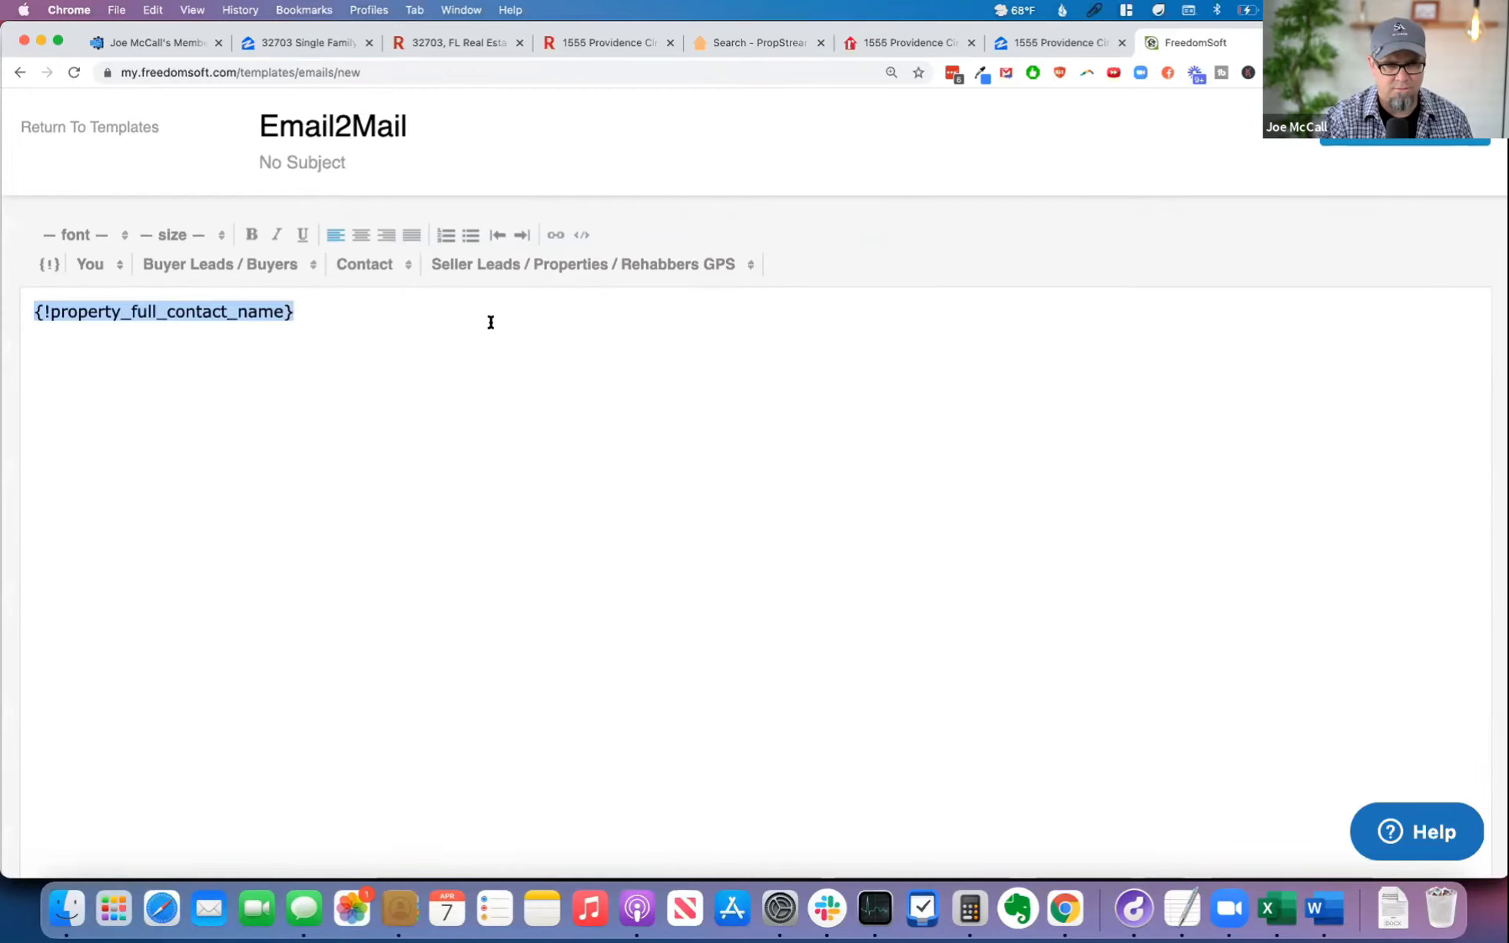
pyautogui.click(491, 322)
pyautogui.write(';')
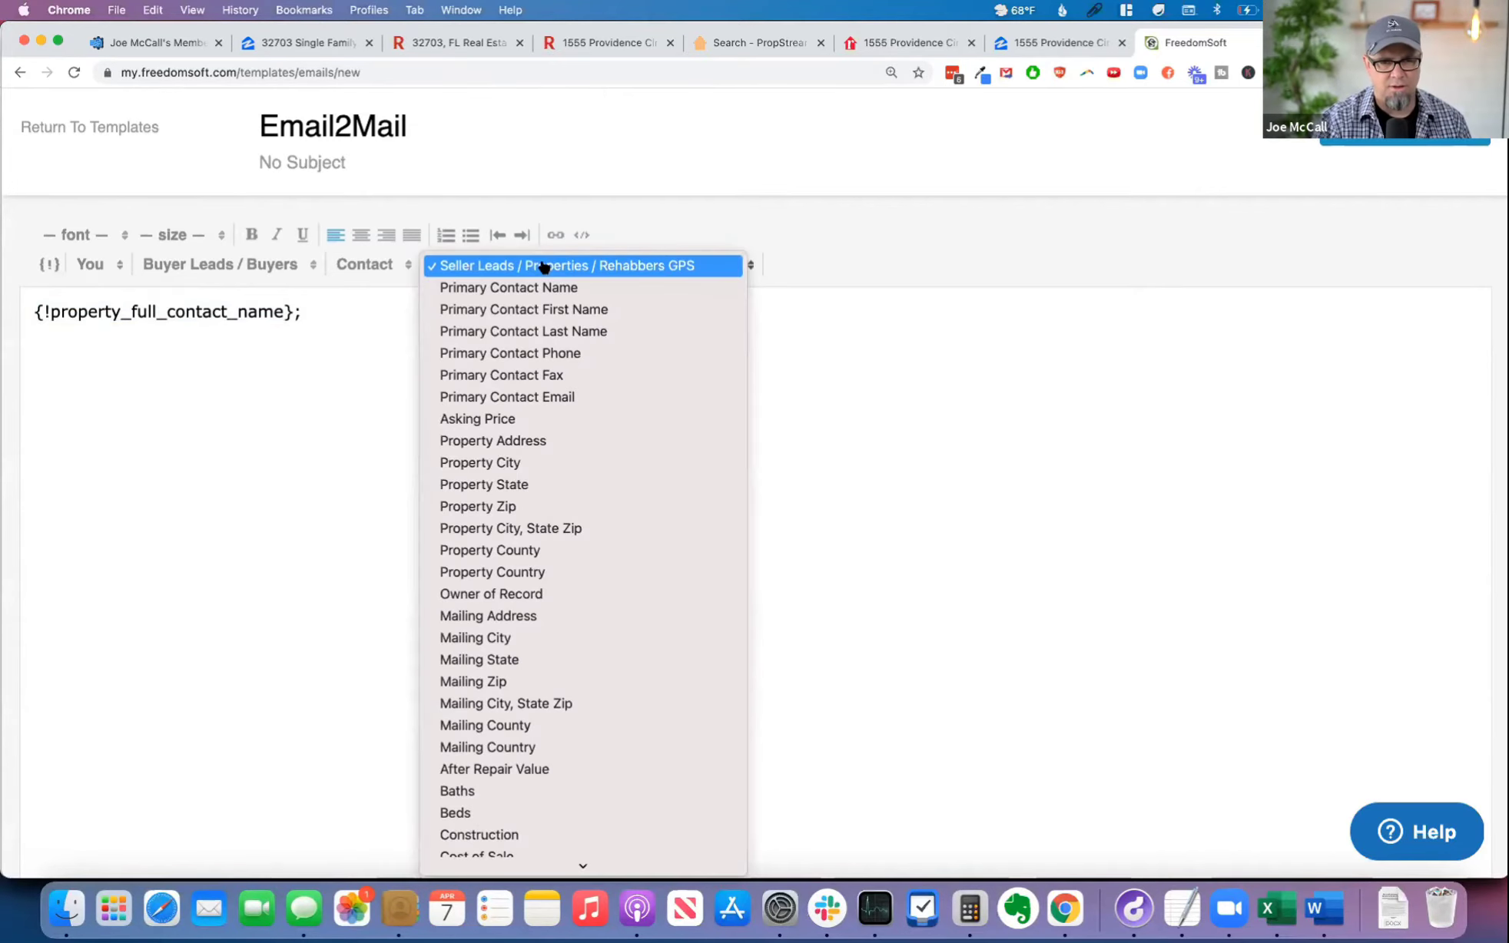
pyautogui.click(569, 617)
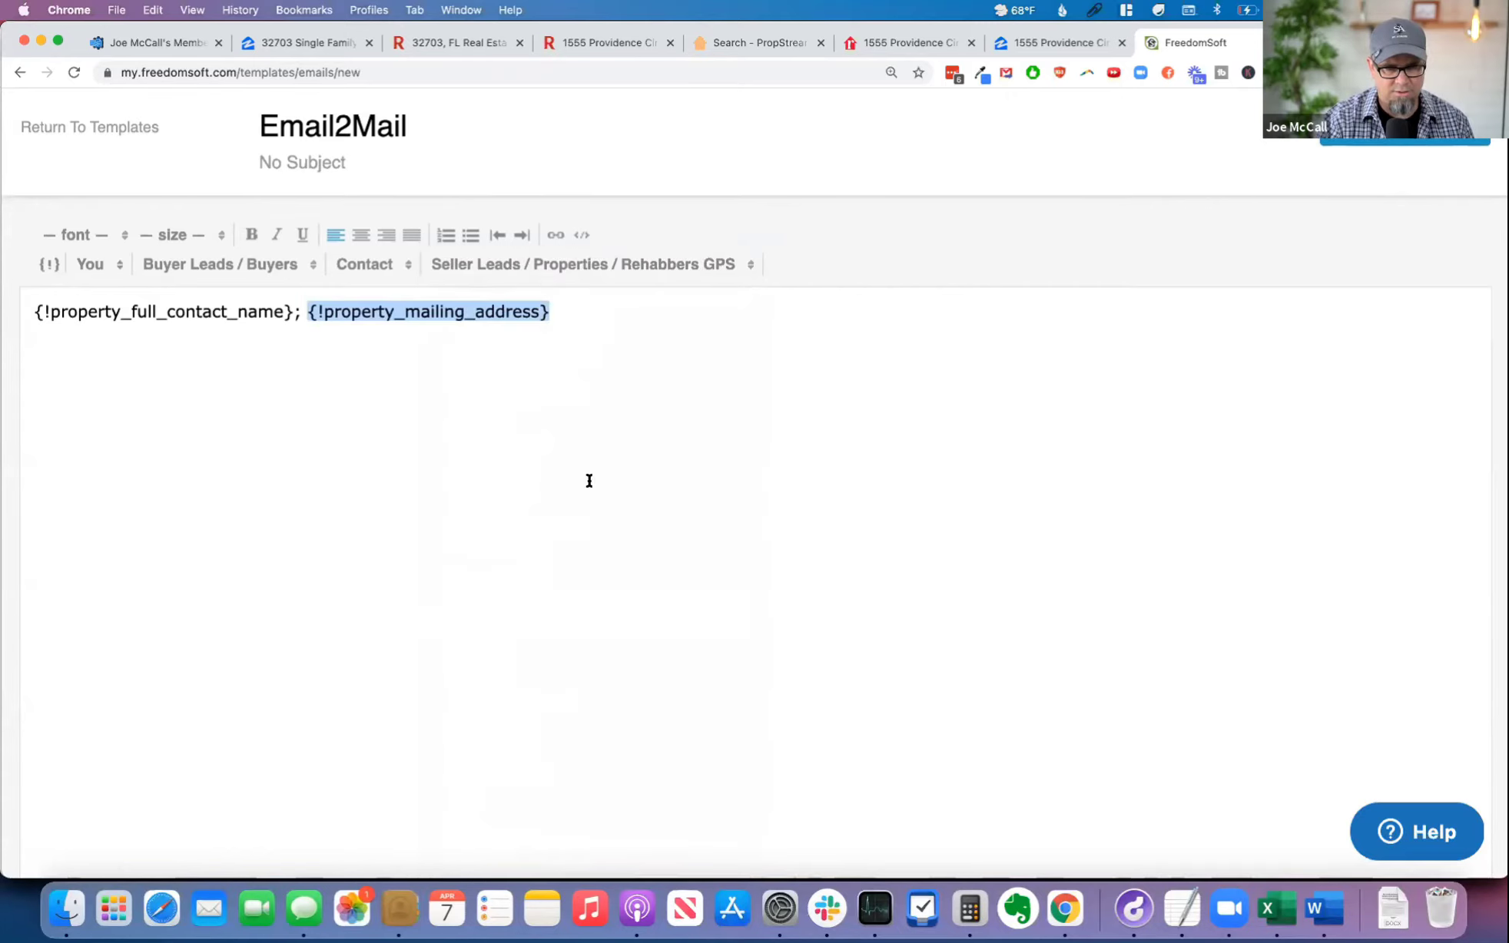
pyautogui.click(643, 330)
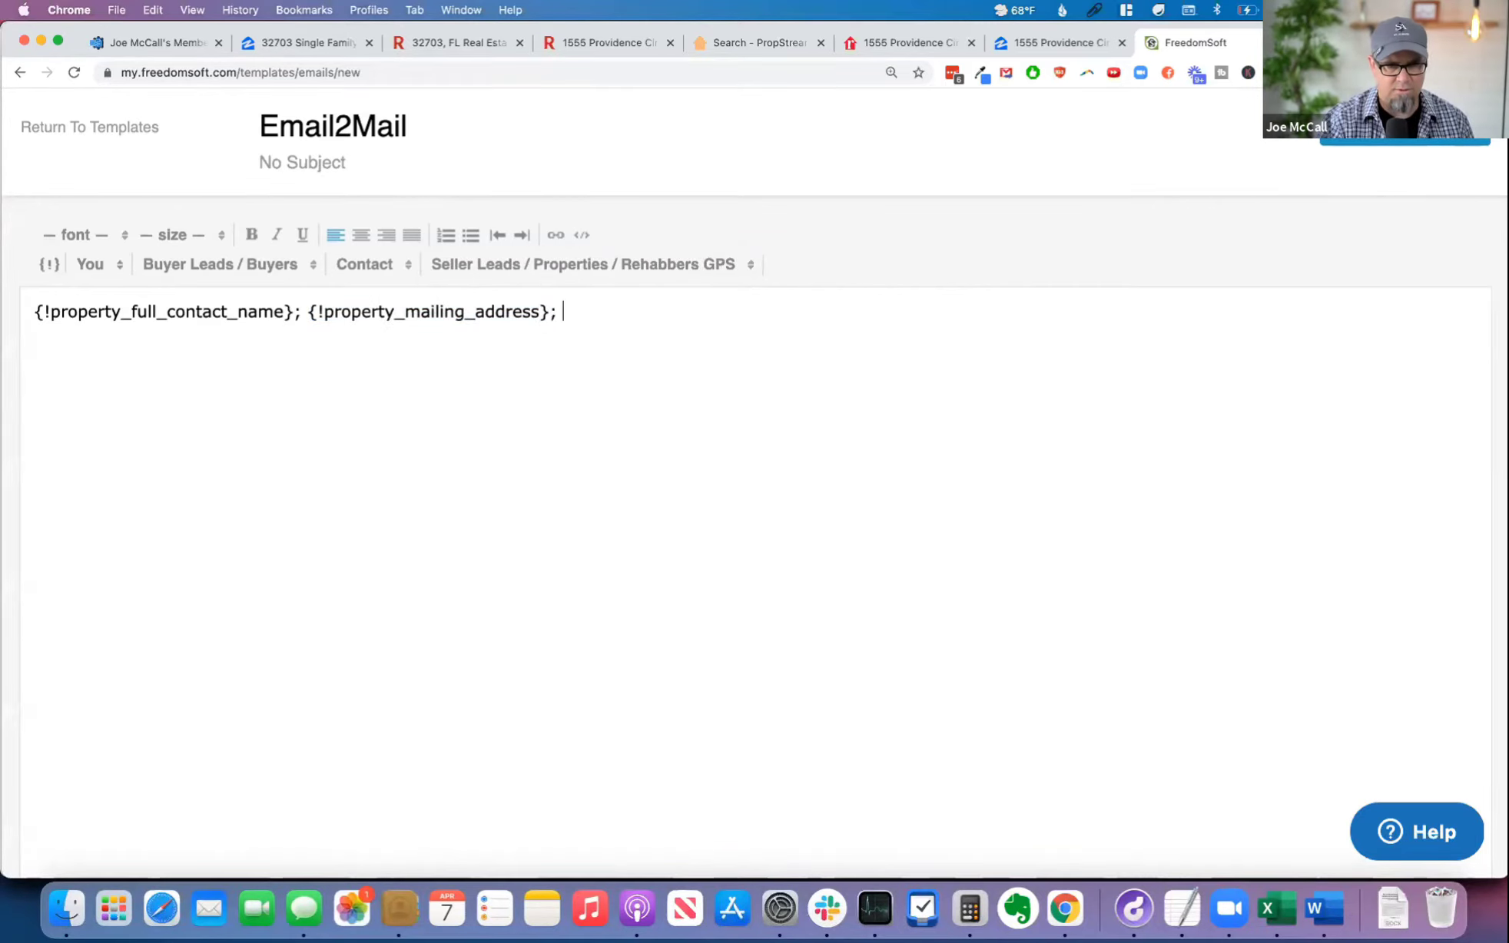
pyautogui.click(600, 266)
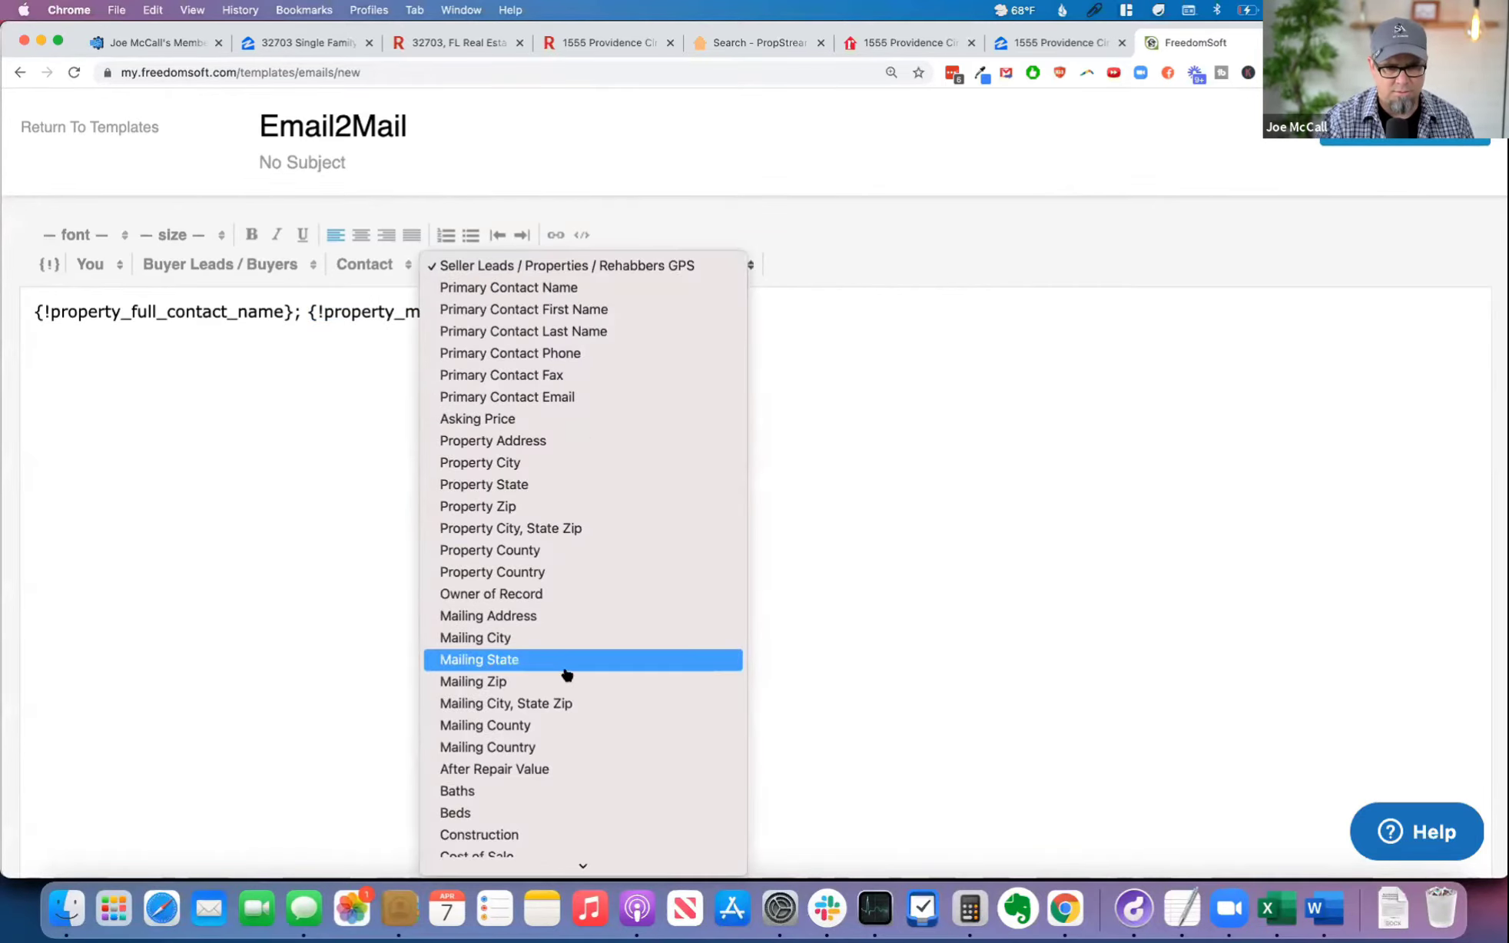
pyautogui.click(593, 704)
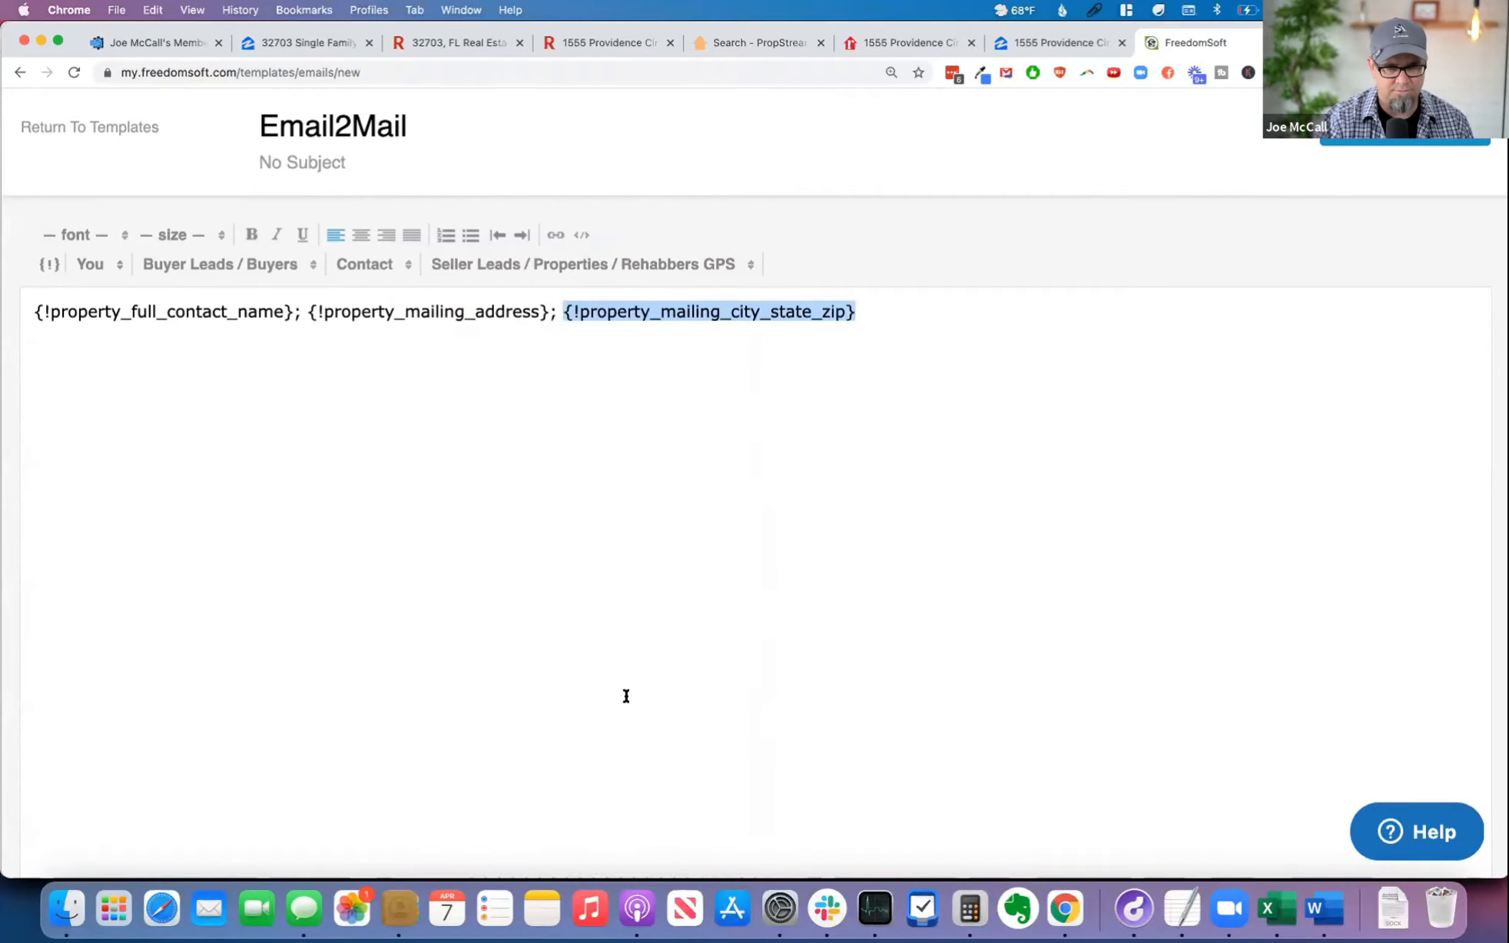
# Step: Move the whole line of merge fields from the template body into the subject line
pyautogui.click(952, 419)
pyautogui.press('super+a')
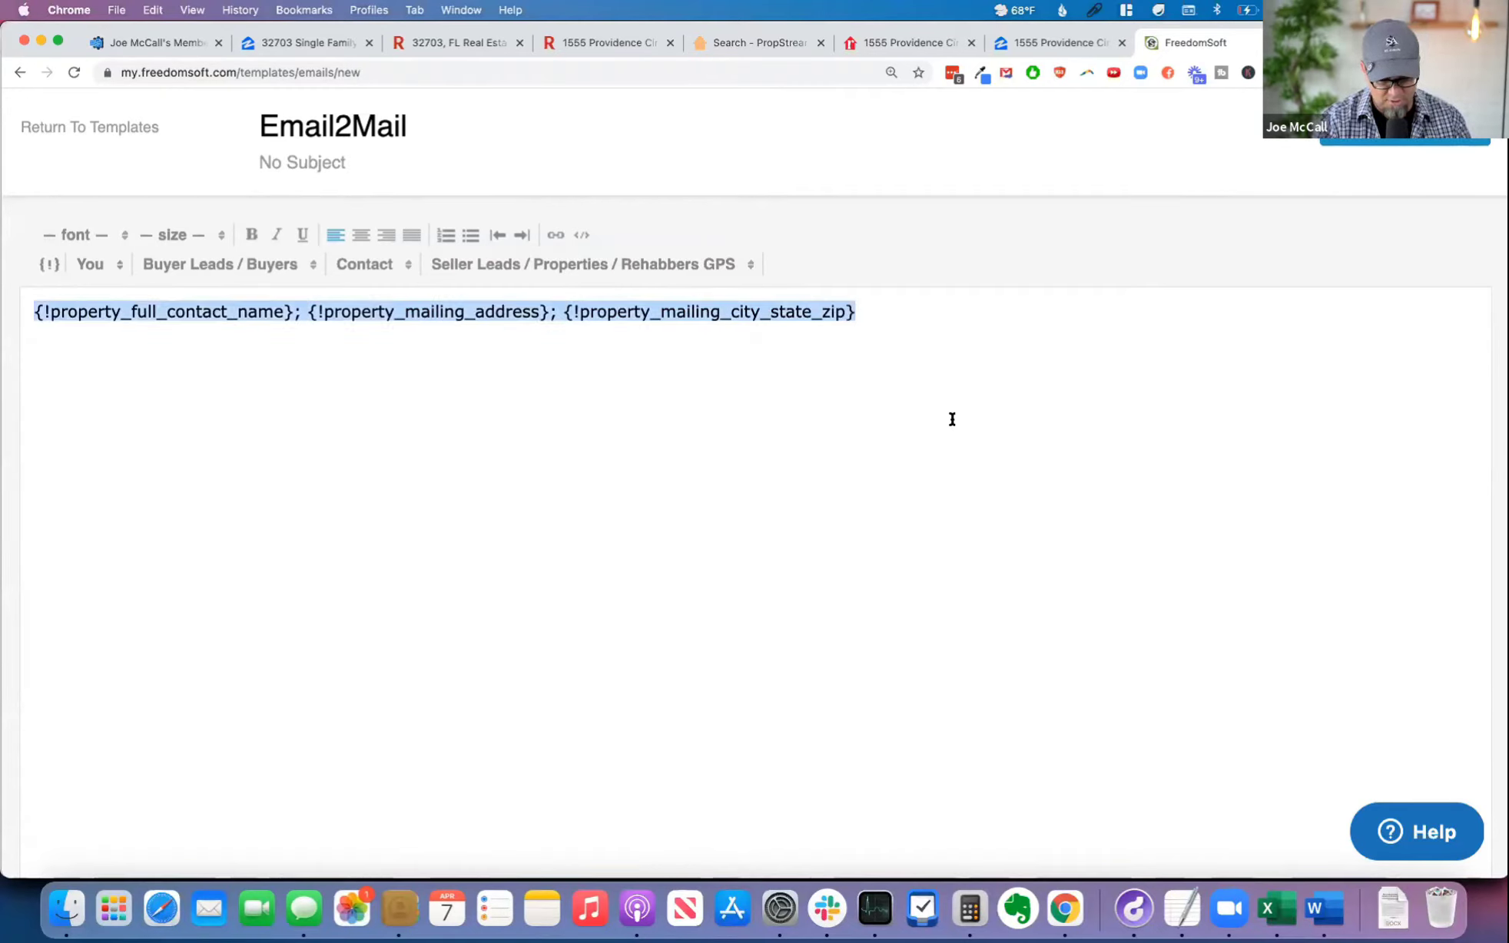
pyautogui.press('super+x')
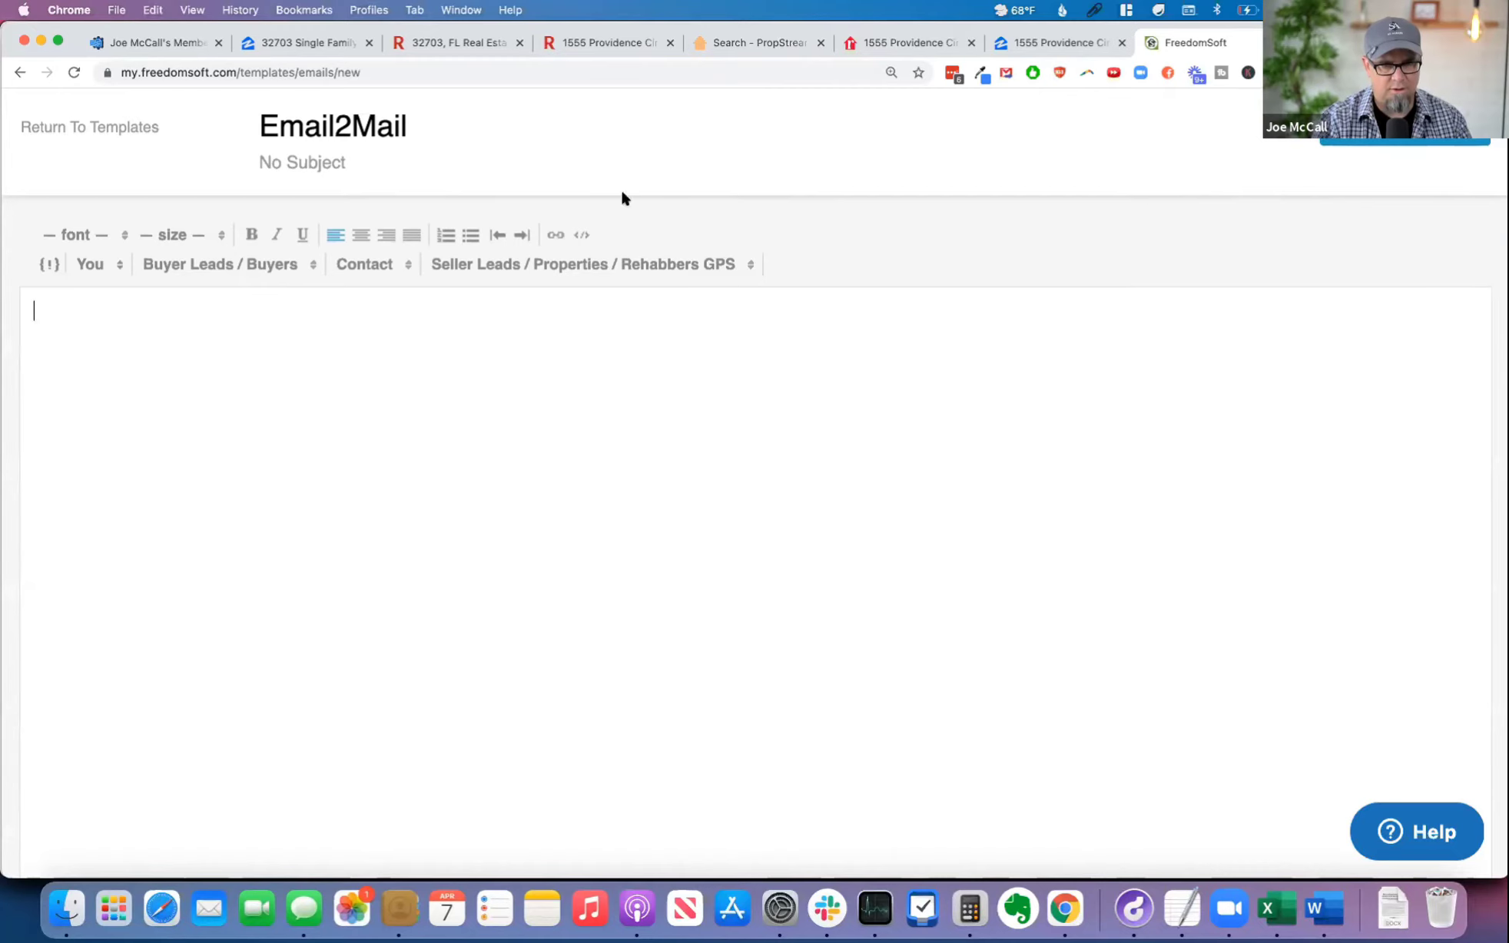
pyautogui.click(347, 170)
pyautogui.press('super+v')
# Step: Enter "..." as the template's body, save the template, and reopen Email2Mail for review
pyautogui.click(284, 374)
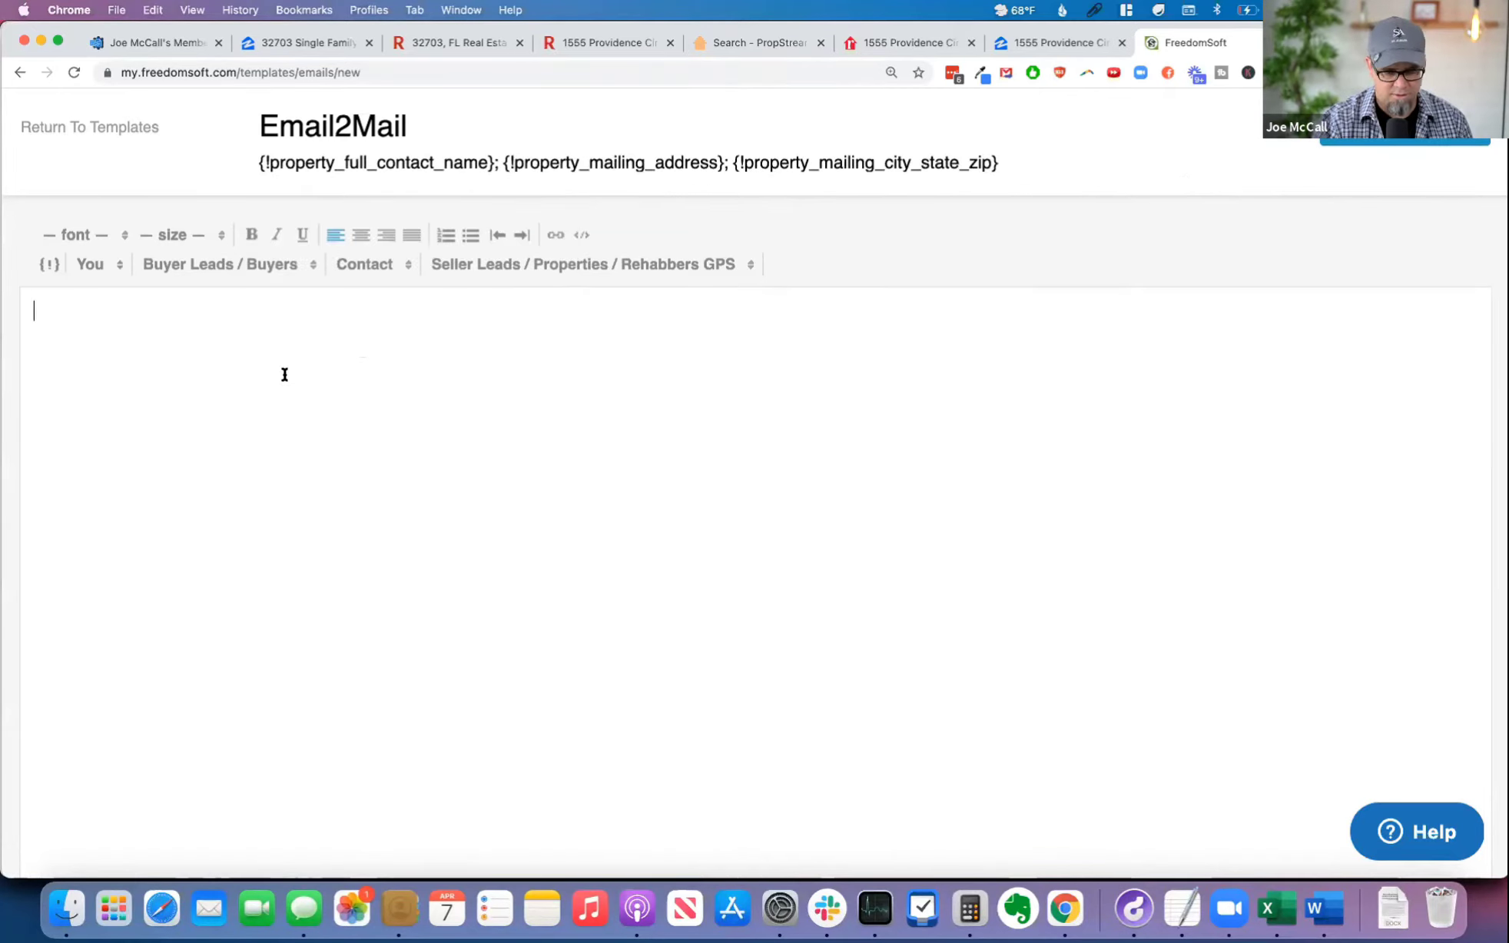
pyautogui.write('...')
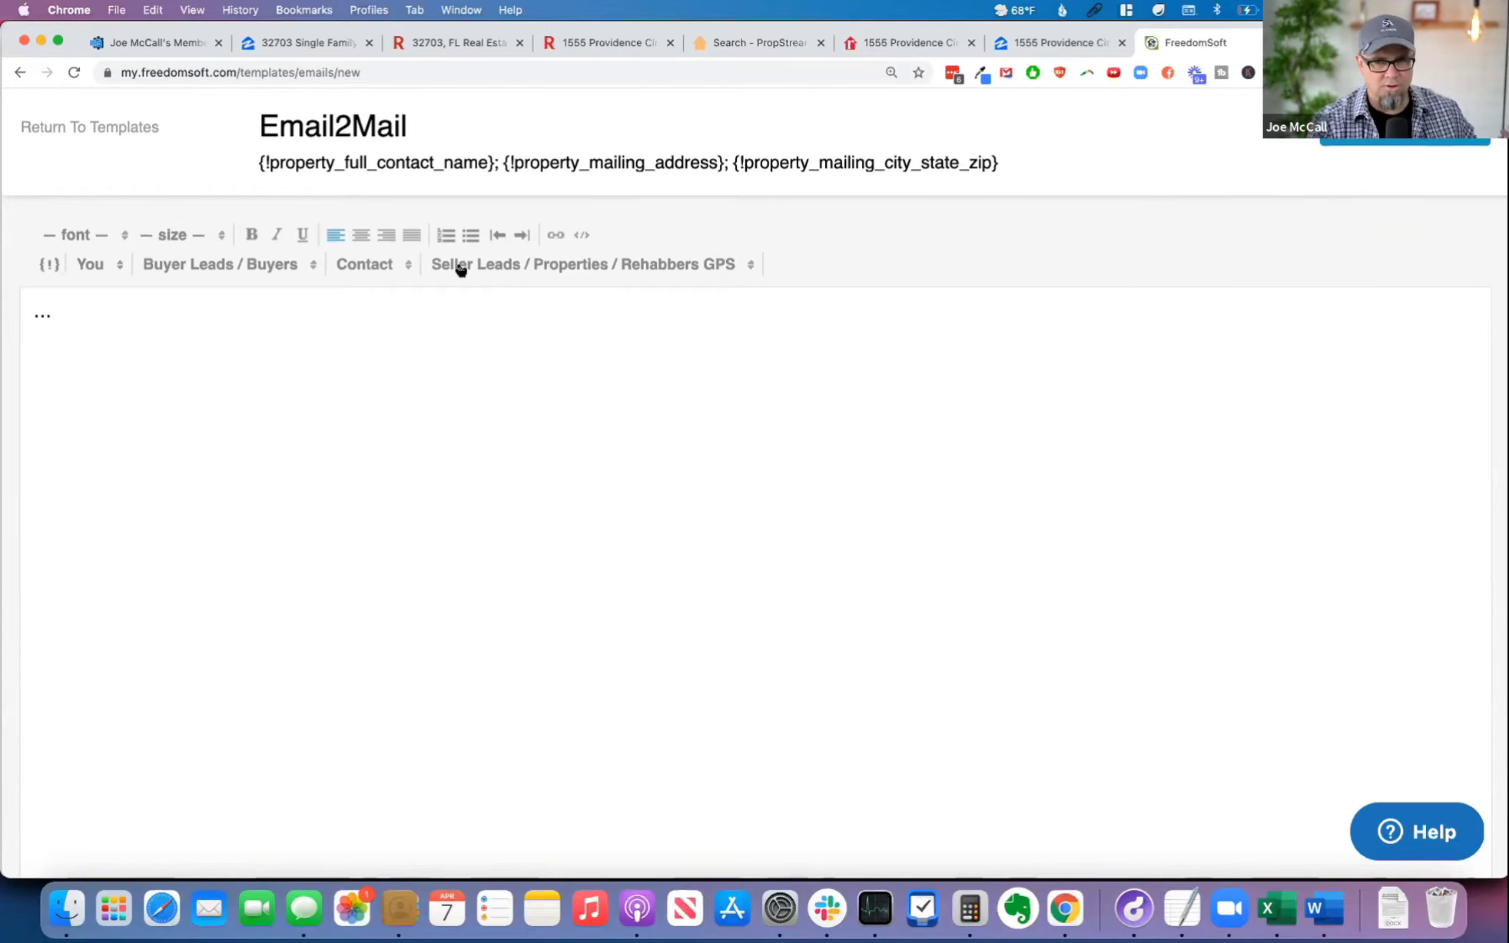
pyautogui.click(1394, 147)
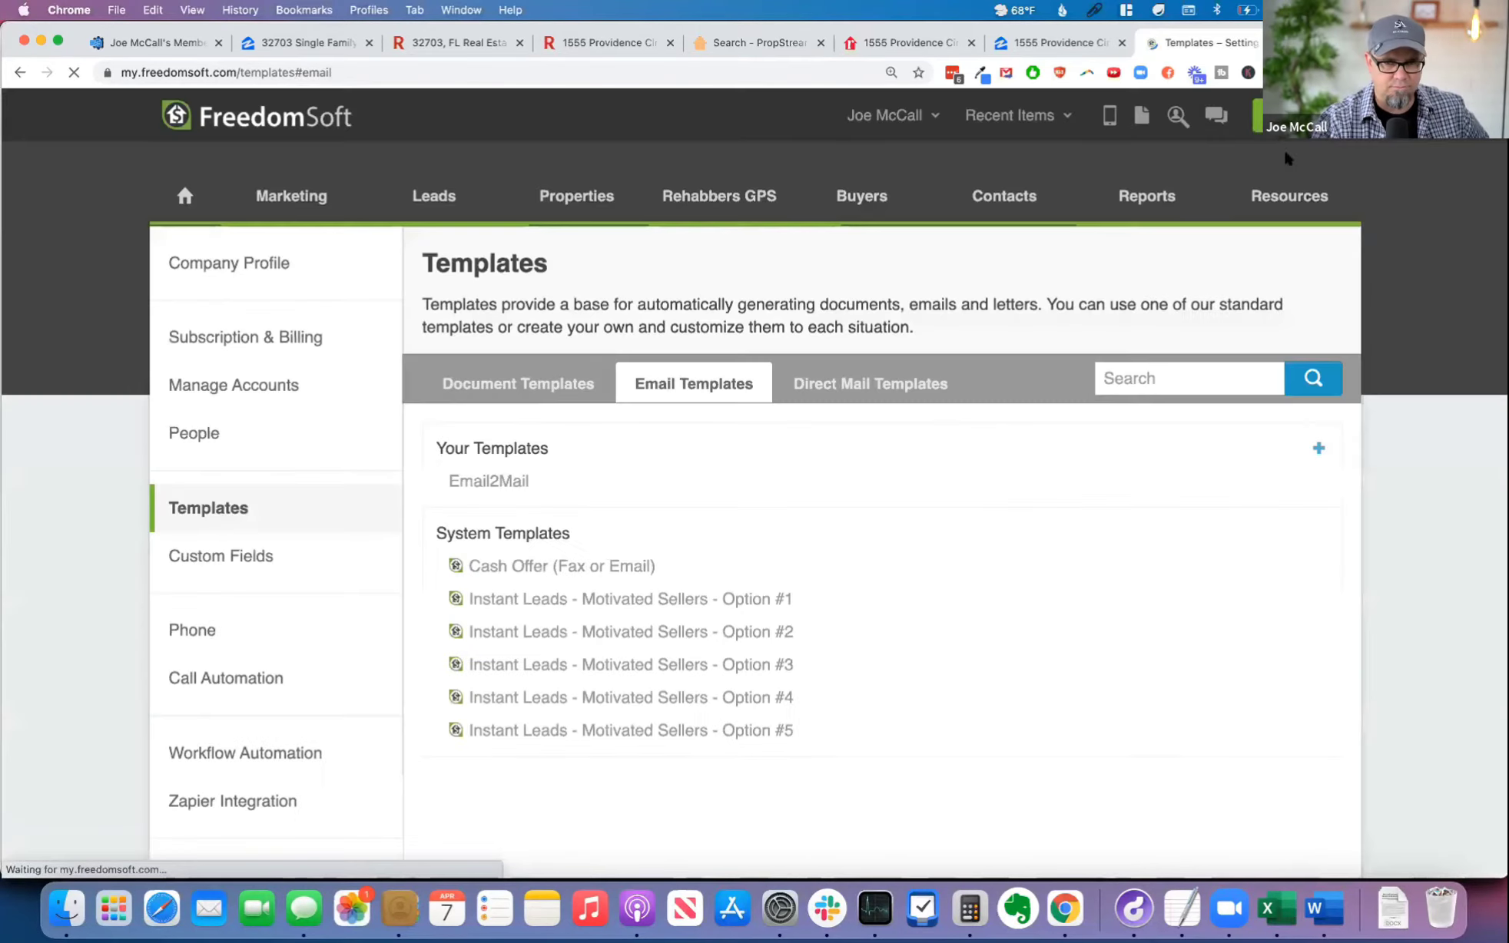
pyautogui.moveTo(504, 483)
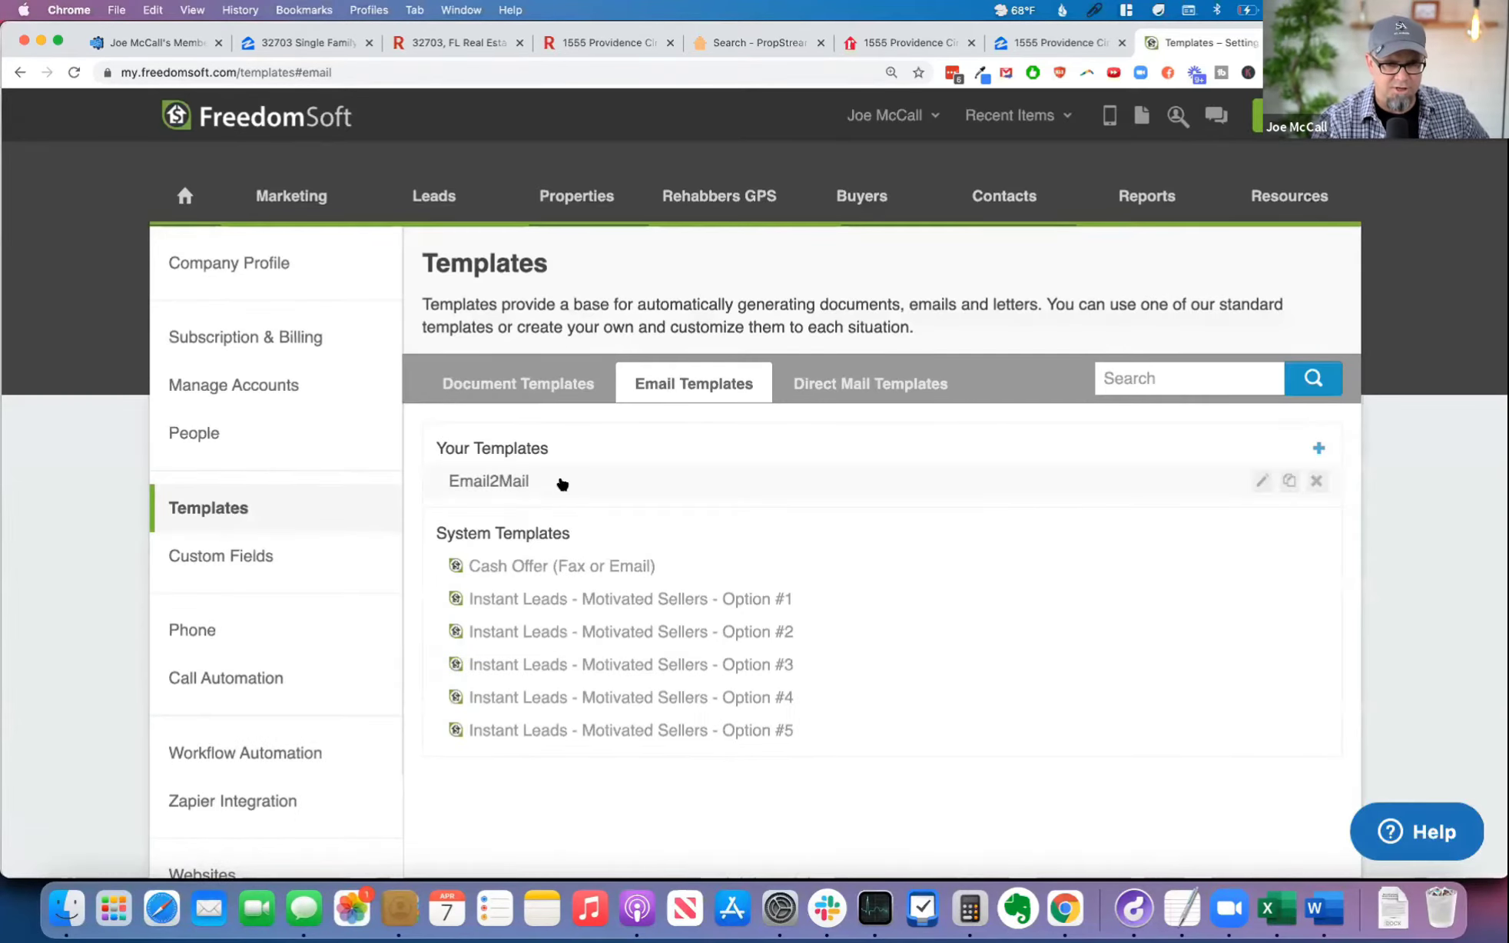
pyautogui.click(563, 483)
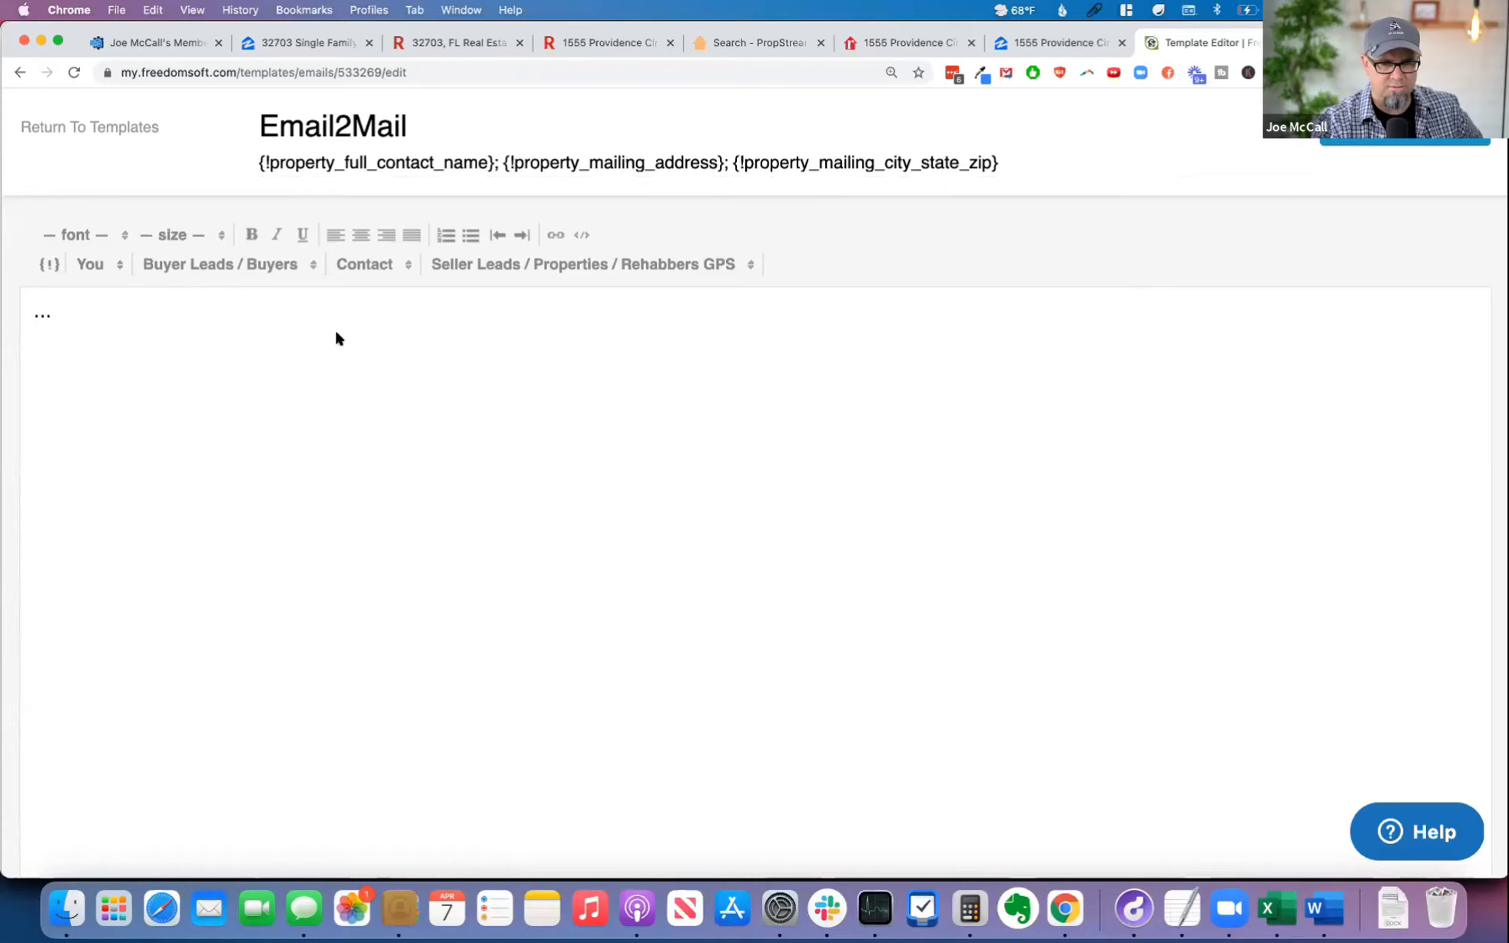
pyautogui.click(106, 127)
pyautogui.click(1014, 115)
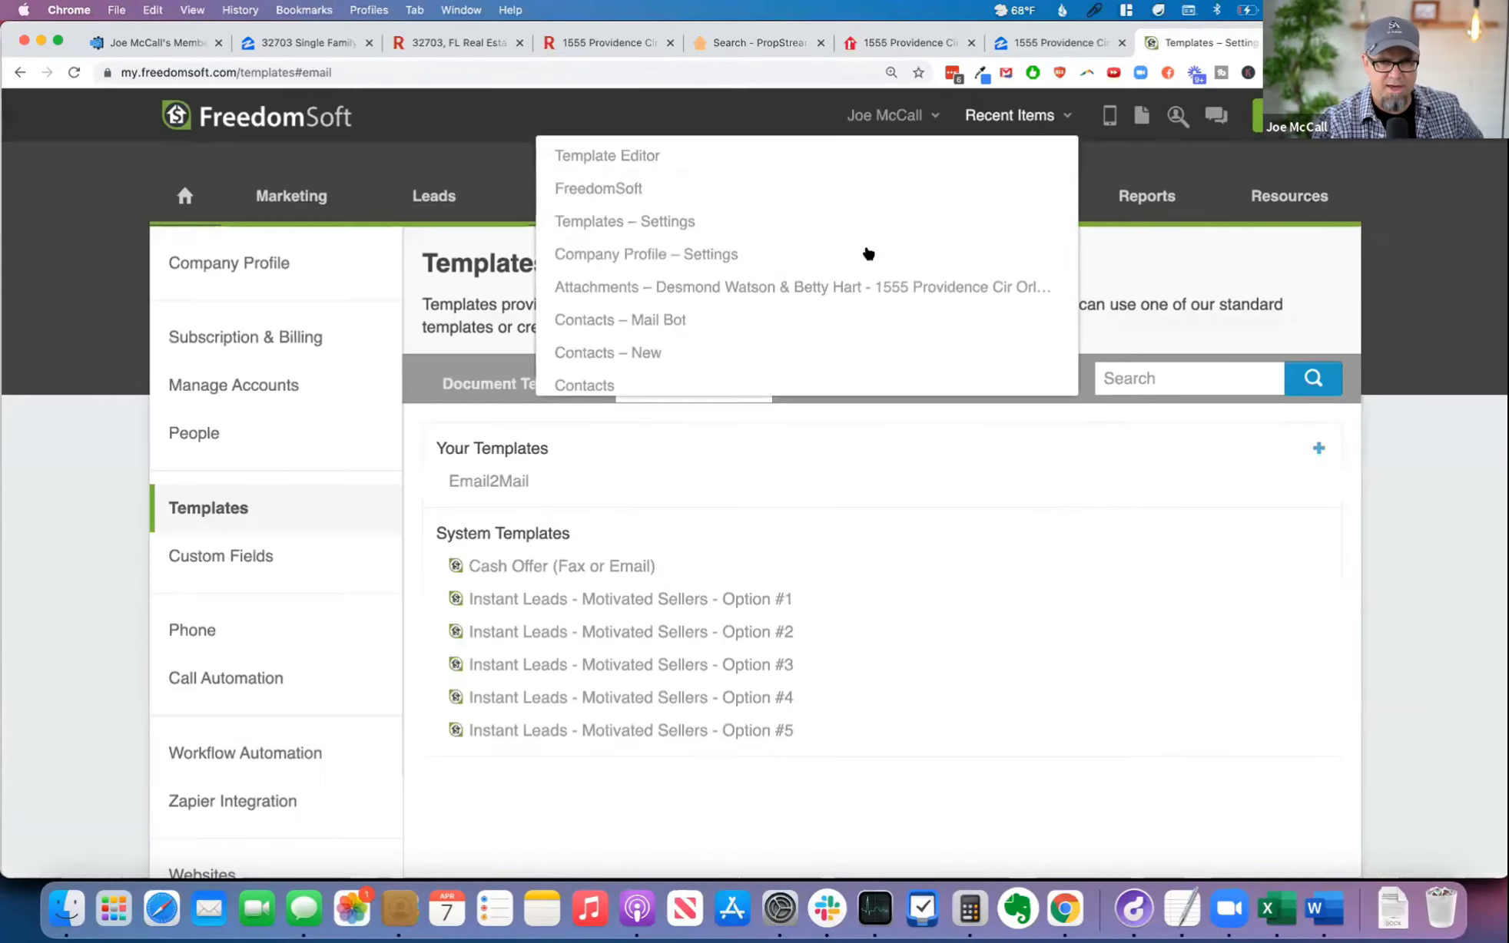
pyautogui.click(886, 288)
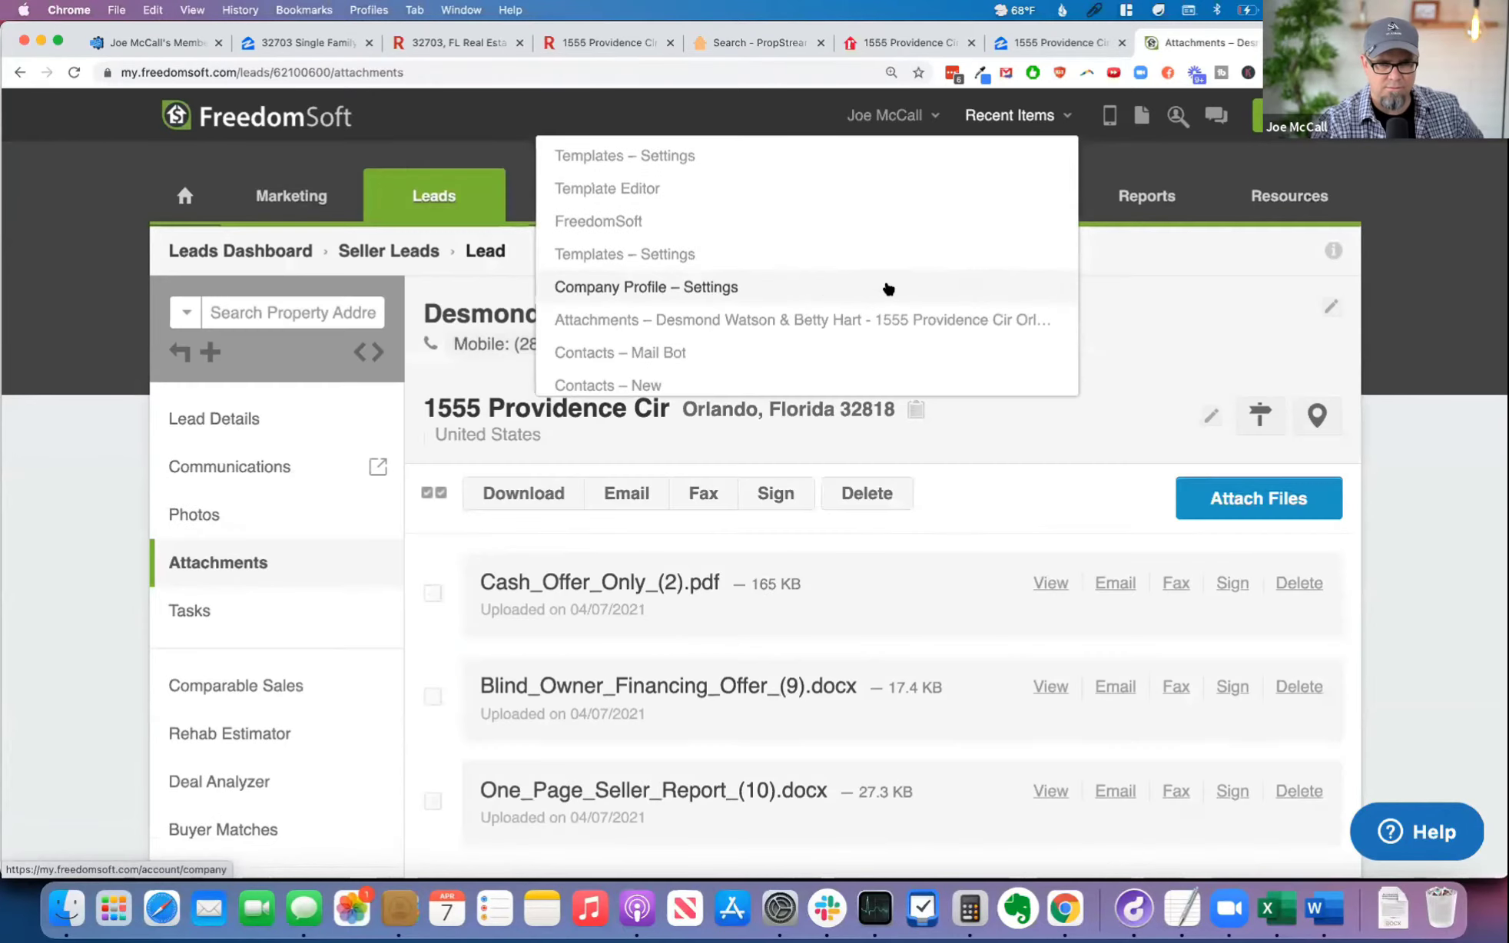
pyautogui.scroll(-1, 818, 321)
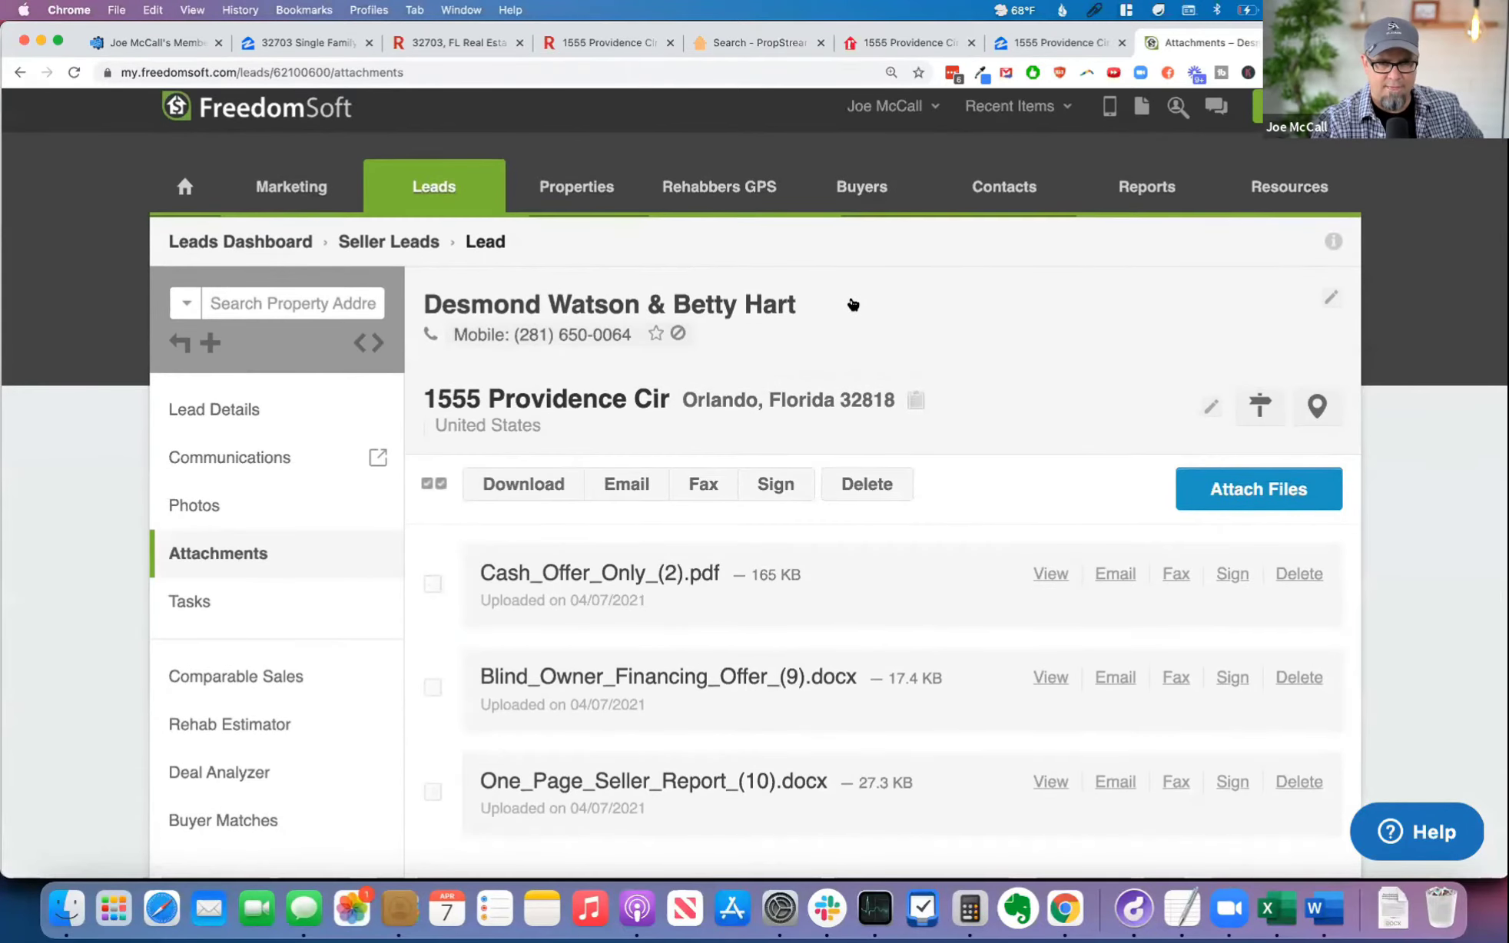
pyautogui.scroll(-1, 853, 304)
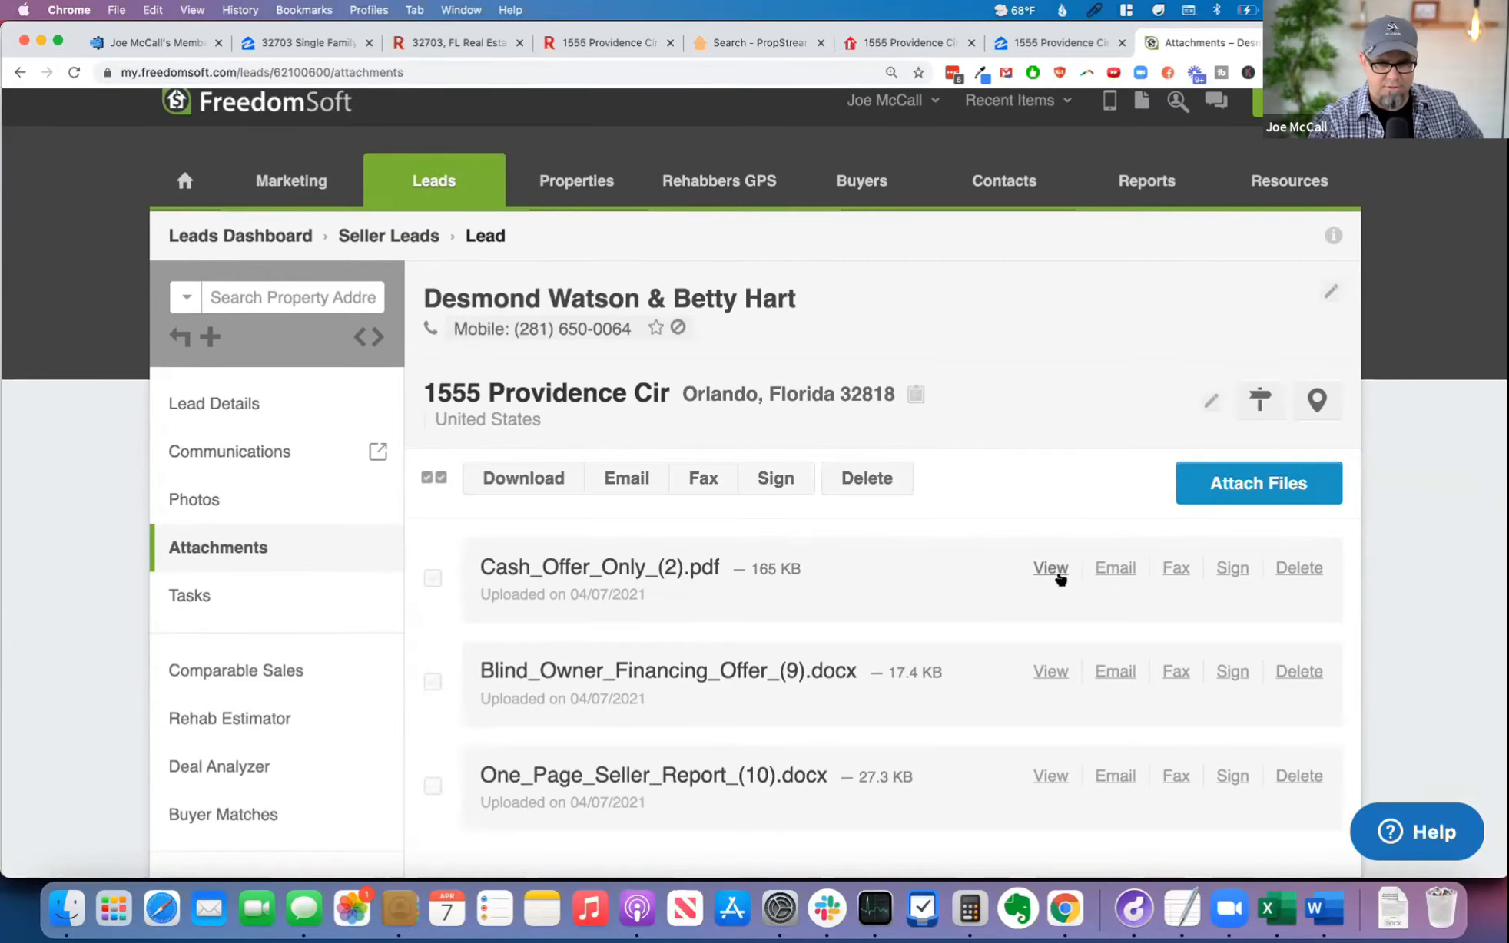
# Step: View Cash_Offer_Only_(2).pdf and examine all its pages, from the offer letter to the comparison tables
pyautogui.click(1052, 572)
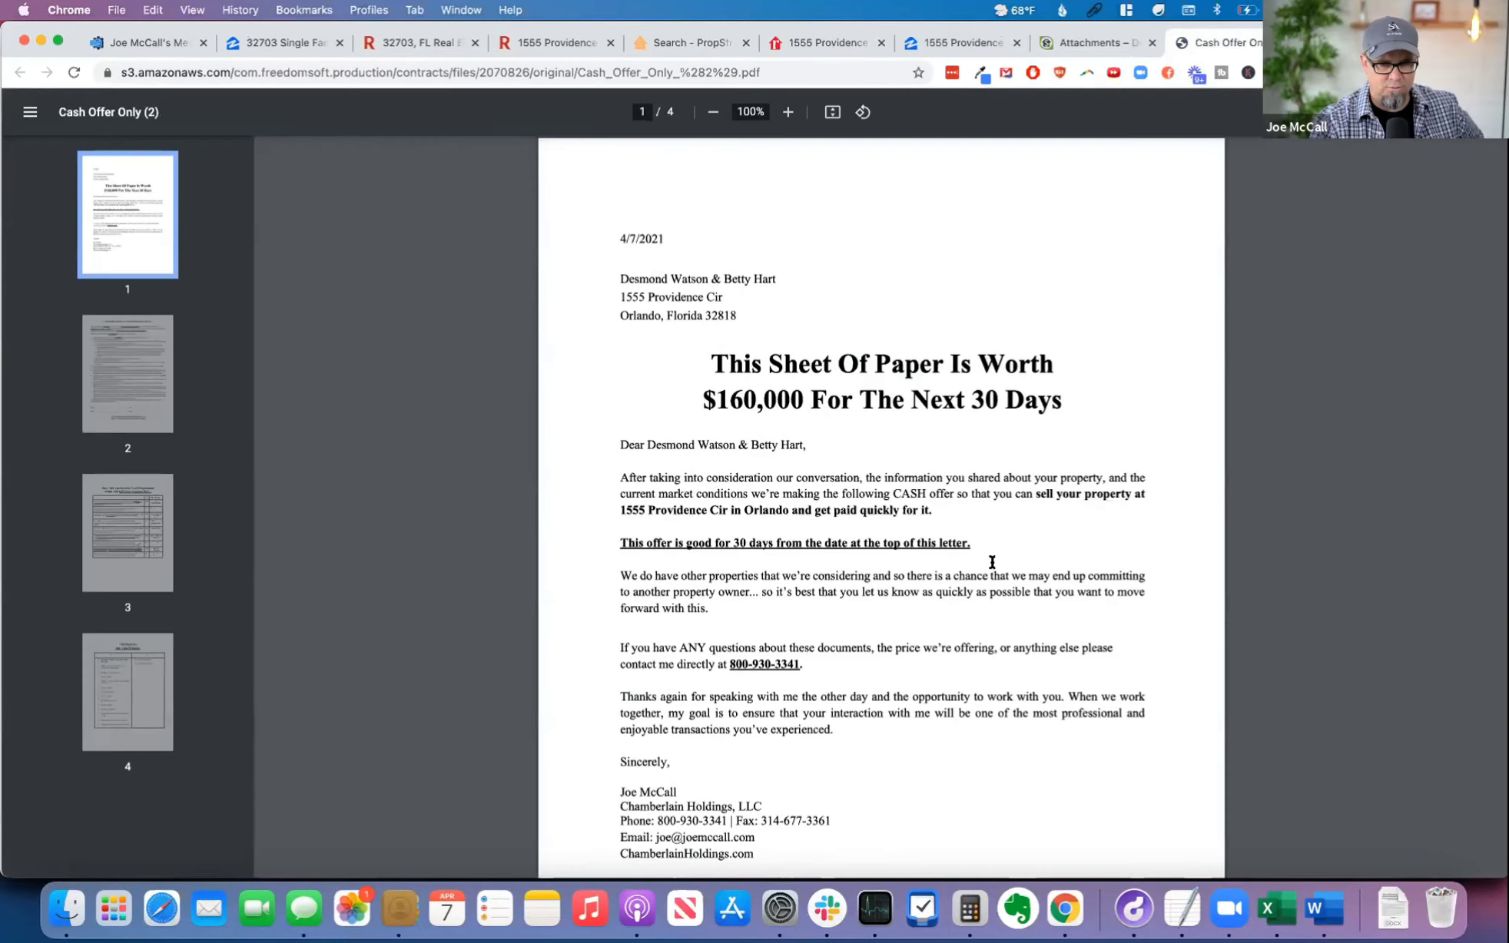
pyautogui.scroll(-7, 928, 574)
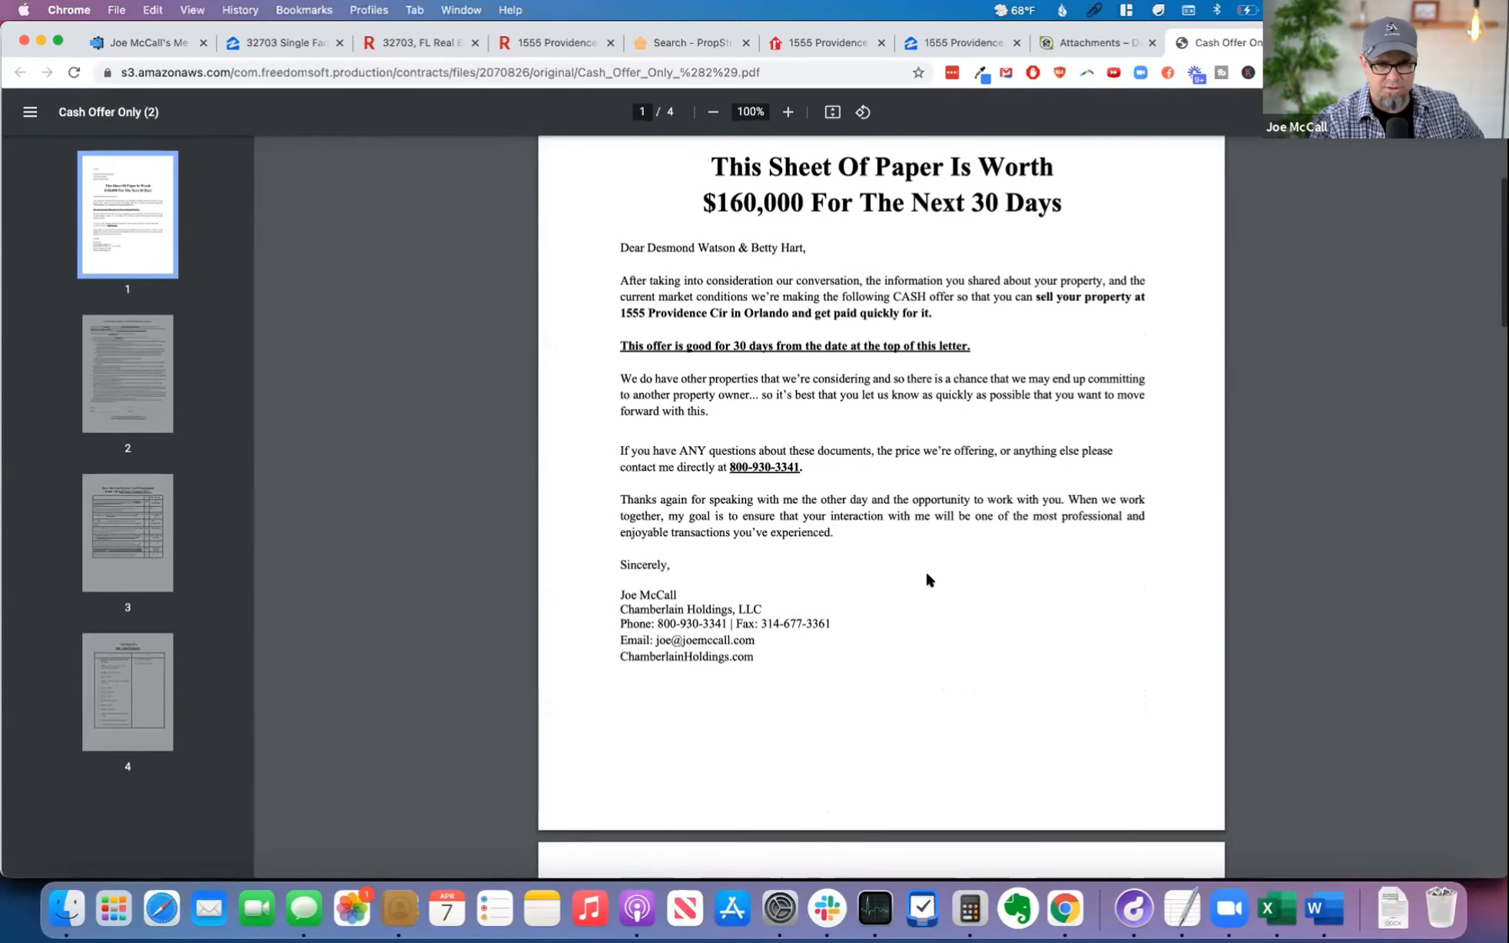
pyautogui.scroll(-3, 929, 574)
pyautogui.scroll(15, 929, 574)
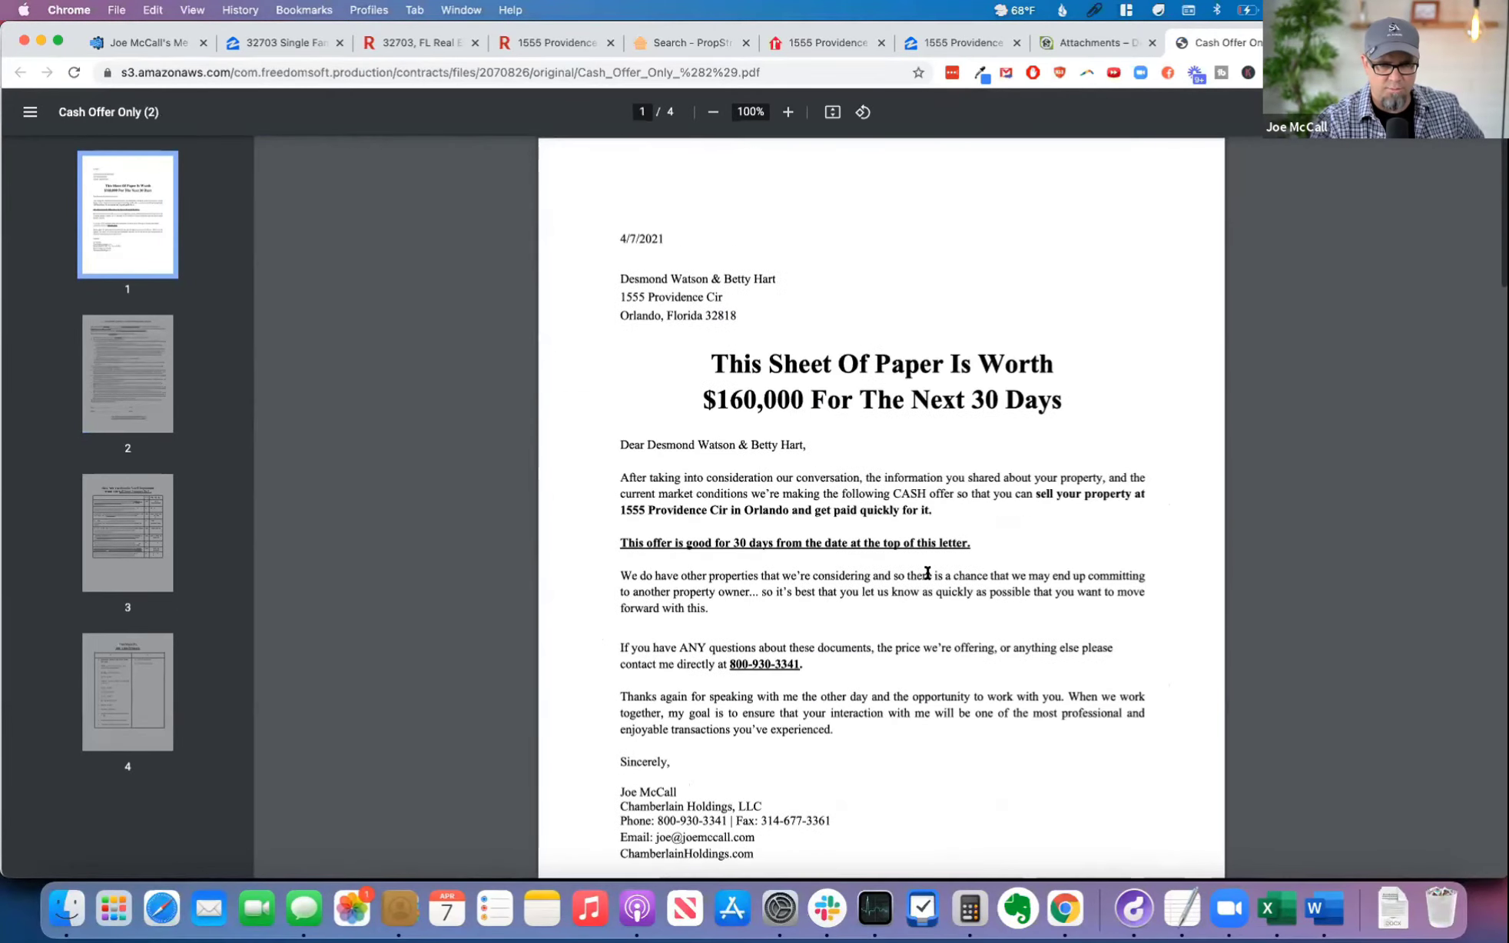
pyautogui.scroll(-10, 927, 572)
pyautogui.scroll(-6, 928, 572)
pyautogui.scroll(-3, 928, 576)
pyautogui.scroll(-8, 927, 578)
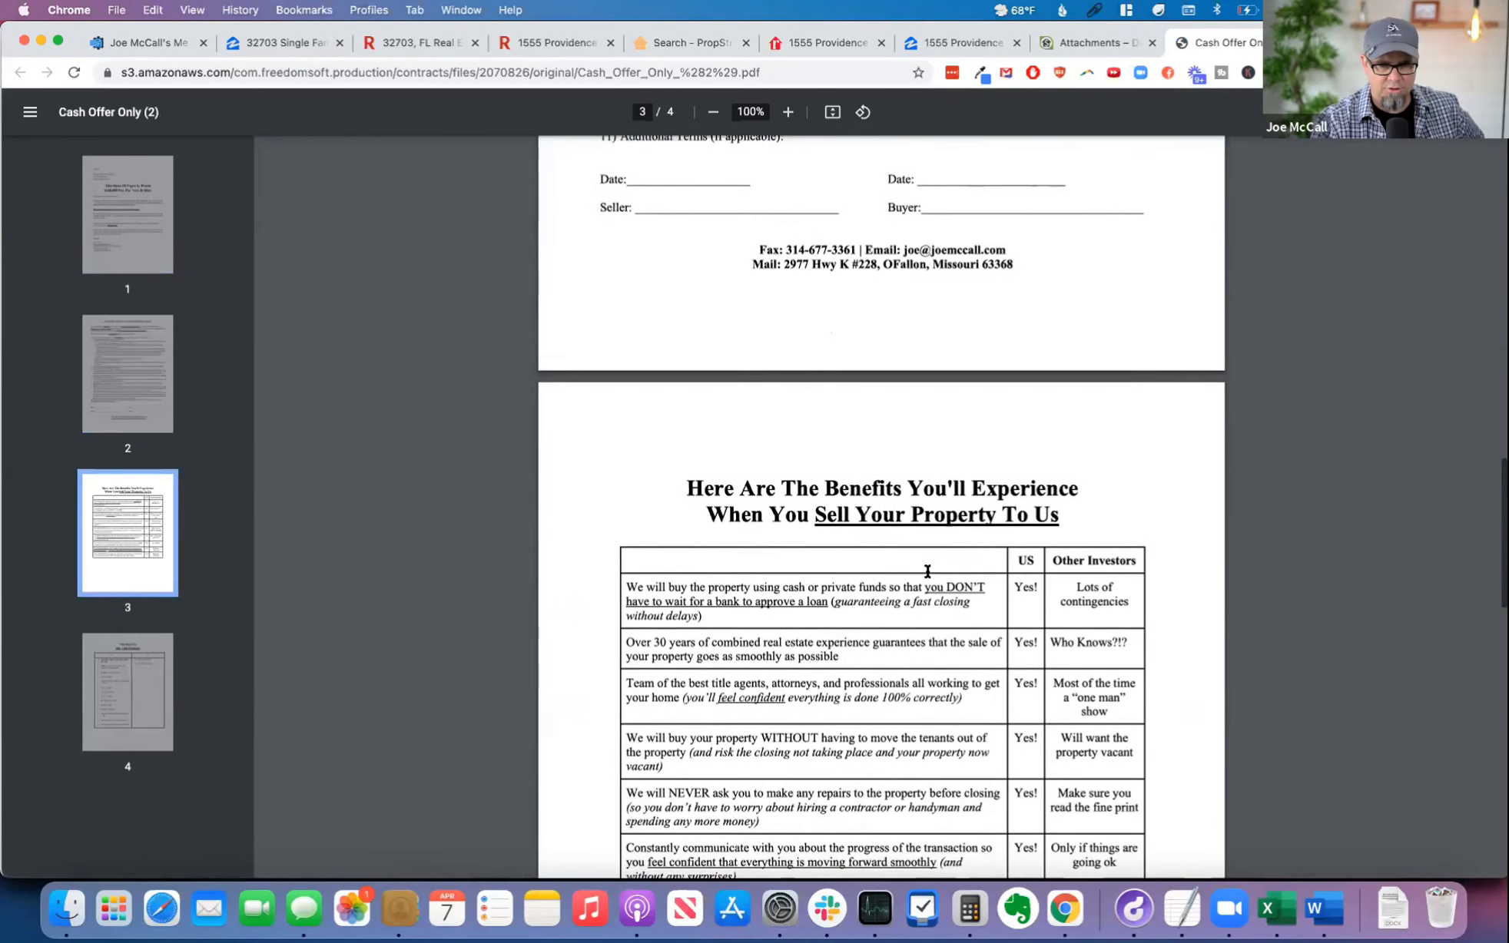
pyautogui.scroll(-10, 938, 567)
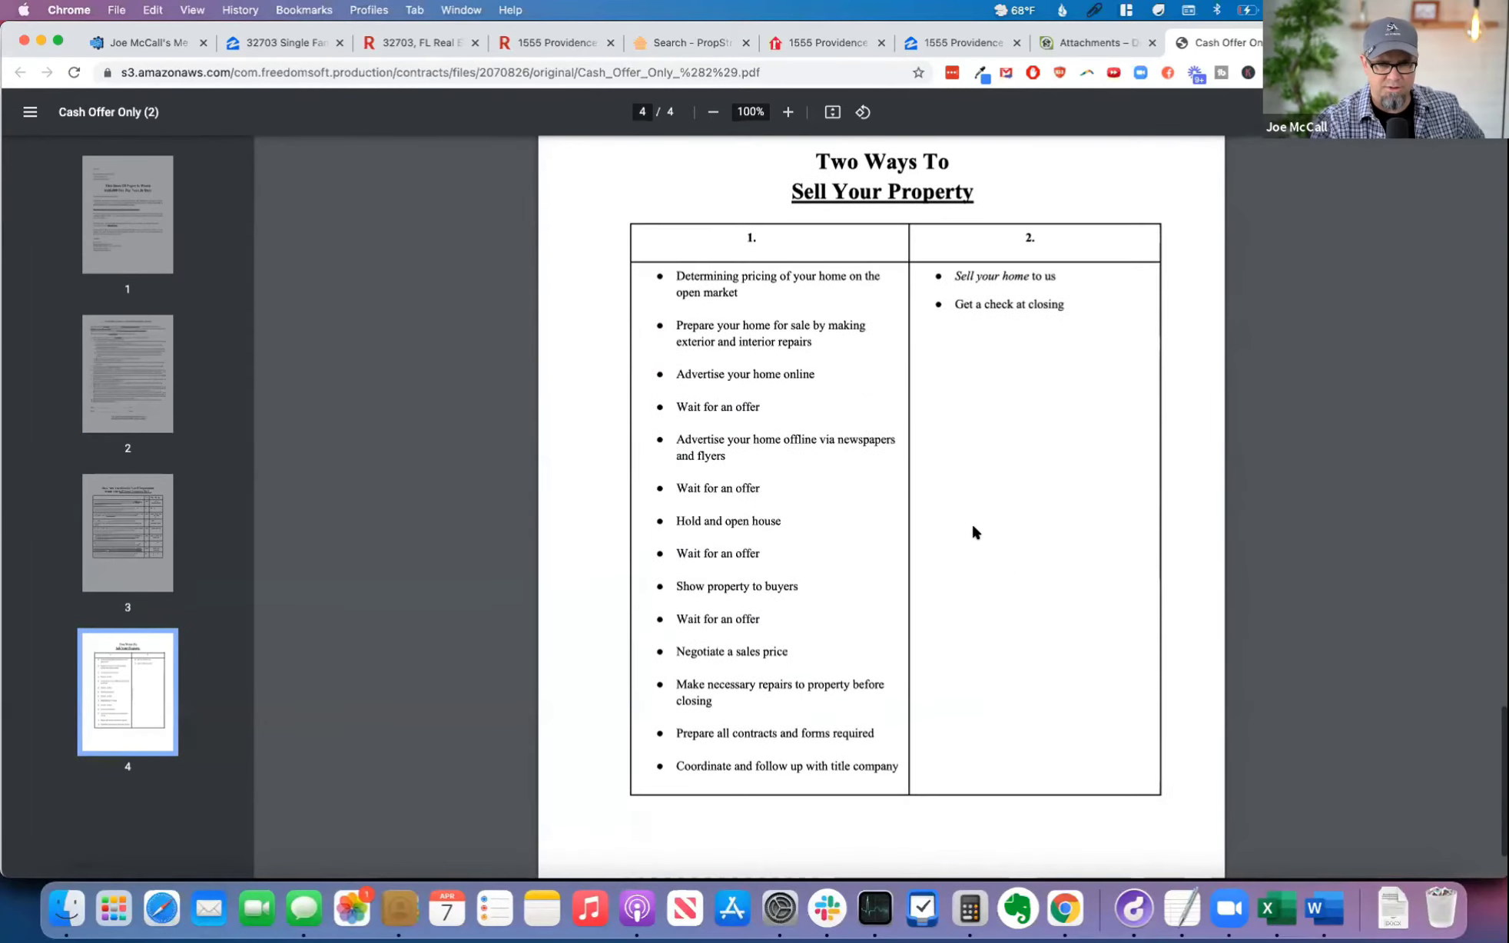
pyautogui.scroll(12, 978, 528)
pyautogui.scroll(10, 976, 527)
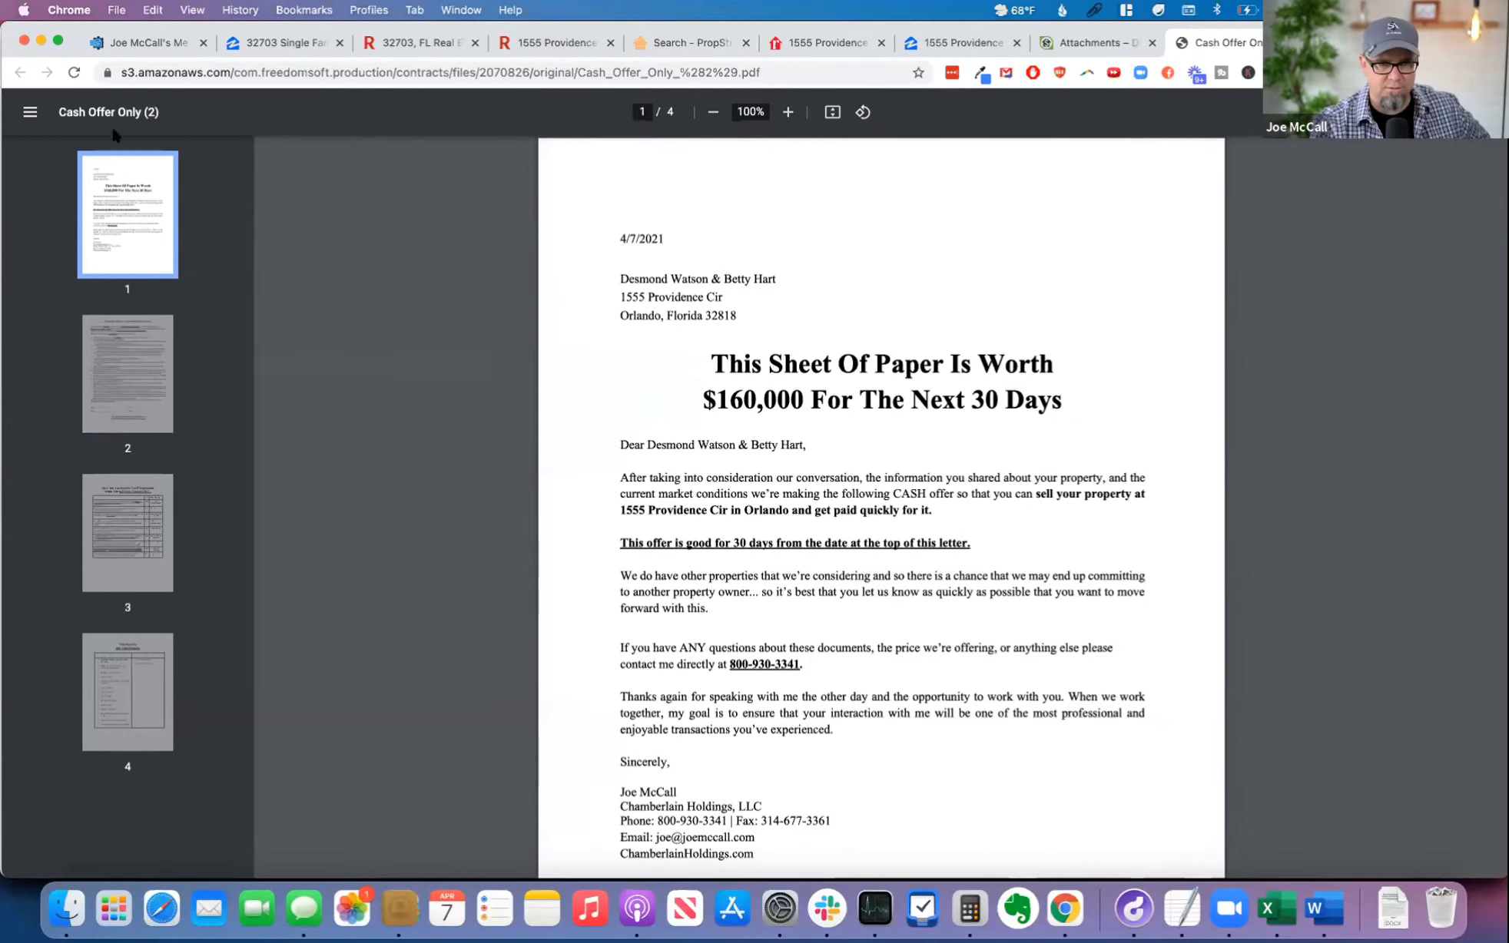
# Step: Start an email from the lead's attachments with Cash_Offer_Only_(2).pdf attached and address it to the MailBot contact
pyautogui.click(1092, 45)
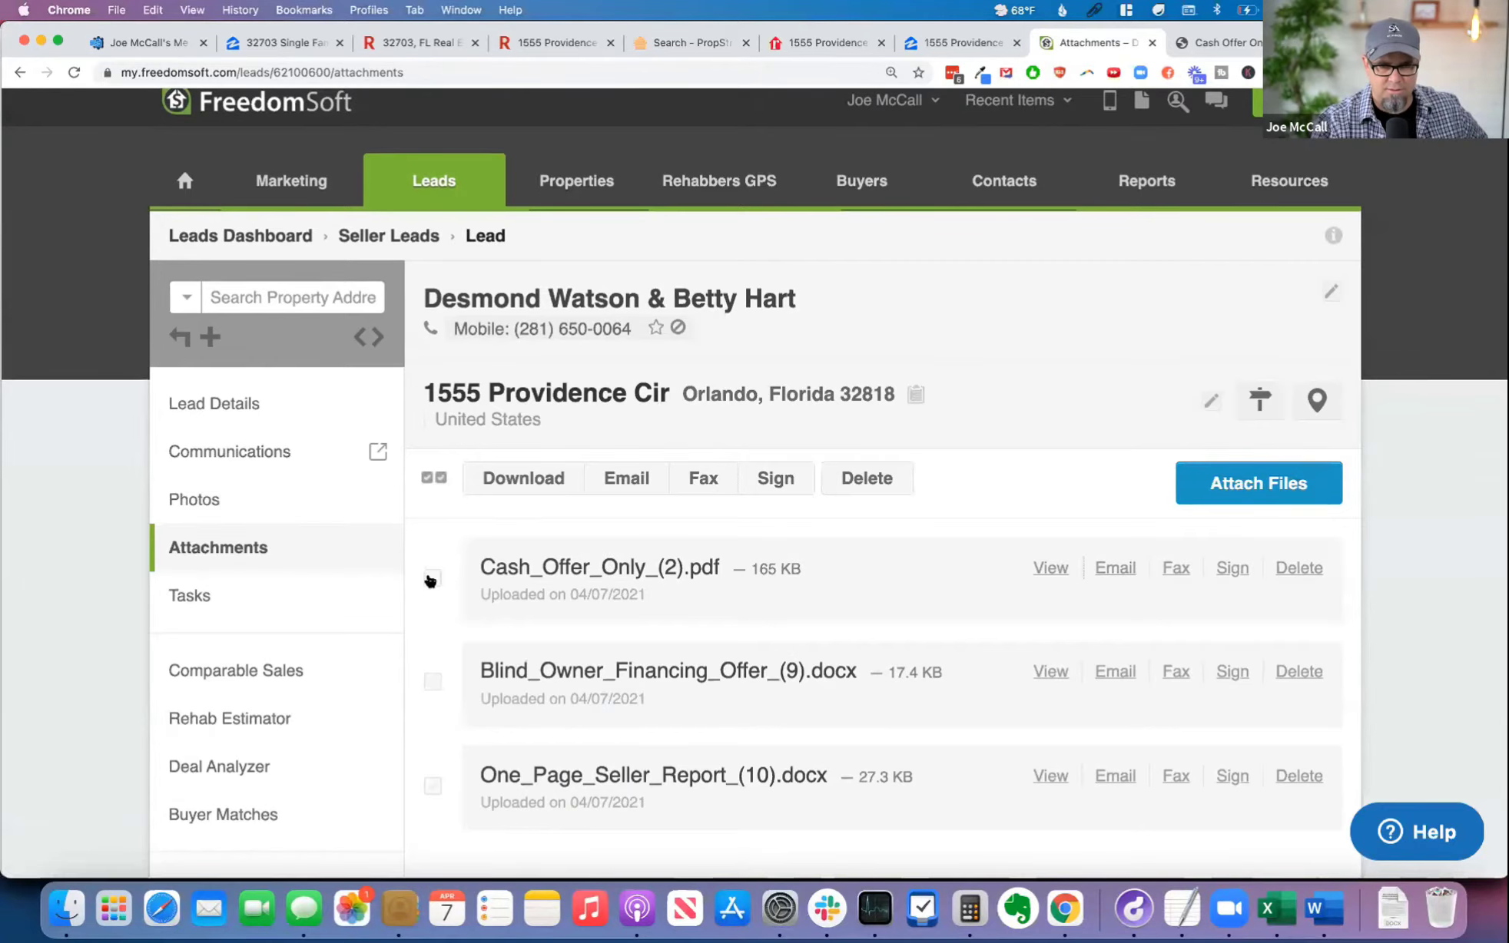
pyautogui.click(1116, 568)
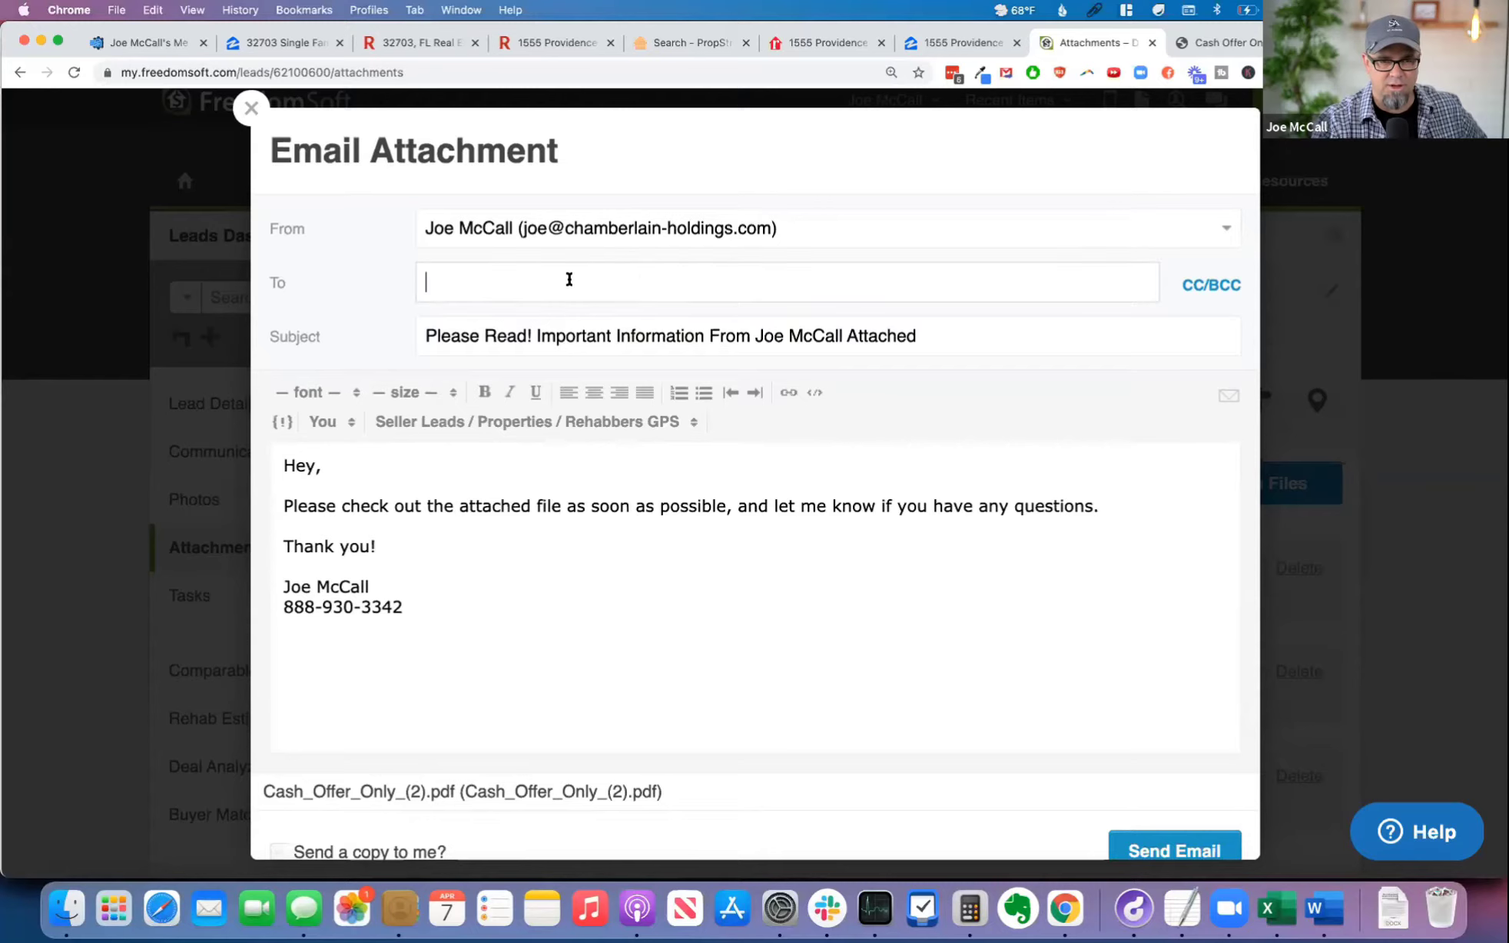
pyautogui.click(664, 280)
pyautogui.write('mailbo')
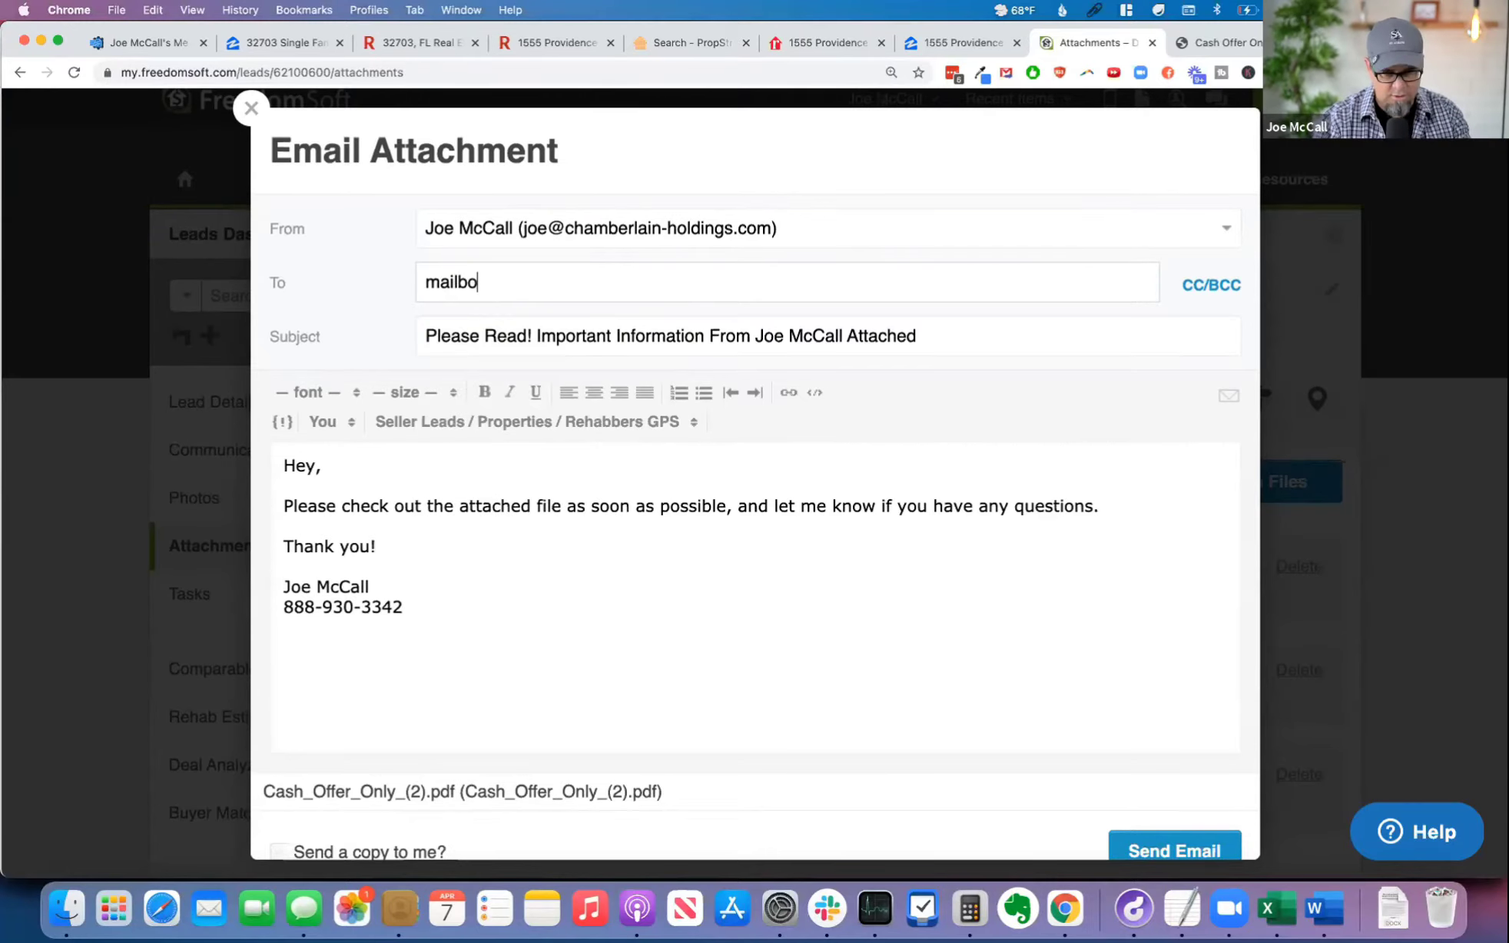
pyautogui.write('t')
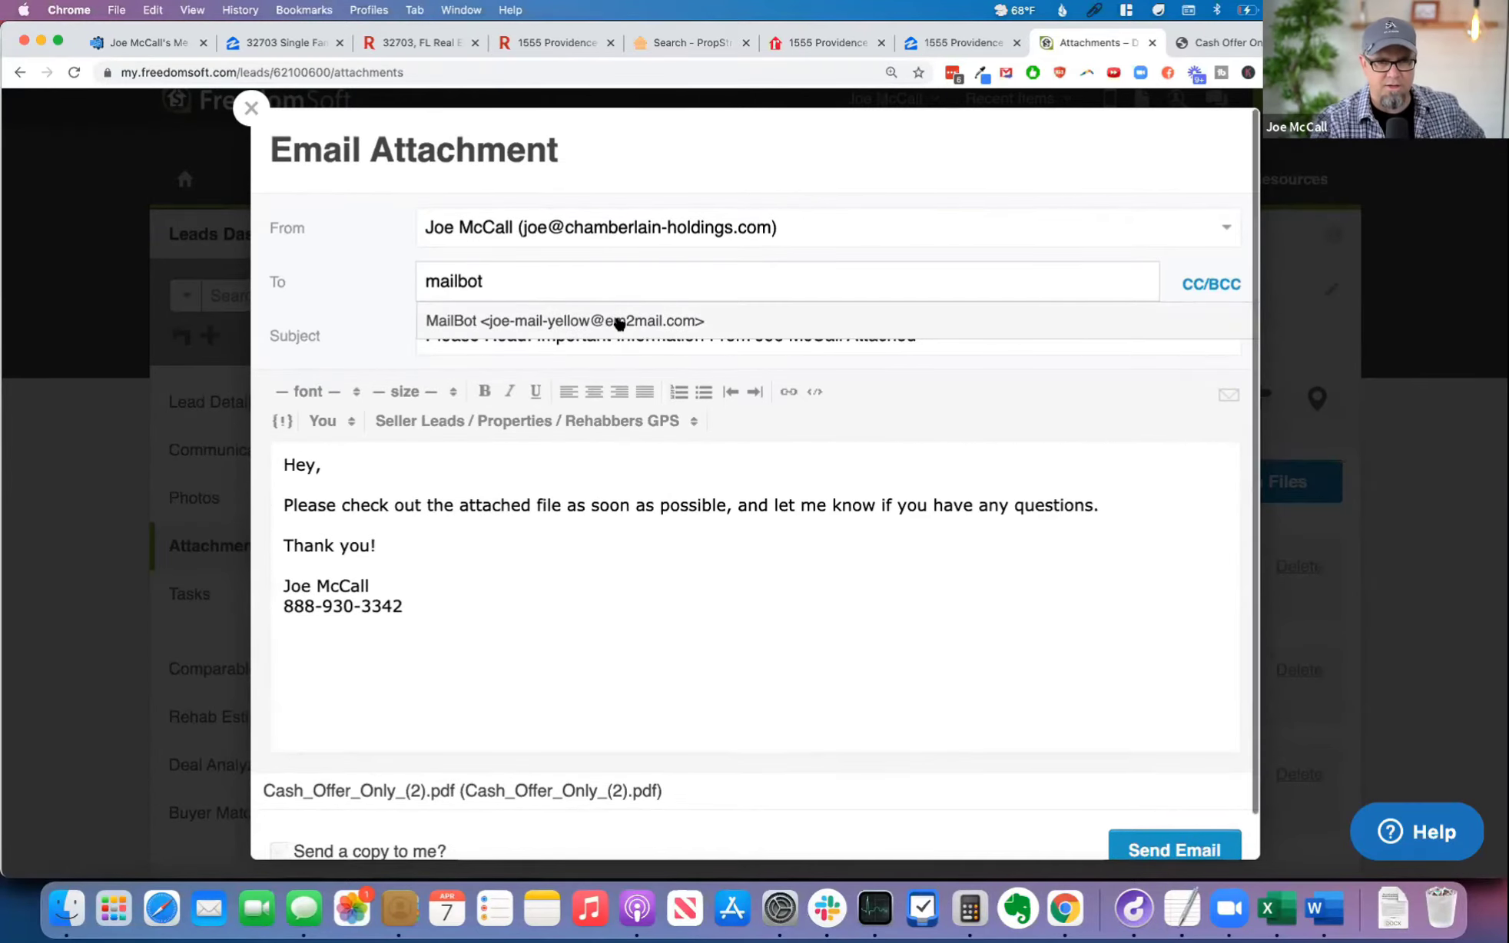
pyautogui.click(618, 320)
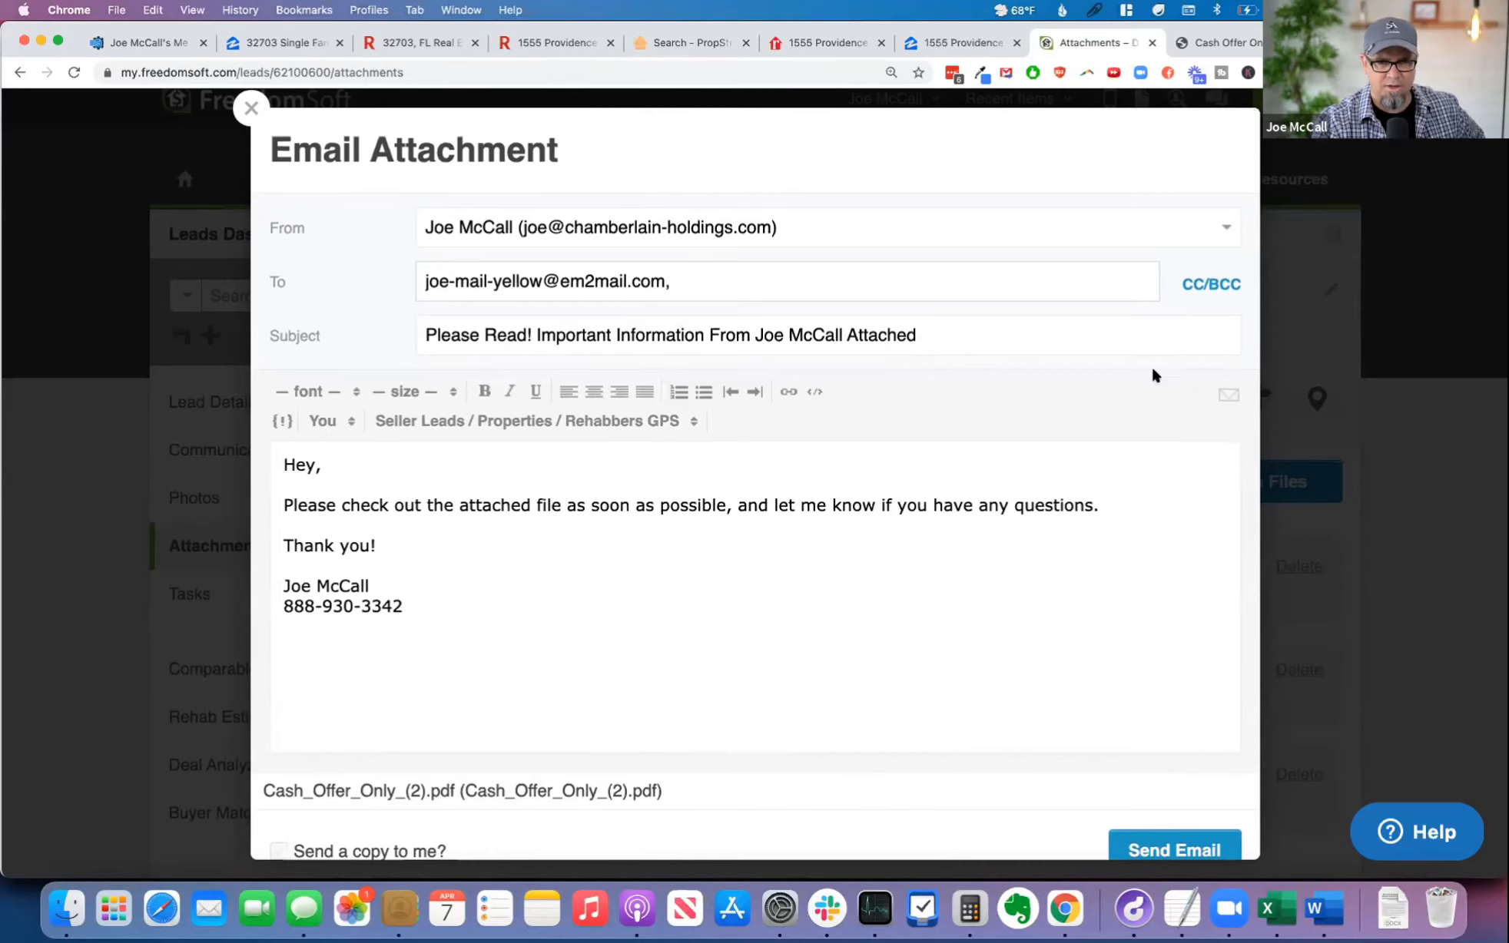
# Step: Apply the Email2Mail template to the attachment email's subject and body
pyautogui.click(1229, 395)
pyautogui.press('Down')
pyautogui.press('Down')
pyautogui.press('Down')
pyautogui.press('Down')
pyautogui.press('Down')
pyautogui.press('Down')
pyautogui.press('Down')
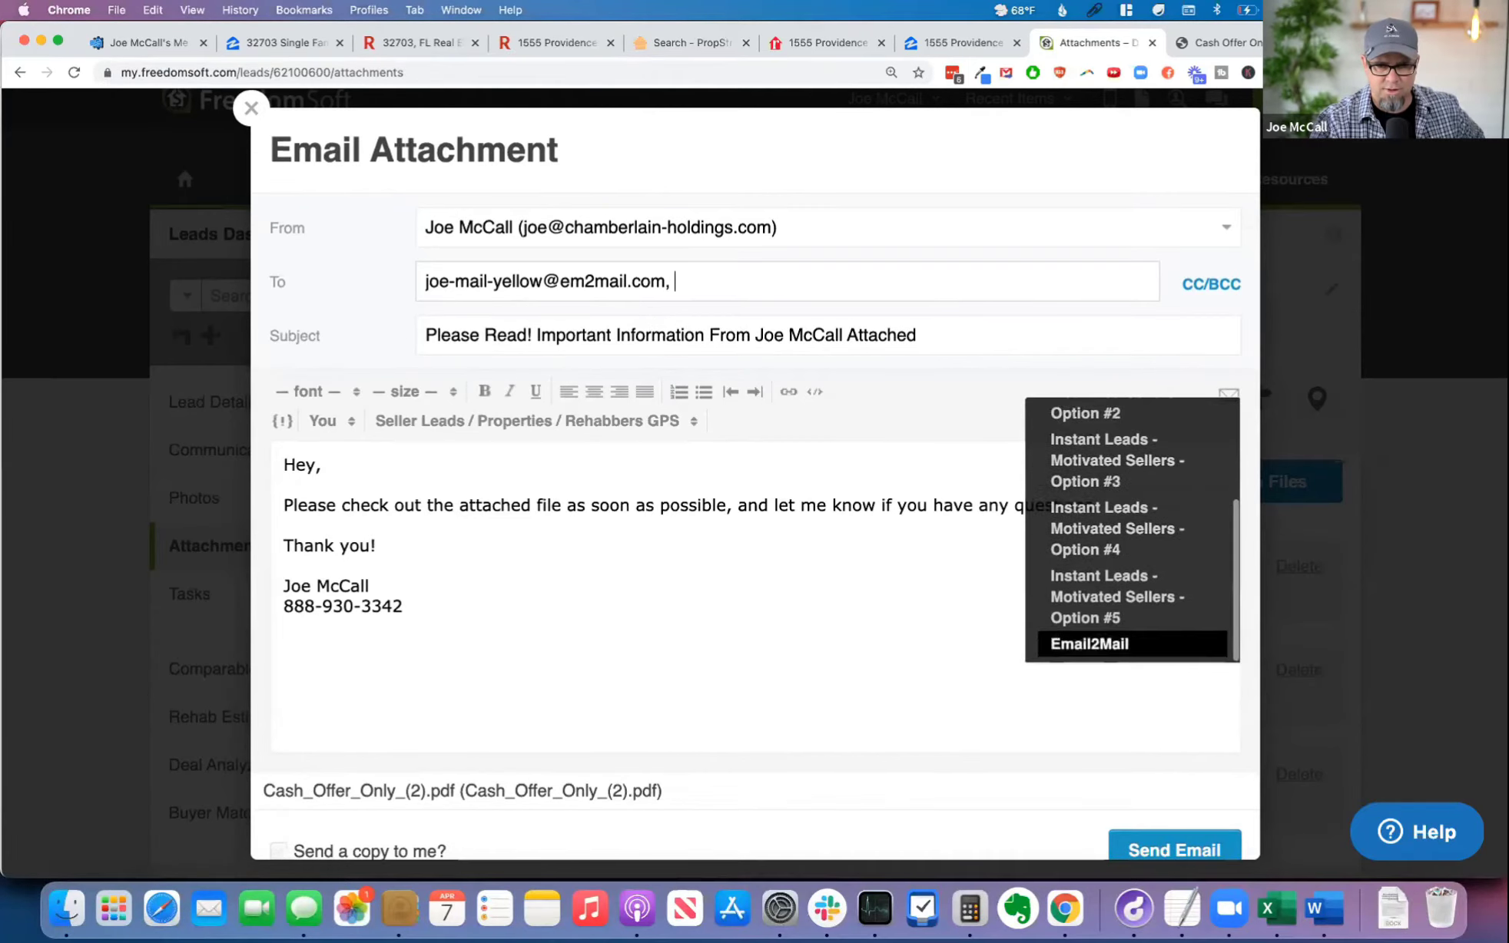
pyautogui.click(1138, 645)
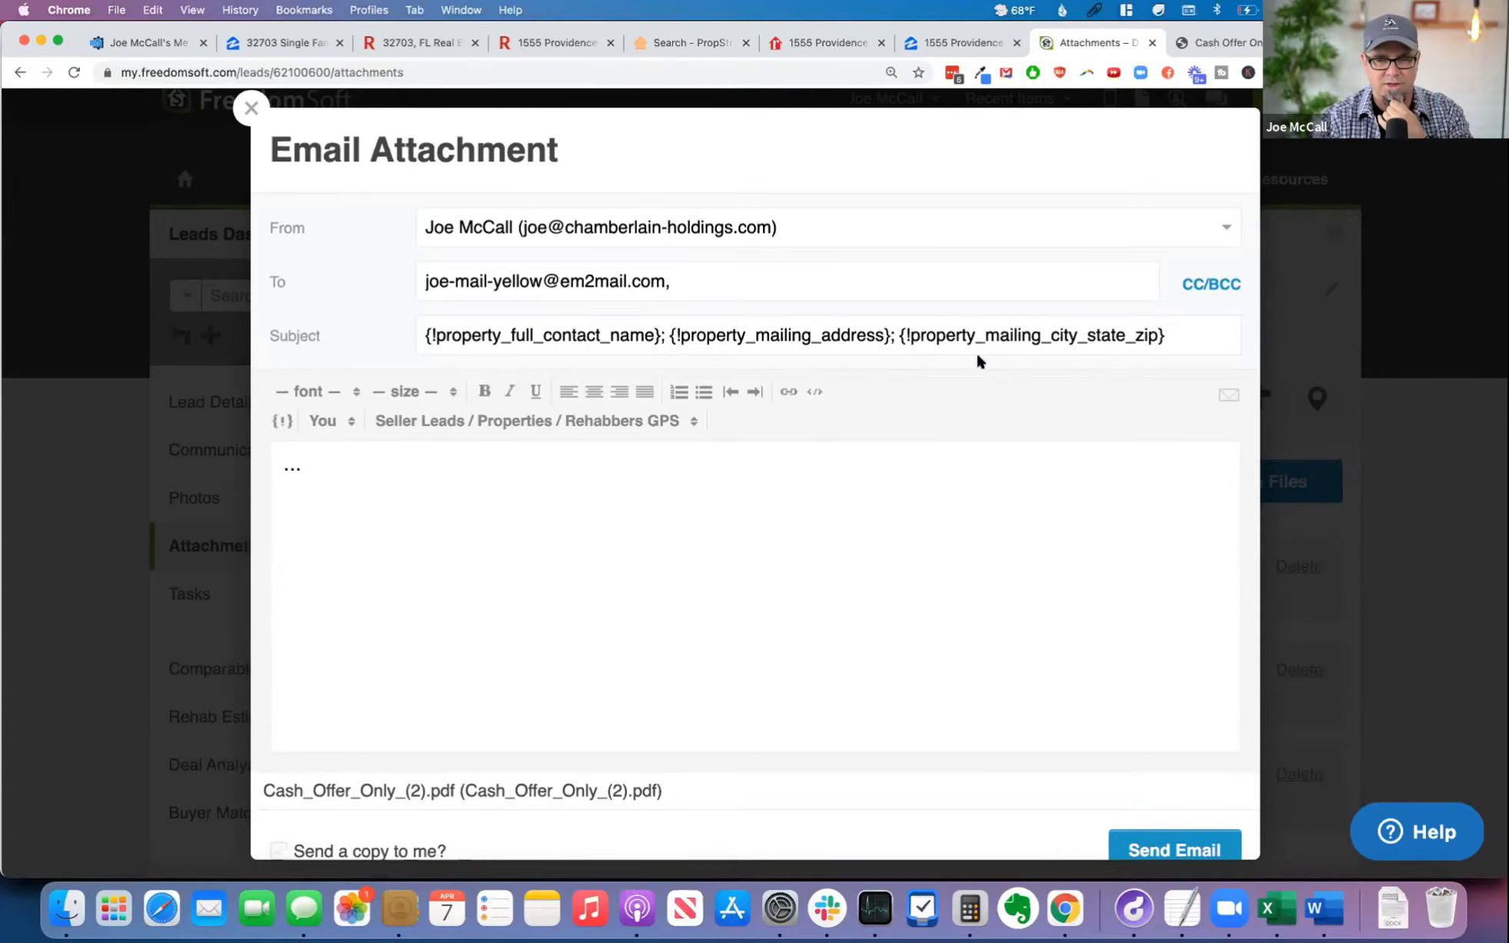
pyautogui.scroll(-1, 1121, 718)
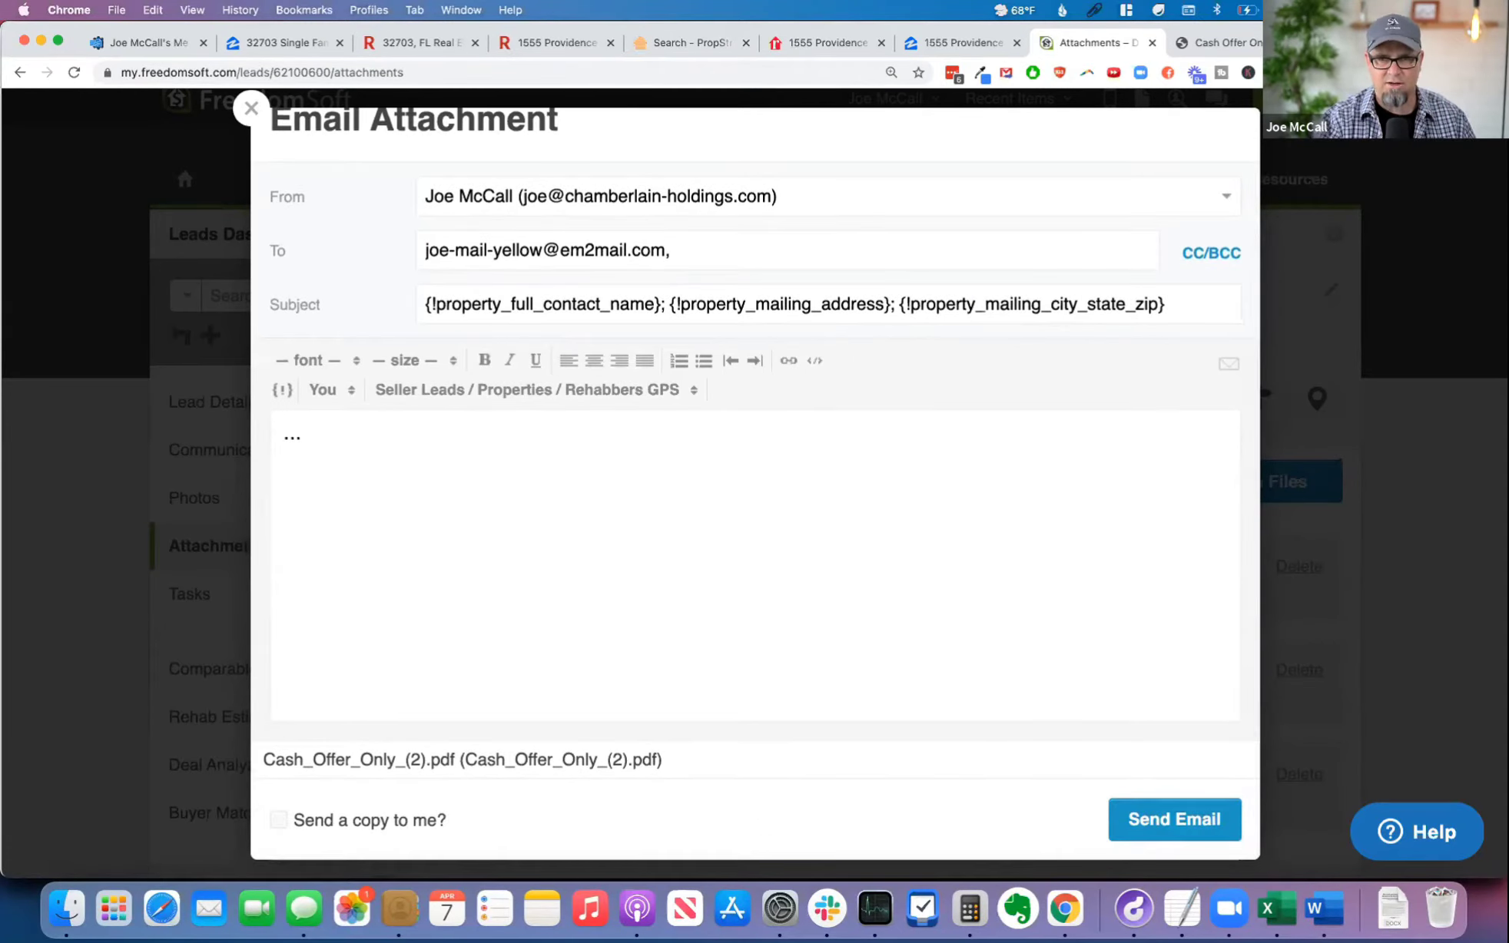
# Step: Switch to Click2Mail, leave the mailbox form, check the Email-to-Mail overview, open the dashboard, and return to the attachment email
pyautogui.click(1360, 43)
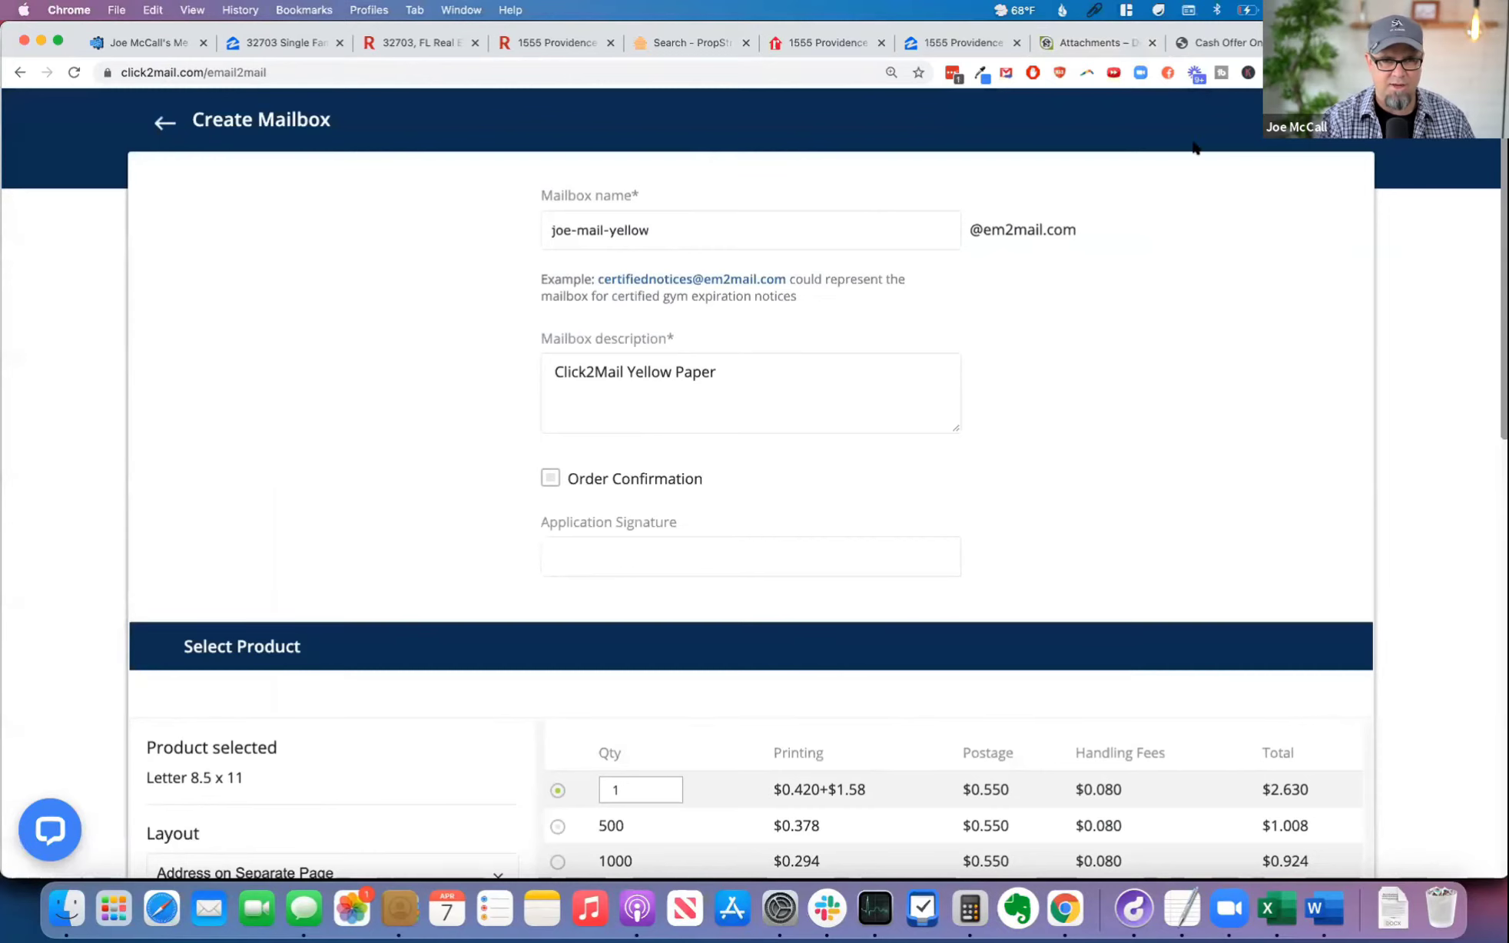
pyautogui.click(217, 123)
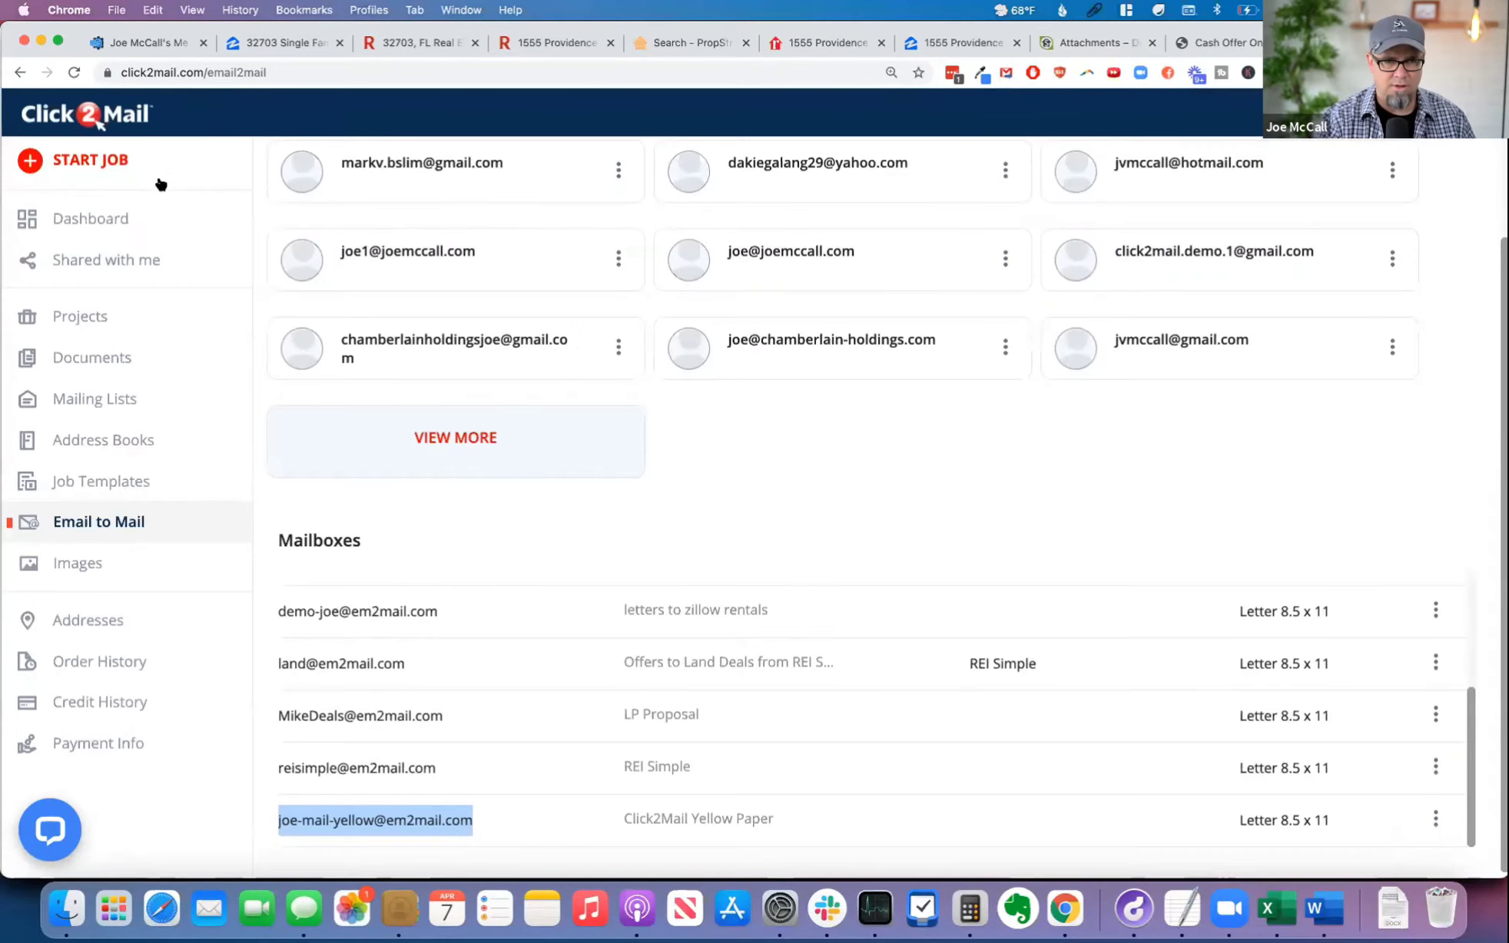
pyautogui.scroll(2, 273, 273)
pyautogui.scroll(1, 268, 281)
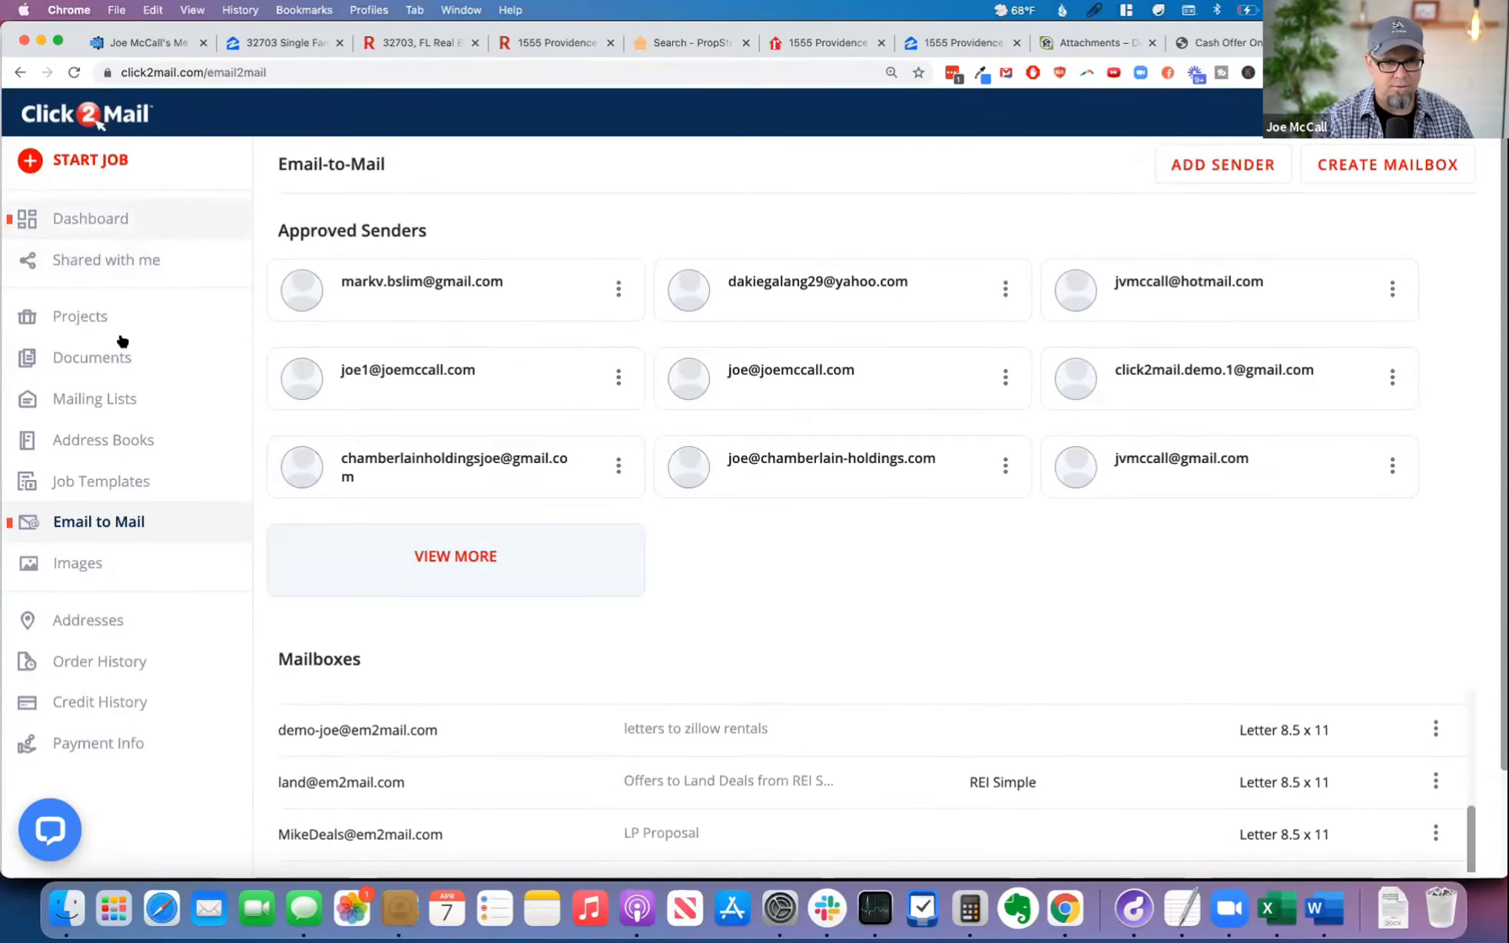
pyautogui.click(139, 223)
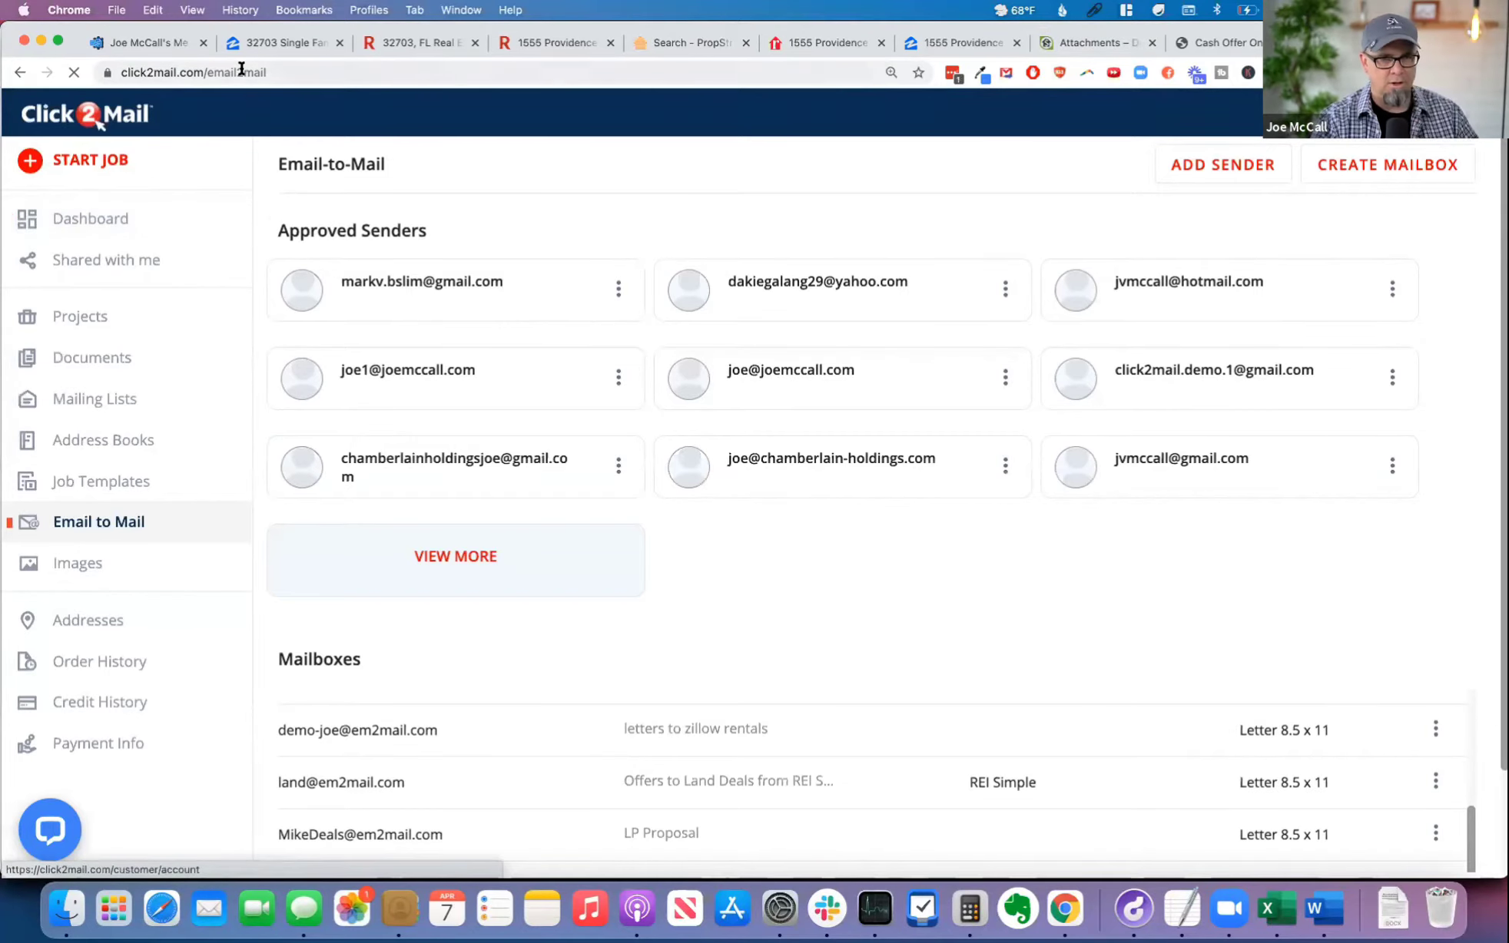
pyautogui.click(1087, 42)
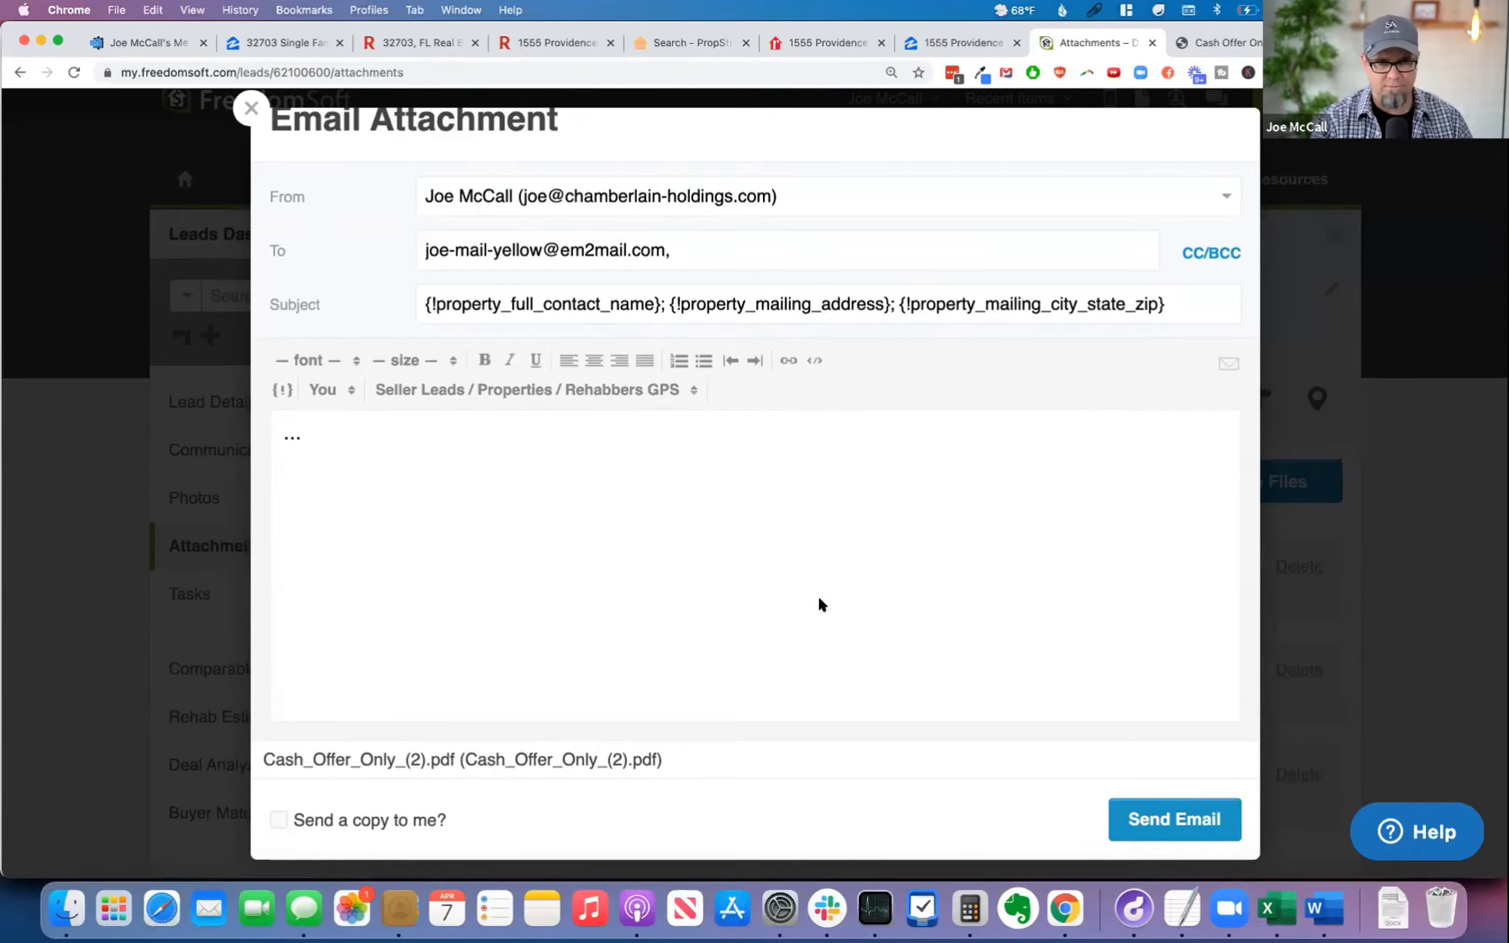
# Step: Review the attachment email's recipient, merge fields and PDF, and close it without sending
pyautogui.scroll(1, 384, 182)
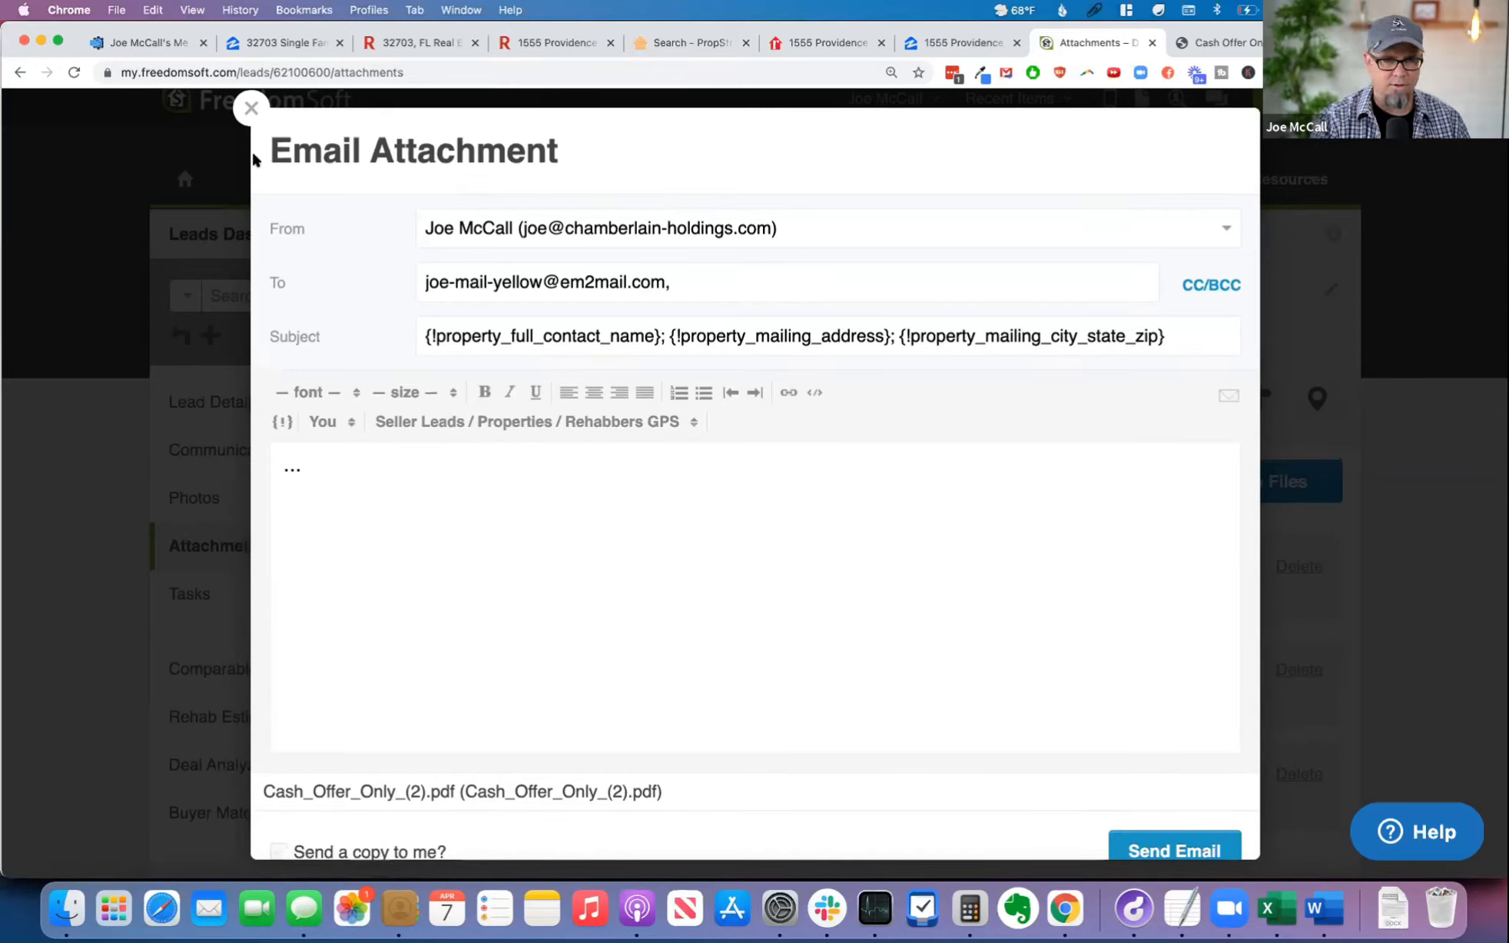
pyautogui.scroll(-1, 977, 743)
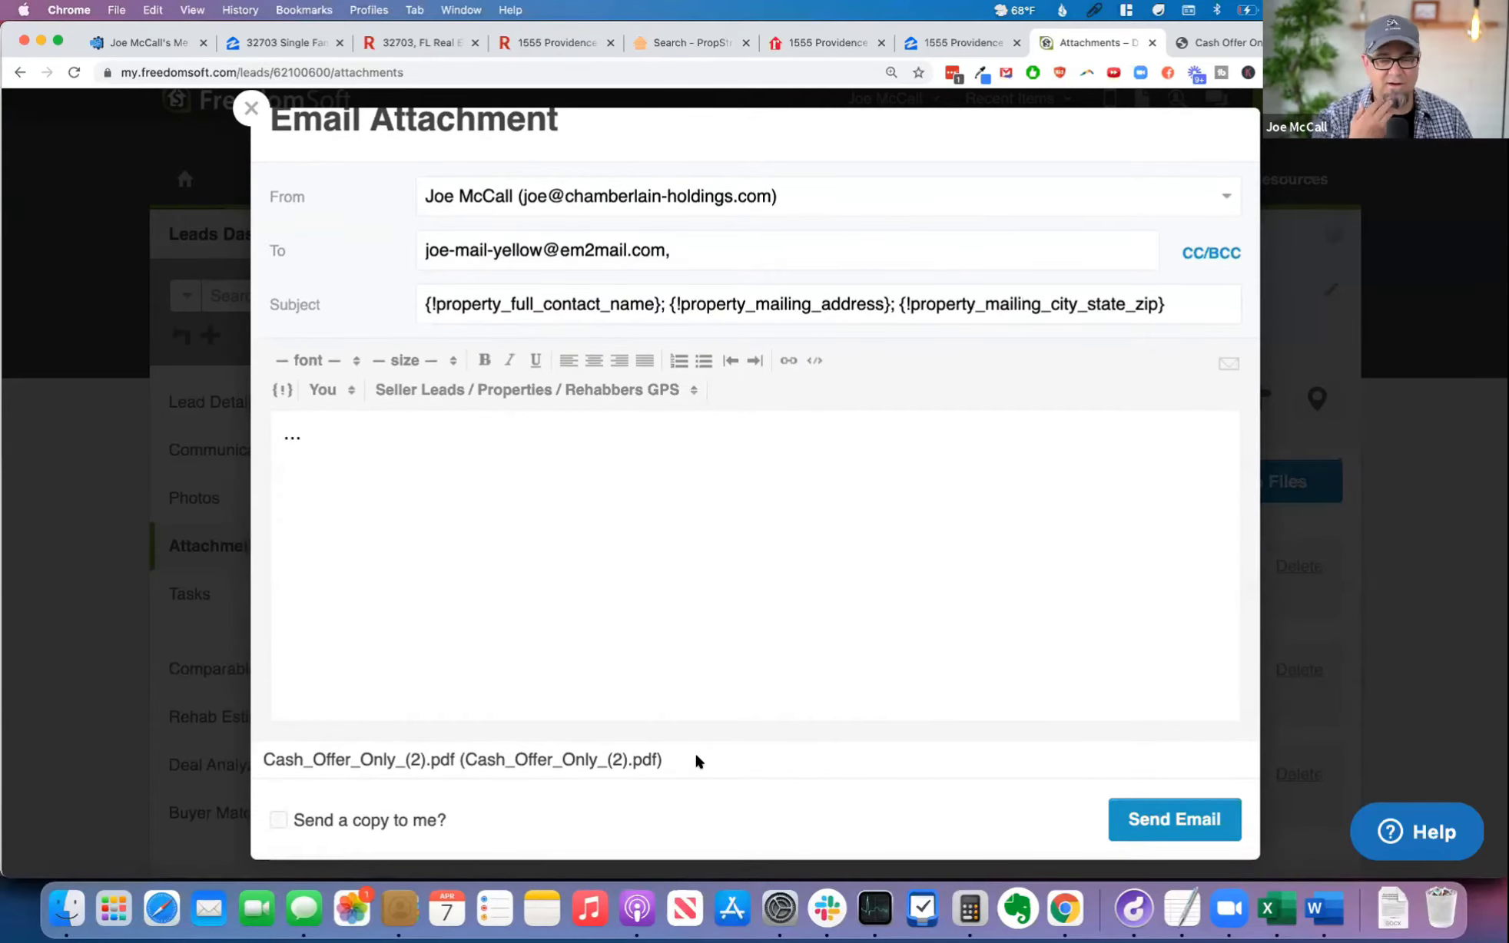
pyautogui.scroll(1, 708, 451)
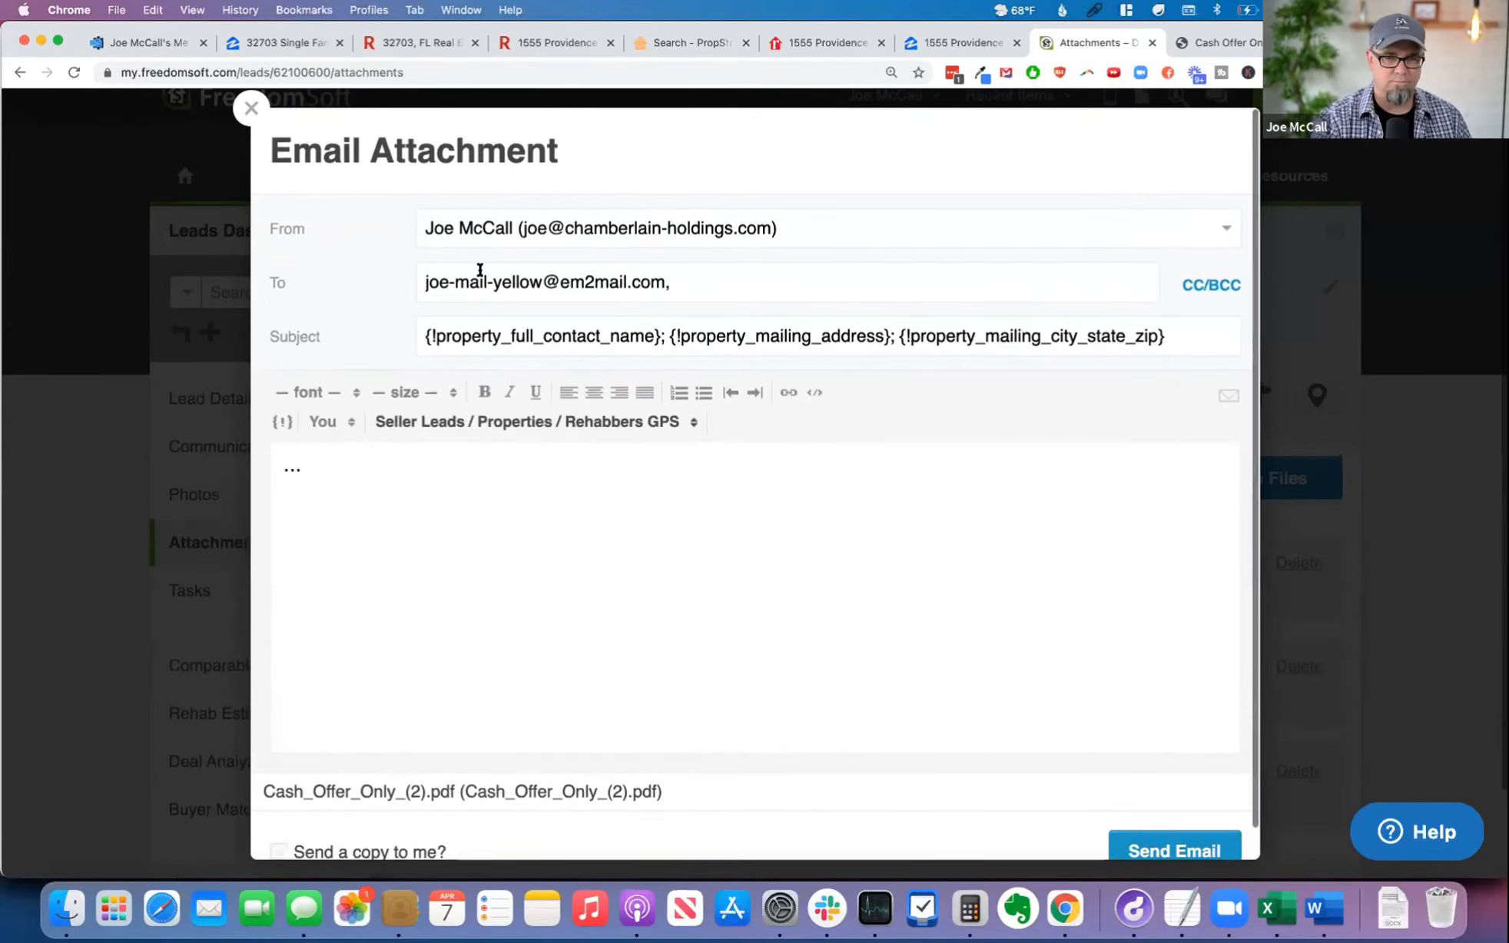
pyautogui.click(249, 106)
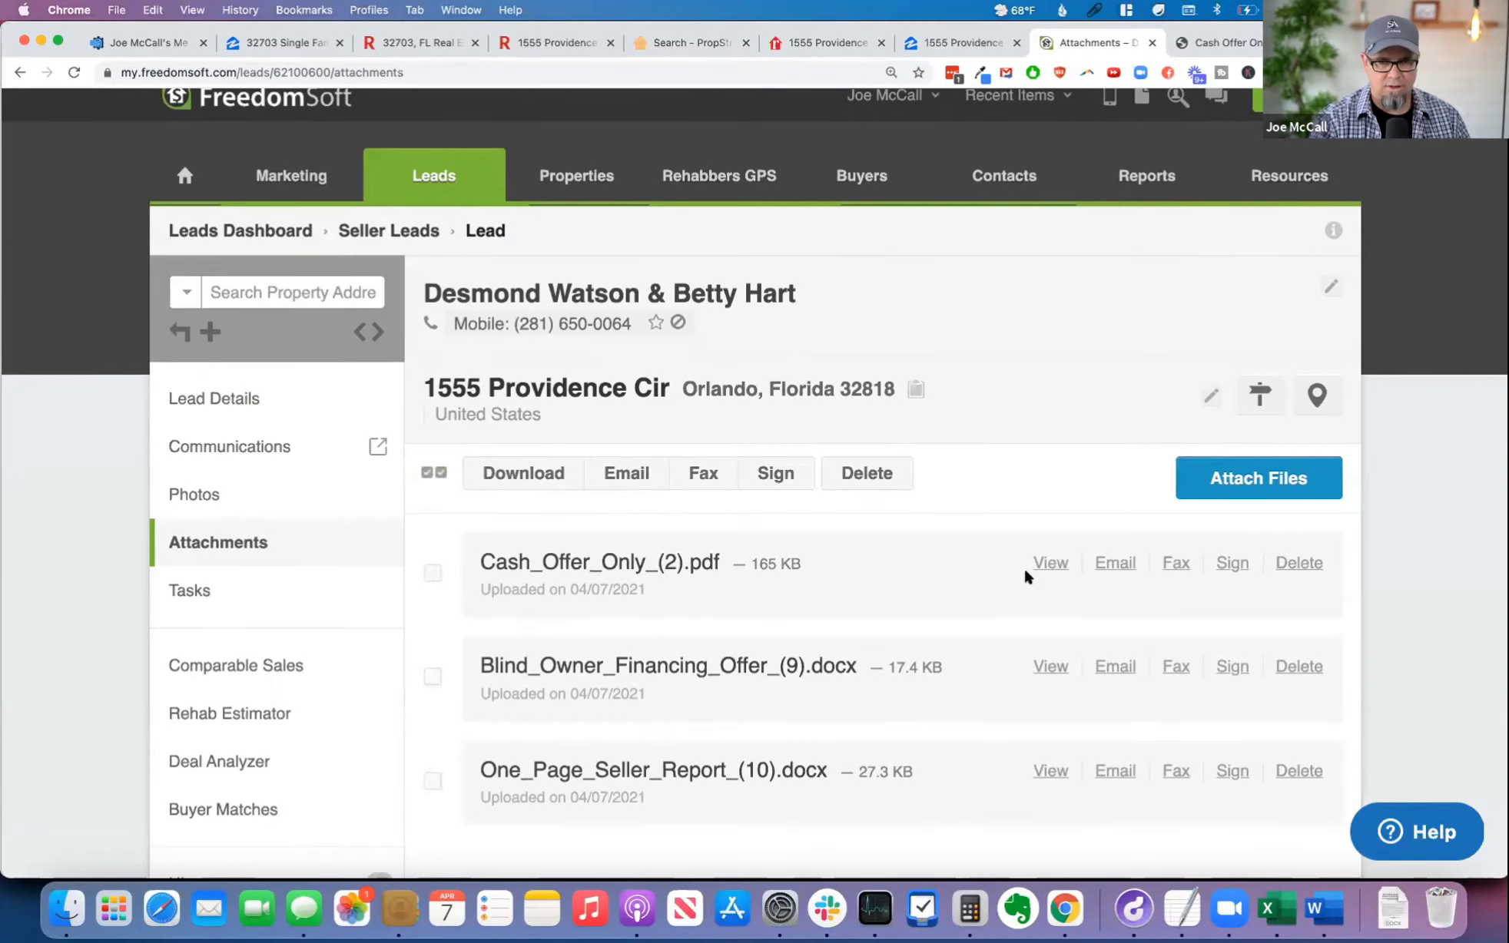
# Step: Open Cash_Offer_Only_(2).pdf from the lead's attachments again and inspect its full web address
pyautogui.click(1049, 564)
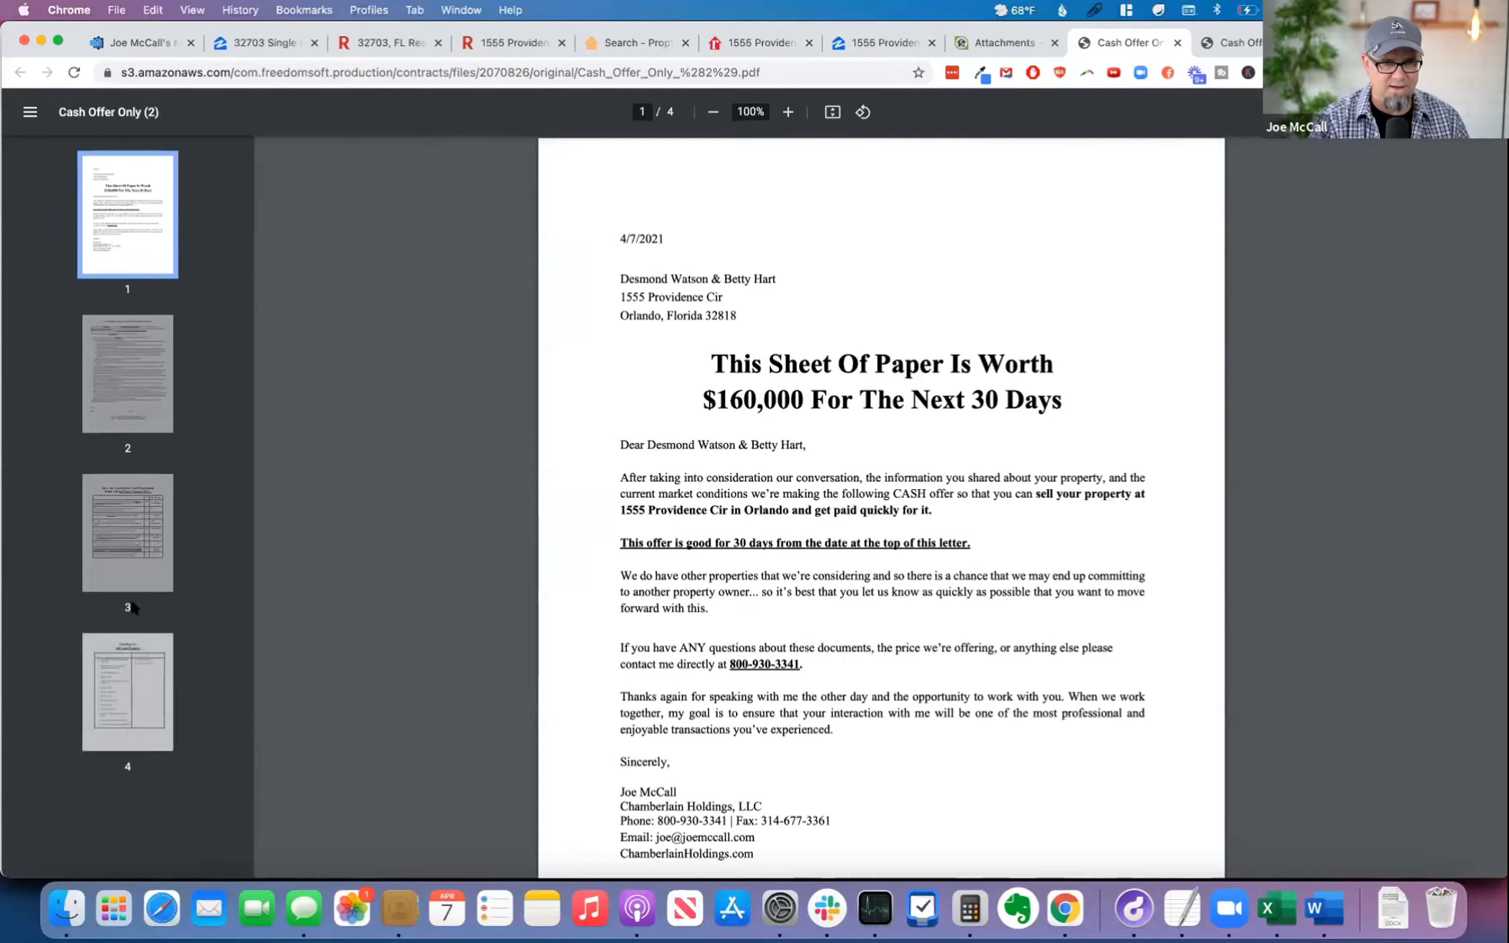
pyautogui.click(167, 72)
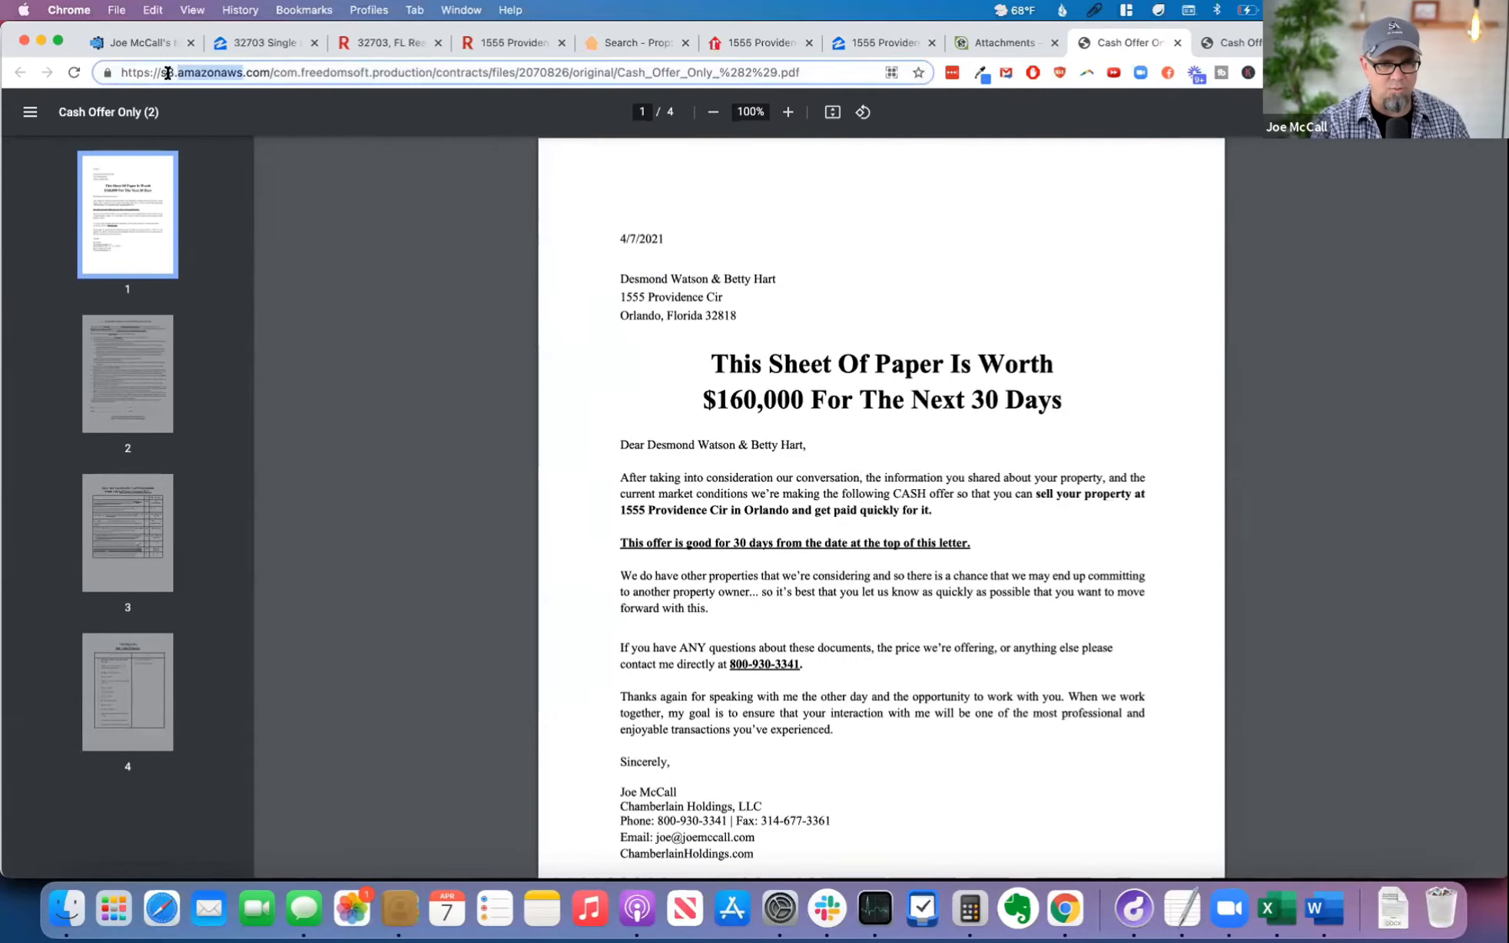
pyautogui.doubleClick(175, 72)
pyautogui.click(814, 69)
pyautogui.press('super+a')
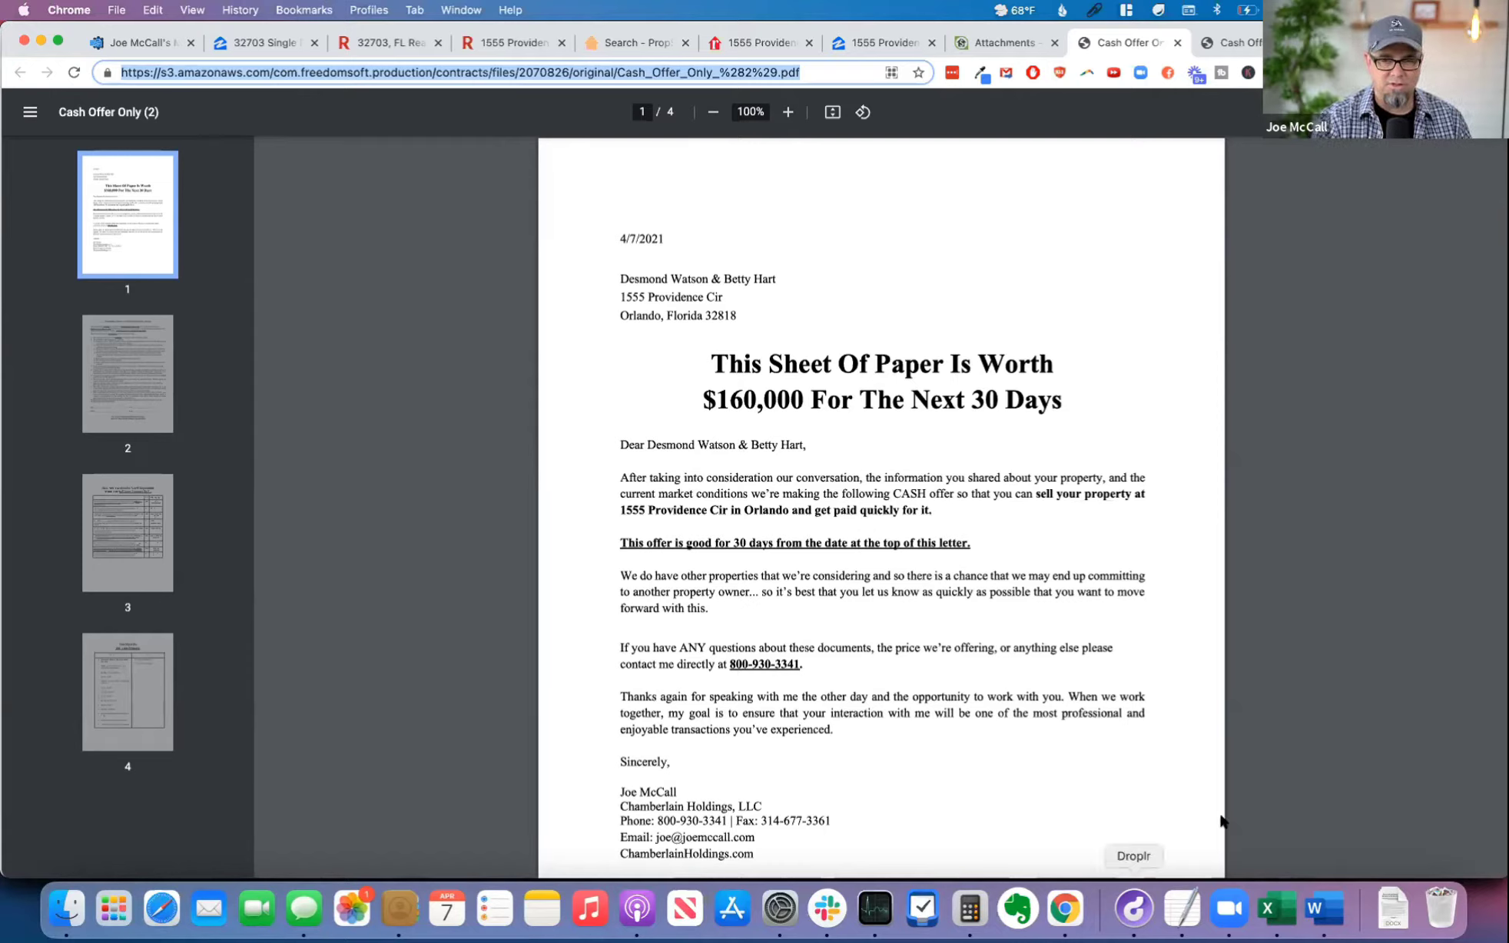
pyautogui.click(1312, 734)
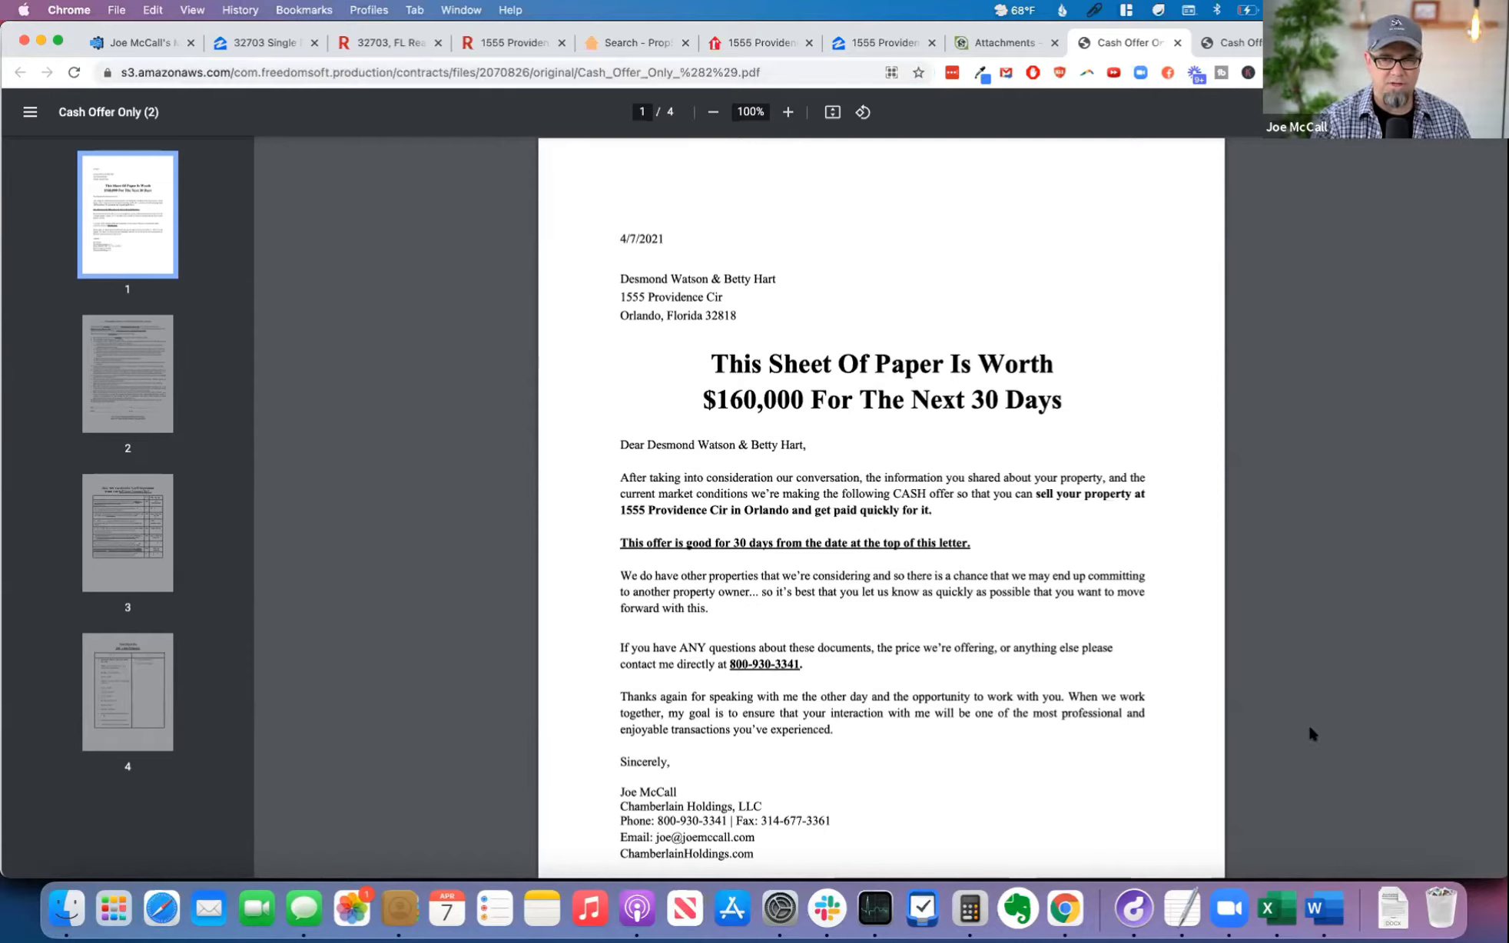
# Step: Close the duplicate cash offer PDF tab and copy the web address of the remaining one
pyautogui.click(1248, 44)
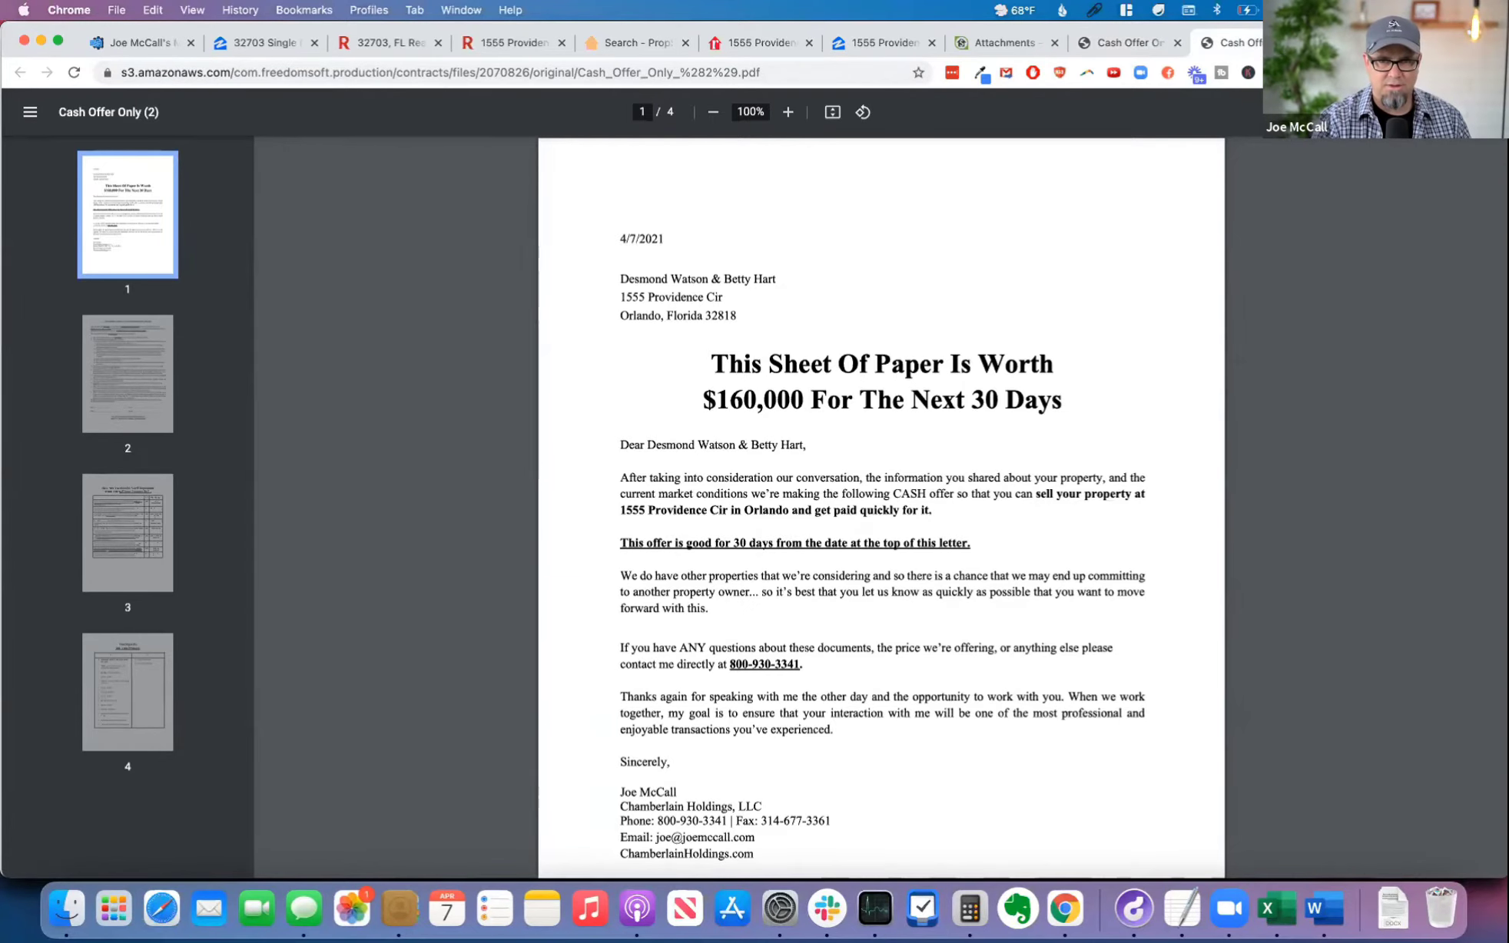
pyautogui.click(1301, 43)
pyautogui.click(1216, 44)
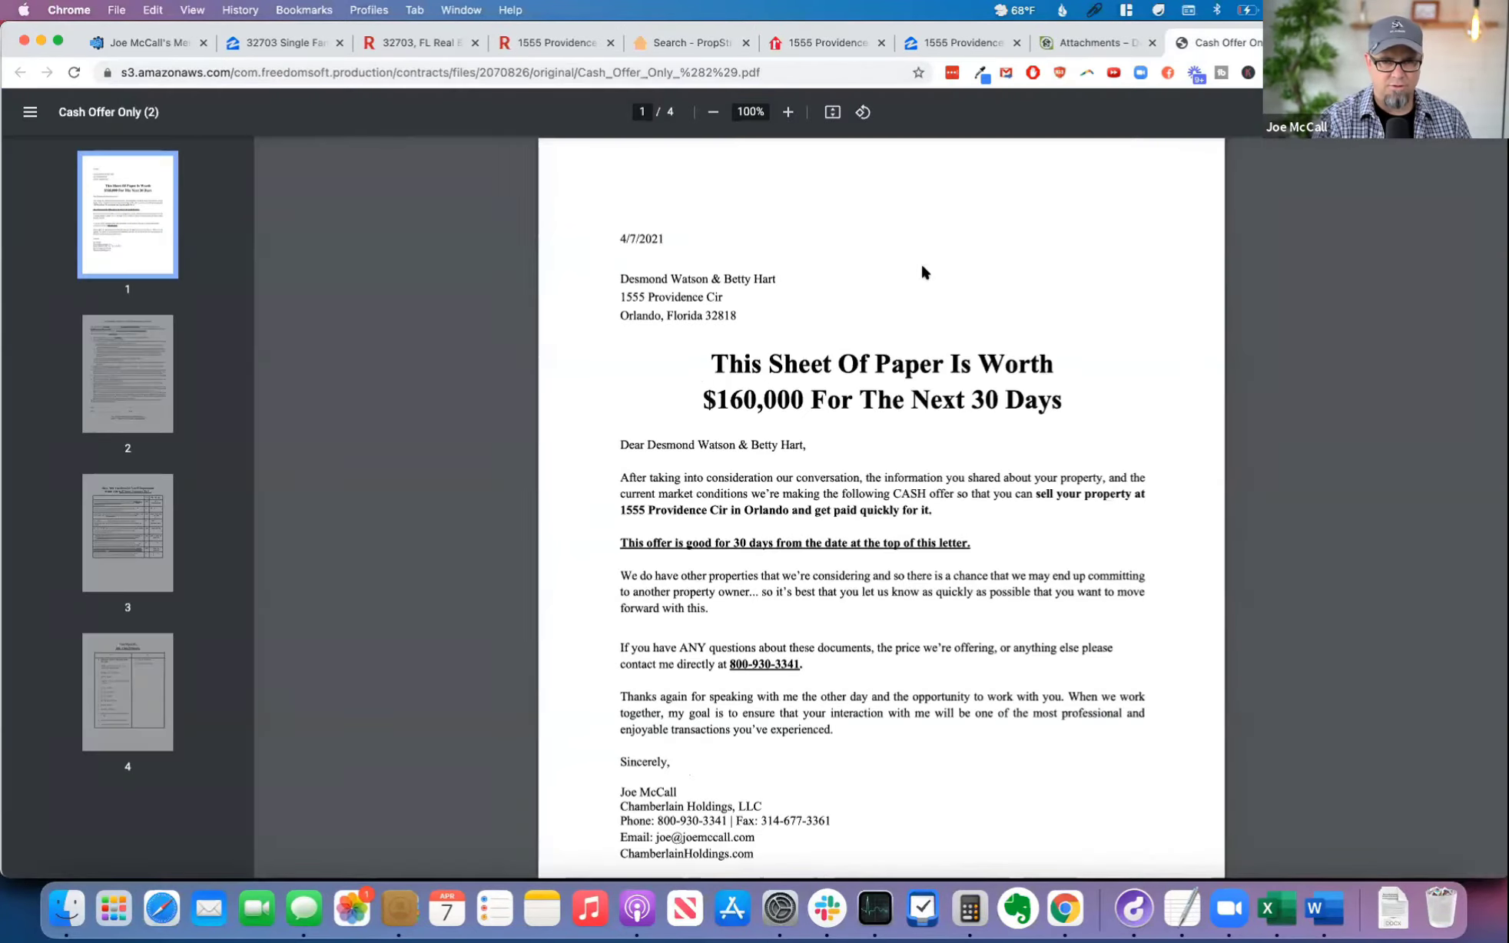
pyautogui.click(449, 72)
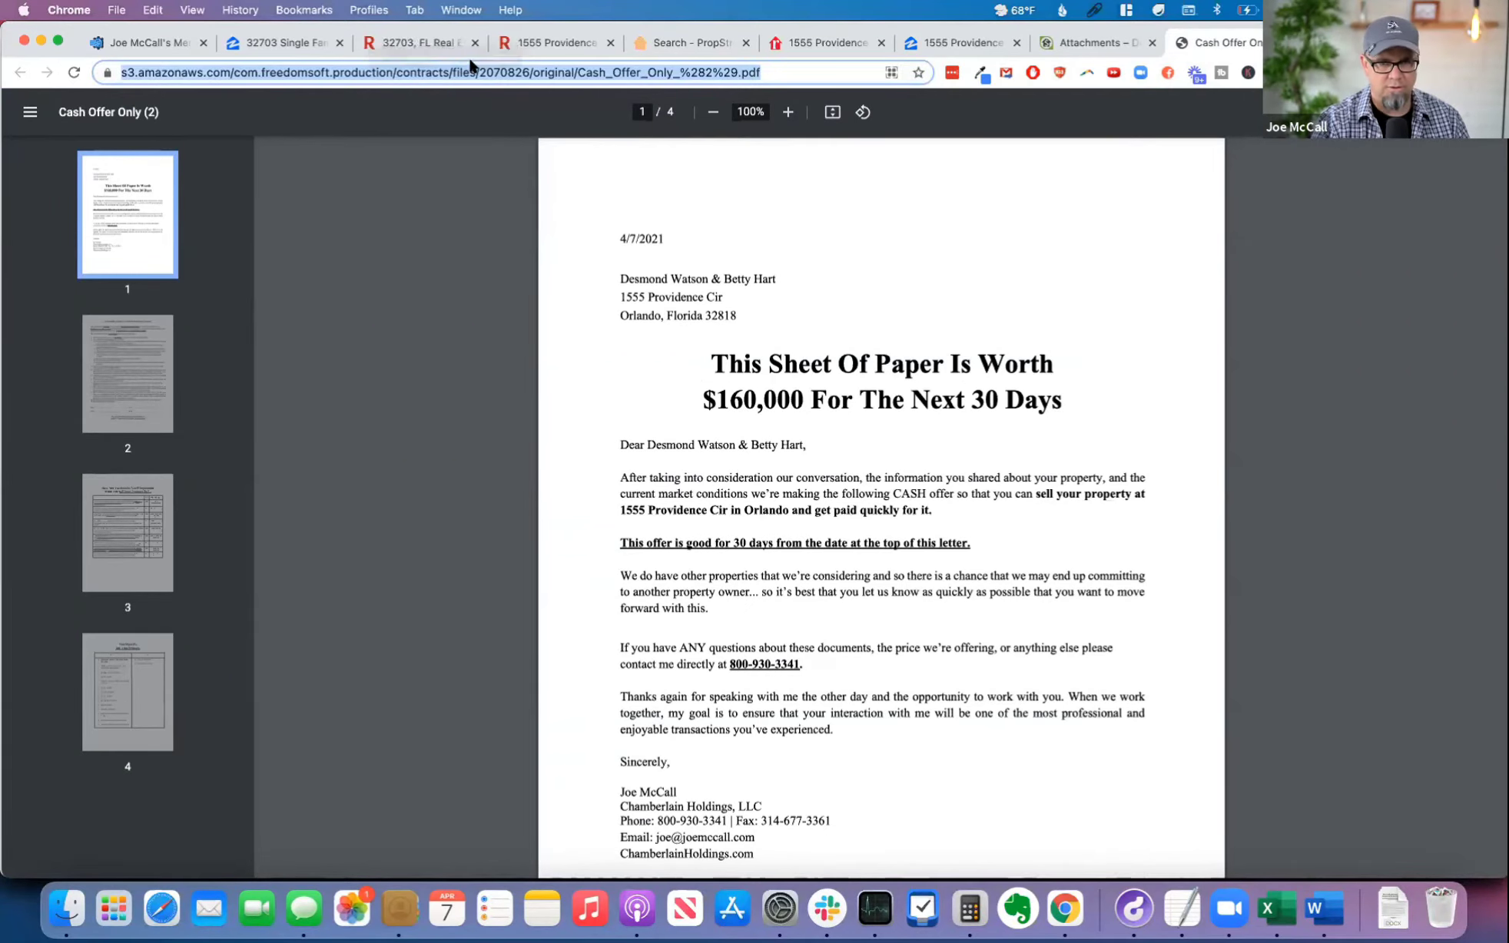
# Step: Open Bitly in a new tab, create a short link from the cash offer PDF's web address, and copy it
pyautogui.press('super+t')
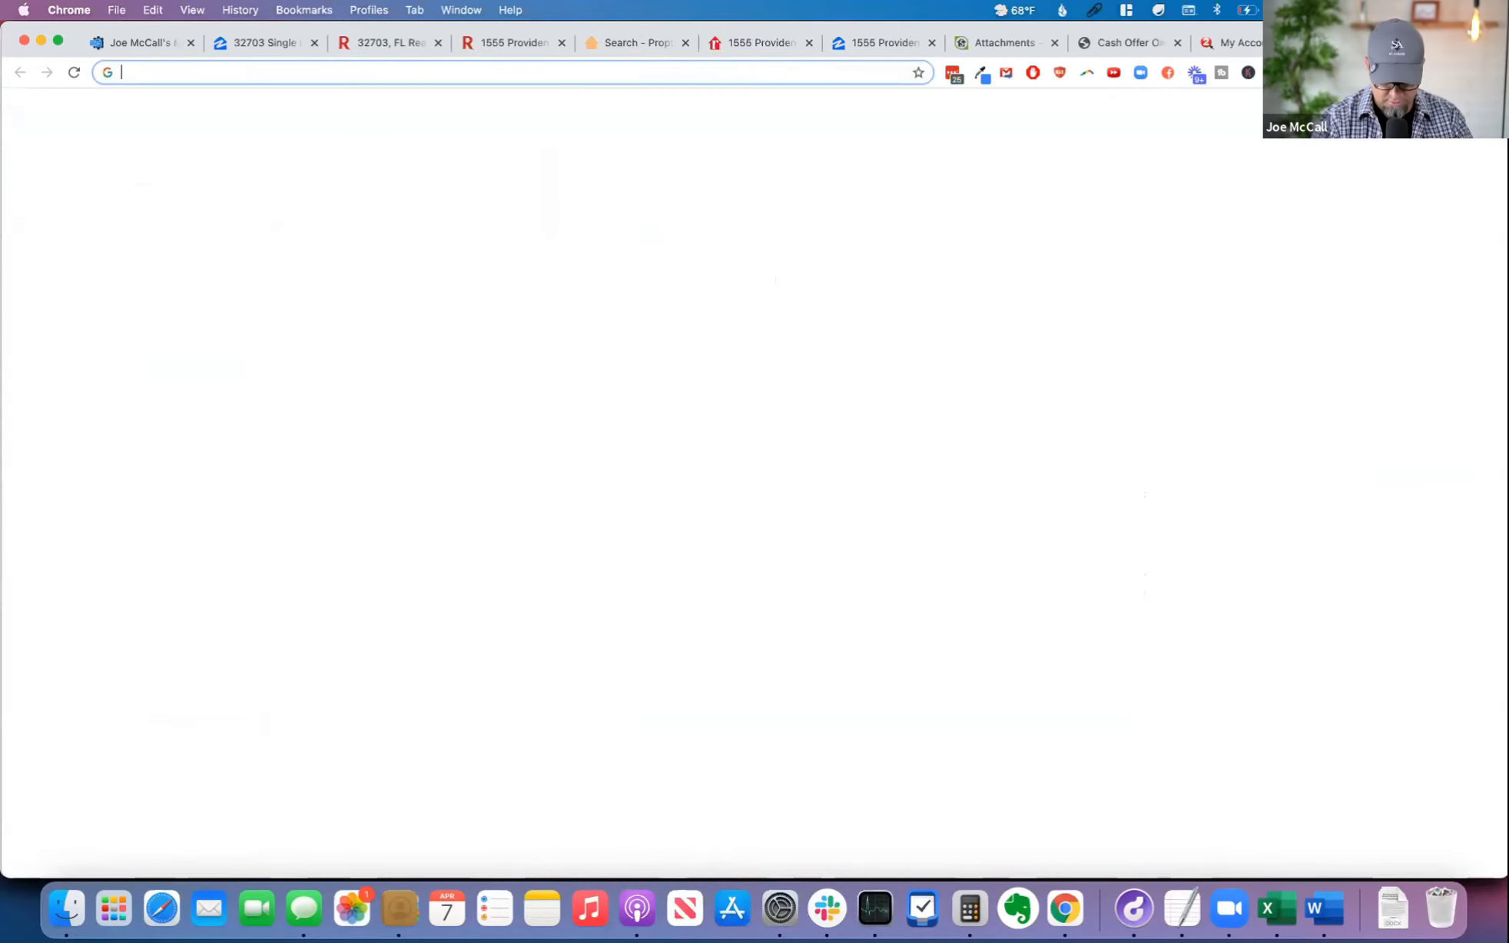
pyautogui.write('bit.ly')
pyautogui.press('Return')
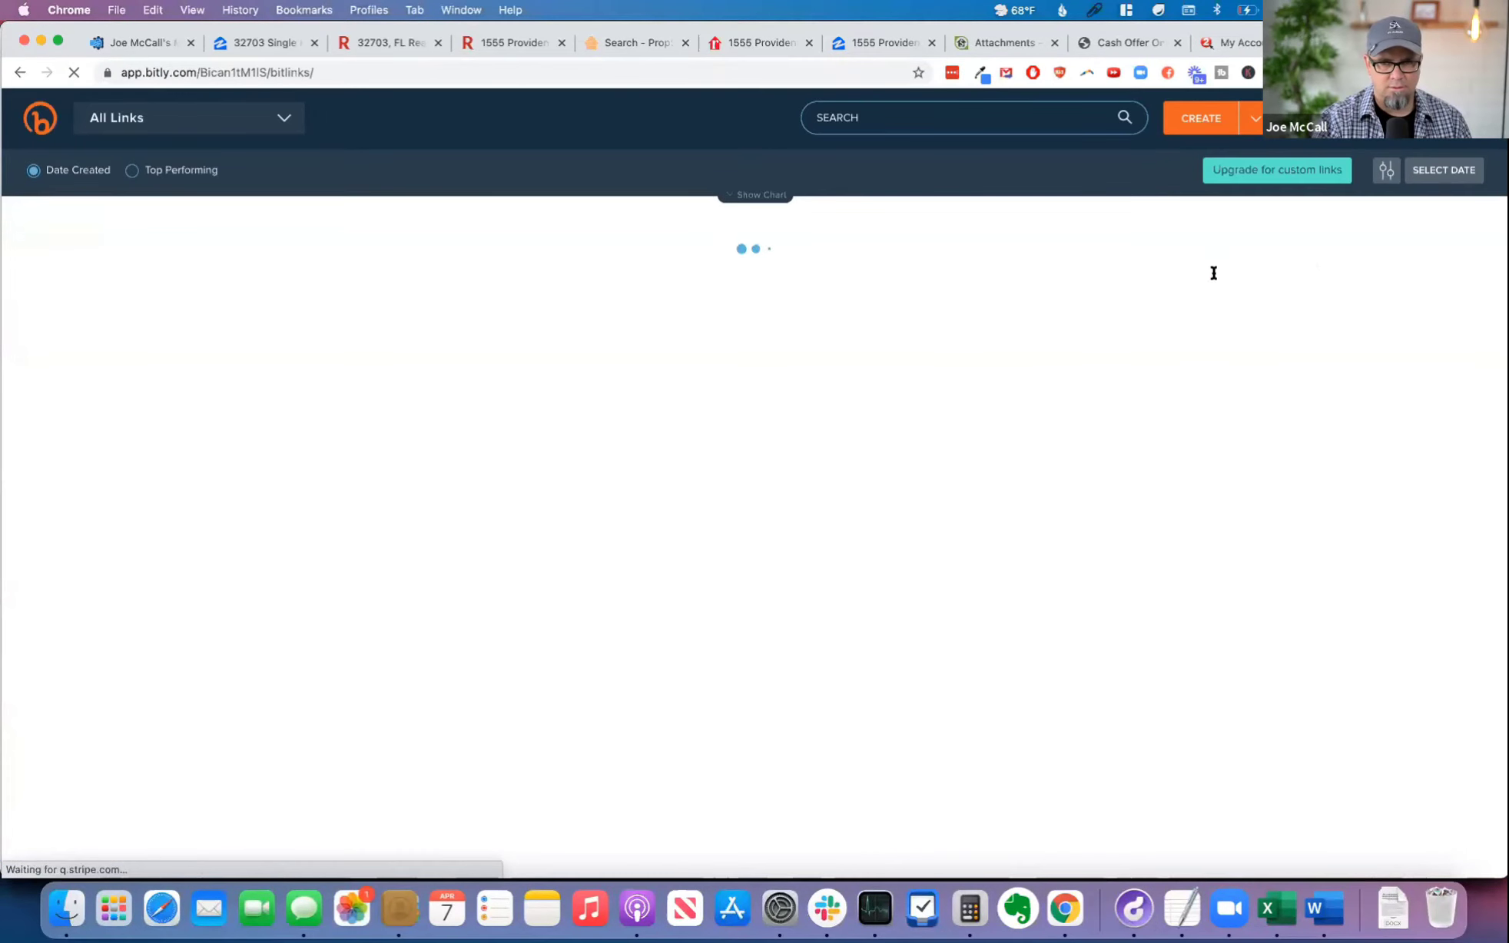
pyautogui.click(1198, 119)
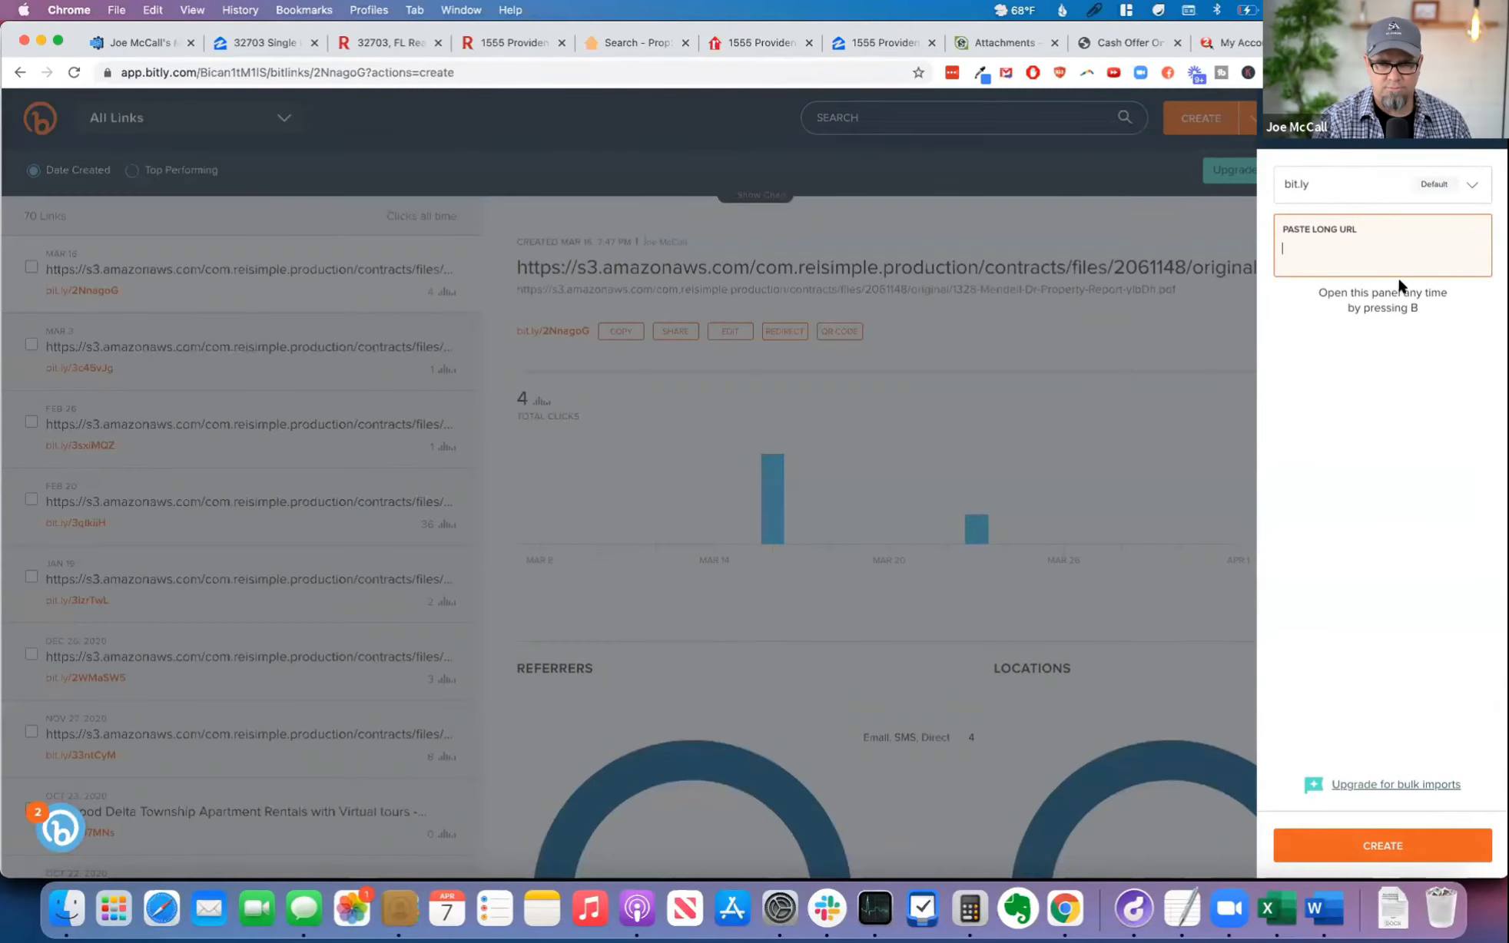
pyautogui.click(1331, 250)
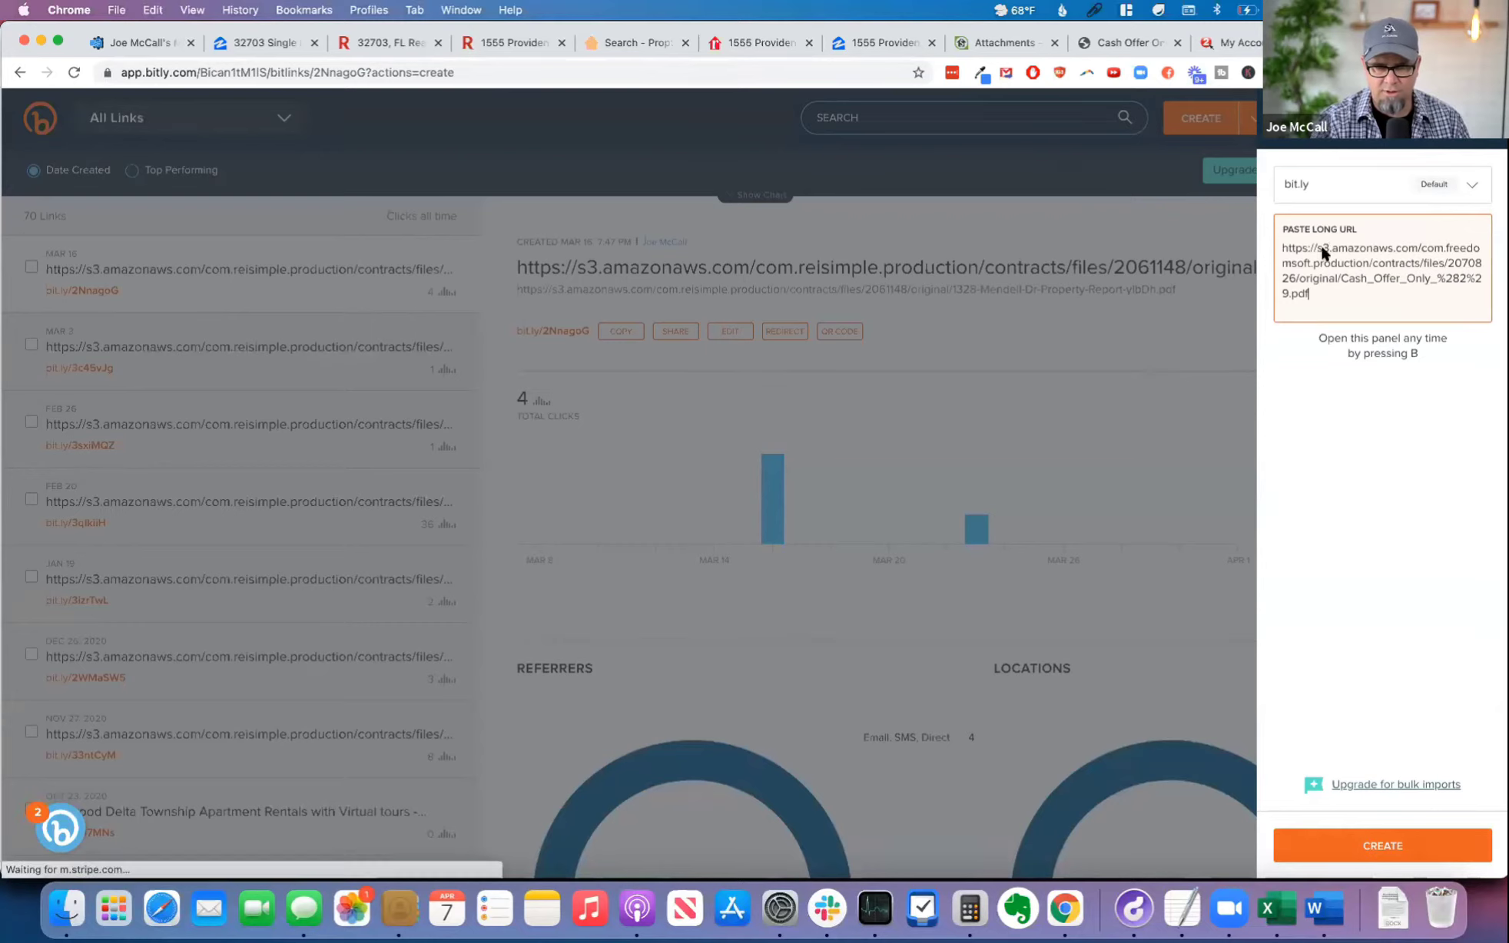
pyautogui.click(1295, 205)
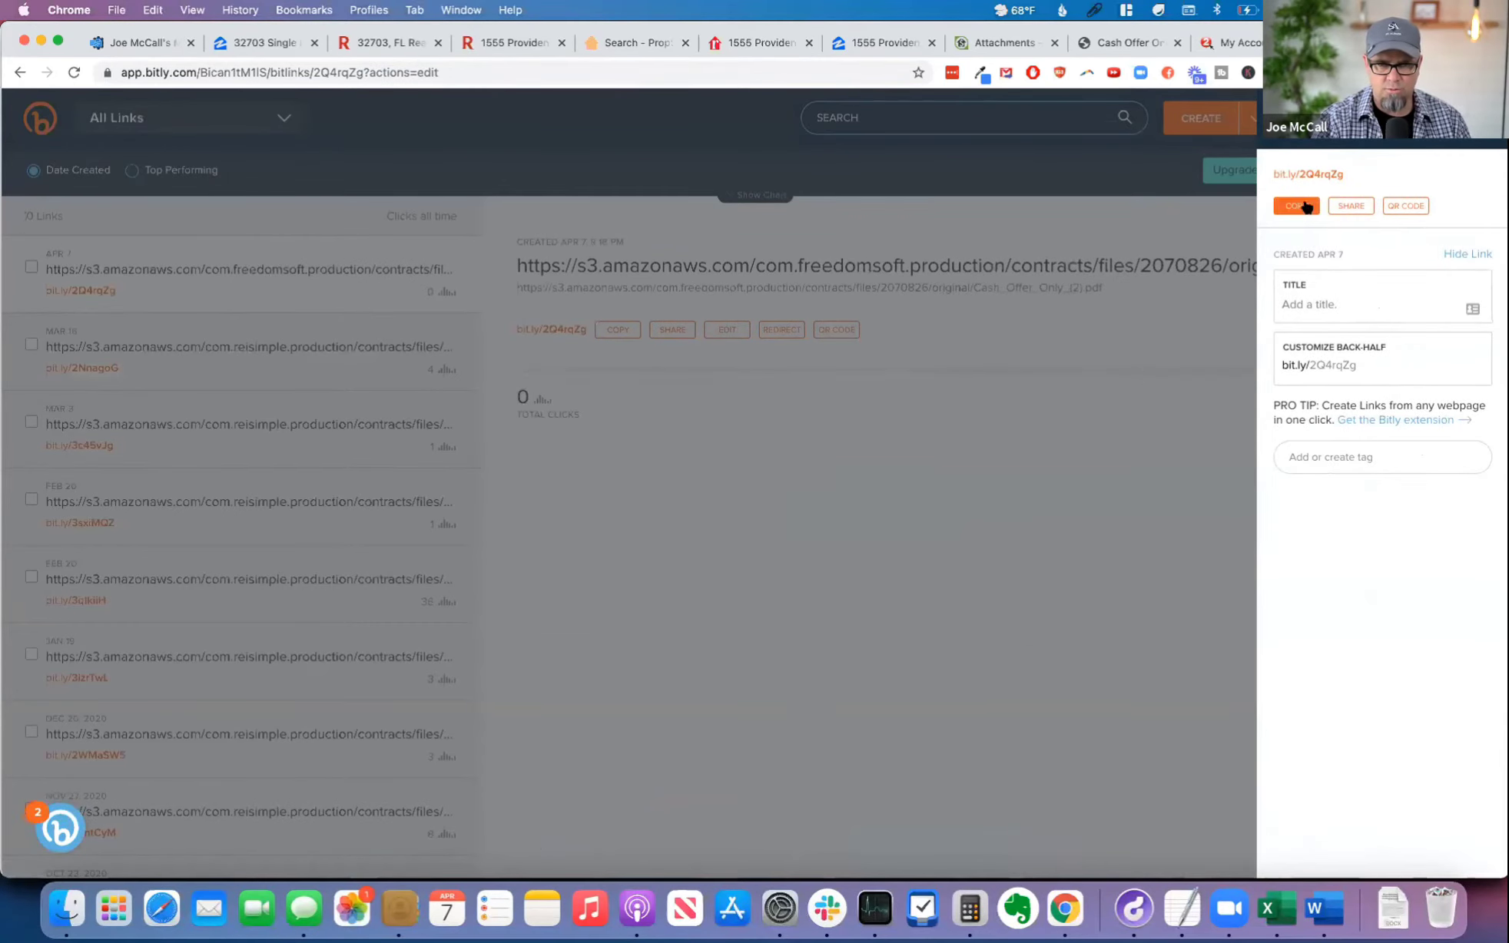
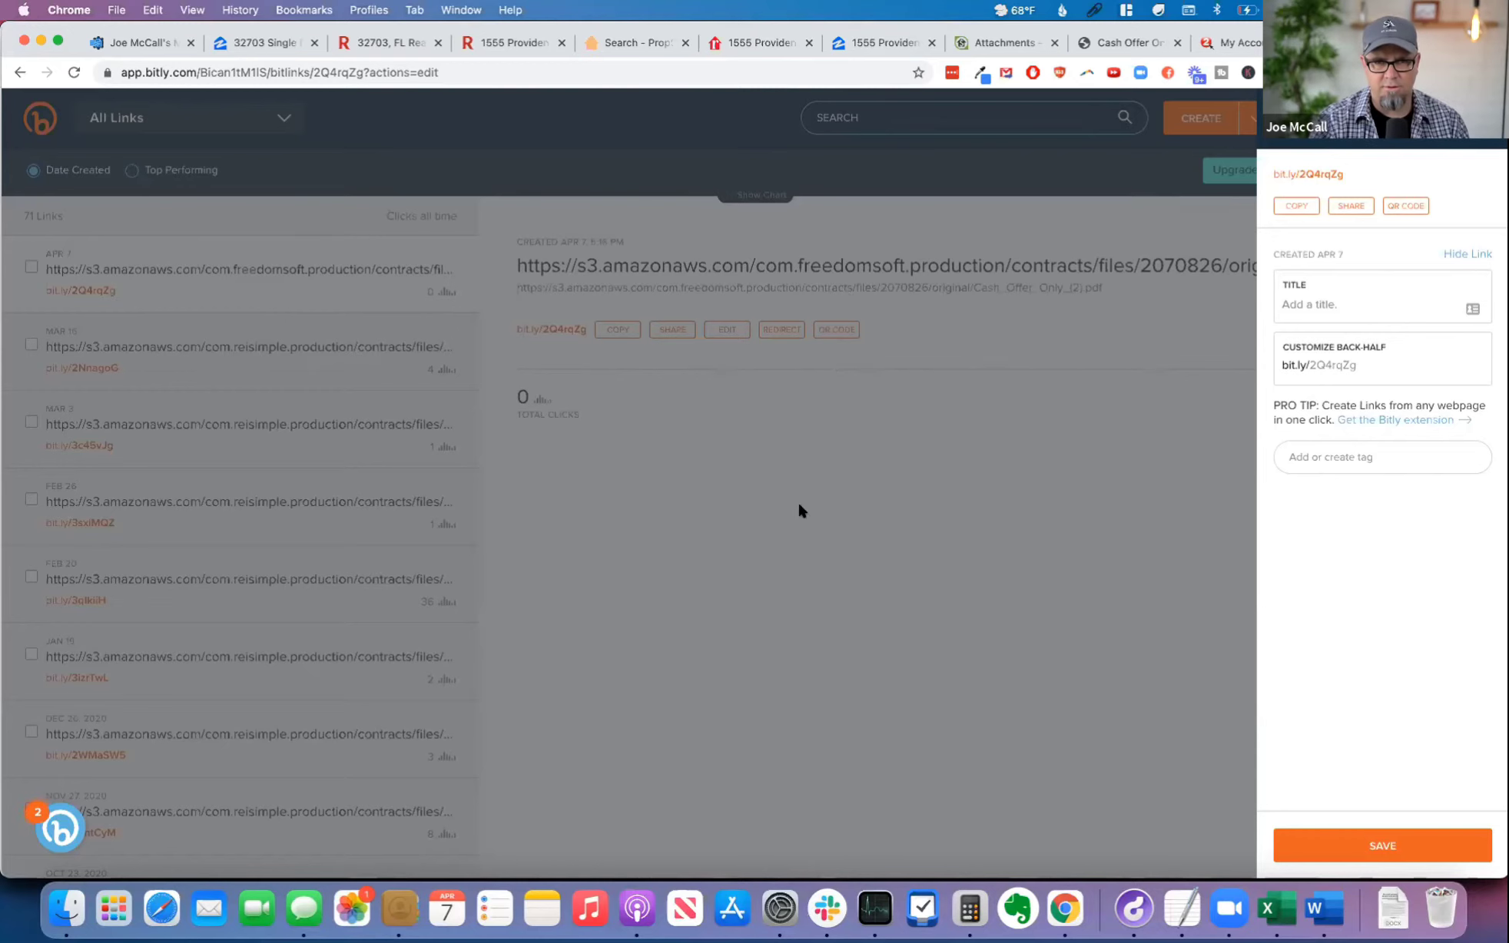
# Step: Switch to the FreedomSoft lead, enter the seller's e-mail address in the contact details and save them
pyautogui.click(1011, 40)
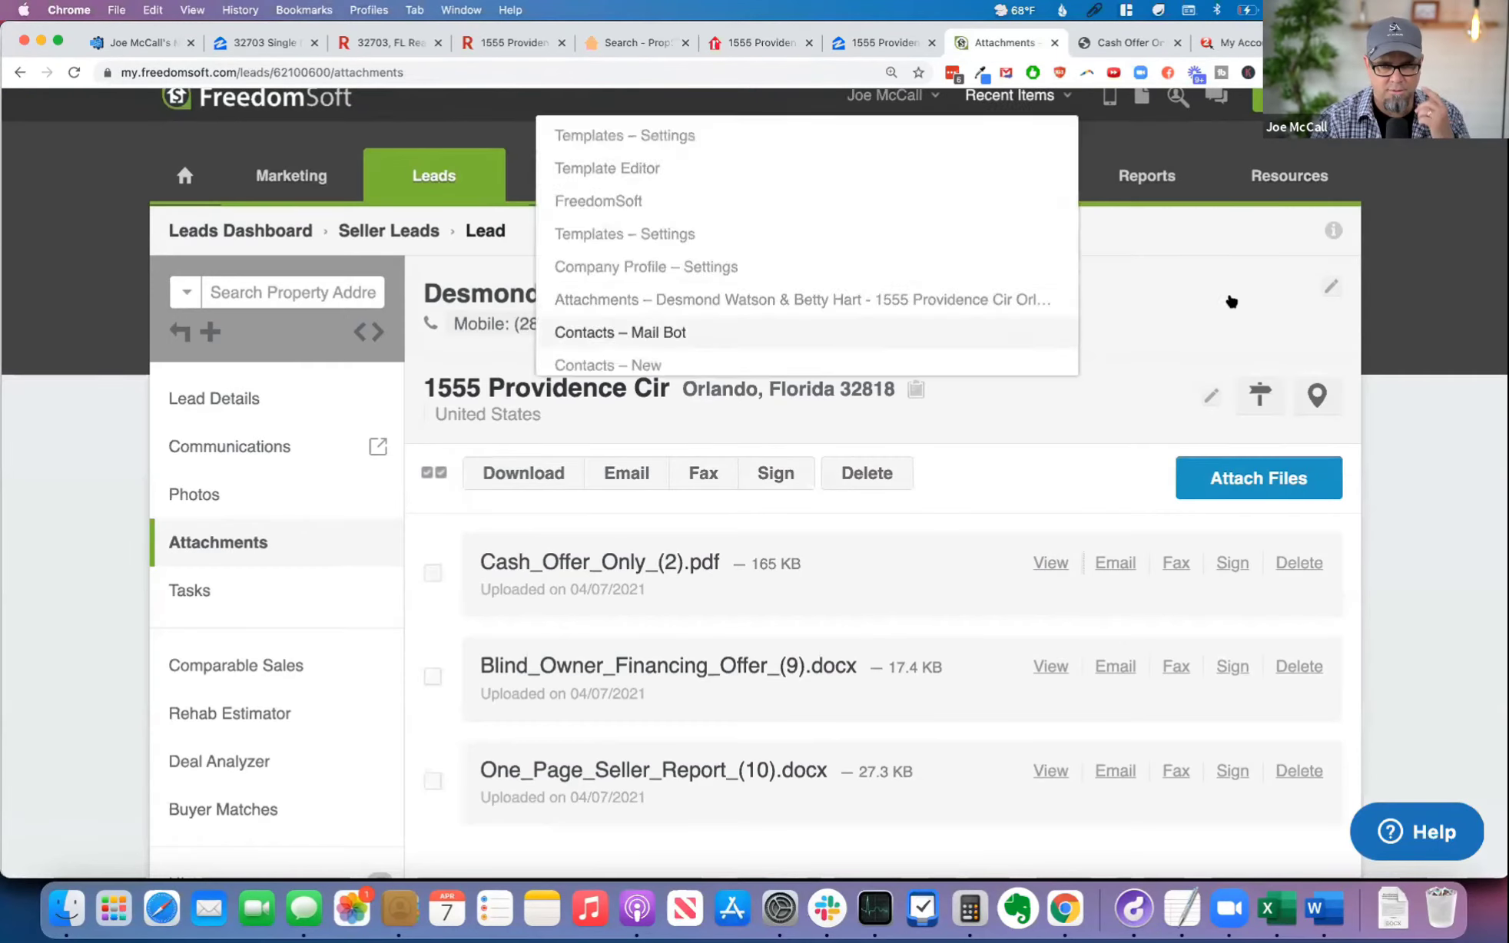
pyautogui.click(877, 292)
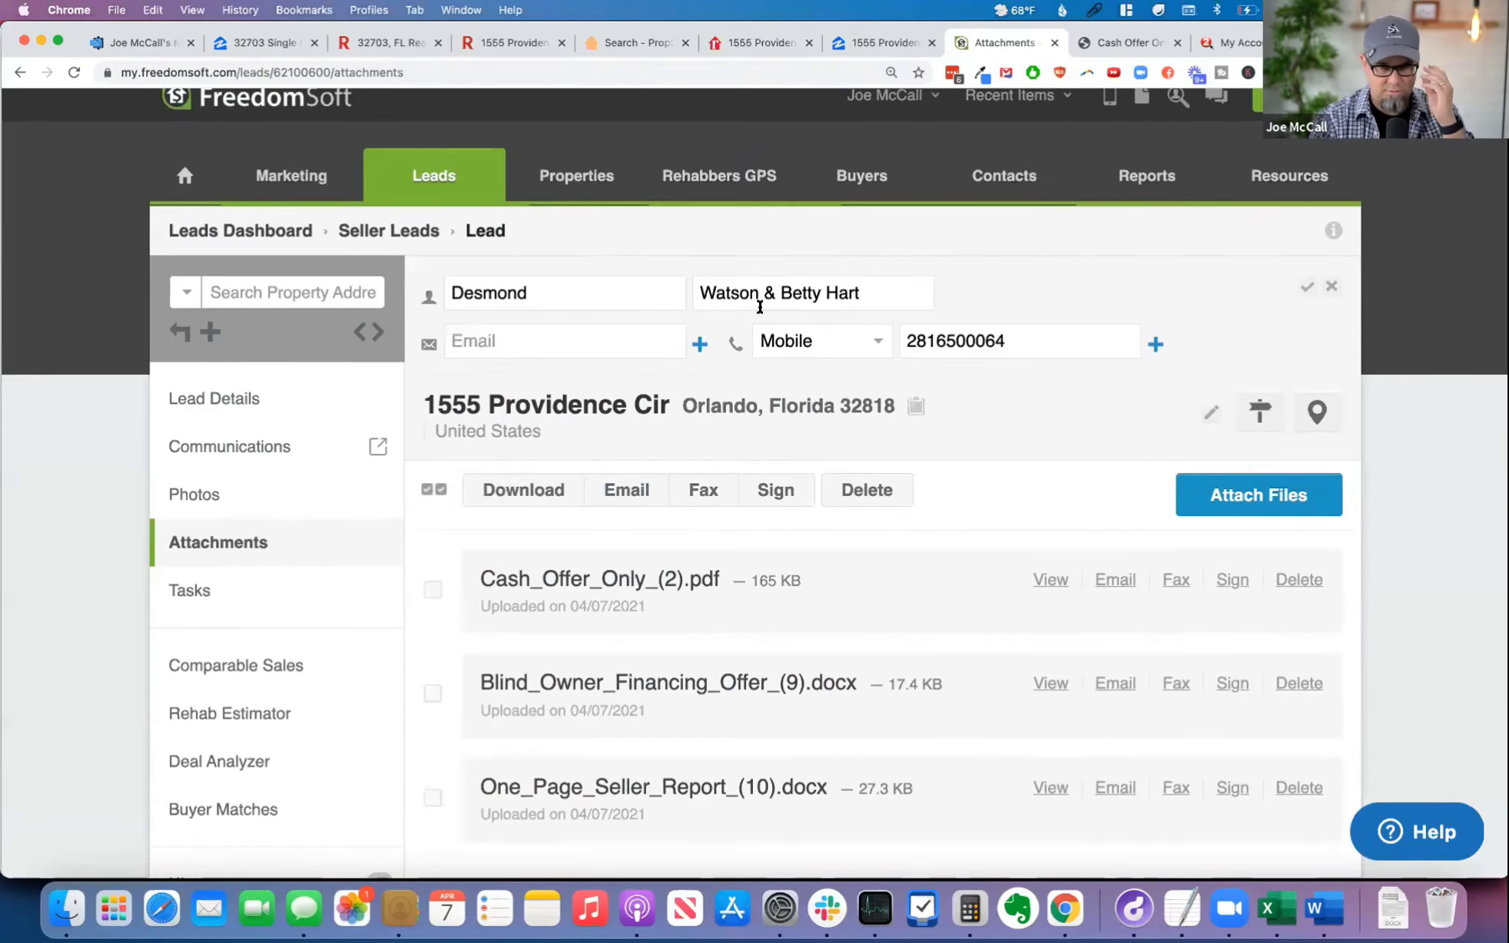
pyautogui.click(536, 335)
pyautogui.press('super+v')
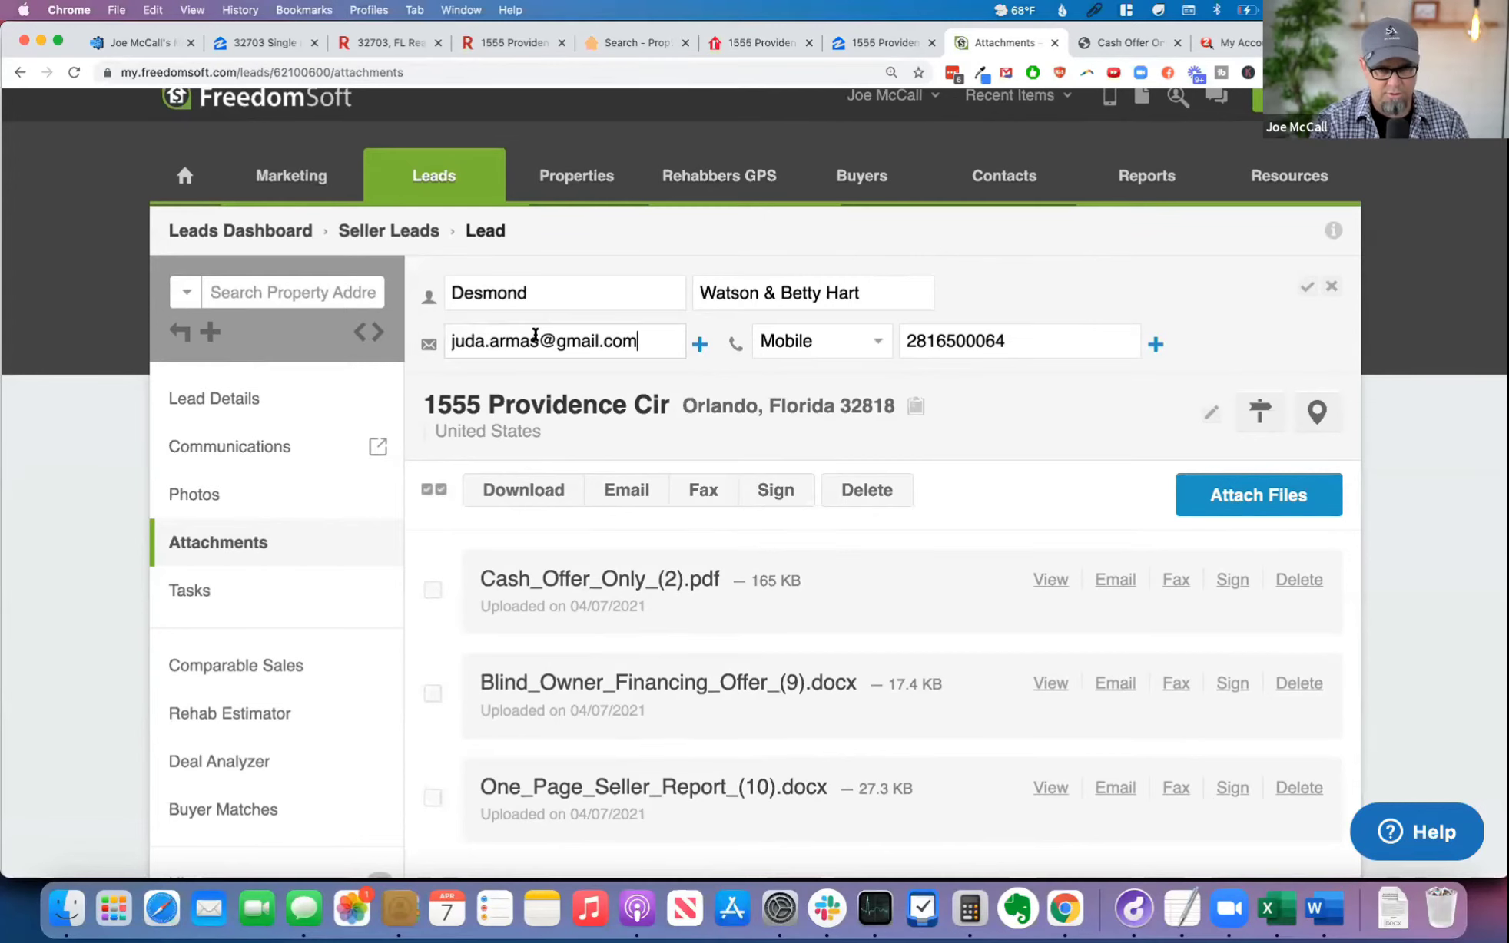
pyautogui.click(1307, 287)
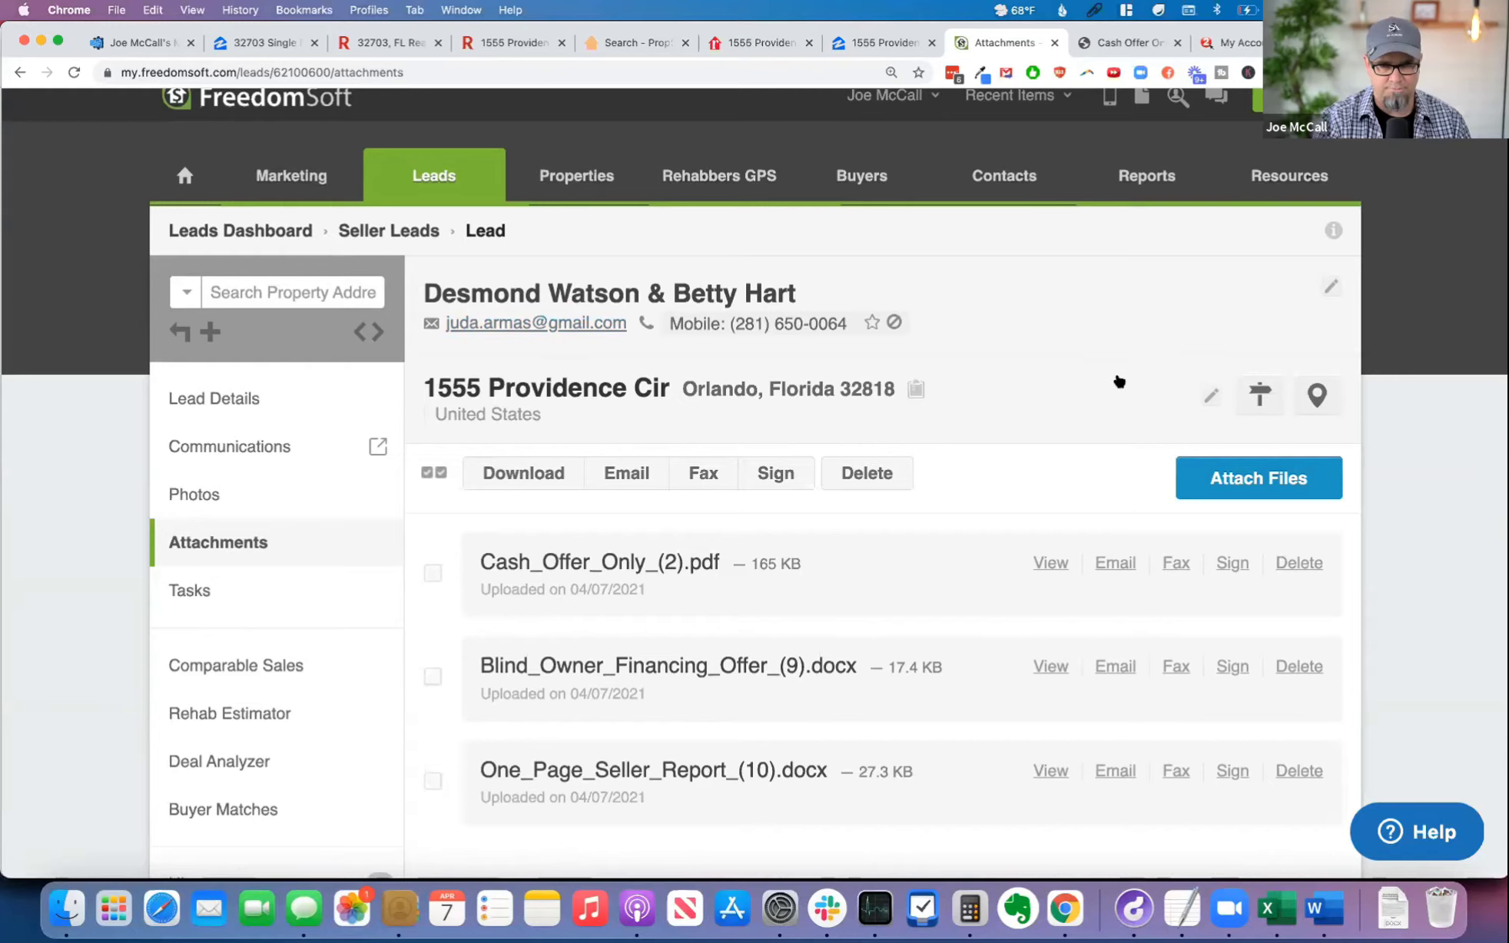
# Step: Compose an email to the seller with Cash_Offer_Only_(2).pdf attached, using the "Re: Cash Offer for your property" template
pyautogui.scroll(-2, 1078, 383)
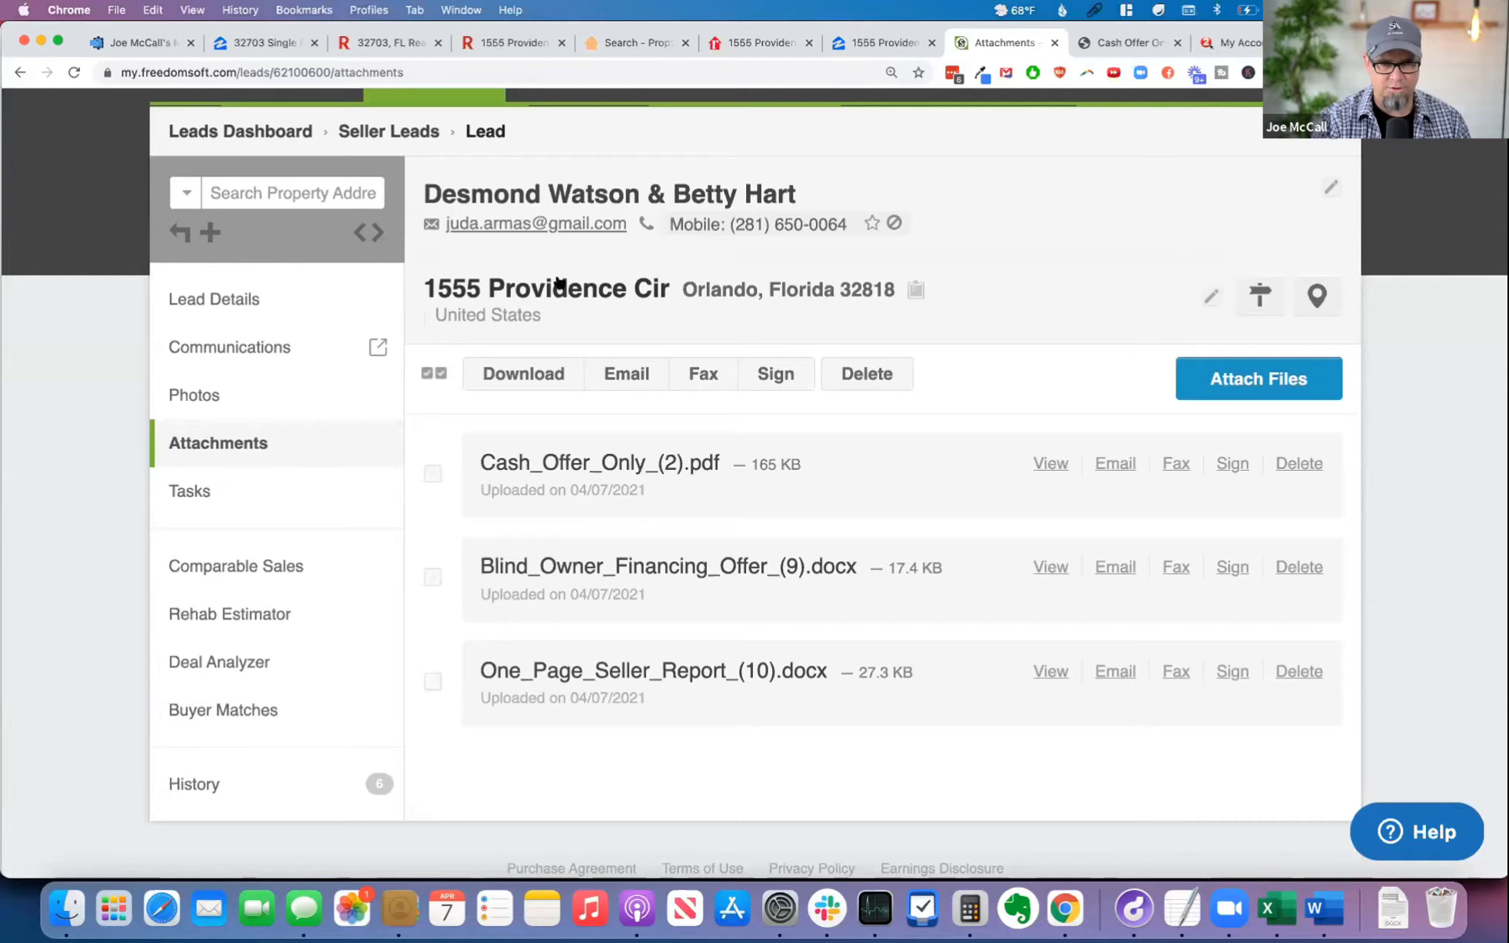
pyautogui.click(514, 225)
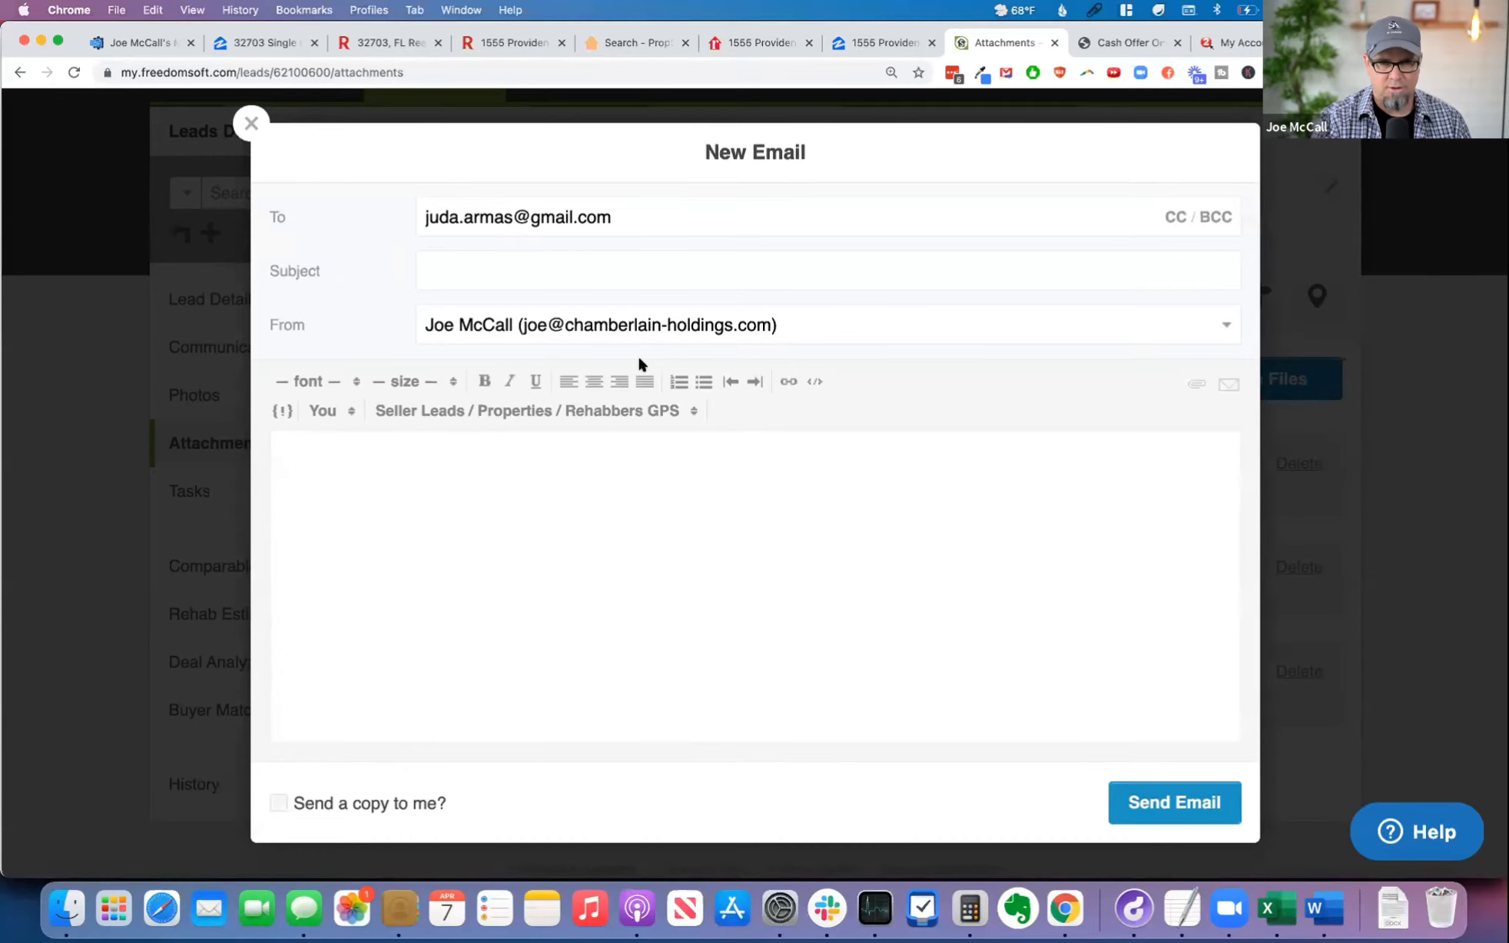
pyautogui.click(1203, 384)
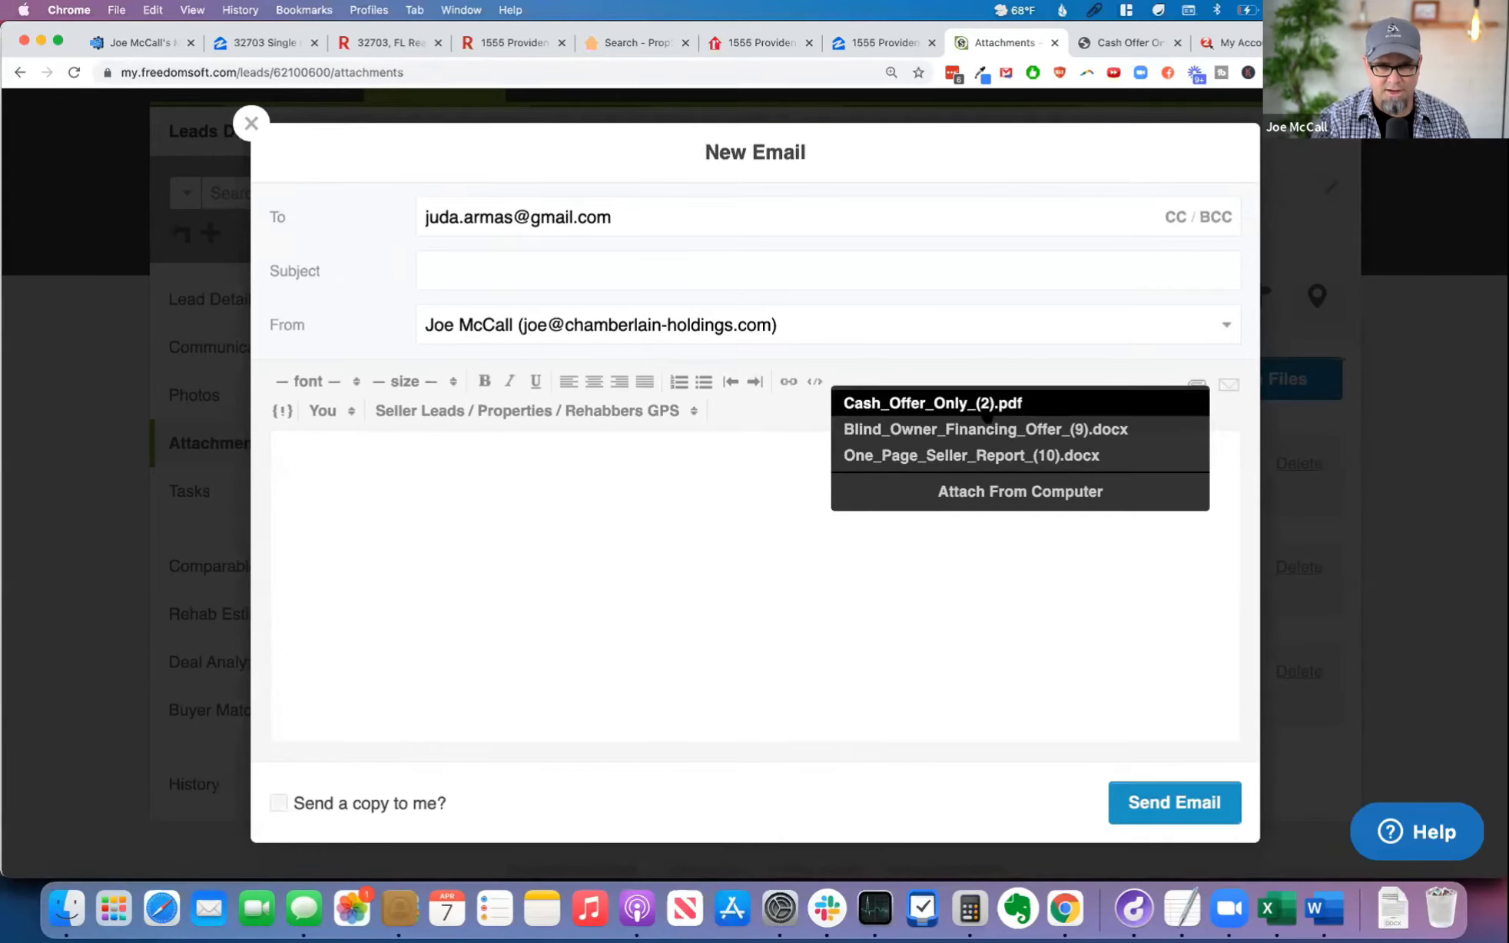
pyautogui.click(992, 402)
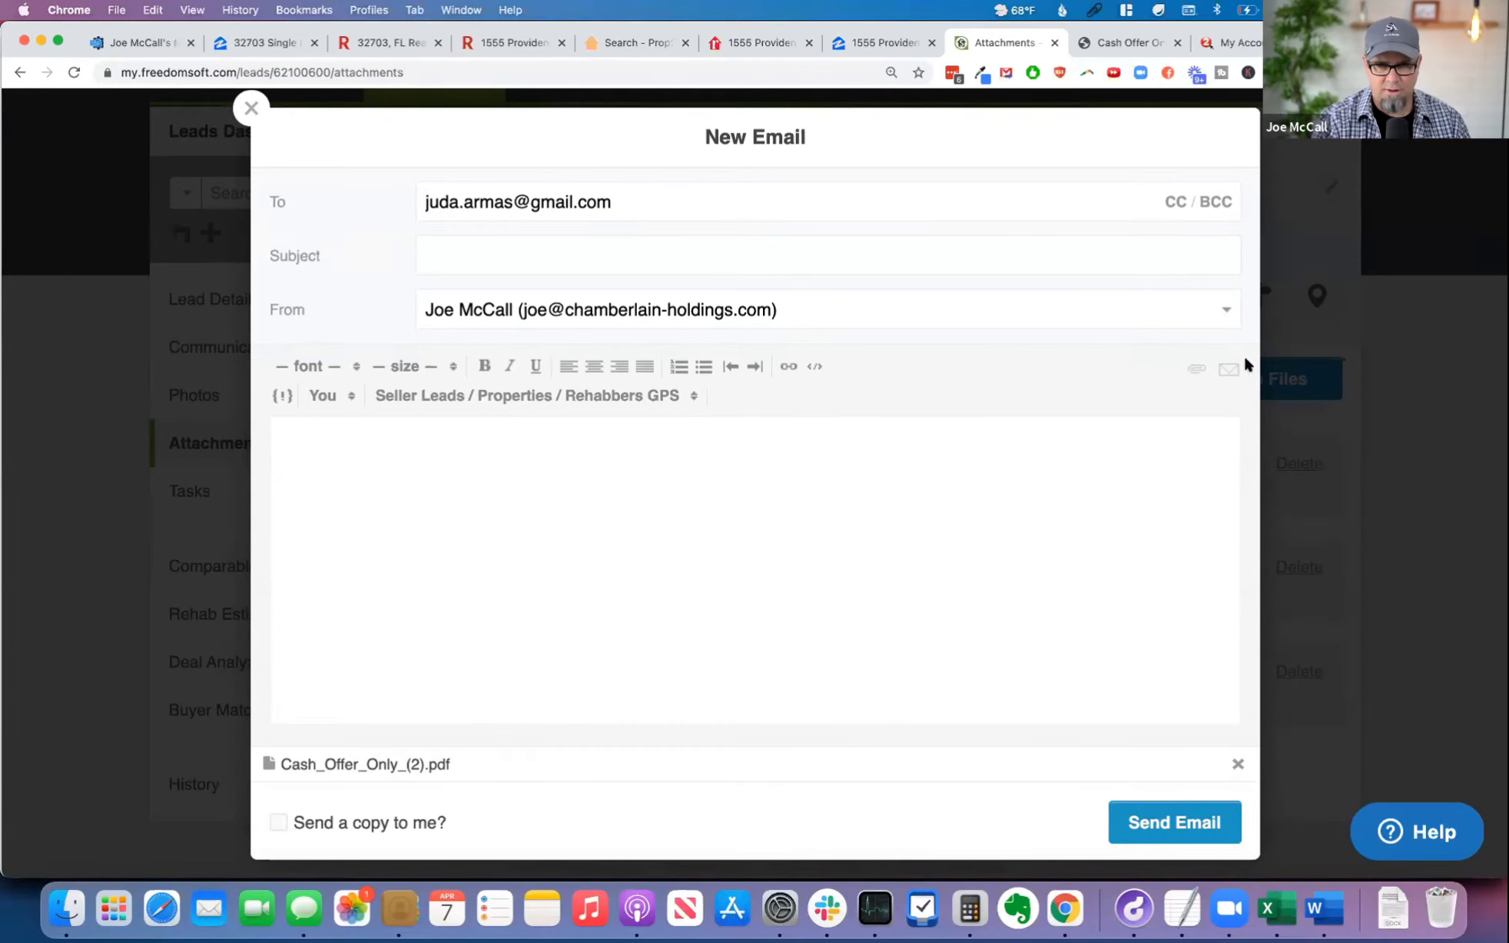
pyautogui.click(1230, 369)
pyautogui.click(1098, 401)
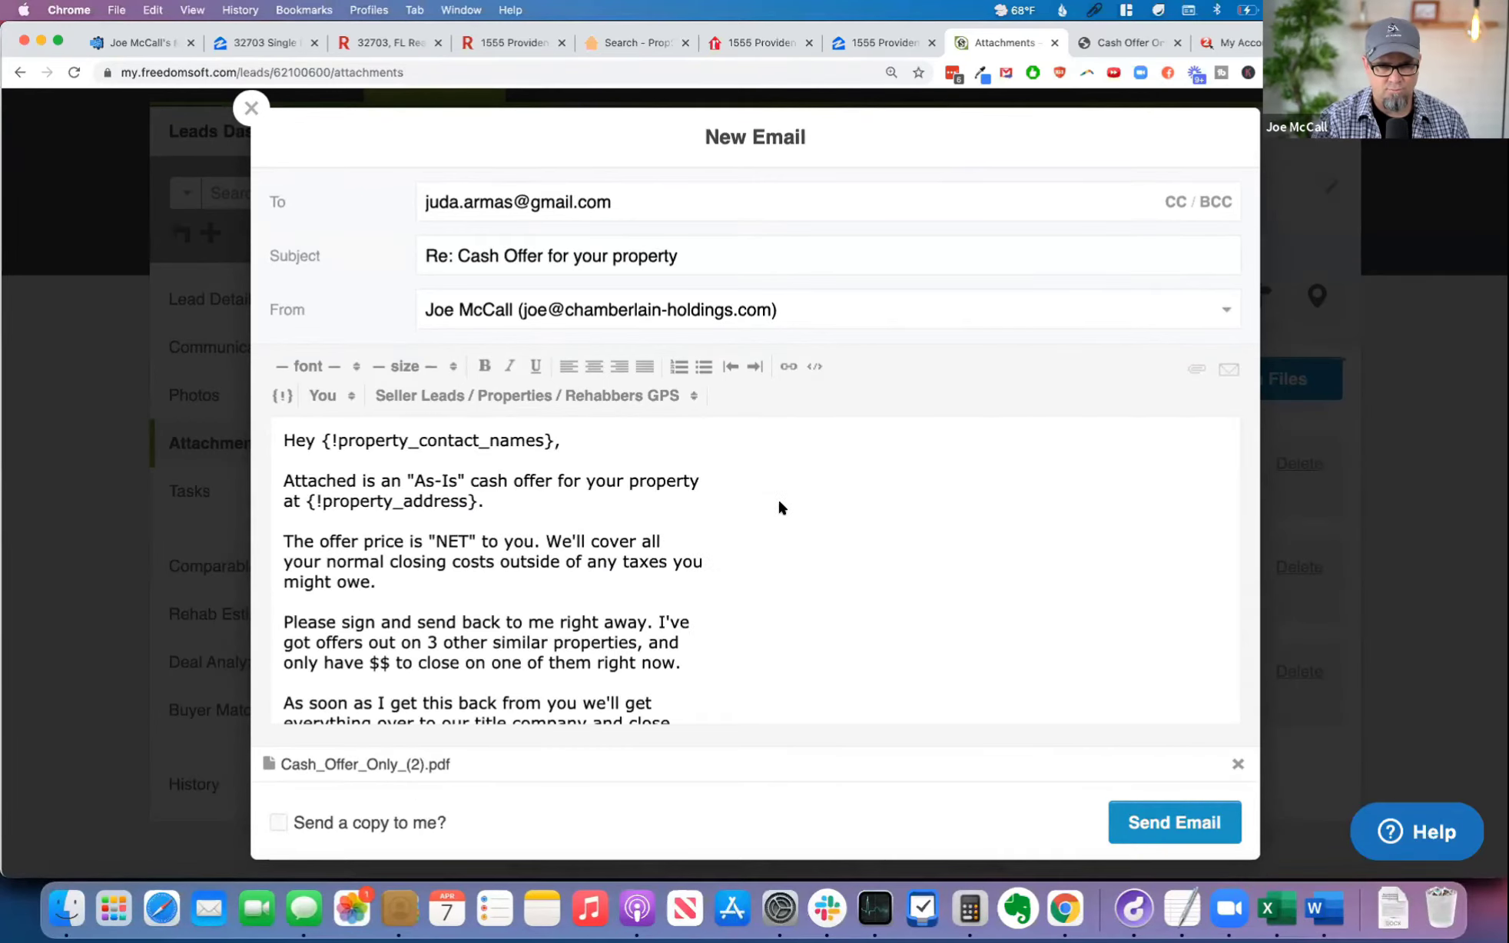
# Step: Review the email body and append "@ {!property_address}" to the subject line
pyautogui.scroll(-5, 785, 507)
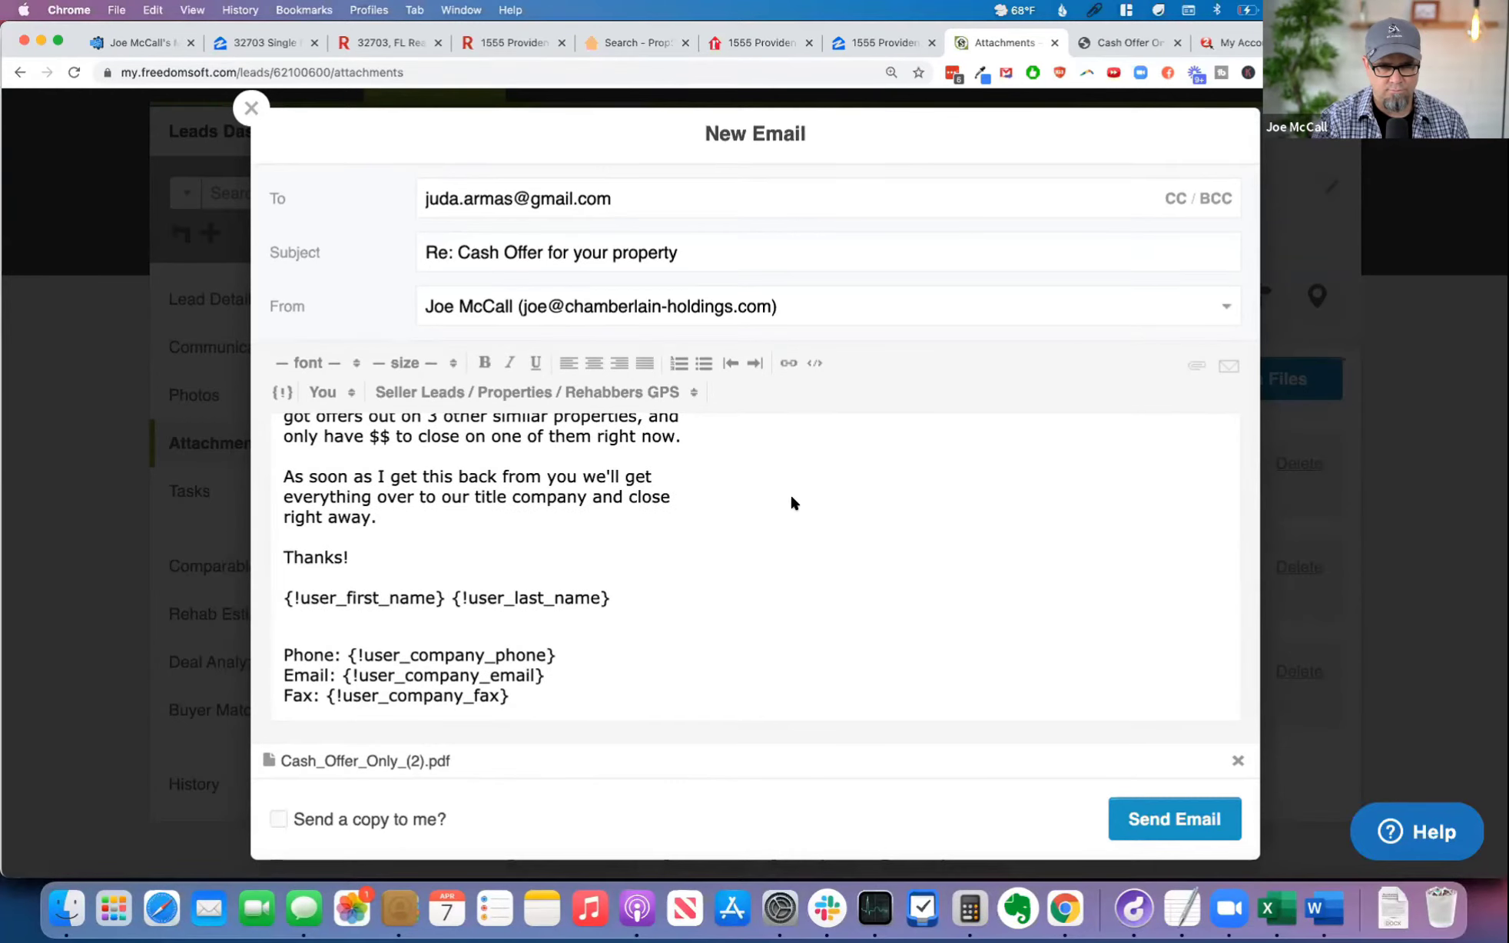
pyautogui.scroll(5, 790, 498)
pyautogui.scroll(-5, 768, 498)
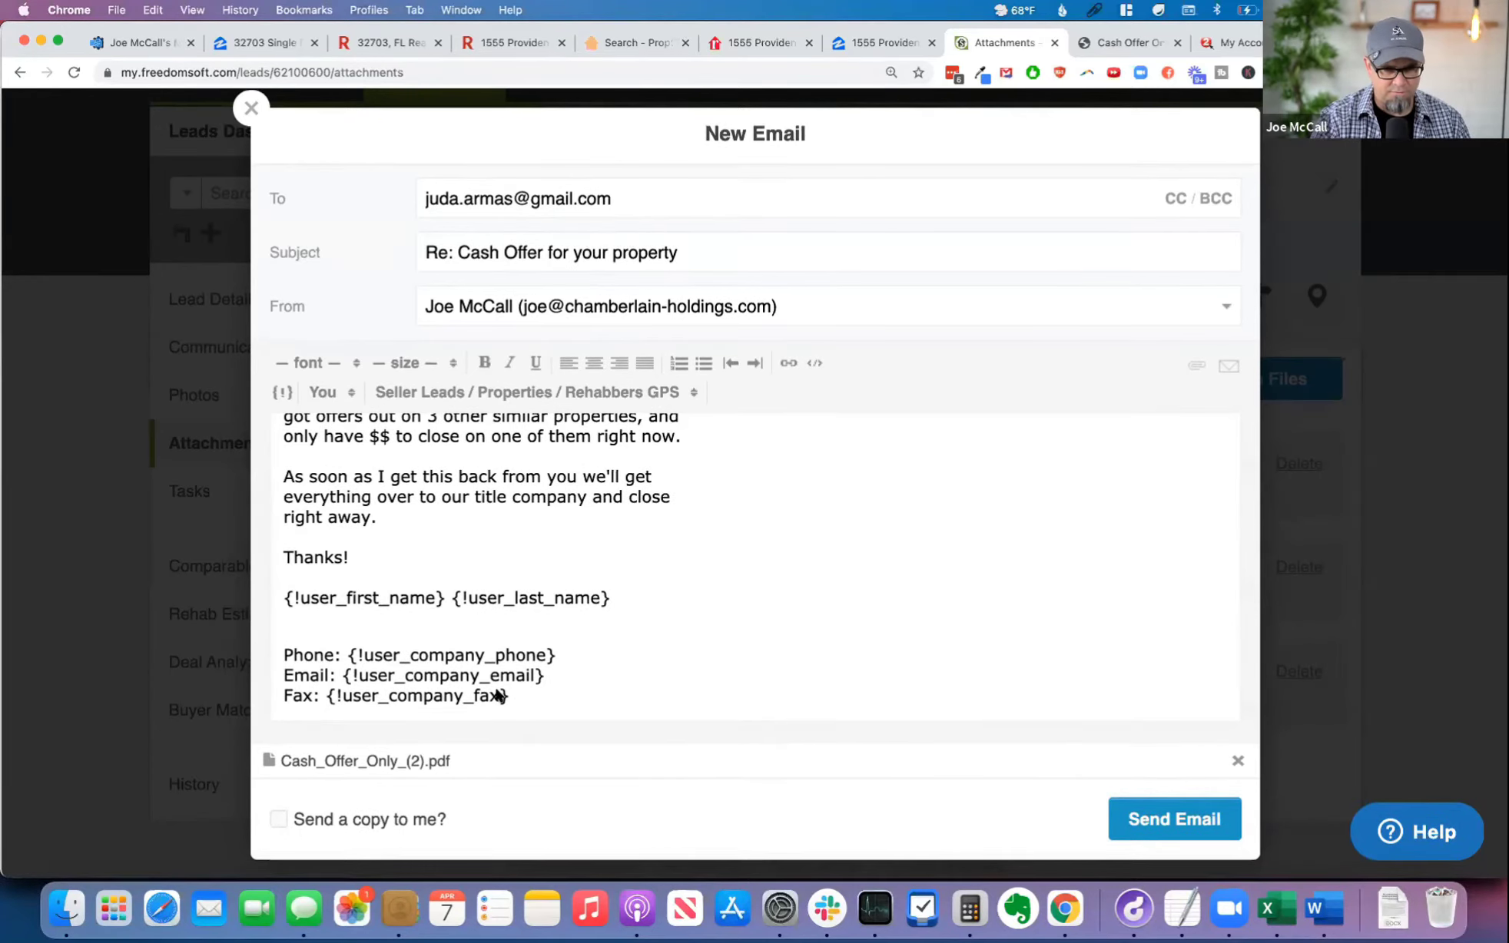
pyautogui.scroll(5, 677, 597)
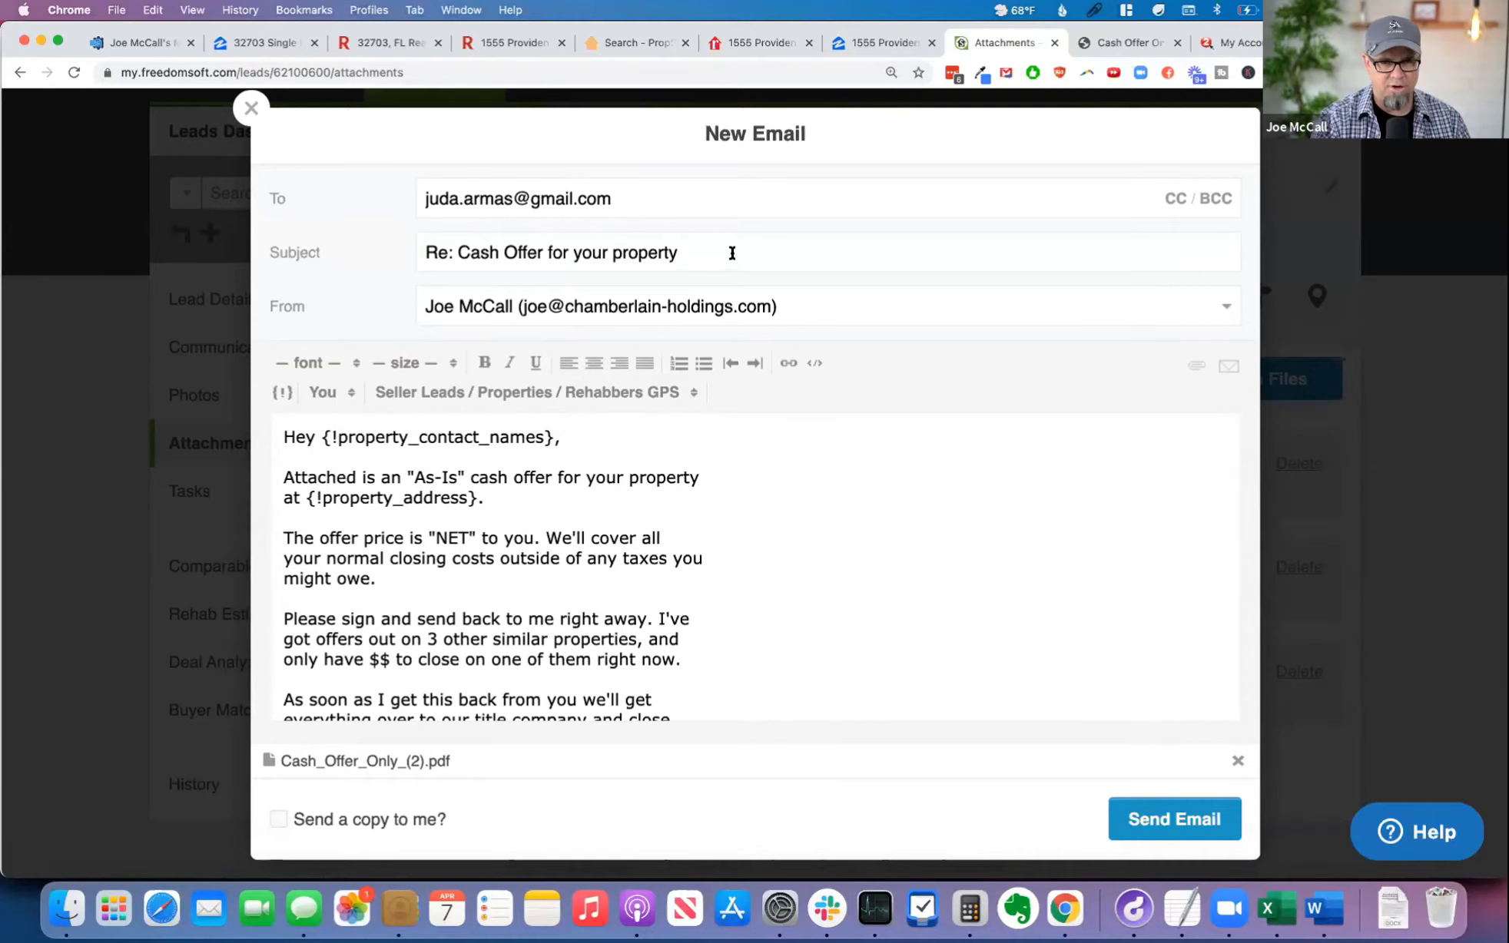
pyautogui.scroll(-1, 496, 528)
pyautogui.scroll(1, 344, 474)
pyautogui.moveTo(309, 498); pyautogui.dragTo(473, 498)
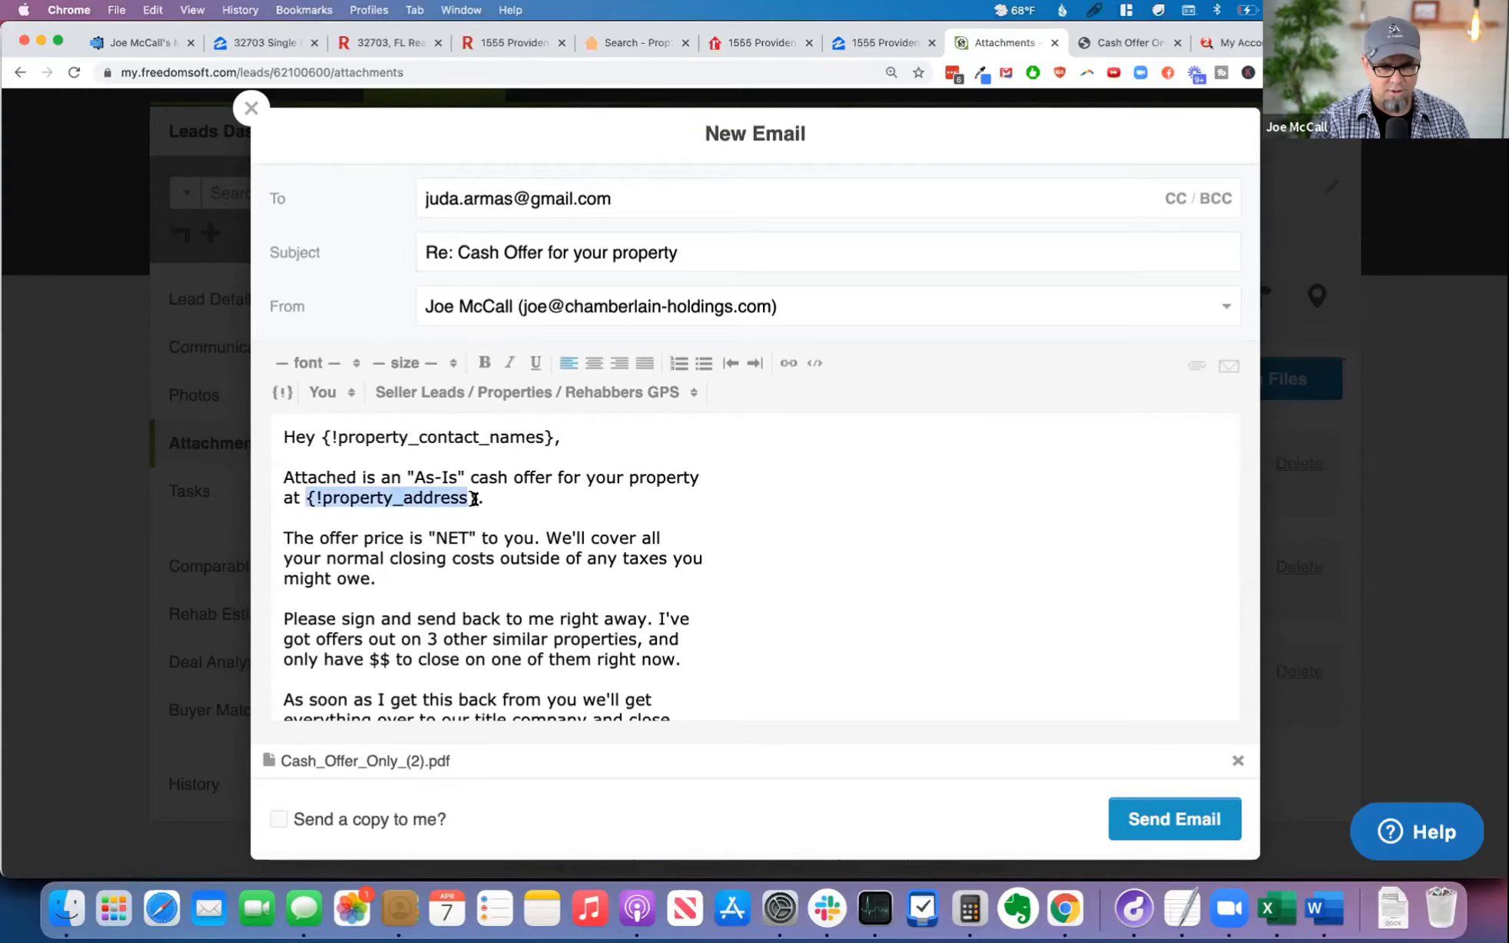
pyautogui.click(716, 247)
pyautogui.write('@')
pyautogui.write('{!property_address}')
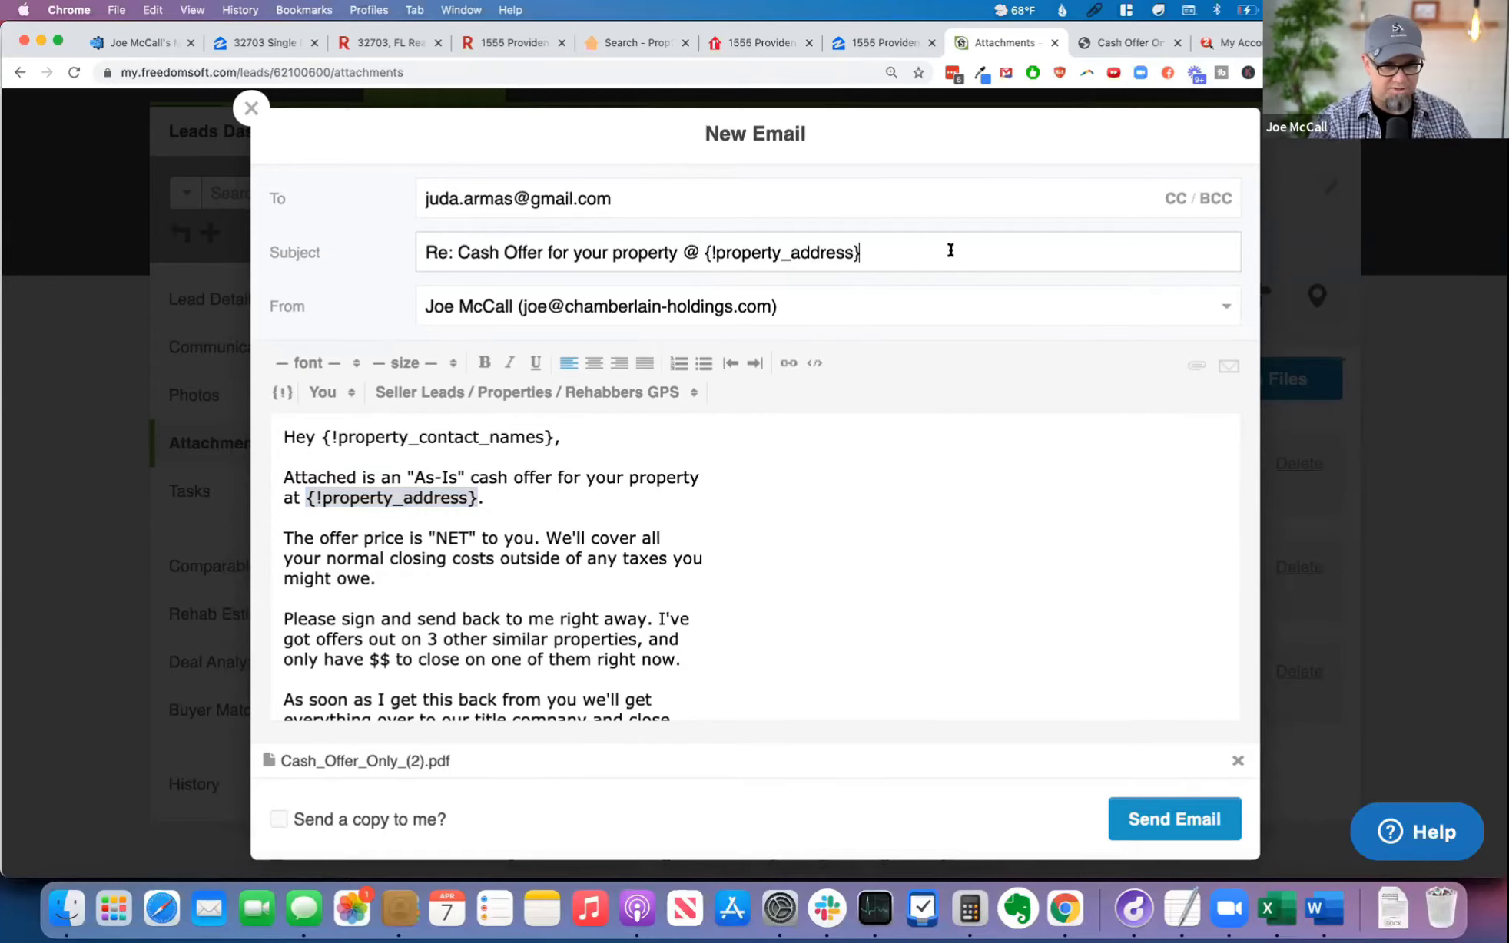
# Step: Send the email with the attached cash offer to the seller
pyautogui.scroll(-5, 789, 671)
pyautogui.scroll(5, 782, 657)
pyautogui.click(1168, 818)
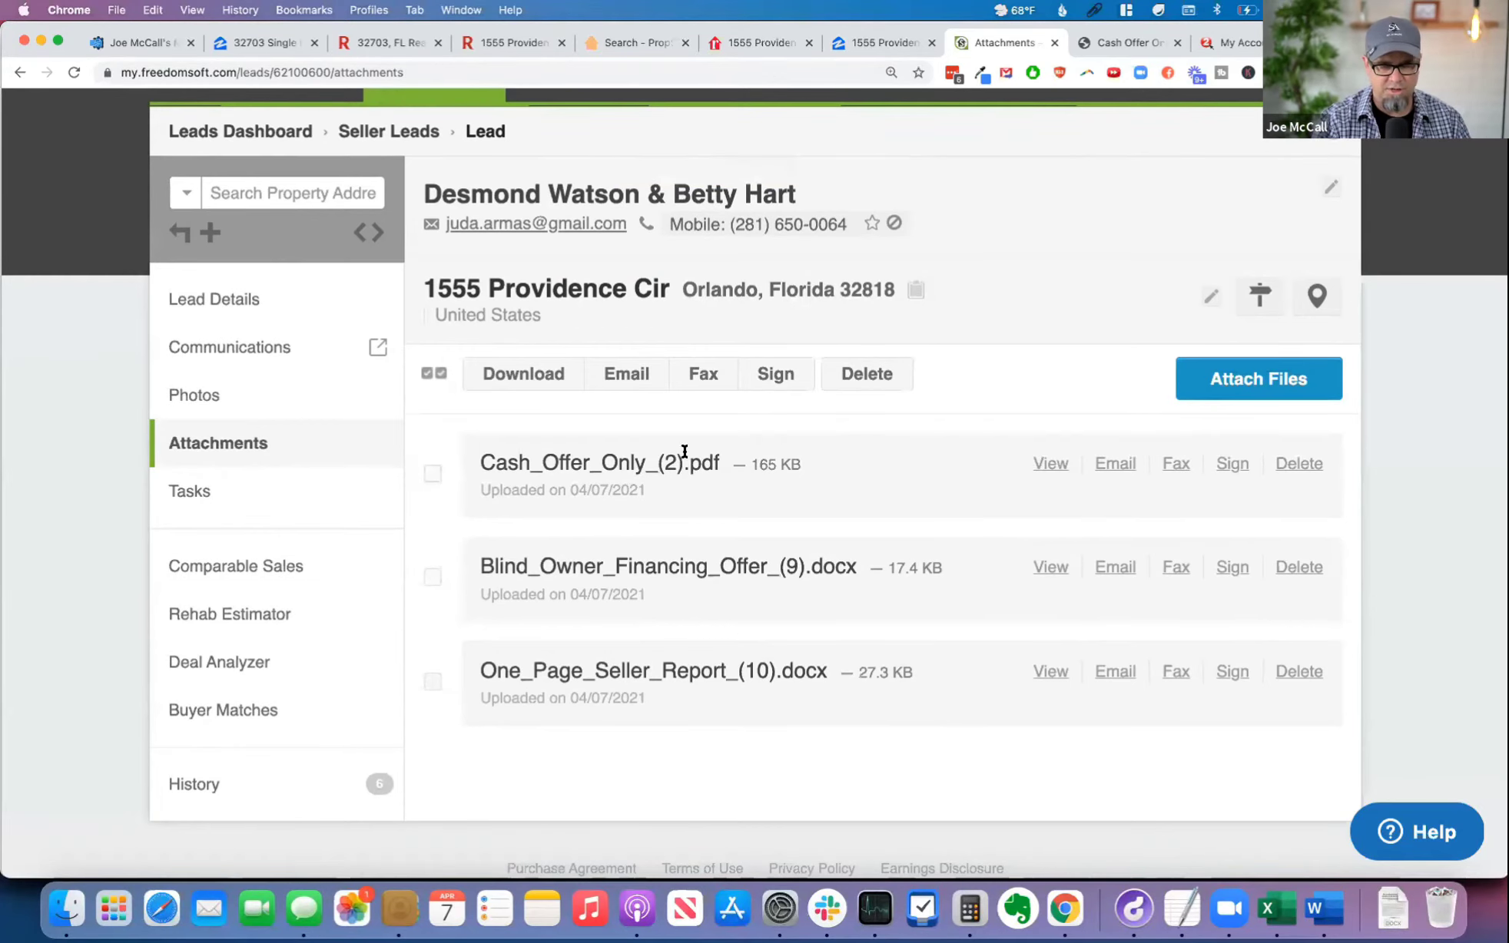
# Step: Open a new SMS to the lead's mobile number, with the DEMO St Louis line as the sender
pyautogui.scroll(3, 925, 449)
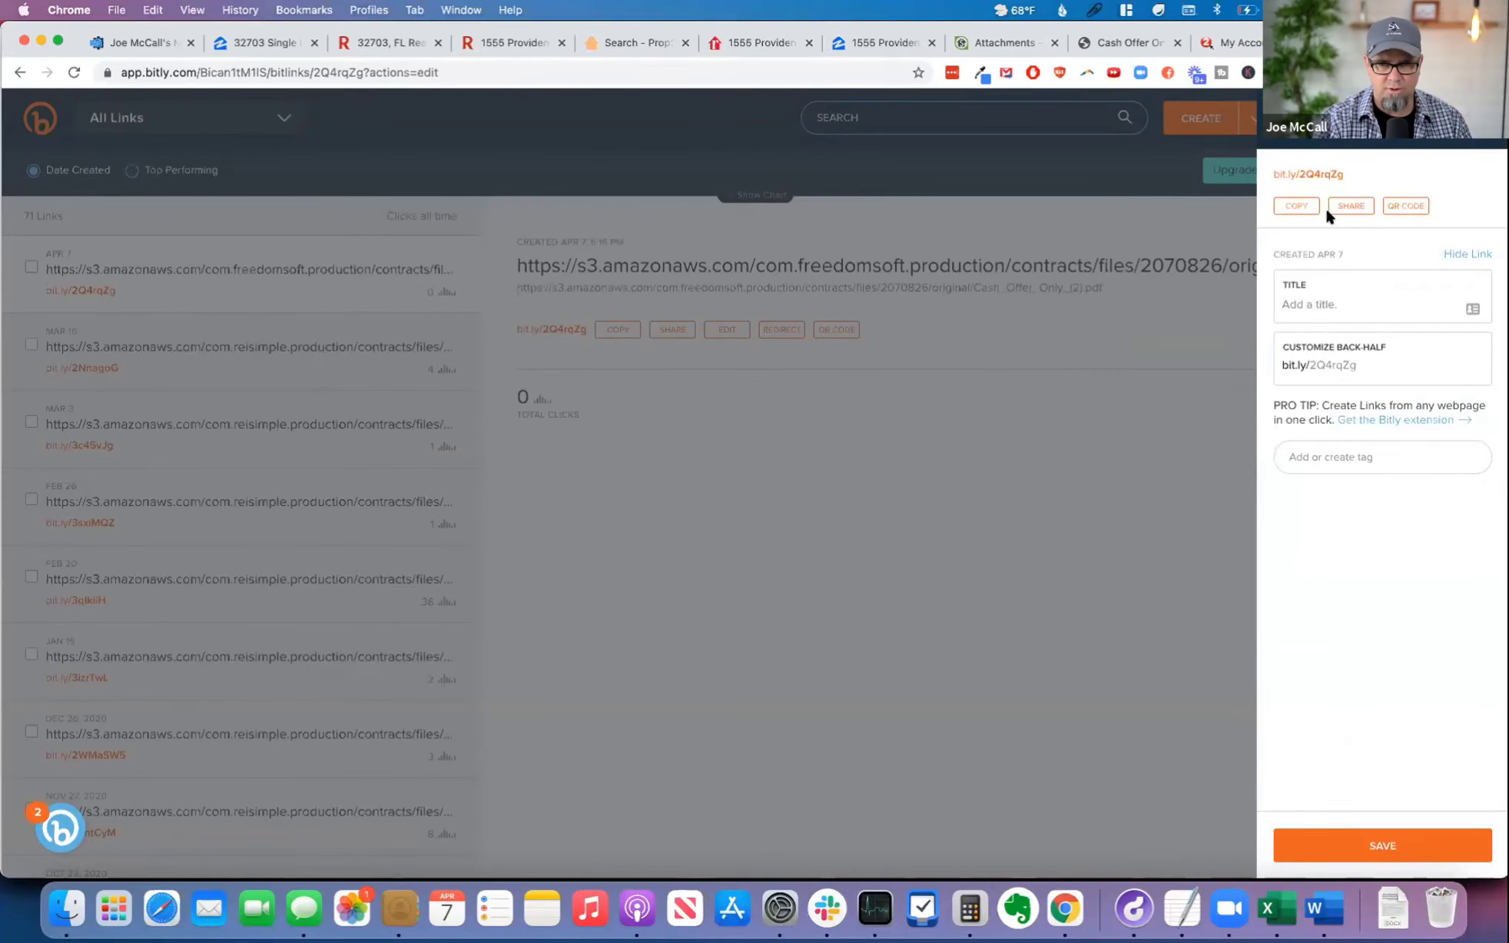
pyautogui.click(1322, 176)
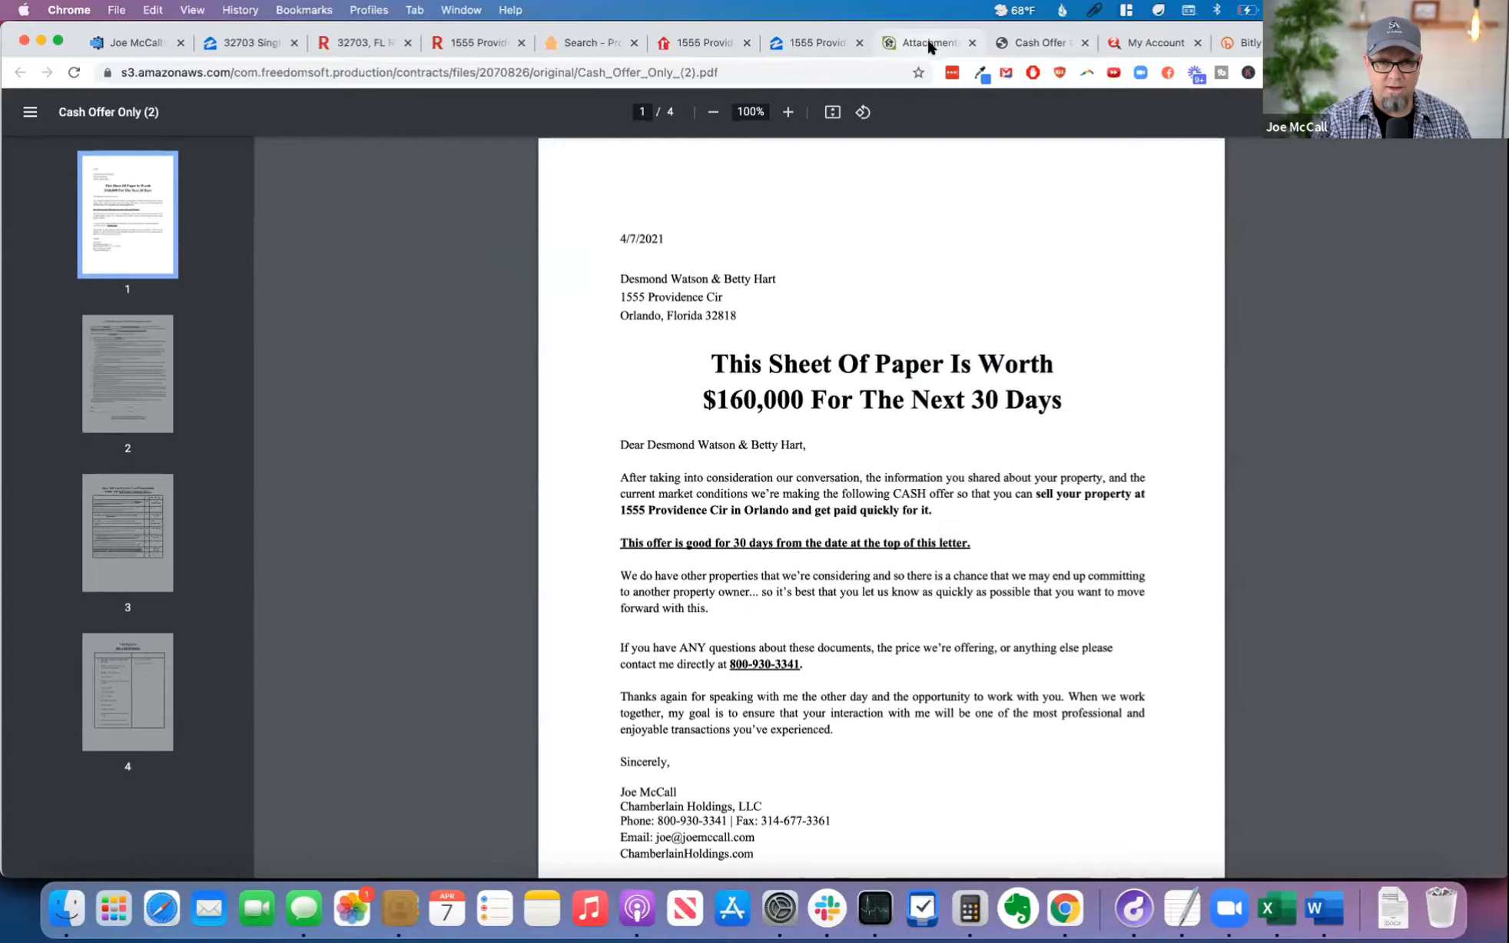
pyautogui.click(928, 43)
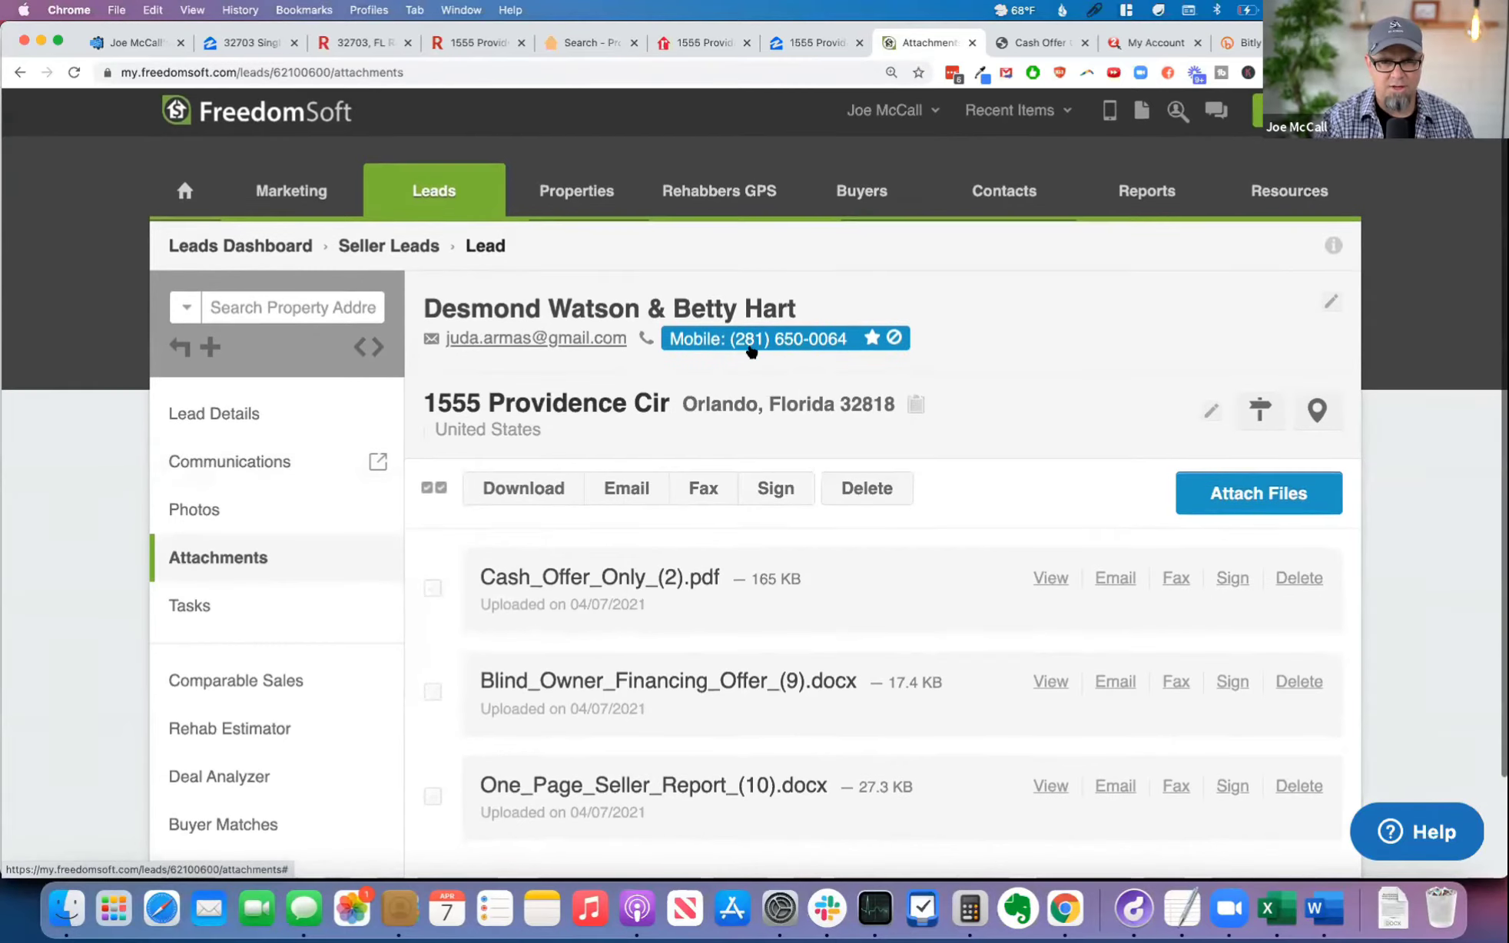
pyautogui.click(784, 340)
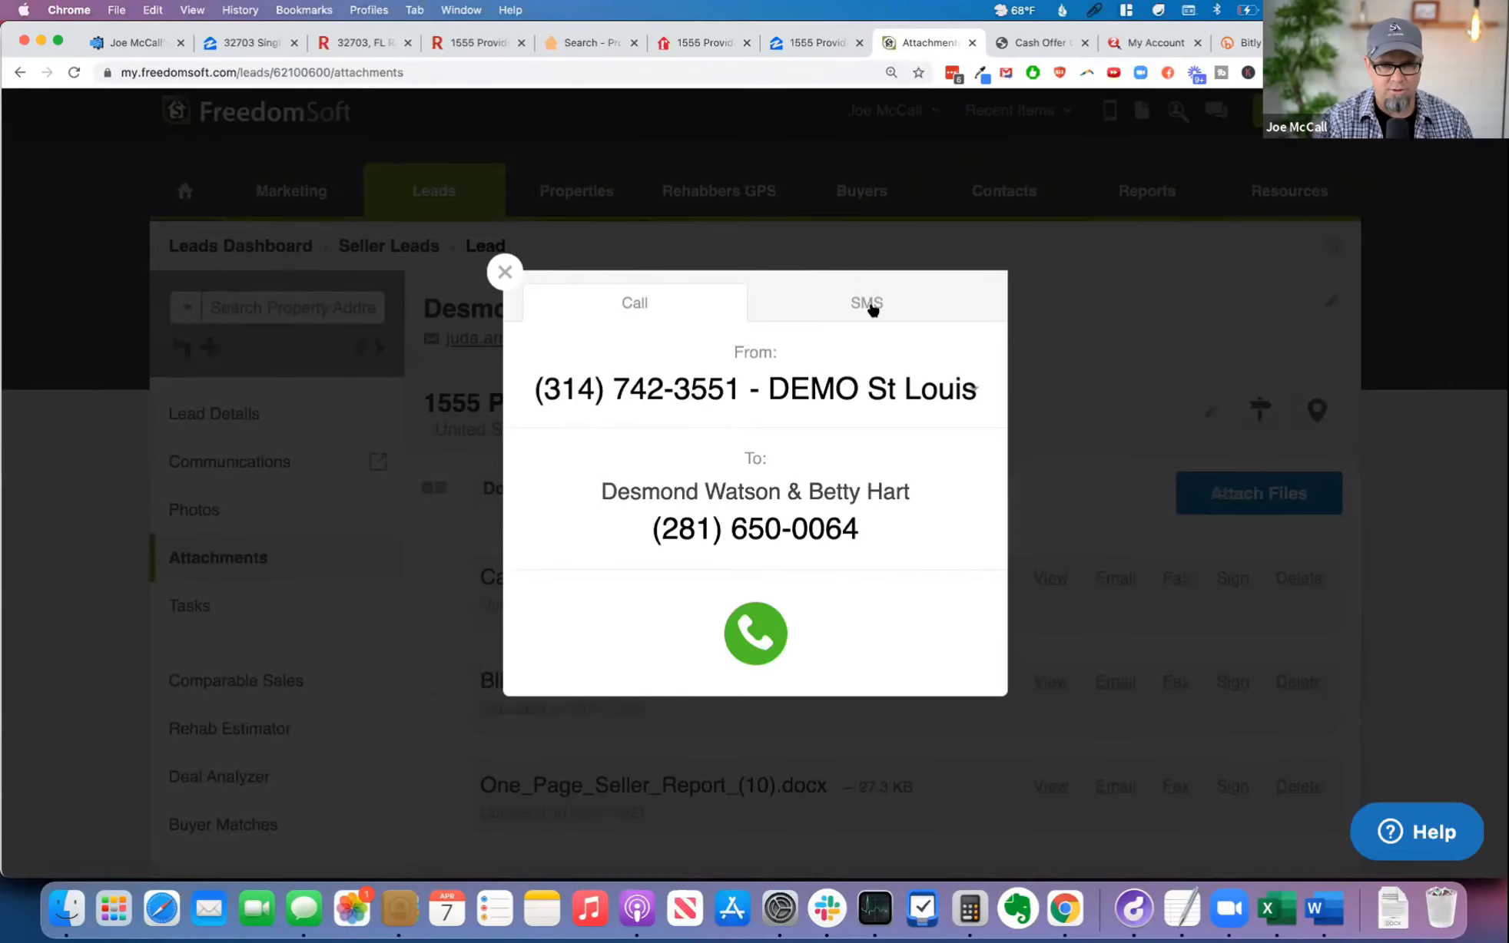
pyautogui.click(869, 301)
pyautogui.click(737, 354)
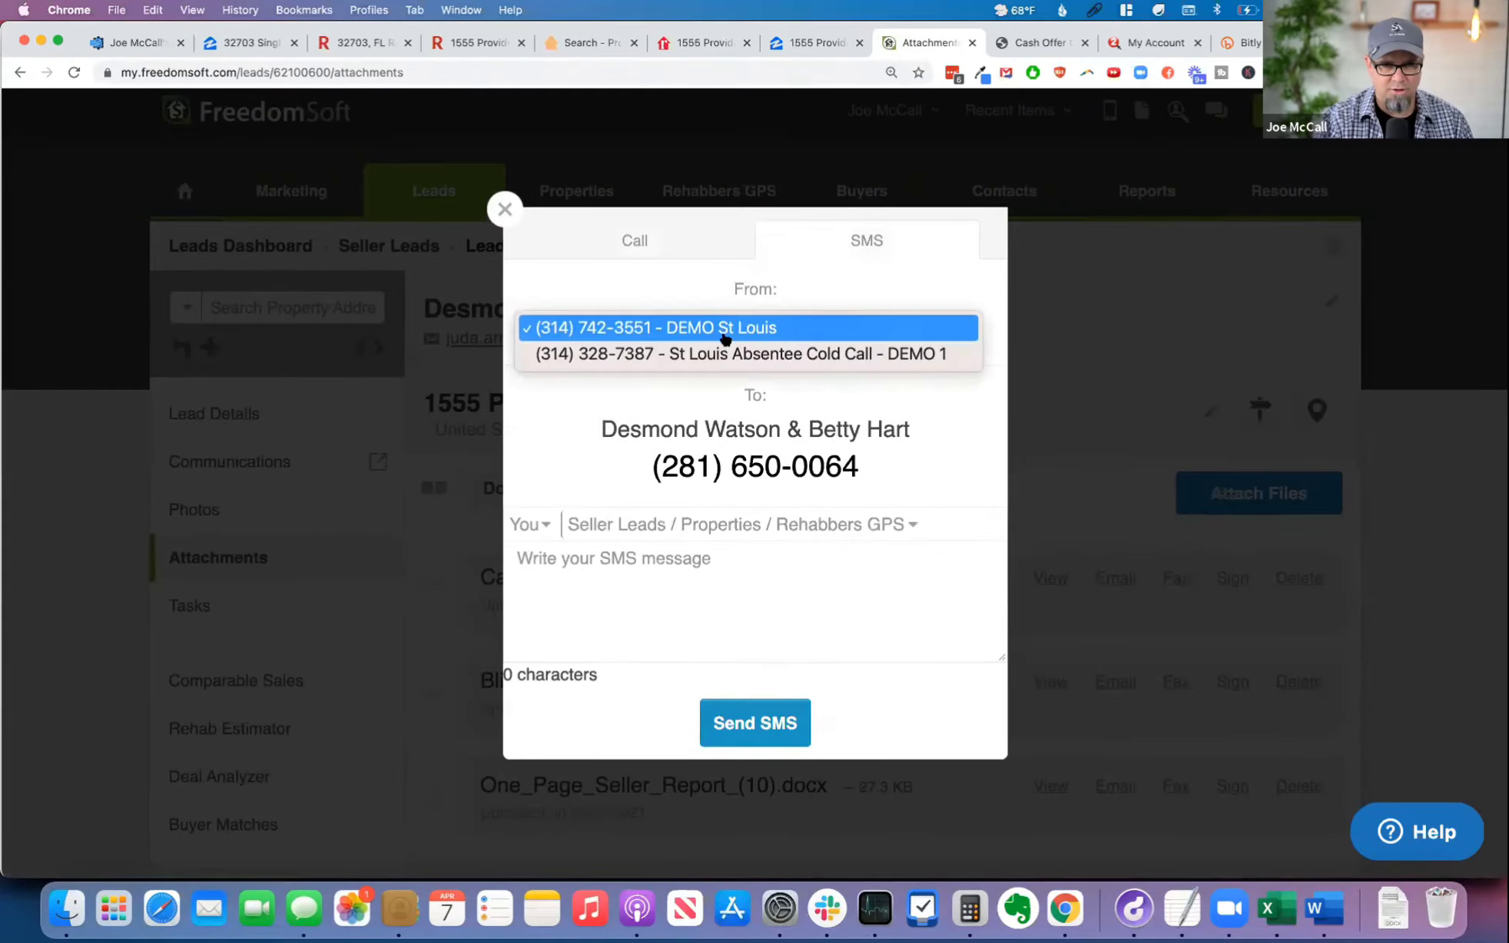
pyautogui.click(733, 335)
# Step: Begin the SMS message with "Hey", the recipient's first name and "- Here is"
pyautogui.click(669, 576)
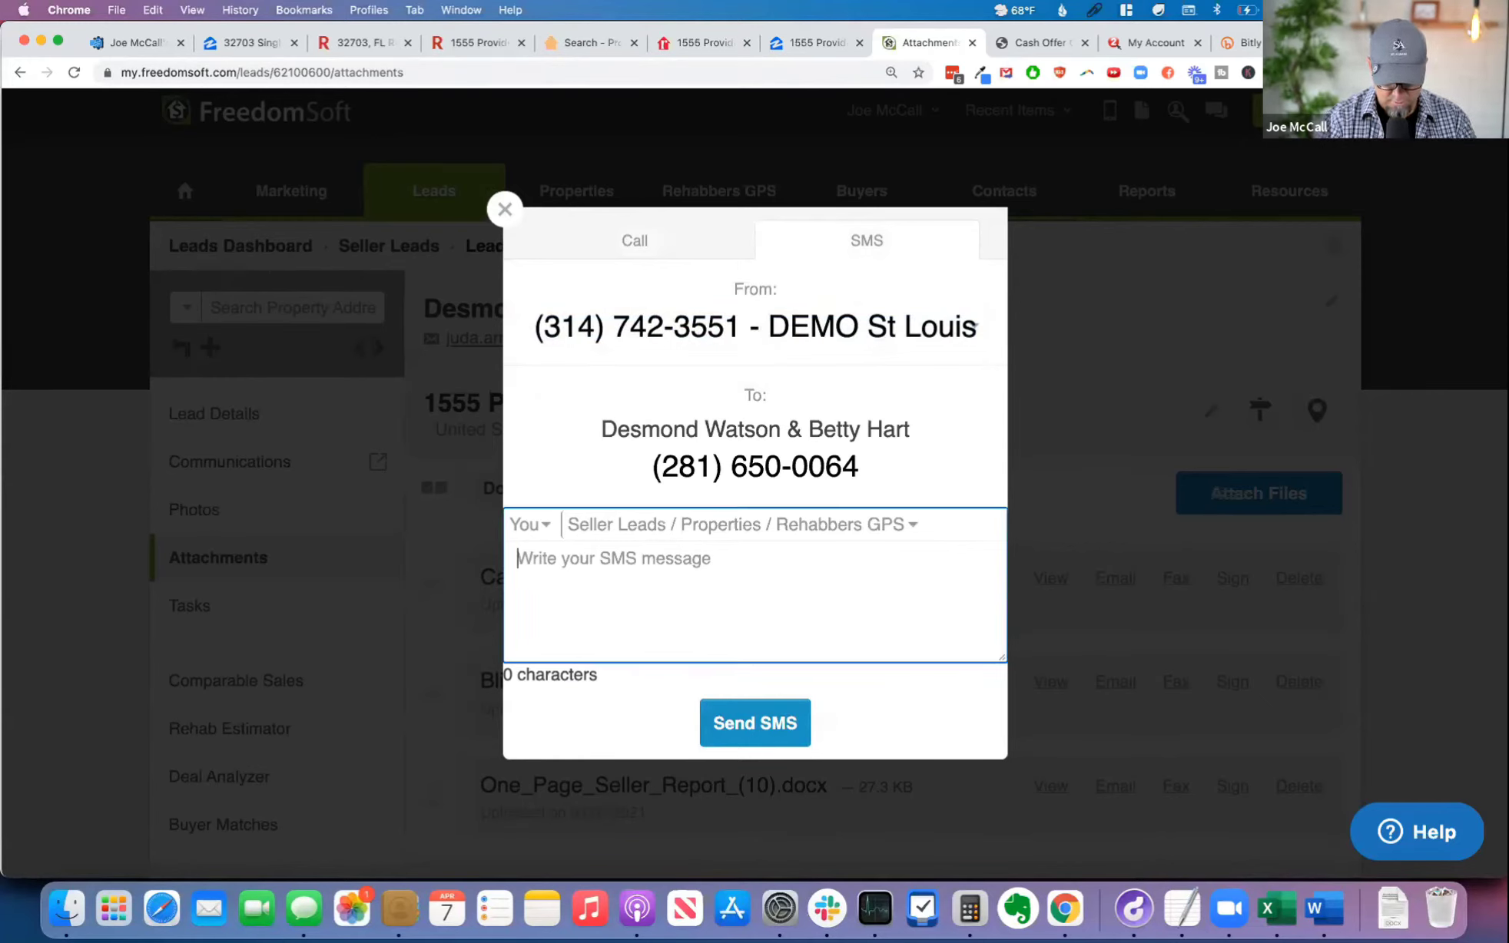
pyautogui.write('Hey')
pyautogui.click(699, 521)
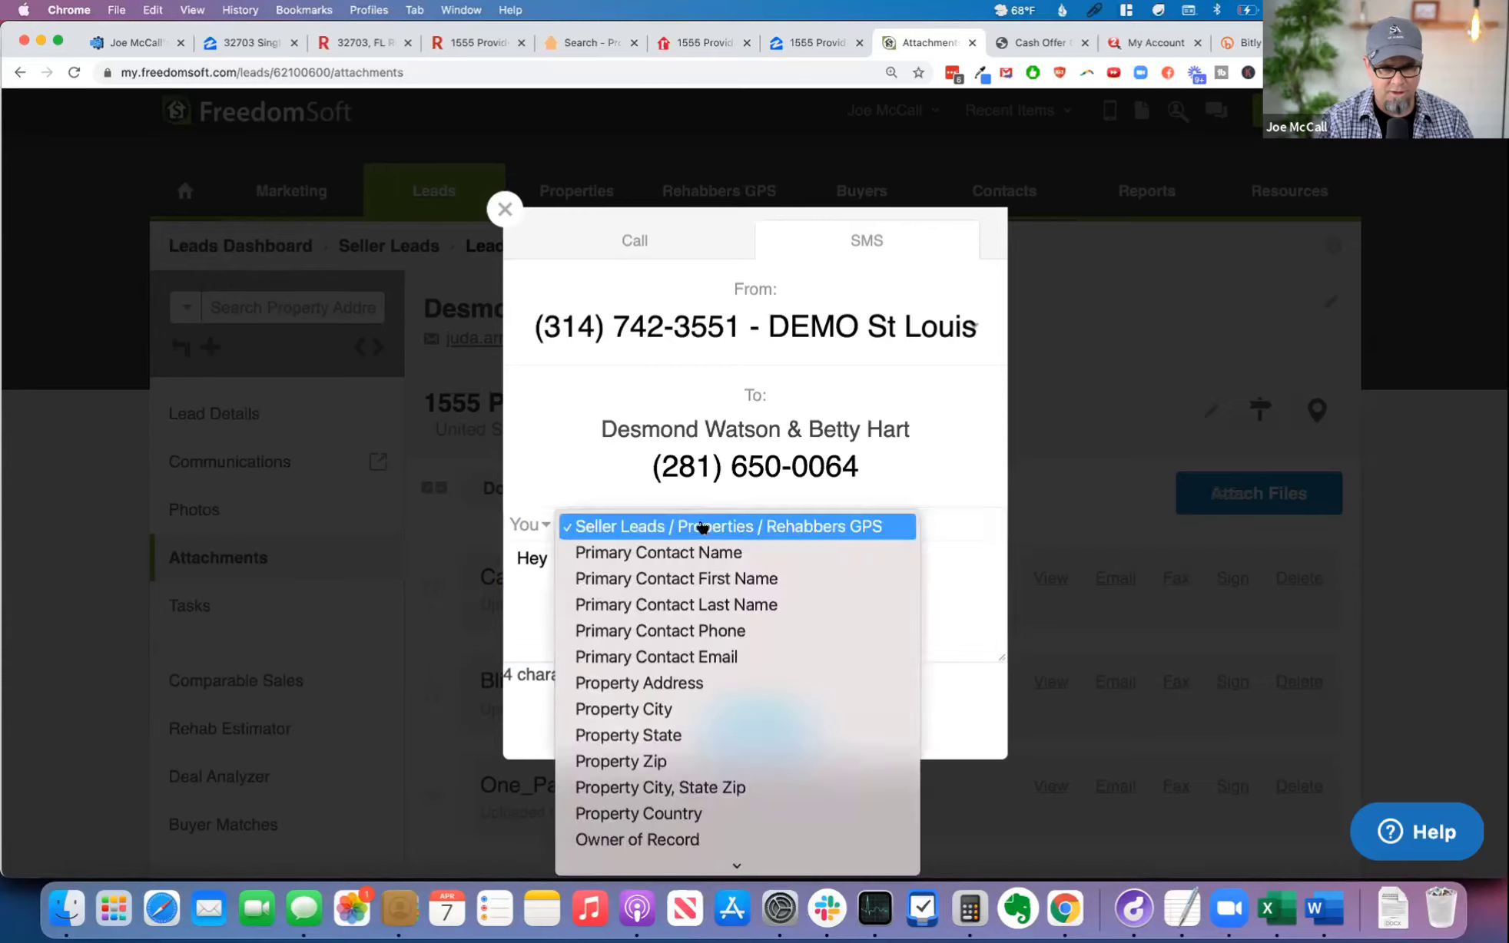
pyautogui.click(703, 577)
pyautogui.click(666, 556)
pyautogui.doubleClick(567, 557)
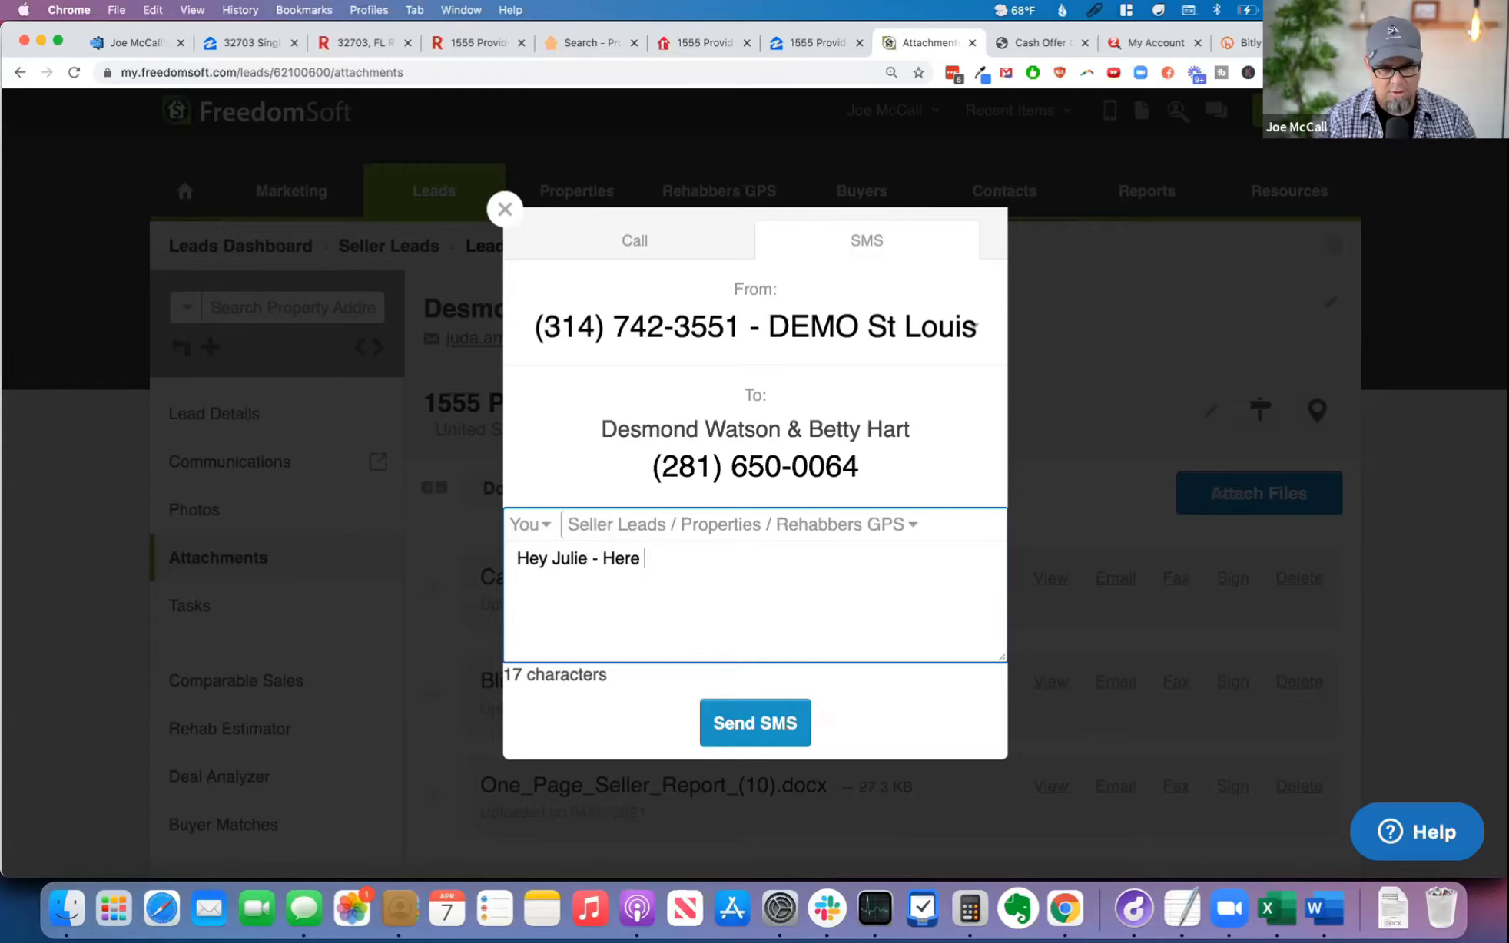
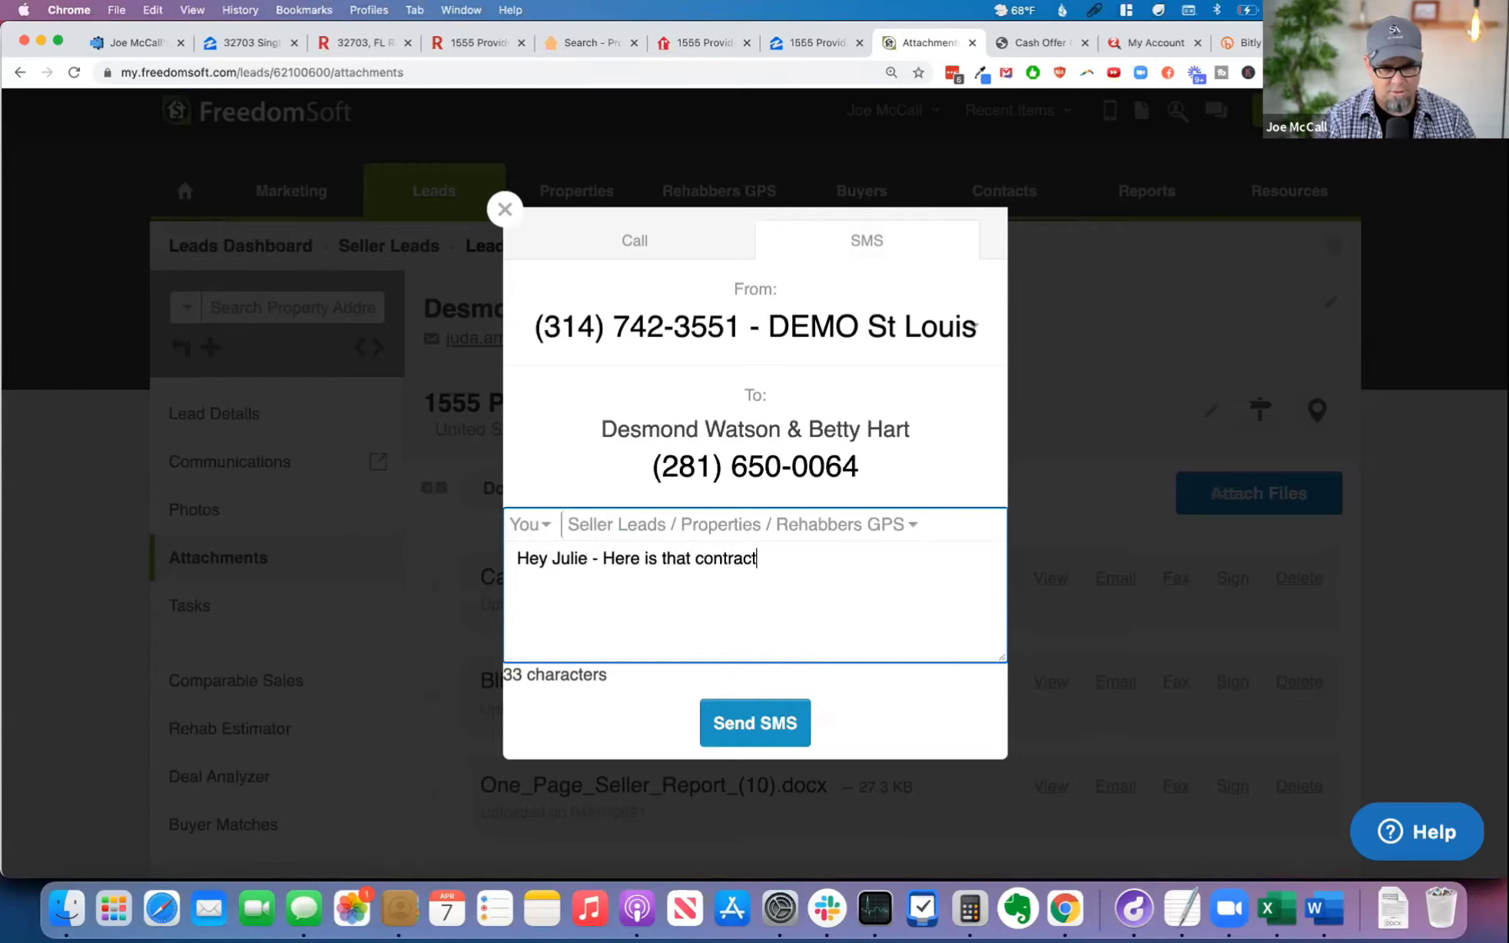
# Step: Continue the message with "that offer I was telling you about. I just put it in the mail. Talk soon..."
pyautogui.hotkey('alt', 'BackSpace')
pyautogui.write('offer I was telling you ')
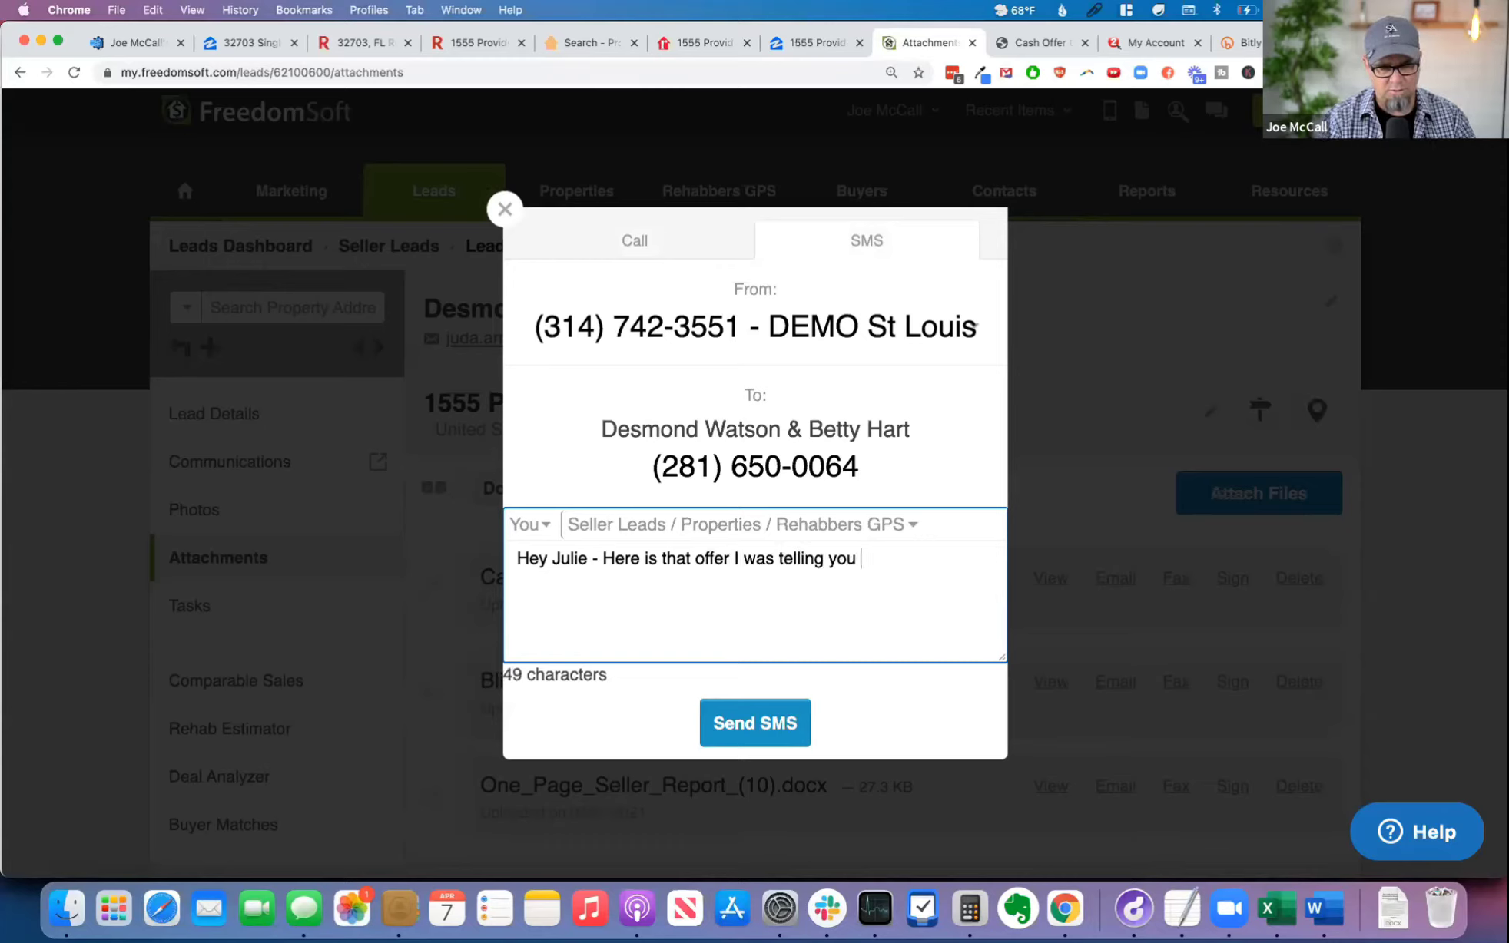
pyautogui.write('about. I just put it in the mail.')
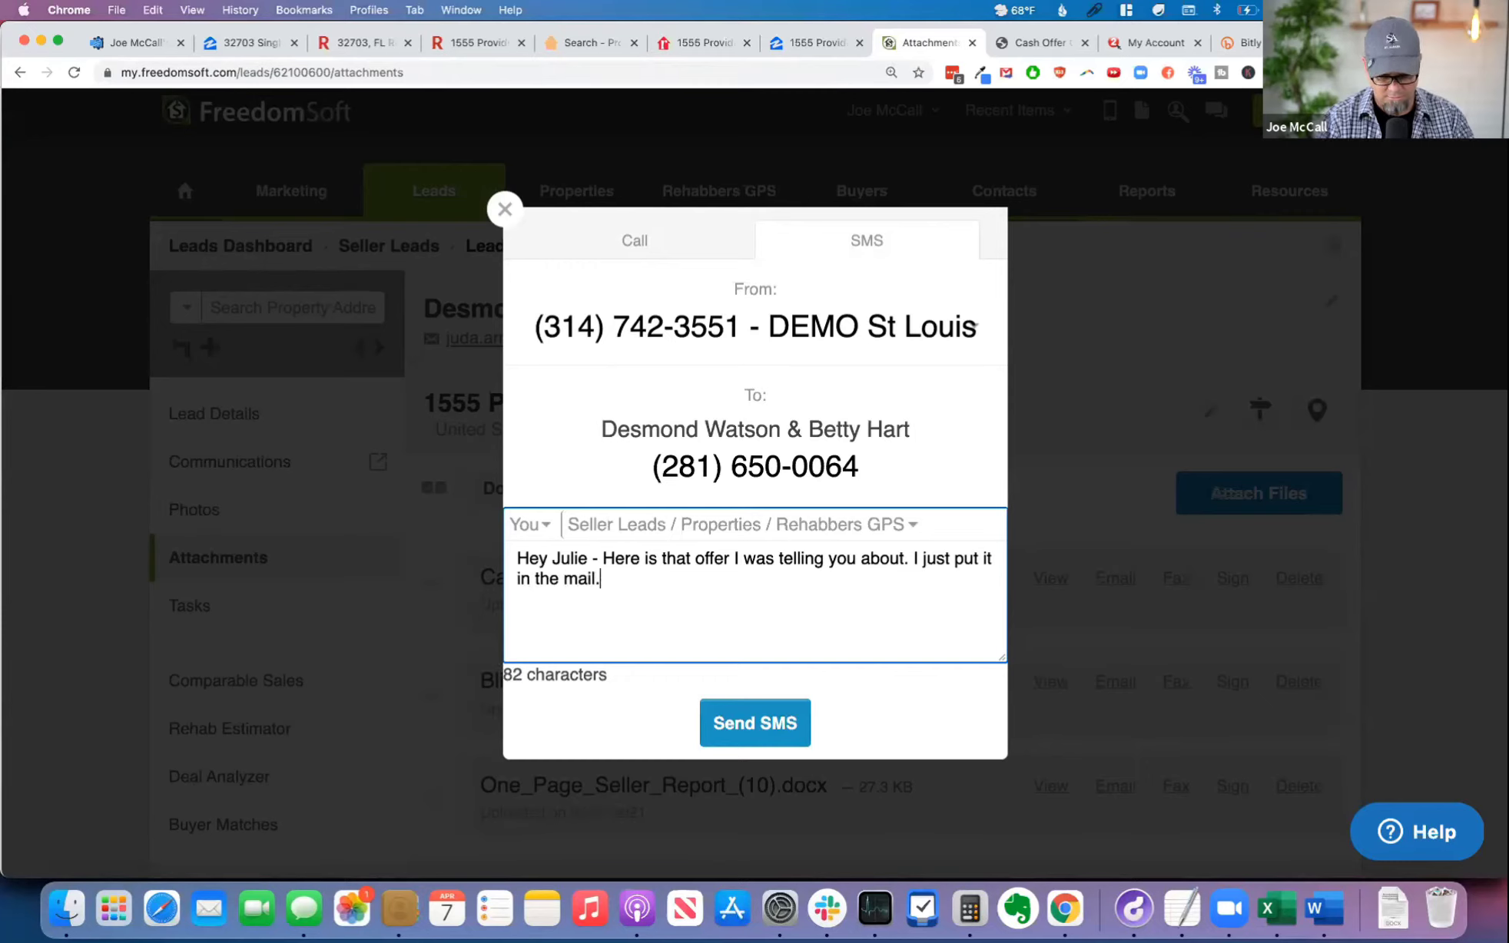
pyautogui.write(' Talk soon...')
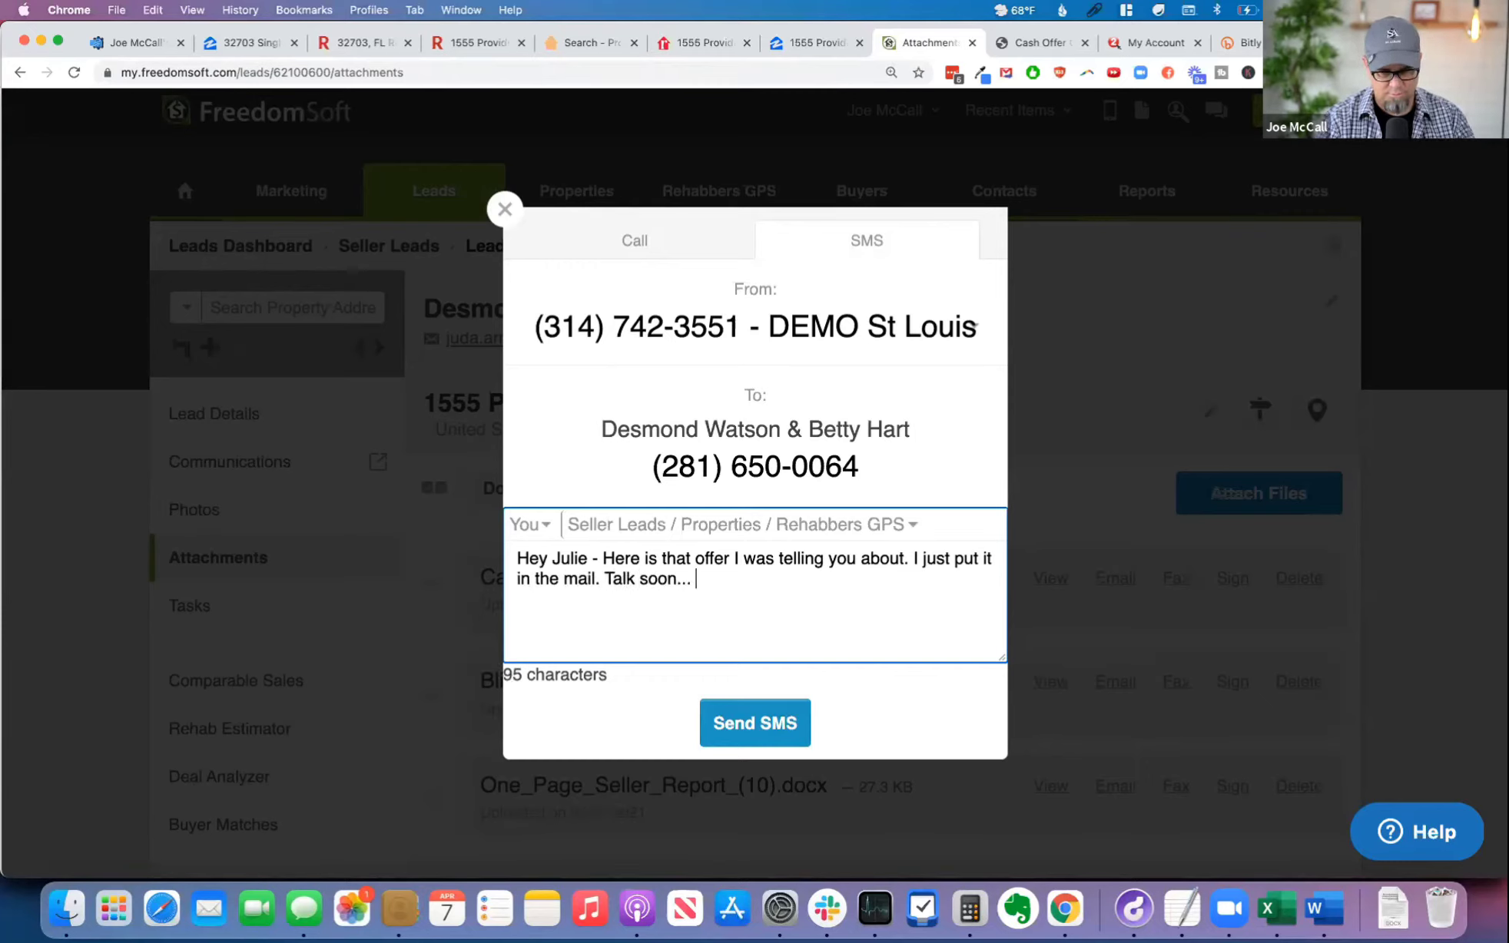
pyautogui.write('{!property_address}')
pyautogui.press('super+z')
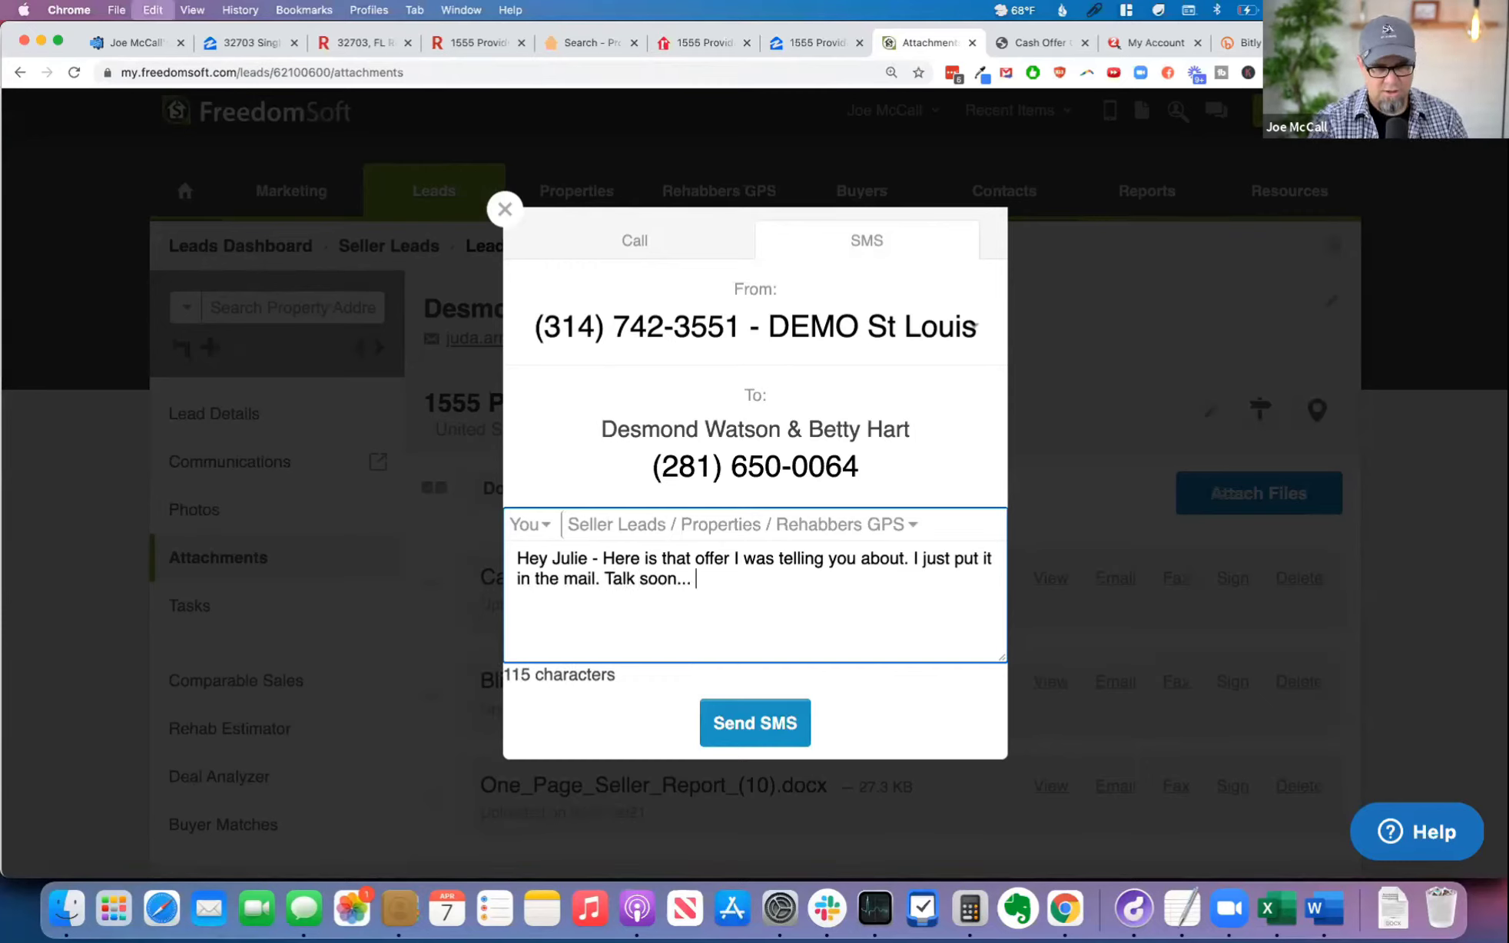
pyautogui.click(1094, 10)
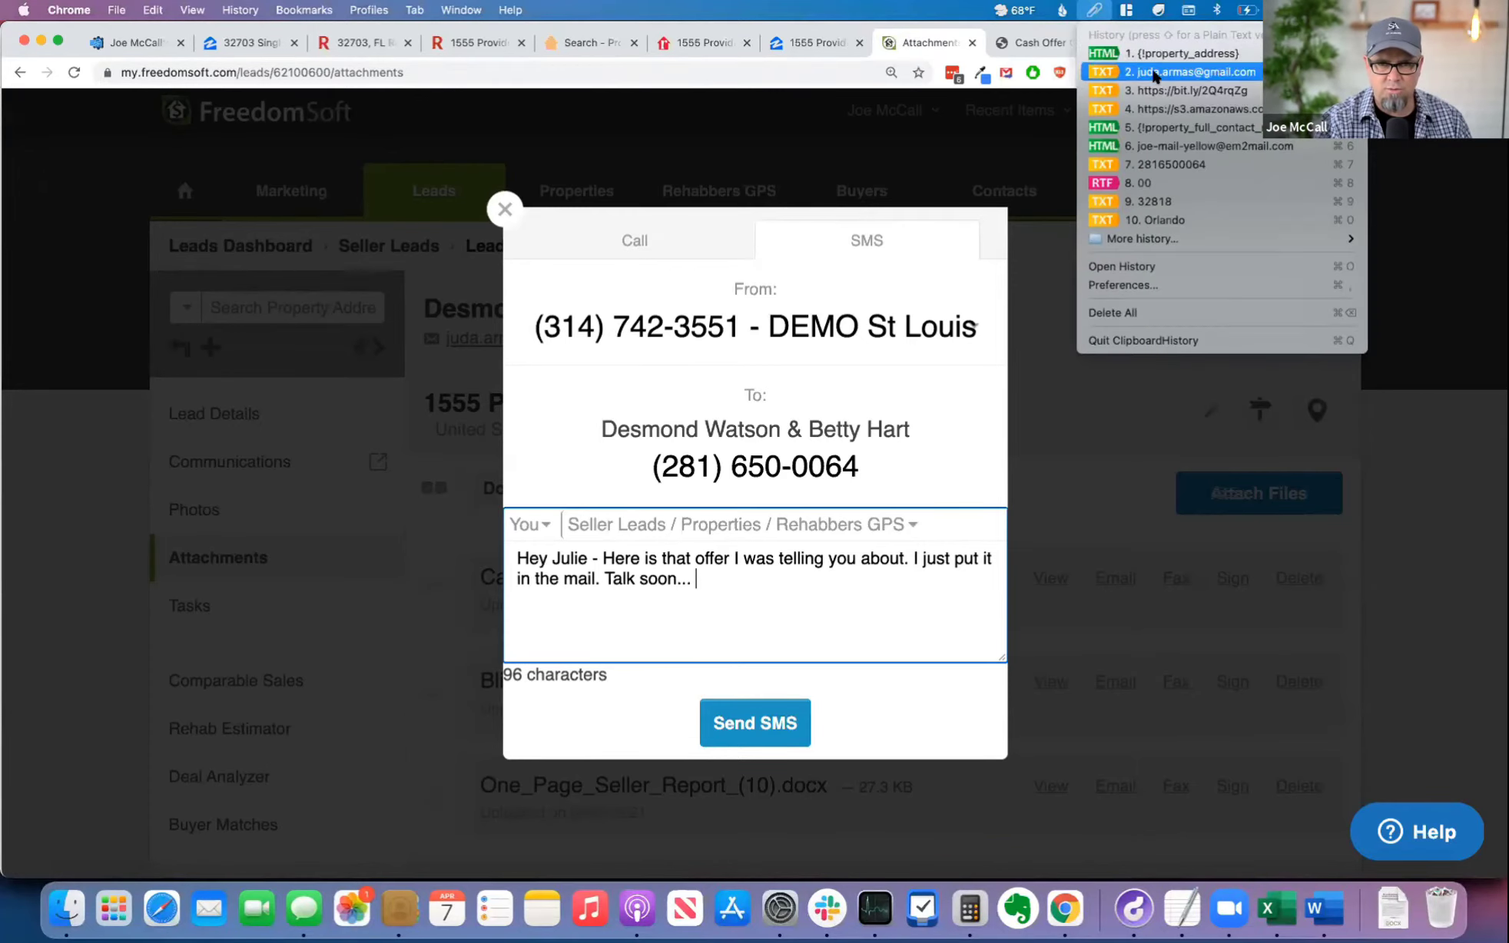
pyautogui.click(1153, 91)
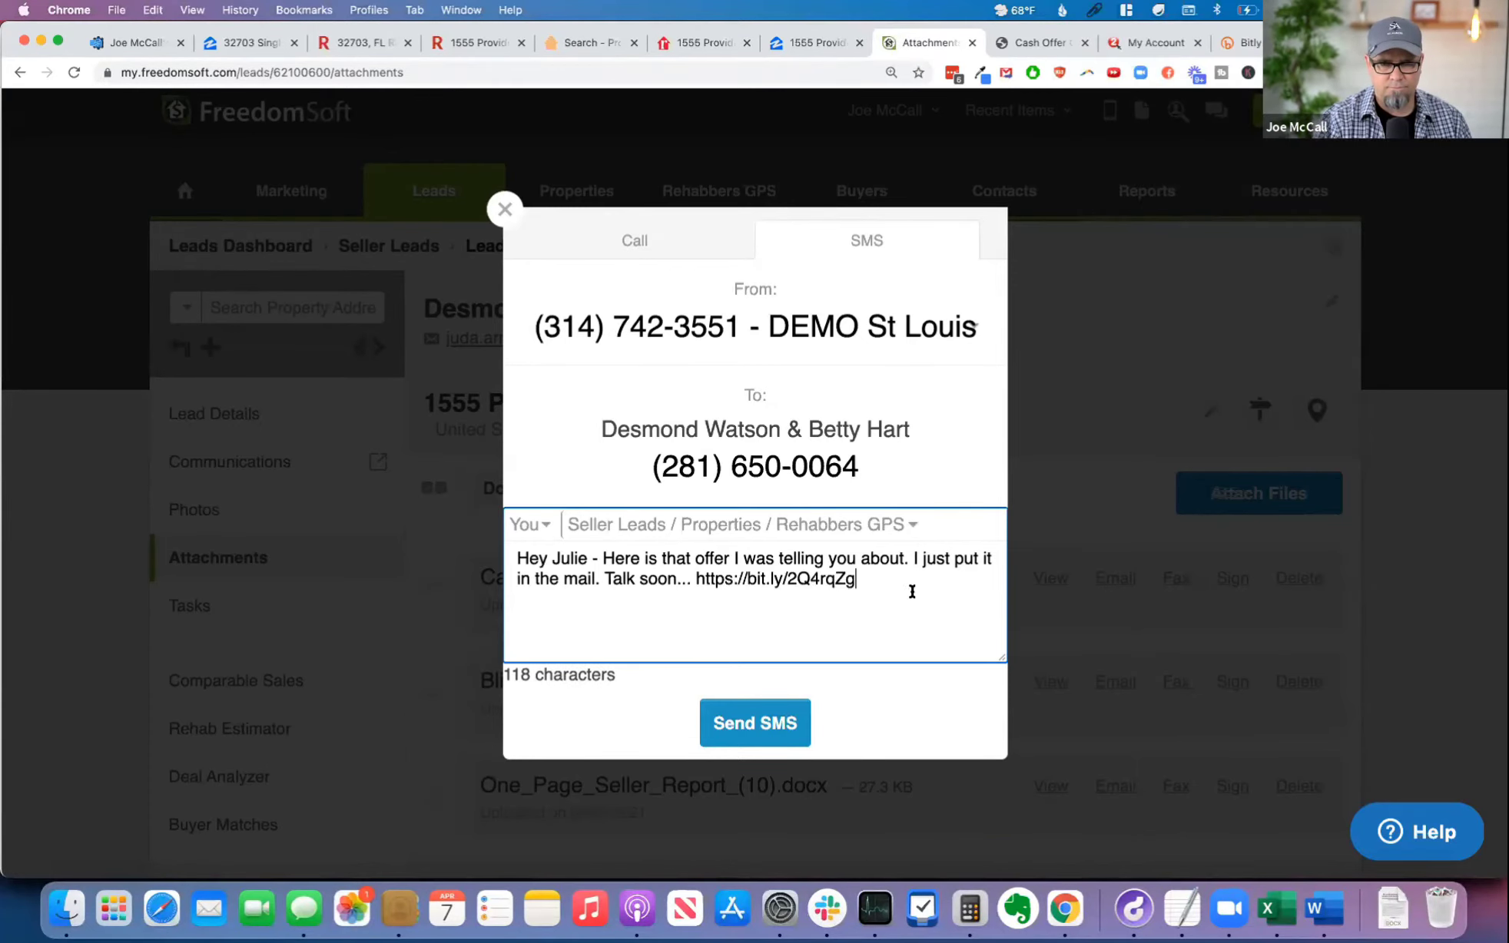
pyautogui.write(':)')
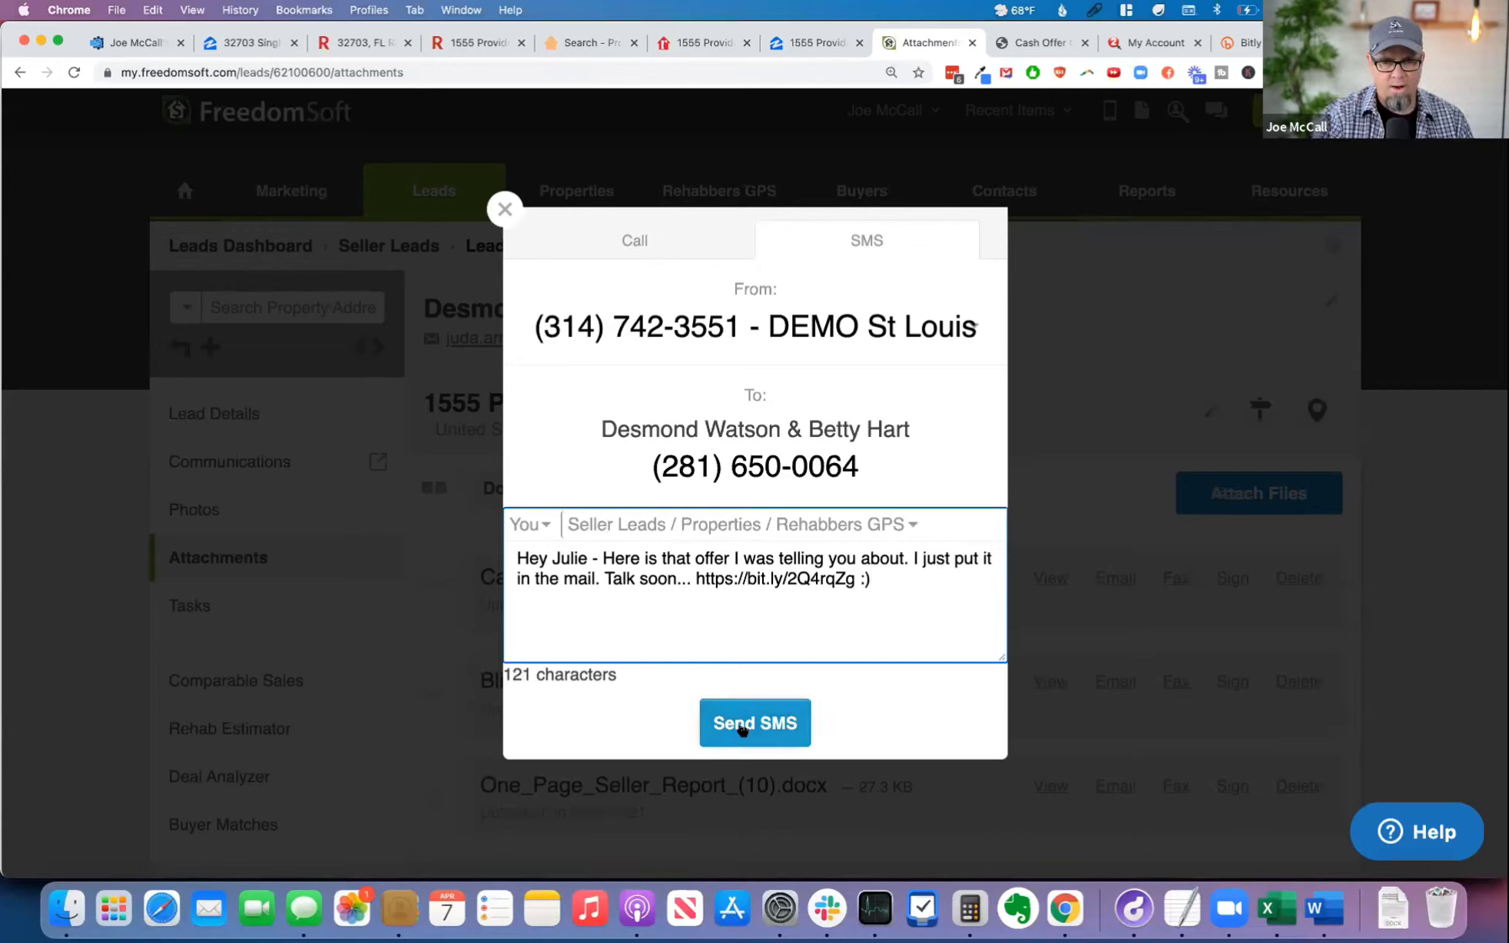
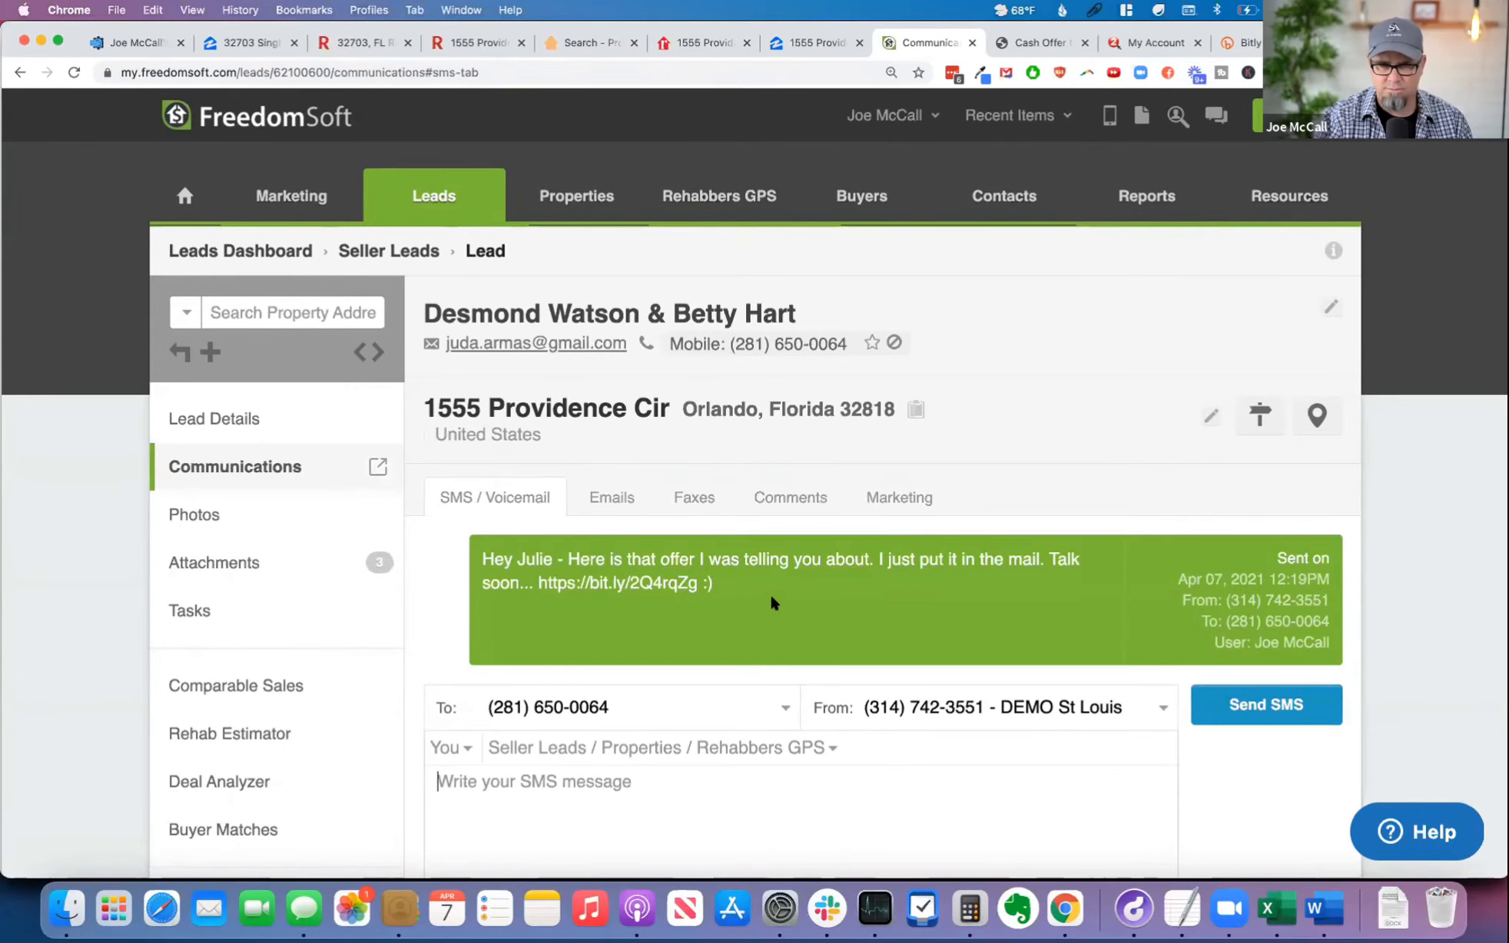
# Step: Open the lead's incoming text reply from the SMS & Voicemail Notifications list
pyautogui.scroll(-1, 833, 600)
pyautogui.scroll(-1, 835, 593)
pyautogui.scroll(3, 835, 593)
pyautogui.click(1111, 117)
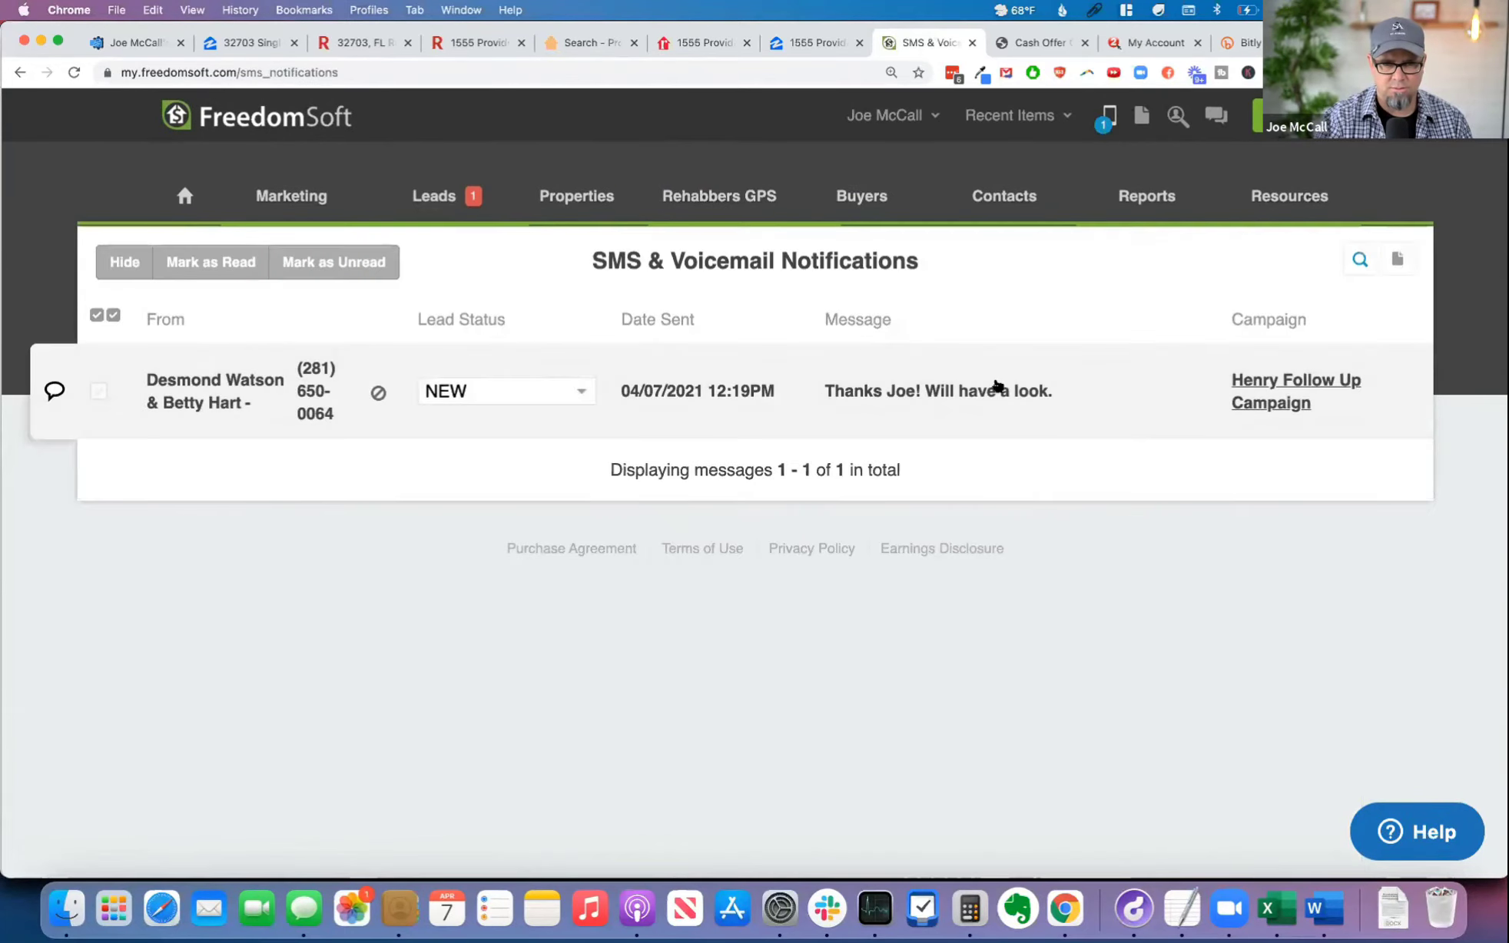
pyautogui.click(981, 395)
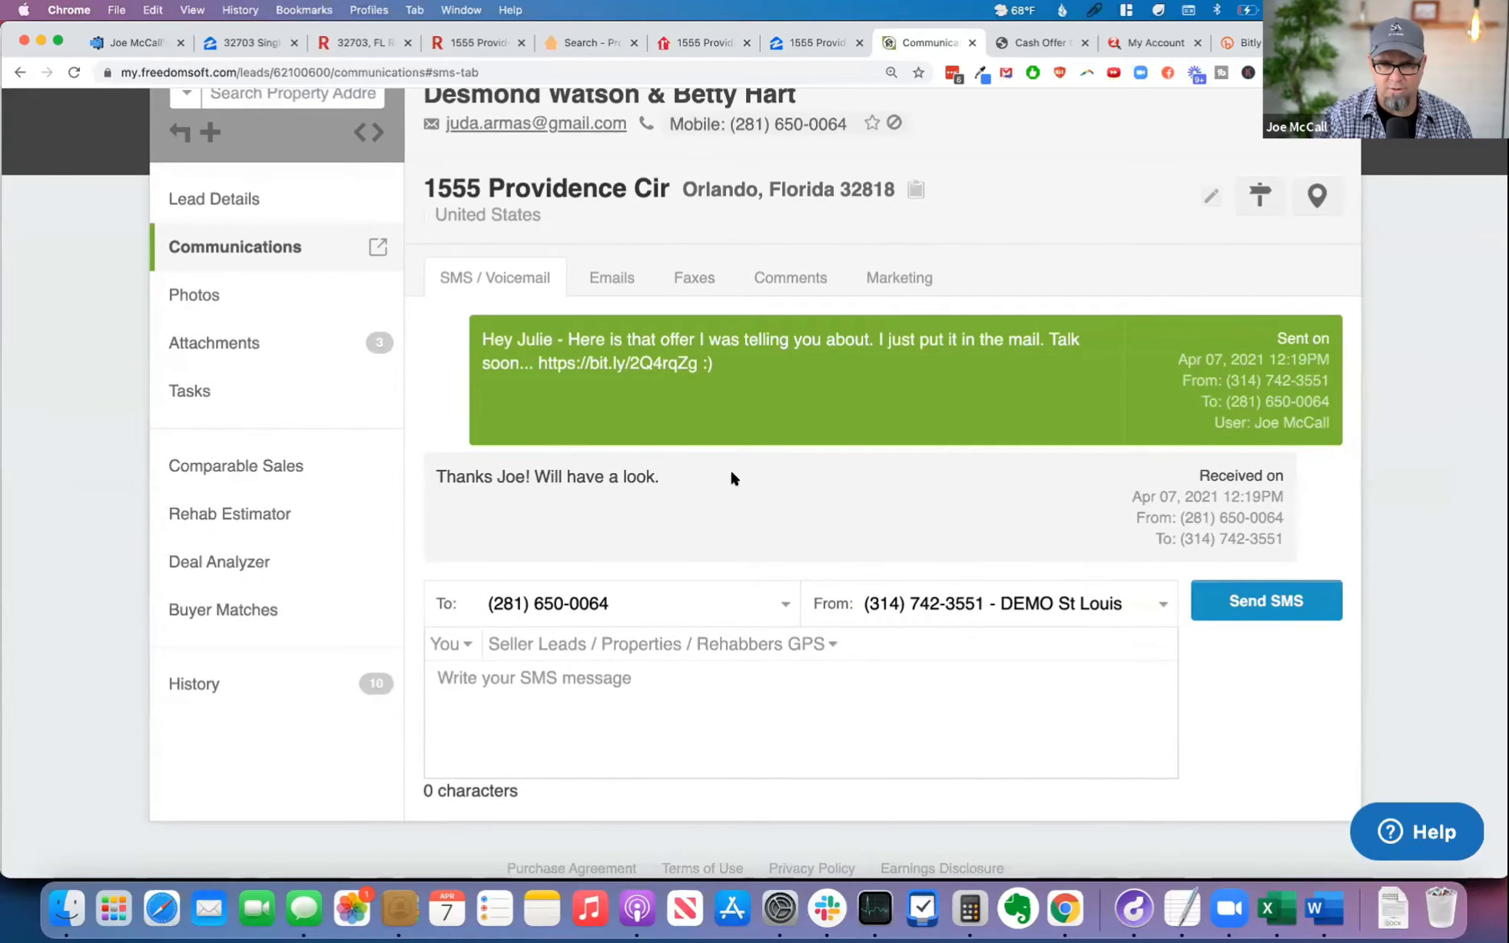
# Step: Send the lead an SMS reading "Were you able to open the PDF on your phone from that link?"
pyautogui.write('Were you able to open the PDF on your phone from that link?')
pyautogui.press('Return')
pyautogui.click(1260, 600)
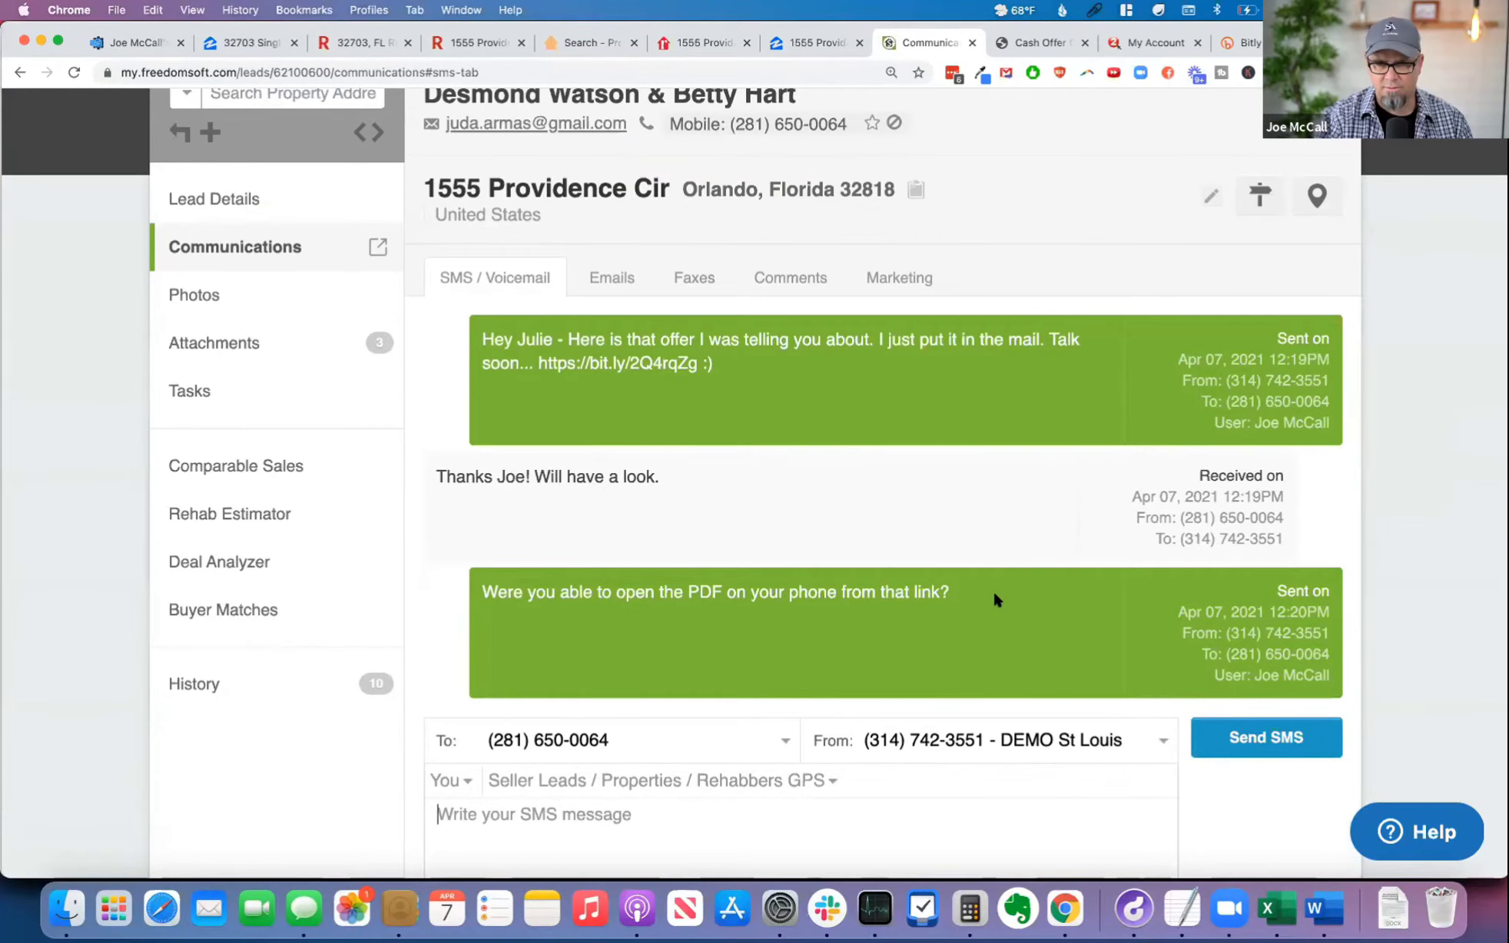
# Step: Replace the lead's first name with the one greeted in the SMS, clear the last name, and save the lead
pyautogui.scroll(5, 1028, 612)
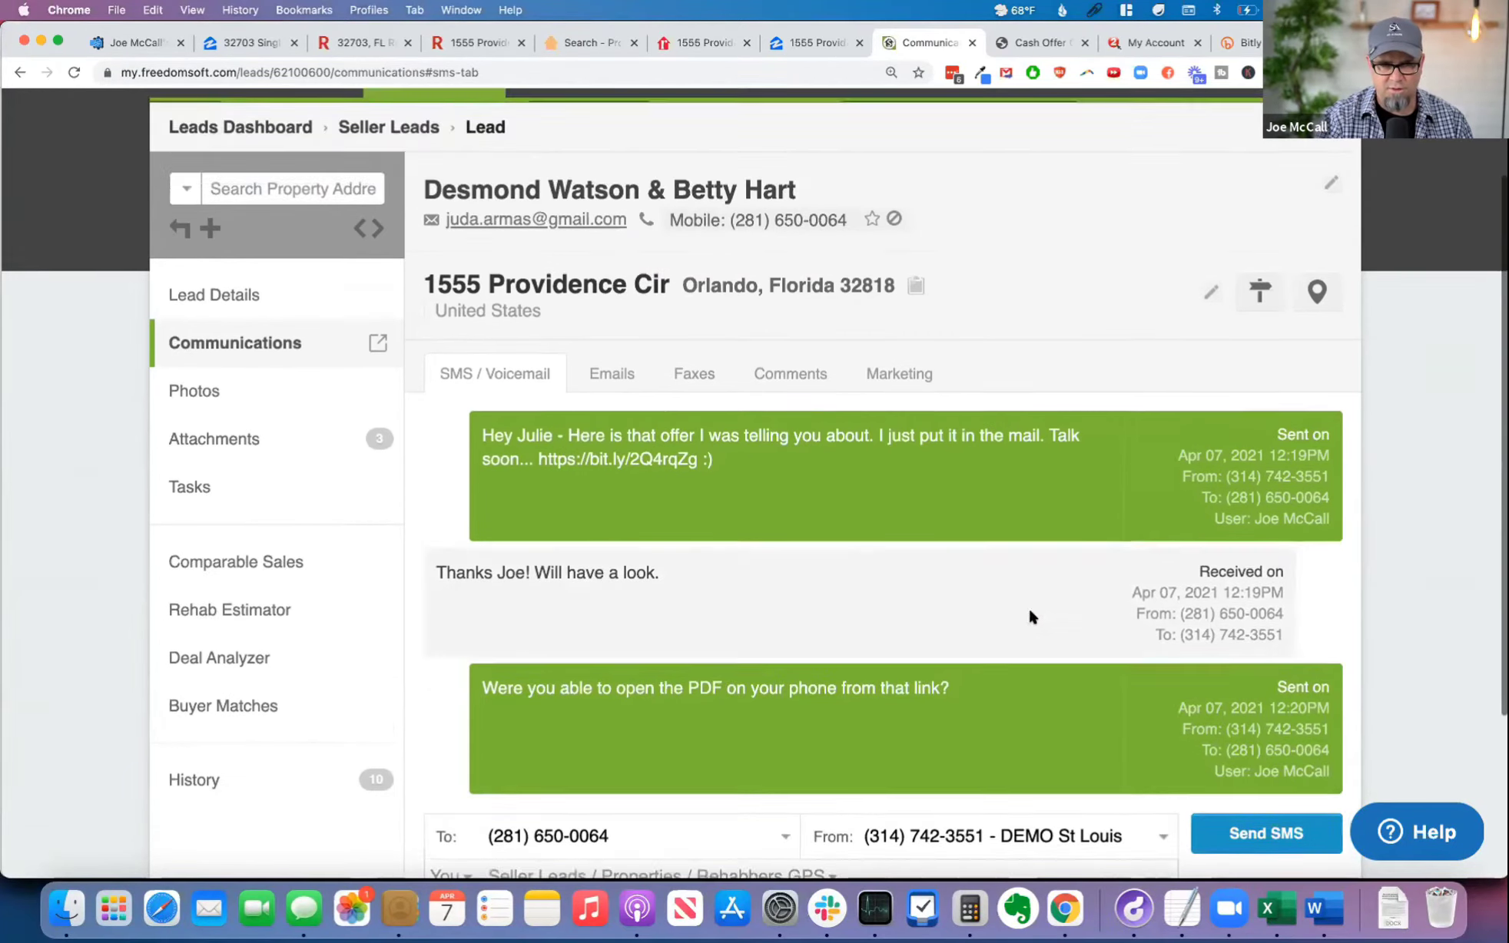
pyautogui.scroll(1, 1037, 617)
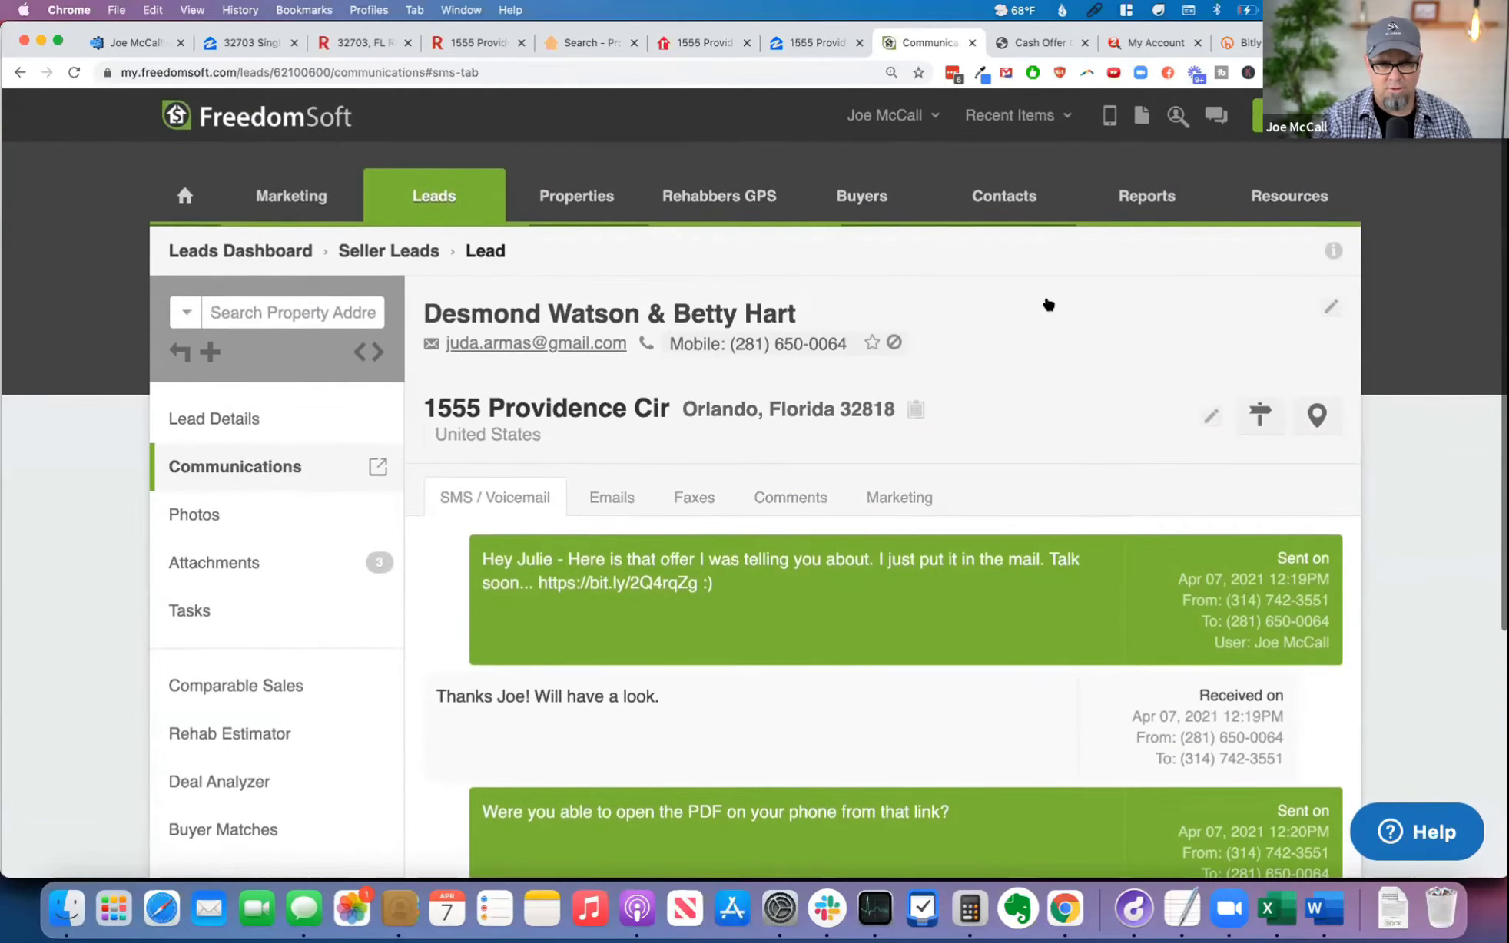
pyautogui.click(1331, 305)
pyautogui.click(542, 316)
pyautogui.doubleClick(542, 315)
pyautogui.write('Julie')
pyautogui.press('Tab')
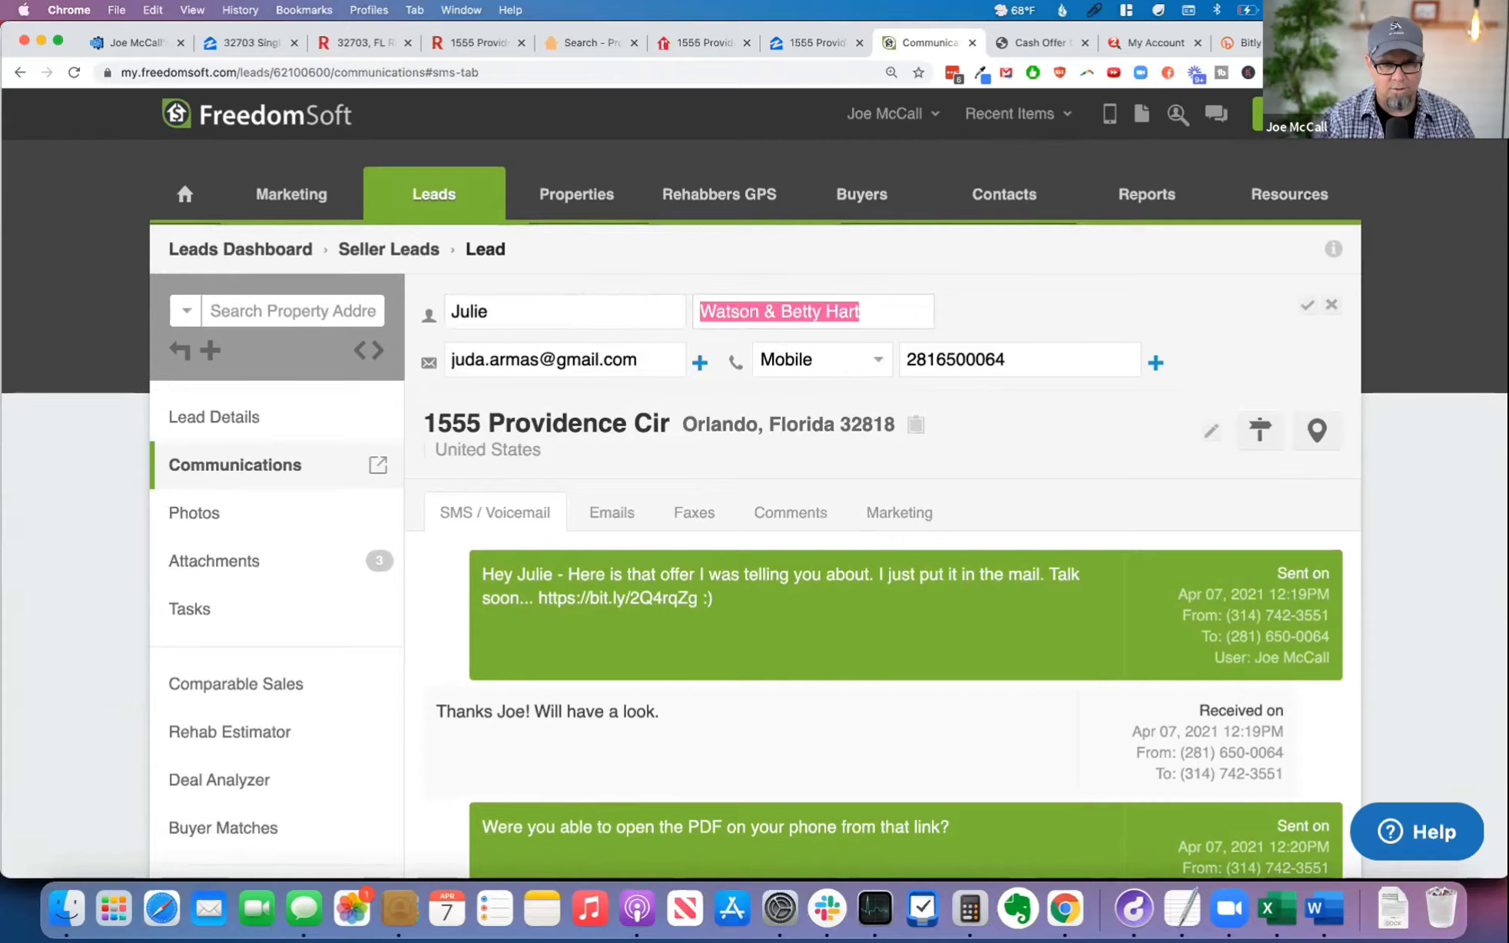
pyautogui.press('BackSpace')
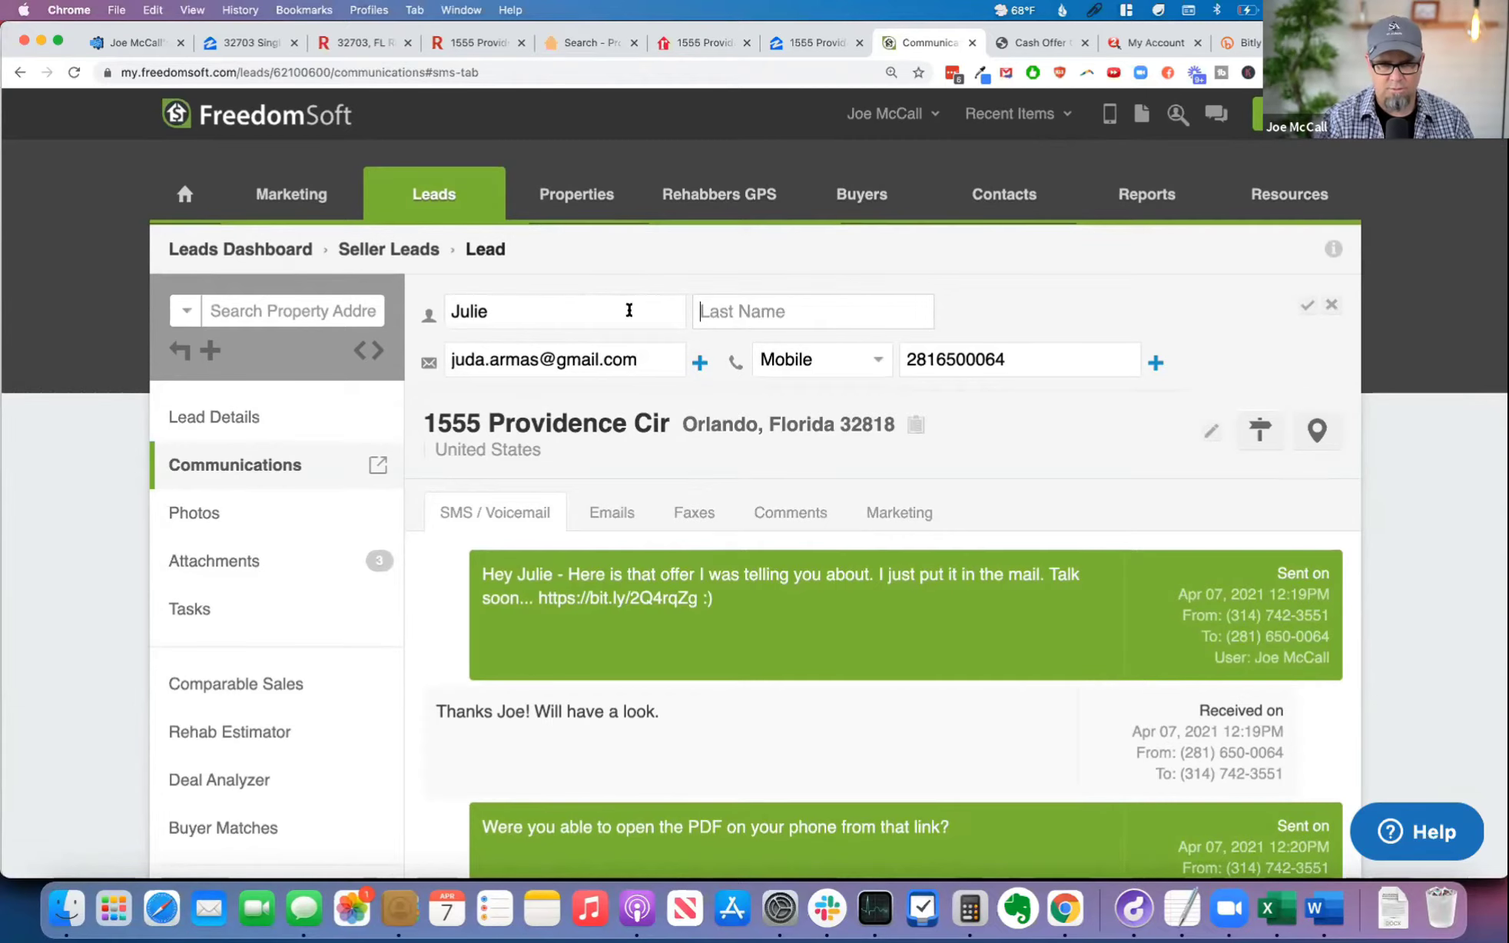
pyautogui.click(1306, 306)
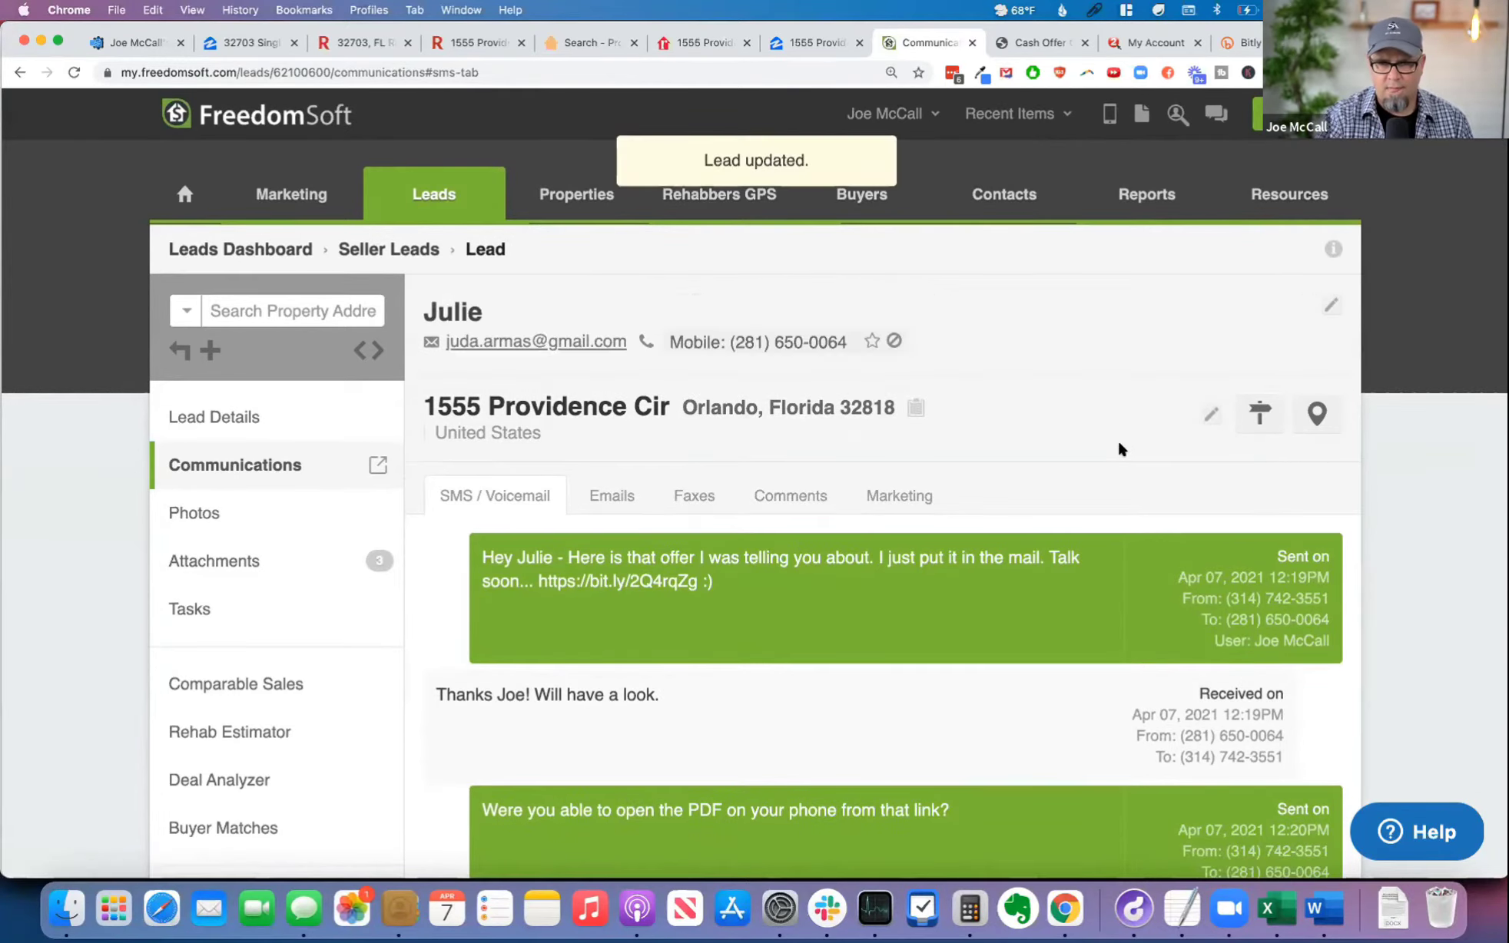
# Step: Check the lead's SMS conversation and open the list of emails exchanged with the lead
pyautogui.scroll(-5, 1118, 445)
pyautogui.scroll(5, 1100, 448)
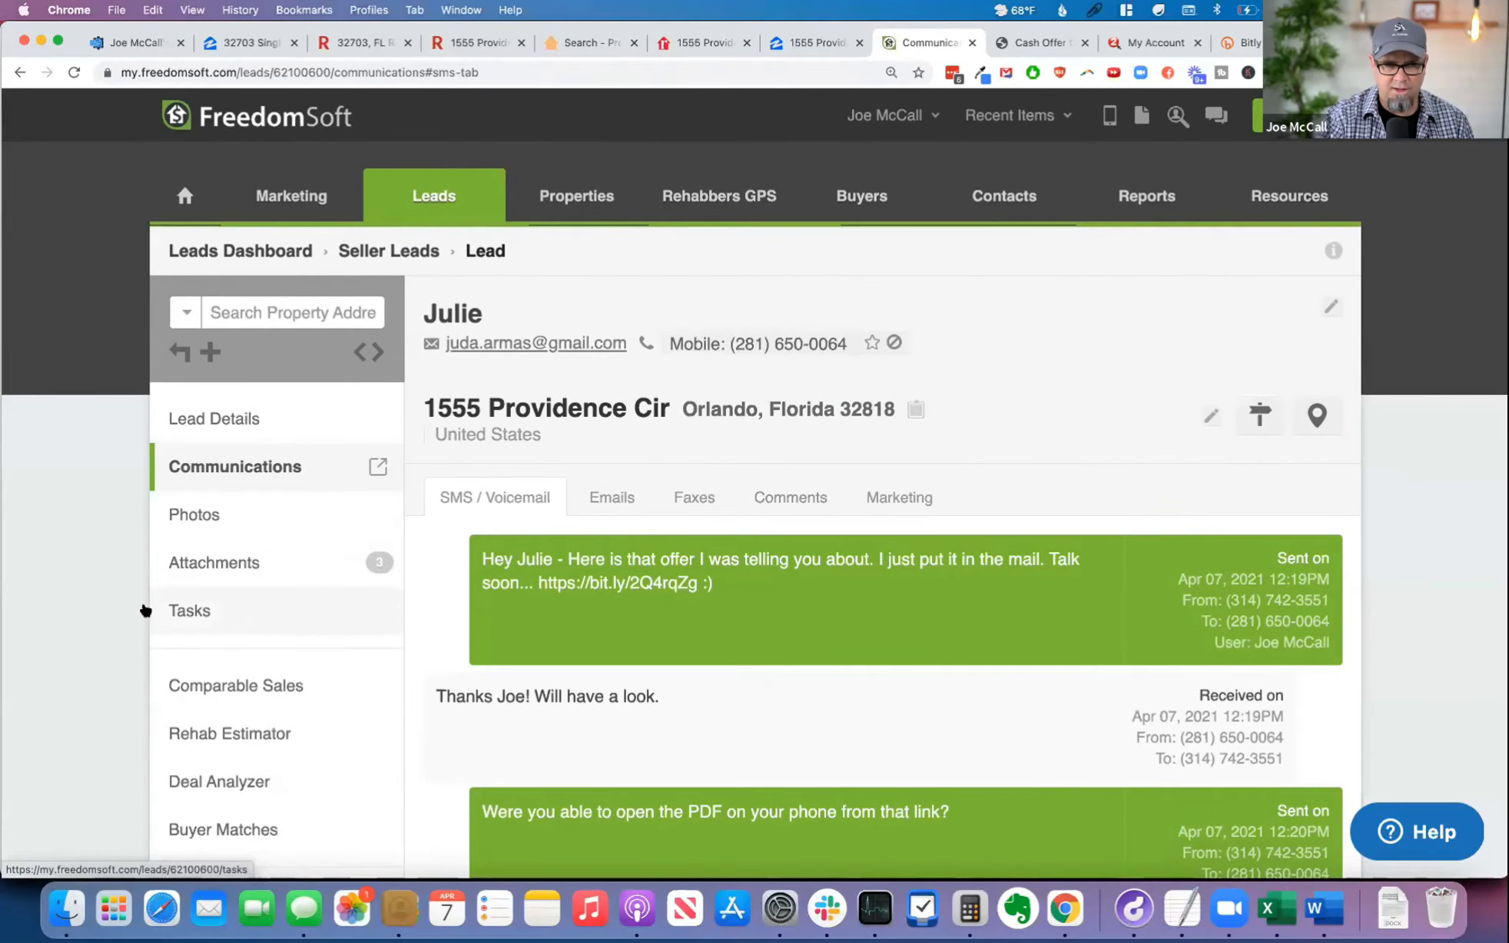
pyautogui.scroll(-5, 129, 599)
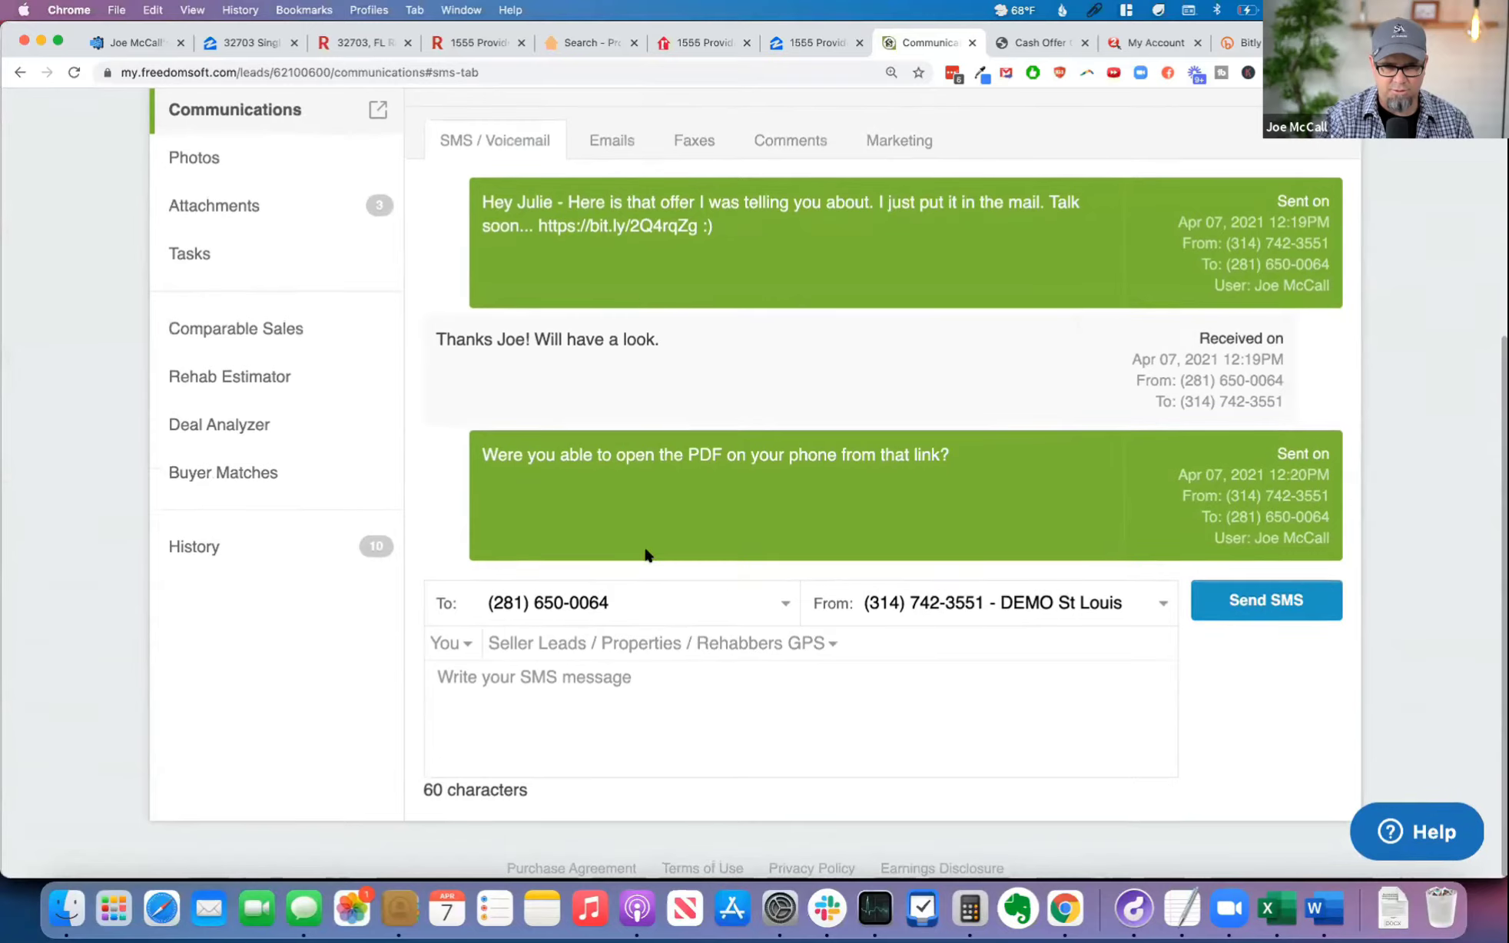
pyautogui.scroll(2, 798, 483)
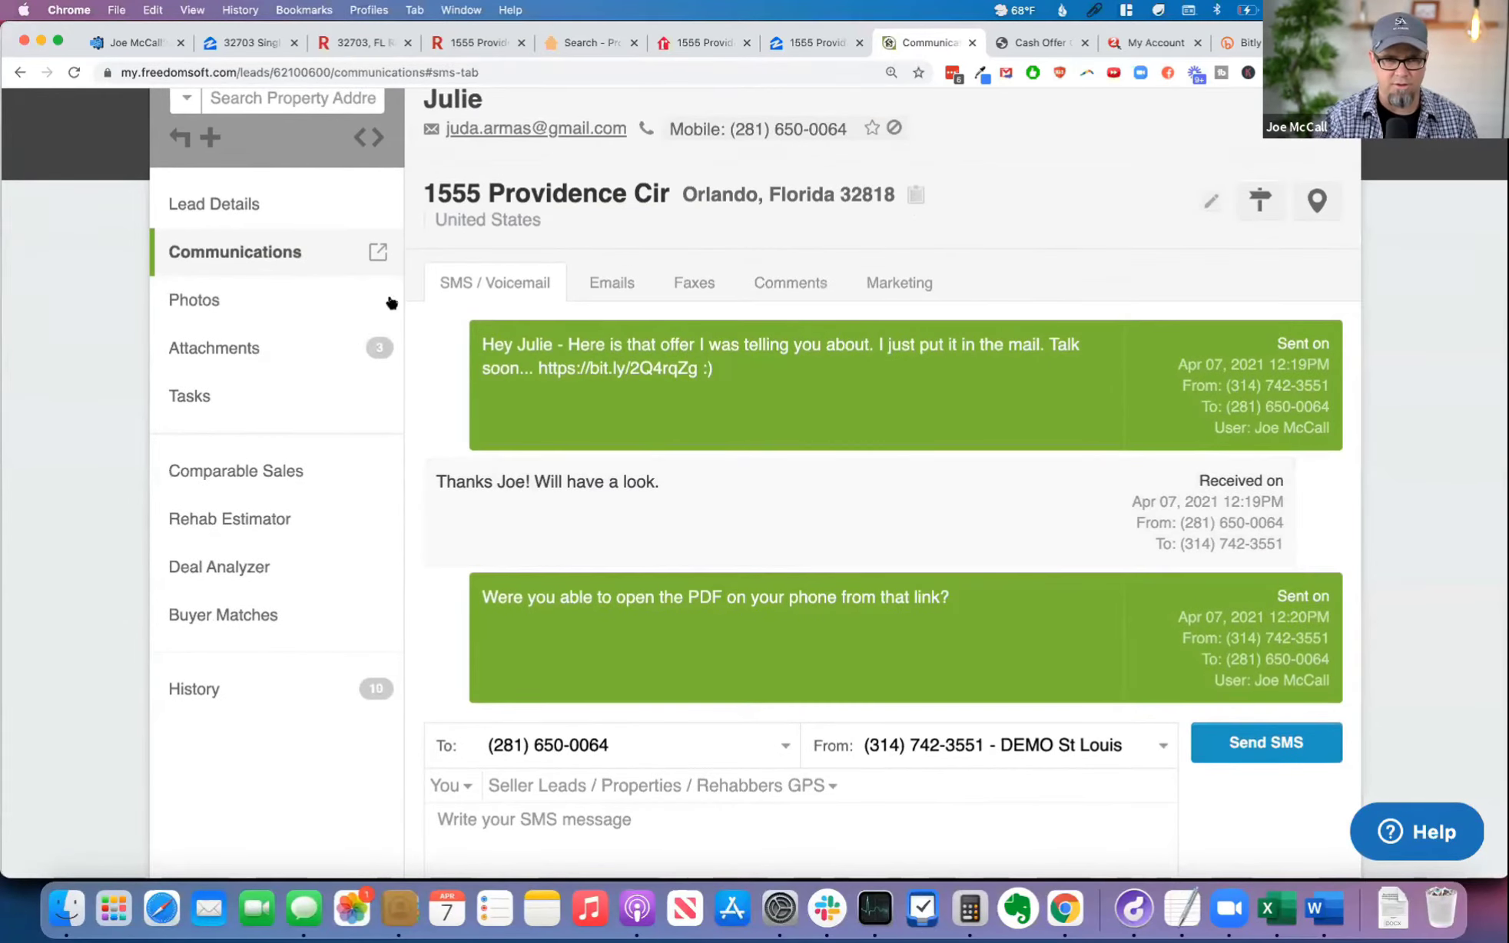
pyautogui.click(615, 286)
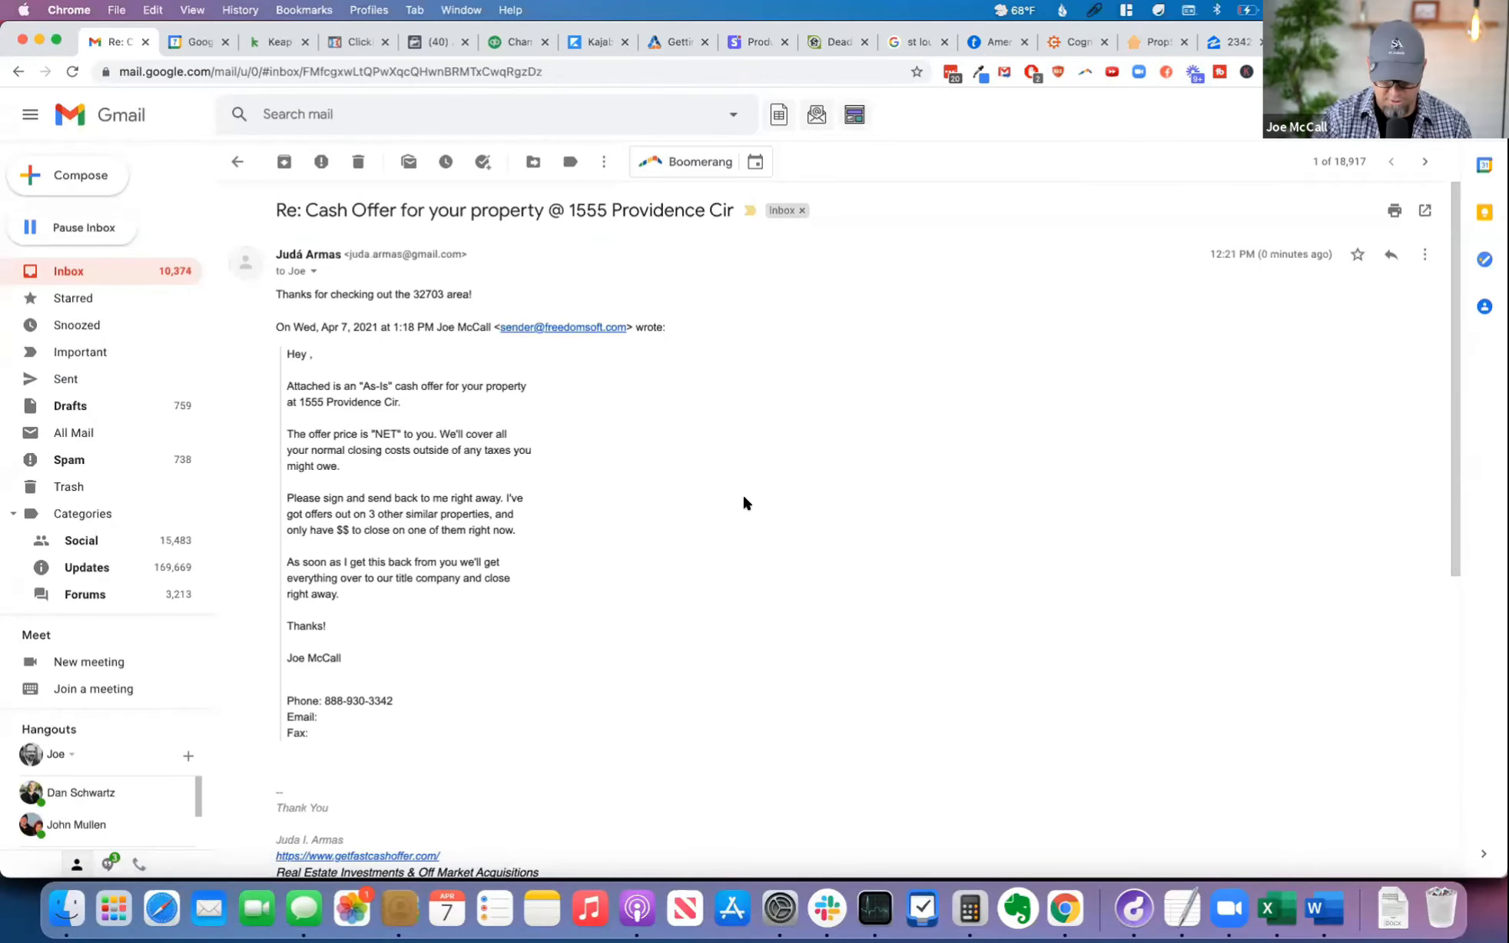
# Step: Enlarge the reply to the cash offer email in Gmail and read it through, including the quoted offer and signature
pyautogui.press('super+equal')
pyautogui.press('super+equal')
pyautogui.press('super+equal')
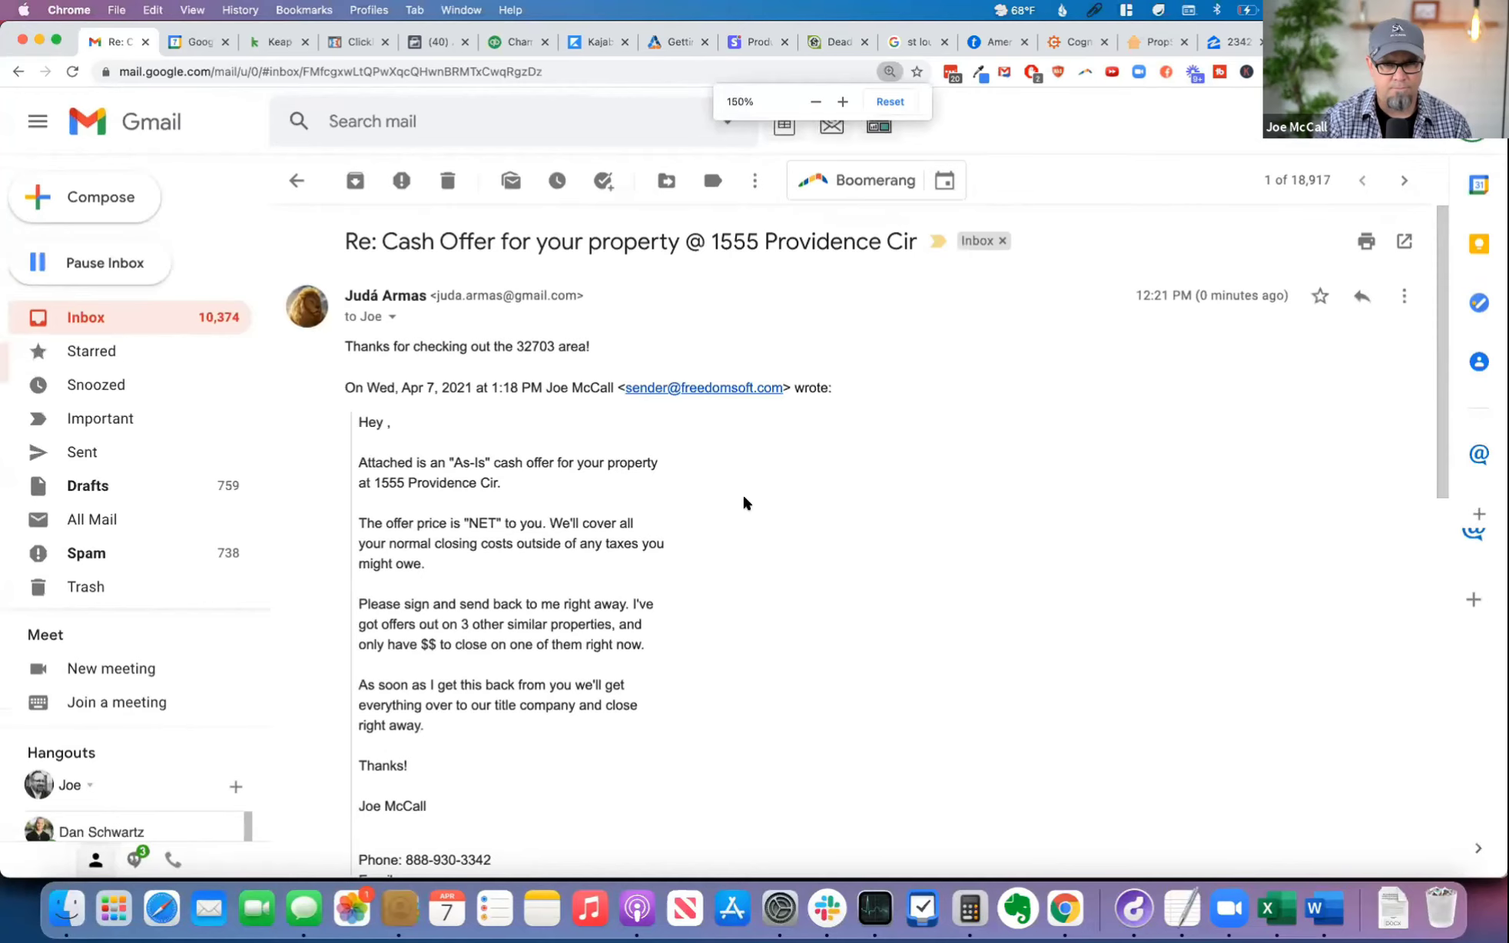
pyautogui.scroll(-10, 788, 560)
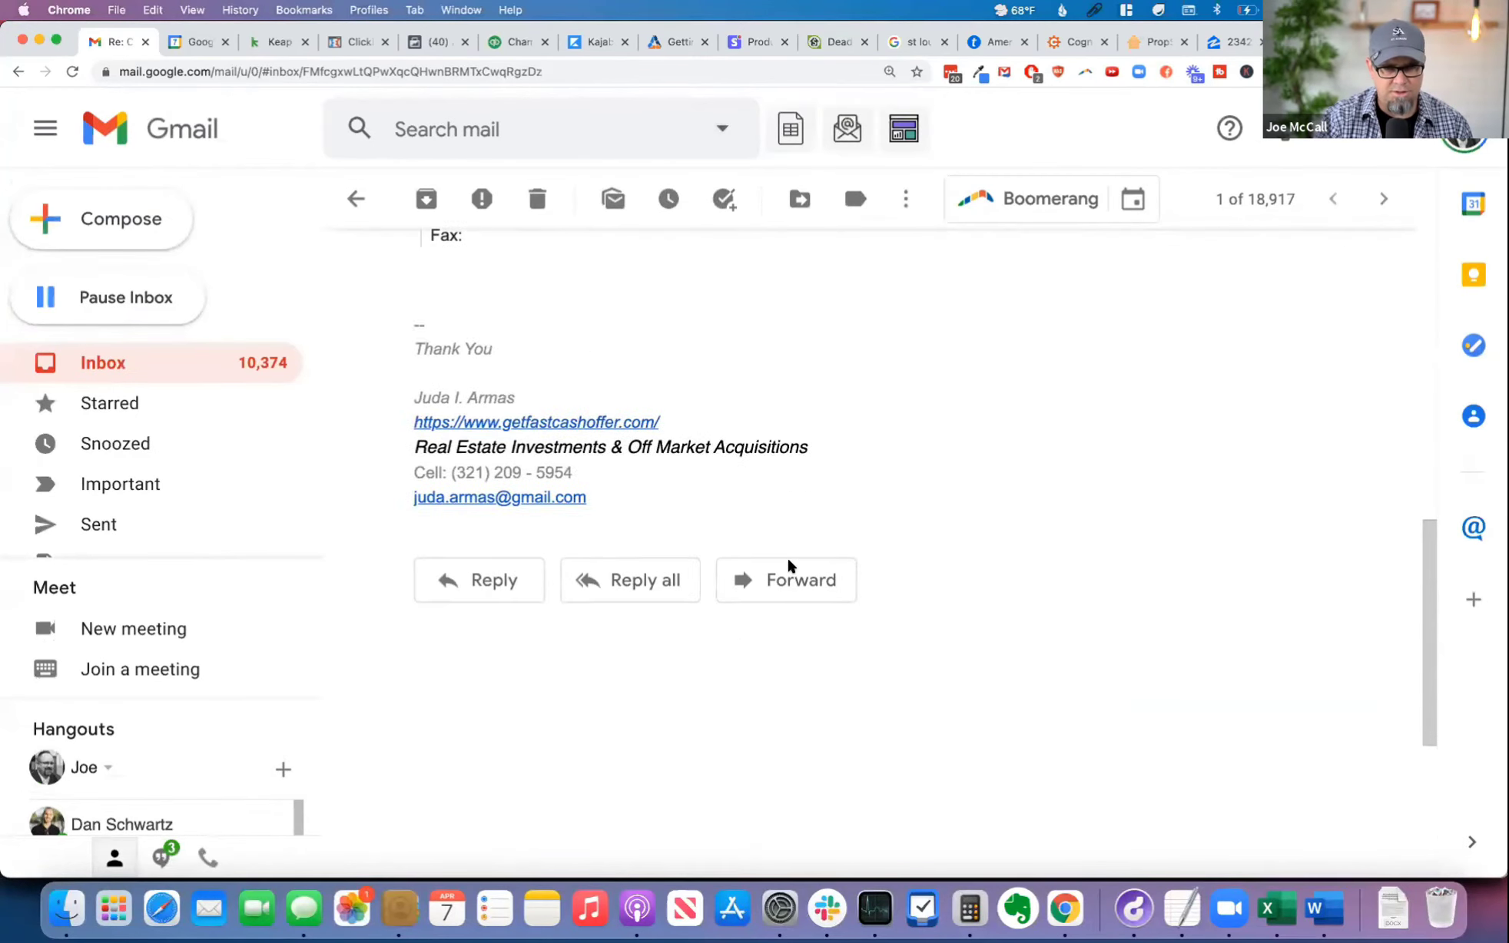
pyautogui.scroll(10, 789, 567)
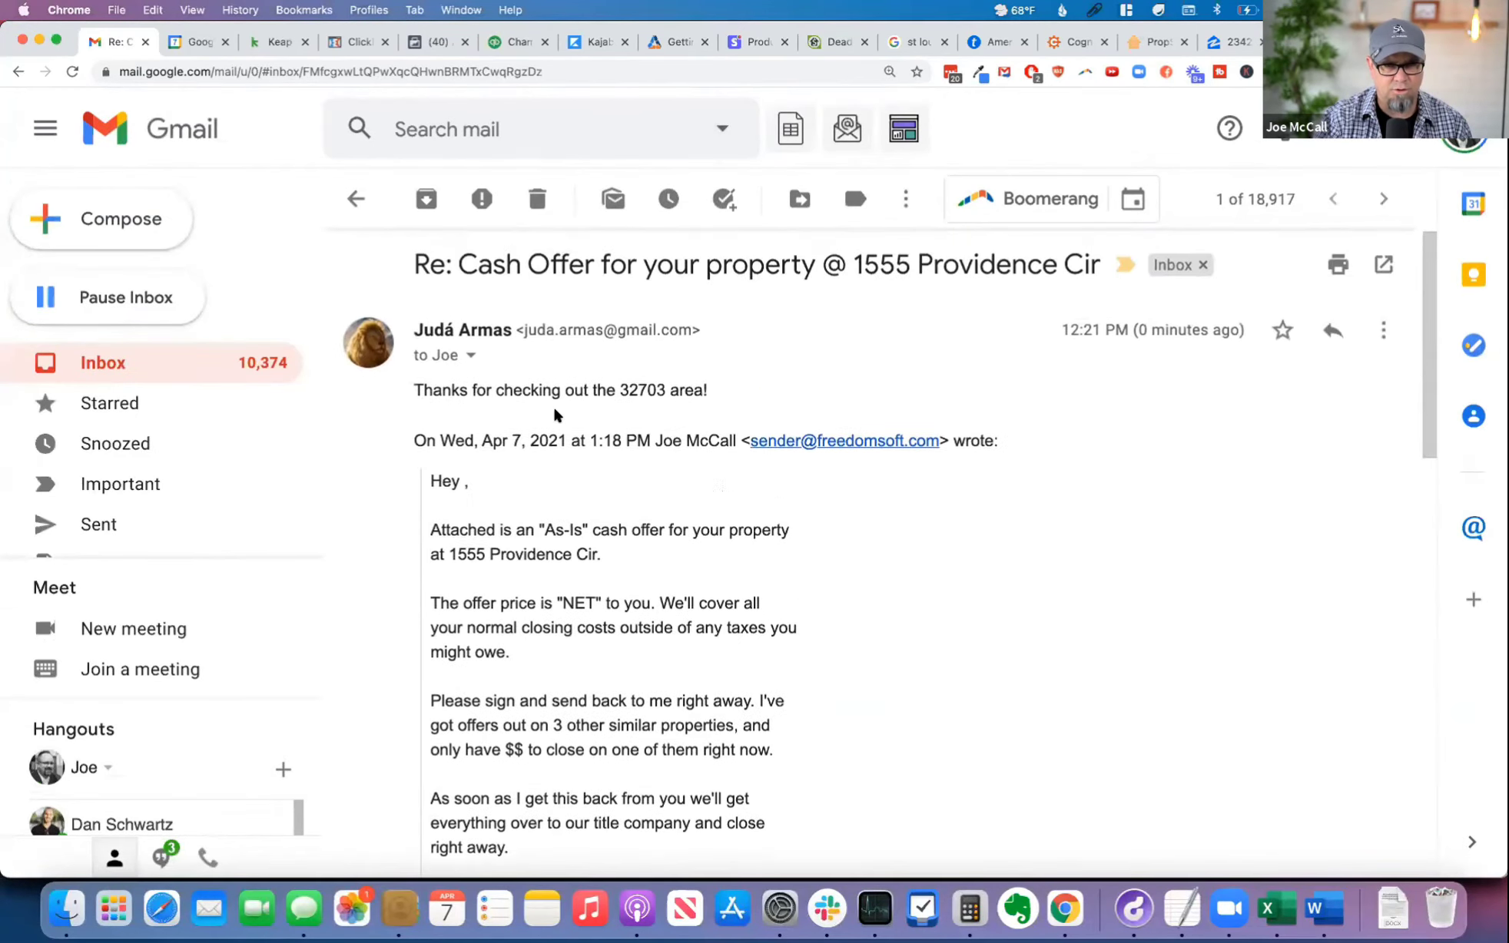
pyautogui.scroll(-2, 591, 525)
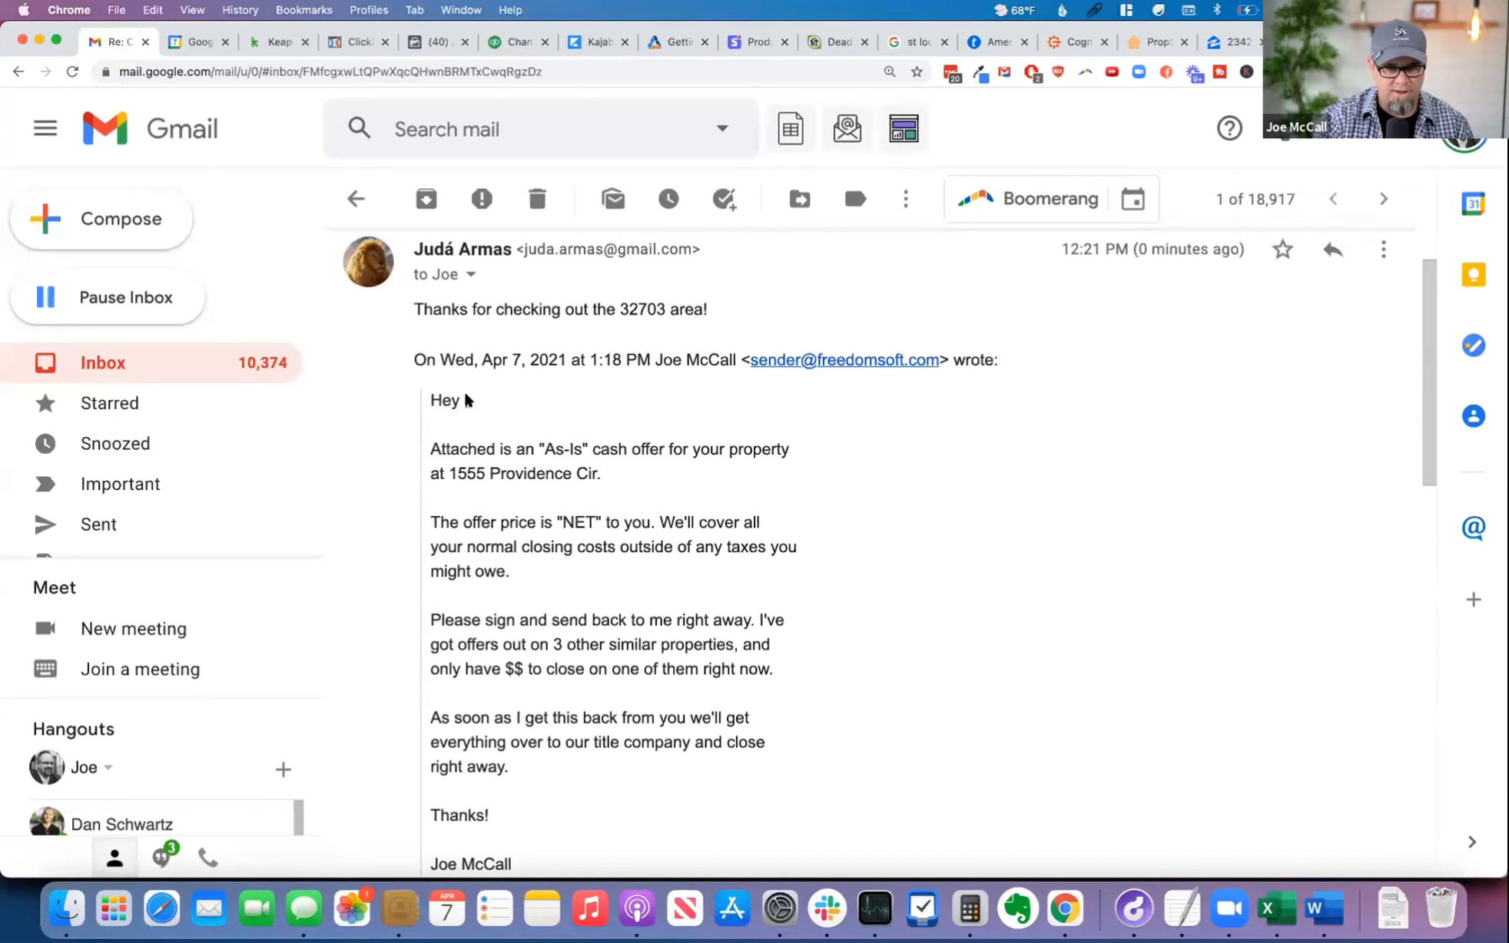
pyautogui.moveTo(444, 442); pyautogui.dragTo(650, 495)
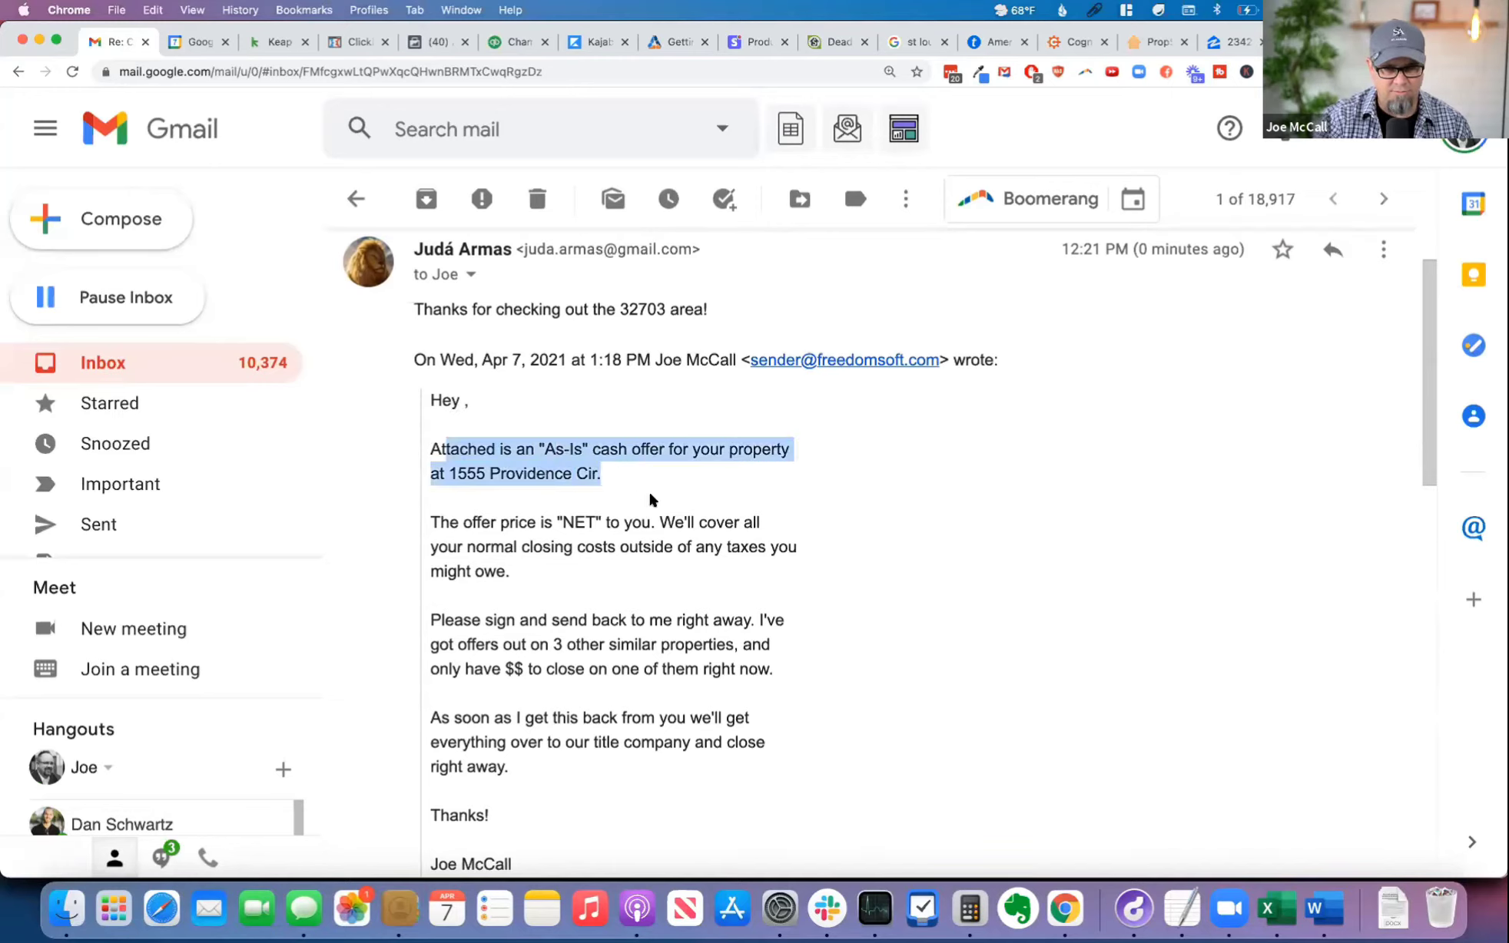
pyautogui.click(479, 546)
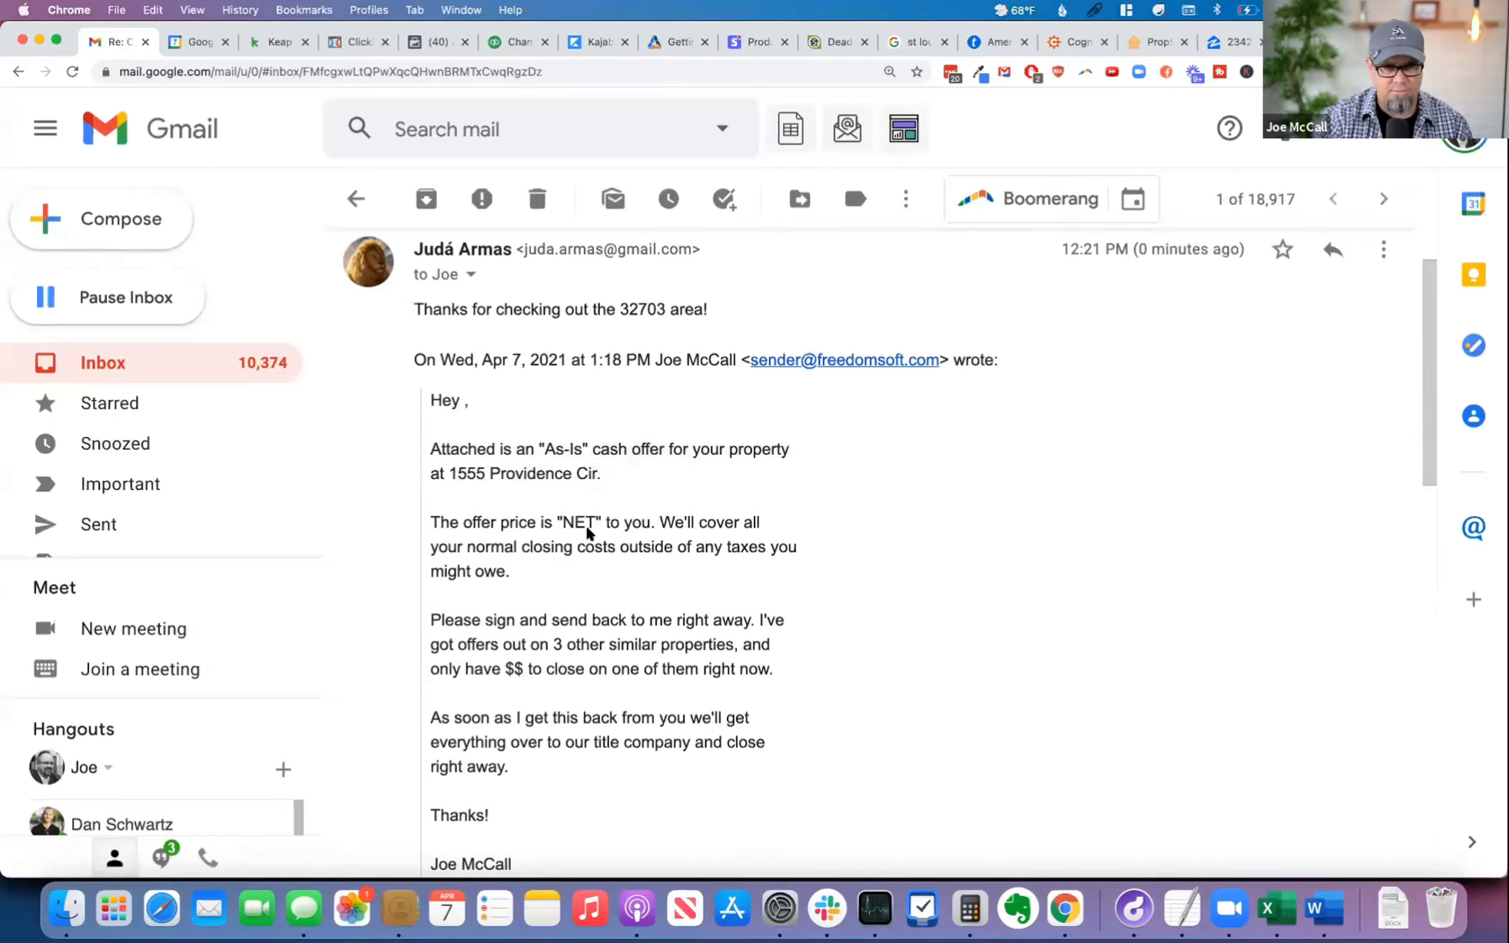
pyautogui.scroll(2, 640, 524)
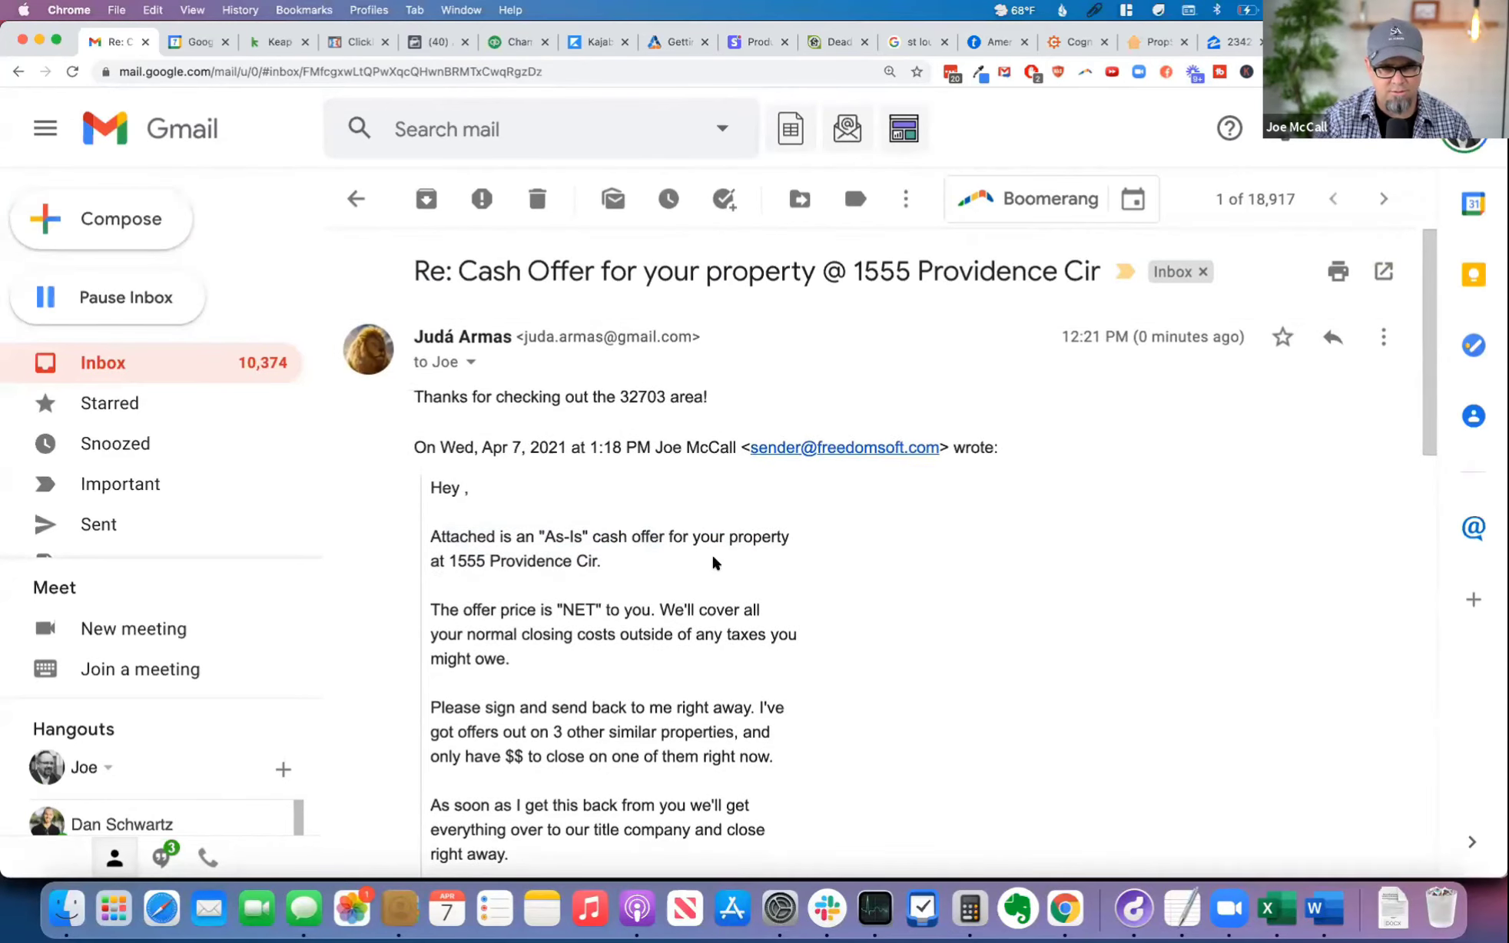
pyautogui.scroll(-3, 712, 551)
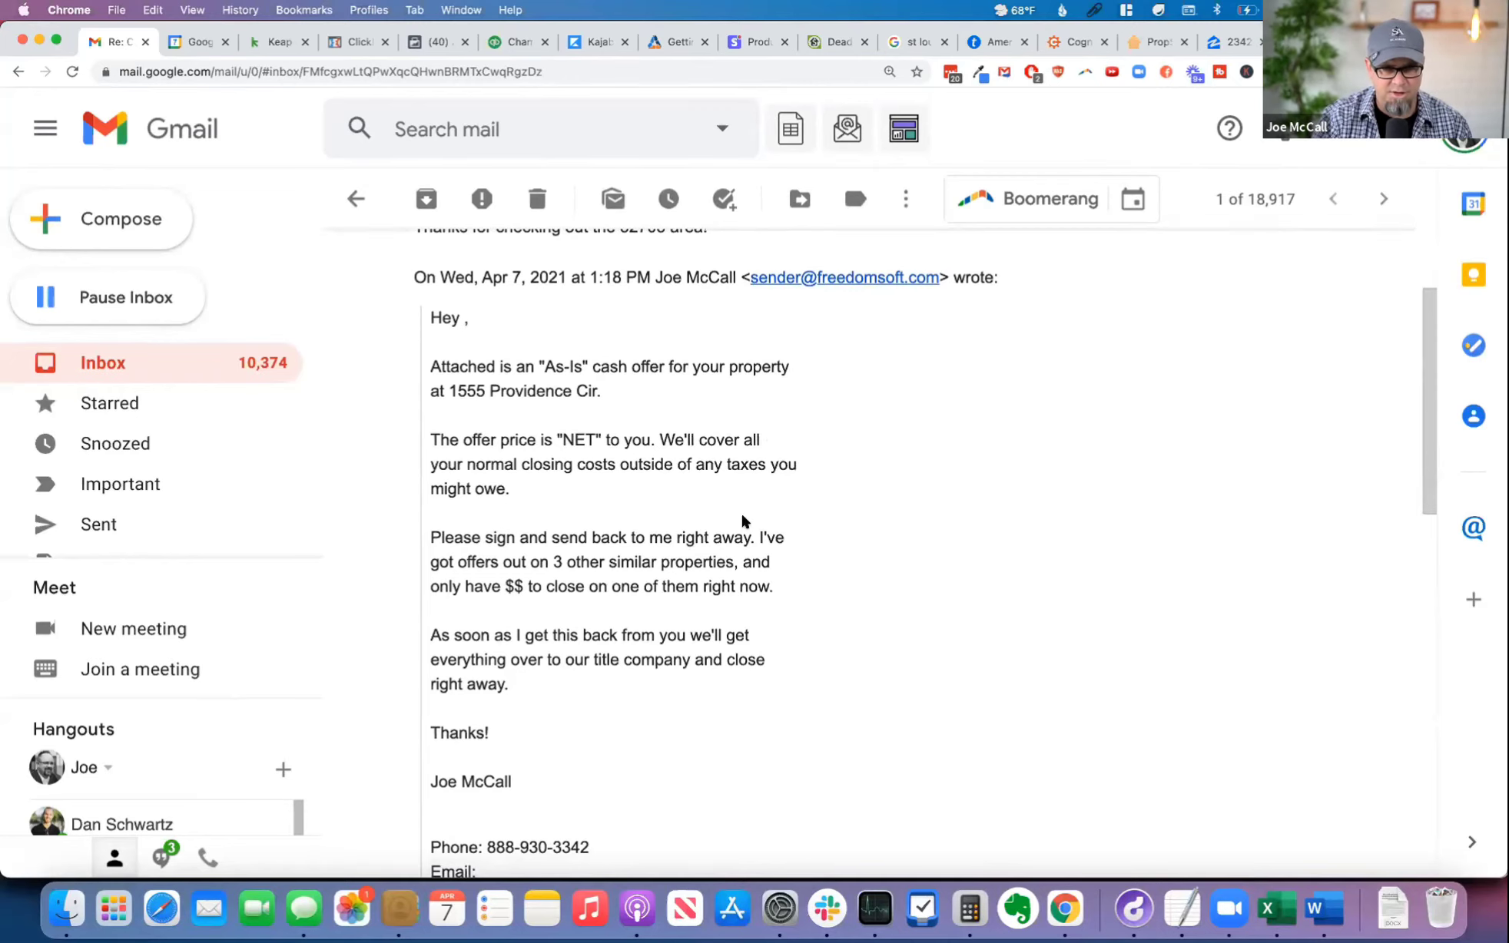
pyautogui.scroll(-2, 752, 536)
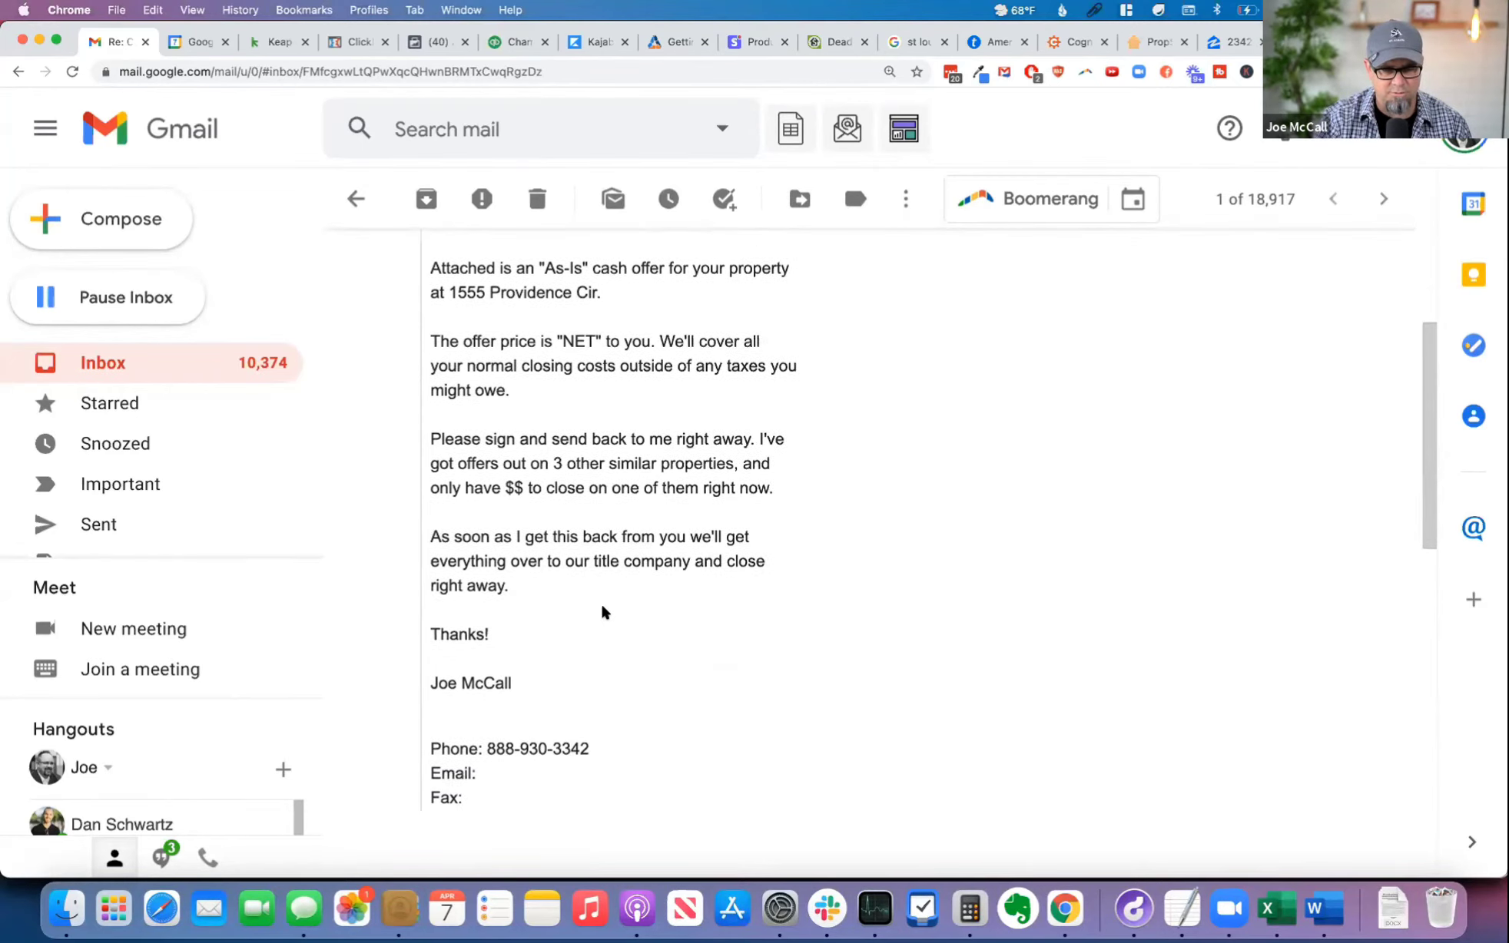
pyautogui.scroll(-3, 601, 610)
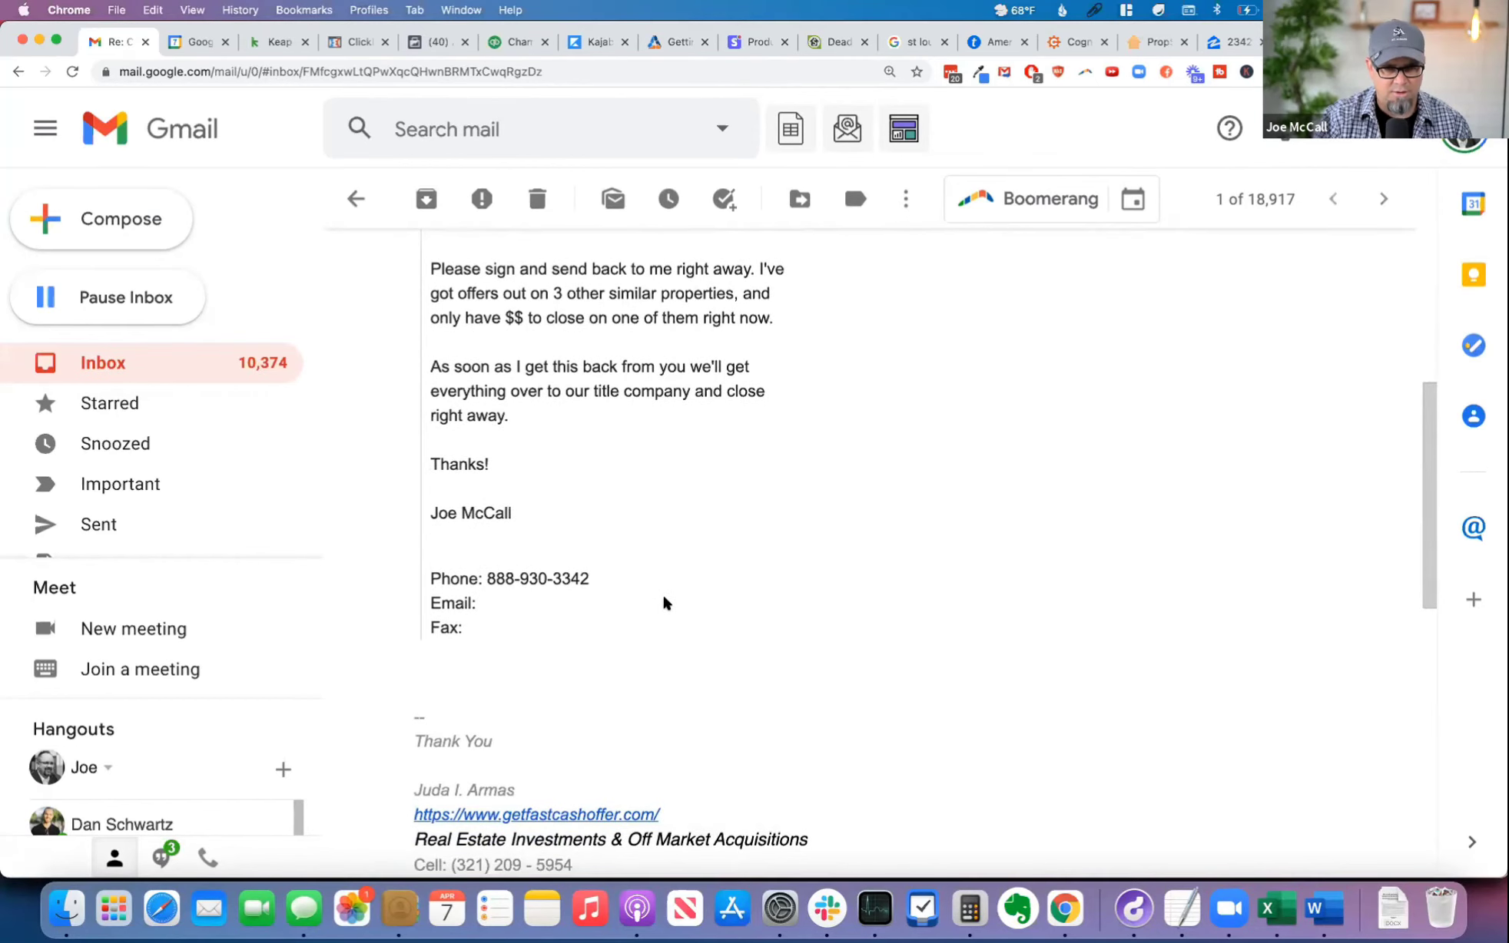
pyautogui.scroll(-3, 665, 603)
pyautogui.scroll(10, 665, 601)
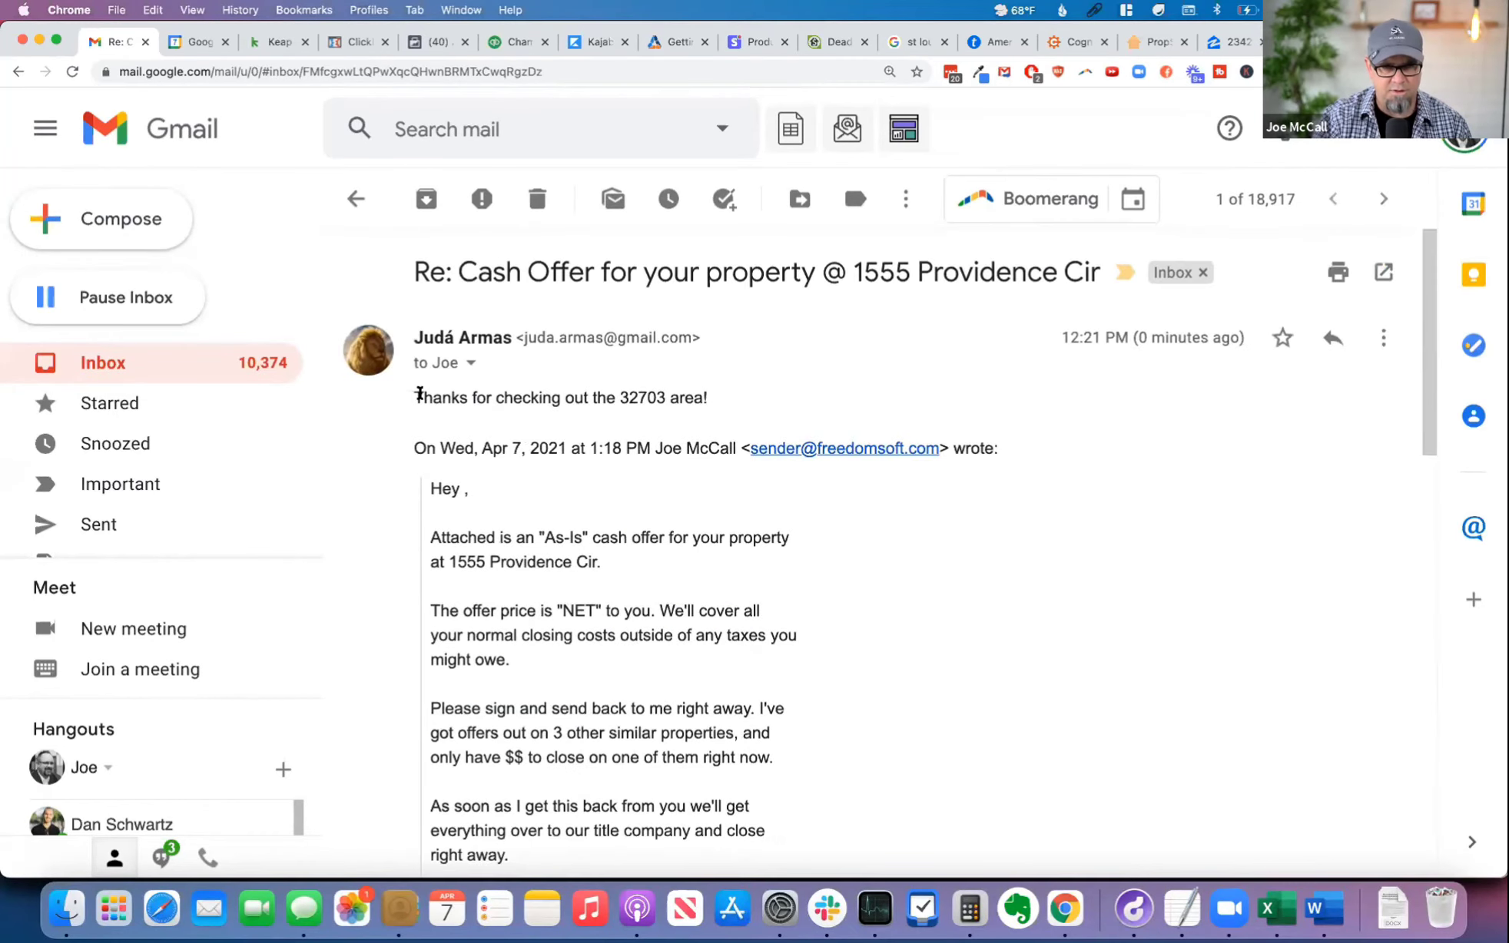
# Step: Copy the line "Thanks for checking out the 32703 area!" from the email reply
pyautogui.moveTo(419, 394); pyautogui.dragTo(754, 392)
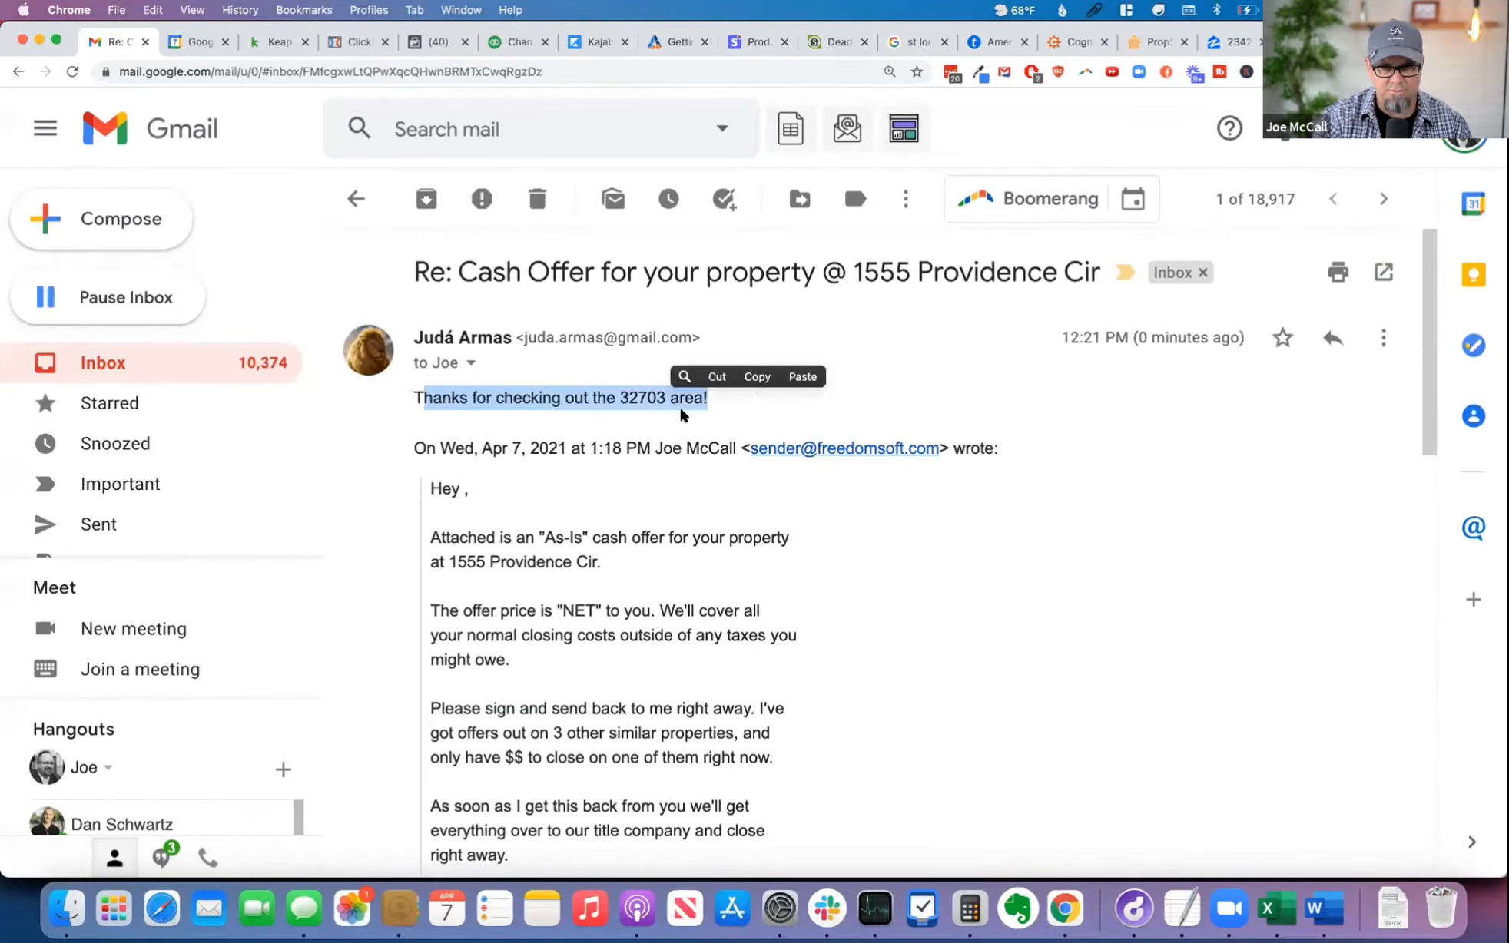
pyautogui.click(757, 377)
pyautogui.click(917, 512)
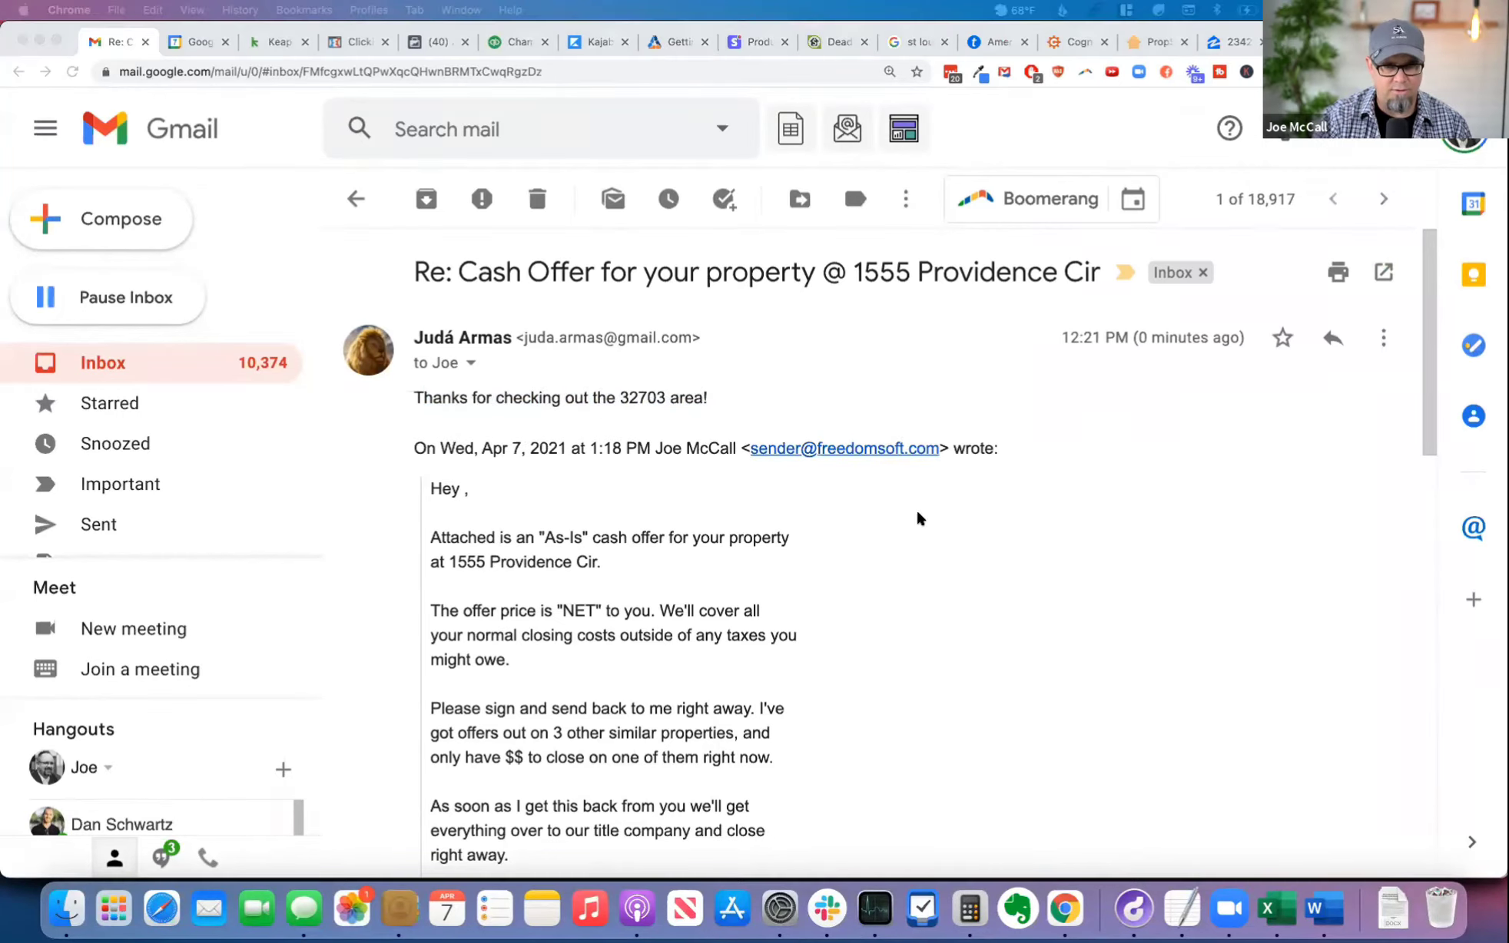
# Step: Switch back to the lead in FreedomSoft and check the SMS conversation for an answer to the PDF question
pyautogui.press('super+grave')
pyautogui.press('super+grave')
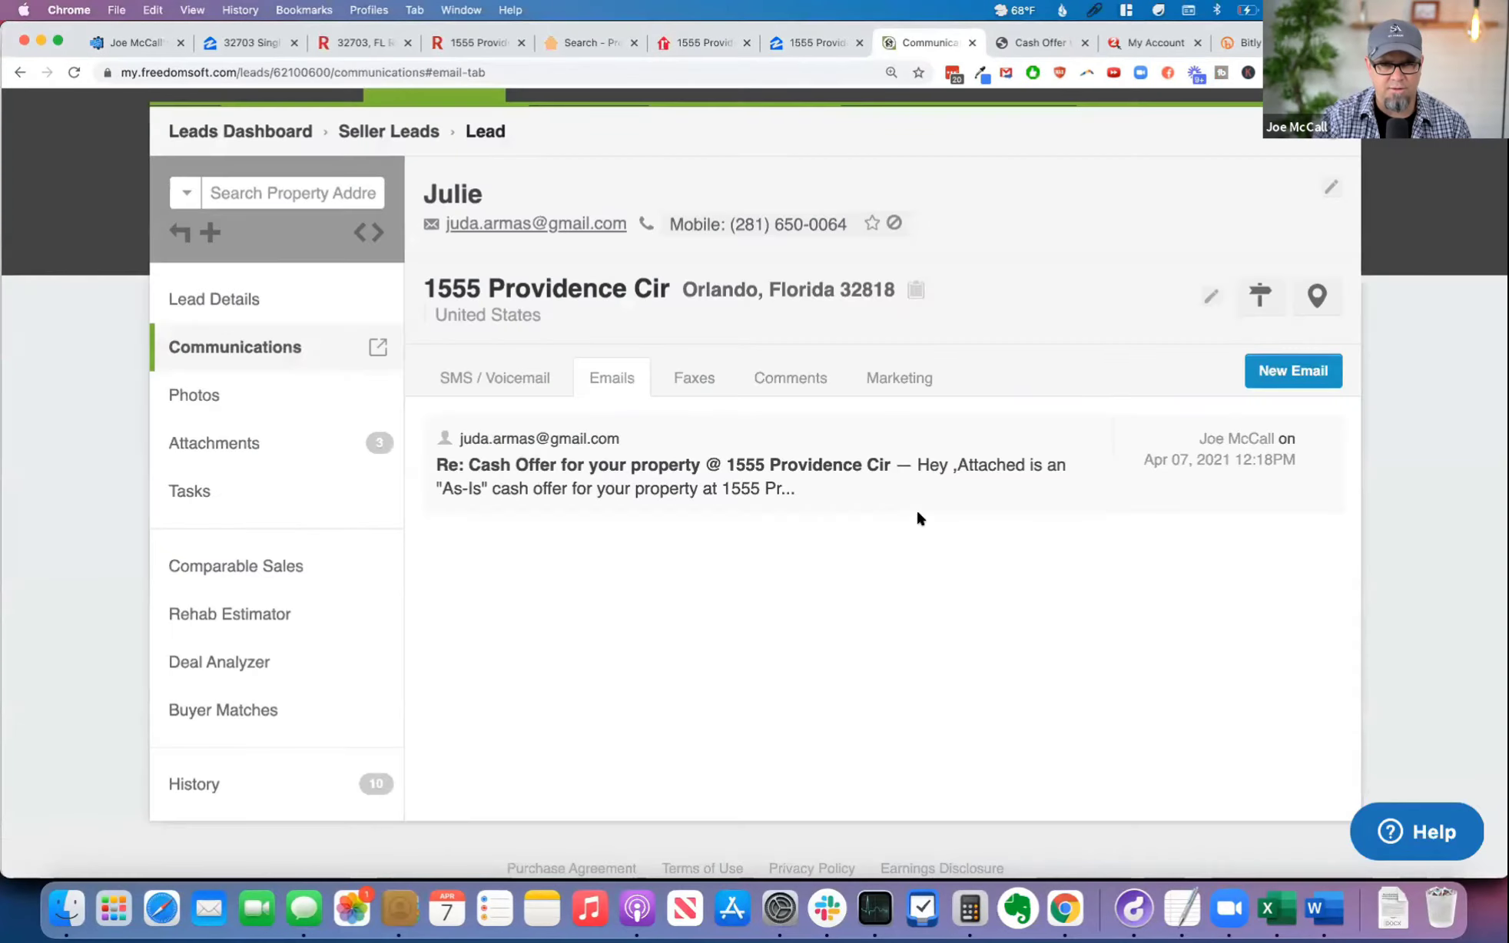
pyautogui.click(465, 385)
pyautogui.scroll(-3, 738, 474)
pyautogui.scroll(5, 735, 475)
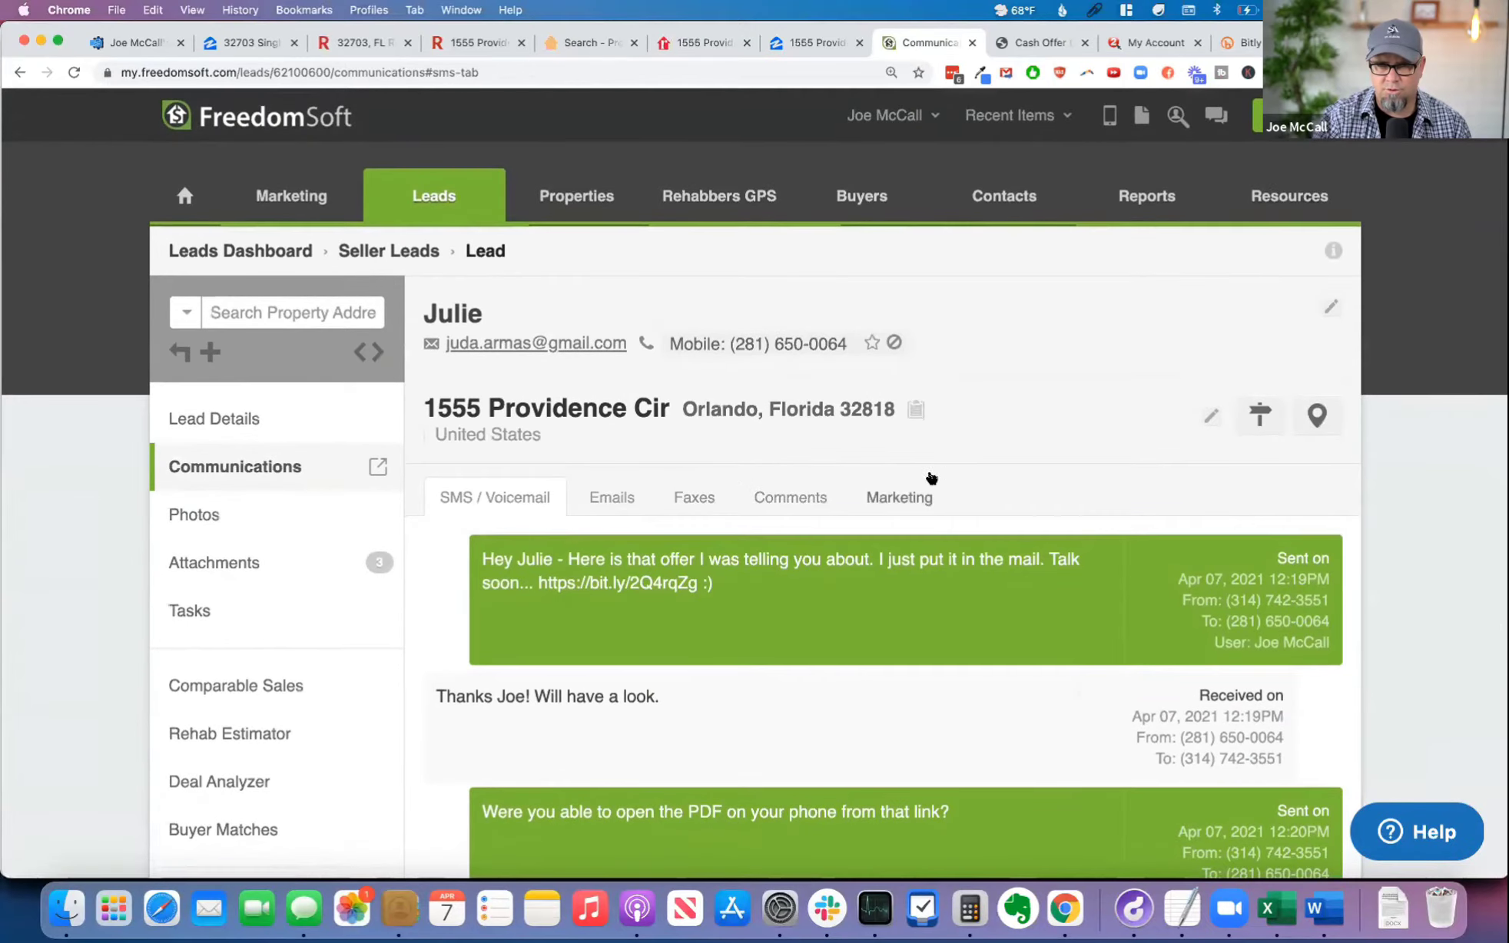
pyautogui.scroll(-5, 995, 541)
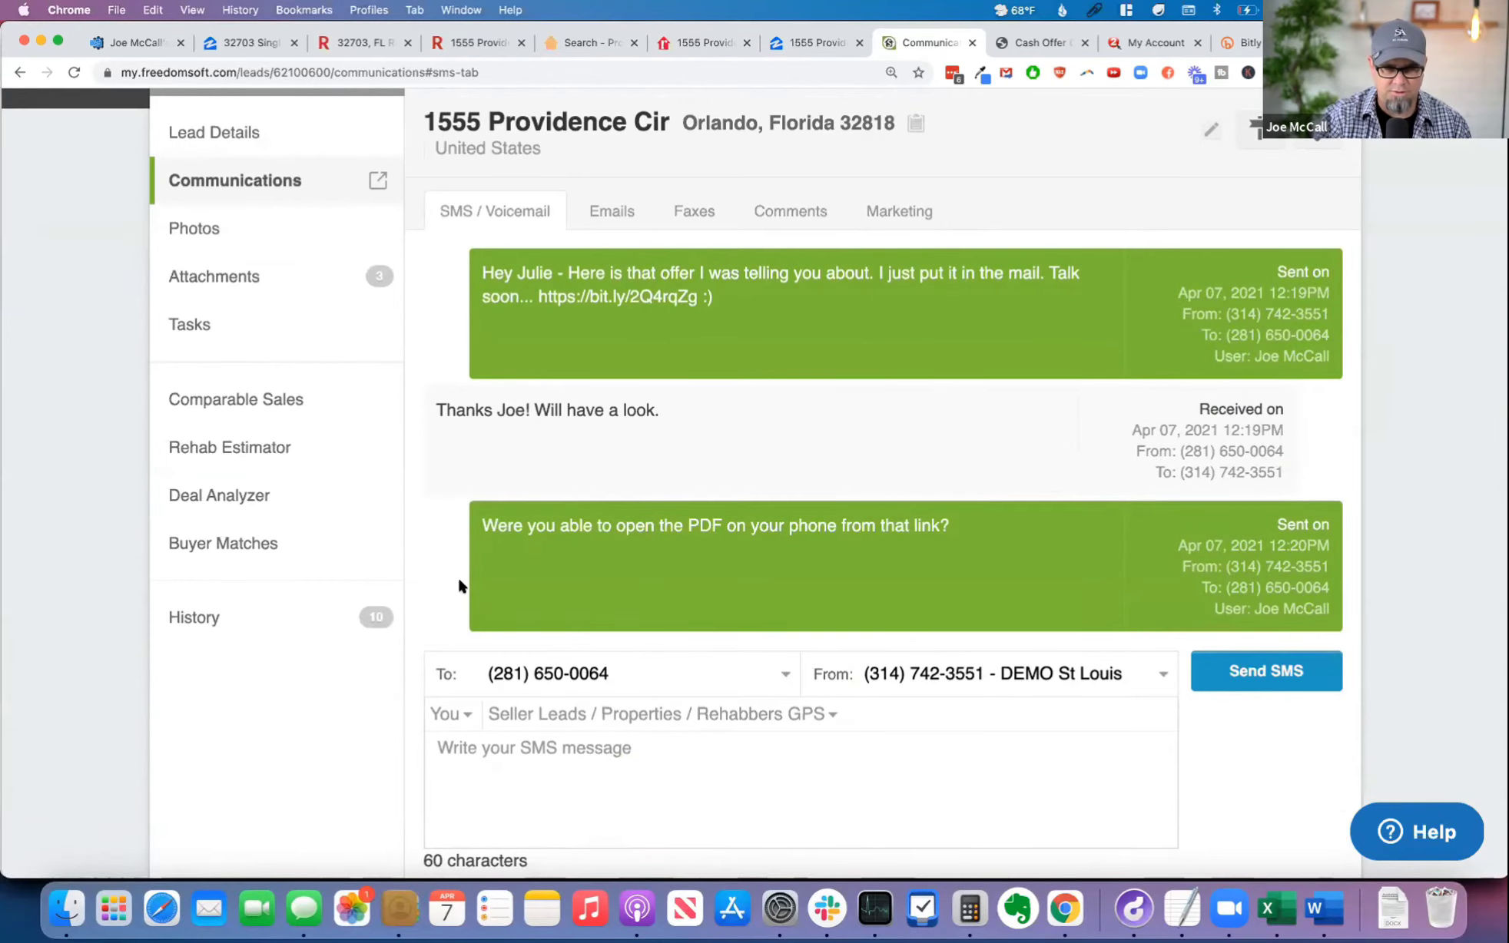
pyautogui.moveTo(713, 672); pyautogui.dragTo(427, 656)
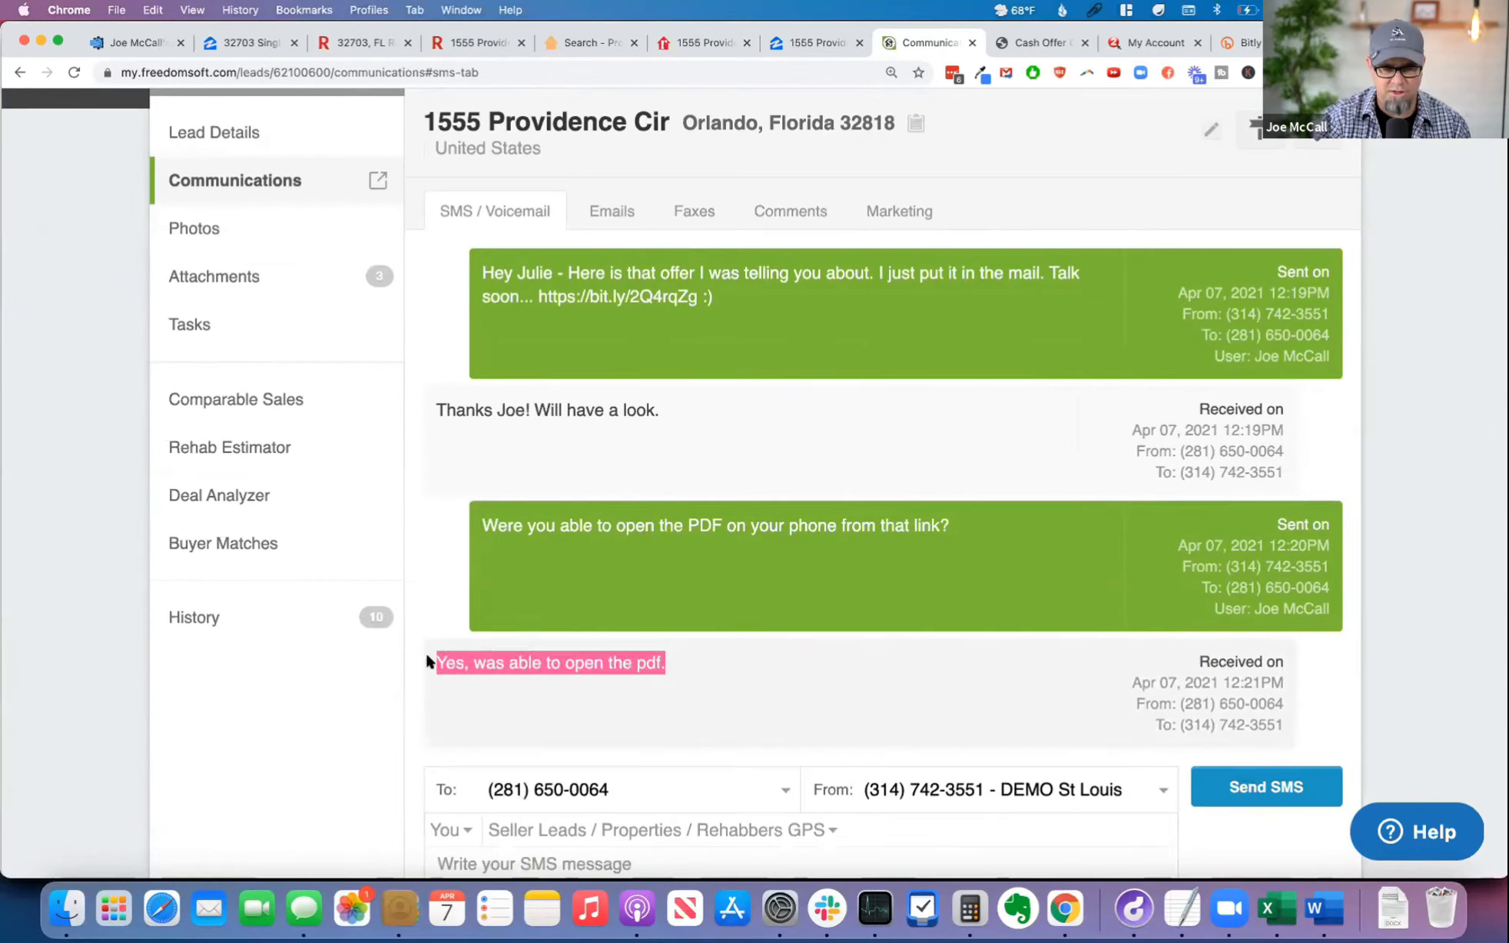
pyautogui.scroll(-3, 857, 651)
pyautogui.click(796, 710)
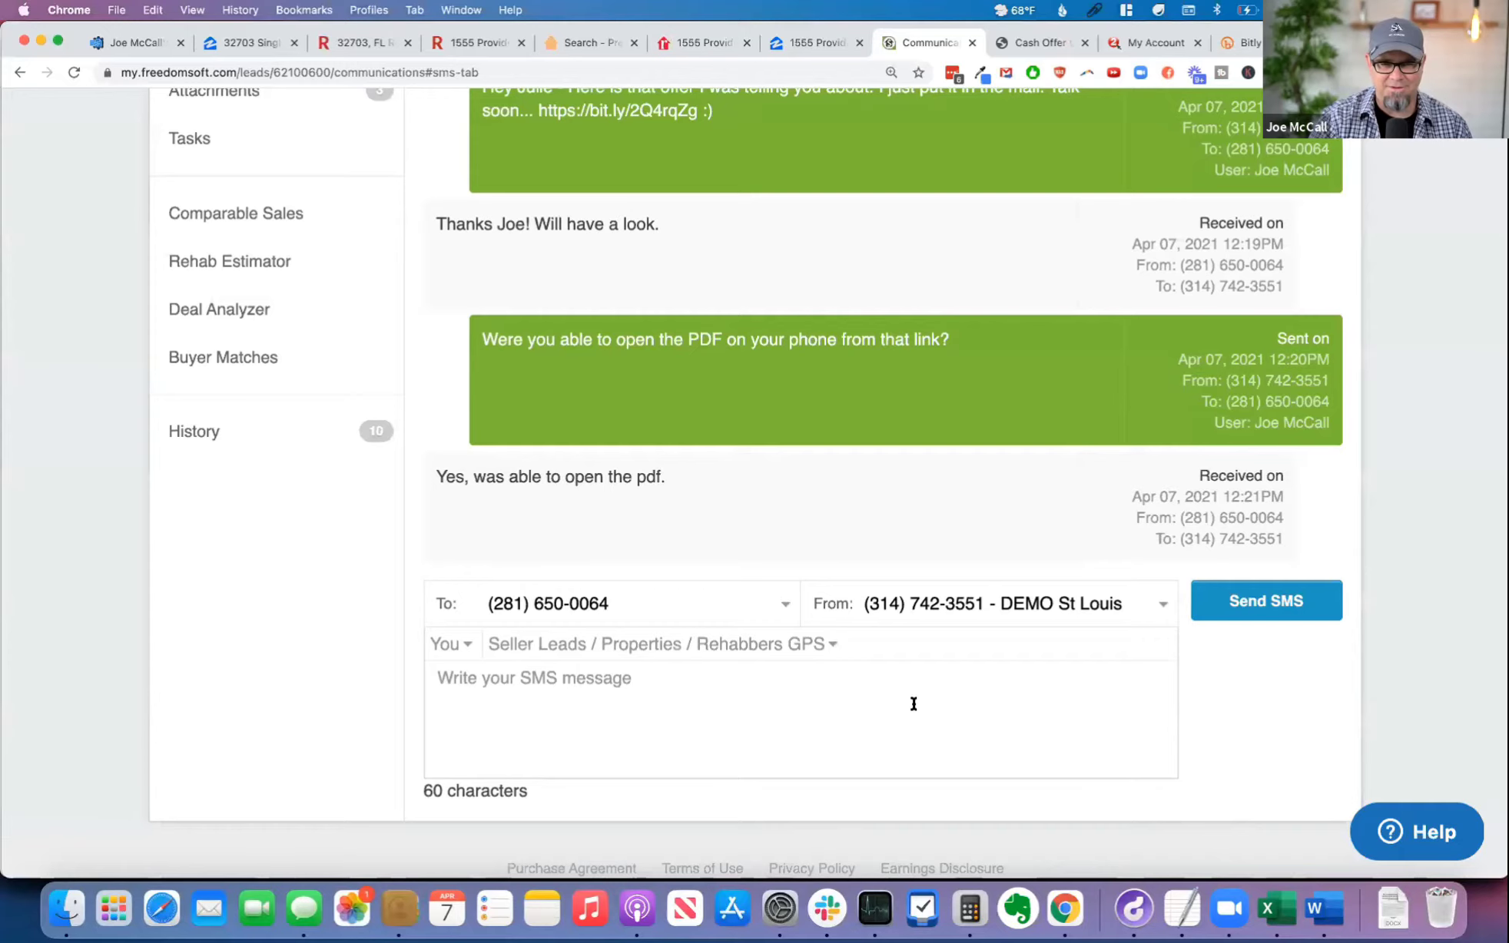
pyautogui.scroll(3, 987, 700)
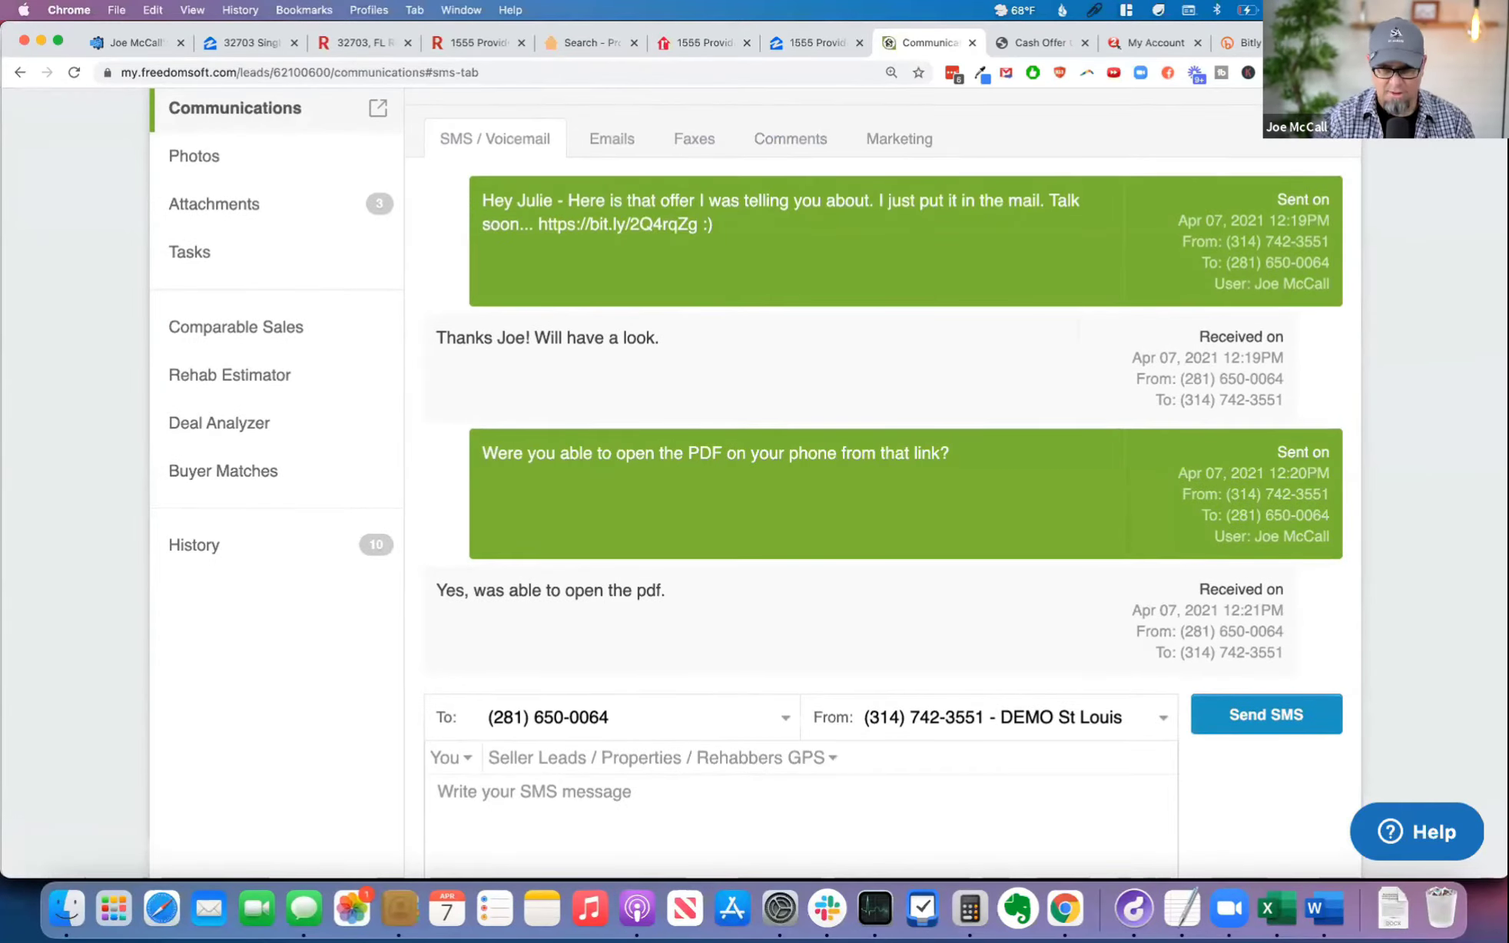
pyautogui.press('super+t')
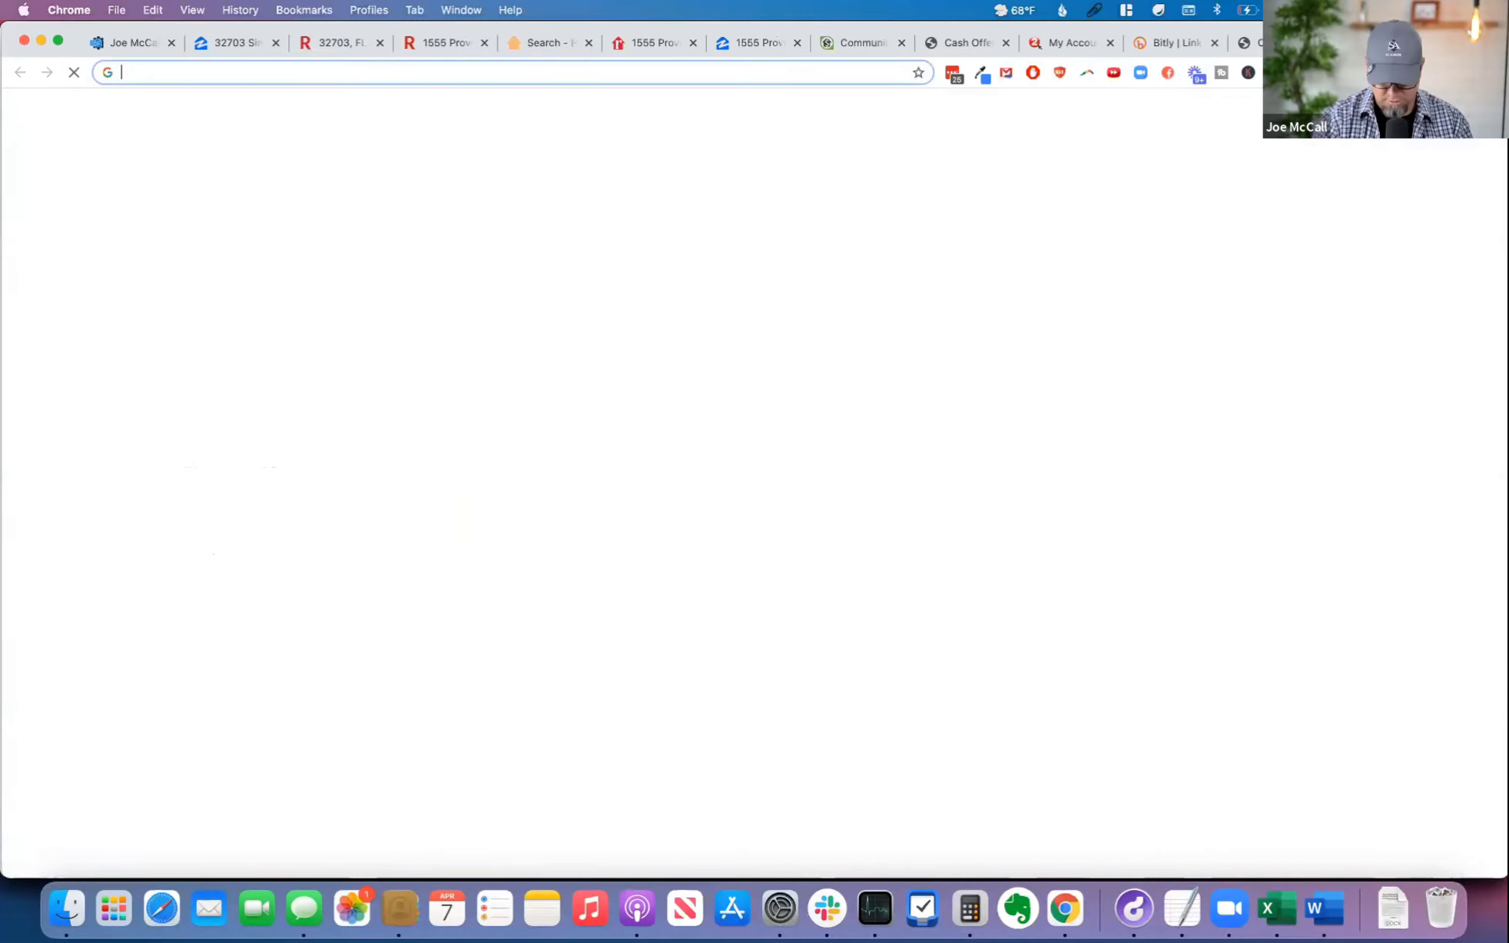
pyautogui.write('jo')
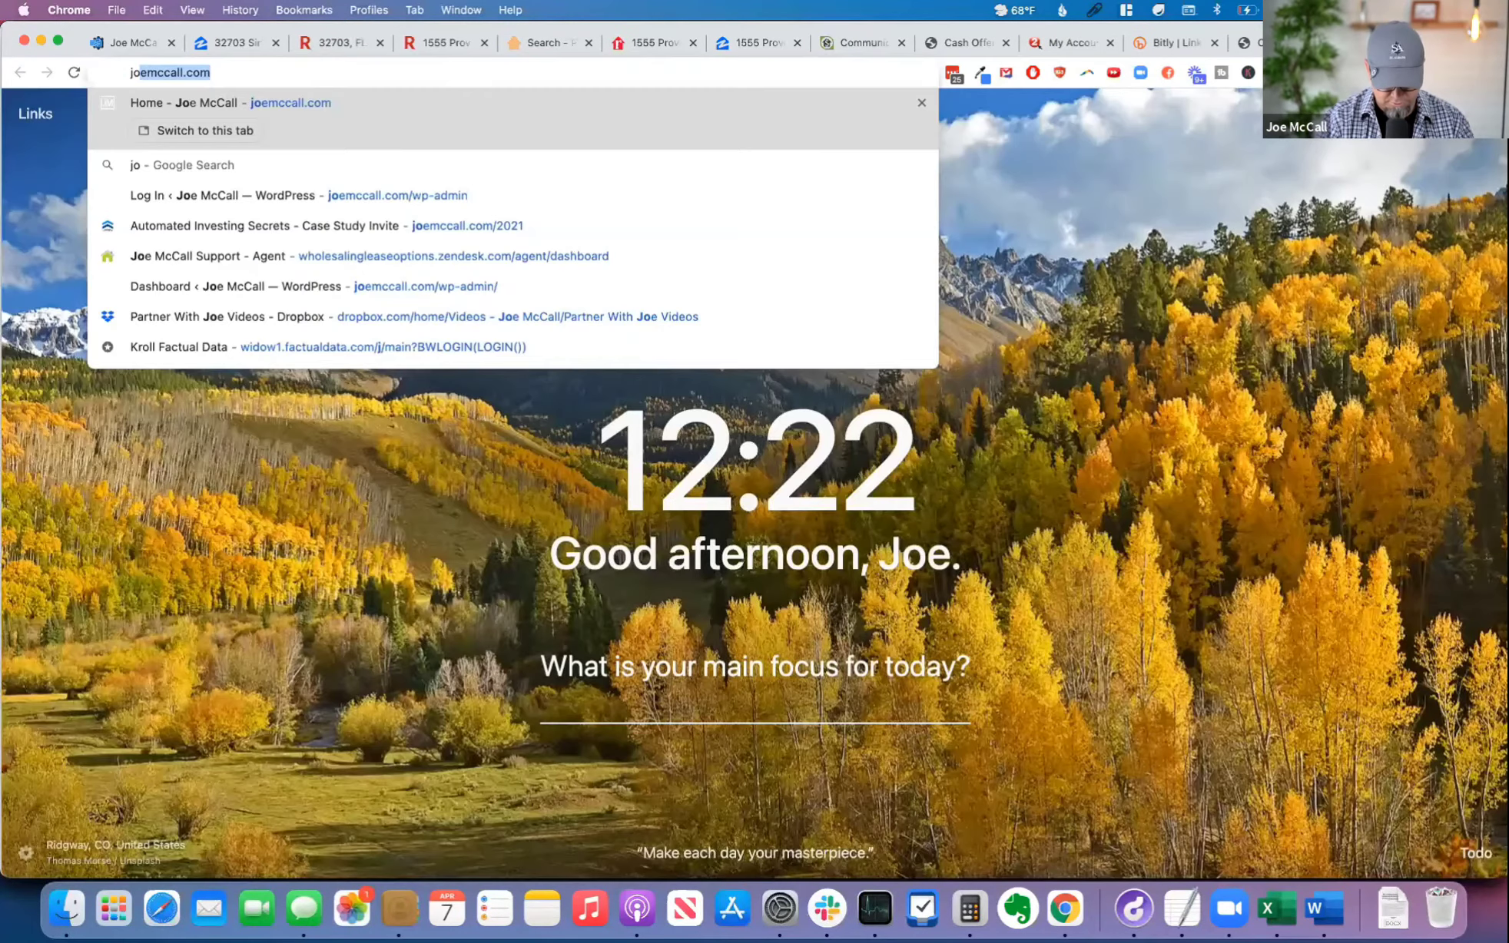
pyautogui.press('BackSpace')
pyautogui.press('BackSpace')
pyautogui.press('BackSpace')
pyautogui.write('freedomso')
pyautogui.press('super+a')
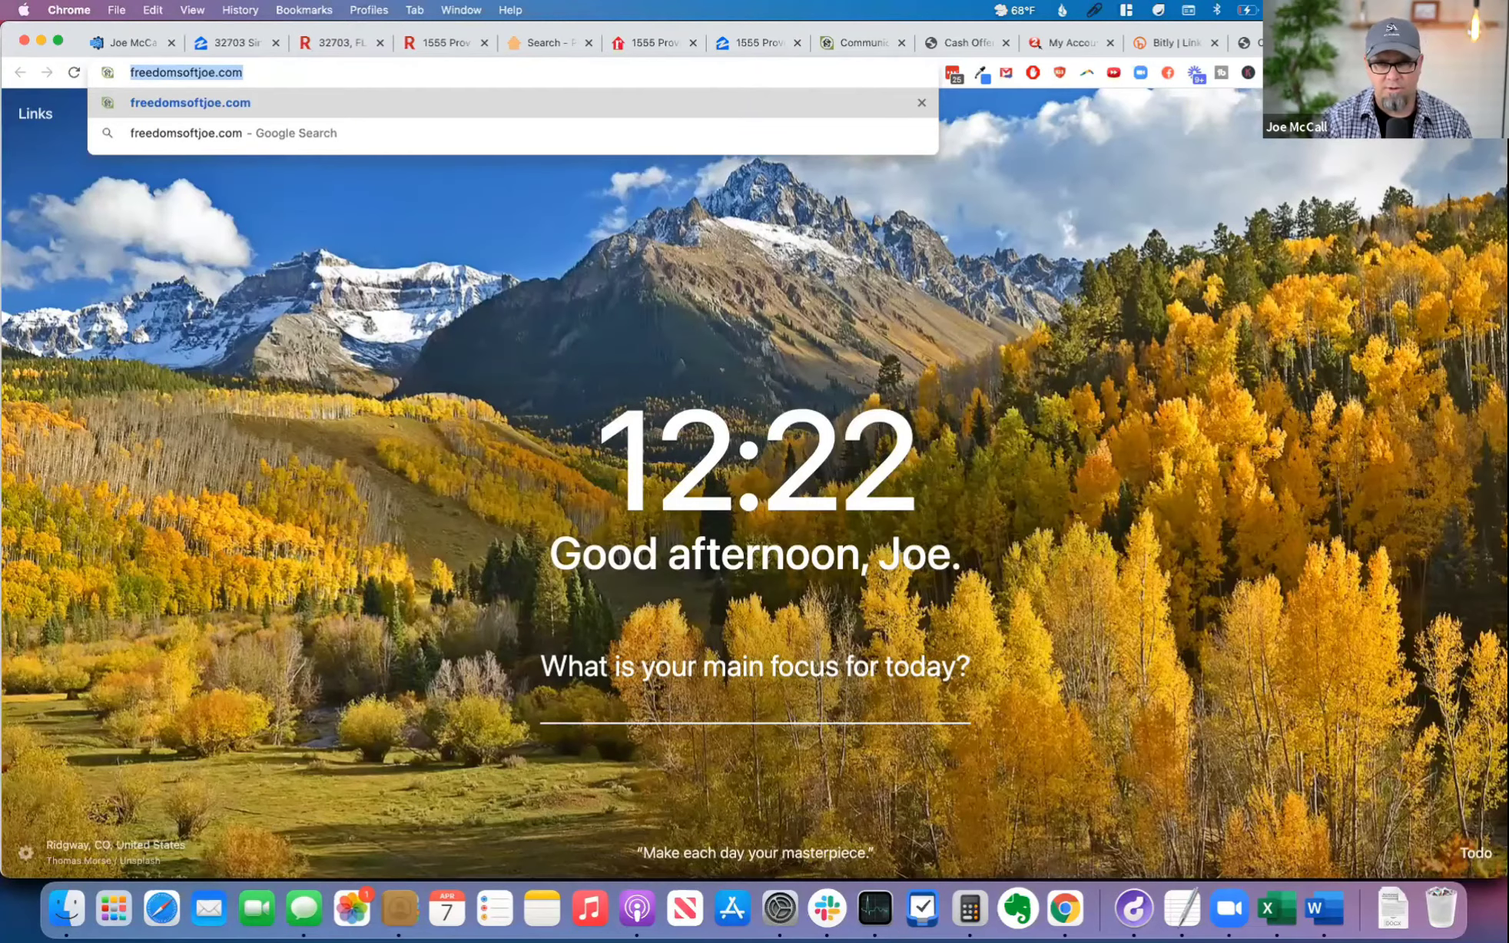
pyautogui.press('super+w')
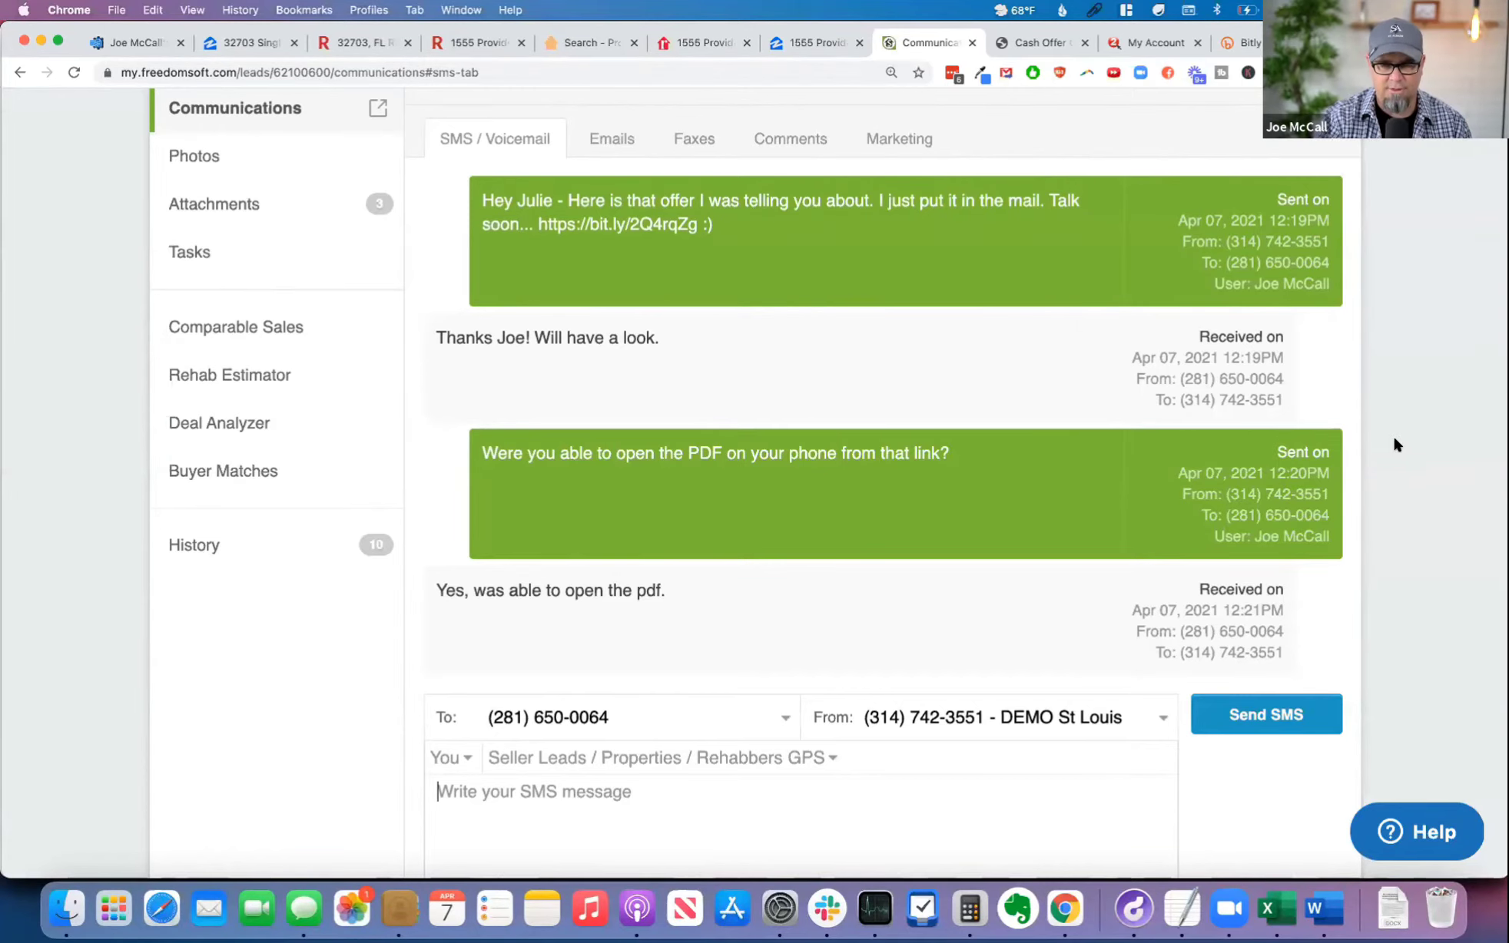
# Step: Open the lead's details and look around the property and its neighbouring house in Street View
pyautogui.scroll(5, 1392, 437)
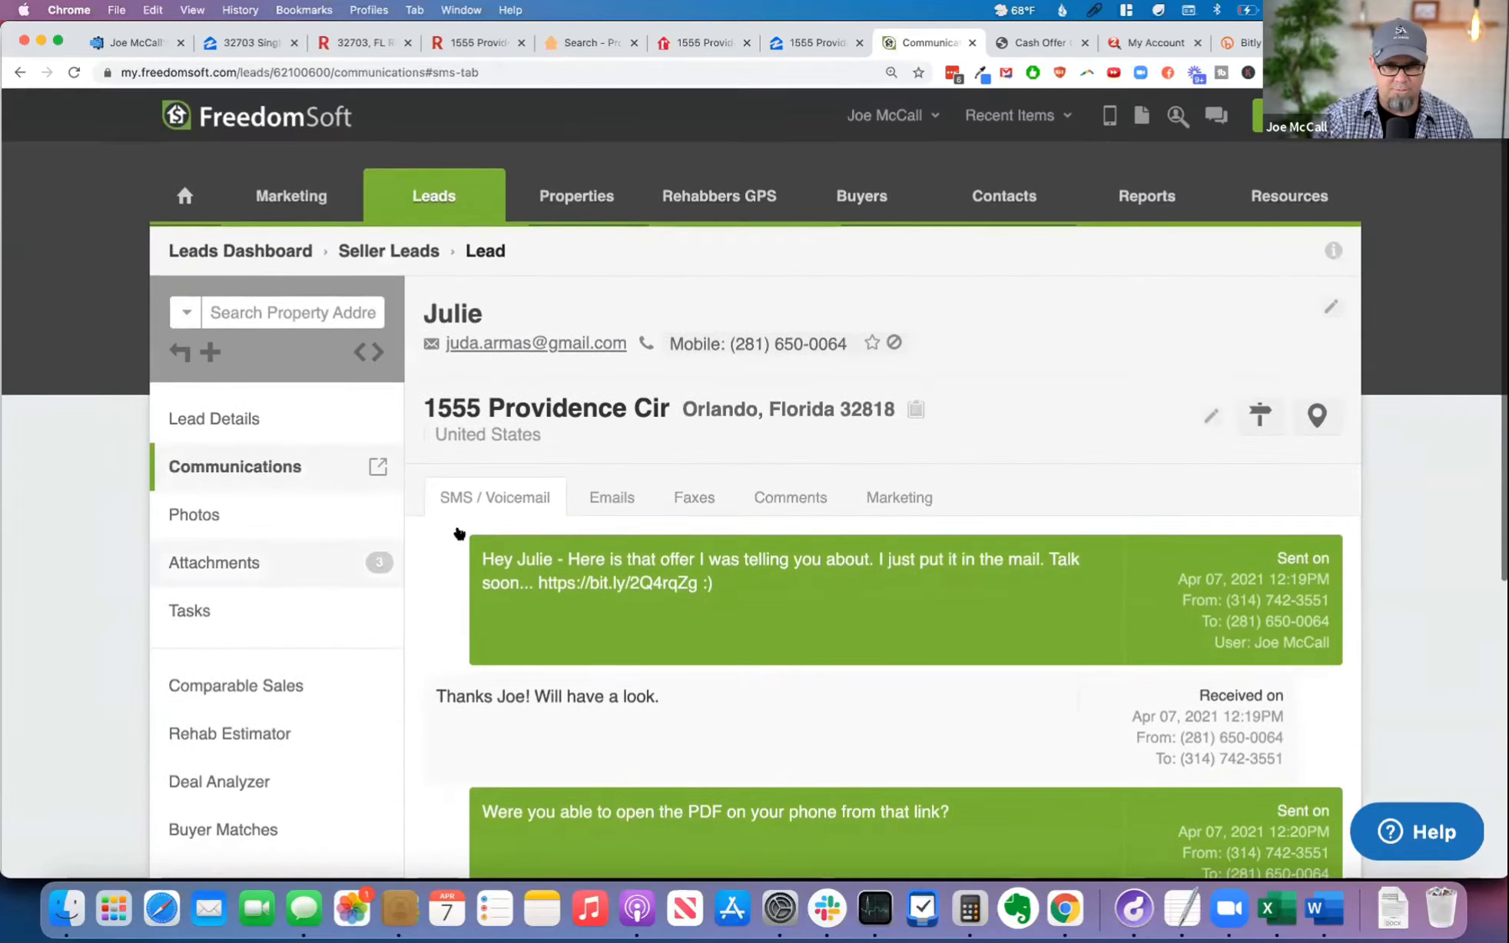
pyautogui.click(256, 419)
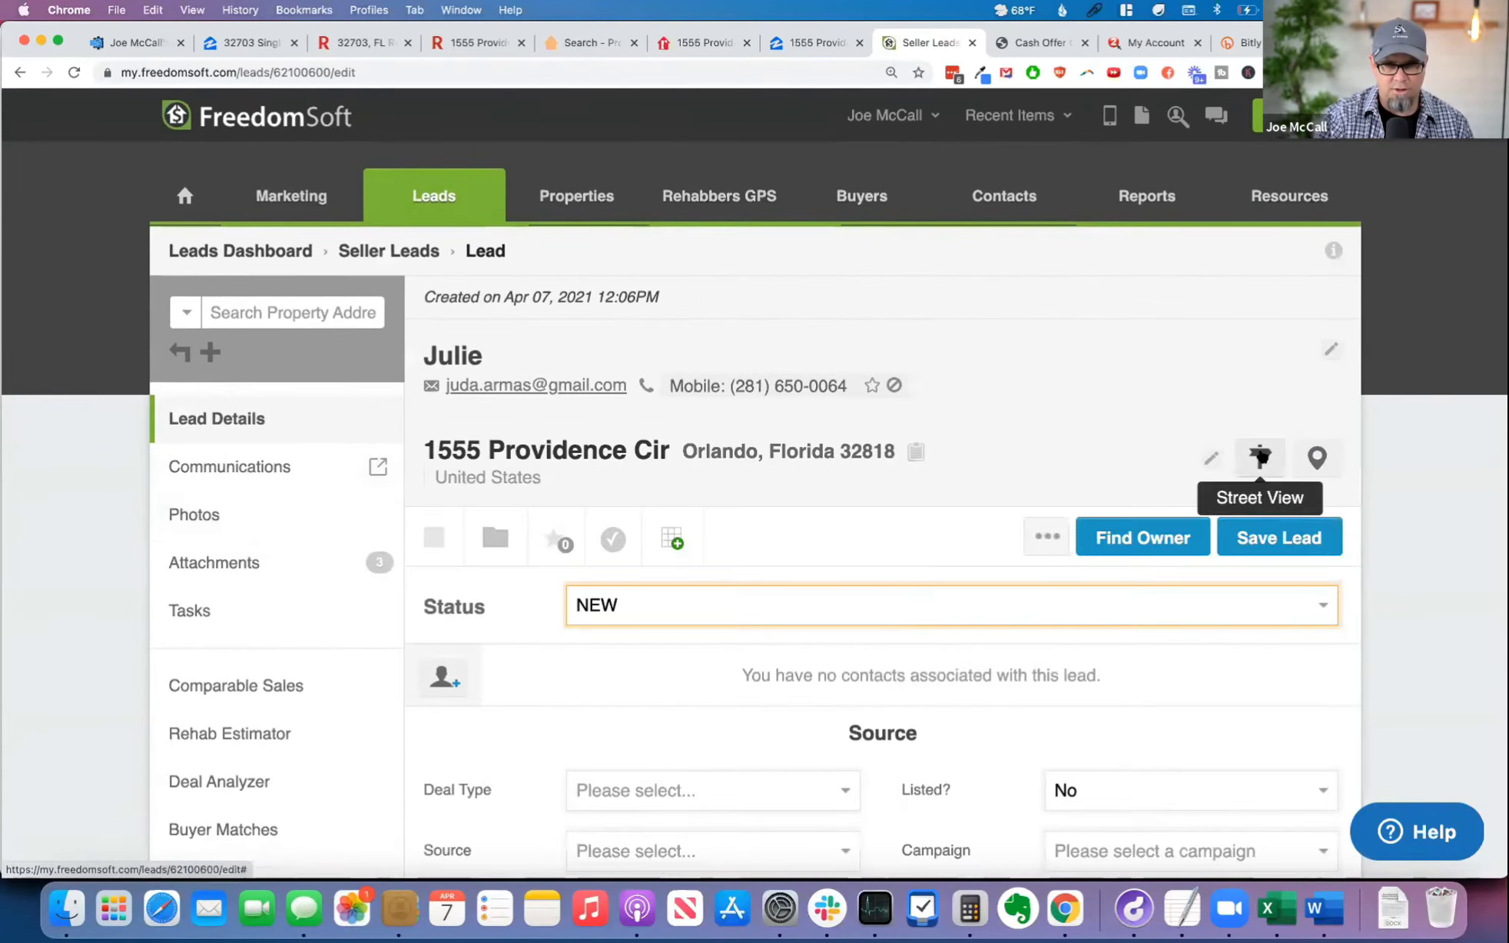
pyautogui.click(1259, 456)
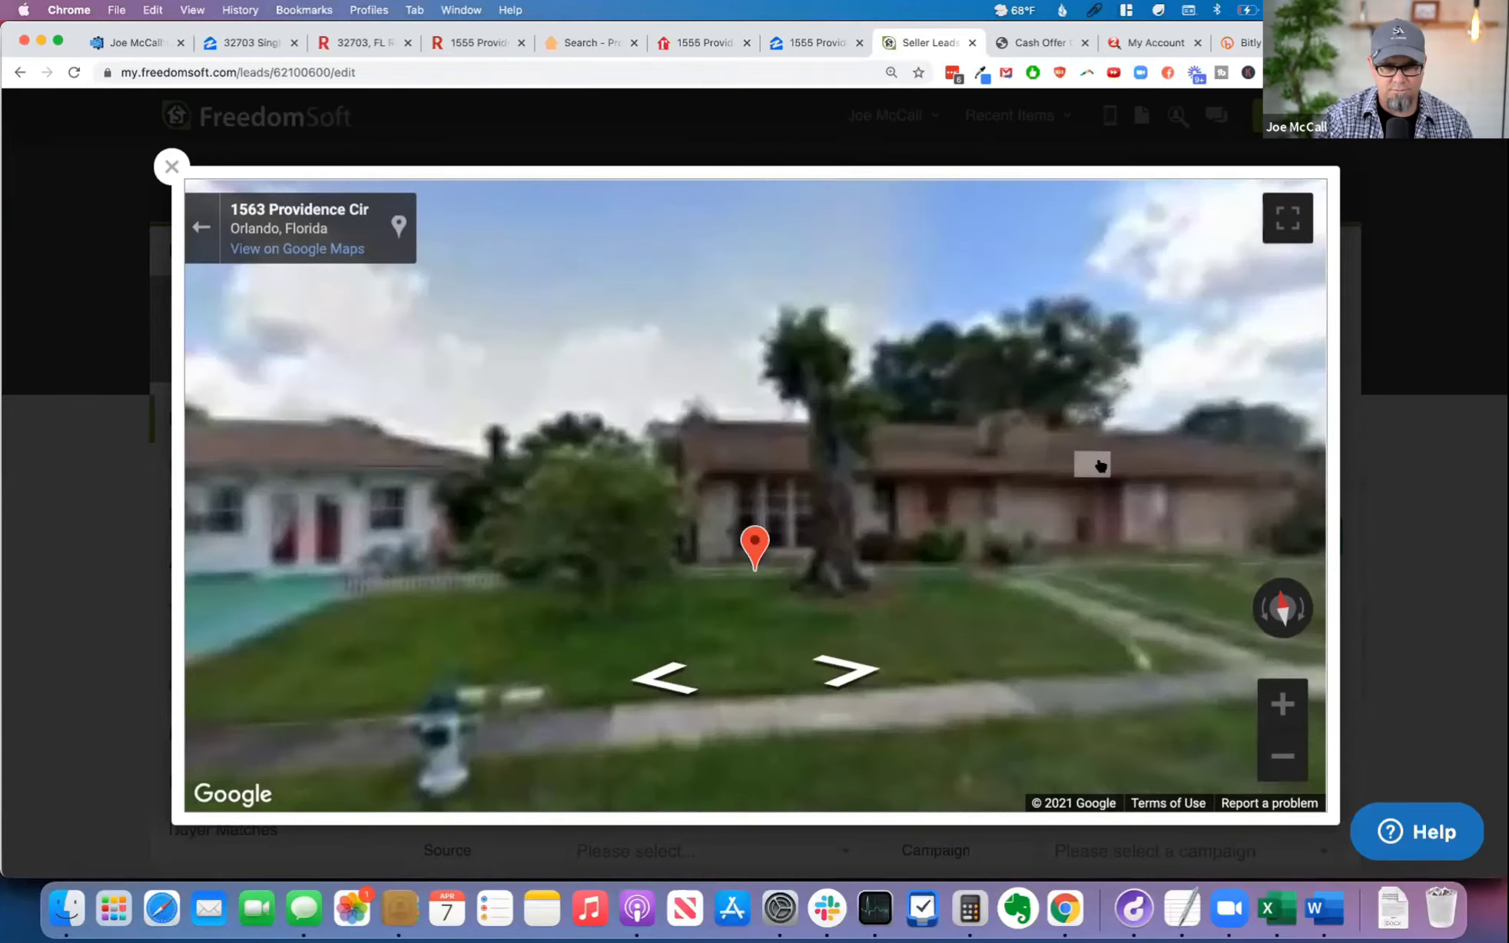
pyautogui.moveTo(1101, 465); pyautogui.dragTo(803, 445)
pyautogui.moveTo(538, 475); pyautogui.dragTo(914, 480)
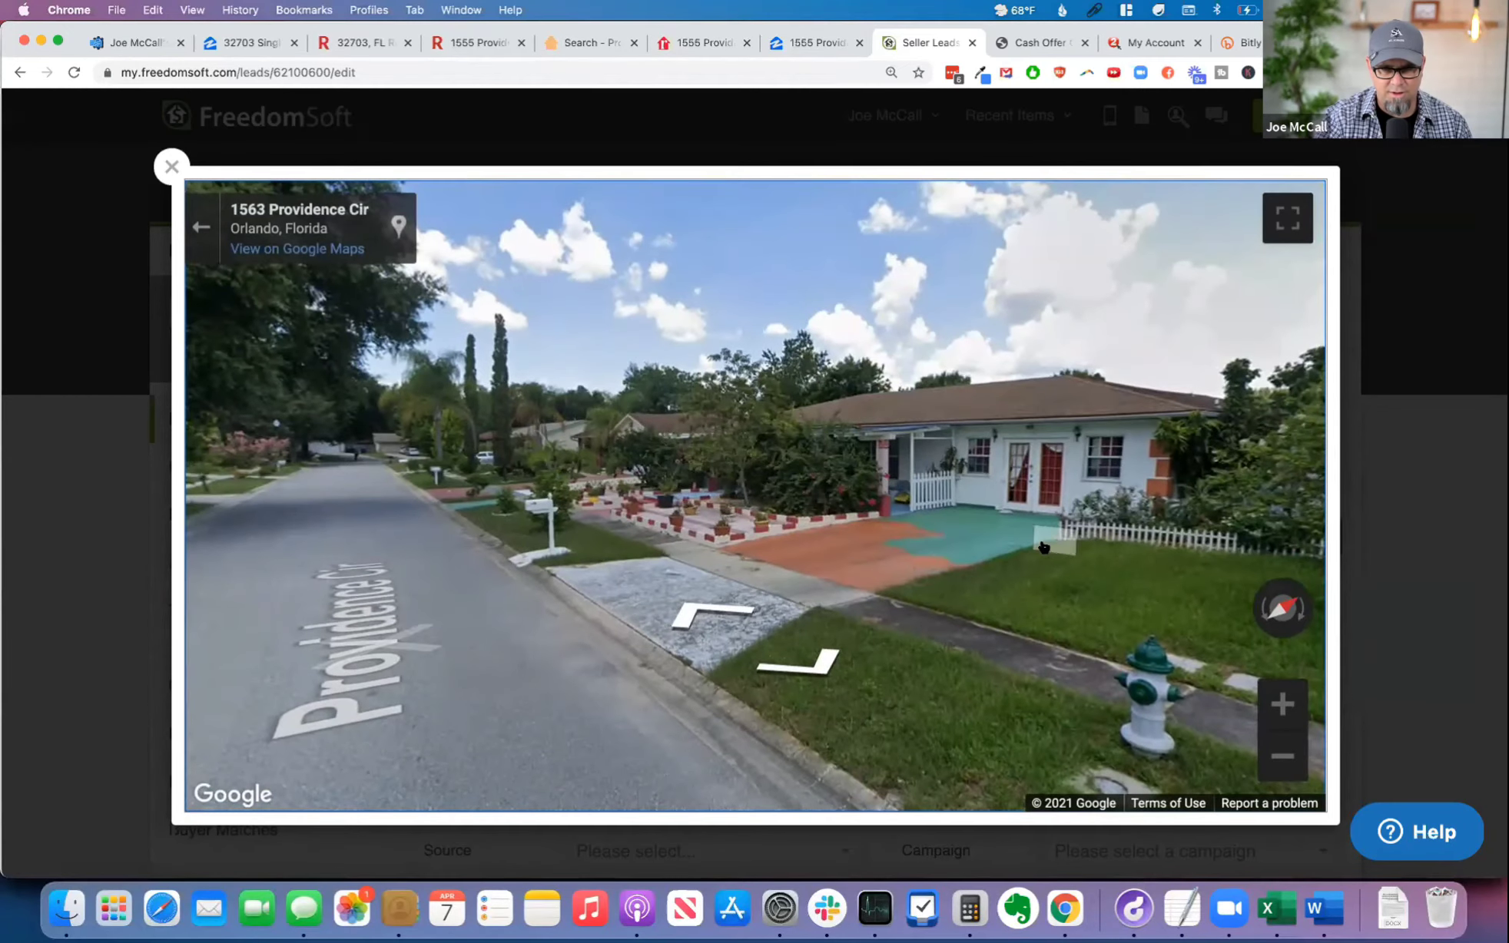
pyautogui.click(1043, 547)
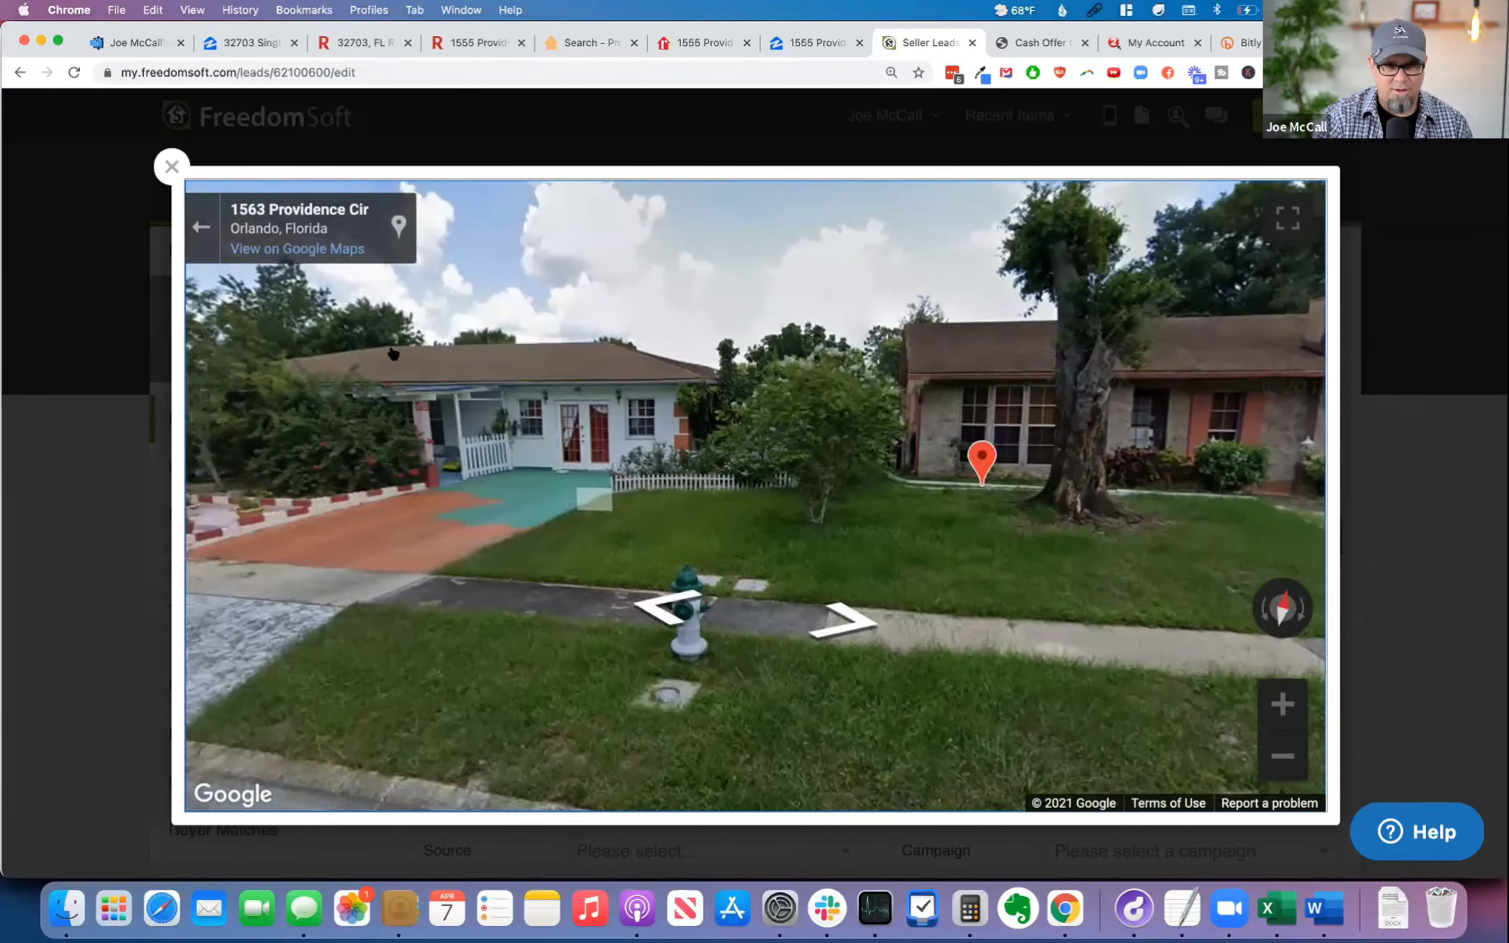
pyautogui.click(172, 166)
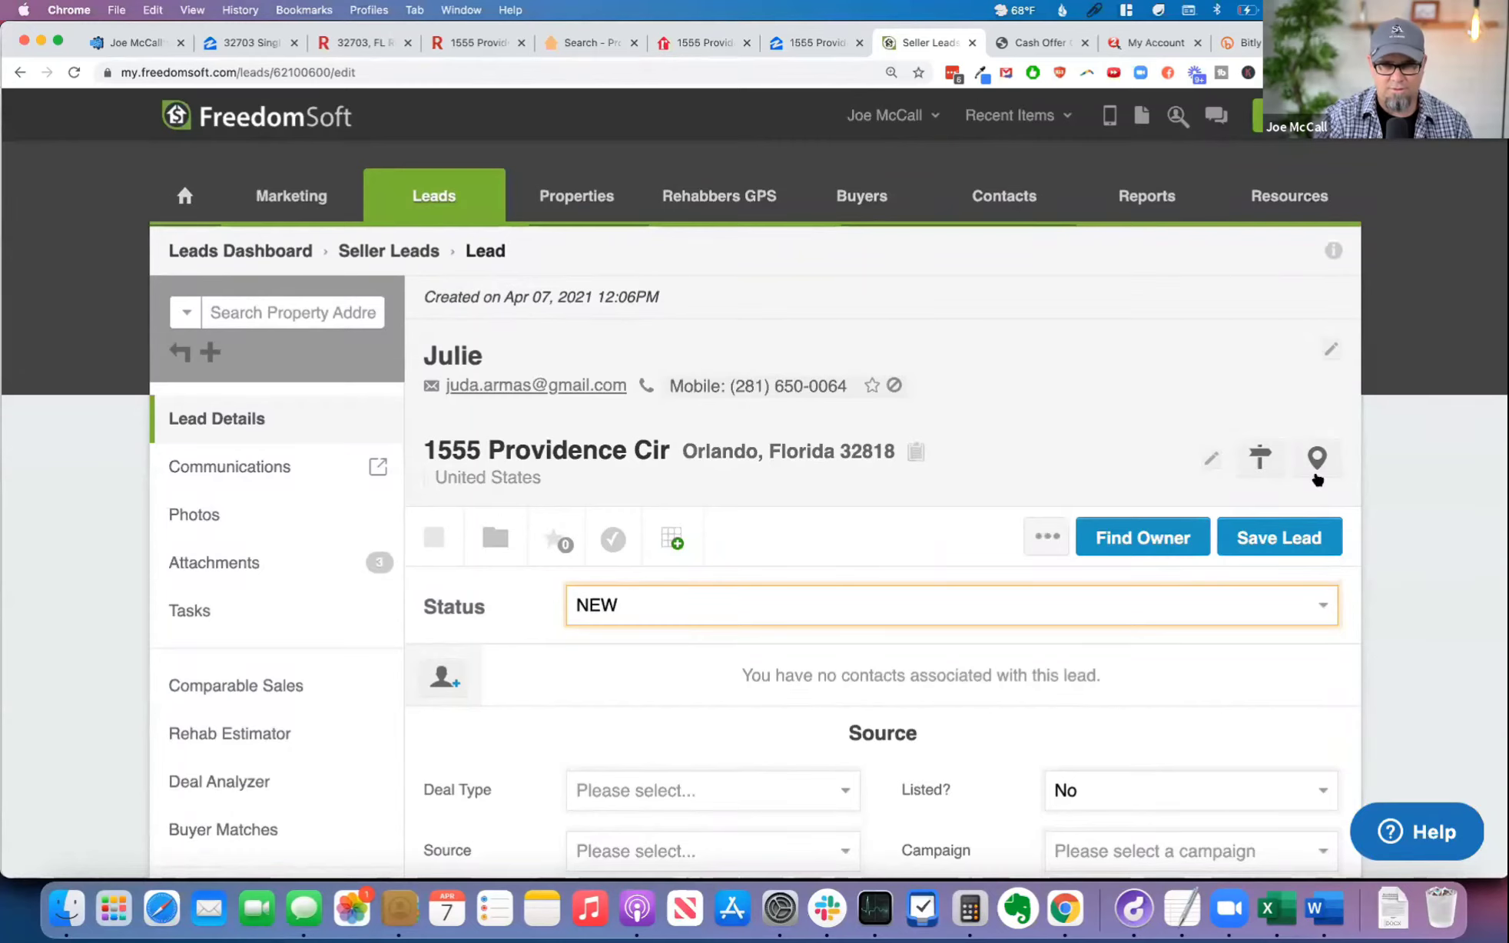
# Step: Open the lead's comparable sales and try to look up the property's full copied address in the Zillow home value search
pyautogui.scroll(-5, 707, 687)
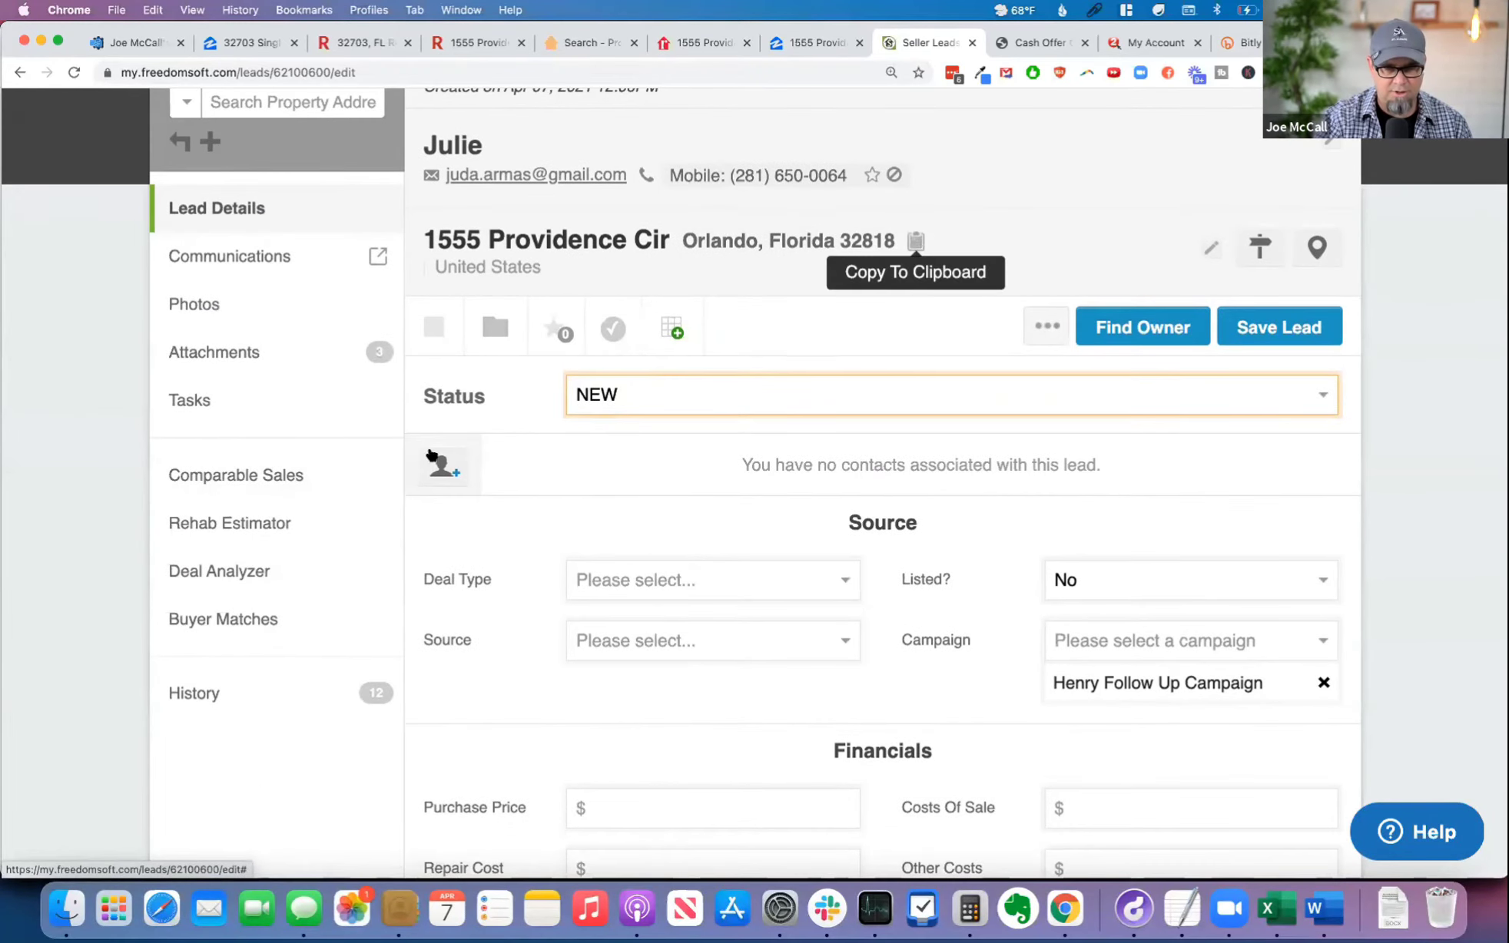
pyautogui.click(235, 475)
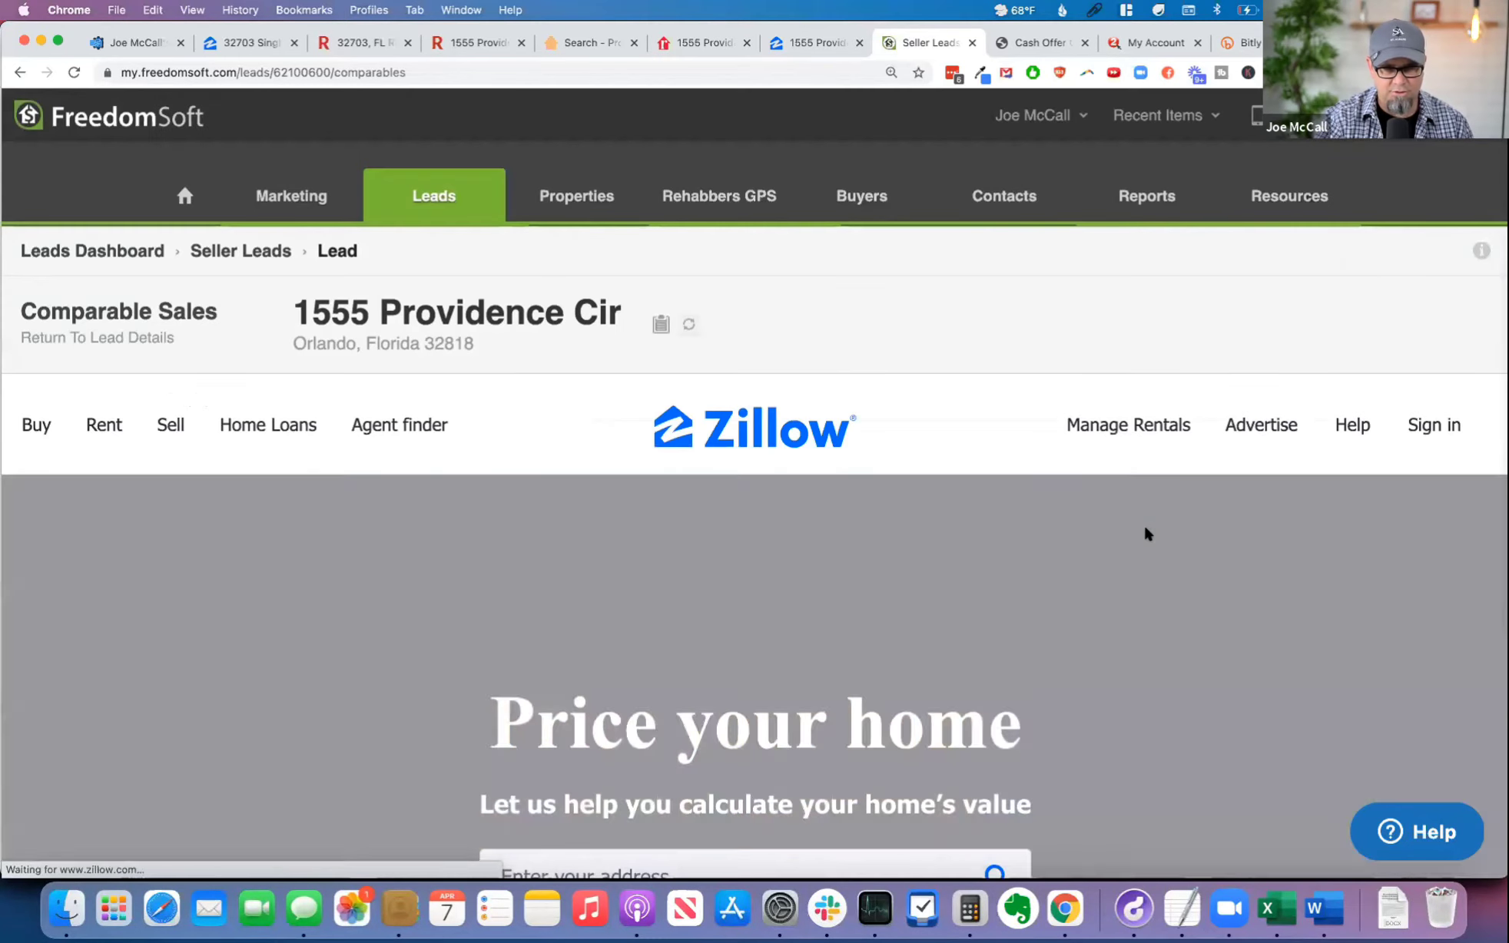
pyautogui.scroll(-3, 1144, 534)
pyautogui.click(584, 686)
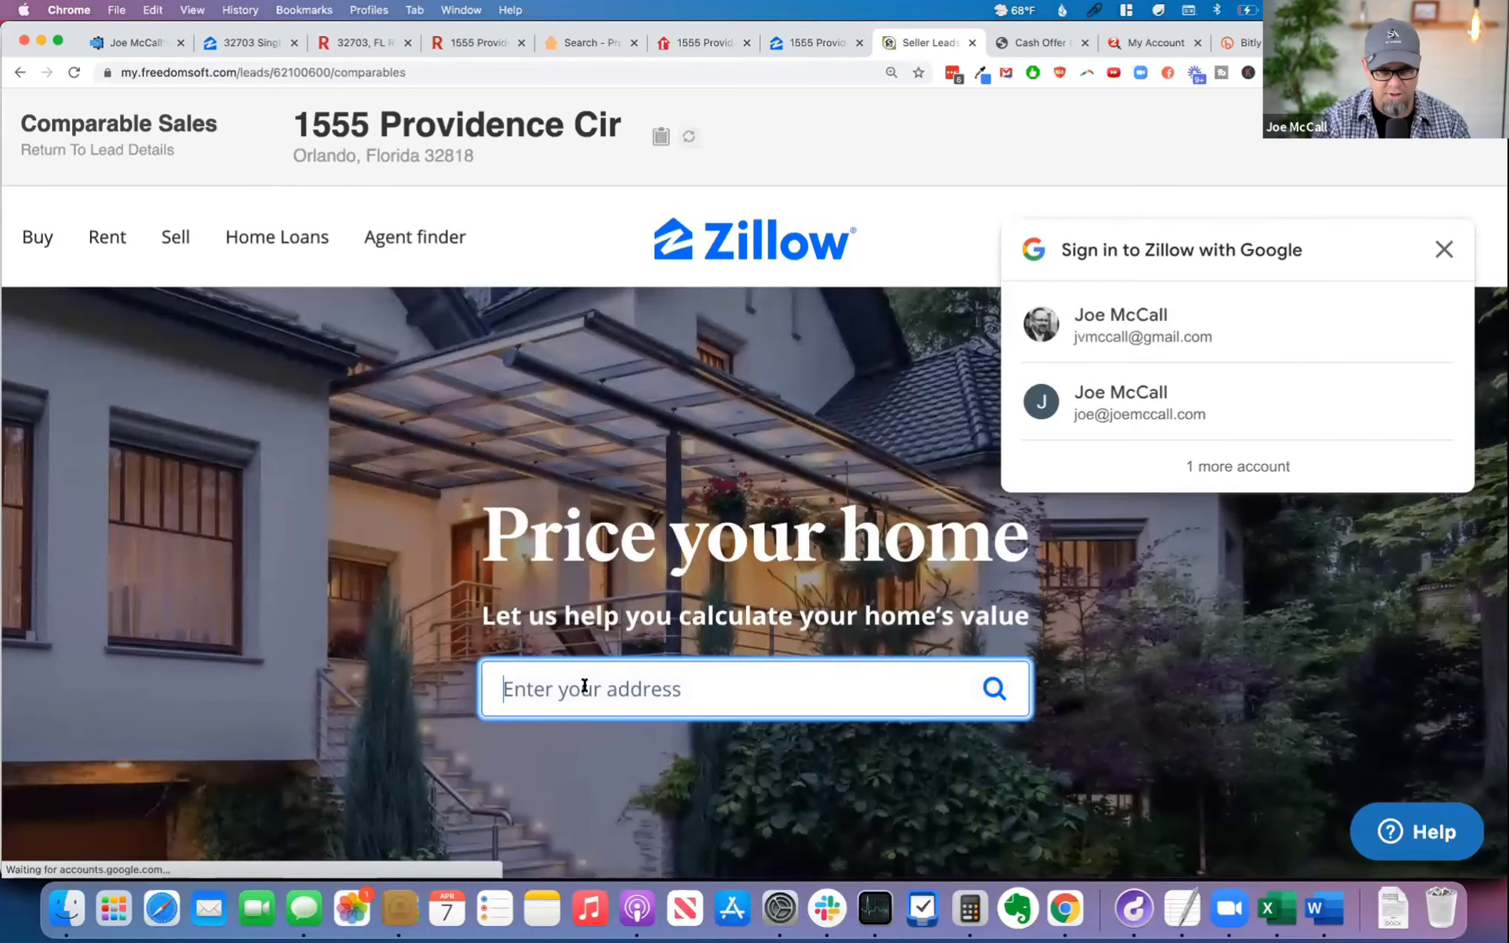
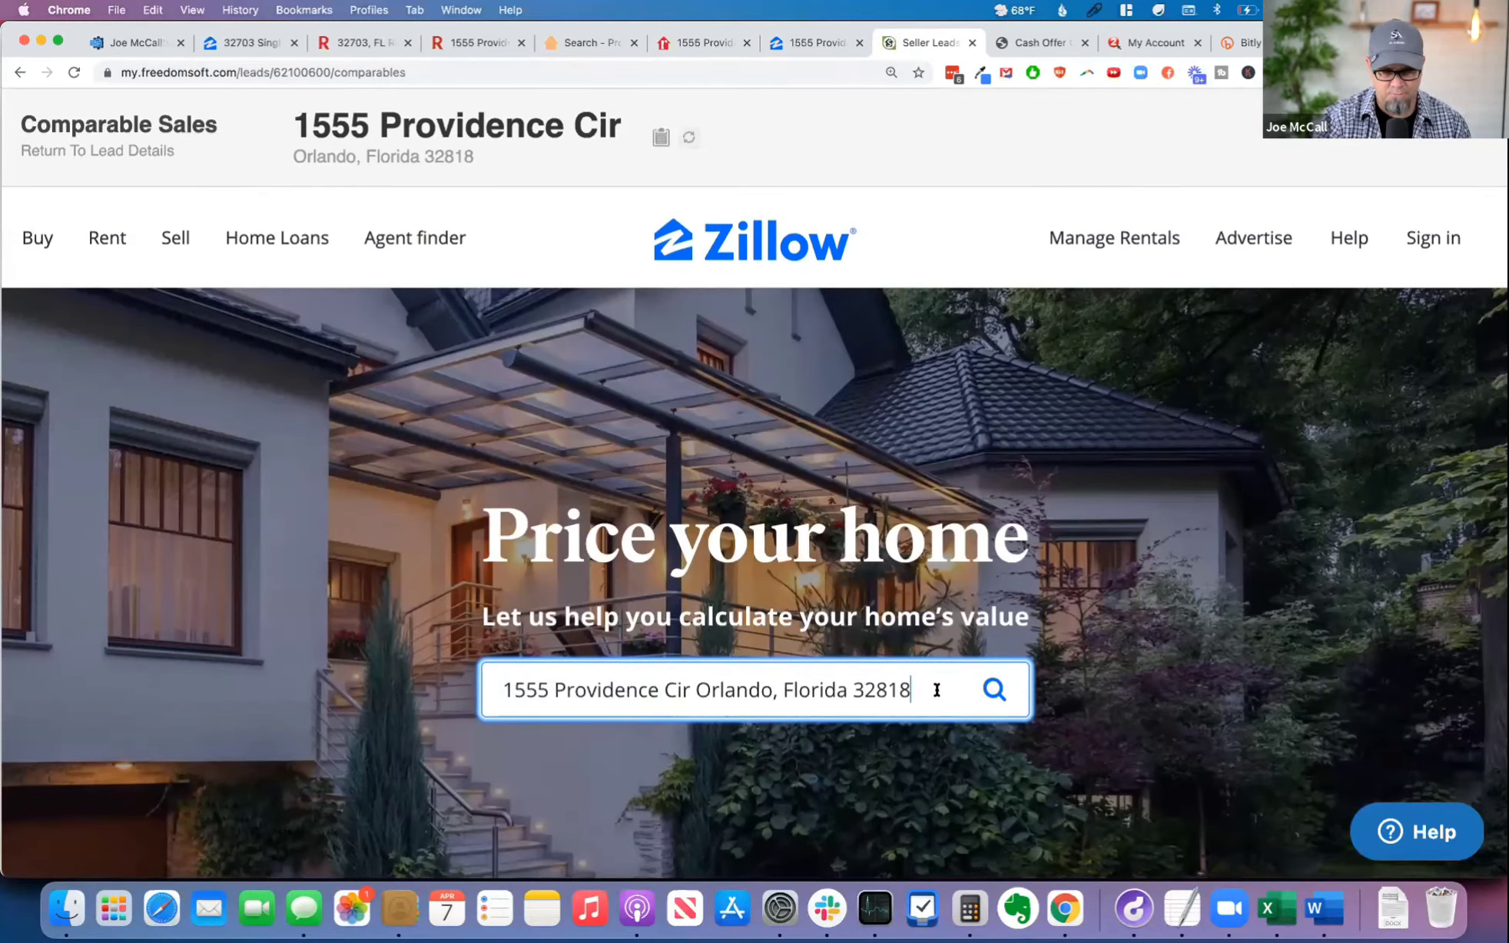
pyautogui.press('Return')
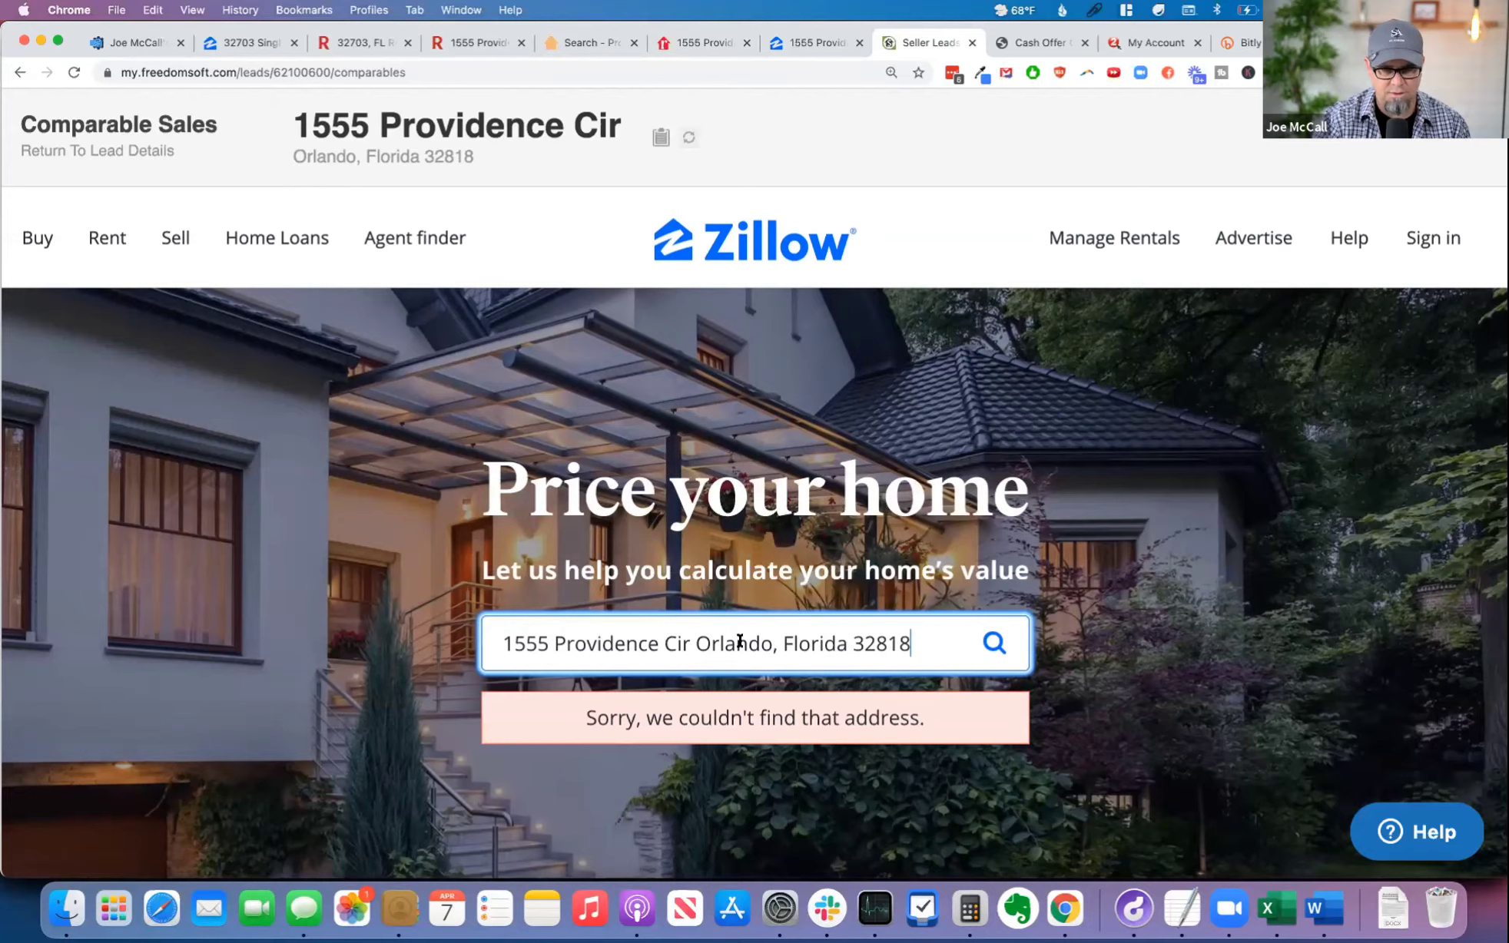
# Step: Shorten the searched address to its street number and name, and load the comparable homes for the matching Orlando suggestion
pyautogui.write(',')
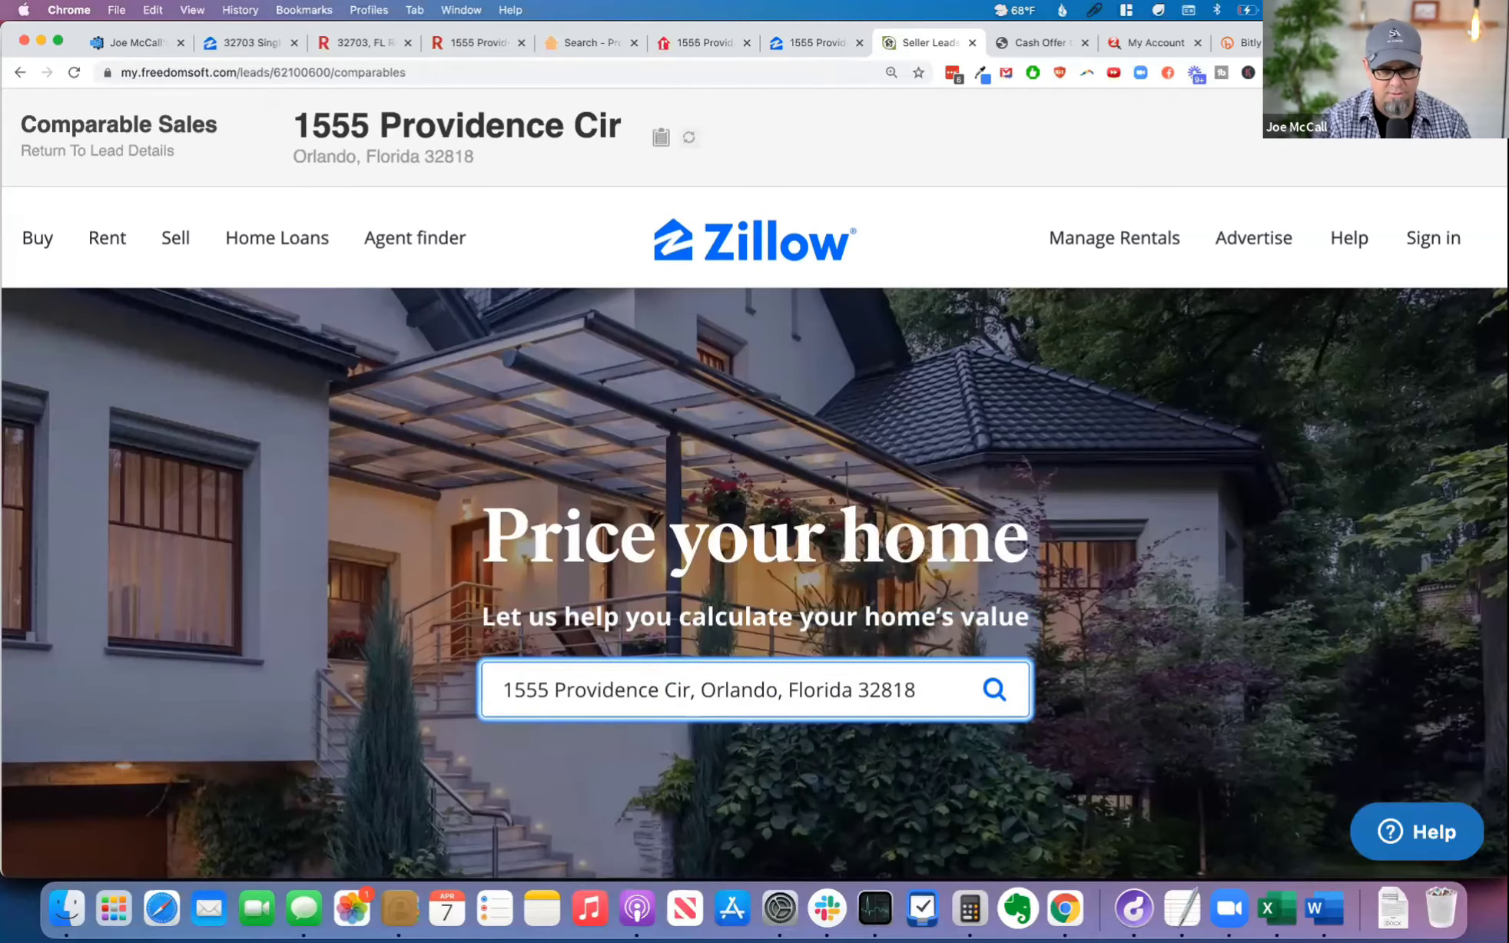
pyautogui.moveTo(915, 689); pyautogui.dragTo(653, 690)
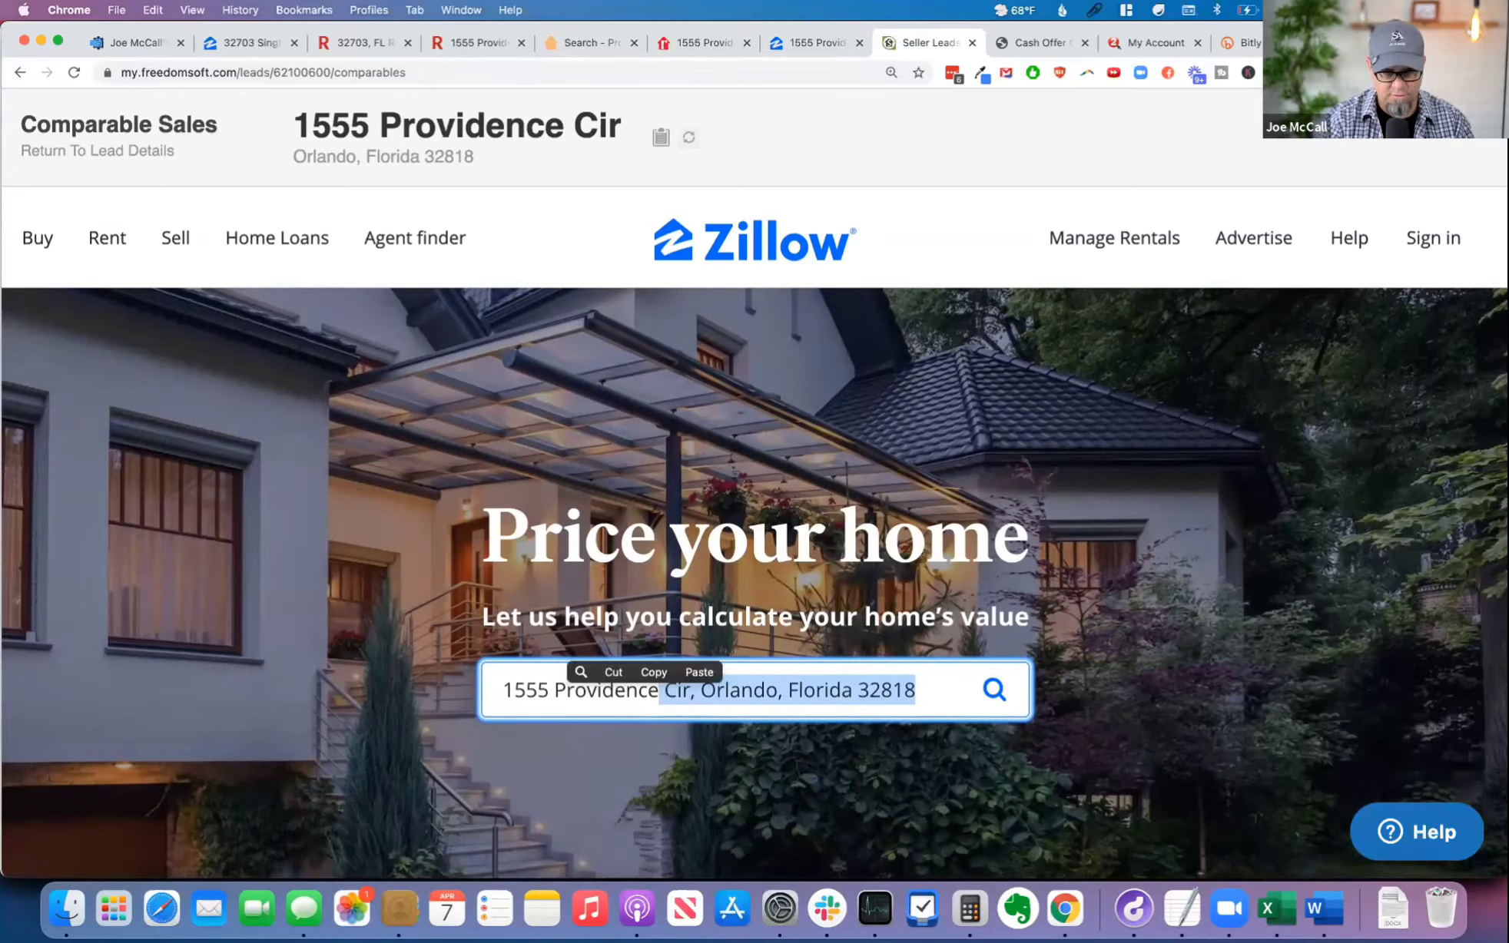
pyautogui.press('BackSpace')
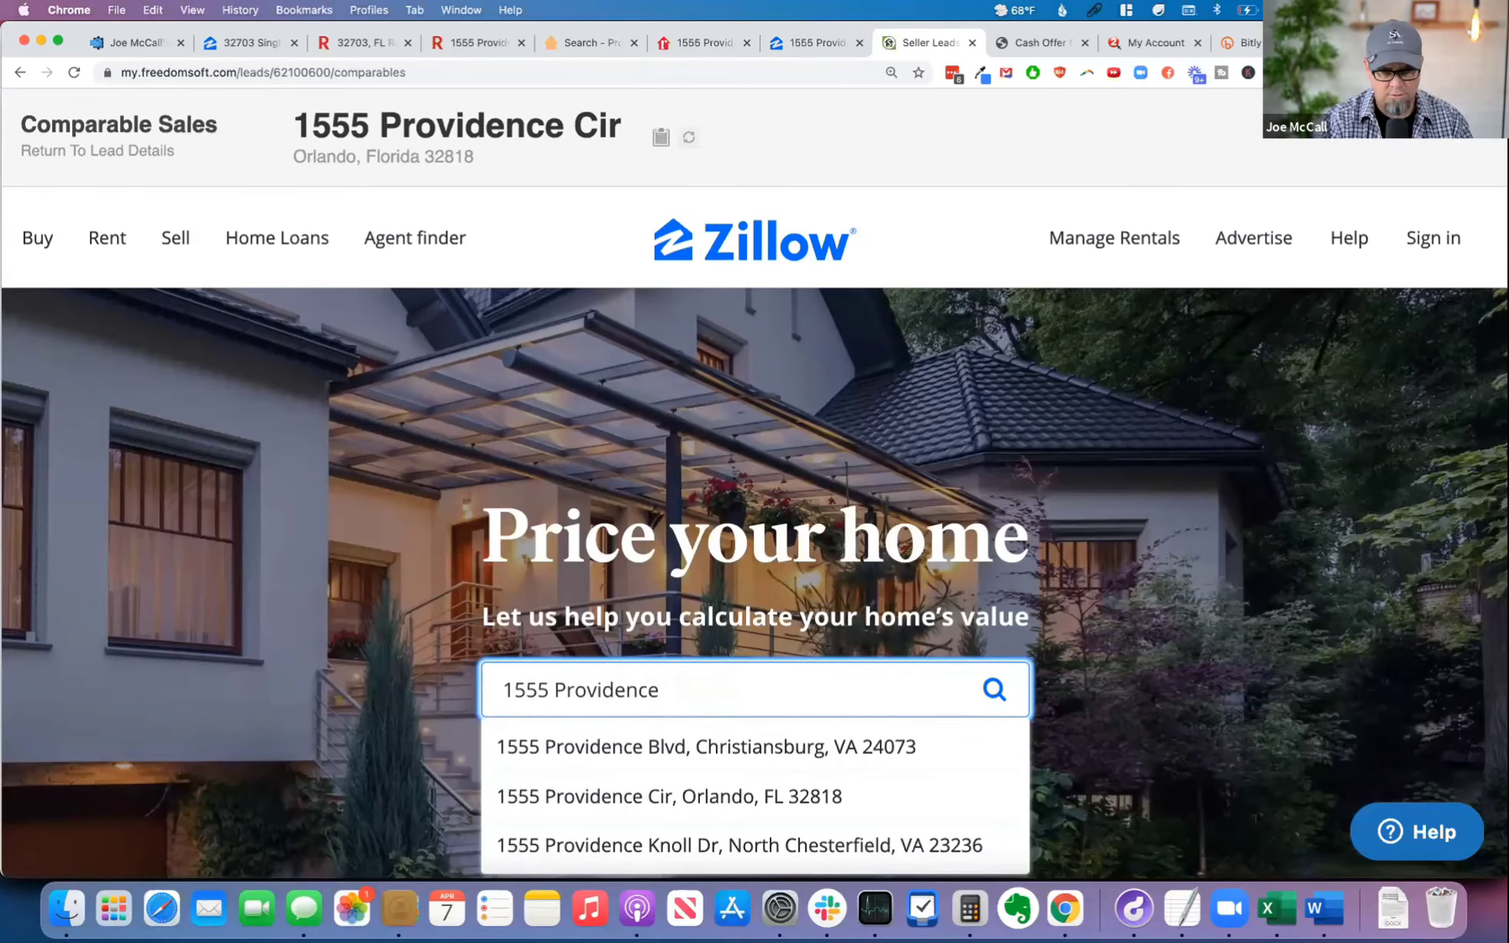
pyautogui.click(684, 797)
pyautogui.click(979, 700)
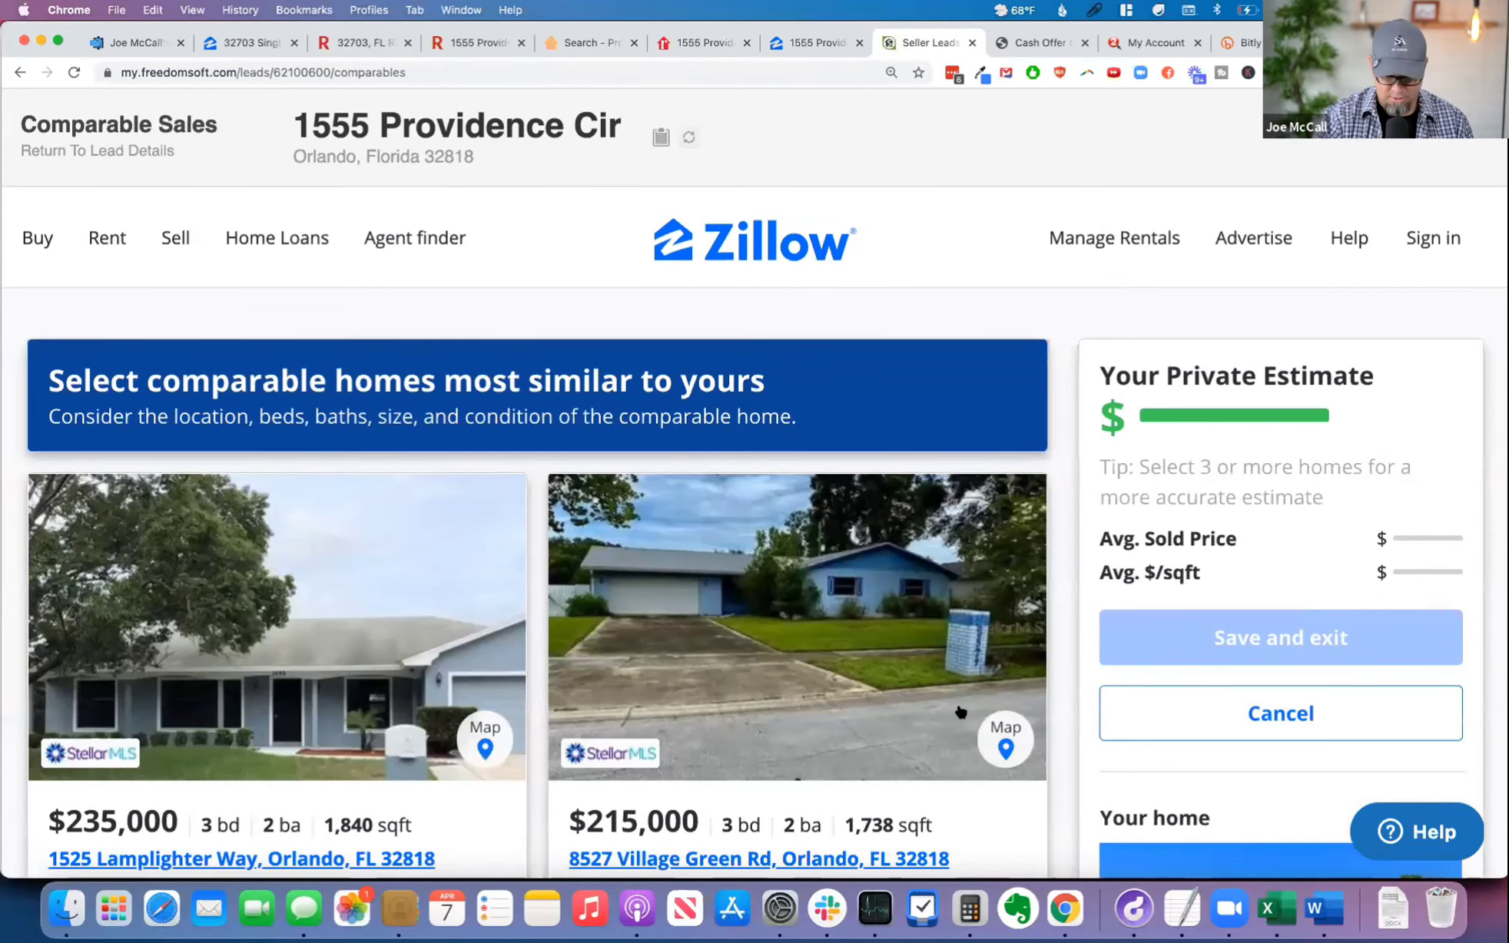
# Step: Add the comparable homes sold for $235,000 and $215,000 to the private estimate
pyautogui.press('super+minus')
pyautogui.press('super+minus')
pyautogui.press('super+minus')
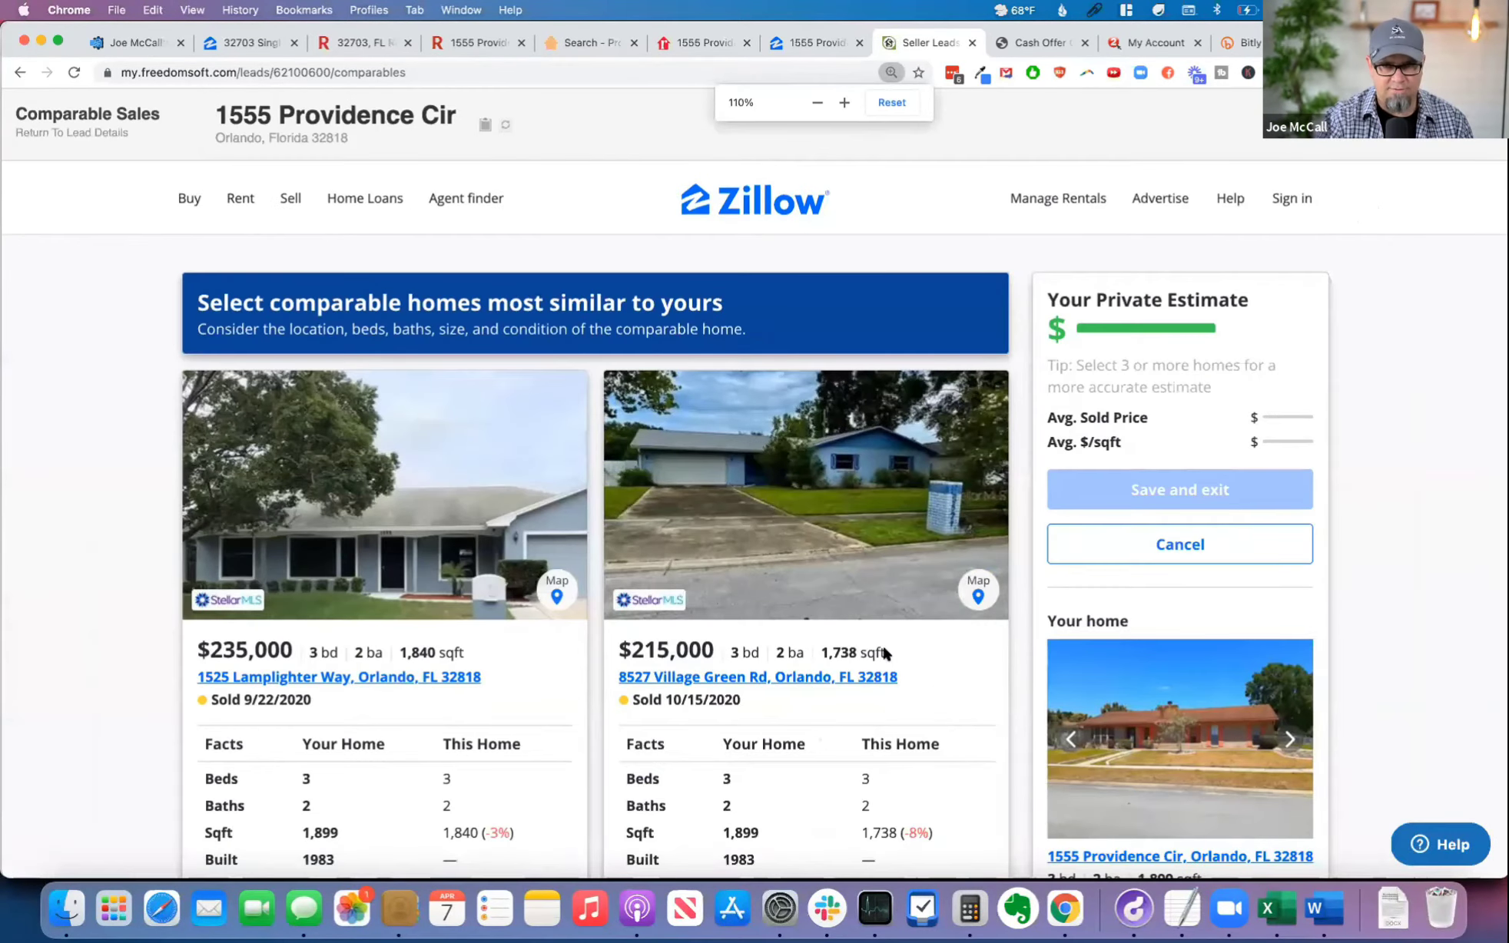
pyautogui.scroll(-5, 730, 611)
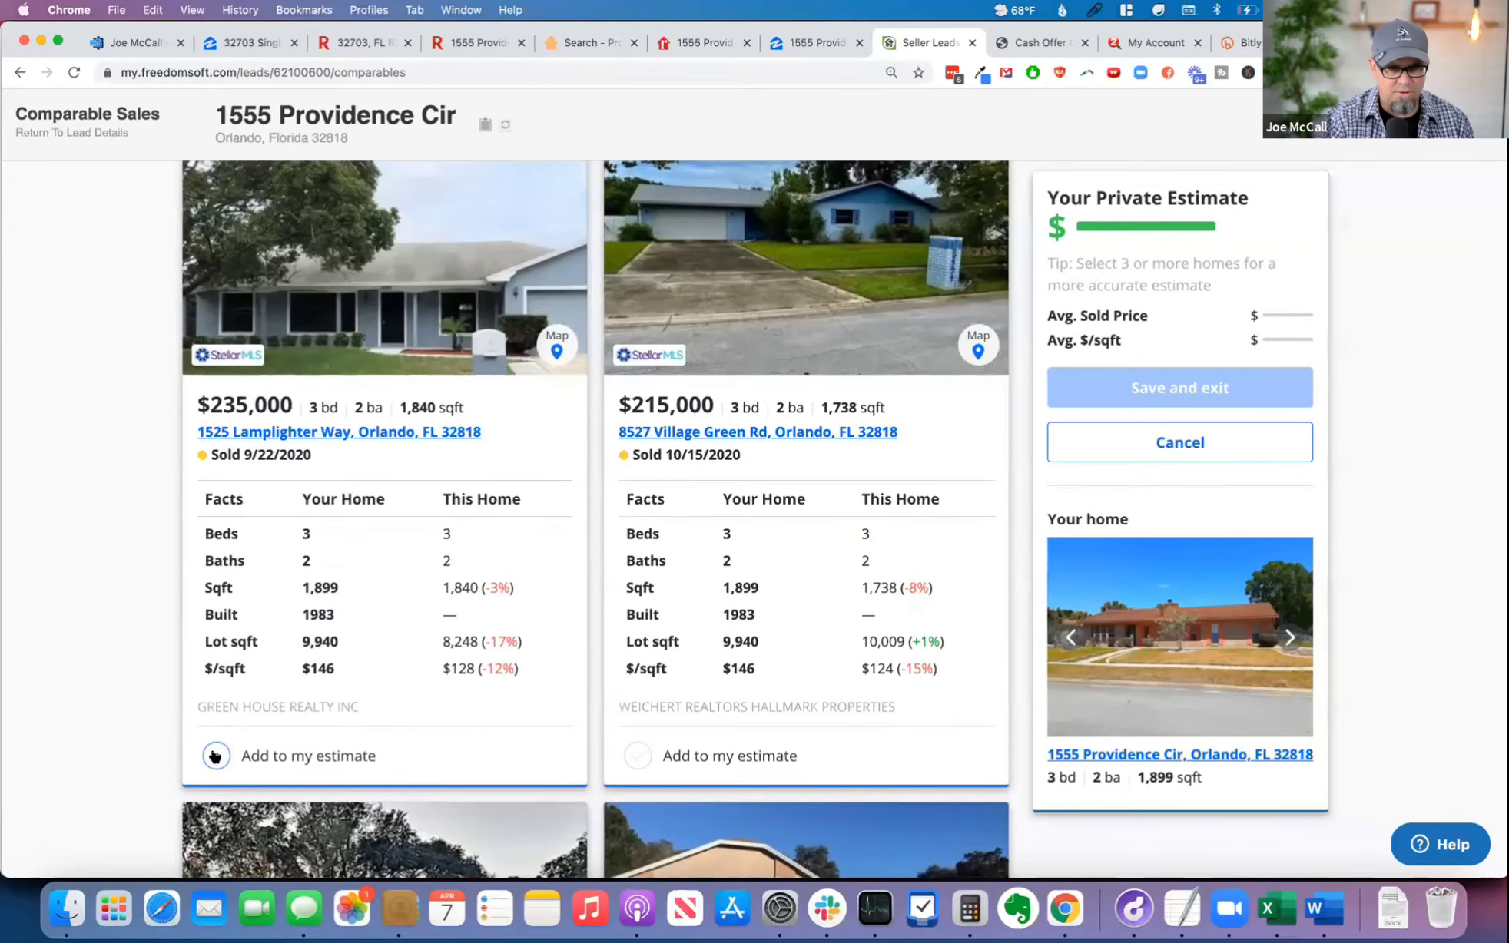
pyautogui.click(215, 756)
pyautogui.click(636, 756)
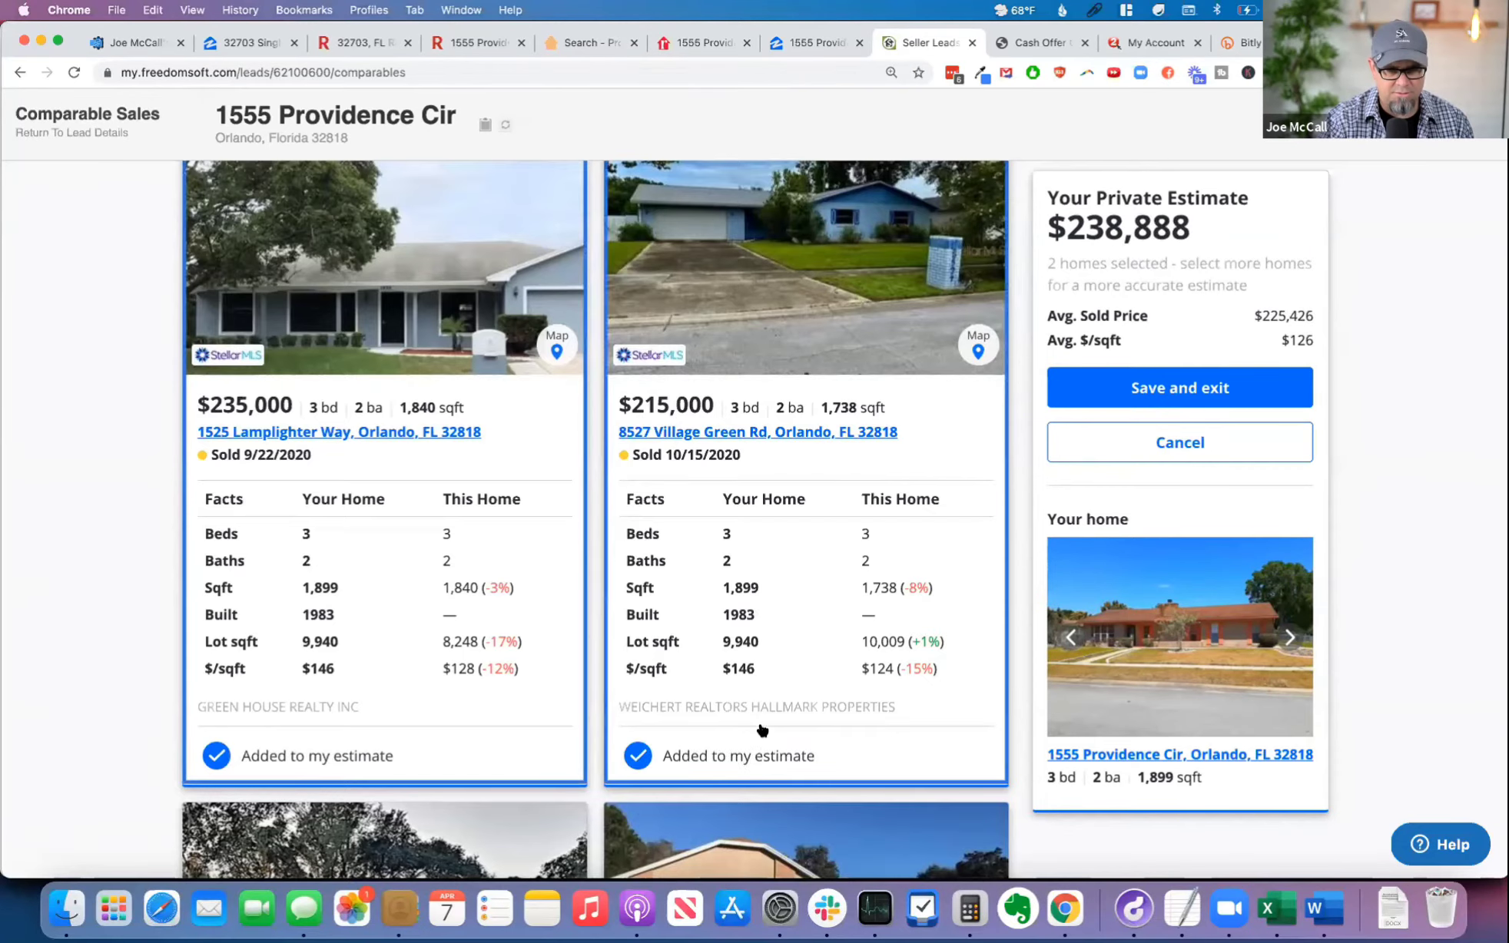
# Step: Add the comparable homes sold for $305,000 and $285,000 to the private estimate
pyautogui.scroll(-12, 762, 729)
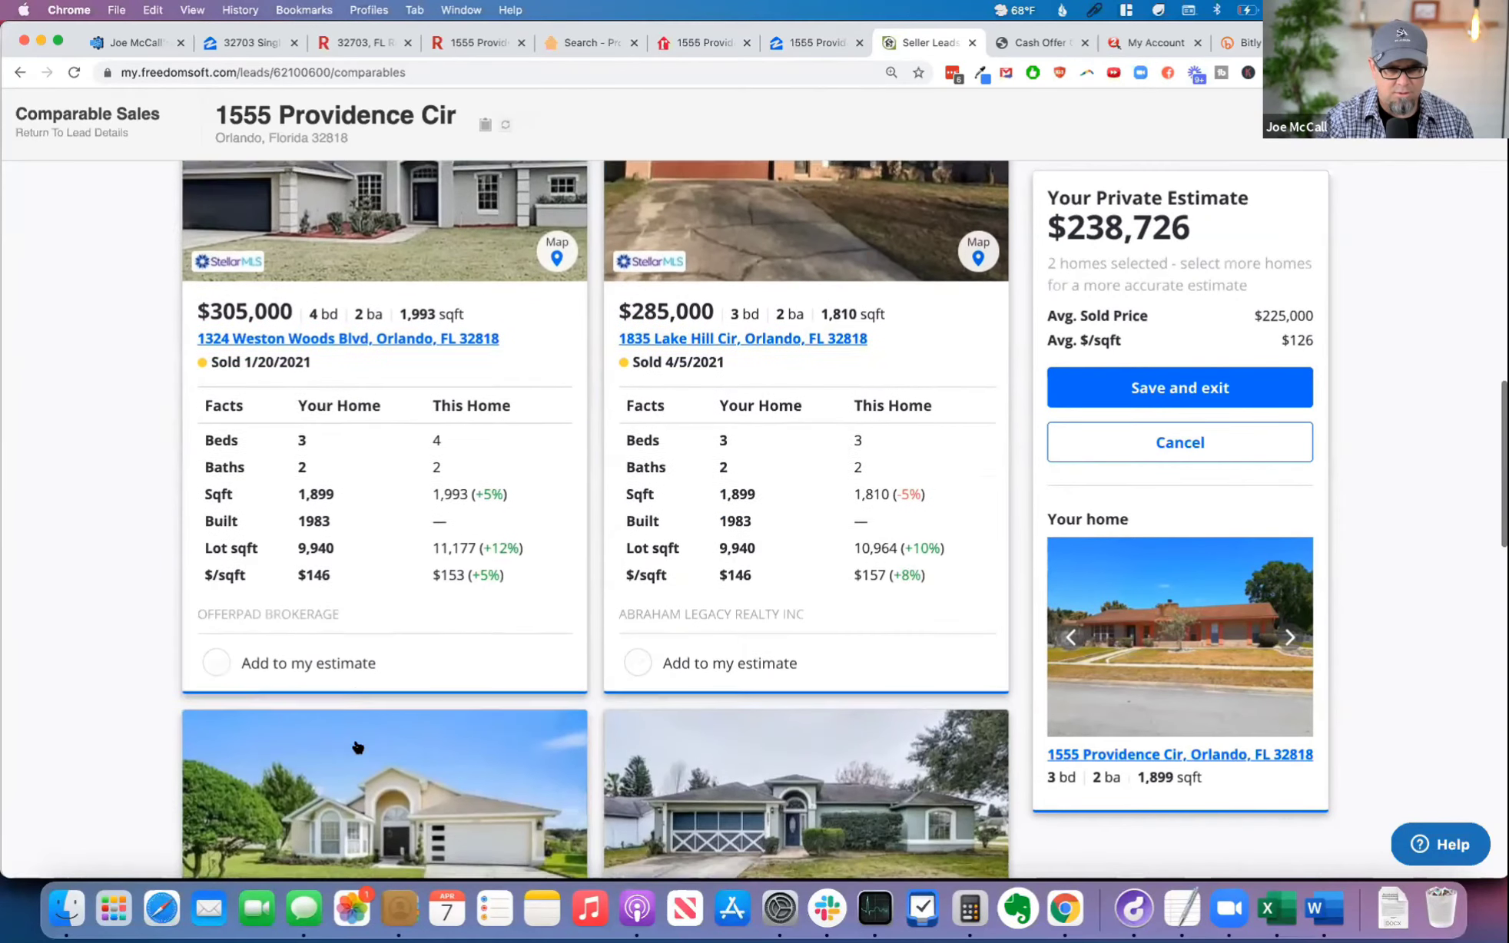
pyautogui.scroll(-4, 357, 692)
pyautogui.click(247, 578)
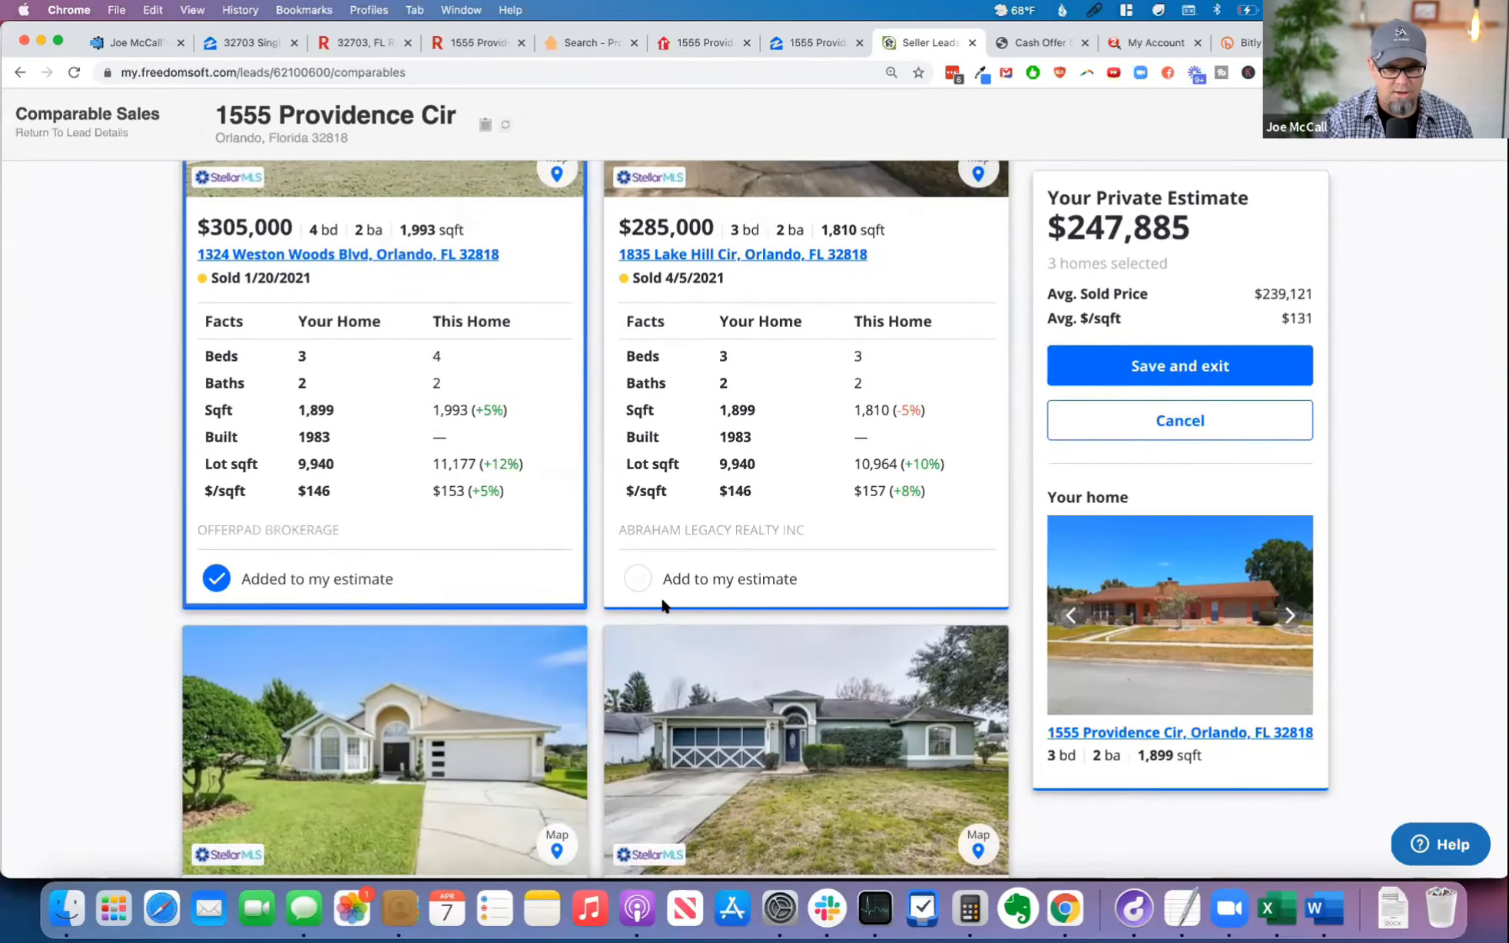
pyautogui.click(690, 581)
# Step: Add the comparable homes sold for $312,000 and $308,000 to the private estimate
pyautogui.scroll(-2, 828, 616)
pyautogui.scroll(-6, 257, 766)
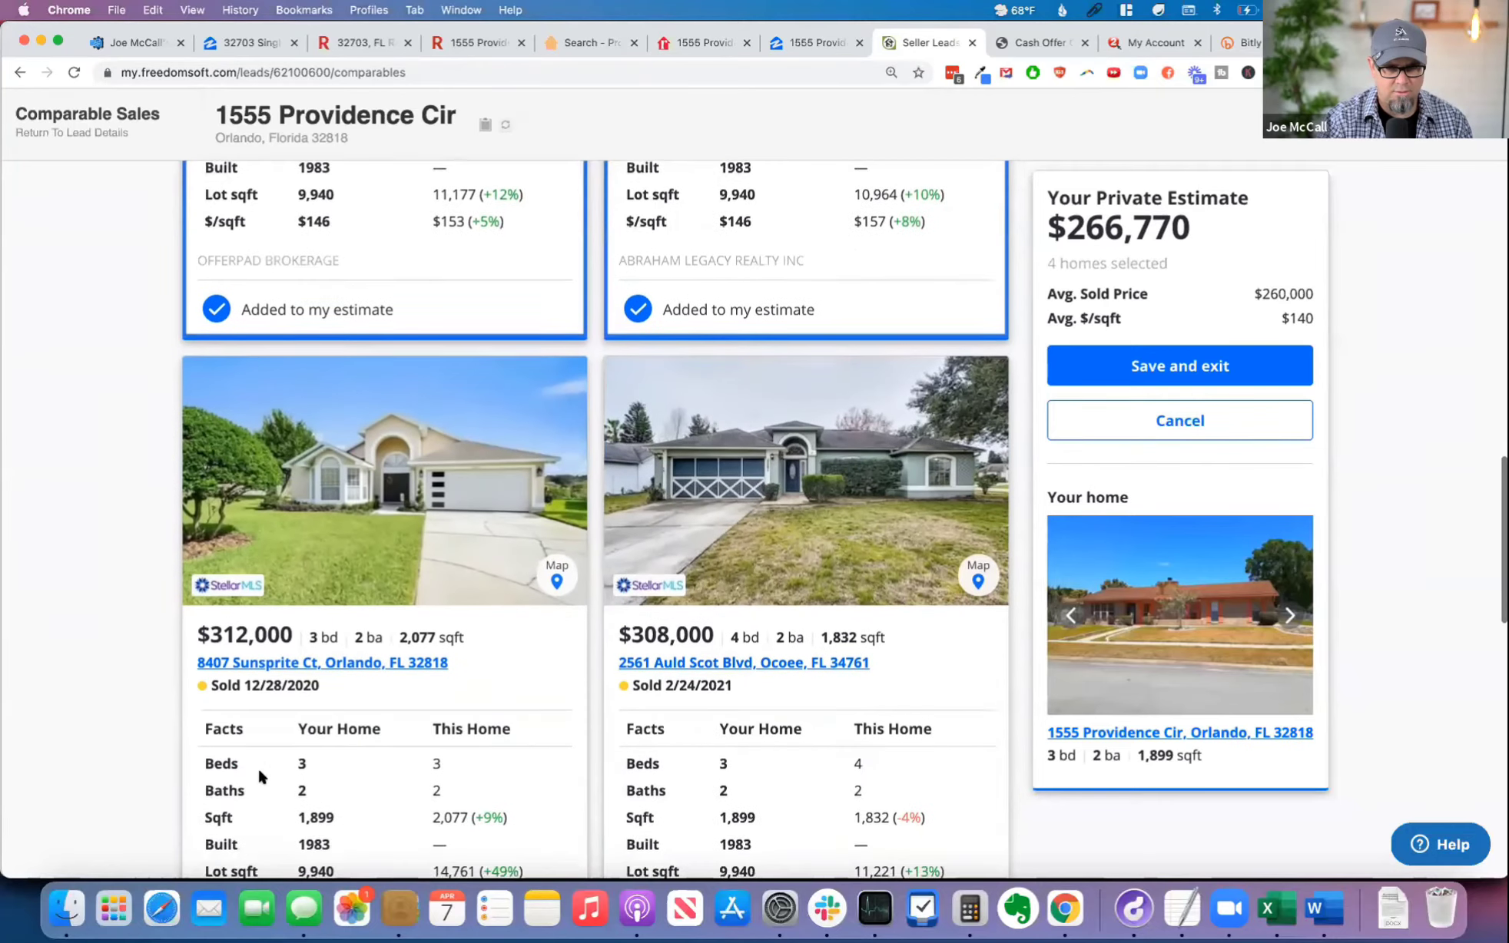
pyautogui.scroll(-3, 361, 758)
pyautogui.click(250, 812)
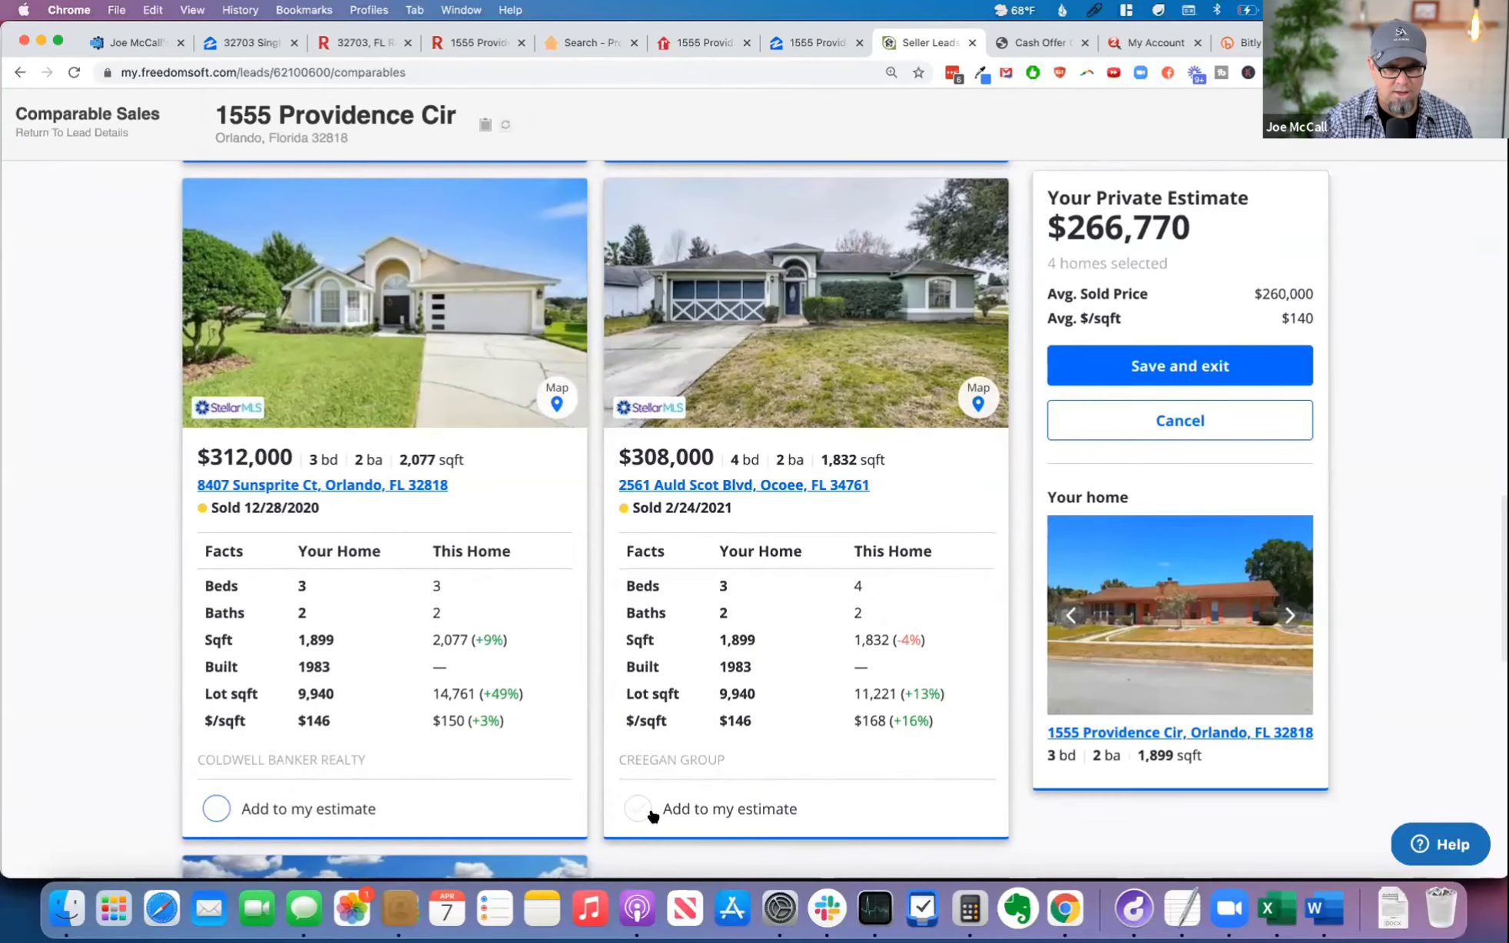
pyautogui.click(675, 809)
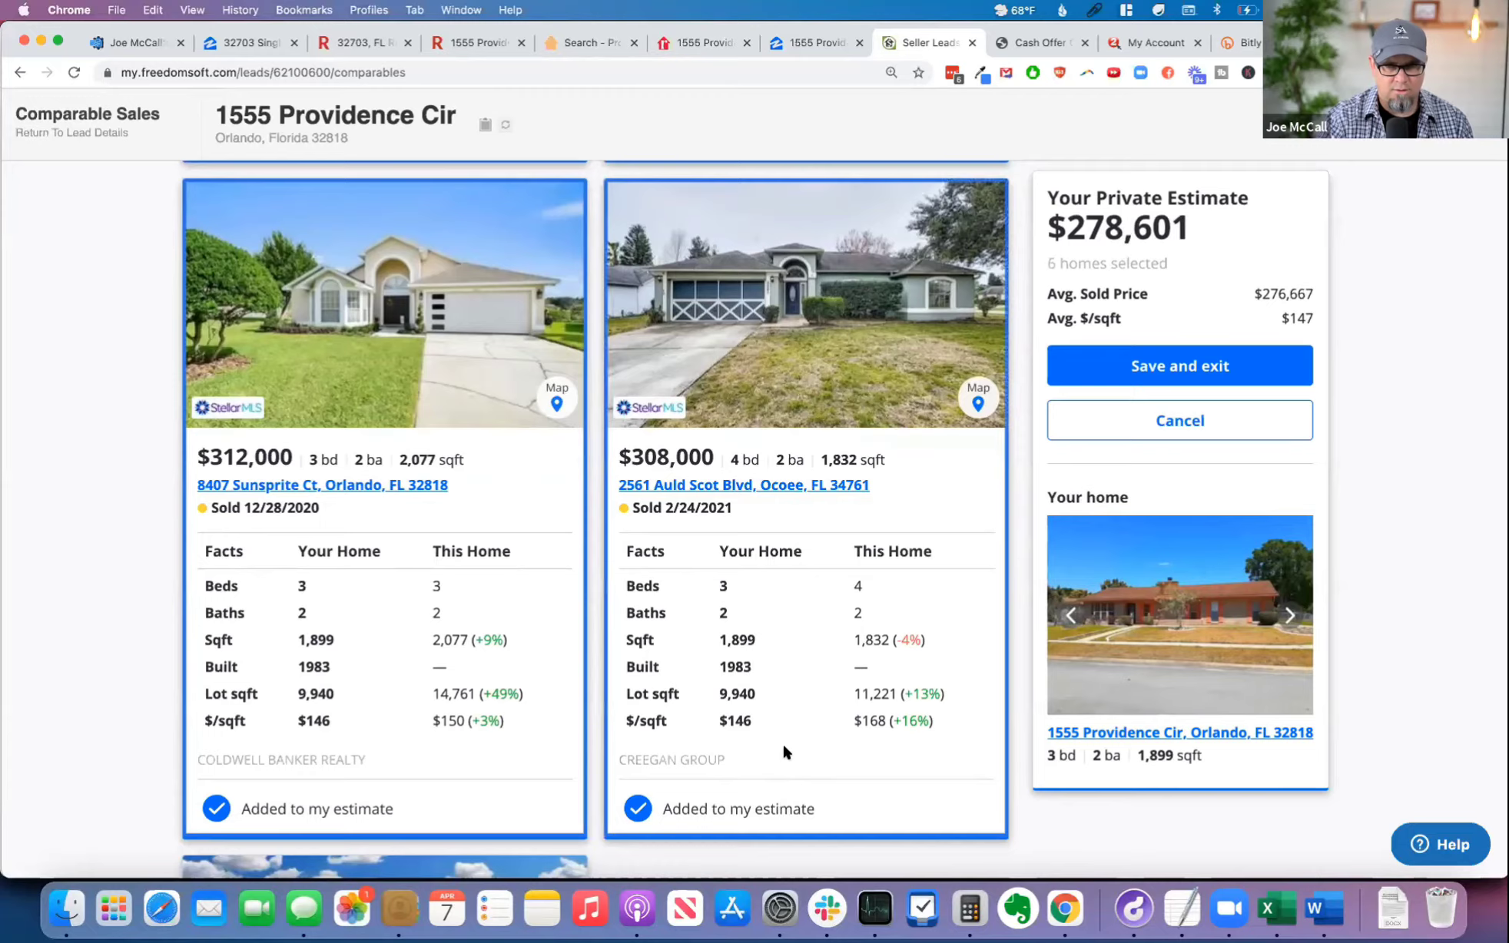
# Step: Review the private estimate for the property together with the selected comparable homes
pyautogui.scroll(10, 781, 743)
pyautogui.scroll(1, 1091, 352)
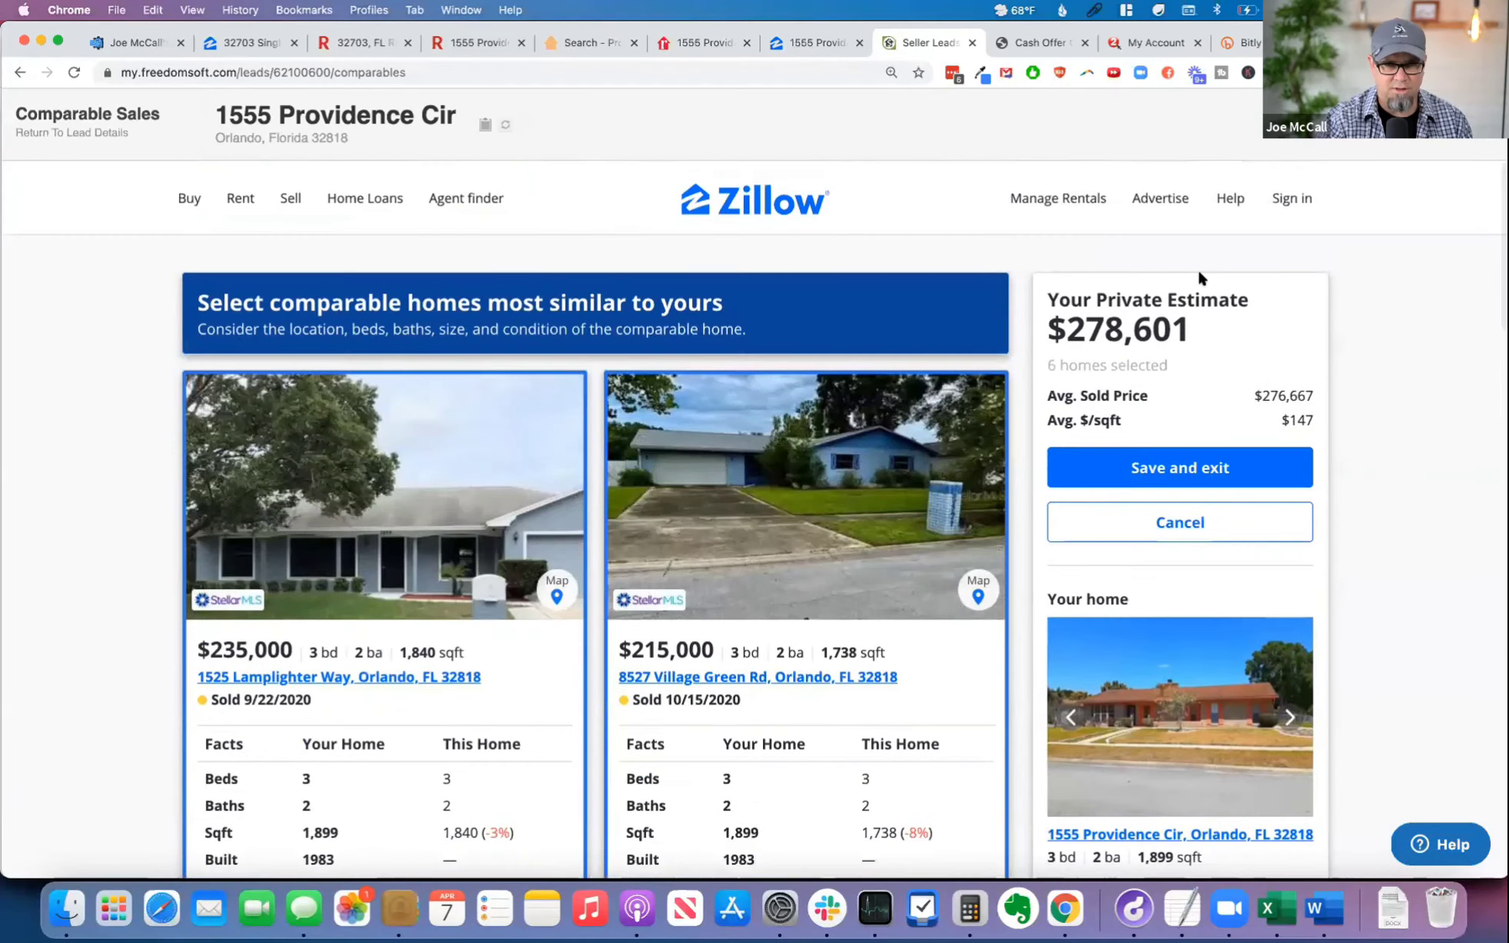
pyautogui.moveTo(1192, 331); pyautogui.dragTo(1046, 325)
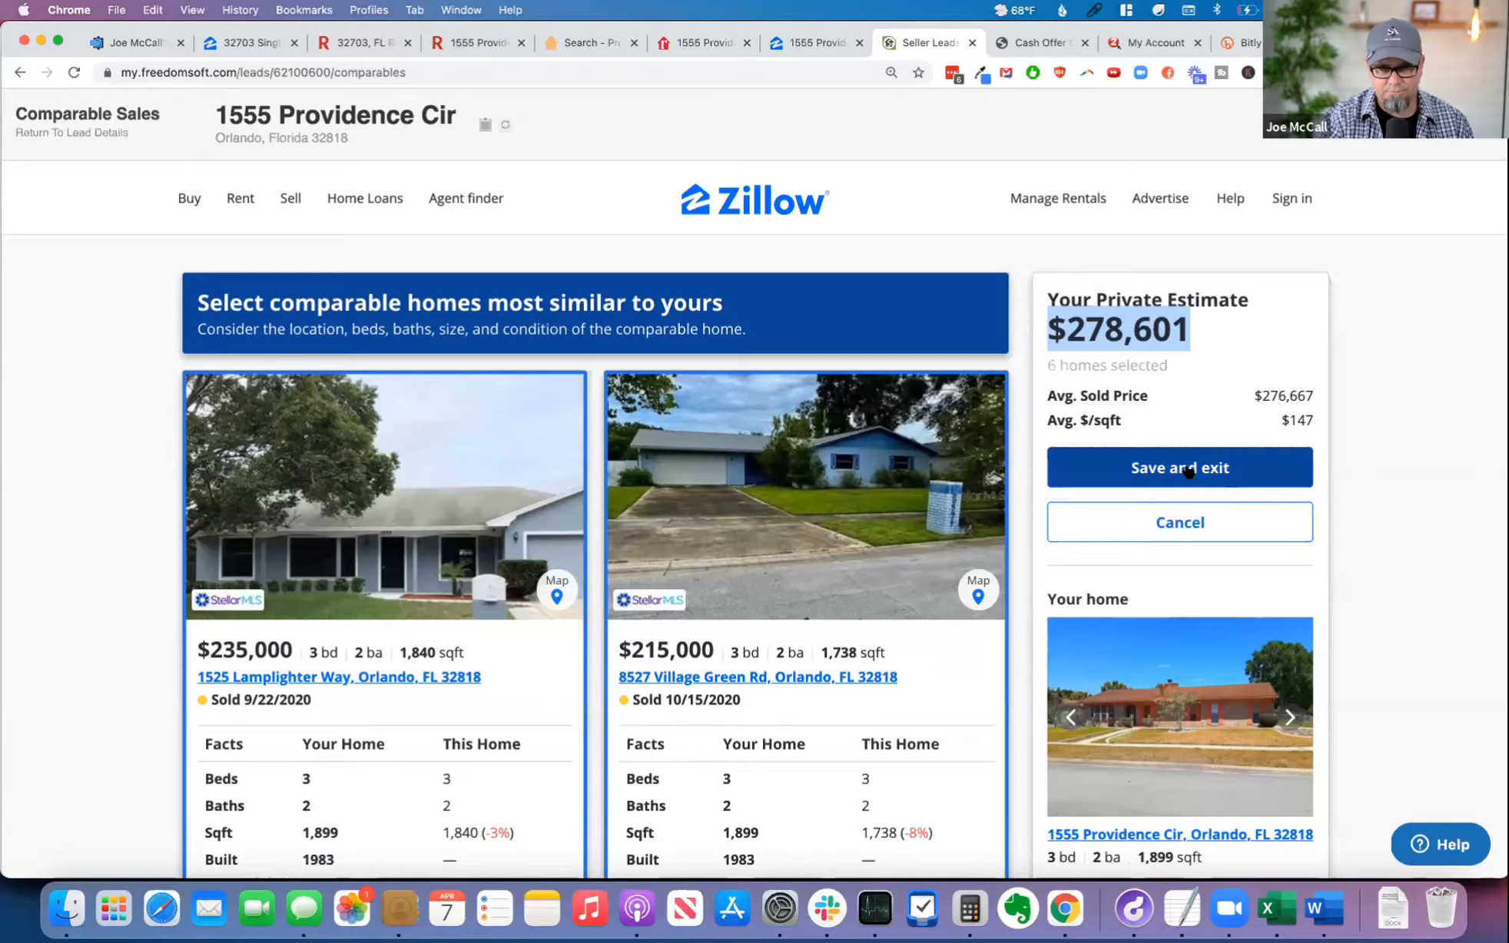
pyautogui.scroll(-6, 1189, 471)
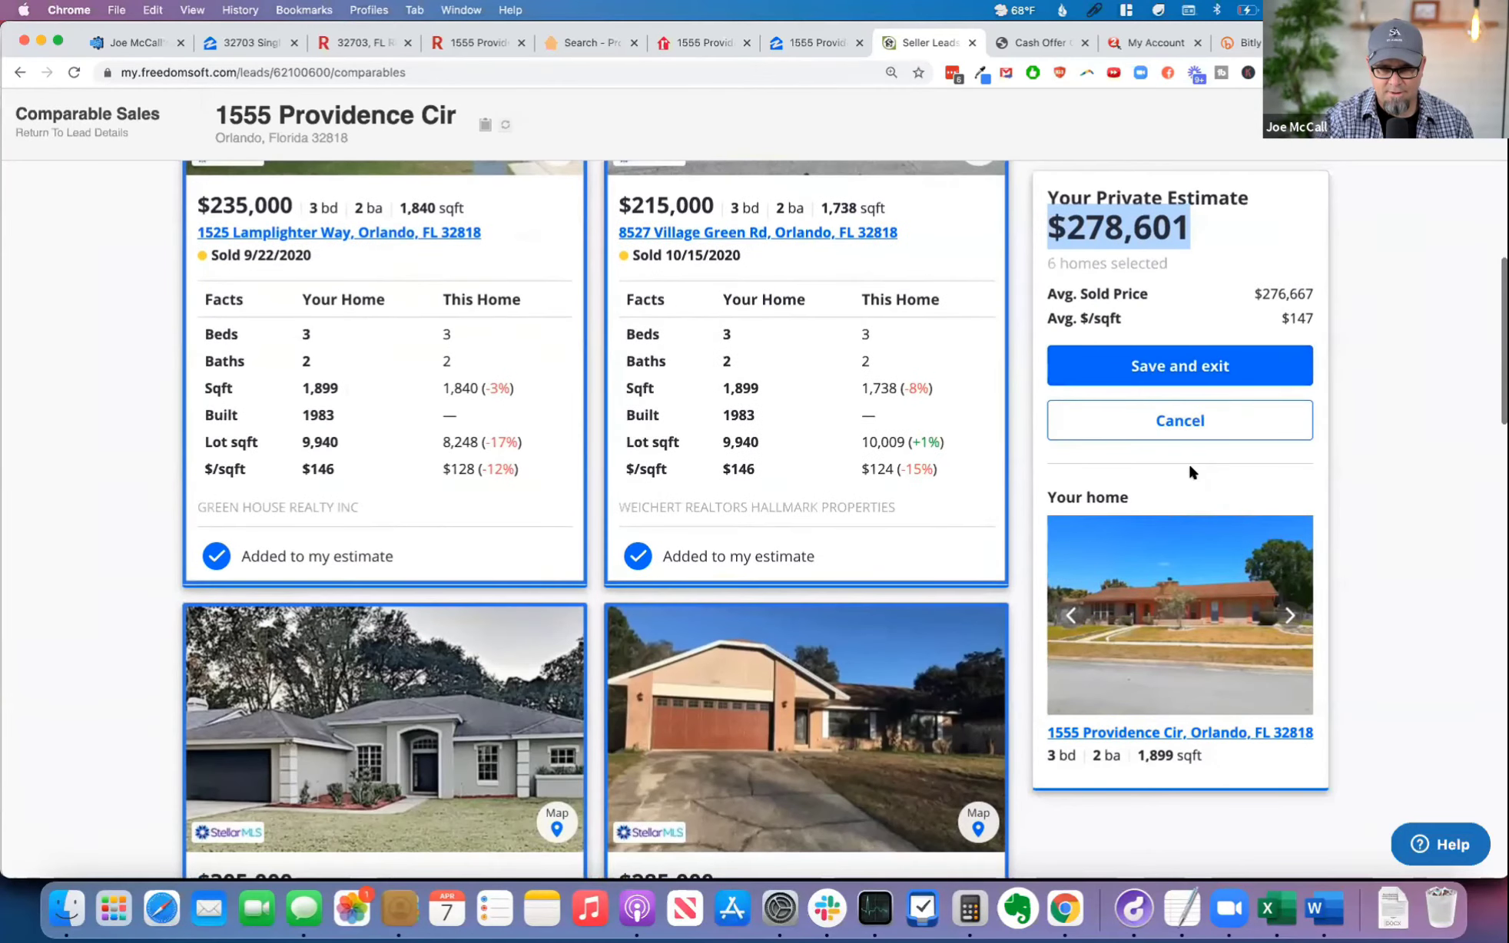
pyautogui.scroll(-4, 1188, 469)
pyautogui.scroll(10, 1187, 407)
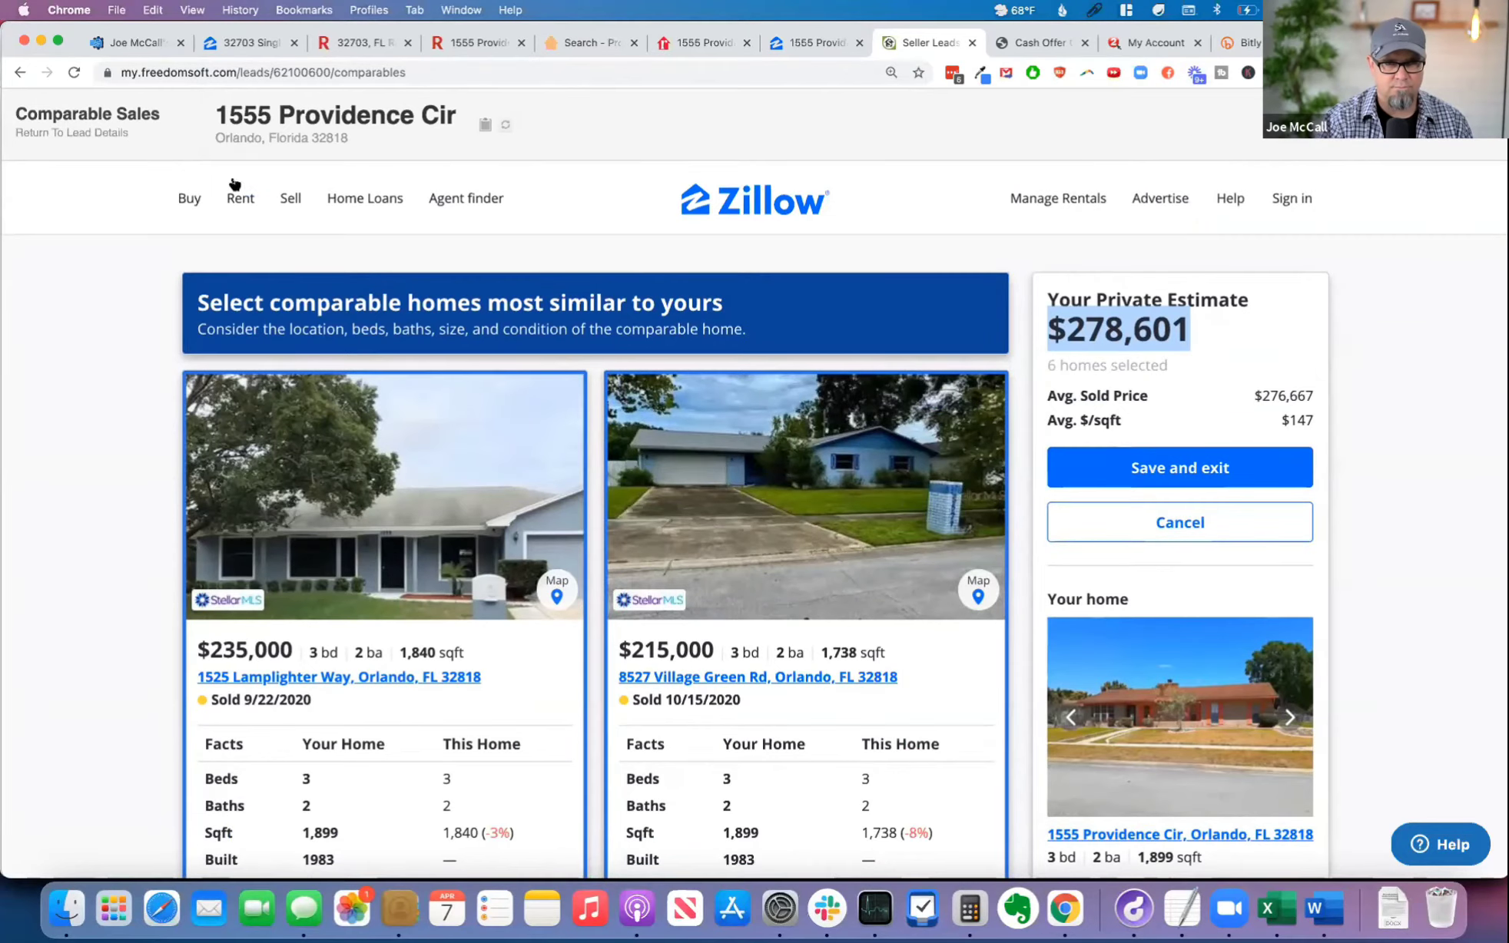
# Step: Return to the lead's details and set the lead's status to Warm Follow-up
pyautogui.click(82, 135)
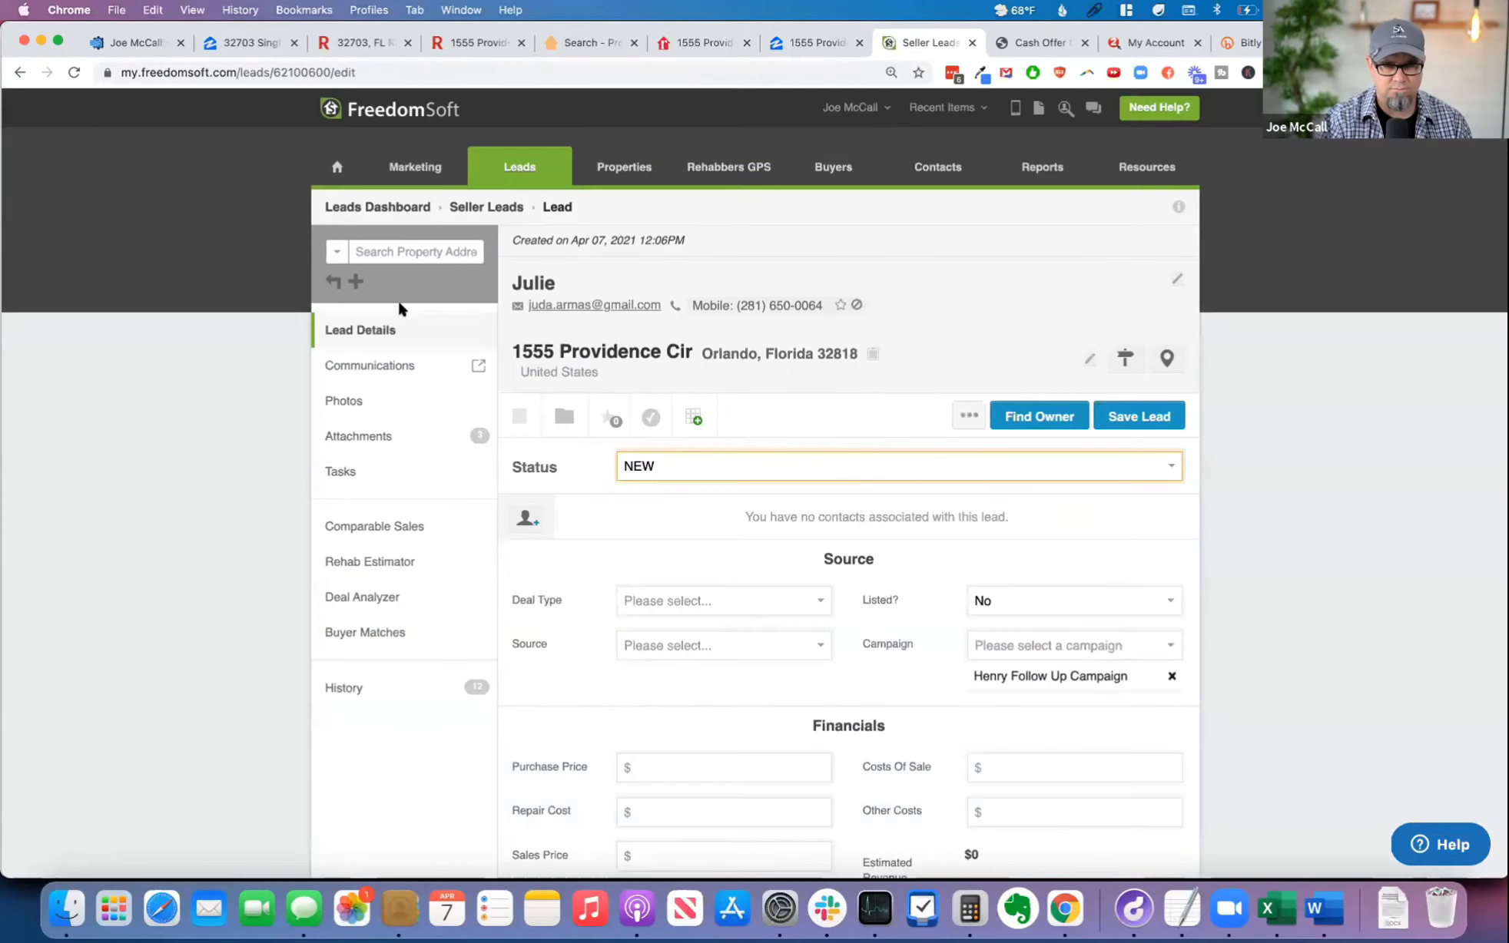
pyautogui.press('super+equal')
pyautogui.press('super+equal')
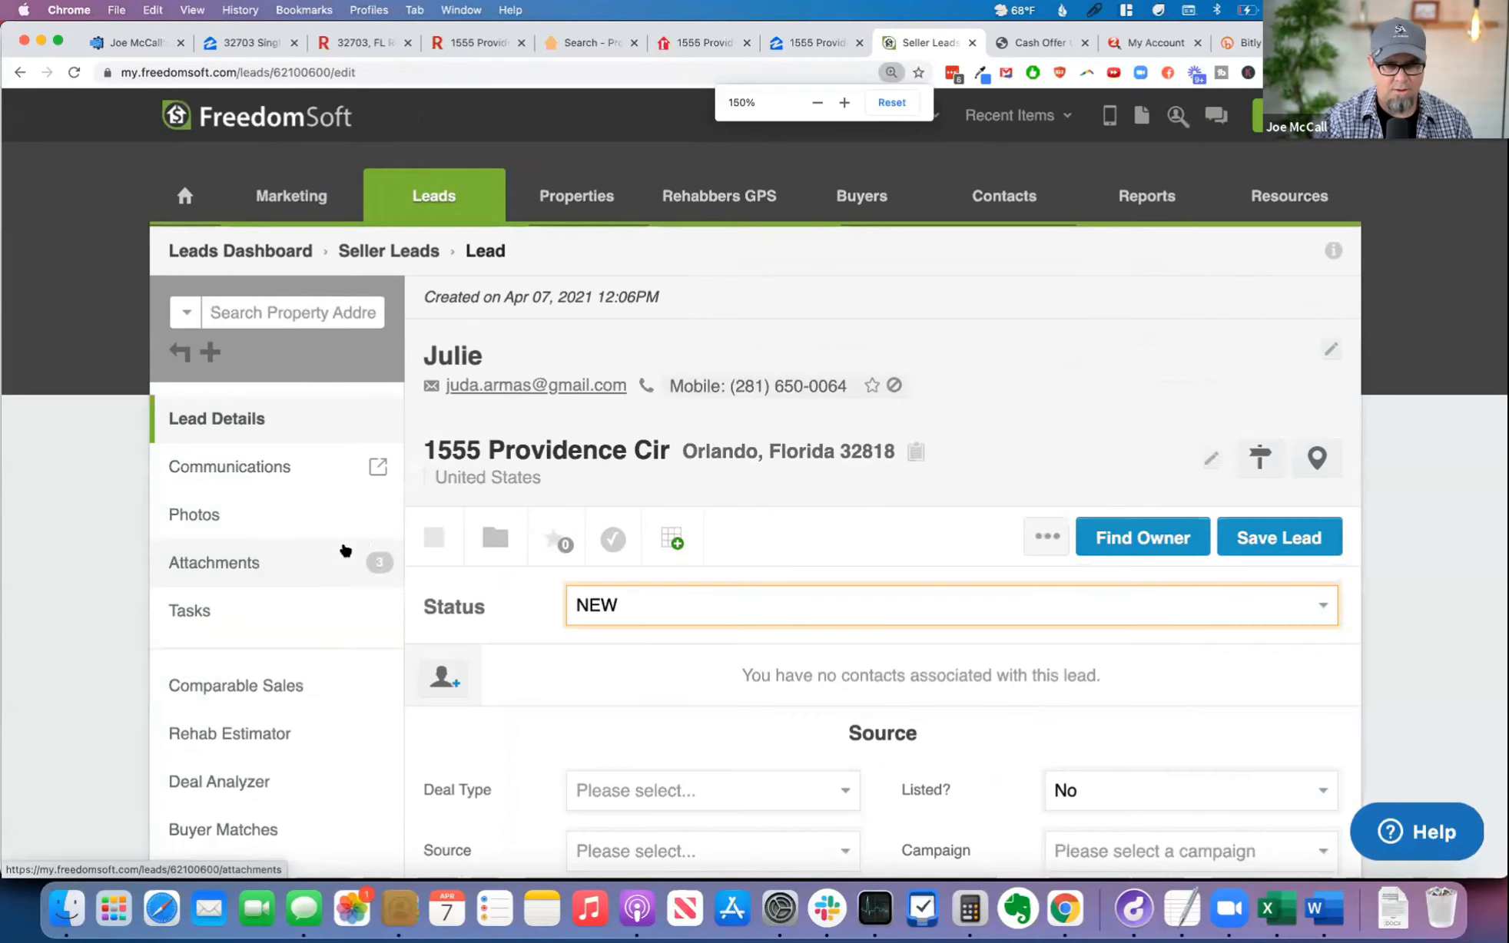
pyautogui.click(796, 610)
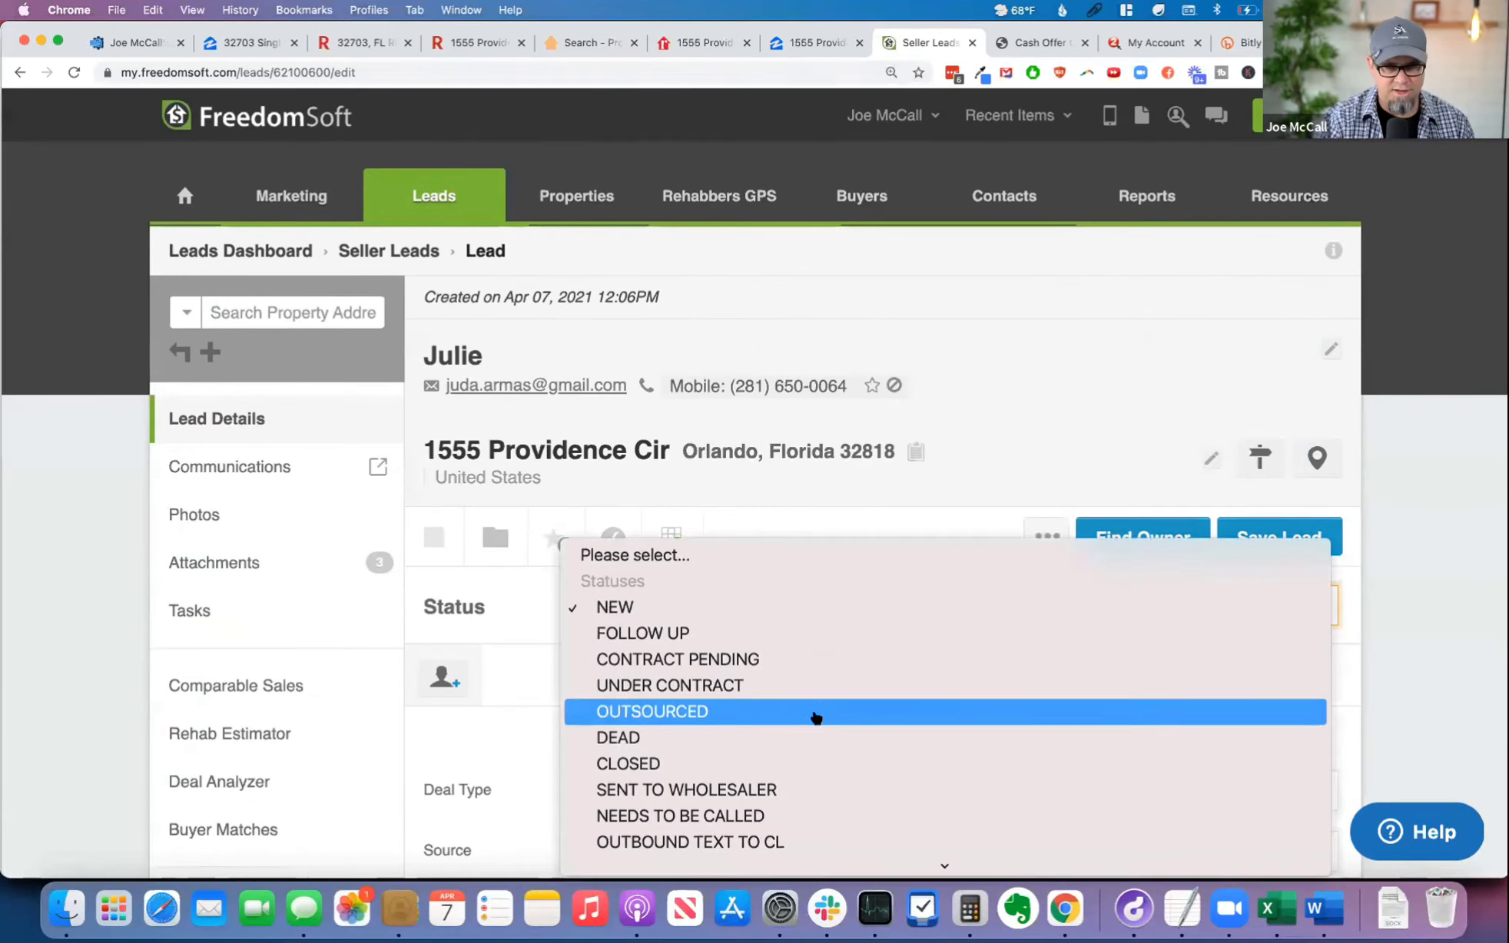
pyautogui.scroll(-5, 874, 726)
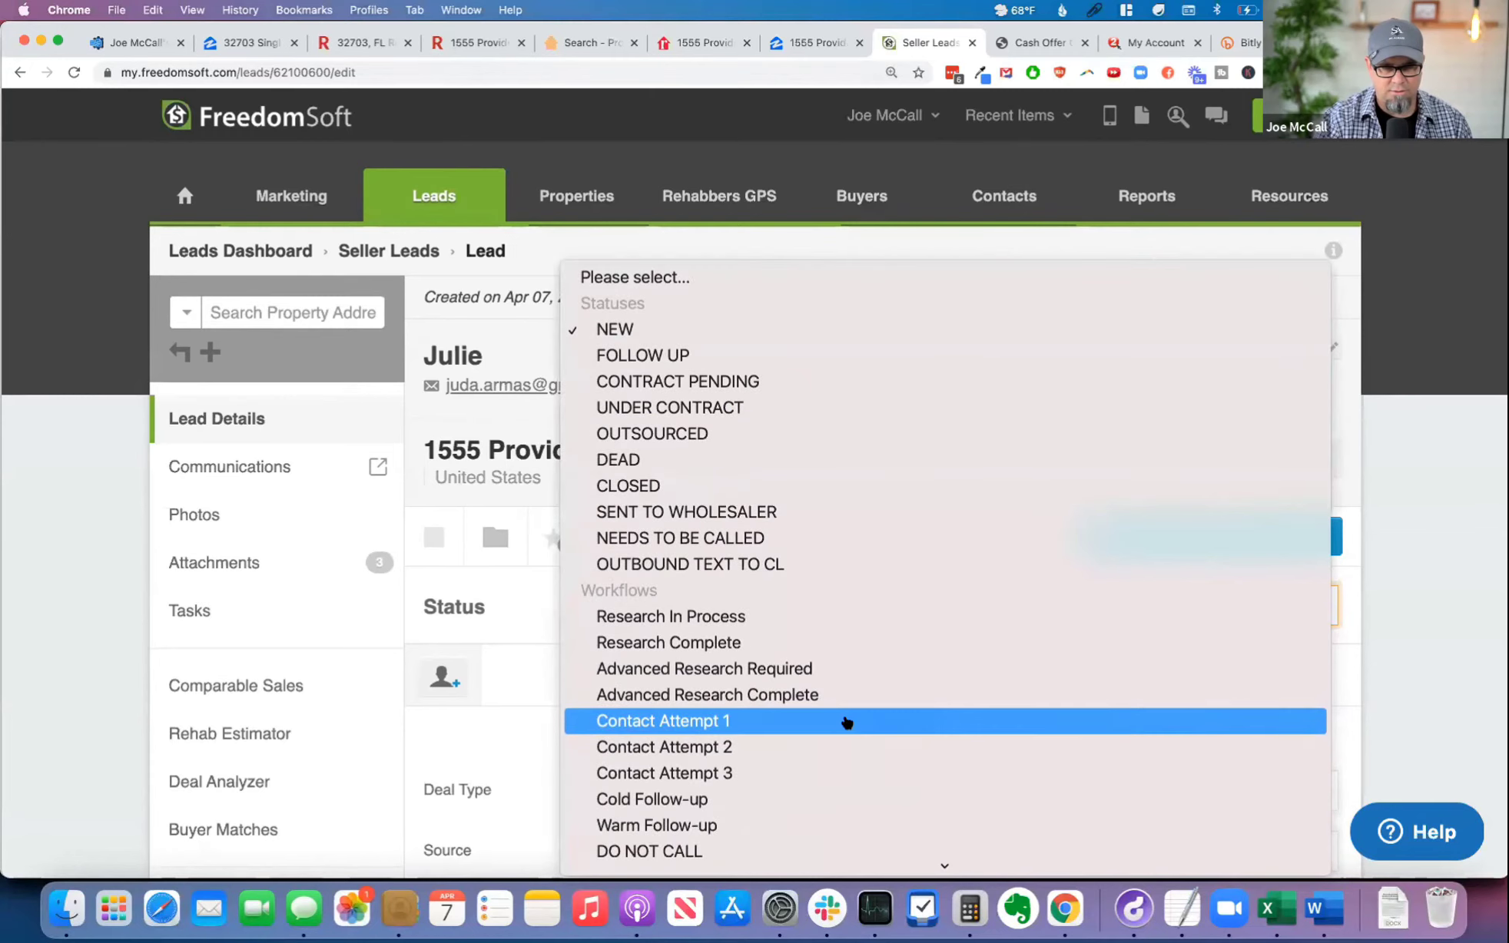
pyautogui.scroll(-4, 855, 725)
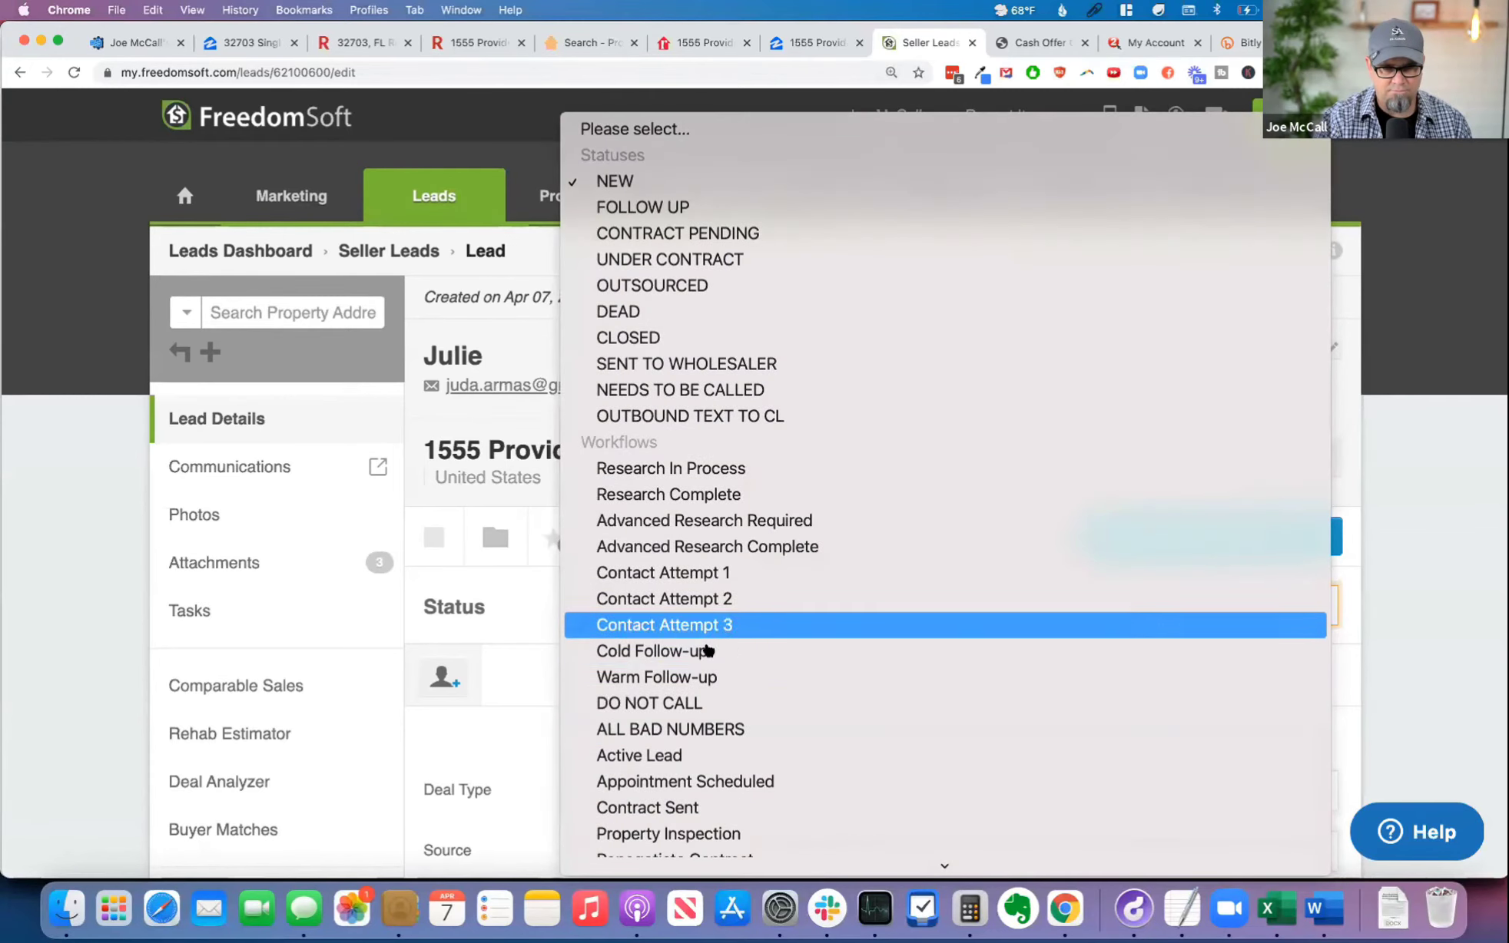
pyautogui.scroll(-1, 749, 655)
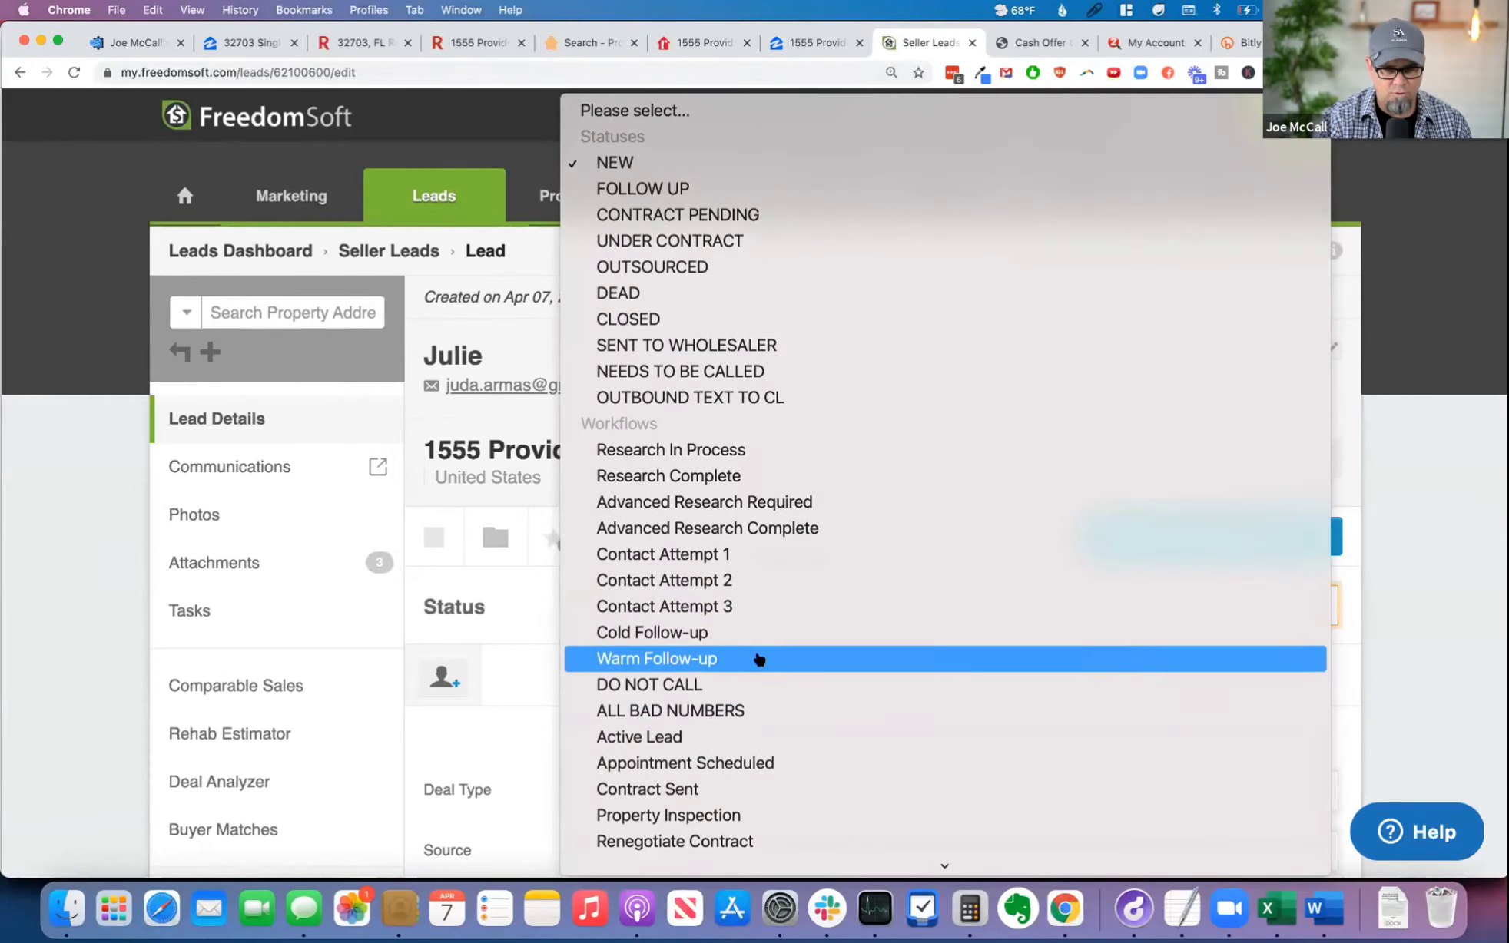
pyautogui.click(759, 660)
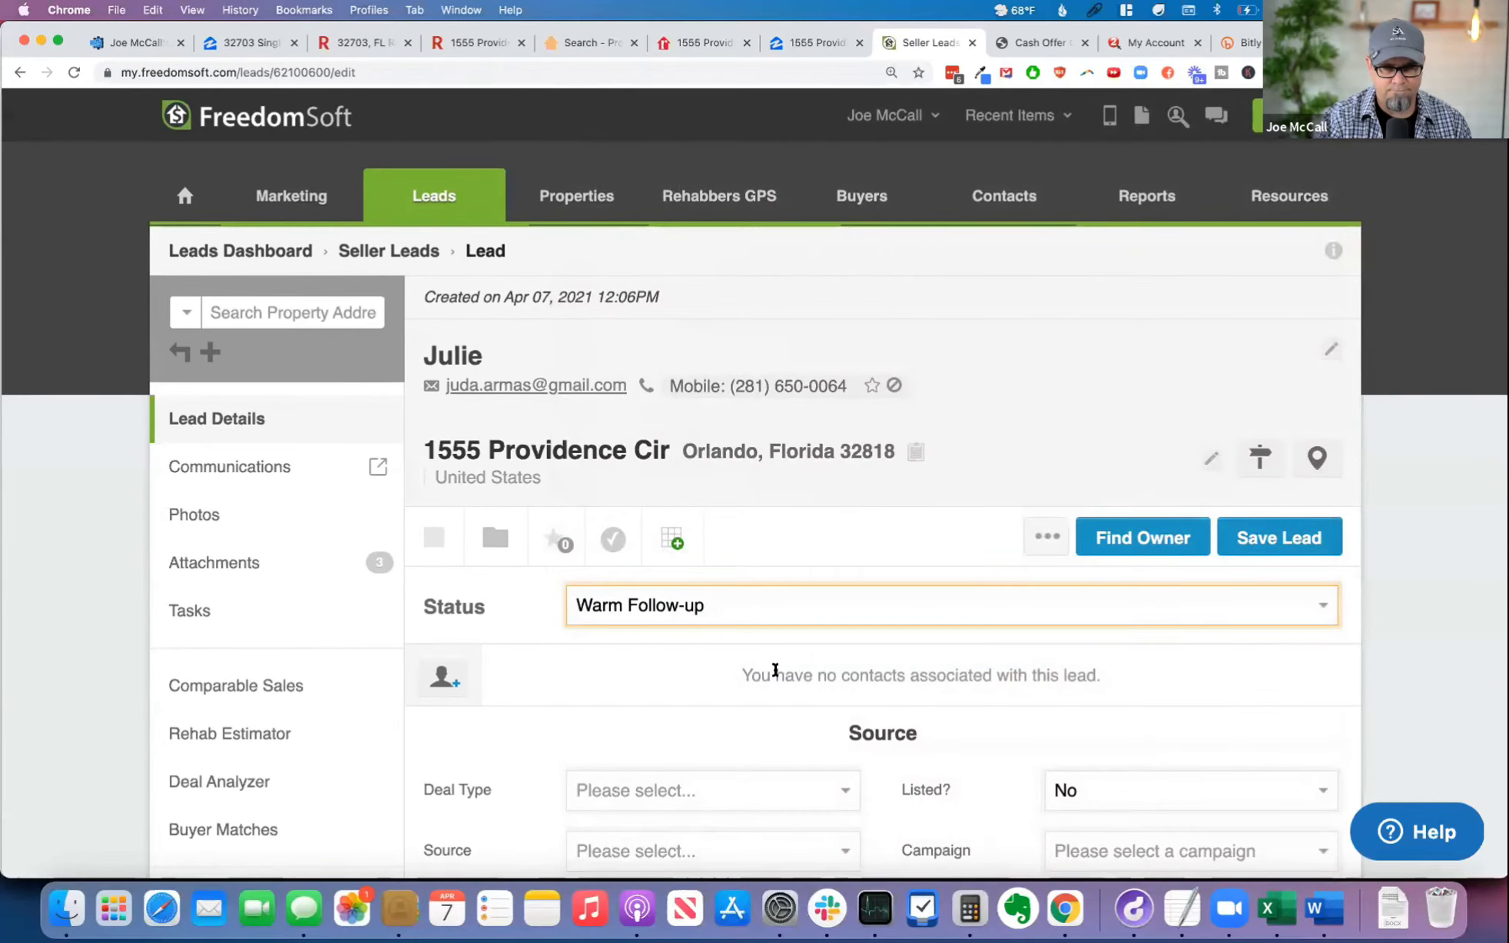
pyautogui.scroll(-12, 774, 670)
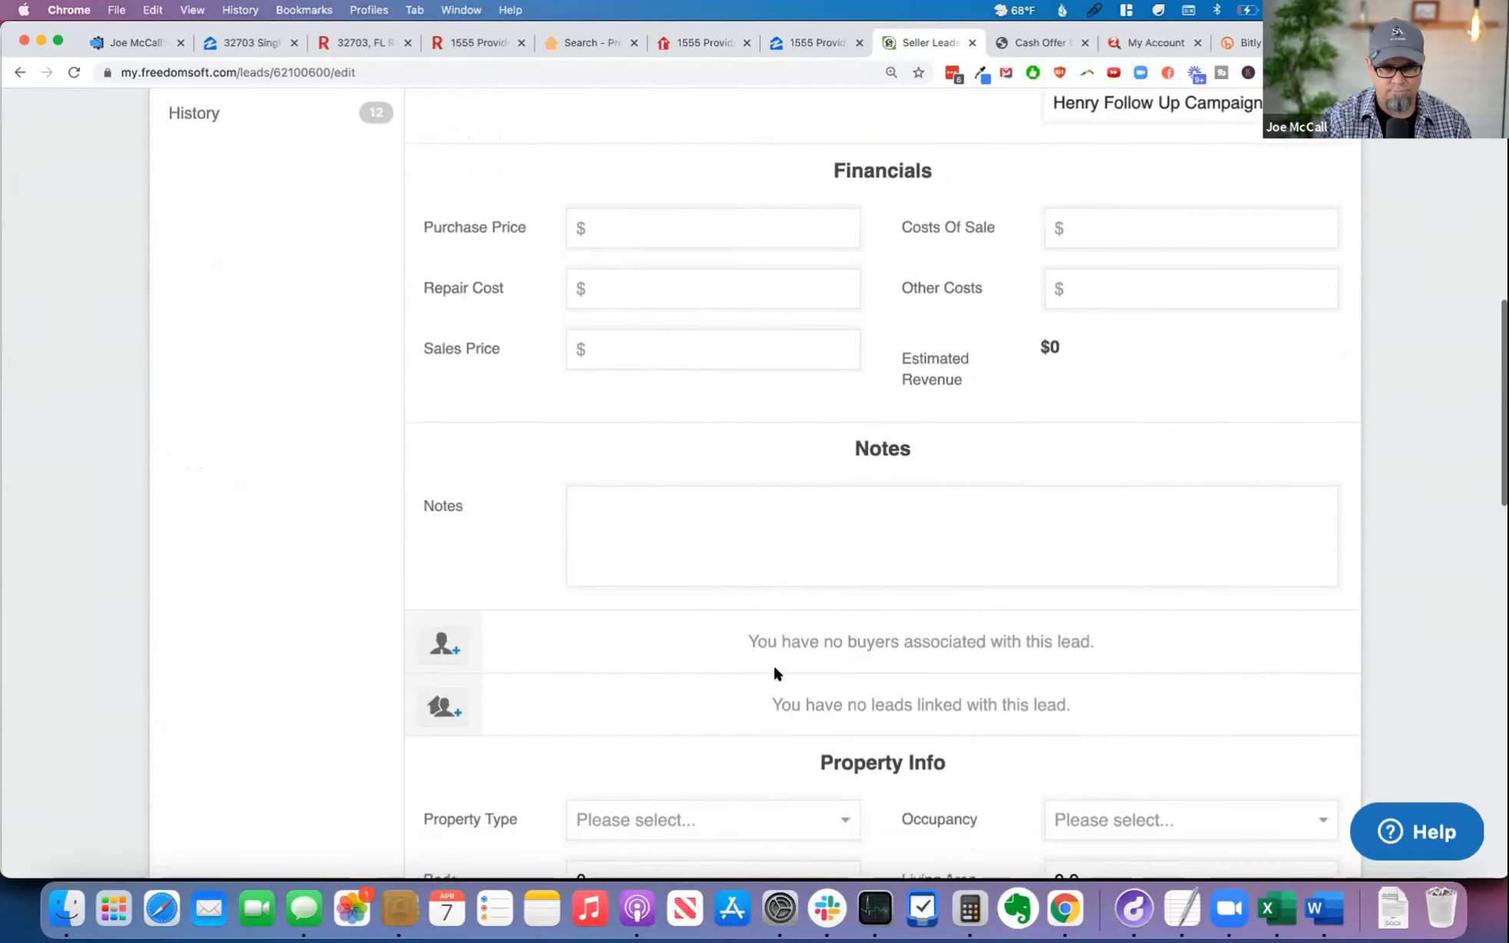
# Step: Open the lead's attachment Cash_Offer_Only_(2).pdf, examine the signature section on page 2 and close the file
pyautogui.scroll(-10, 774, 668)
pyautogui.scroll(20, 773, 668)
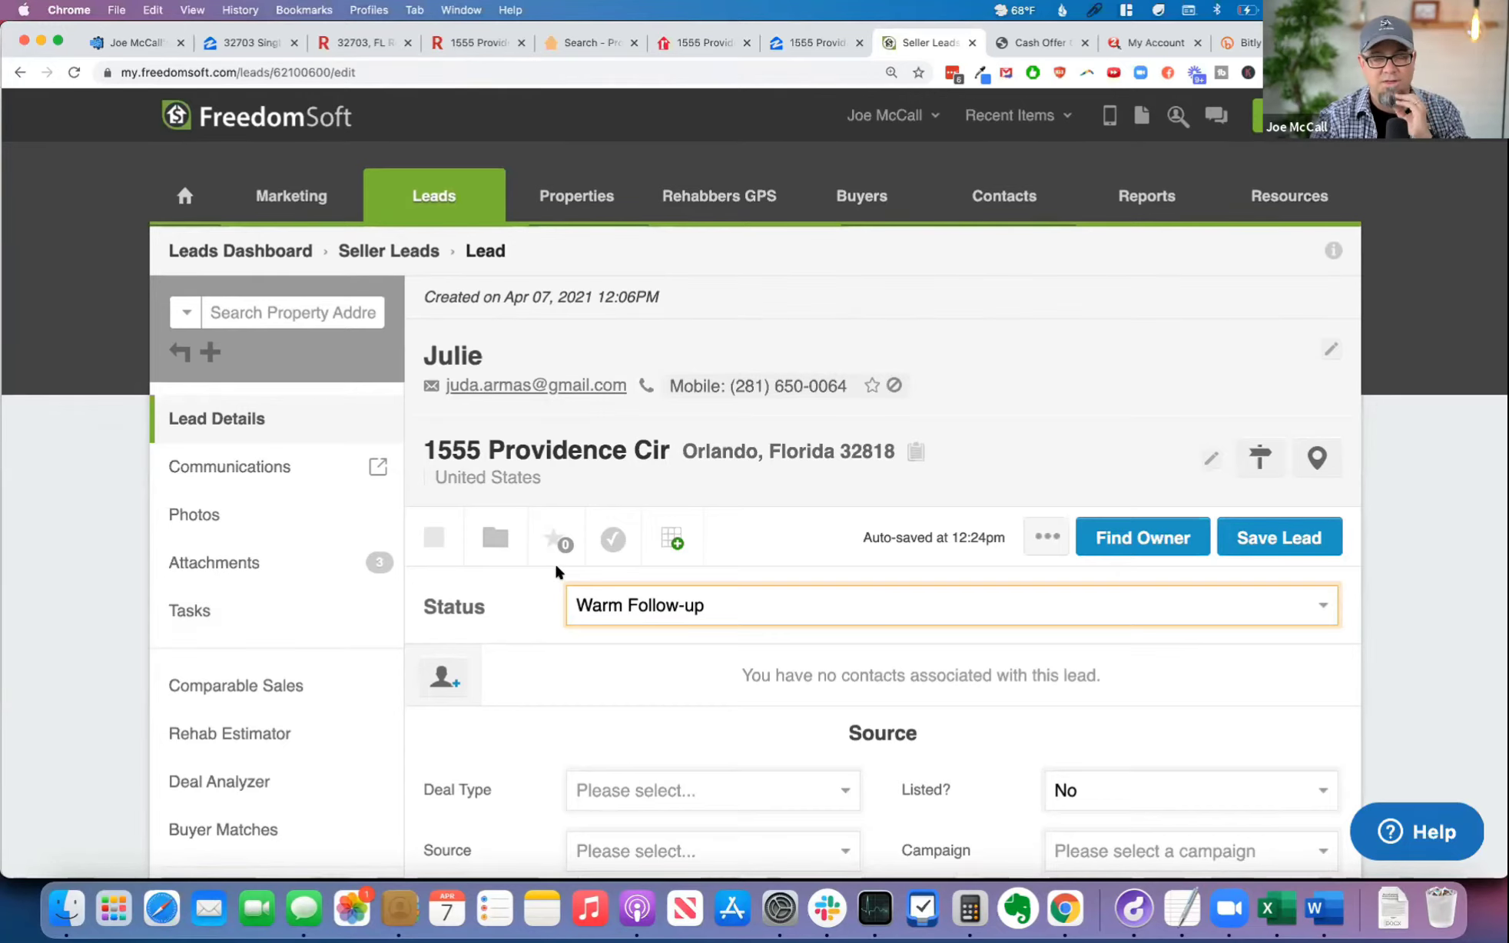
pyautogui.click(252, 573)
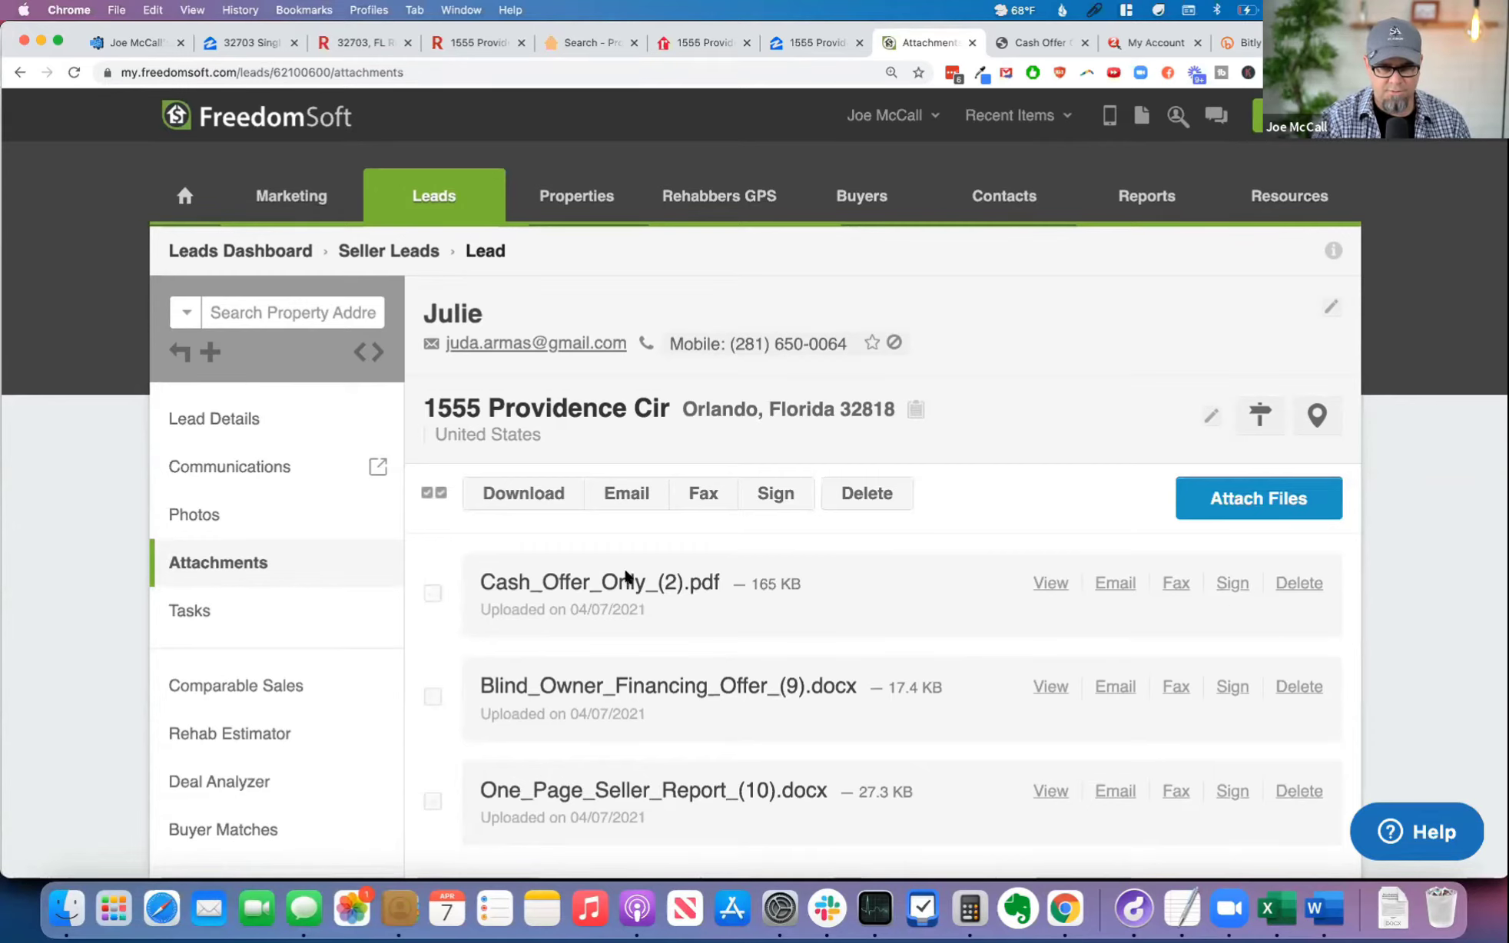
pyautogui.click(1056, 584)
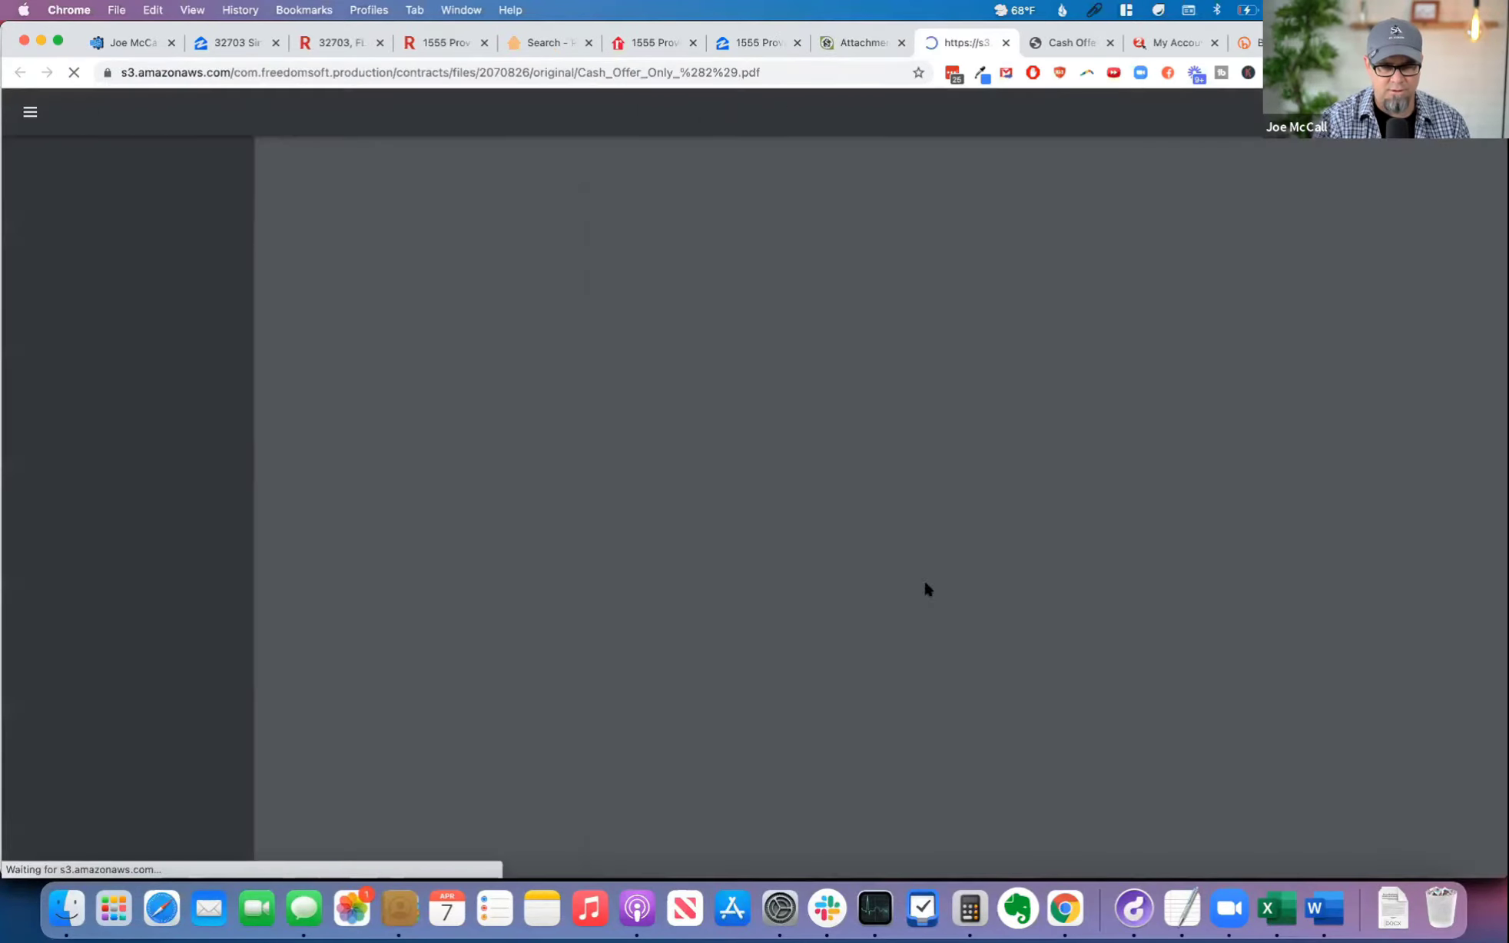
pyautogui.click(128, 374)
pyautogui.scroll(-5, 987, 581)
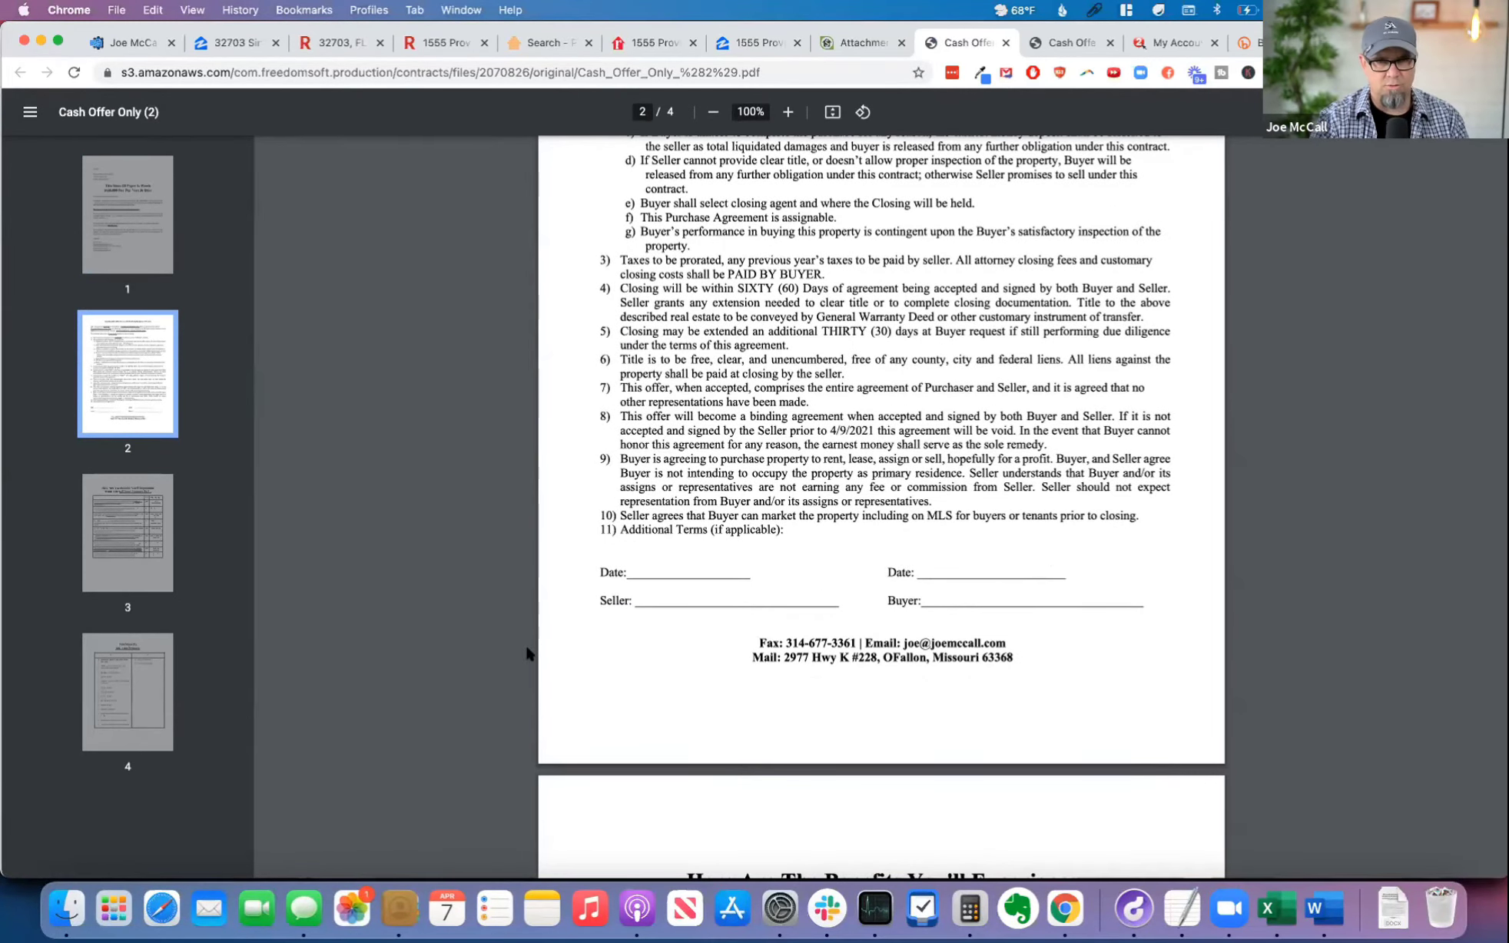
pyautogui.press('cmd+w')
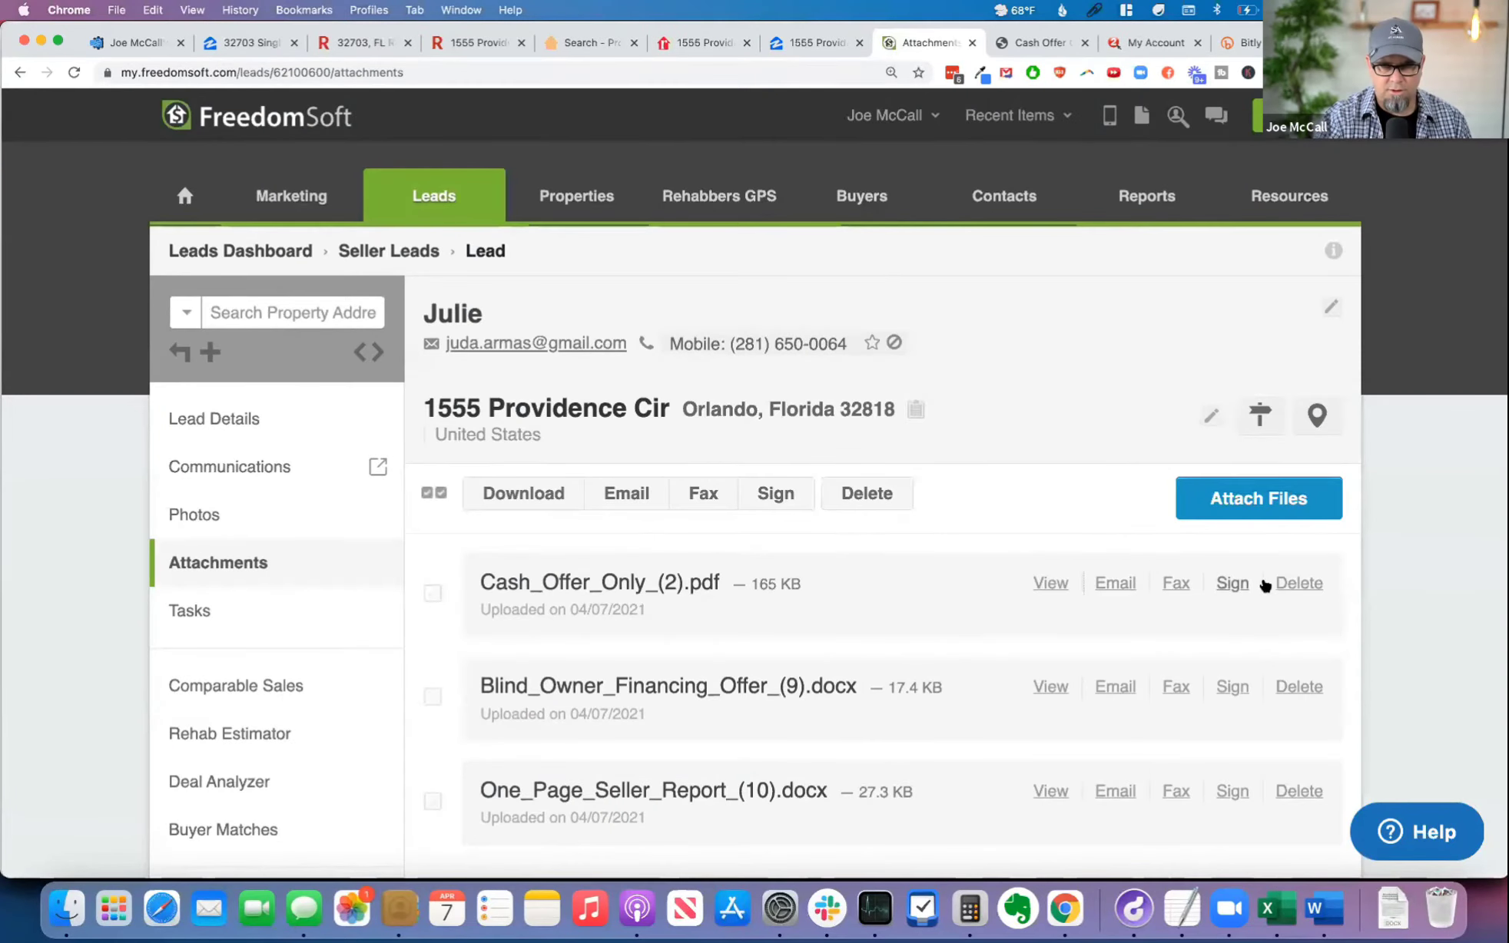
# Step: Return from the signing setup to the lead and copy the seller's e-mail address from the contact details, leaving them unedited
pyautogui.click(1233, 584)
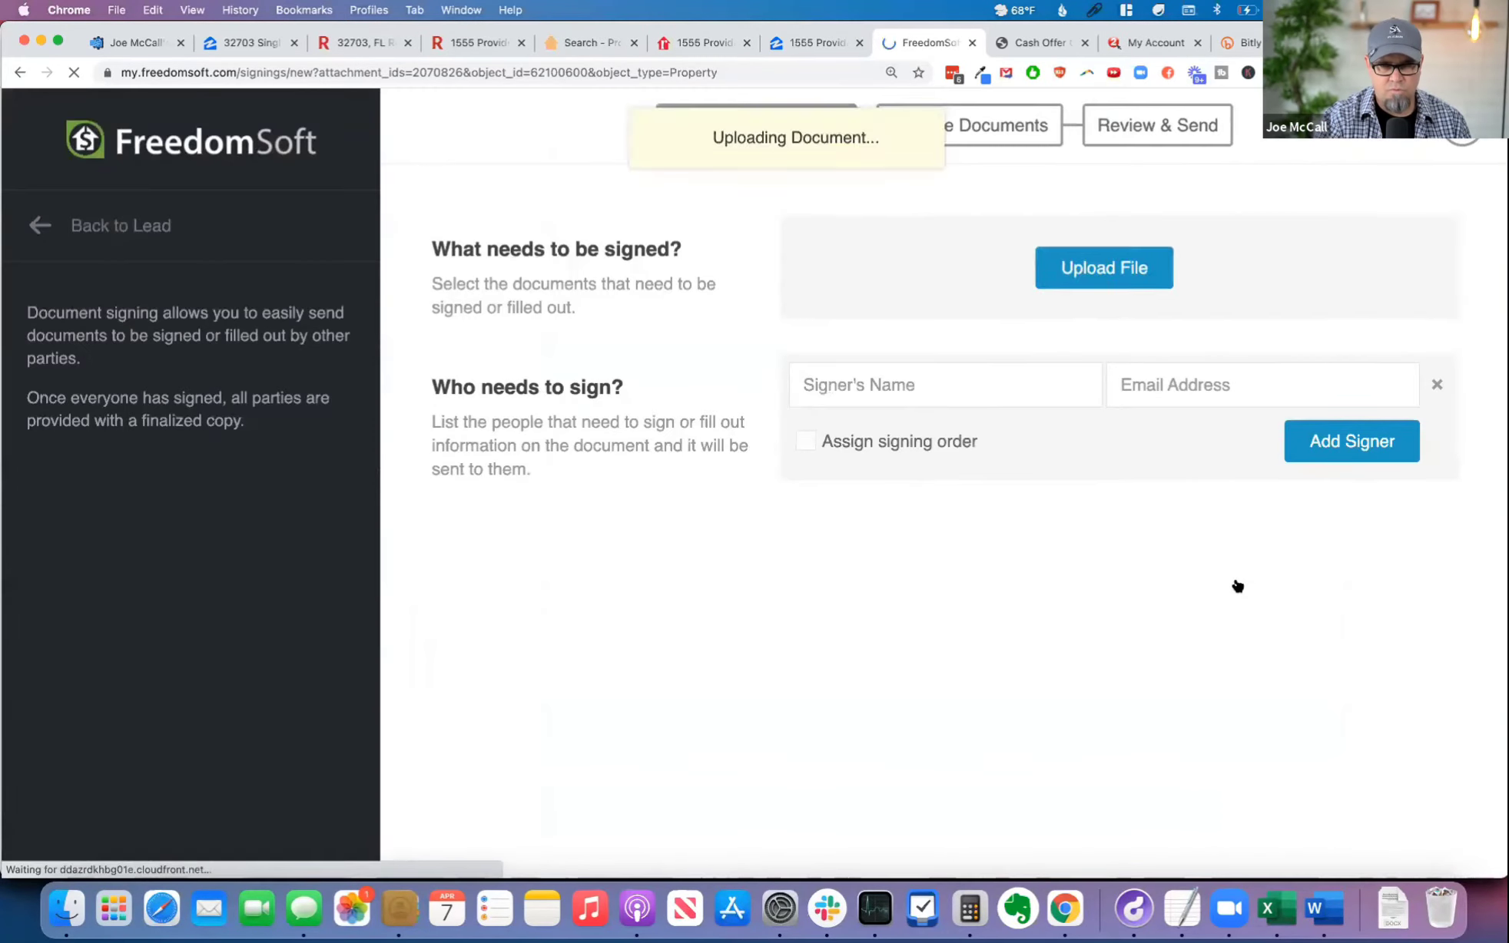
pyautogui.click(104, 225)
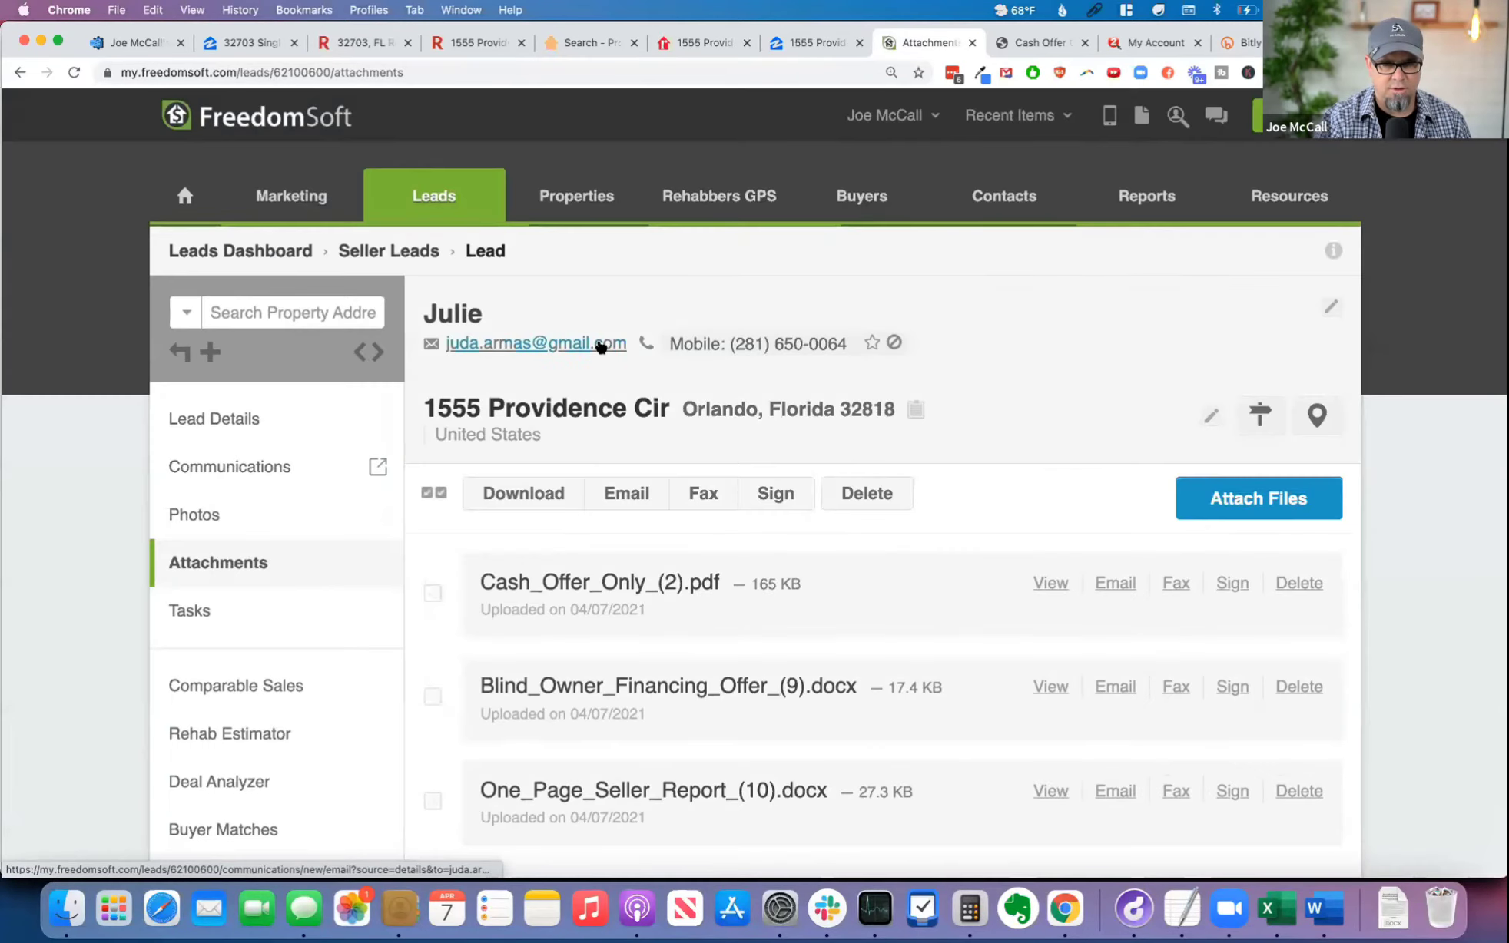
pyautogui.click(1332, 307)
pyautogui.click(576, 363)
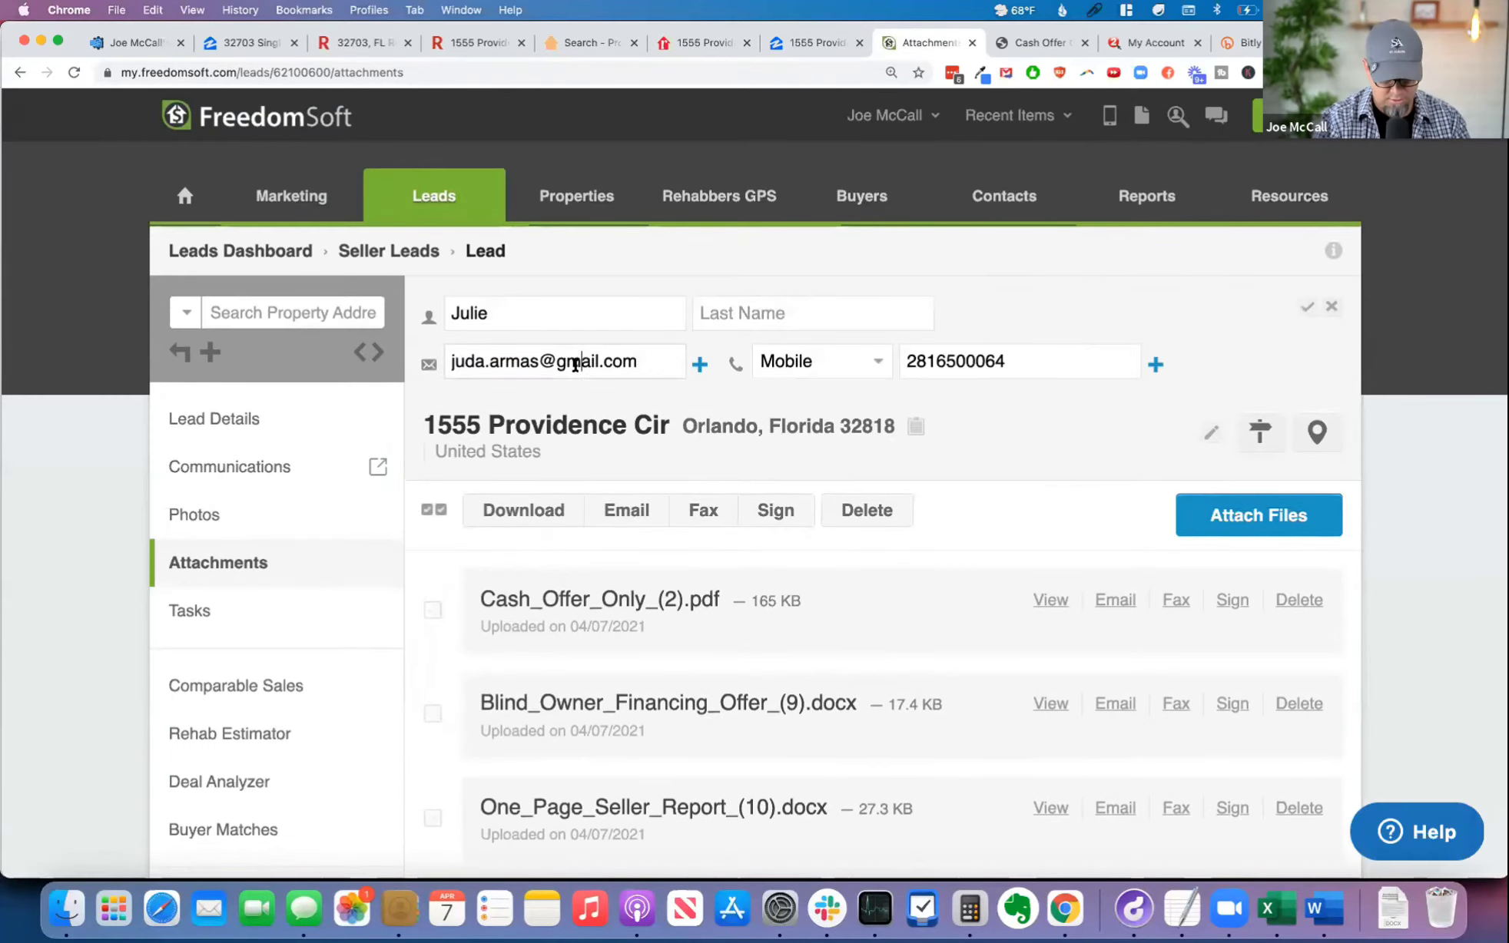
pyautogui.tripleClick(577, 364)
pyautogui.press('super+c')
pyautogui.click(1330, 306)
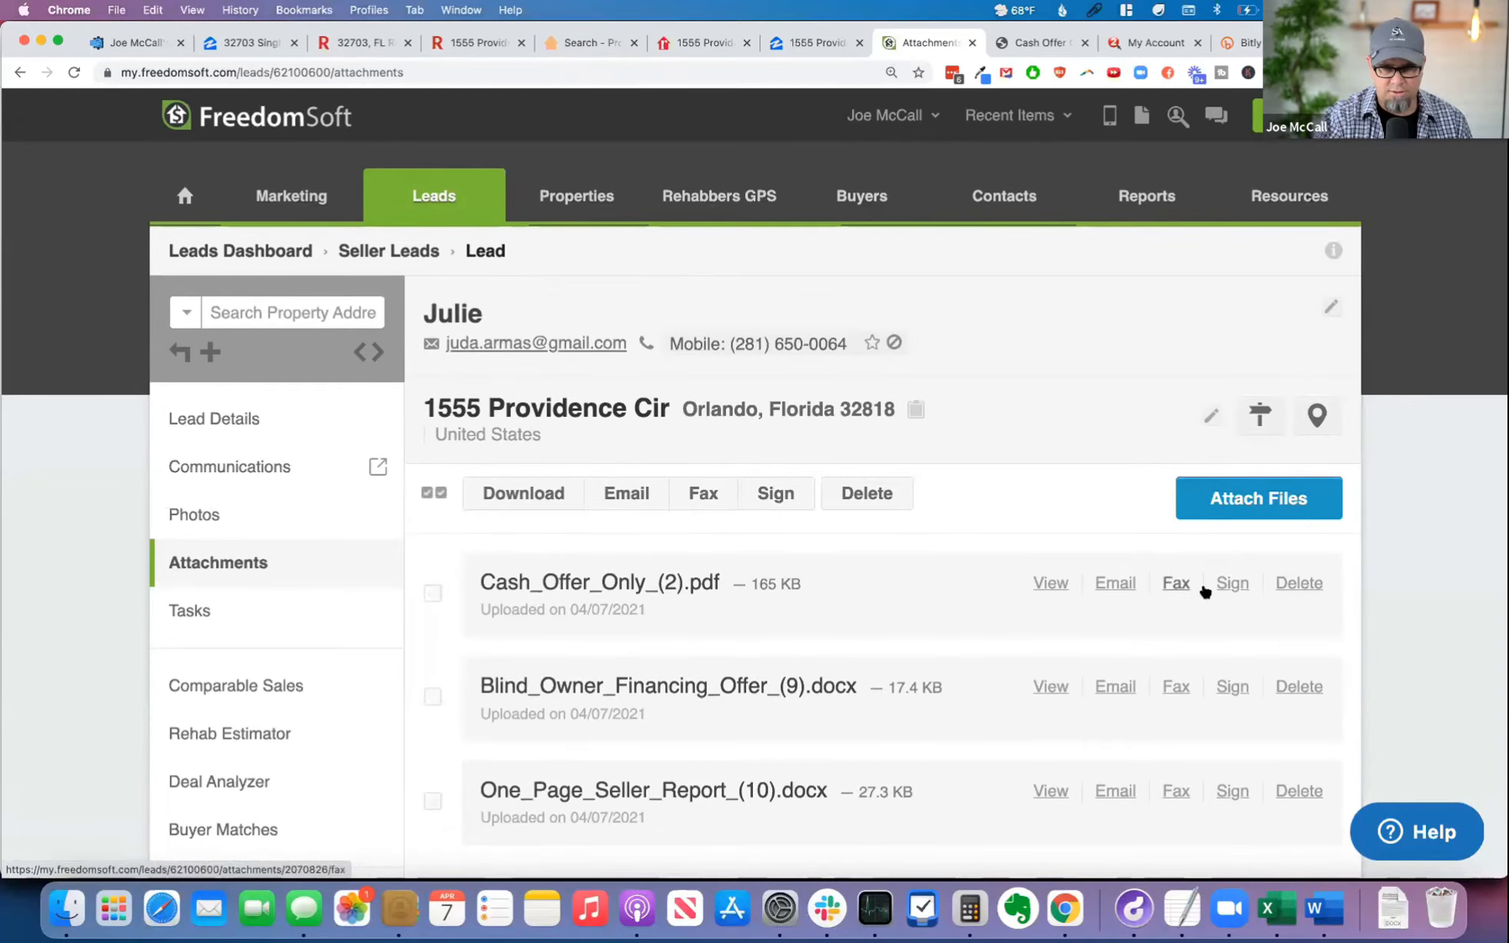
# Step: Set up Cash_Offer_Only_(2).pdf for signing with the seller's name and e-mail as signer, and continue to document preparation
pyautogui.click(1231, 583)
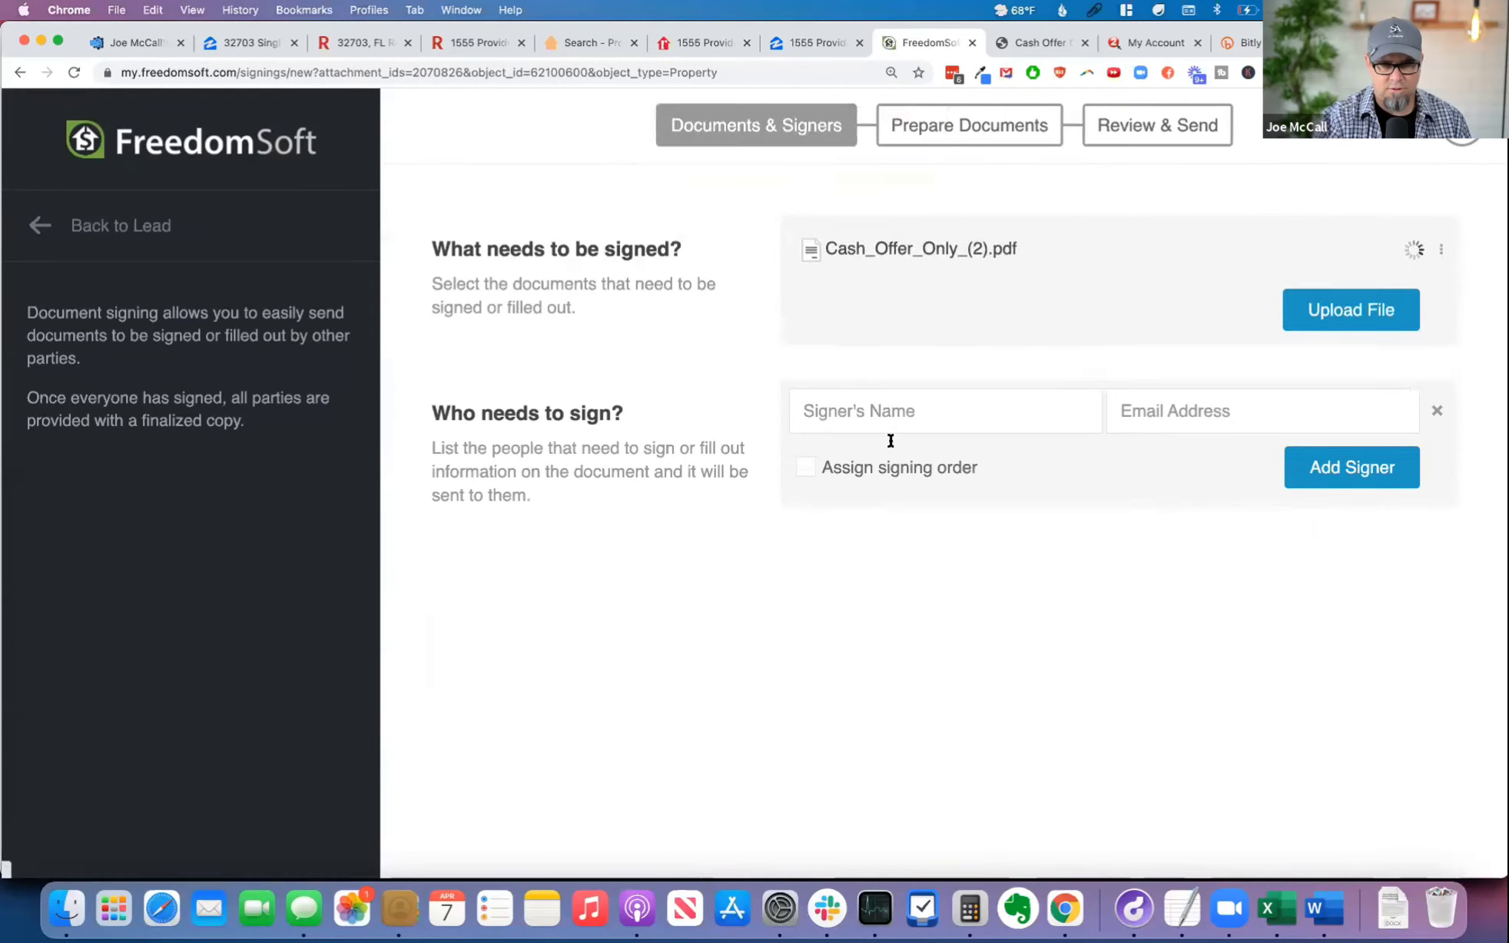
pyautogui.click(911, 406)
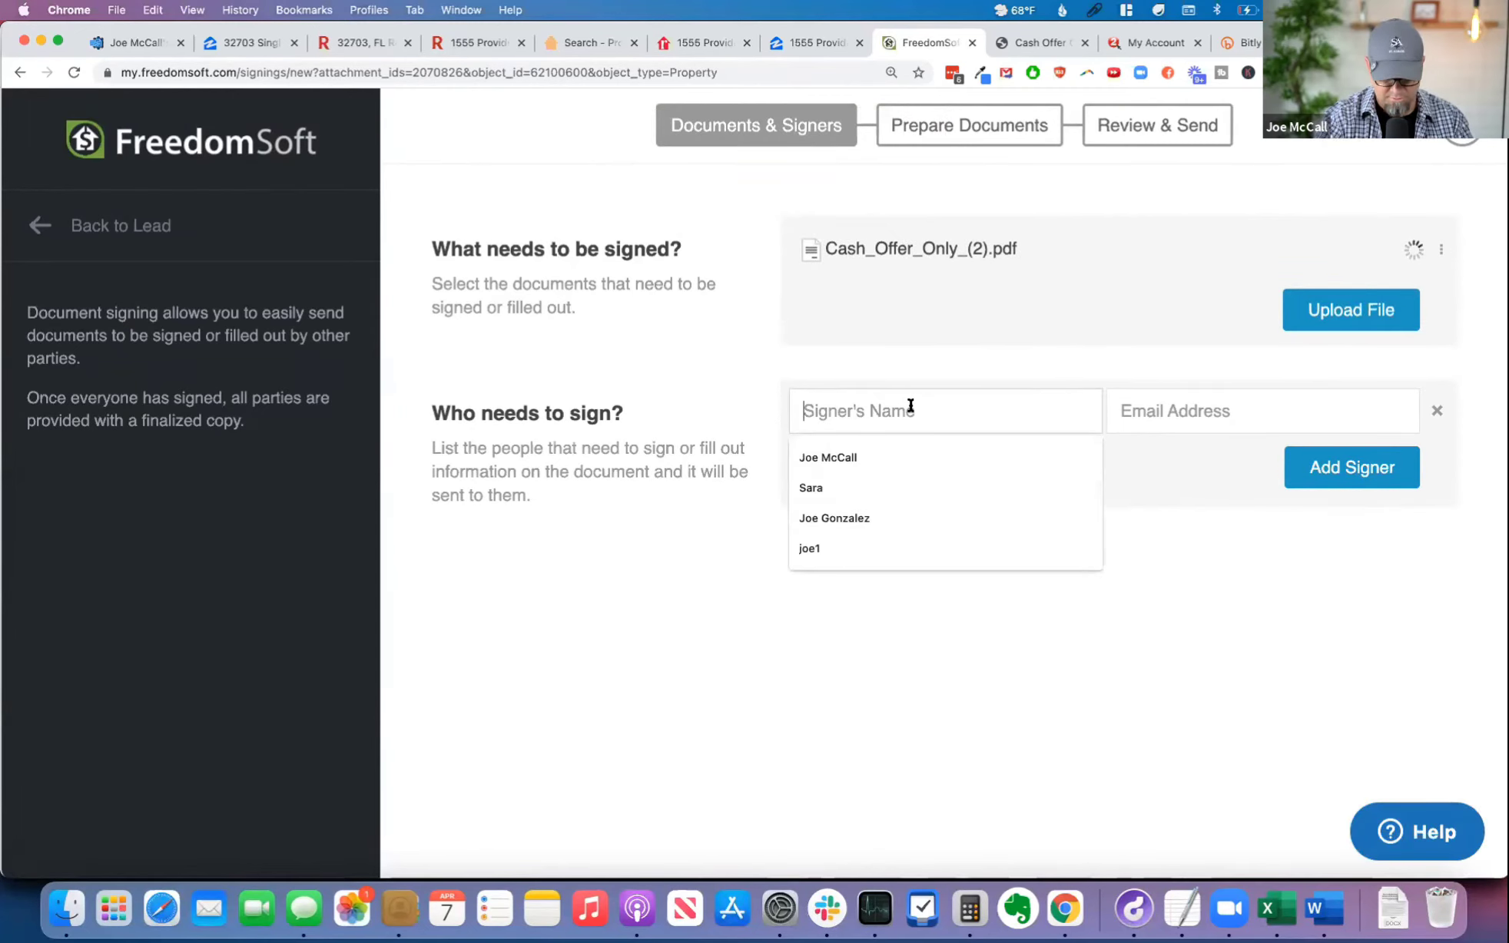
pyautogui.write('Julie')
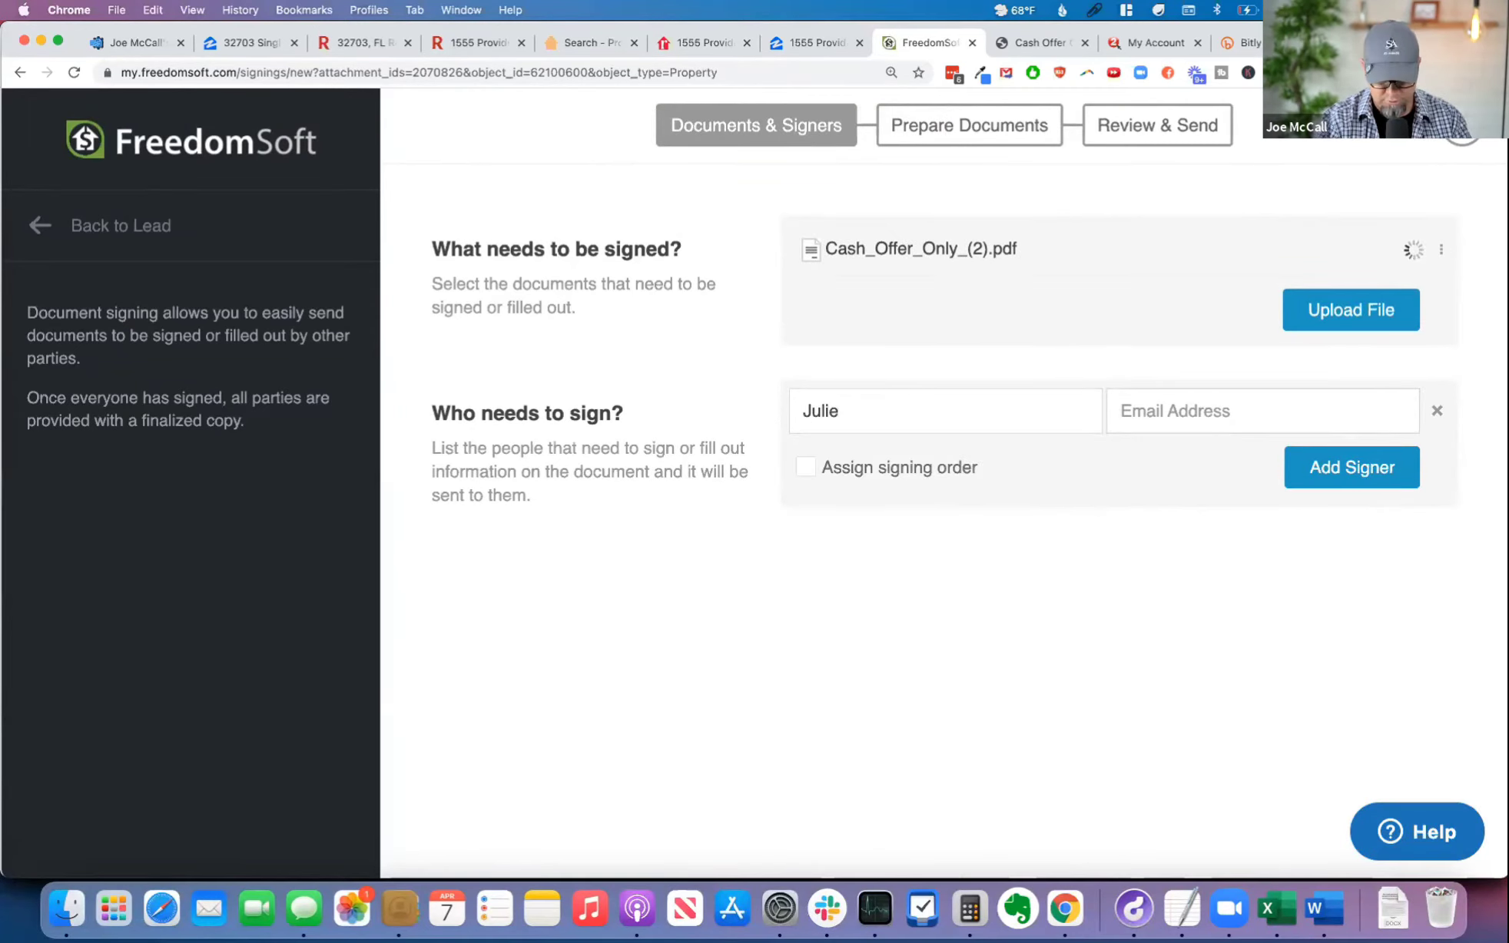
pyautogui.press('Tab')
pyautogui.press('super+v')
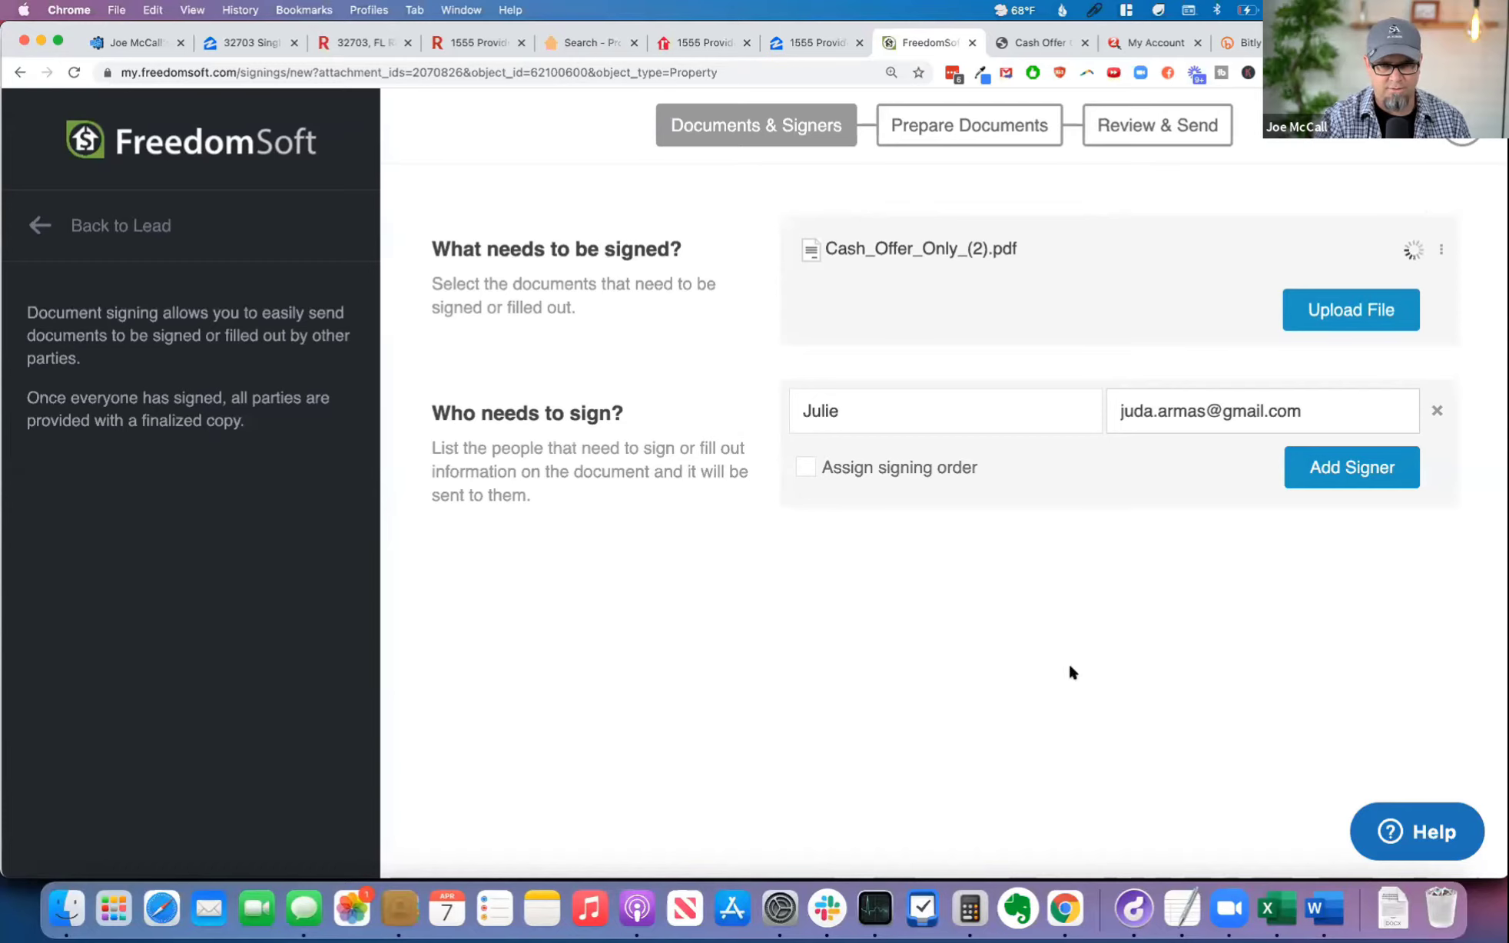
pyautogui.click(1463, 132)
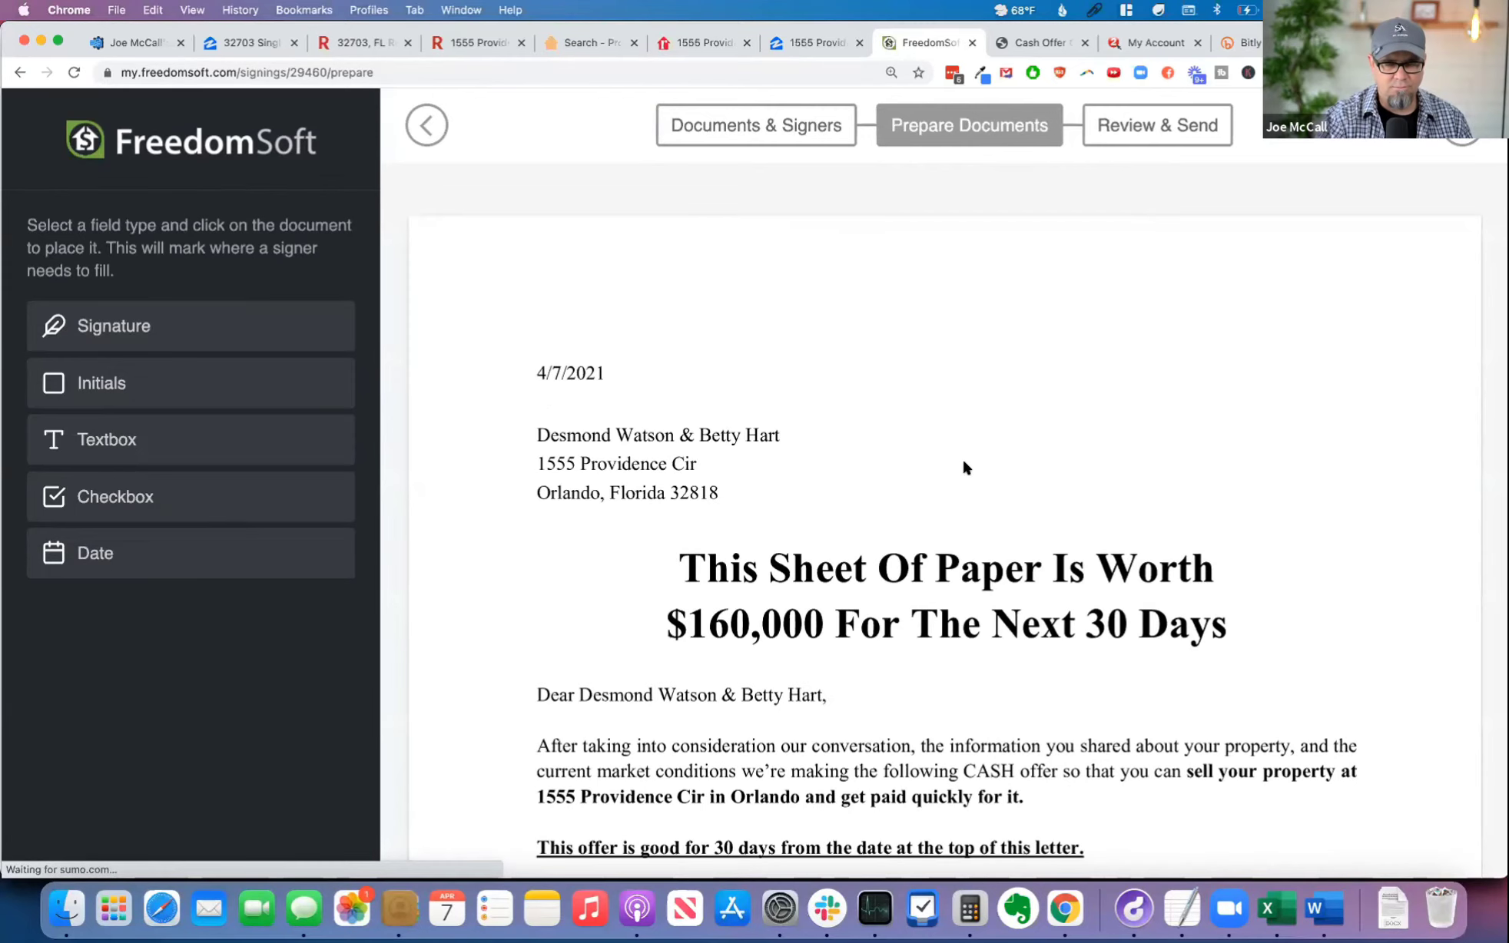
# Step: Place a required Signature field on the agreement's Seller line and assign it to the seller
pyautogui.scroll(-15, 785, 607)
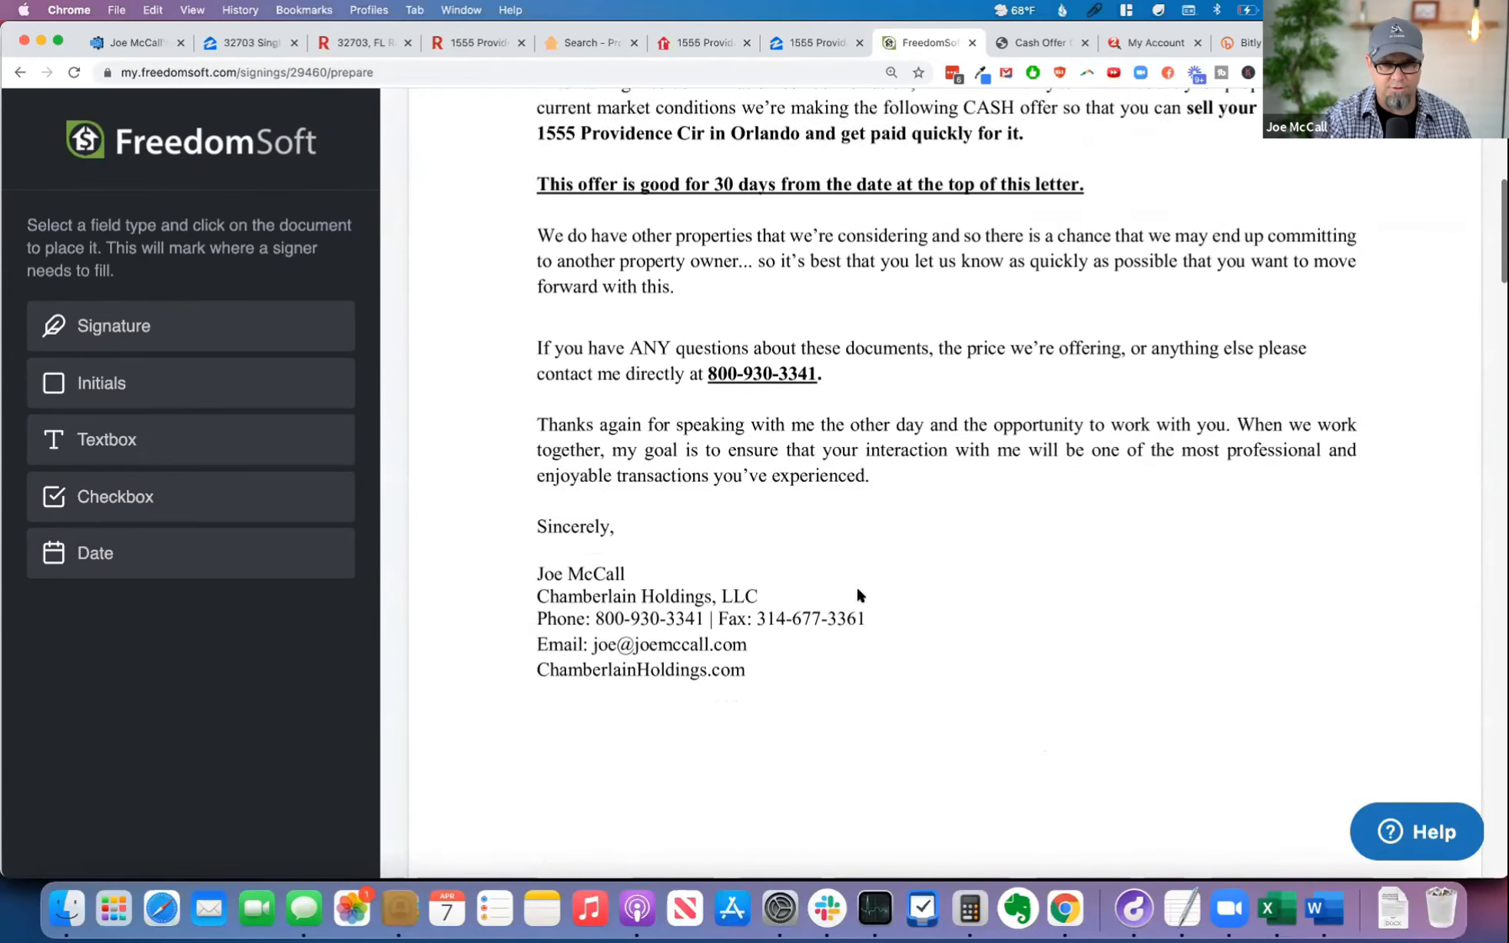
pyautogui.scroll(-15, 858, 594)
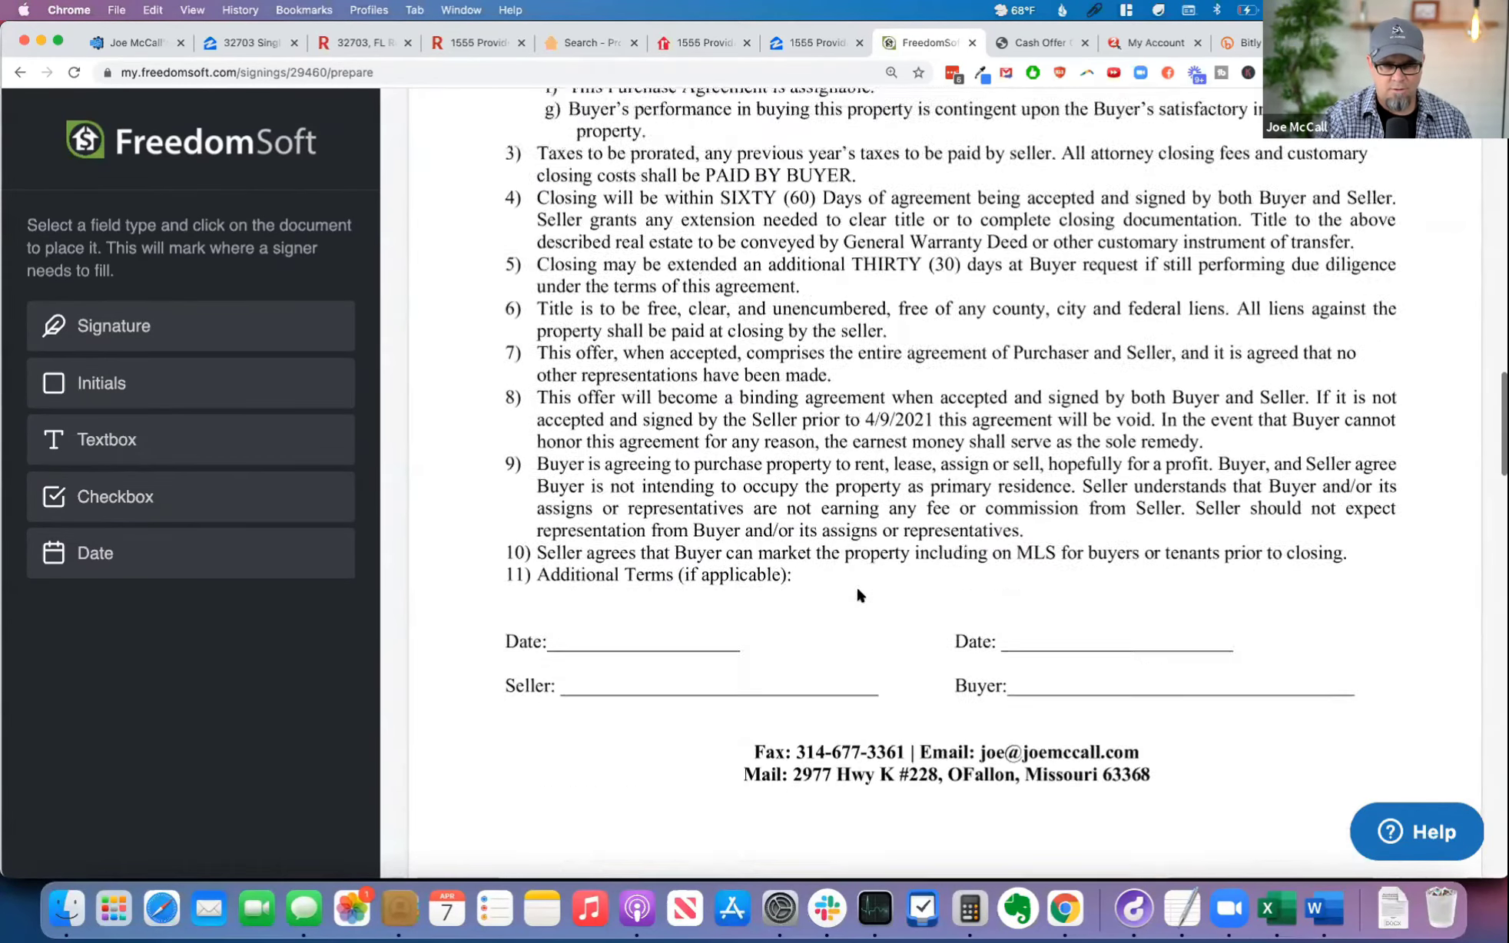
pyautogui.click(134, 327)
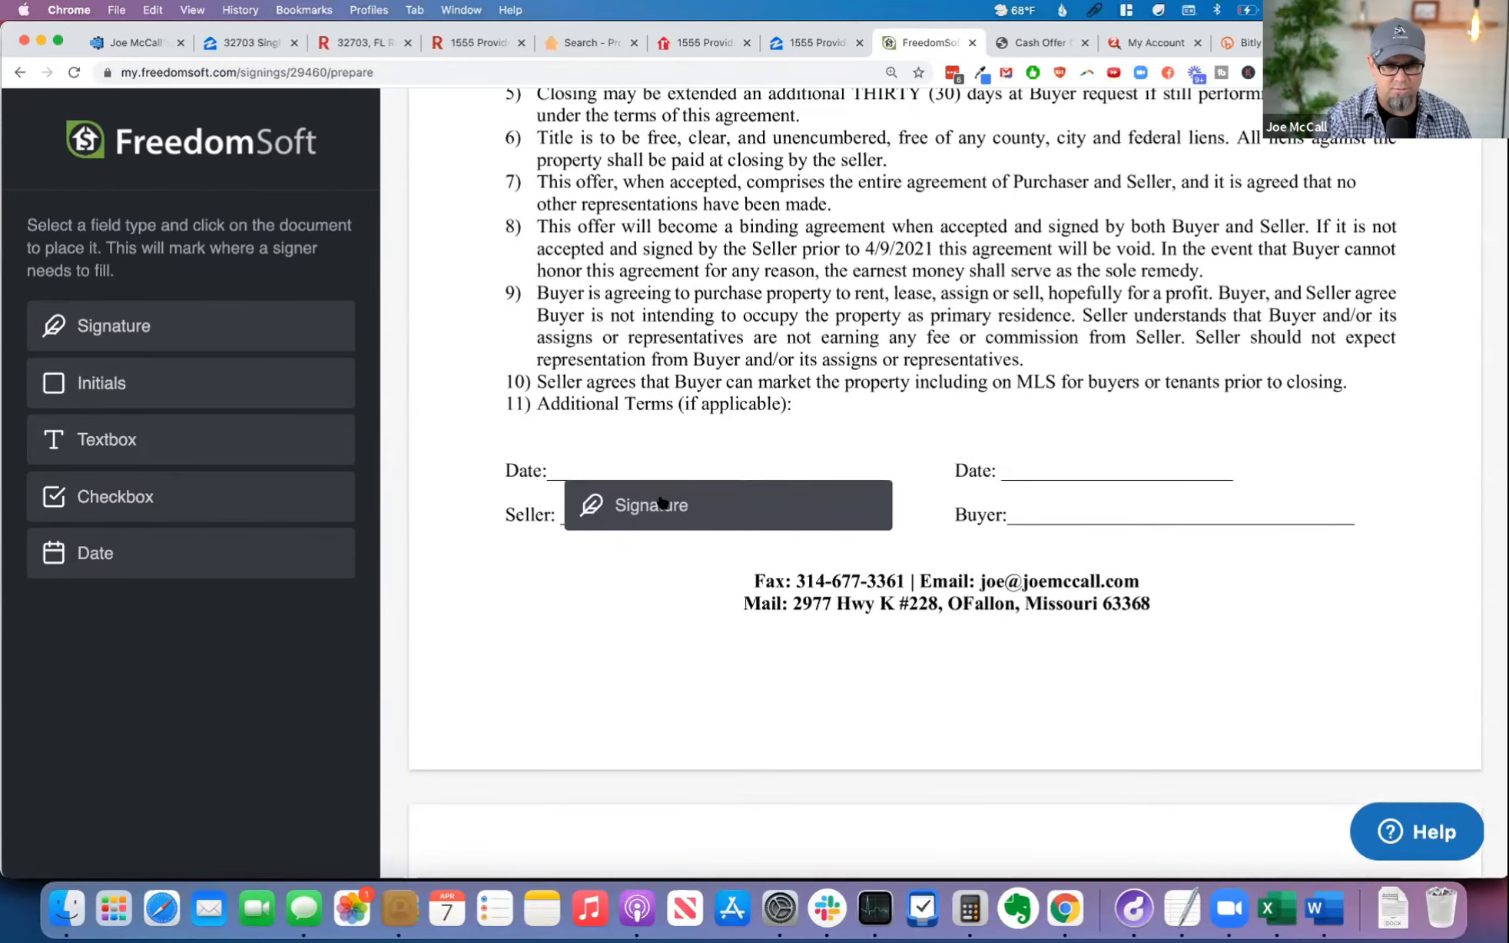
pyautogui.click(730, 516)
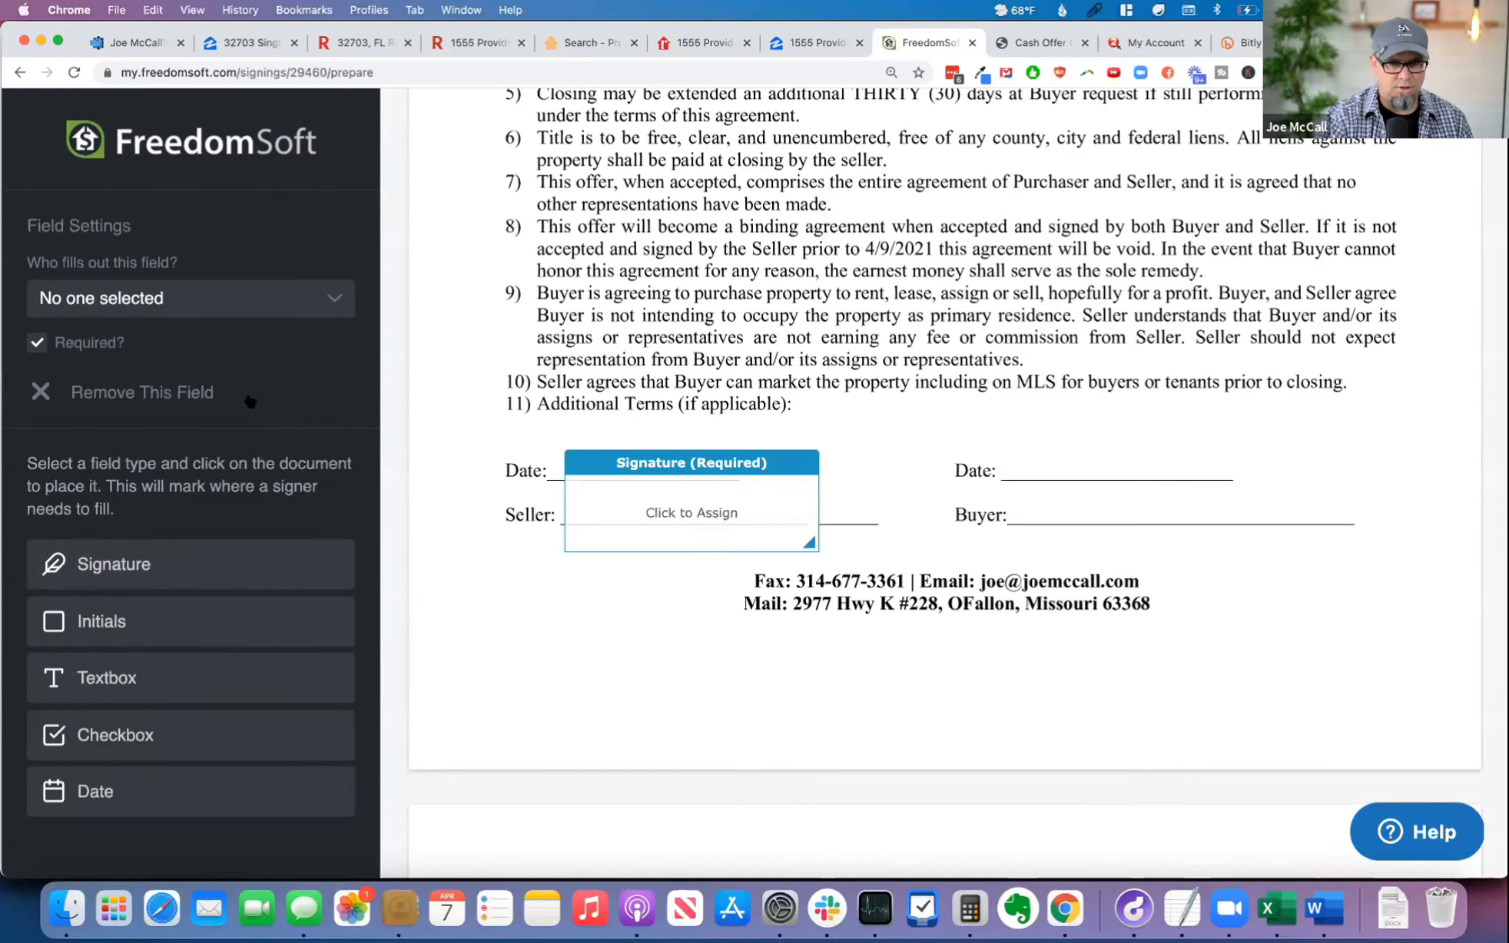
pyautogui.click(138, 299)
pyautogui.click(140, 326)
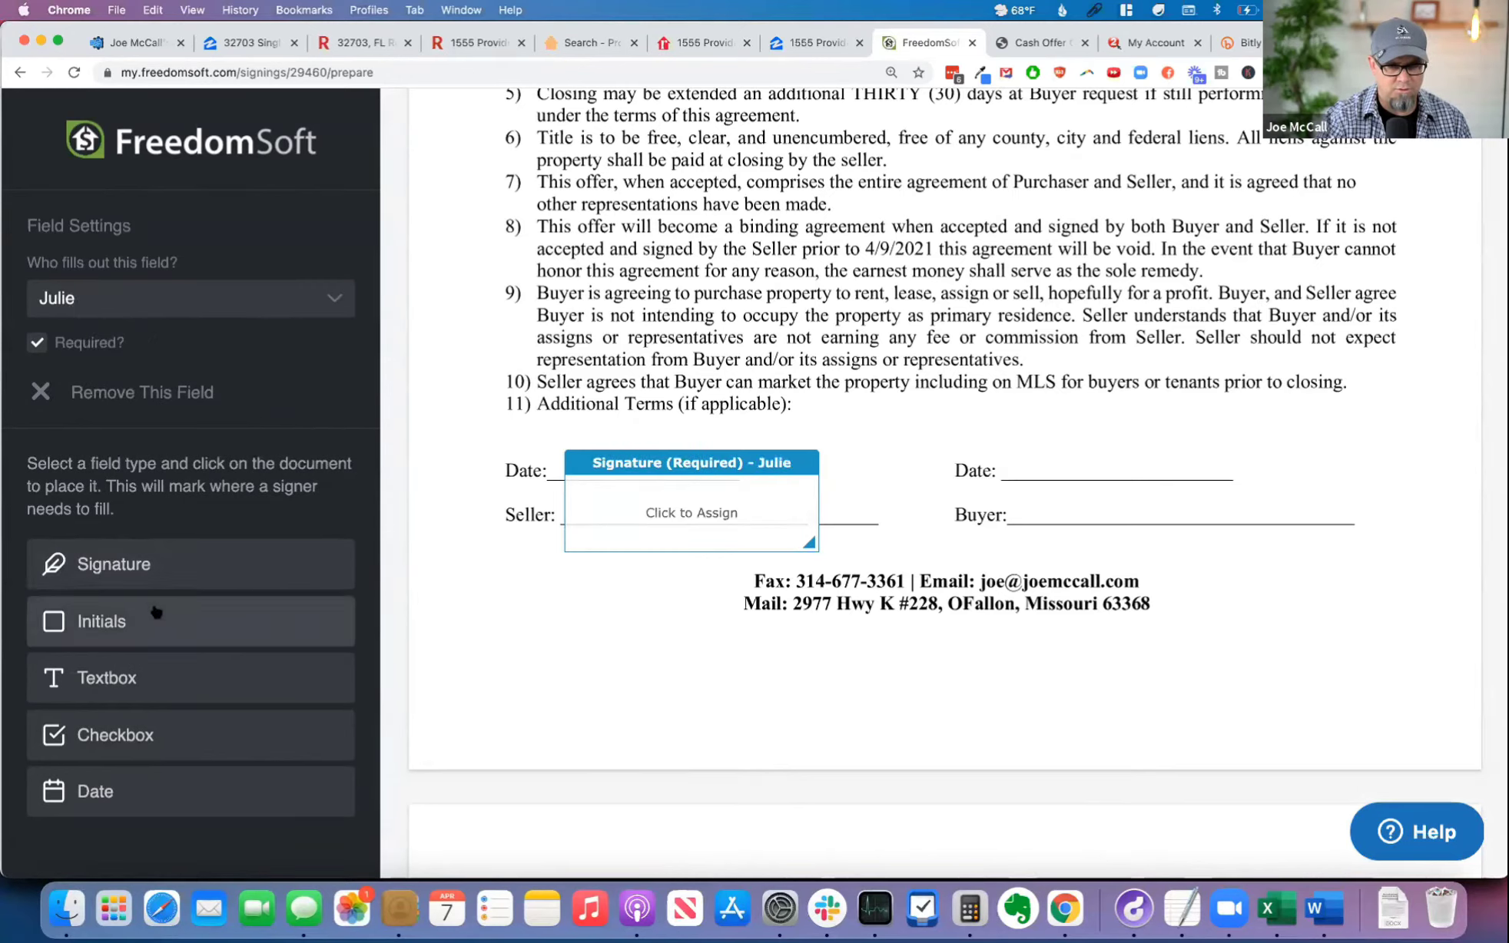
# Step: Place a required Date field on the seller's date line and try to continue to the review stage
pyautogui.moveTo(154, 791)
pyautogui.mouseDown()
pyautogui.moveTo(446, 601)
pyautogui.moveTo(644, 429)
pyautogui.moveTo(655, 447)
pyautogui.moveTo(629, 429)
pyautogui.mouseUp()
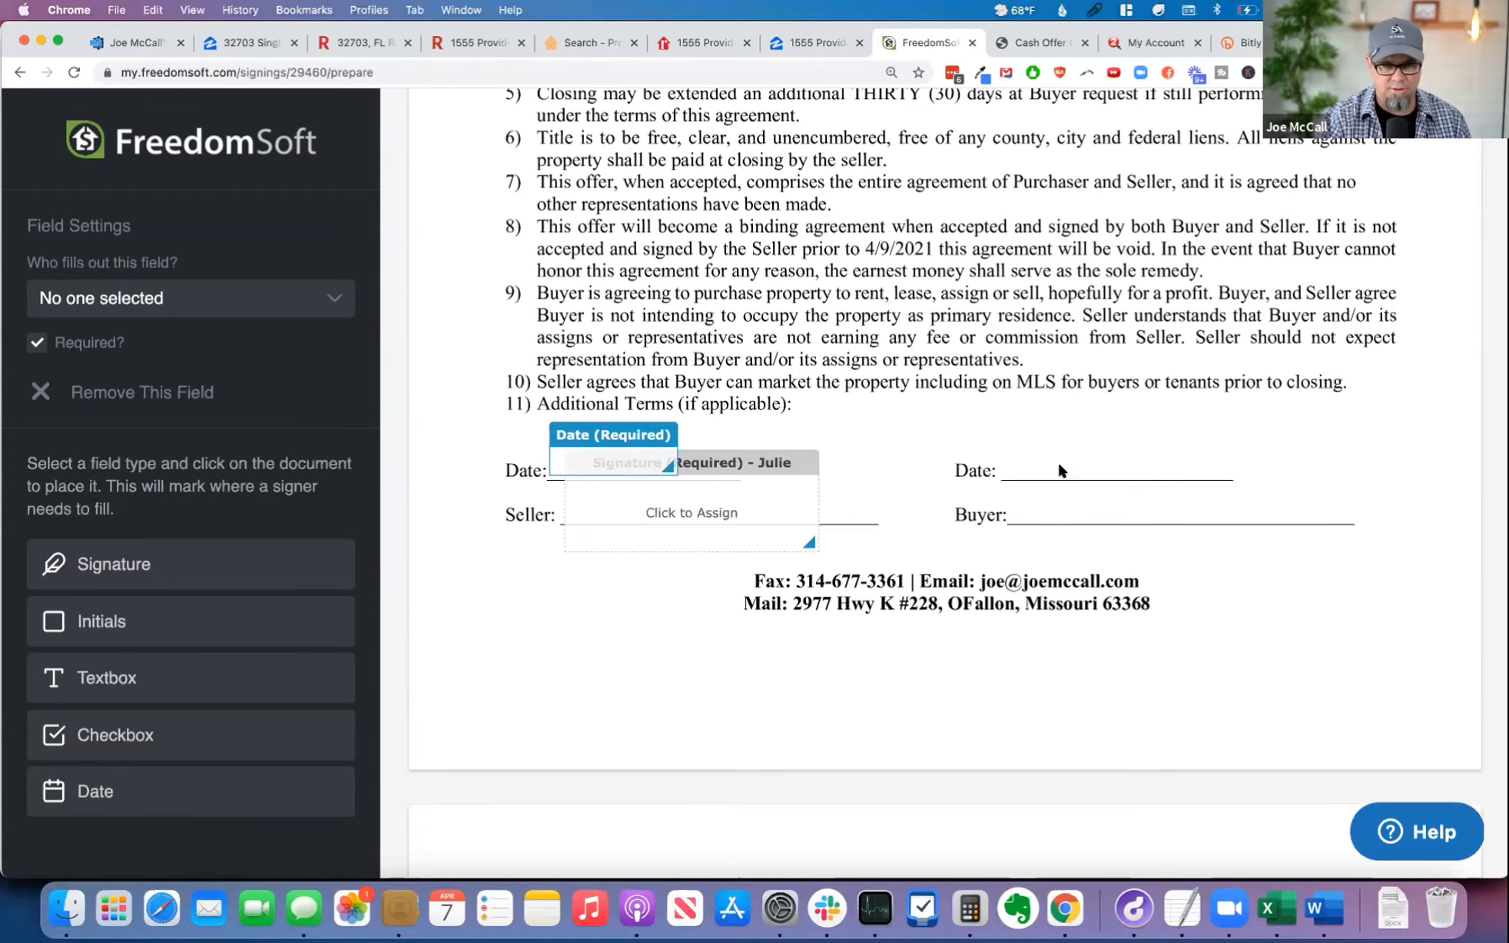
pyautogui.scroll(-10, 1057, 460)
pyautogui.scroll(20, 1058, 461)
pyautogui.scroll(10, 1068, 460)
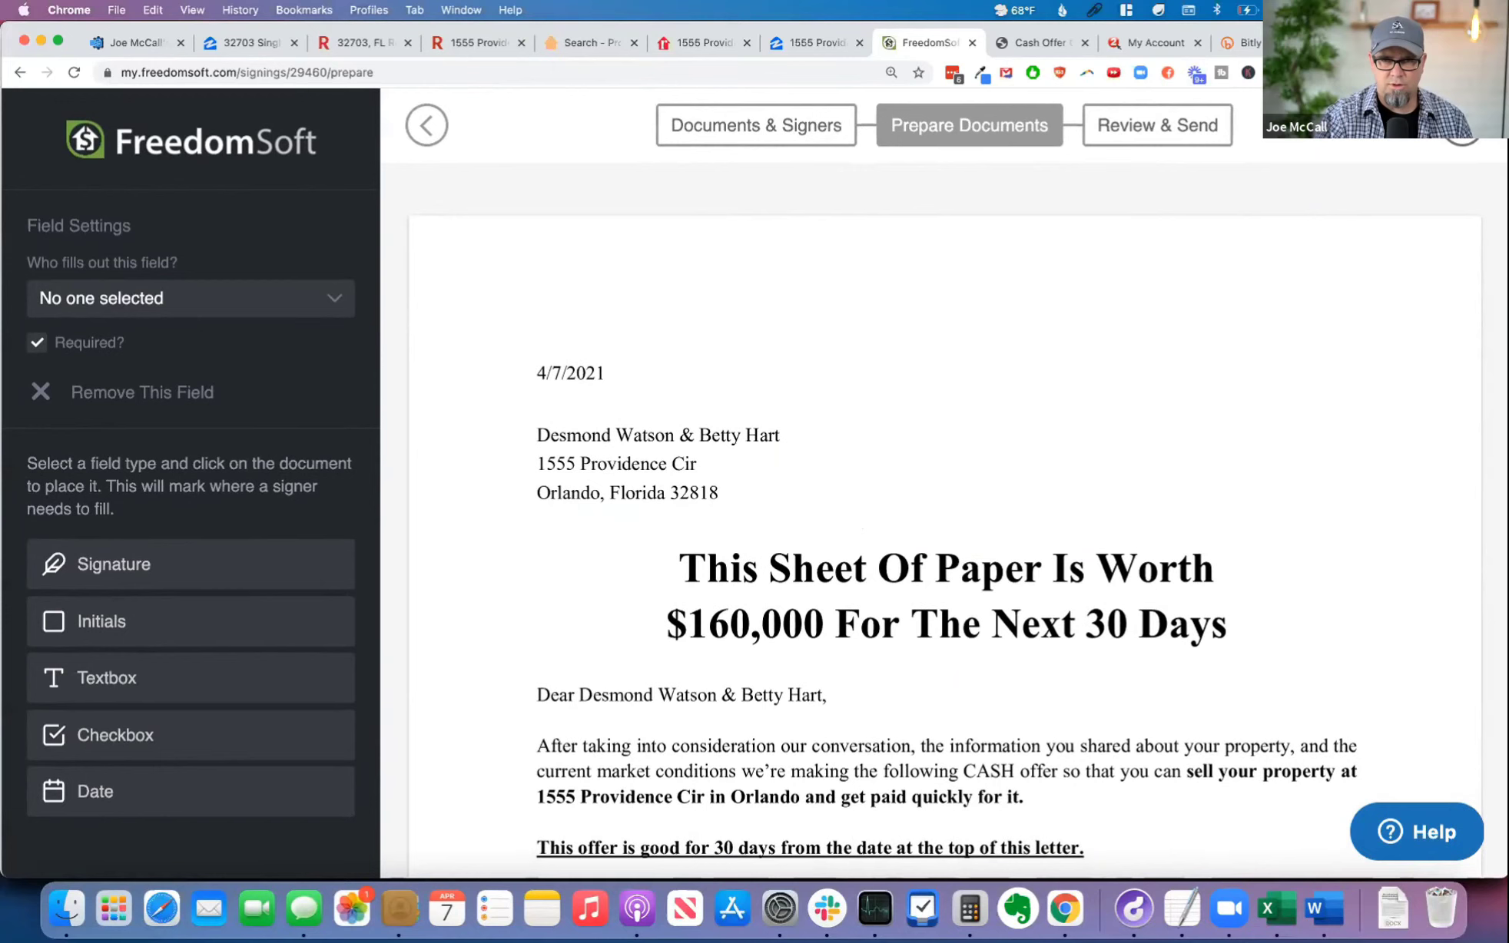
pyautogui.click(1462, 126)
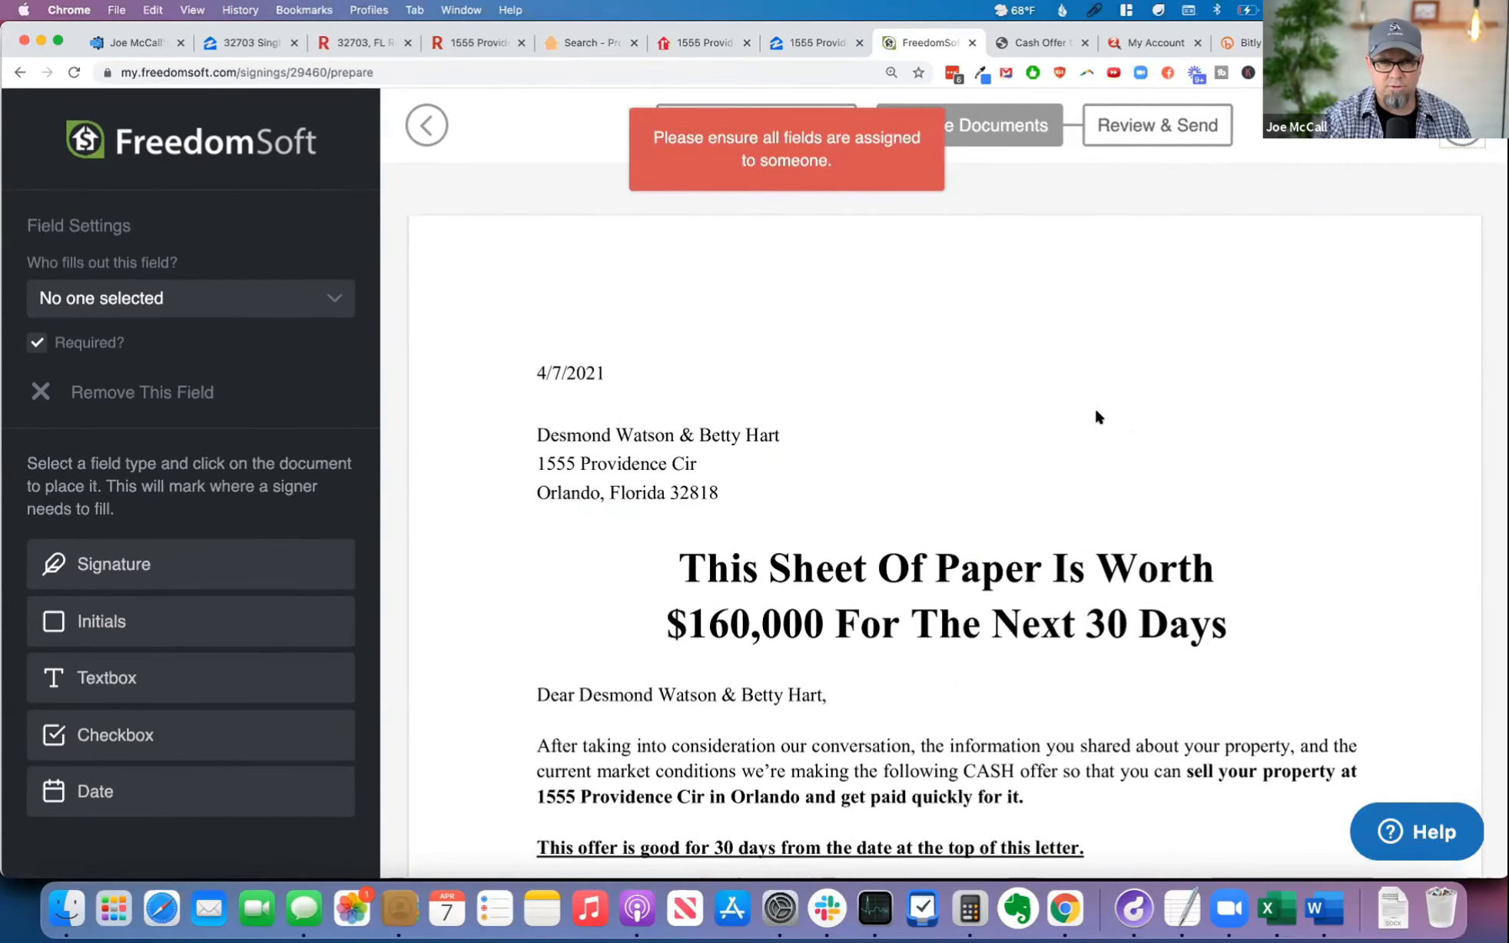
# Step: Assign the Date field on the agreement to the seller and continue to the review stage
pyautogui.scroll(-10, 981, 430)
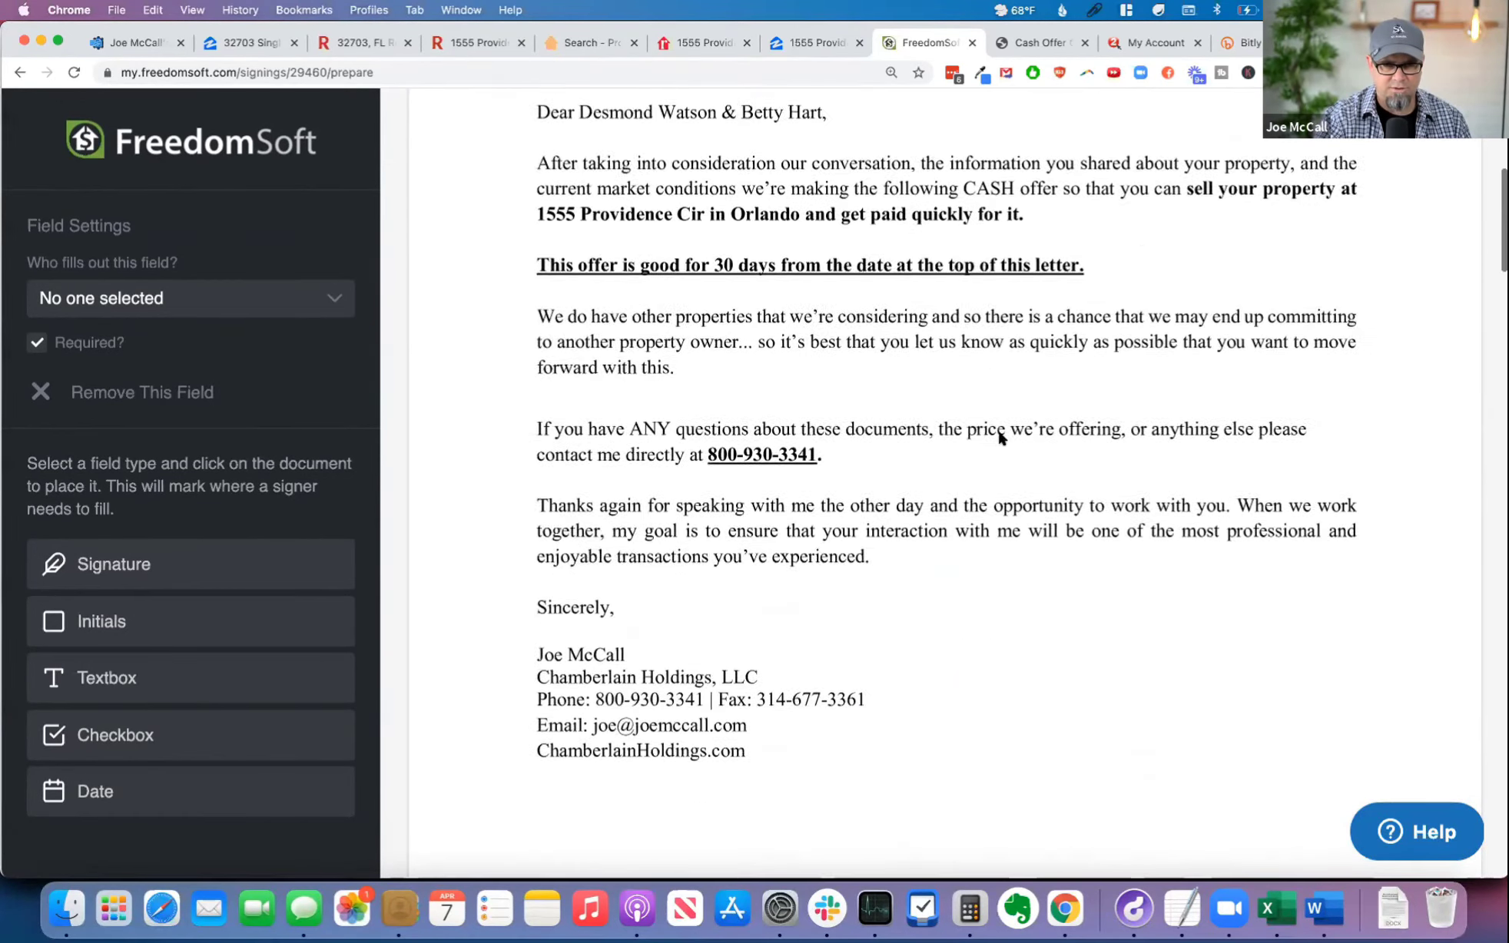
pyautogui.scroll(-15, 997, 429)
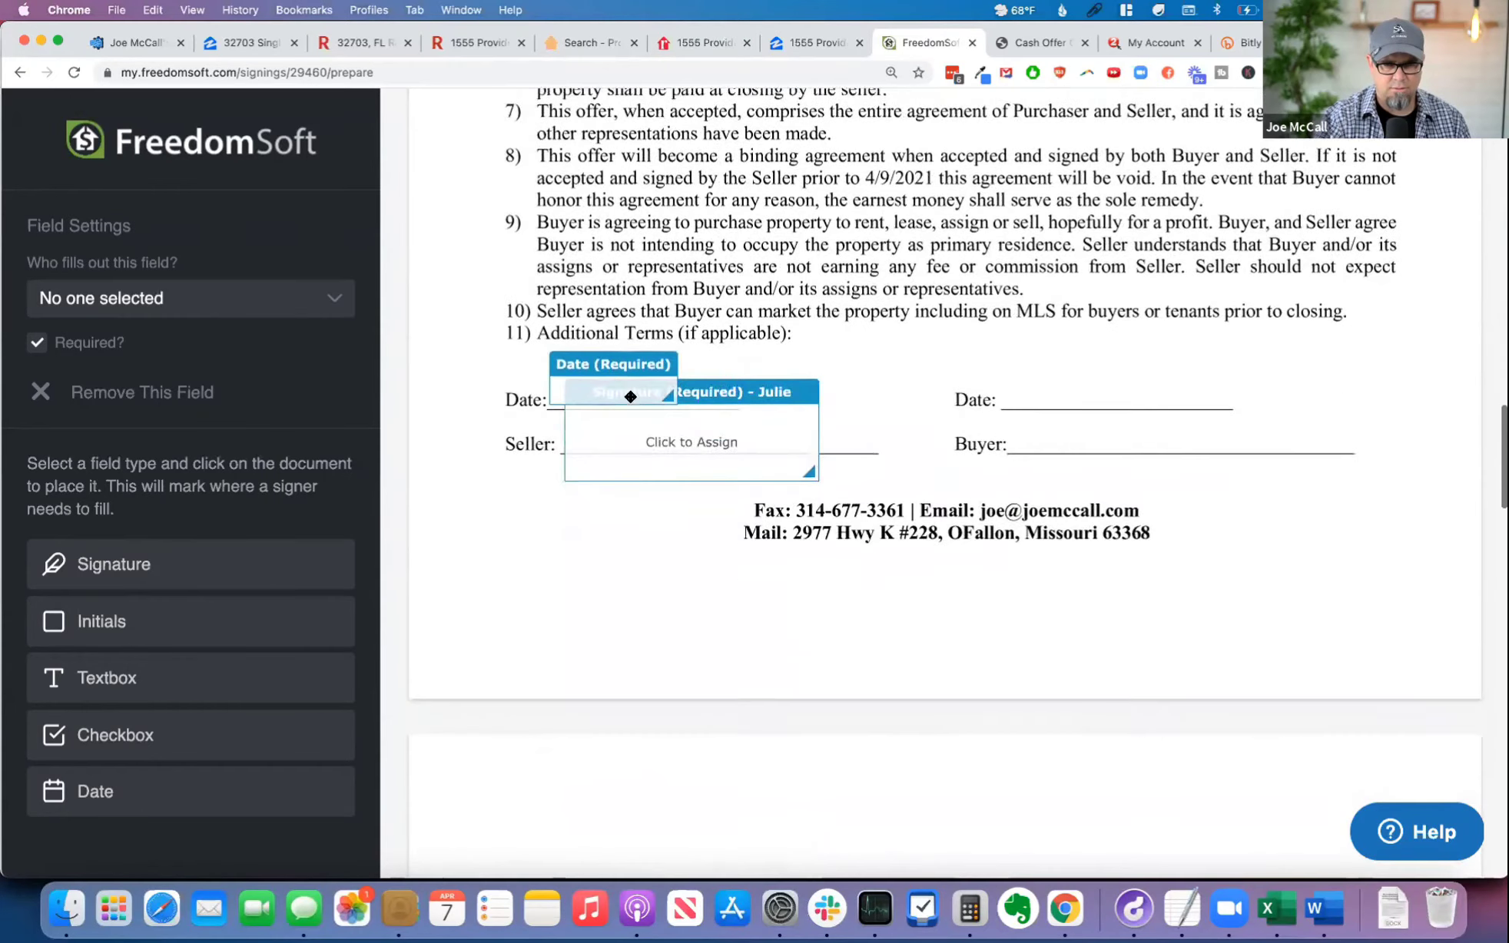
pyautogui.click(128, 311)
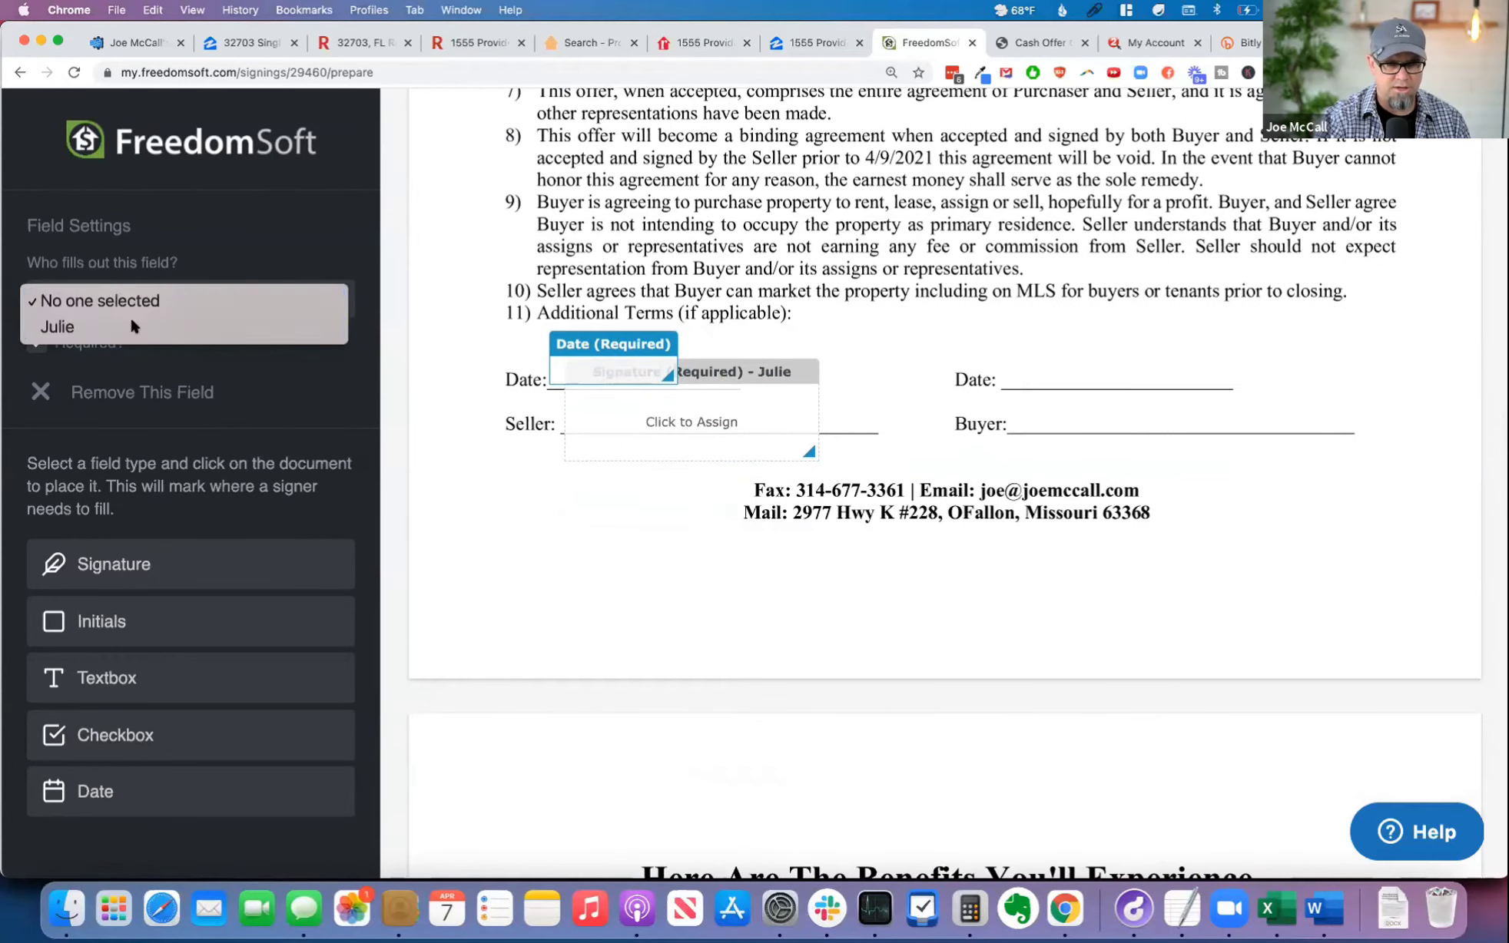
pyautogui.click(130, 327)
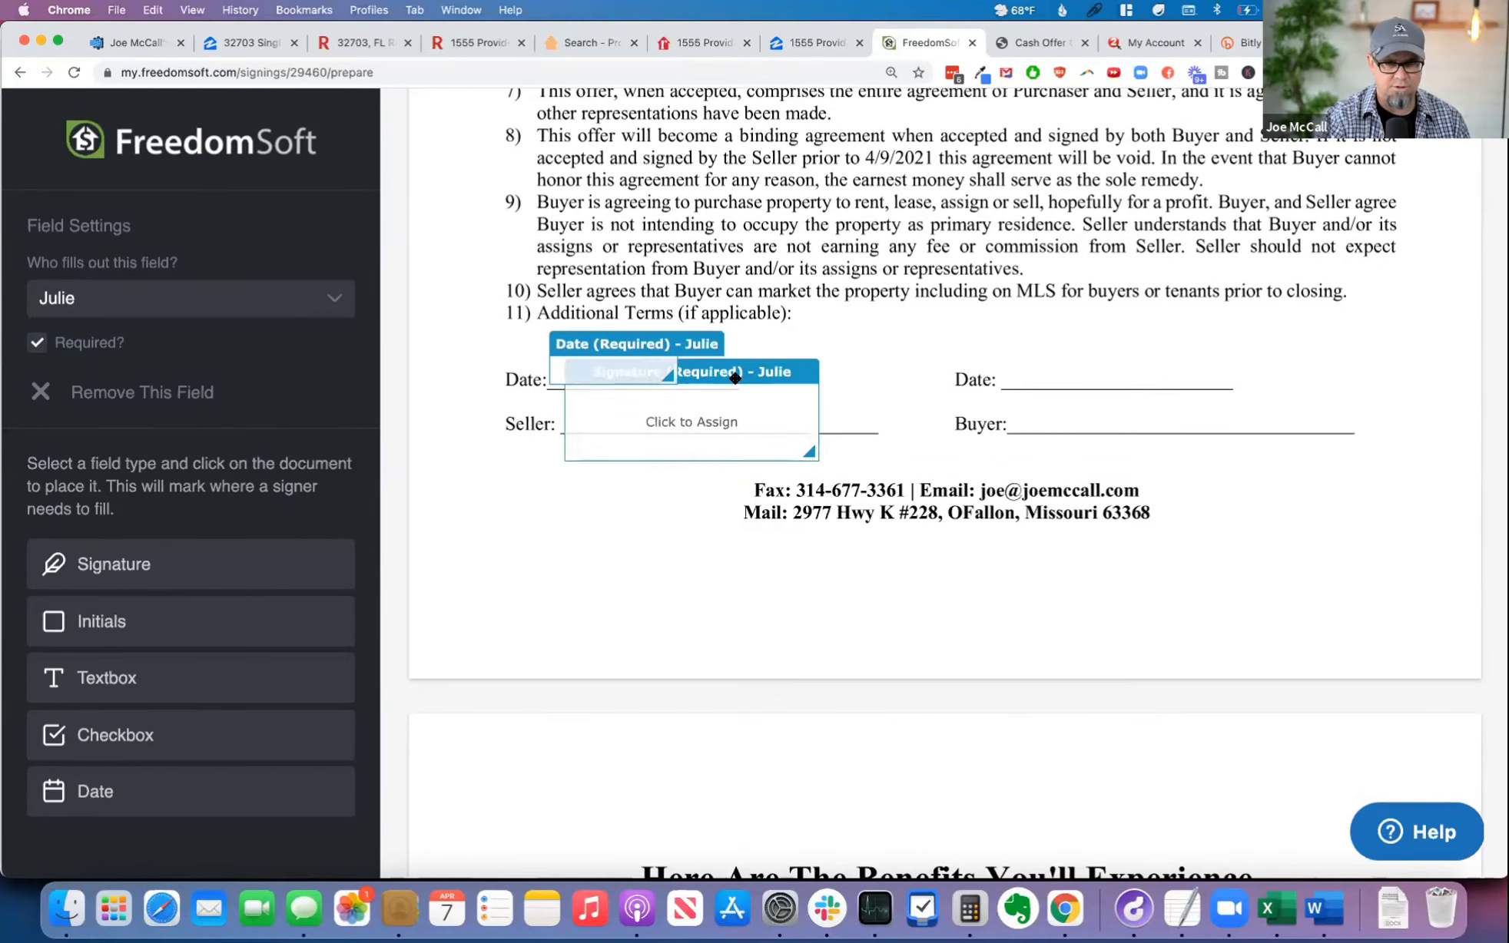
pyautogui.scroll(20, 1111, 290)
pyautogui.scroll(4, 1111, 290)
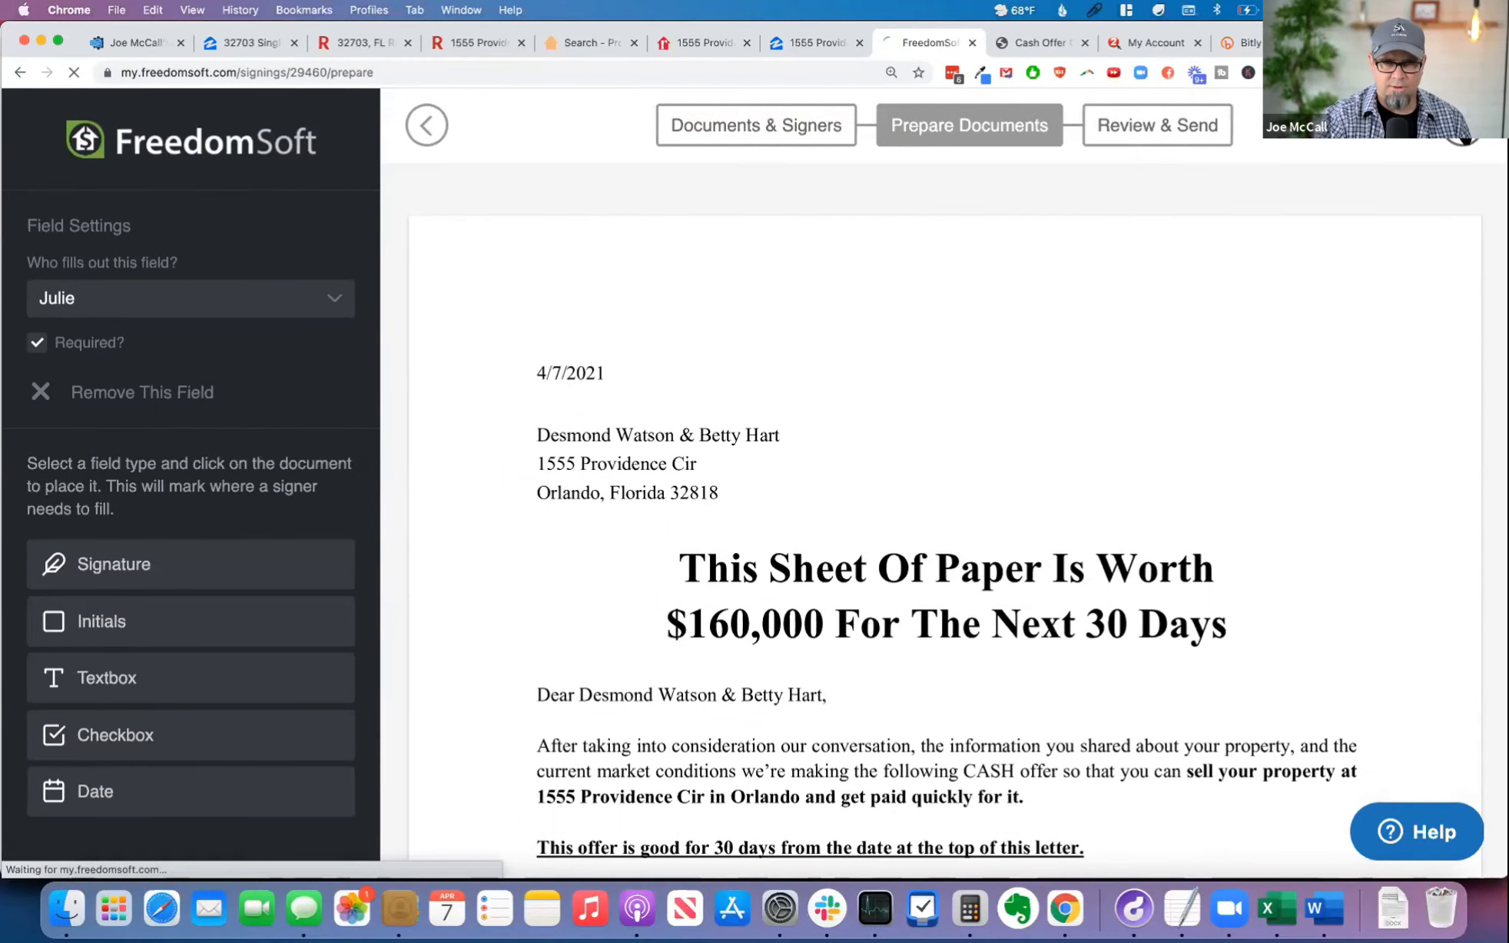
# Step: Title the signing document "Please sign doc"
pyautogui.click(954, 415)
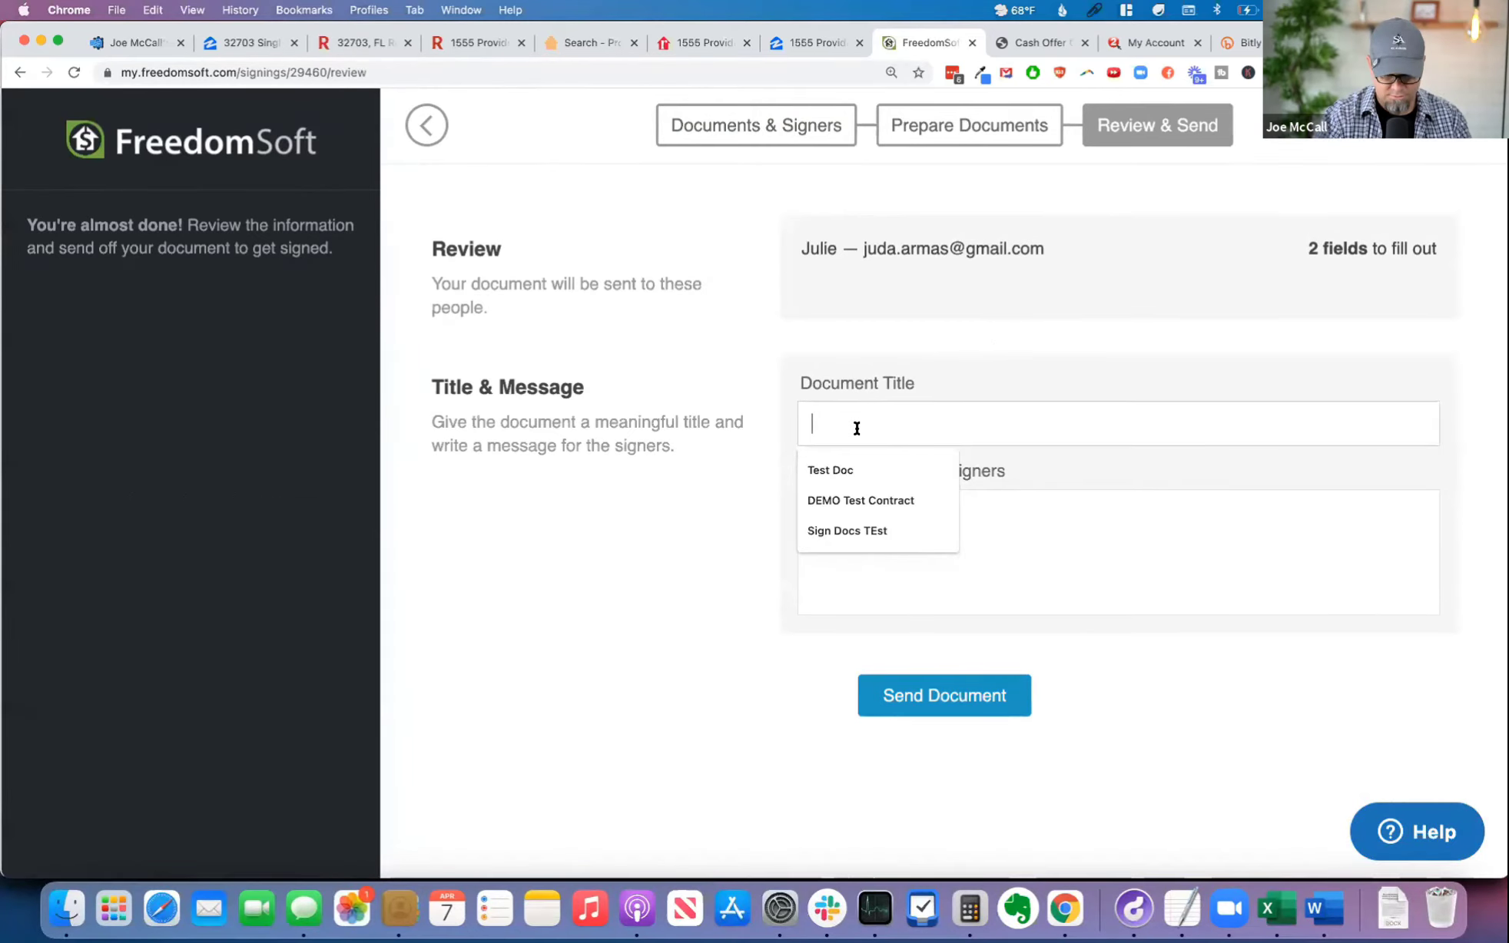
pyautogui.write('Please ci')
pyautogui.press('BackSpace')
pyautogui.press('BackSpace')
pyautogui.write('sign doc')
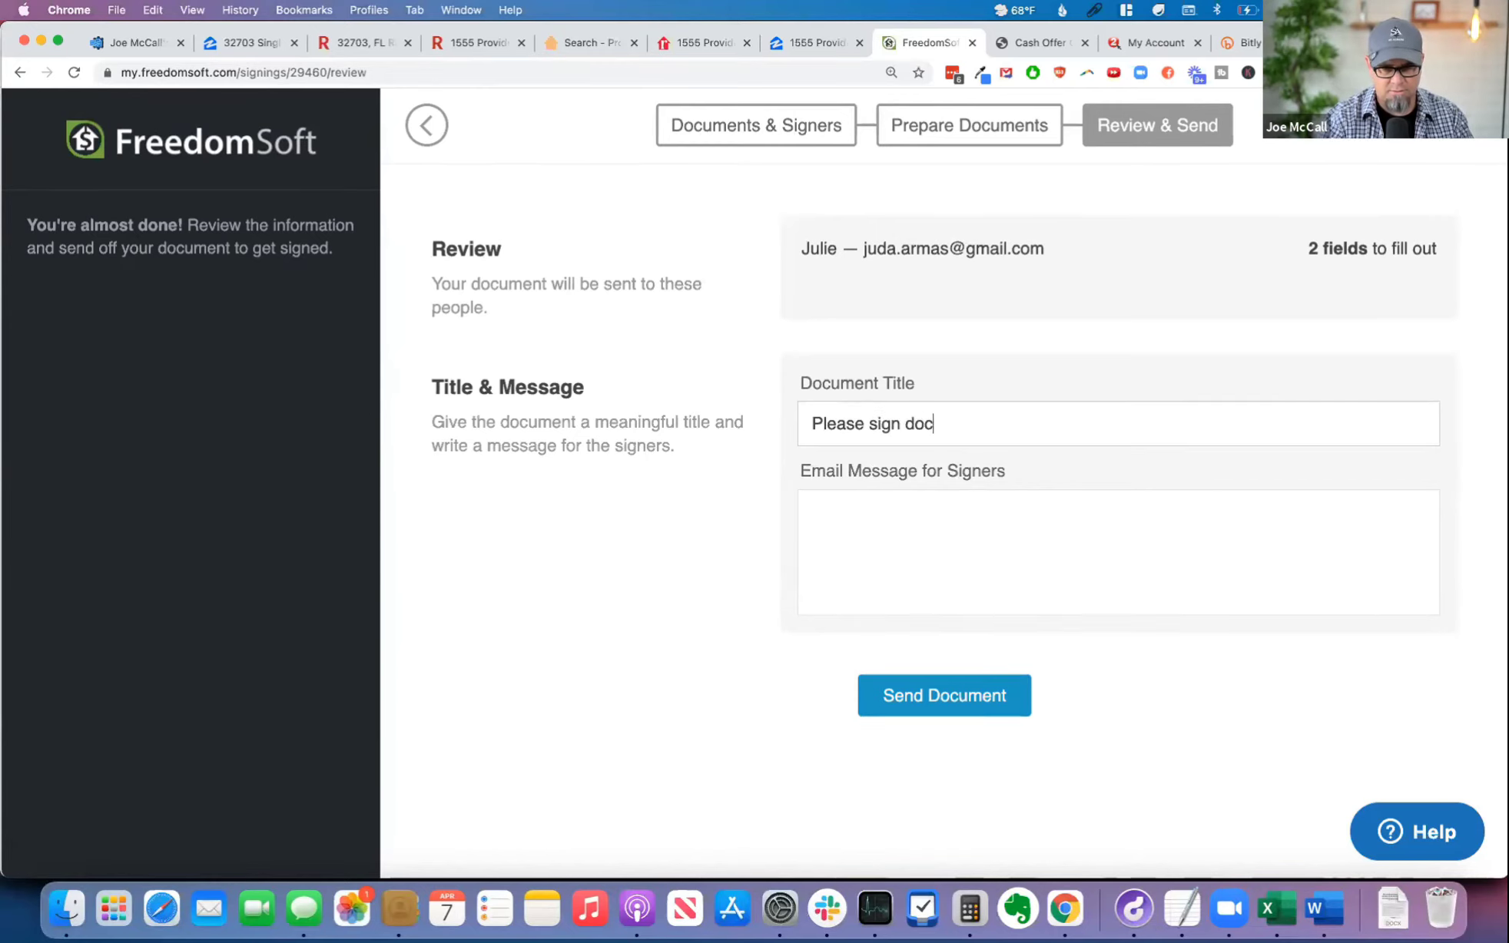
# Step: Write the signer a message by first name, "please sign and send back....", closing with "Thanks," and the sender's first name, and send the document
pyautogui.click(967, 510)
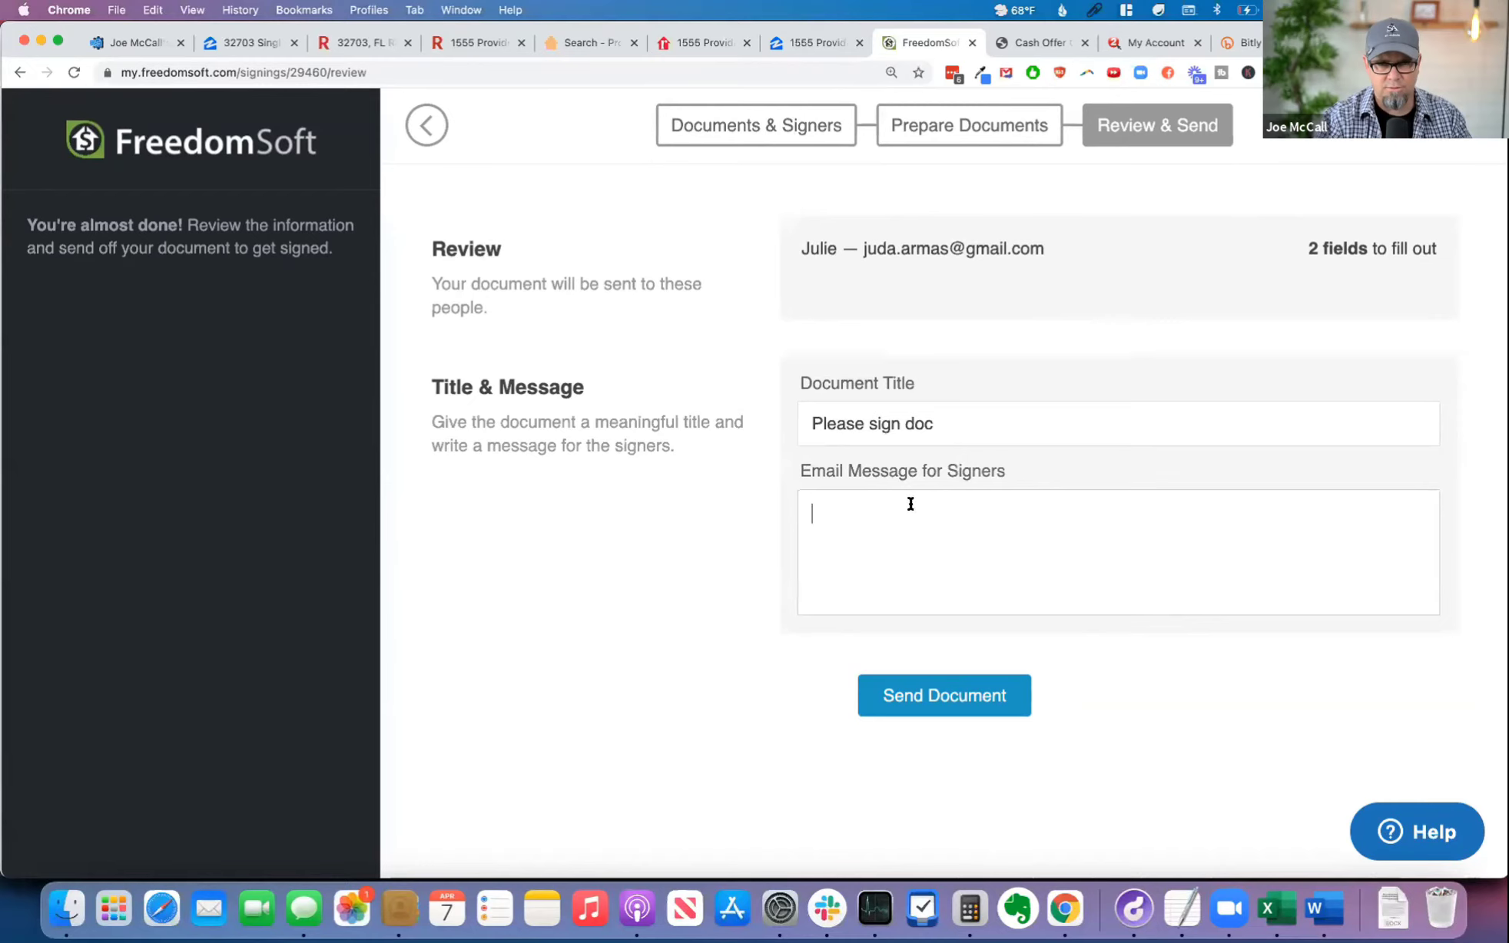
pyautogui.write('Judah')
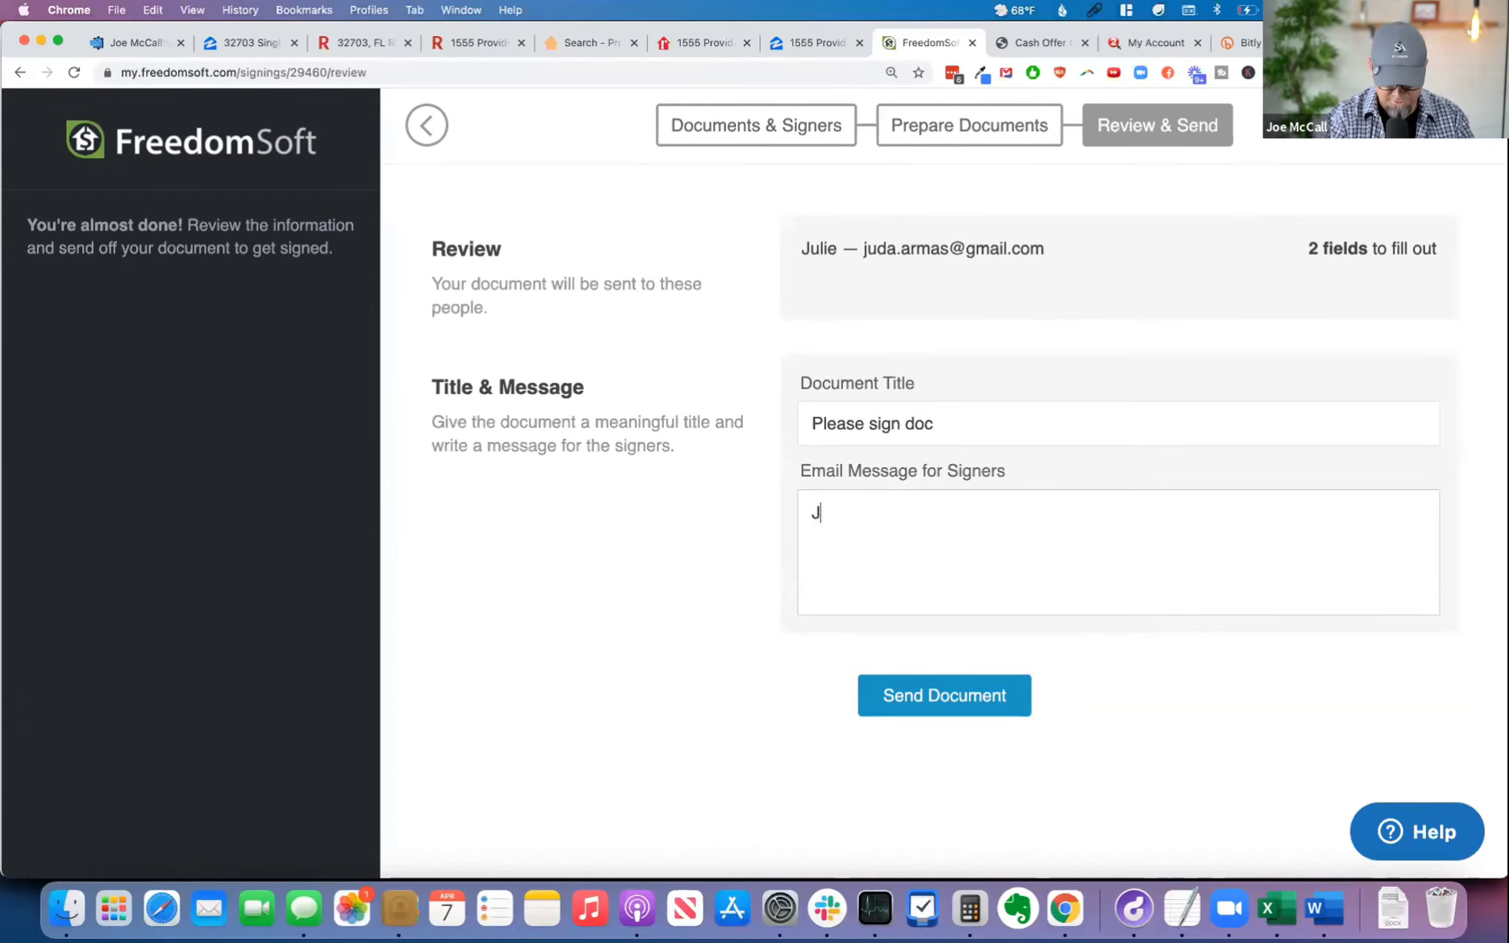
pyautogui.press('BackSpace')
pyautogui.write('- please sign and send back....')
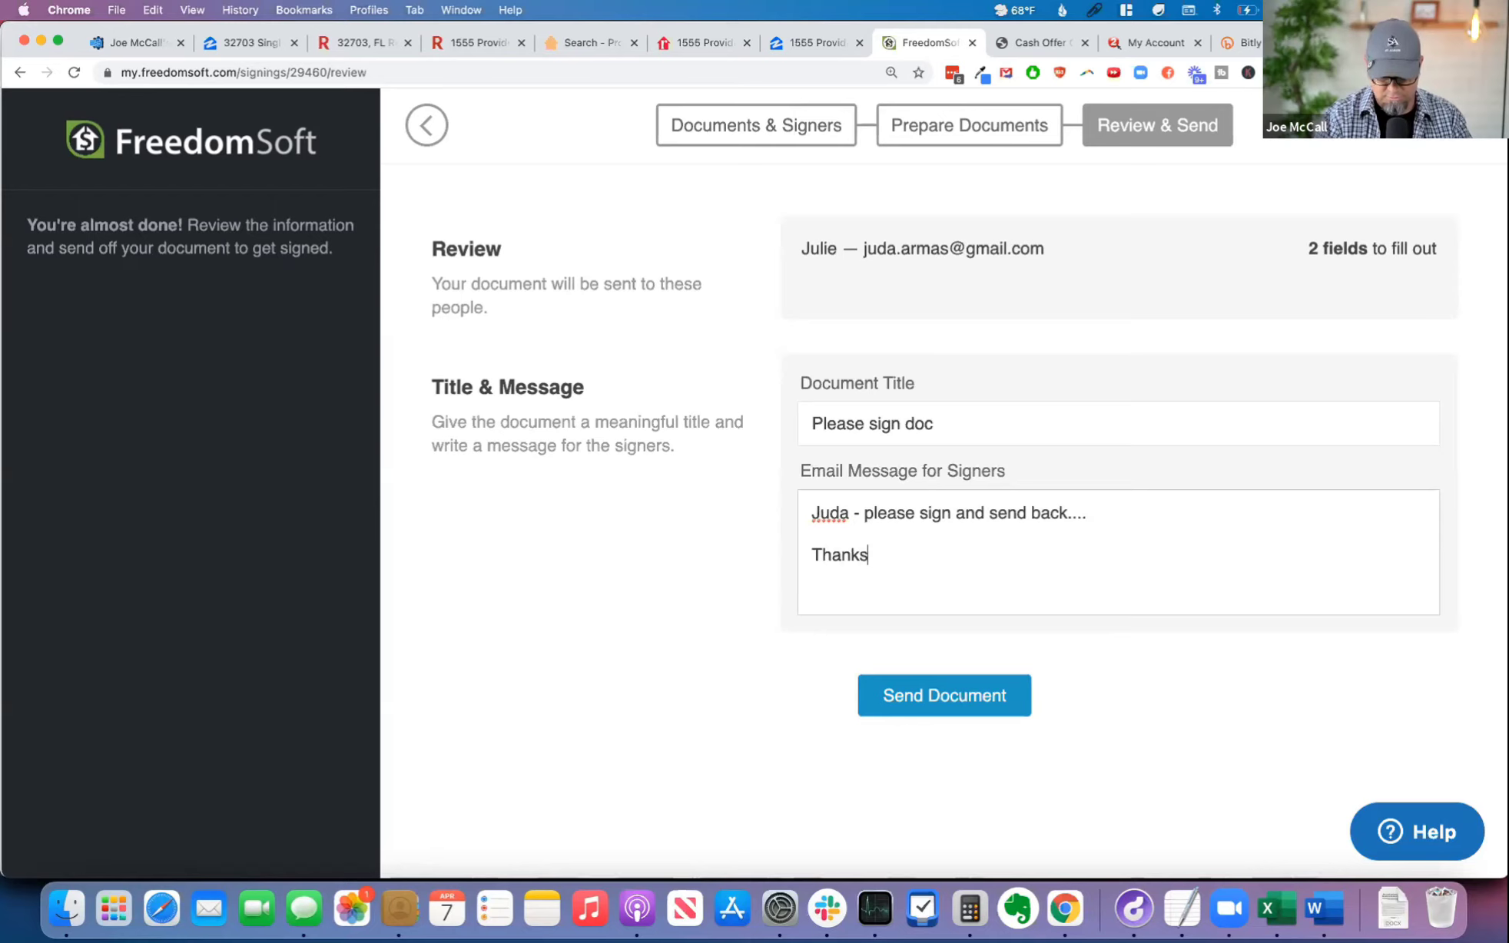
pyautogui.write(',')
pyautogui.press('Return')
pyautogui.press('Return')
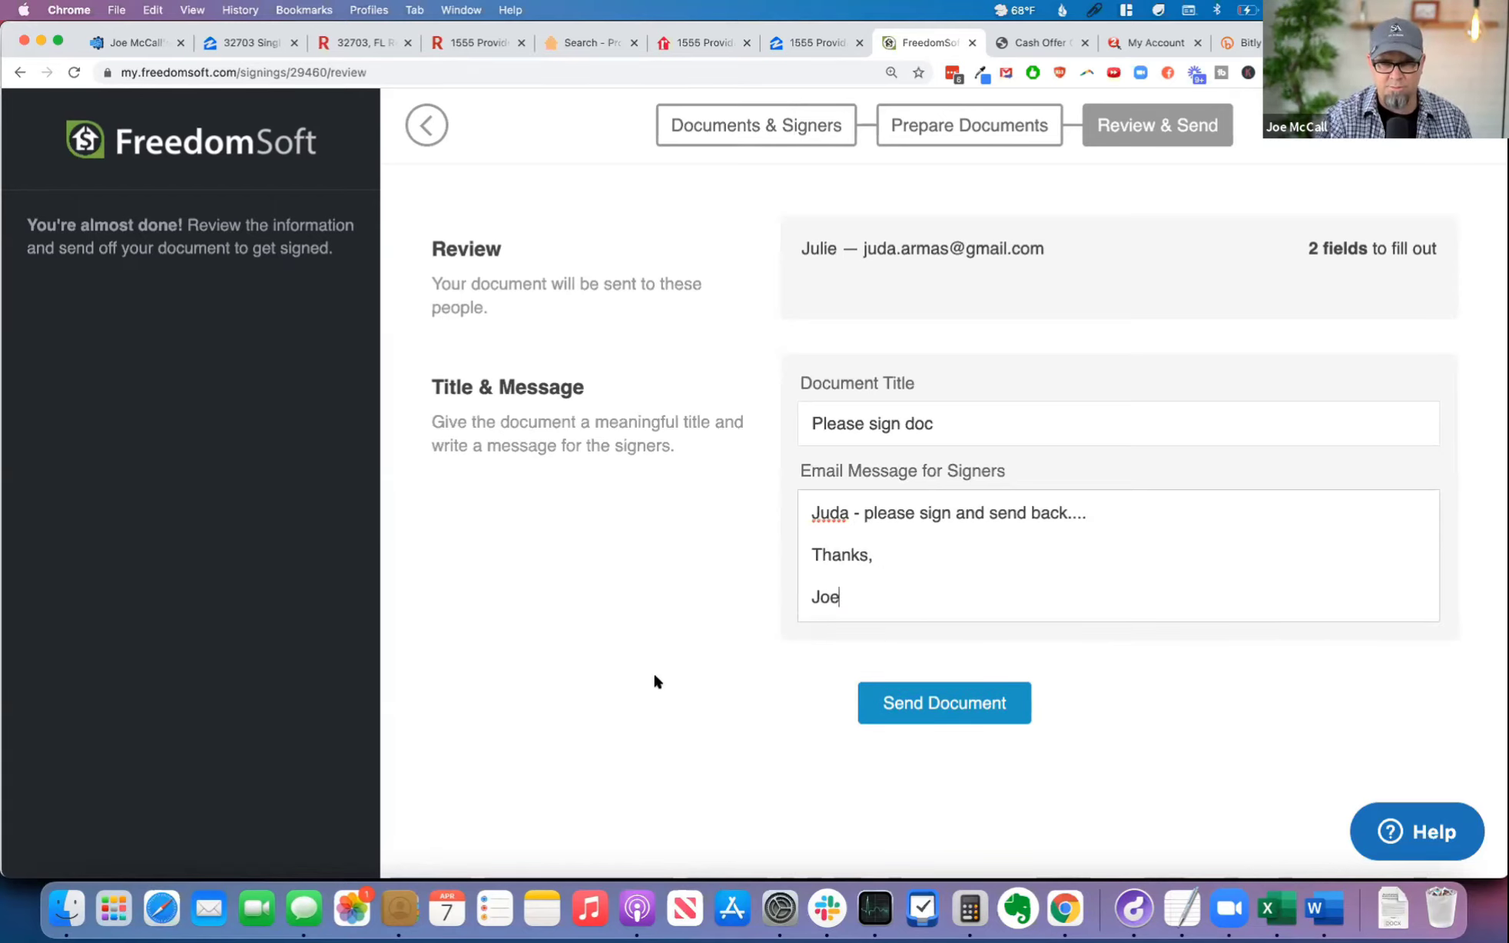
pyautogui.click(952, 703)
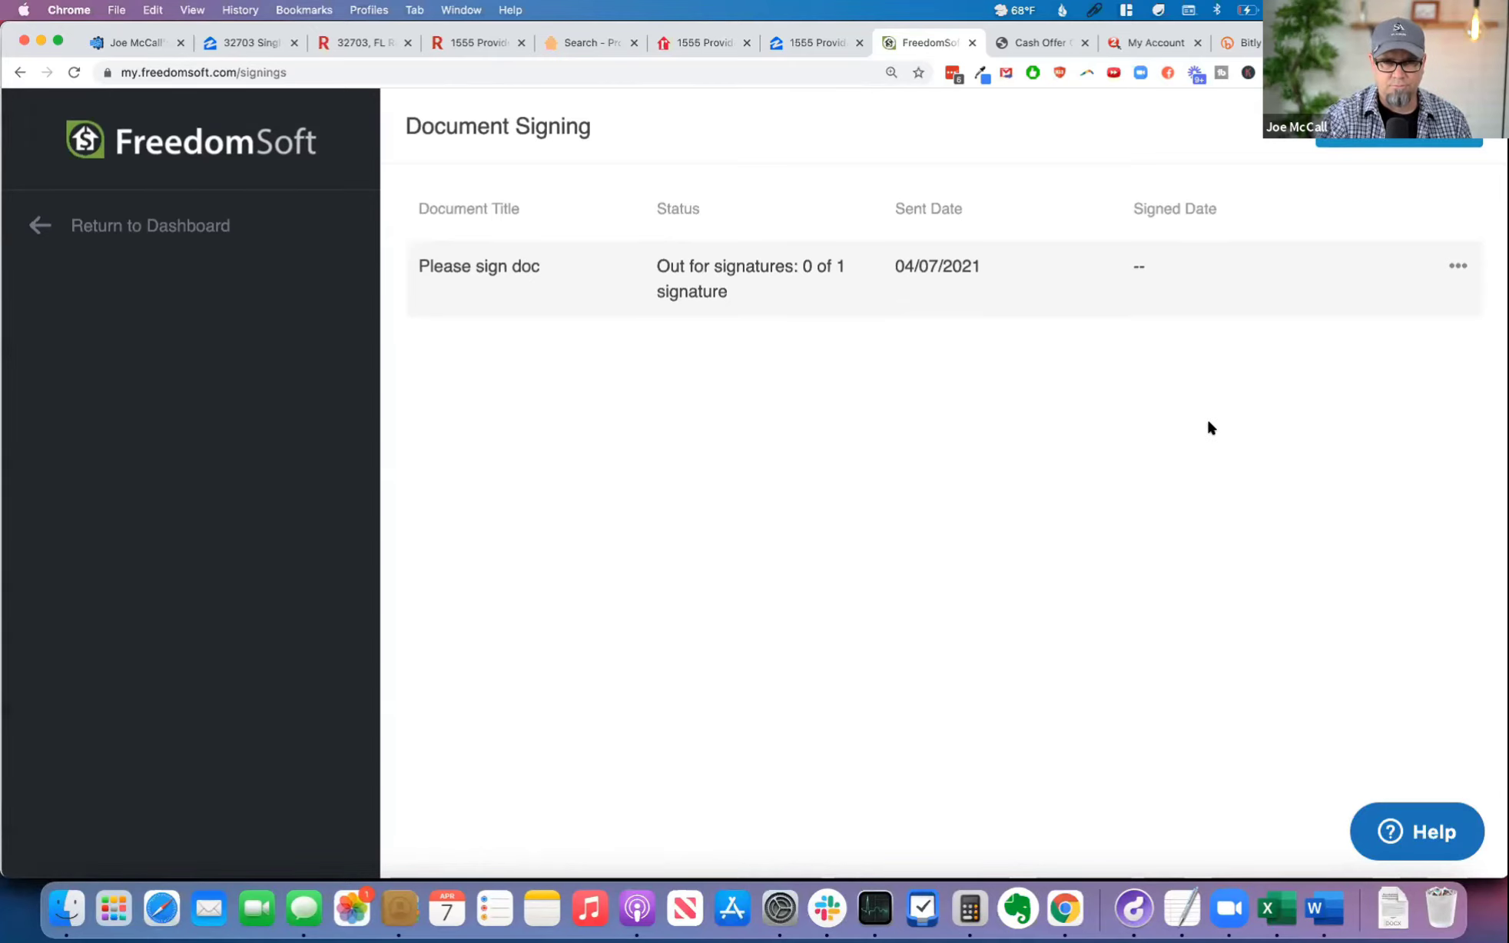
# Step: Return to the dashboard and reduce the page zoom to 125%
pyautogui.click(99, 231)
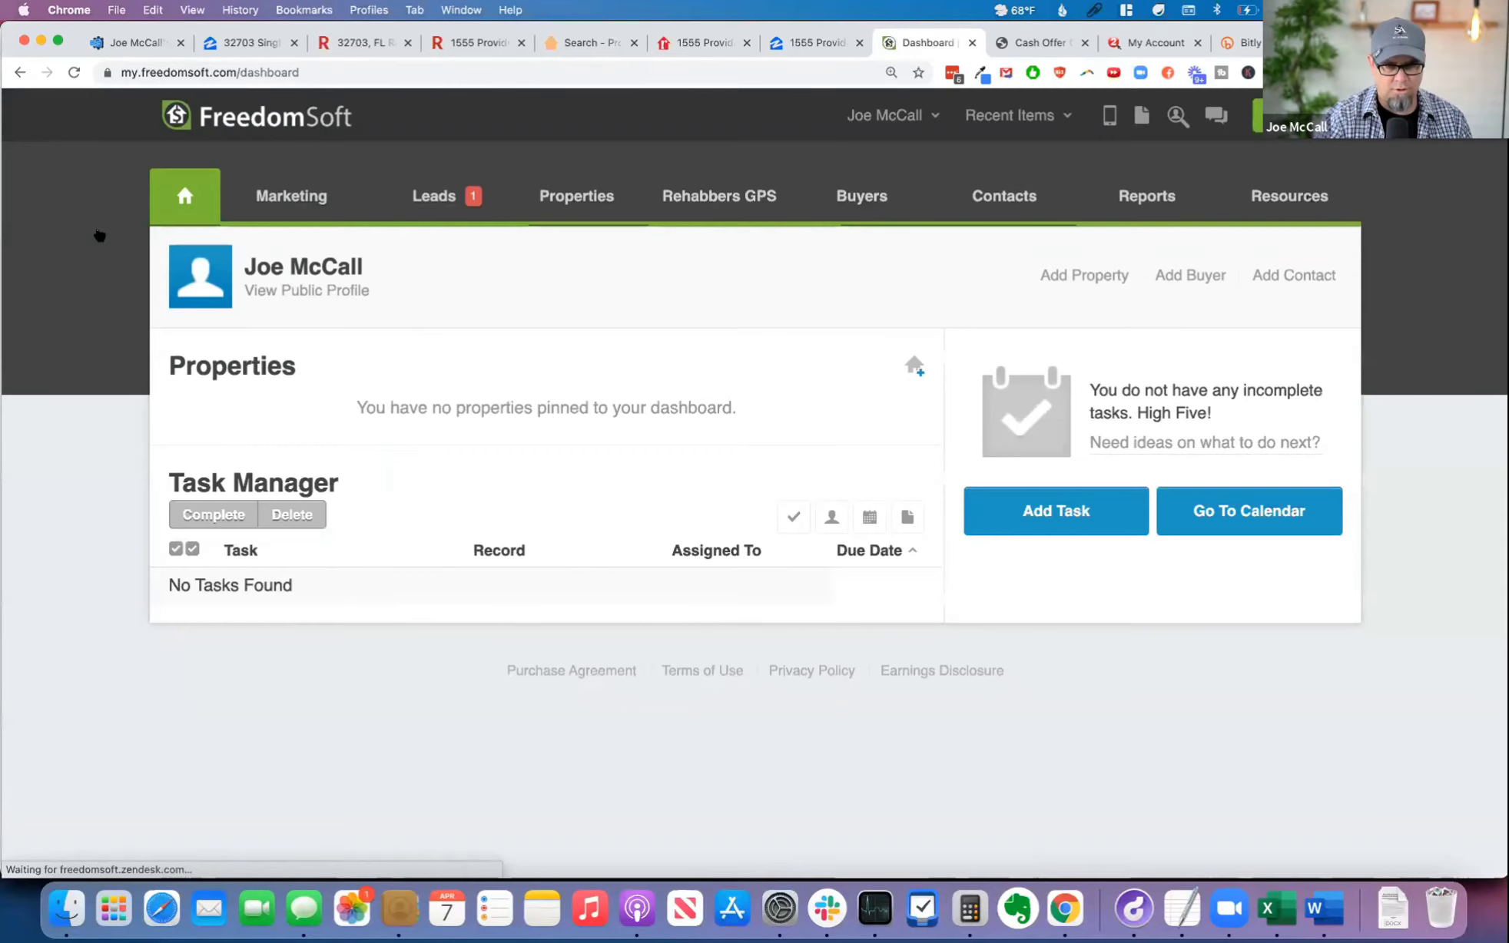
pyautogui.press('super+plus')
pyautogui.press('super+minus')
pyautogui.press('super+minus')
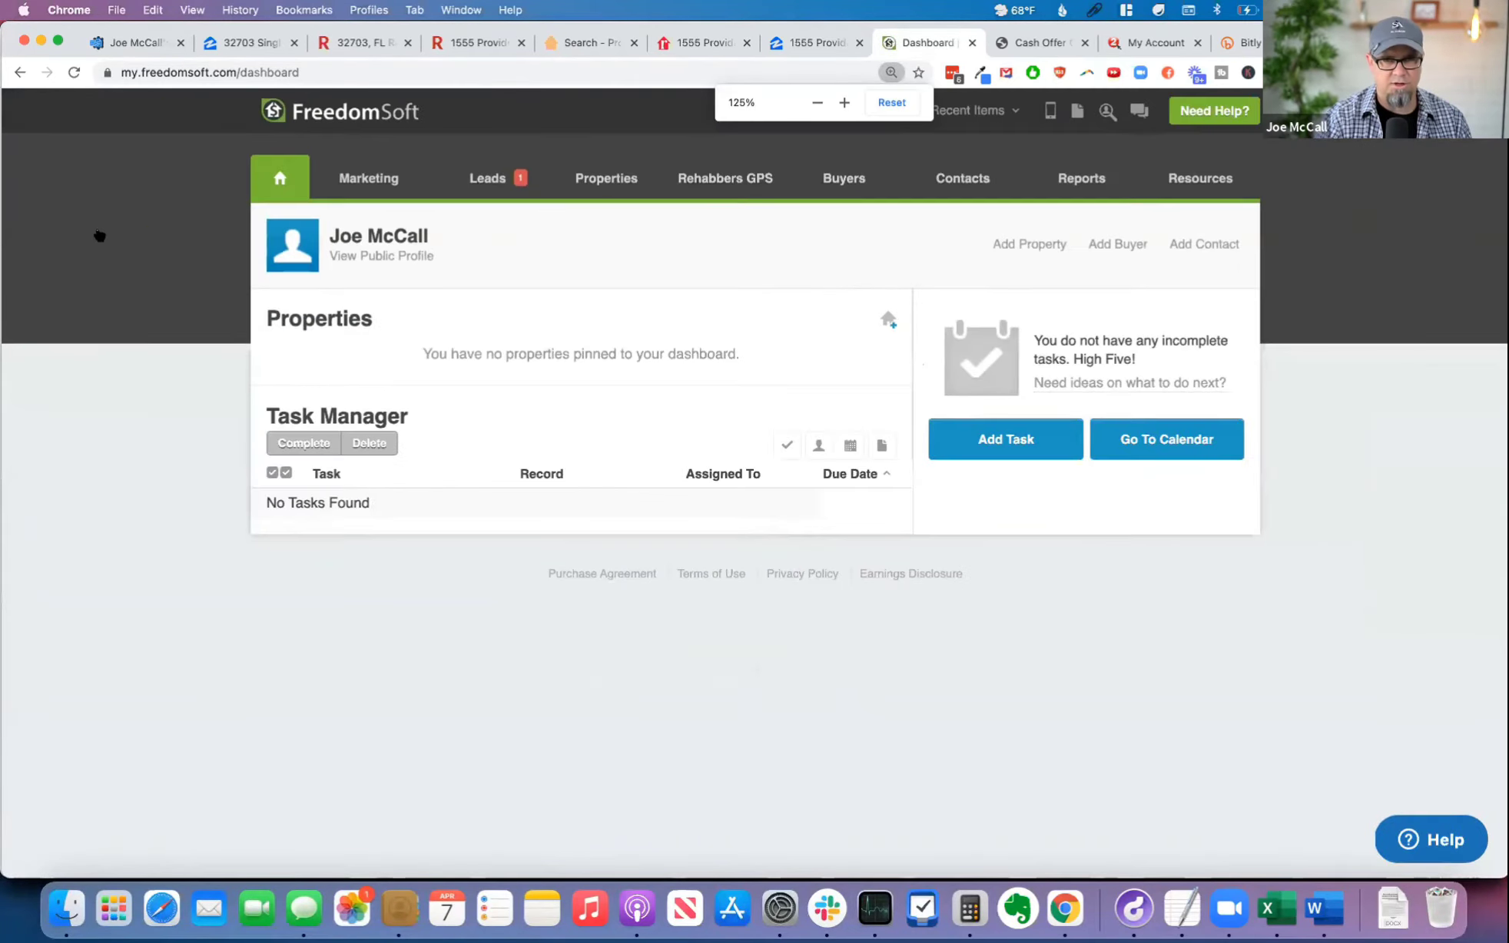
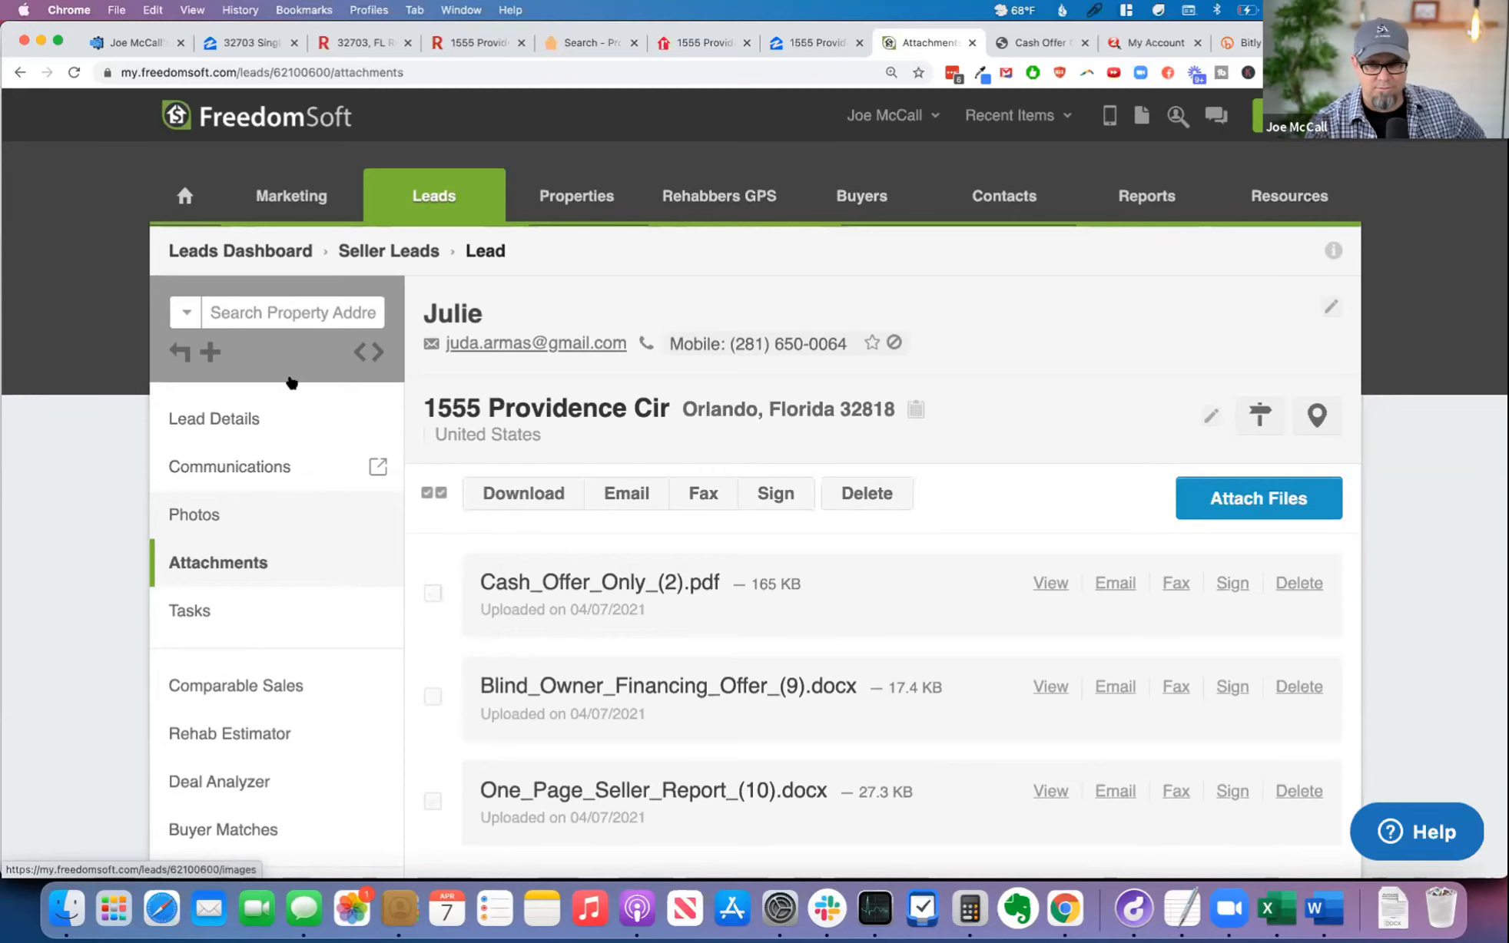
# Step: Reload the seller lead's attachments page and check the file list for the signed offer
pyautogui.scroll(-1, 1168, 471)
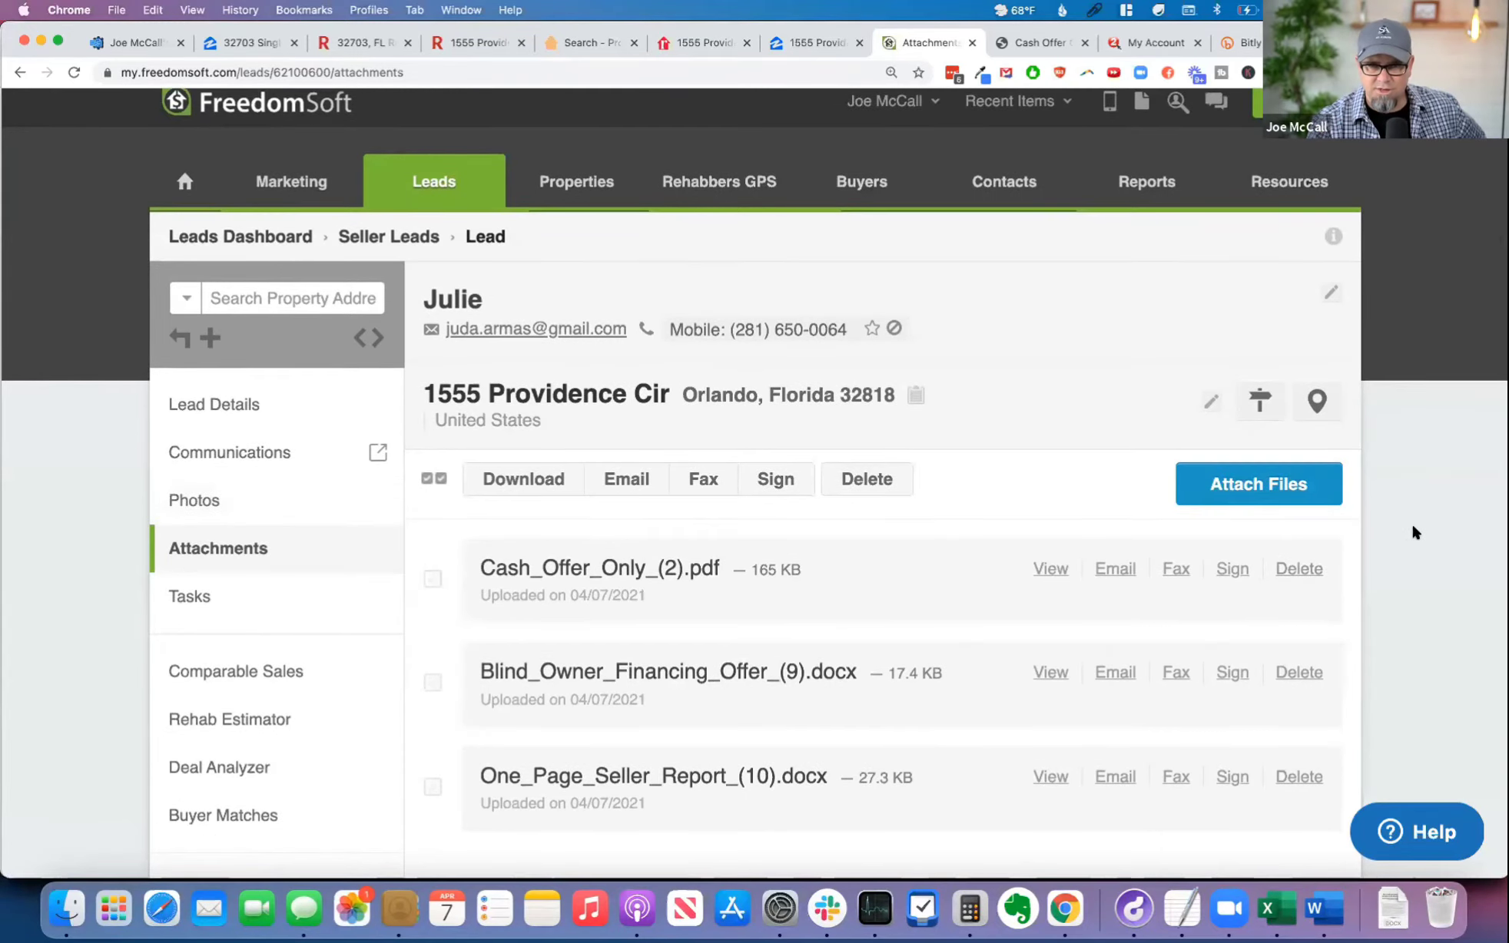
pyautogui.scroll(1, 1395, 475)
pyautogui.press('super+r')
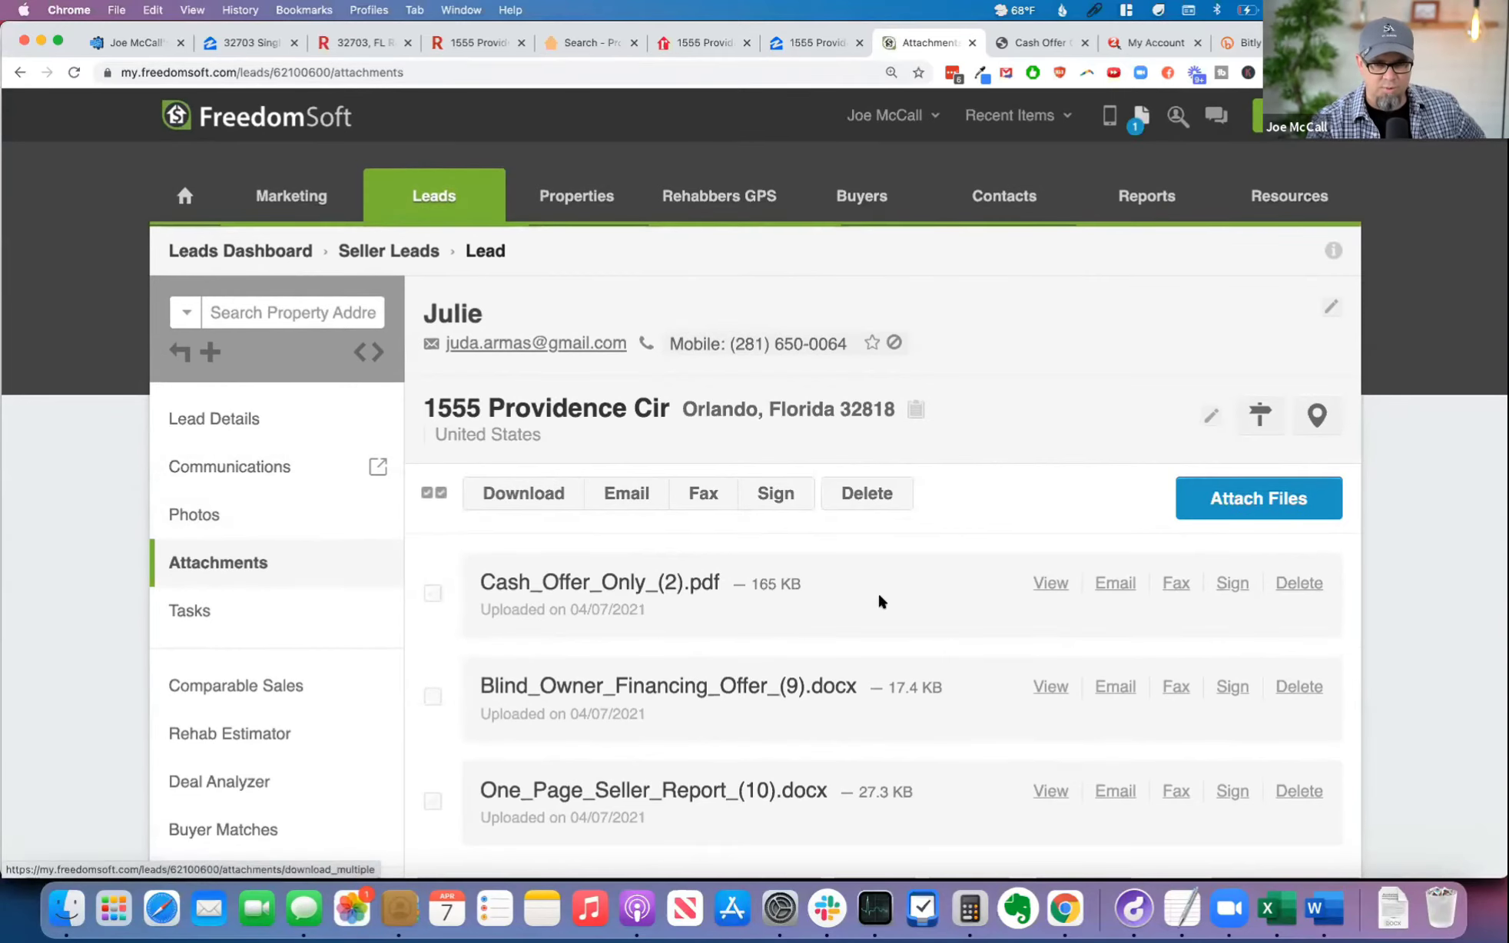
pyautogui.scroll(-3, 882, 601)
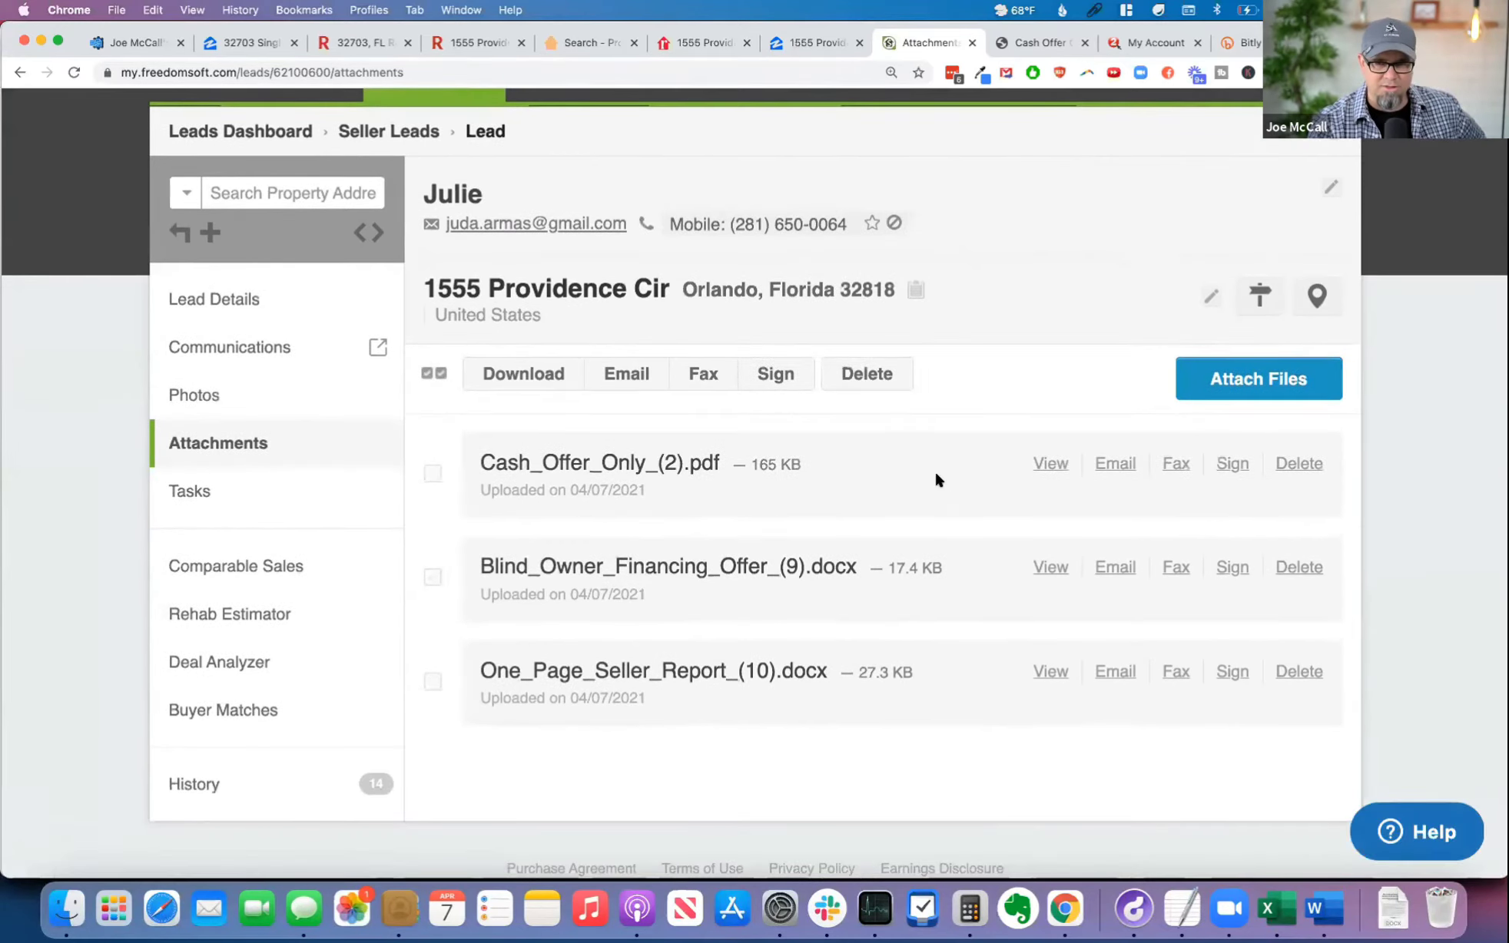
pyautogui.scroll(3, 935, 474)
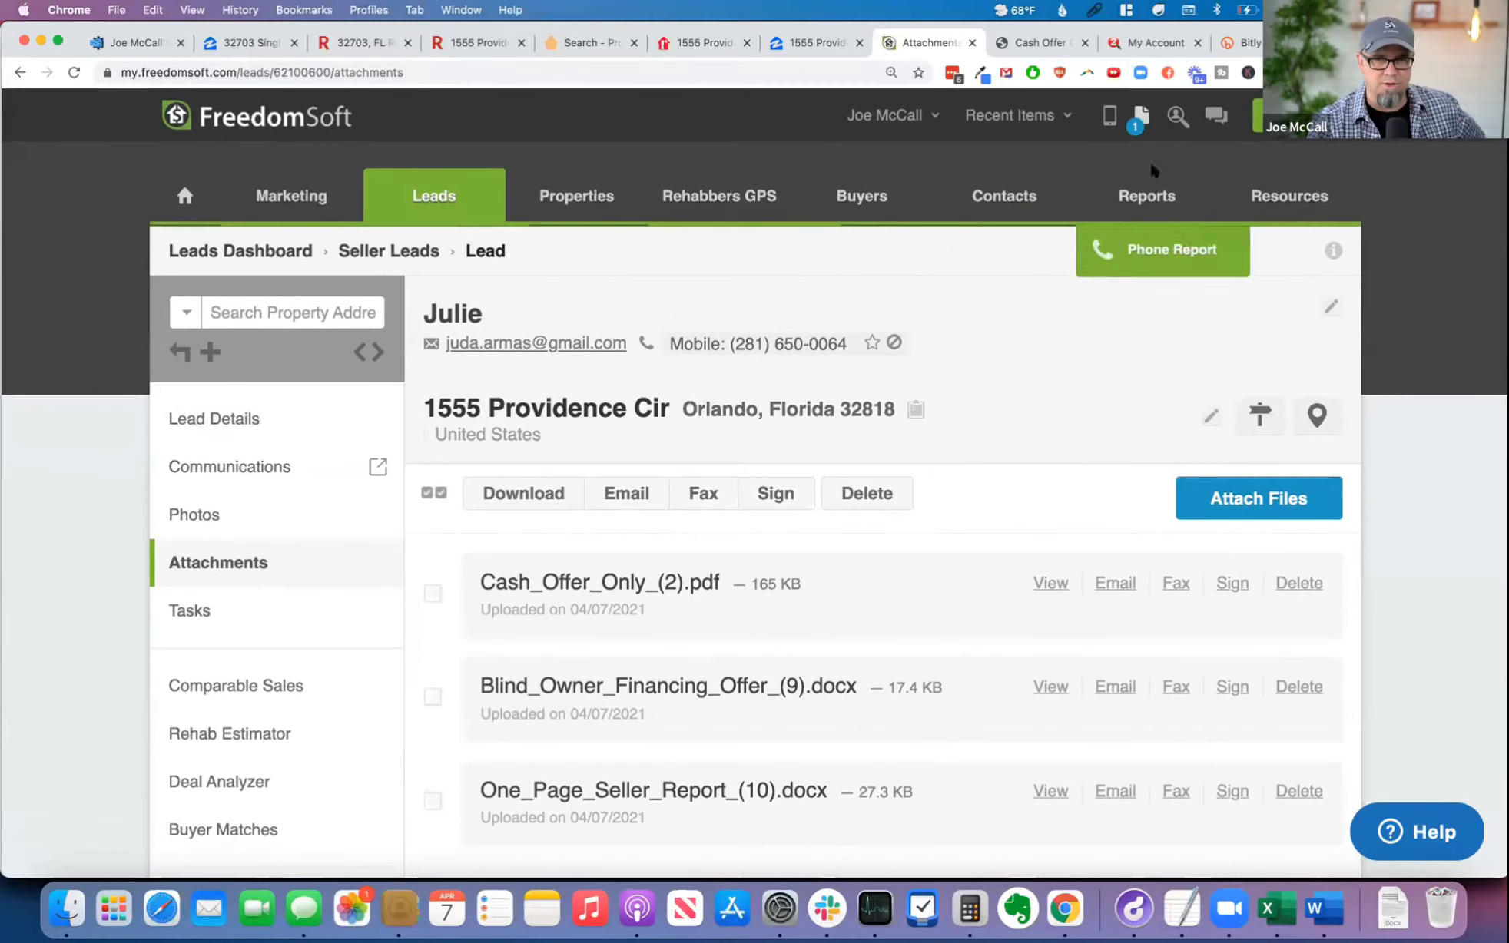
# Step: Check the status and available actions of "Please sign doc" in the document signing list, and return to the dashboard
pyautogui.click(1139, 117)
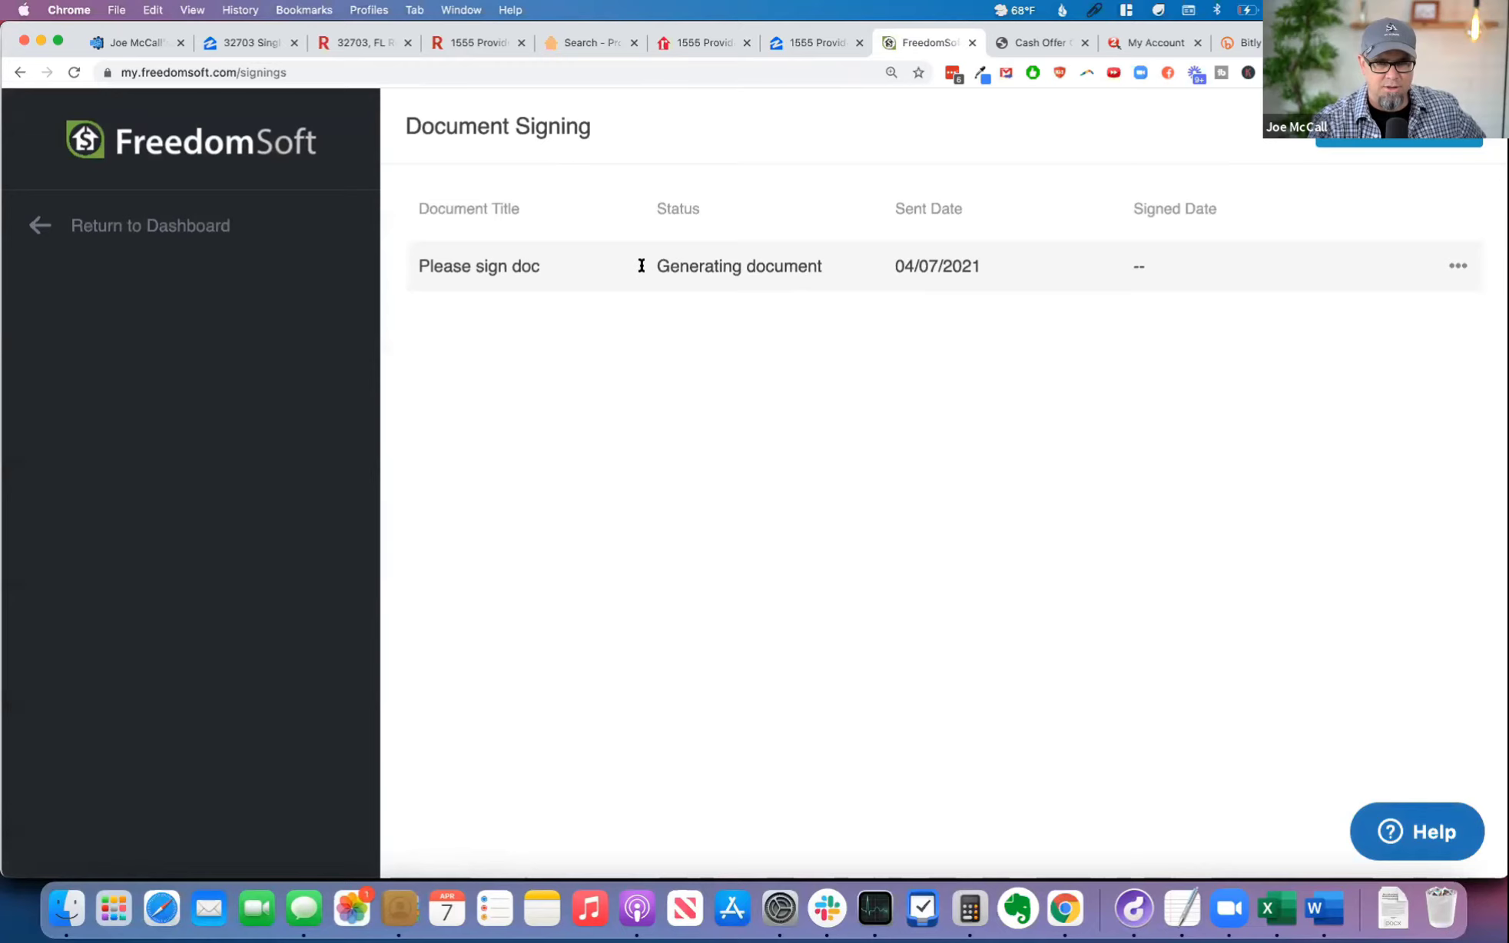
pyautogui.click(1456, 268)
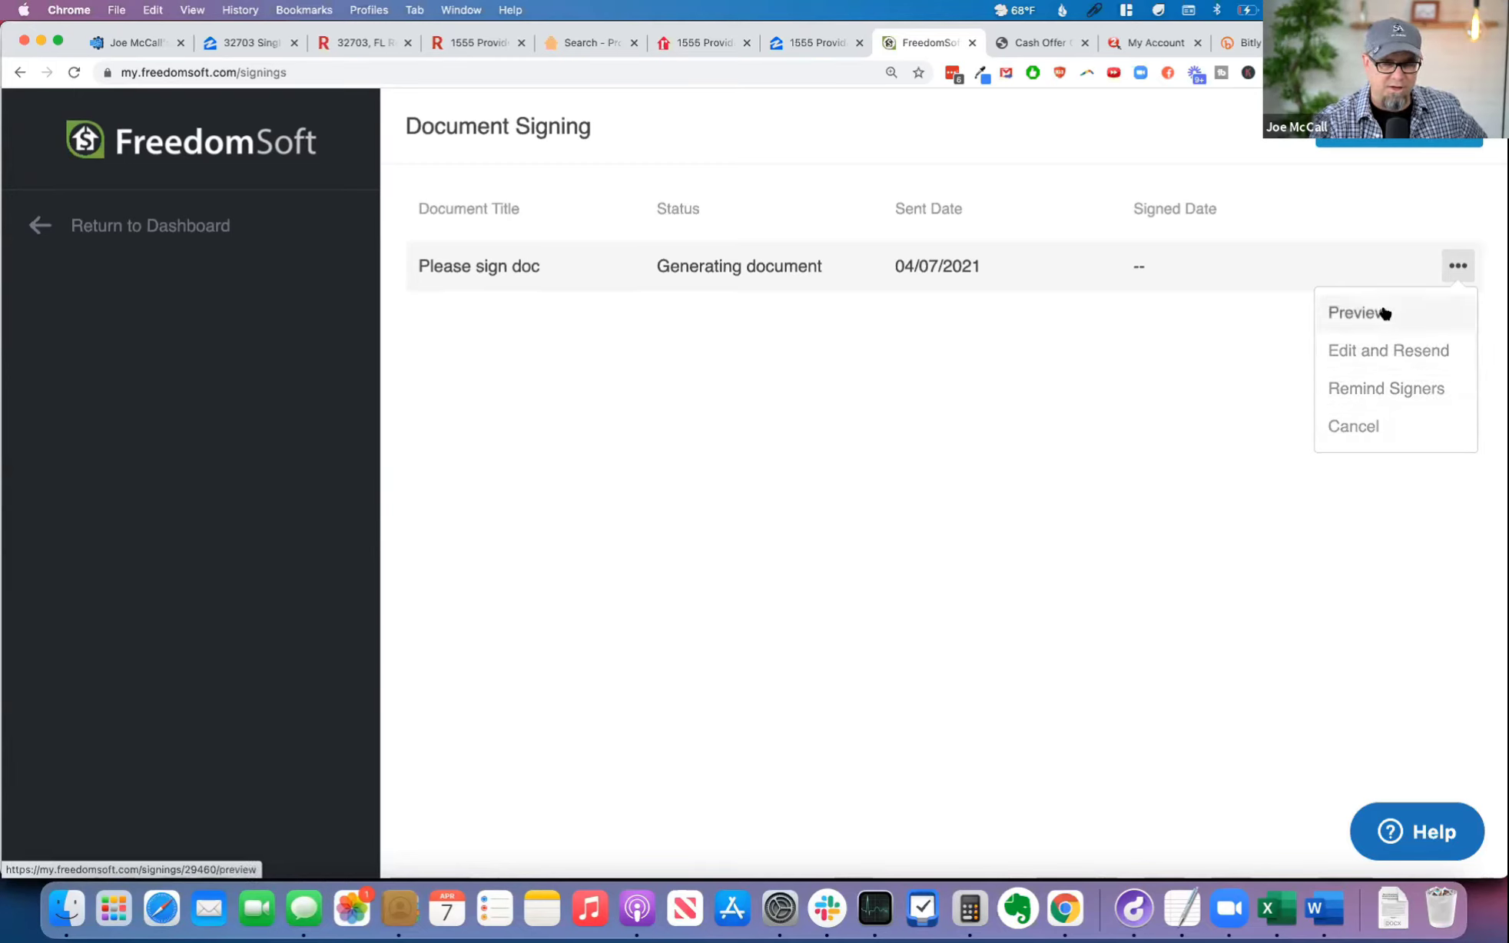
pyautogui.click(1058, 428)
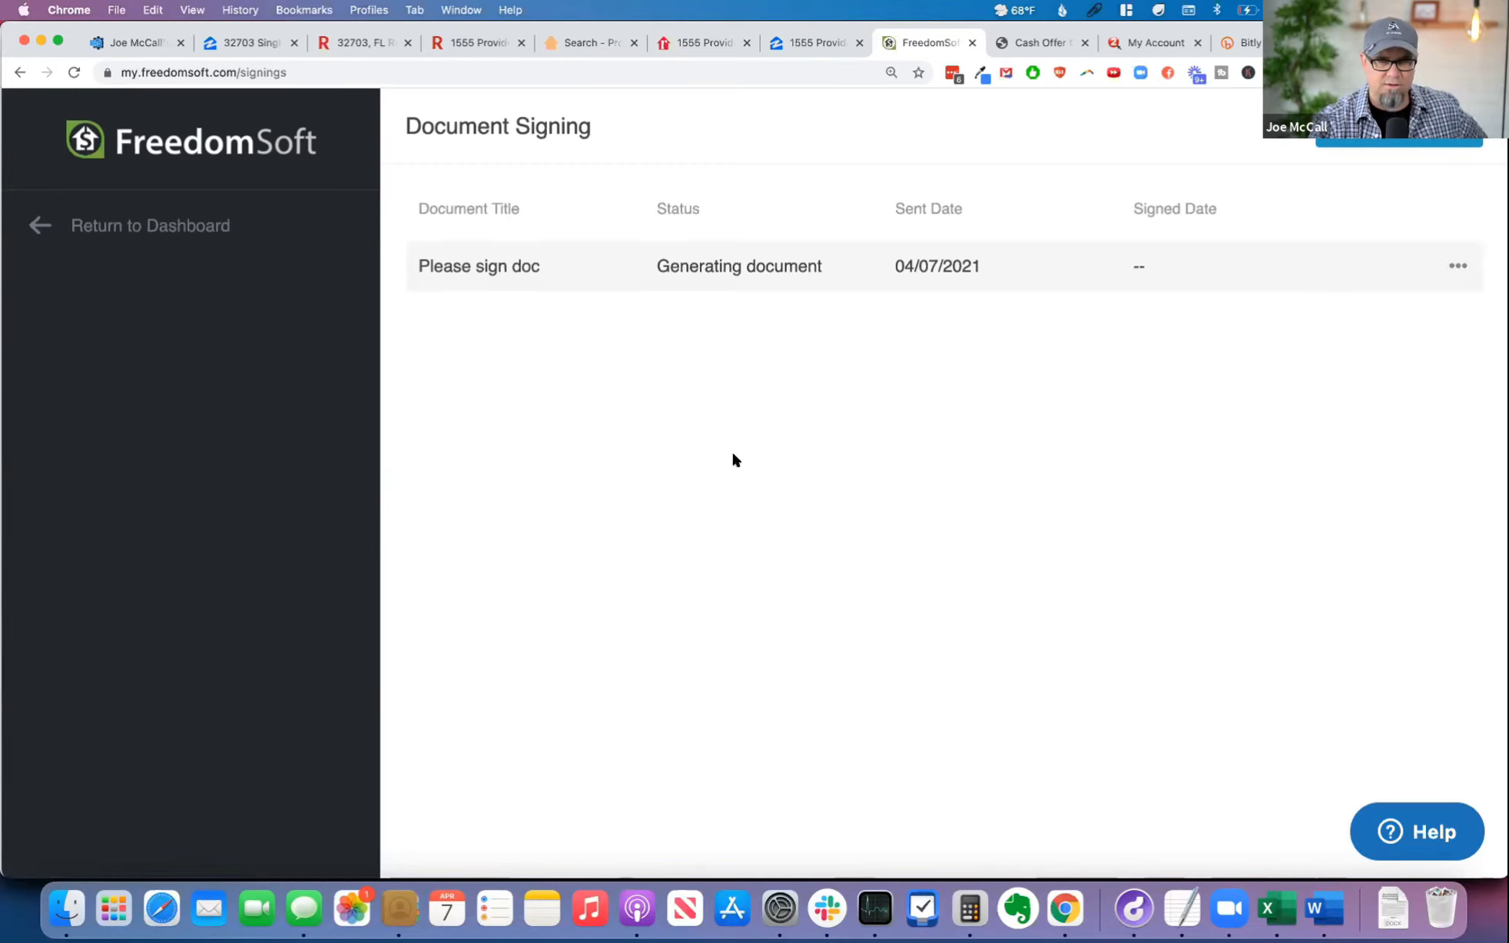
pyautogui.click(110, 232)
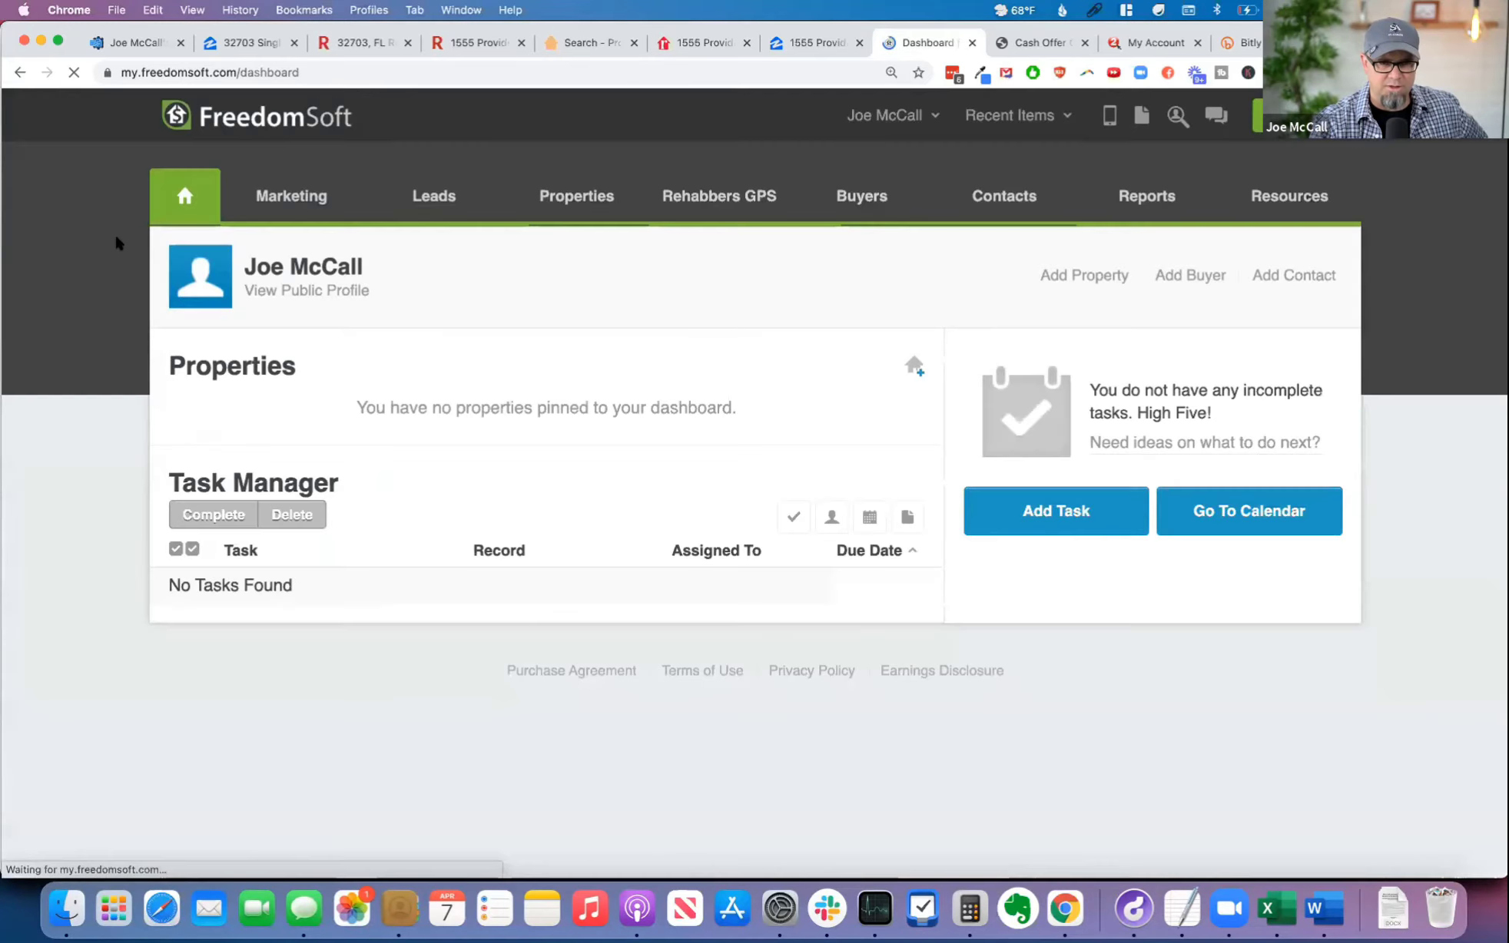
# Step: Reopen the seller lead's attachments from the recently visited items and reload the page to bring in the signed files
pyautogui.click(1015, 115)
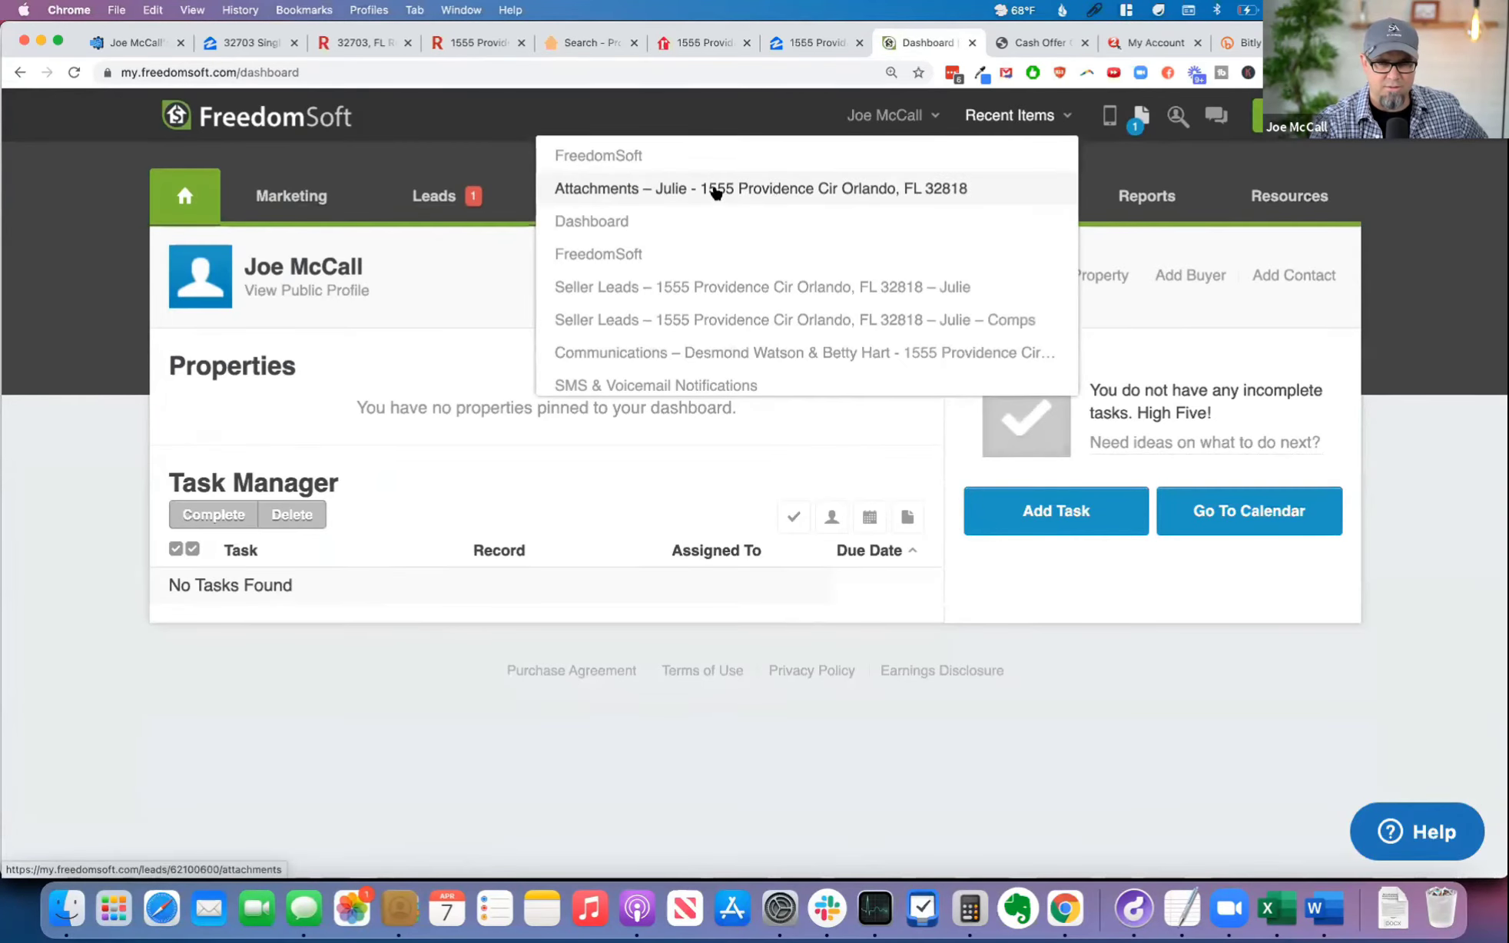
pyautogui.click(714, 191)
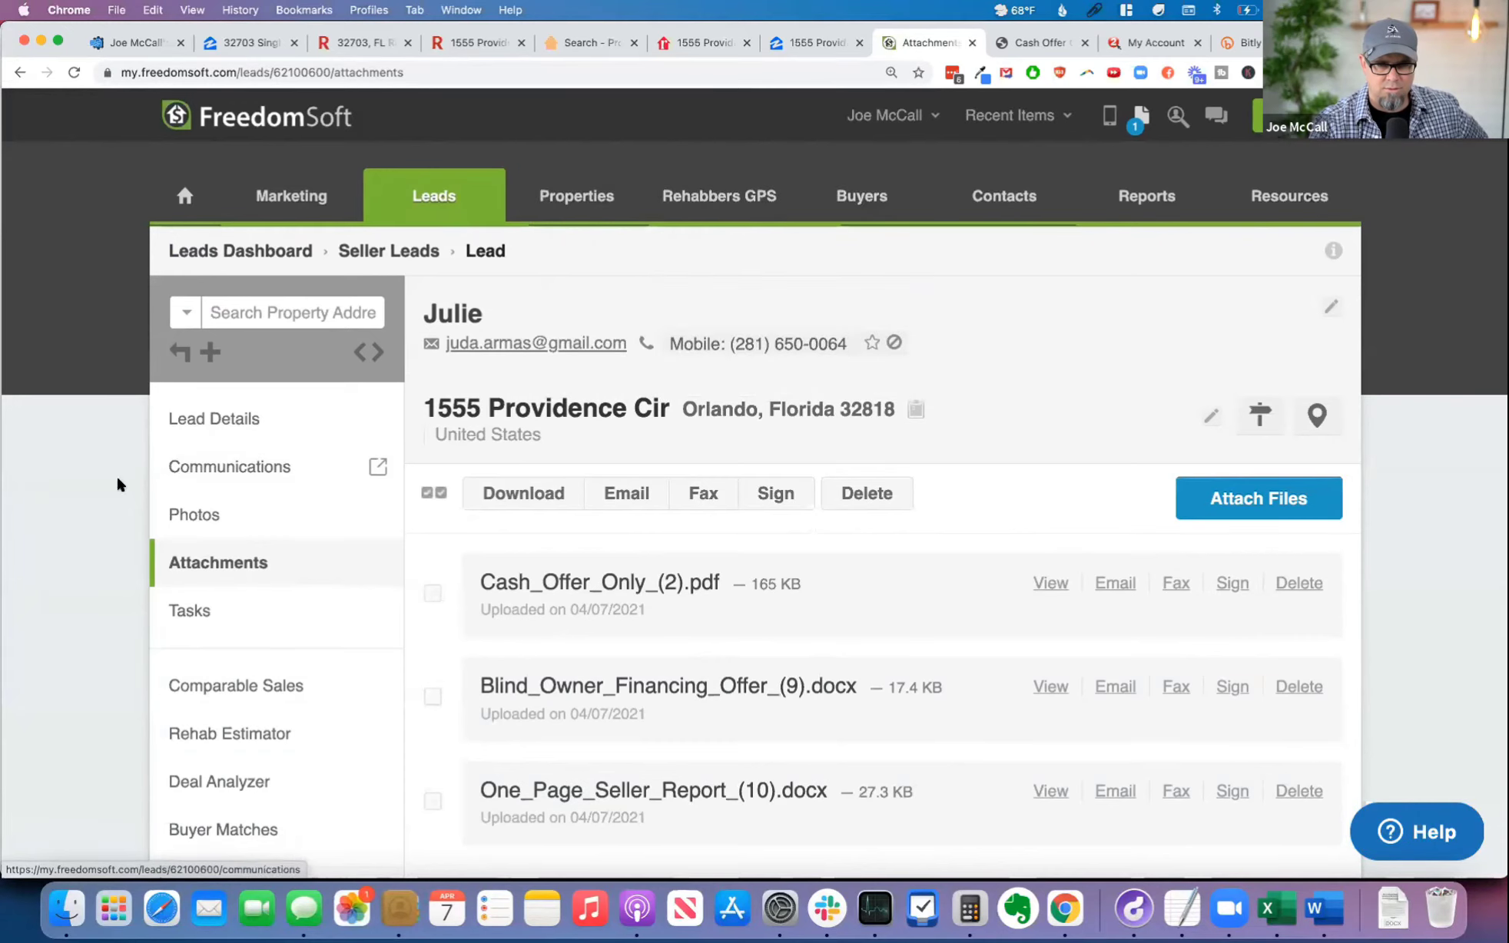
pyautogui.click(74, 73)
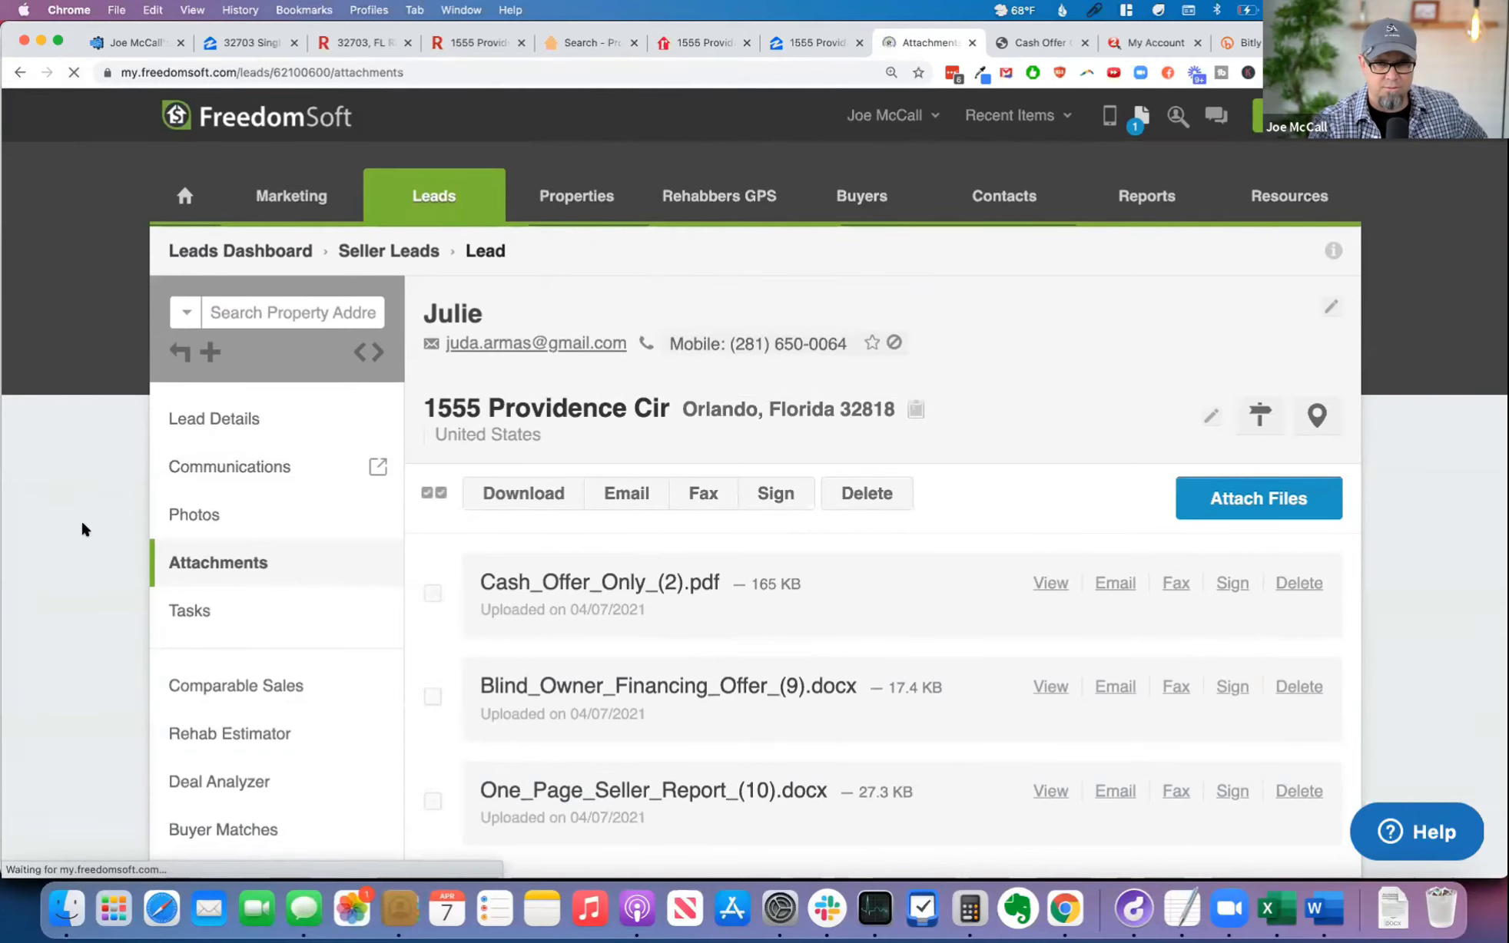
pyautogui.scroll(-3, 108, 523)
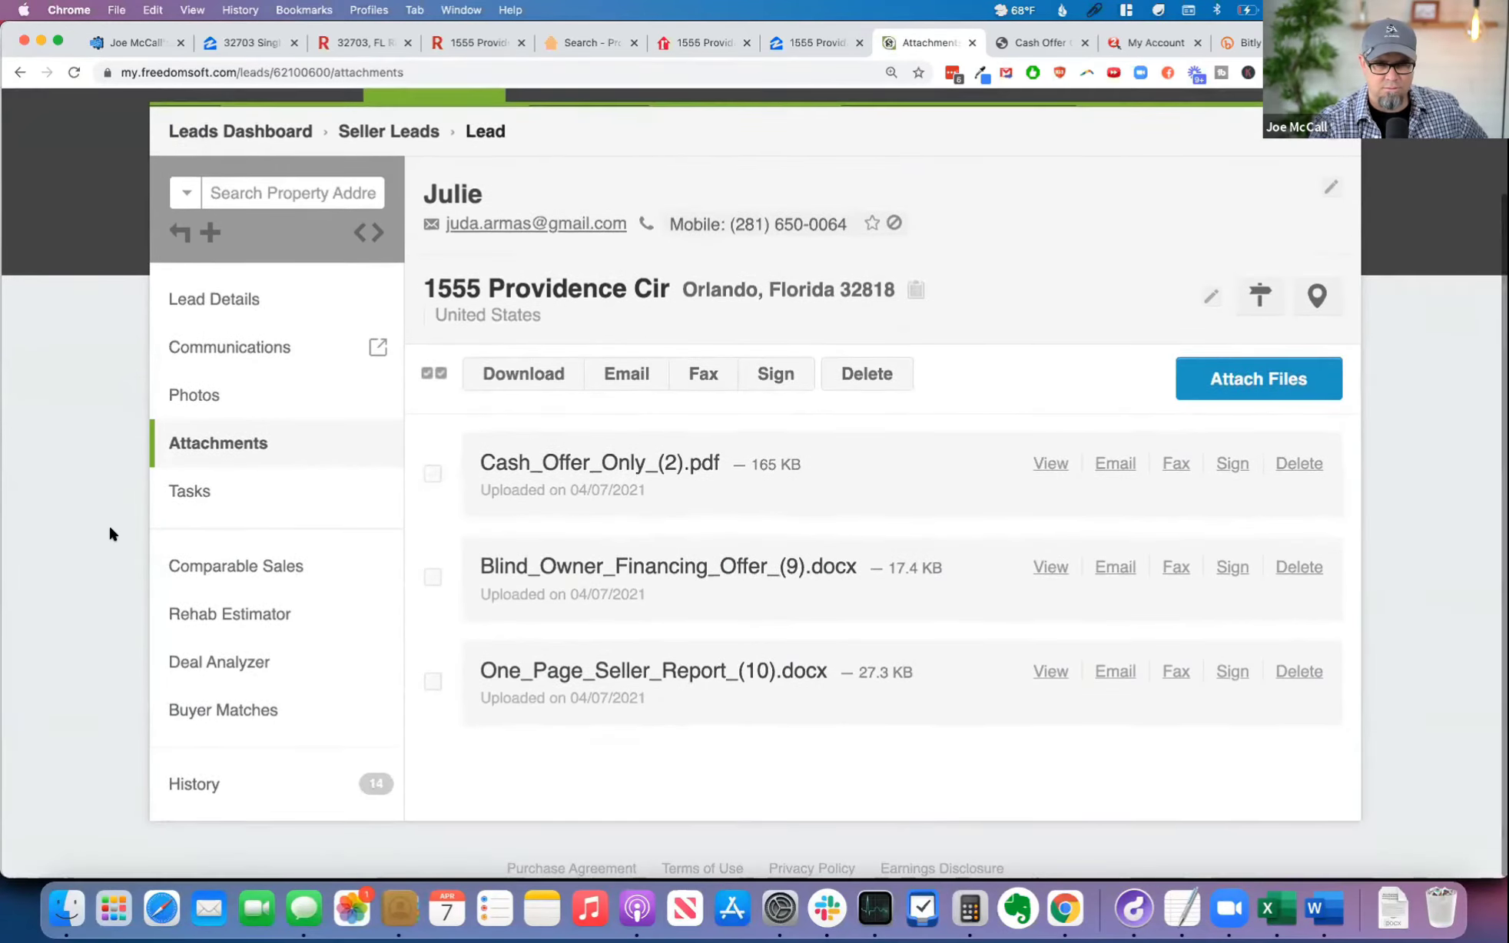
pyautogui.scroll(3, 109, 528)
pyautogui.scroll(-2, 107, 528)
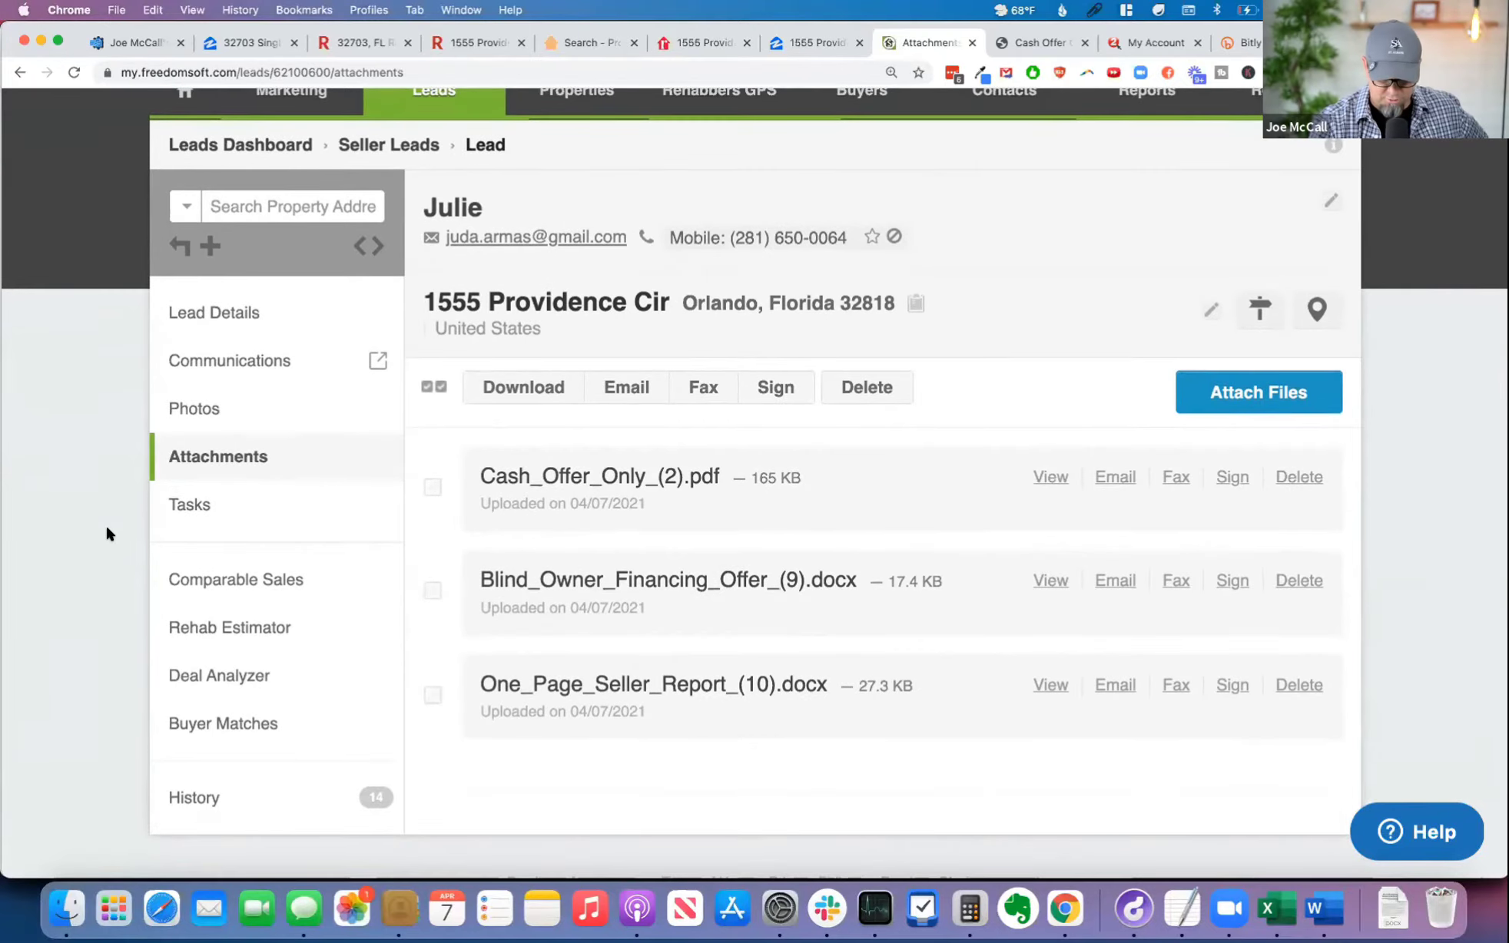
pyautogui.press('super+r')
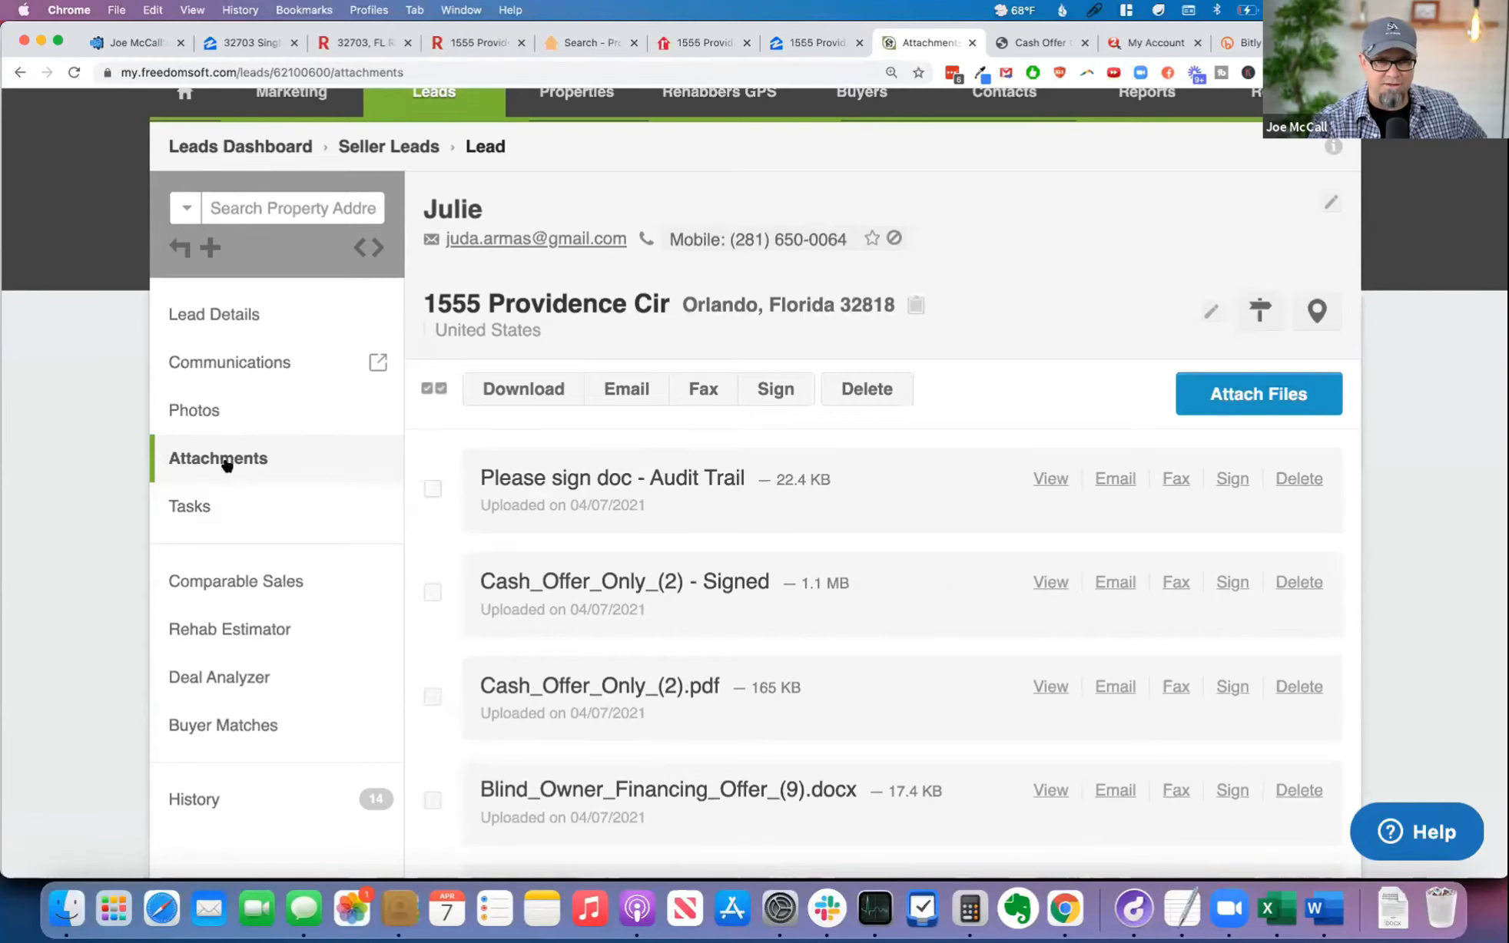
# Step: View the "Please sign doc - Audit Trail" attachment and examine its status and document timeline
pyautogui.click(1049, 481)
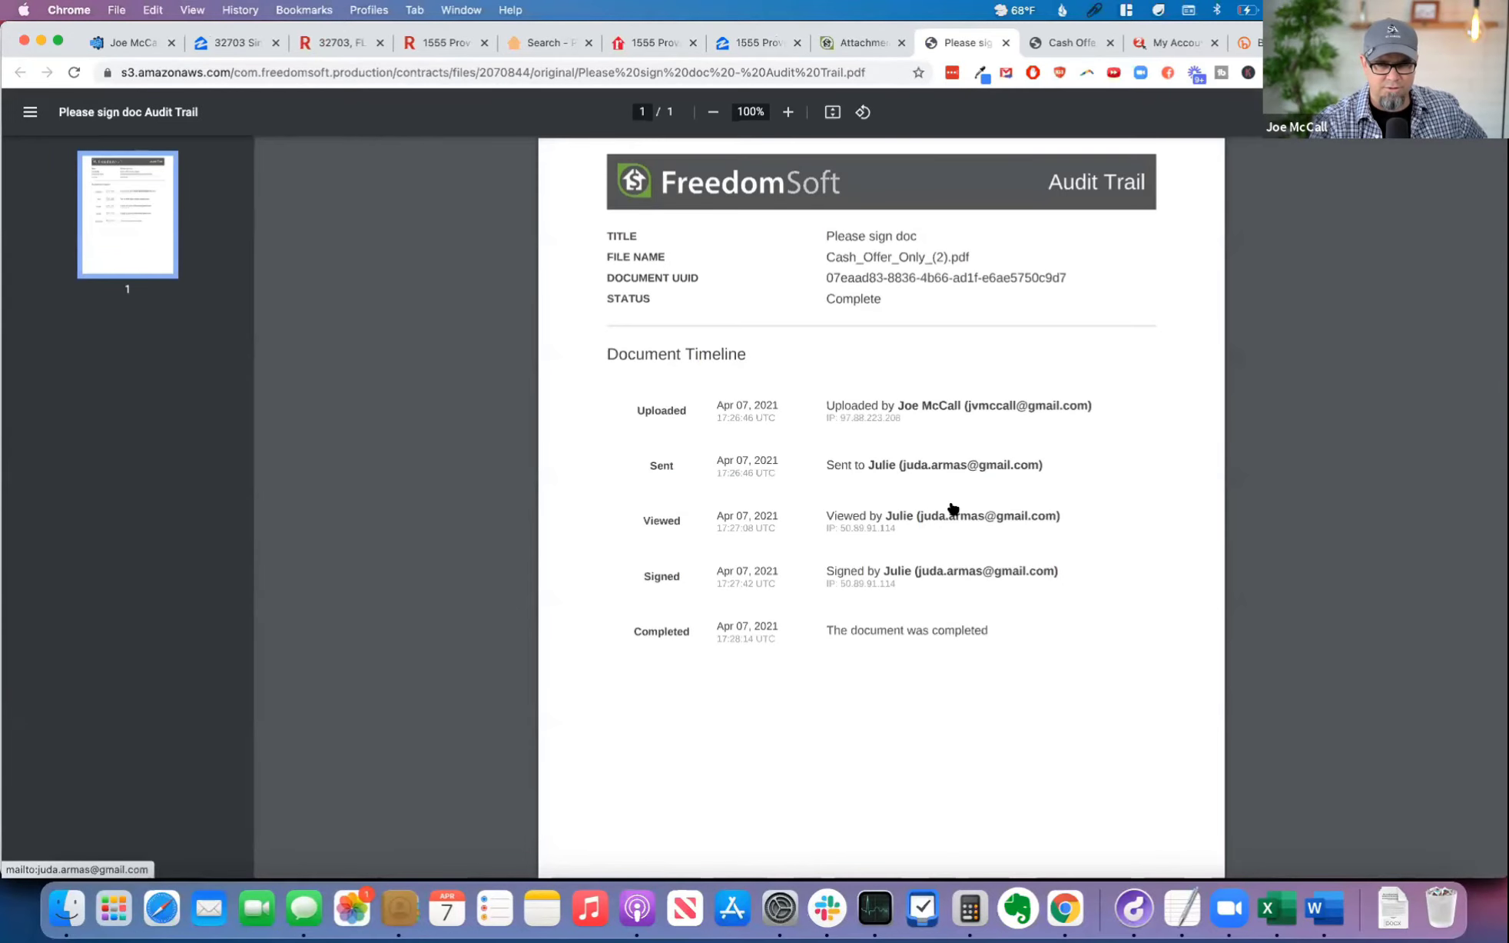
pyautogui.click(788, 112)
pyautogui.click(787, 112)
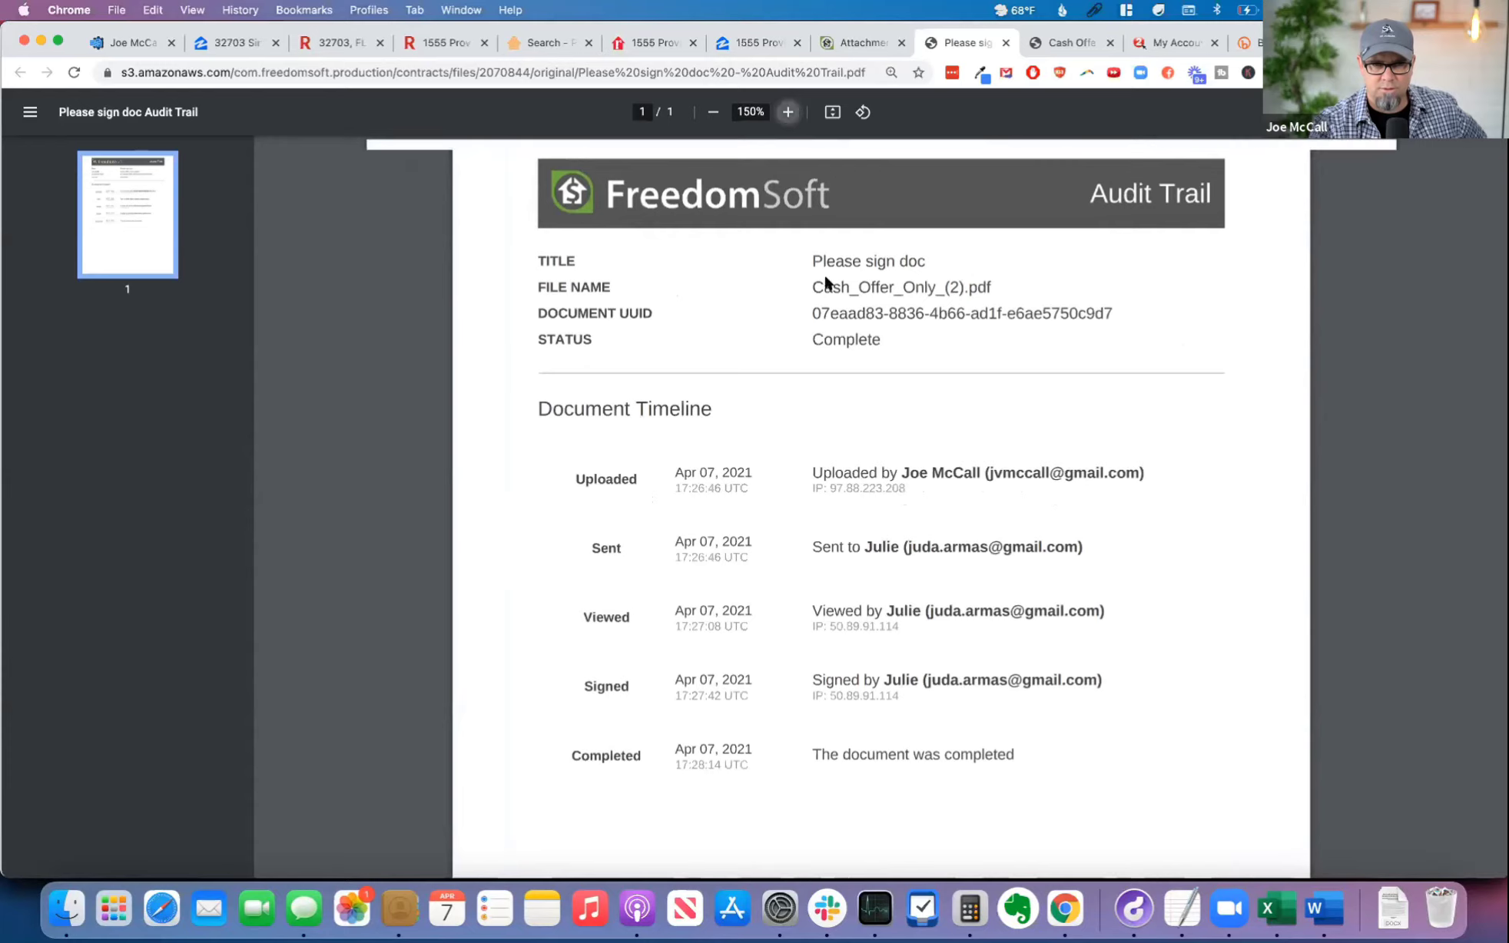
pyautogui.scroll(-3, 946, 539)
pyautogui.scroll(-1, 963, 485)
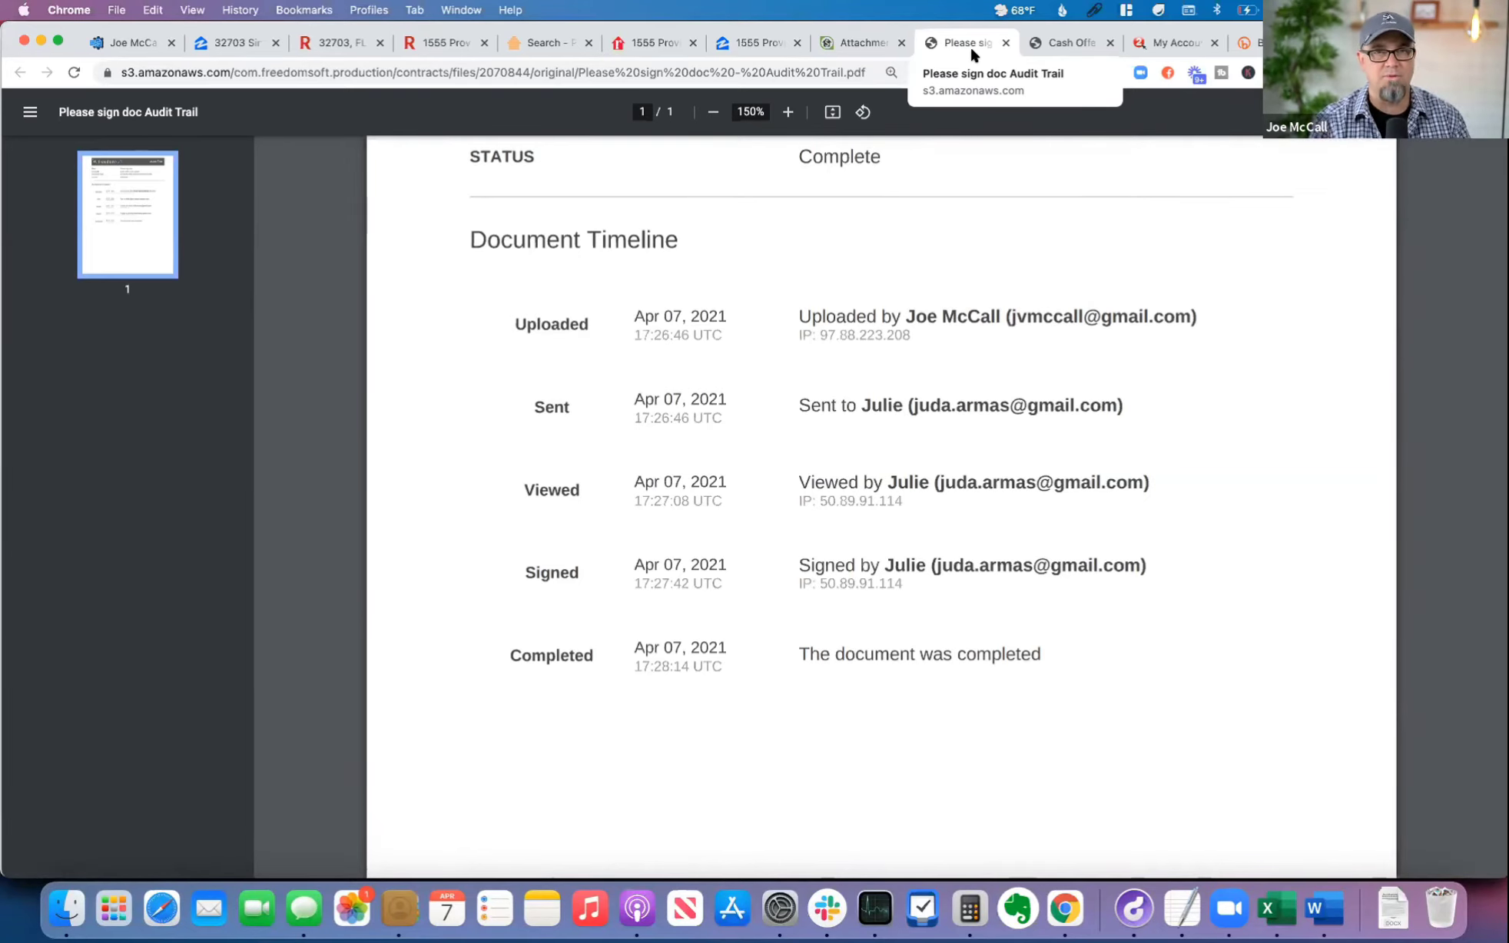
pyautogui.scroll(3, 1013, 256)
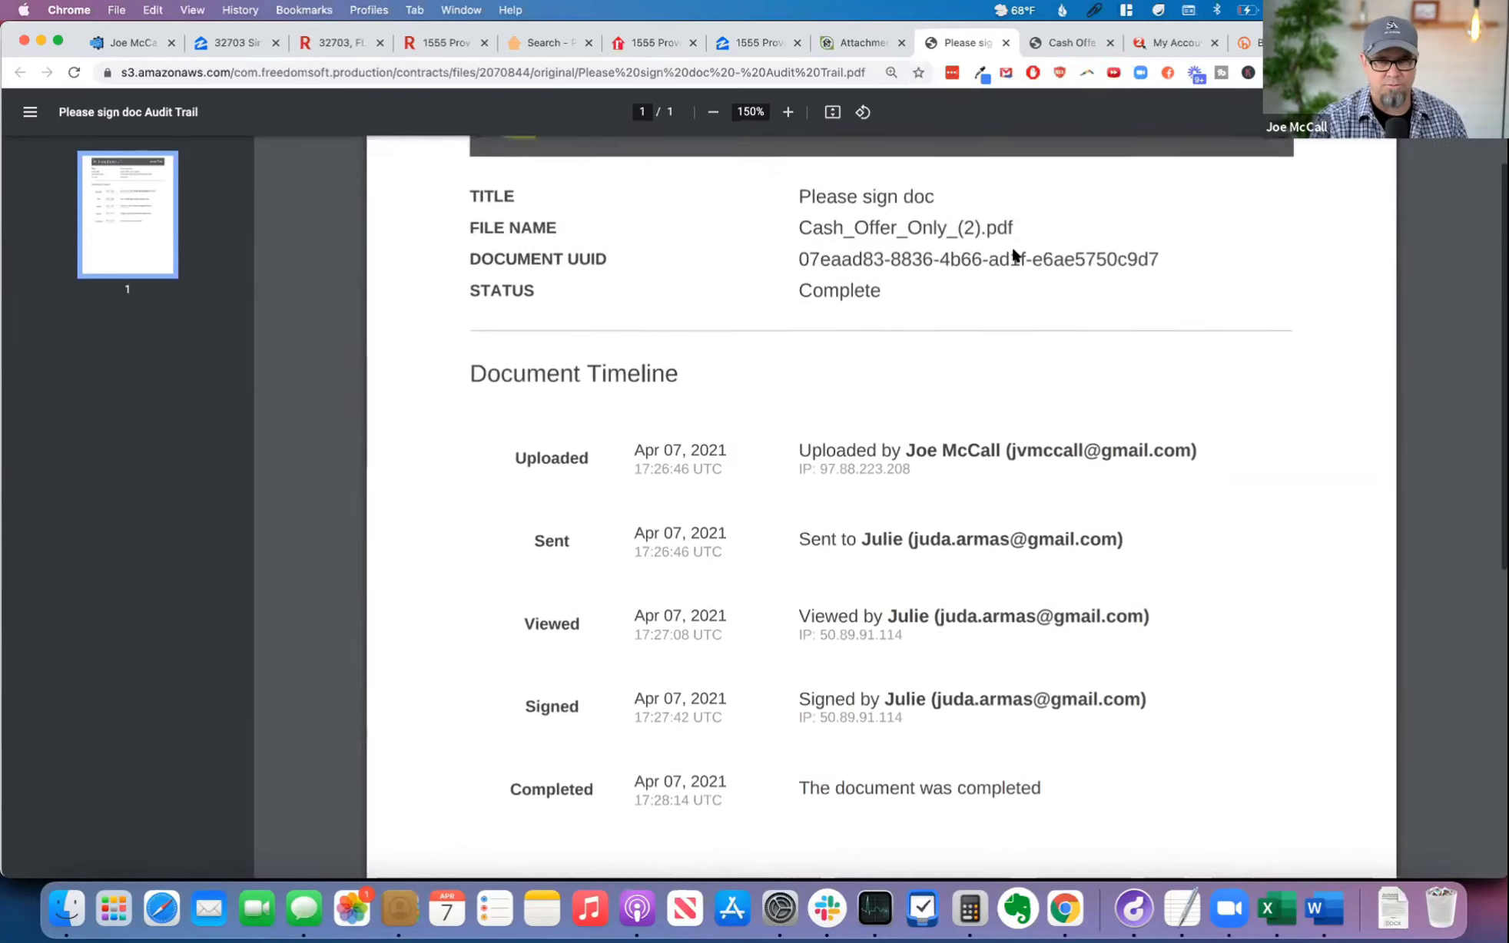
pyautogui.scroll(2, 1012, 256)
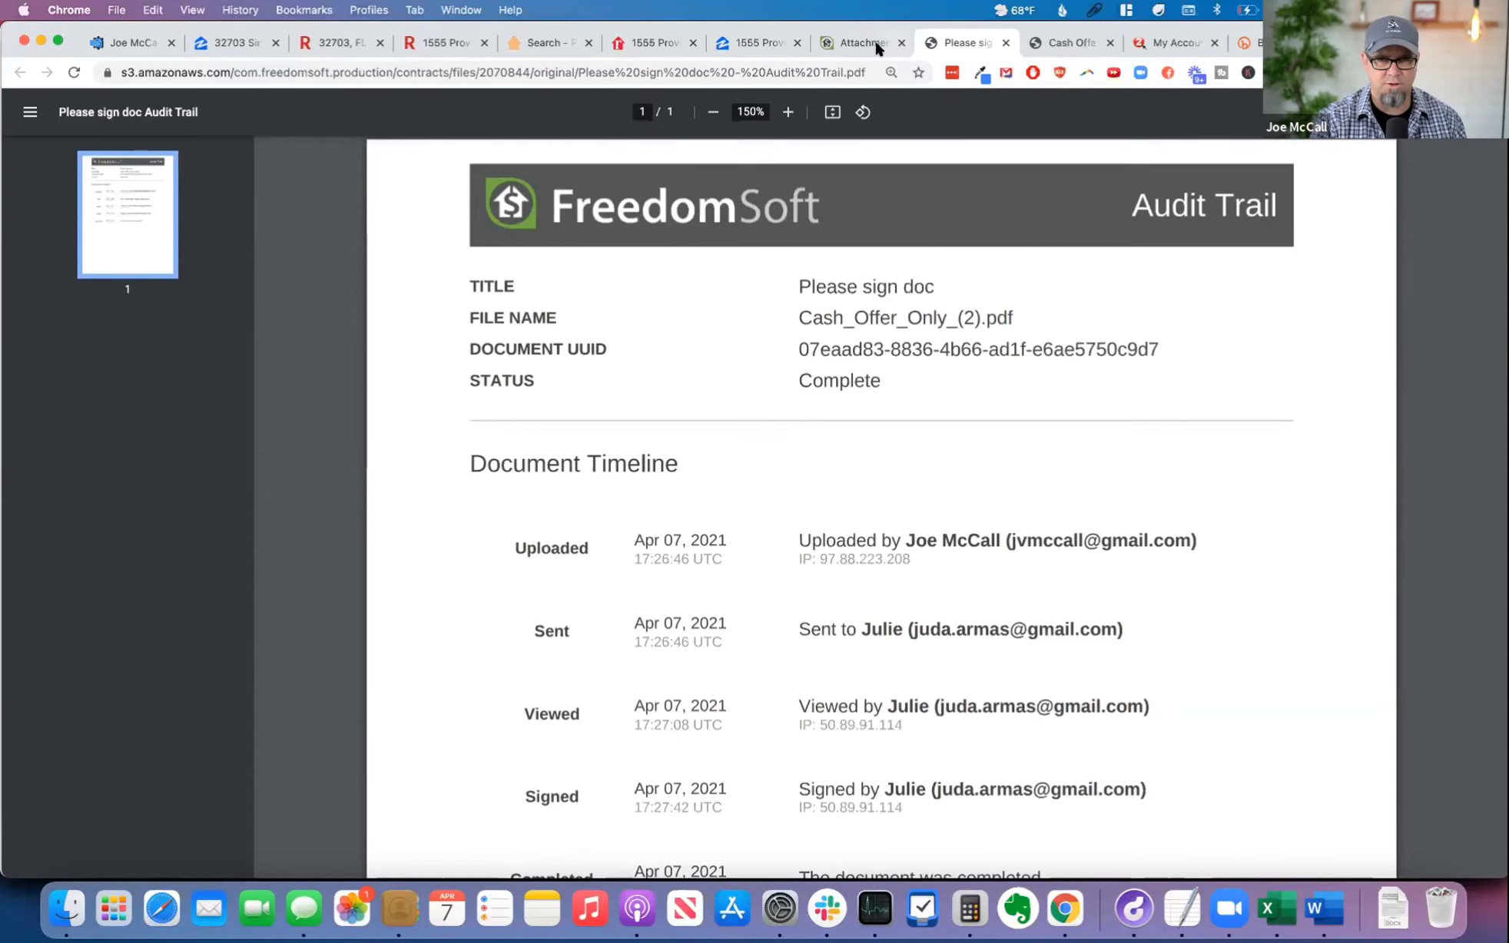
# Step: Return to the seller lead's attachments, reload them and look through the listed files
pyautogui.click(852, 42)
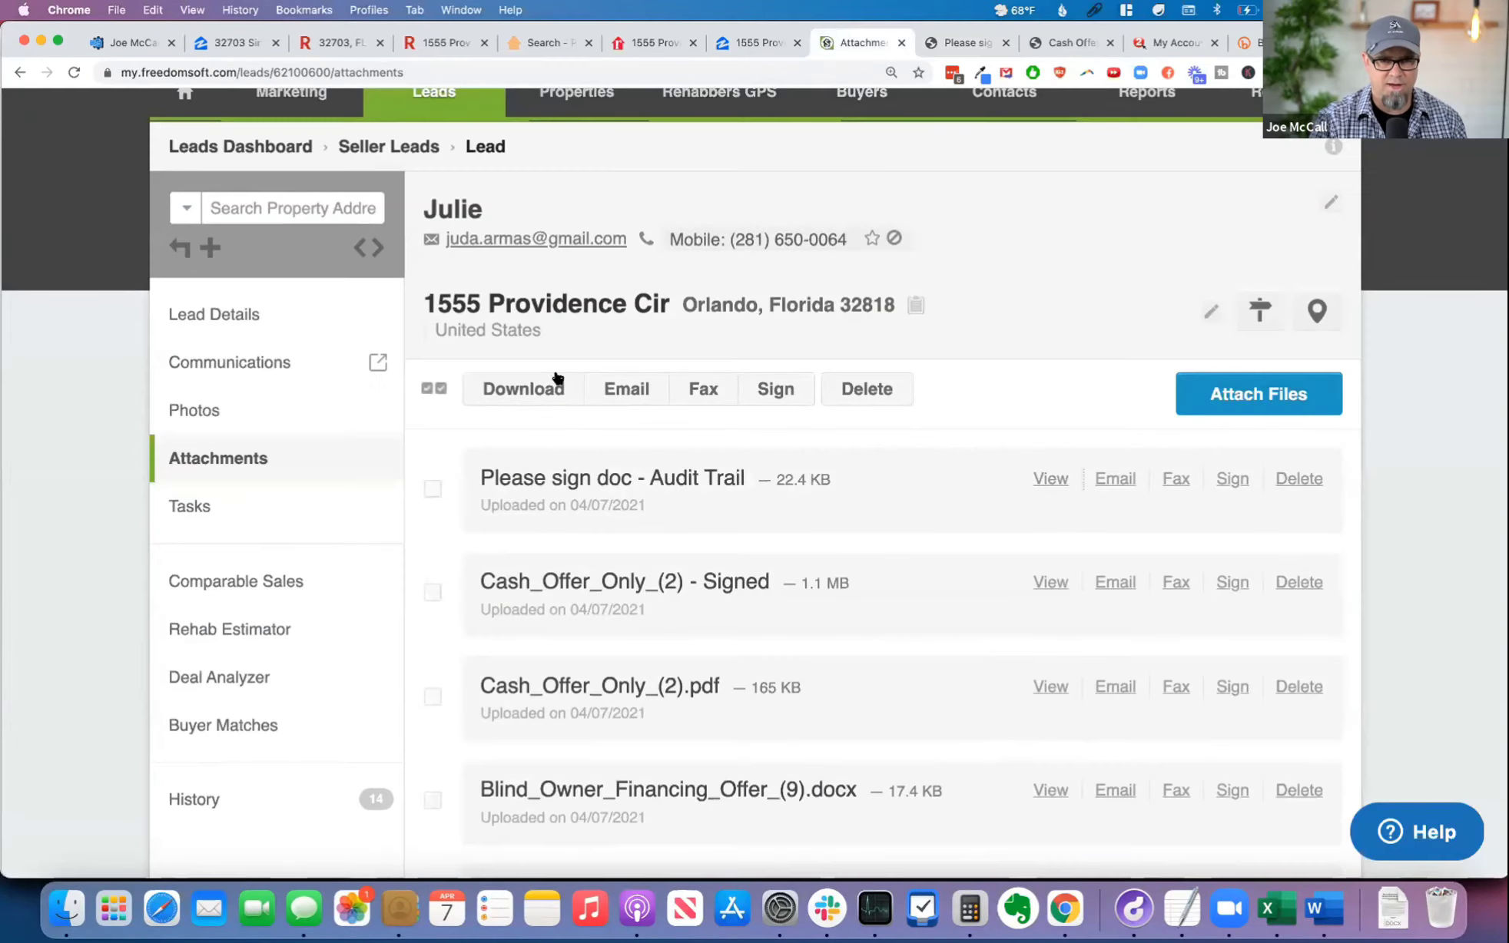
pyautogui.click(68, 75)
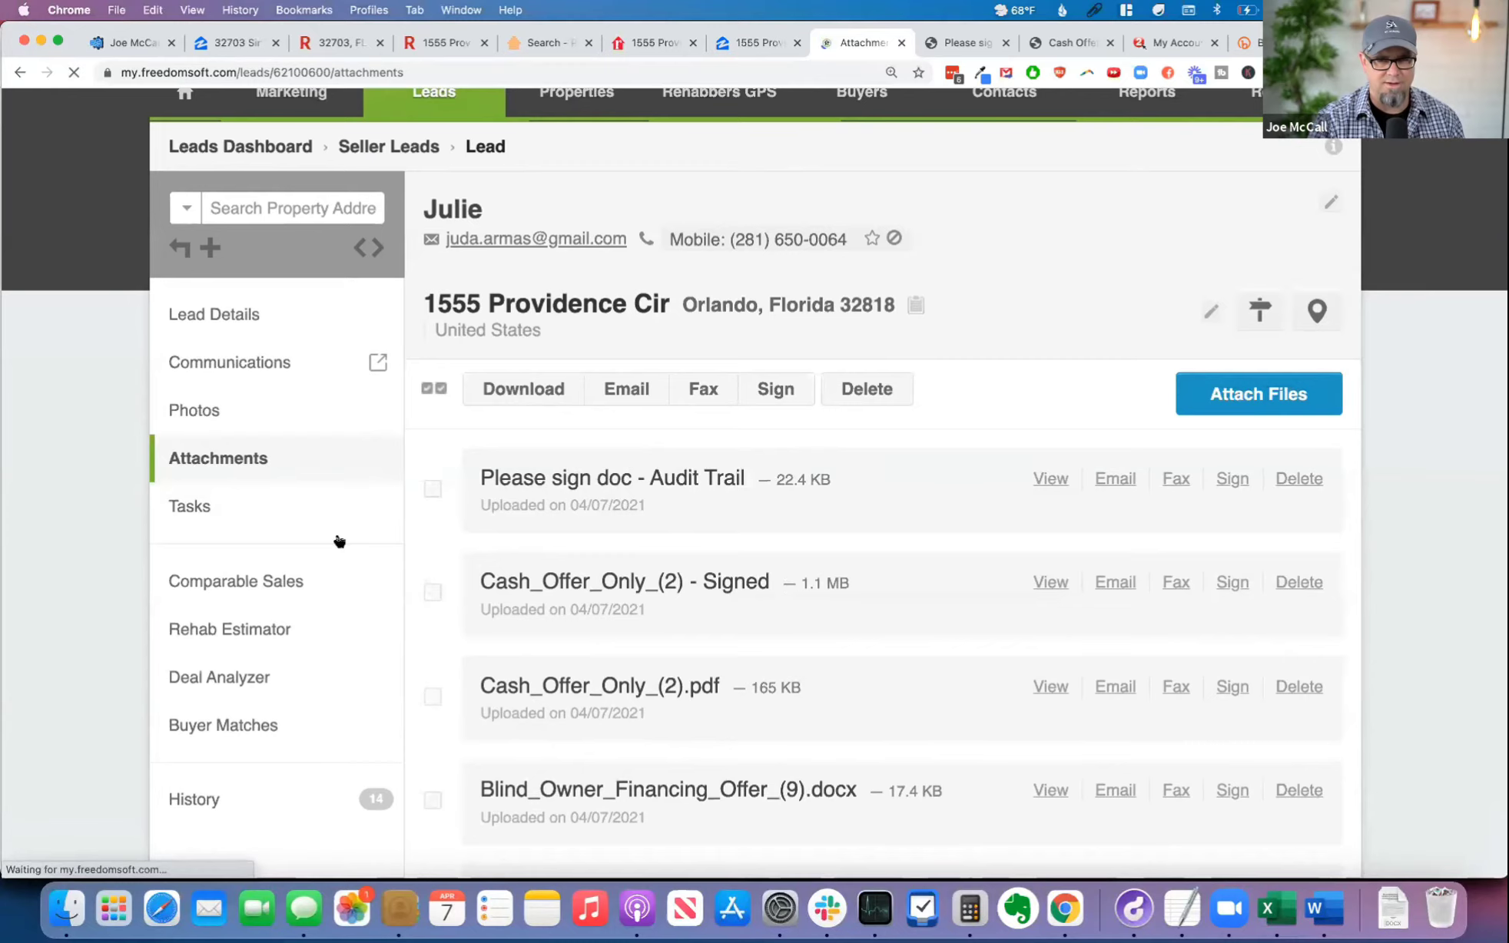
pyautogui.scroll(-3, 835, 643)
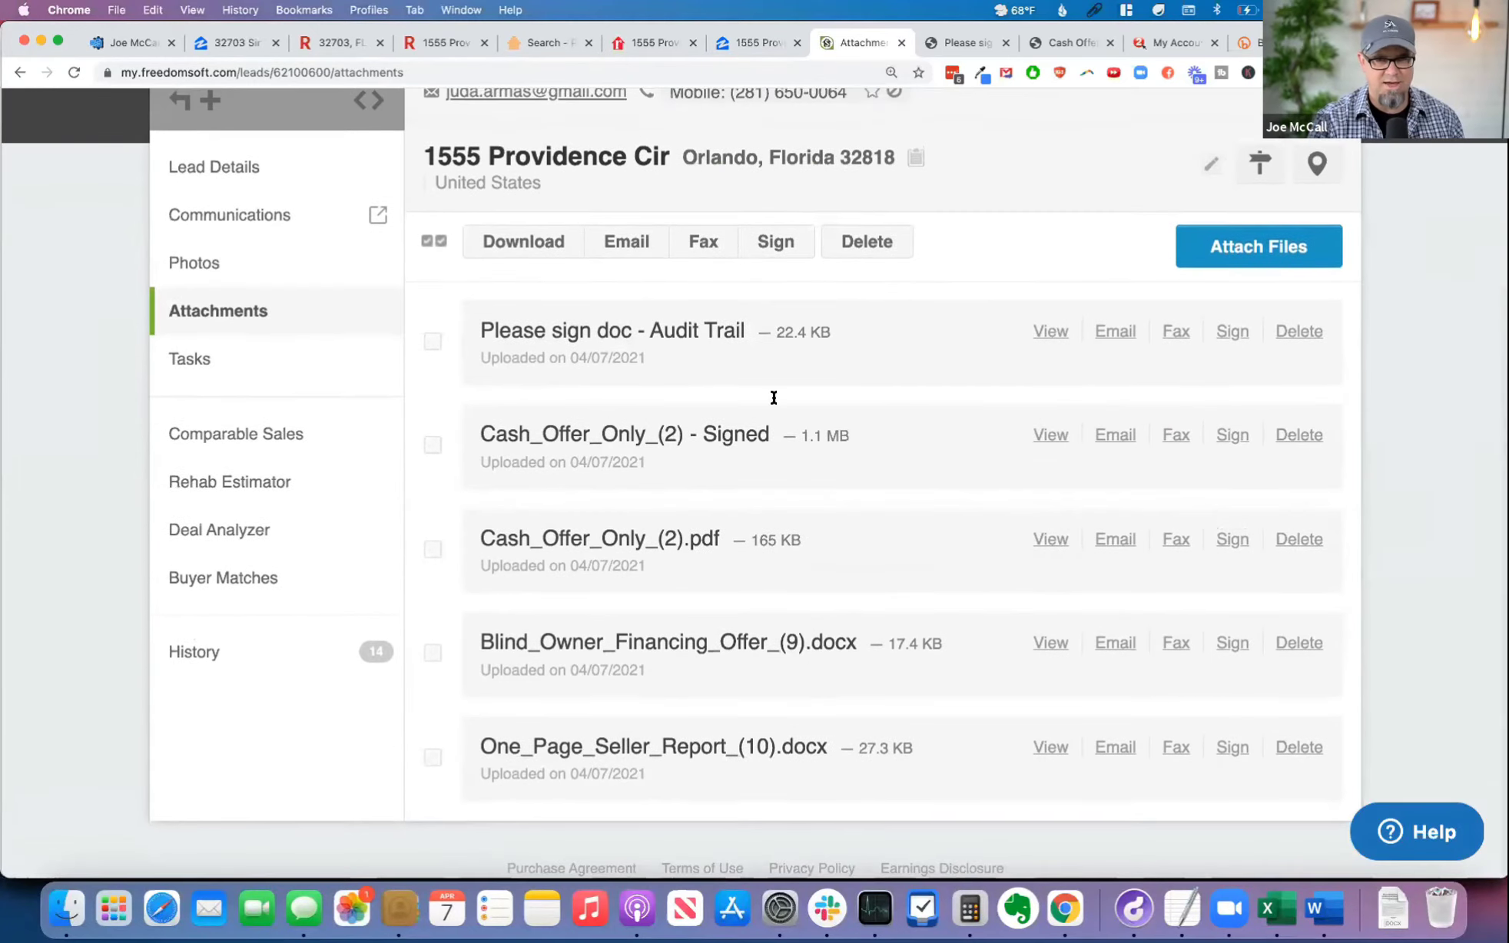
pyautogui.scroll(5, 692, 230)
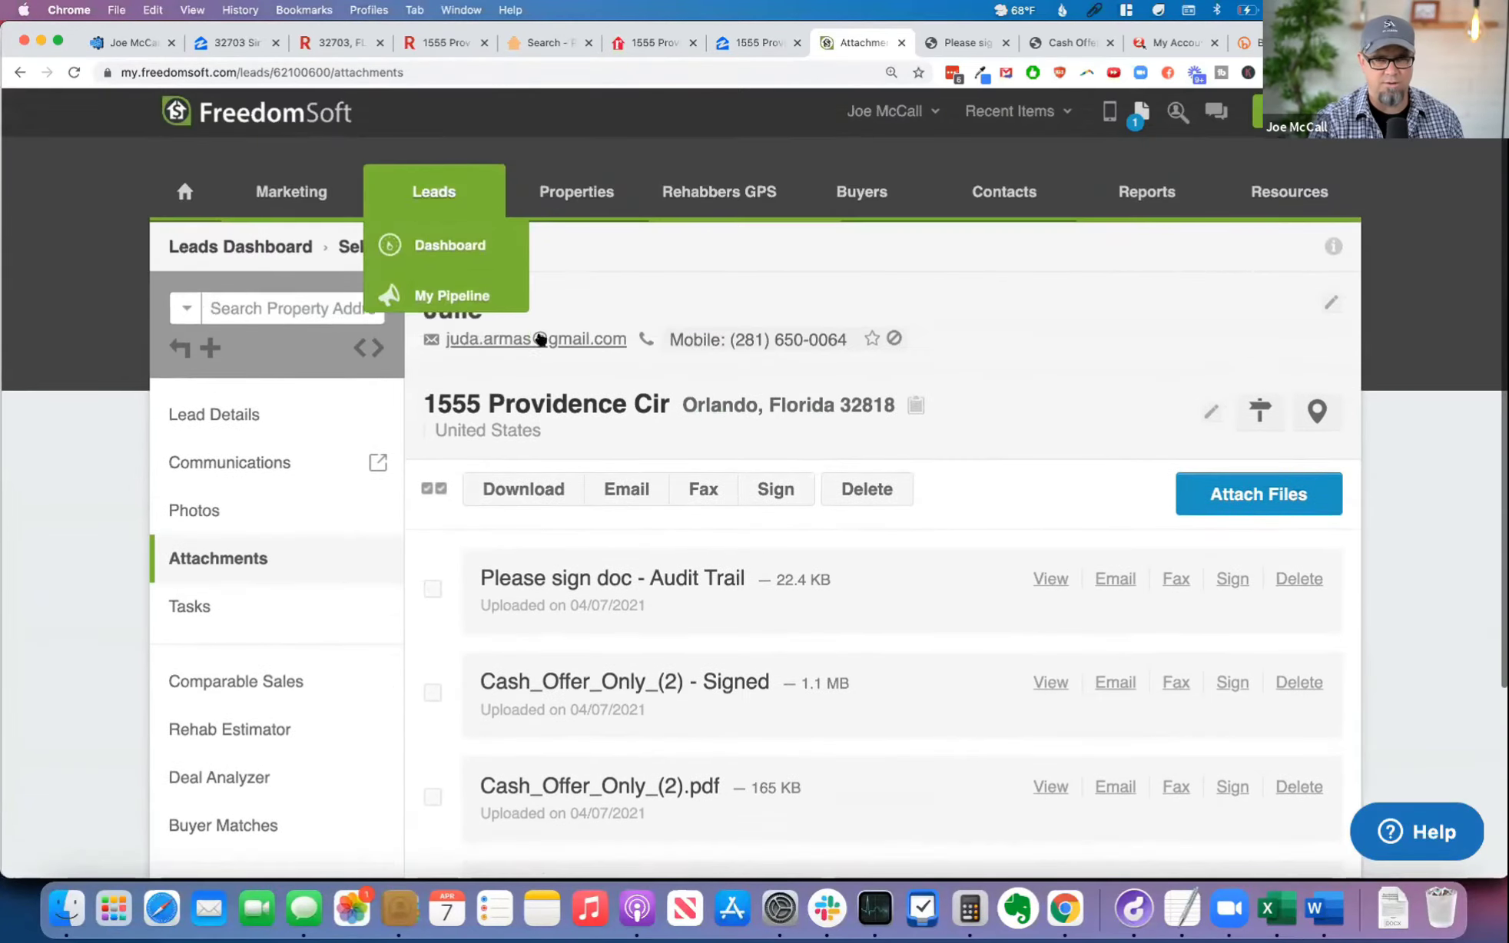
pyautogui.scroll(-3, 828, 572)
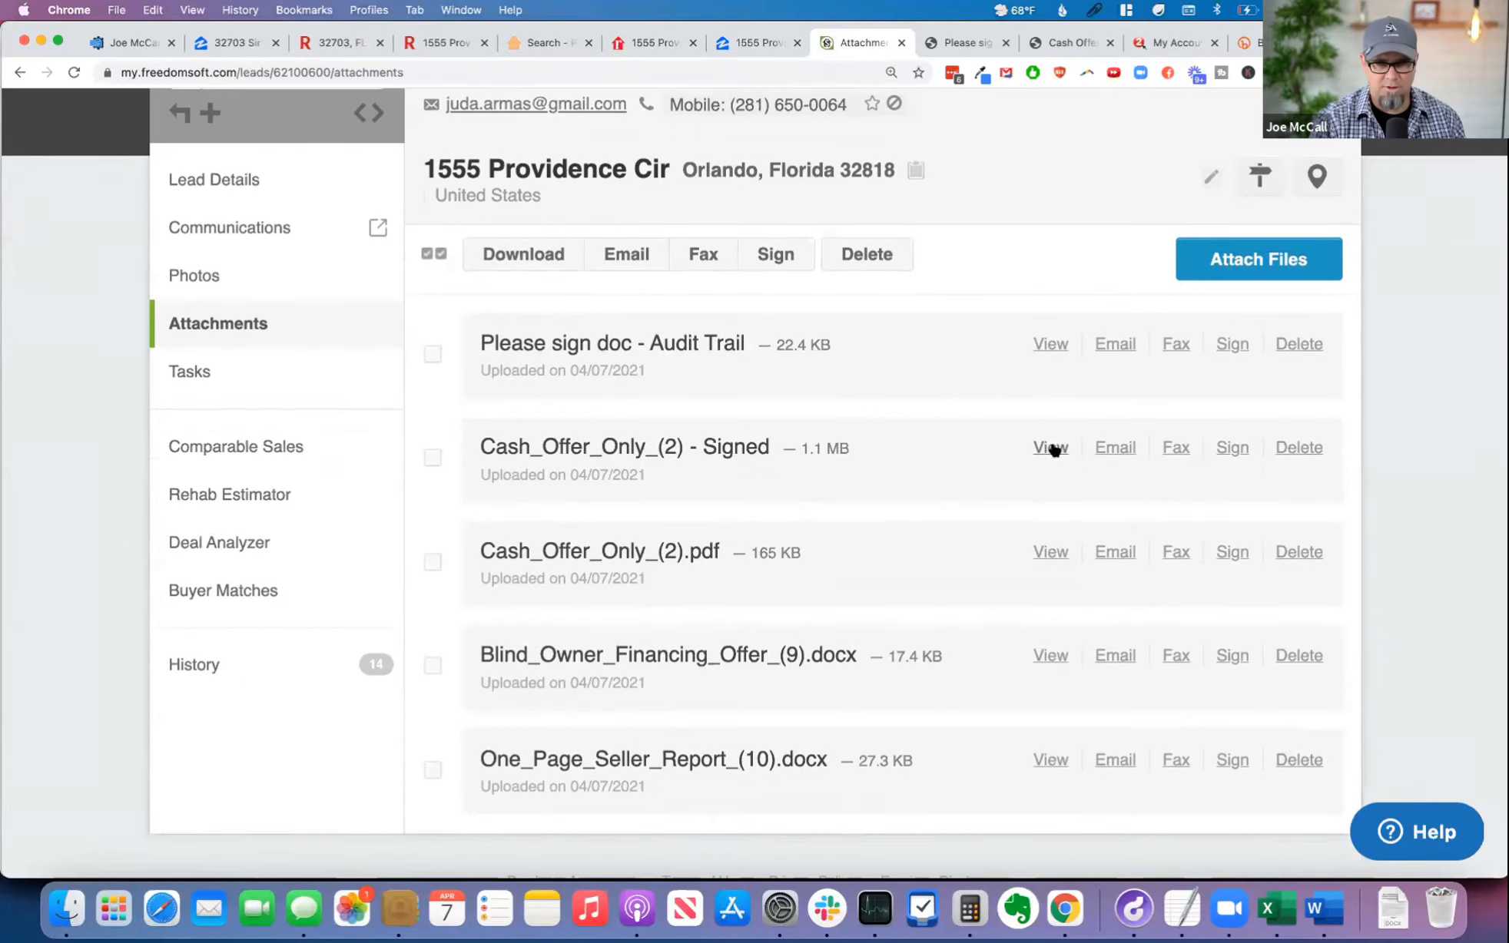
# Step: View the "Cash_Offer_Only_(2) - Signed" attachment, examine the seller and buyer signature and date lines on page 2, and close the document
pyautogui.click(1051, 447)
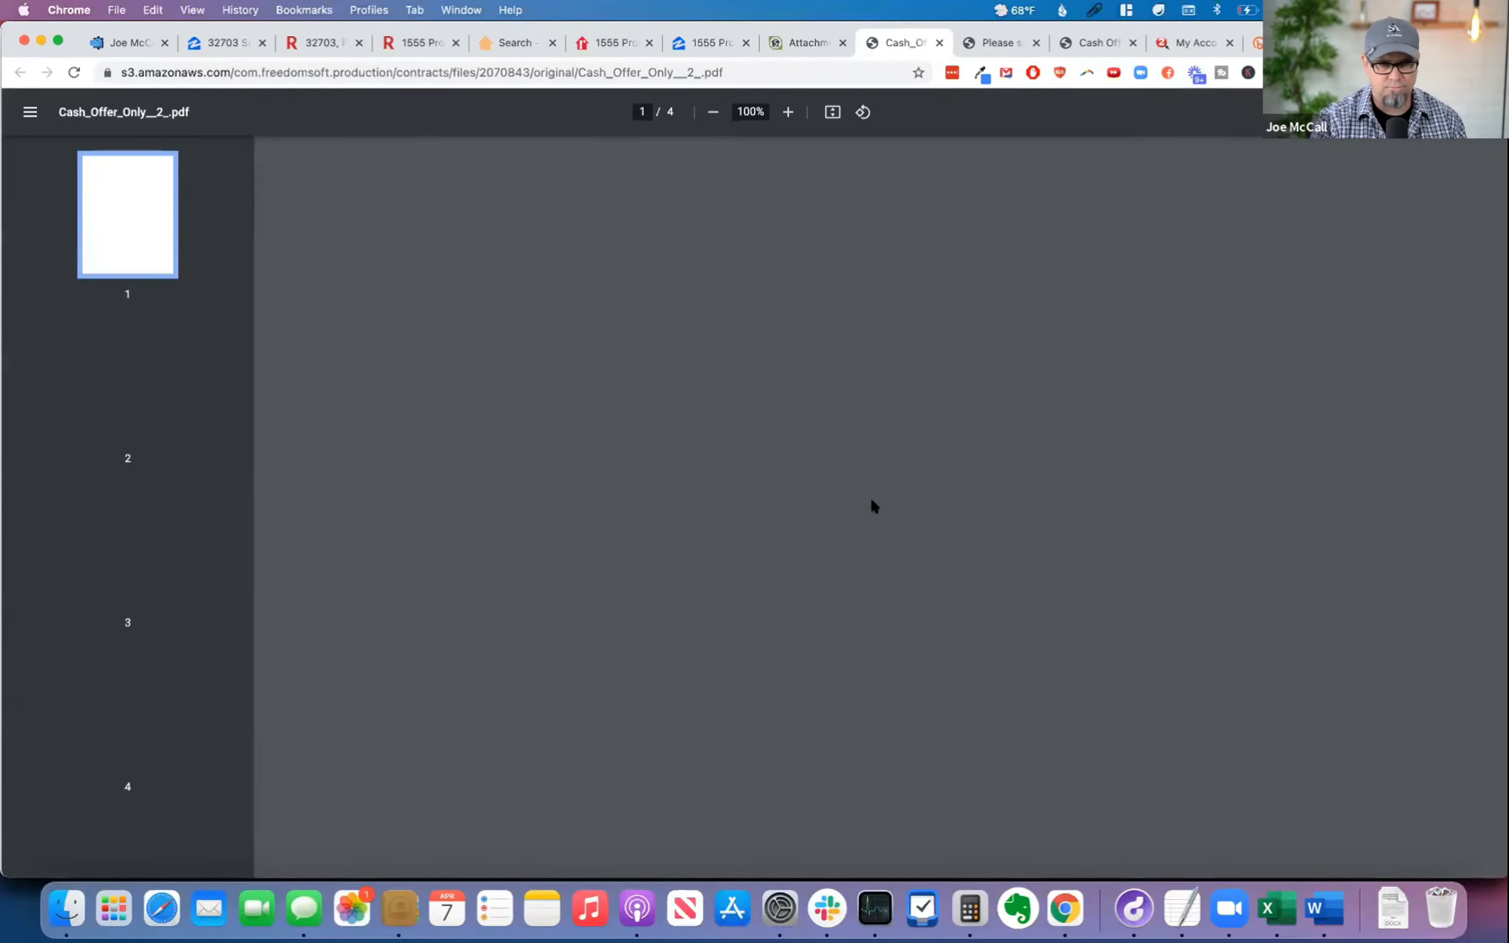
pyautogui.scroll(-5, 858, 513)
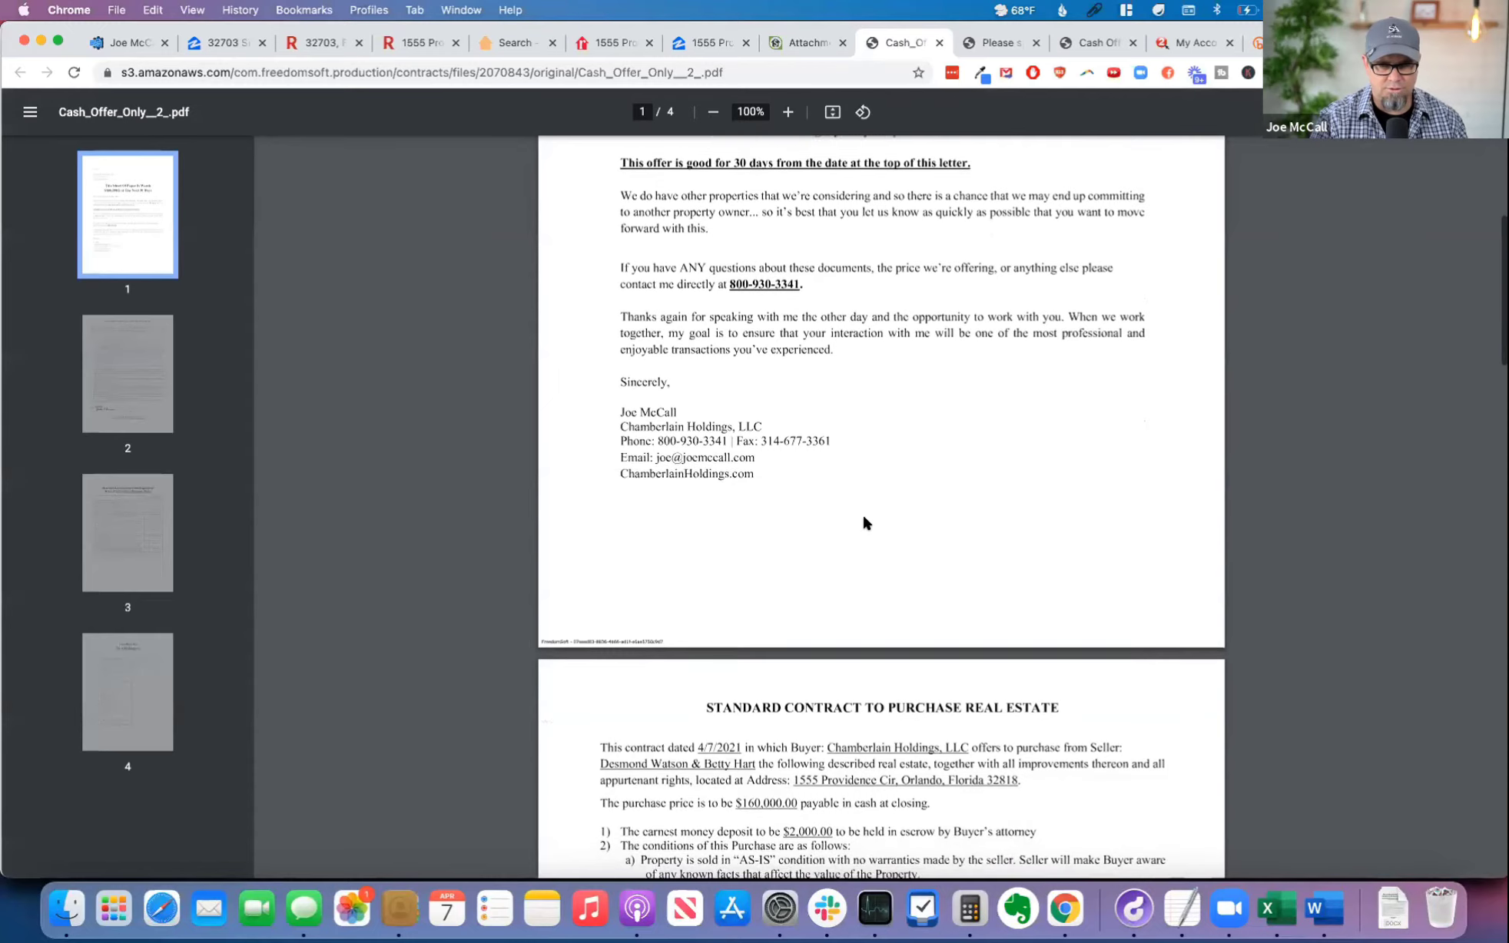
pyautogui.scroll(-10, 864, 523)
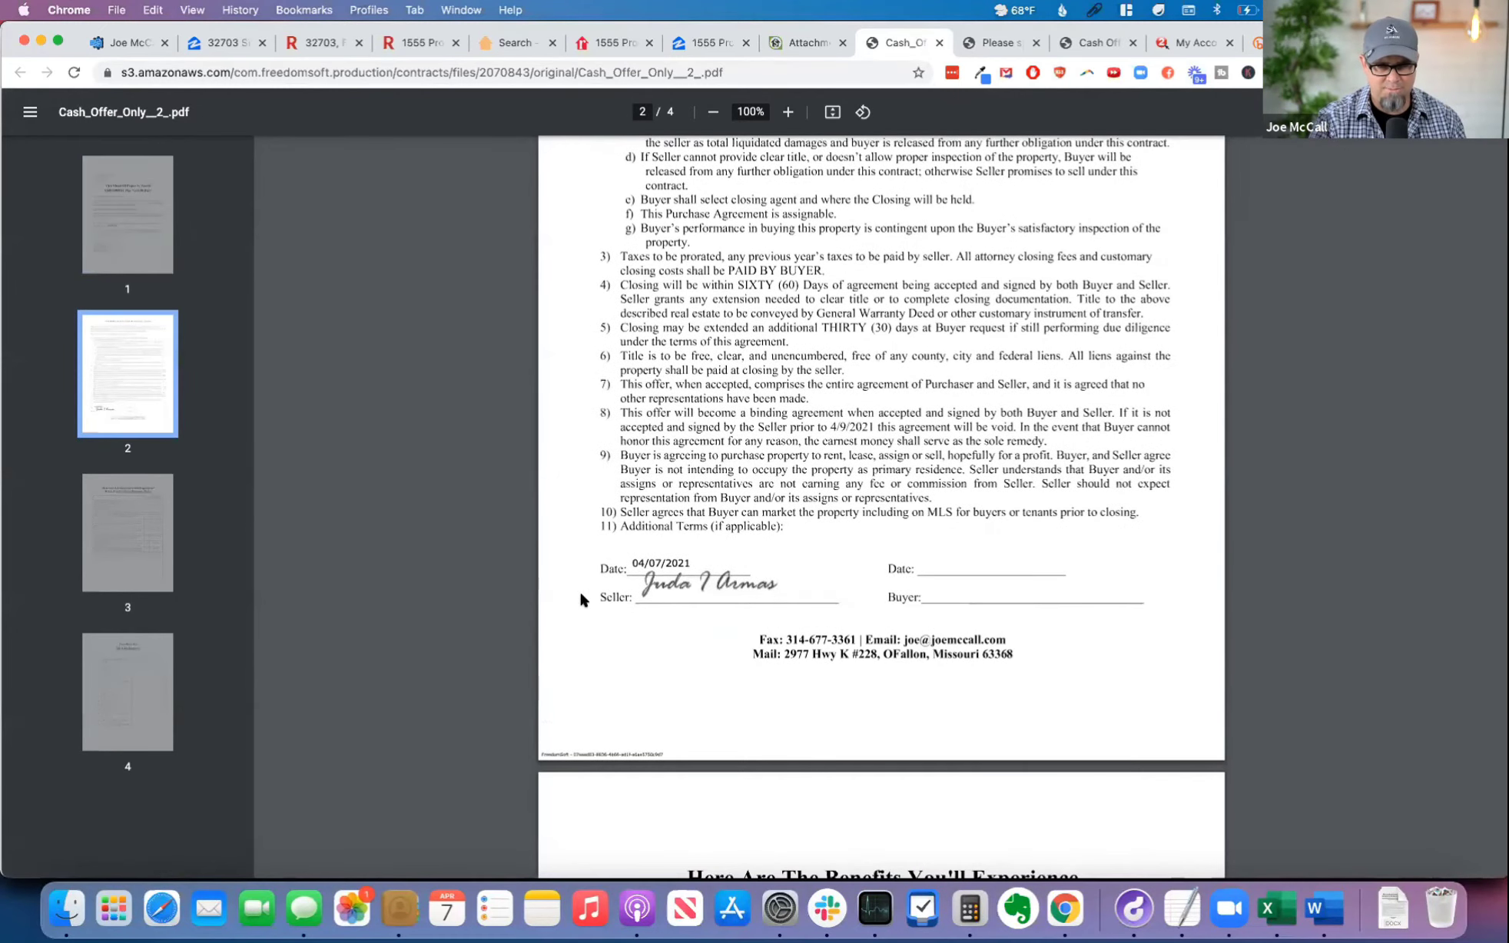
pyautogui.click(787, 113)
pyautogui.click(788, 112)
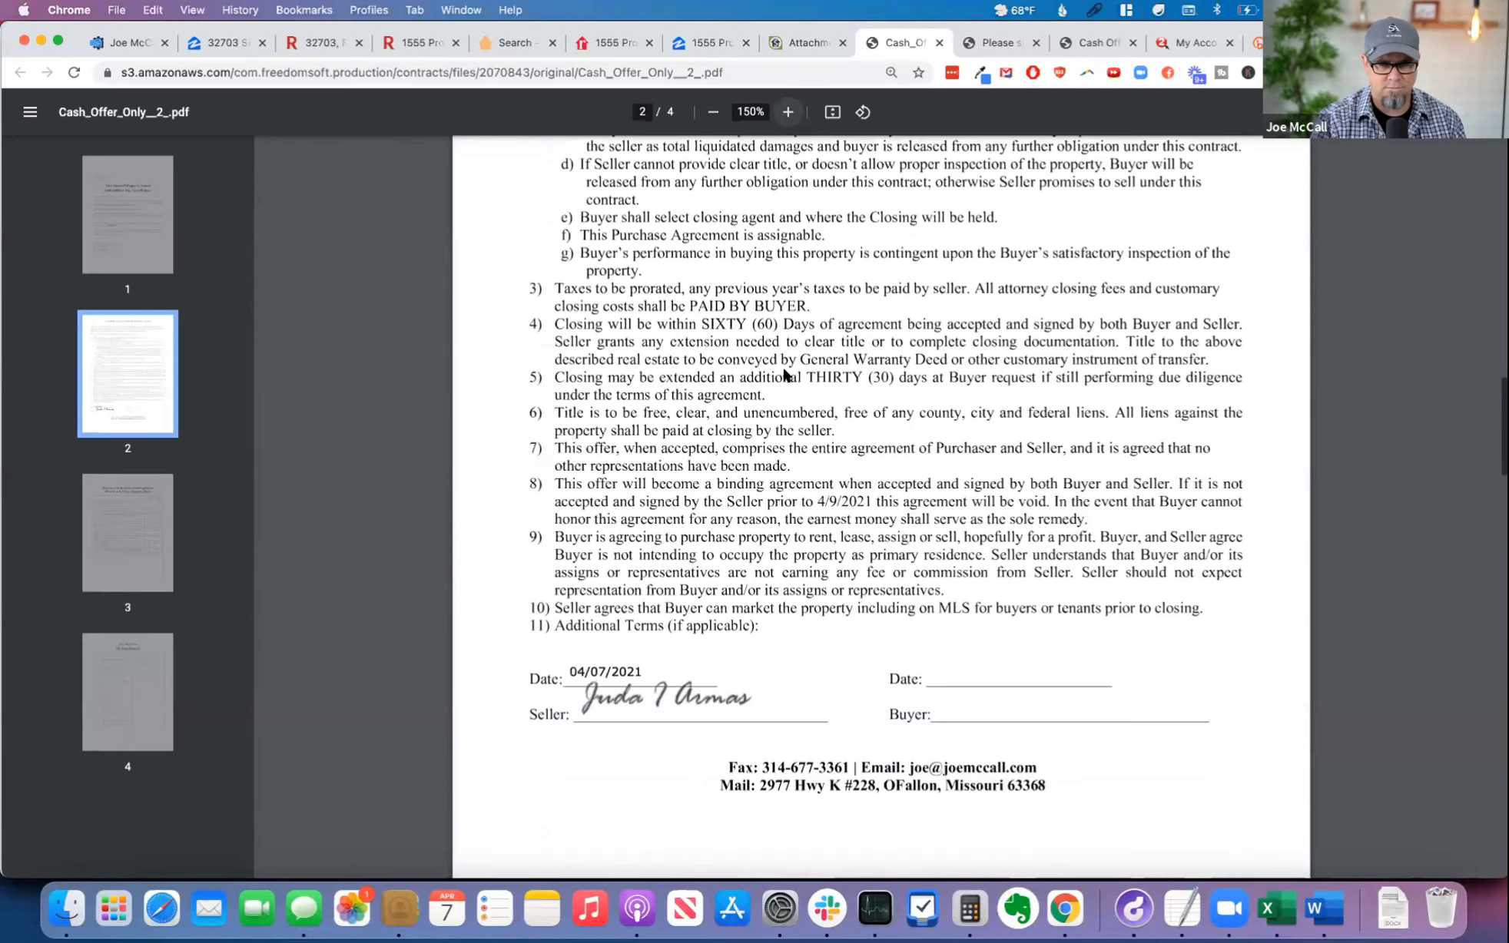
pyautogui.scroll(-5, 754, 569)
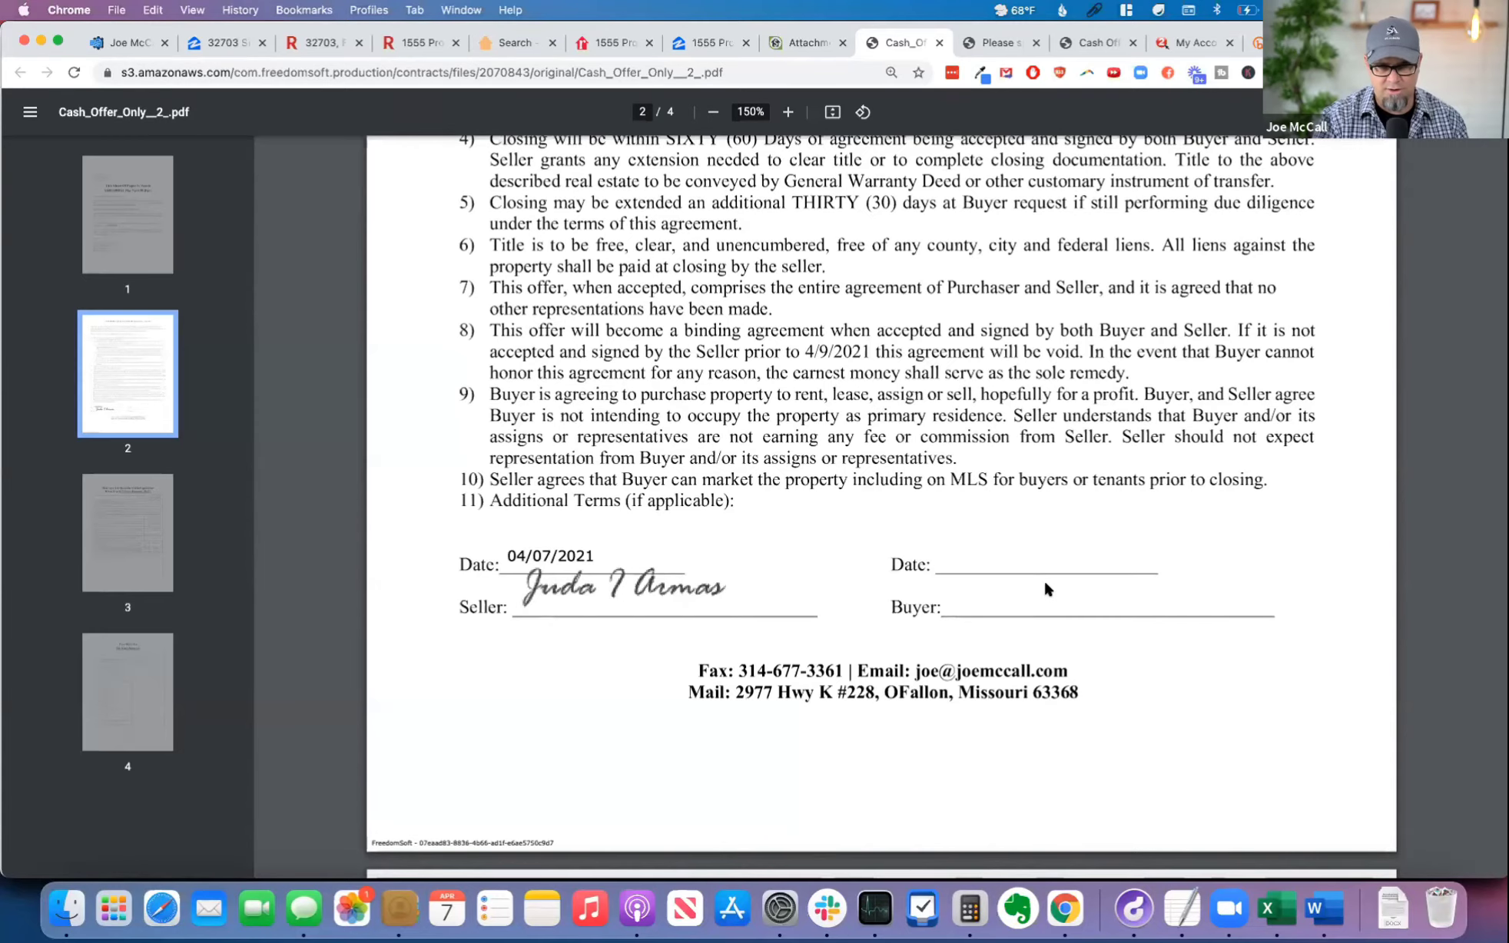
pyautogui.scroll(-3, 1044, 583)
pyautogui.scroll(5, 1045, 584)
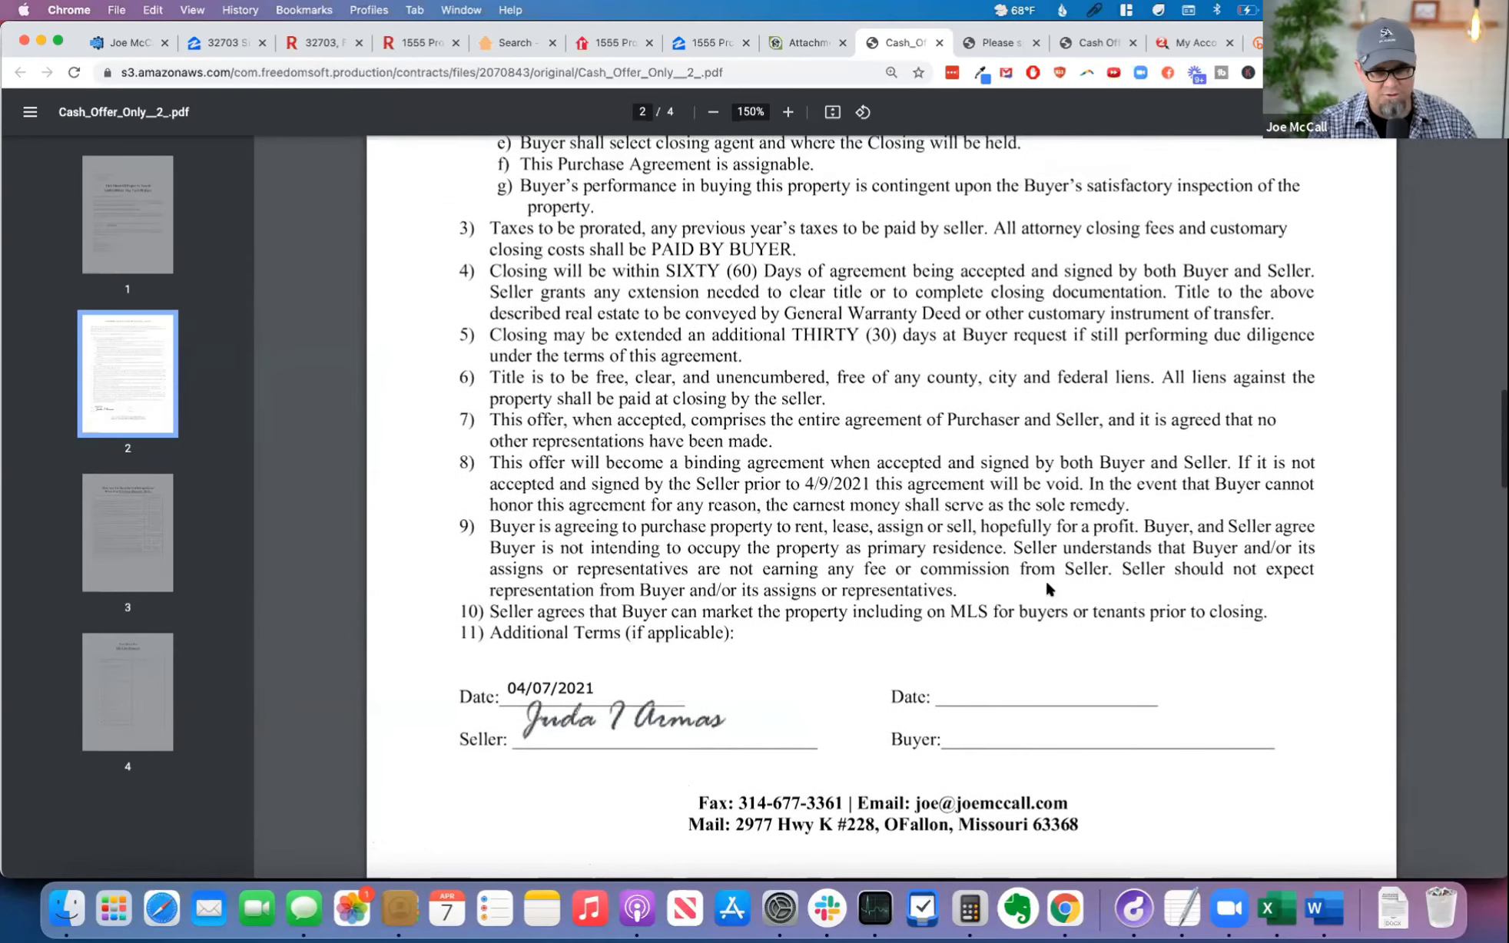
pyautogui.scroll(-4, 1030, 584)
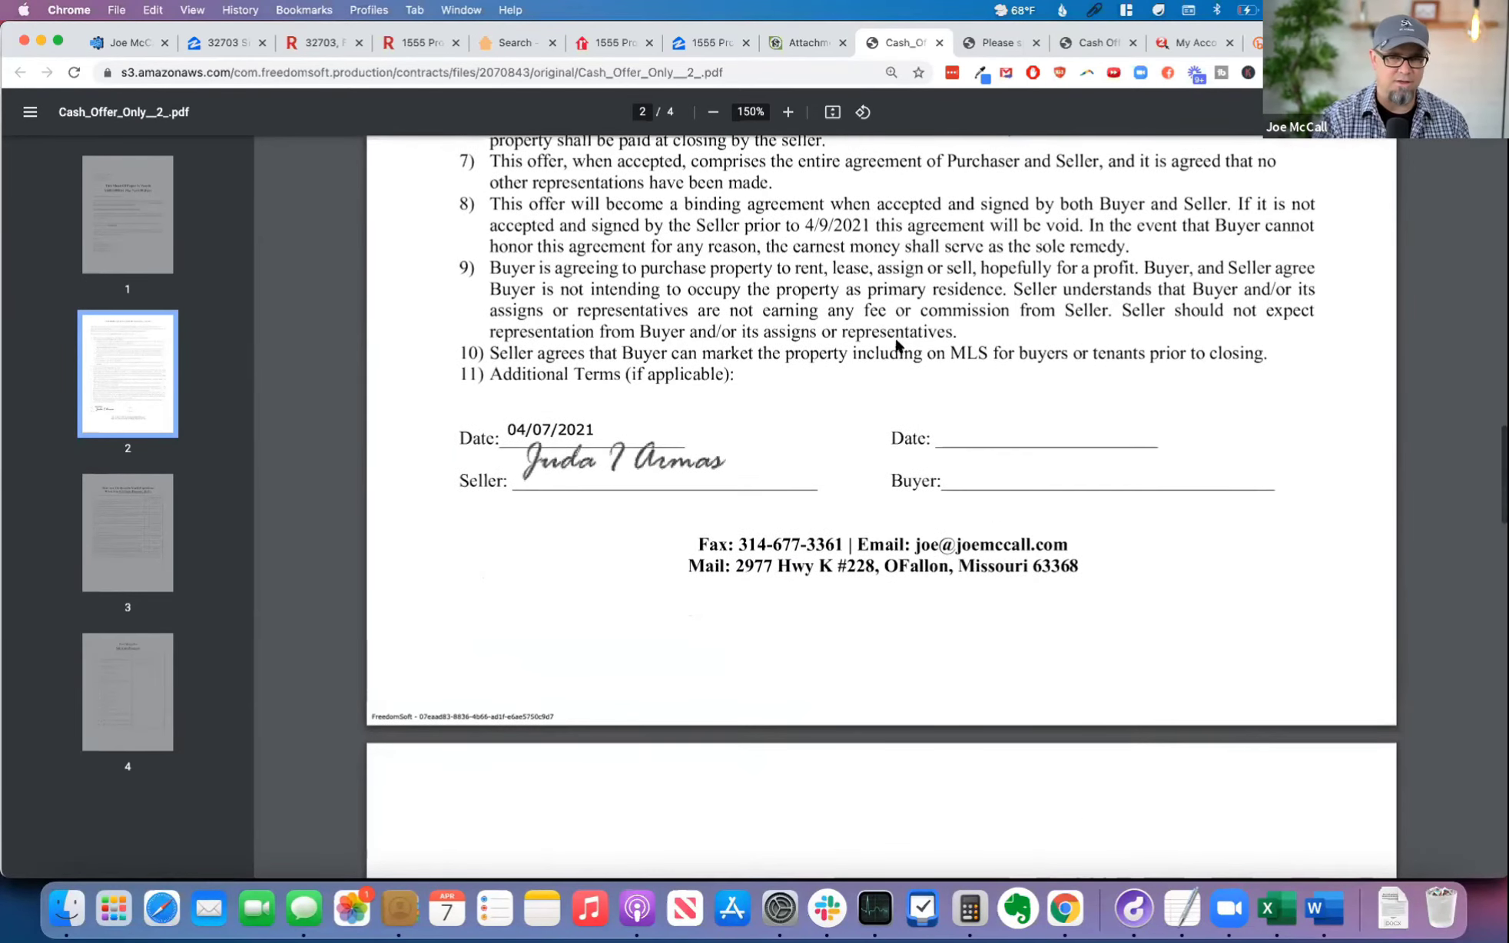
pyautogui.click(937, 43)
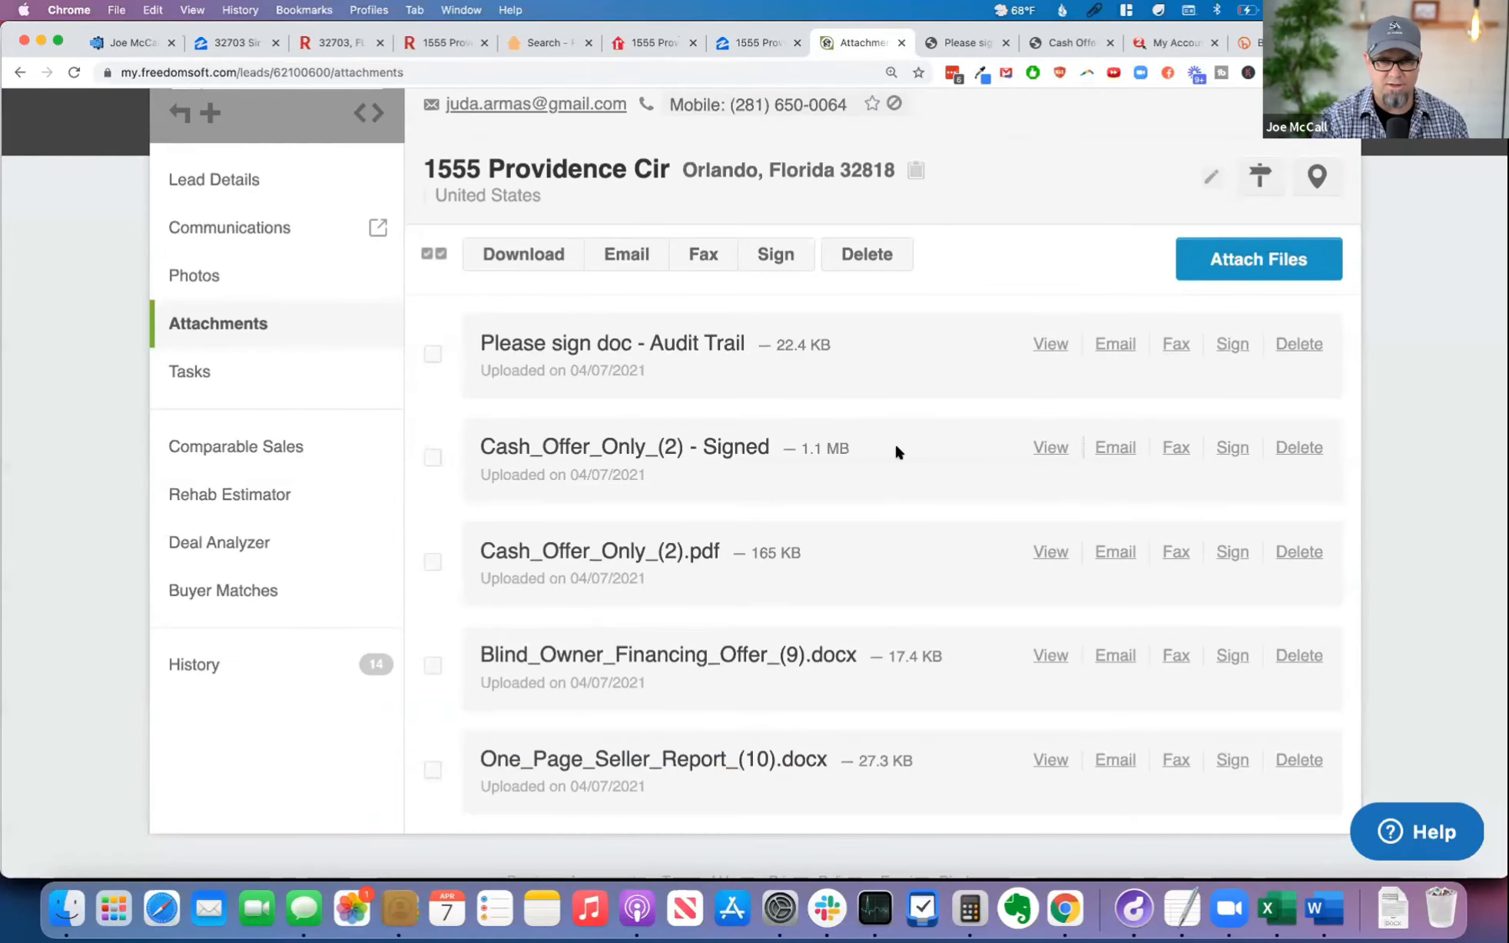
# Step: Start a signing request for "Cash_Offer_Only_(2) - Signed" and enter the buyer's full name and e-mail address as signer
pyautogui.click(1231, 448)
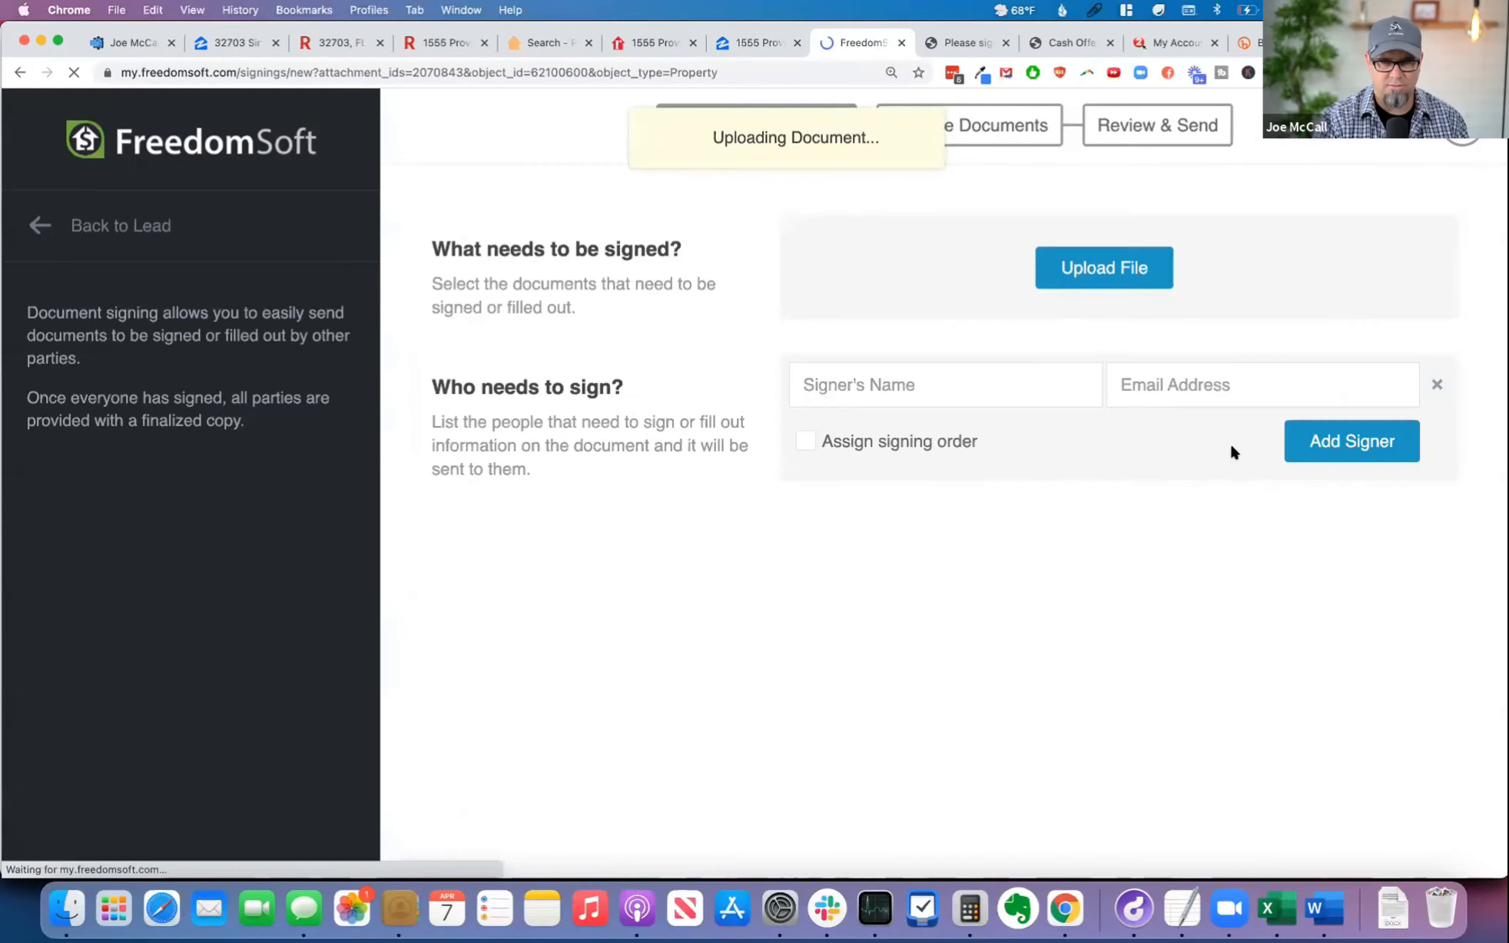
pyautogui.click(915, 415)
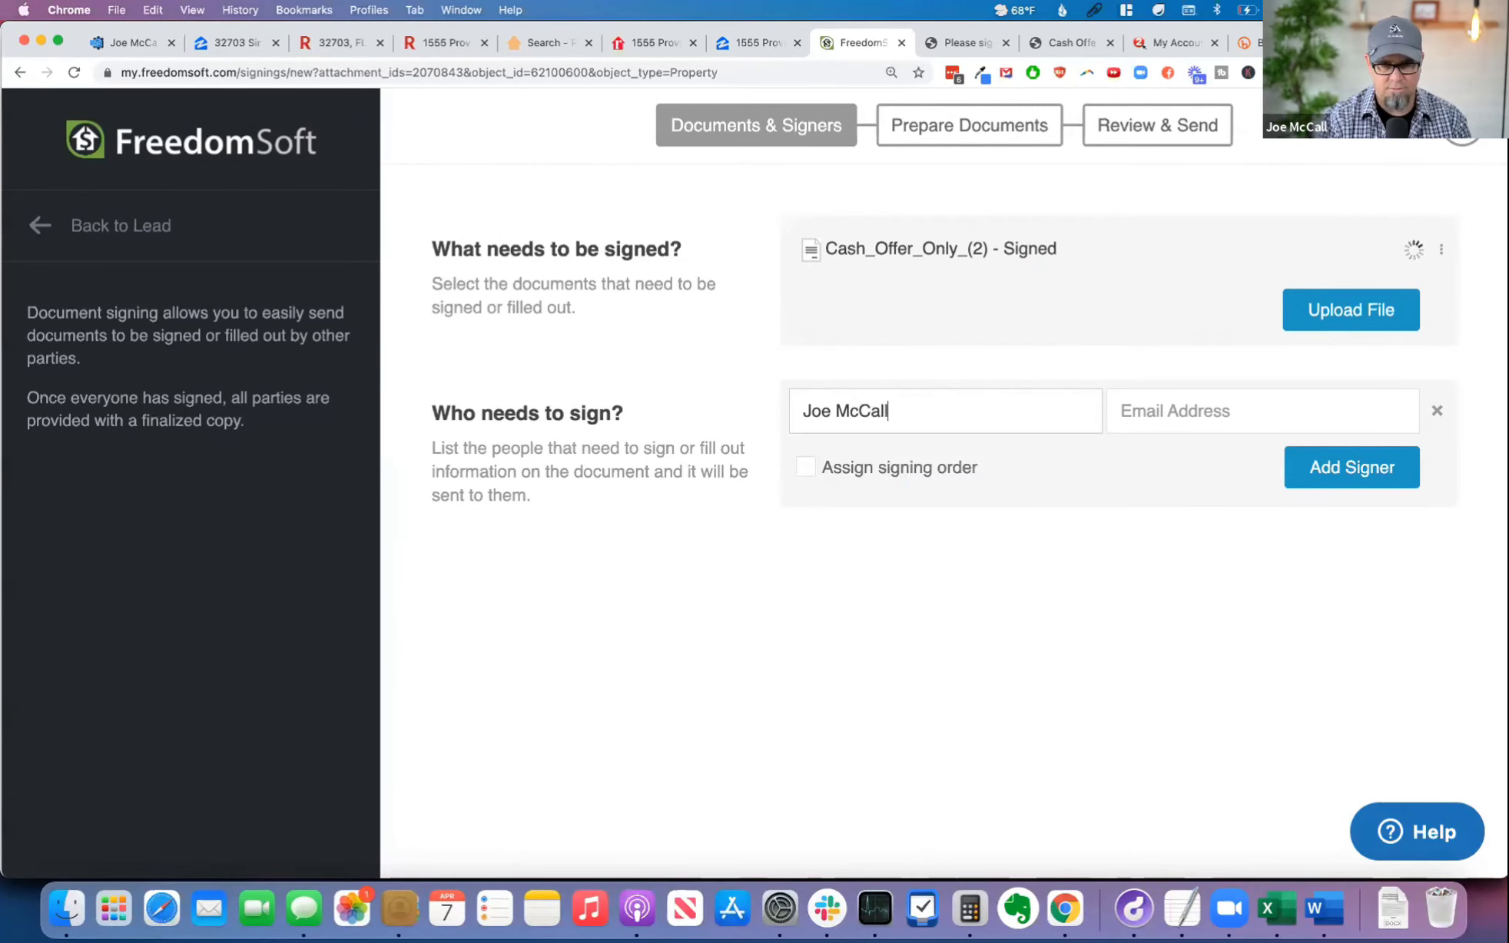
pyautogui.press('Tab')
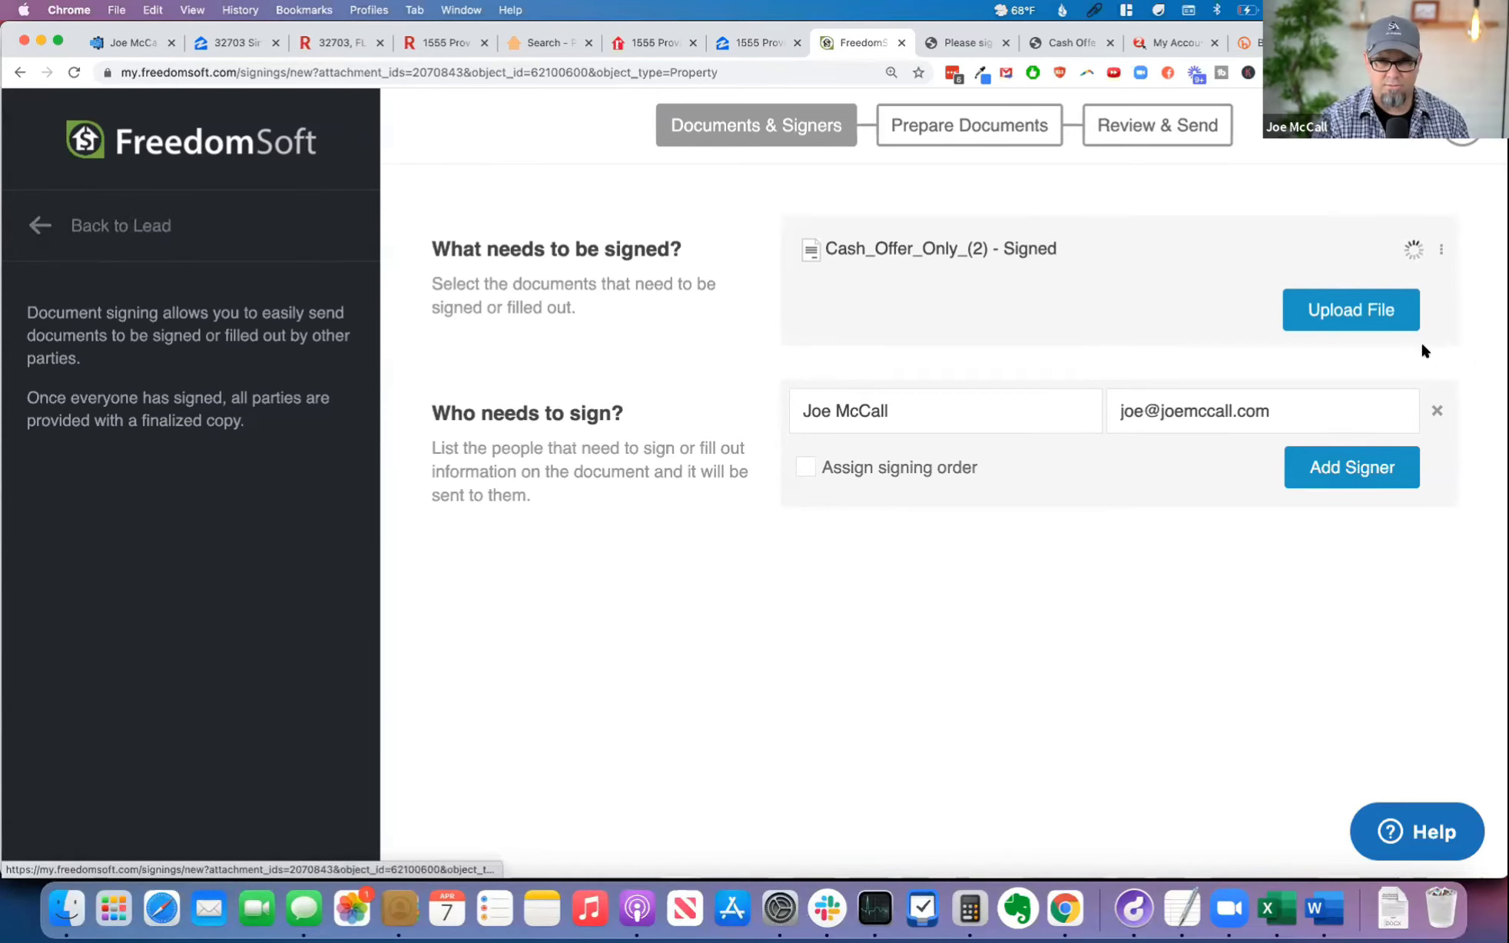
# Step: Leave the signing request without sending it and return to the seller lead's attachments
pyautogui.click(96, 230)
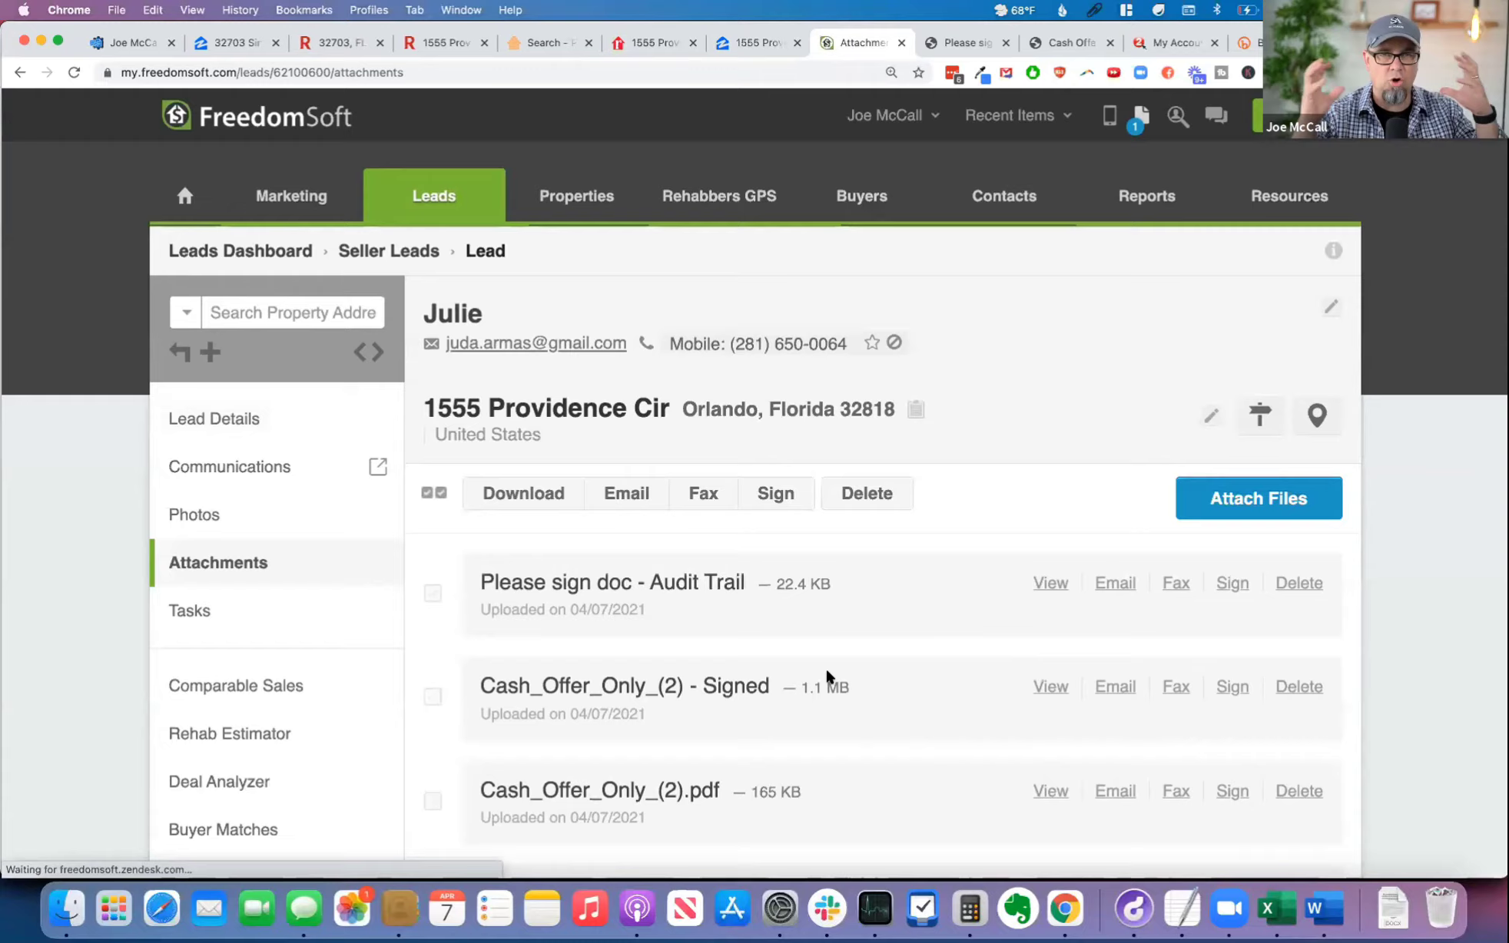
pyautogui.scroll(-4, 845, 676)
pyautogui.scroll(4, 920, 674)
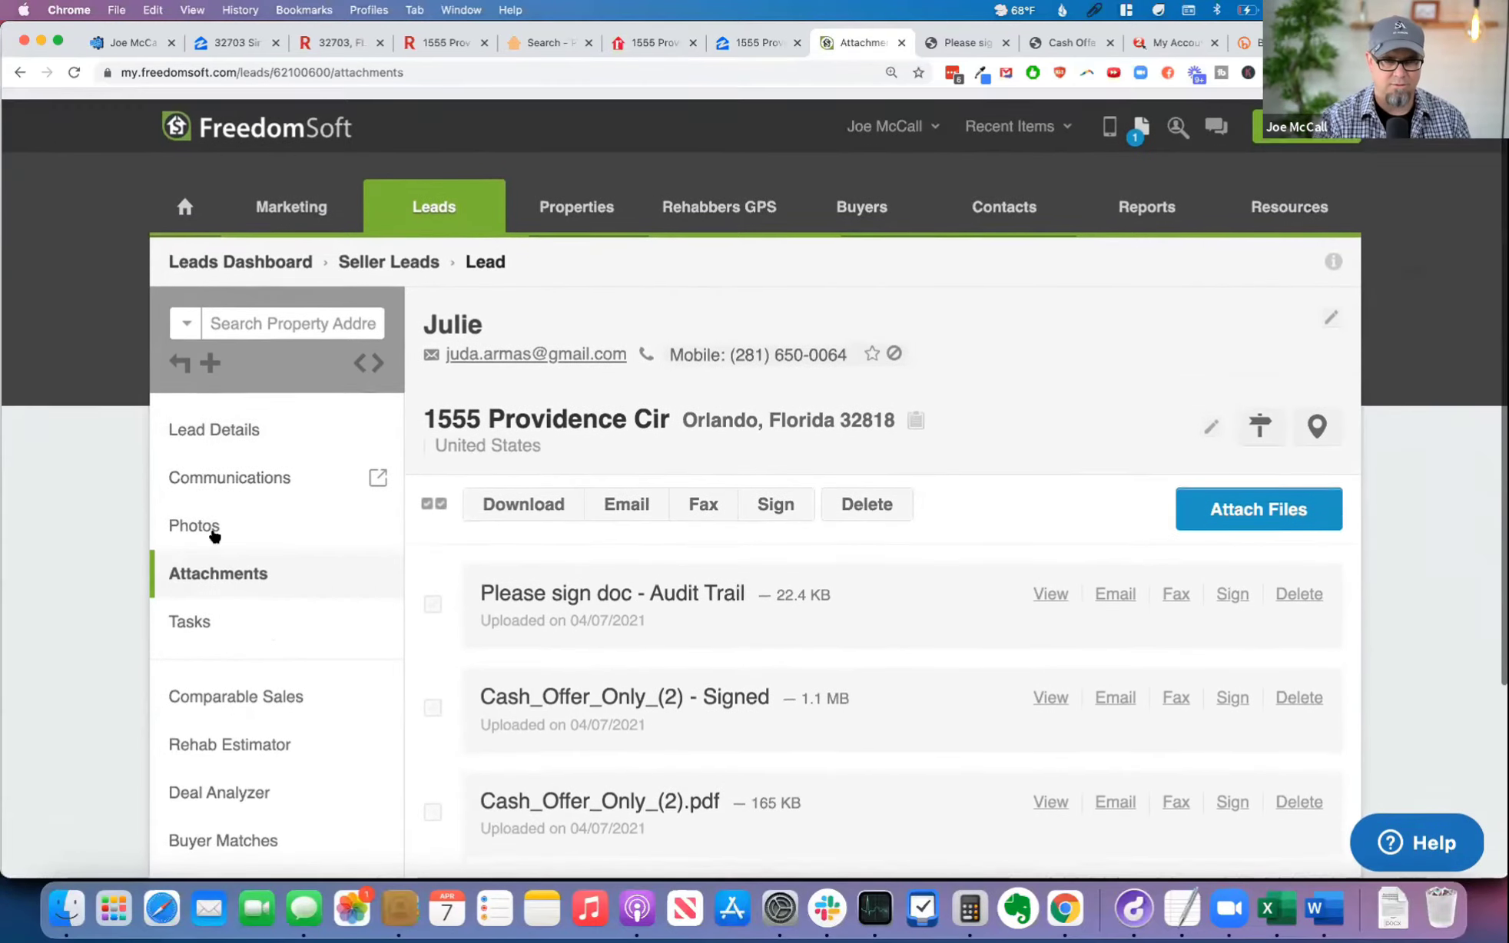
# Step: Open the seller lead's SMS conversation and look through the messages exchanged so far
pyautogui.click(266, 421)
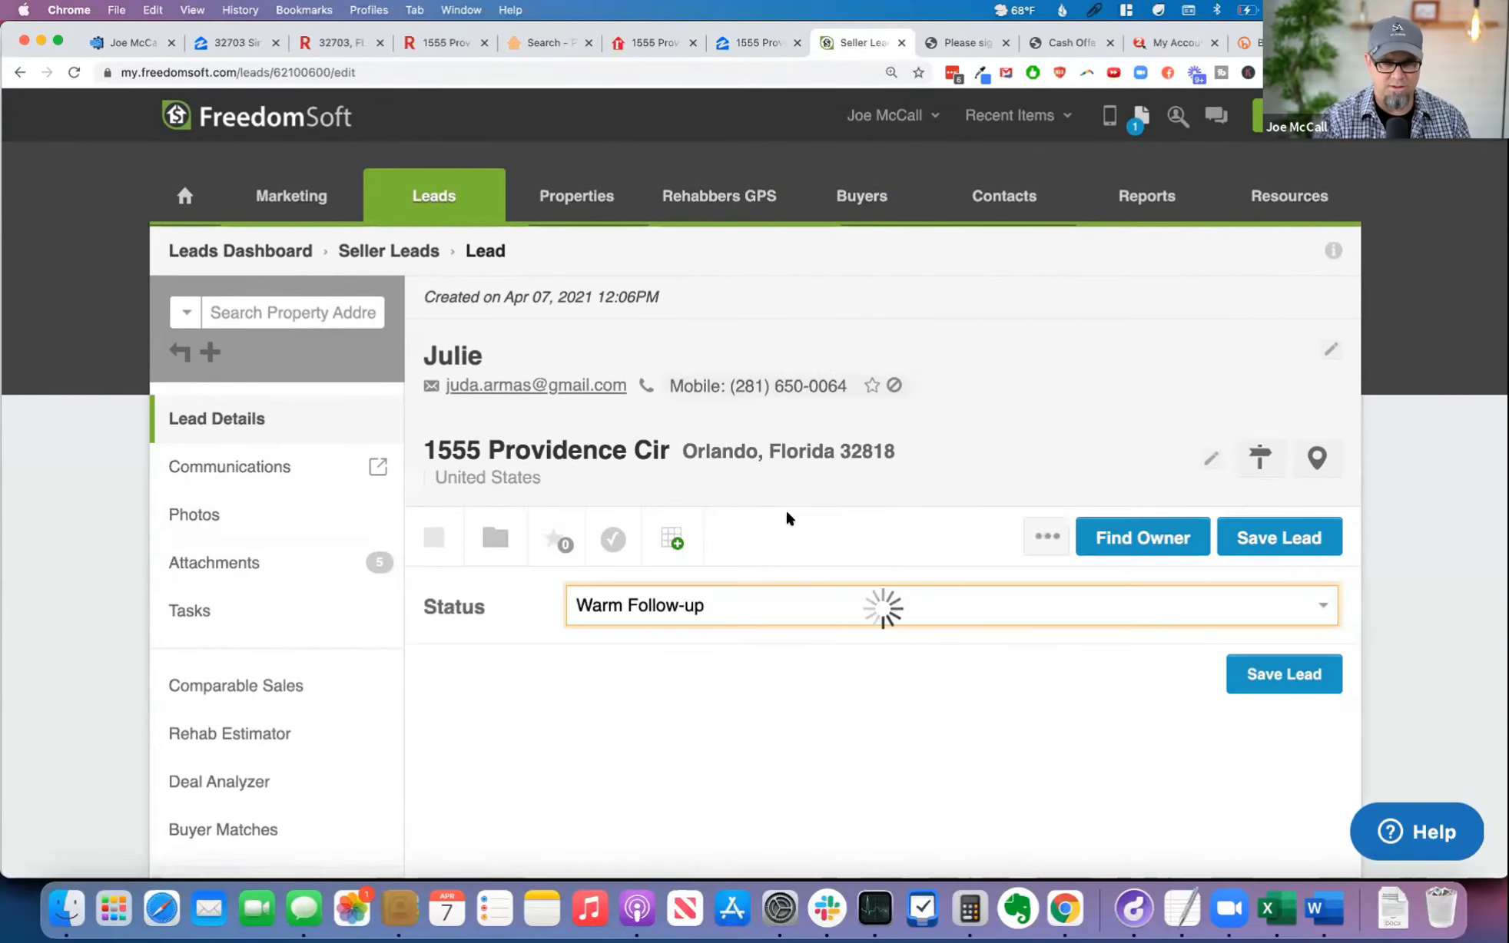
pyautogui.click(292, 543)
pyautogui.click(274, 467)
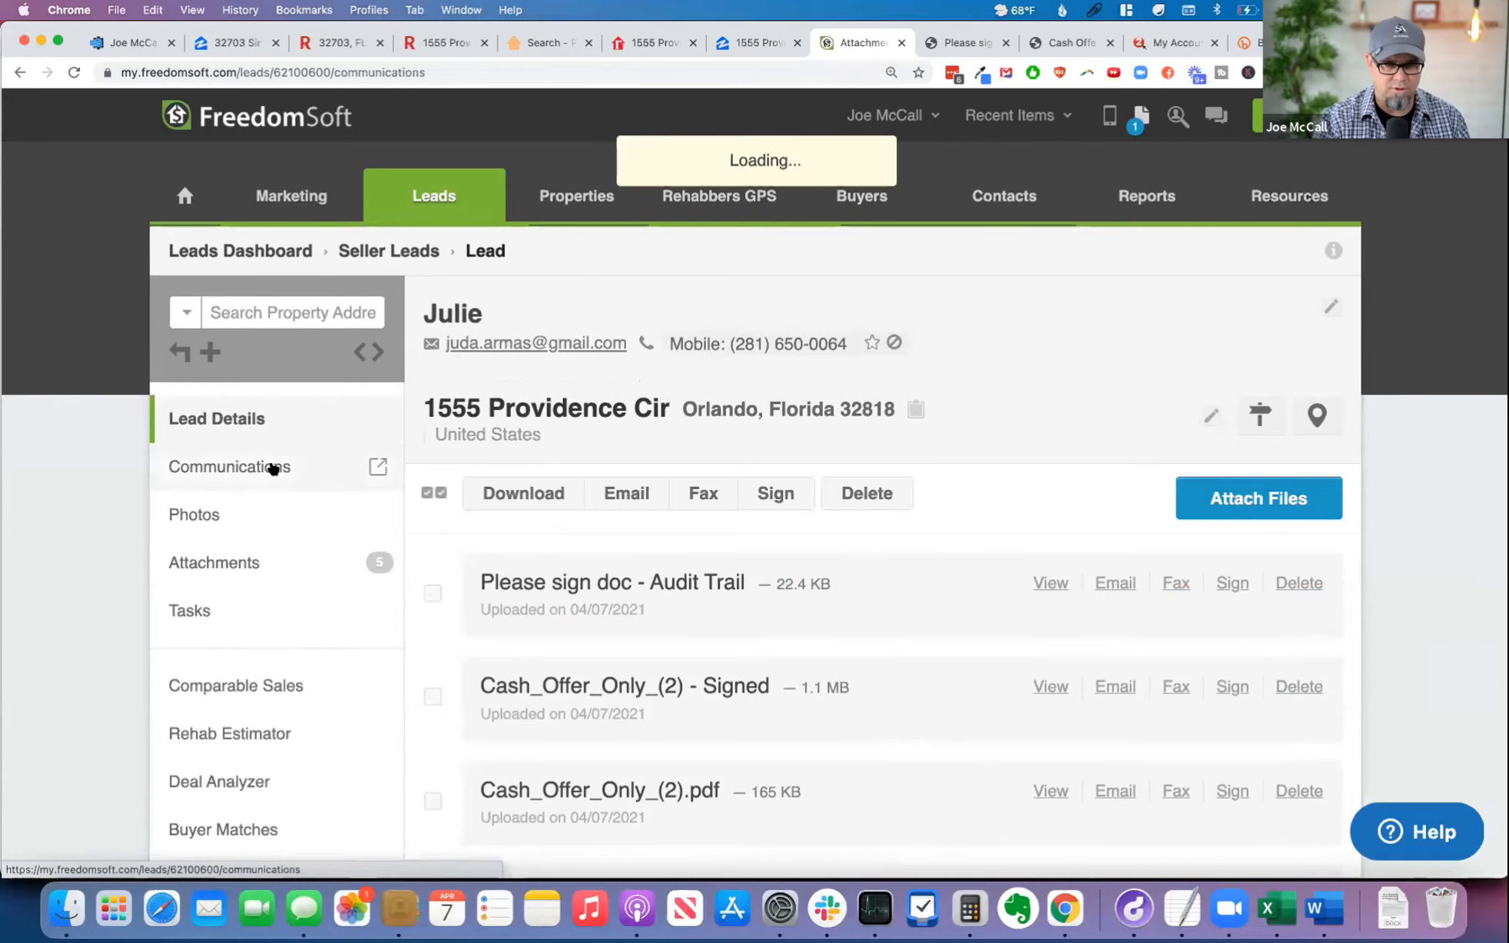
pyautogui.scroll(-6, 1257, 556)
pyautogui.scroll(2, 1209, 554)
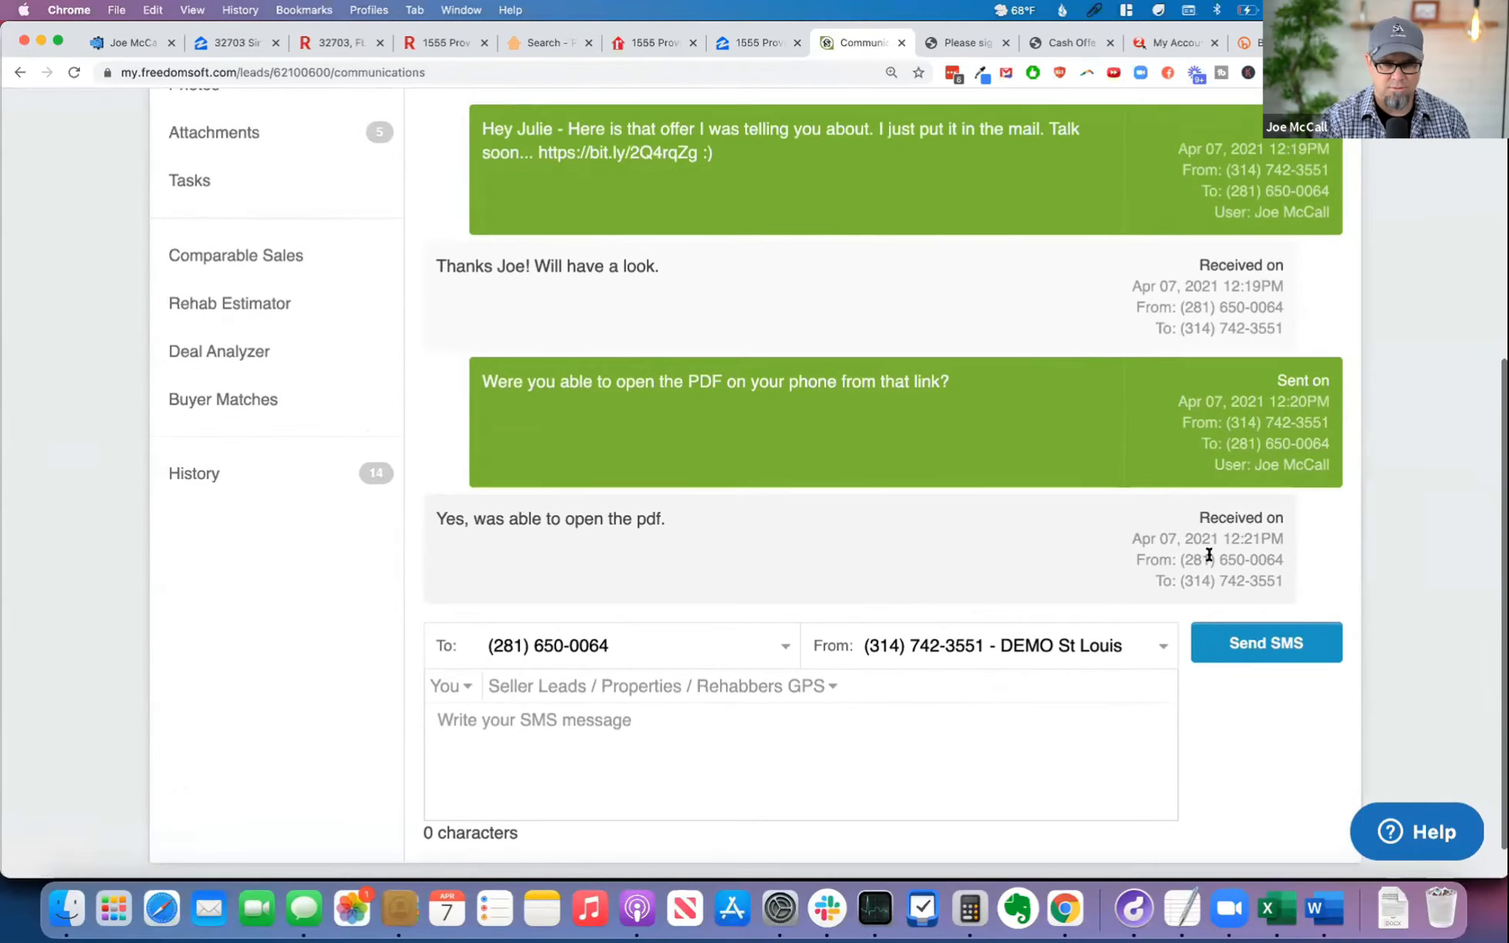
pyautogui.scroll(2, 1089, 571)
pyautogui.scroll(-3, 1090, 570)
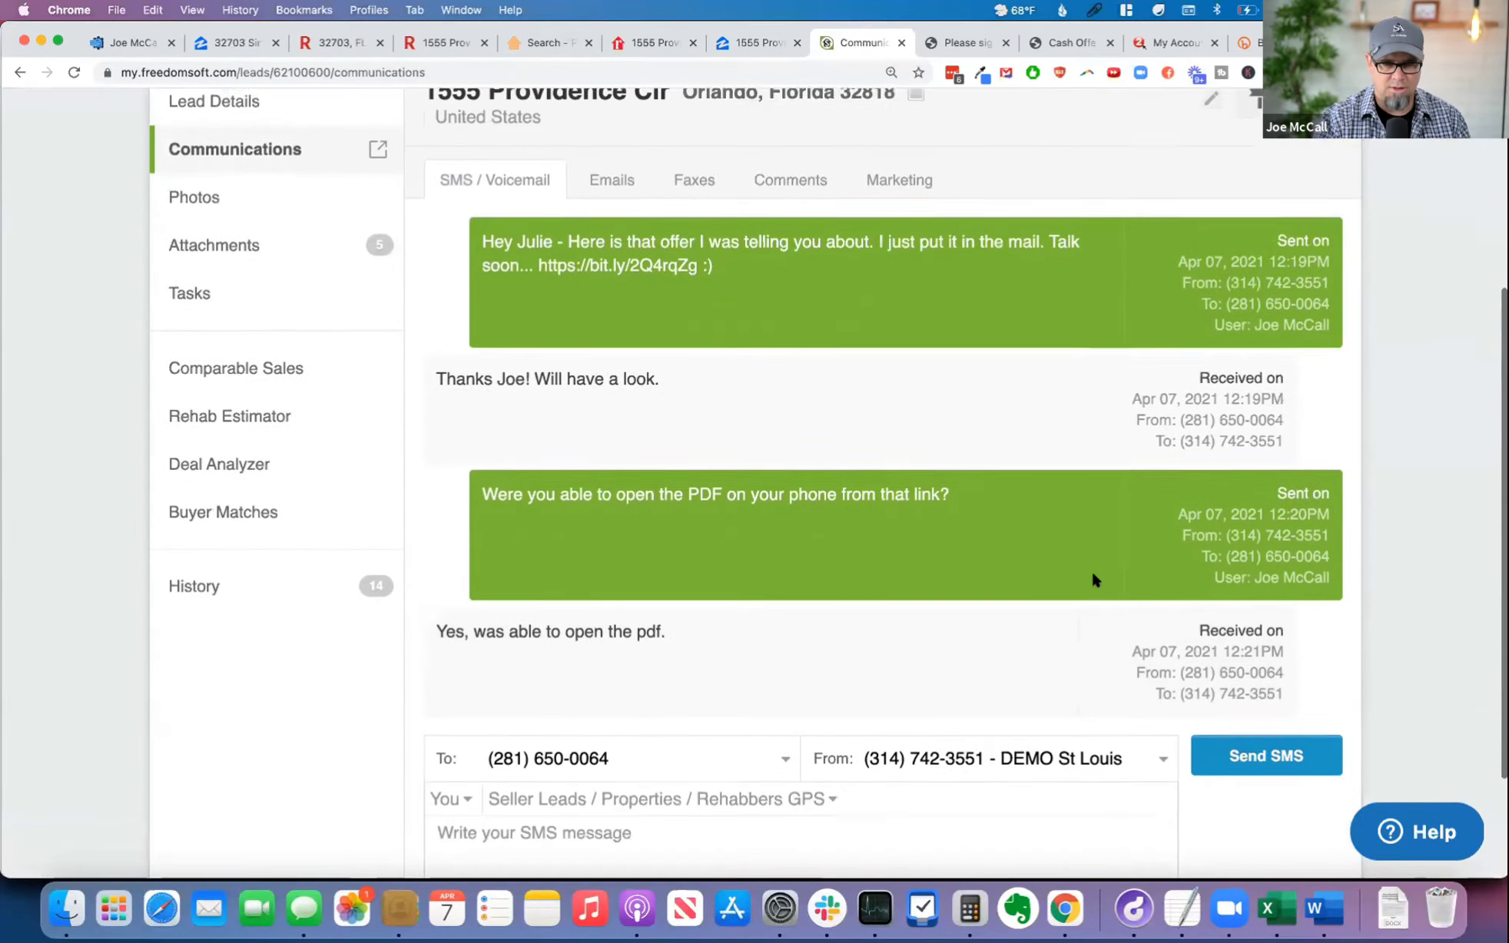
# Step: Draft an SMS thanking the seller by name, "Here is the signed contract for your information (it should also have been emailed to you)", and copy it
pyautogui.write('Thanks Juda / Julie')
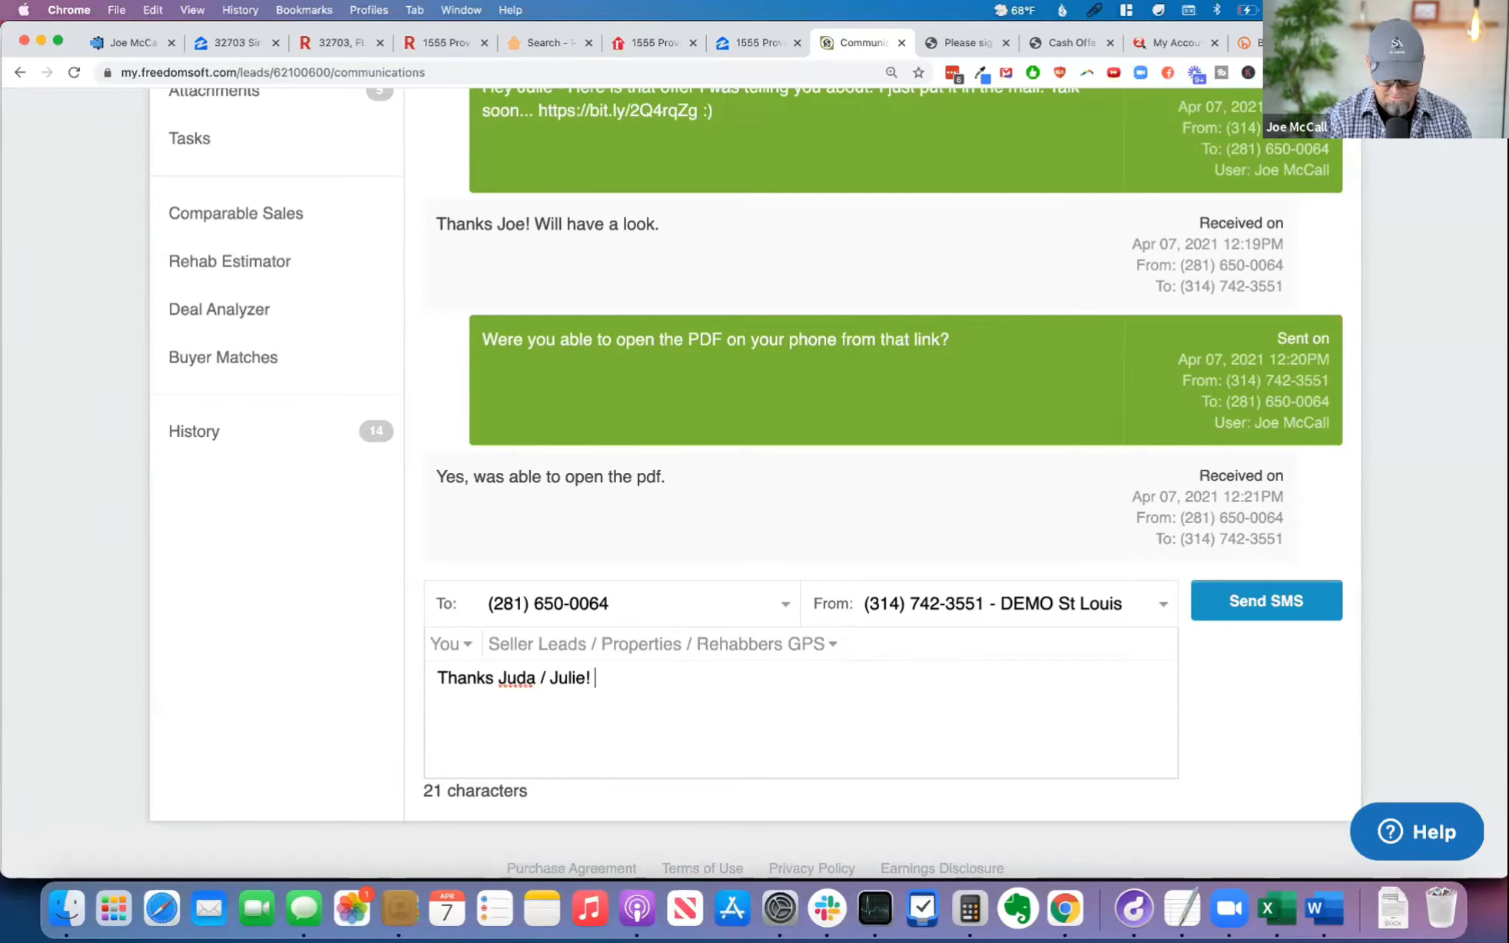
pyautogui.write('! Here is the signed contract for your information (')
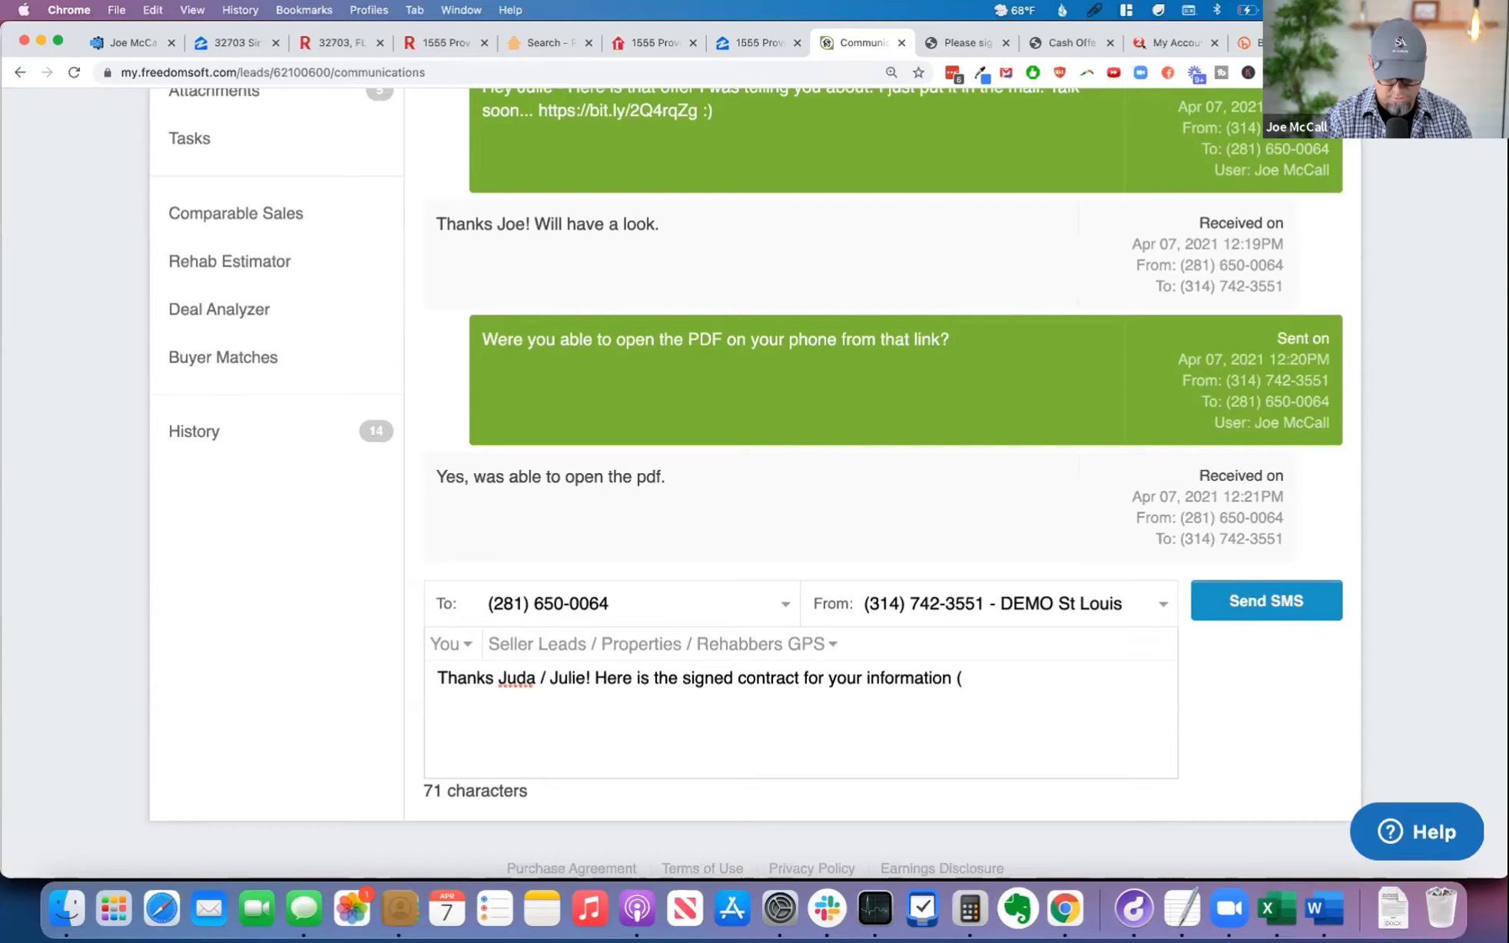
pyautogui.write('it should also')
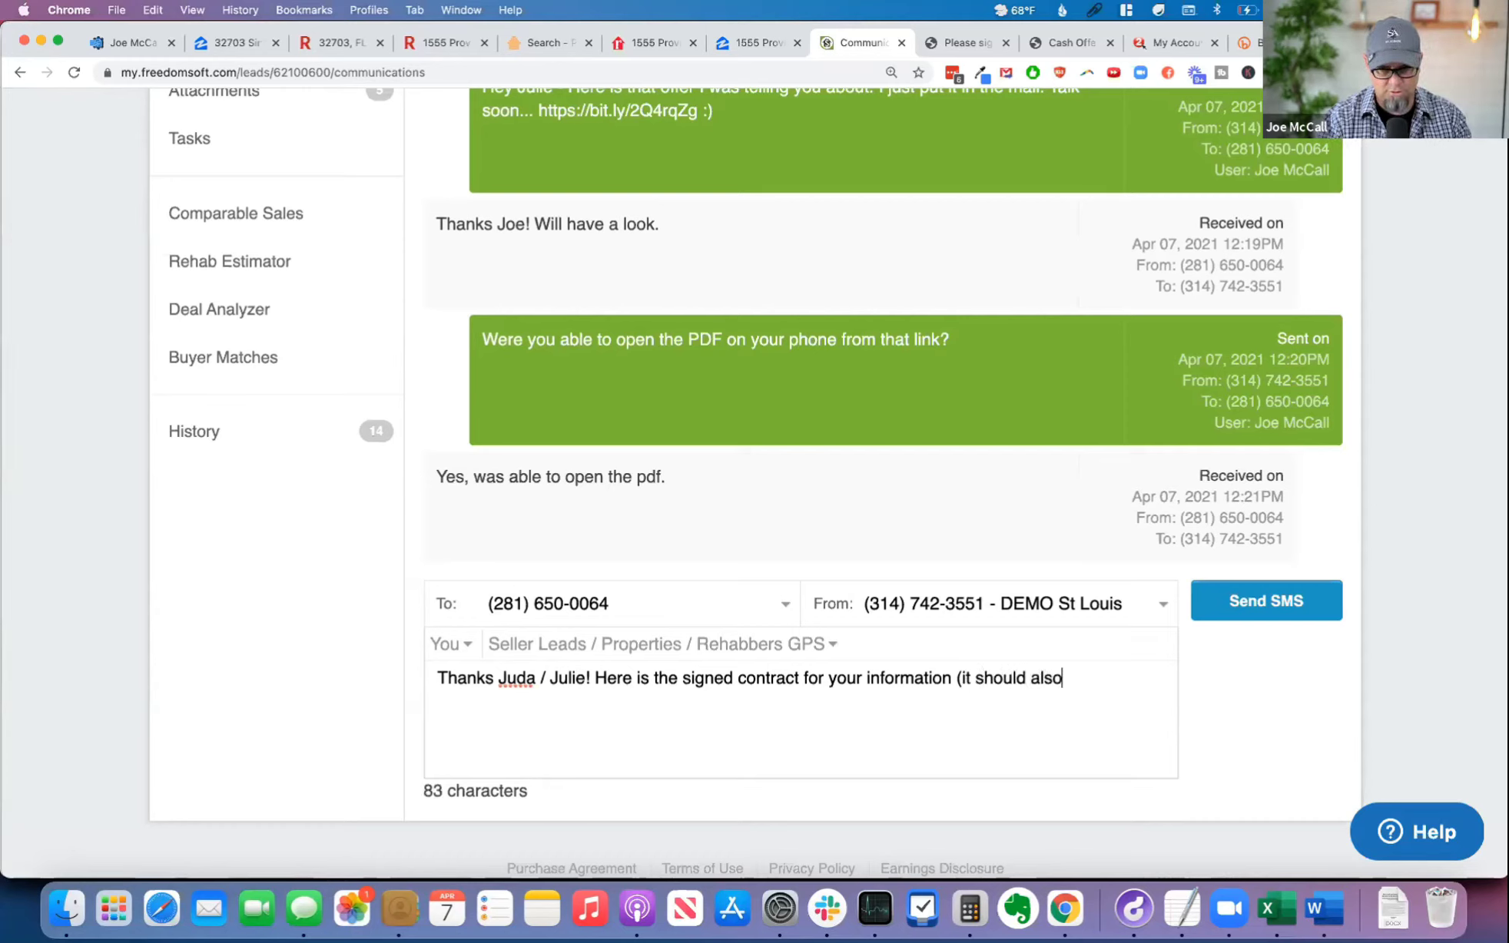
pyautogui.write(' have been emails')
pyautogui.write('d to you)')
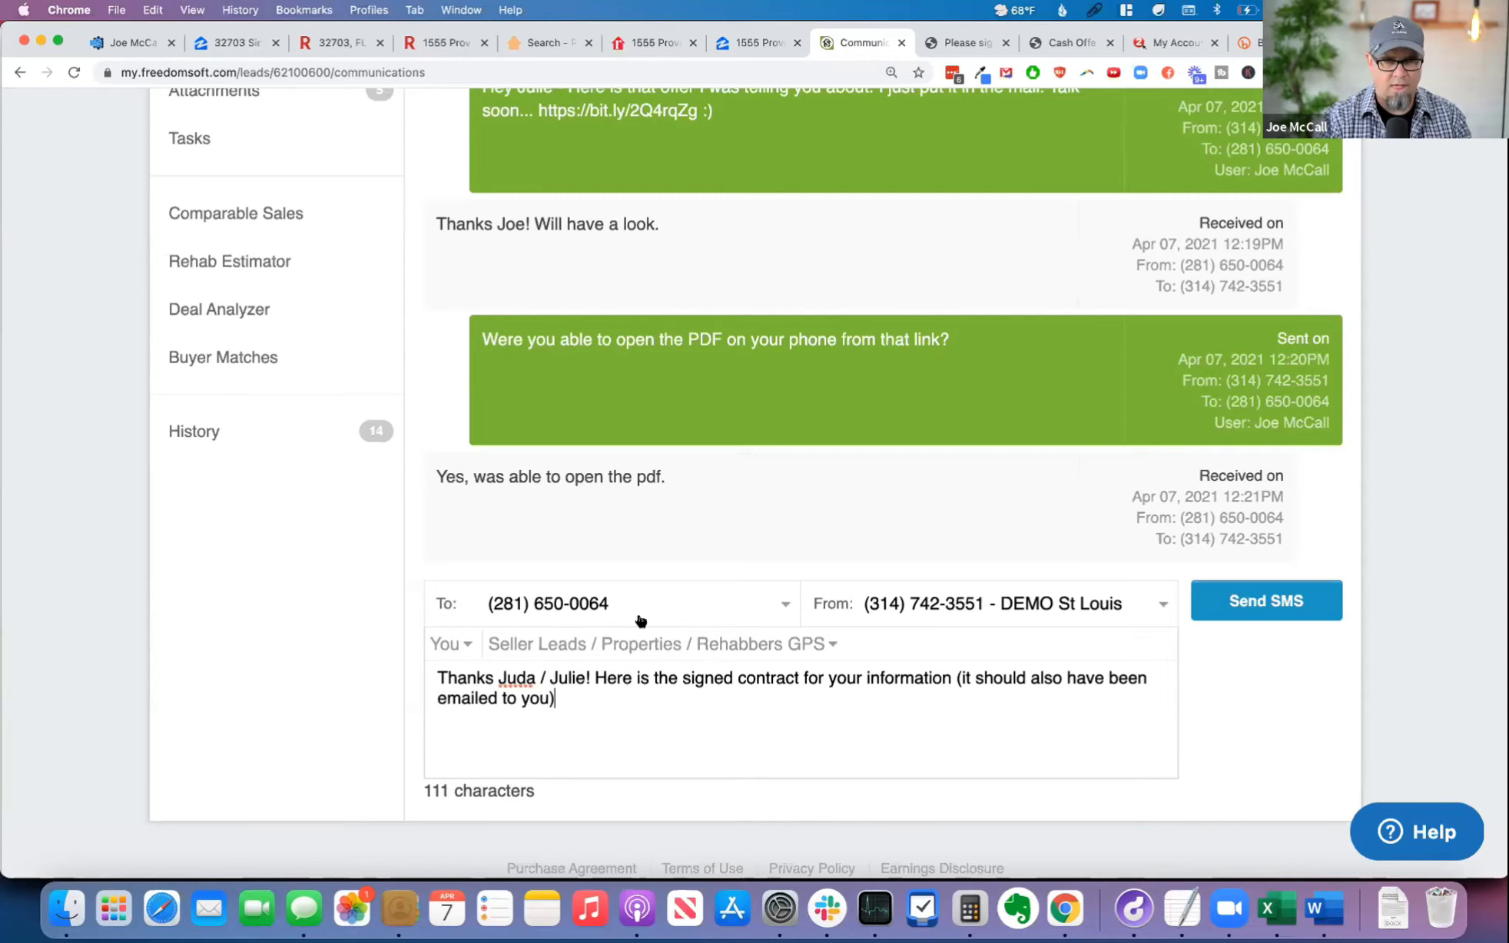
pyautogui.scroll(5, 786, 280)
pyautogui.scroll(-5, 698, 760)
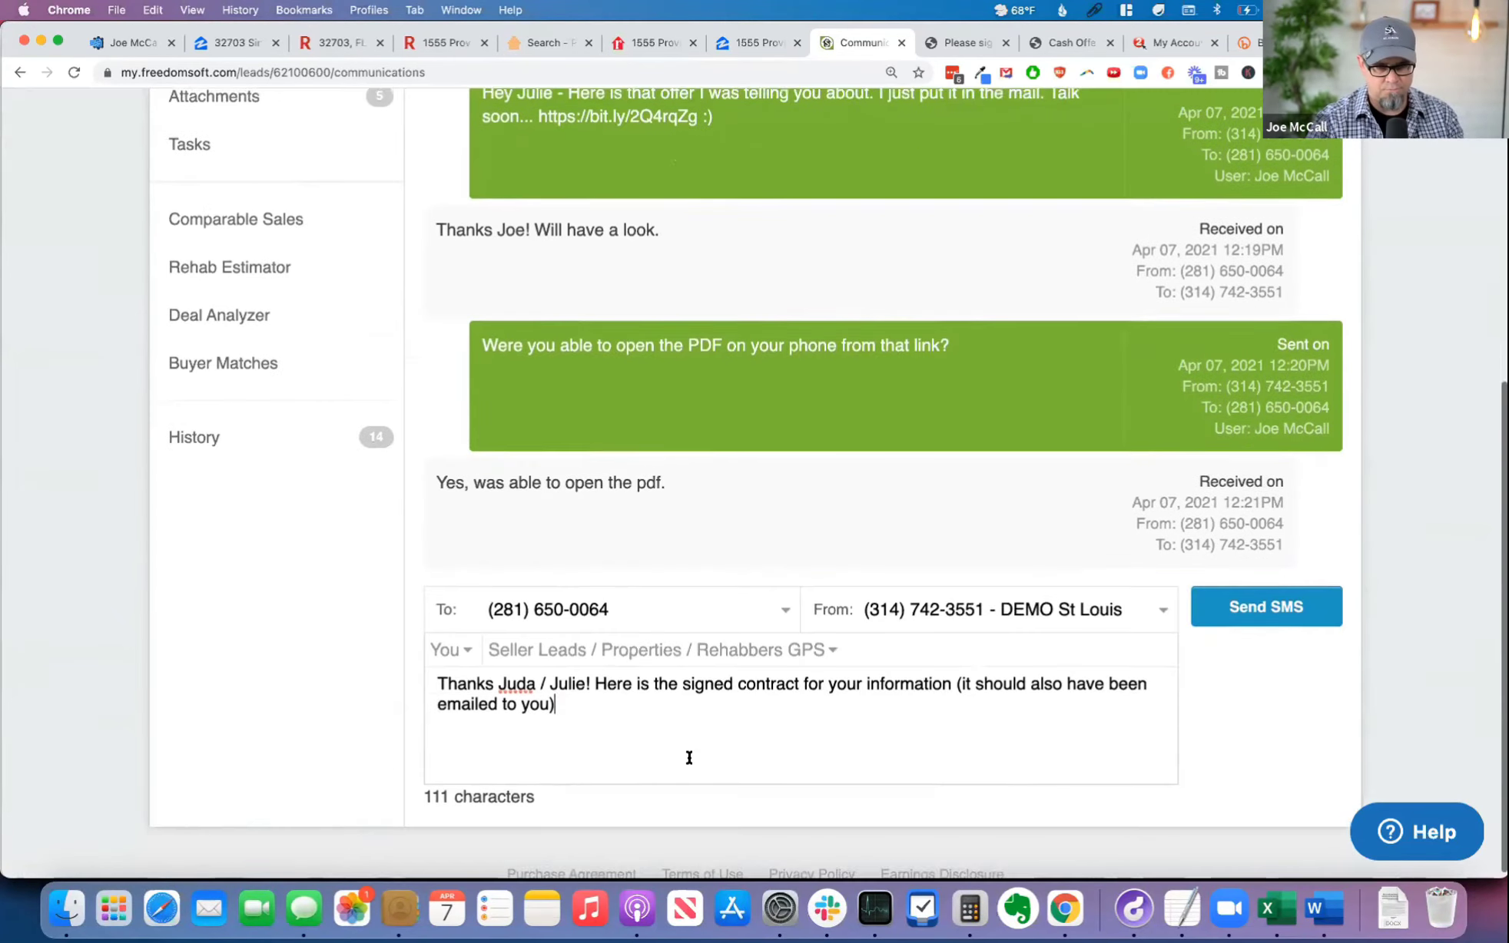
pyautogui.press('super+a')
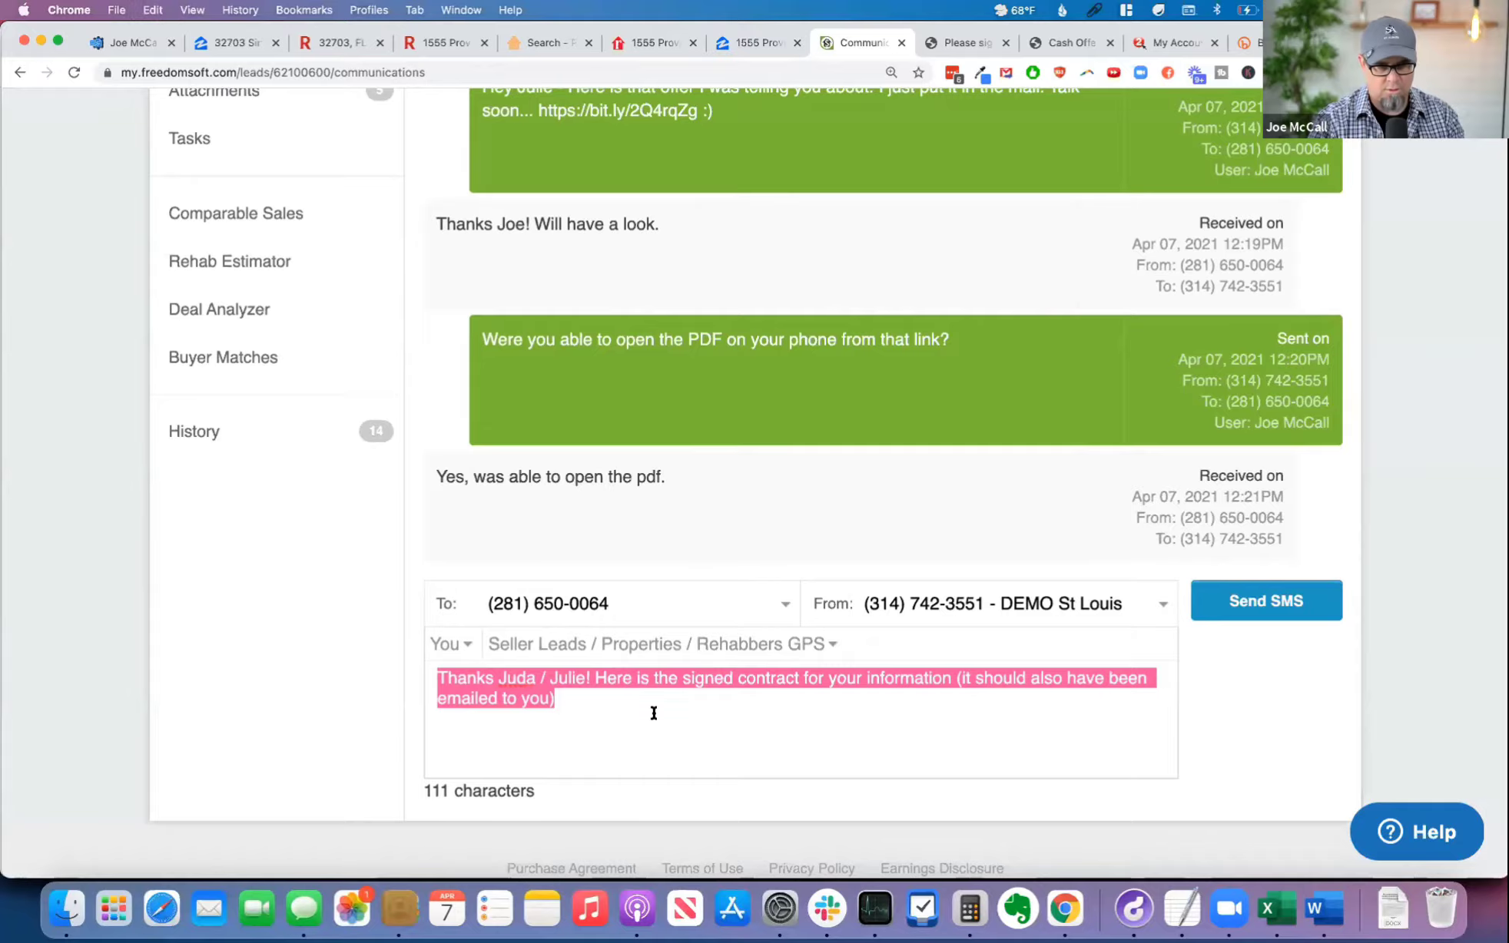
# Step: View the "Cash_Offer_Only_(2) - Signed" attachment and copy its web address
pyautogui.scroll(6, 654, 713)
pyautogui.click(267, 560)
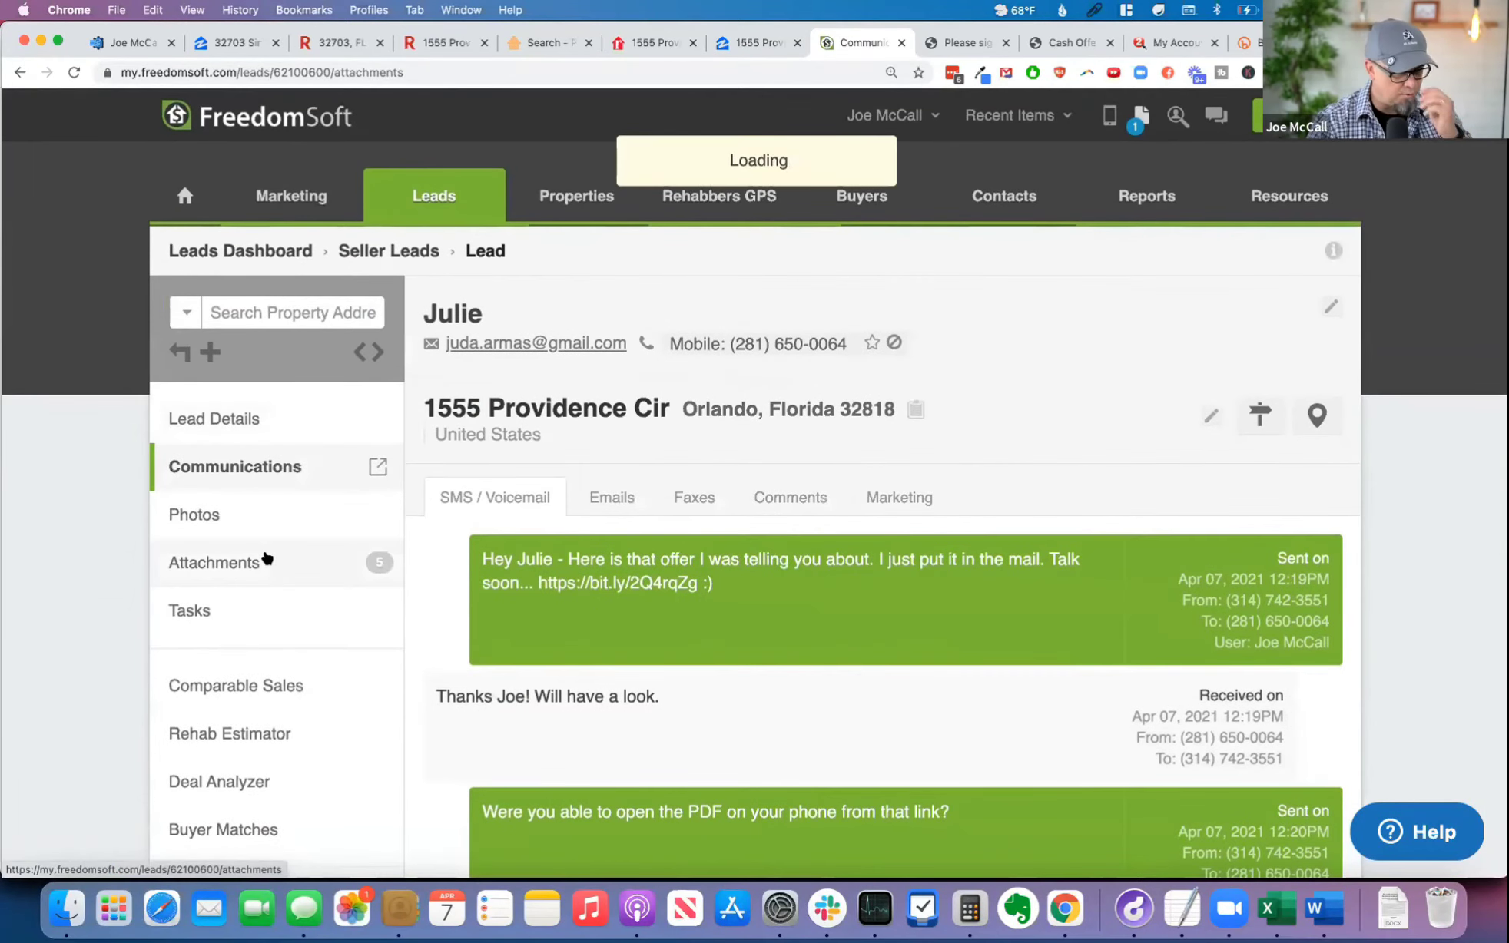
pyautogui.scroll(-3, 876, 710)
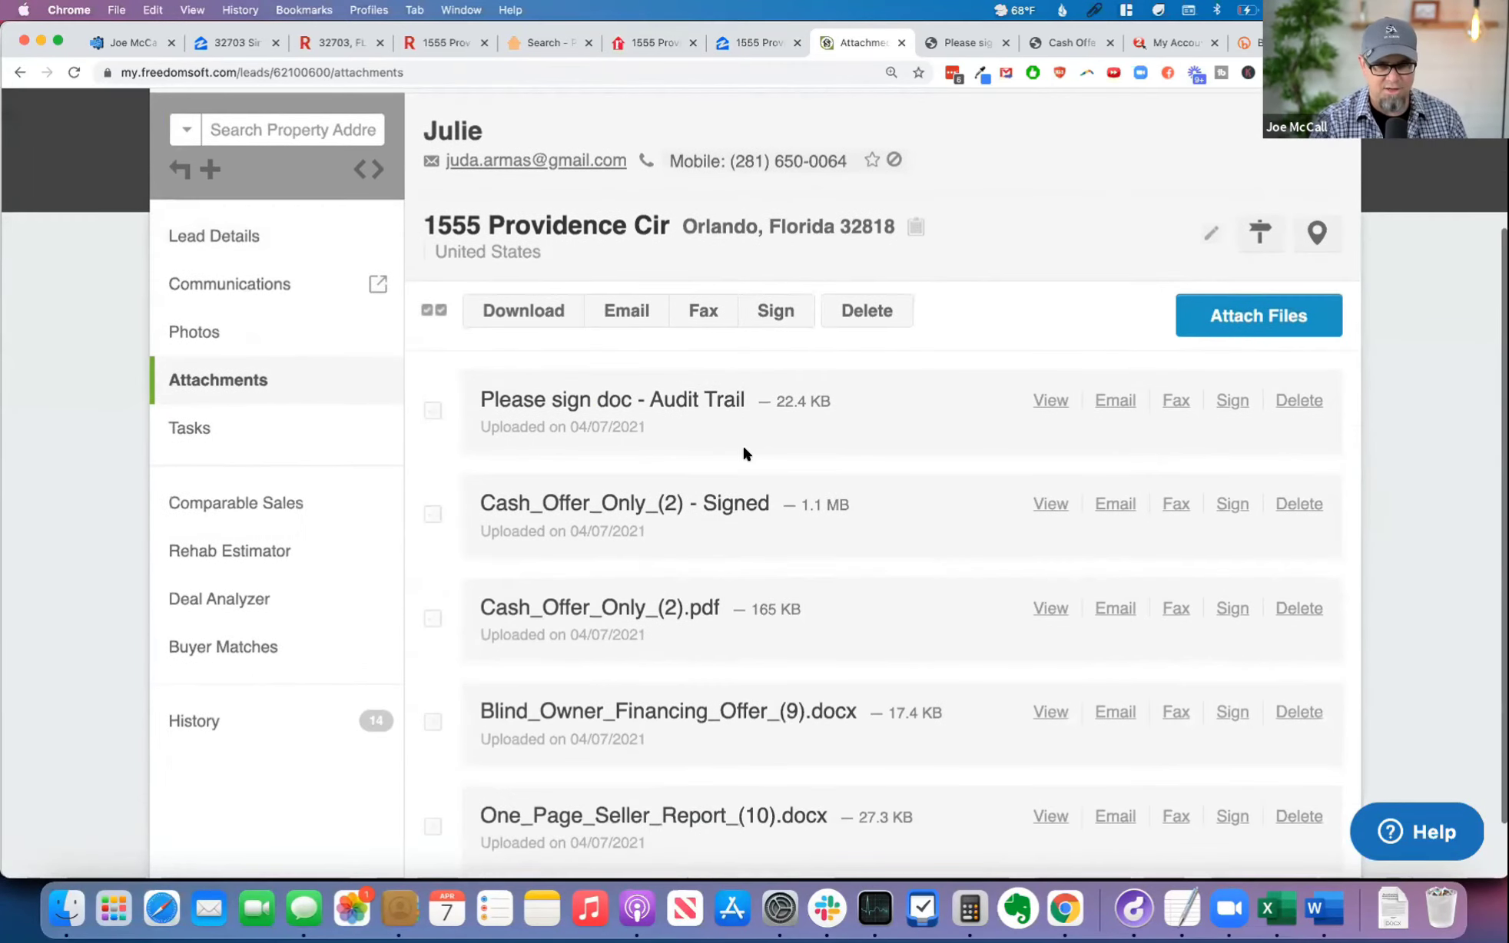
pyautogui.click(1049, 504)
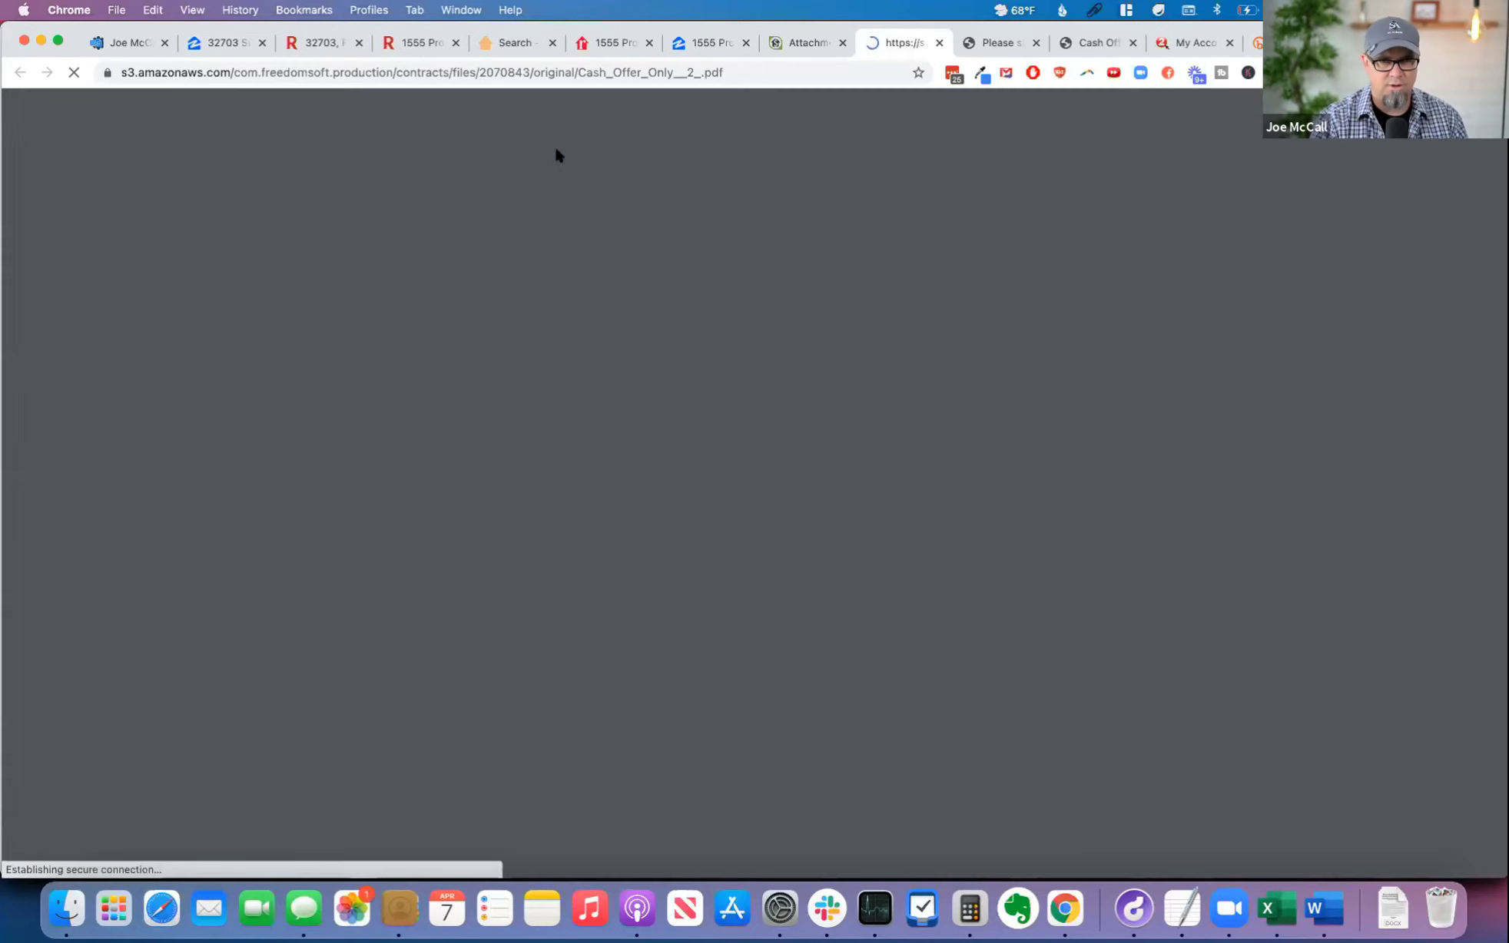
pyautogui.click(438, 75)
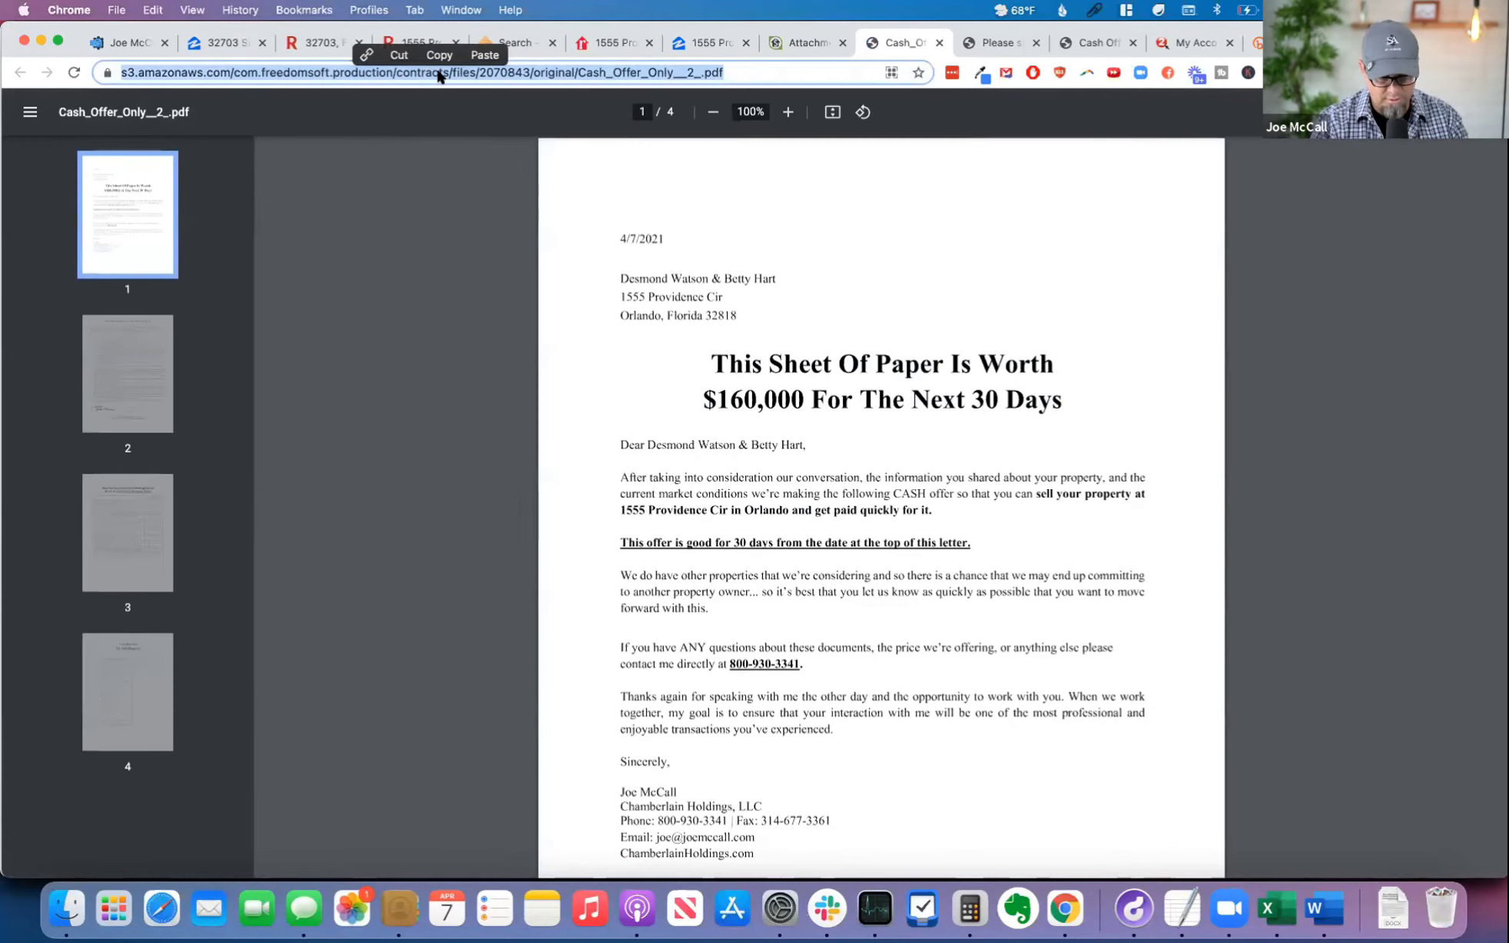
pyautogui.press('super+c')
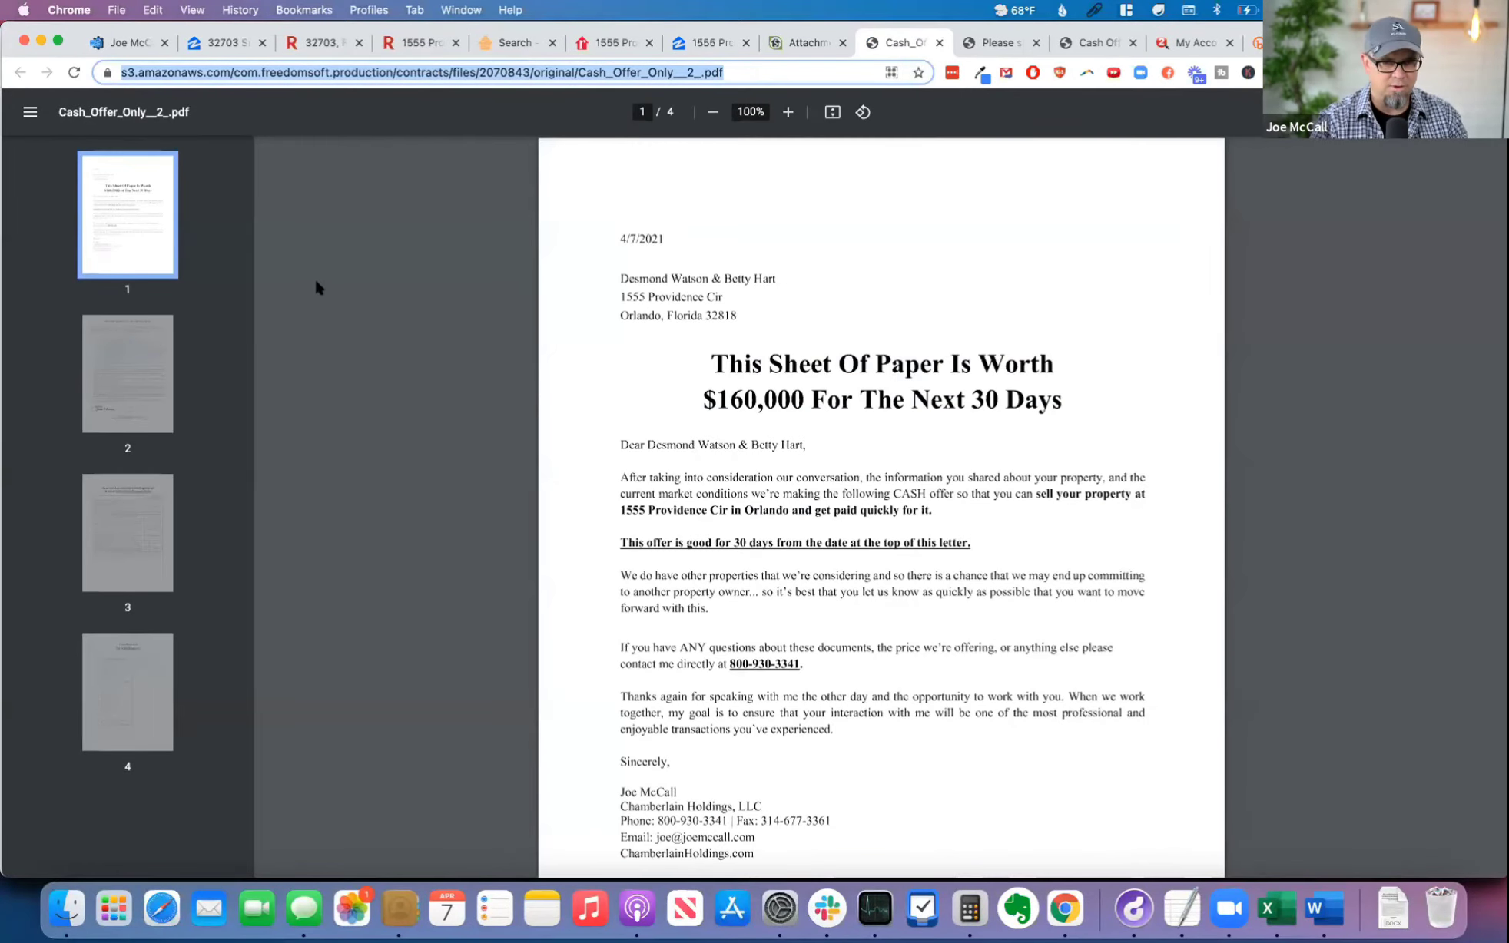
pyautogui.scroll(-1, 623, 176)
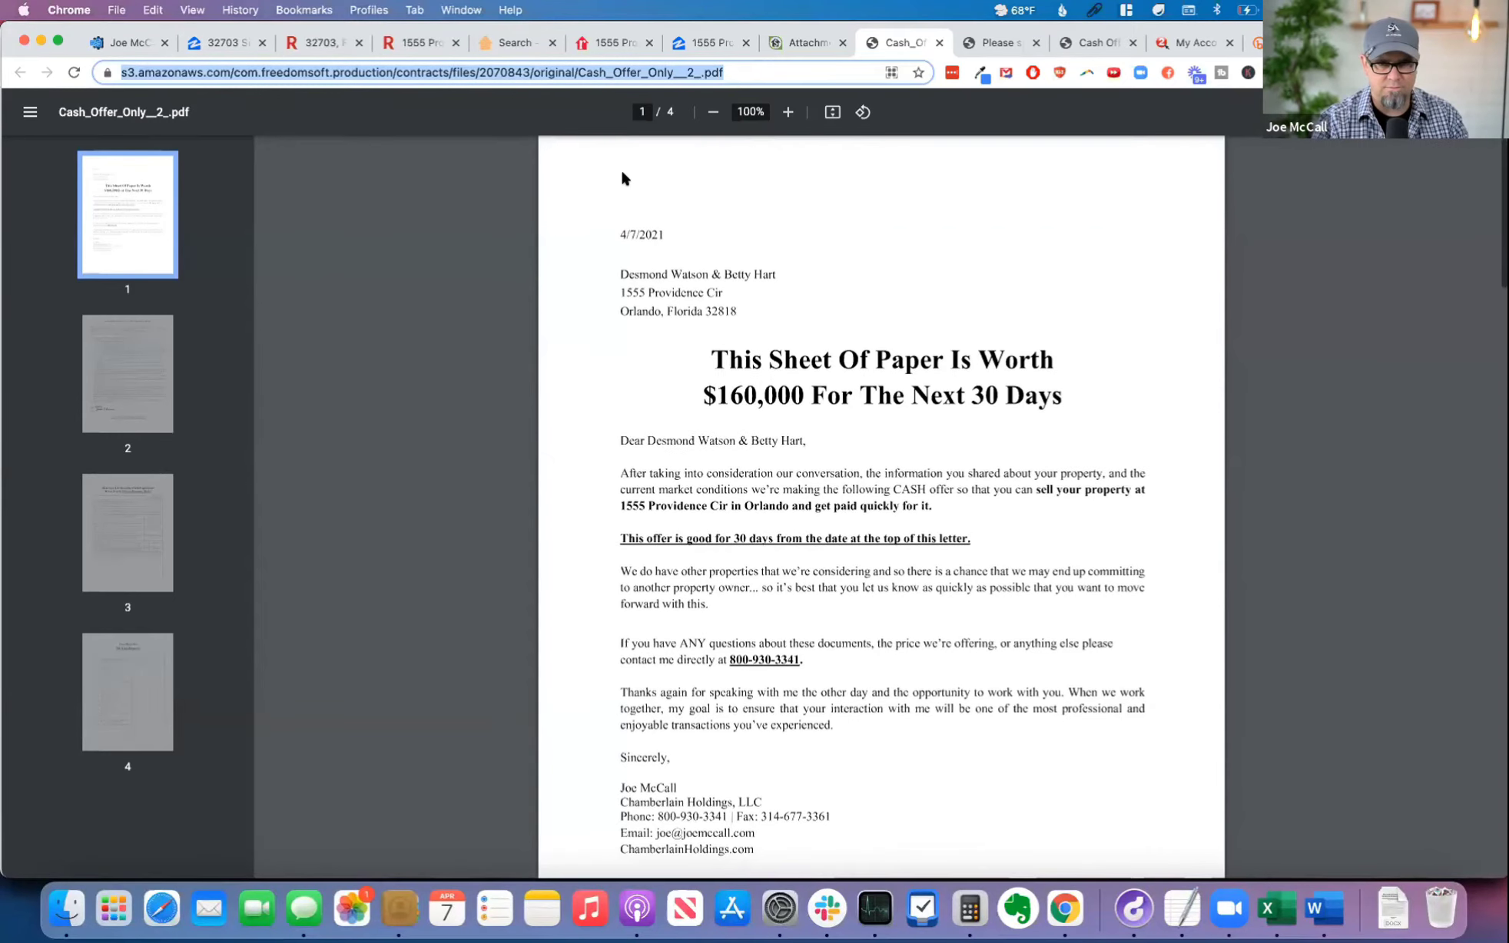
# Step: Compose an SMS to the seller from the copied thank-you text, a dash and the signed contract's link, and send it
pyautogui.click(802, 43)
pyautogui.click(275, 286)
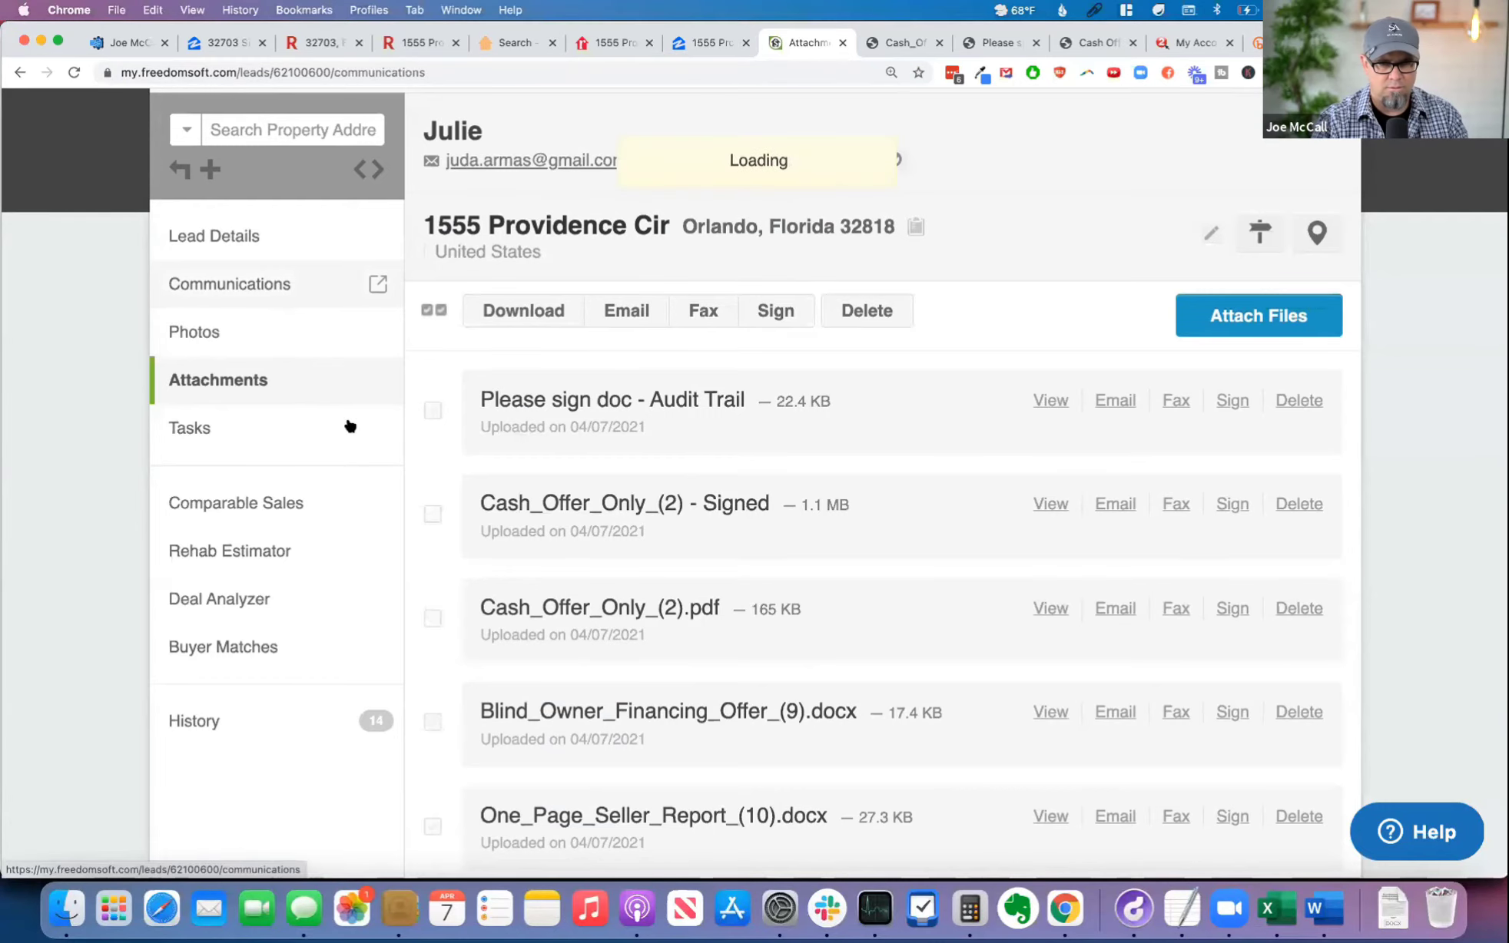
pyautogui.scroll(-10, 578, 561)
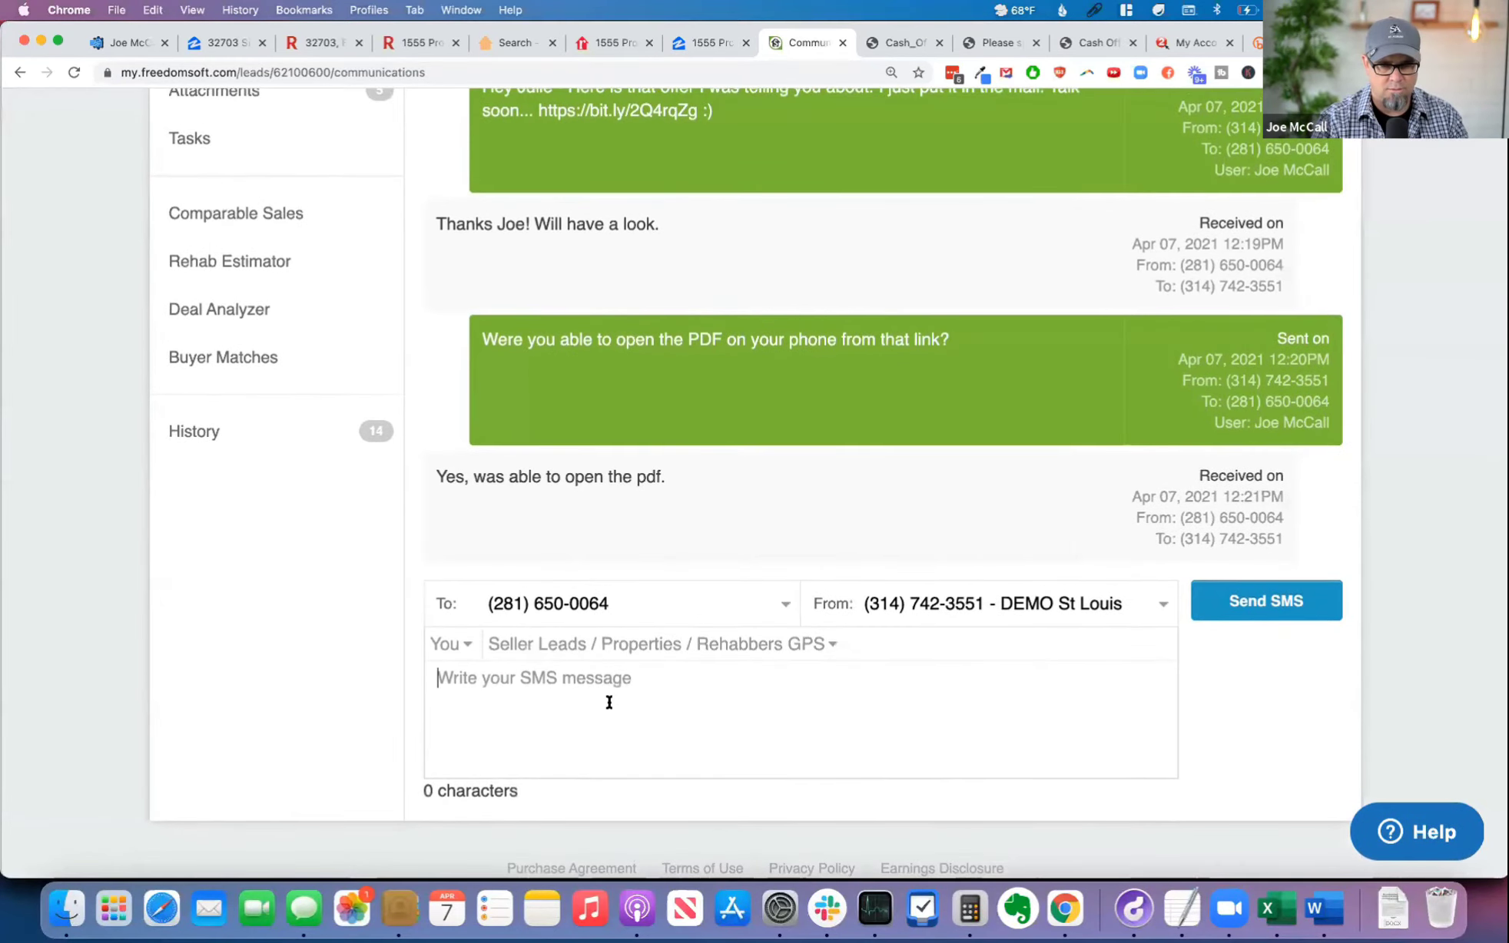
pyautogui.click(1097, 11)
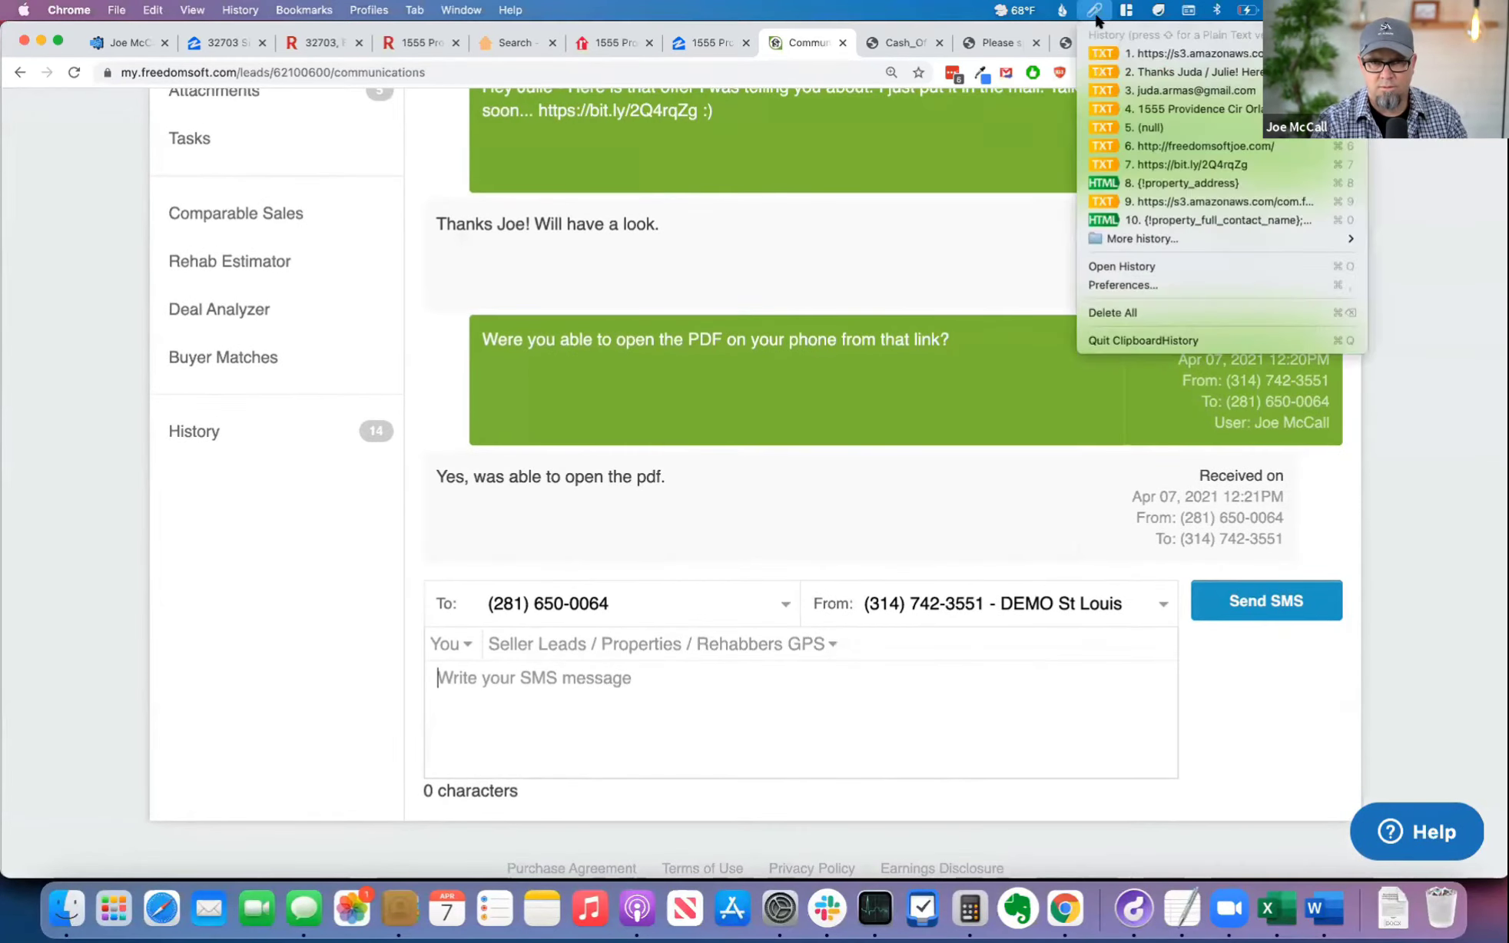
pyautogui.click(1137, 52)
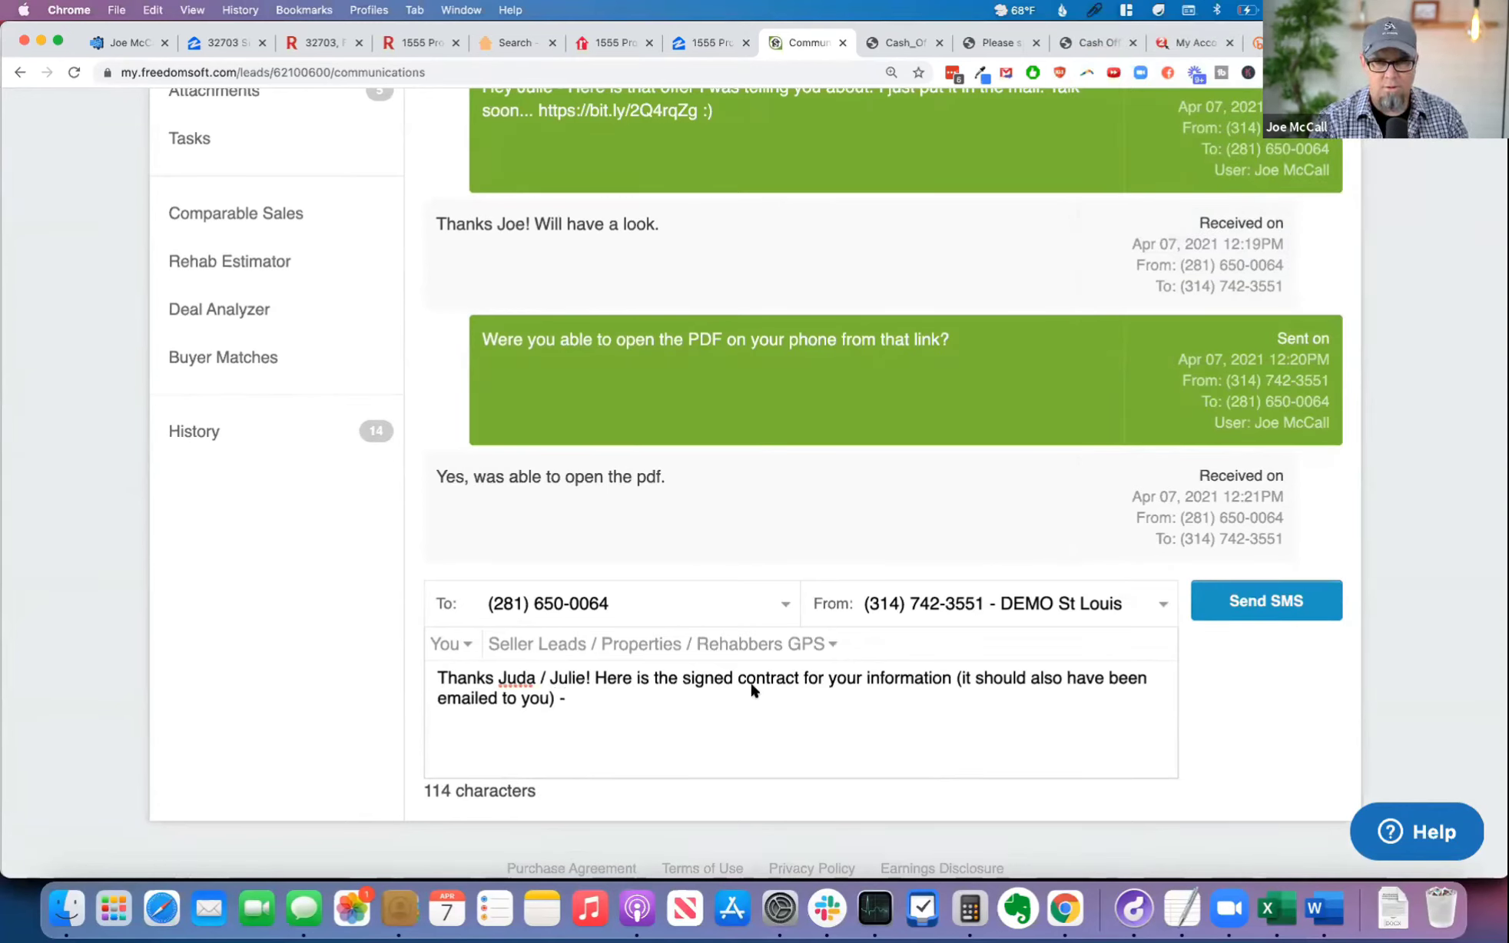
pyautogui.click(1094, 12)
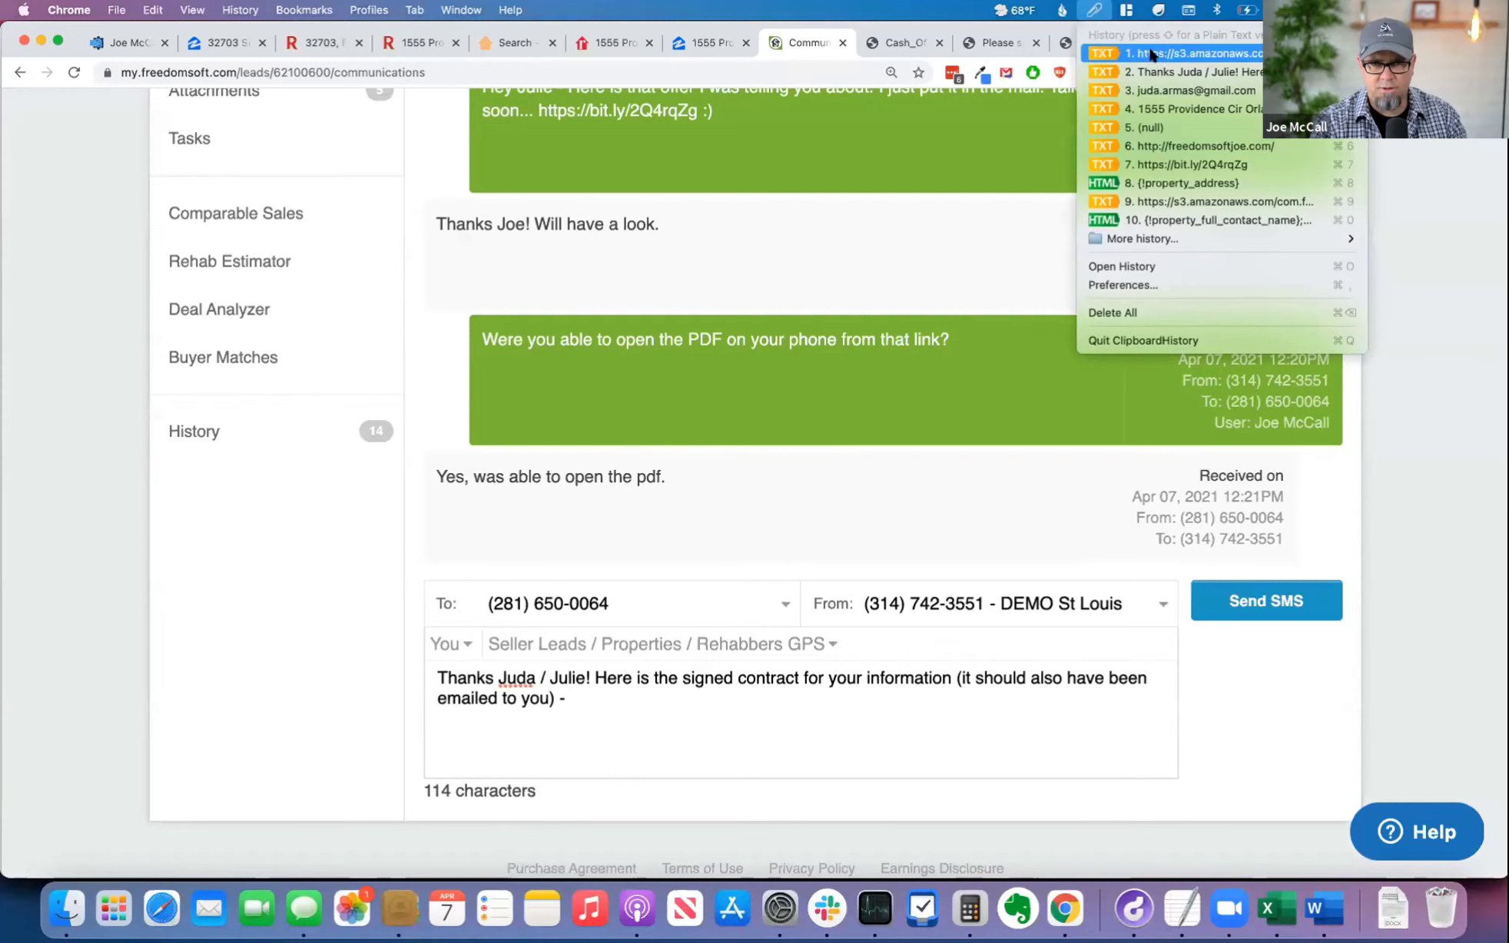
pyautogui.click(1152, 54)
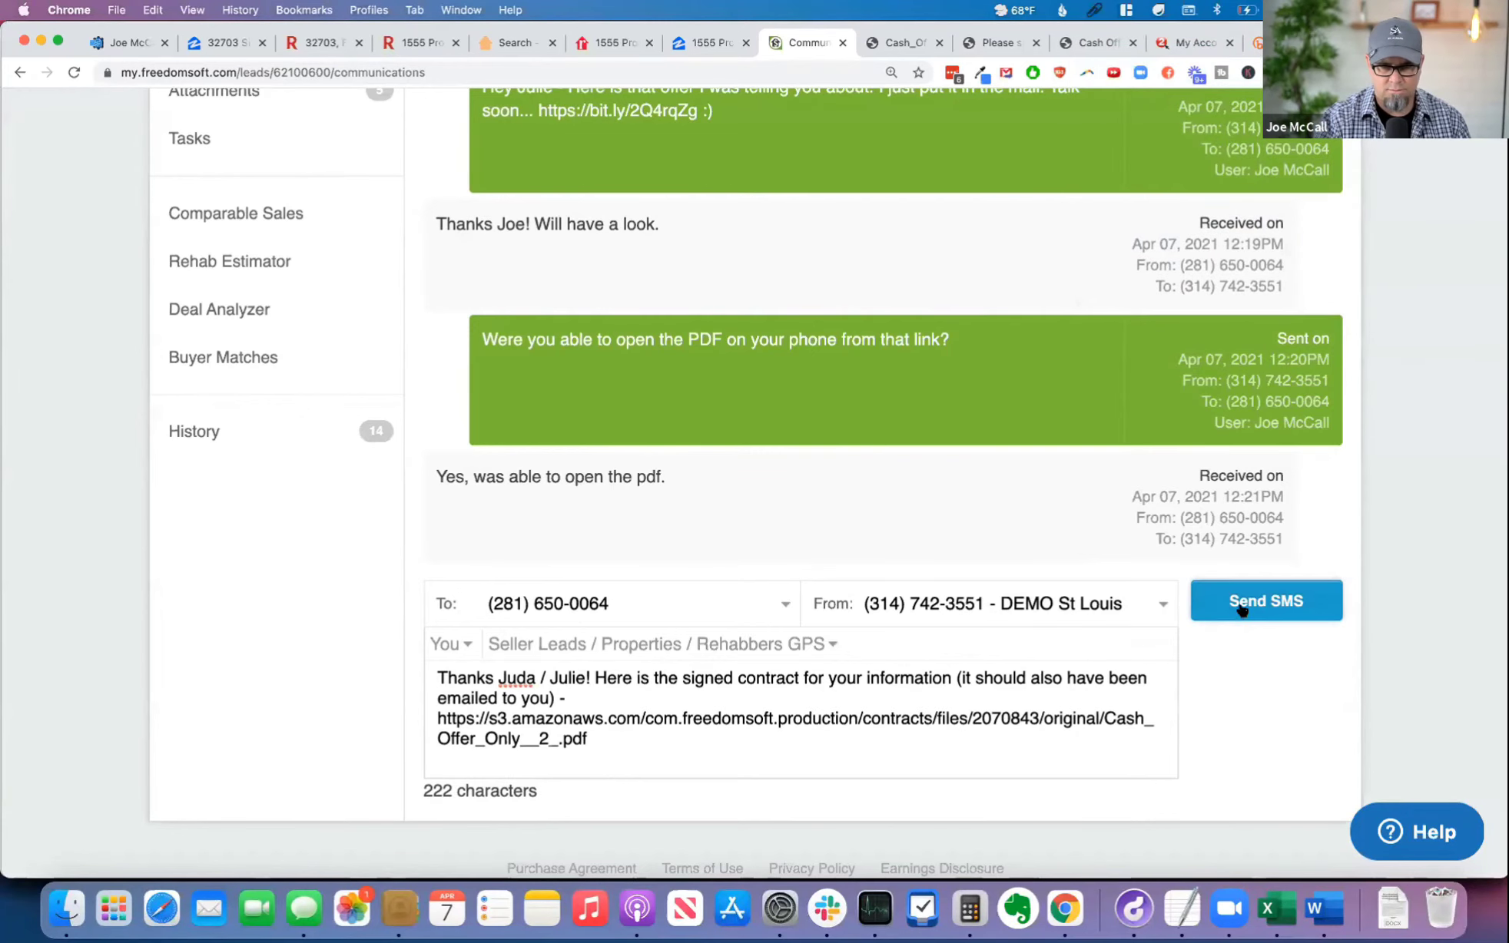
pyautogui.moveTo(538, 791); pyautogui.dragTo(391, 788)
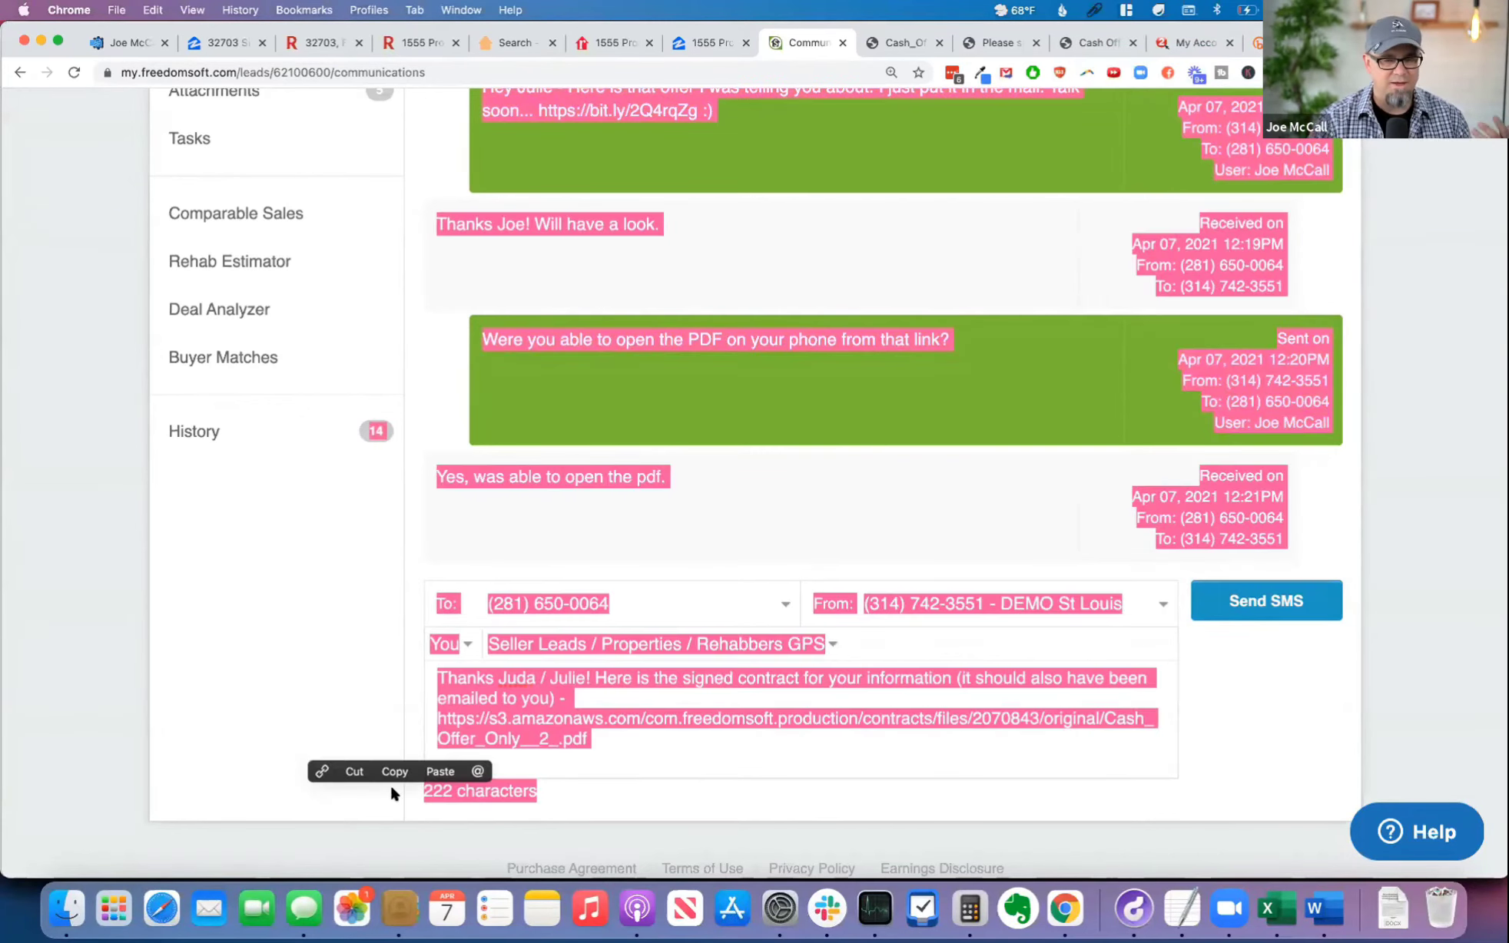
pyautogui.click(333, 699)
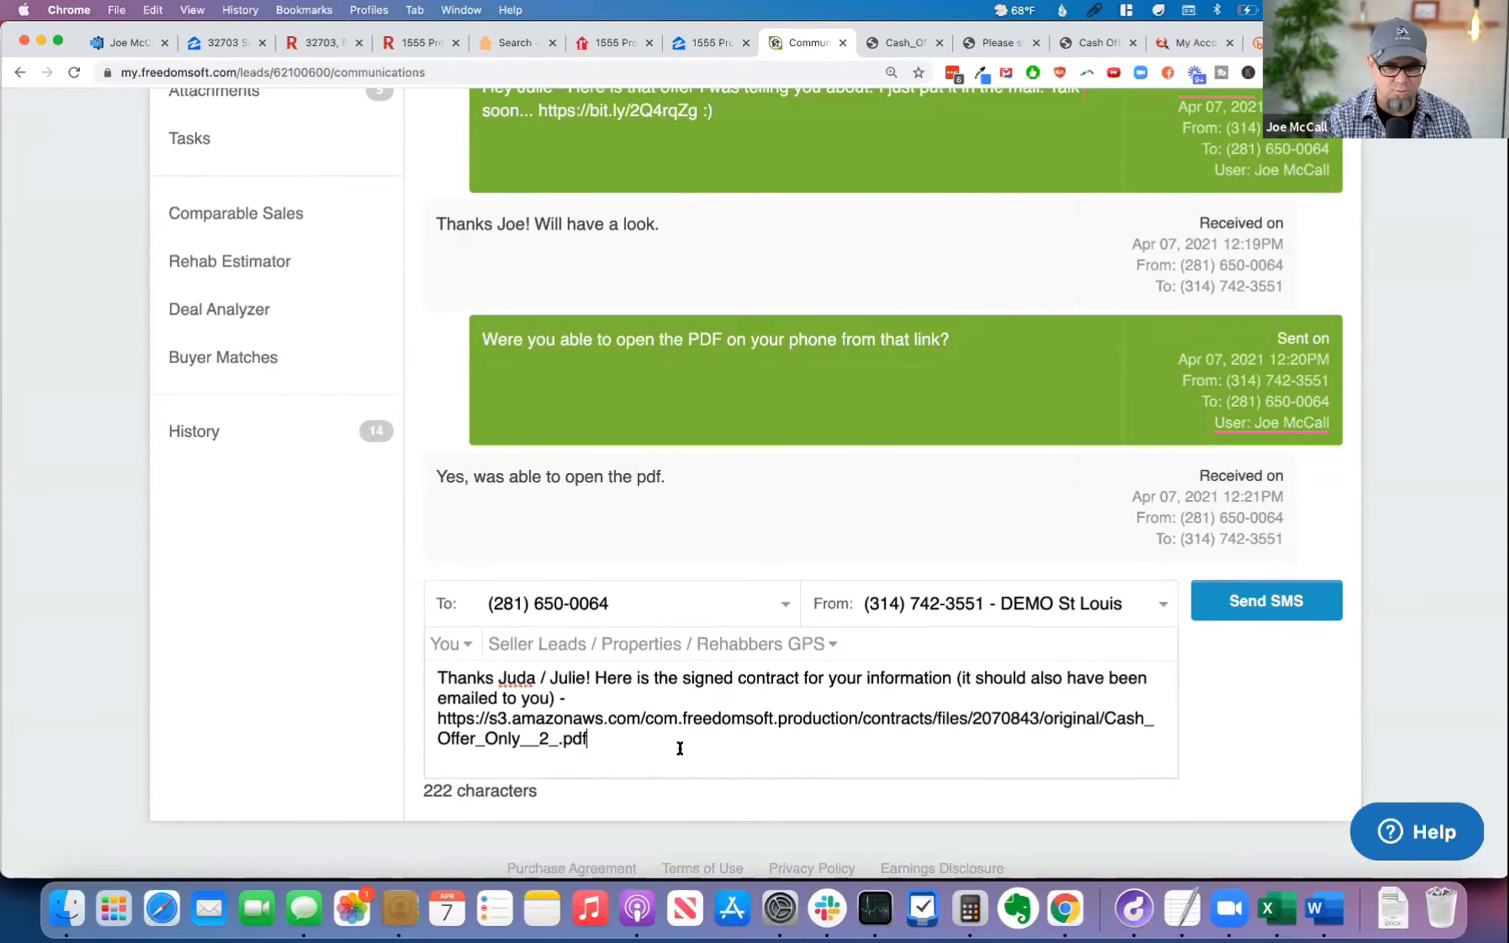
pyautogui.click(1250, 607)
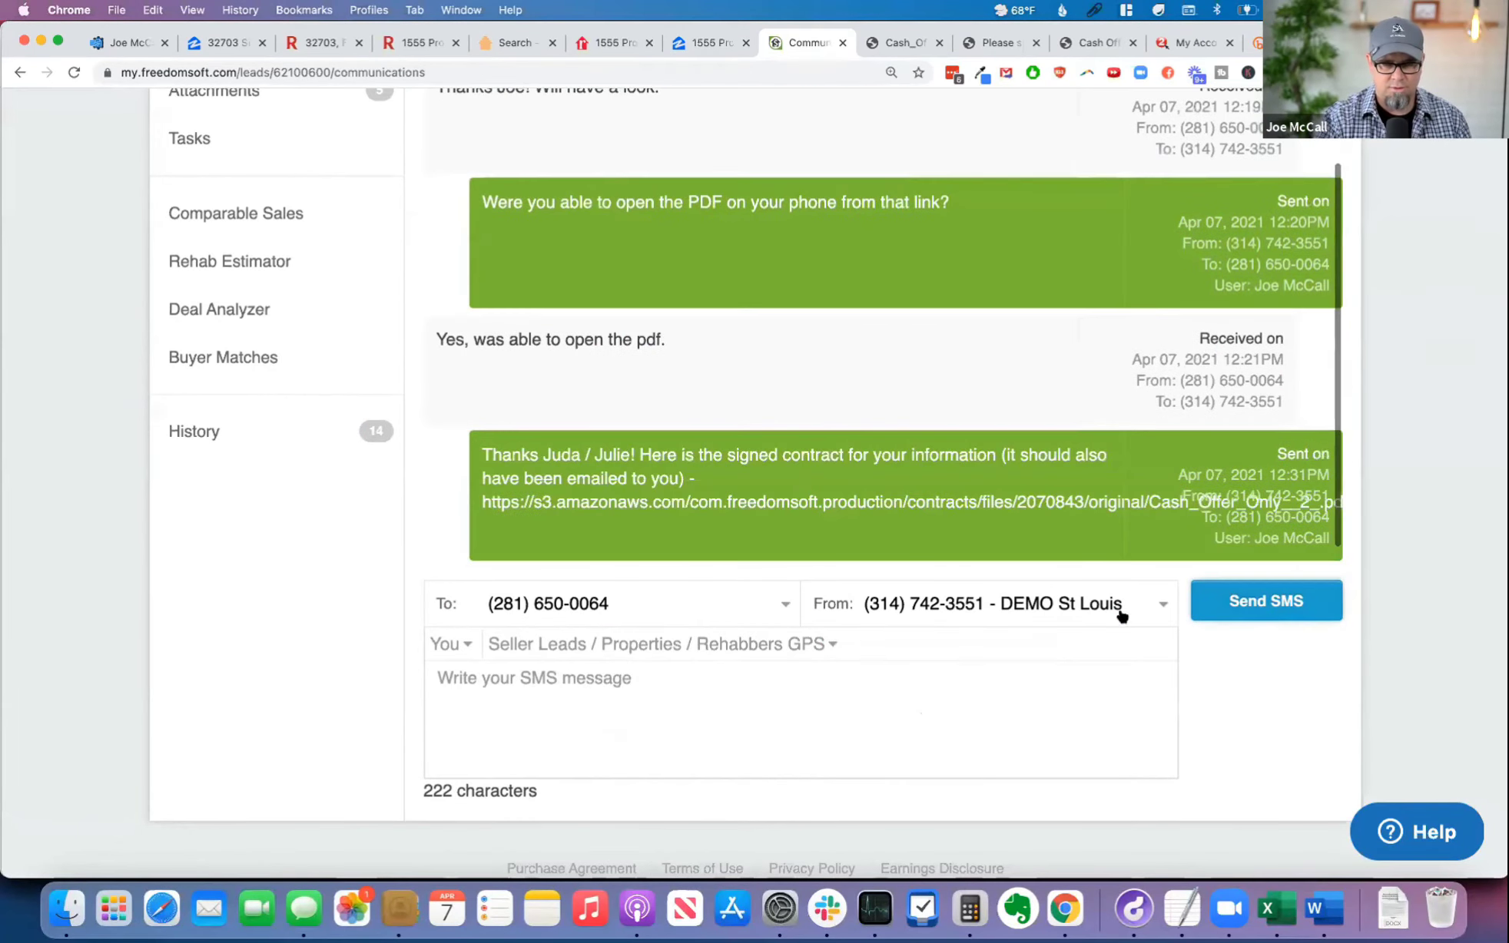
pyautogui.click(542, 722)
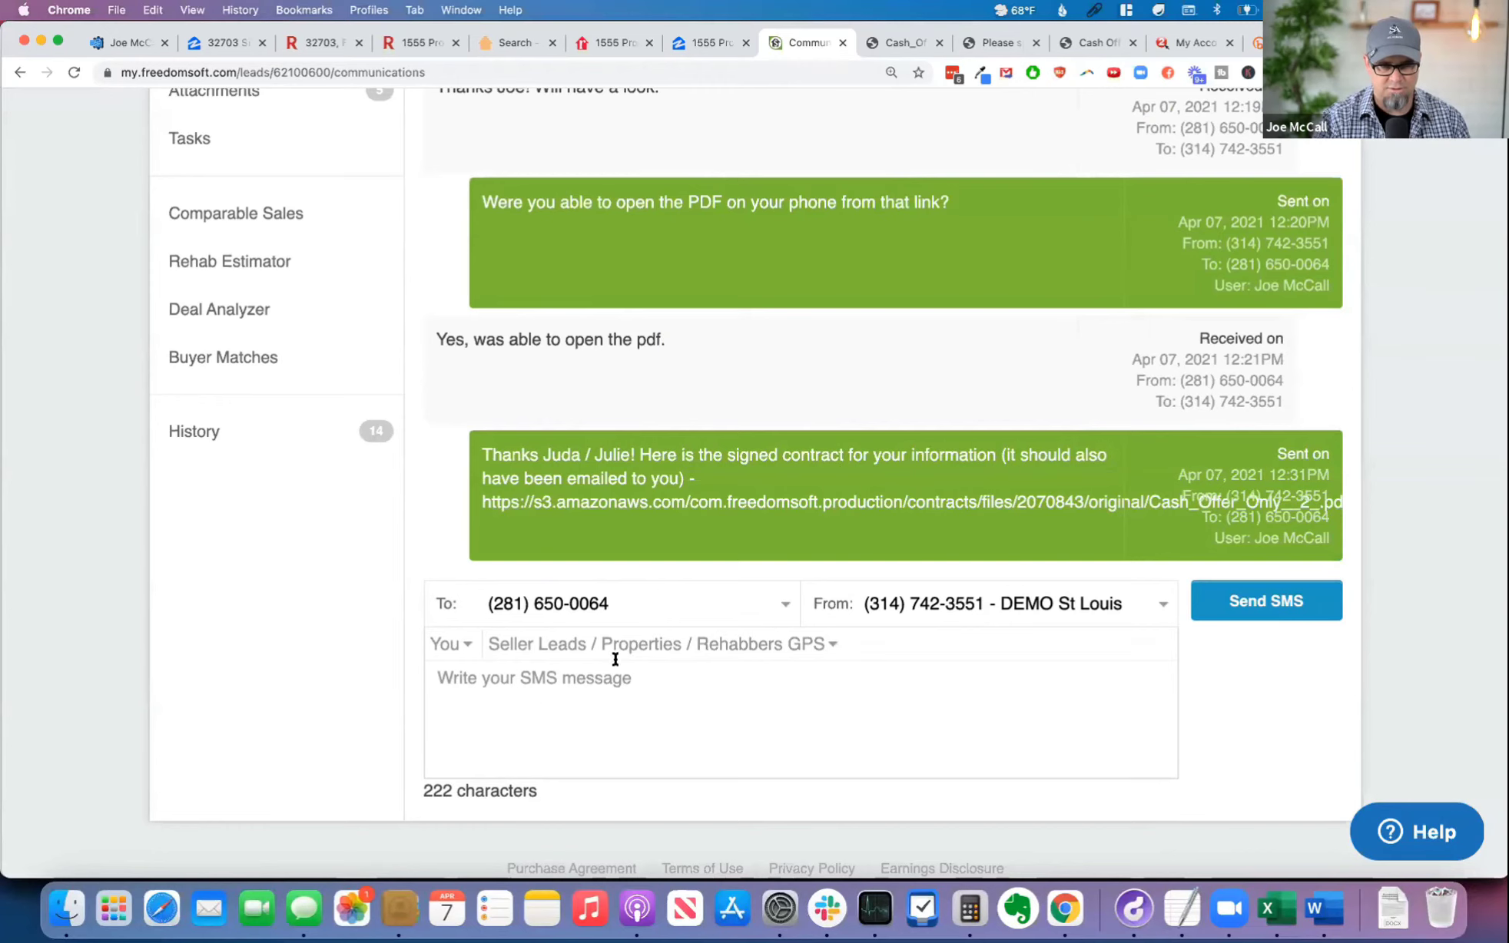
pyautogui.press('super+v')
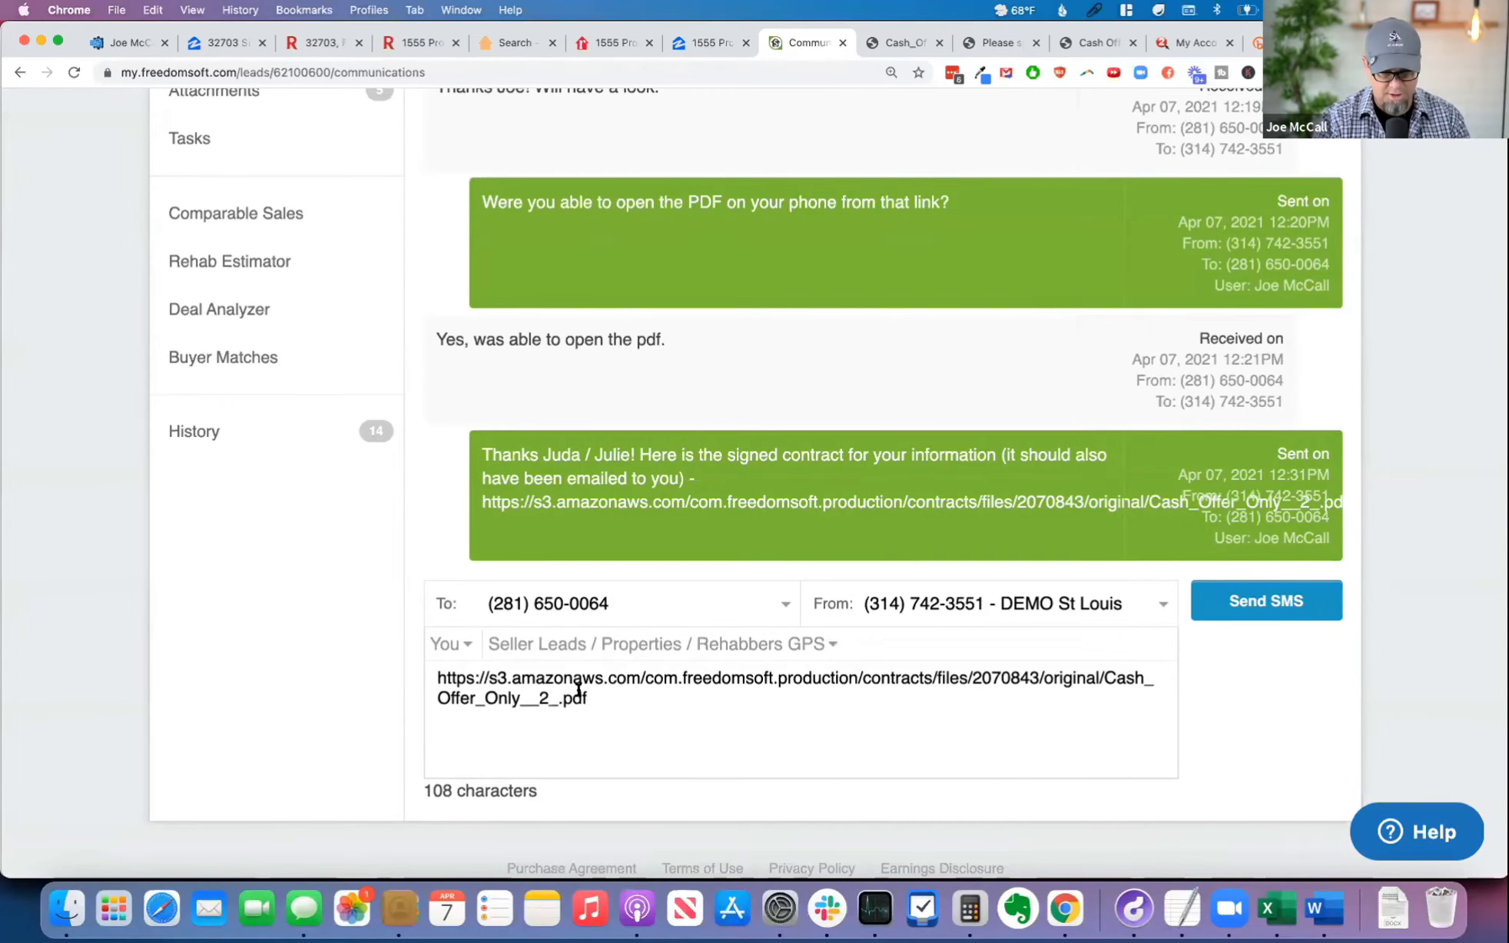
pyautogui.press('super+a')
pyautogui.press('BackSpace')
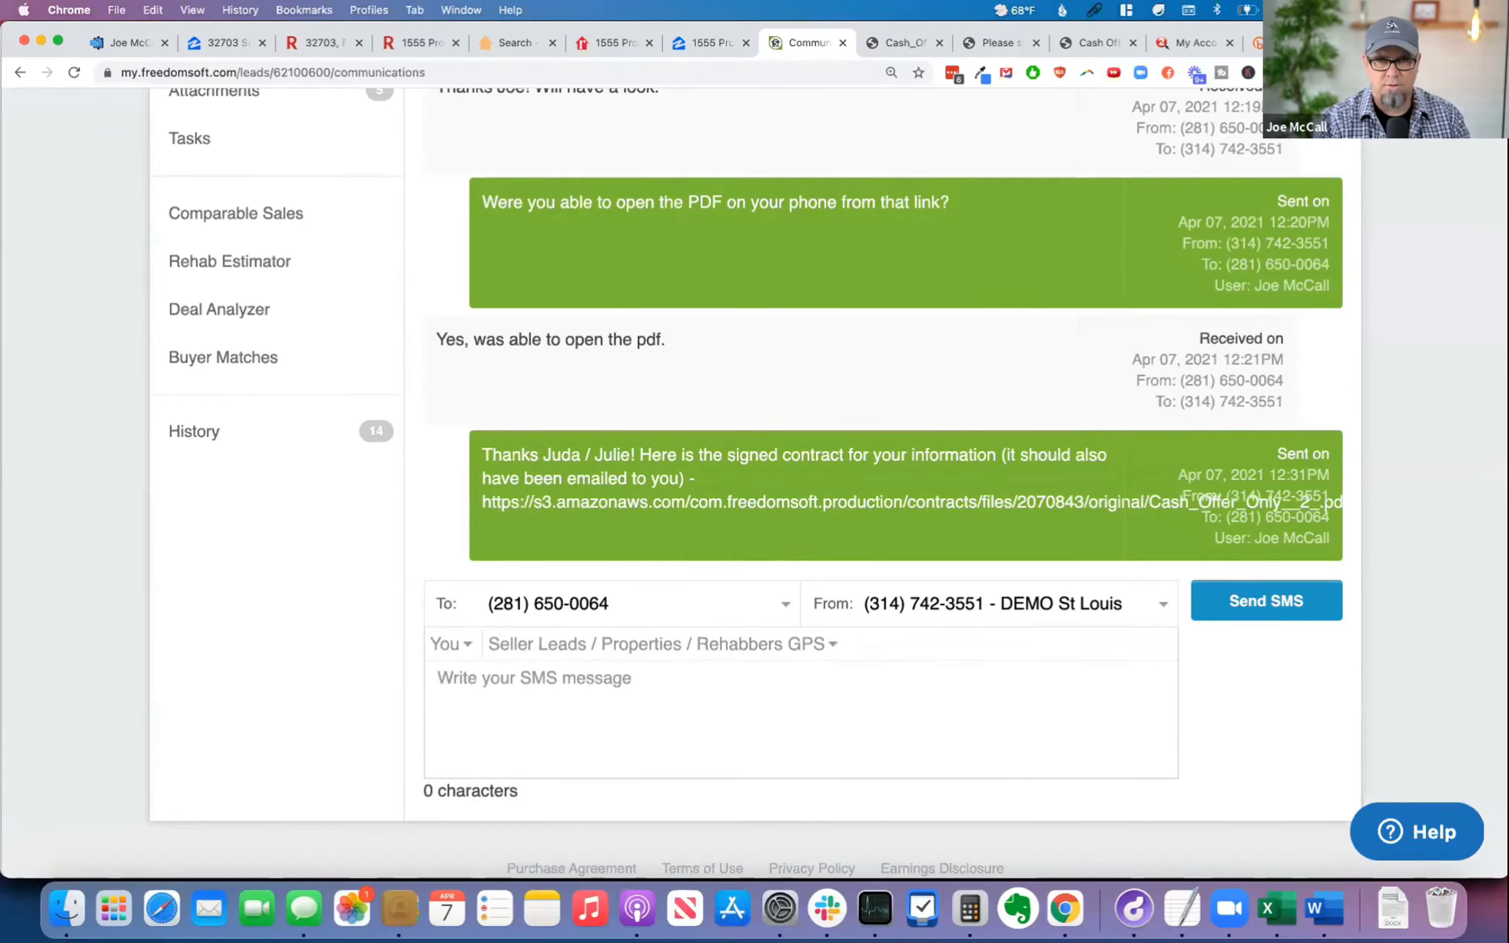
# Step: Draft another SMS to the seller from the copied thank-you text and end it with a dash
pyautogui.click(1094, 16)
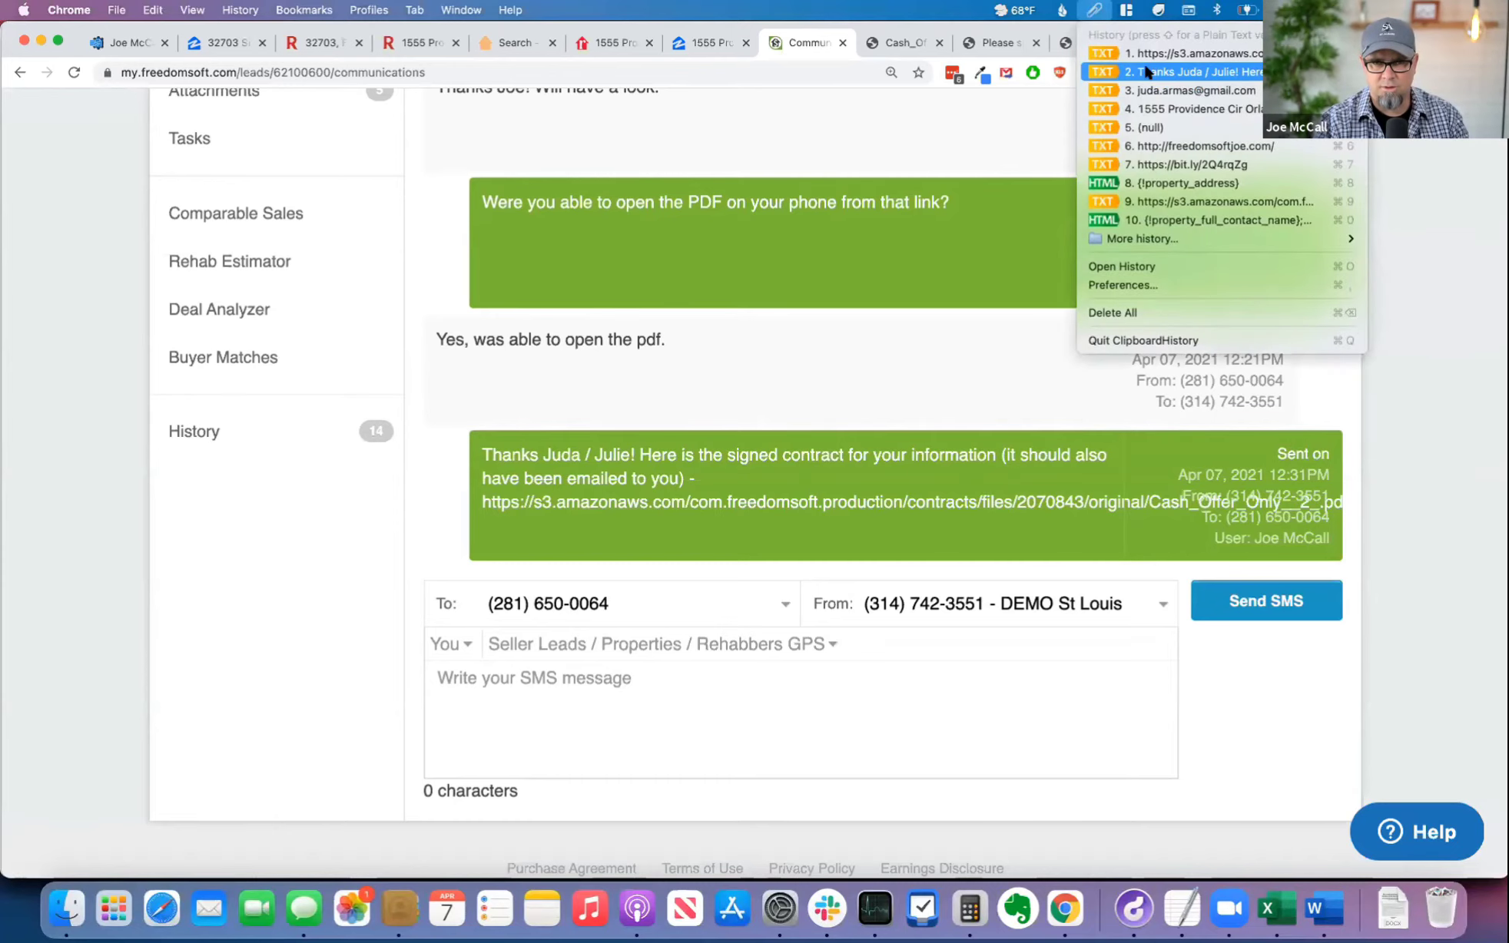
pyautogui.click(1145, 68)
pyautogui.write('-')
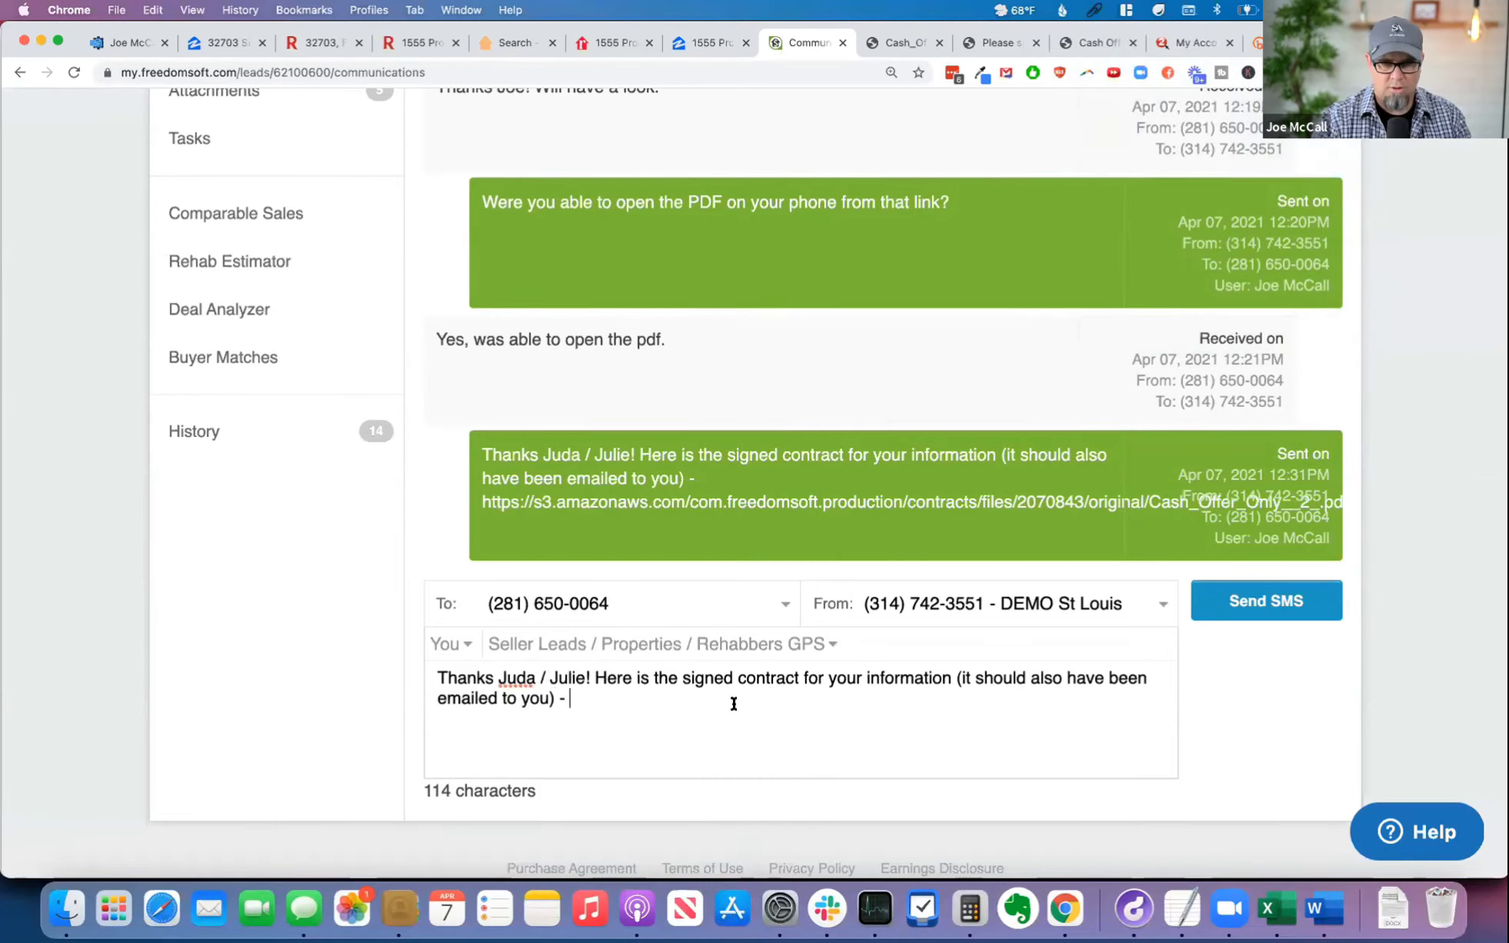
# Step: Switch to Bitly, create a short link from the copied web address of the signed contract, and copy it
pyautogui.click(1275, 43)
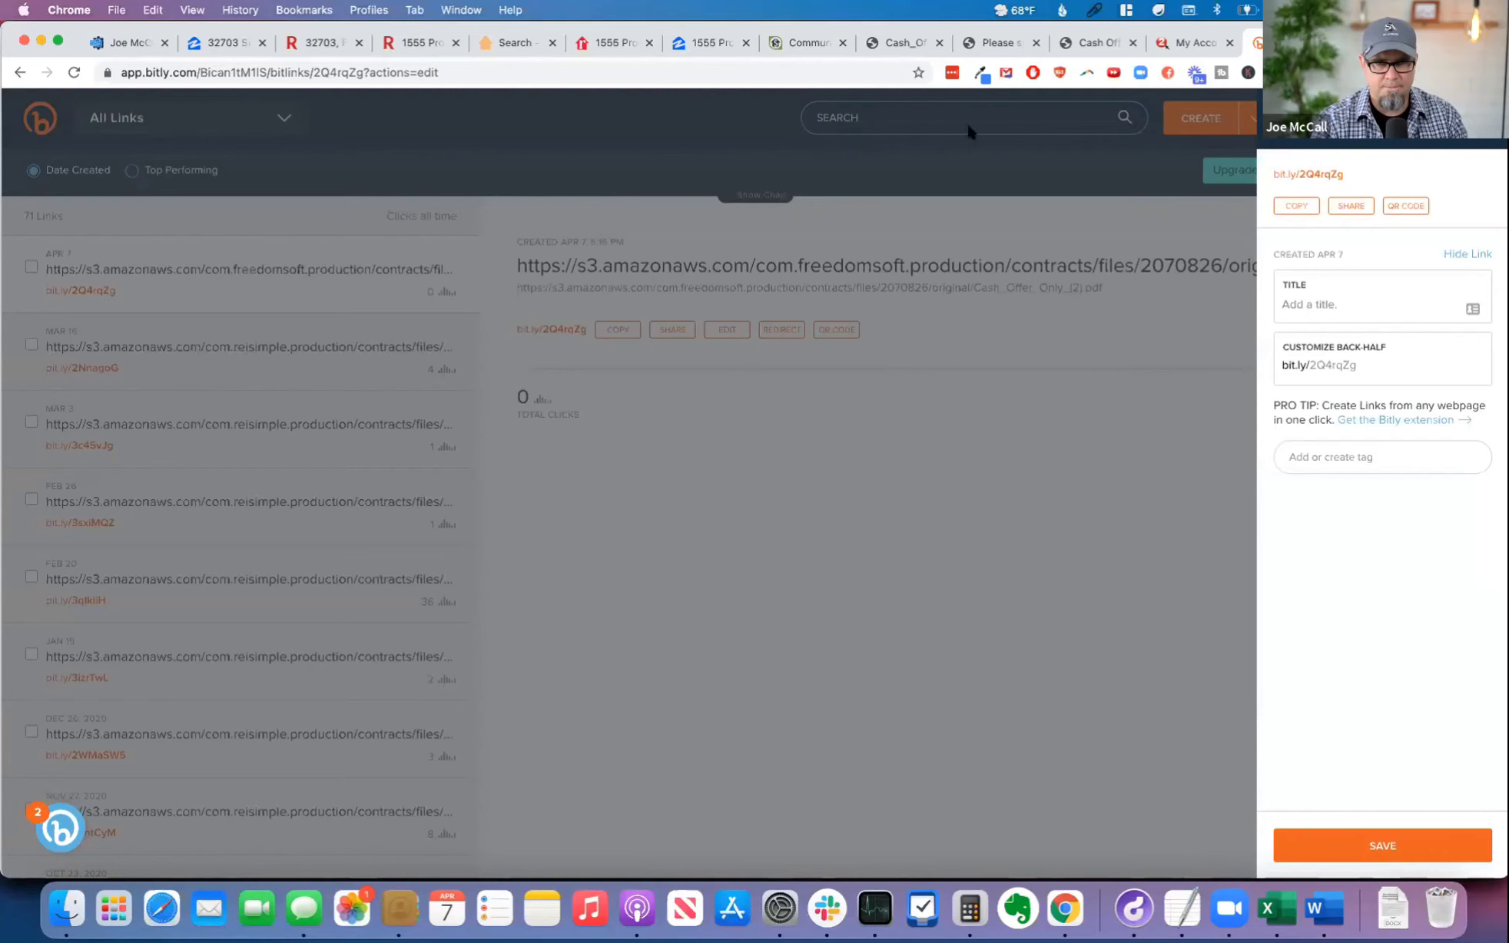
pyautogui.click(1475, 119)
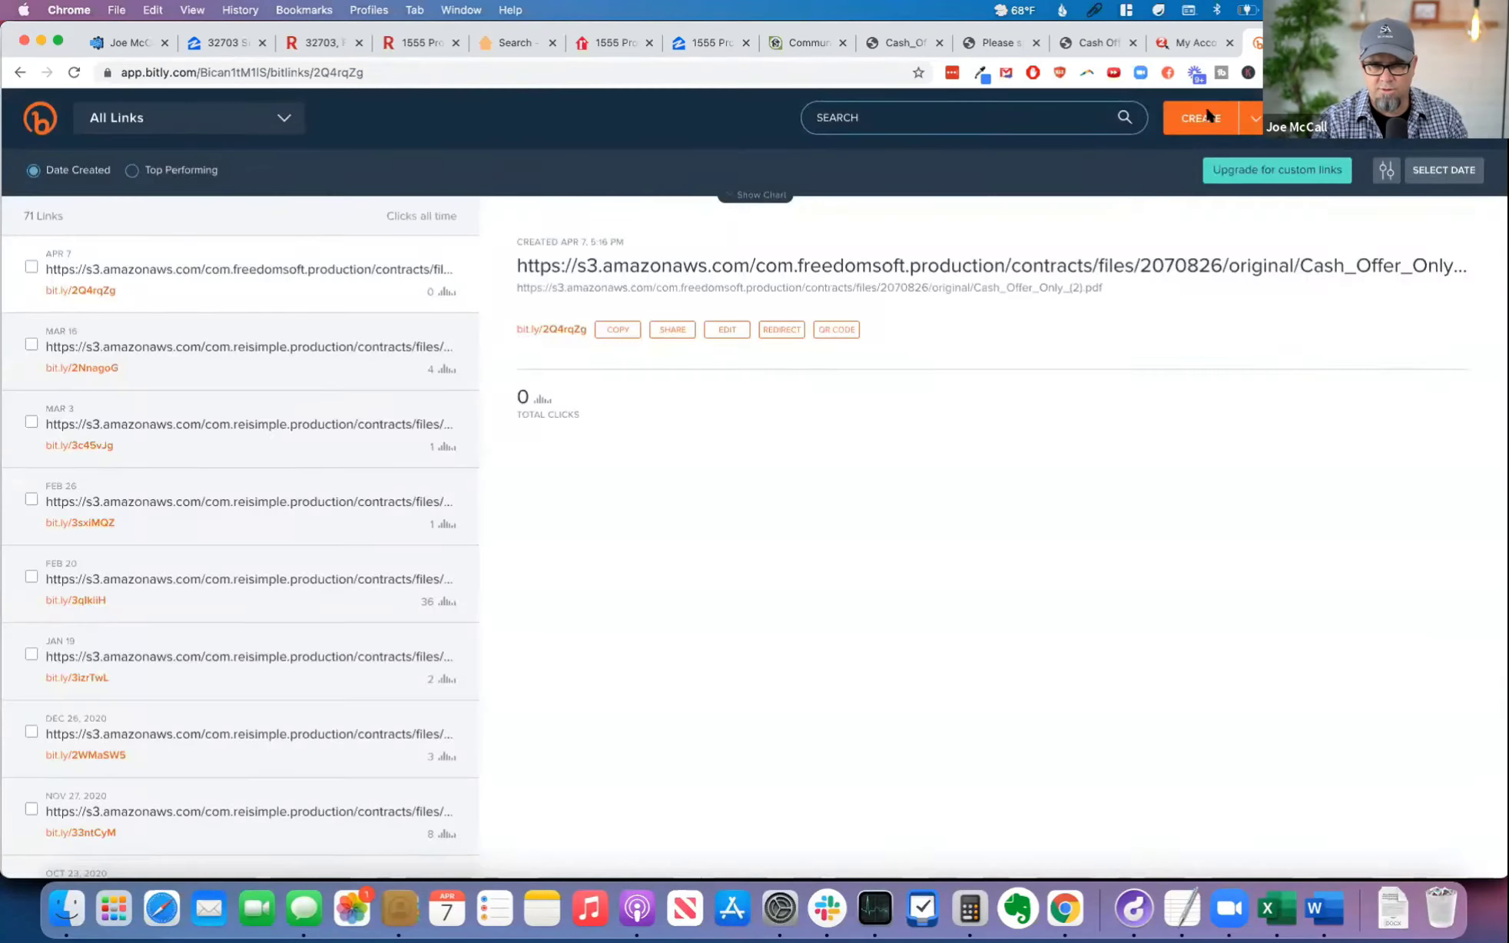
pyautogui.click(1206, 115)
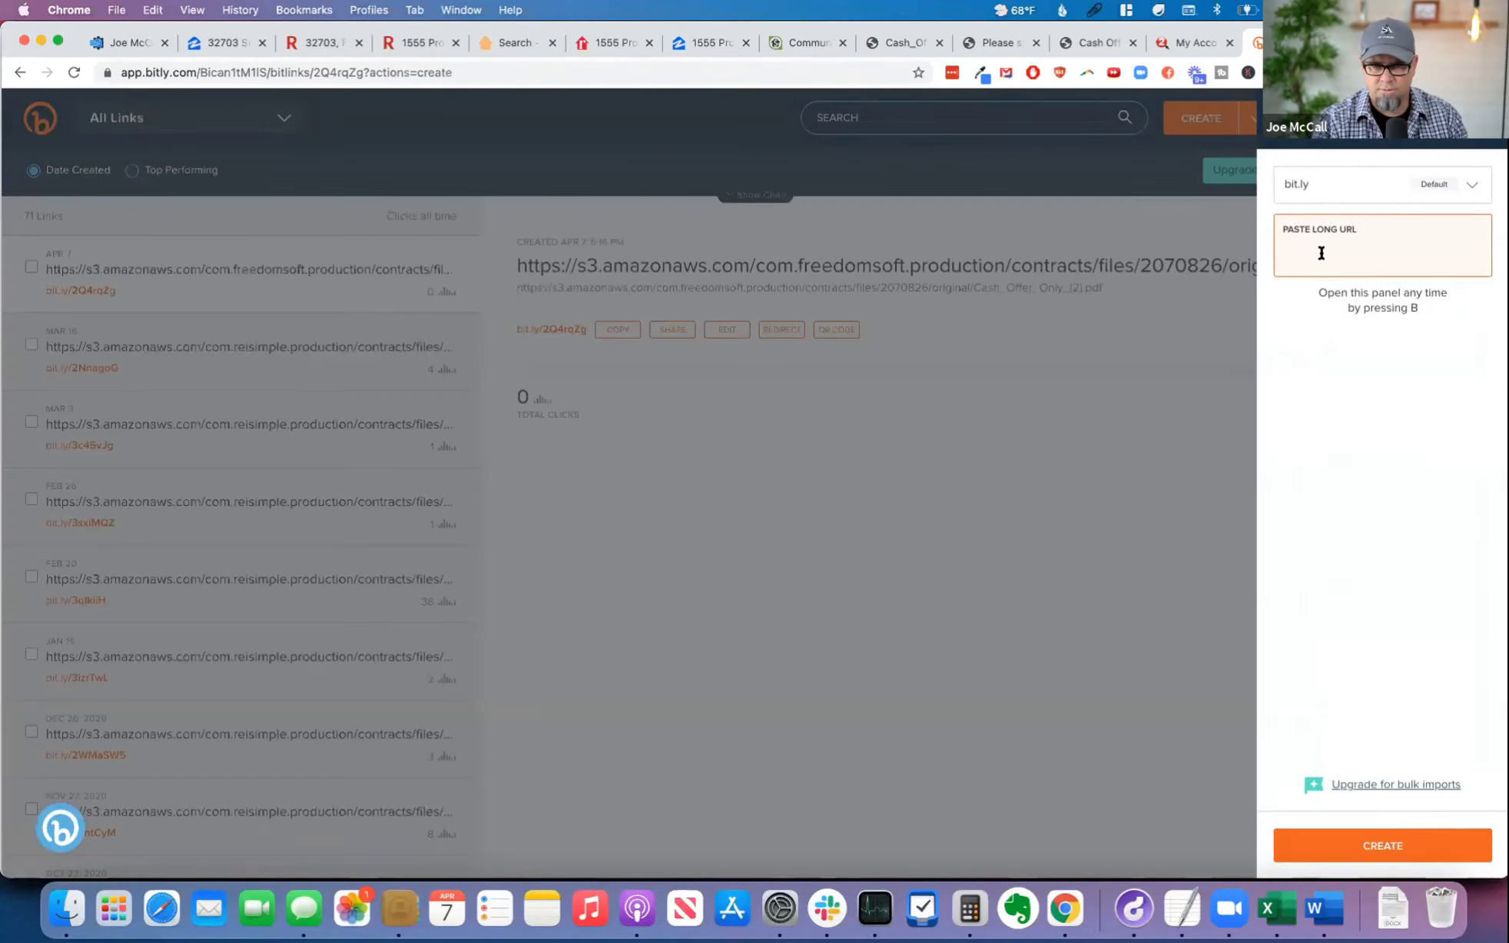
pyautogui.click(1097, 12)
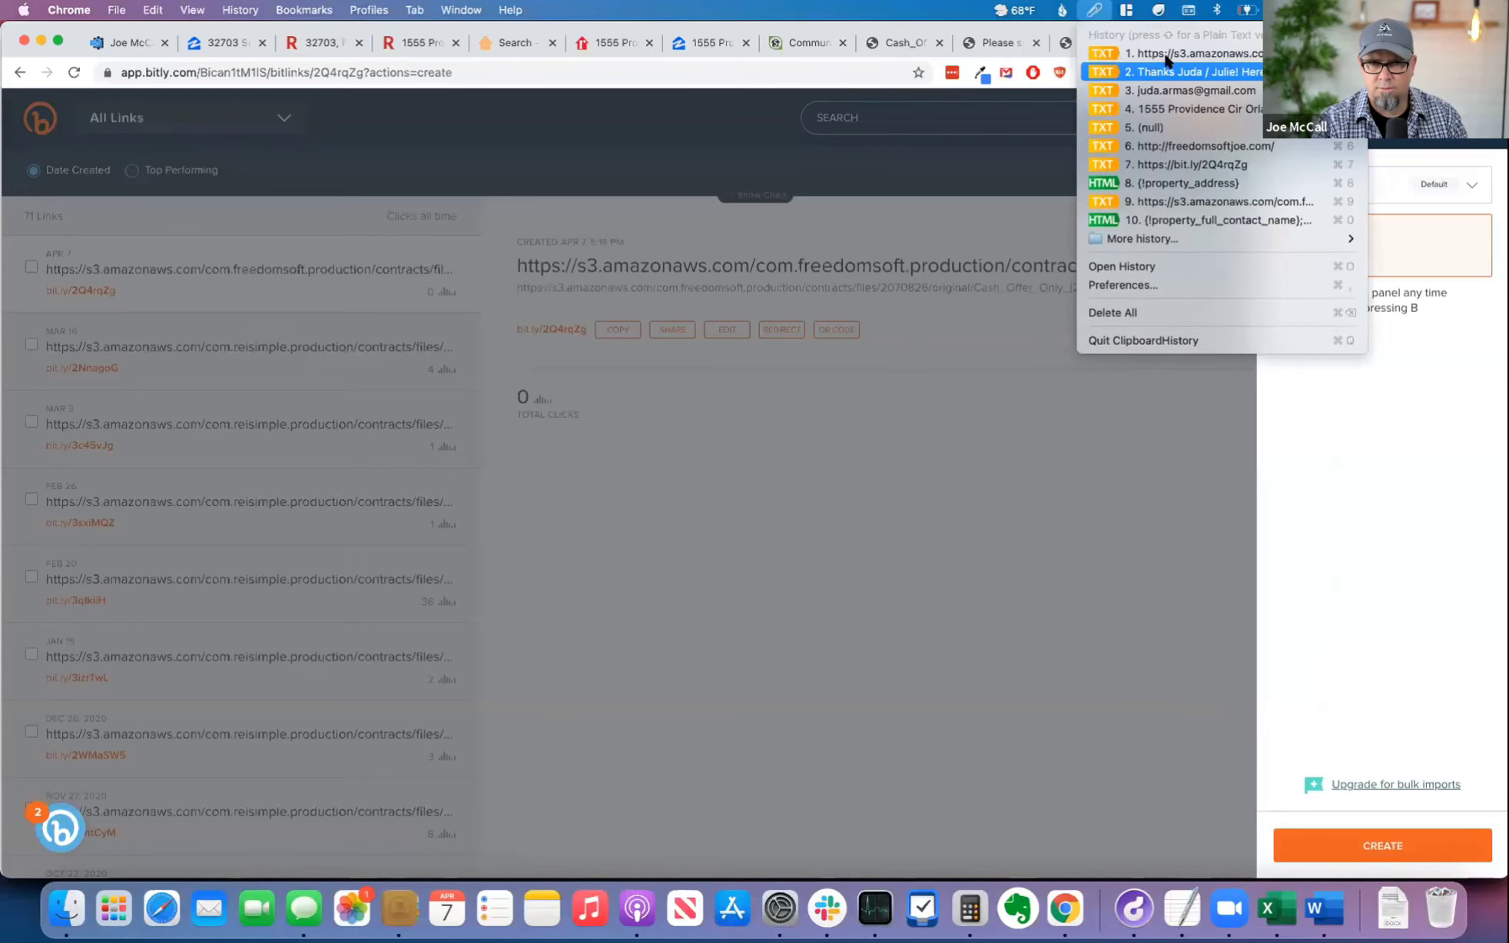
pyautogui.click(1289, 201)
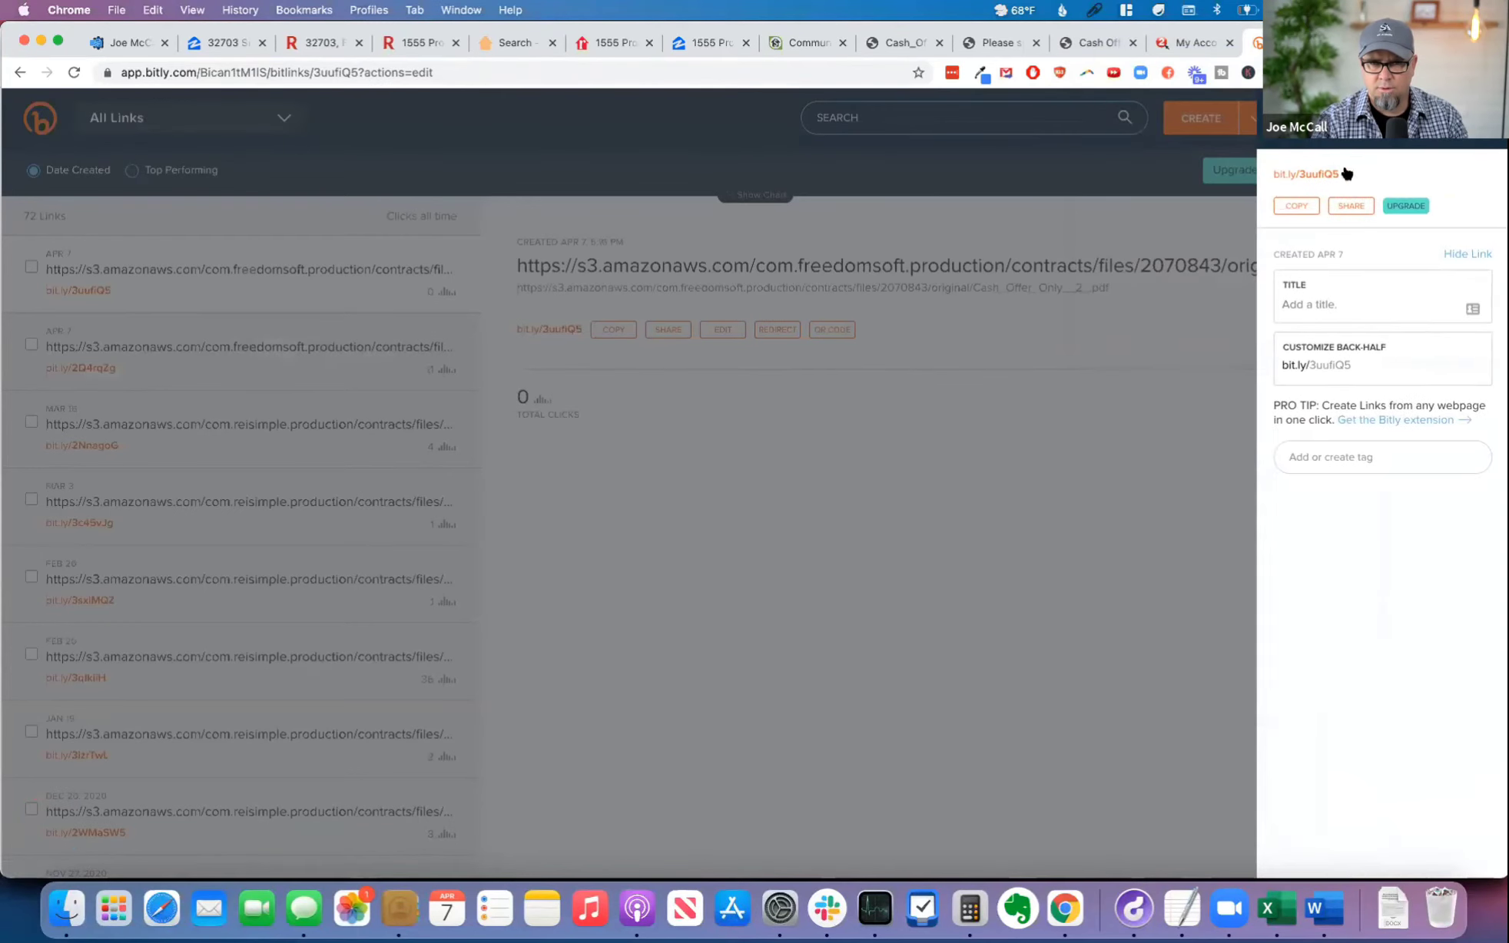
pyautogui.click(1308, 207)
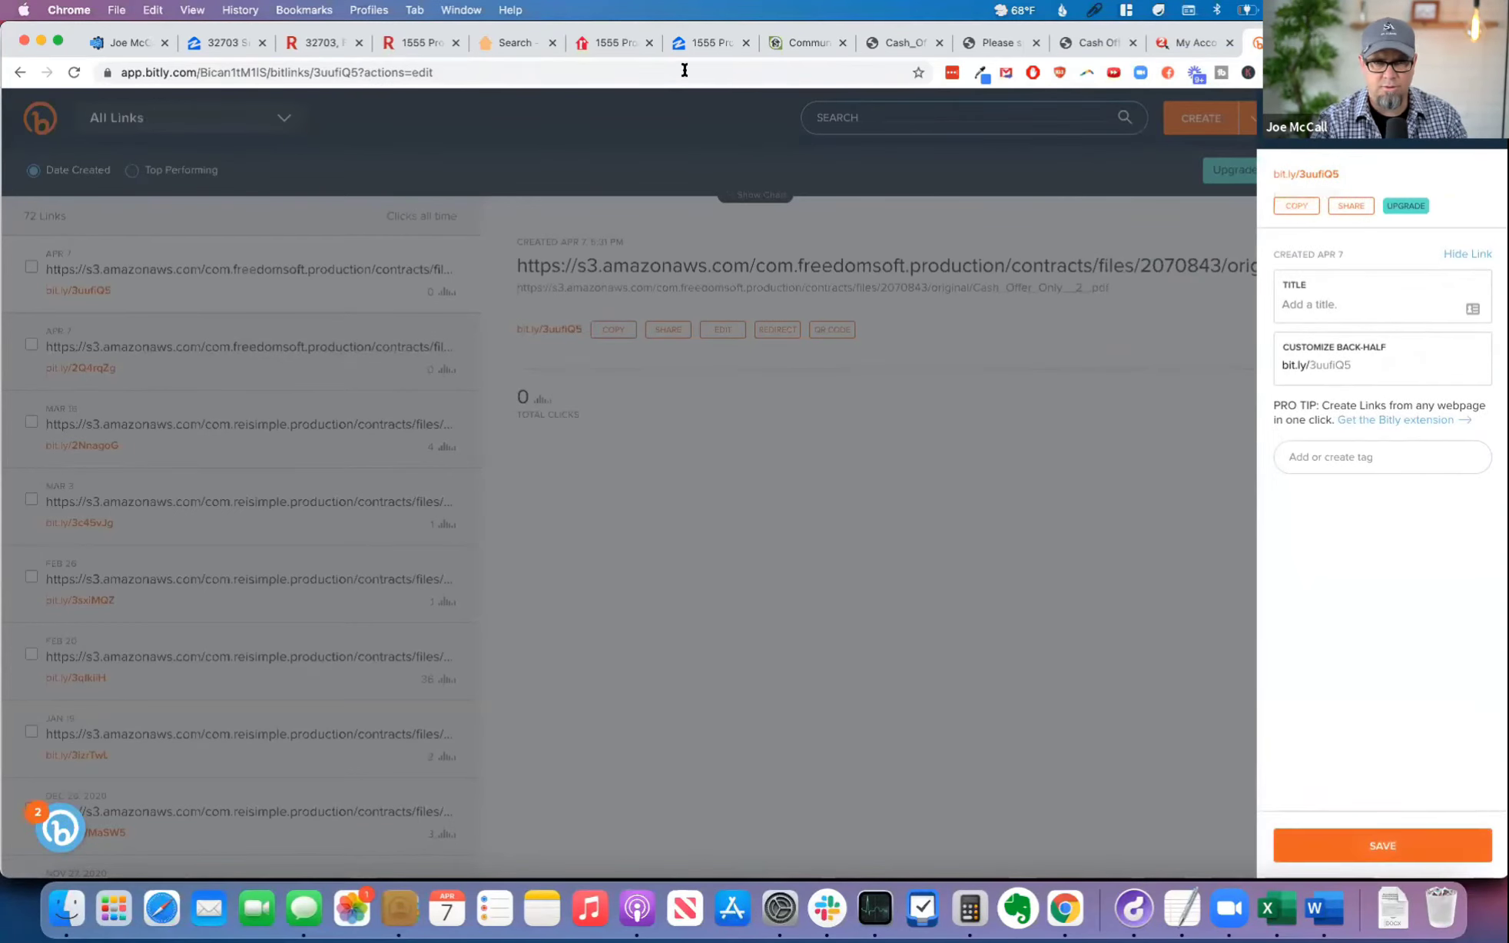
# Step: Return to the seller's SMS draft in FreedomSoft, add the copied short link after the dash, and send the message
pyautogui.click(803, 42)
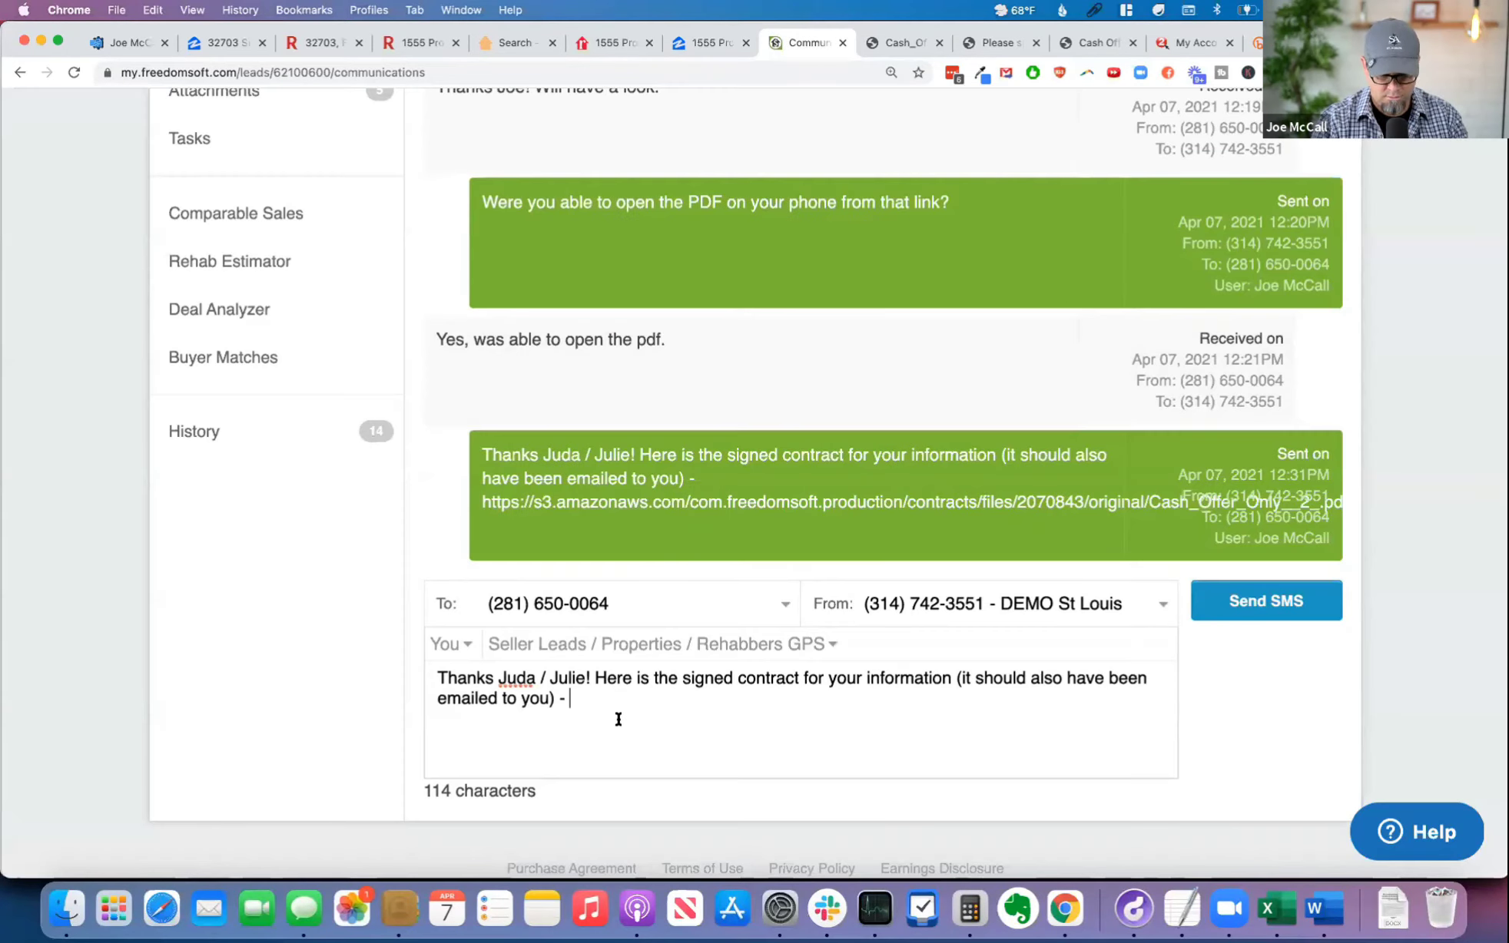
pyautogui.press('super+v')
pyautogui.click(1254, 600)
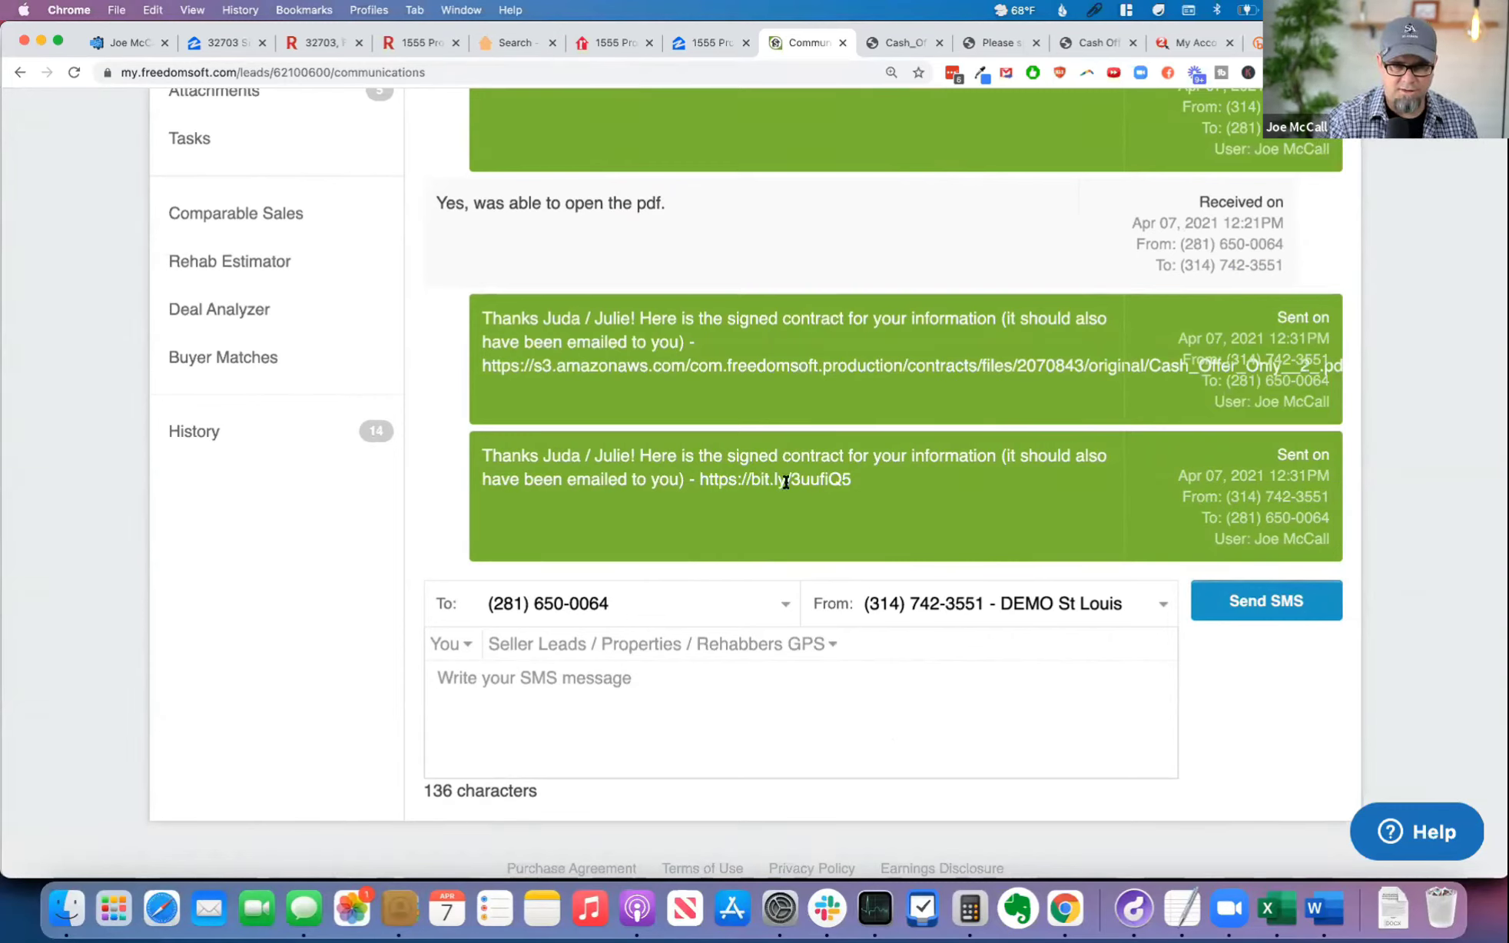
# Step: Compare the short link in the latest sent SMS with the full-length link in the message before it
pyautogui.moveTo(934, 475); pyautogui.dragTo(644, 483)
pyautogui.moveTo(479, 360); pyautogui.dragTo(987, 388)
pyautogui.click(986, 388)
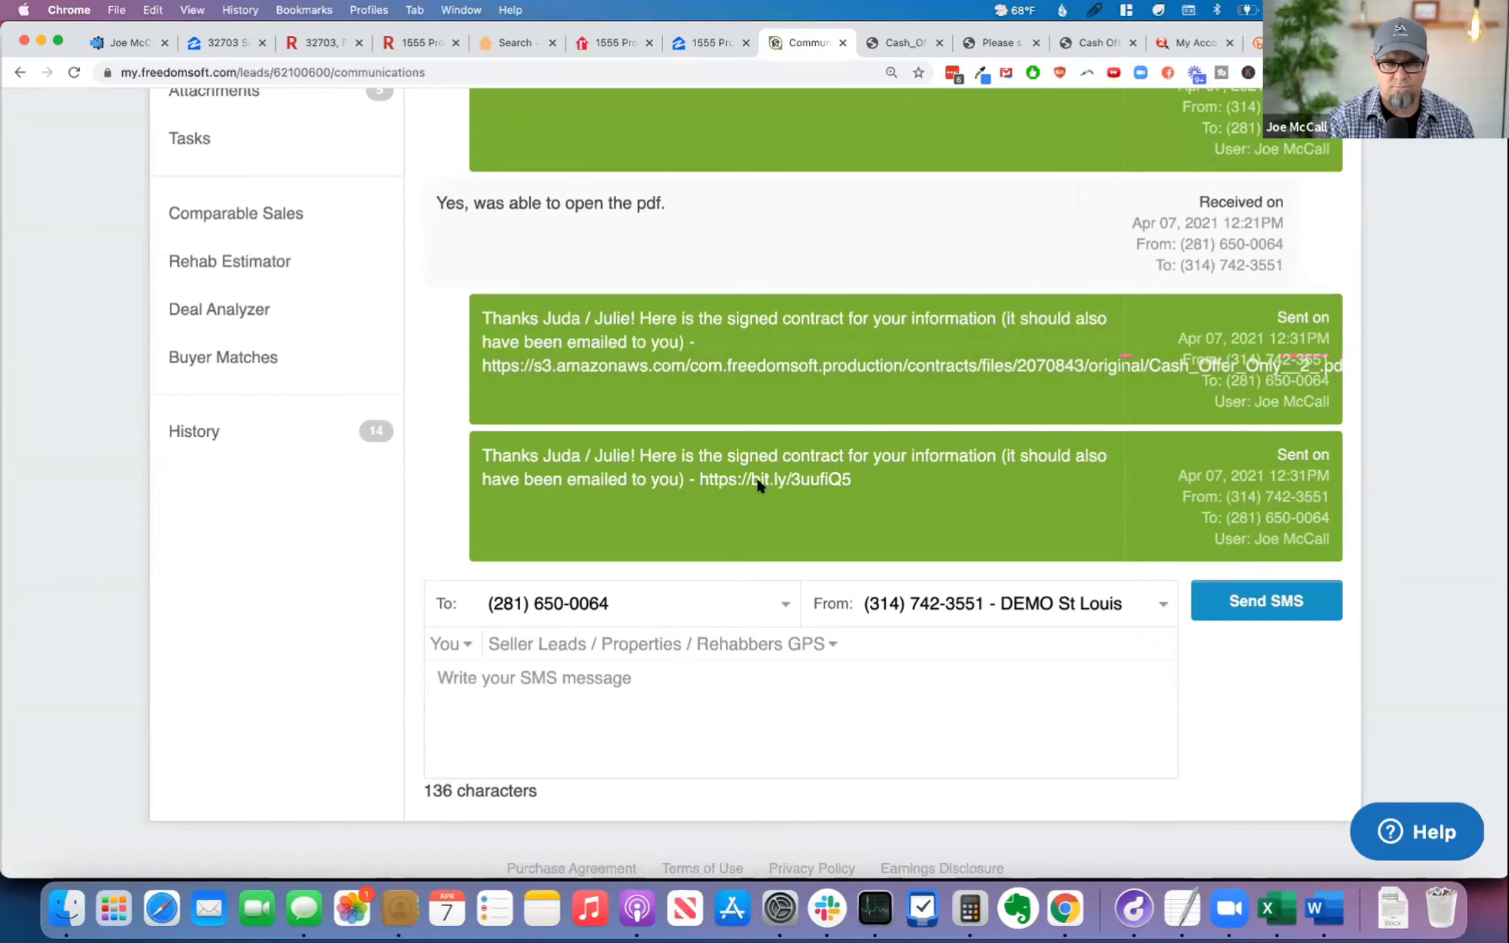
# Step: Review the list of files attached to the seller lead
pyautogui.scroll(6, 884, 507)
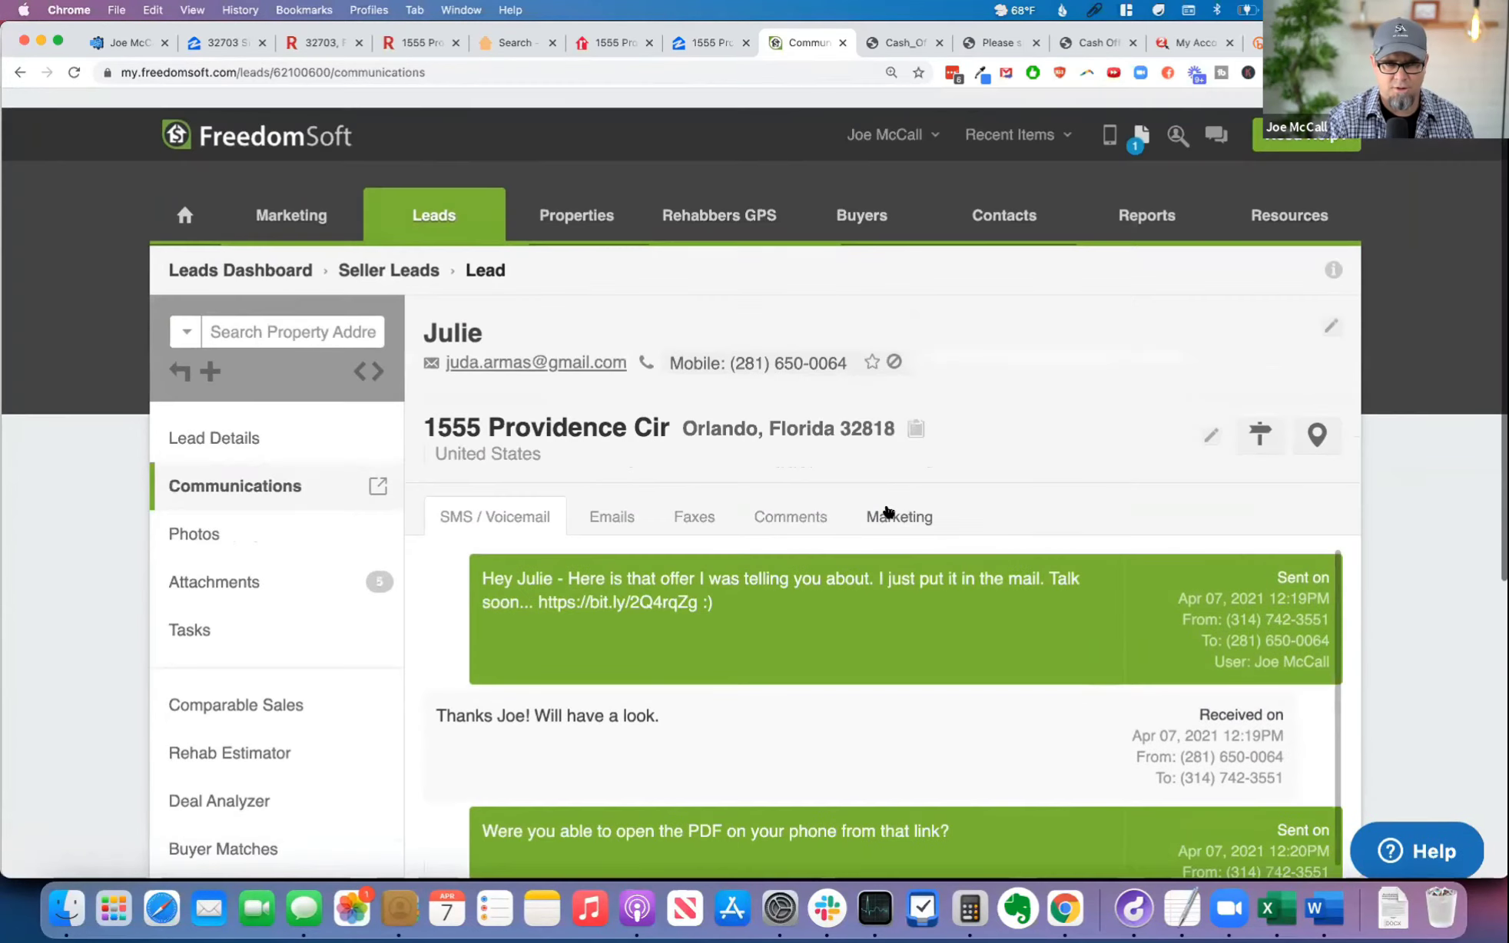
pyautogui.click(280, 564)
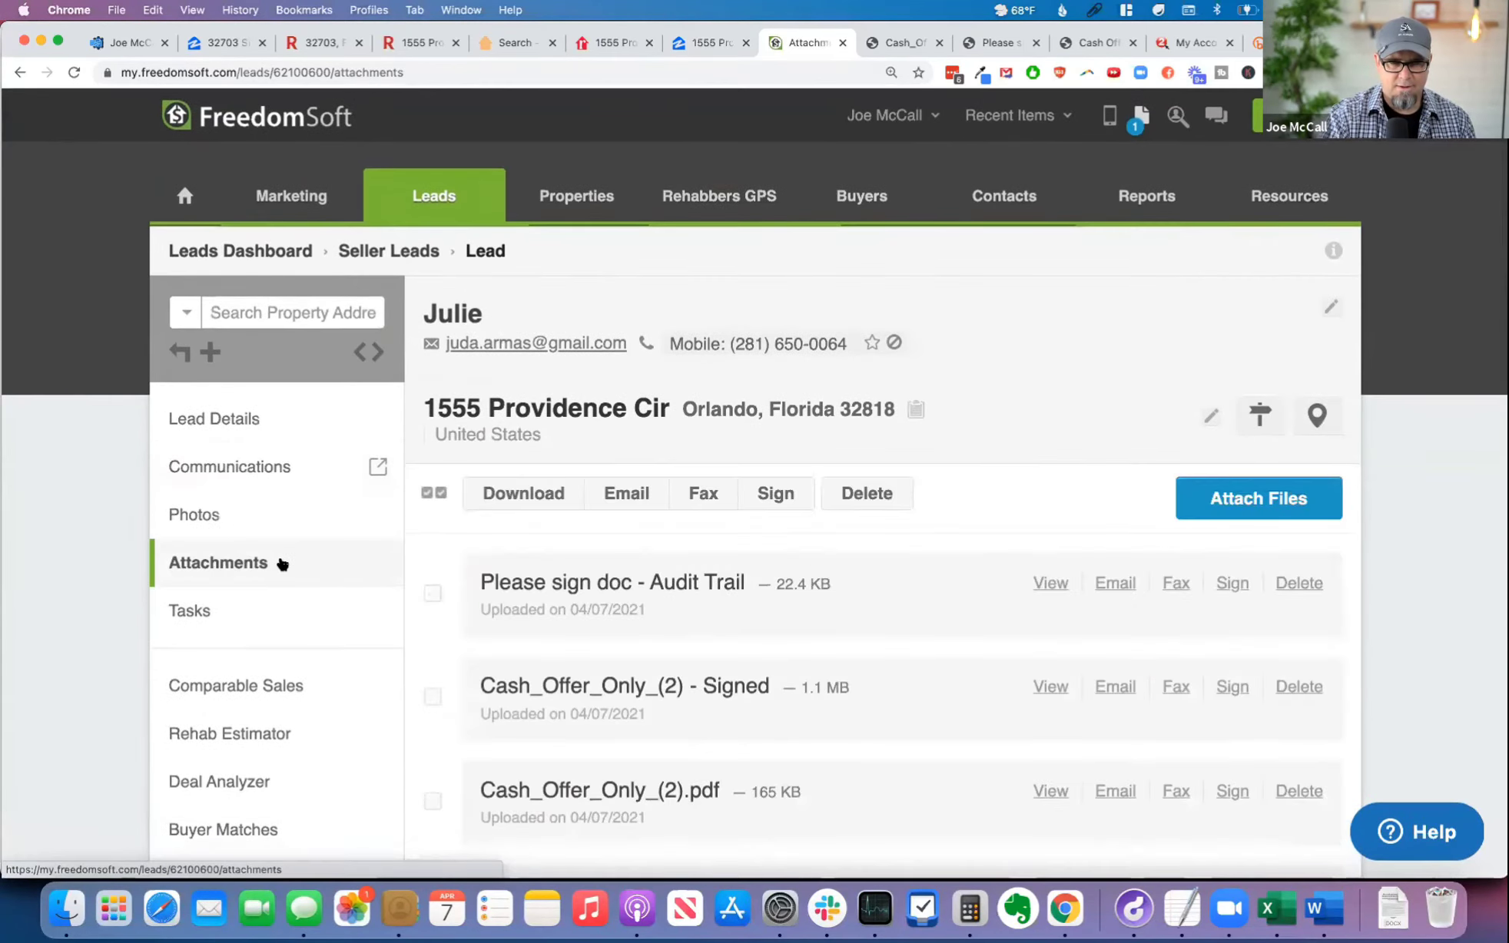
pyautogui.scroll(-3, 927, 555)
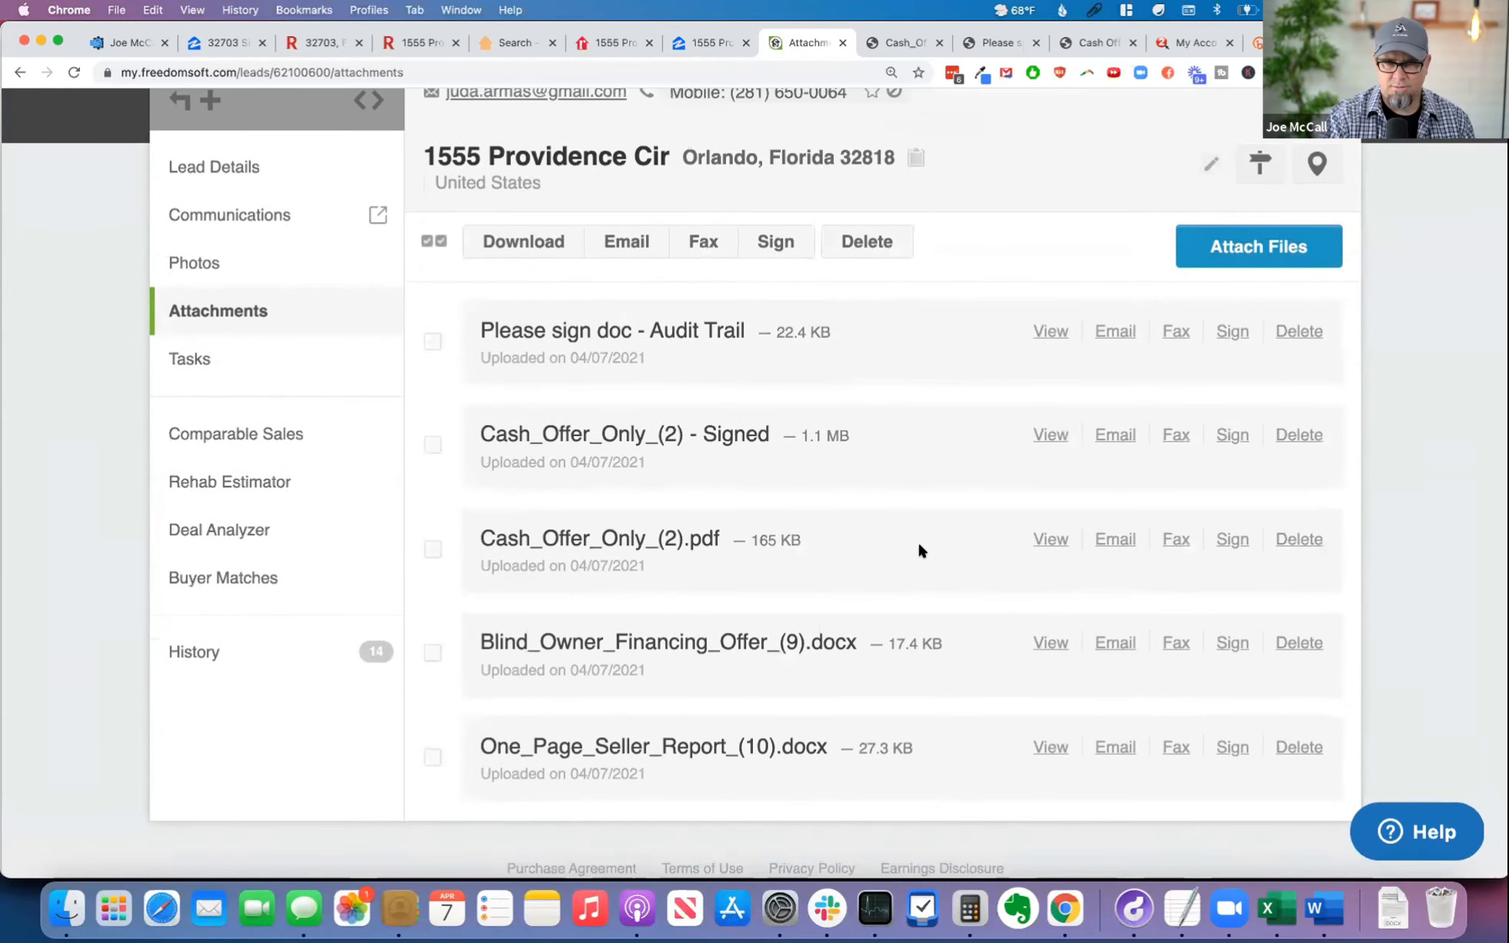
pyautogui.scroll(3, 917, 542)
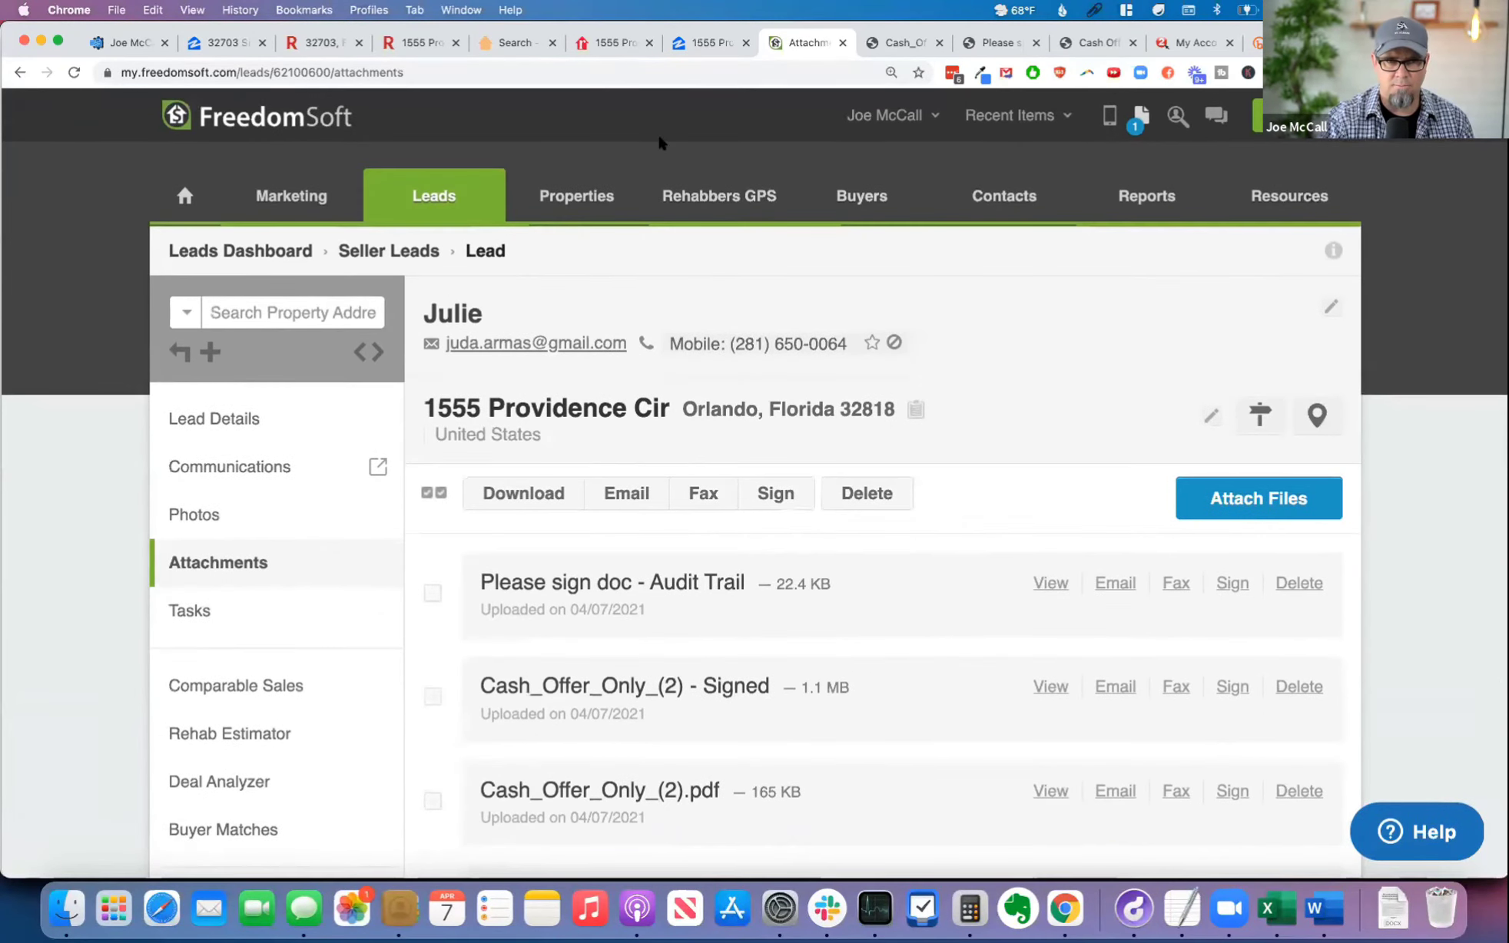
# Step: Find "3 Option LOI 3 (4).docx" in the Downloads folder in Finder and open it in Word
pyautogui.press('super+Tab')
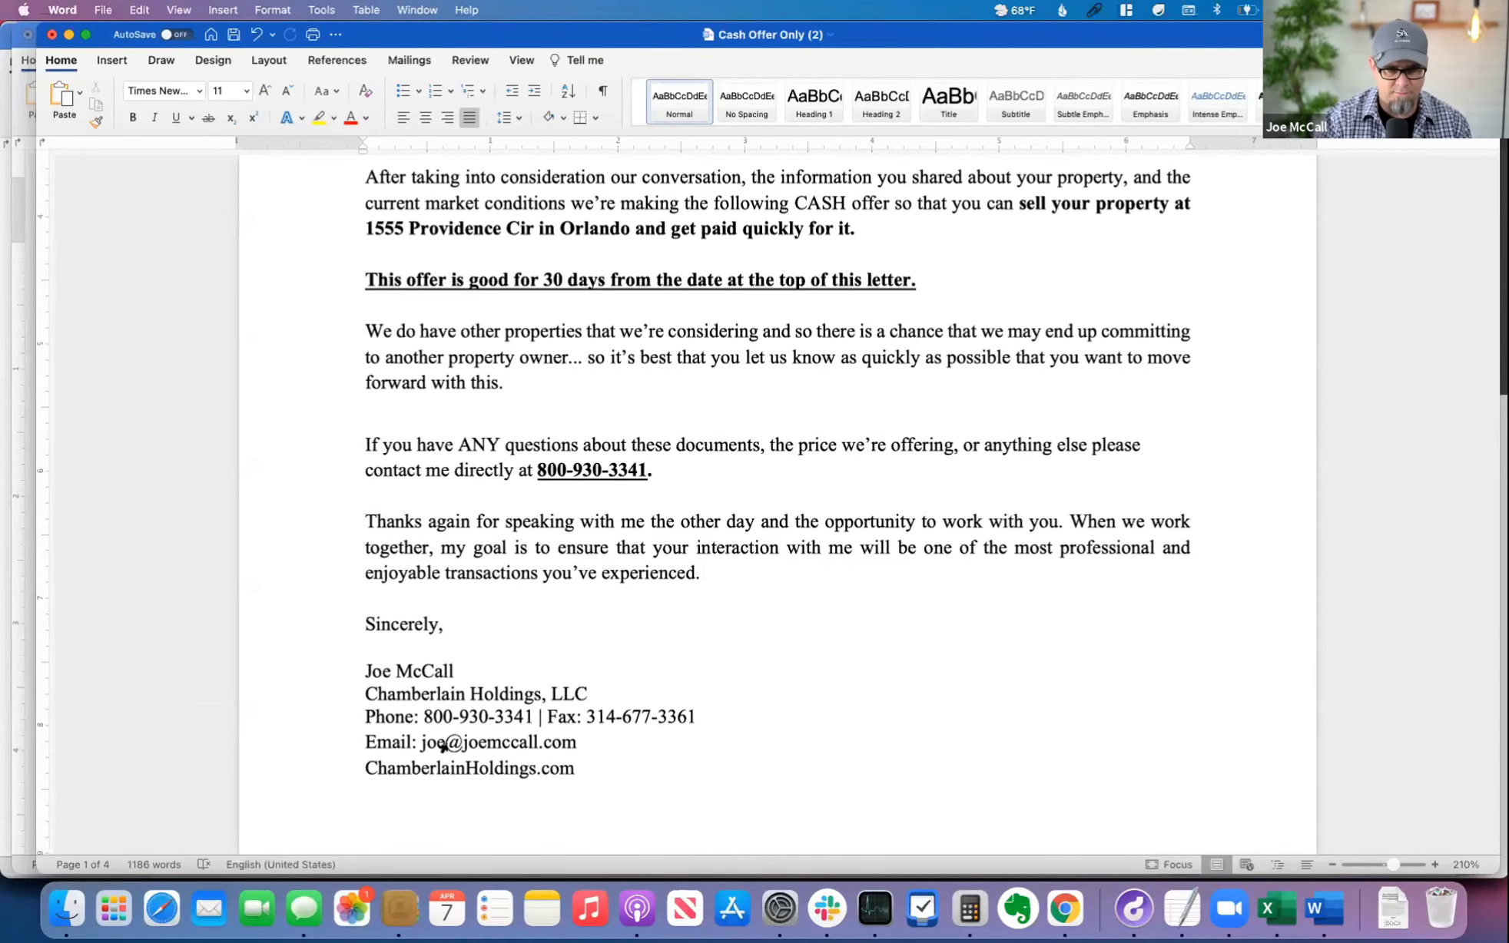
pyautogui.click(76, 914)
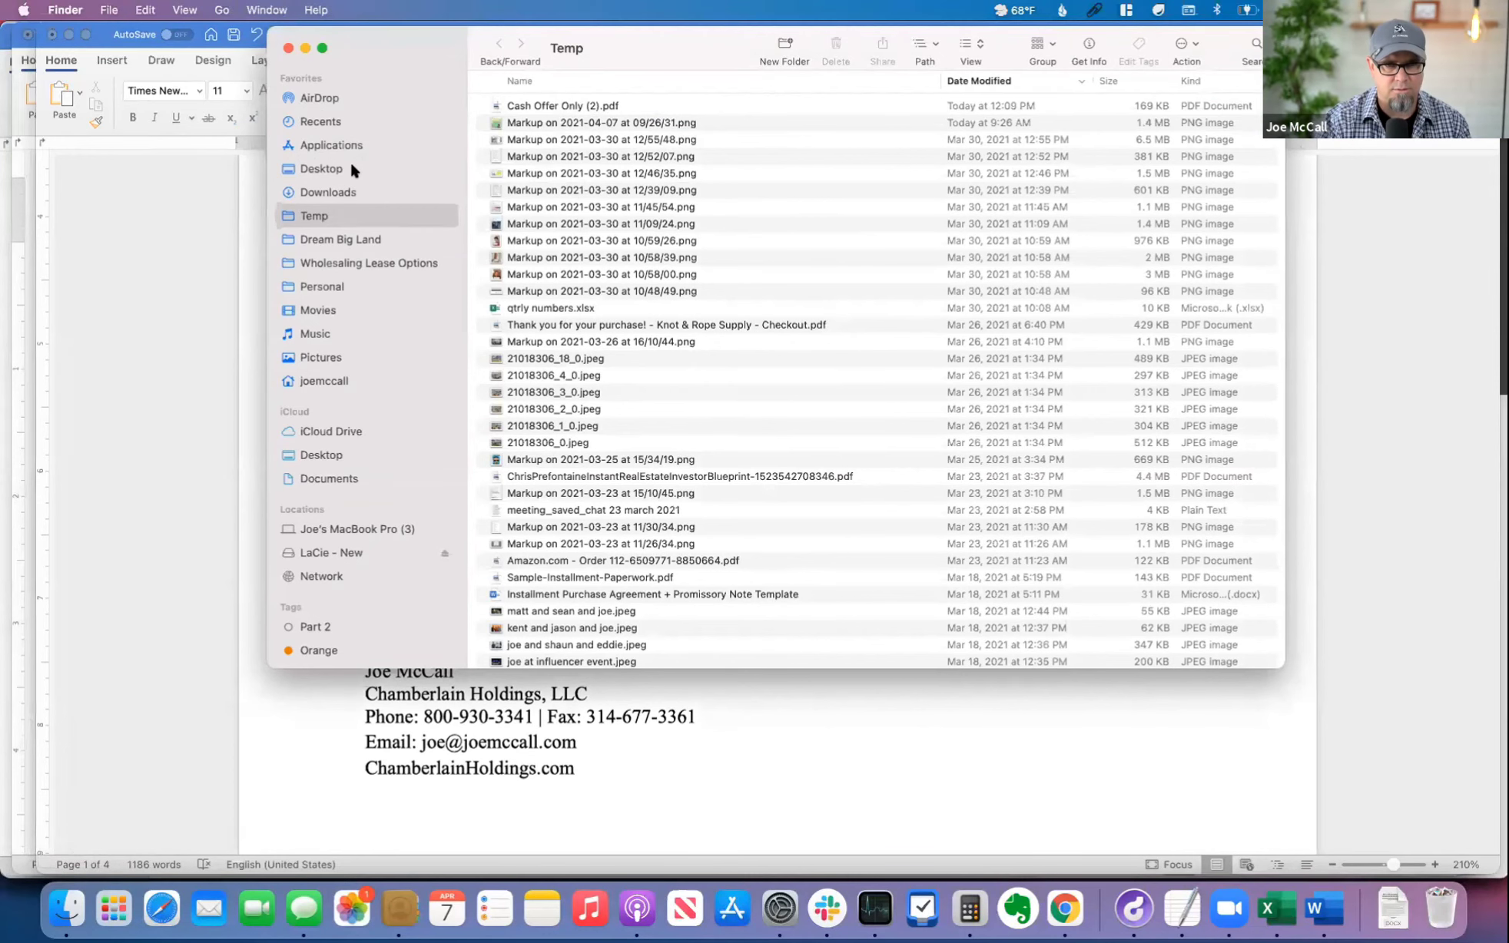
pyautogui.click(344, 192)
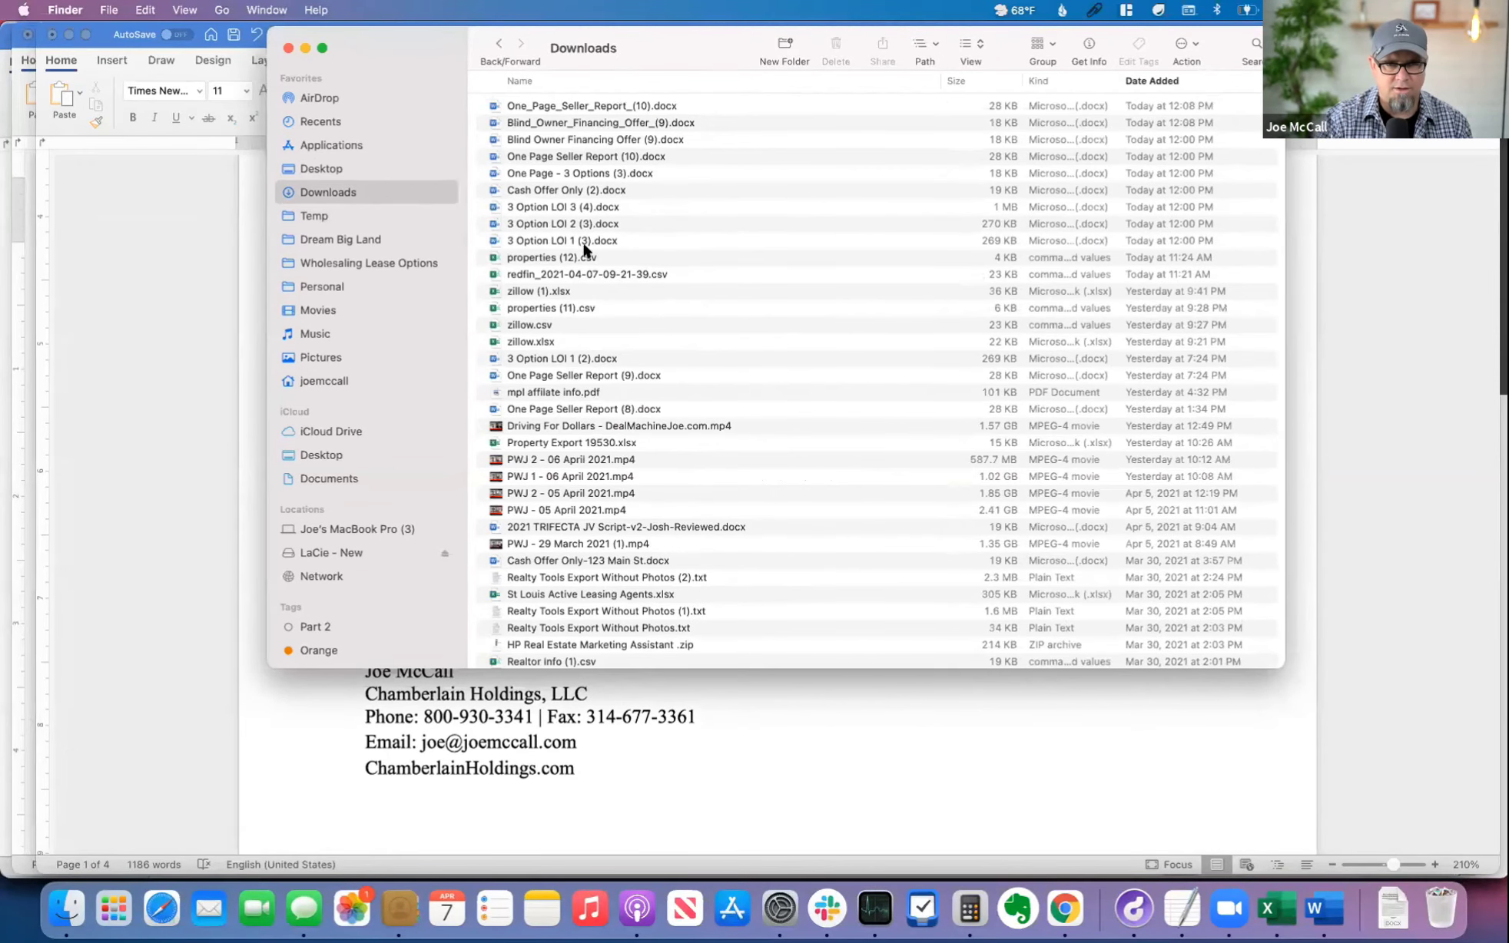
pyautogui.click(604, 113)
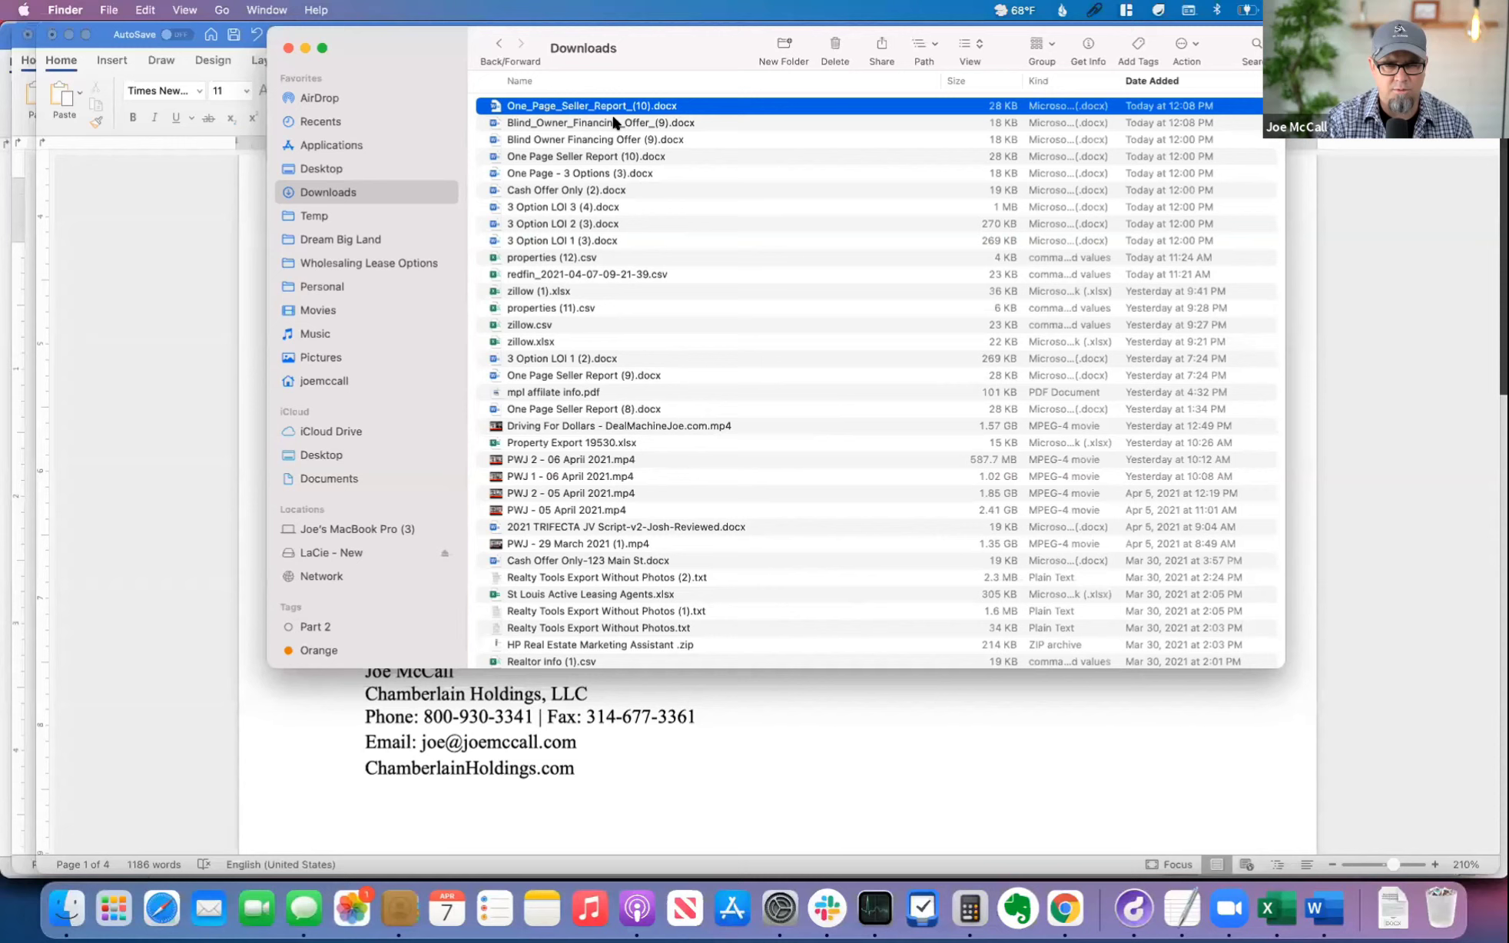
pyautogui.click(645, 122)
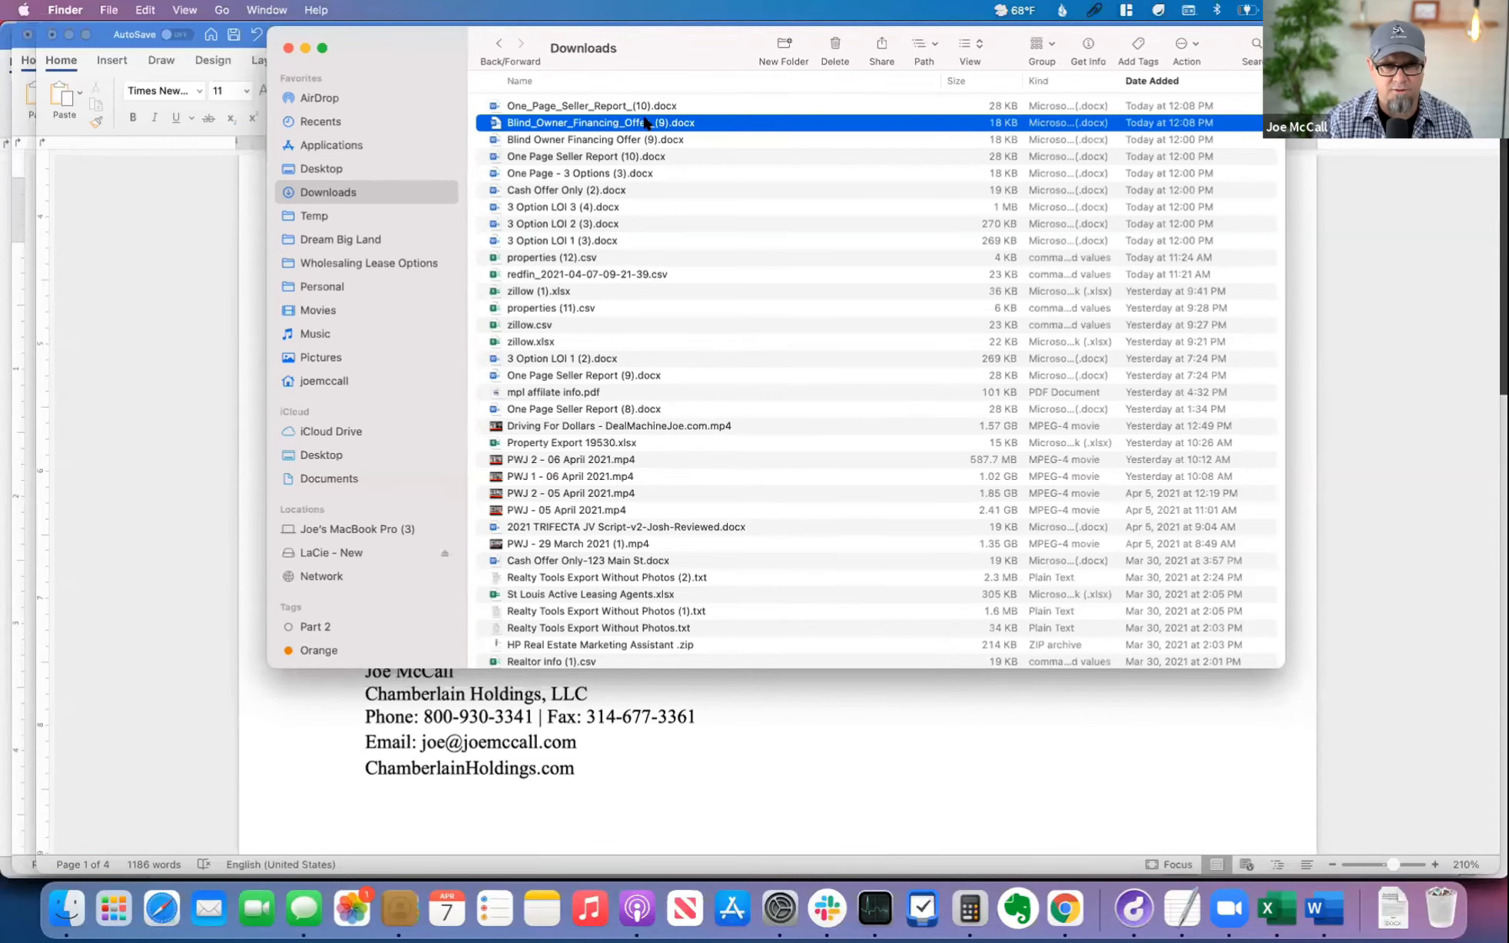
pyautogui.press('Down')
pyautogui.press('Down')
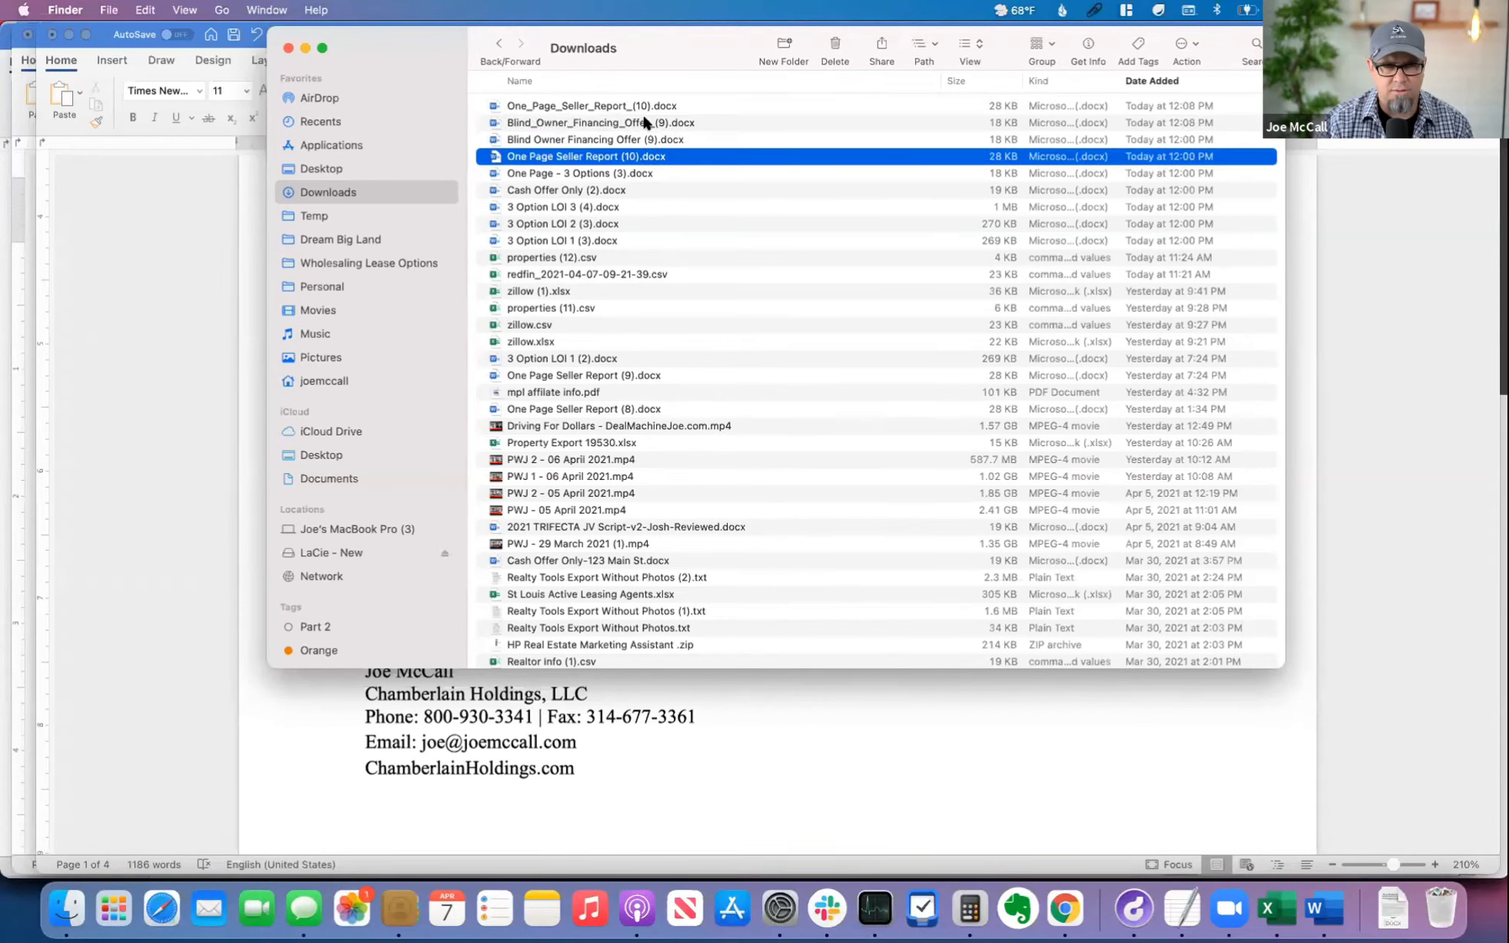
pyautogui.press('Down')
pyautogui.press('Down')
pyautogui.press('Down')
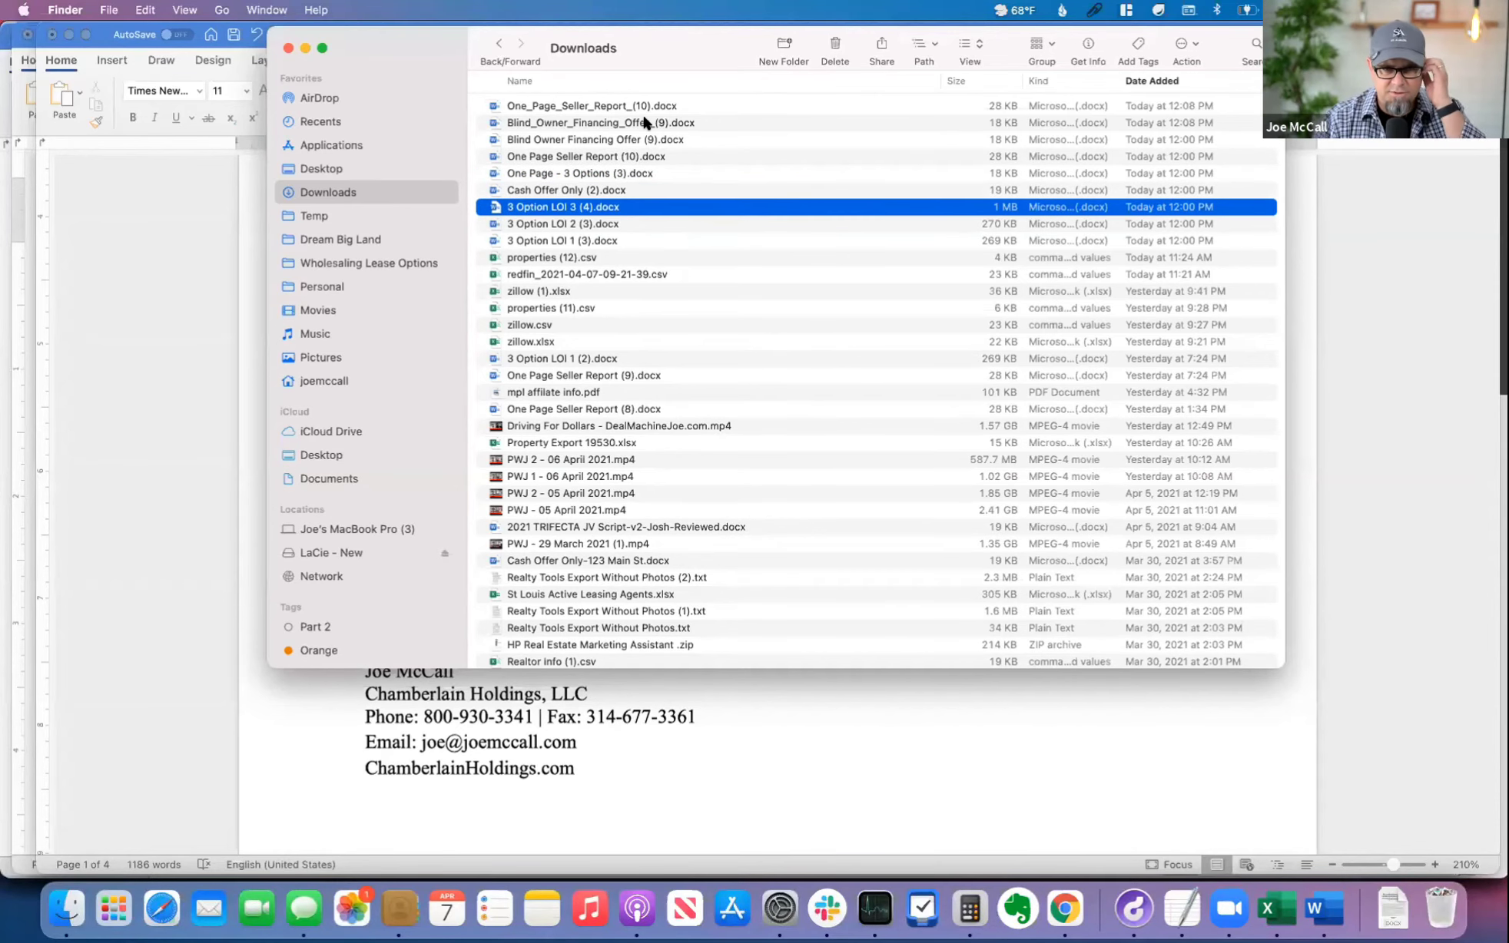
pyautogui.press('super+o')
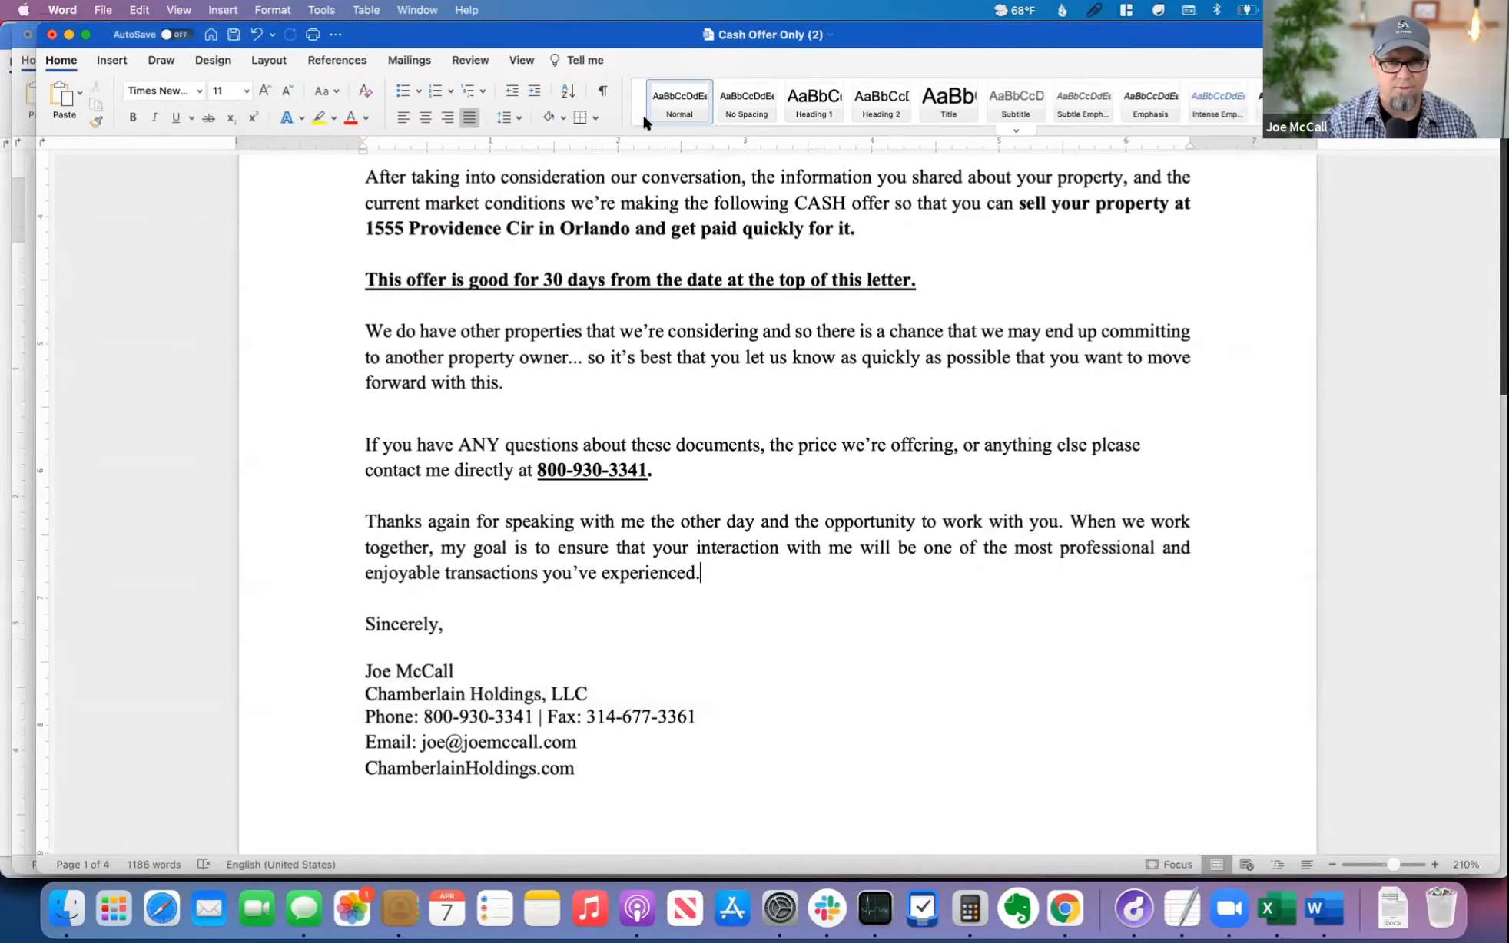
# Step: Read the letter of intent's cover letter, including its invitation to review the different purchase options
pyautogui.scroll(-10, 796, 530)
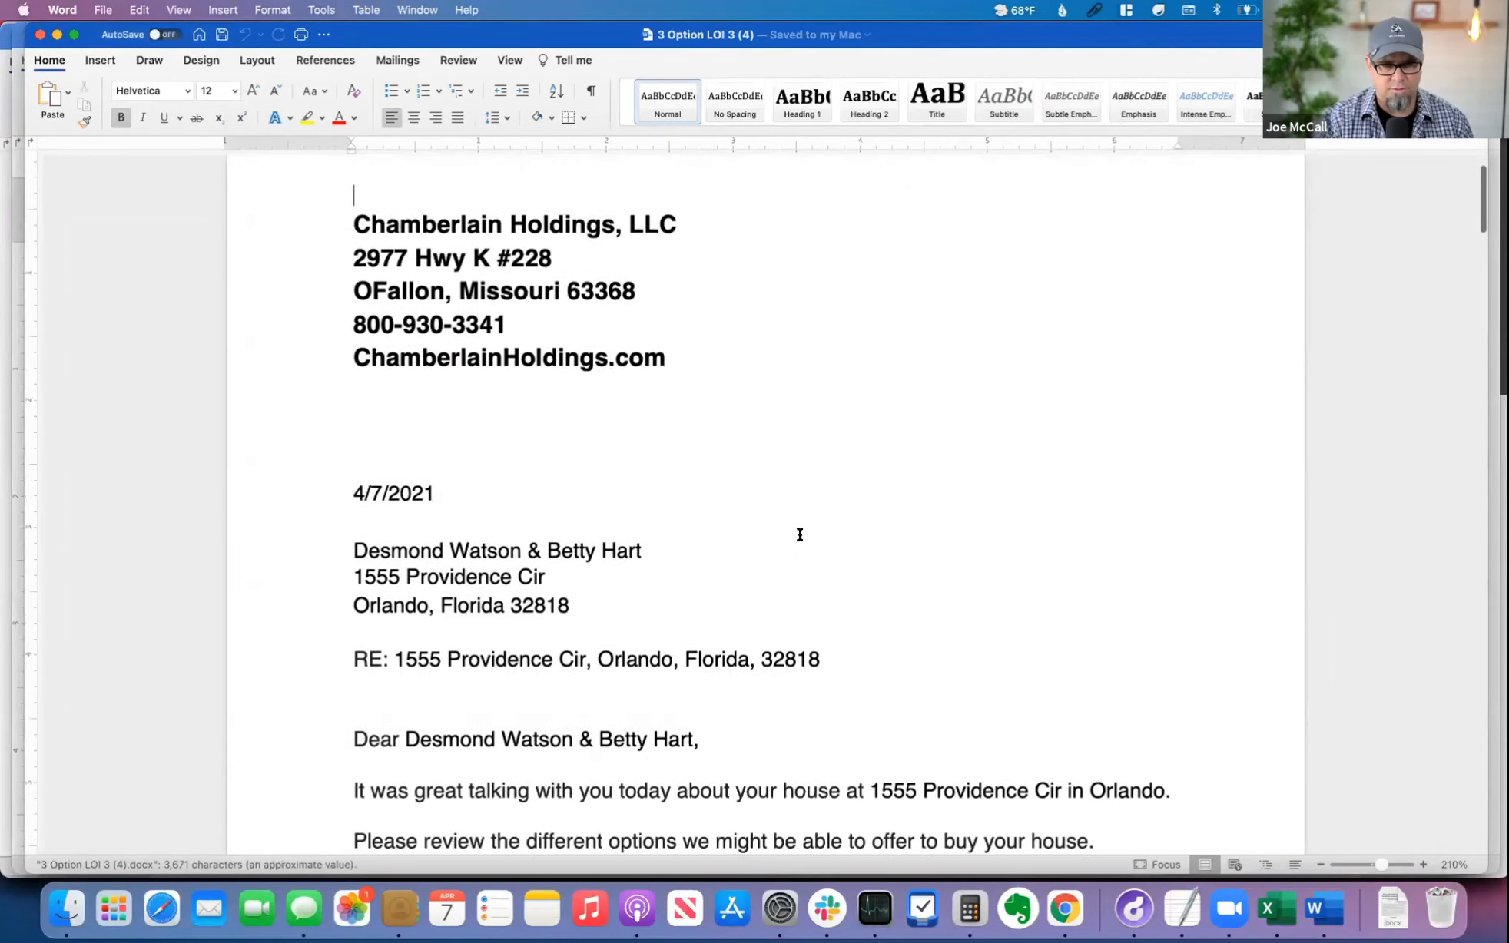
pyautogui.scroll(-4, 794, 534)
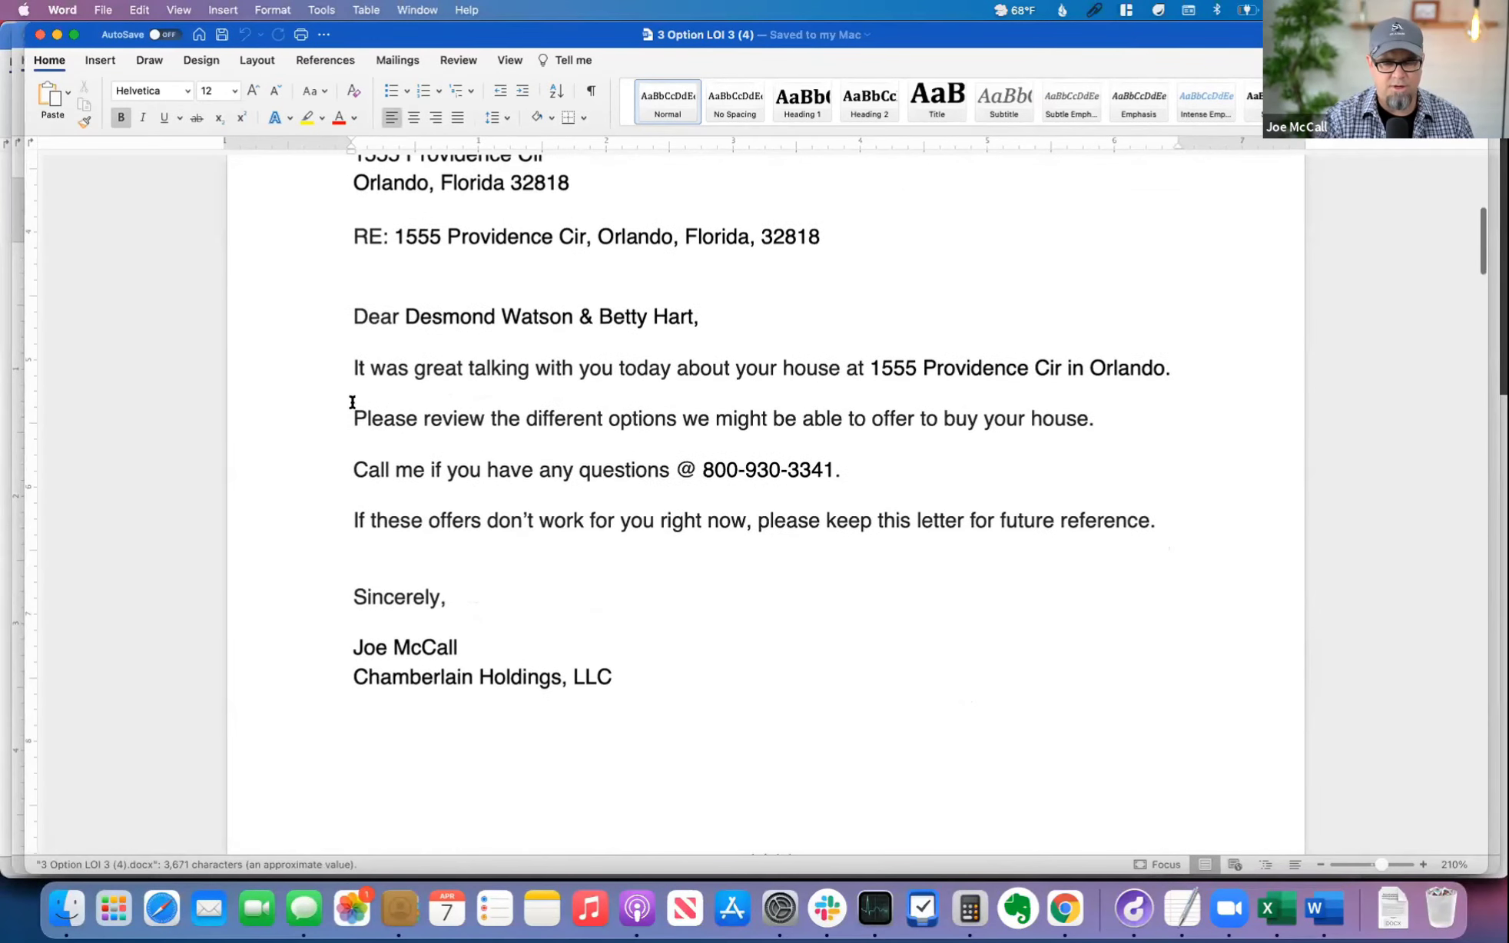
pyautogui.moveTo(351, 405); pyautogui.dragTo(643, 562)
pyautogui.click(808, 573)
pyautogui.scroll(-20, 808, 572)
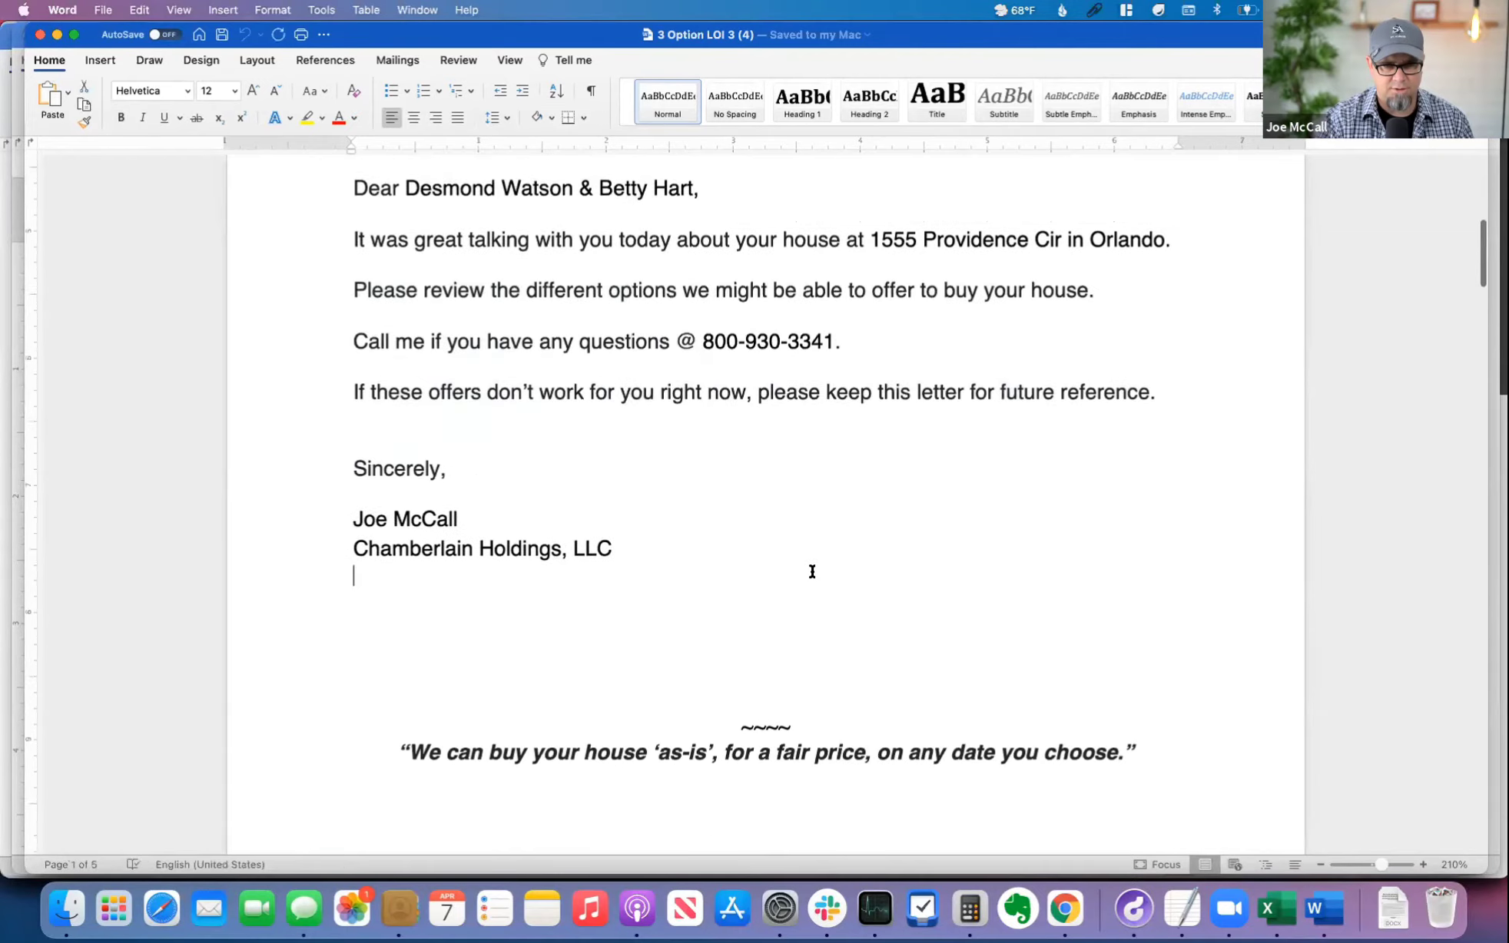
# Step: Examine the "Owner Financing Proposal" title page of the document
pyautogui.scroll(-20, 811, 568)
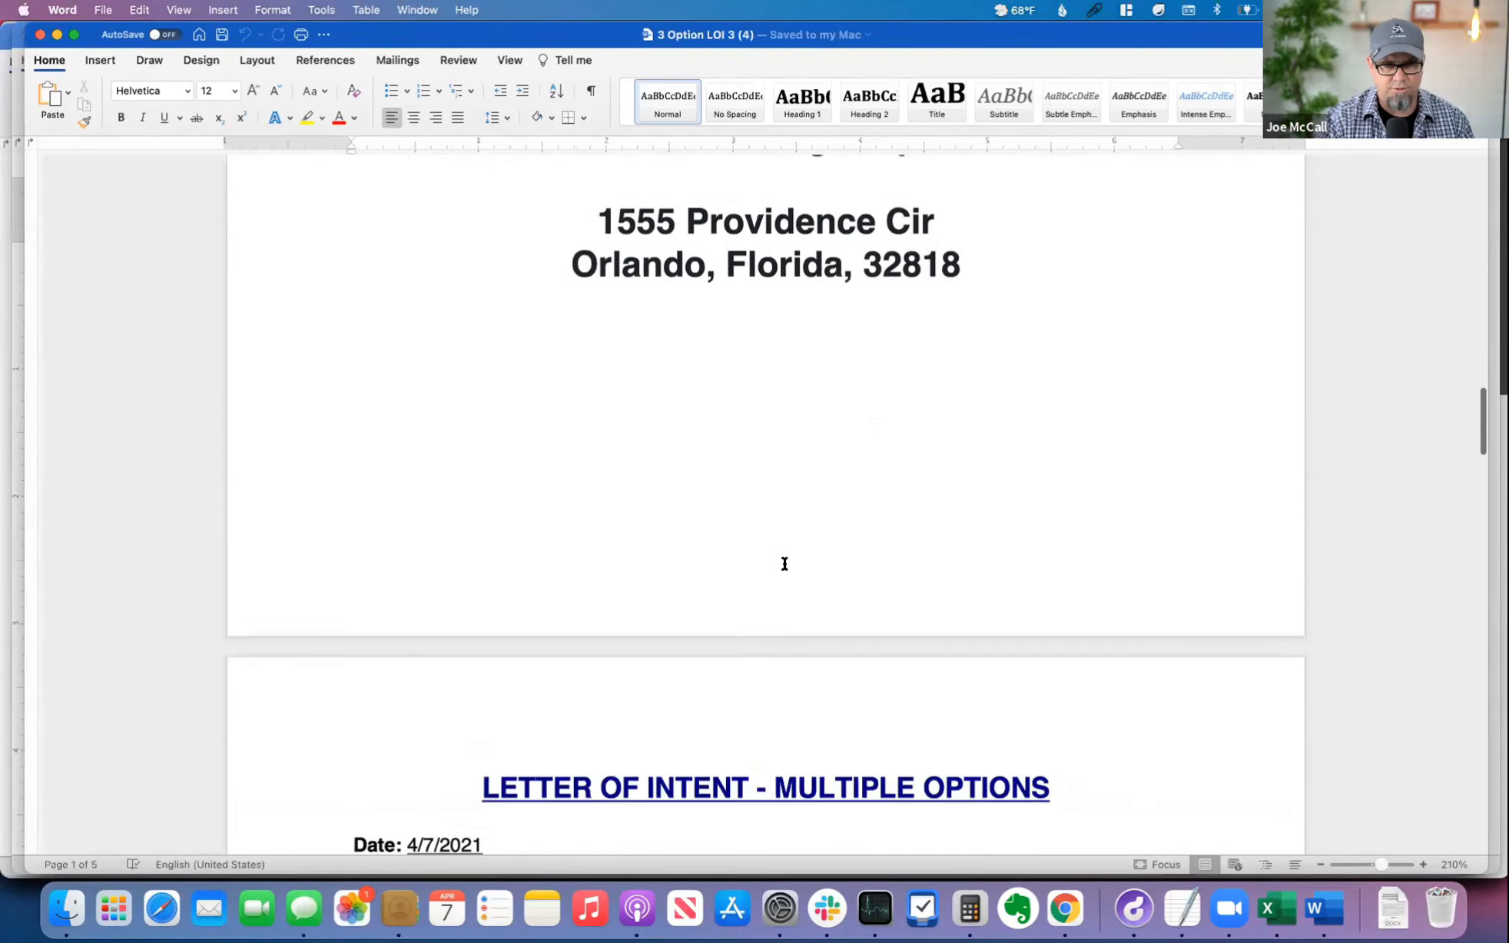
pyautogui.scroll(7, 764, 563)
pyautogui.scroll(3, 760, 552)
pyautogui.moveTo(491, 375); pyautogui.dragTo(935, 404)
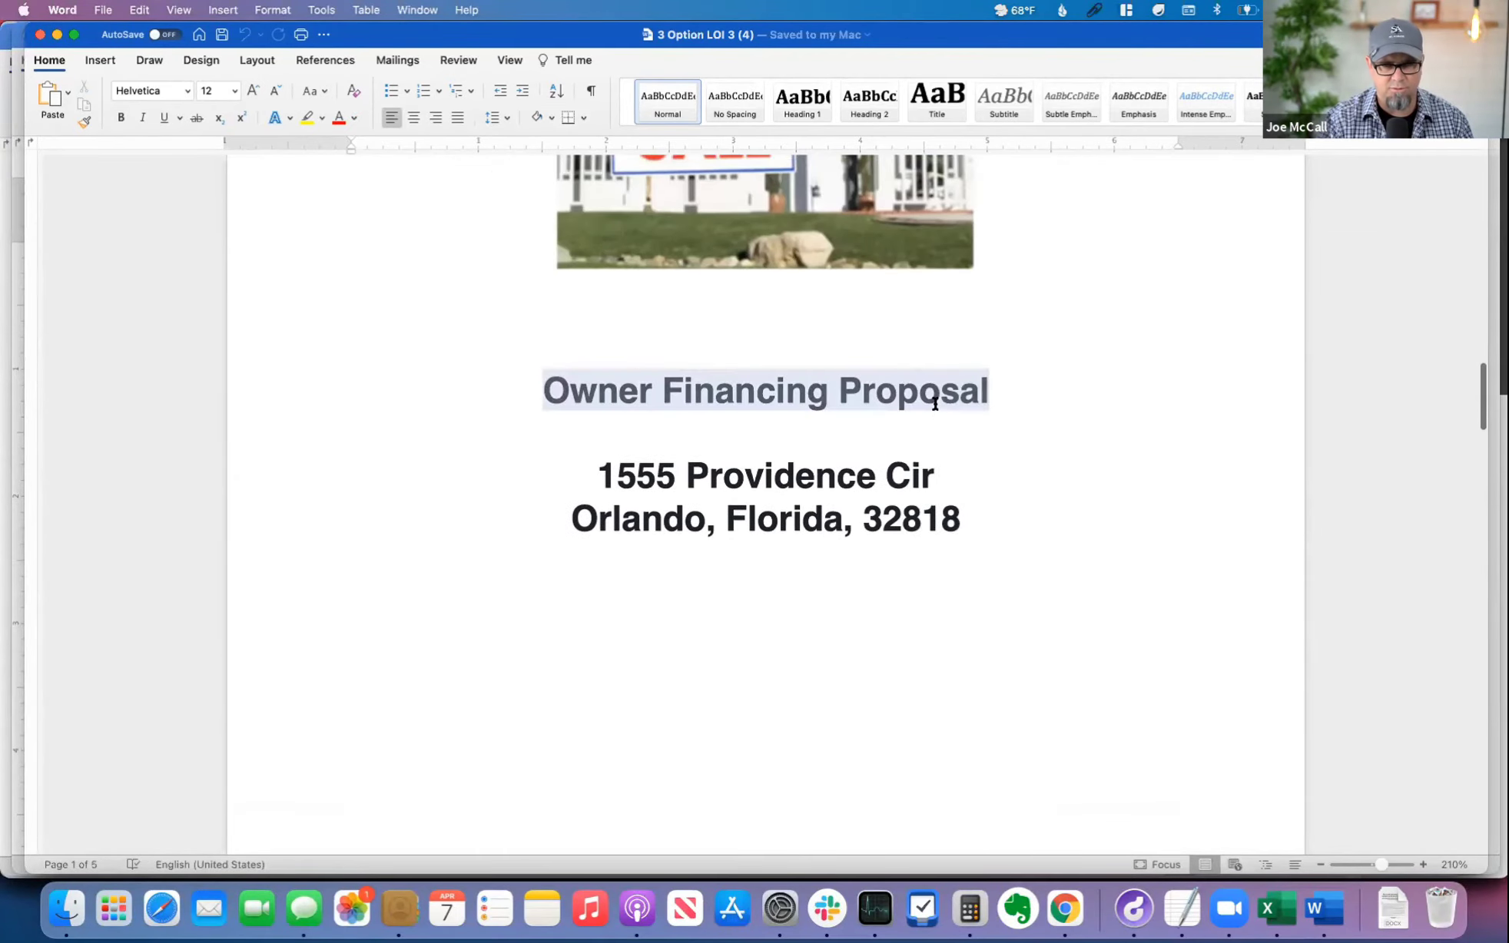
pyautogui.click(732, 679)
# Step: Go through the all-cash and two seller-financing options on the "Letter of Intent - Multiple Options" page
pyautogui.scroll(-15, 728, 674)
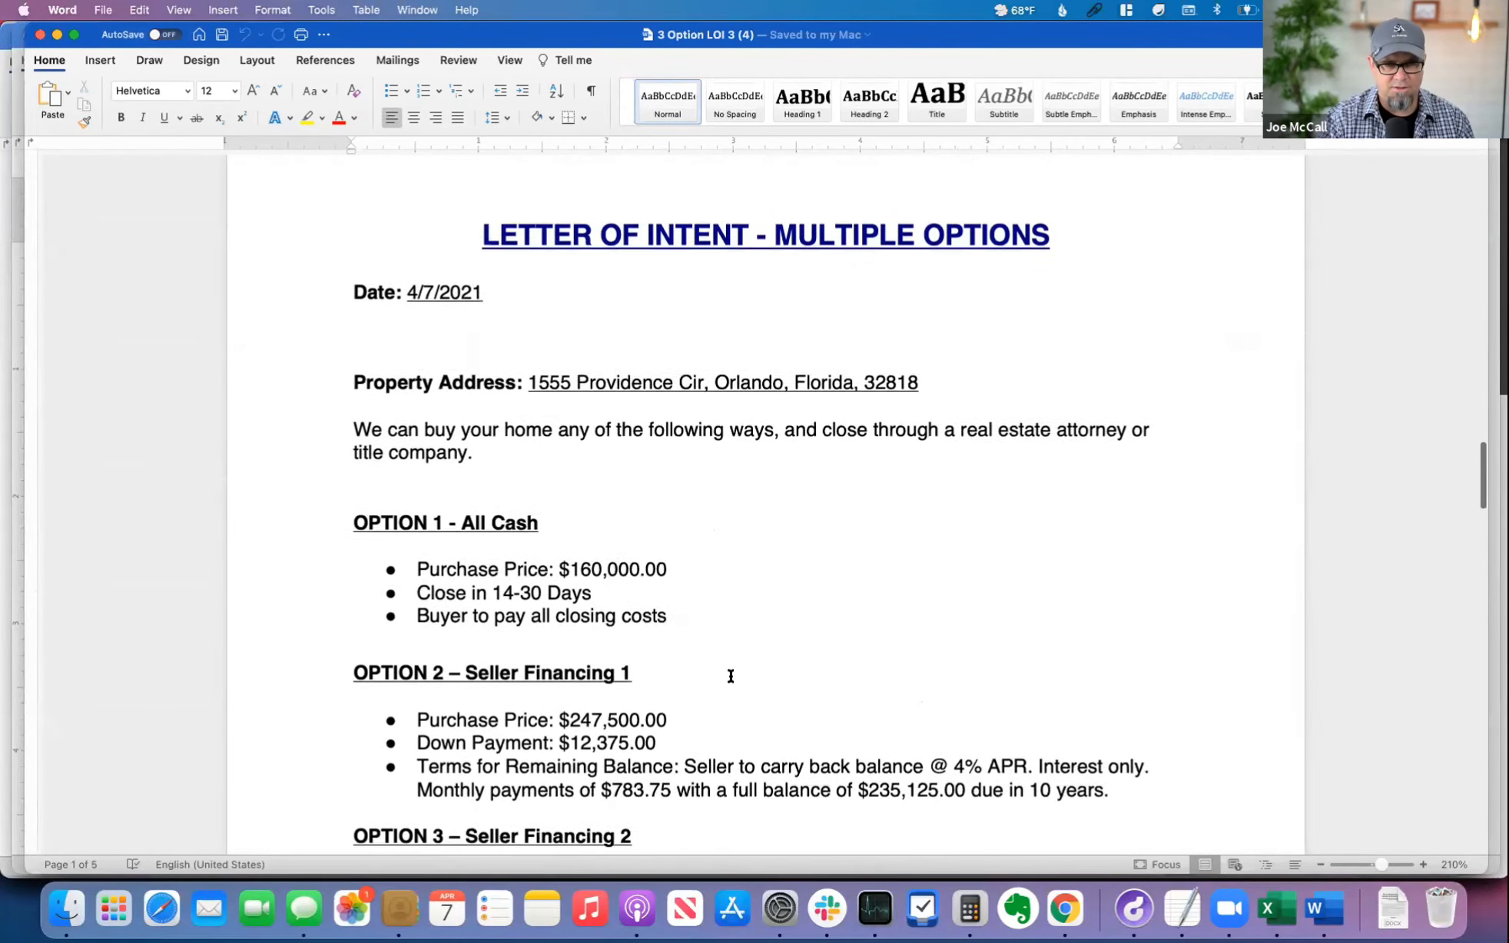
pyautogui.scroll(-4, 564, 551)
pyautogui.moveTo(374, 295); pyautogui.dragTo(534, 356)
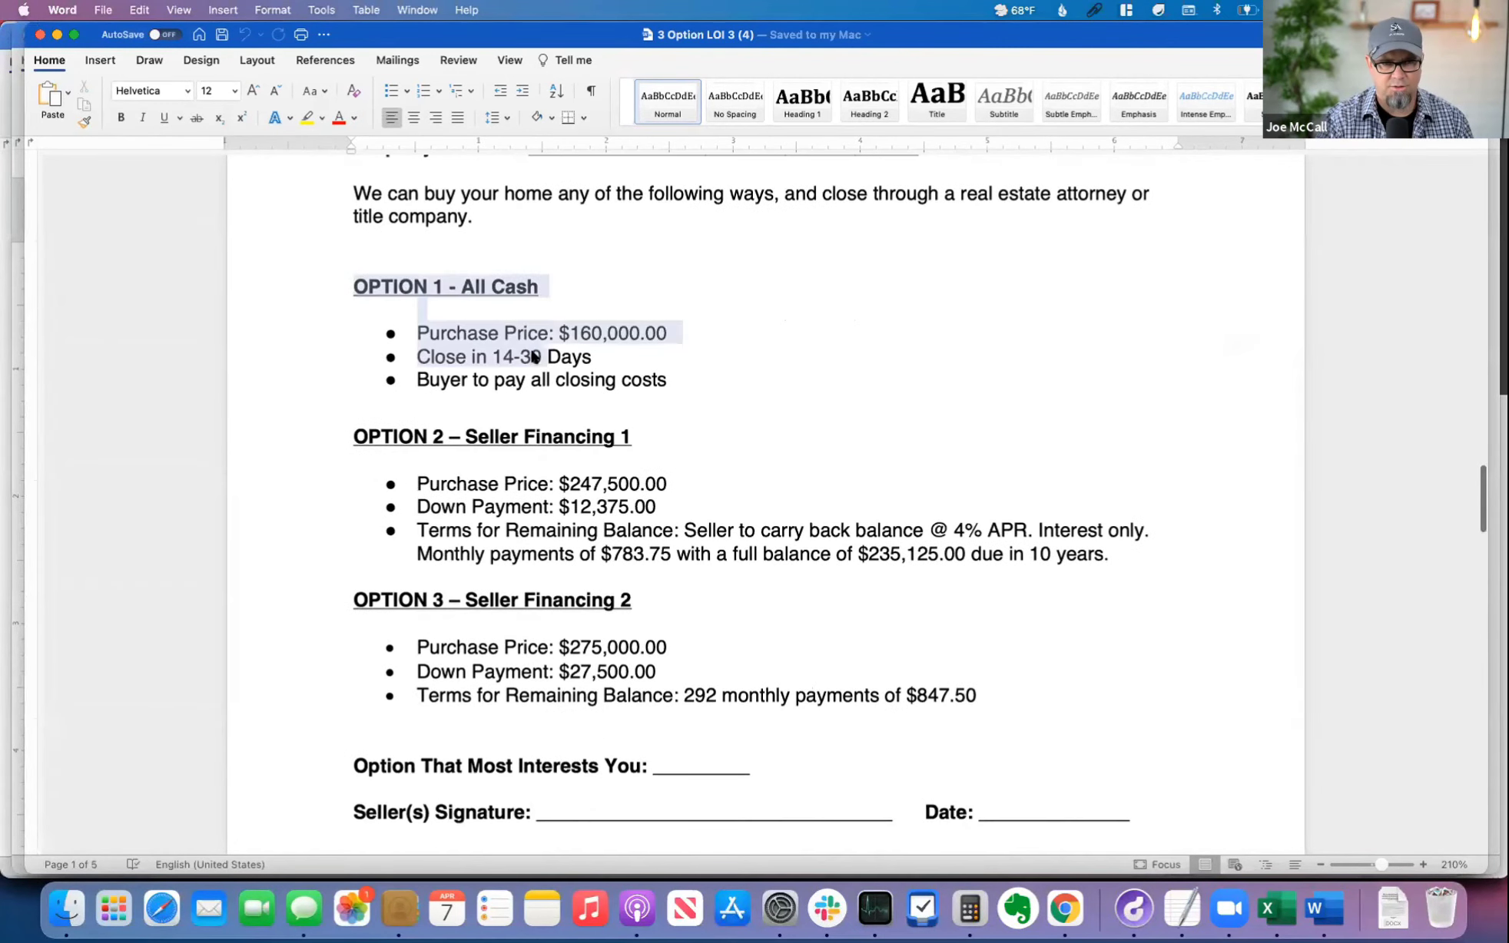
pyautogui.moveTo(452, 439); pyautogui.dragTo(606, 483)
pyautogui.moveTo(364, 596); pyautogui.dragTo(636, 663)
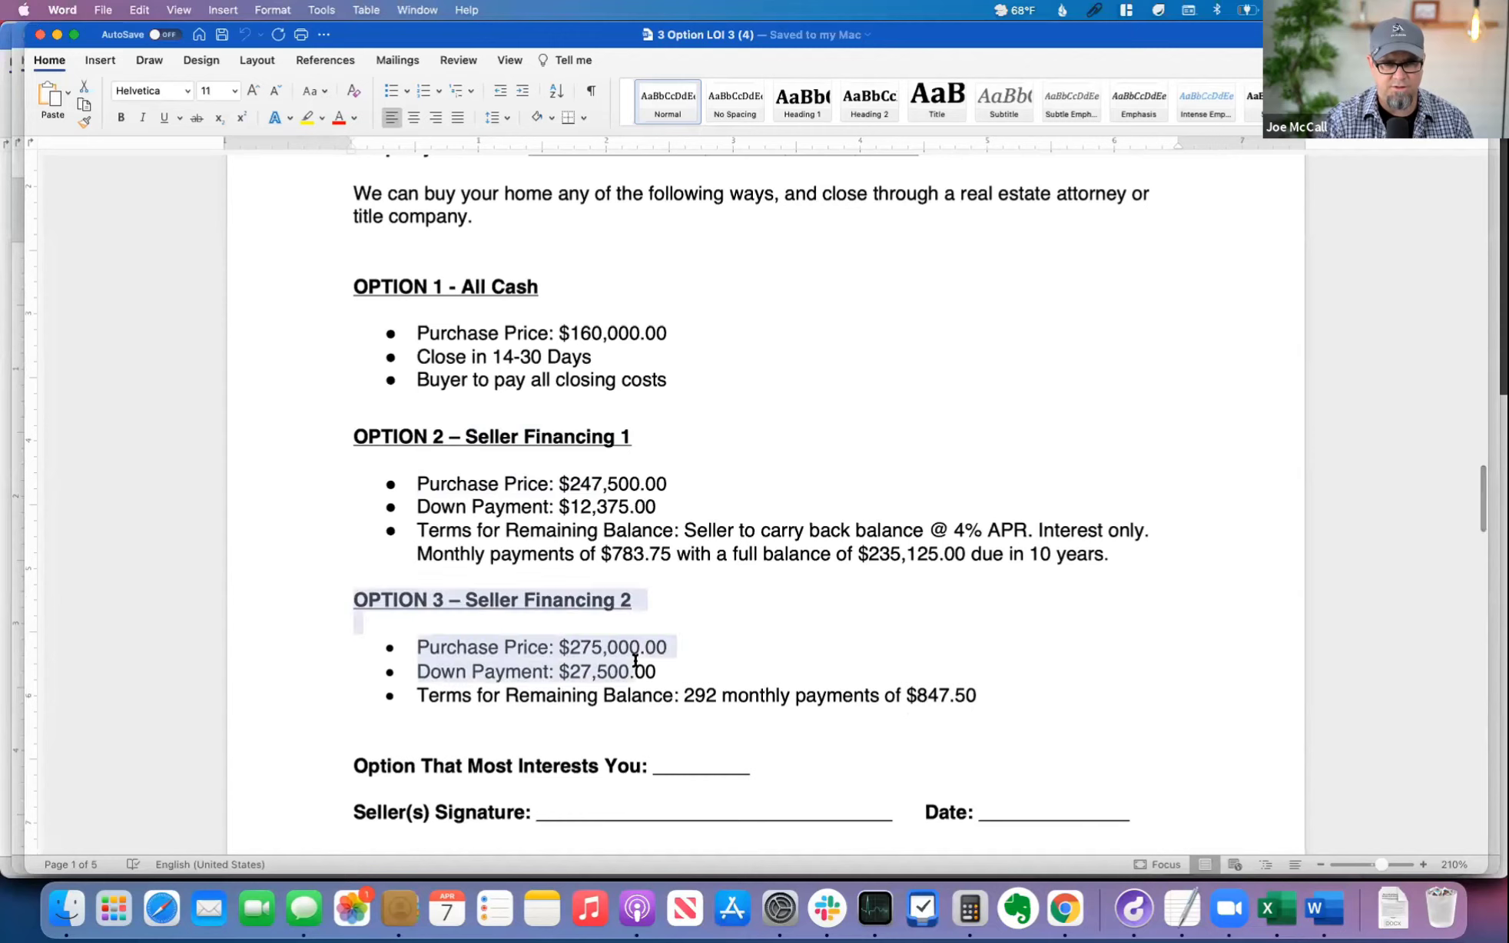
pyautogui.click(891, 623)
# Step: Examine Option 2's purchase price, down payment, interest terms, monthly payment and balance due
pyautogui.moveTo(440, 471); pyautogui.dragTo(731, 522)
pyautogui.click(705, 474)
pyautogui.moveTo(547, 509); pyautogui.dragTo(1066, 554)
pyautogui.click(621, 554)
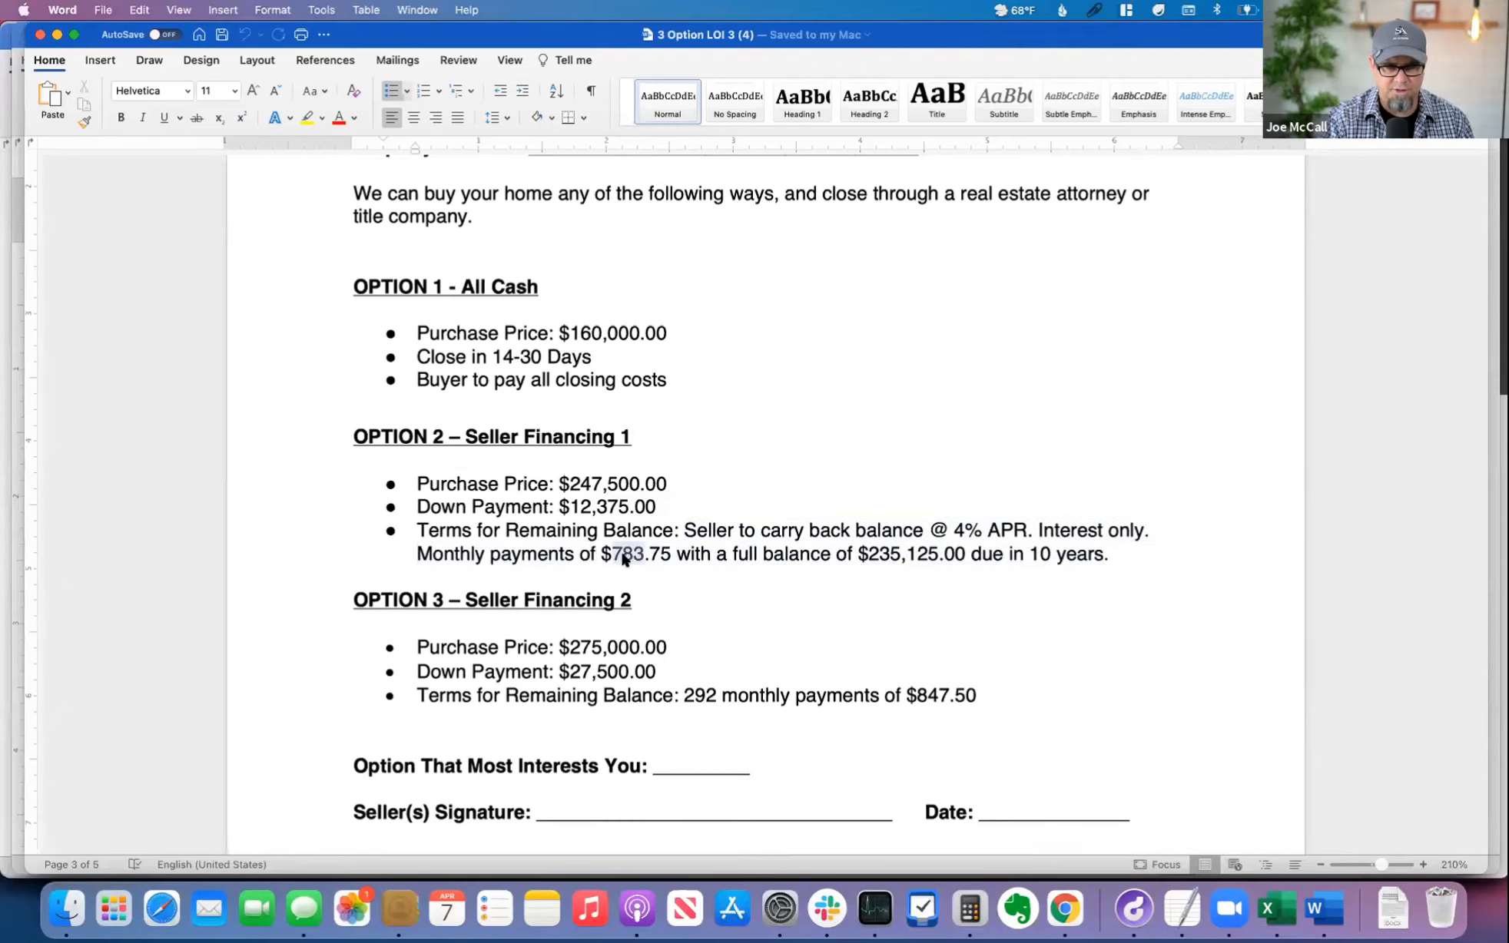
pyautogui.moveTo(877, 556); pyautogui.dragTo(868, 554)
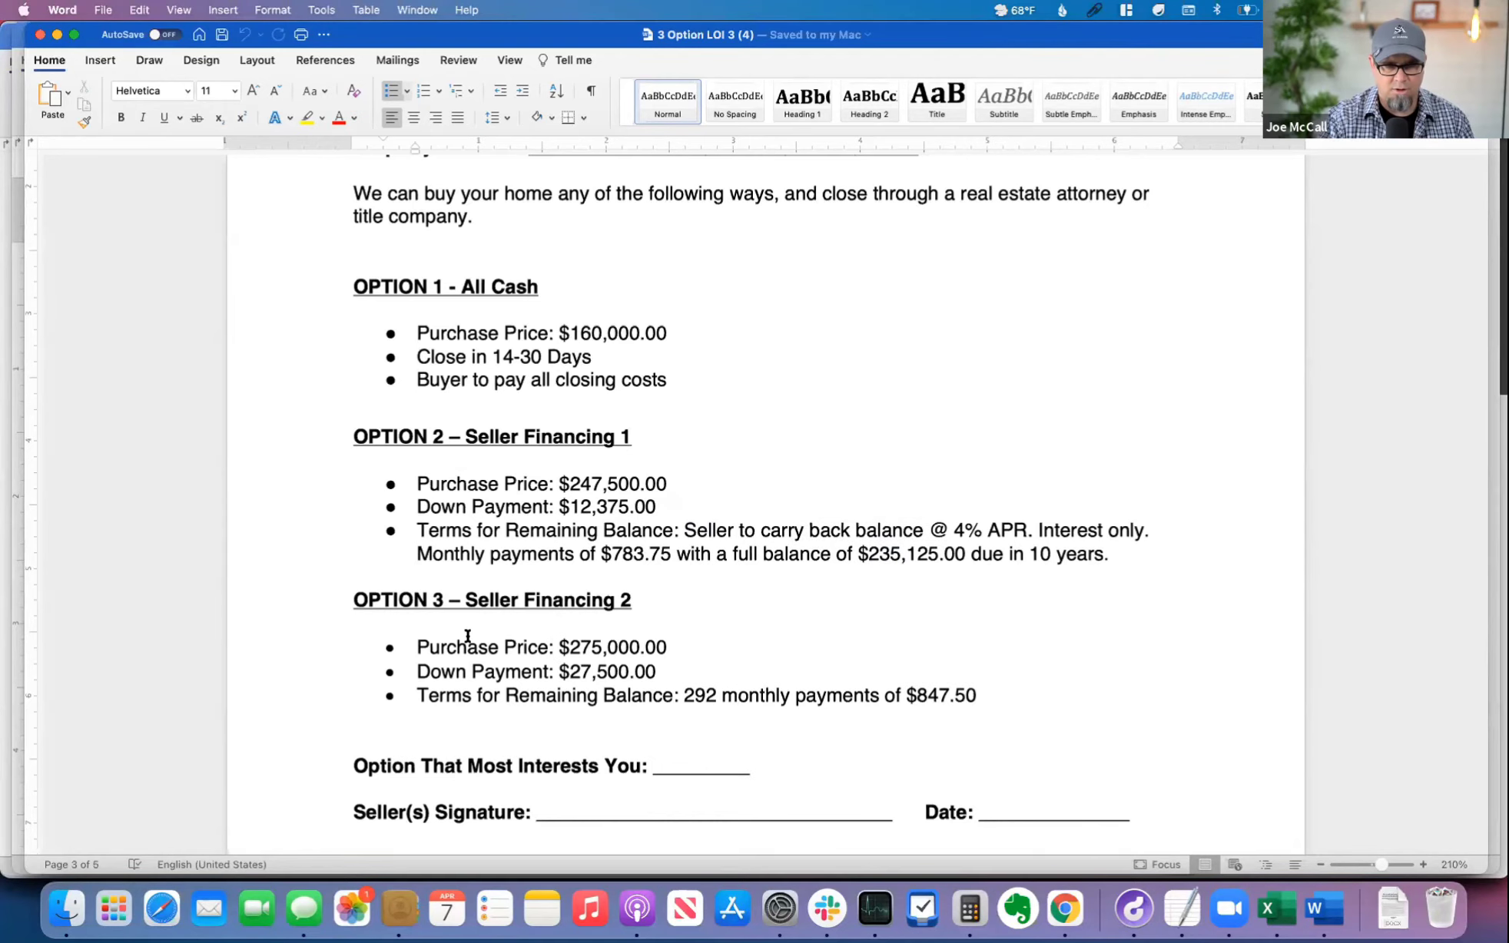
# Step: Examine Option 3's purchase price, down payment and remaining-balance terms, and the closing section below it
pyautogui.doubleClick(585, 642)
pyautogui.click(585, 667)
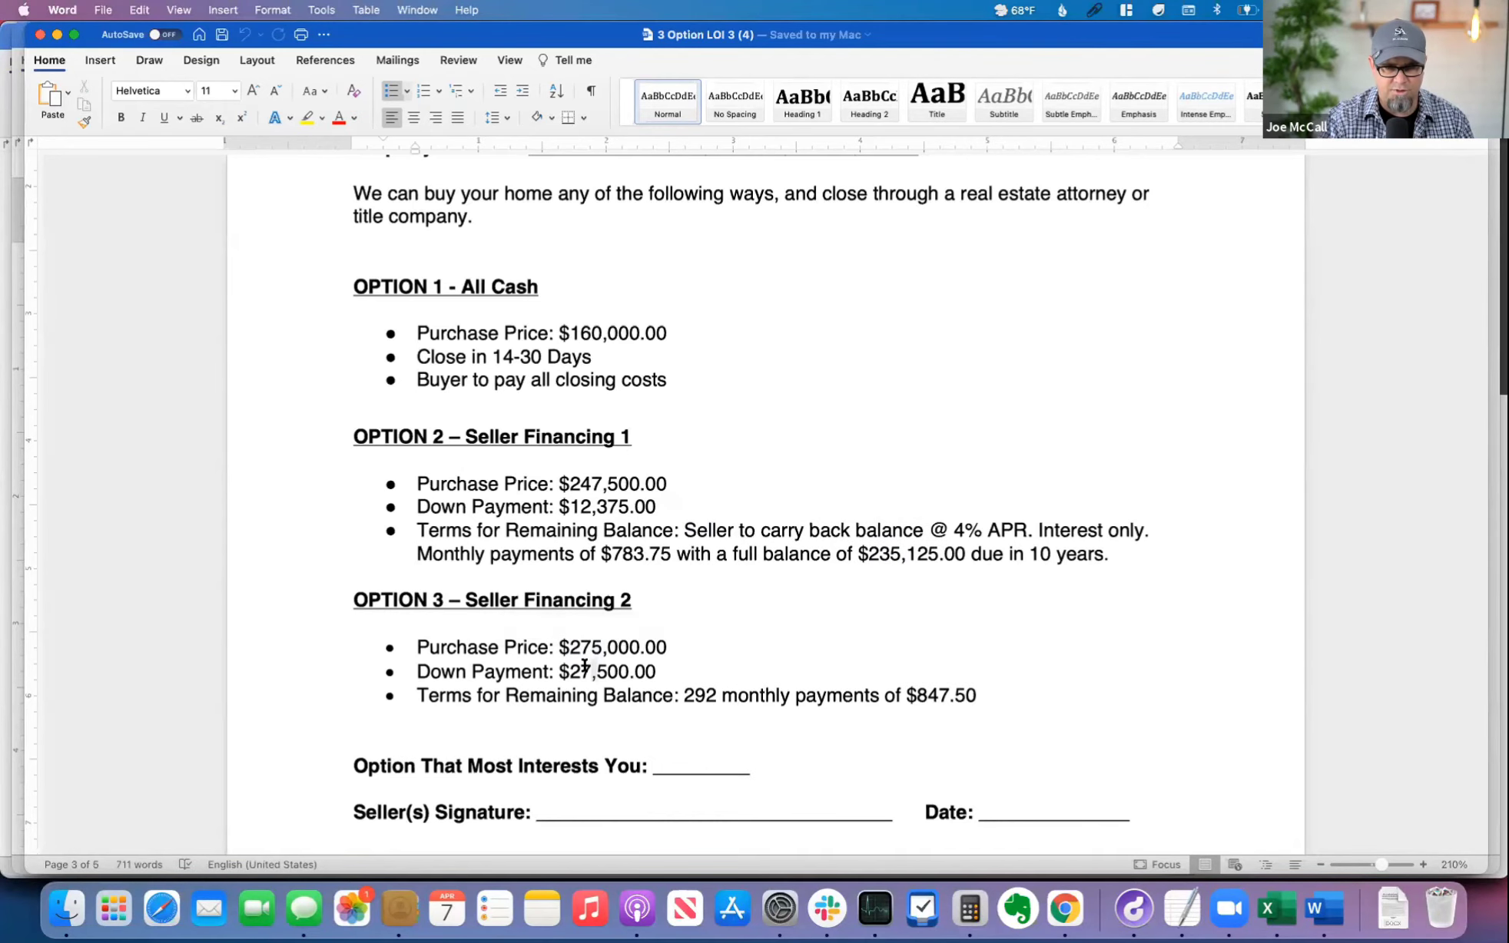
pyautogui.scroll(-3, 604, 578)
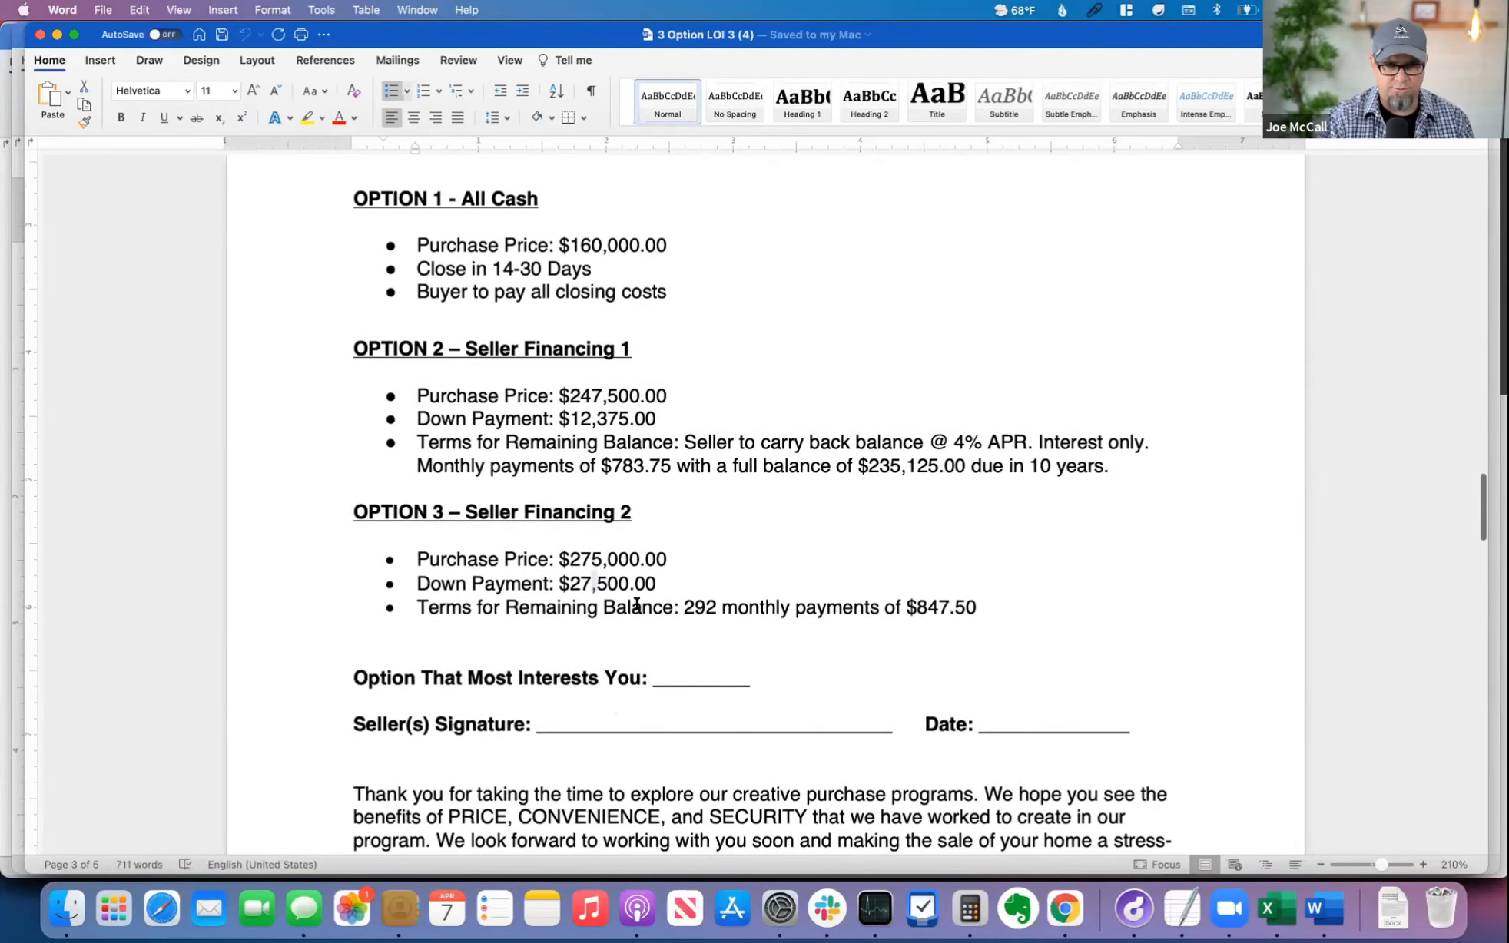
pyautogui.moveTo(711, 607); pyautogui.dragTo(830, 603)
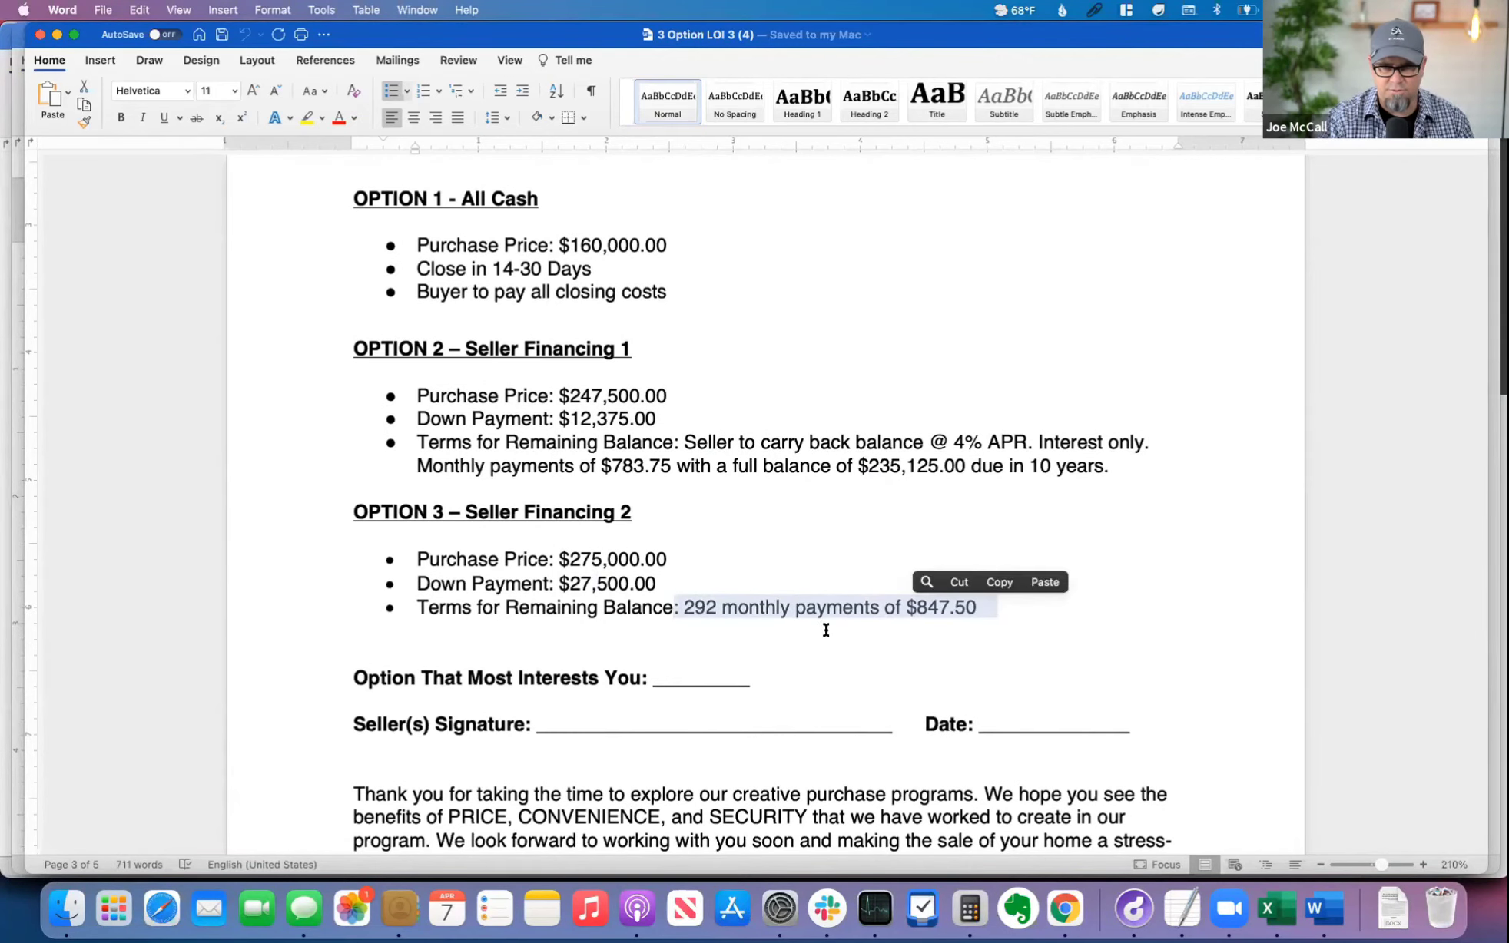
pyautogui.click(826, 629)
pyautogui.scroll(-5, 832, 623)
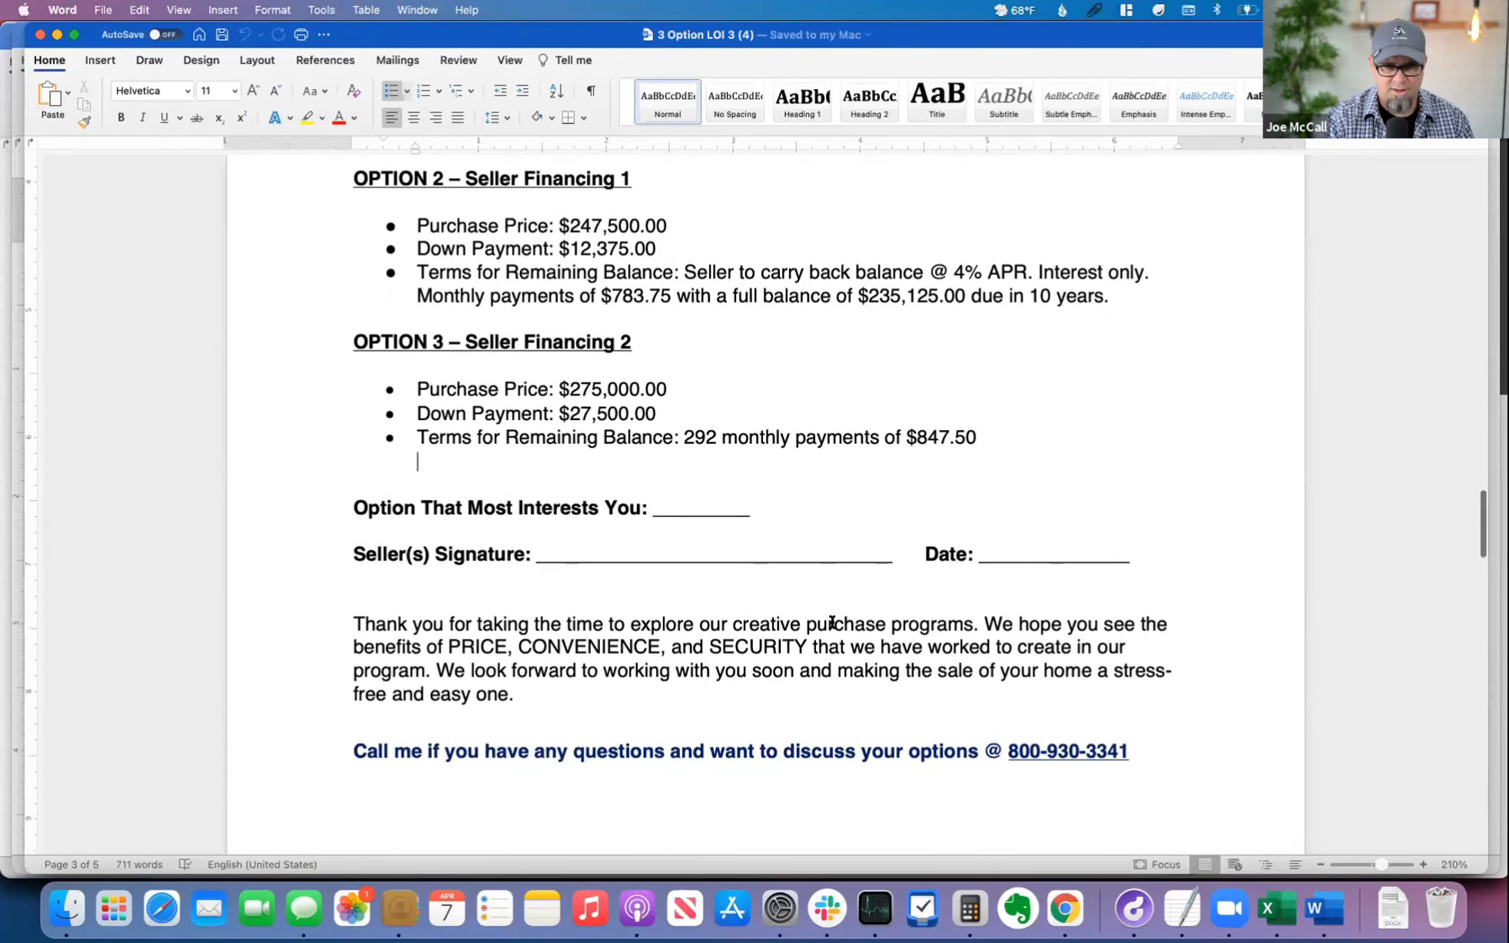
# Step: Examine the owner financing explanation, the summary of benefits and the "How to sell your house 'as is'" page in 3 Option LOI 3
pyautogui.scroll(-15, 832, 622)
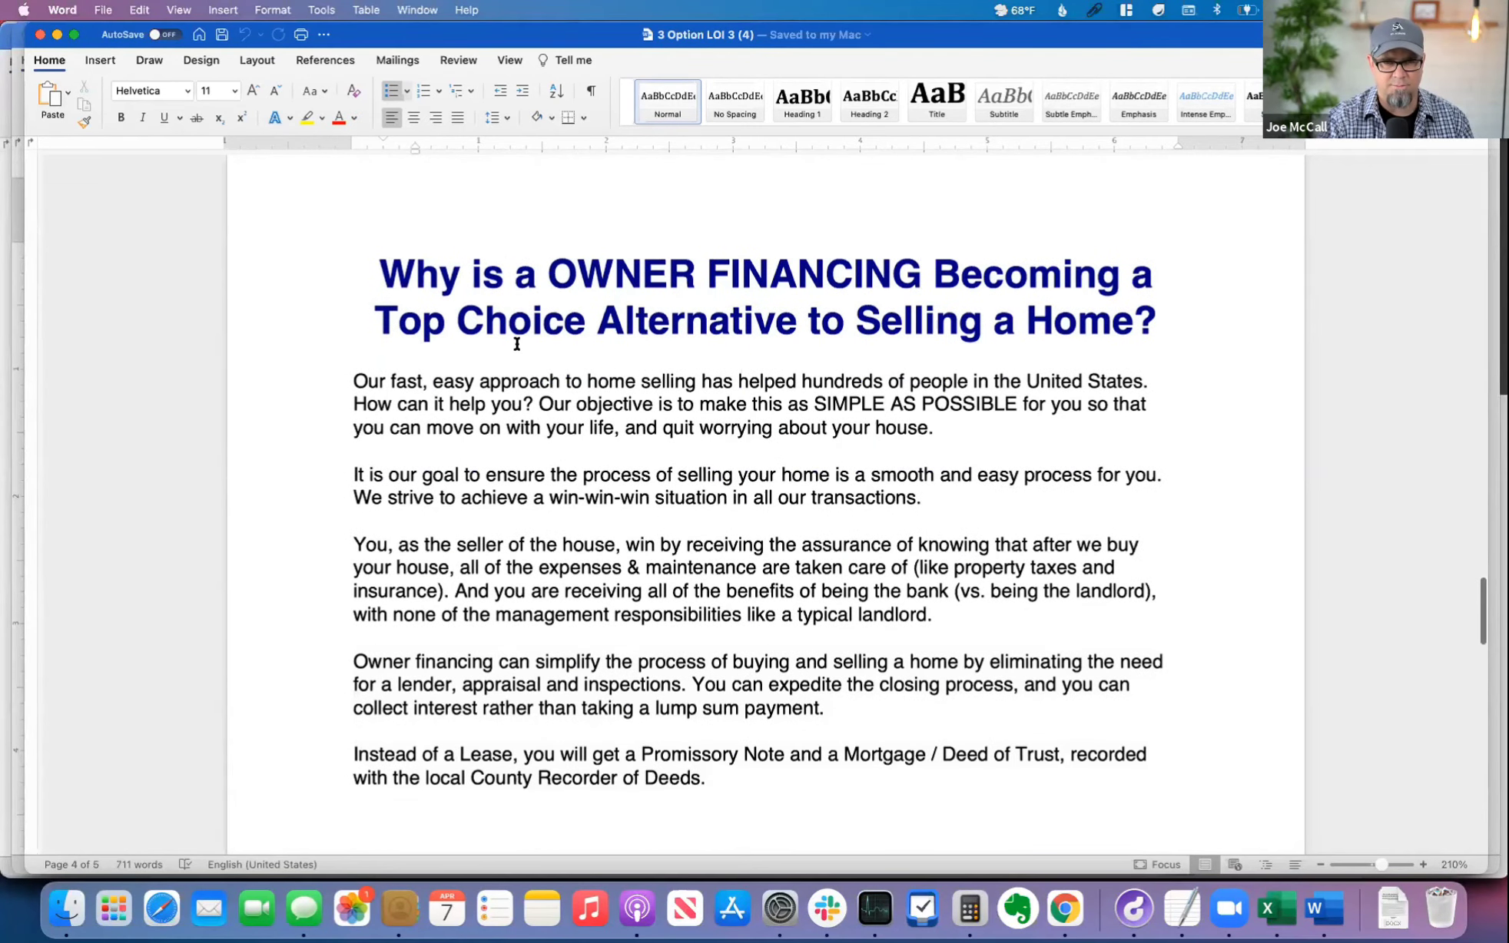
pyautogui.scroll(-5, 694, 450)
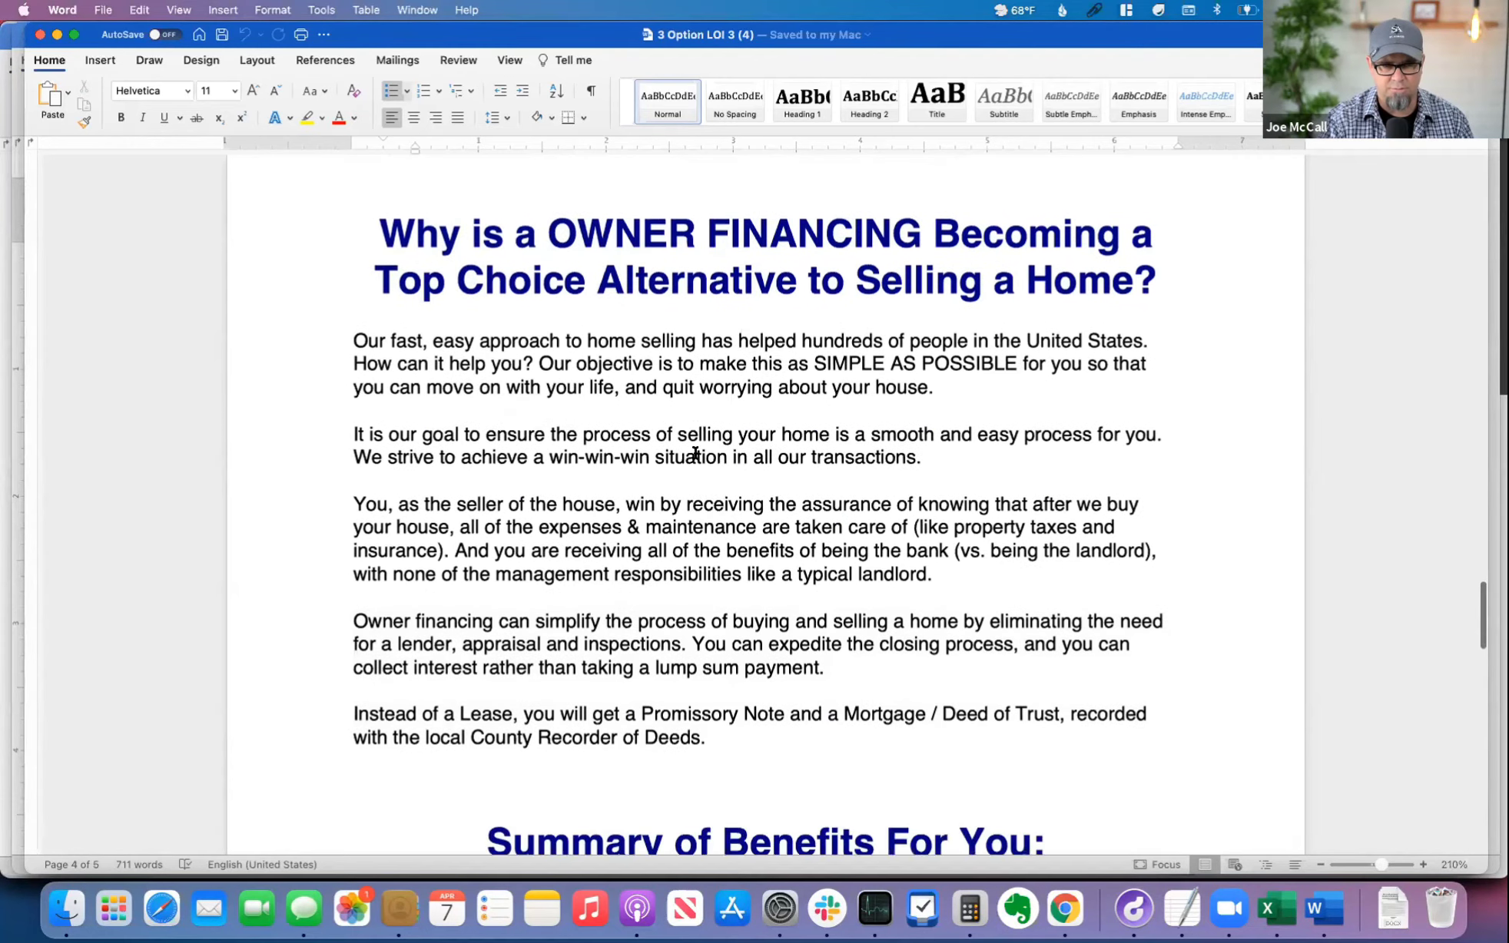
pyautogui.scroll(-20, 856, 580)
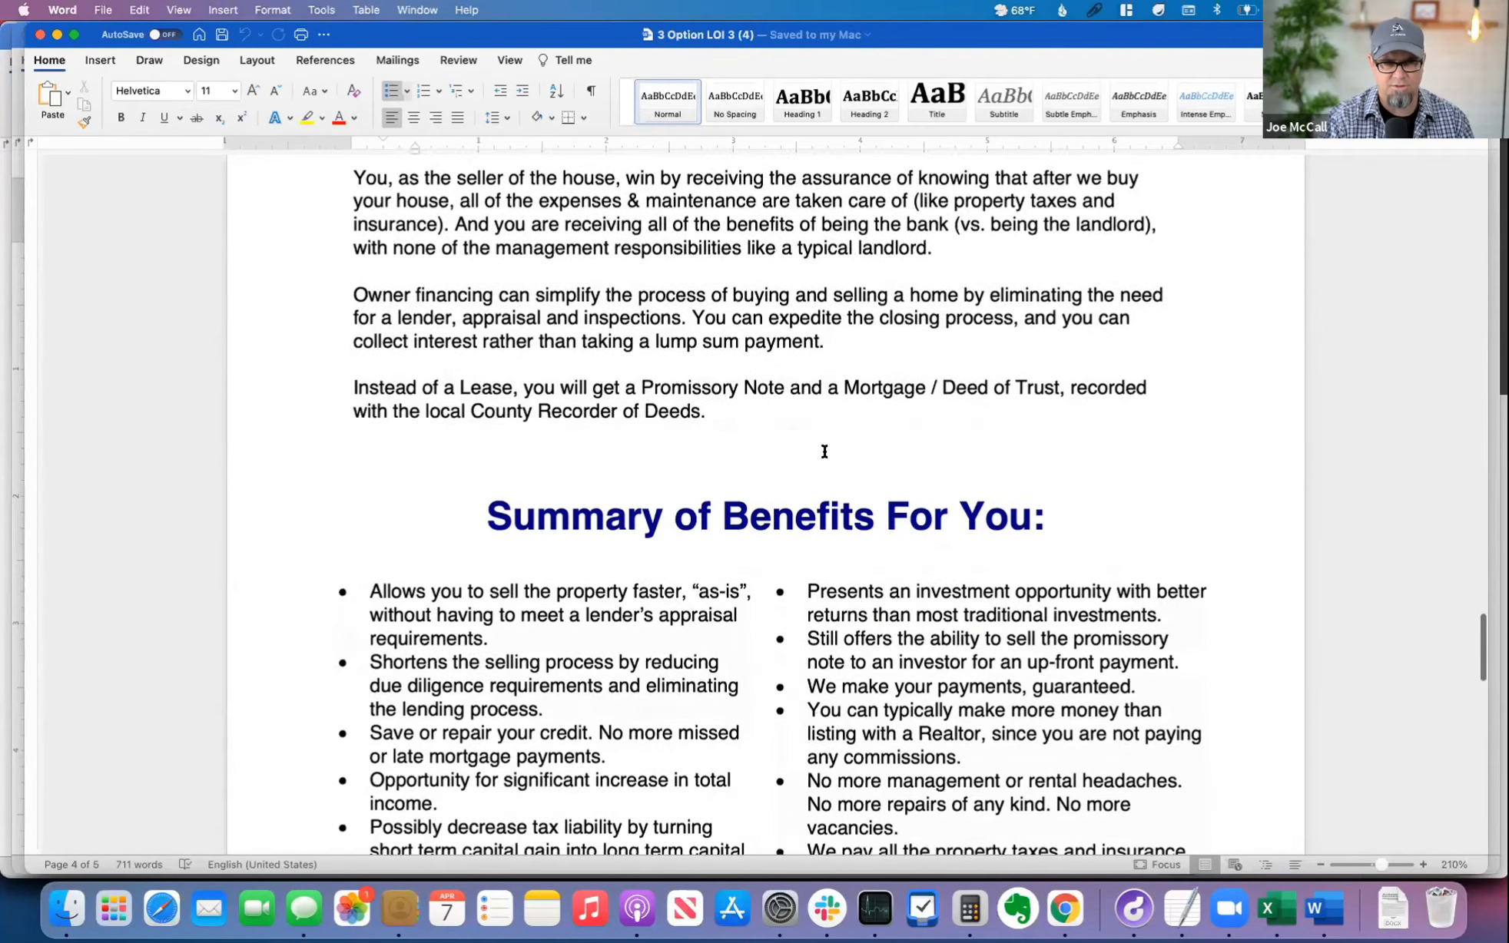
pyautogui.scroll(10, 870, 578)
pyautogui.scroll(-6, 869, 579)
pyautogui.scroll(-10, 870, 578)
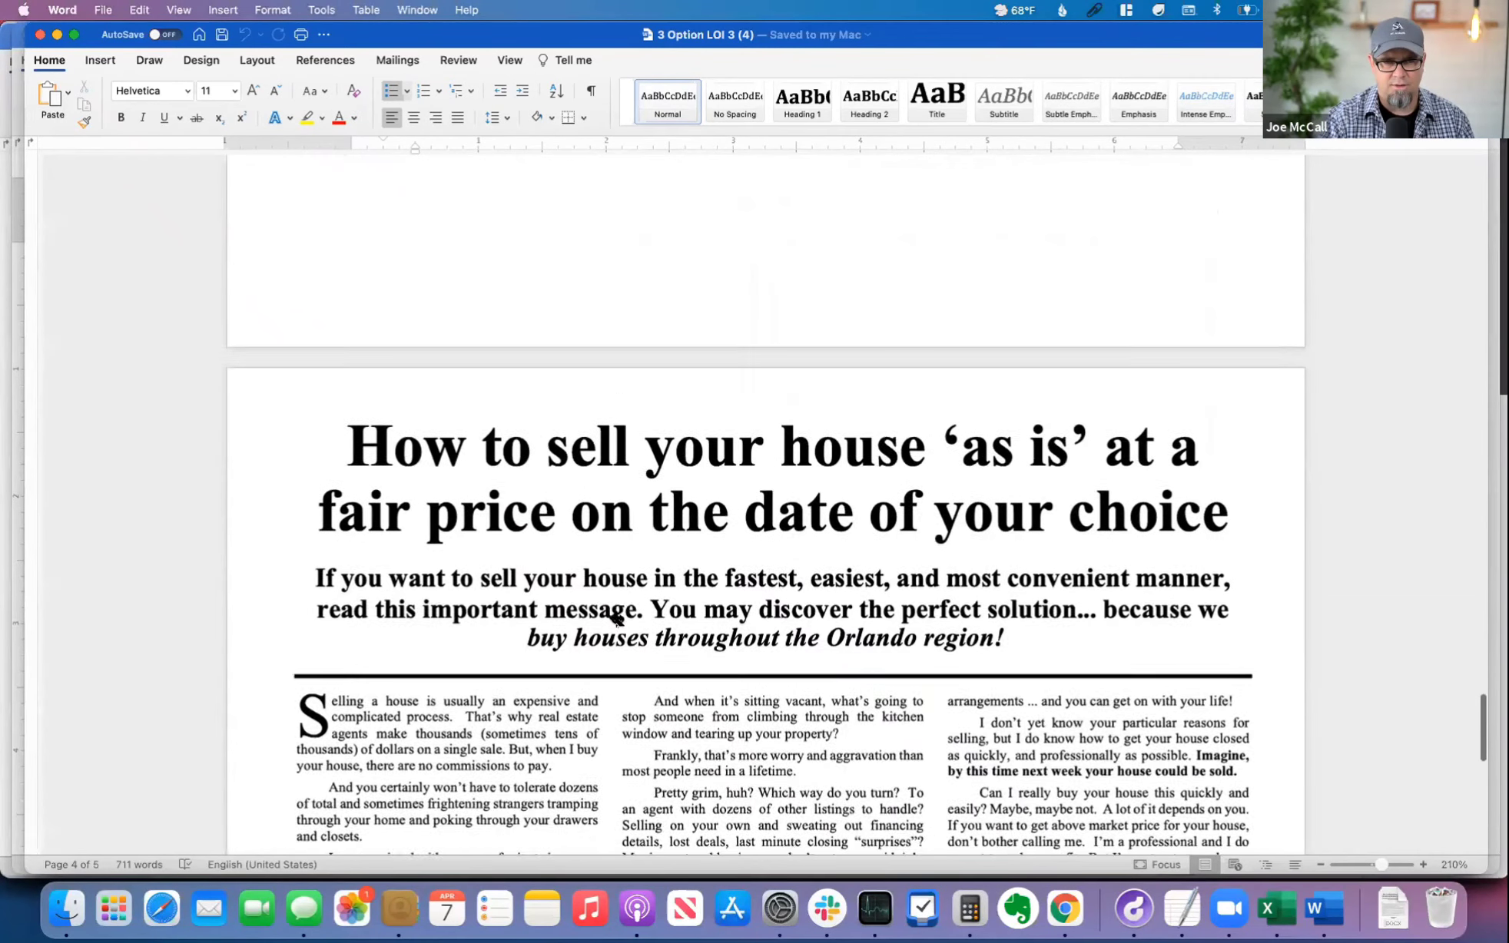
pyautogui.scroll(-17, 795, 623)
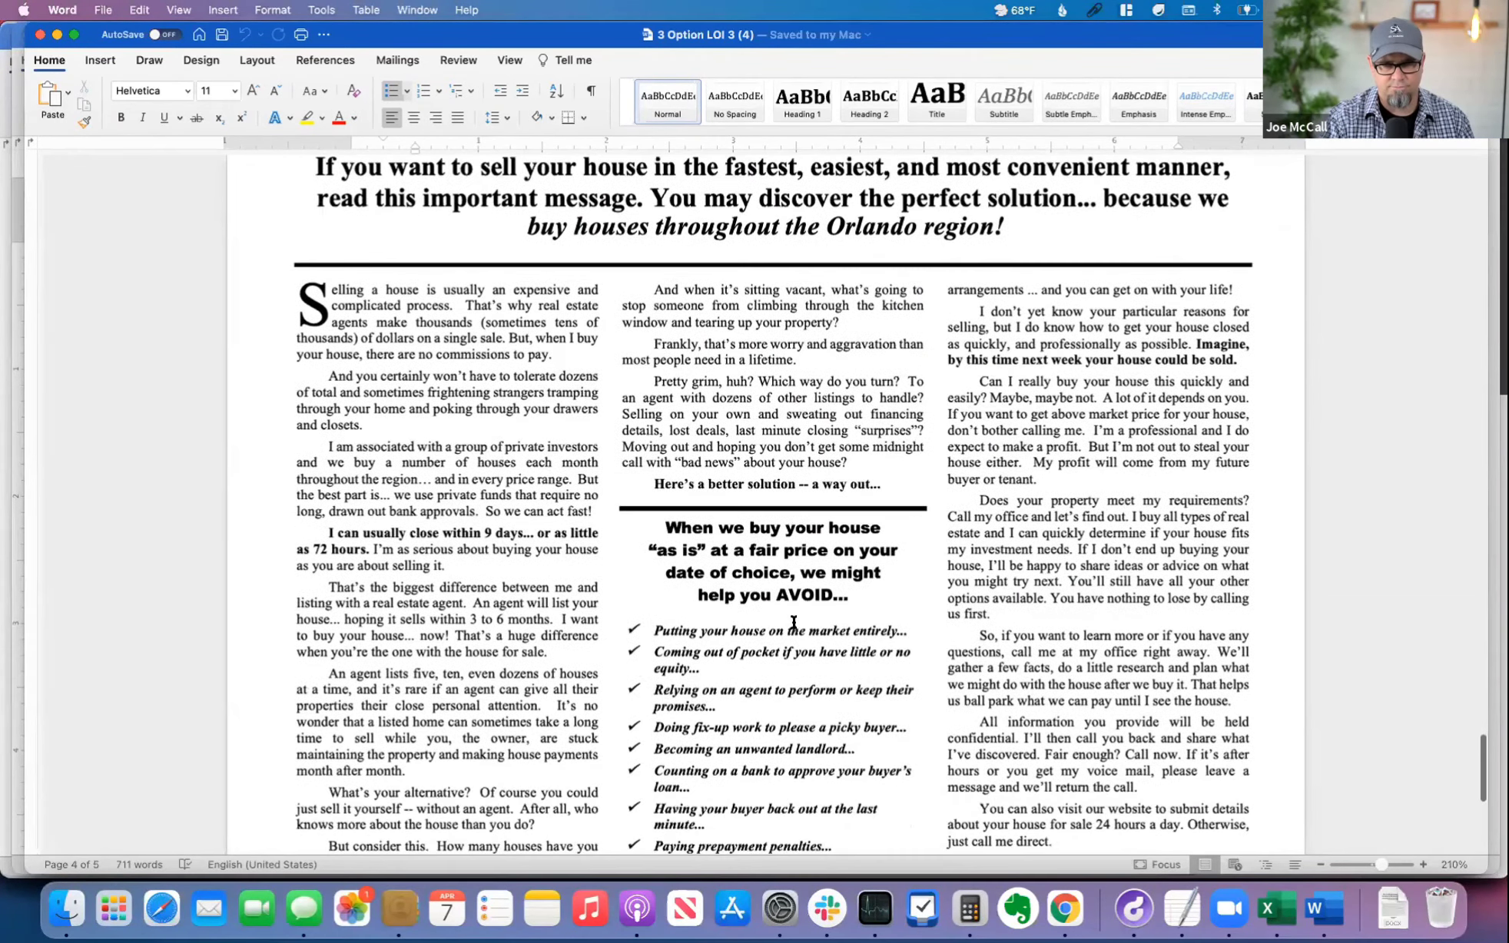
pyautogui.scroll(-3, 795, 623)
pyautogui.scroll(20, 794, 623)
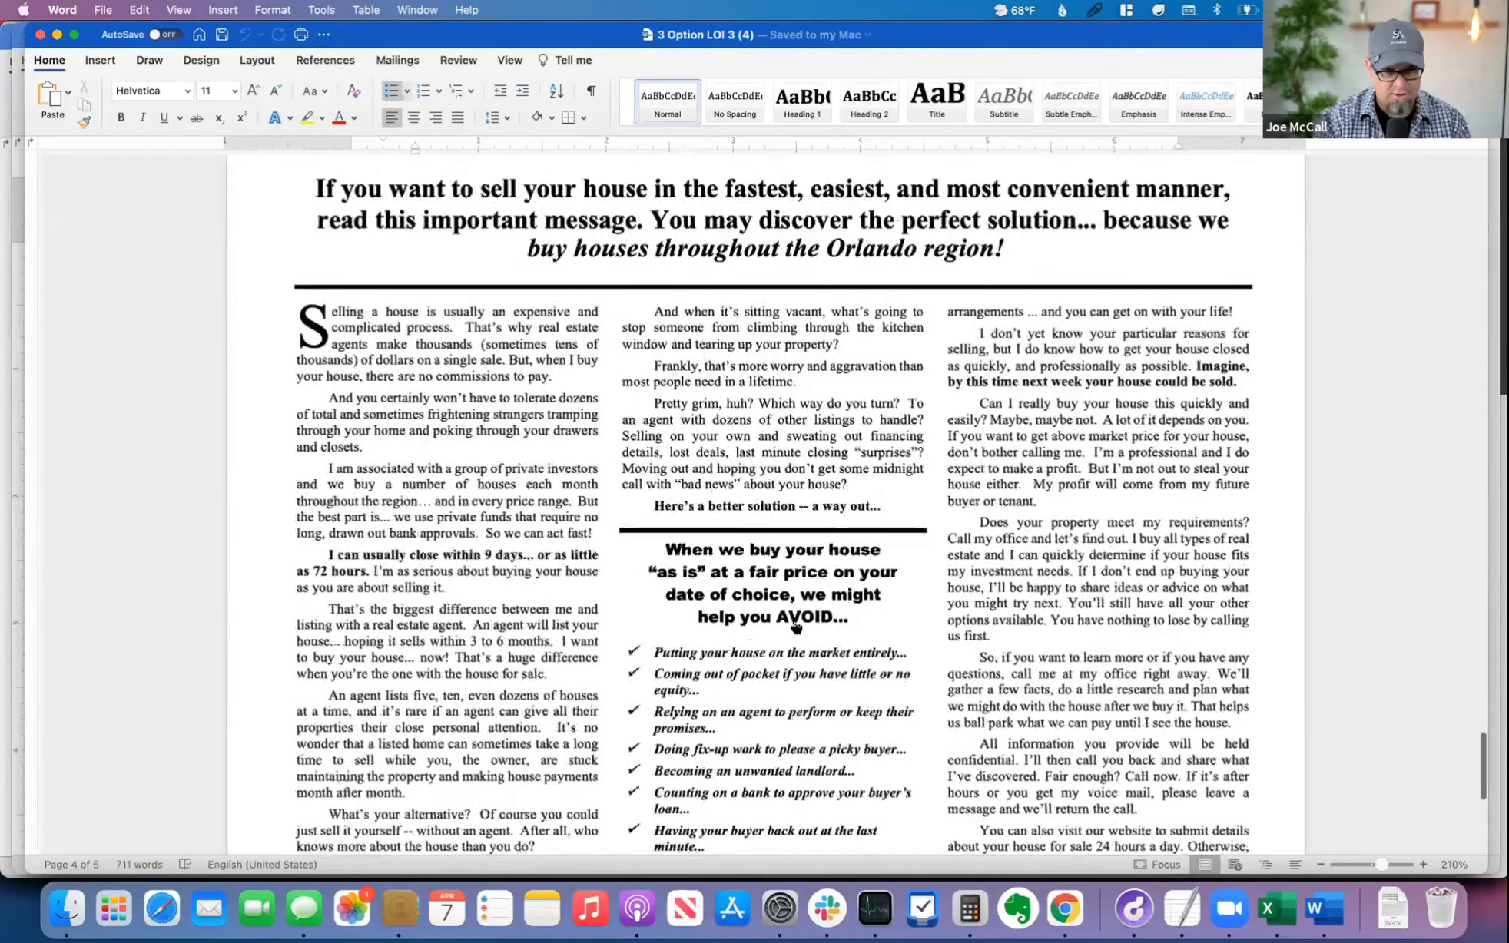
# Step: Open 3 Option LOI 2 (3).docx from the Downloads folder and look over its cover letter and "Lease Option Proposal" title page
pyautogui.press('super+Tab')
pyautogui.press('Down')
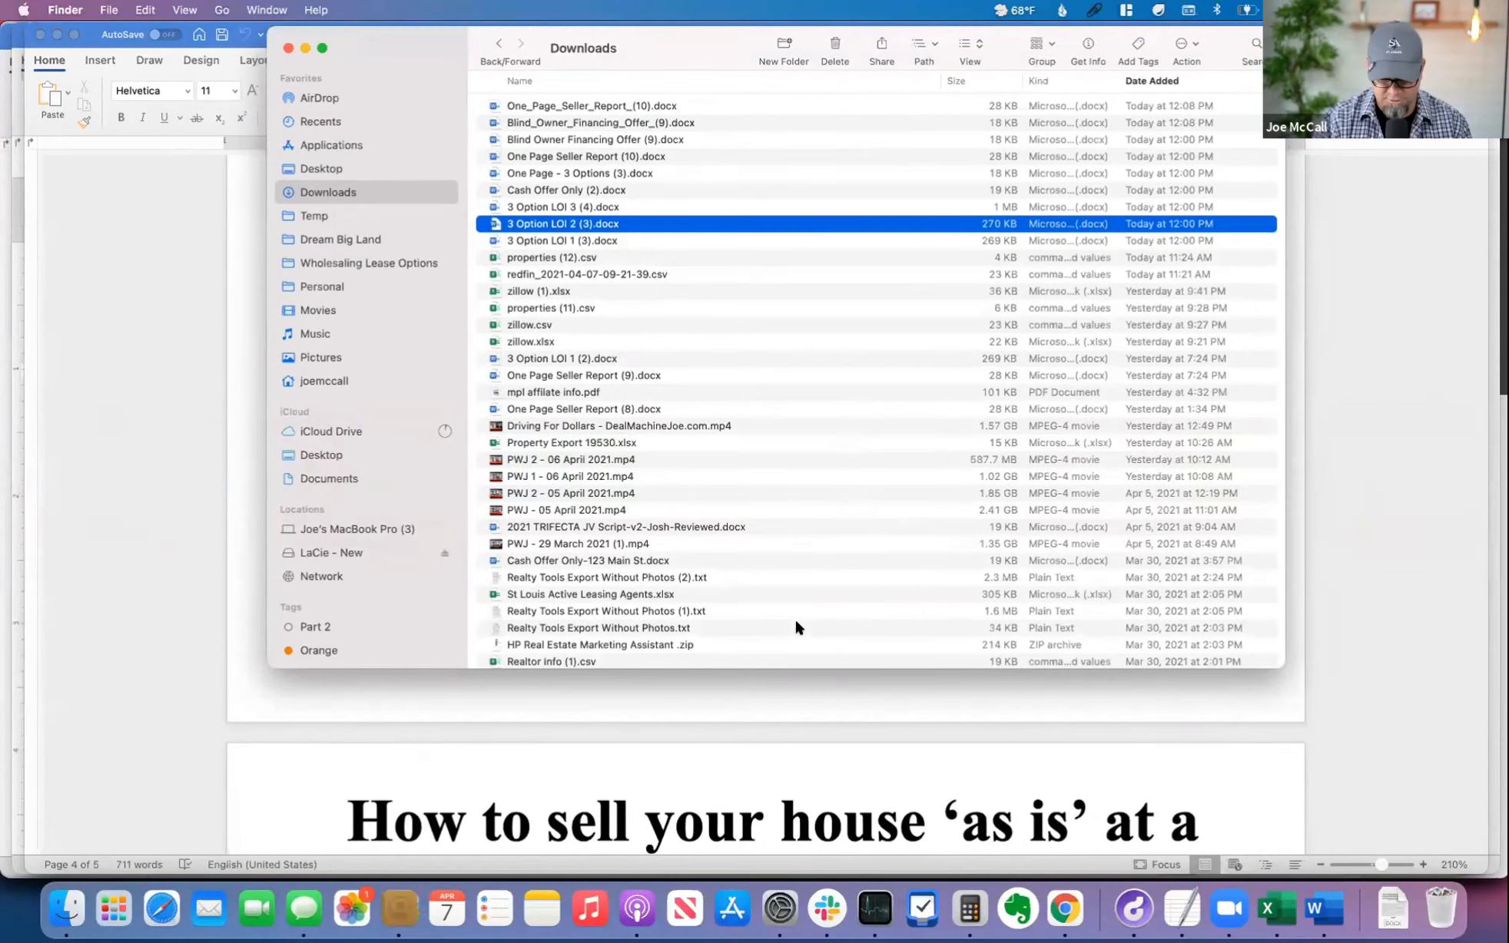
pyautogui.press('super+o')
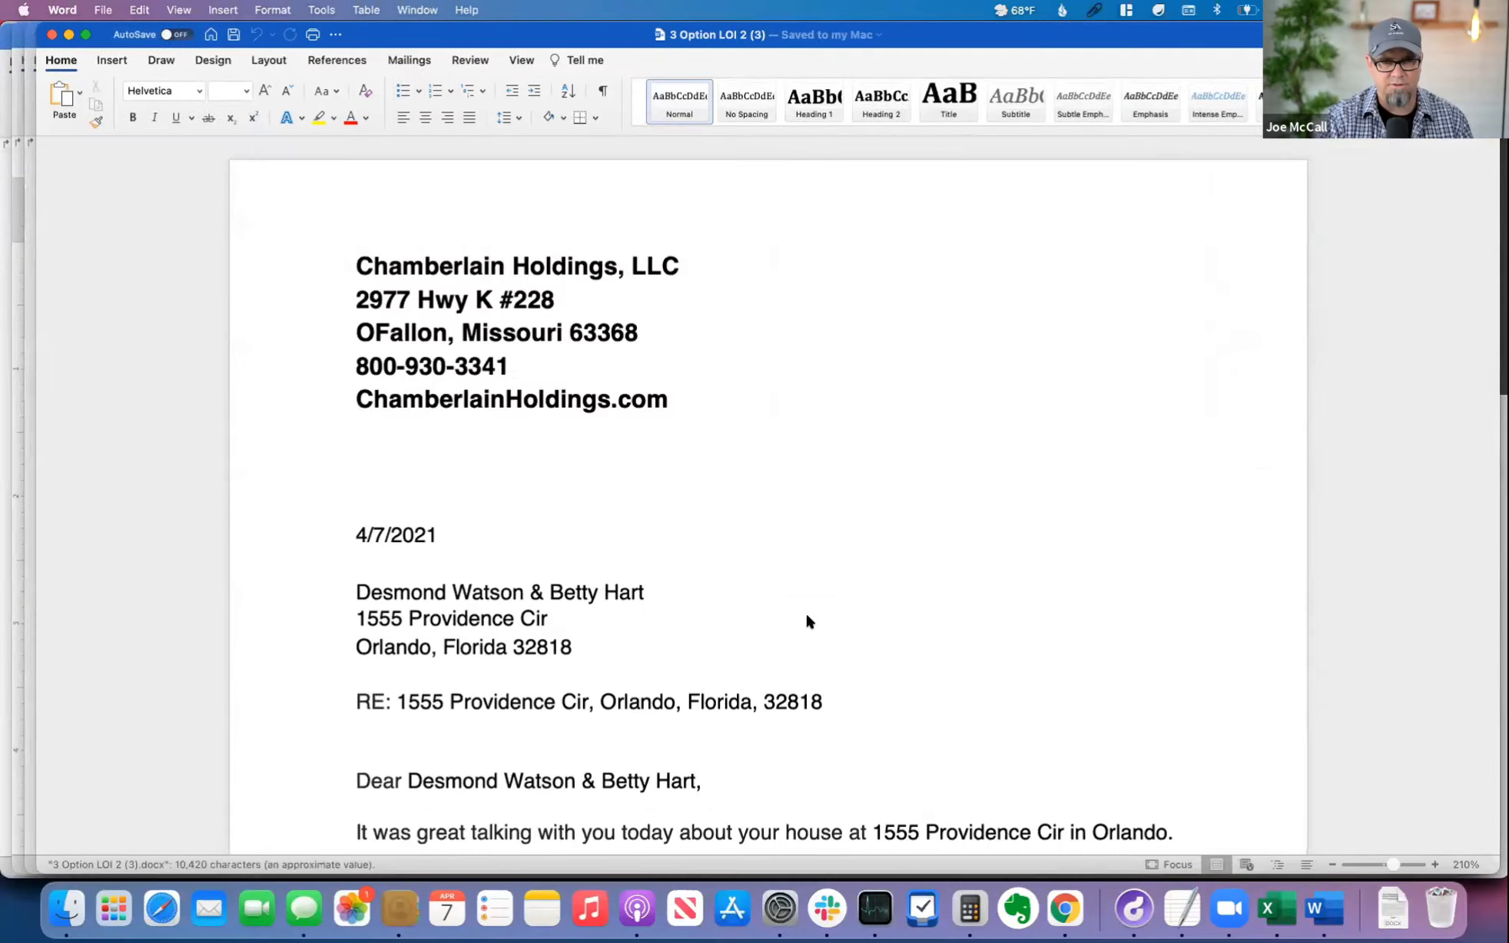
pyautogui.scroll(-15, 873, 627)
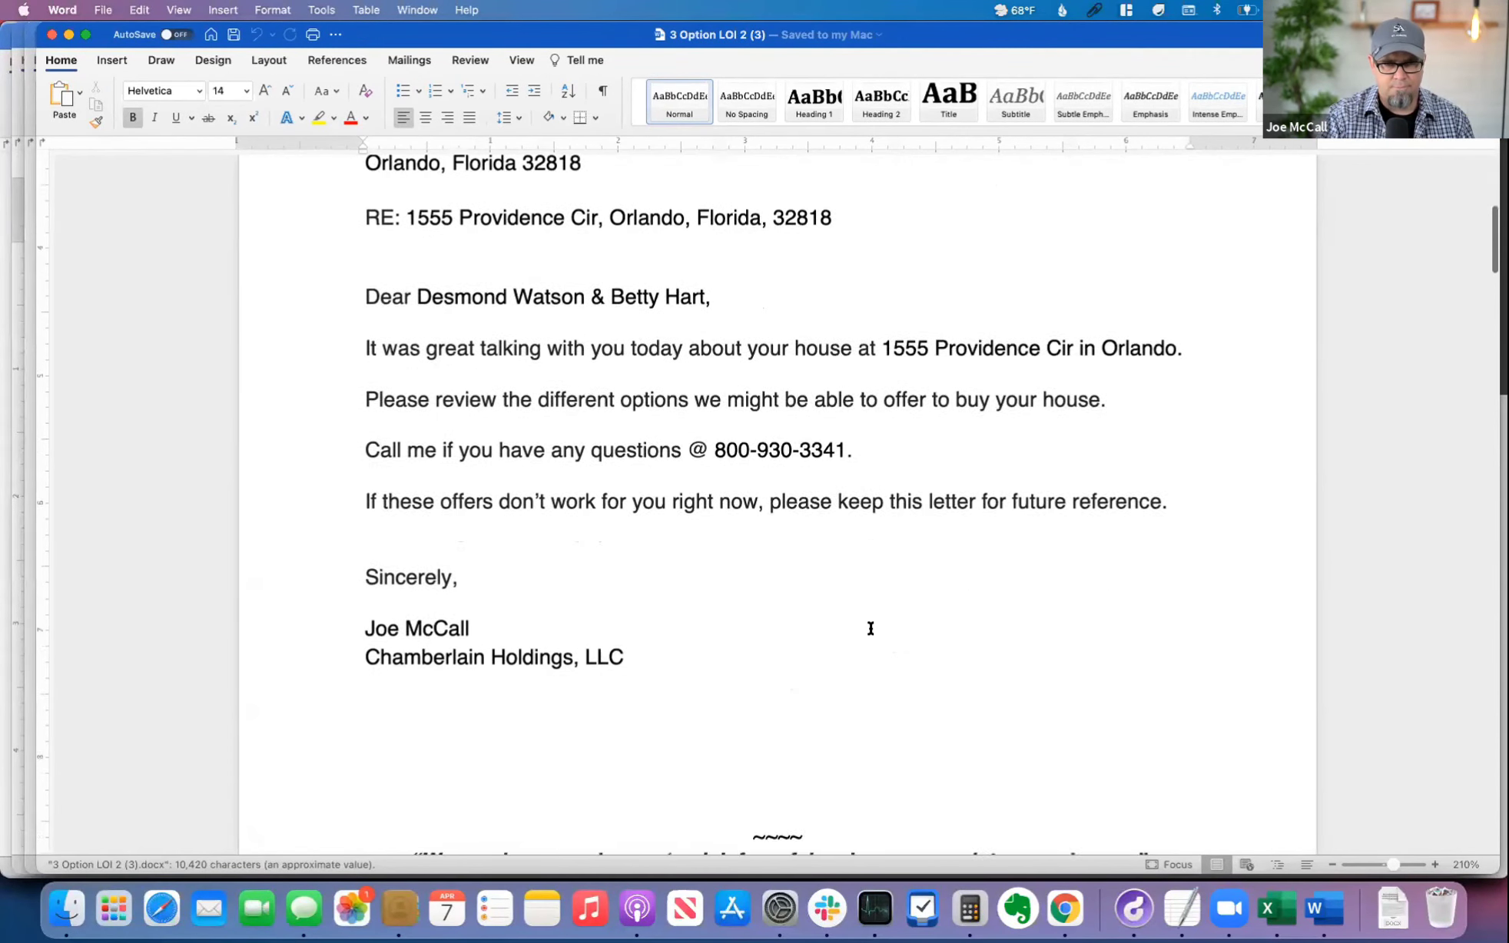
pyautogui.scroll(-20, 870, 628)
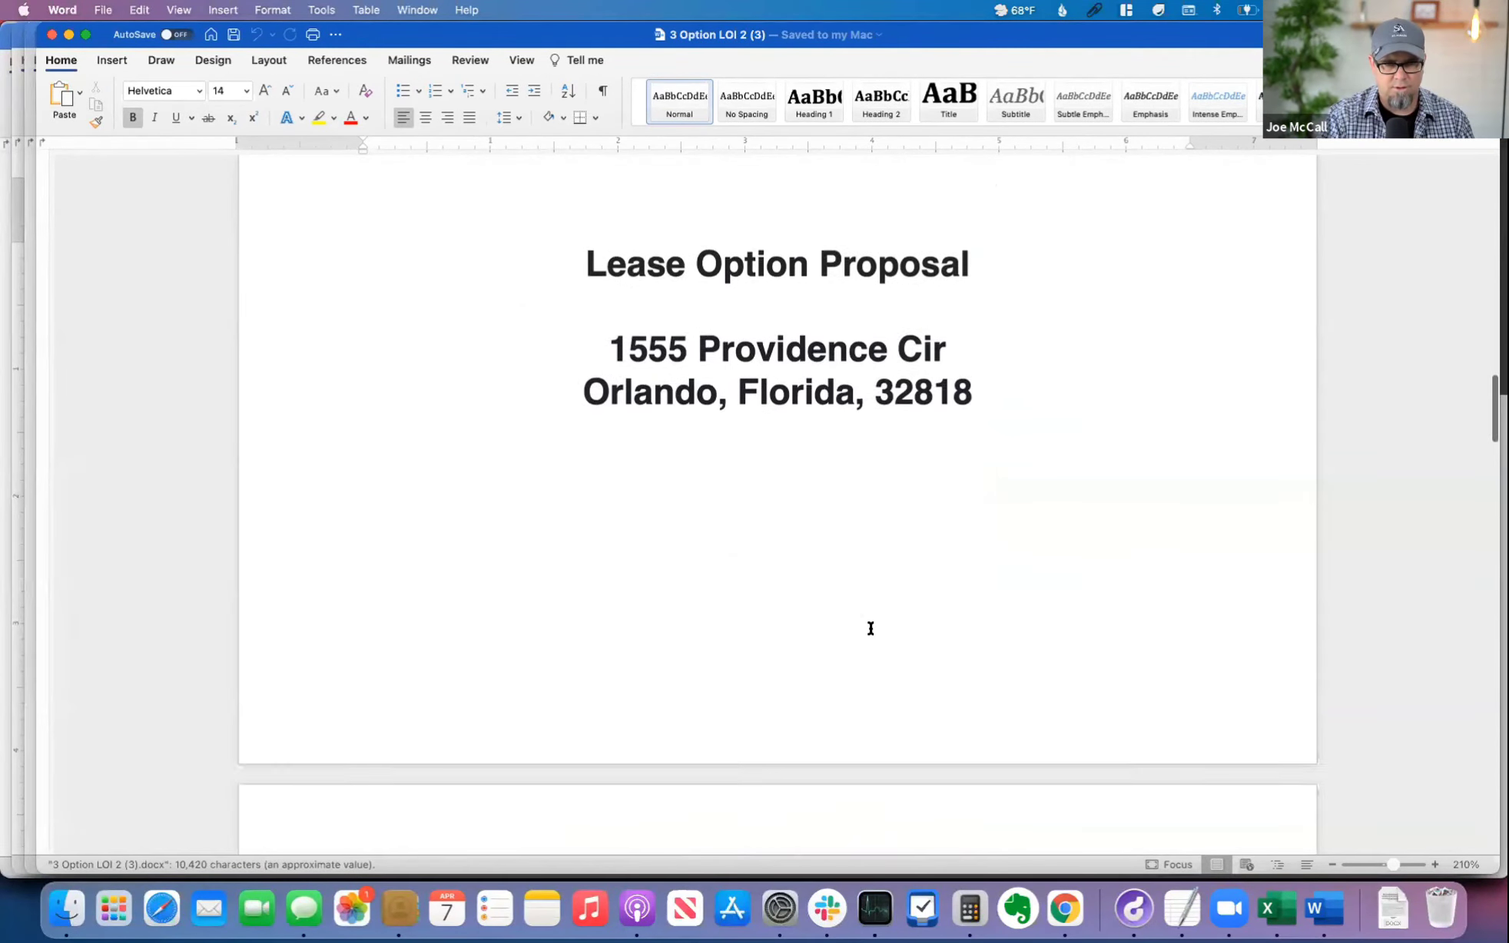
# Step: Examine the All Cash, Lease Purchase Option and Lease Option Assignment terms, highlighting the options' headings
pyautogui.scroll(-10, 870, 630)
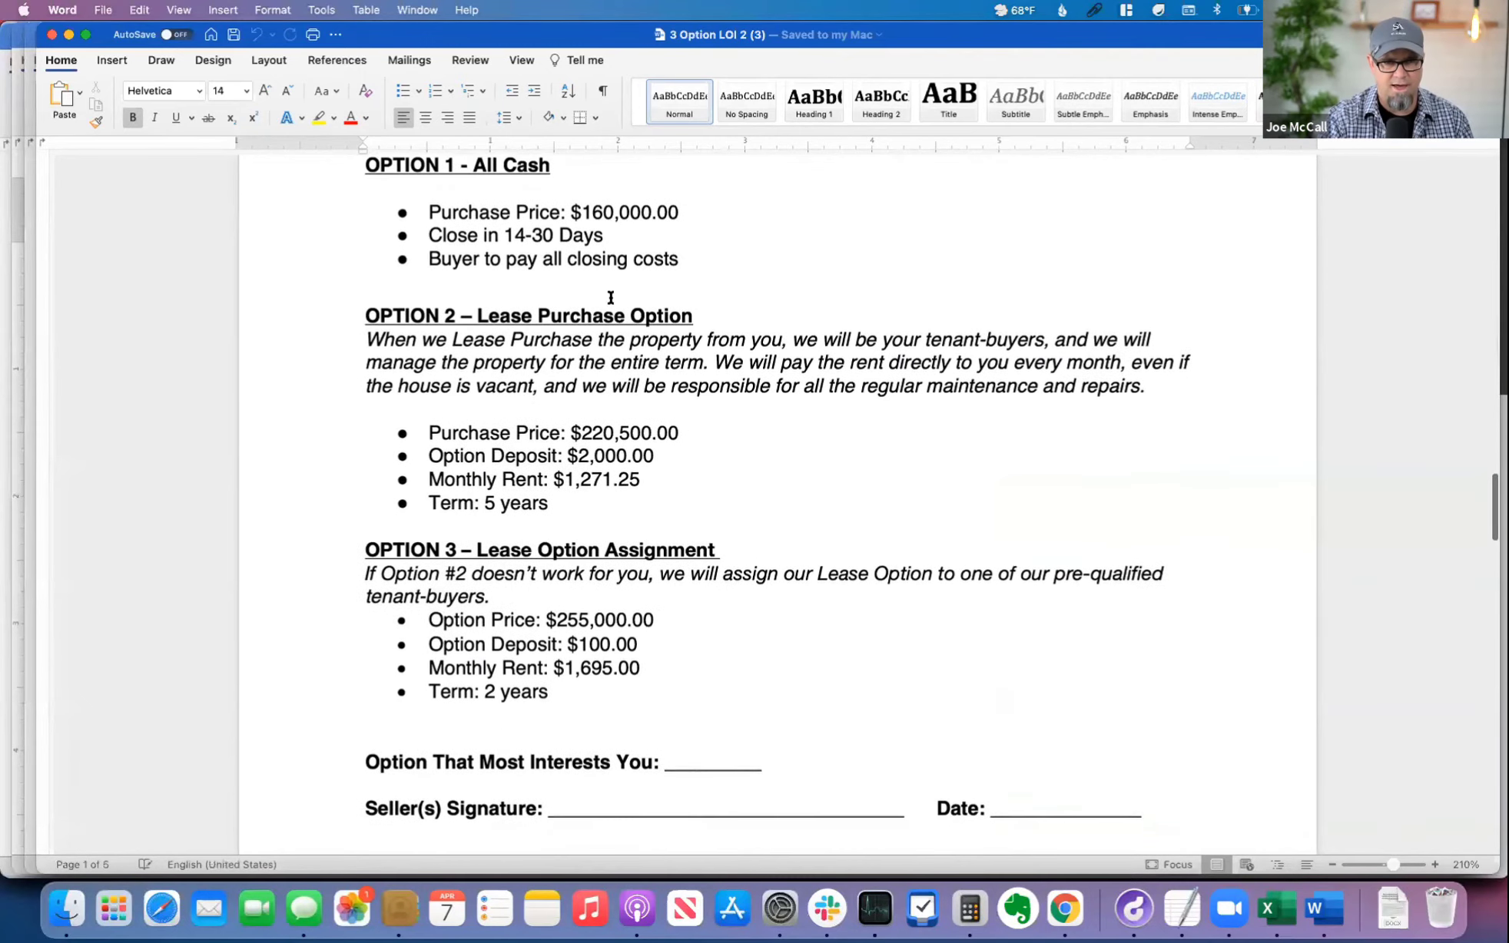
pyautogui.moveTo(372, 226); pyautogui.dragTo(569, 263)
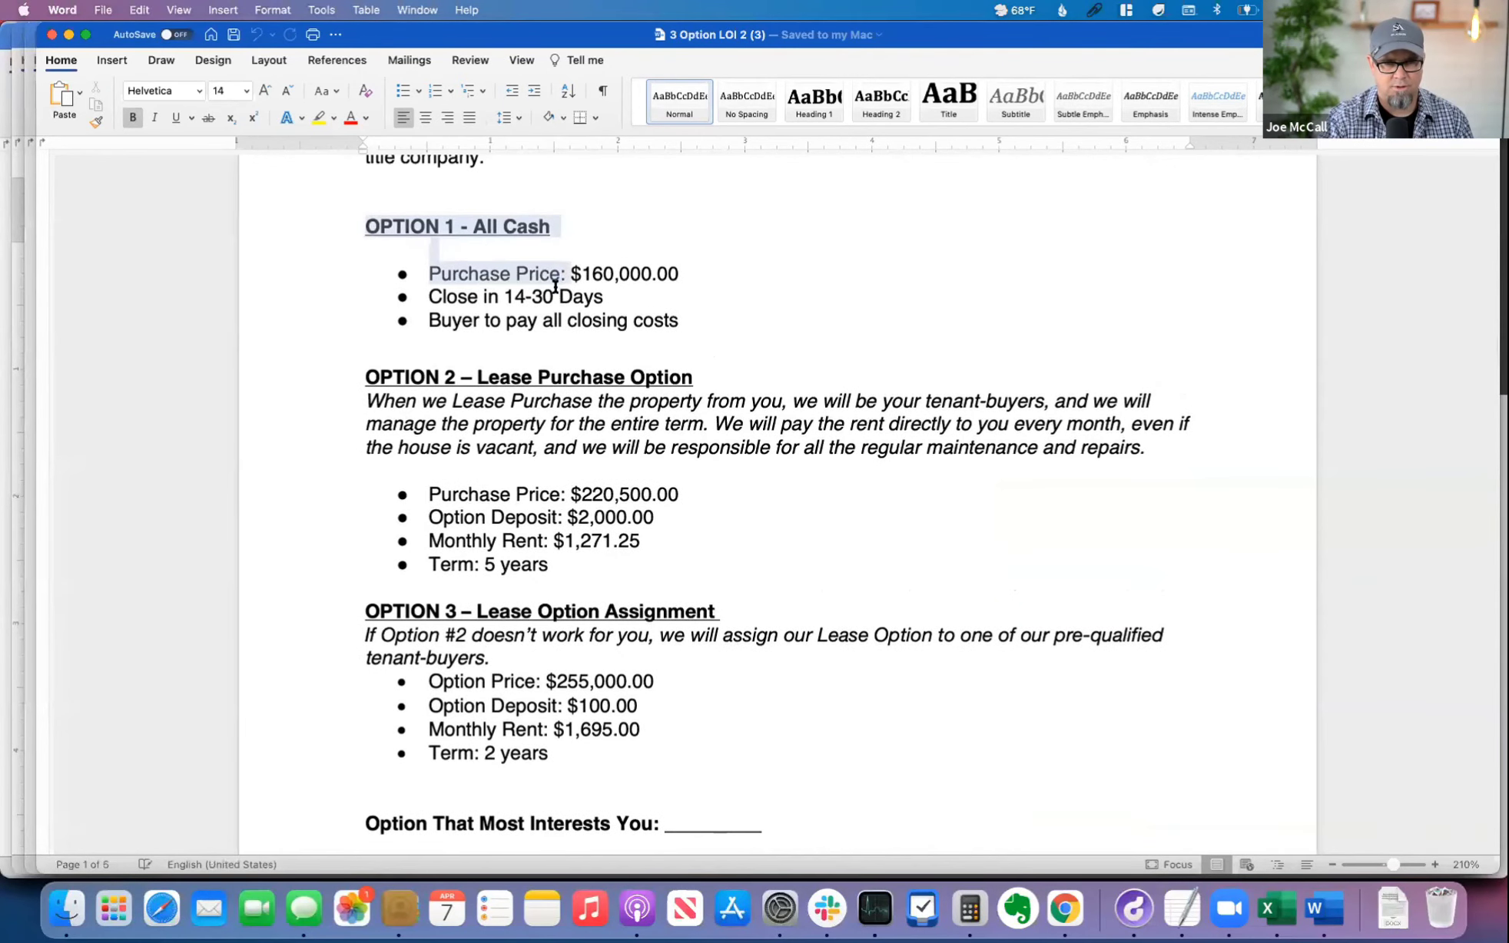
pyautogui.moveTo(366, 377); pyautogui.dragTo(679, 384)
pyautogui.moveTo(425, 609); pyautogui.dragTo(763, 609)
pyautogui.click(764, 700)
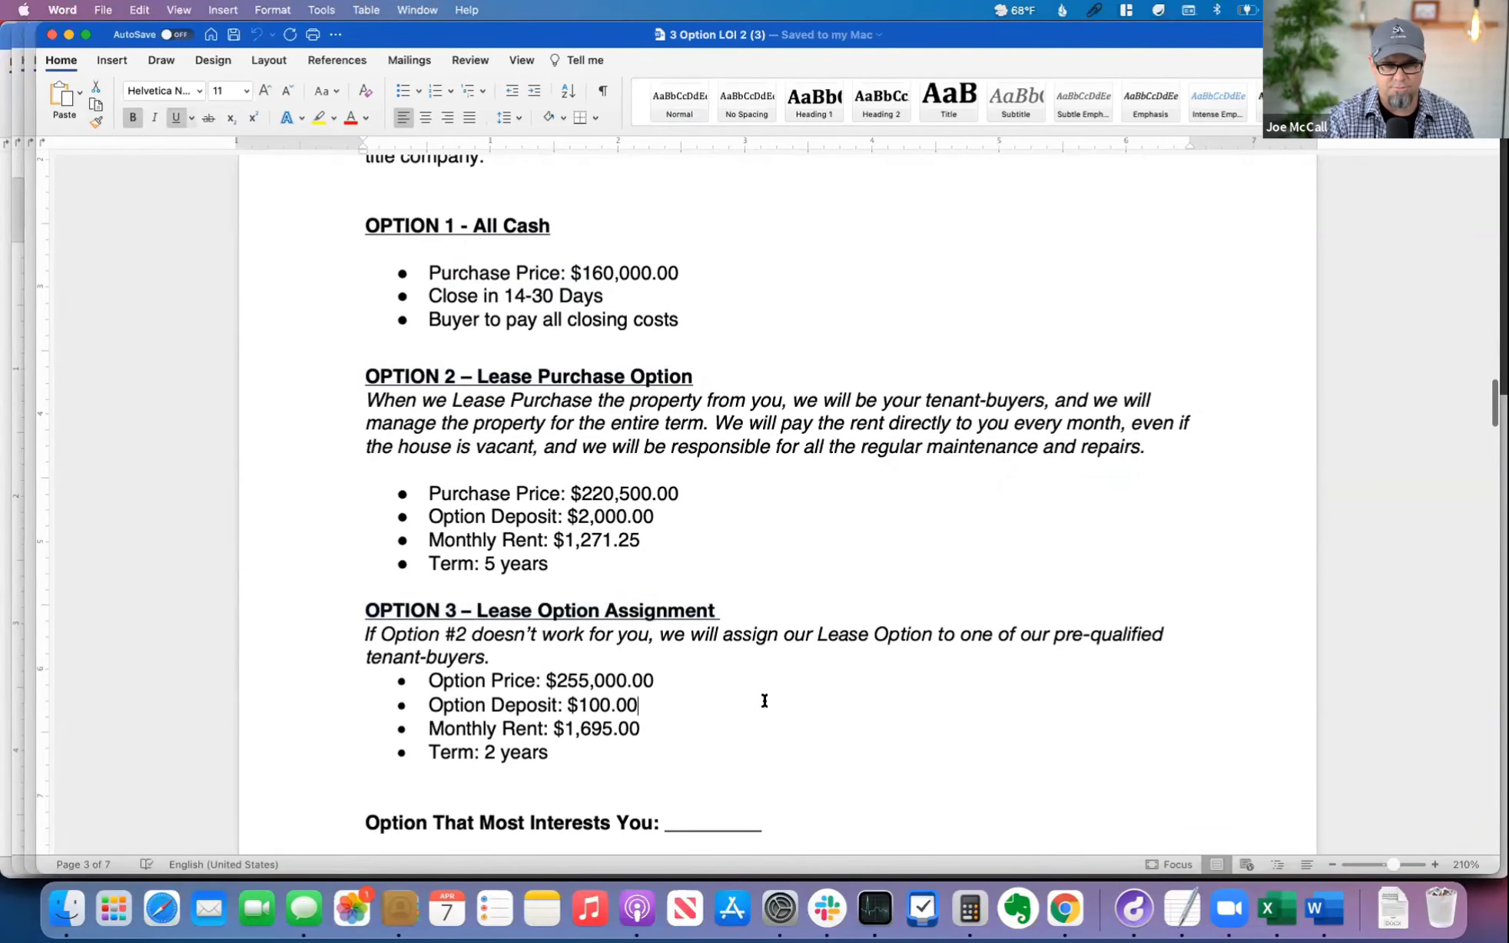
# Step: Read the "Why is a LEASE OPTION Becoming a Top Choice" page, highlighting "LEASE OPTION" in its heading
pyautogui.scroll(-15, 786, 701)
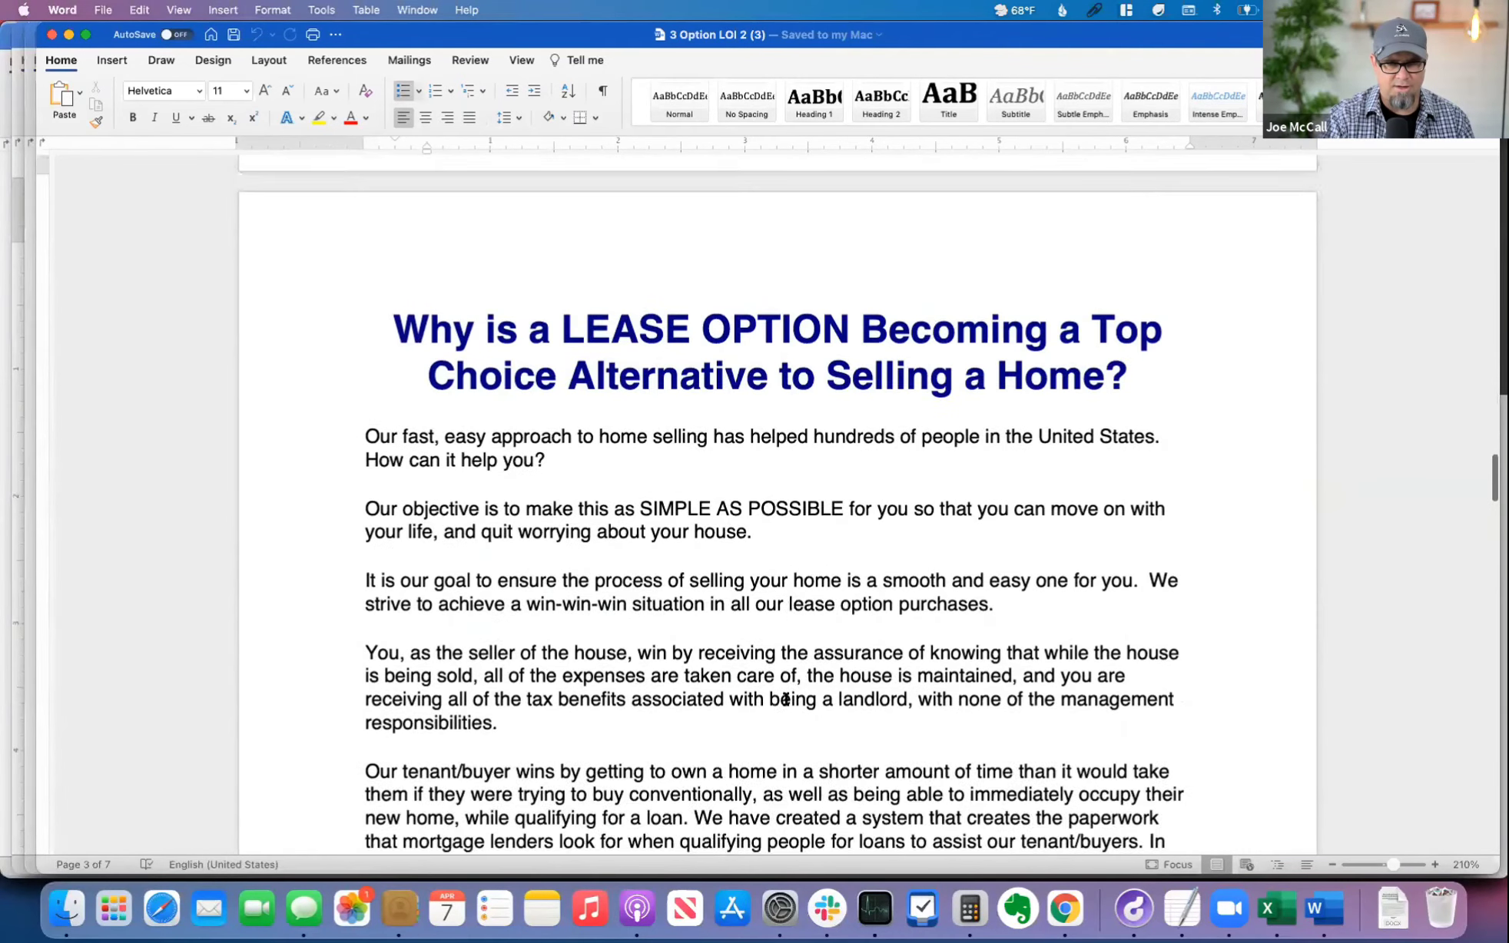
pyautogui.scroll(1, 786, 701)
pyautogui.moveTo(572, 201); pyautogui.dragTo(853, 222)
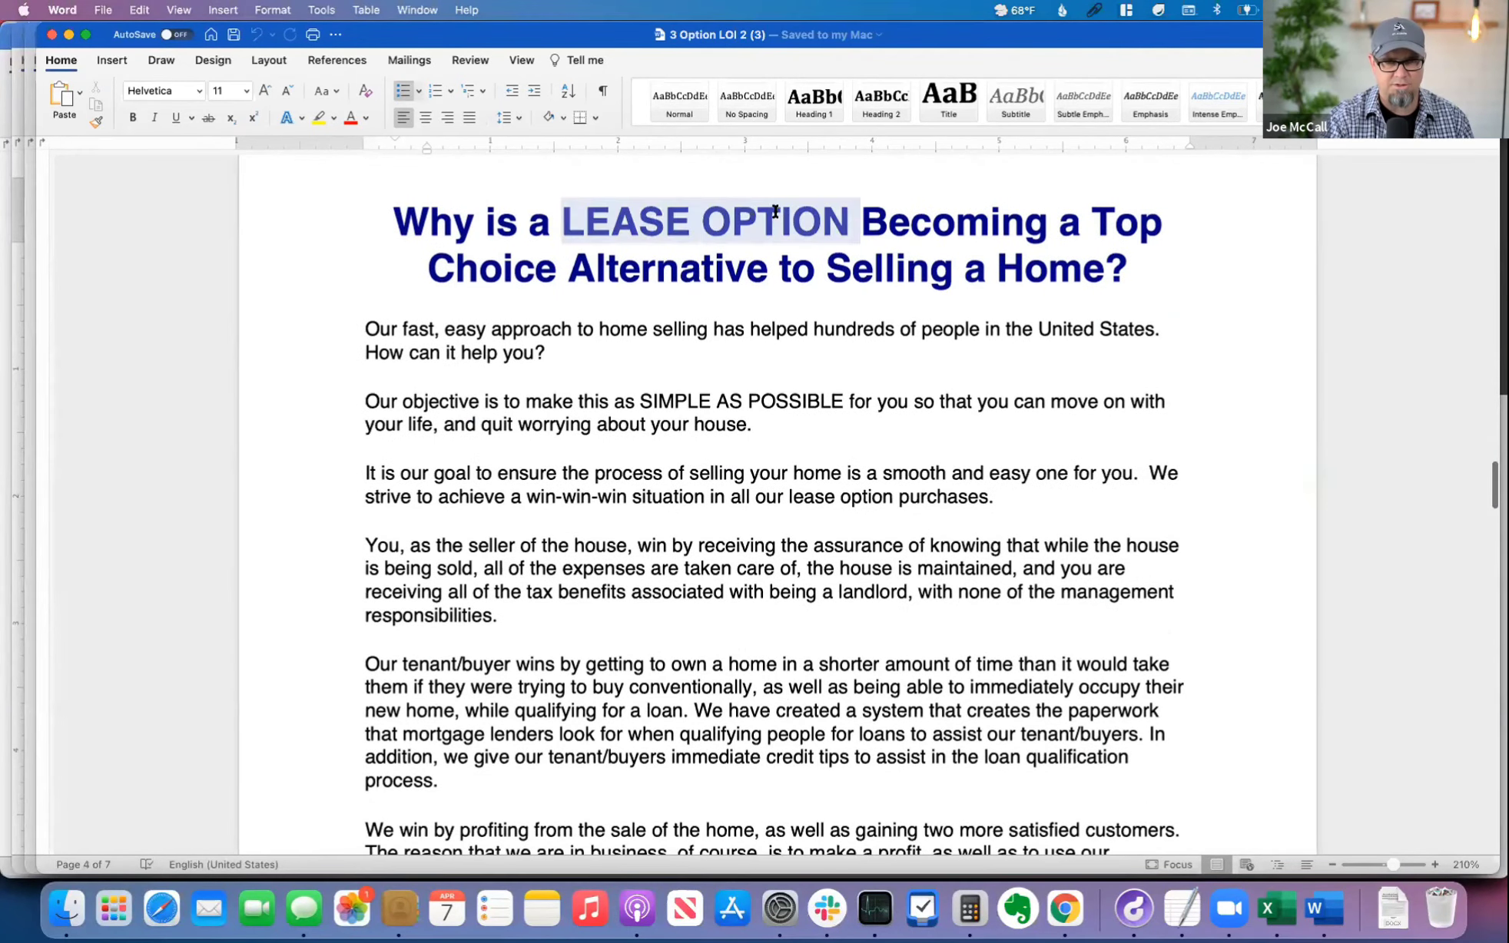
pyautogui.click(754, 536)
pyautogui.scroll(-3, 753, 534)
pyautogui.scroll(-2, 754, 535)
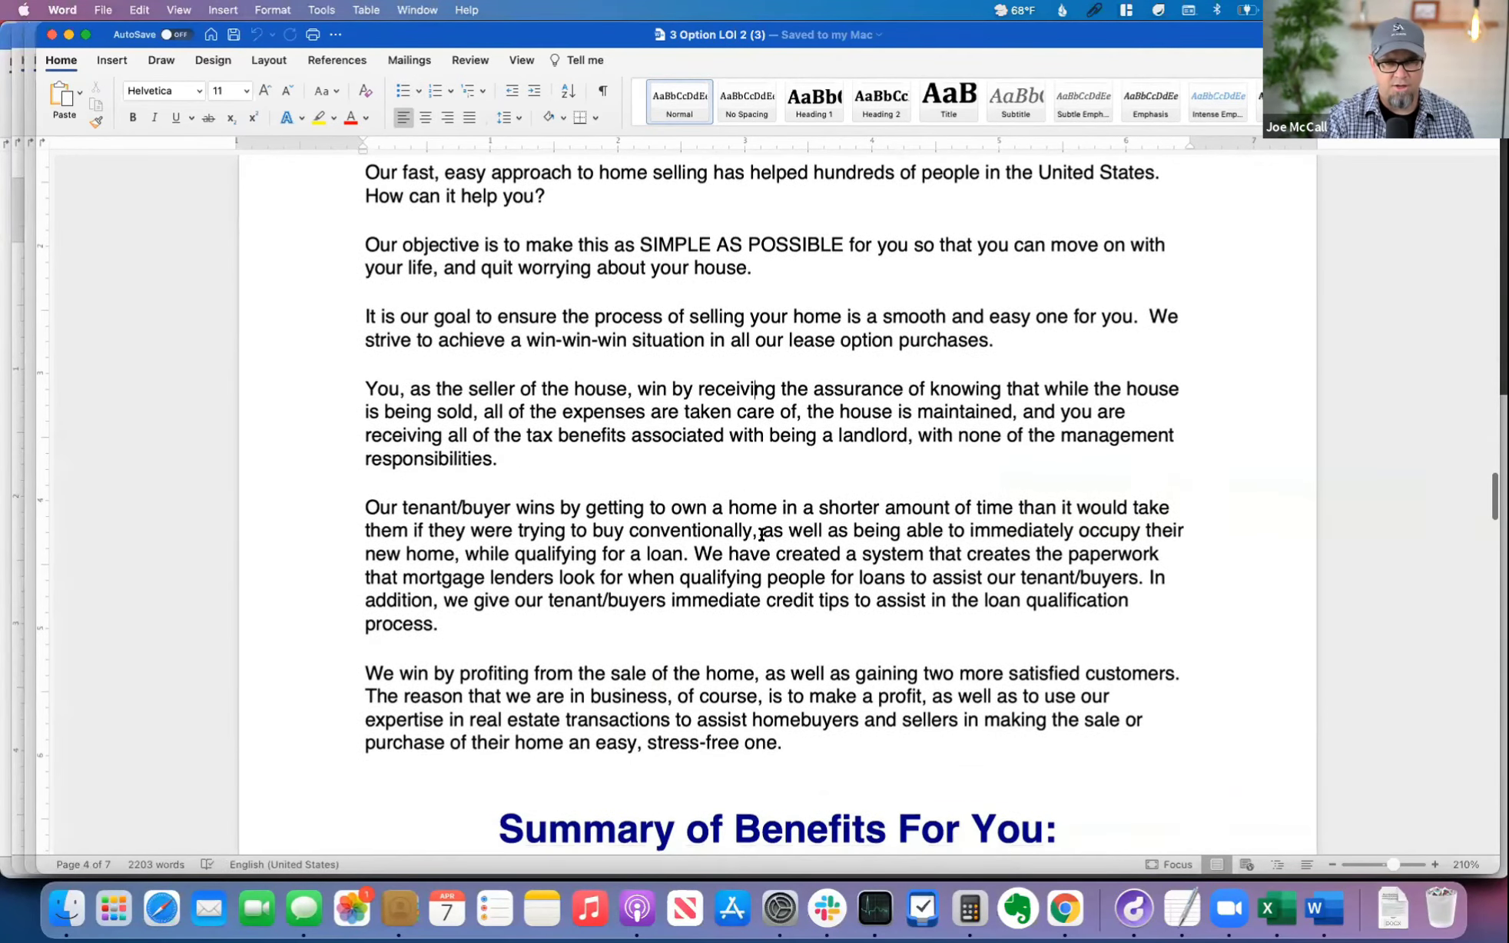
# Step: Look through the summary of benefits and the lease option FAQ to the end of 3 Option LOI 2
pyautogui.scroll(-20, 763, 546)
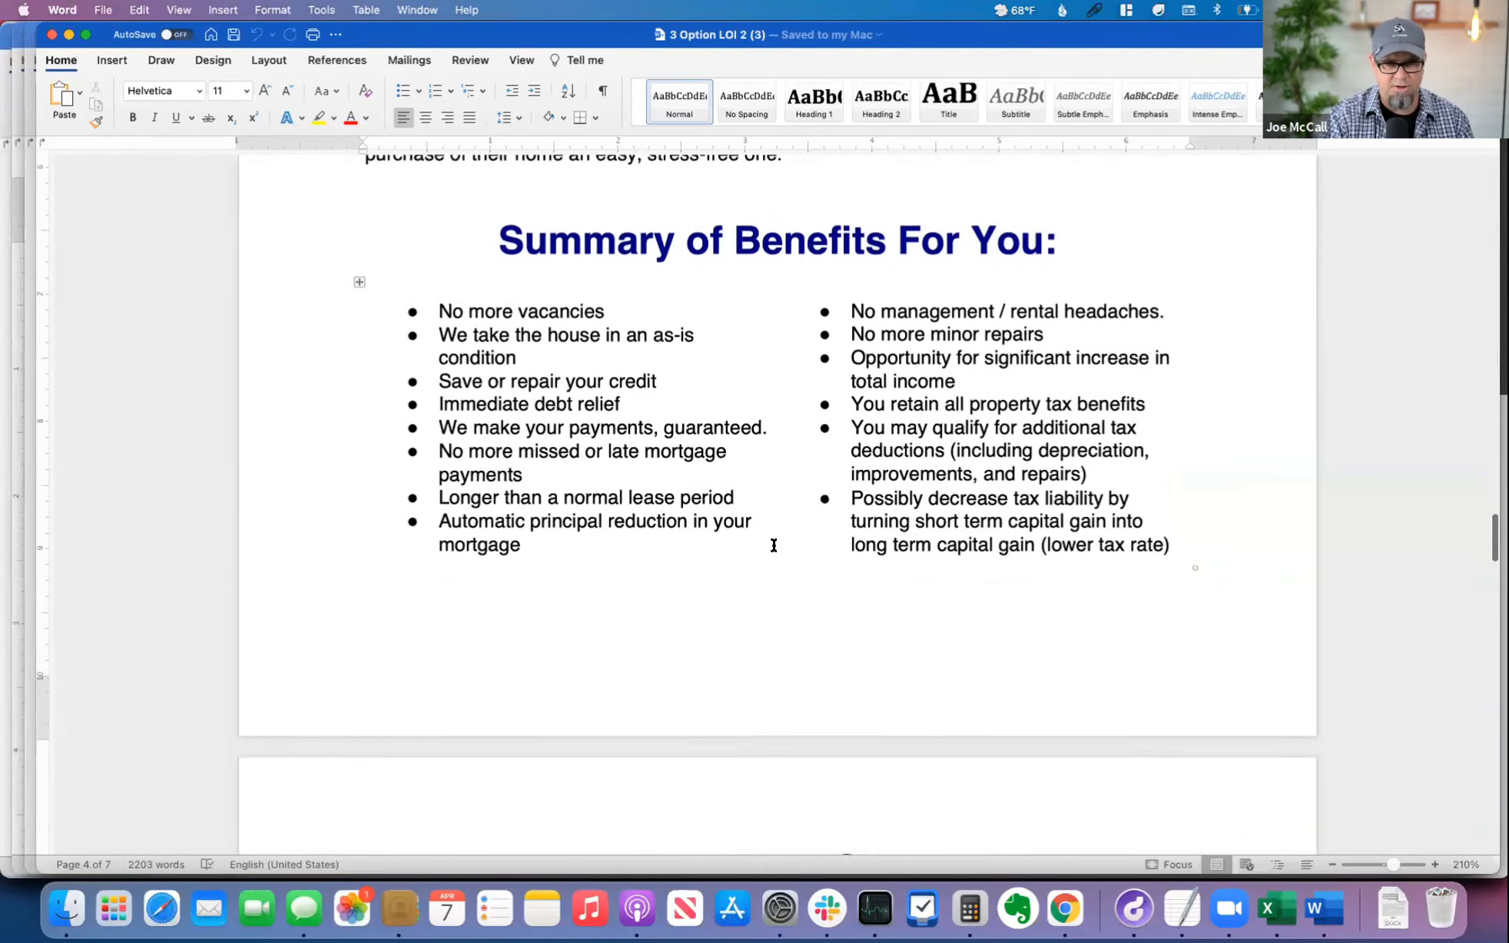
pyautogui.scroll(-20, 774, 548)
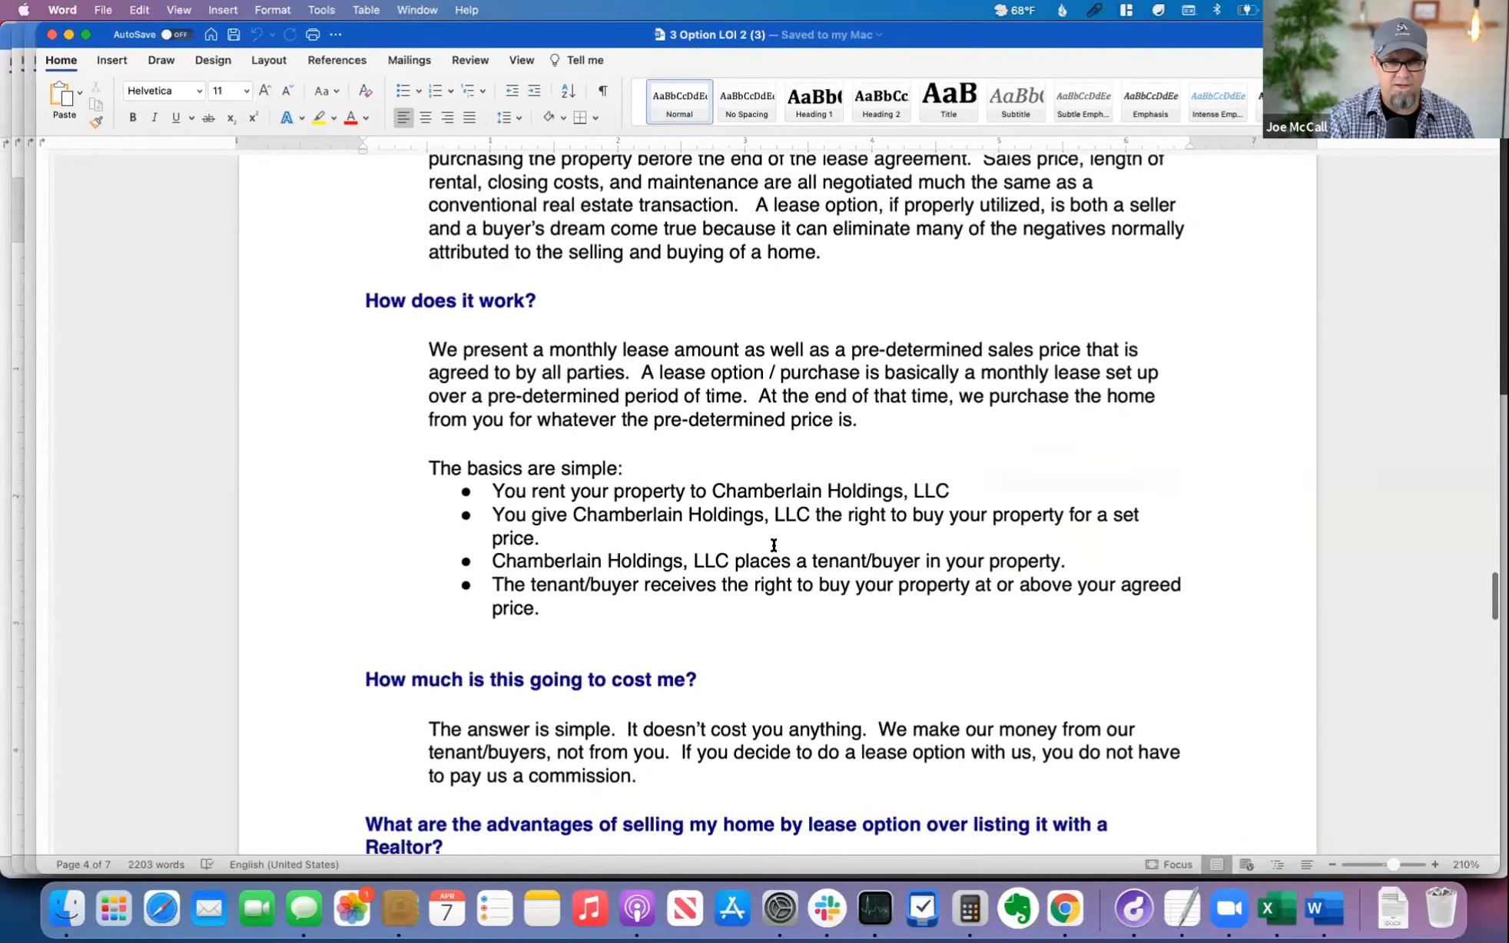
pyautogui.scroll(-20, 774, 545)
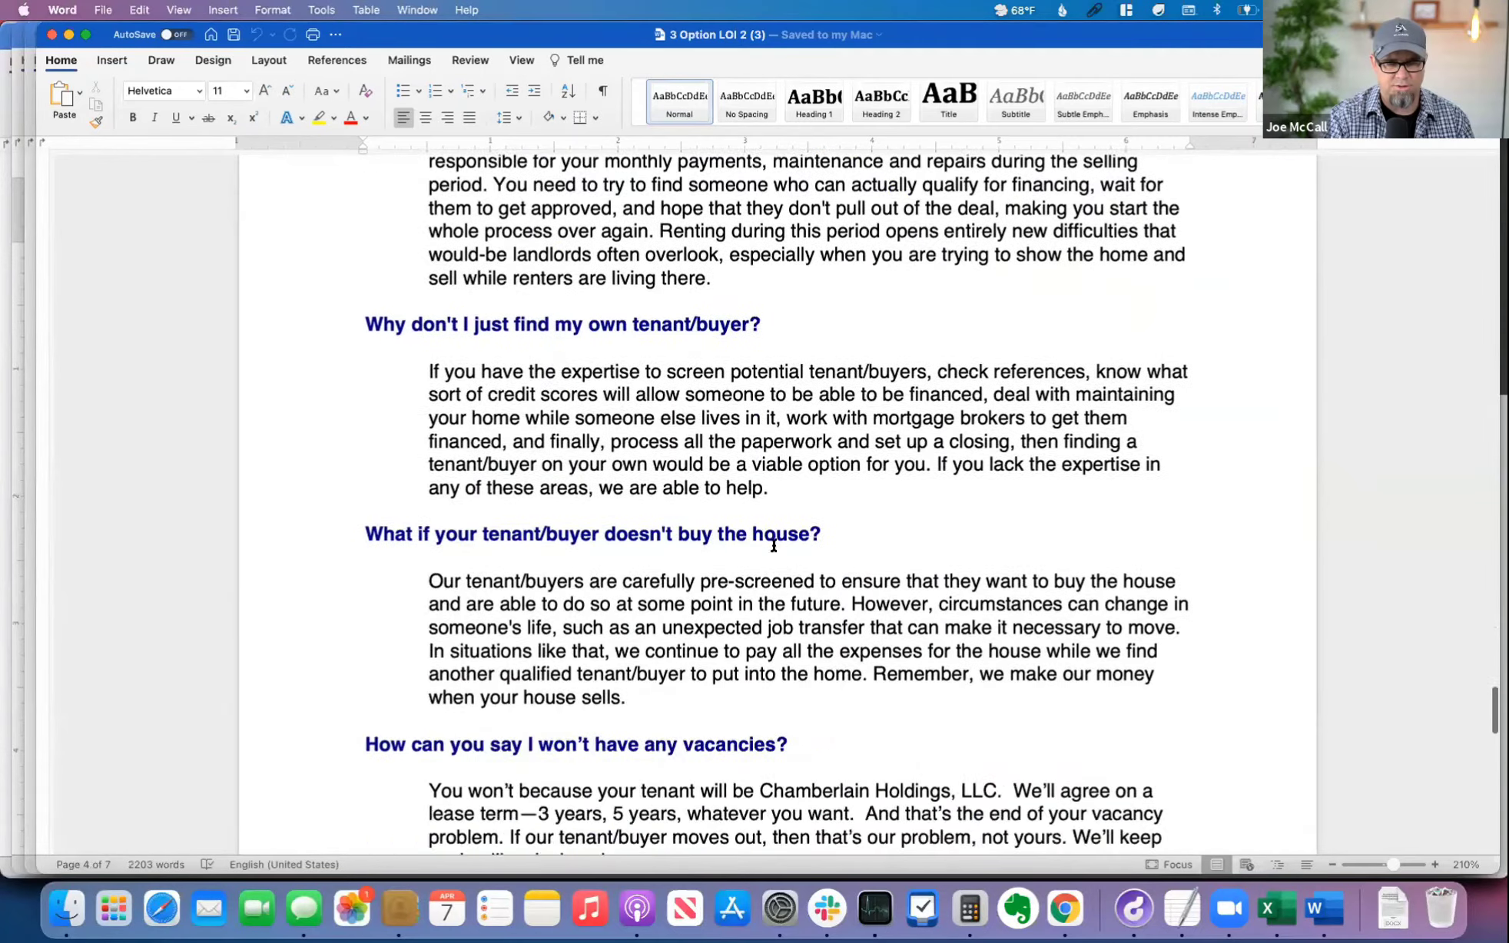
pyautogui.scroll(-20, 774, 545)
# Step: Switch to the 3 Option LOI 1 (3) document and examine its All Cash, Lease Purchase Option and Owner Financing terms
pyautogui.press('super+Tab')
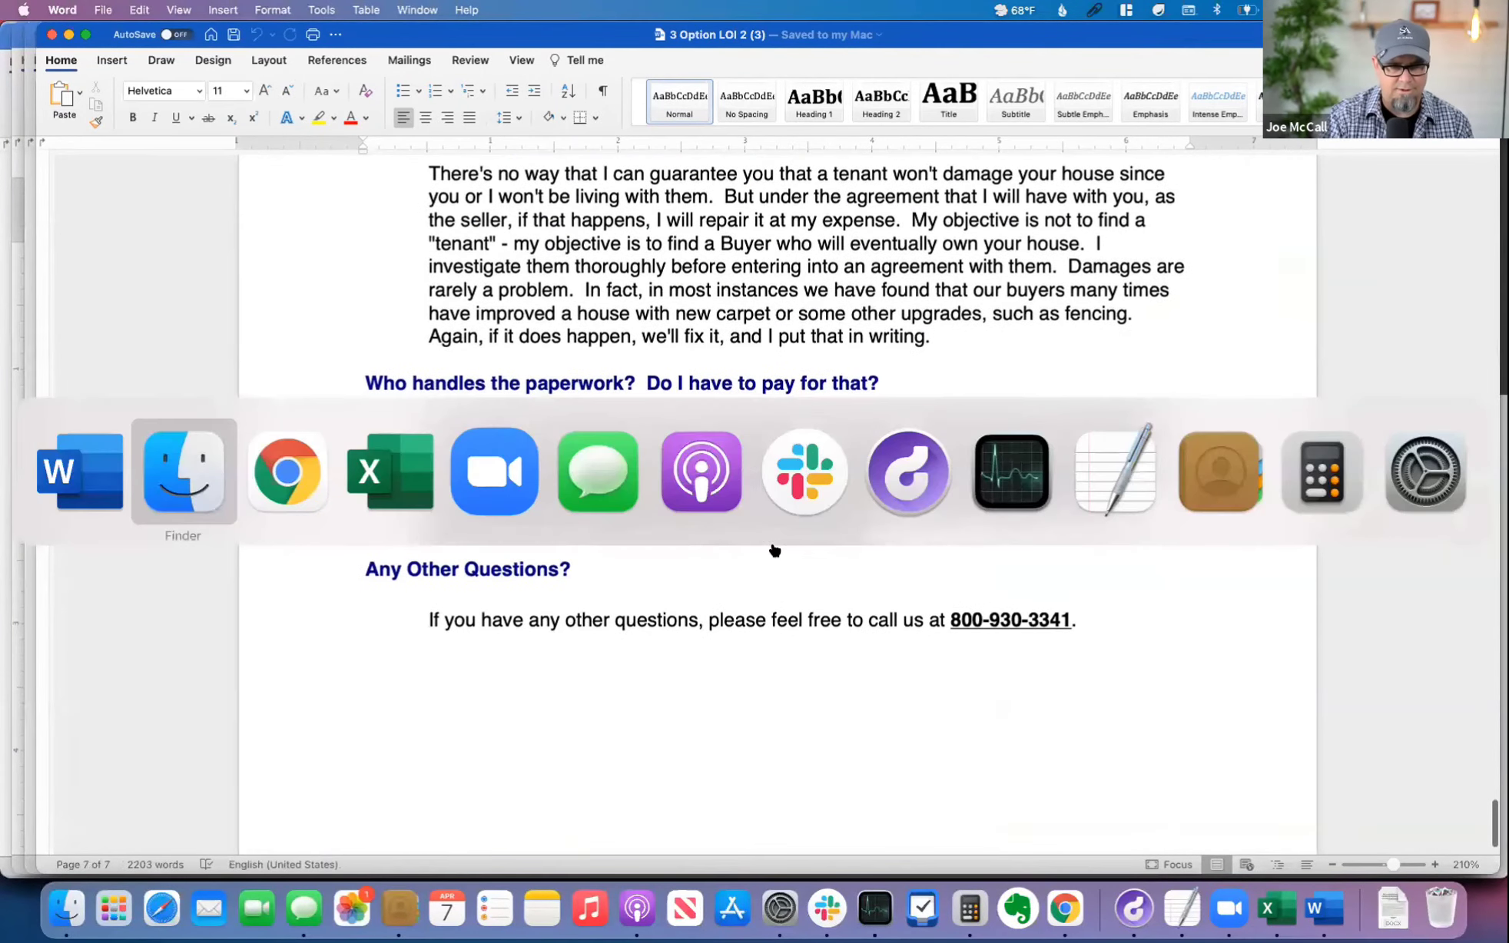
pyautogui.press('super+Tab')
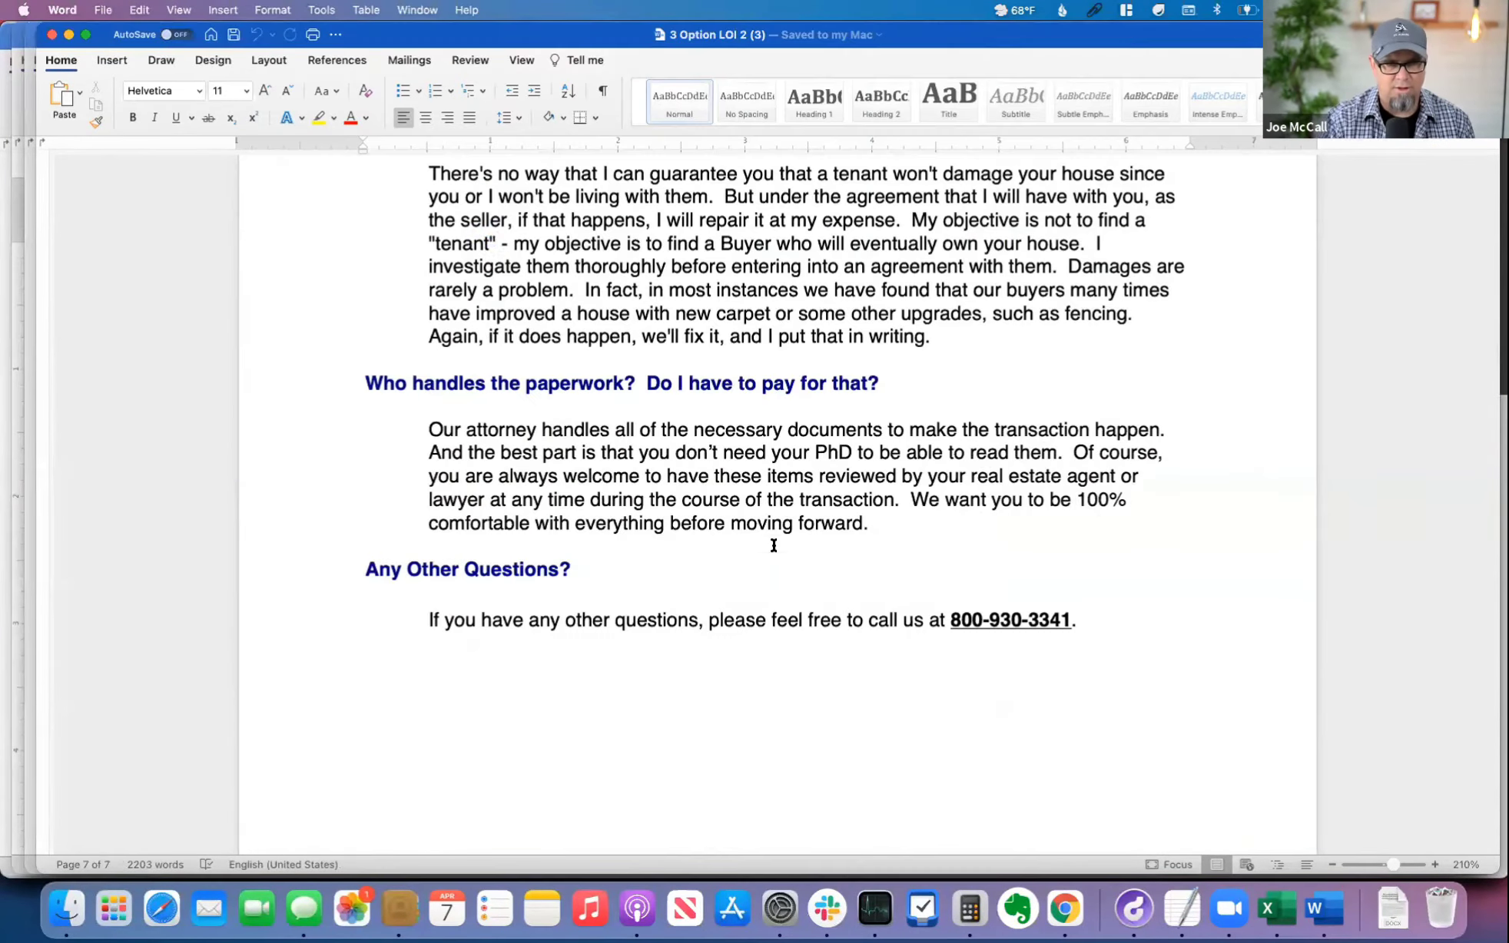
pyautogui.press('super+grave')
pyautogui.scroll(-5, 776, 534)
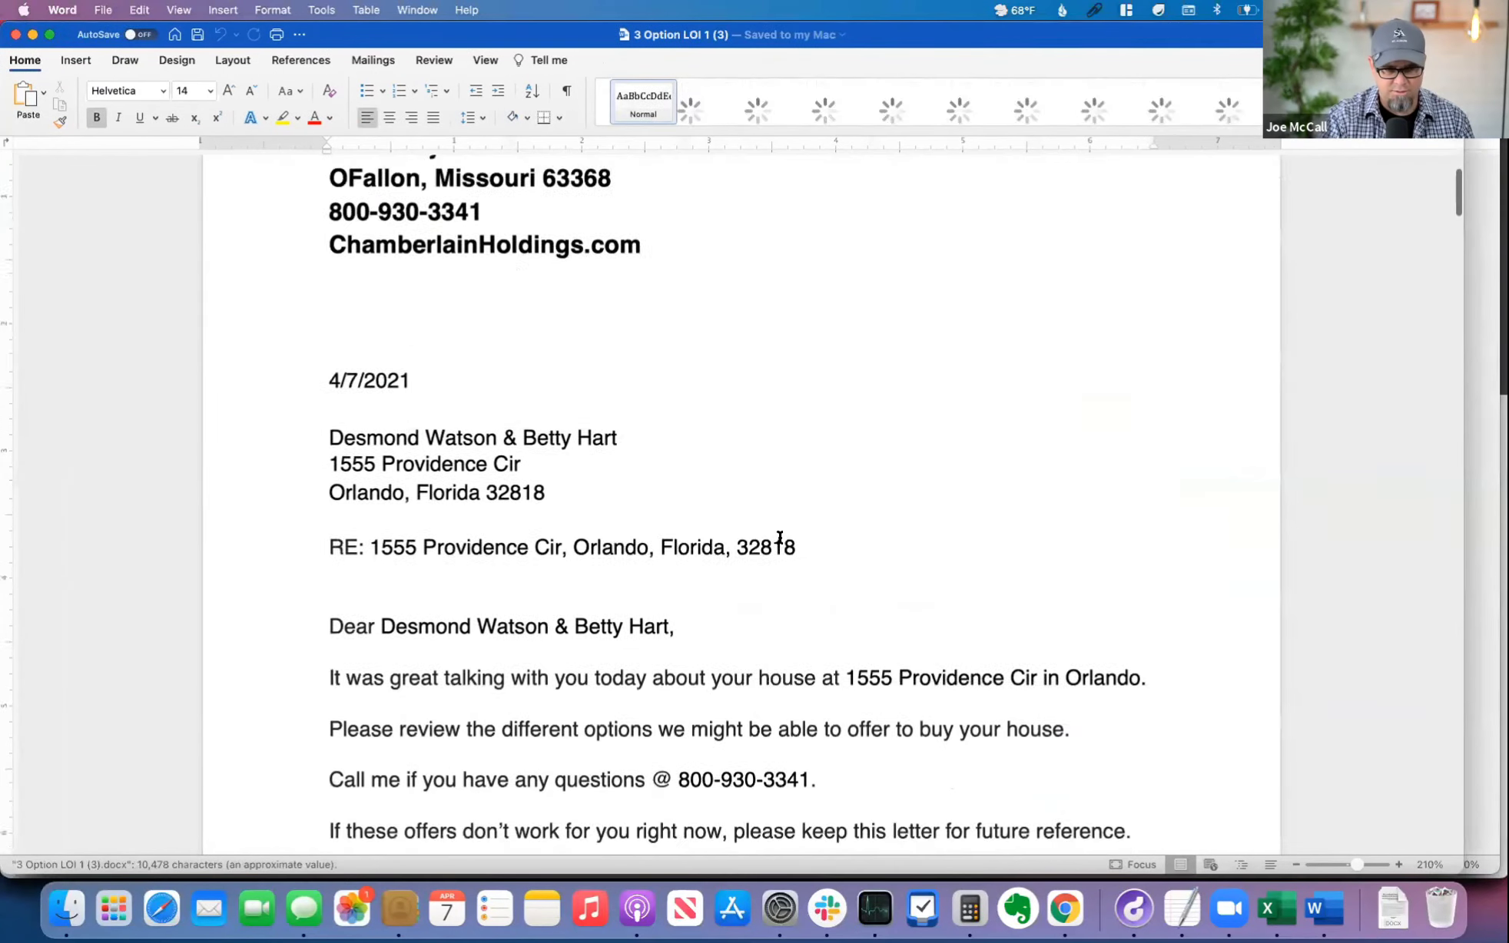
pyautogui.scroll(-20, 780, 538)
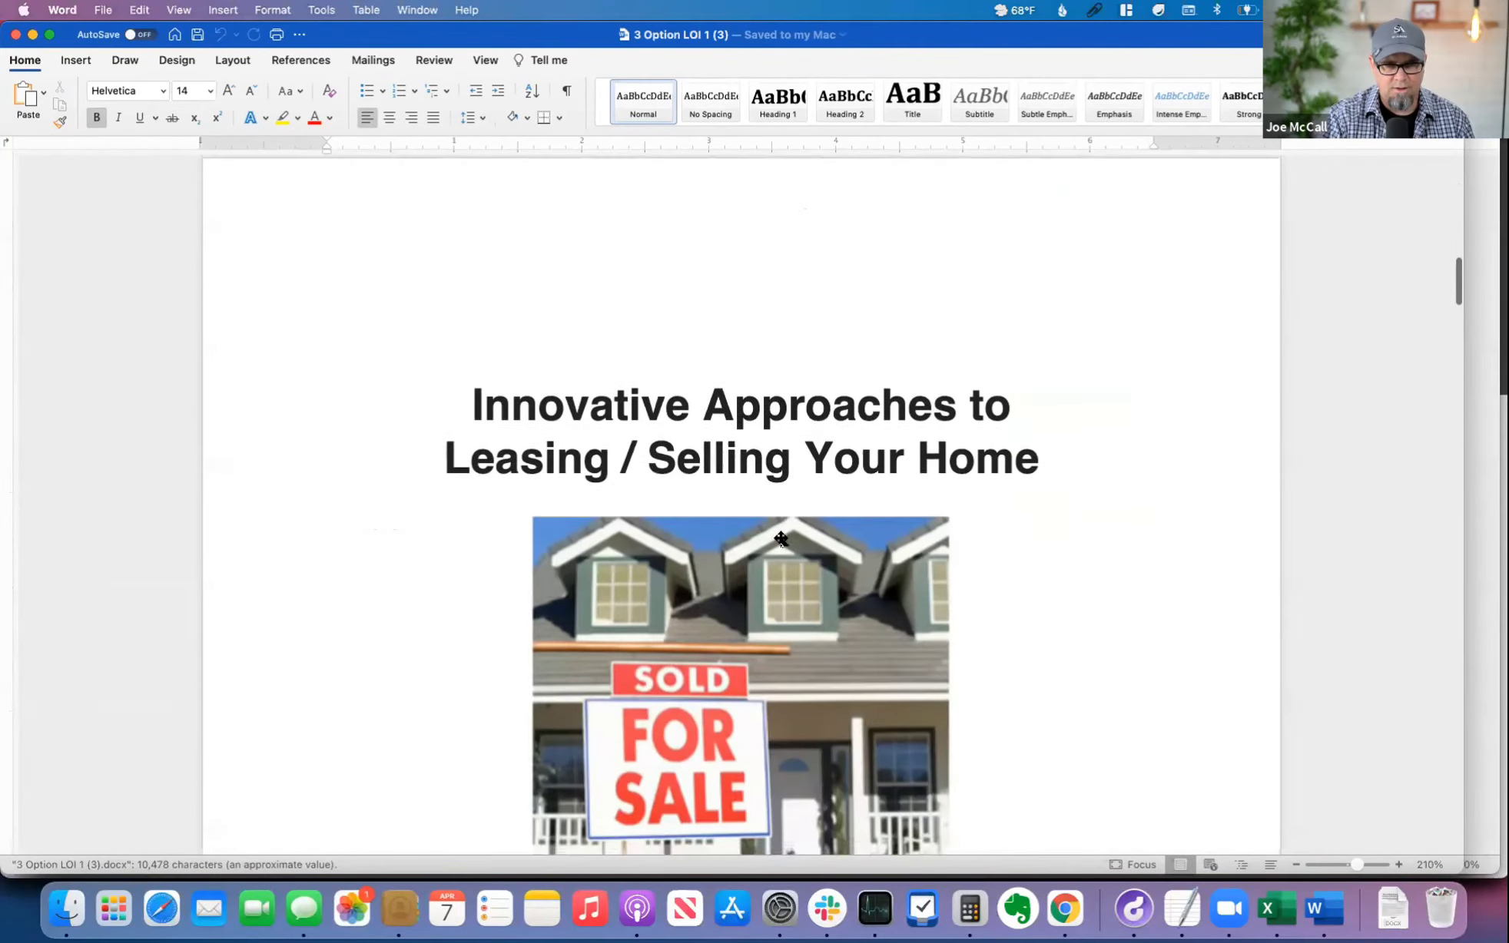
pyautogui.scroll(-15, 780, 537)
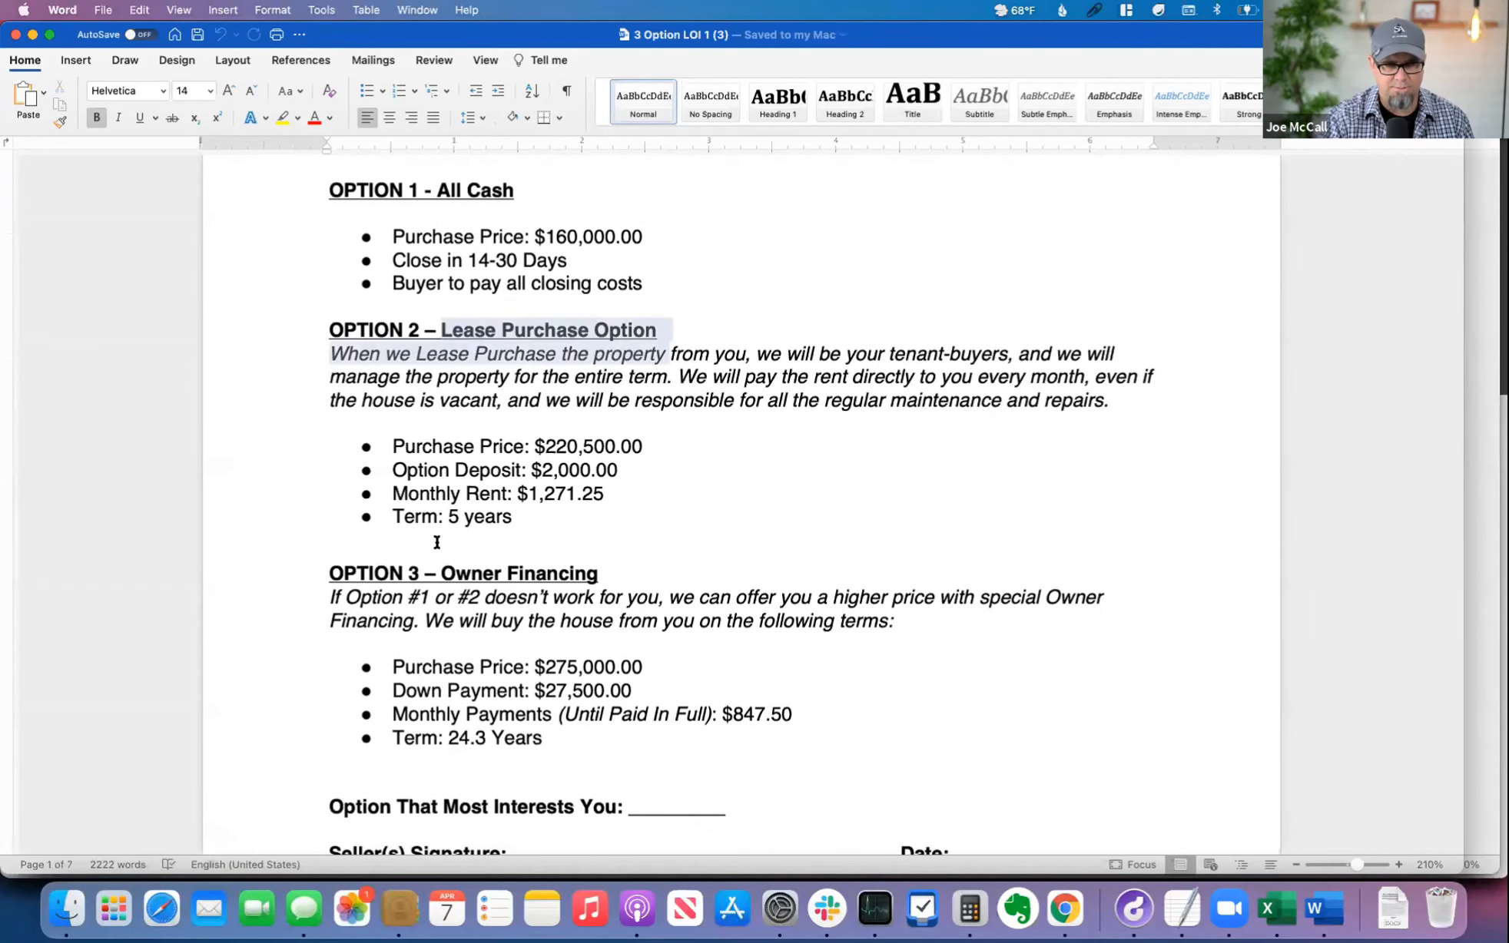
pyautogui.moveTo(408, 573); pyautogui.dragTo(623, 576)
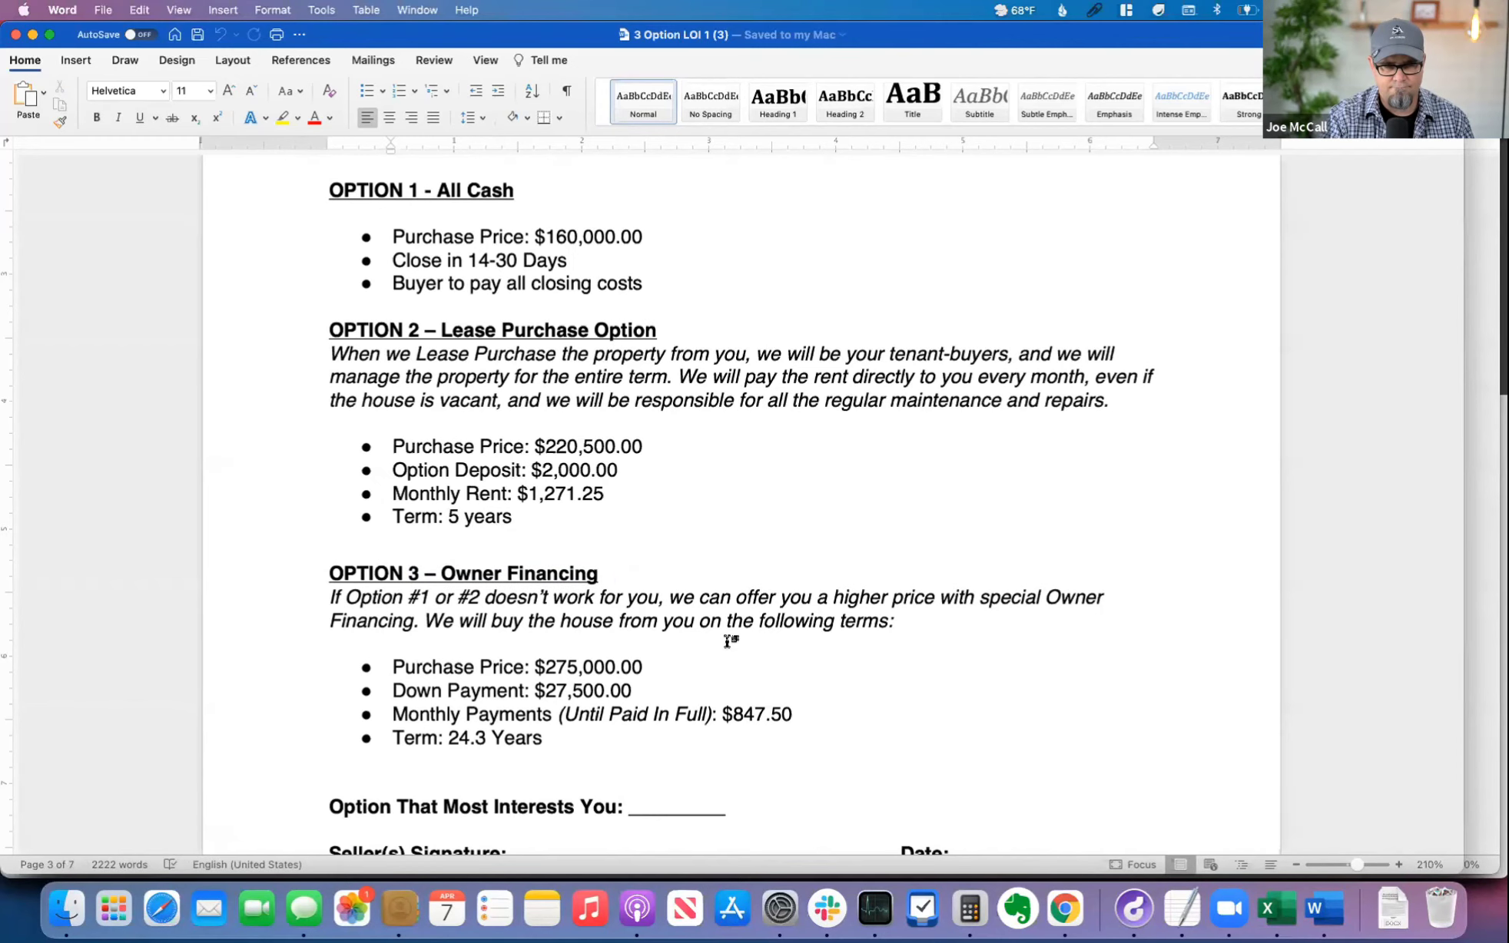
# Step: Look through the lease option explanation and the Frequently Asked Questions in 3 Option LOI 1
pyautogui.scroll(-15, 727, 641)
pyautogui.scroll(-15, 727, 642)
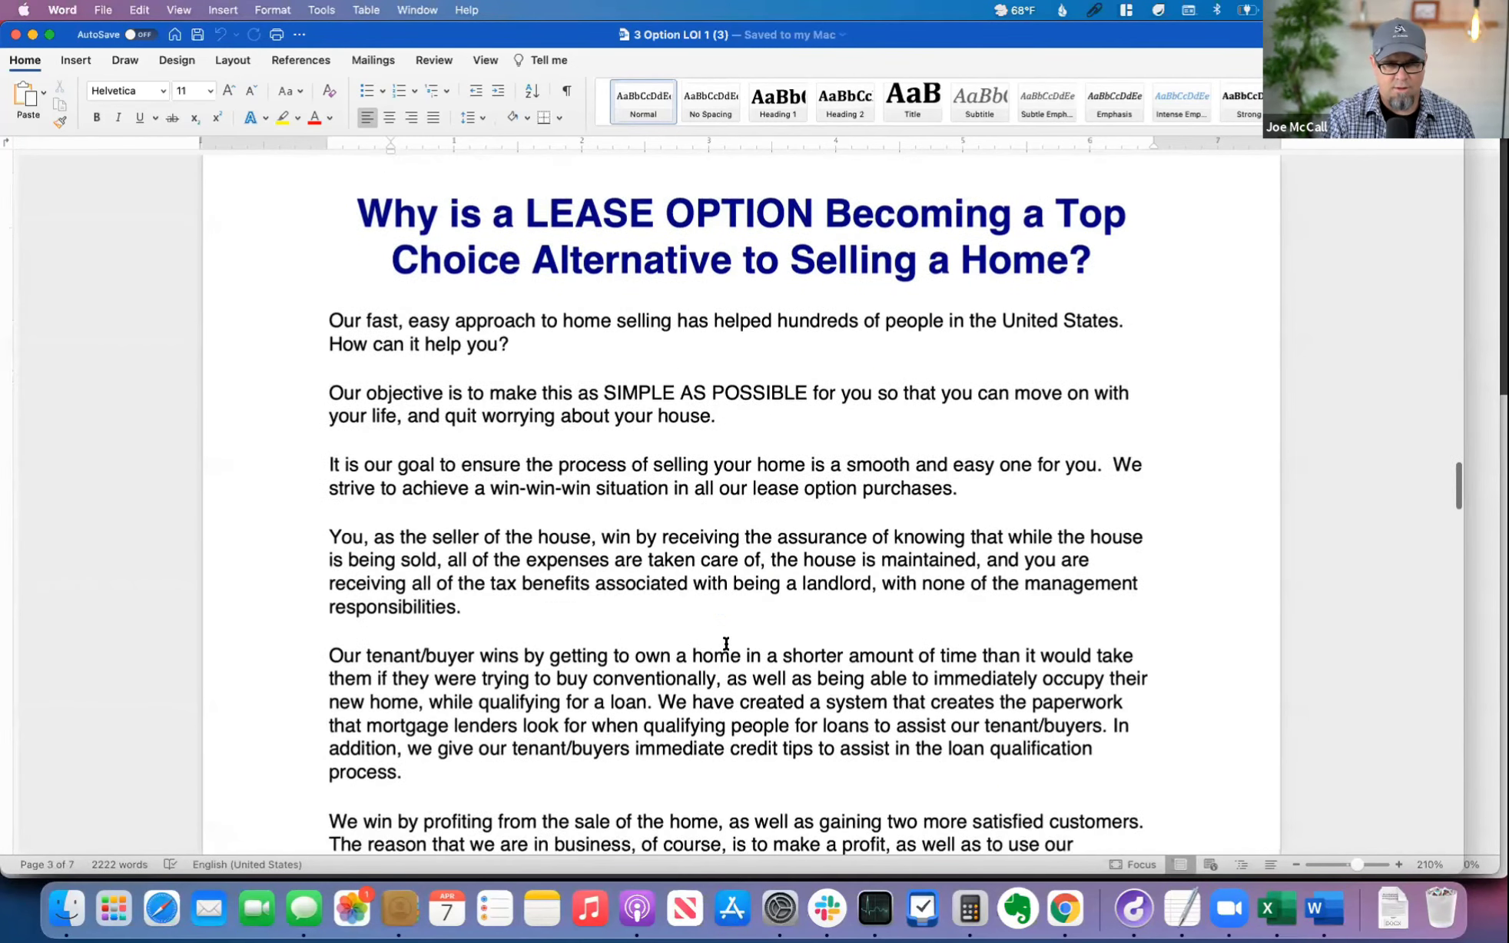
pyautogui.scroll(-15, 726, 644)
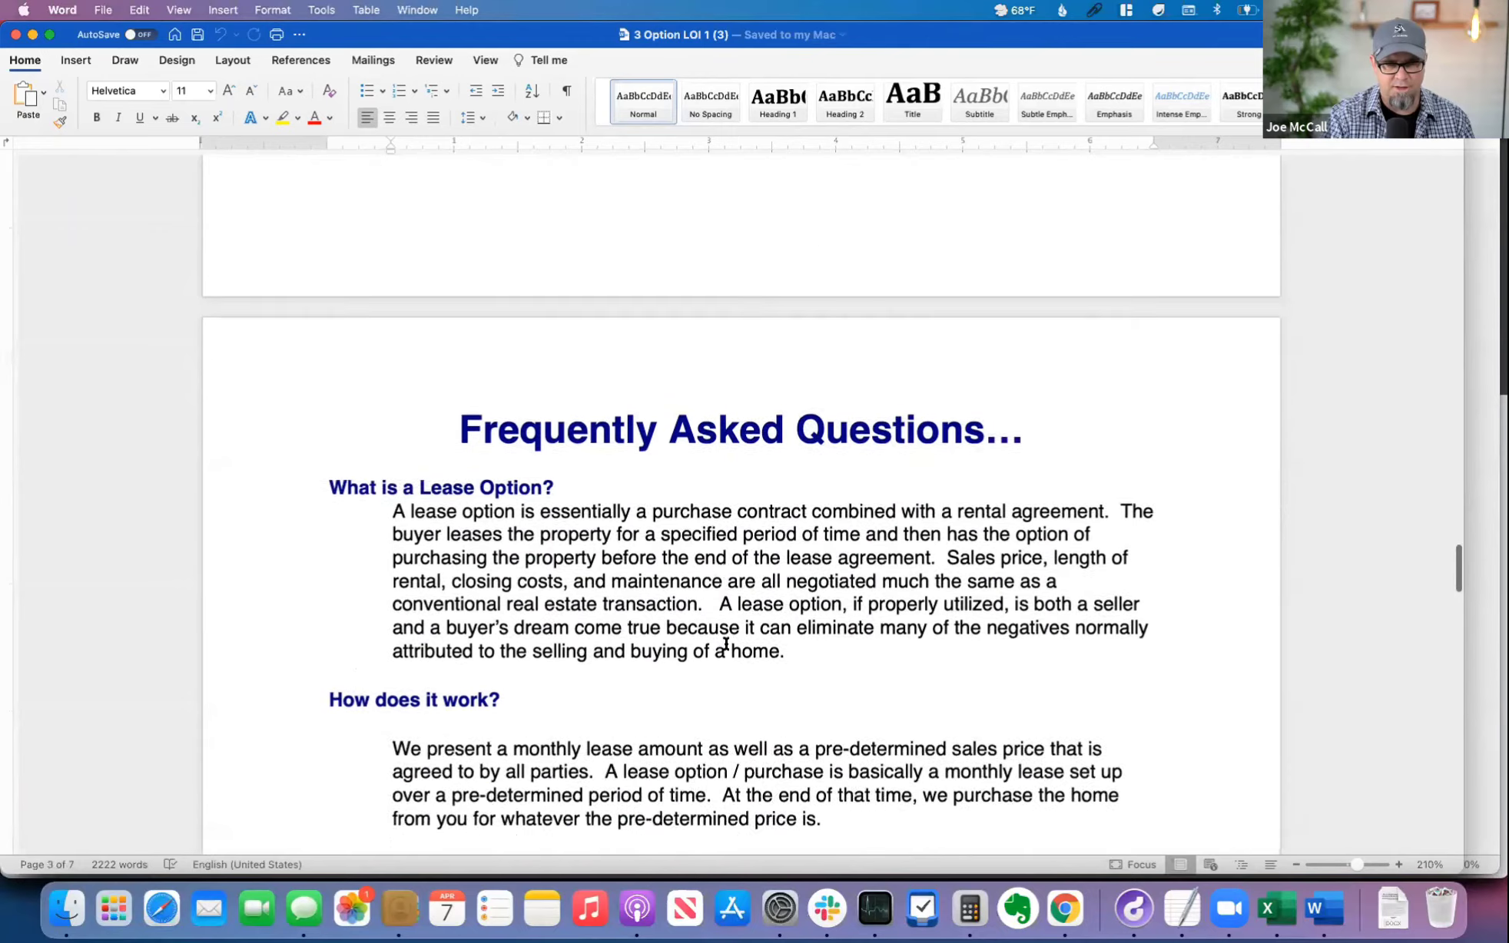
pyautogui.scroll(-15, 726, 644)
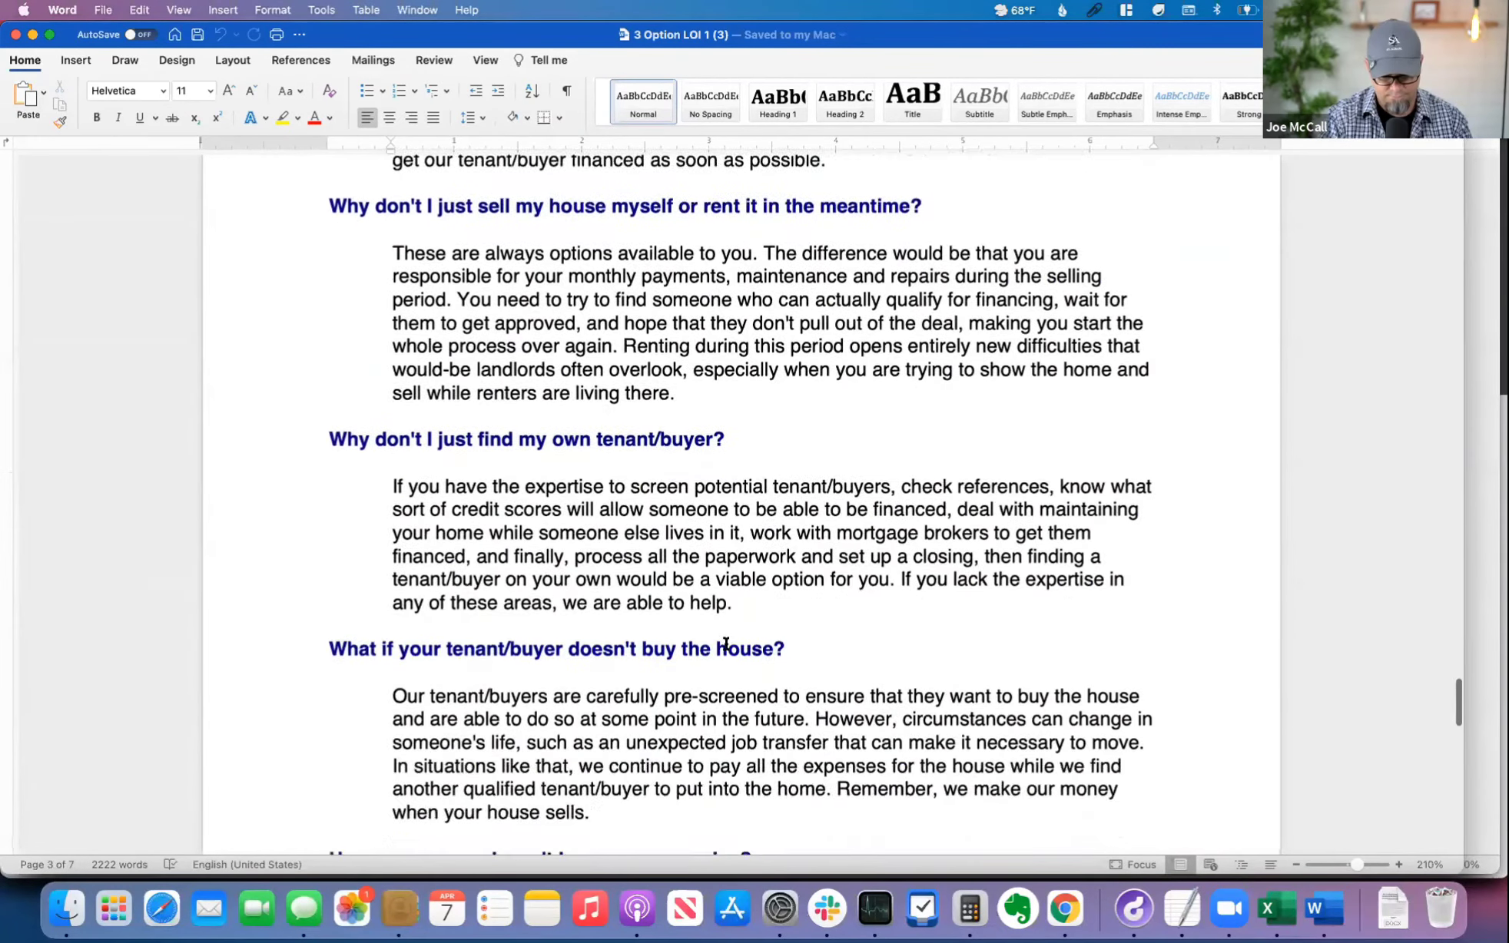
# Step: Switch to Chrome and open the link for editing the offer details on the Automated Offer Pro results page
pyautogui.press('super+Tab')
pyautogui.press('super+Tab')
pyautogui.press('super+Tab')
pyautogui.press('super+Tab')
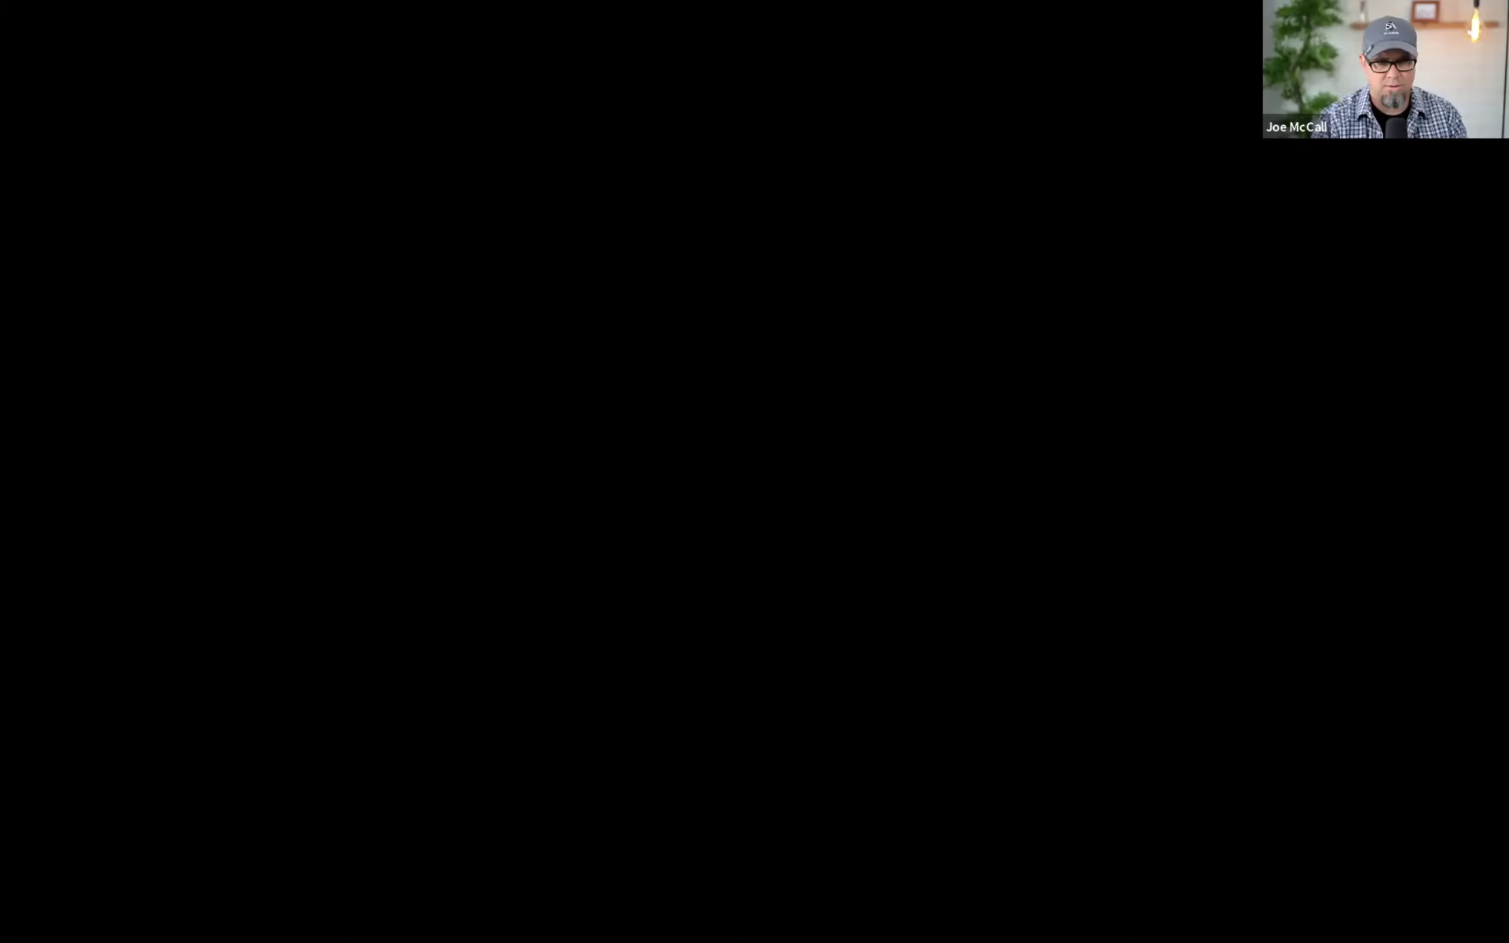
pyautogui.press('super+Tab')
pyautogui.press('super+Tab')
pyautogui.press('super+Tab')
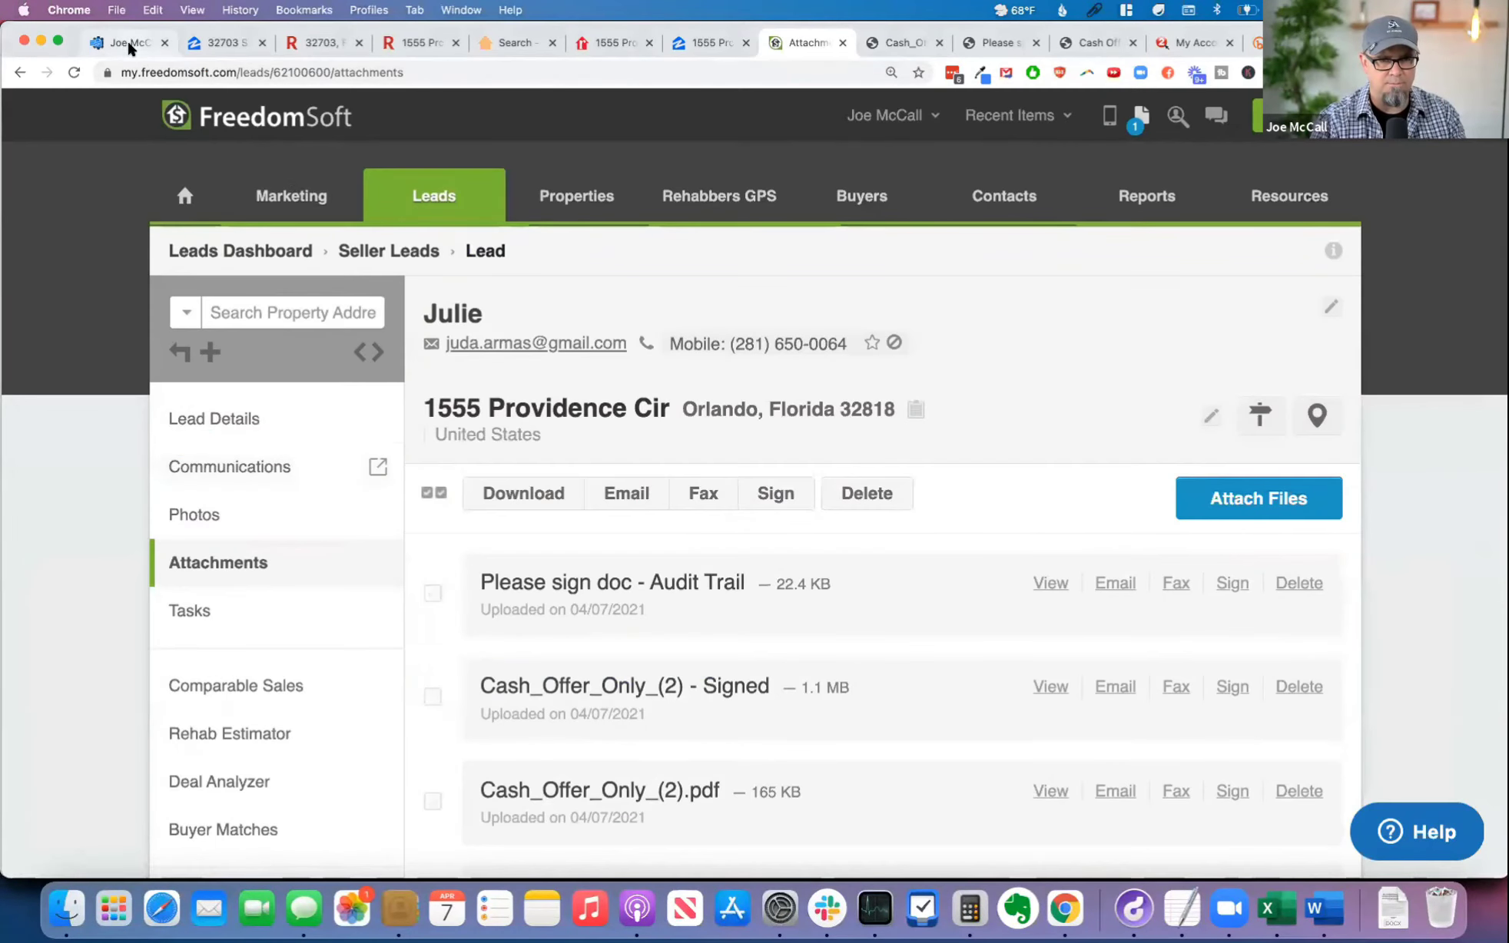
pyautogui.click(129, 44)
pyautogui.scroll(-5, 462, 448)
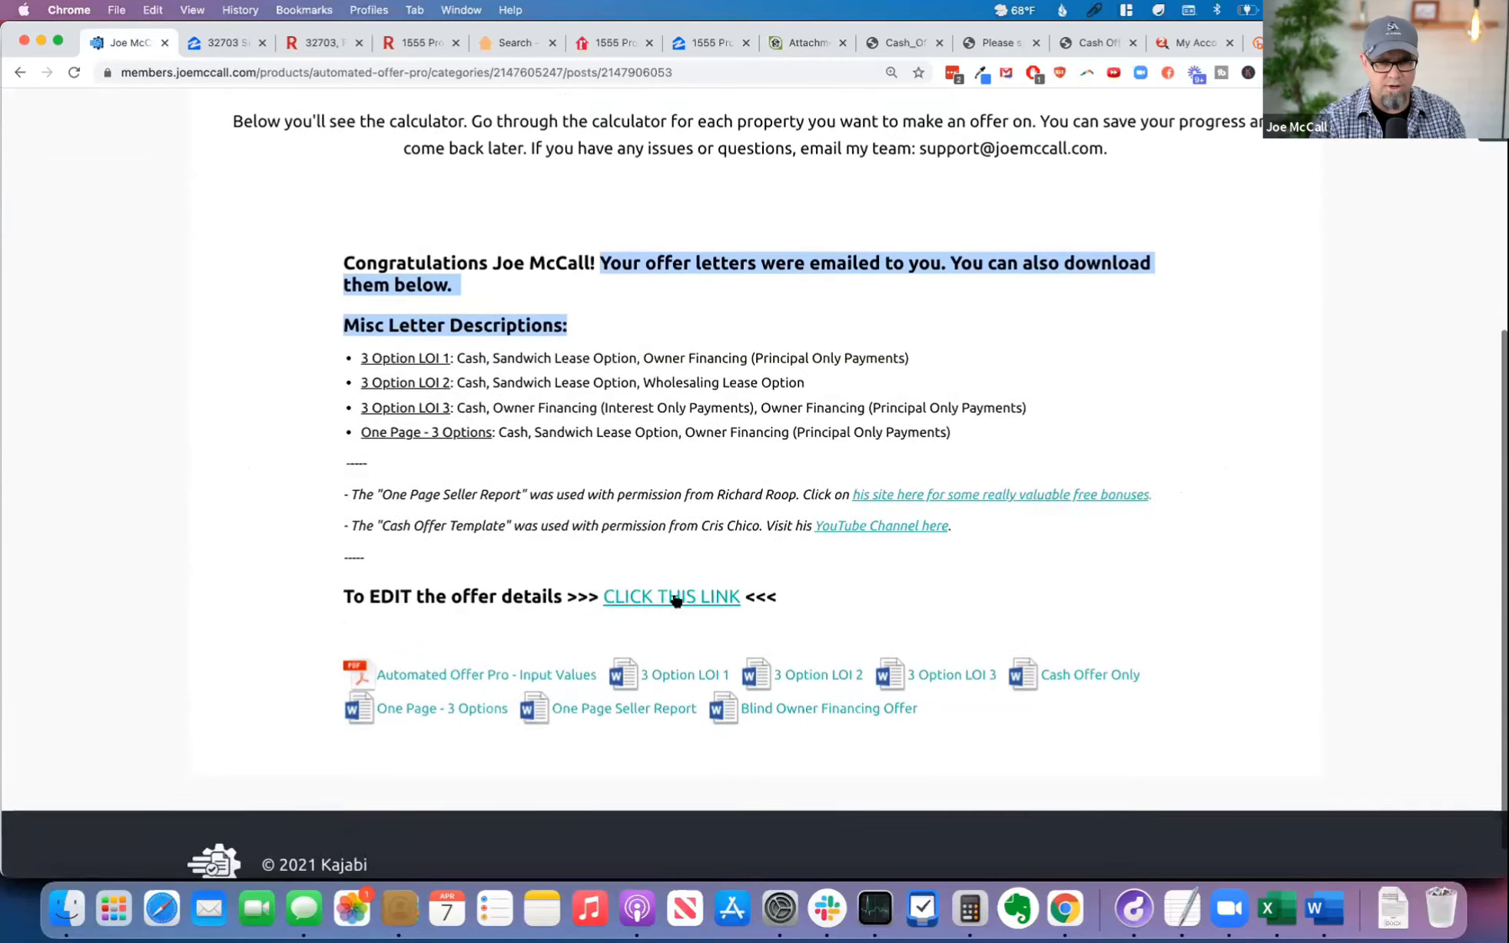
pyautogui.click(676, 598)
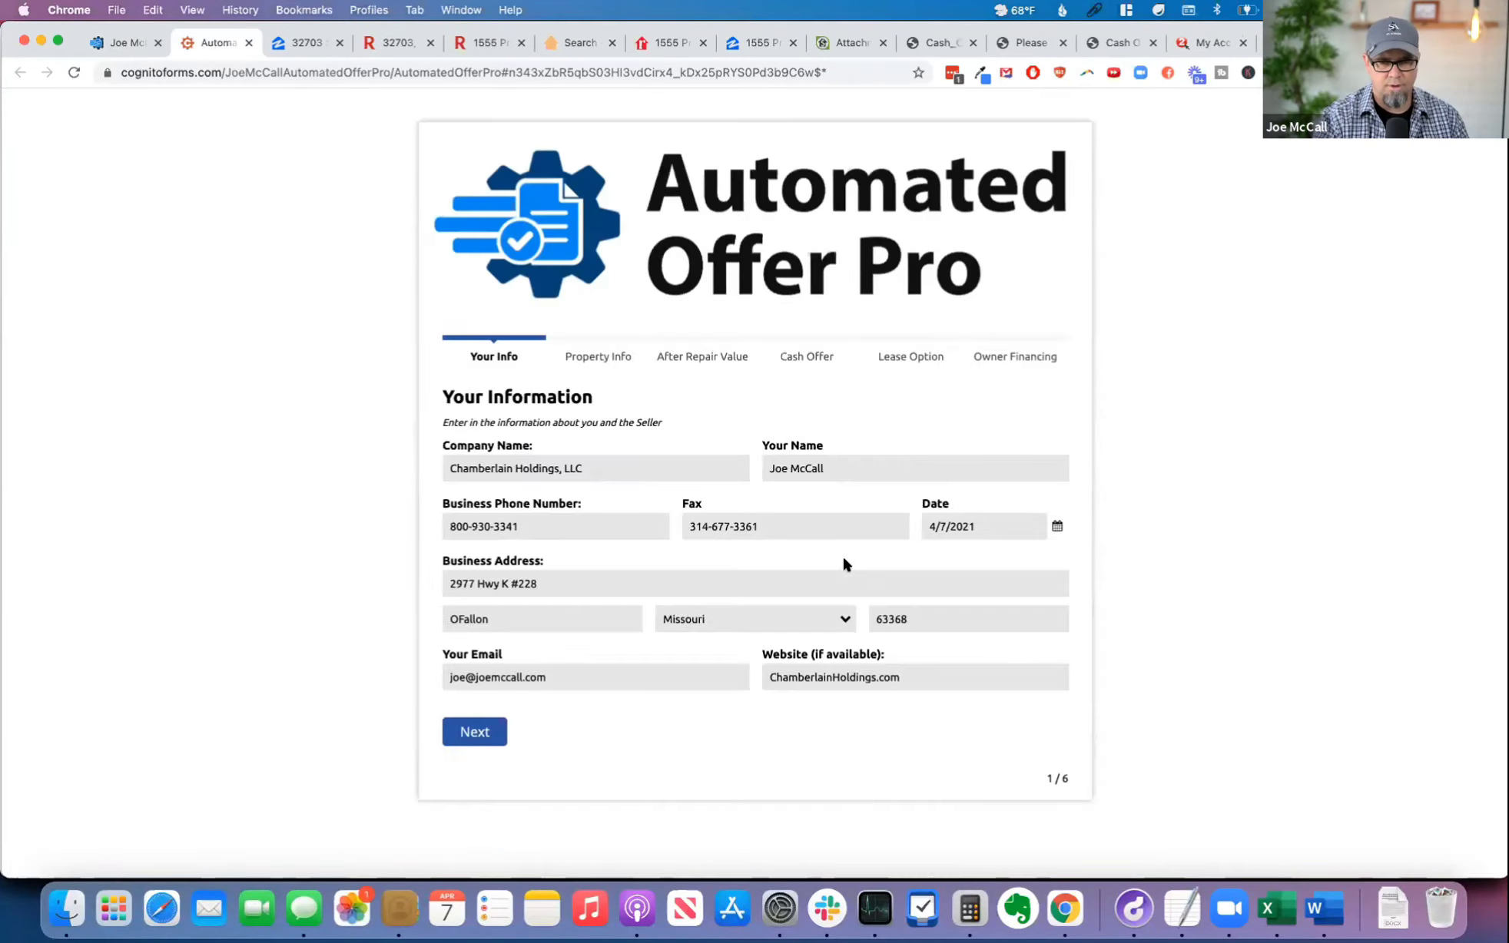
# Step: Enlarge the offer form page to 125% and bring up the autofill rule generator above the Your Information section
pyautogui.press('super+equal')
pyautogui.press('super+equal')
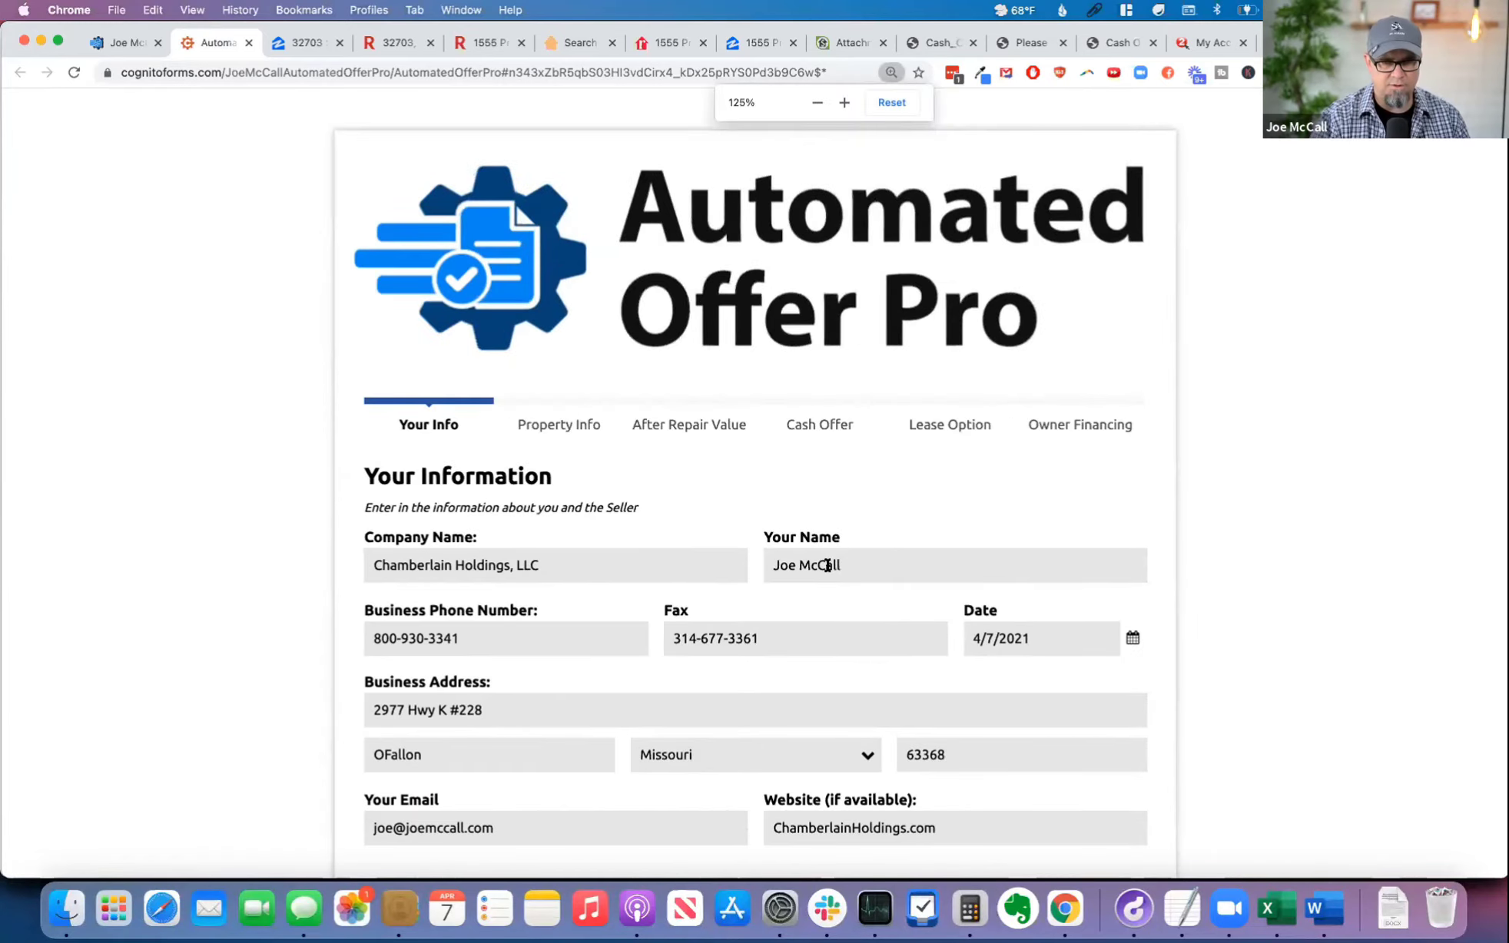
pyautogui.scroll(-2, 827, 565)
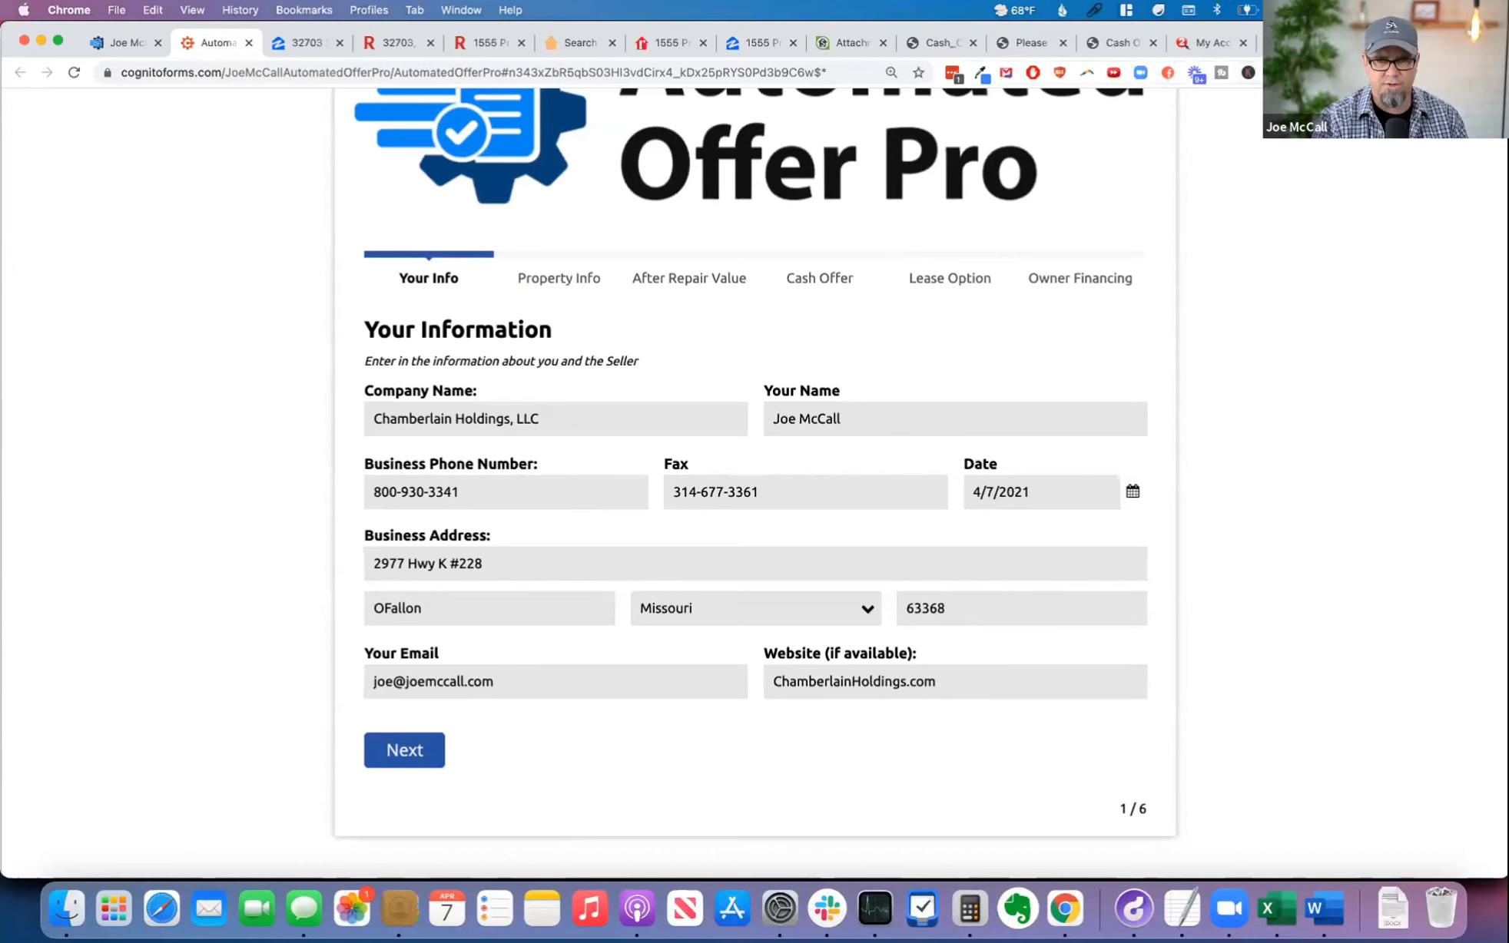
pyautogui.click(1359, 73)
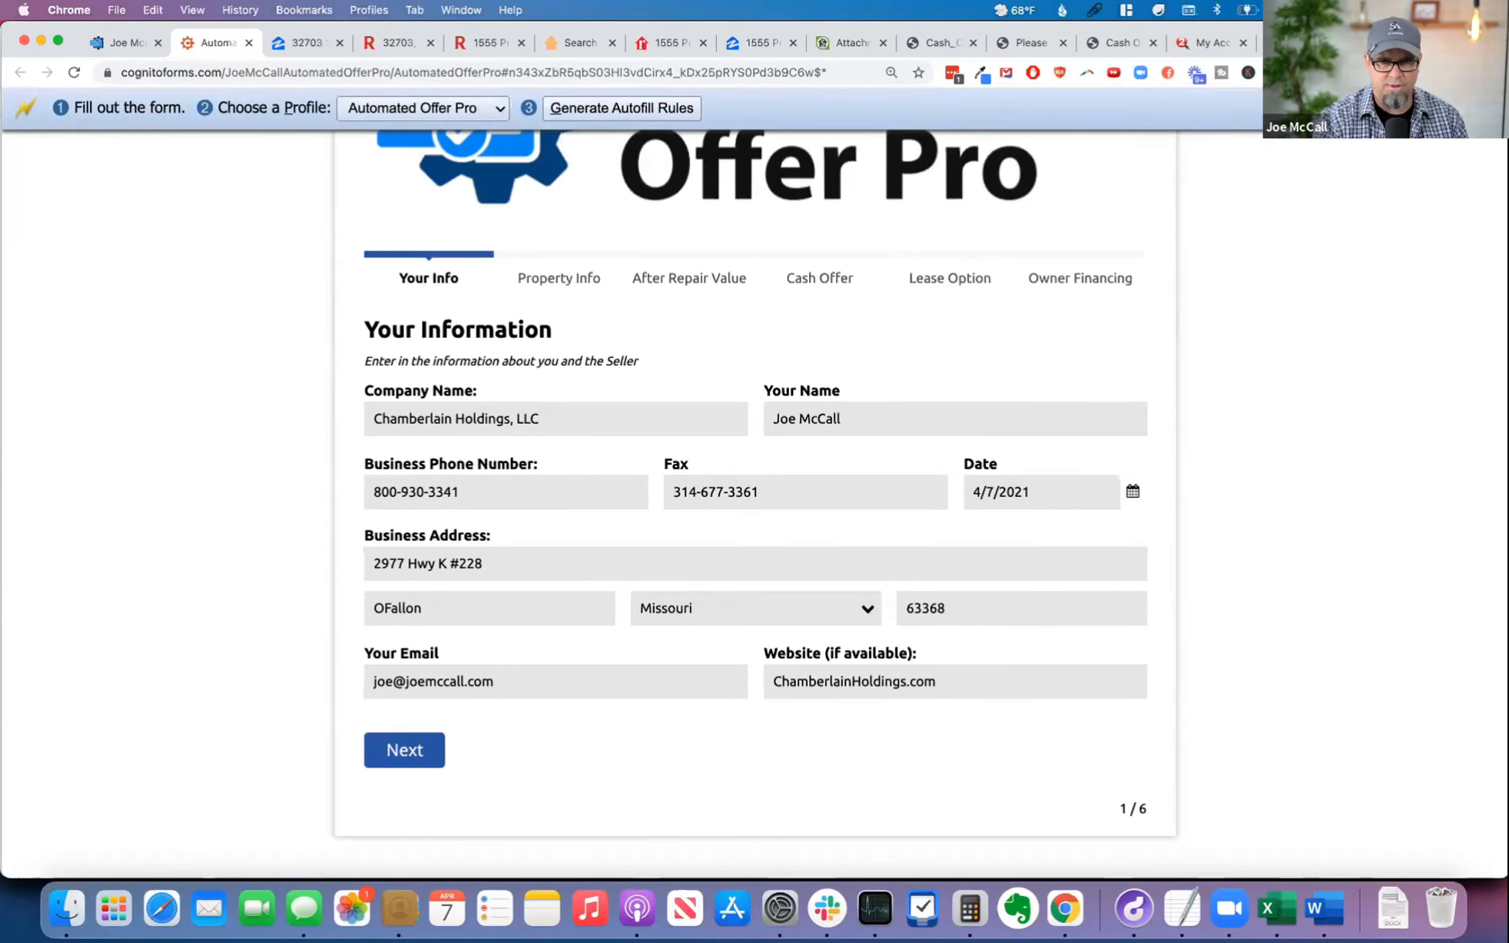
# Step: Go past the property information to the After Repair Value page and set the third value source to Redfin
pyautogui.click(559, 278)
pyautogui.click(589, 522)
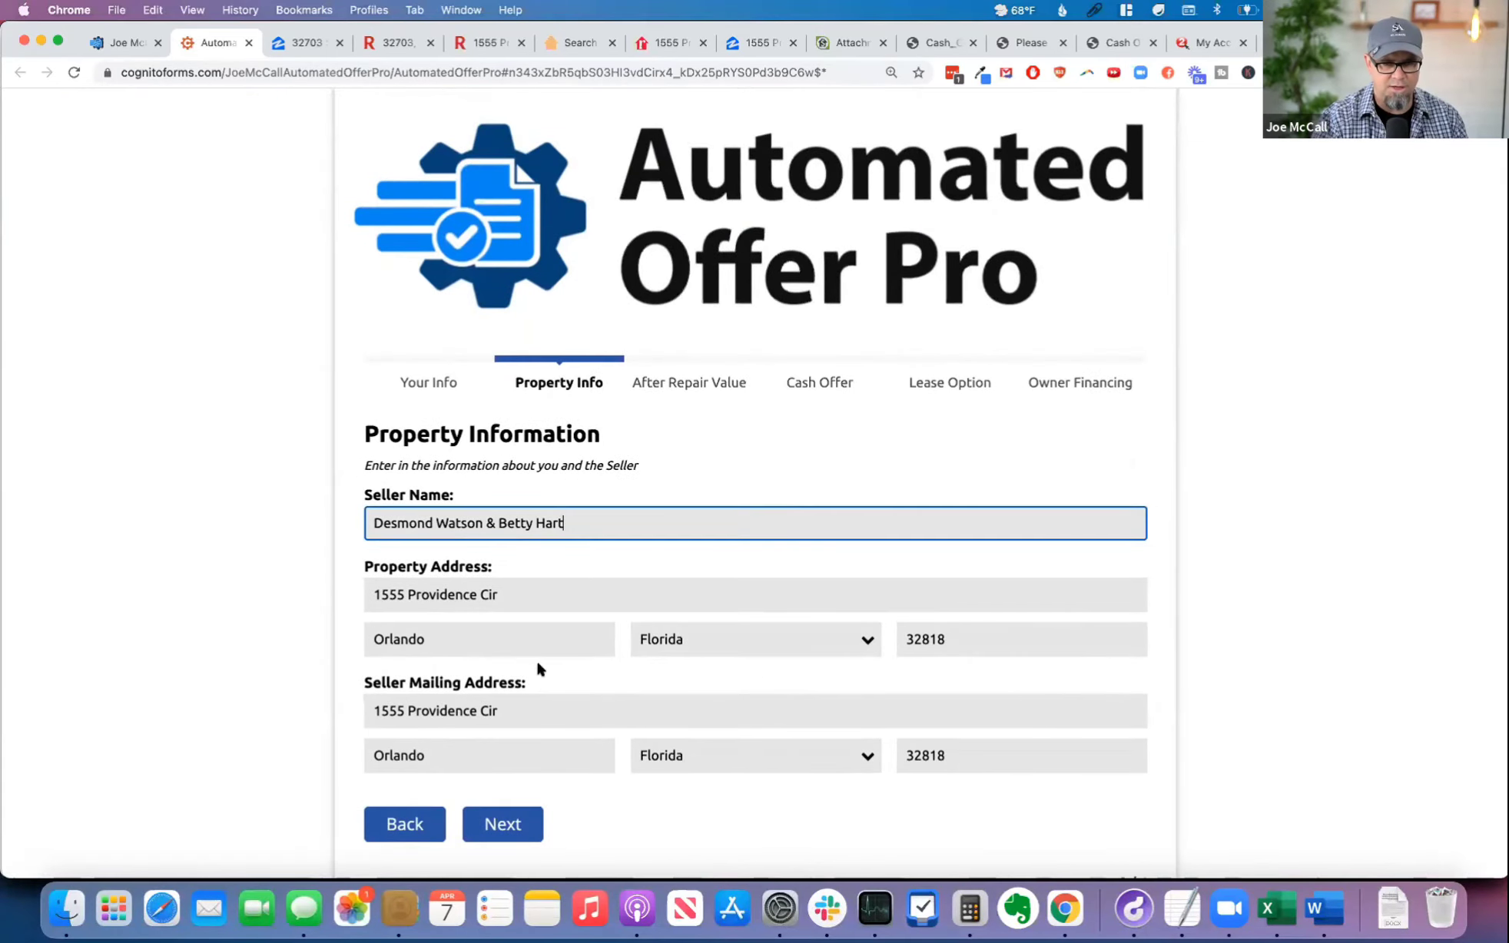
pyautogui.click(714, 382)
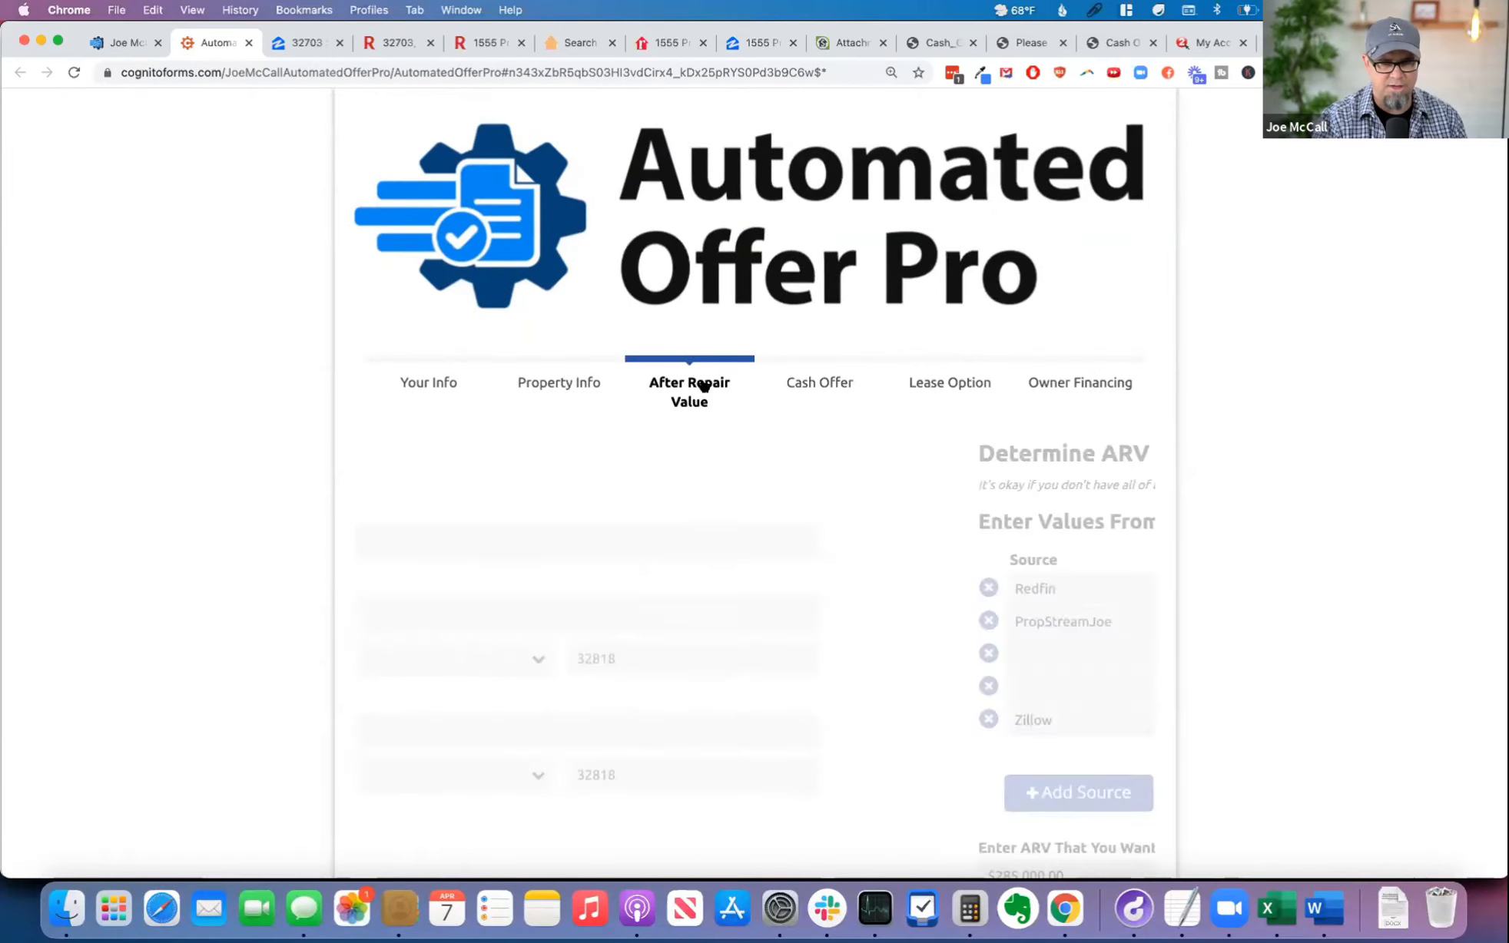
pyautogui.scroll(-5, 845, 637)
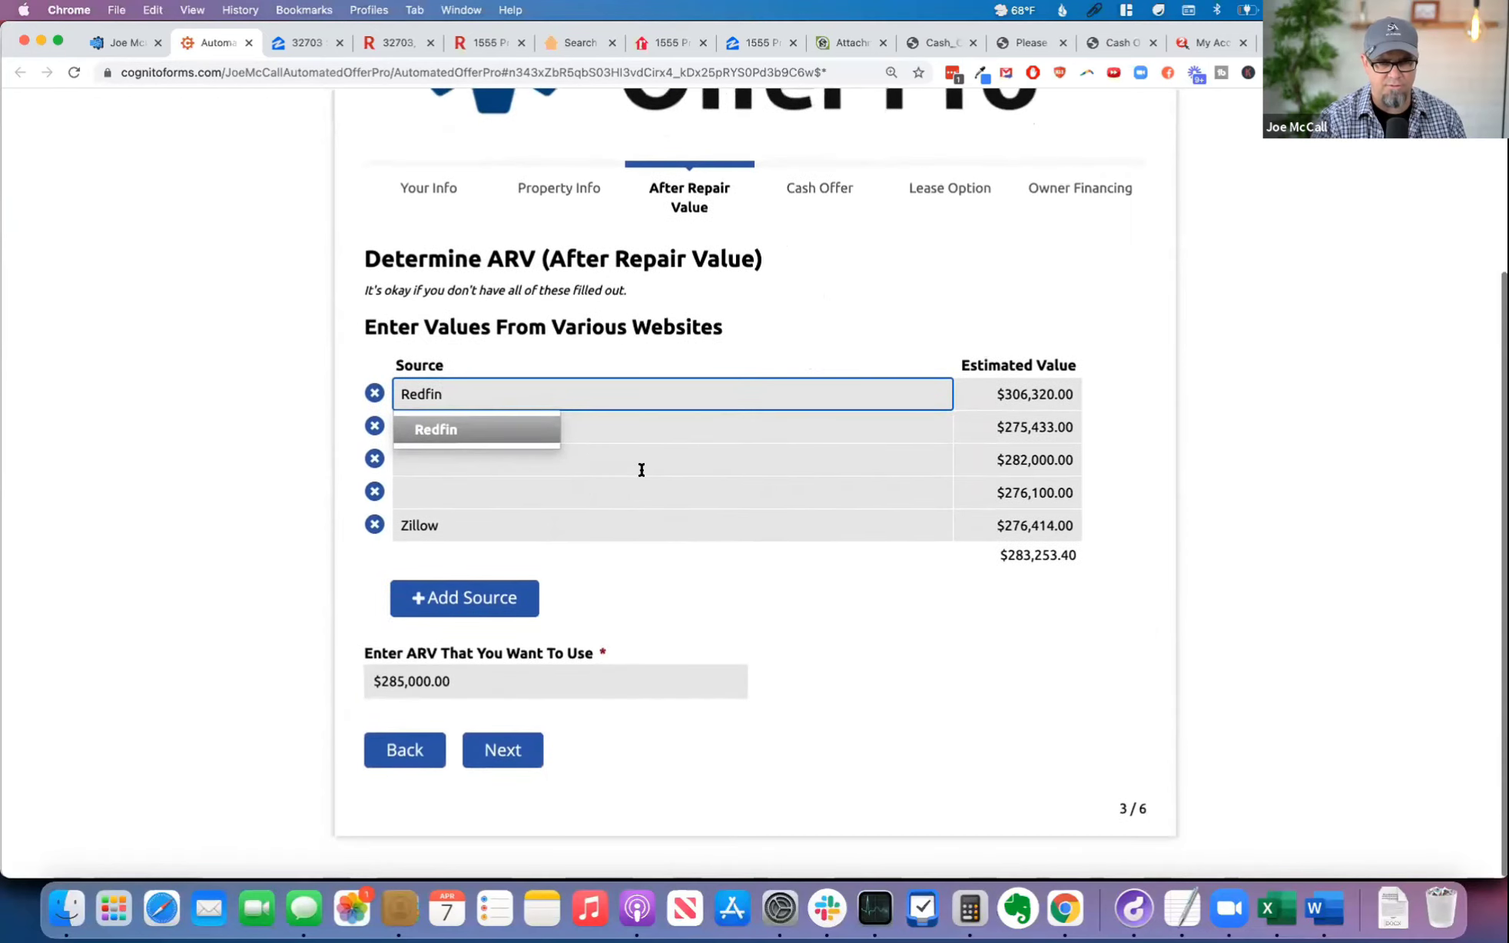
pyautogui.click(584, 465)
pyautogui.click(461, 553)
# Step: Set the source of the fourth estimated value to Quantarium
pyautogui.click(492, 495)
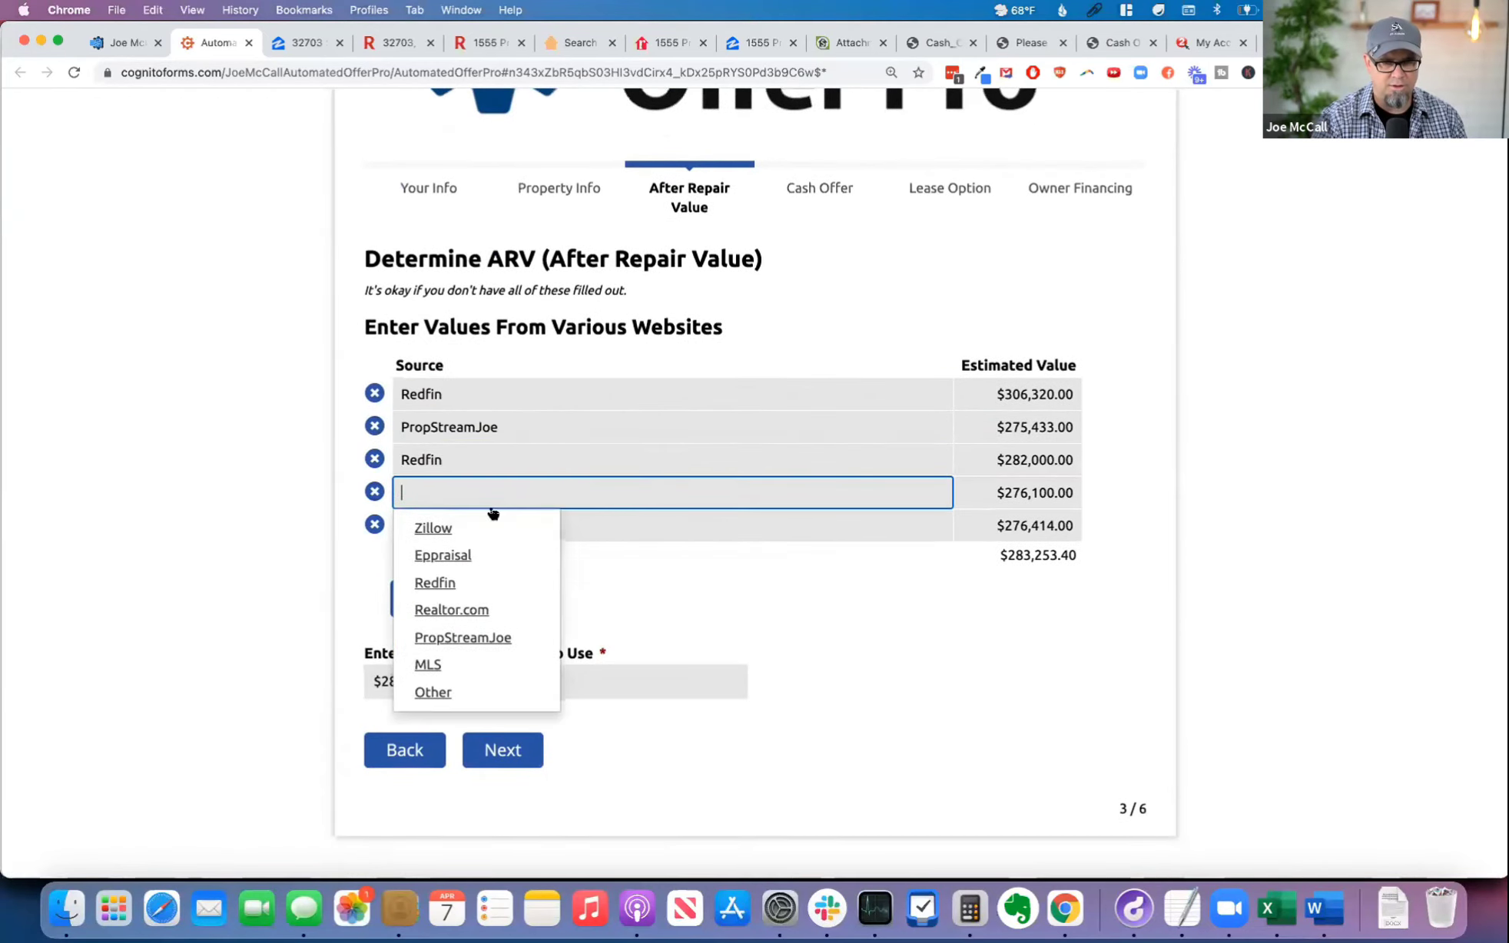
pyautogui.click(460, 636)
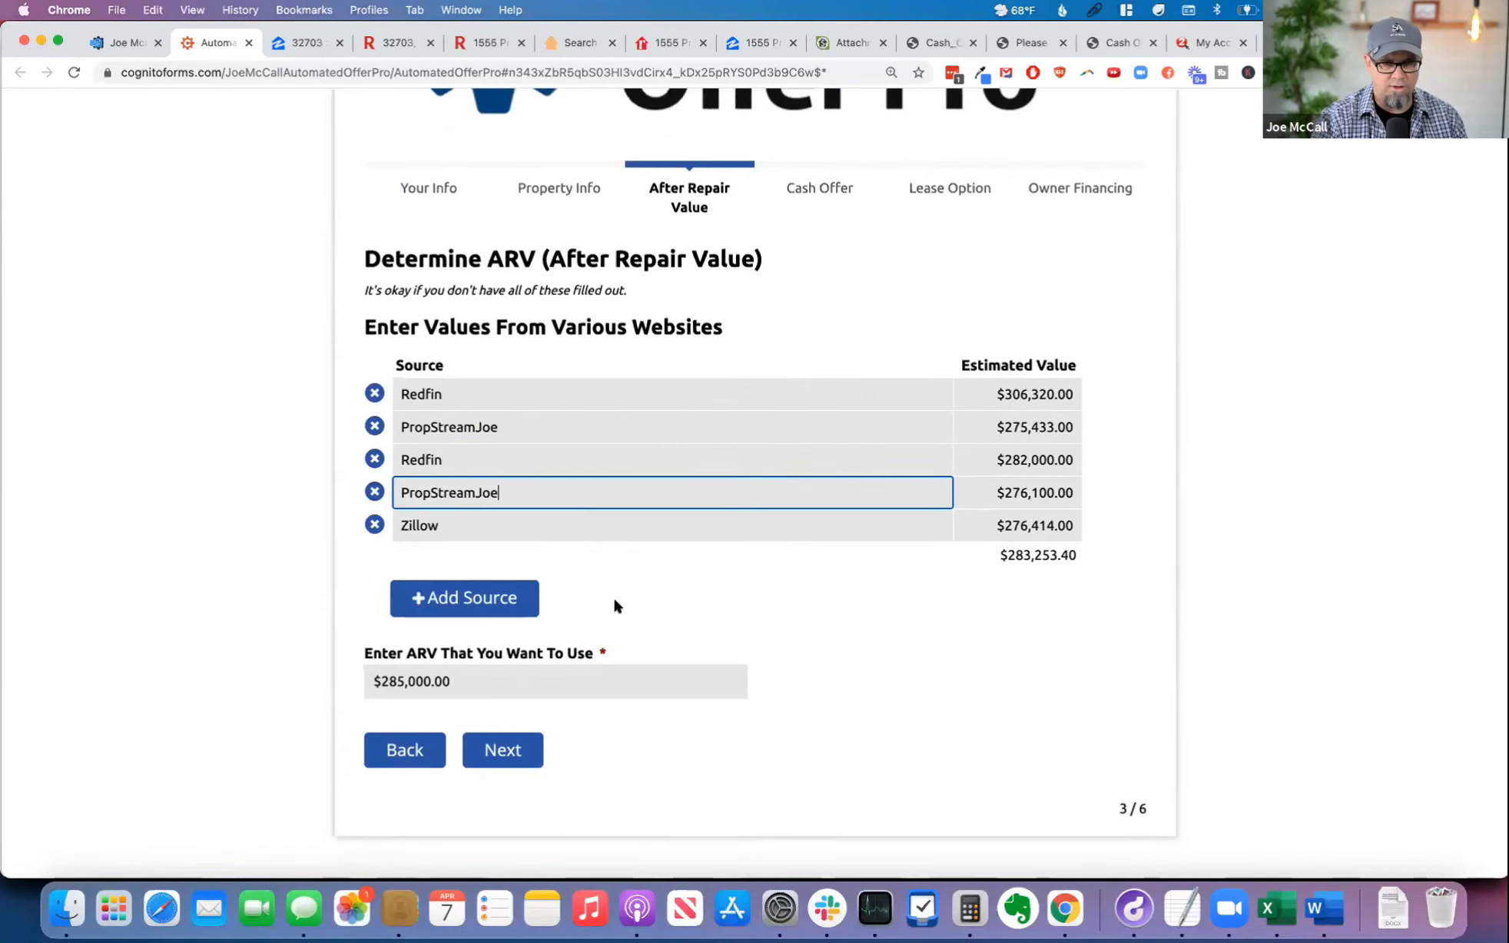
pyautogui.doubleClick(511, 498)
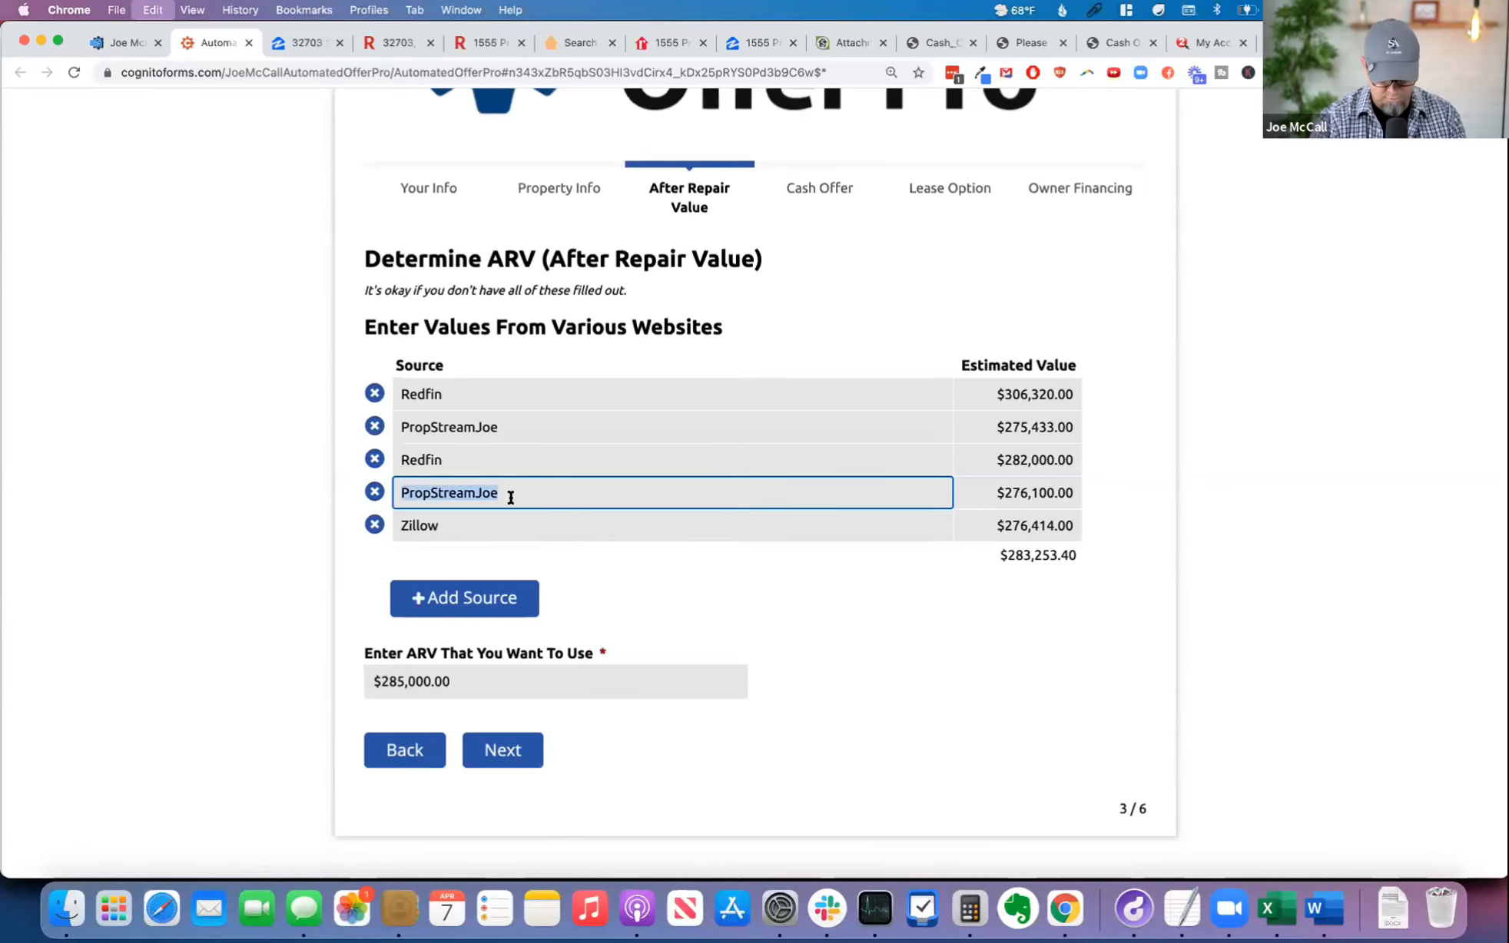
pyautogui.write('Quantarium')
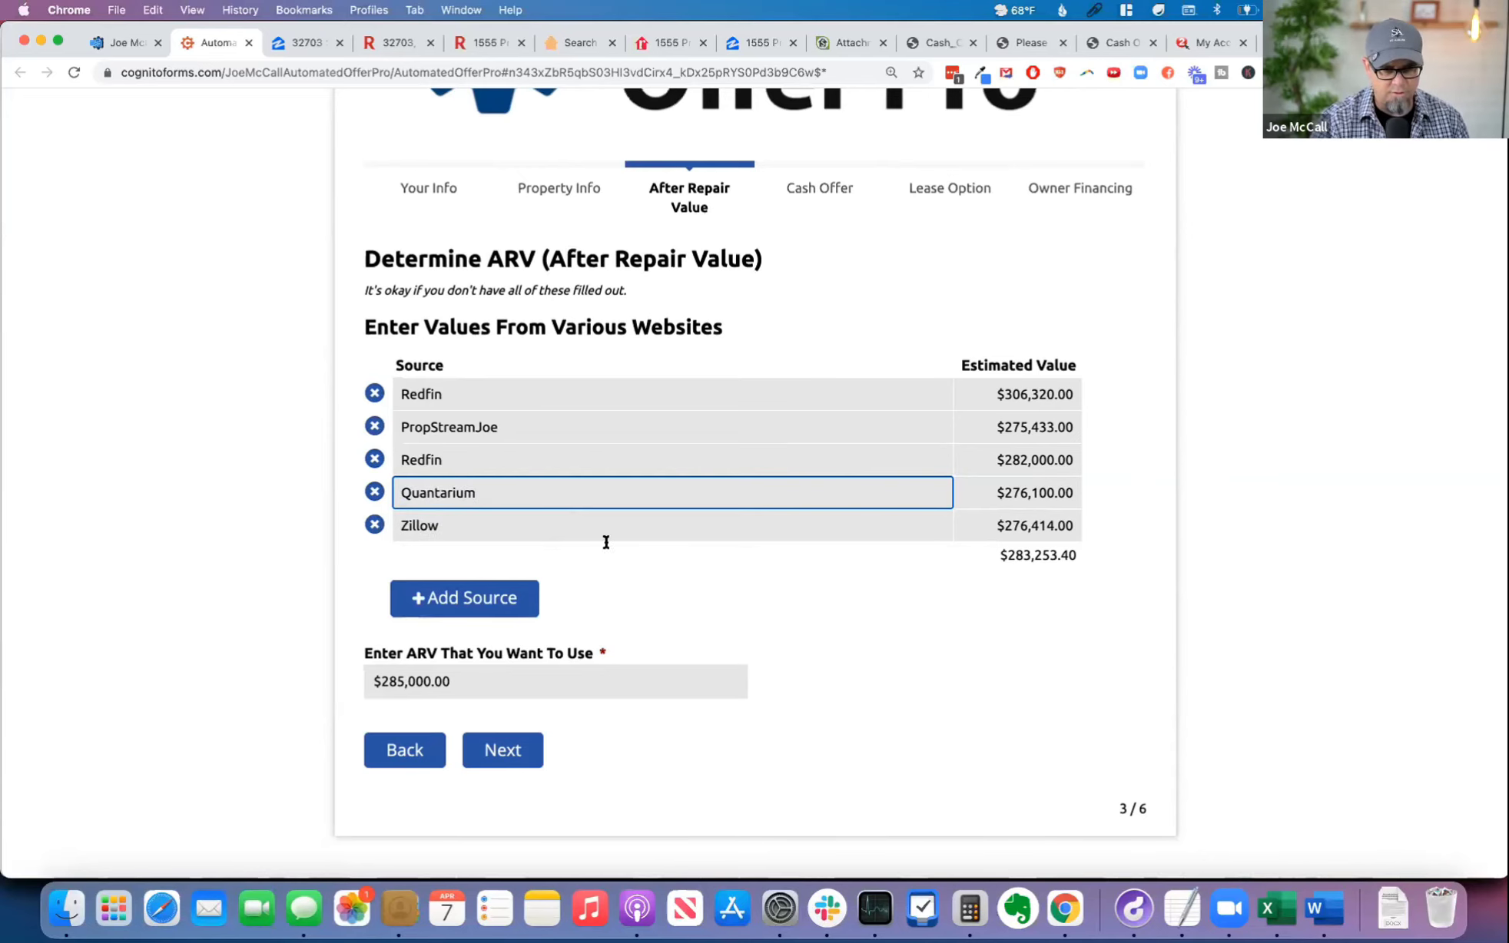
pyautogui.click(708, 584)
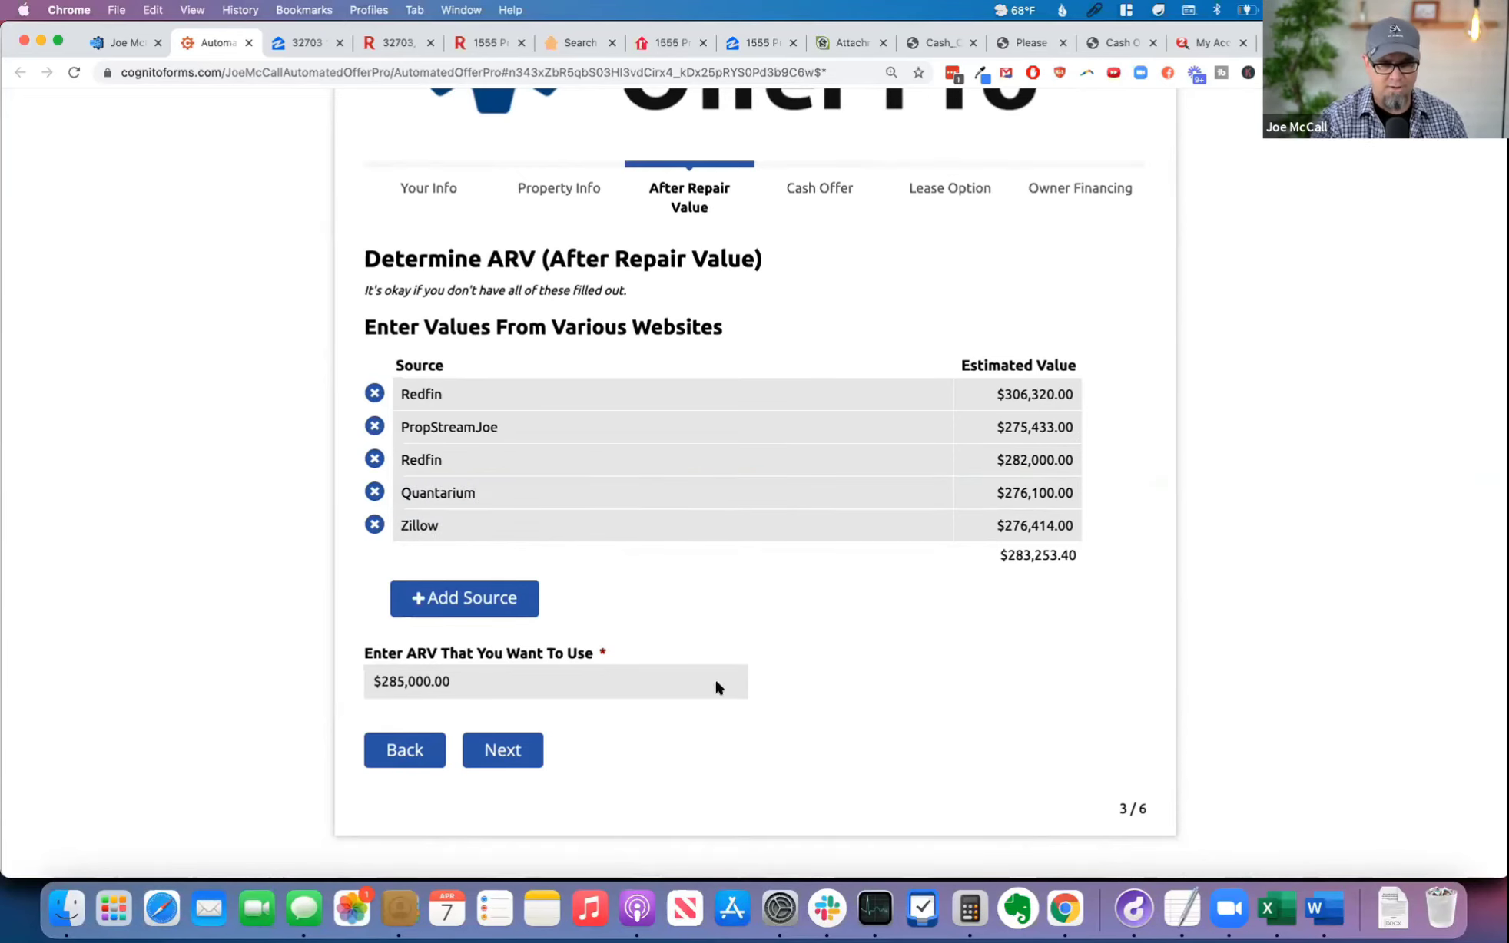
# Step: Continue to the Cash Offer page and set the cash offer to use to $157,580
pyautogui.click(504, 751)
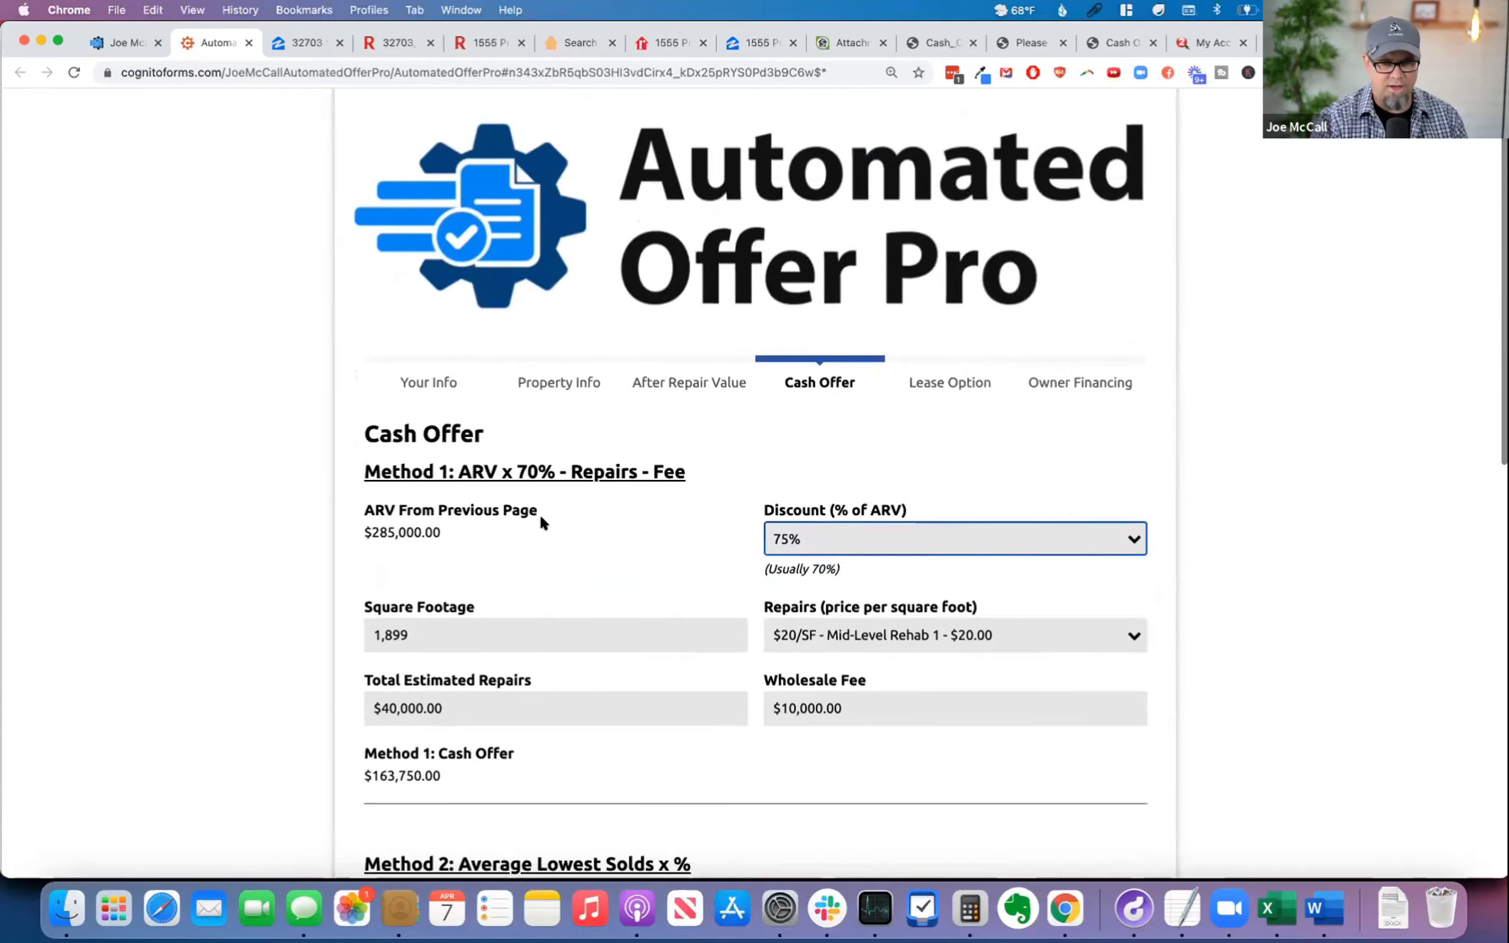
pyautogui.scroll(-5, 884, 600)
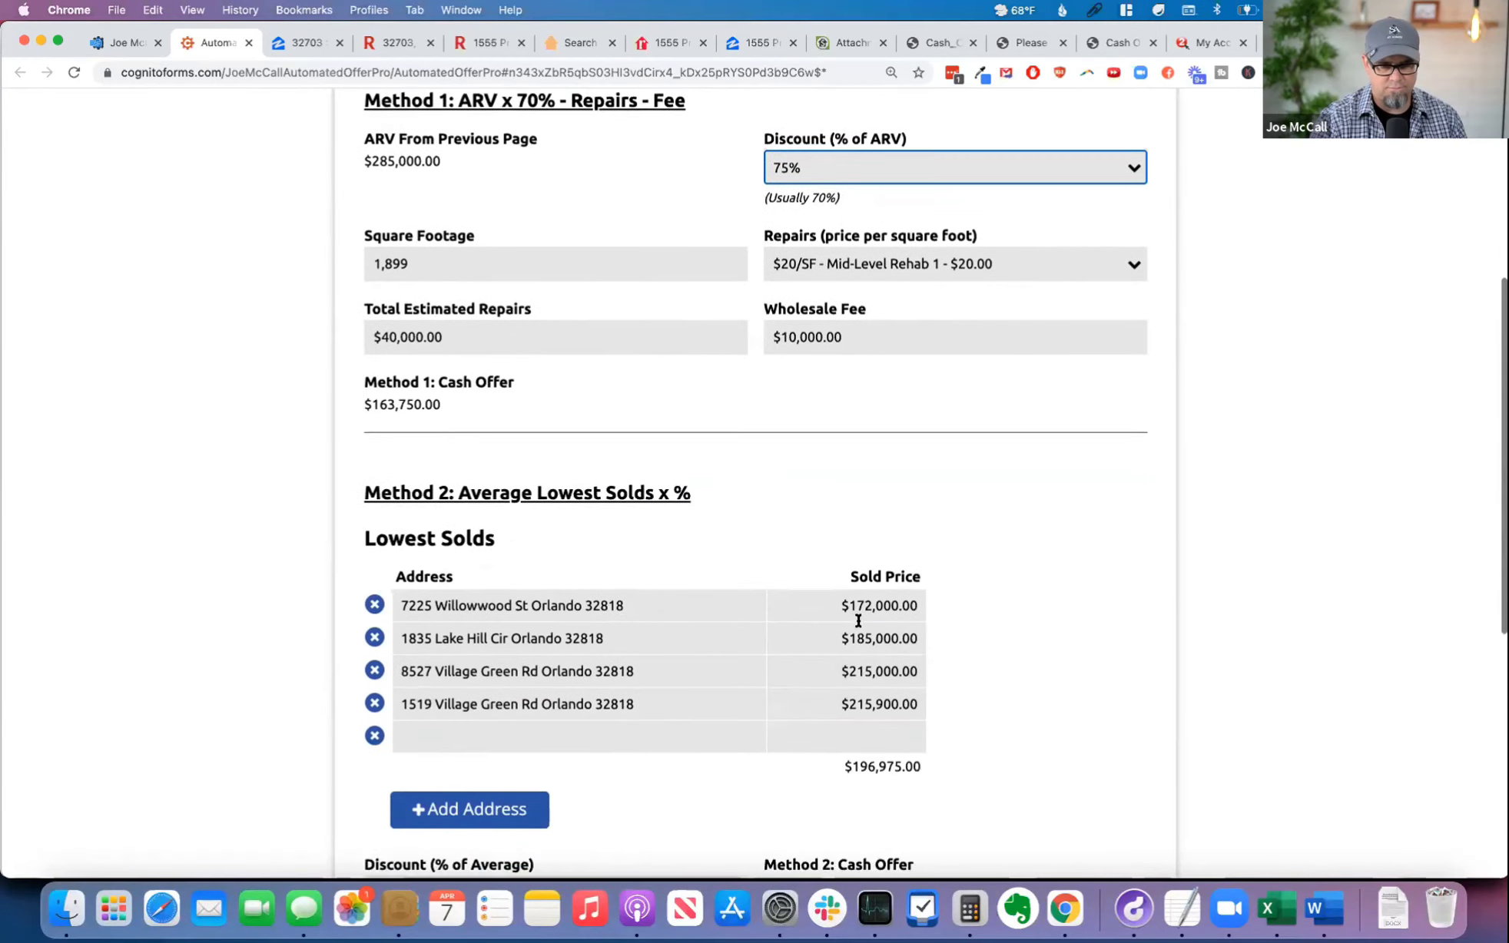
pyautogui.scroll(-6, 985, 656)
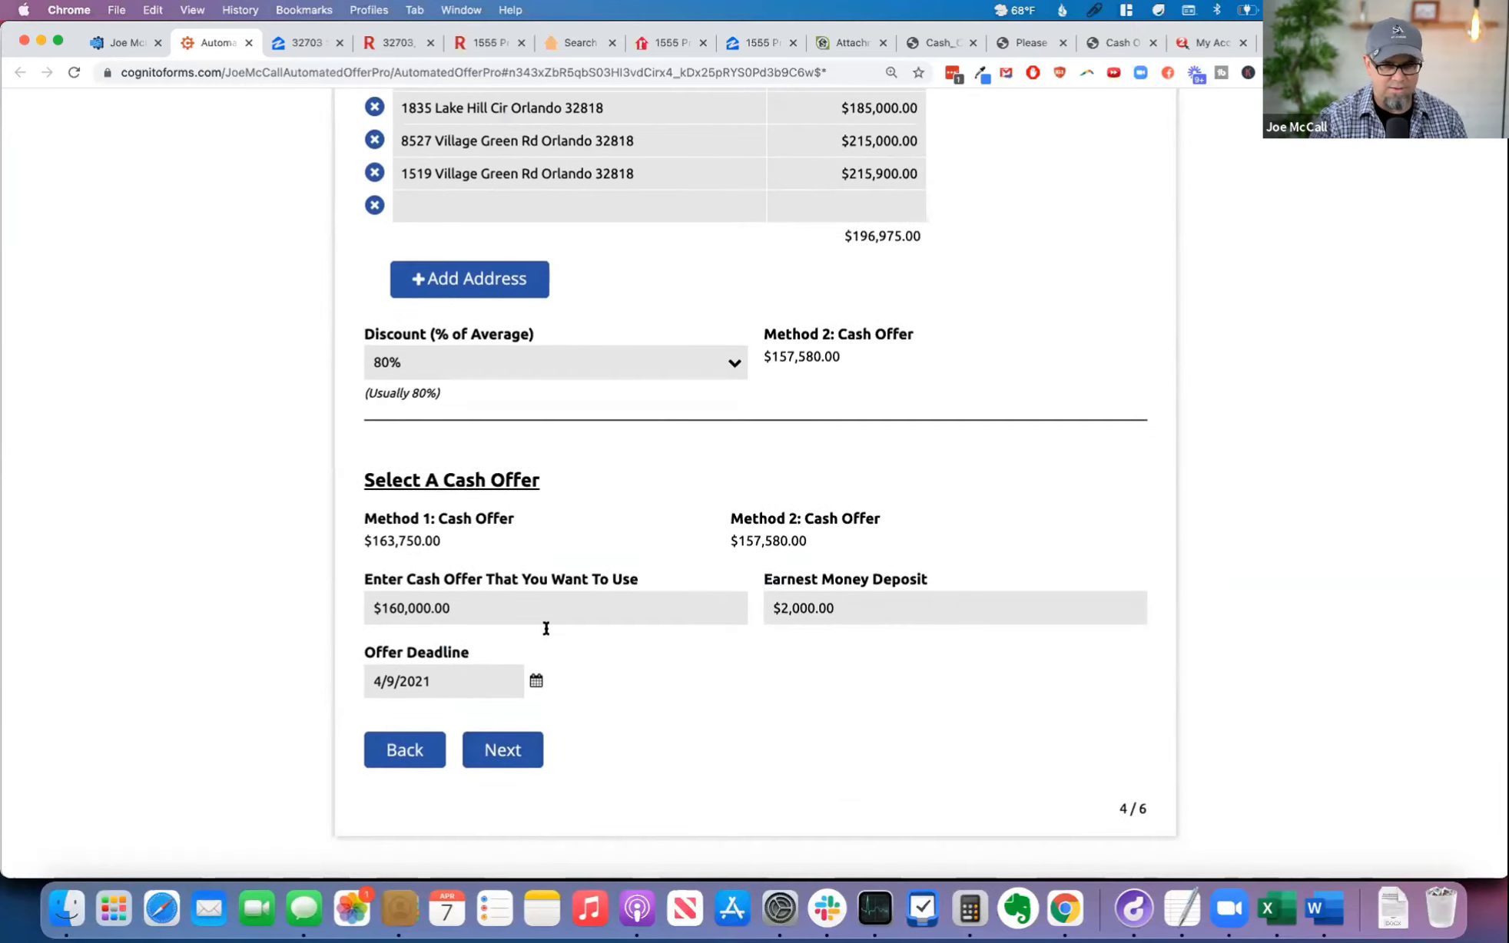
pyautogui.doubleClick(449, 608)
pyautogui.write('157')
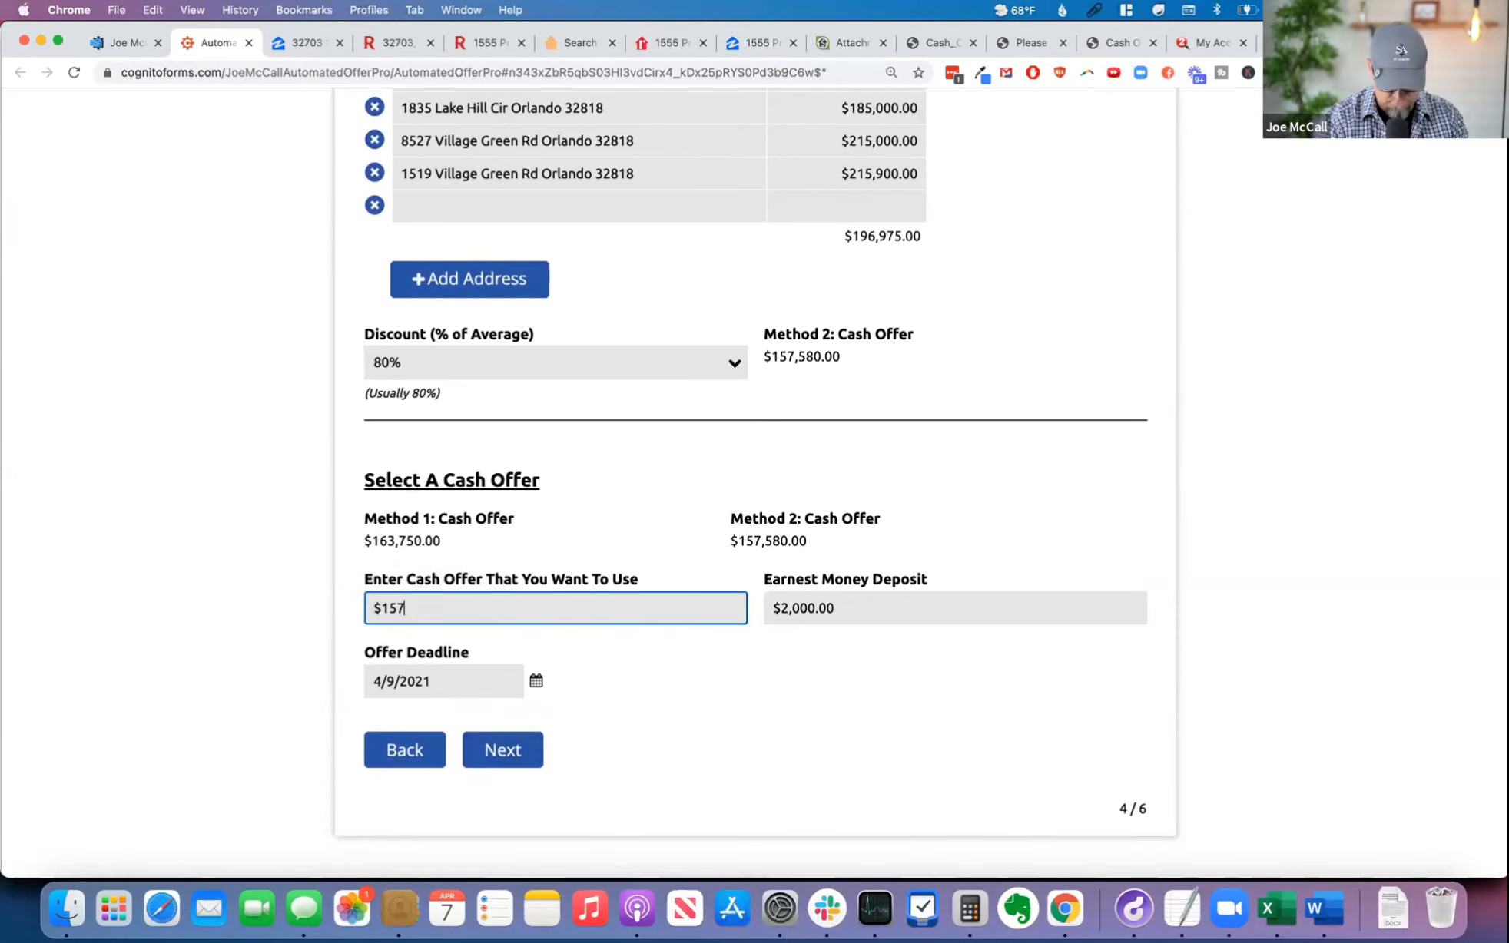
pyautogui.write(',580')
pyautogui.press('Tab')
pyautogui.click(485, 708)
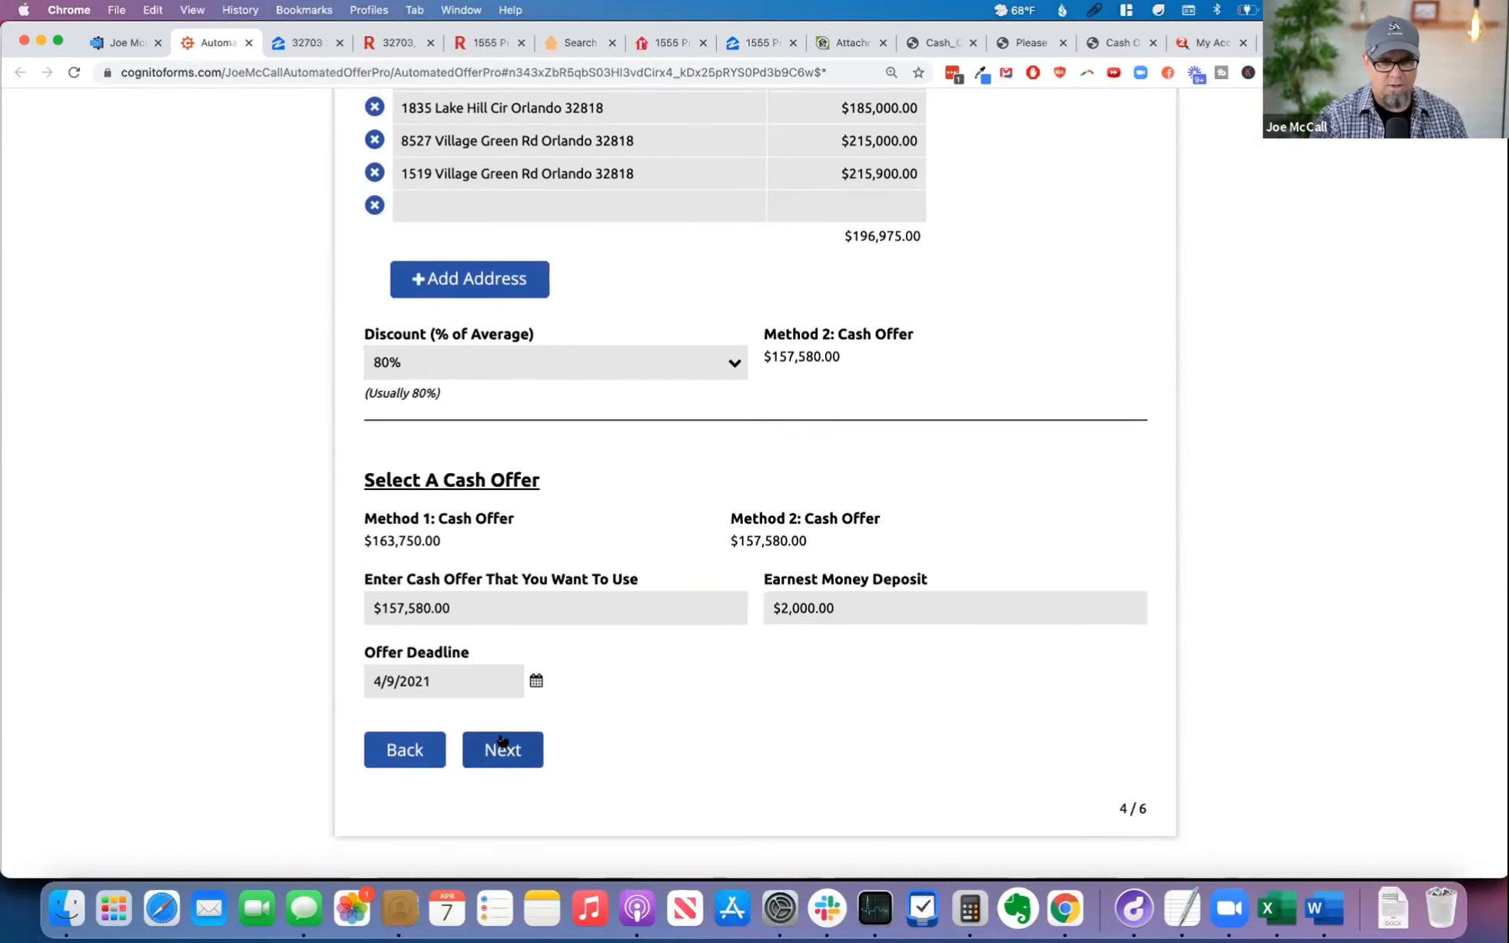
# Step: Go through the Lease Option and Owner Financing pages, keeping their values, and submit the offer form
pyautogui.click(501, 741)
pyautogui.scroll(-3, 832, 538)
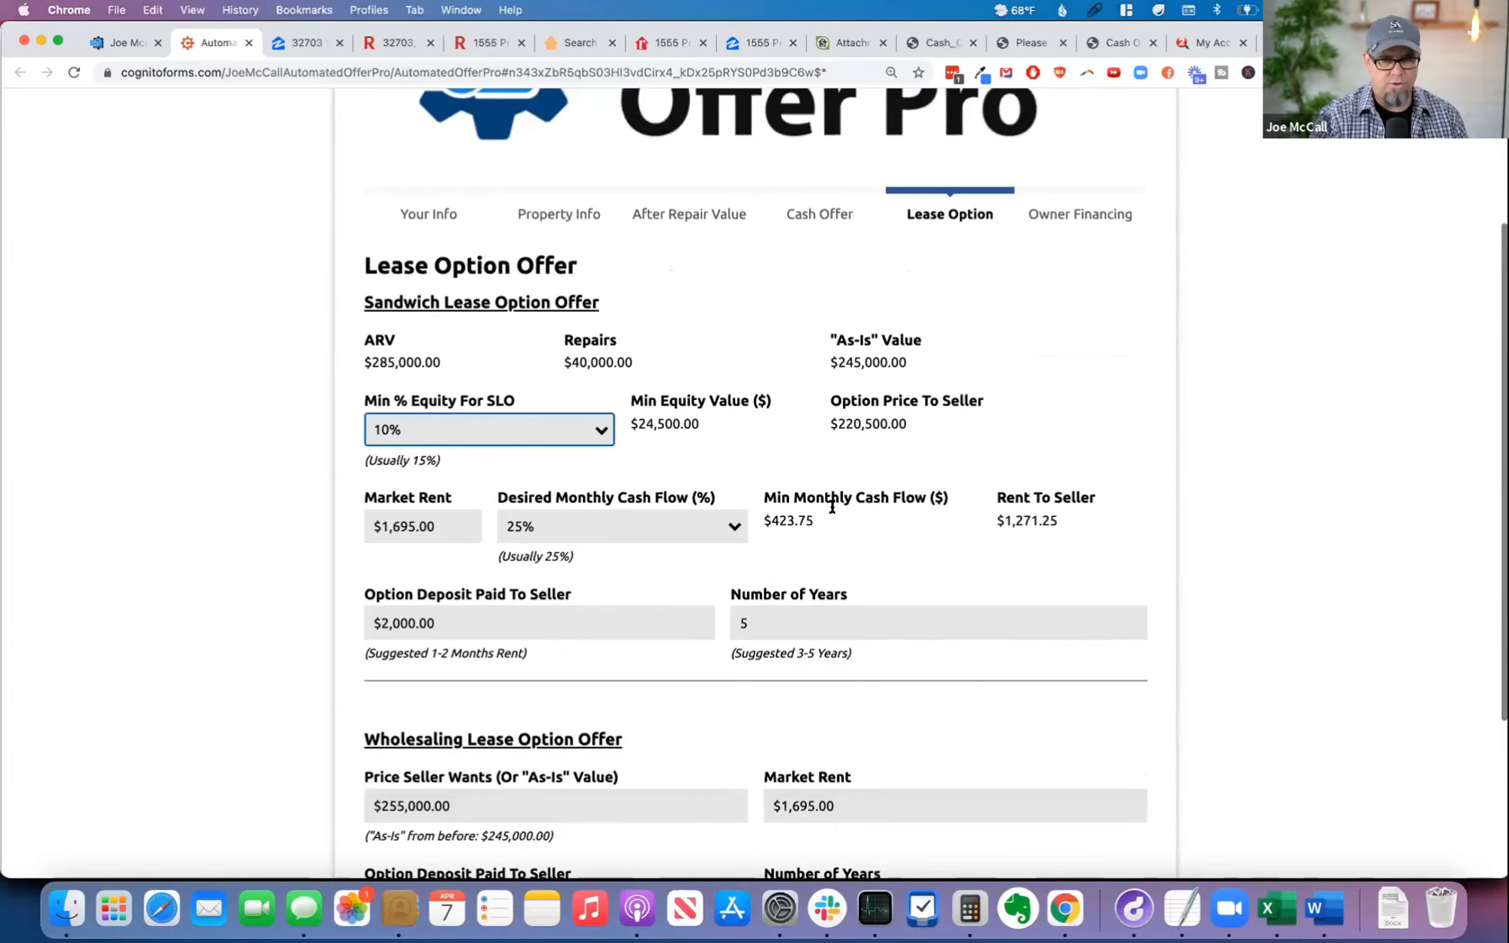
pyautogui.scroll(-2, 806, 530)
pyautogui.scroll(-2, 844, 615)
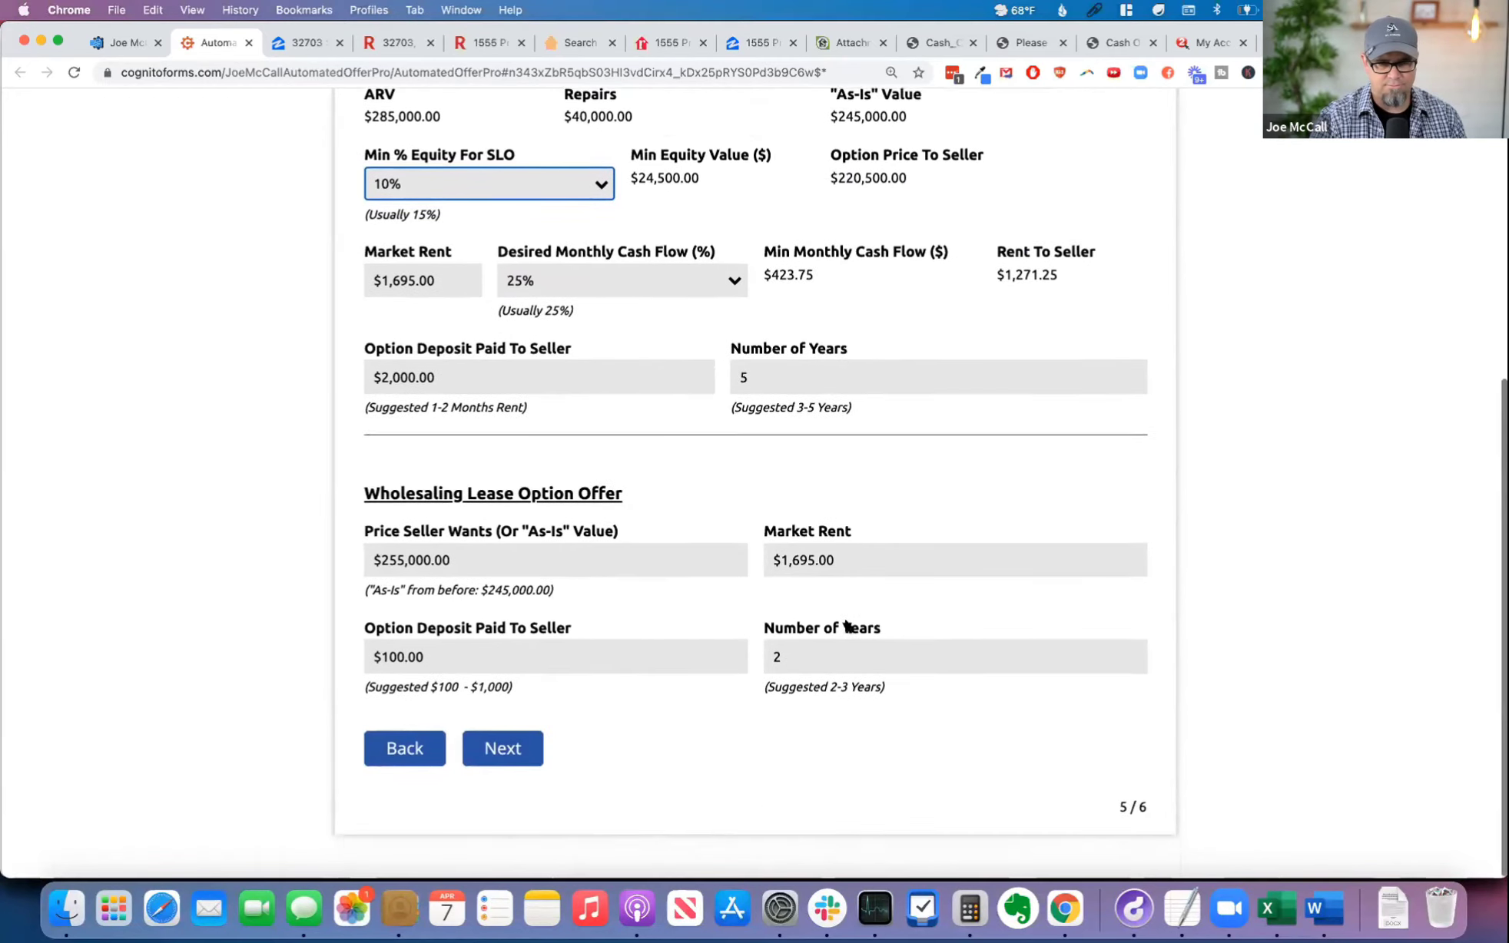
pyautogui.click(501, 749)
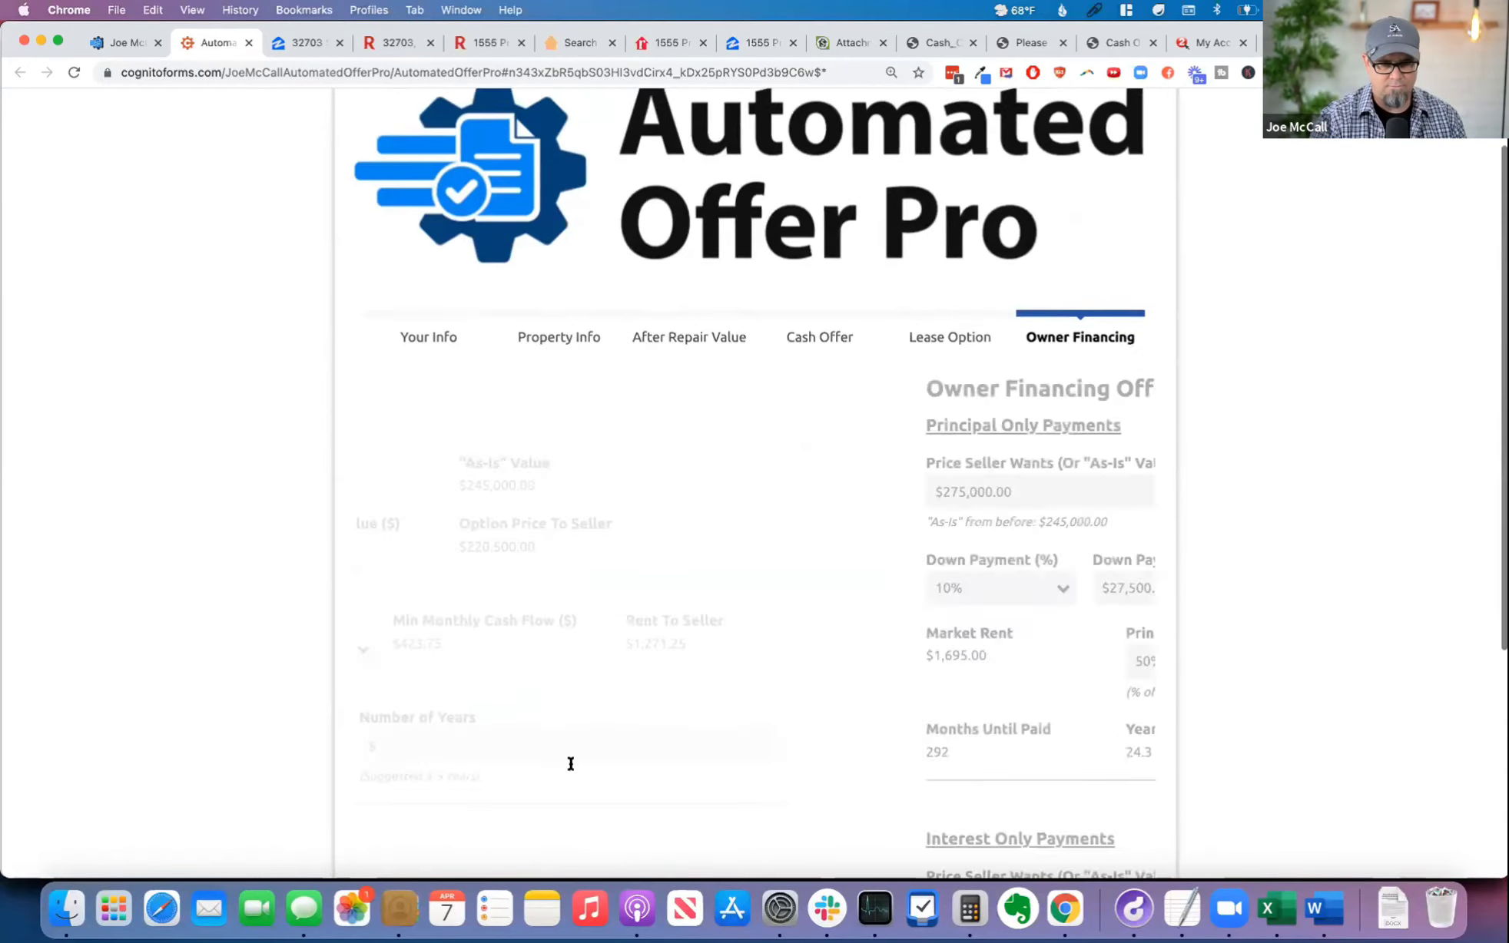
pyautogui.scroll(-1, 796, 582)
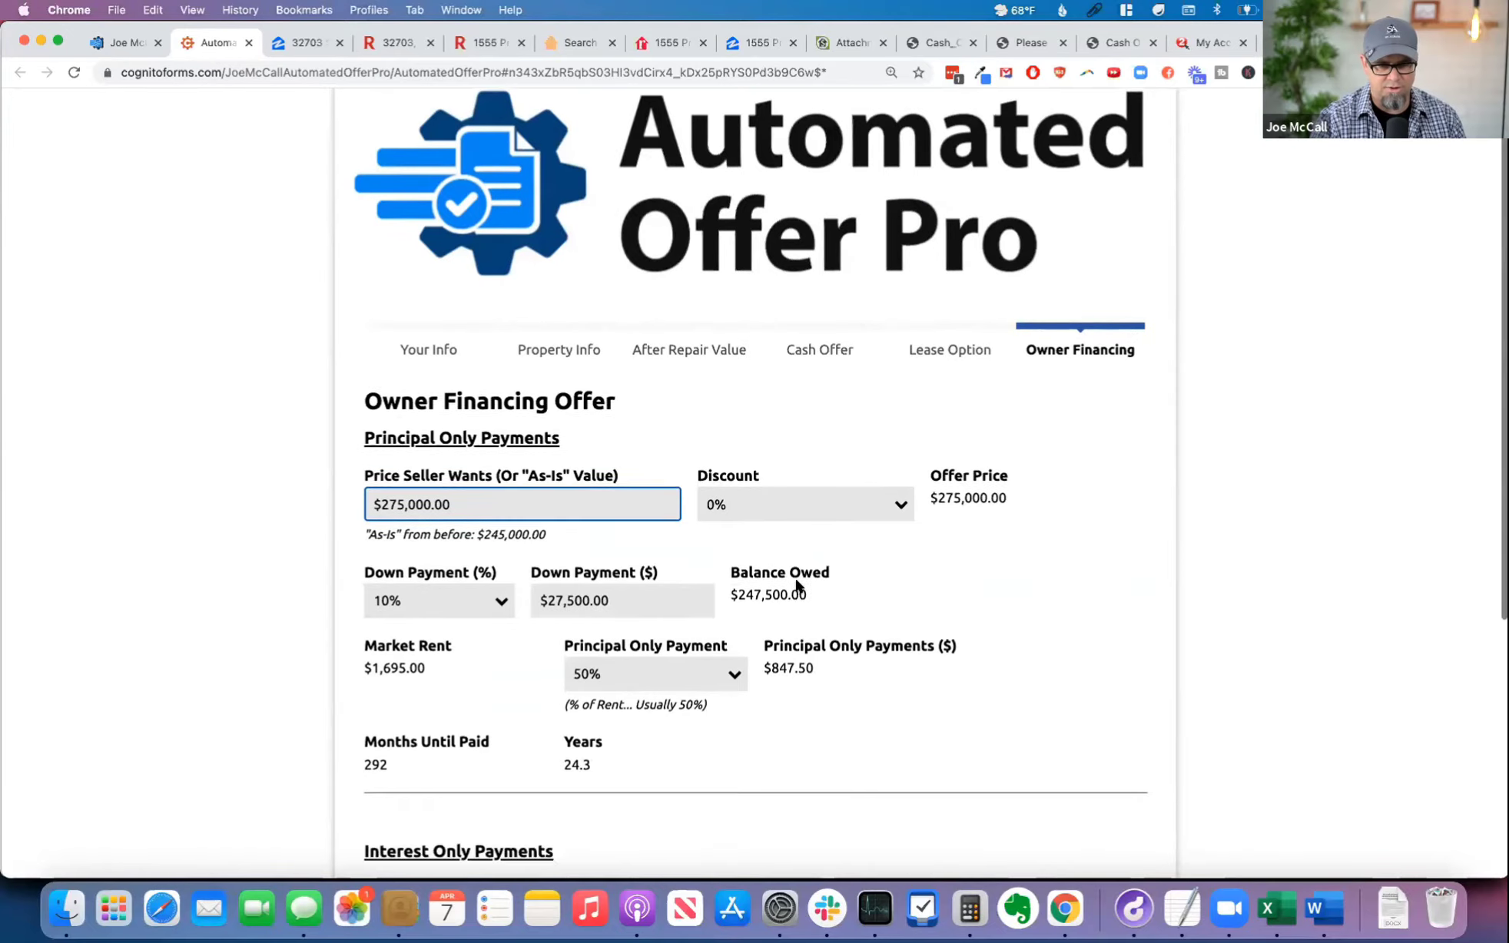
pyautogui.scroll(-5, 796, 583)
pyautogui.click(532, 743)
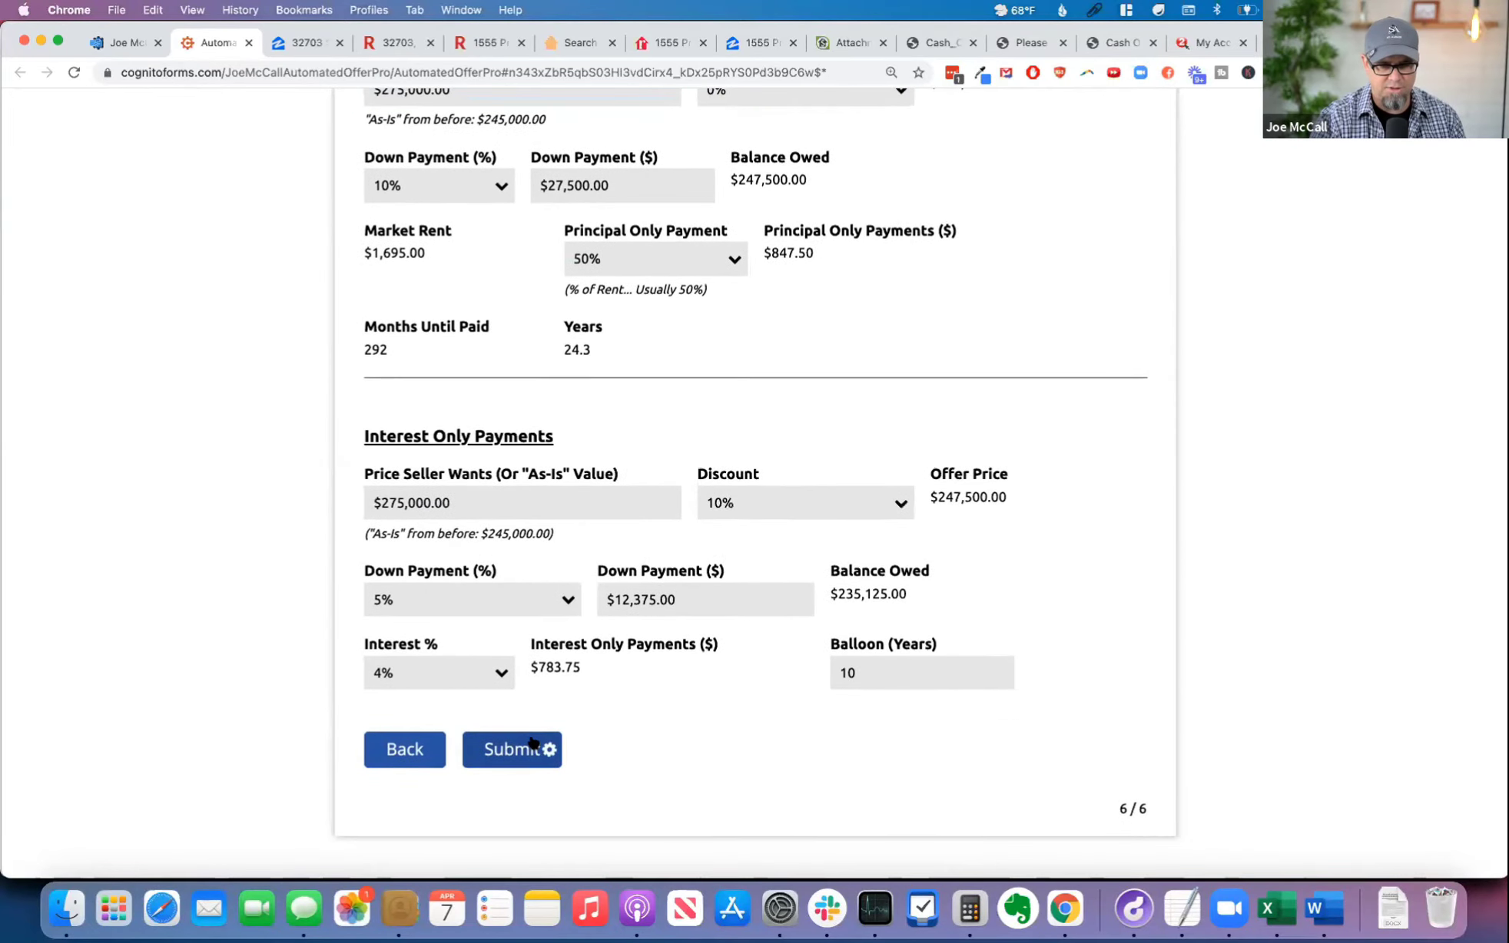
# Step: Copy the address of the link for editing the offer details on the results page
pyautogui.scroll(-1, 938, 697)
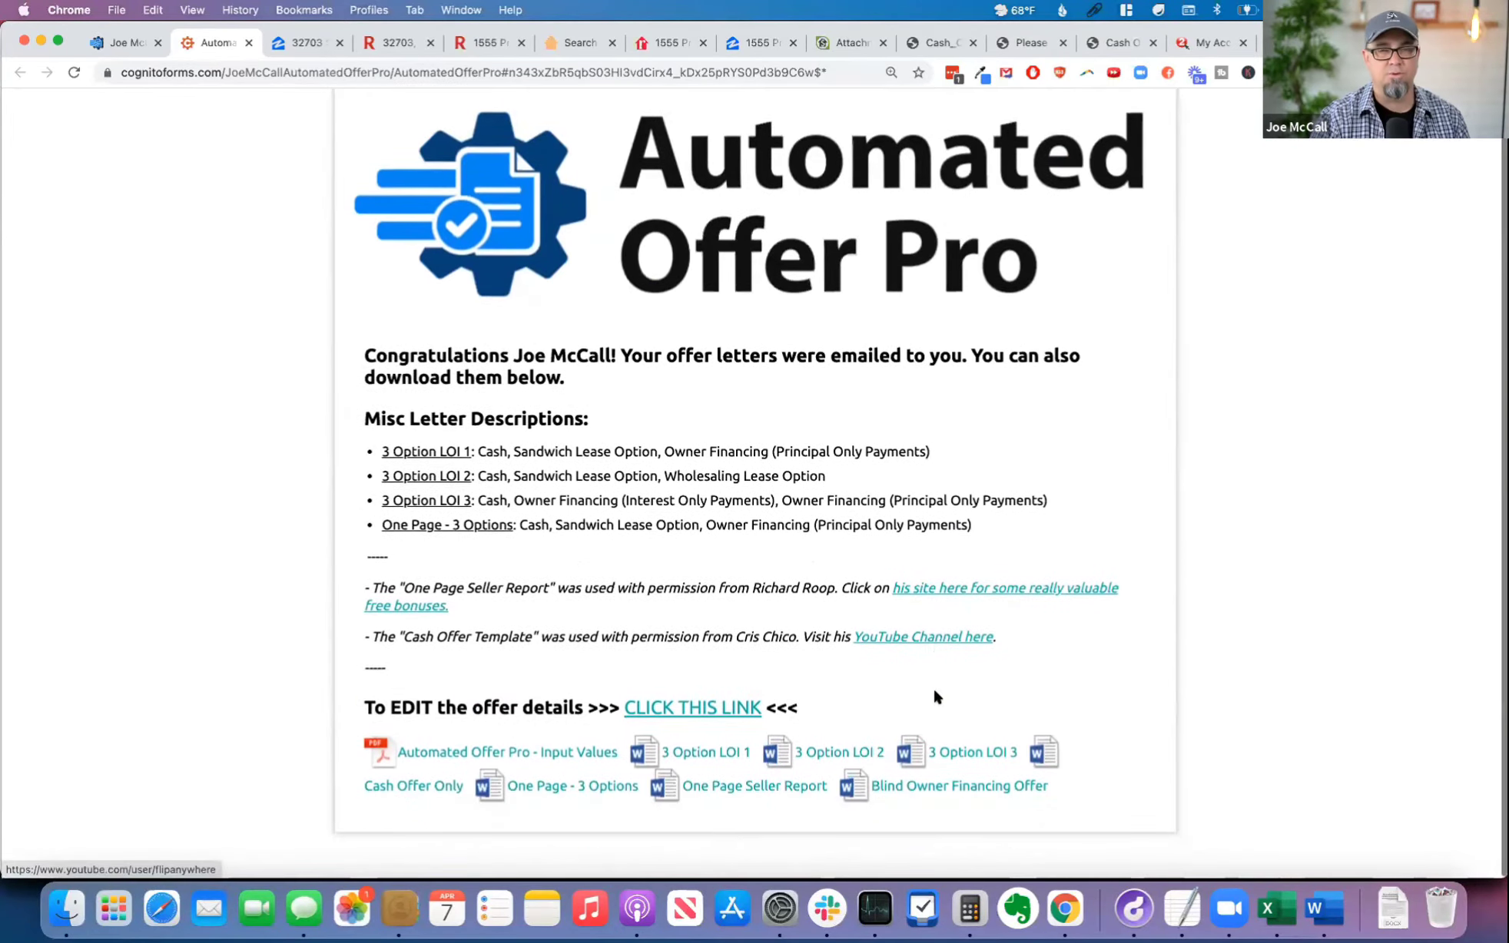
pyautogui.rightClick(700, 717)
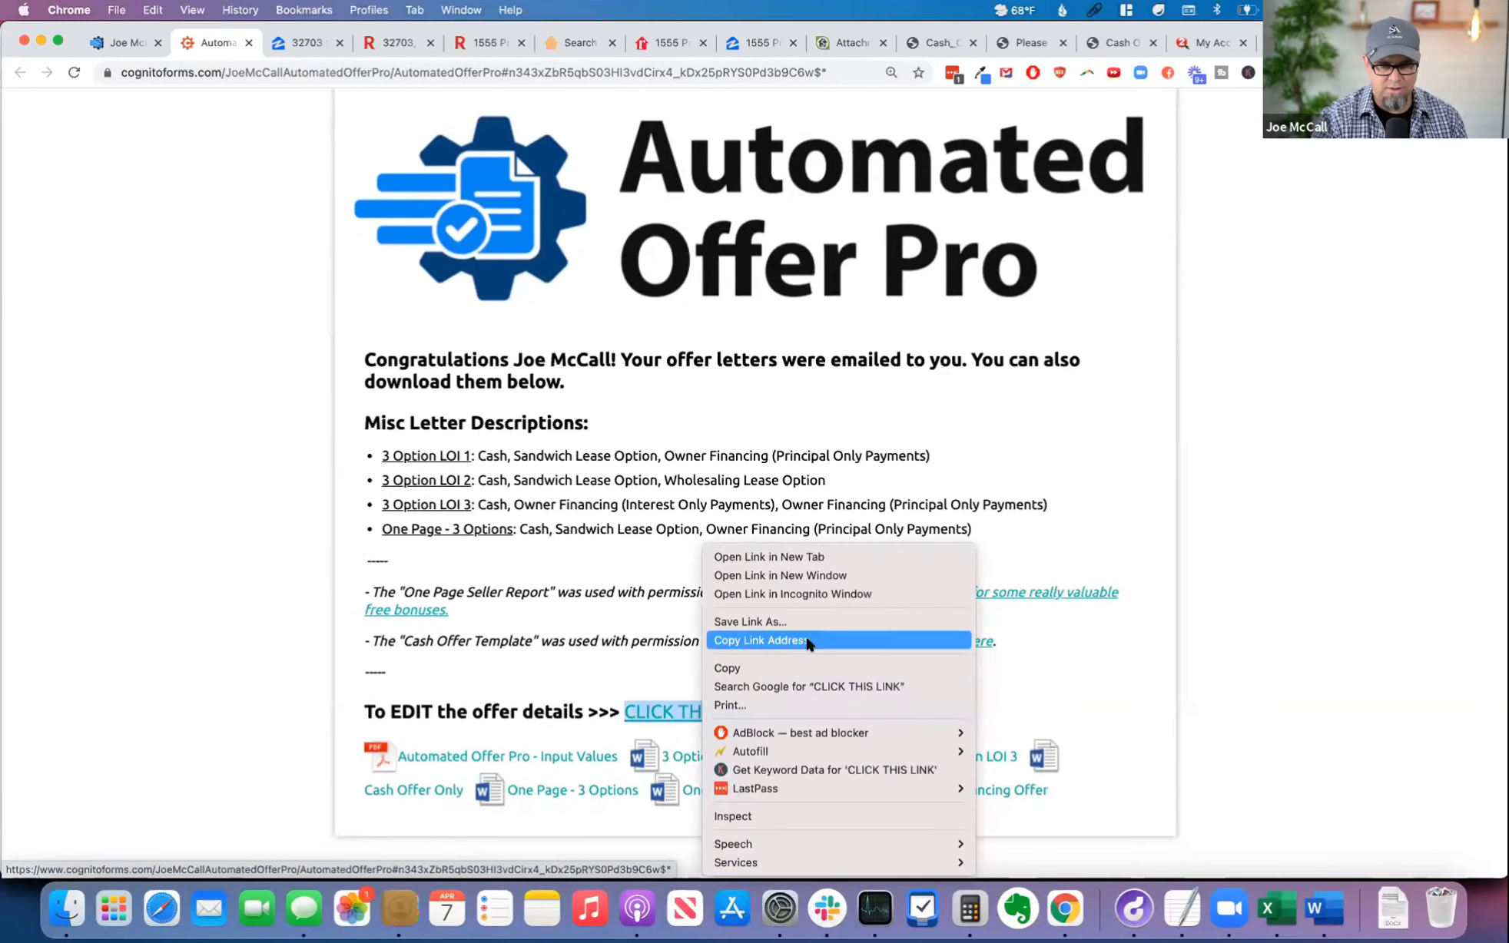
pyautogui.click(571, 675)
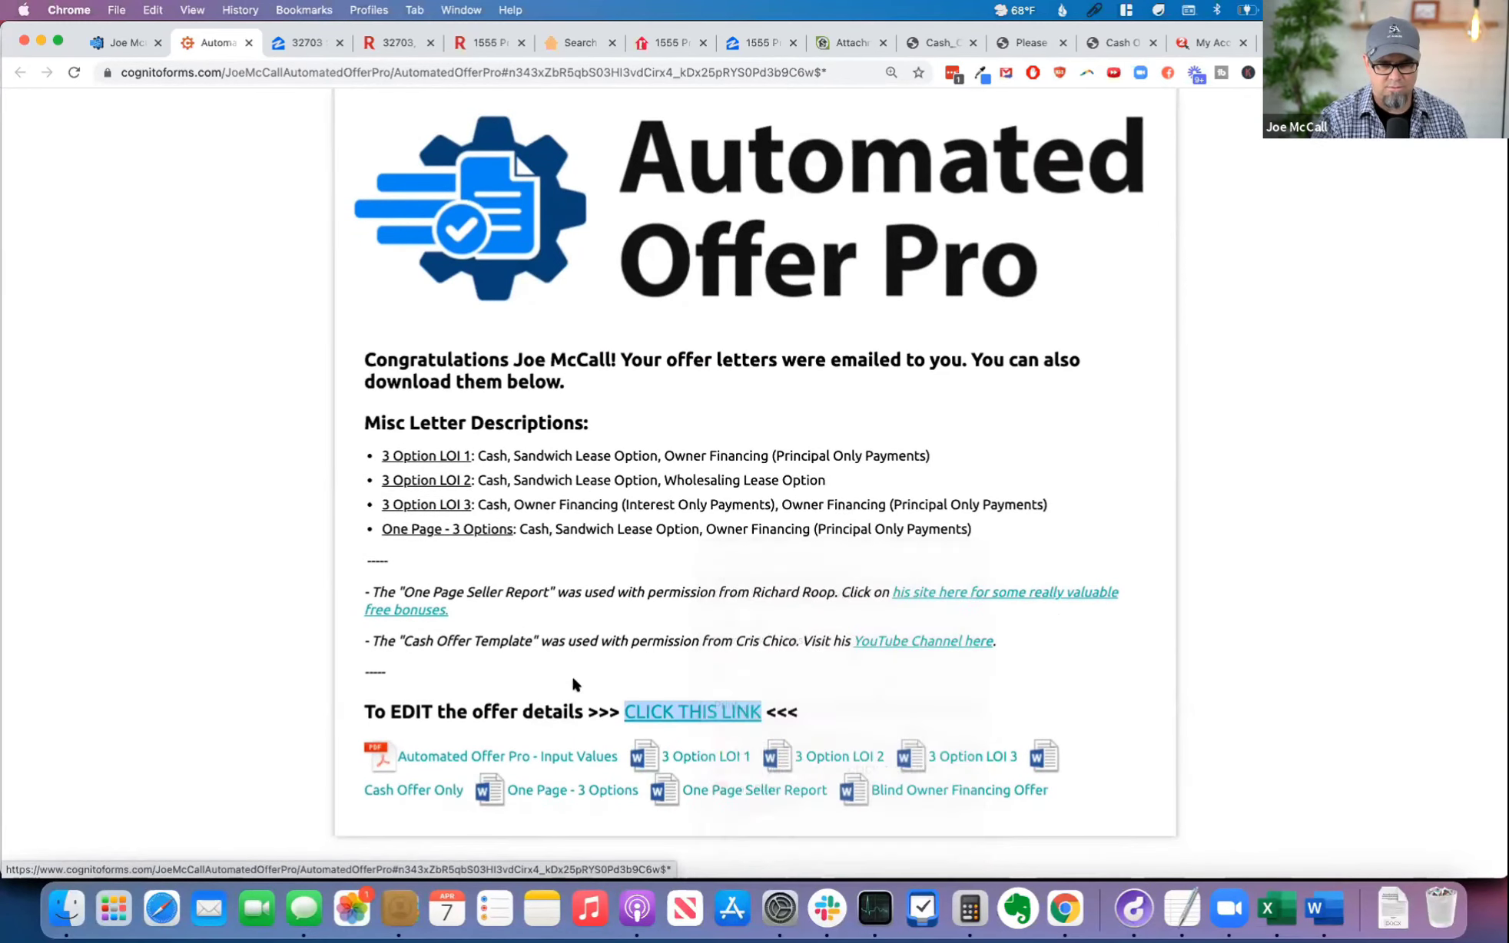
pyautogui.rightClick(700, 717)
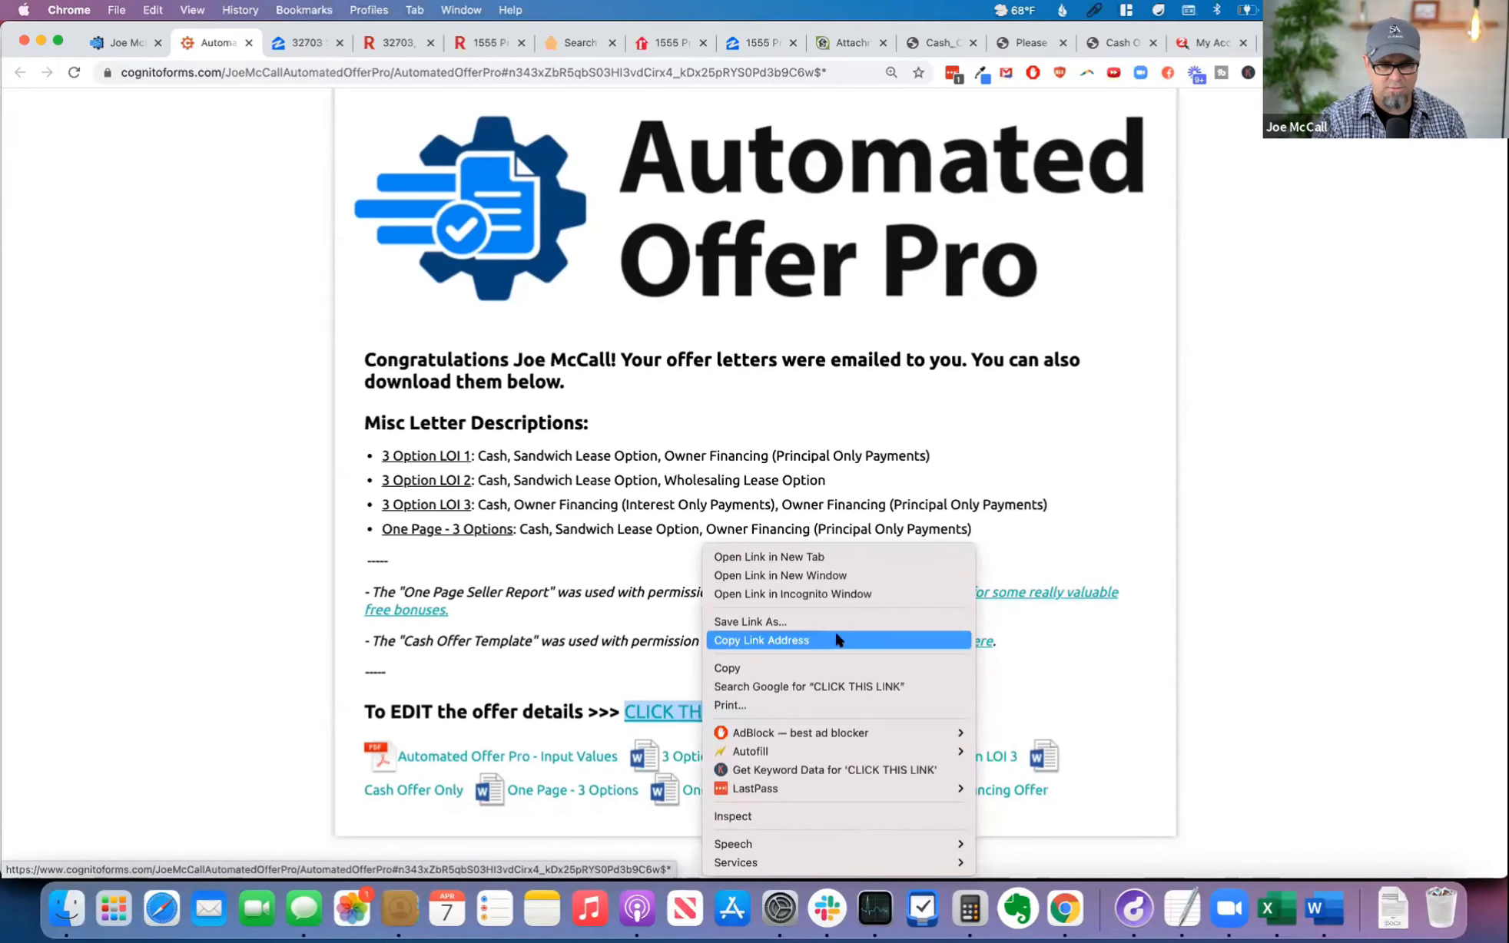
pyautogui.click(837, 640)
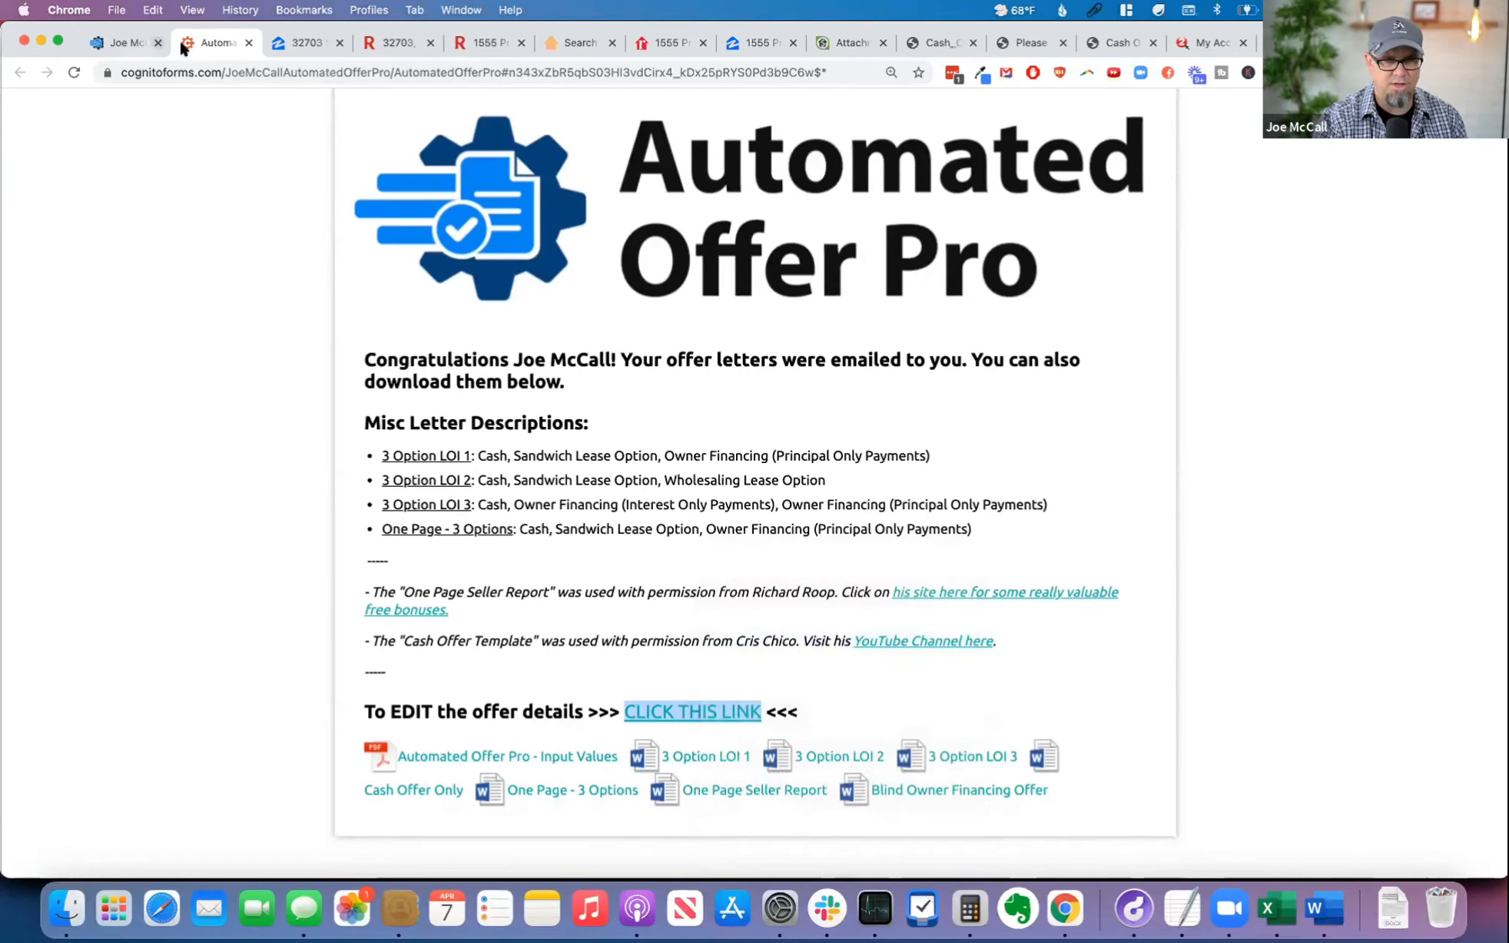
# Step: In the FreedomSoft lead's details, add the note "Edit the offer calculator:" followed by the copied edit link
pyautogui.click(837, 40)
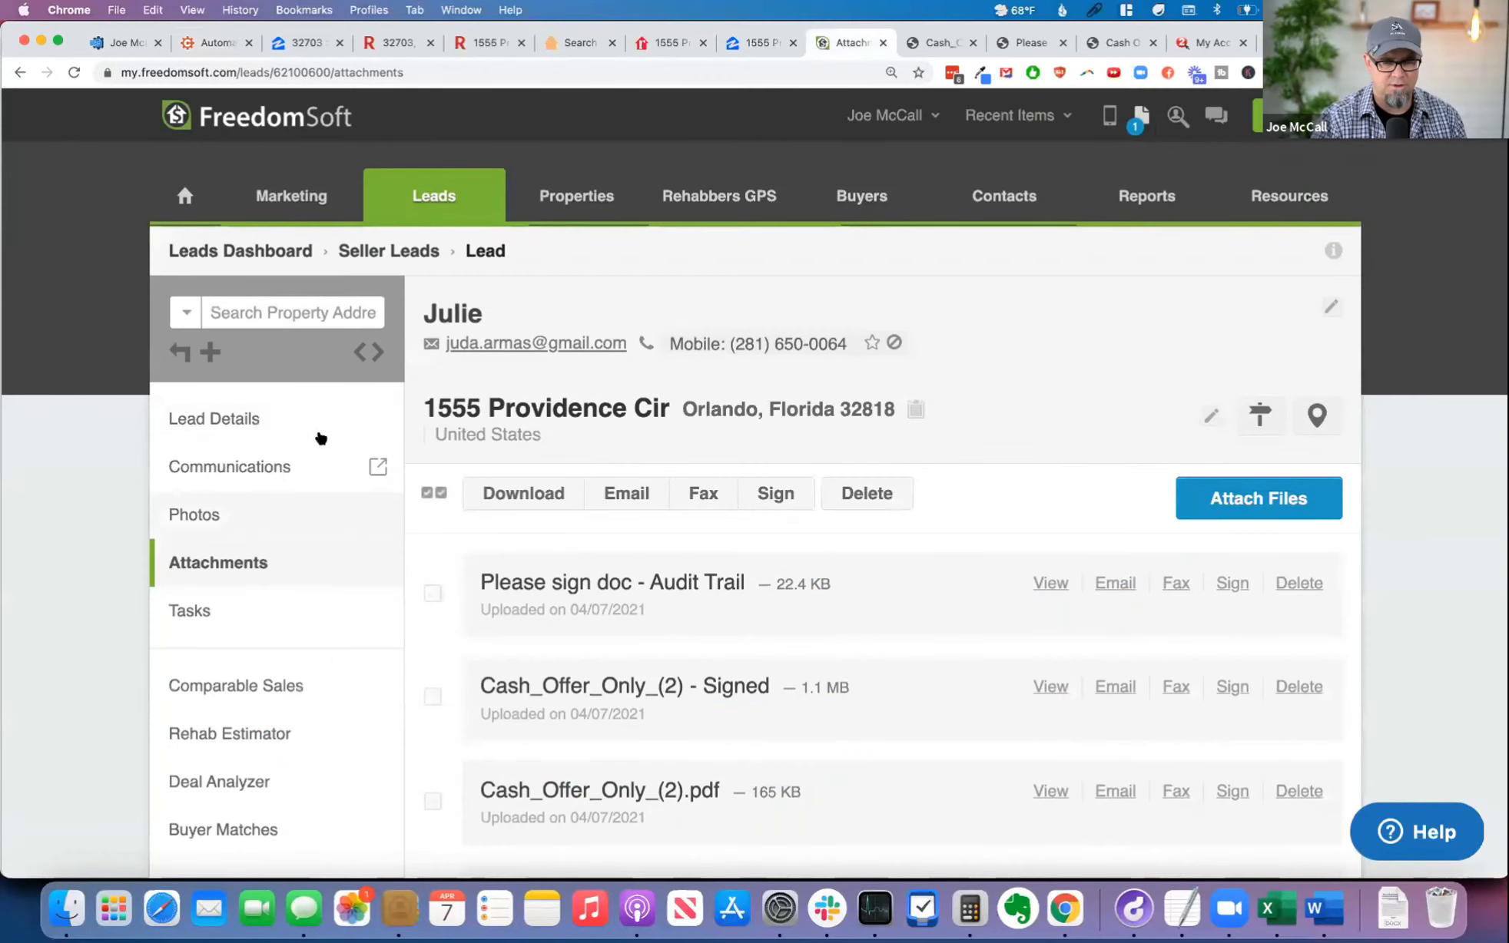
pyautogui.click(291, 425)
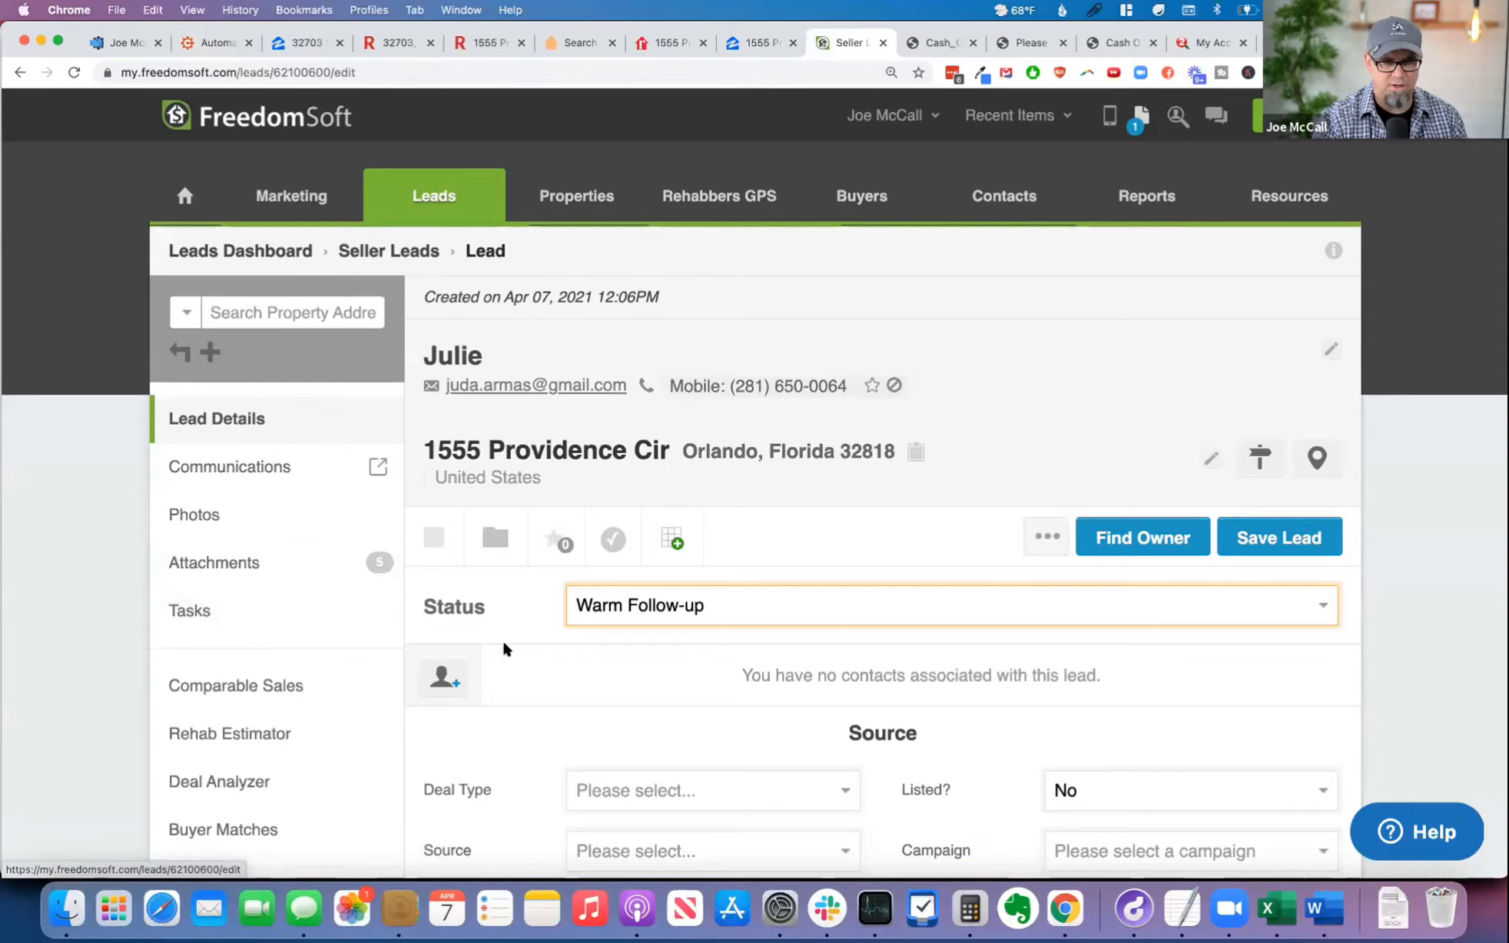
pyautogui.scroll(-7, 650, 718)
pyautogui.scroll(-1, 691, 692)
pyautogui.click(742, 665)
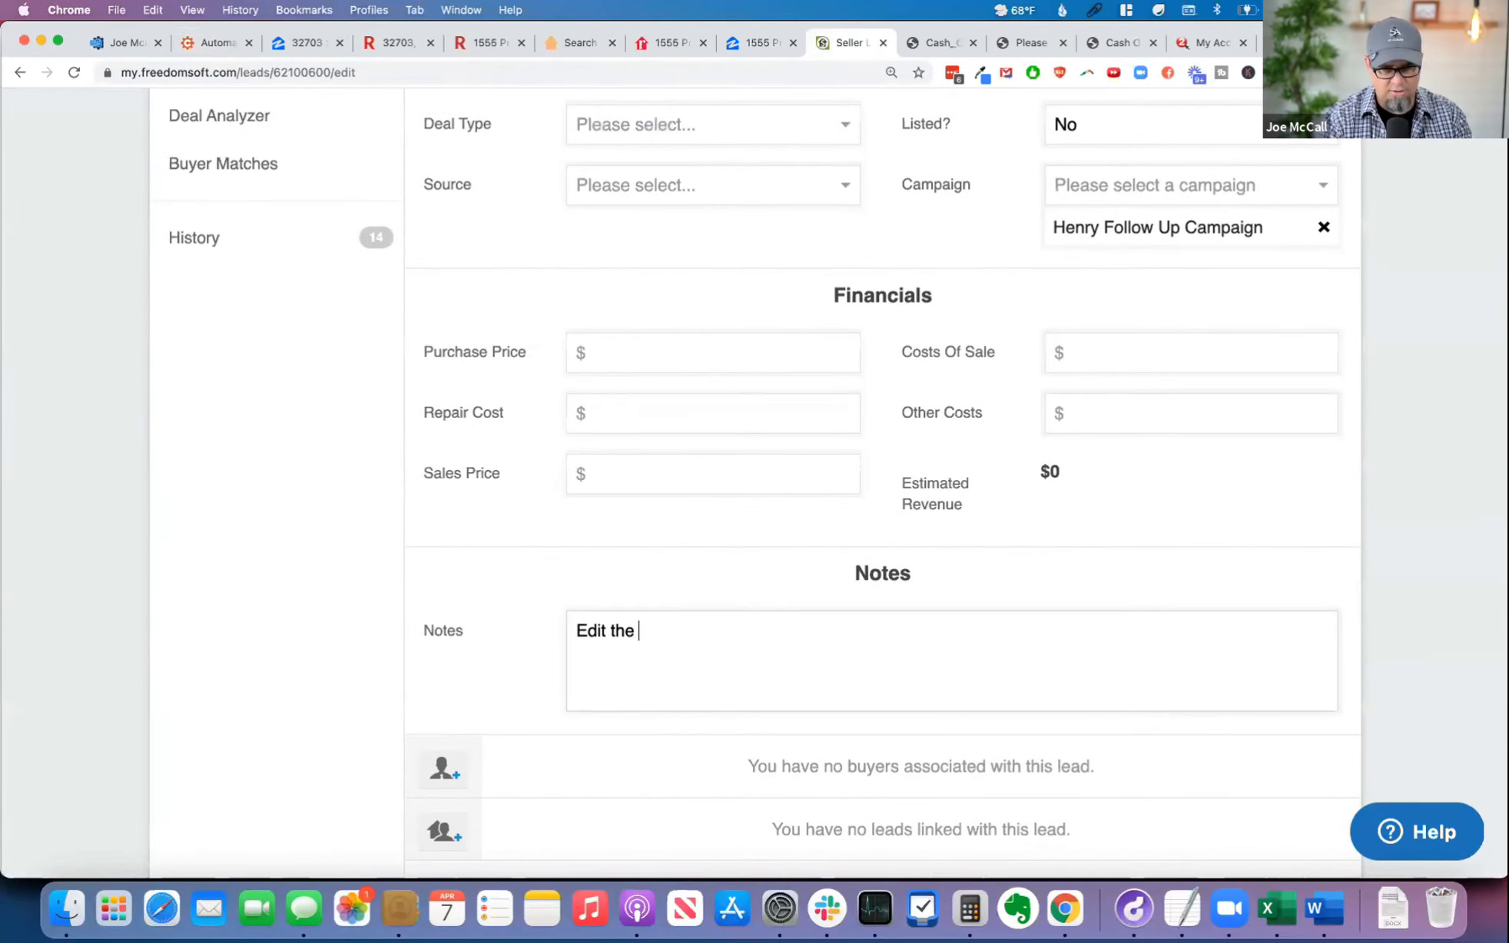
pyautogui.write('Edit the offer calculator:')
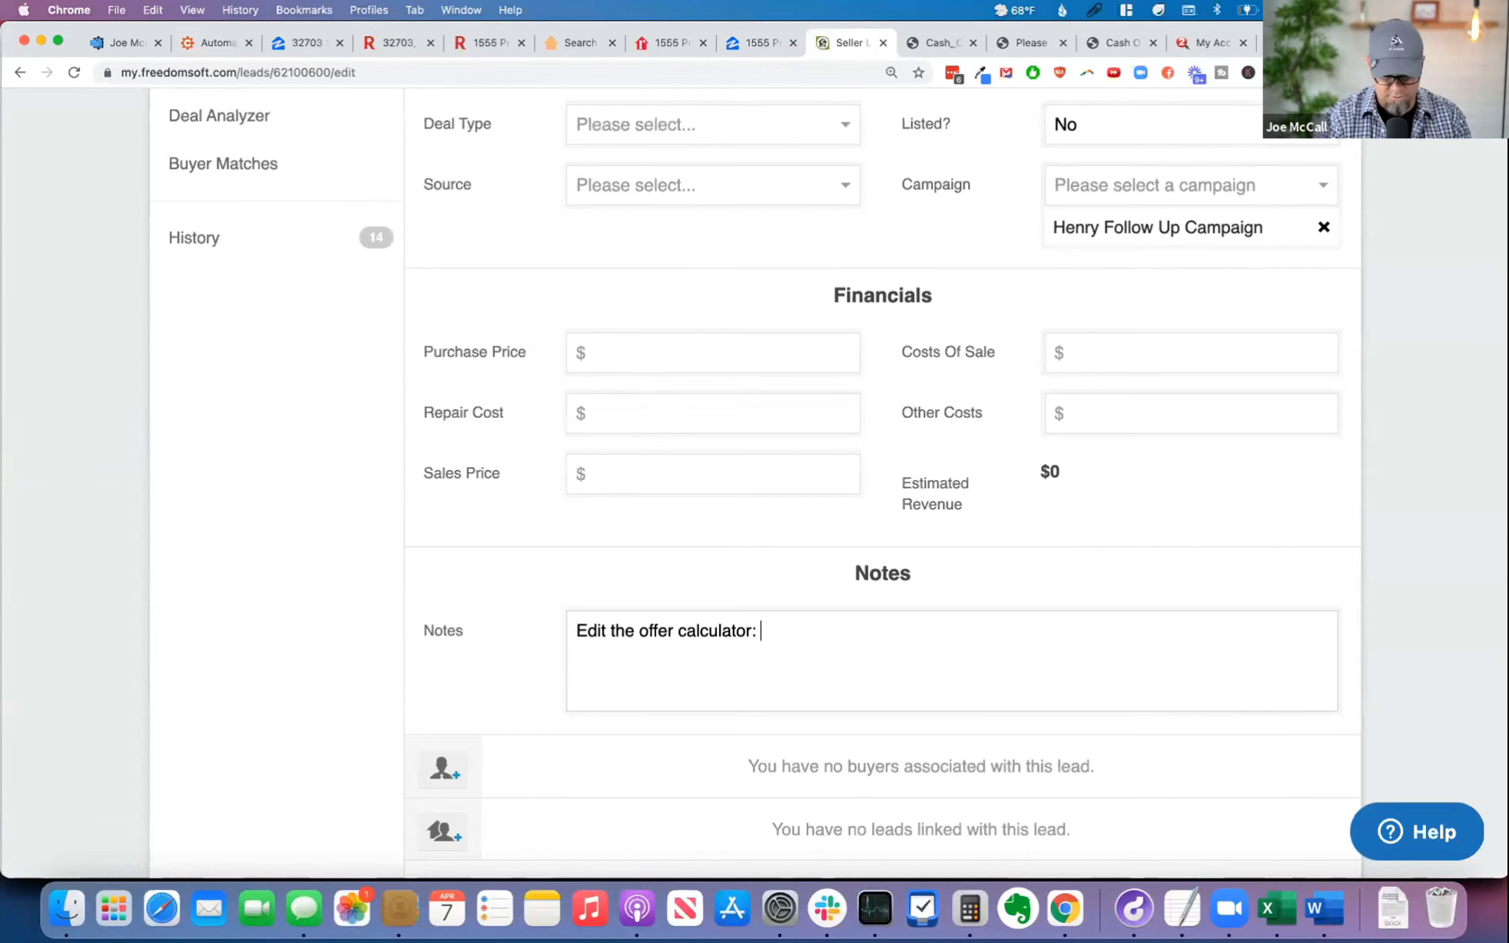
pyautogui.press('super+v')
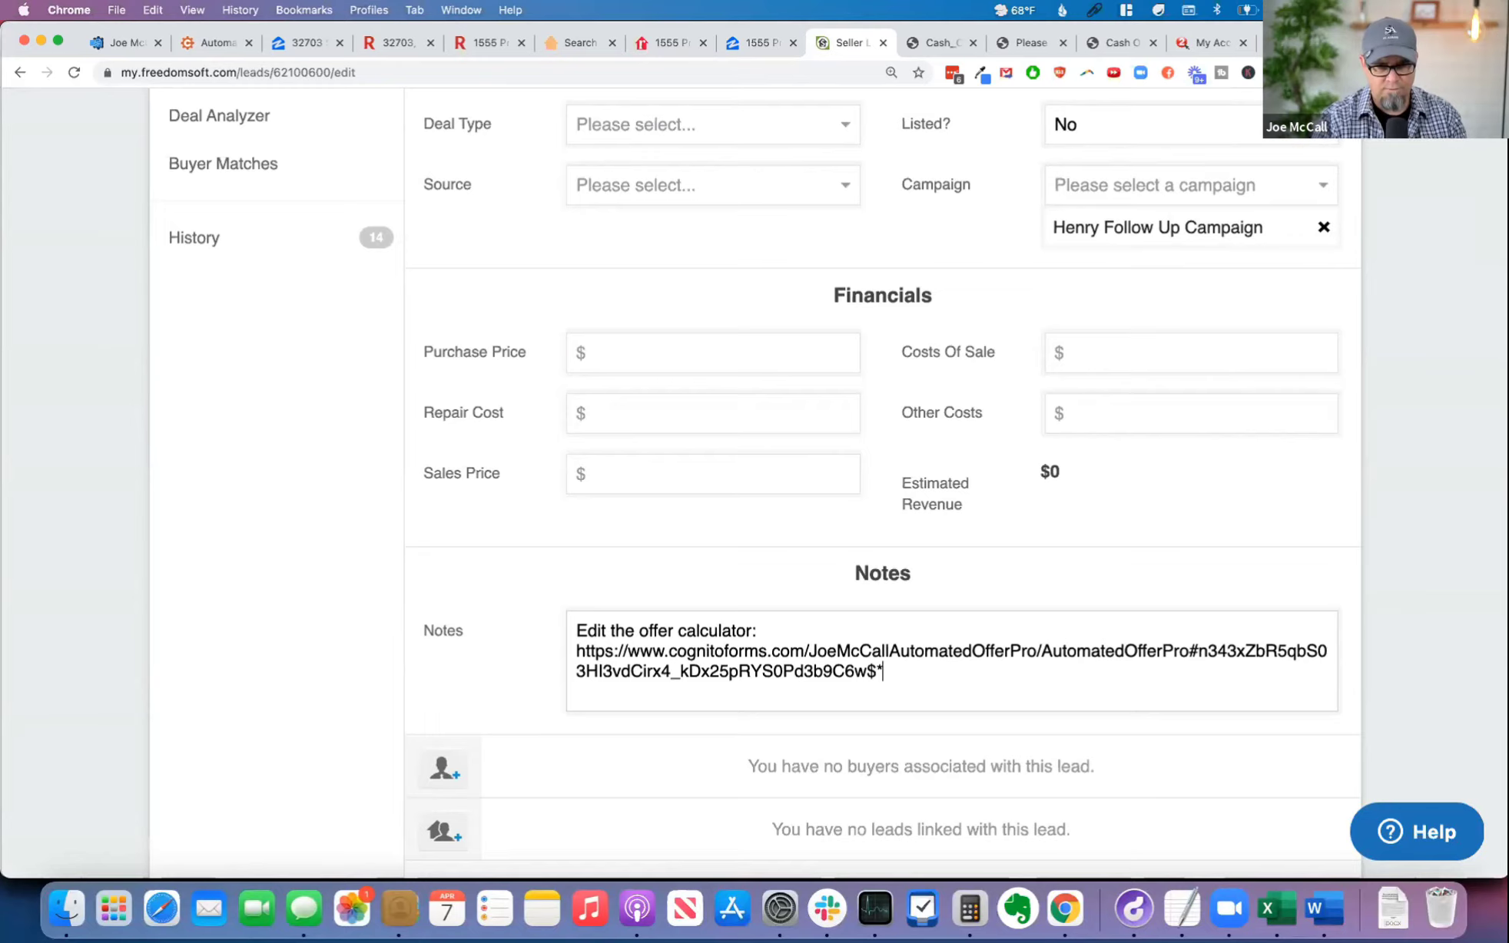
# Step: Start a new task for the lead titled "Review this offer" with the copied edit link as additional notes
pyautogui.scroll(-3, 713, 663)
pyautogui.scroll(4, 759, 673)
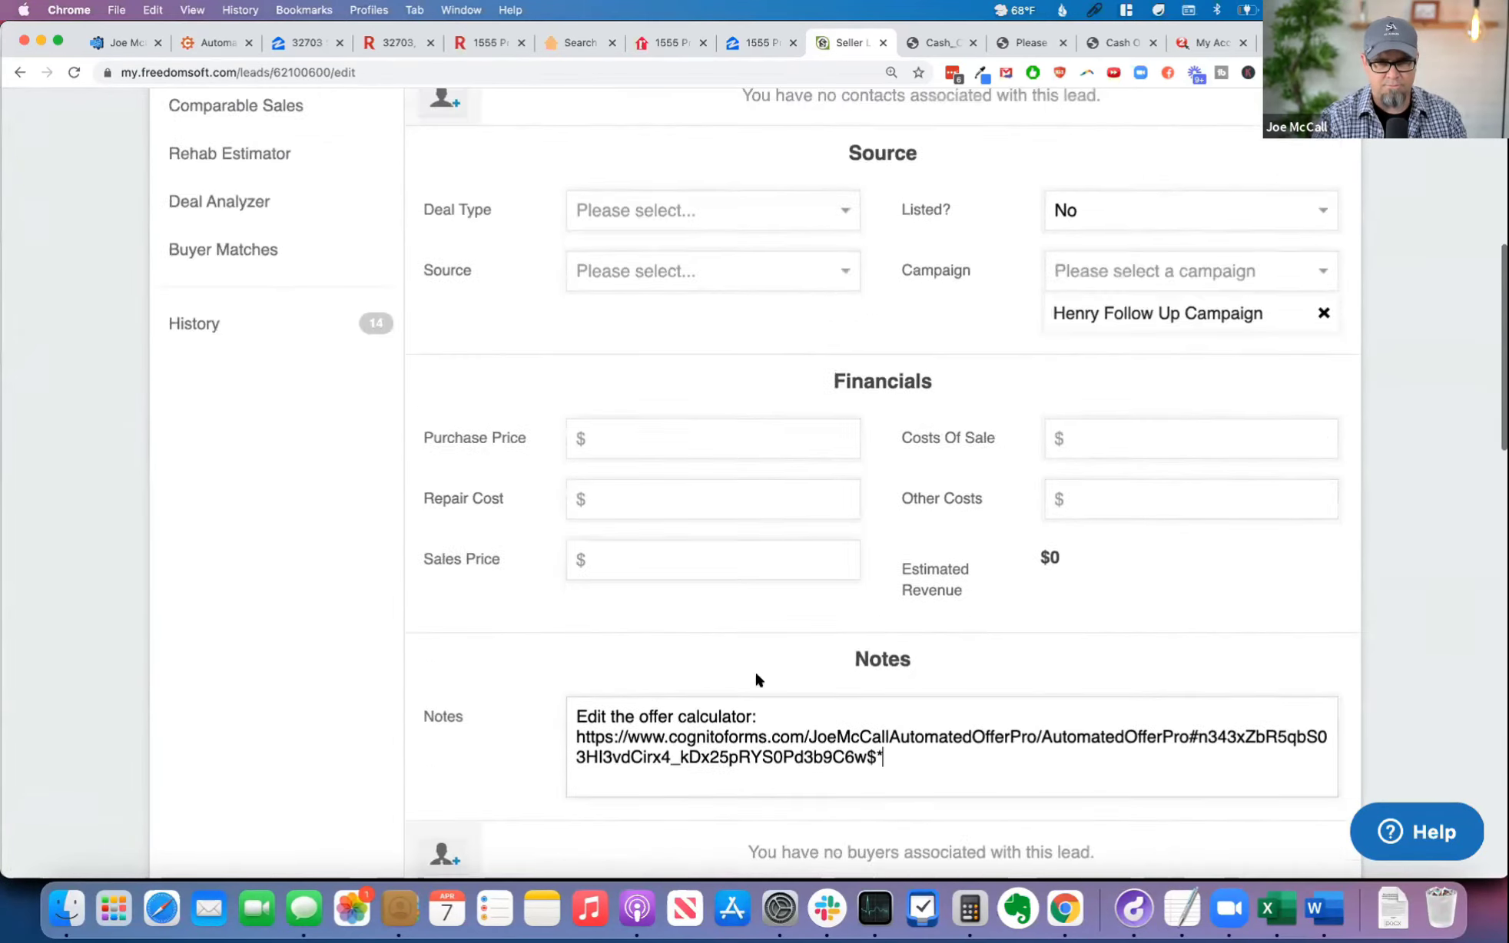
pyautogui.scroll(8, 757, 677)
pyautogui.click(226, 610)
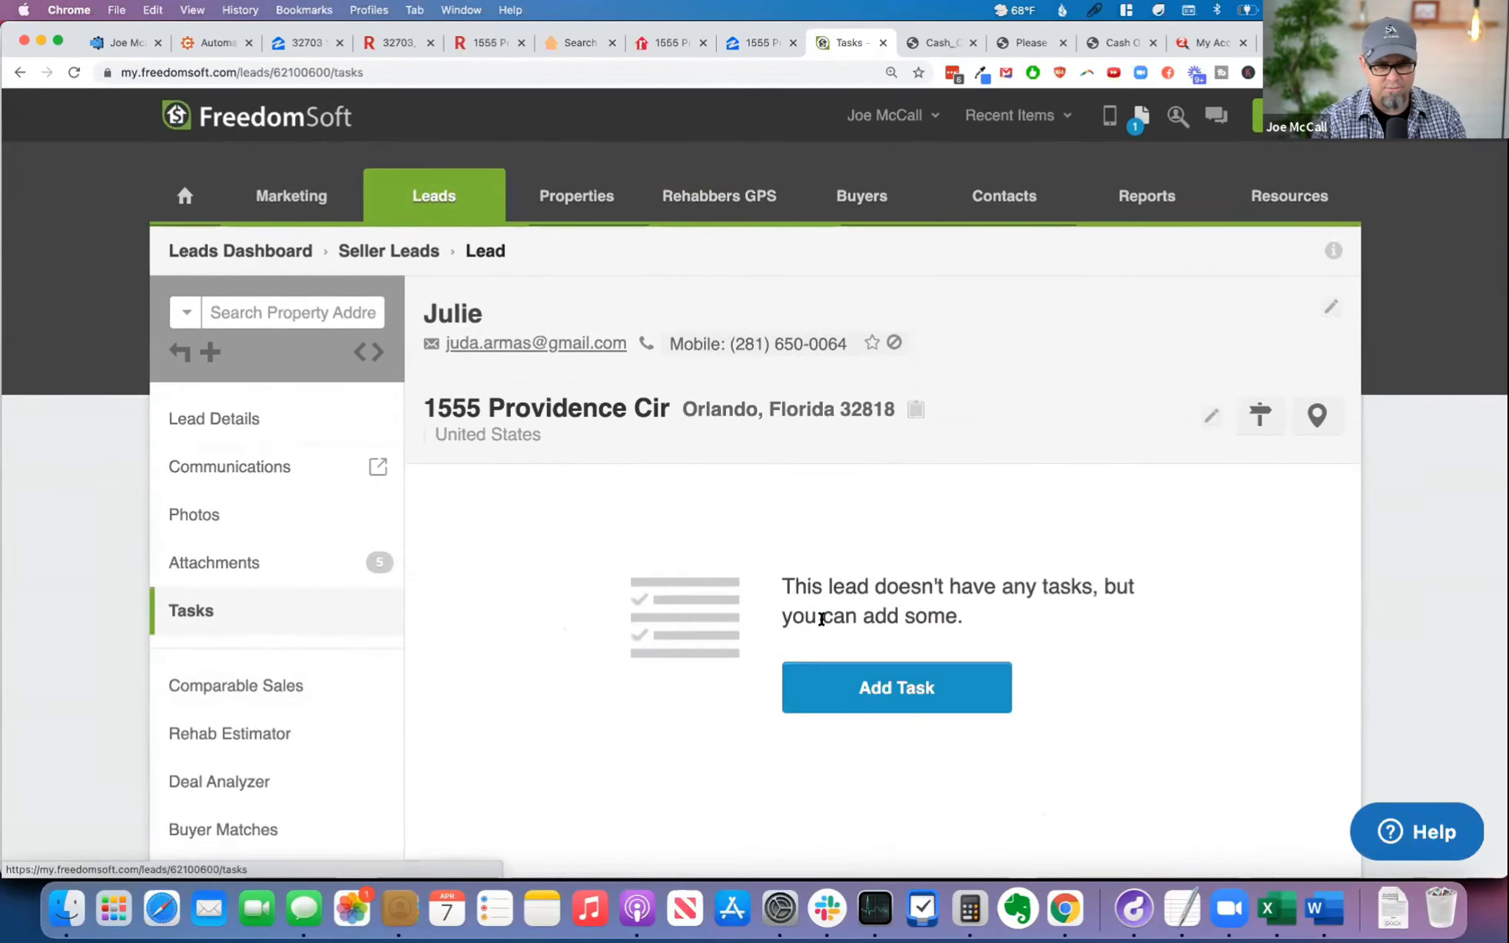
pyautogui.click(926, 679)
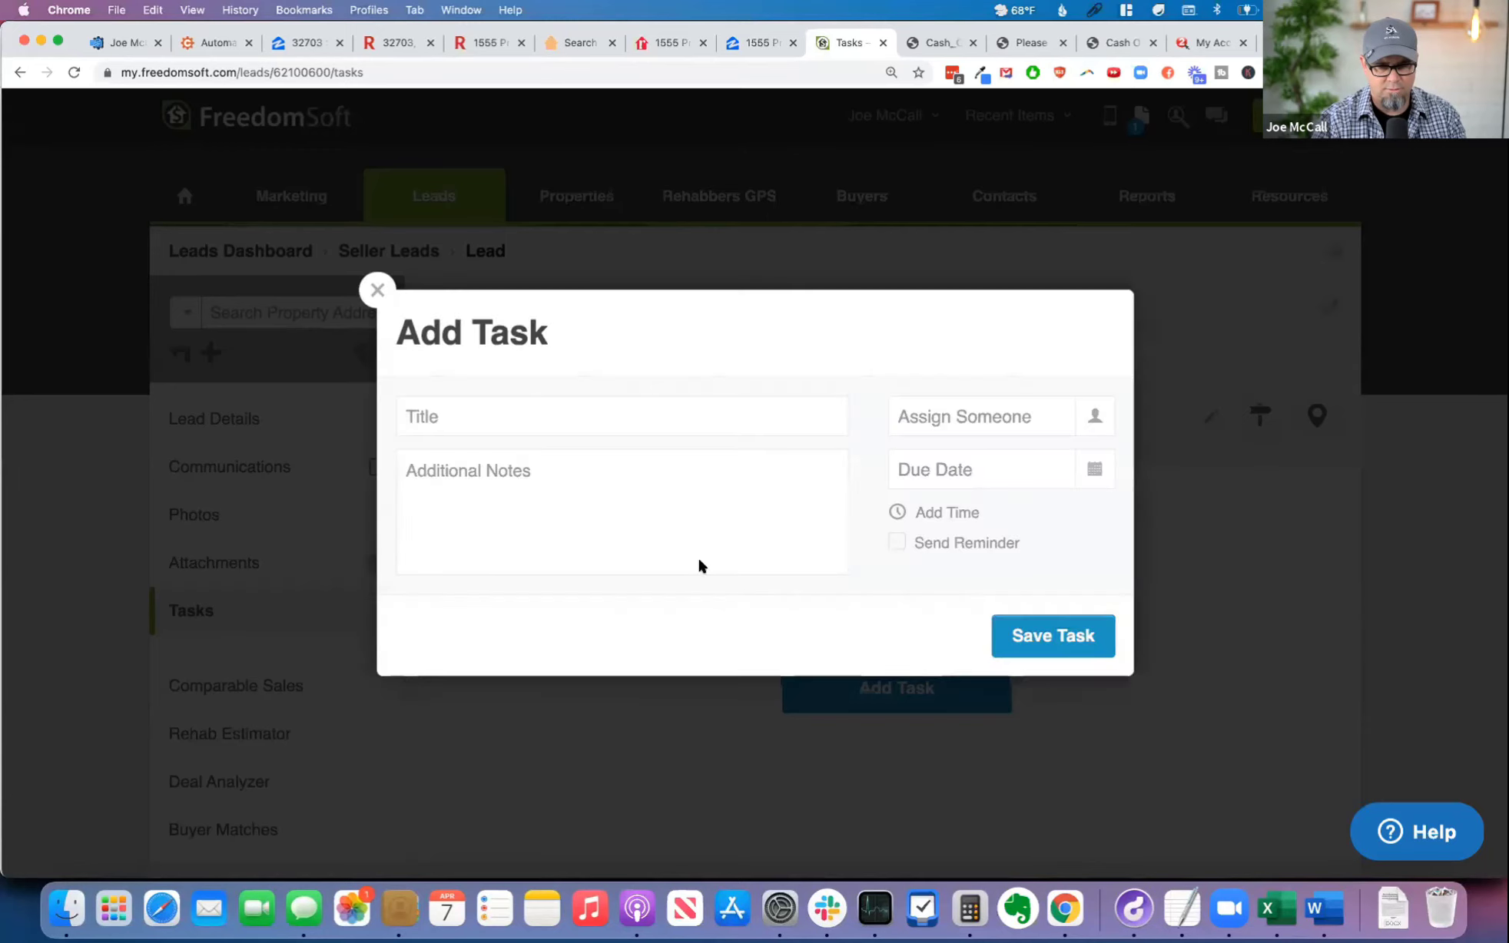
pyautogui.click(488, 404)
pyautogui.write('ed')
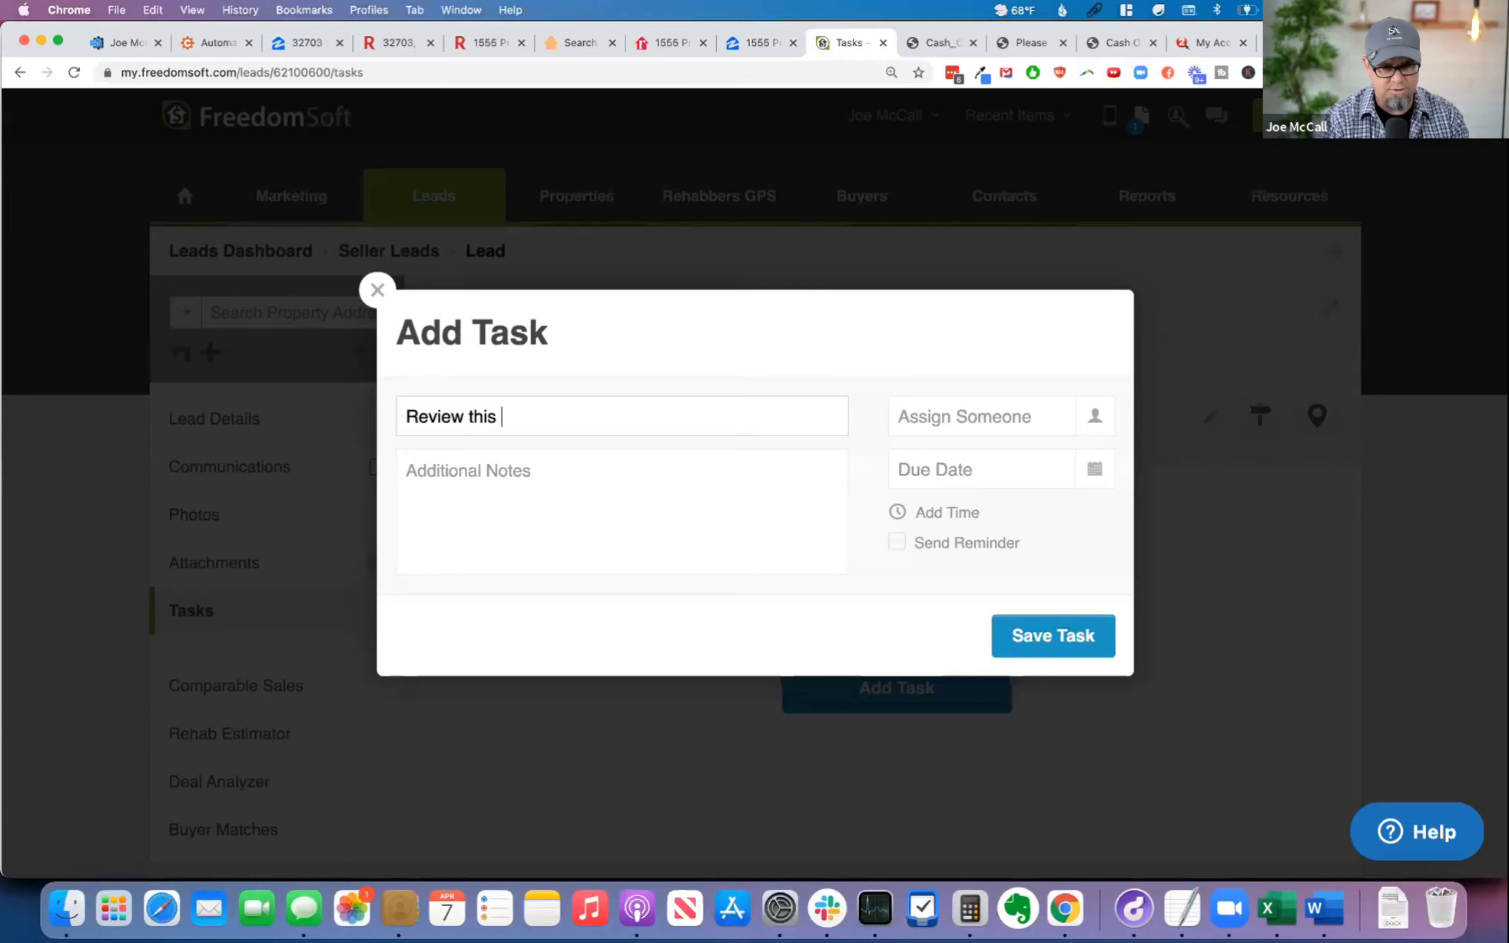
pyautogui.click(566, 526)
pyautogui.press('super+v')
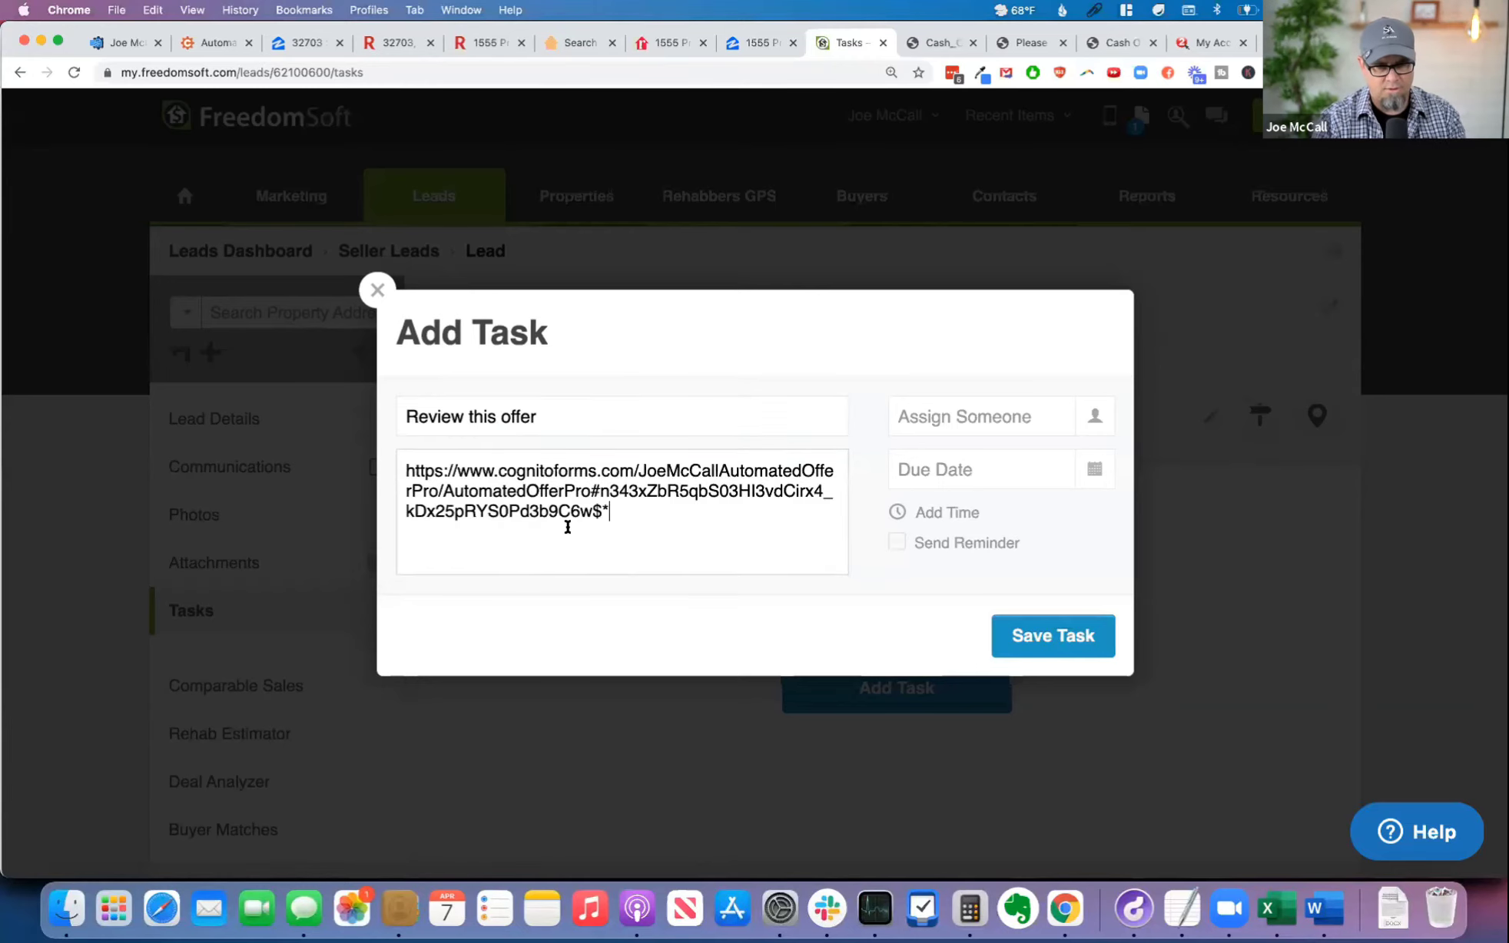
# Step: Assign the task to the account owner, set its due date to April 7, 2021, and save it
pyautogui.click(1084, 424)
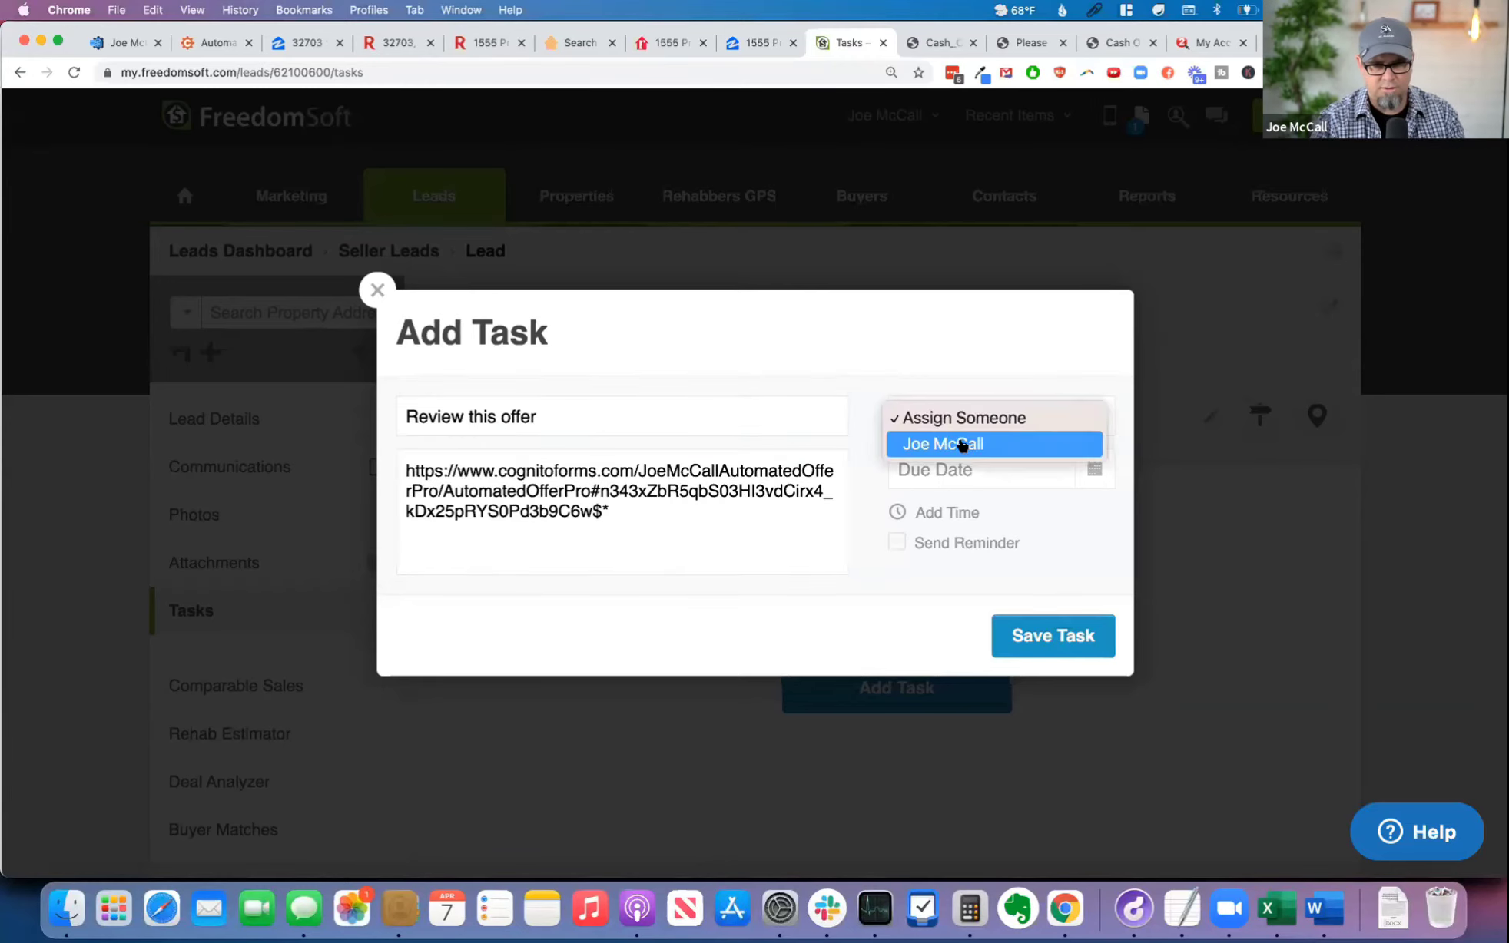
pyautogui.click(1086, 472)
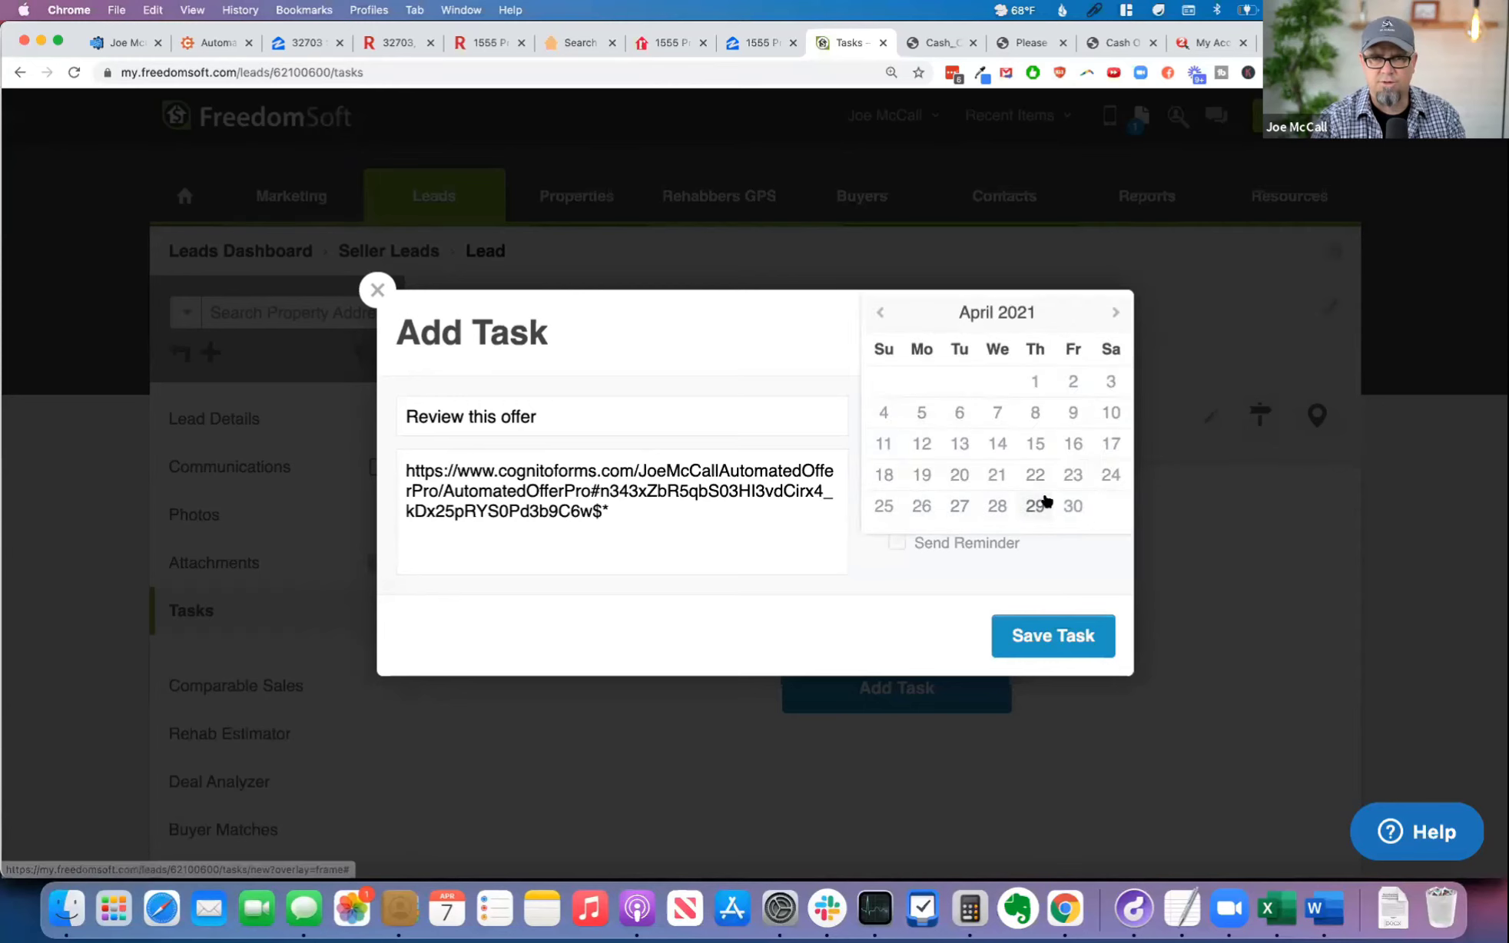
pyautogui.click(998, 420)
pyautogui.click(1058, 632)
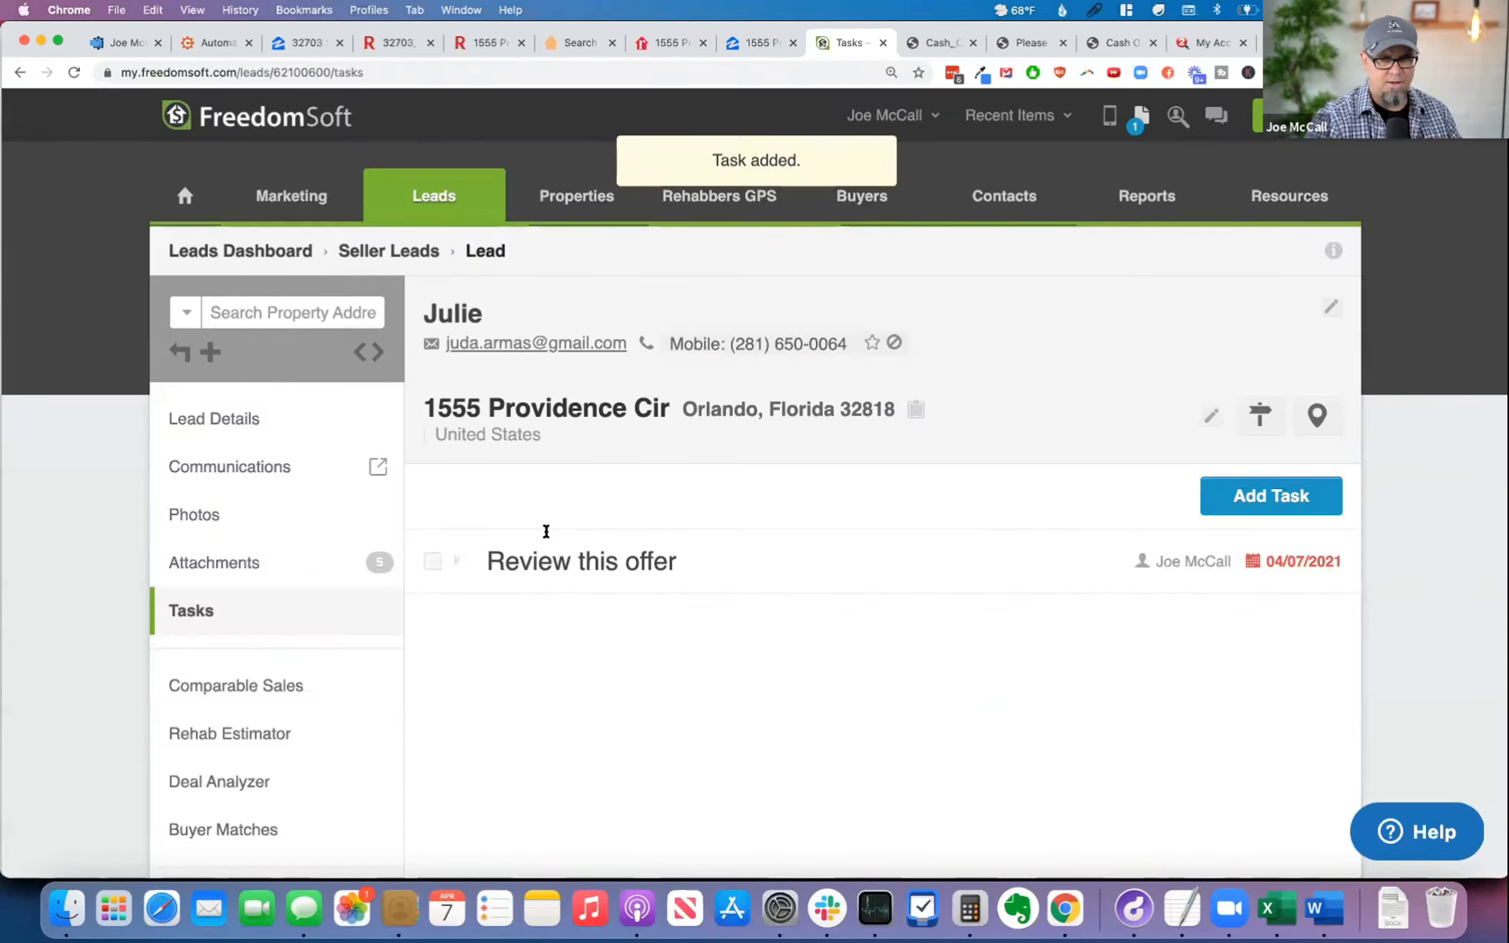
# Step: From the dashboard's task list, view the "Review this offer" task and open its saved offer link in a new browser tab
pyautogui.click(184, 196)
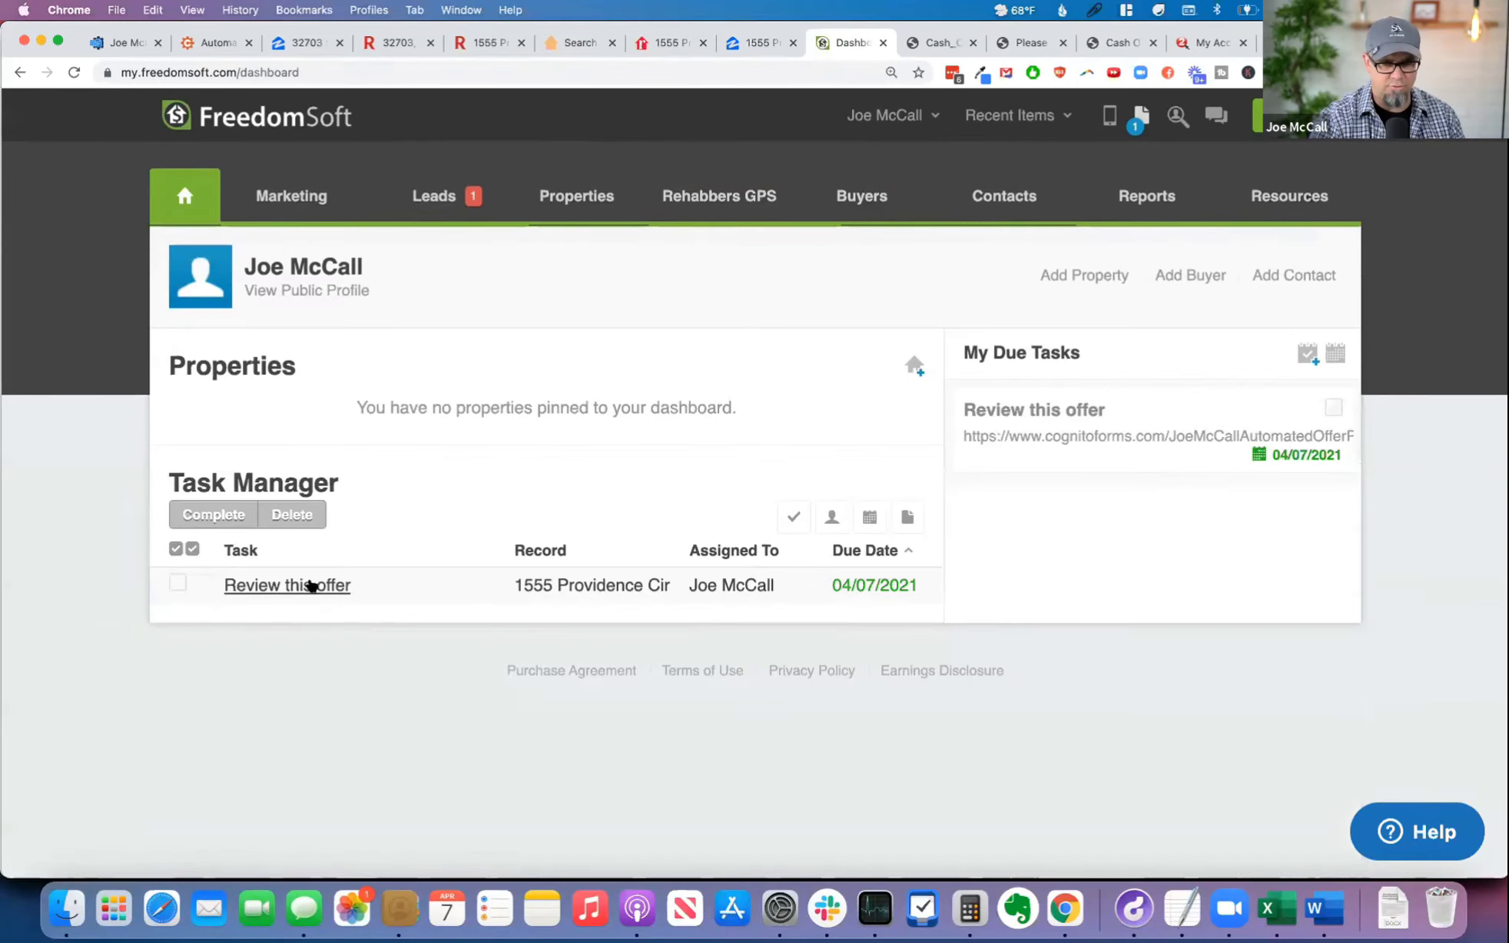
pyautogui.click(308, 585)
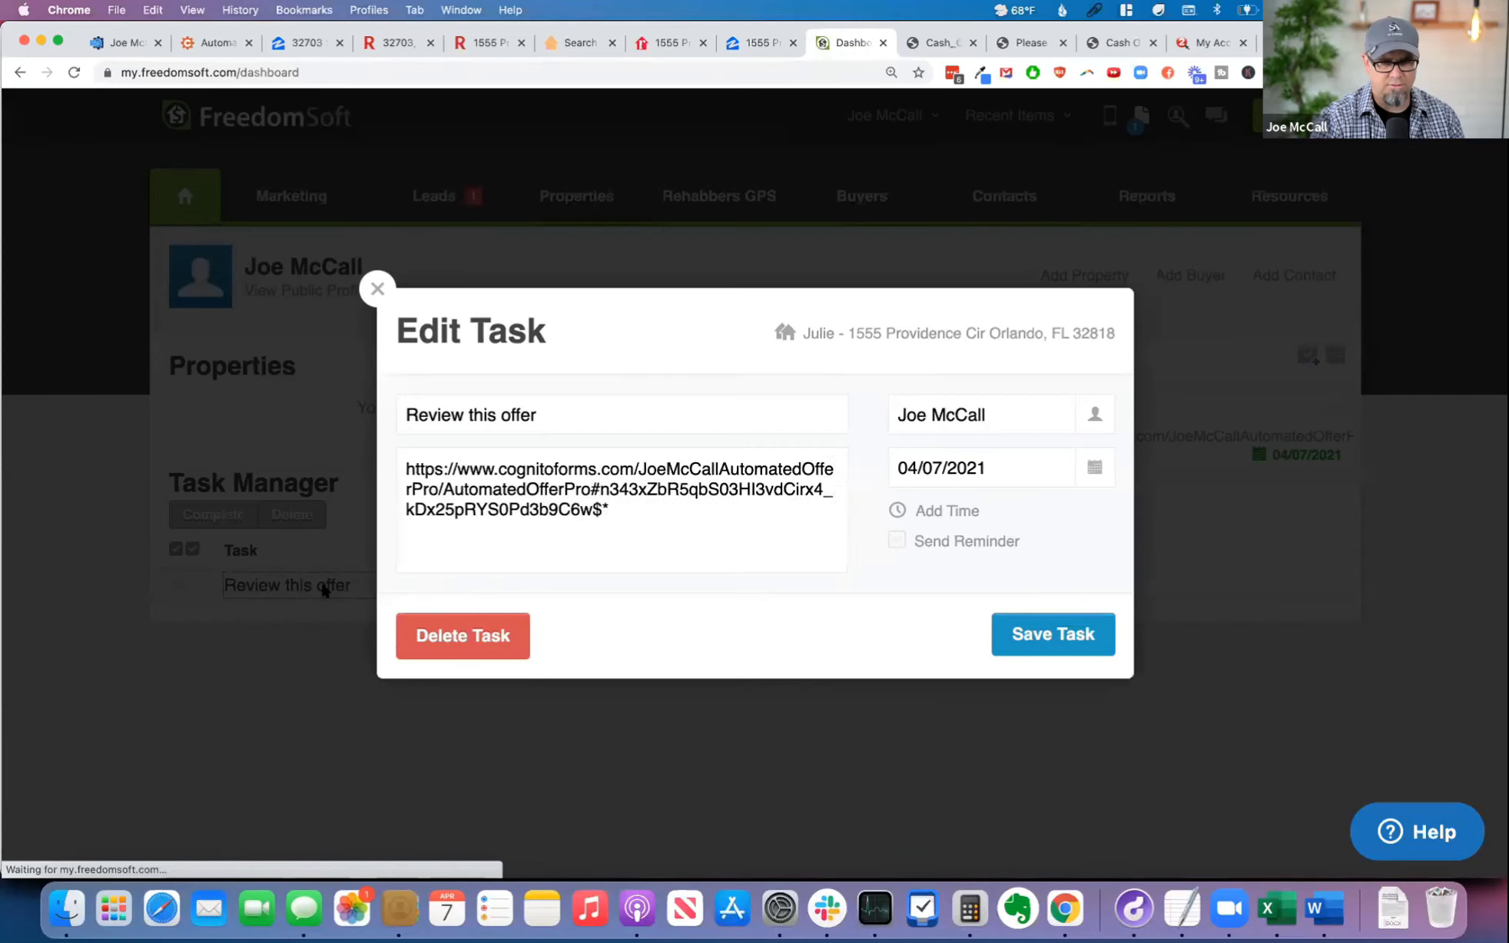
pyautogui.moveTo(576, 520); pyautogui.dragTo(388, 471)
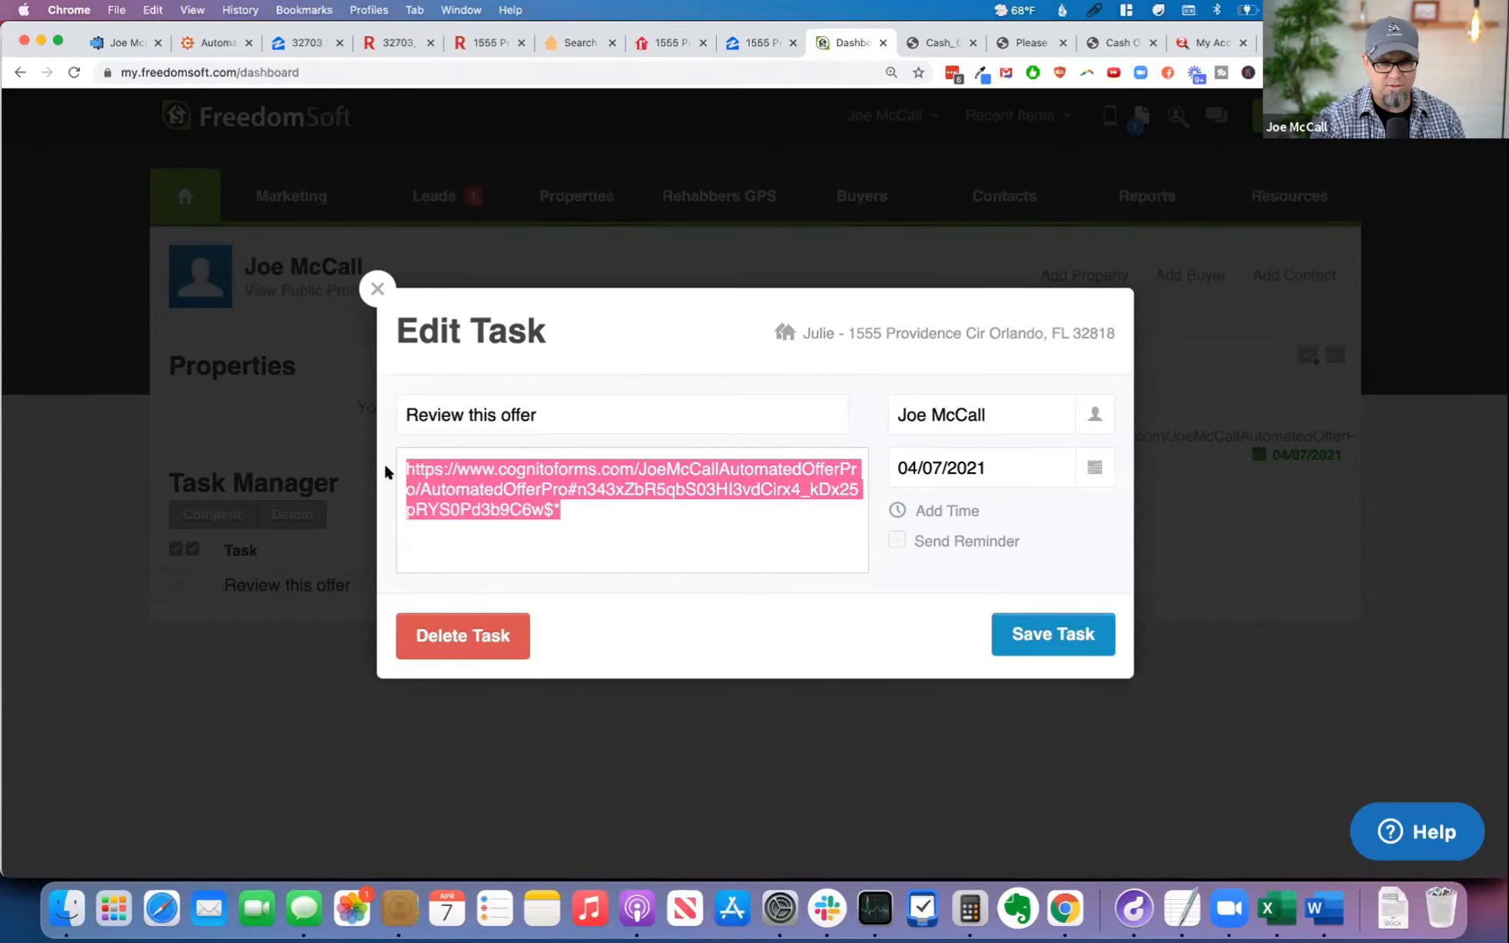
pyautogui.click(315, 449)
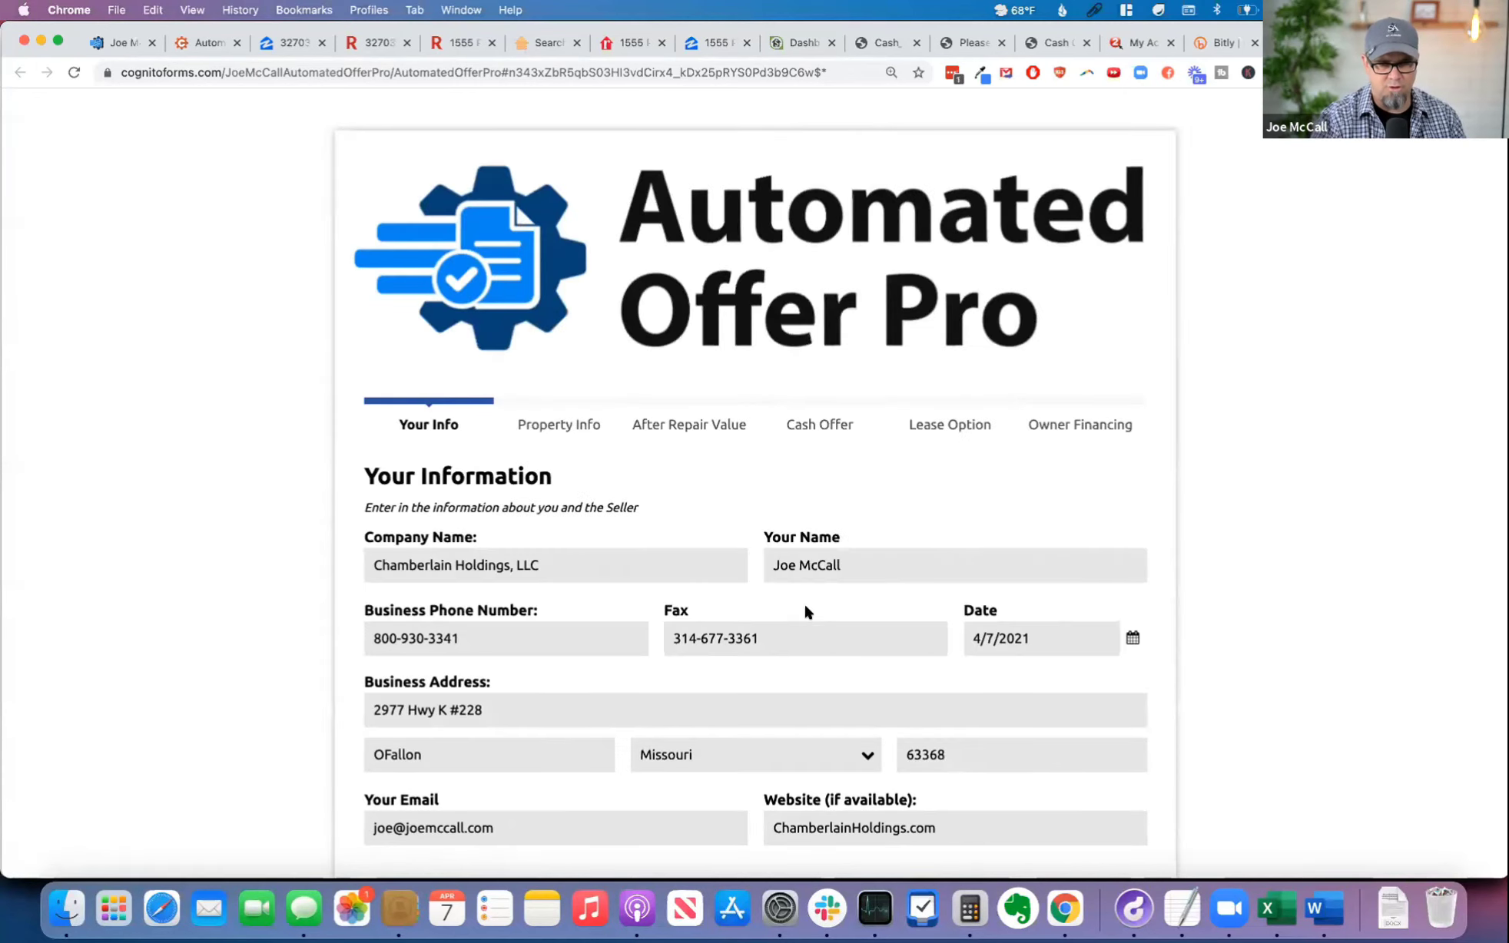
# Step: Go through the Your Info and Property Info pages of the offer form, keeping their values
pyautogui.scroll(-3, 799, 611)
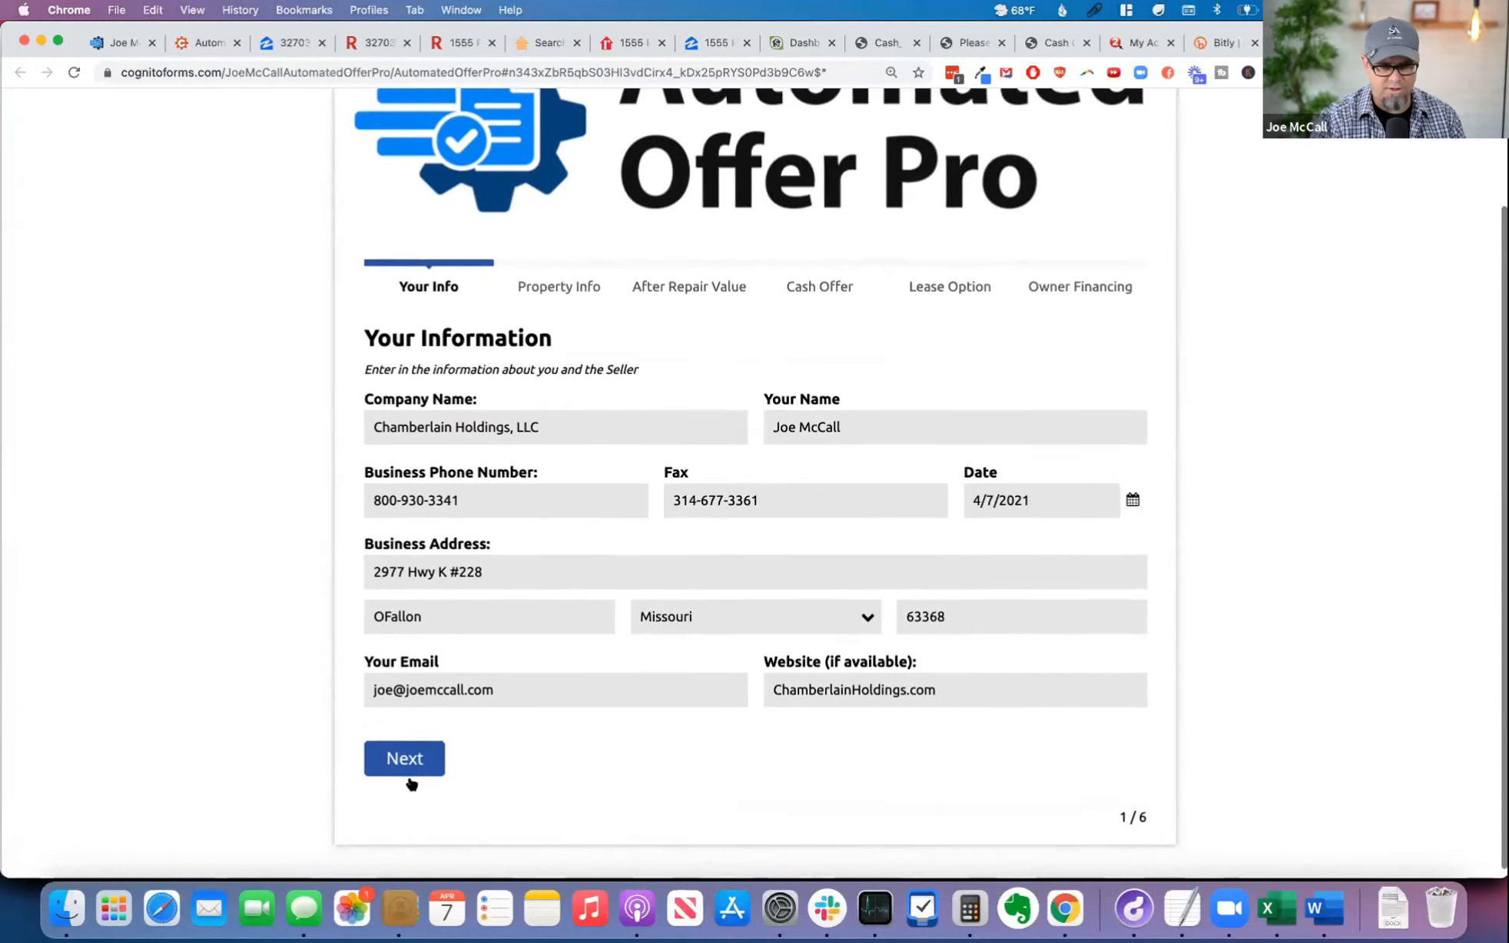
pyautogui.click(402, 765)
pyautogui.scroll(-2, 624, 788)
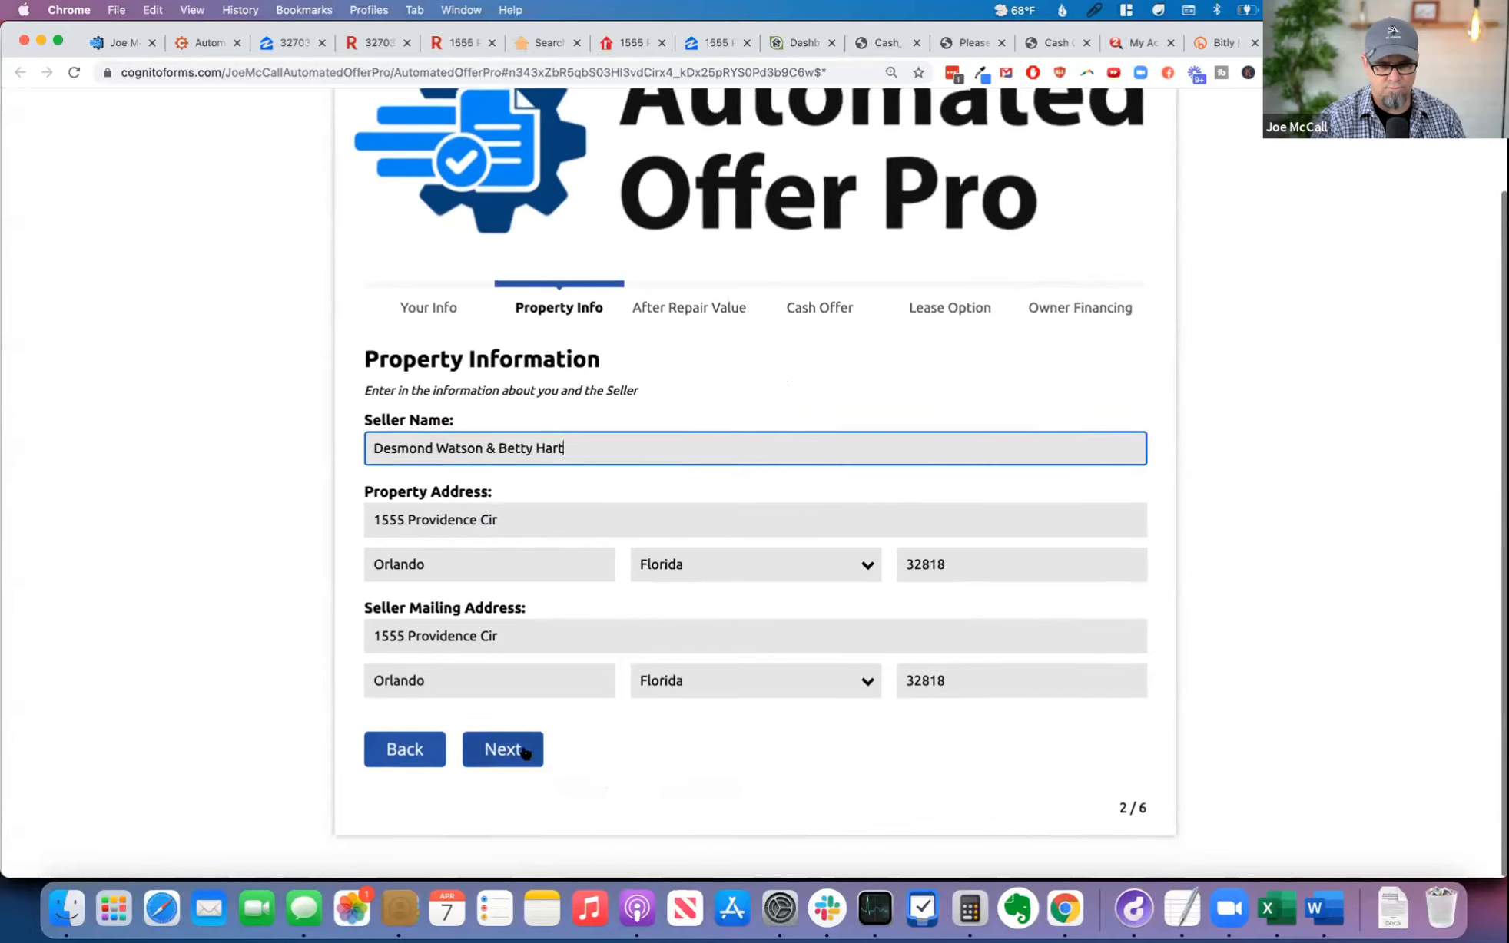
pyautogui.click(499, 749)
# Step: Set the ARV to use to $290,000 and continue to the Cash Offer page
pyautogui.scroll(-4, 653, 770)
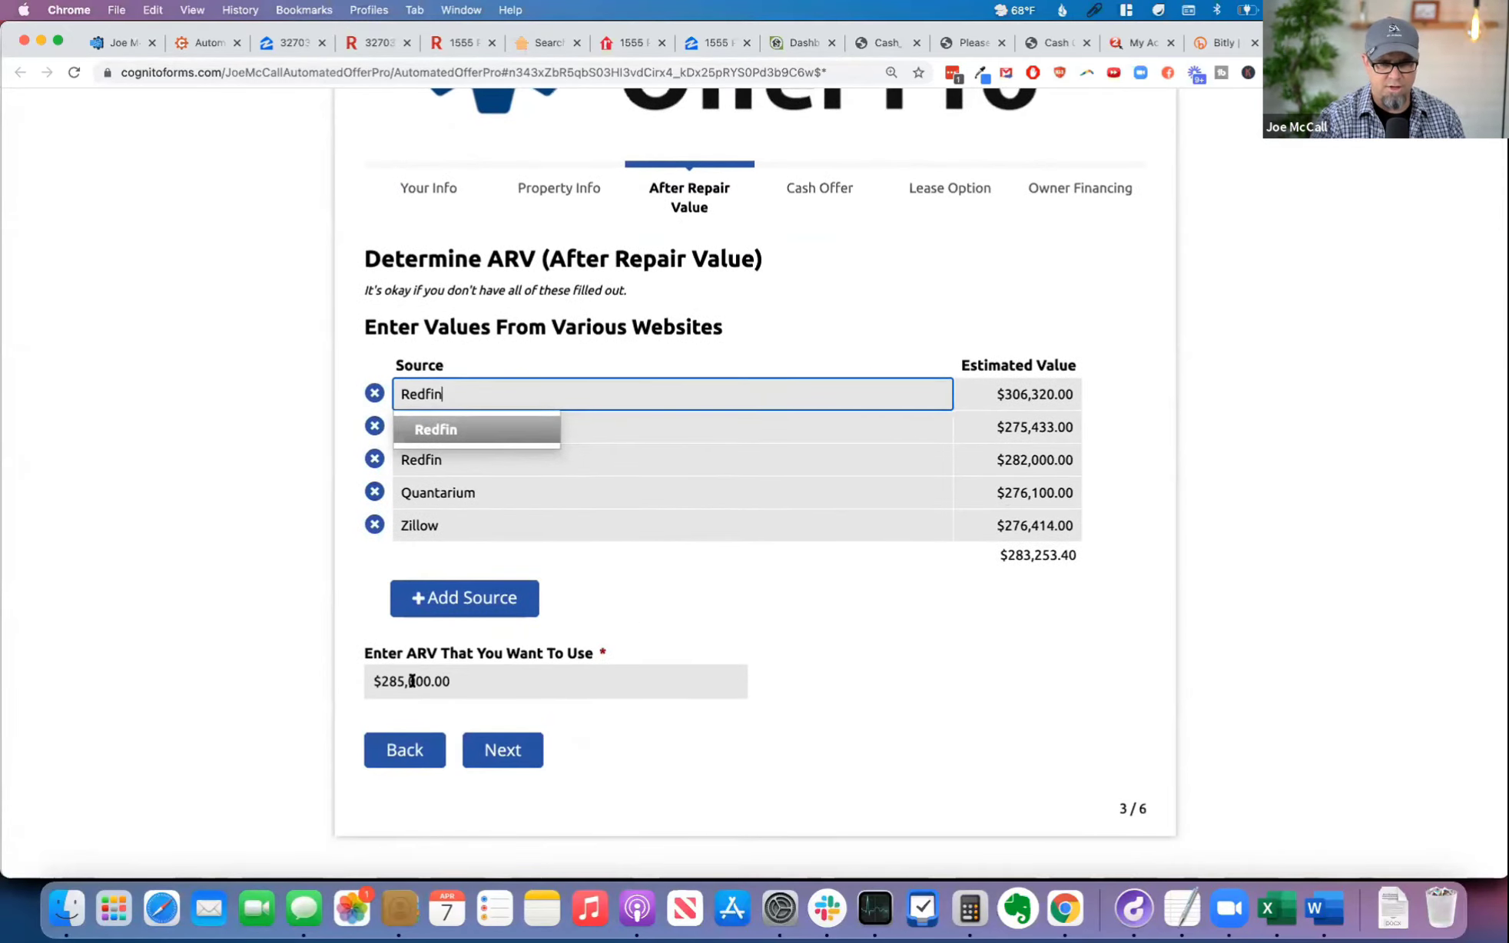
pyautogui.doubleClick(412, 680)
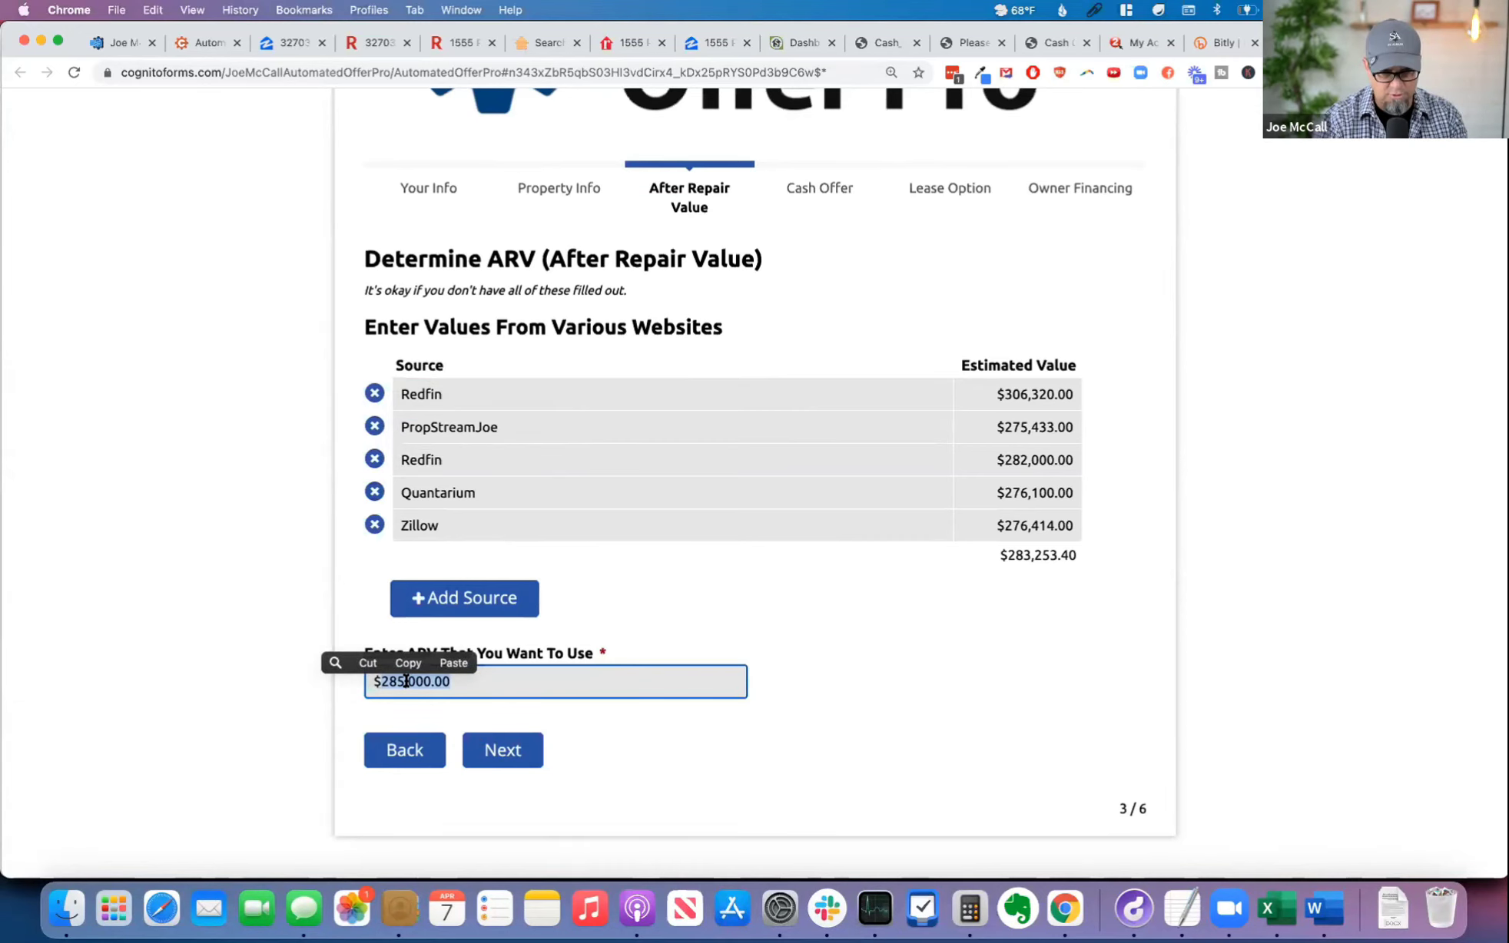
pyautogui.write('290,000')
pyautogui.click(516, 761)
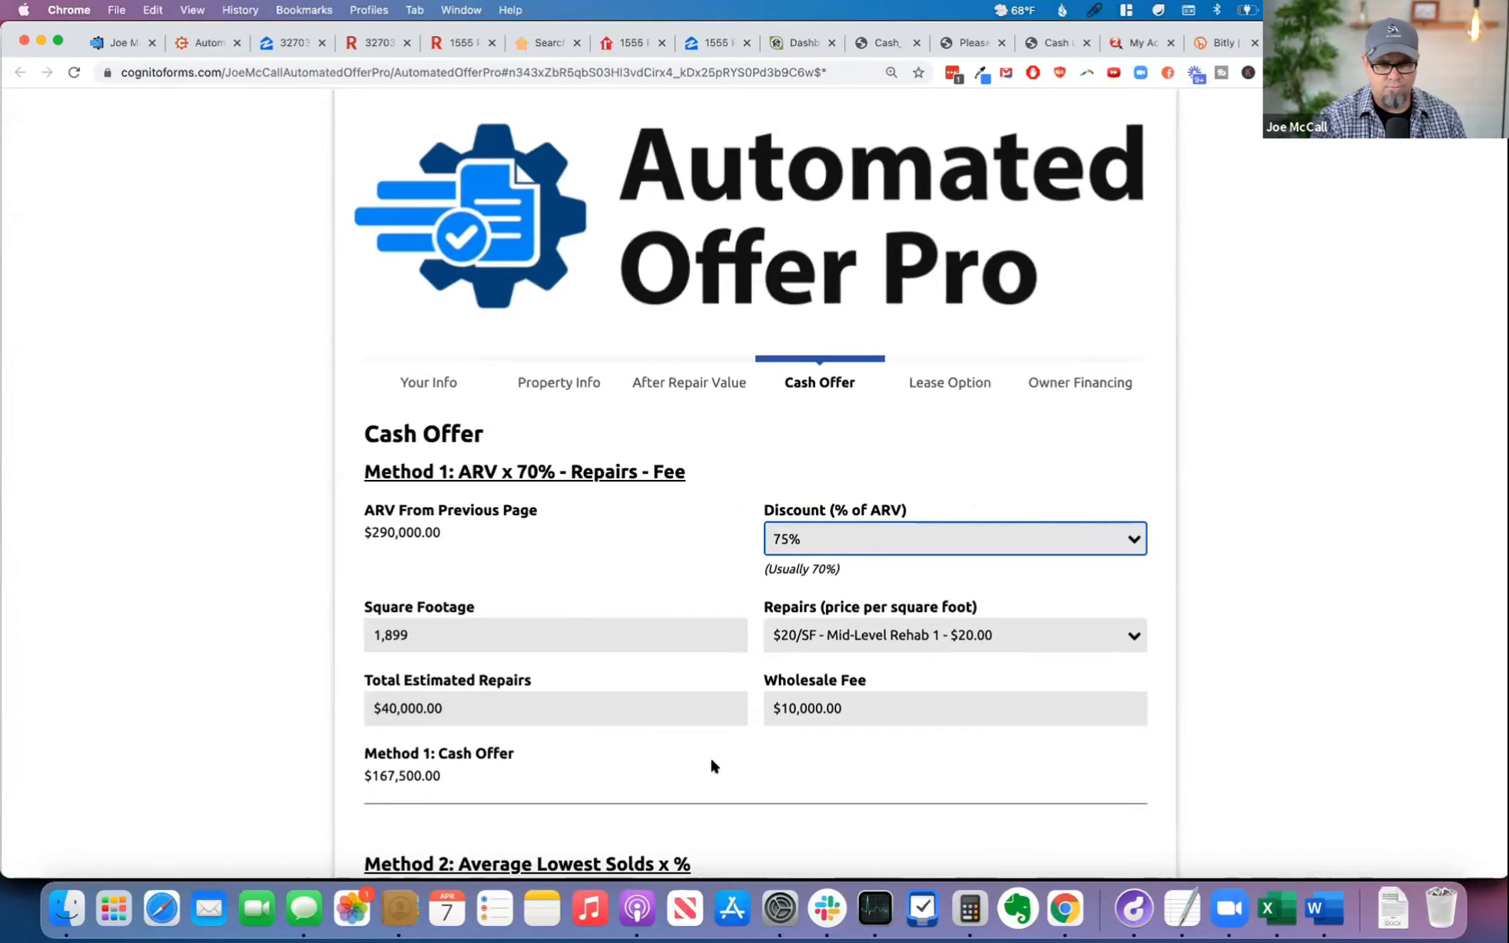
# Step: For cash offer Method 1, set the ARV discount to 80% and repairs to $15/SF - Cosmetic Repairs 2
pyautogui.scroll(-3, 710, 756)
pyautogui.click(818, 422)
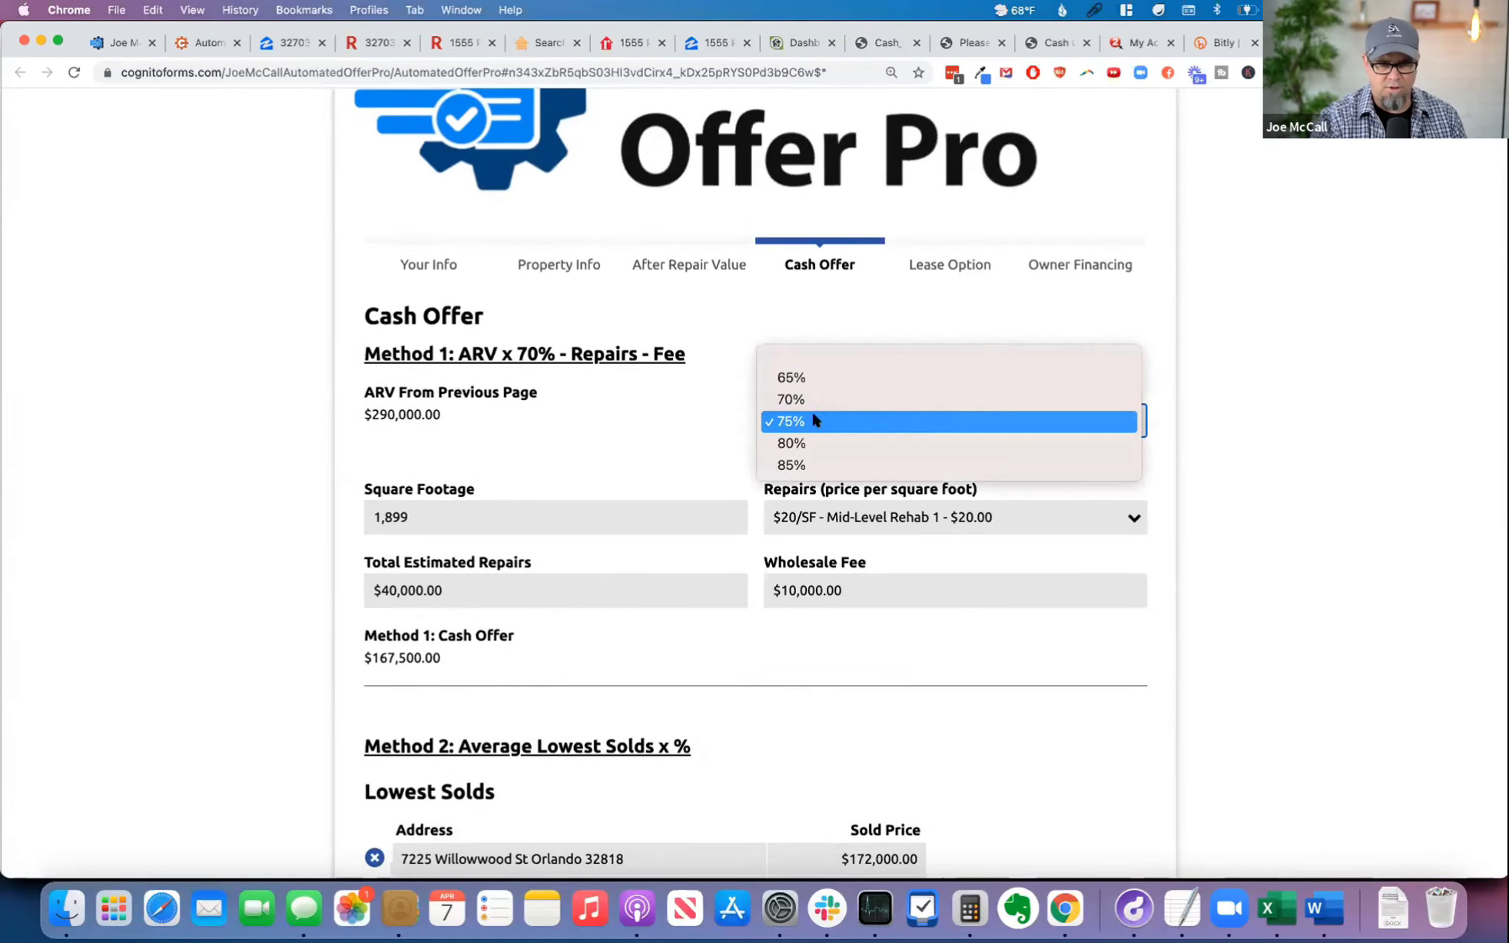
pyautogui.click(824, 441)
pyautogui.click(847, 525)
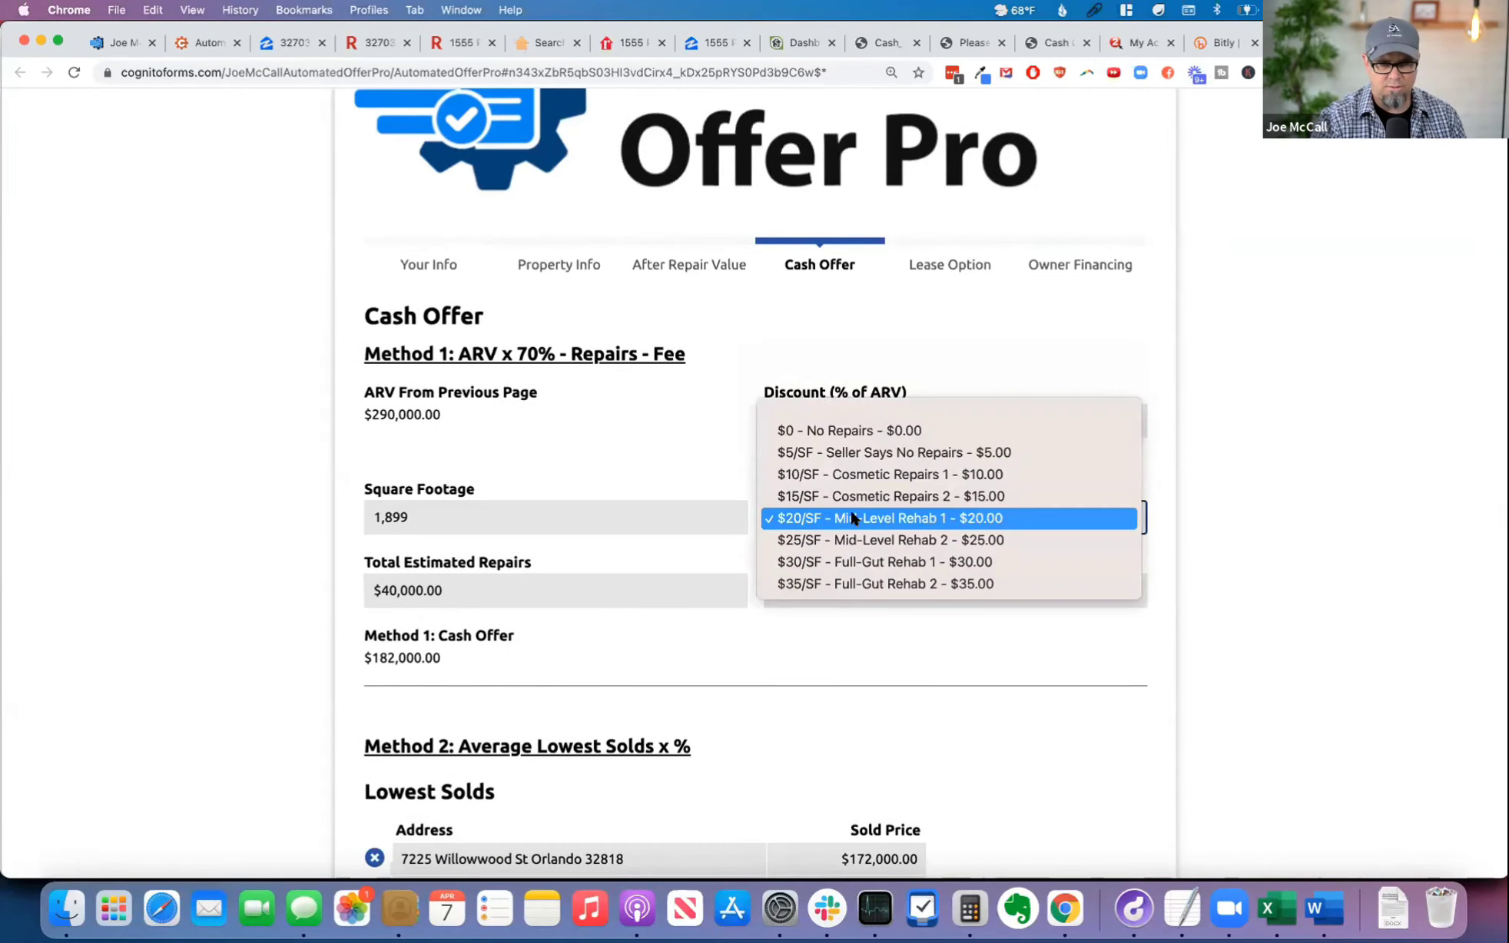
pyautogui.click(859, 498)
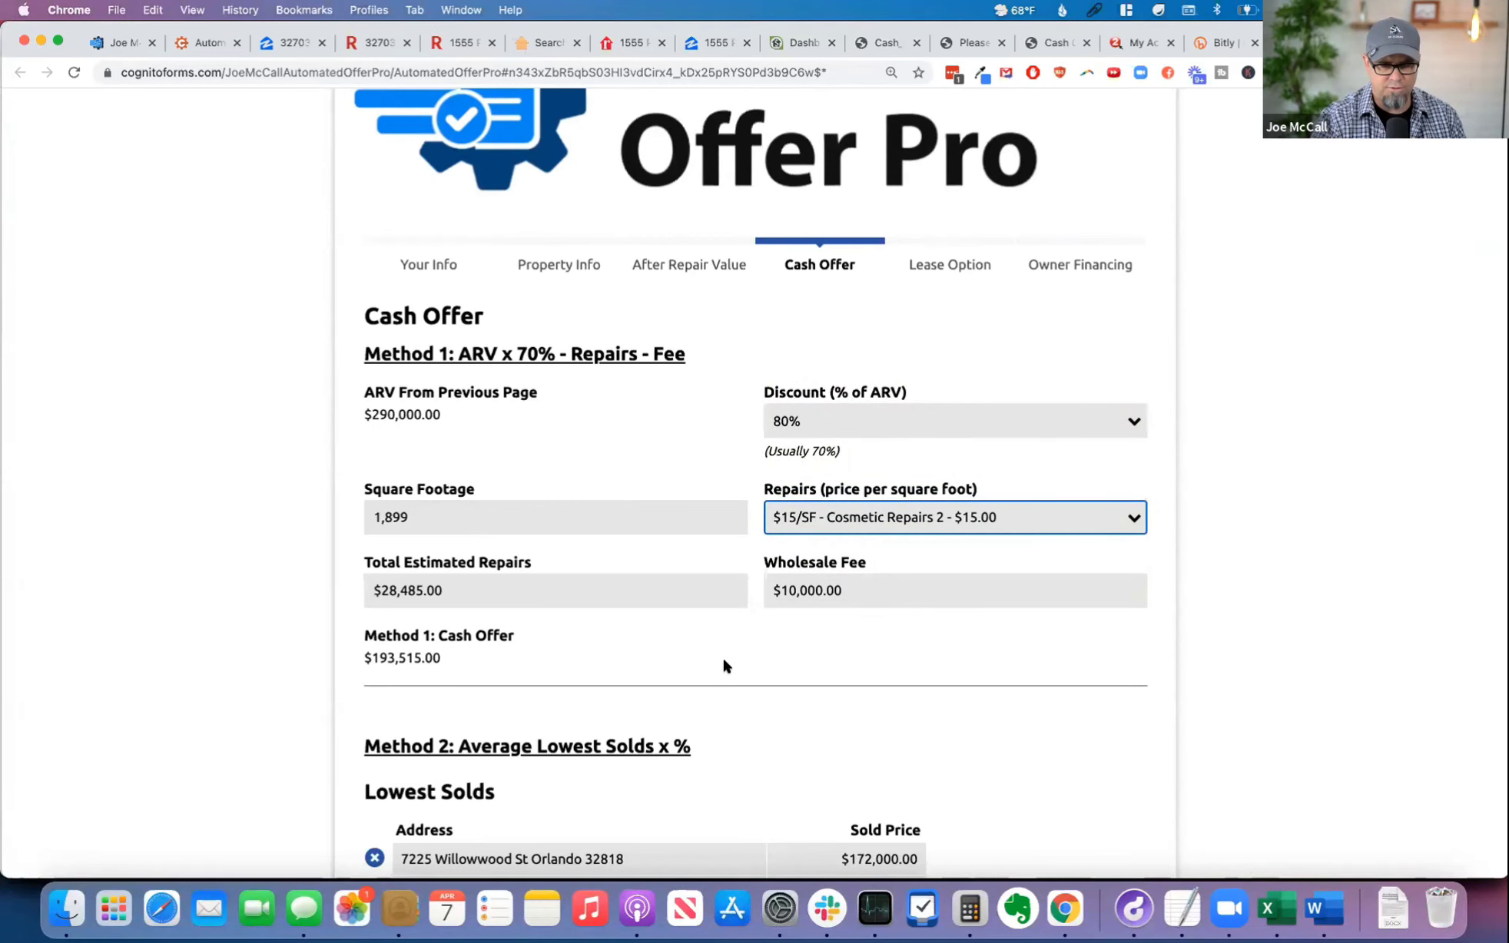
# Step: For cash offer Method 2, set the discount on the average of the lowest solds to 85%
pyautogui.scroll(-10, 723, 666)
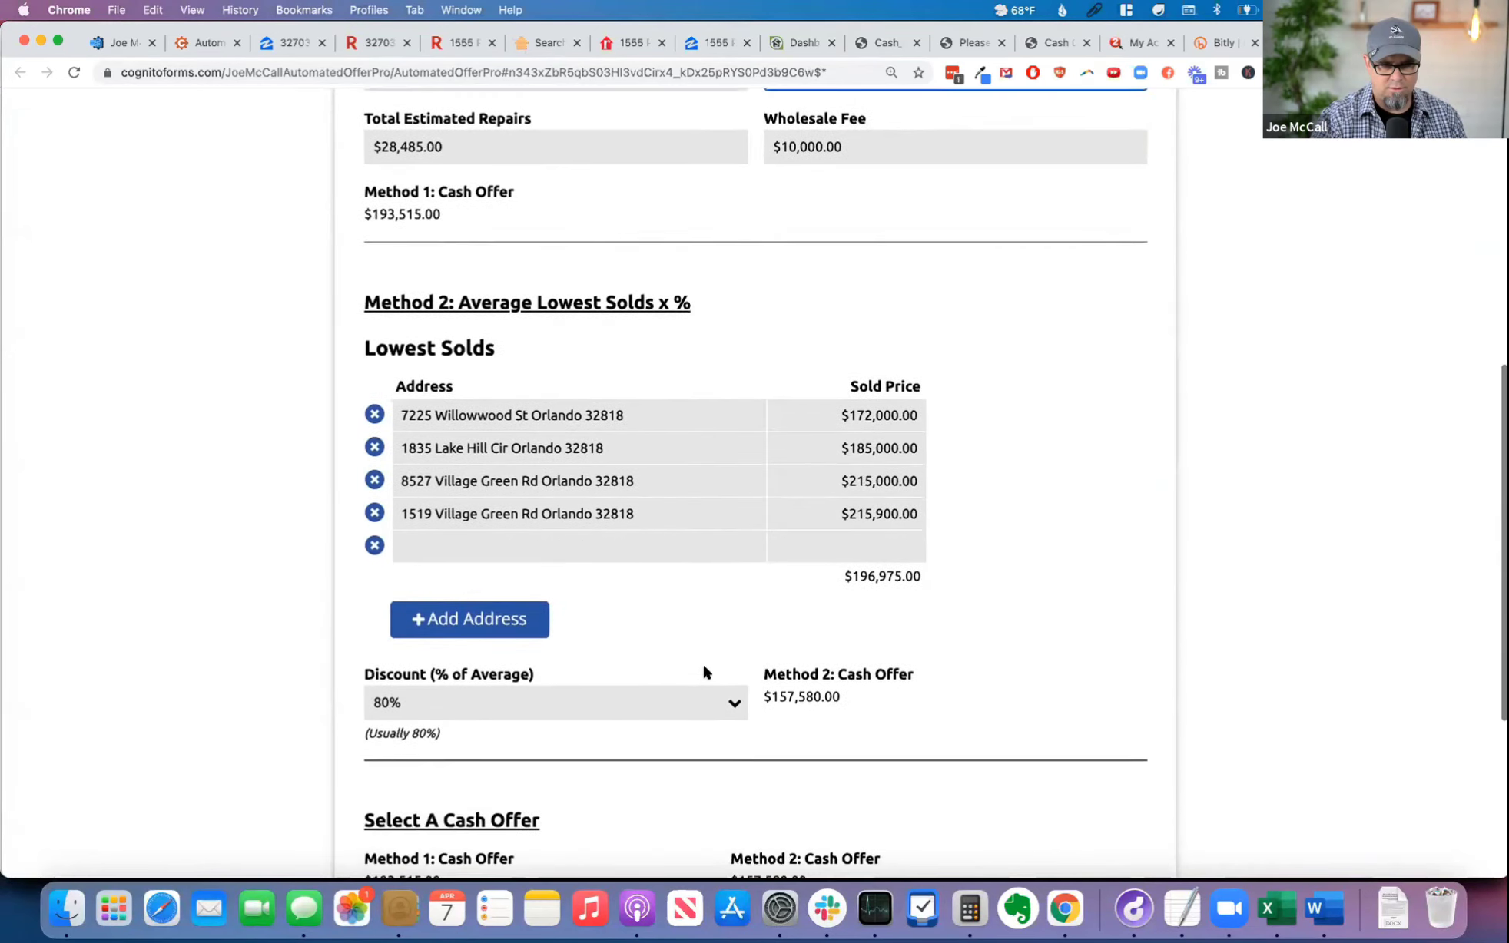
pyautogui.scroll(-5, 702, 662)
pyautogui.click(637, 495)
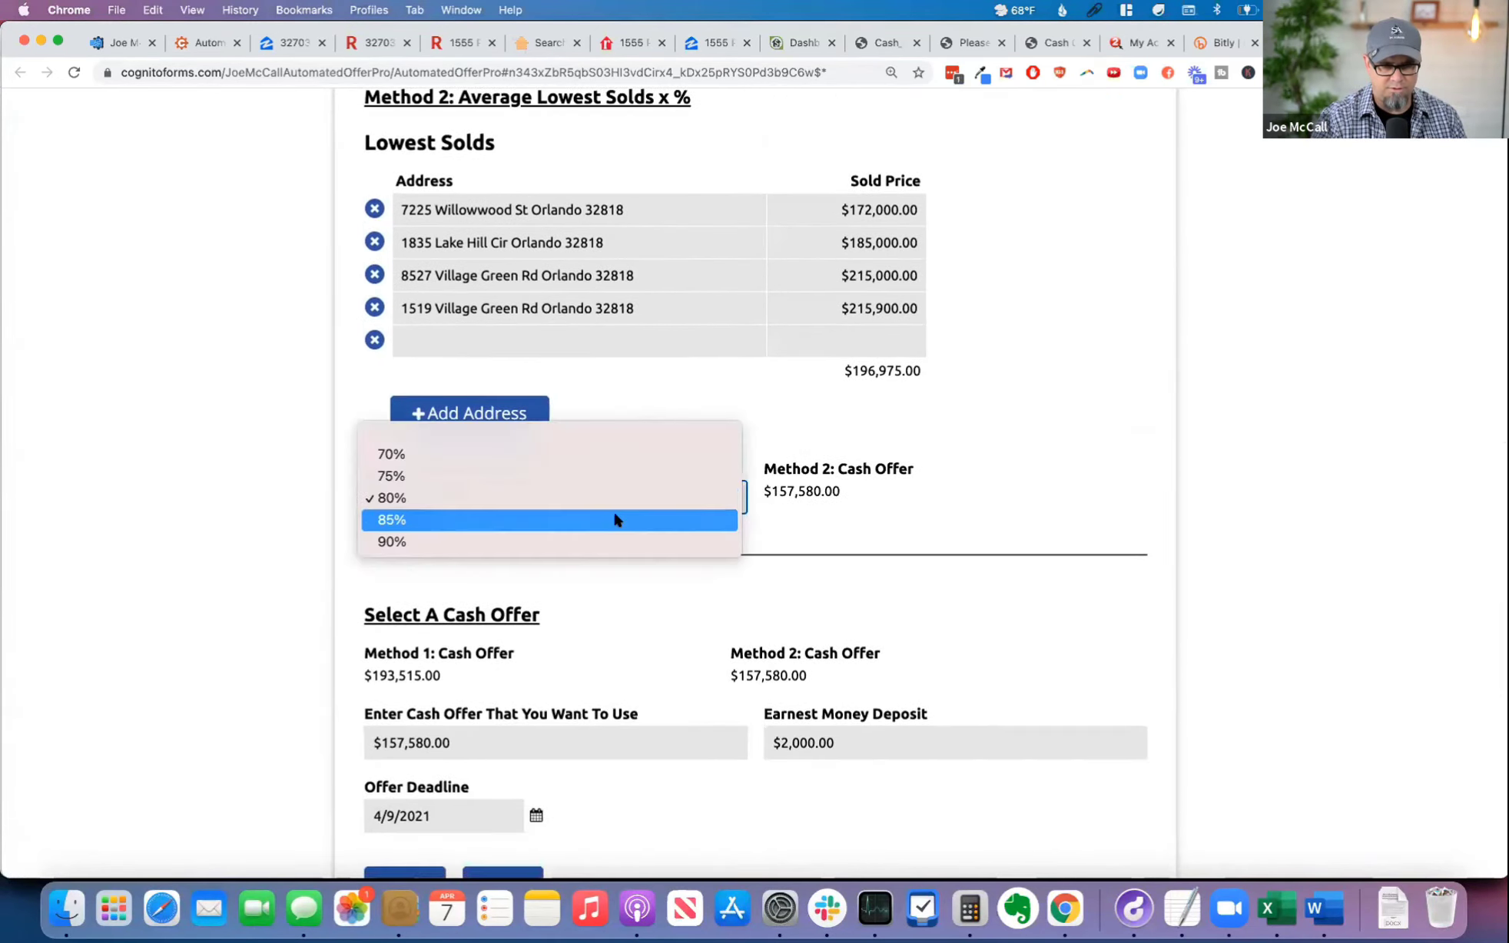
pyautogui.click(614, 520)
# Step: Set the cash offer to use to $180,000 and the earnest money deposit to $5,000, and continue to the Lease Option page
pyautogui.scroll(-3, 862, 604)
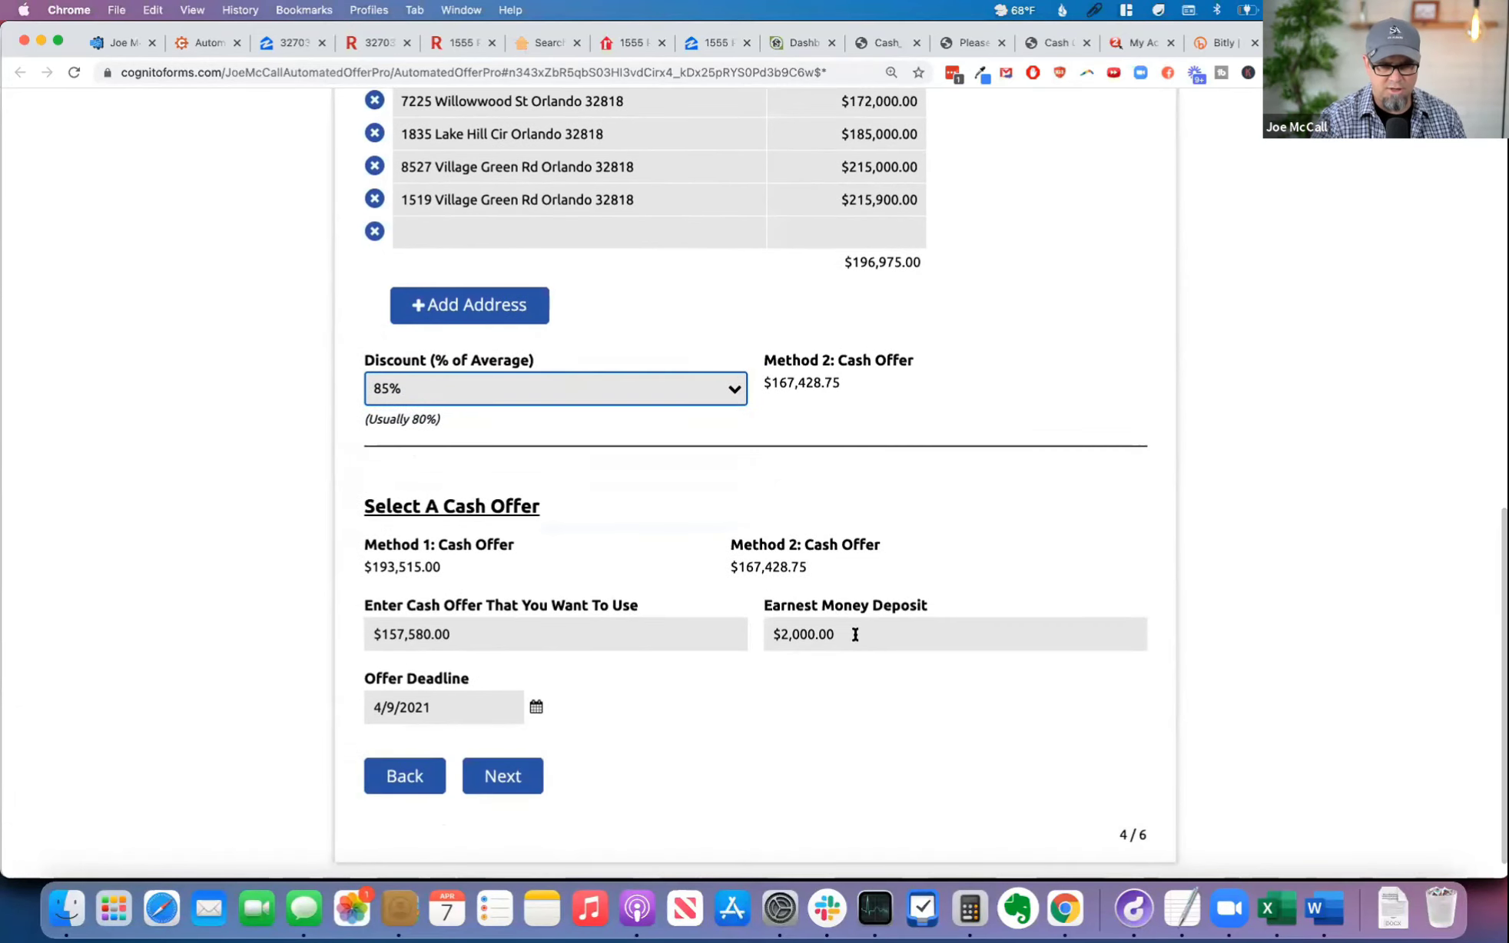
pyautogui.moveTo(474, 638); pyautogui.dragTo(370, 632)
pyautogui.write('180000')
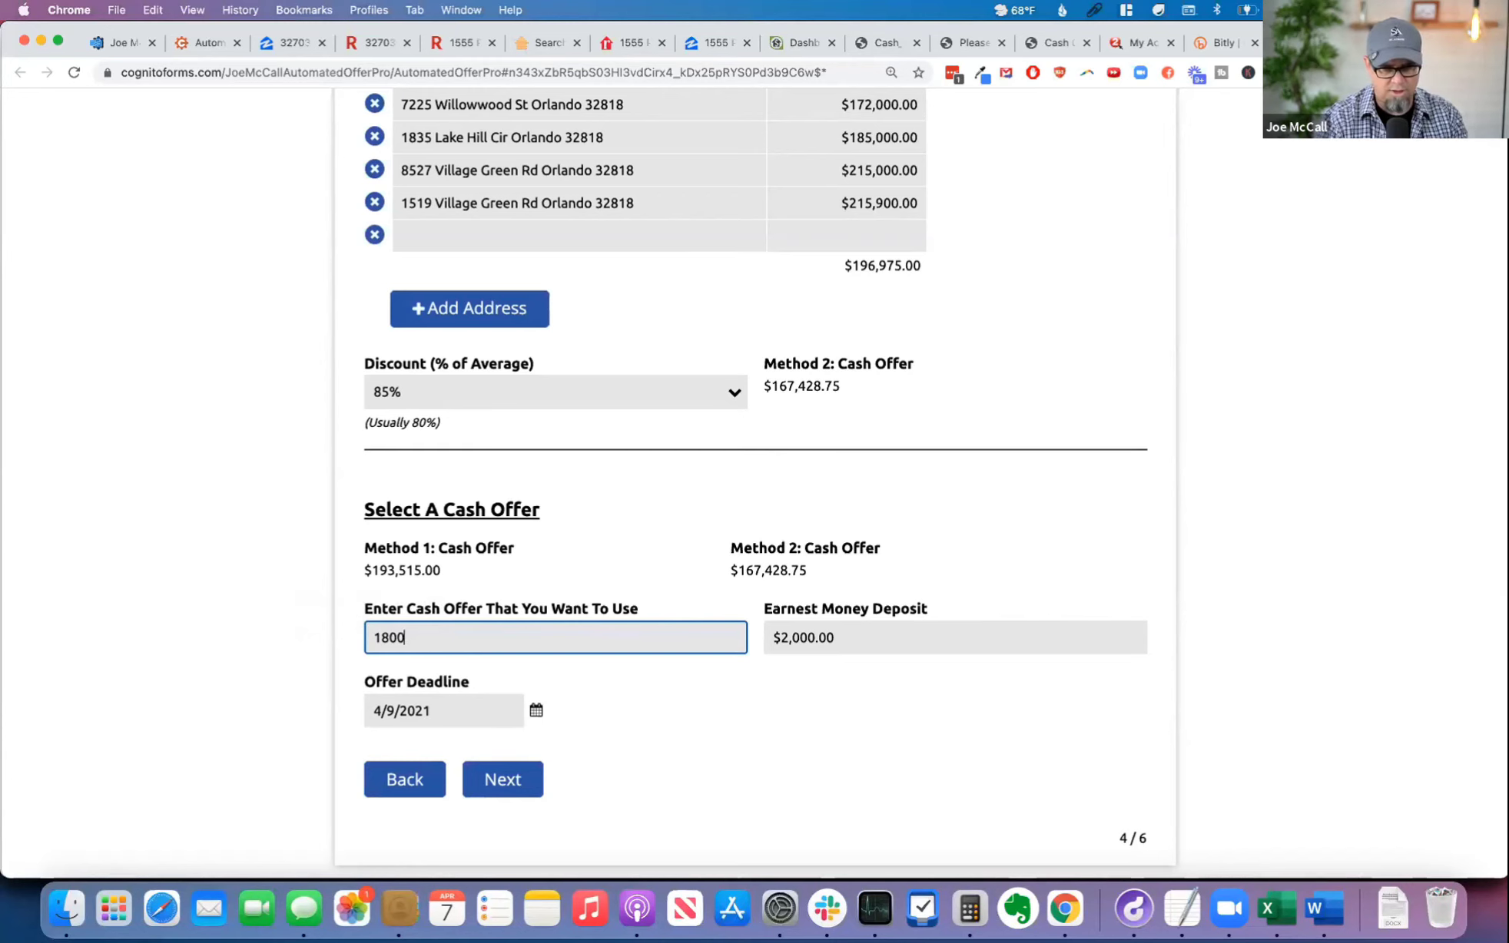
pyautogui.press('Tab')
pyautogui.write('50000')
pyautogui.press('Tab')
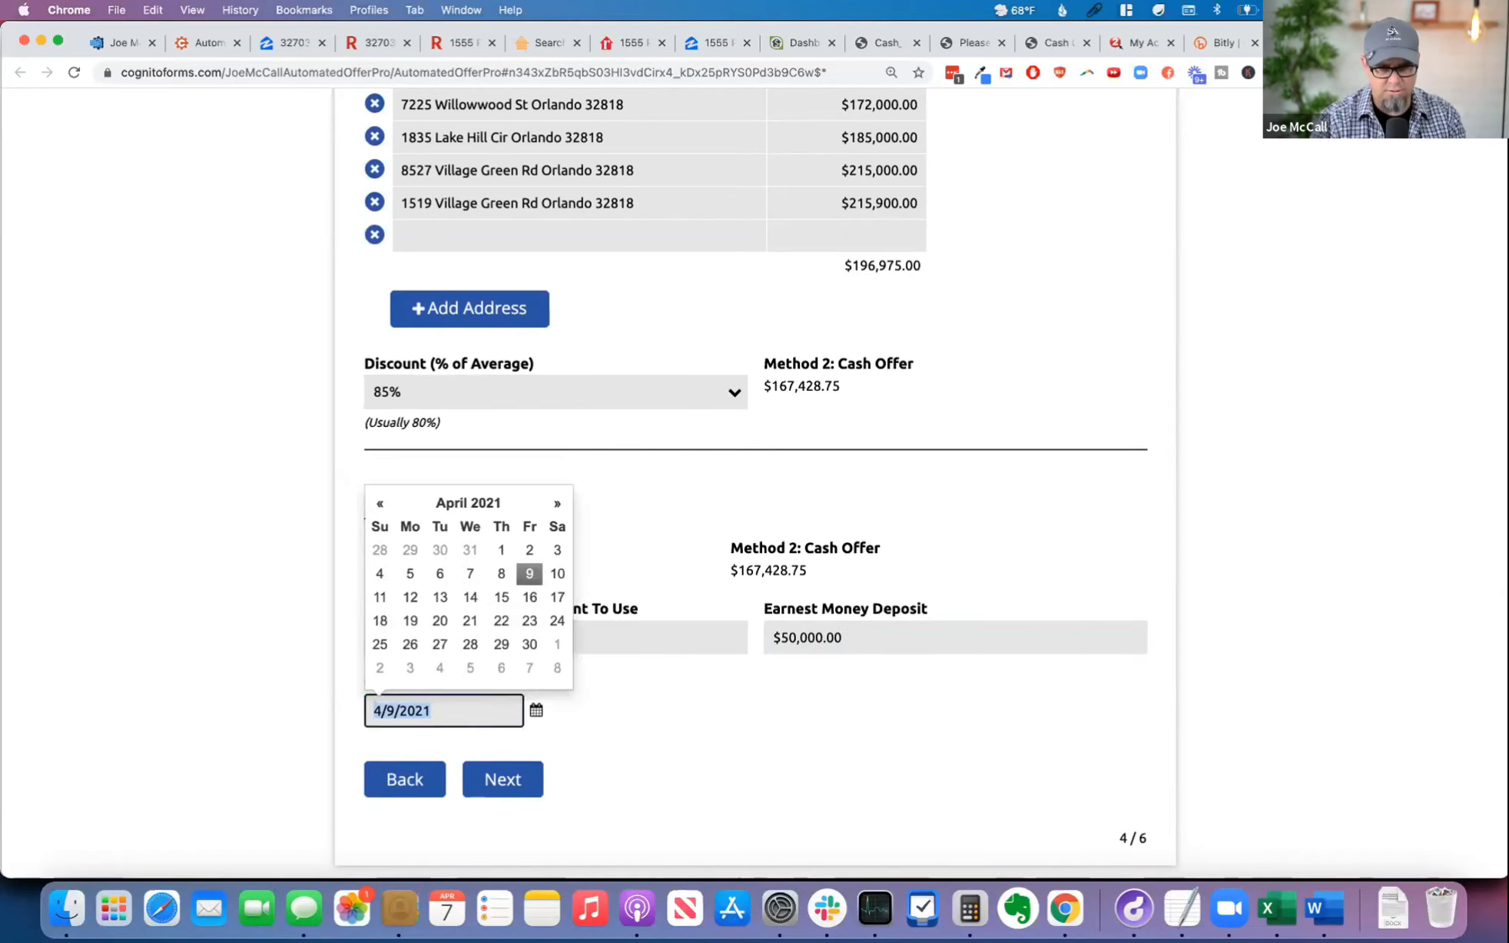
pyautogui.click(858, 624)
pyautogui.press('super+a')
pyautogui.write('5000')
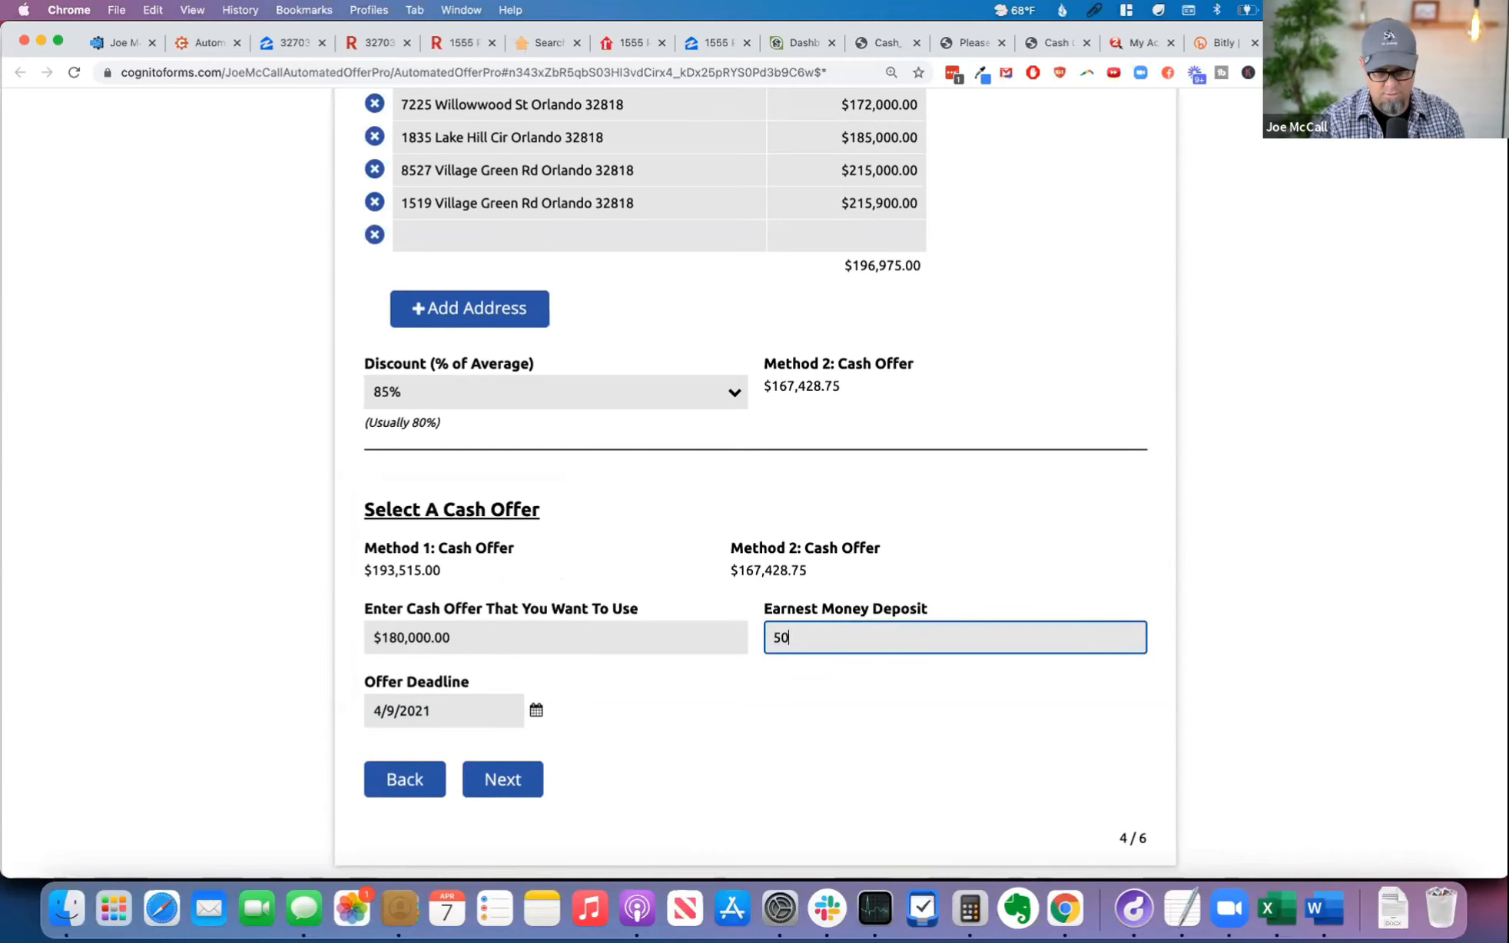
pyautogui.press('Tab')
pyautogui.click(499, 779)
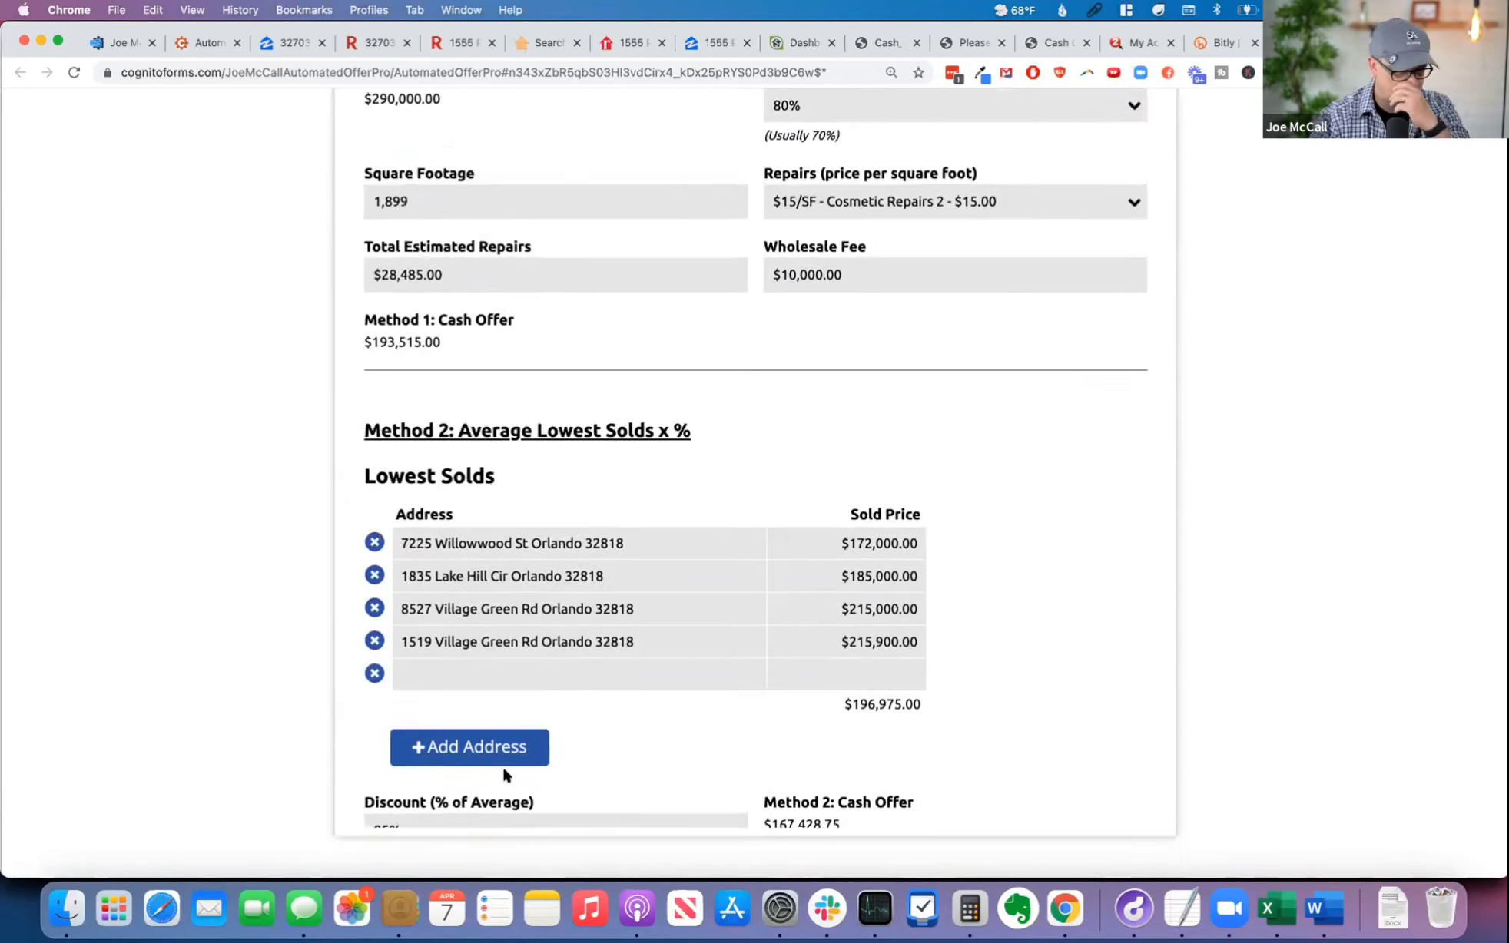
# Step: For the sandwich lease option, set minimum equity to 13% and desired monthly cash flow to 20%, and continue to Owner Financing
pyautogui.scroll(-2, 801, 694)
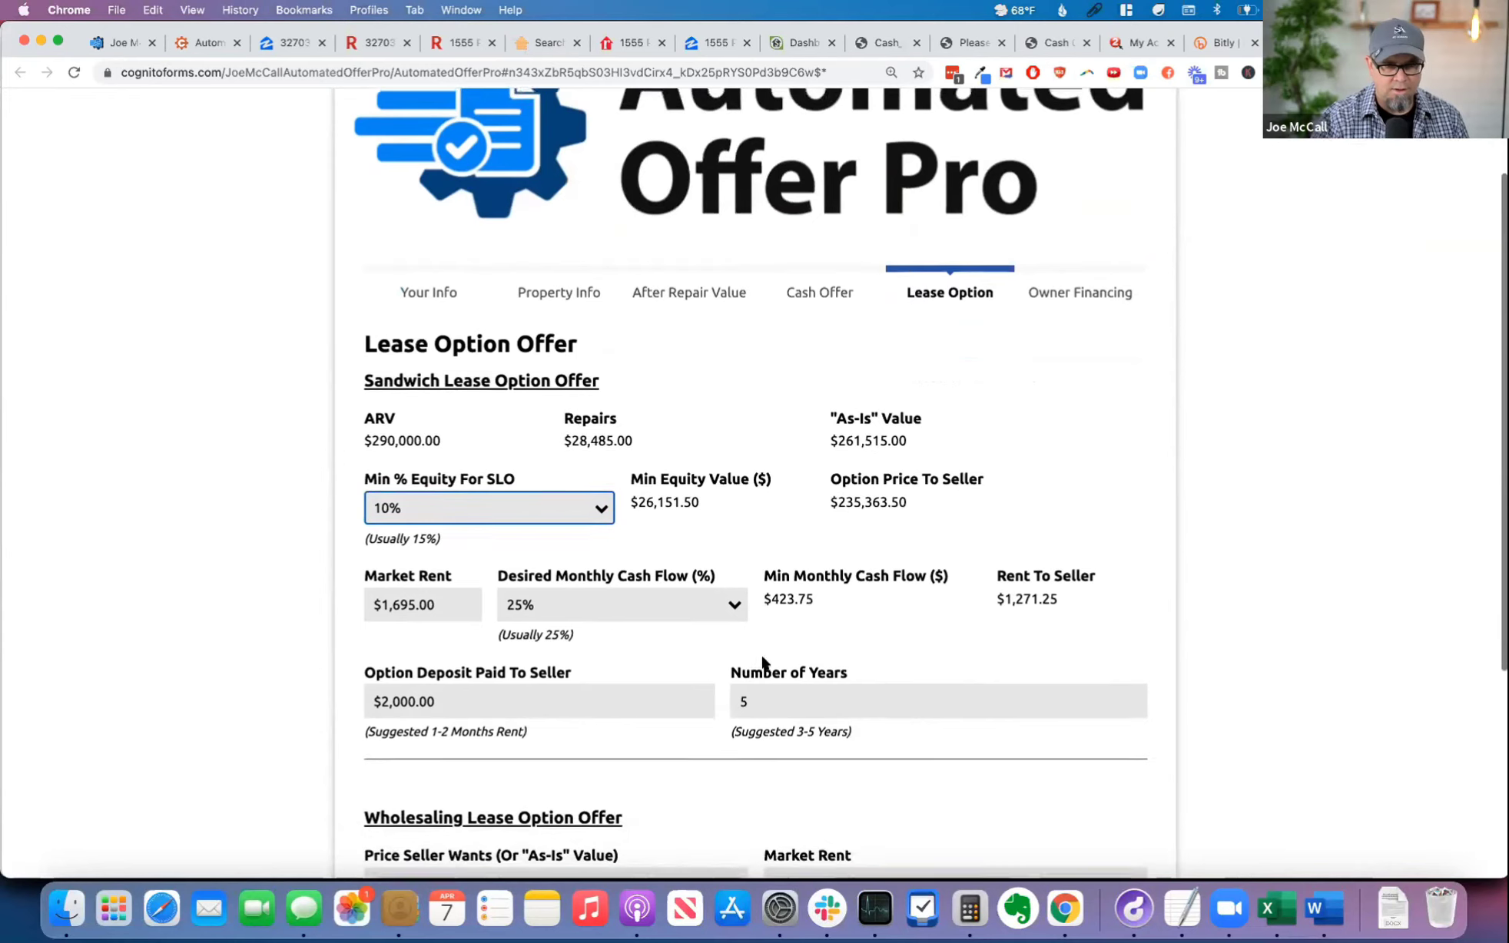
pyautogui.click(542, 505)
pyautogui.click(501, 550)
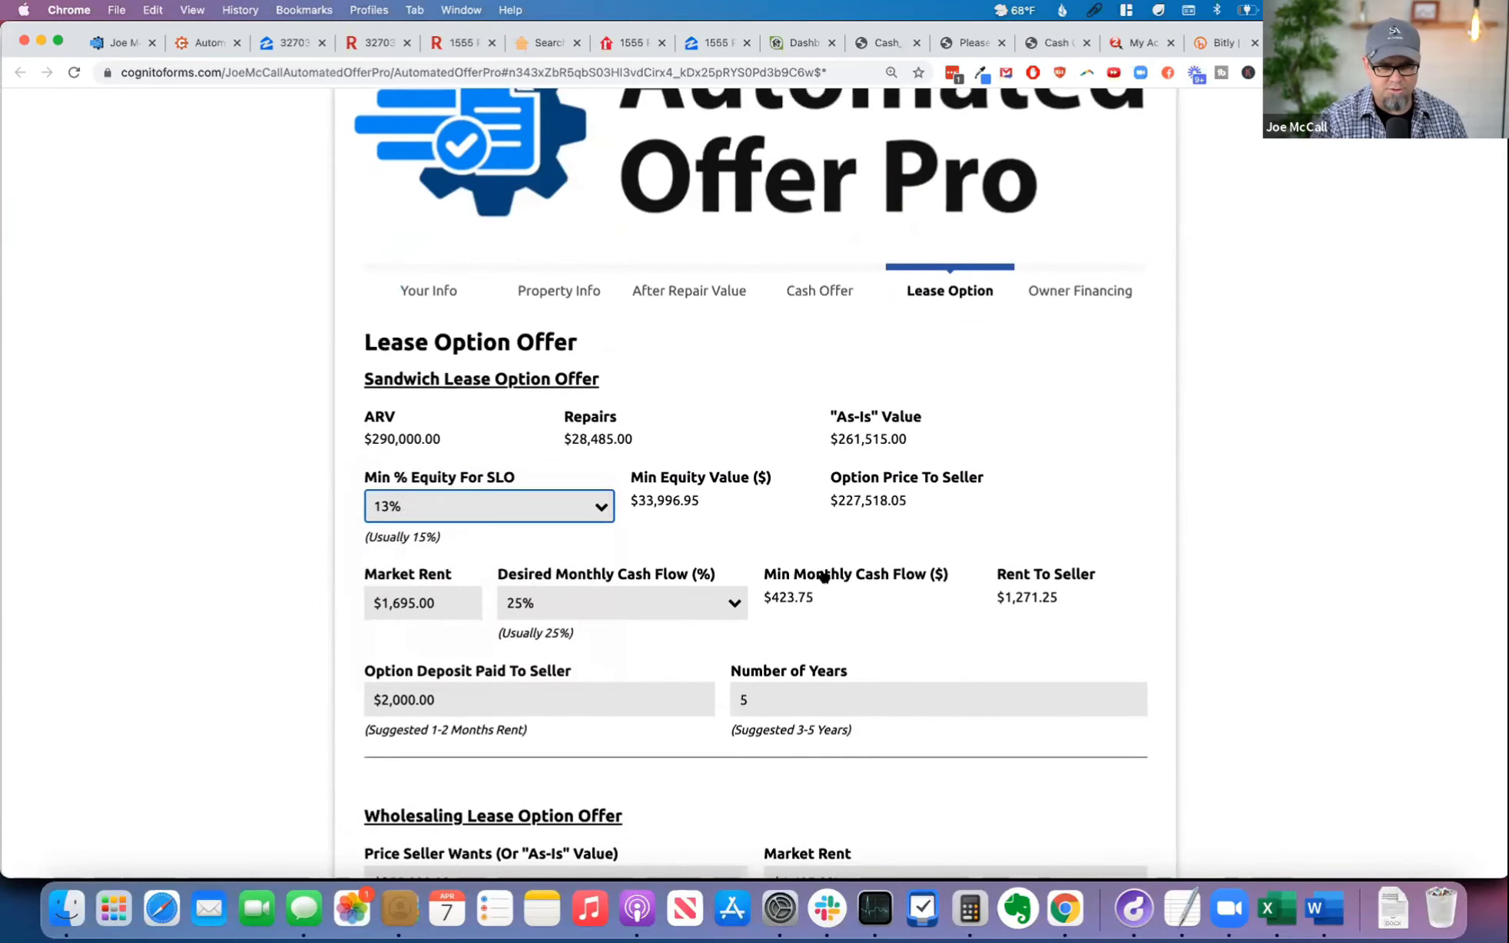
pyautogui.click(647, 612)
pyautogui.press('Return')
pyautogui.scroll(-5, 890, 624)
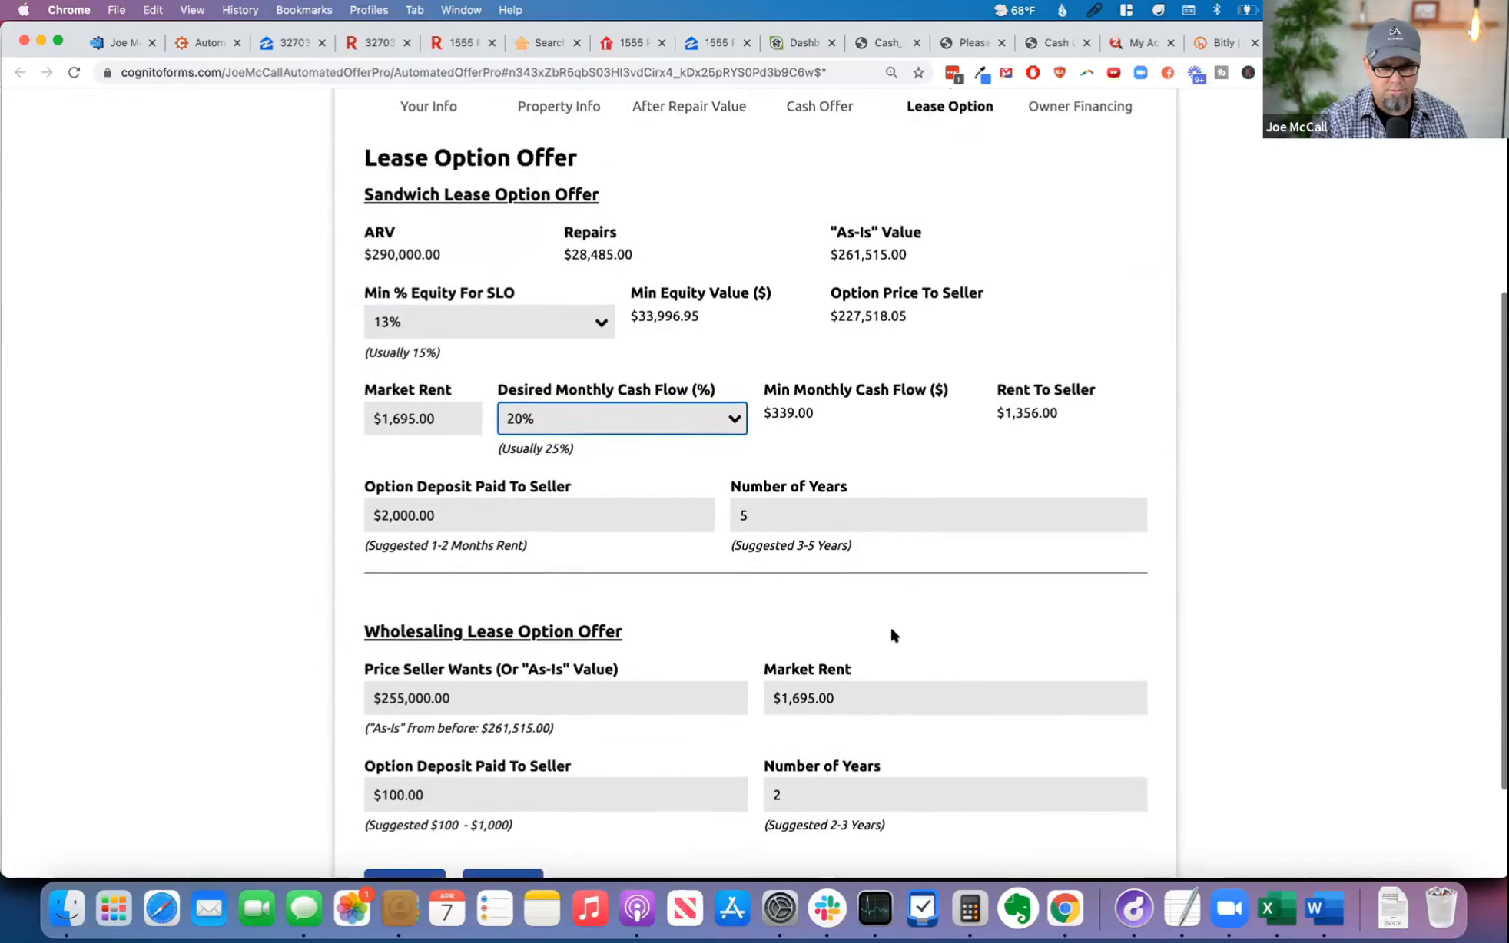
pyautogui.click(506, 756)
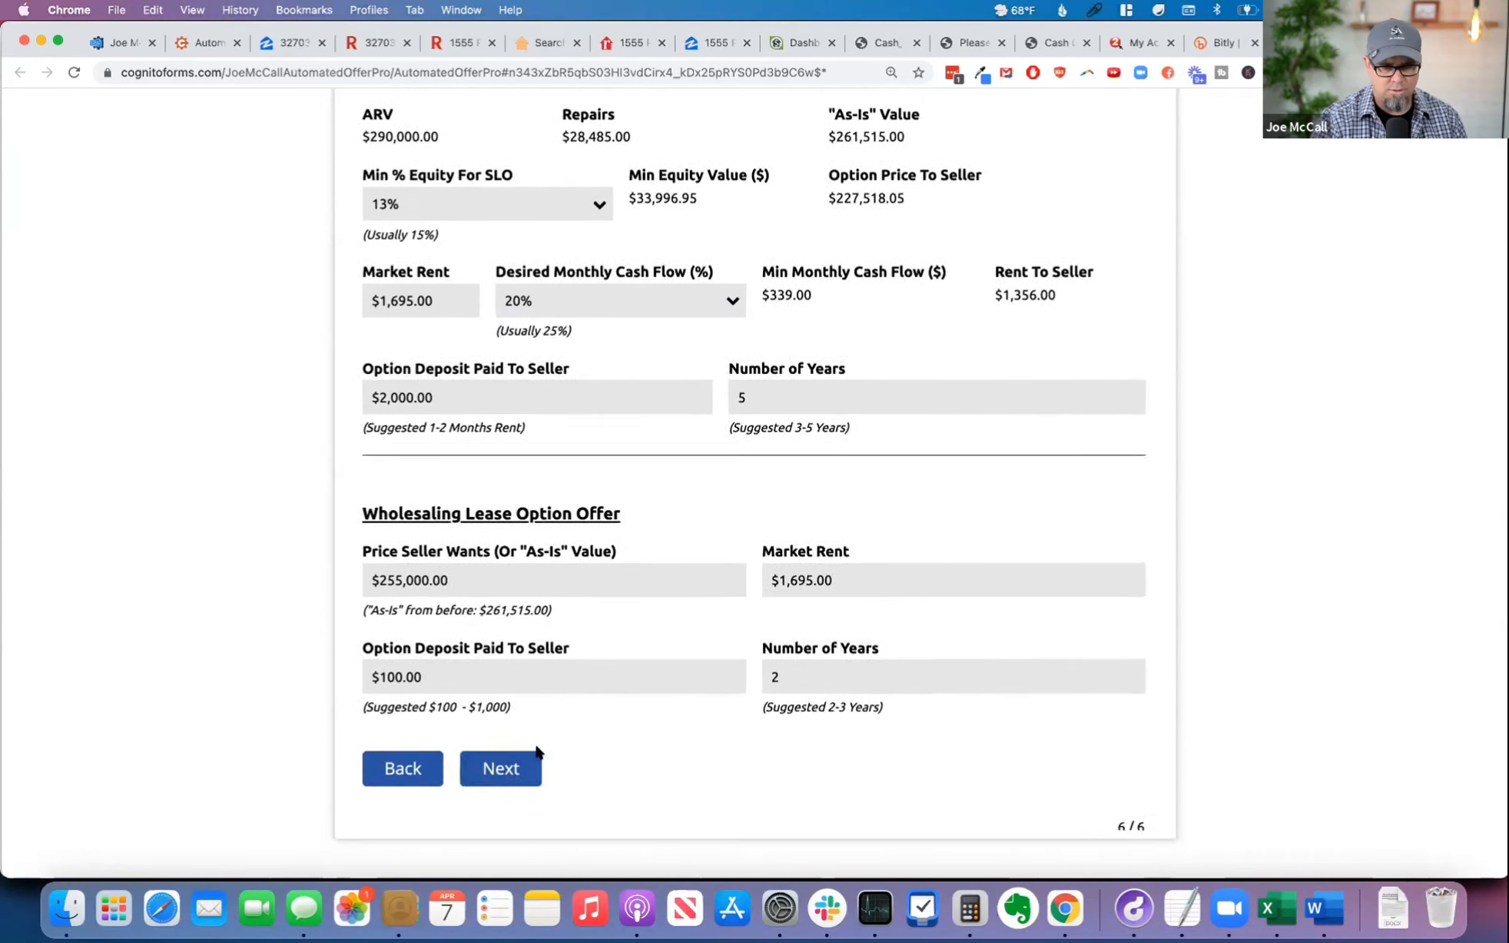
pyautogui.click(783, 541)
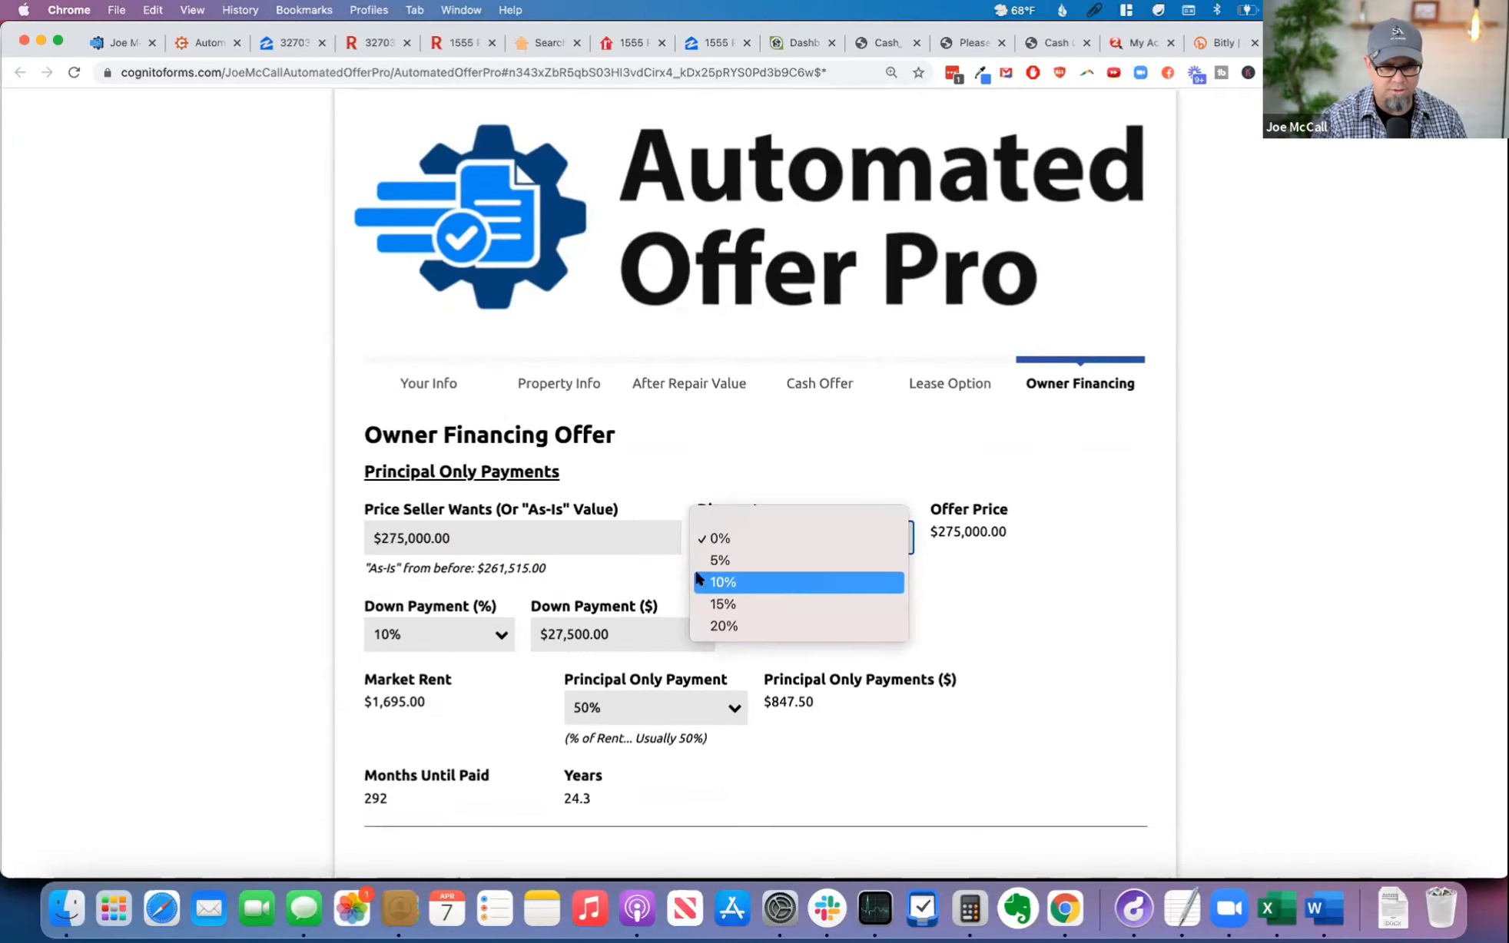
pyautogui.click(729, 559)
pyautogui.click(751, 540)
pyautogui.click(754, 518)
# Step: Under Interest Only Payments, set the discount to 5% and the down payment to 10%
pyautogui.scroll(-5, 878, 607)
pyautogui.scroll(-5, 877, 613)
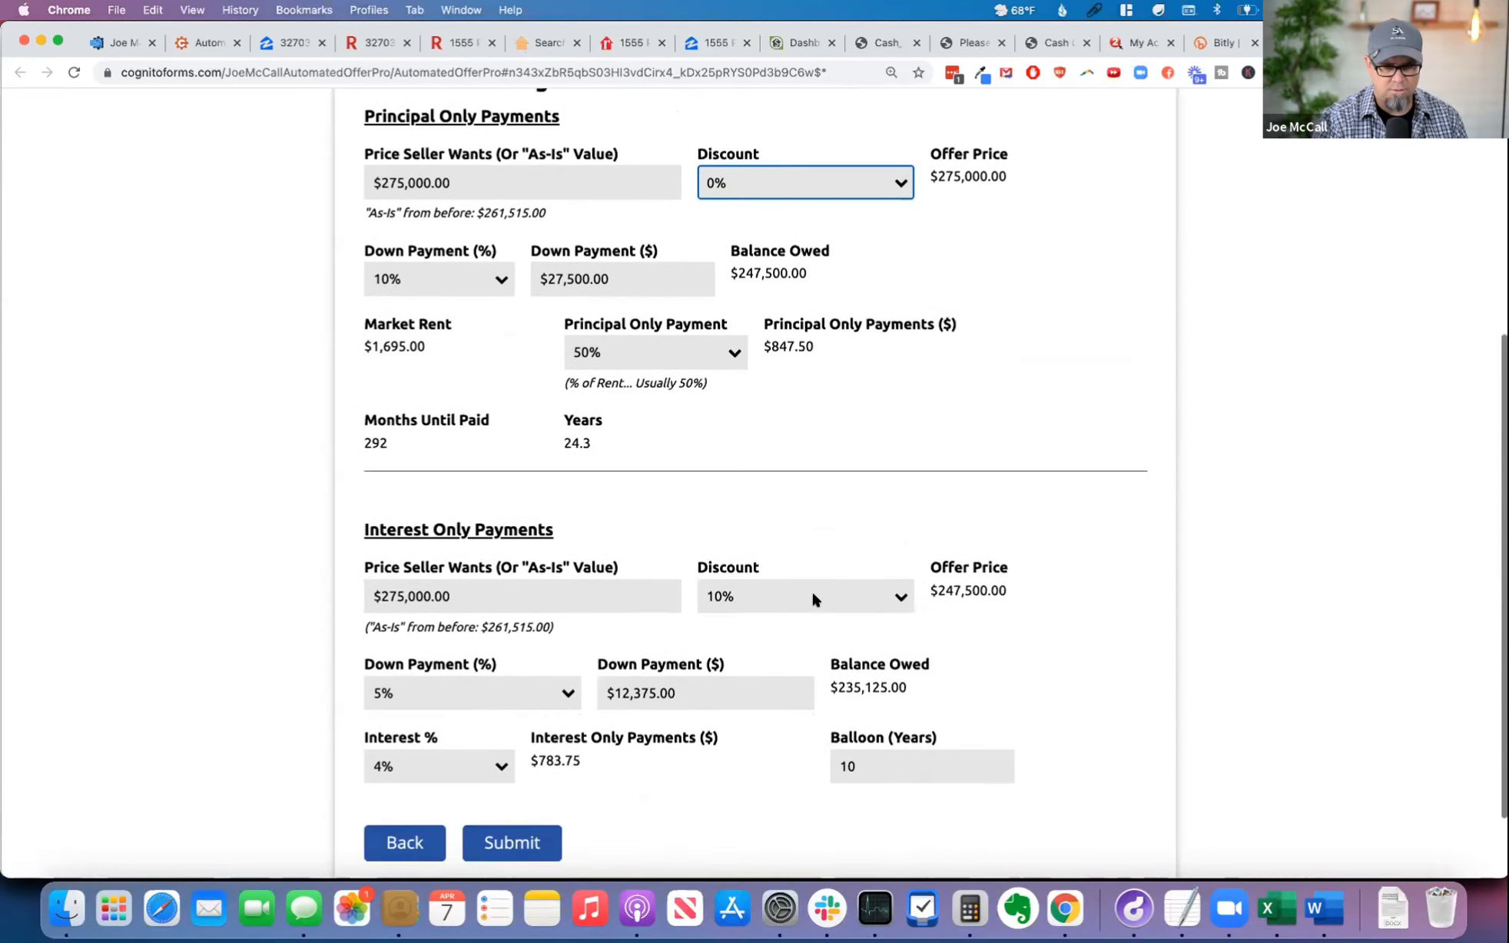
pyautogui.click(778, 594)
pyautogui.click(765, 582)
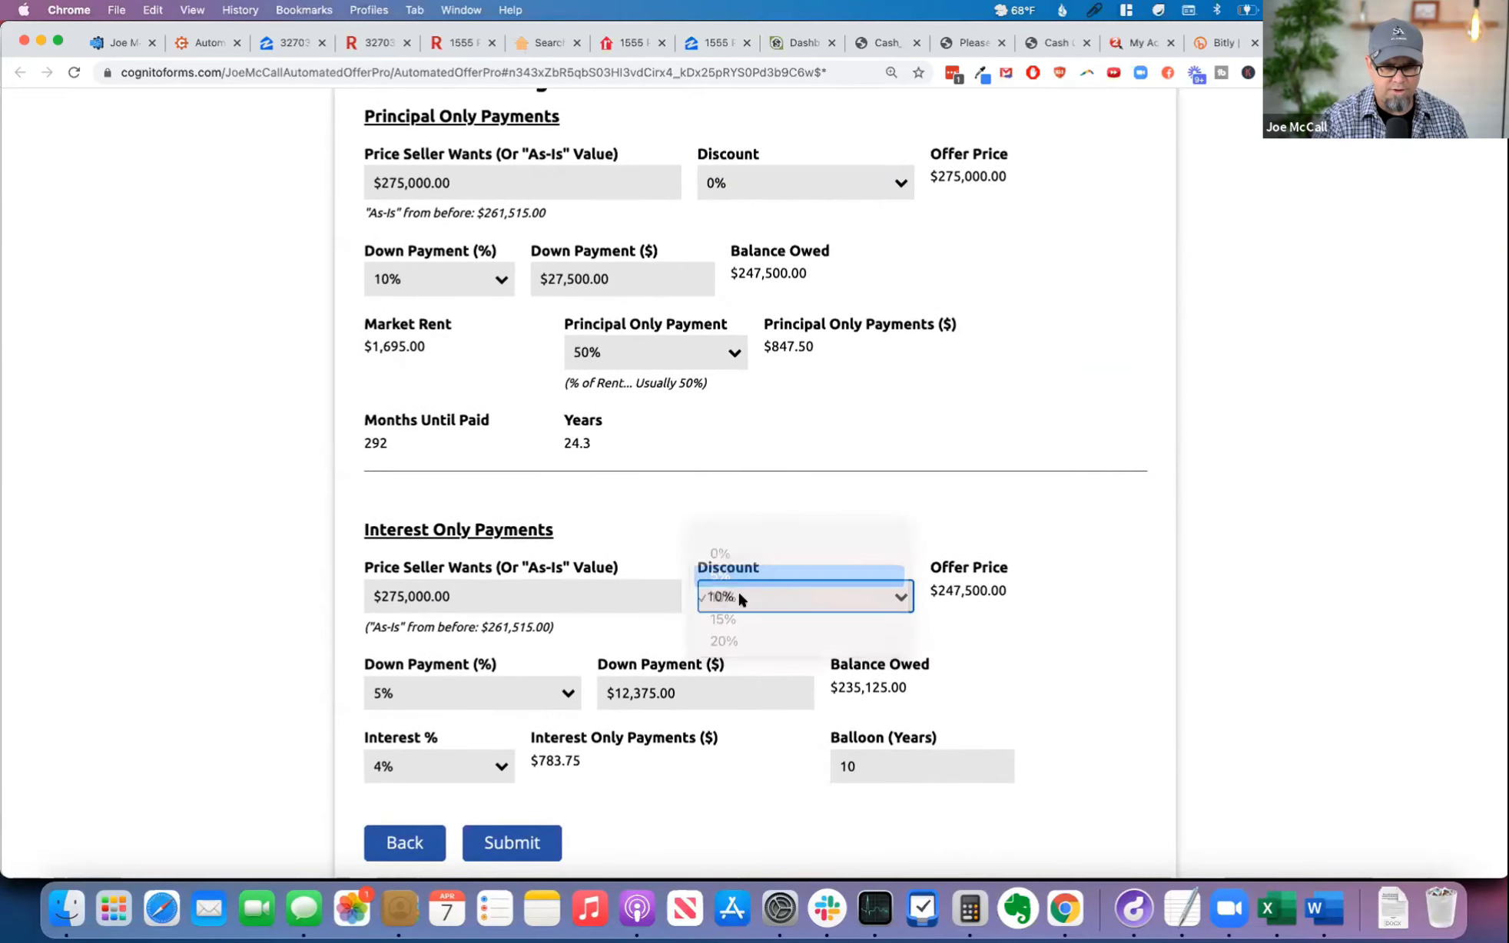
pyautogui.click(467, 690)
pyautogui.press('Return')
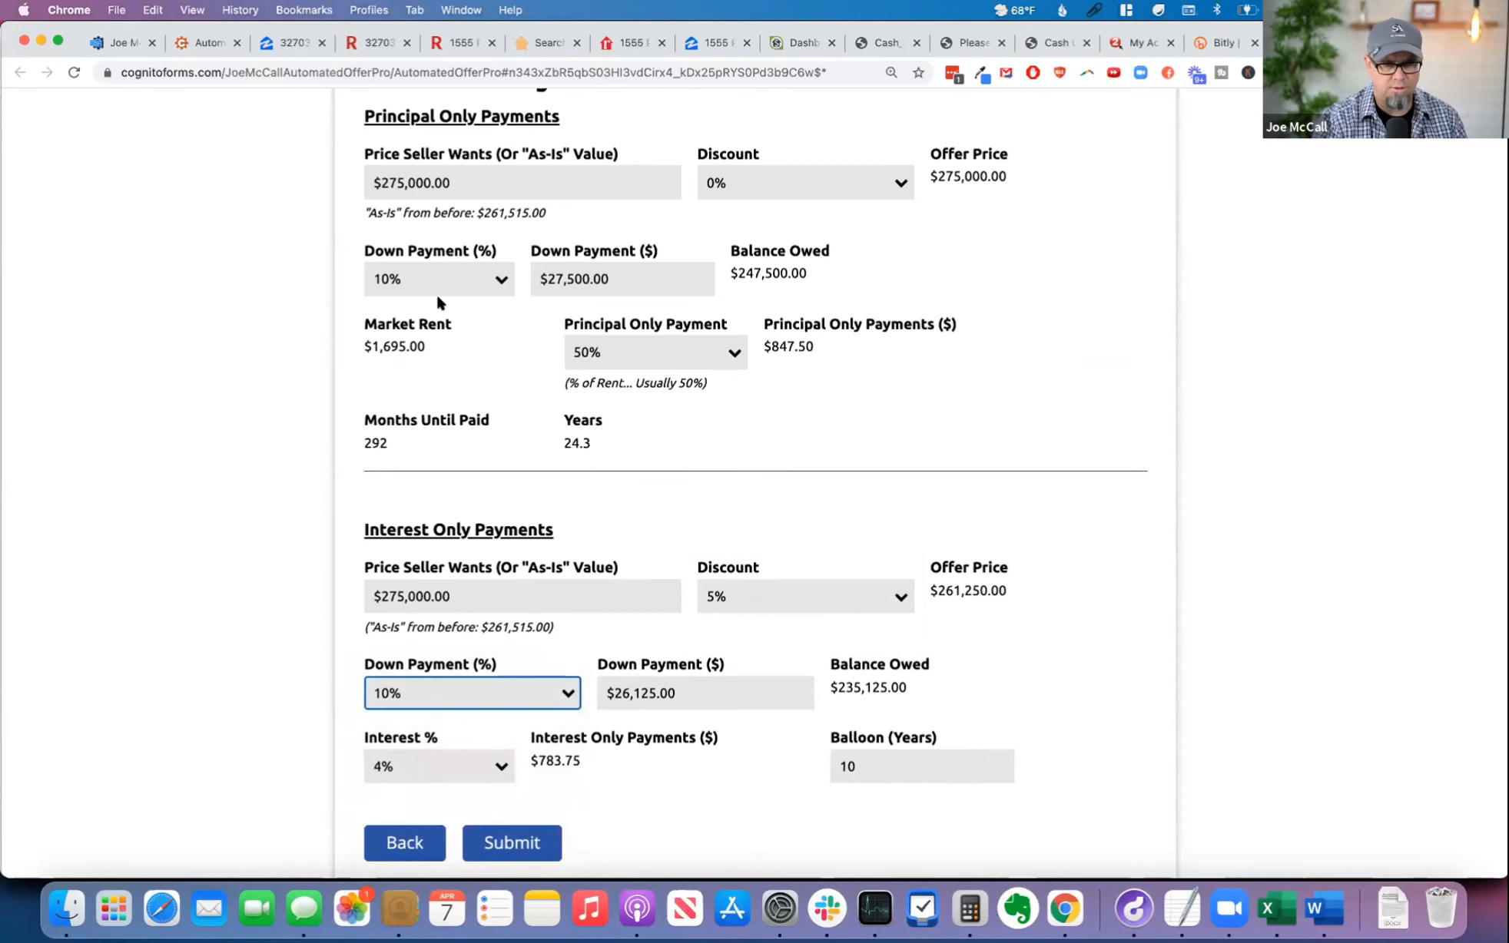
# Step: Change the down payment percentage under Principal Only Payments and submit the offer form
pyautogui.click(435, 291)
pyautogui.click(431, 325)
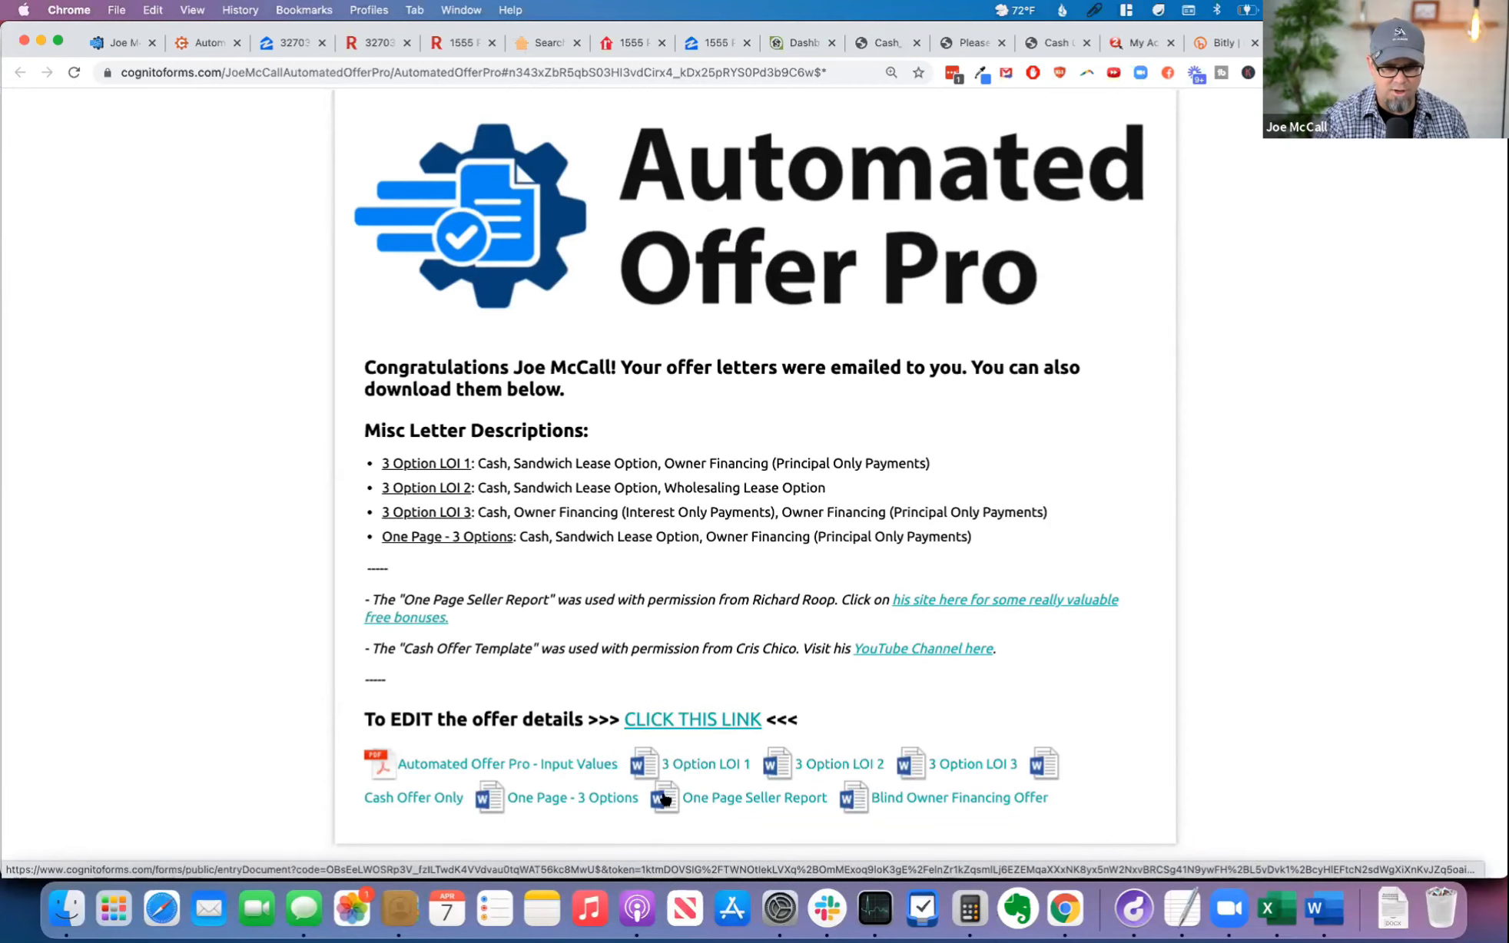
# Step: Download the One Page - 3 Options and One Page Seller Report letters from the results page
pyautogui.scroll(-1, 938, 800)
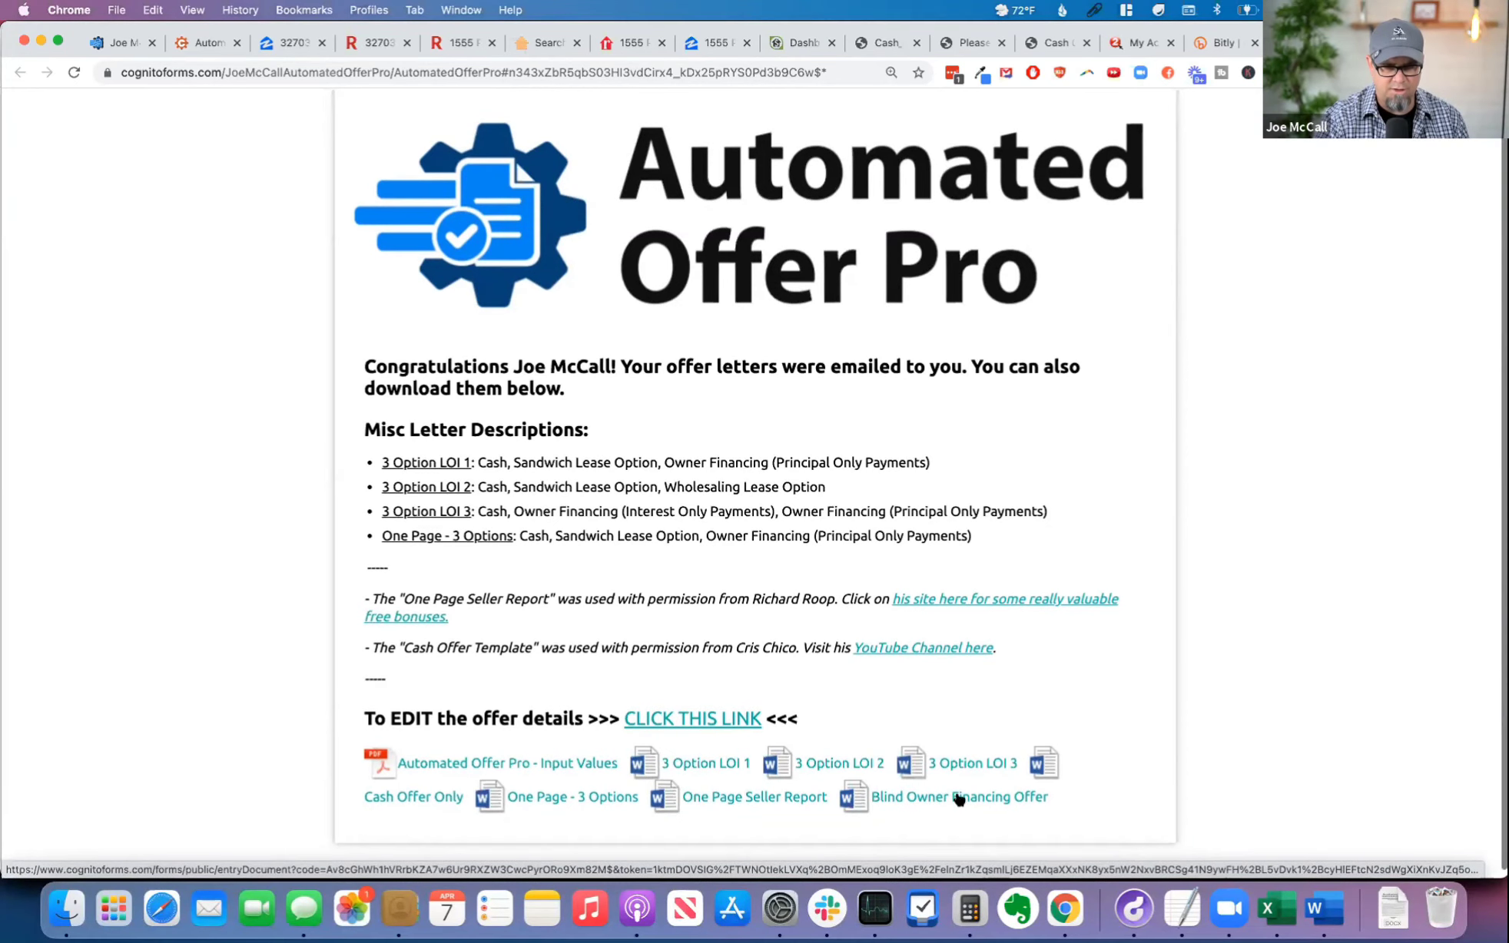
pyautogui.click(567, 799)
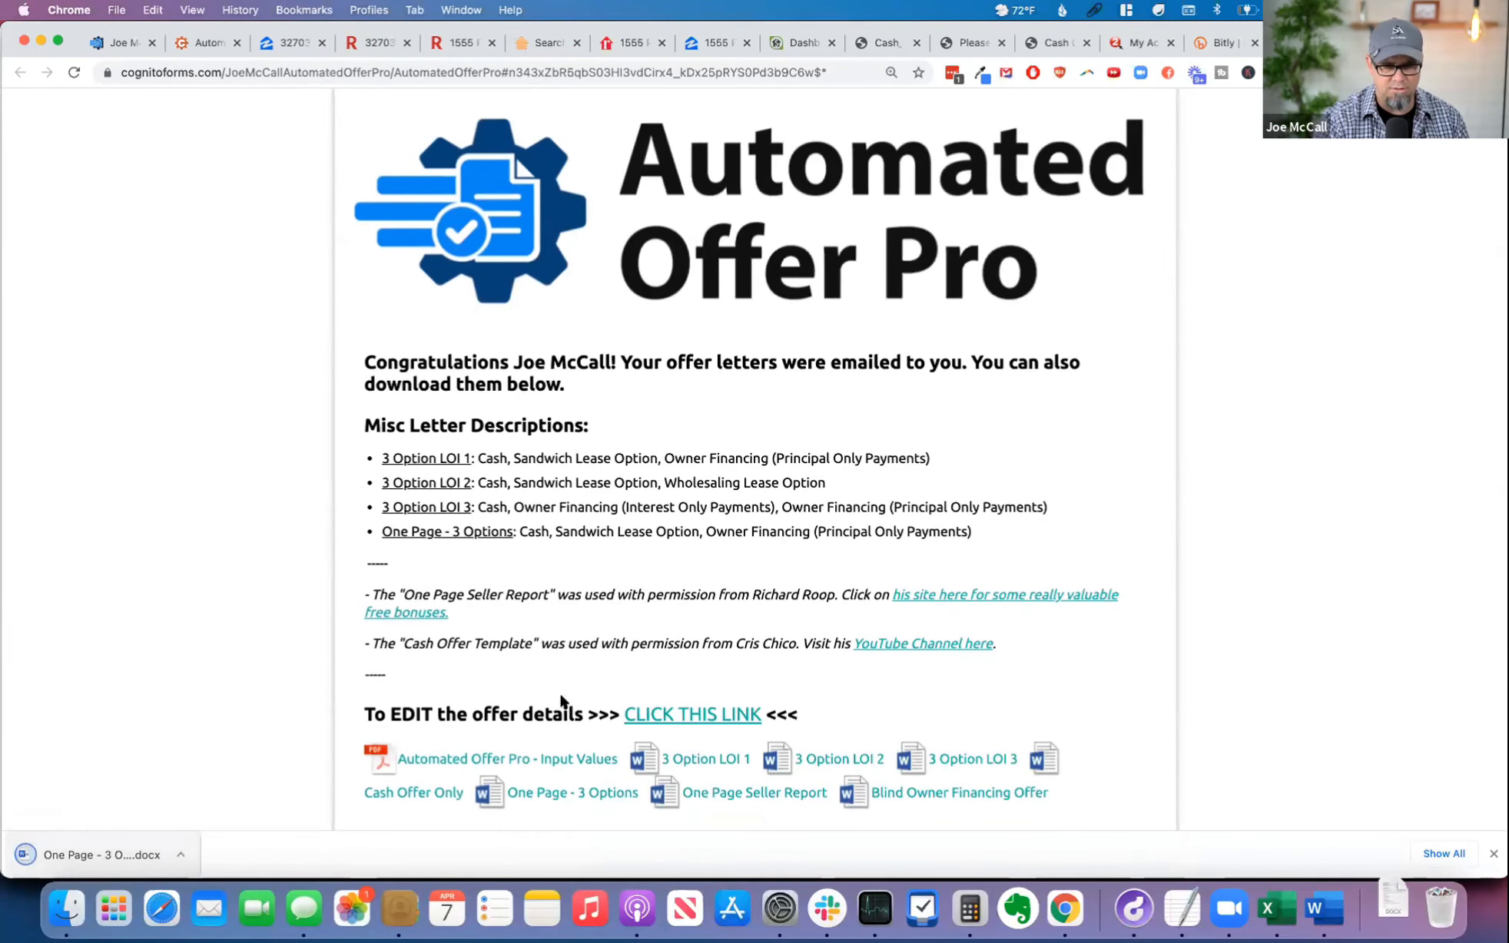
pyautogui.click(767, 796)
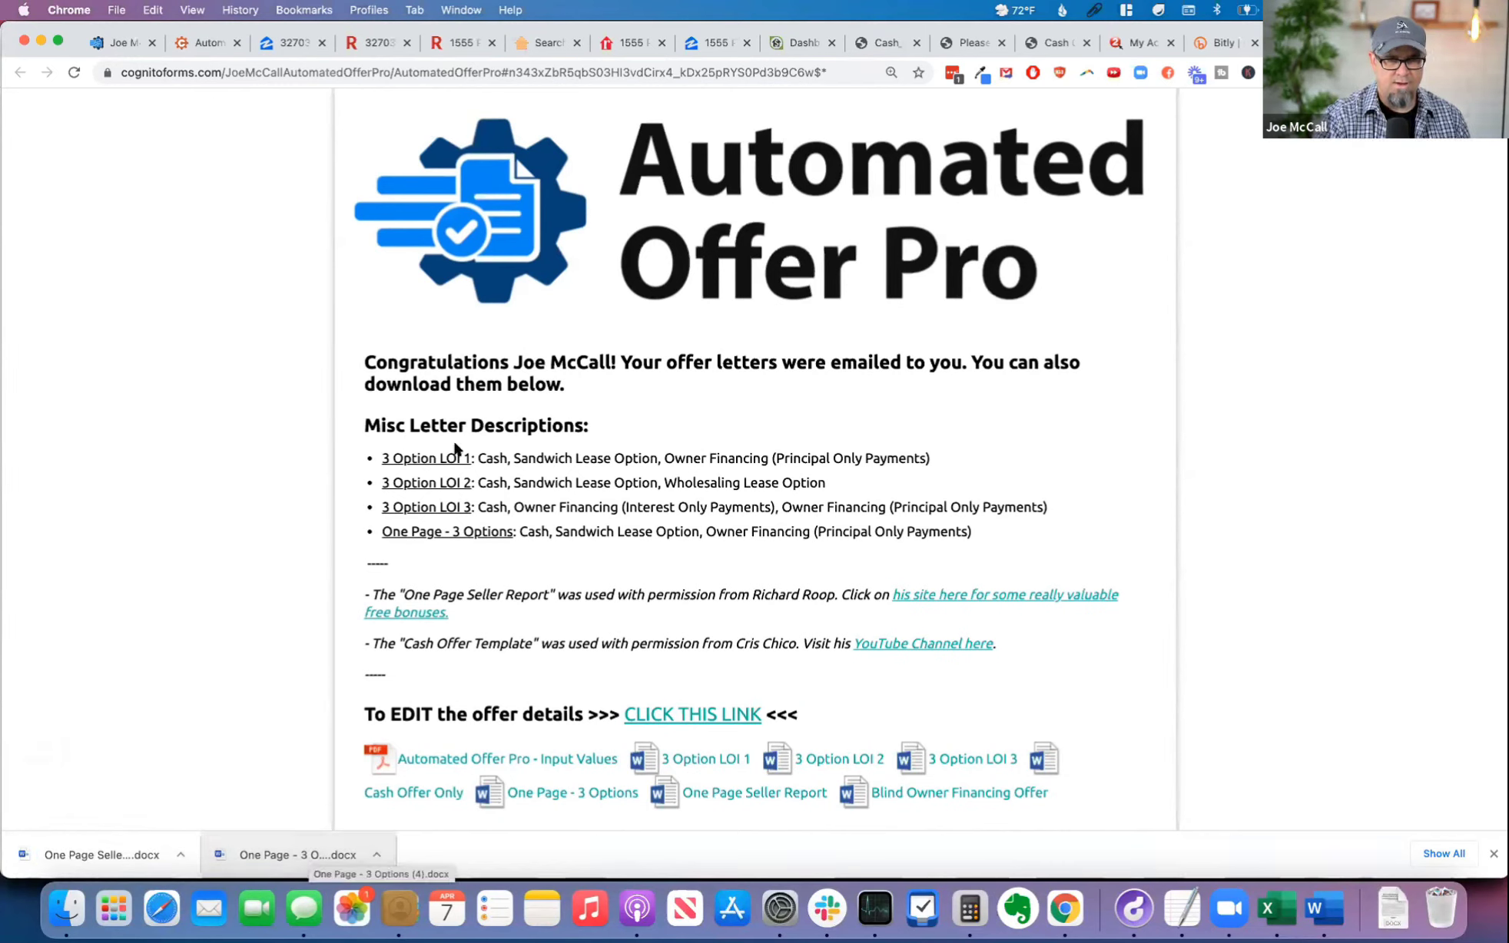
# Step: Switch to FreedomSoft, save the "Review this offer" task, and open its linked lead to check the Notes
pyautogui.click(792, 39)
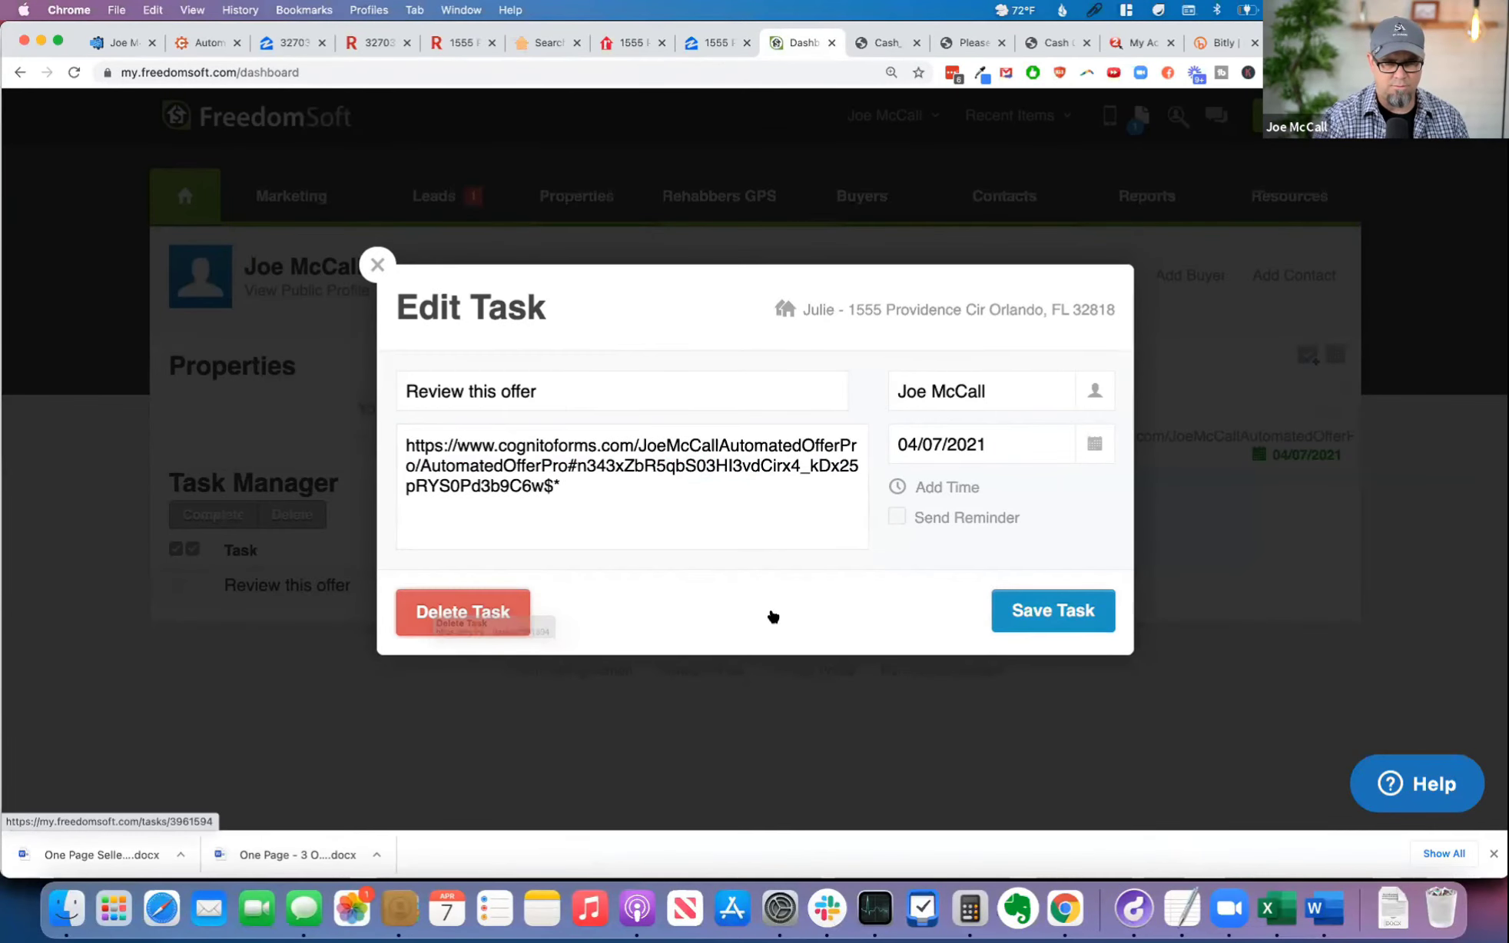
pyautogui.click(1024, 611)
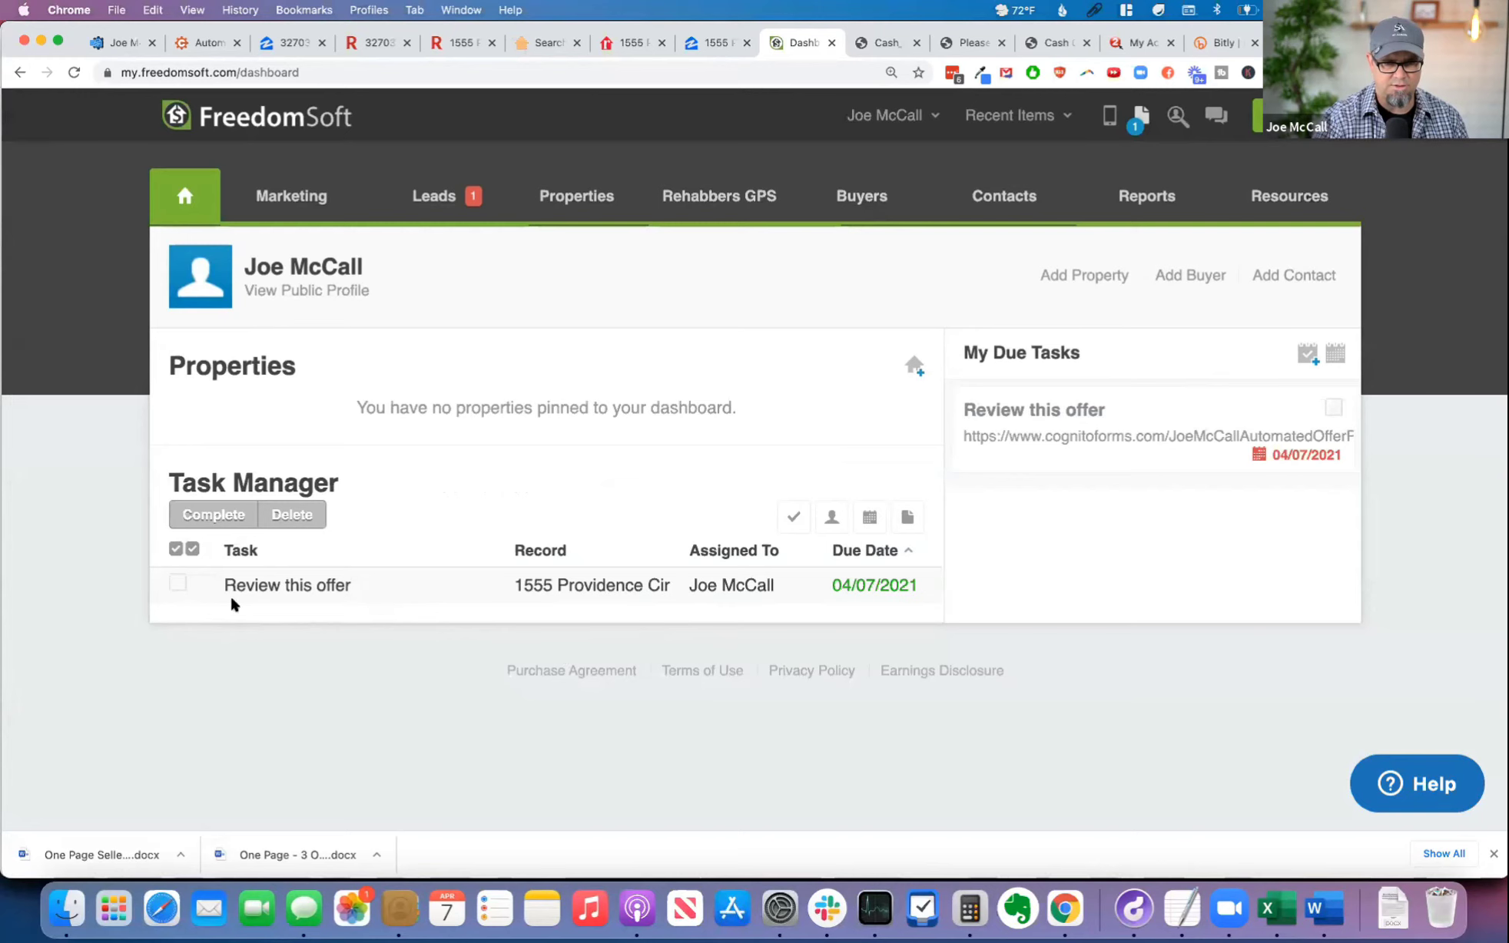
pyautogui.click(176, 585)
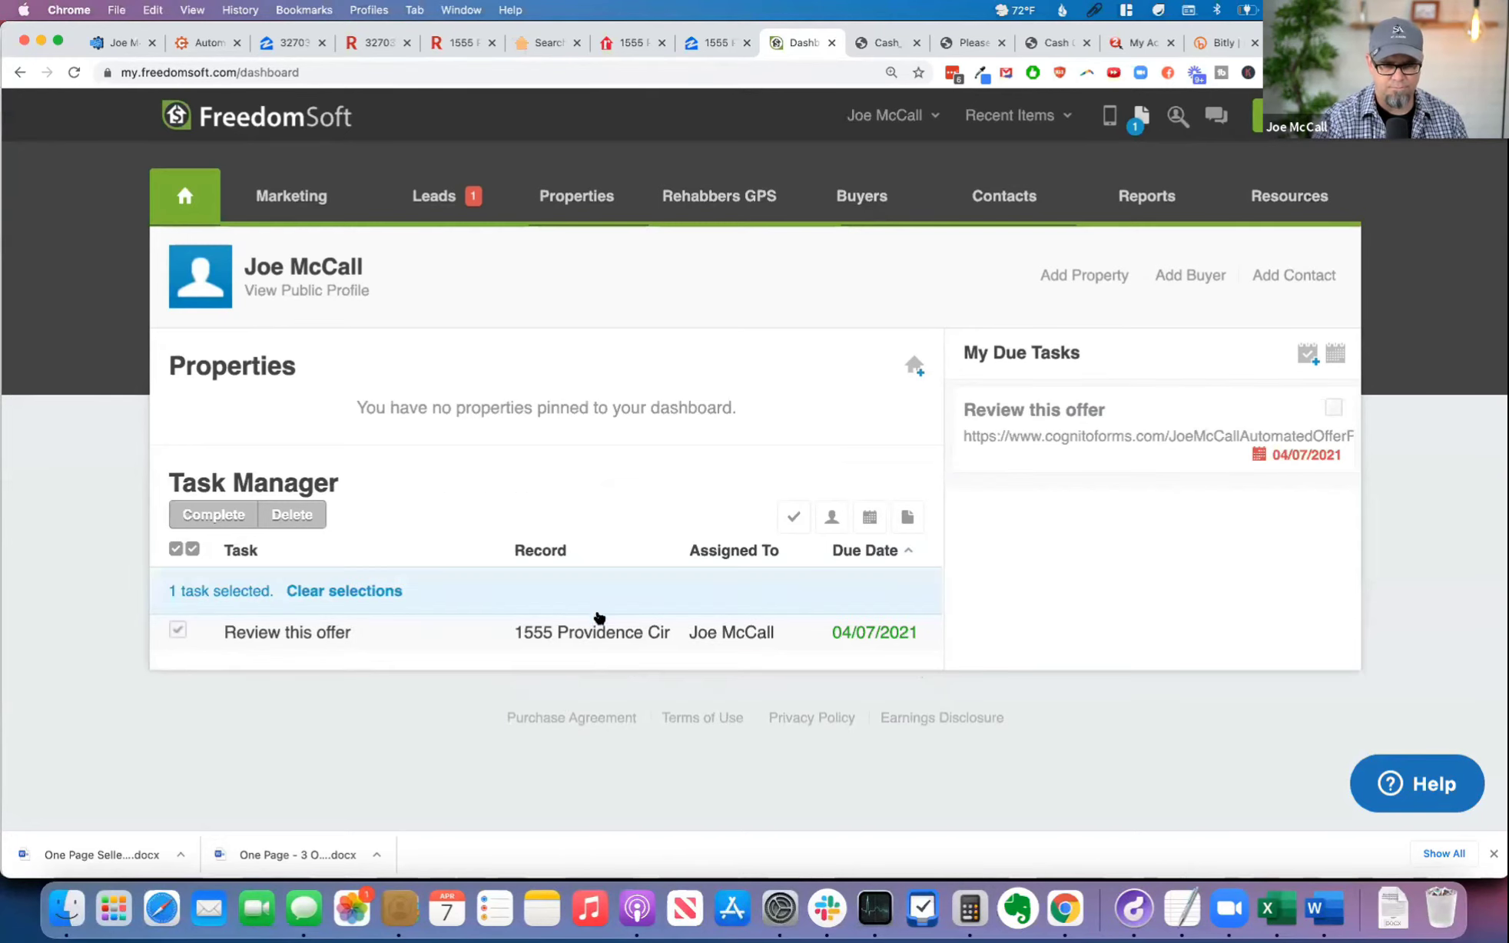
pyautogui.click(592, 632)
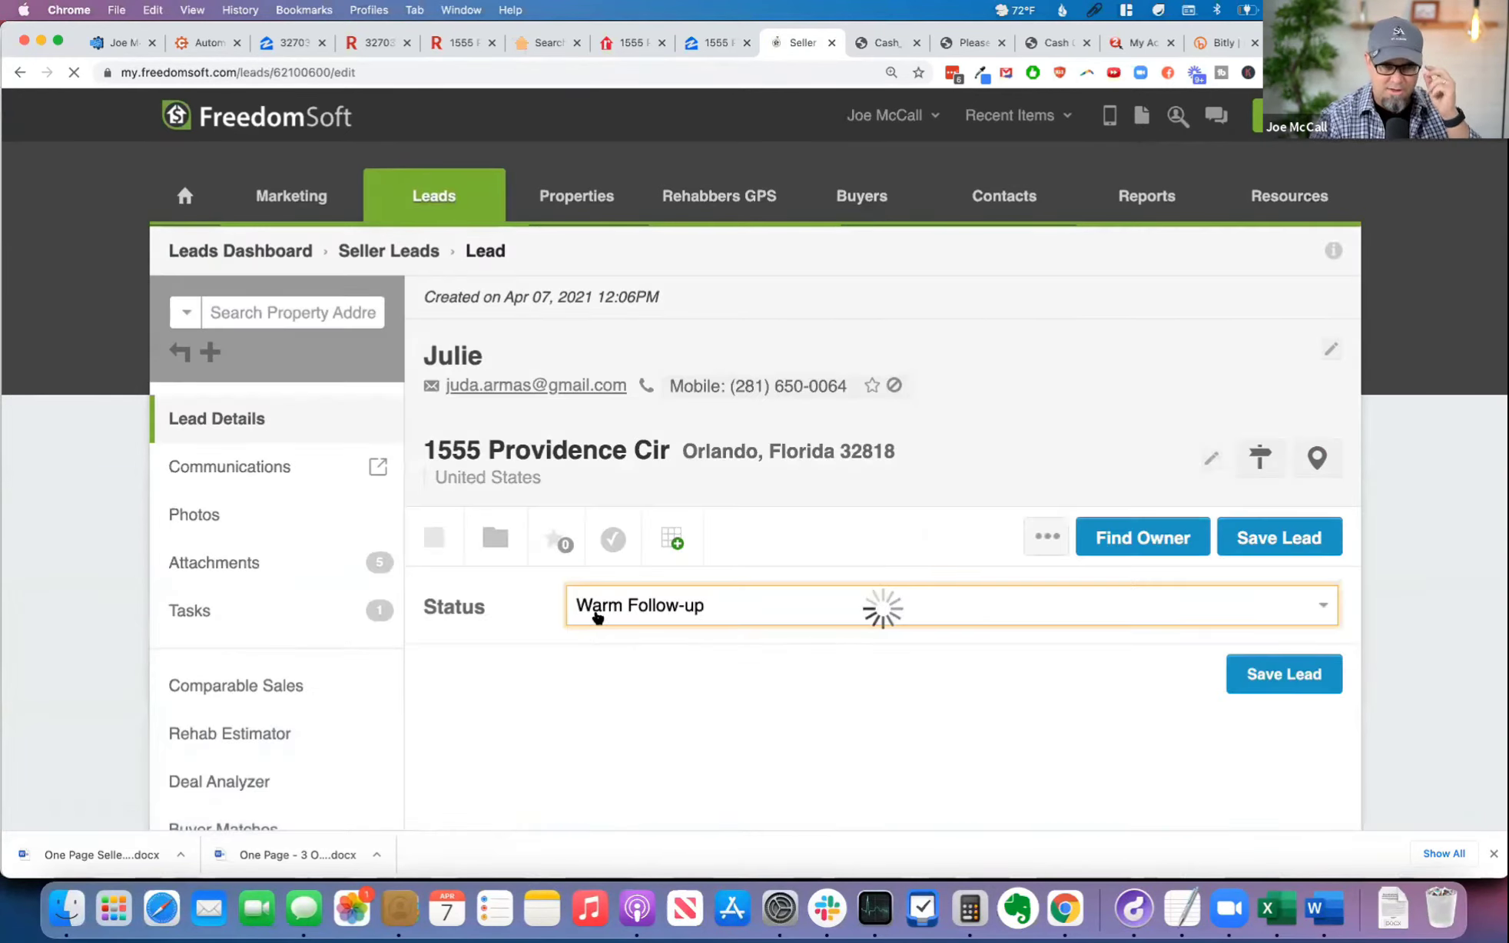
pyautogui.scroll(-10, 558, 653)
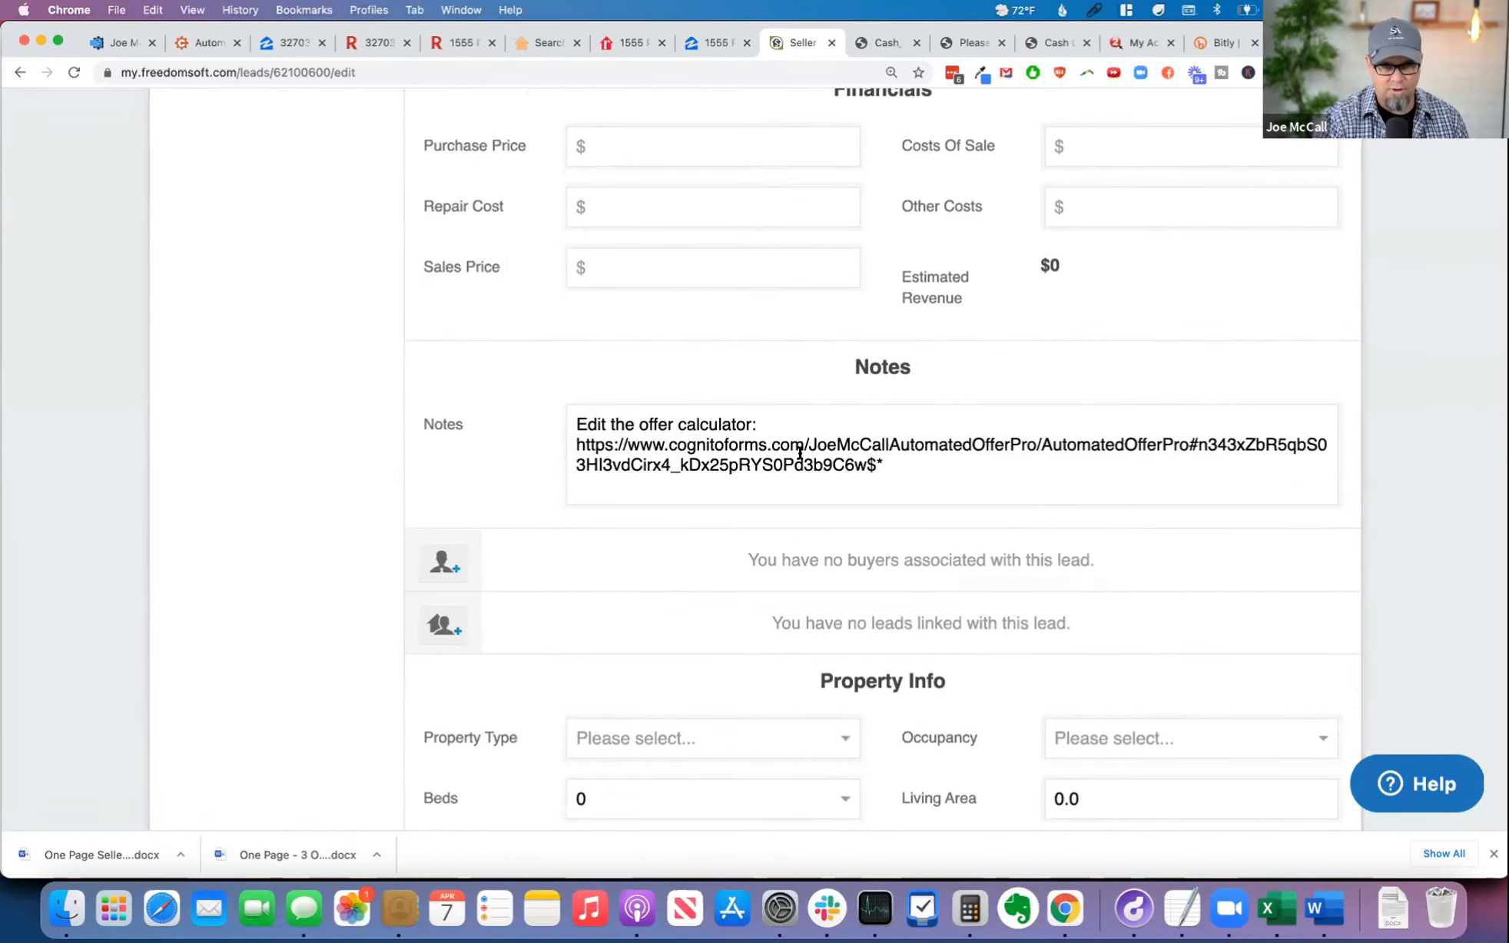
pyautogui.scroll(10, 944, 451)
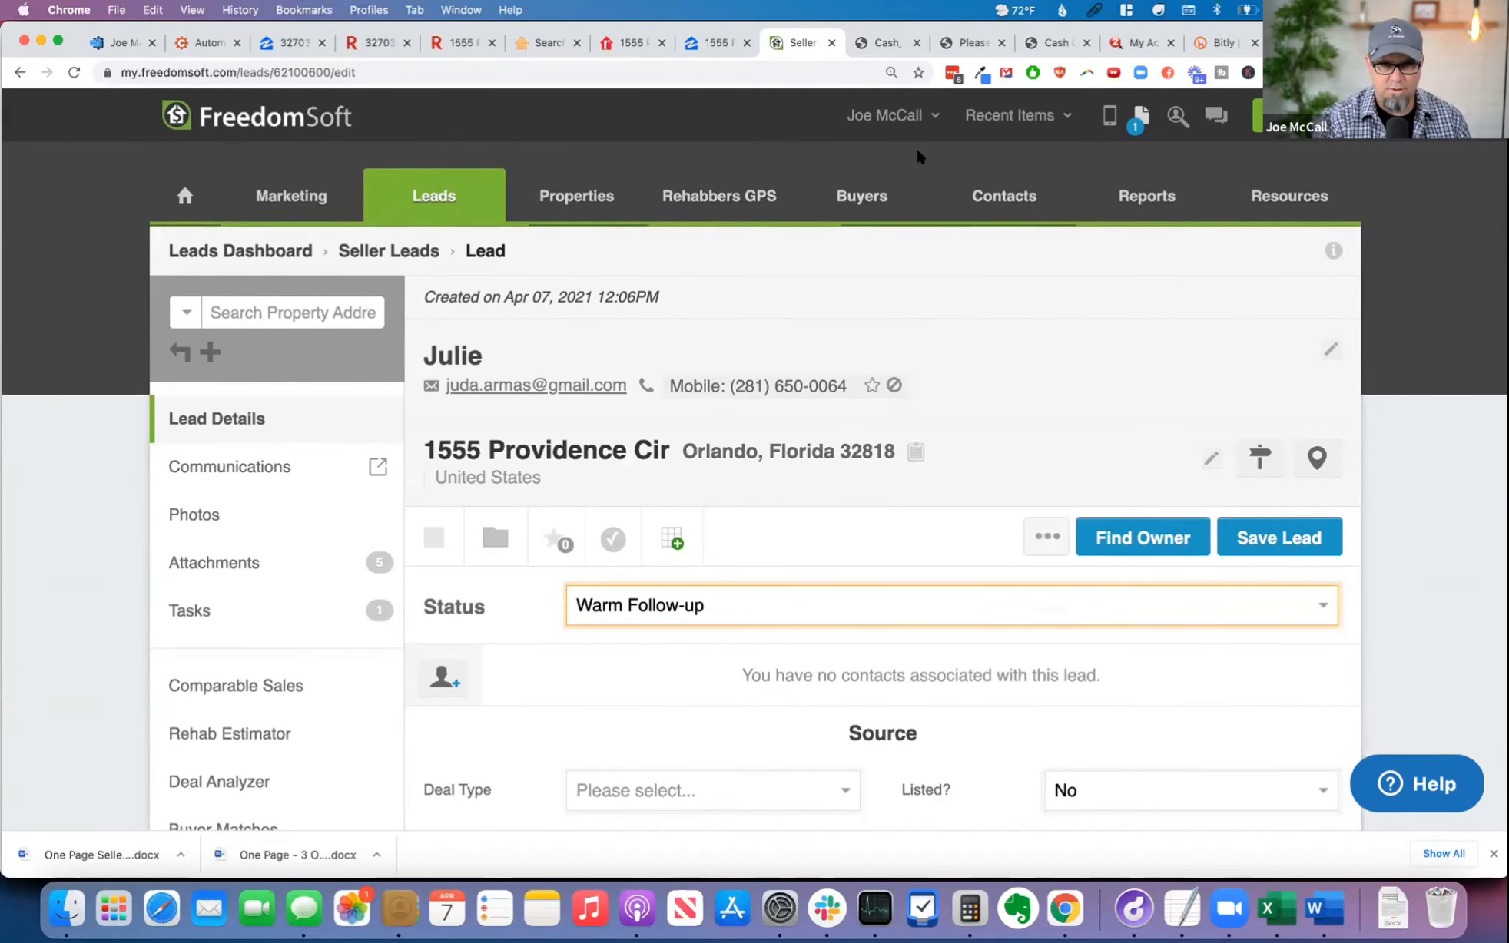
# Step: Open the account's custom field settings for customizing the Seller Leads / Properties / Rehabbers GPS Details page
pyautogui.click(899, 121)
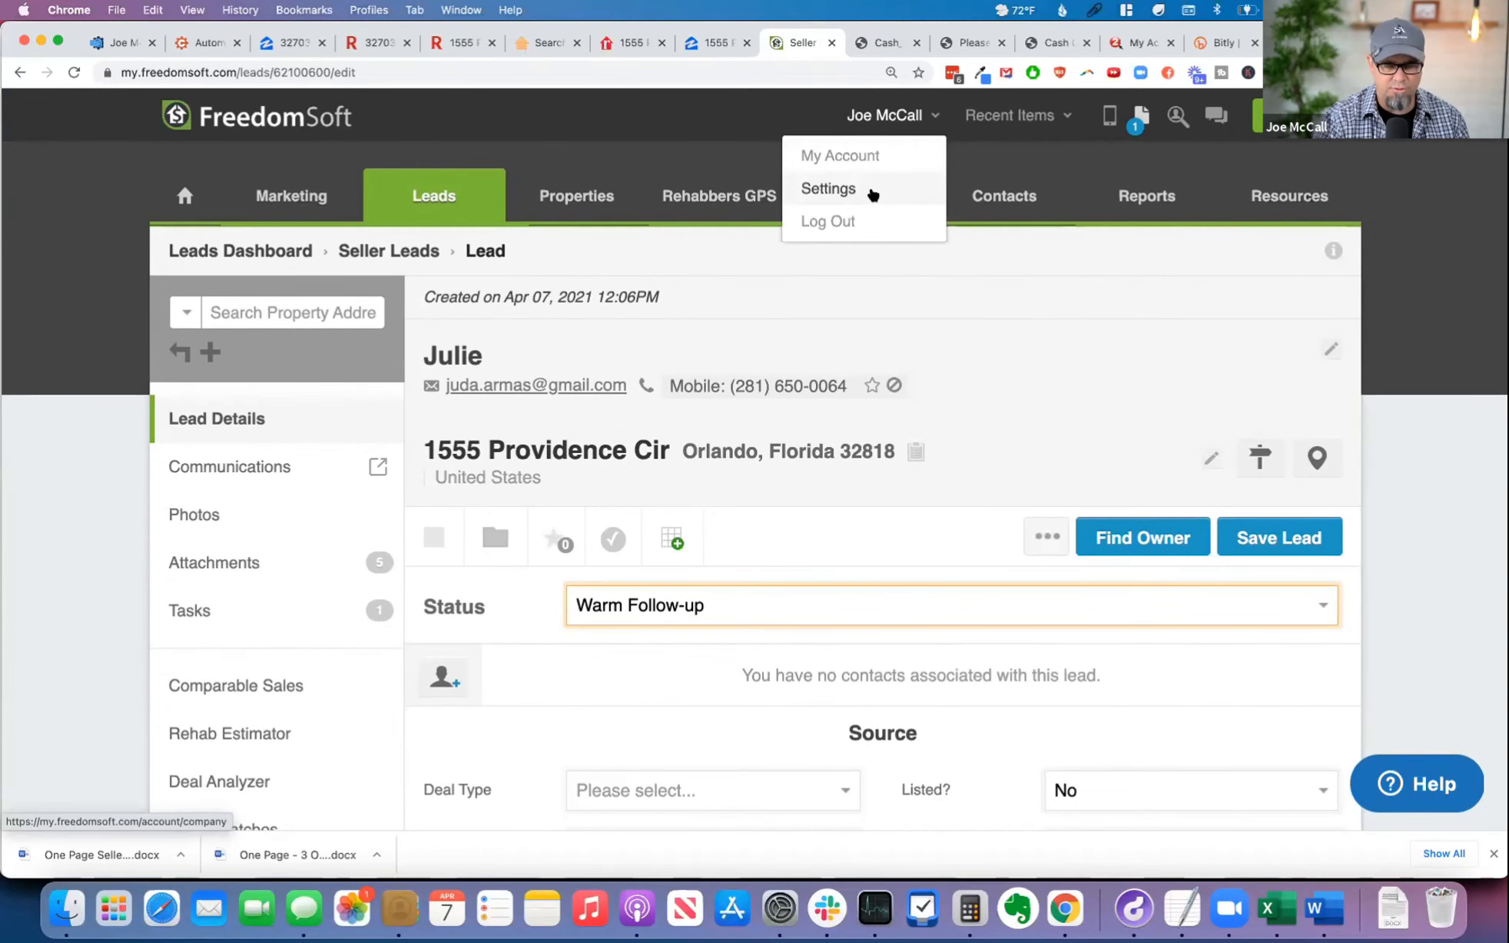
pyautogui.scroll(-5, 990, 724)
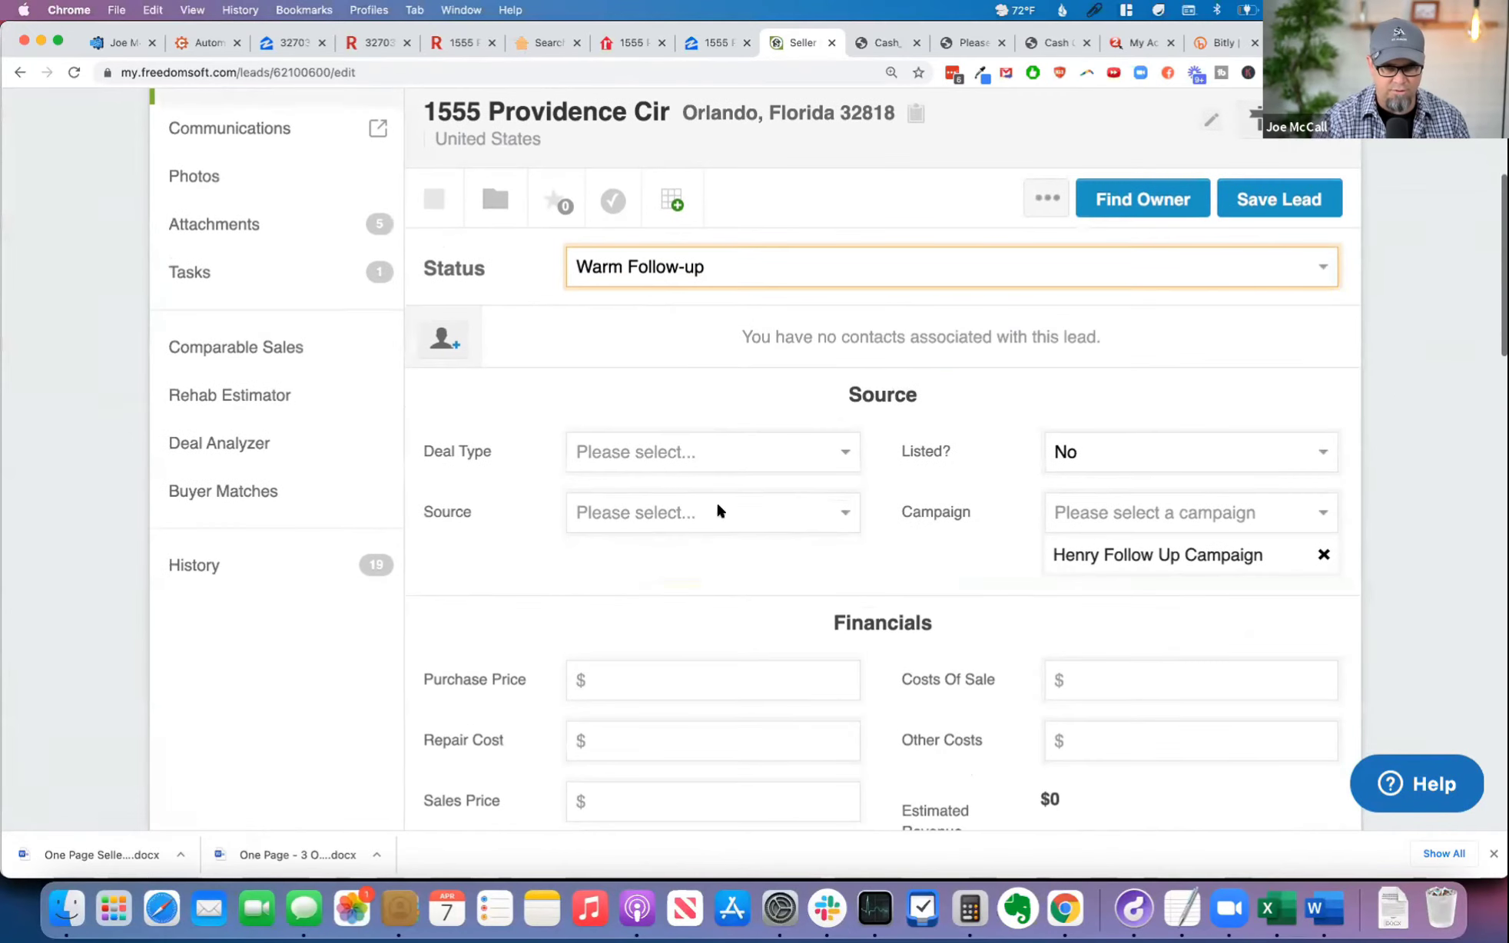
pyautogui.scroll(-5, 977, 563)
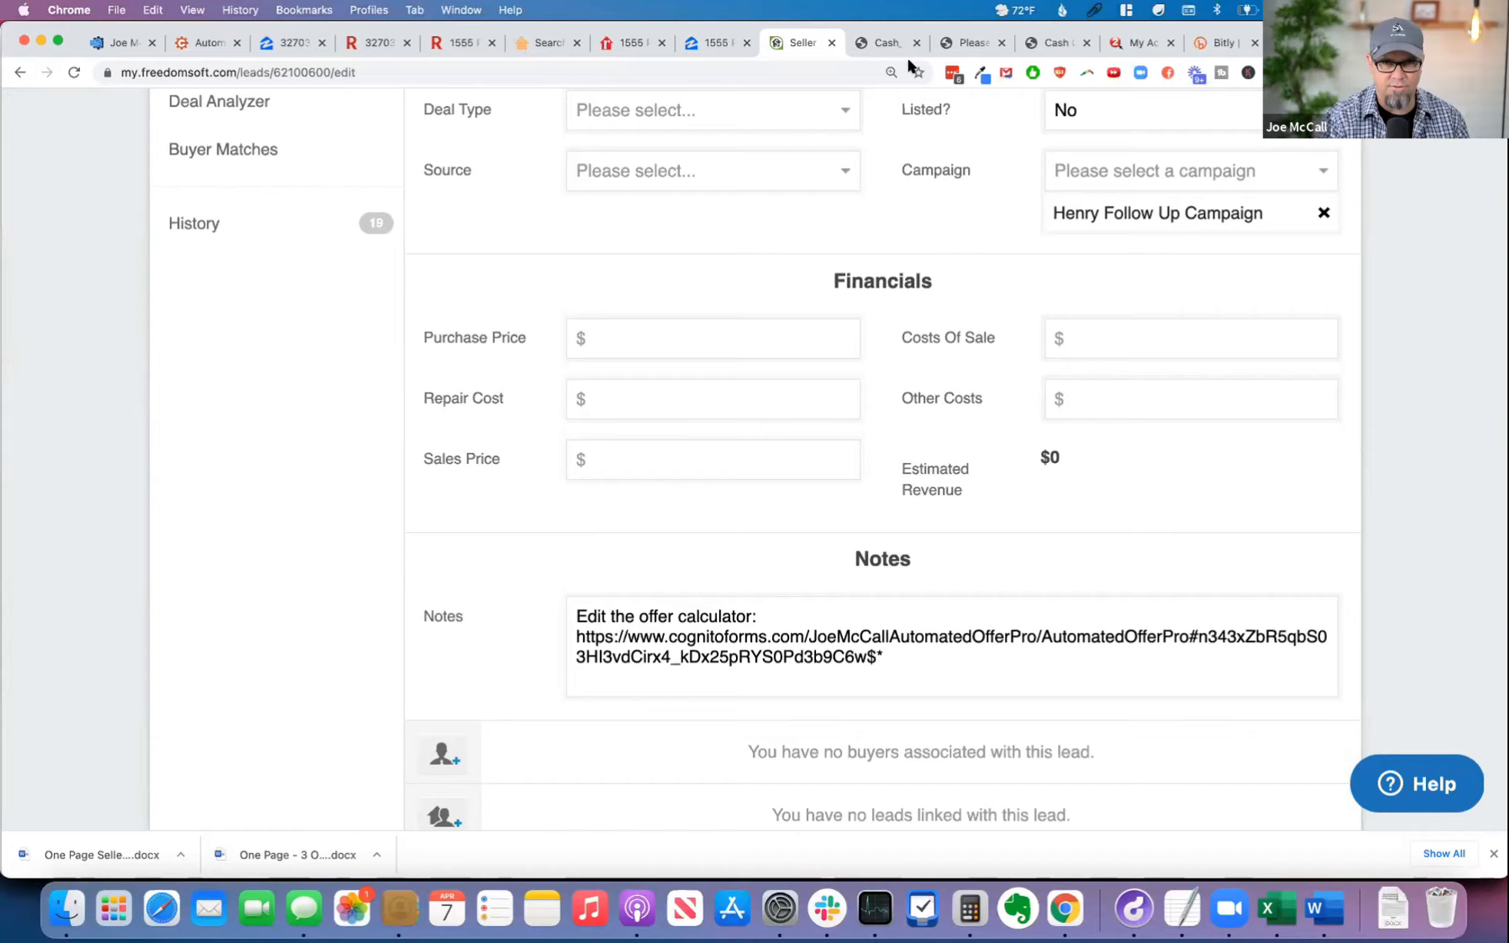
pyautogui.scroll(10, 1045, 287)
pyautogui.moveTo(891, 114)
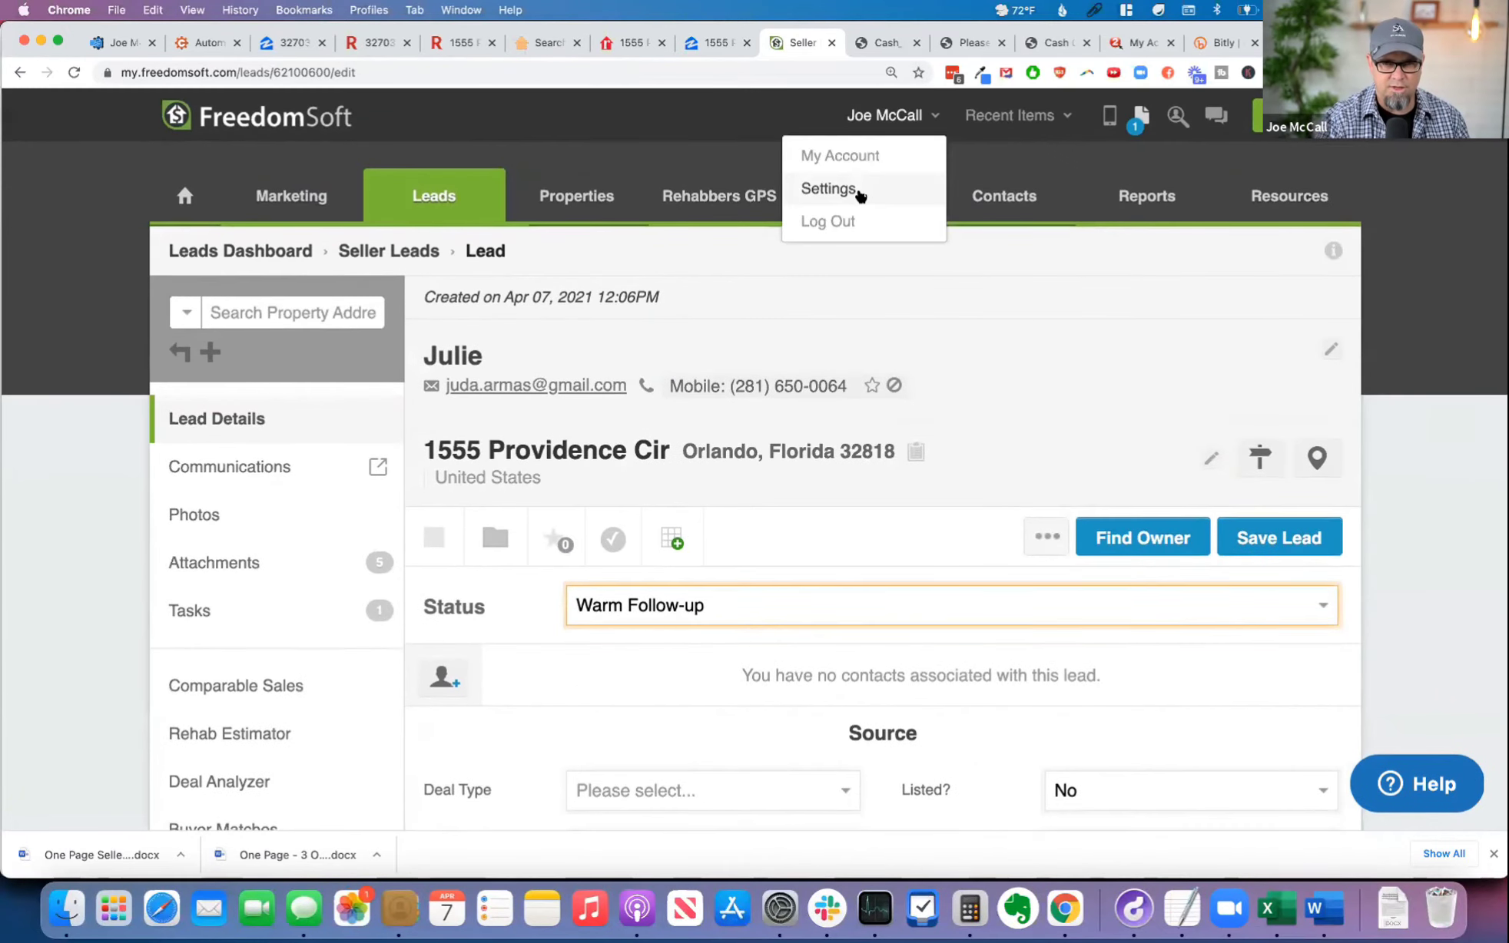
pyautogui.click(865, 199)
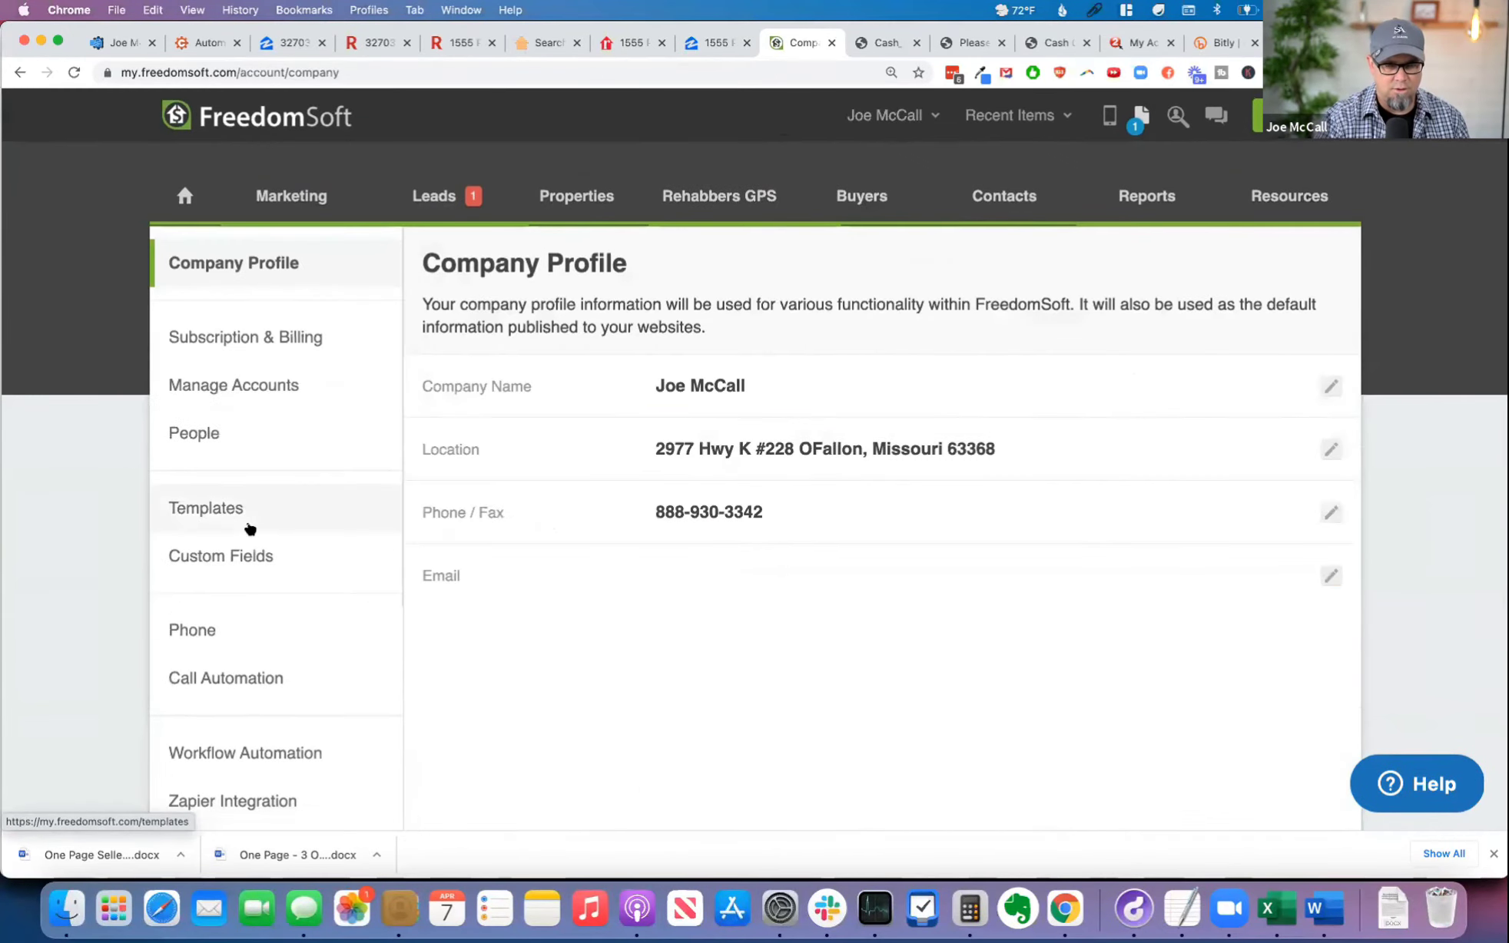
pyautogui.click(262, 552)
pyautogui.click(884, 471)
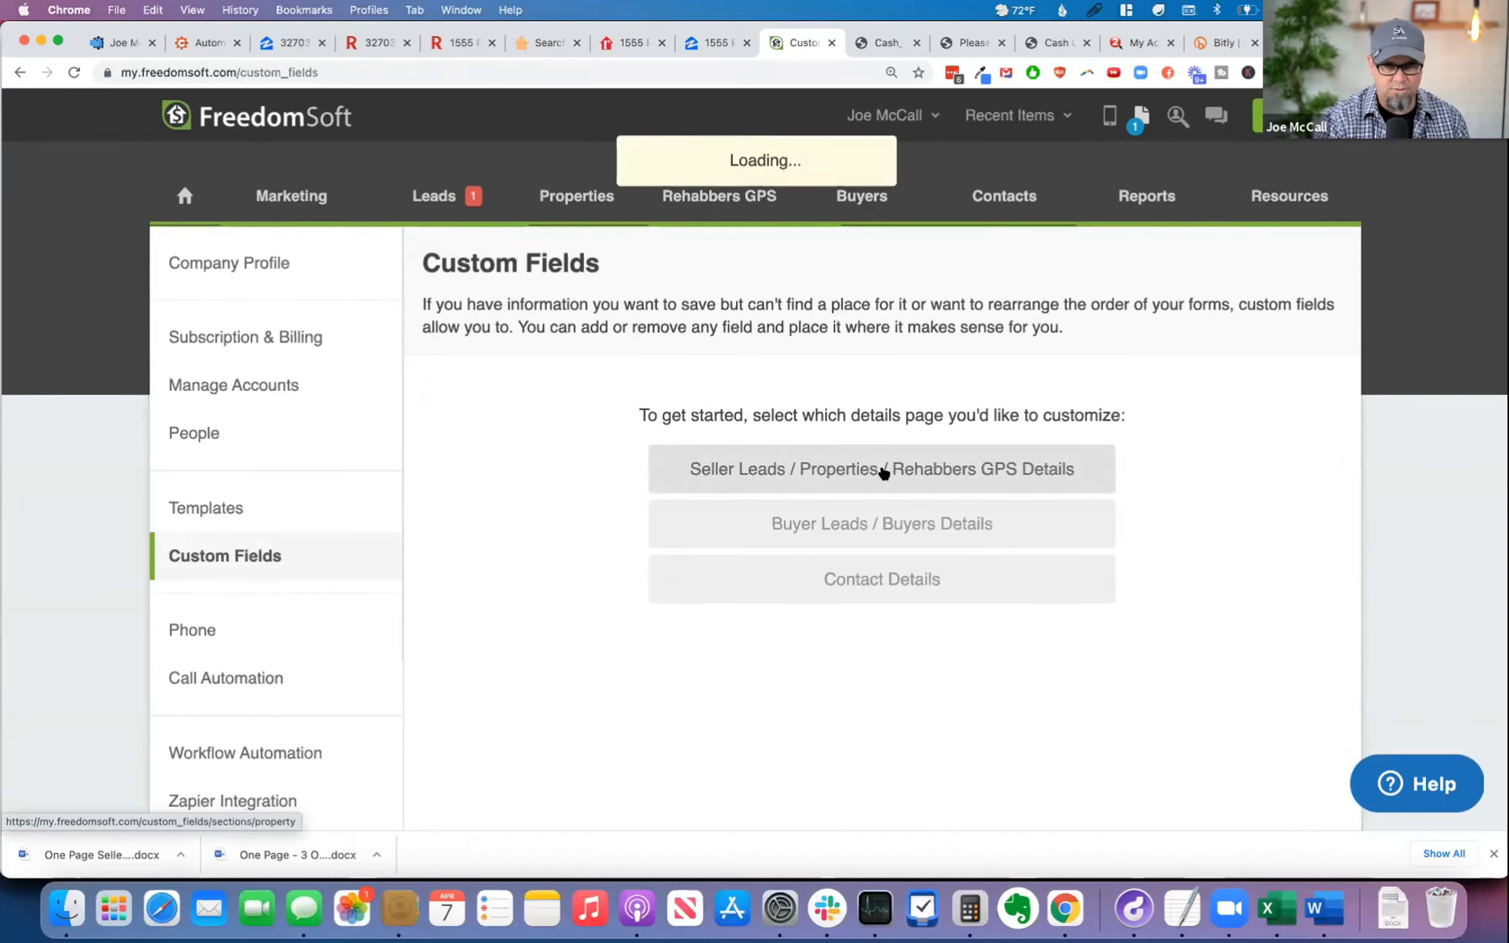
# Step: Add a custom field labelled "Offer Calculator Link" of type Textbox to the Notes section
pyautogui.scroll(-4, 946, 492)
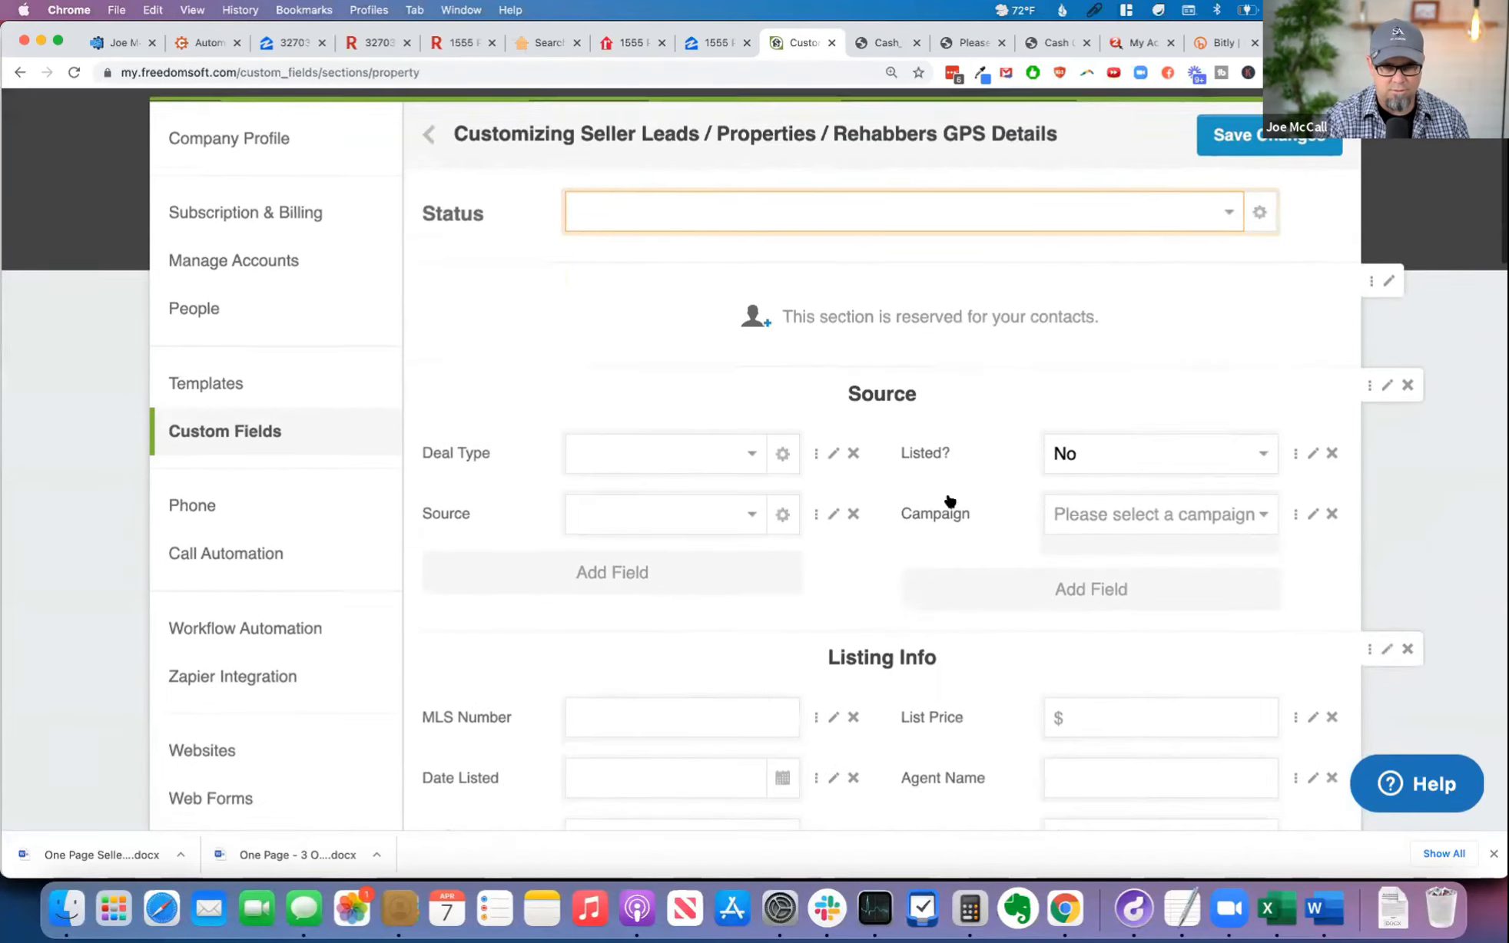
pyautogui.scroll(-8, 929, 494)
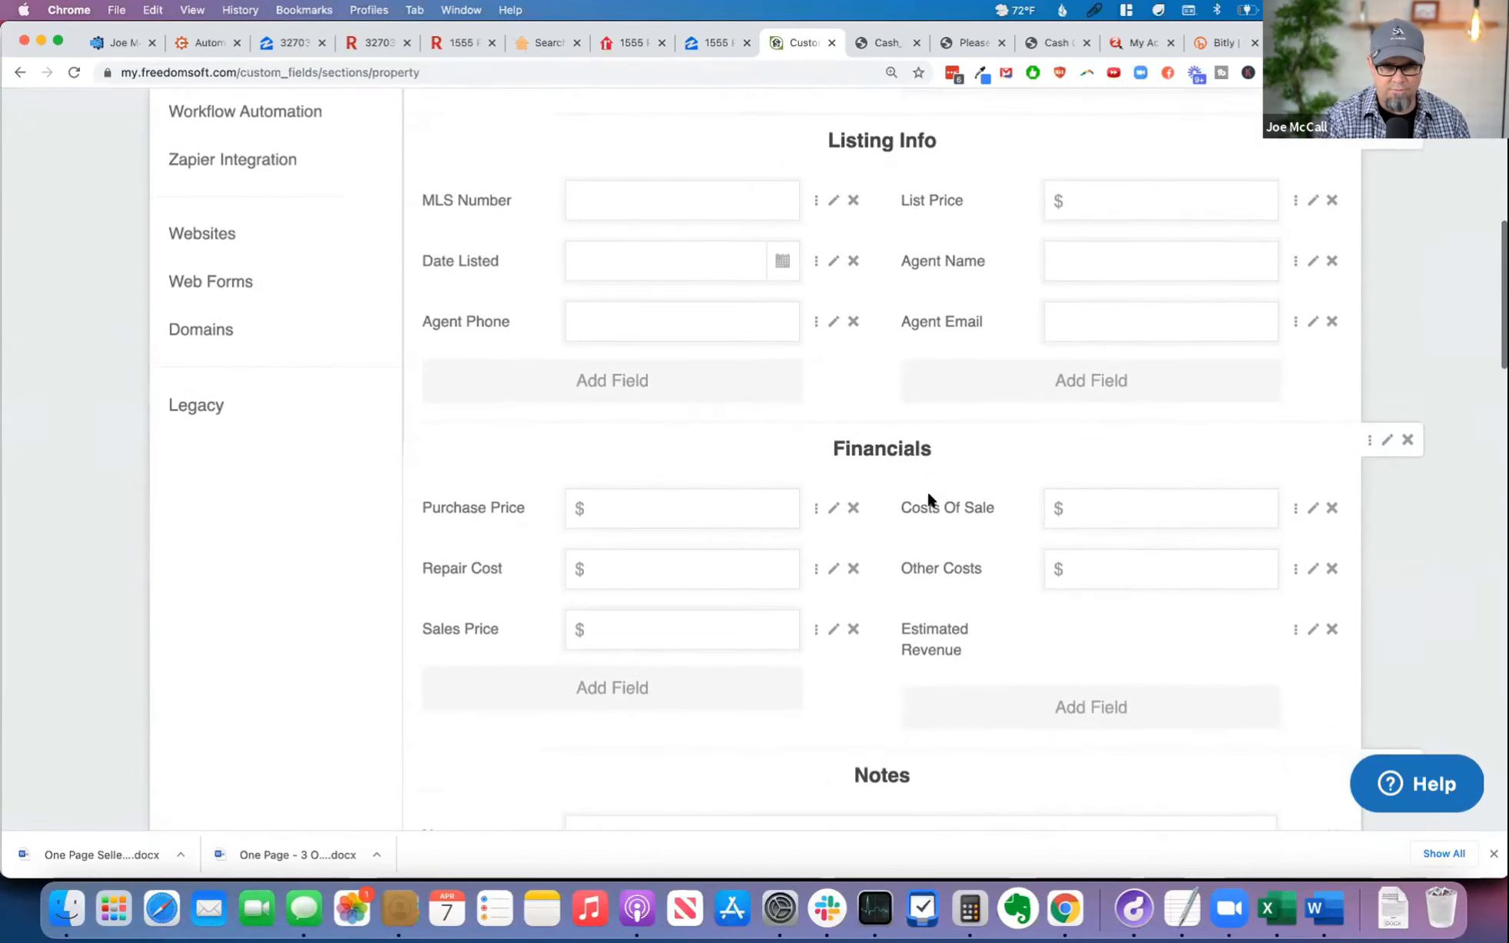
pyautogui.scroll(-1, 928, 499)
pyautogui.scroll(-1, 584, 530)
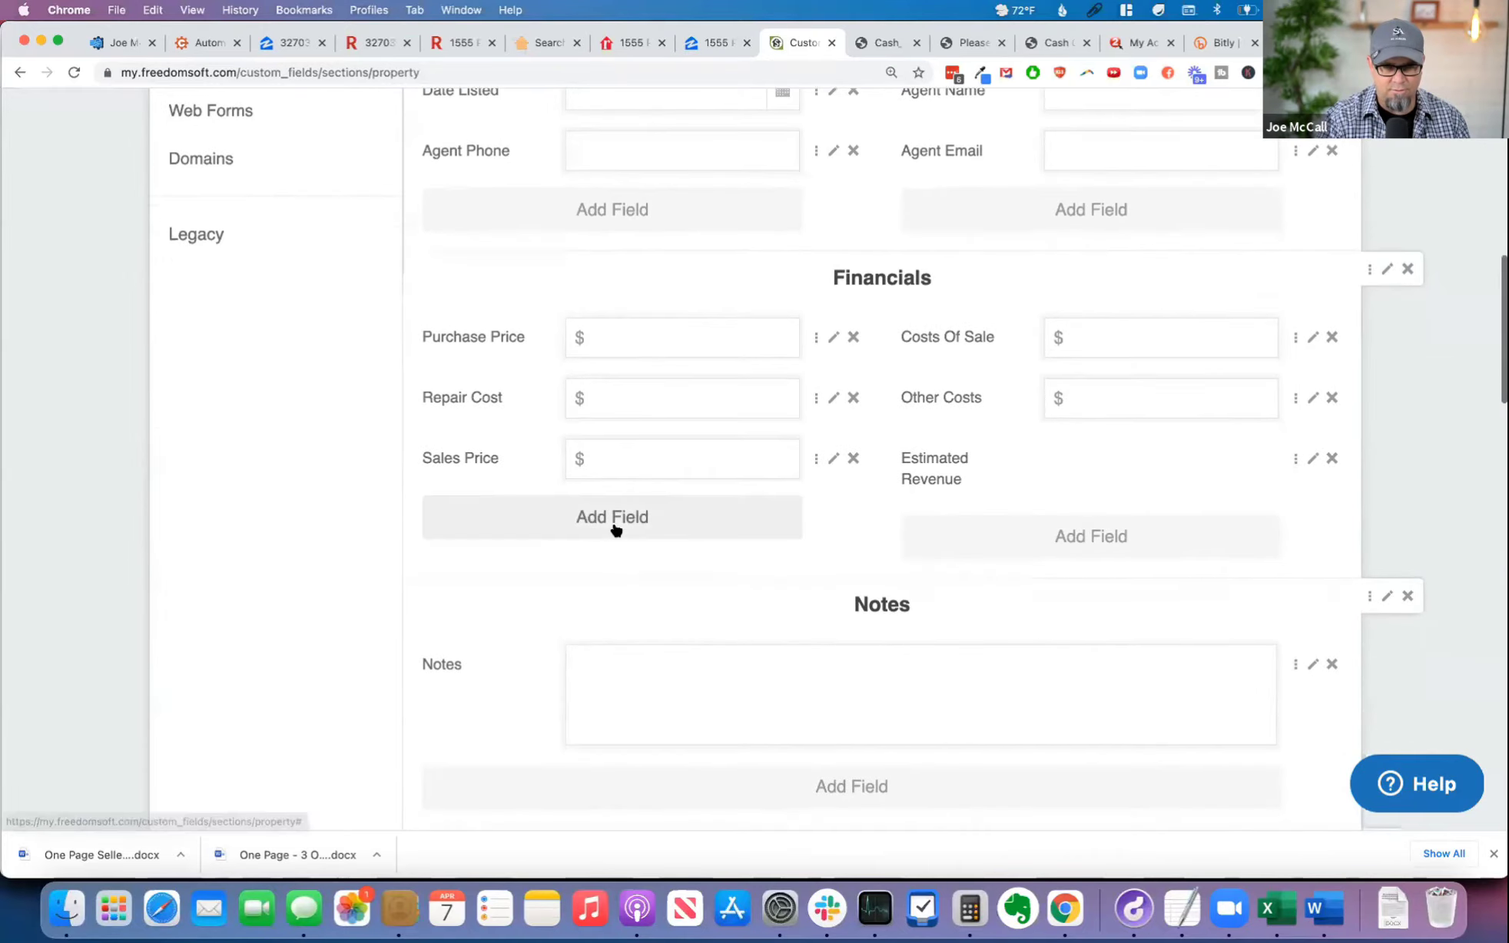
pyautogui.scroll(-2, 653, 525)
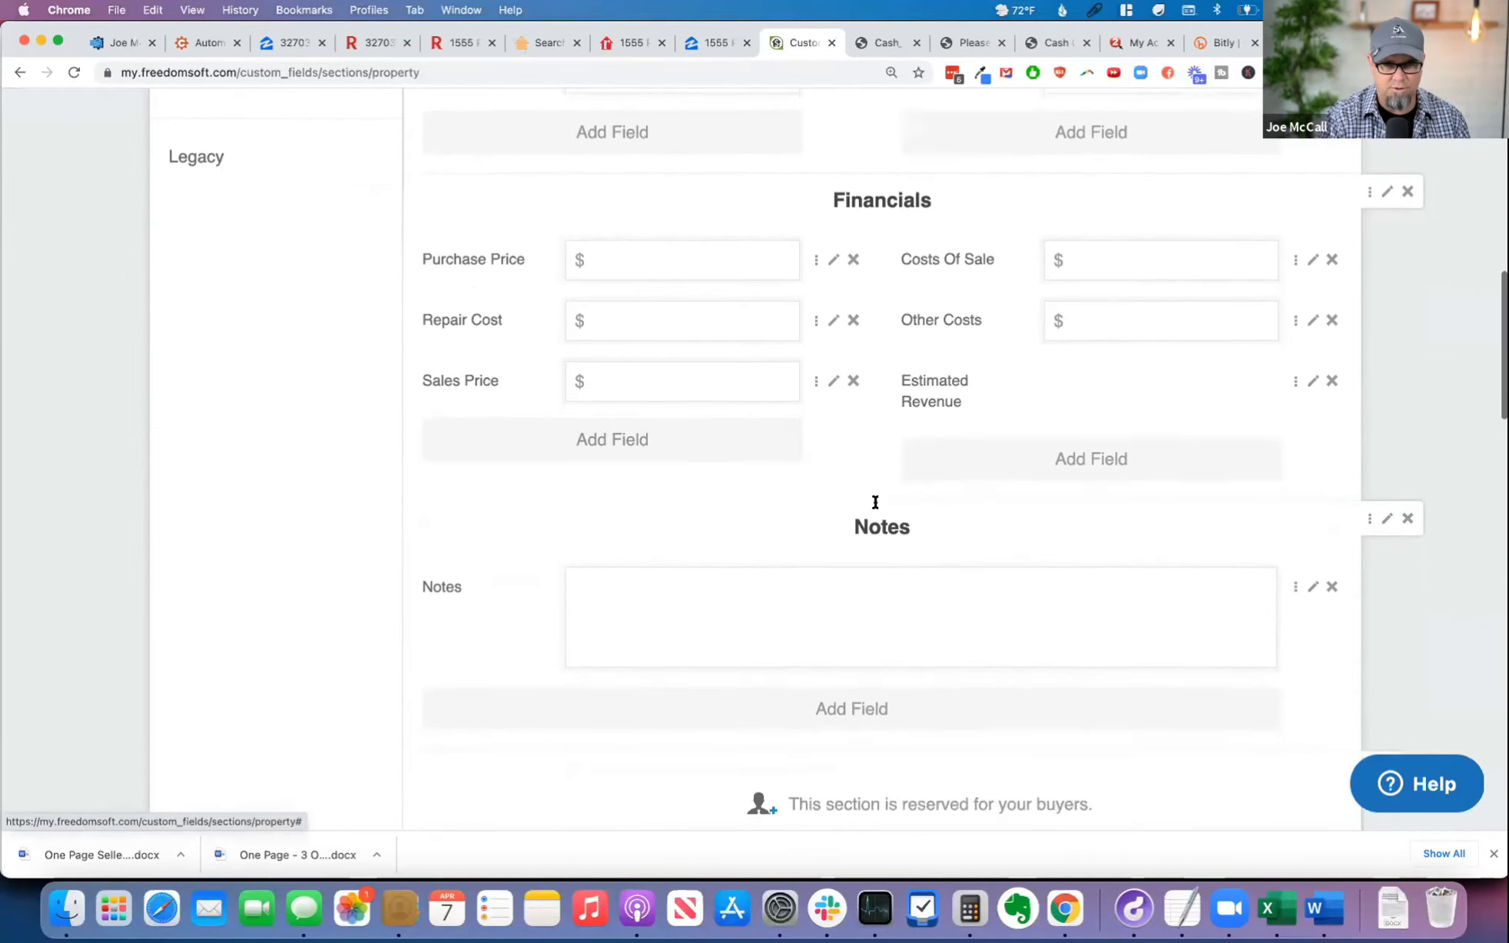
pyautogui.click(880, 698)
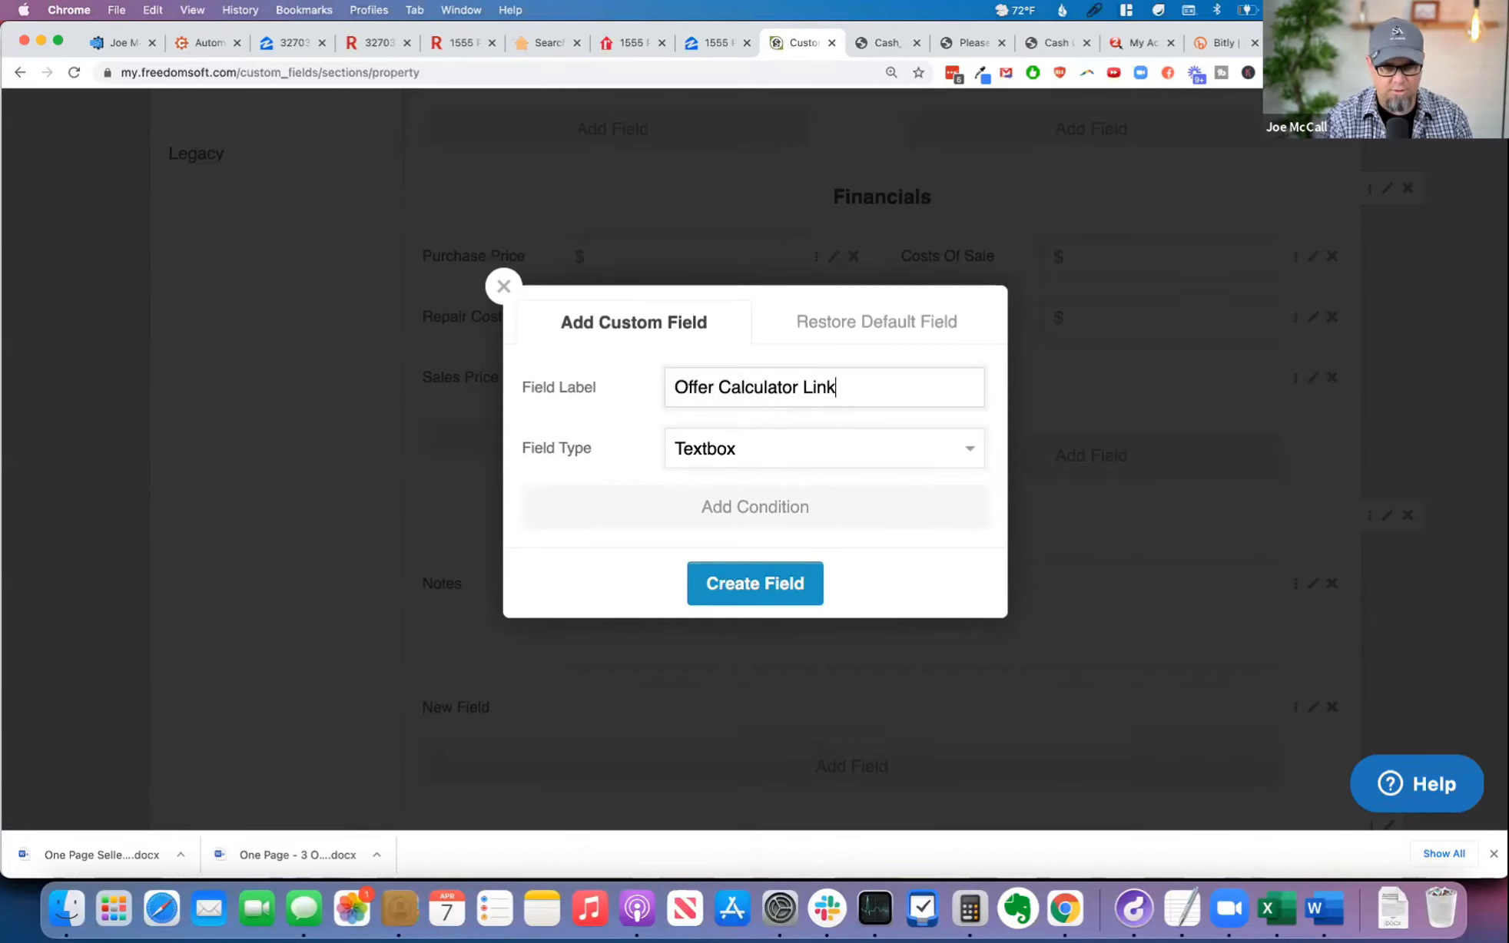
pyautogui.click(778, 449)
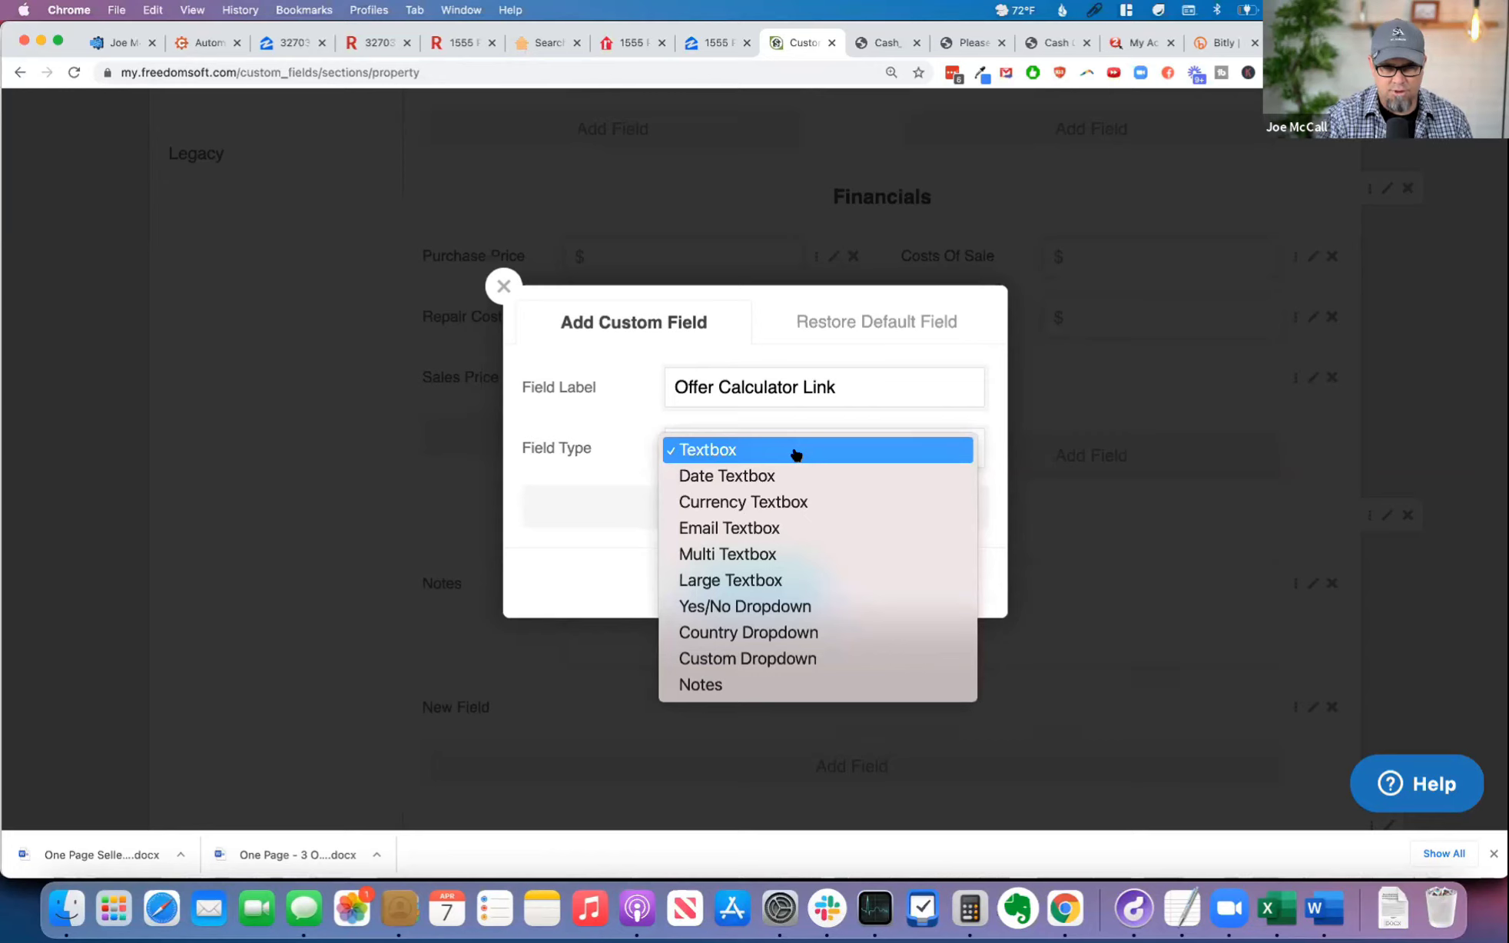
pyautogui.click(770, 457)
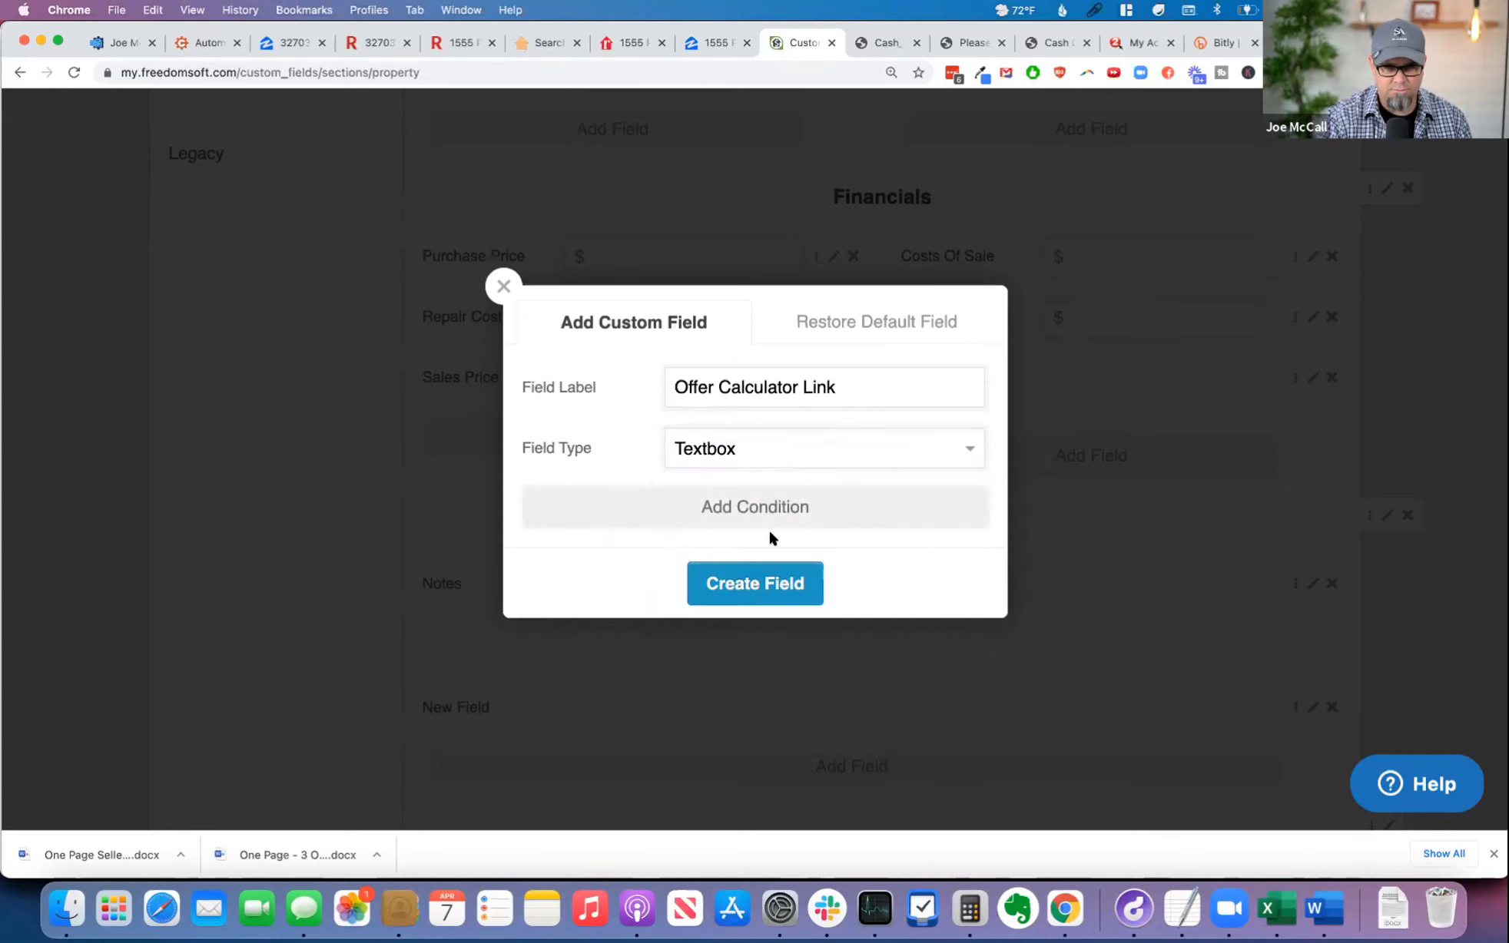
pyautogui.click(775, 583)
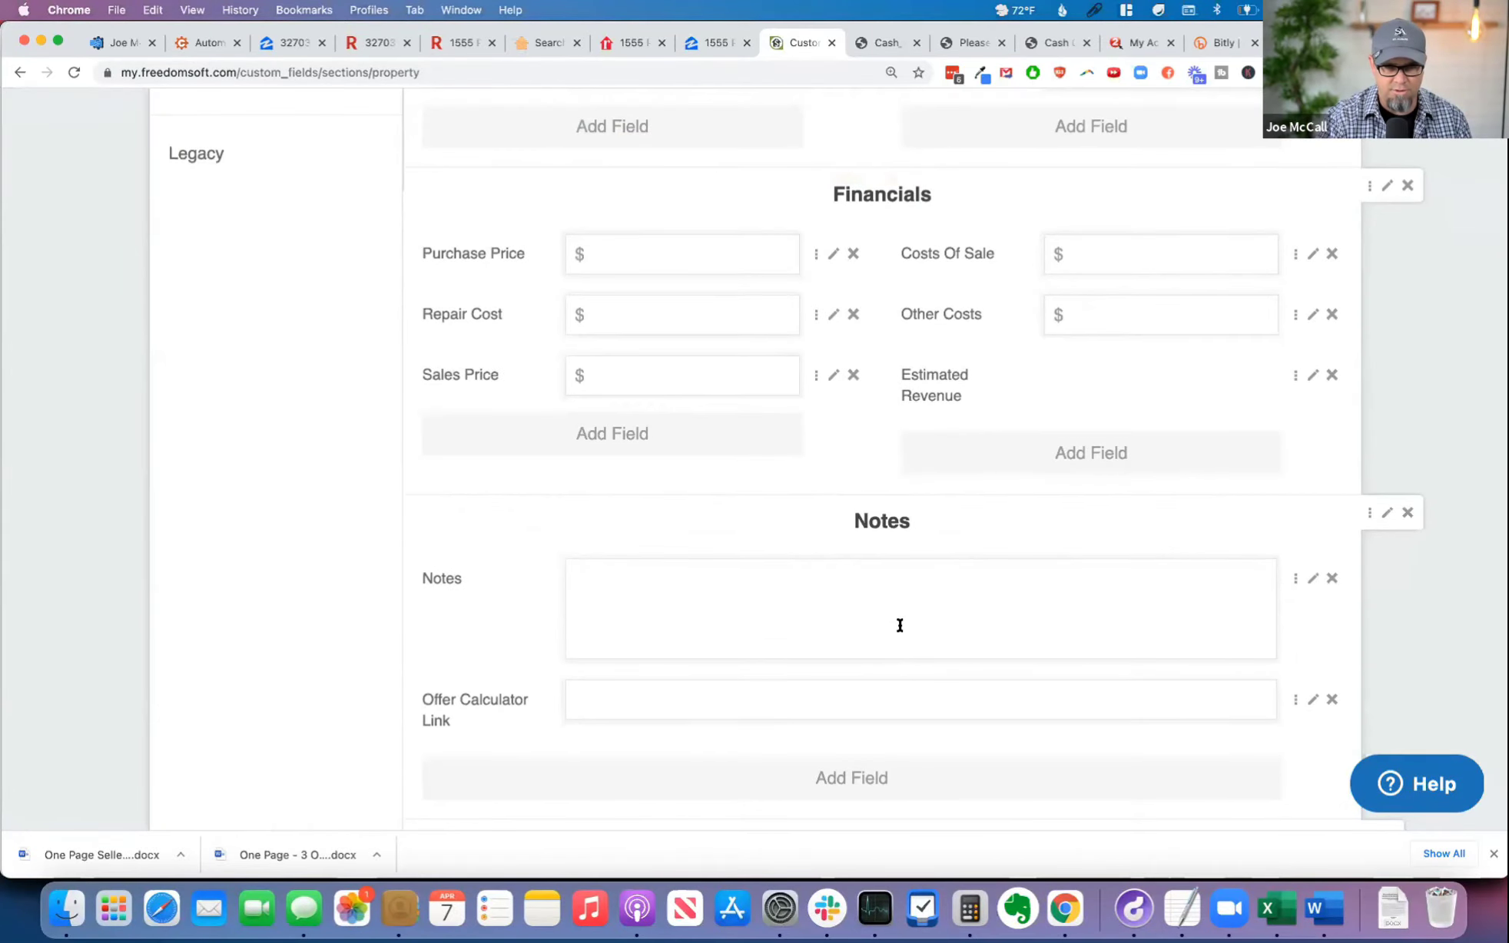
# Step: Move the Owner section up from the end of the details page toward the Source section
pyautogui.scroll(-20, 900, 631)
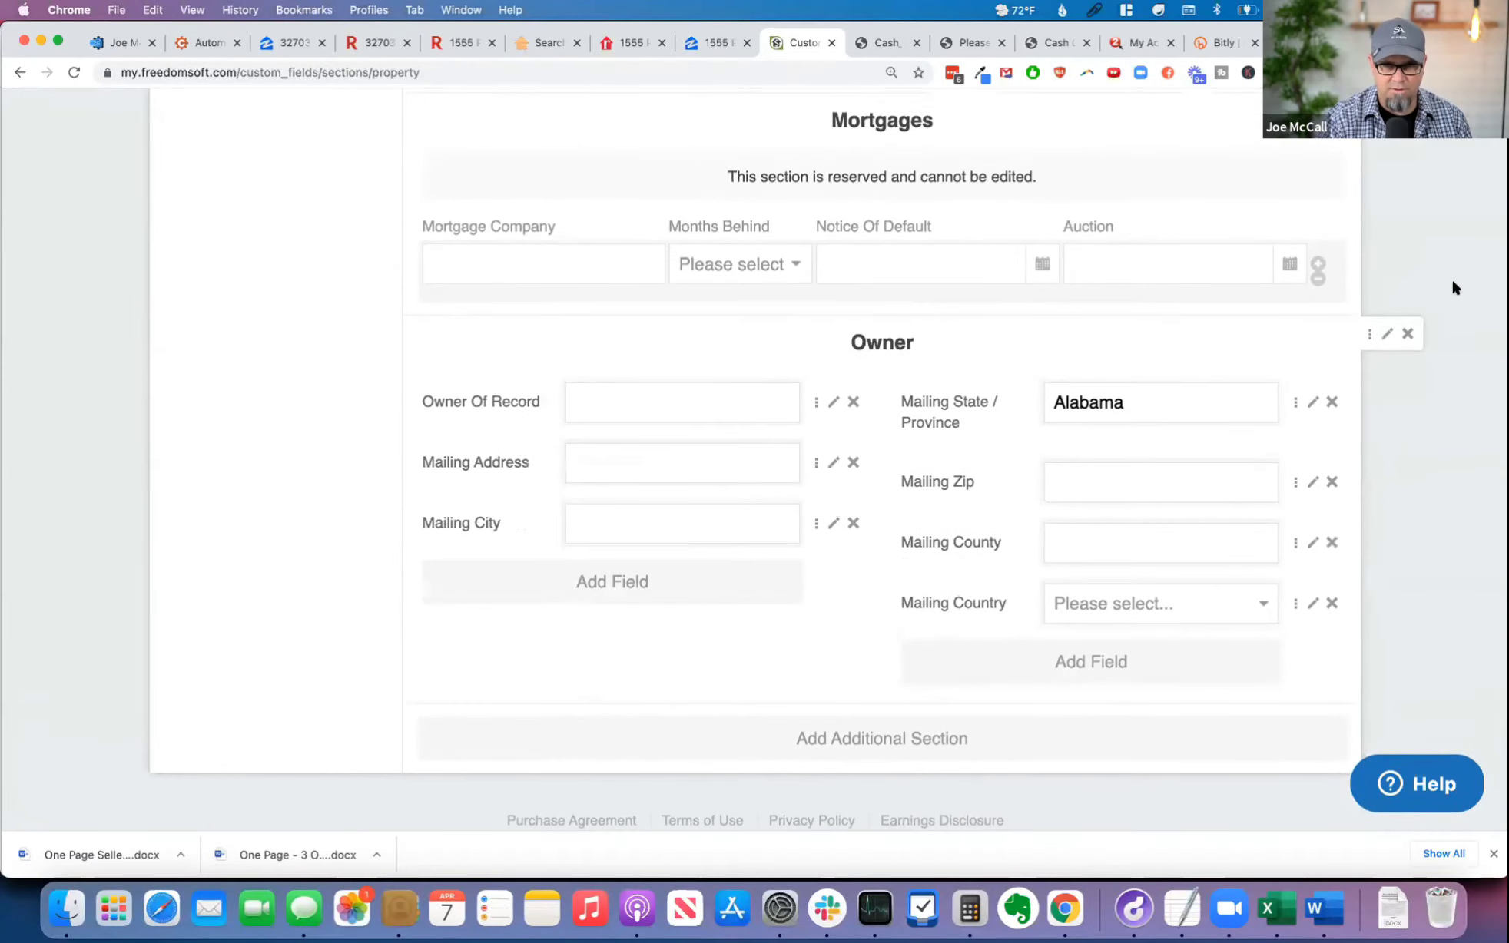
pyautogui.moveTo(1368, 333); pyautogui.dragTo(1304, 658)
pyautogui.moveTo(1287, 541); pyautogui.dragTo(1278, 376)
pyautogui.scroll(-3, 1356, 453)
pyautogui.scroll(-5, 1357, 458)
pyautogui.scroll(2, 1357, 455)
pyautogui.scroll(5, 1358, 453)
# Step: Rearrange the upper sections so that Financials comes before Listing Info
pyautogui.moveTo(1365, 604); pyautogui.dragTo(1343, 457)
pyautogui.scroll(-5, 1127, 552)
pyautogui.scroll(-15, 1127, 551)
pyautogui.scroll(7, 1146, 558)
pyautogui.moveTo(1362, 551); pyautogui.dragTo(1349, 454)
pyautogui.scroll(-4, 1064, 576)
pyautogui.scroll(-7, 1065, 580)
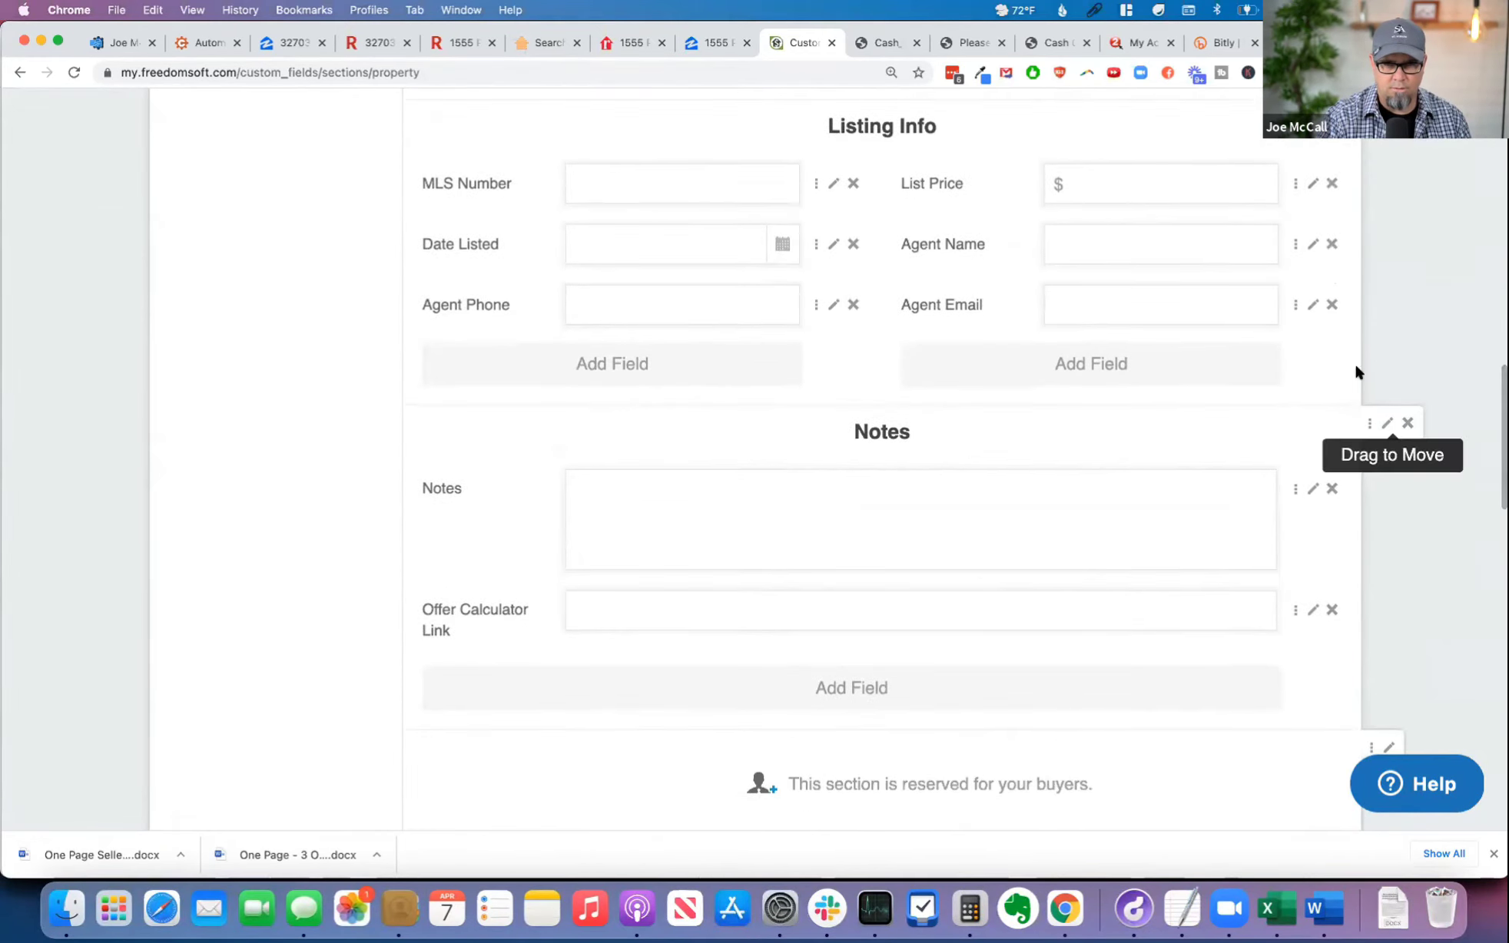
# Step: Move the Notes section with its Offer Calculator Link field up to between Owner and Financials
pyautogui.moveTo(1357, 372); pyautogui.dragTo(1350, 336)
pyautogui.scroll(3, 1270, 391)
pyautogui.scroll(10, 1180, 492)
pyautogui.scroll(-3, 1273, 576)
pyautogui.moveTo(1365, 592); pyautogui.dragTo(1323, 442)
pyautogui.scroll(8, 1061, 482)
pyautogui.scroll(3, 1065, 496)
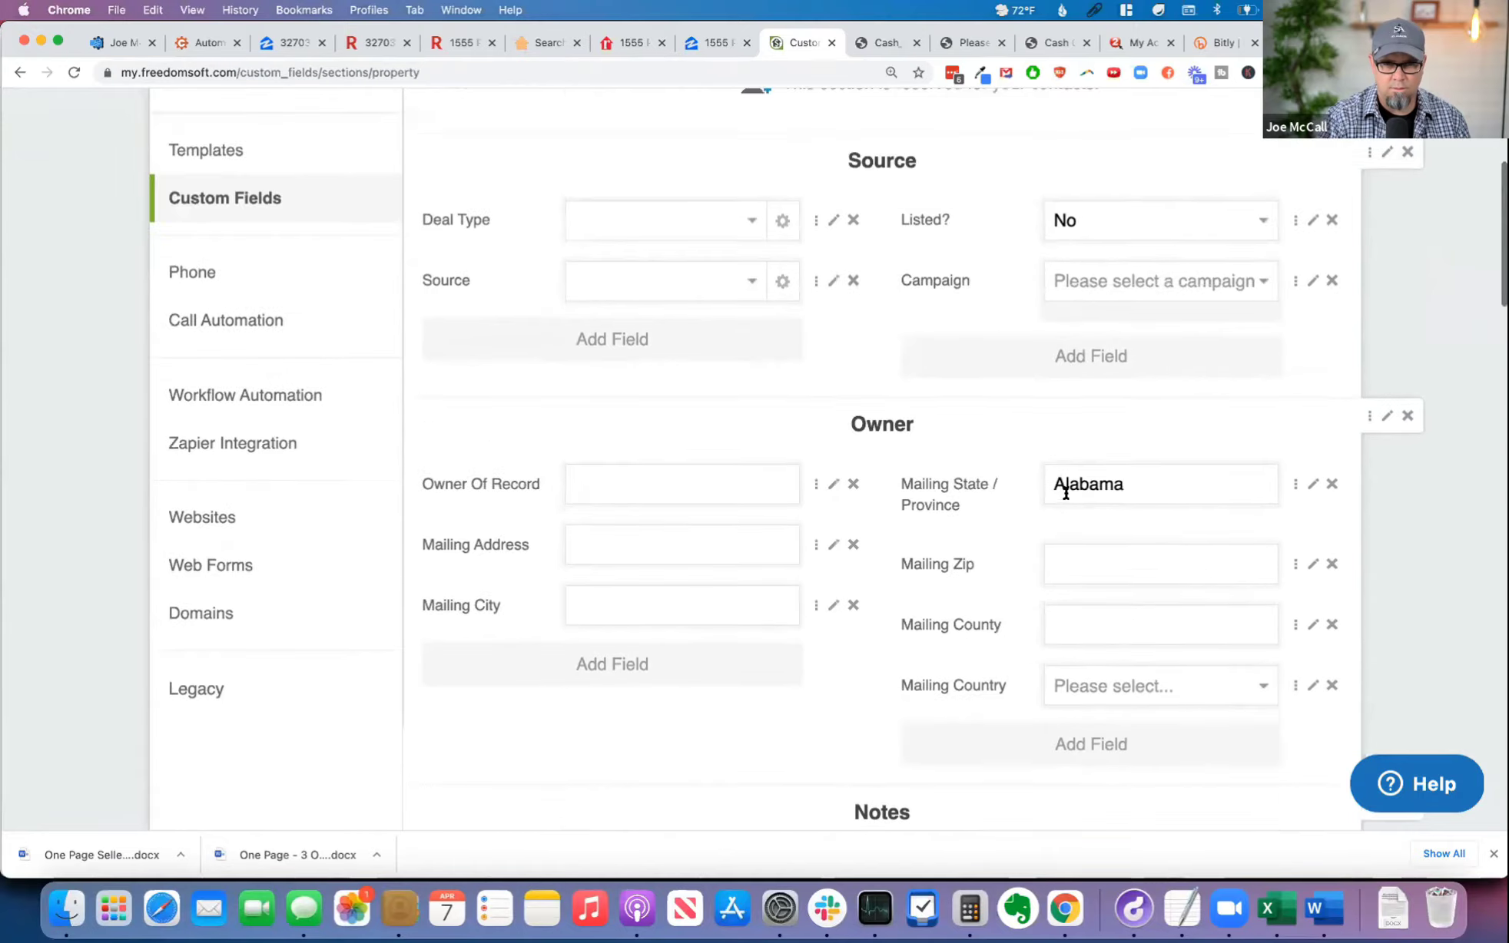
# Step: Reorder the sections so that Property Info directly follows Financials, ahead of Listing Info
pyautogui.scroll(-20, 1064, 503)
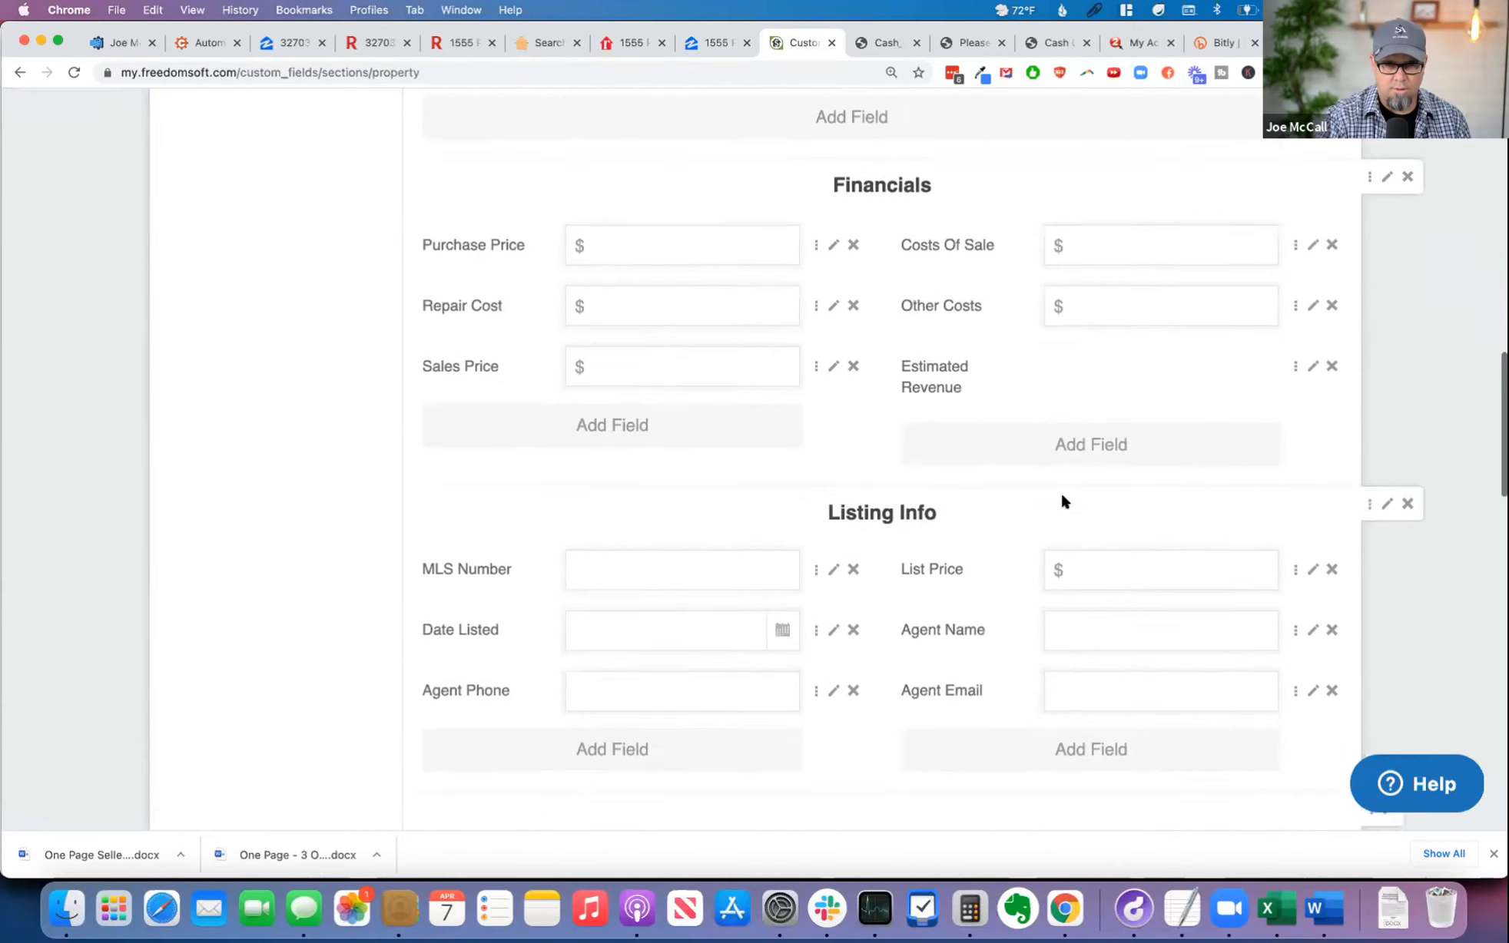
pyautogui.scroll(-6, 1063, 498)
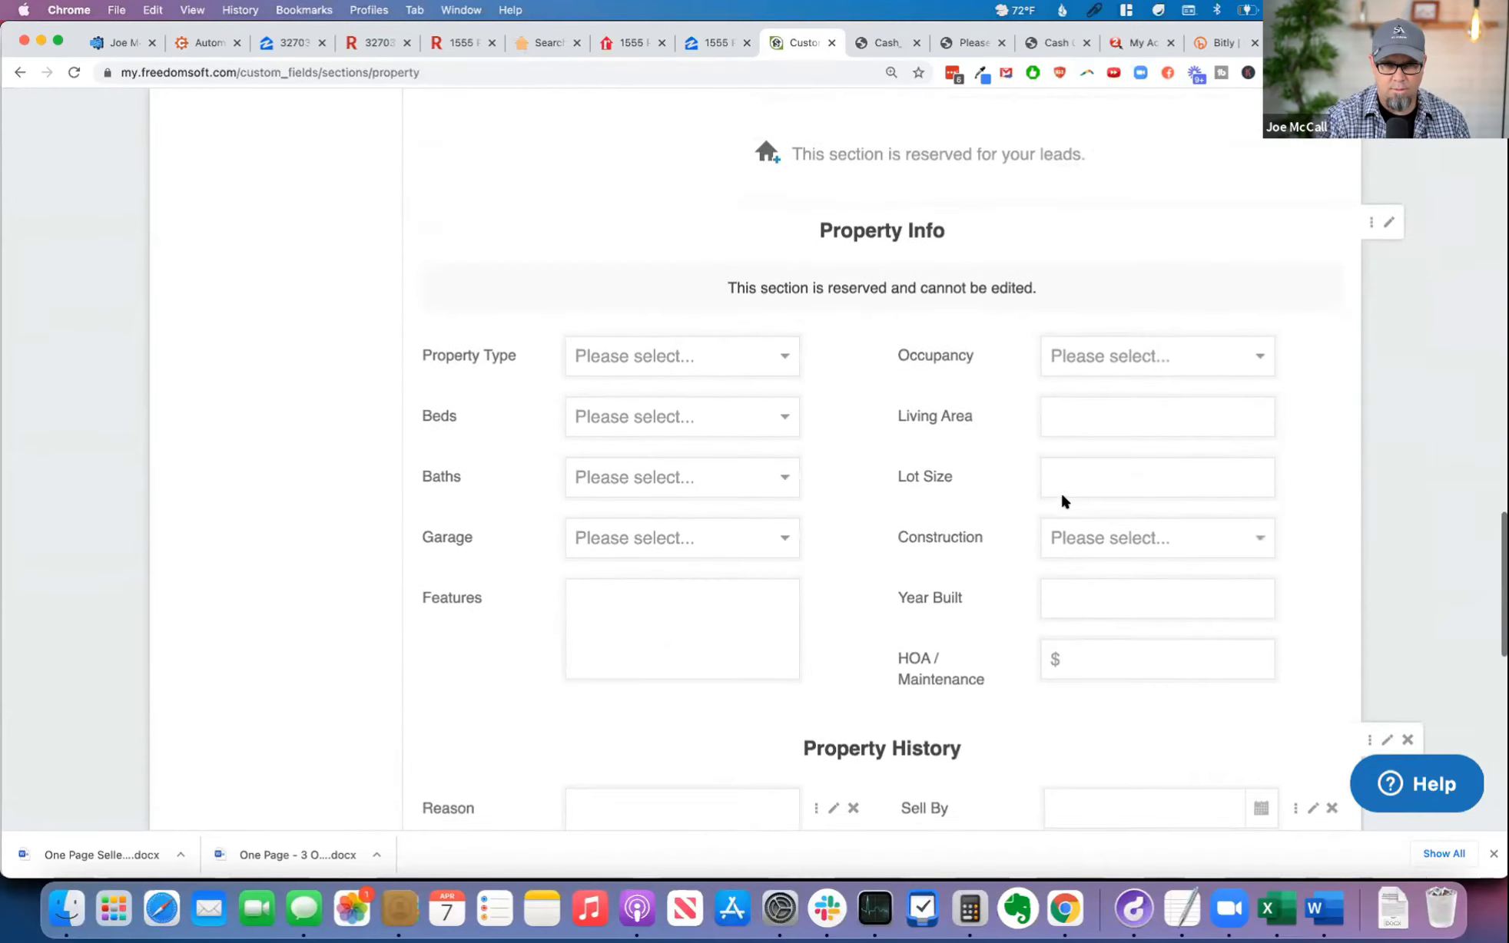
pyautogui.scroll(3, 1063, 498)
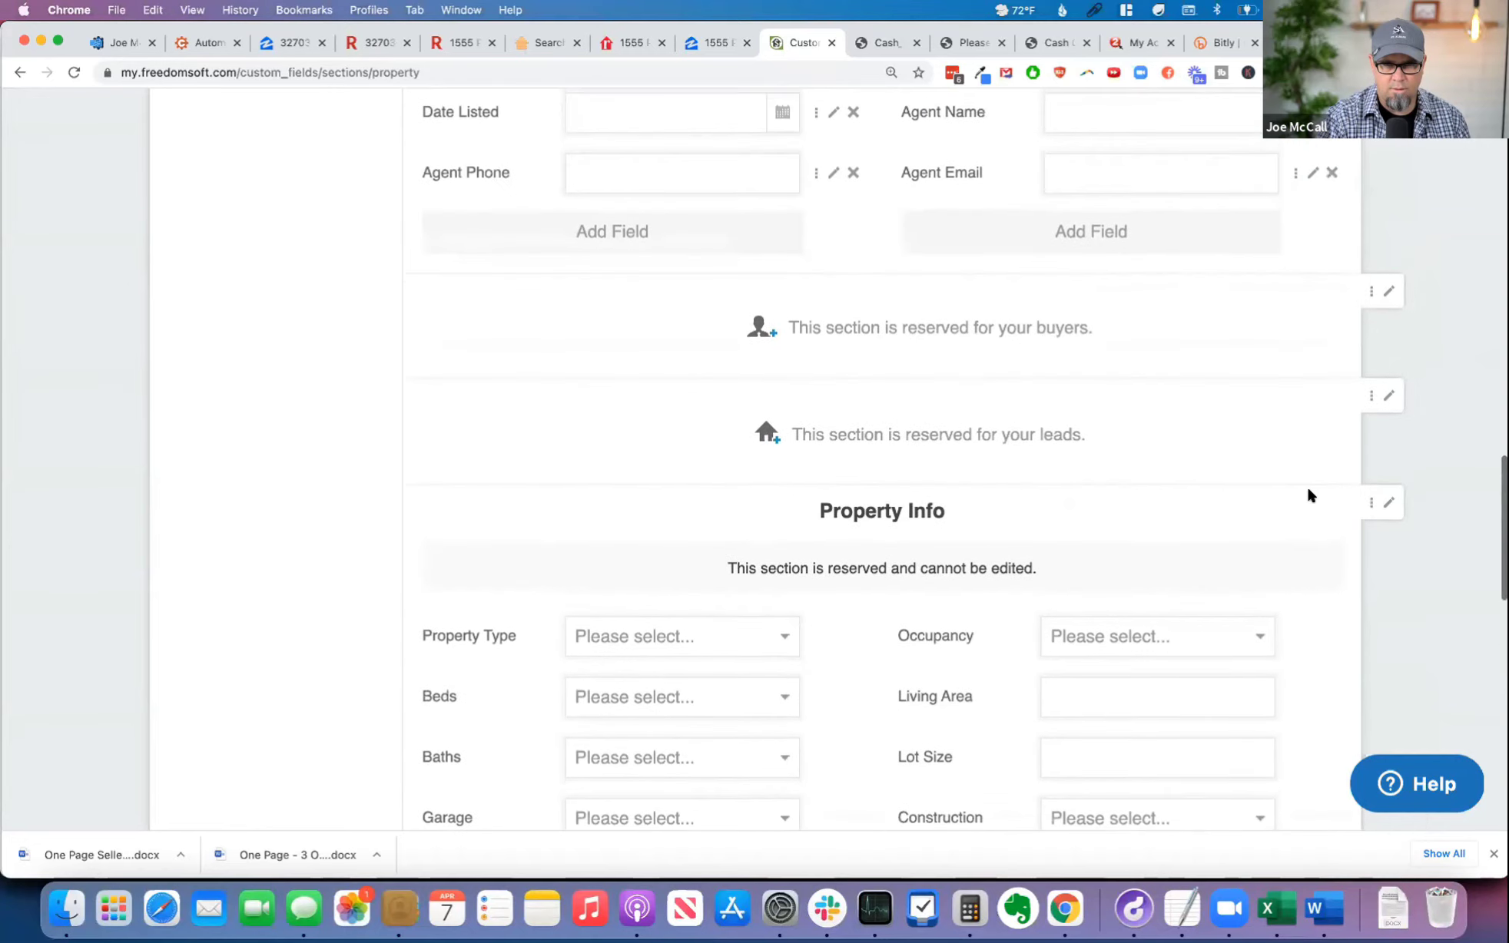
pyautogui.moveTo(1367, 502); pyautogui.dragTo(1319, 114)
pyautogui.scroll(3, 1139, 485)
pyautogui.moveTo(1369, 226); pyautogui.dragTo(1376, 555)
pyautogui.scroll(5, 1249, 370)
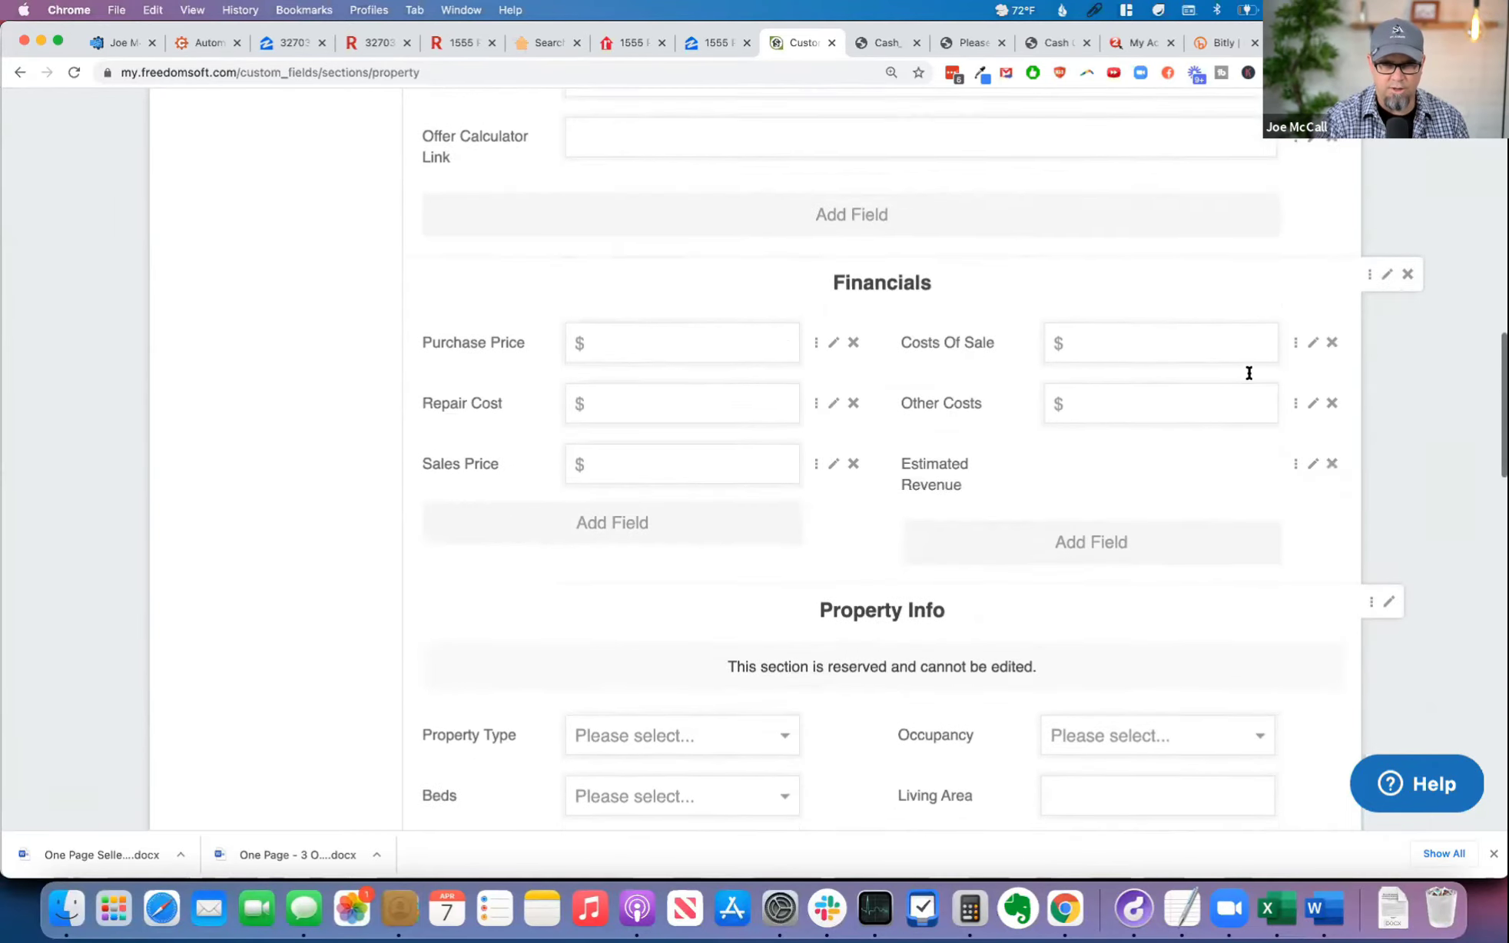
# Step: Move the Property Info section above Financials so that it directly follows Notes
pyautogui.scroll(-2, 1244, 376)
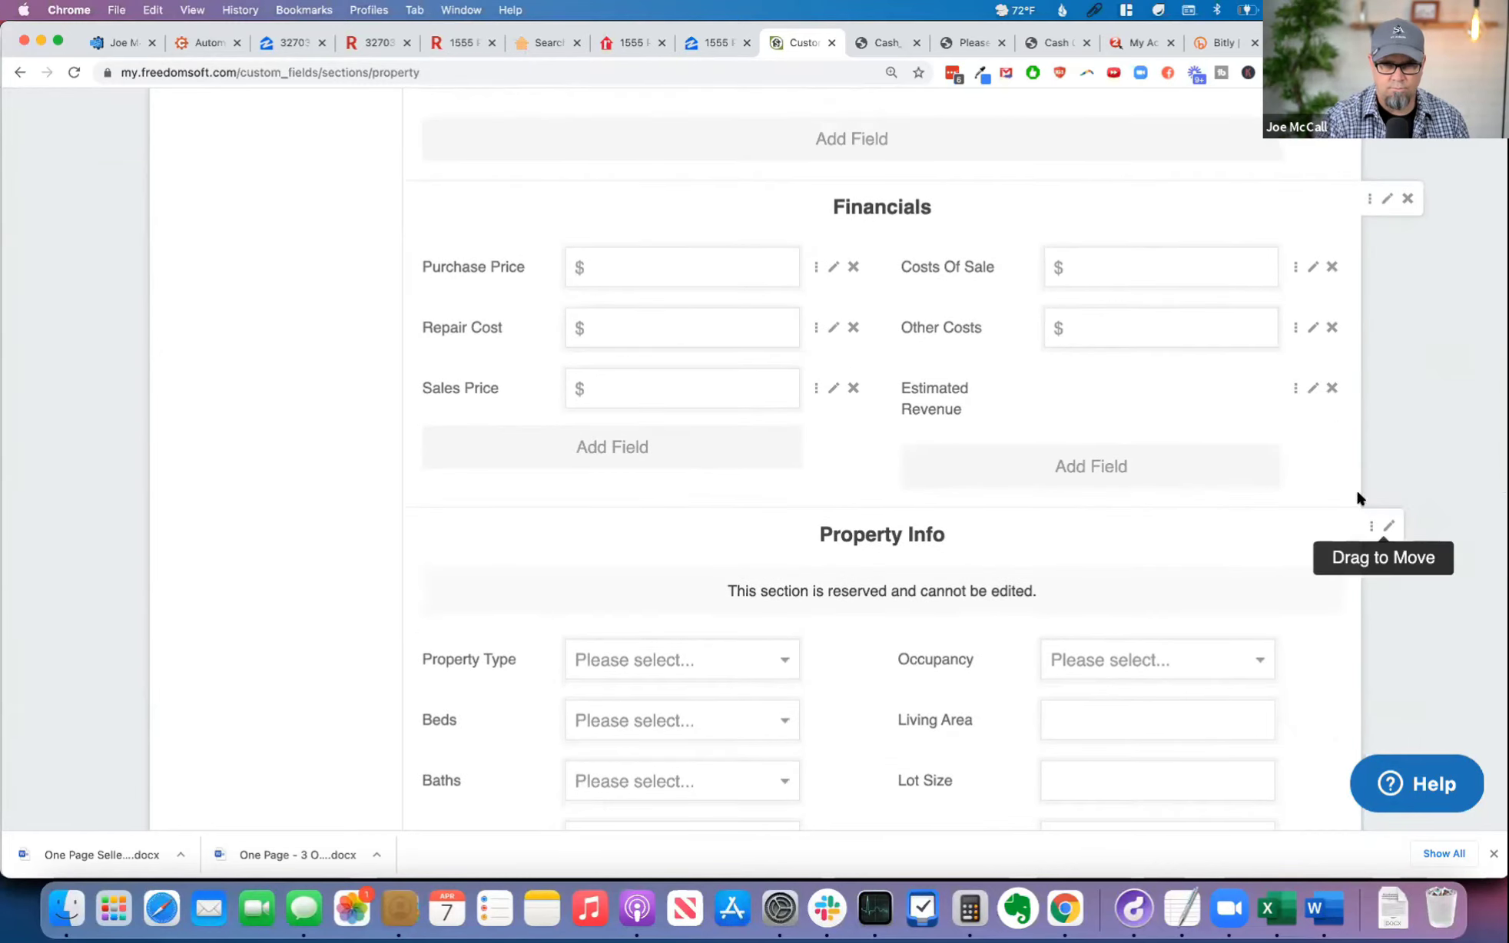
pyautogui.moveTo(1361, 494); pyautogui.dragTo(1334, 323)
pyautogui.scroll(5, 1181, 483)
pyautogui.scroll(2, 1184, 492)
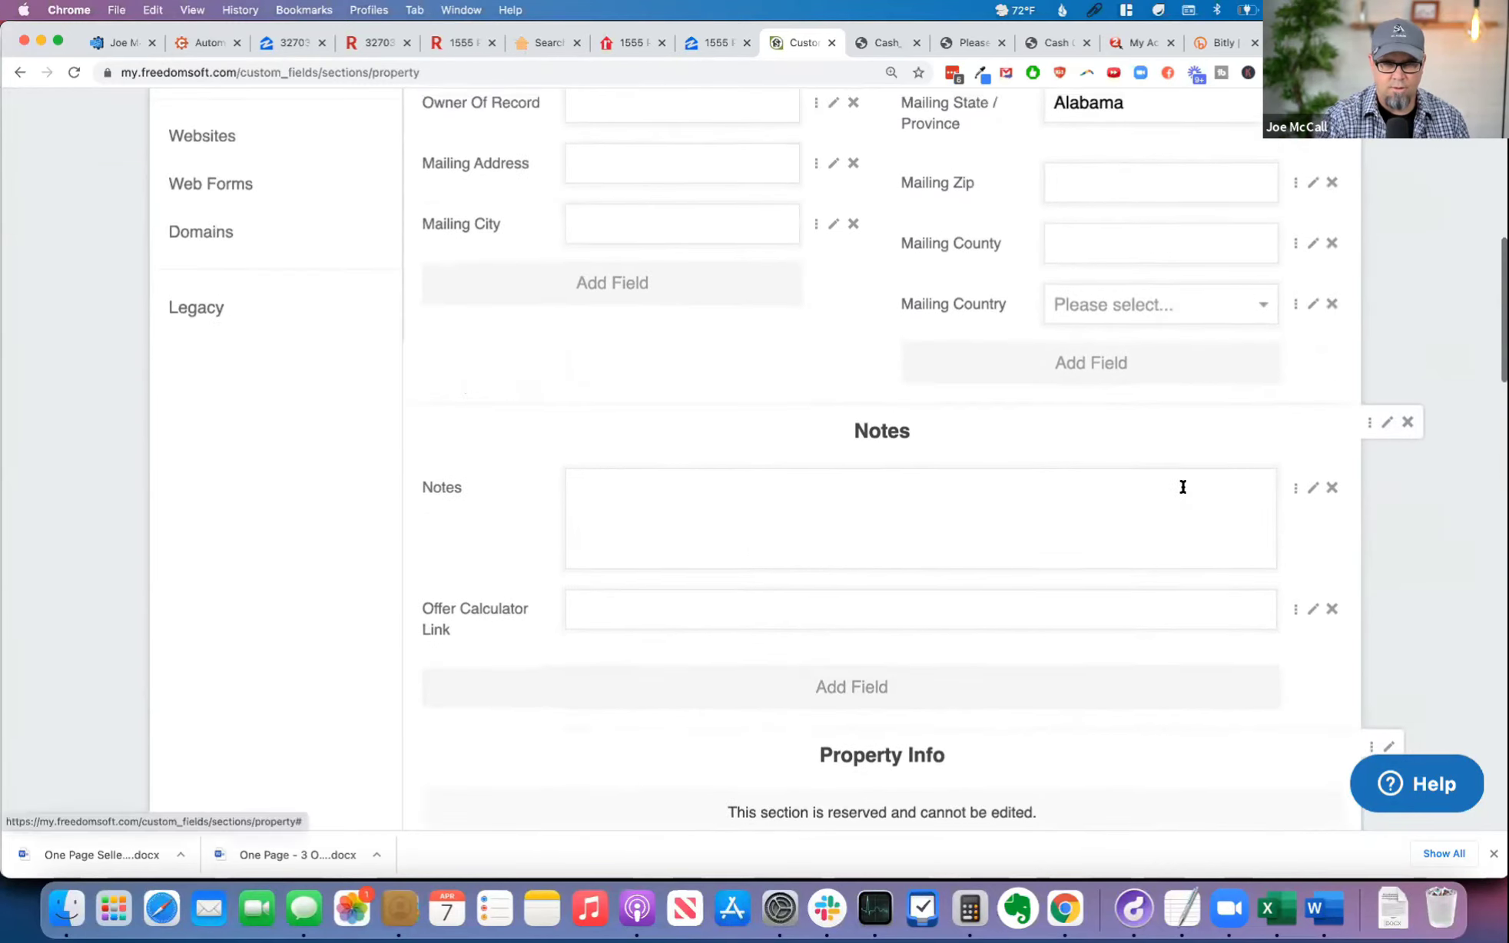
# Step: Move the Notes section above Owner, directly below Source, and review the order of the sections down to Mortgages
pyautogui.scroll(10, 1180, 488)
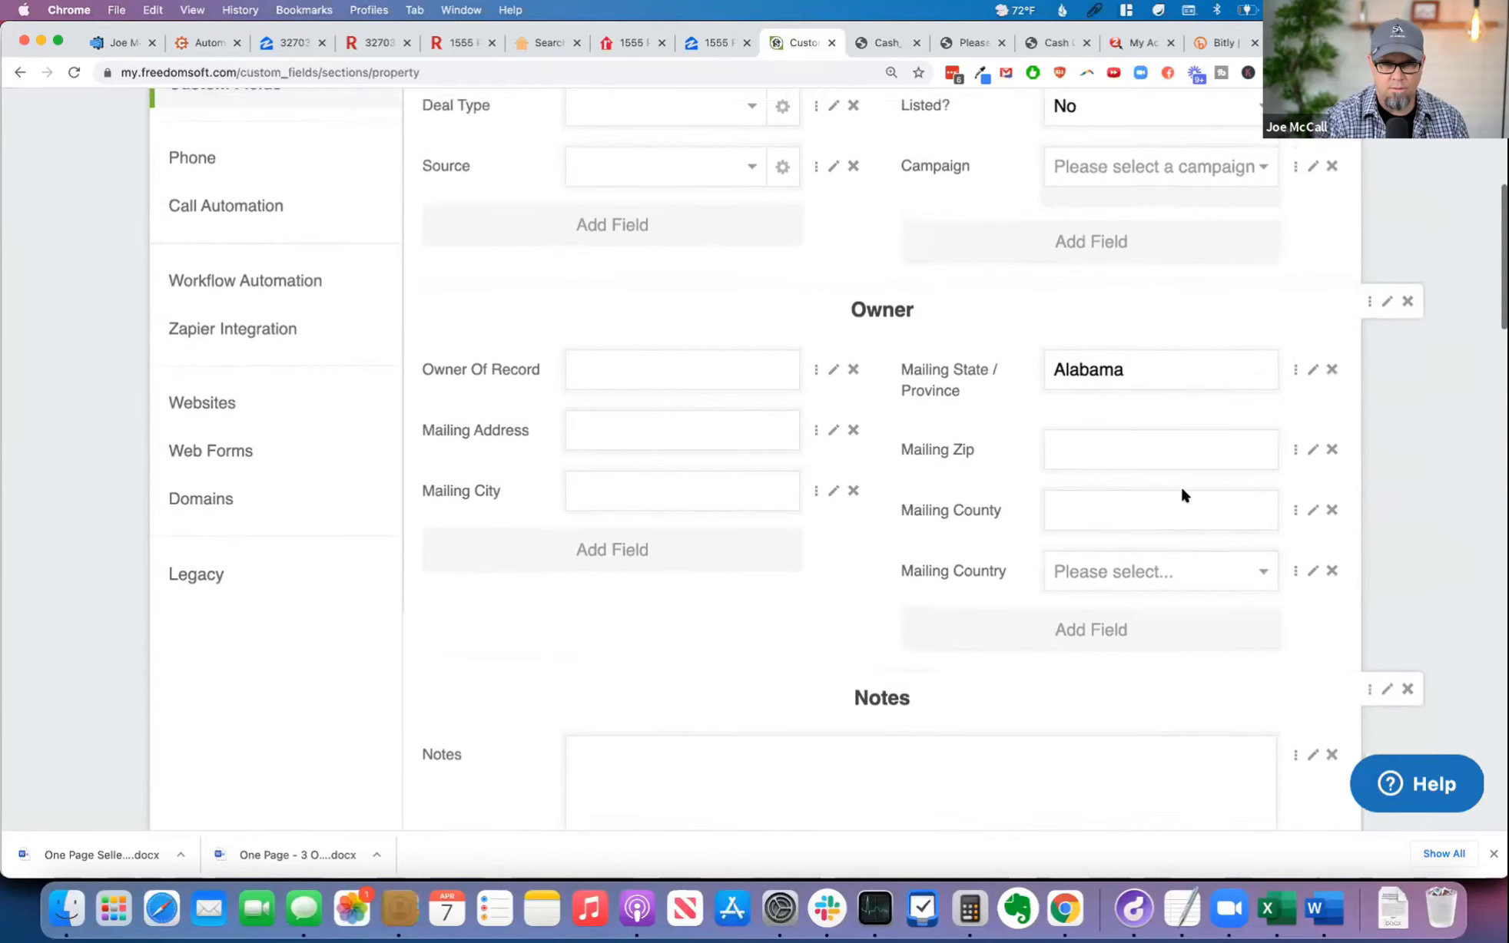
pyautogui.scroll(-5, 1175, 496)
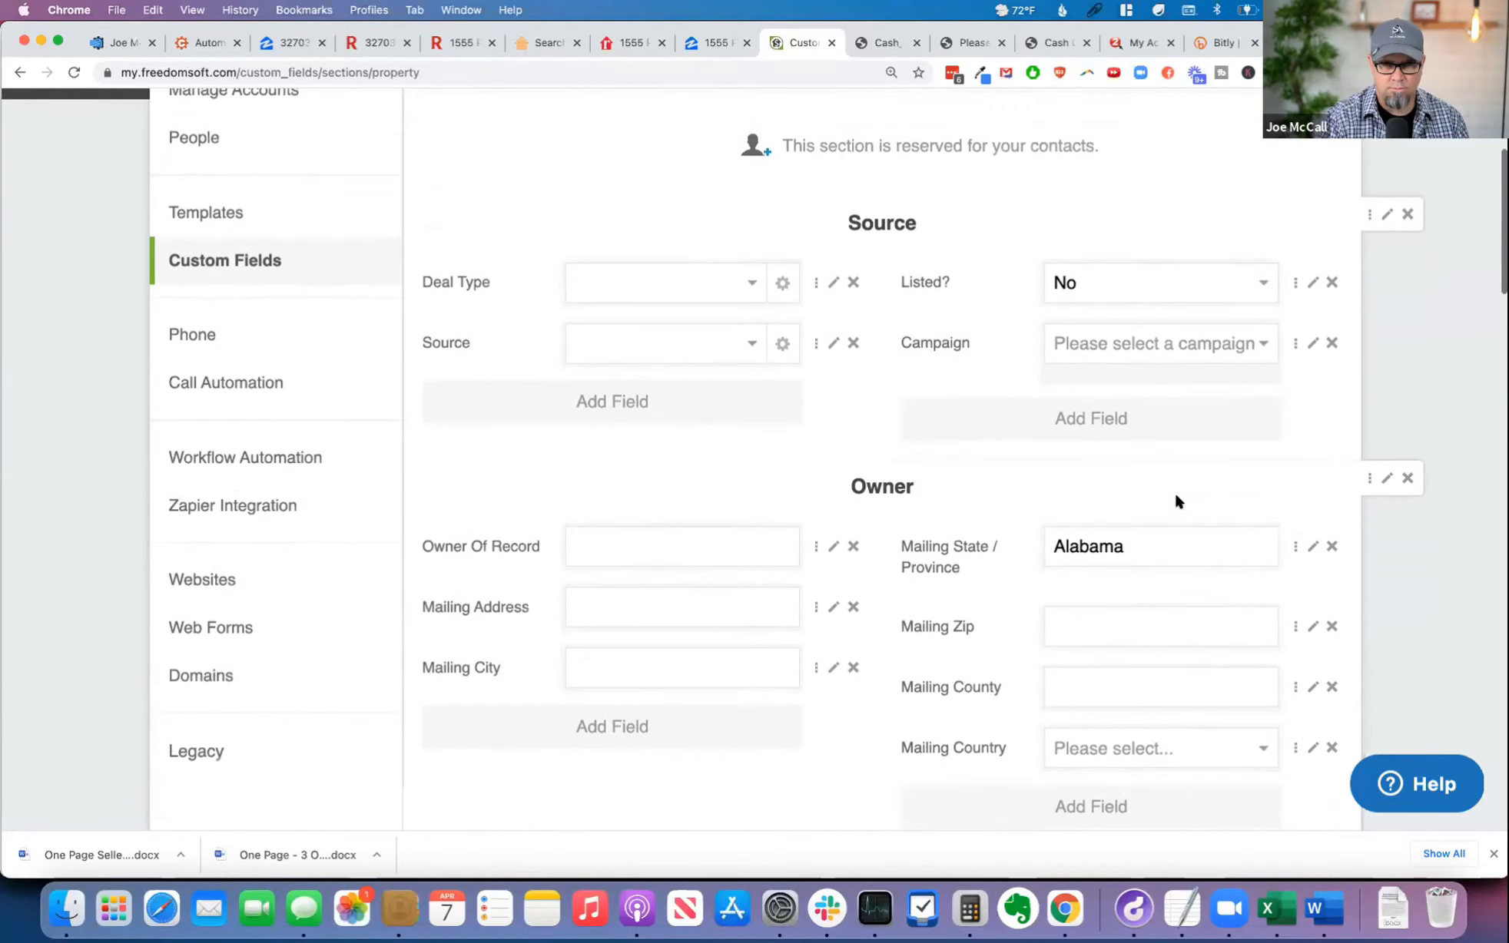
pyautogui.scroll(-3, 1183, 507)
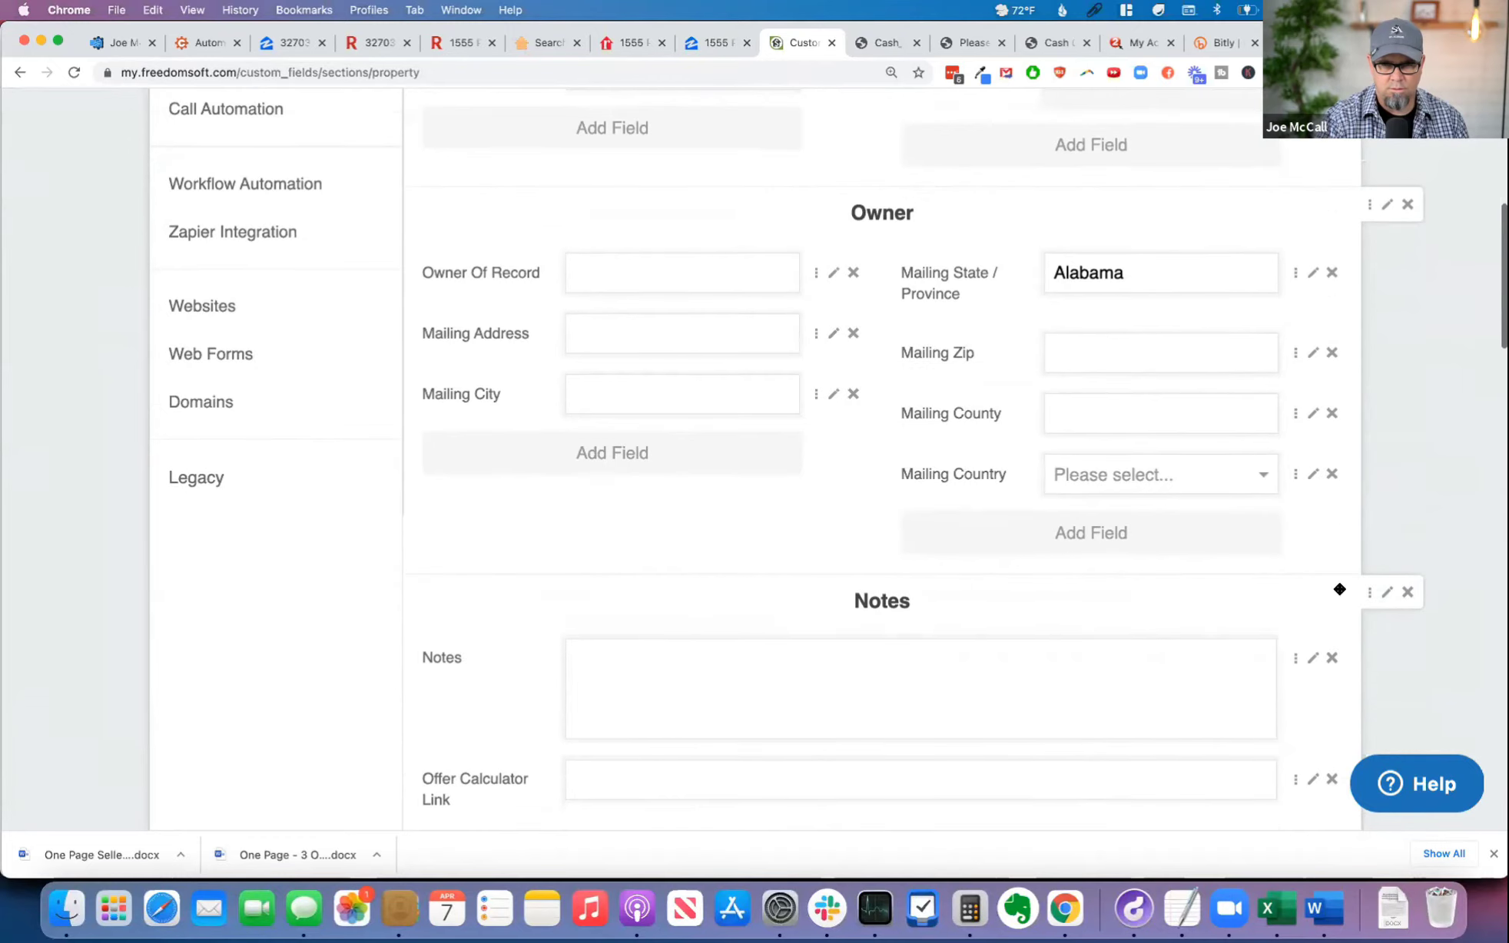
pyautogui.moveTo(1340, 589); pyautogui.dragTo(1333, 374)
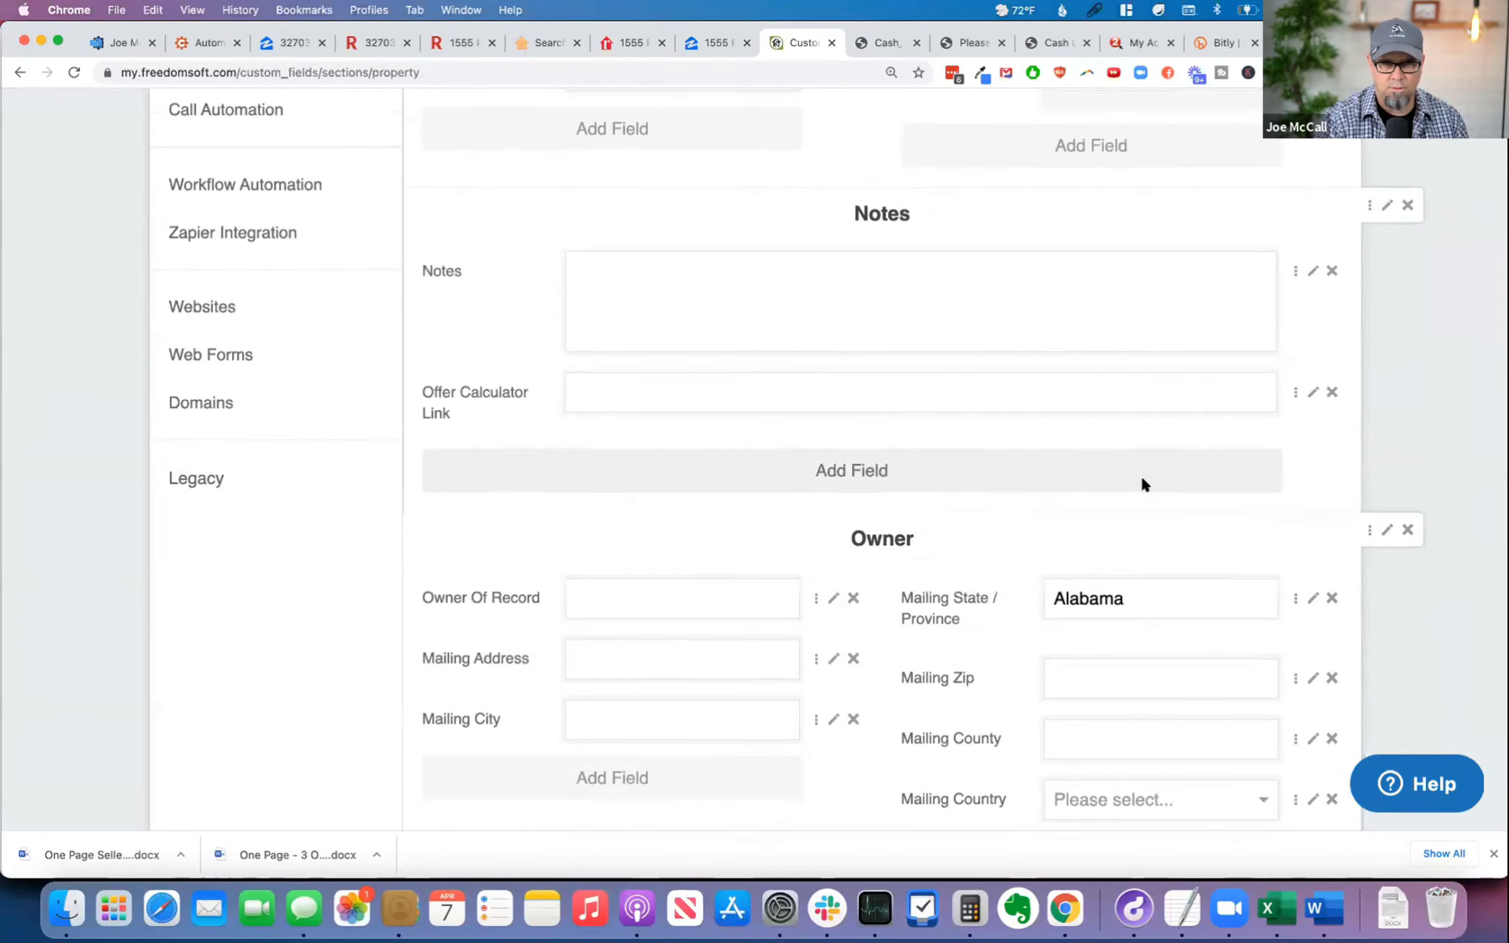
pyautogui.scroll(-4, 1105, 500)
pyautogui.scroll(-7, 1108, 510)
pyautogui.scroll(-12, 1107, 519)
pyautogui.scroll(-15, 1113, 511)
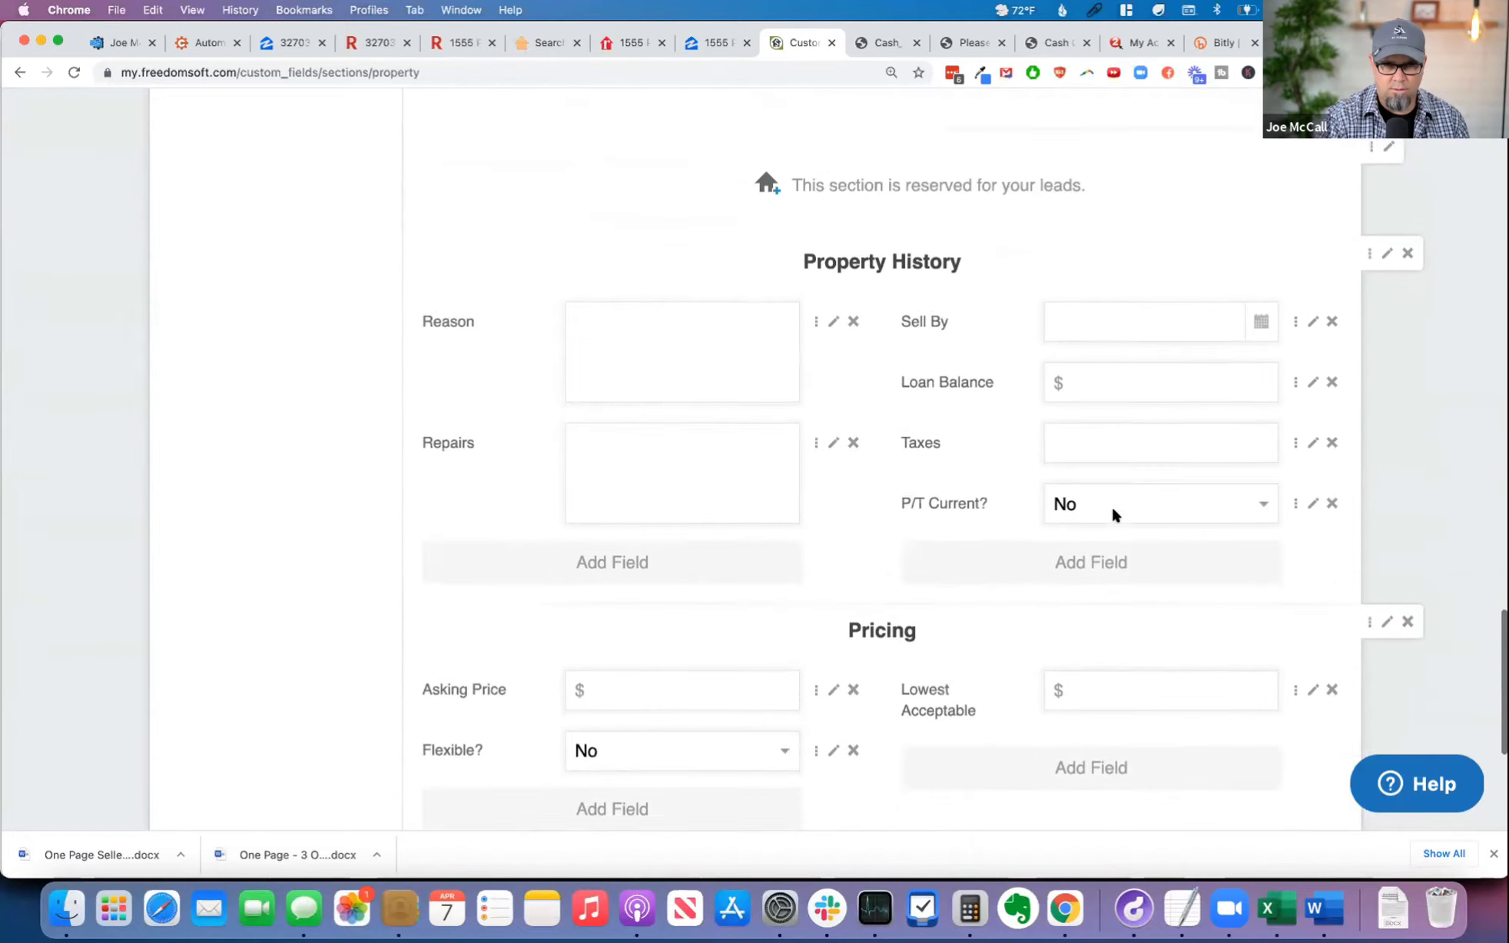
pyautogui.scroll(-4, 1113, 515)
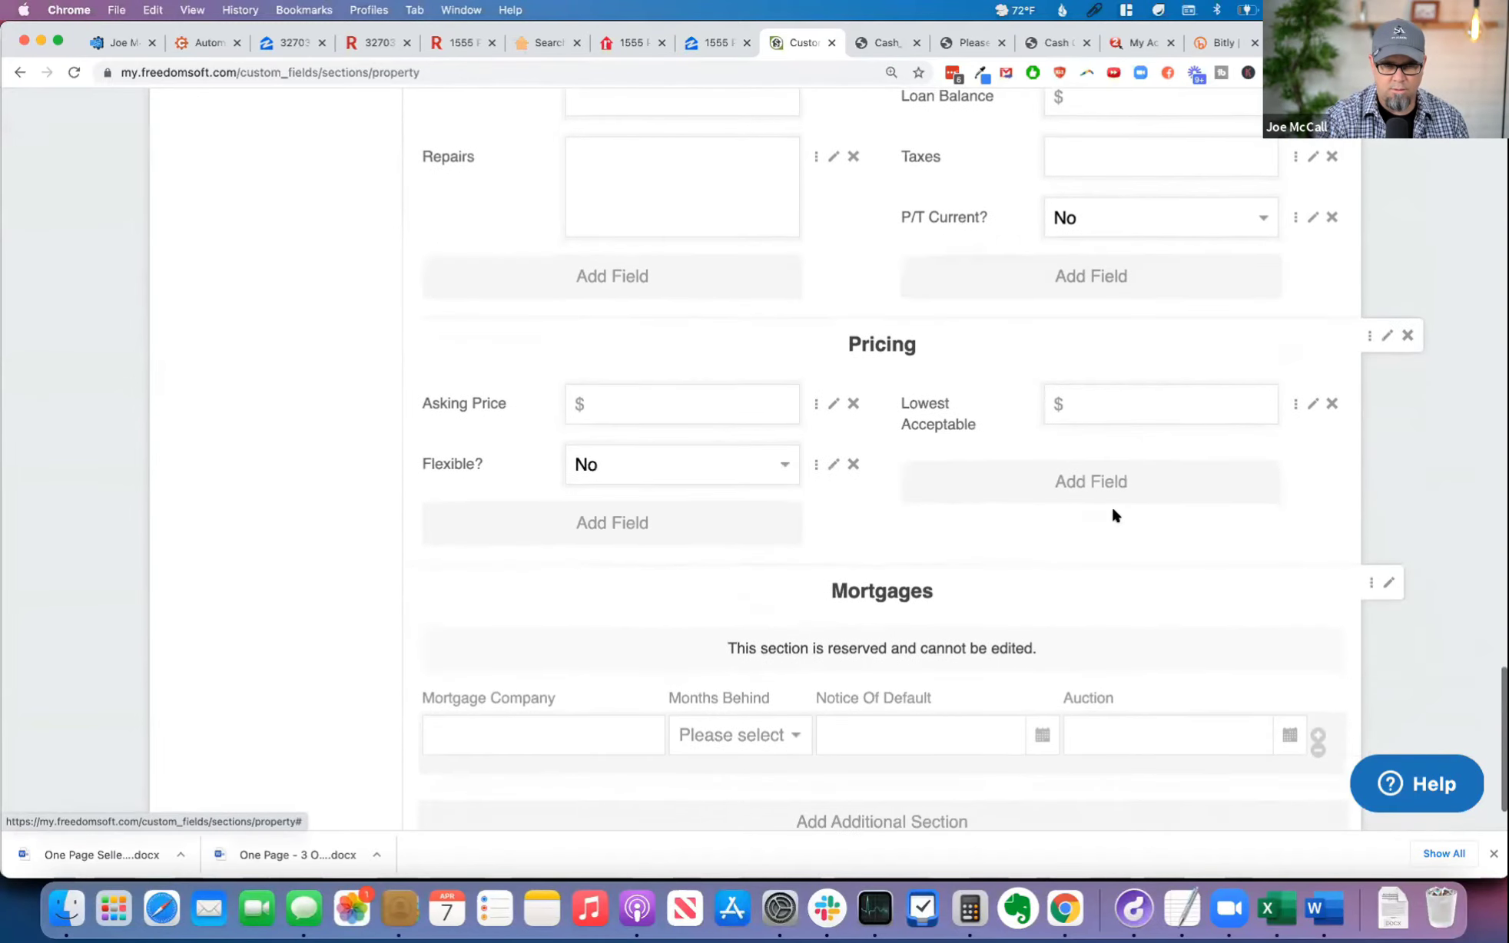
# Step: Save the customized seller lead section layout, then reopen the recently viewed Orlando seller lead
pyautogui.scroll(-2, 1114, 513)
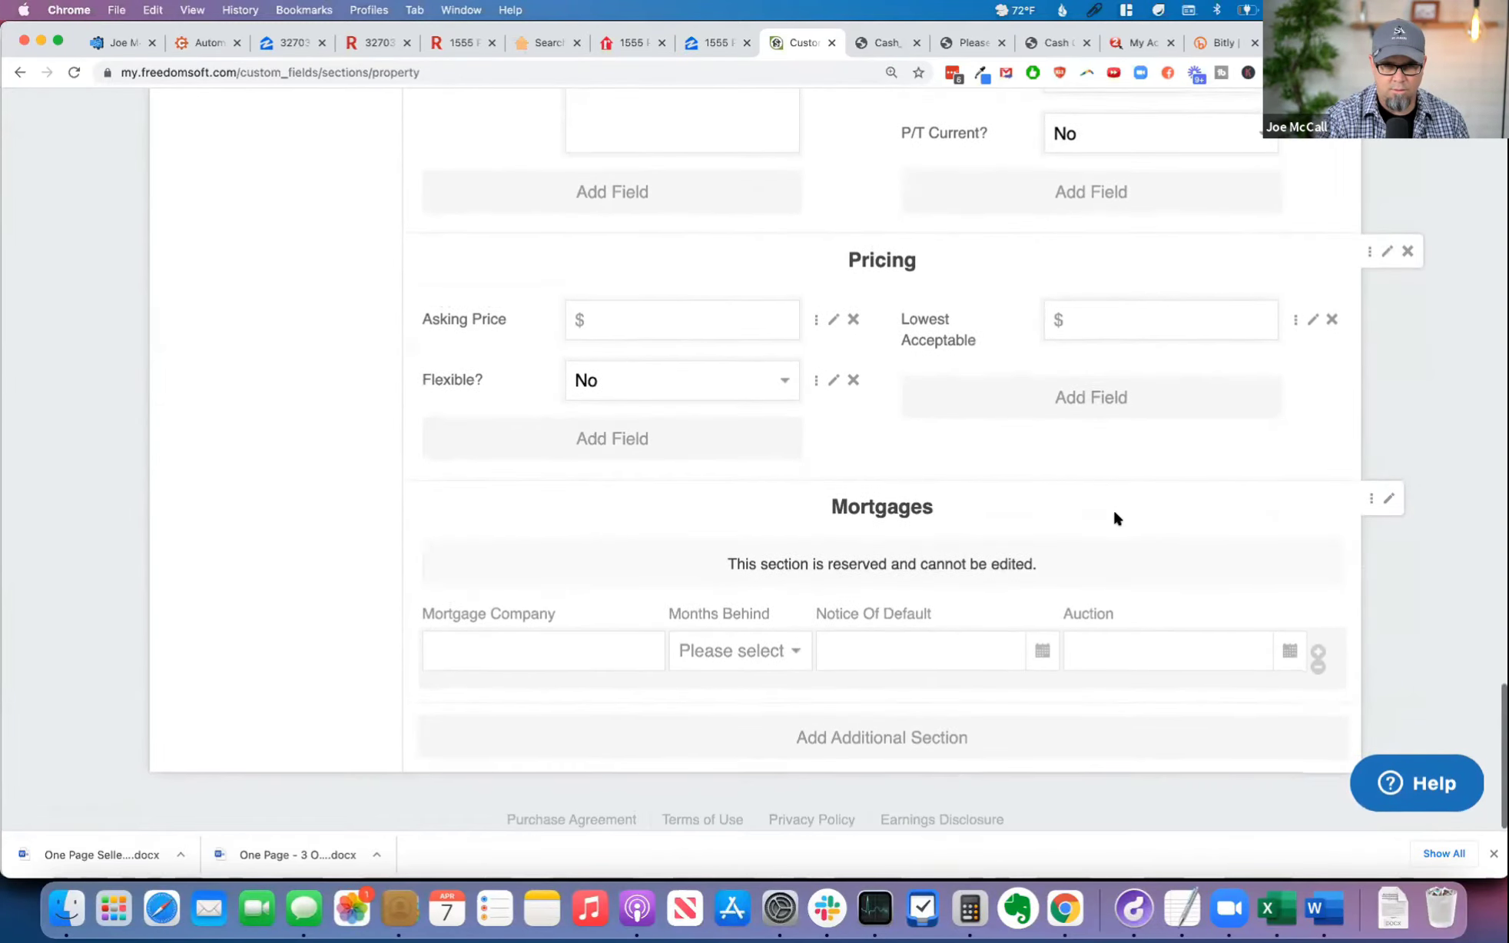
pyautogui.scroll(20, 1113, 513)
pyautogui.scroll(-1, 1118, 513)
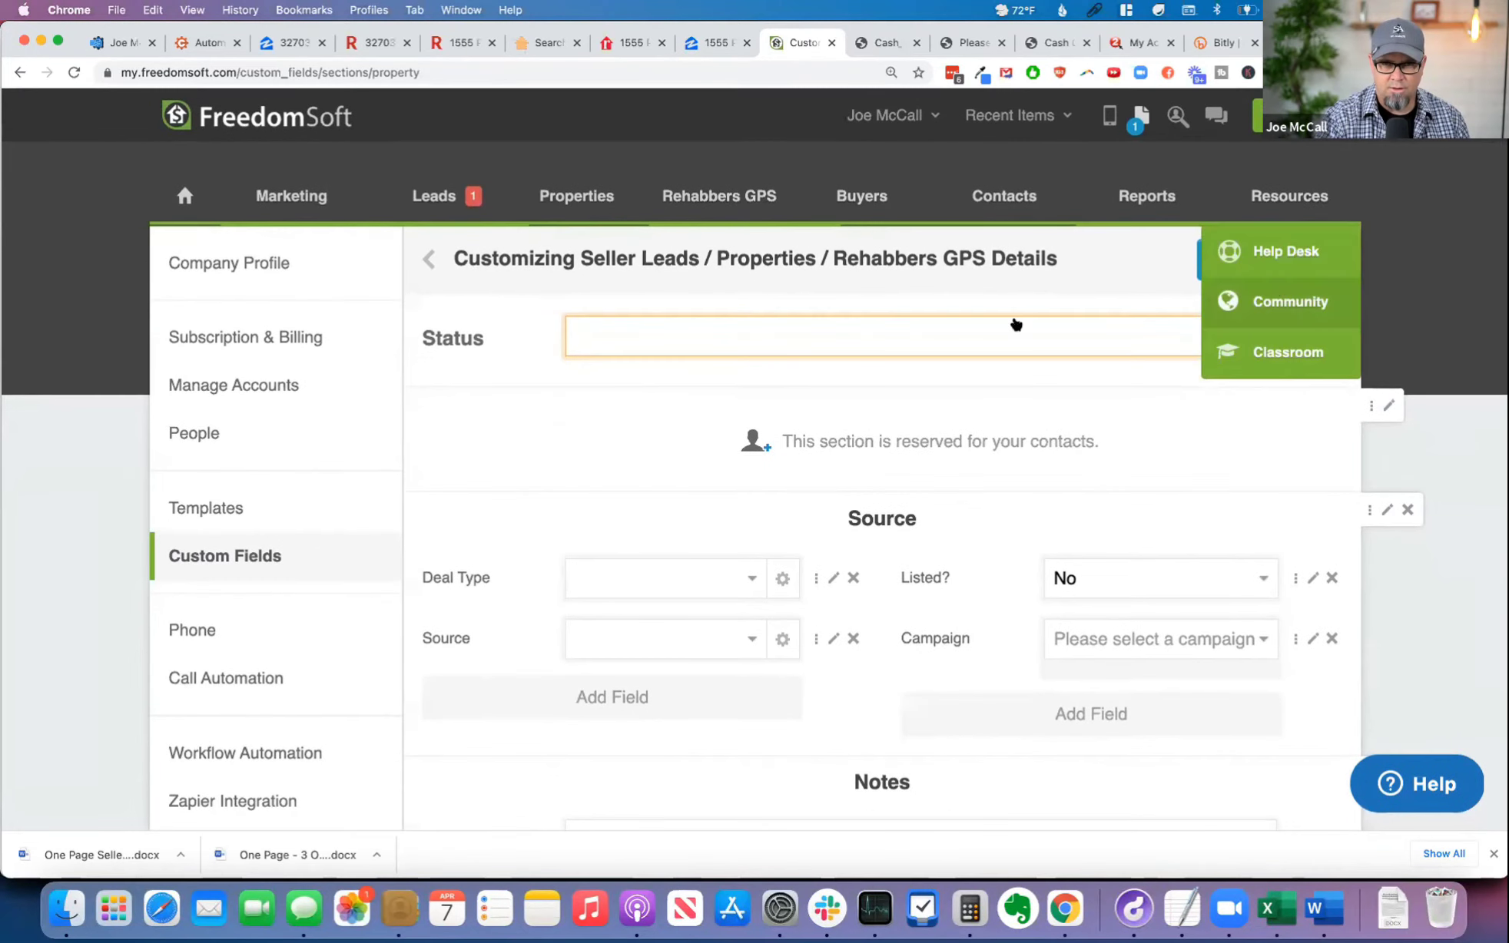
pyautogui.click(1287, 274)
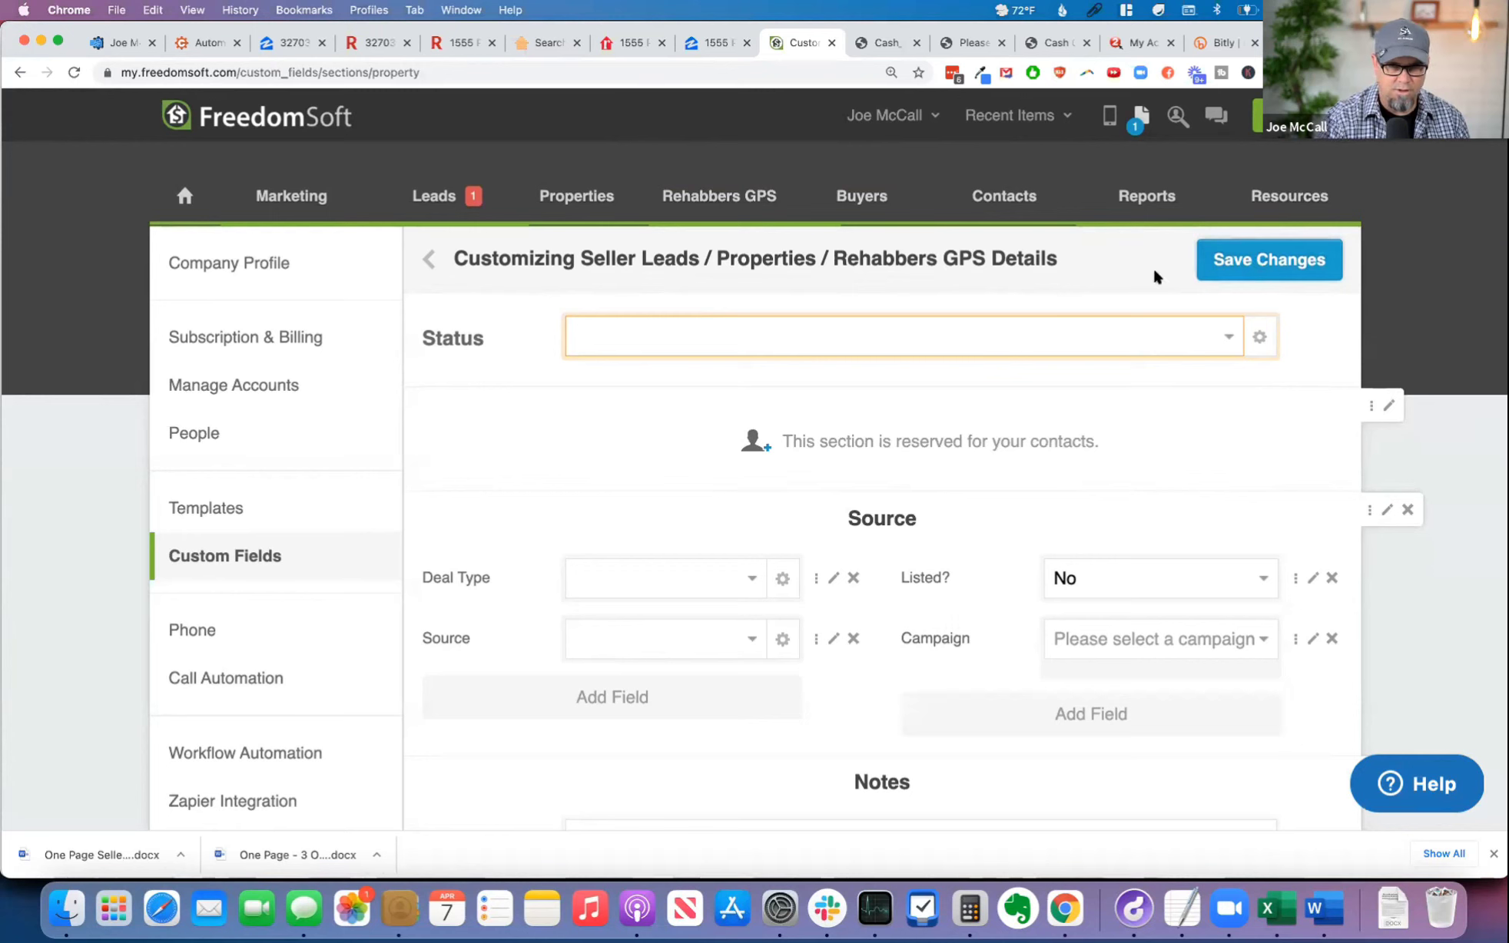
pyautogui.click(1015, 115)
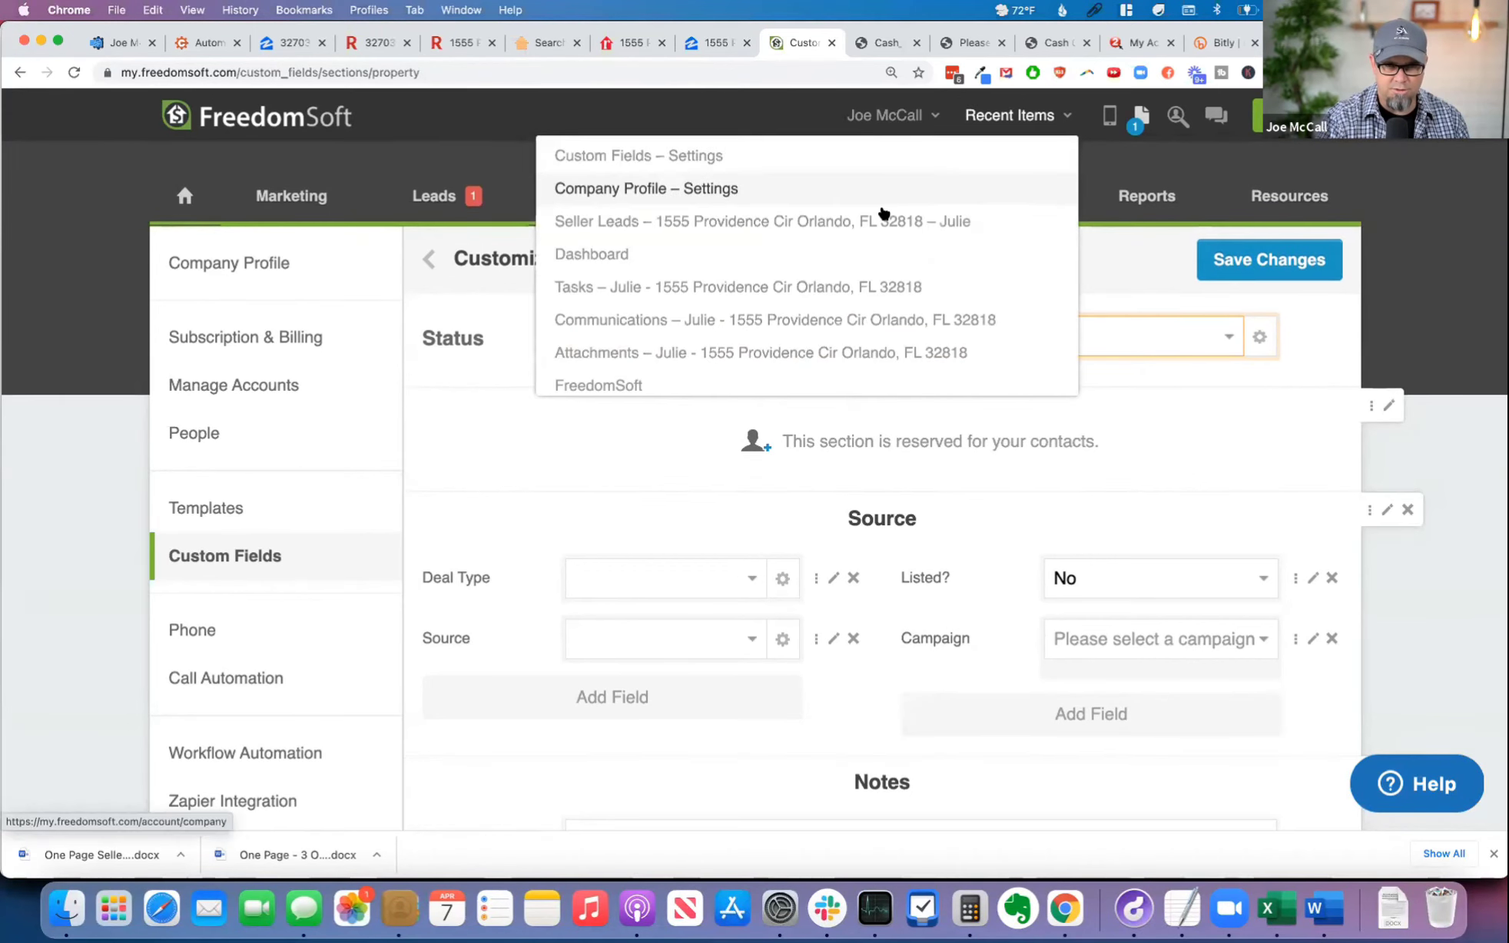
pyautogui.click(876, 224)
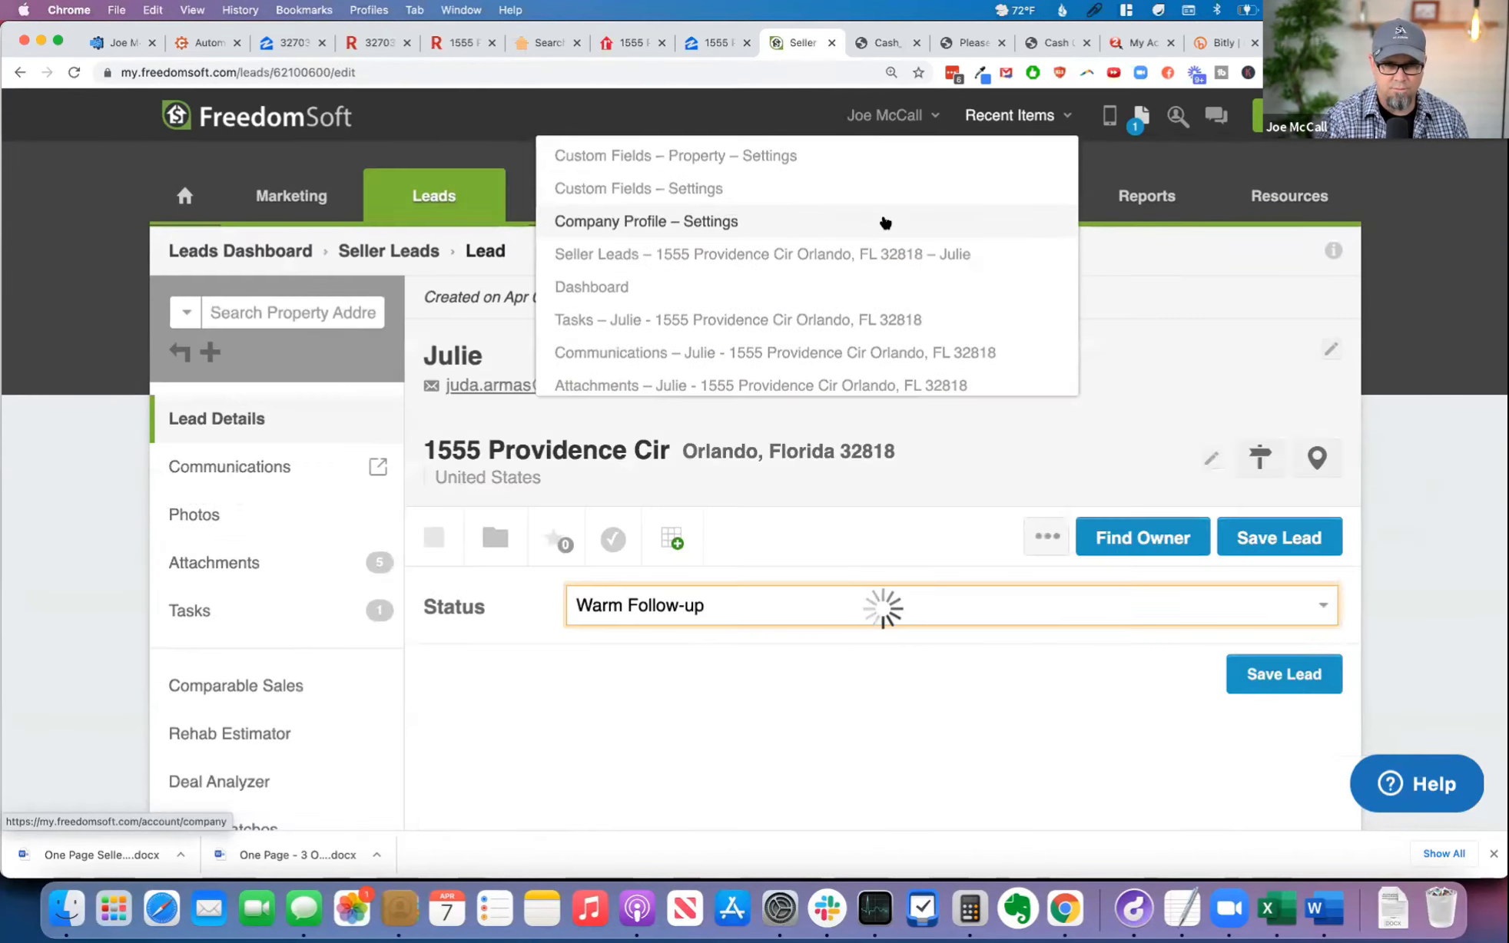
# Step: Move the cognitoforms offer calculator URL from Notes into the Offer Calculator Link field, and clear the remaining text from Notes
pyautogui.scroll(-8, 879, 538)
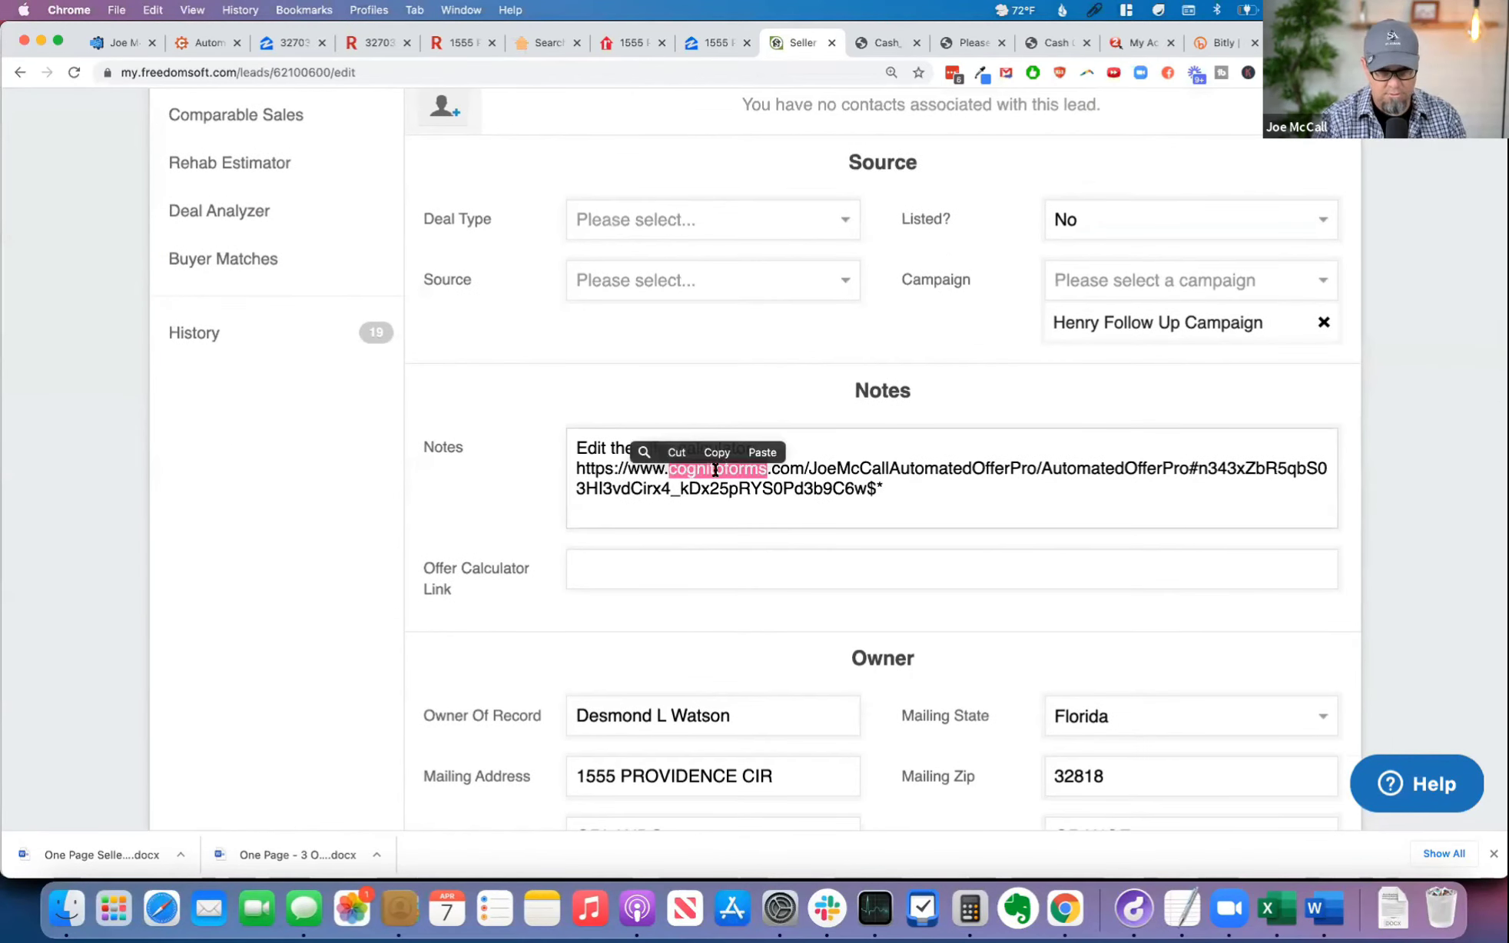
pyautogui.moveTo(576, 468); pyautogui.dragTo(914, 483)
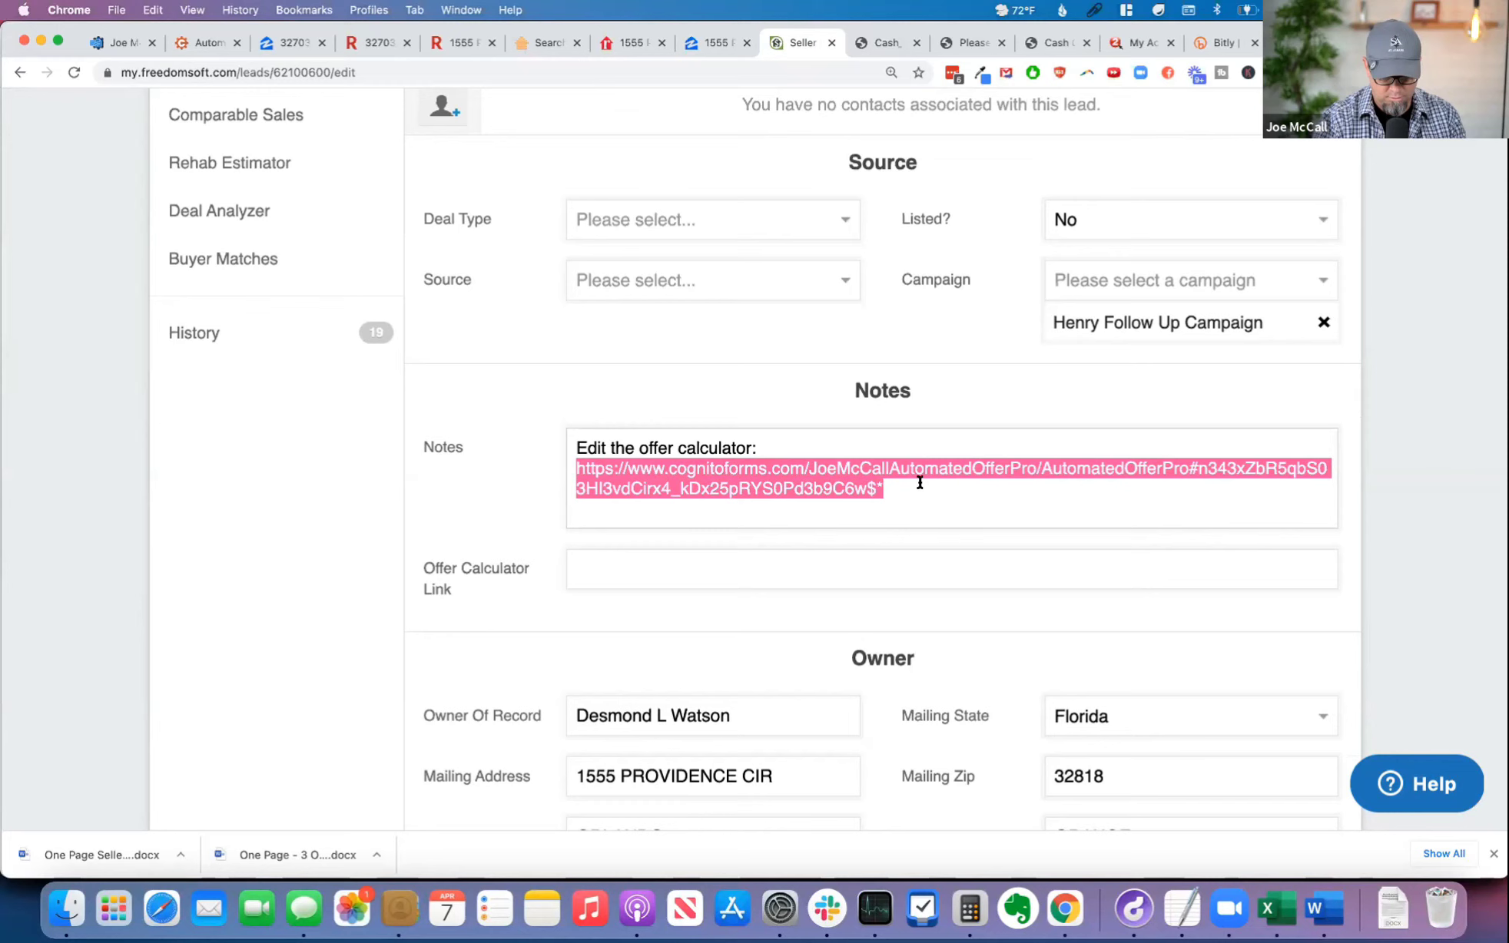
pyautogui.press('super+x')
pyautogui.press('super+a')
pyautogui.press('BackSpace')
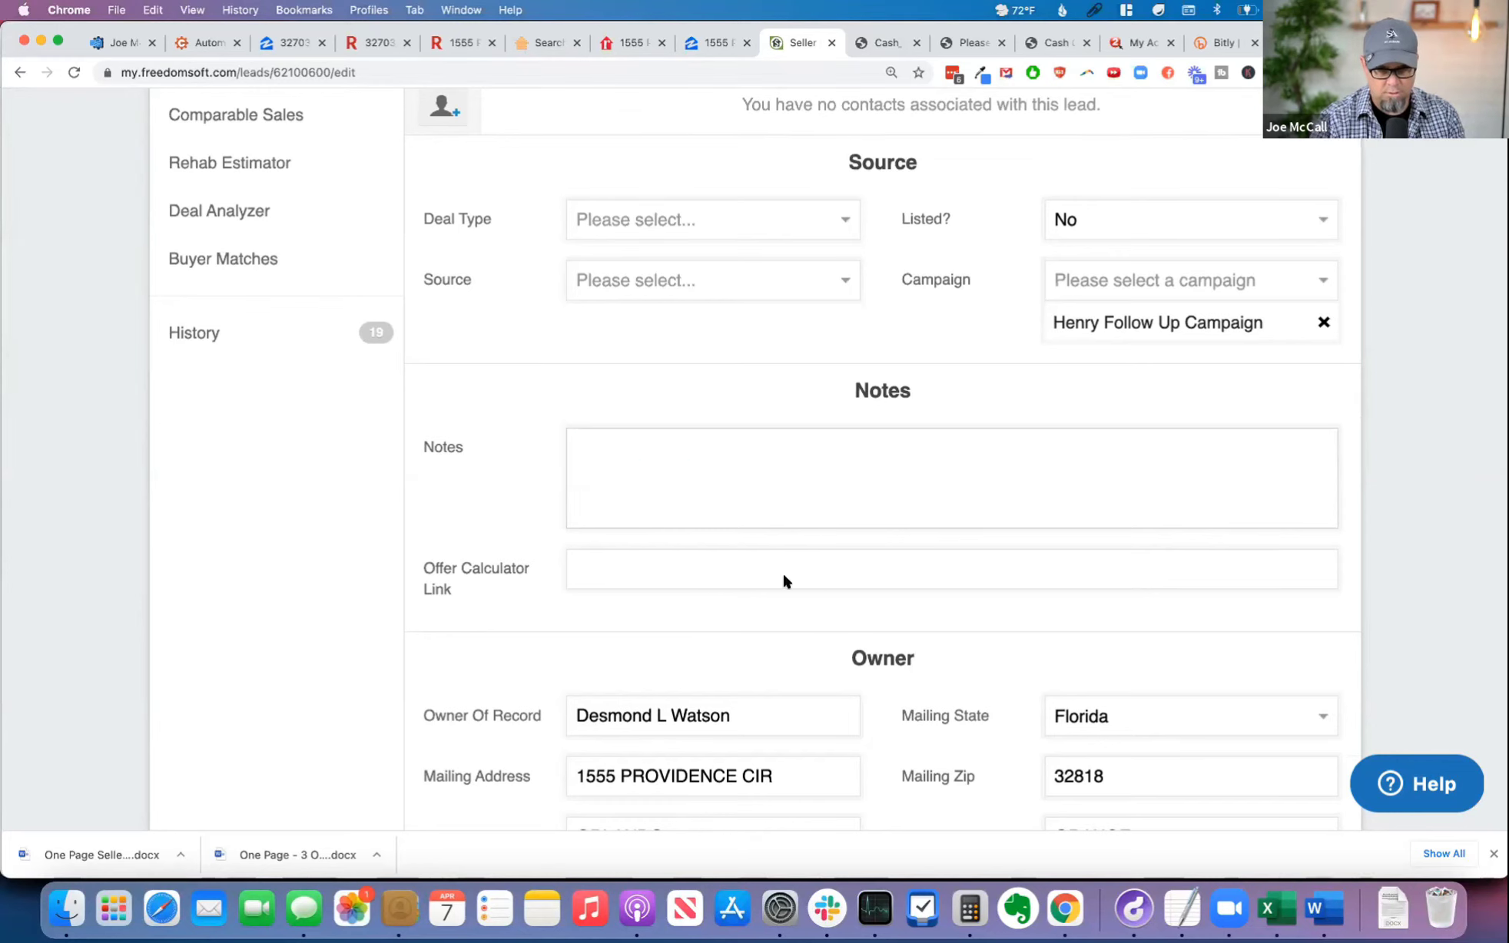
pyautogui.press('super+v')
pyautogui.click(486, 588)
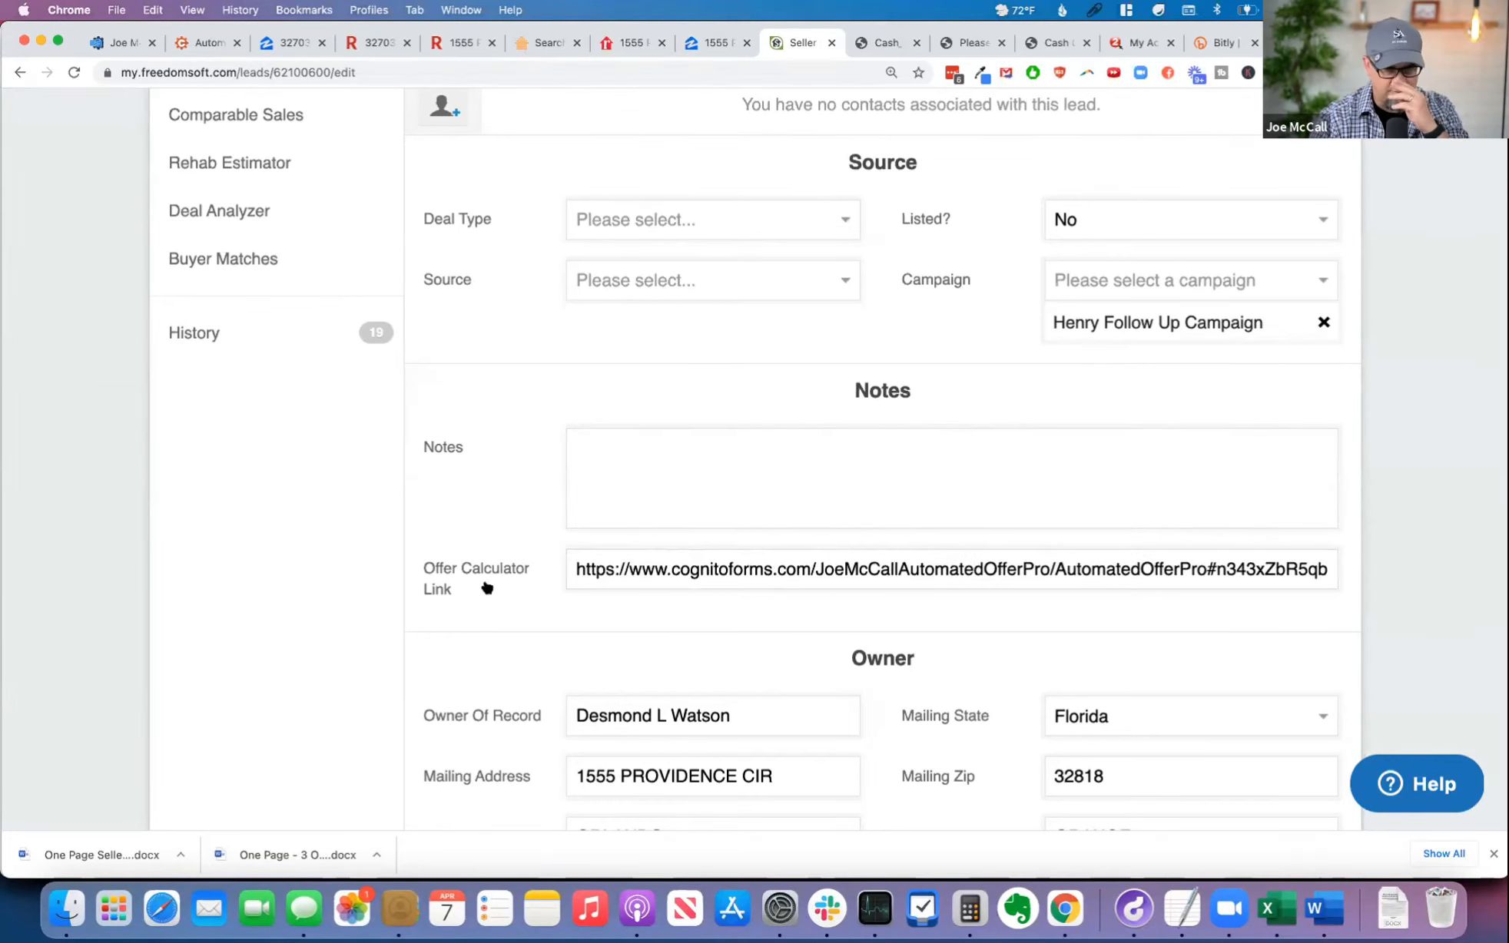
# Step: Save the seller lead with its updated Notes and Offer Calculator Link fields
pyautogui.click(1362, 527)
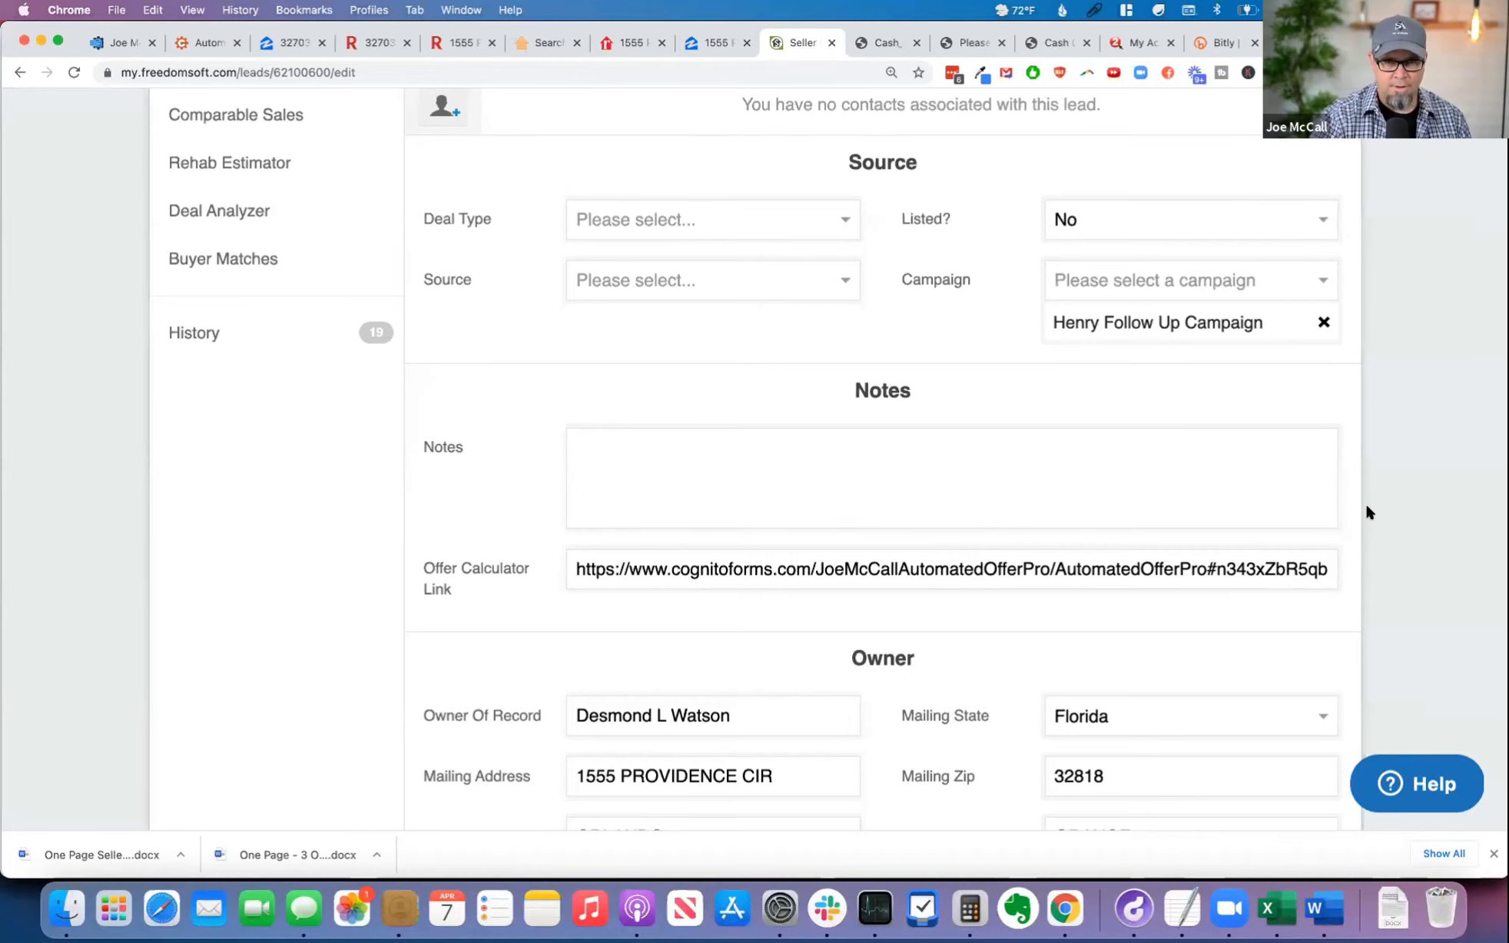
pyautogui.scroll(8, 1360, 507)
pyautogui.click(1283, 541)
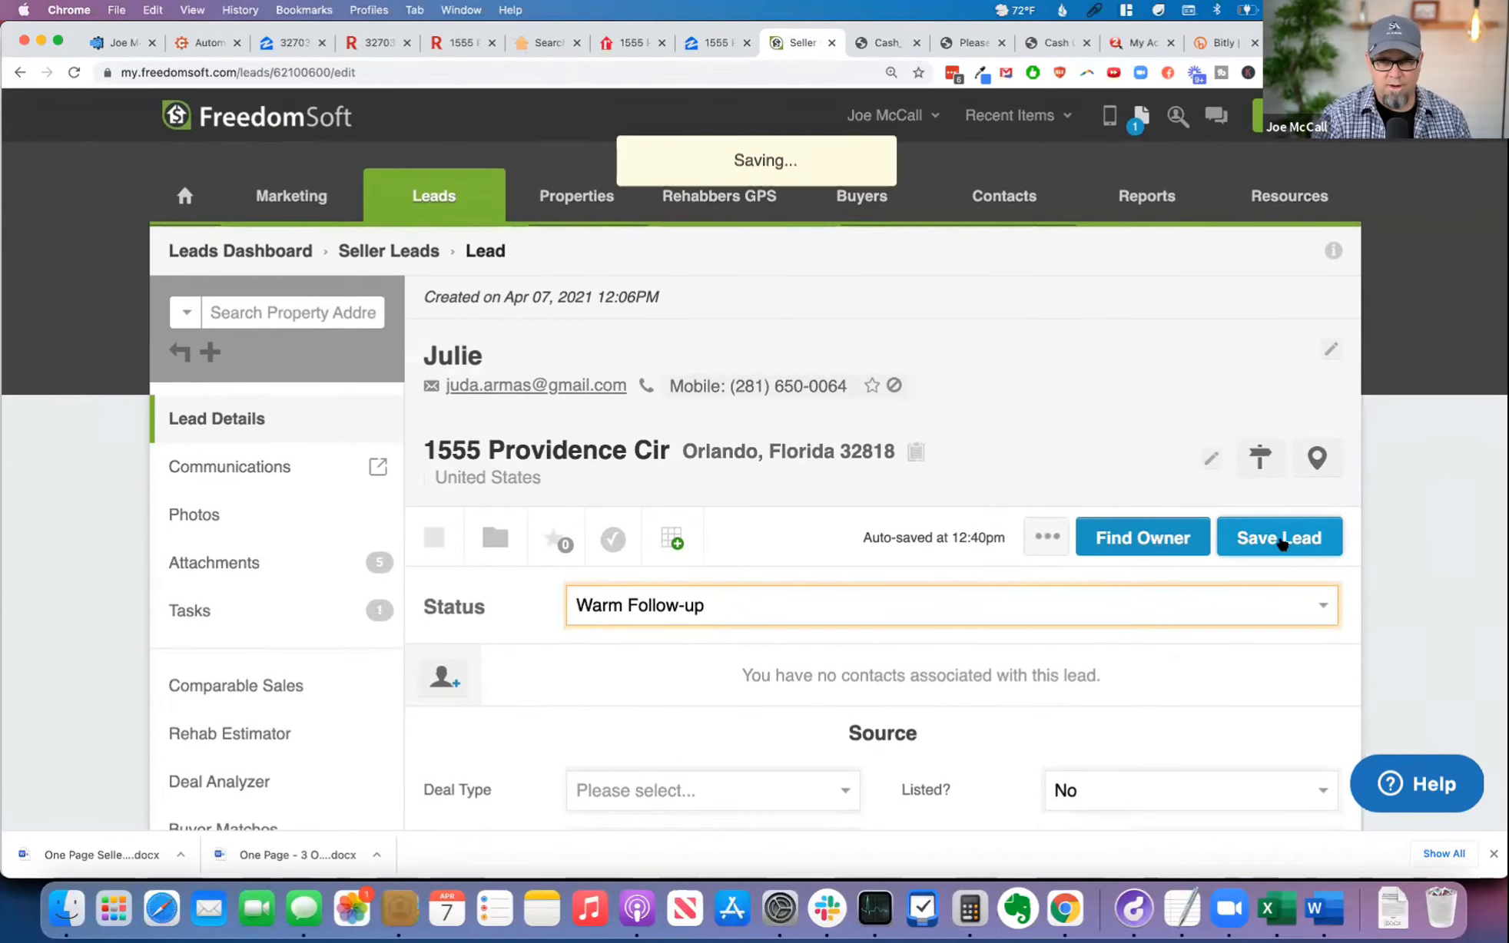